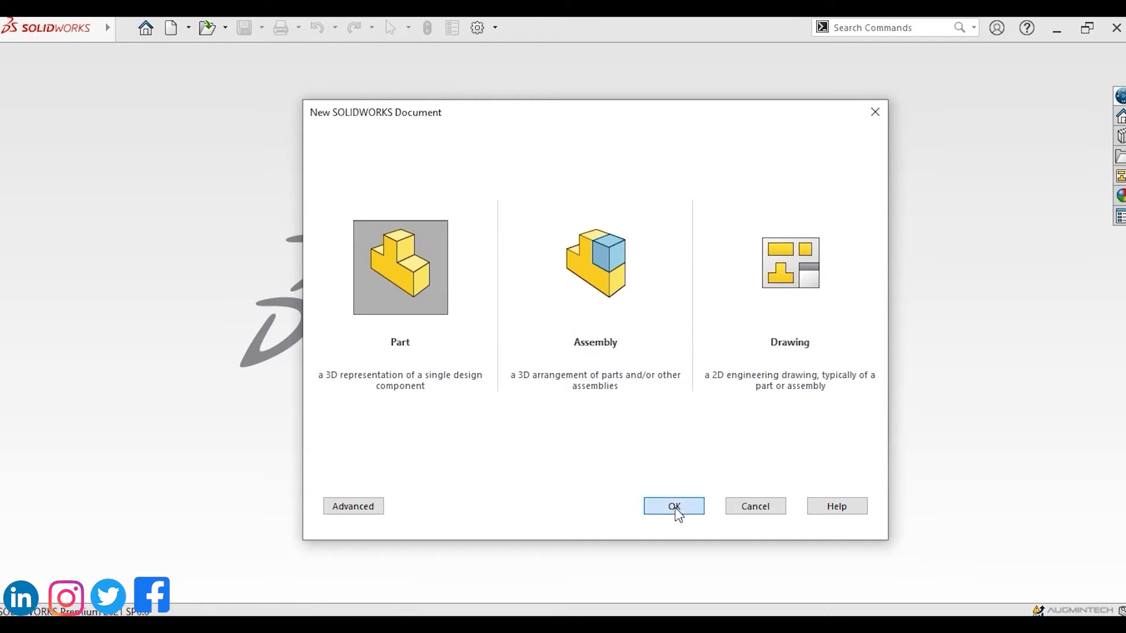
Create a new part document.
click(675, 512)
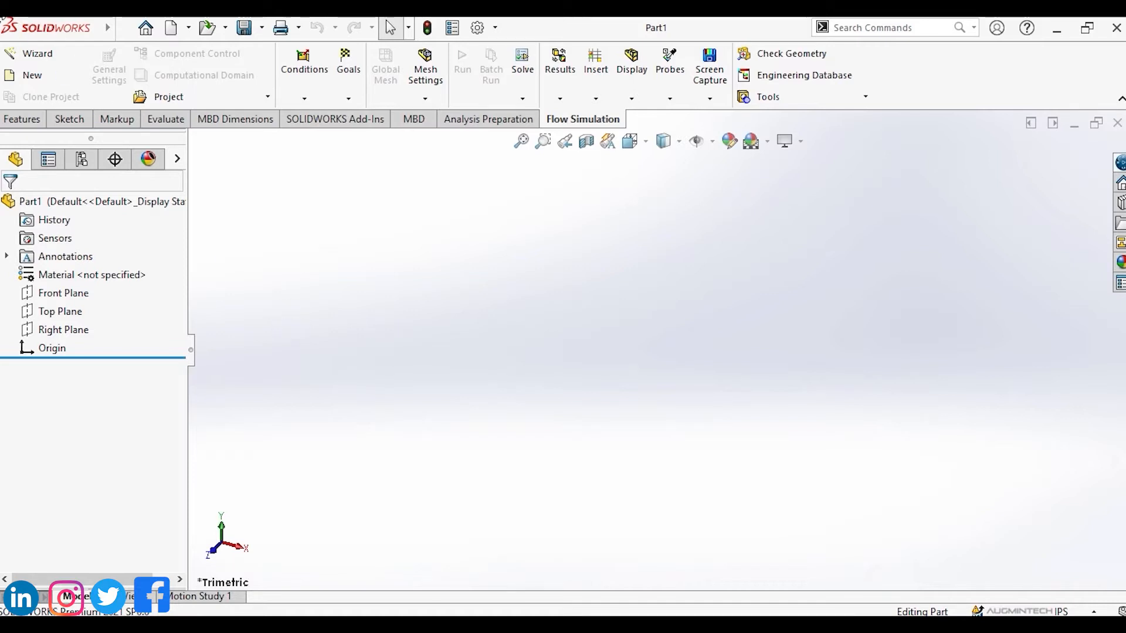
mouse_move(13, 24)
mouse_down()
mouse_move(298, 38)
mouse_move(732, 26)
mouse_move(931, 41)
mouse_move(1113, 27)
mouse_move(1125, 38)
mouse_up()
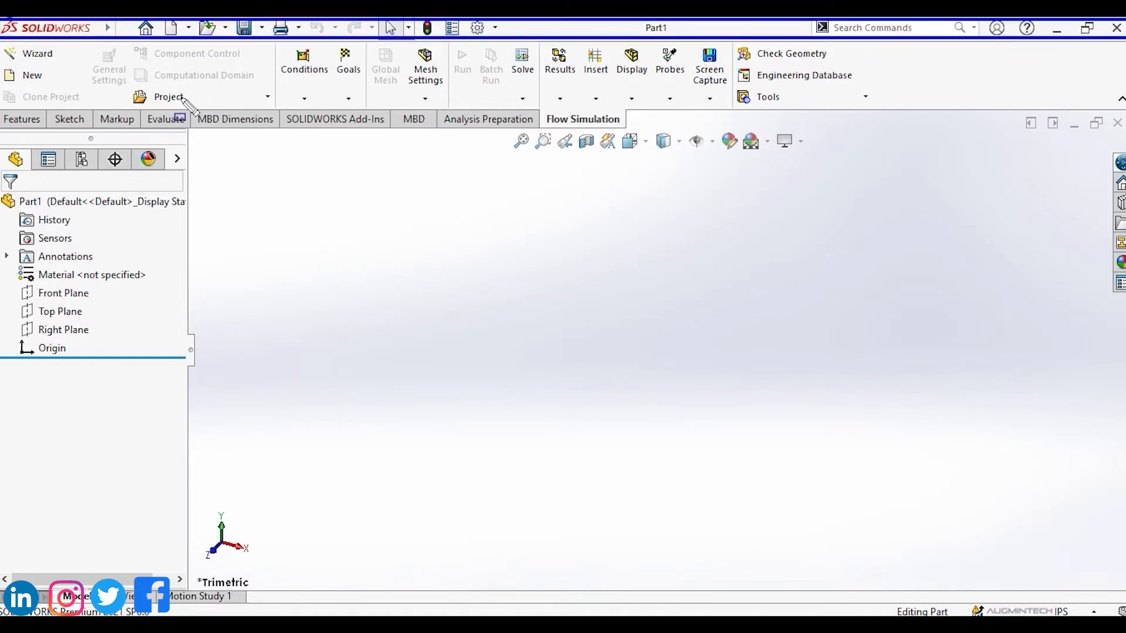
key(Escape)
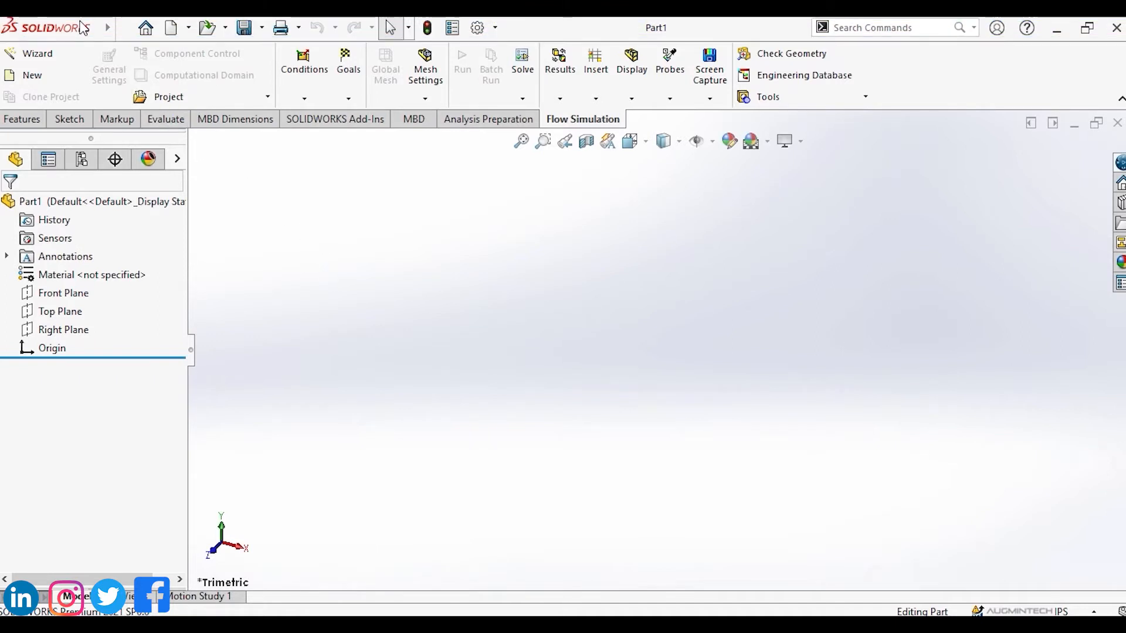
Browse the commands in the File, Edit and View menus.
mouse_move(80, 22)
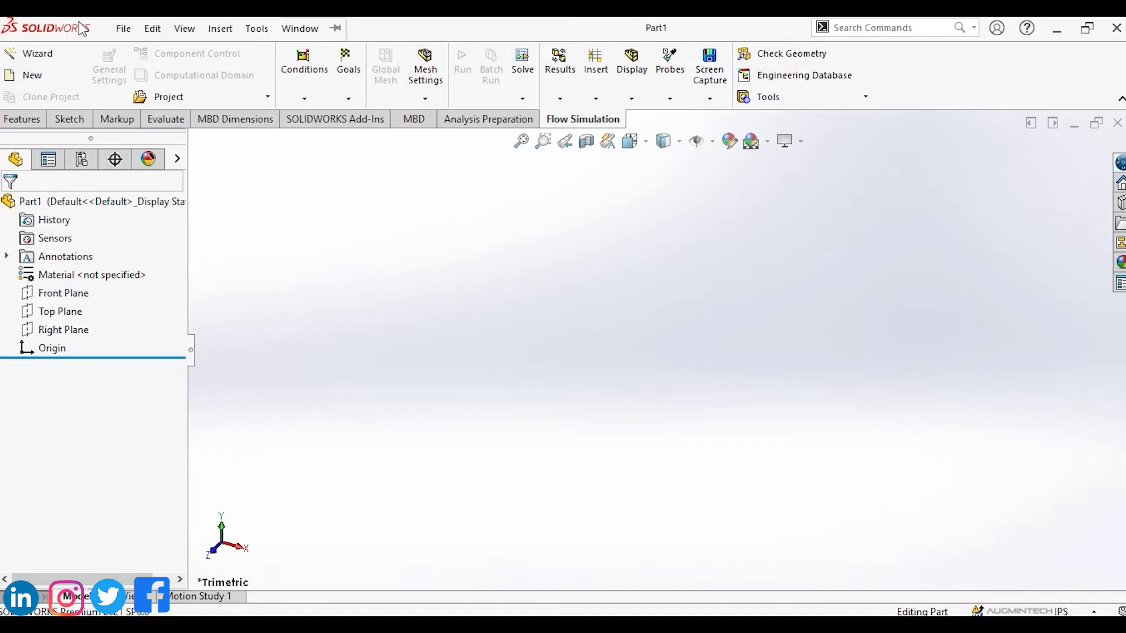
click(121, 30)
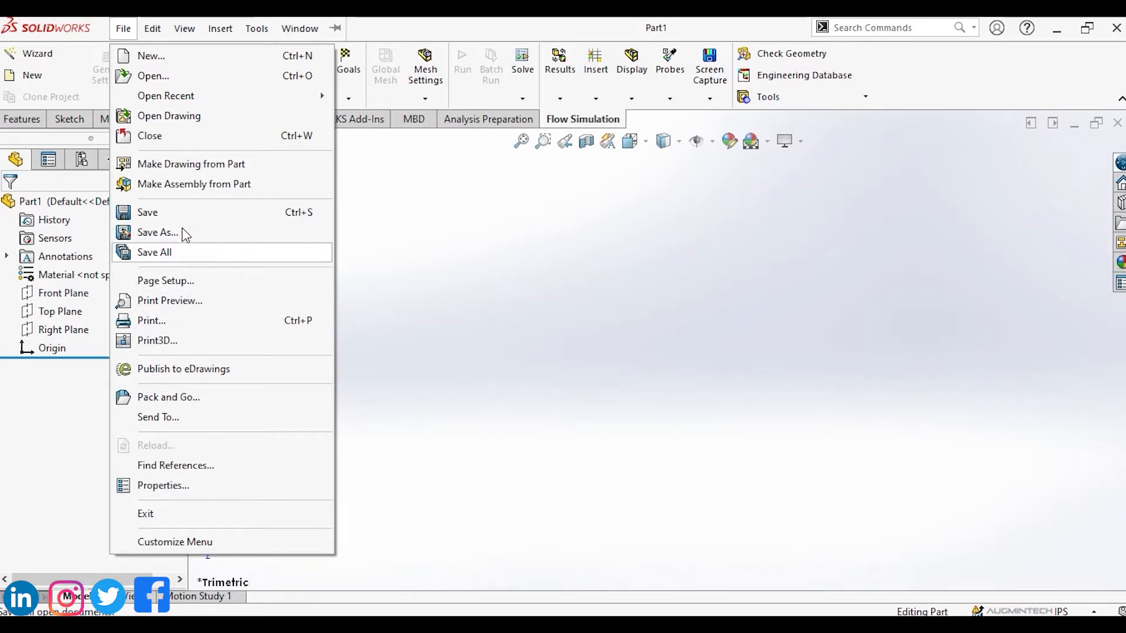
click(150, 32)
click(152, 29)
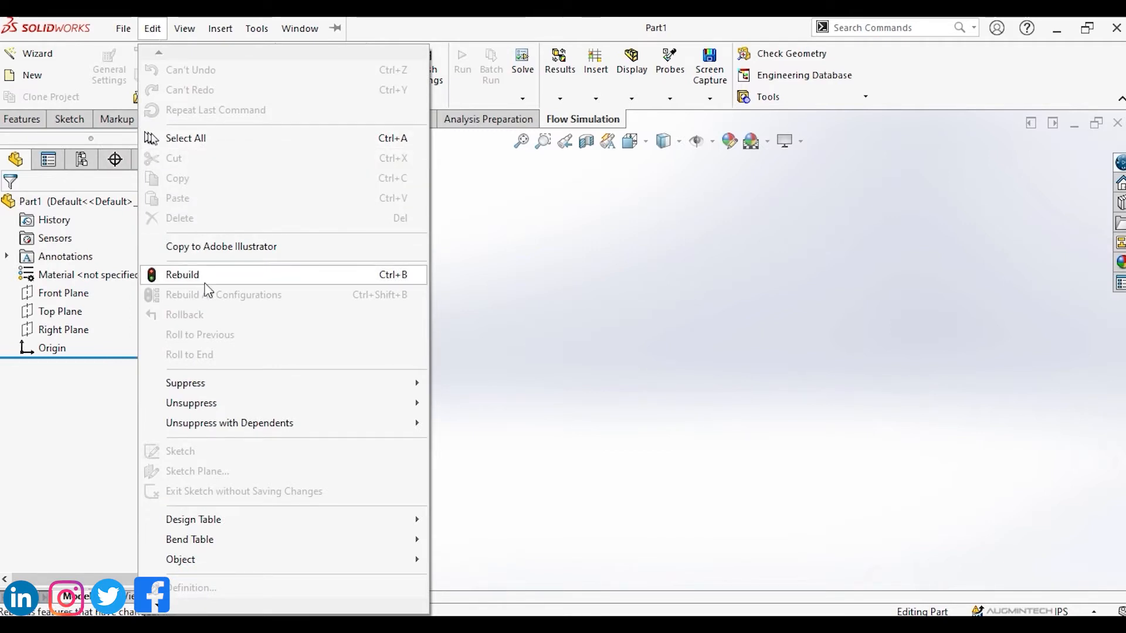
mouse_move(228, 388)
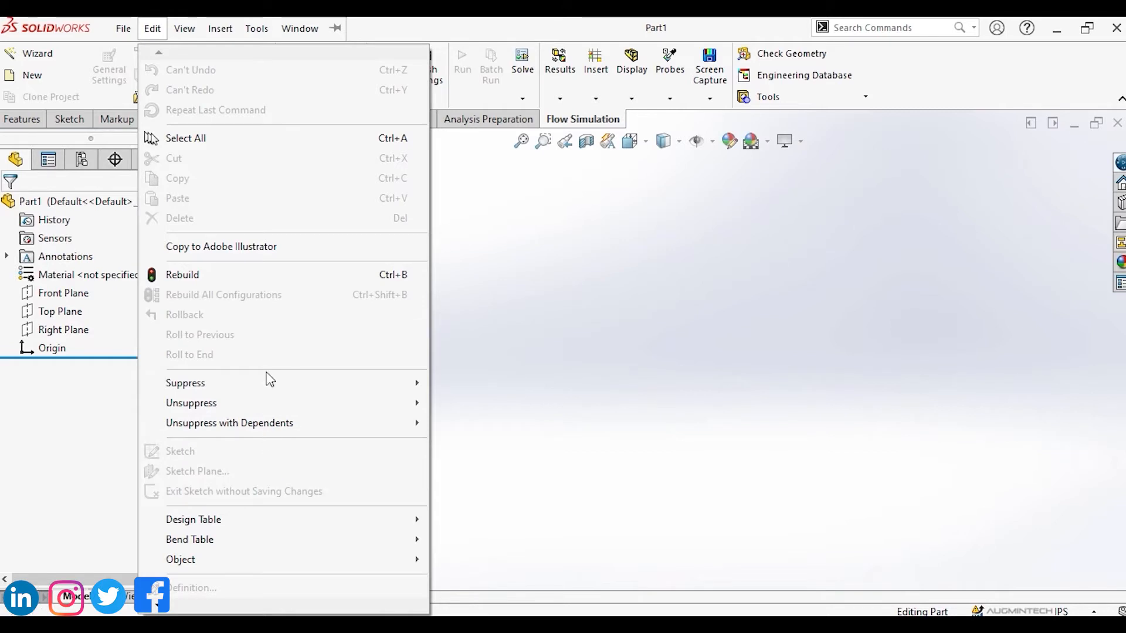
click(185, 33)
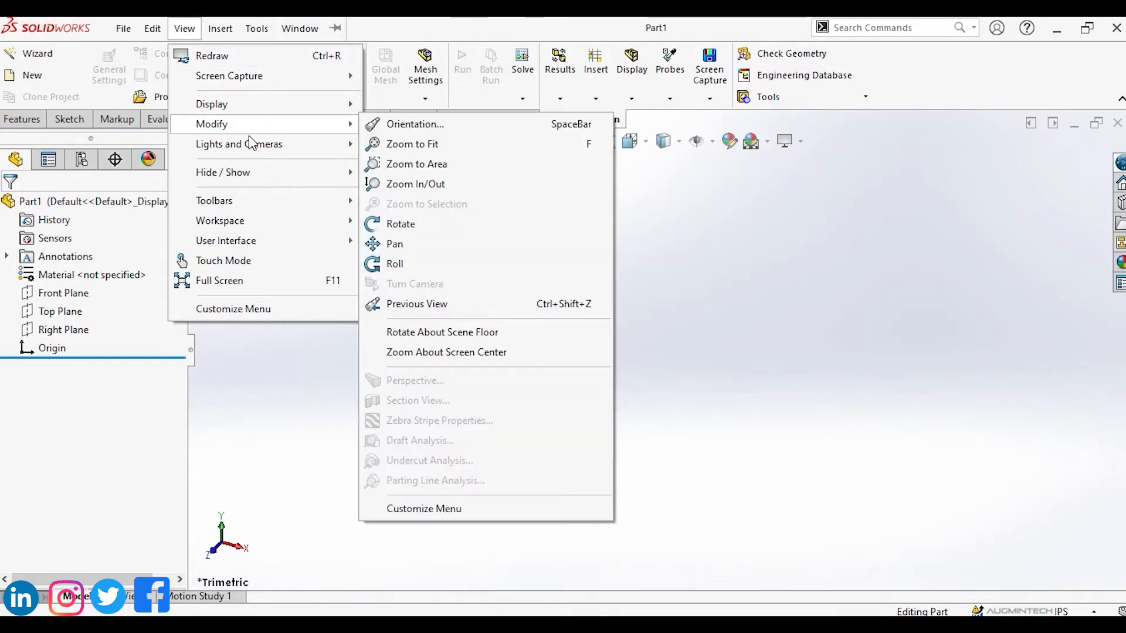
mouse_move(251, 152)
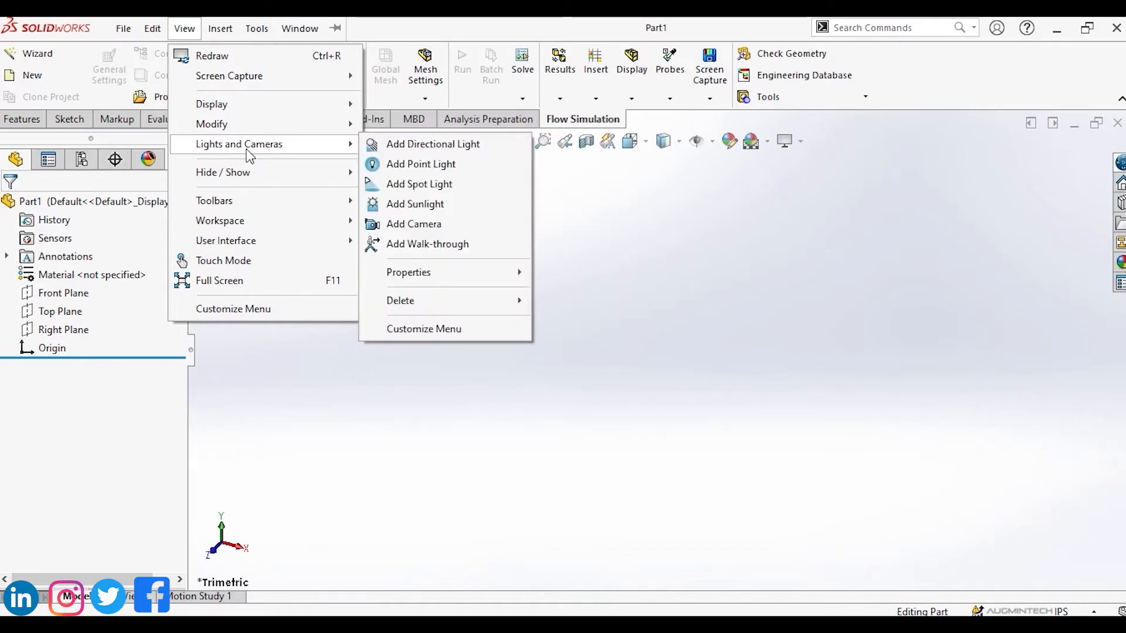
click(195, 29)
click(196, 29)
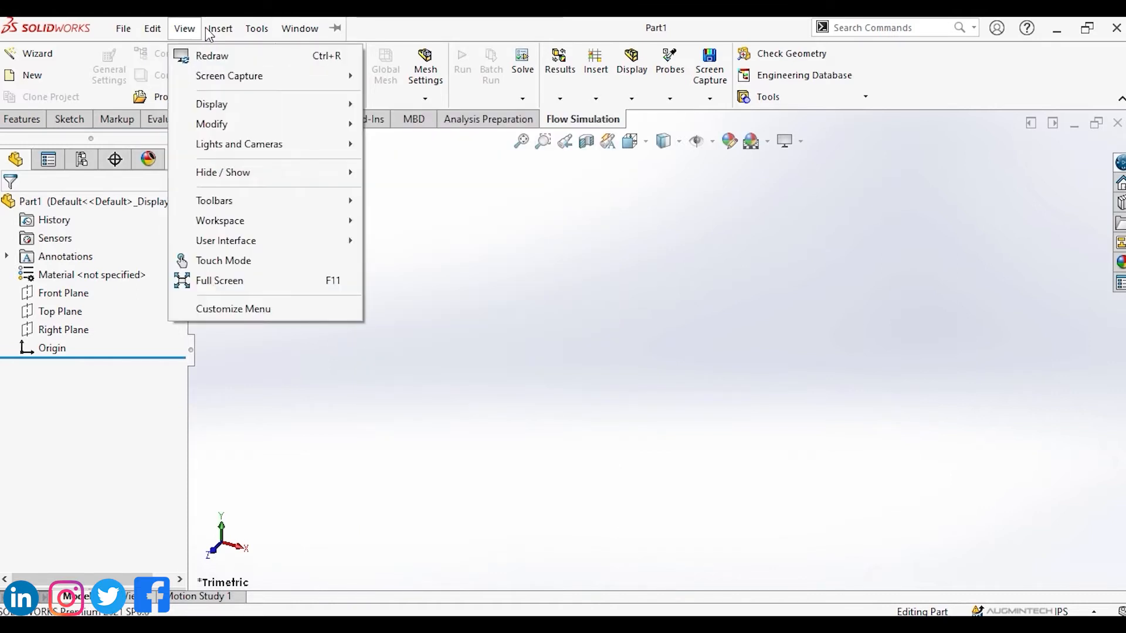
mouse_move(218, 29)
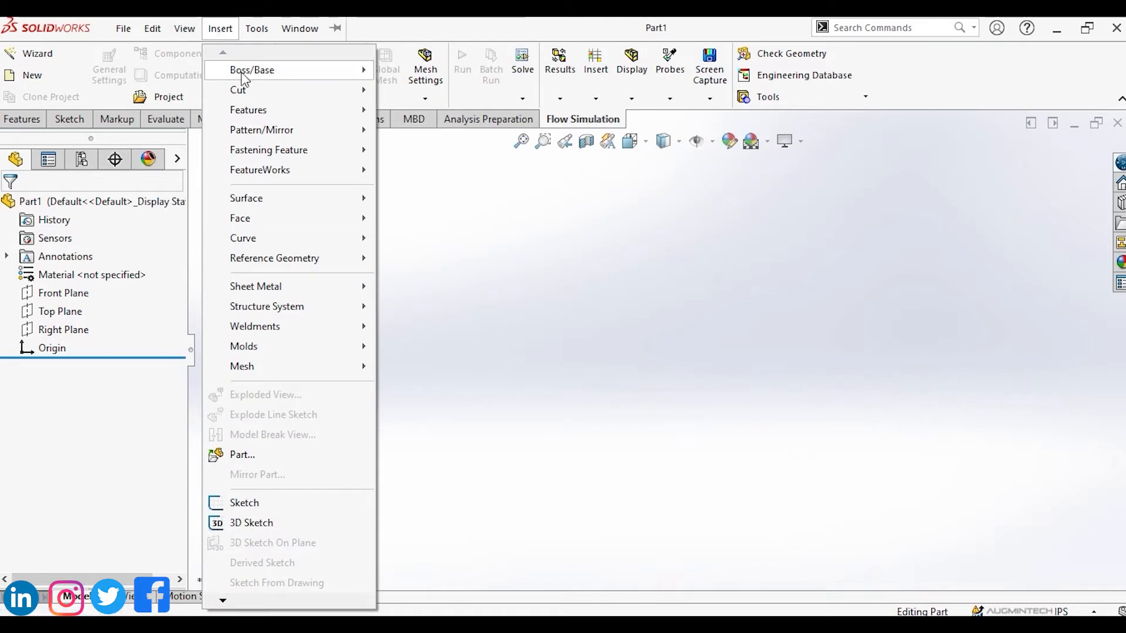
Browse the Insert, Tools and Window menus and their submenus.
mouse_move(243, 73)
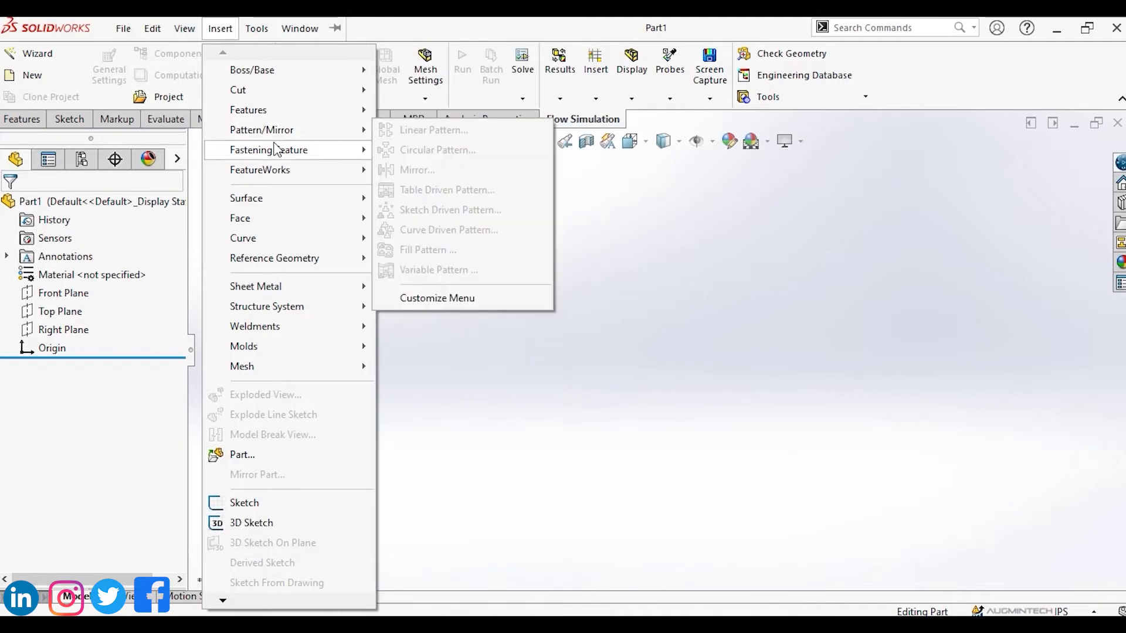
mouse_move(276, 158)
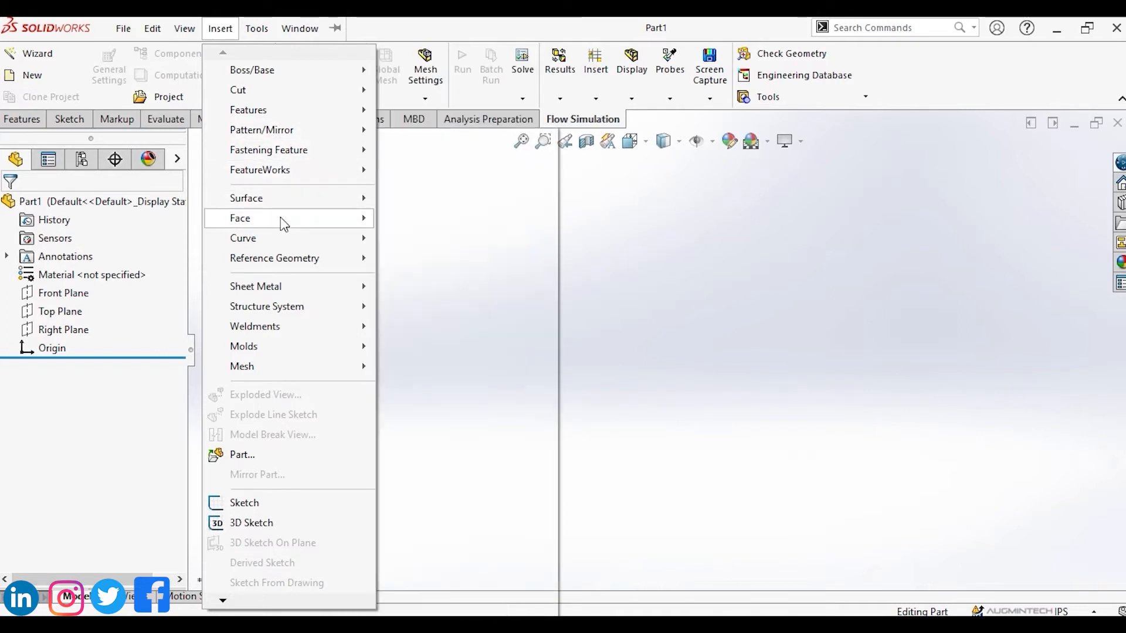
mouse_move(283, 247)
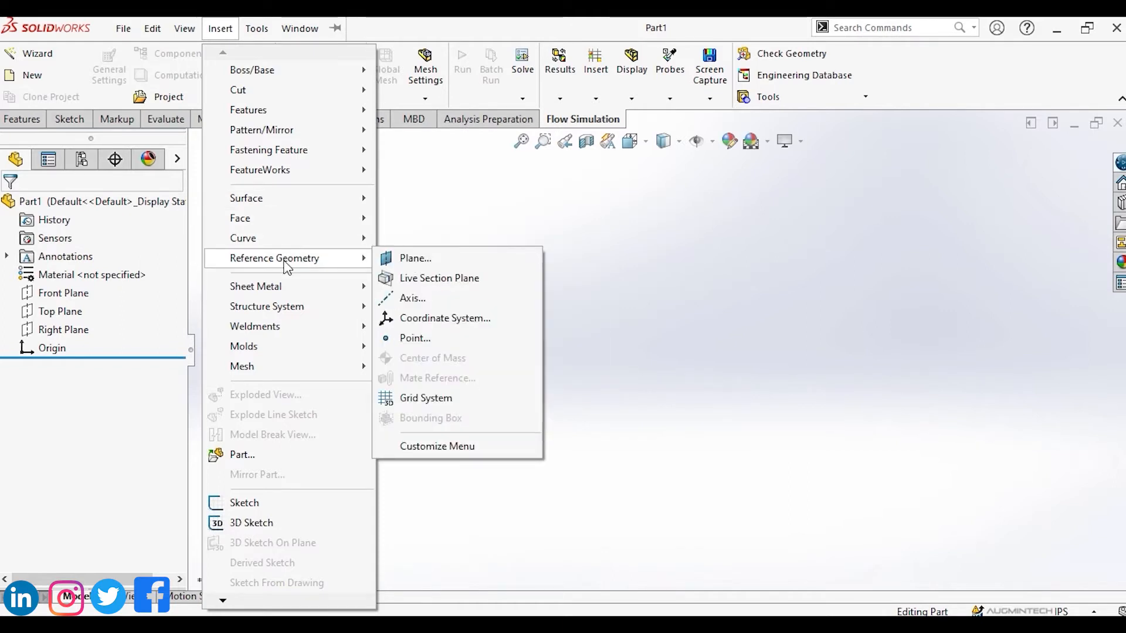
mouse_move(287, 310)
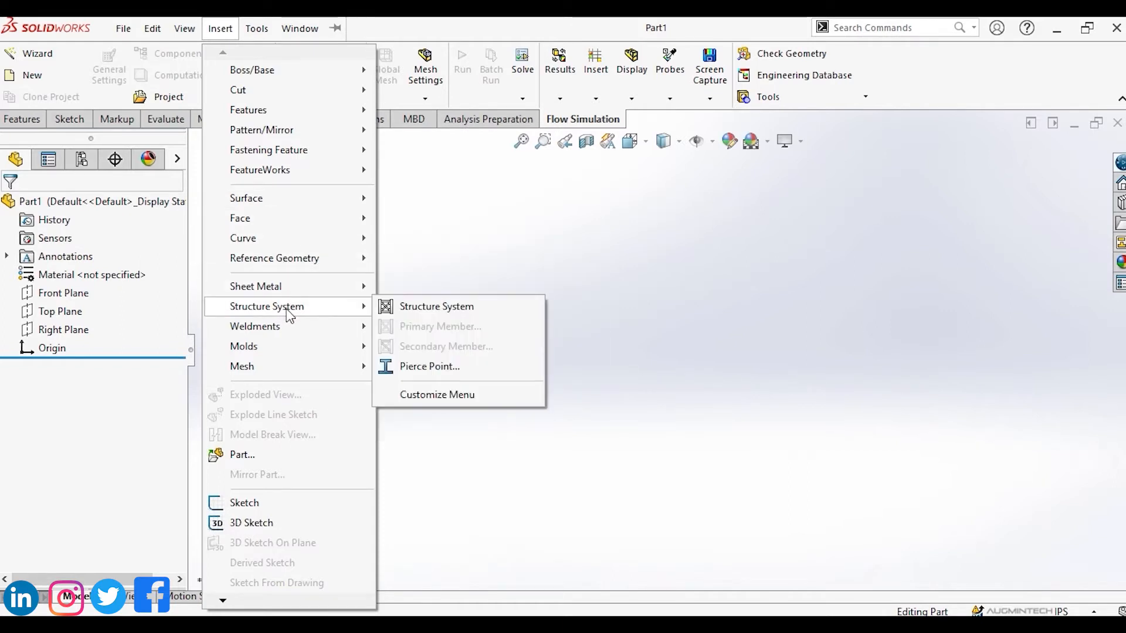
mouse_move(282, 366)
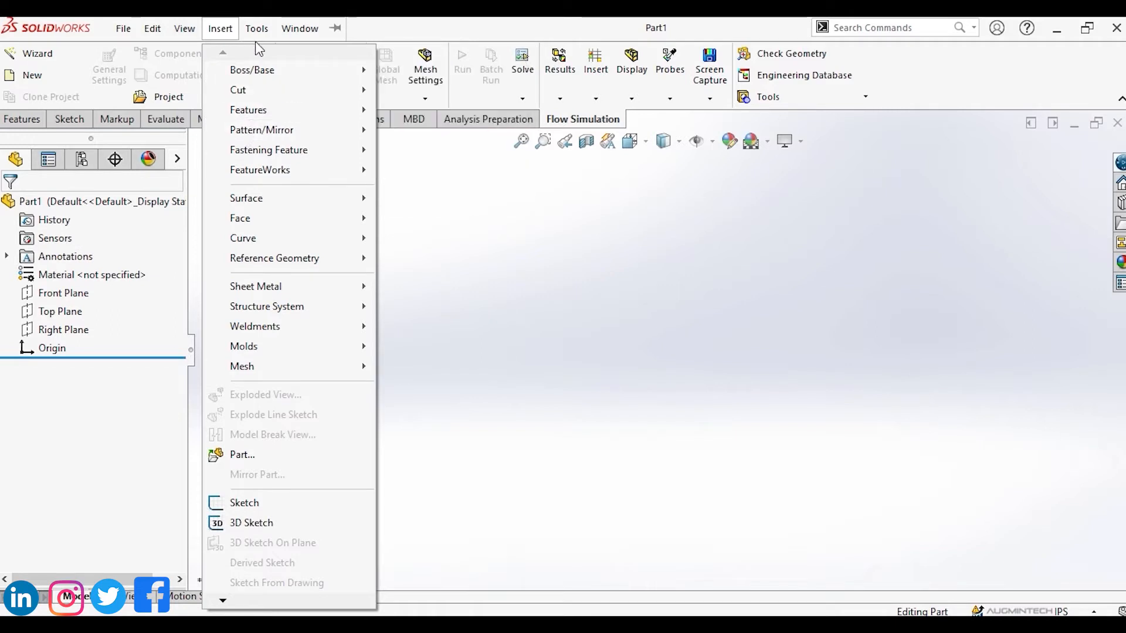
mouse_move(256, 37)
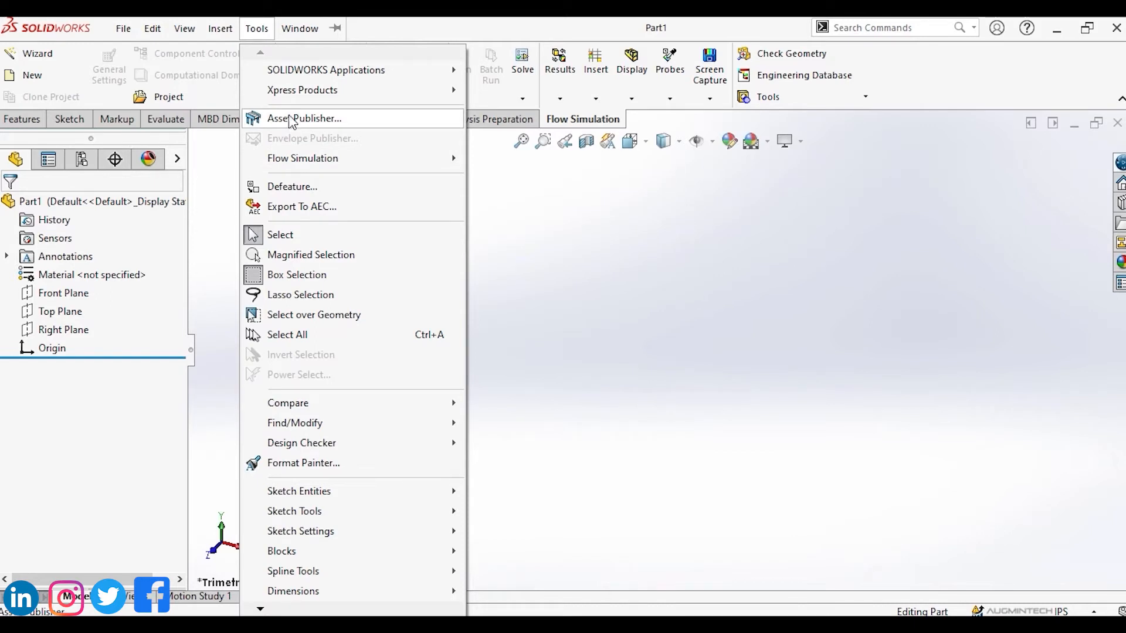
mouse_move(335, 70)
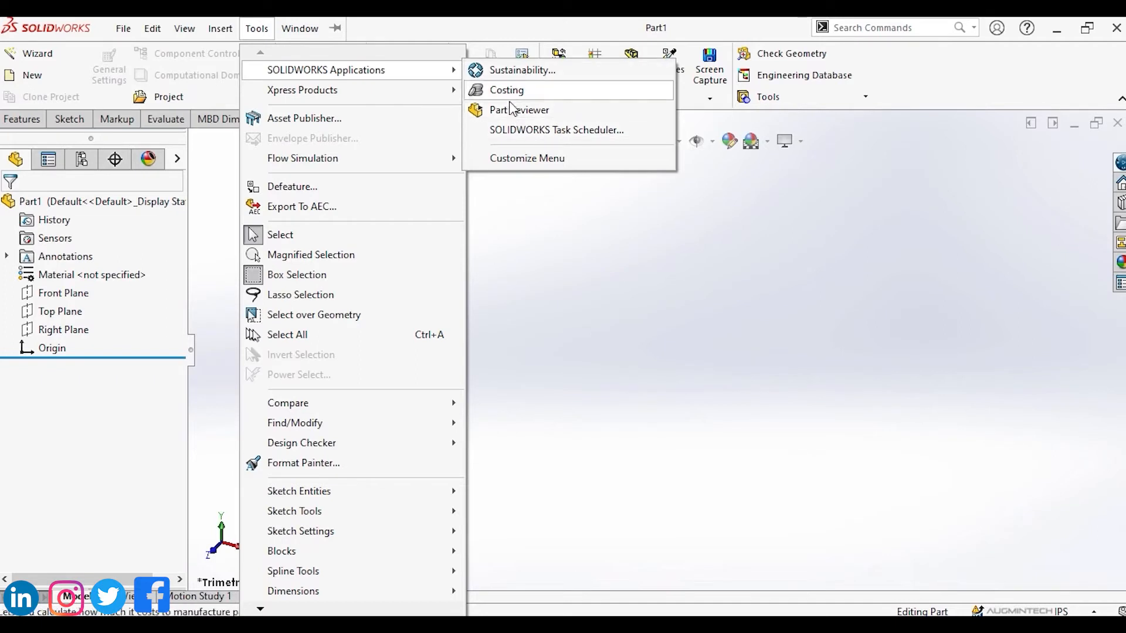
click(268, 34)
click(268, 32)
mouse_move(294, 32)
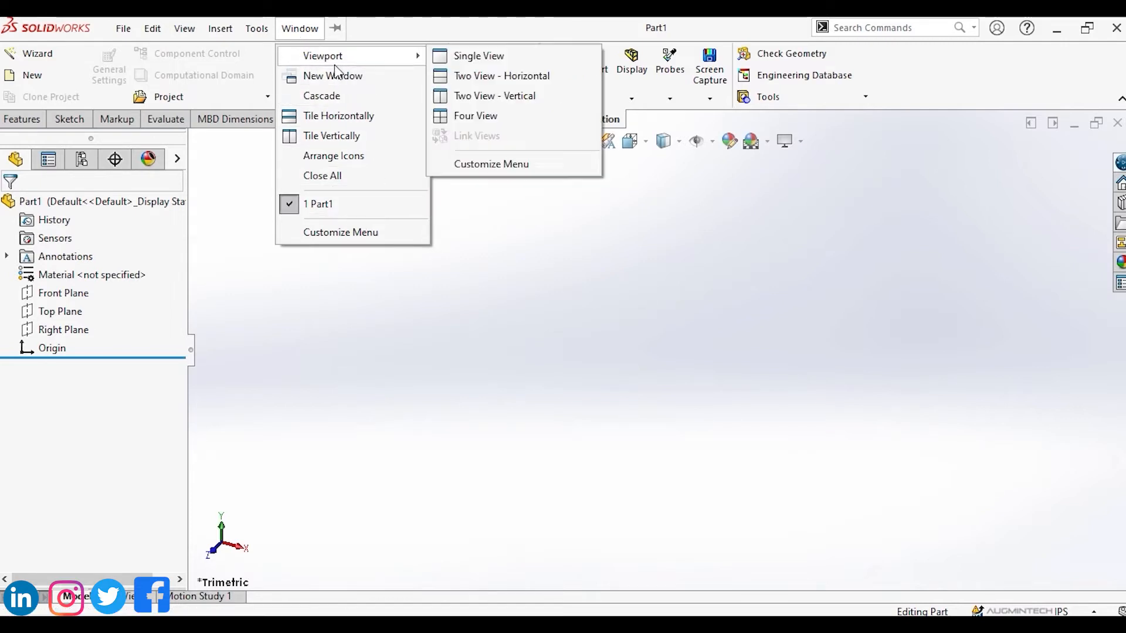
Open the Welcome dialog and close it.
click(66, 22)
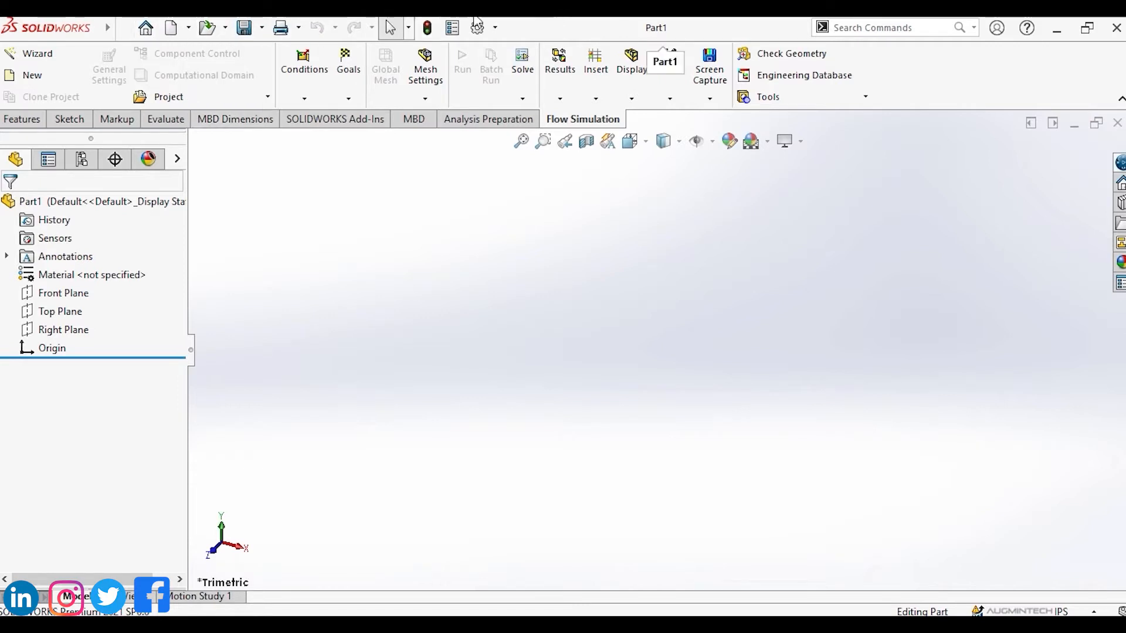
click(146, 37)
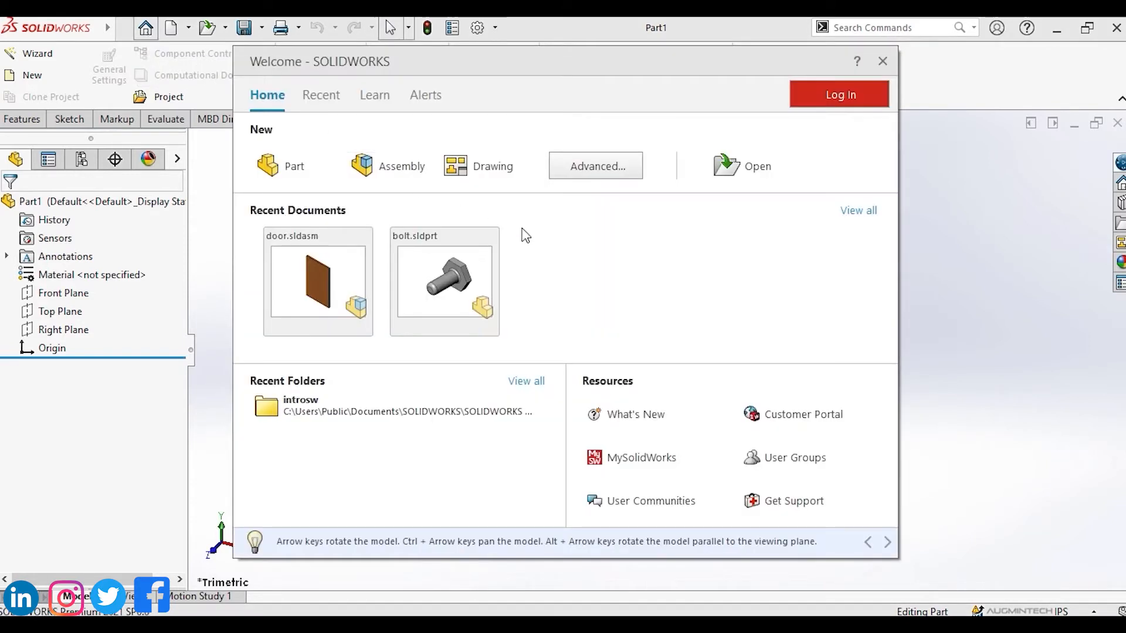
click(883, 61)
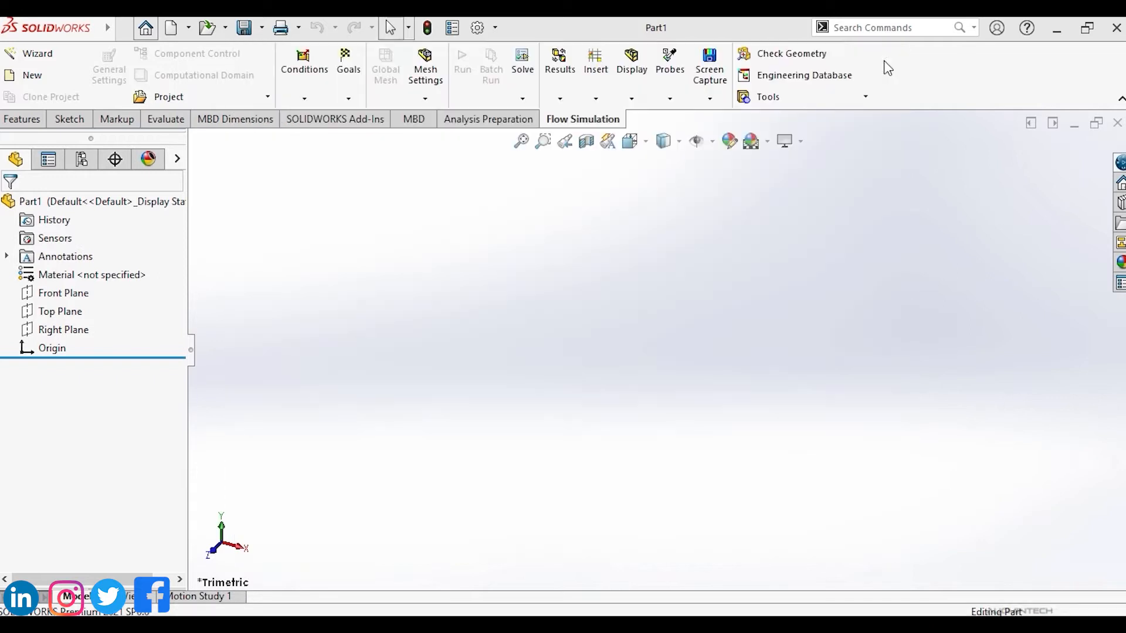
Open the New SOLIDWORKS Document dialog and close it without creating a document.
click(189, 28)
click(193, 50)
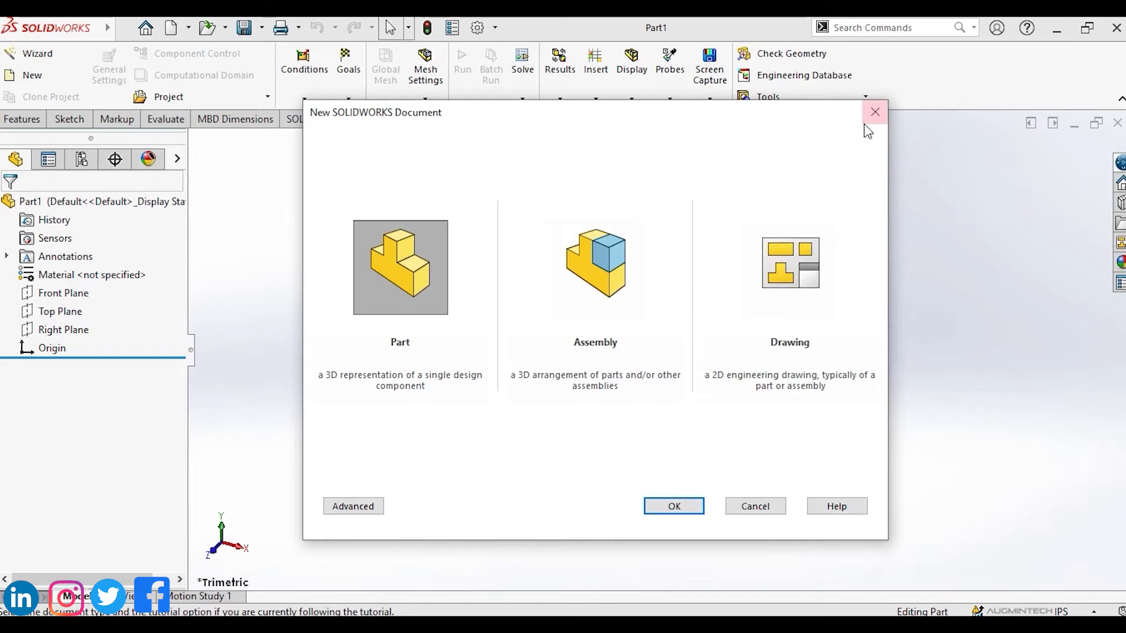
click(877, 113)
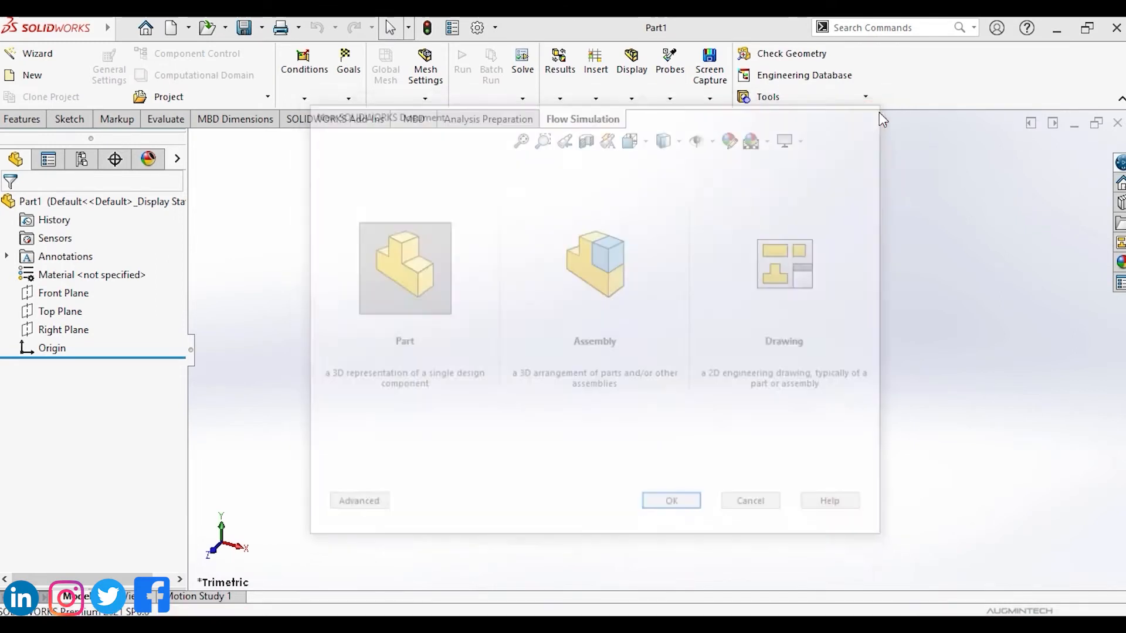
Review the Open, File Properties and Options drop-down commands in the quick access bar.
click(226, 29)
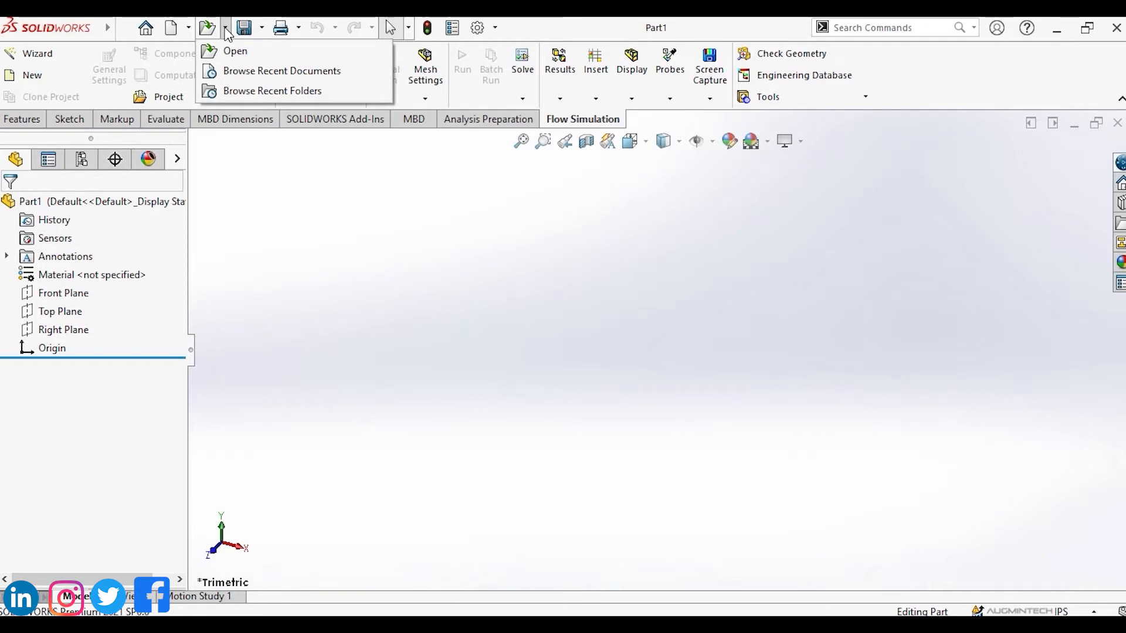
mouse_move(246, 33)
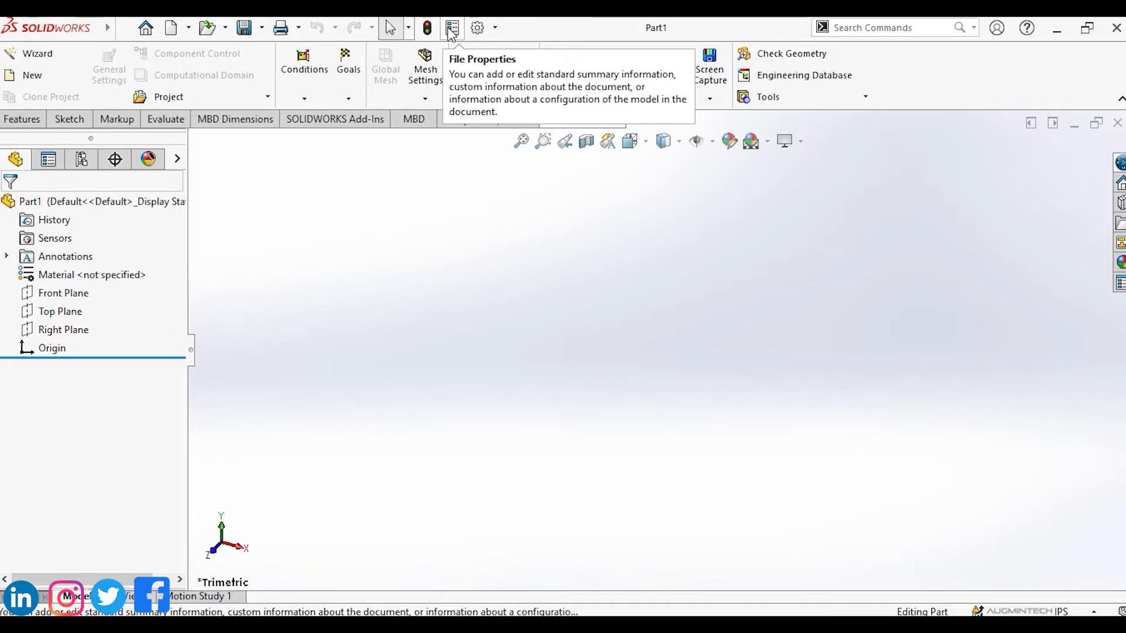
mouse_move(478, 28)
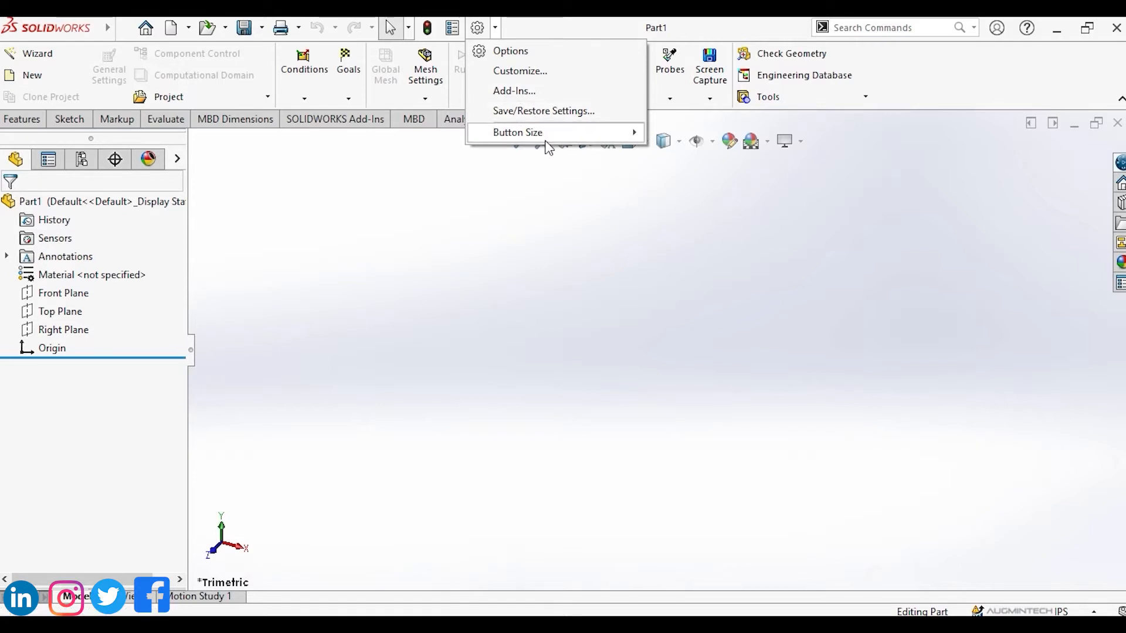
mouse_move(548, 134)
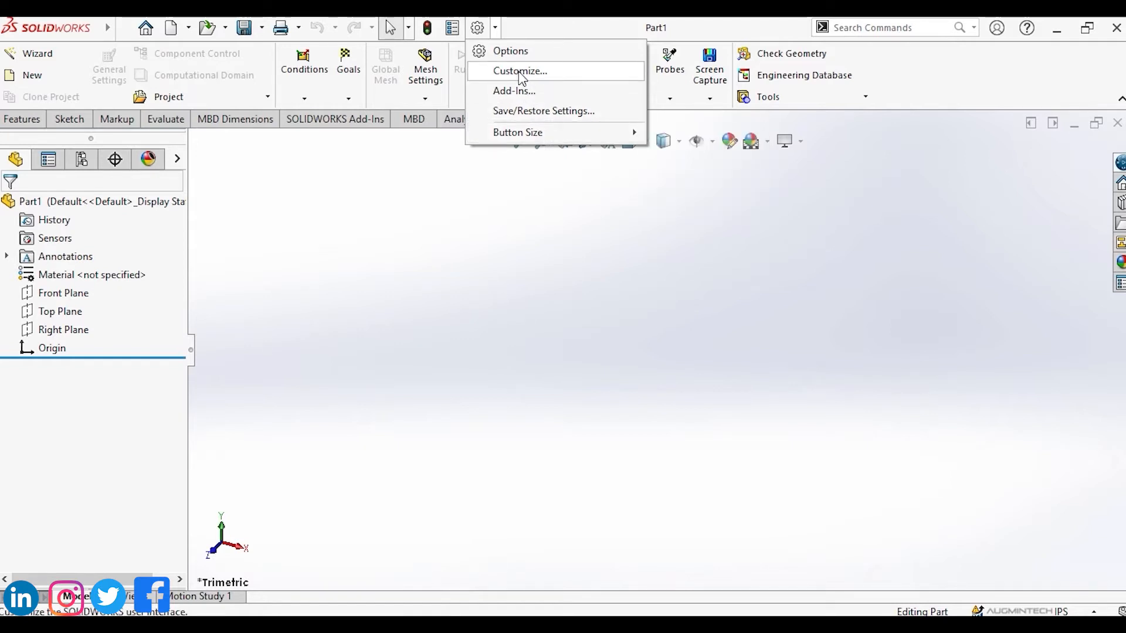
Open the Customize and Add-Ins dialogs and close them without making changes.
click(521, 76)
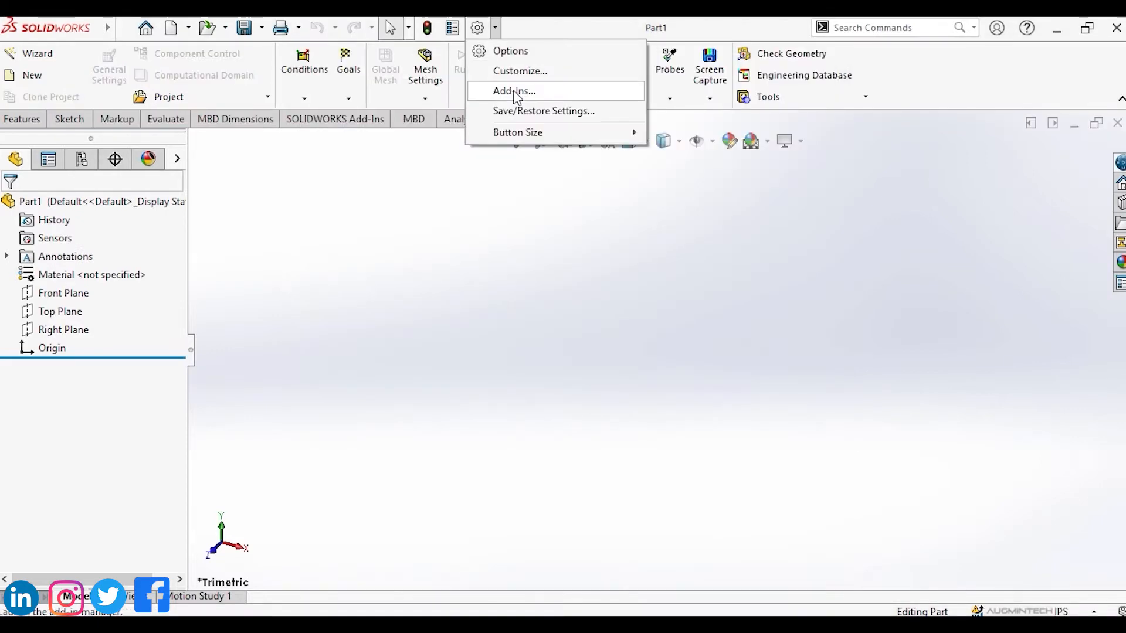
click(514, 91)
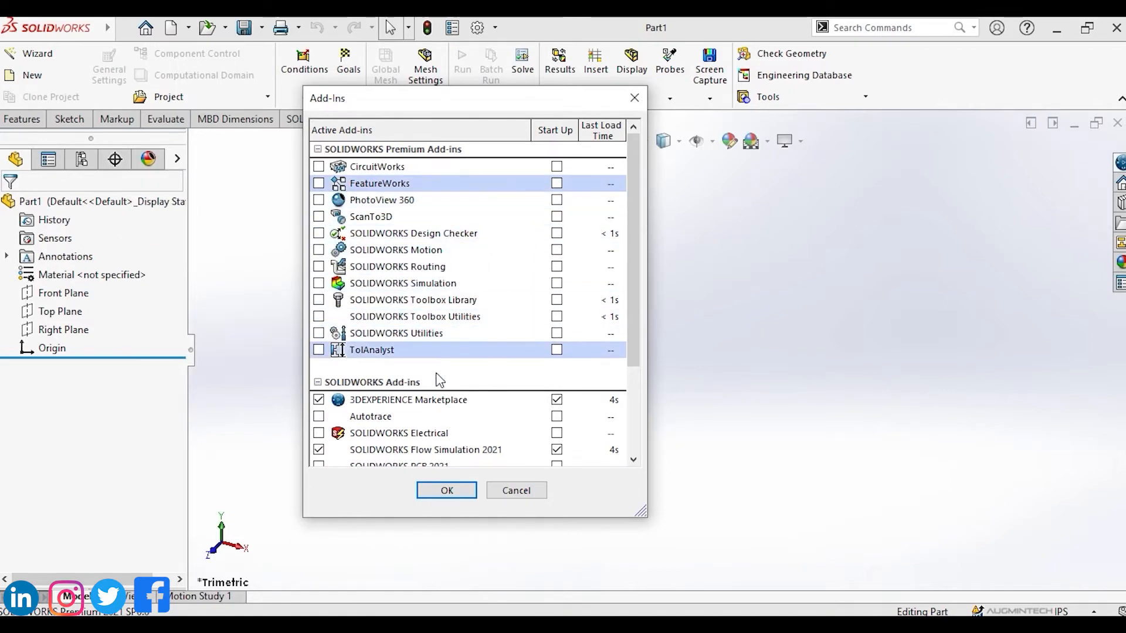
click(515, 491)
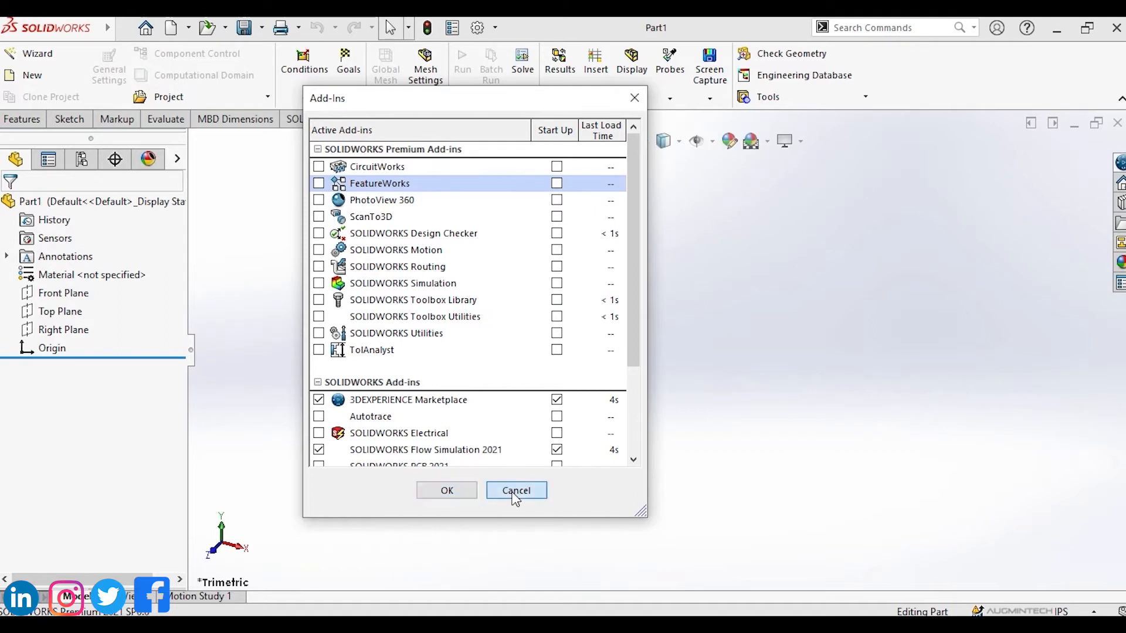
Show the Button Size choices in the Options drop-down and close it.
click(495, 28)
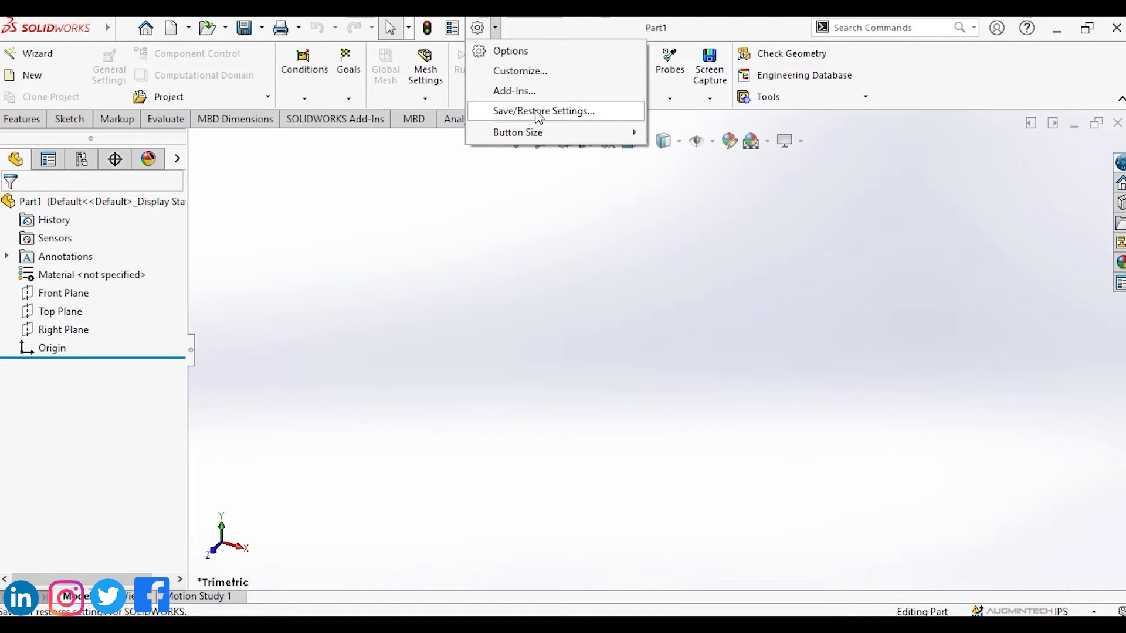
mouse_move(544, 132)
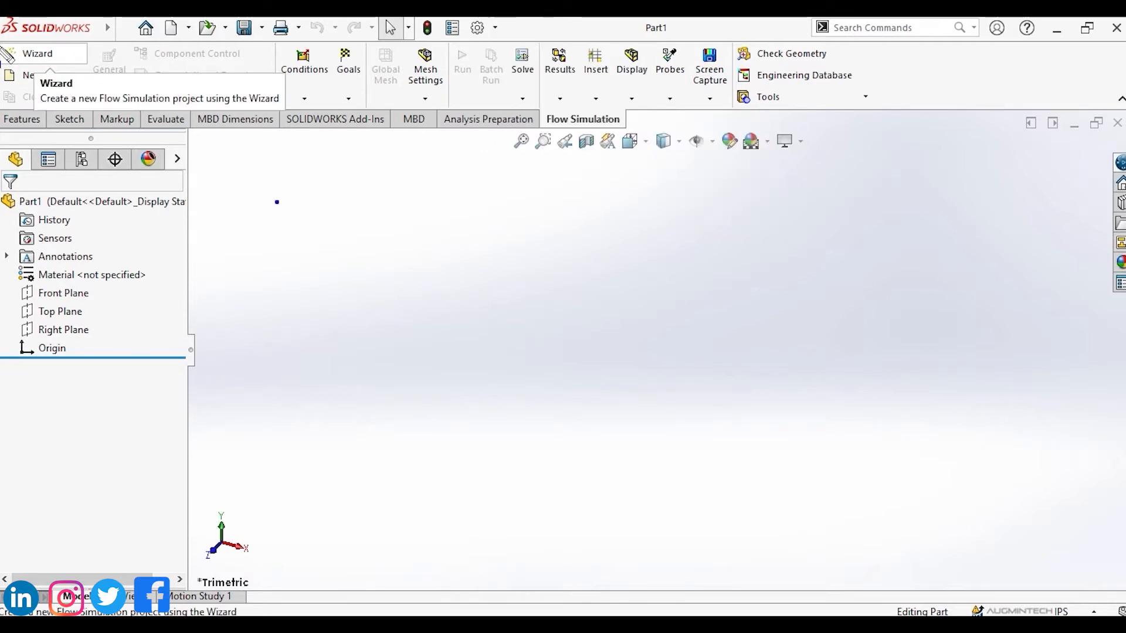
mouse_move(1, 45)
mouse_down()
mouse_move(8, 58)
mouse_move(312, 117)
mouse_move(984, 89)
mouse_move(1125, 112)
mouse_up()
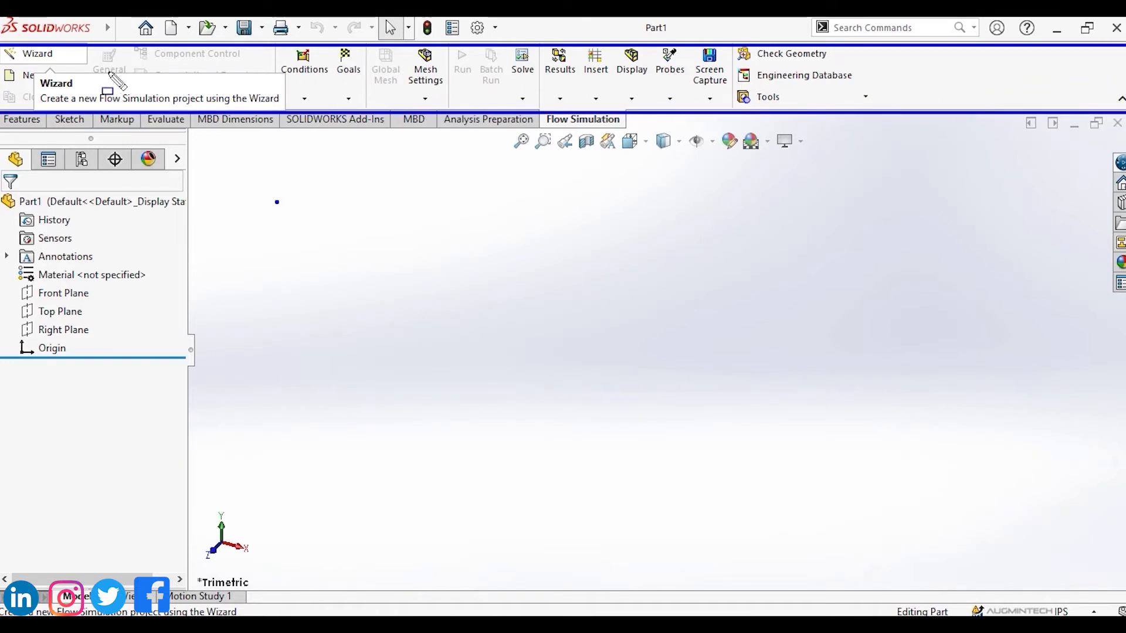
key(Escape)
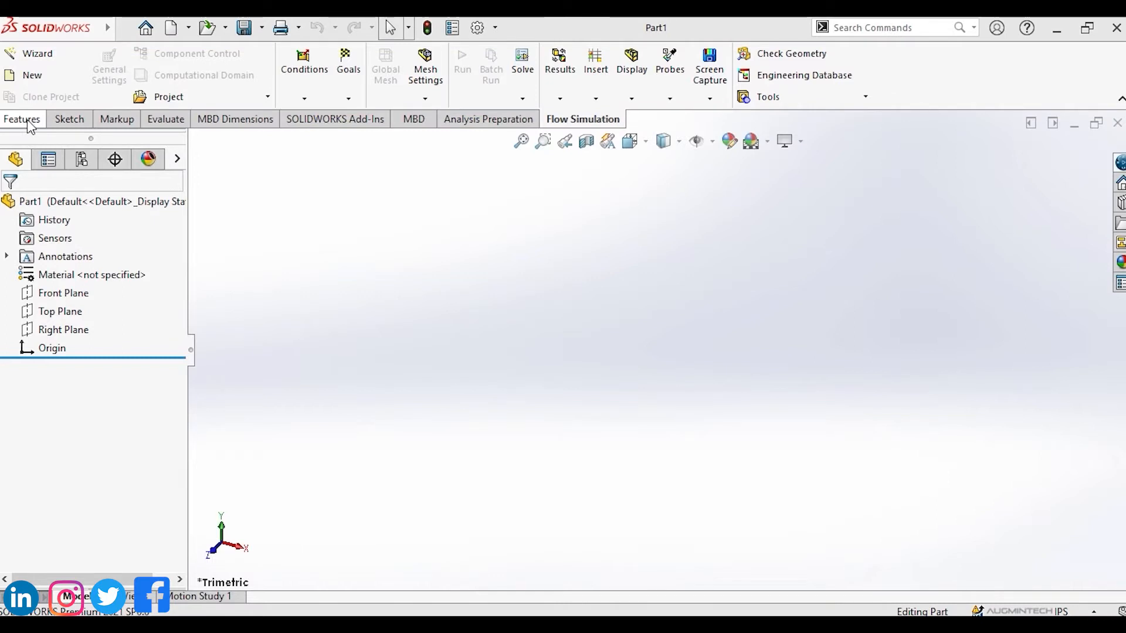
Browse the Features and Sketch tabs of the CommandManager and point out the FeatureManager design tree.
click(29, 123)
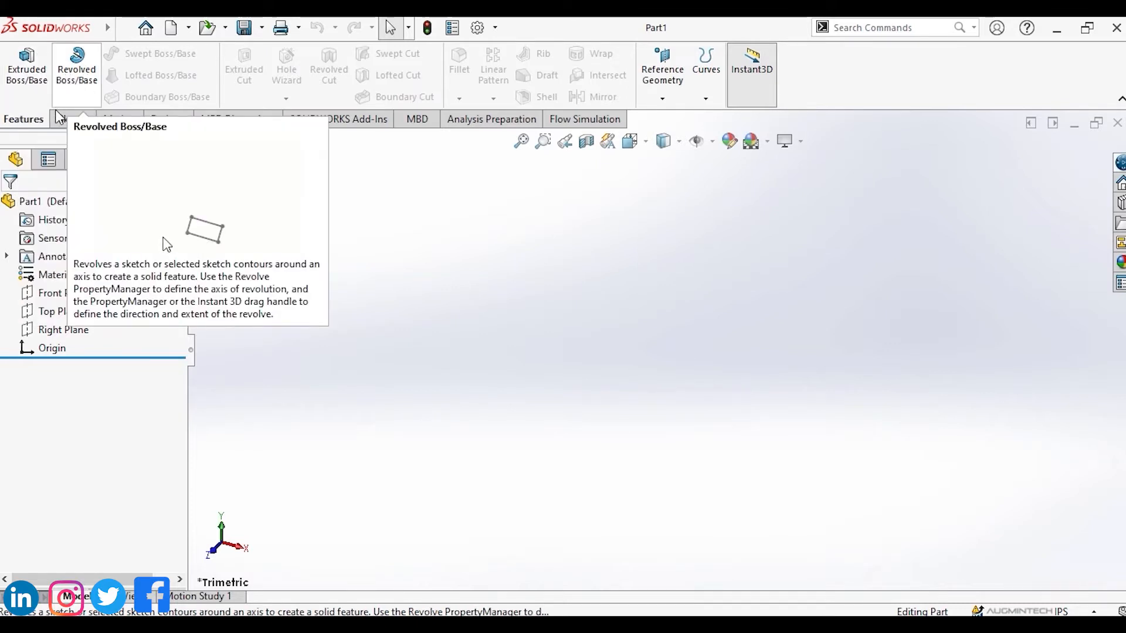
click(59, 117)
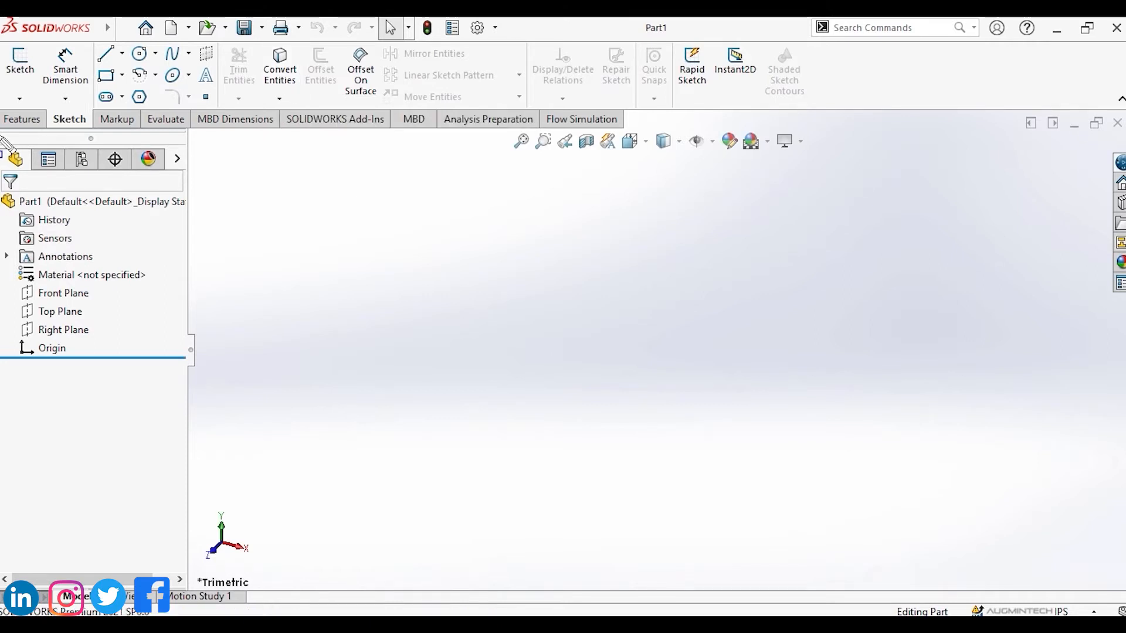
drag(2, 136, 188, 358)
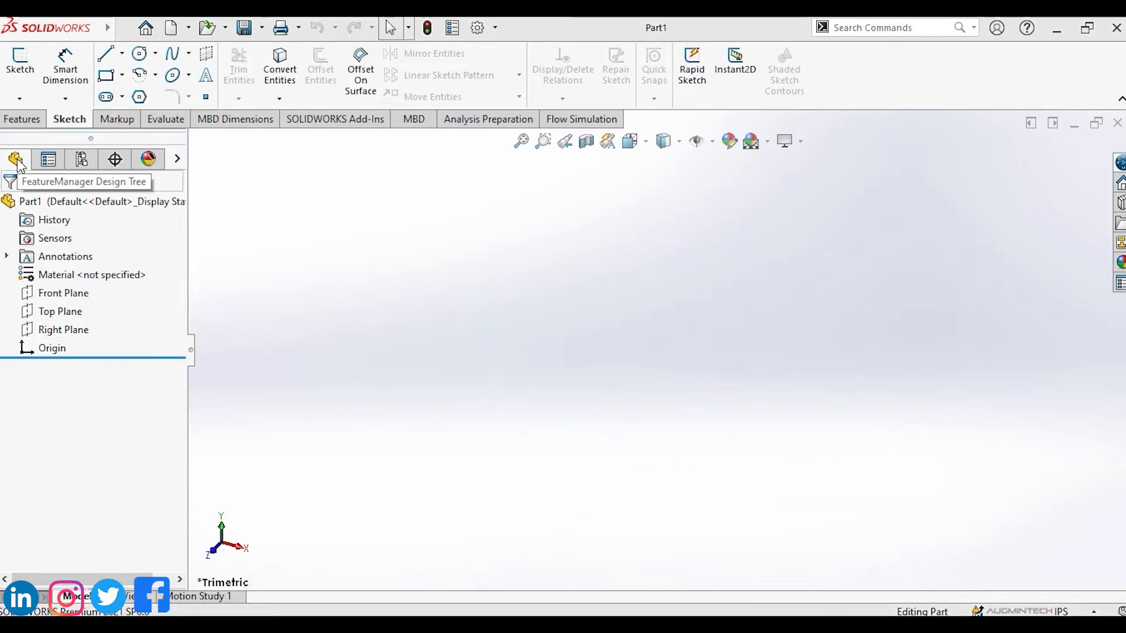
Switch through the PropertyManager, ConfigurationManager, DimXpertManager and DisplayManager tabs, then return to the FeatureManager design tree.
click(48, 161)
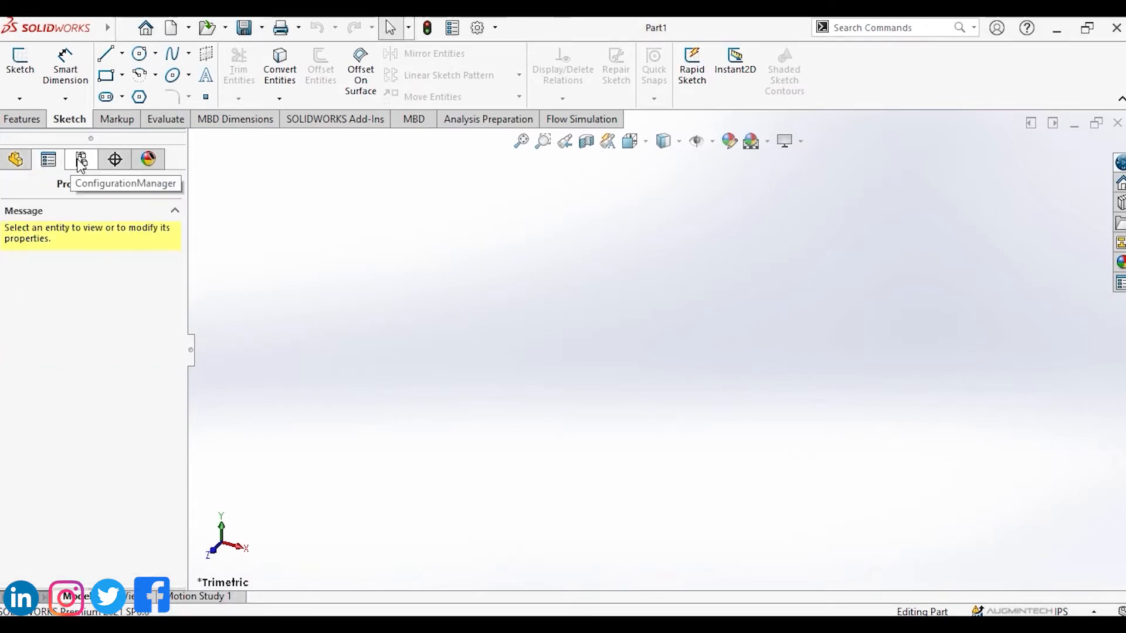
click(81, 161)
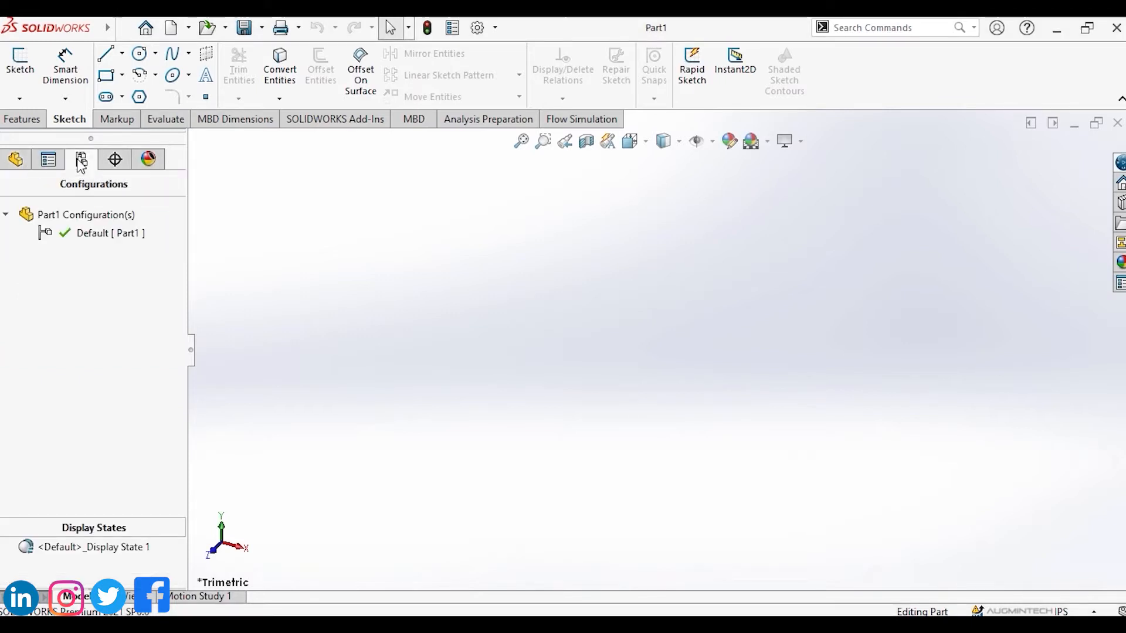
click(115, 160)
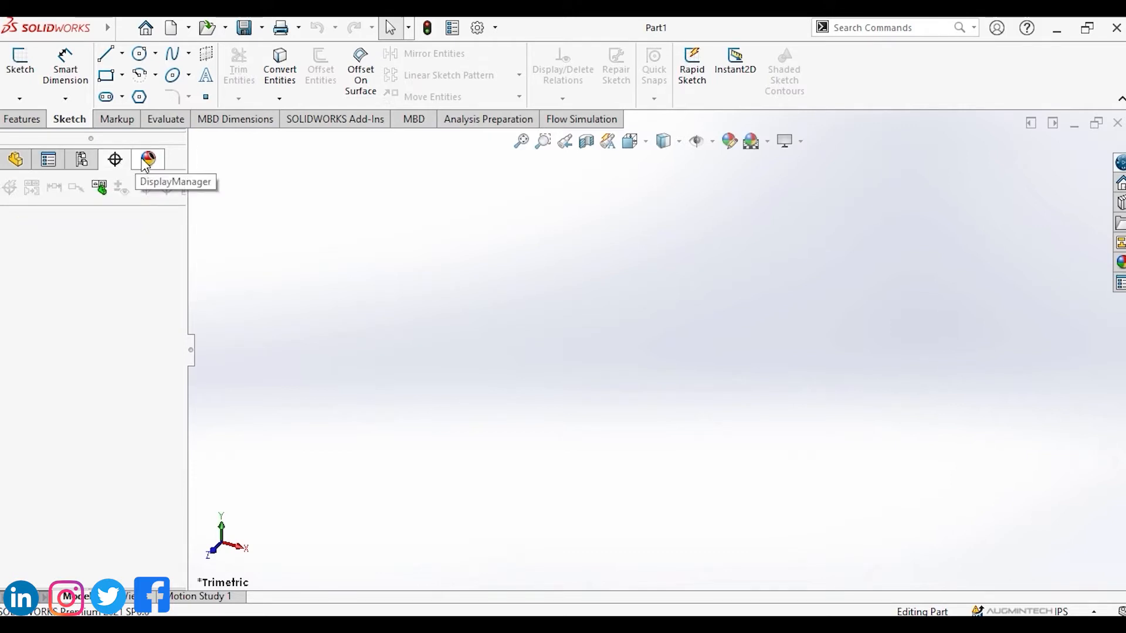
click(146, 161)
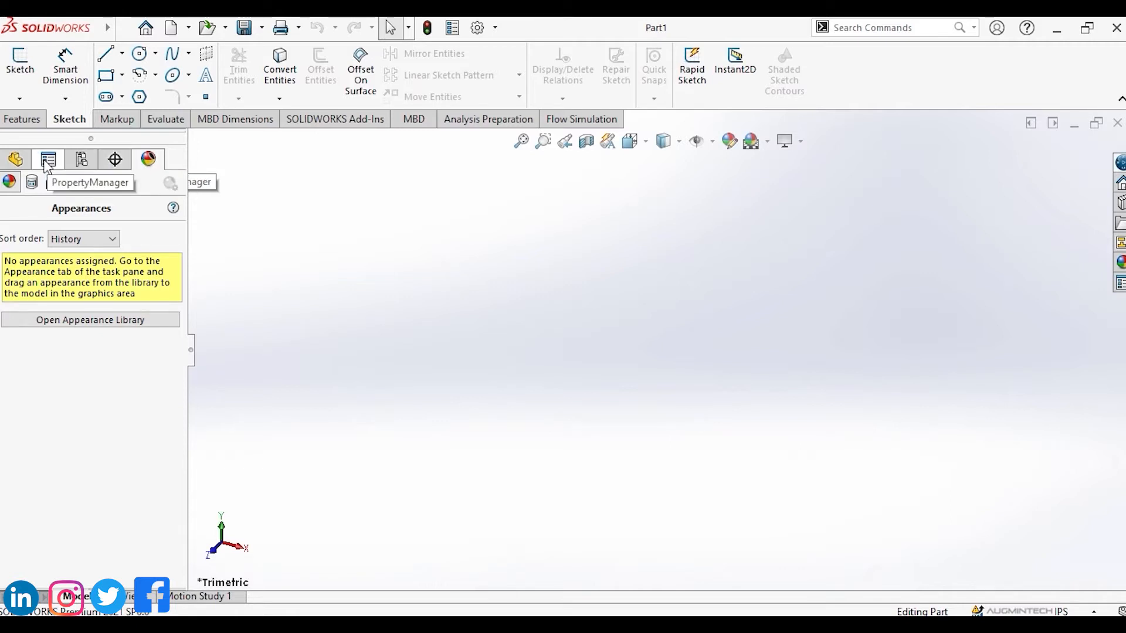
click(12, 162)
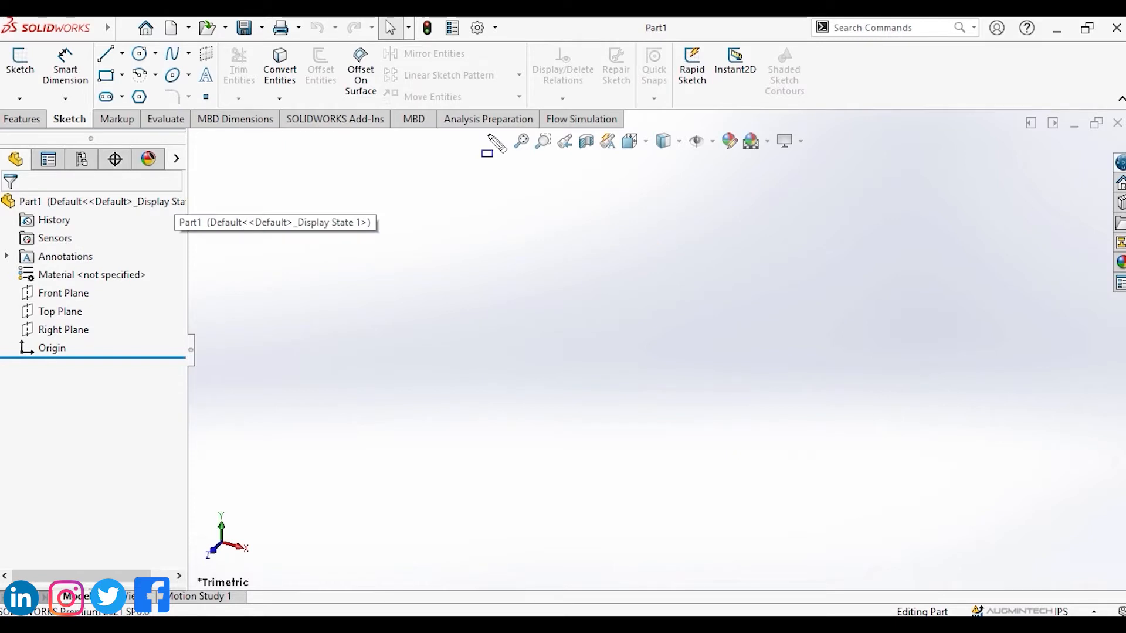
Examine the Heads-up View toolbar, including its Zoom to Fit and Zoom to Area tools.
mouse_move(491, 134)
mouse_down()
mouse_move(516, 153)
mouse_move(823, 161)
mouse_up()
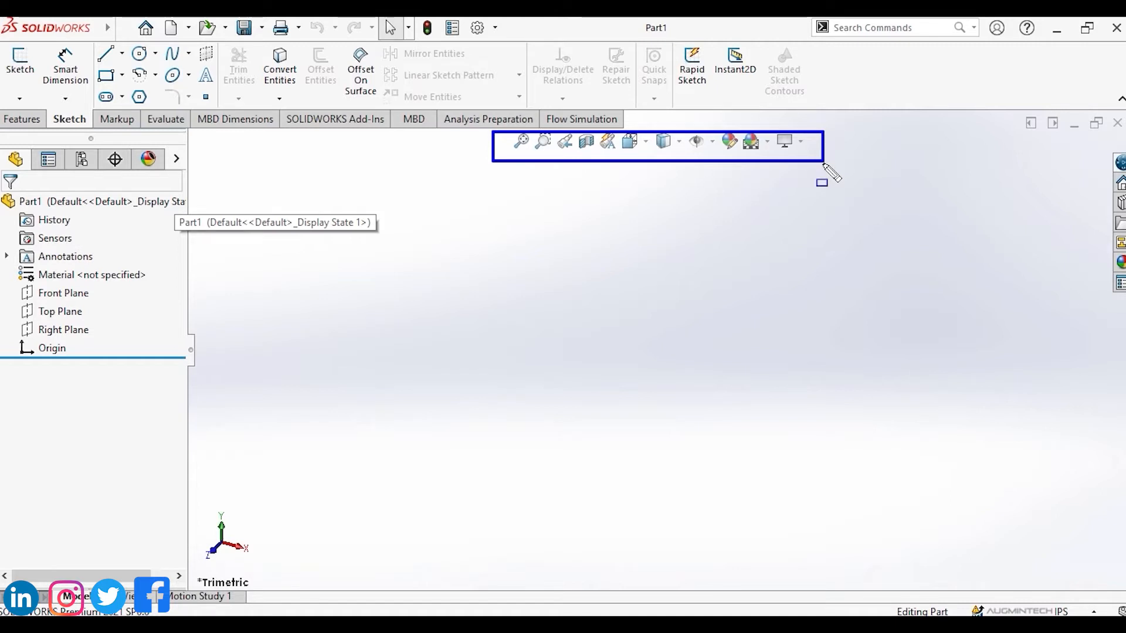
key(Escape)
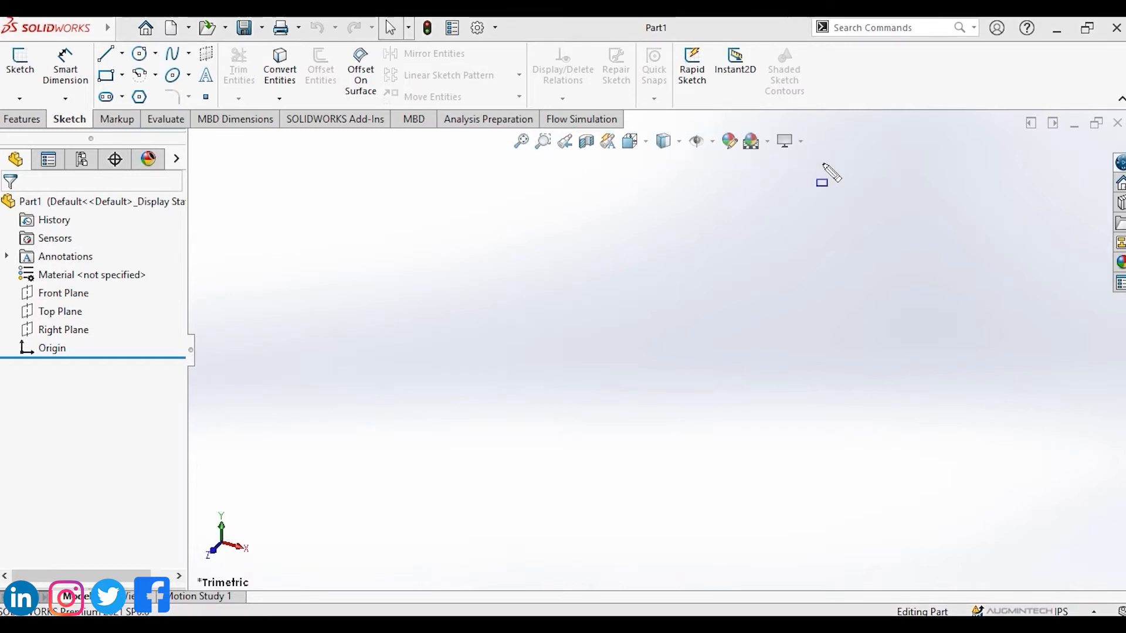
click(521, 143)
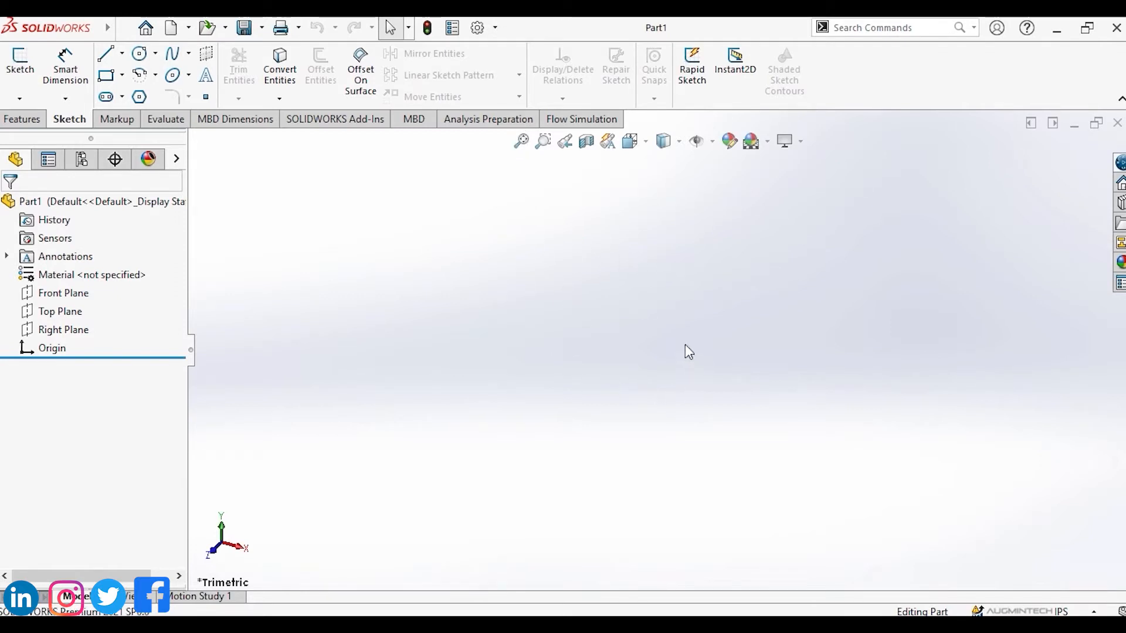
click(543, 143)
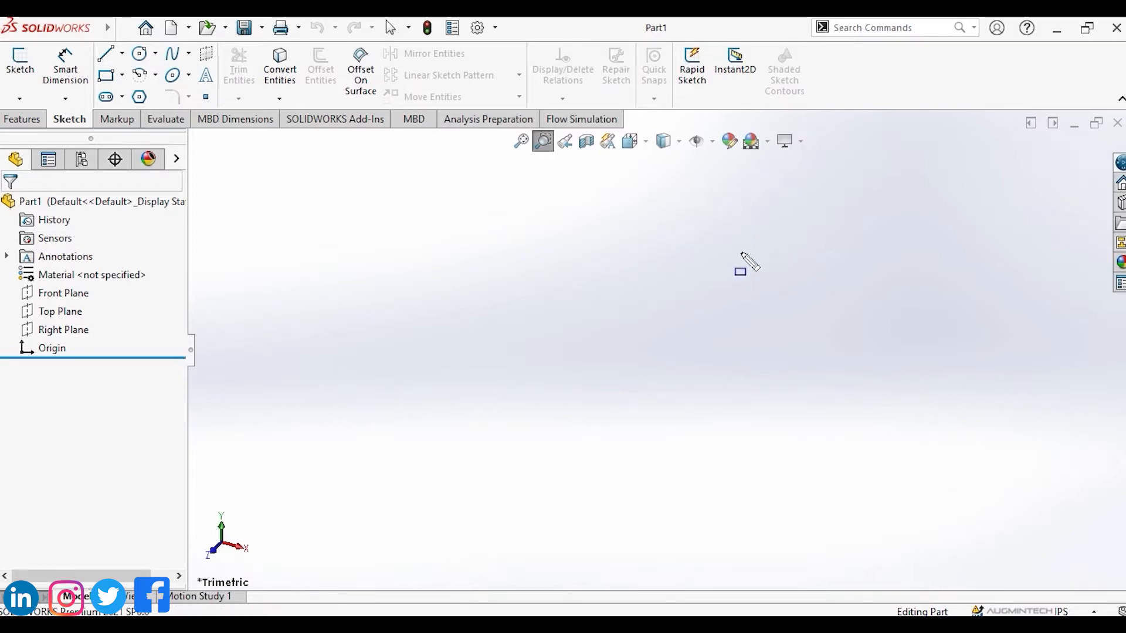
Review the task pane tabs and the Sketch command in the empty part.
drag(1097, 144, 1125, 319)
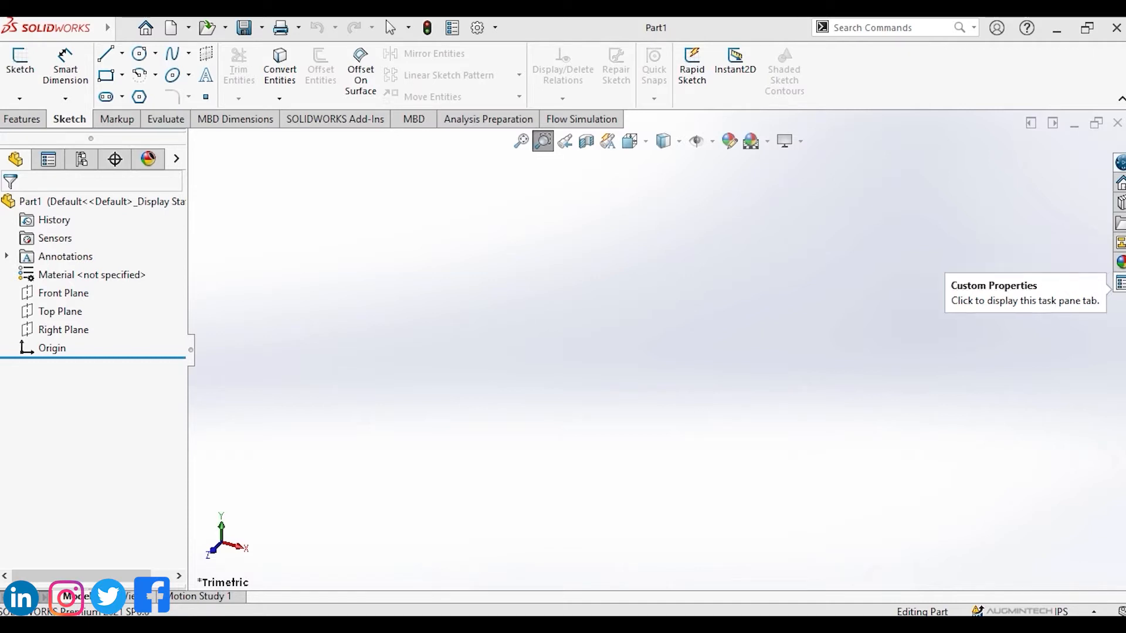
click(20, 62)
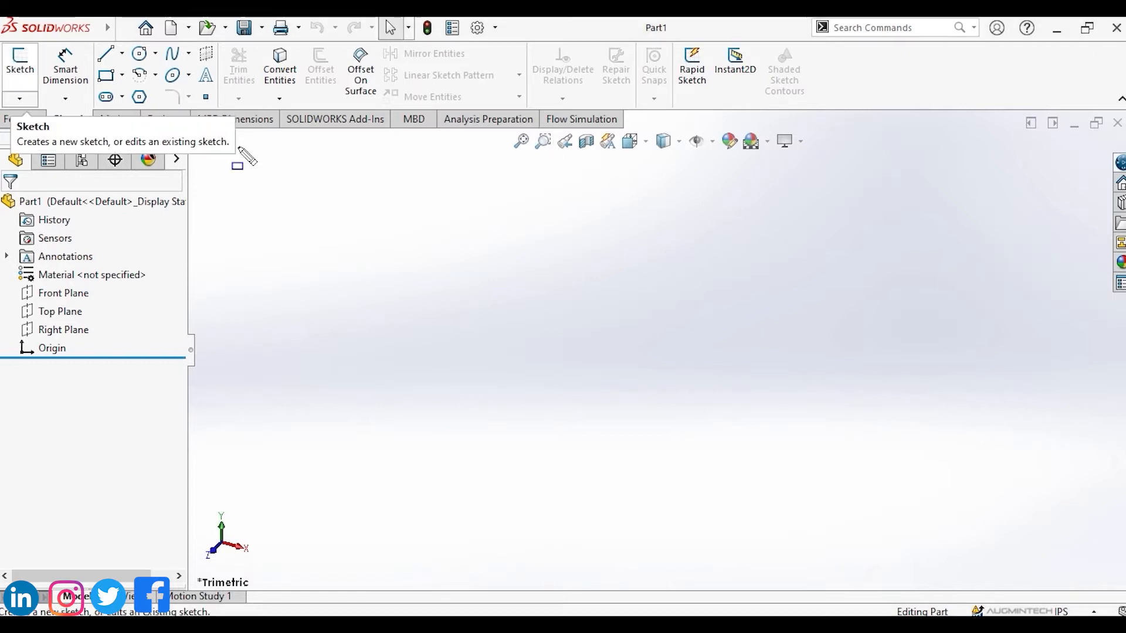
mouse_move(210, 189)
mouse_down()
mouse_move(563, 427)
mouse_move(1010, 520)
mouse_move(1040, 542)
mouse_up()
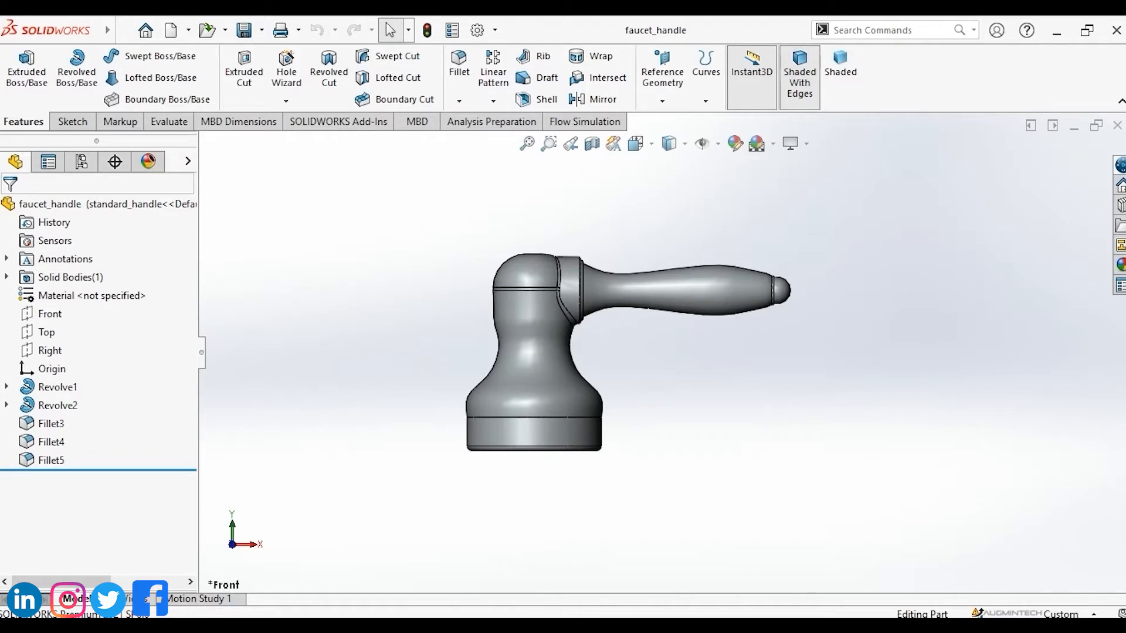
Switch the faucet handle part to the isometric view and rotate it with Rotate View.
key(ctrl+7)
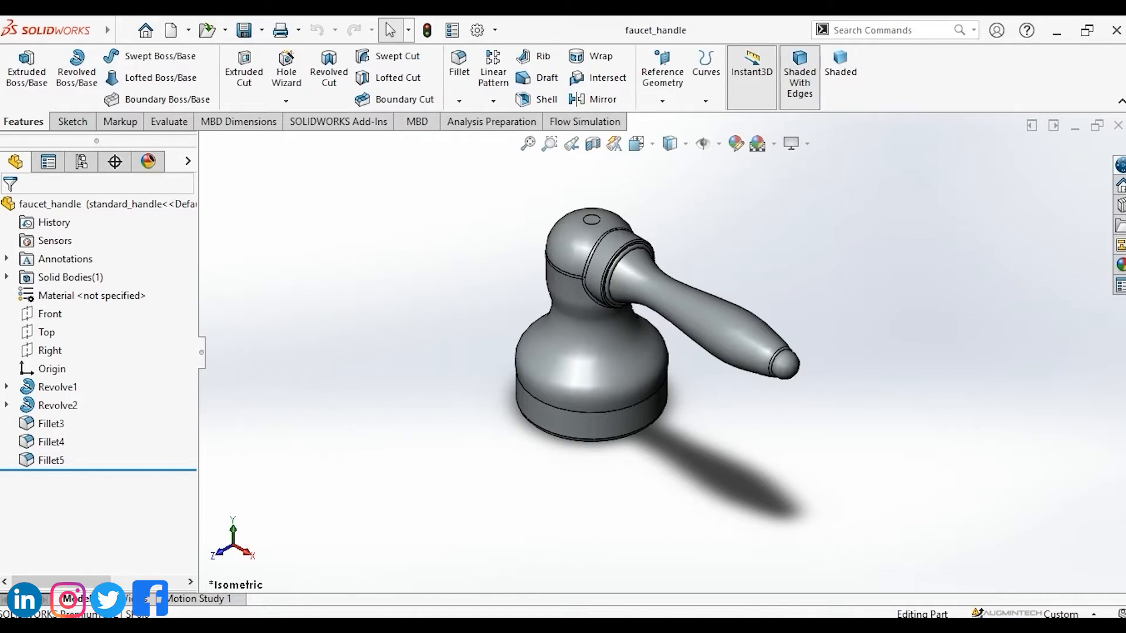
right_click(873, 245)
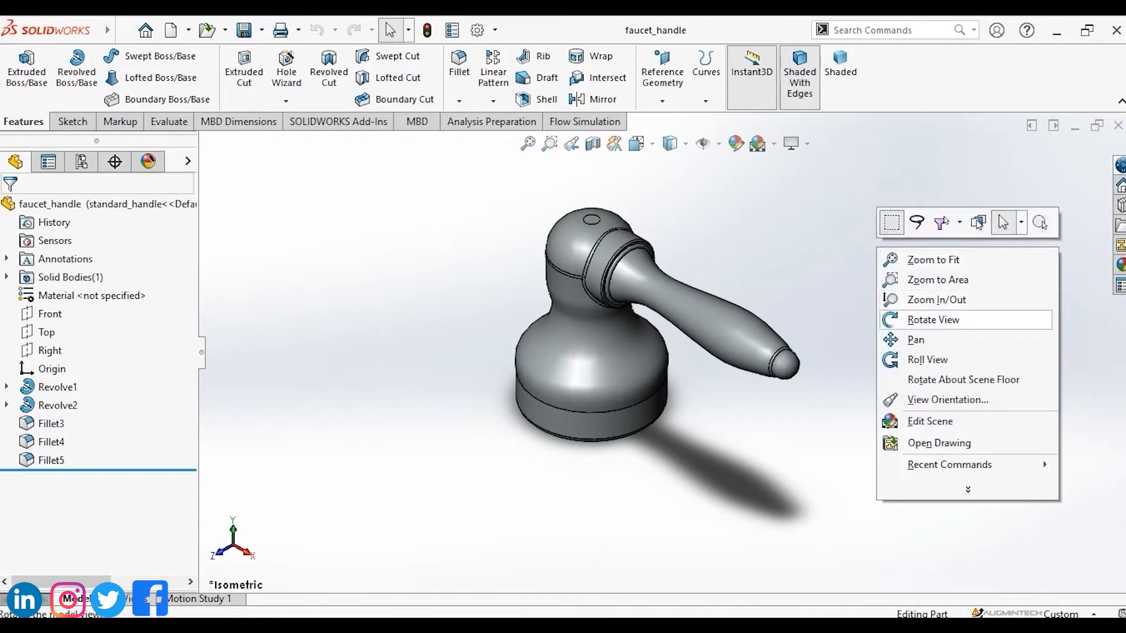
click(930, 319)
drag(930, 319, 751, 264)
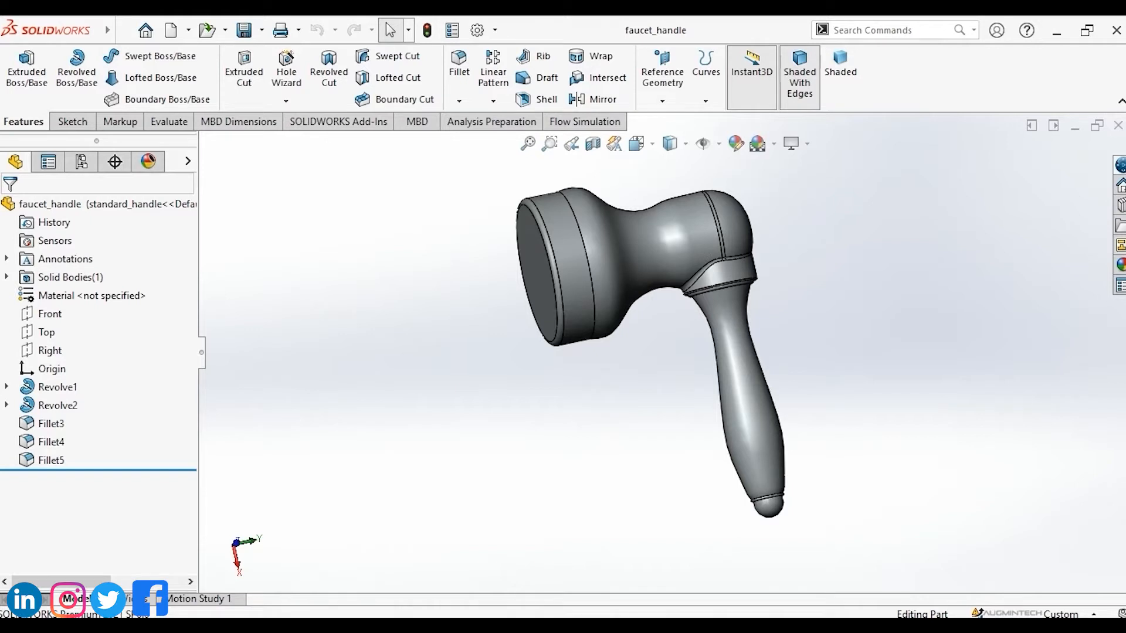
Rotate the faucet handle freely to inspect it from different angles.
right_click(872, 231)
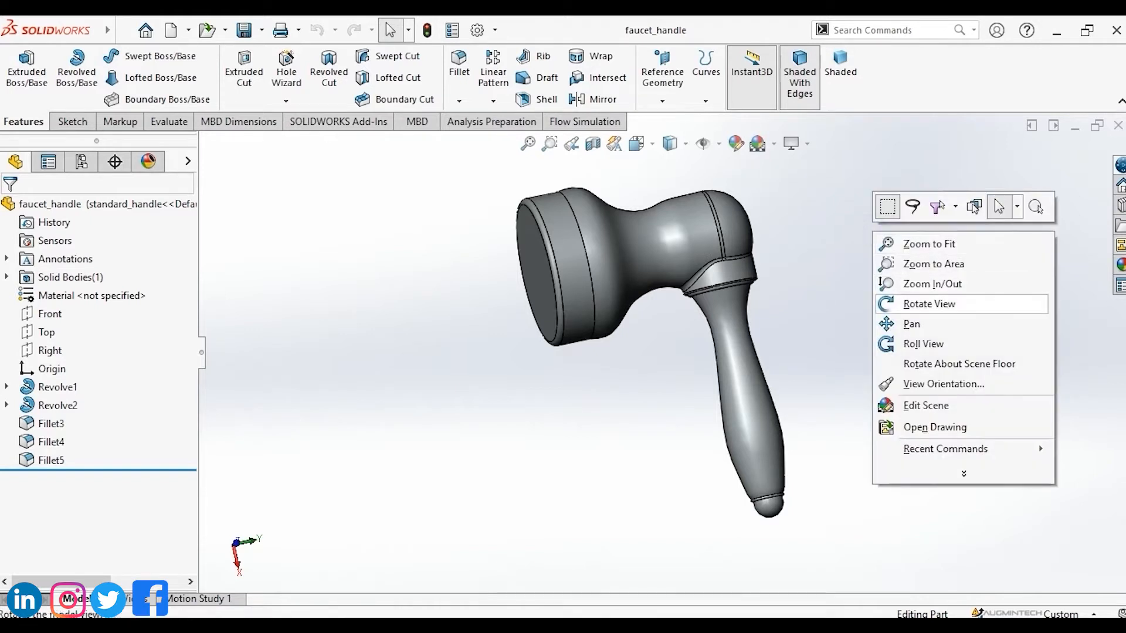
click(923, 304)
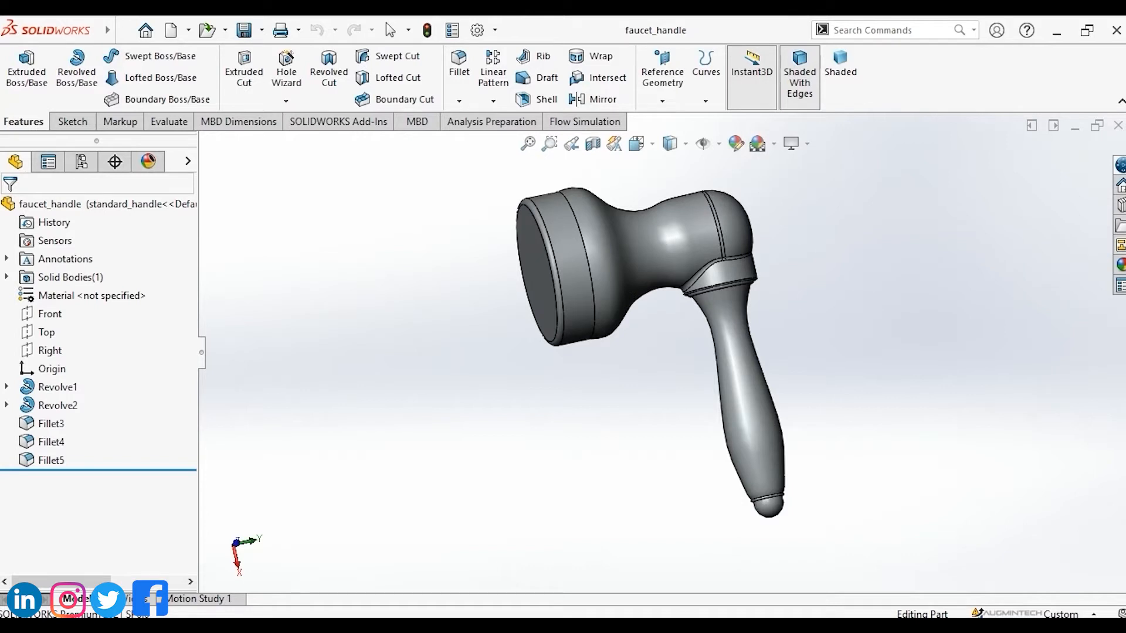
click(557, 266)
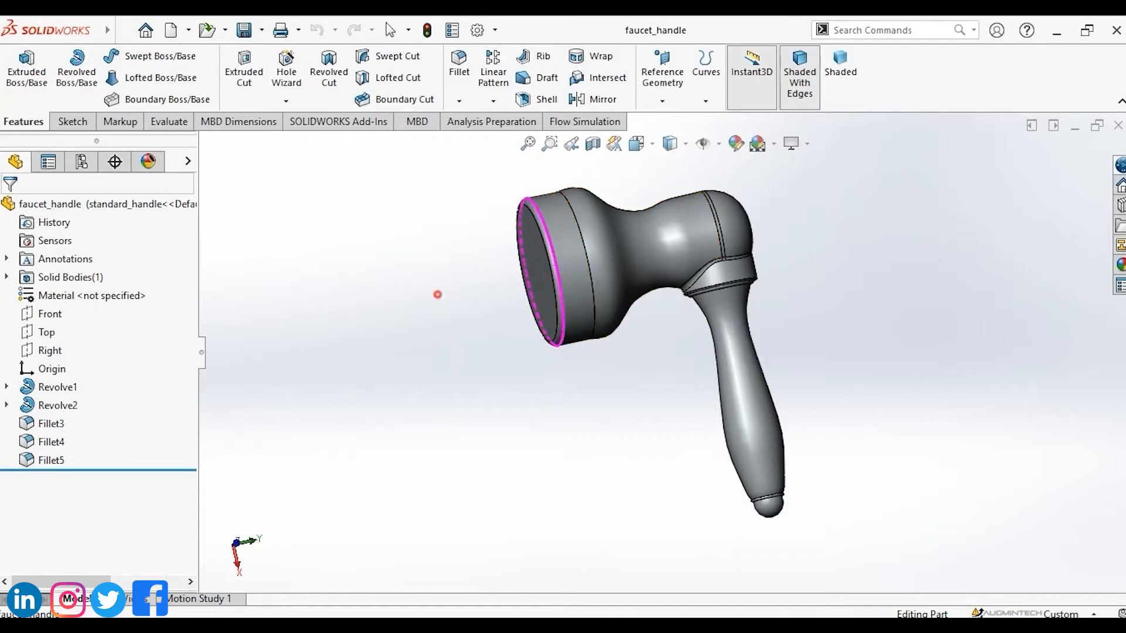
drag(438, 295, 431, 487)
middle_drag(431, 487, 417, 305)
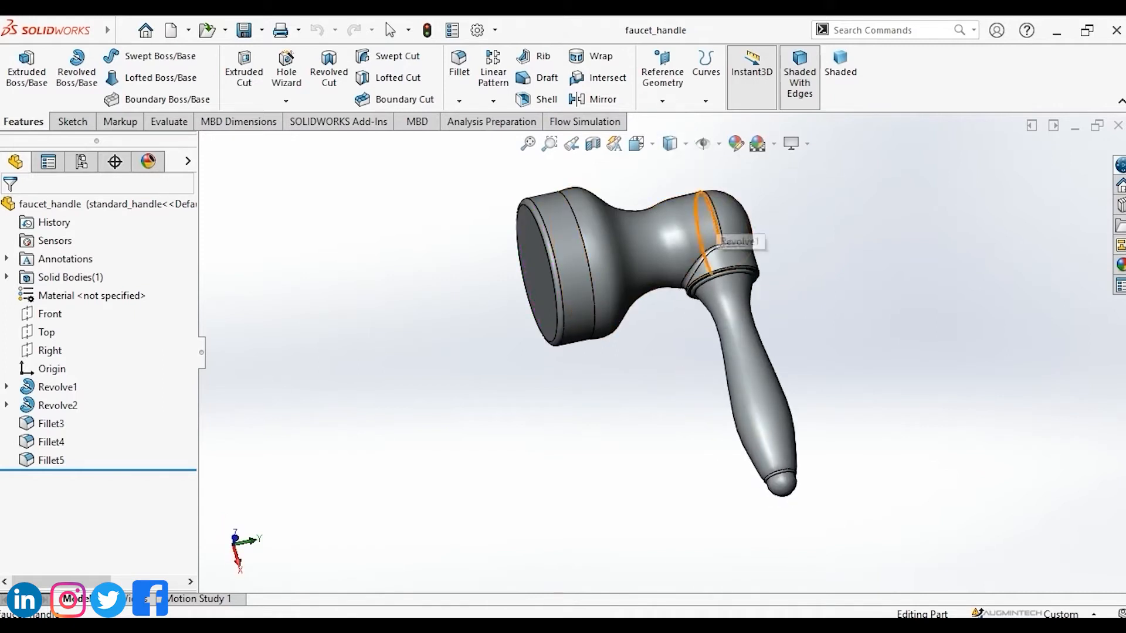
middle_click(713, 220)
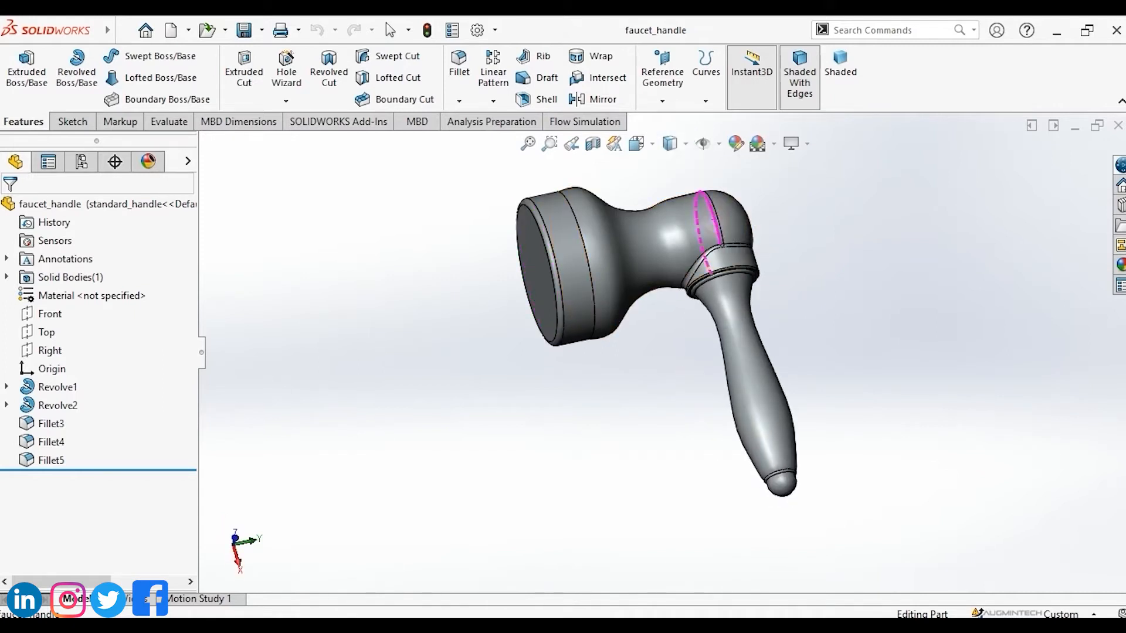
mouse_move(804, 214)
middle_down()
mouse_move(804, 88)
mouse_move(803, 202)
middle_up()
middle_drag(782, 463, 778, 500)
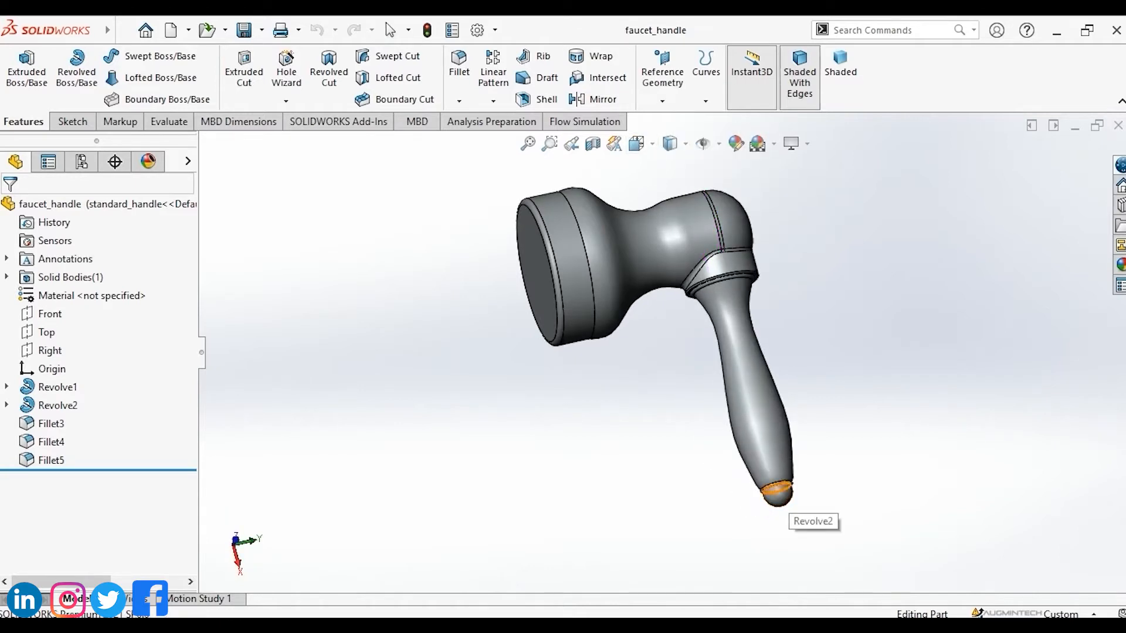
middle_drag(777, 489, 780, 463)
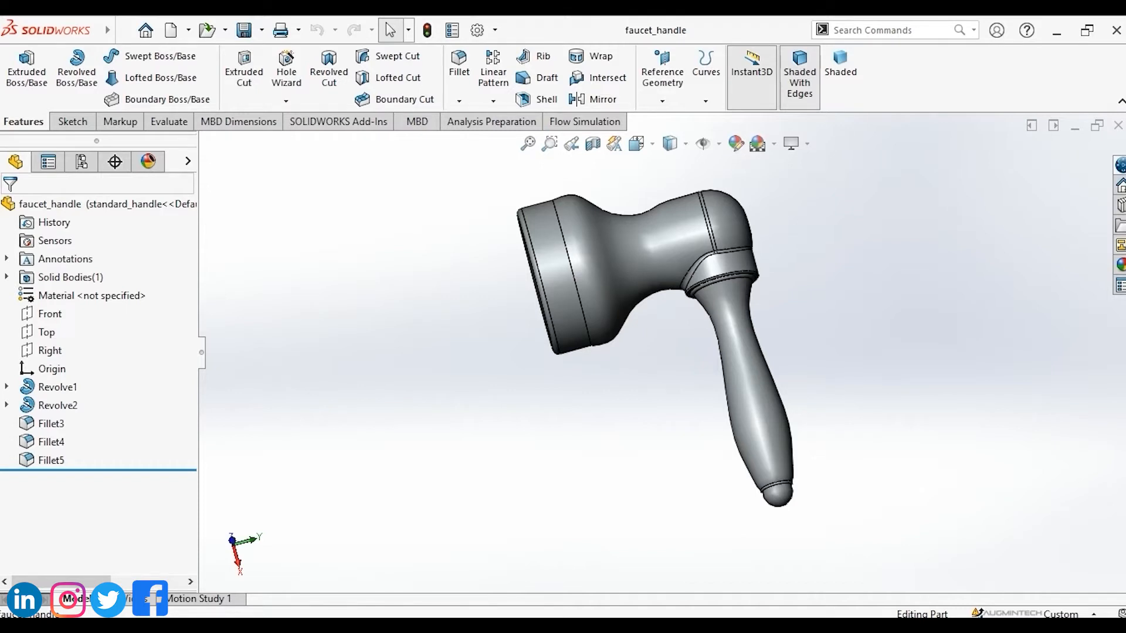
Return the handle to the isometric view and zoom in and out on it.
key(ctrl+7)
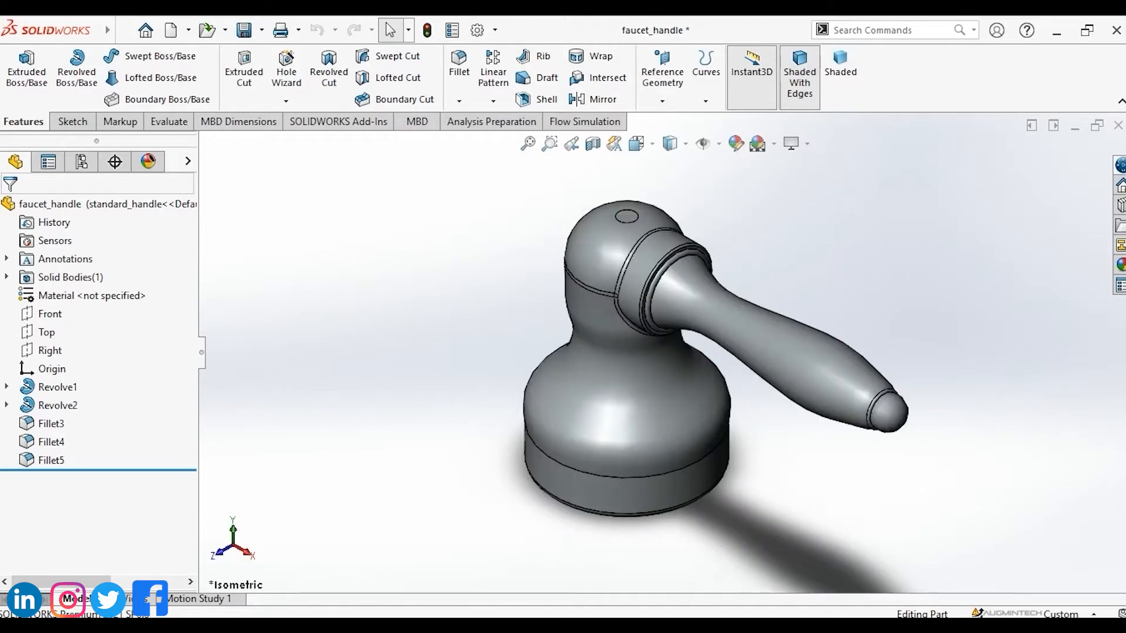
scroll(686, 396, down, 1)
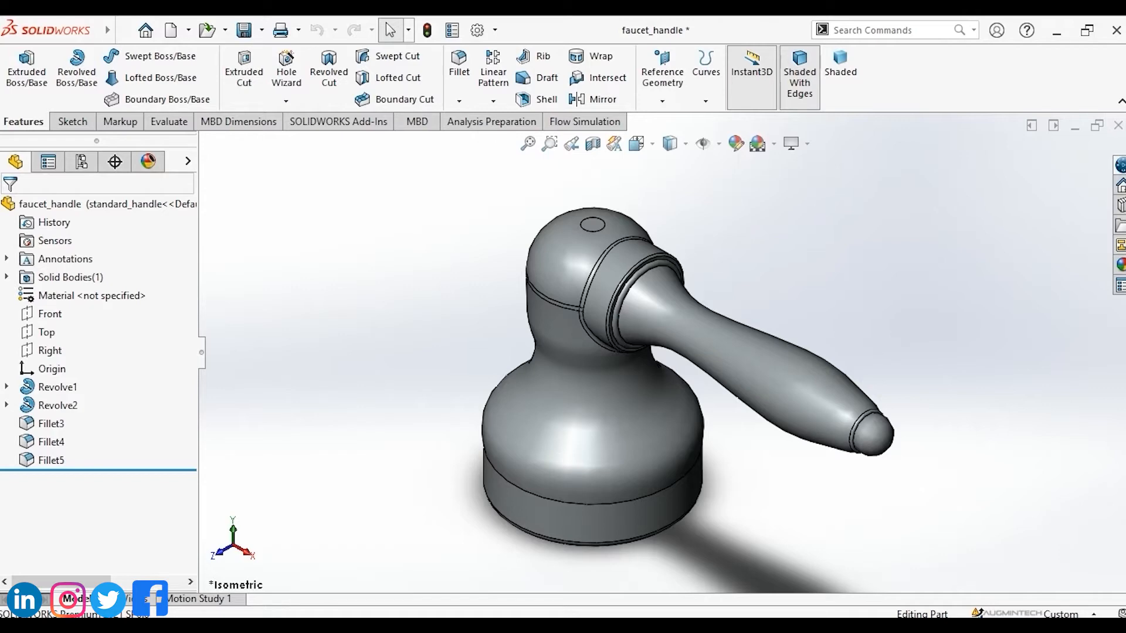
scroll(862, 314, down, 3)
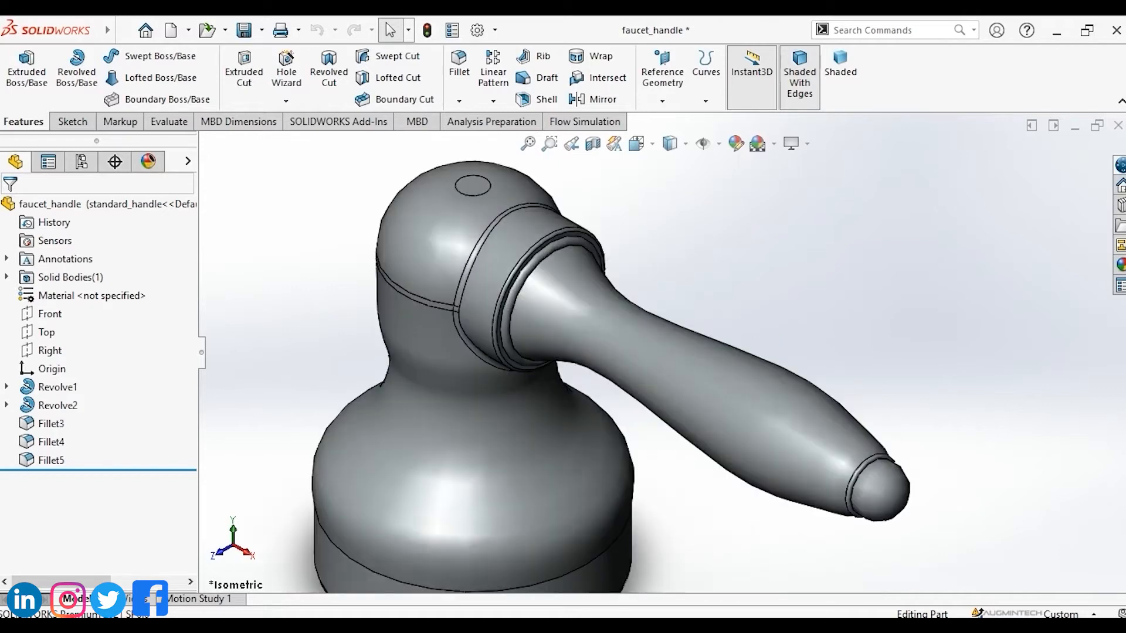
scroll(865, 315, down, 2)
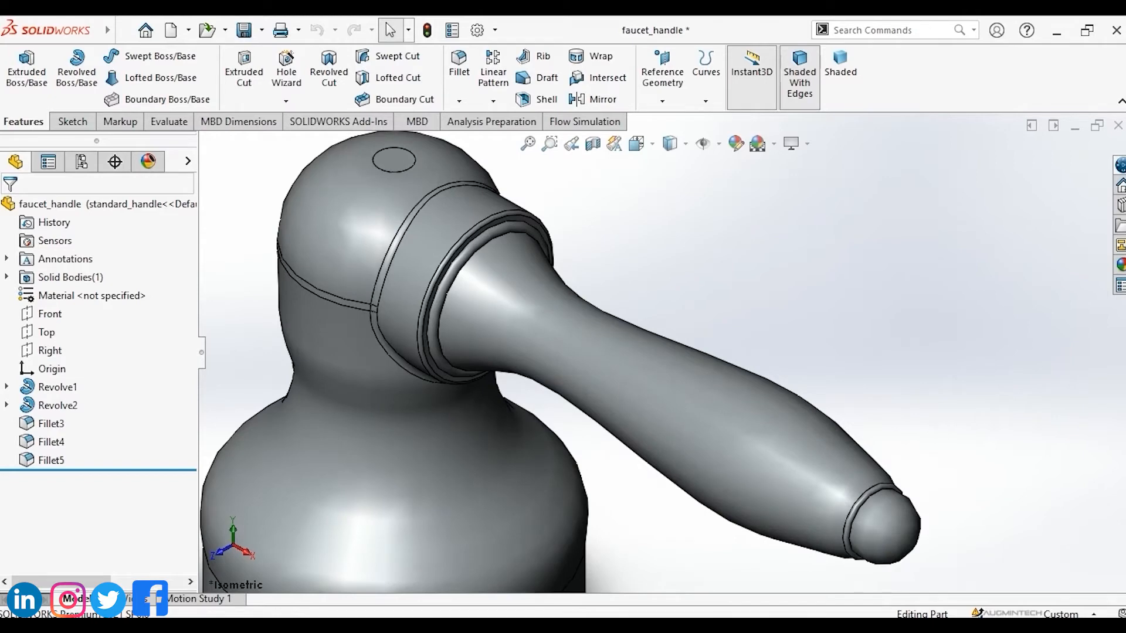
scroll(667, 353, up, 8)
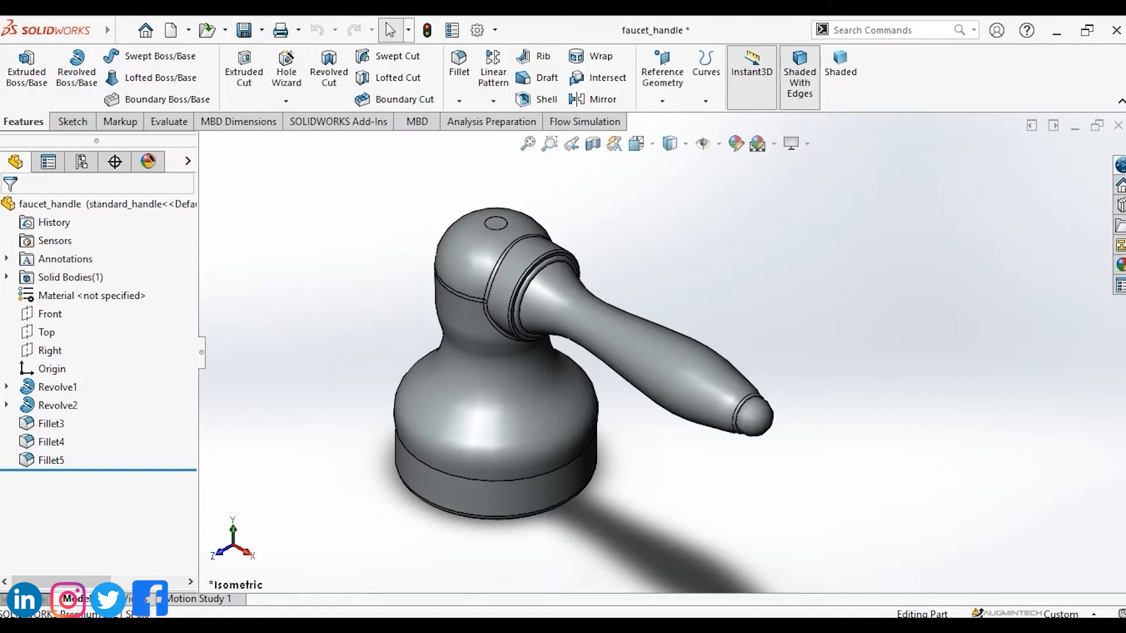
scroll(713, 296, up, 2)
scroll(716, 295, down, 3)
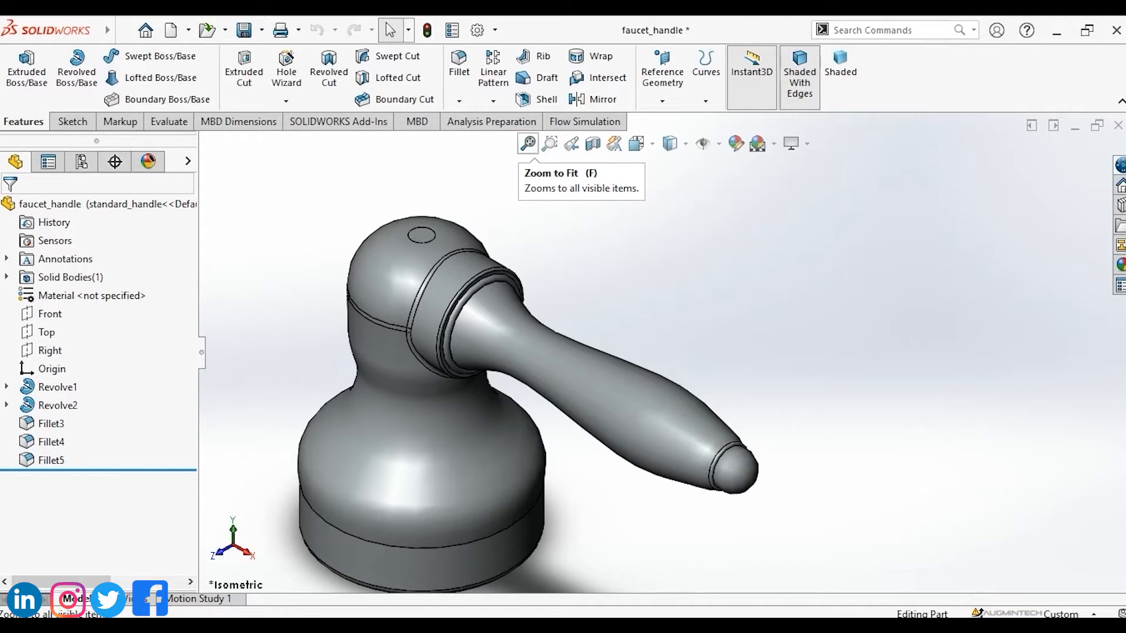
Fit the handle to the window, then zoom into a boxed area at the handle's neck.
click(528, 143)
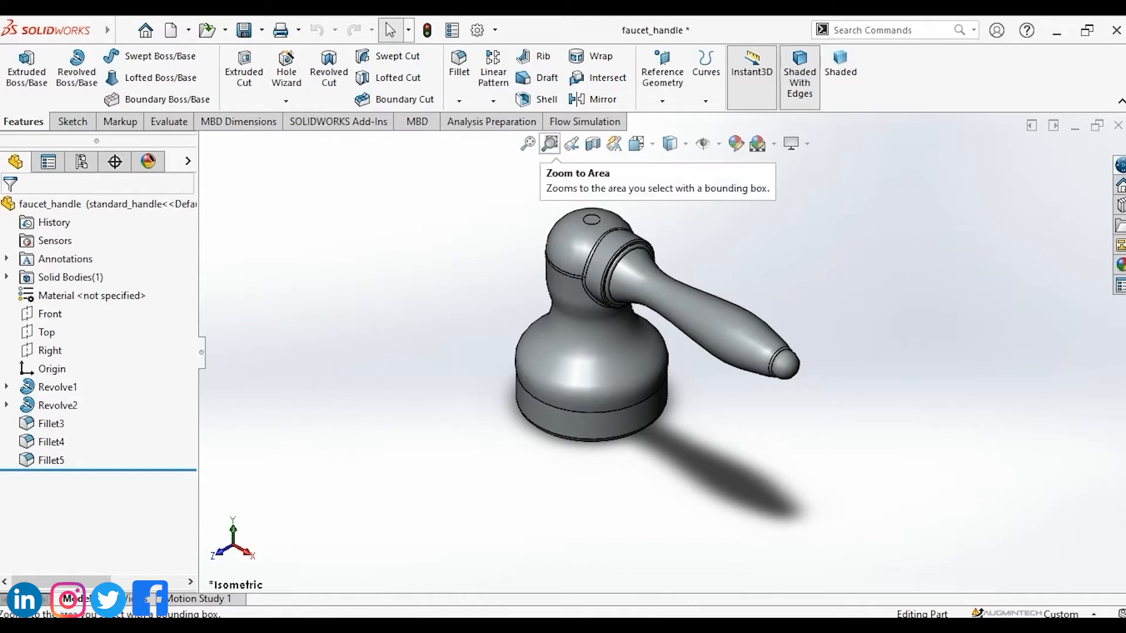
click(550, 143)
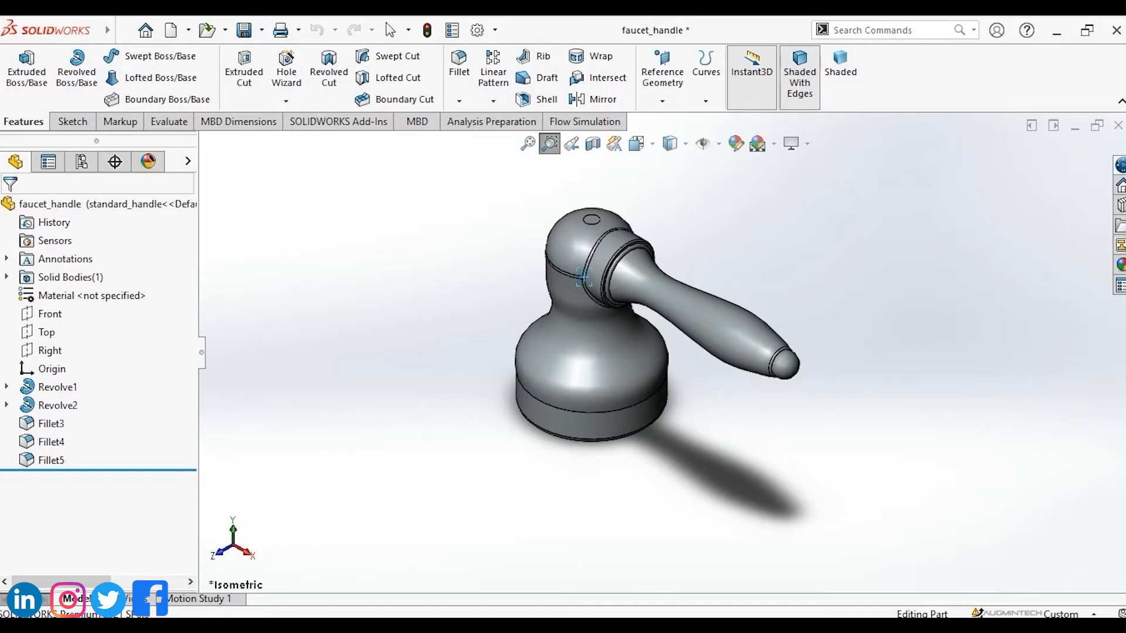
drag(582, 274, 586, 279)
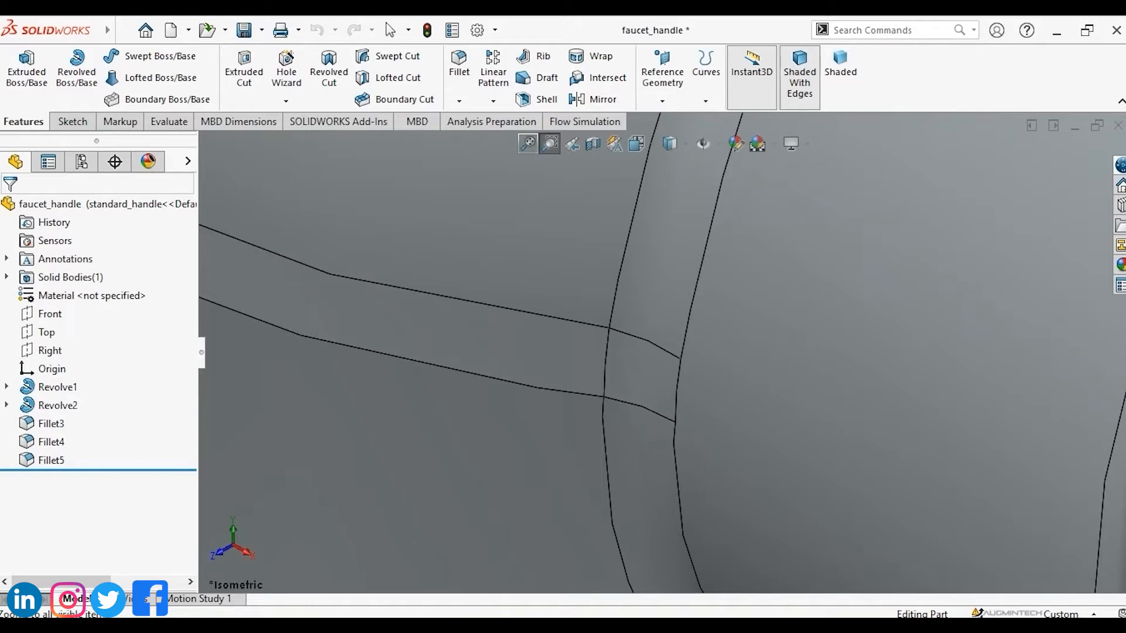
click(550, 143)
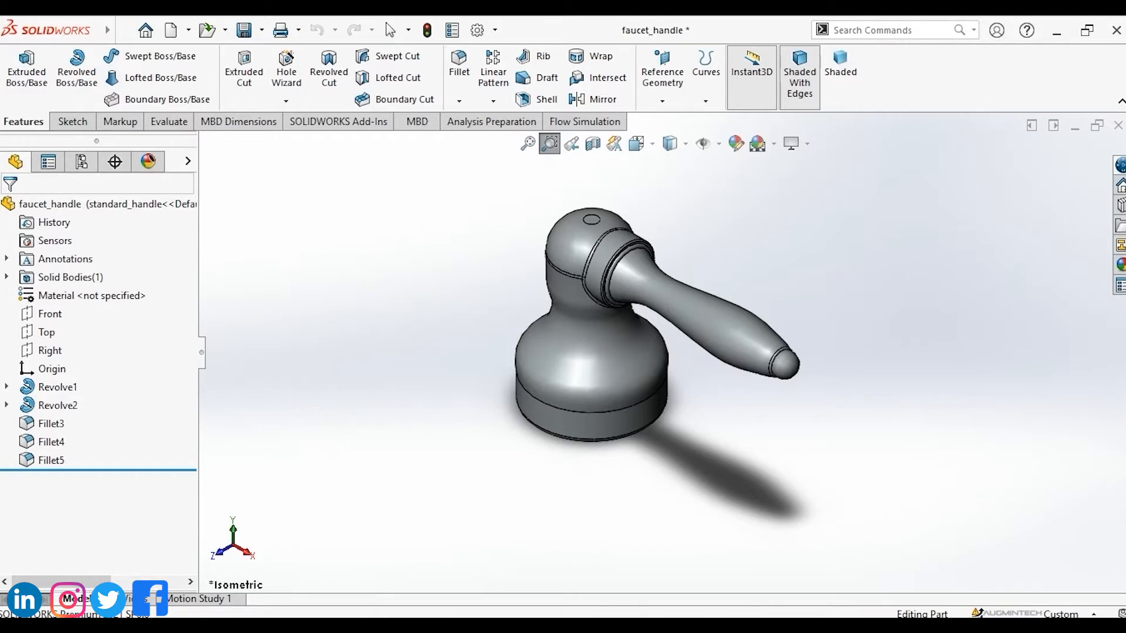
Zoom in and out on the faucet handle and fit it back to the window several times.
key(Escape)
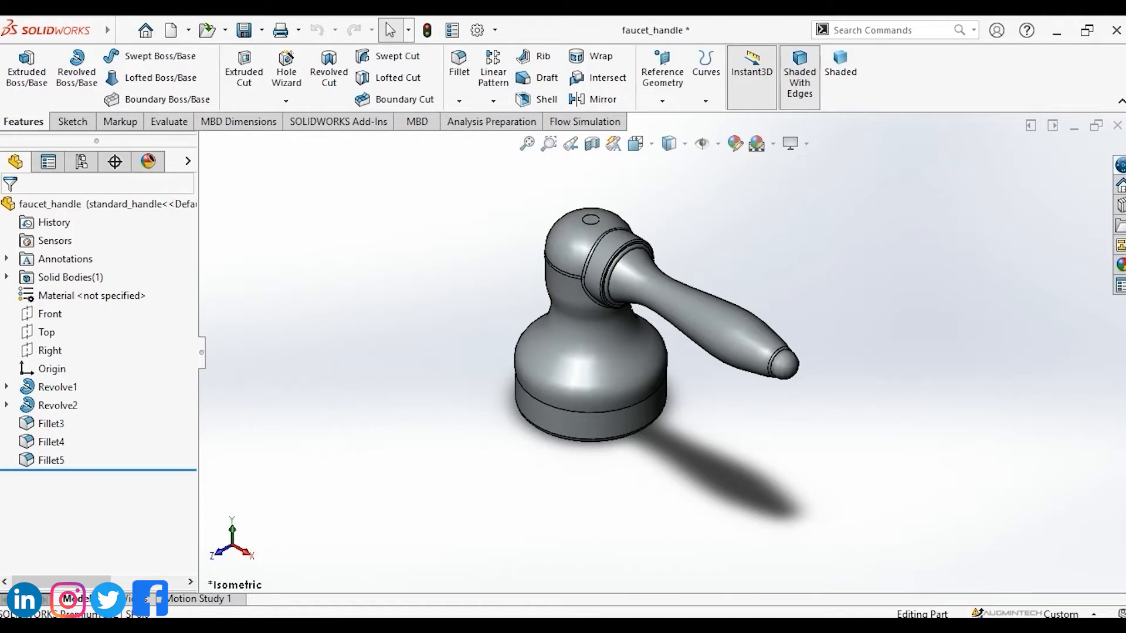
click(145, 30)
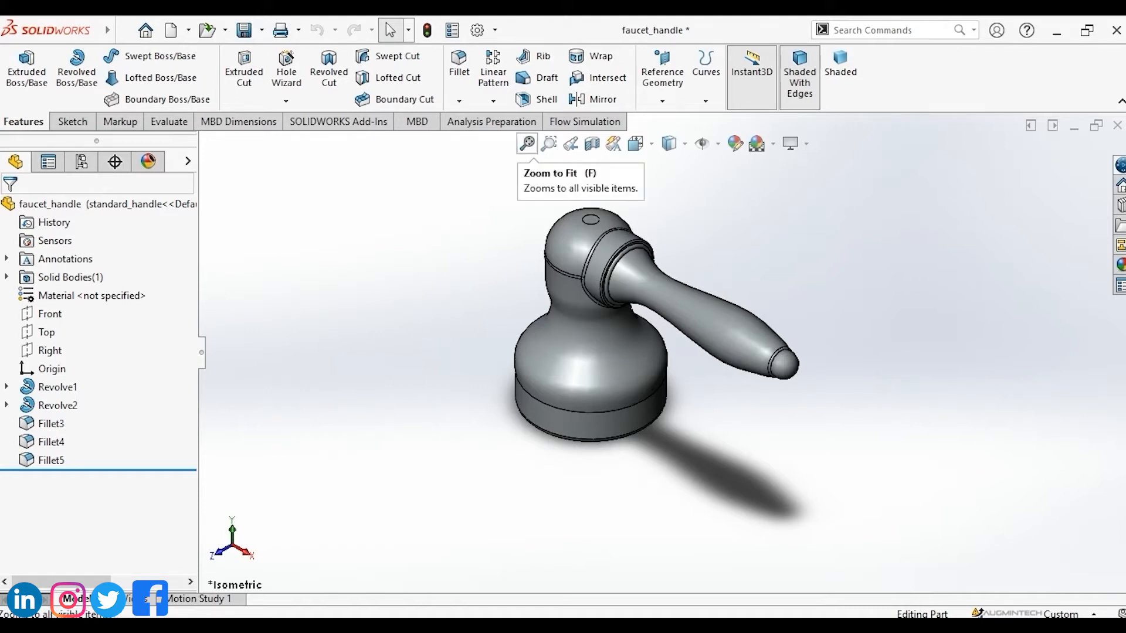
scroll(444, 274, up, 4)
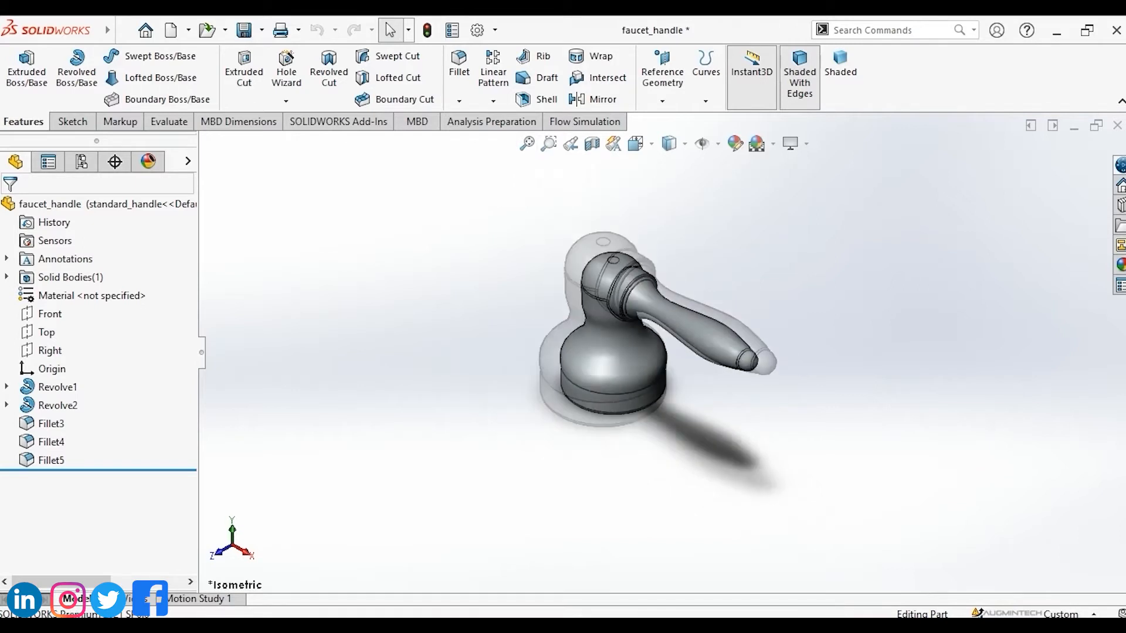
scroll(444, 275, down, 4)
key(f)
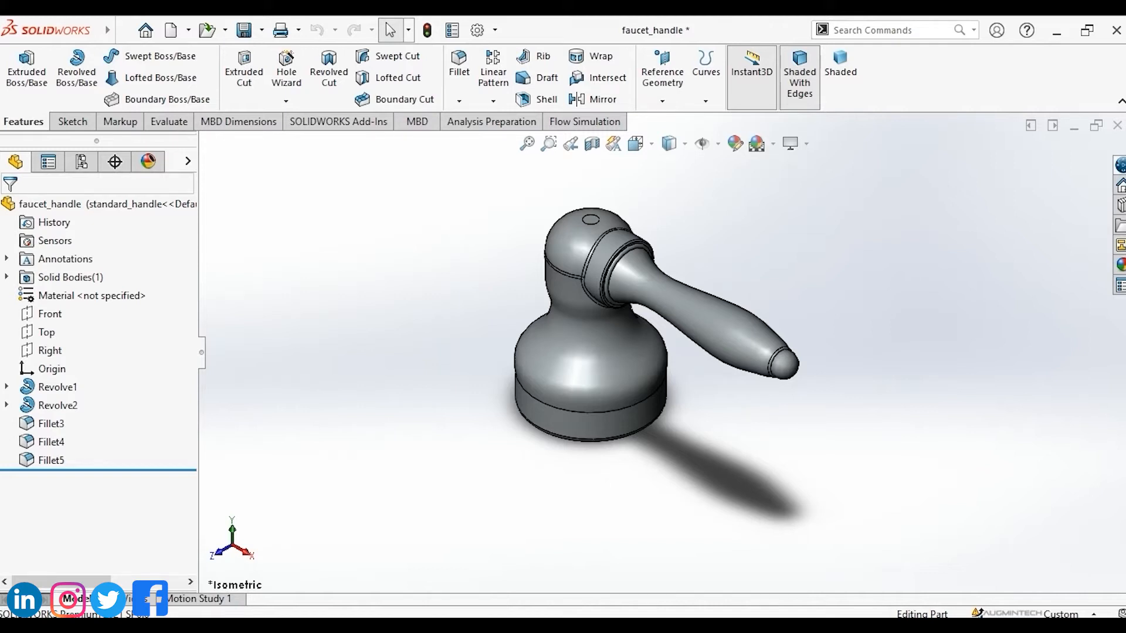
scroll(413, 239, up, 4)
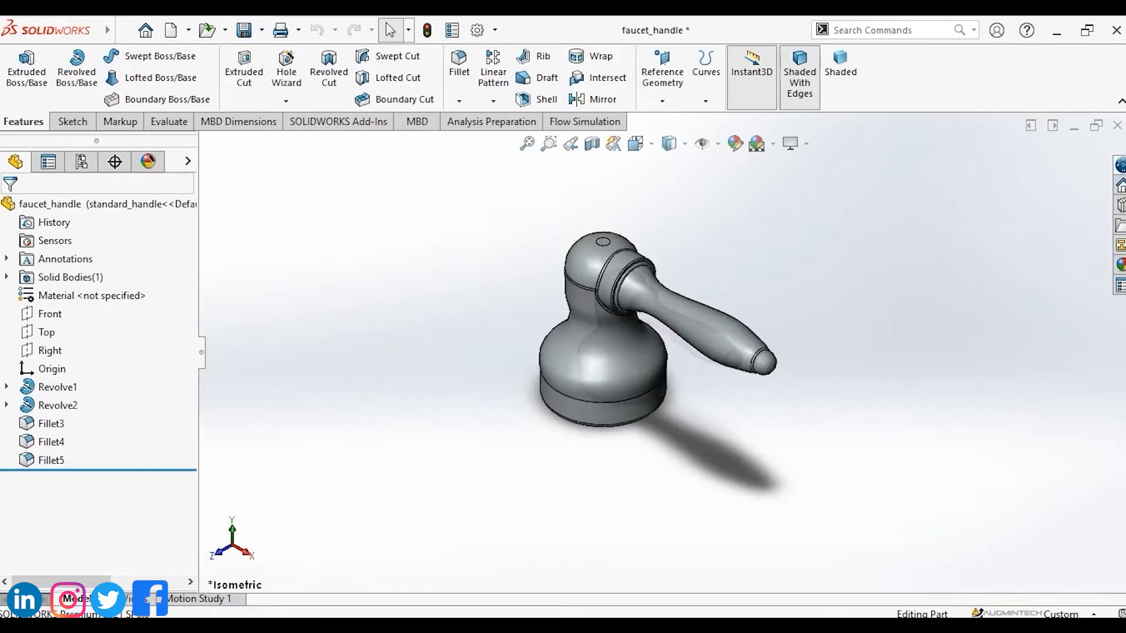
scroll(413, 238, down, 7)
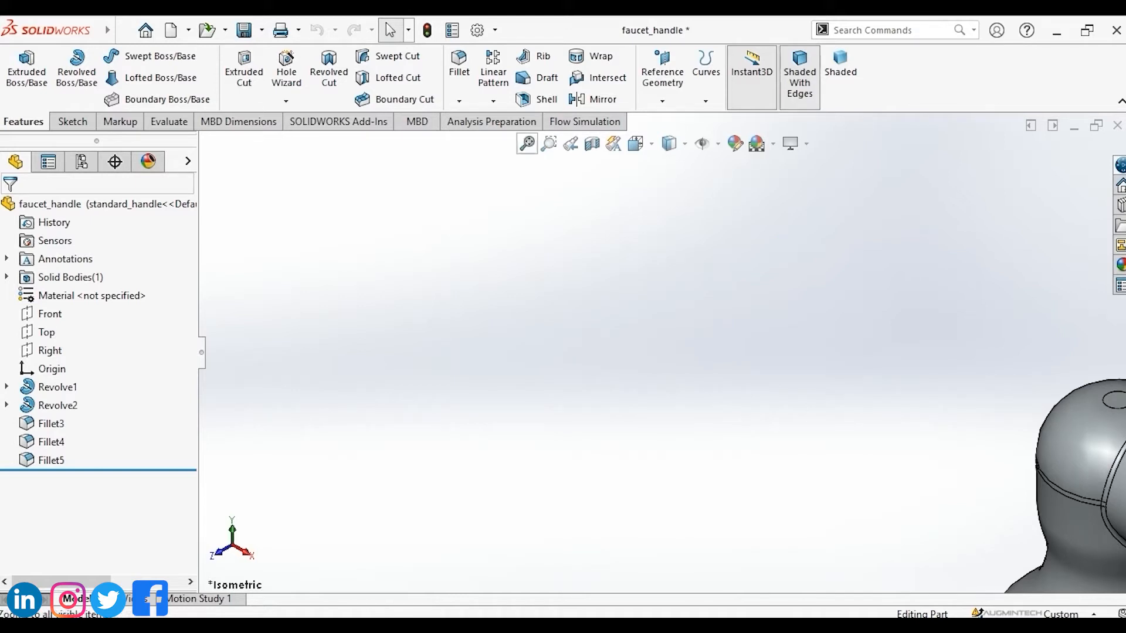
click(527, 143)
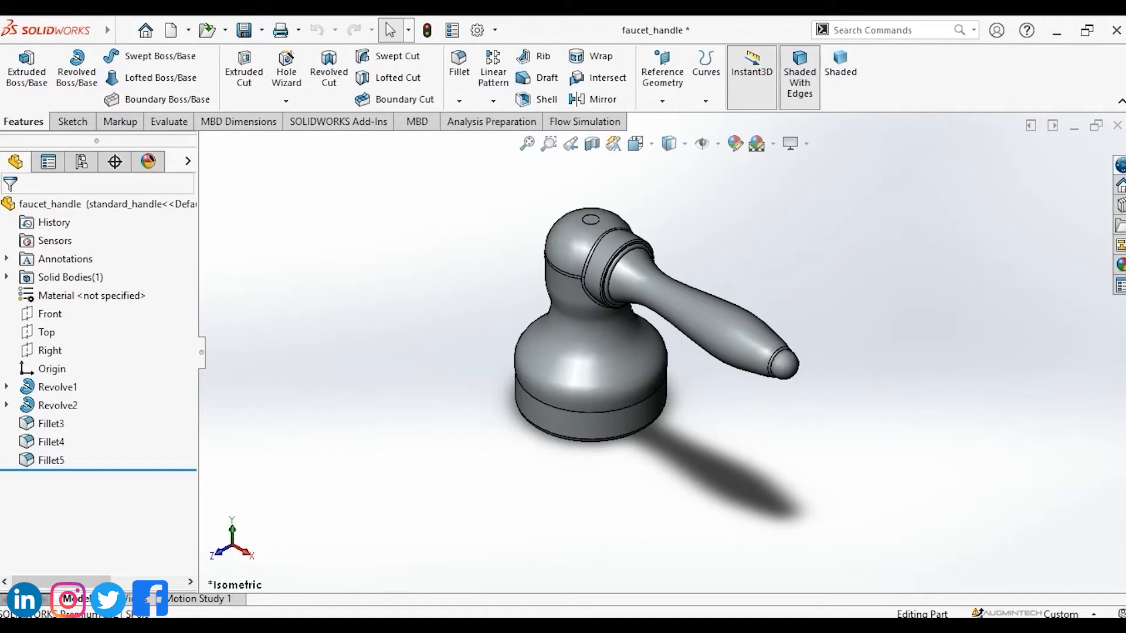
scroll(437, 255, up, 5)
scroll(436, 255, down, 6)
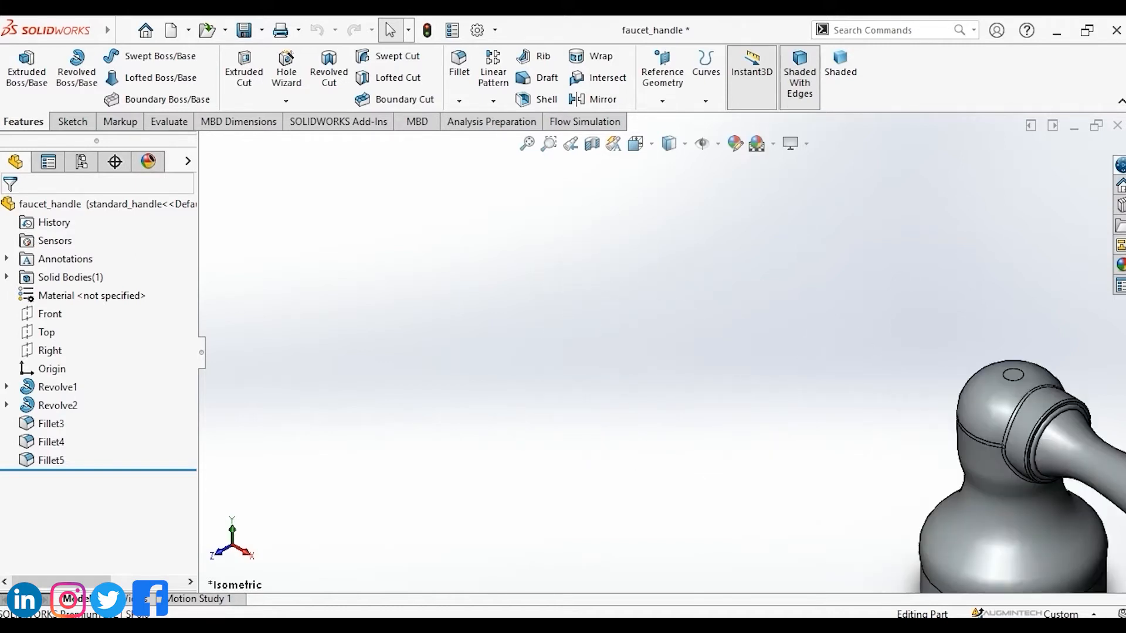
scroll(437, 255, down, 2)
key(f)
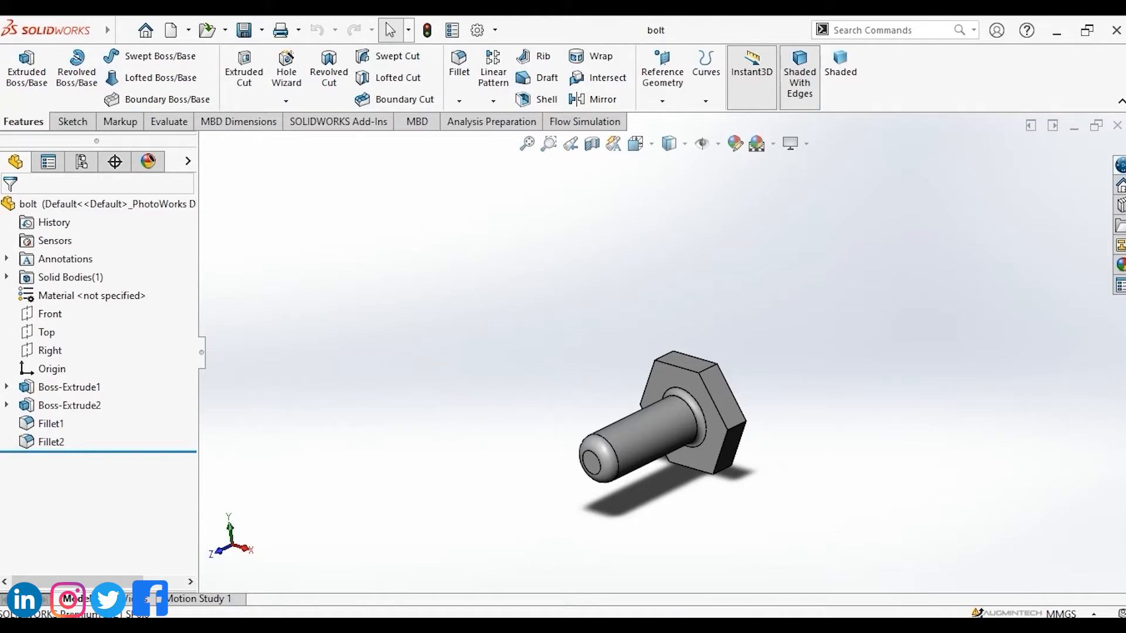
Cycle through the open documents to reach the box_with_lid assembly.
key(ctrl+Tab)
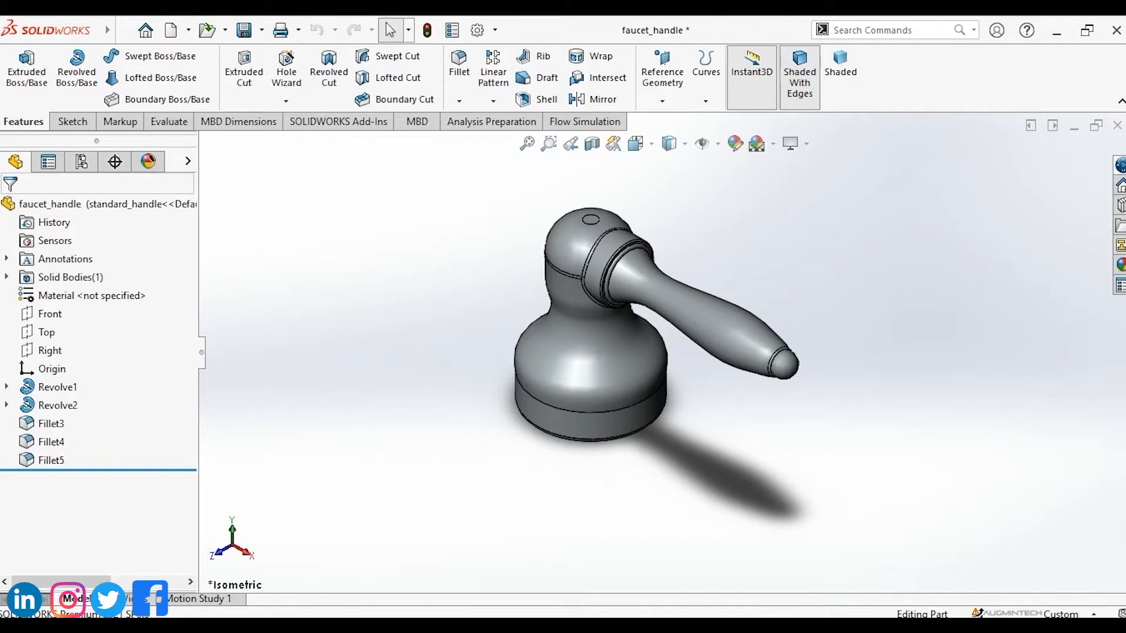
key(space)
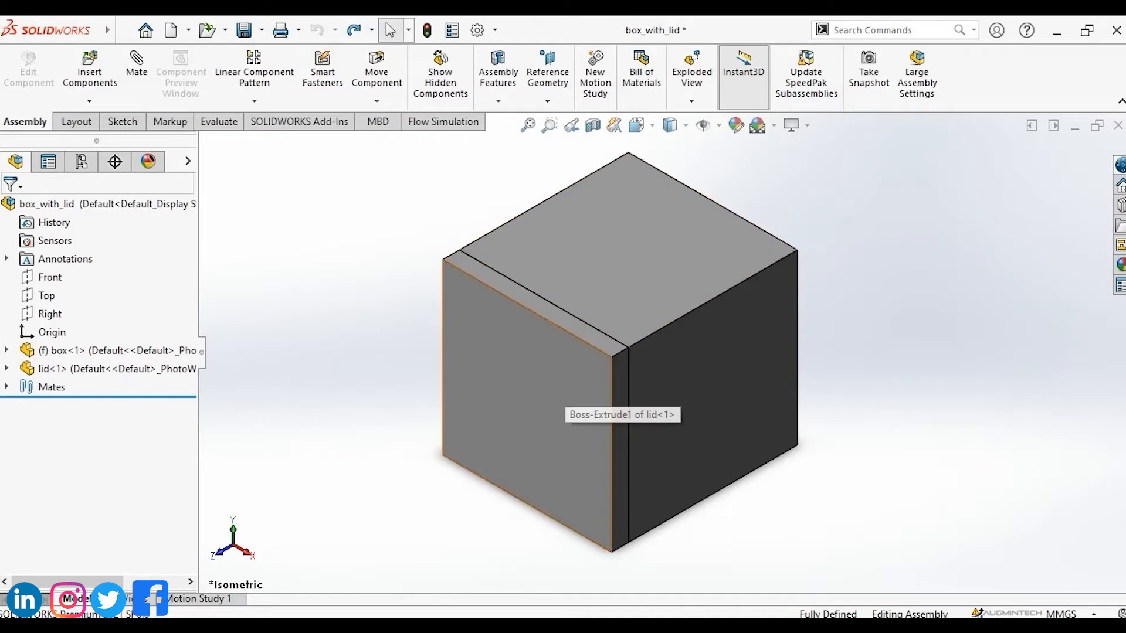
Hide the lid component of the assembly and show it again.
click(564, 381)
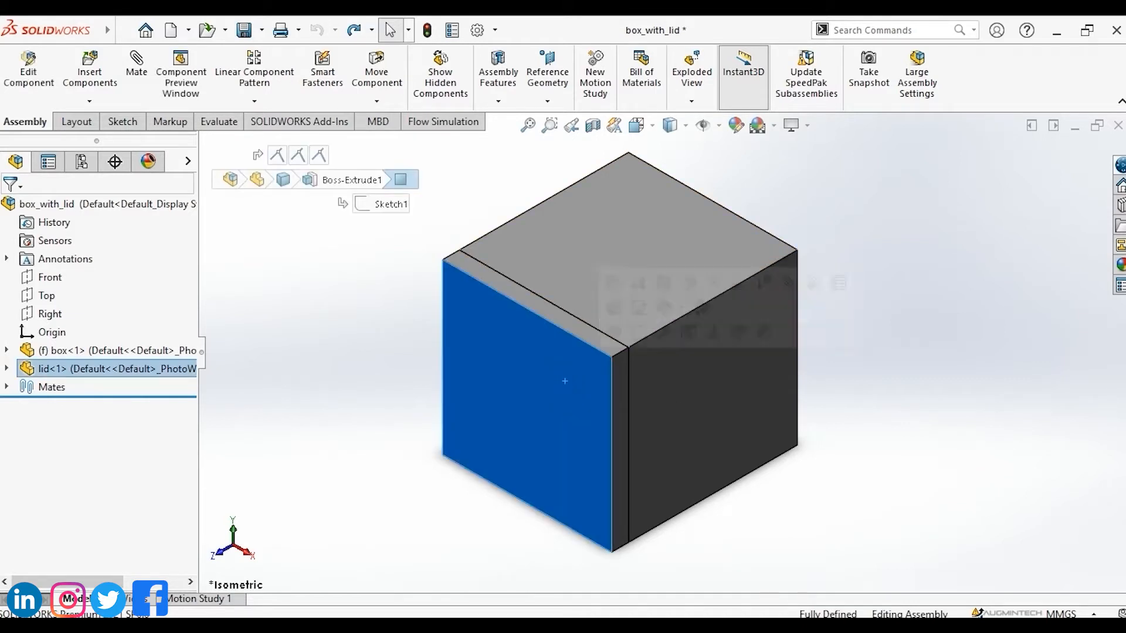
key(Tab)
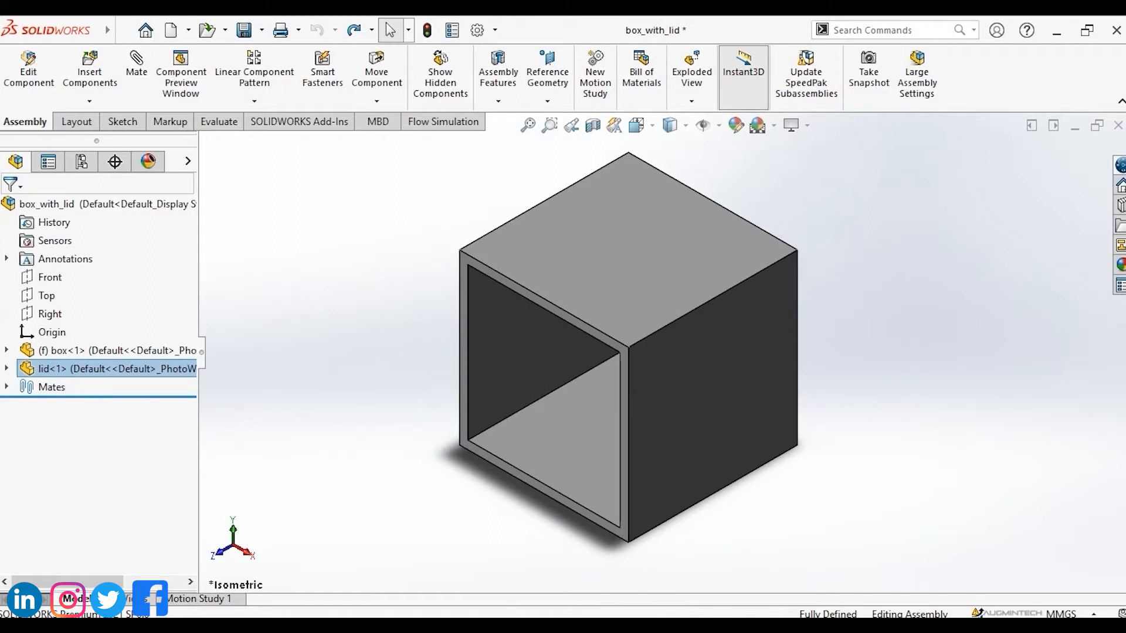
key(shift+Tab)
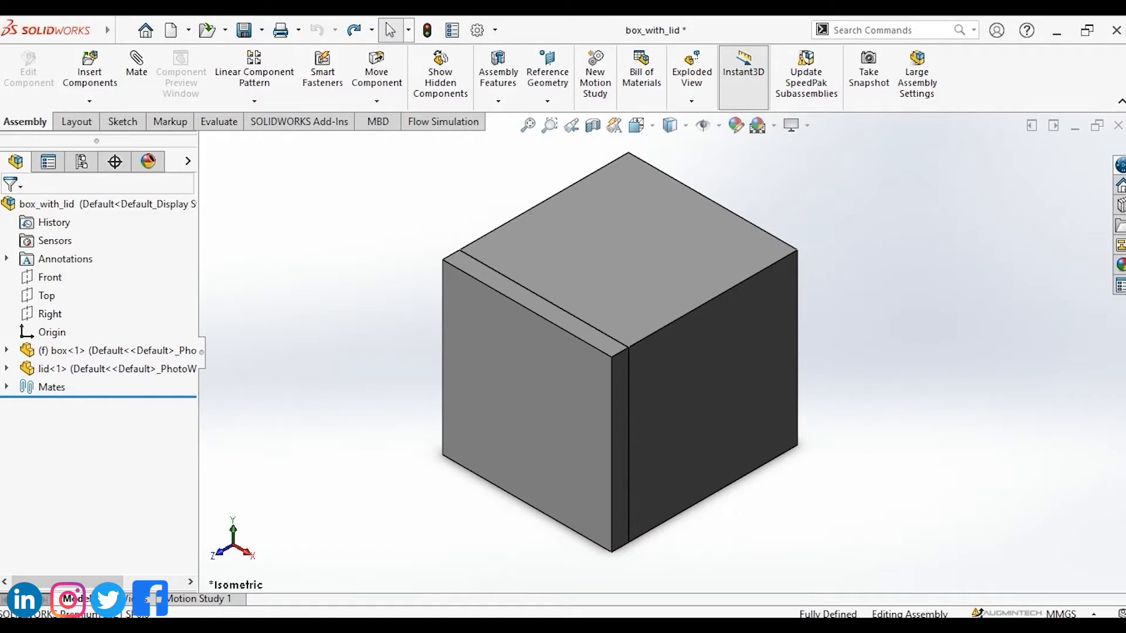
Hide the box component, undo the hide, and clear the selection.
click(691, 258)
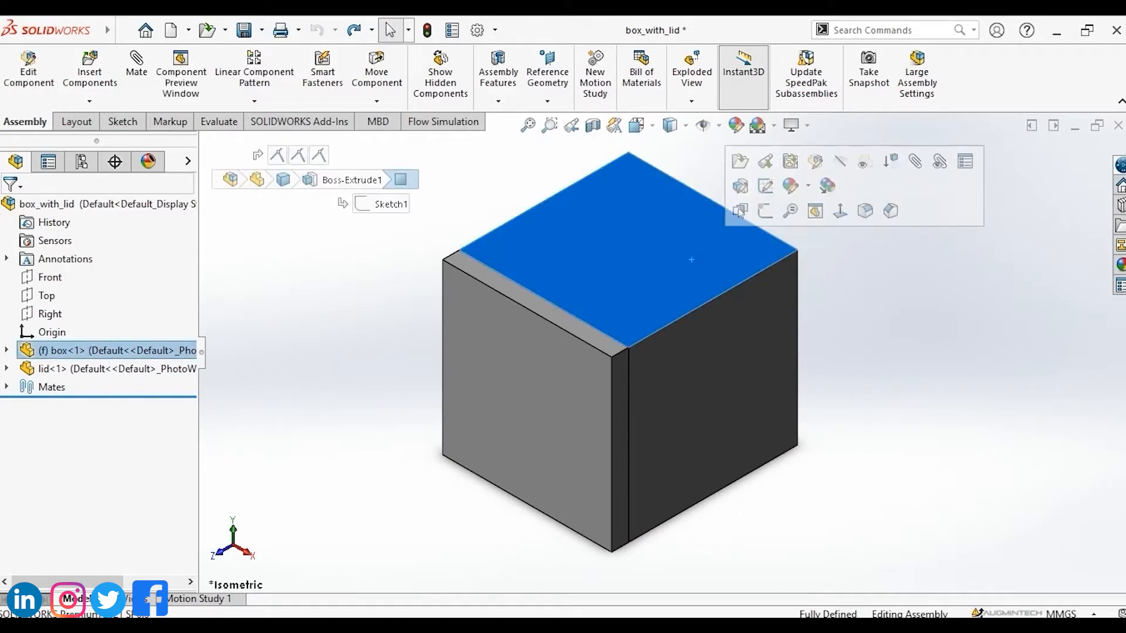
key(Tab)
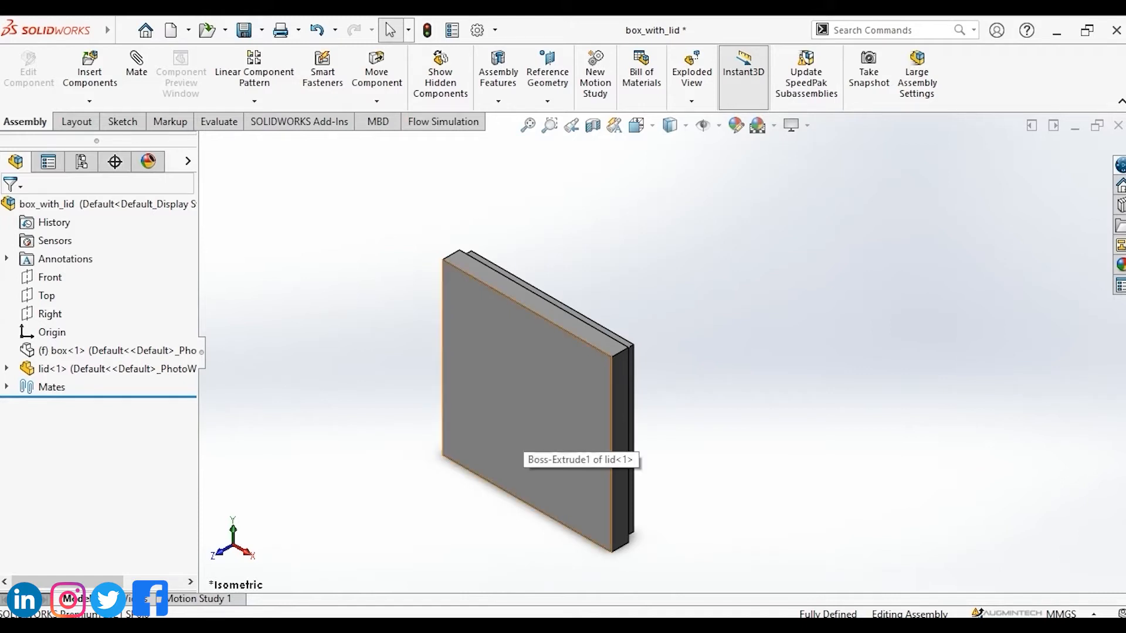
key(ctrl+z)
click(948, 315)
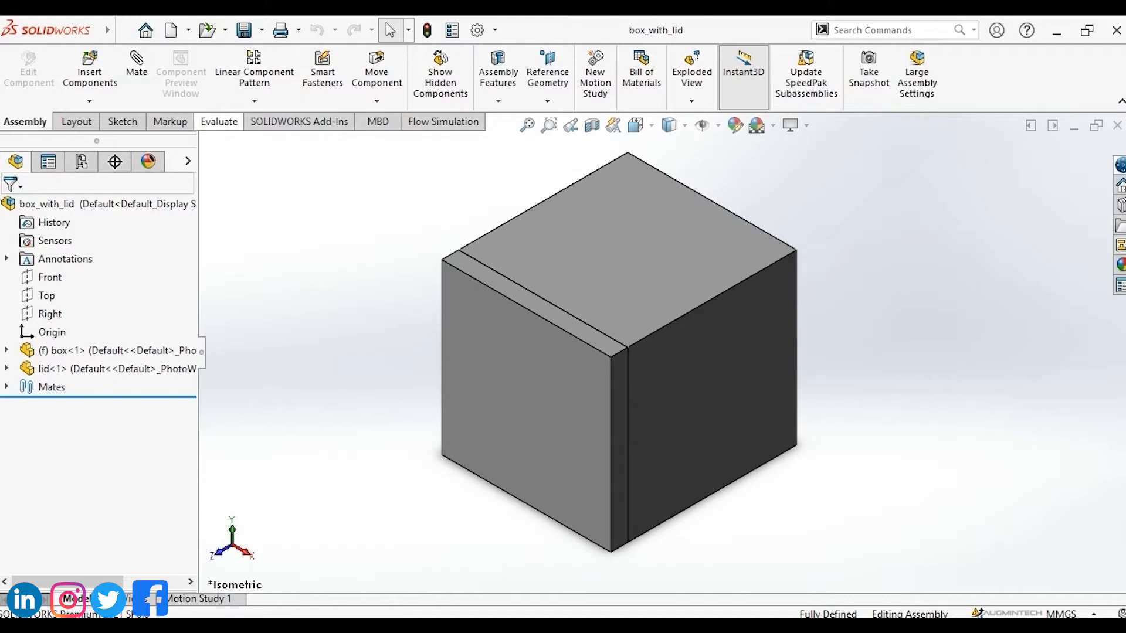
Run Performance Evaluation on the assembly and review its sections, expanding Settings Performance.
click(219, 121)
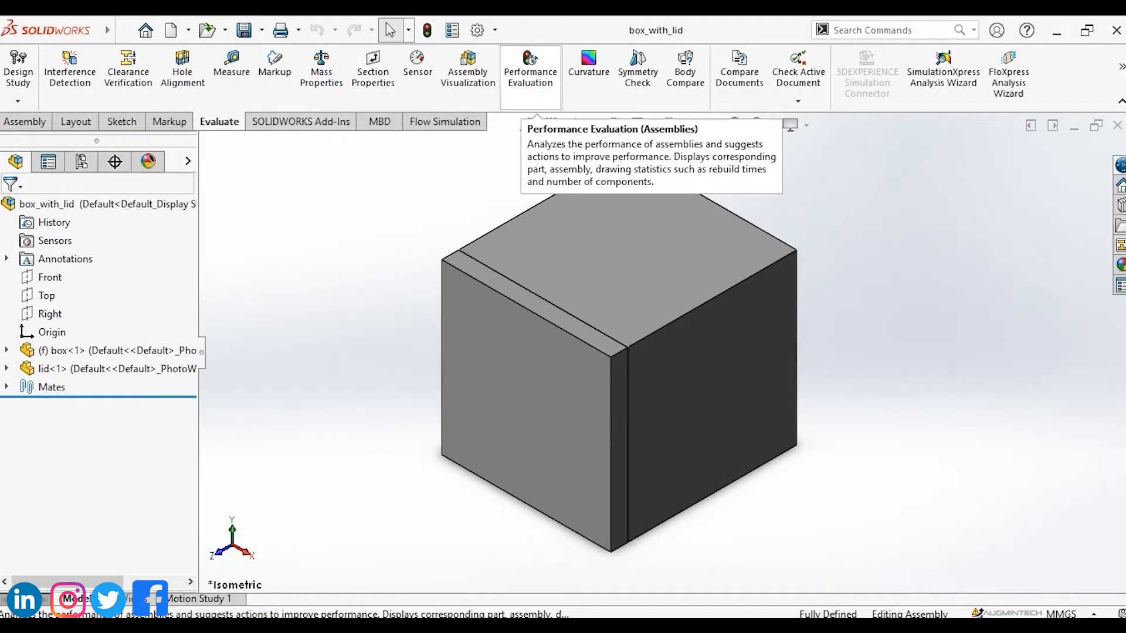
click(531, 70)
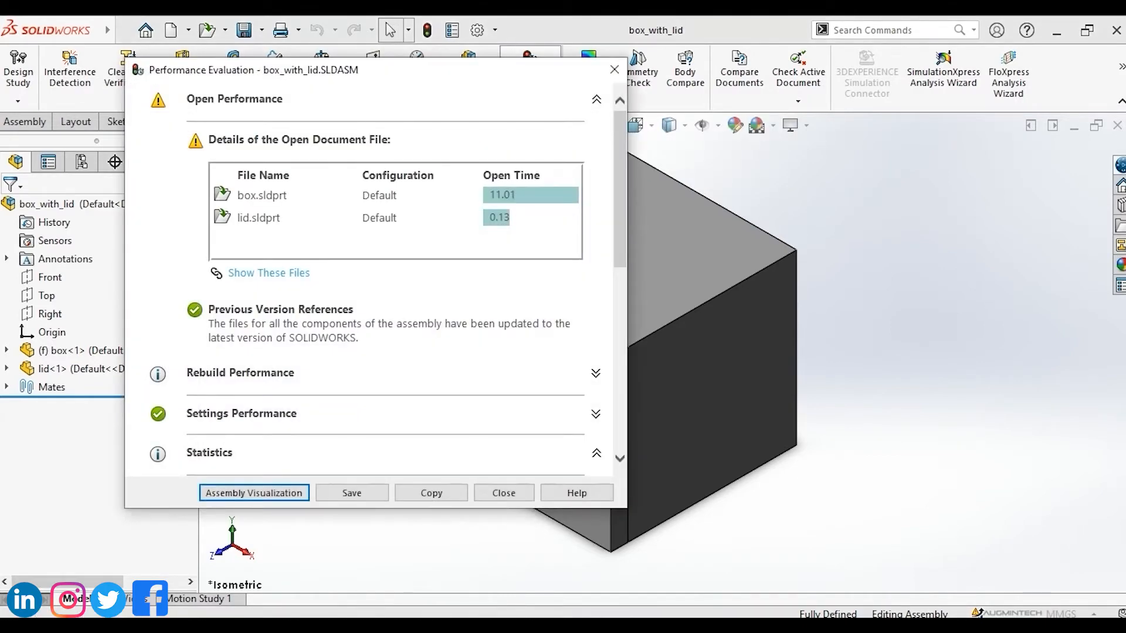
mouse_move(620, 189)
mouse_down()
mouse_move(620, 365)
mouse_move(620, 189)
mouse_up()
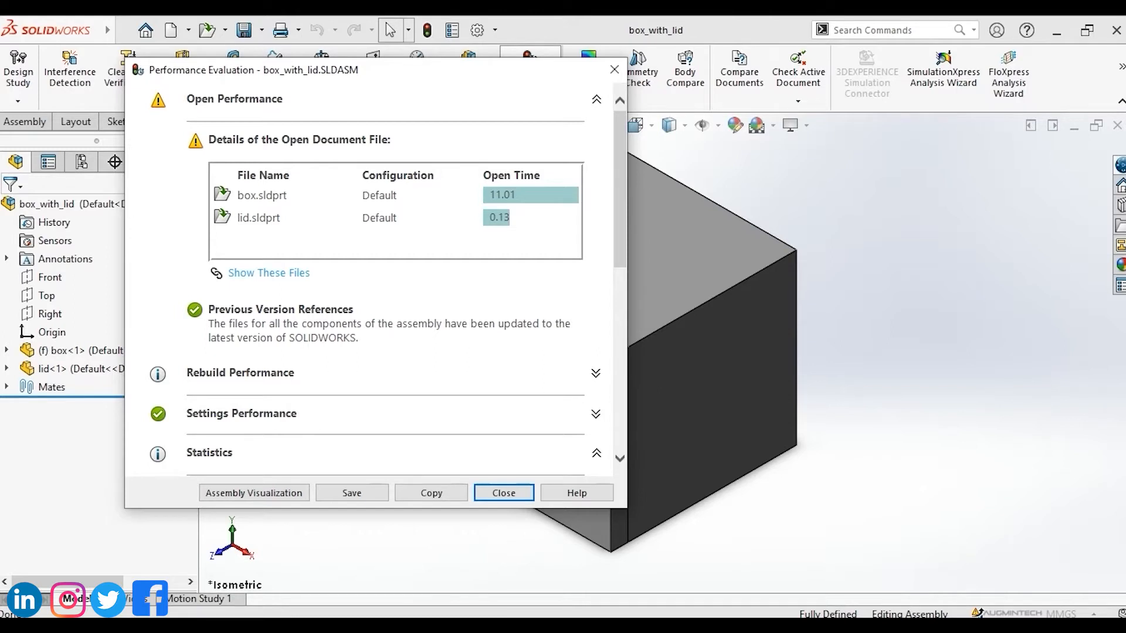
scroll(369, 281, down, 3)
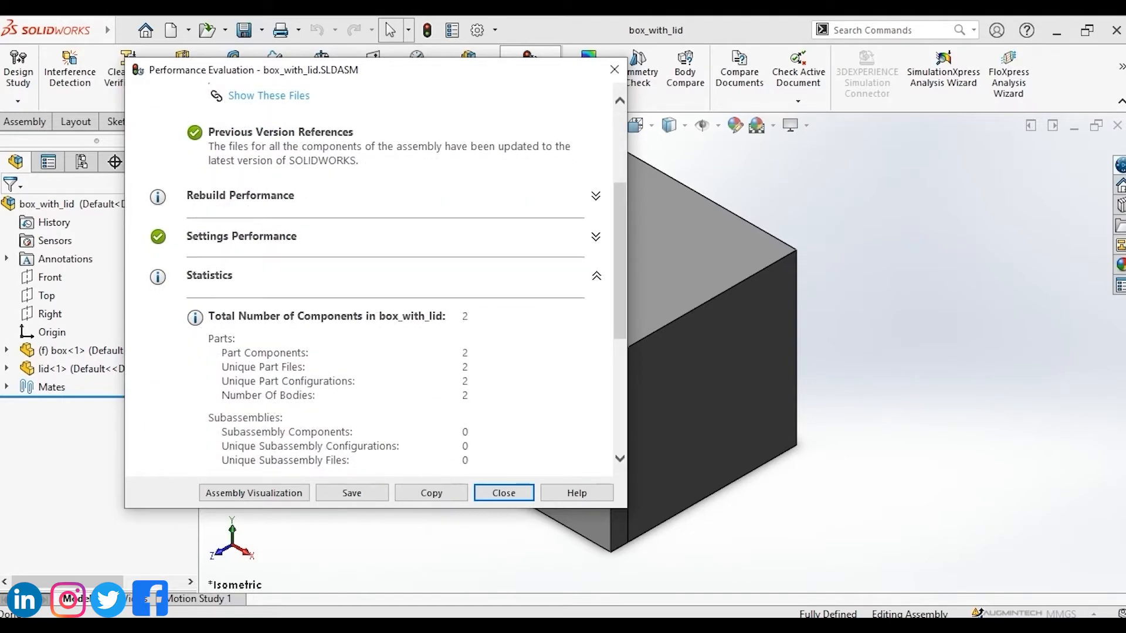
scroll(369, 282, down, 1)
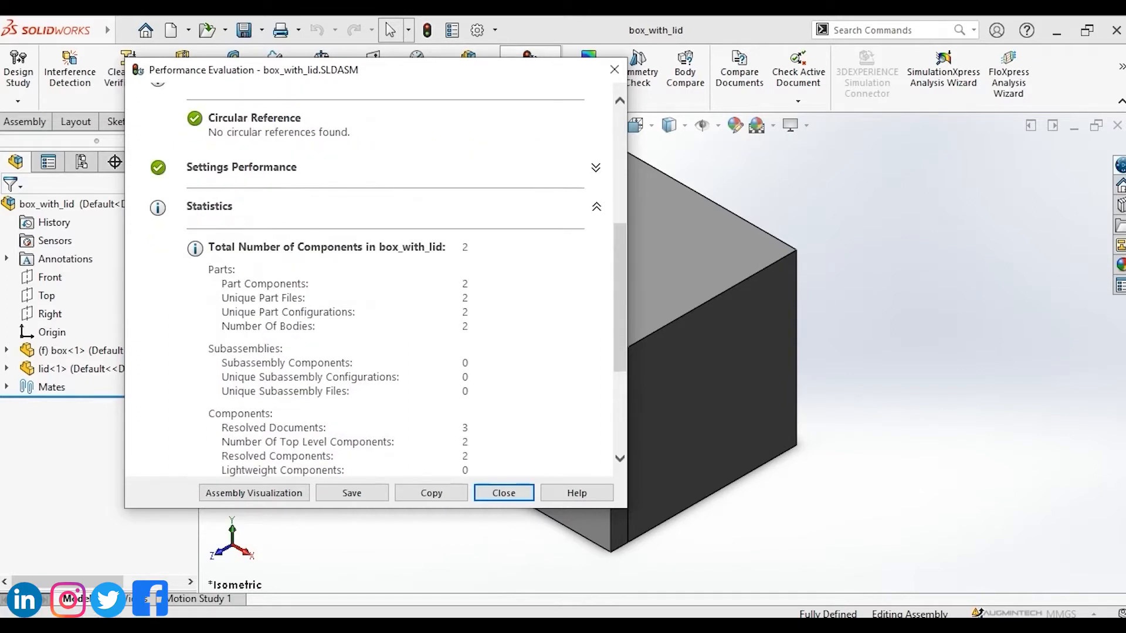
click(596, 167)
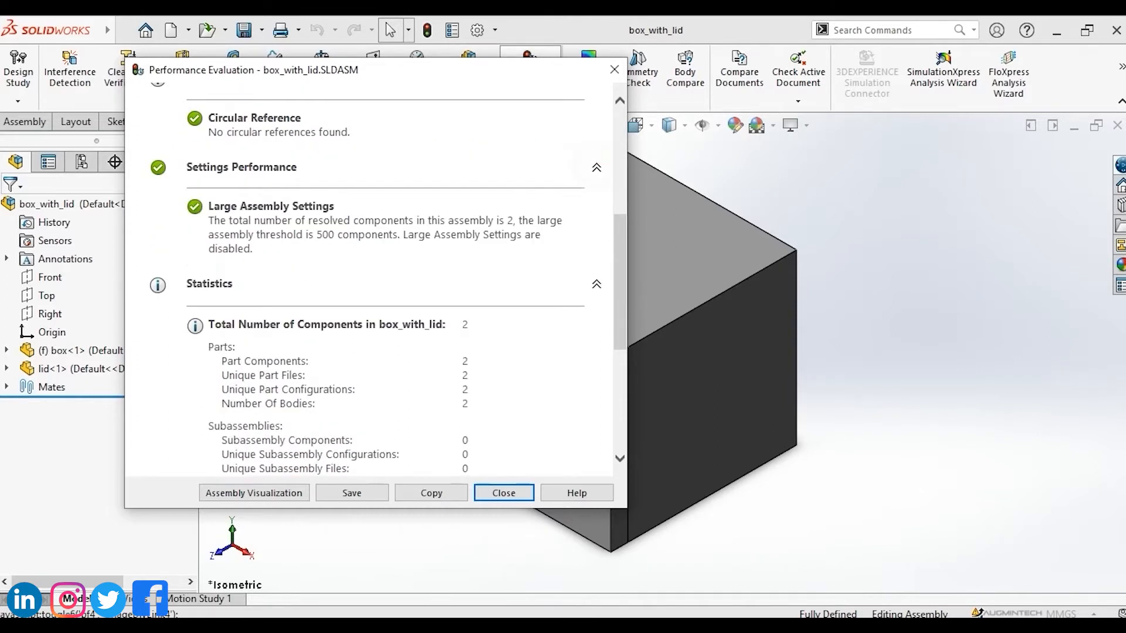
scroll(370, 281, down, 3)
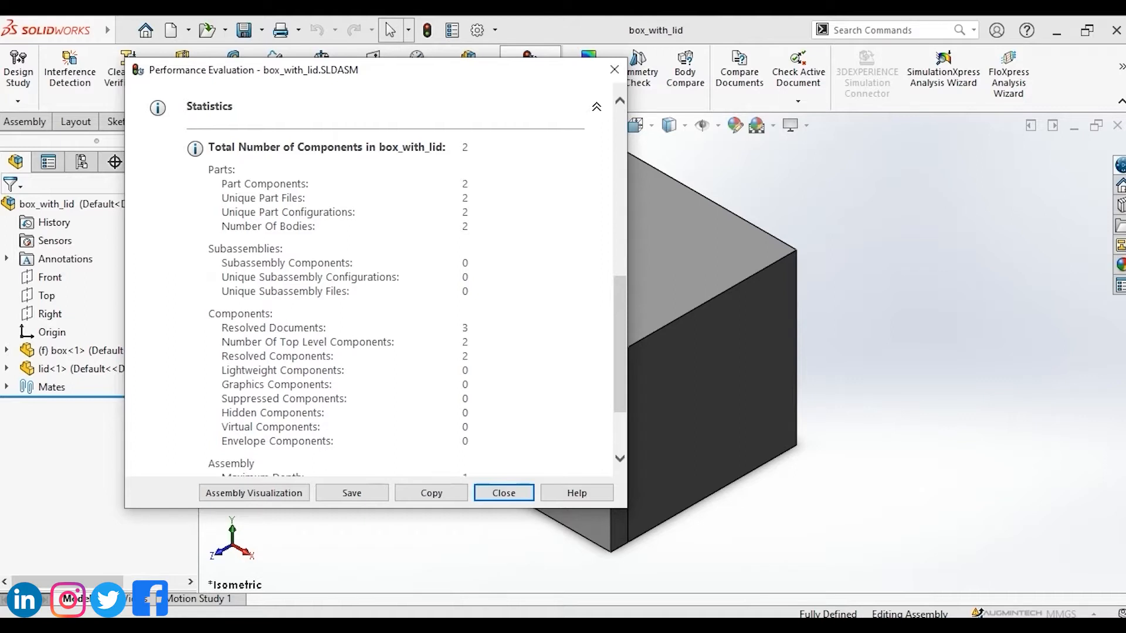
key(Escape)
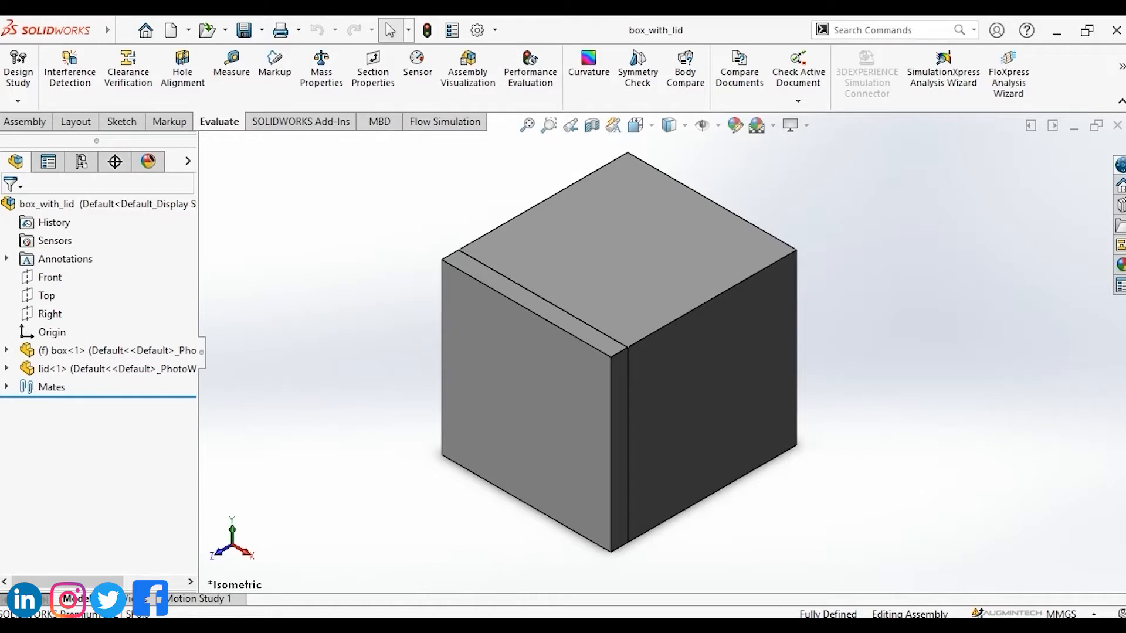
Measure the lengths of the box's top edges with the Measure tool.
click(231, 63)
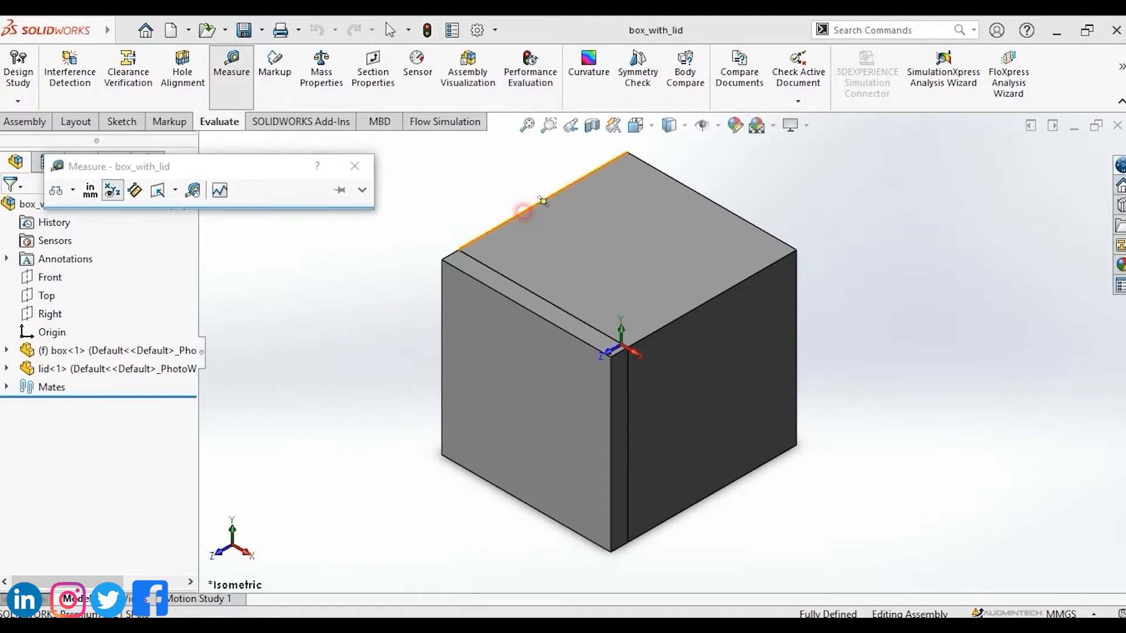
click(523, 211)
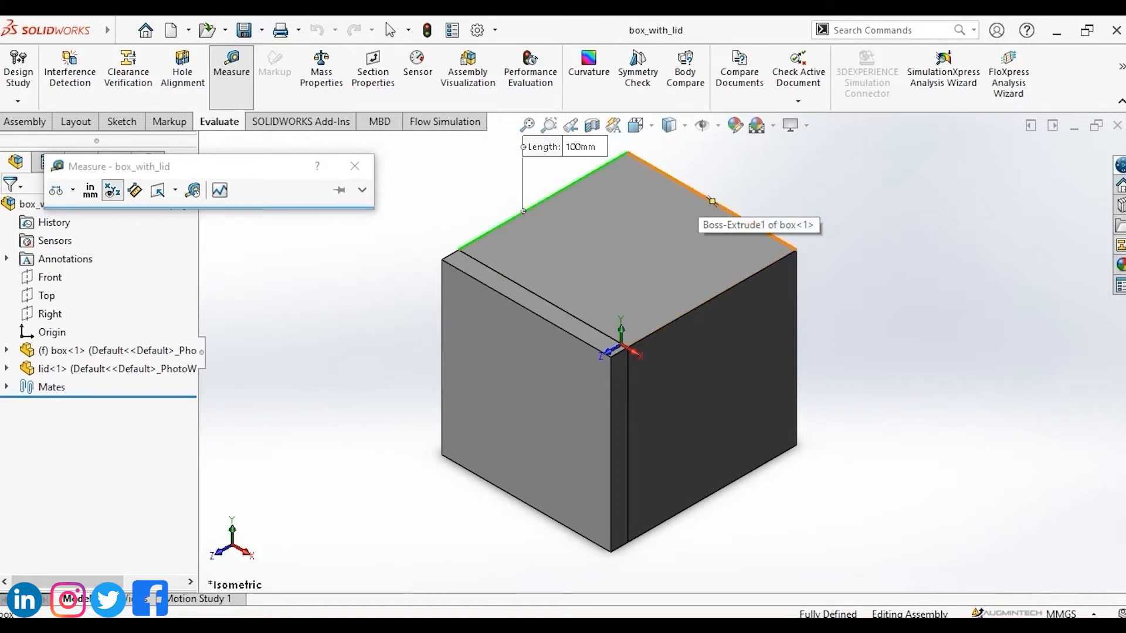
click(711, 200)
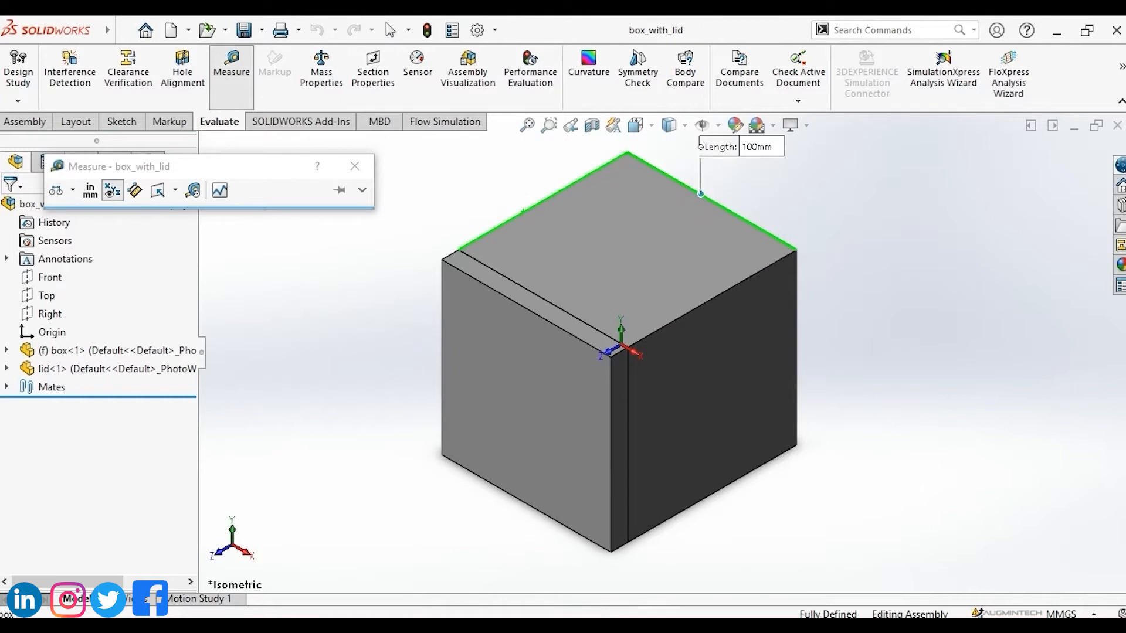
click(563, 167)
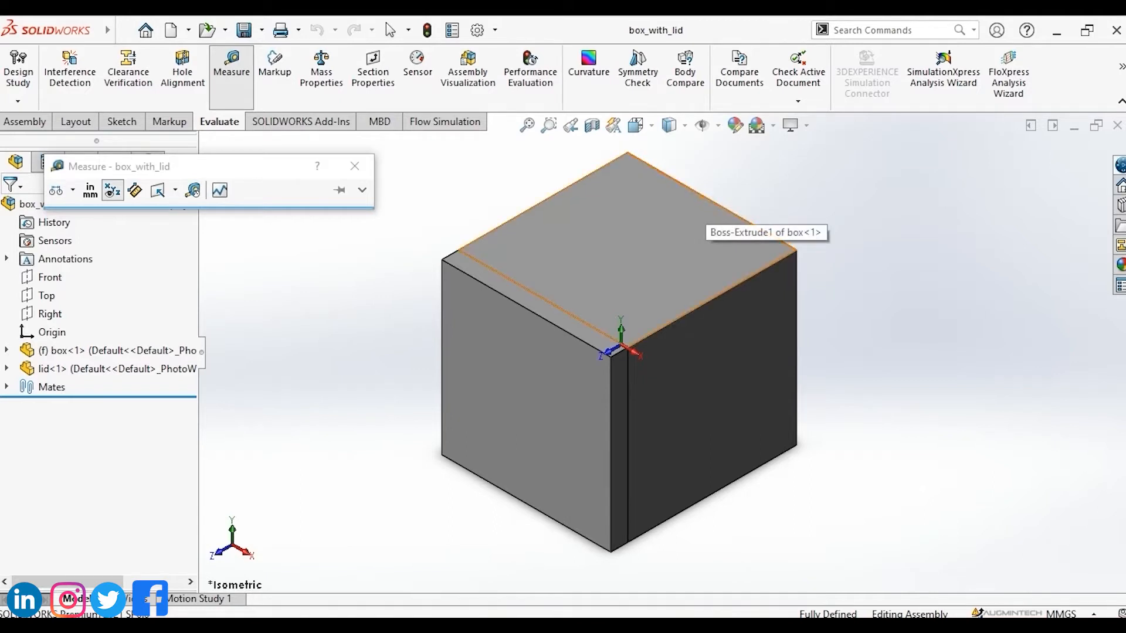
click(628, 238)
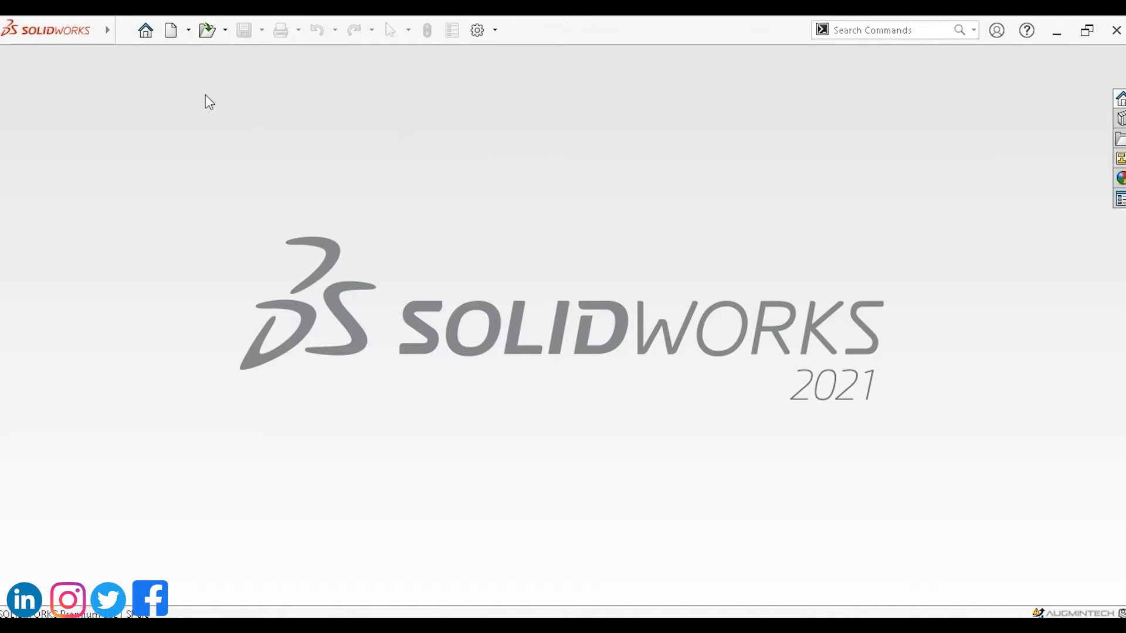
Create a new part and sketch a center rectangle about 6.7 × 3.2 in on the Front Plane, centred on the origin.
click(146, 32)
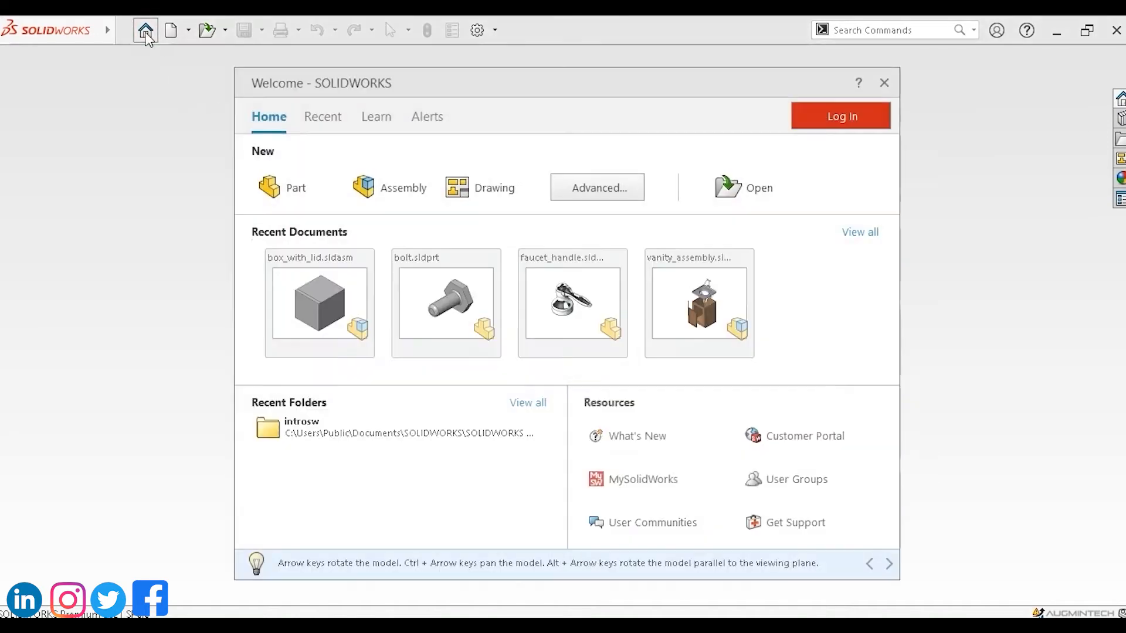
click(297, 193)
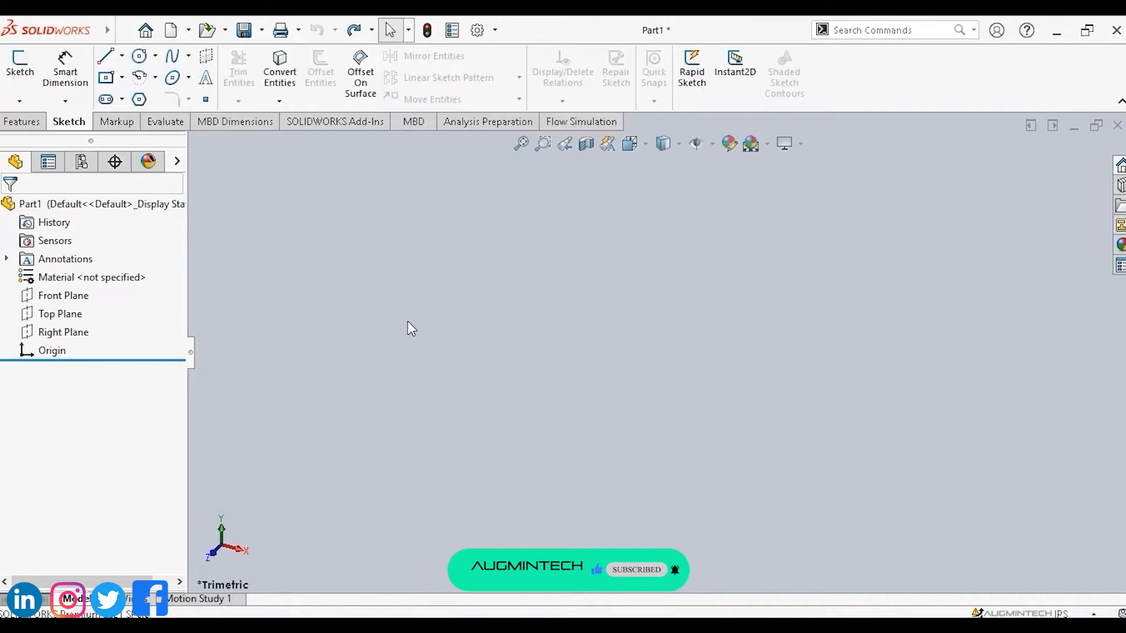
click(66, 298)
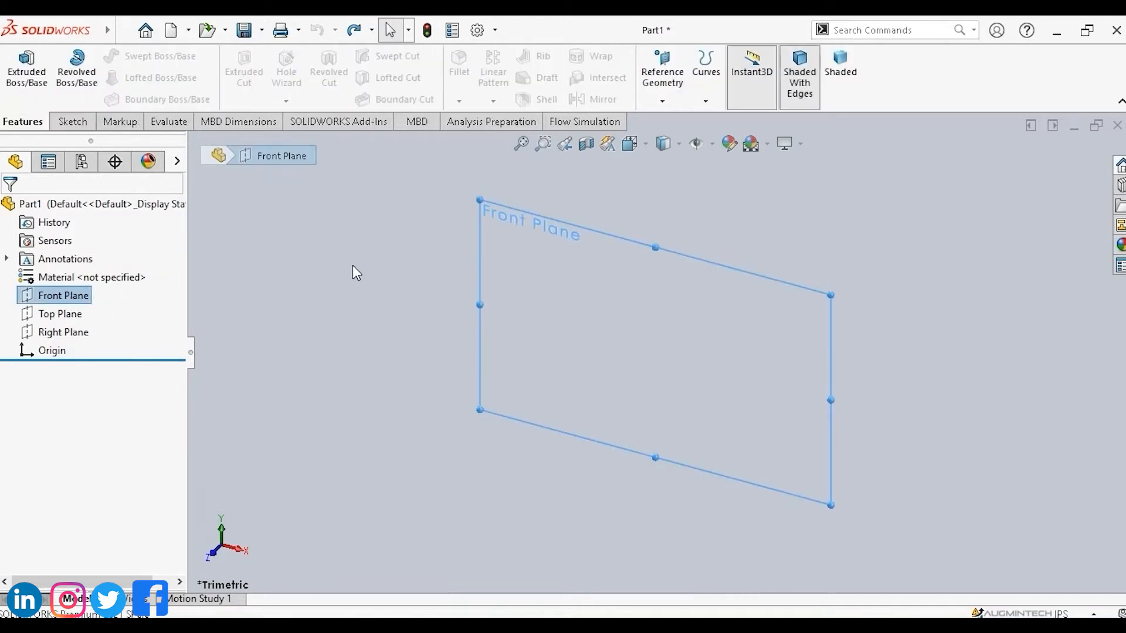
click(74, 122)
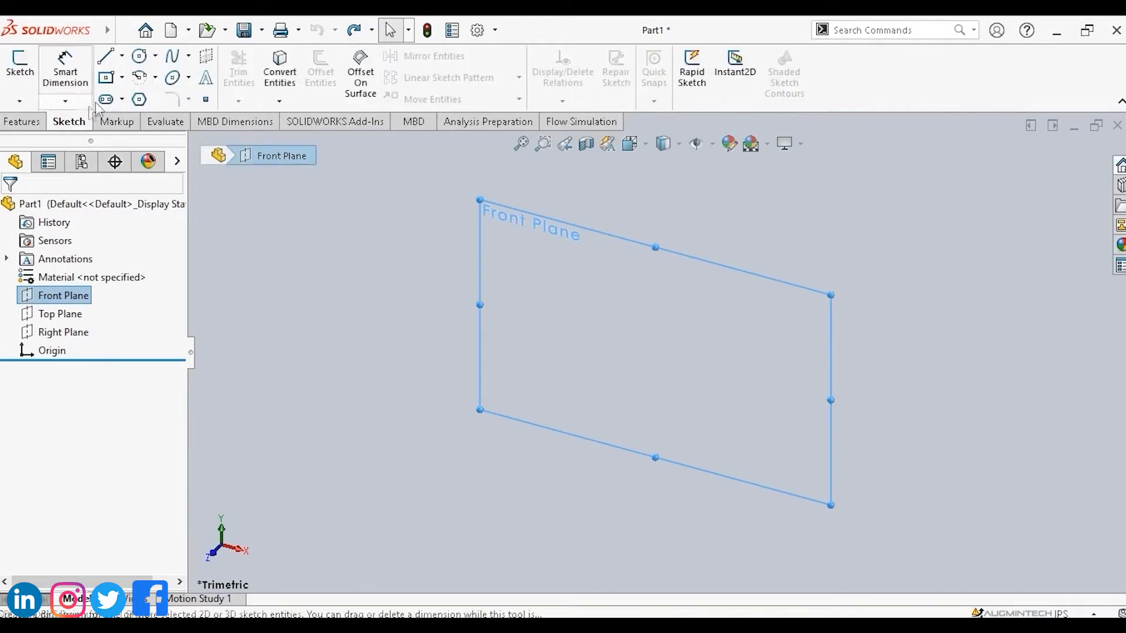
click(123, 78)
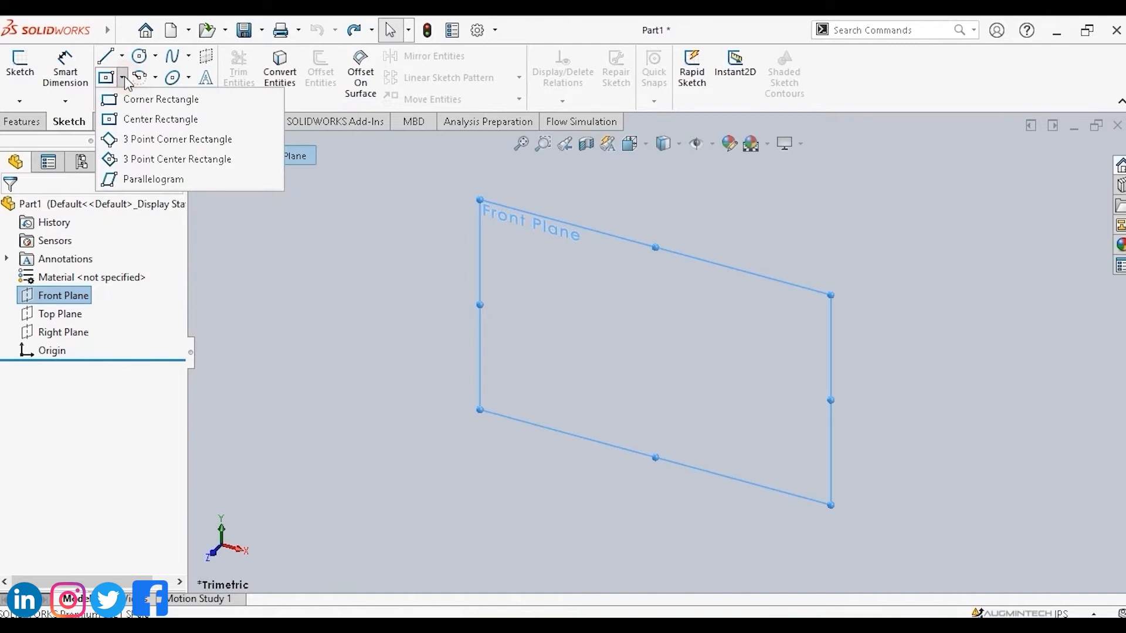
click(138, 120)
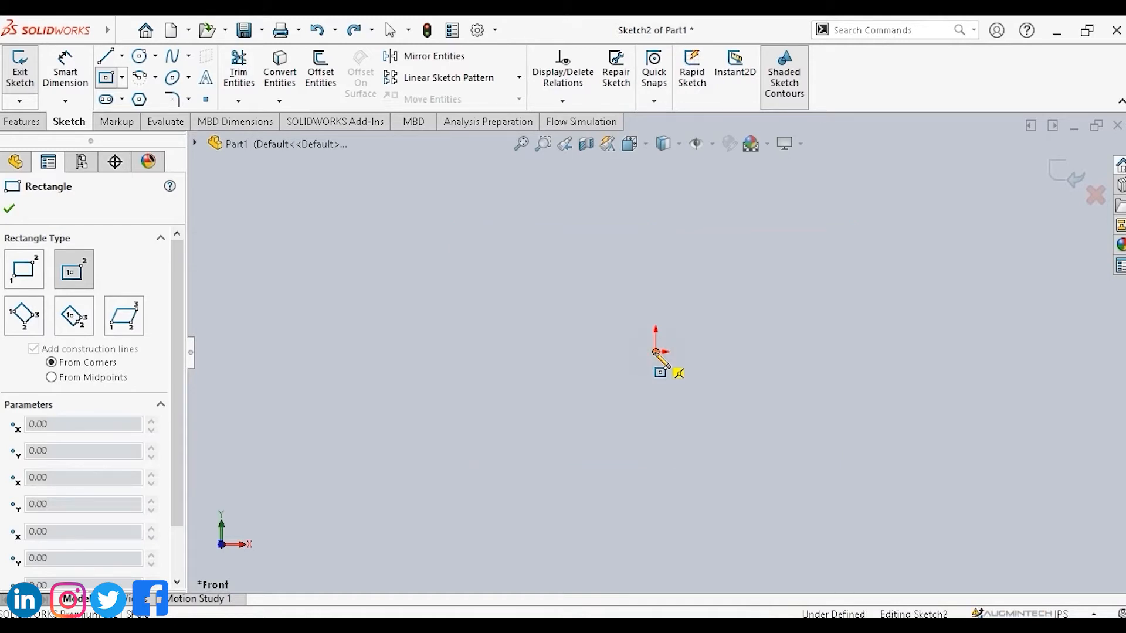
click(655, 352)
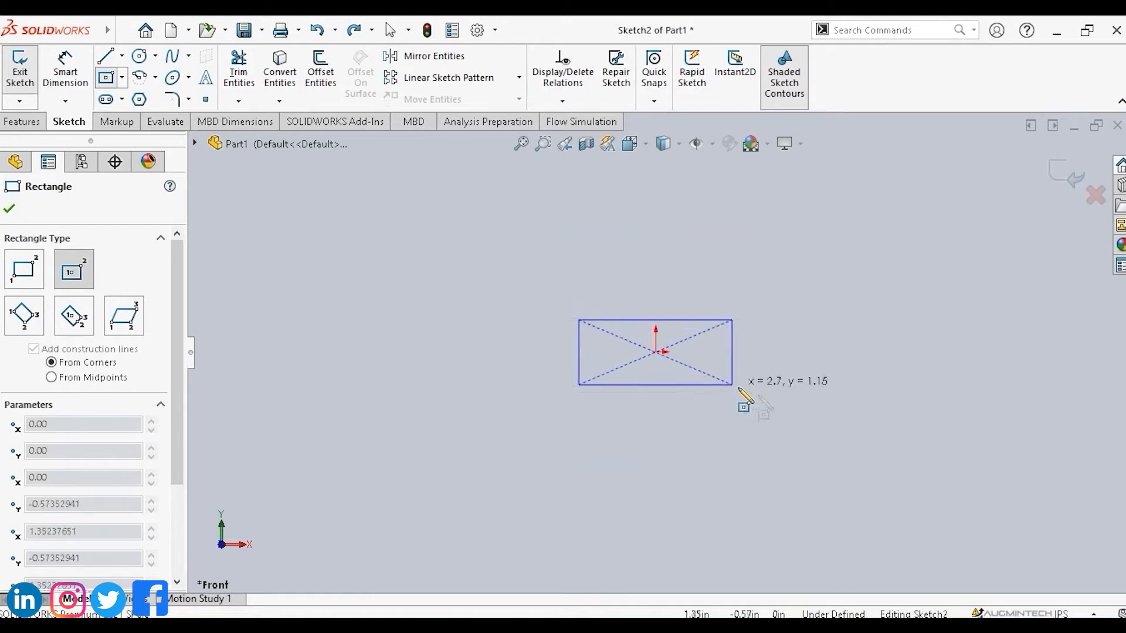
click(848, 443)
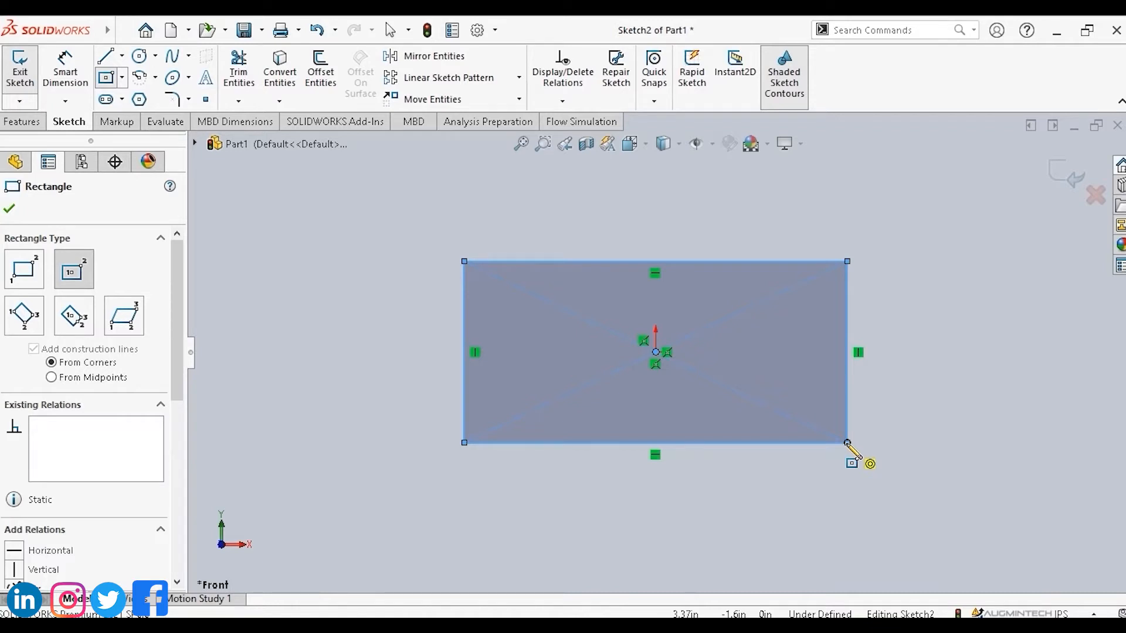
key(Escape)
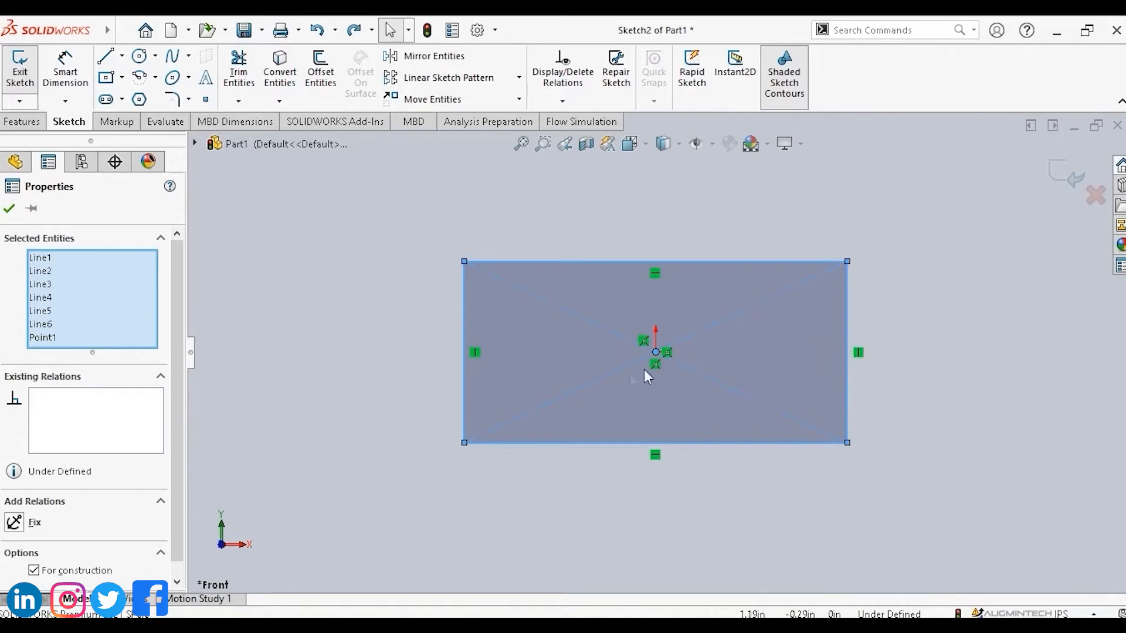
Draw circles of about 0.33 in radius near the rectangle's top-left and top-right corners.
click(139, 57)
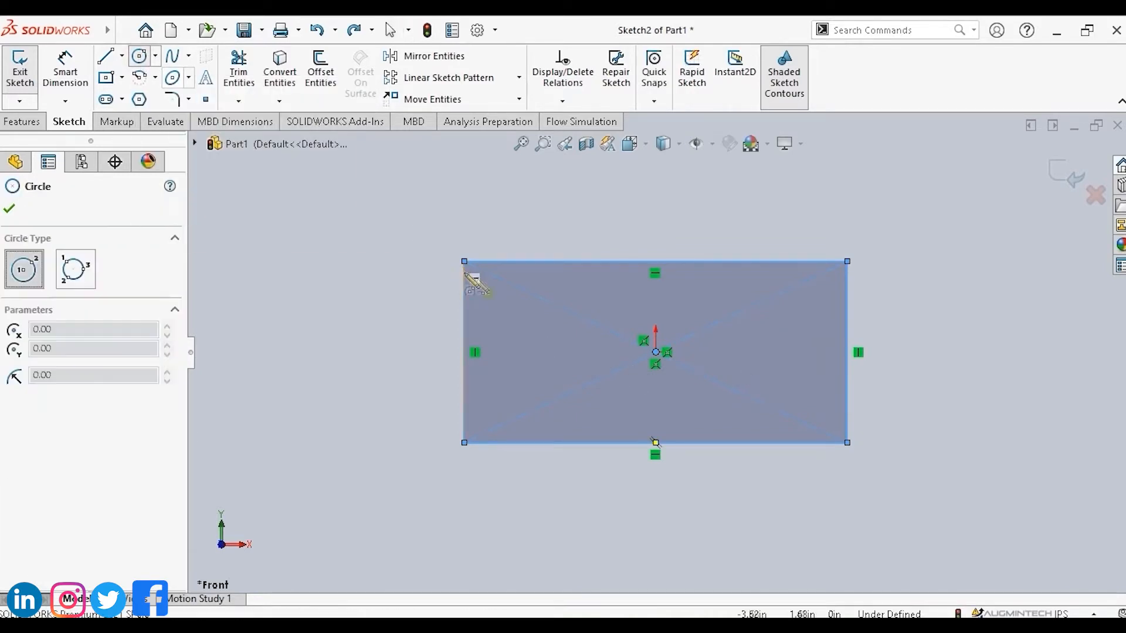
click(494, 287)
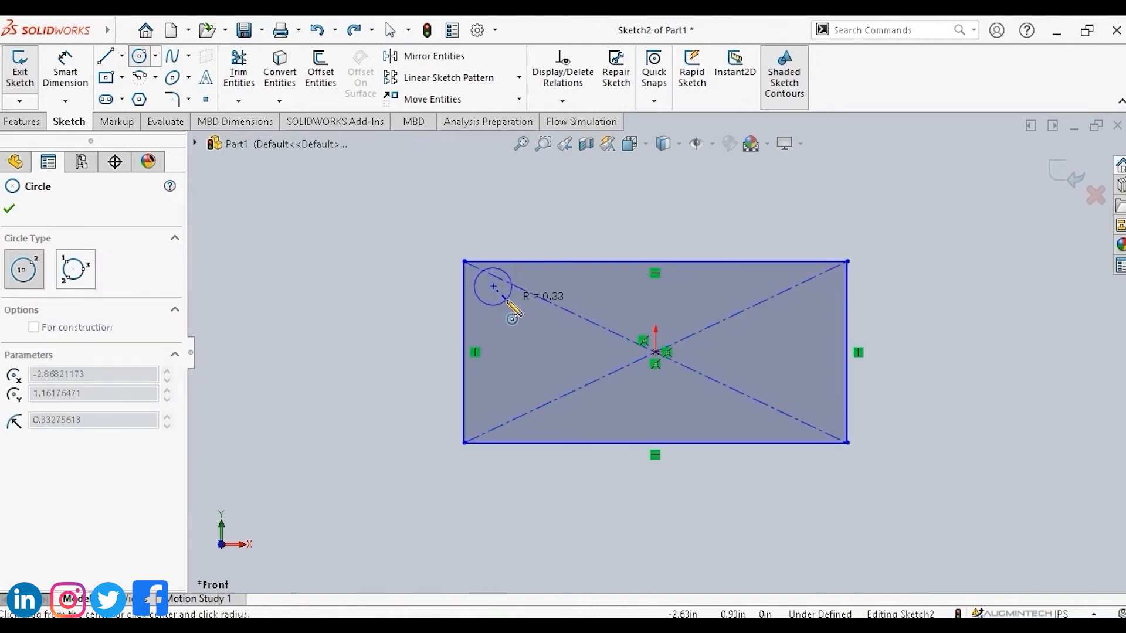
click(507, 302)
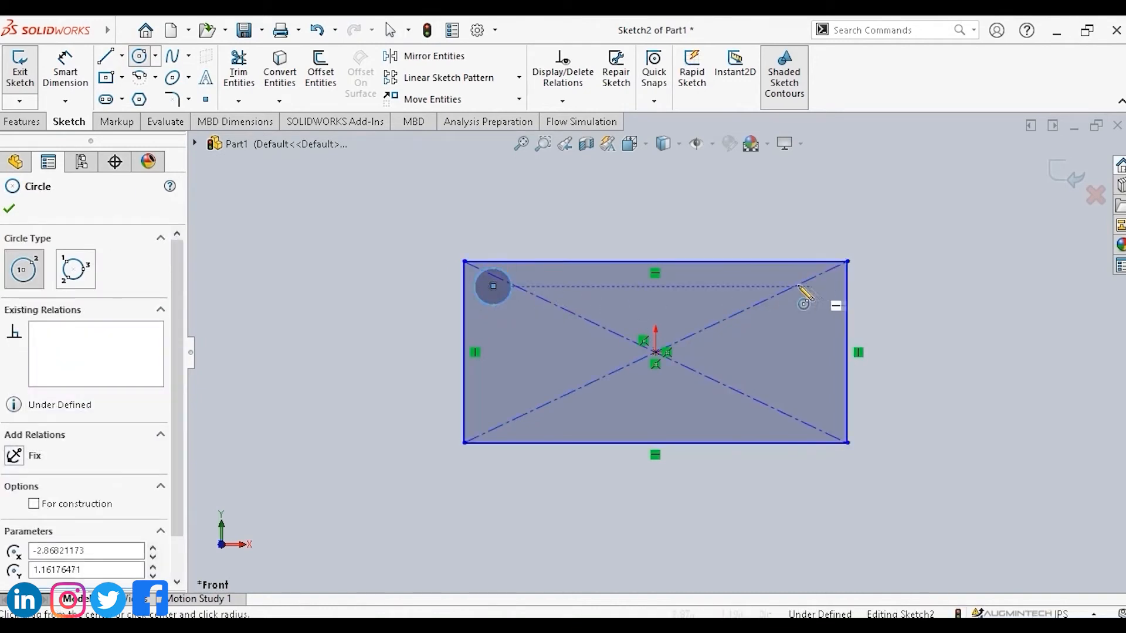
click(795, 287)
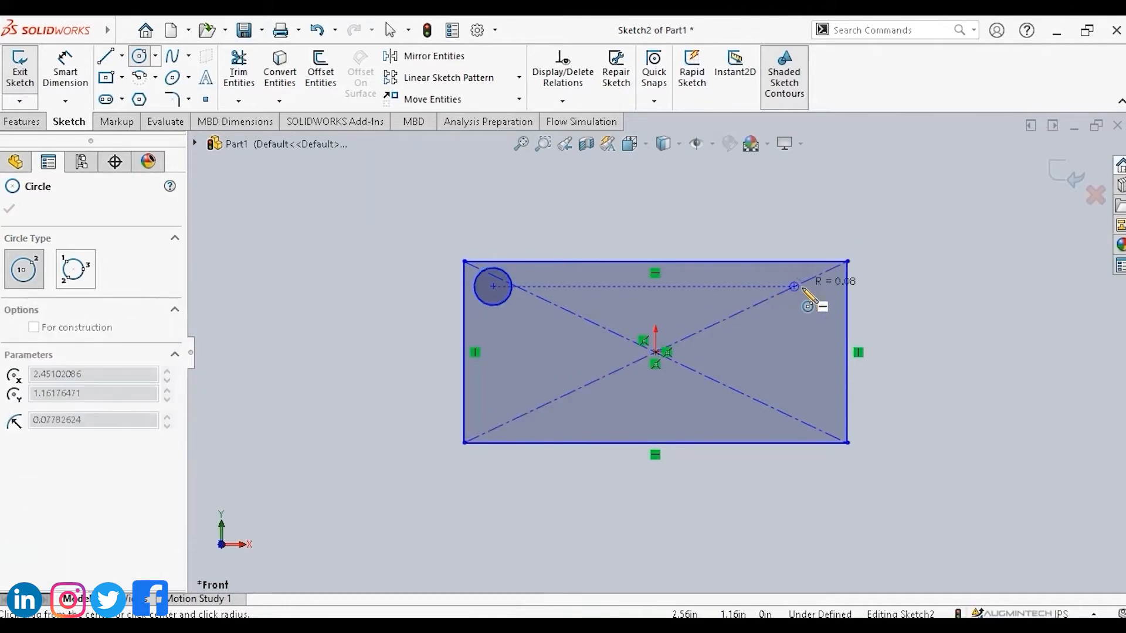
click(813, 295)
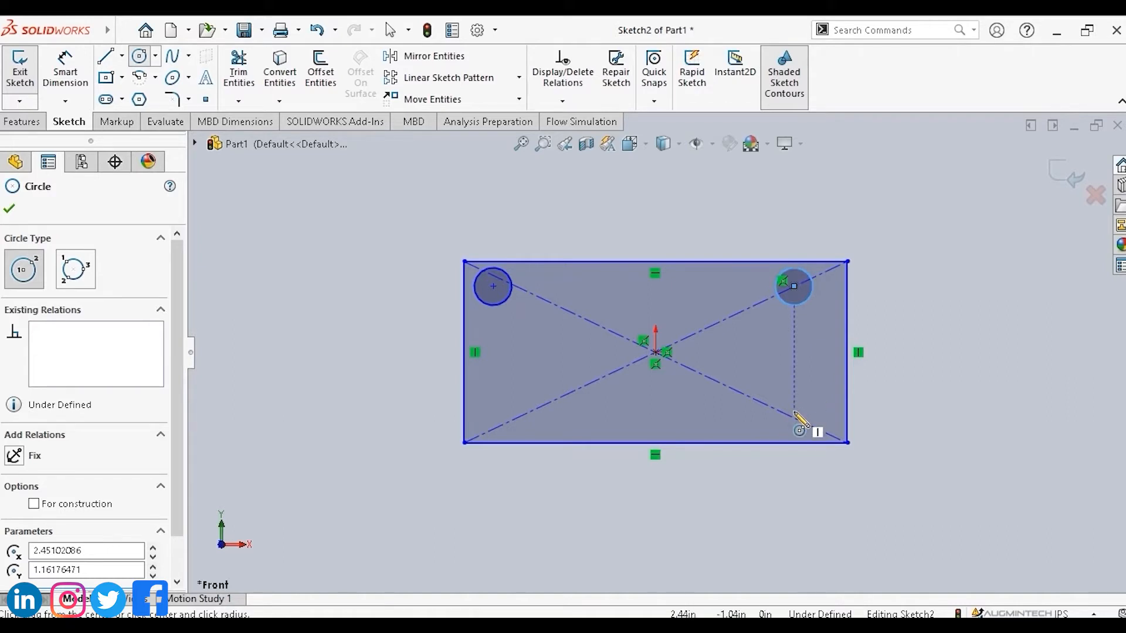
click(794, 413)
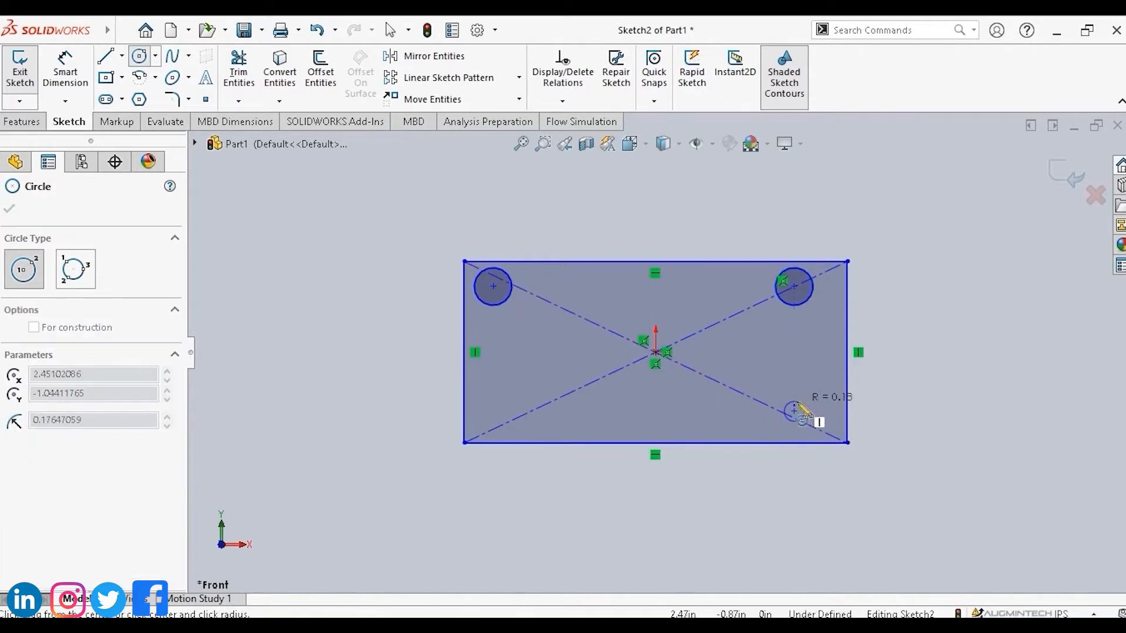
click(816, 409)
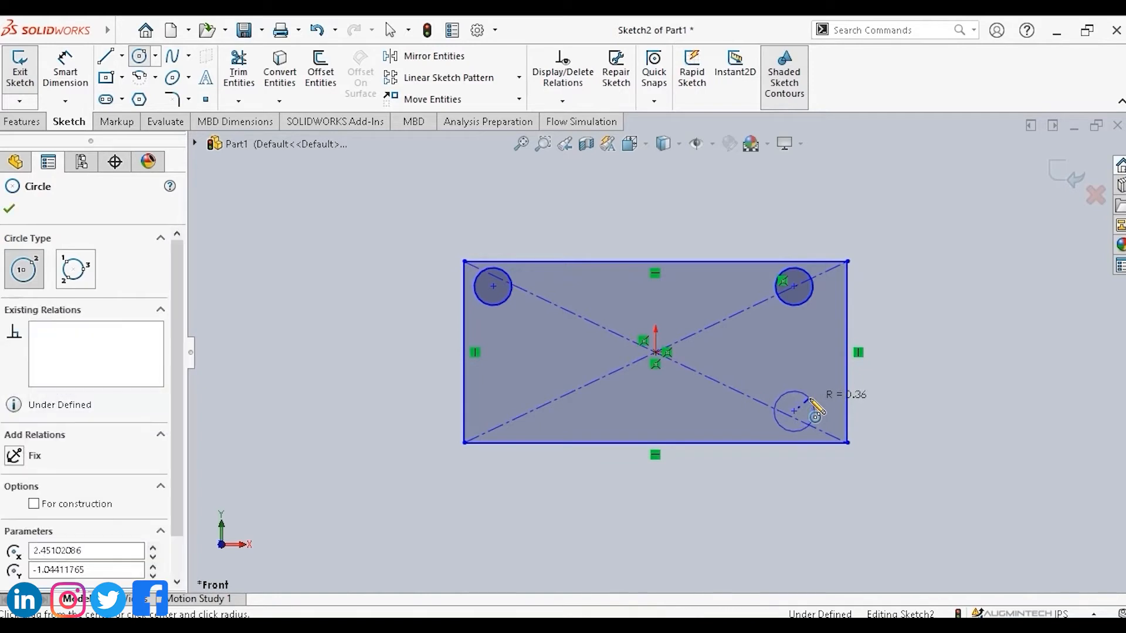
click(794, 411)
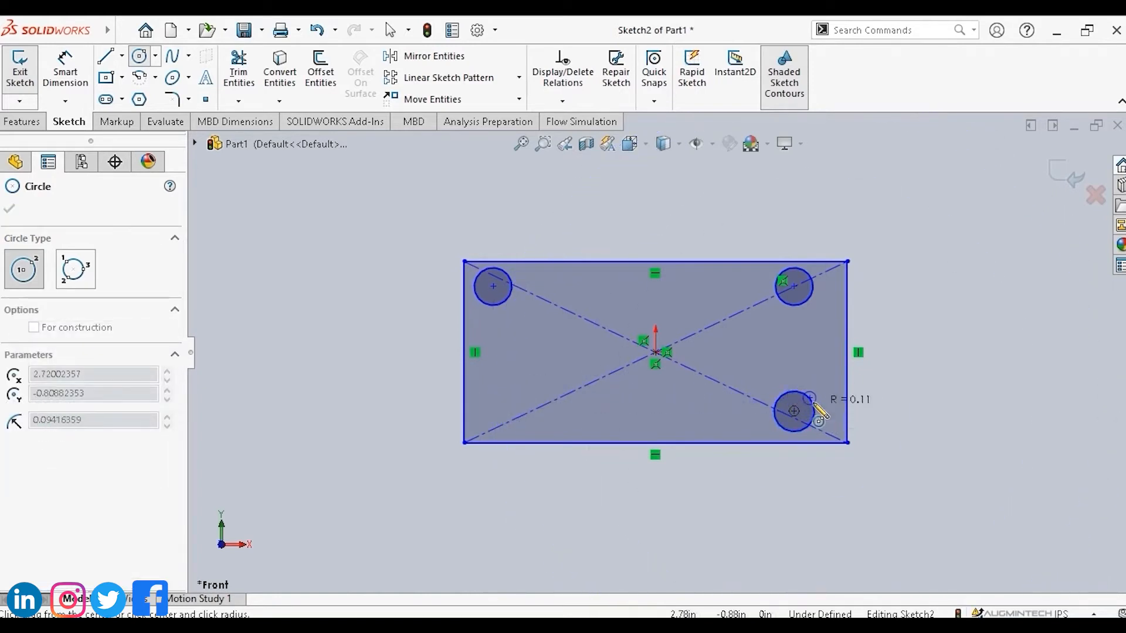
key(ctrl+z)
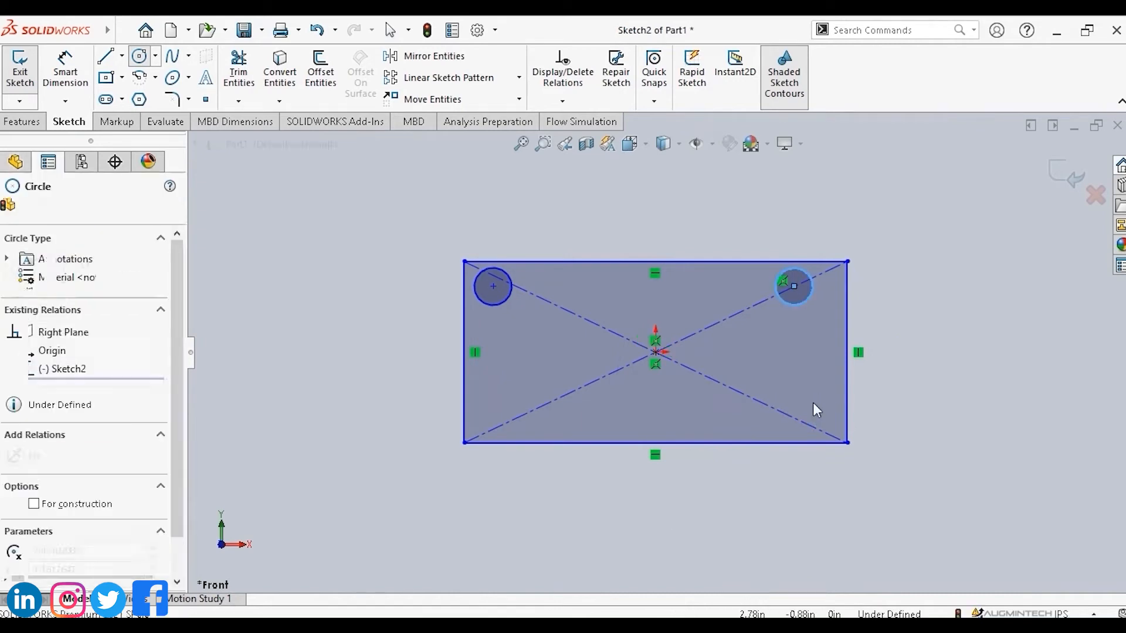
Draw circles of about 0.3 in radius near the rectangle's bottom-right and bottom-left corners.
click(139, 57)
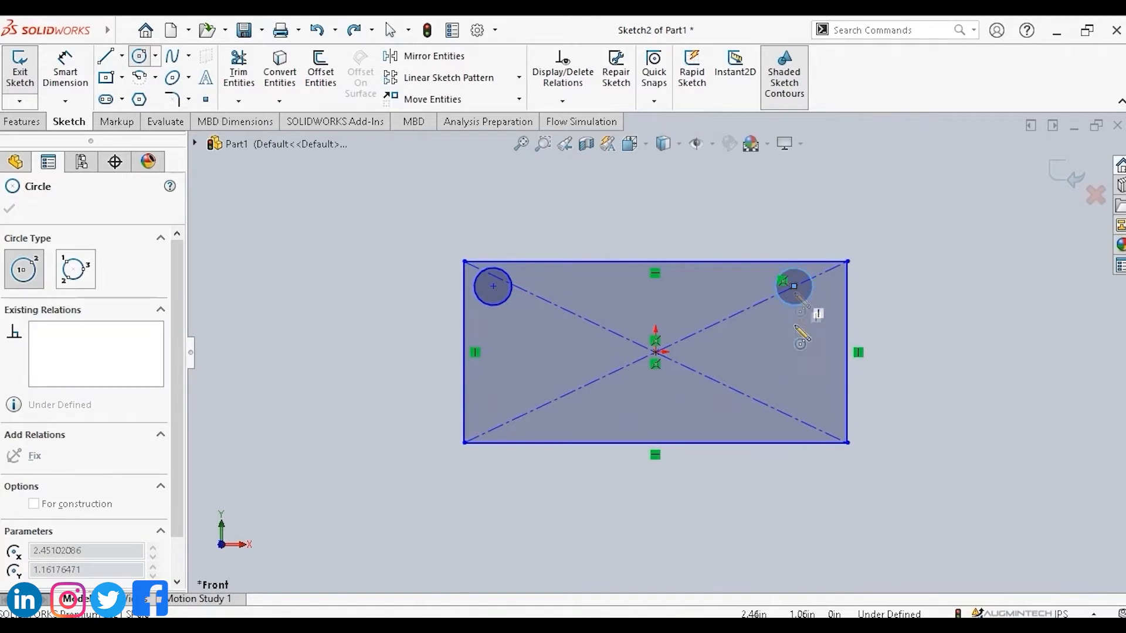
click(794, 417)
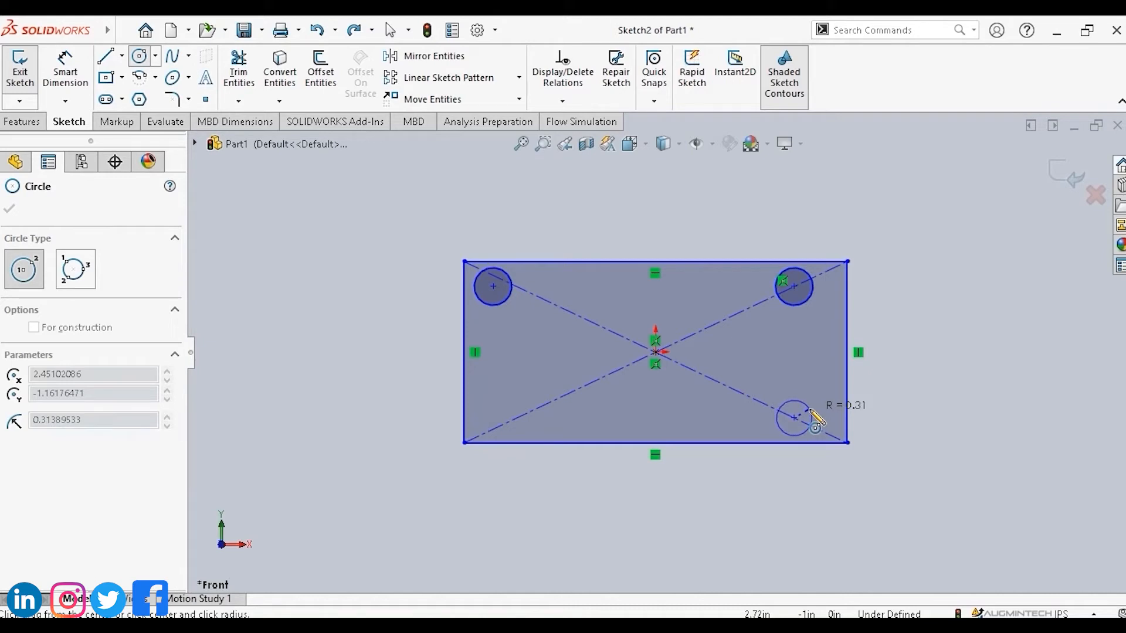
click(811, 412)
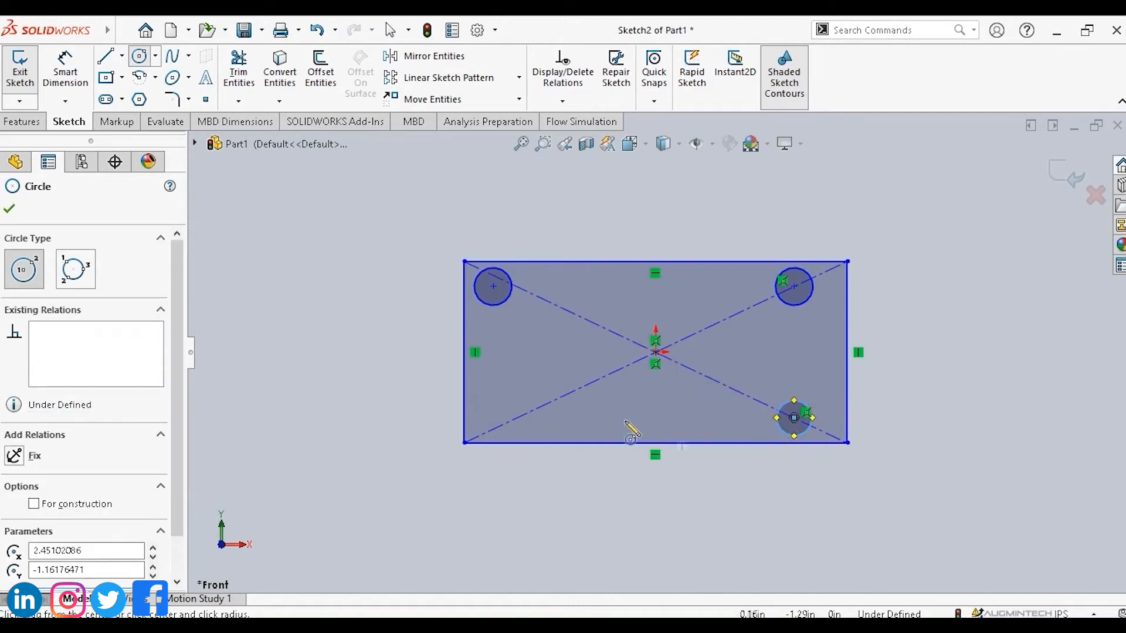
click(494, 417)
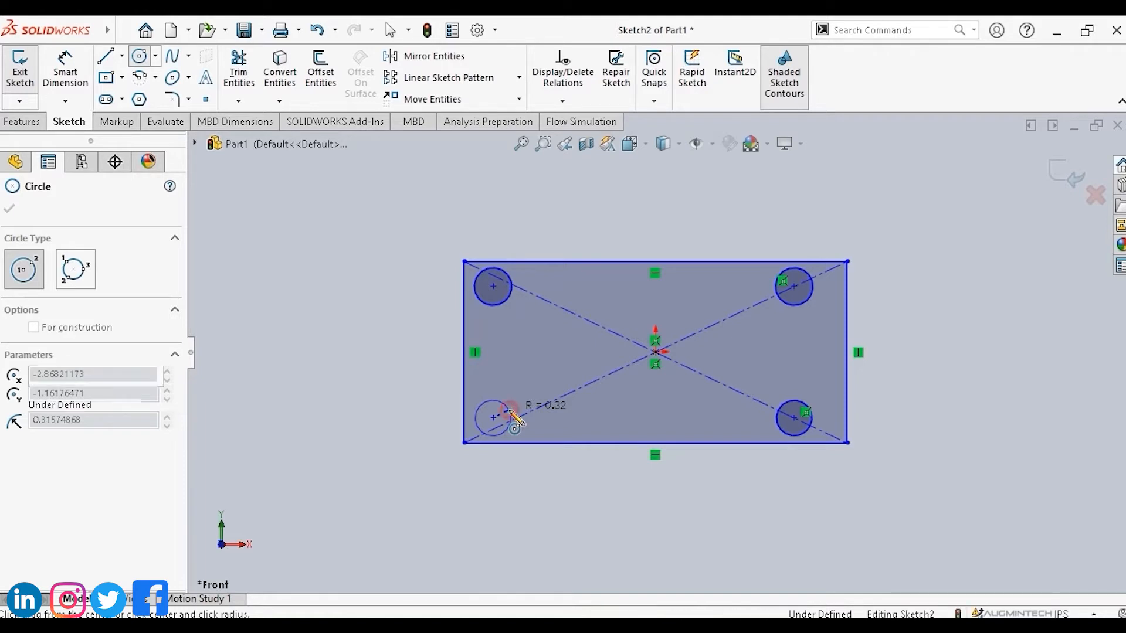
click(510, 412)
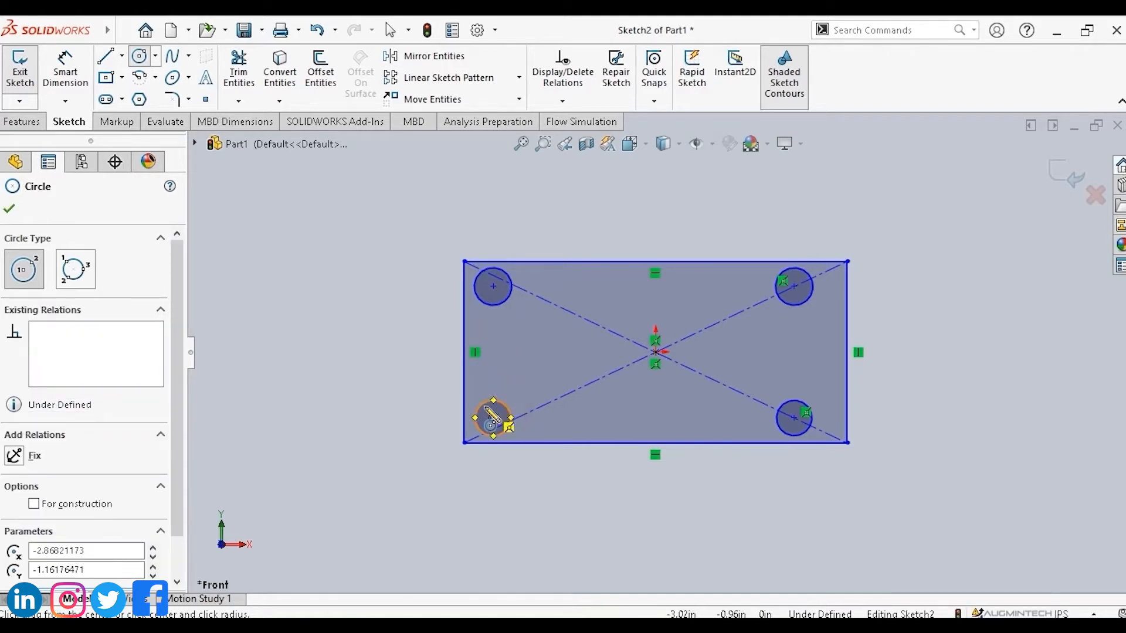
key(Escape)
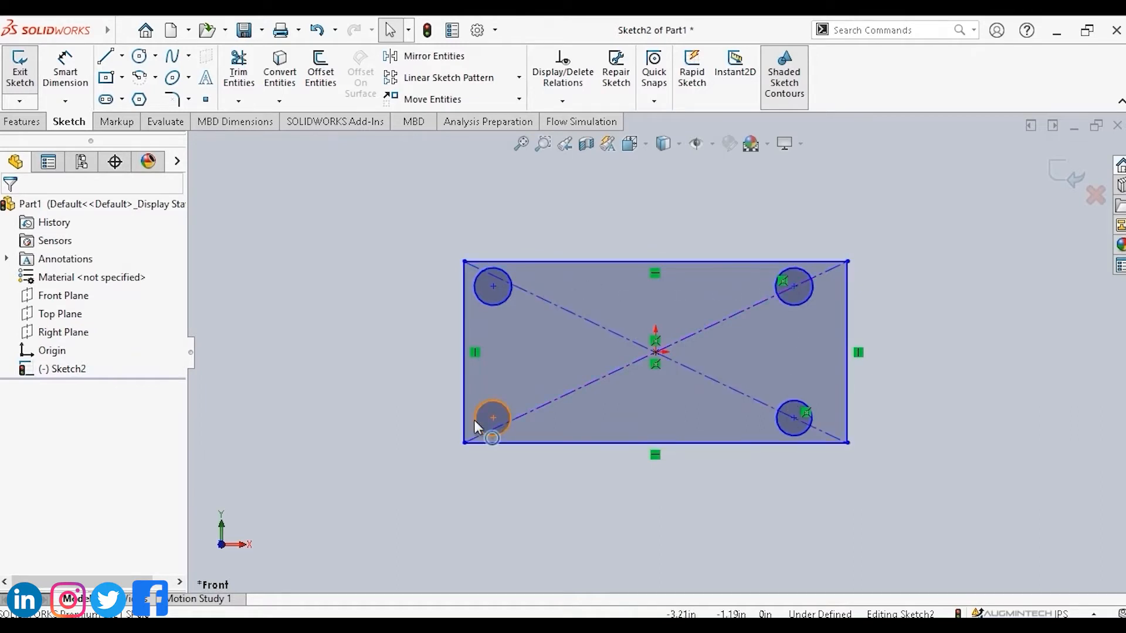
Dimension the top-left circle's diameter as 1 in with Smart Dimension.
key(d)
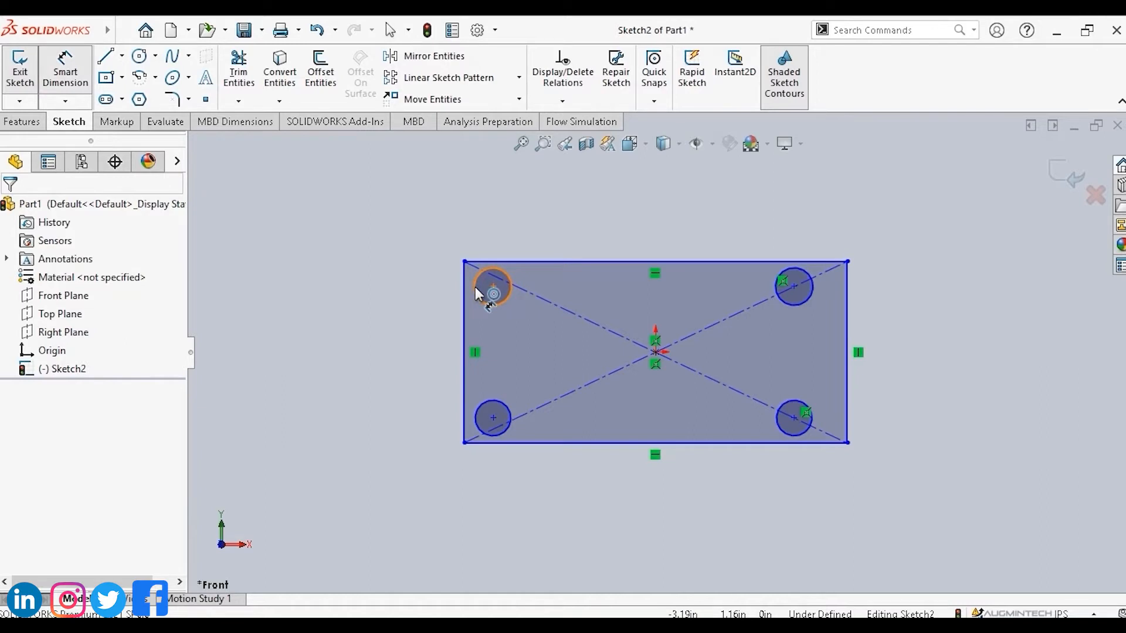
click(475, 286)
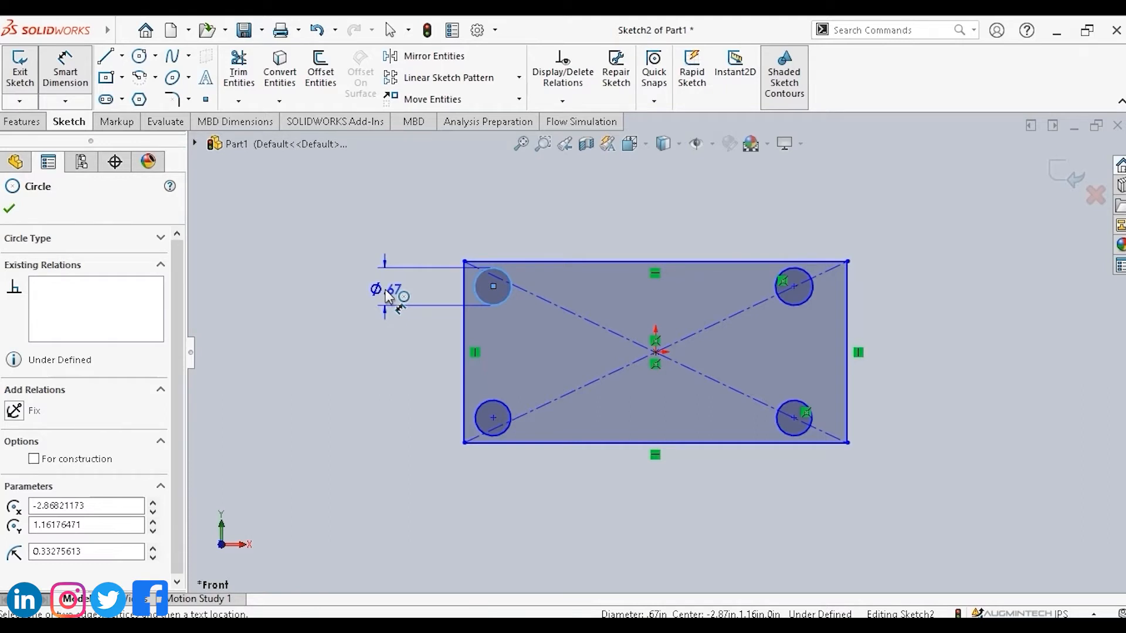
click(380, 289)
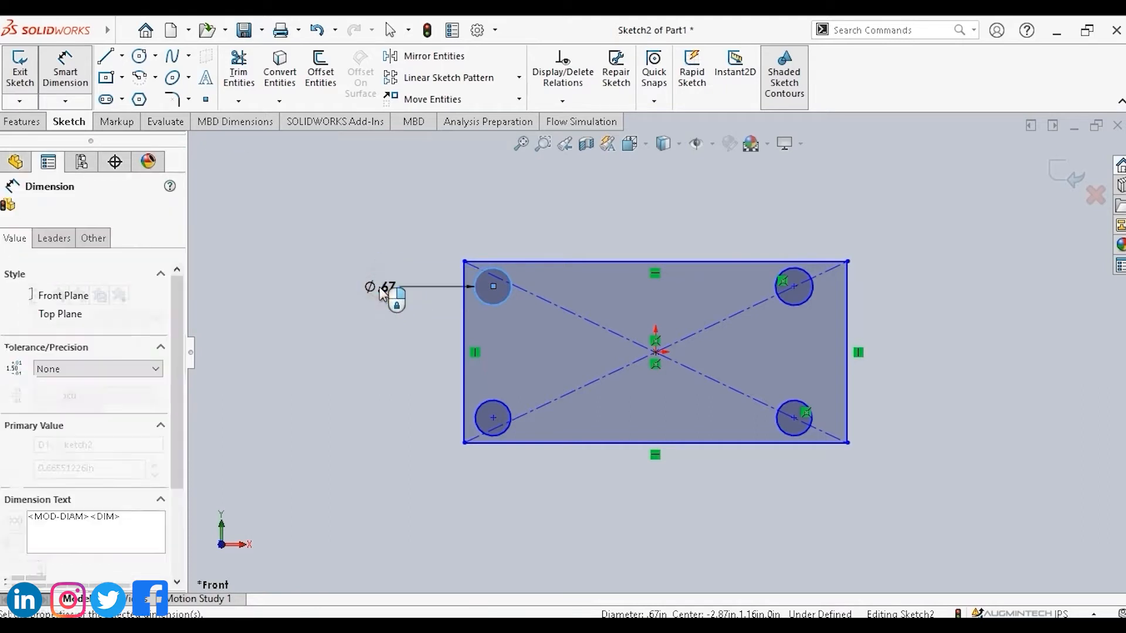
click(347, 306)
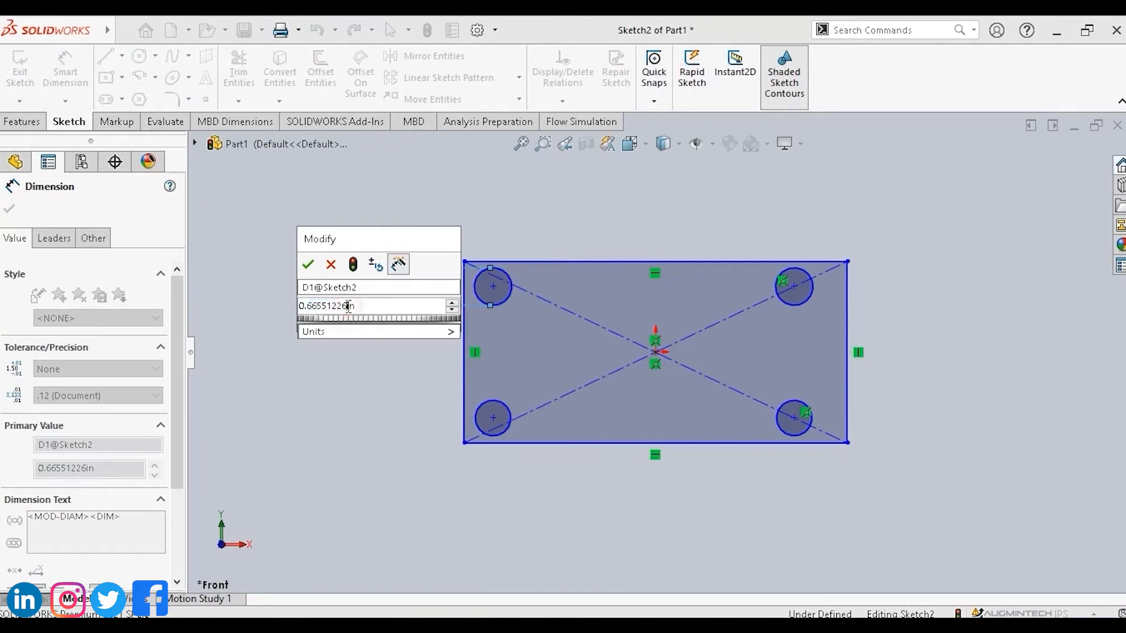
drag(348, 307, 268, 303)
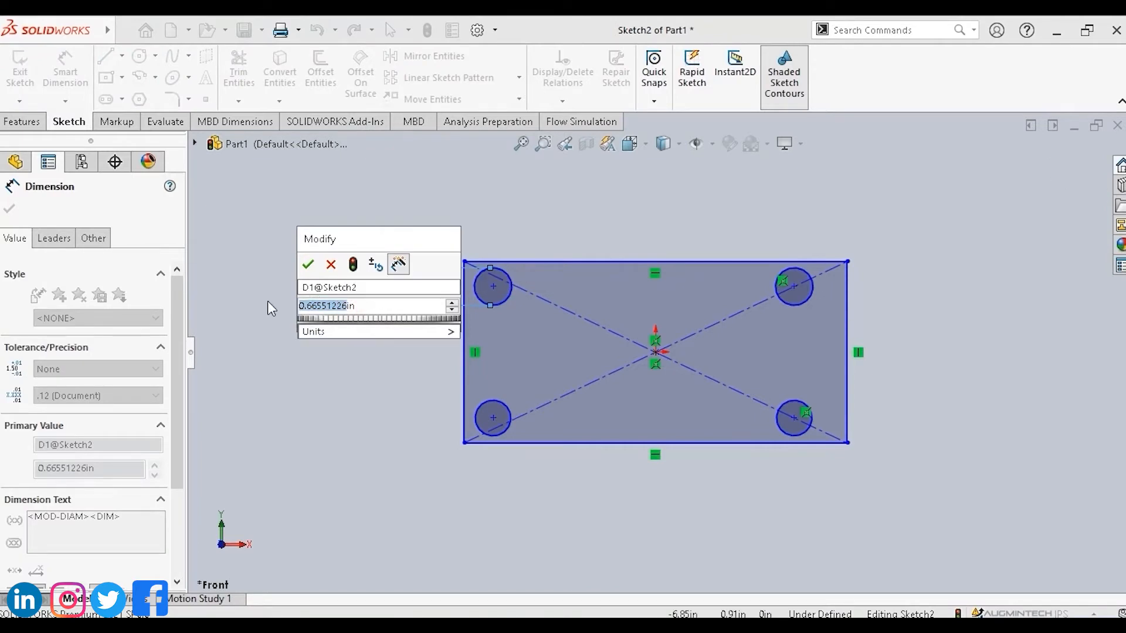
text(1)
key(Return)
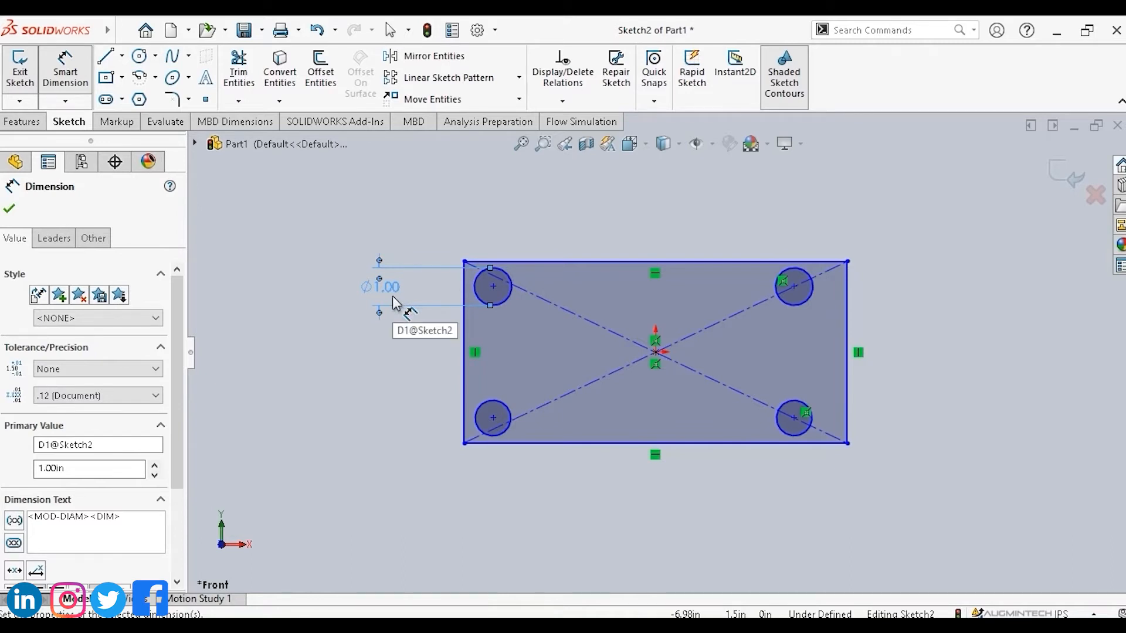
key(Escape)
key(Escape)
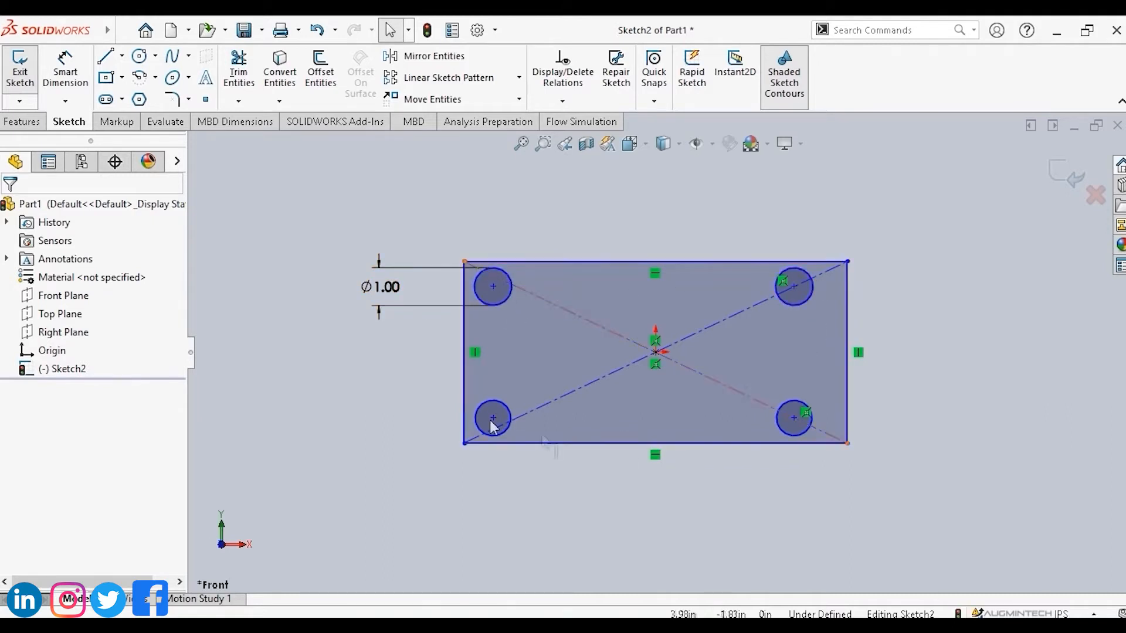
Select all four circles and add an Equal relation between them.
click(511, 292)
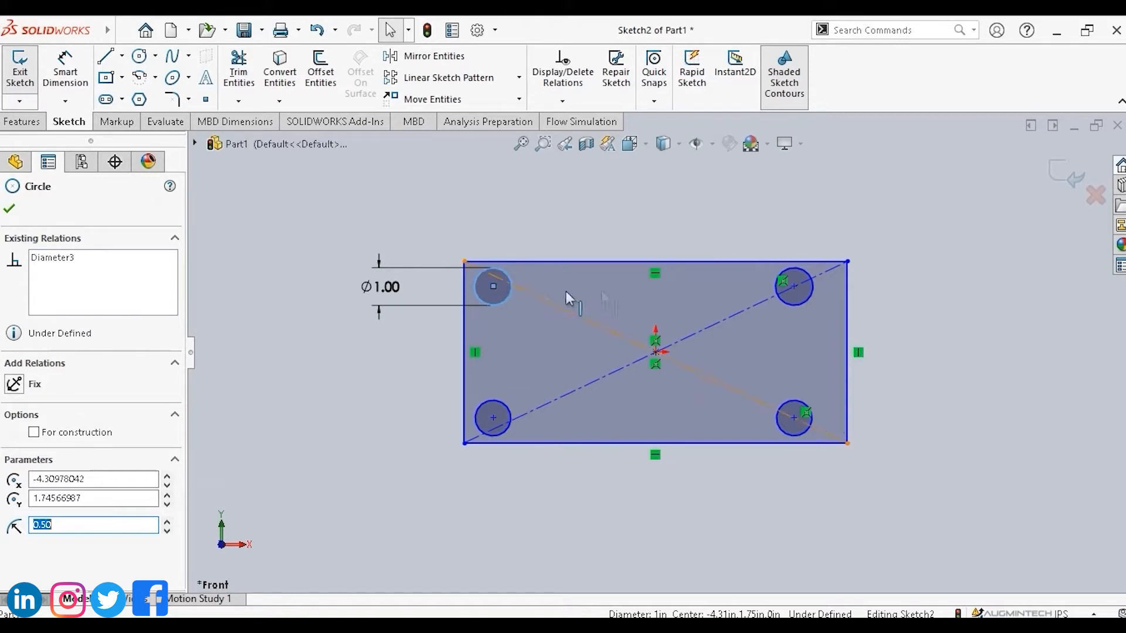
ctrl+click(811, 293)
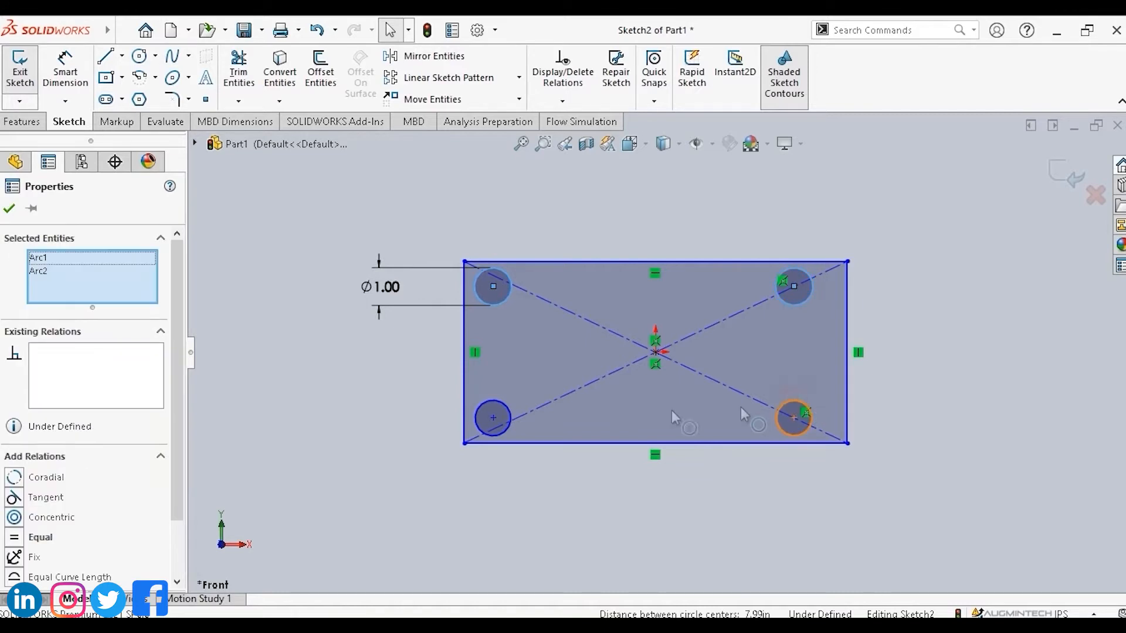
ctrl+click(796, 404)
ctrl+click(502, 405)
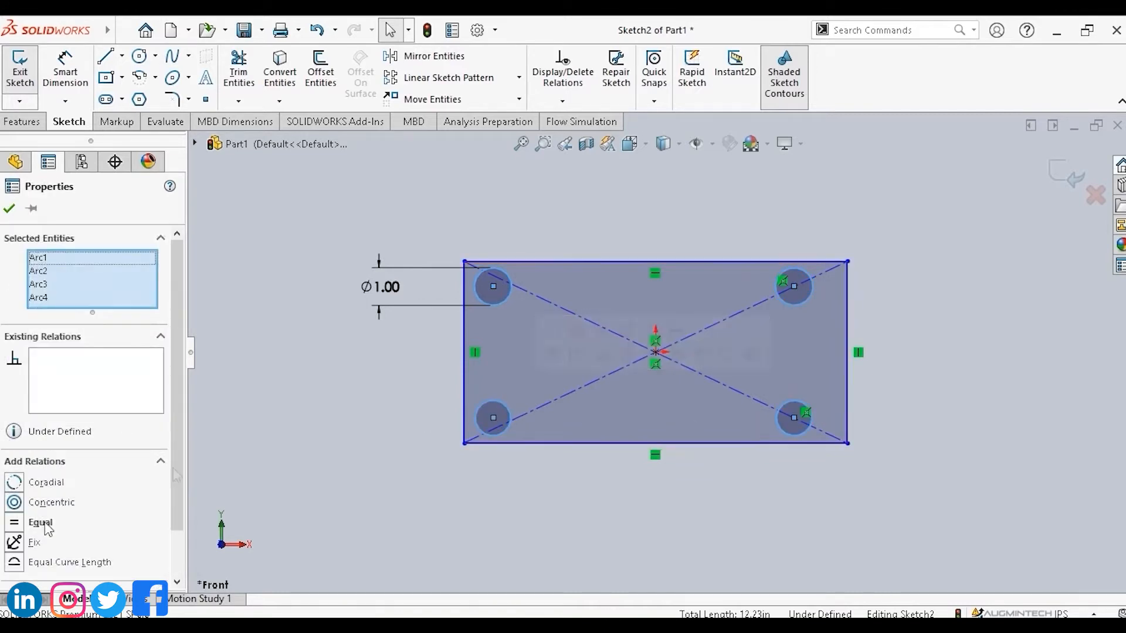
click(38, 523)
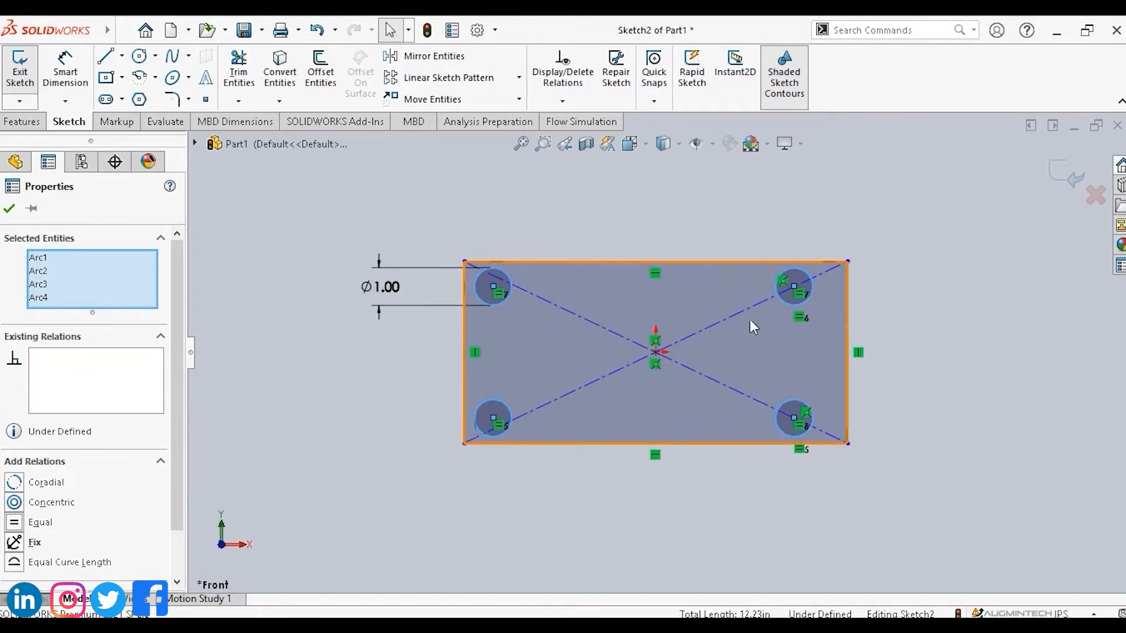
click(754, 216)
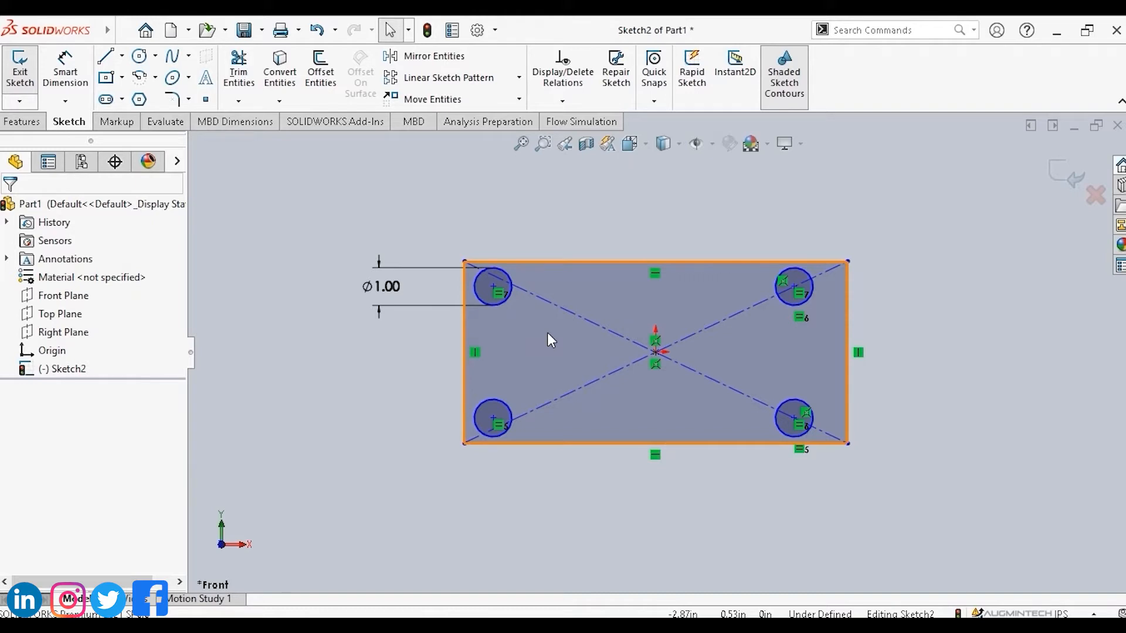
click(494, 287)
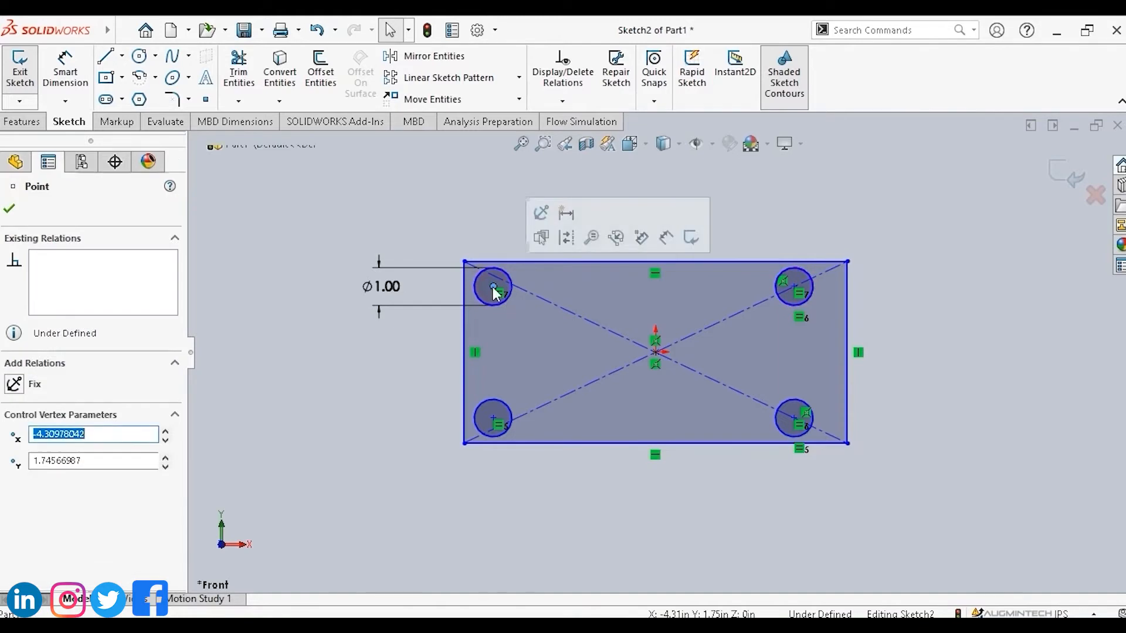
ctrl+click(794, 287)
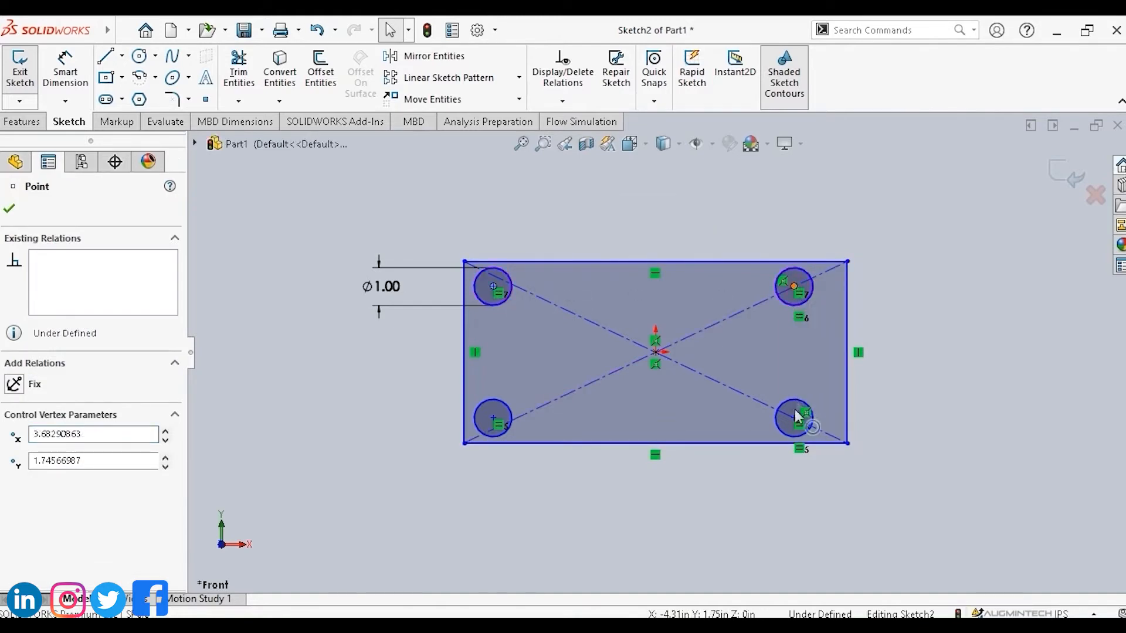
ctrl+click(795, 418)
ctrl+click(494, 419)
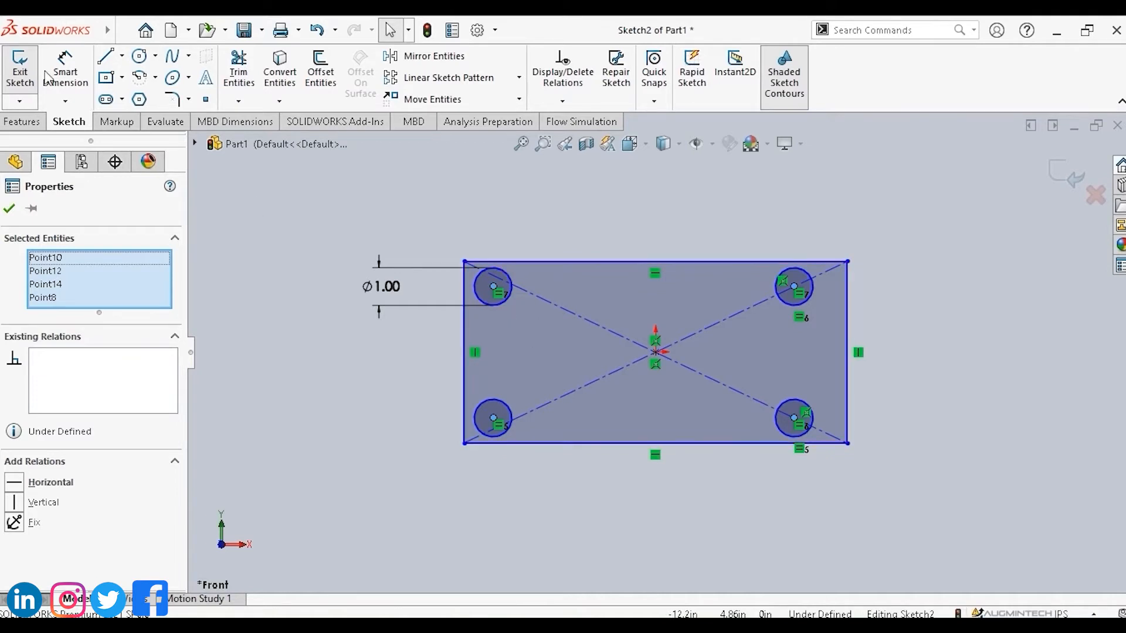
Extrude the sketch into a 0.10 in thick plate with Extruded Boss/Base.
click(21, 123)
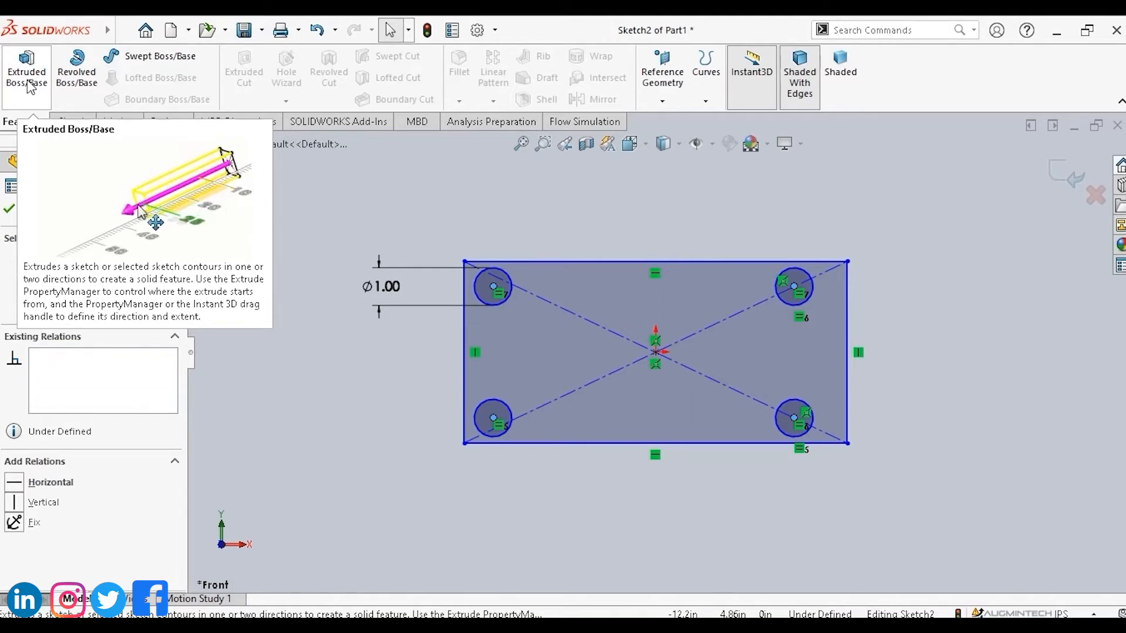
key(Escape)
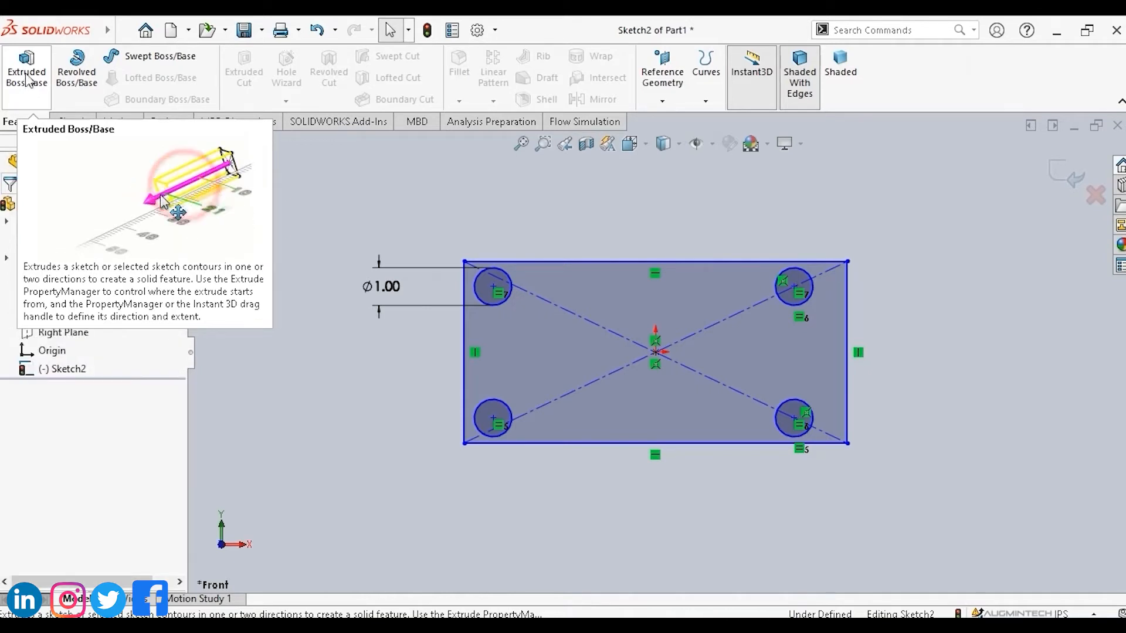
click(25, 73)
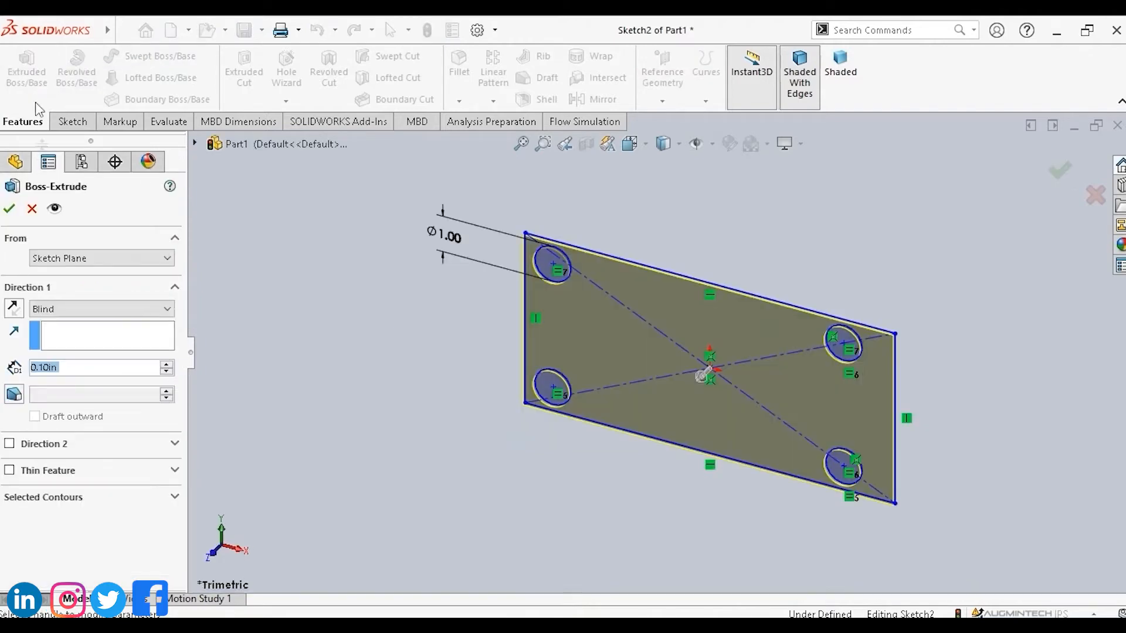
click(10, 210)
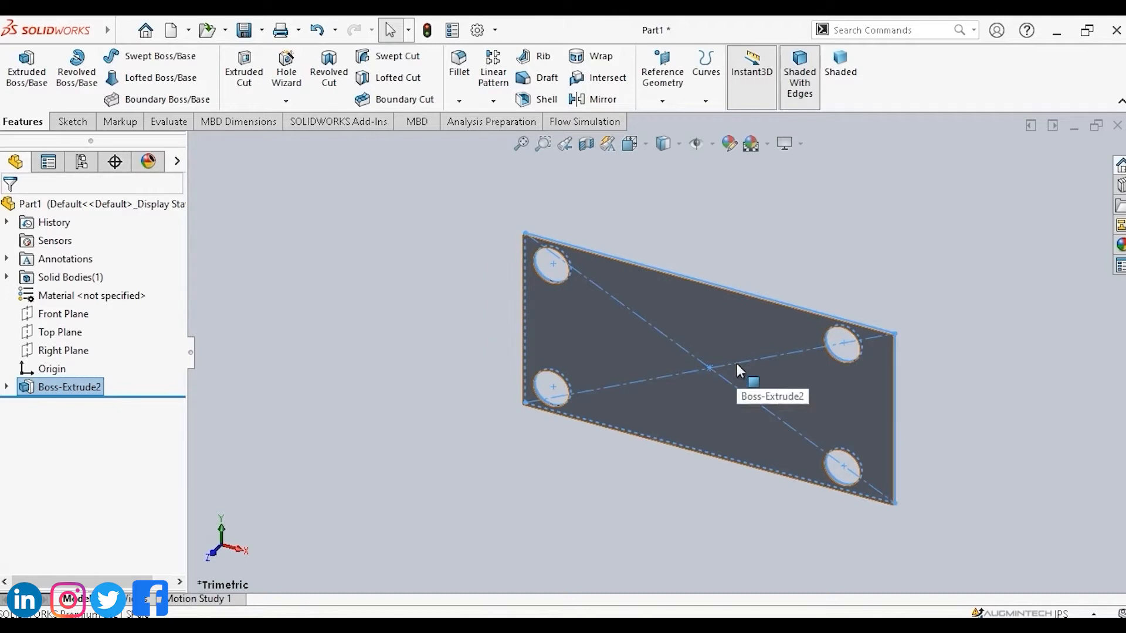
Rotate the plate freely in the view, then return to the previous view orientations.
right_click(967, 256)
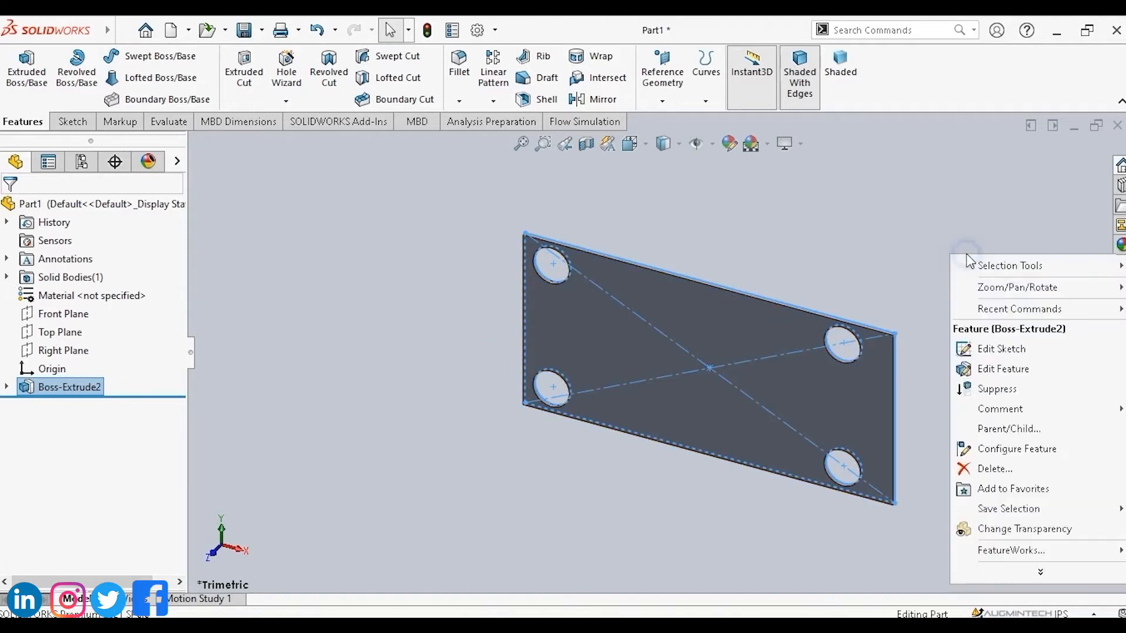
click(858, 269)
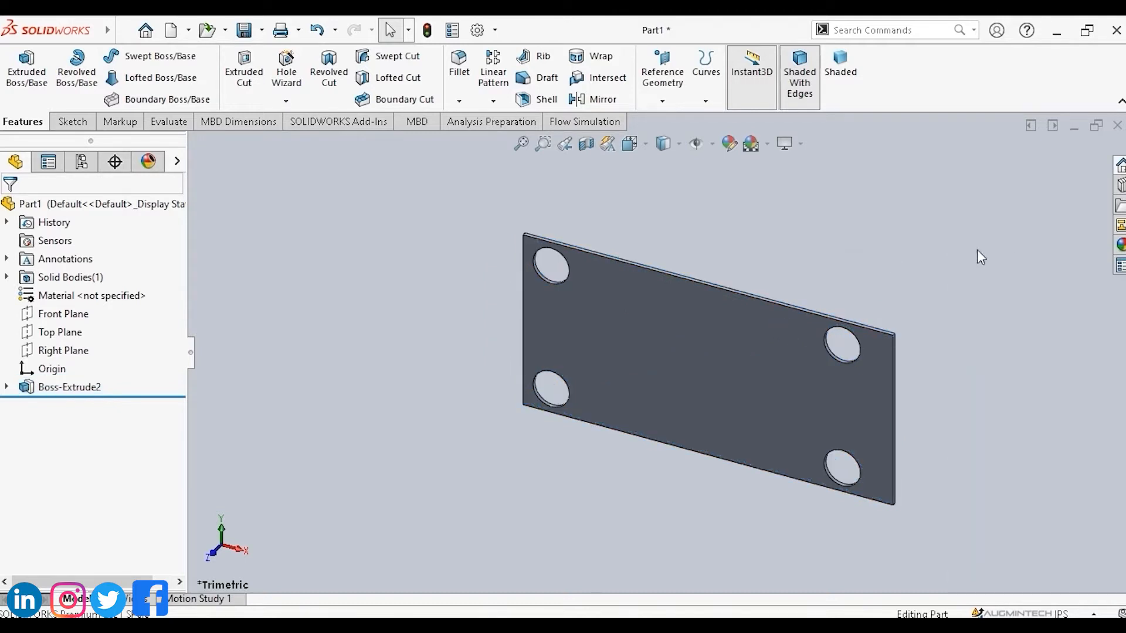
right_click(952, 253)
click(981, 328)
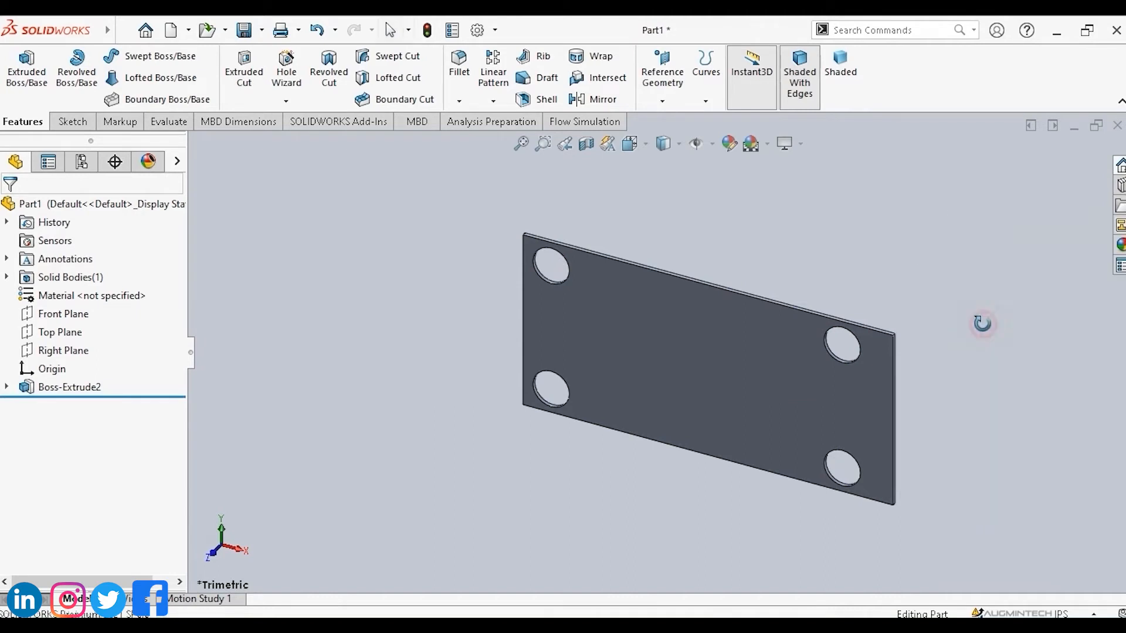
drag(857, 309, 693, 356)
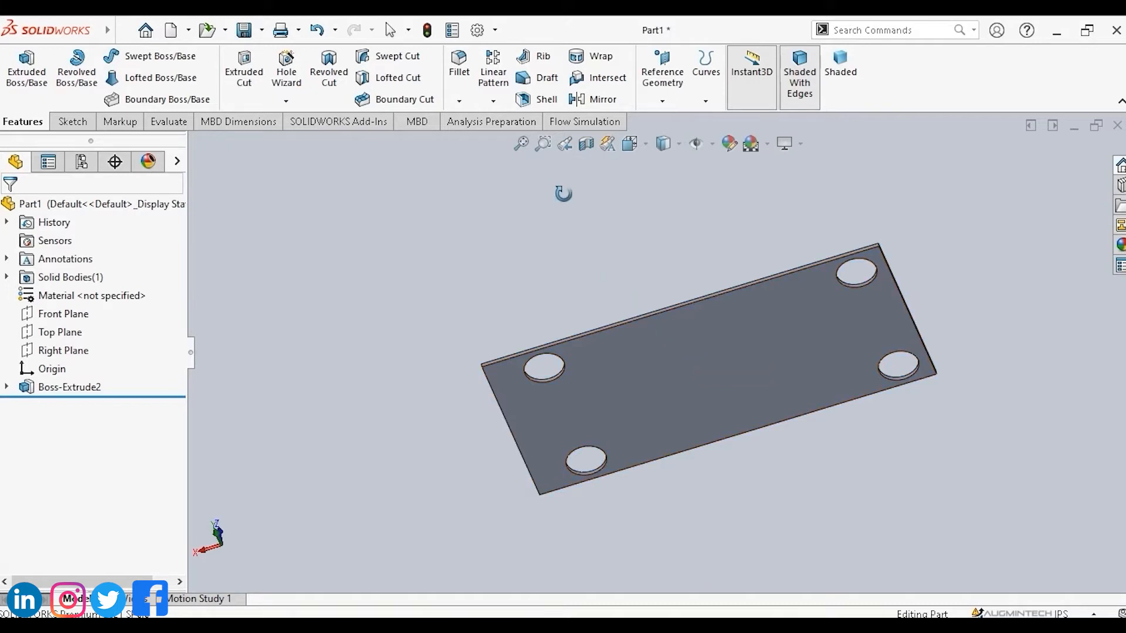
click(564, 146)
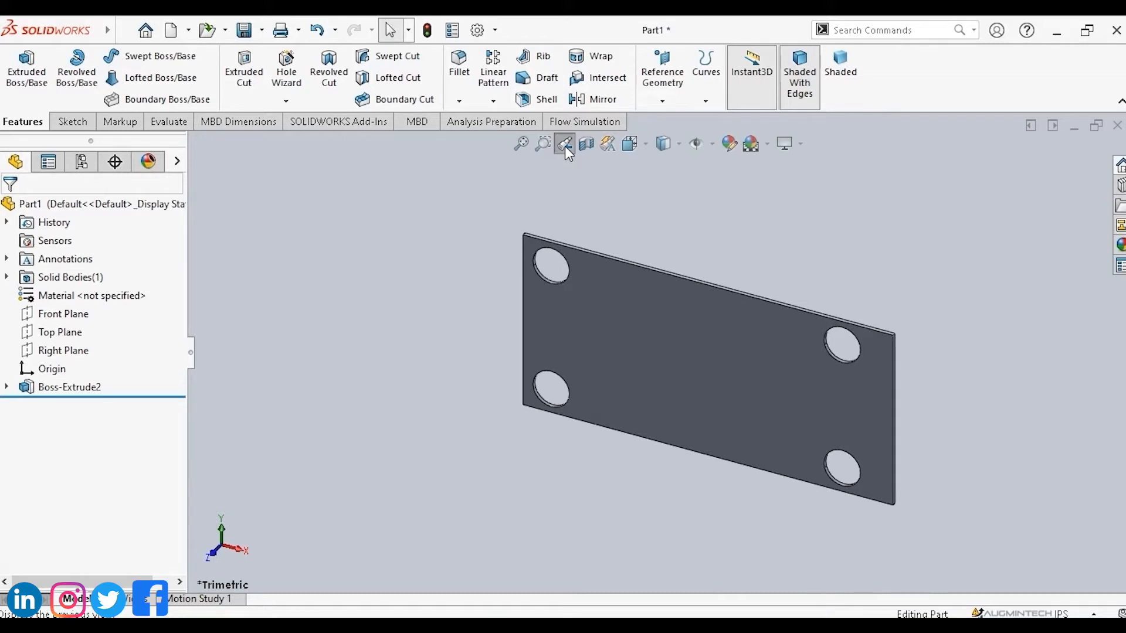
click(565, 146)
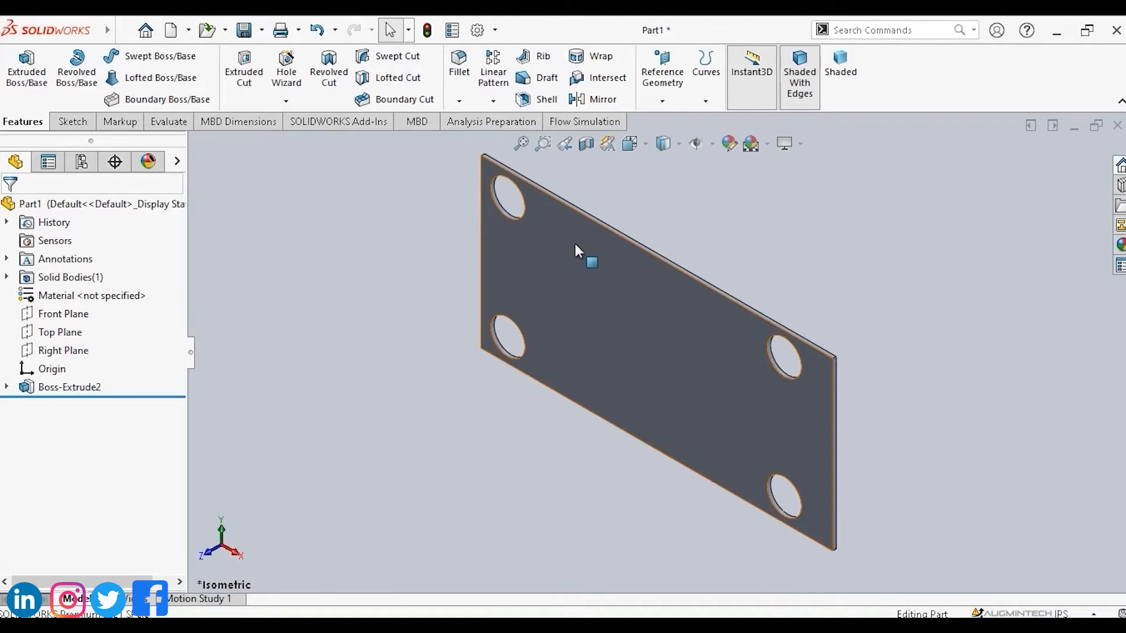
View the plate from the Top, Left, Front and Bottom standard orientations, then switch to Isometric.
click(644, 143)
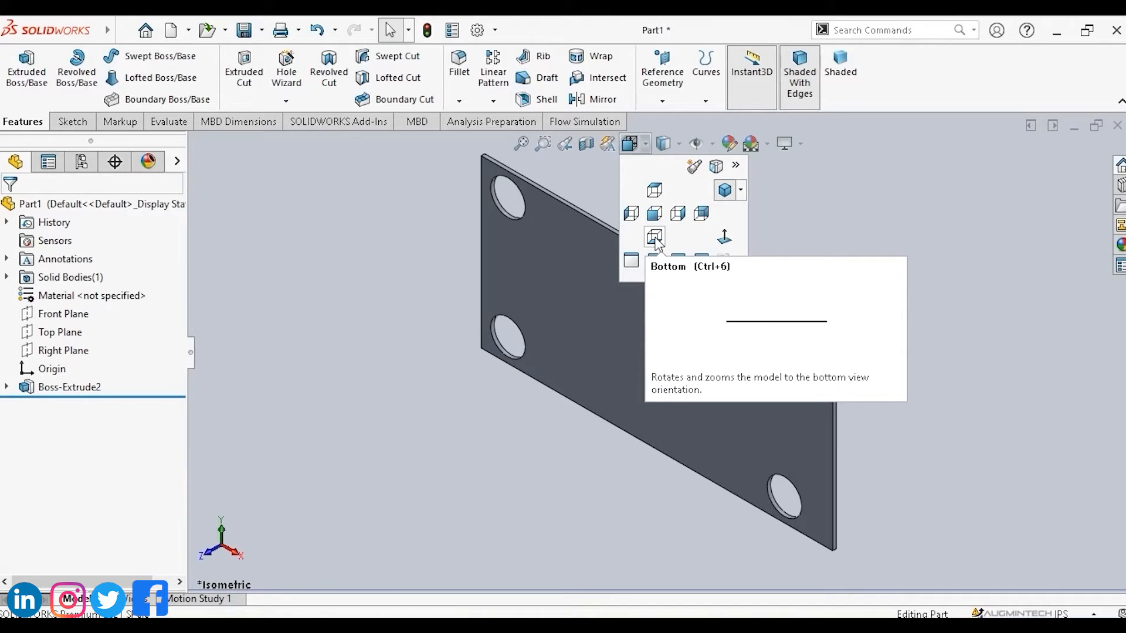
click(655, 191)
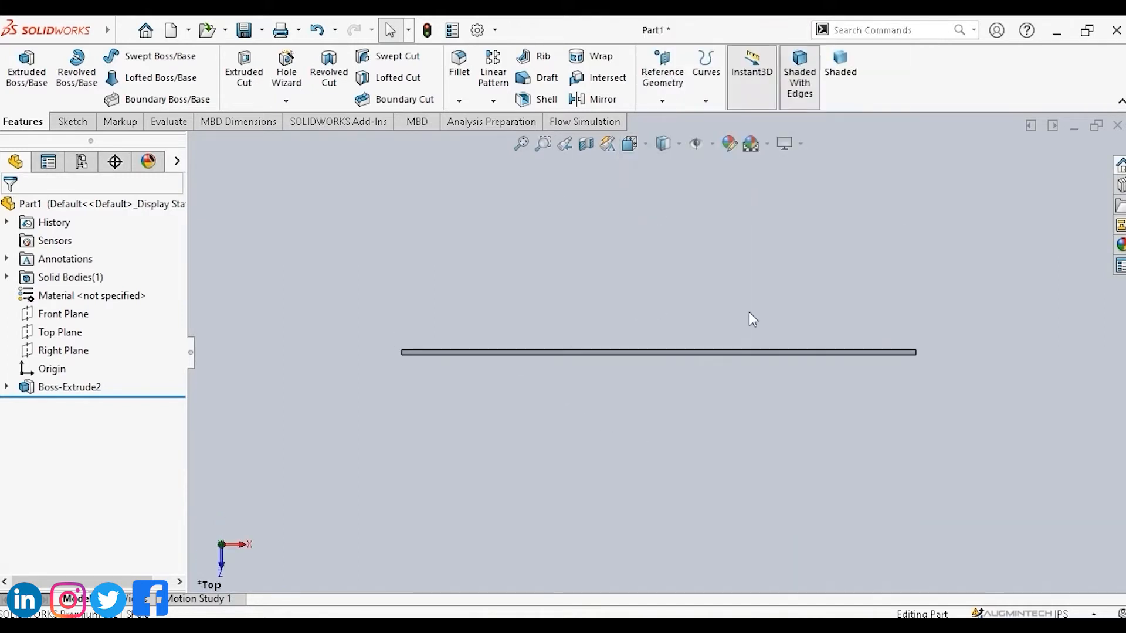
click(645, 145)
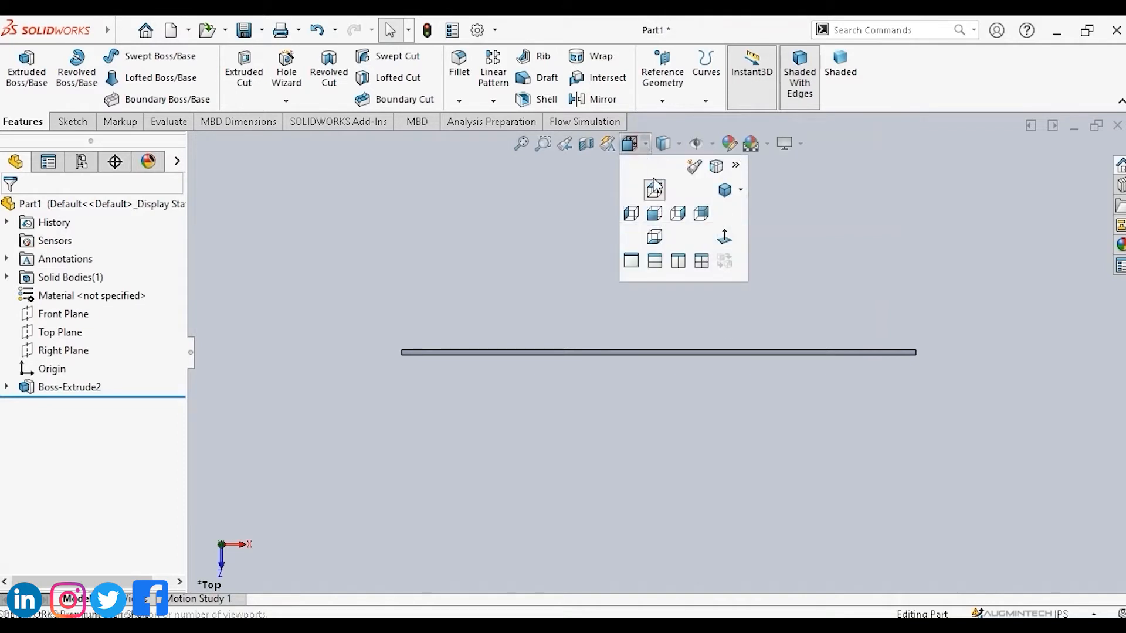
click(631, 215)
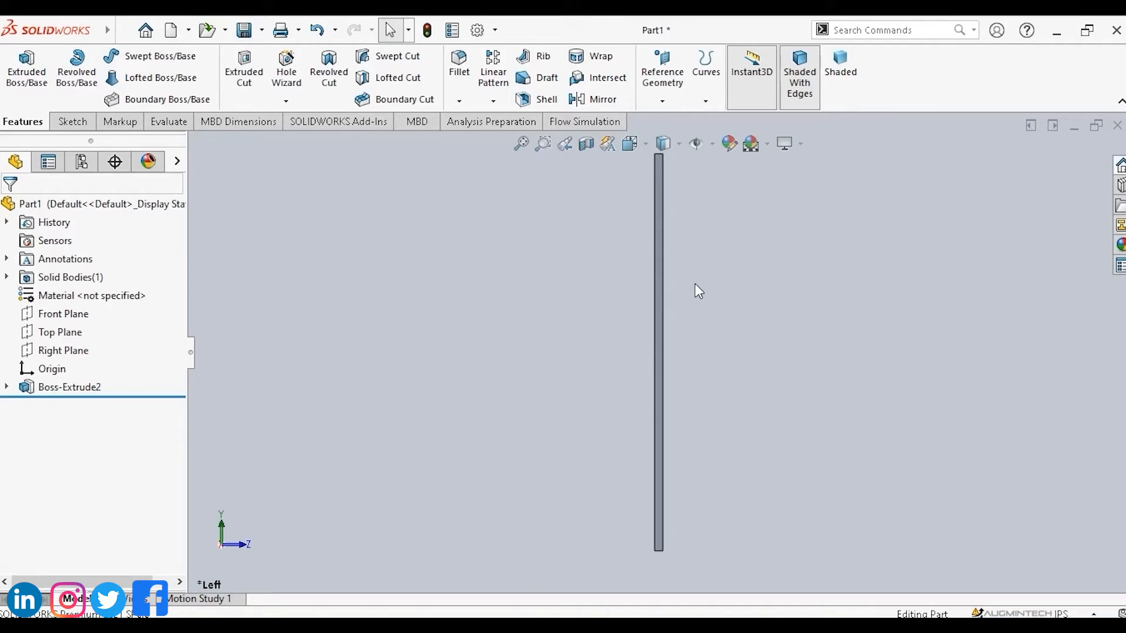
key(space)
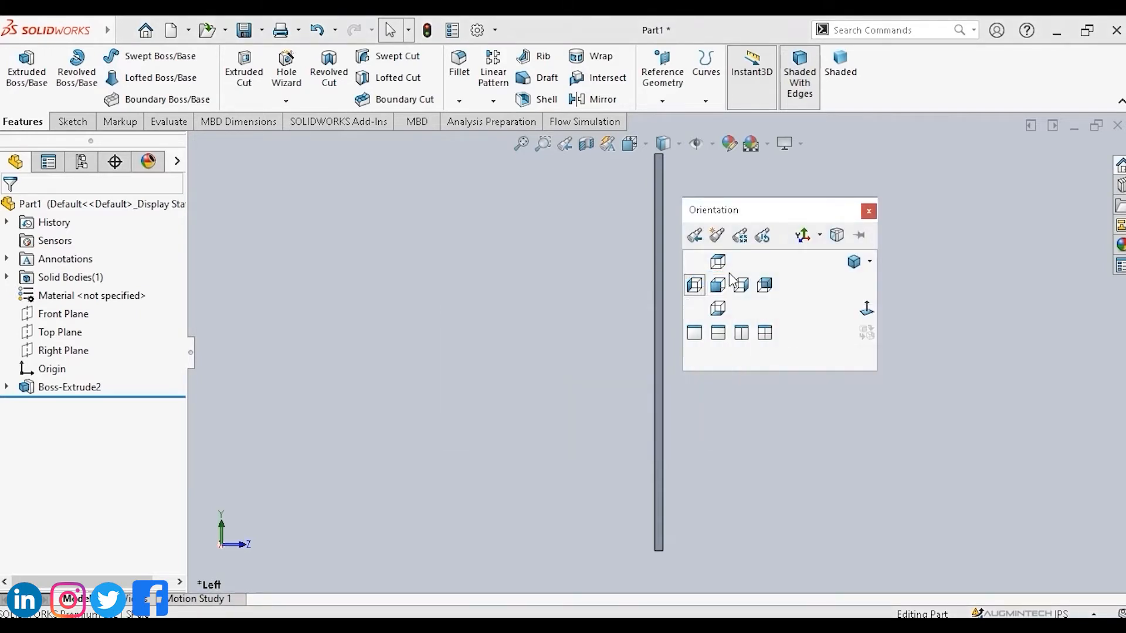
click(718, 286)
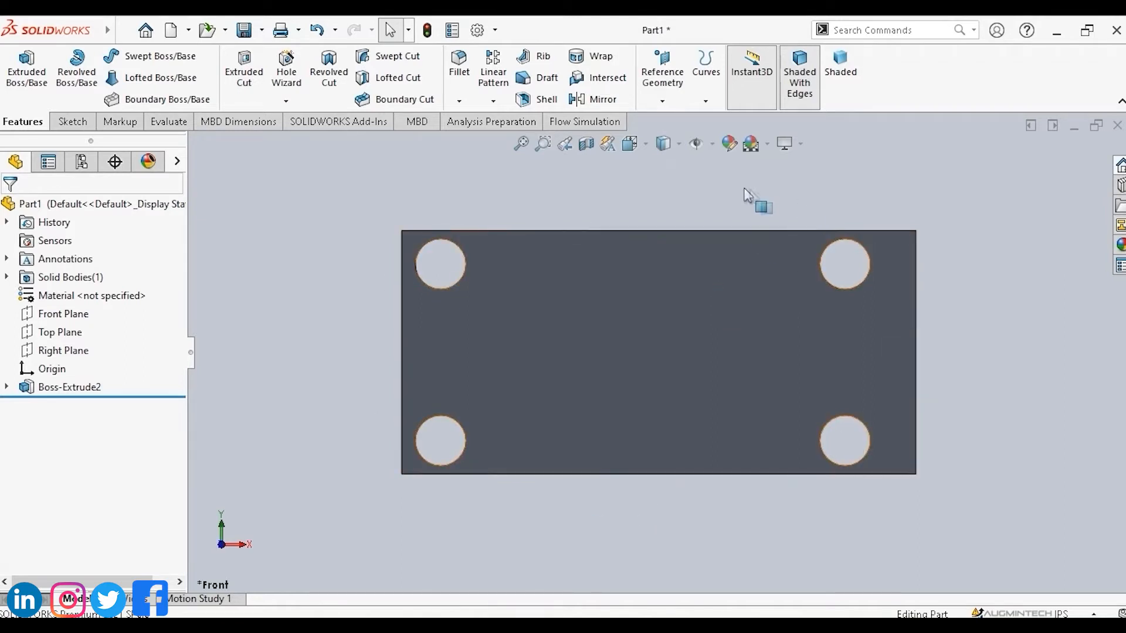
key(space)
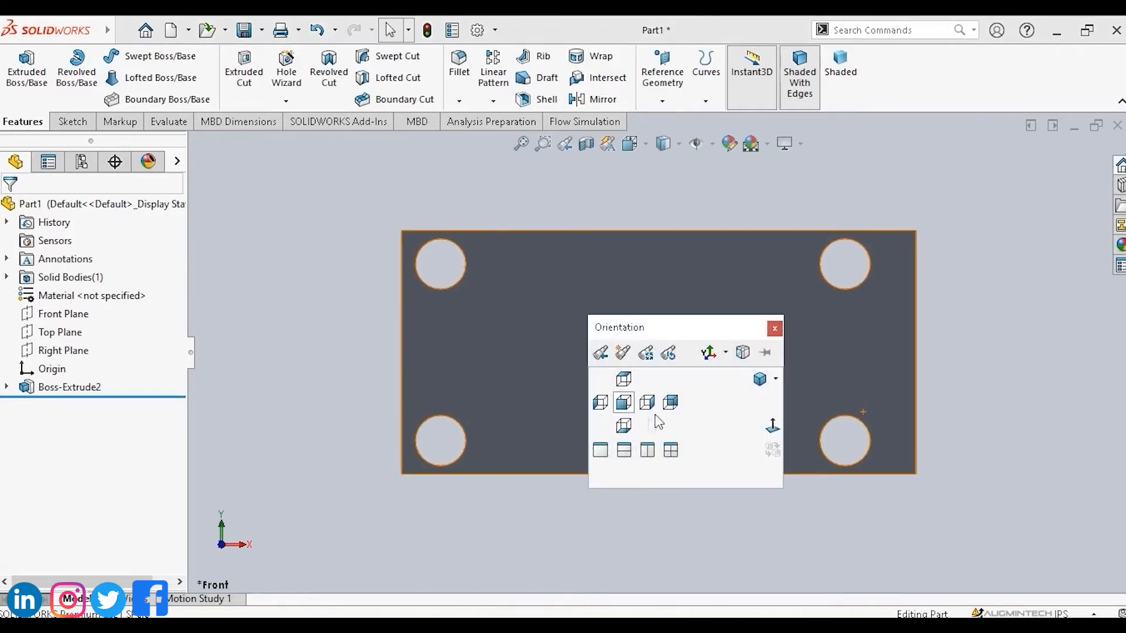
click(624, 426)
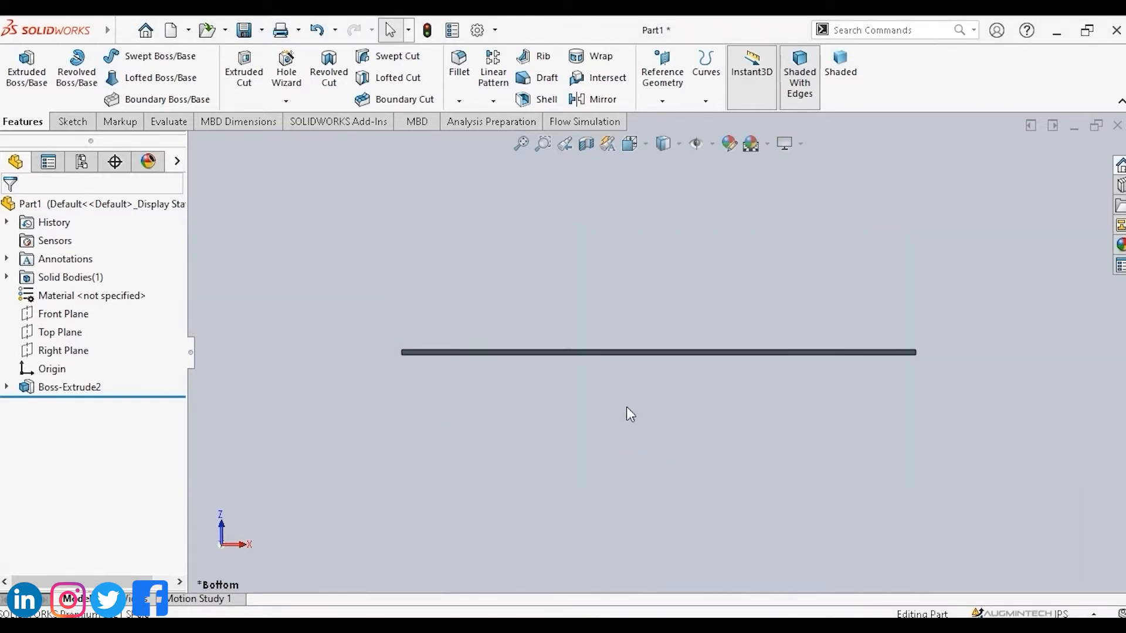
key(space)
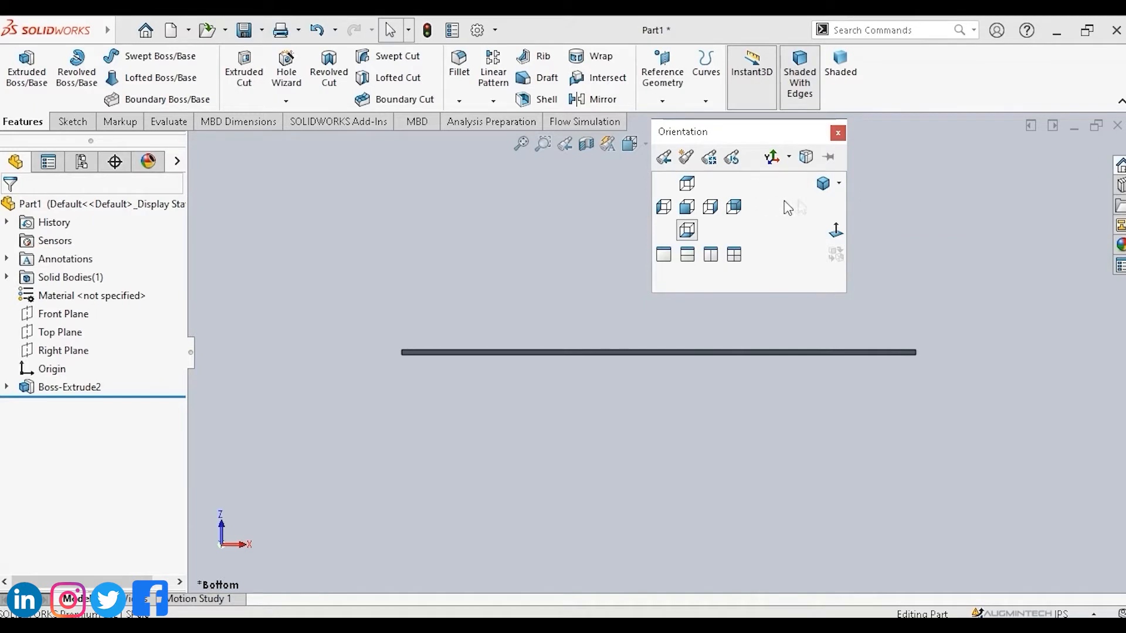
click(840, 186)
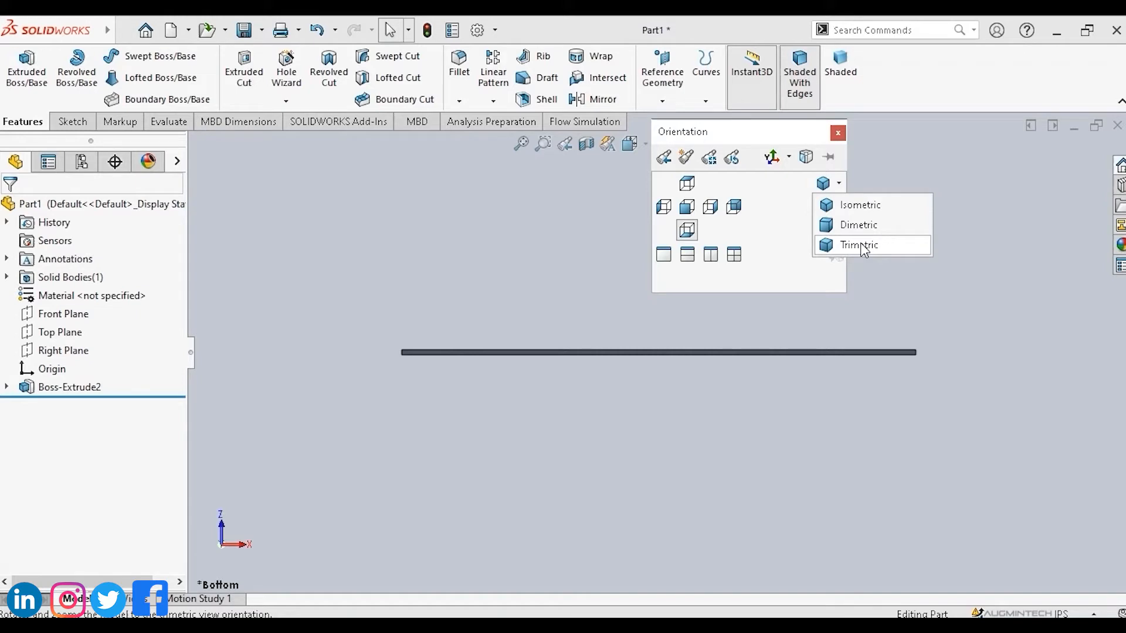
click(864, 207)
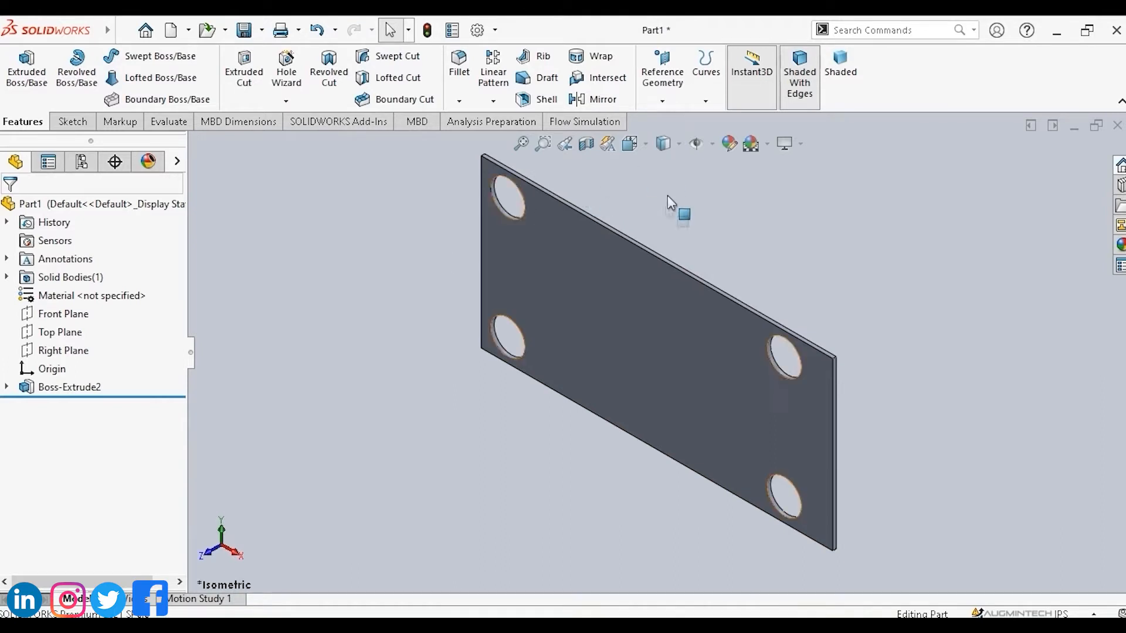
Switch the plate's view orientation to Dimetric and then to Trimetric.
key(space)
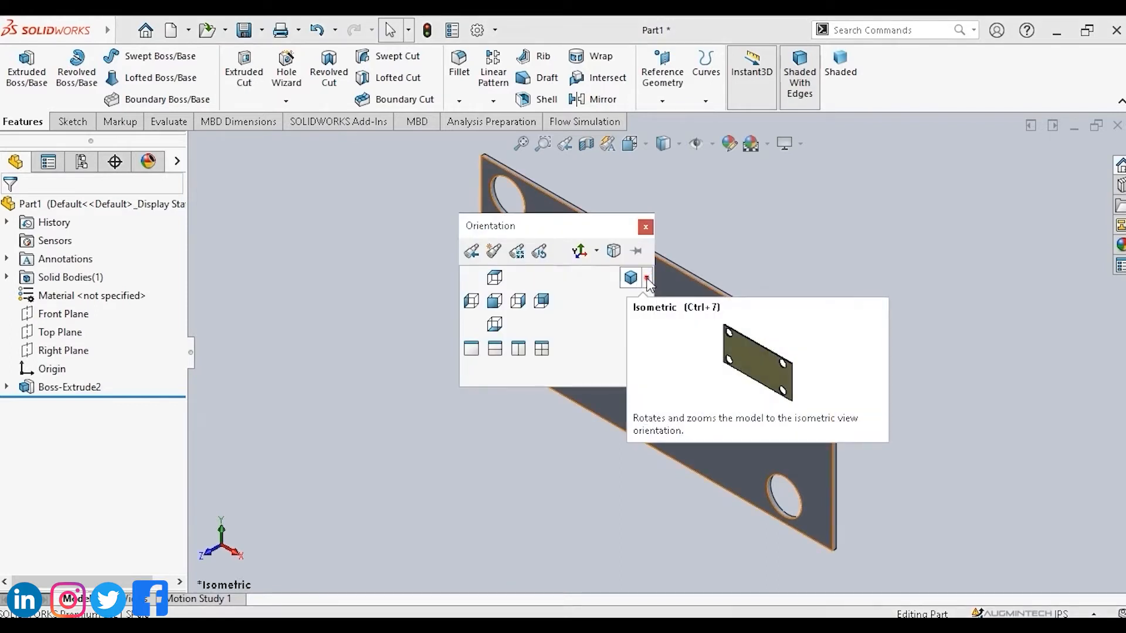
click(647, 279)
click(661, 319)
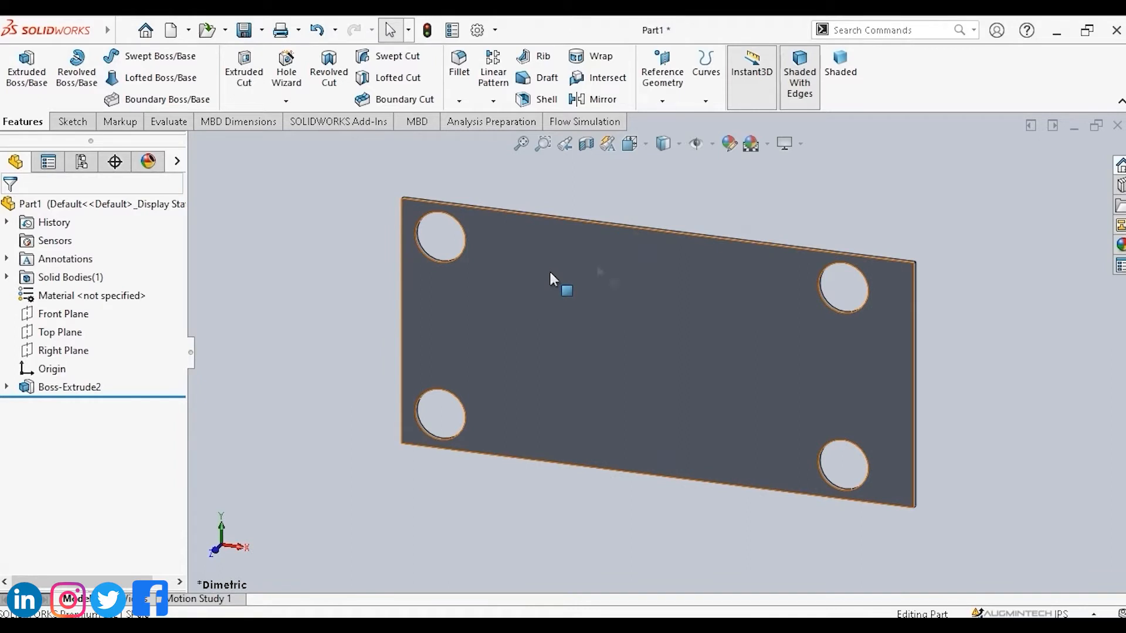
key(space)
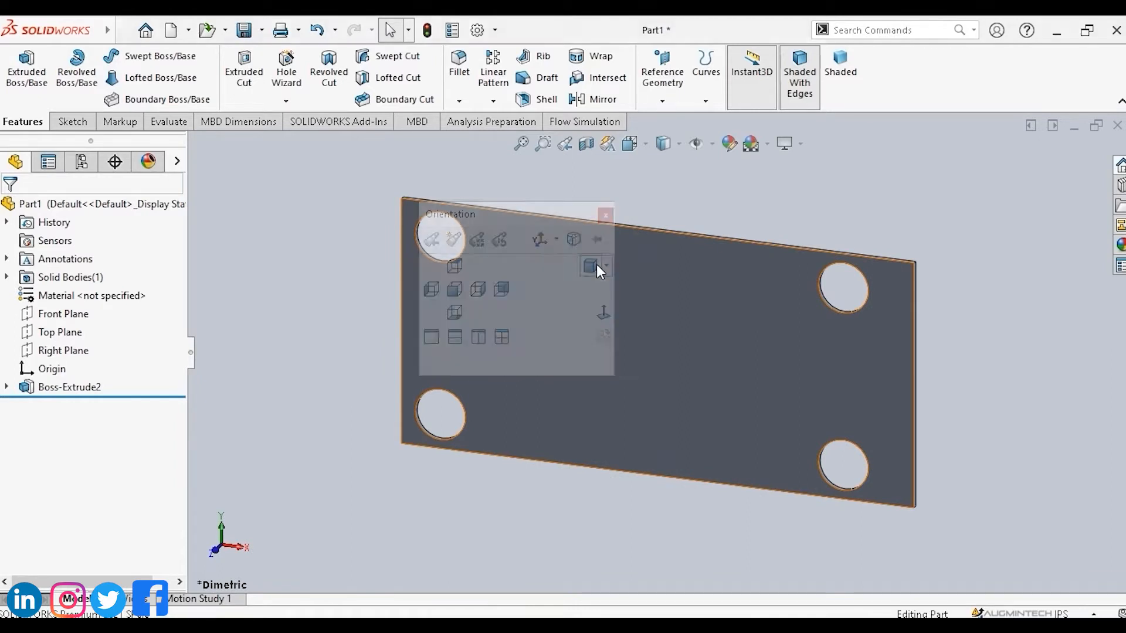
click(607, 269)
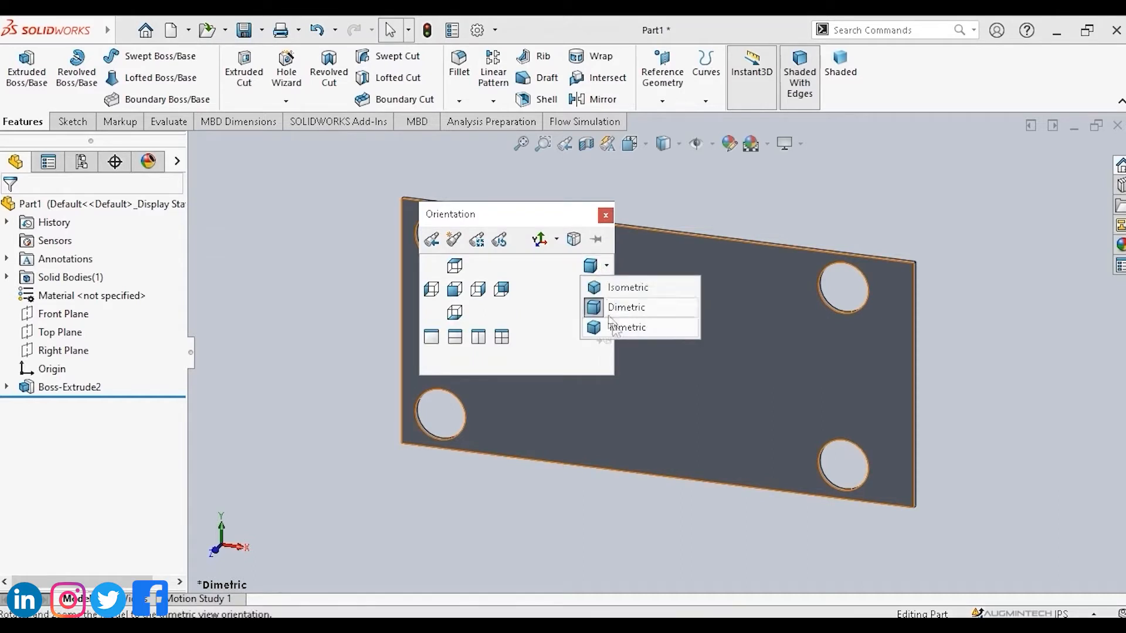
click(622, 327)
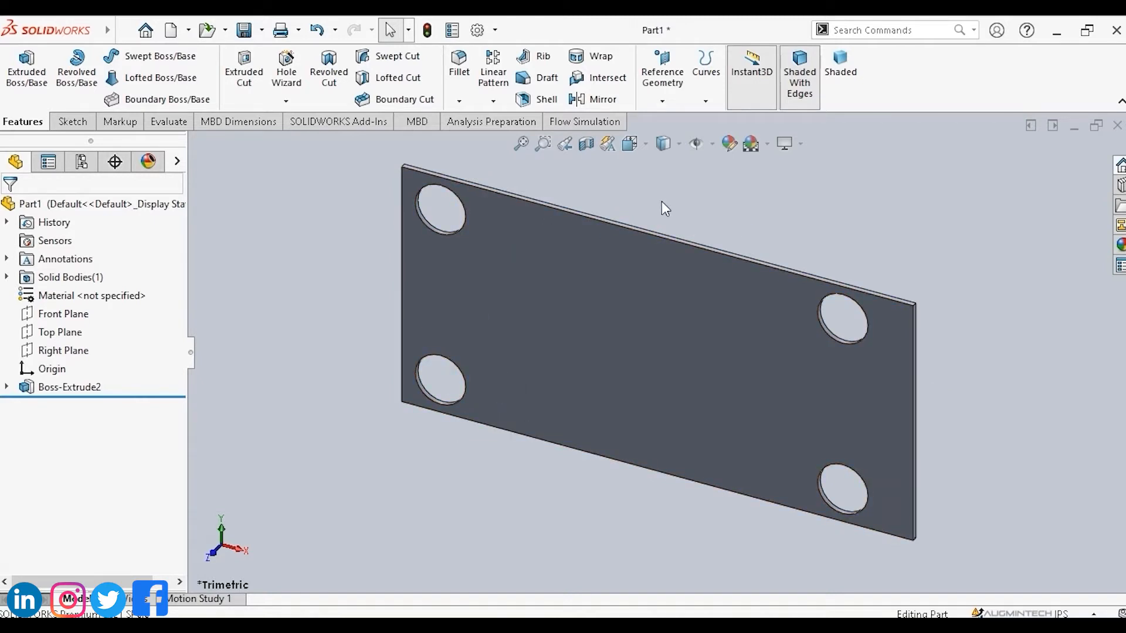
Open the Display Style options for the model view.
middle_drag(662, 206, 723, 202)
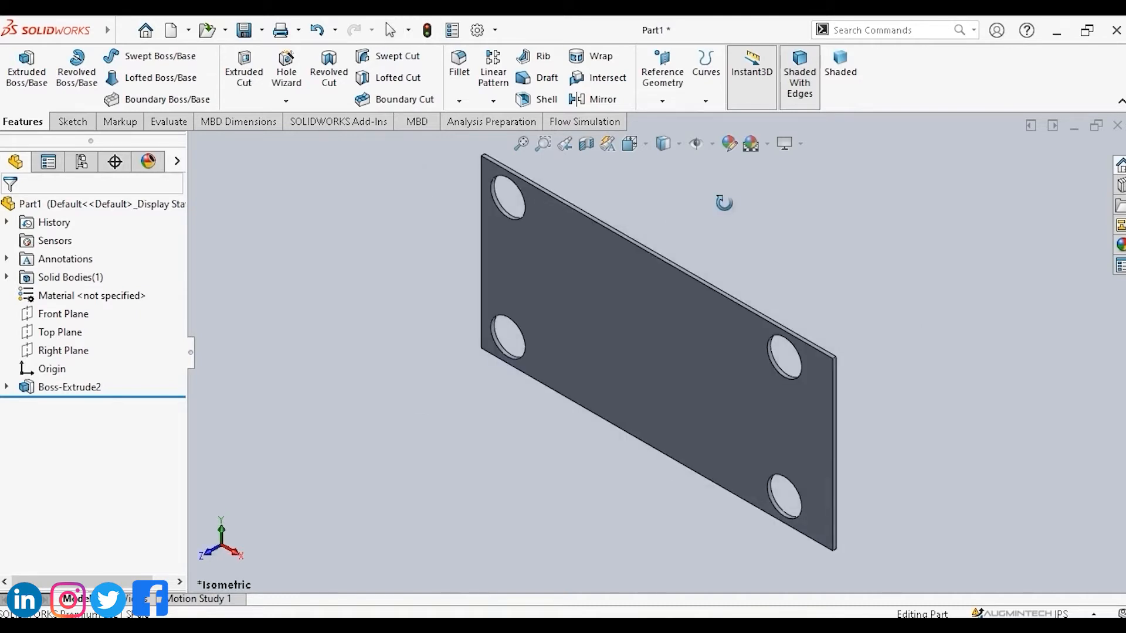
click(677, 144)
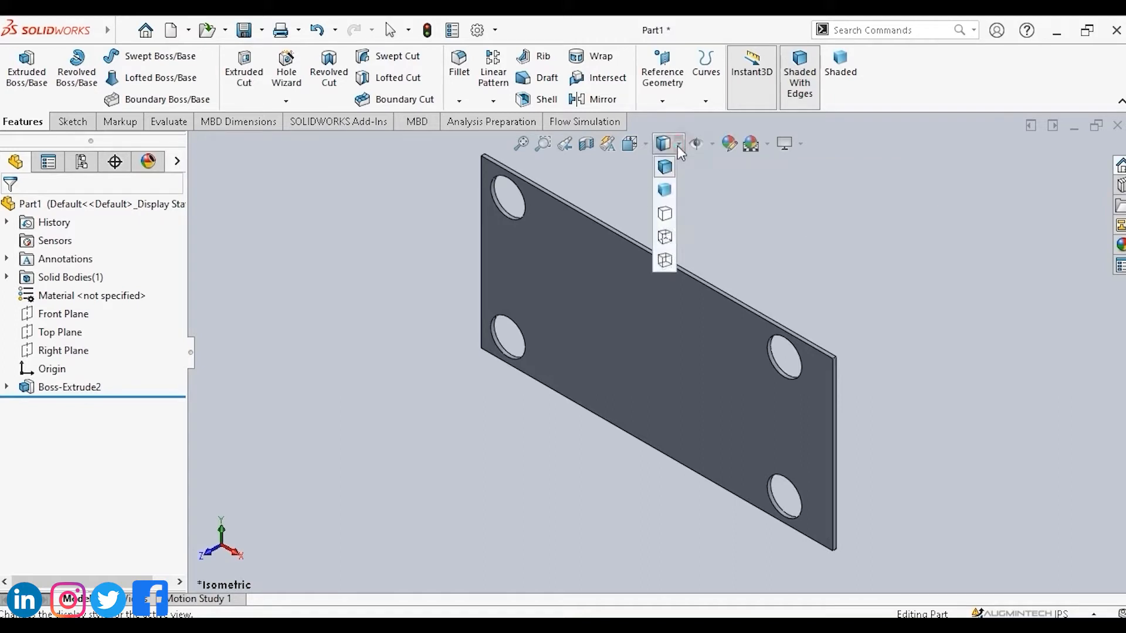
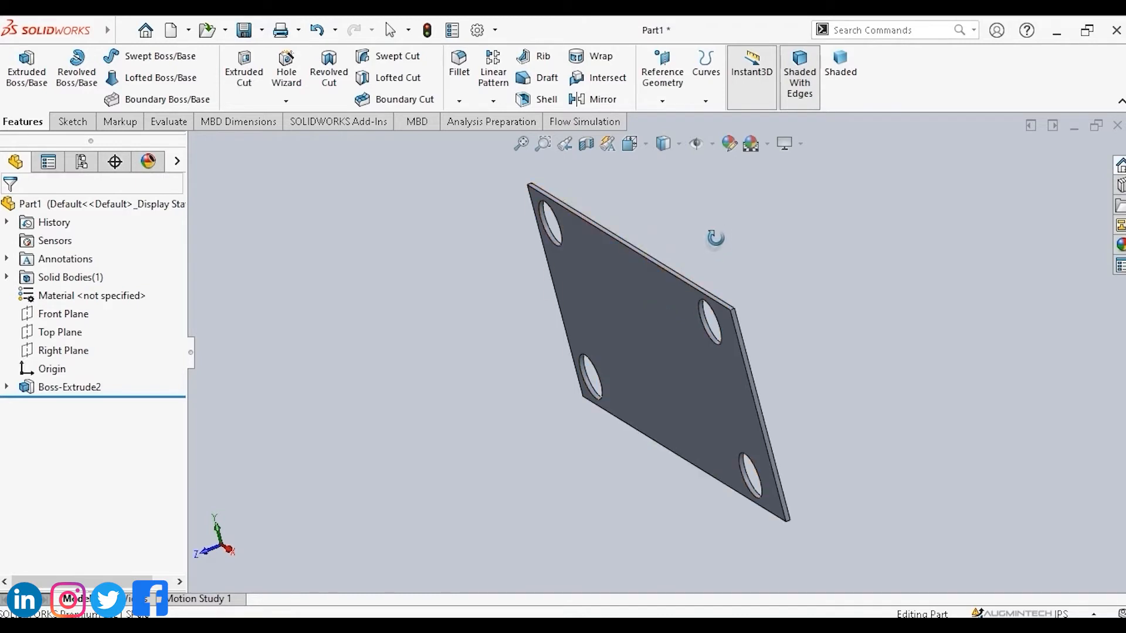
Set the plate's display style to Shaded without edges.
drag(711, 246, 678, 279)
middle_drag(745, 349, 777, 337)
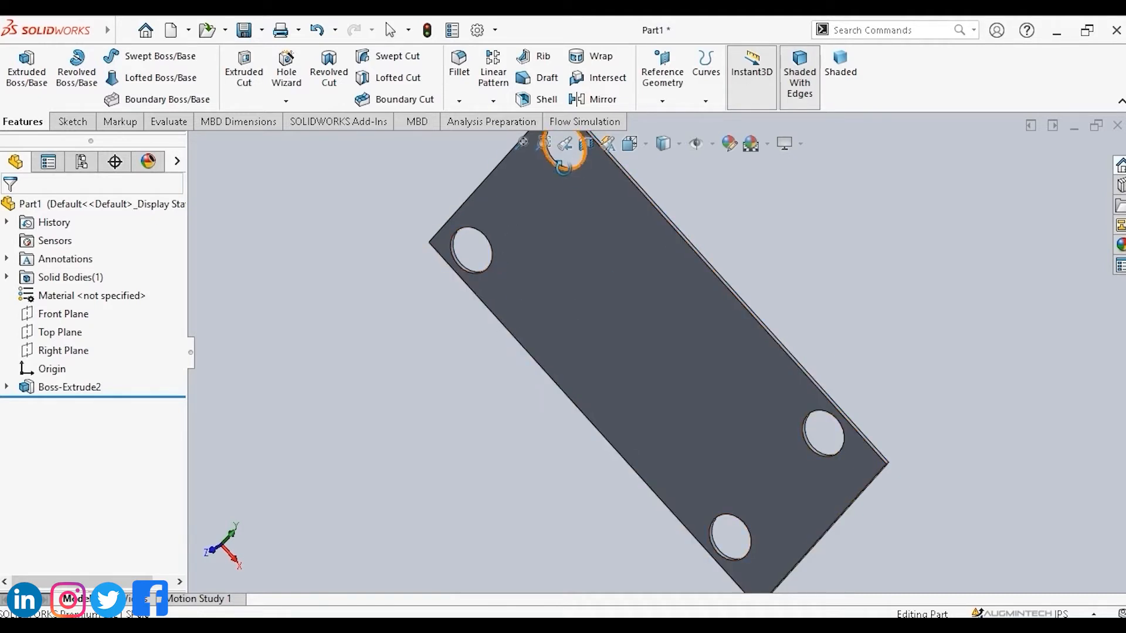
click(679, 144)
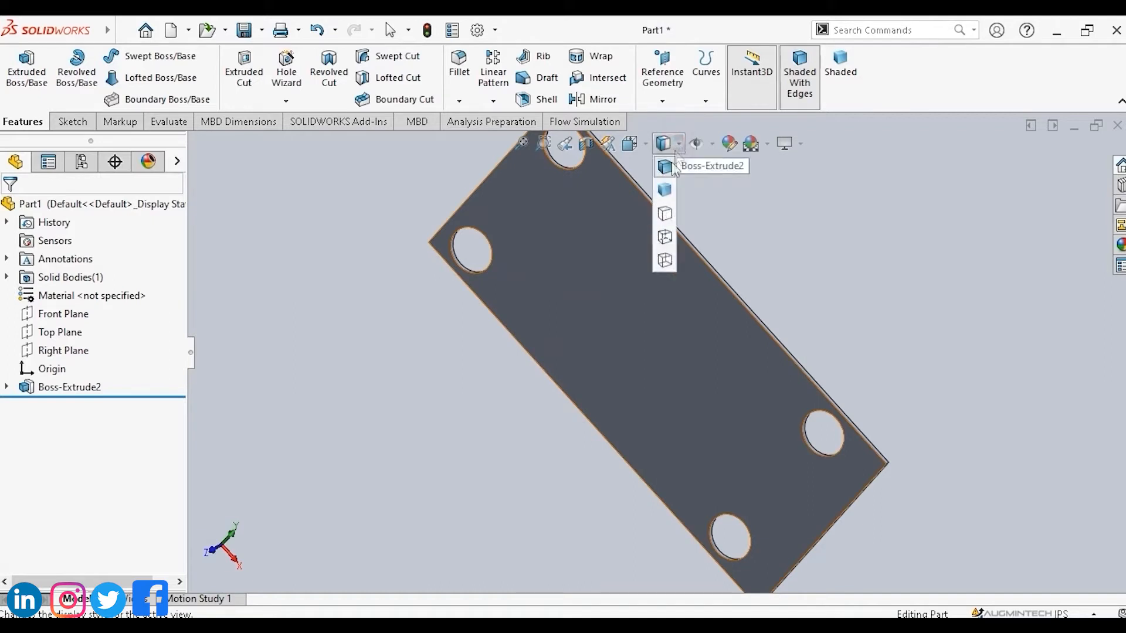
click(665, 189)
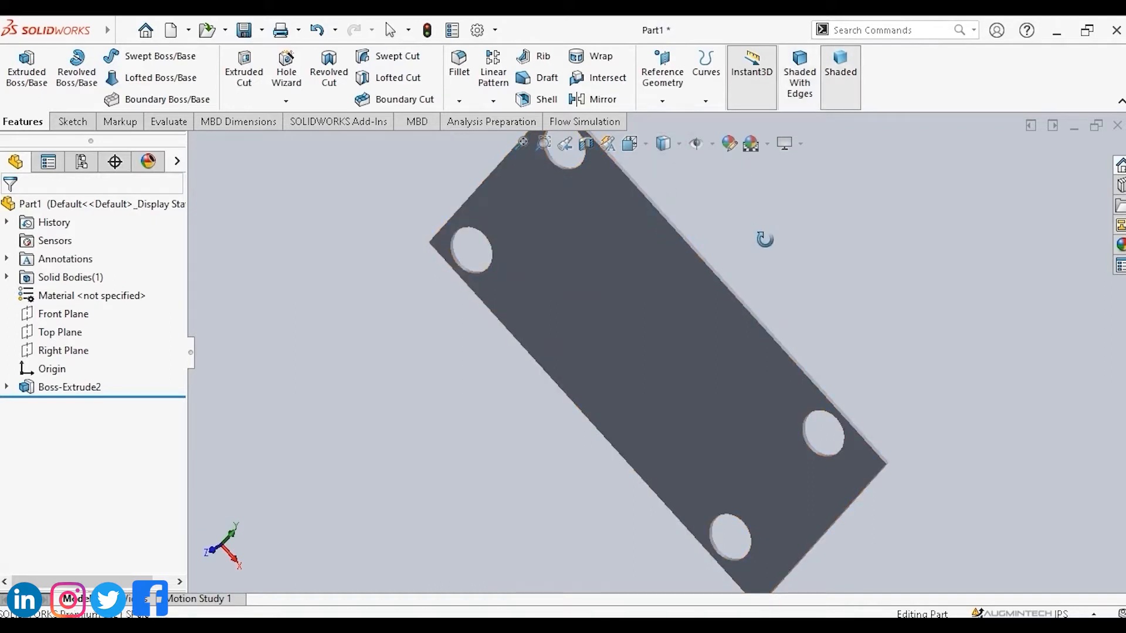
Switch the plate's display style to Hidden Lines Removed.
middle_drag(764, 239, 624, 568)
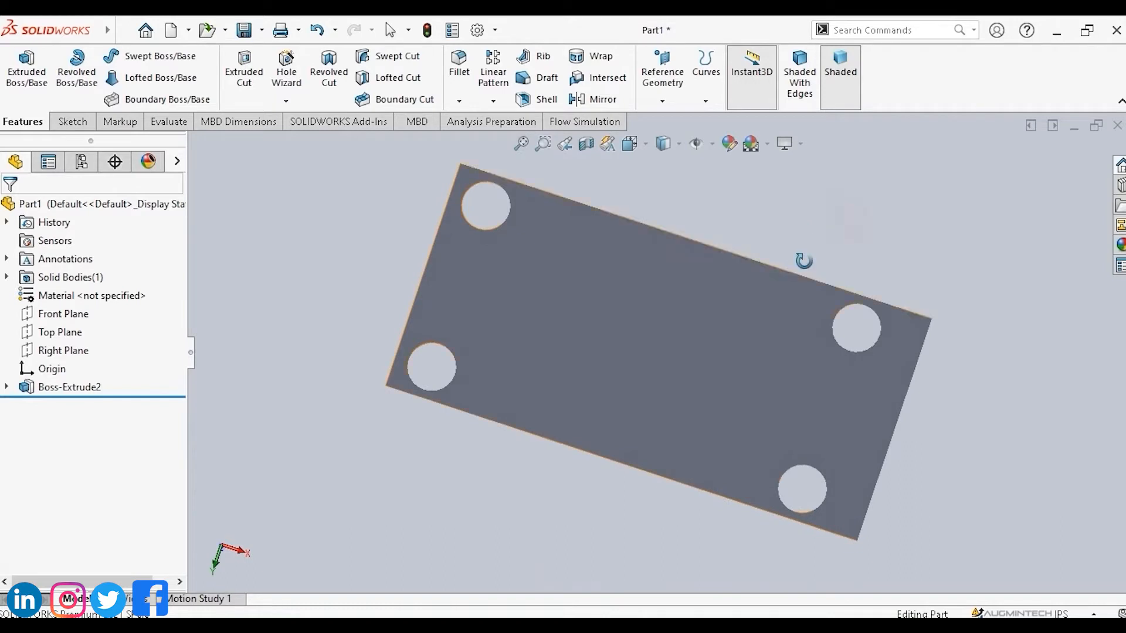
mouse_move(804, 260)
middle_down()
mouse_move(819, 234)
mouse_move(782, 252)
mouse_move(852, 273)
mouse_move(879, 263)
middle_up()
click(678, 144)
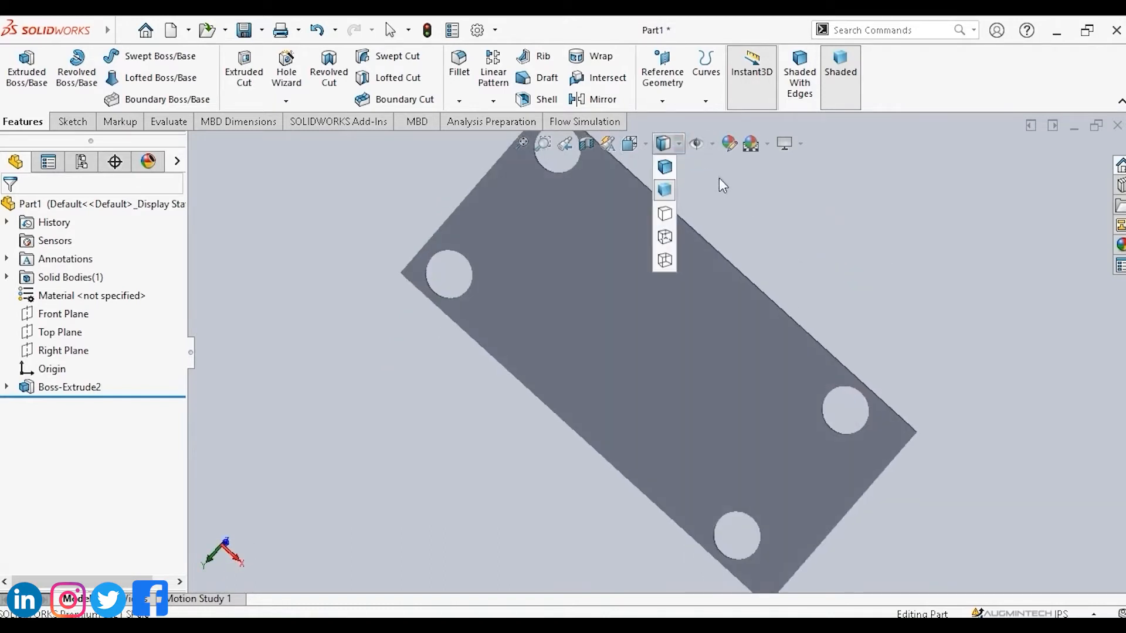
click(665, 214)
middle_drag(668, 216, 667, 213)
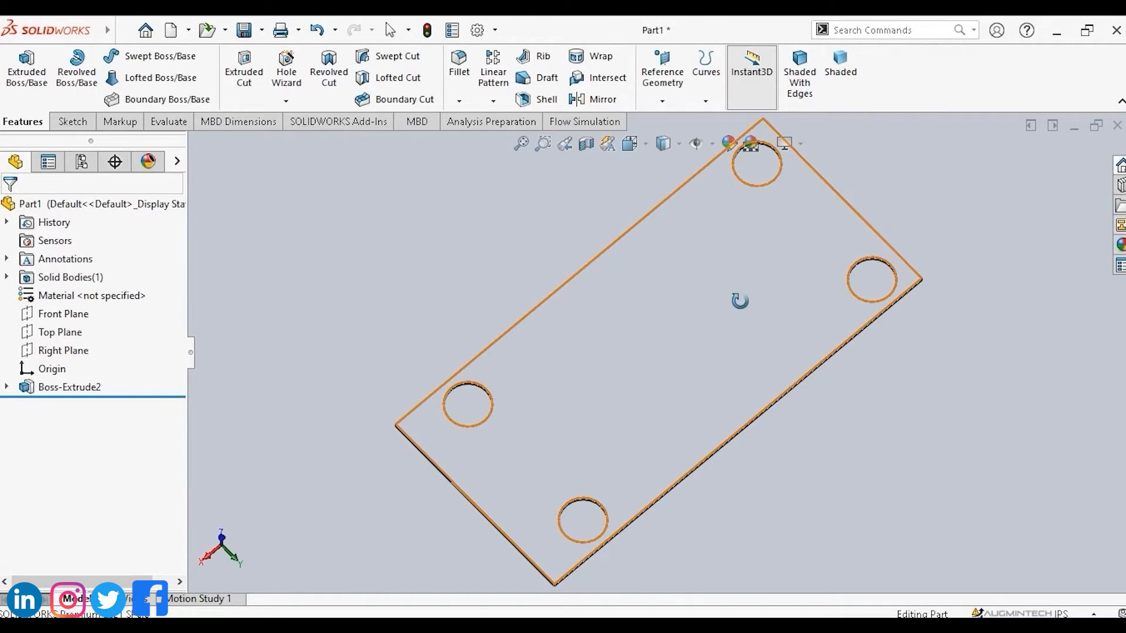
Switch the plate's display style to Hidden Lines Visible.
click(679, 144)
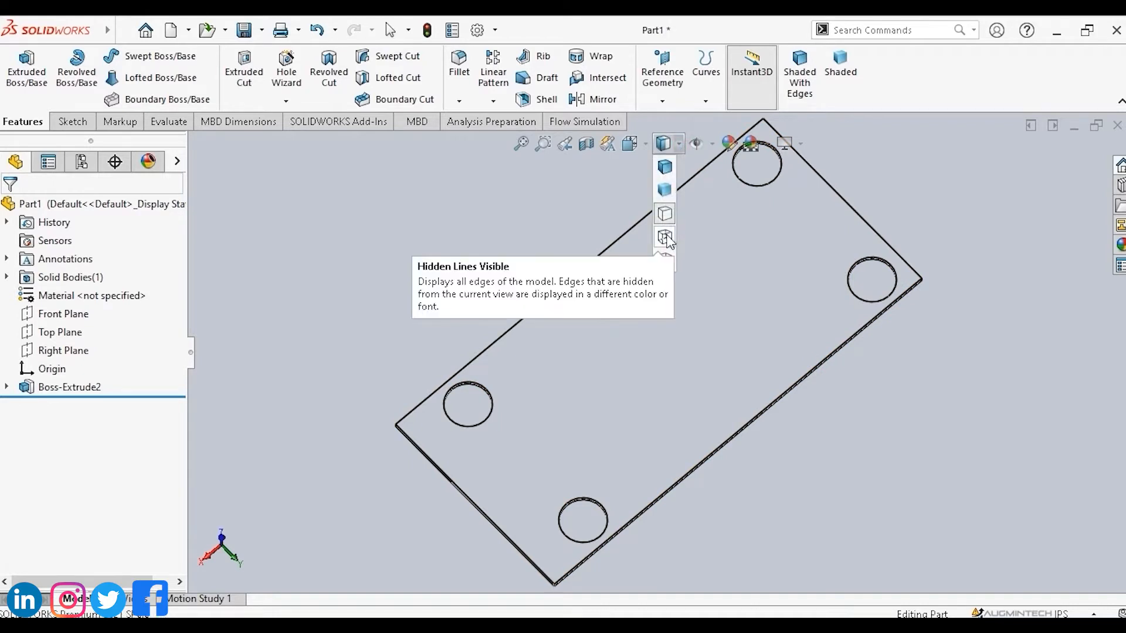
click(665, 238)
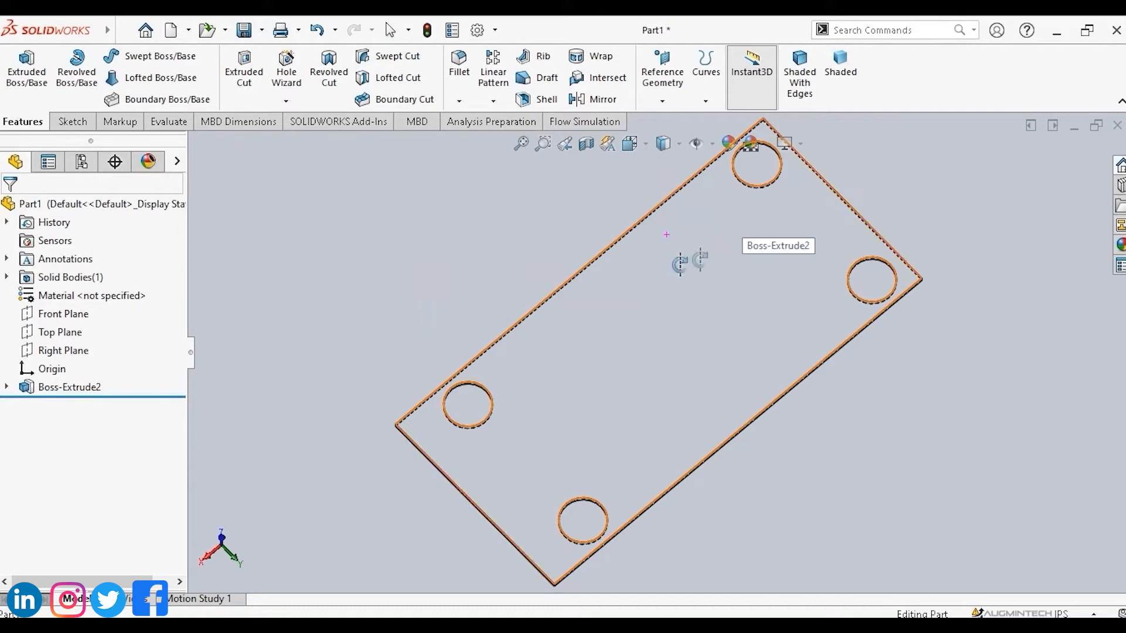
drag(912, 199, 533, 307)
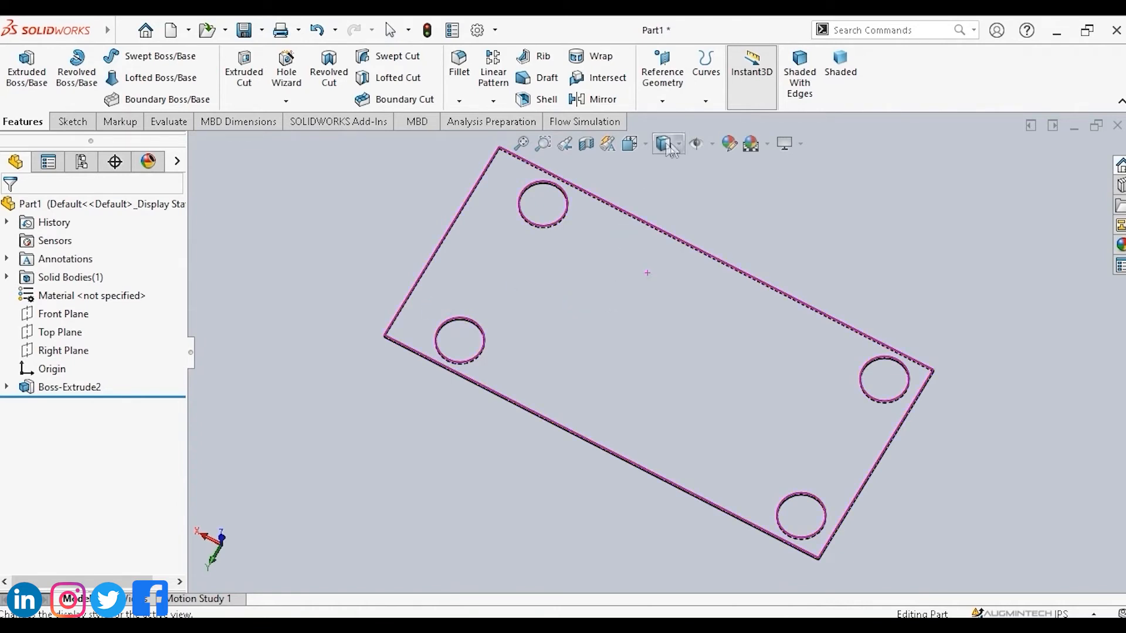
Switch the plate's display style to Wireframe.
click(679, 144)
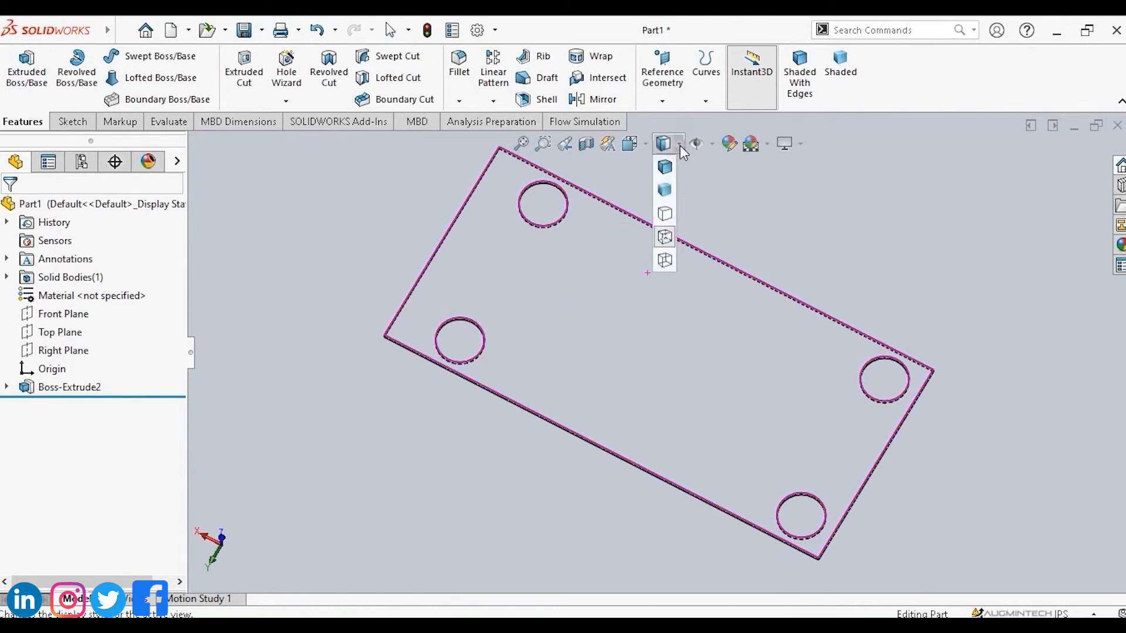
click(664, 261)
drag(664, 264, 658, 298)
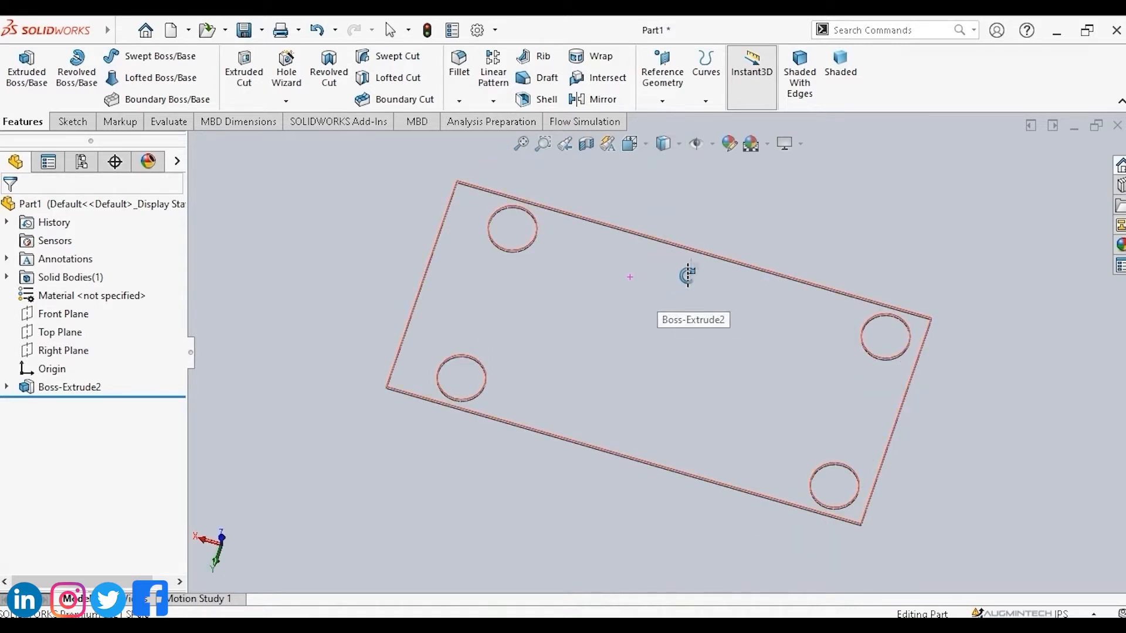
Open a Section View of the faucet handle and rotate and drag the section plane to cut it horizontally.
click(564, 143)
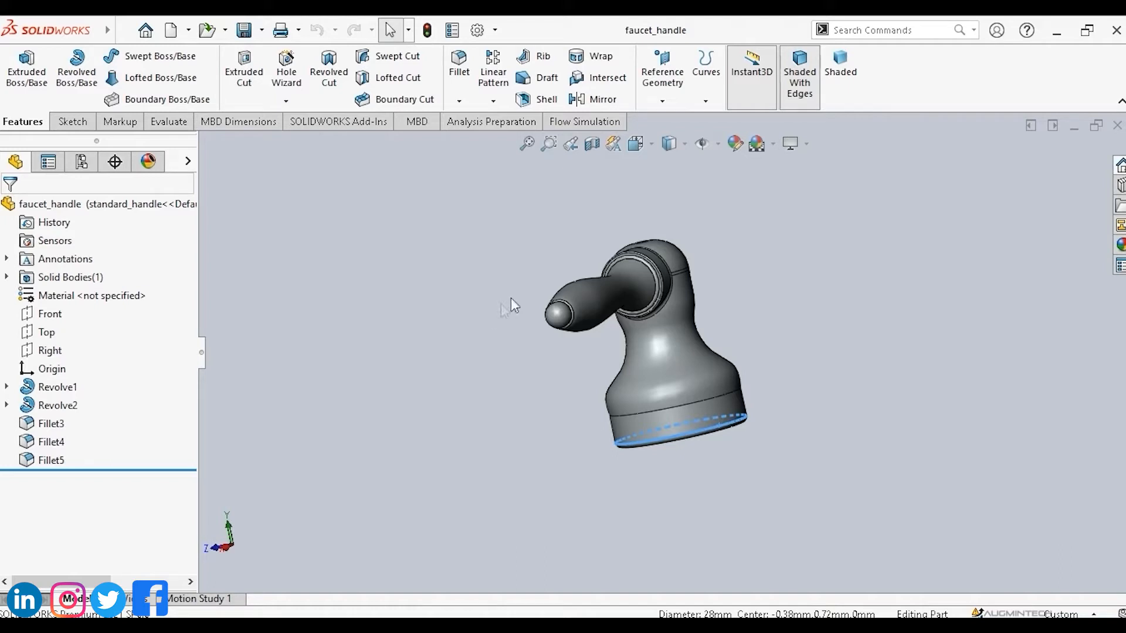
click(591, 148)
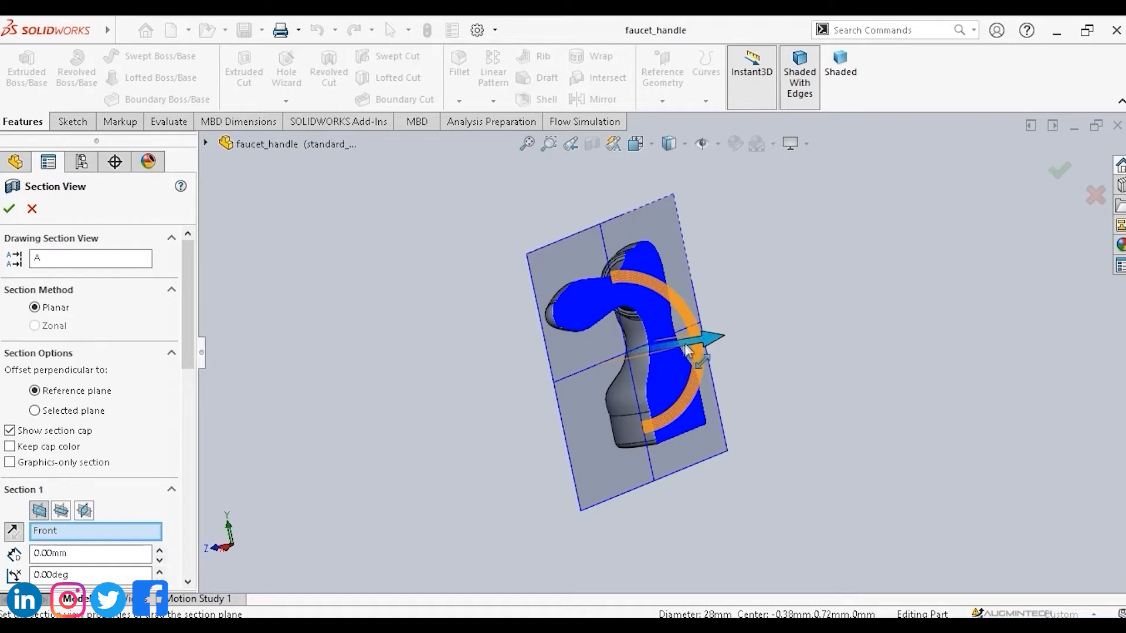
mouse_move(673, 346)
mouse_down()
mouse_move(700, 342)
mouse_move(673, 340)
mouse_up()
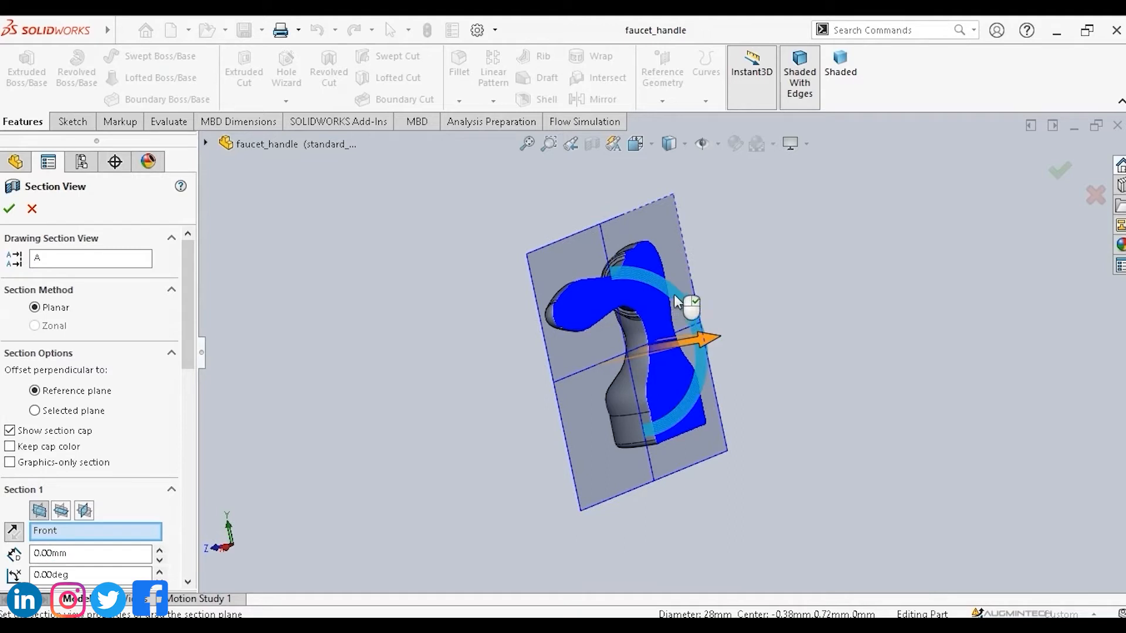
drag(675, 301, 486, 231)
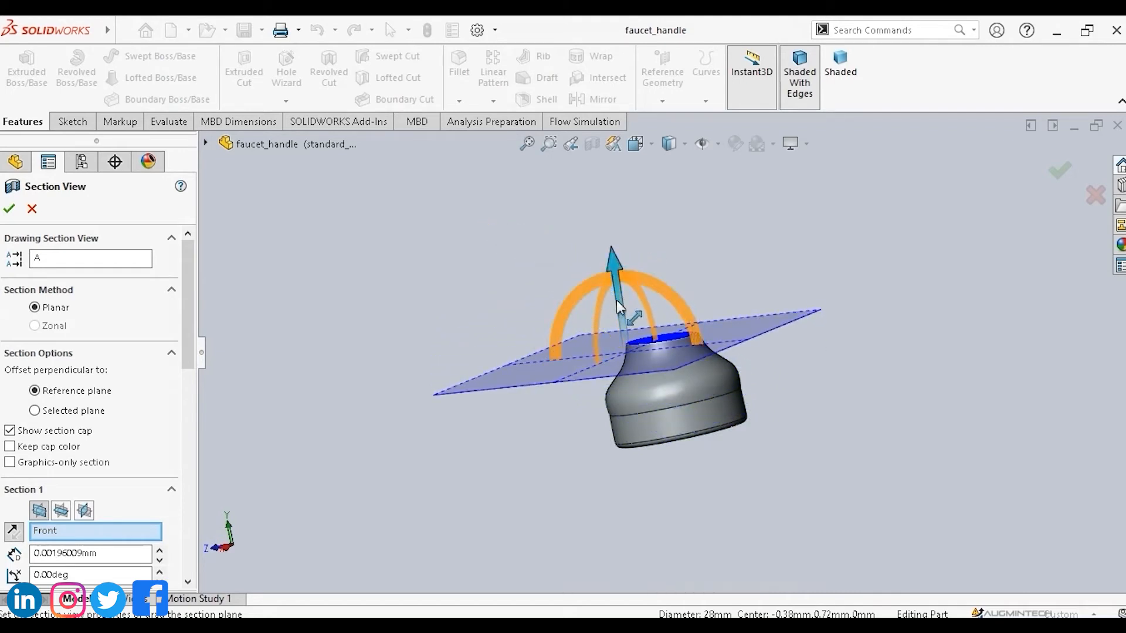
drag(615, 300, 616, 214)
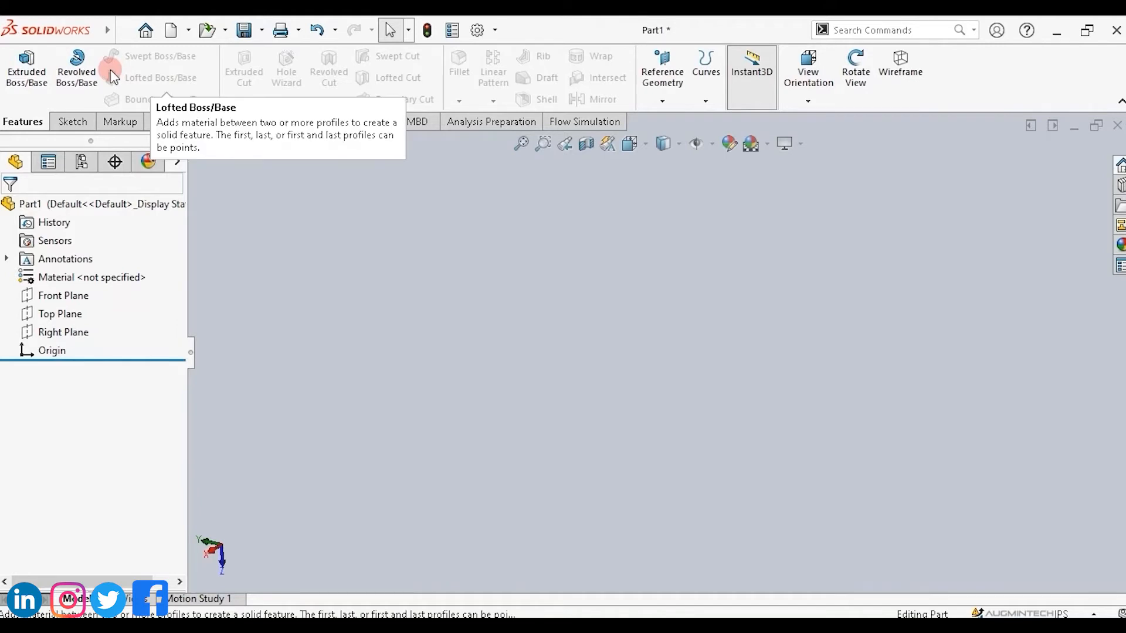
Show the MBD commands, then move the CommandManager to the right edge, the left edge, floating, and back to the top.
click(71, 118)
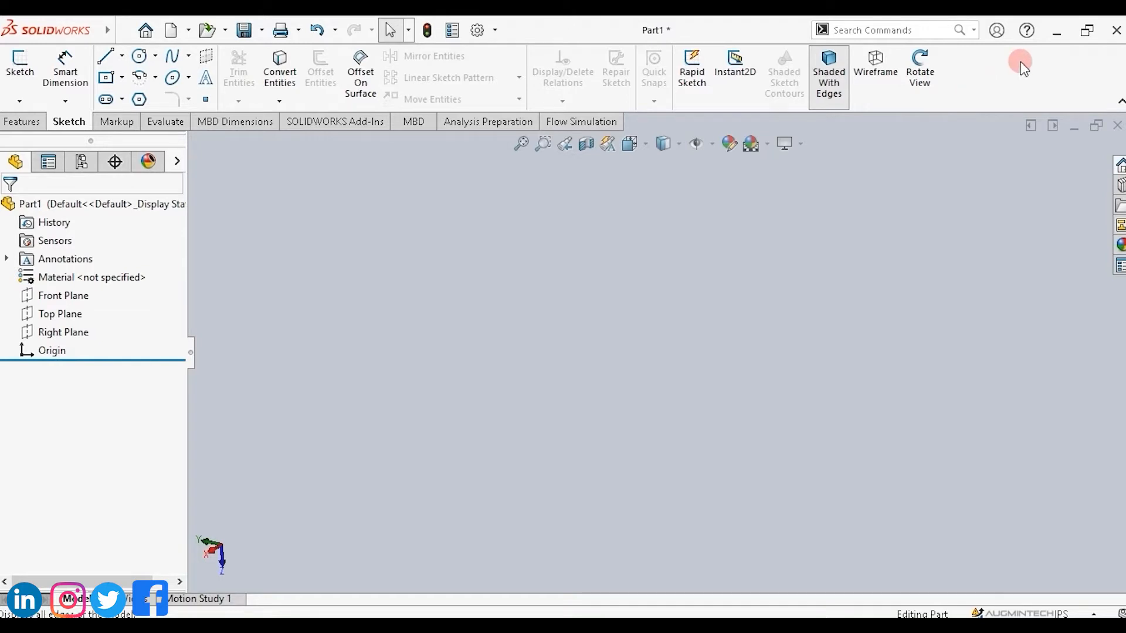
click(409, 124)
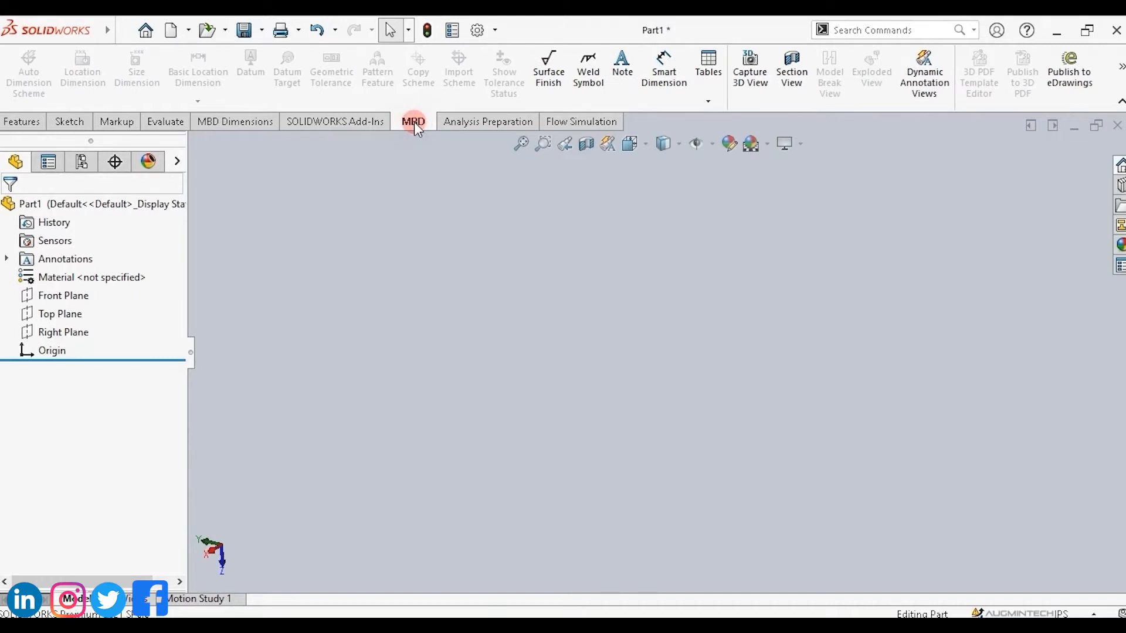
drag(431, 154, 626, 91)
drag(704, 112, 1108, 326)
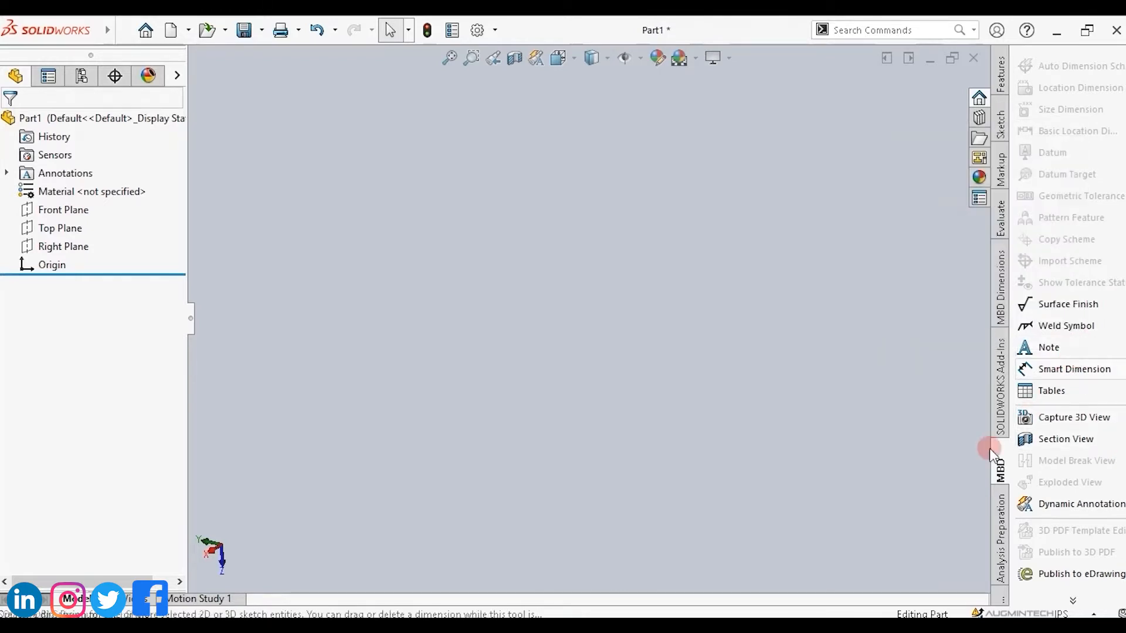
drag(998, 452, 19, 331)
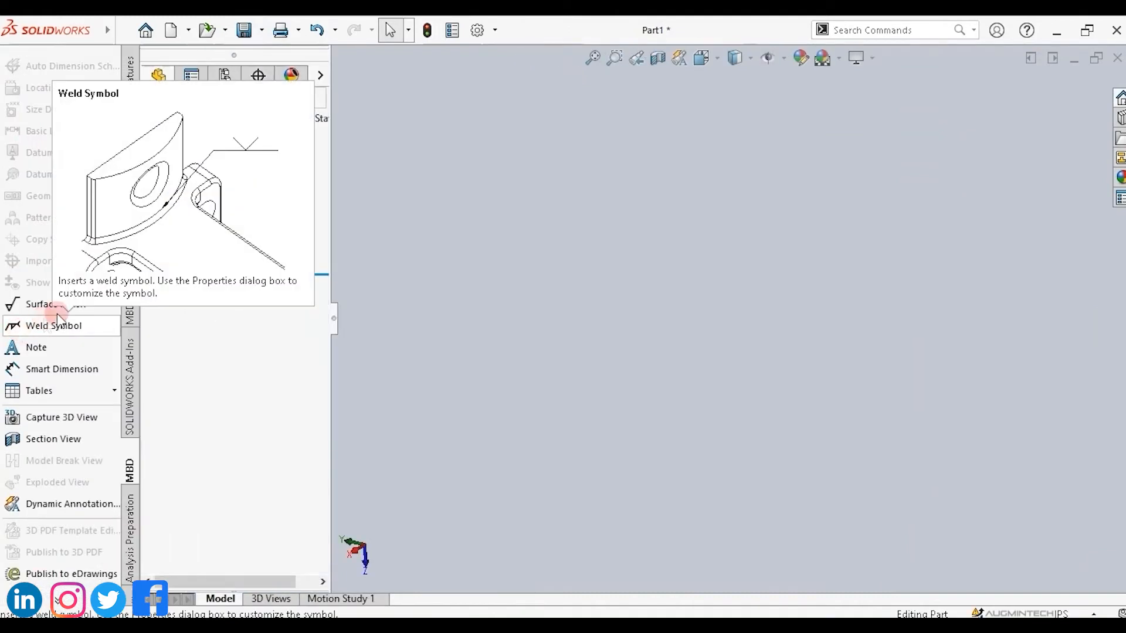
mouse_move(133, 425)
mouse_down()
mouse_move(125, 448)
mouse_move(565, 314)
mouse_move(634, 329)
mouse_up()
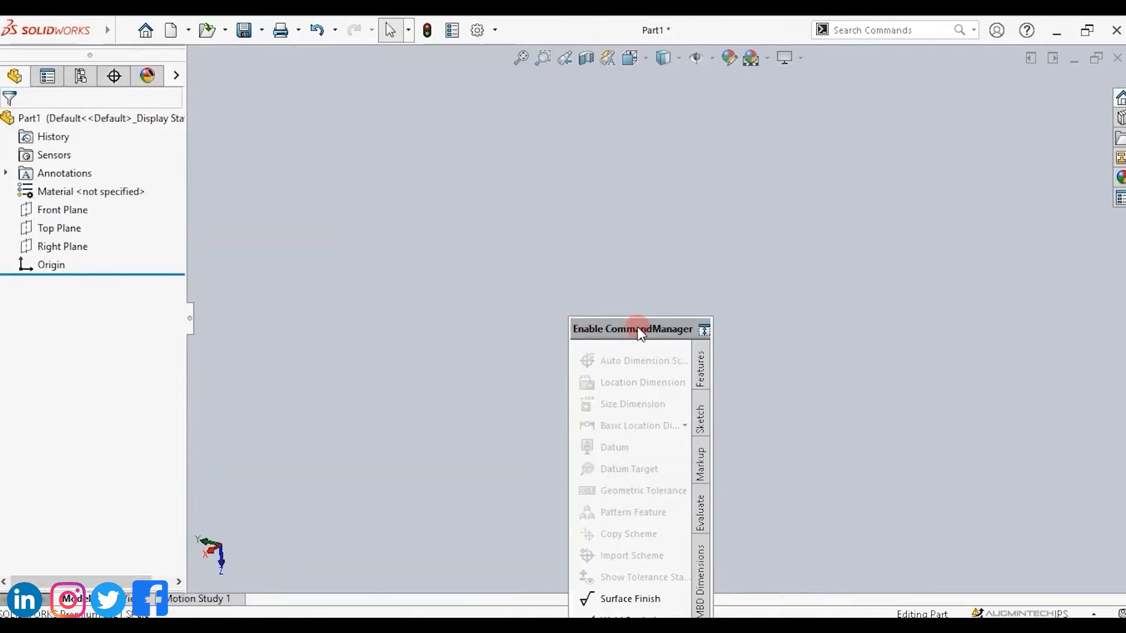
drag(640, 333, 566, 67)
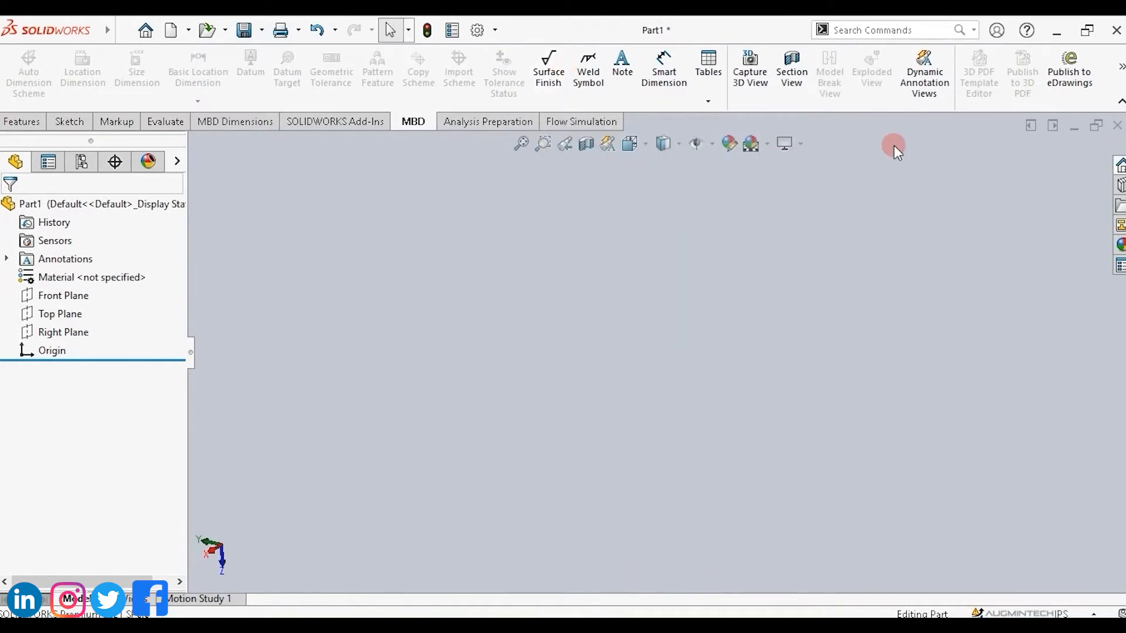
Lock the CommandManager and toolbars in the Customize settings.
right_click(893, 102)
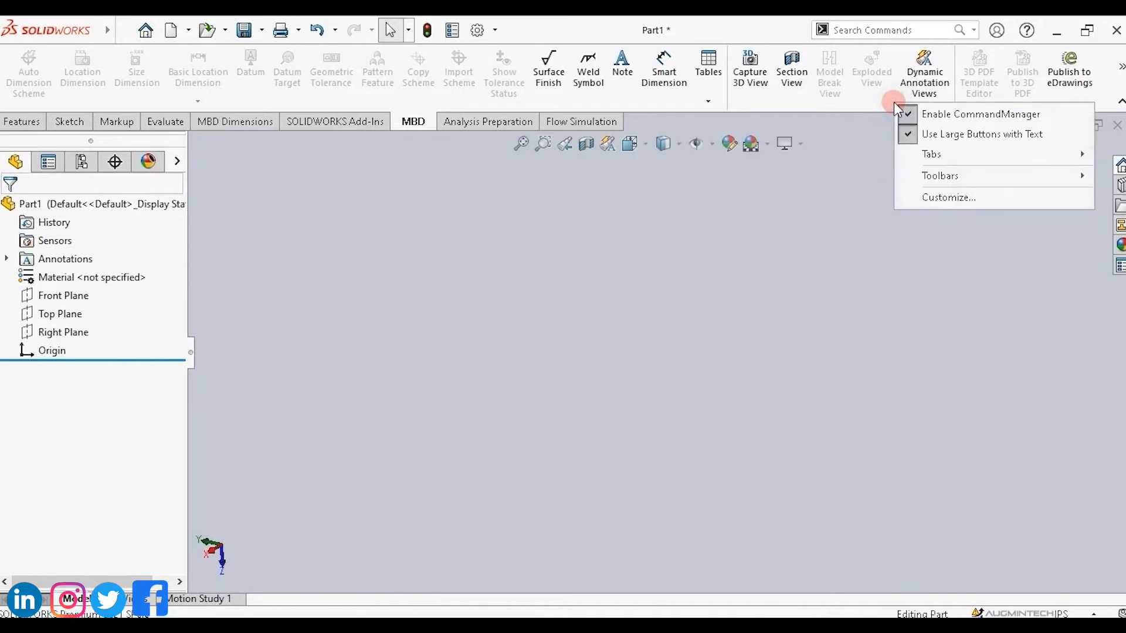
click(932, 198)
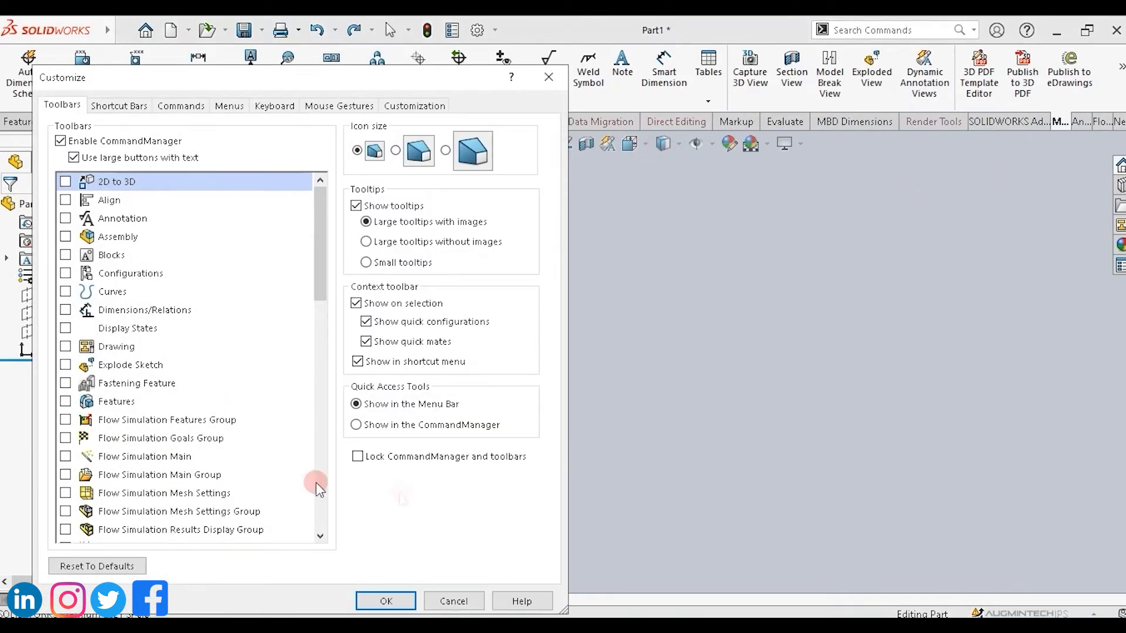
click(358, 457)
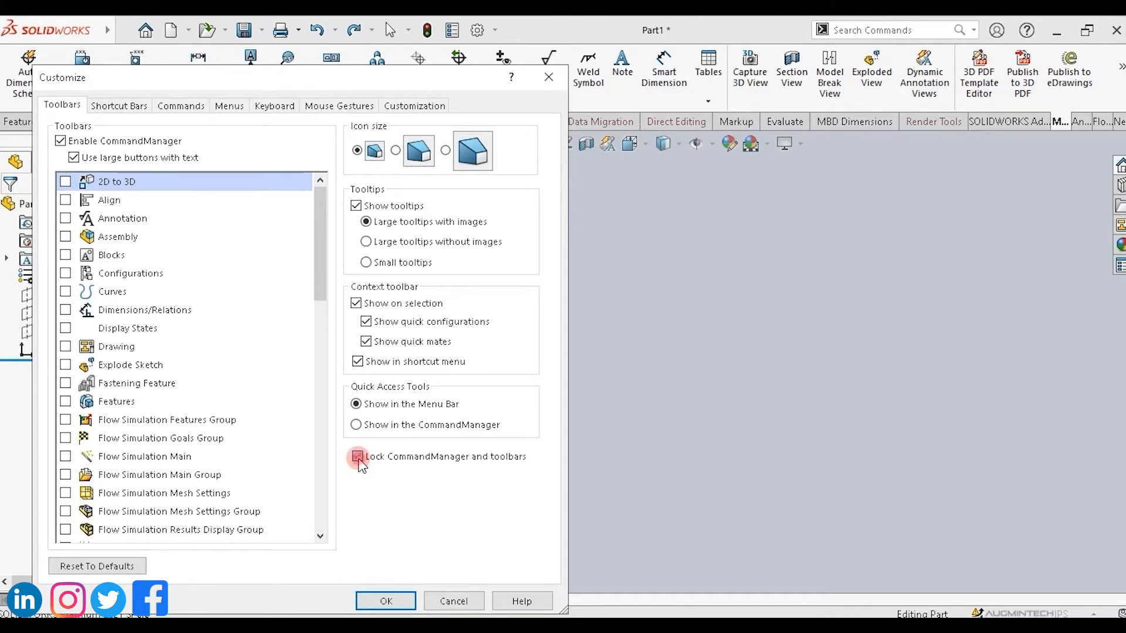
click(391, 601)
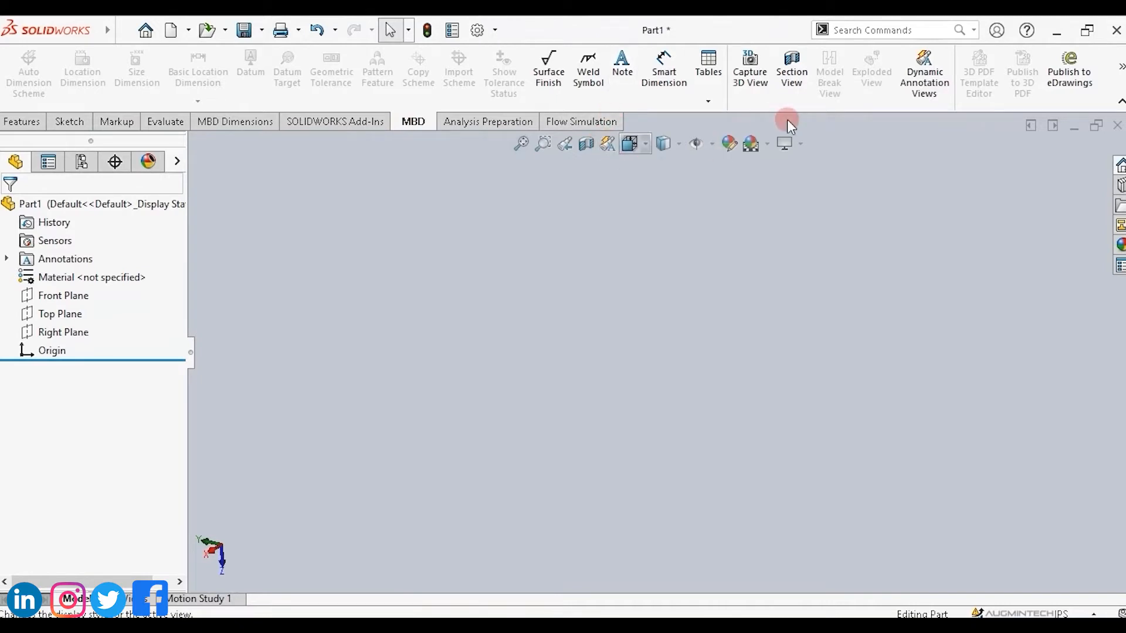
Unlock the CommandManager and toolbars, then undock the CommandManager and dock it back at the top.
right_click(870, 105)
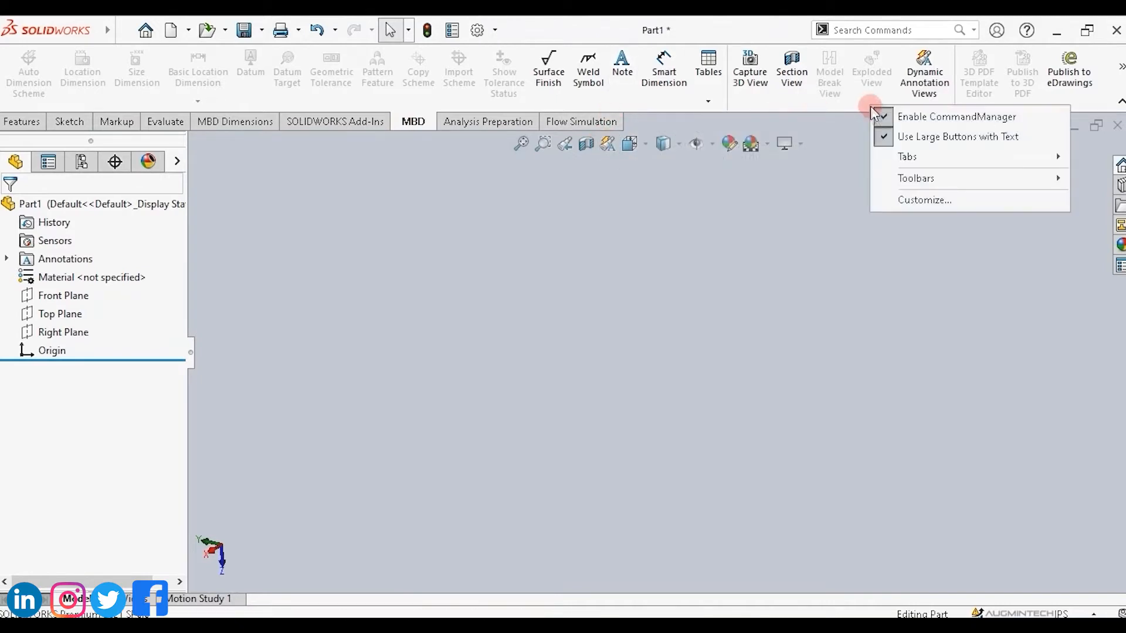
click(907, 201)
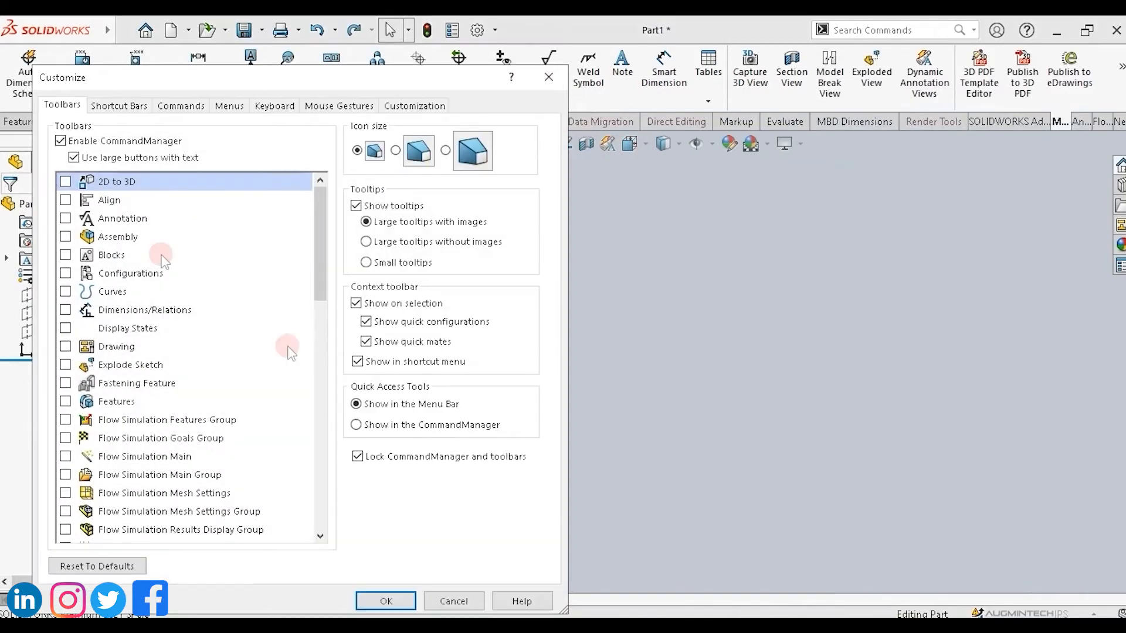
click(357, 457)
click(357, 456)
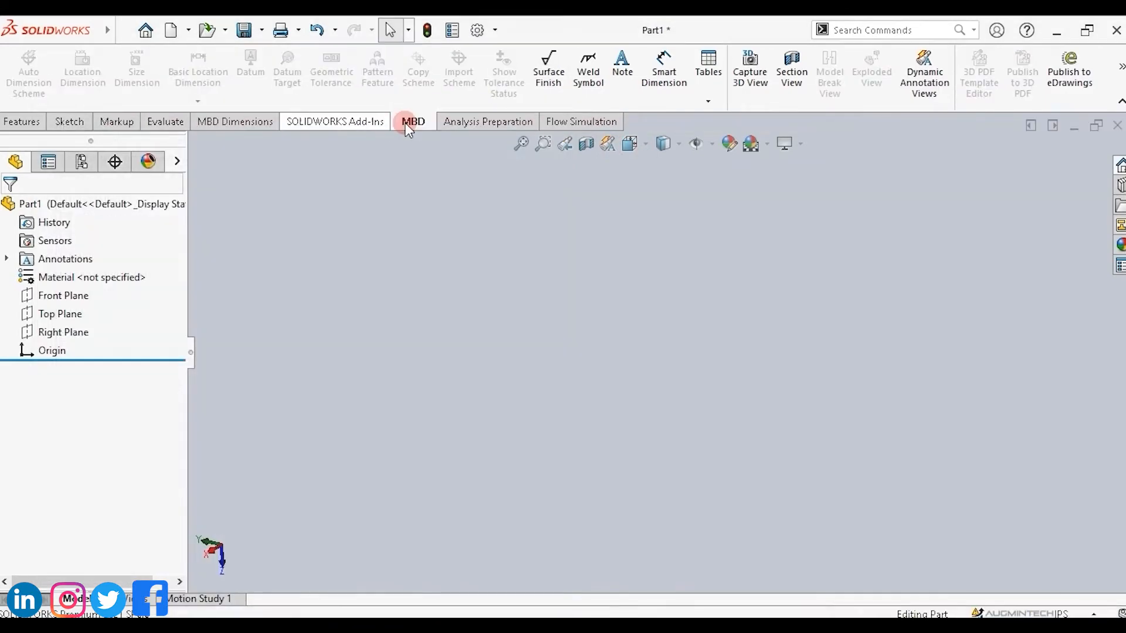
drag(407, 125, 625, 273)
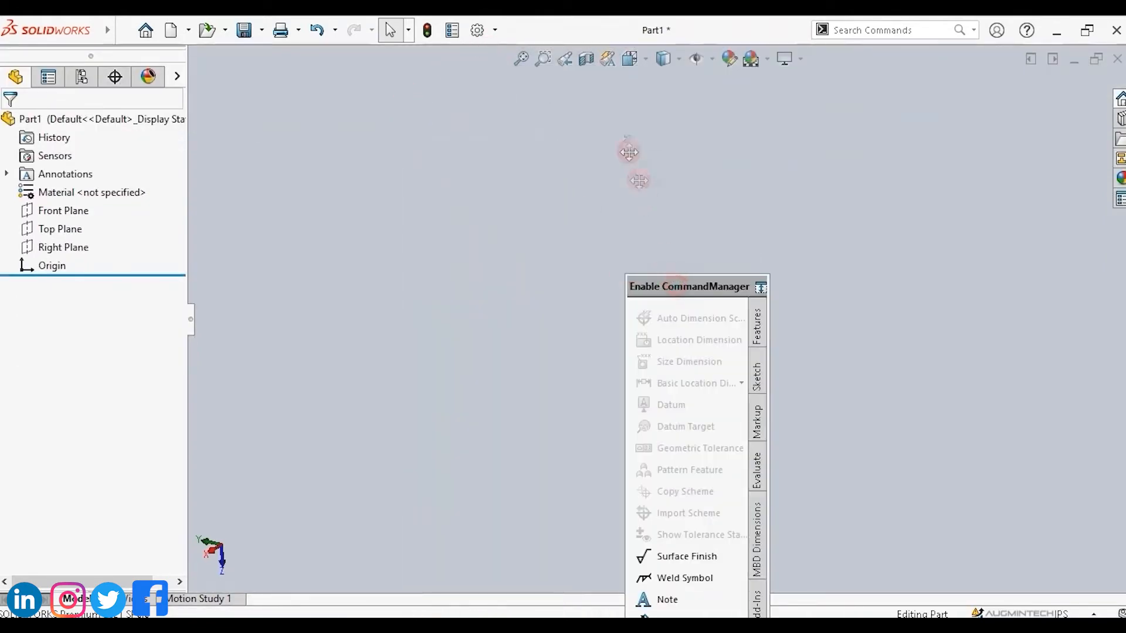
drag(629, 153, 565, 74)
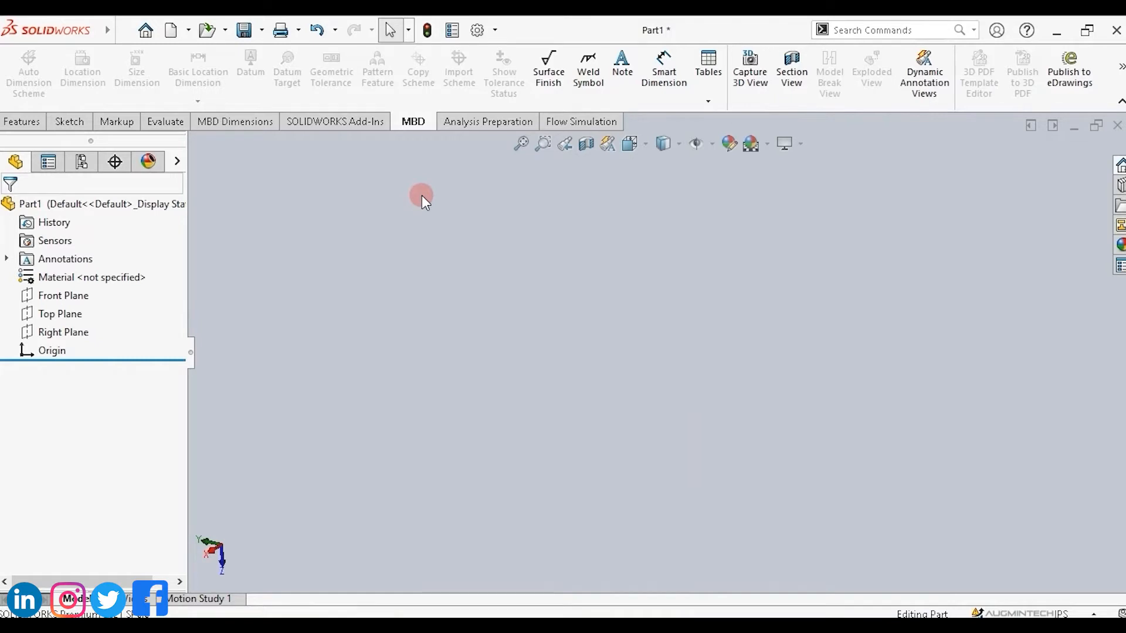
Browse the Features, Sketch, Markup and Evaluate command sets of the CommandManager.
click(20, 123)
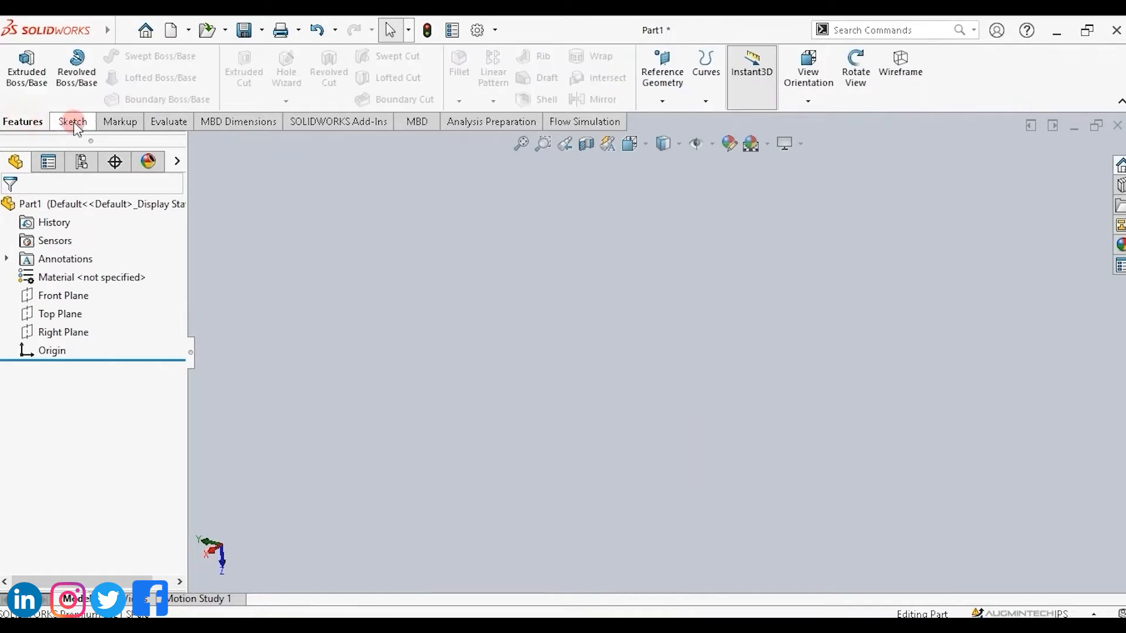
click(74, 122)
click(112, 122)
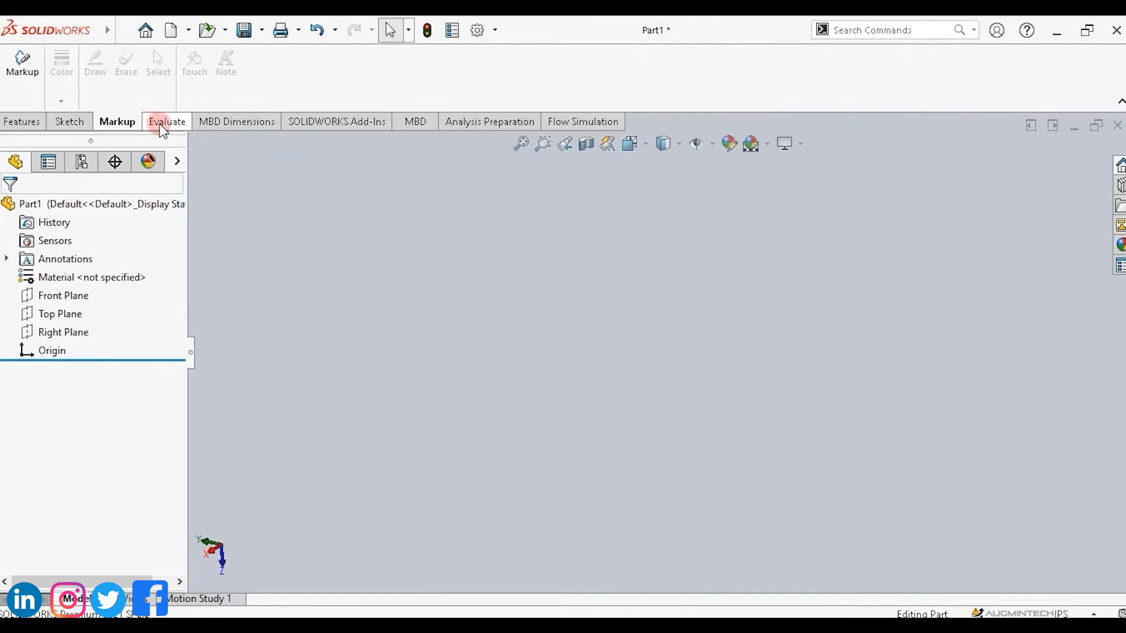
click(162, 123)
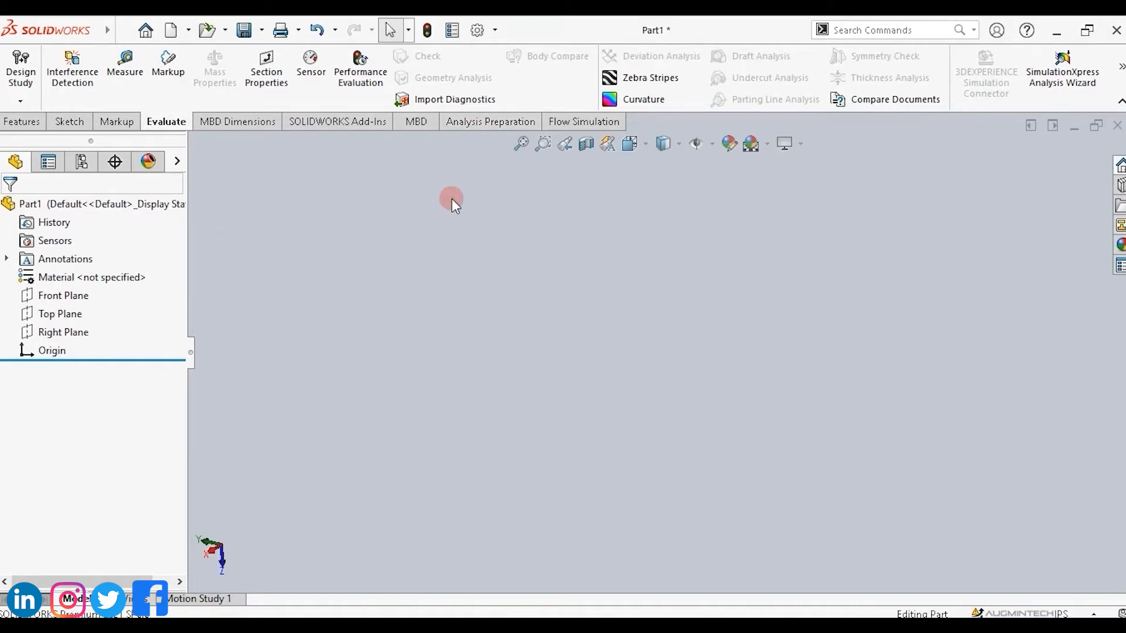
Enable the CircuitWorks add-in and its start-up loading, then view the CircuitWorks and Flow Simulation command sets.
click(496, 30)
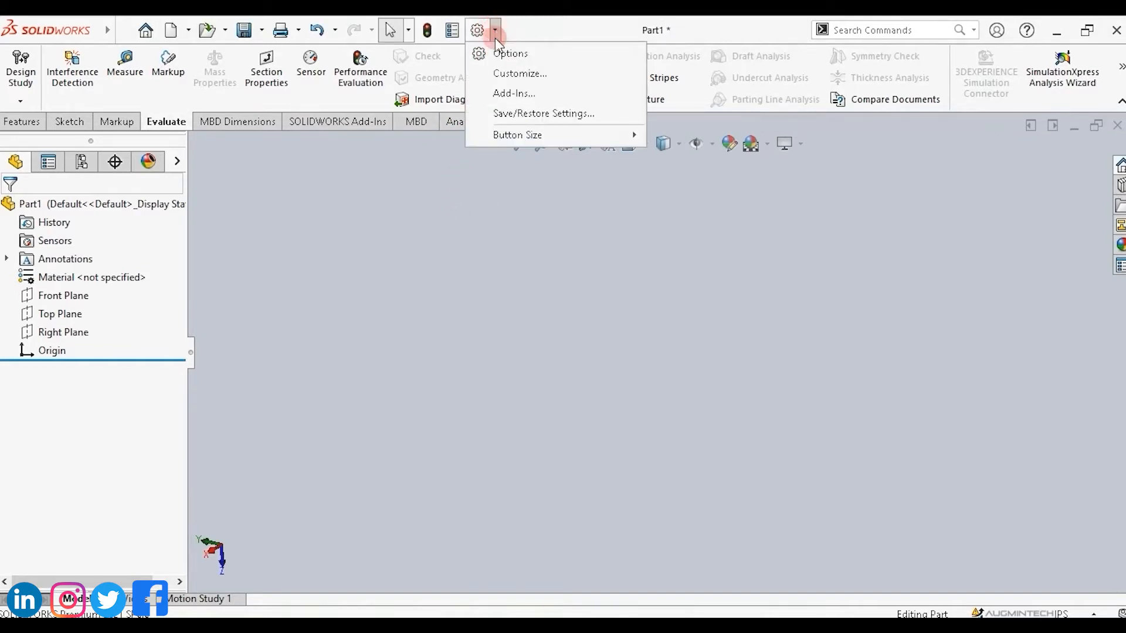
click(508, 94)
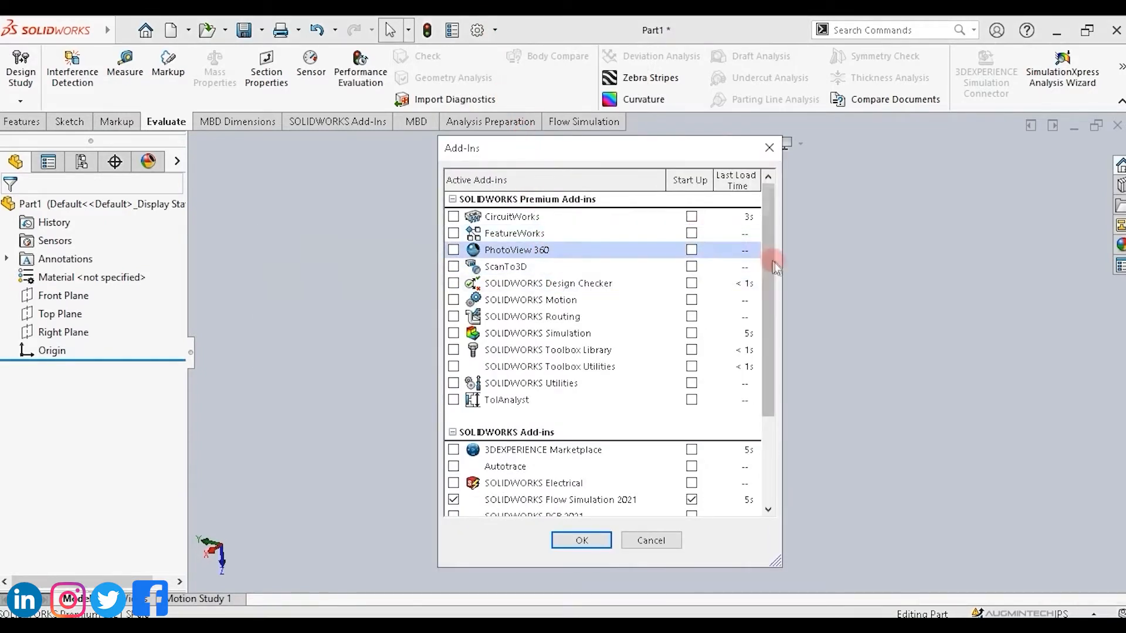
drag(765, 268, 766, 240)
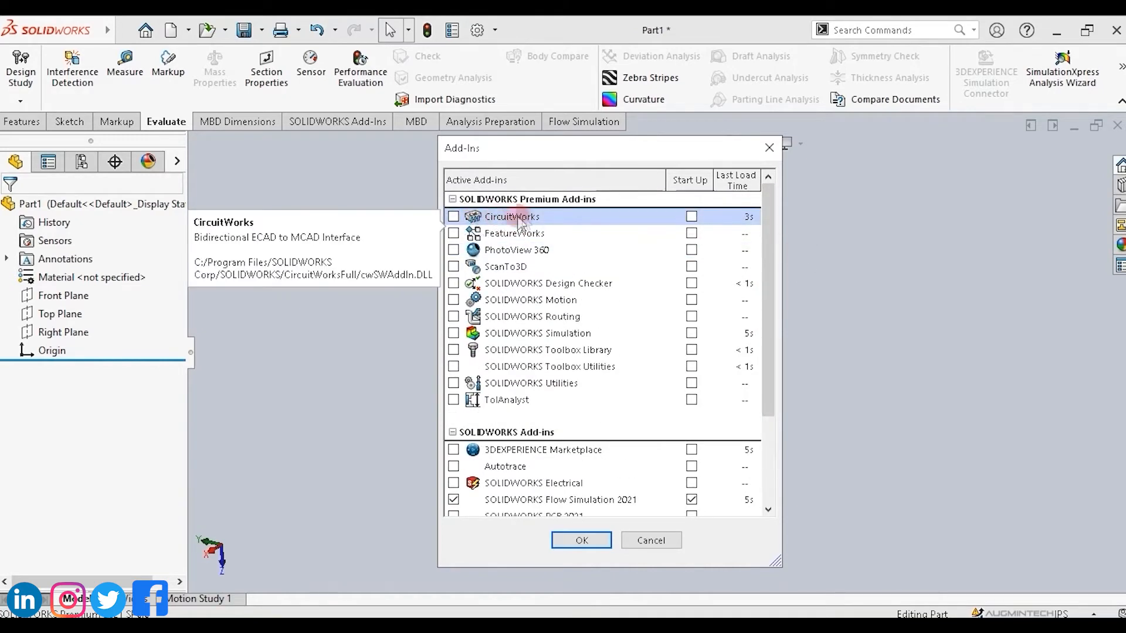
click(453, 217)
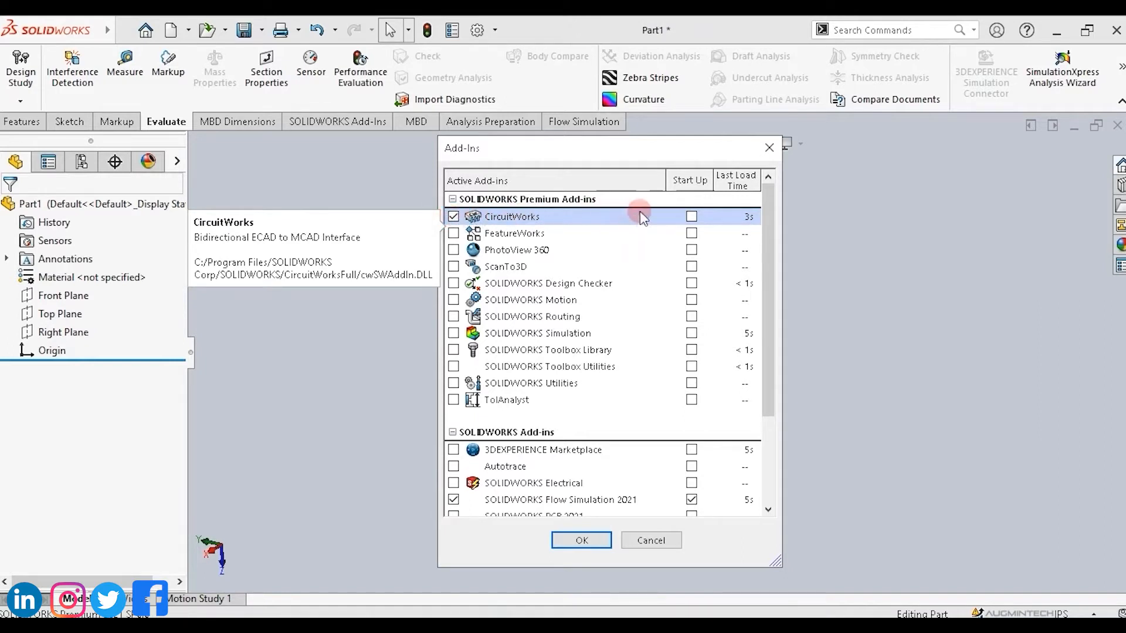
click(692, 217)
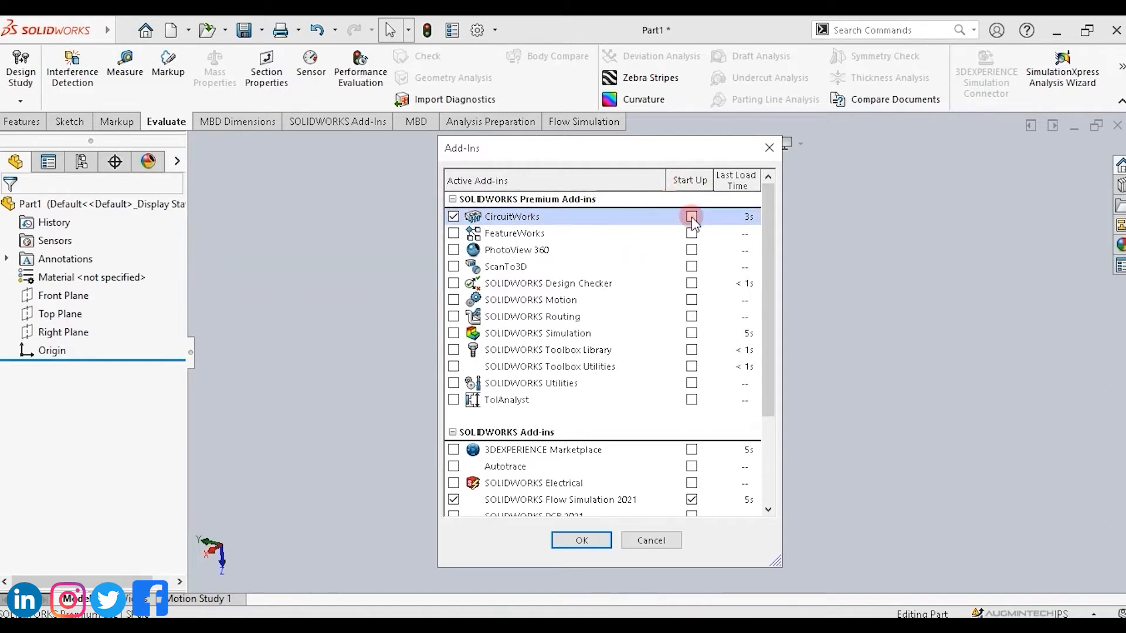
click(577, 540)
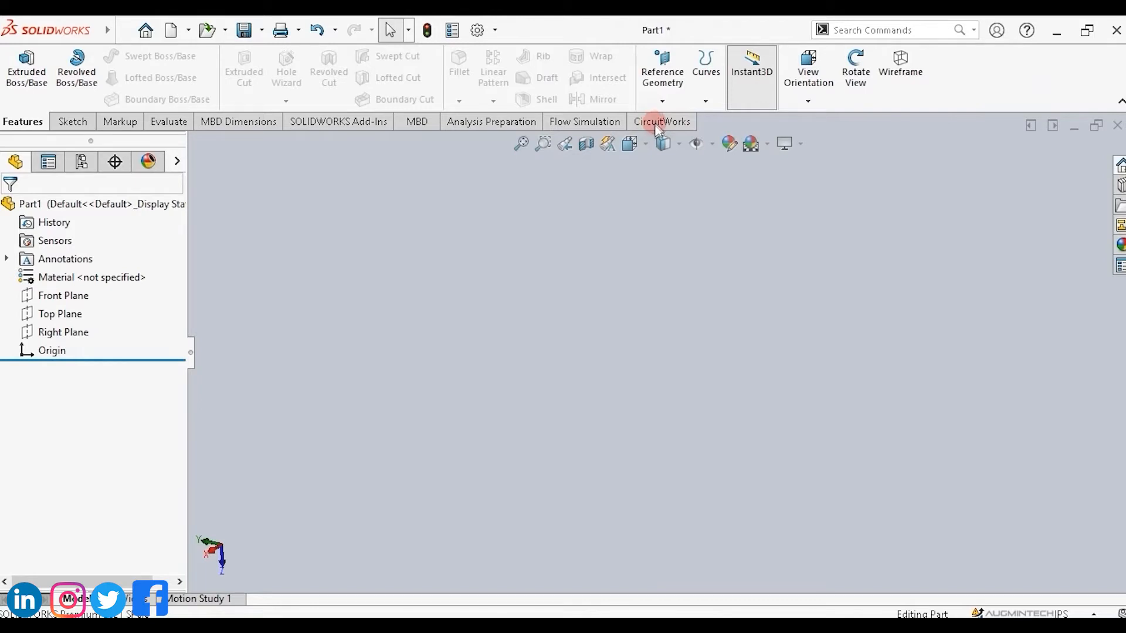
click(661, 122)
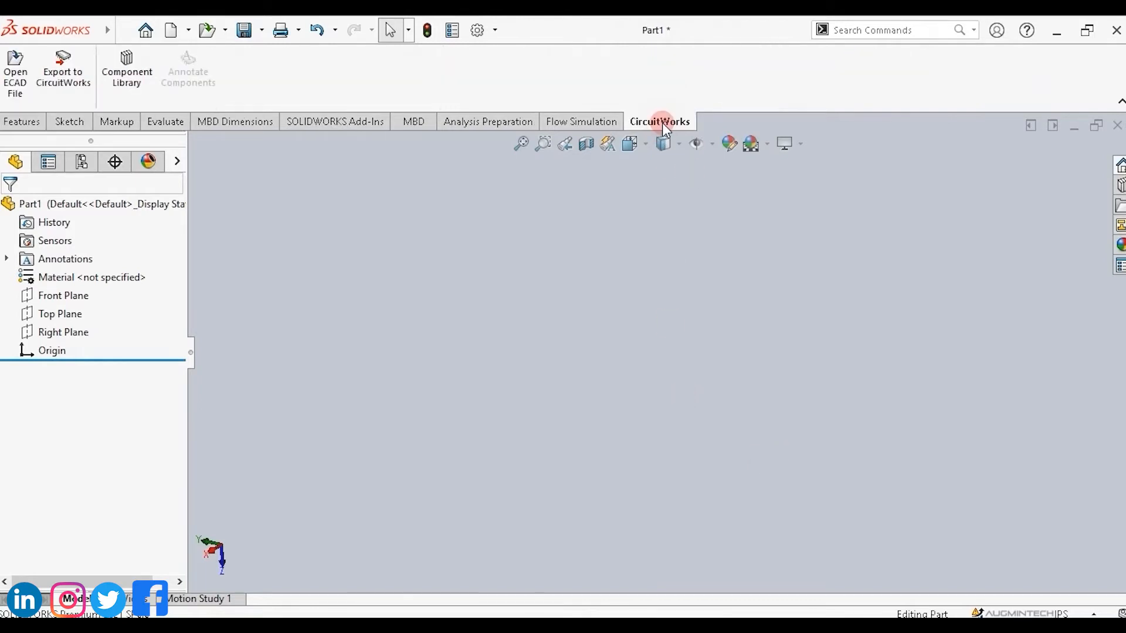
click(589, 127)
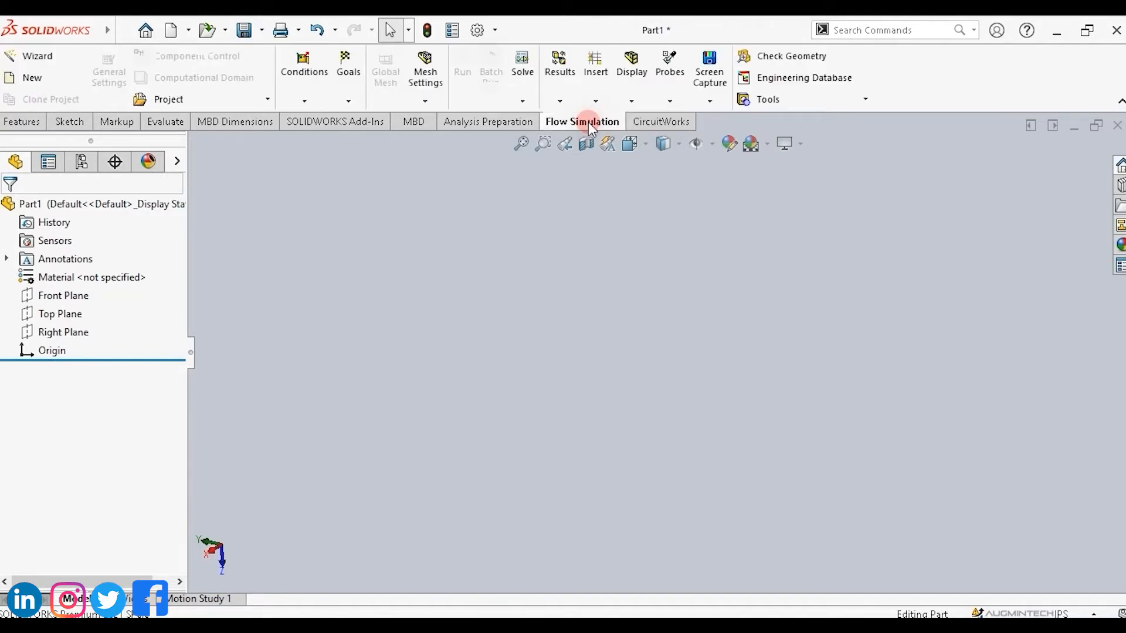
Deactivate the CircuitWorks add-in while leaving its start-up option checked.
click(498, 29)
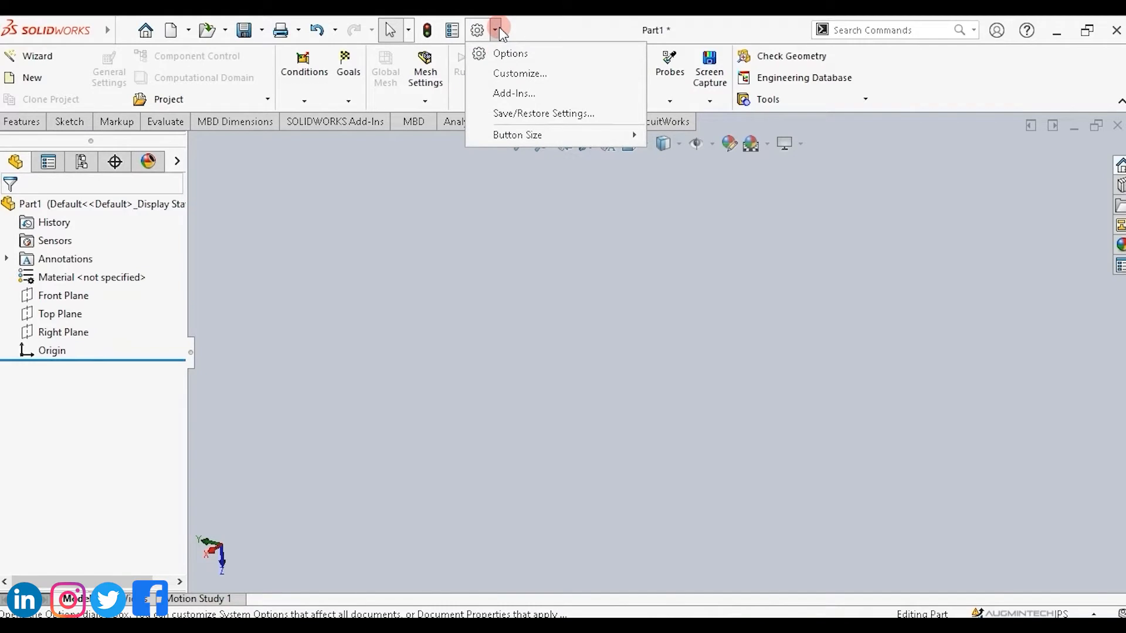
click(518, 92)
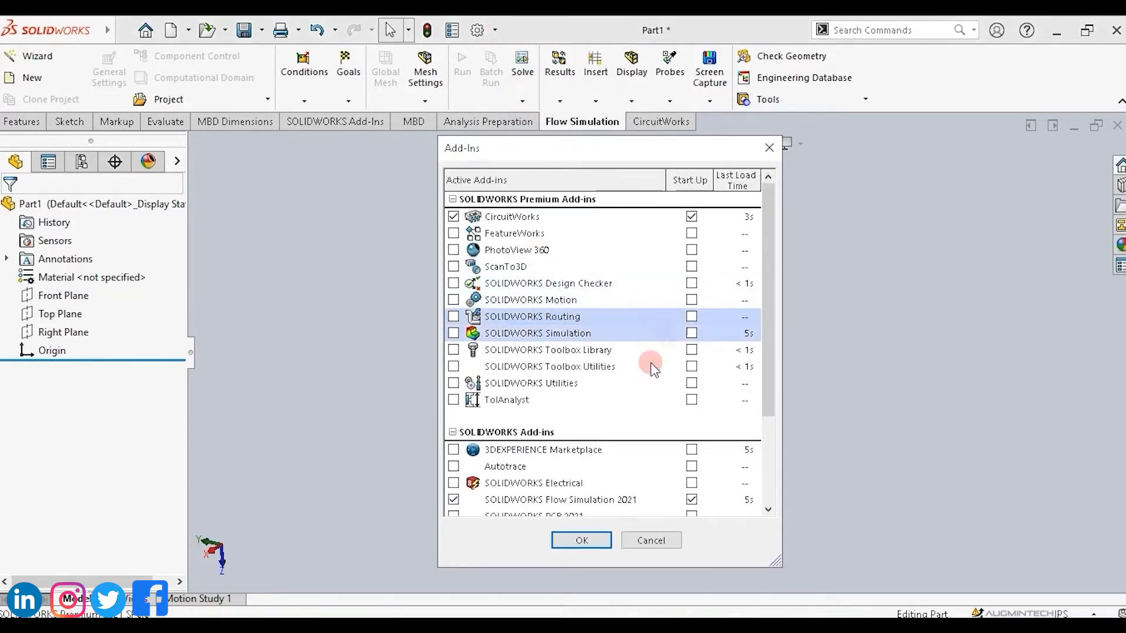
click(453, 216)
drag(765, 279, 763, 394)
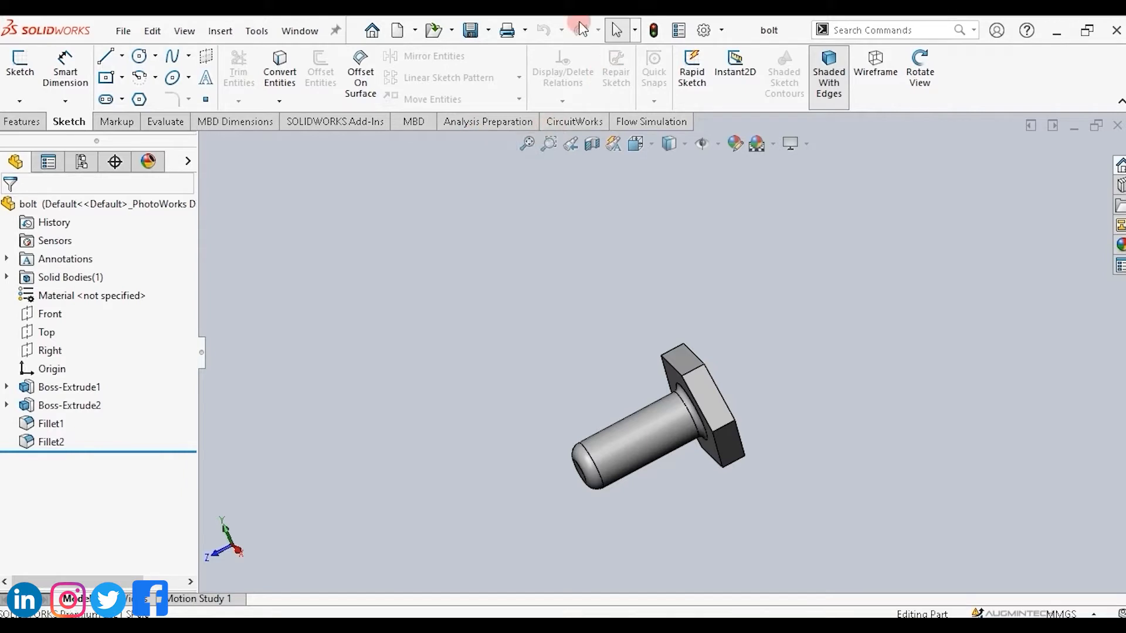
Turn off both the CircuitWorks add-in and its start-up loading.
click(720, 33)
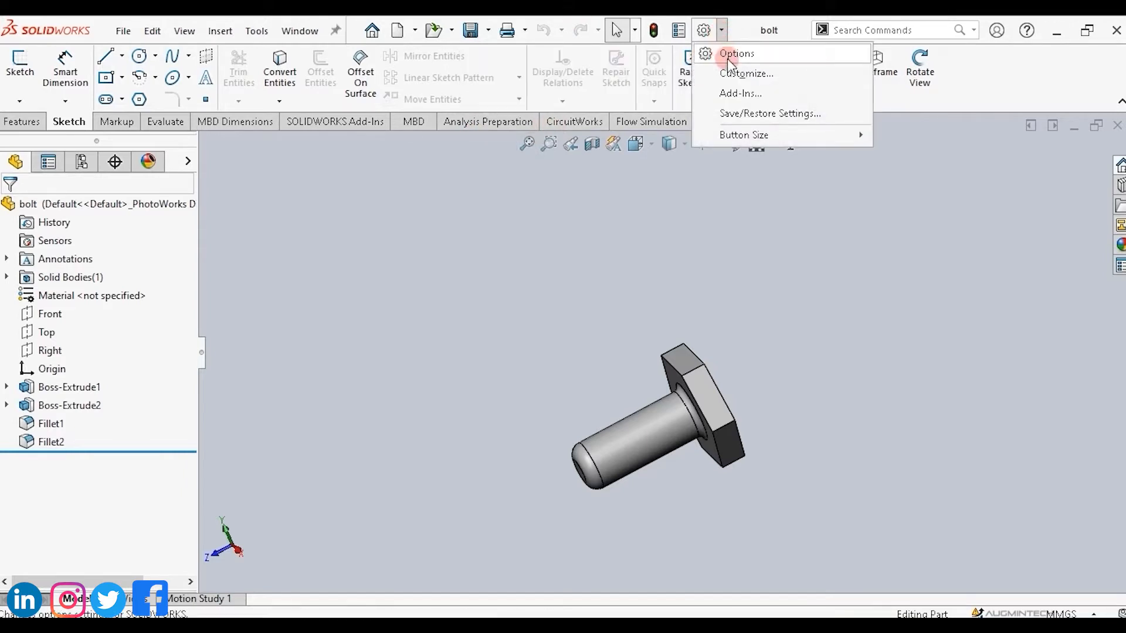
click(734, 97)
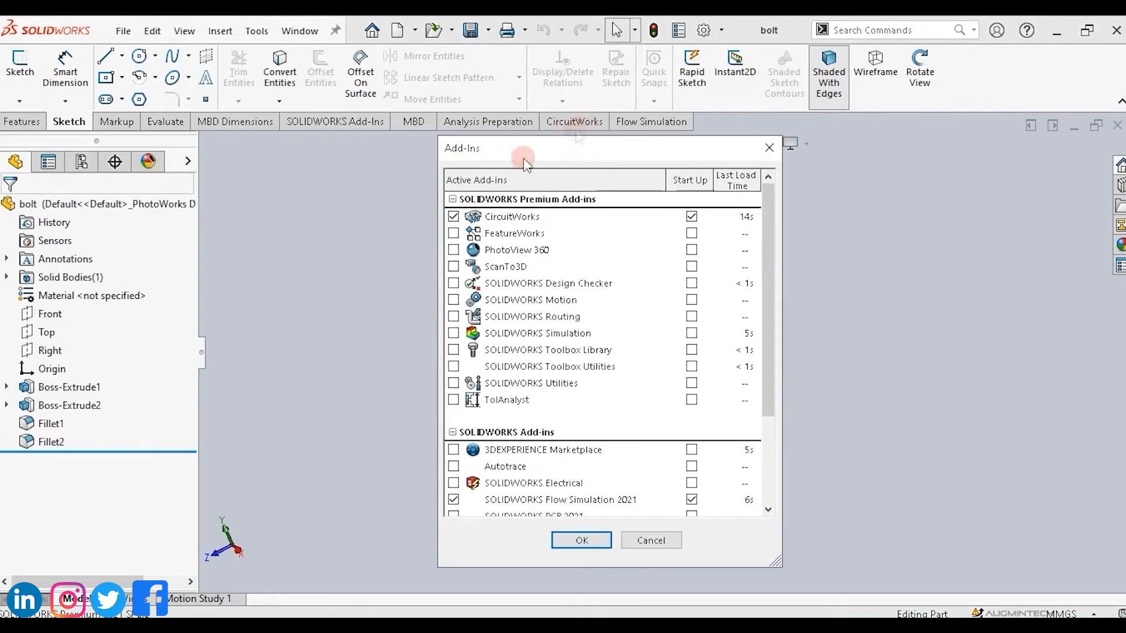
click(454, 218)
click(691, 213)
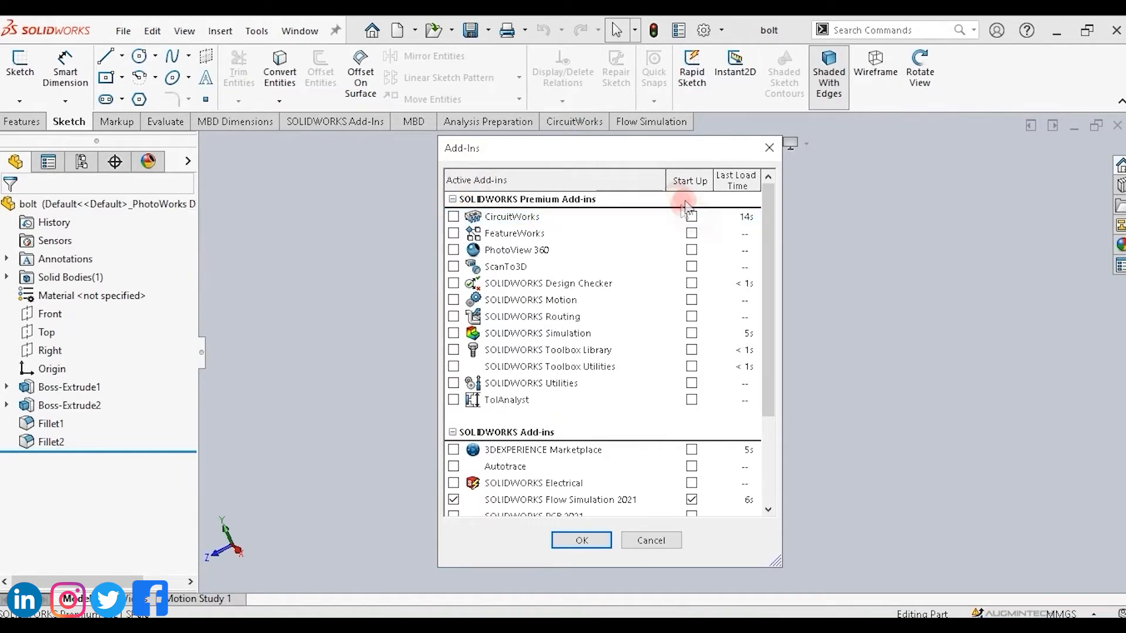
click(581, 539)
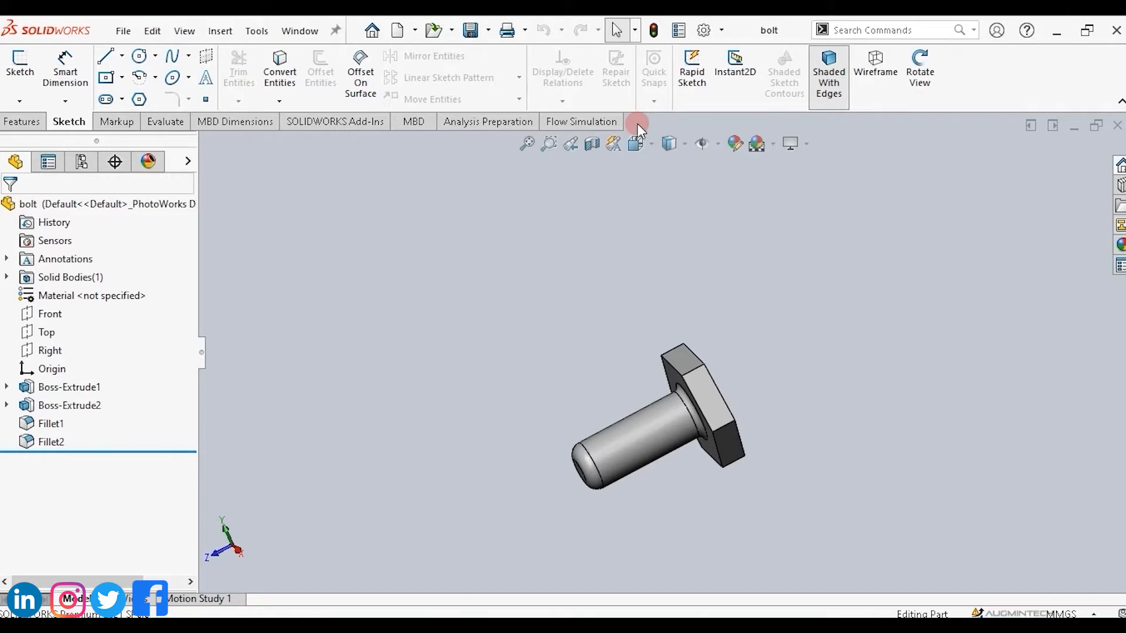
Re-enable the CircuitWorks add-in with start-up loading.
click(722, 31)
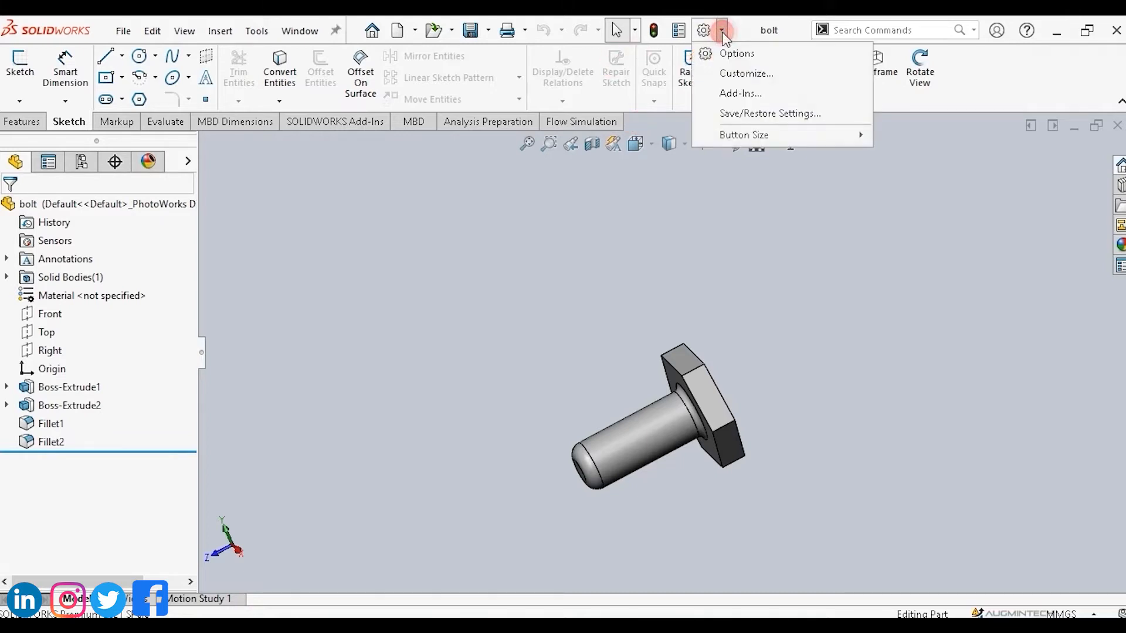
click(737, 93)
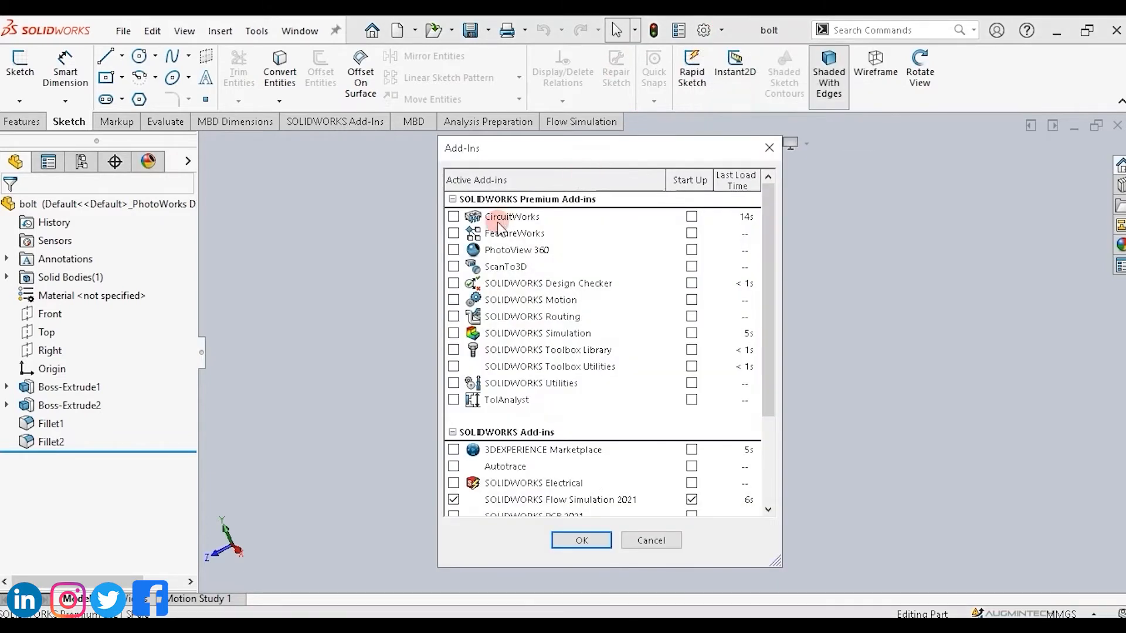
click(454, 216)
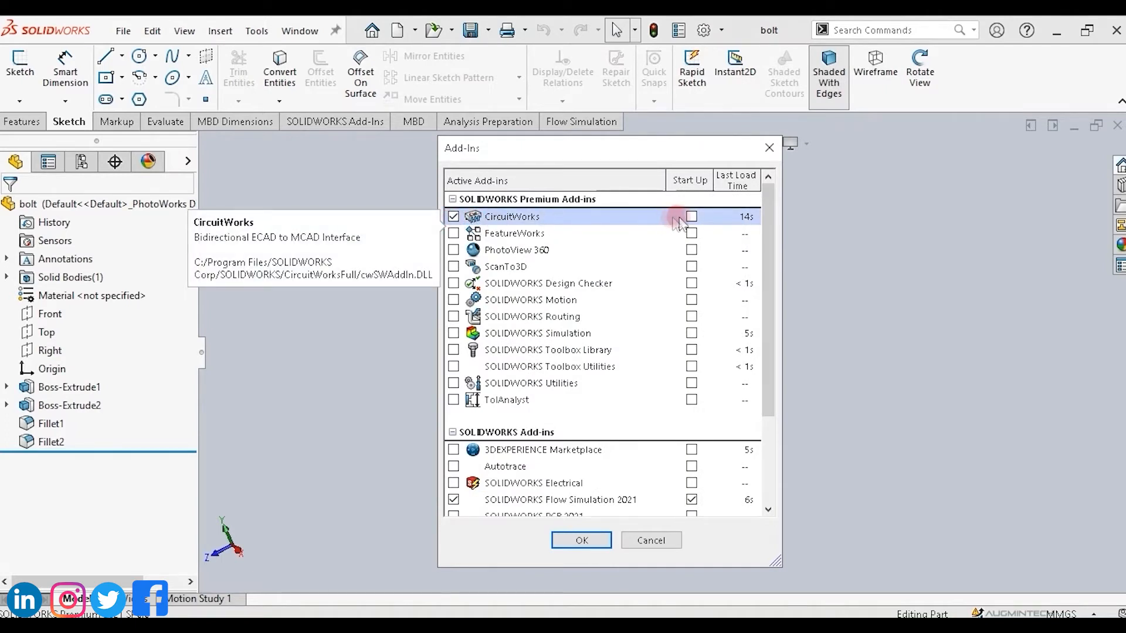
click(691, 217)
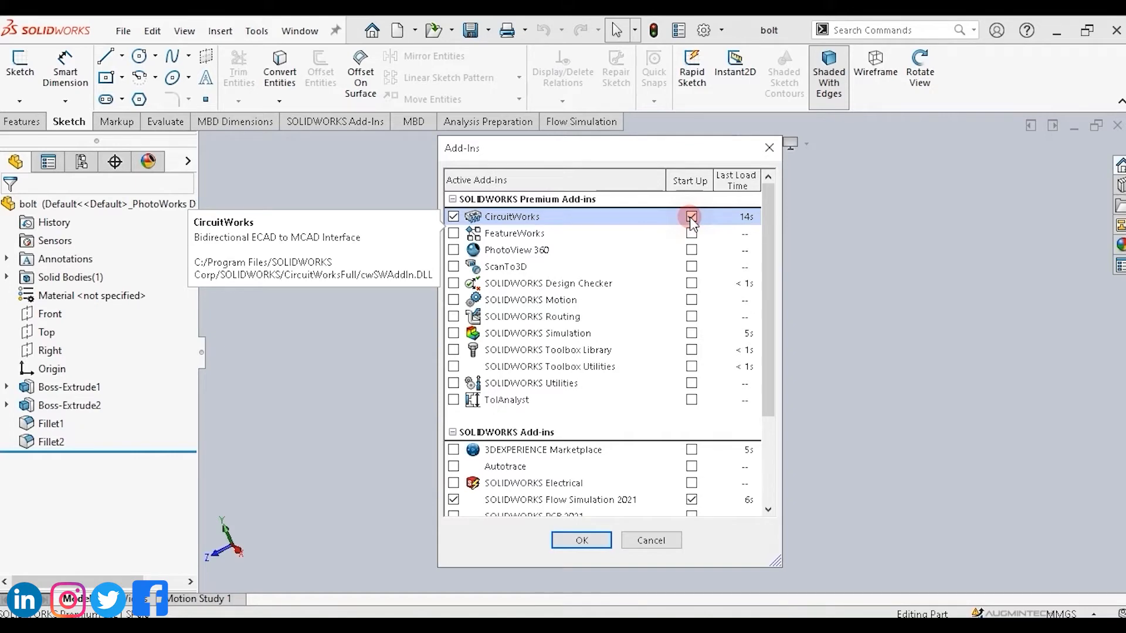
click(582, 540)
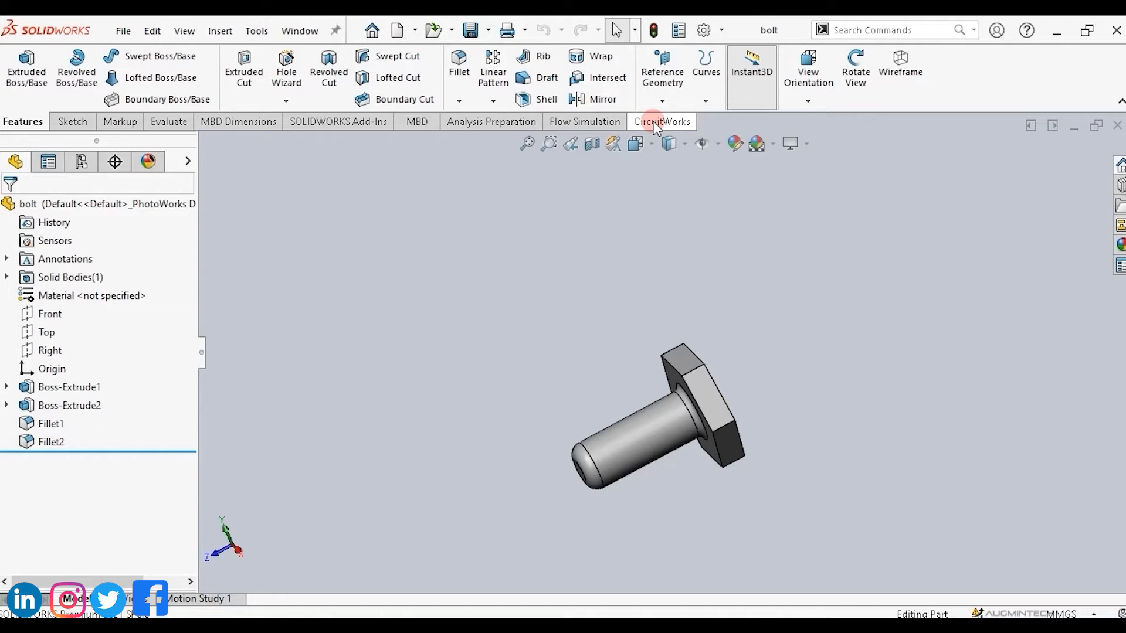
Open the Customize settings and browse its Toolbars, Shortcut Bars and Commands sections.
click(722, 31)
click(733, 71)
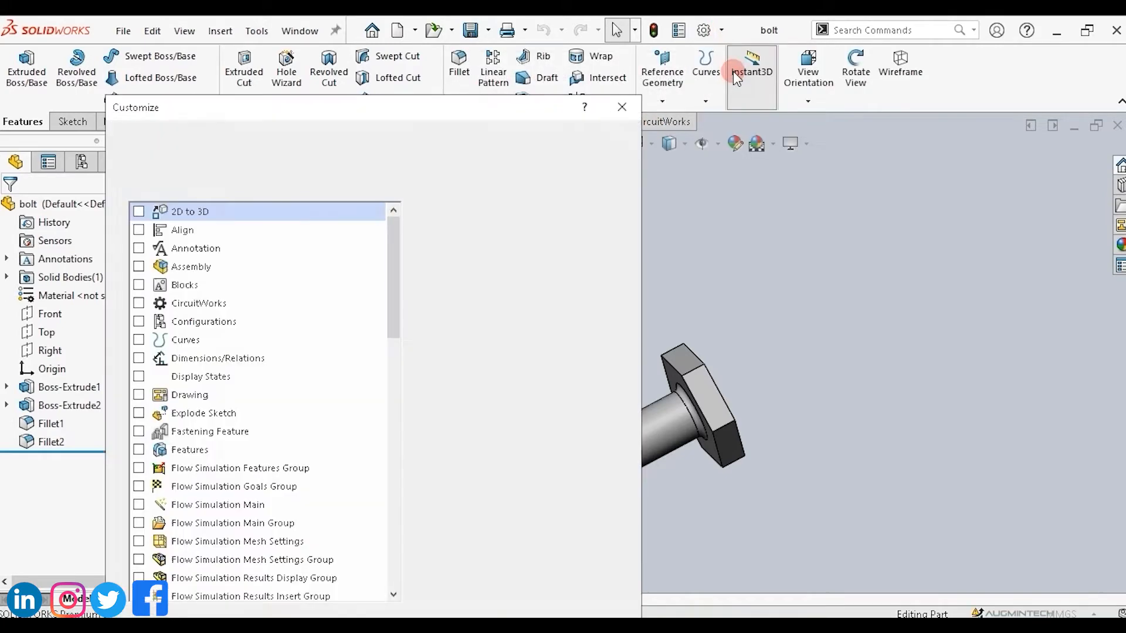
click(293, 108)
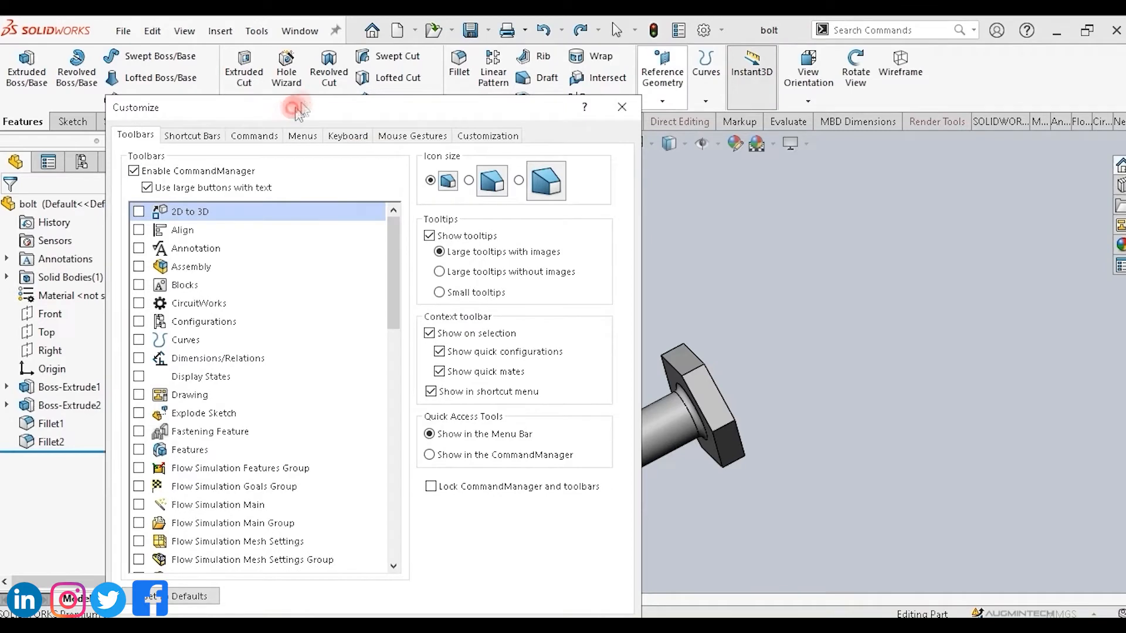
drag(293, 108, 306, 71)
click(154, 101)
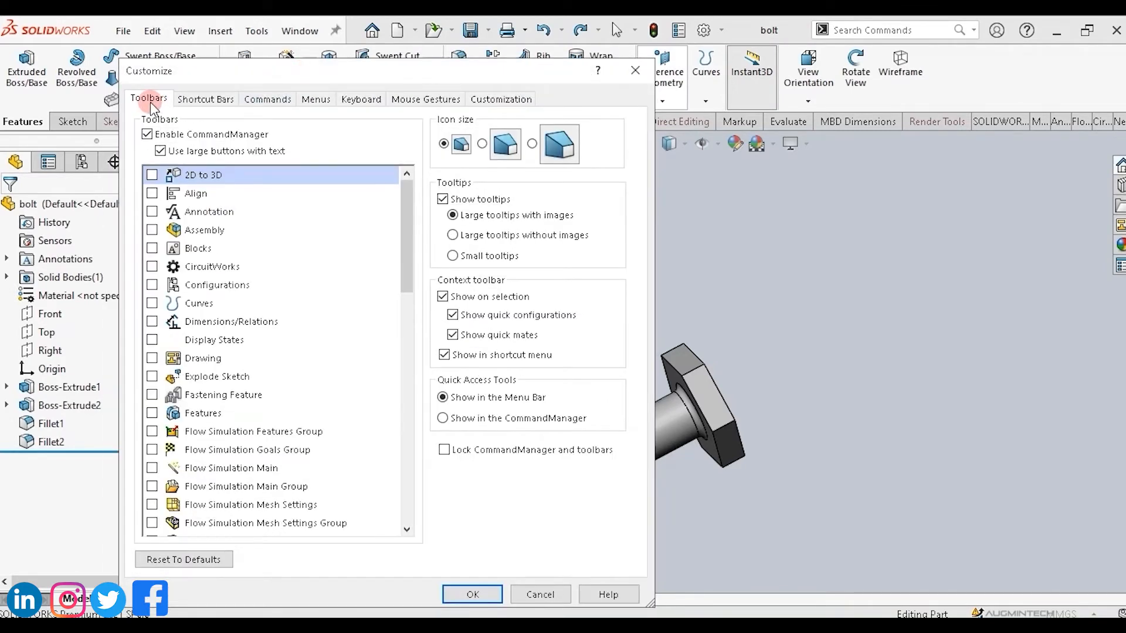
click(197, 99)
click(262, 99)
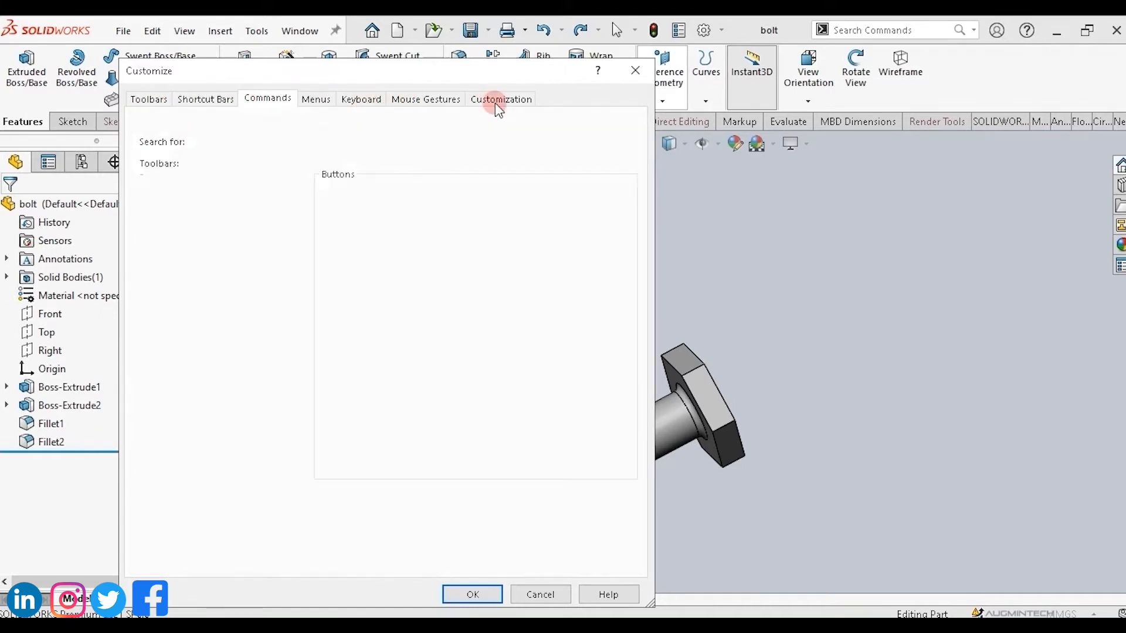
click(148, 100)
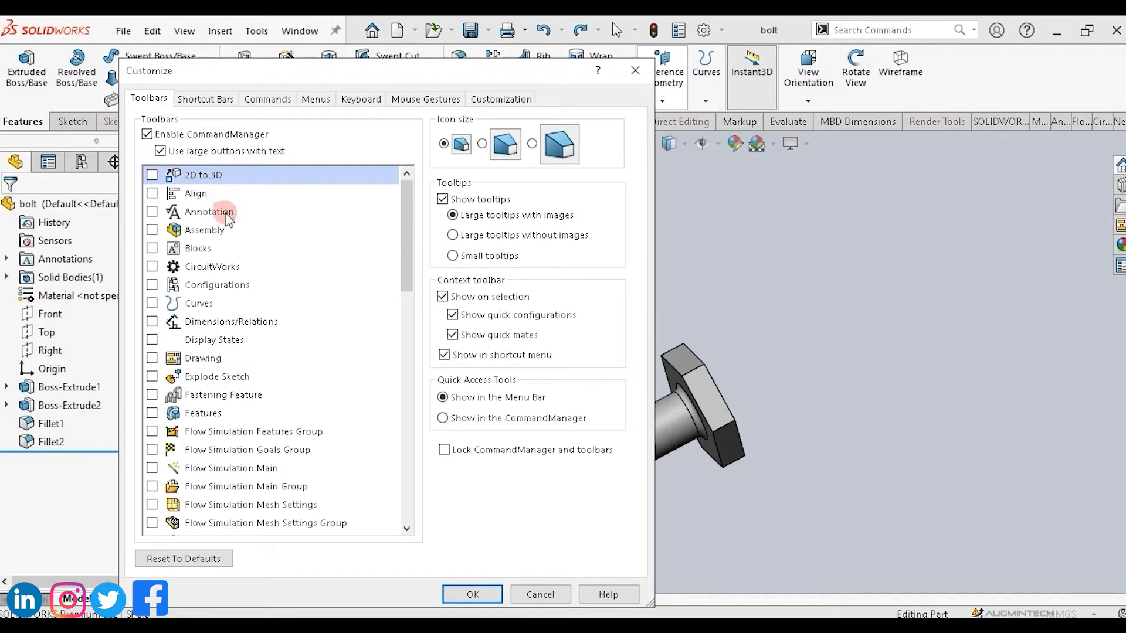
Show the 2D to 3D and Align toolbars, then hide both again.
mouse_move(406, 225)
mouse_down()
mouse_move(406, 297)
mouse_move(416, 212)
mouse_up()
click(153, 175)
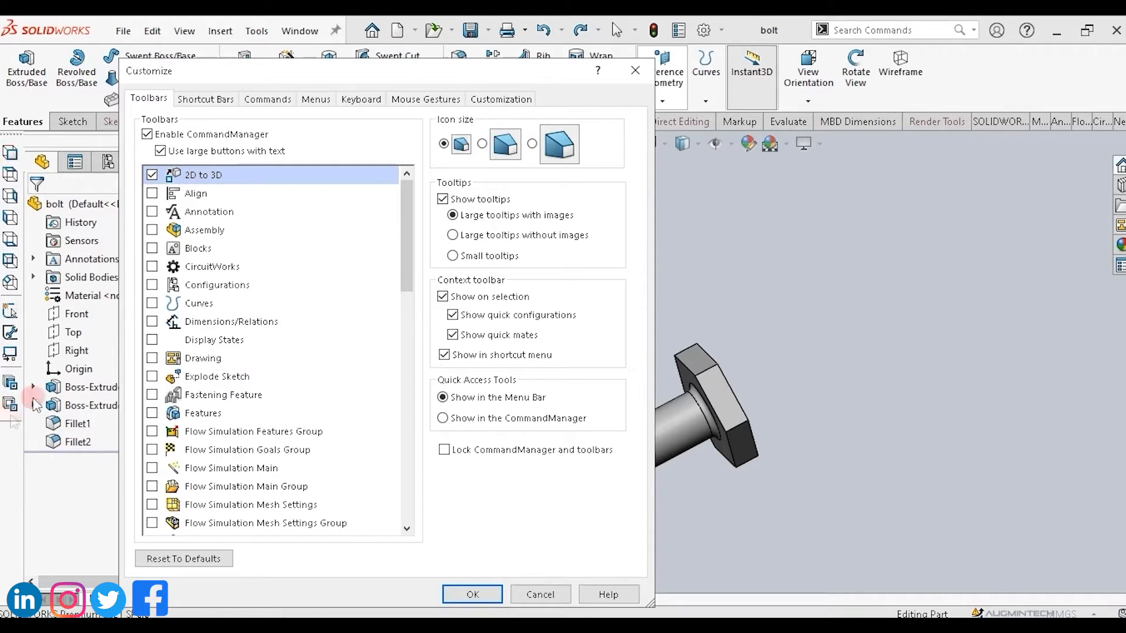
click(152, 194)
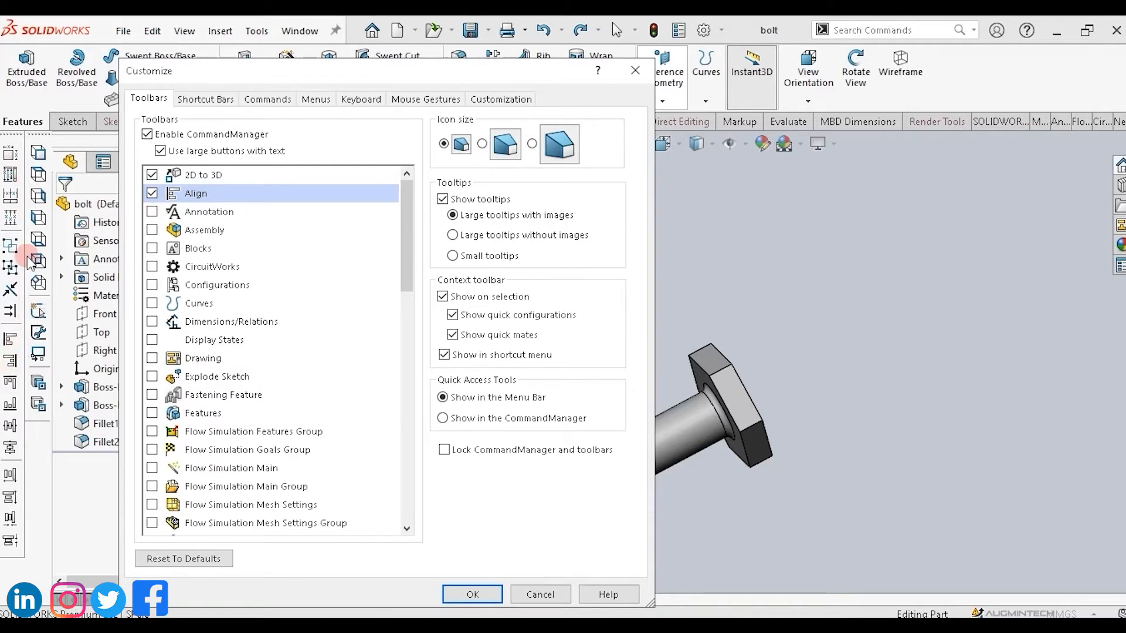
click(152, 193)
click(152, 175)
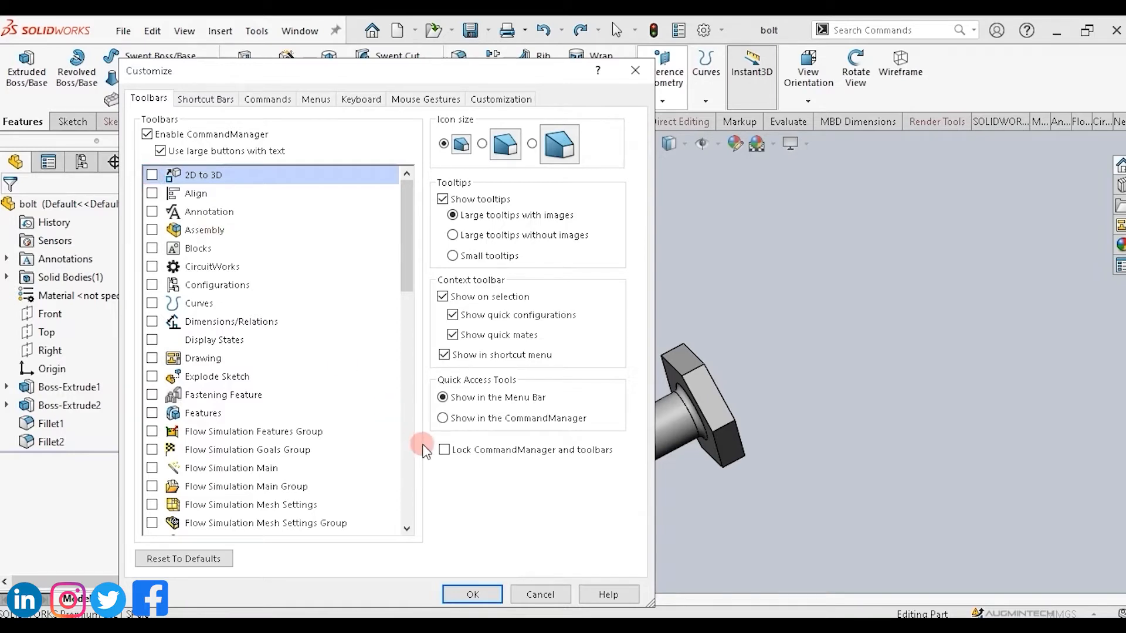
Scroll through the list of available toolbars and cancel the Customize settings.
drag(441, 75, 389, 72)
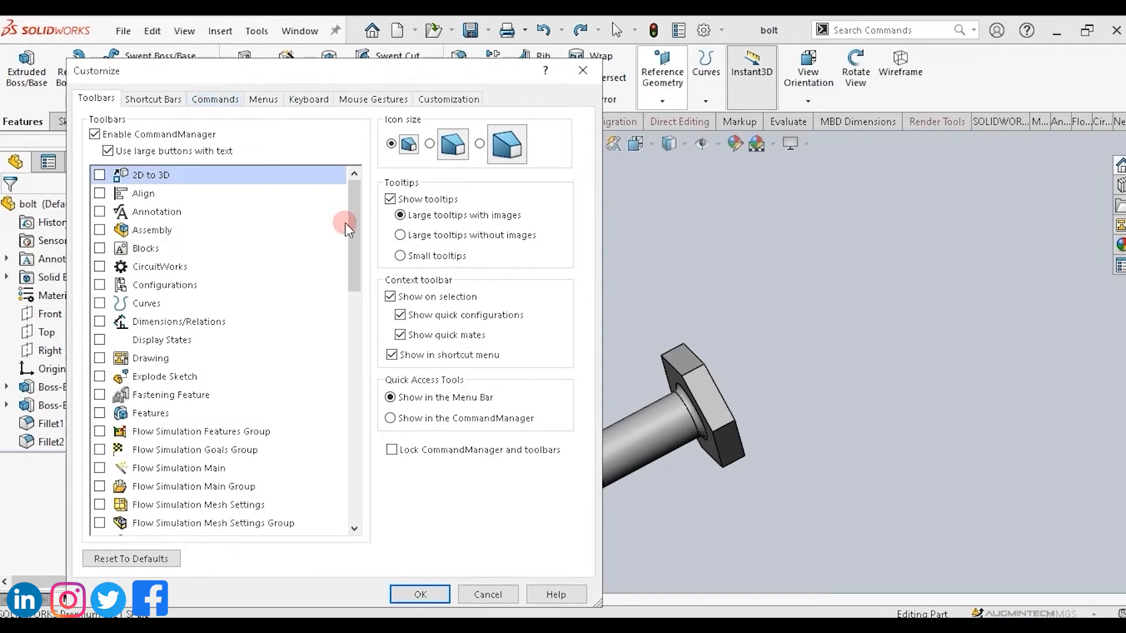
drag(354, 228, 380, 338)
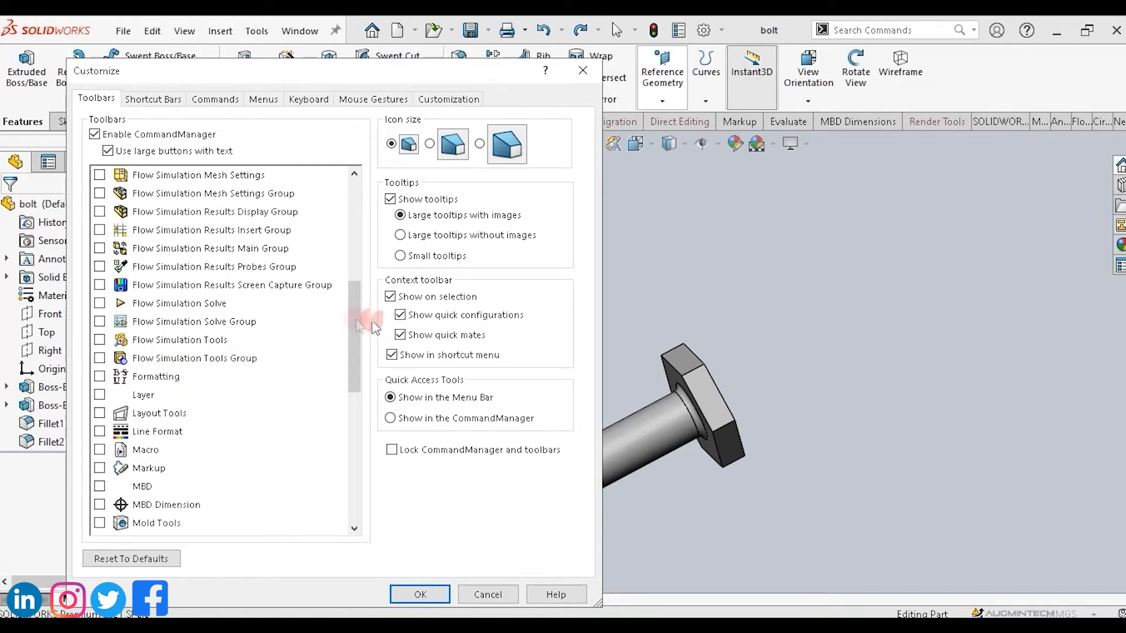
click(480, 596)
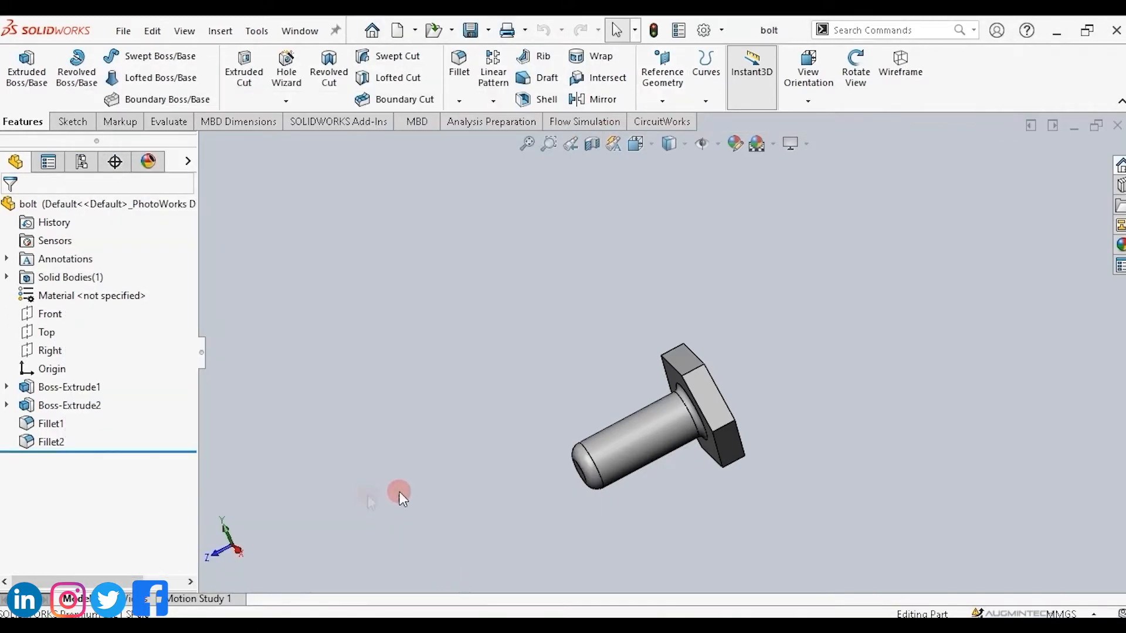
Select the bolt's shaft face, then open the Shortcut Bars settings in Customize.
click(646, 428)
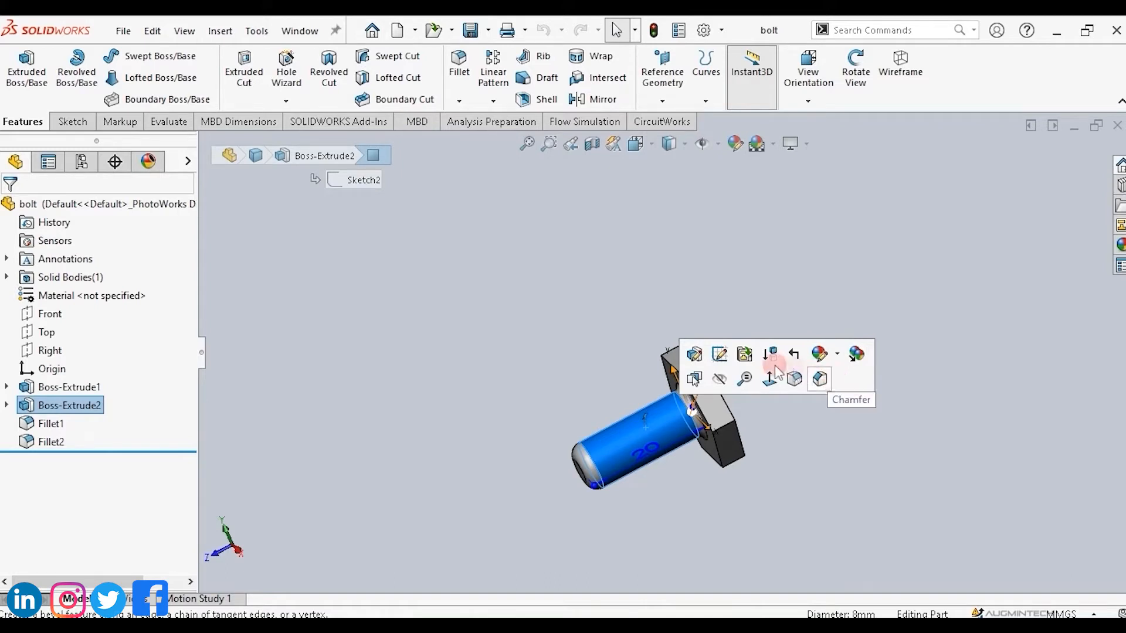
click(721, 30)
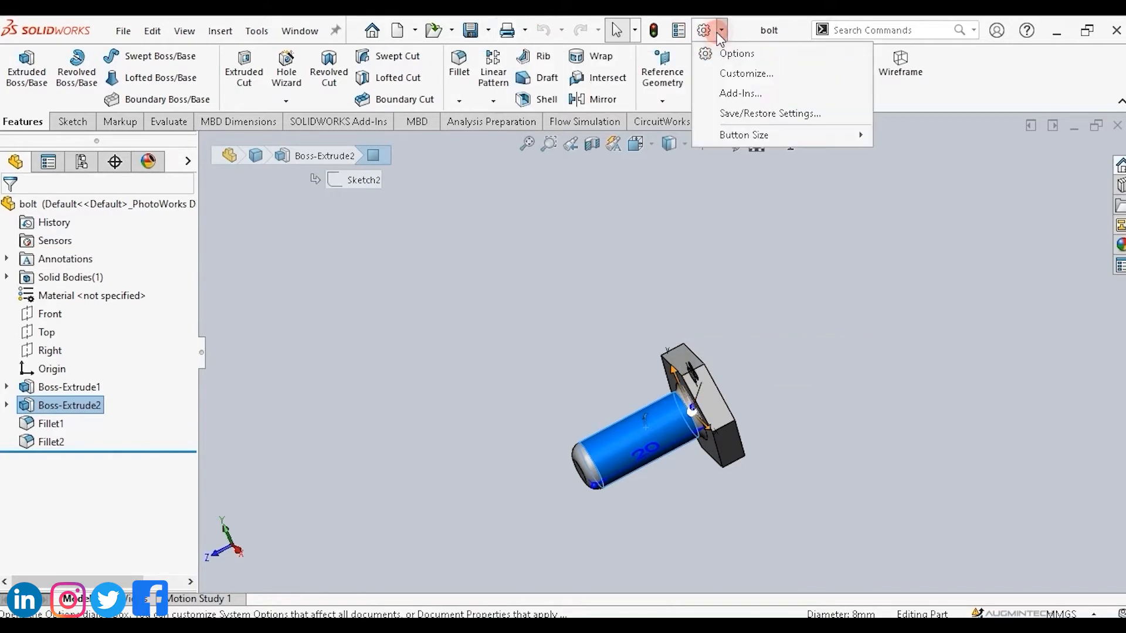
click(731, 54)
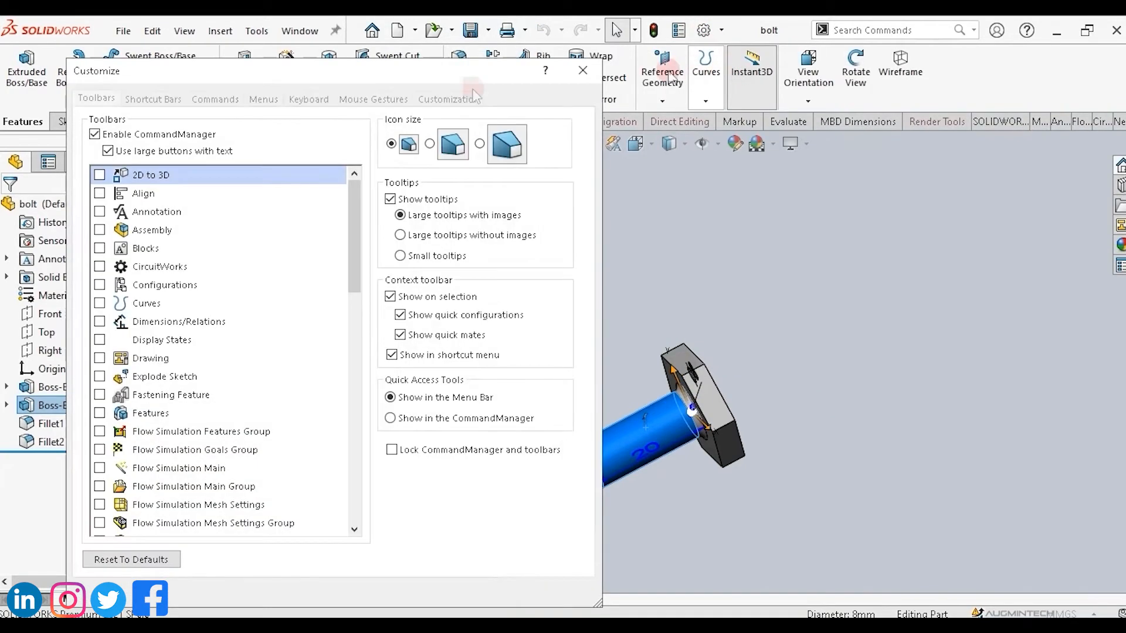
click(153, 100)
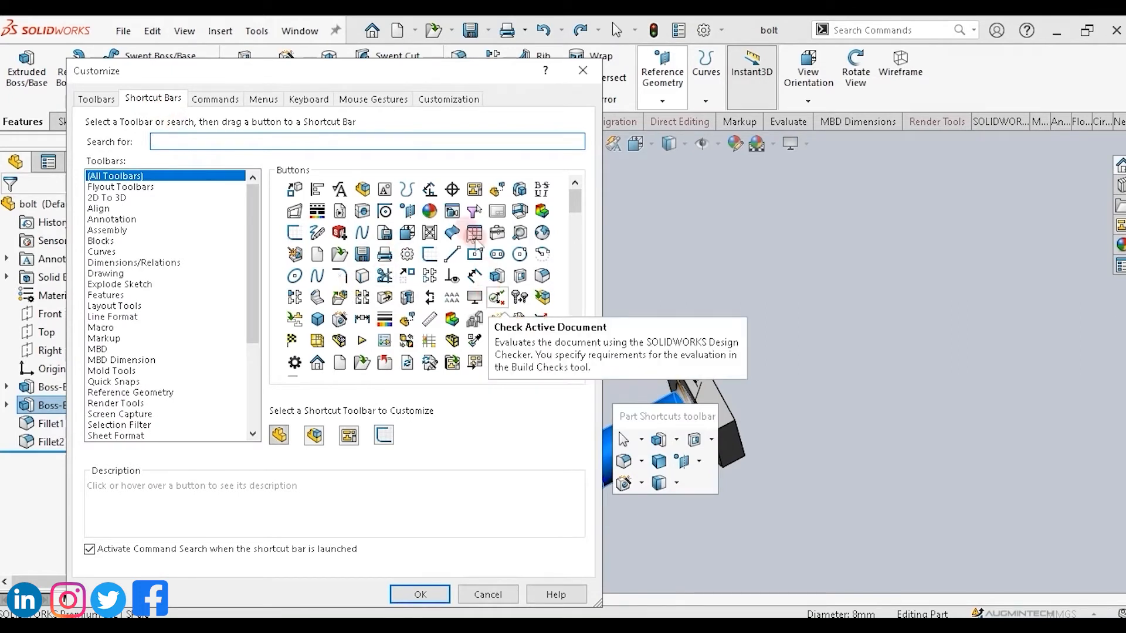
Add the Standard View command to the part shortcut bar, then remove it again.
click(407, 237)
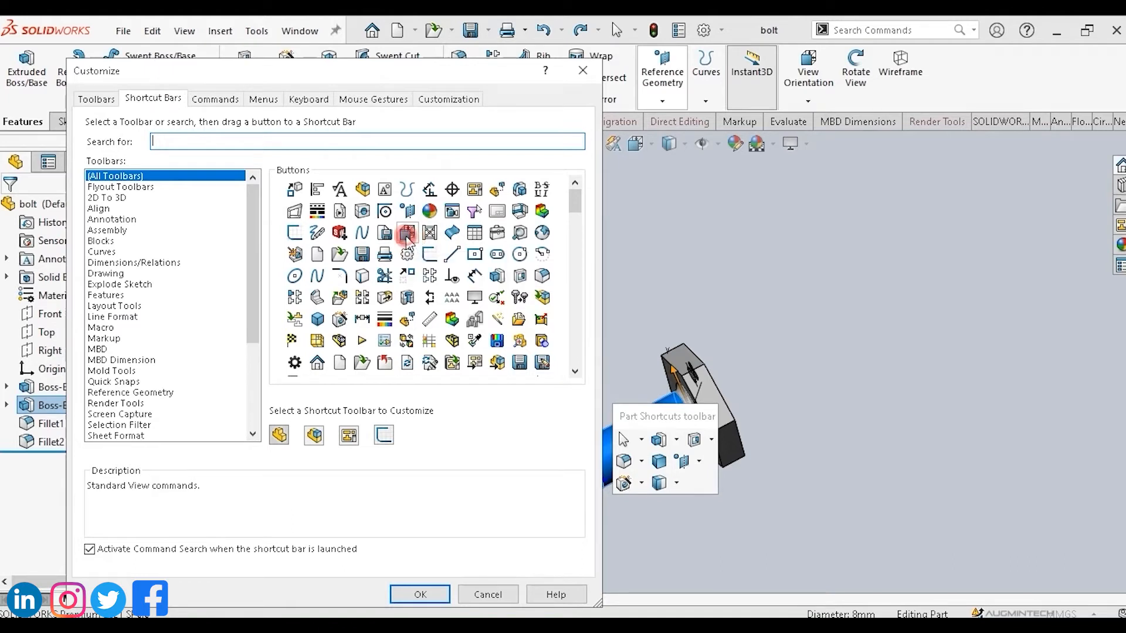
drag(406, 235, 691, 480)
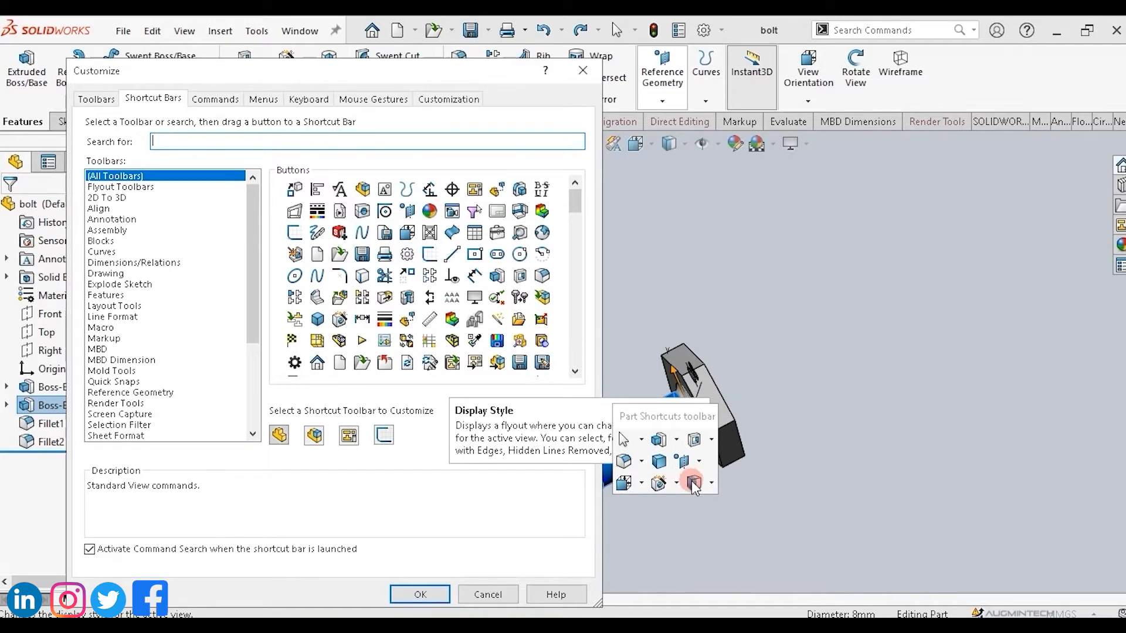
drag(692, 482, 695, 484)
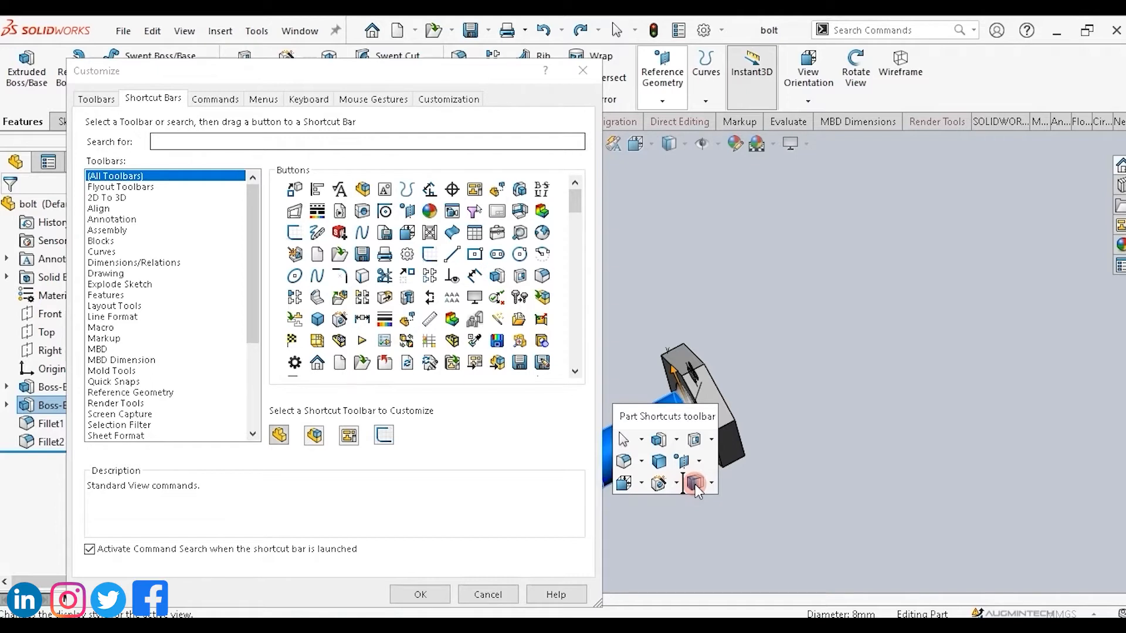
drag(695, 484, 423, 329)
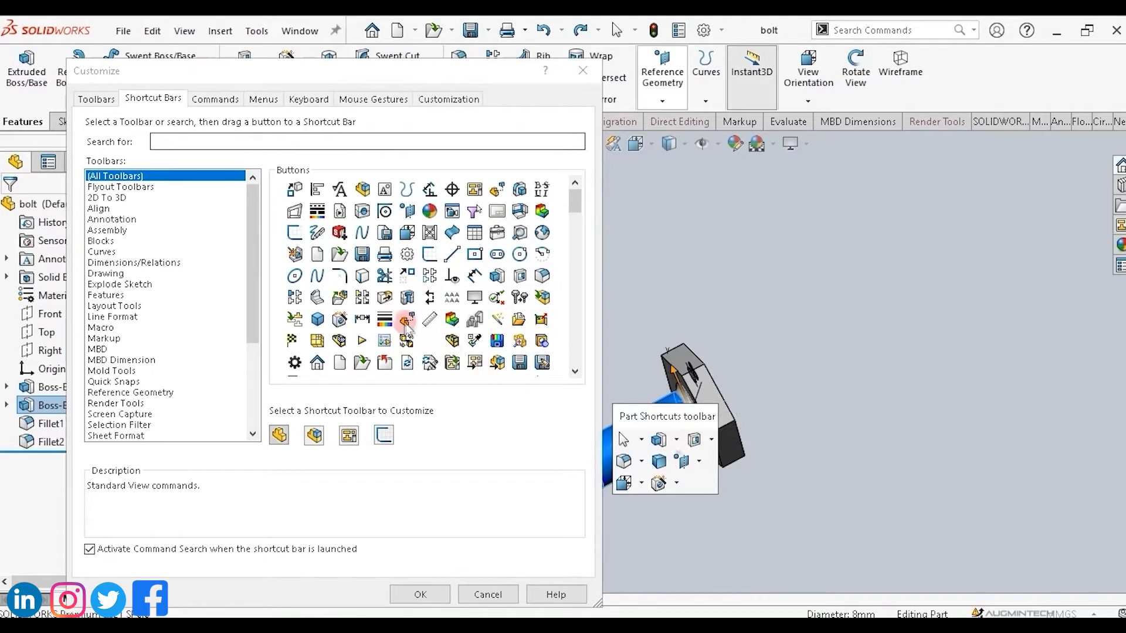
Add the Hidden Lines Visible and Body Compare view commands to the CommandManager from the Commands settings.
click(215, 99)
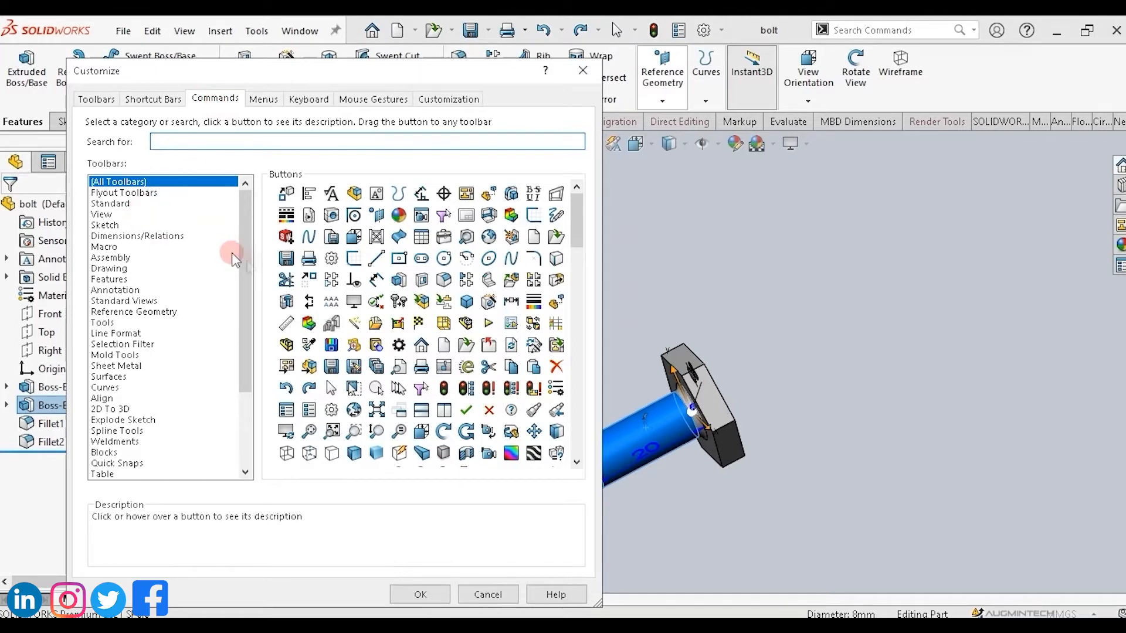
drag(245, 269, 237, 340)
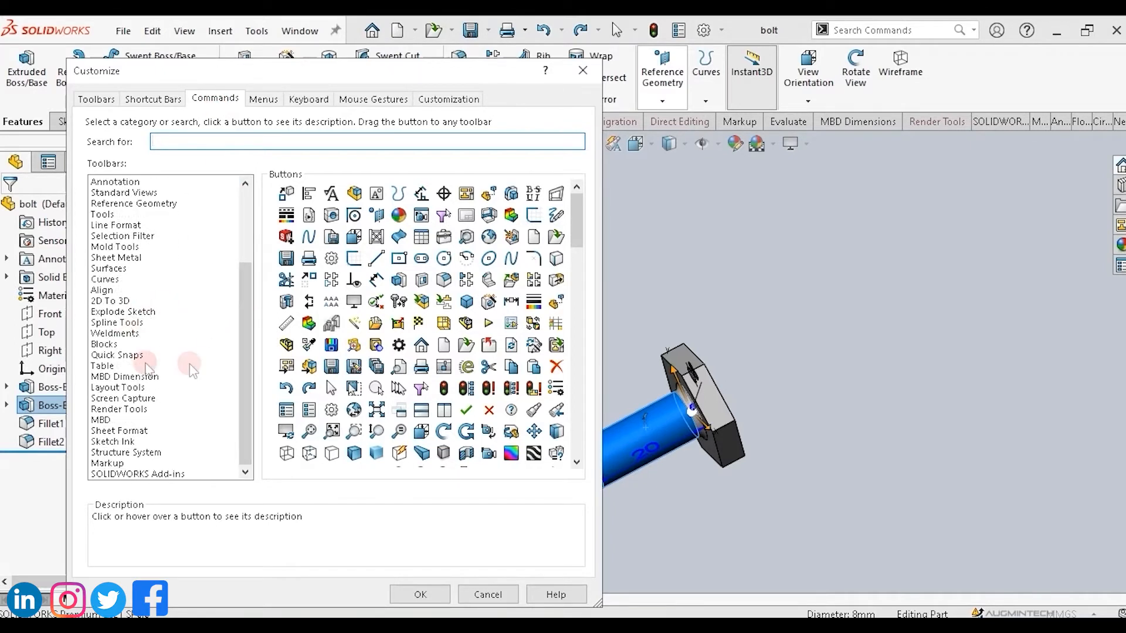
drag(342, 260, 544, 125)
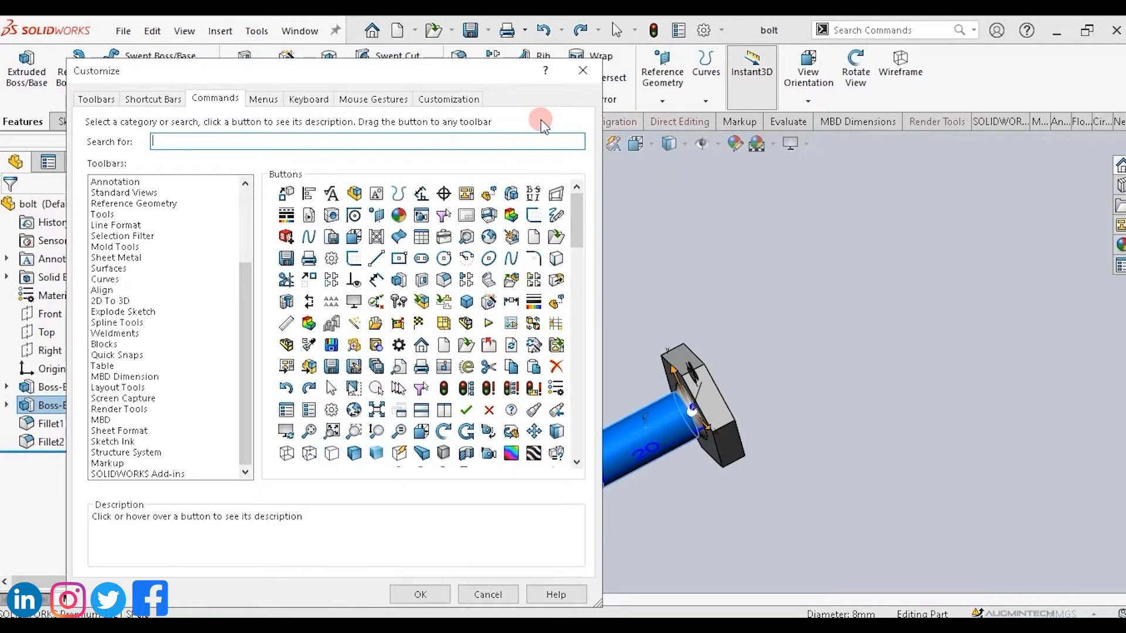
drag(536, 129, 461, 262)
drag(245, 300, 245, 209)
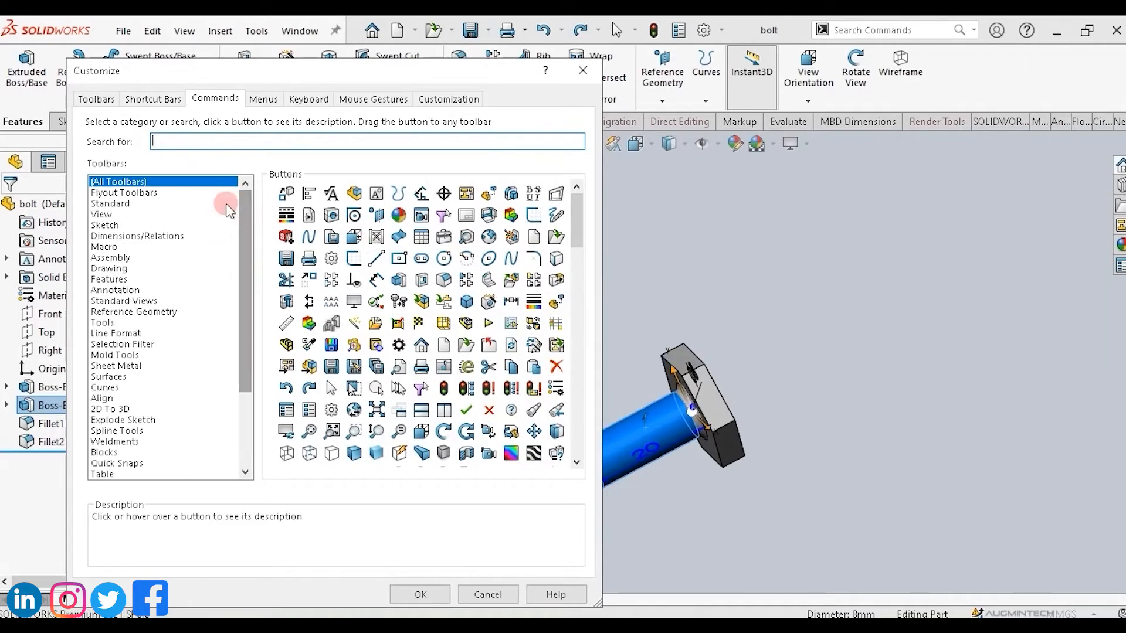
click(103, 215)
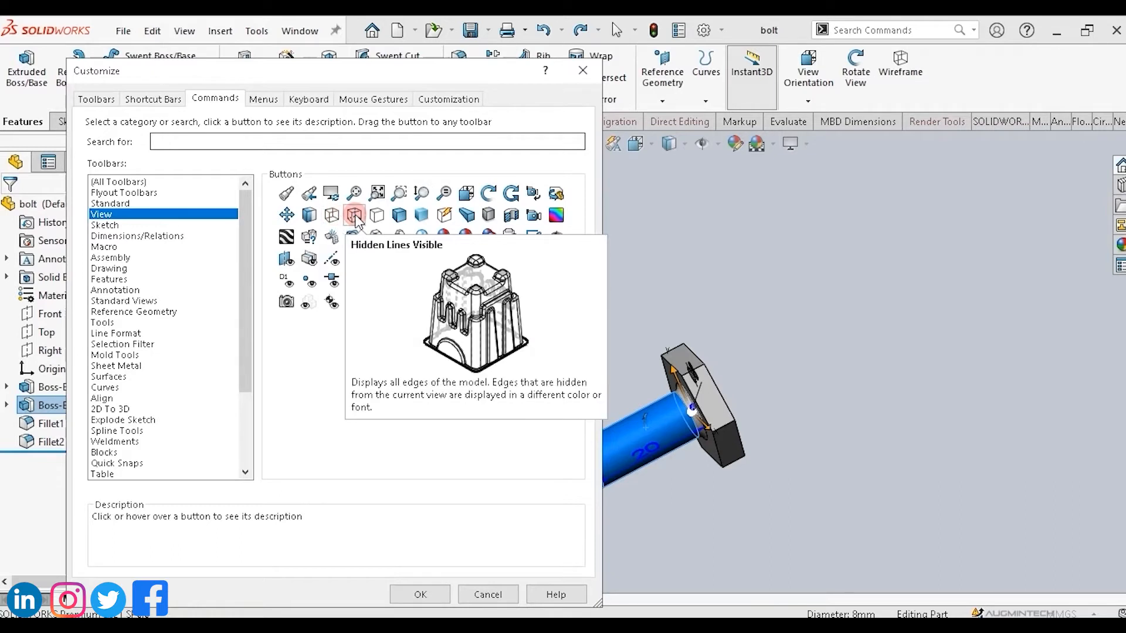
drag(355, 217, 945, 70)
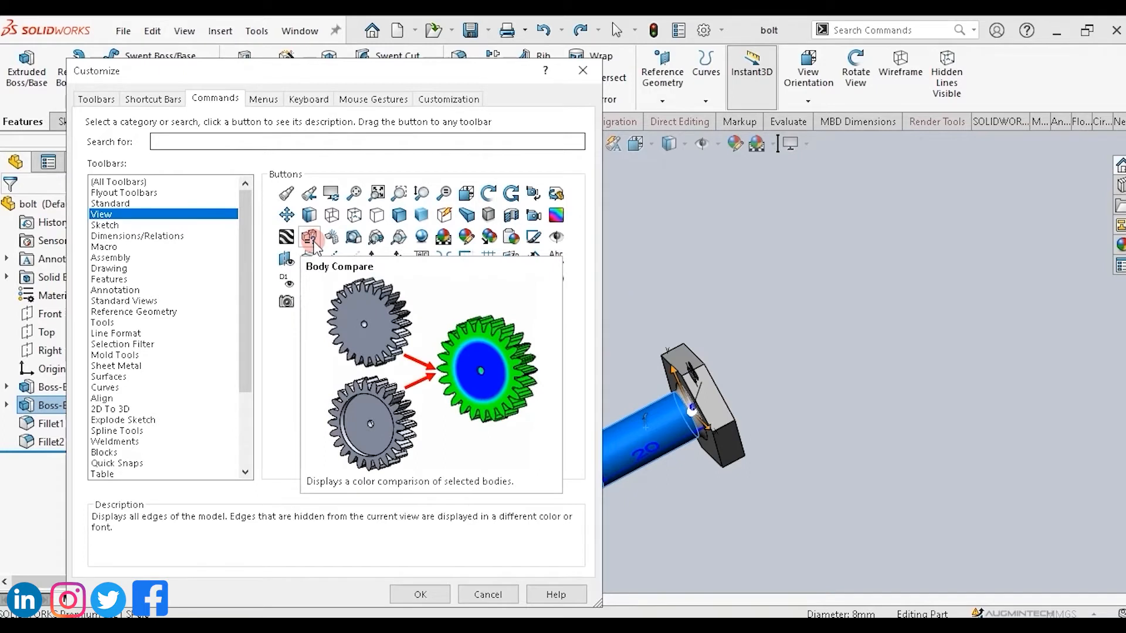
mouse_move(310, 237)
mouse_down()
mouse_move(554, 203)
mouse_move(933, 108)
mouse_move(993, 74)
mouse_up()
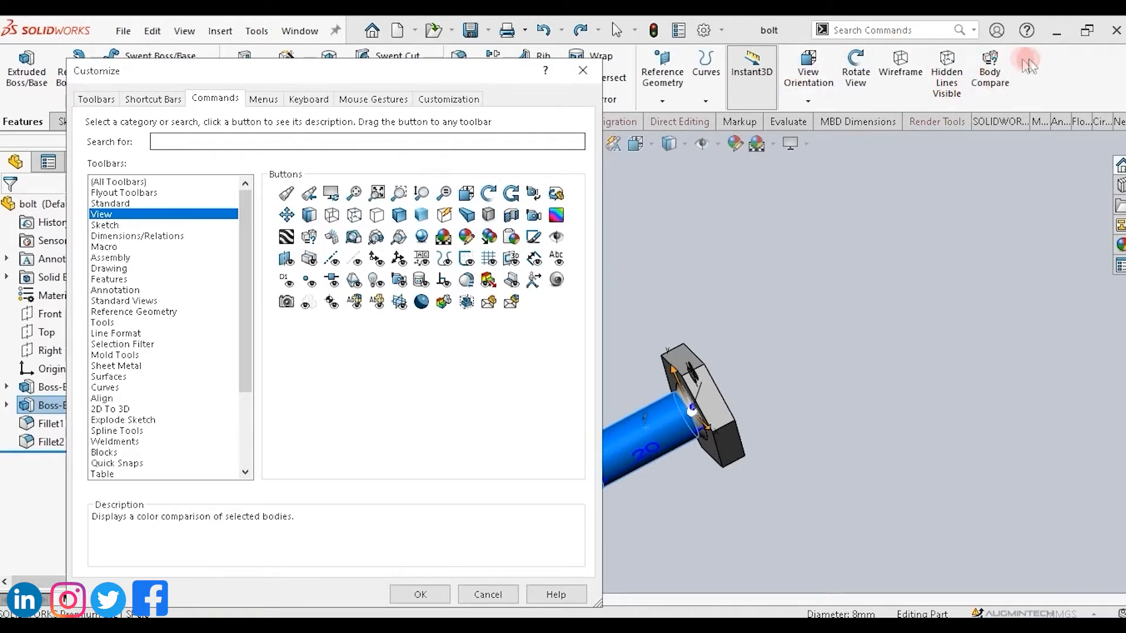
Add the Straight Slot sketch command to the CommandManager, then remove it again.
click(109, 227)
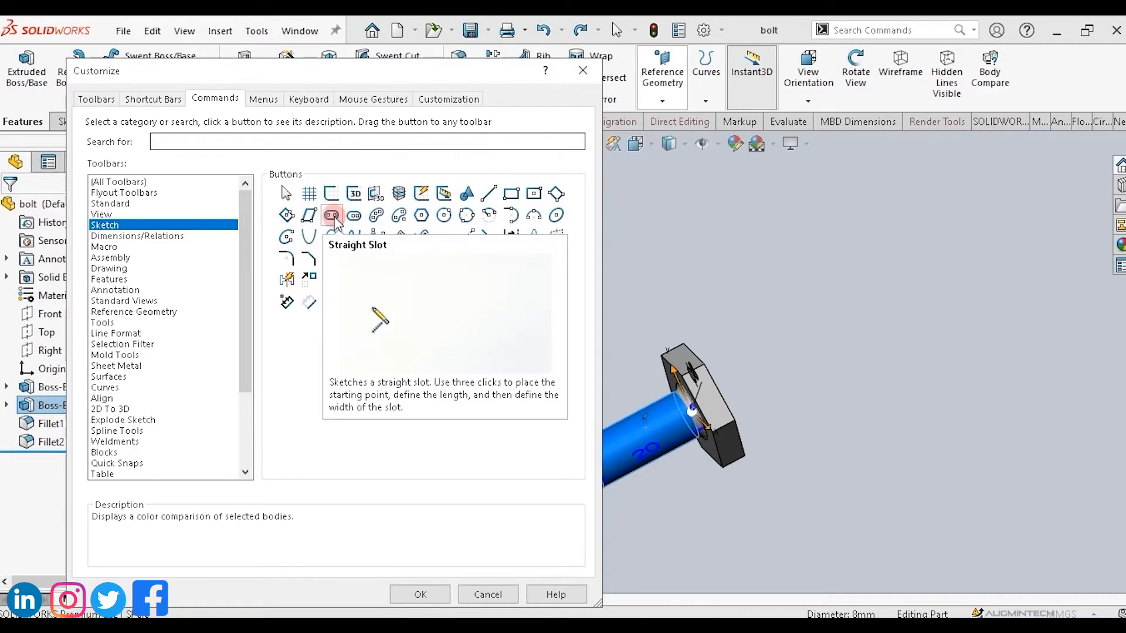
drag(335, 217, 1037, 59)
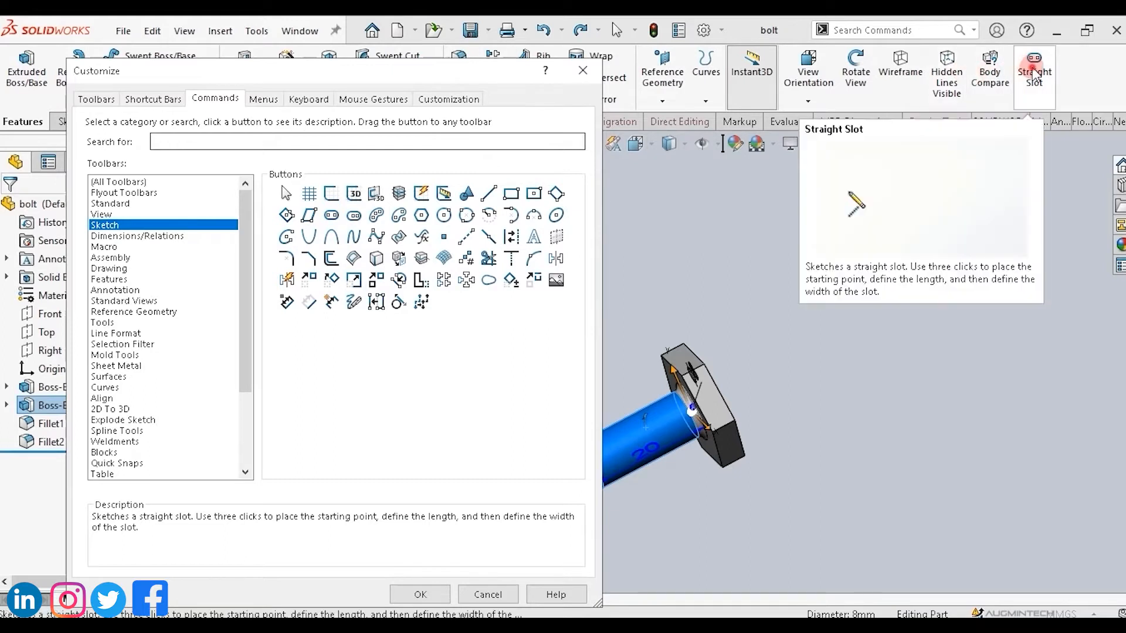
mouse_move(1035, 74)
mouse_down()
mouse_move(604, 211)
mouse_move(427, 305)
mouse_move(429, 317)
mouse_up()
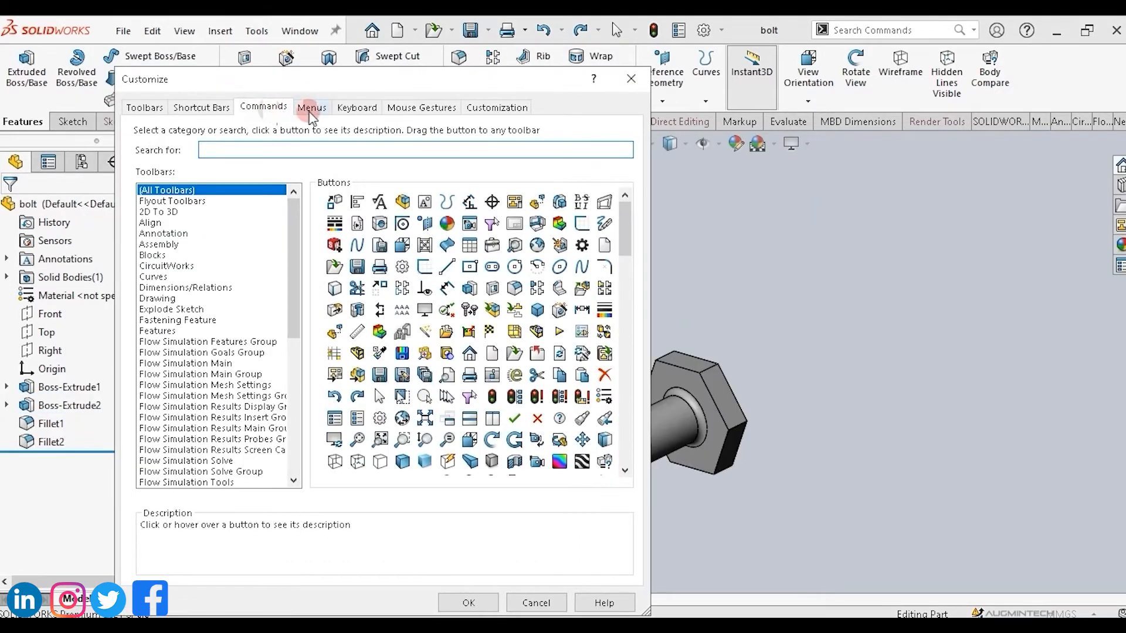
Open the Menus settings in Customize and browse the File, Edit and Window menus.
click(312, 108)
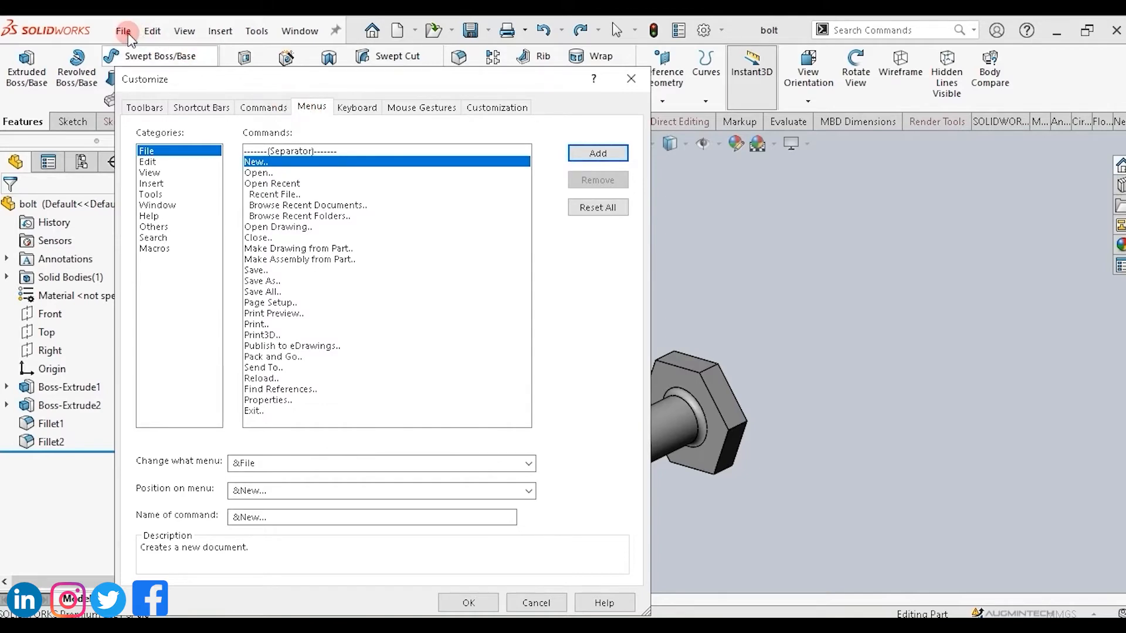
click(152, 31)
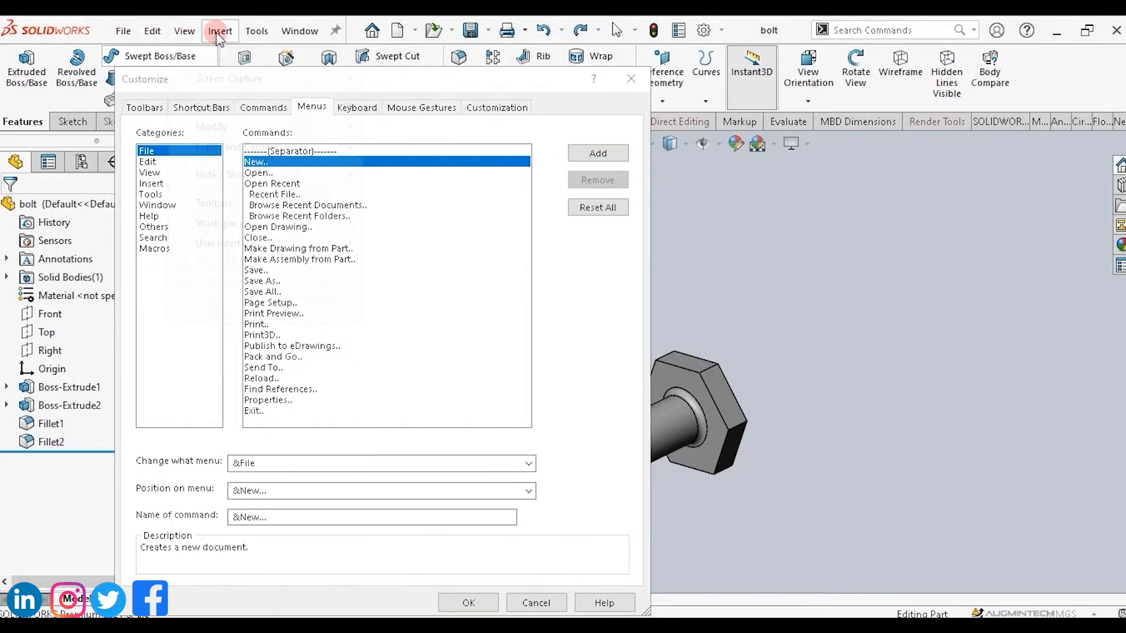
click(299, 32)
click(125, 32)
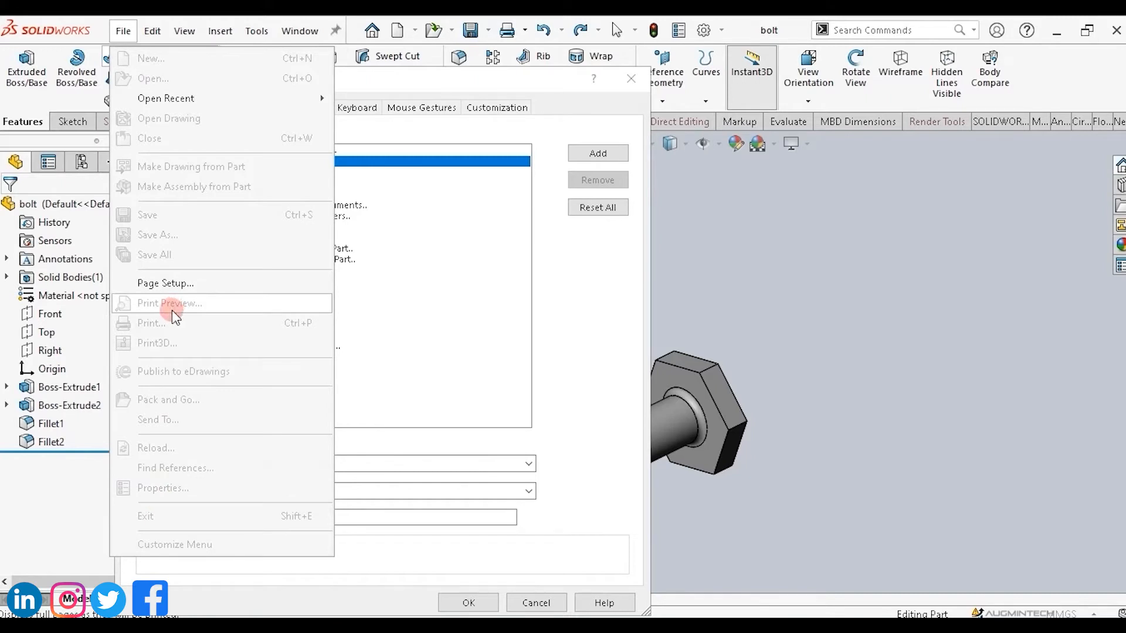
mouse_move(154, 38)
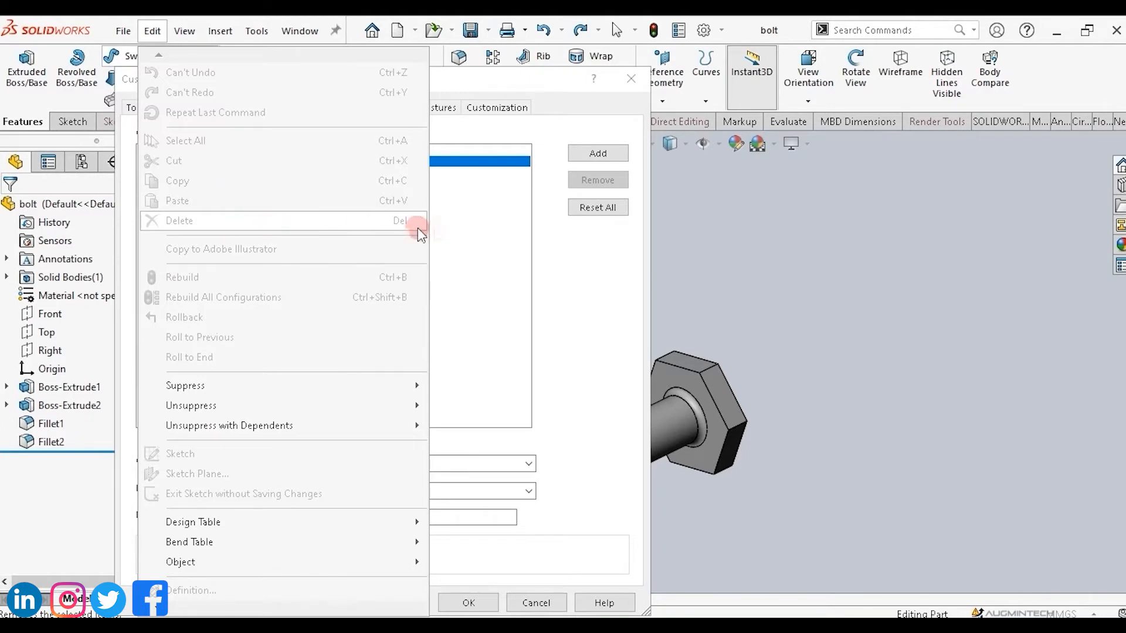
click(465, 231)
click(435, 227)
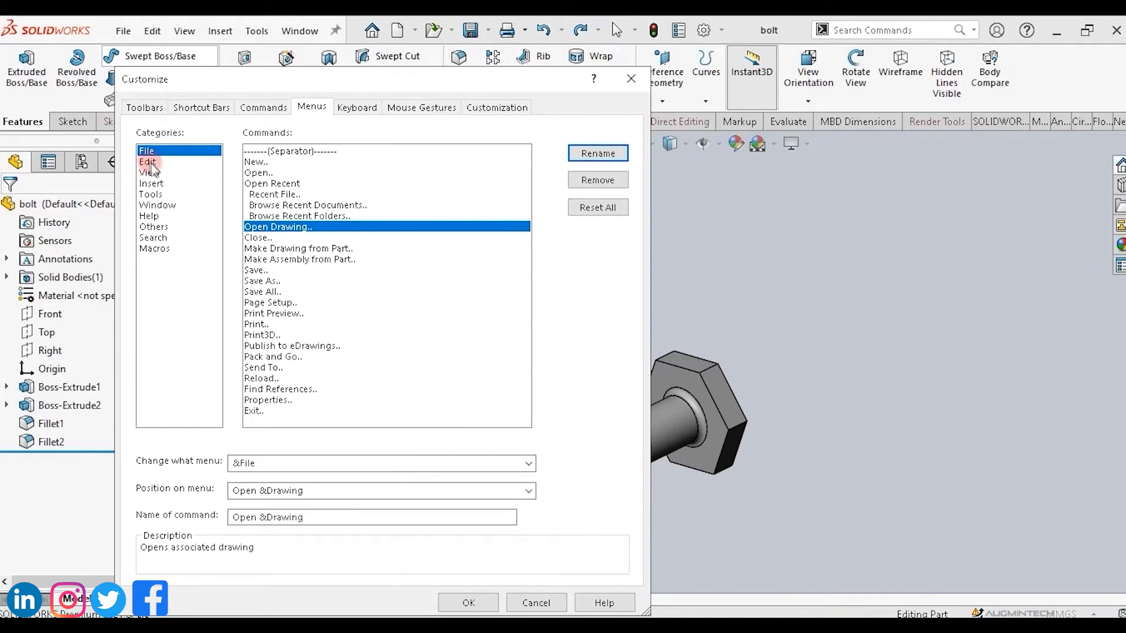
Browse the Edit menu's commands in the Menus settings.
click(148, 162)
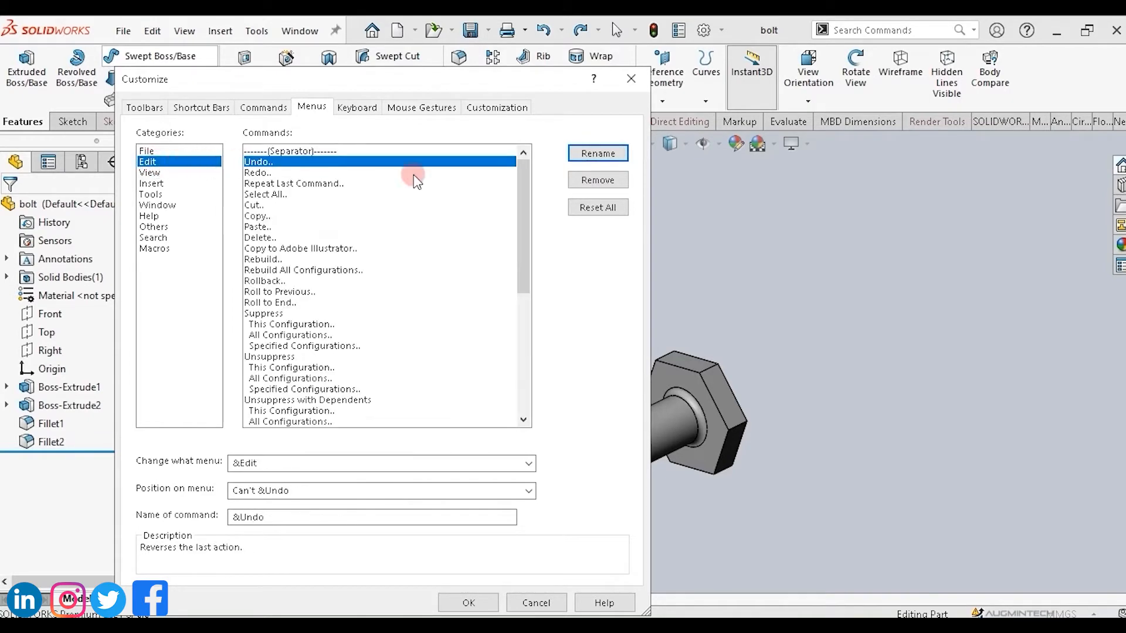
drag(526, 201, 526, 322)
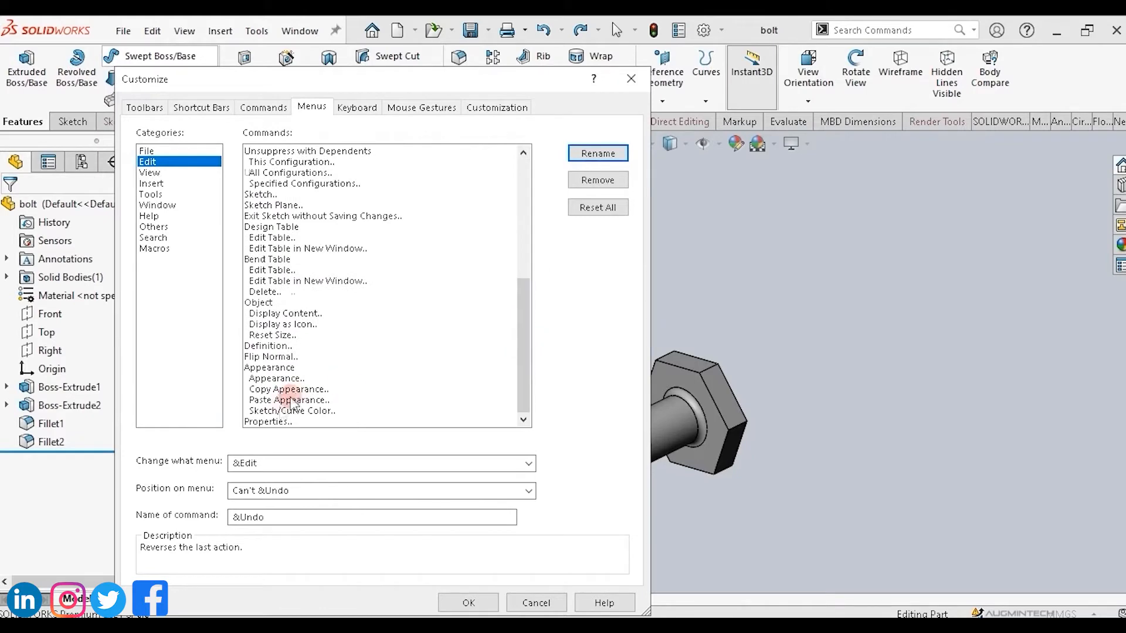
drag(524, 384, 529, 408)
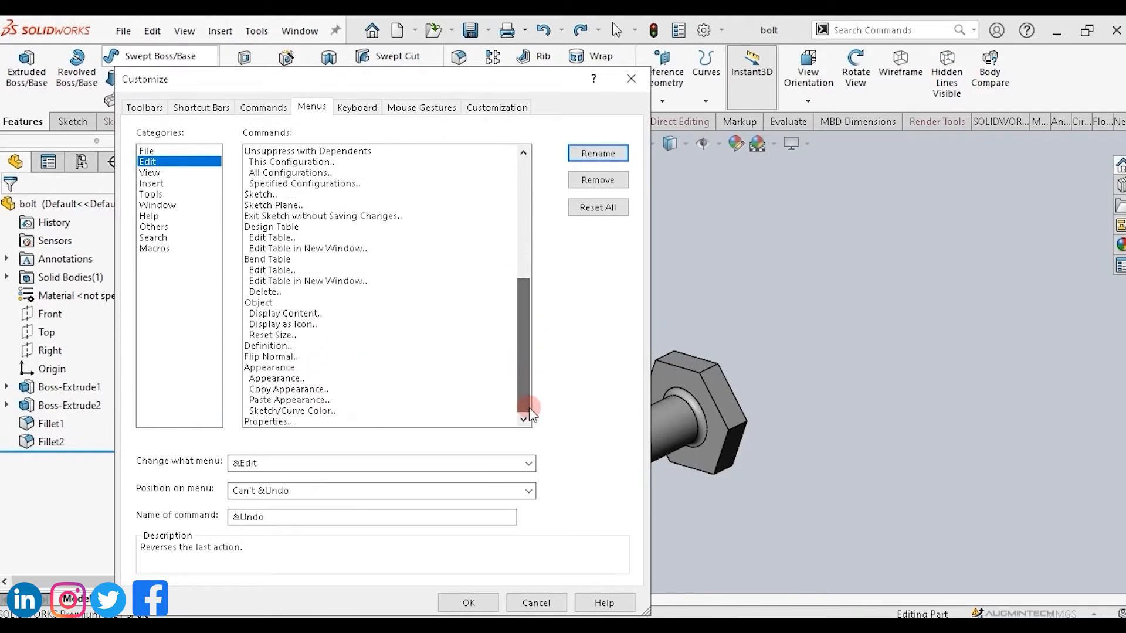
click(269, 422)
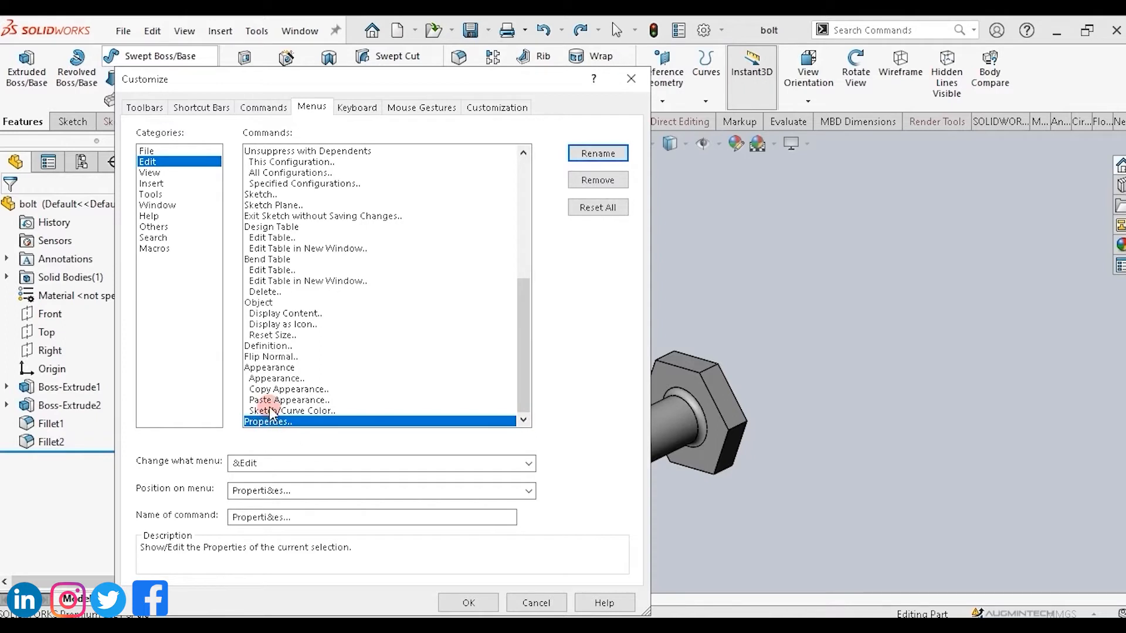
click(262, 356)
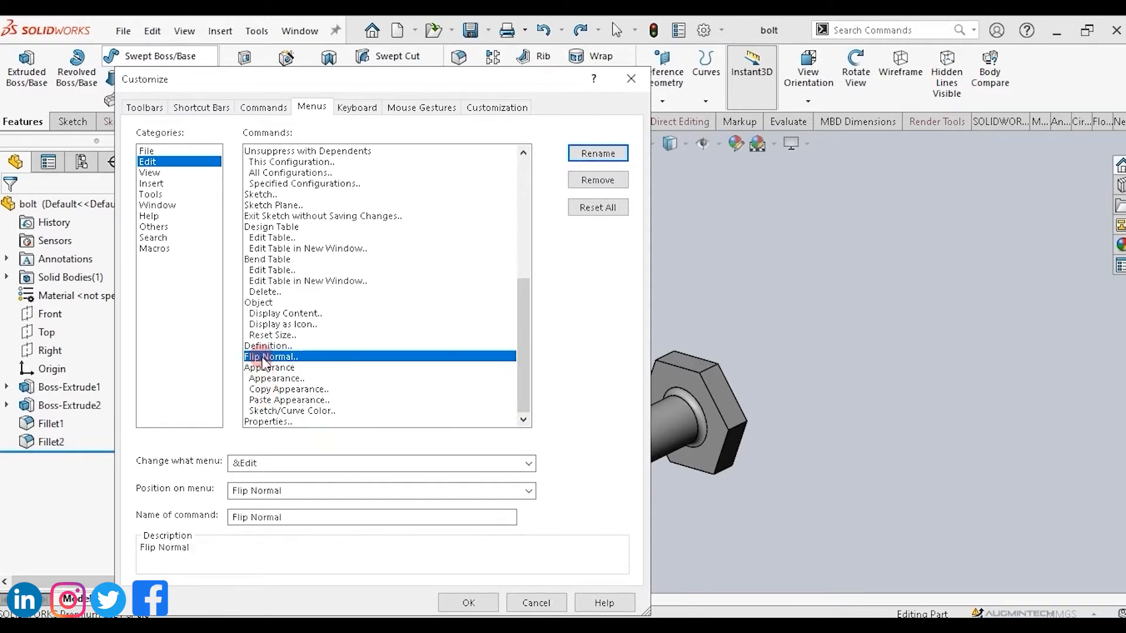
click(262, 346)
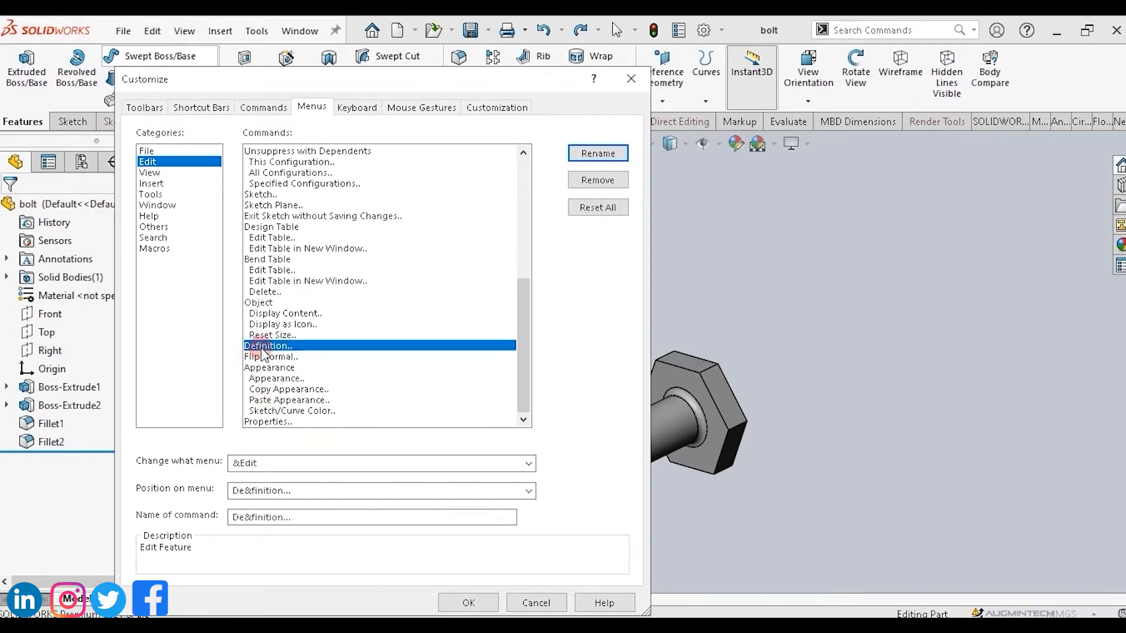
click(262, 303)
click(263, 315)
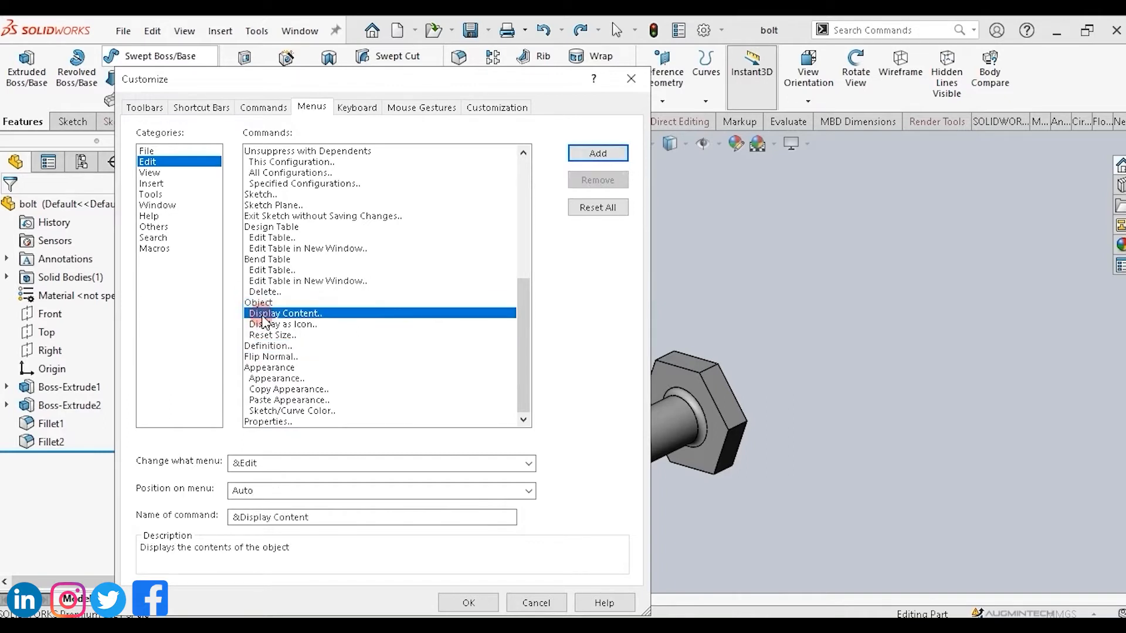
Remove the Bend Table Delete command from the Edit menu and accept the Customize changes.
click(262, 291)
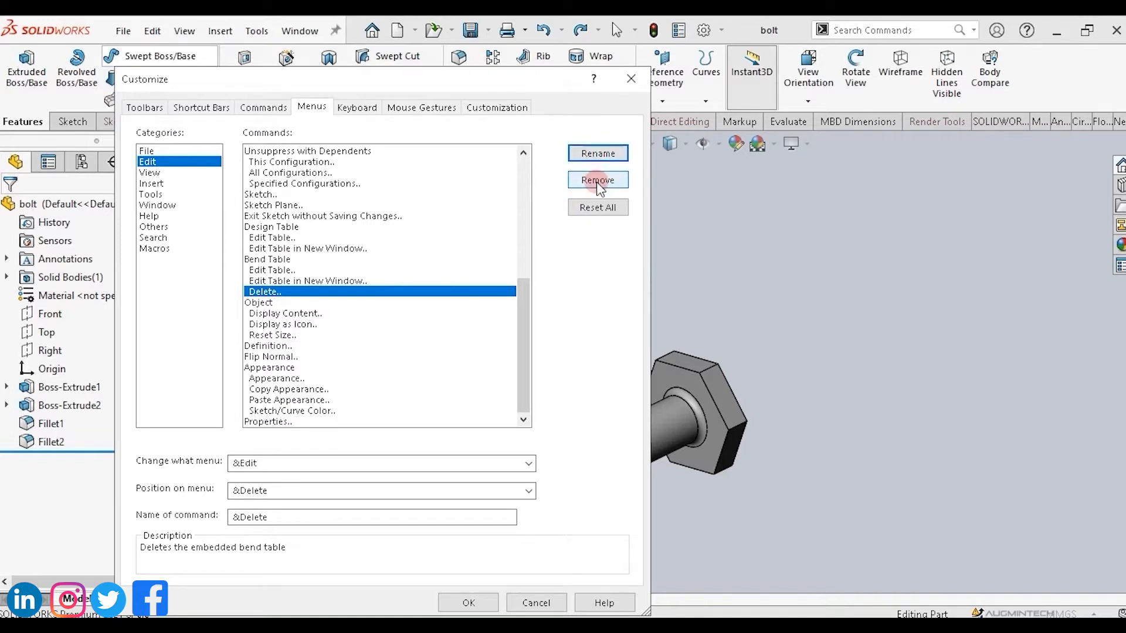
click(264, 296)
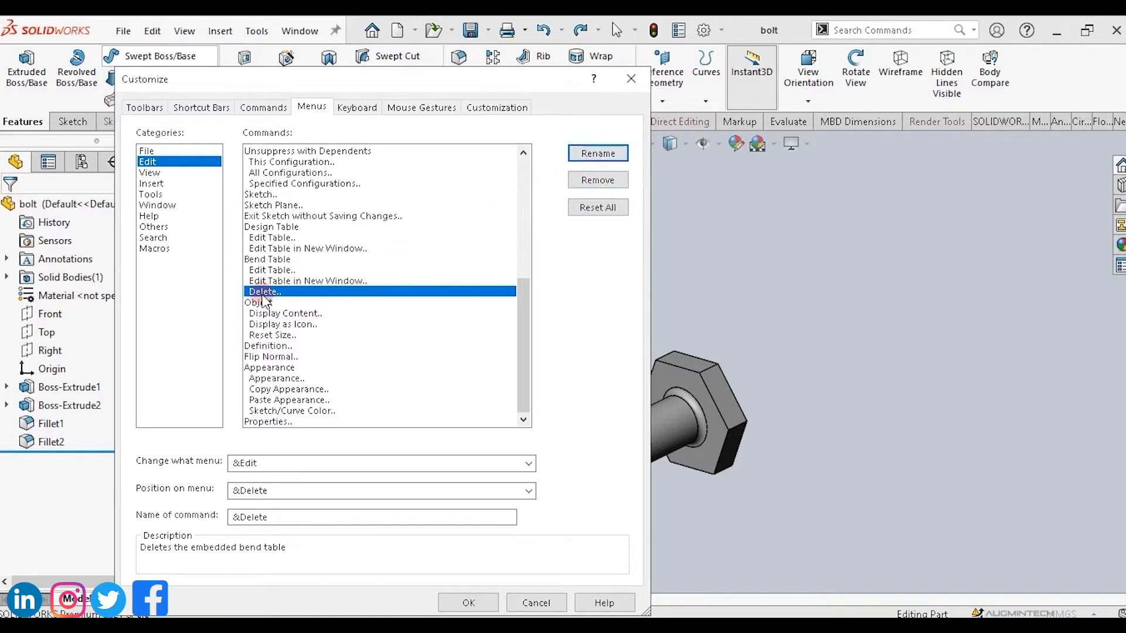
click(602, 182)
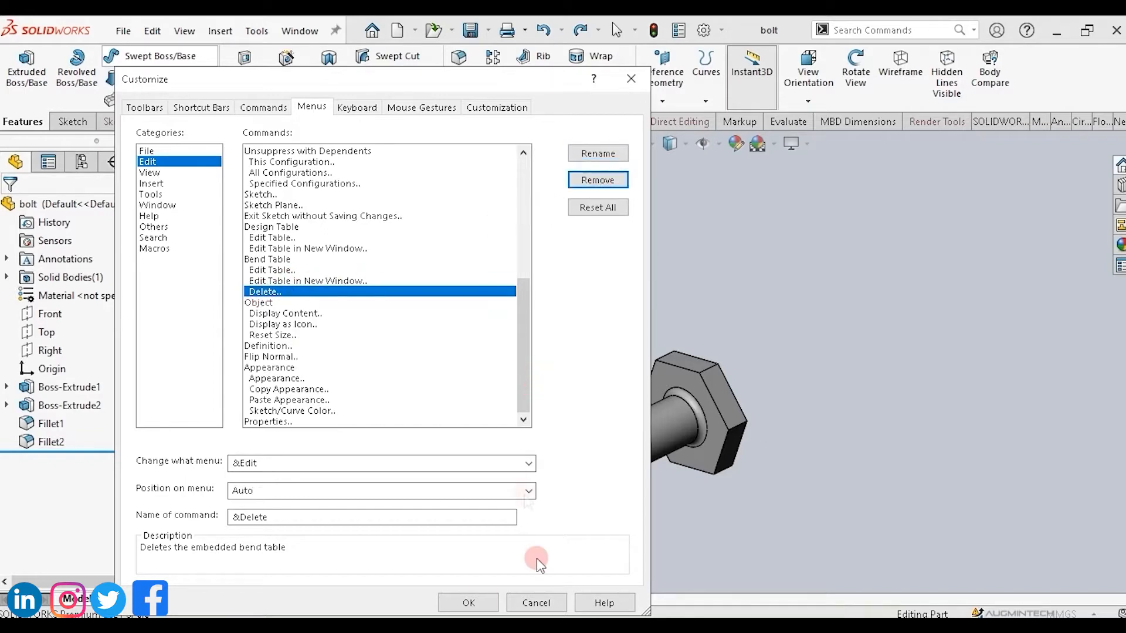
click(478, 606)
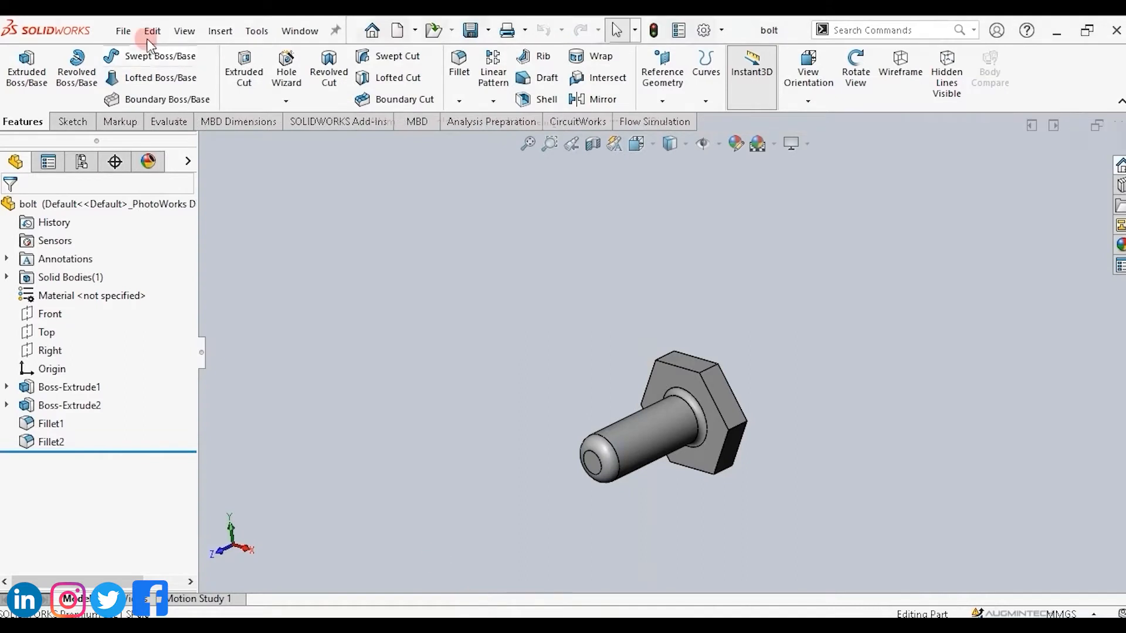
Inspect the Edit menu, then reopen Customize and review the Edit menu commands in the Menus settings.
click(151, 33)
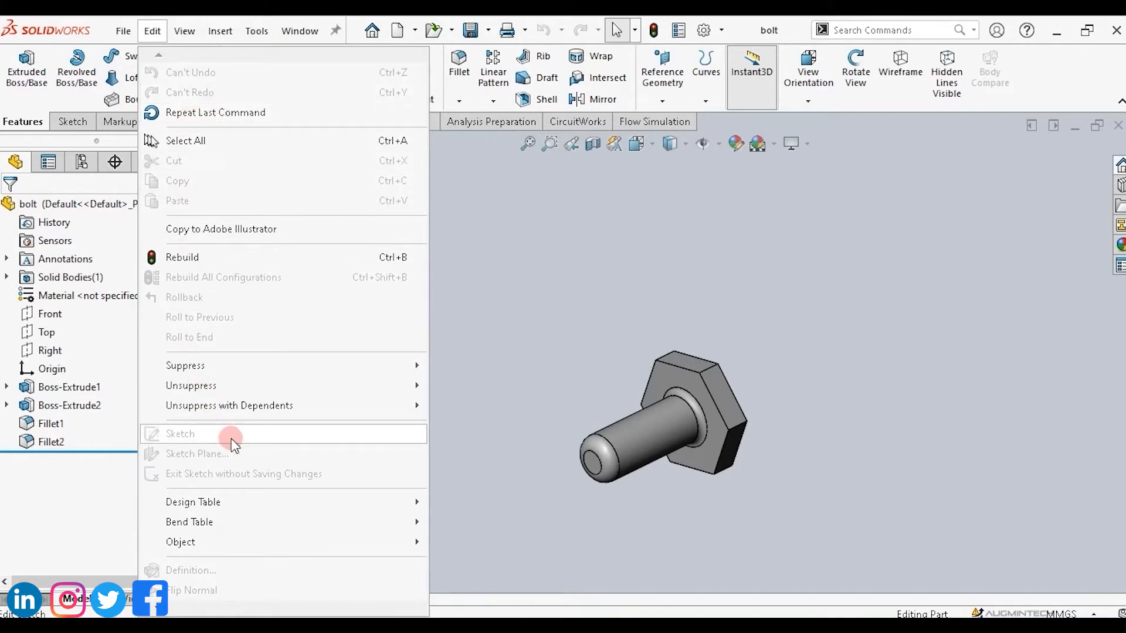
click(500, 275)
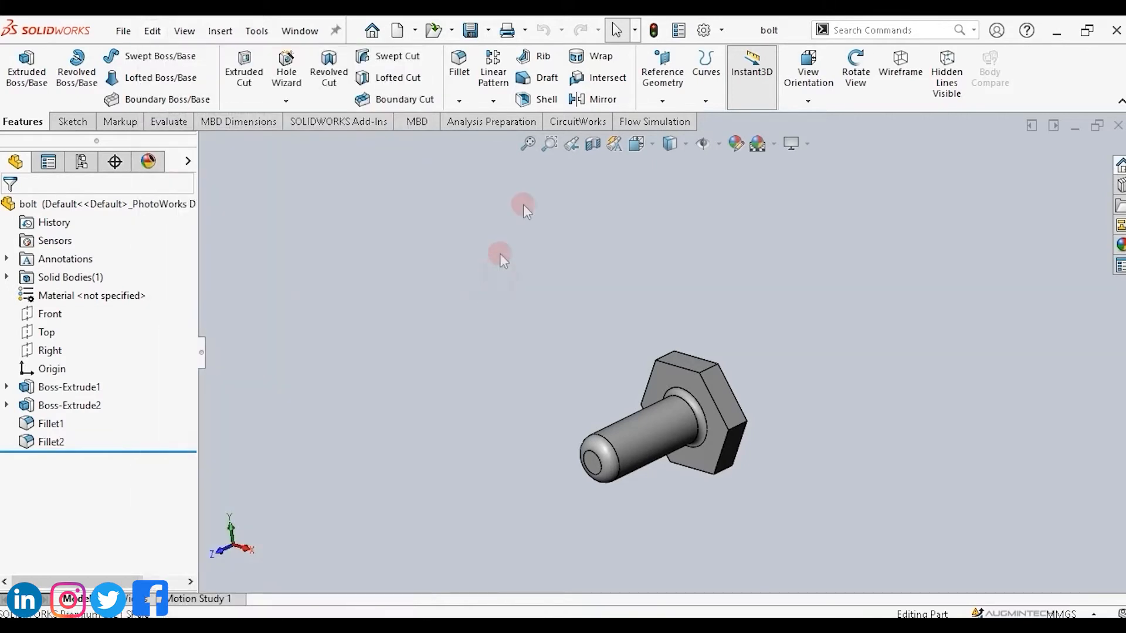
click(721, 30)
click(735, 72)
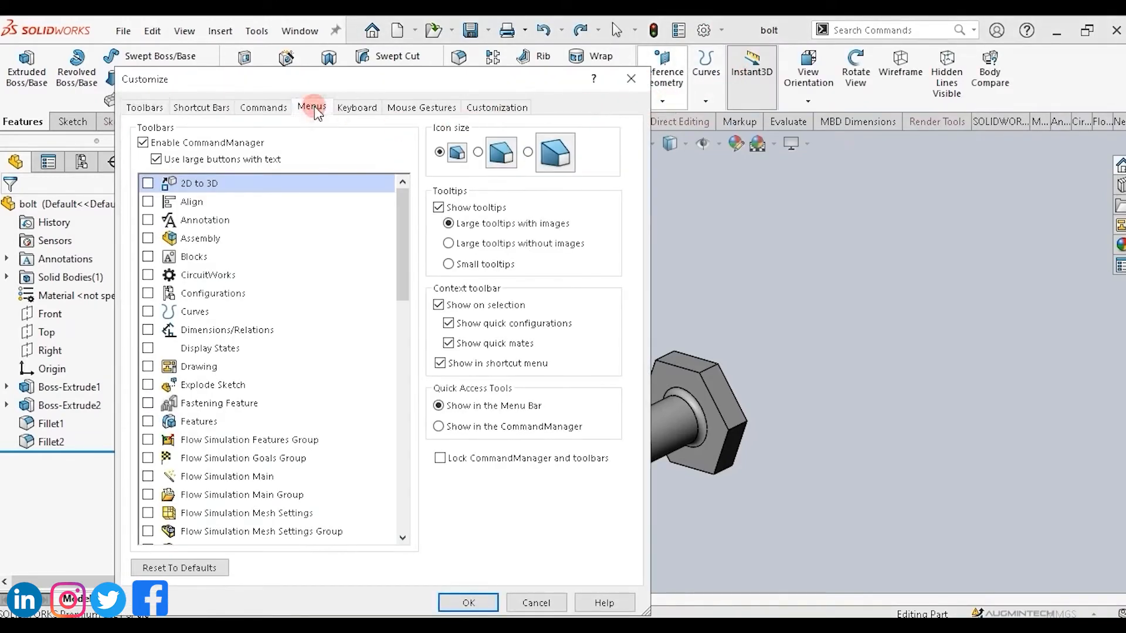
click(311, 106)
click(161, 163)
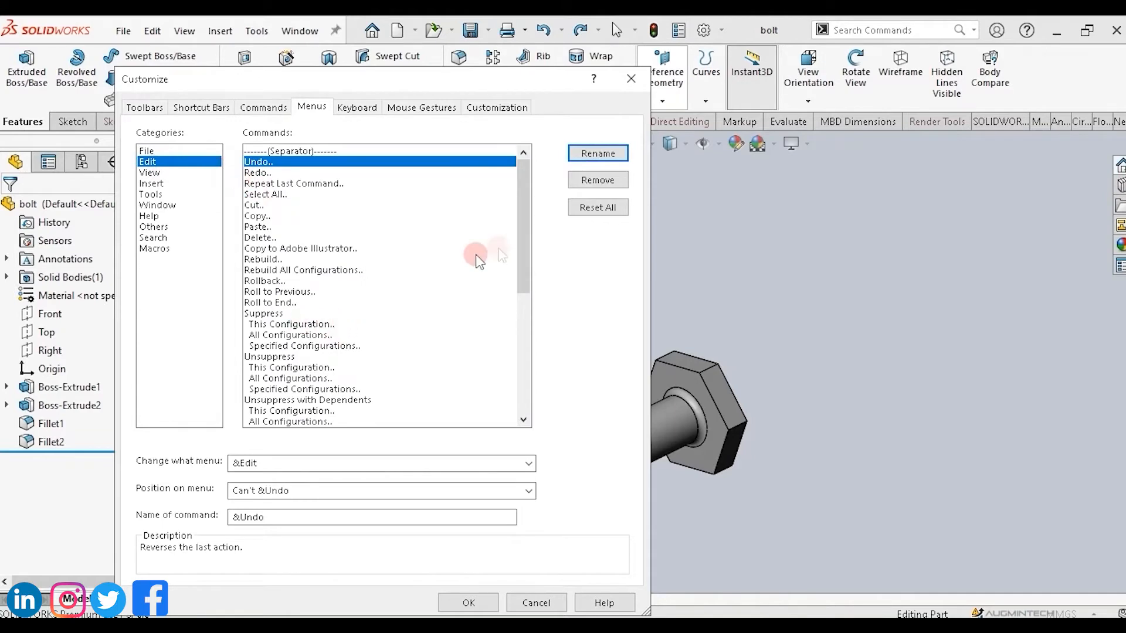
drag(523, 259, 515, 373)
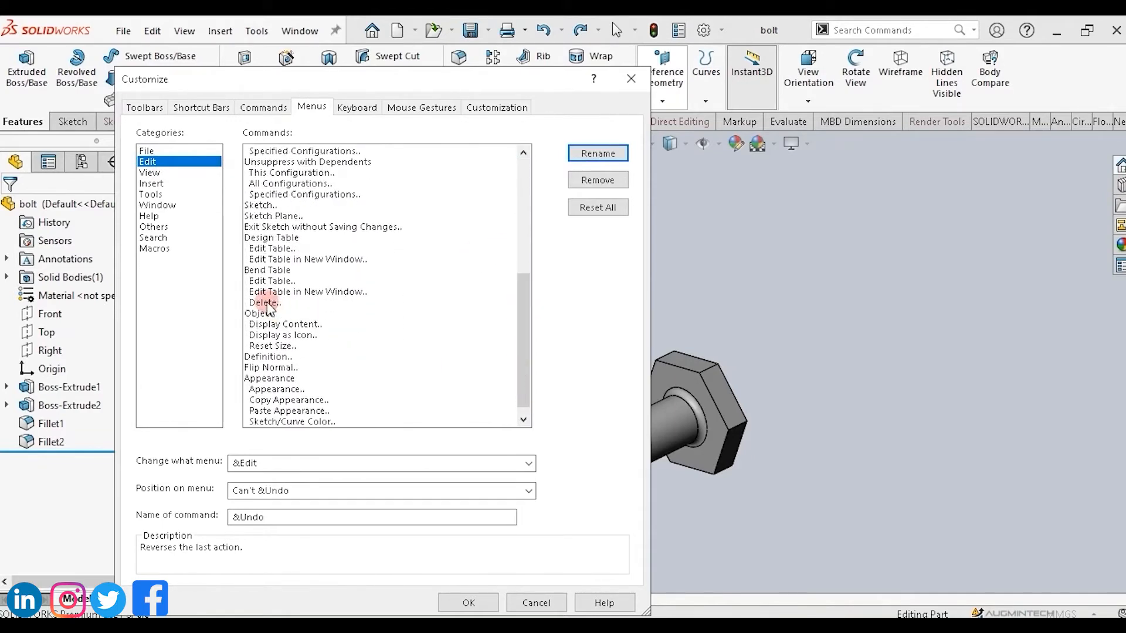
Add the Bend Table Delete command back to the Edit menu and accept the Customize changes.
click(263, 302)
click(595, 155)
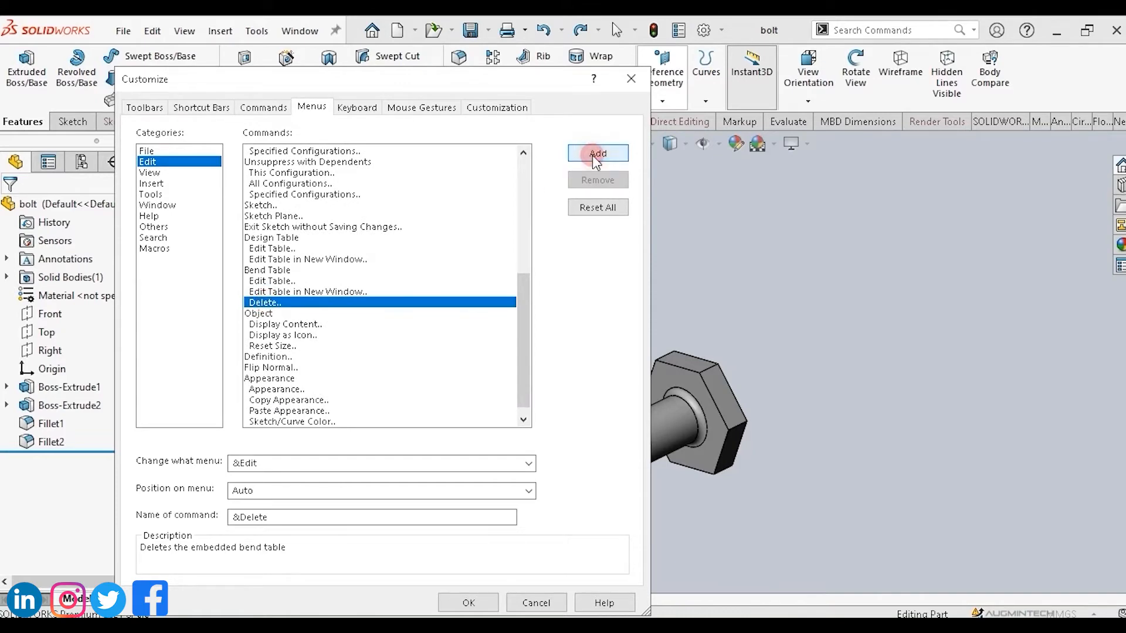
click(472, 601)
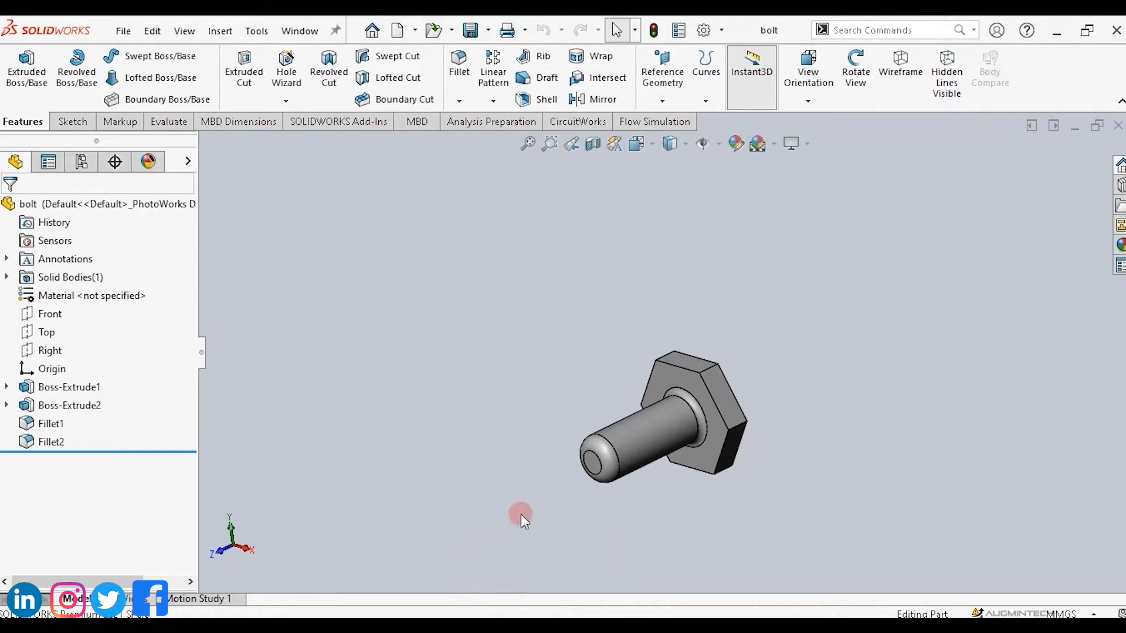
Open the Edit menu to check its commands, then close it.
click(155, 31)
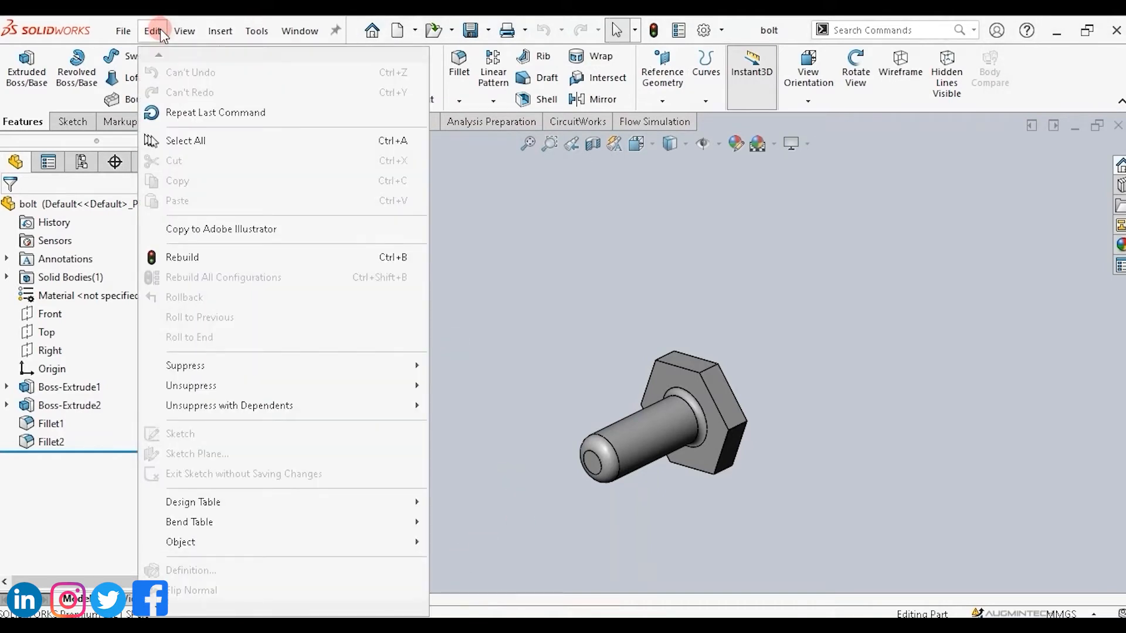
mouse_move(166, 610)
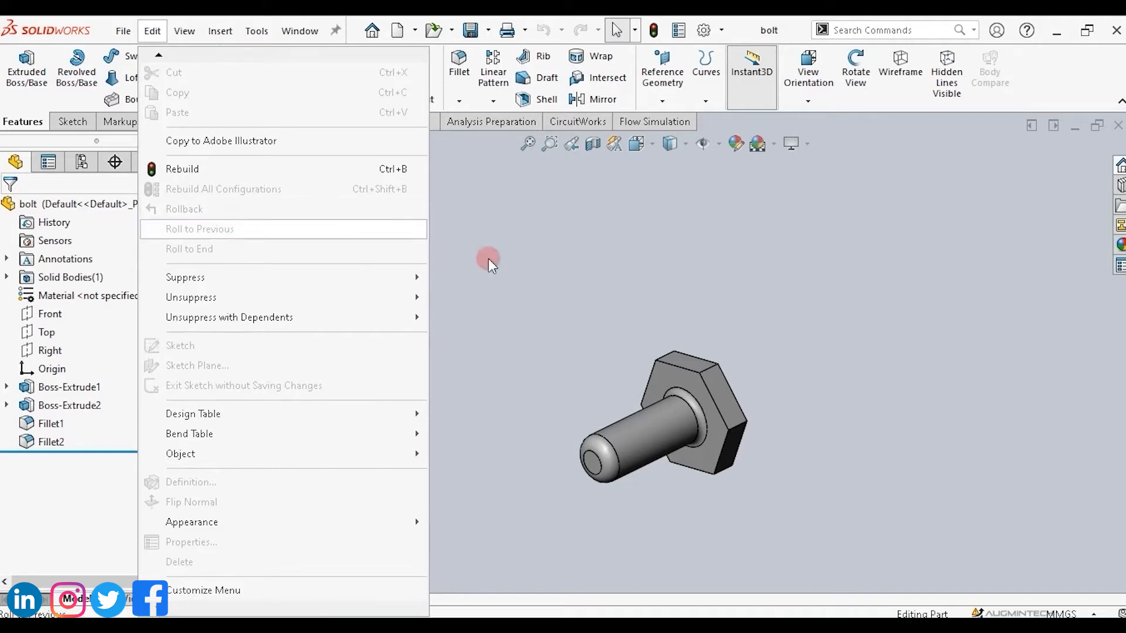
click(548, 278)
Reassign R as the Browse Recent Documents keyboard shortcut, then test it by opening and closing the recent documents dialog.
click(721, 30)
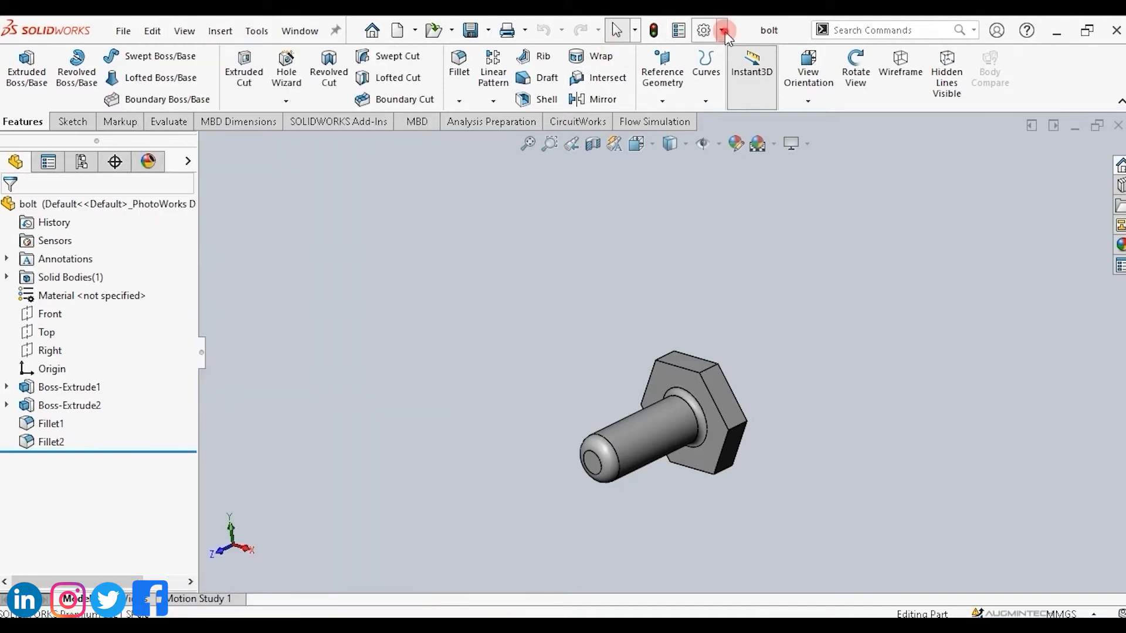
click(736, 72)
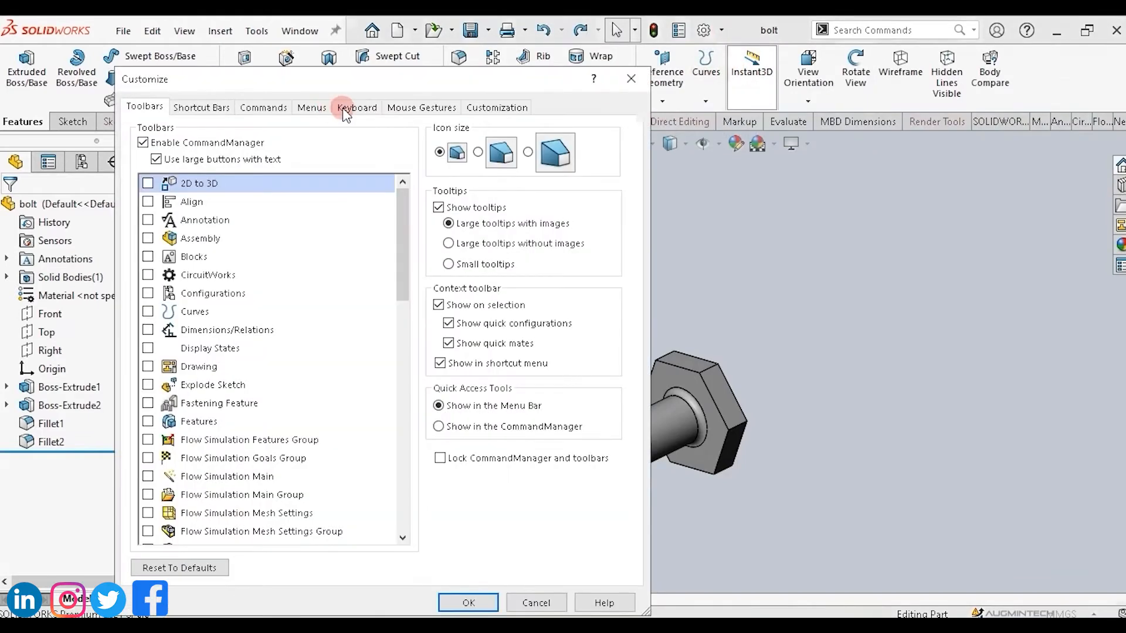
click(356, 109)
click(355, 109)
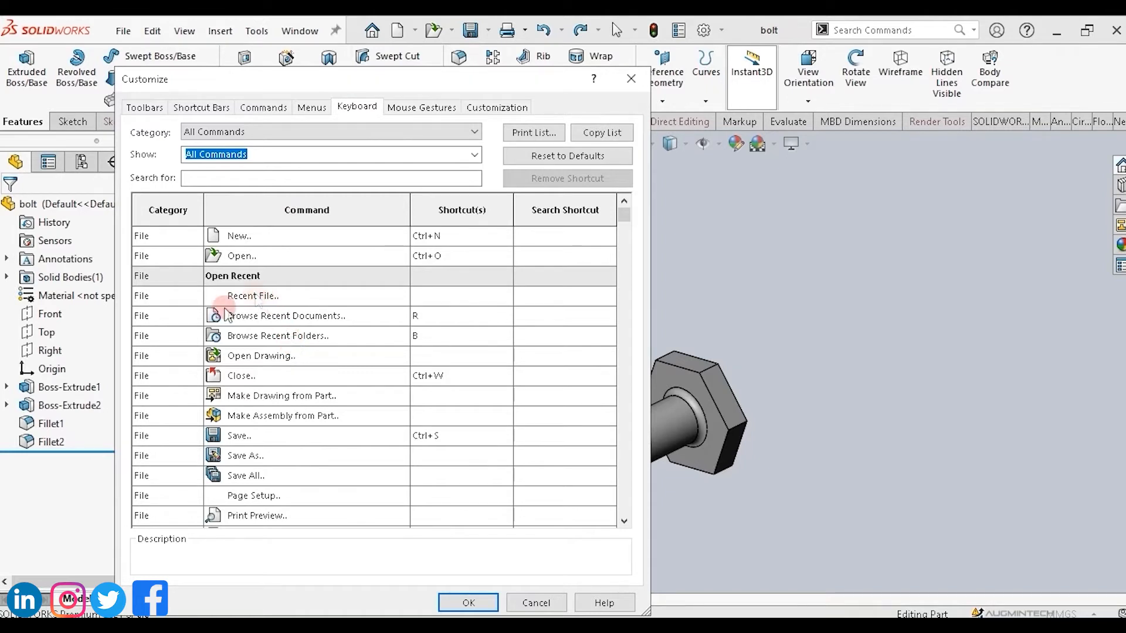
click(268, 321)
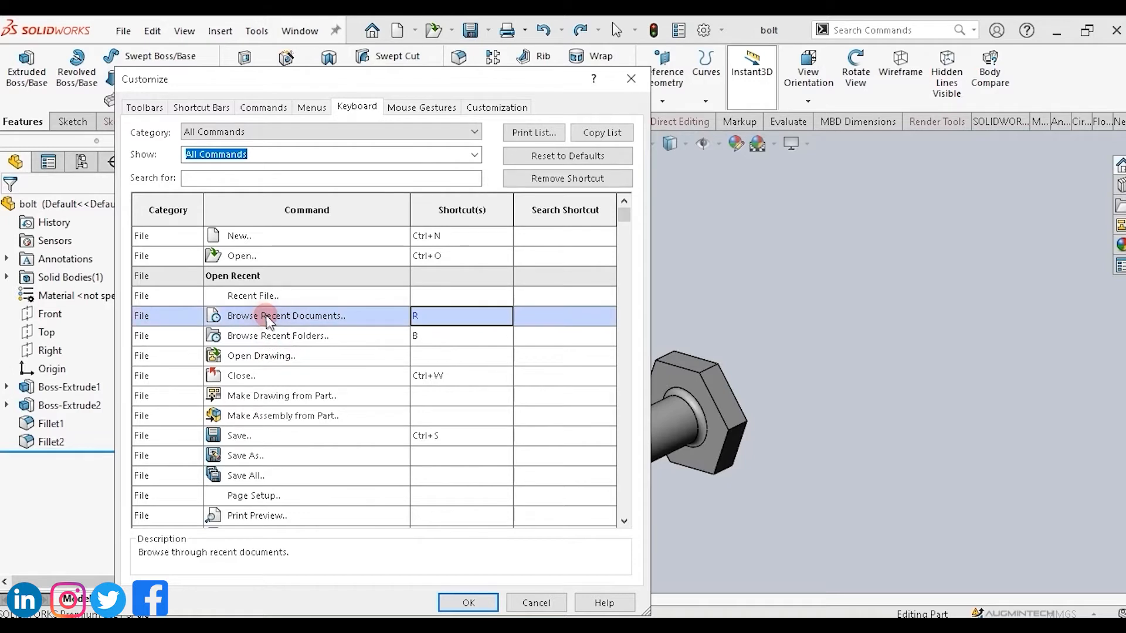
click(427, 315)
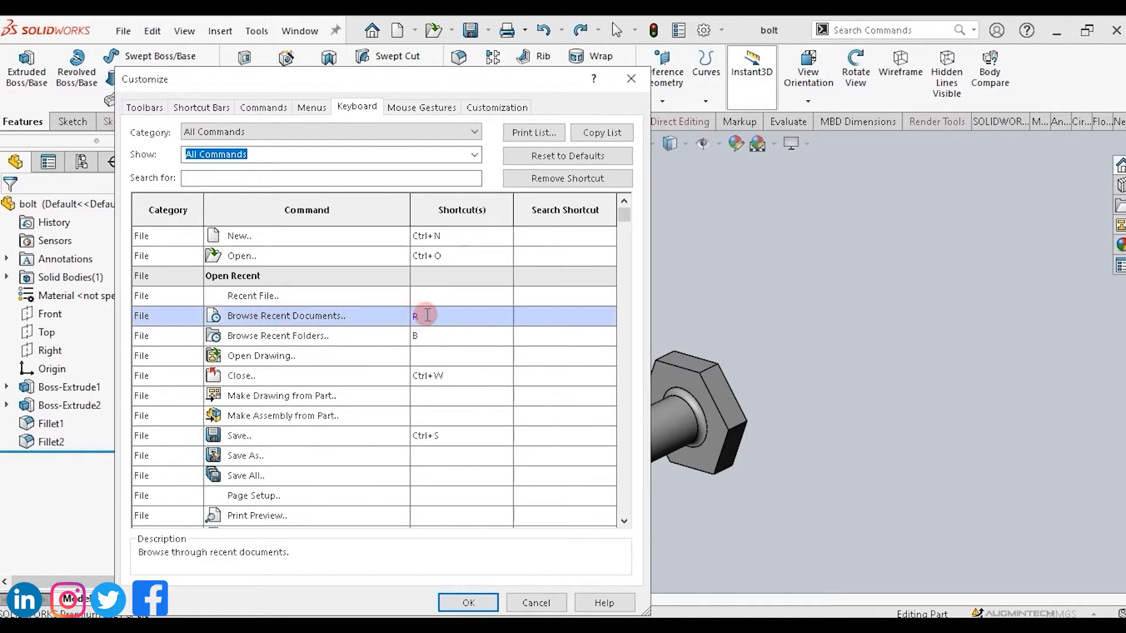
key(BackSpace)
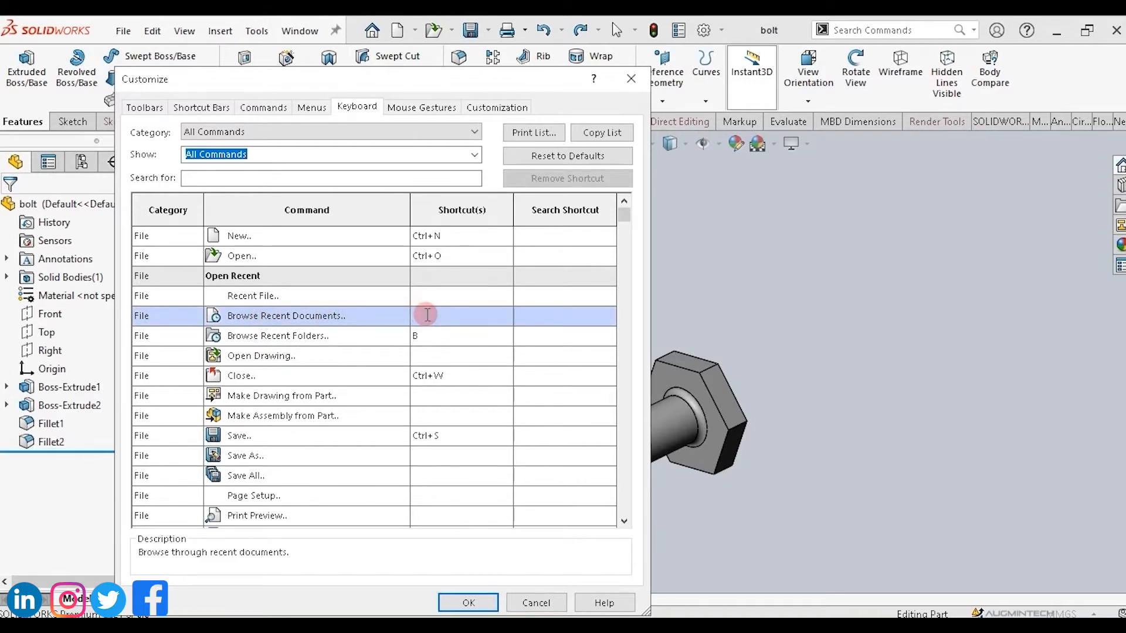
key(r)
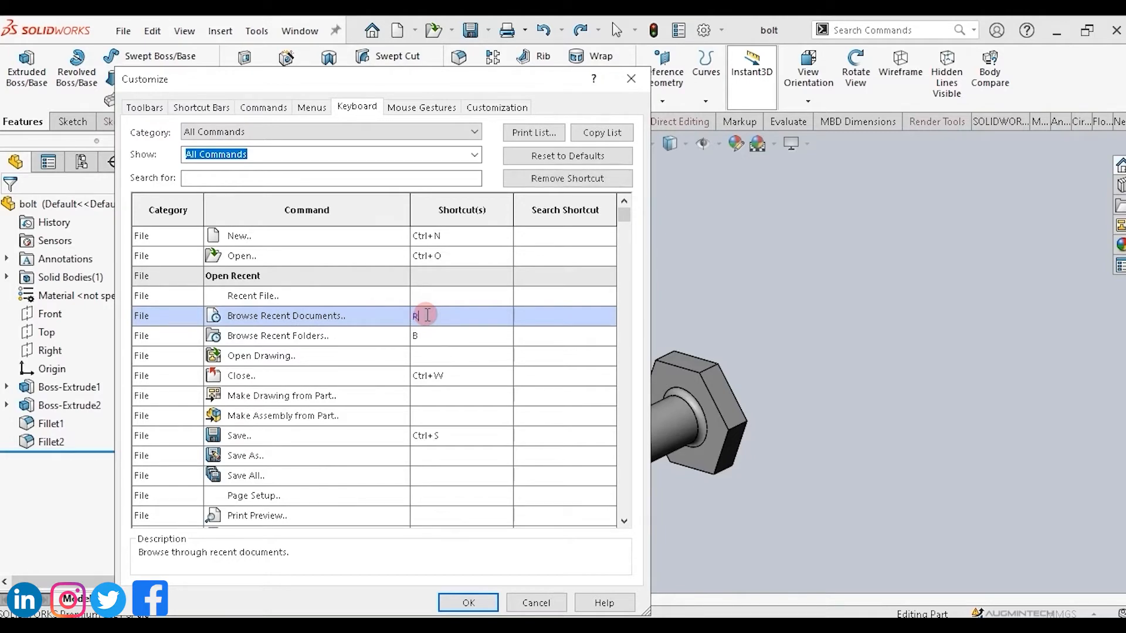
click(469, 603)
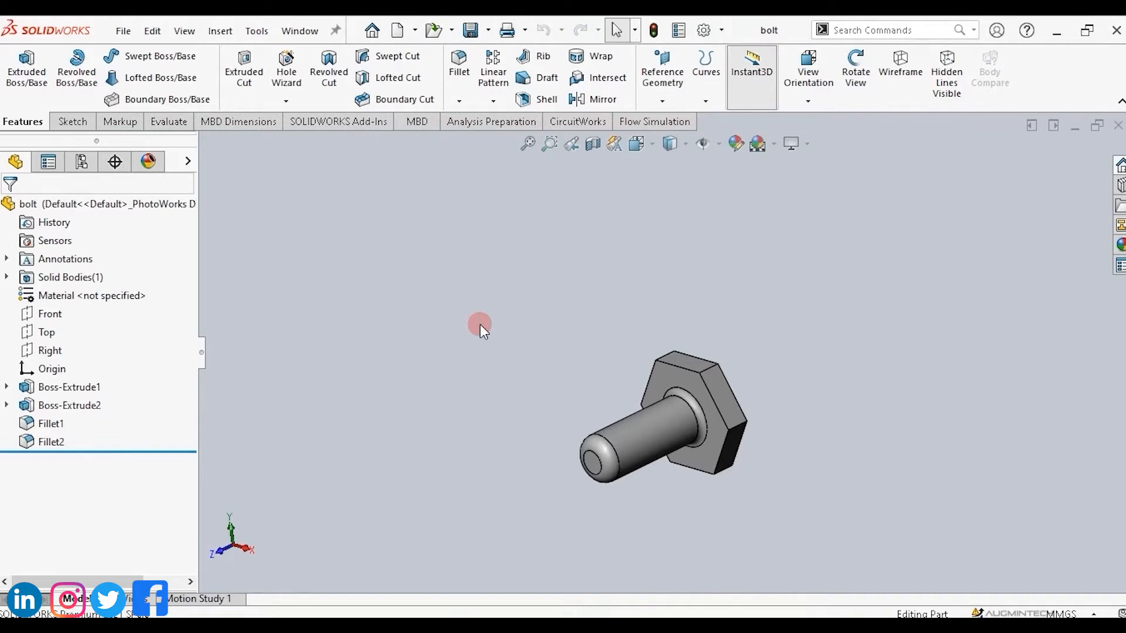
key(r)
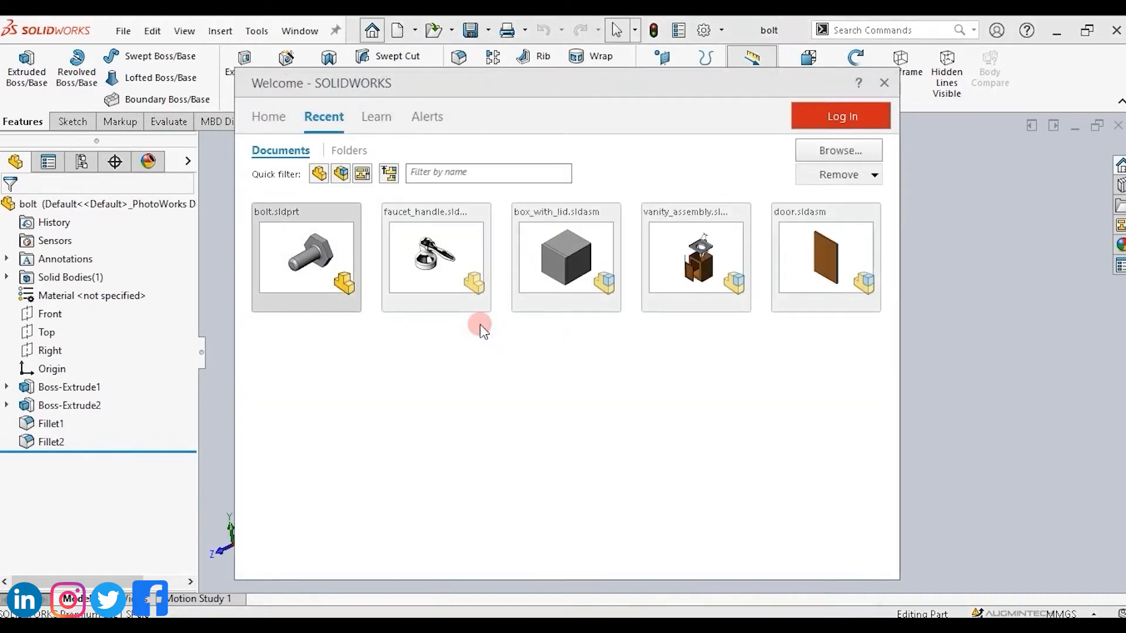
click(884, 83)
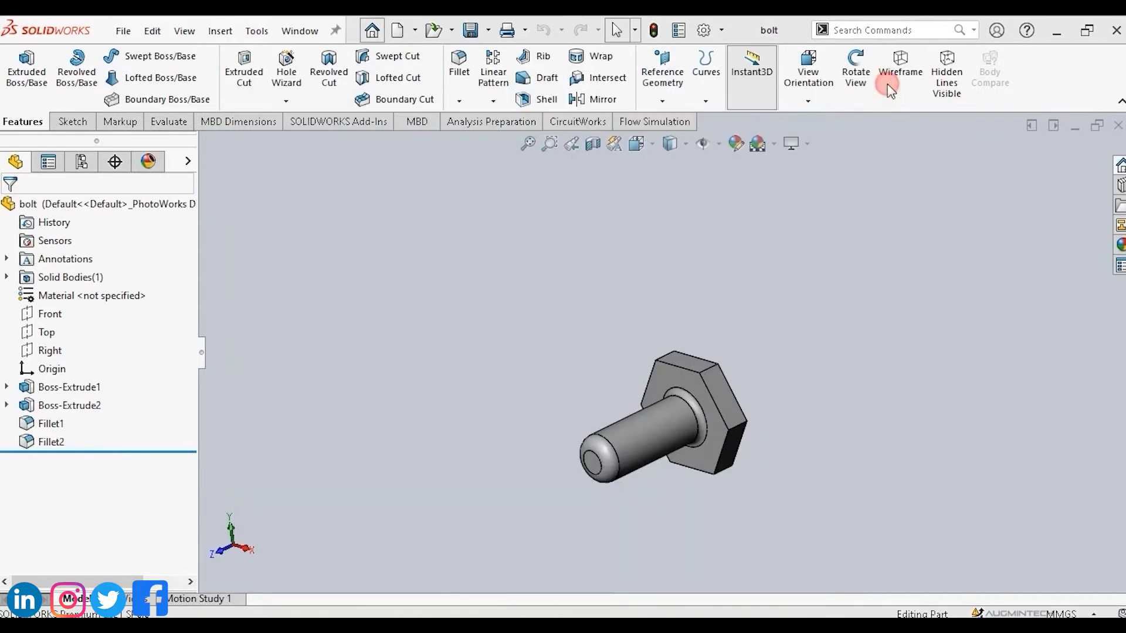
Assign Ctrl+Shift+S to the Save As command in the Keyboard settings and test it, closing the Save As dialog.
click(722, 31)
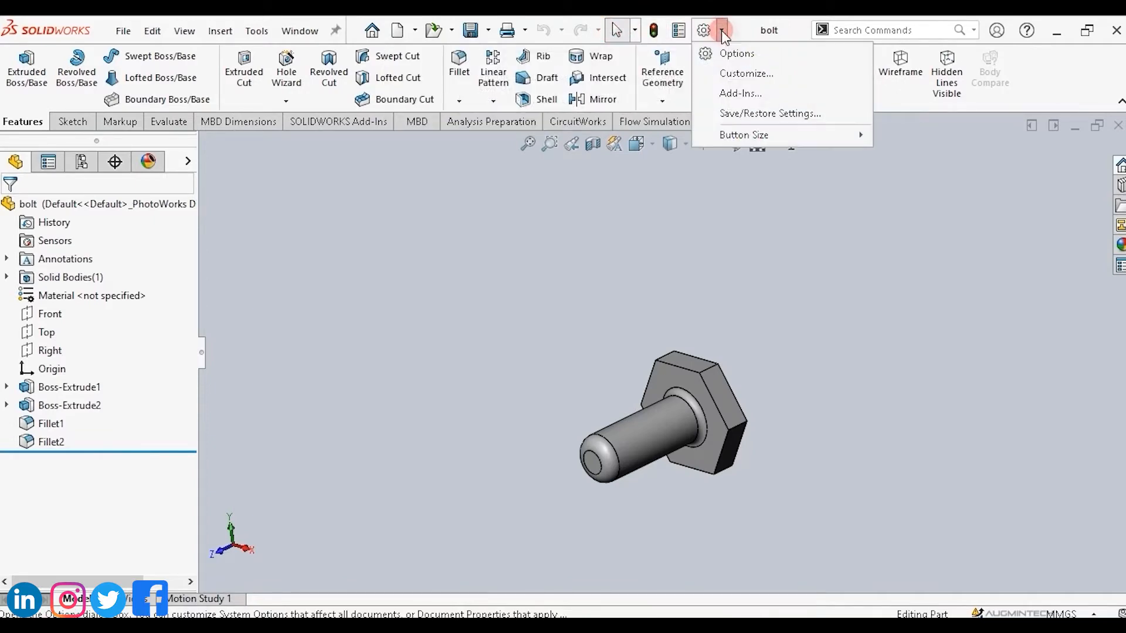
click(725, 76)
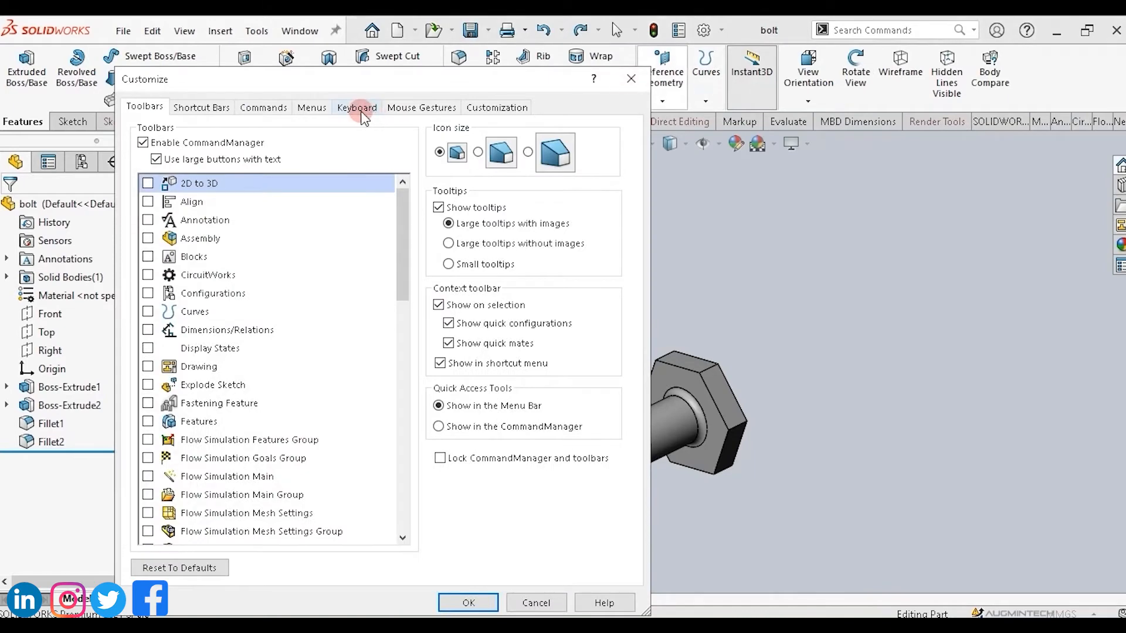
click(359, 109)
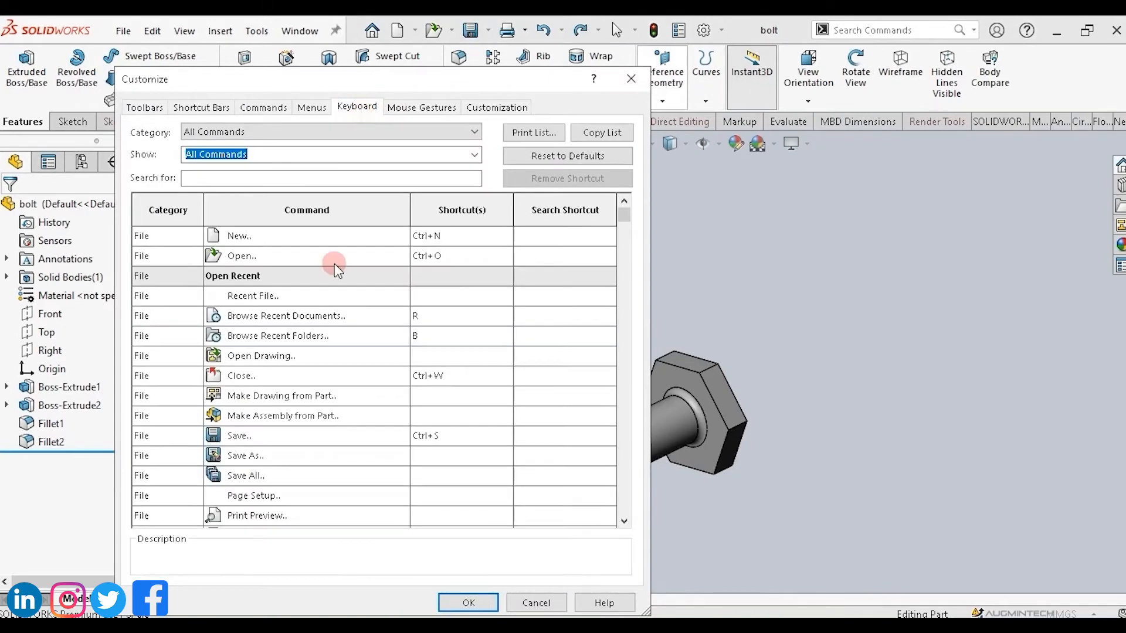
scroll(314, 439, down, 1)
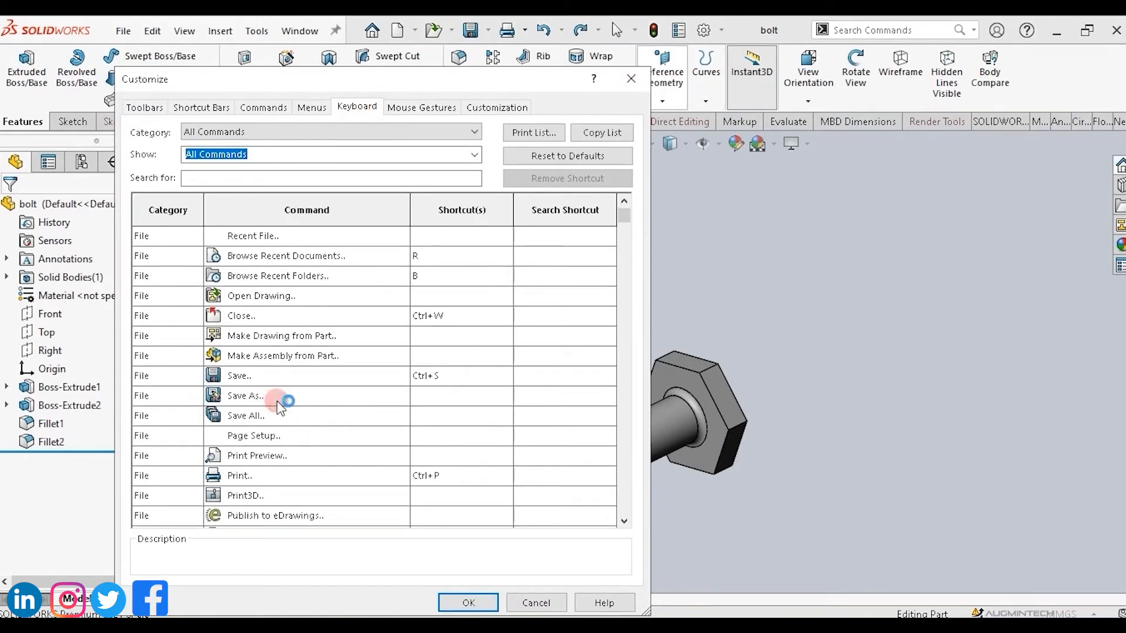
click(242, 398)
click(431, 396)
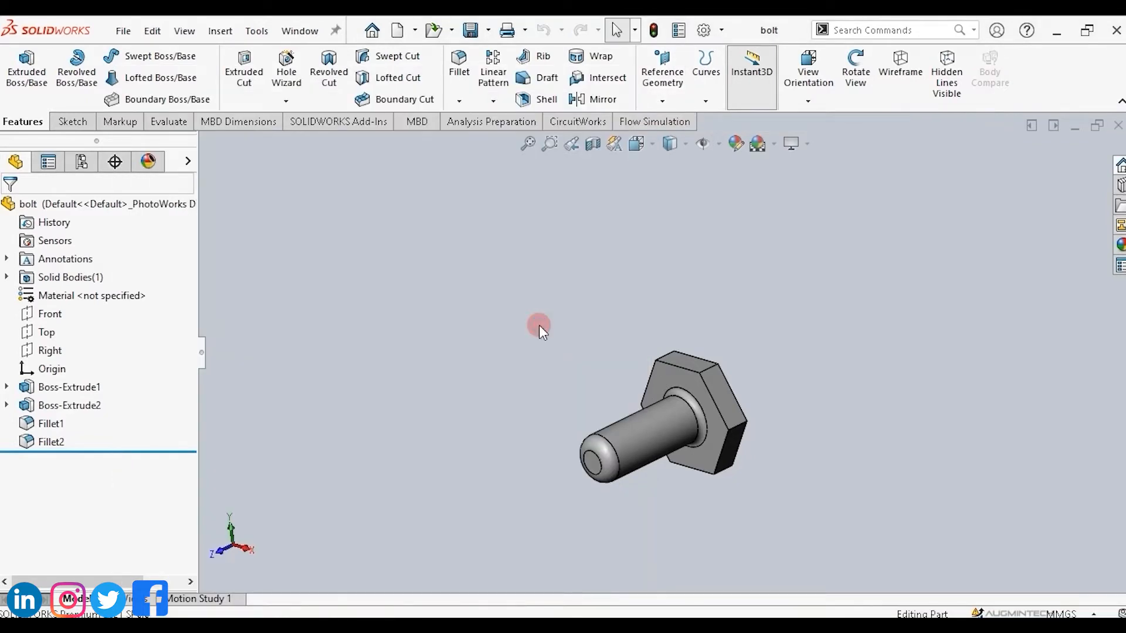
key(ctrl+shift+s)
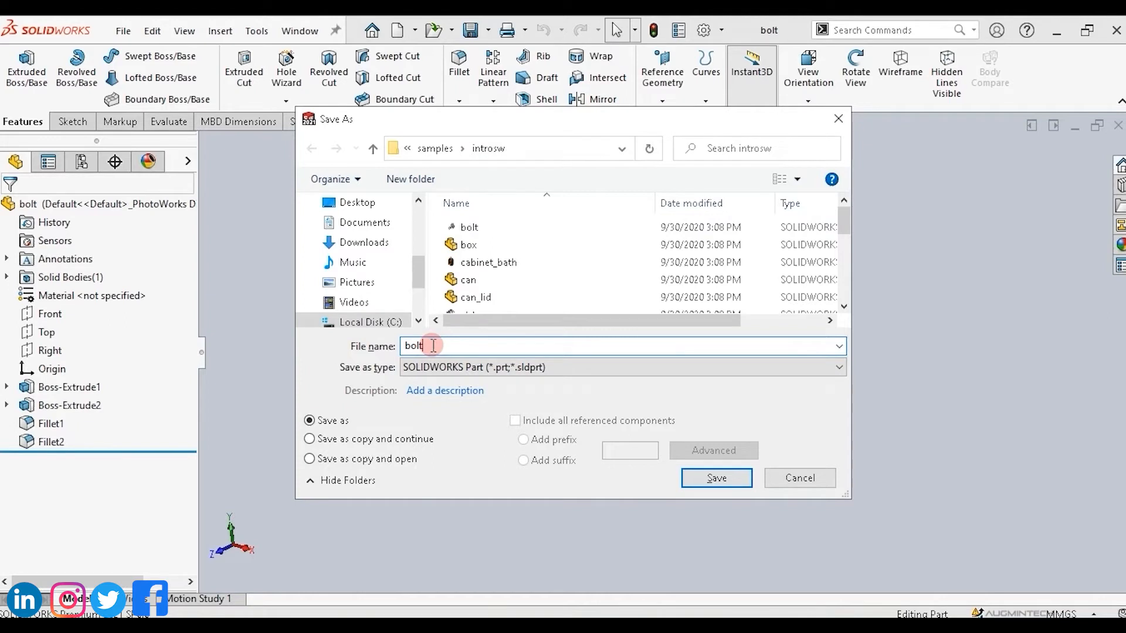
click(839, 119)
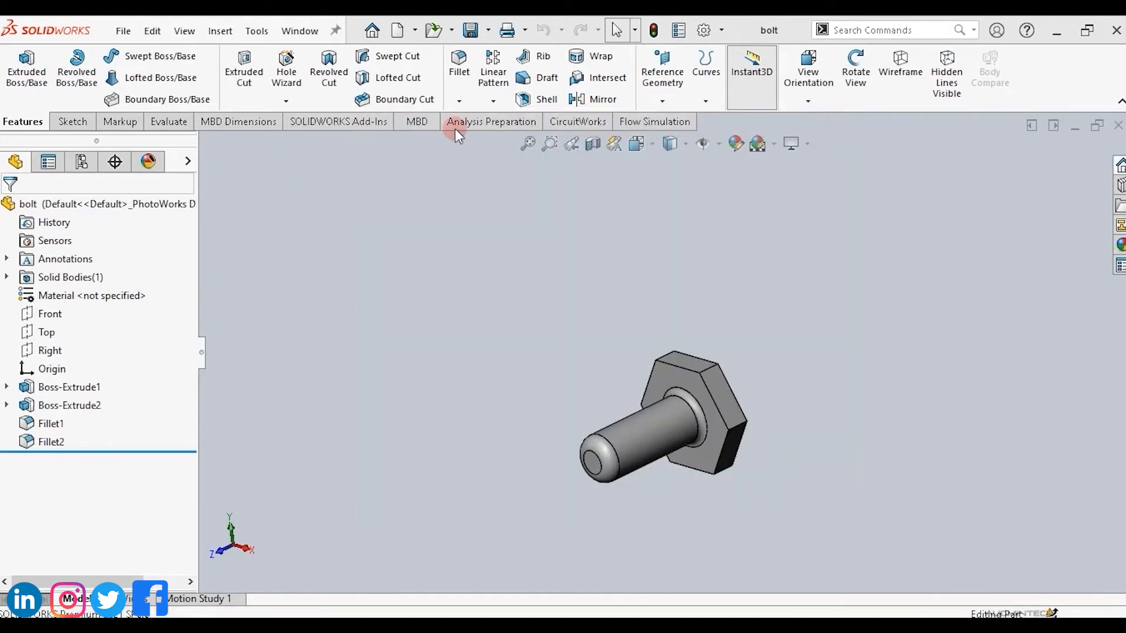
Open the Mouse Gestures settings in Customize and toggle mouse gestures off and back on.
click(723, 30)
click(727, 70)
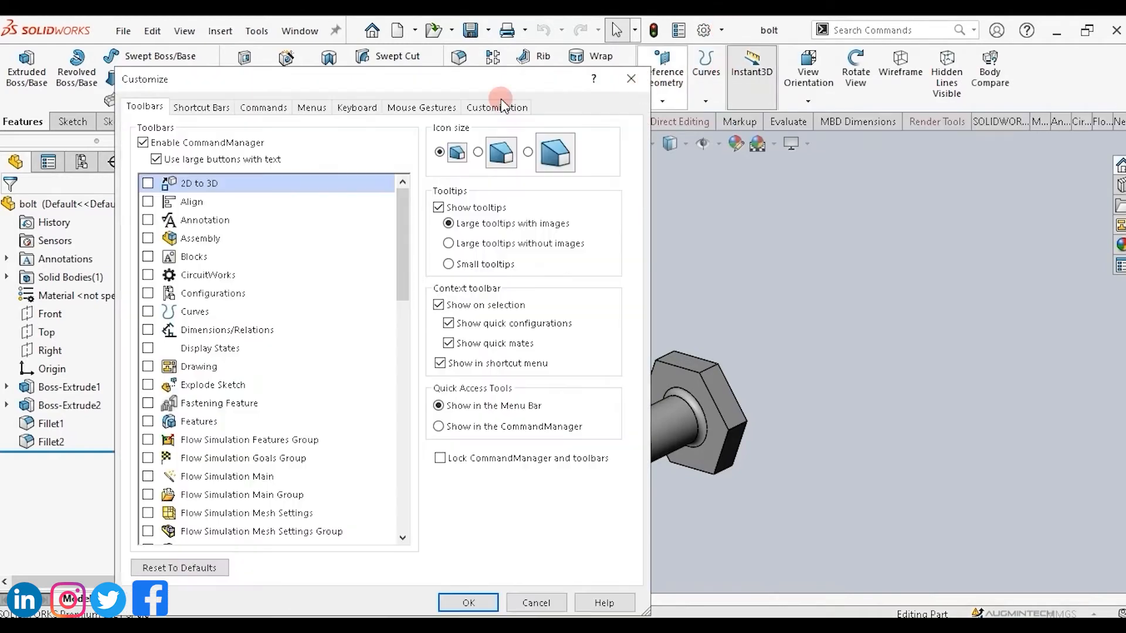
click(413, 107)
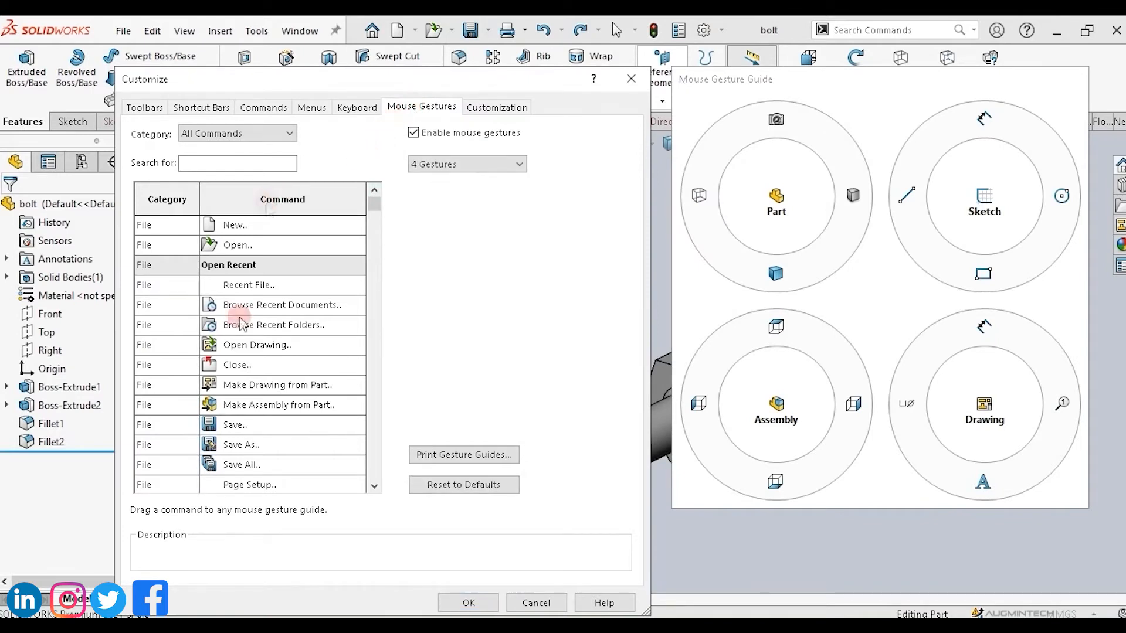
click(285, 347)
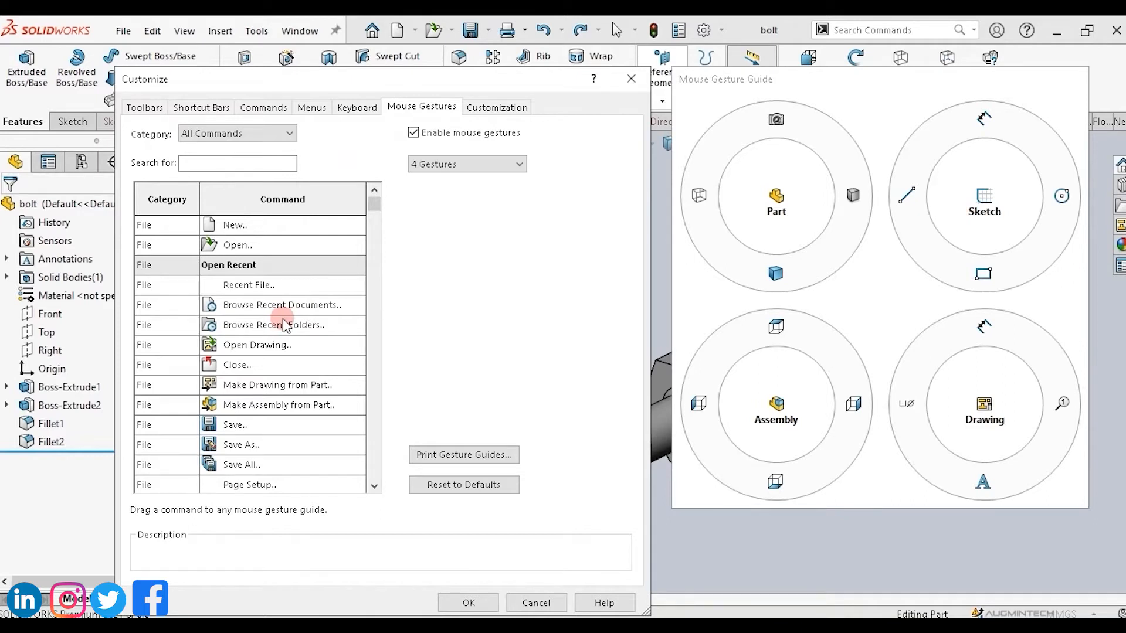
click(413, 133)
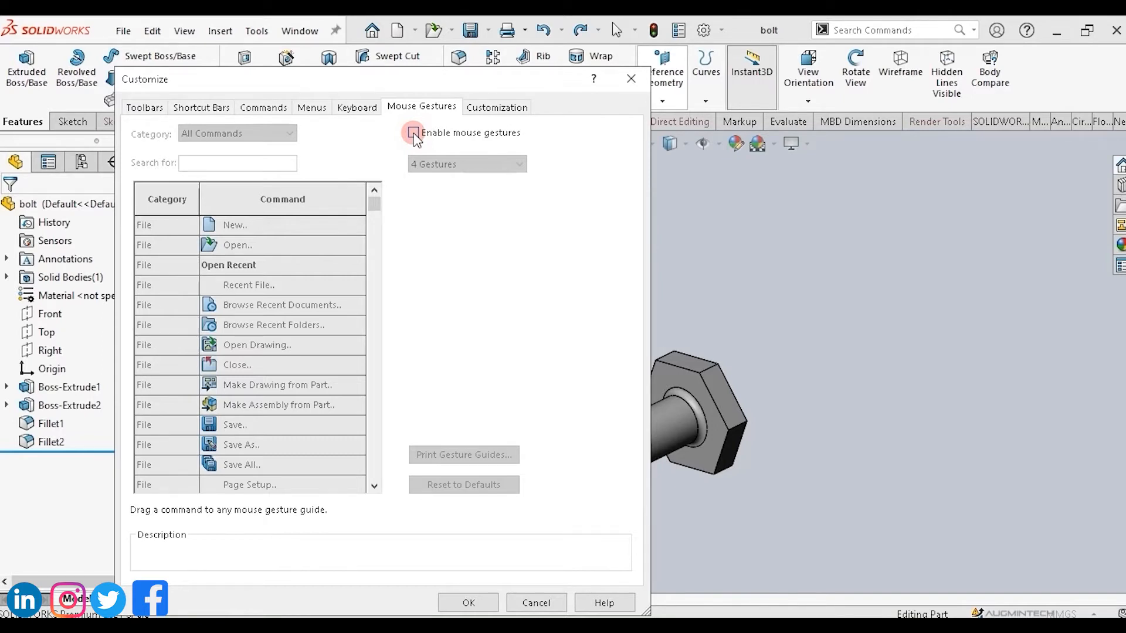
click(414, 133)
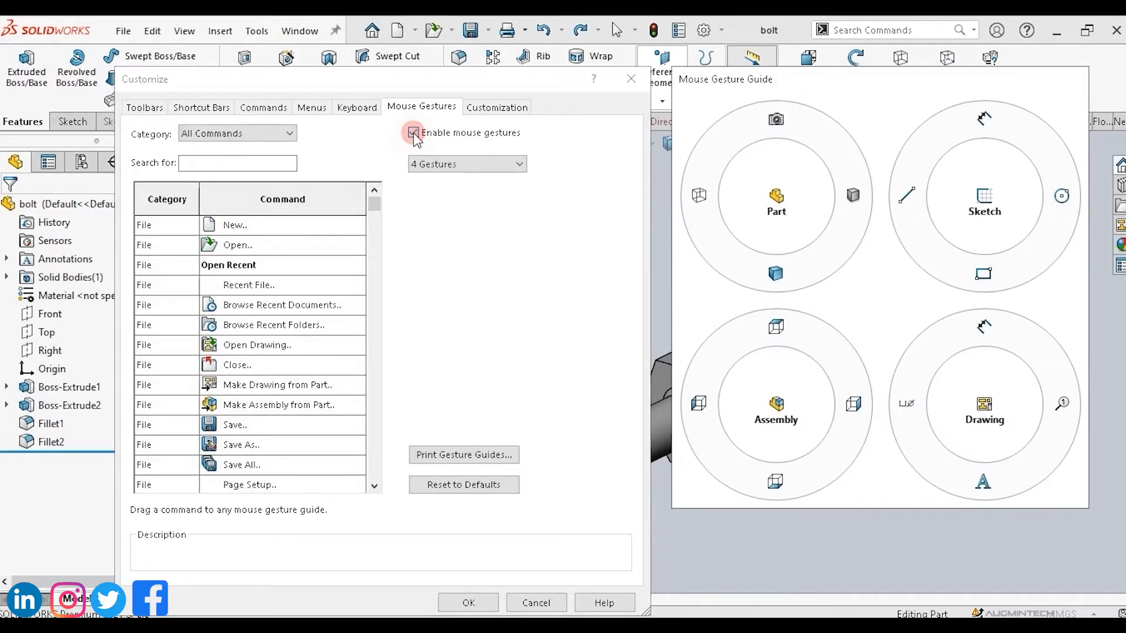
click(414, 133)
click(414, 133)
Set the number of mouse gestures to 12 Gestures.
click(520, 164)
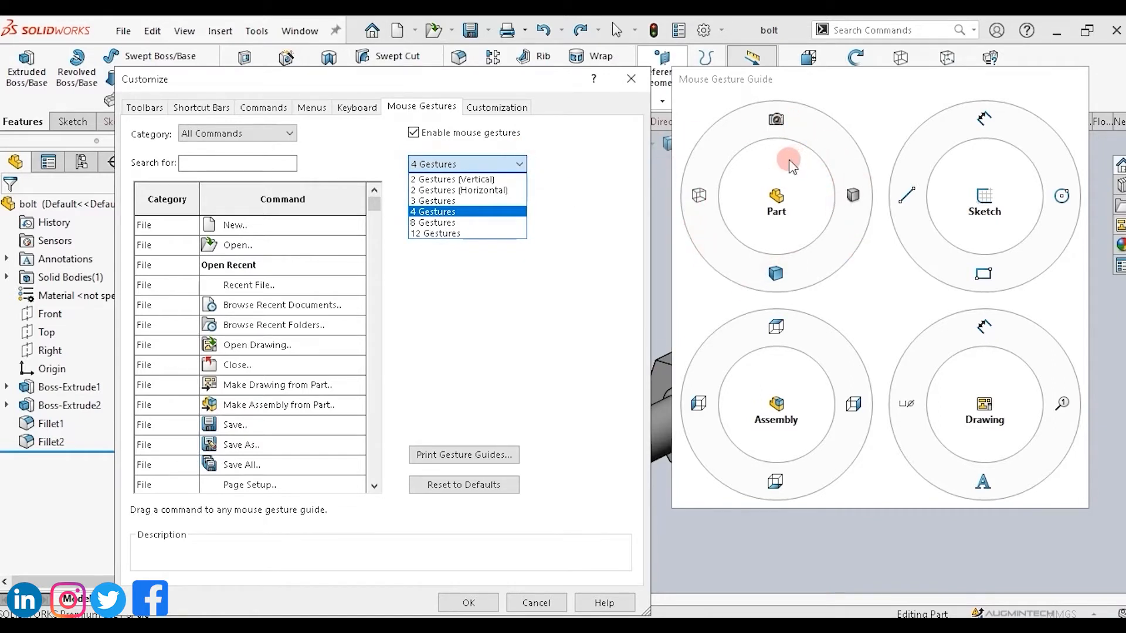
click(419, 226)
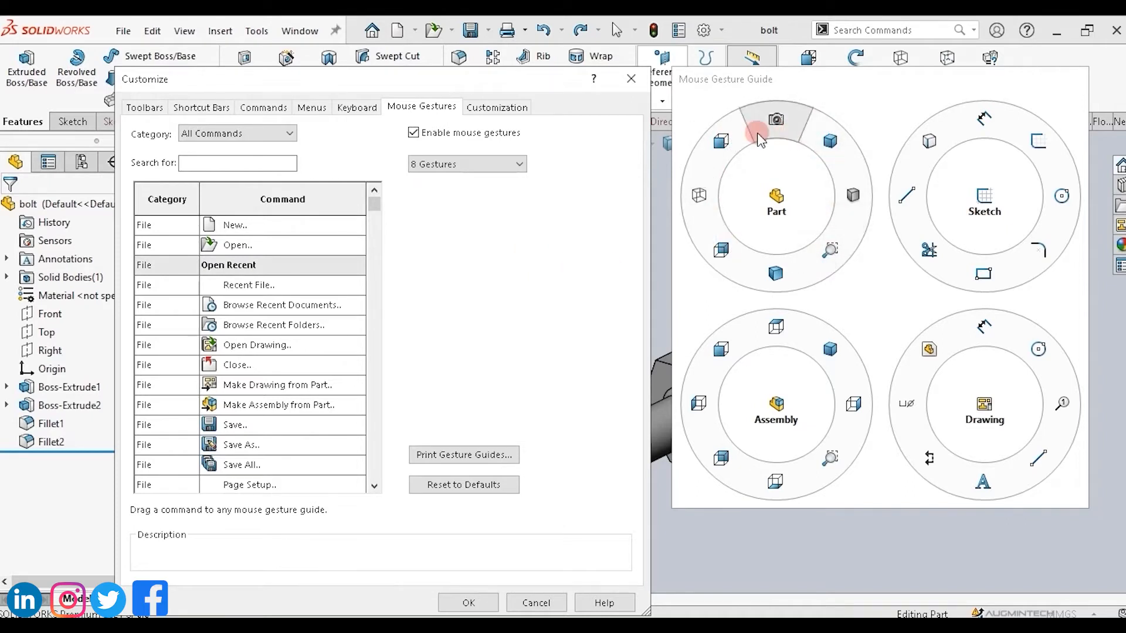
click(496, 167)
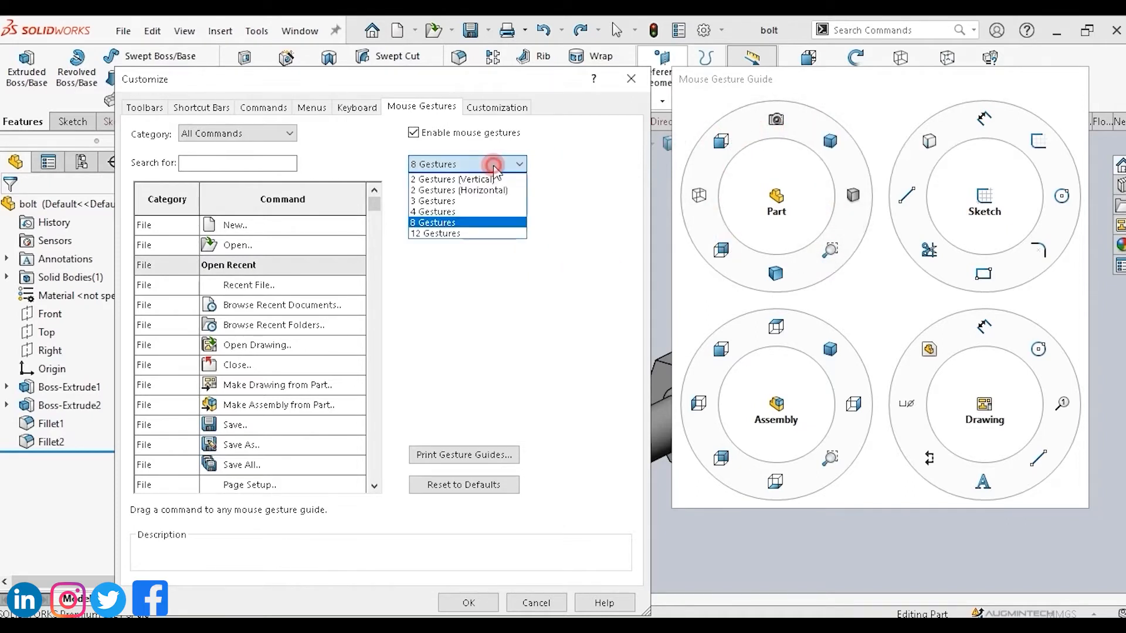
click(452, 232)
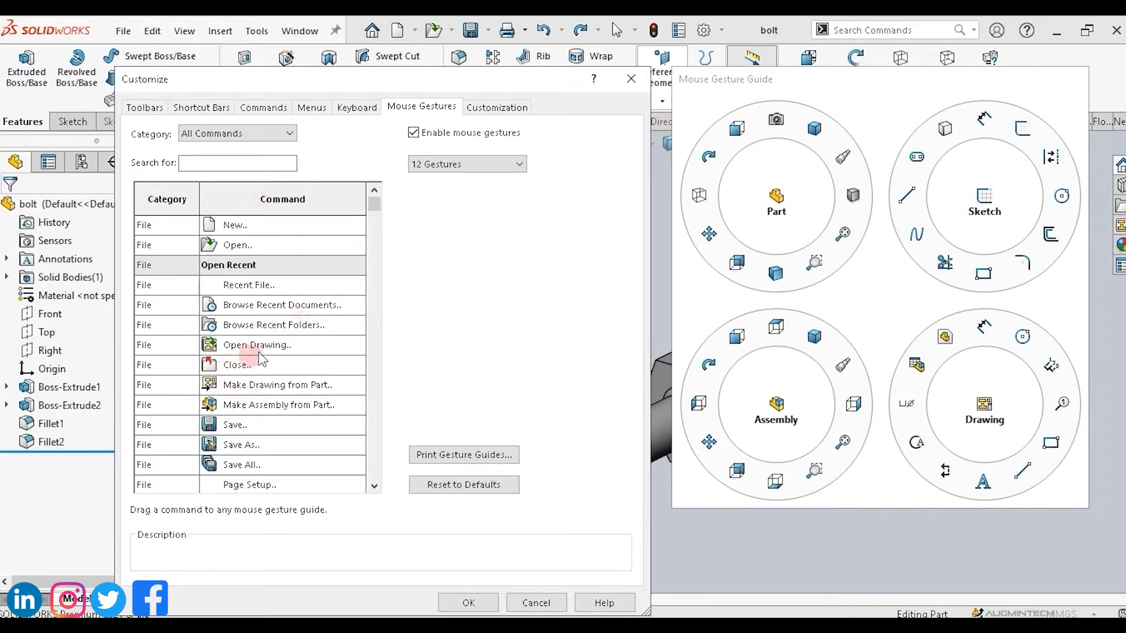
Assign Flip Normal to an empty slot in the Part mouse gesture guide and accept the changes.
drag(373, 202, 373, 226)
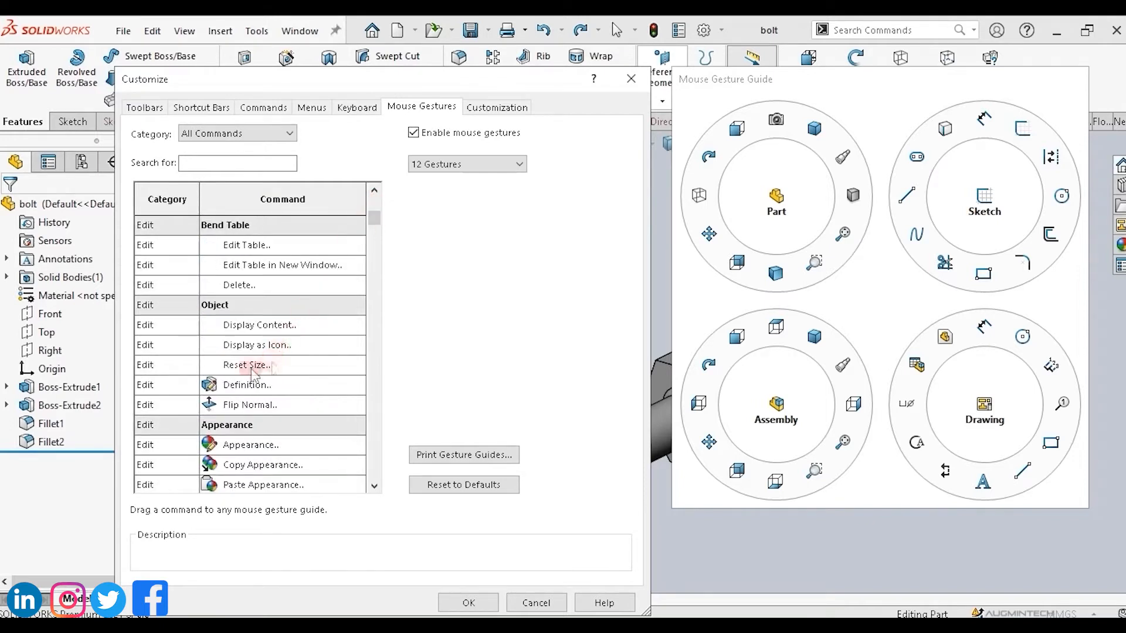
click(238, 409)
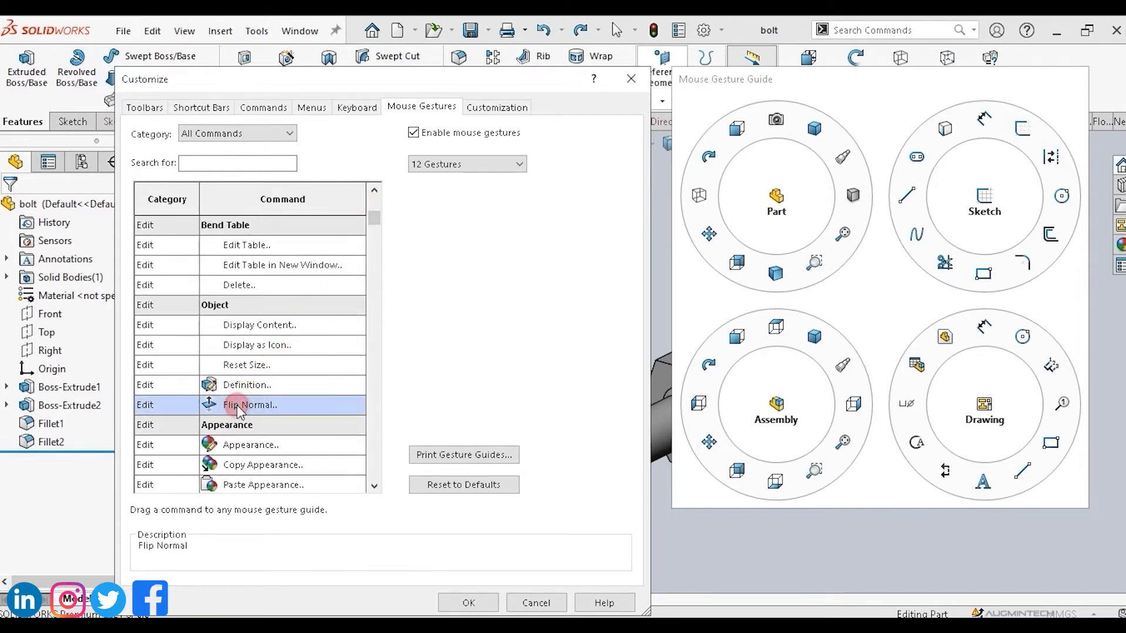
drag(238, 408, 707, 195)
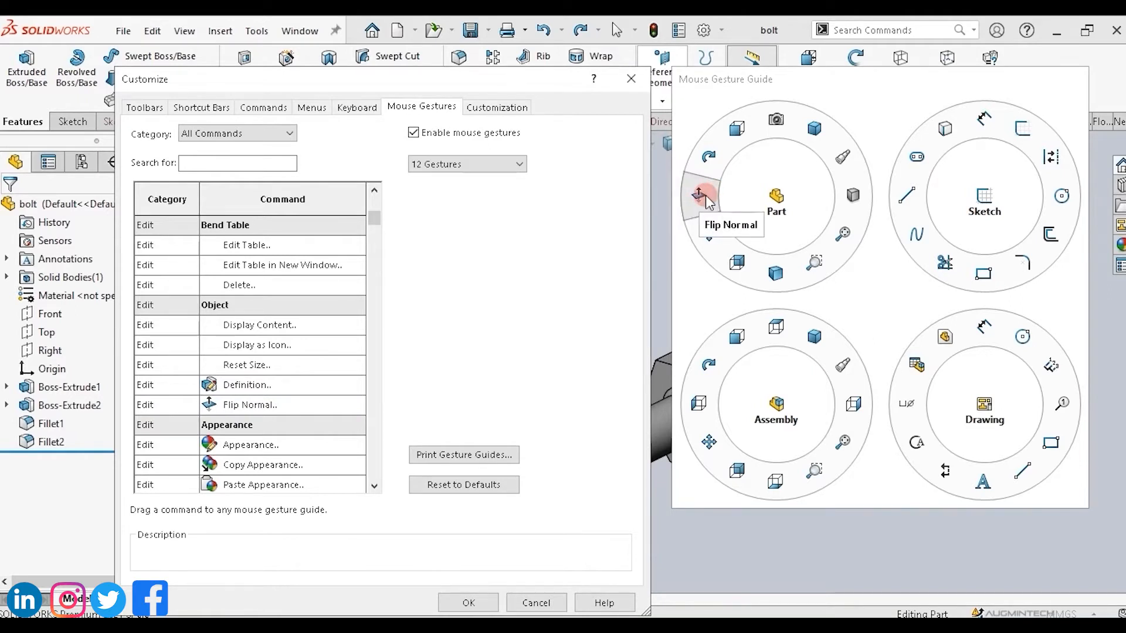
drag(708, 199, 706, 198)
click(466, 603)
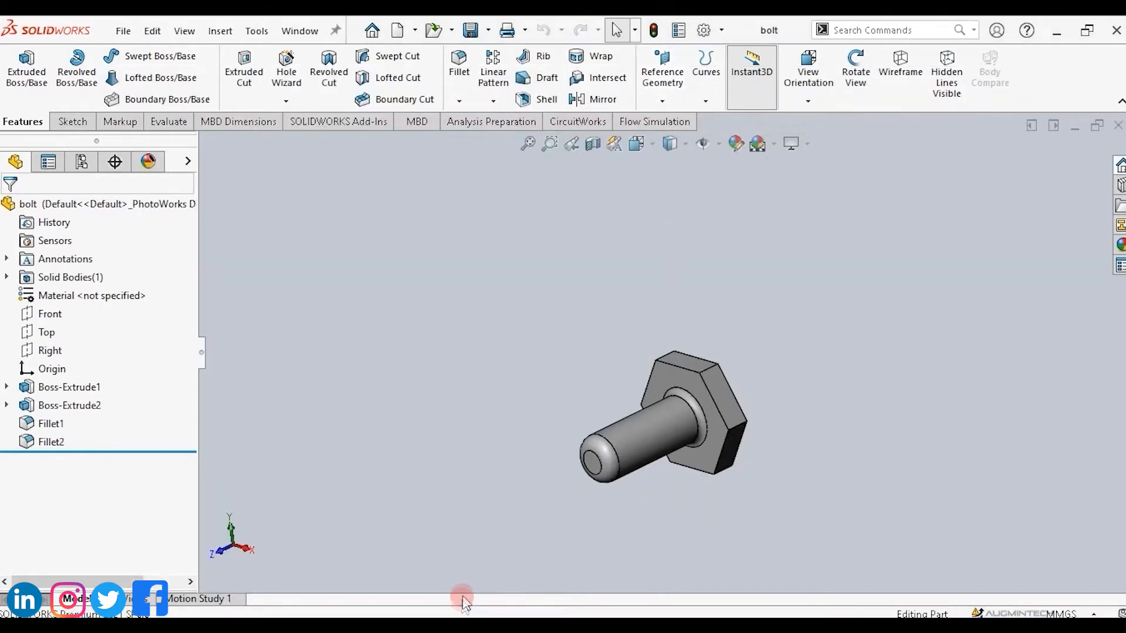
Use mouse gestures in the graphics area to zoom the bolt and switch to the trimetric view.
right_click(629, 205)
right_drag(630, 207, 643, 225)
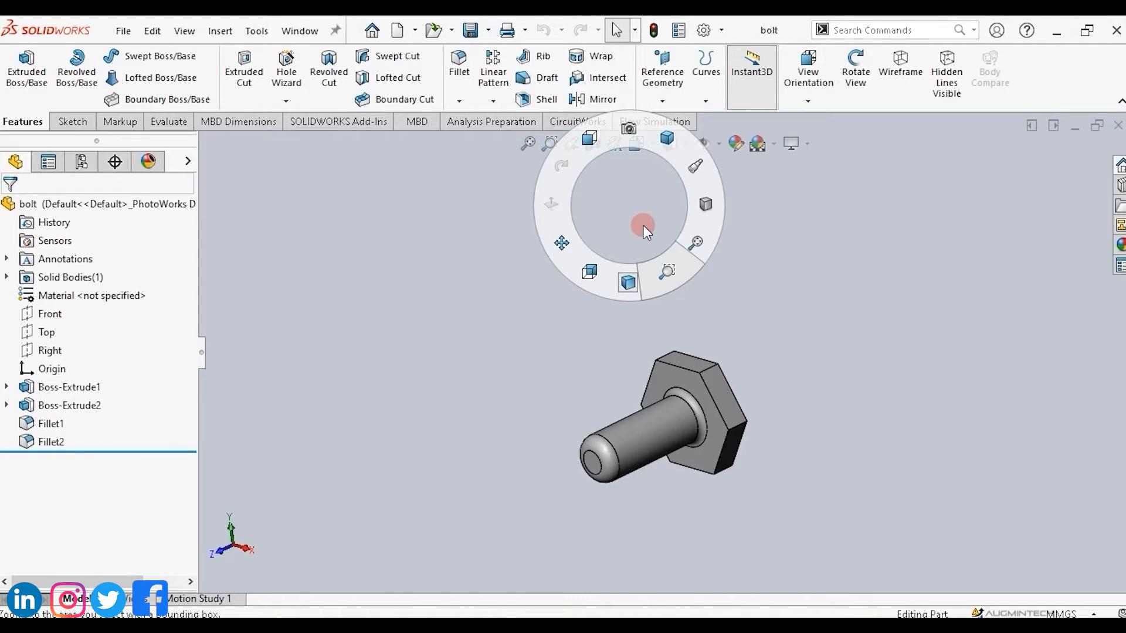
right_drag(644, 227, 685, 234)
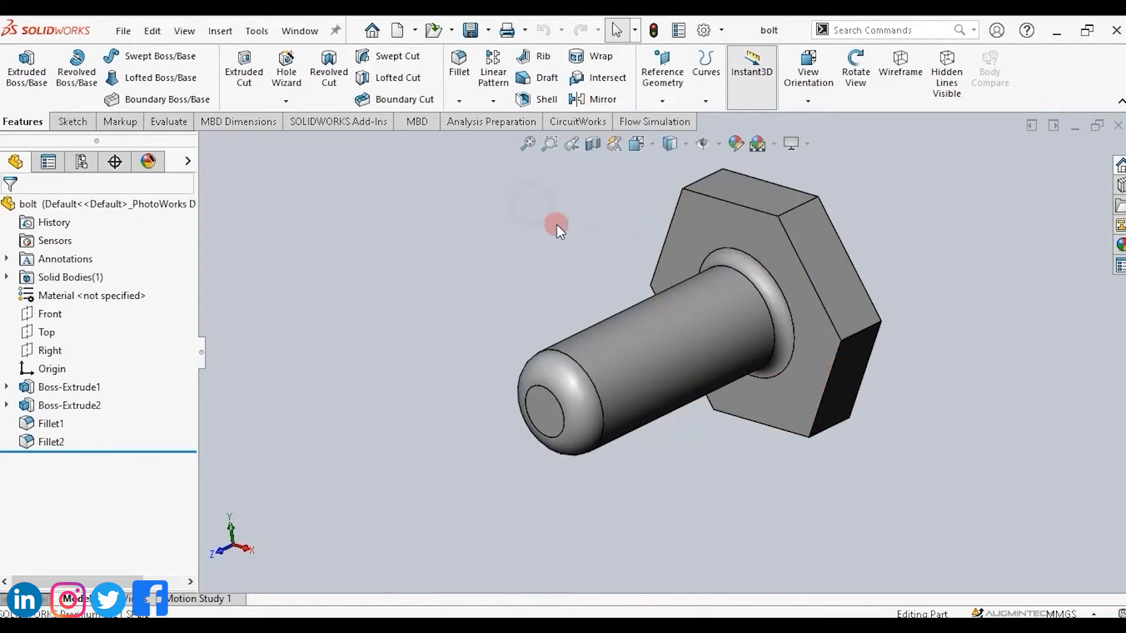
right_drag(557, 224, 570, 150)
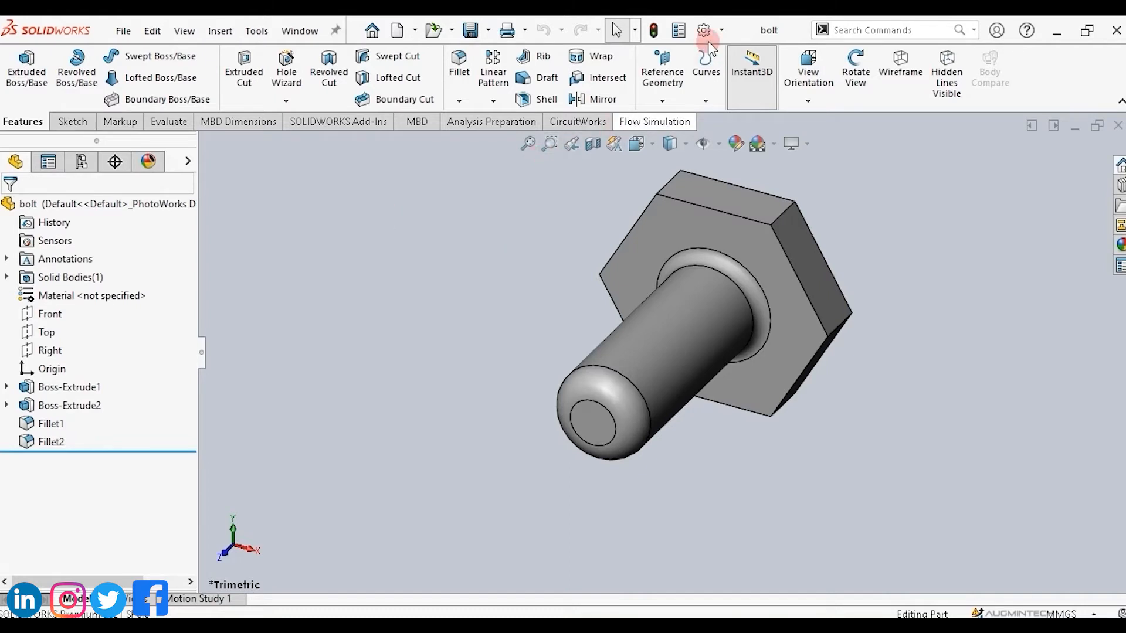
Open the Customize dialog at the Mouse Gestures settings.
click(722, 30)
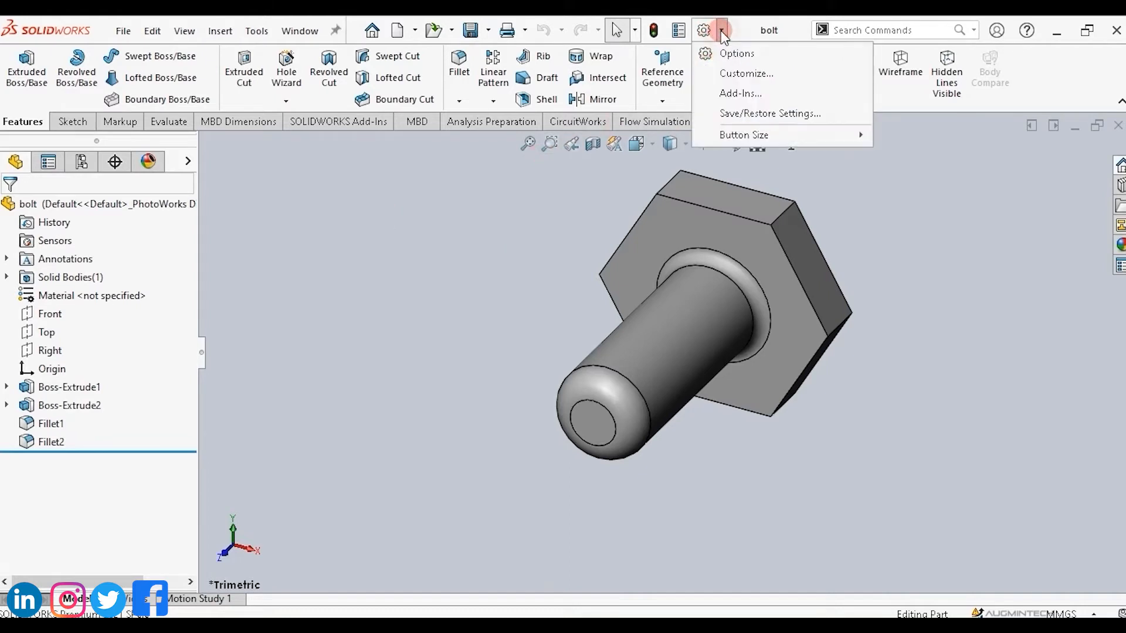
click(728, 73)
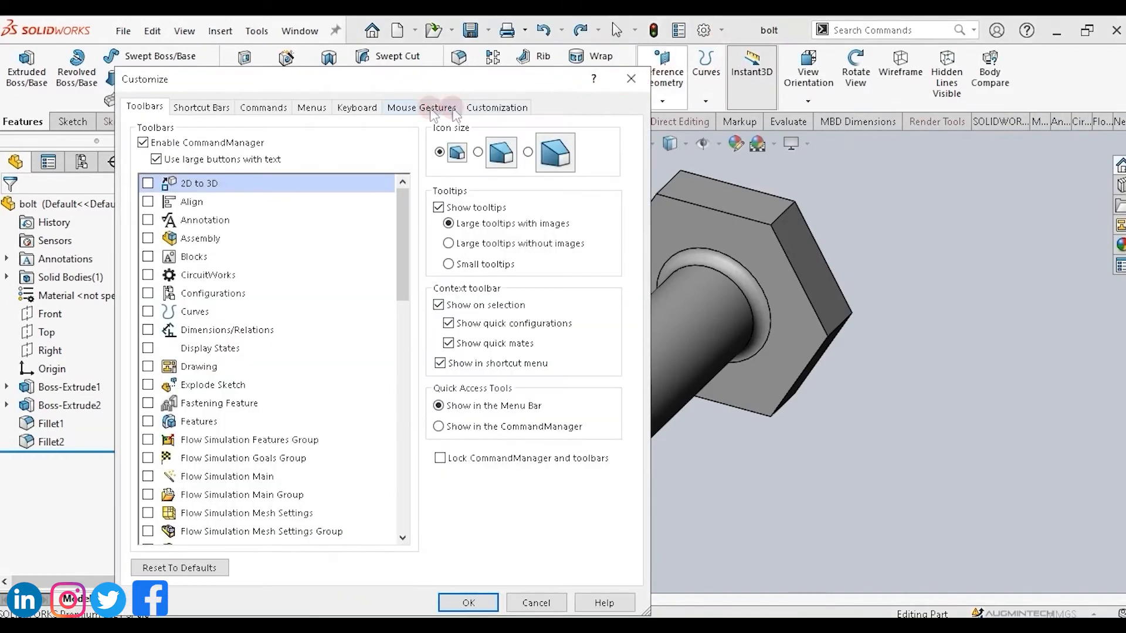
click(483, 109)
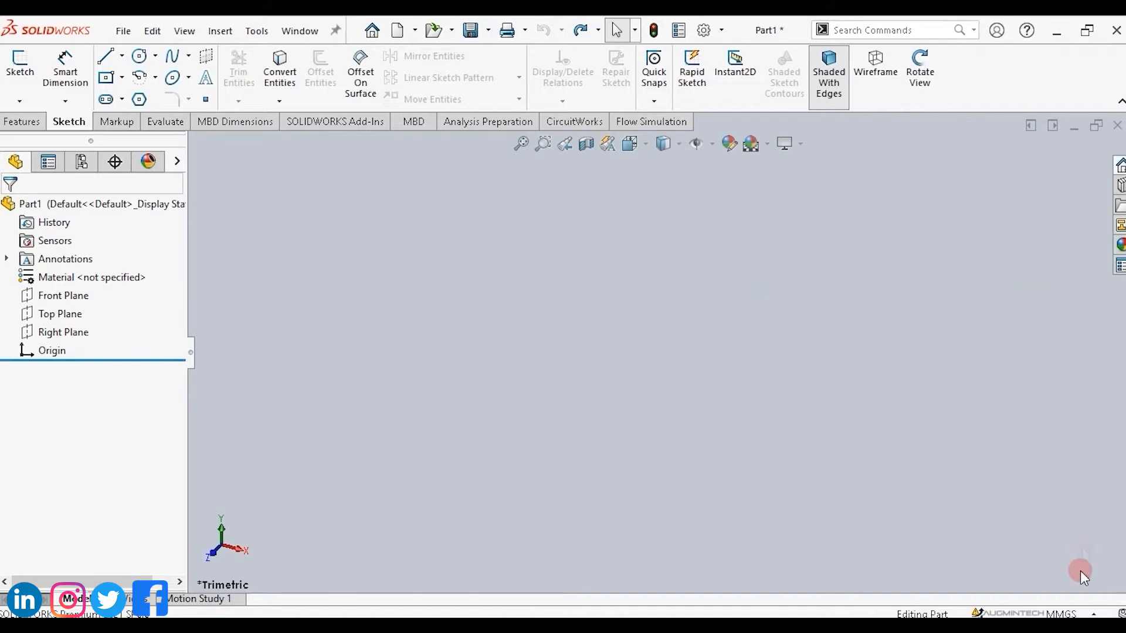
Switch the document unit system to CGS, then IPS, then back to MMGS.
click(1079, 613)
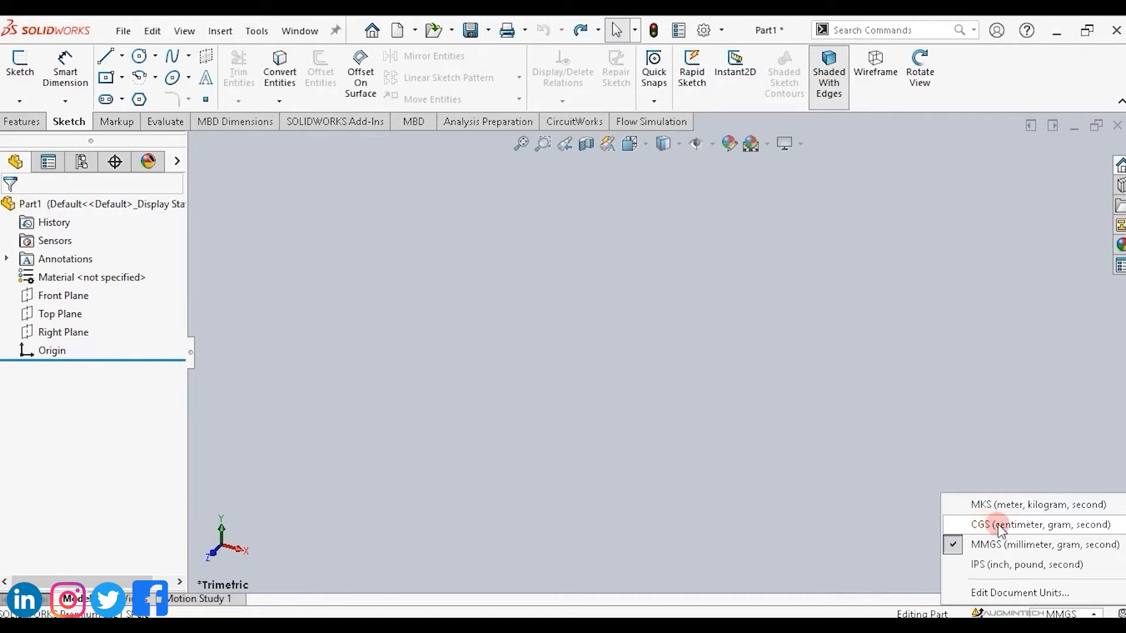
click(1001, 527)
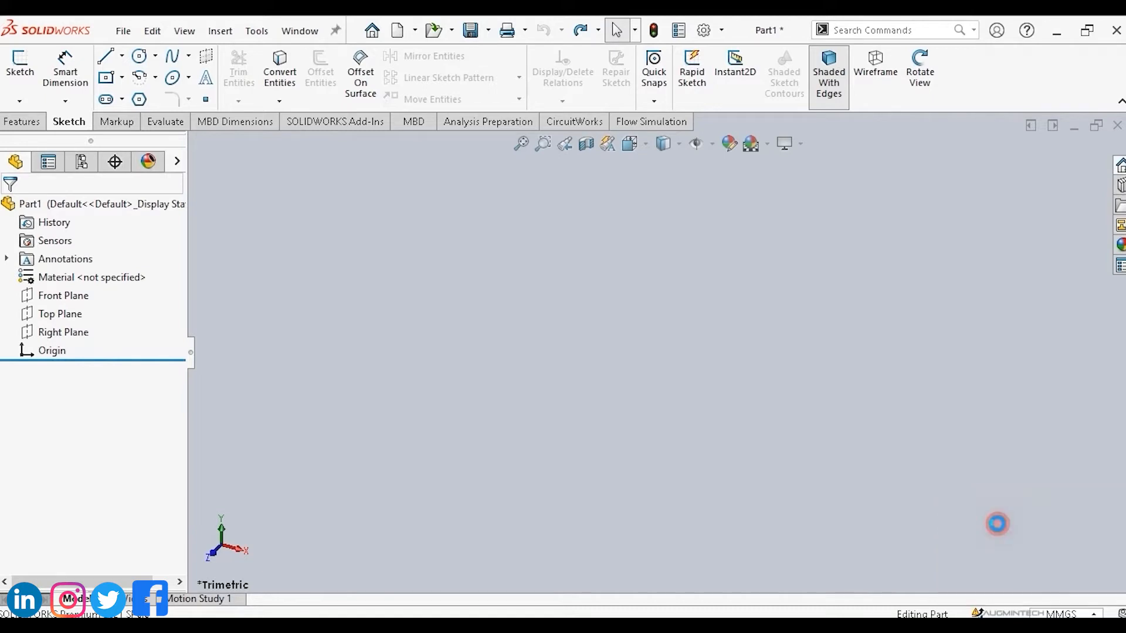
click(1062, 614)
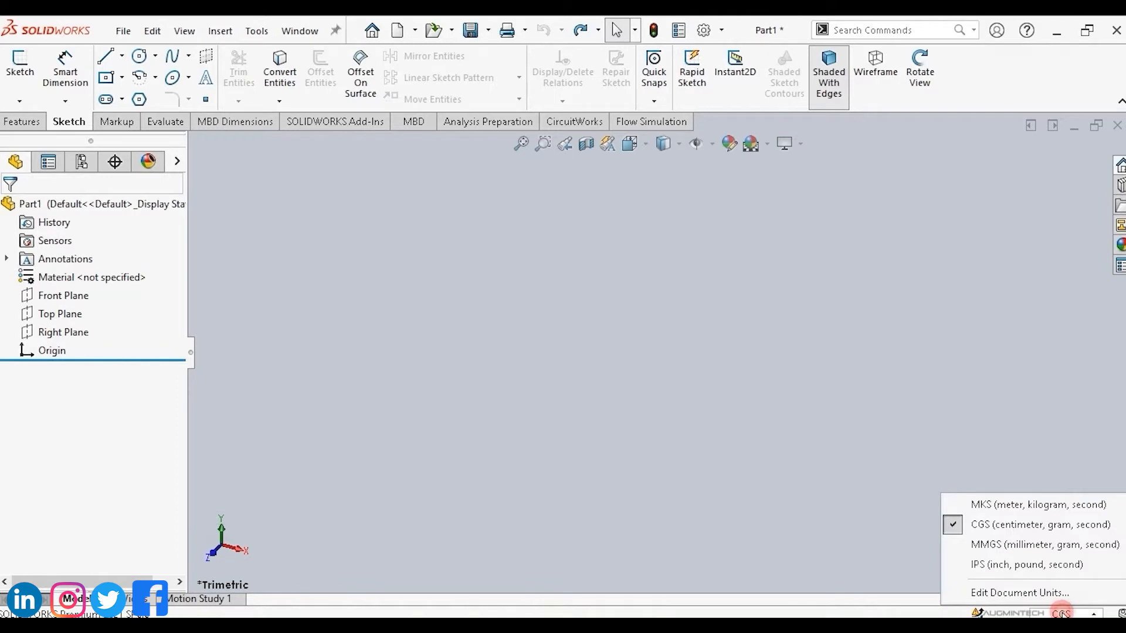
click(1003, 566)
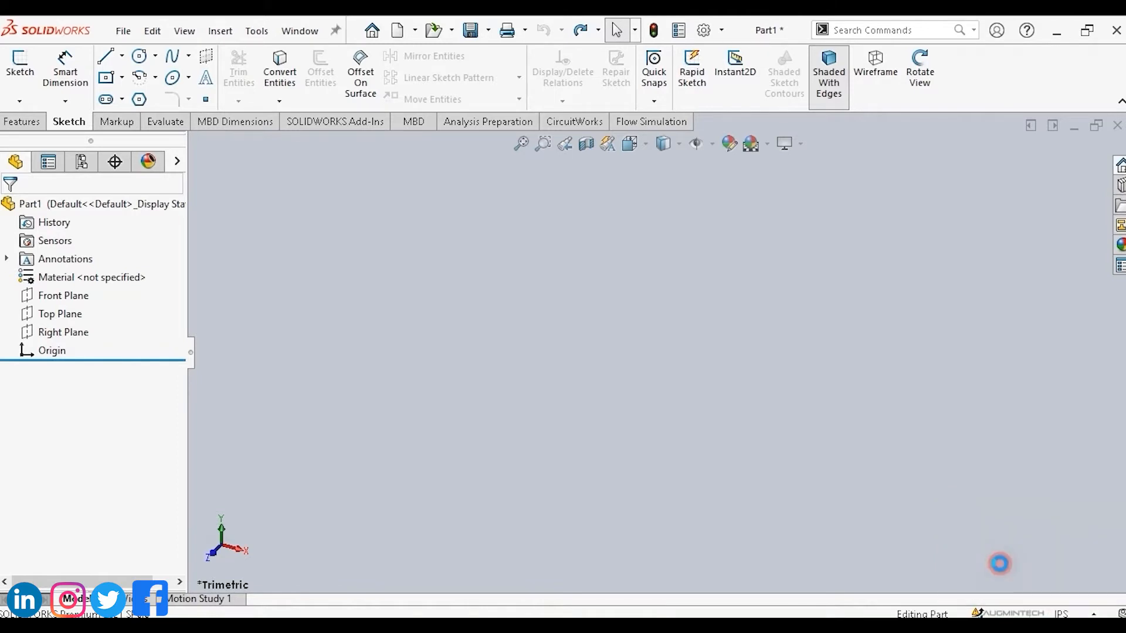
click(1062, 614)
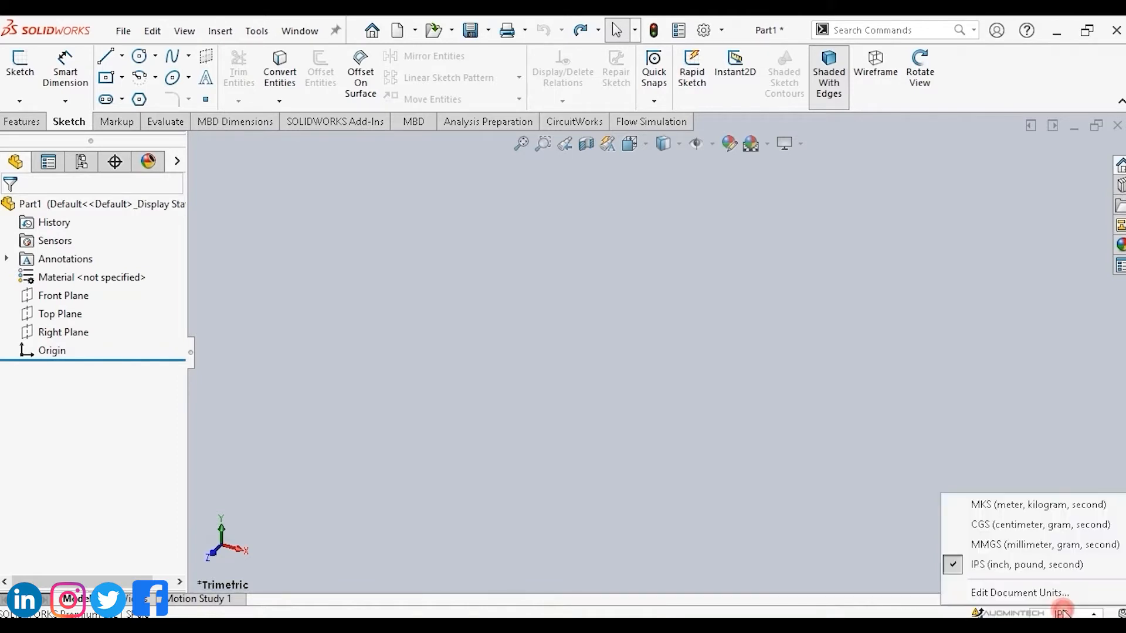
click(1010, 551)
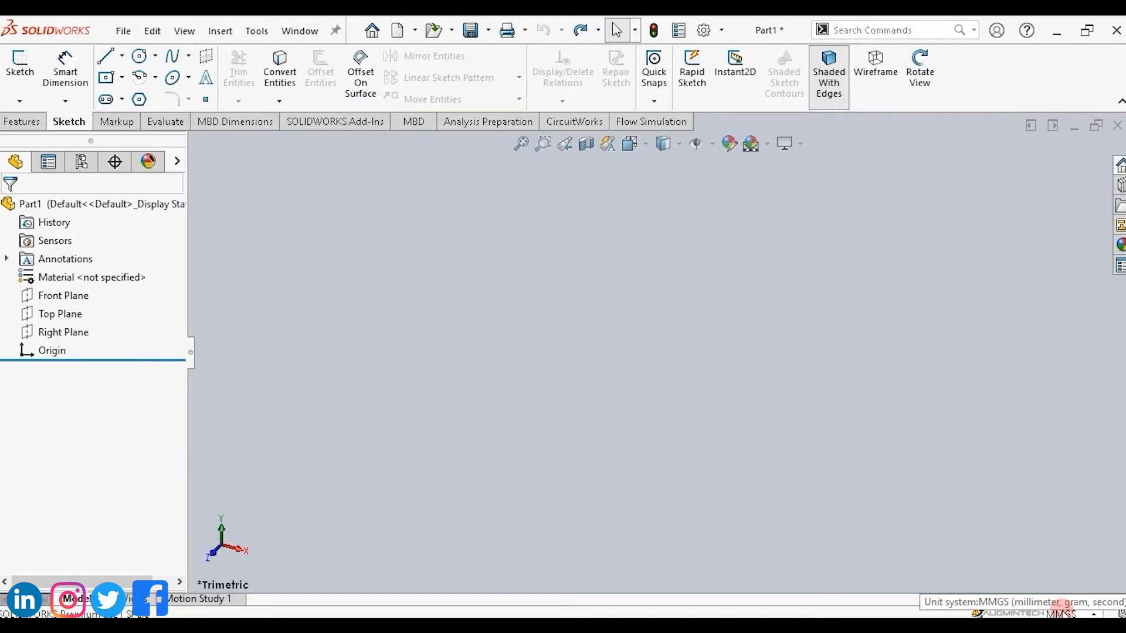
click(1062, 613)
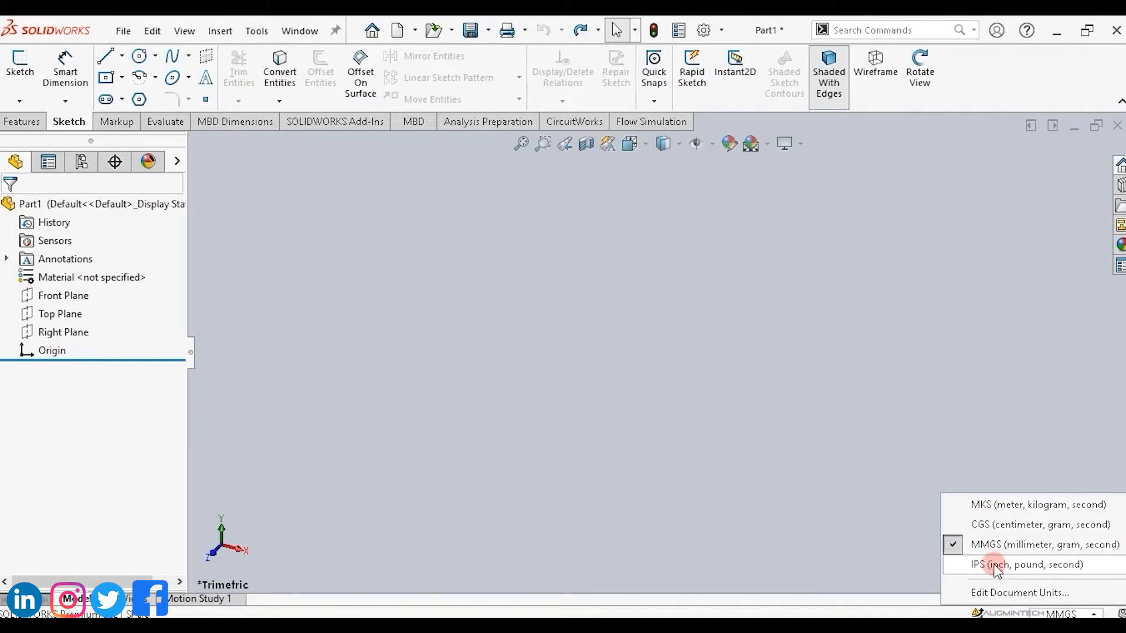
click(665, 336)
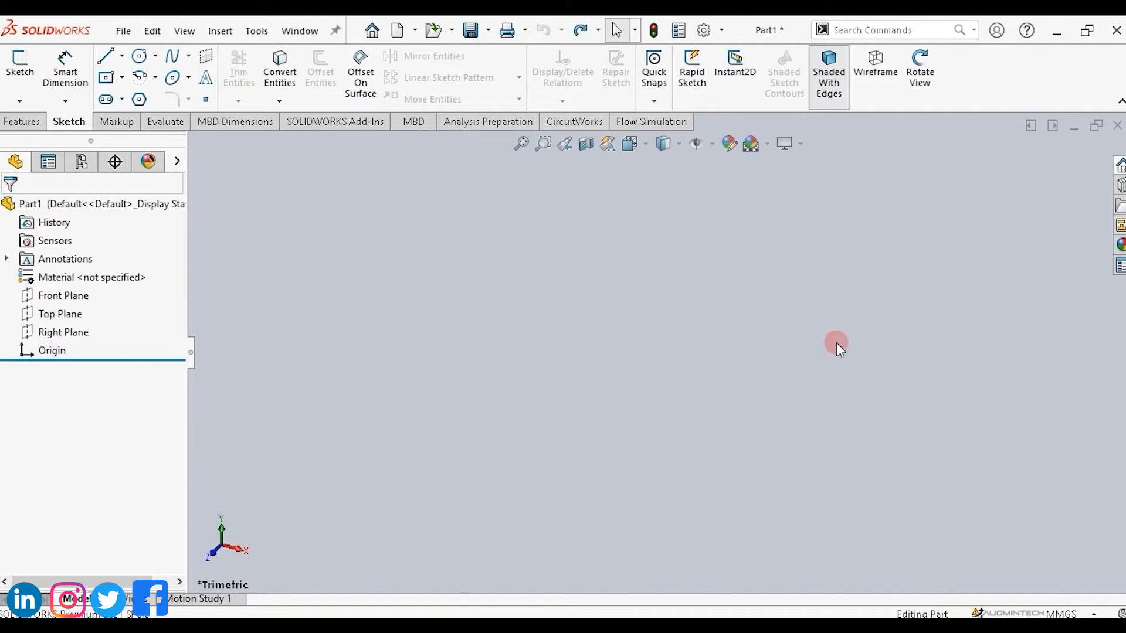
Sketch a closed L-shaped line profile from the origin on the Front Plane, about 93 mm wide and 70 mm tall.
click(57, 296)
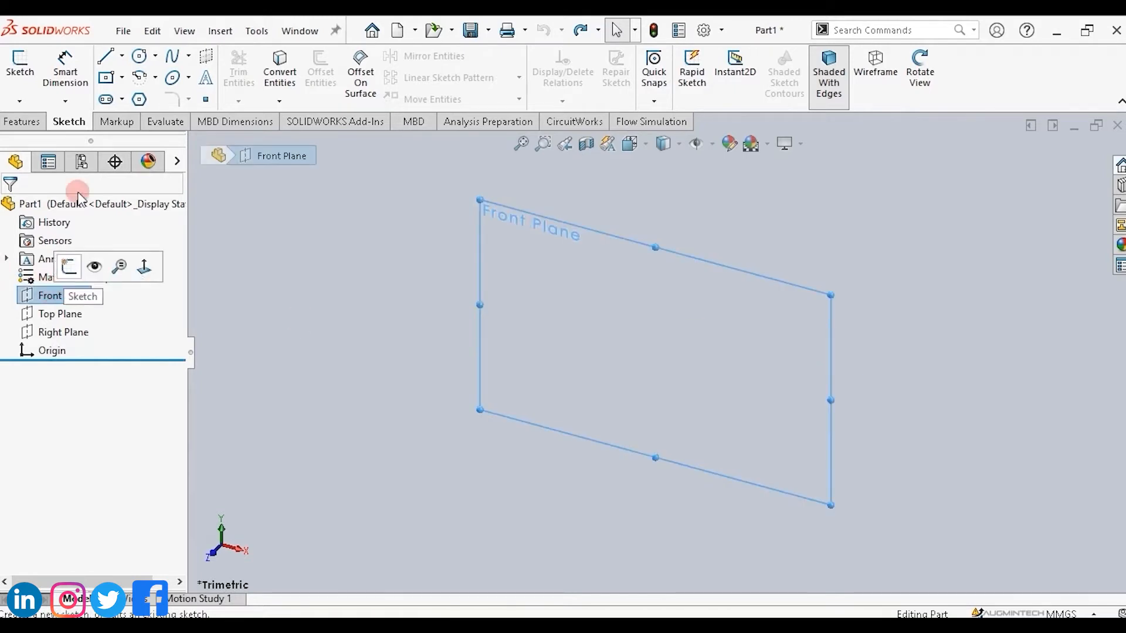
click(107, 58)
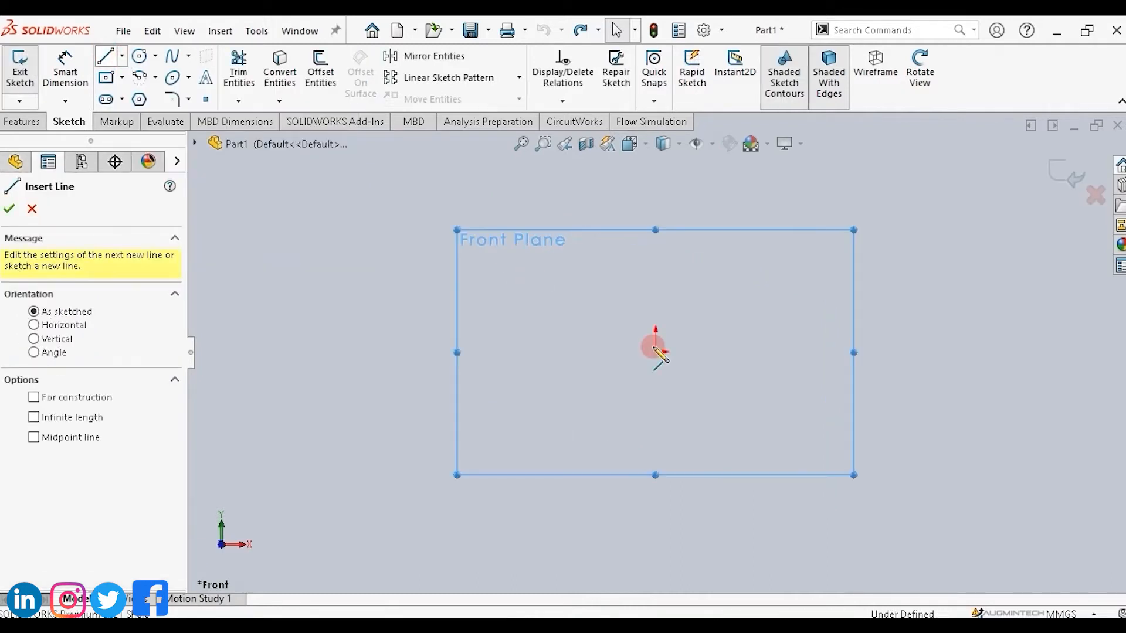
drag(655, 352, 864, 351)
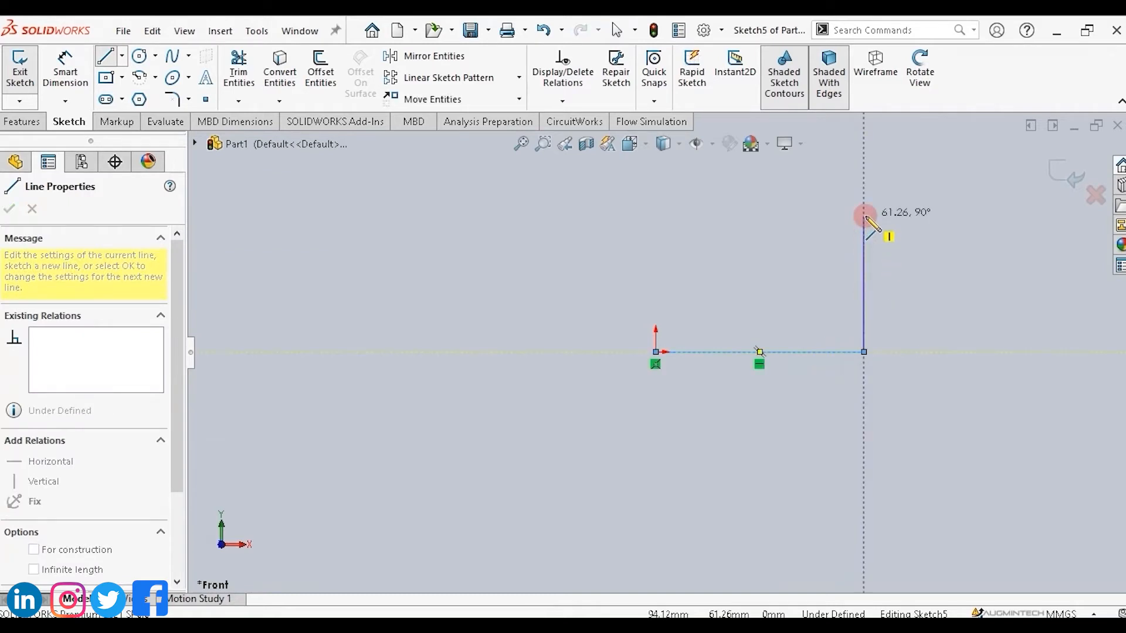
click(863, 206)
click(779, 207)
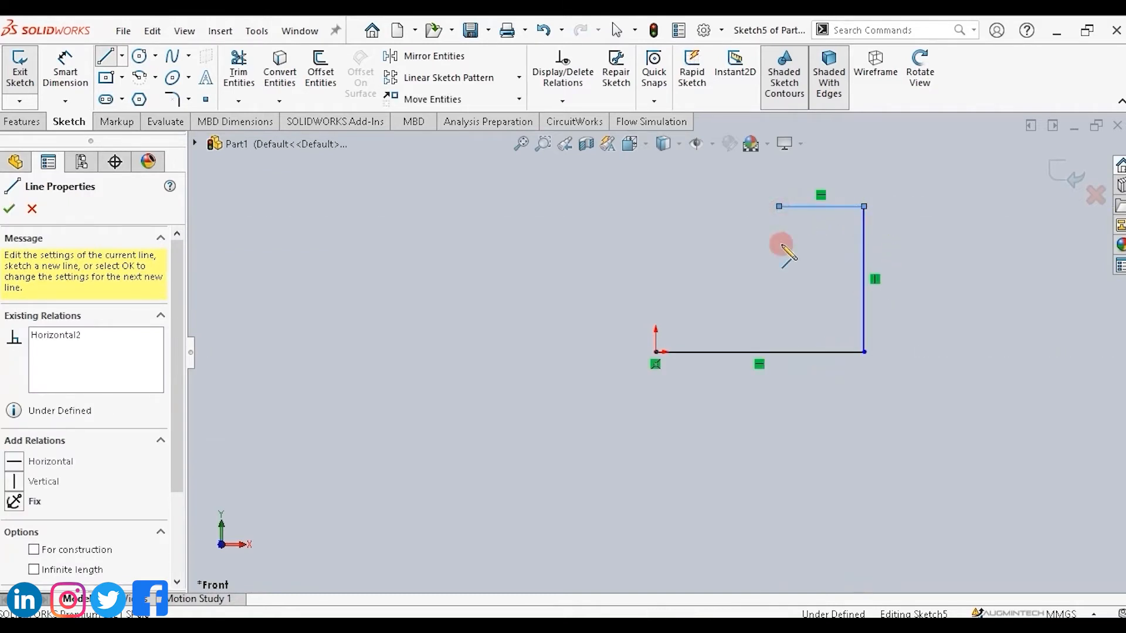
click(779, 261)
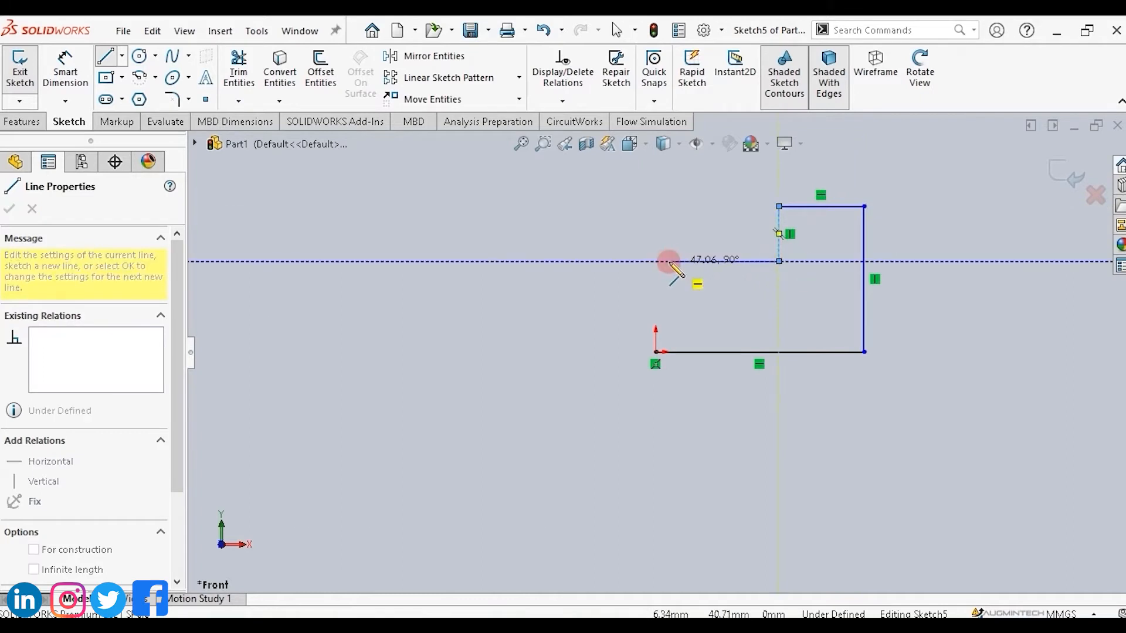
click(655, 261)
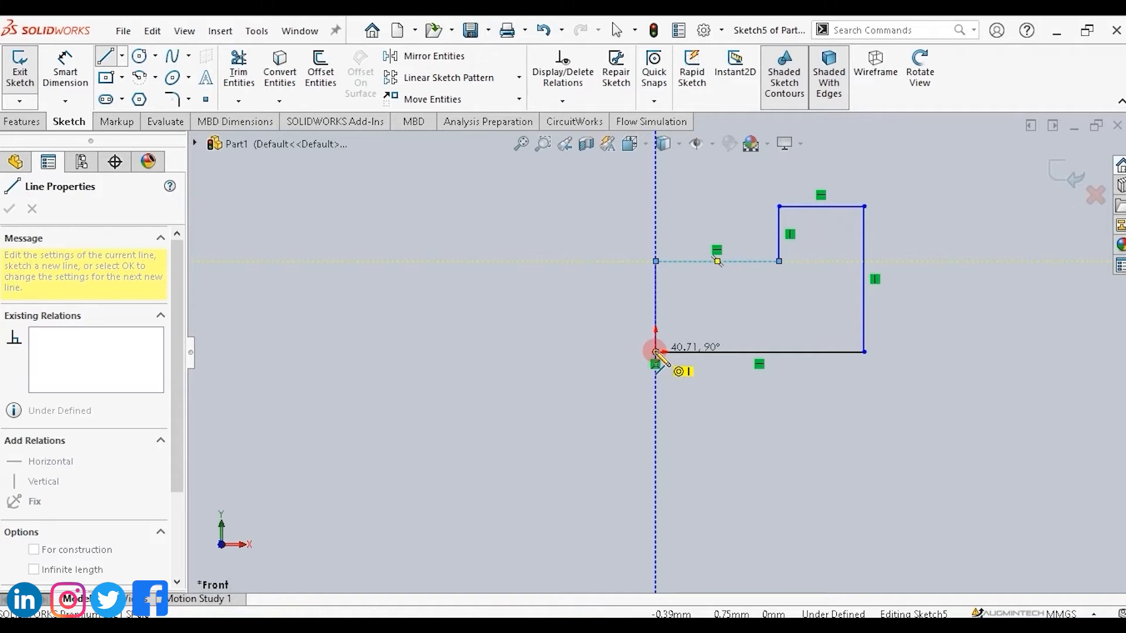
click(656, 352)
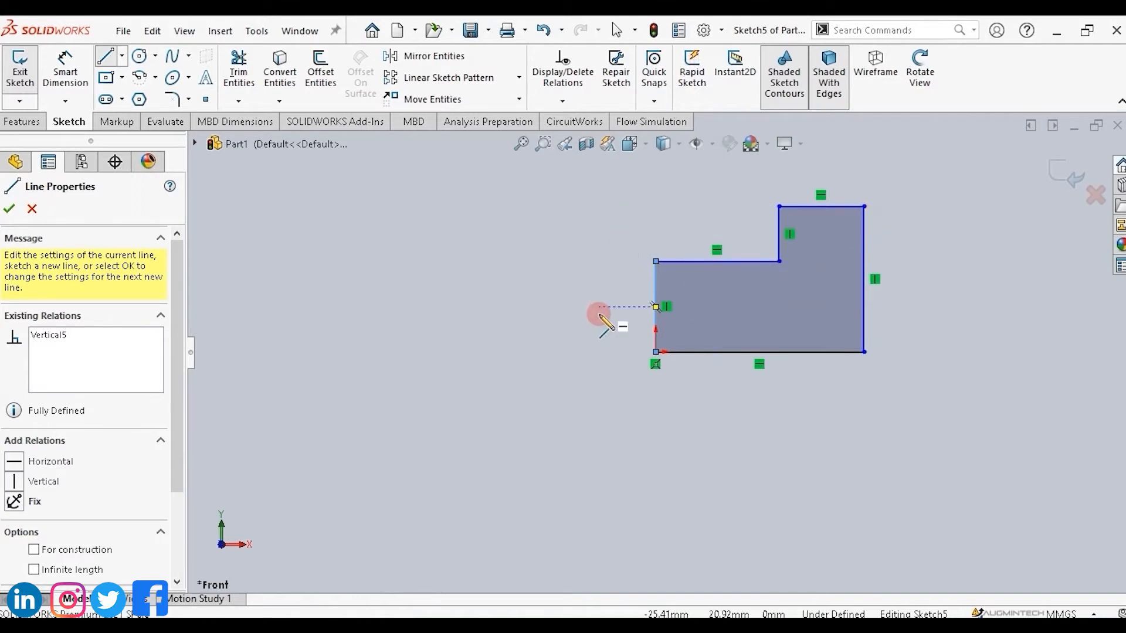
key(Escape)
key(Escape)
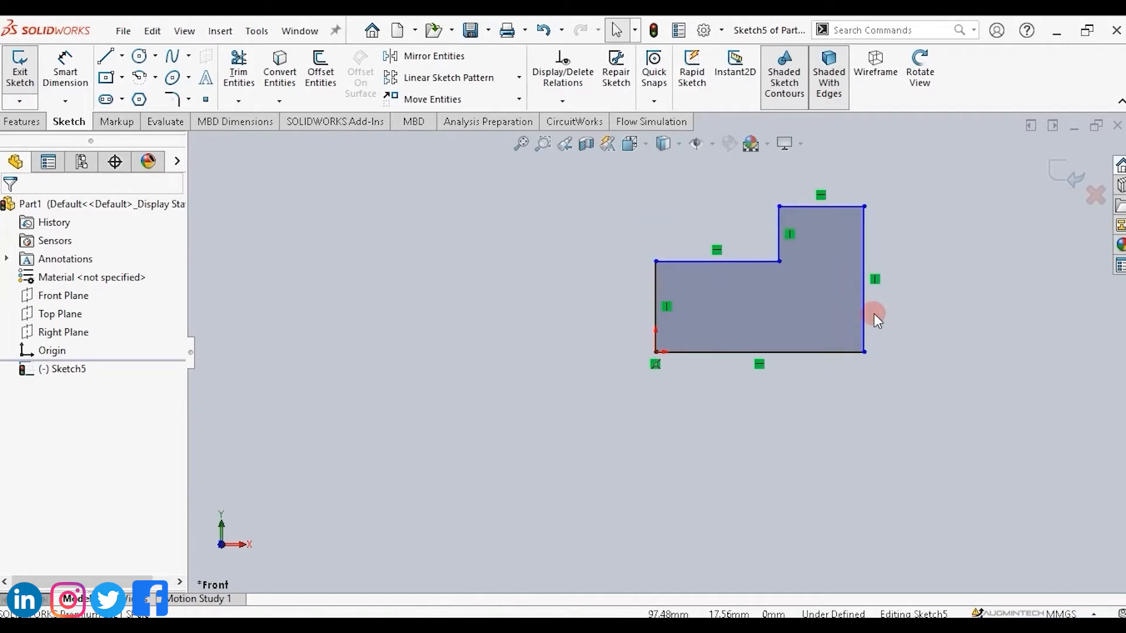
Dimension the profile's bottom edge with Smart Dimension and set it to 100 mm.
click(63, 67)
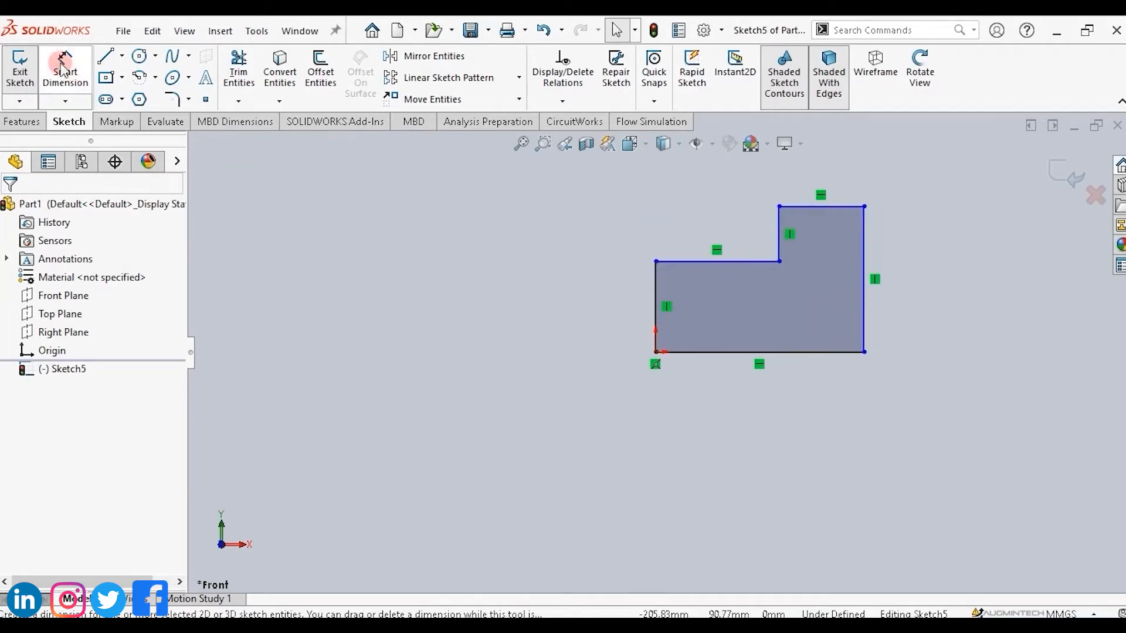
click(754, 356)
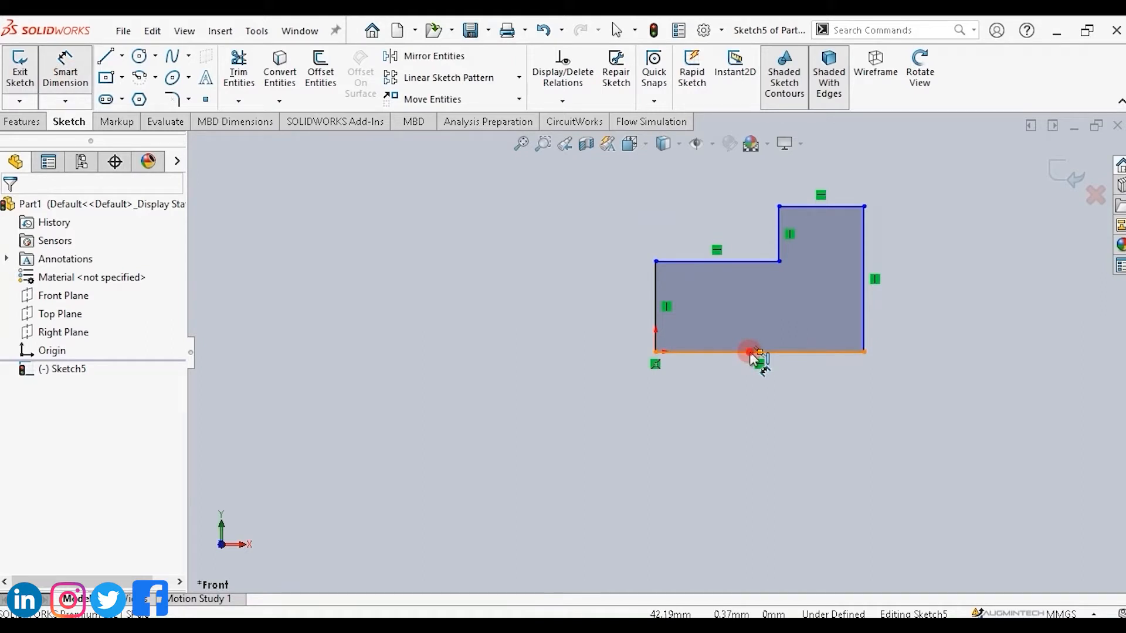
click(754, 354)
click(752, 426)
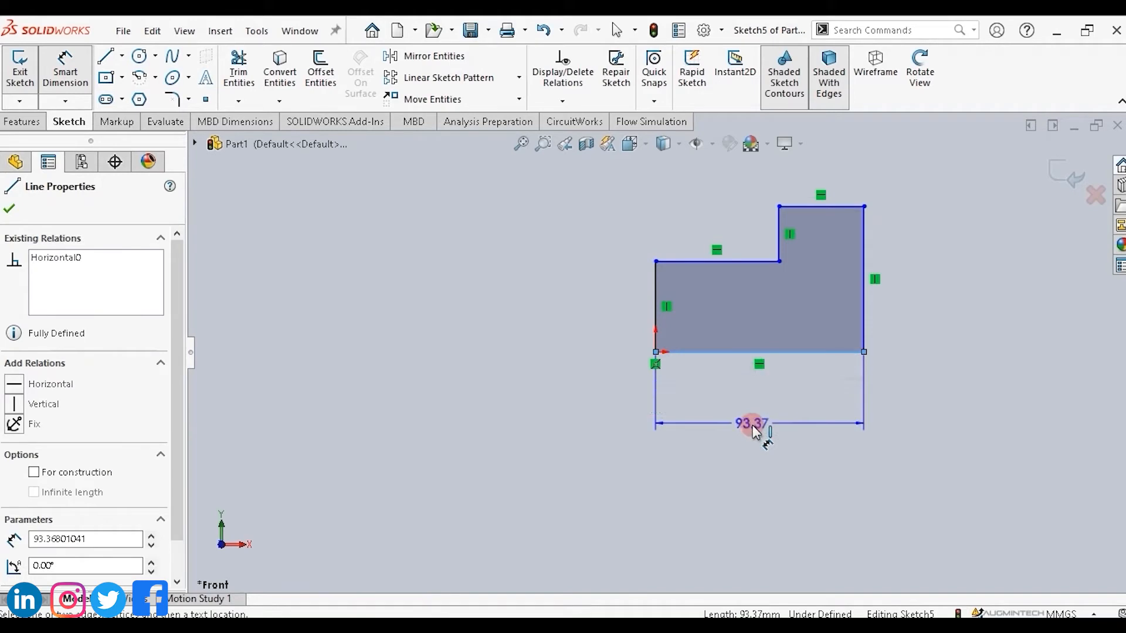
key(Escape)
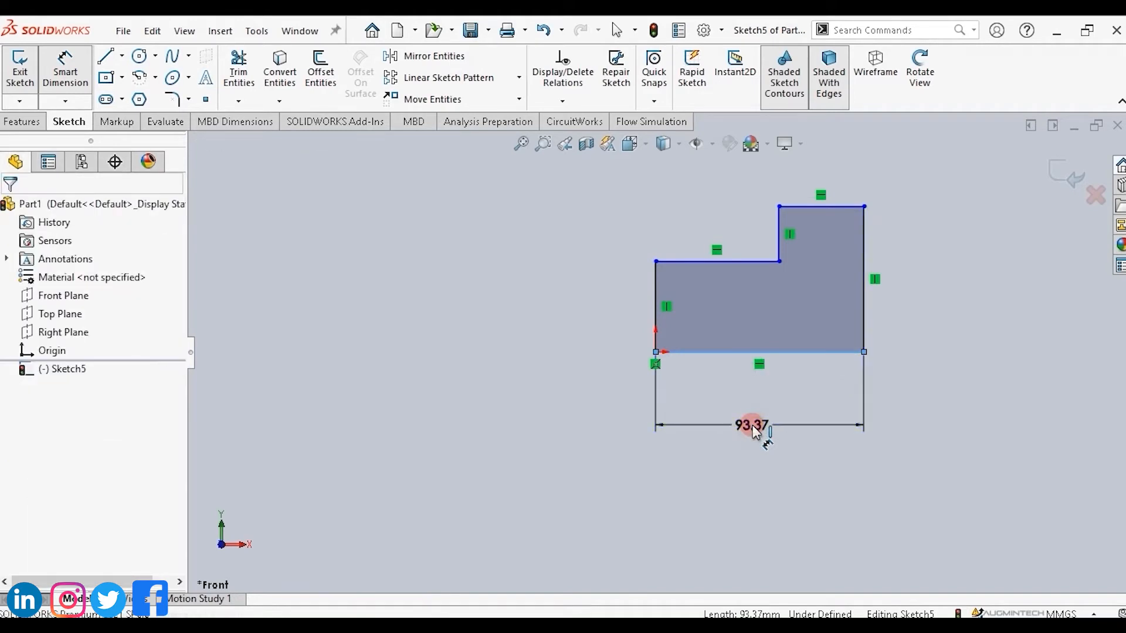
double_click(752, 426)
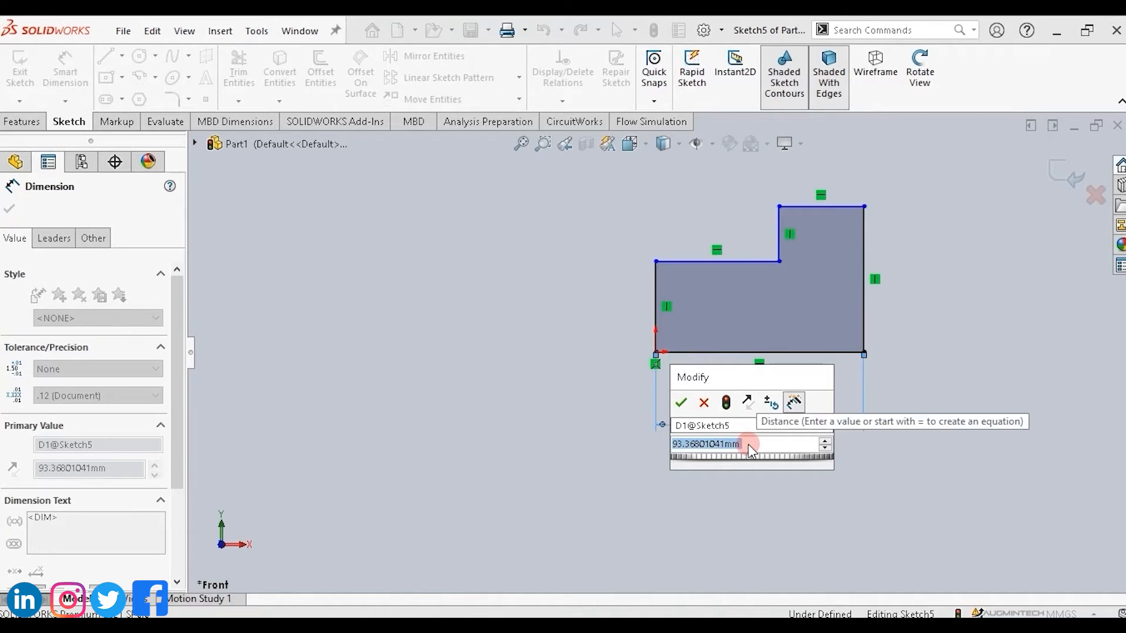
text(100)
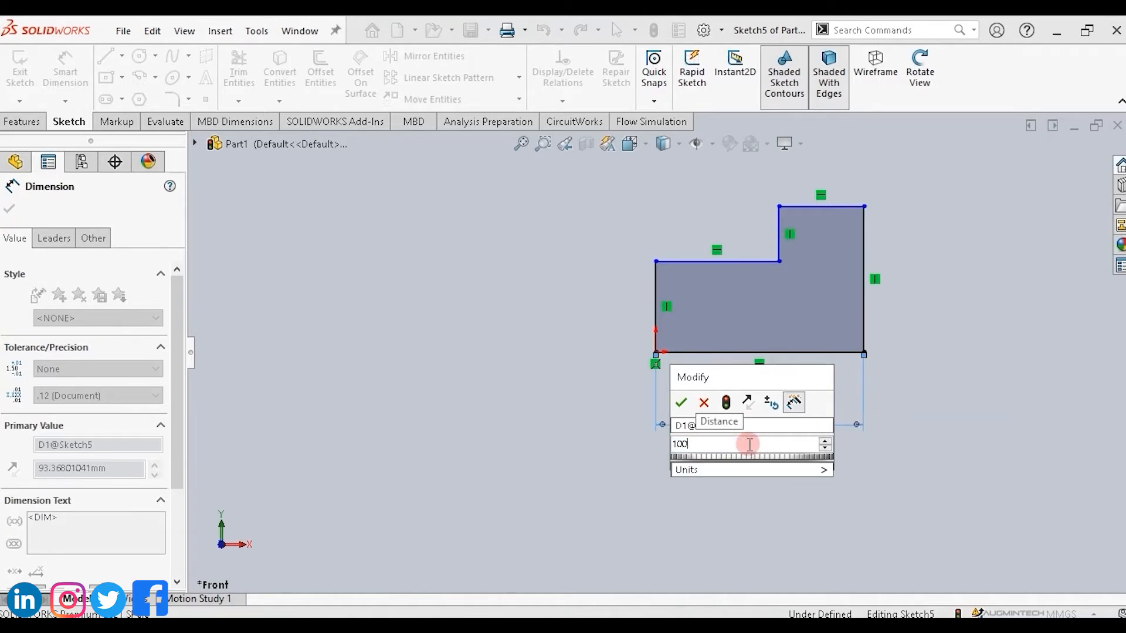
key(Return)
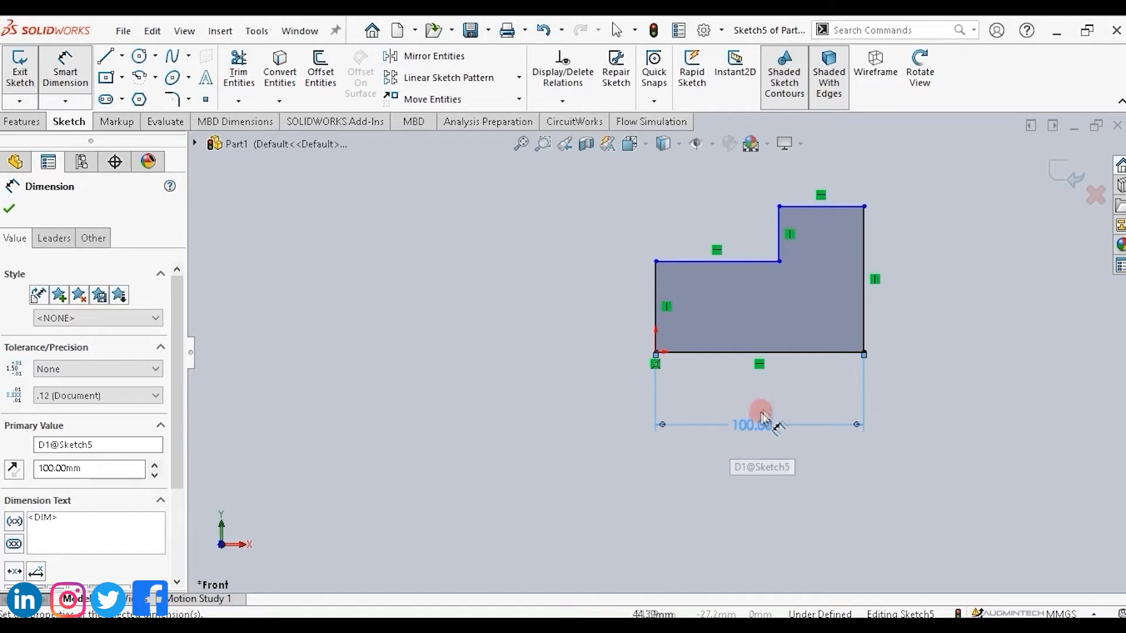
Dimension the profile's right edge and set it to 80 mm.
click(864, 296)
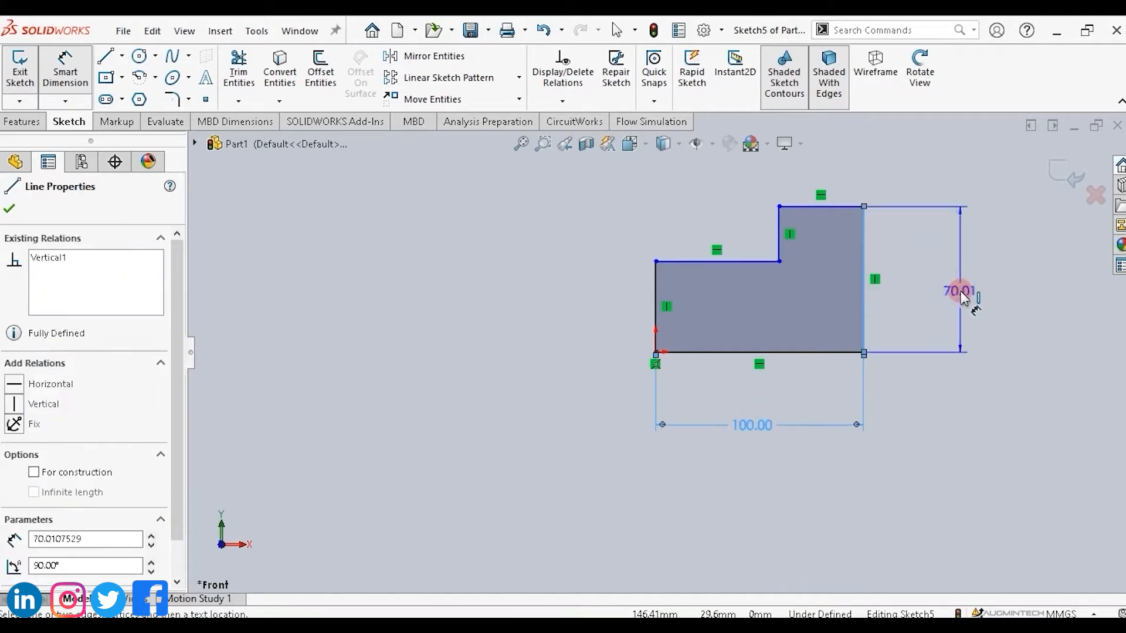
click(961, 296)
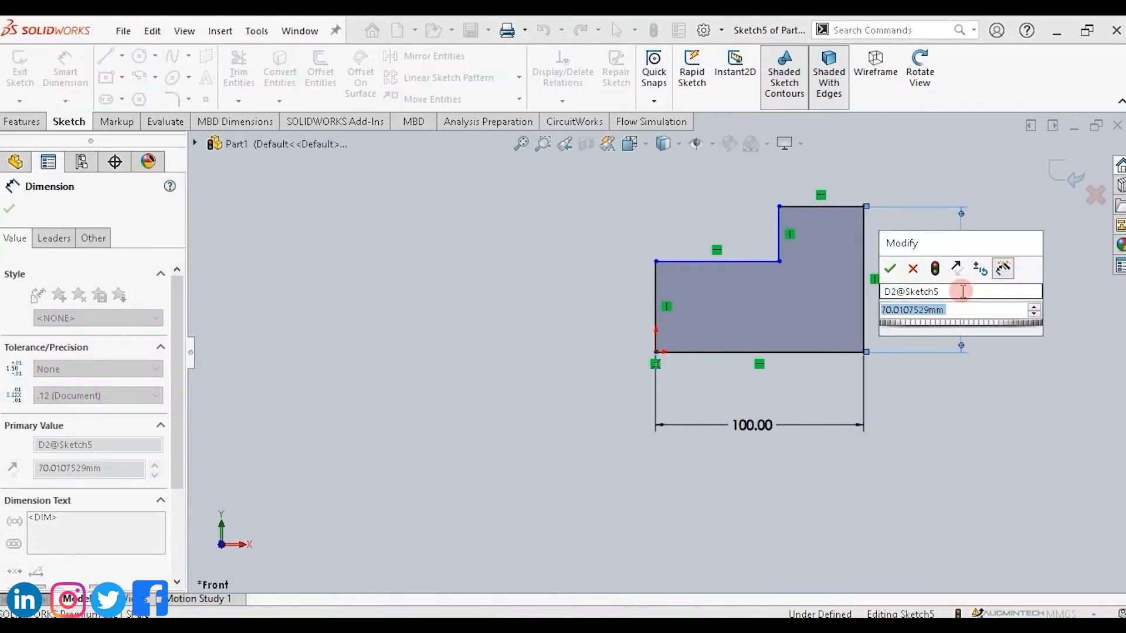
text(70)
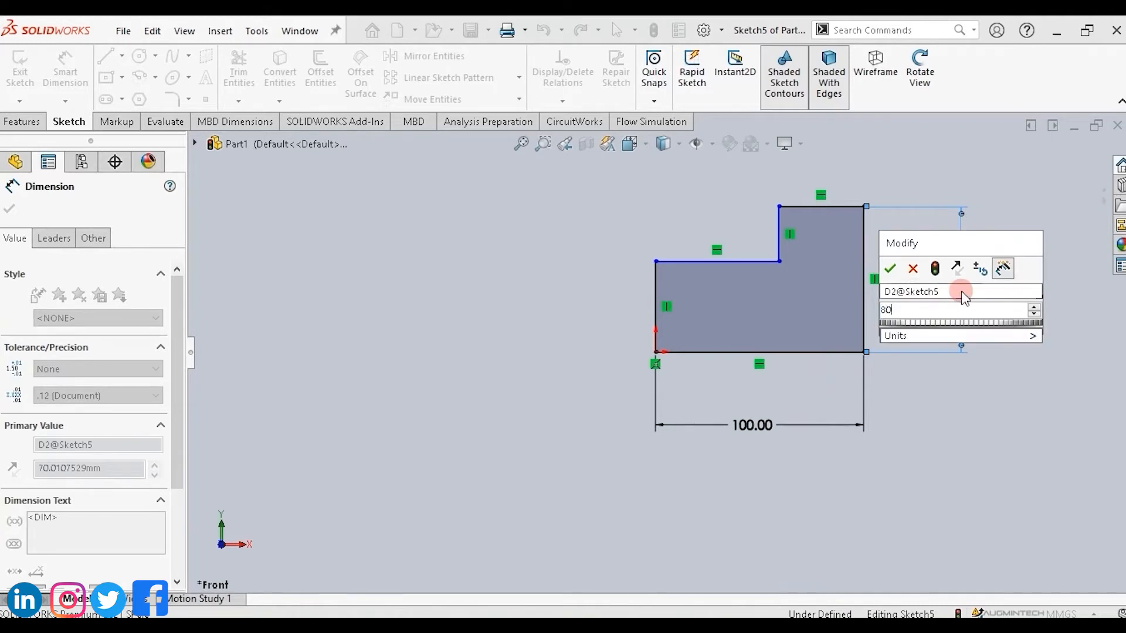
key(Return)
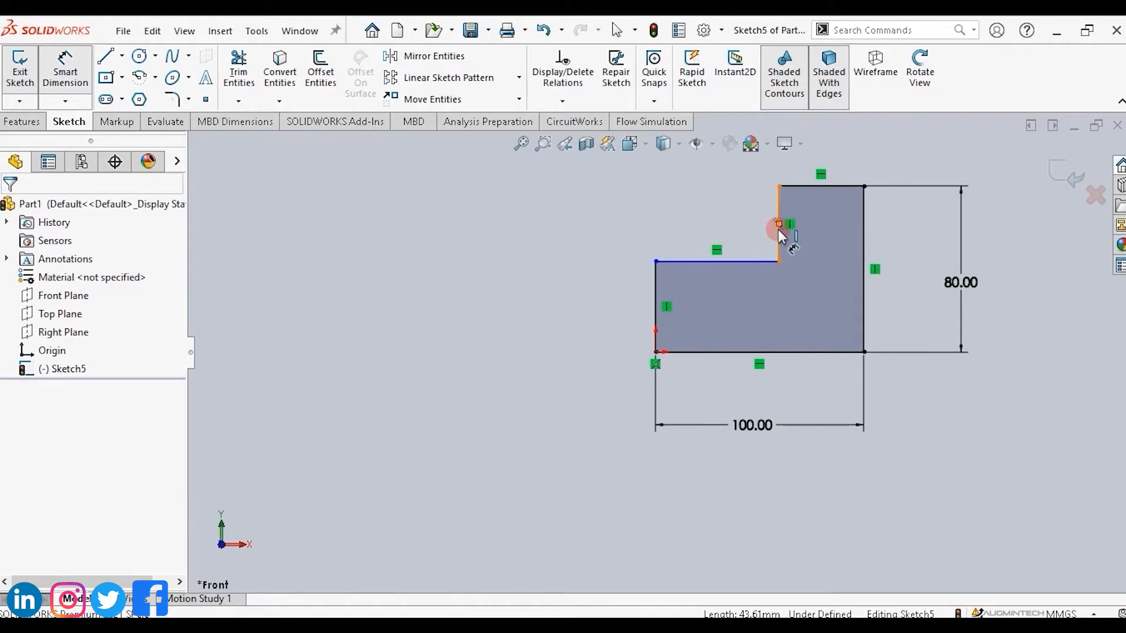
Dimension the profile's inner vertical edge with Smart Dimension and set it to 35 mm.
drag(780, 230, 560, 232)
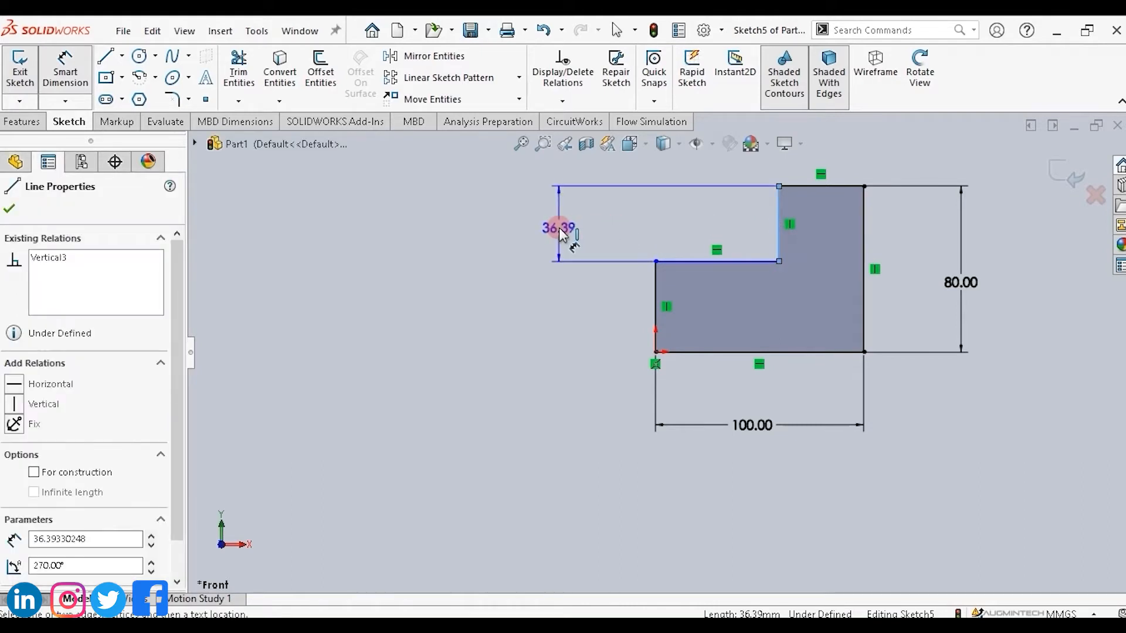
click(560, 232)
double_click(559, 228)
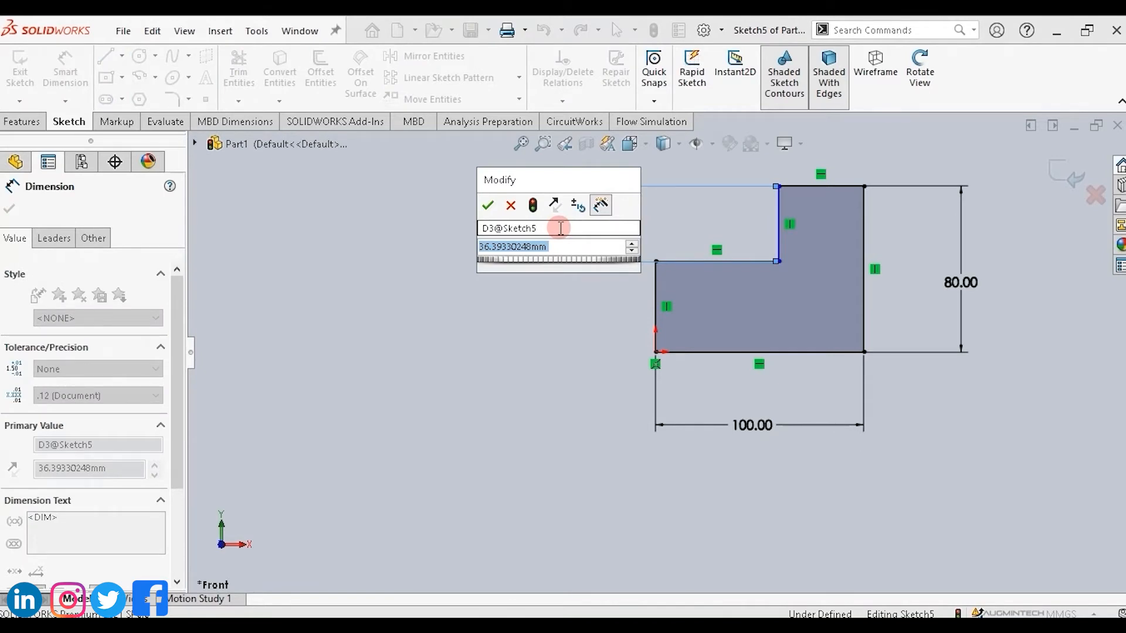
text(35)
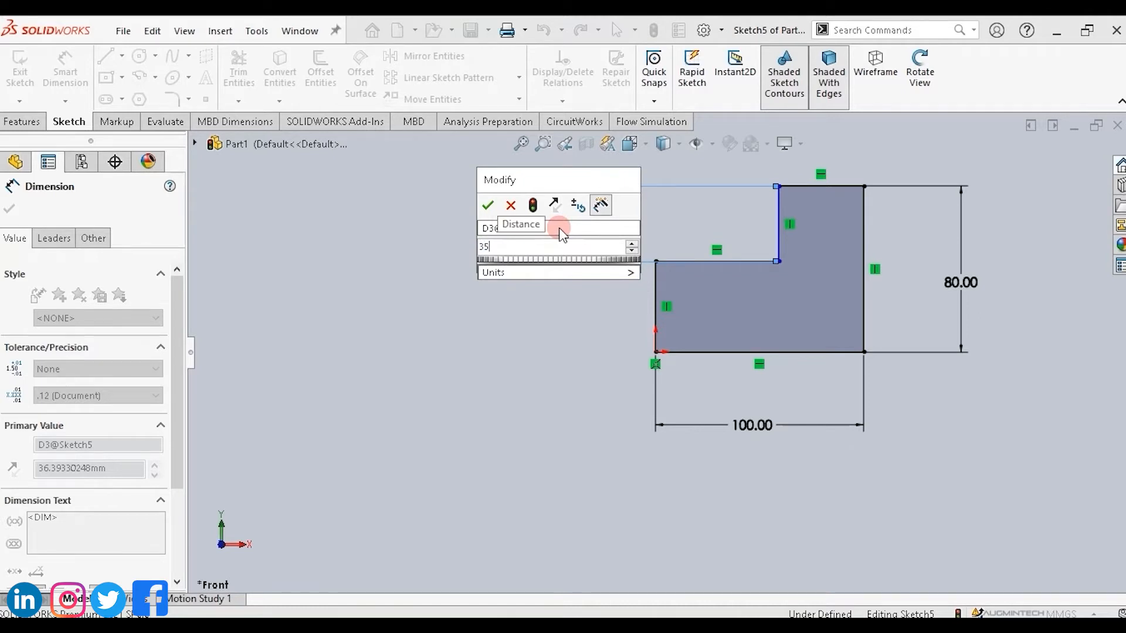
key(Escape)
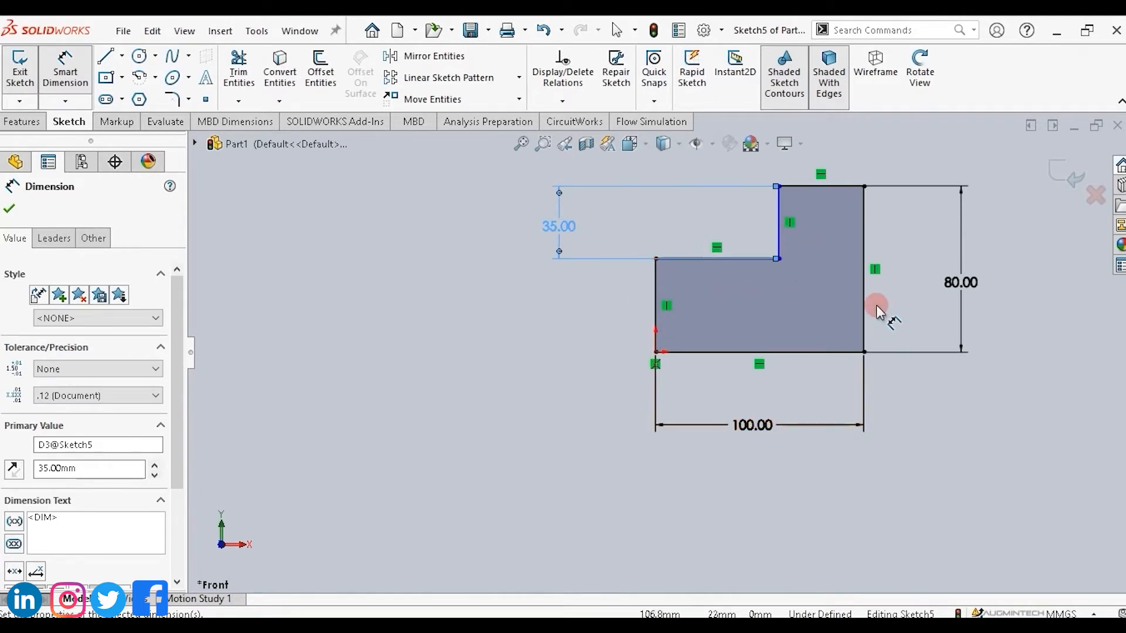
key(Escape)
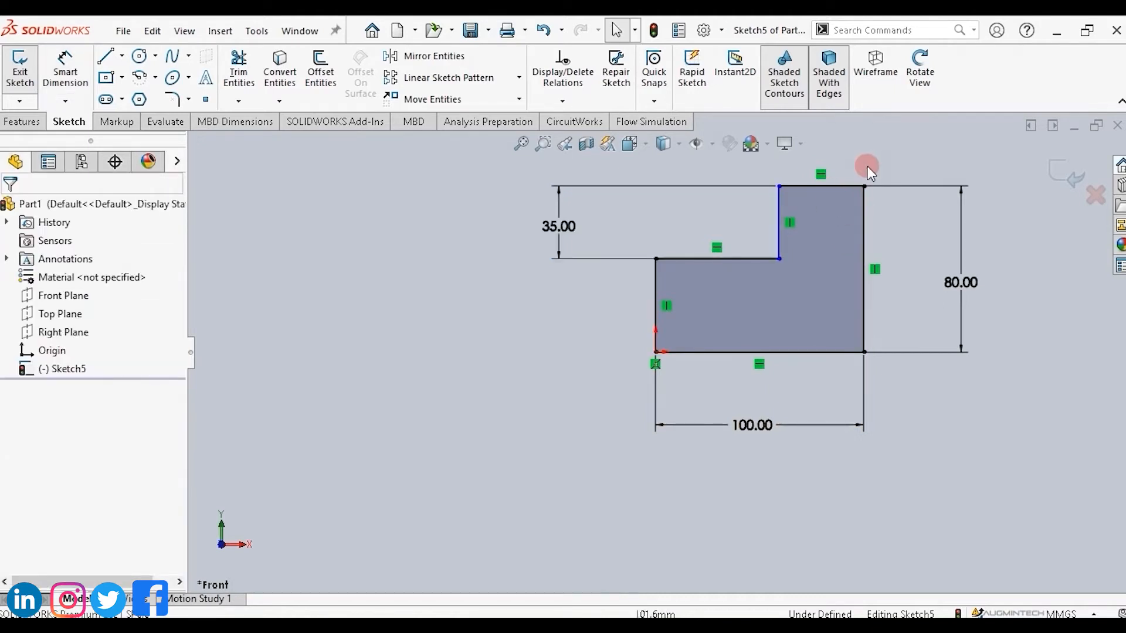
Add an Equal relation between the inner vertical edge and the top horizontal edge of the profile.
click(779, 214)
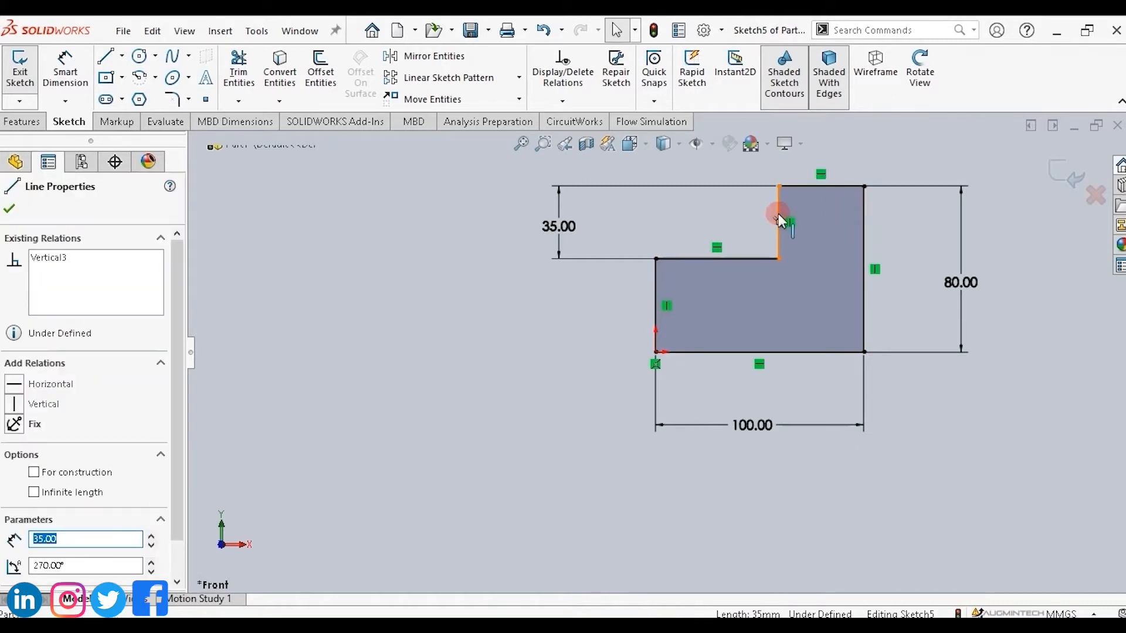
ctrl+click(808, 186)
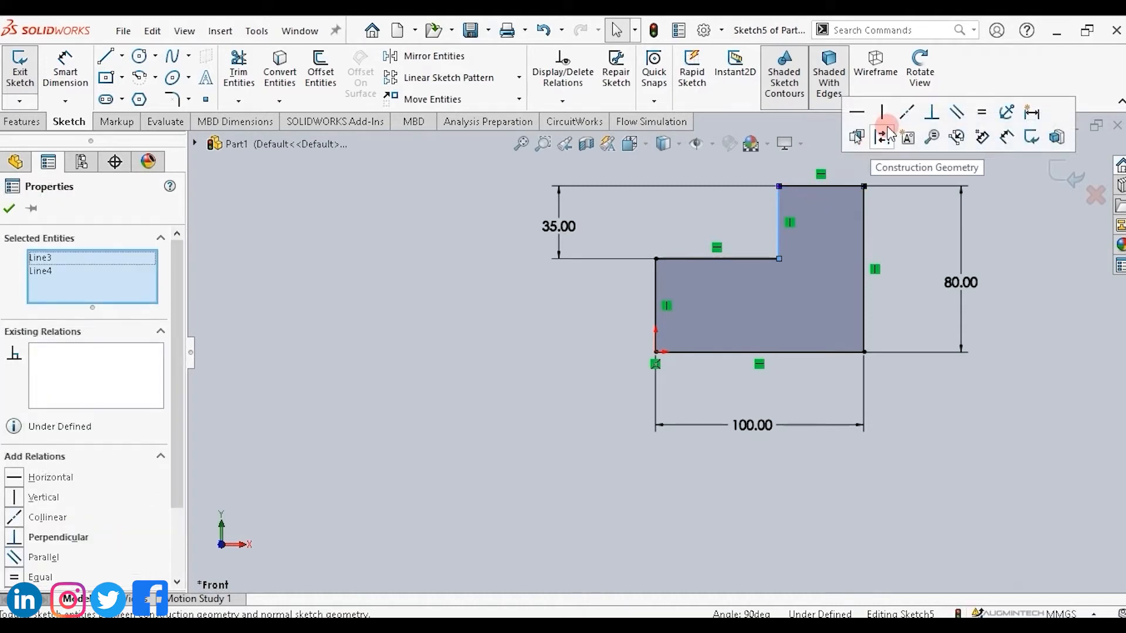
click(981, 113)
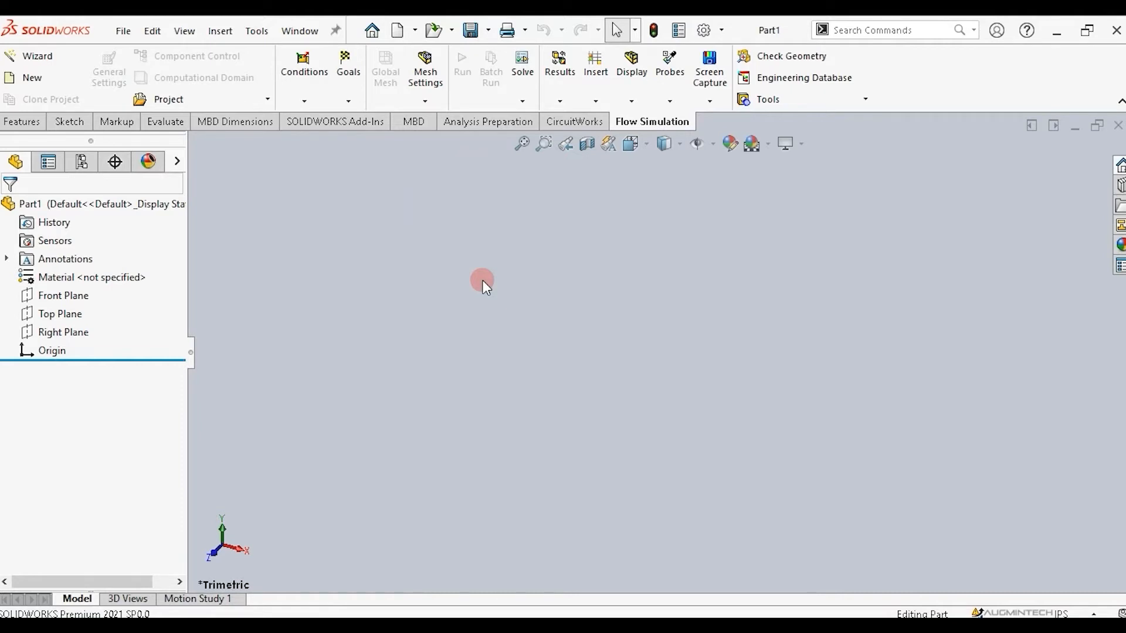
In a new part, sketch a center rectangle on the Front Plane centred at the origin.
click(52, 298)
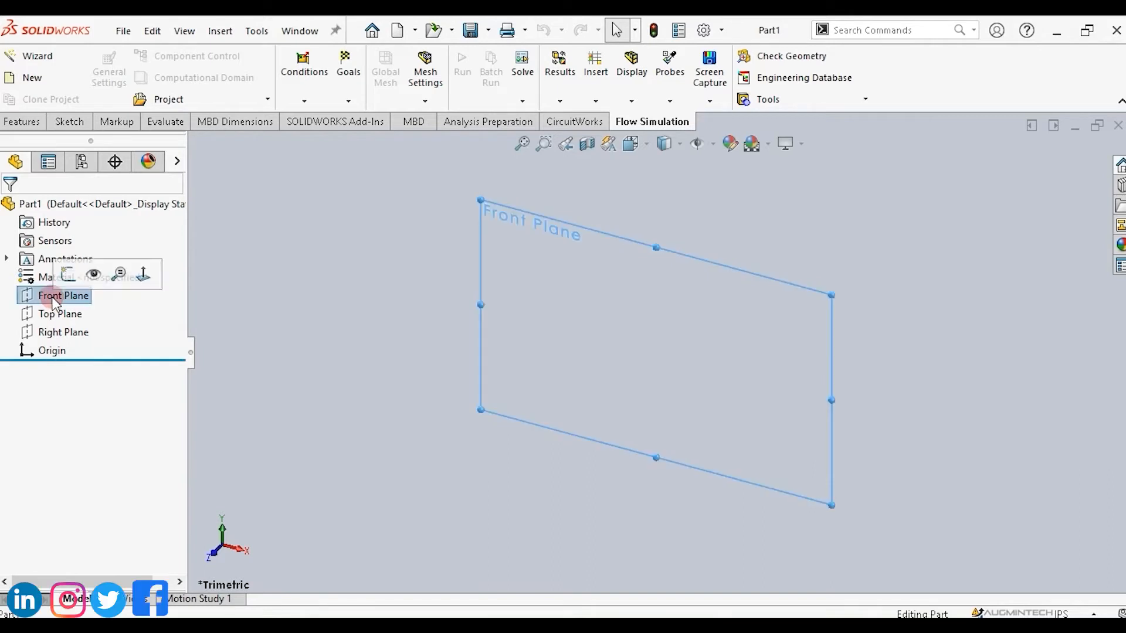
click(68, 122)
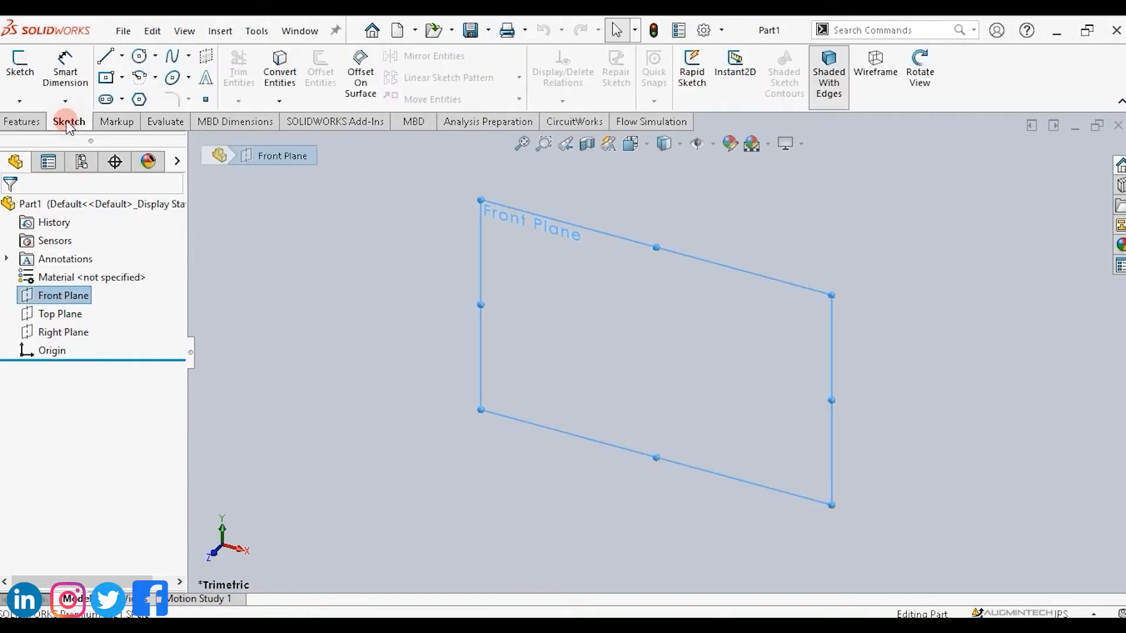
click(122, 76)
click(130, 119)
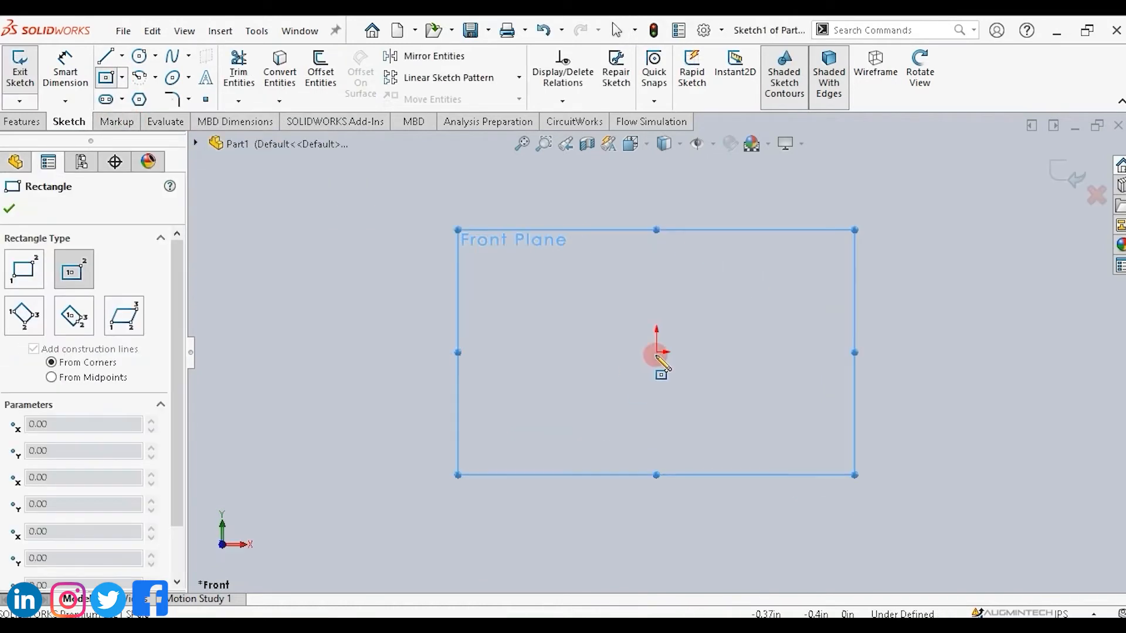
drag(679, 363, 755, 405)
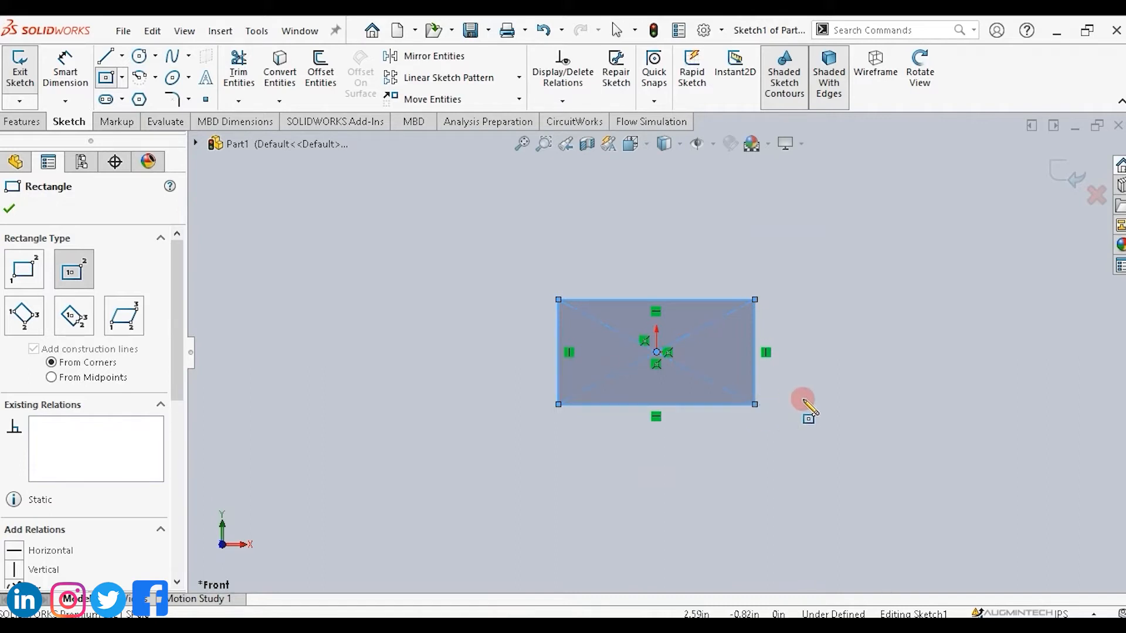
key(Escape)
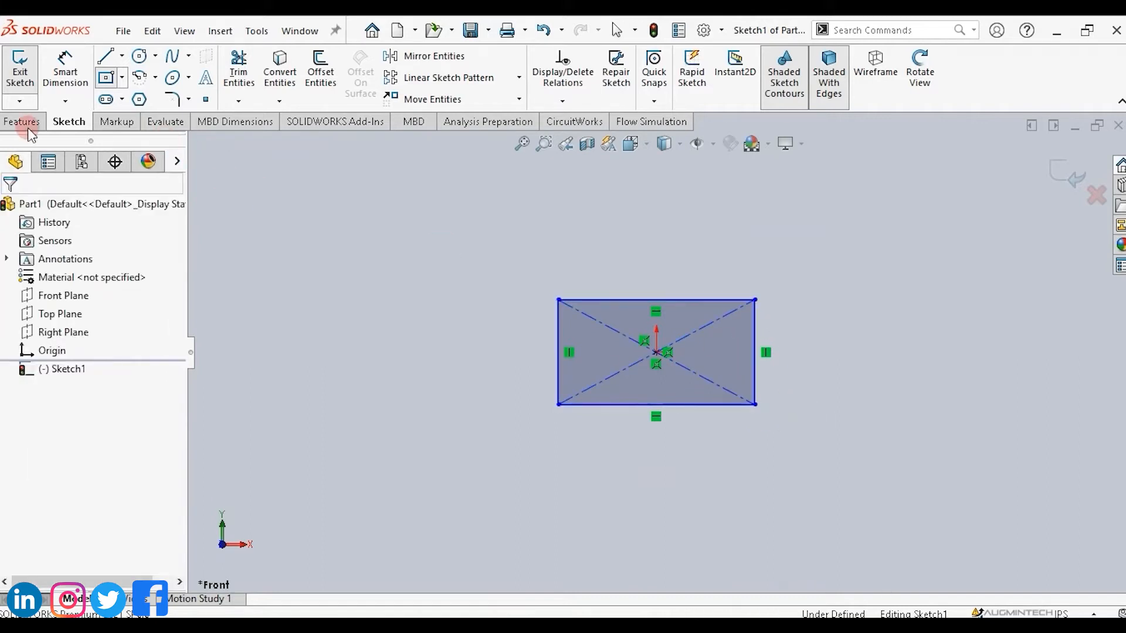
Exit the sketch and extrude the rectangle with Extruded Boss/Base about 0.38 in deep.
key(Escape)
click(26, 126)
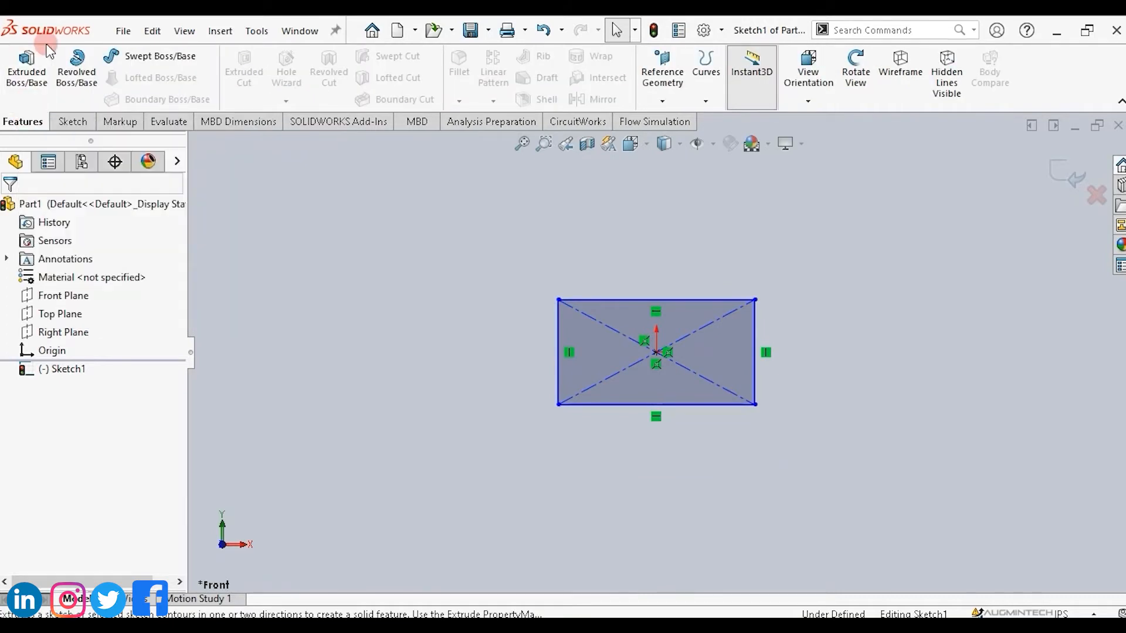
click(13, 77)
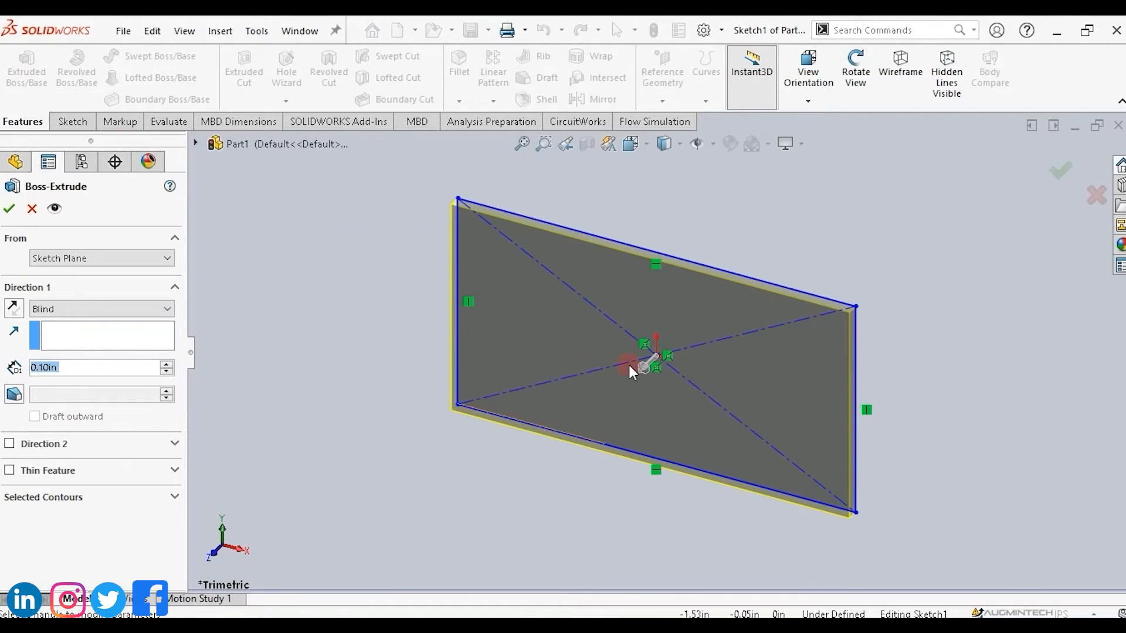
drag(642, 368, 636, 386)
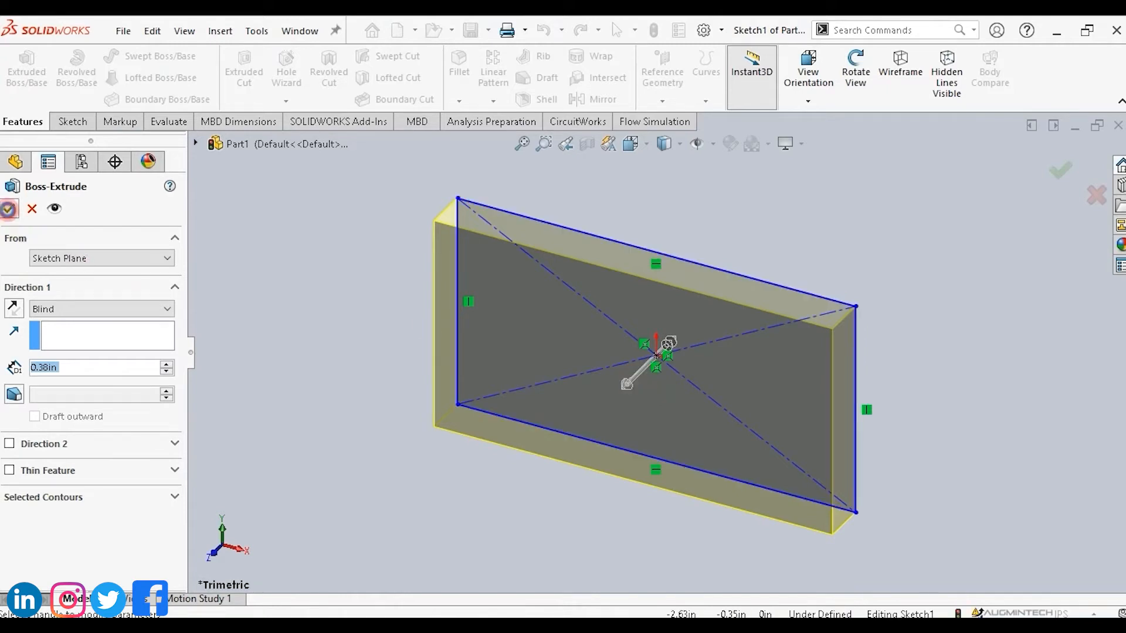
click(9, 210)
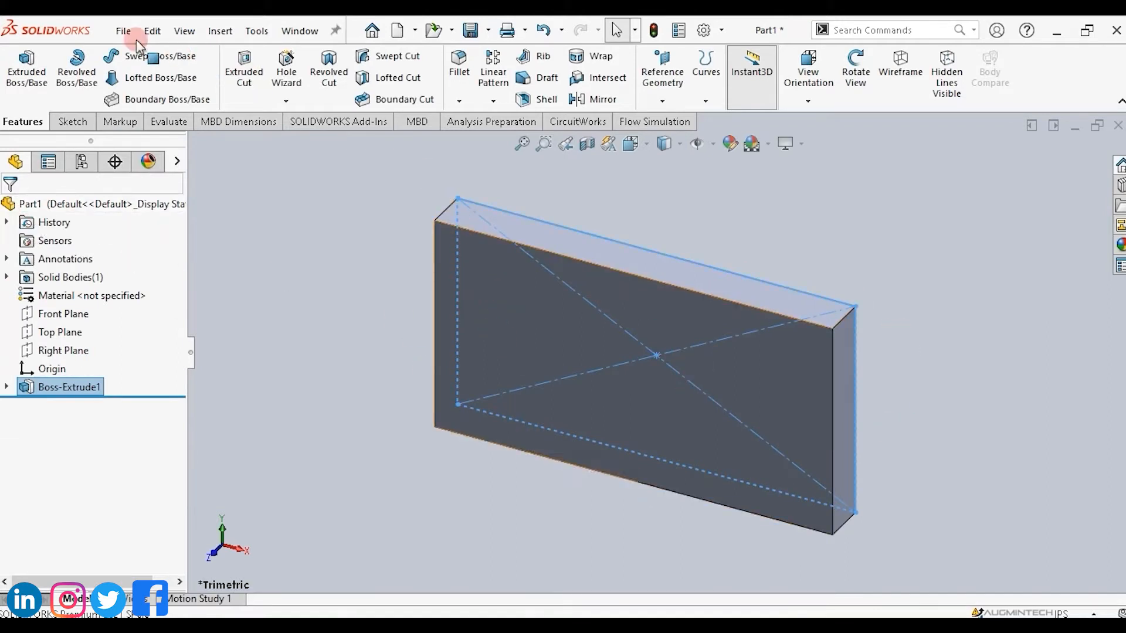
Save the part as Example in the introsw samples folder.
click(123, 30)
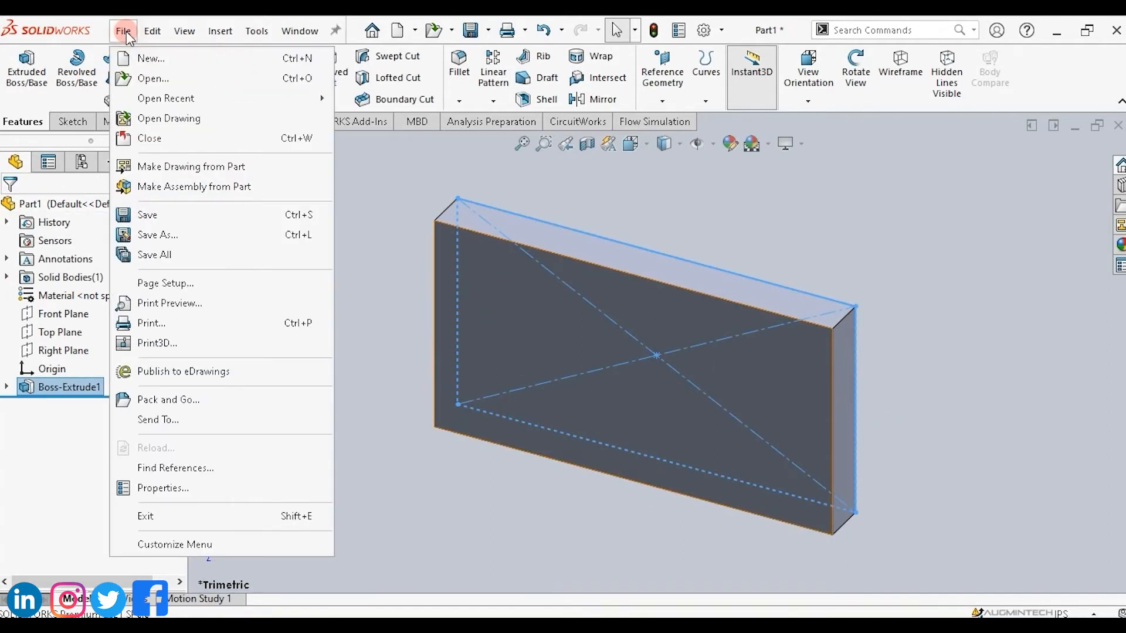
click(146, 216)
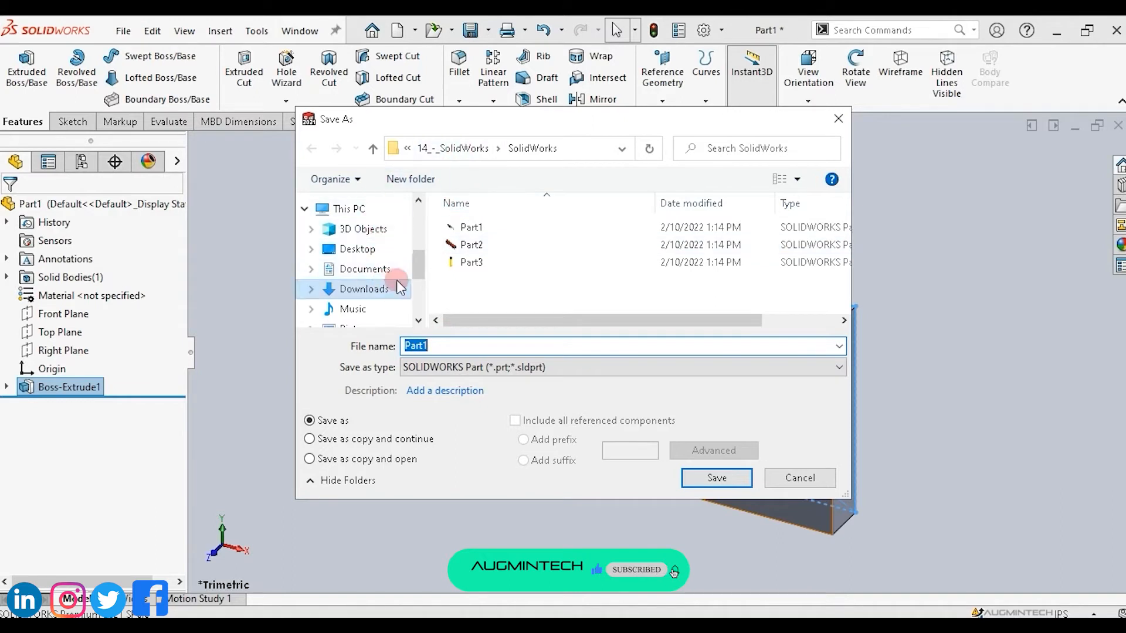
drag(417, 261, 416, 237)
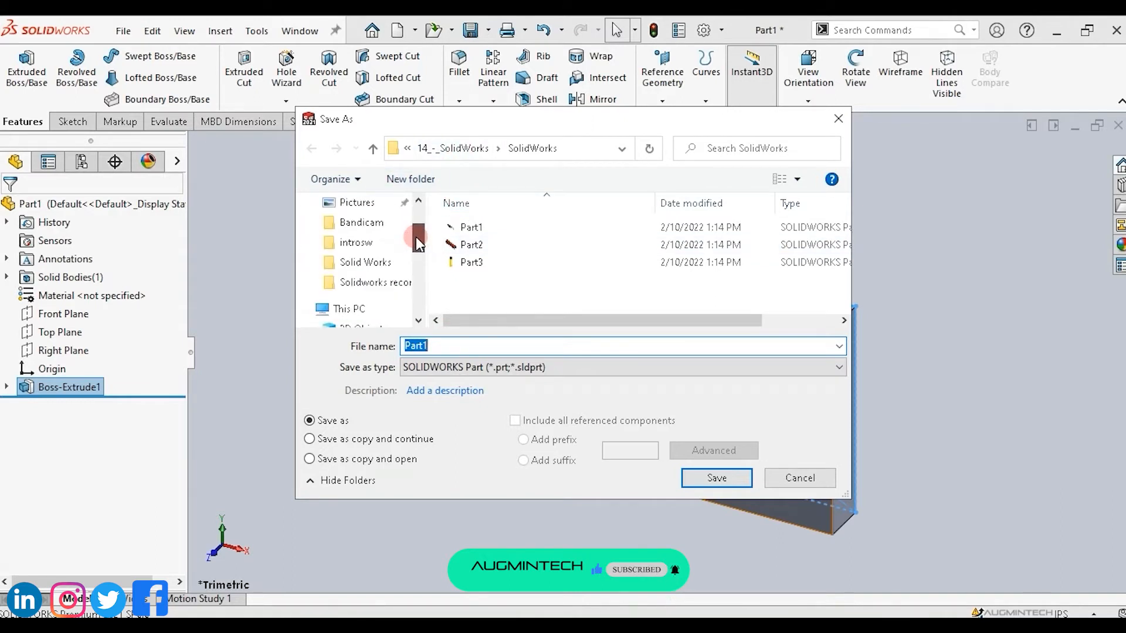
click(361, 263)
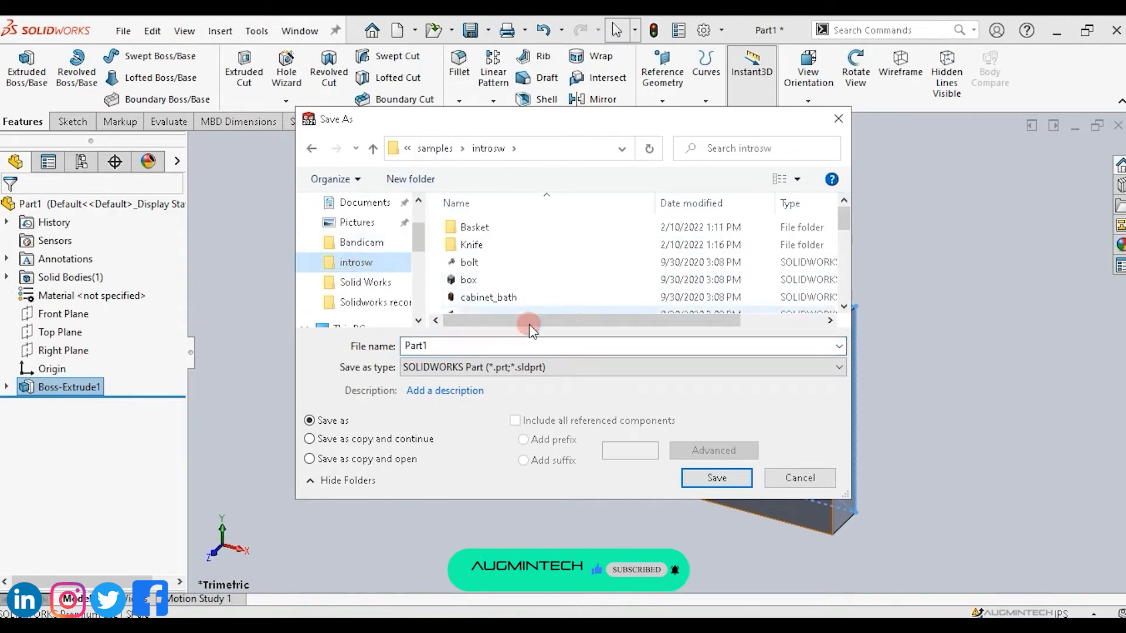
double_click(445, 348)
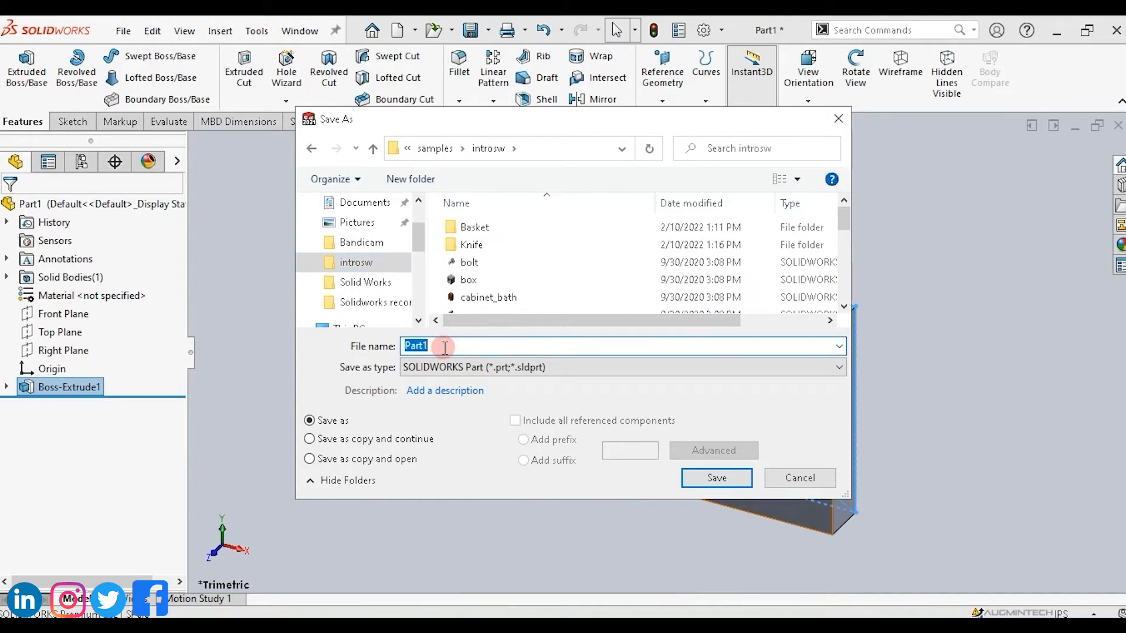
text(Example)
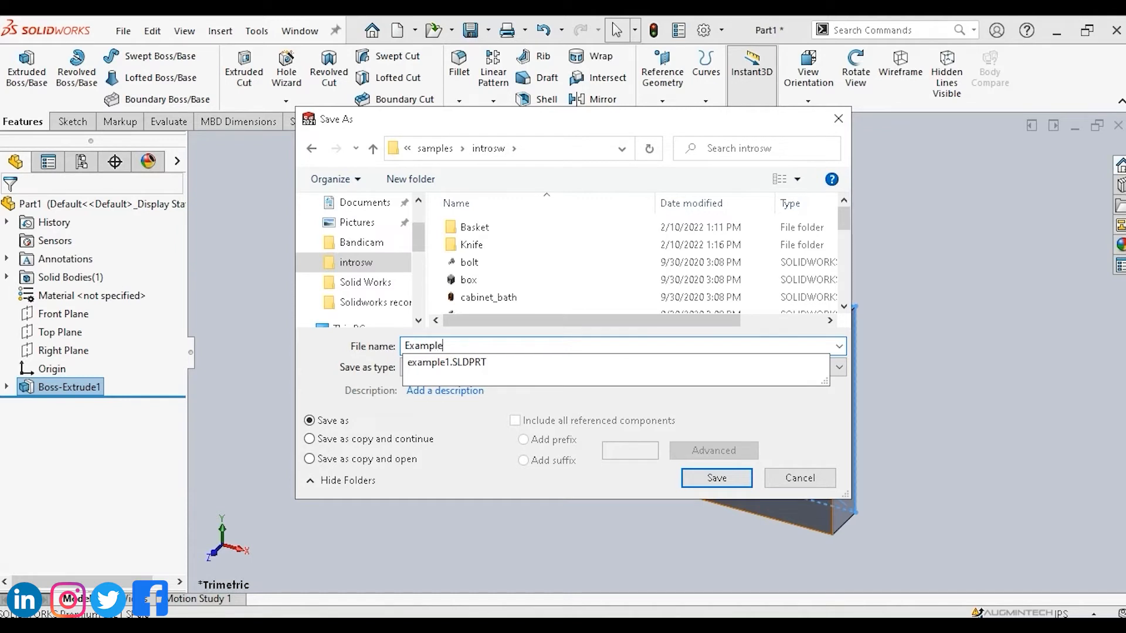
click(718, 476)
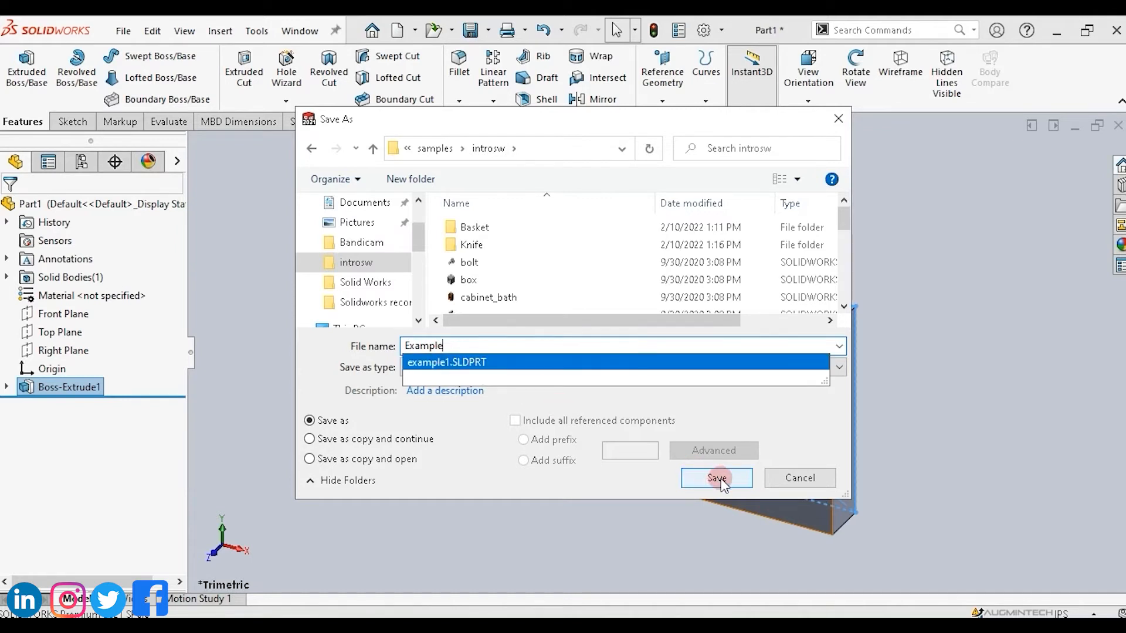
click(724, 413)
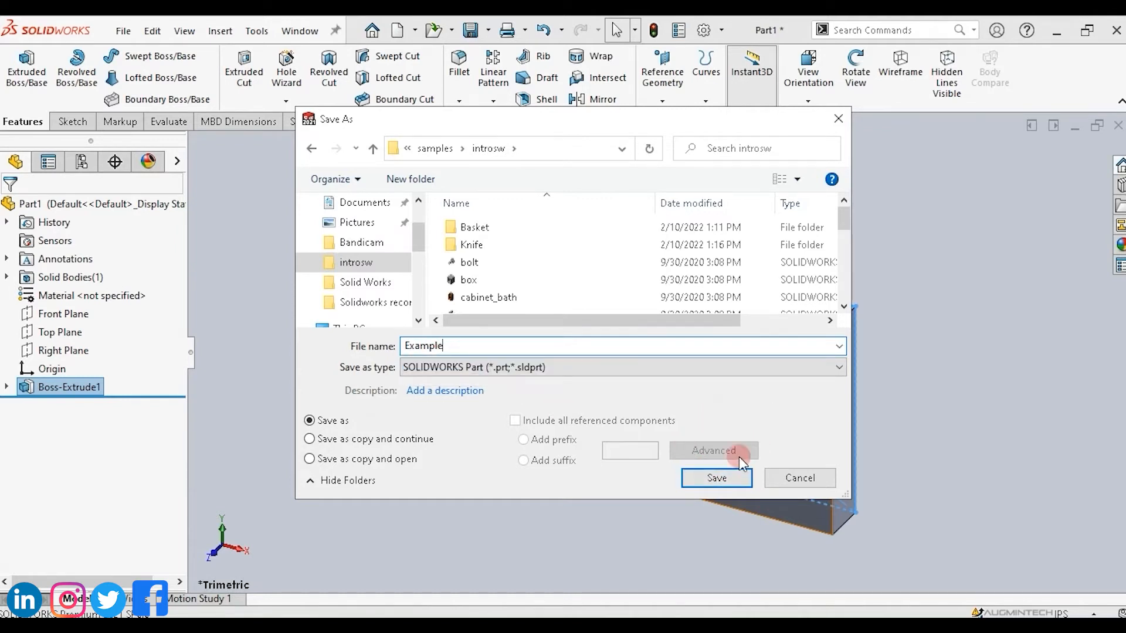
click(725, 482)
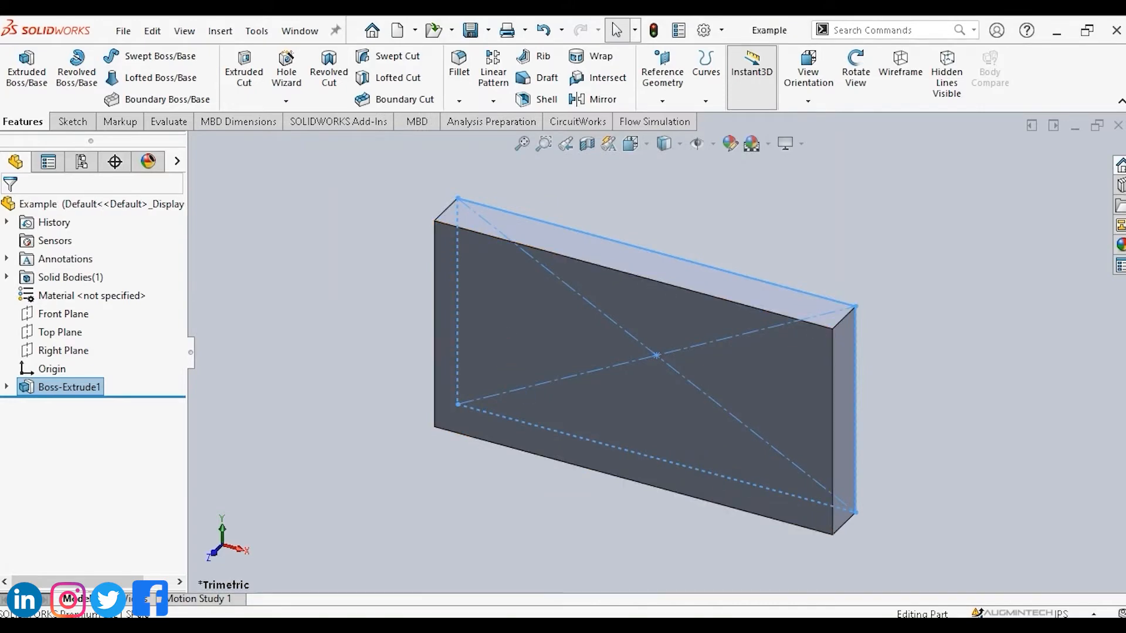
Locate the saved Example part file in the introsw folder in File Explorer and open it.
click(314, 573)
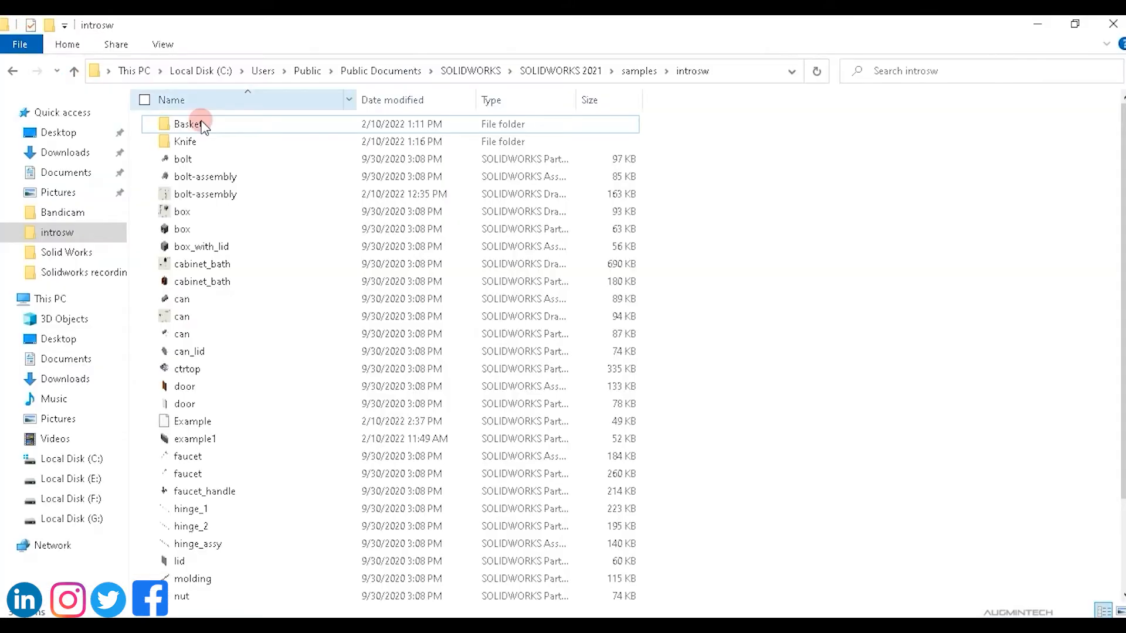
click(232, 212)
key(e)
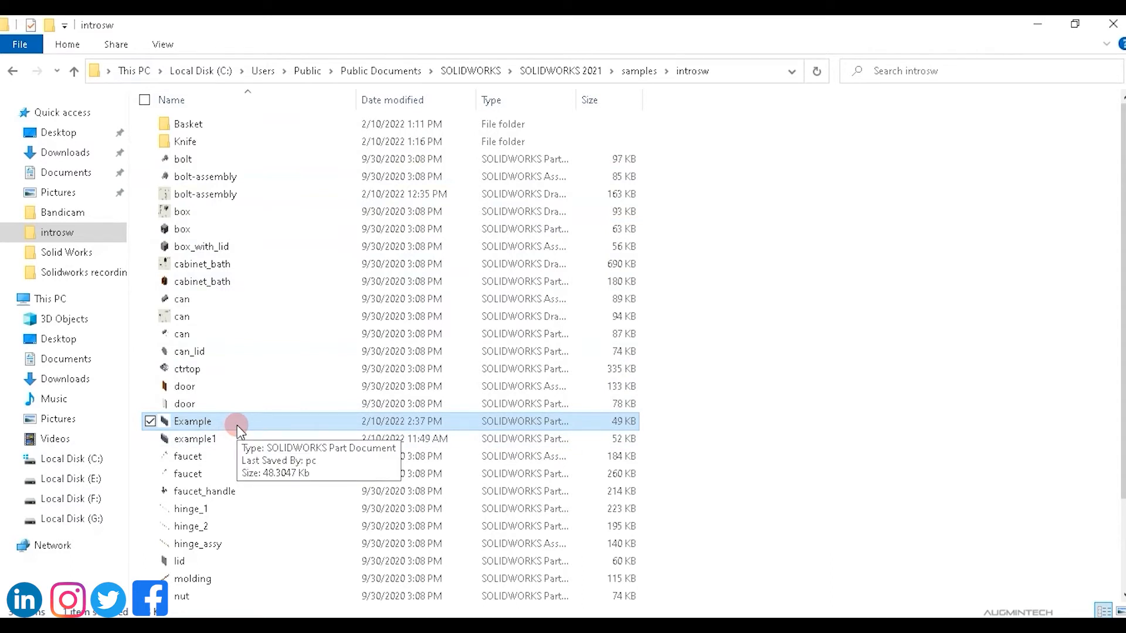
double_click(288, 427)
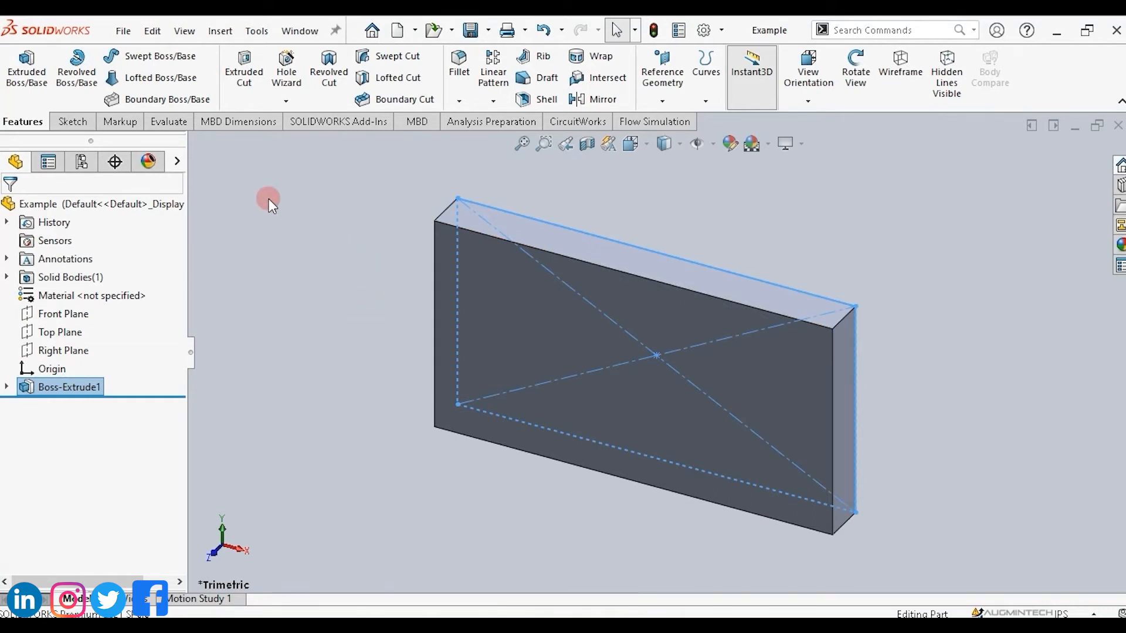
Review the Save As file type options for a copy named Example2, then close the dialog without saving.
click(125, 31)
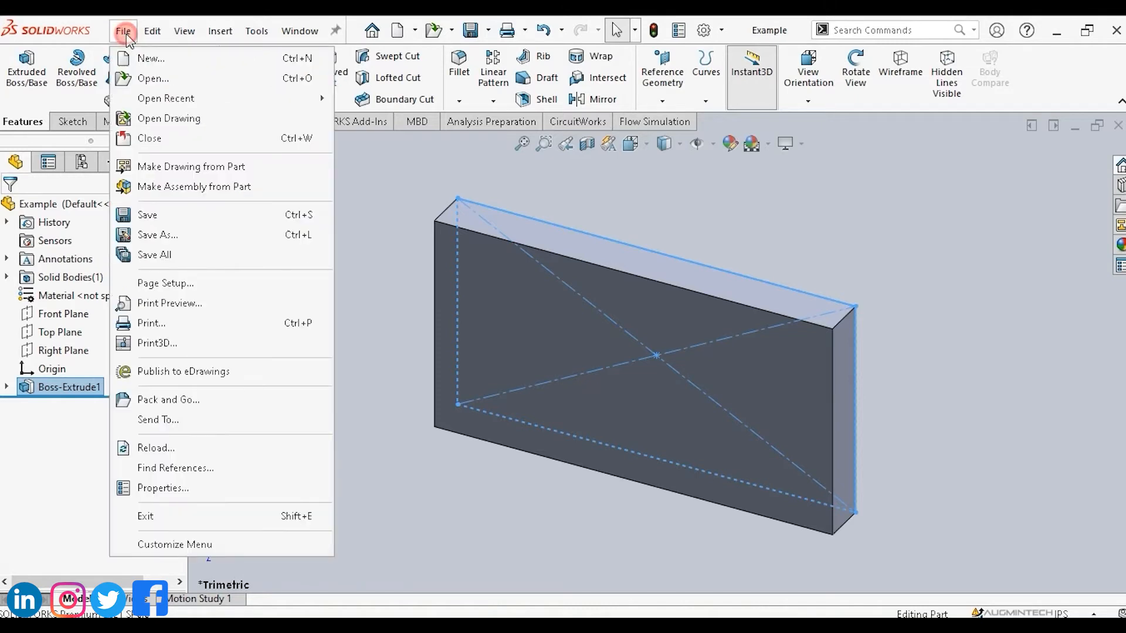
click(164, 235)
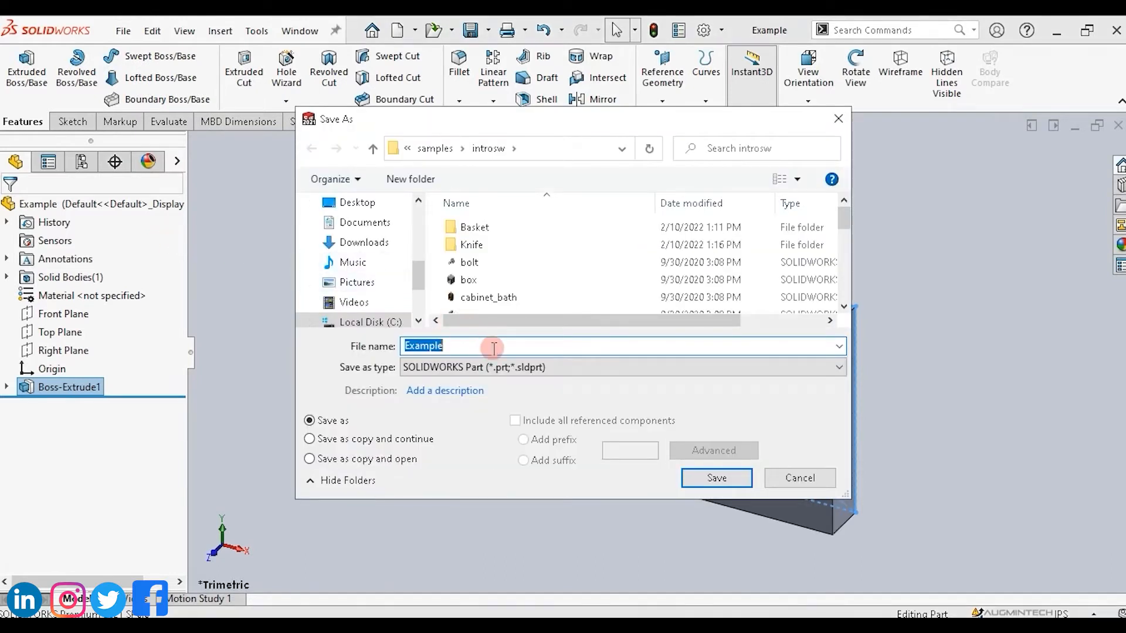
click(489, 345)
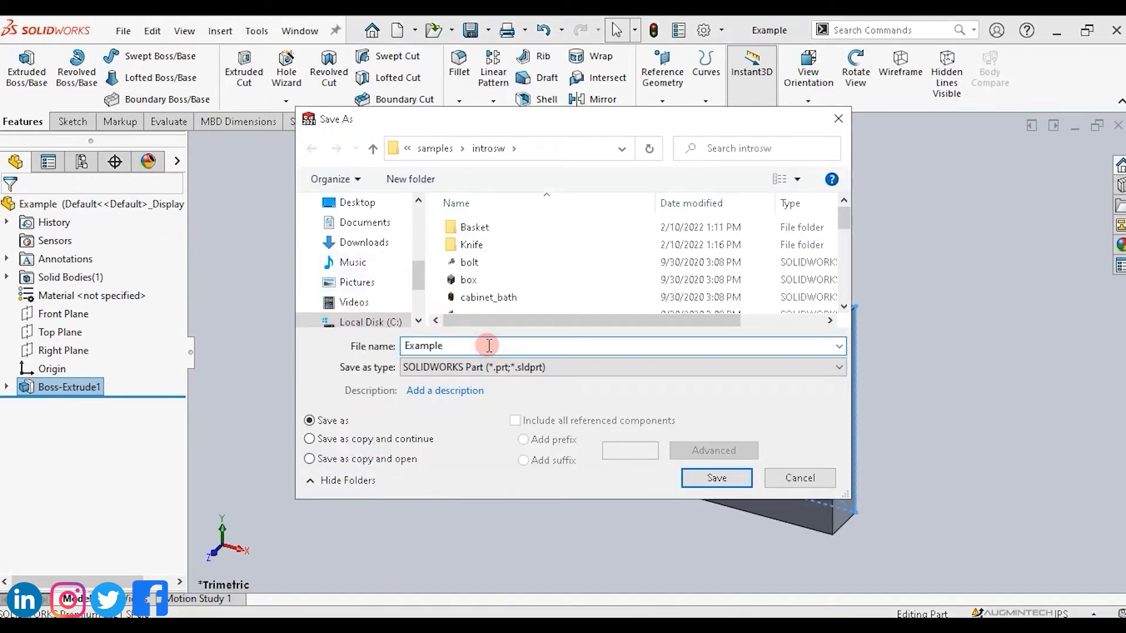
text(2)
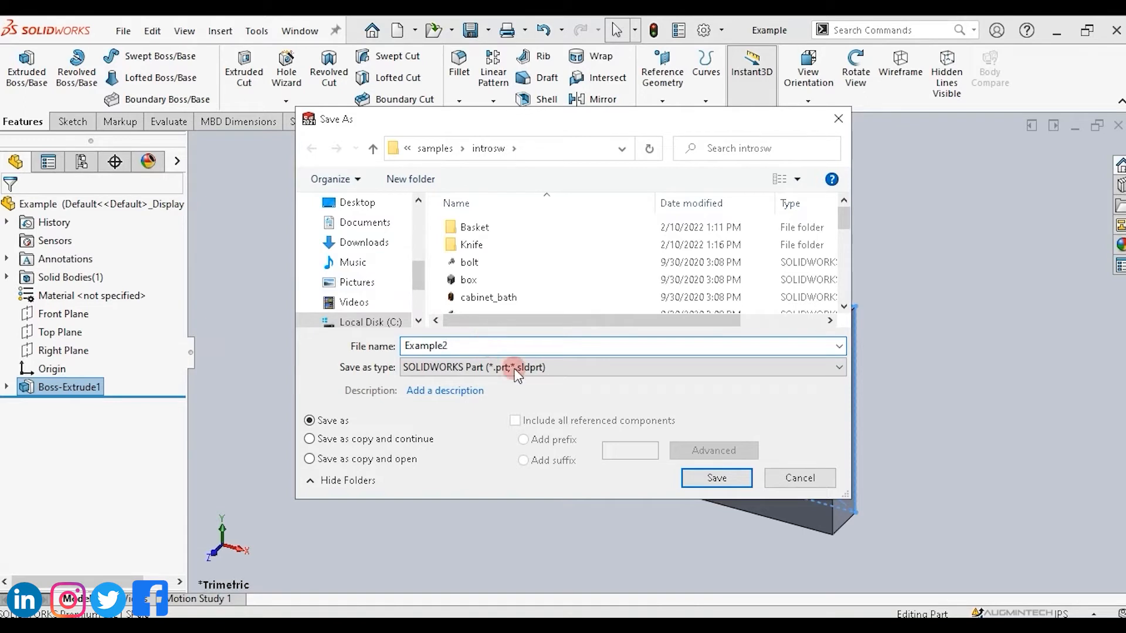
click(594, 371)
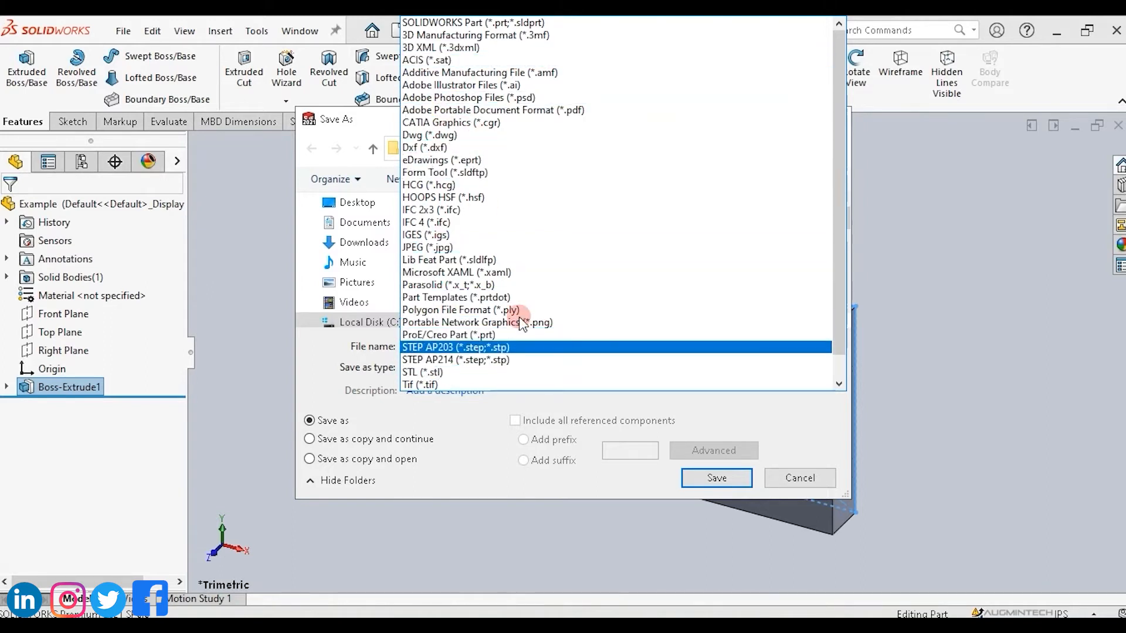
click(712, 405)
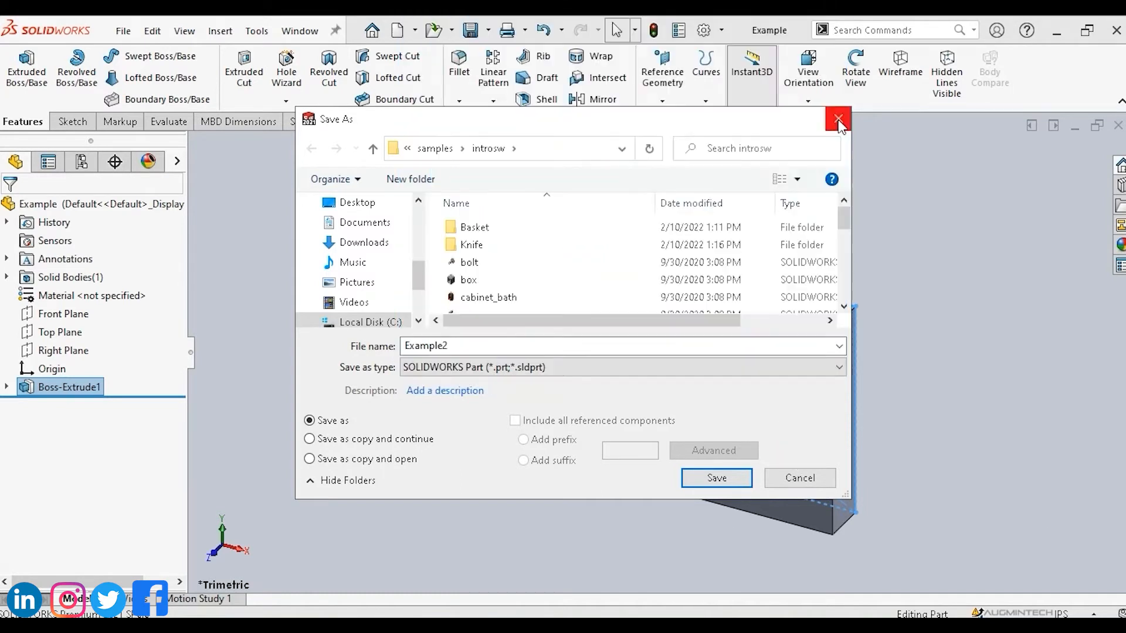
click(838, 120)
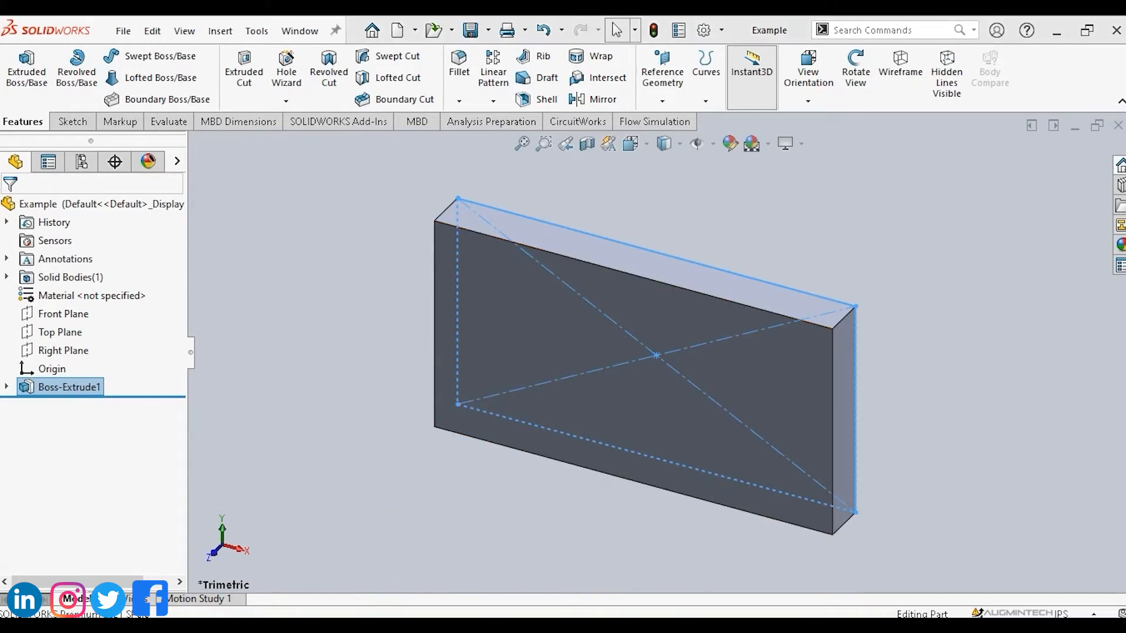
Try to rename the Example part file to Example2 in the introsw folder in File Explorer.
click(364, 601)
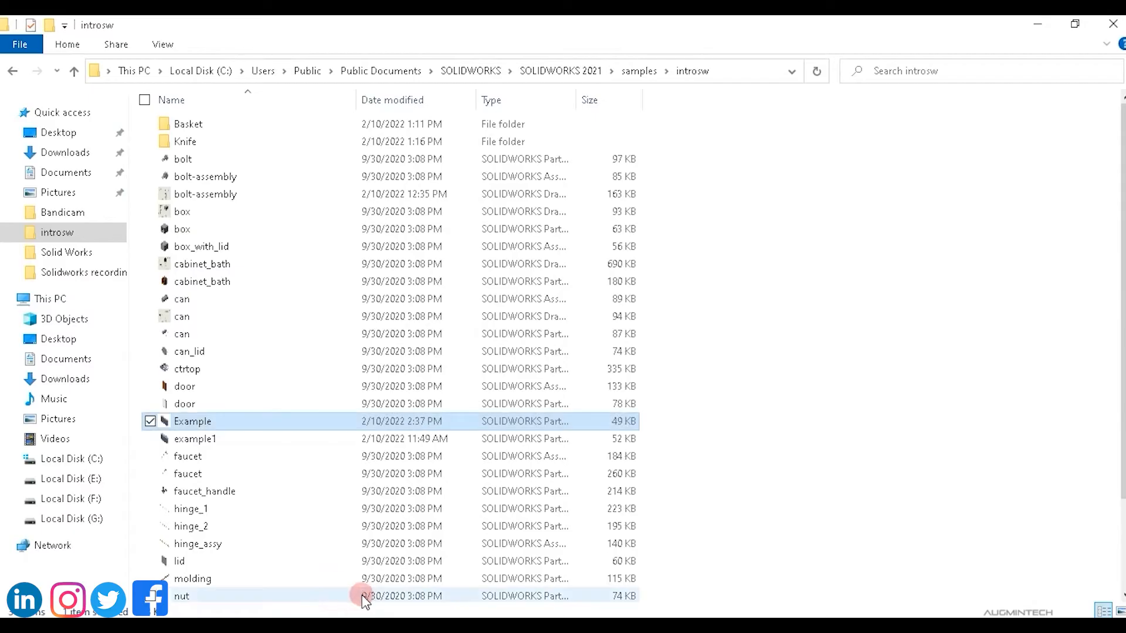
click(248, 422)
click(247, 422)
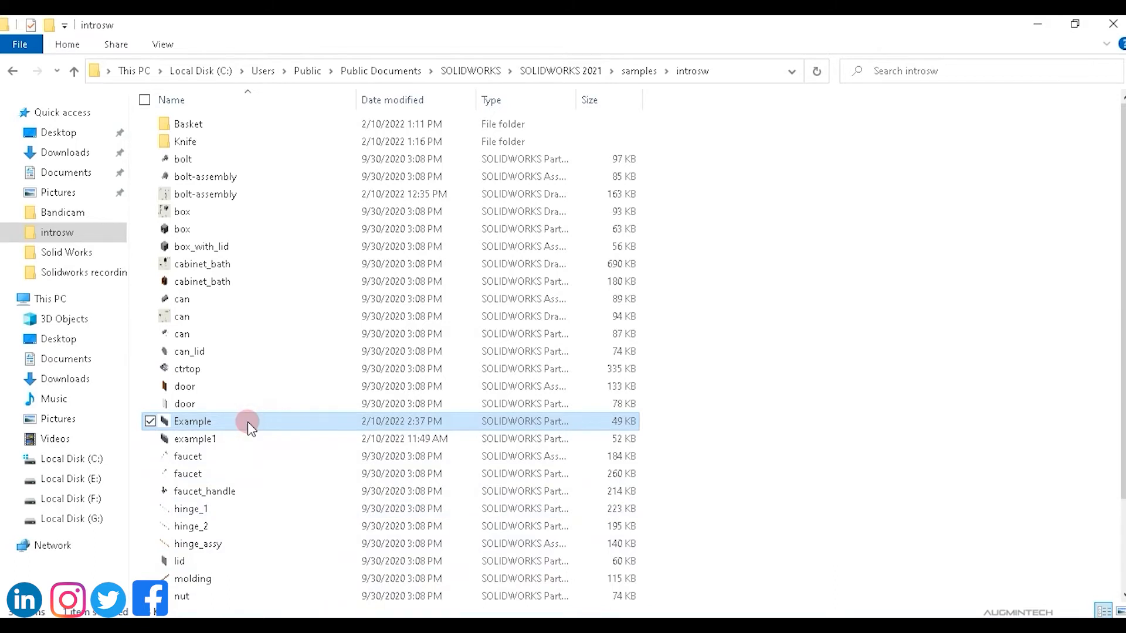
right_click(247, 421)
click(161, 380)
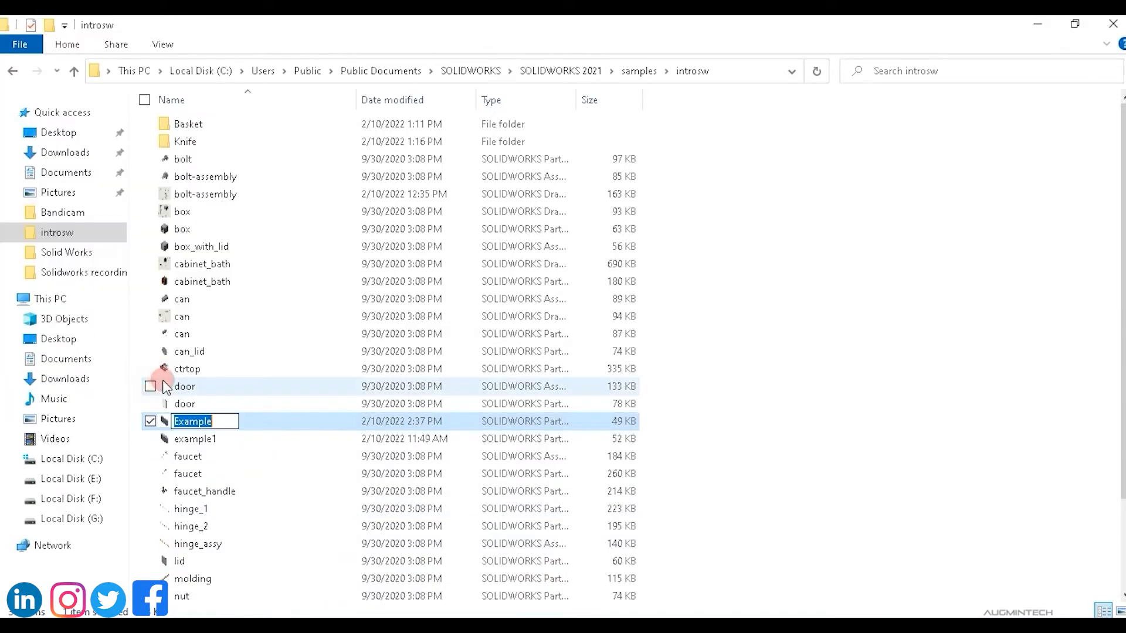
click(225, 420)
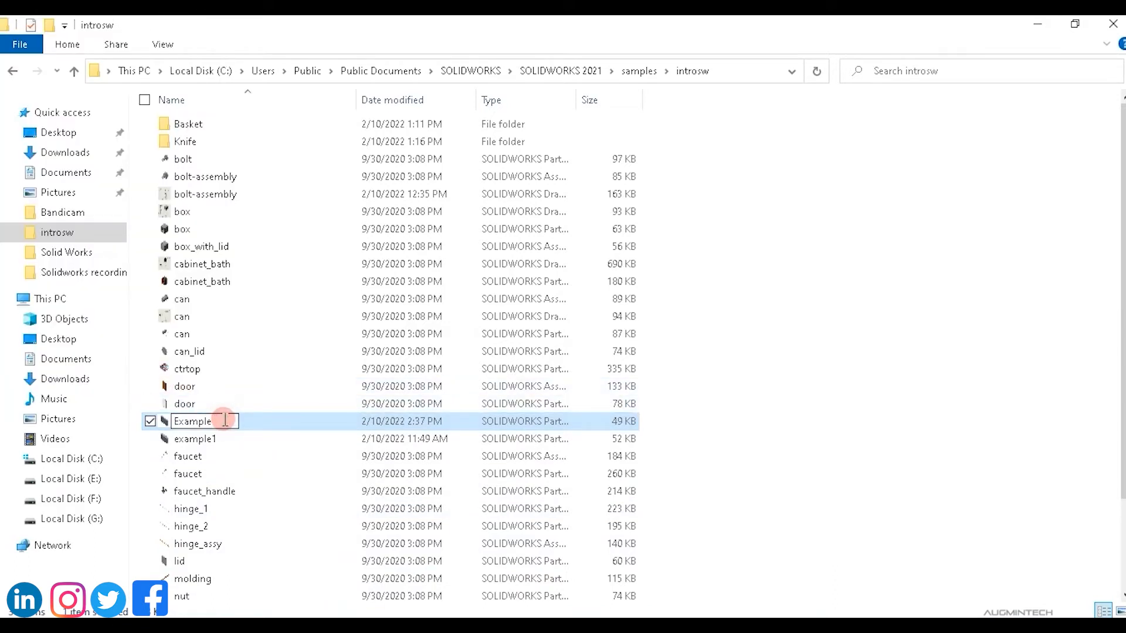
text(2)
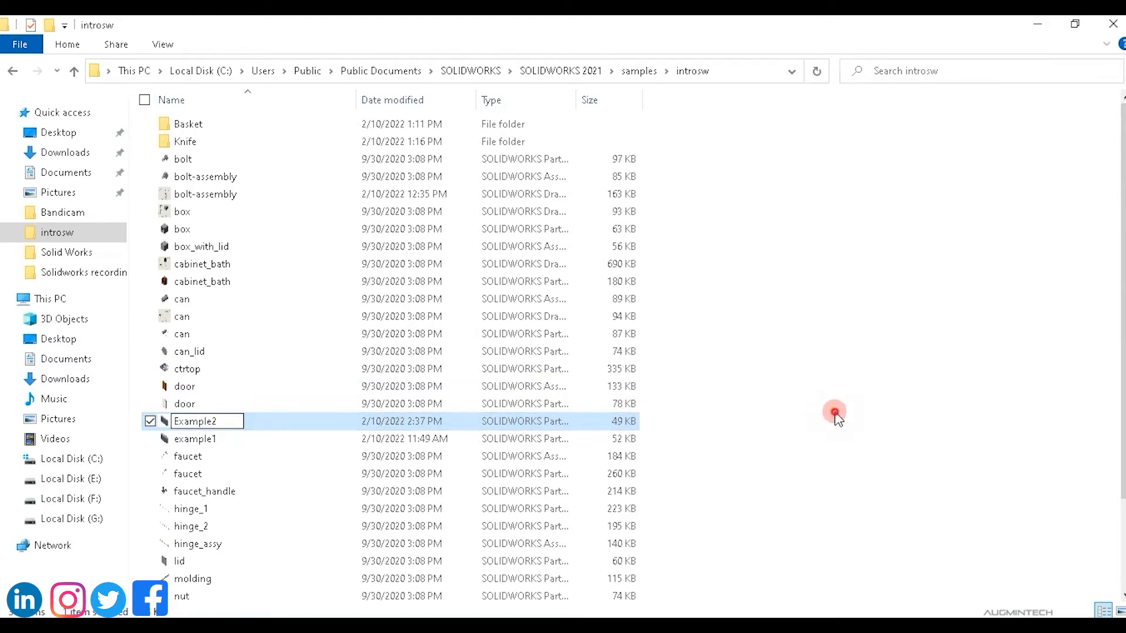
click(835, 411)
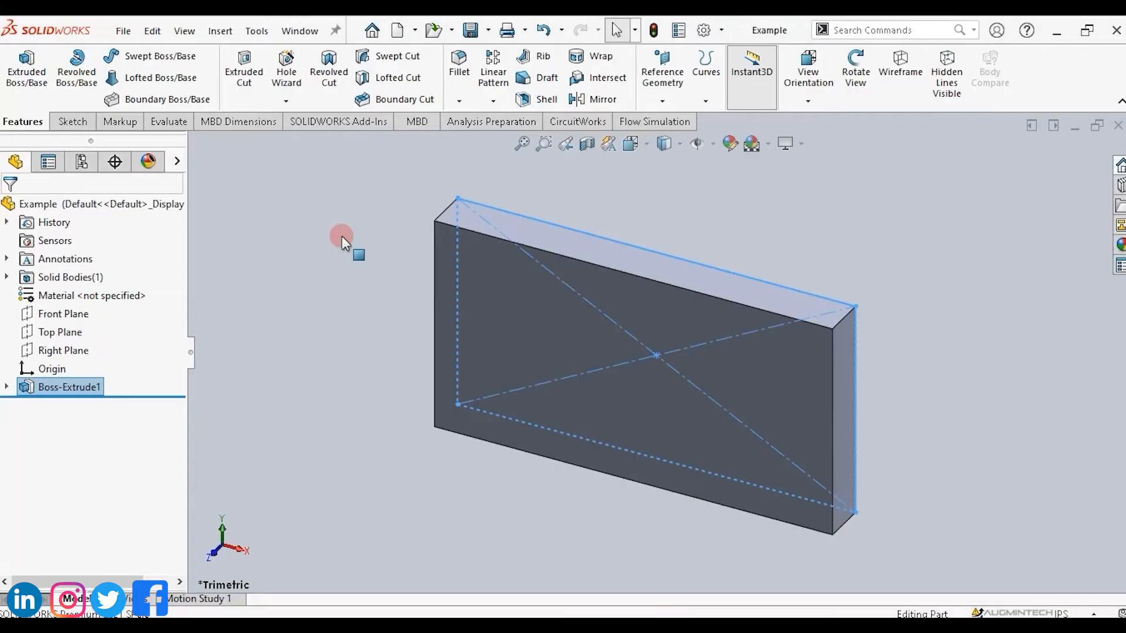
Close the Example part in SOLIDWORKS and retry the rename to Example2 in File Explorer.
click(123, 31)
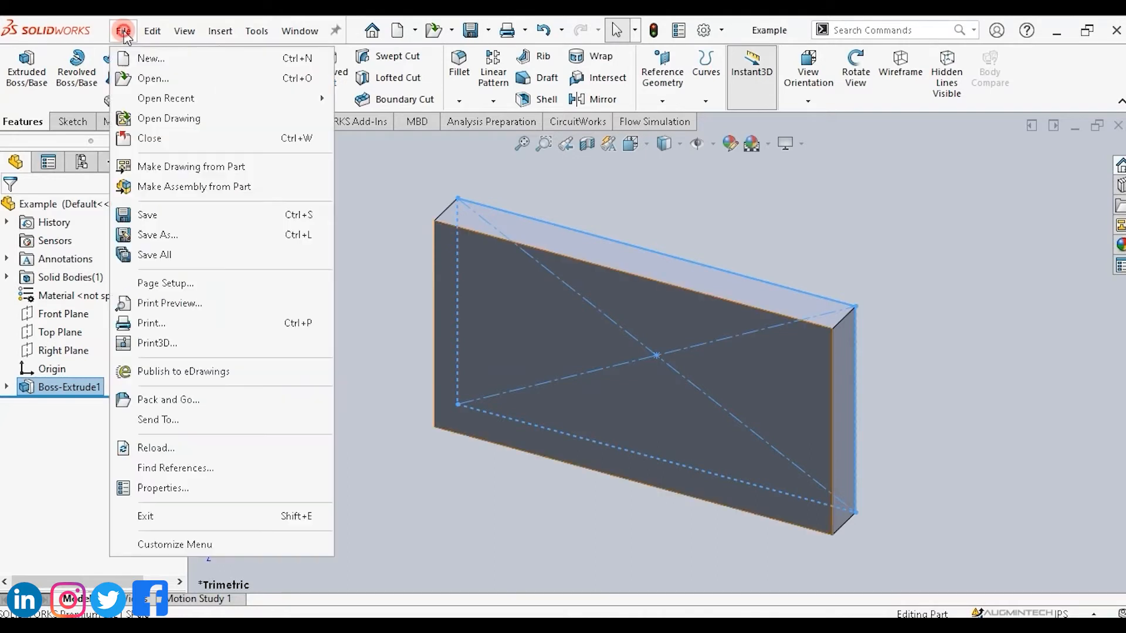
click(151, 138)
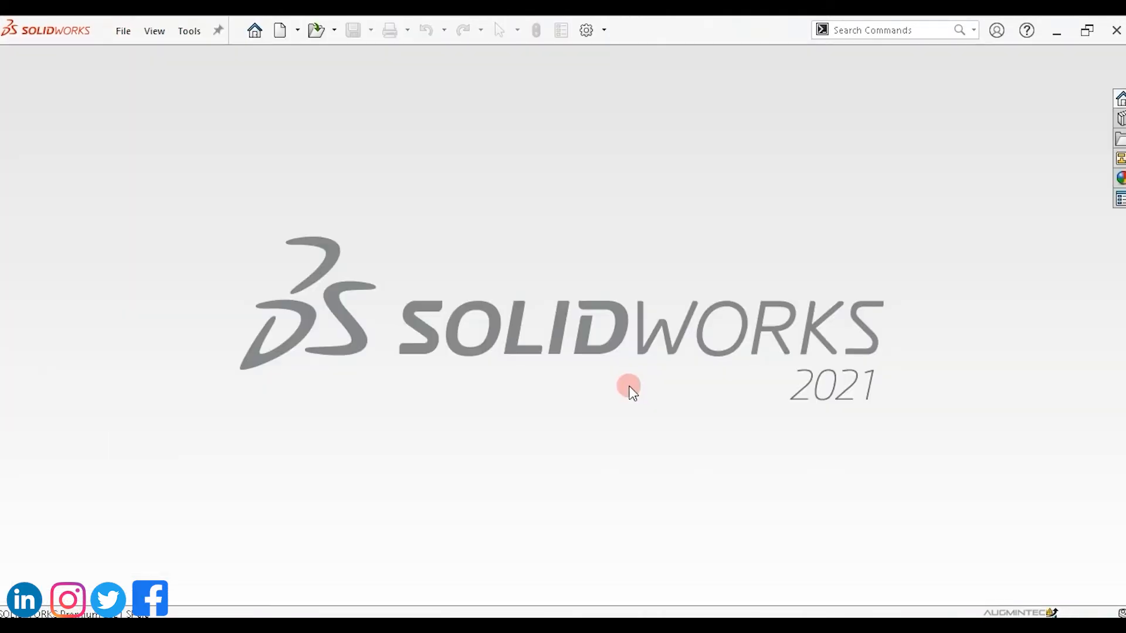
click(352, 580)
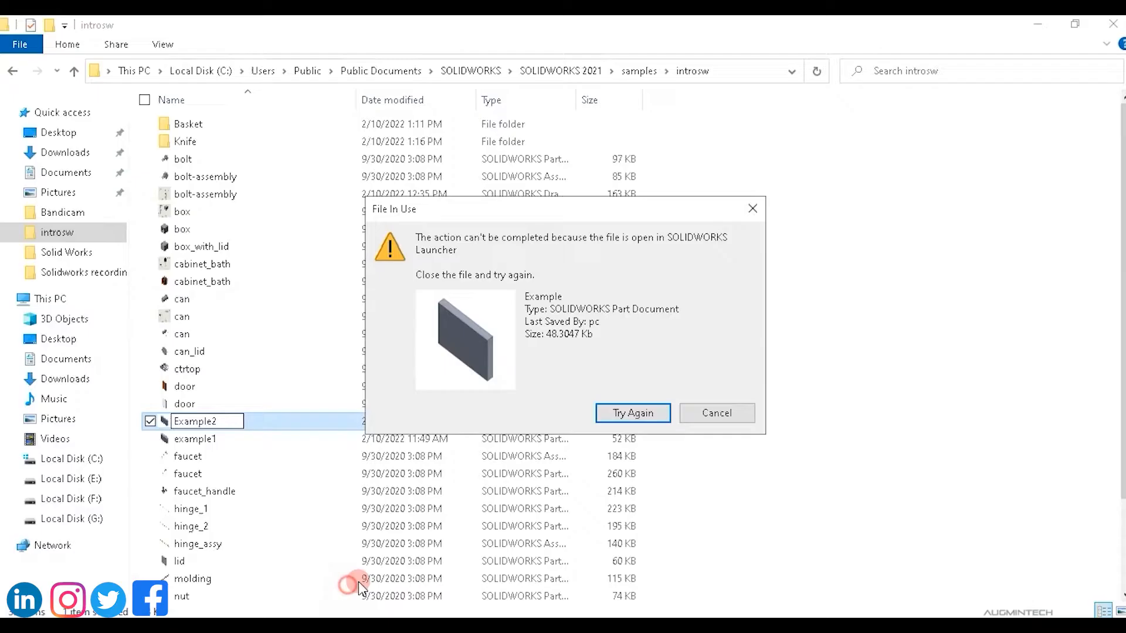
click(643, 414)
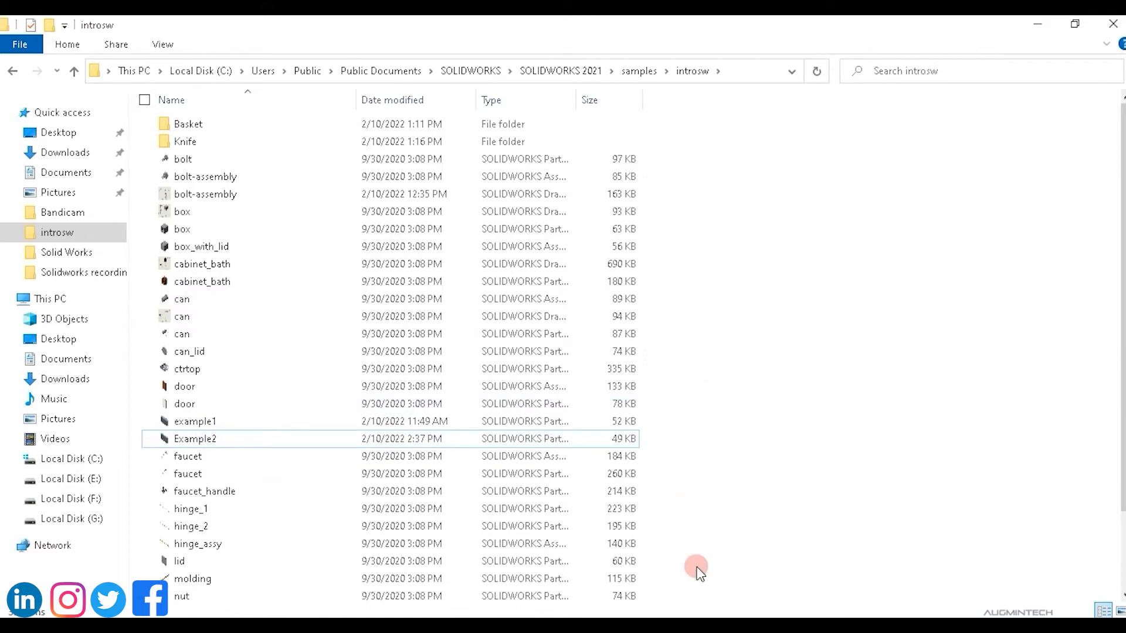
click(675, 626)
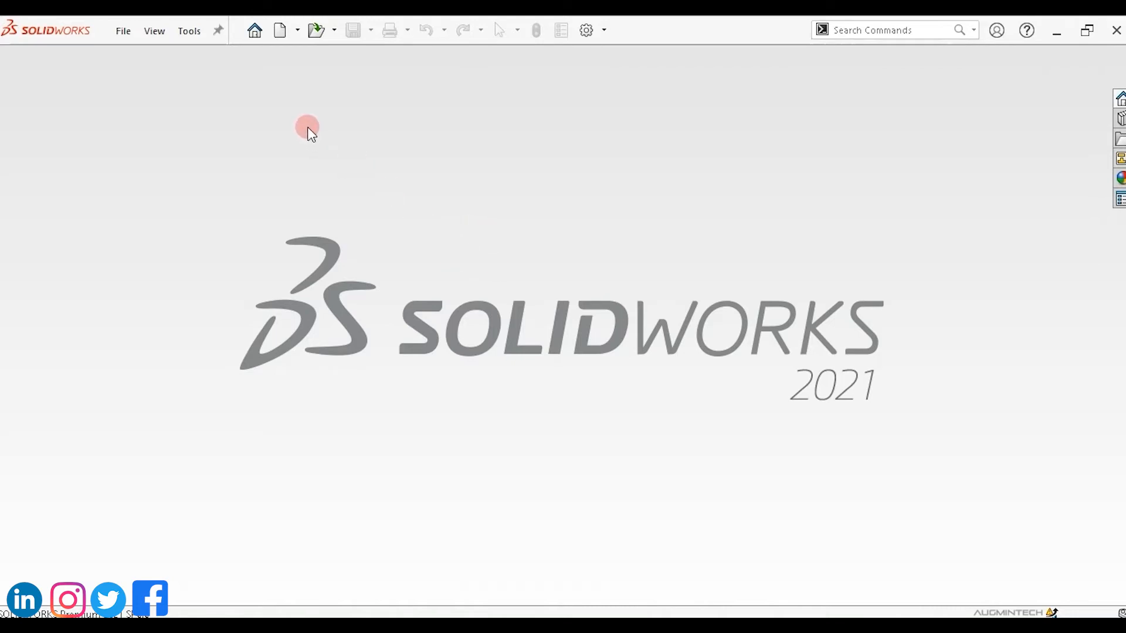
Start a new assembly and close the Begin Assembly panel without inserting a component.
click(255, 32)
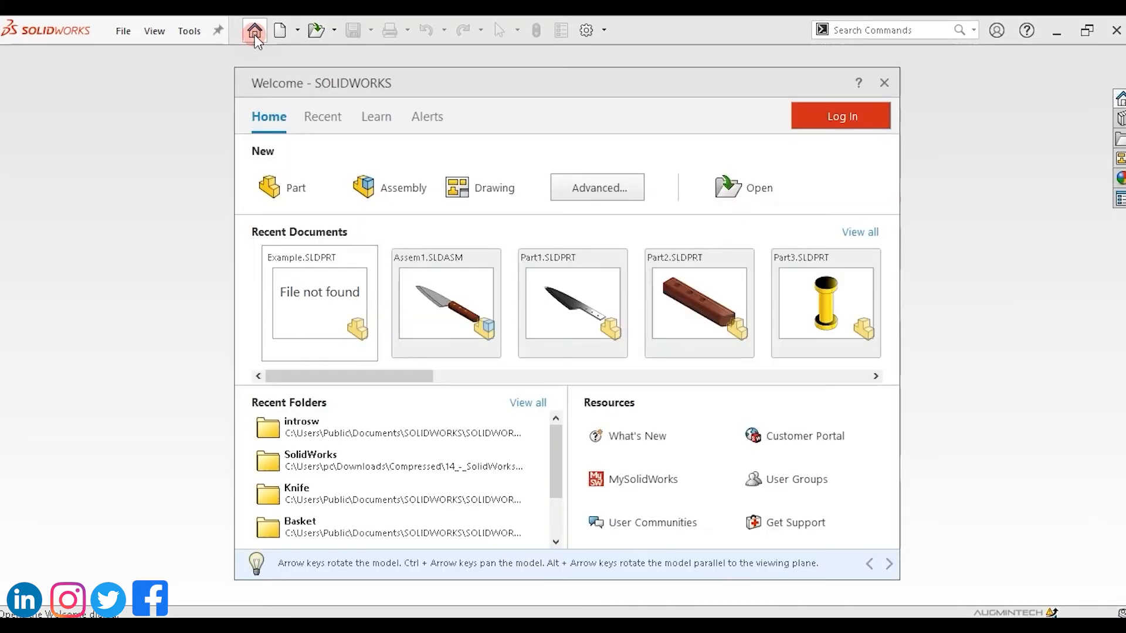
click(390, 191)
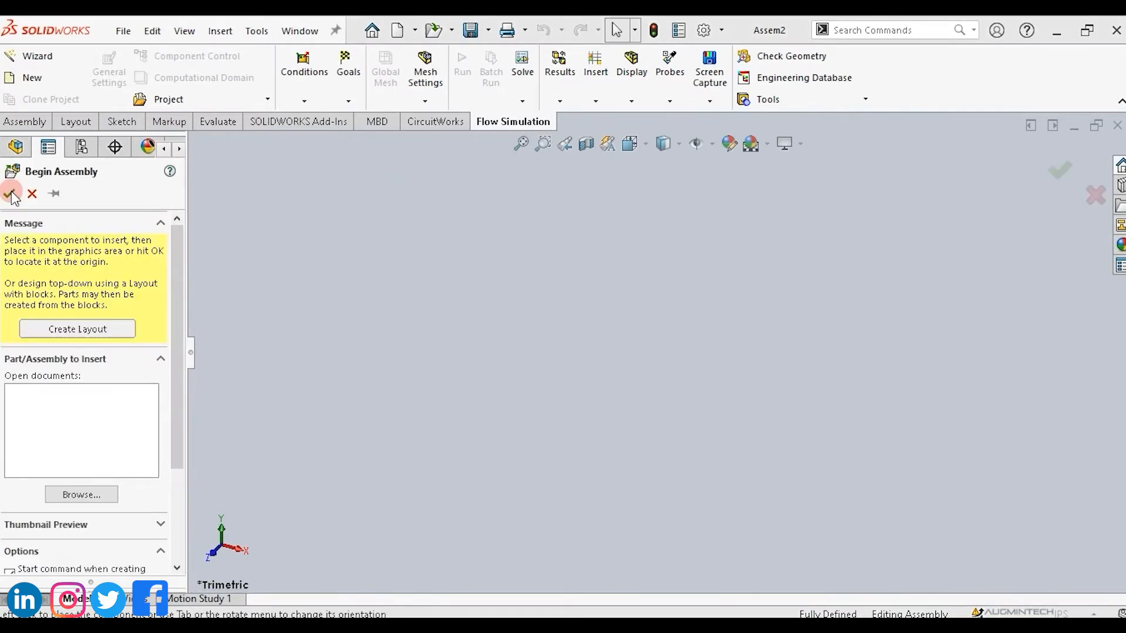
click(10, 194)
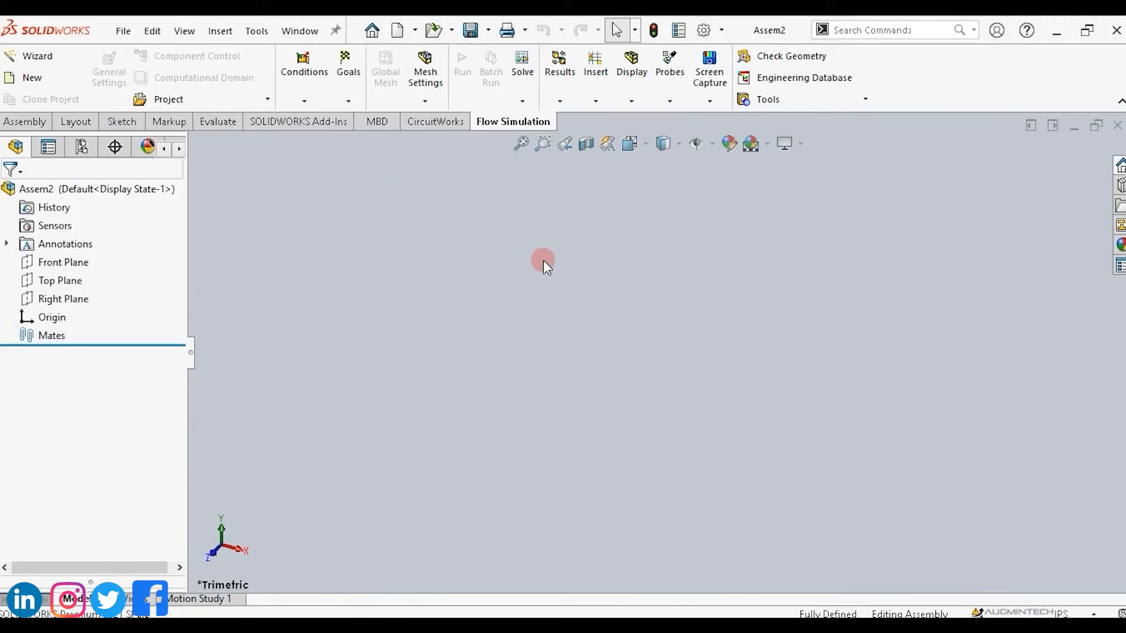
Open the Assem1 knife assembly from the Knife folder inside introsw.
click(125, 31)
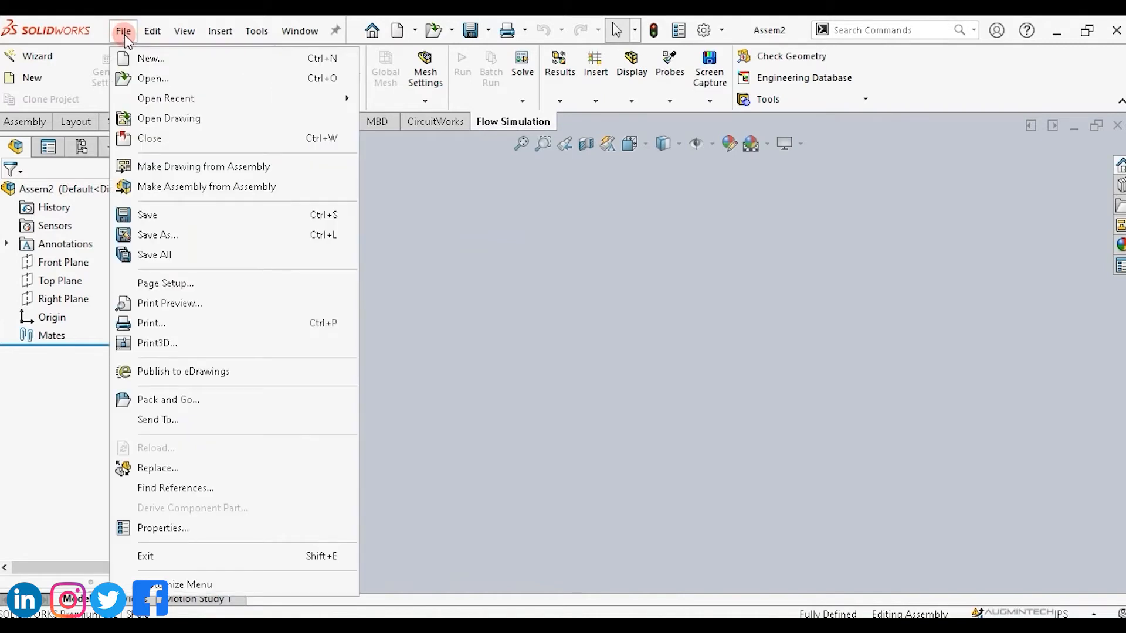
click(146, 80)
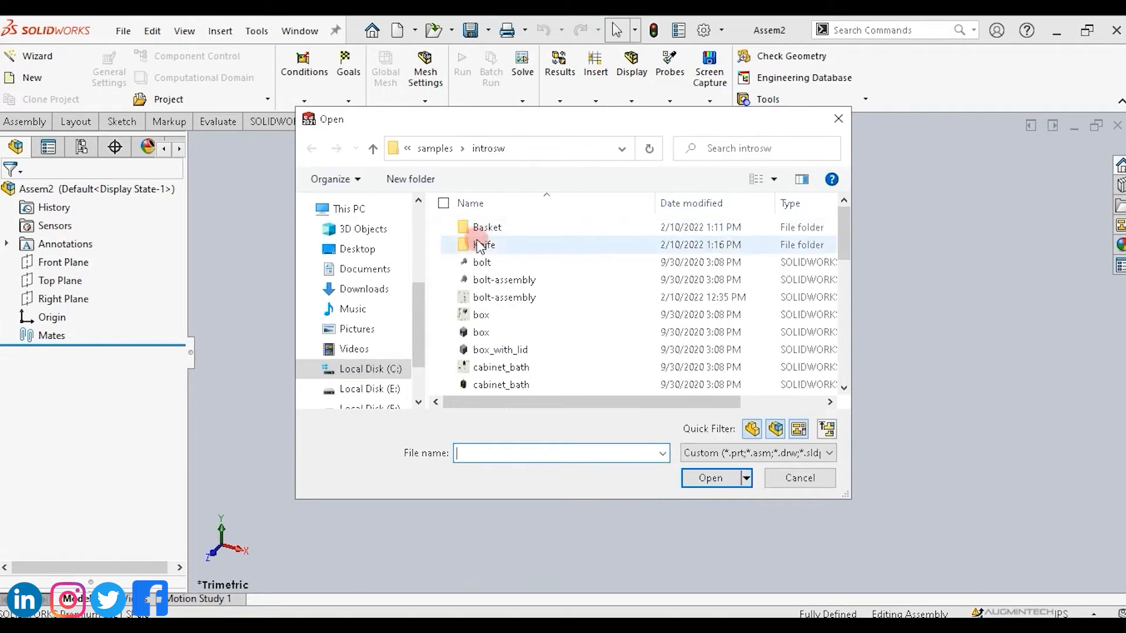
double_click(486, 245)
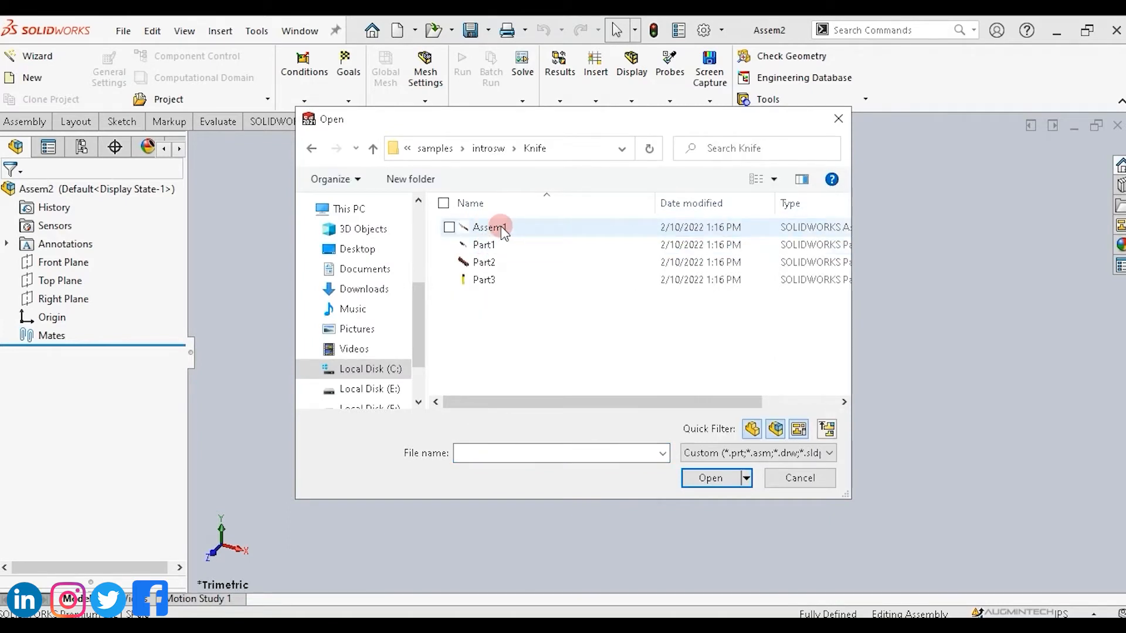
double_click(490, 227)
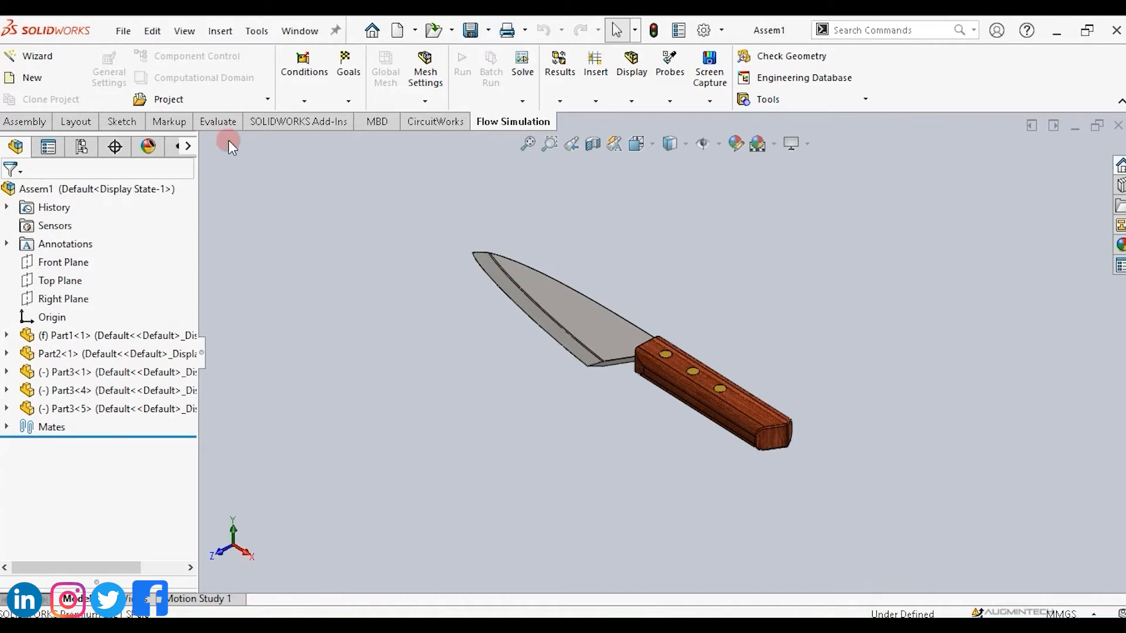
Close the knife assembly and rename its Part1 file to Part11 in the Knife folder in File Explorer.
click(121, 31)
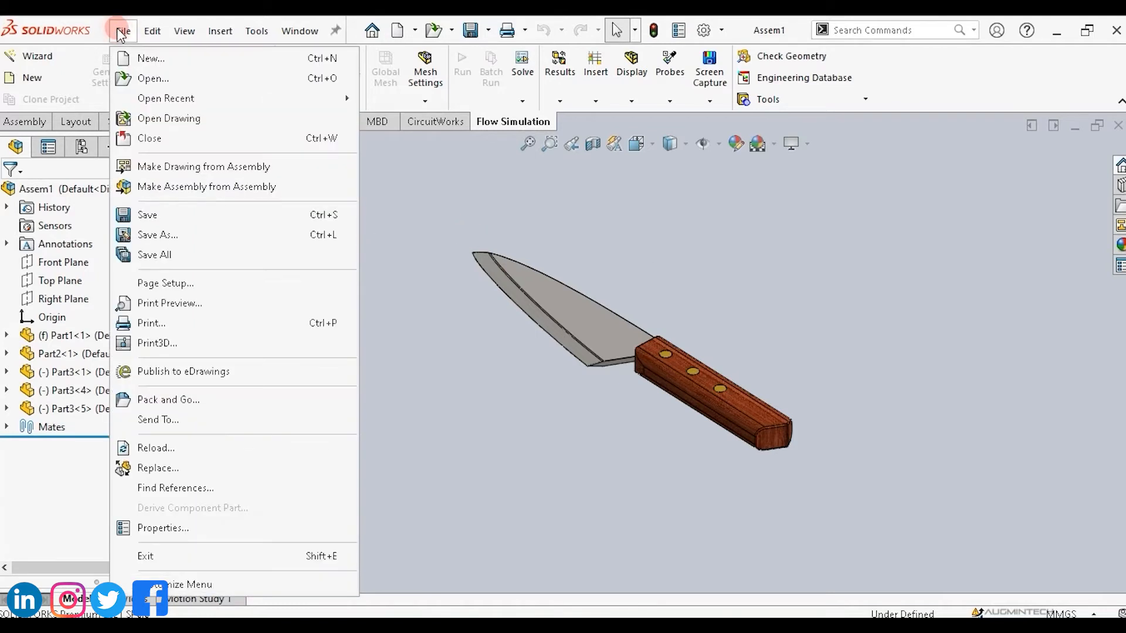
click(150, 138)
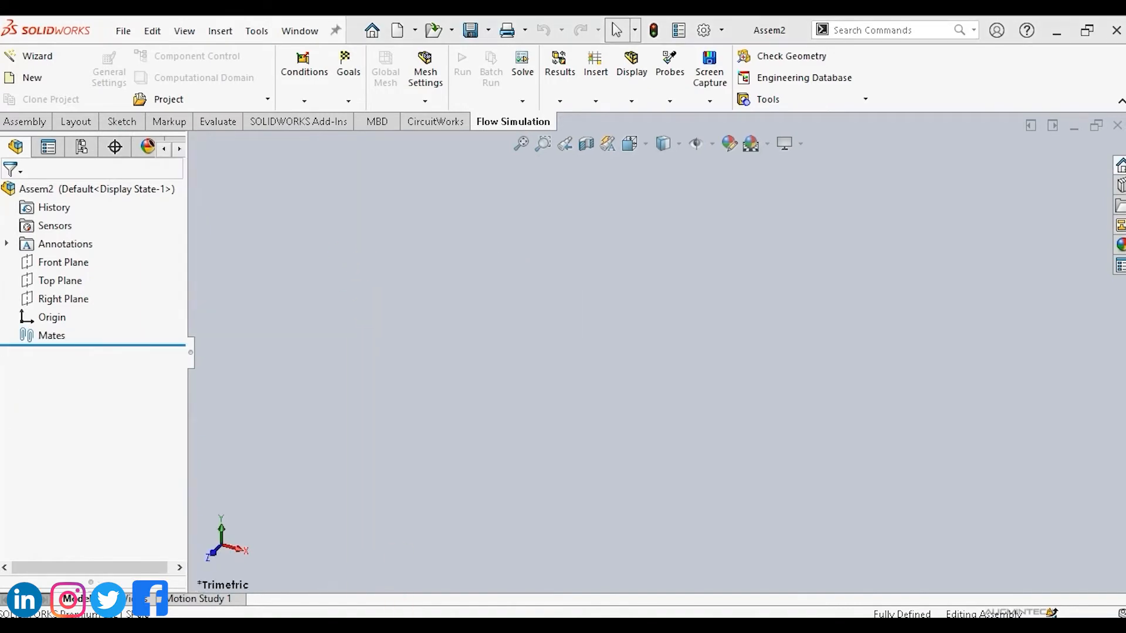
click(352, 577)
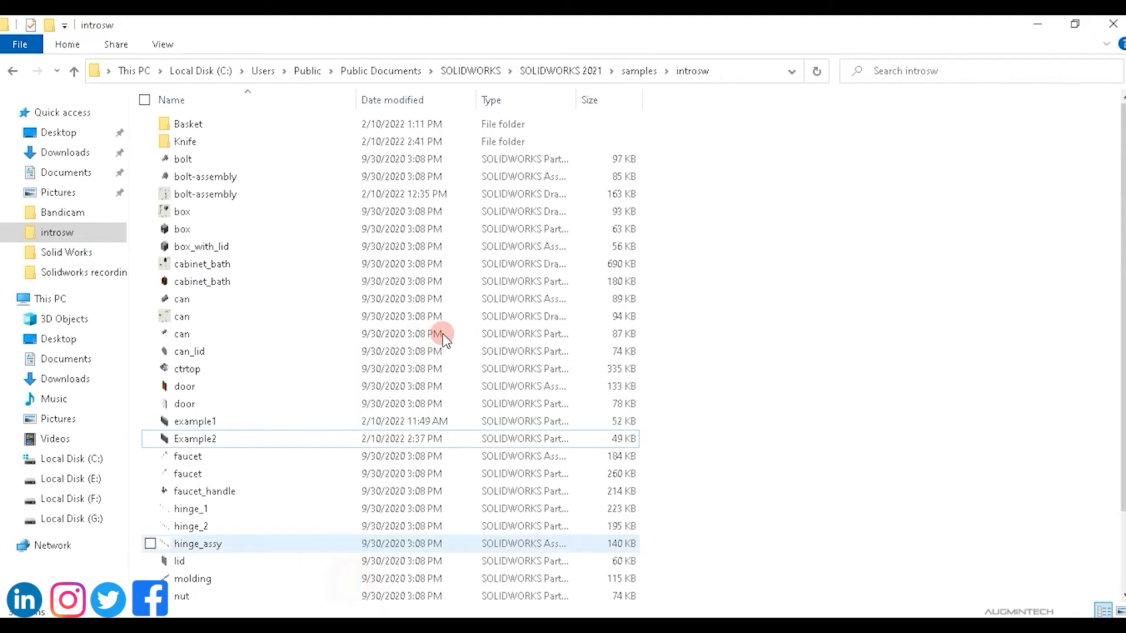
double_click(311, 141)
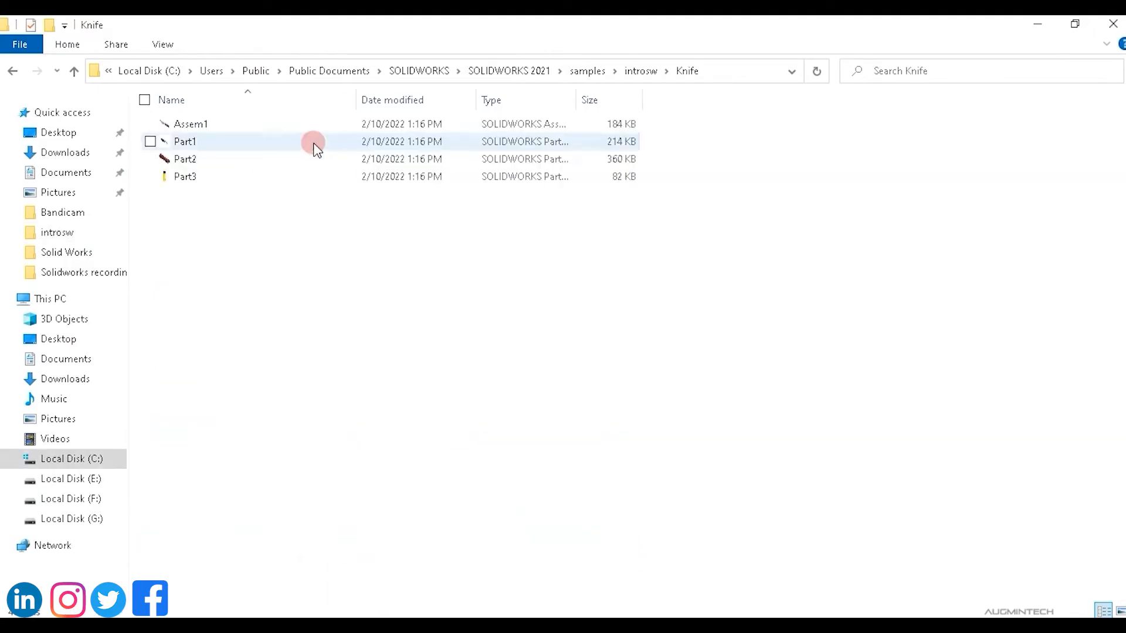
click(203, 142)
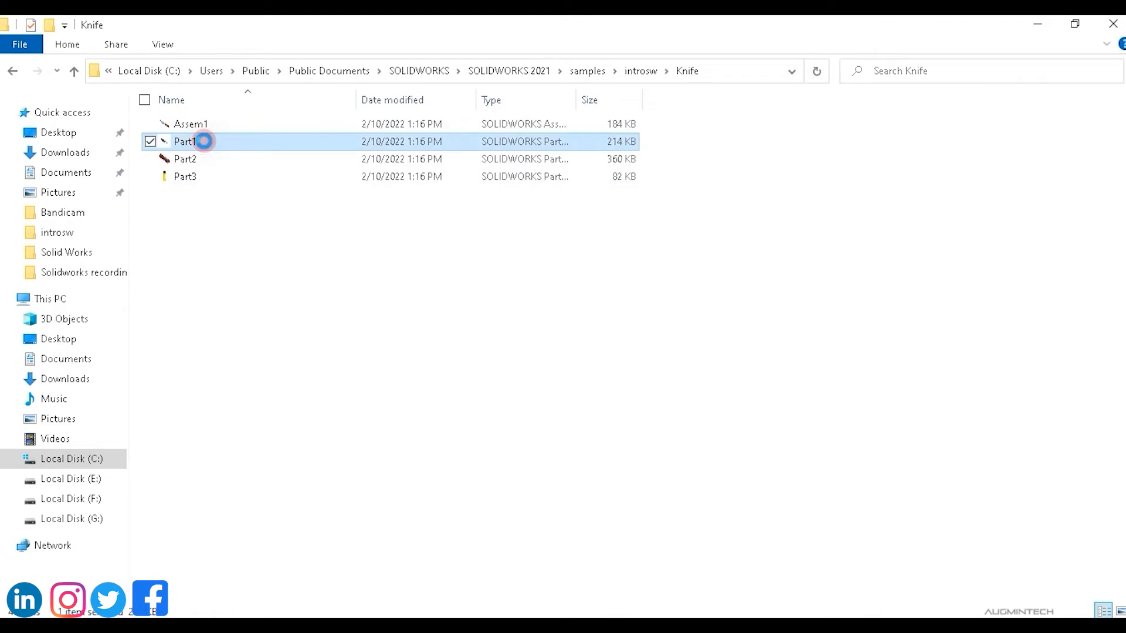
right_click(204, 141)
click(85, 505)
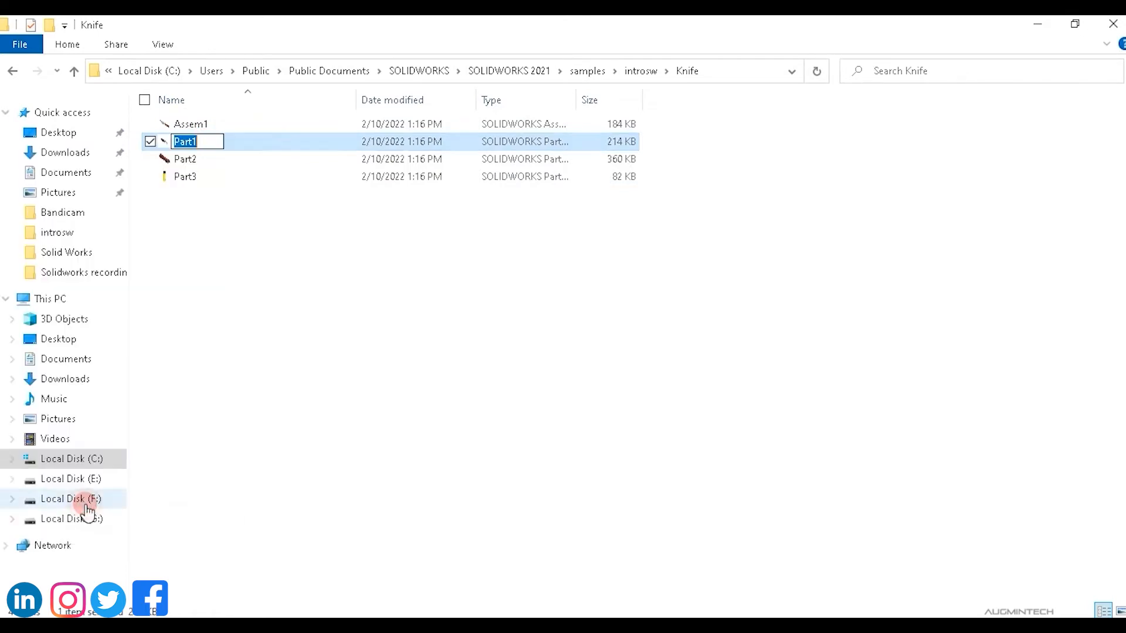
click(204, 142)
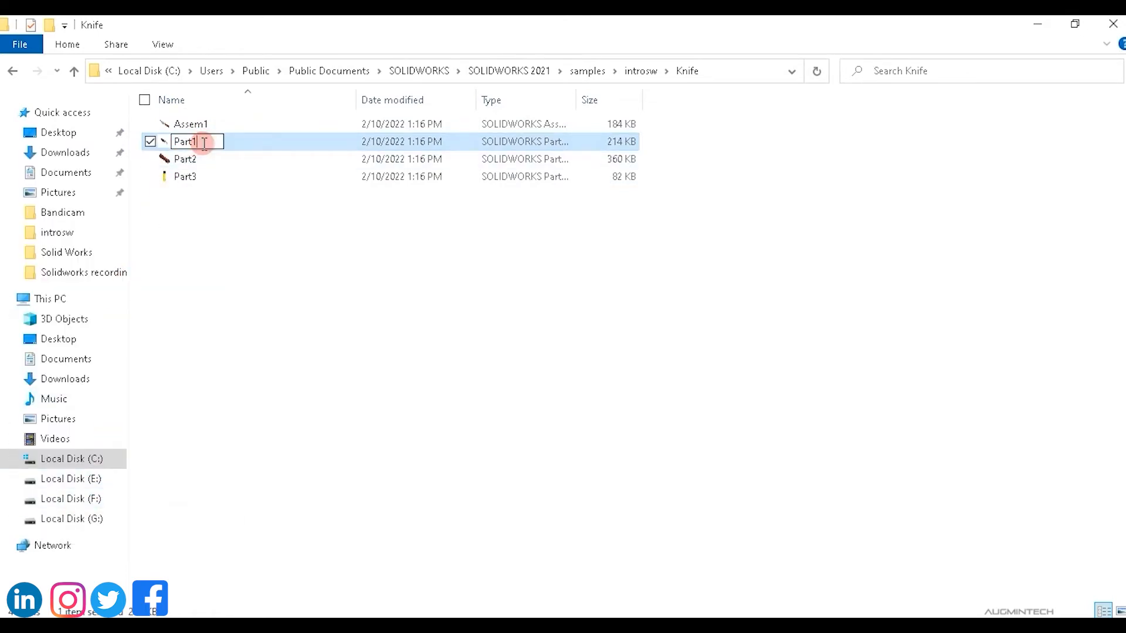
text(1)
click(273, 302)
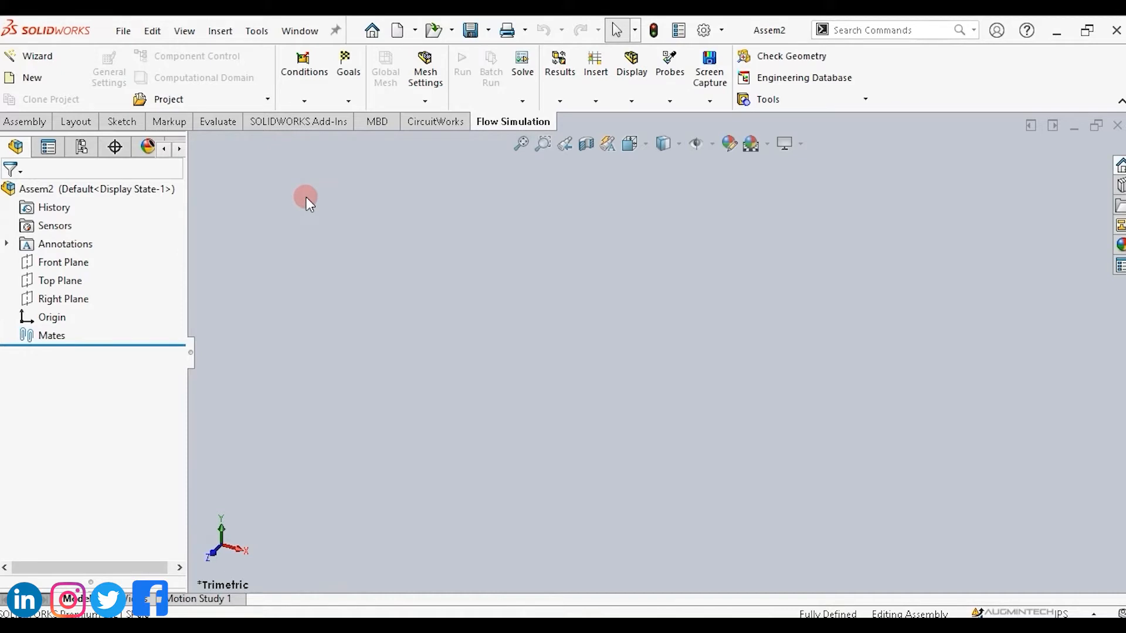
Reopen the Assem1 knife assembly from the Knife folder.
click(123, 32)
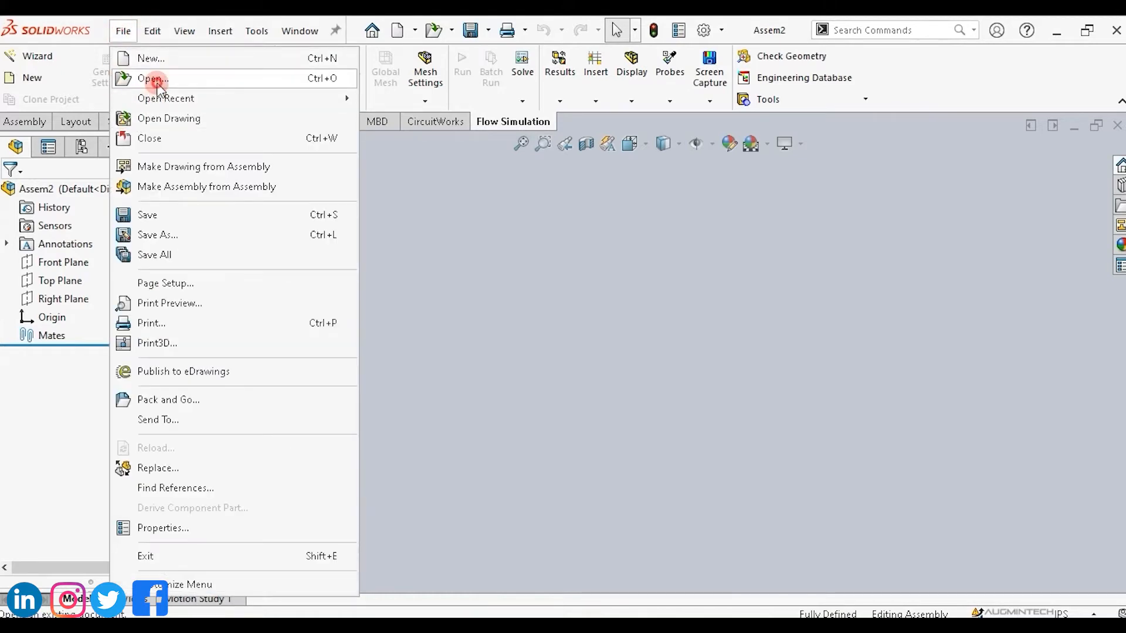
click(246, 121)
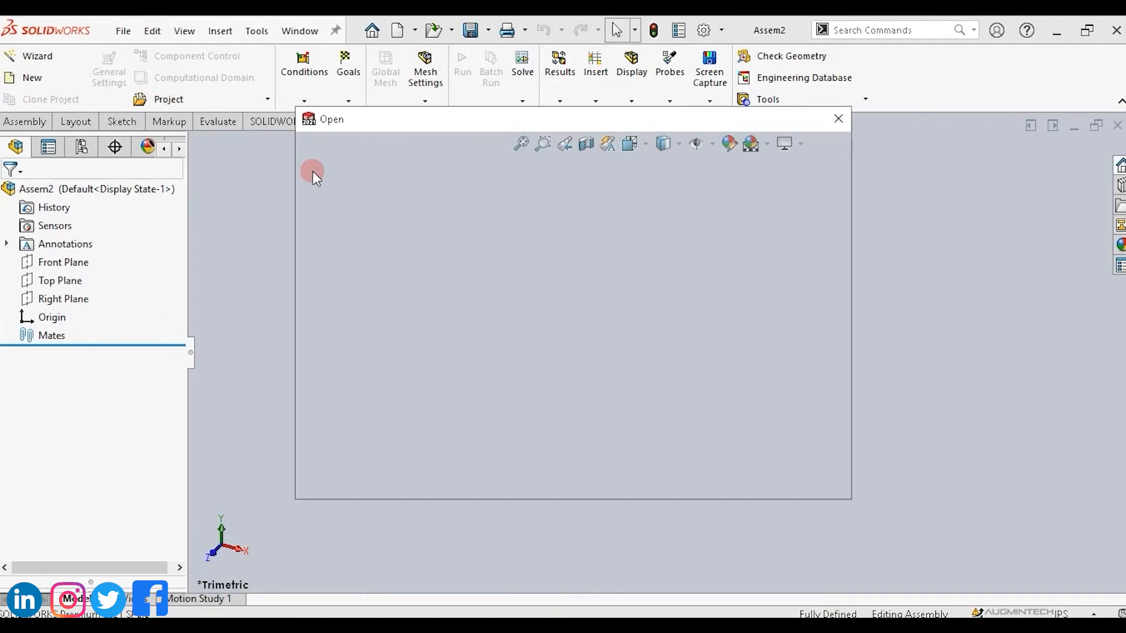
double_click(488, 228)
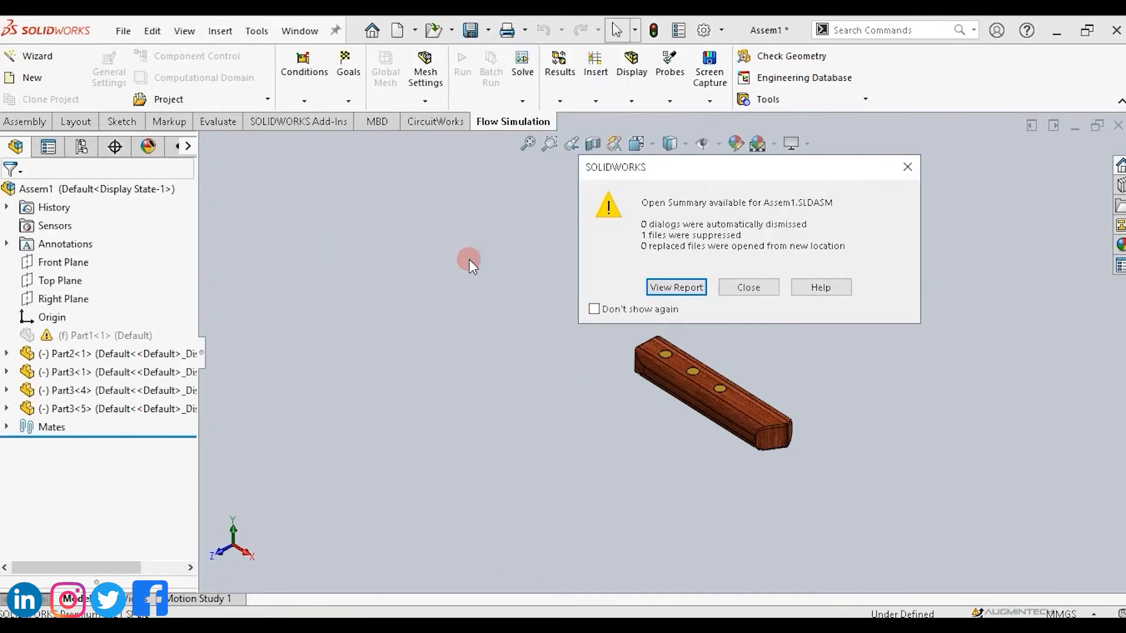
Dismiss the open summary and close the knife assembly without saving changes.
click(766, 288)
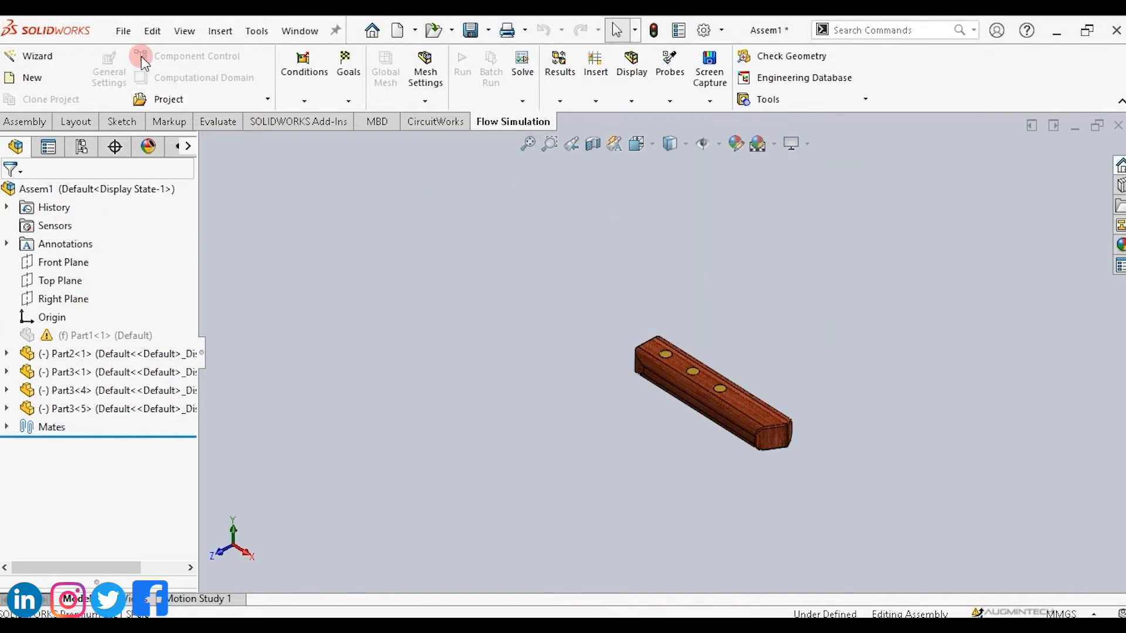
click(123, 32)
click(149, 136)
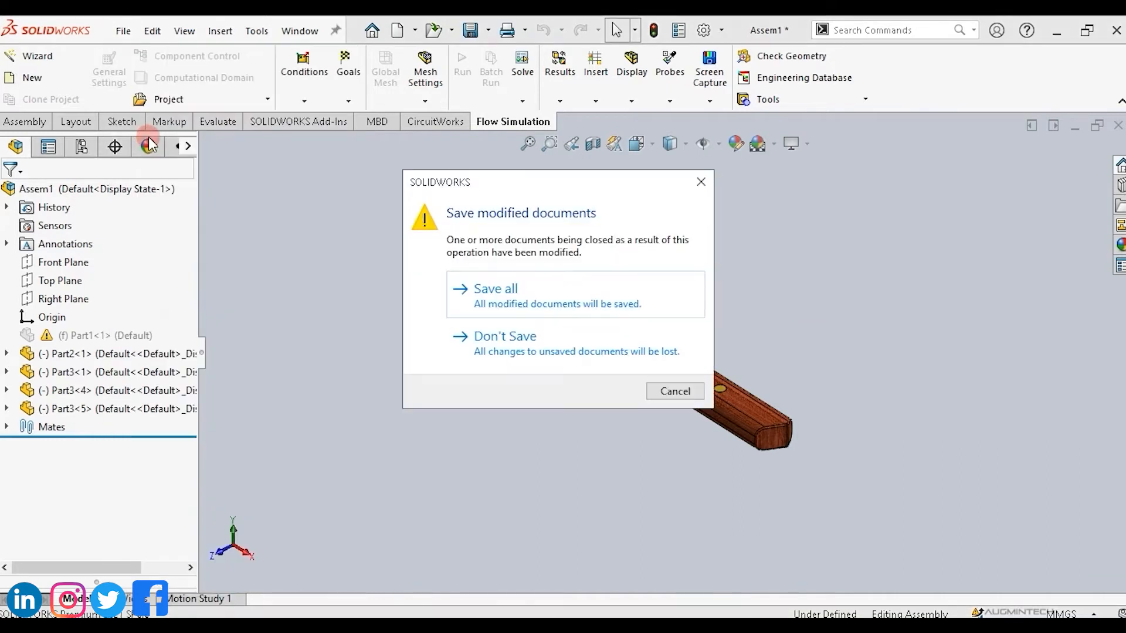
click(548, 332)
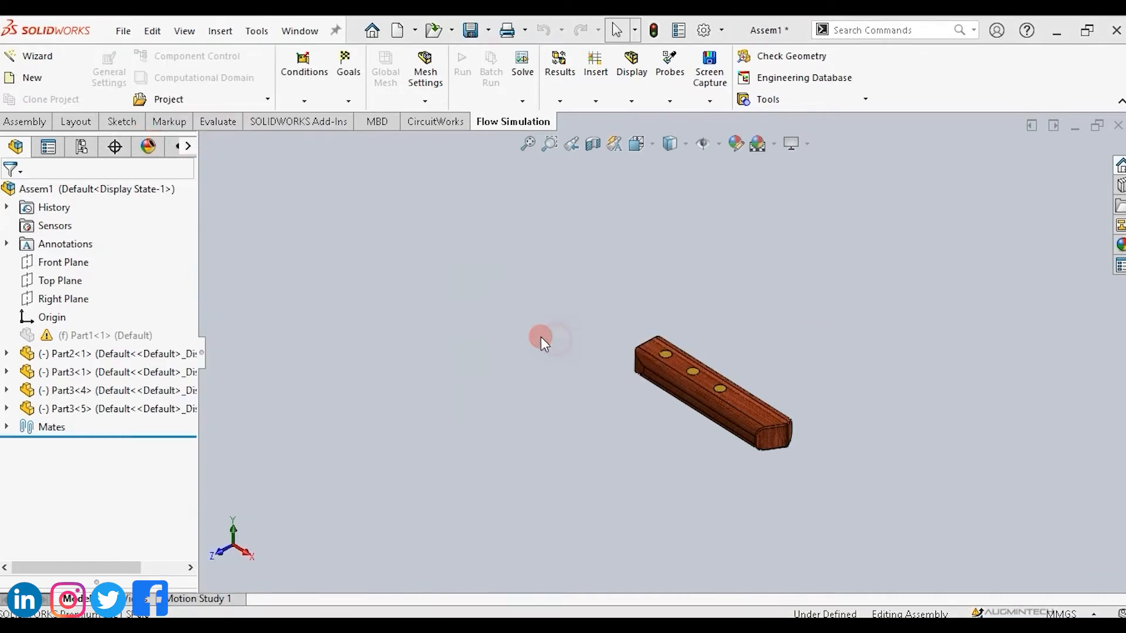
Switch to the Knife folder in File Explorer and rename Part11 back to Part1.
mouse_move(389, 615)
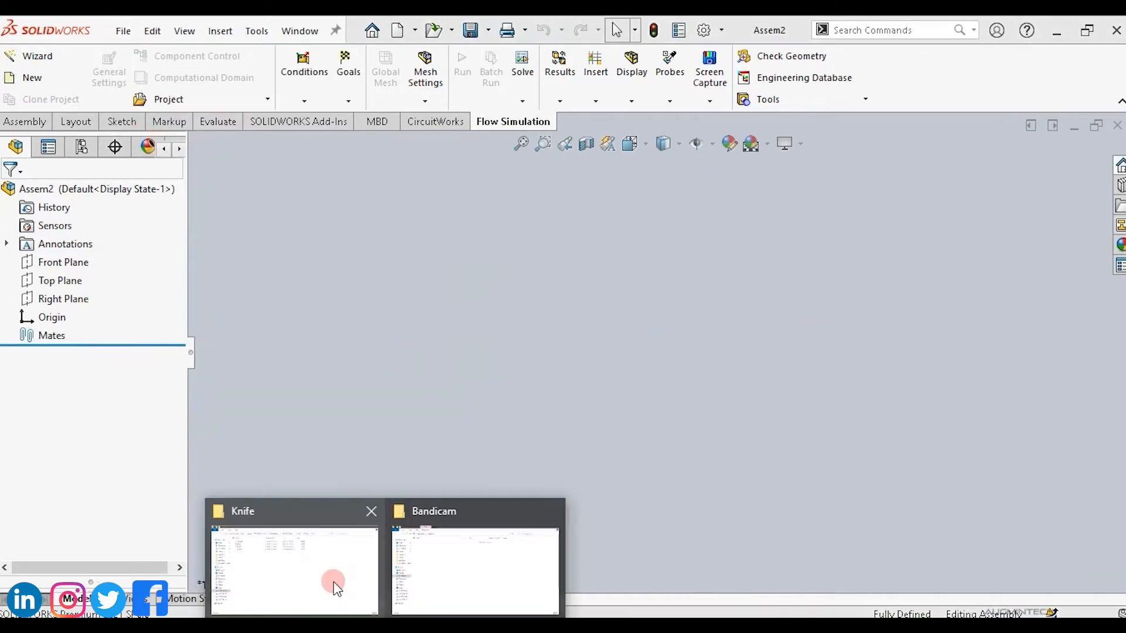
click(333, 584)
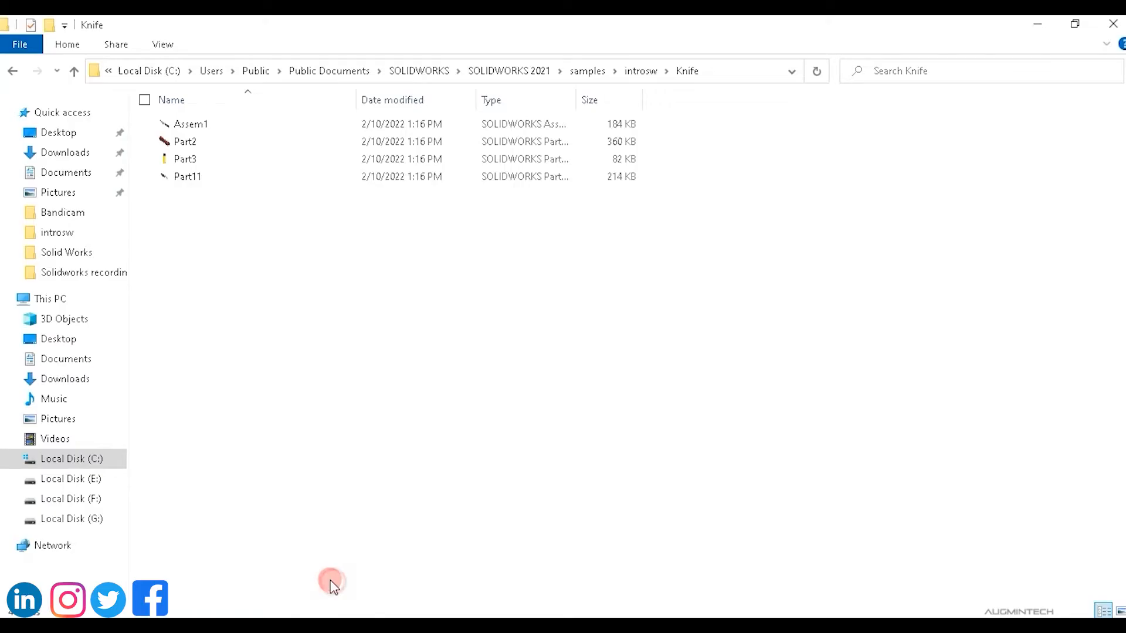
click(207, 179)
right_click(207, 180)
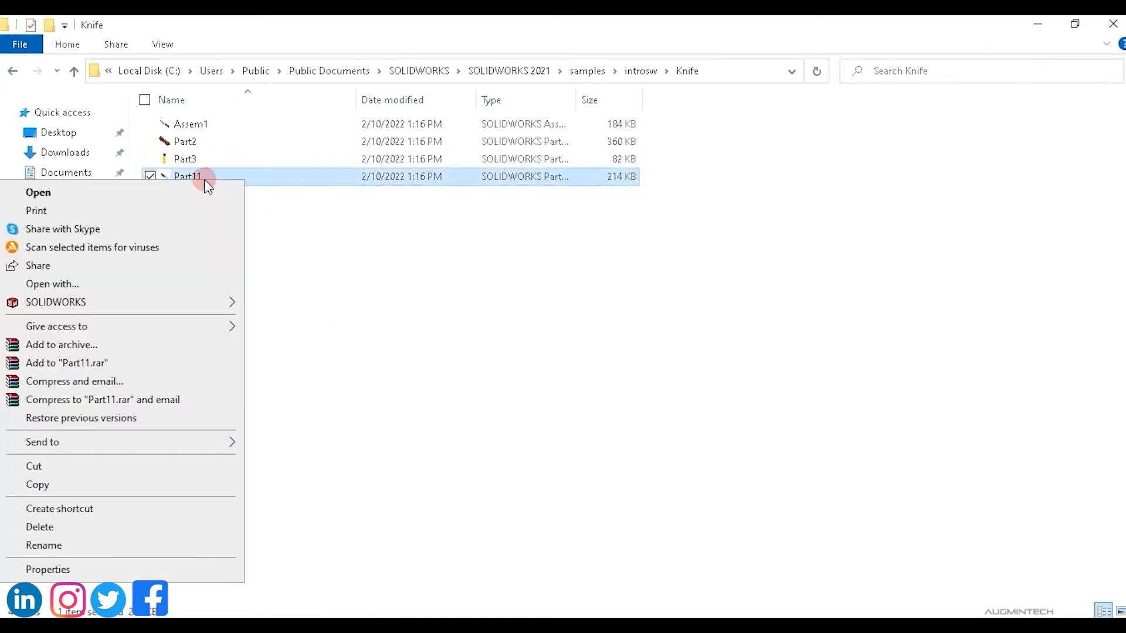
click(90, 544)
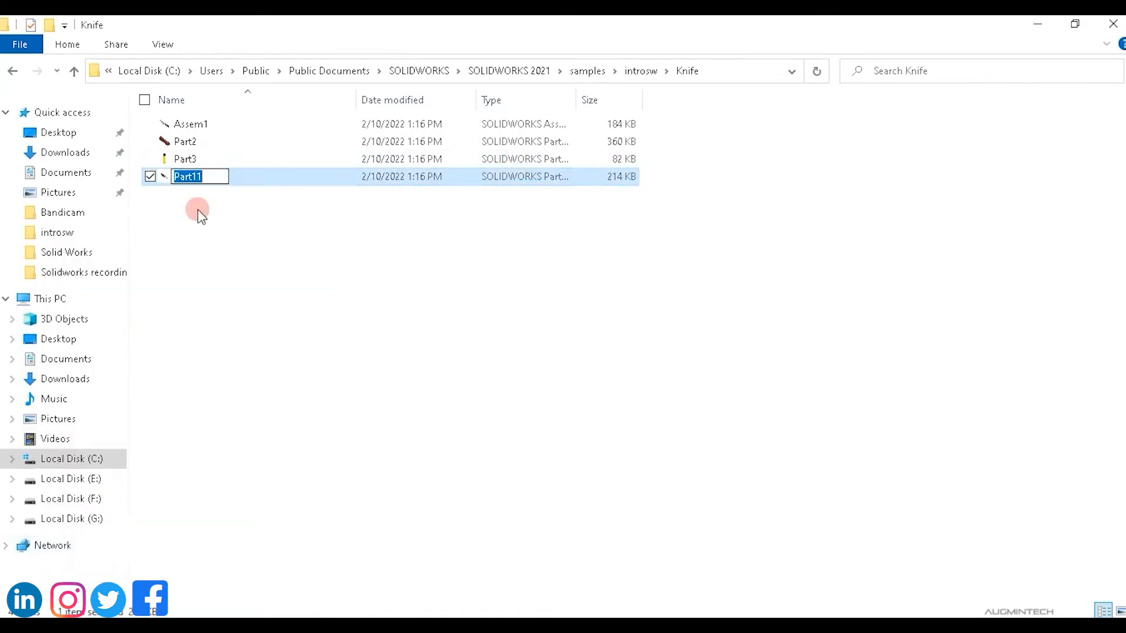
click(212, 177)
key(BackSpace)
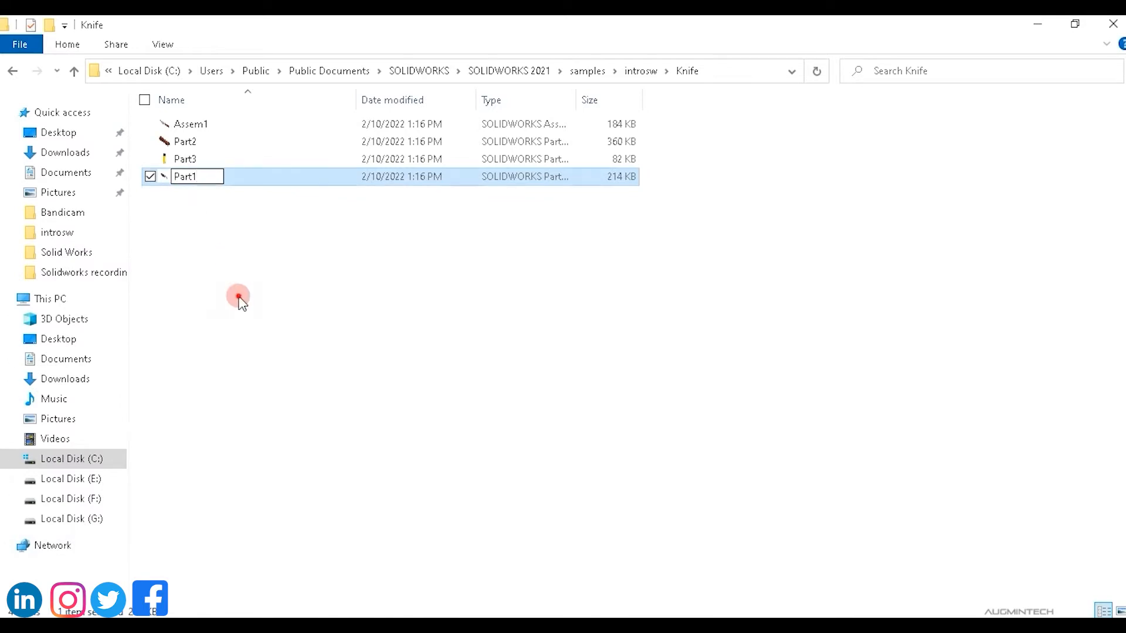
click(236, 321)
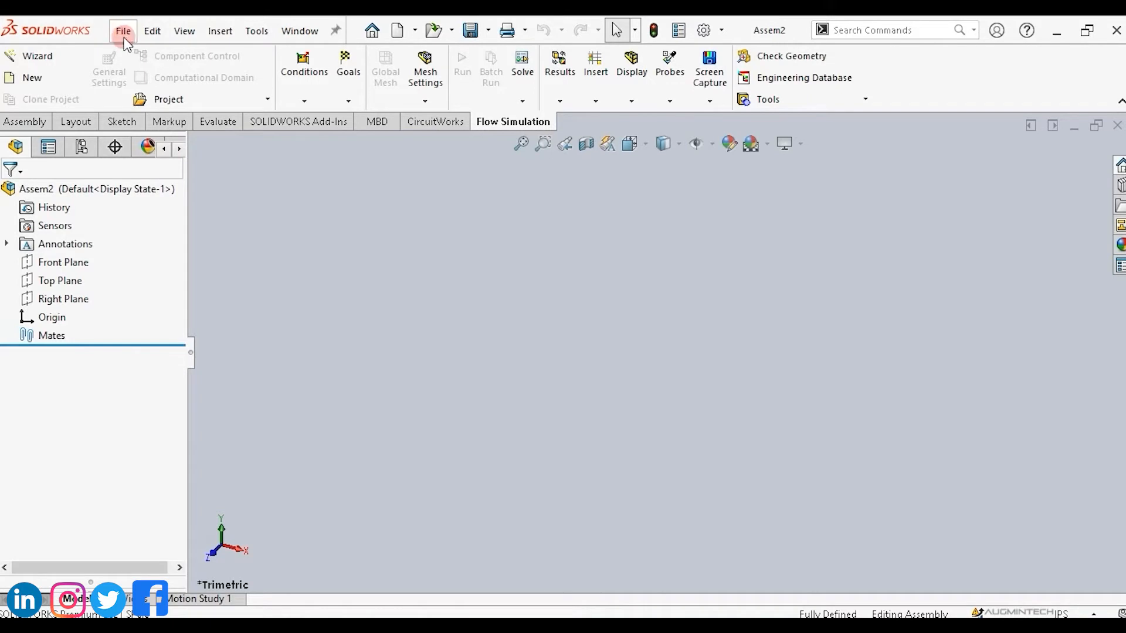
Reopen the Assem1 knife assembly from the Knife folder.
click(124, 39)
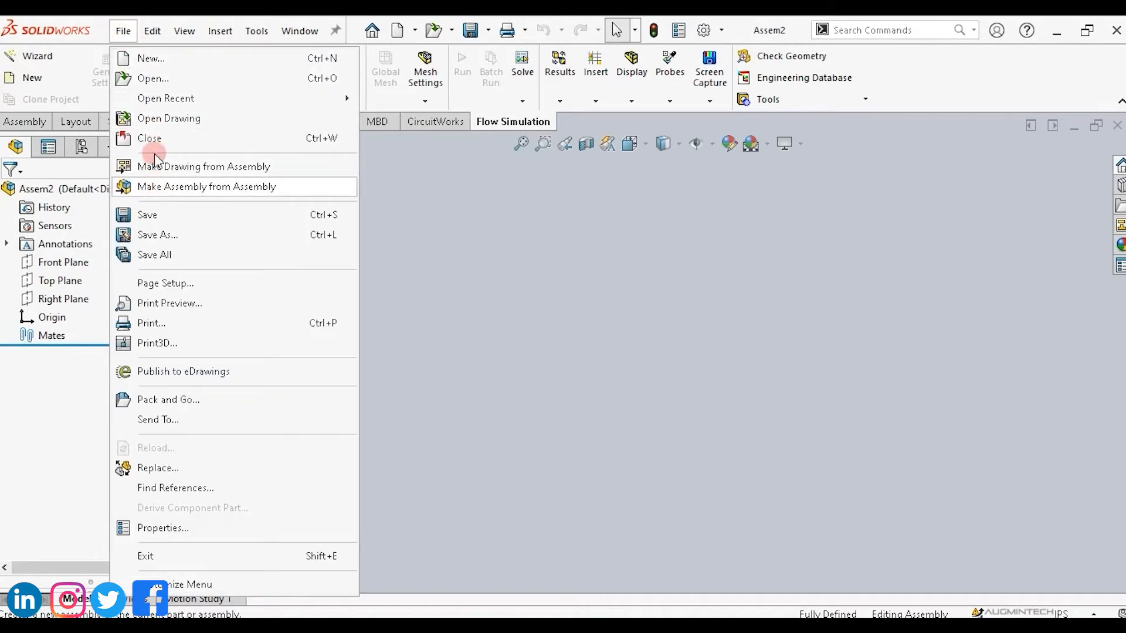
click(145, 77)
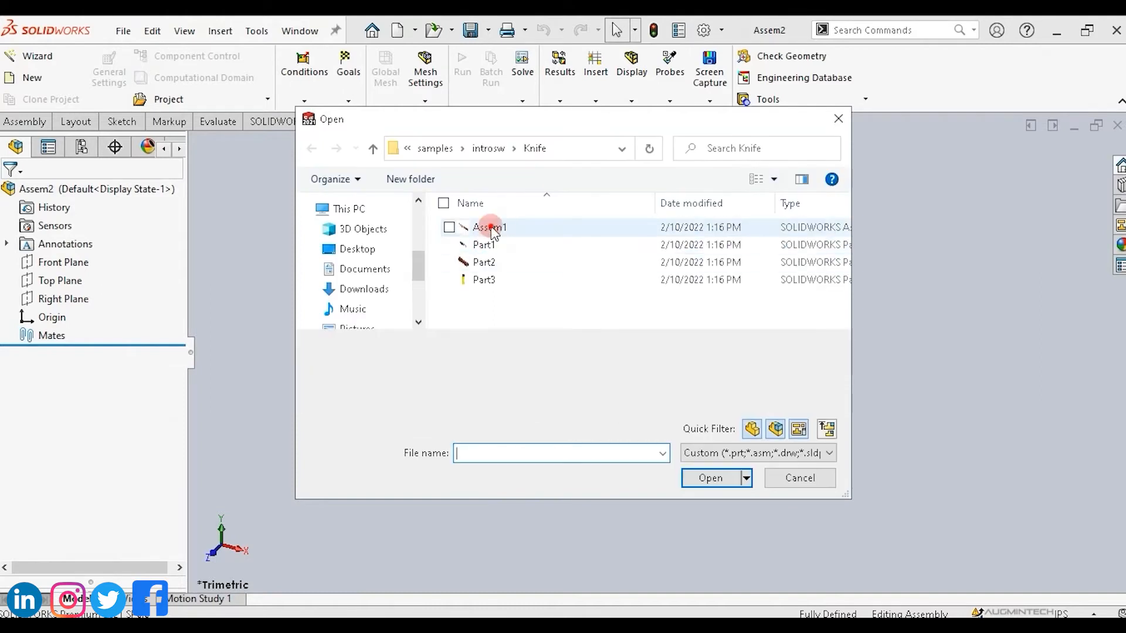
double_click(491, 228)
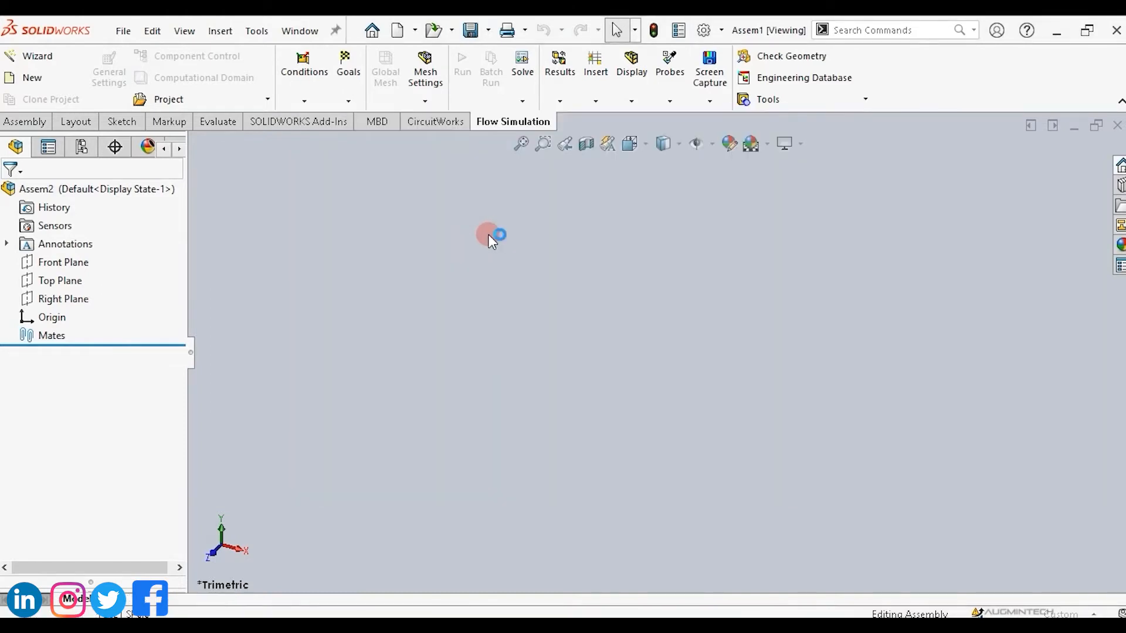
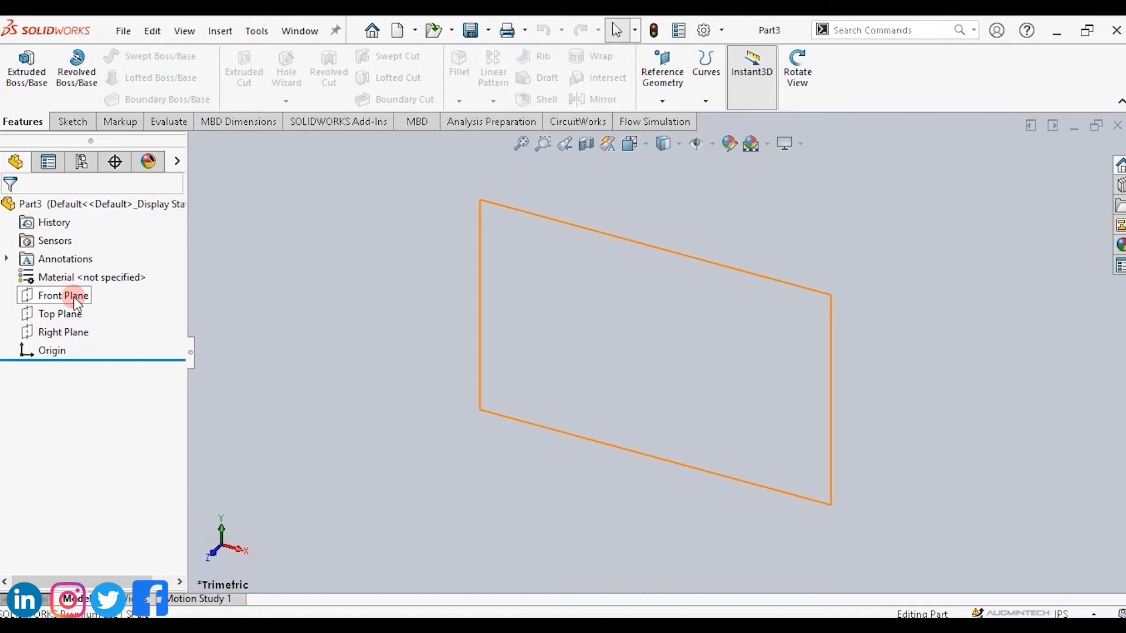
Start a sketch on the Front Plane and draw a closed five-sided polygon with the Line tool.
click(75, 297)
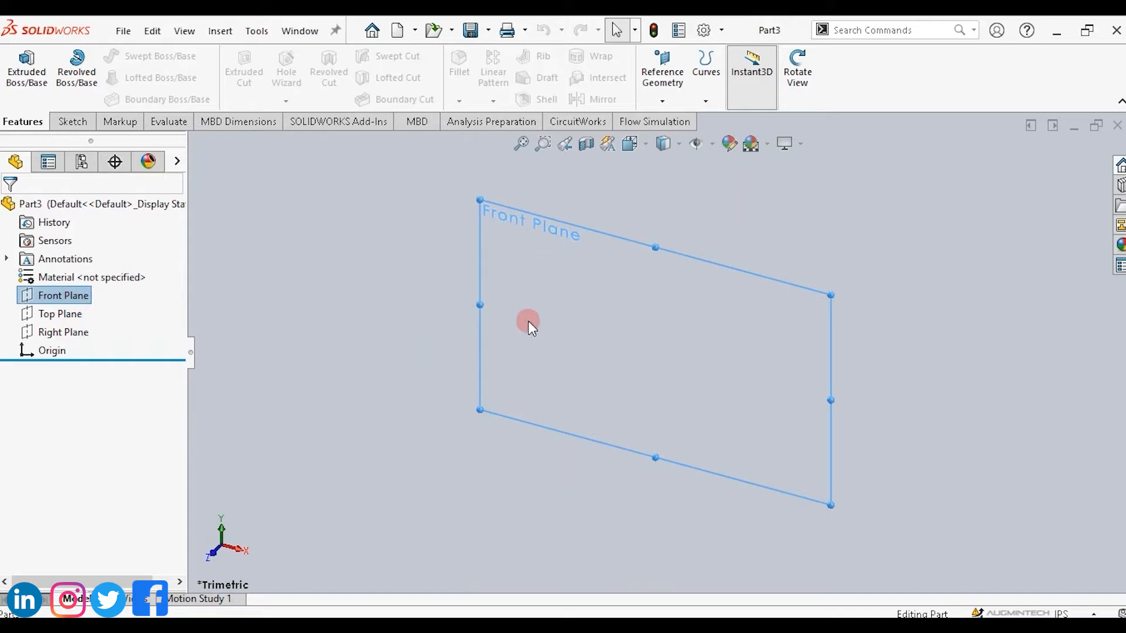
click(71, 122)
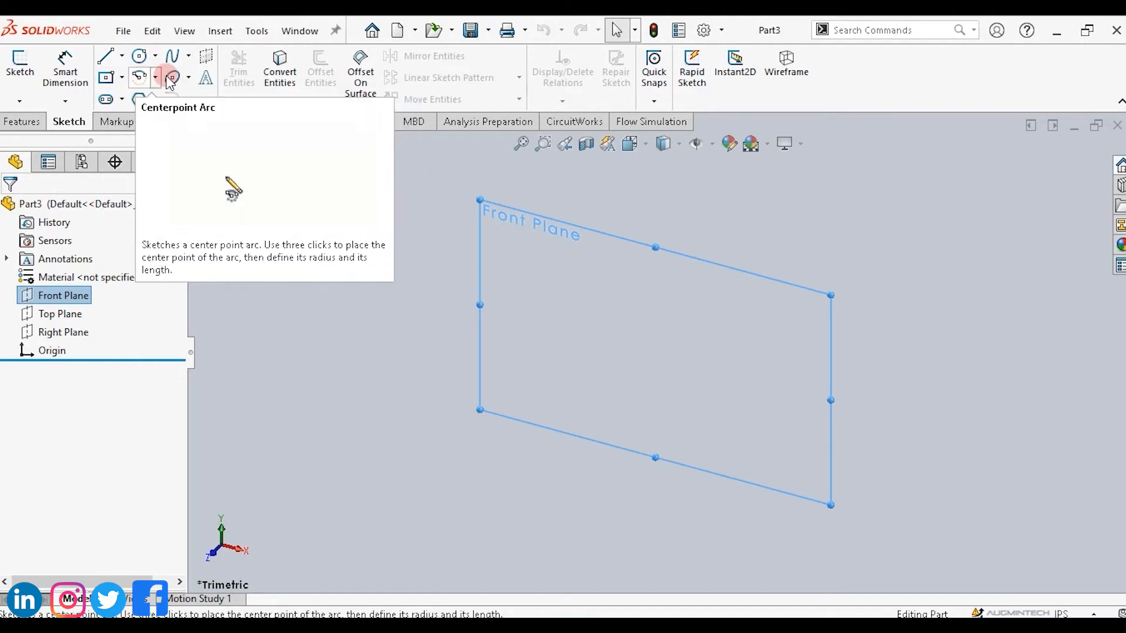
click(105, 56)
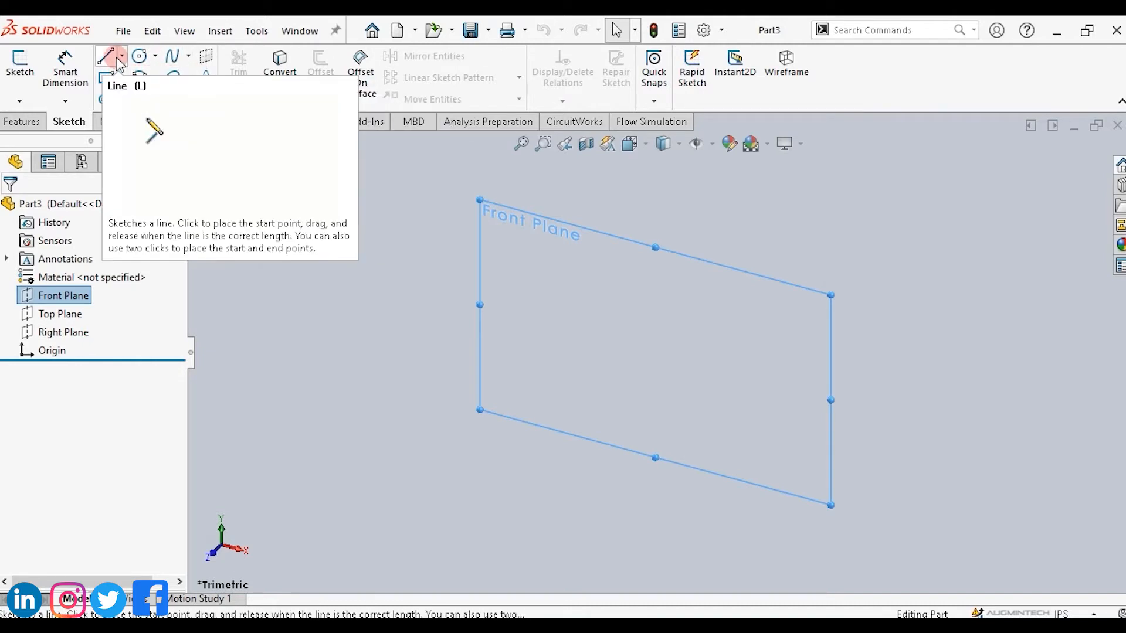
click(488, 346)
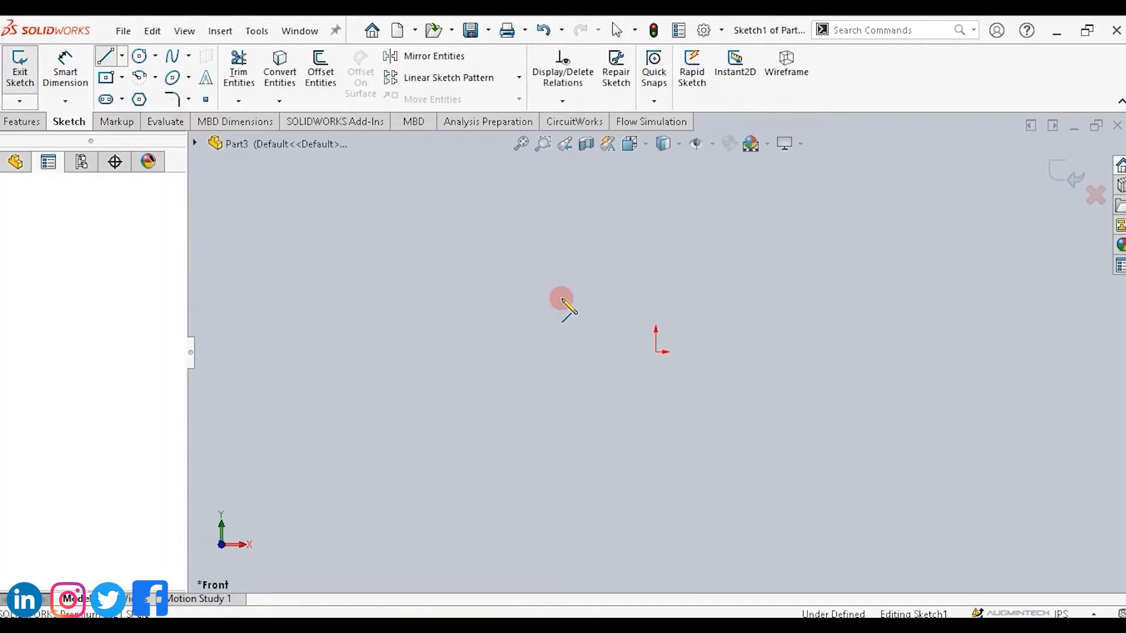
click(695, 232)
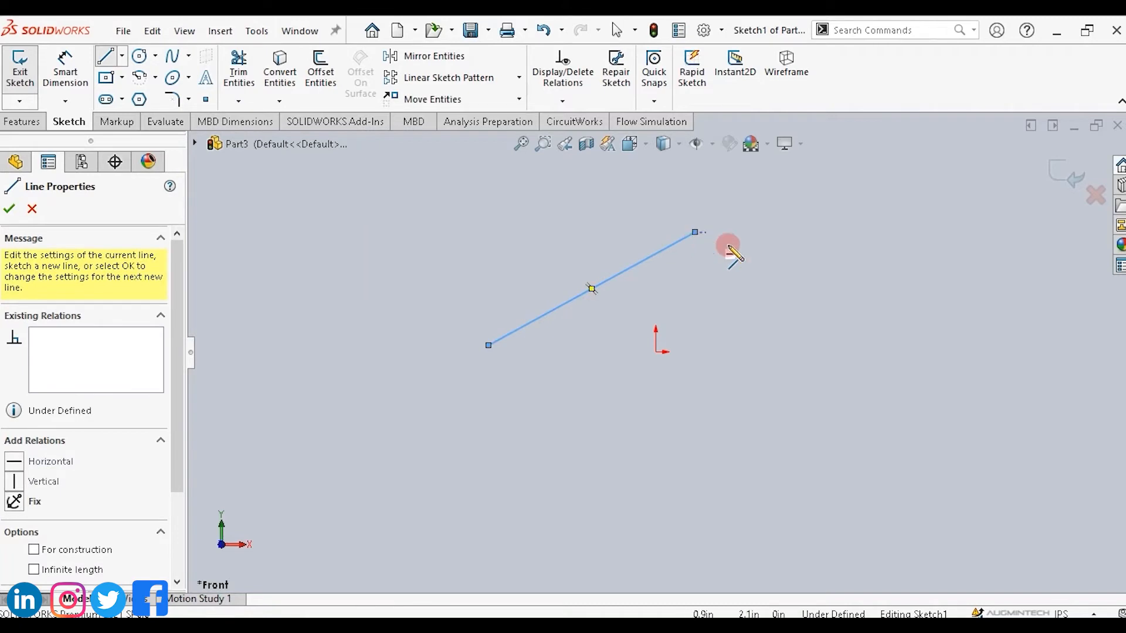
click(695, 232)
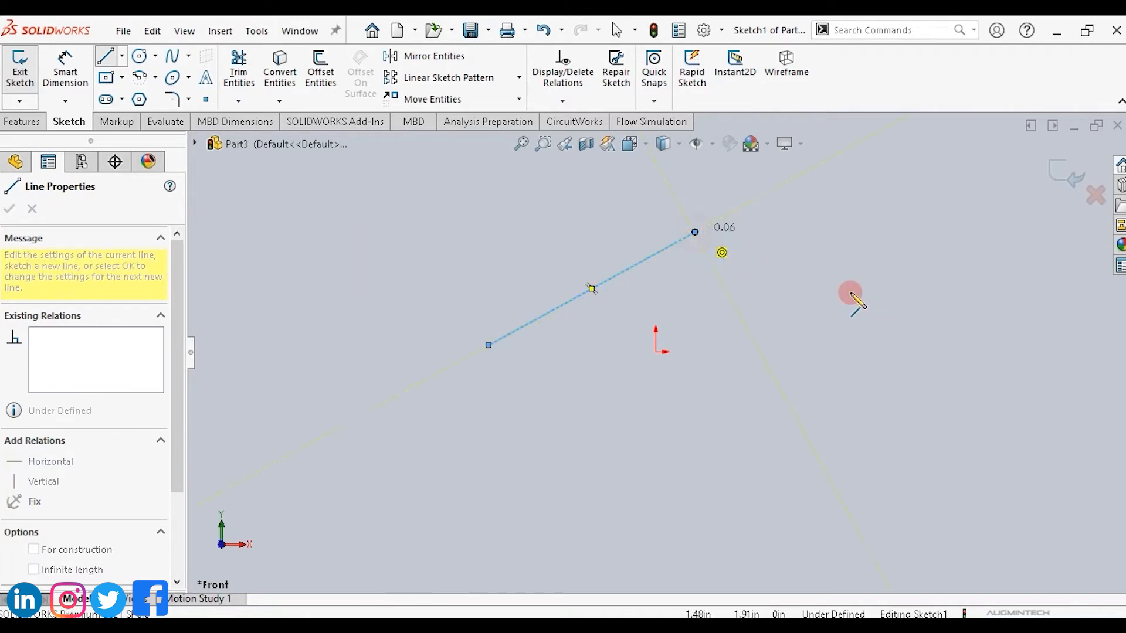
click(909, 321)
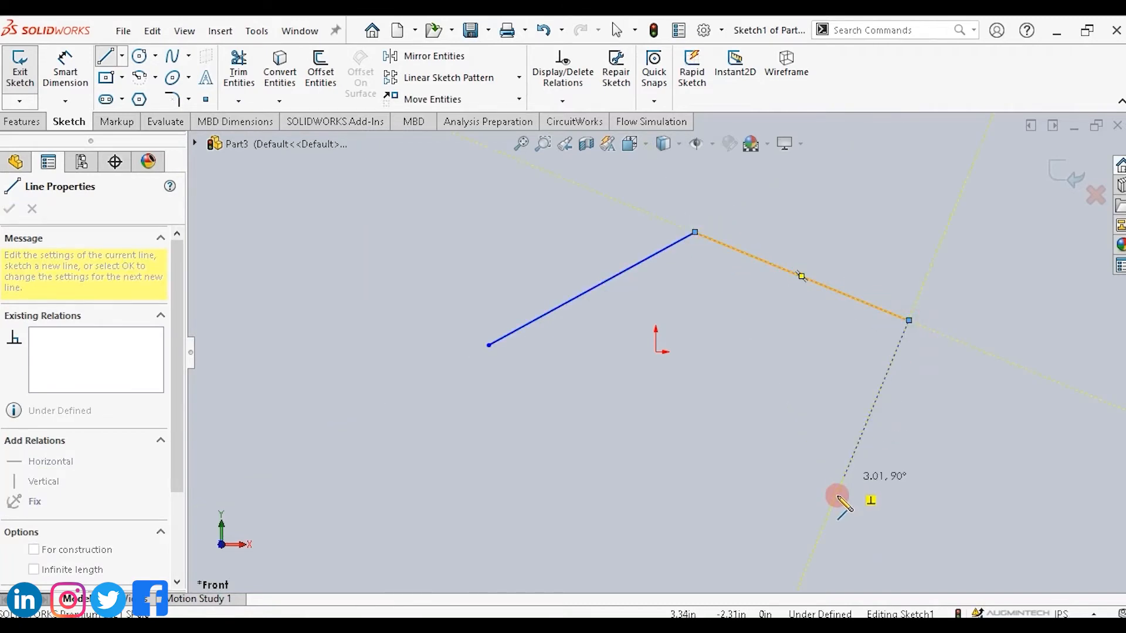
click(838, 494)
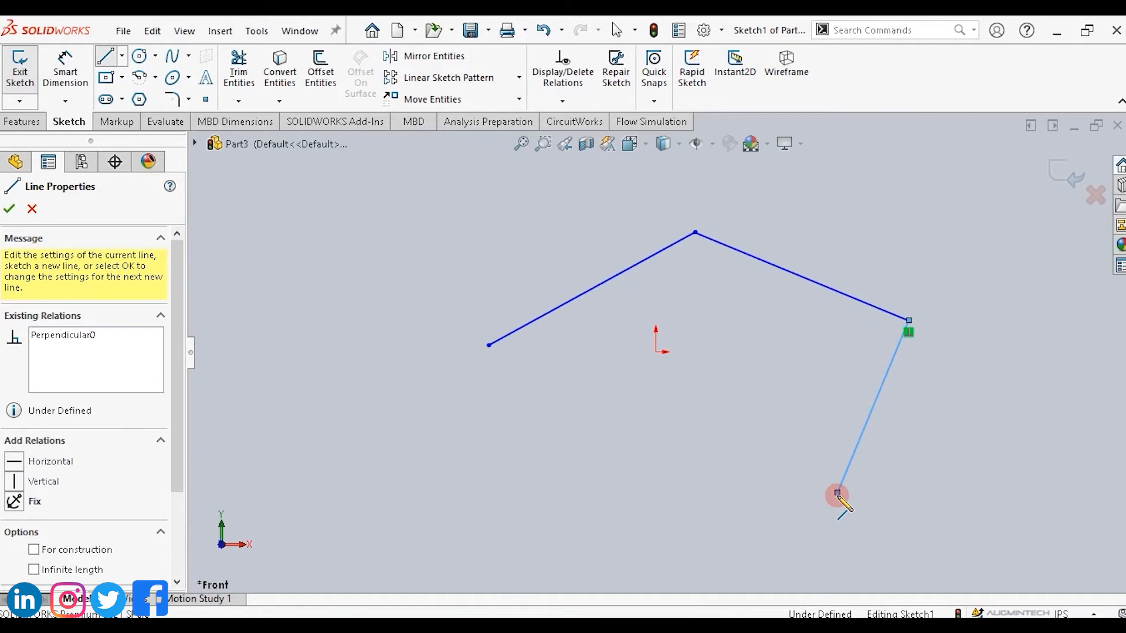
click(606, 516)
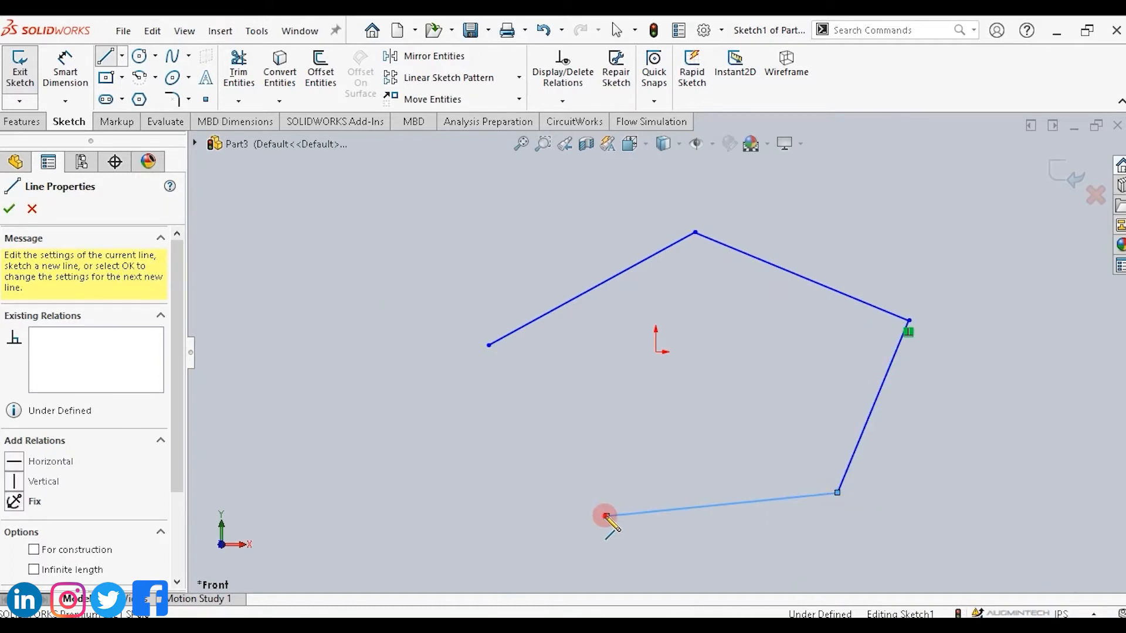
click(488, 346)
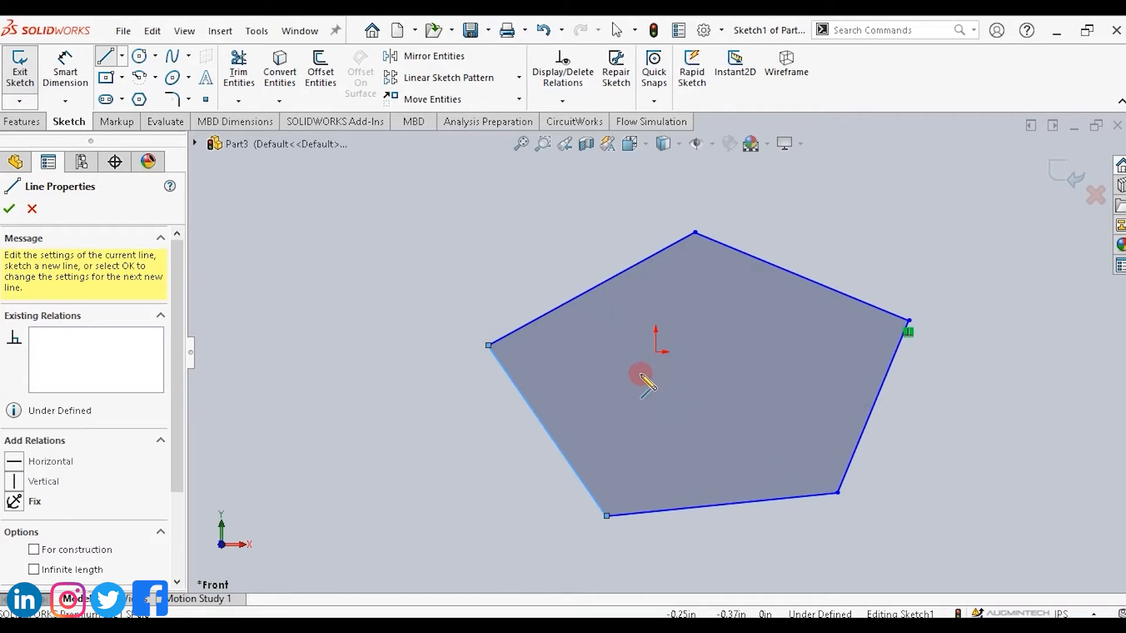
Extrude the pentagon sketch as a boss about 1.16 in deep.
click(22, 122)
click(31, 76)
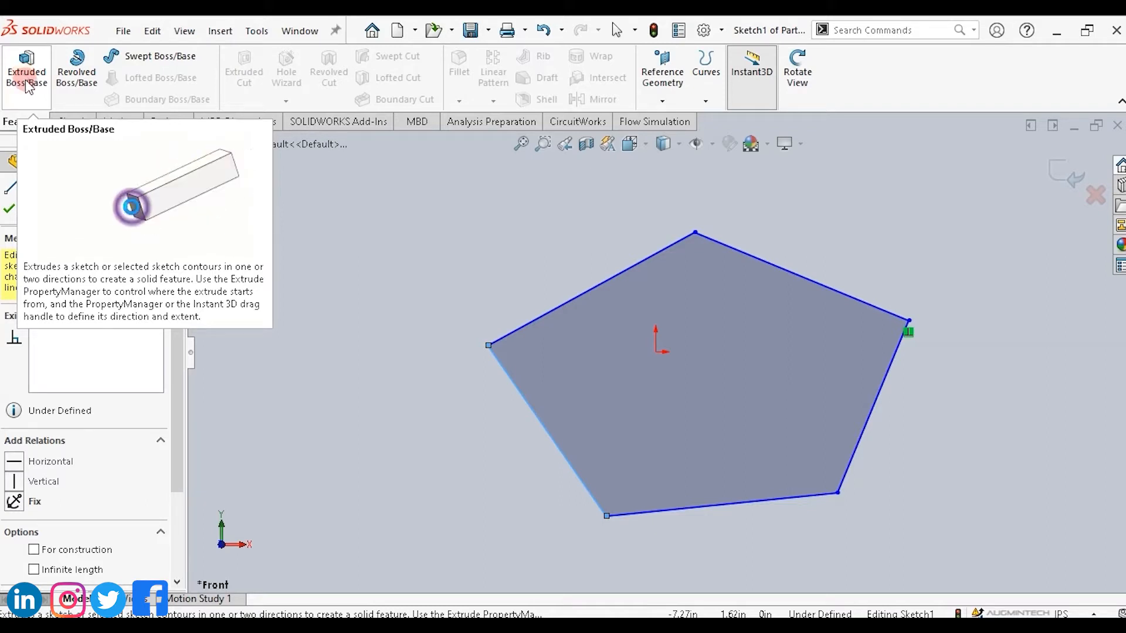
click(26, 79)
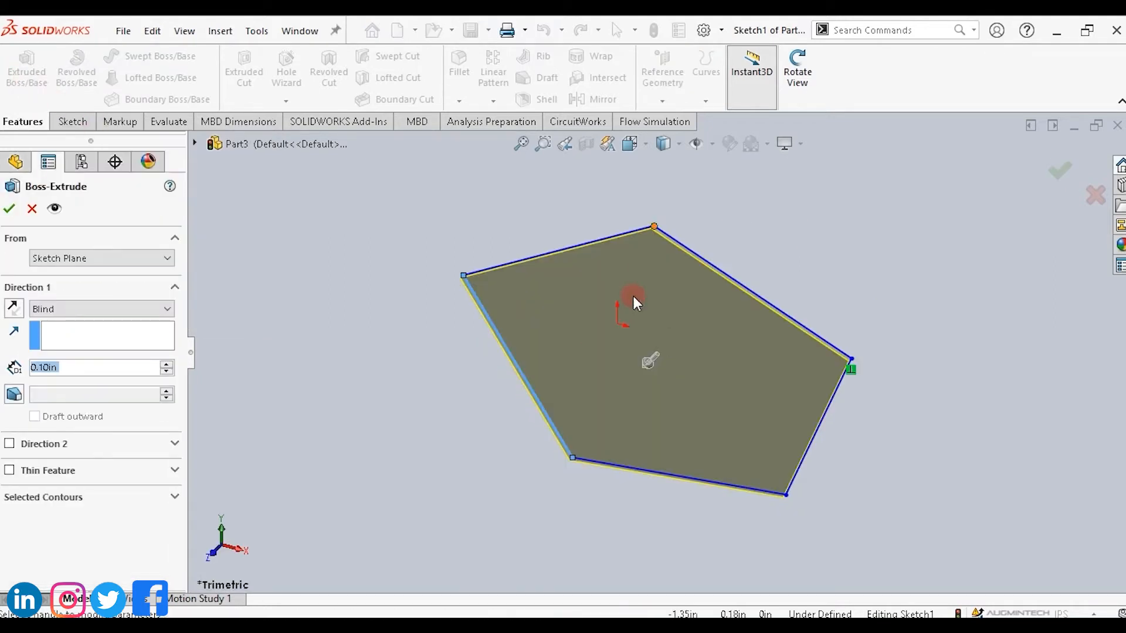
drag(647, 363, 631, 386)
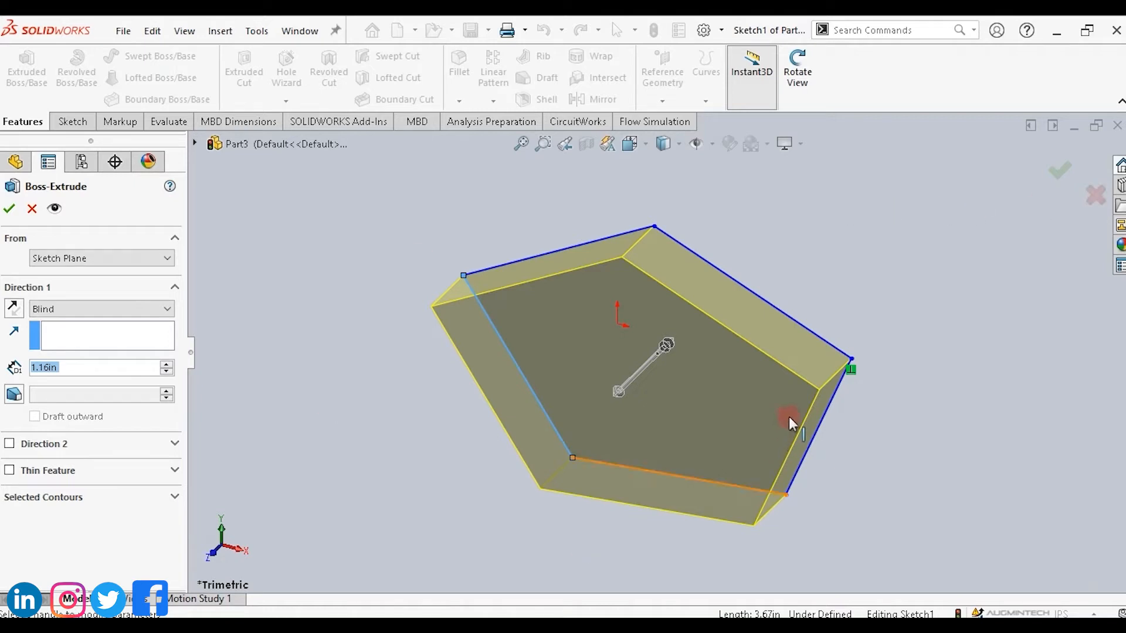
click(1058, 174)
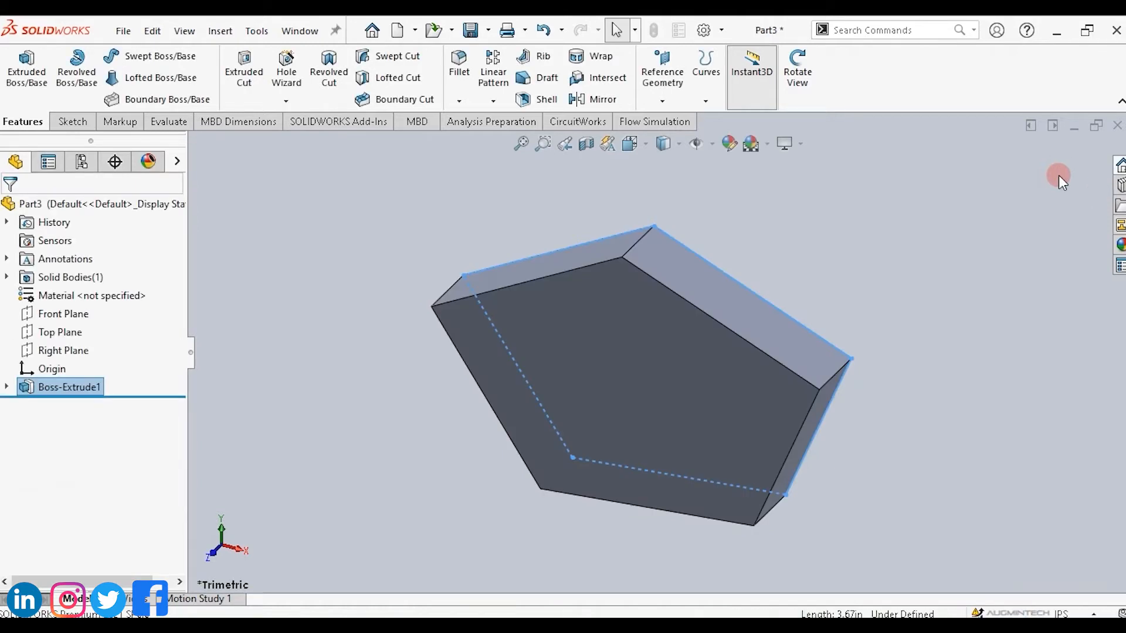
Edit the Boss-Extrude1 feature and change its depth to about 2.23 in.
click(797, 70)
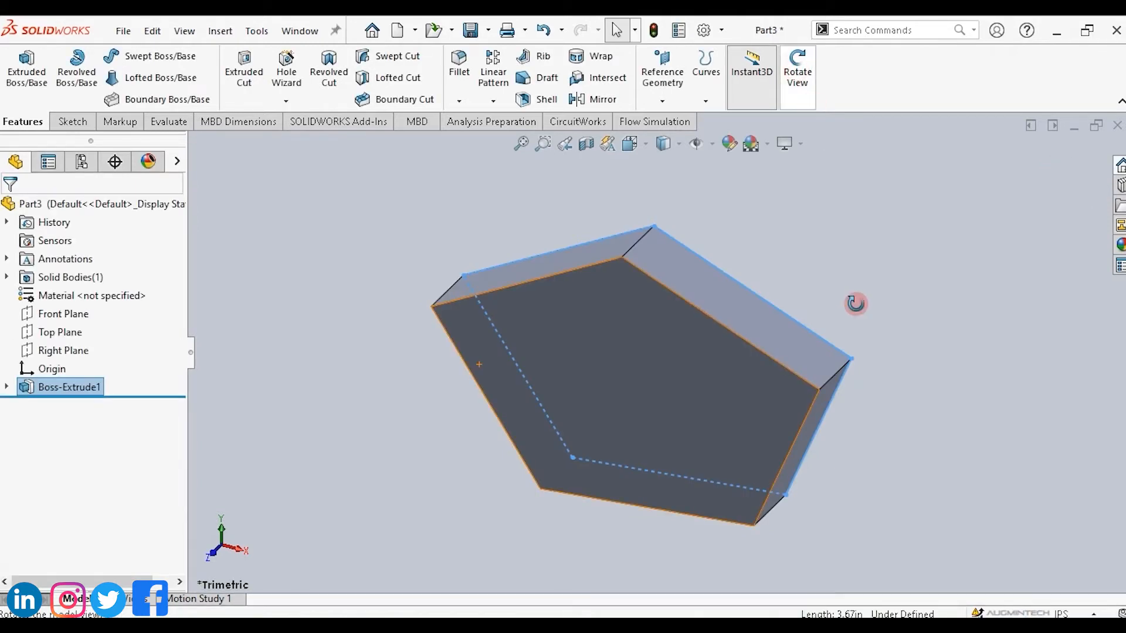
drag(856, 304, 822, 593)
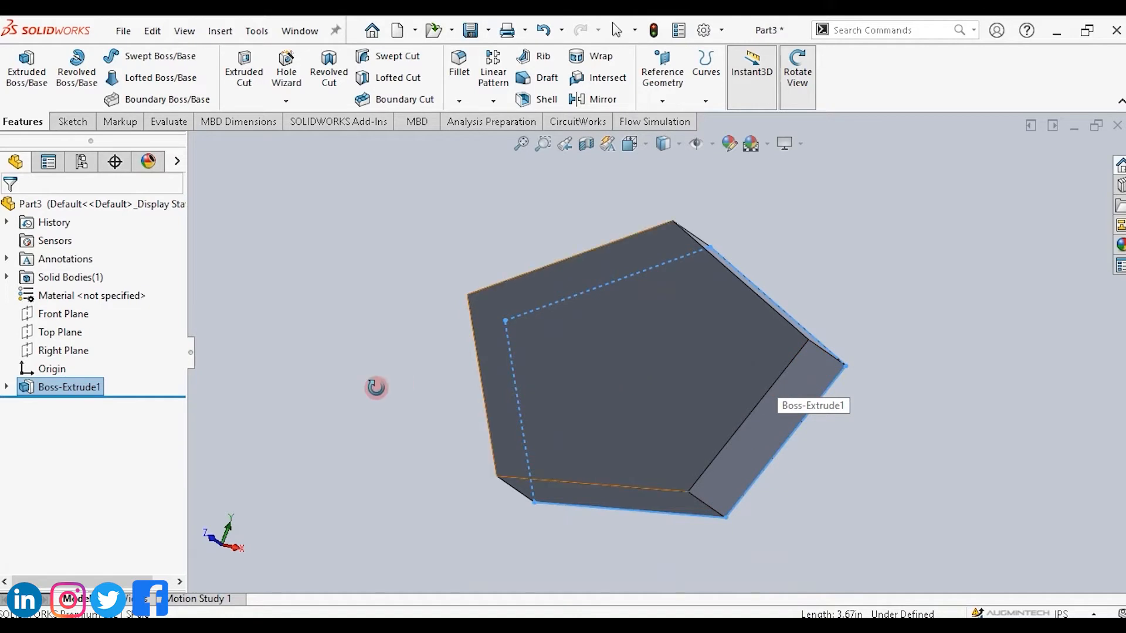
right_click(64, 388)
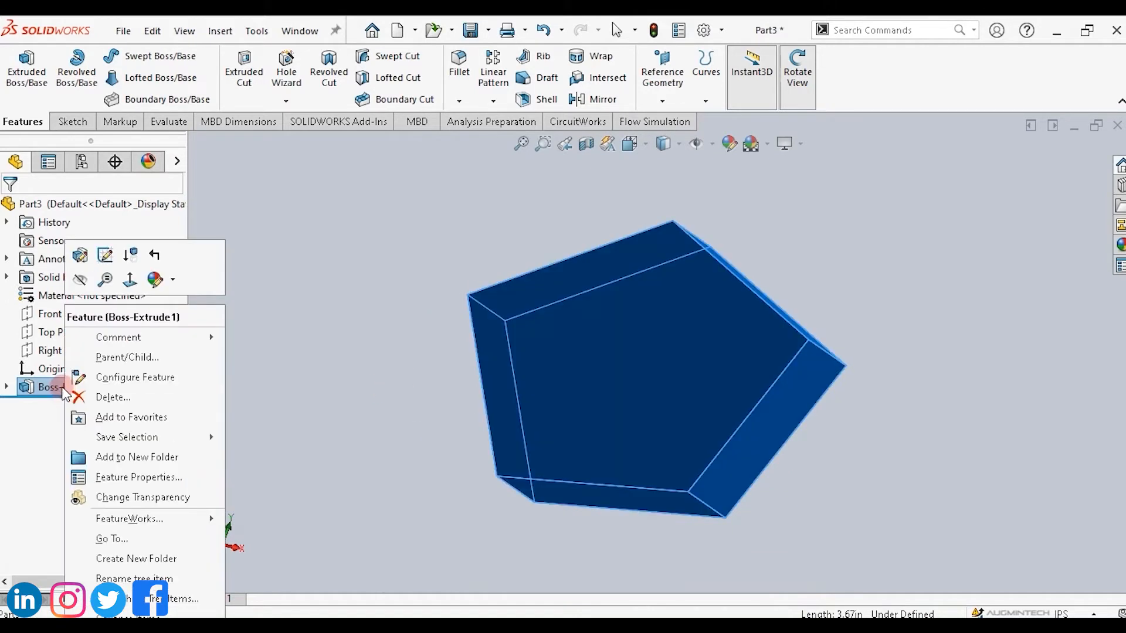
click(81, 257)
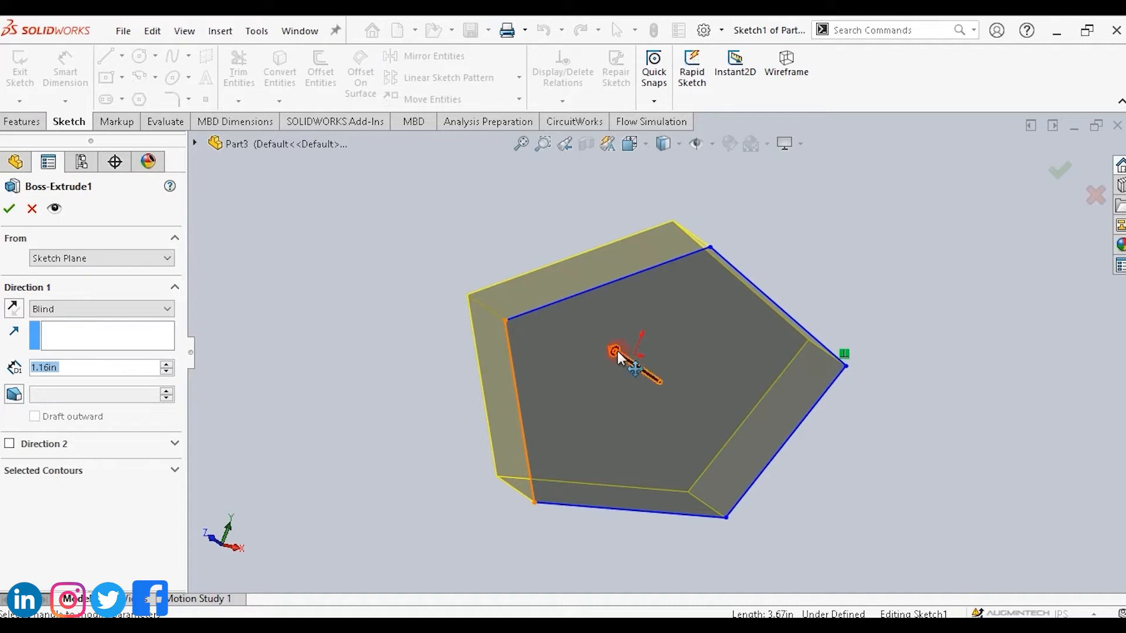
mouse_move(616, 352)
mouse_down()
mouse_move(600, 351)
mouse_move(643, 368)
mouse_move(528, 251)
mouse_move(817, 314)
mouse_move(628, 327)
mouse_move(954, 356)
mouse_up()
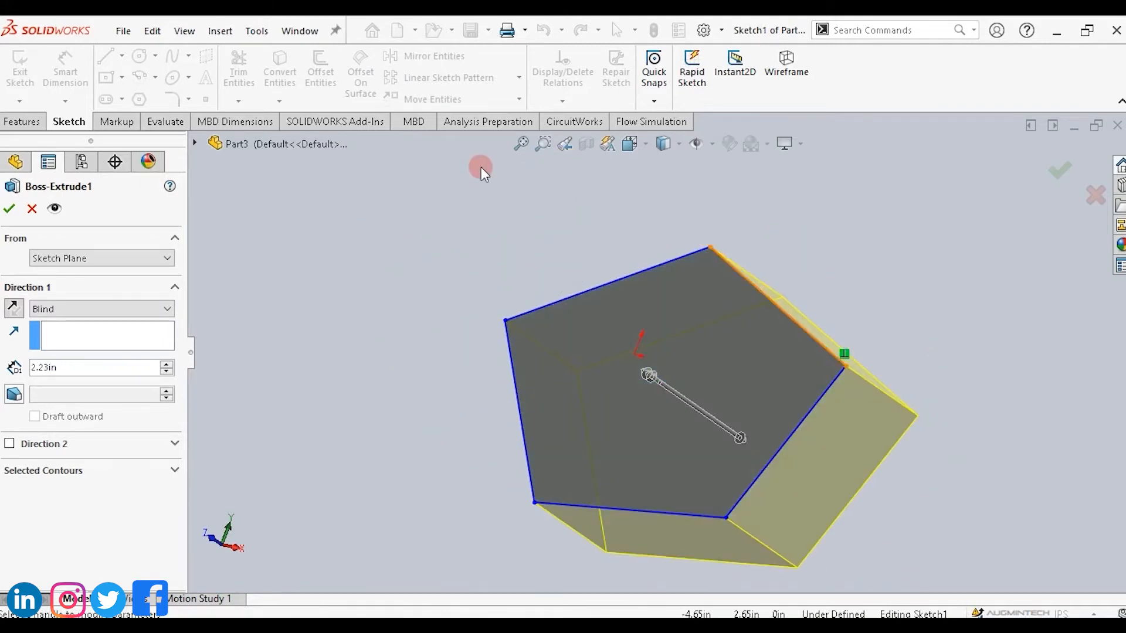
click(14, 124)
click(797, 66)
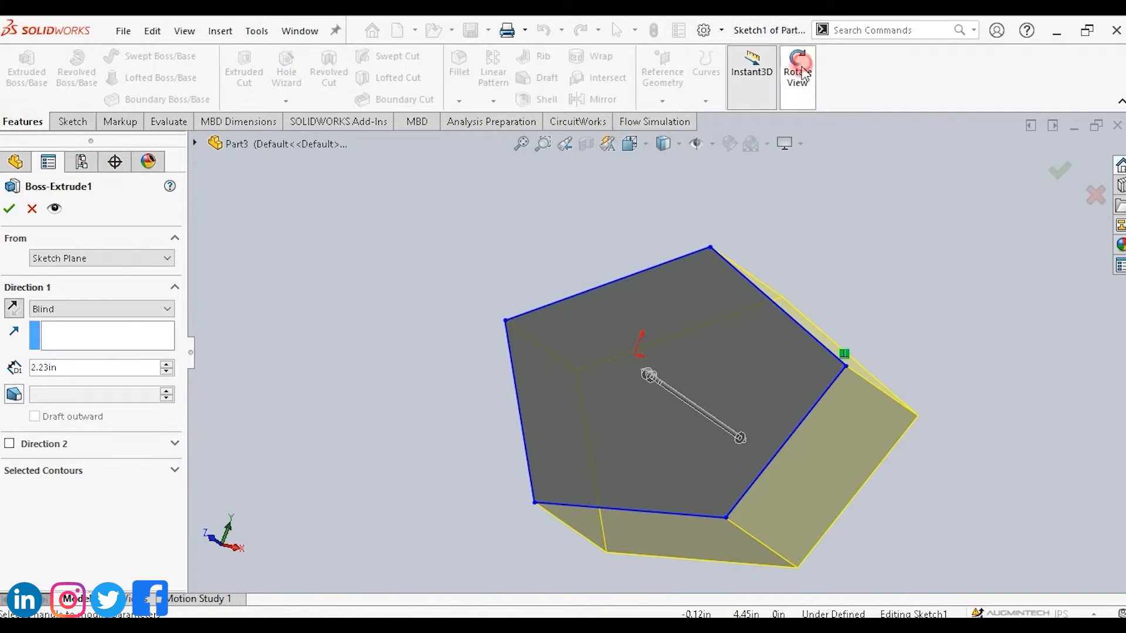
drag(892, 314, 716, 332)
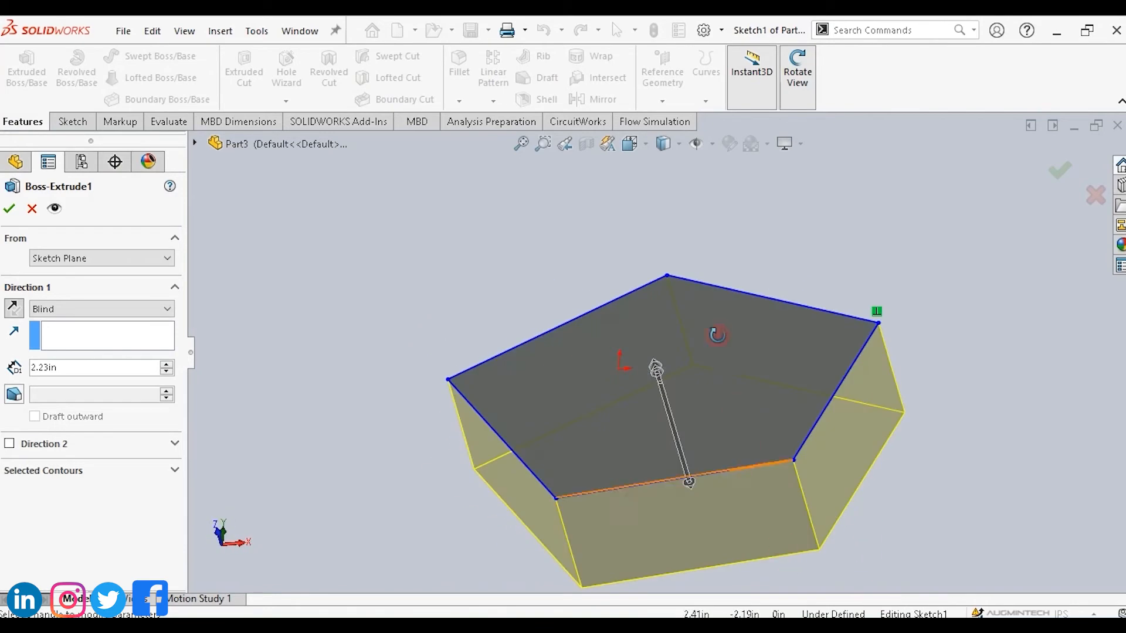
click(12, 209)
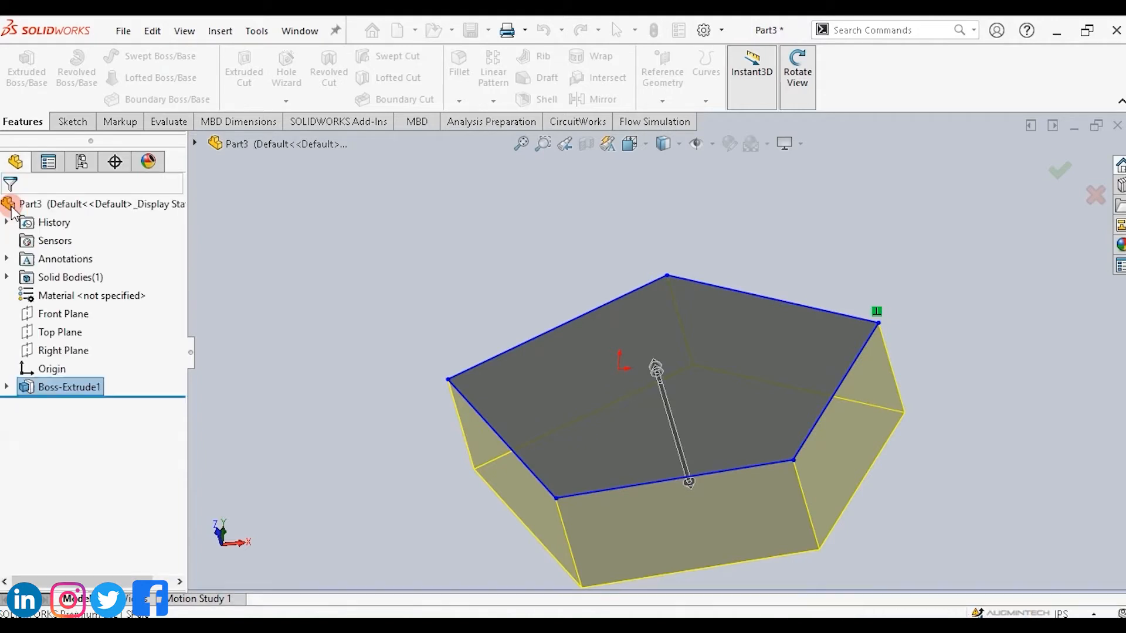
Edit the extrusion's sketch, drag the right-side corners outward to reshape the pentagon, and exit the sketch.
click(61, 390)
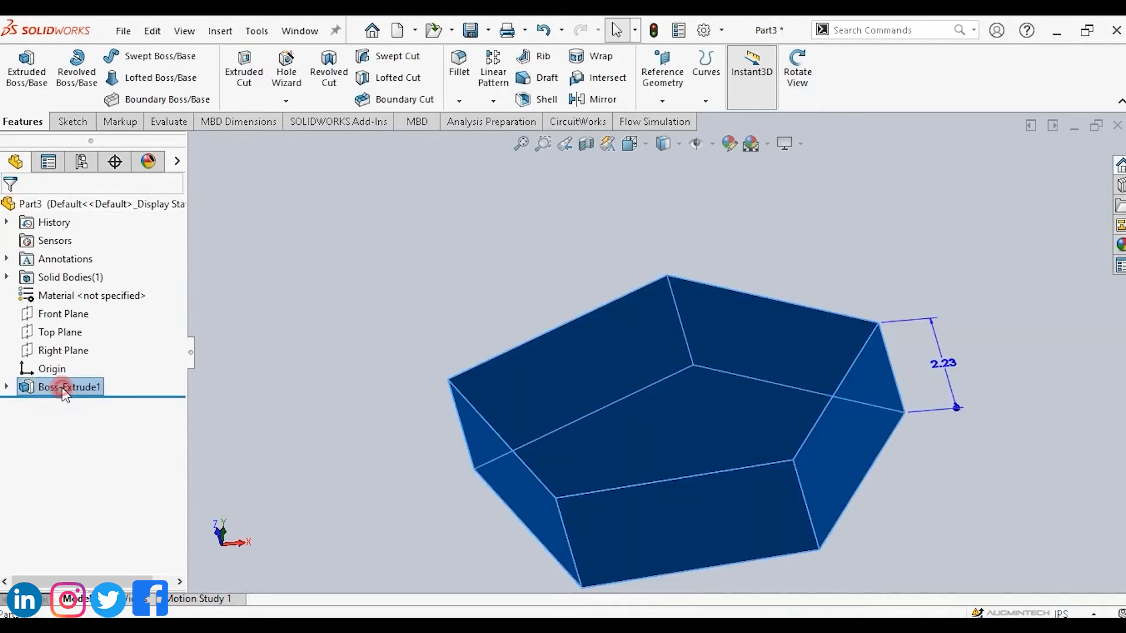
click(62, 388)
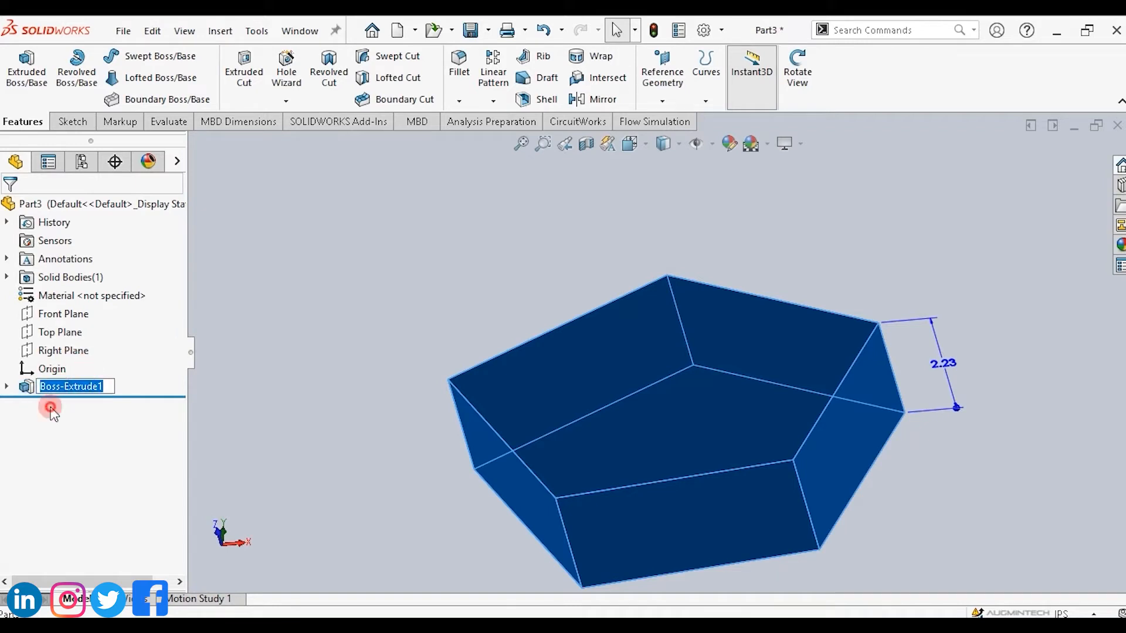
right_click(50, 388)
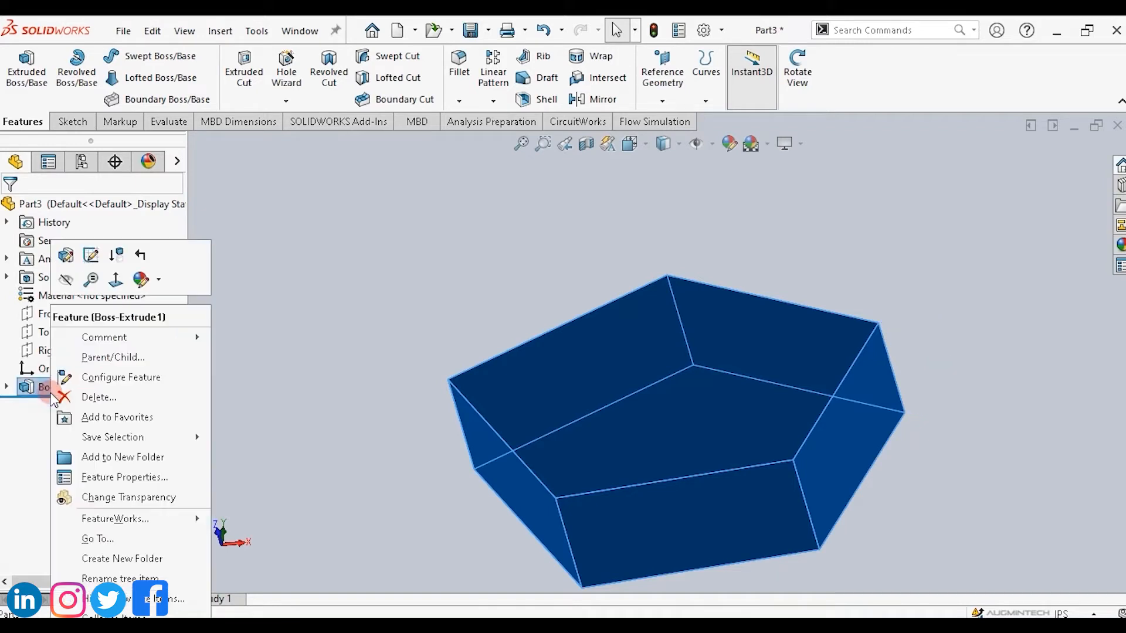
click(91, 255)
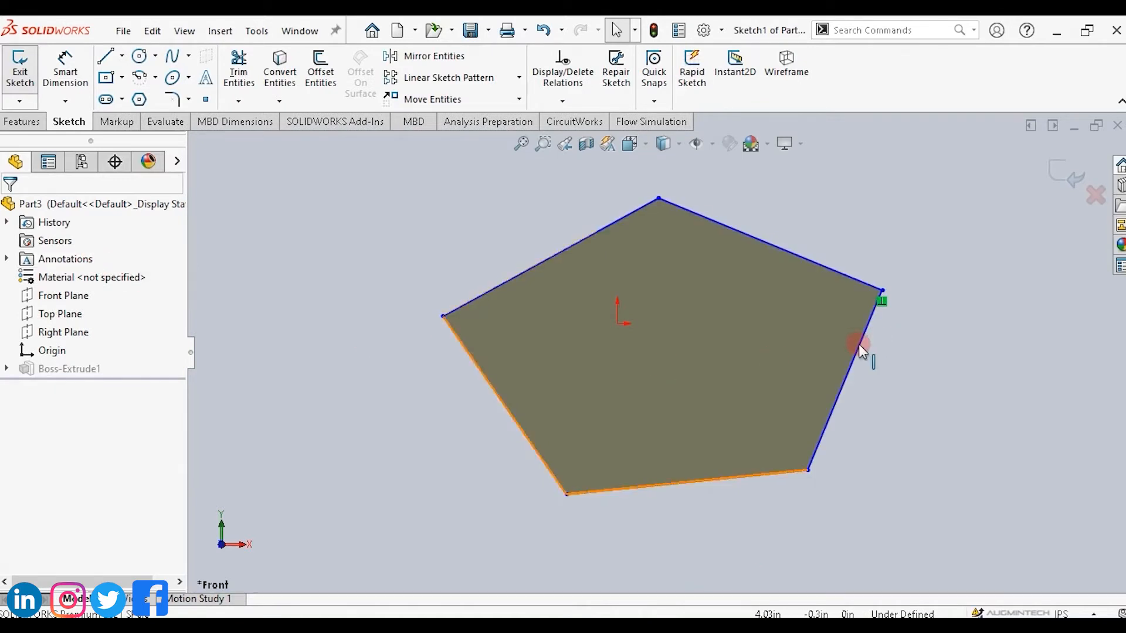
drag(861, 345, 938, 363)
drag(839, 274, 854, 238)
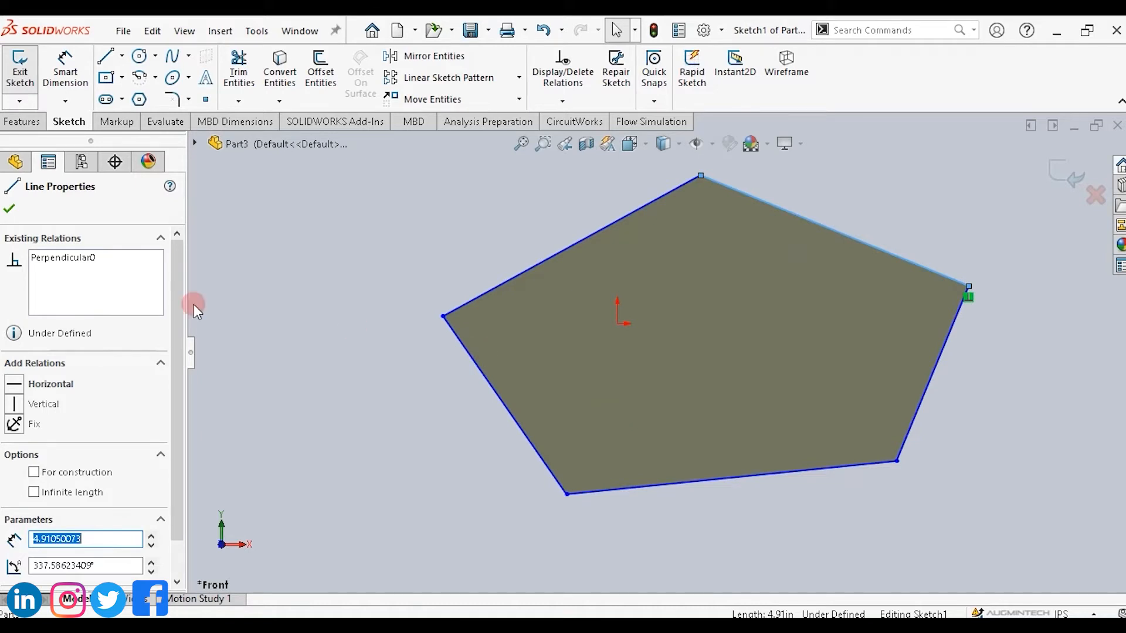
click(9, 208)
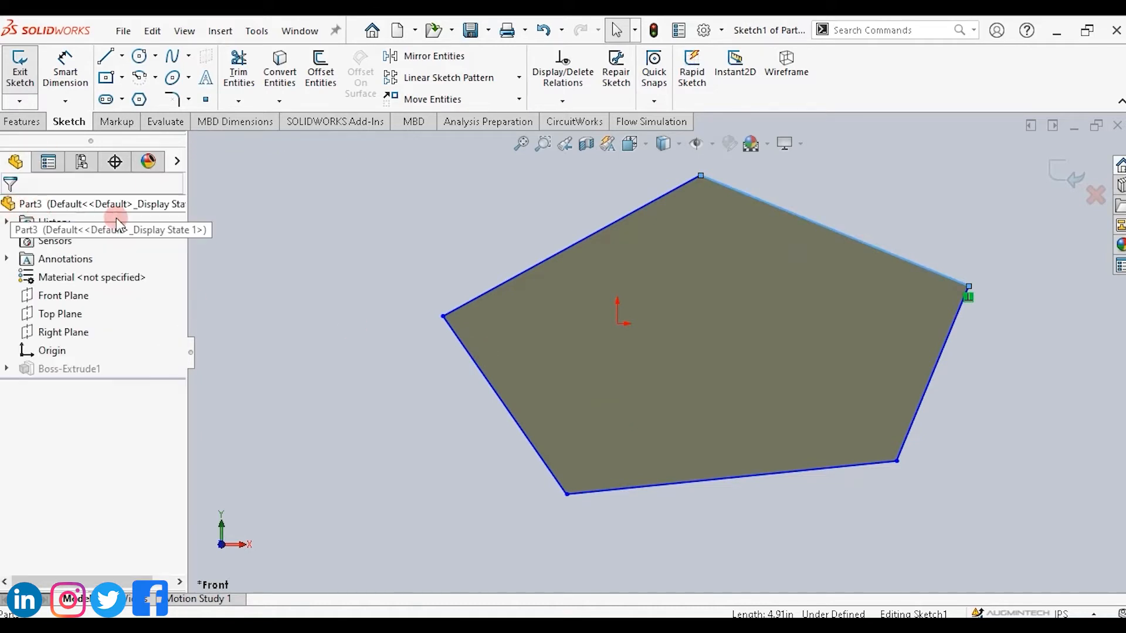
click(1075, 179)
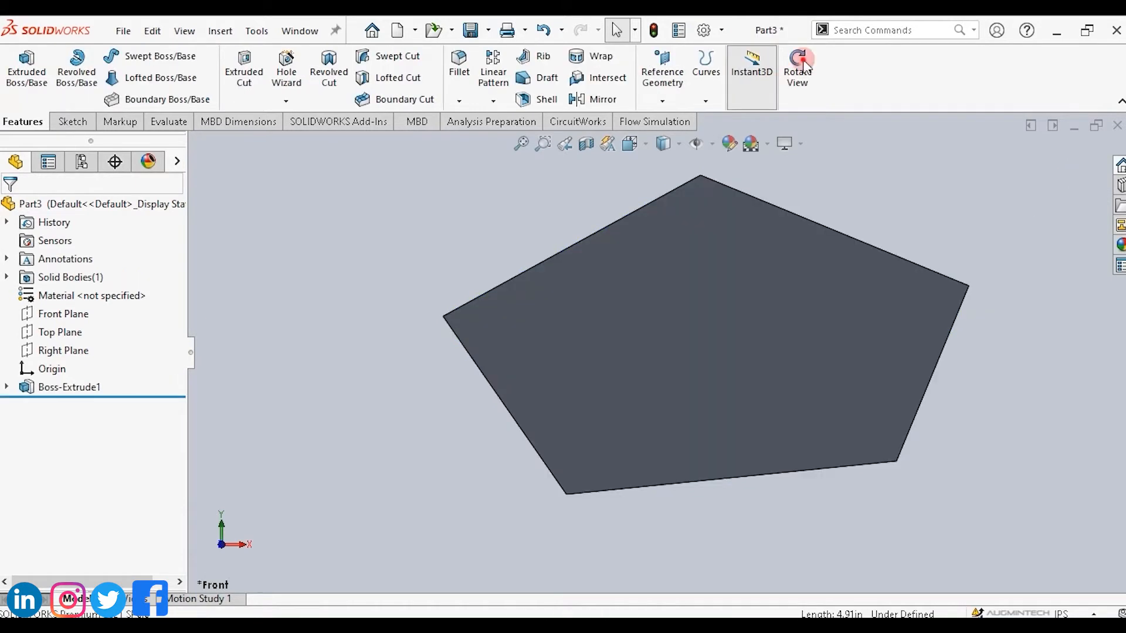
Edit the extrusion's sketch again and draw a small circle inside the pentagon near its top.
click(801, 62)
drag(960, 193, 718, 266)
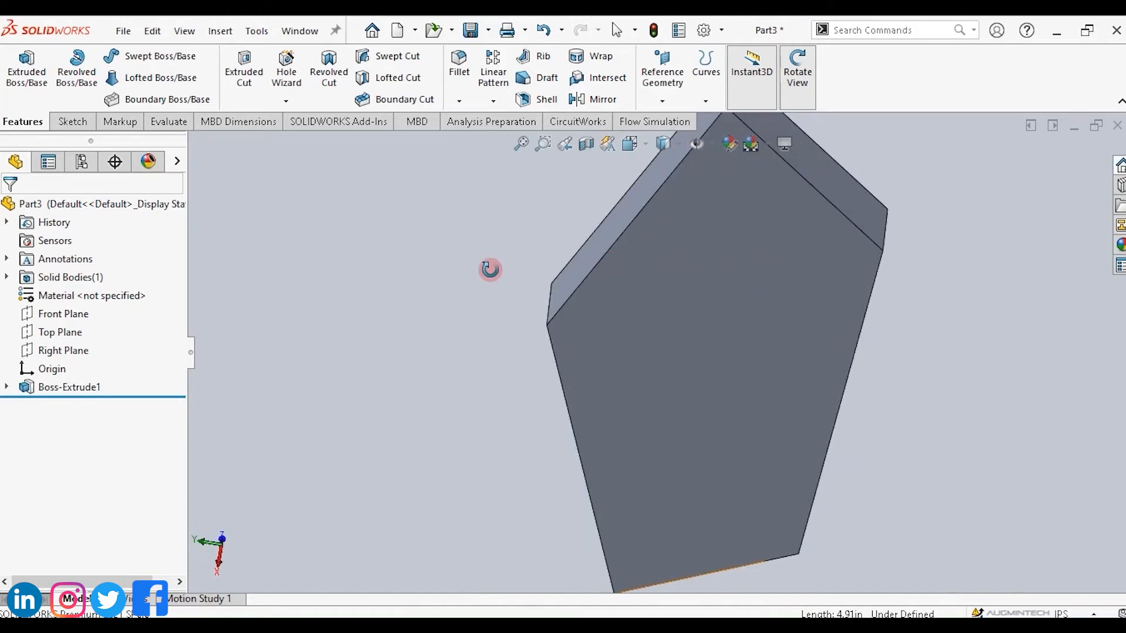
right_click(67, 388)
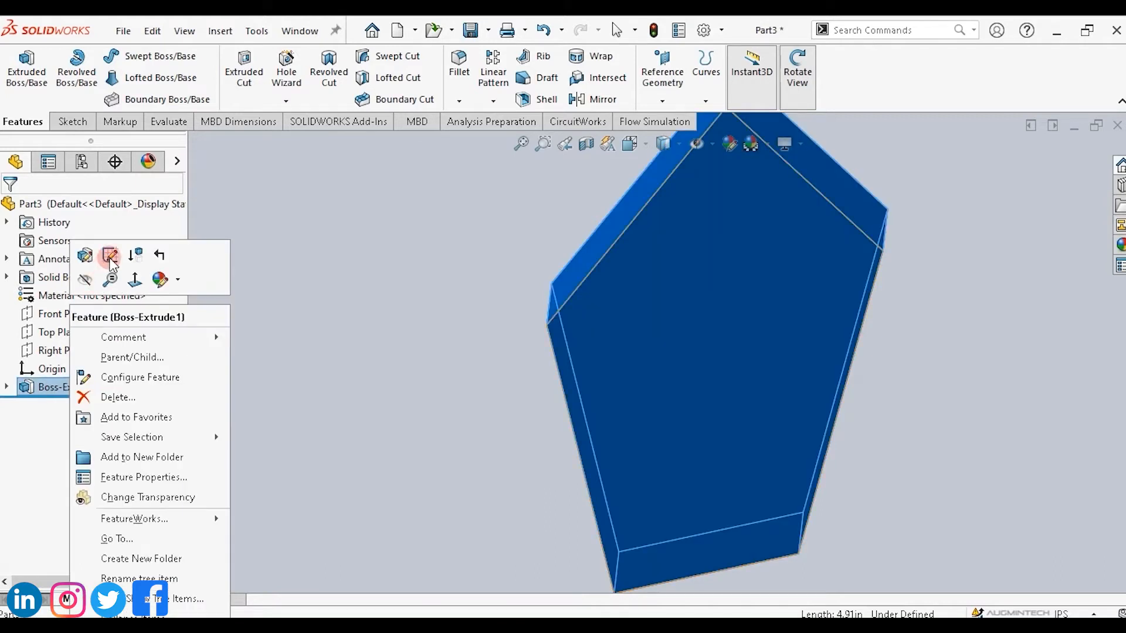
click(110, 256)
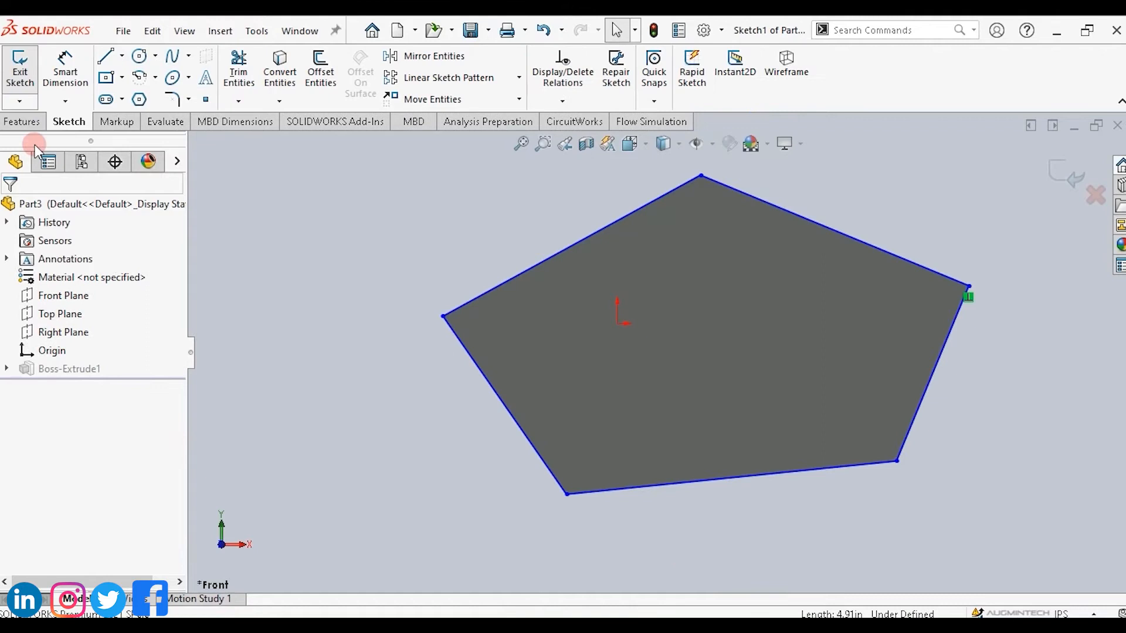
click(139, 56)
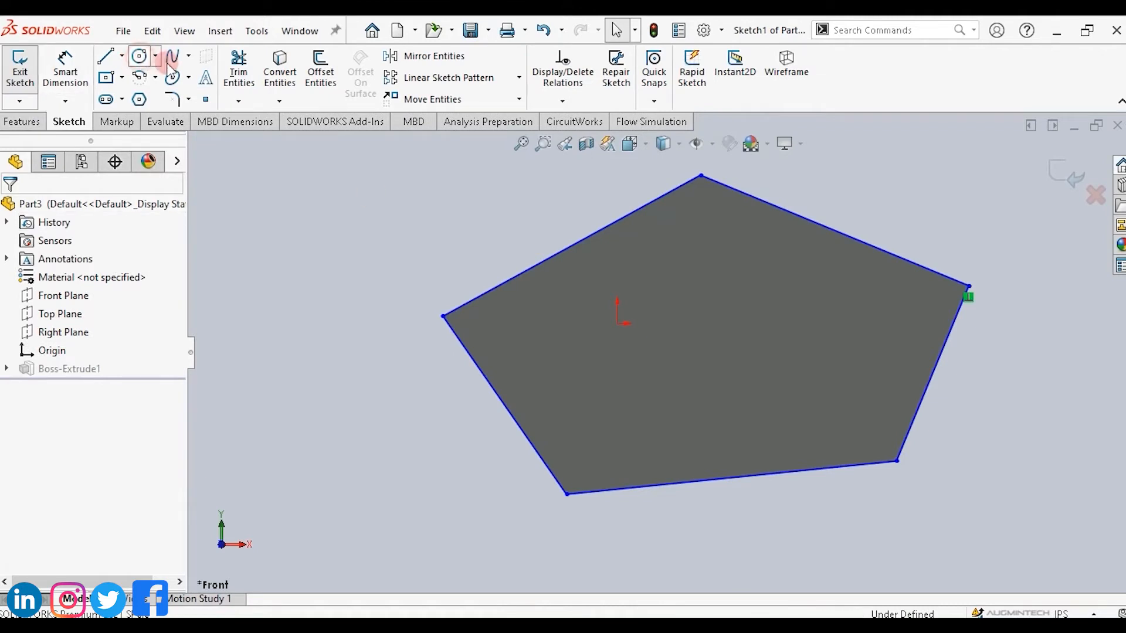
click(673, 262)
click(699, 289)
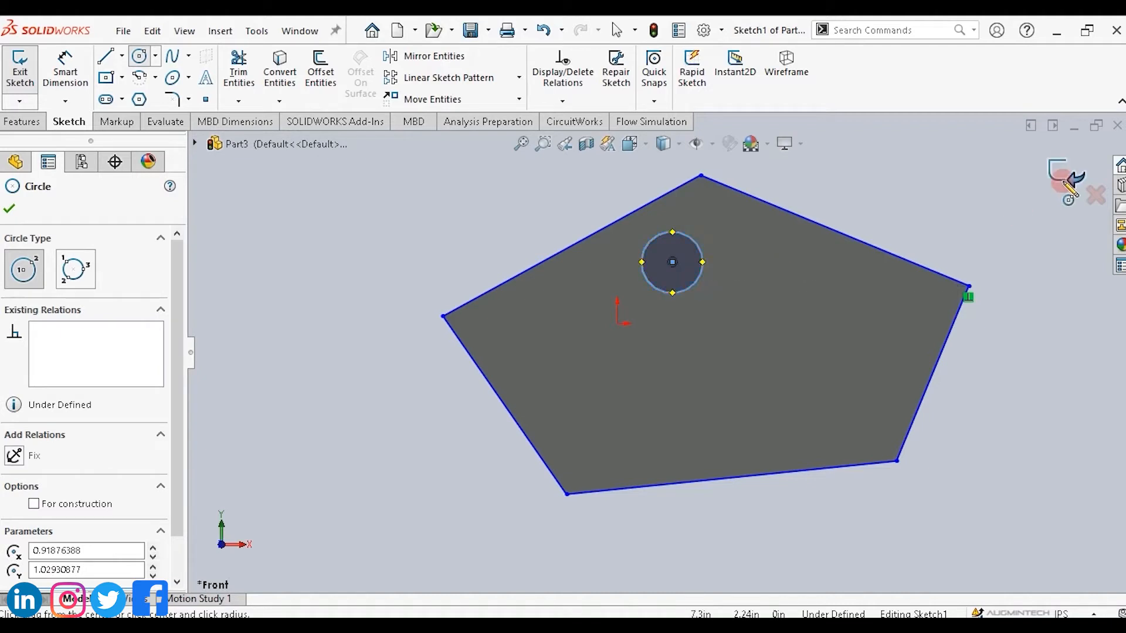
key(Escape)
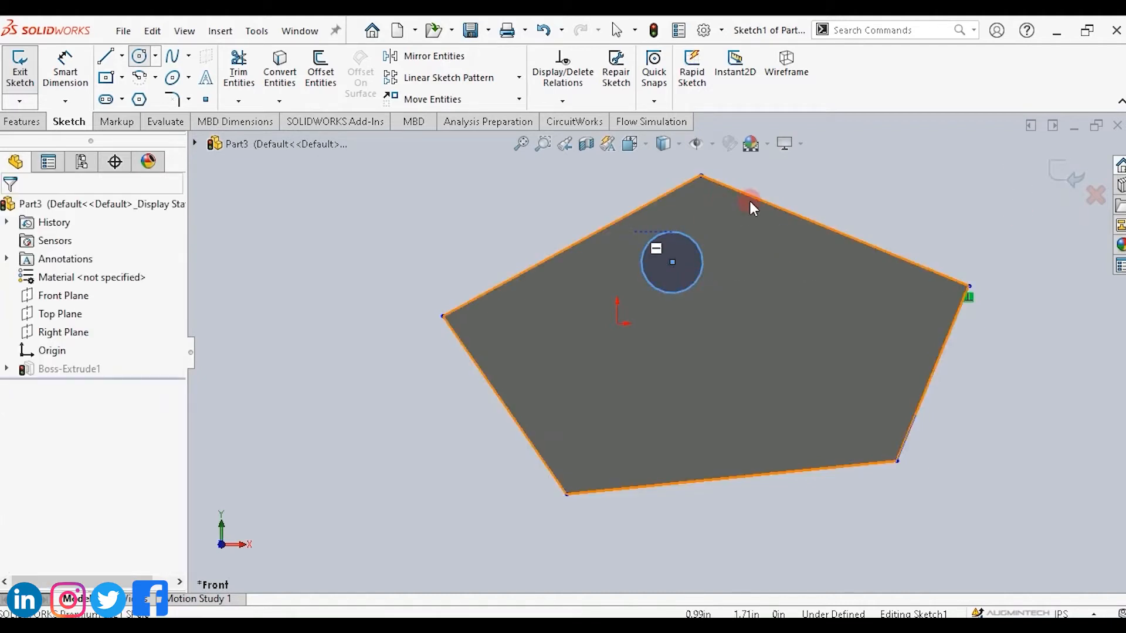
Exit the sketch to add the circular hole and orbit the part to inspect it.
click(1060, 176)
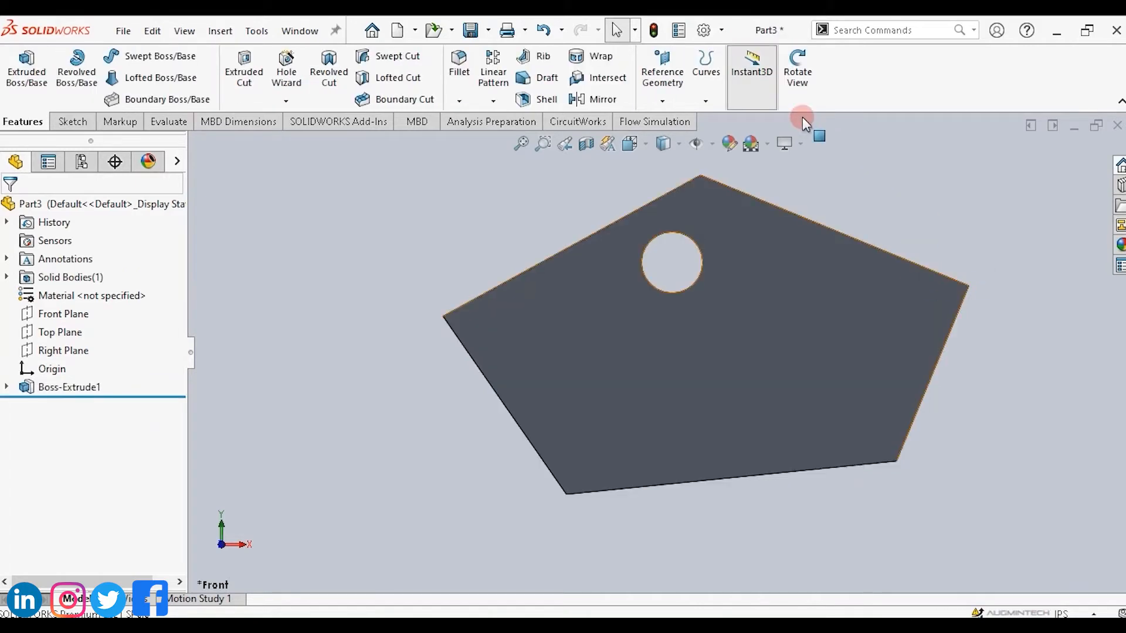
click(797, 71)
mouse_move(965, 213)
mouse_down()
mouse_move(862, 281)
mouse_move(819, 340)
mouse_move(880, 430)
mouse_move(998, 359)
mouse_move(998, 429)
mouse_move(959, 445)
mouse_move(991, 458)
mouse_up()
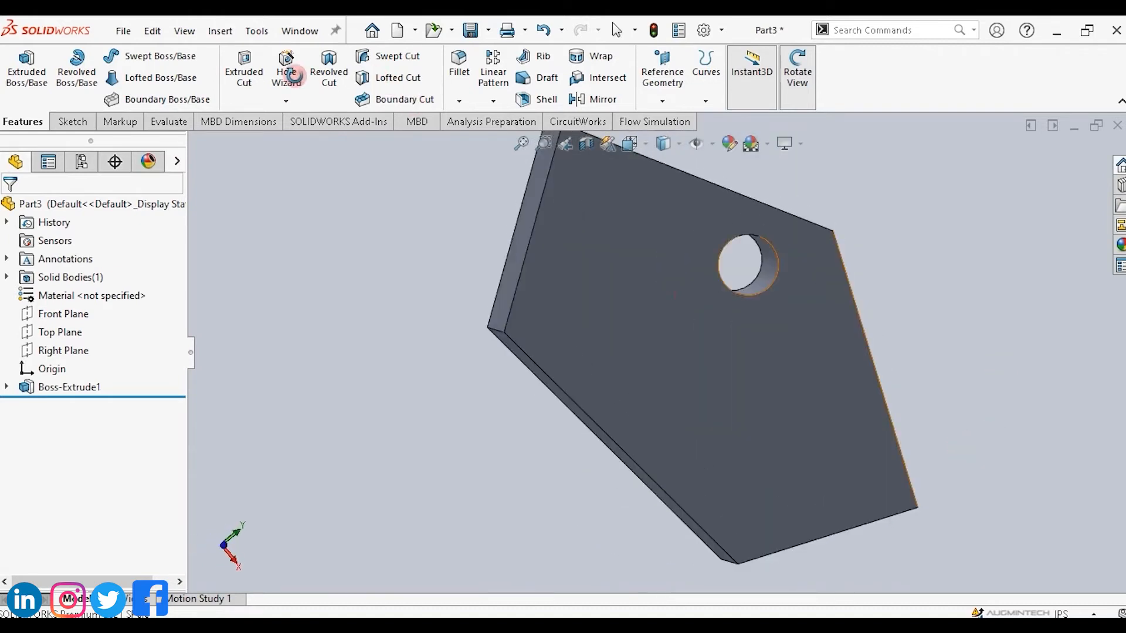
Edit the extrusion's sketch, draw a six-sided polygon left of the circle, and exit the sketch.
click(72, 123)
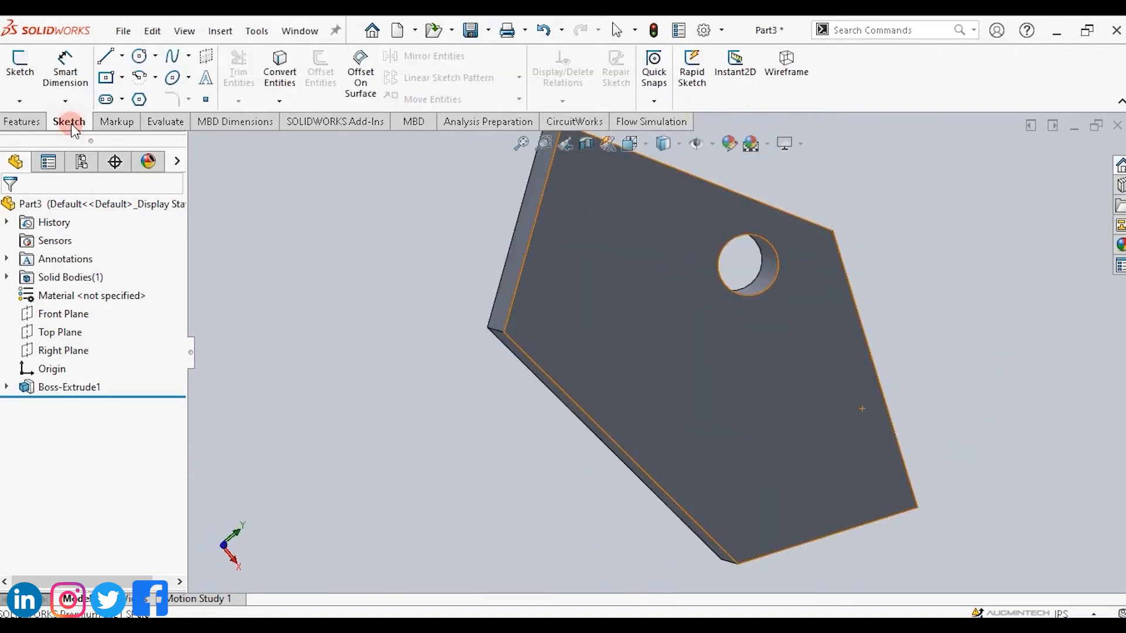
click(106, 80)
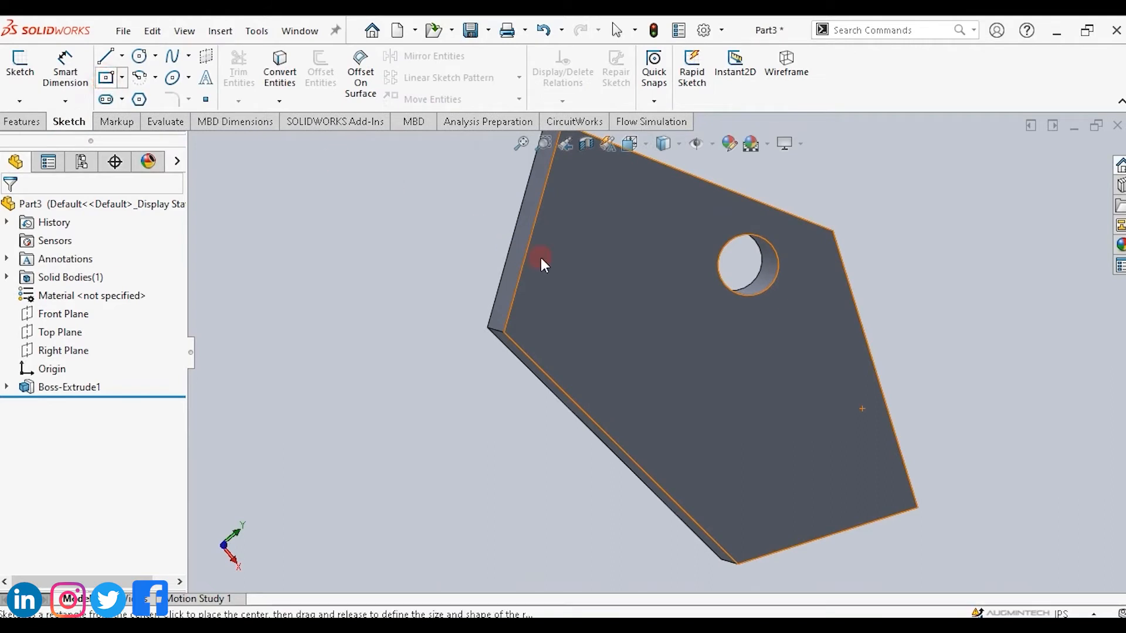
right_click(53, 390)
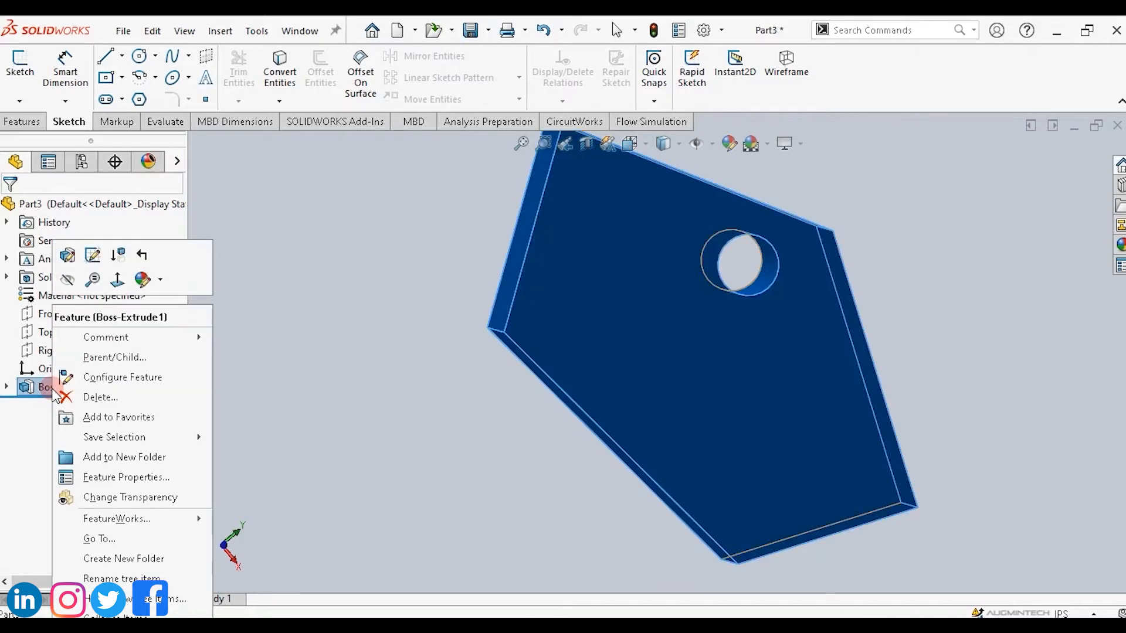
click(92, 256)
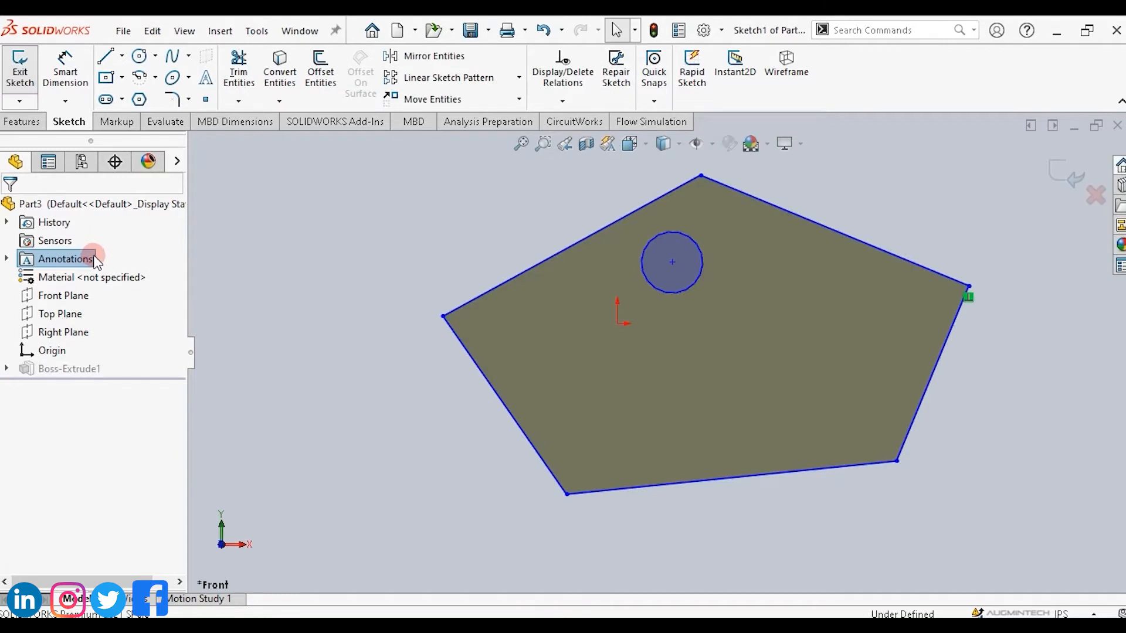
click(139, 99)
click(567, 350)
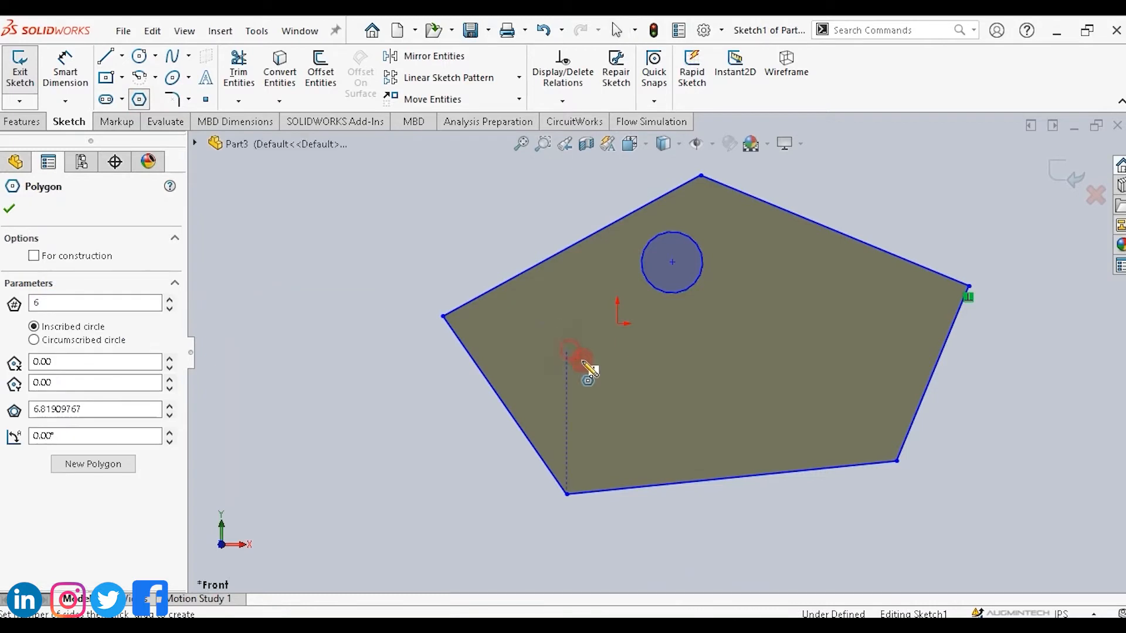
click(599, 379)
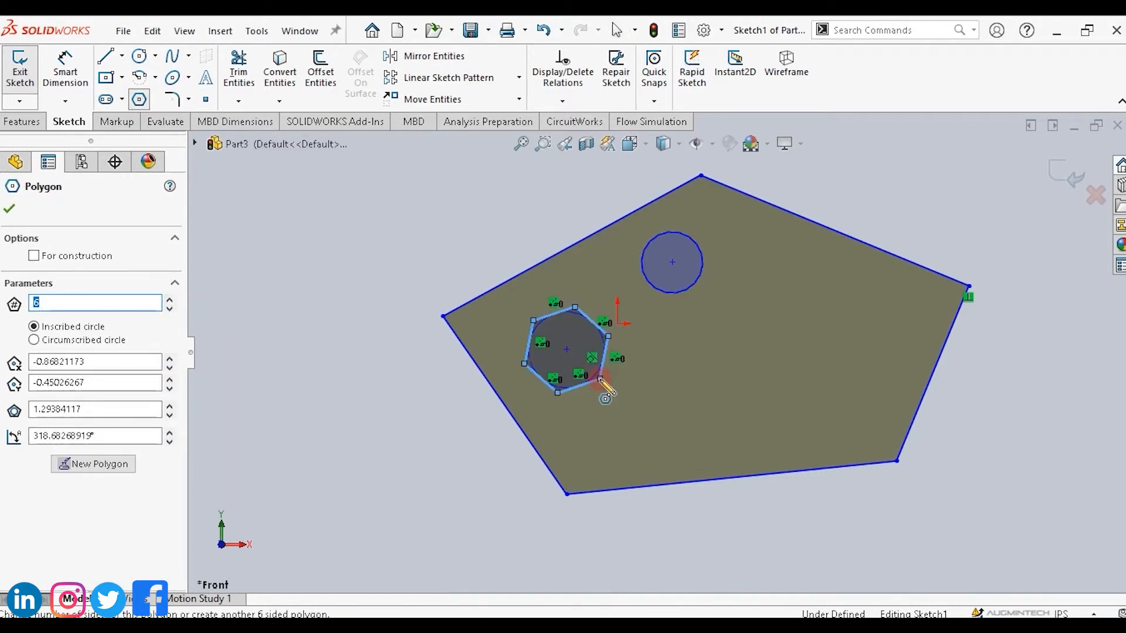
key(Escape)
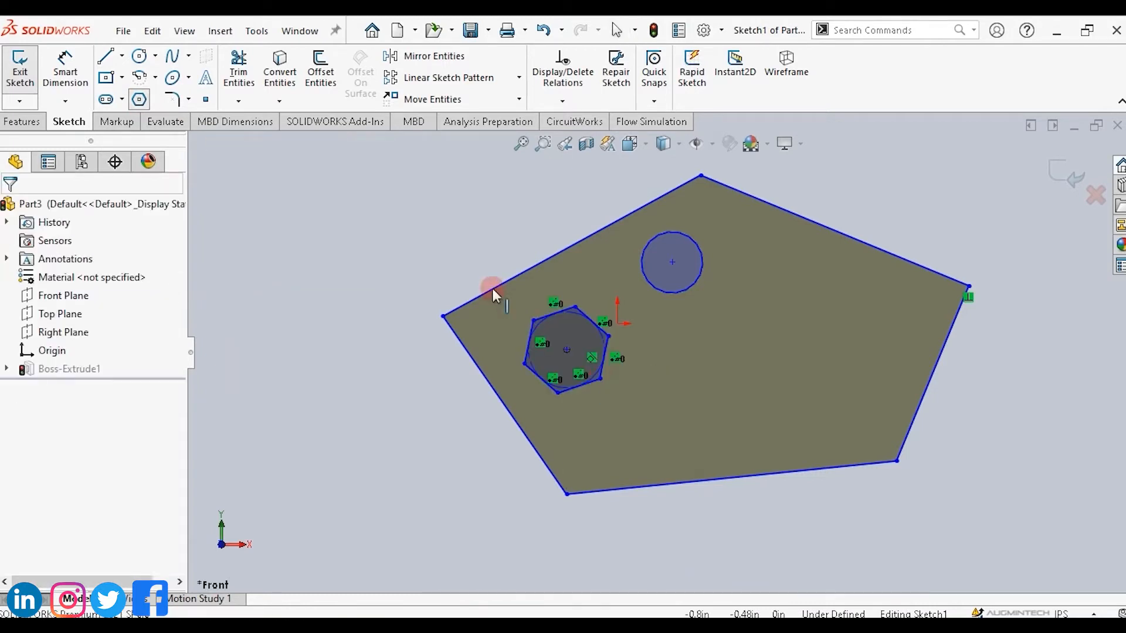
click(1058, 172)
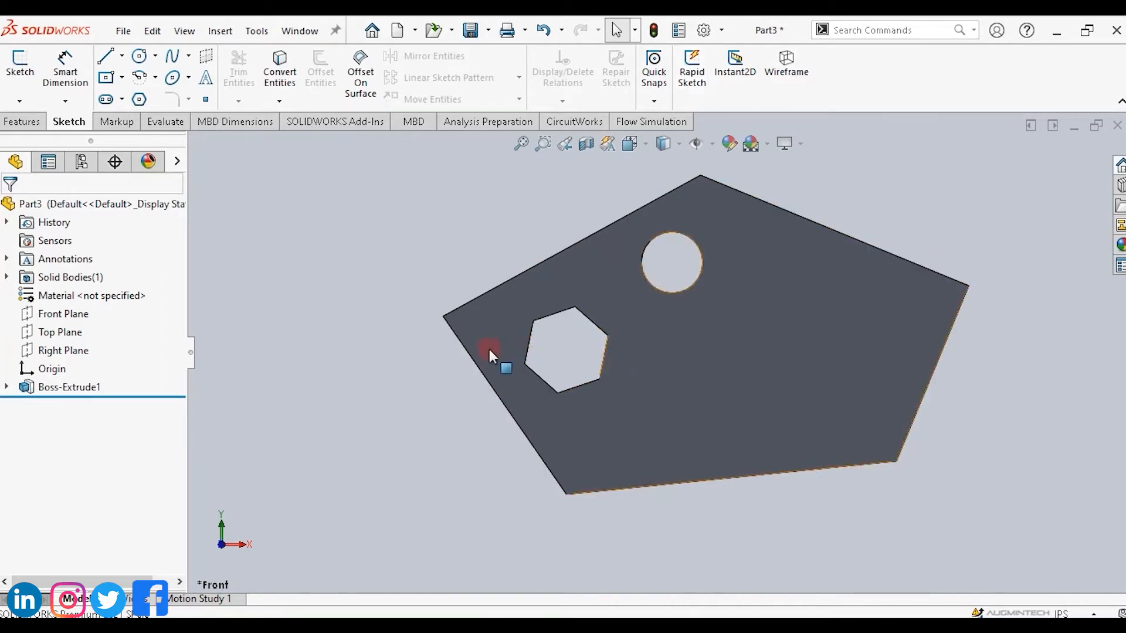
Edit the extrusion's sketch again, move the hexagon and the circle outside the pentagon, and exit the sketch.
right_click(82, 391)
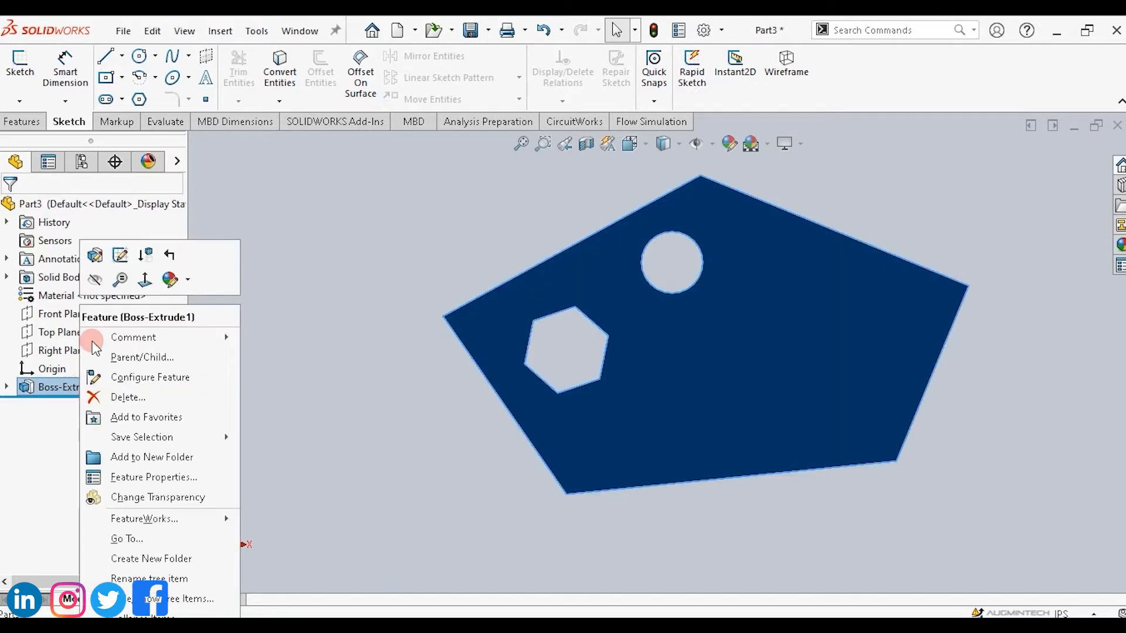
click(122, 257)
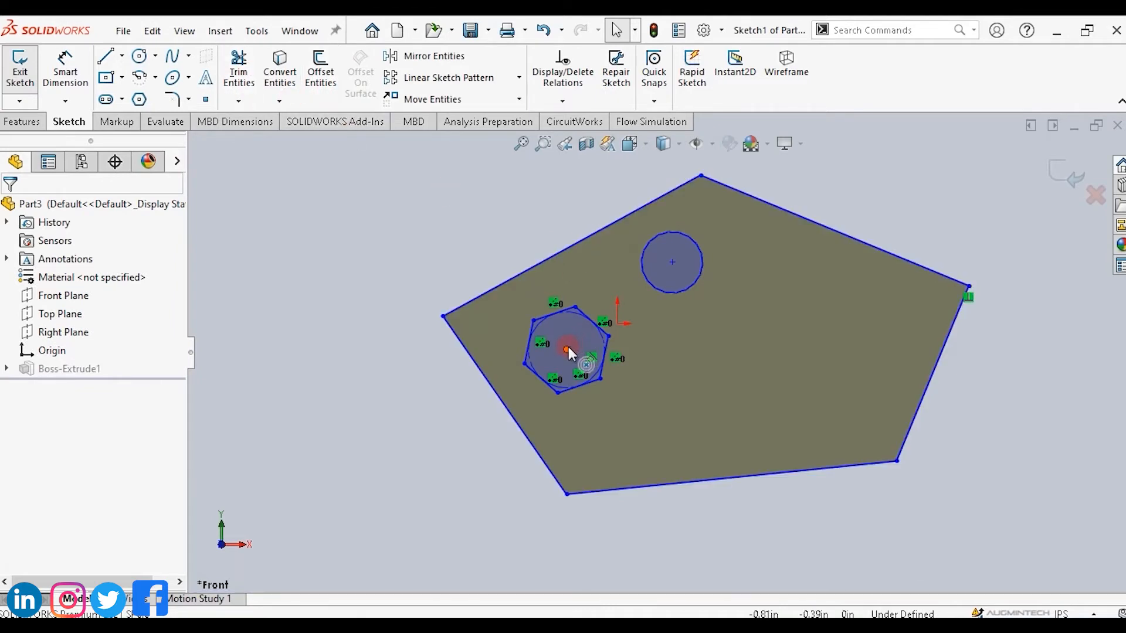
drag(537, 343, 370, 299)
drag(671, 261, 461, 210)
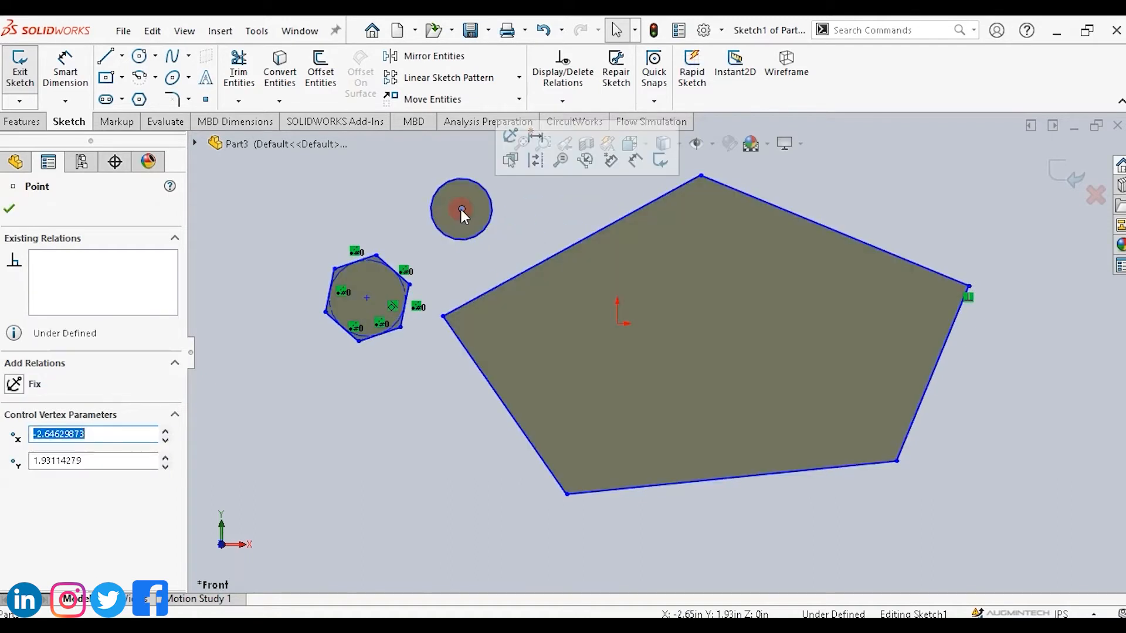
click(1066, 183)
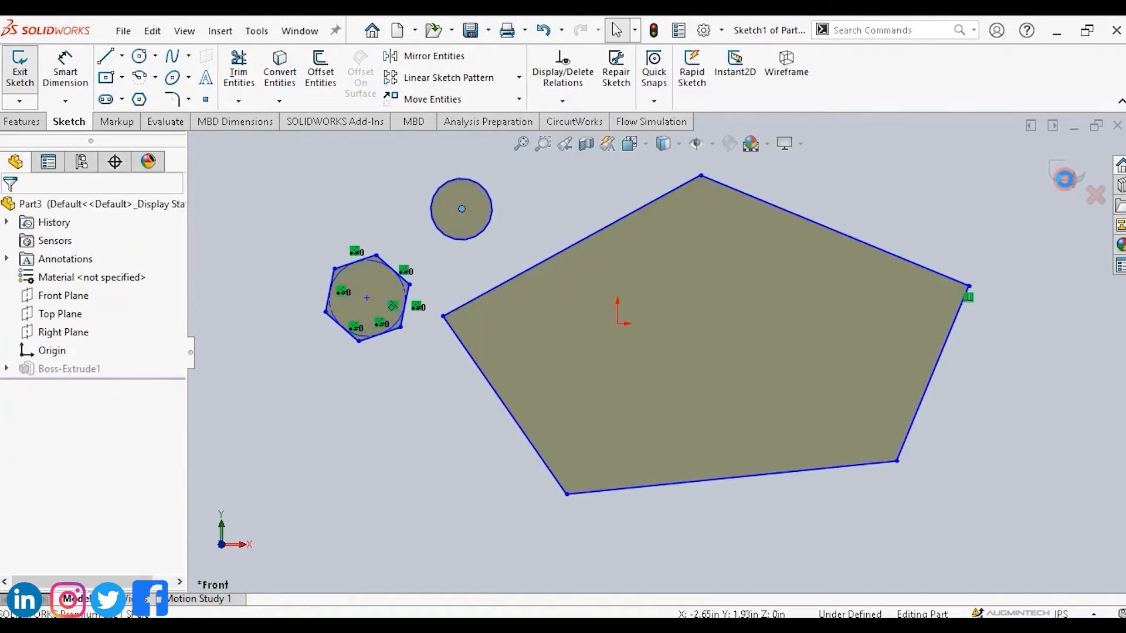
click(1065, 180)
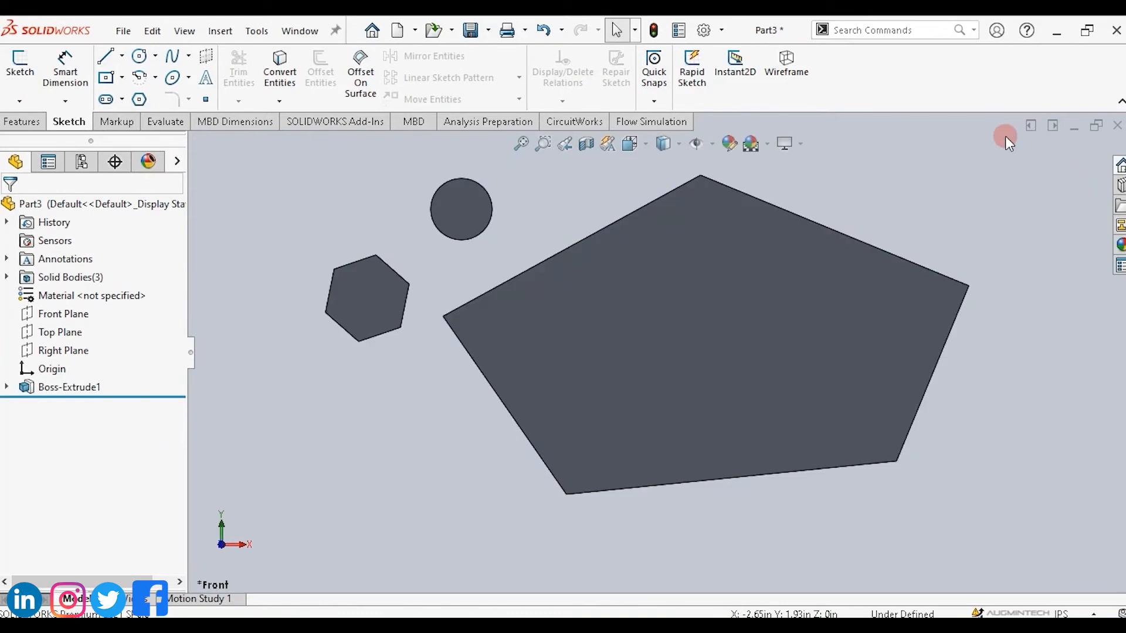
Orbit the view to examine the separate extruded bodies.
click(23, 124)
click(796, 67)
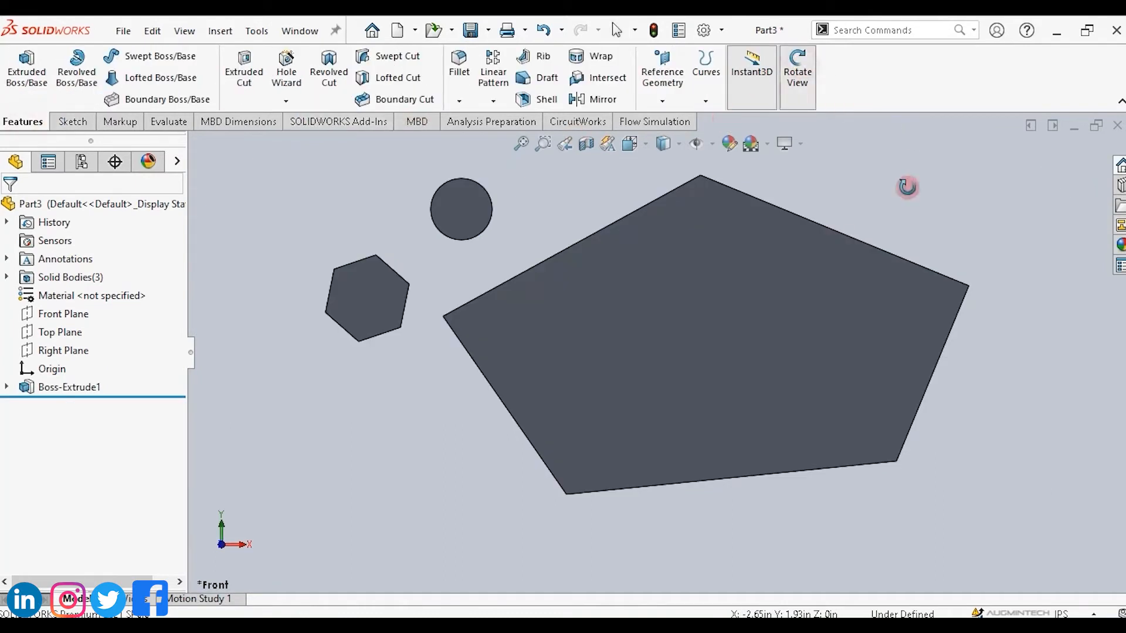
drag(977, 219, 506, 350)
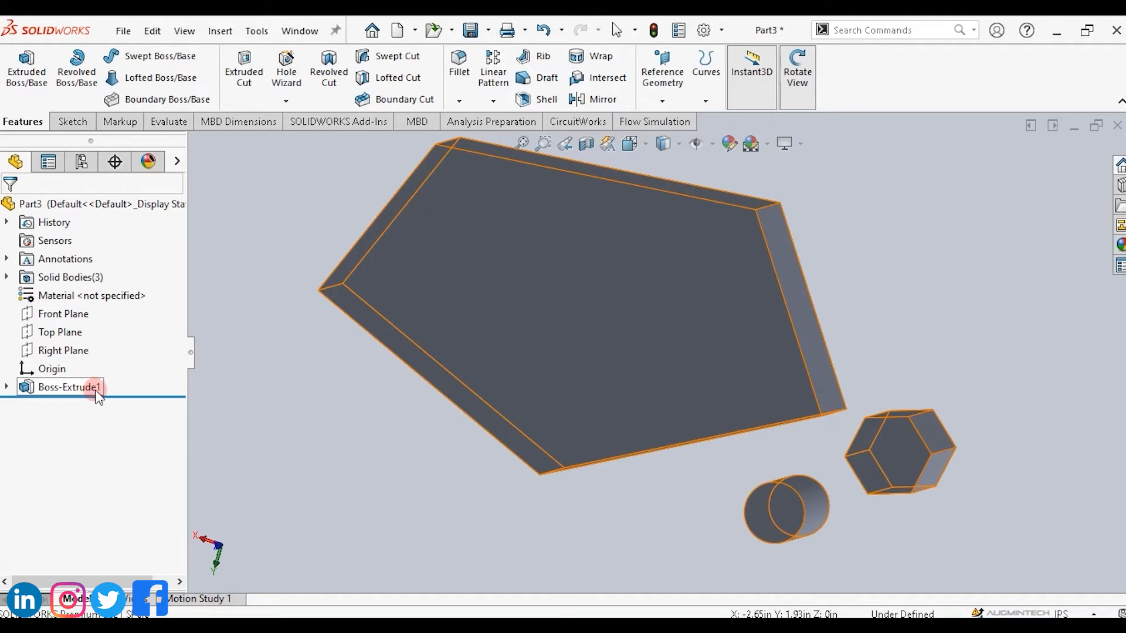
Edit the extrusion's sketch, draw a large circle below the hexagon and another inside the pentagon's right side, then exit.
click(70, 121)
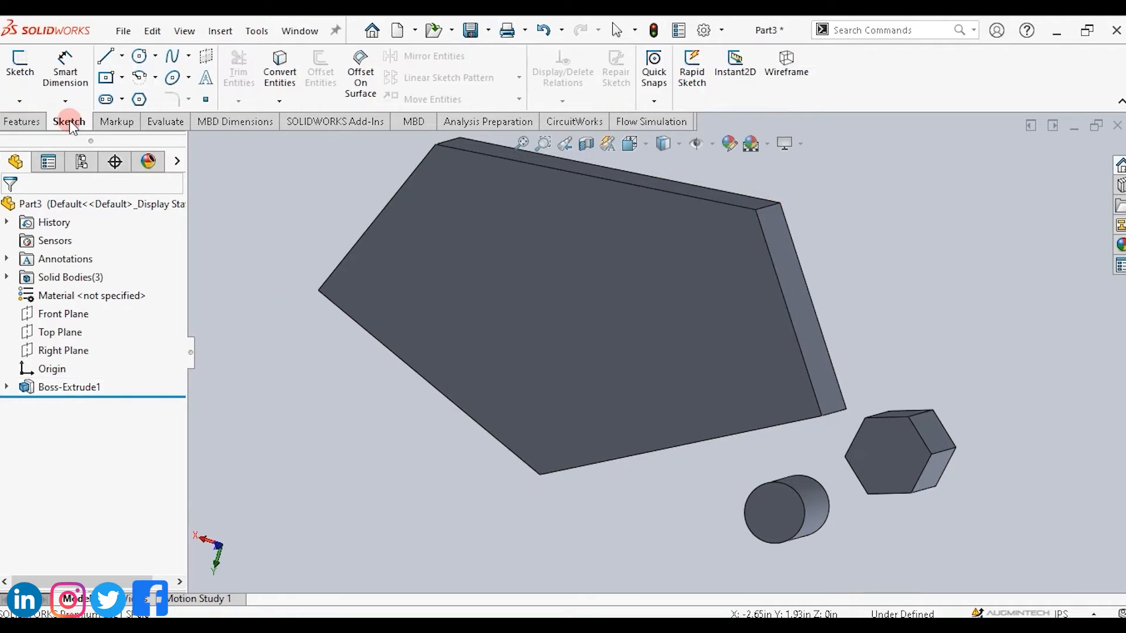
click(67, 388)
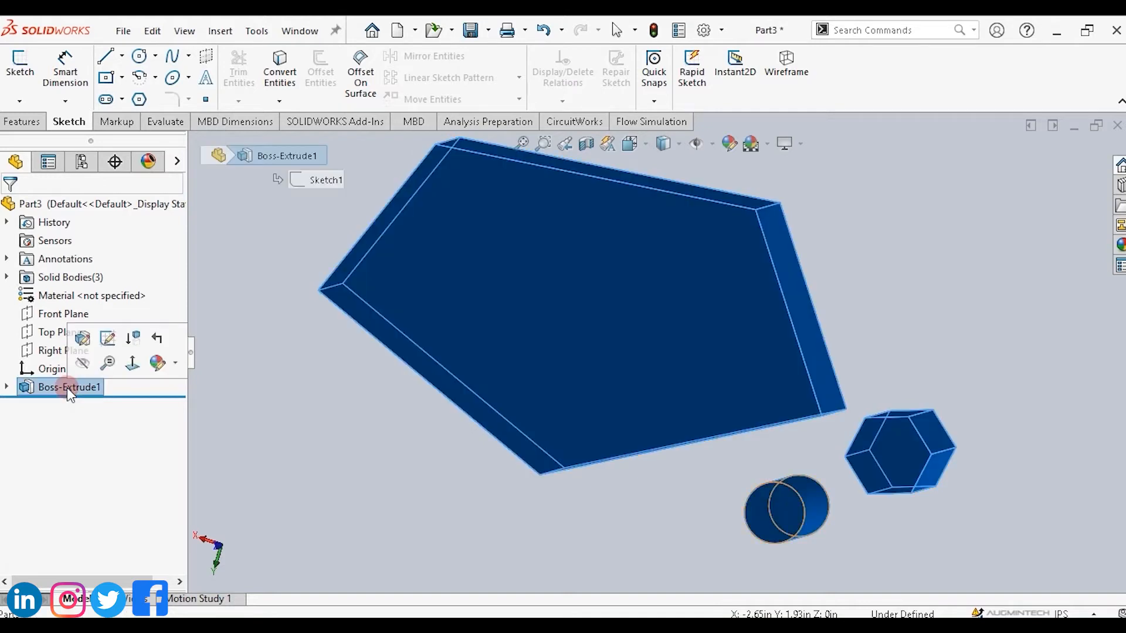
click(106, 338)
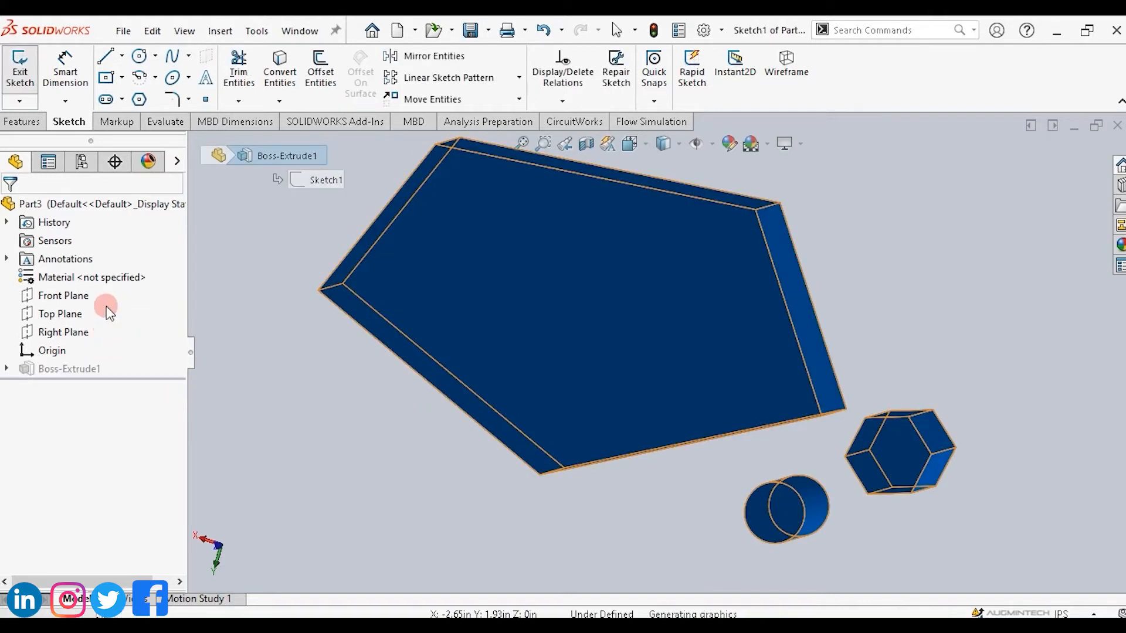
click(139, 57)
drag(400, 401, 439, 457)
mouse_move(832, 339)
mouse_down()
mouse_move(866, 377)
mouse_move(857, 385)
mouse_up()
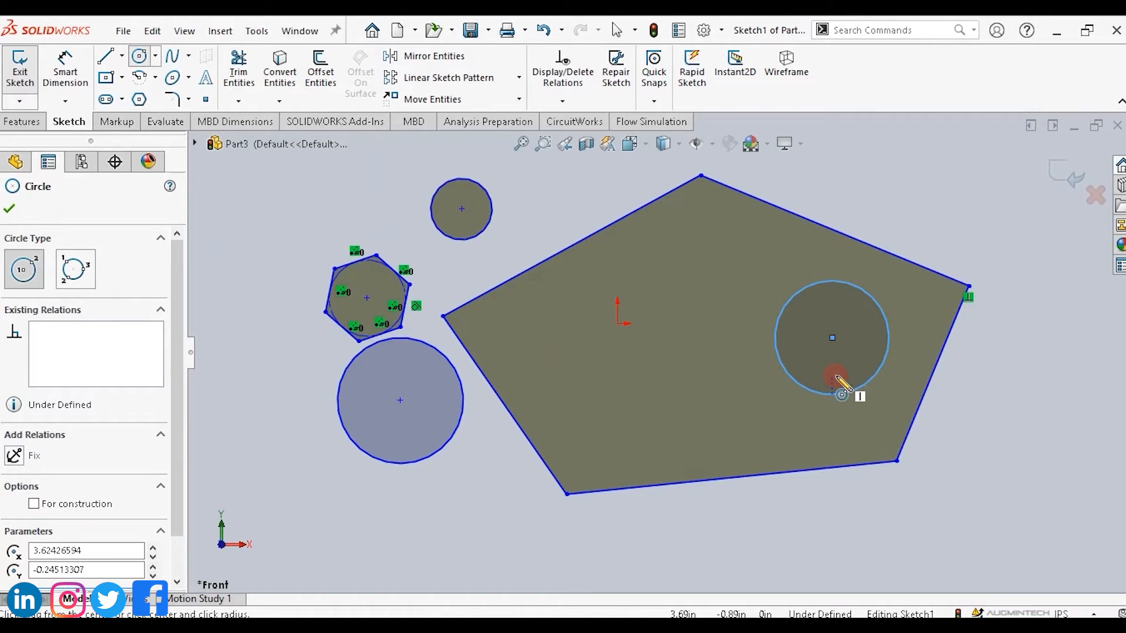
click(854, 401)
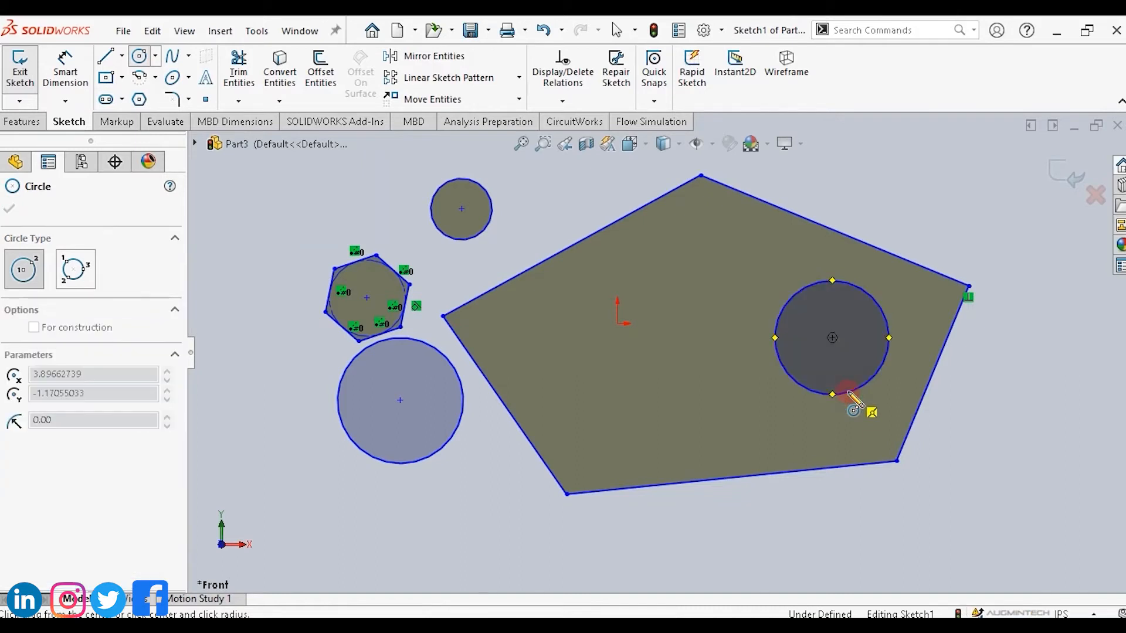
key(Escape)
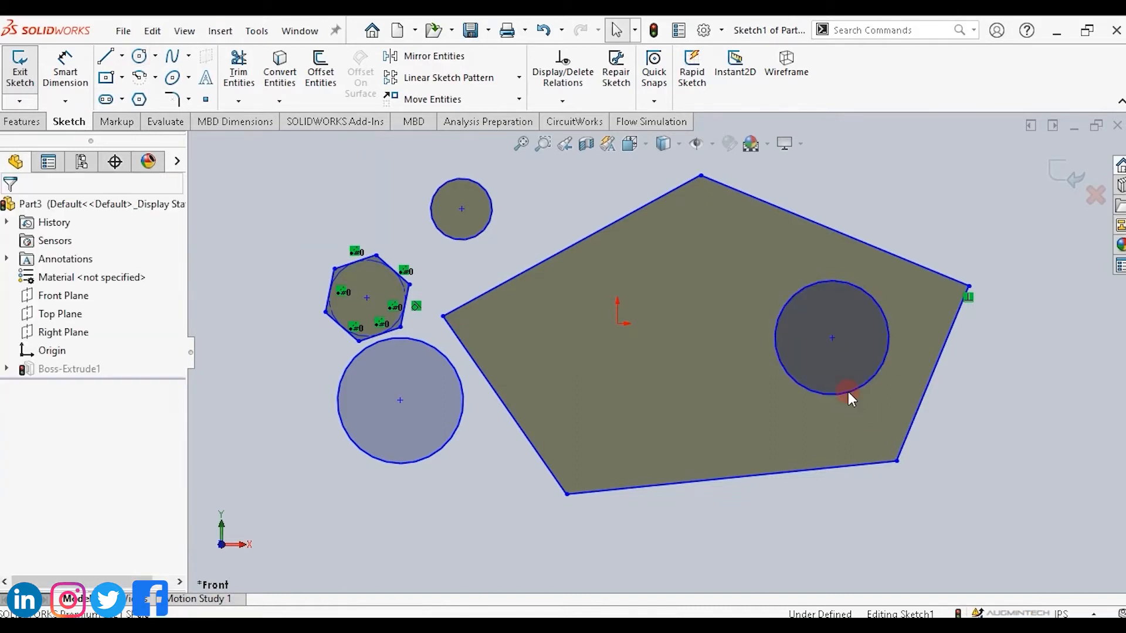
click(1070, 176)
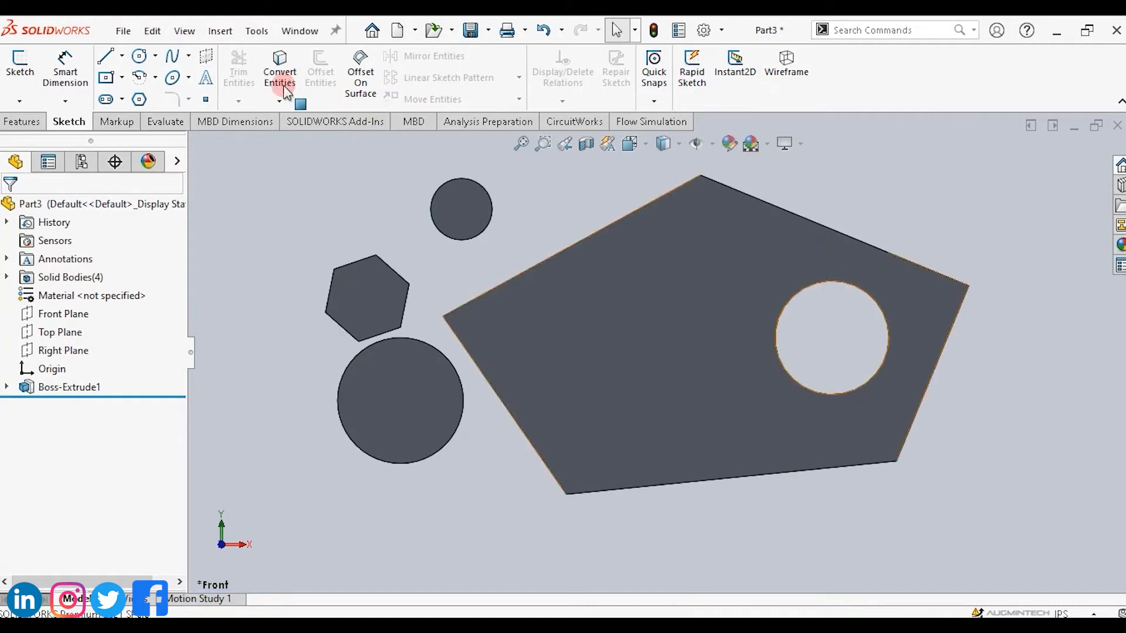
Cut a hexagonal hole through the pentagon plate by sketching a six-sided polygon inside it with Extruded Cut.
click(22, 122)
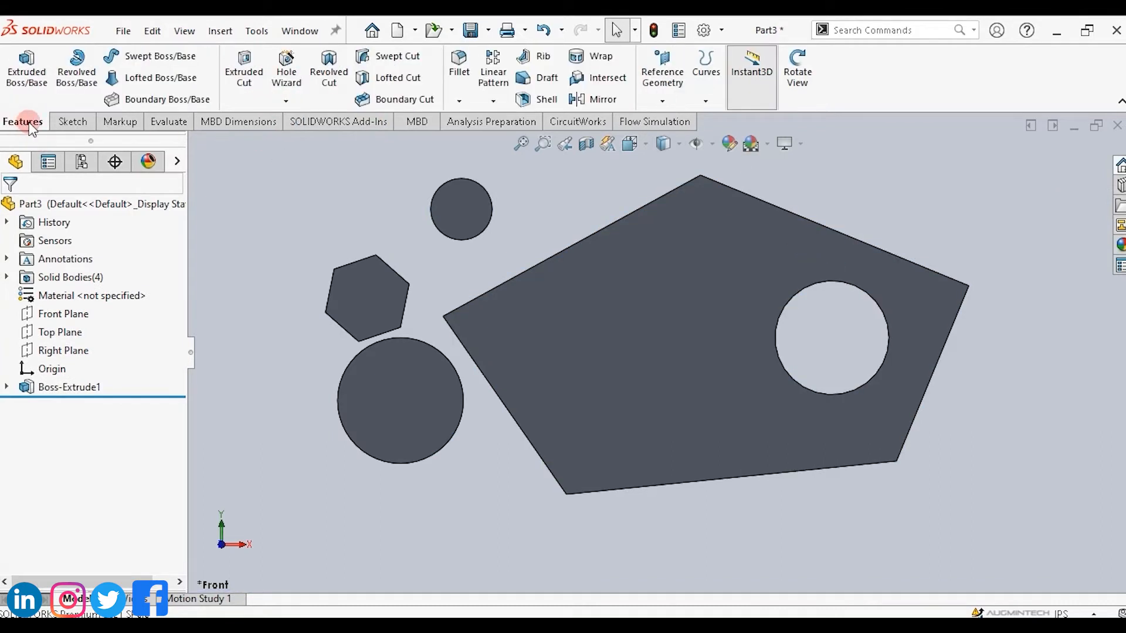
click(533, 247)
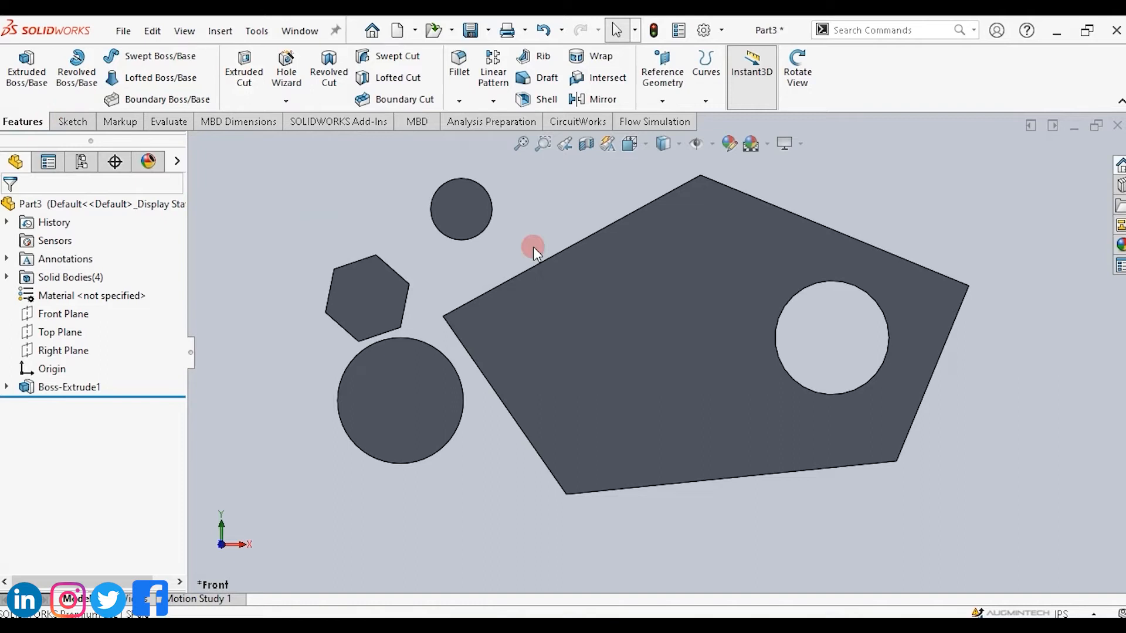
click(575, 341)
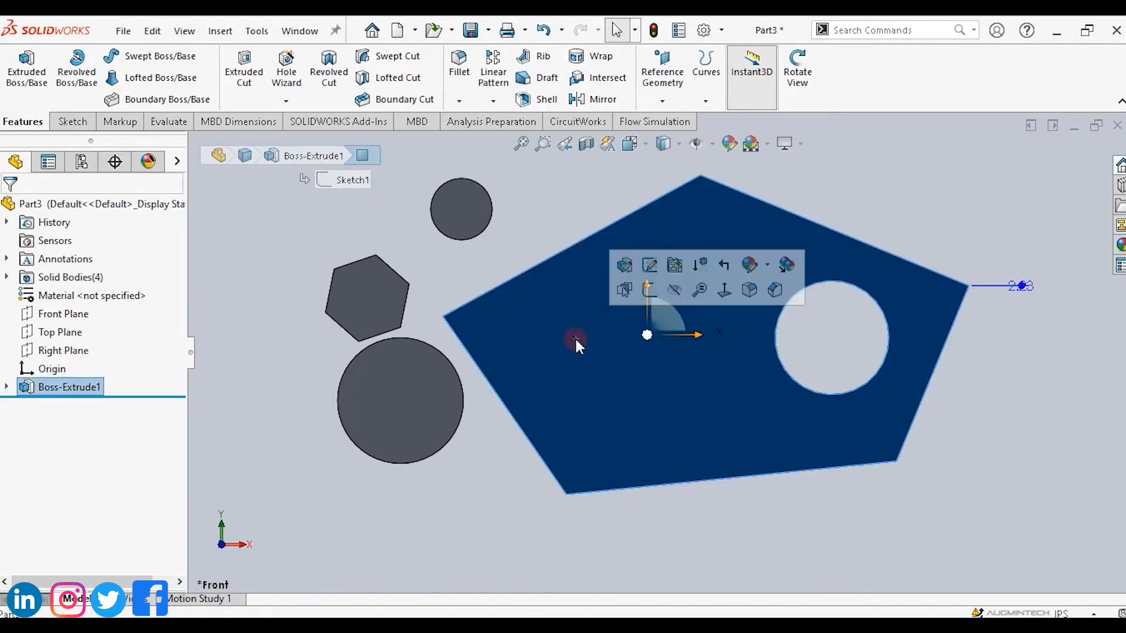
click(245, 75)
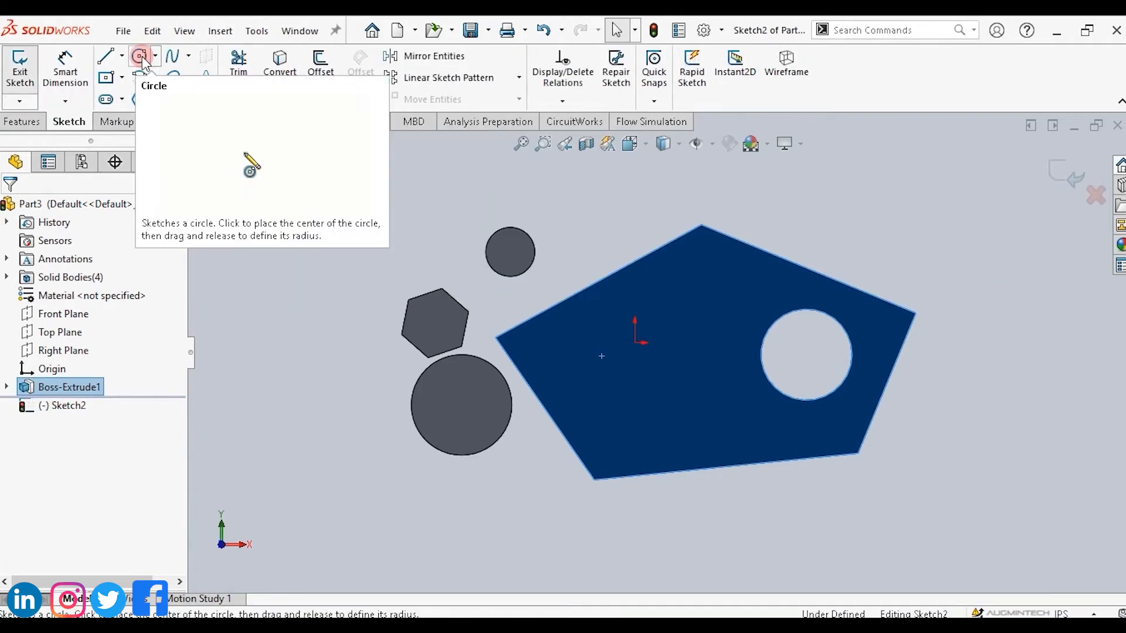
click(139, 98)
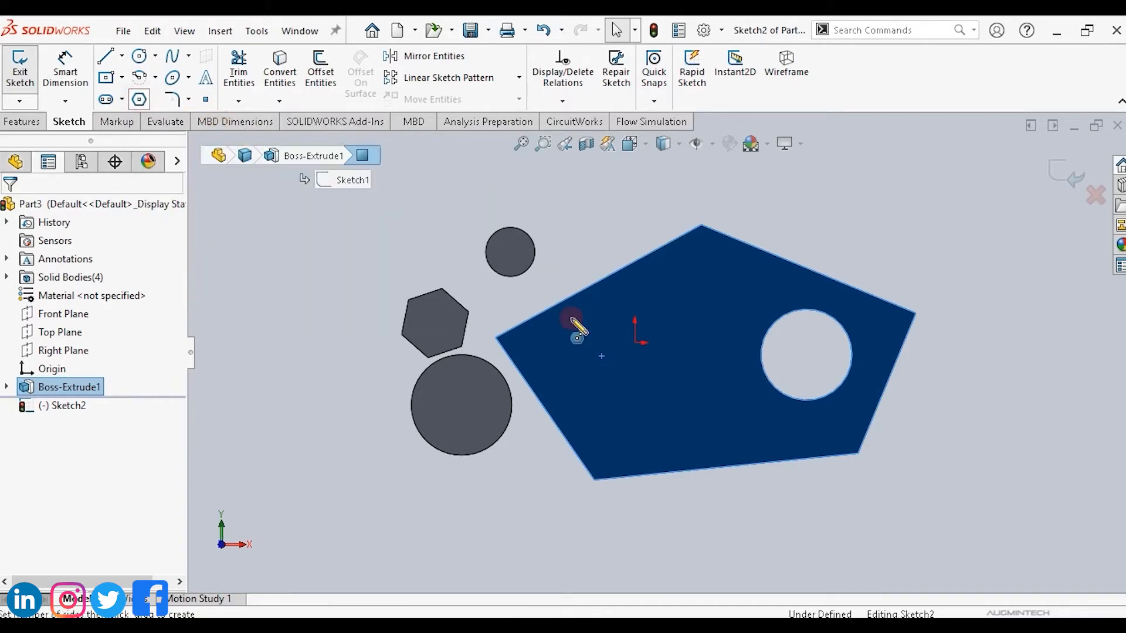
click(601, 369)
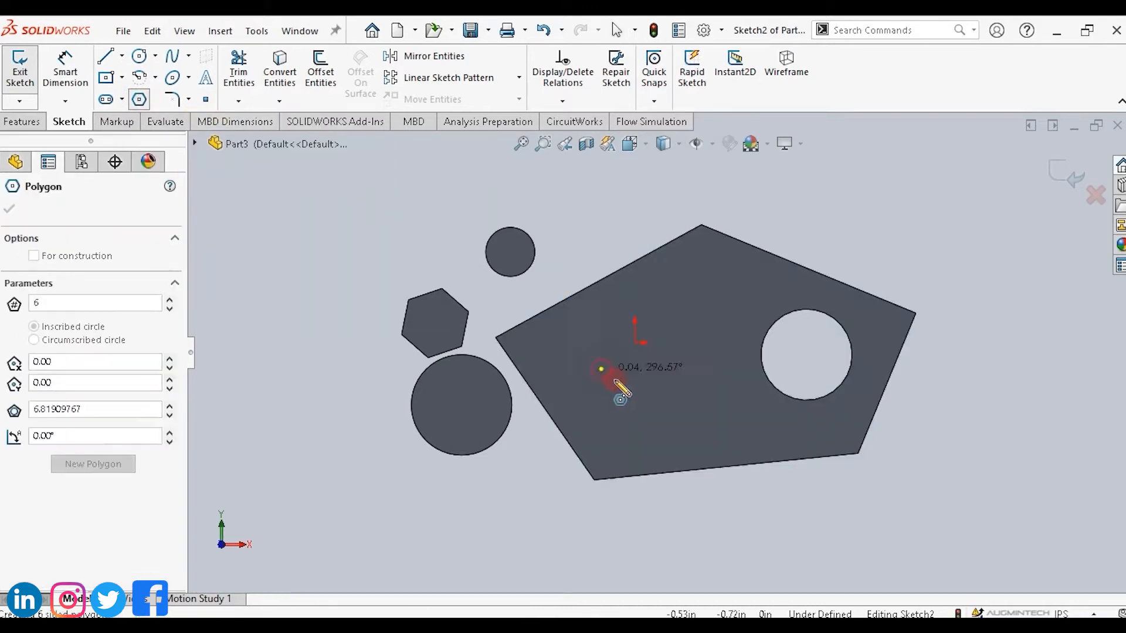
click(633, 400)
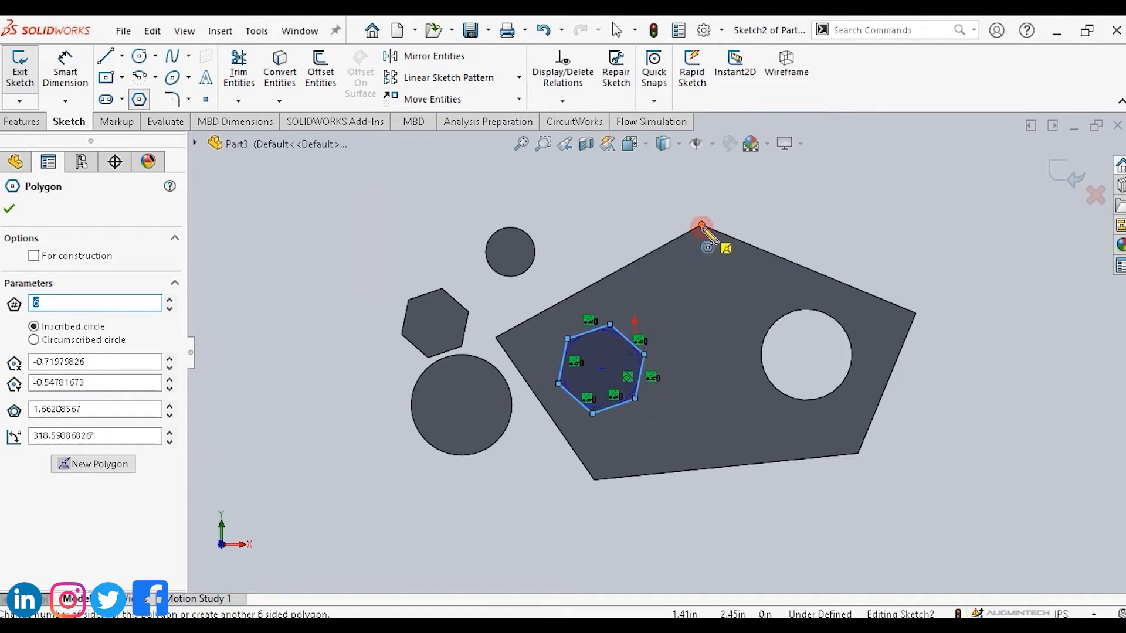
key(Escape)
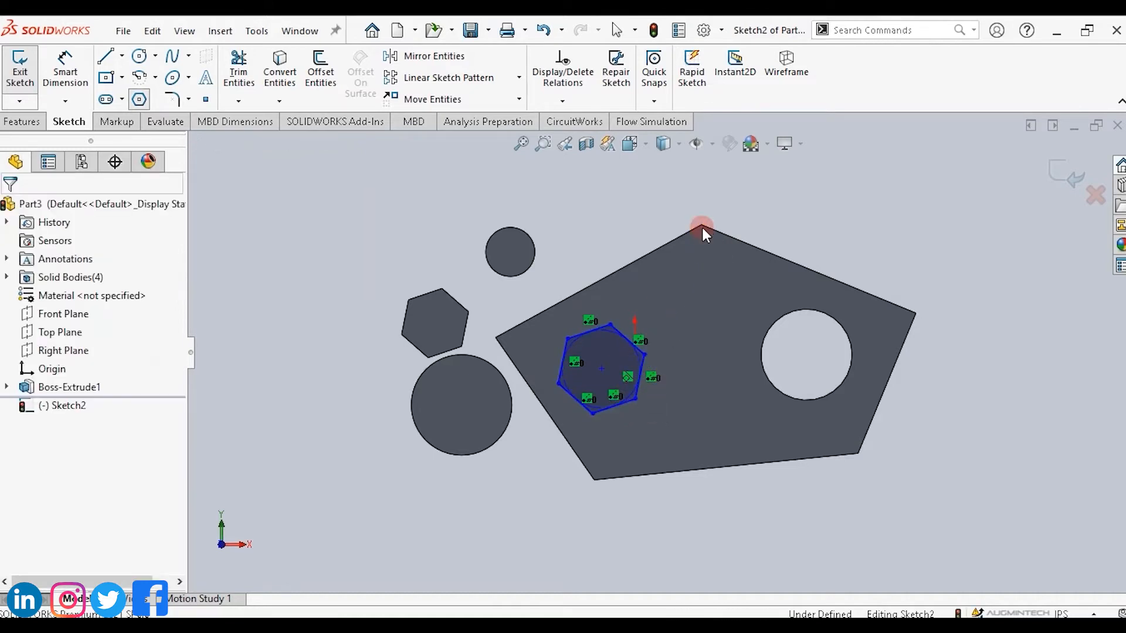
click(1075, 179)
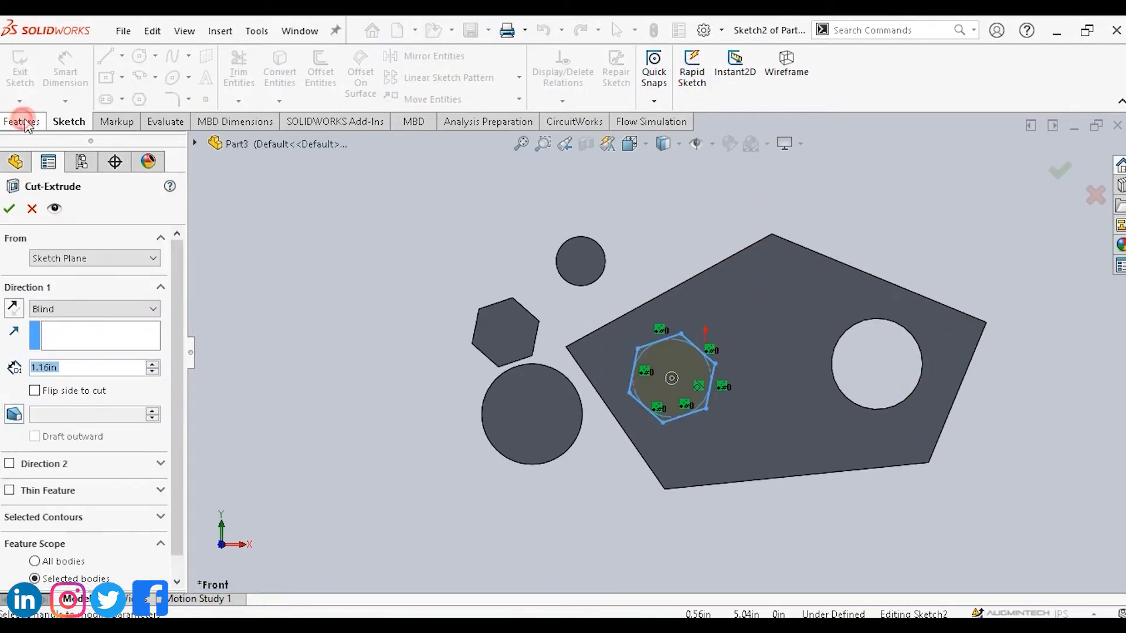
click(792, 65)
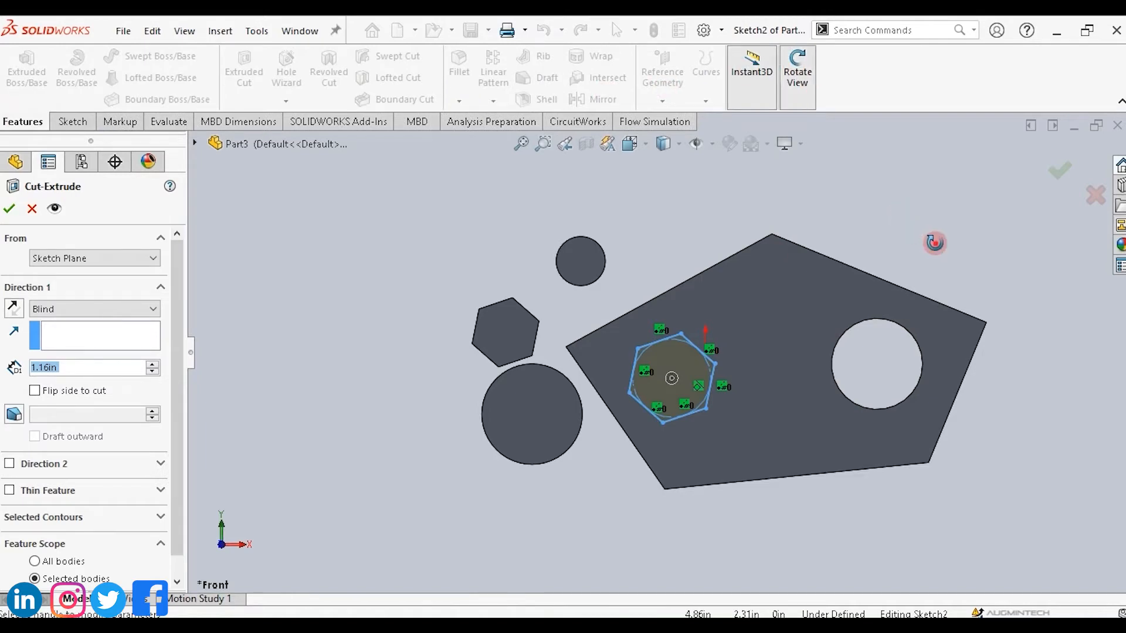
drag(934, 241, 740, 236)
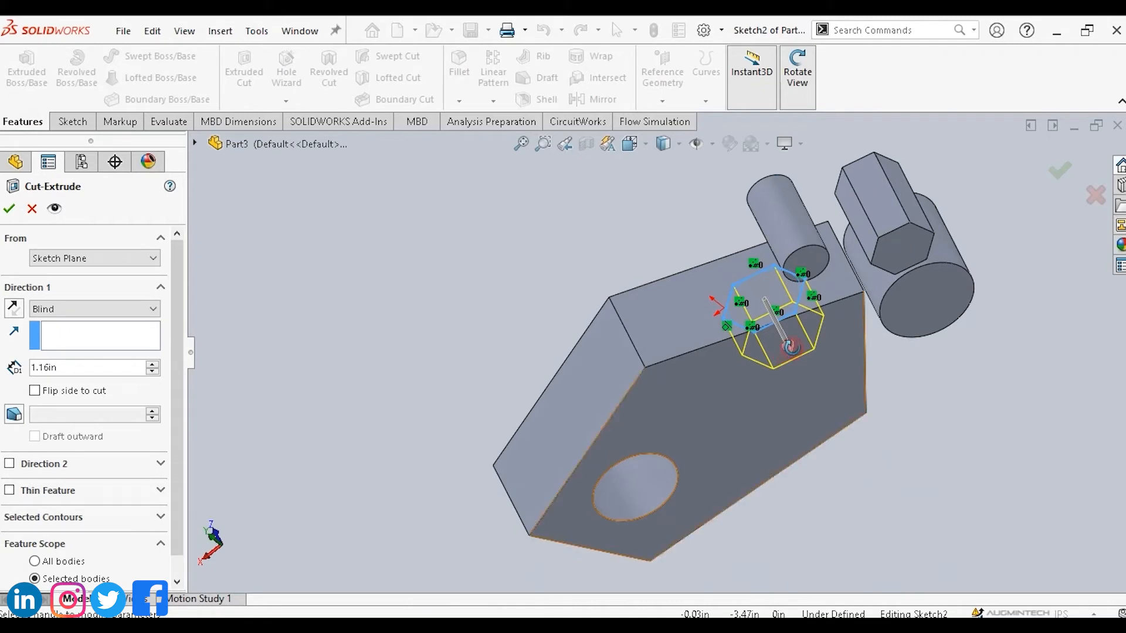
mouse_move(791, 346)
mouse_down()
mouse_move(864, 492)
mouse_move(985, 527)
mouse_move(936, 569)
mouse_move(957, 437)
mouse_up()
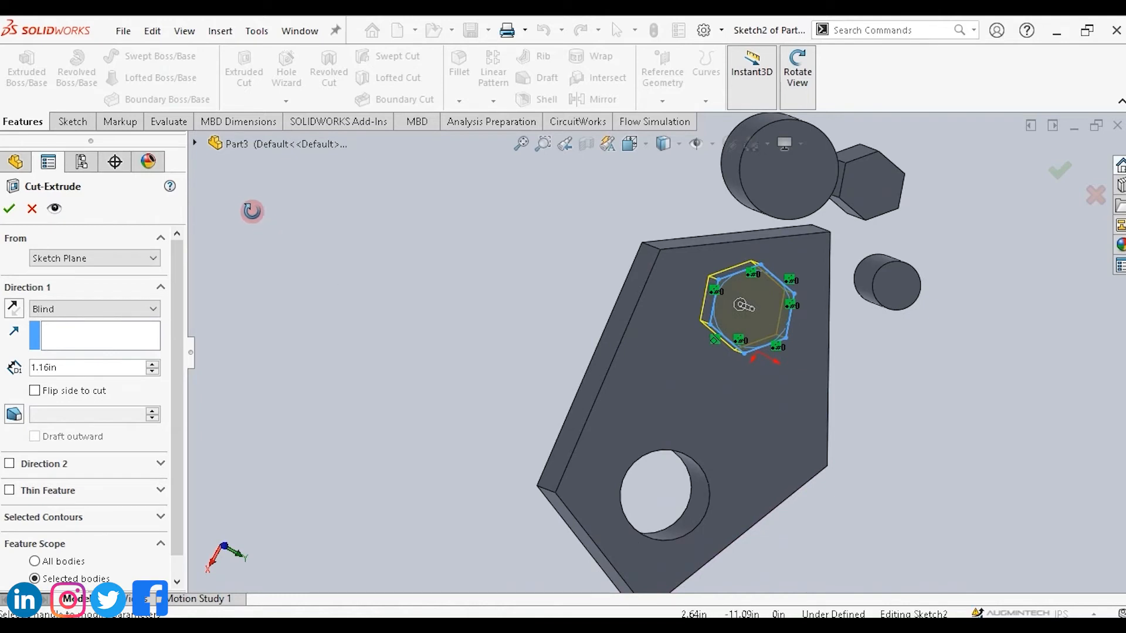
click(10, 209)
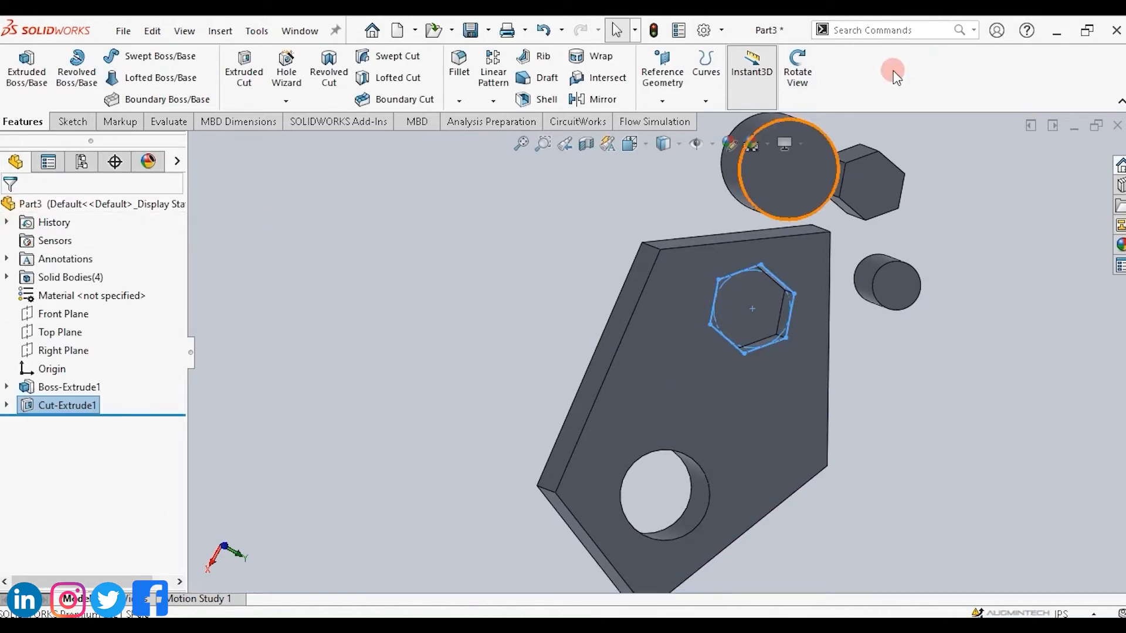
Add a counterbore hole for a #10 ANSI Inch Binding Head Screw, Through All, on the pentagon plate's face.
click(798, 72)
drag(900, 346, 950, 312)
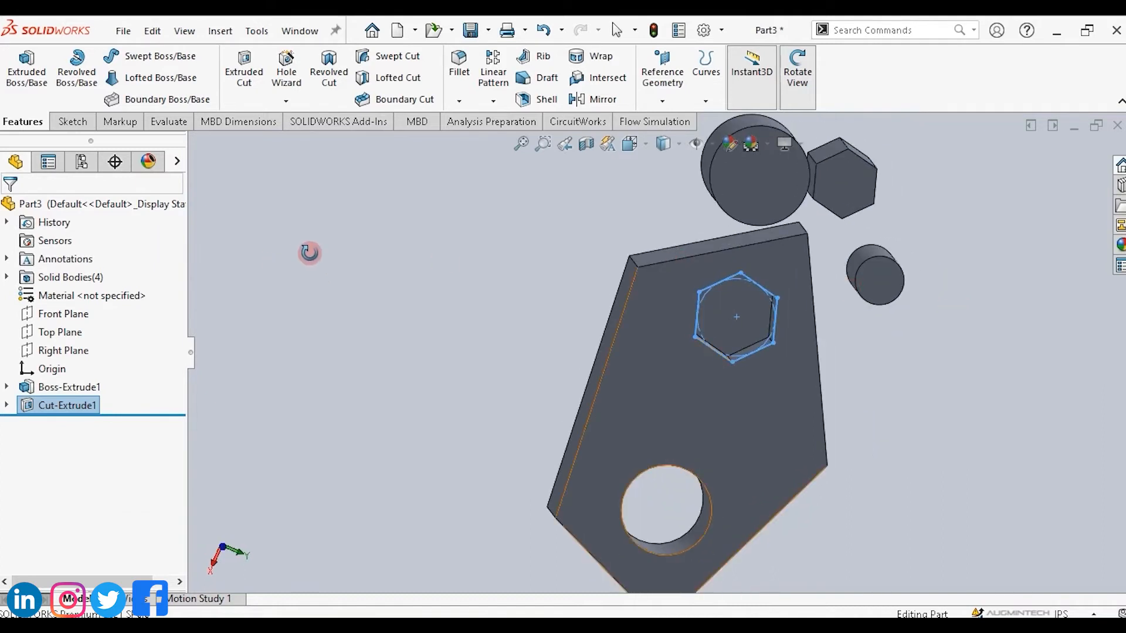
key(Escape)
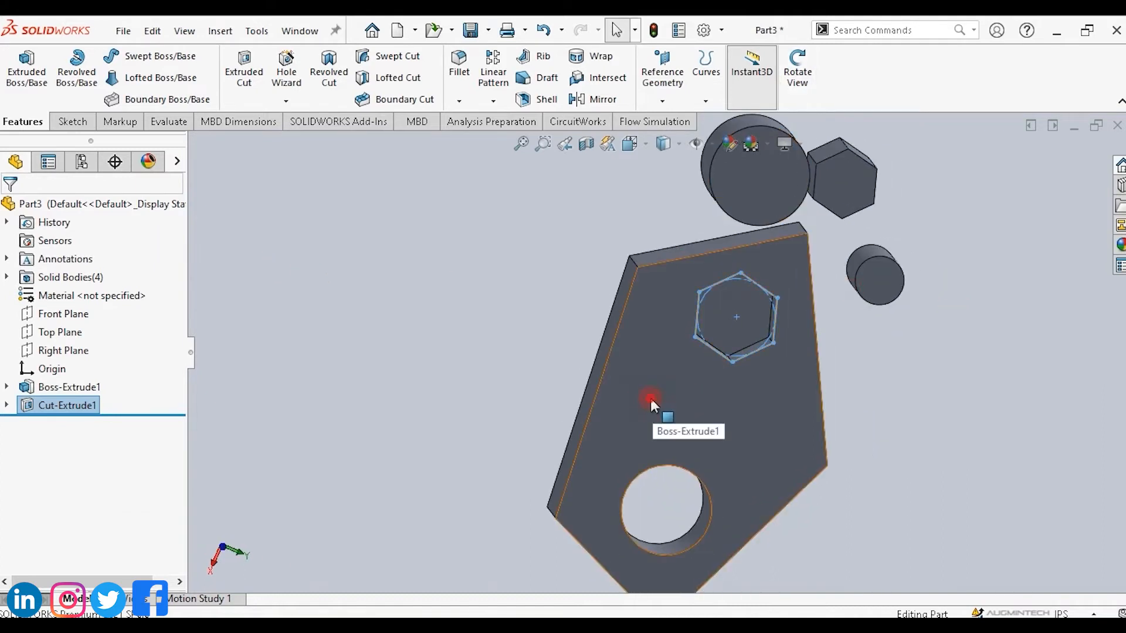
click(650, 398)
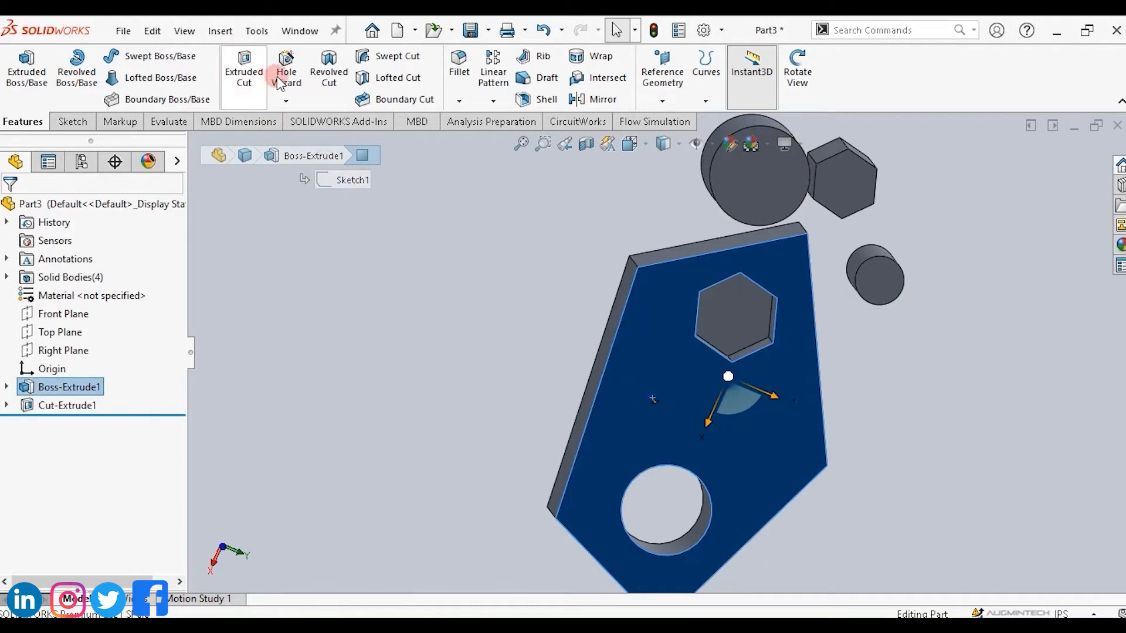
click(287, 102)
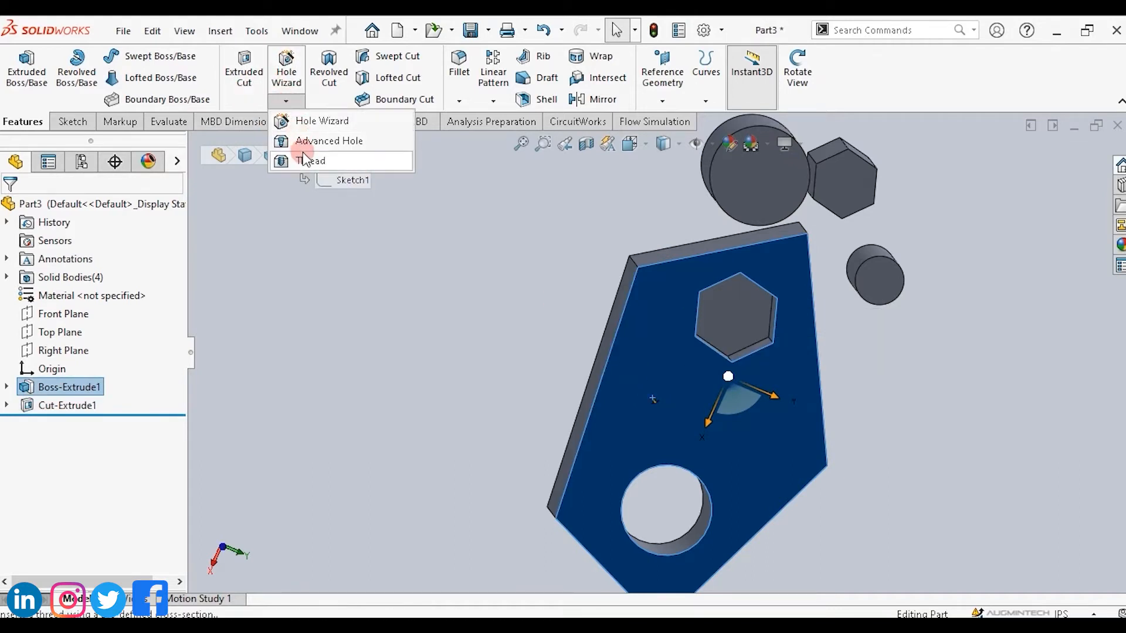
click(308, 123)
click(325, 121)
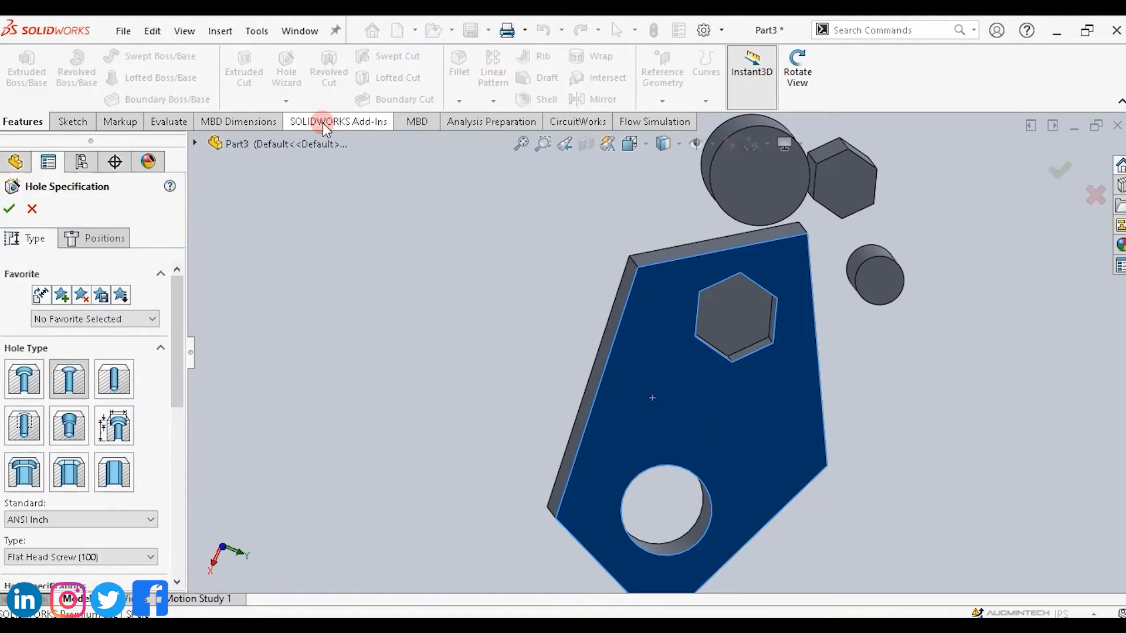
click(463, 248)
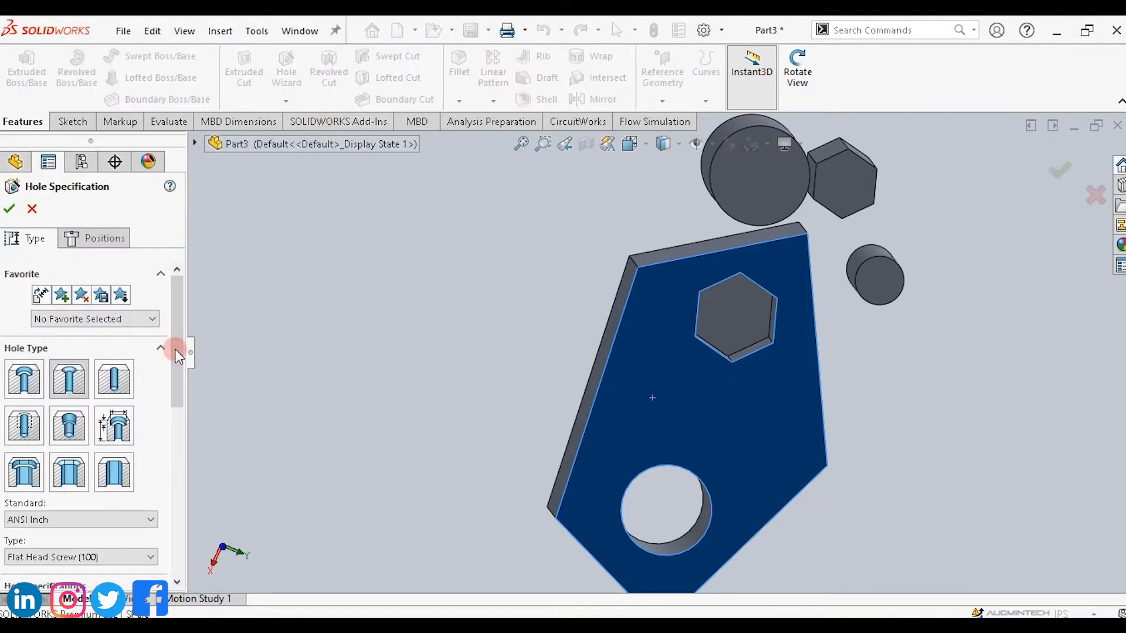
scroll(174, 354, down, 1)
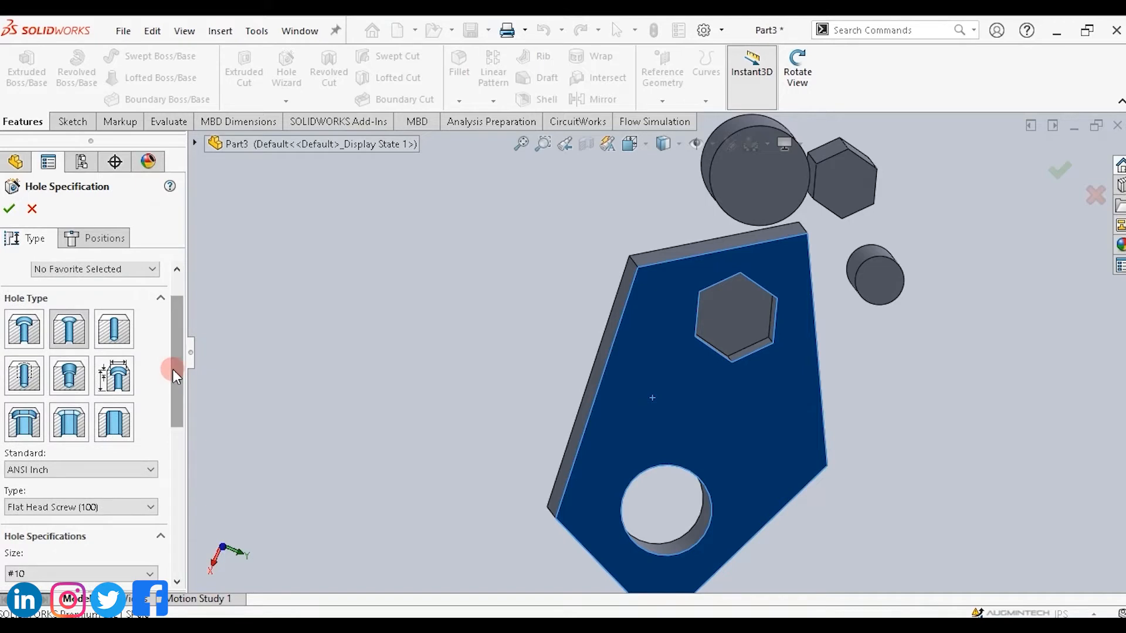
click(40, 338)
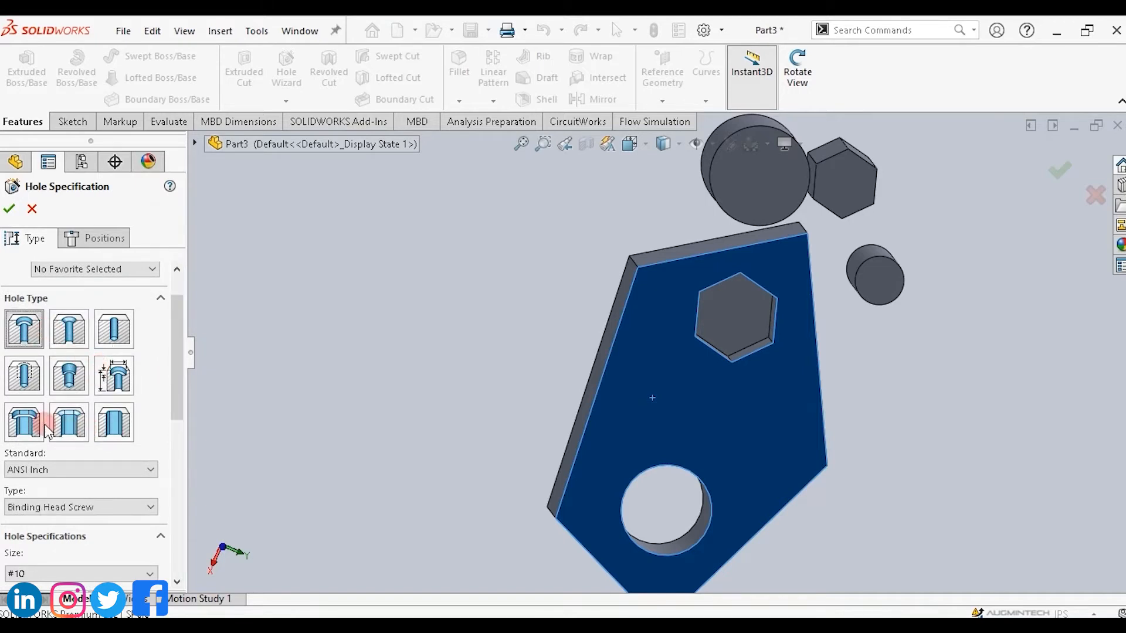
click(641, 361)
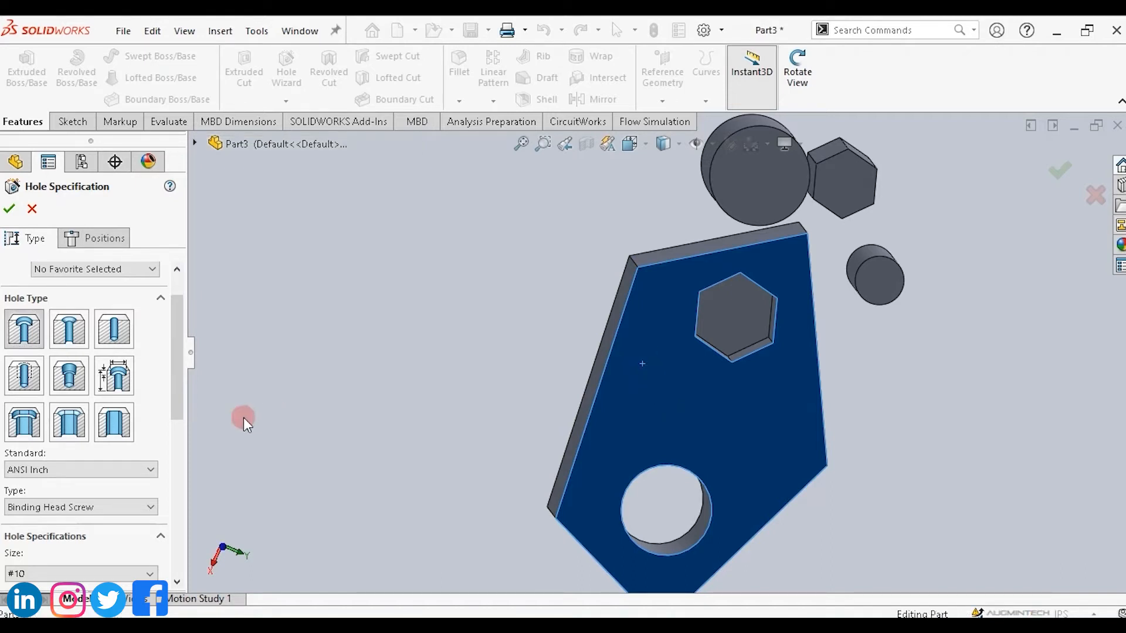
drag(176, 347, 167, 445)
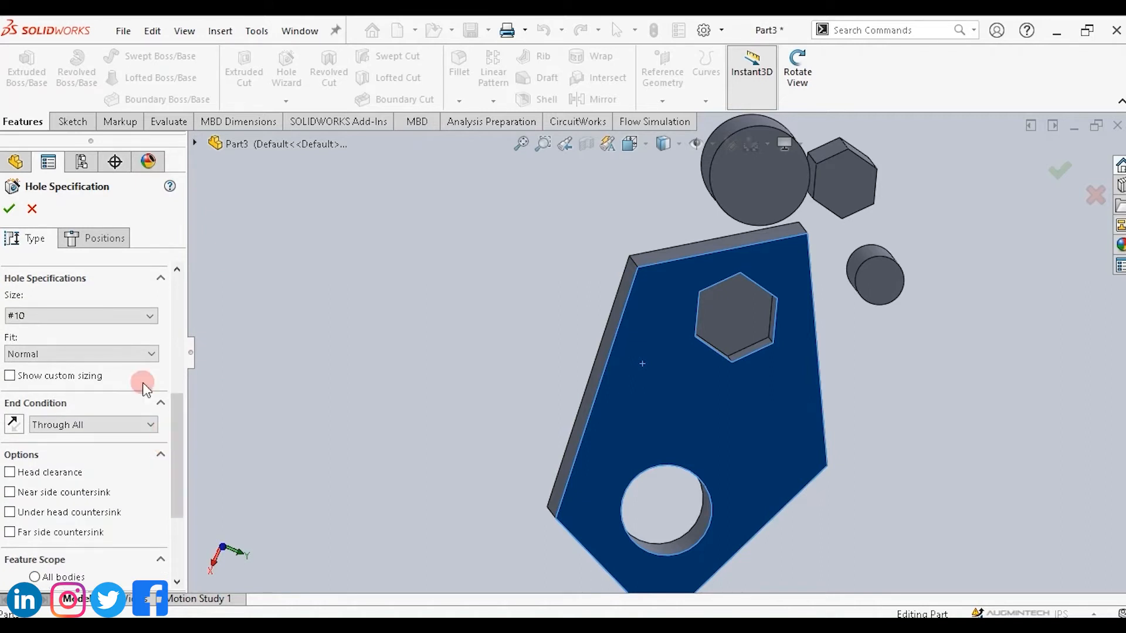
click(119, 317)
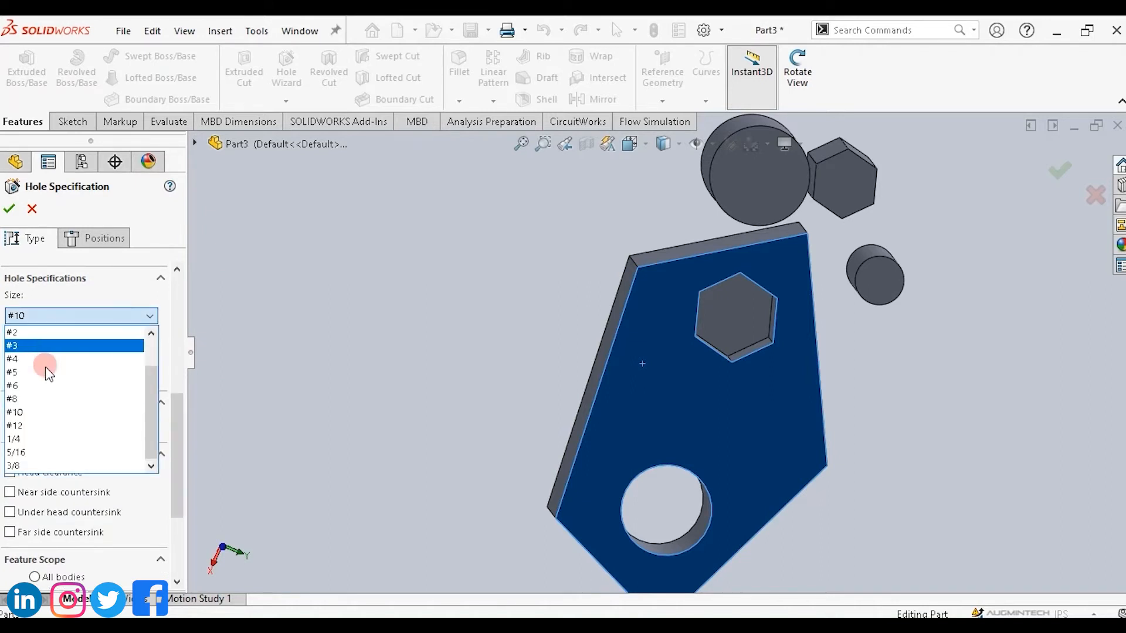
click(46, 413)
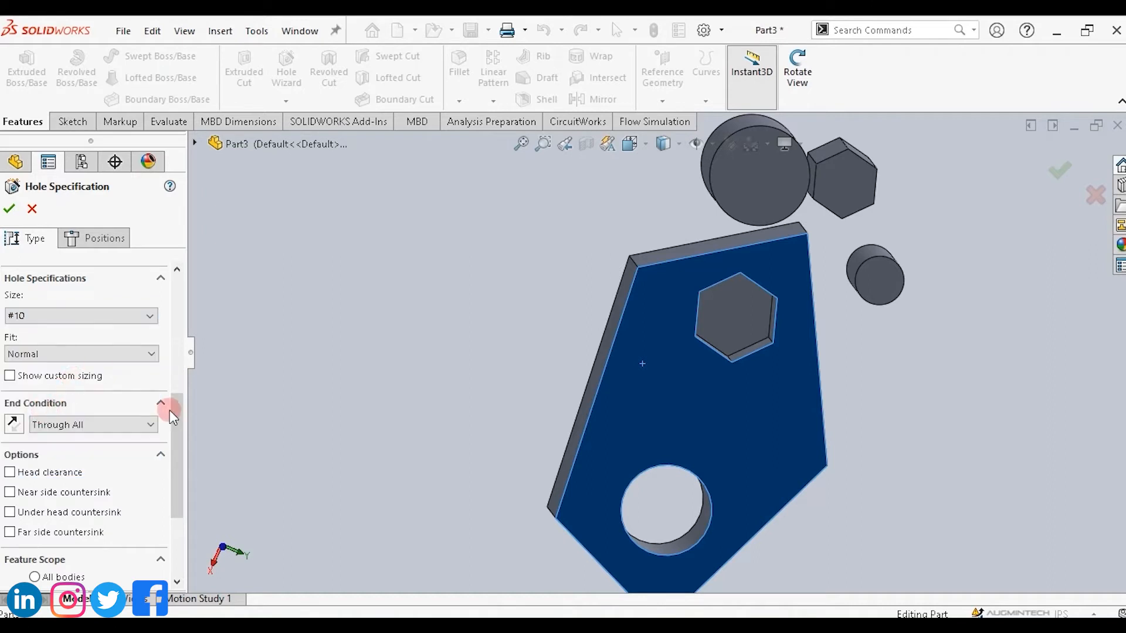
drag(177, 424, 176, 469)
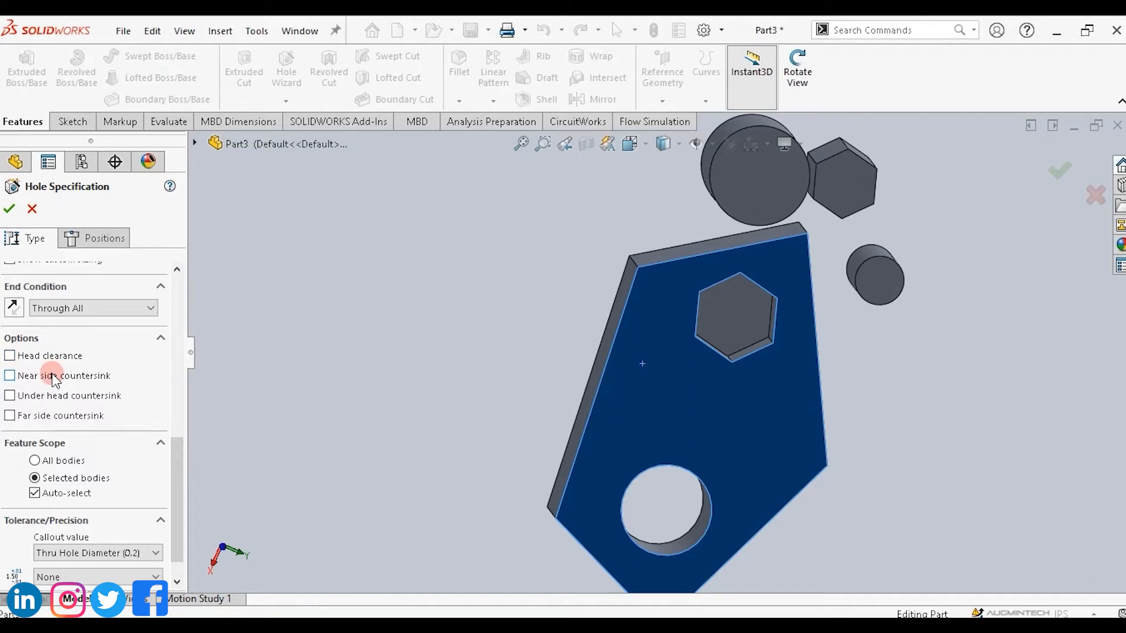
click(1058, 174)
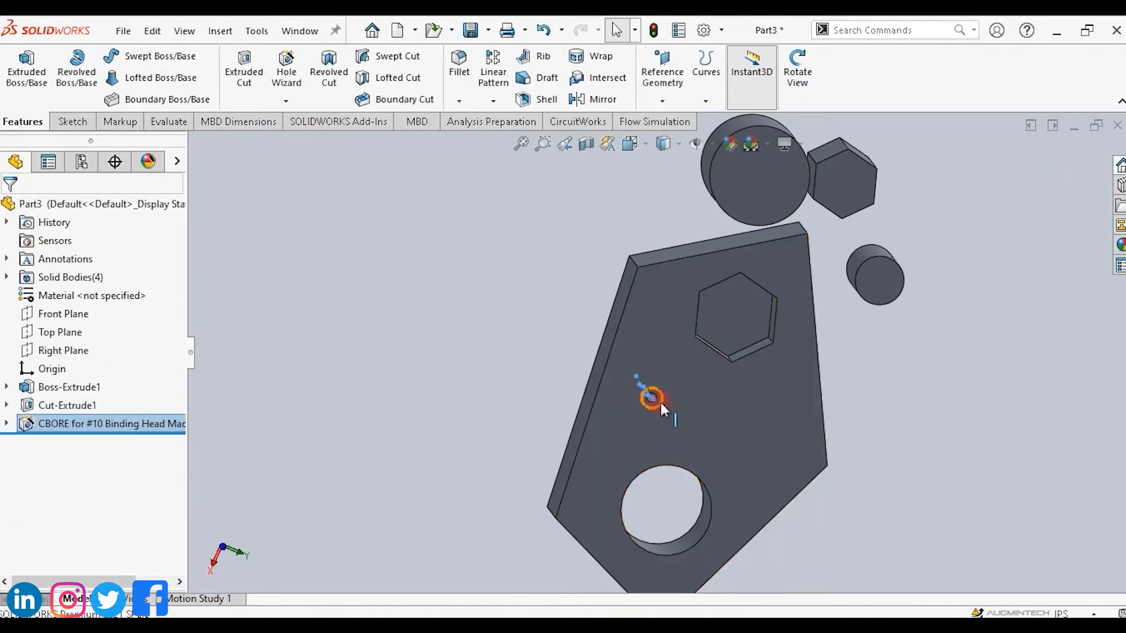
Orbit the part to inspect the new counterbore hole.
click(800, 72)
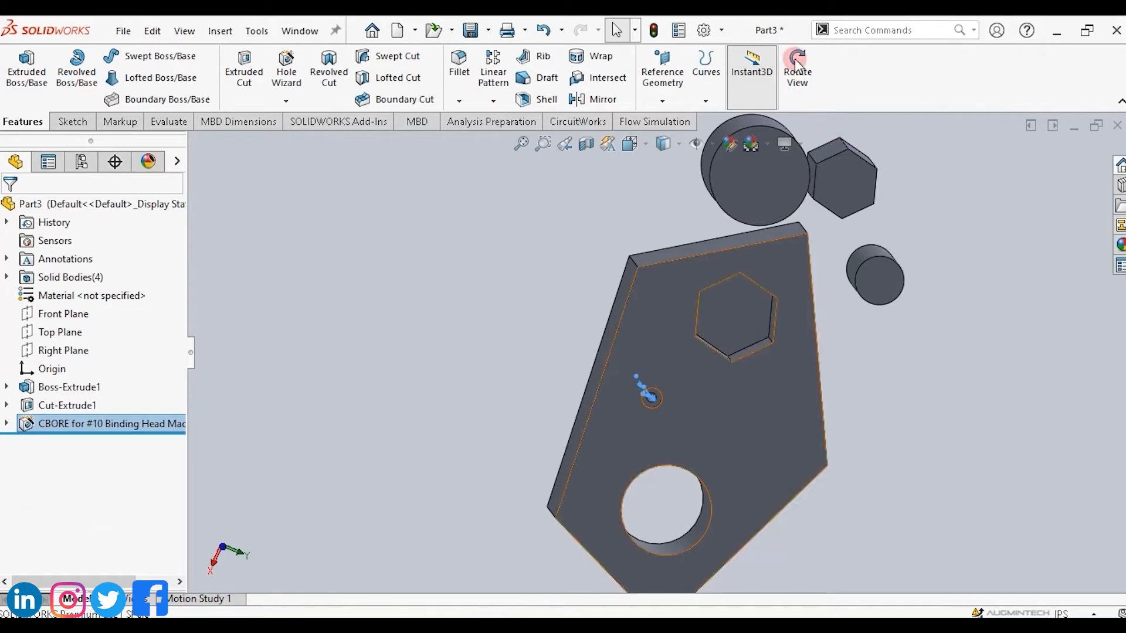
drag(959, 366, 948, 400)
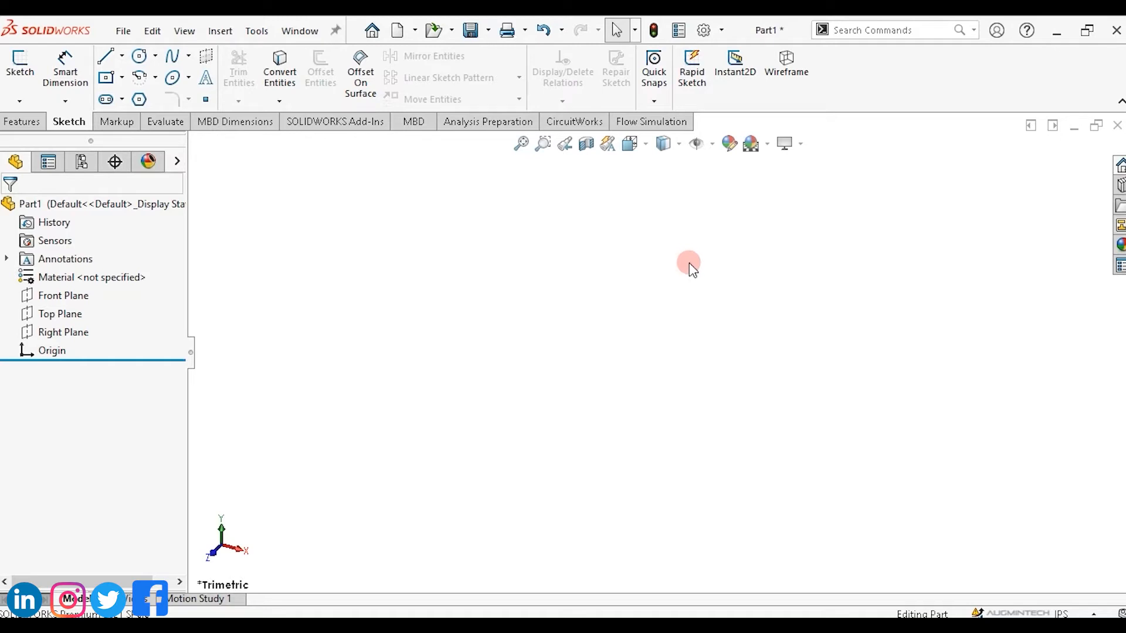
Start a sketch on the Front Plane and draw a closed rectangle of four lines below the origin.
click(65, 296)
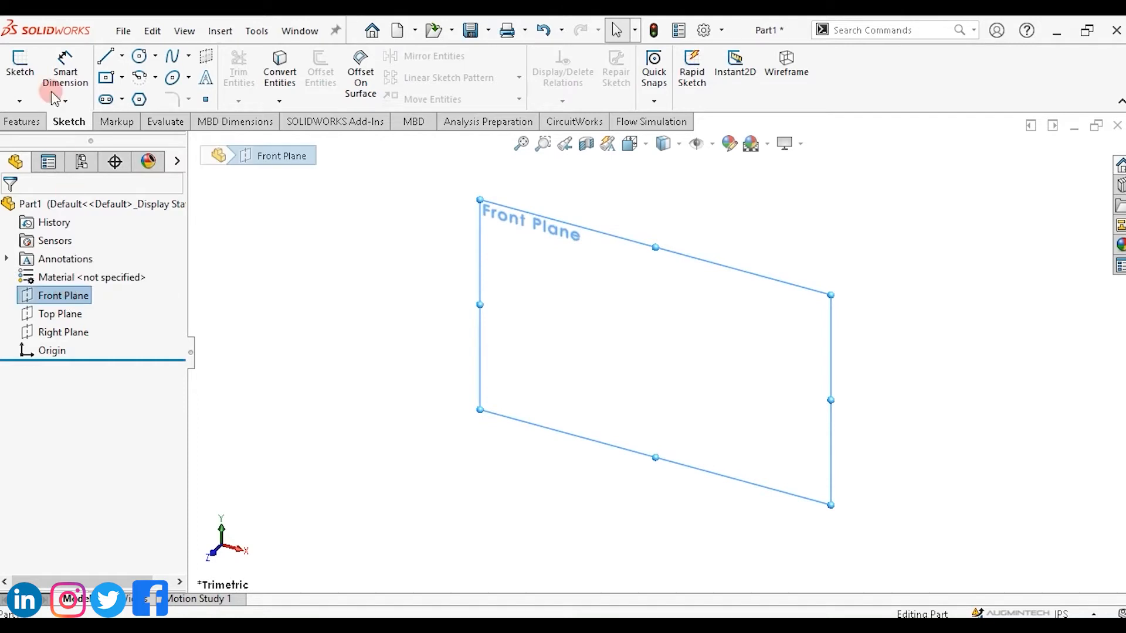
click(121, 56)
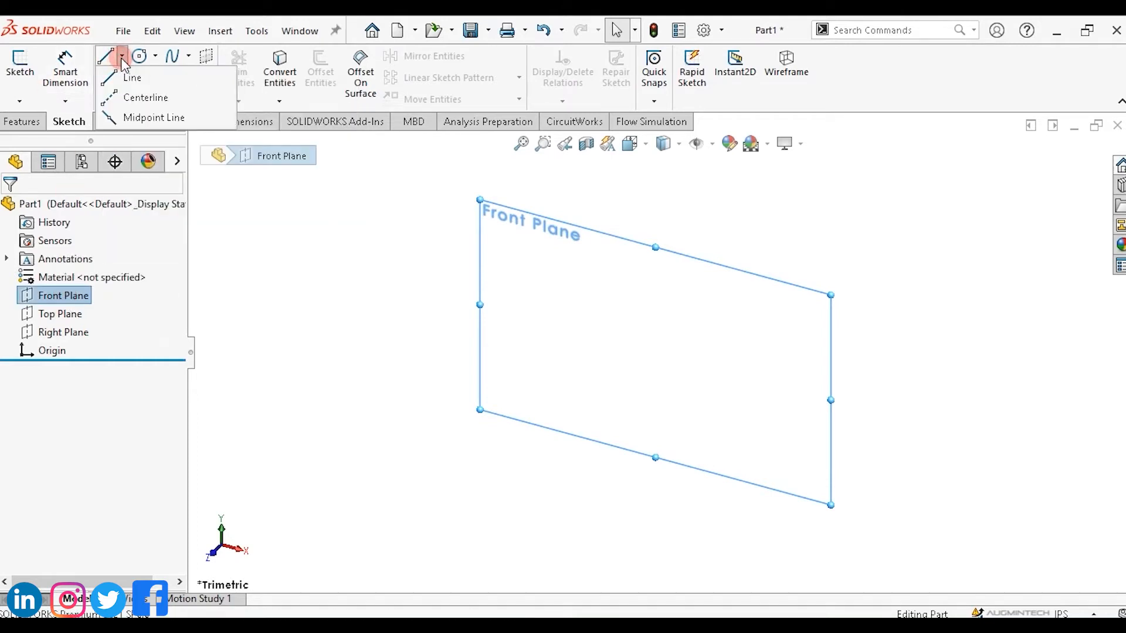
click(141, 82)
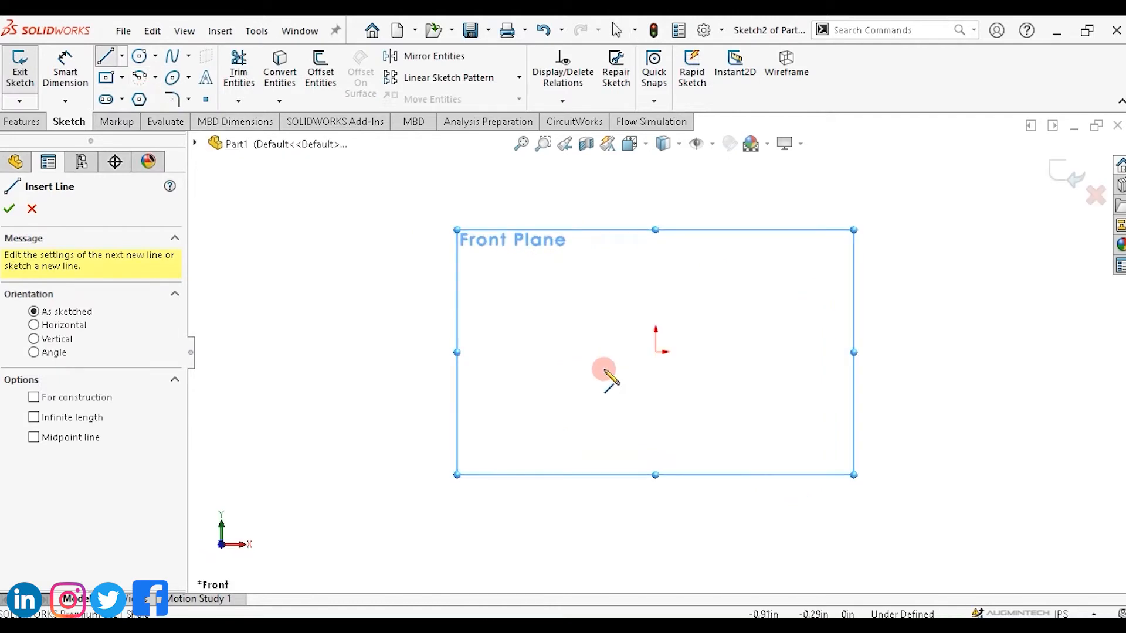
mouse_move(519, 405)
mouse_down()
mouse_move(701, 419)
mouse_move(844, 405)
mouse_up()
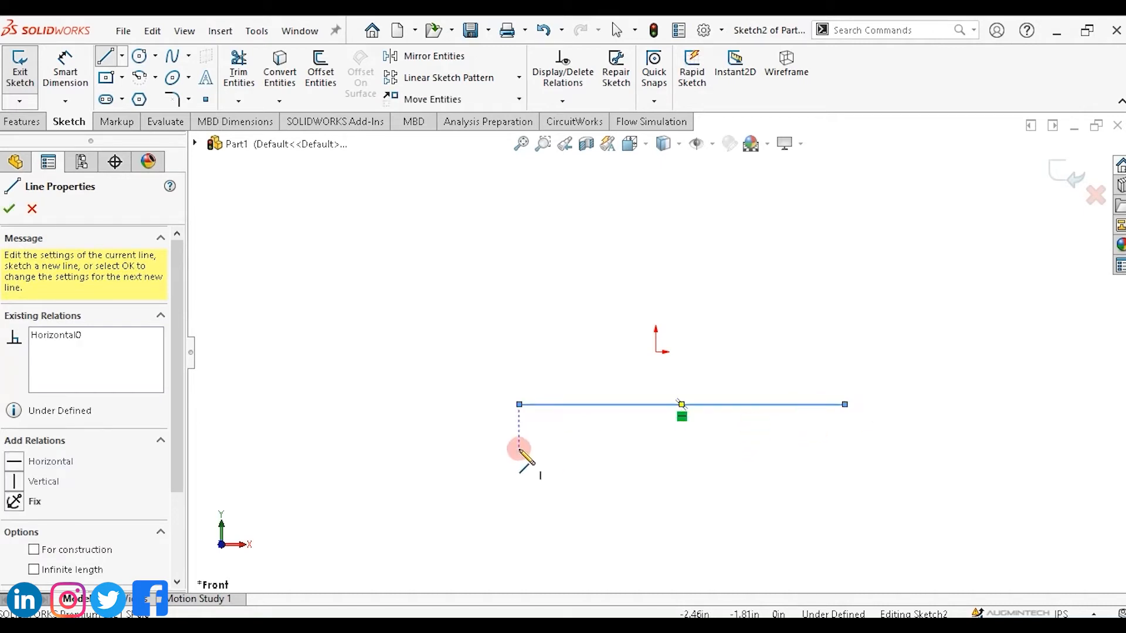
drag(555, 450, 847, 447)
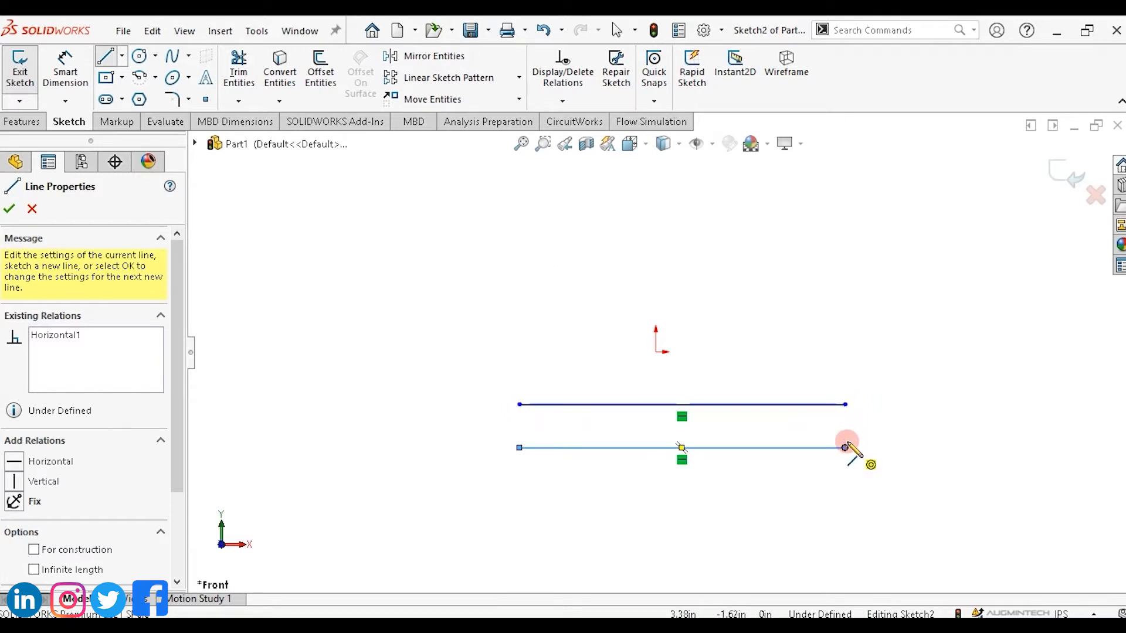
drag(845, 404, 845, 448)
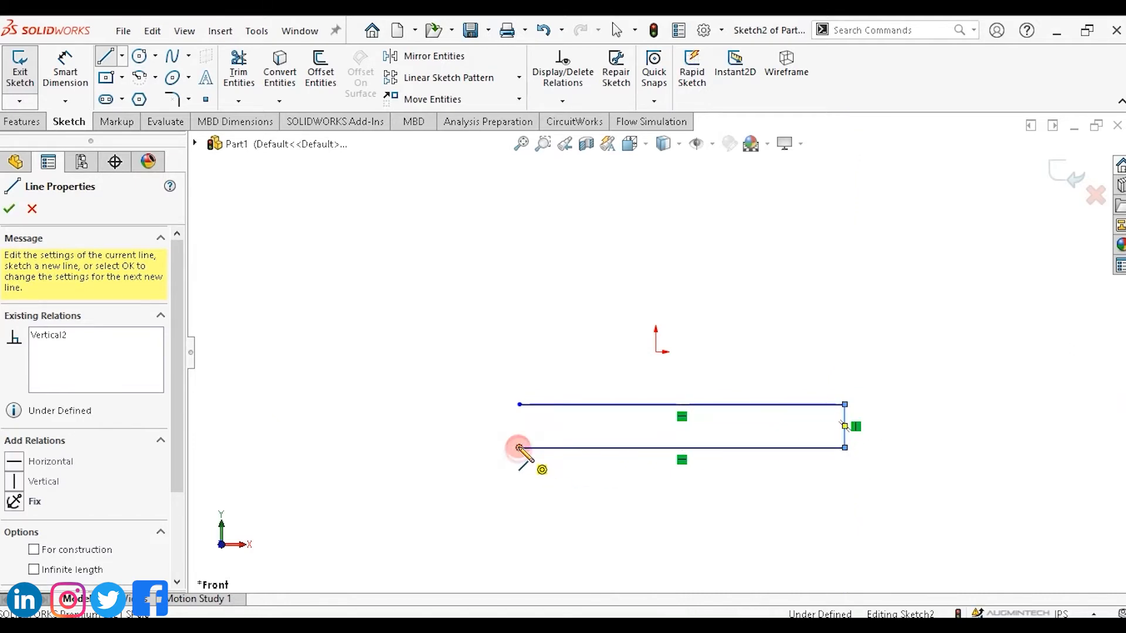
drag(520, 448, 519, 404)
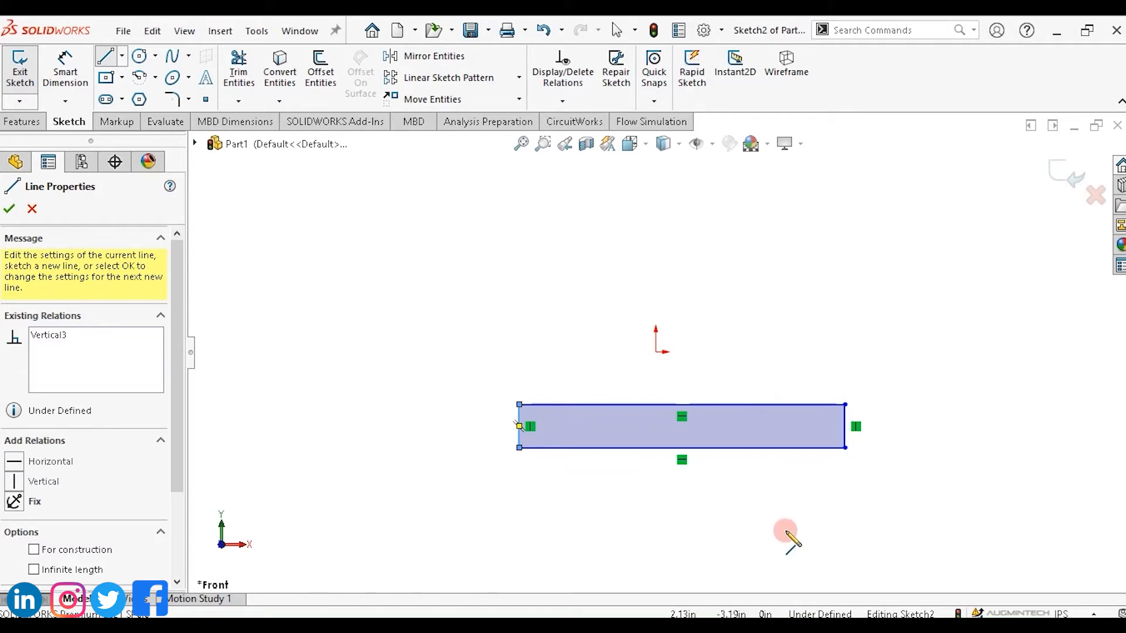
Draw a vertical centerline through the origin extending across the rectangle.
click(122, 56)
click(136, 98)
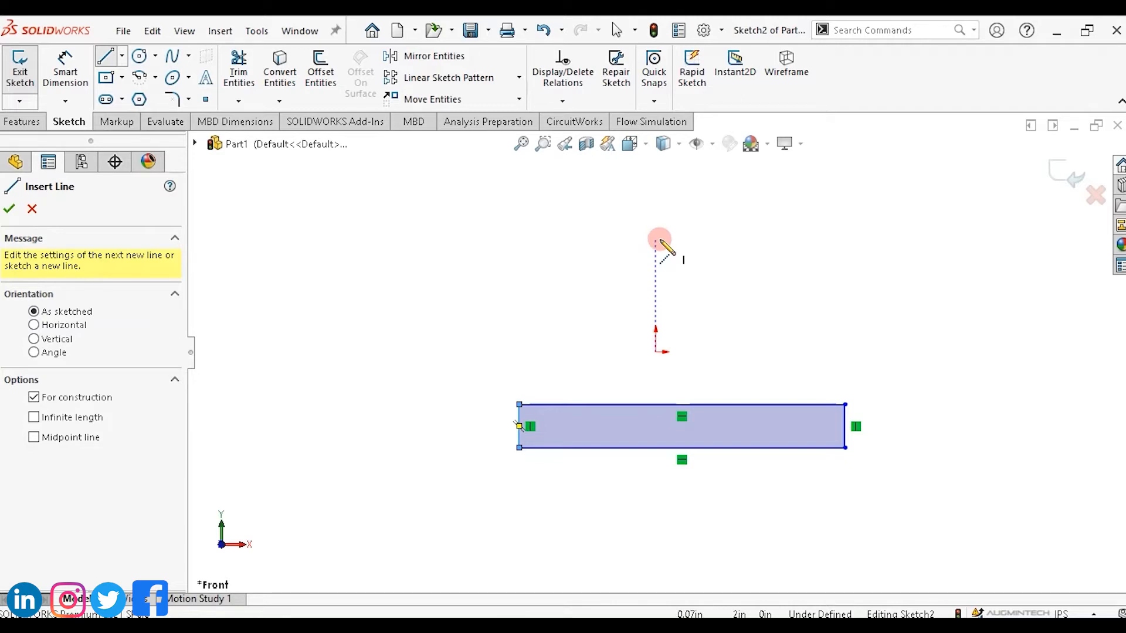
click(656, 207)
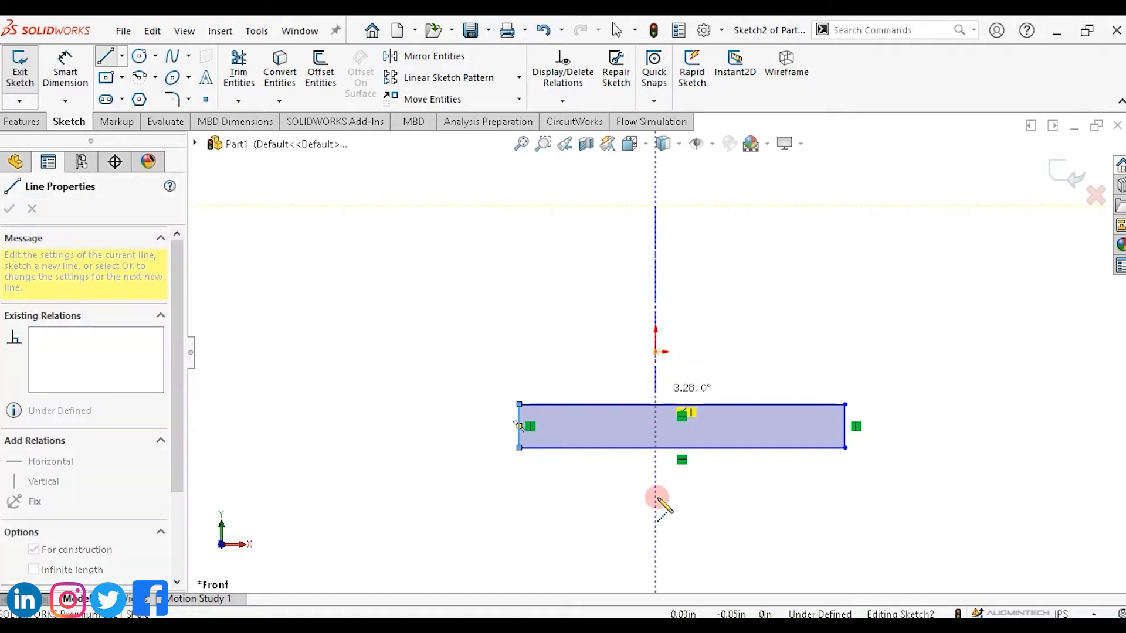
click(656, 571)
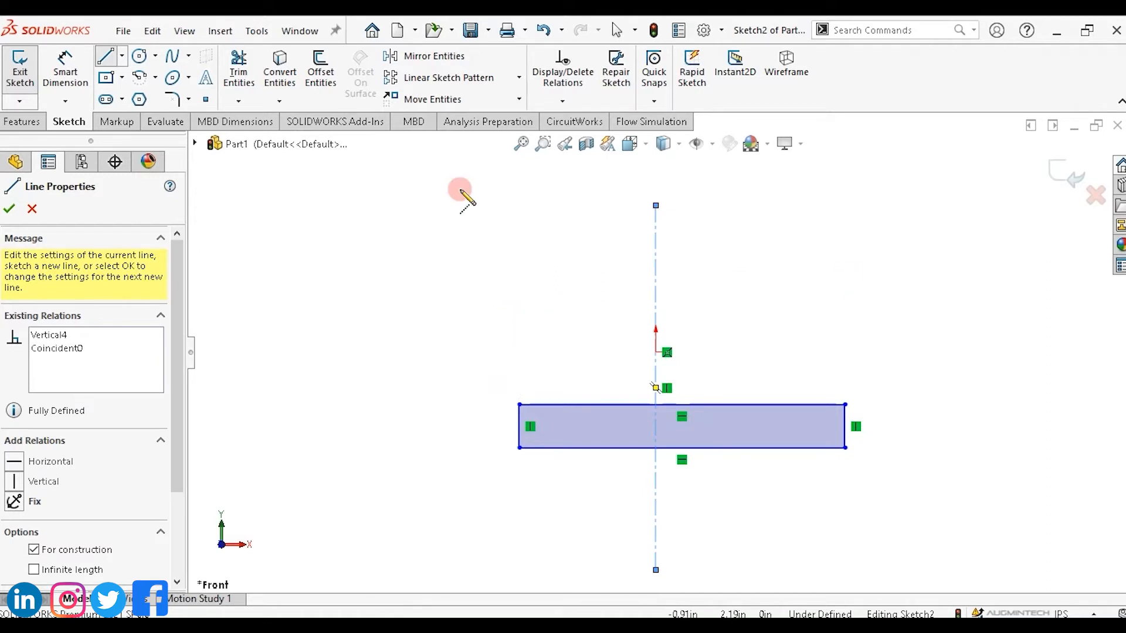
Draw a horizontal midpoint line above the rectangle.
click(122, 57)
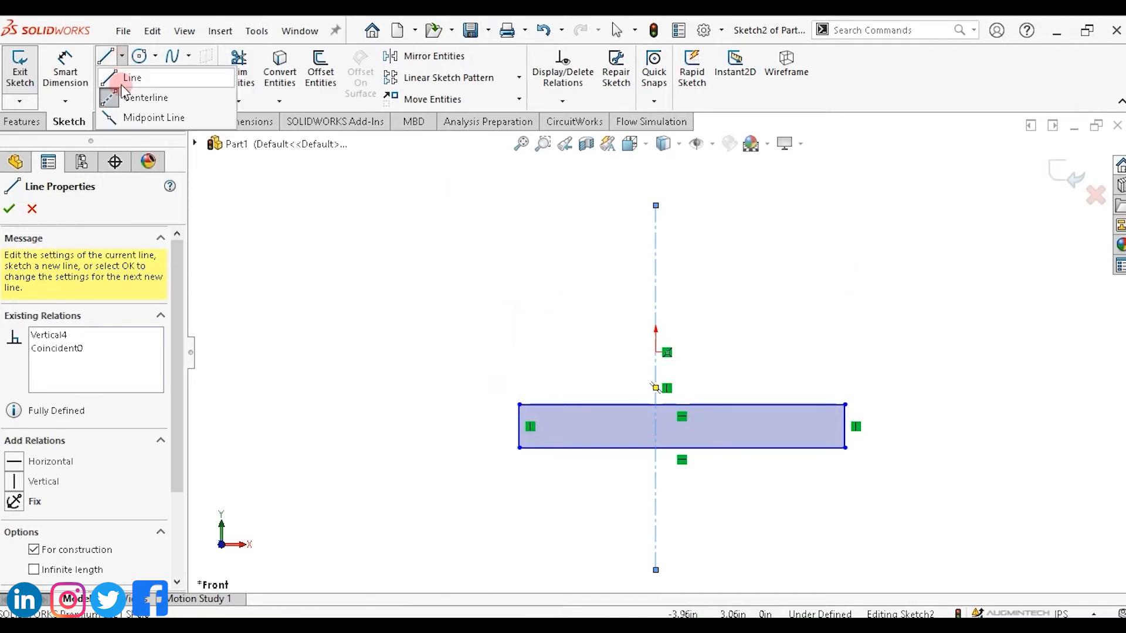
click(141, 114)
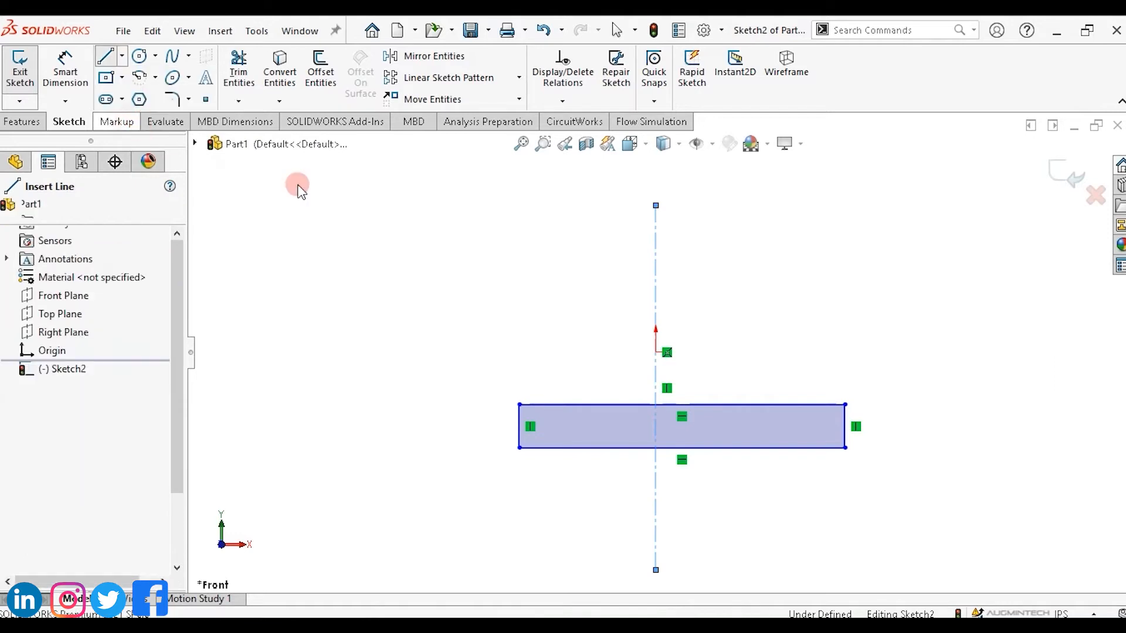
click(540, 321)
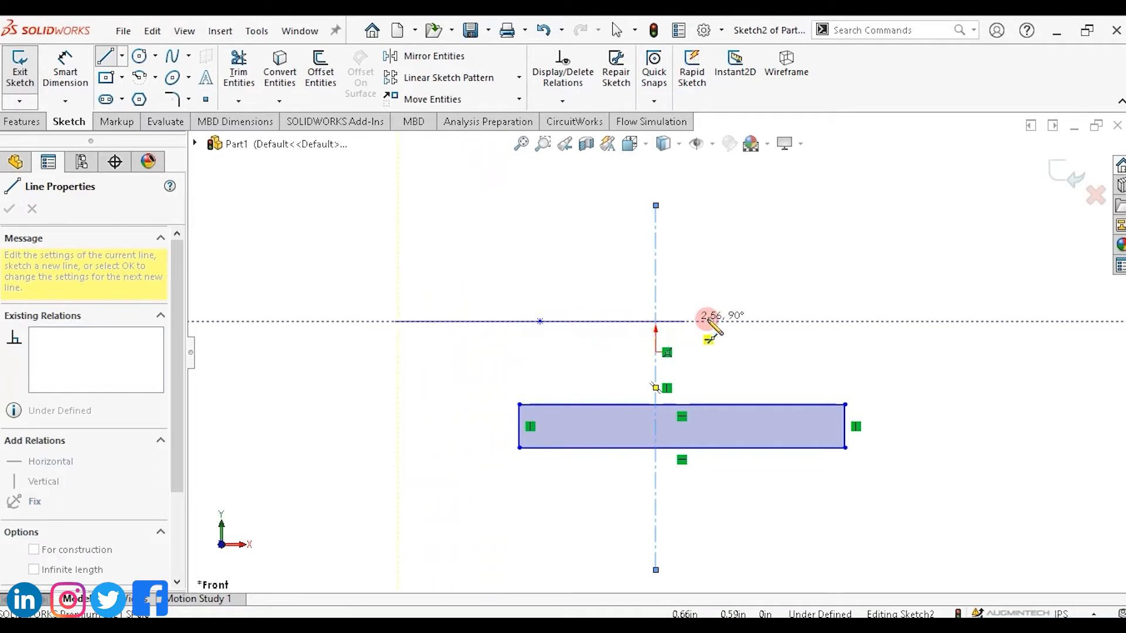
click(771, 320)
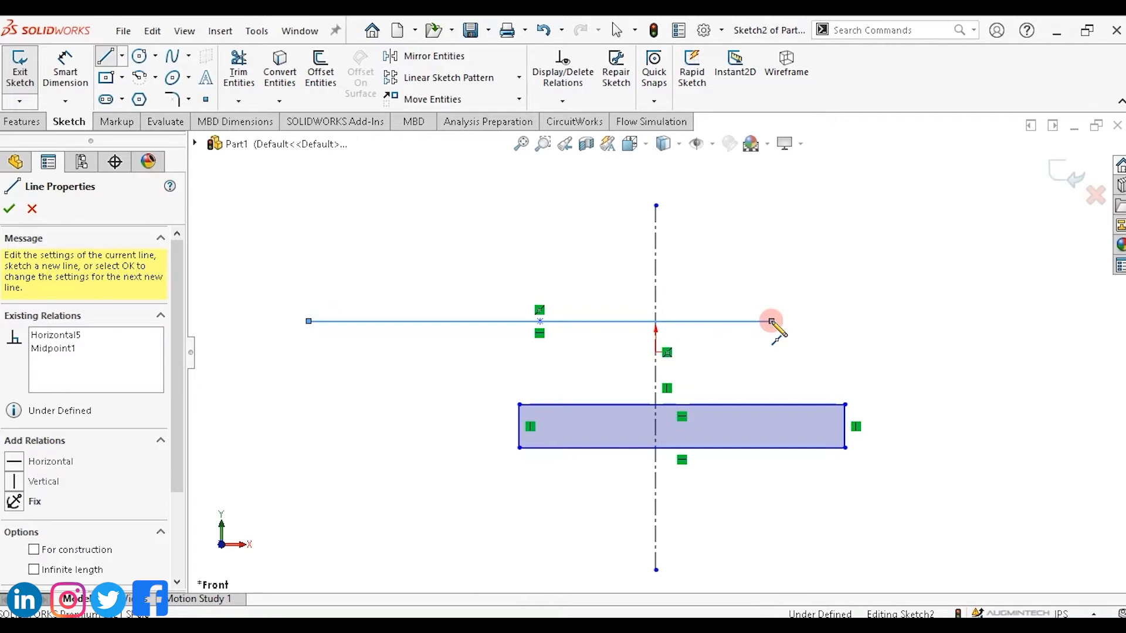
key(Escape)
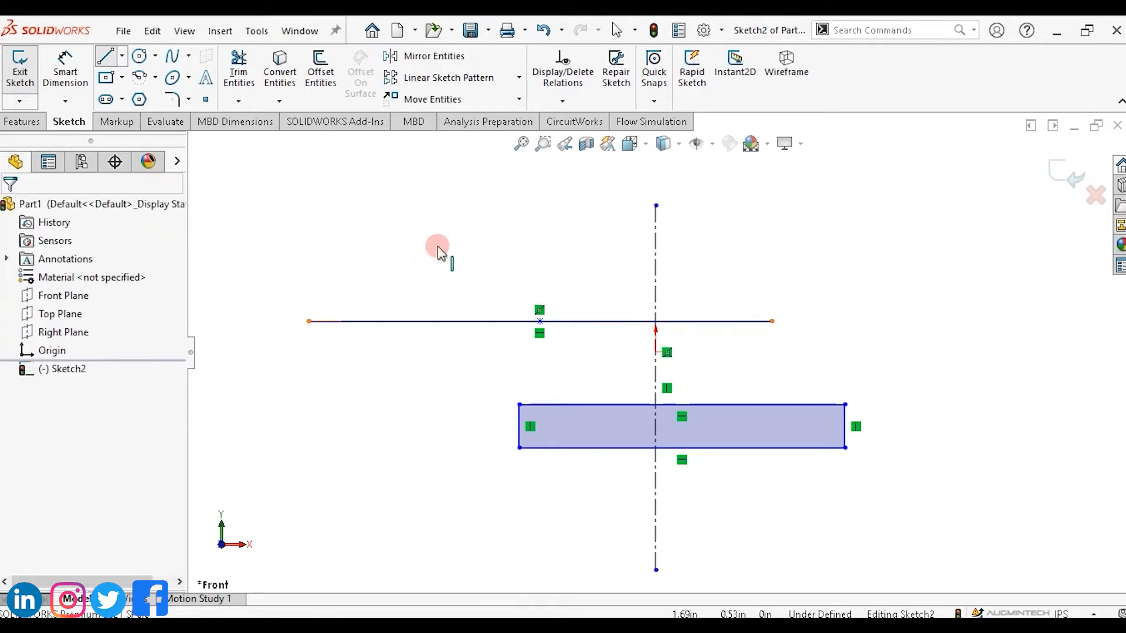
Box-select all the sketch geometry and delete it.
mouse_move(261, 191)
mouse_down()
mouse_move(604, 382)
mouse_move(955, 616)
mouse_move(957, 578)
mouse_move(971, 594)
mouse_up()
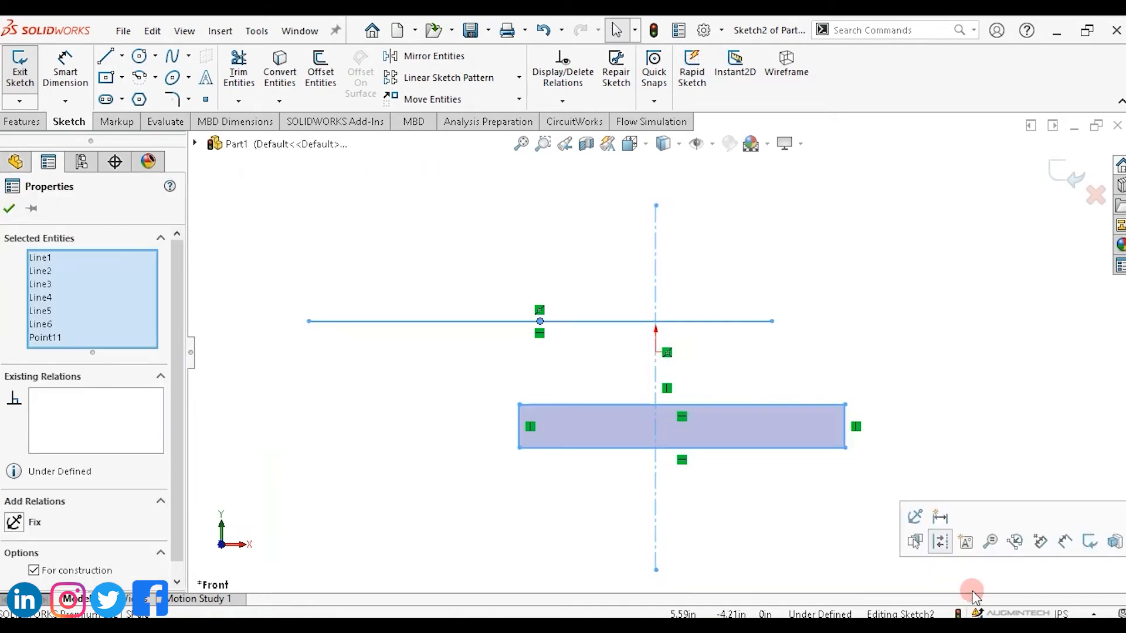
key(Delete)
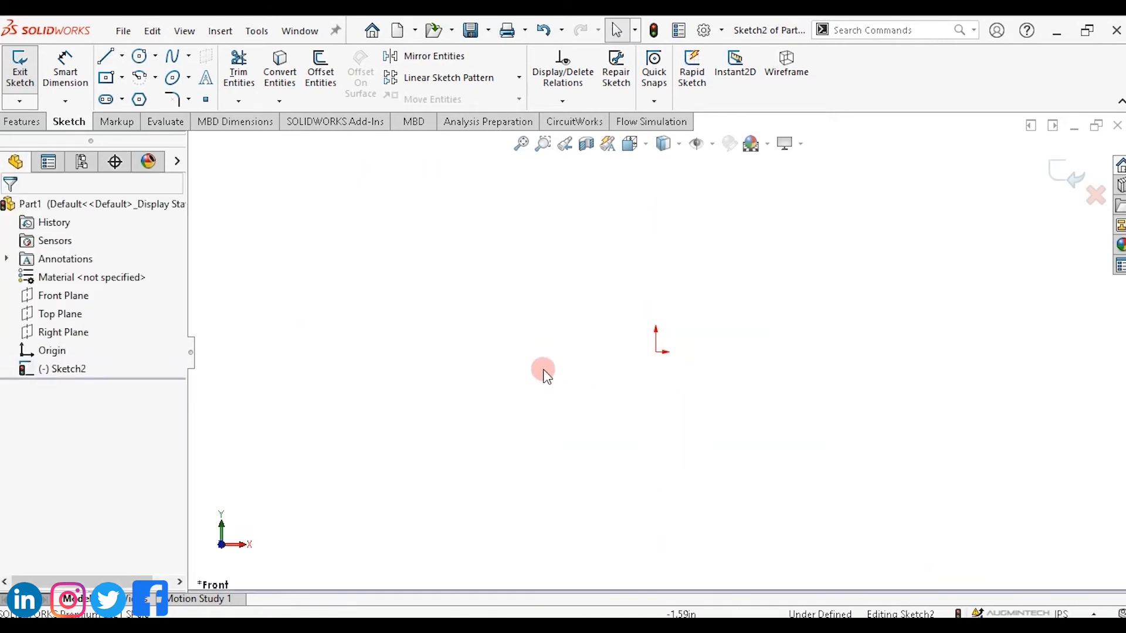
click(364, 224)
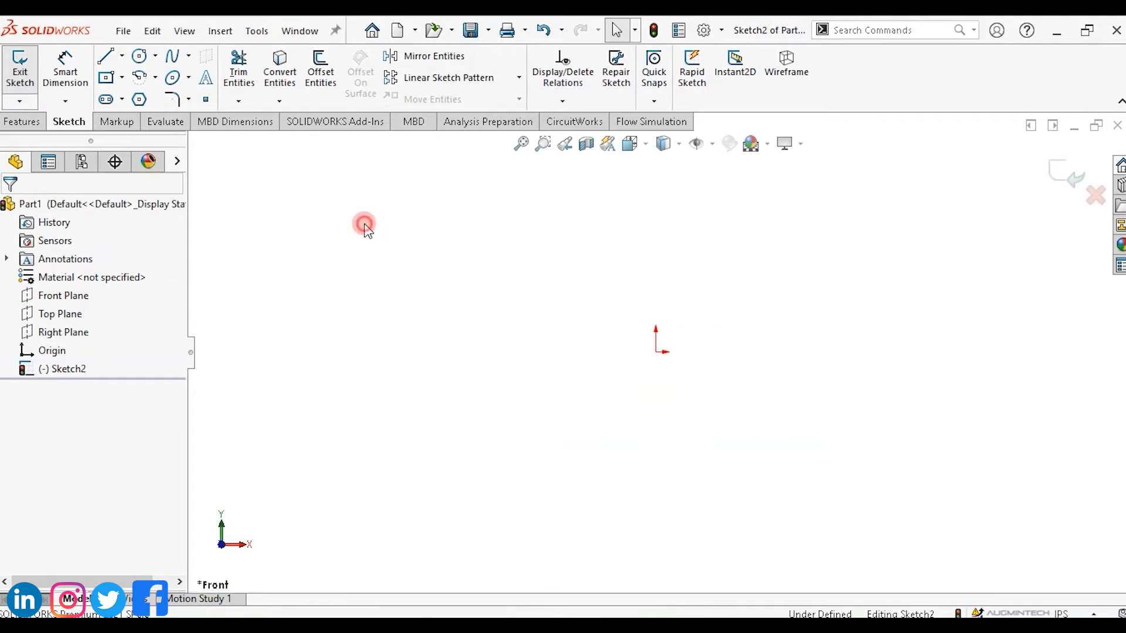
drag(364, 224, 838, 484)
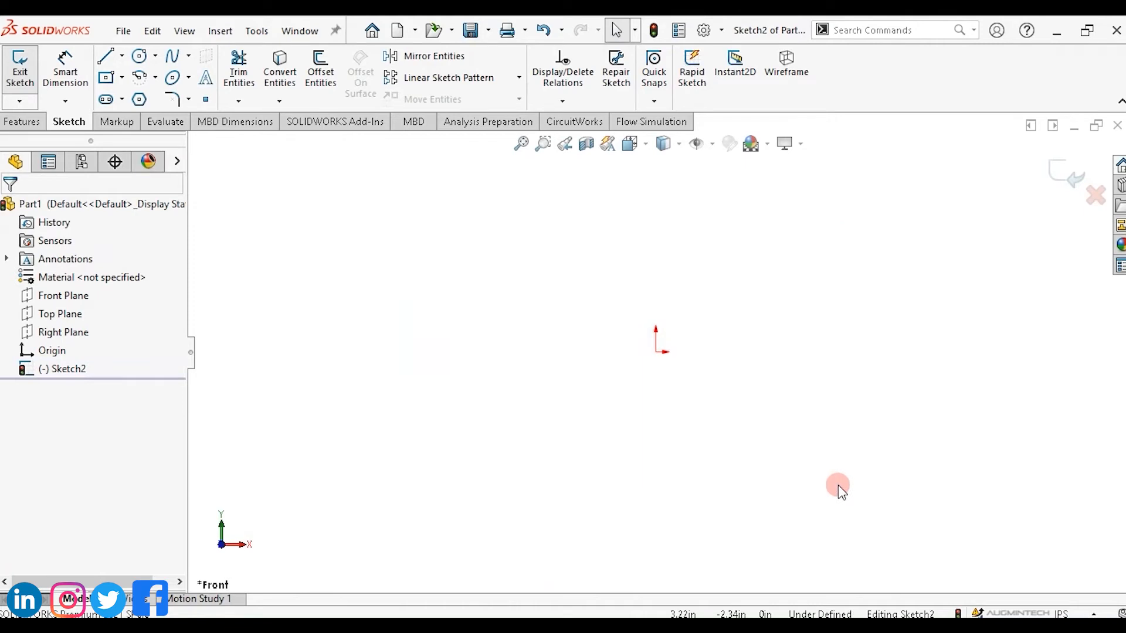
drag(368, 230, 870, 485)
drag(920, 216, 441, 471)
drag(353, 223, 966, 535)
mouse_move(945, 212)
mouse_down()
mouse_move(776, 342)
mouse_move(586, 448)
mouse_up()
Sketch eight roughly vertical lines side by side, one starting through the origin, some slightly slanted.
click(111, 61)
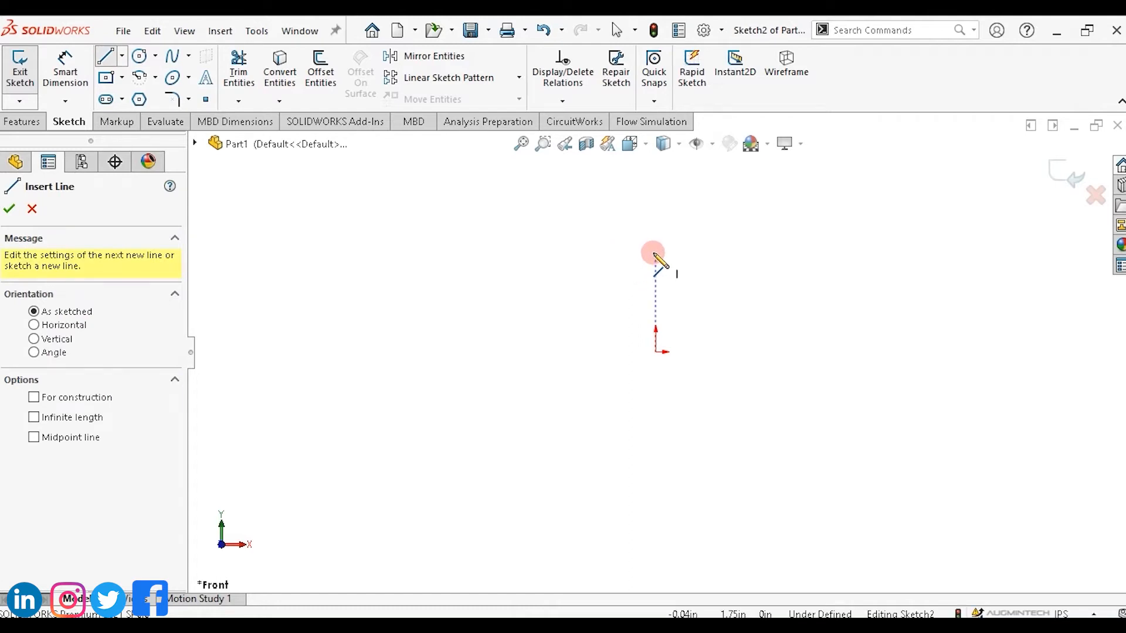
mouse_move(654, 220)
mouse_down()
mouse_move(666, 431)
mouse_move(655, 496)
mouse_up()
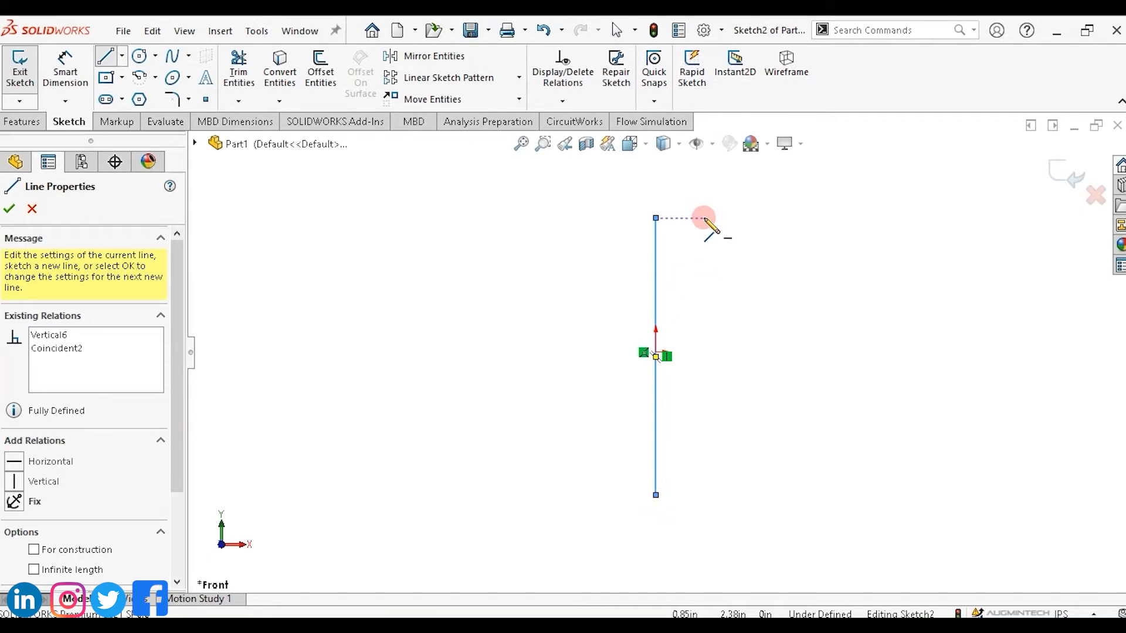
drag(704, 217, 698, 495)
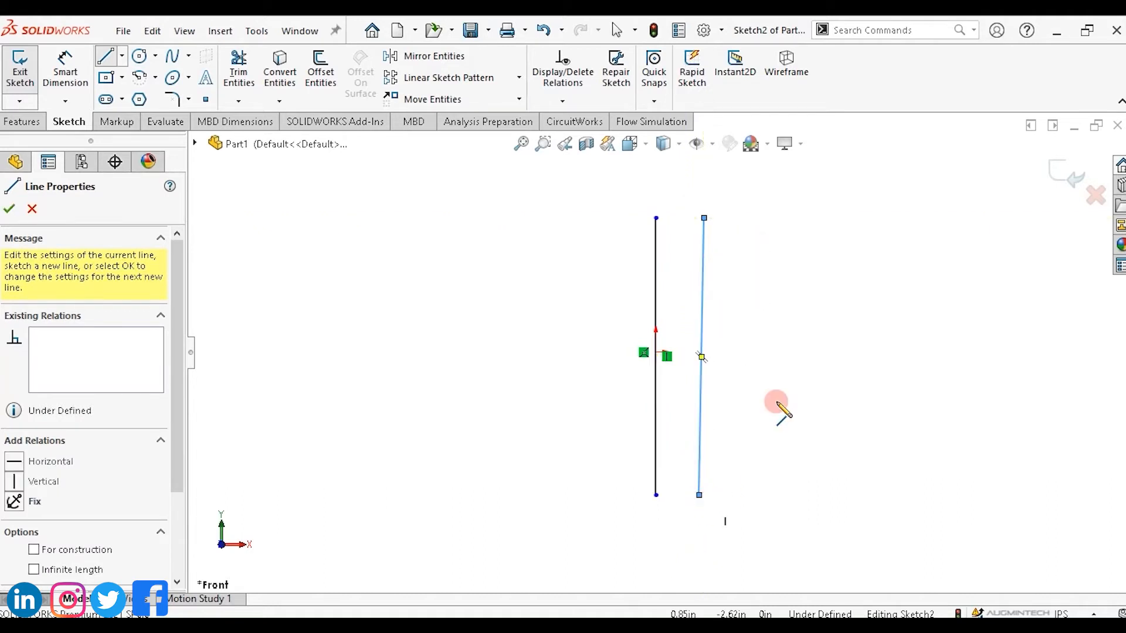
drag(744, 230, 733, 513)
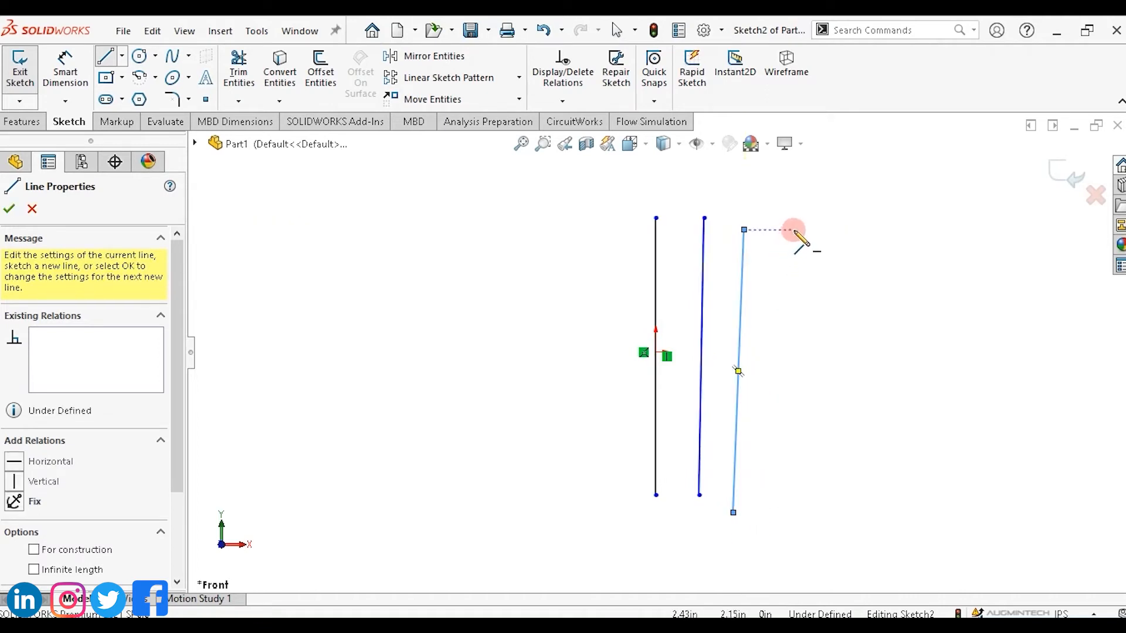
mouse_move(795, 230)
mouse_down()
mouse_move(817, 322)
mouse_move(807, 515)
mouse_move(787, 533)
mouse_move(798, 535)
mouse_up()
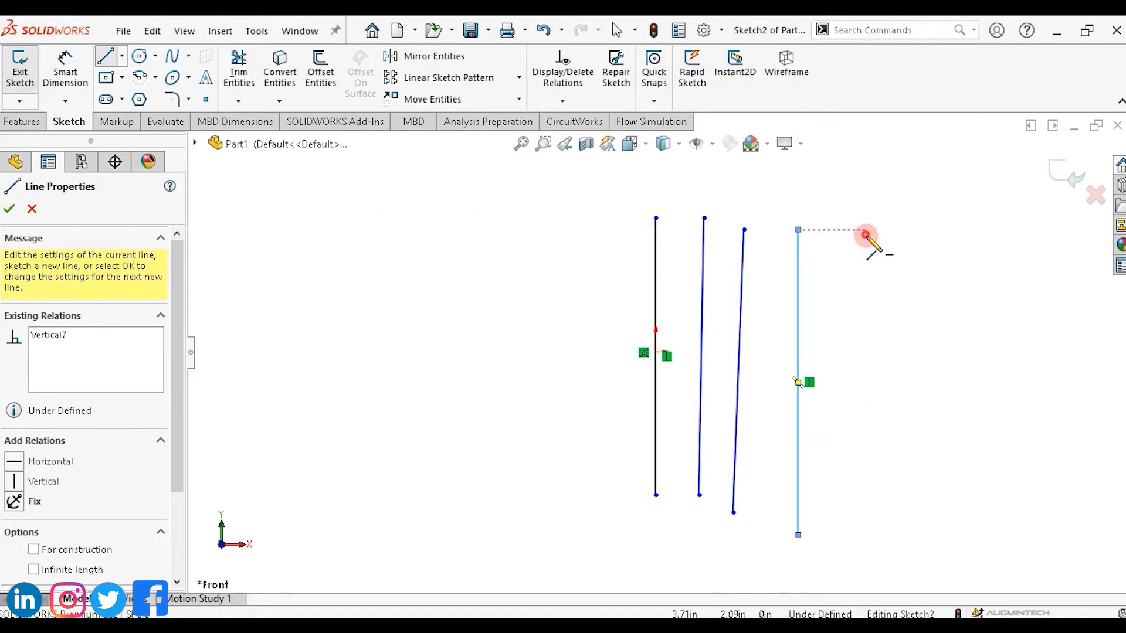
mouse_move(865, 234)
mouse_down()
mouse_move(880, 470)
mouse_move(866, 506)
mouse_up()
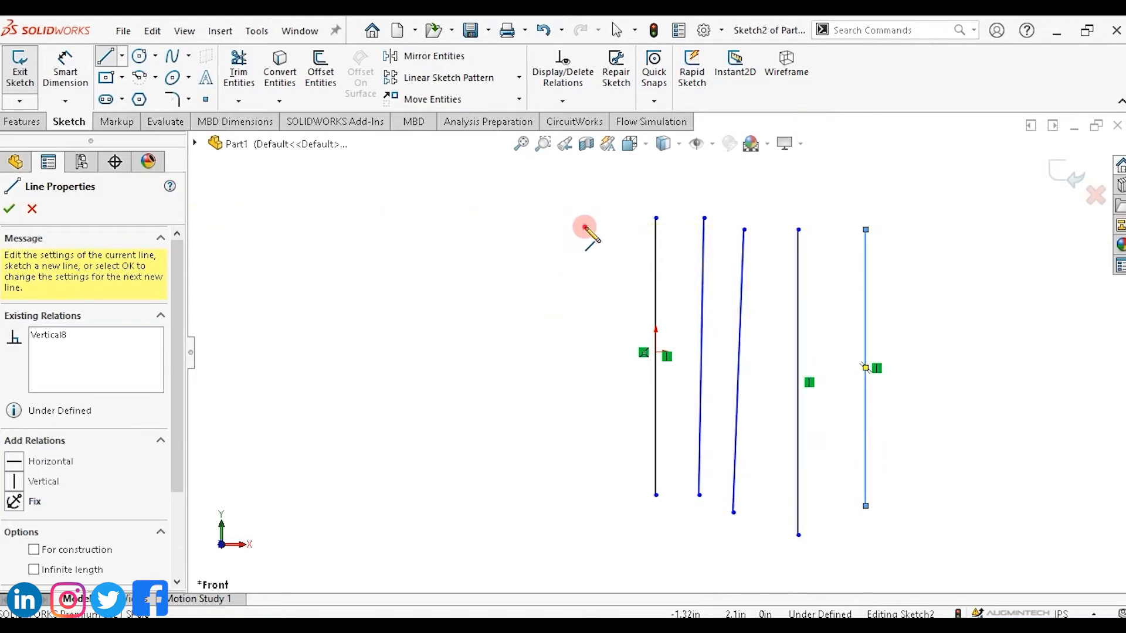
drag(585, 229, 596, 473)
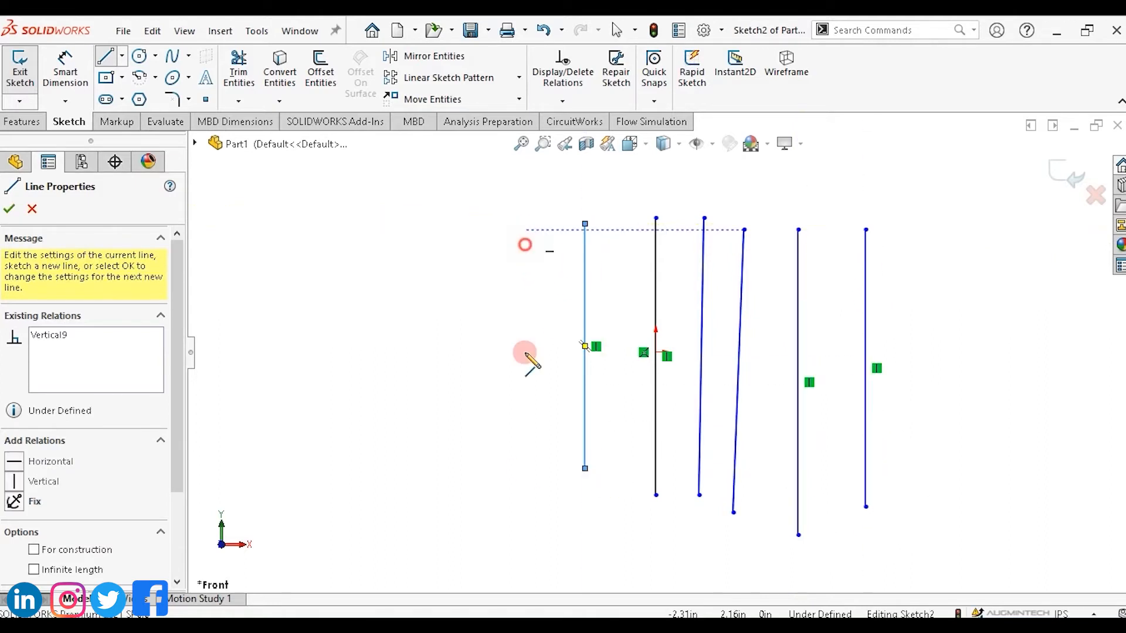
drag(525, 353, 525, 467)
drag(463, 233, 461, 481)
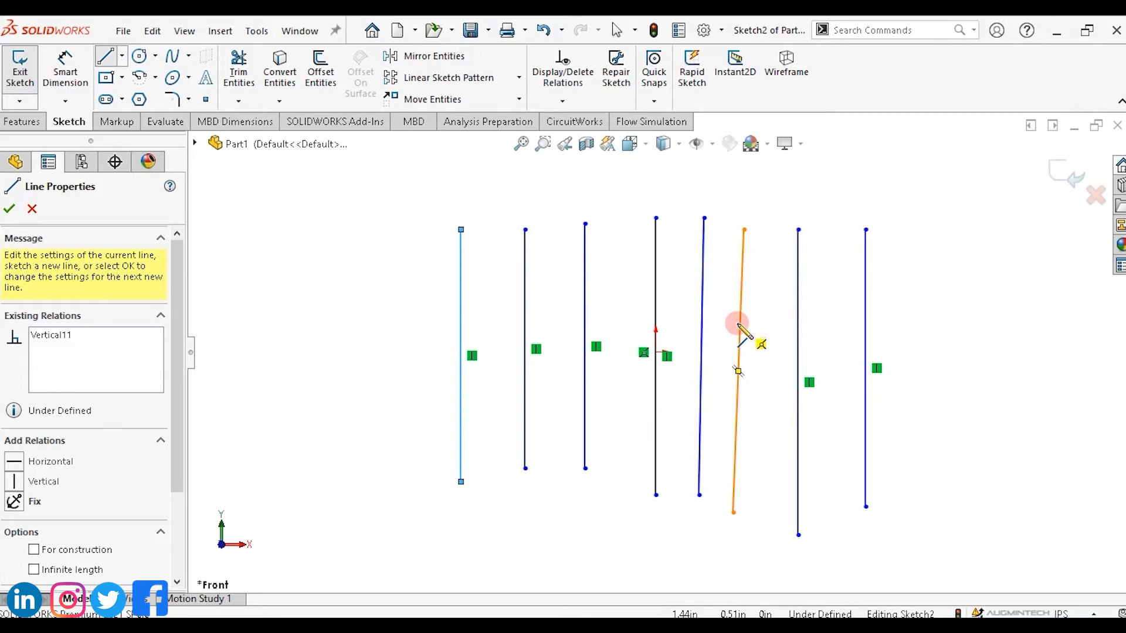
key(Escape)
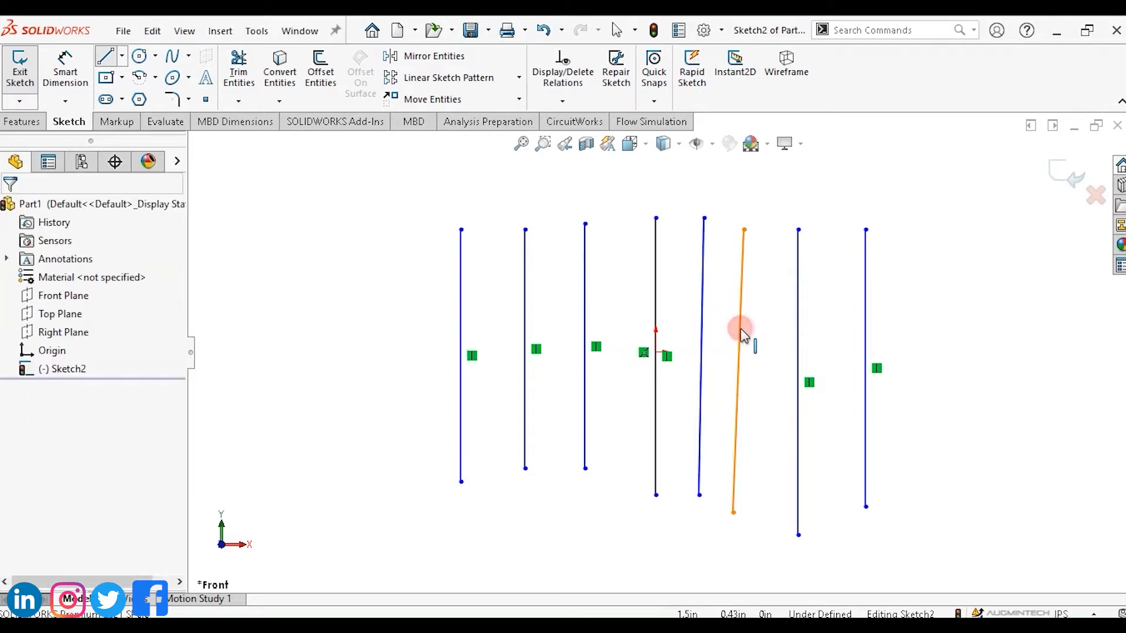
Apply a Vertical relation to each of the lines right of the origin, one line at a time.
click(741, 328)
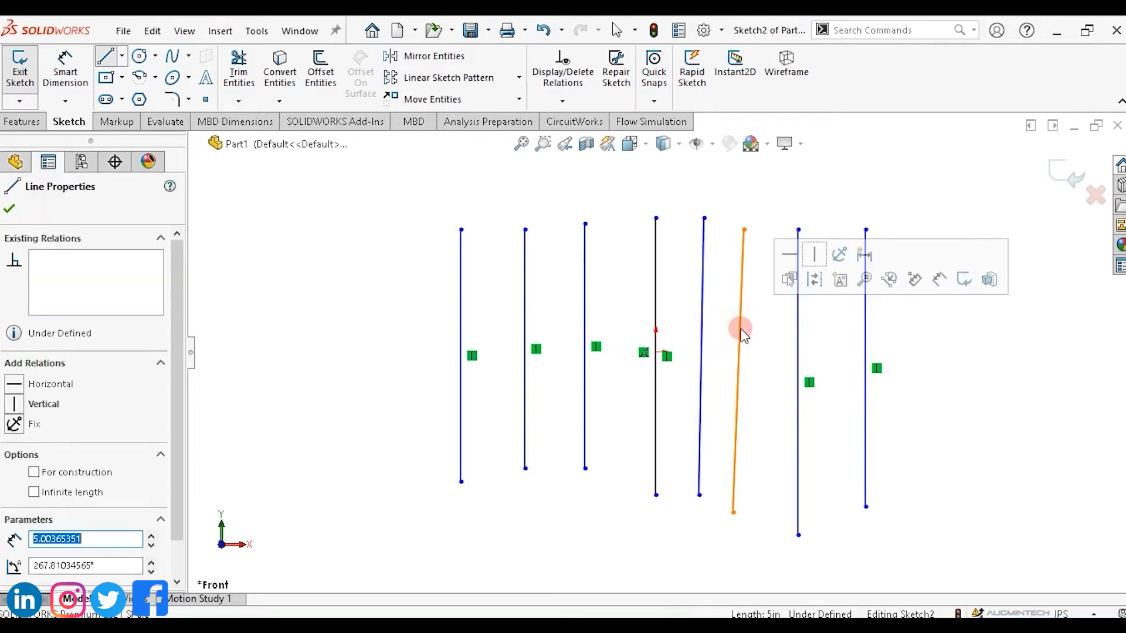
click(813, 261)
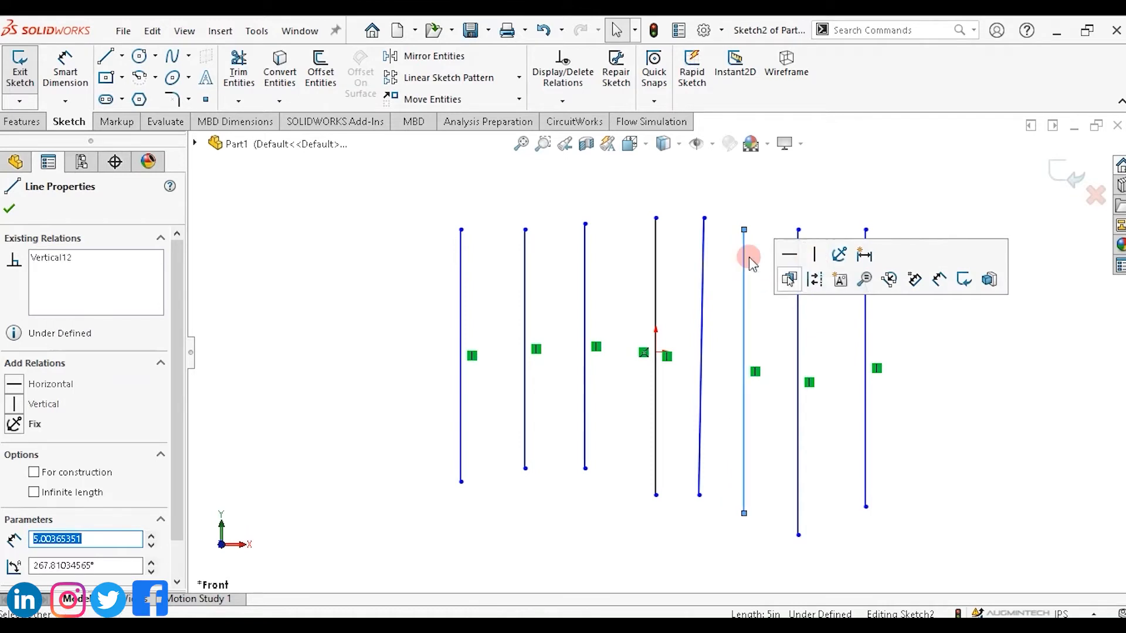
click(702, 343)
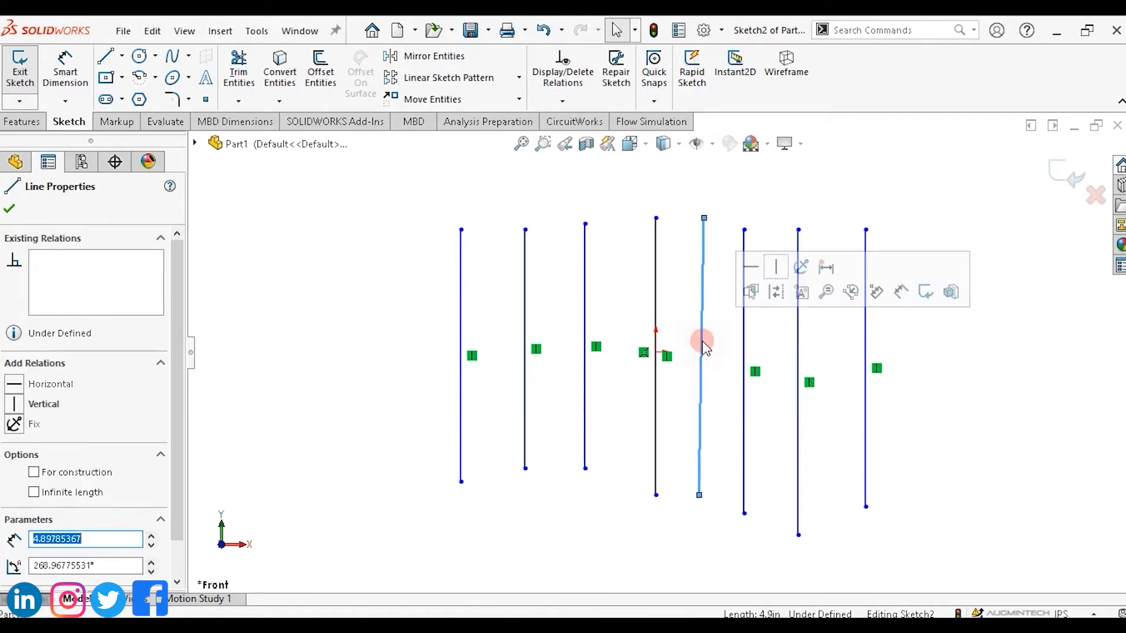
click(778, 268)
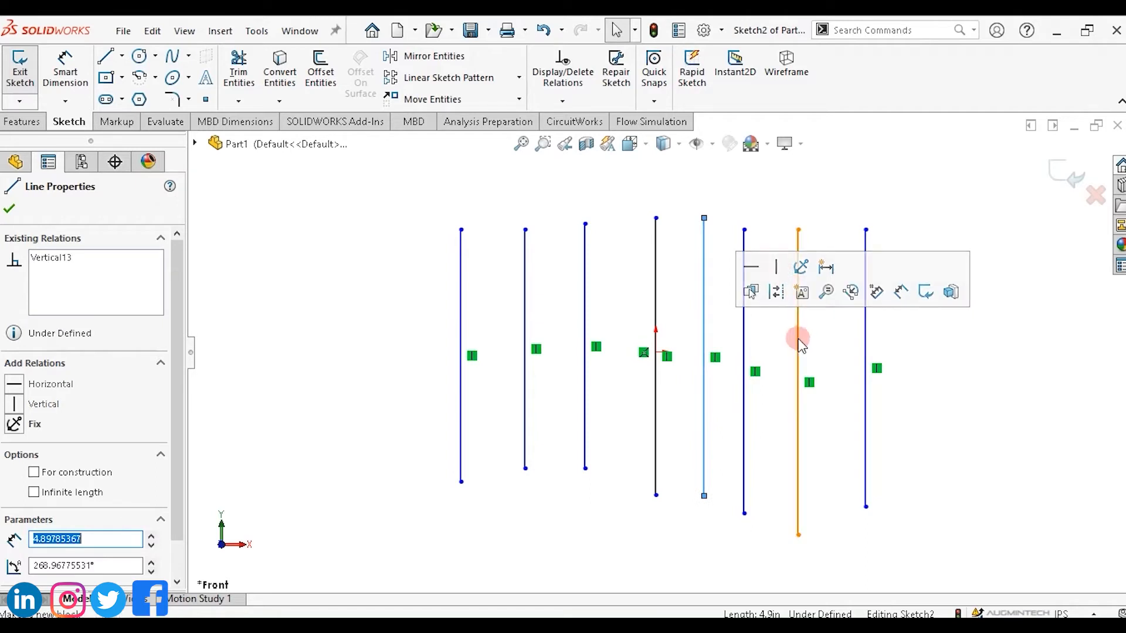
click(797, 312)
click(874, 265)
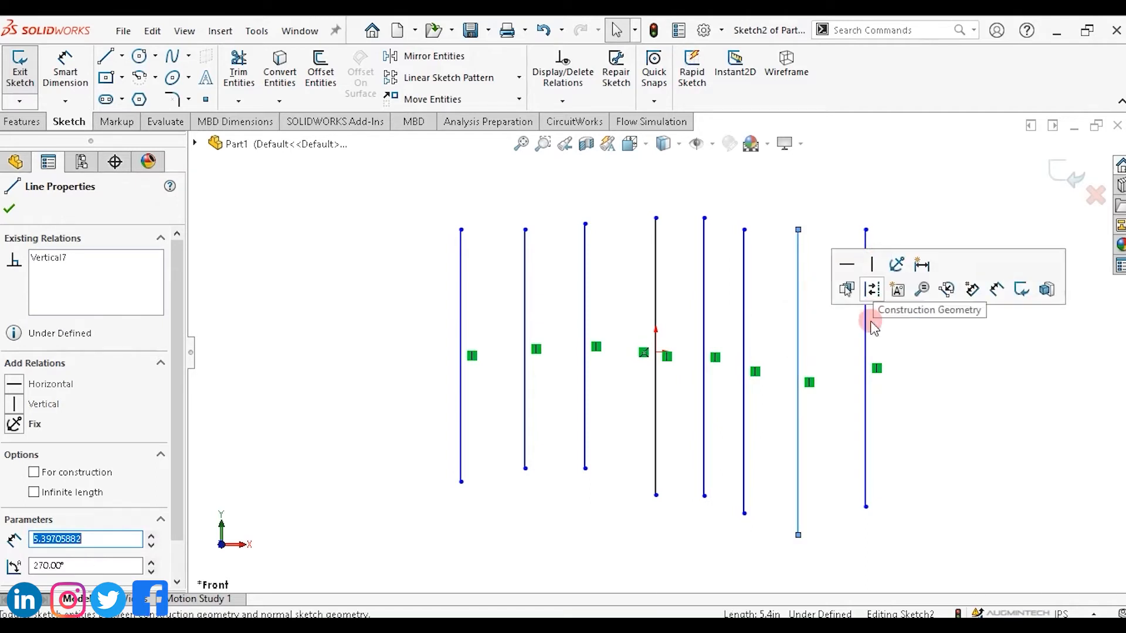
click(865, 333)
click(929, 261)
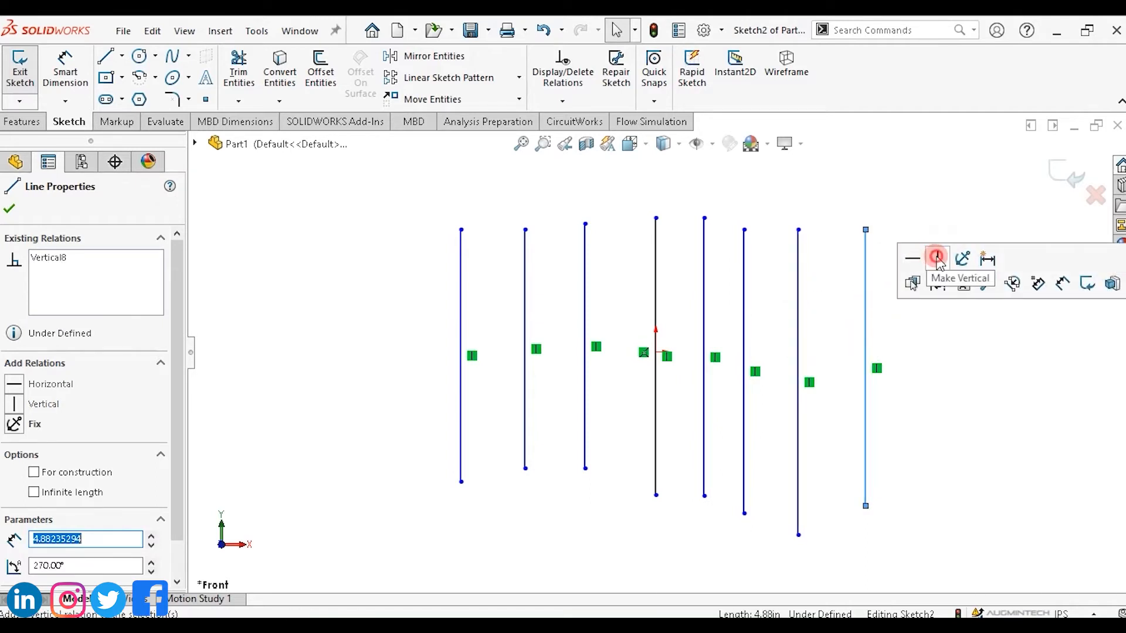
Apply a Vertical relation to the remaining lines left of the origin, one line at a time.
click(584, 338)
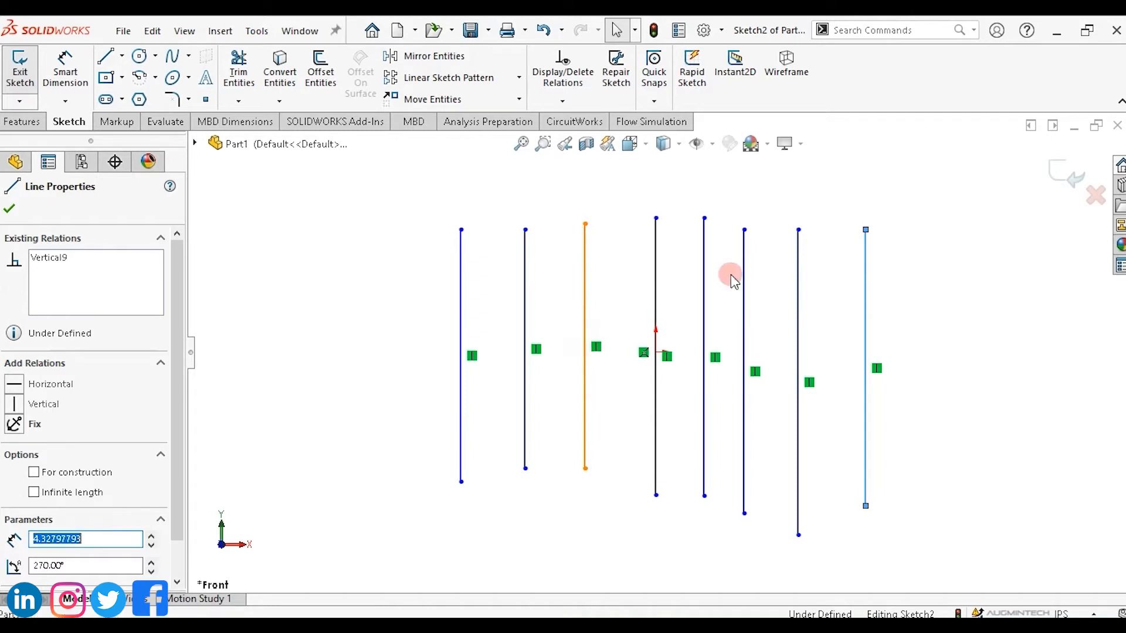
click(655, 261)
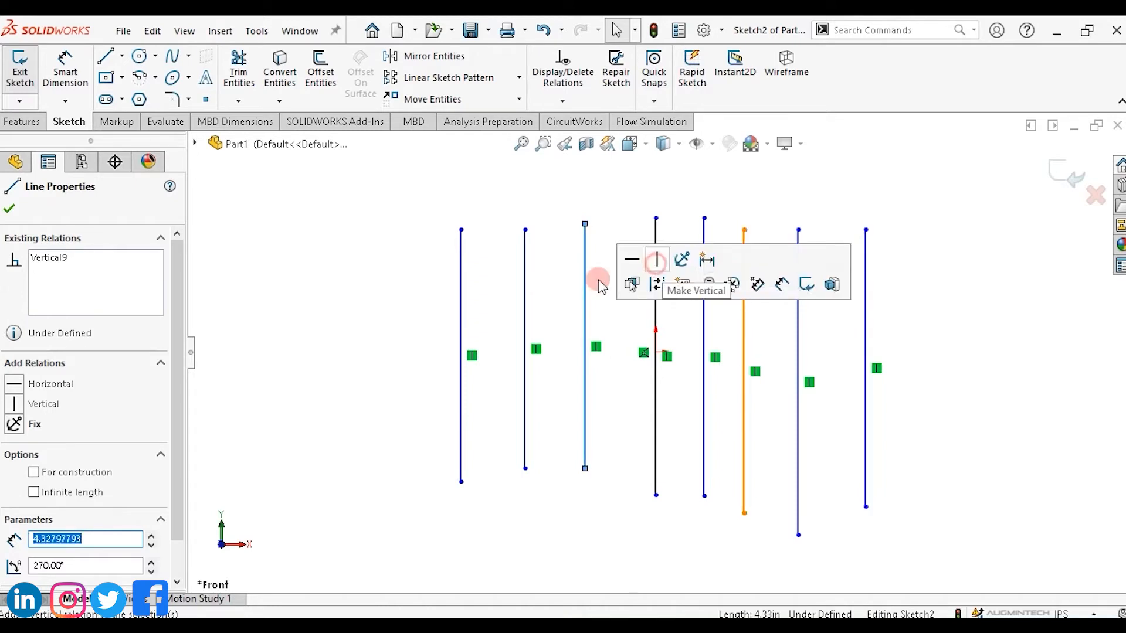
click(524, 302)
click(595, 228)
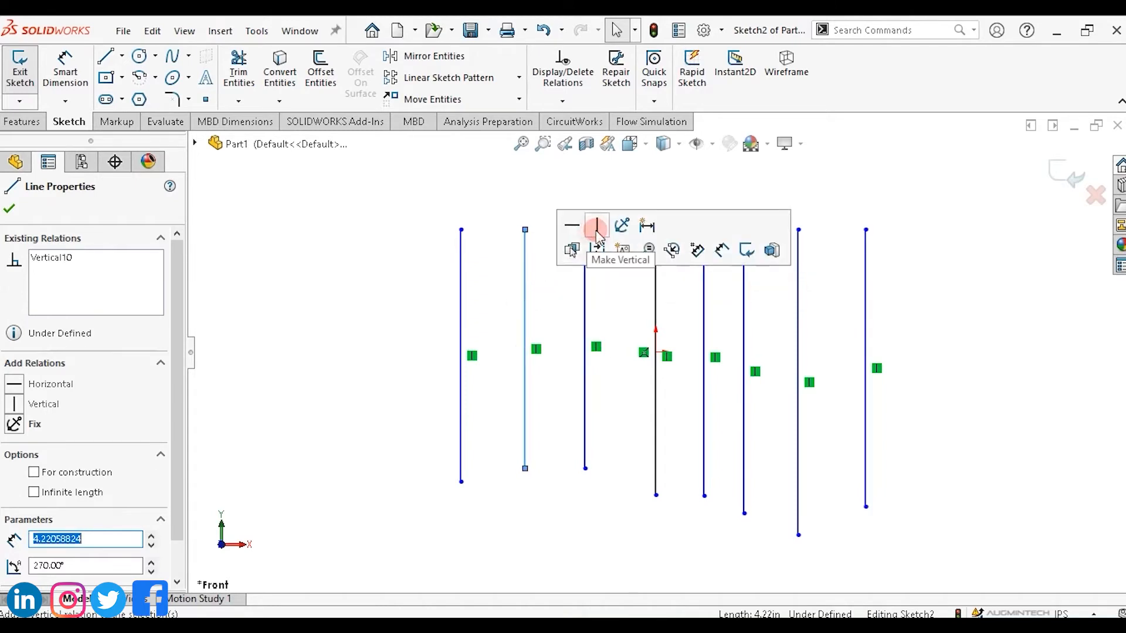
click(463, 303)
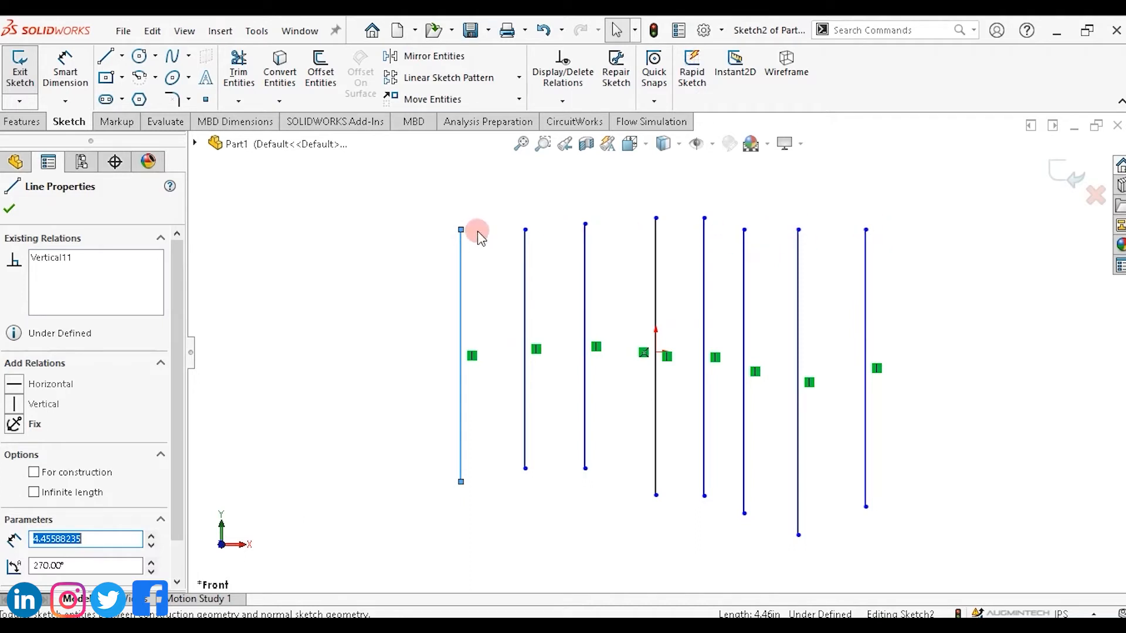
Select the top endpoints of all eight lines and make them Horizontal to align their tops.
click(461, 230)
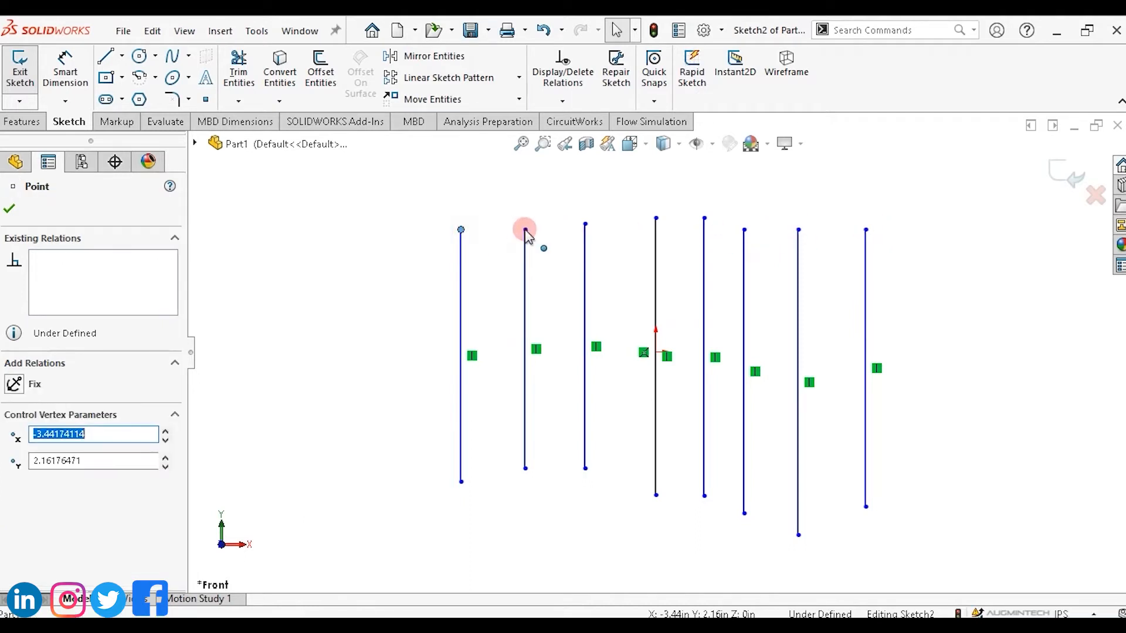
click(585, 225)
ctrl+click(656, 219)
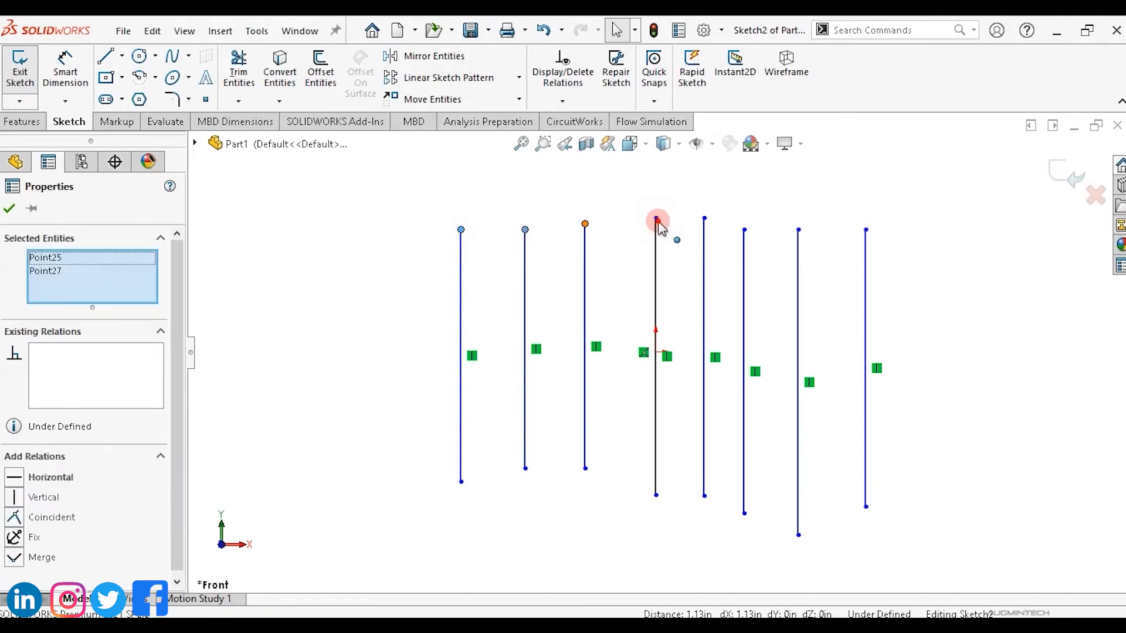
ctrl+click(705, 218)
ctrl+click(744, 231)
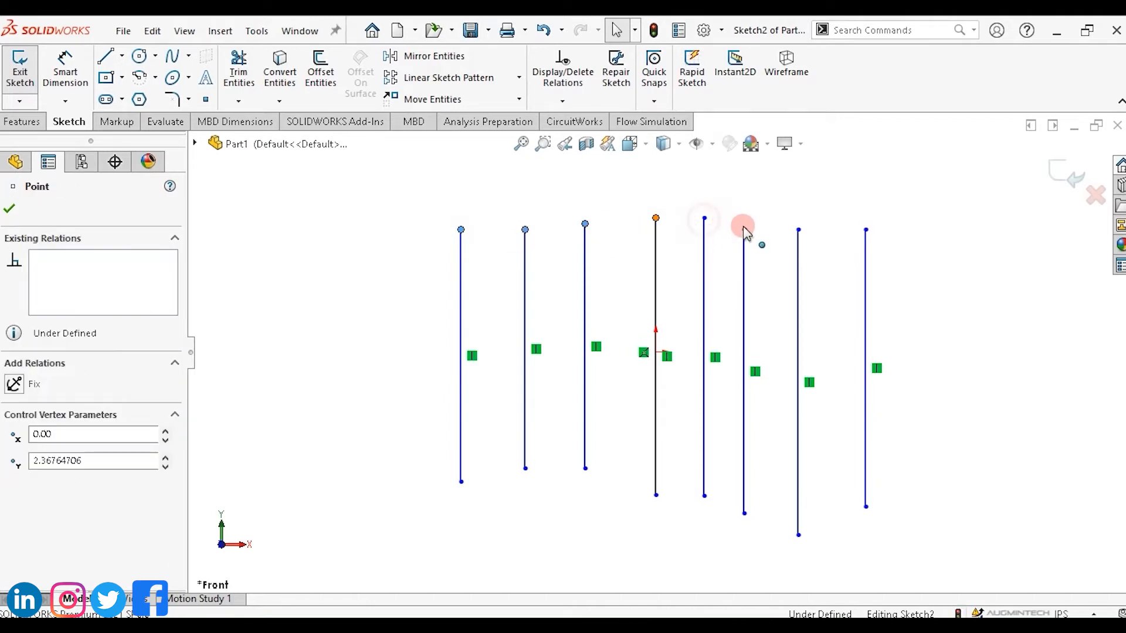
ctrl+click(798, 230)
ctrl+click(866, 230)
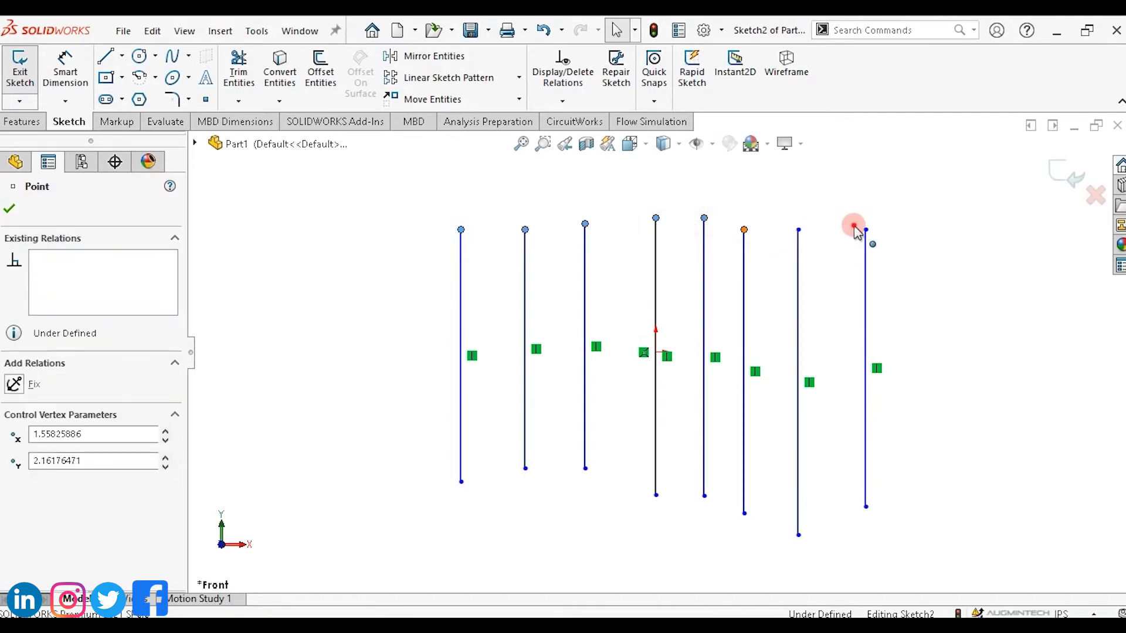
click(866, 230)
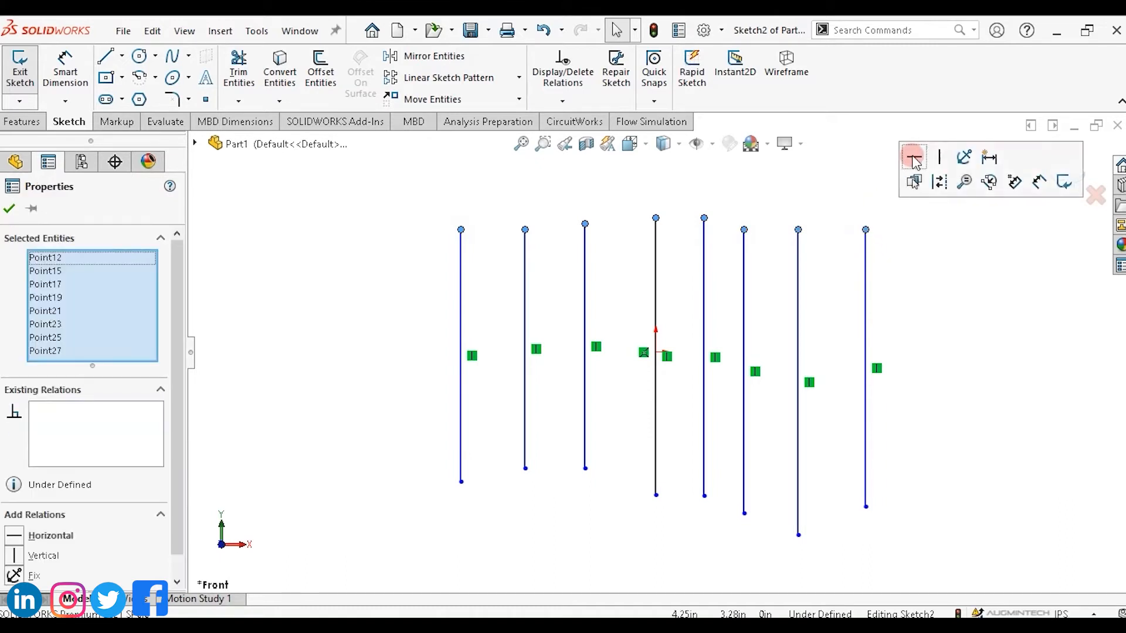
click(913, 159)
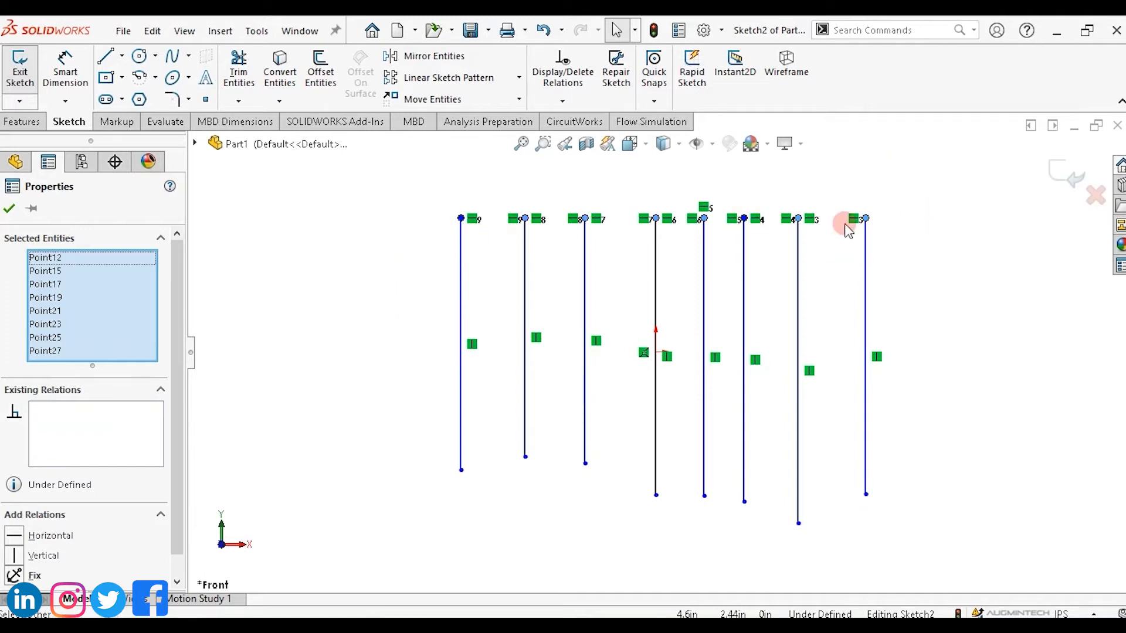
Drag the leftmost line's bottom endpoint downward to lengthen it.
click(392, 414)
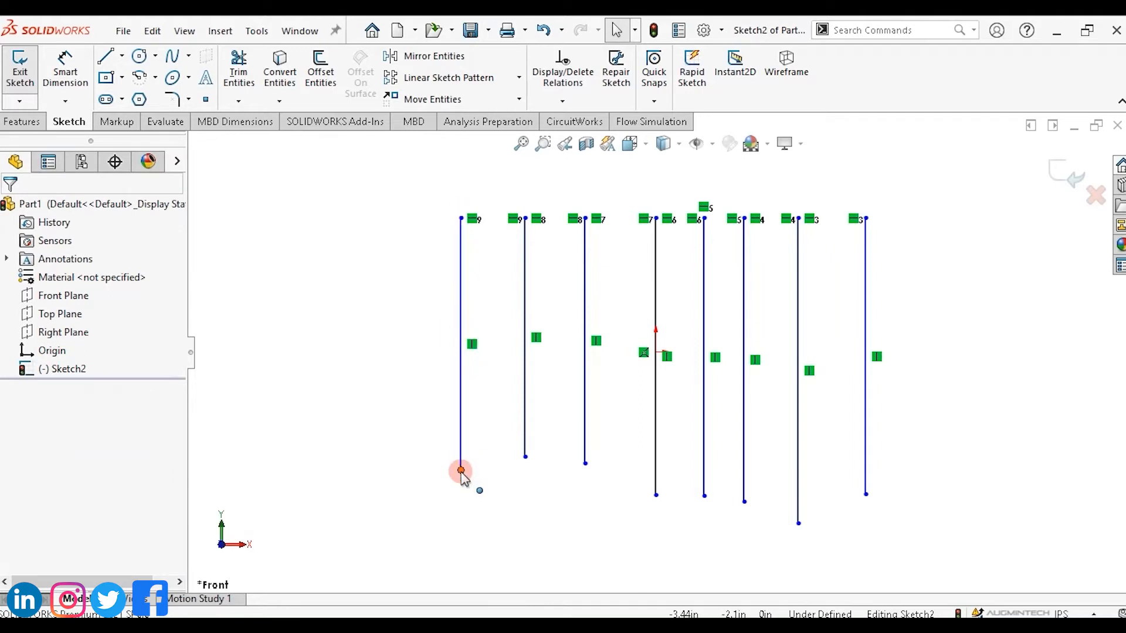
drag(462, 473, 460, 535)
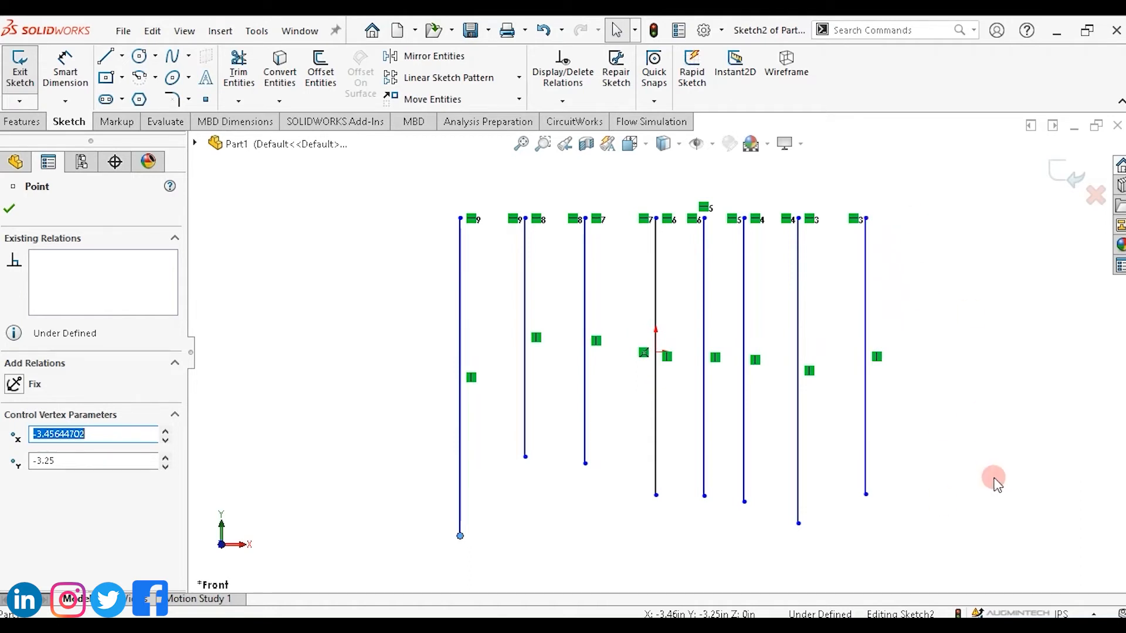
Copy the rightmost vertical line twice, placing each copy further to the right.
click(867, 325)
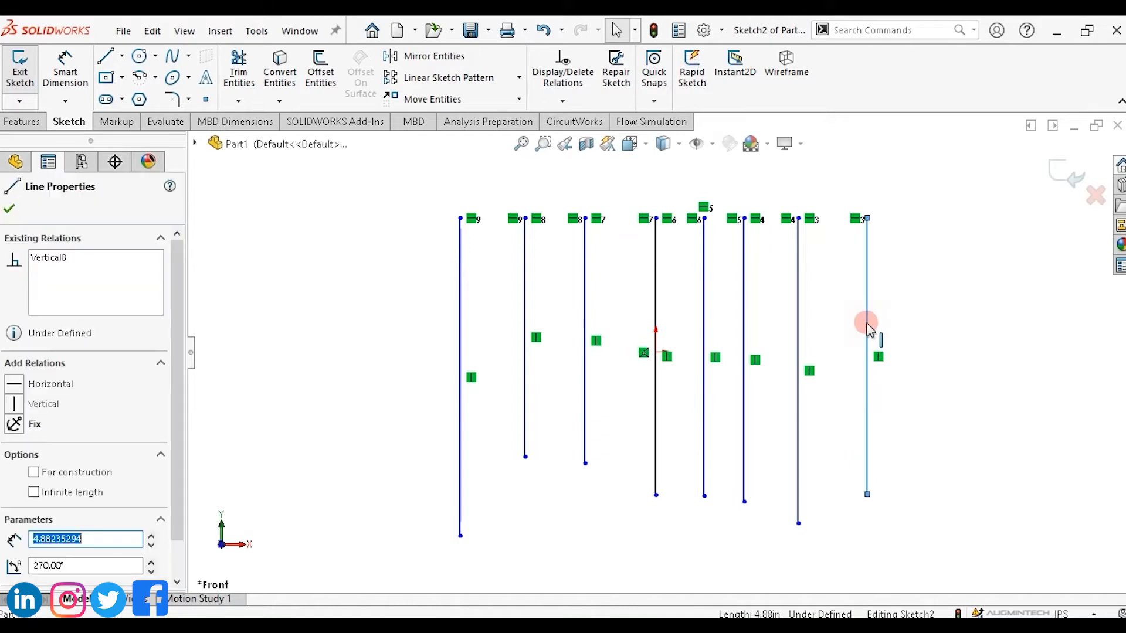
key(Escape)
ctrl+drag(867, 323, 917, 326)
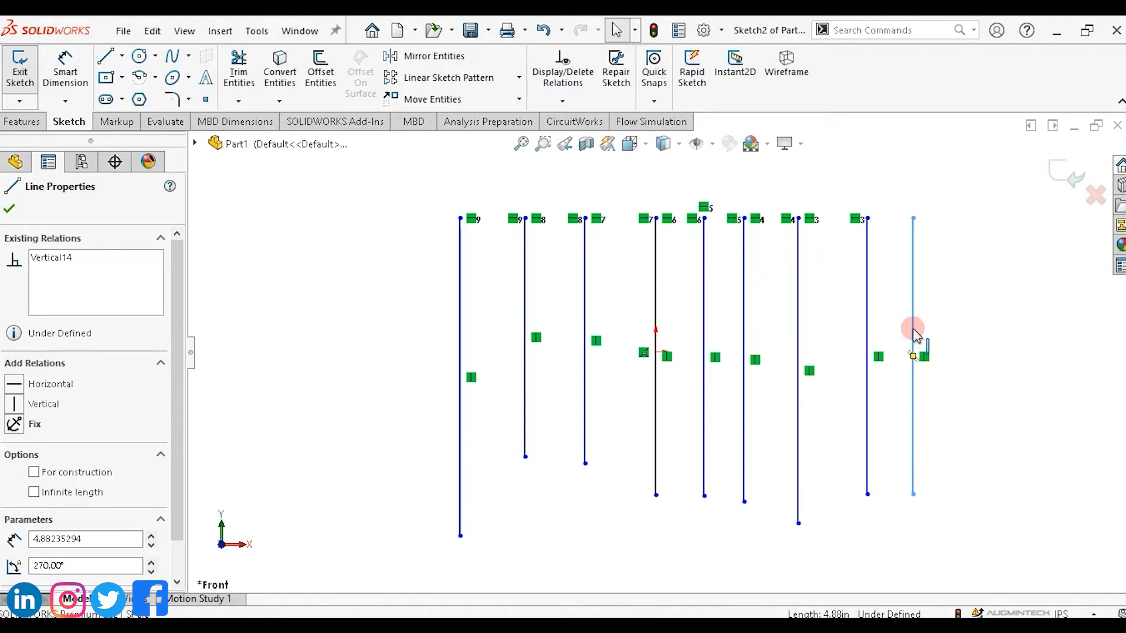
click(916, 335)
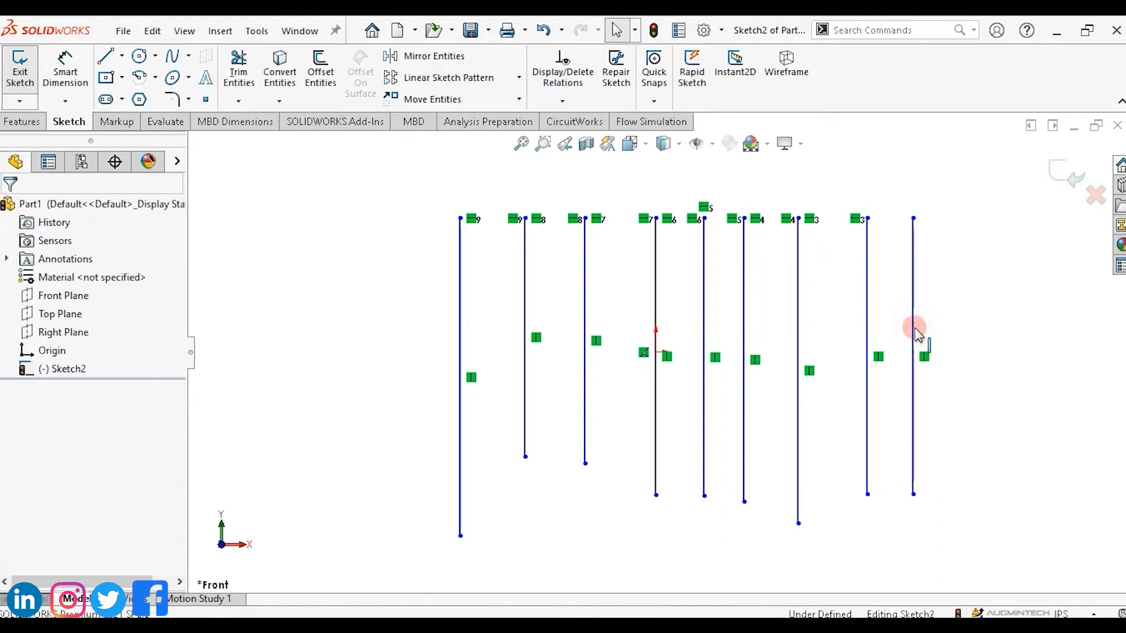
ctrl+drag(913, 331, 965, 333)
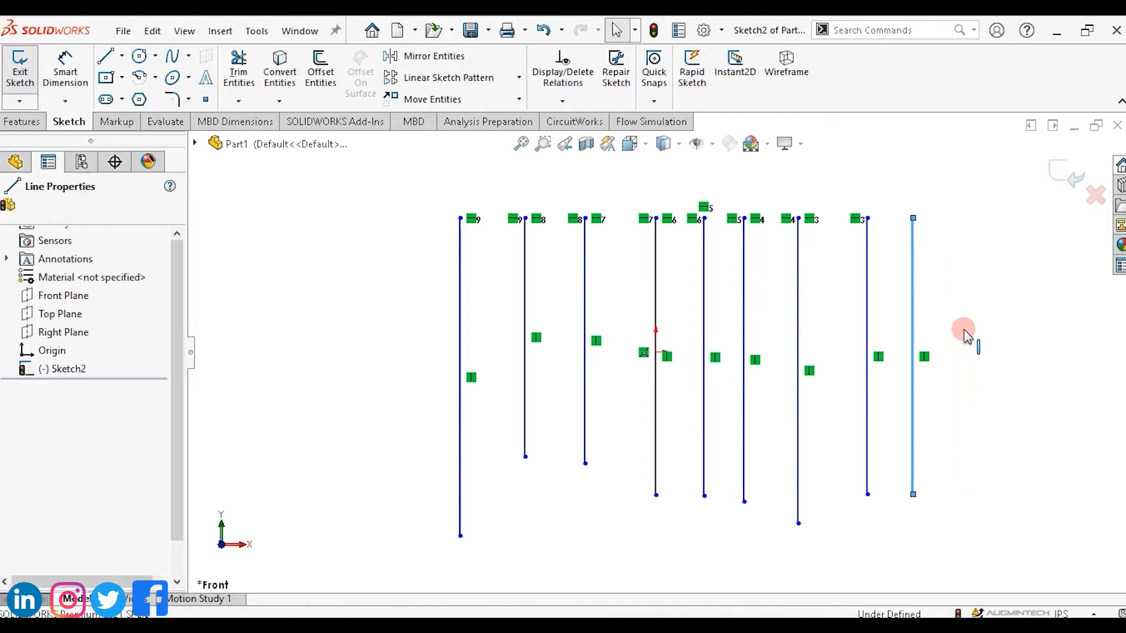
click(965, 333)
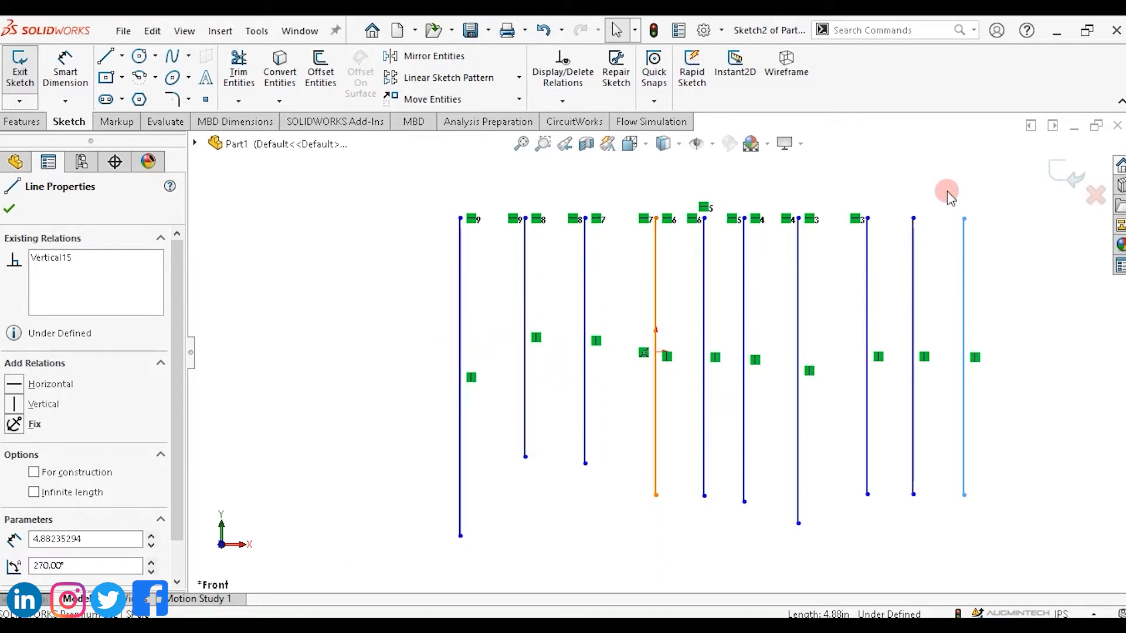
Turn on the Line Format toolbar.
right_click(932, 79)
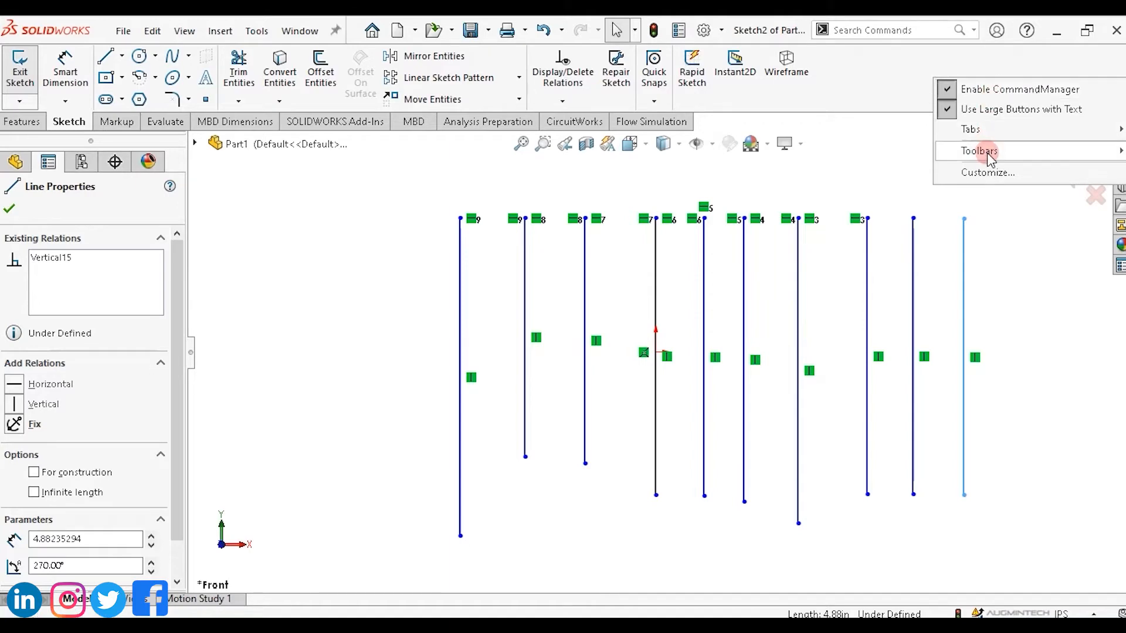
mouse_move(987, 152)
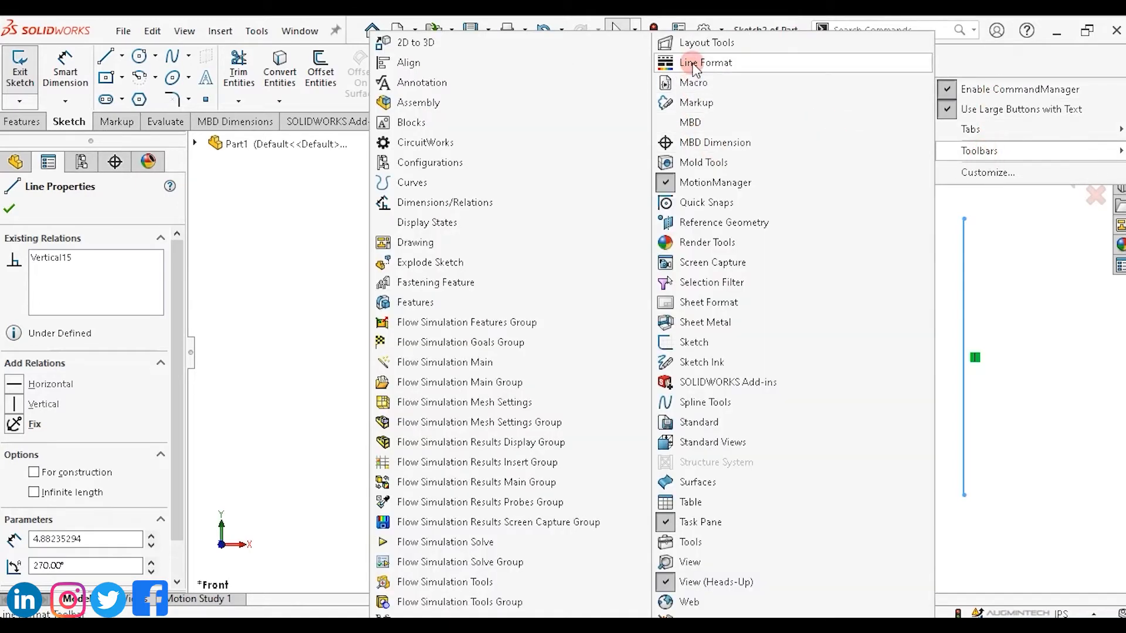
click(1020, 308)
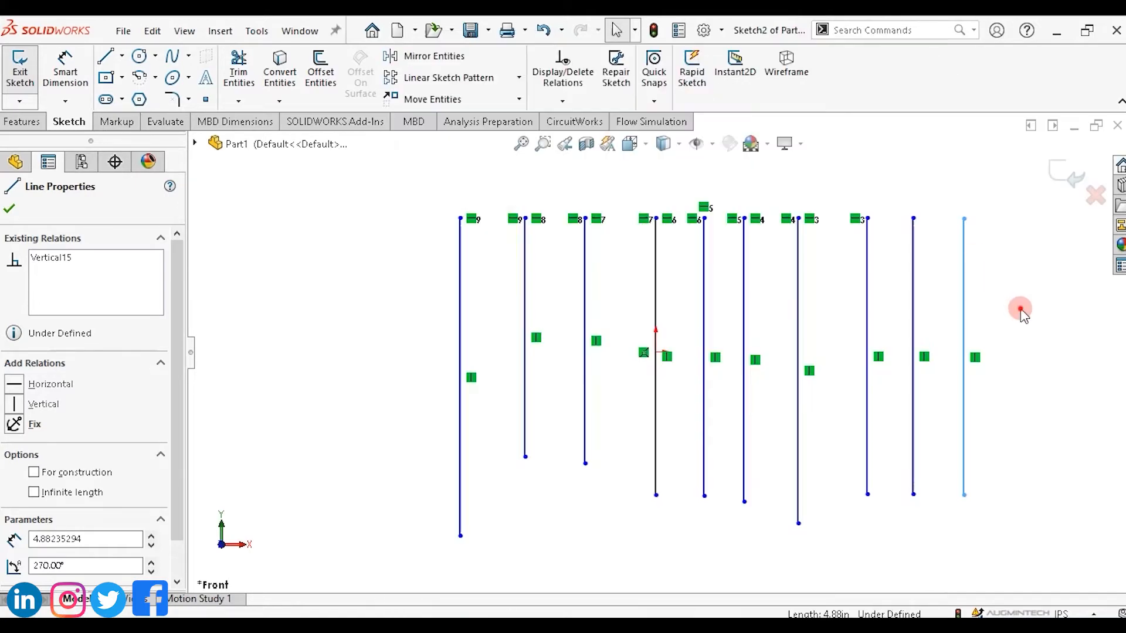
right_click(970, 67)
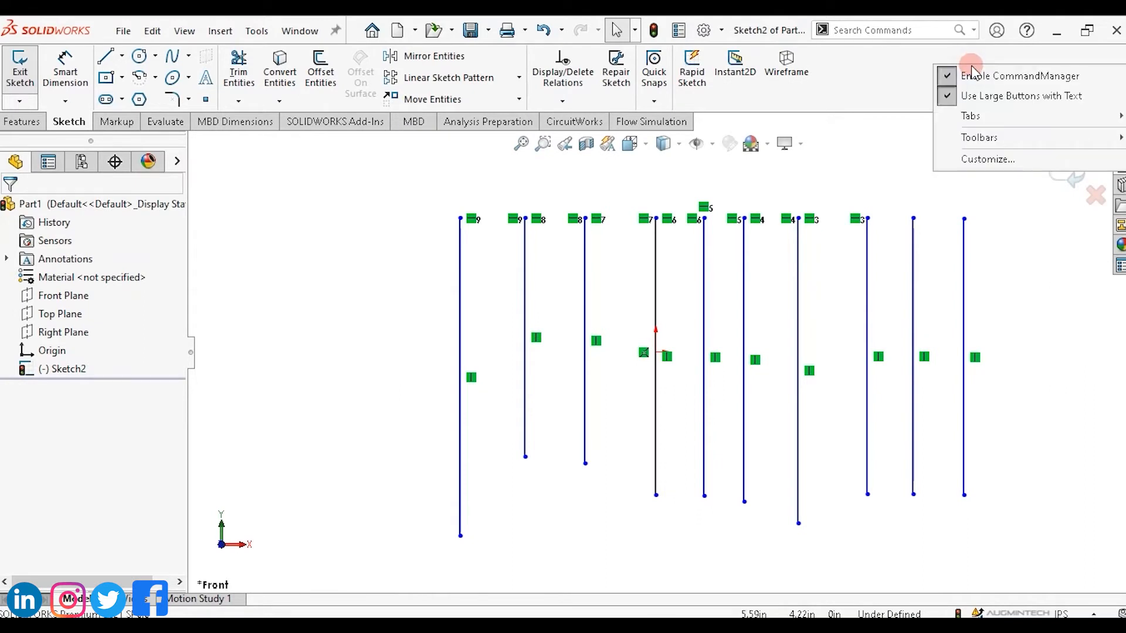
mouse_move(978, 139)
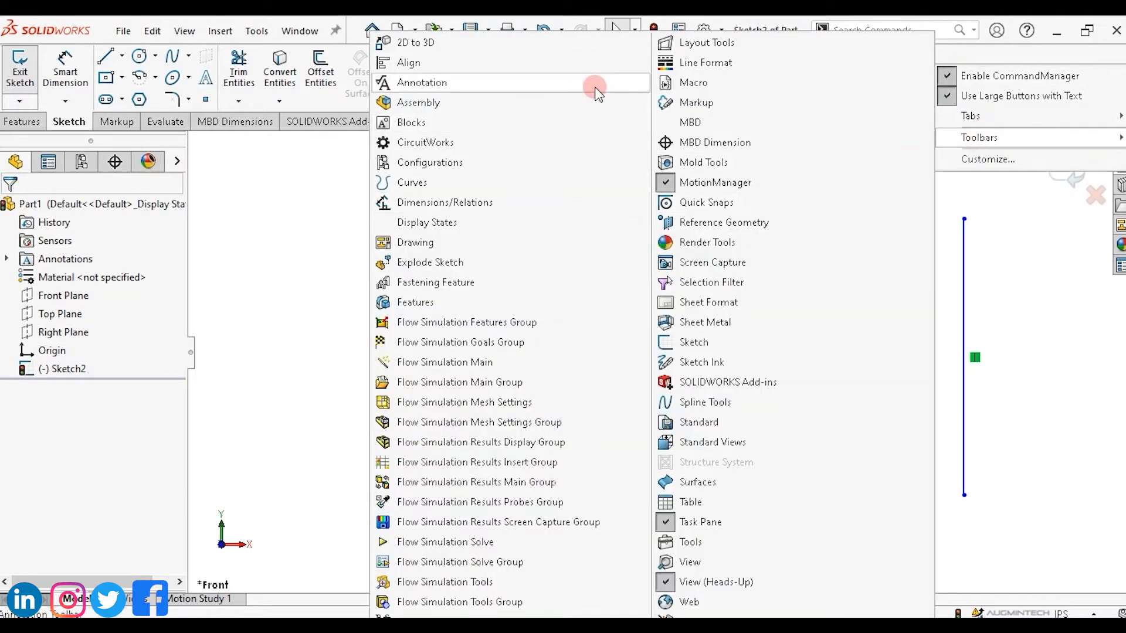
click(702, 64)
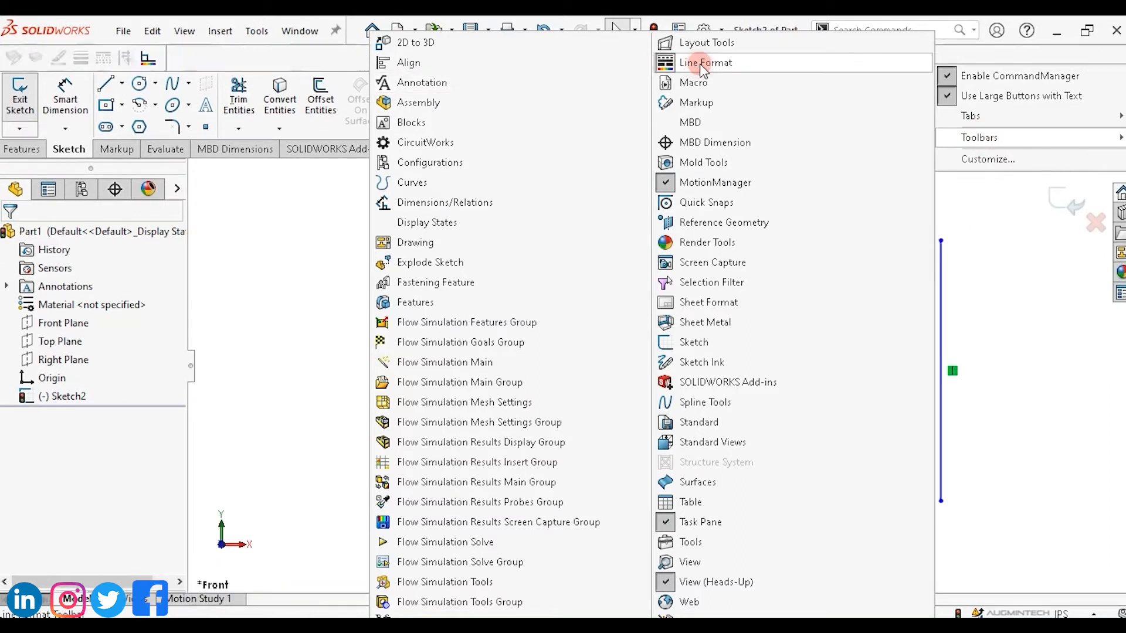
click(287, 59)
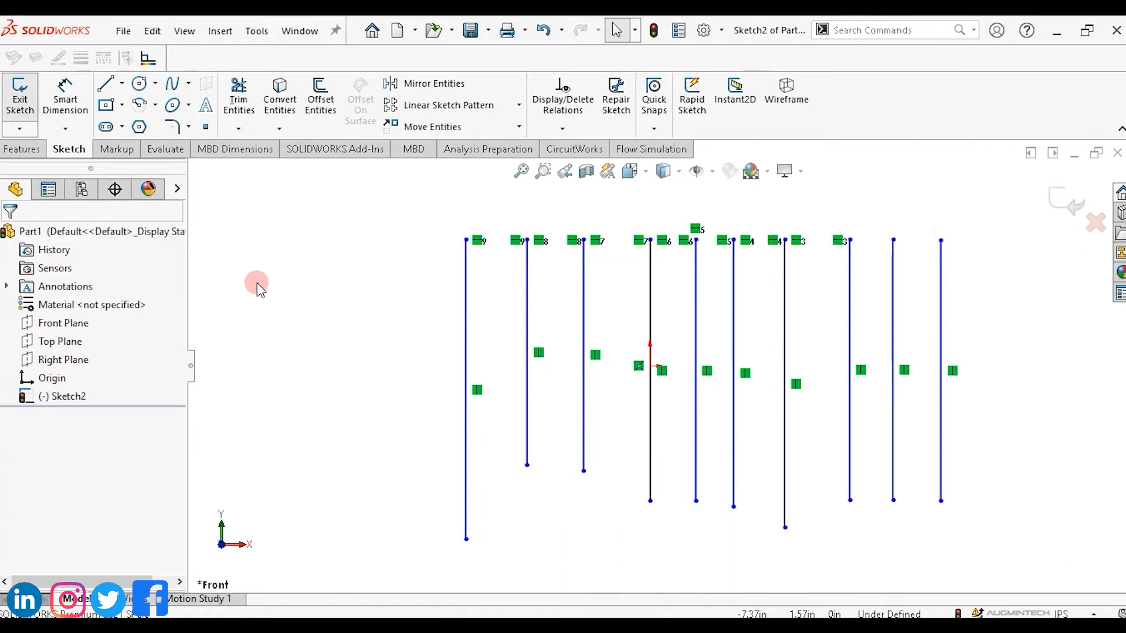
Change the rightmost line's sketch color to dark green.
click(939, 310)
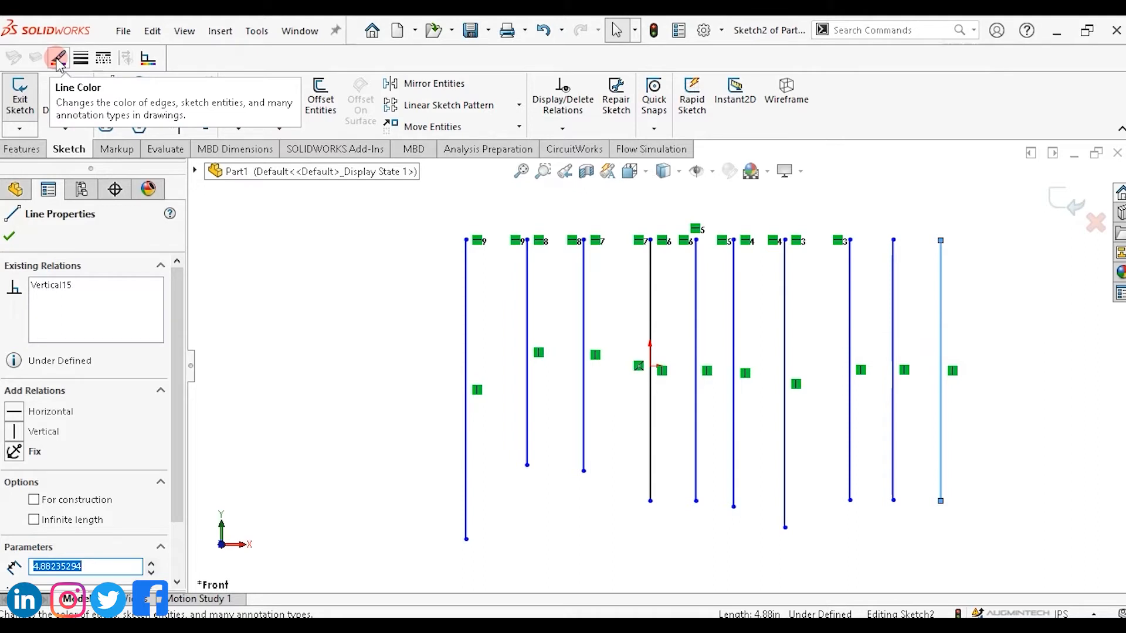
click(58, 59)
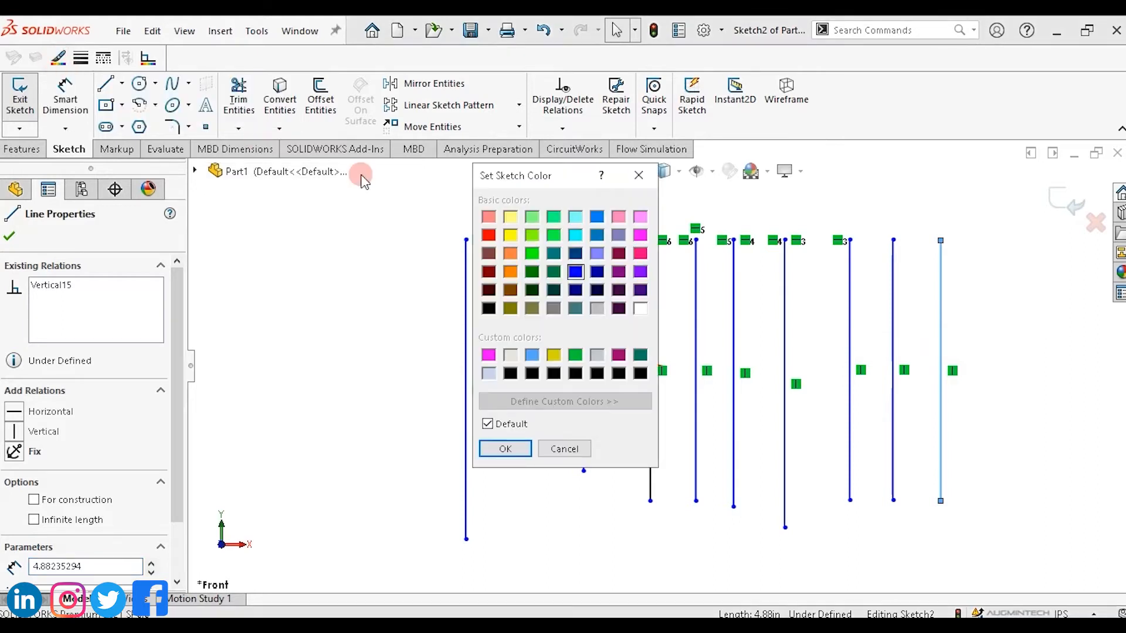
click(640, 254)
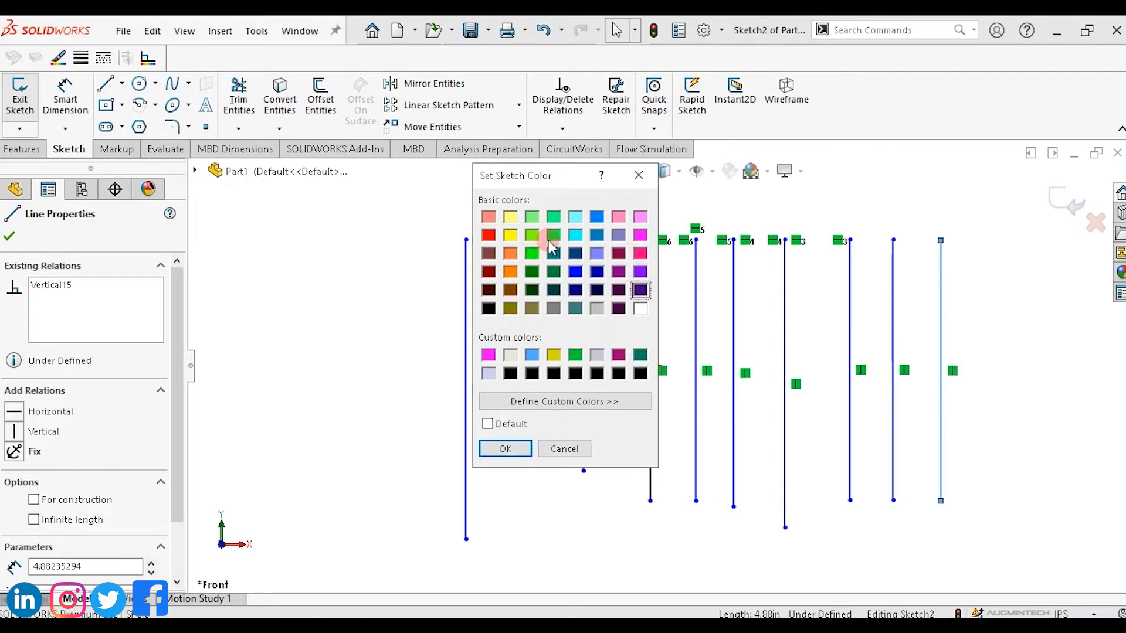
click(531, 272)
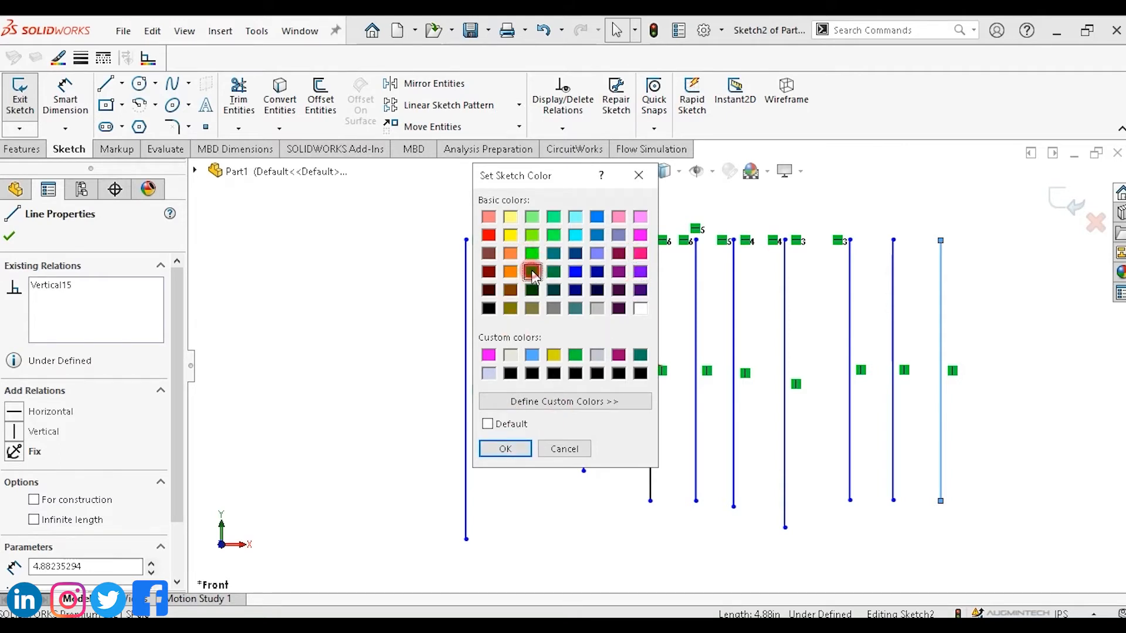
click(513, 449)
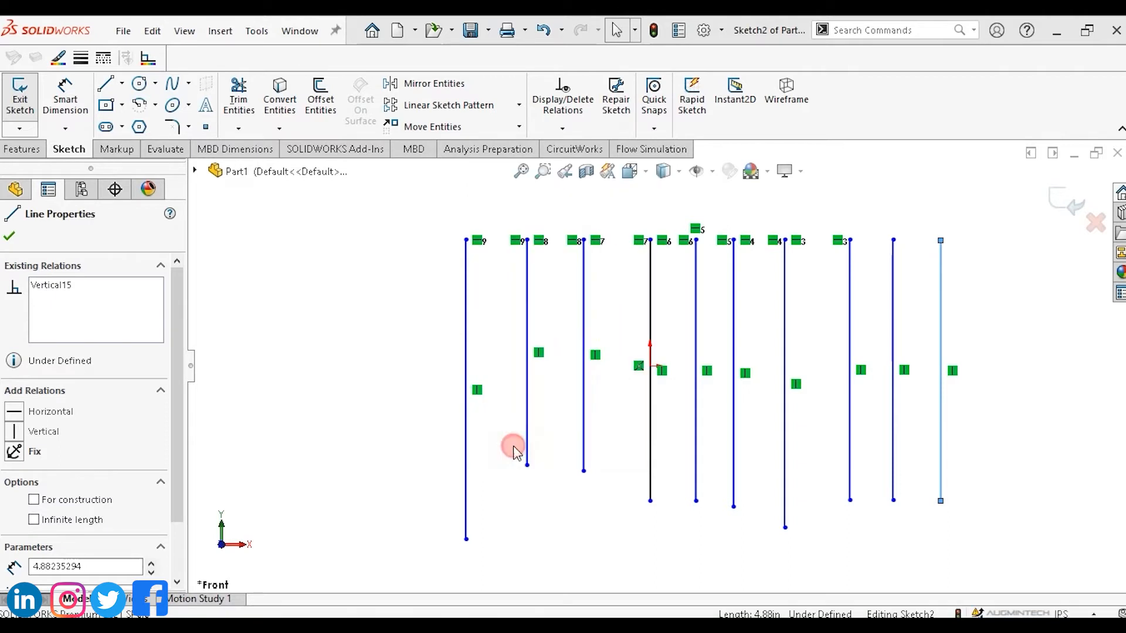
click(997, 346)
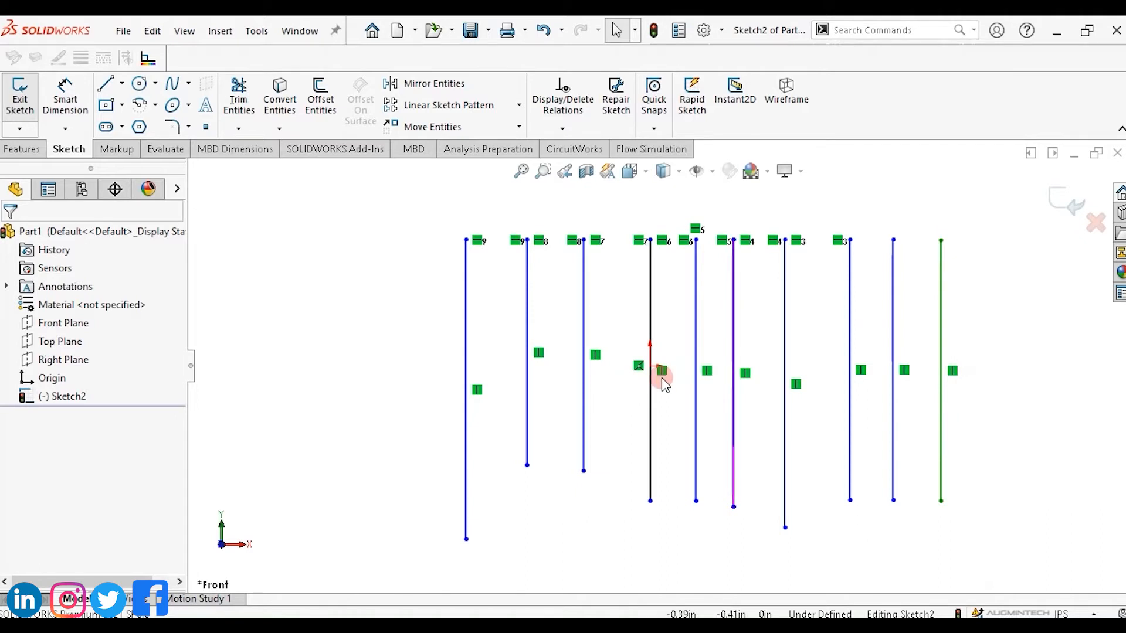
Set the rightmost line to a thicker line thickness.
click(941, 343)
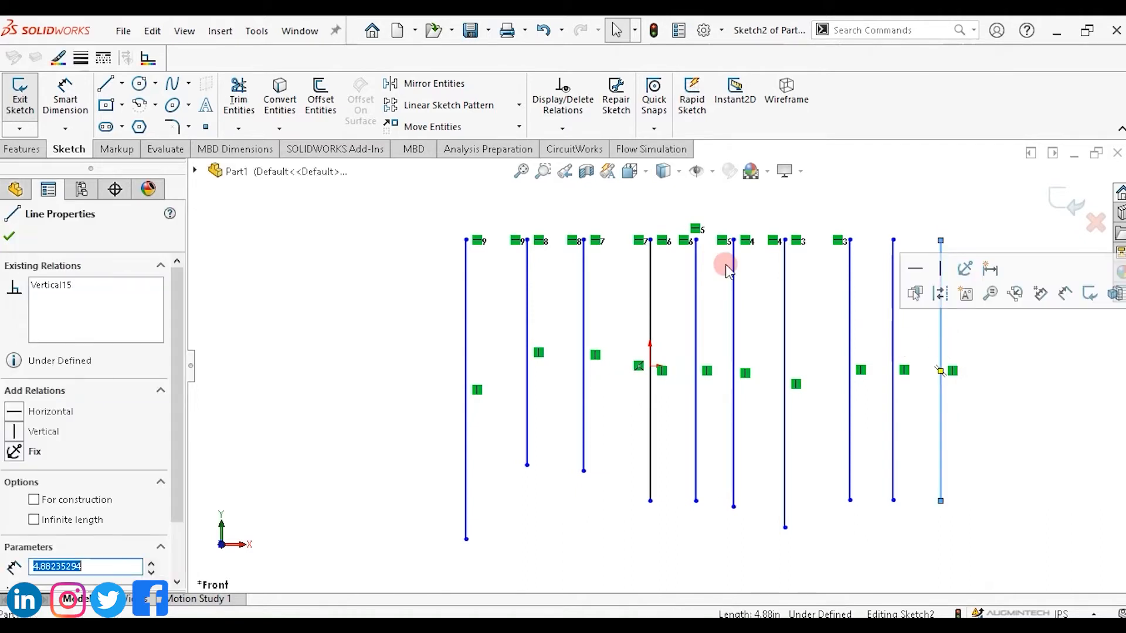
click(82, 58)
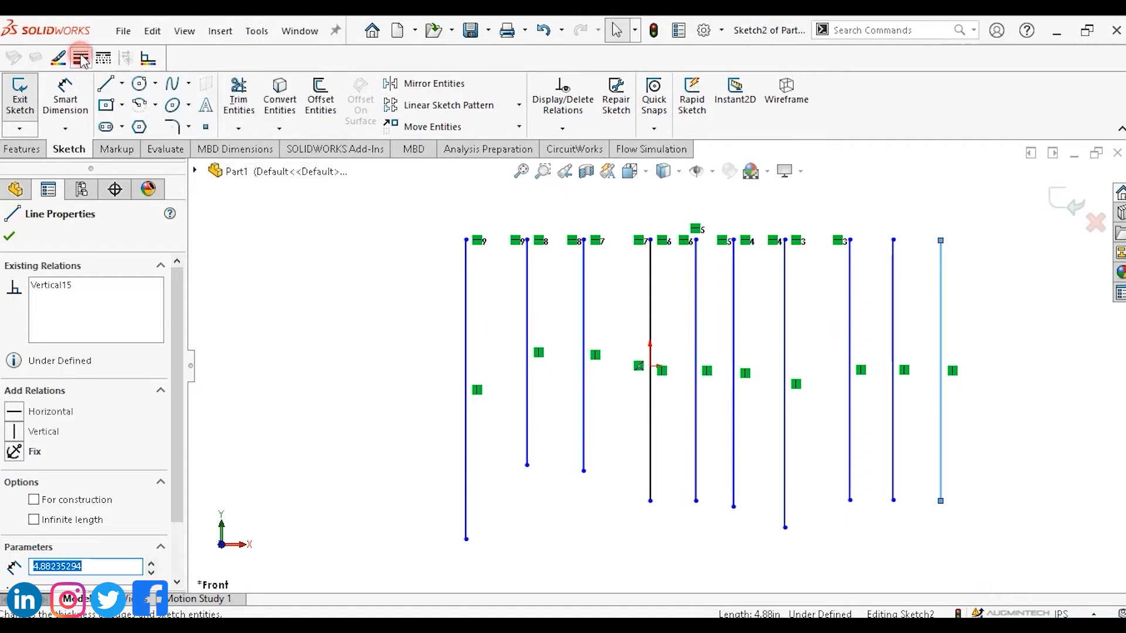
click(120, 125)
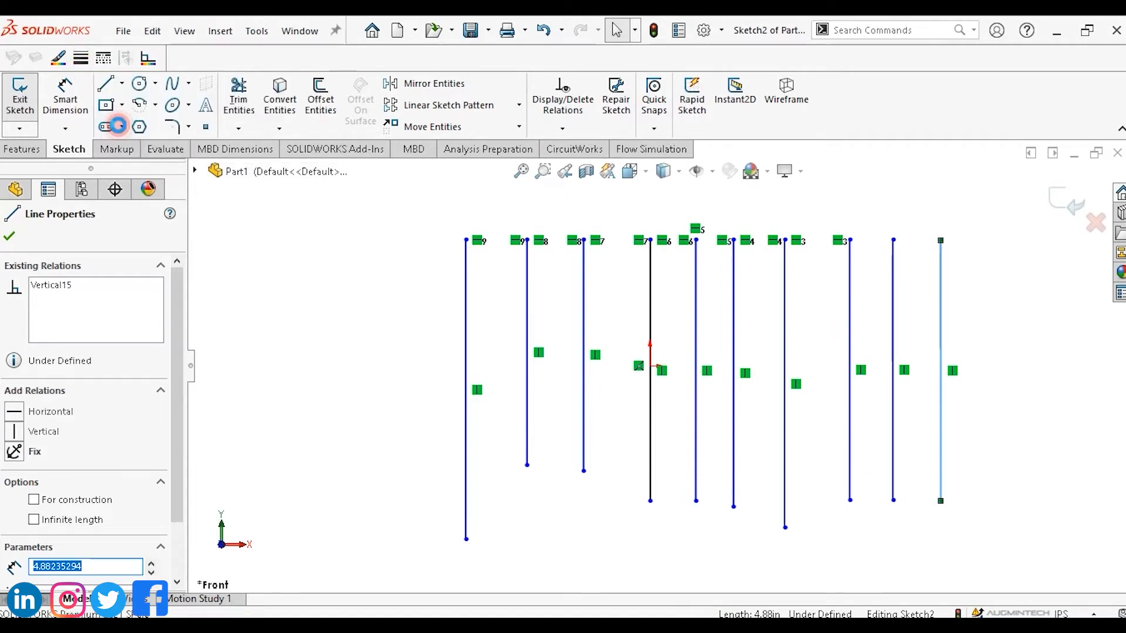
click(1014, 339)
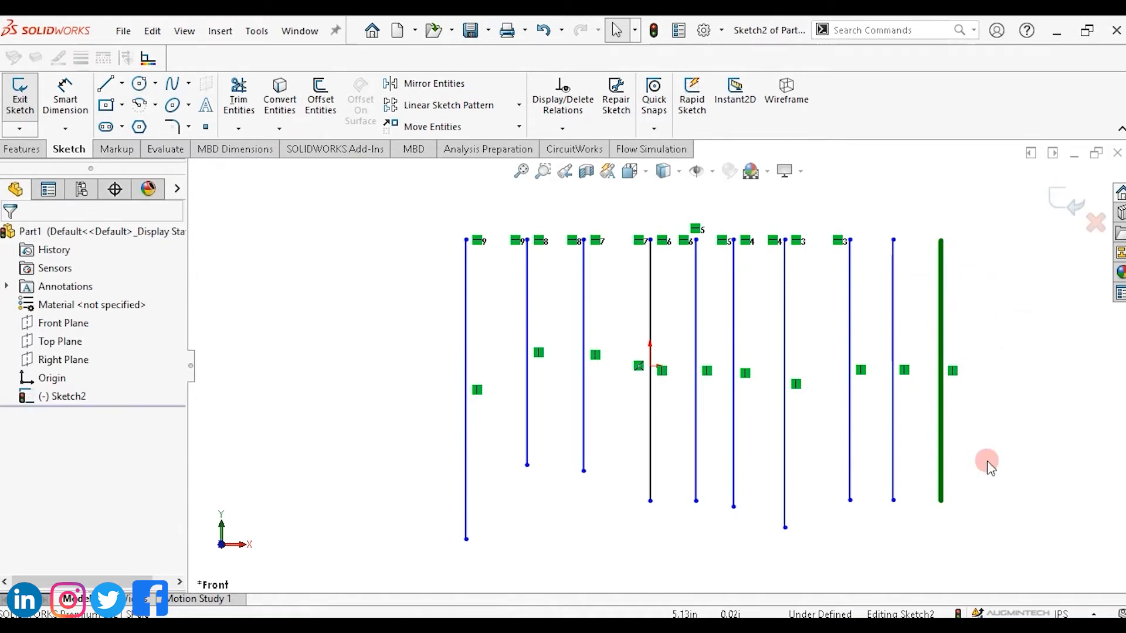
click(942, 302)
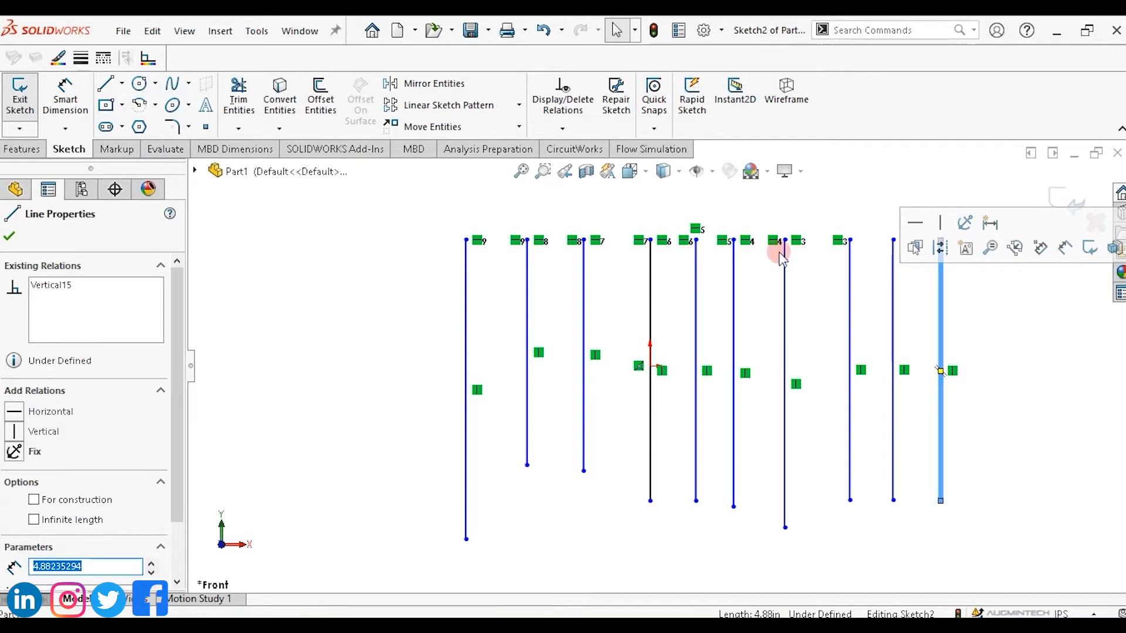
Set the rightmost line's line style to a dashed pattern.
click(104, 61)
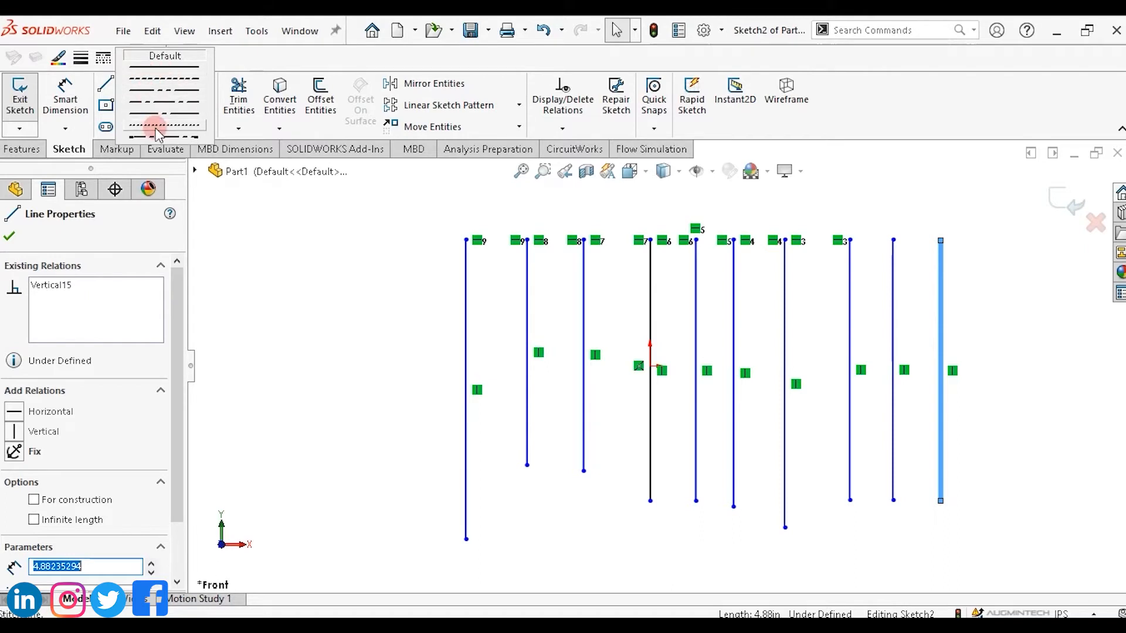
click(166, 76)
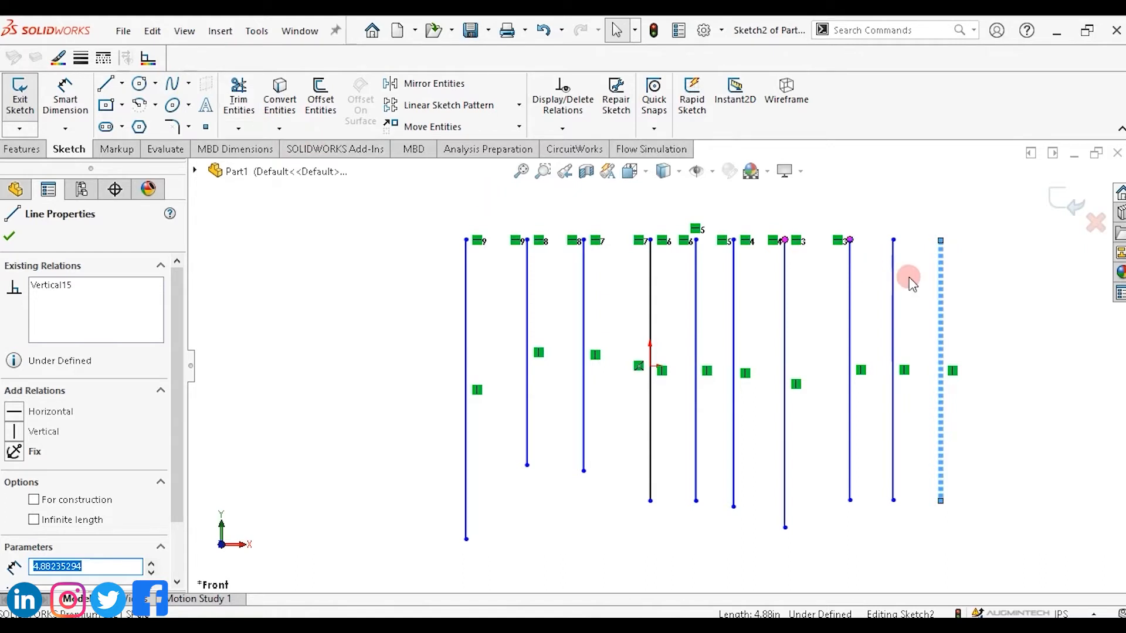
click(978, 296)
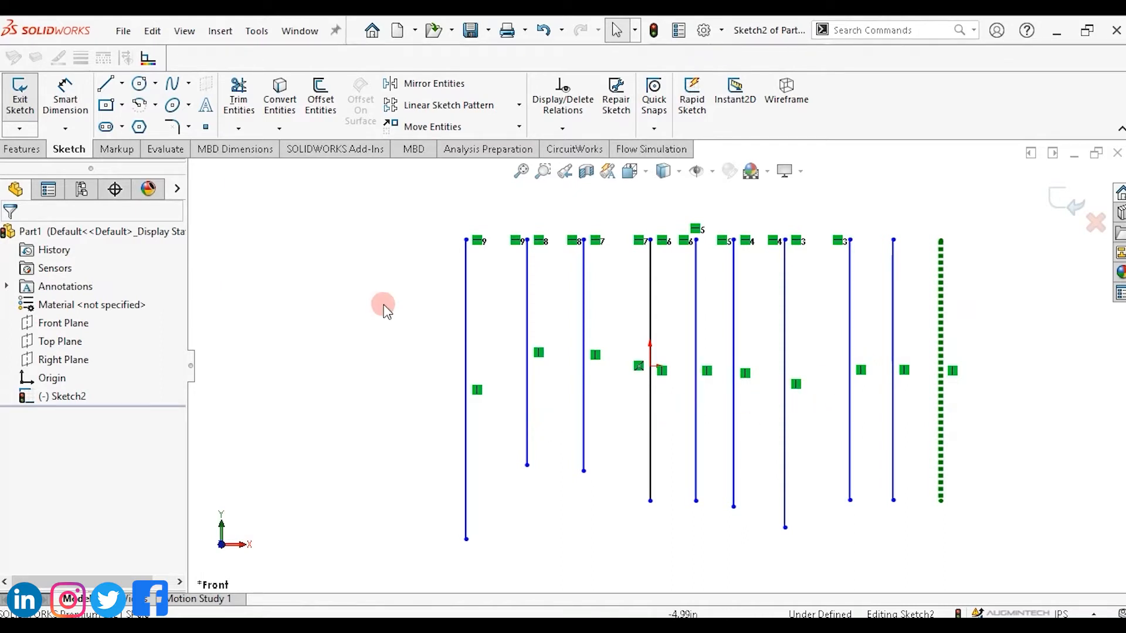
Box-select all the sketched vertical lines and delete them.
mouse_move(412, 215)
mouse_down()
mouse_move(857, 513)
mouse_move(1041, 593)
mouse_move(1015, 570)
mouse_up()
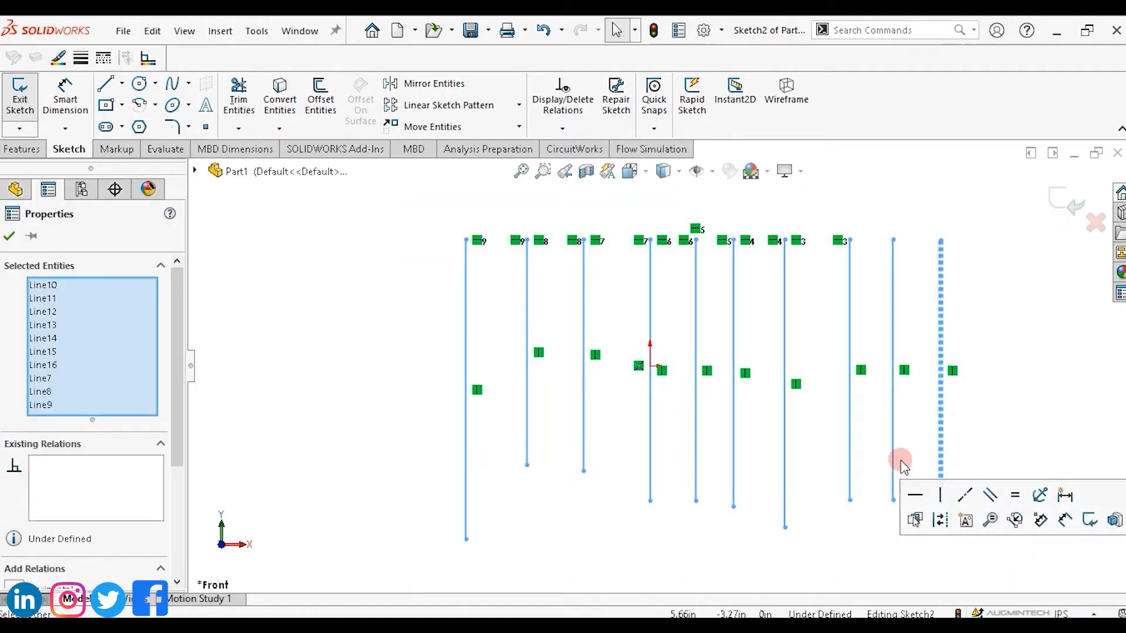
key(Delete)
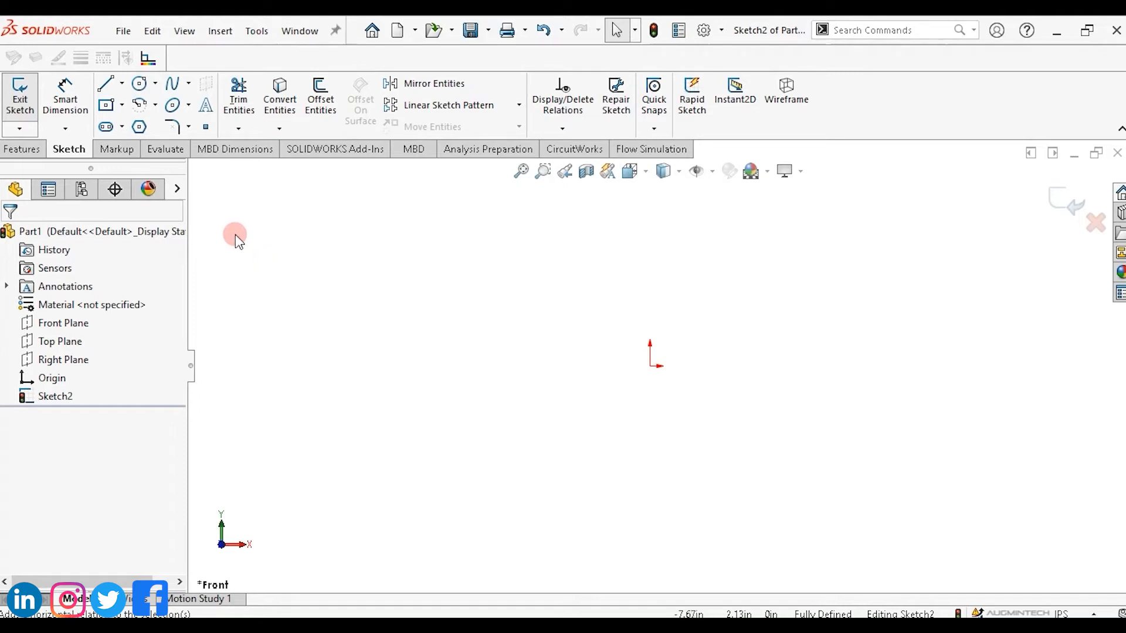
Sketch a closed rectangle from four connected lines with the Line tool.
click(105, 83)
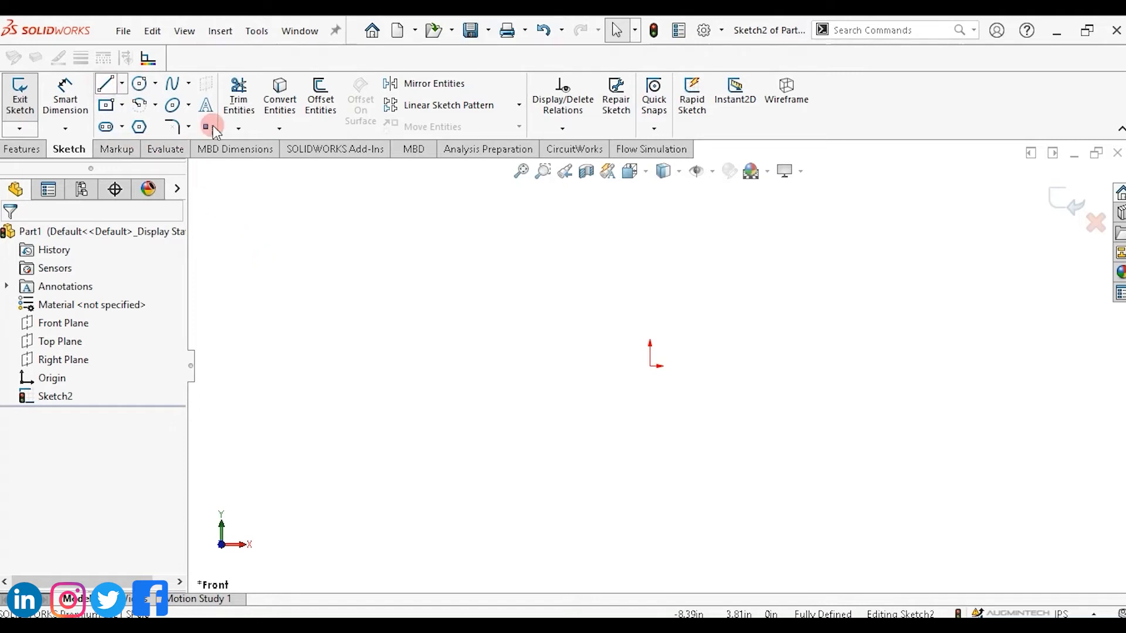
click(369, 238)
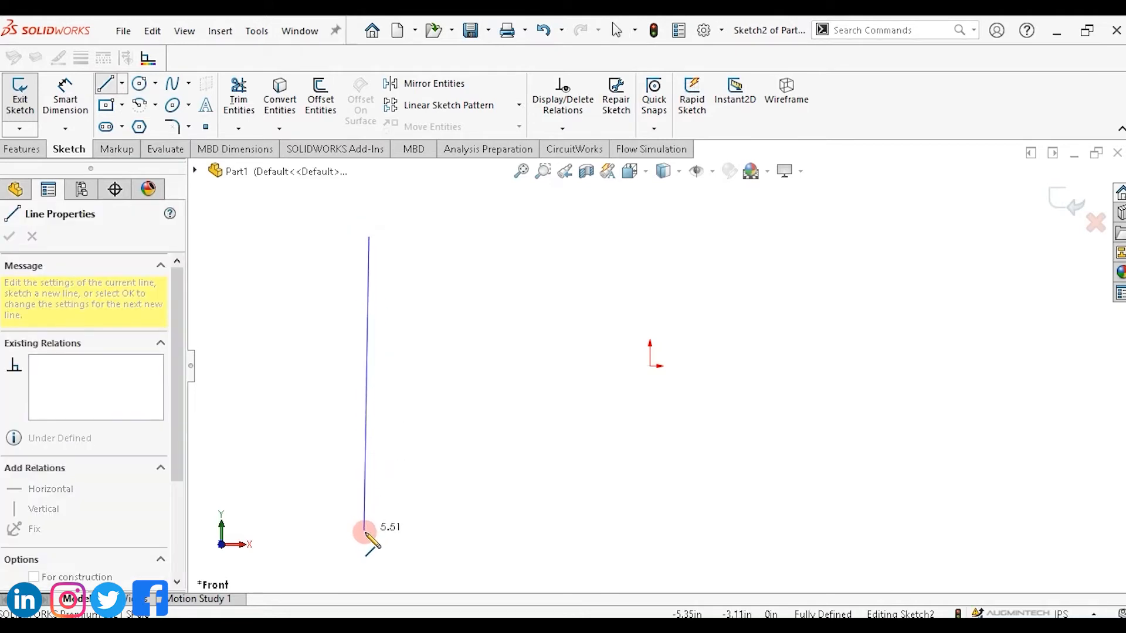
click(369, 534)
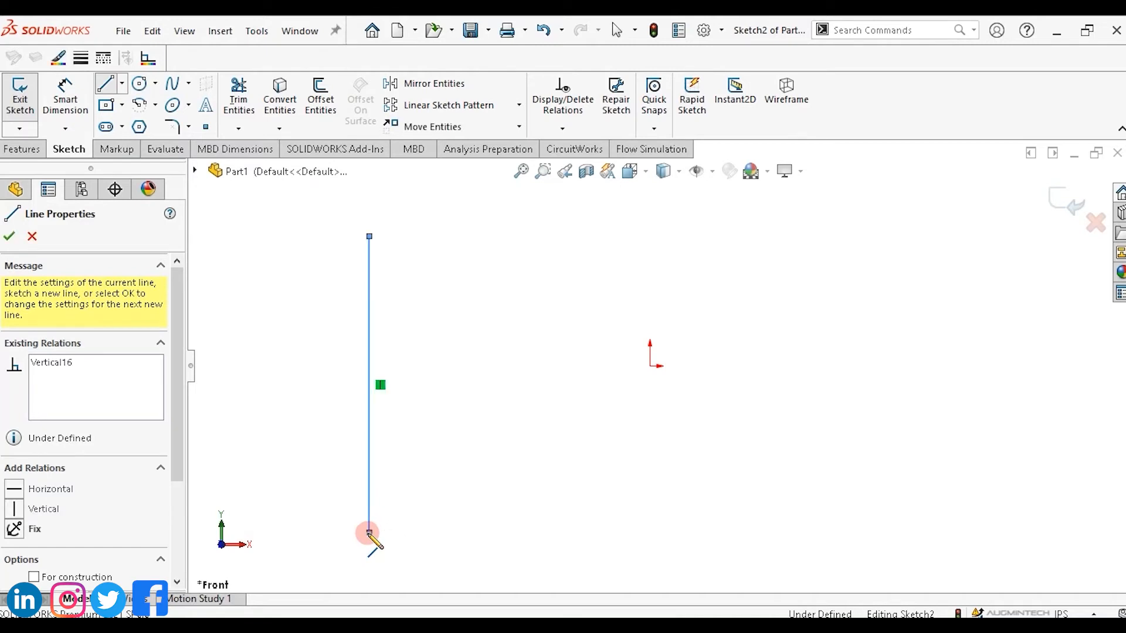
click(895, 533)
click(900, 533)
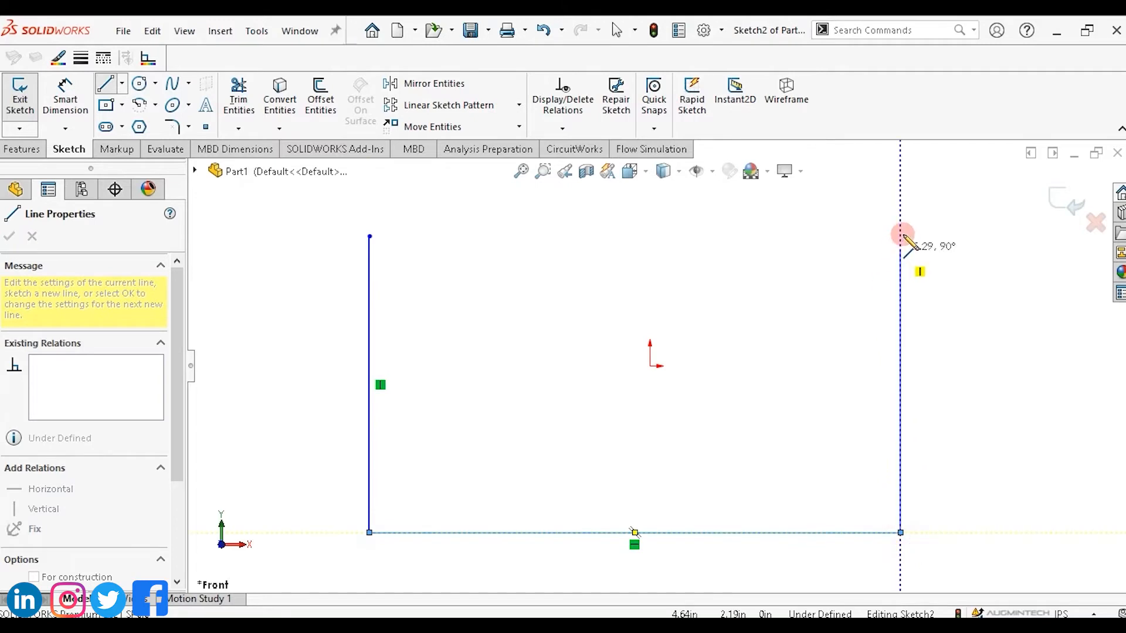
click(902, 236)
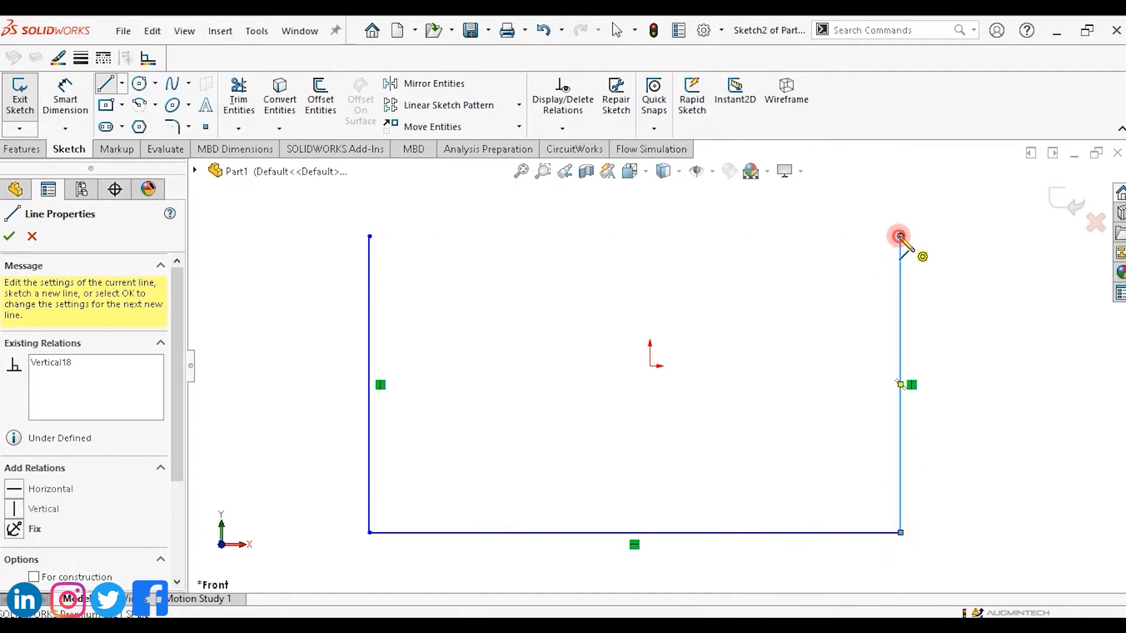
click(369, 236)
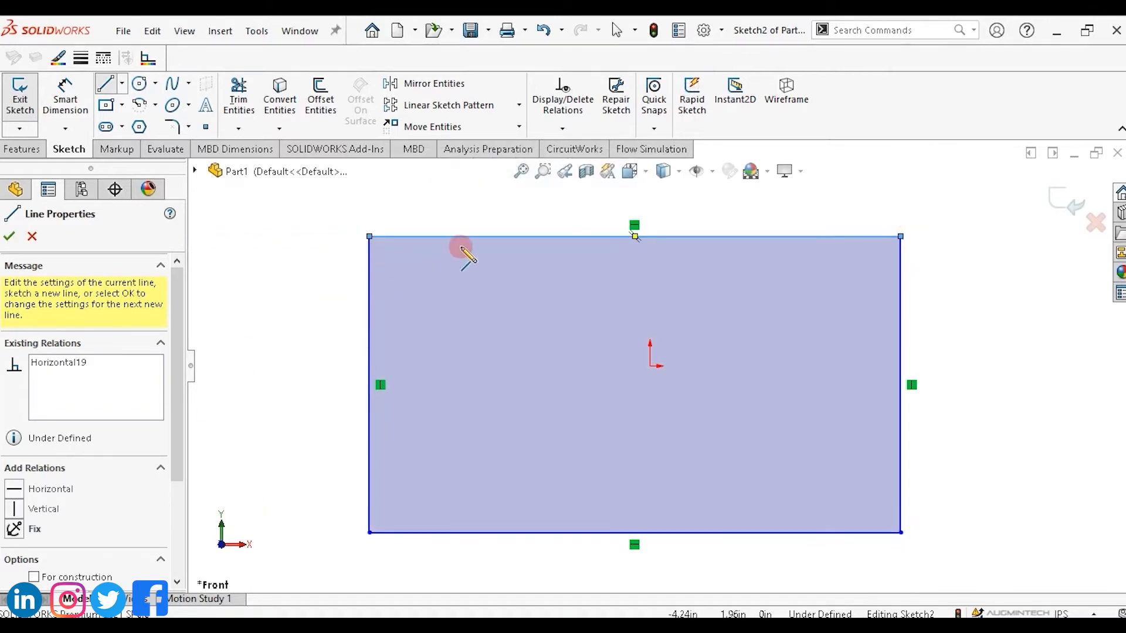
Draw three vertical lines across the rectangle, each running from the top edge to the bottom edge.
click(486, 238)
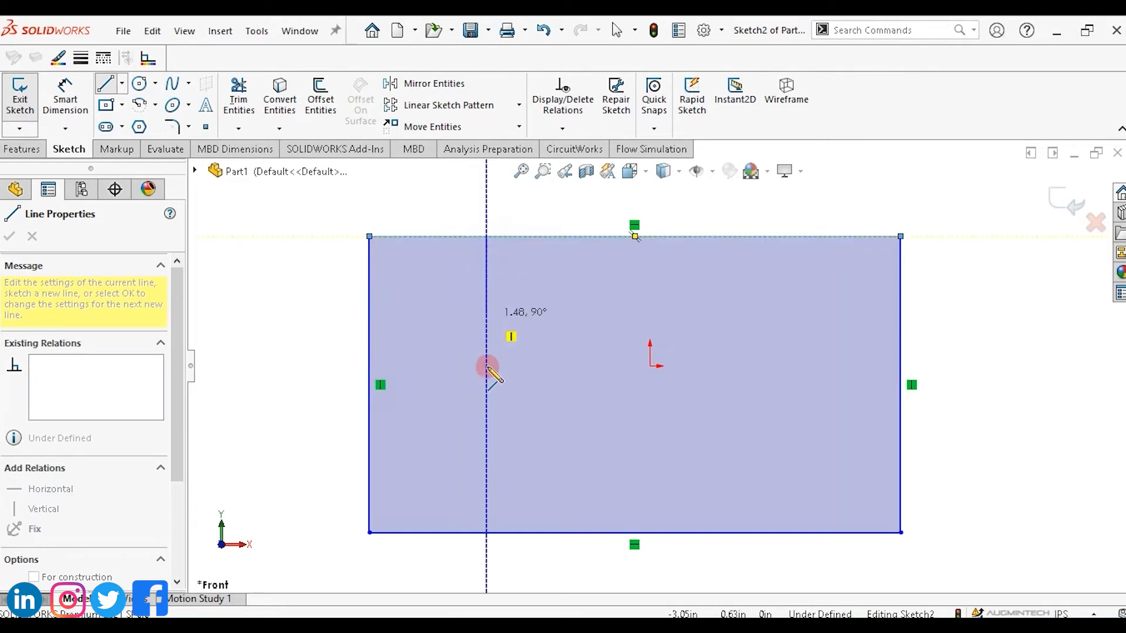
click(486, 533)
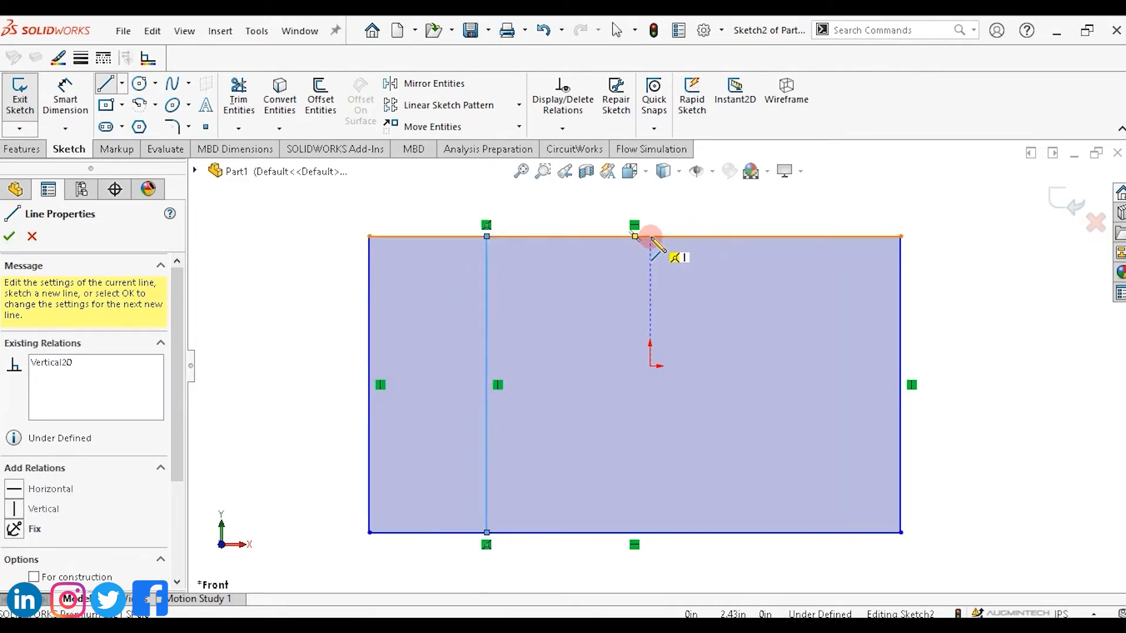
drag(651, 236, 650, 532)
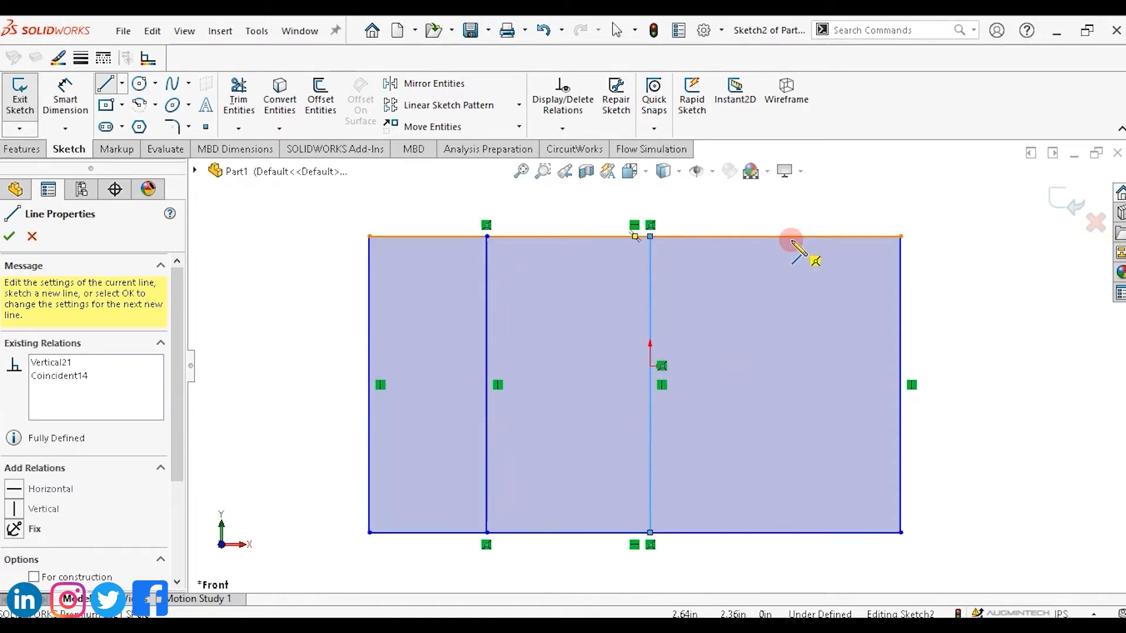
drag(791, 237, 794, 532)
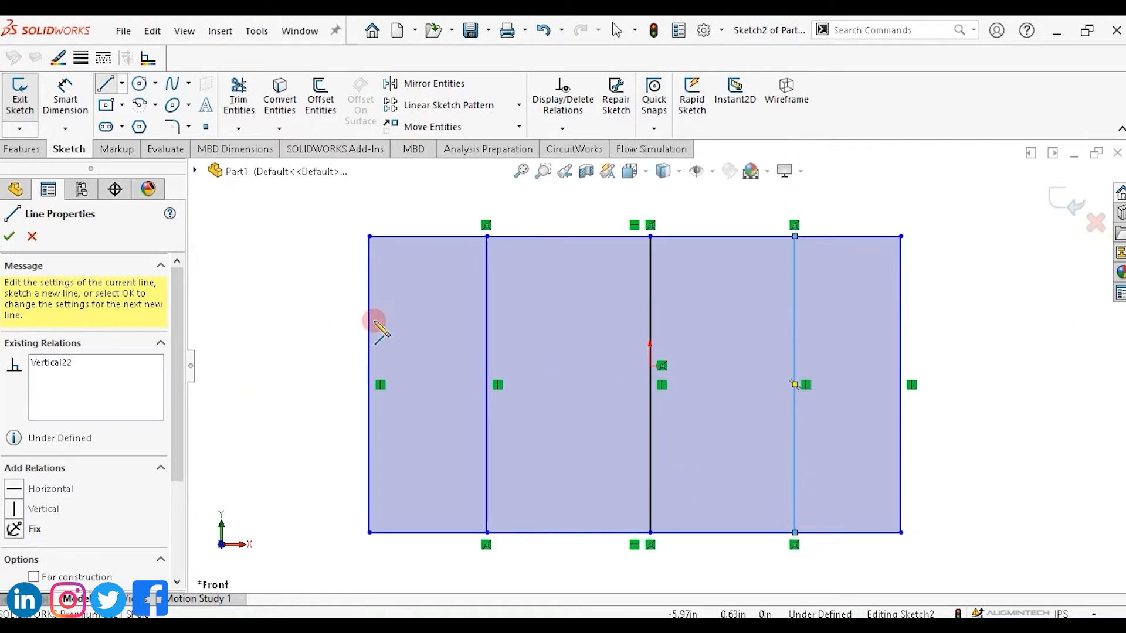
Draw two horizontal lines across the rectangle from the left edge to the right edge.
drag(370, 322, 901, 321)
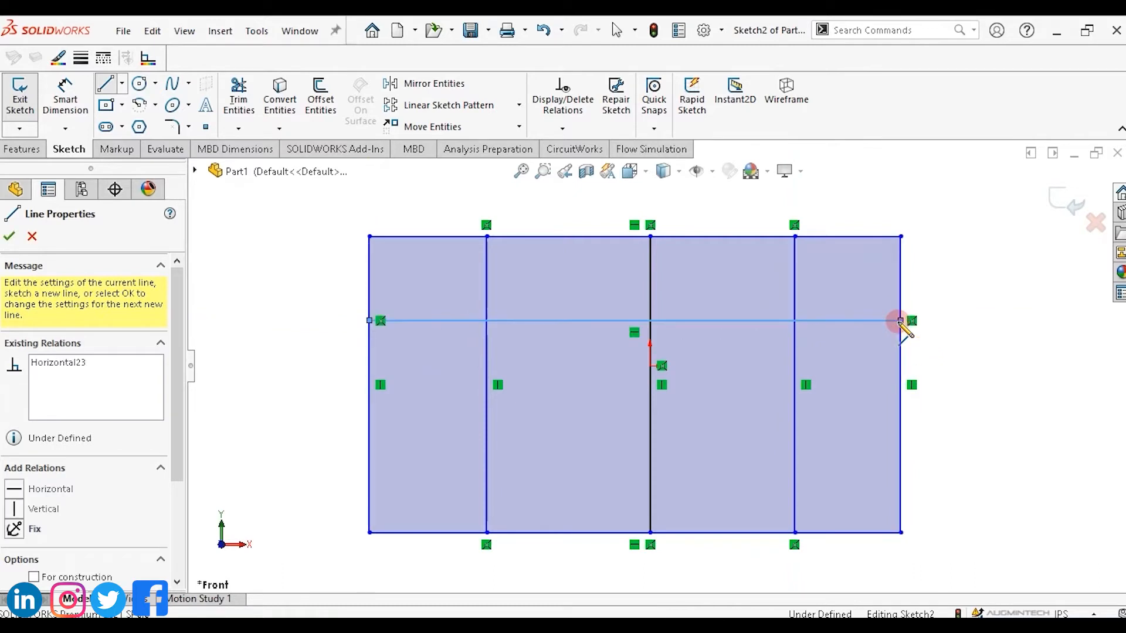
drag(364, 440, 901, 439)
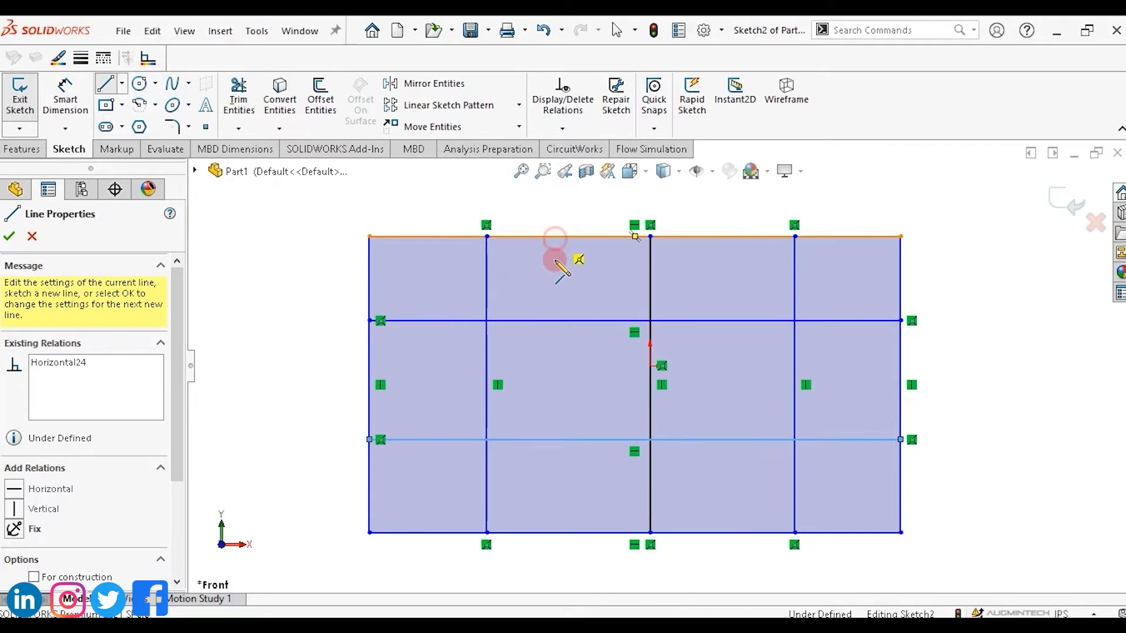
Draw a vertical line in three segments from top edge to bottom edge between the first and second vertical lines.
click(555, 238)
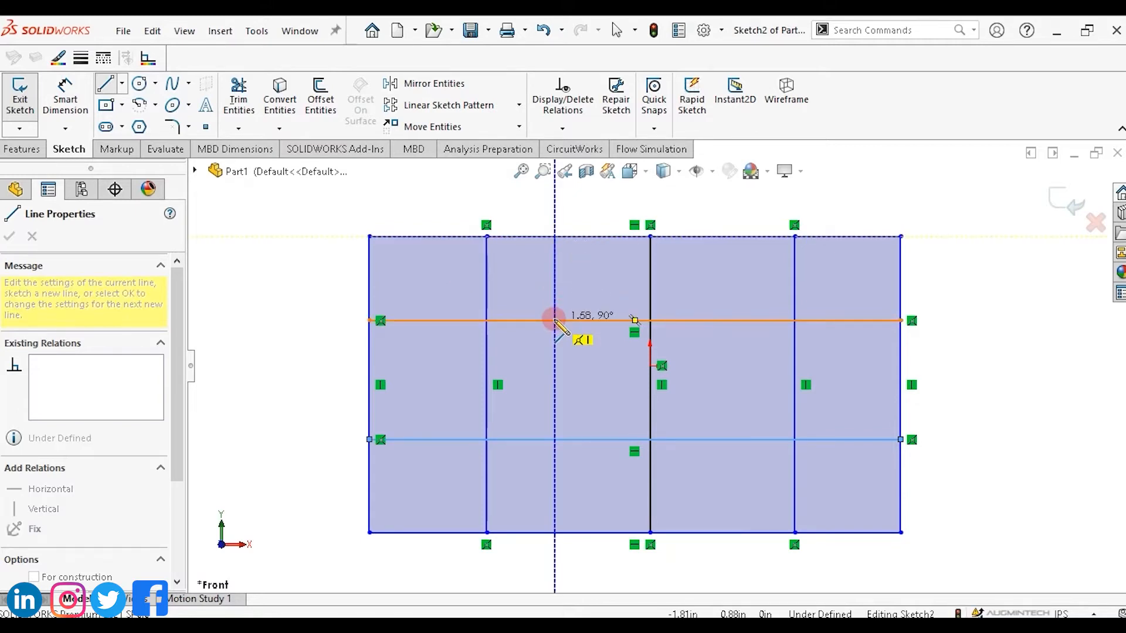
click(555, 320)
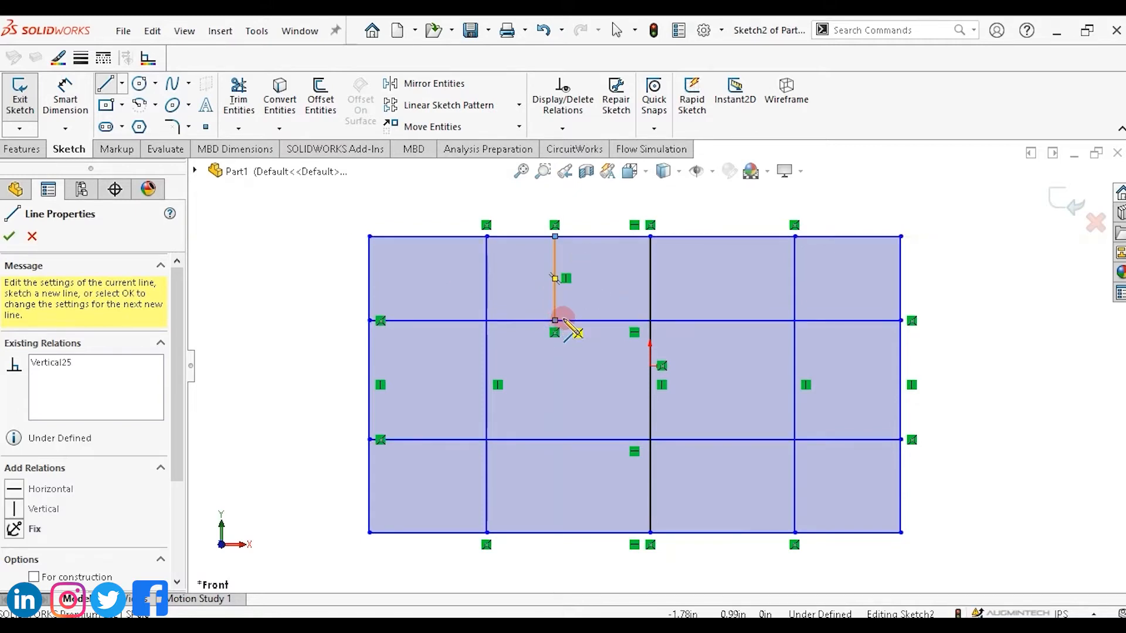
click(555, 440)
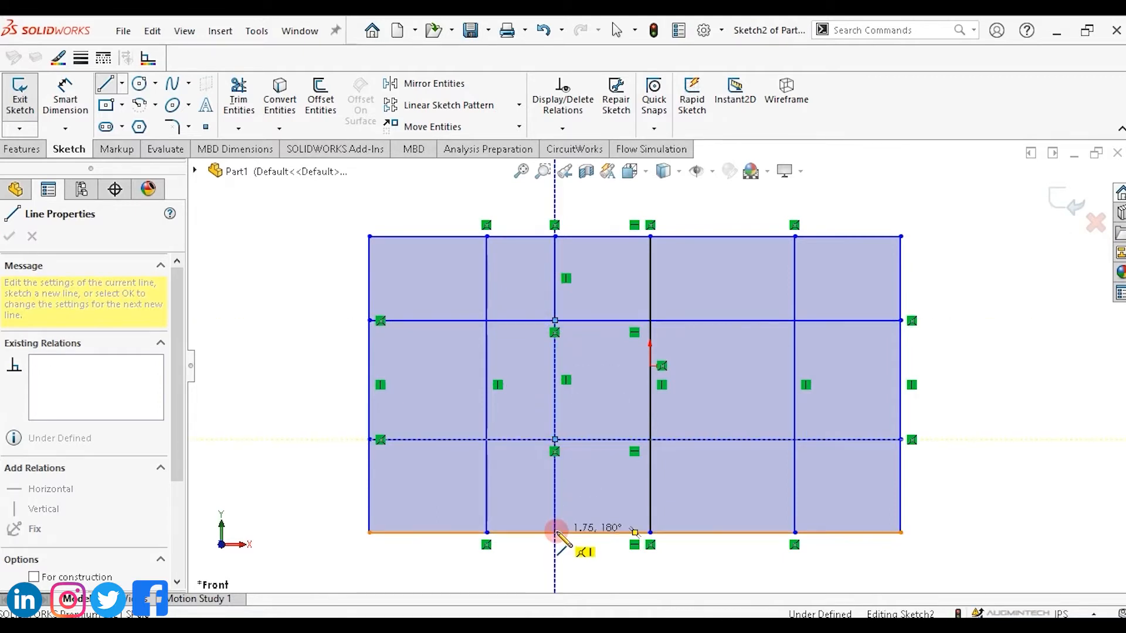
double_click(554, 533)
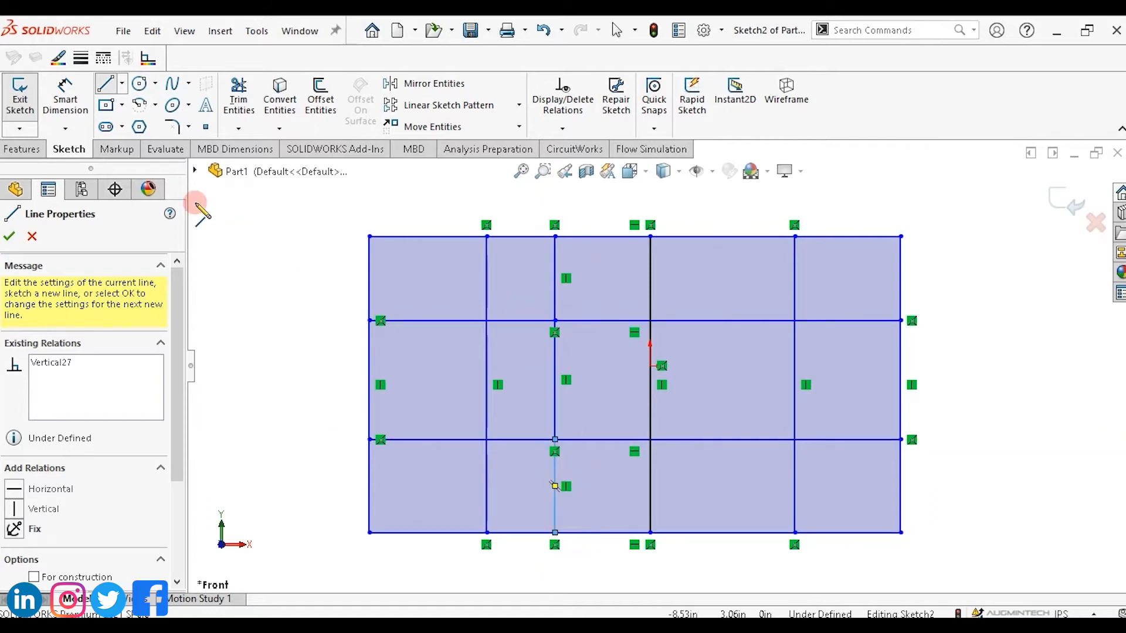
key(Escape)
key(Escape)
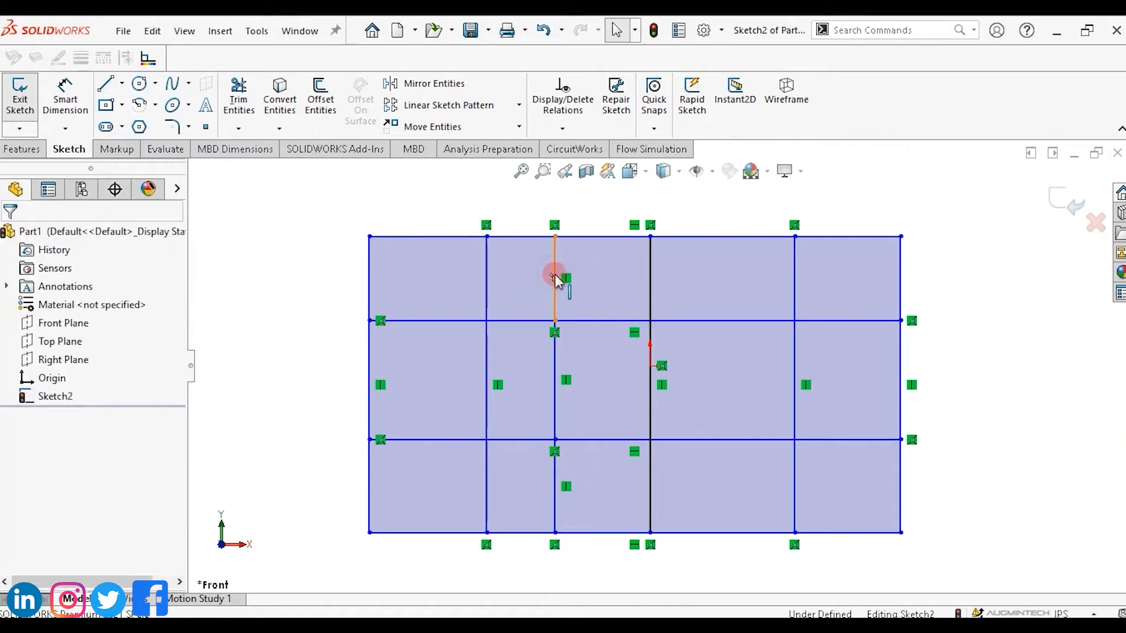
Select the three segments of the new vertical line and add an Equal relation between them.
click(551, 359)
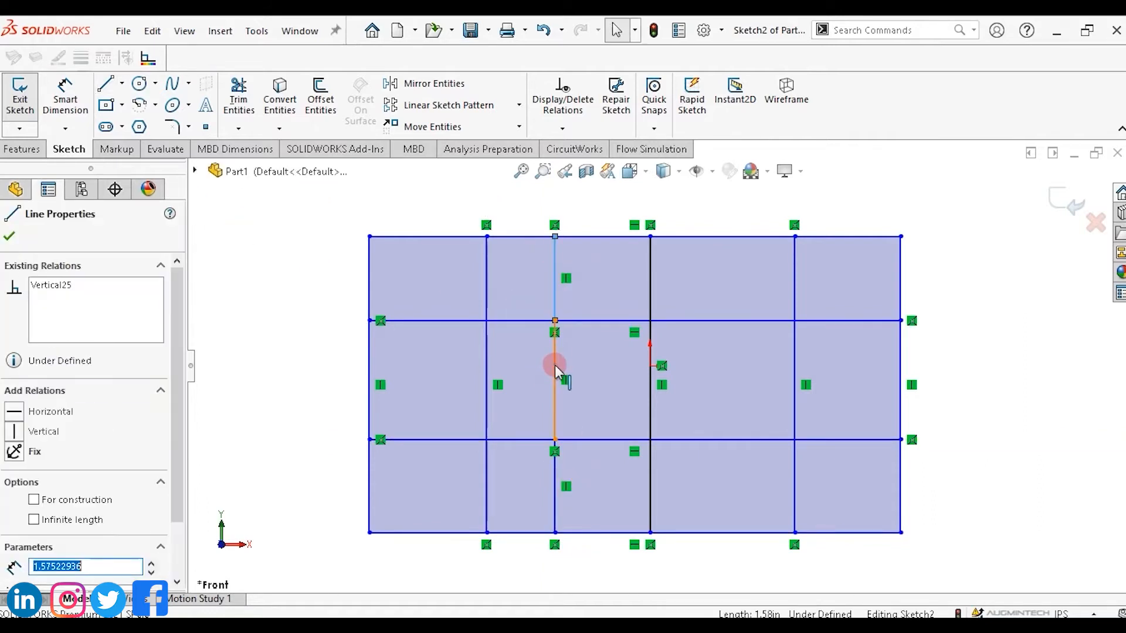
ctrl+click(555, 487)
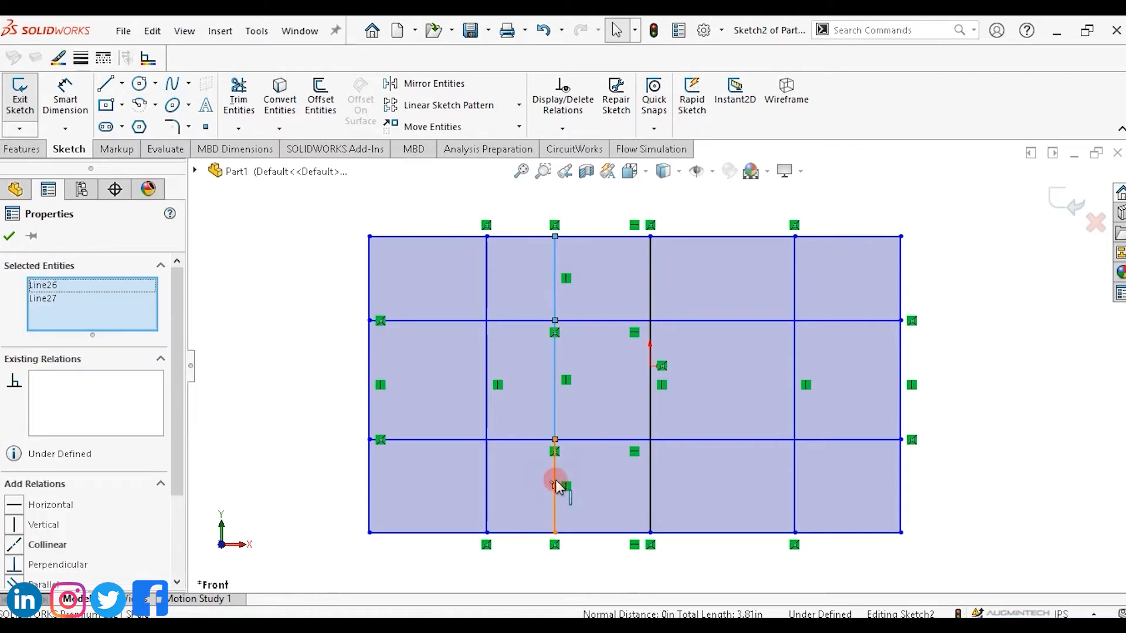
ctrl+click(554, 480)
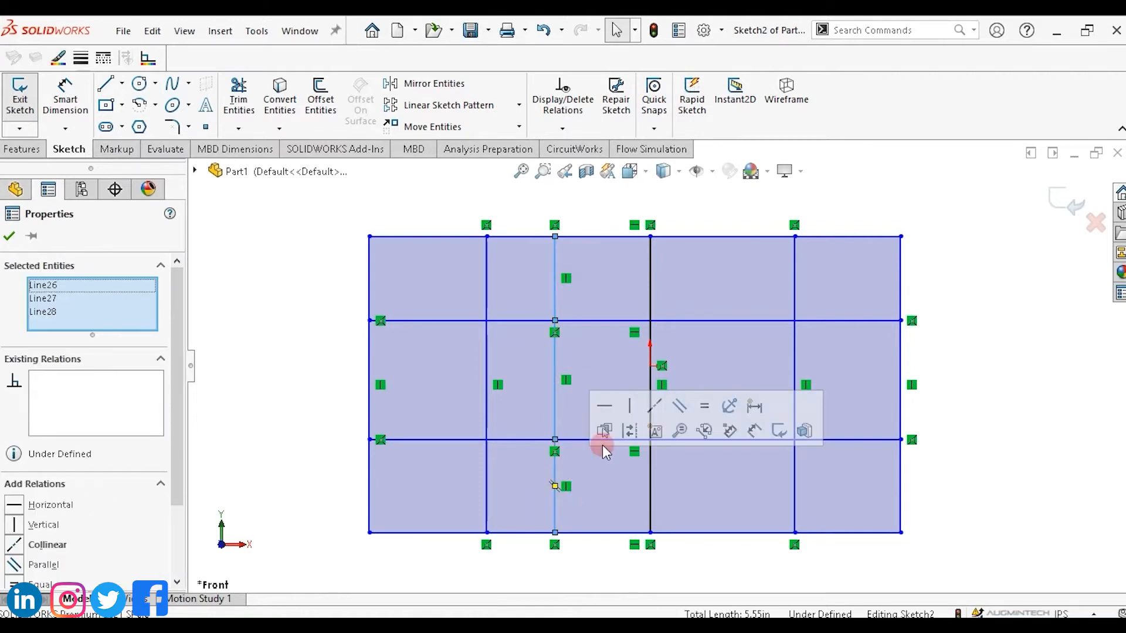
click(705, 407)
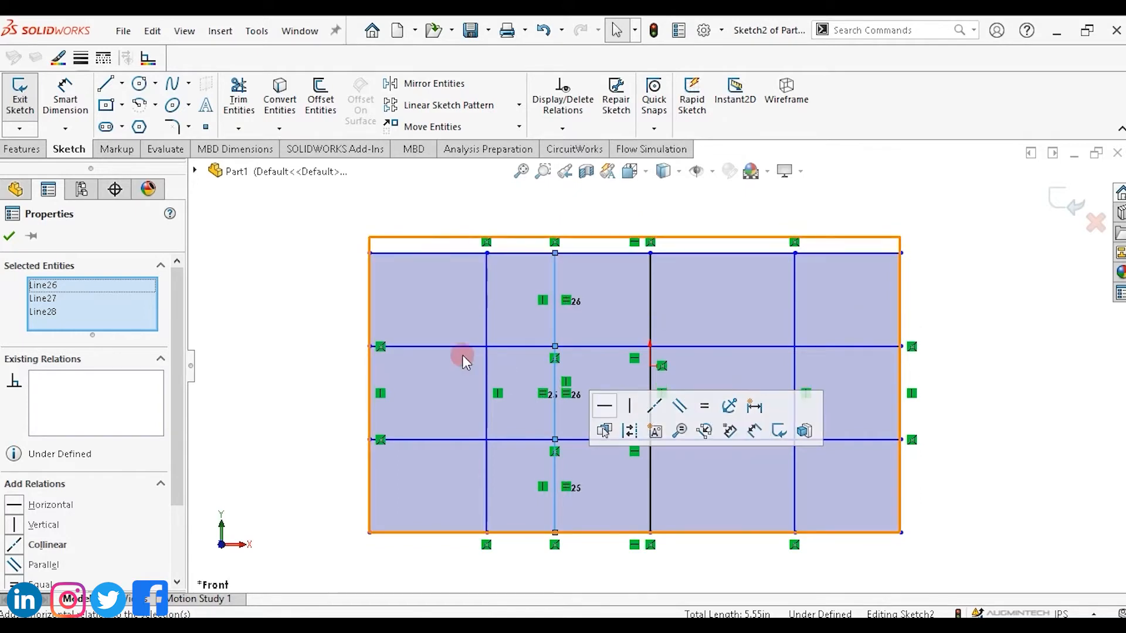
click(992, 337)
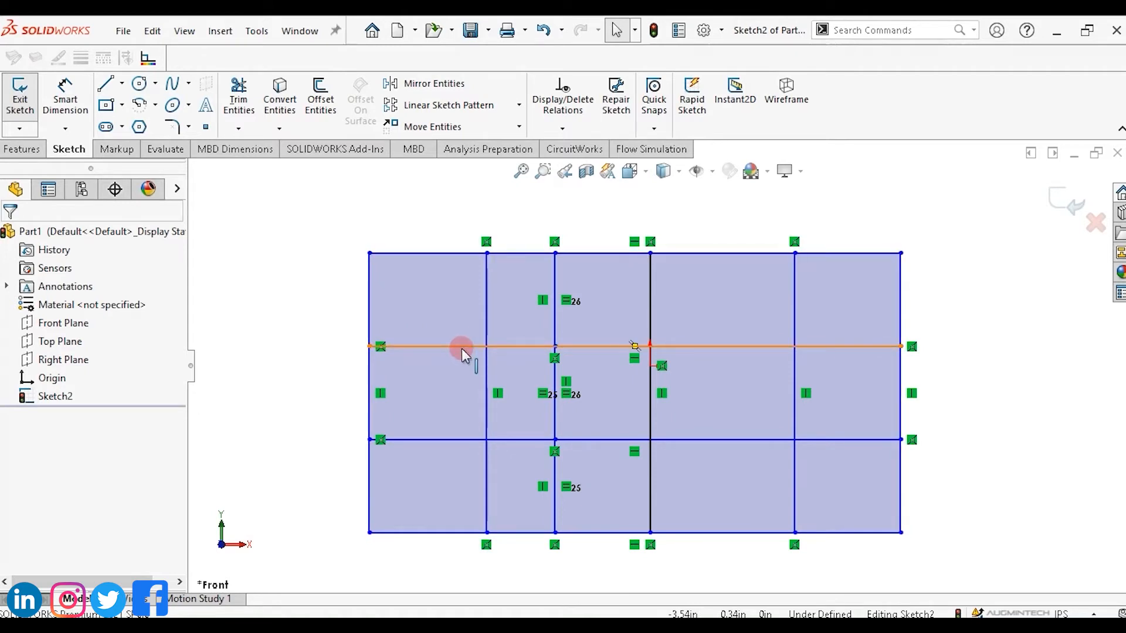
Use Power trim to remove the upper horizontal line's segment between the short vertical line and the centre line.
click(240, 105)
click(240, 109)
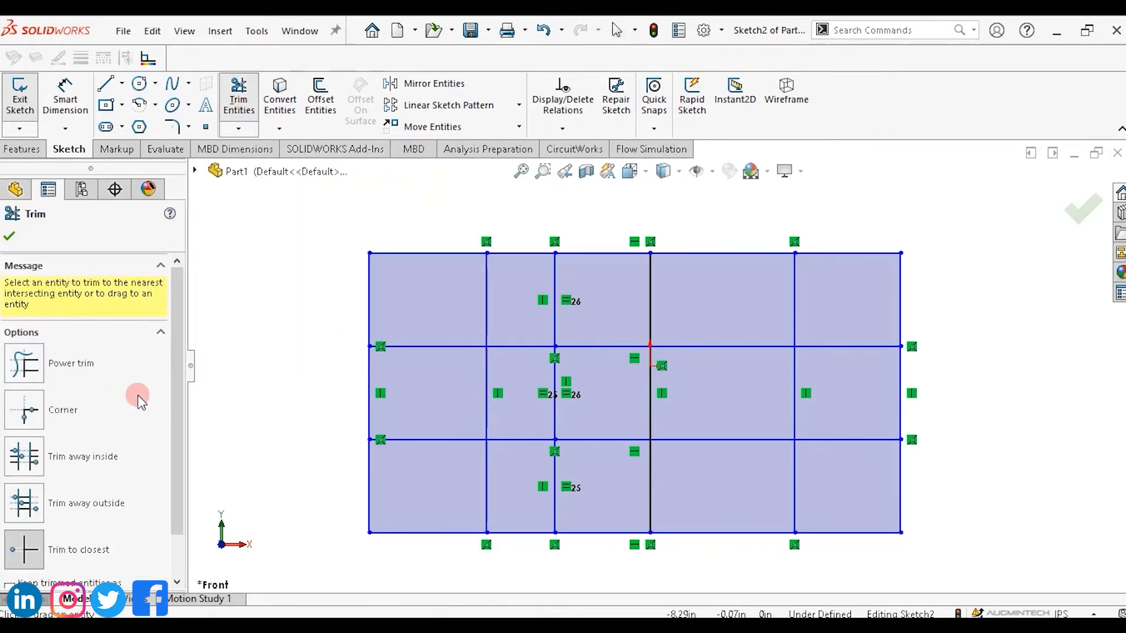
click(71, 374)
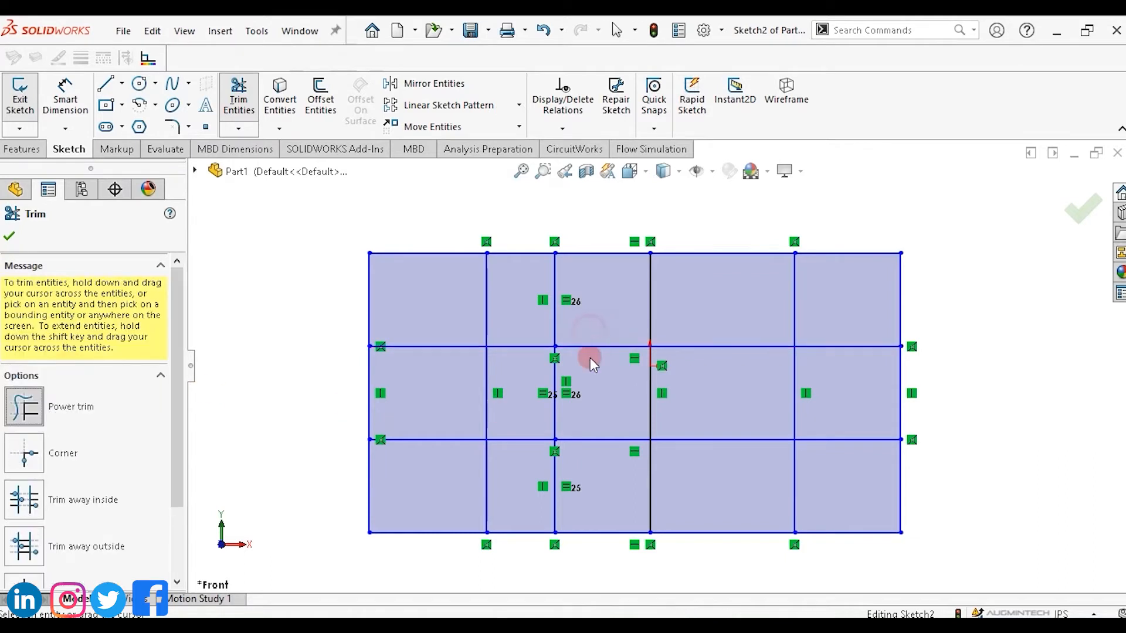
drag(590, 357, 590, 365)
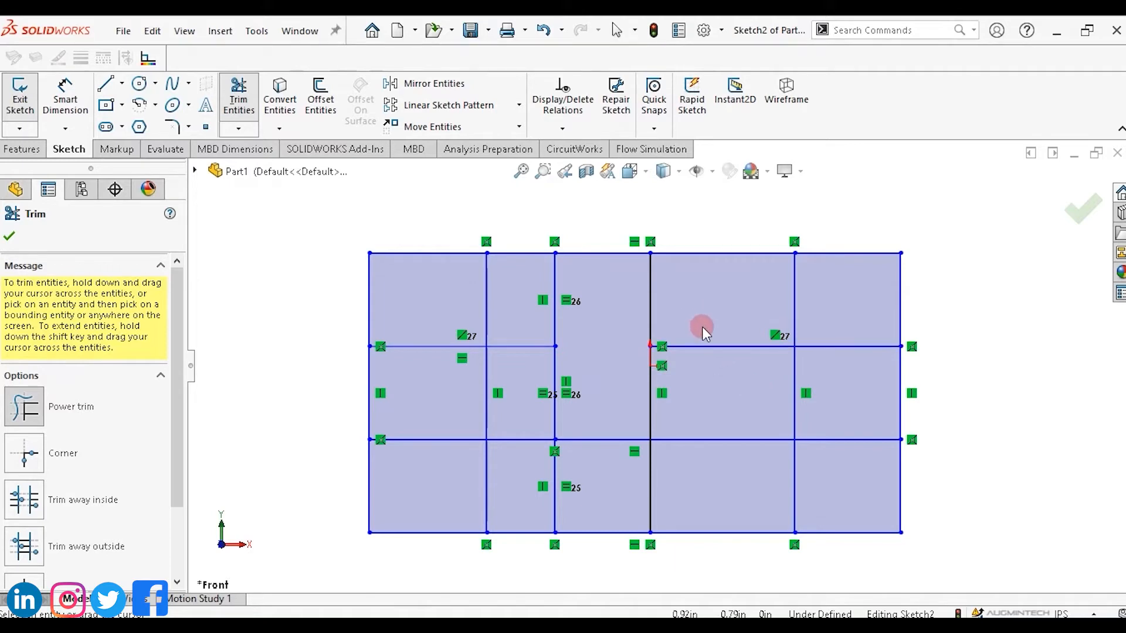
Power-trim the upper horizontal line's segments between the centre and fourth verticals and between the second and short verticals.
click(23, 409)
drag(662, 349, 709, 348)
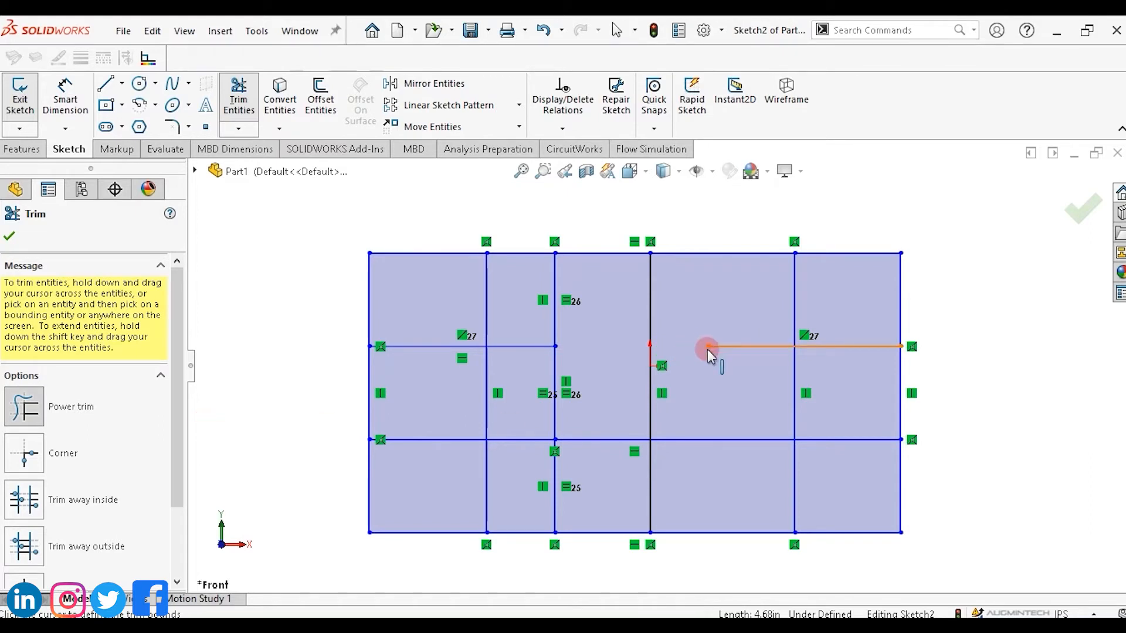
drag(708, 346, 795, 346)
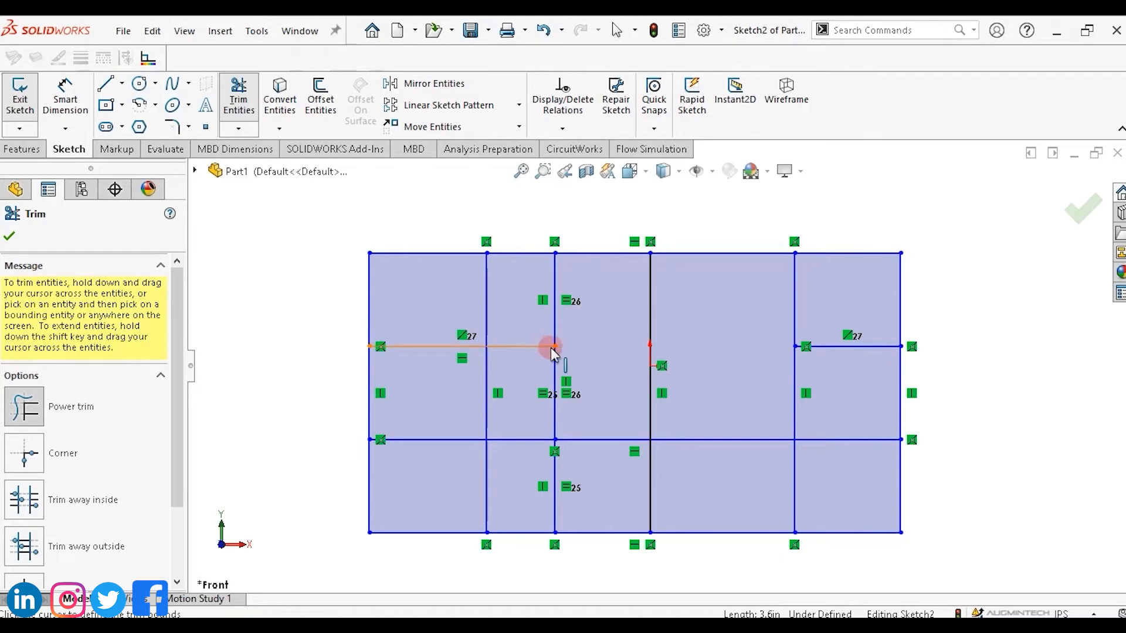
click(483, 348)
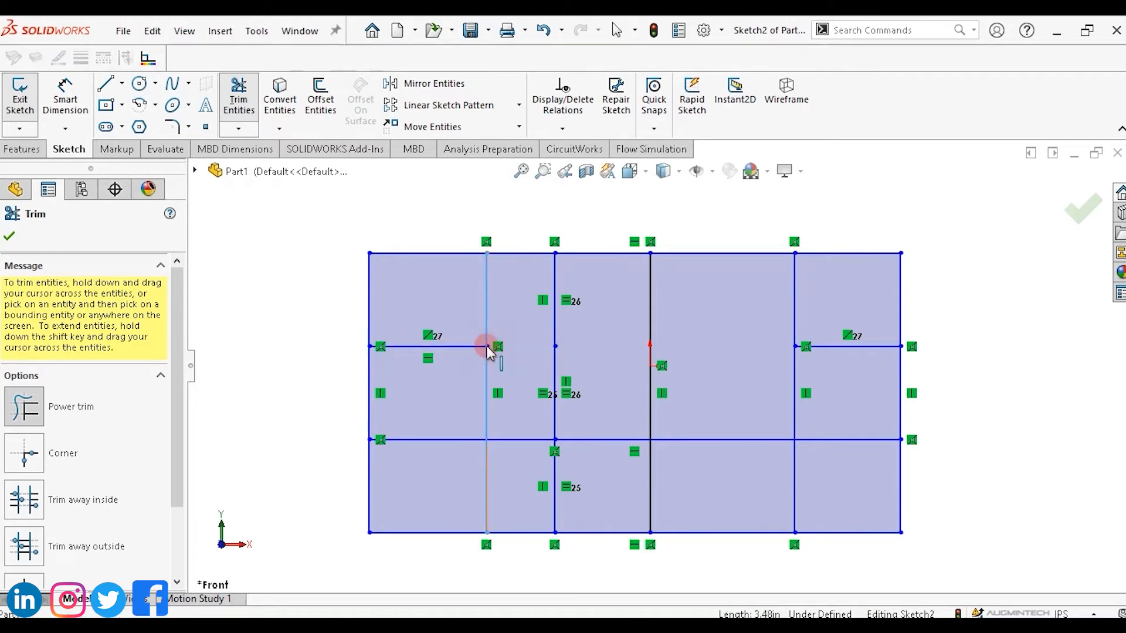
Trim the upper part of the second vertical line and undo that trim.
click(487, 344)
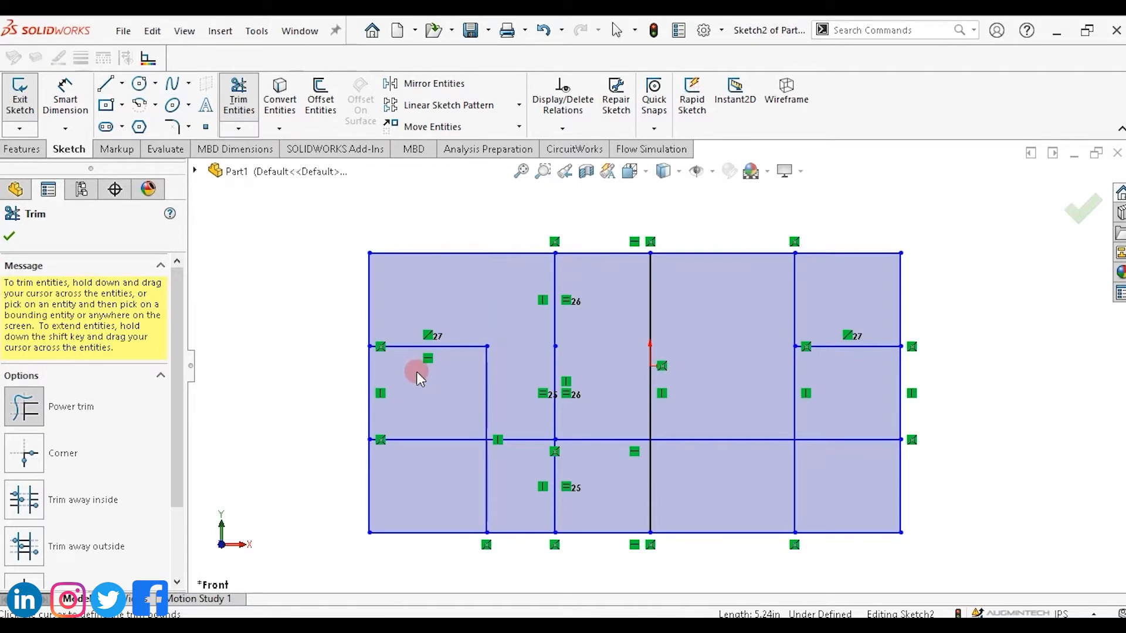
key(Escape)
key(ctrl+z)
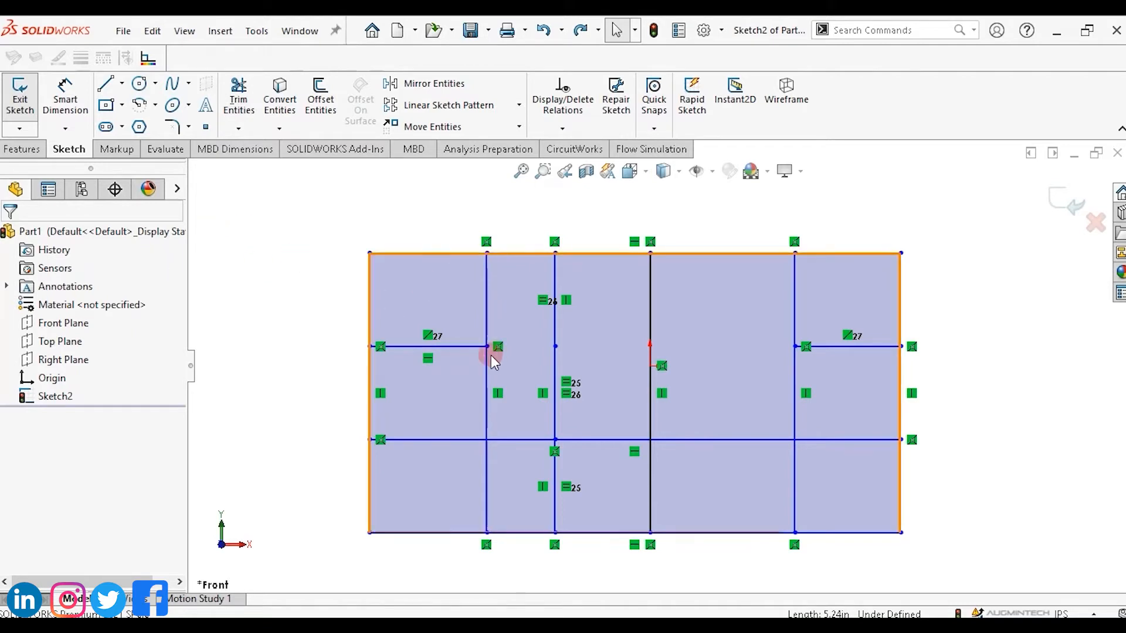
Draw a horizontal line across the middle from the second vertical through the centre line to the fourth vertical.
click(485, 347)
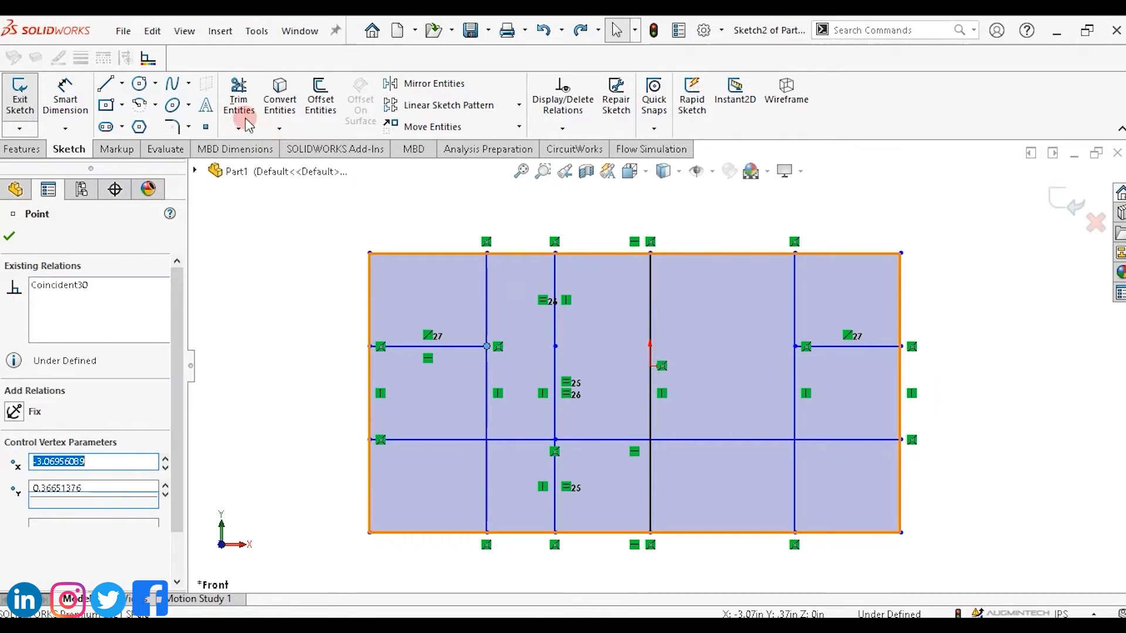
click(108, 82)
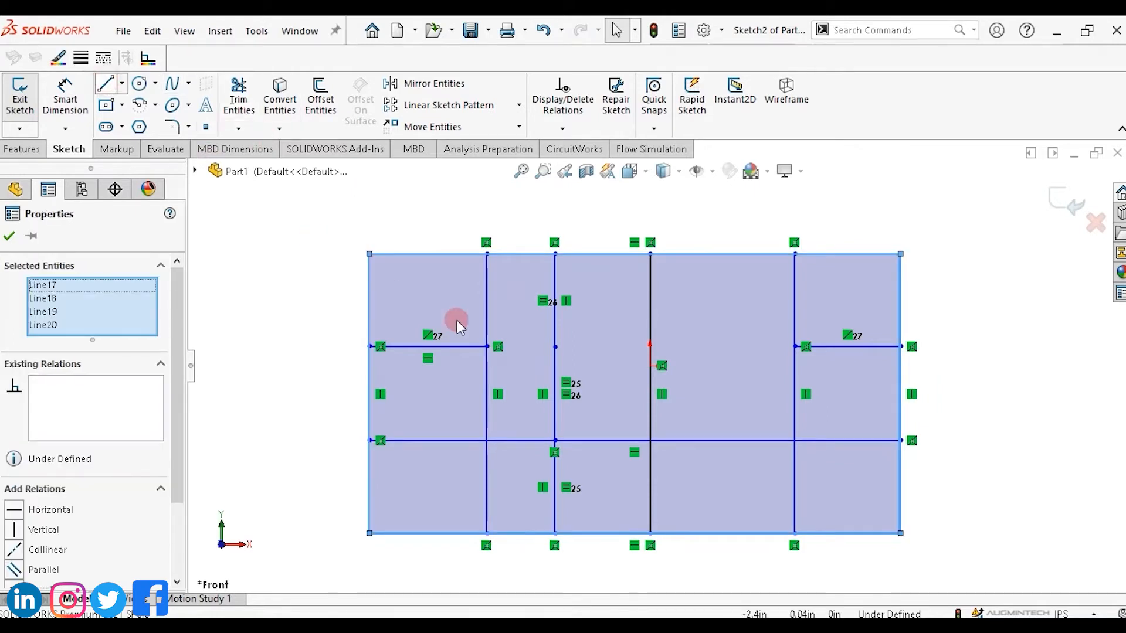
click(485, 346)
click(555, 347)
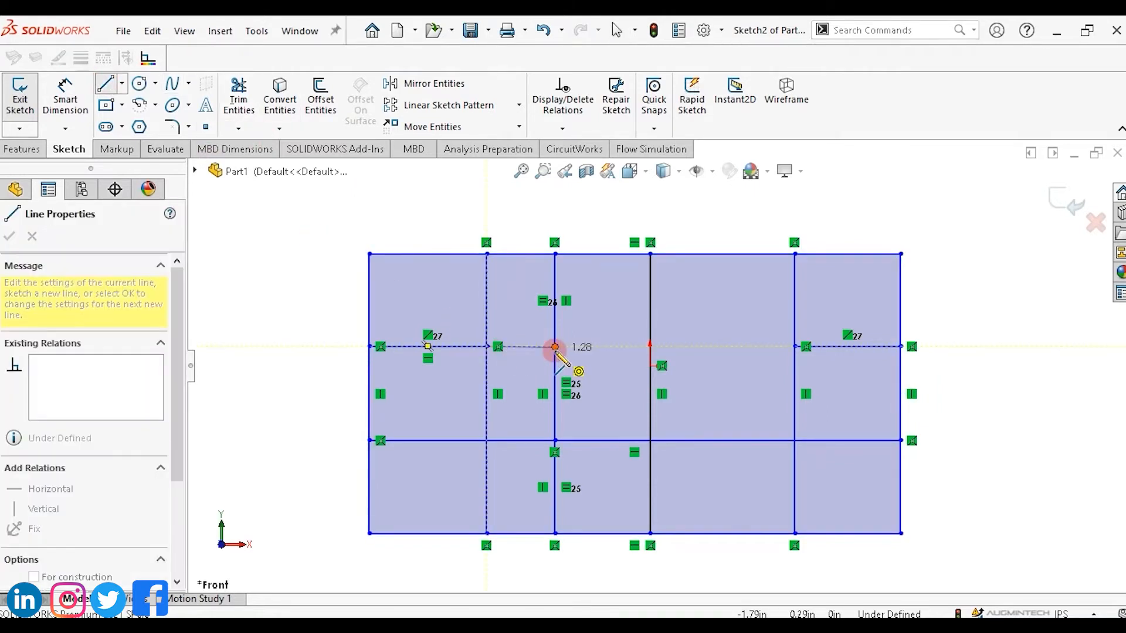
click(649, 347)
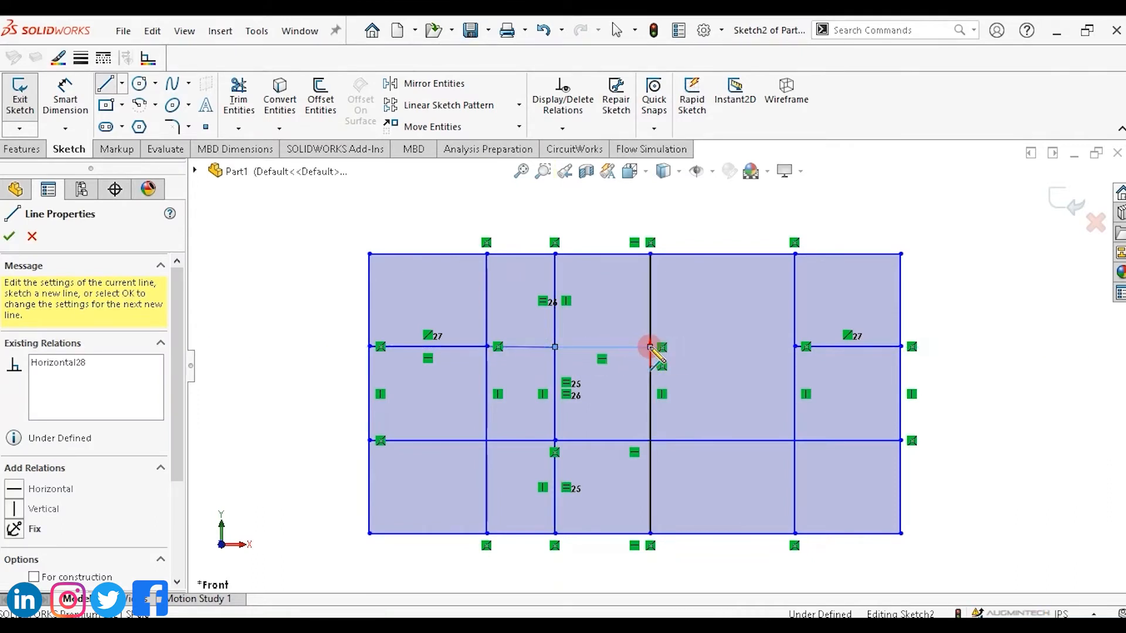
click(794, 347)
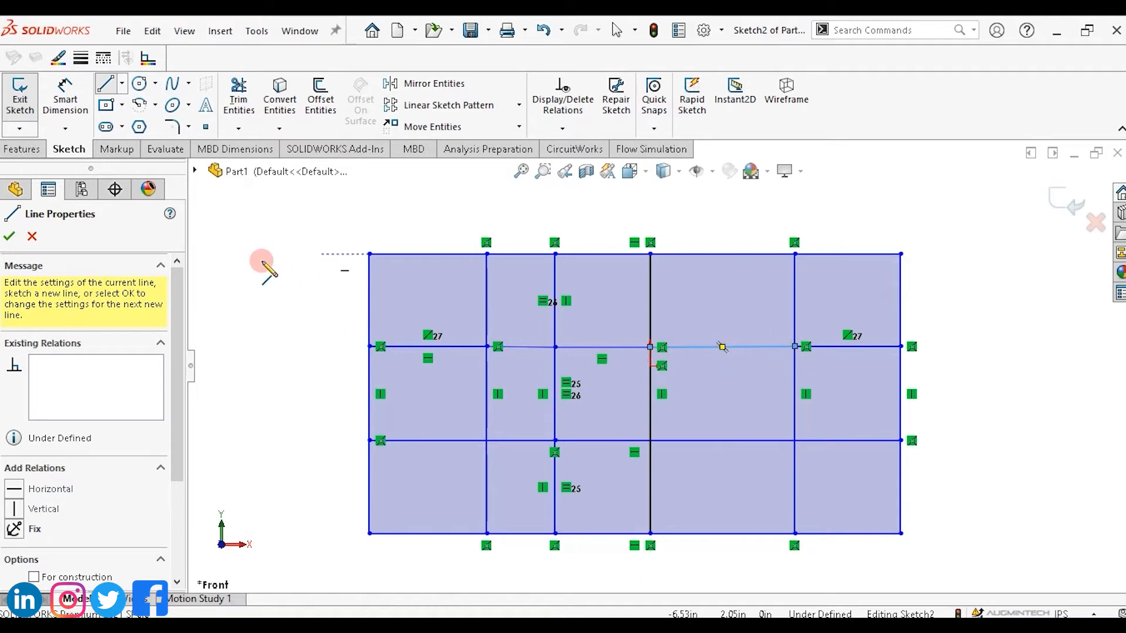
key(Escape)
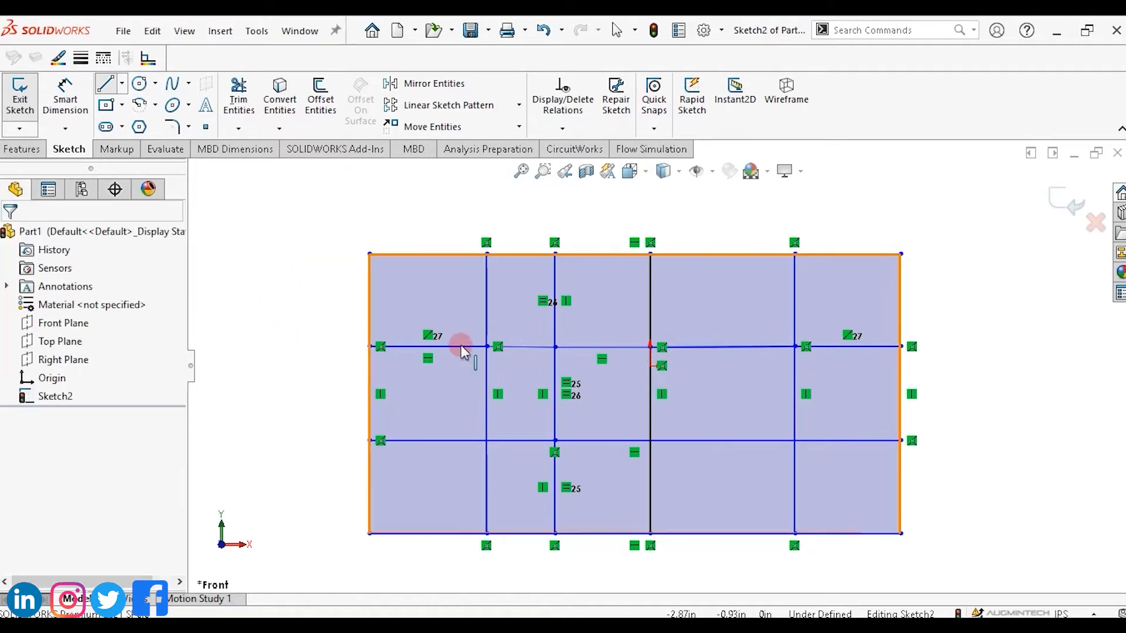
Select the five segments of the middle horizontal line and add an Equal relation between them.
click(468, 346)
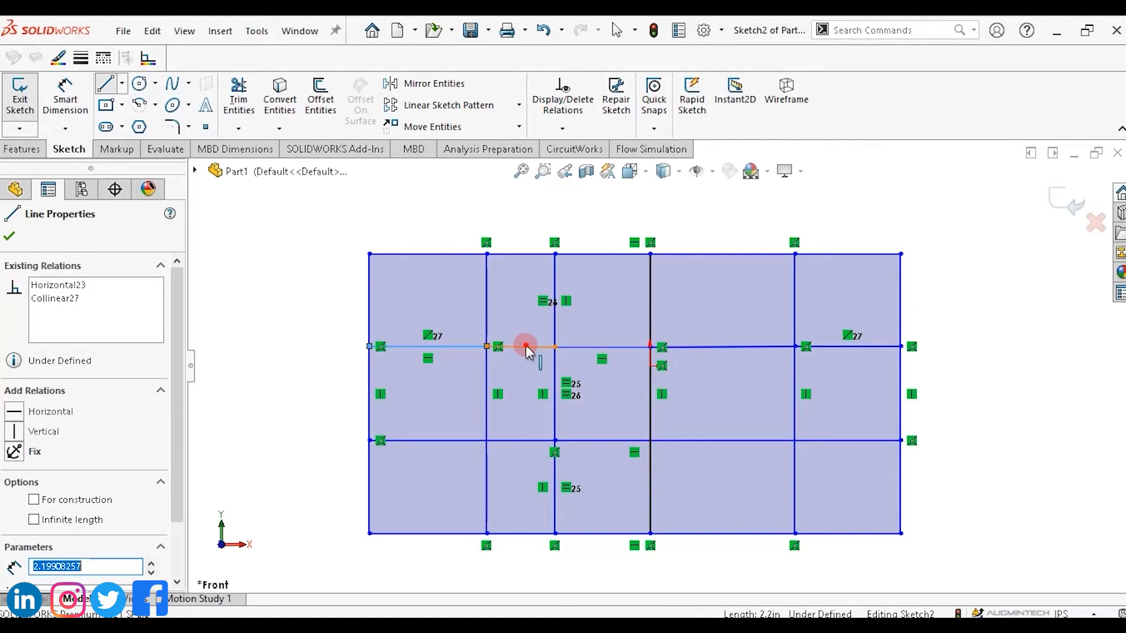
ctrl+click(596, 347)
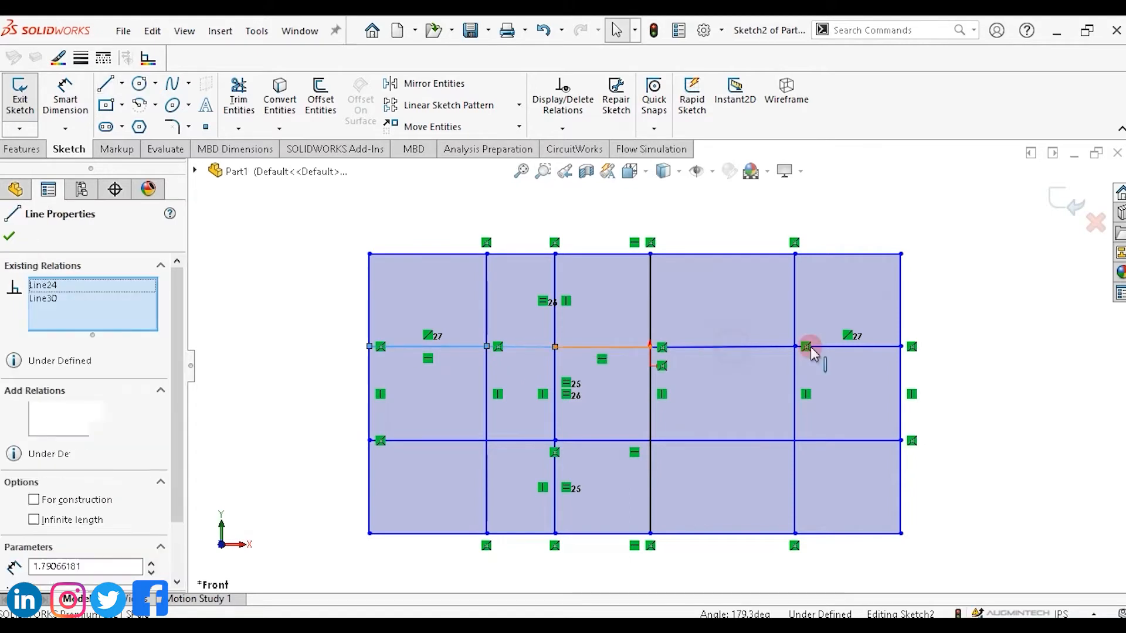
ctrl+click(833, 347)
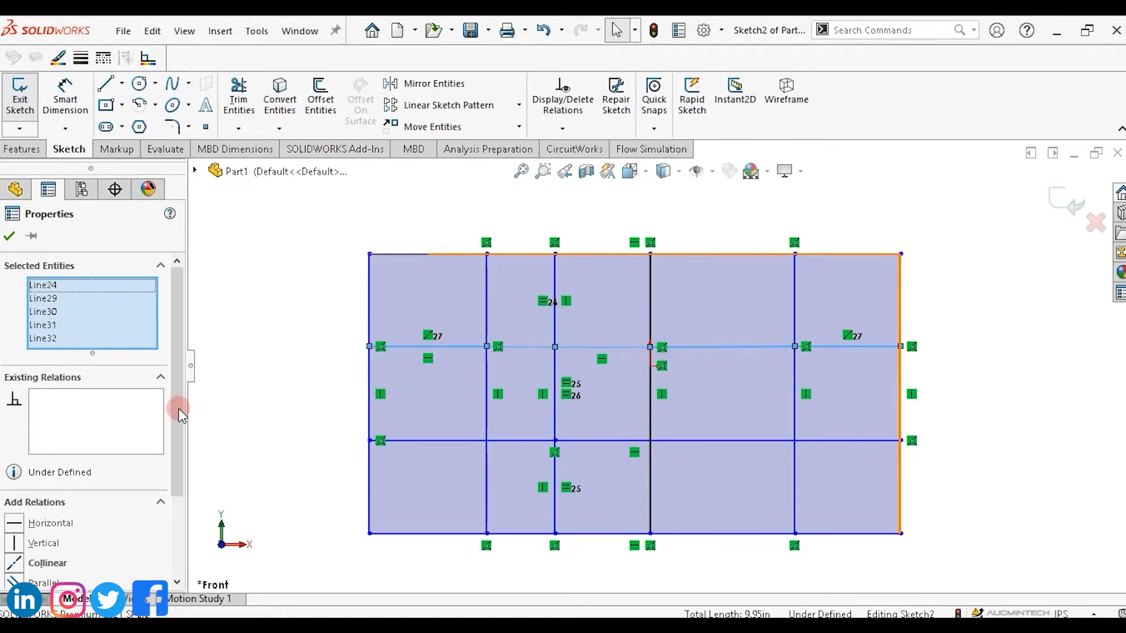
drag(177, 402, 176, 502)
click(41, 488)
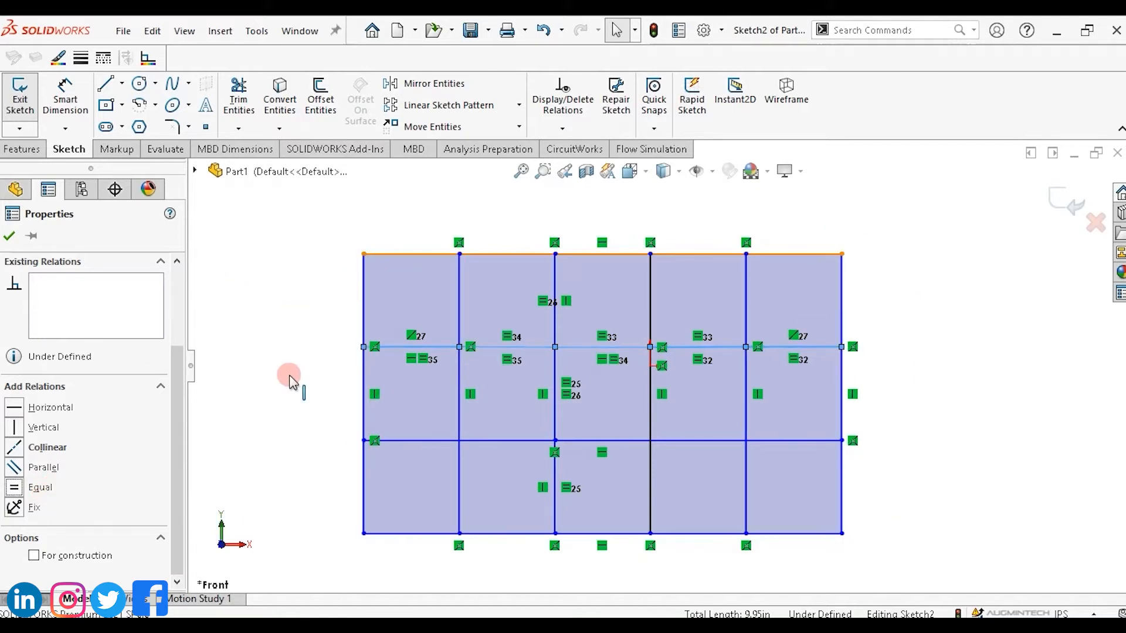
click(1004, 373)
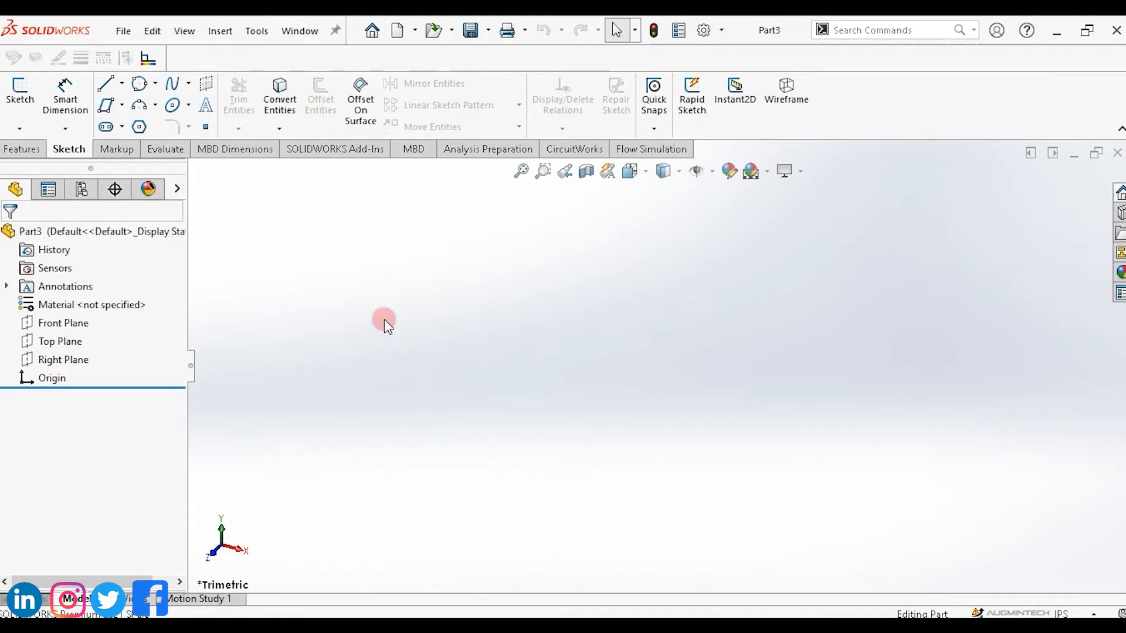
click(155, 87)
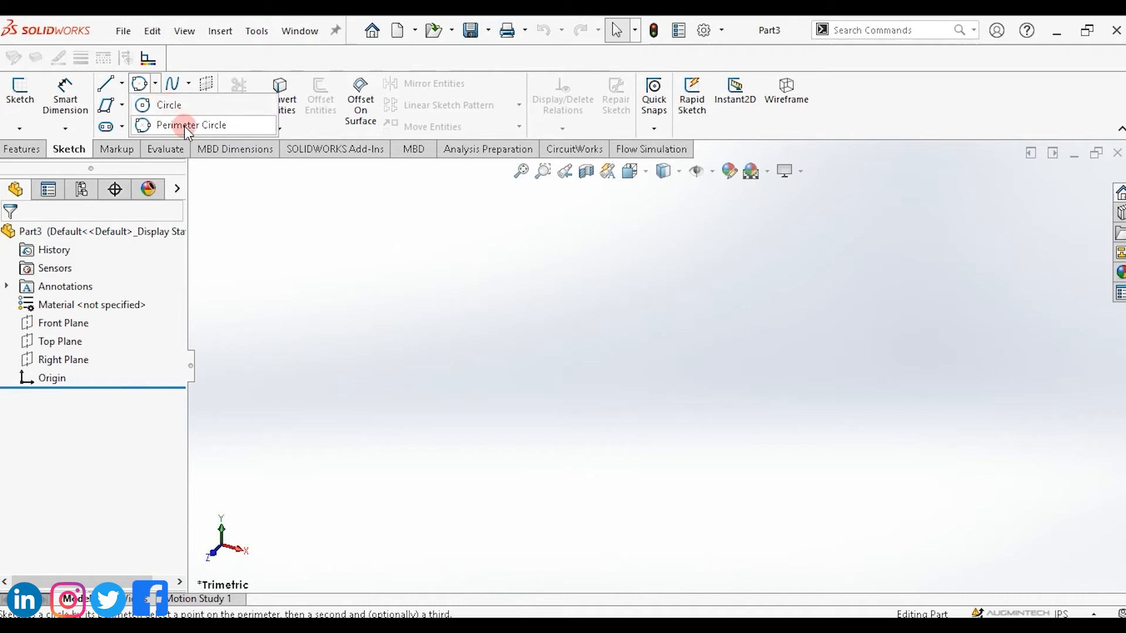
click(121, 105)
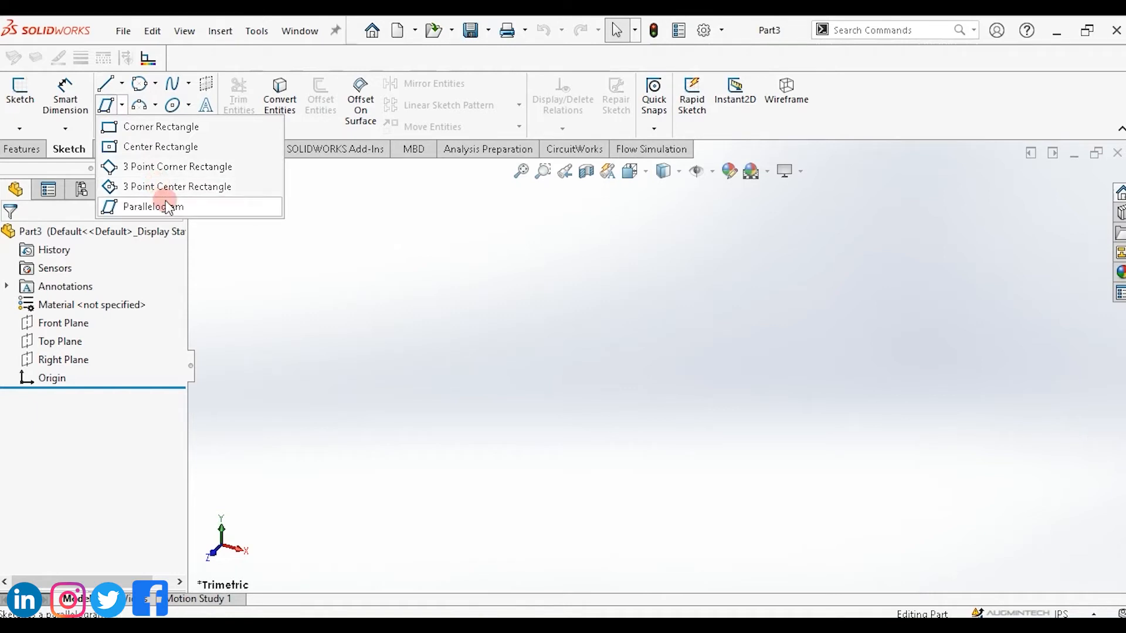
click(156, 106)
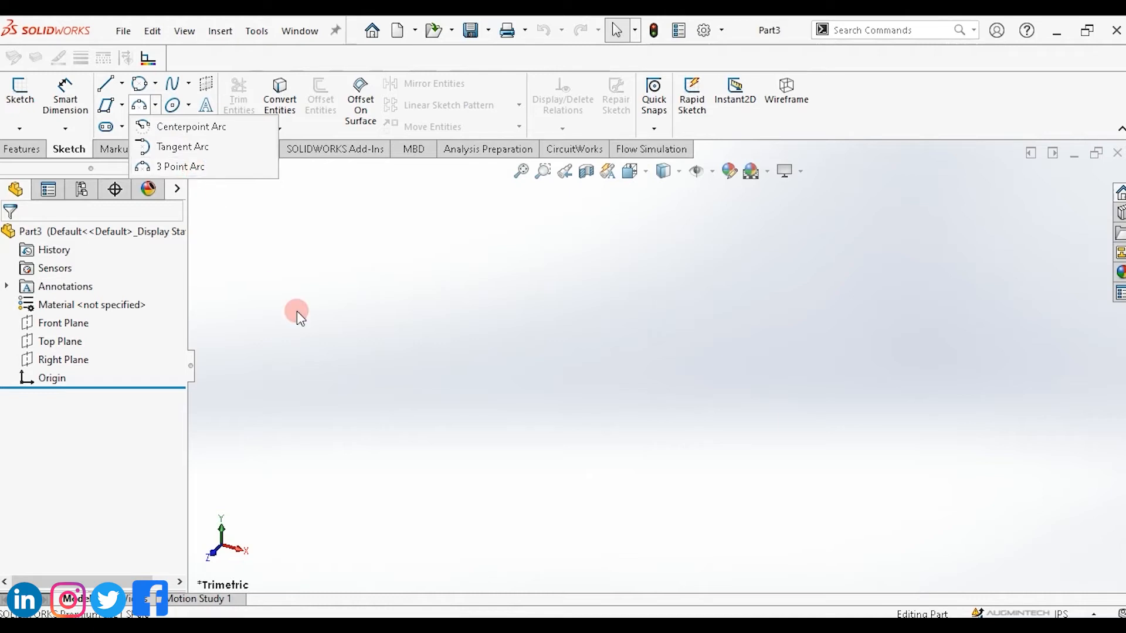
click(273, 268)
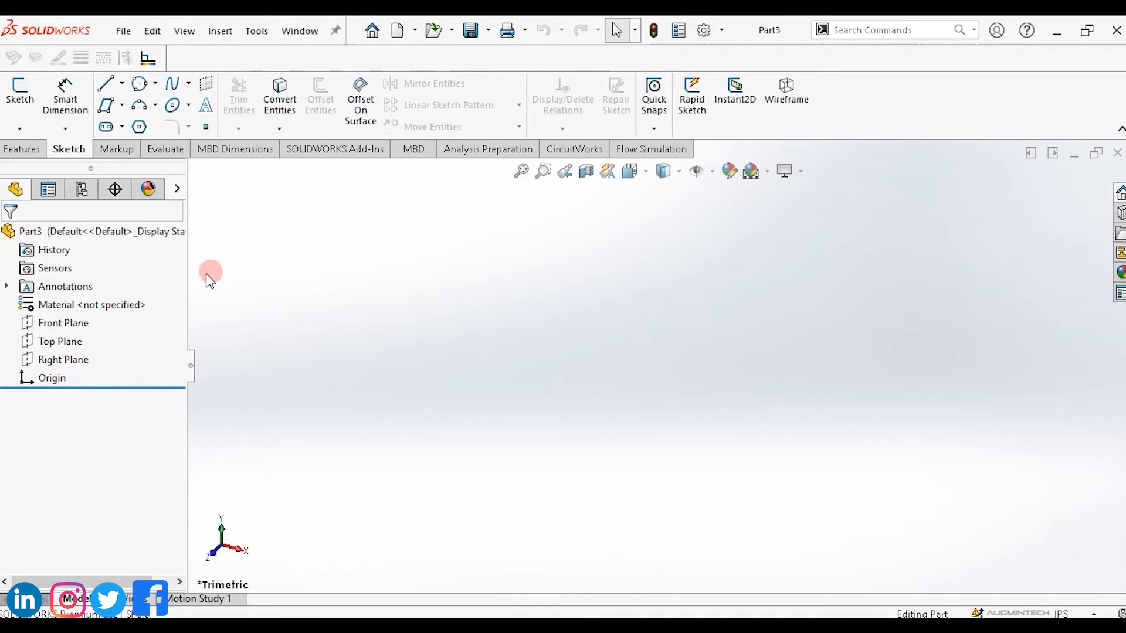
Start a sketch on the Front Plane and draw a large circle and a small circle with the Circle tool.
click(75, 326)
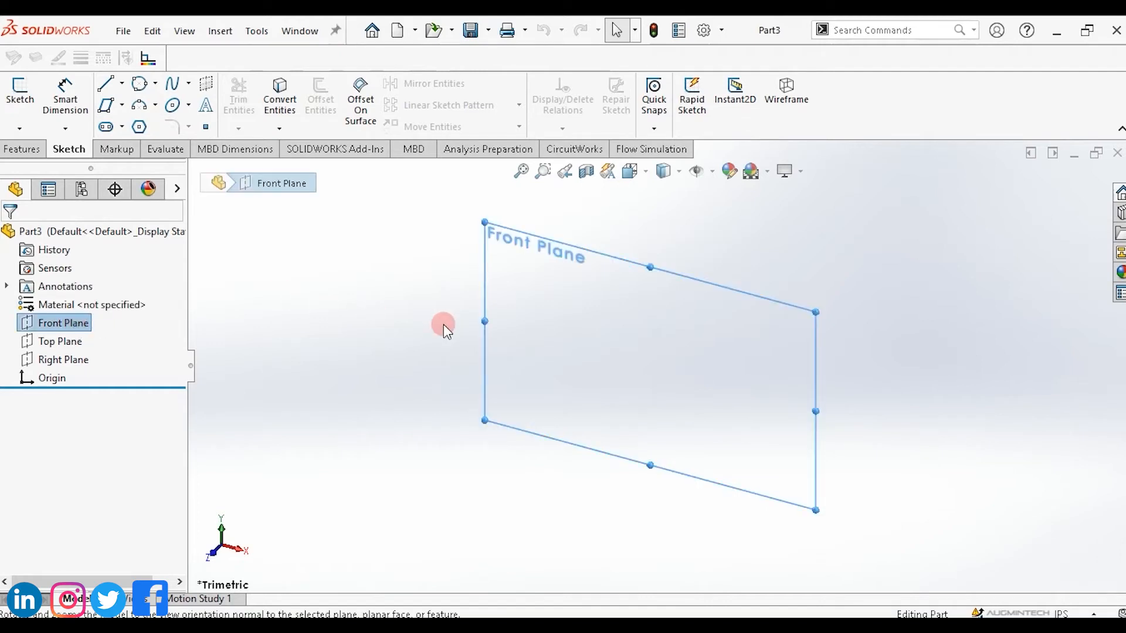
click(155, 83)
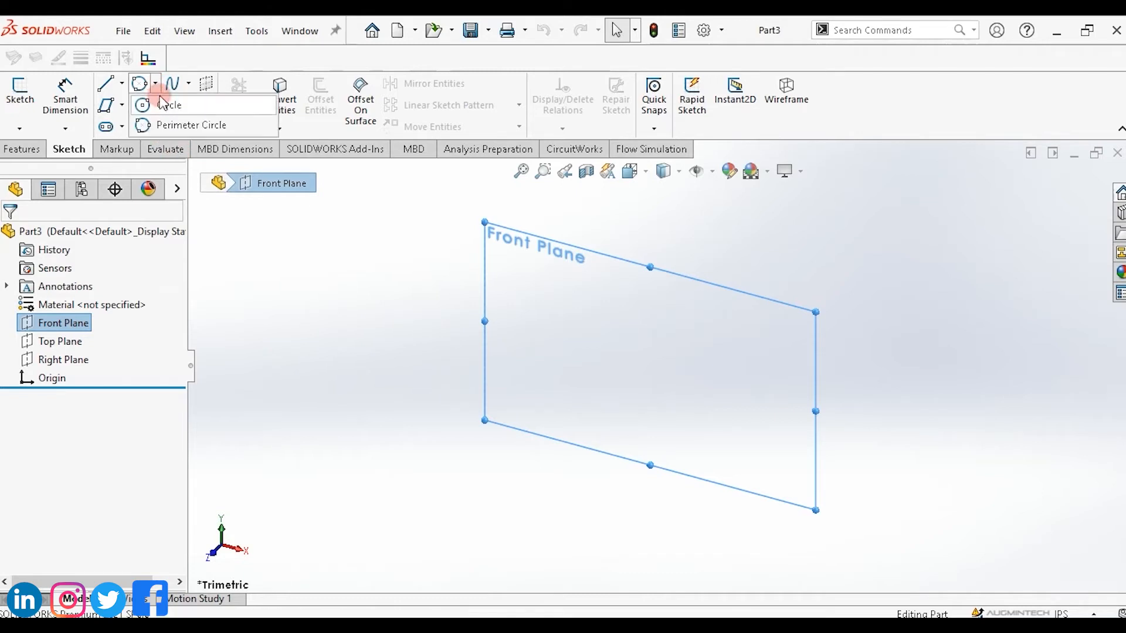
click(164, 104)
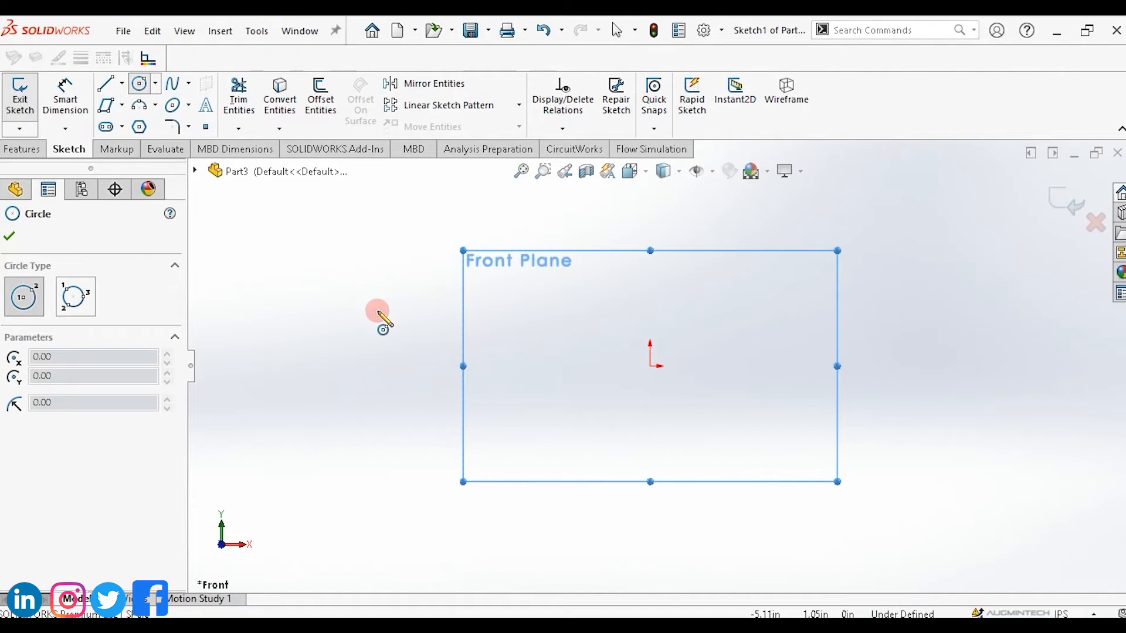
drag(379, 311, 491, 338)
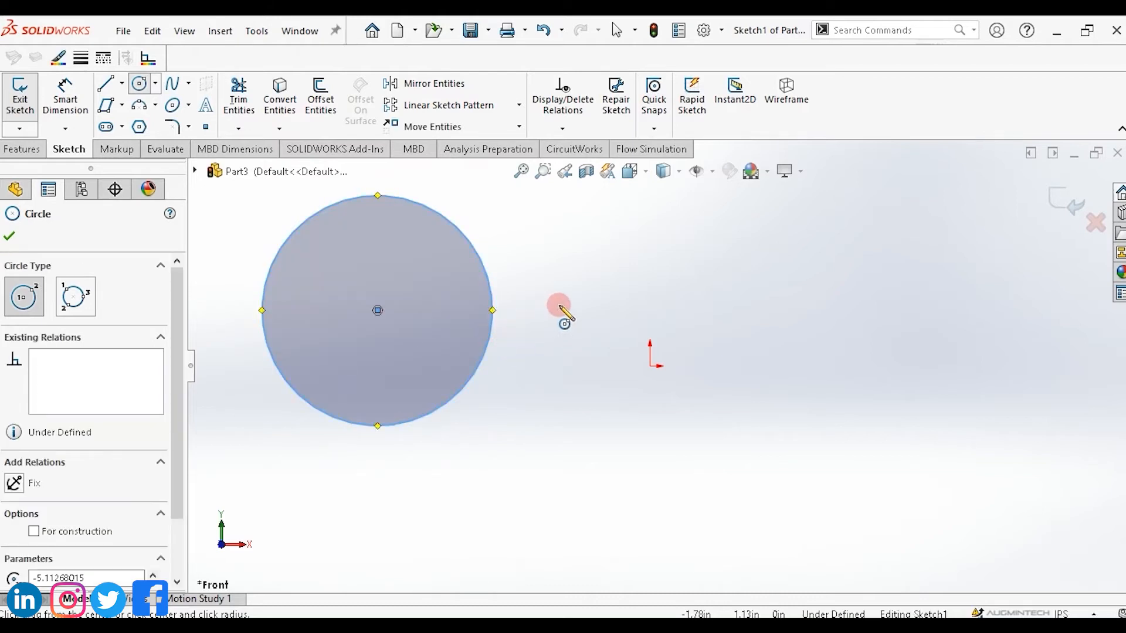
drag(896, 238, 934, 265)
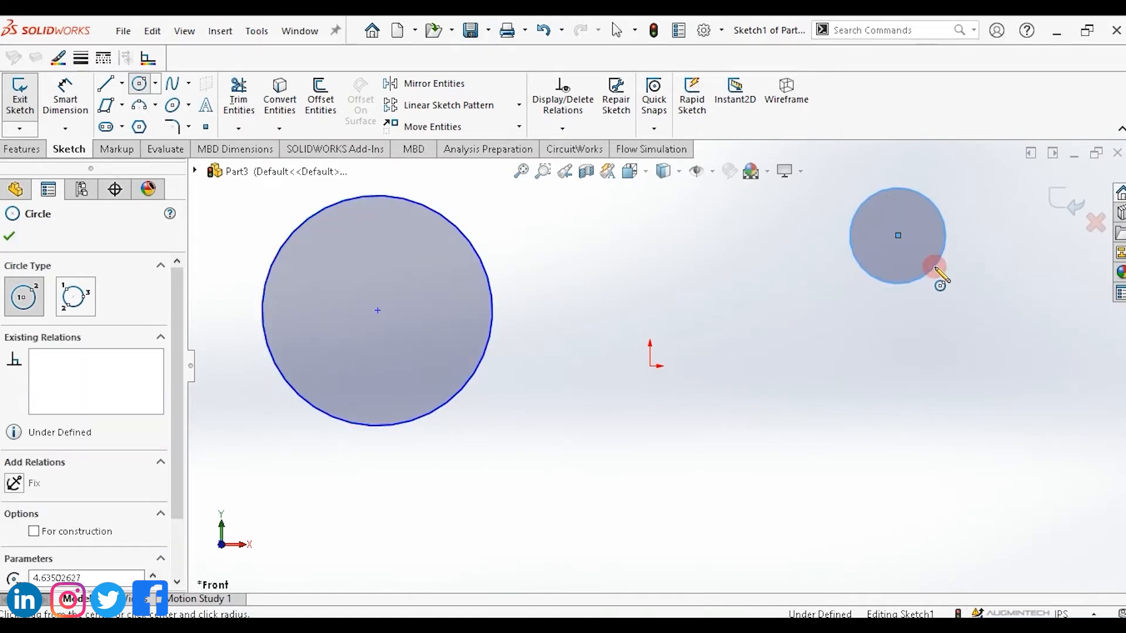
key(Escape)
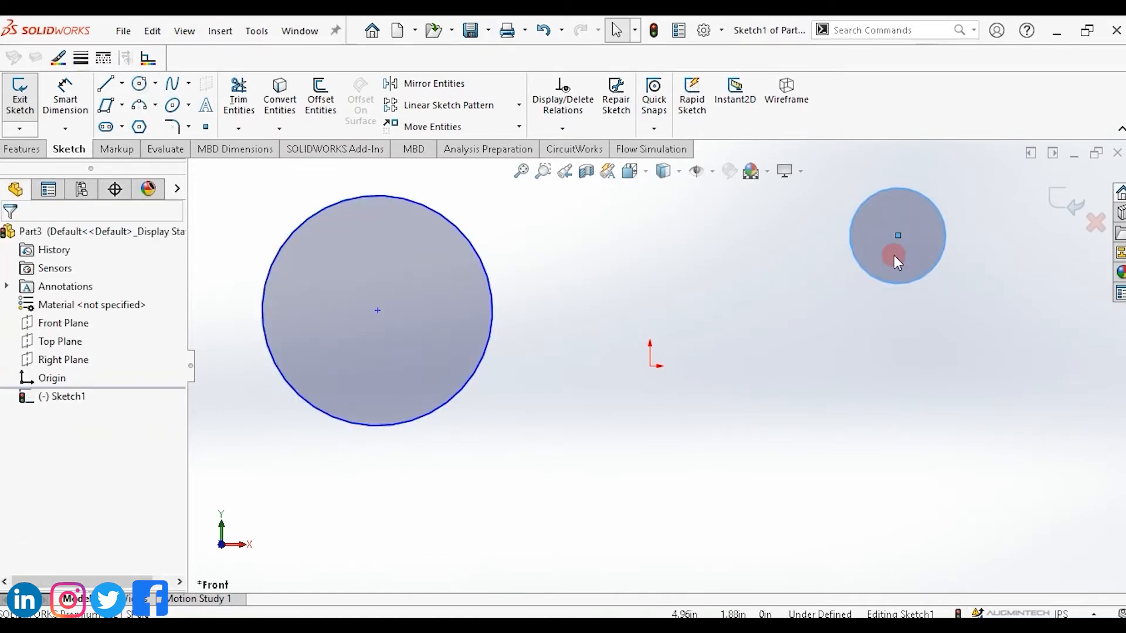
Move the small circle below the large circle and shift the large circle slightly left.
mouse_move(889, 253)
mouse_down()
mouse_move(834, 312)
mouse_move(810, 405)
mouse_move(741, 273)
mouse_move(905, 276)
mouse_move(669, 487)
mouse_move(334, 507)
mouse_up()
mouse_move(381, 347)
mouse_down()
mouse_move(282, 345)
mouse_move(370, 344)
mouse_up()
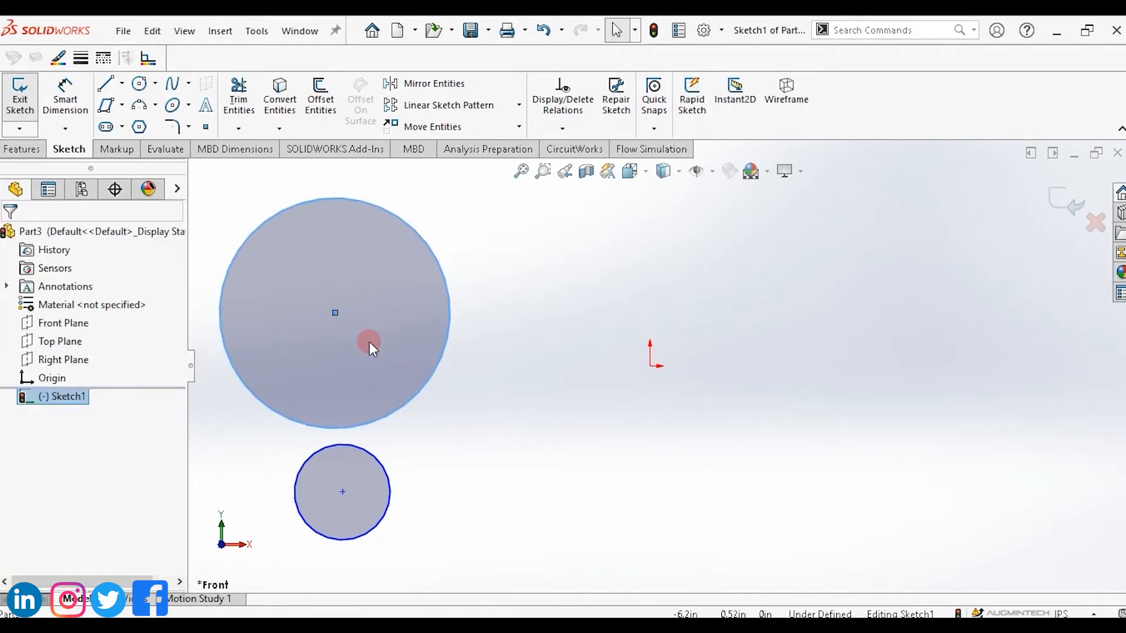
Draw a three-point Perimeter Circle of about 2.13 in radius to the upper right of the origin.
click(156, 84)
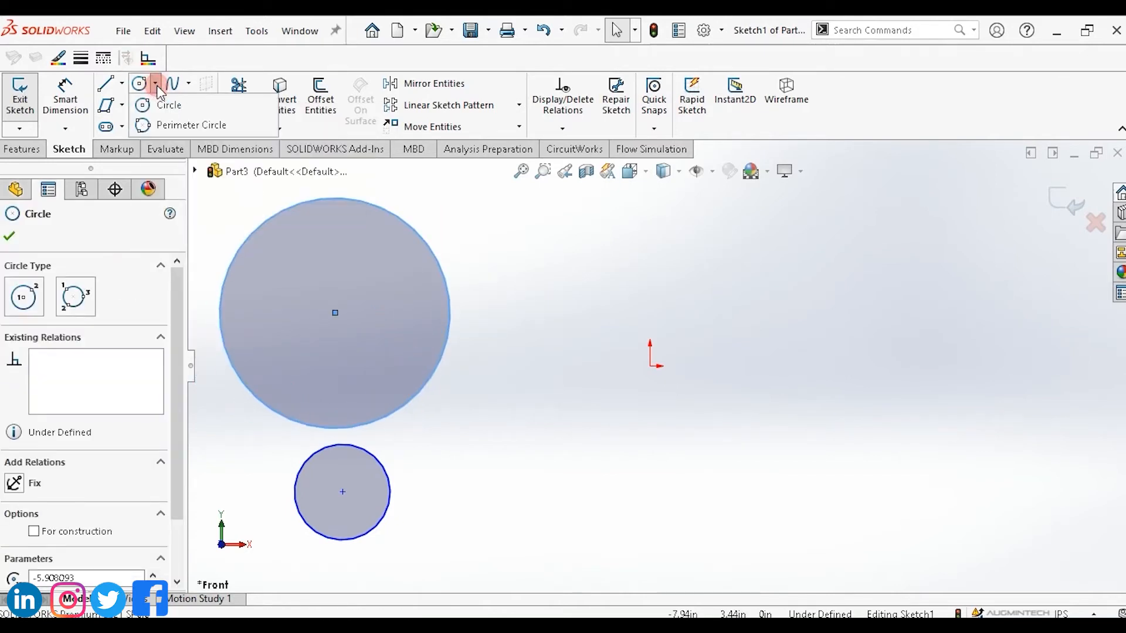
click(178, 125)
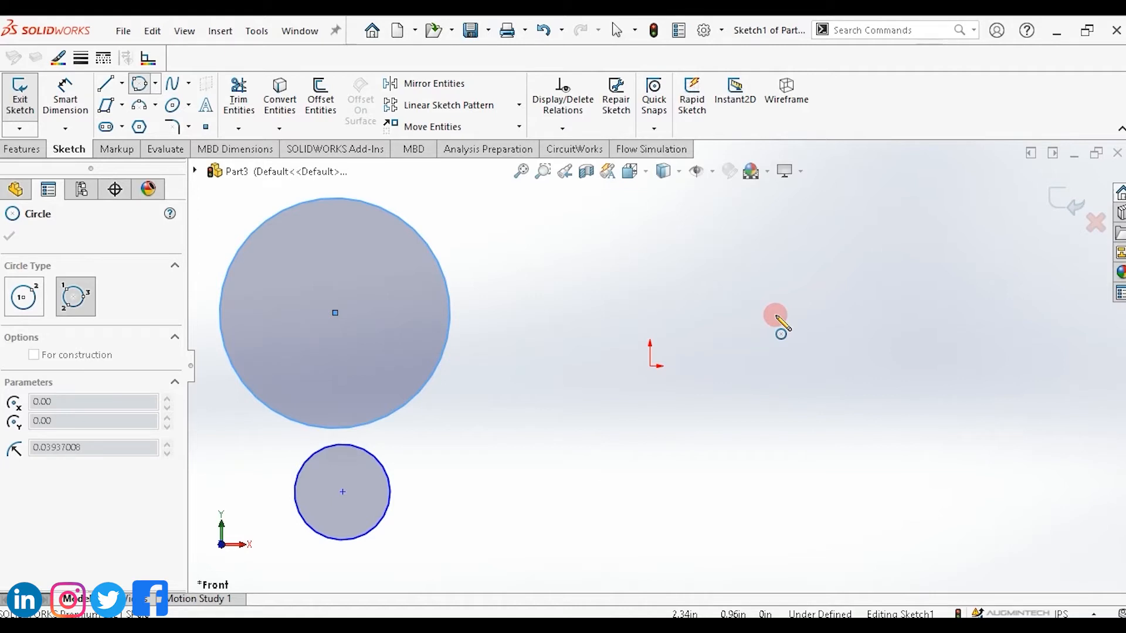
click(779, 280)
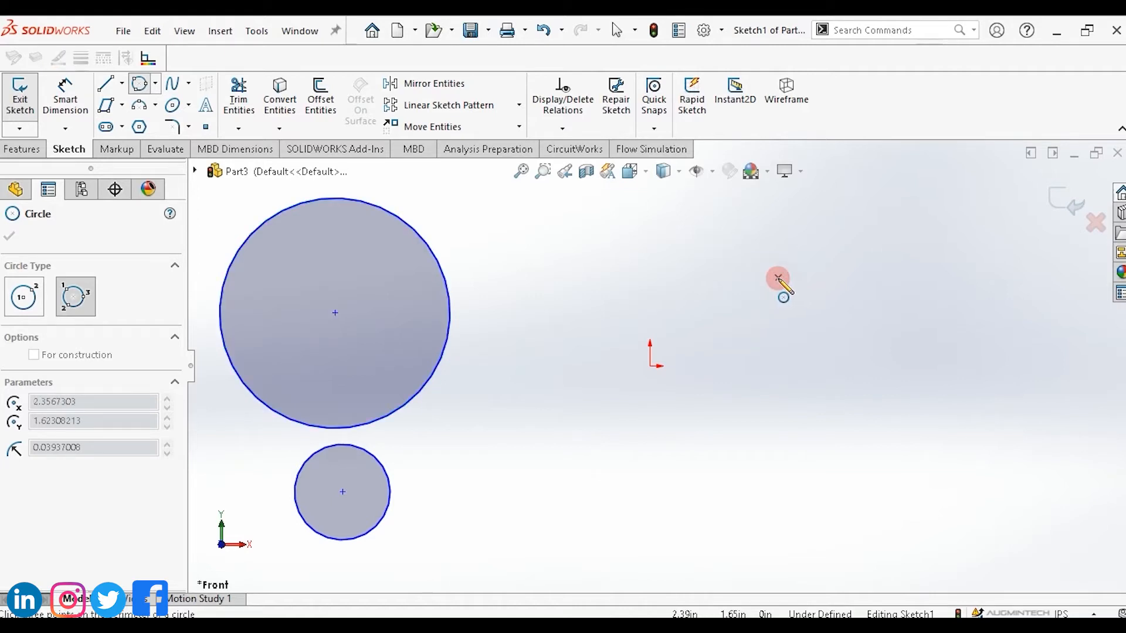
drag(778, 278, 1000, 330)
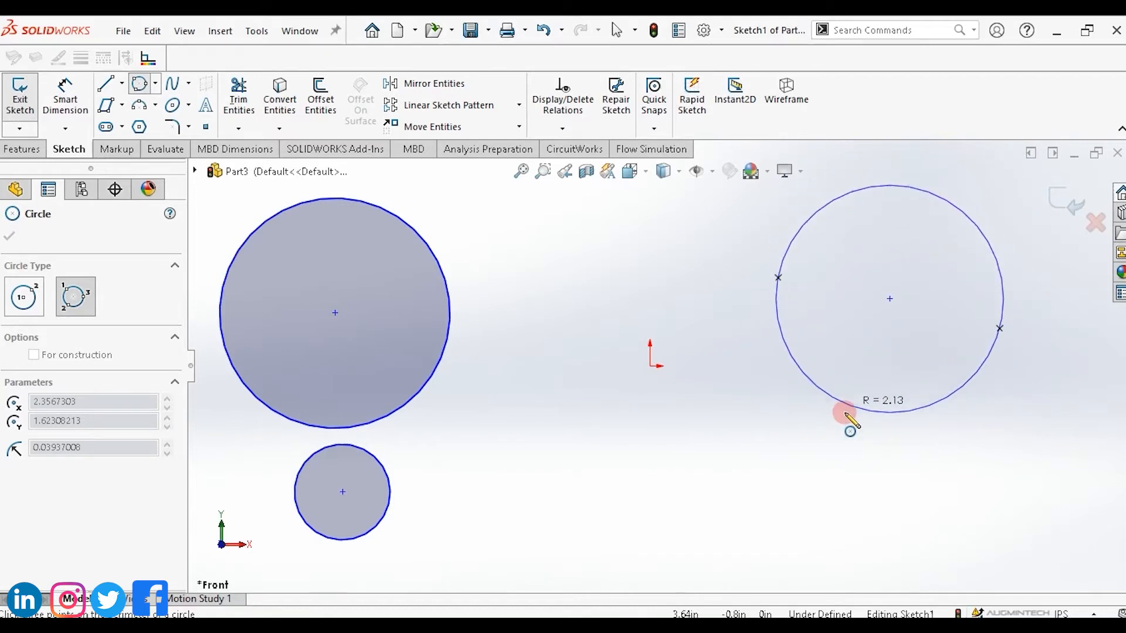
click(848, 418)
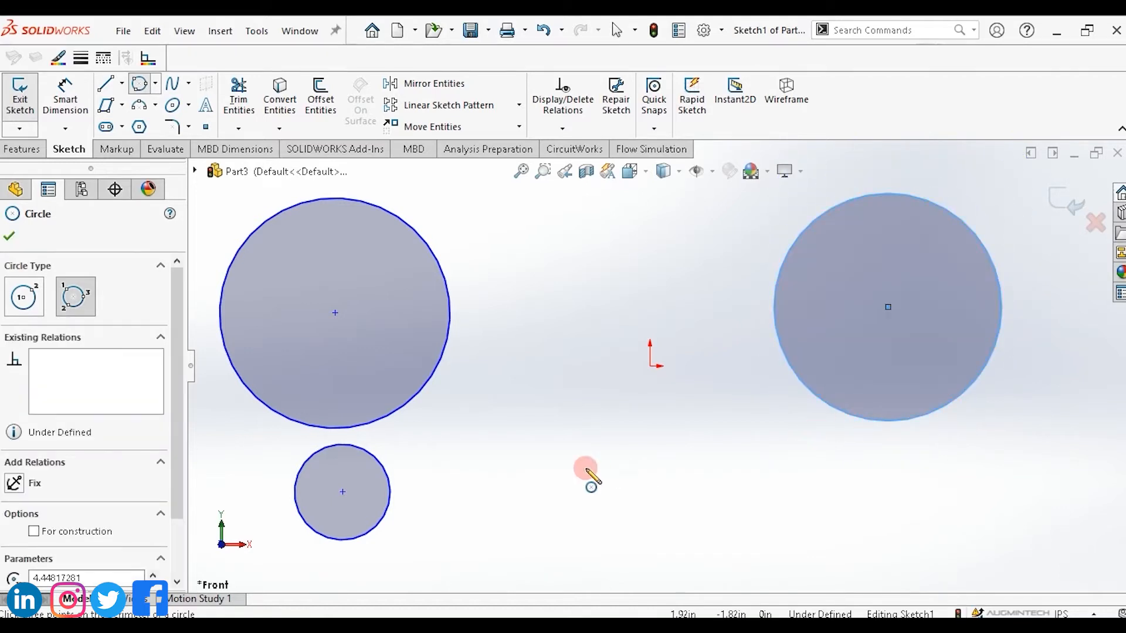
Draw a second perimeter circle of about 1.77 in radius below the origin through three points.
click(531, 470)
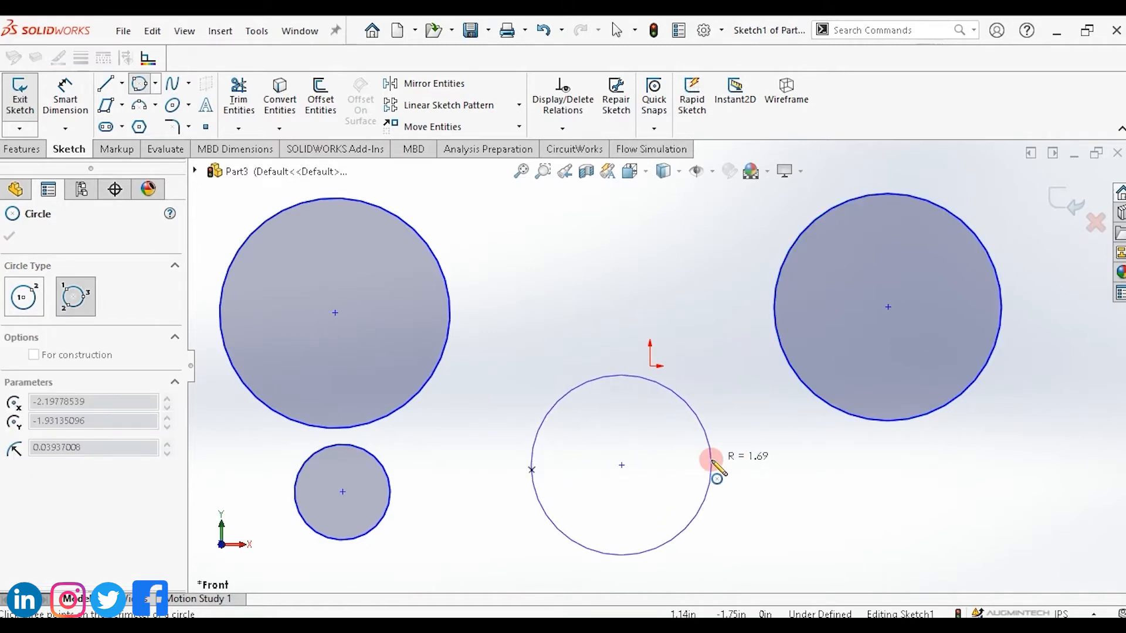
click(721, 461)
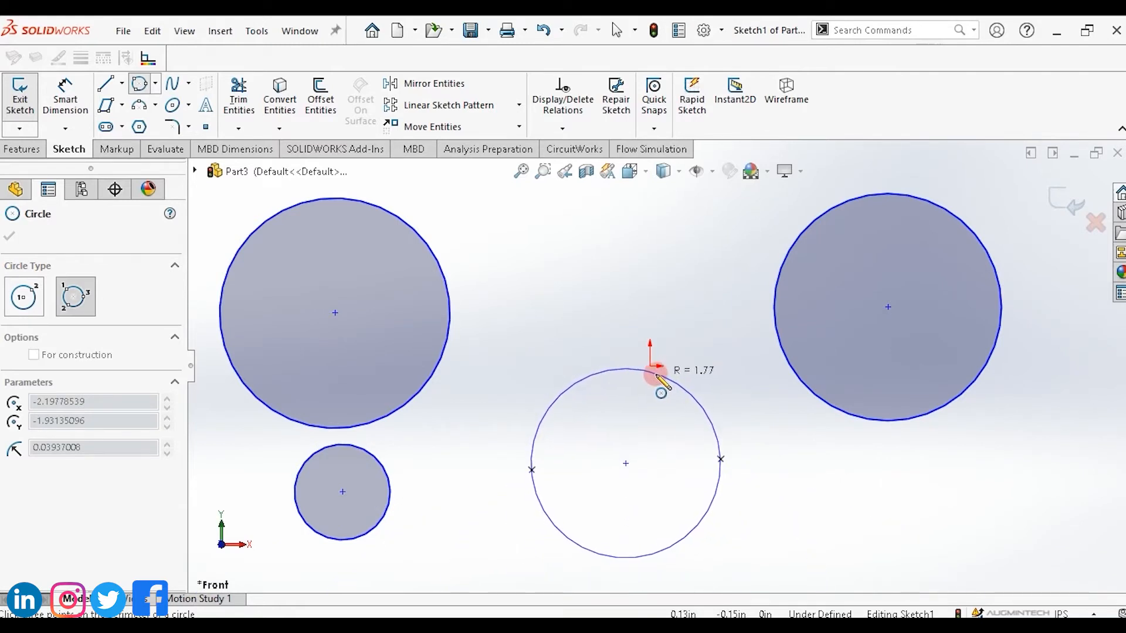
click(655, 374)
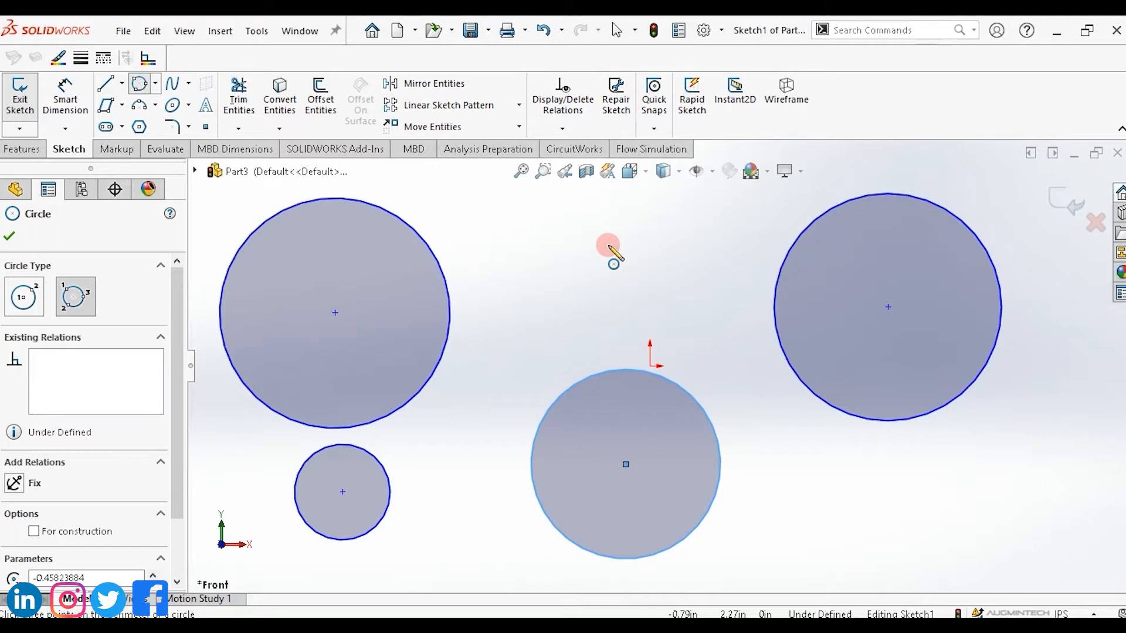
key(Escape)
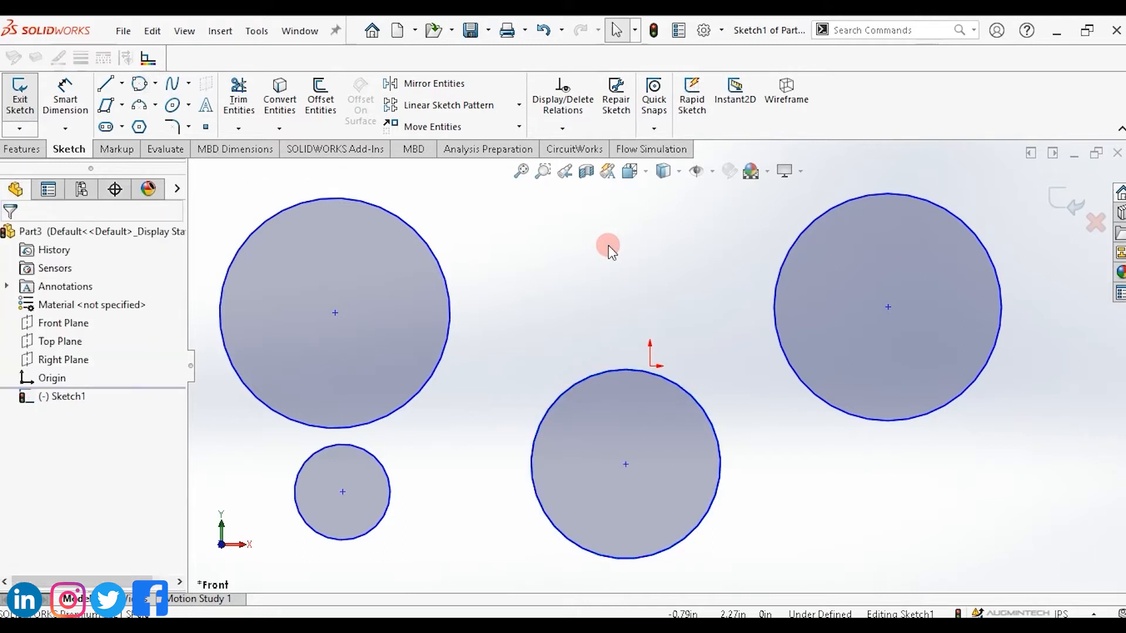
Box-select all four circles and delete them.
drag(1014, 182, 220, 557)
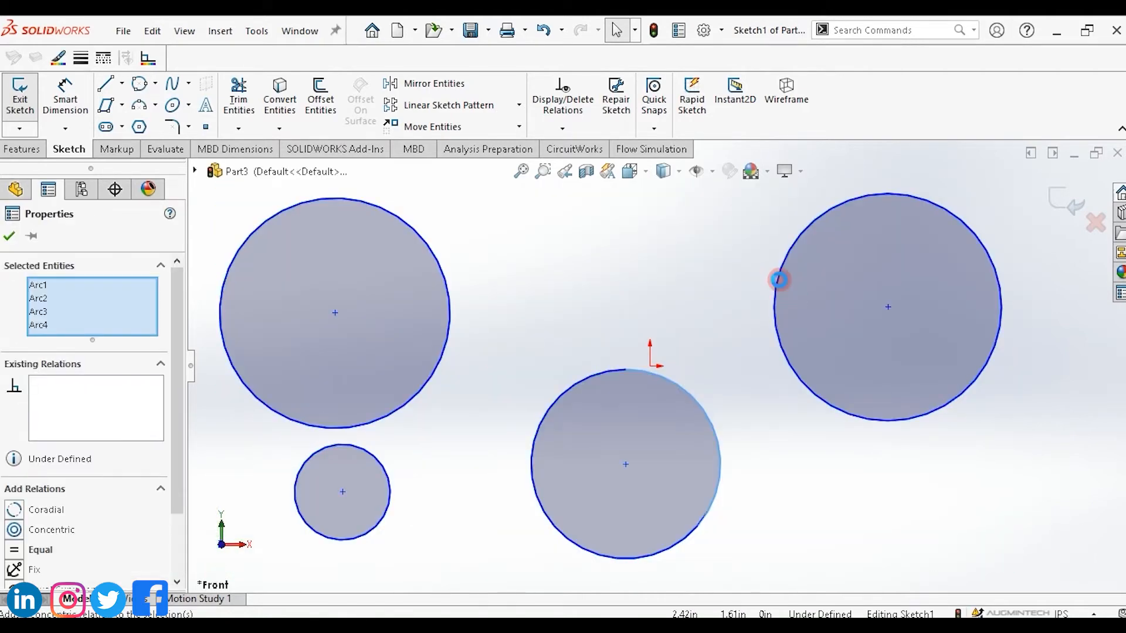
key(Delete)
click(544, 256)
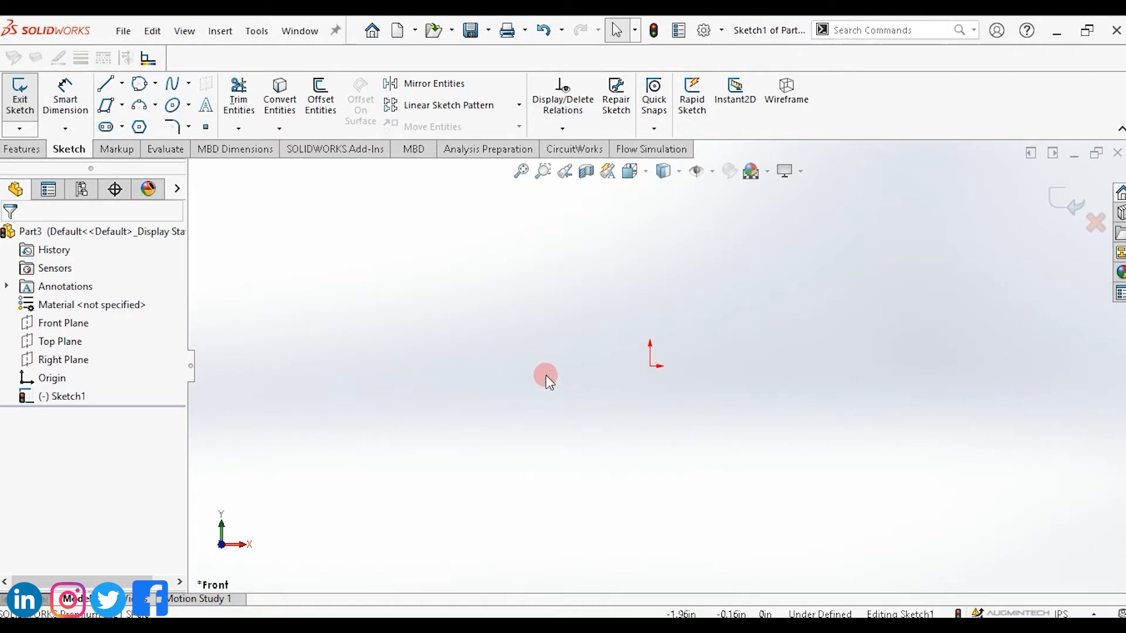
Draw two centerpoint arcs, one to the left of the origin and one to its upper right.
click(155, 106)
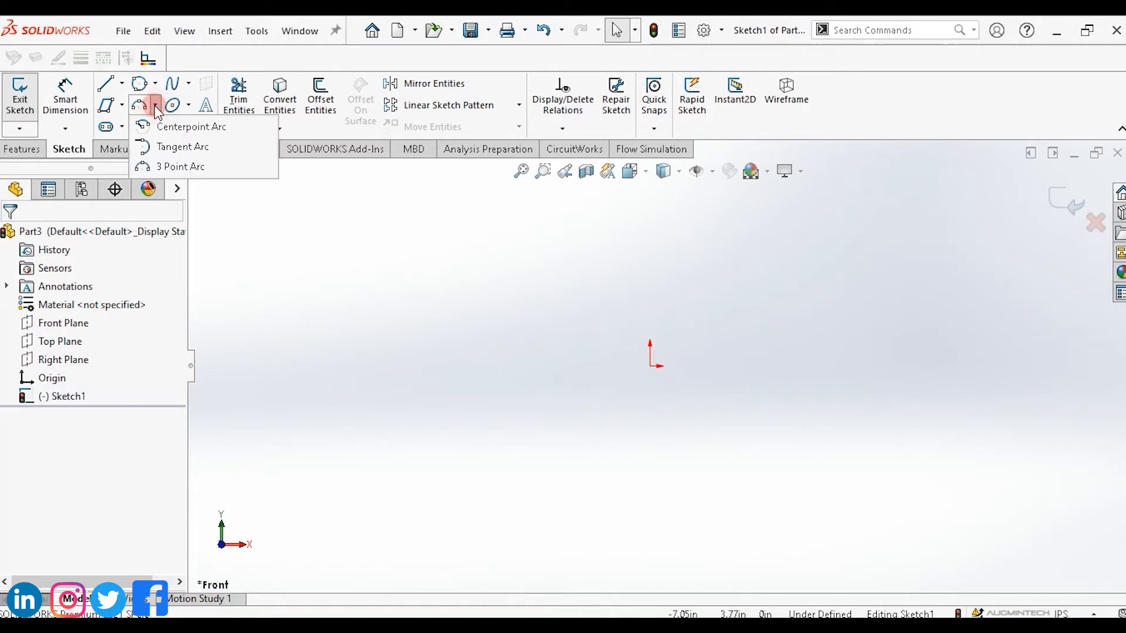
click(178, 130)
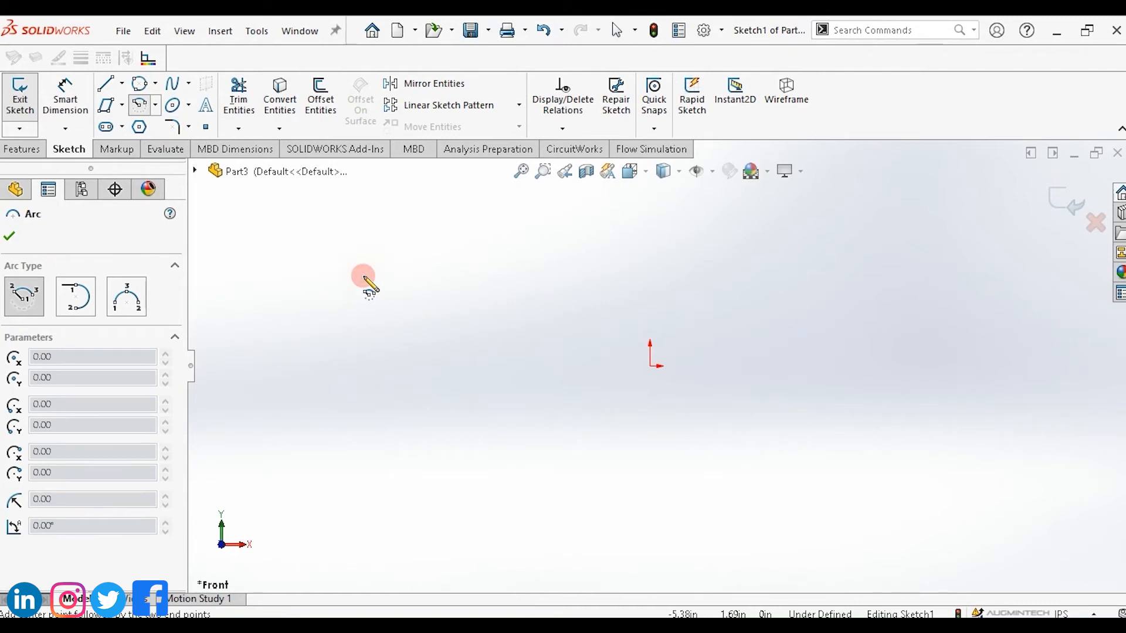
drag(364, 275, 364, 389)
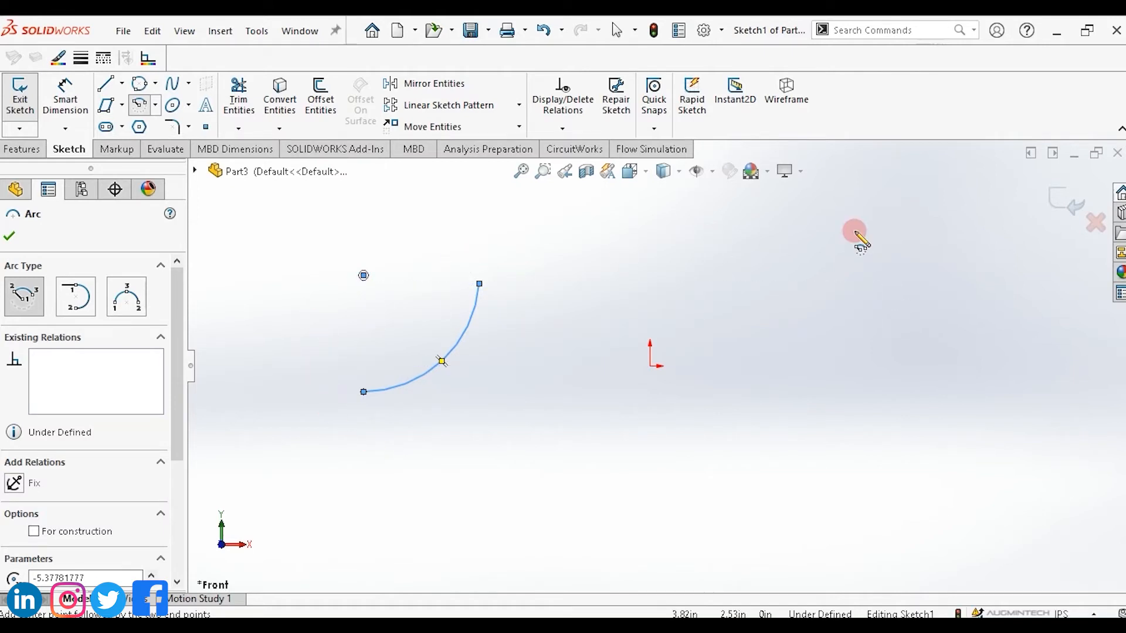
drag(855, 231, 941, 242)
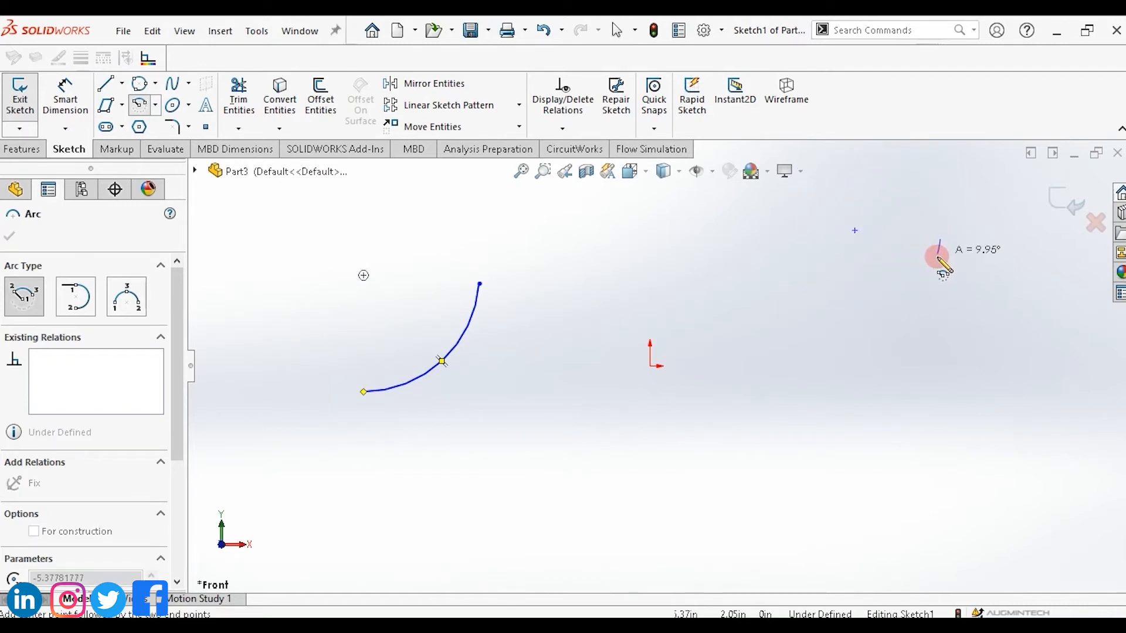
click(877, 313)
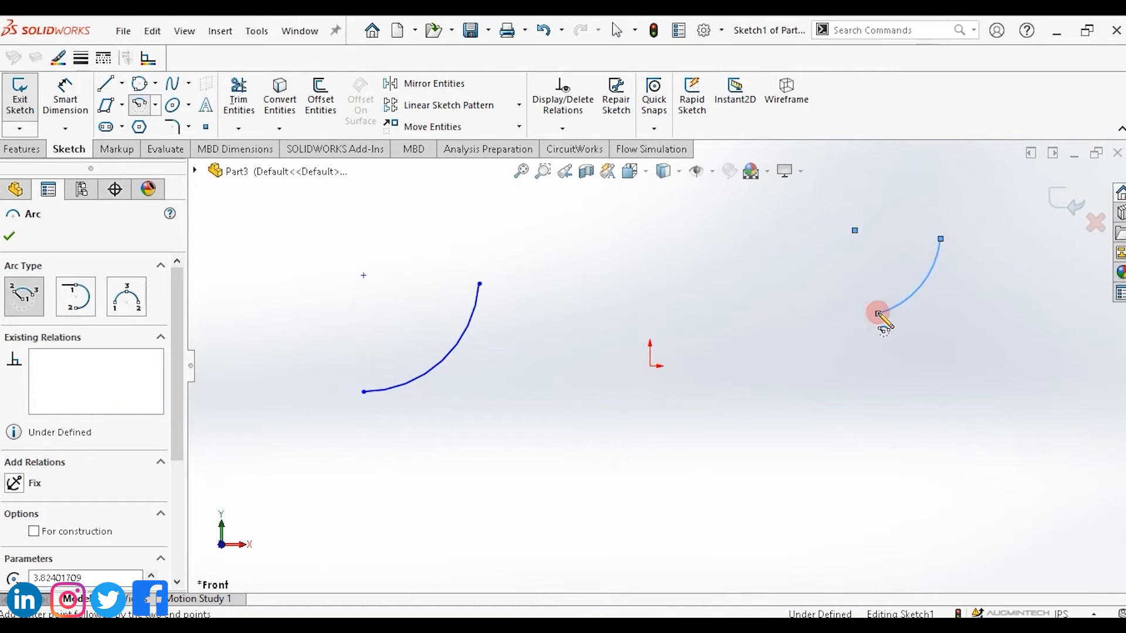
Draw a slightly rising line below and to the left of the origin.
click(154, 107)
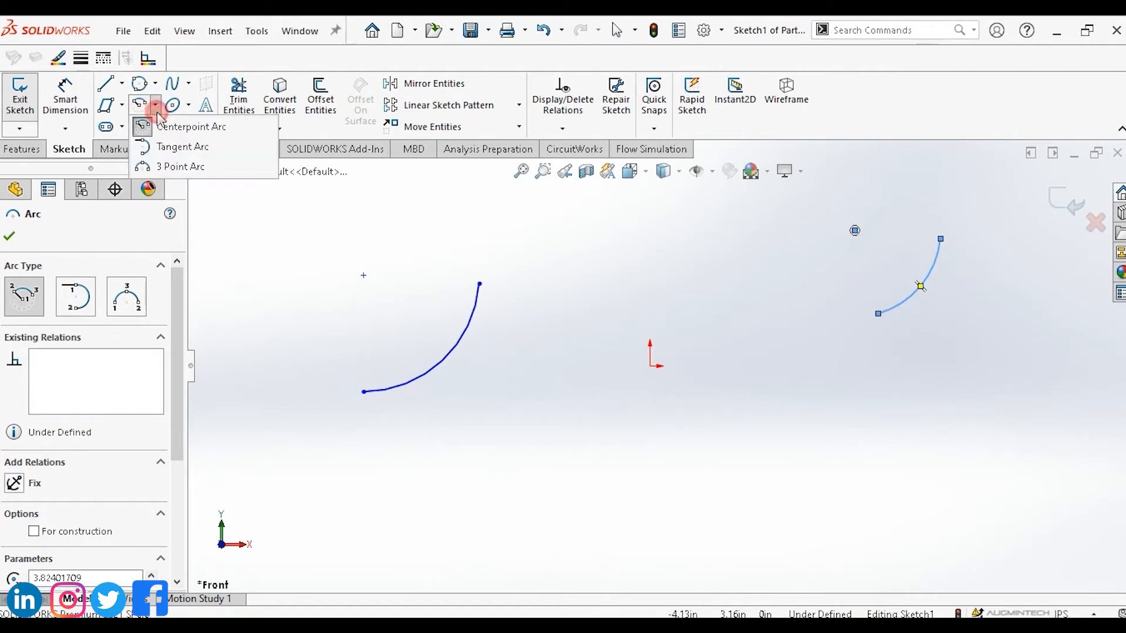
click(182, 147)
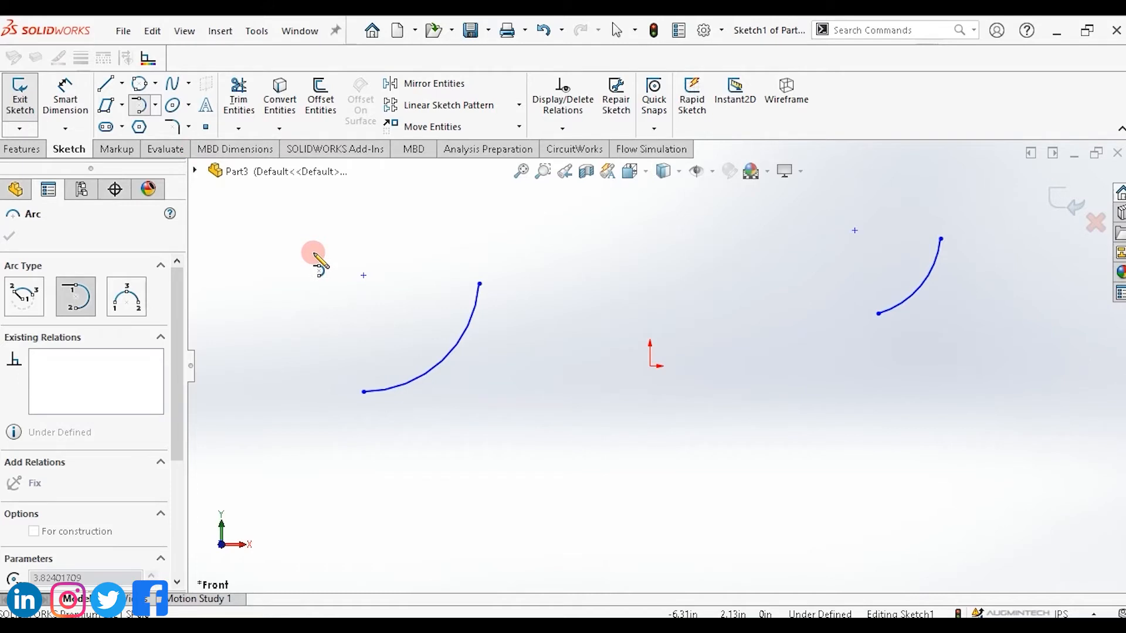
click(122, 83)
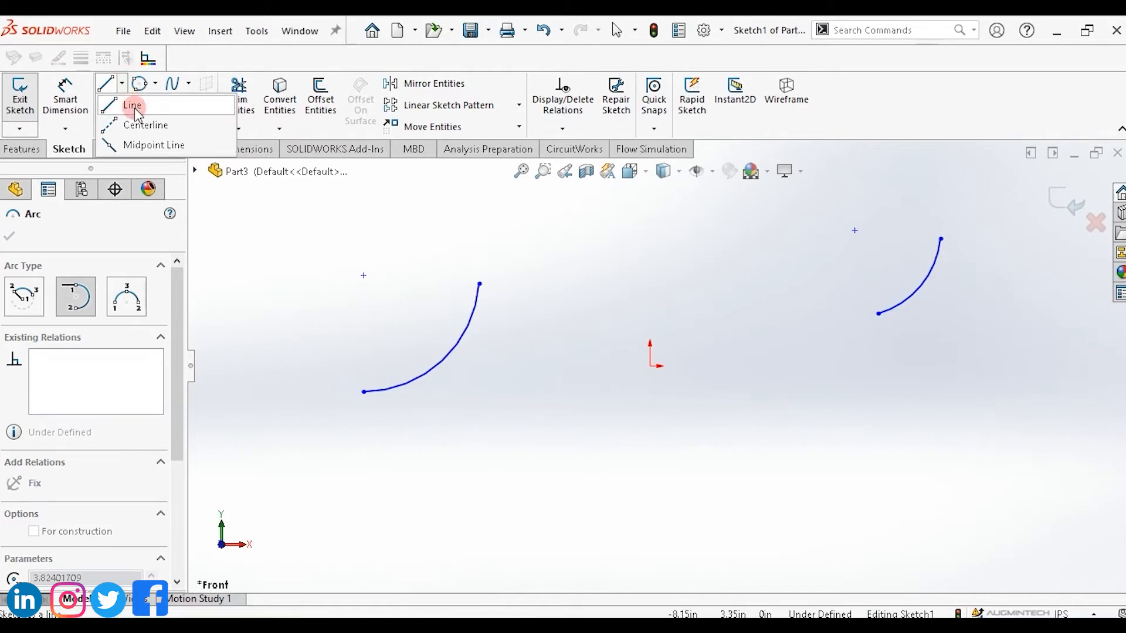
click(132, 106)
drag(419, 456, 701, 418)
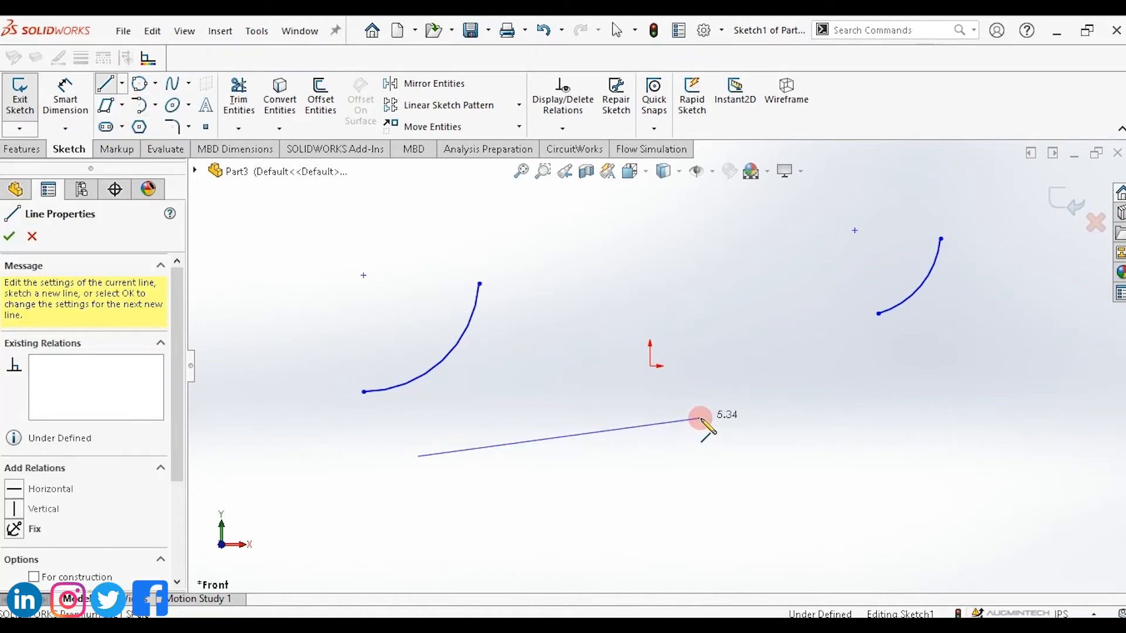
Draw two chained tangent arcs from the line's right end, looping around and back toward the origin.
click(155, 106)
click(174, 148)
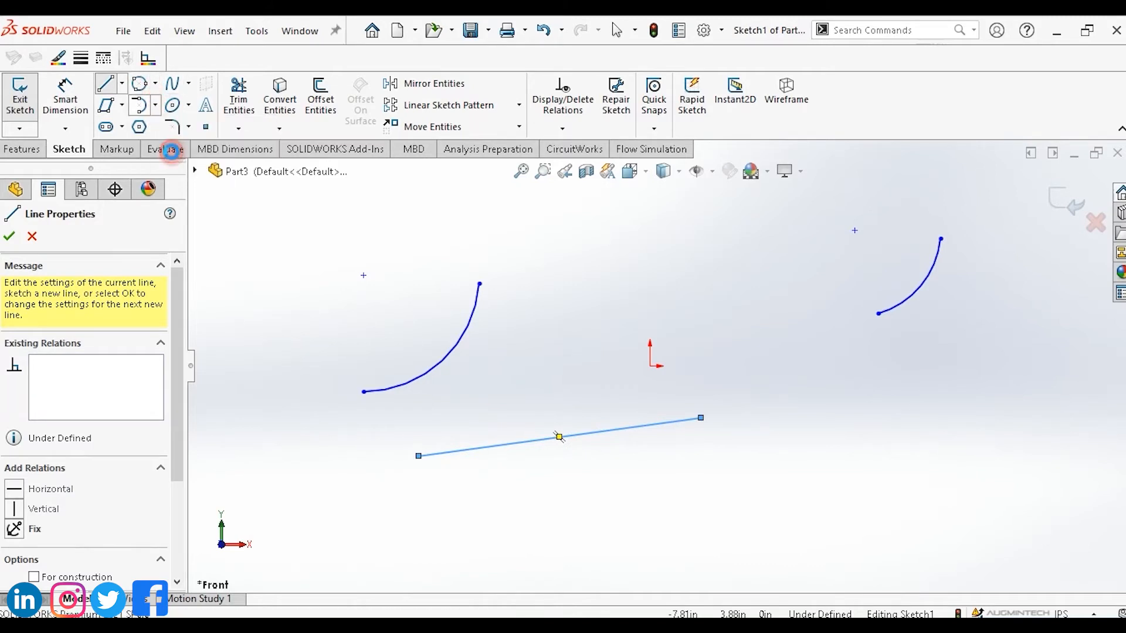
click(701, 418)
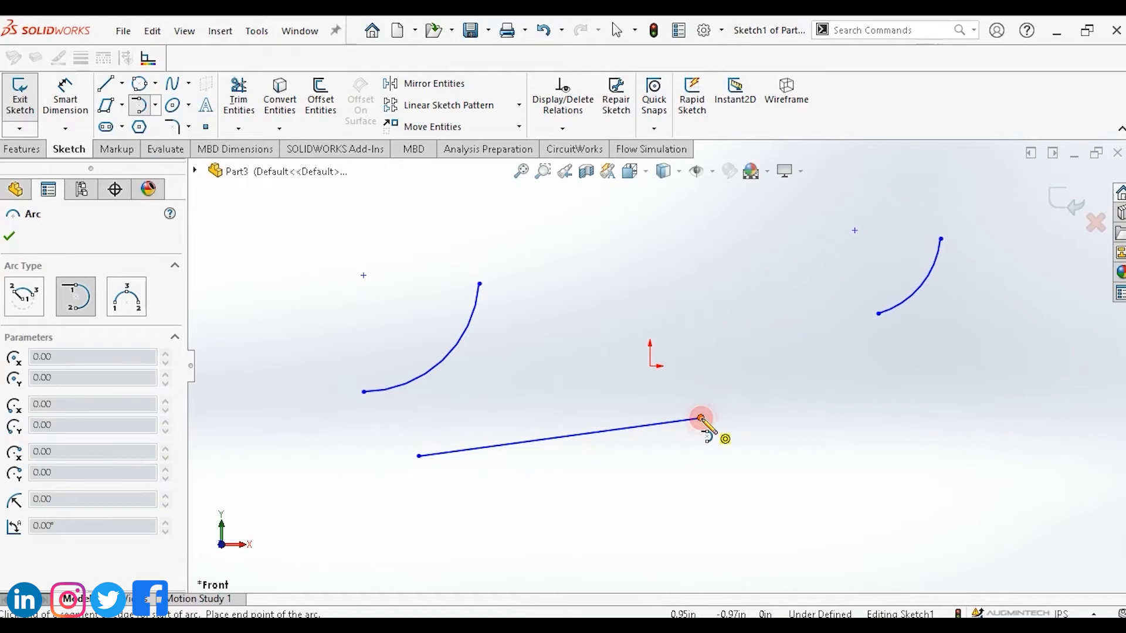
mouse_move(701, 419)
mouse_down()
mouse_move(840, 431)
mouse_move(867, 465)
mouse_move(869, 493)
mouse_move(867, 397)
mouse_move(782, 300)
mouse_move(639, 275)
mouse_move(616, 284)
mouse_move(591, 345)
mouse_move(648, 242)
mouse_move(769, 226)
mouse_move(917, 445)
mouse_move(804, 527)
mouse_move(877, 405)
mouse_move(769, 314)
mouse_move(719, 301)
mouse_move(881, 354)
mouse_move(817, 483)
mouse_move(784, 467)
mouse_move(885, 436)
mouse_up()
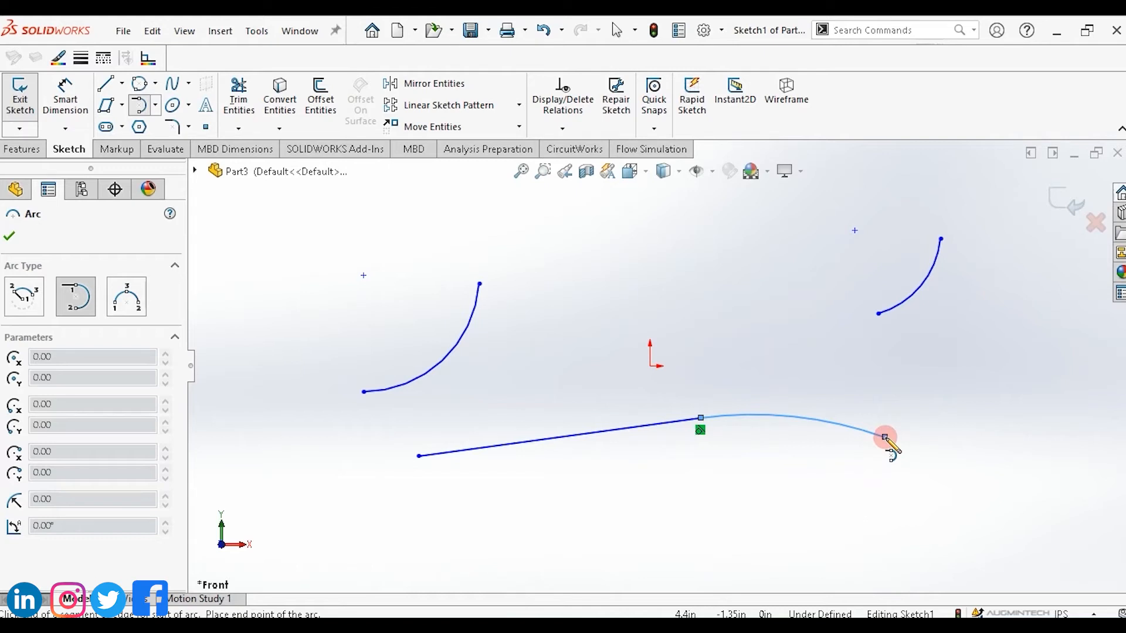
drag(885, 436, 667, 325)
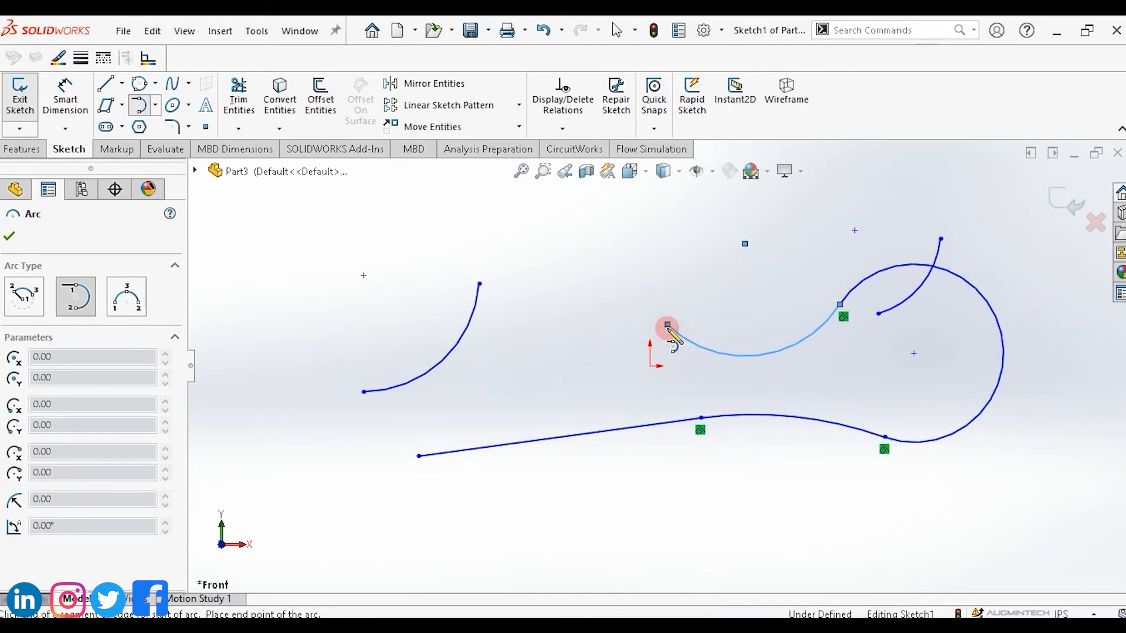
key(Escape)
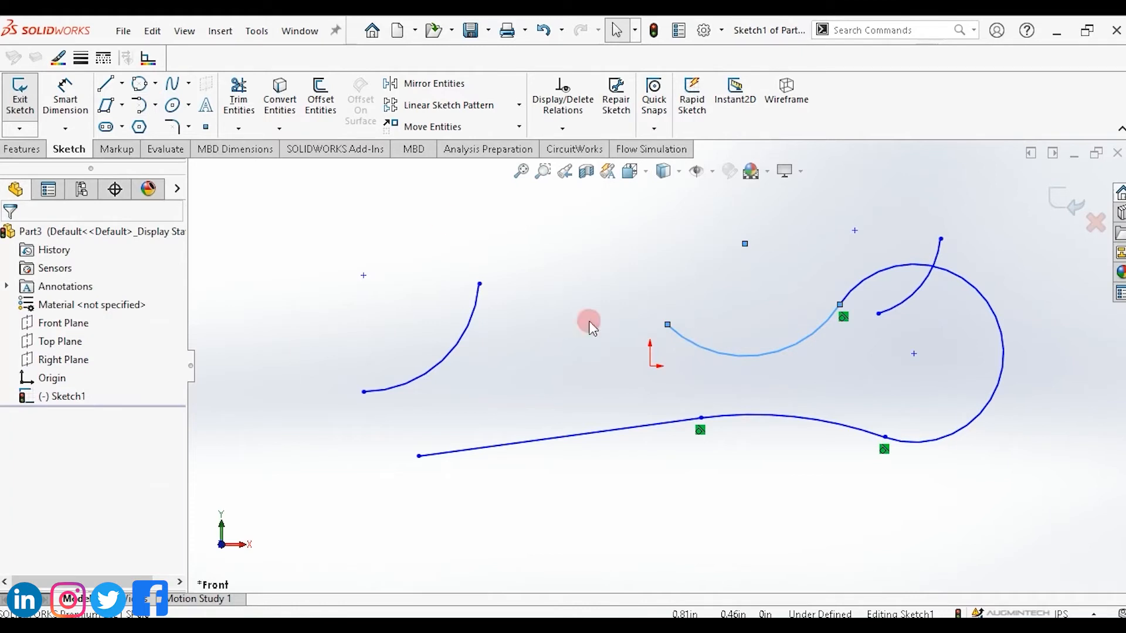
Draw a 3 Point Arc below the line, curving downward.
click(155, 105)
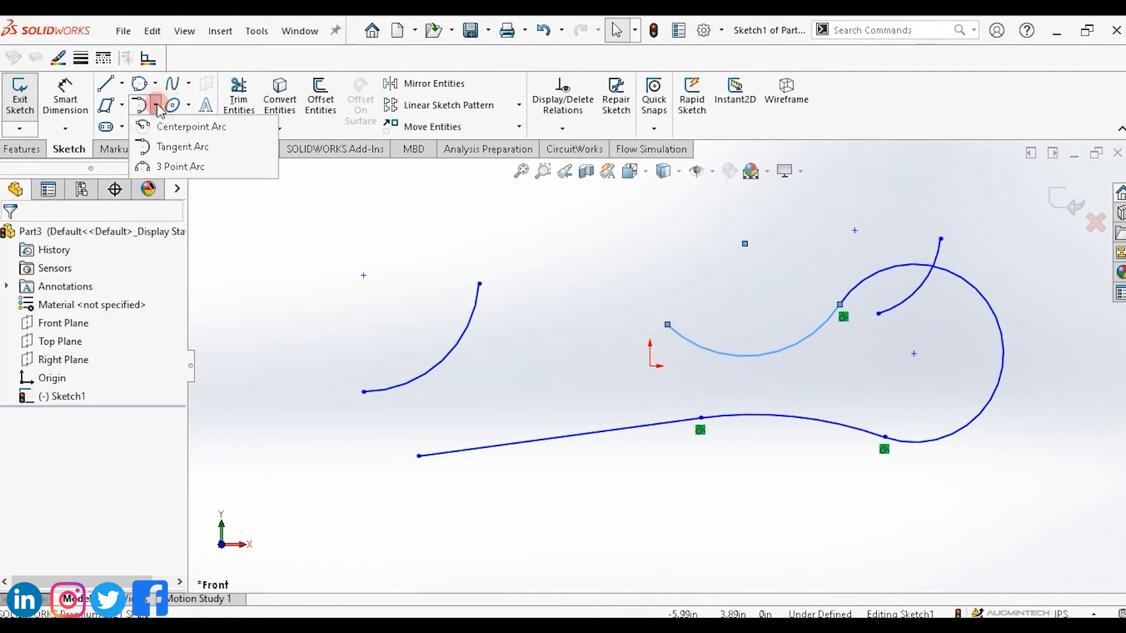
click(184, 167)
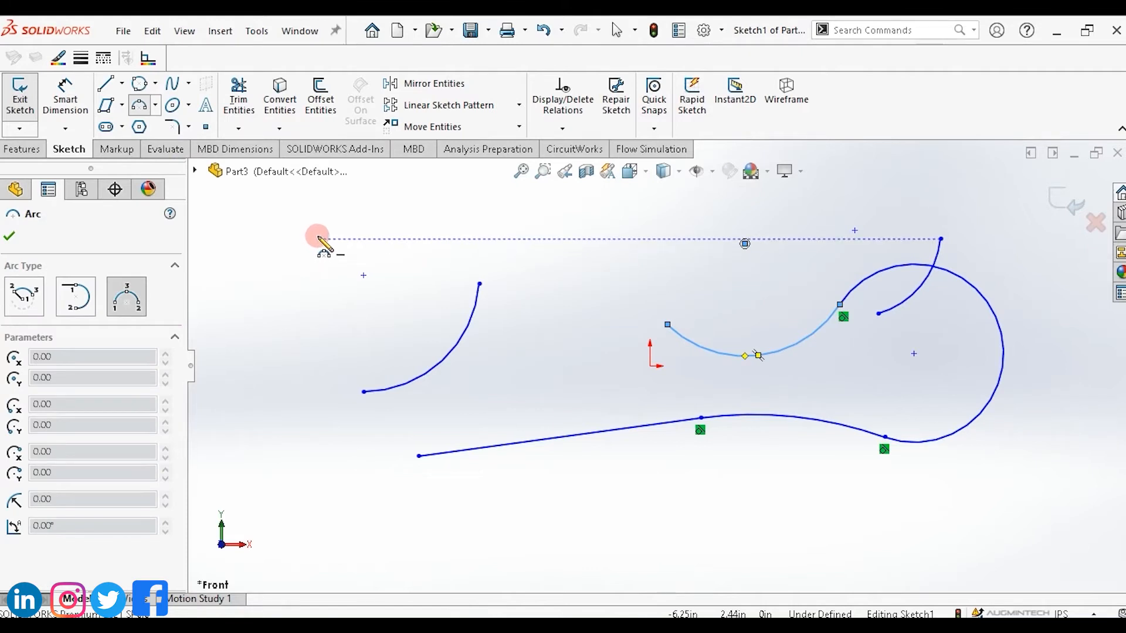
click(549, 521)
drag(549, 520, 720, 503)
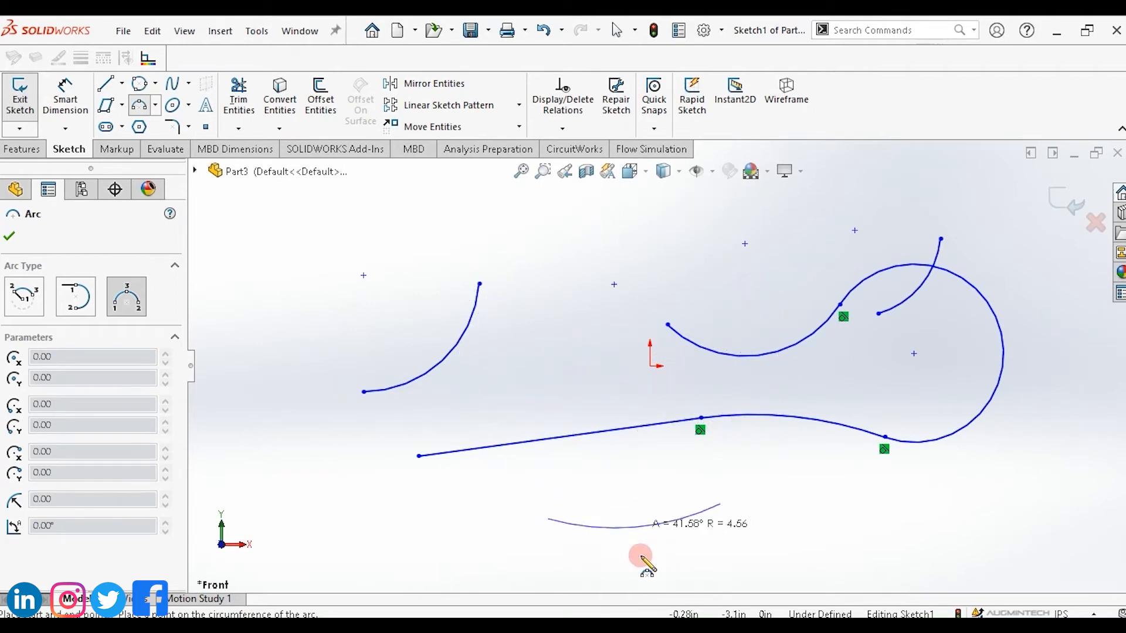
click(641, 555)
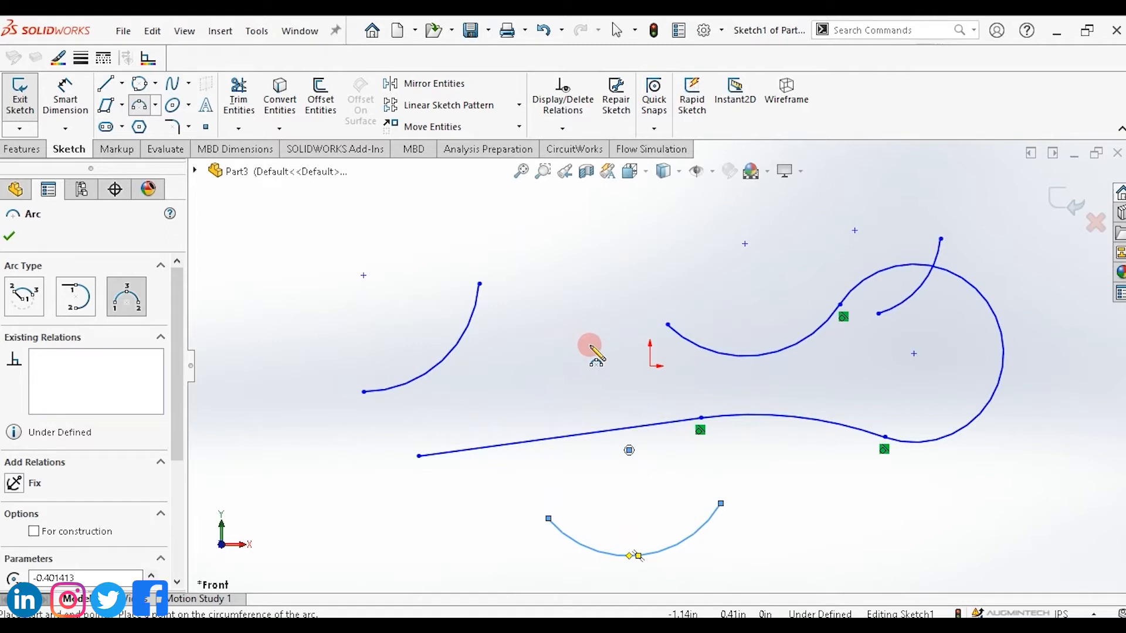
Draw a second 3 Point Arc above and left of the origin, curving downward.
click(534, 269)
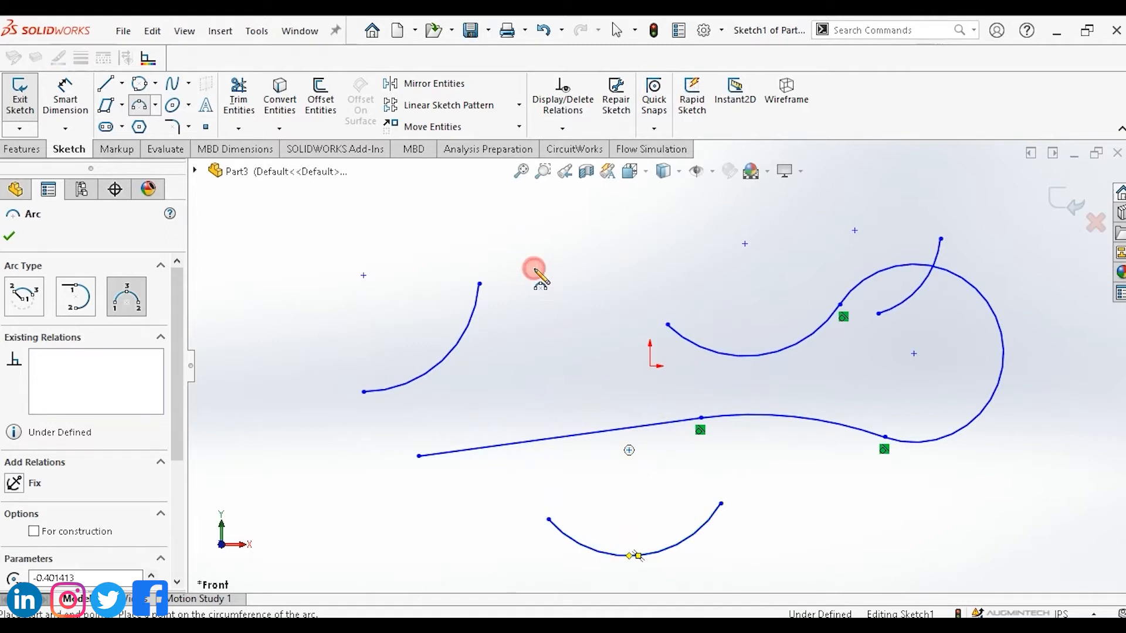
drag(535, 269, 692, 249)
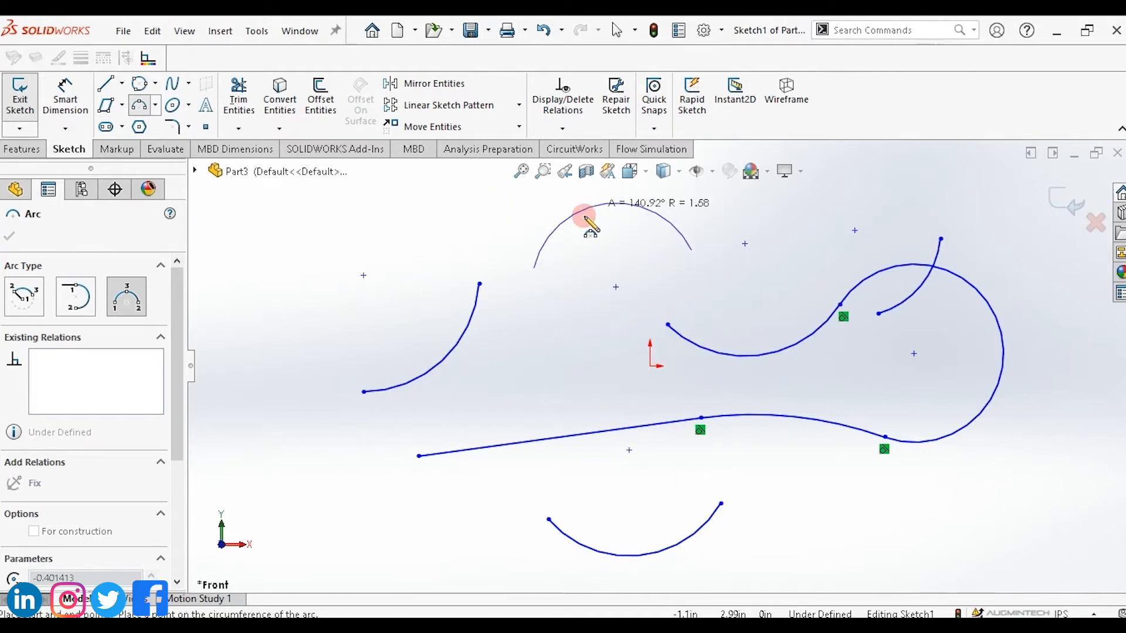
click(614, 308)
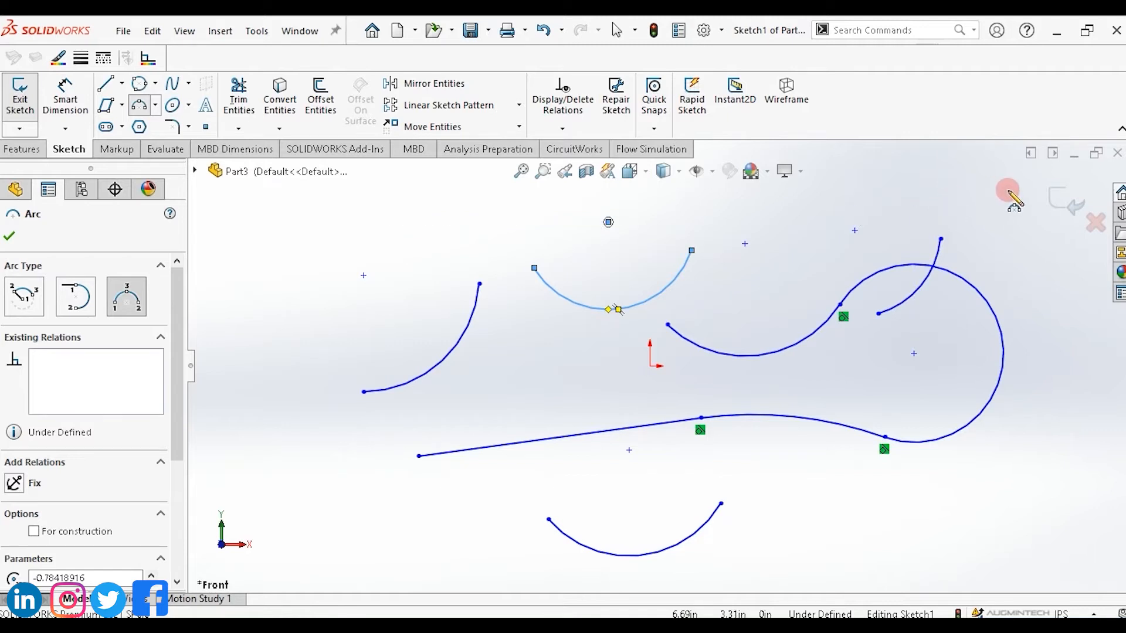
key(Escape)
Box-select all the sketched line and arcs and delete them.
drag(1007, 191, 317, 578)
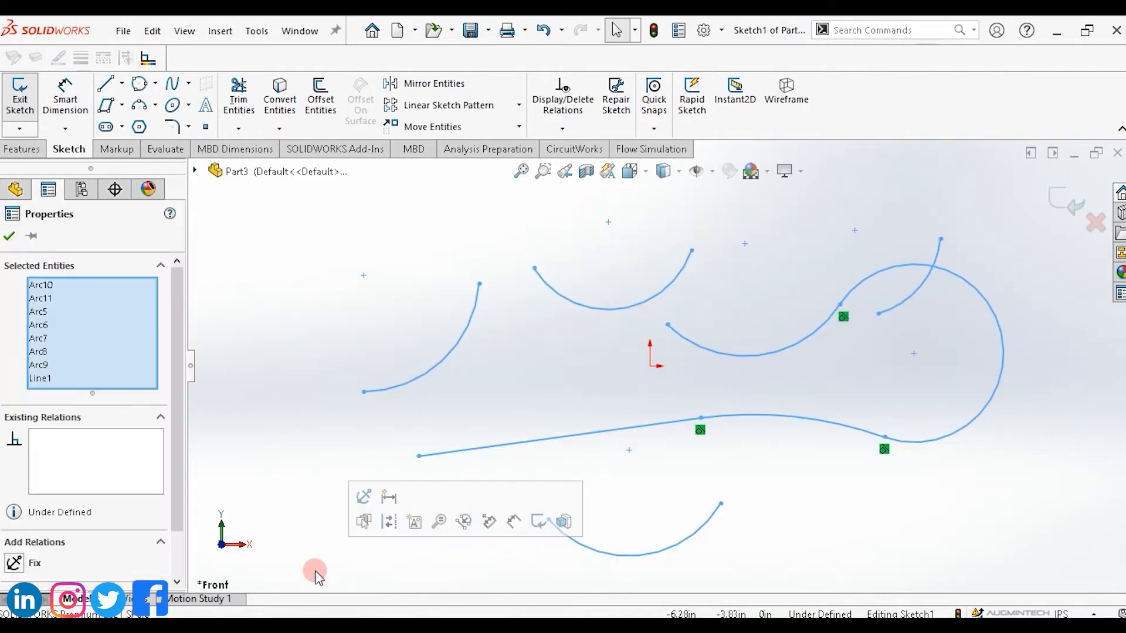
key(Delete)
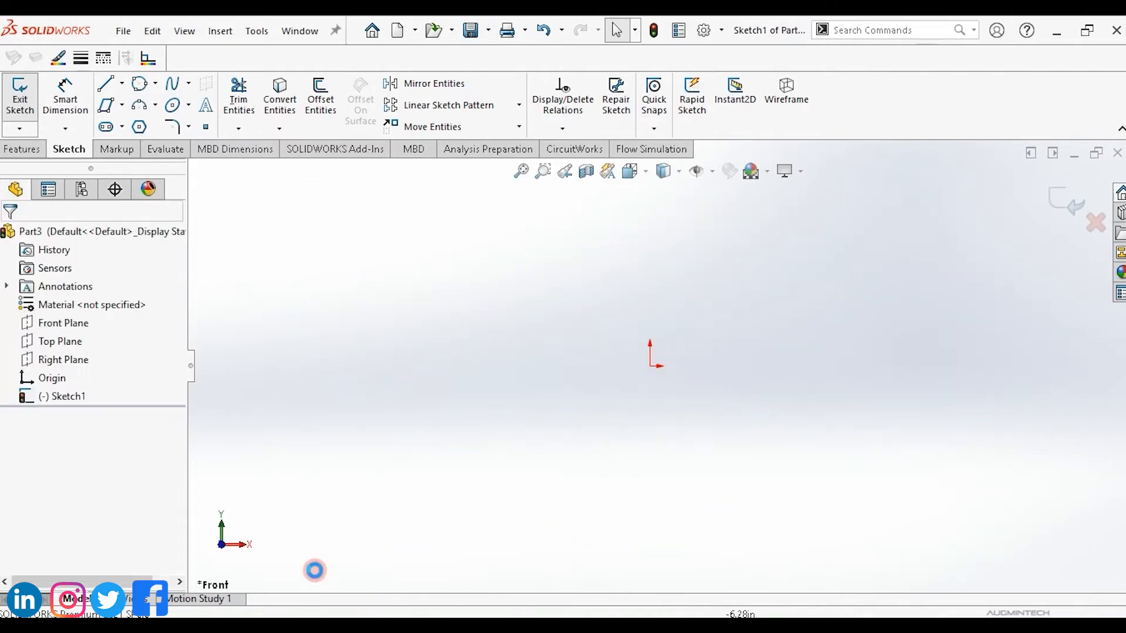
Draw a corner rectangle about 3.73 in by 2.31 in to the upper left of the origin.
click(123, 106)
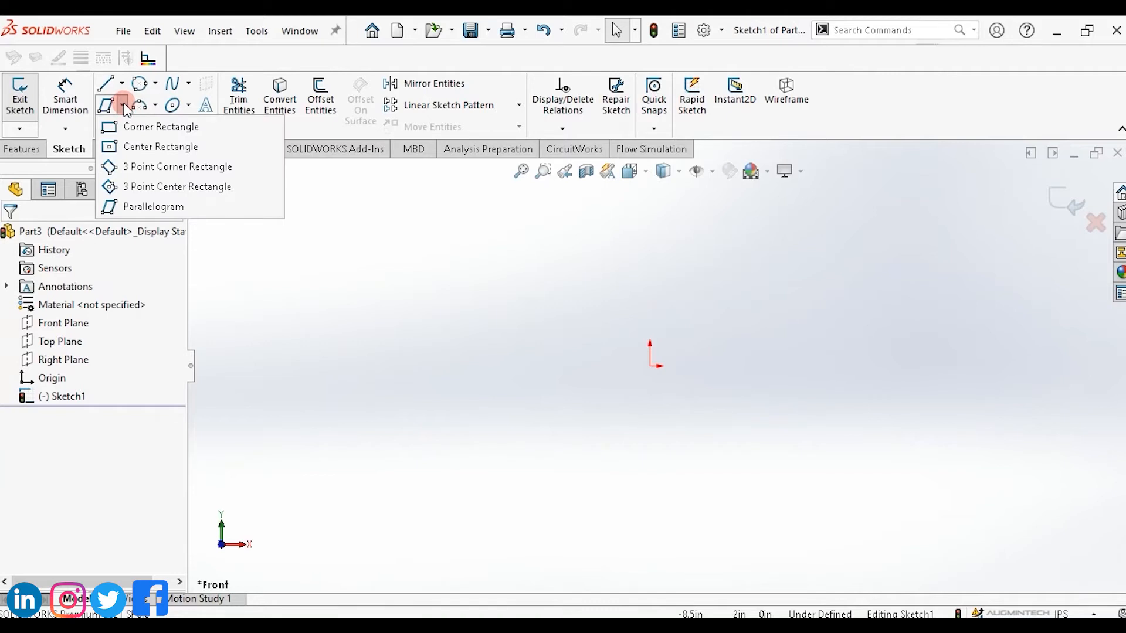
click(145, 128)
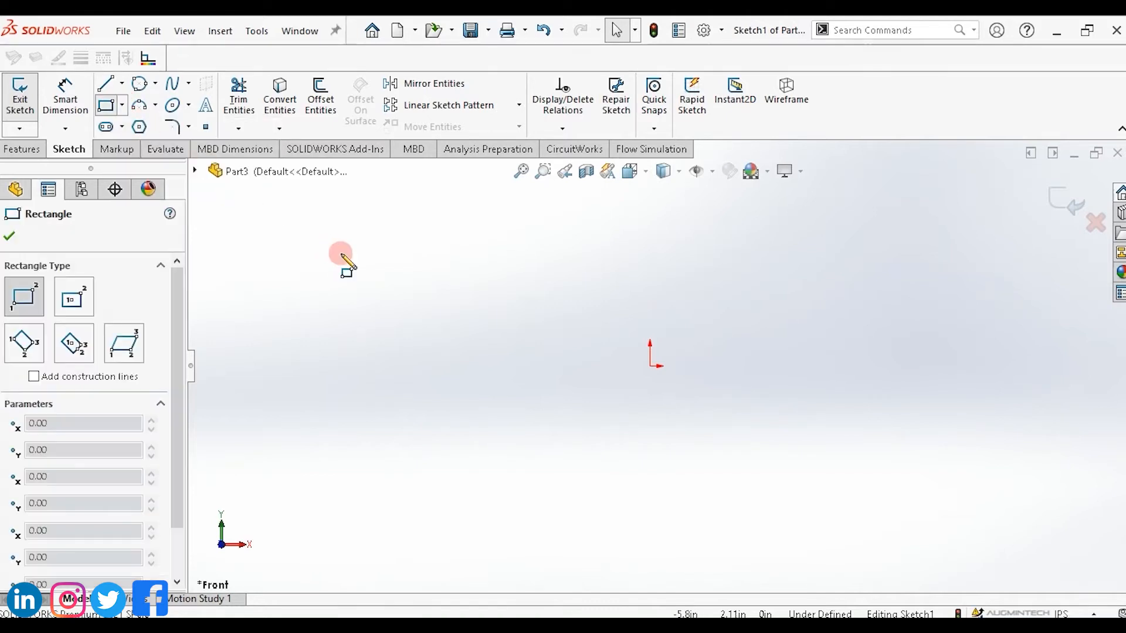
click(305, 254)
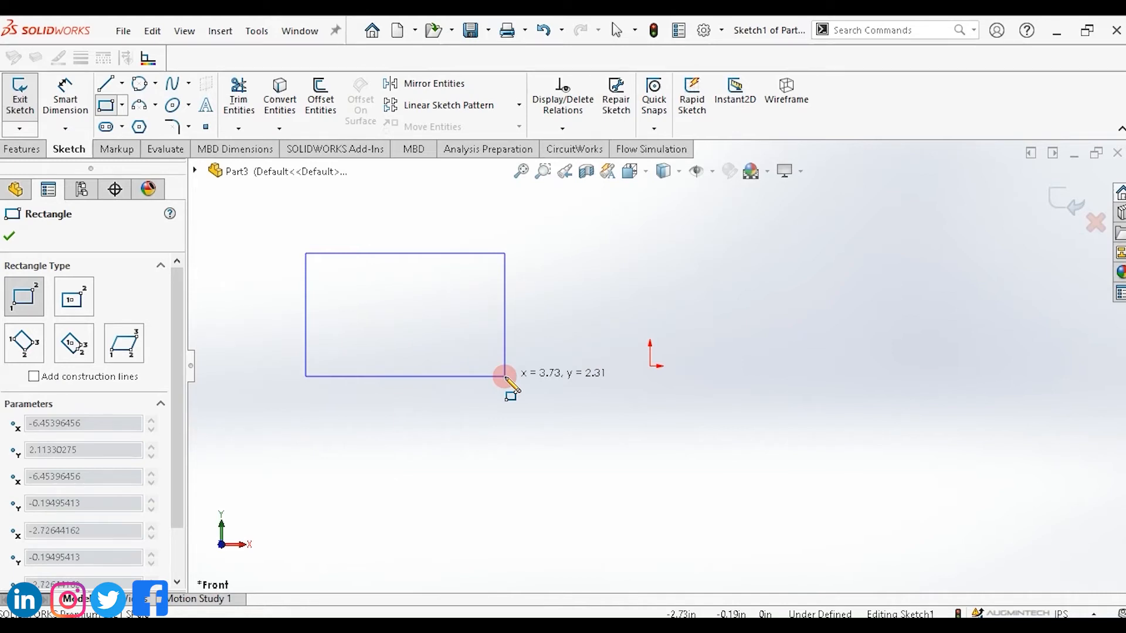
click(505, 376)
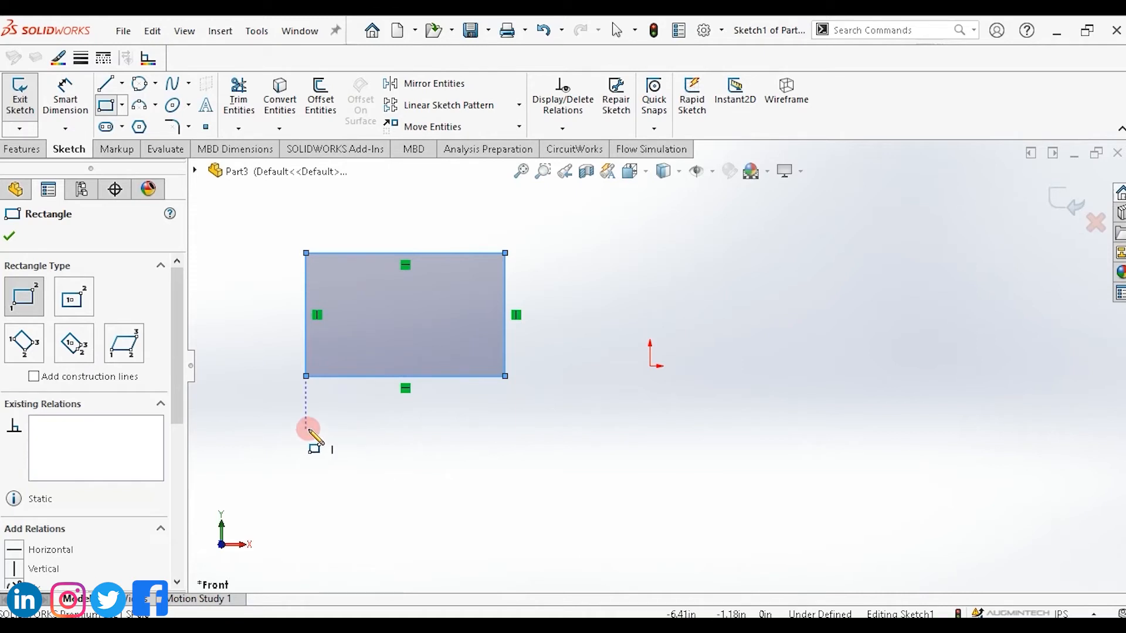
Draw a second corner rectangle about 2.86 in by 1.33 in below the first one.
click(404, 430)
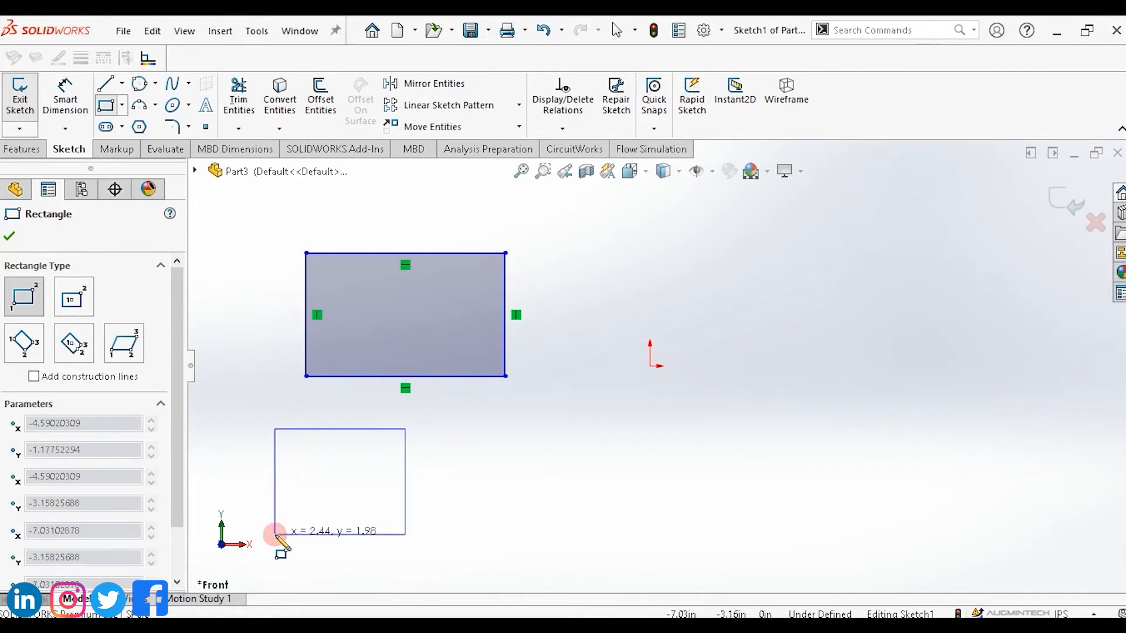
click(257, 503)
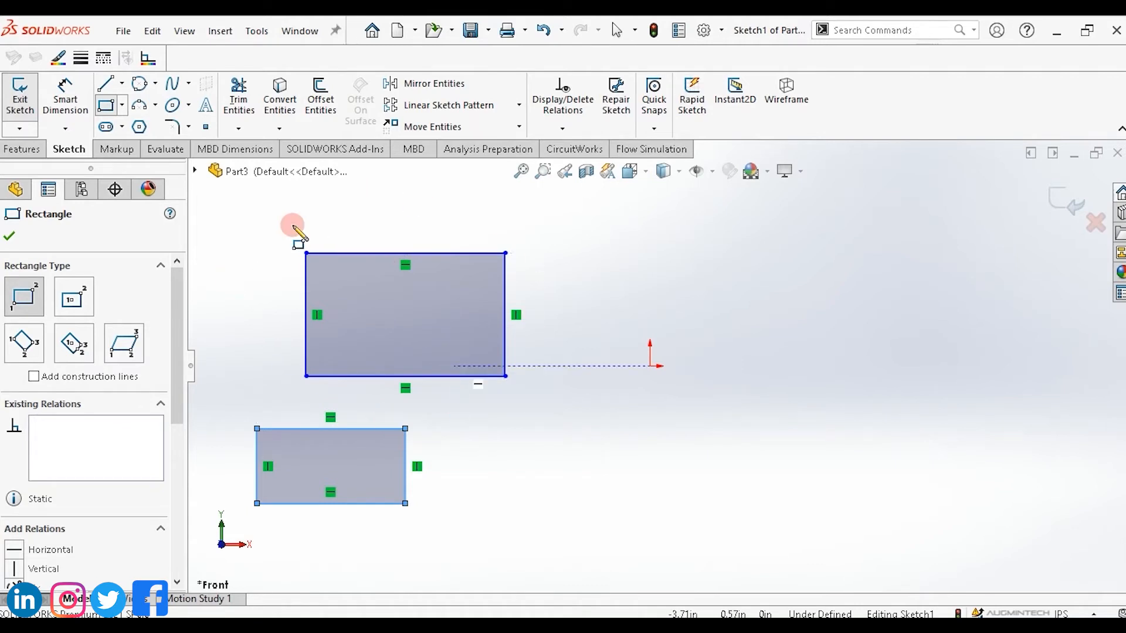
Draw a center rectangle about 5.12 in by 2.74 in to the upper right of the origin.
click(122, 106)
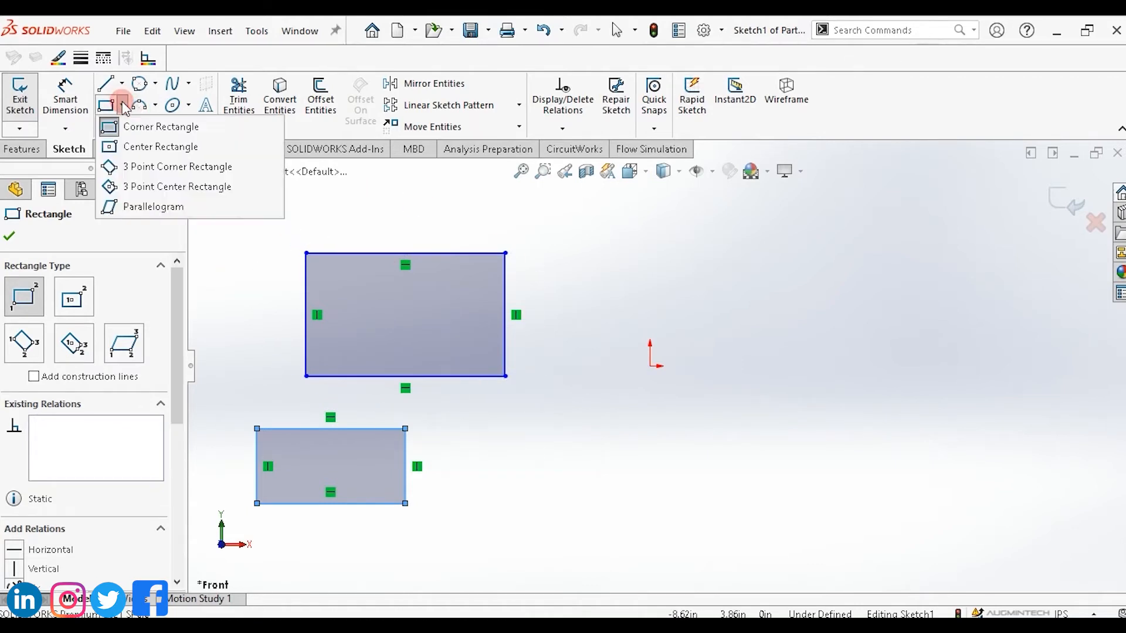
click(136, 147)
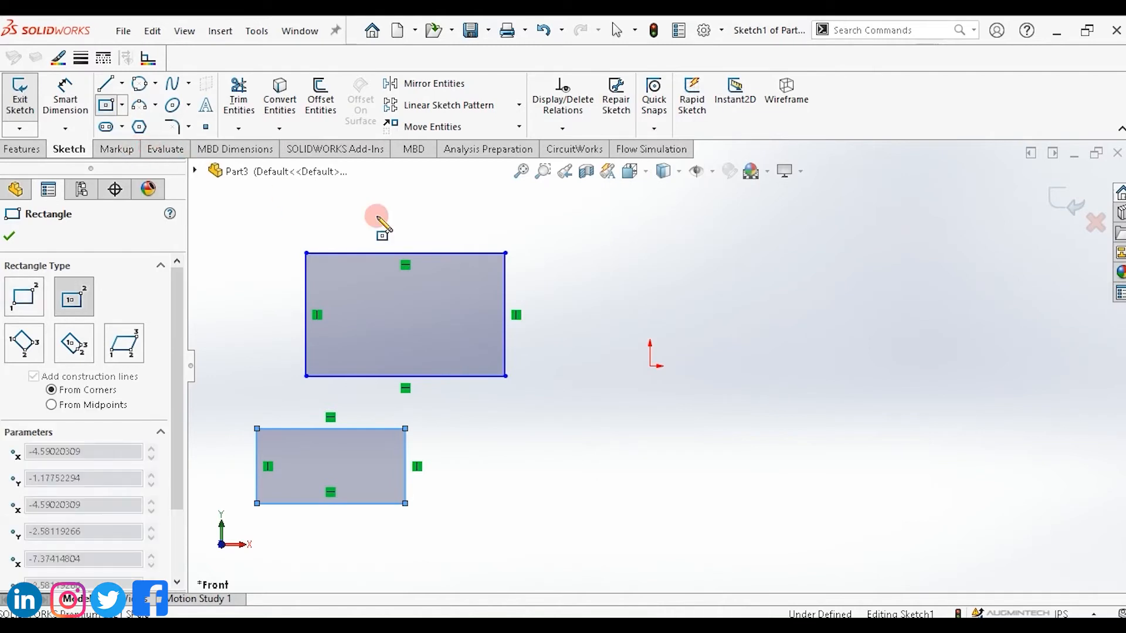
click(818, 278)
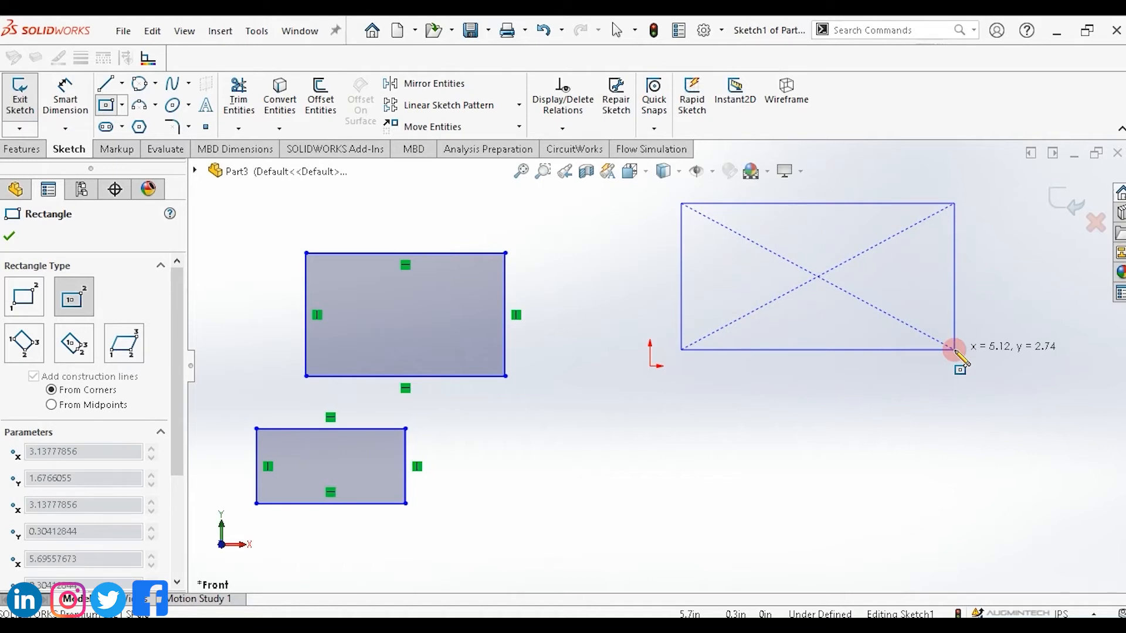
click(954, 350)
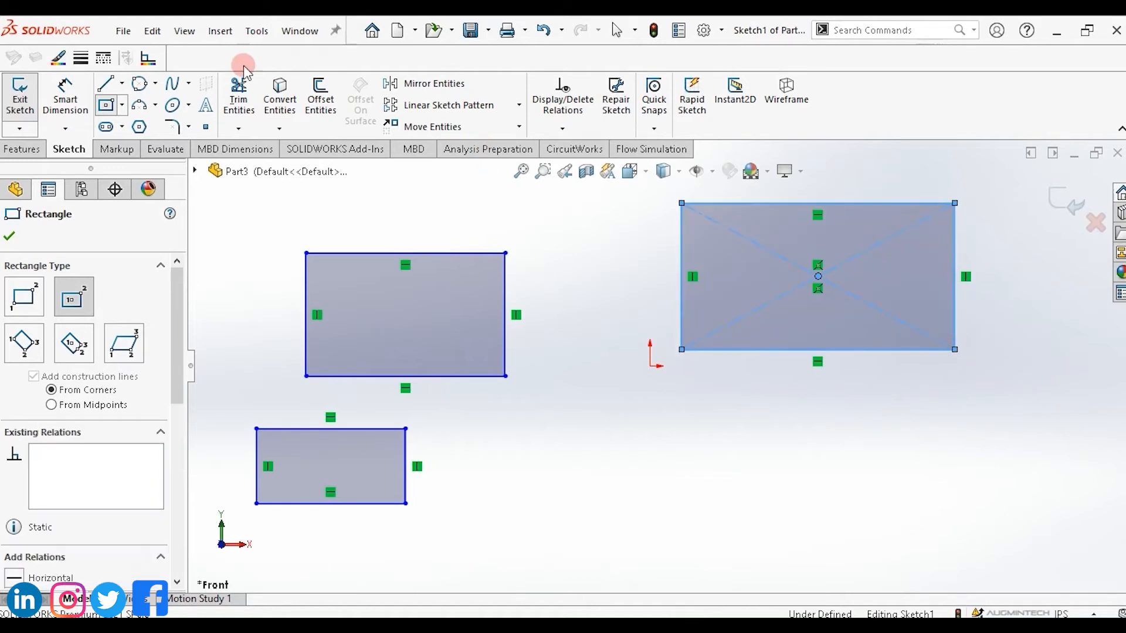
Draw a tilted 3-point corner rectangle below and to the right of the origin.
click(122, 105)
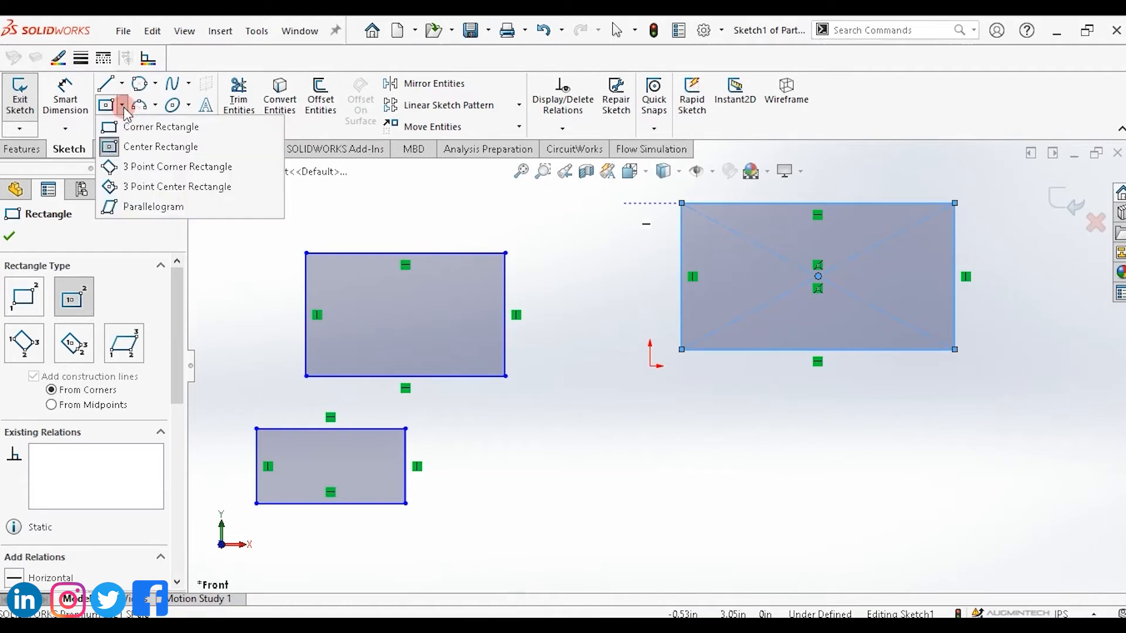
click(162, 167)
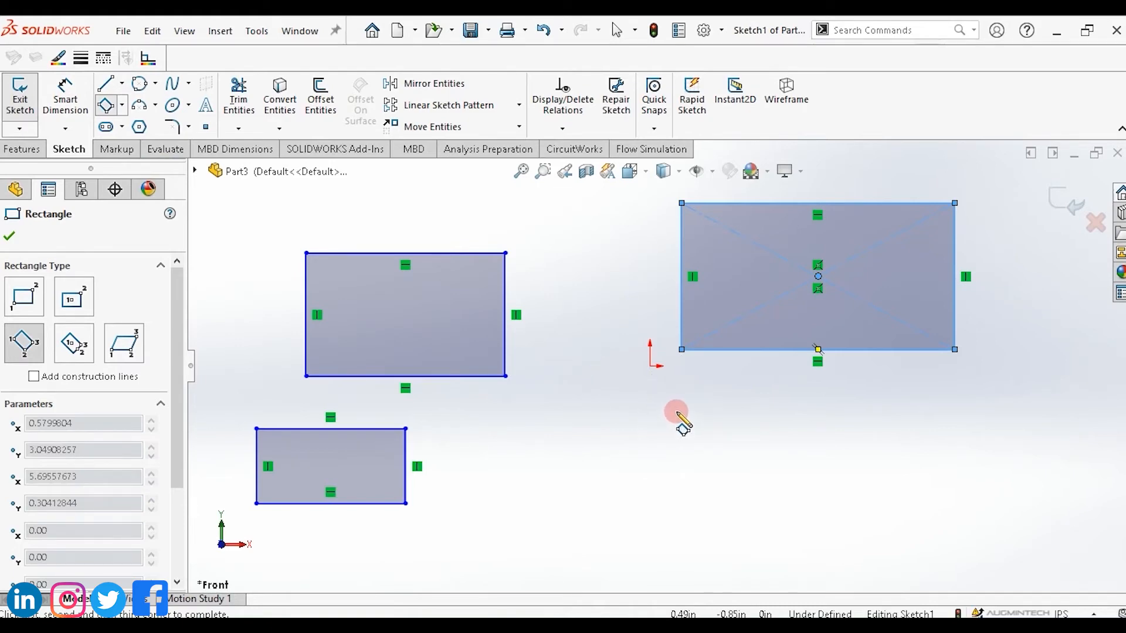
click(747, 416)
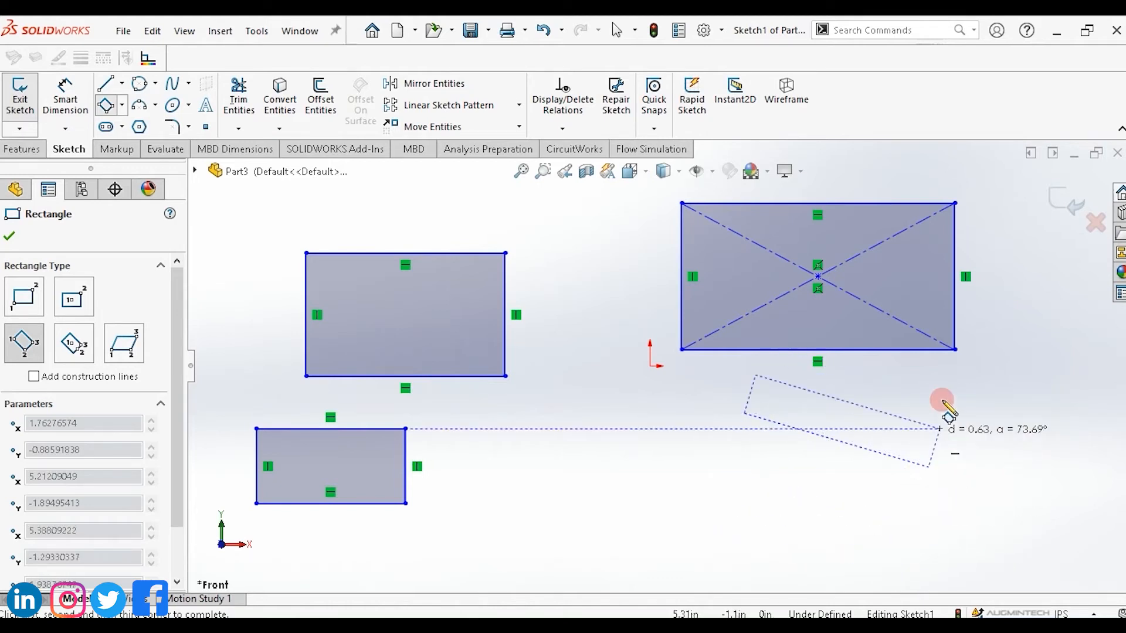
click(884, 551)
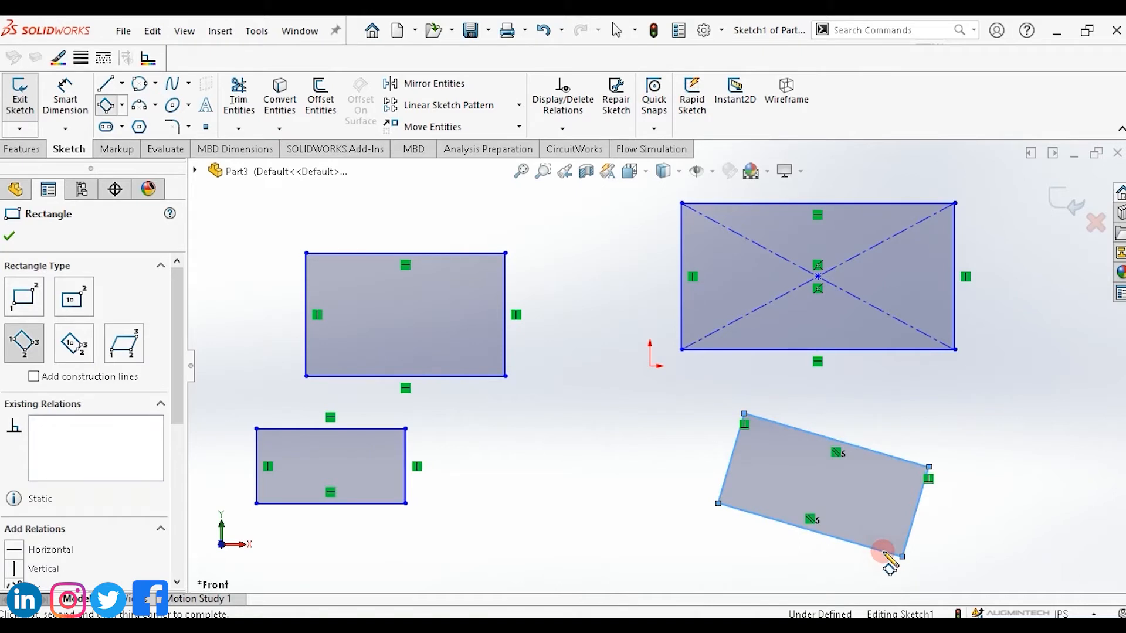
Draw a second tilted 3-point corner rectangle near the right edge of the sketch.
click(963, 400)
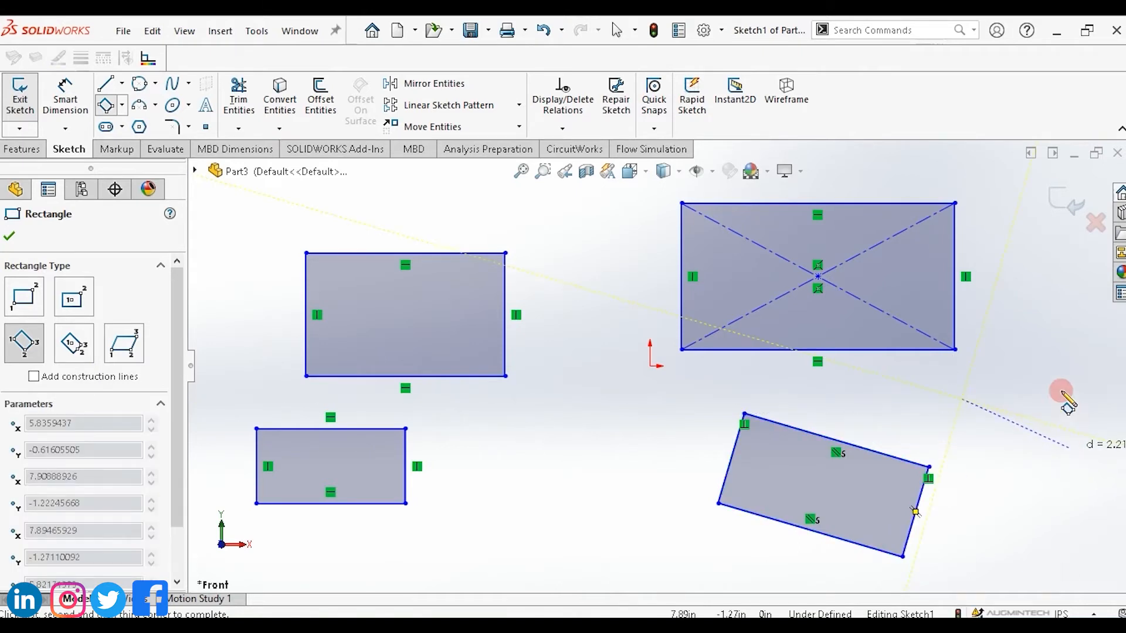
click(1053, 367)
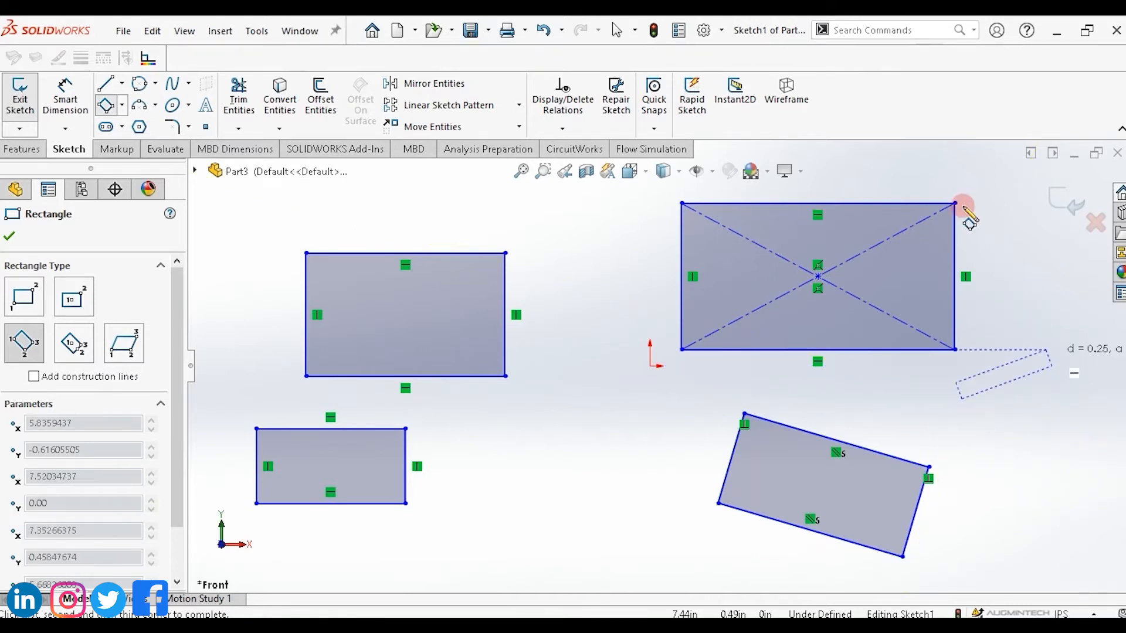
click(1085, 484)
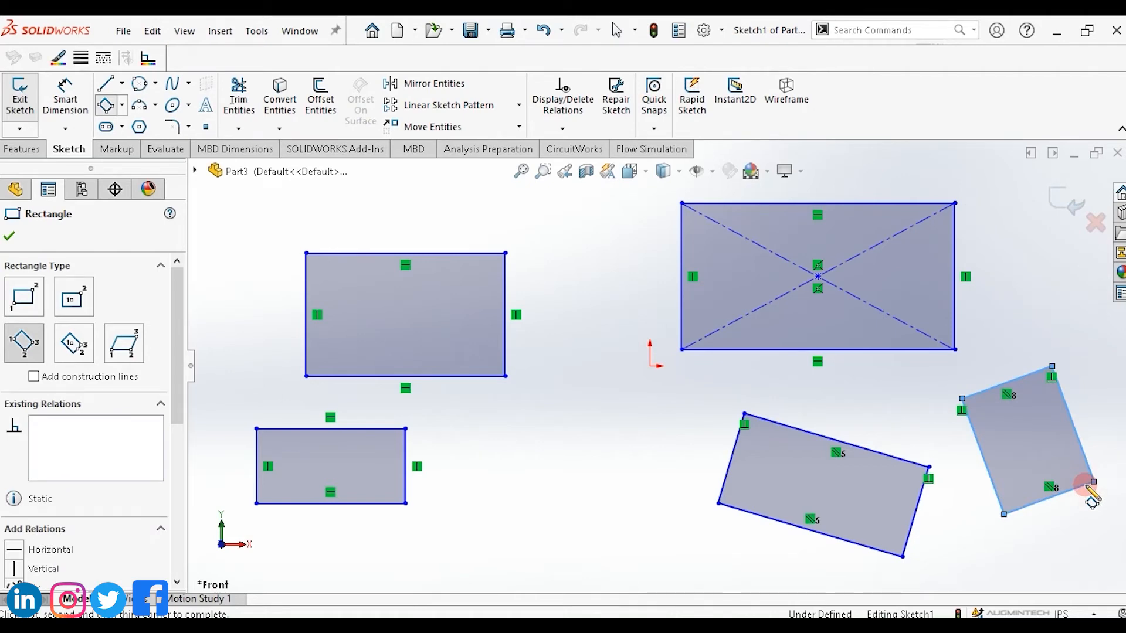
Draw a tilted 3-point center rectangle overlapping the two rectangles left of the origin.
click(122, 105)
click(154, 188)
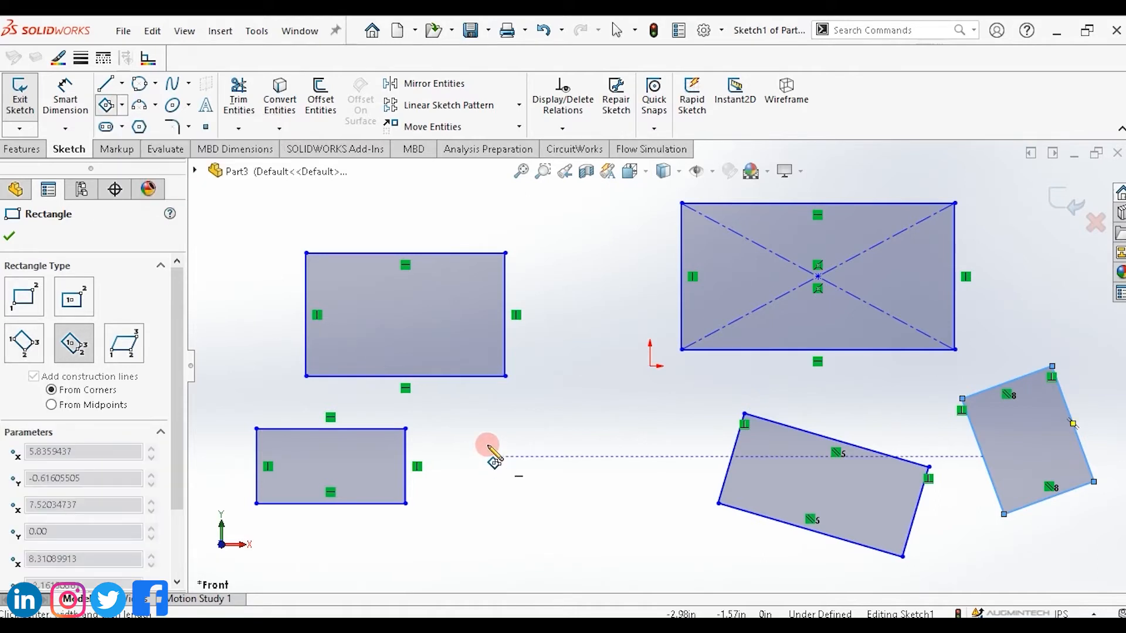
click(457, 428)
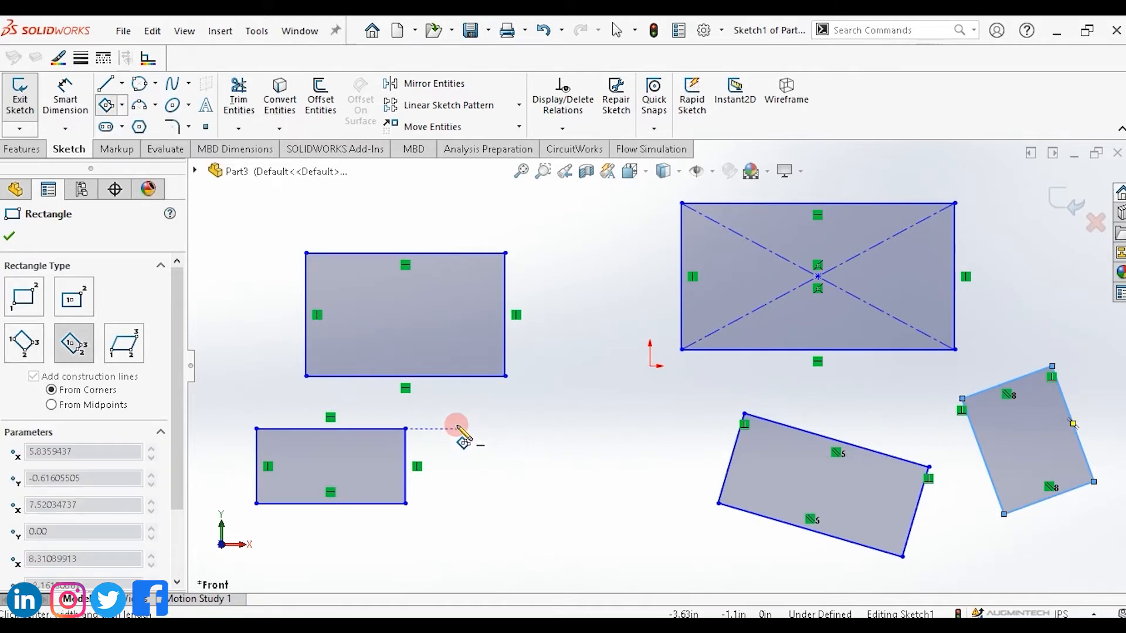
click(465, 424)
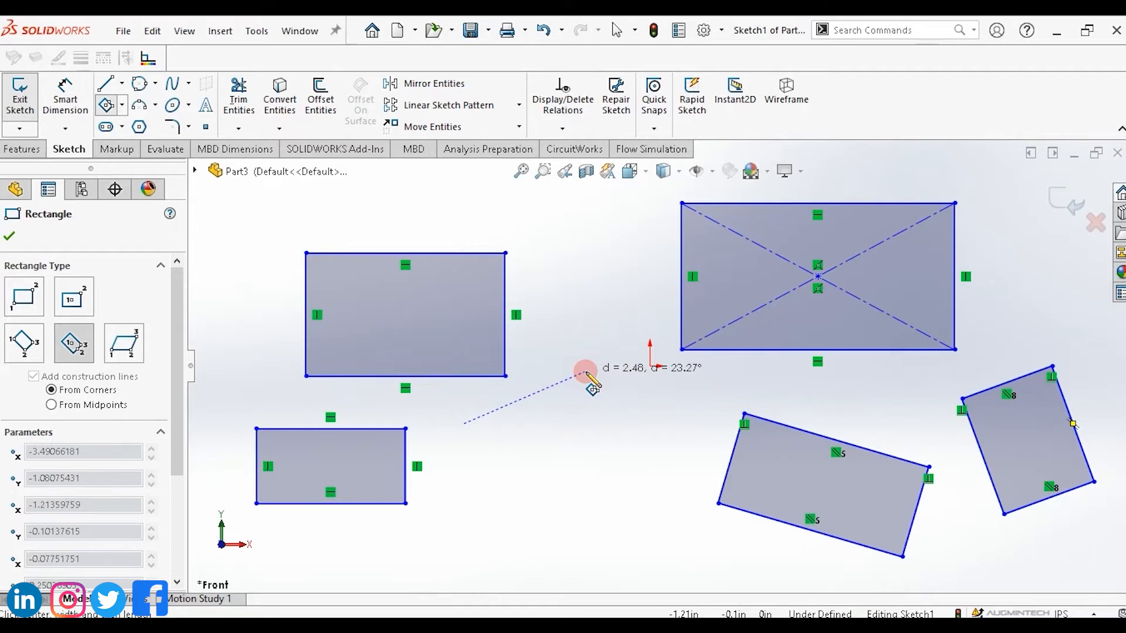
click(586, 376)
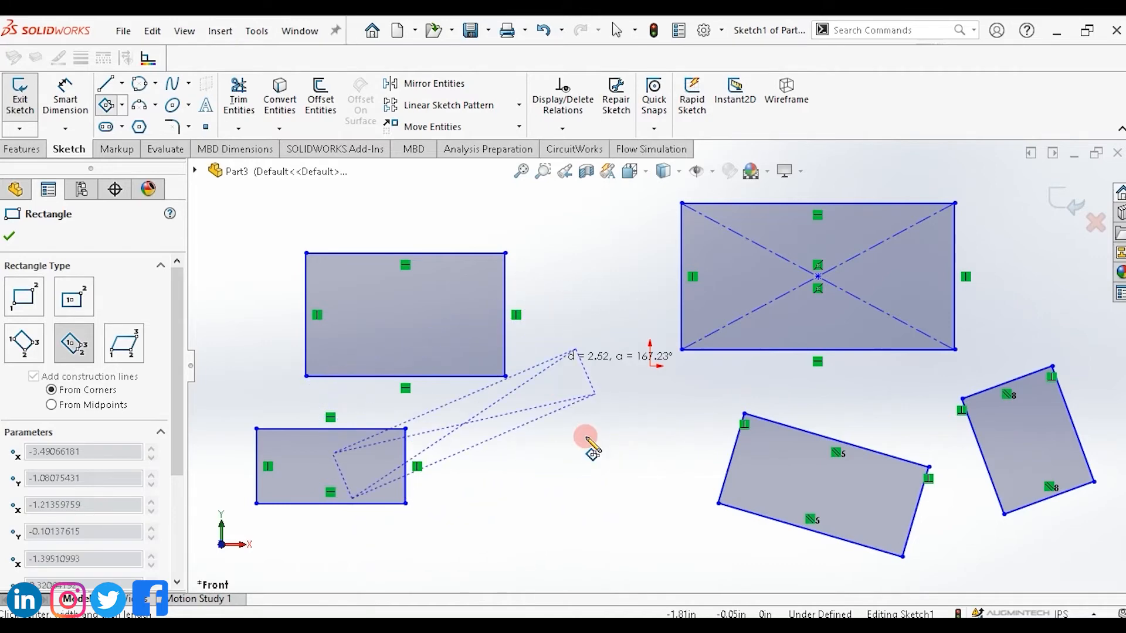
click(610, 433)
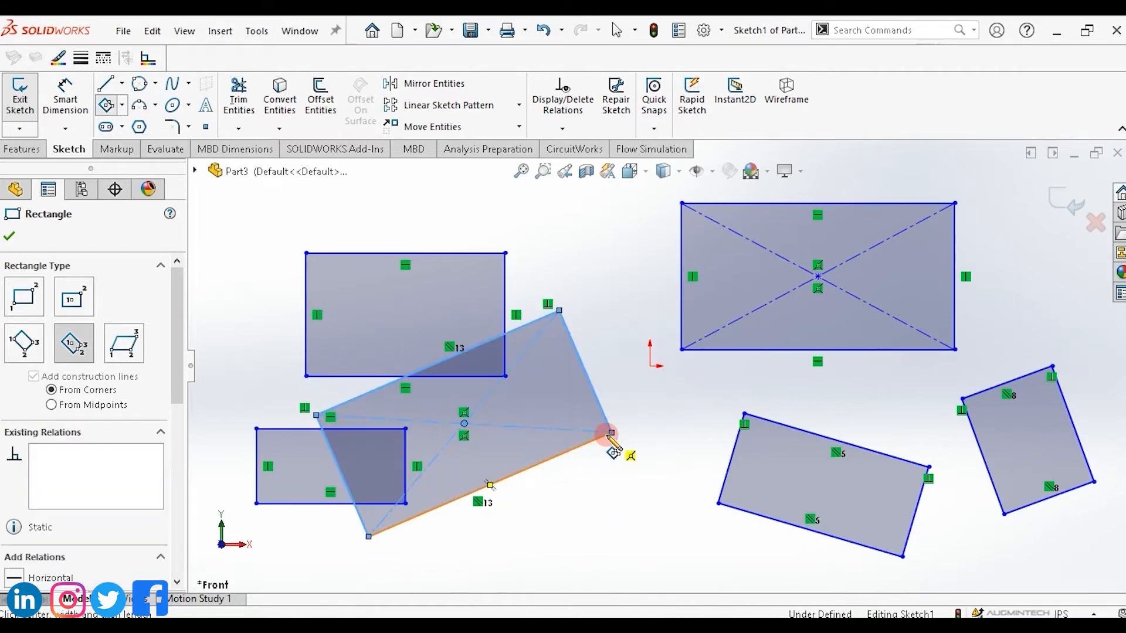
click(106, 106)
click(472, 223)
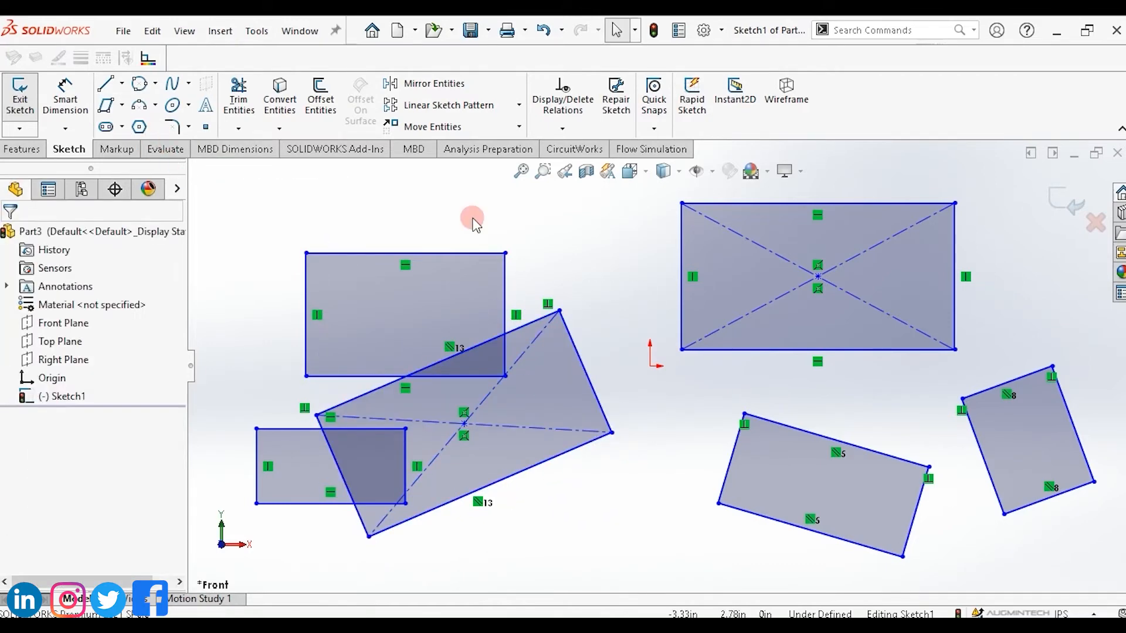
Draw a parallelogram above the origin, between the upper-left rectangle and the center rectangle.
click(121, 105)
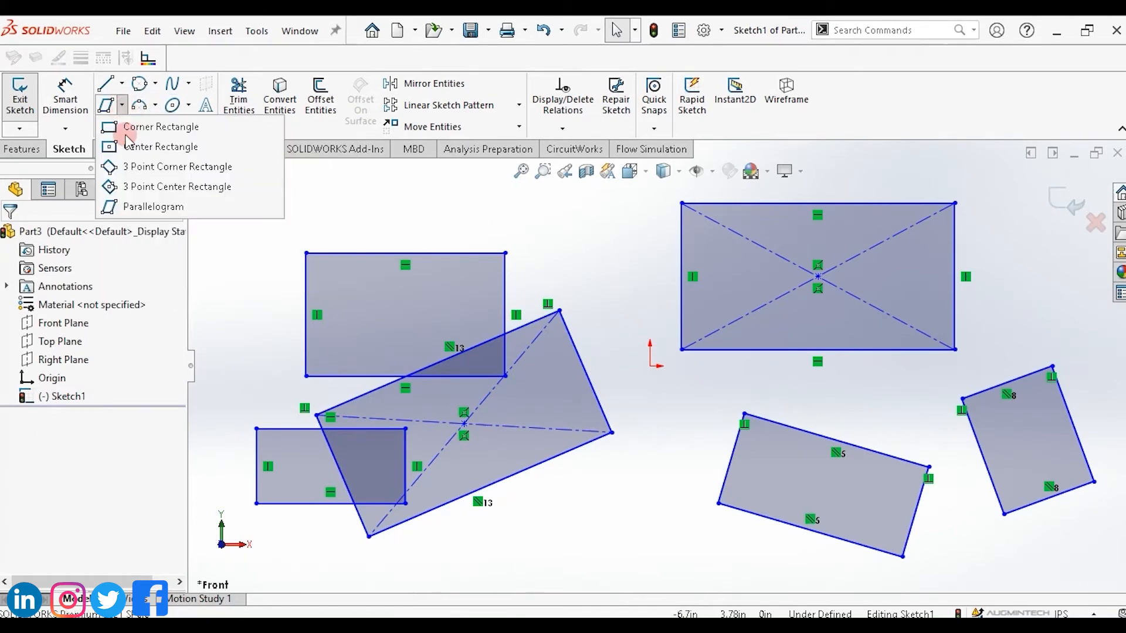
click(142, 208)
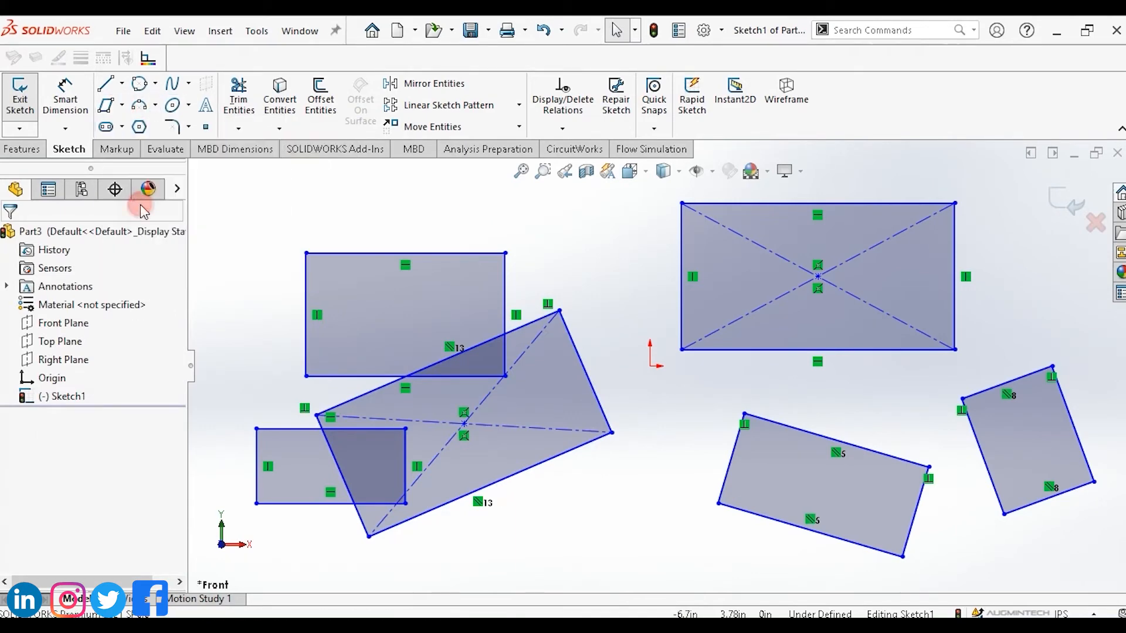
click(541, 220)
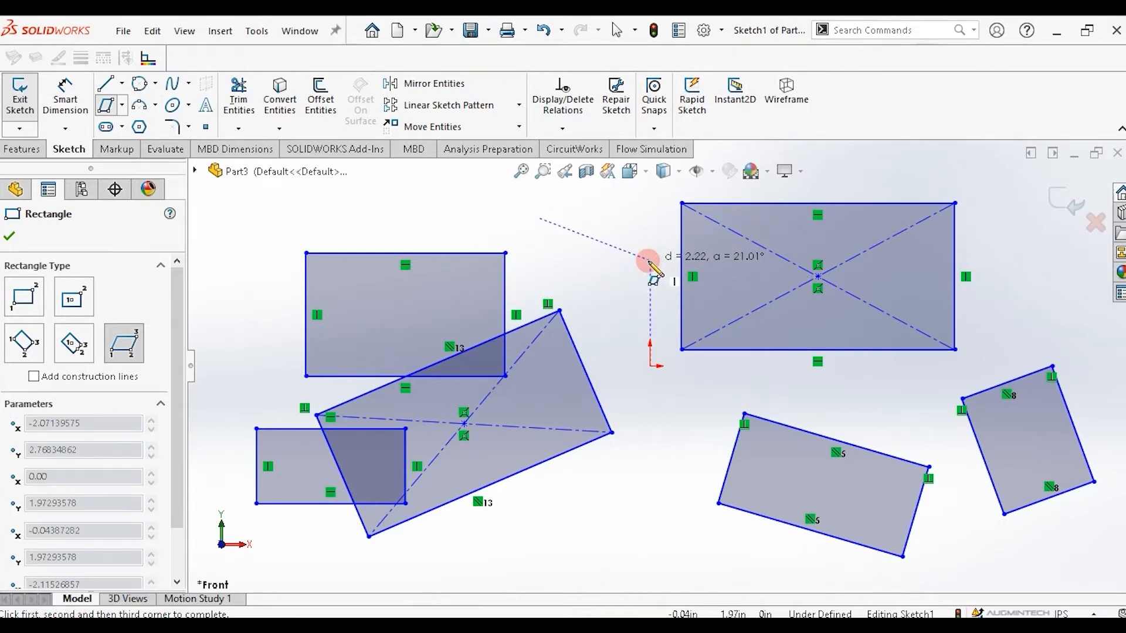
click(649, 260)
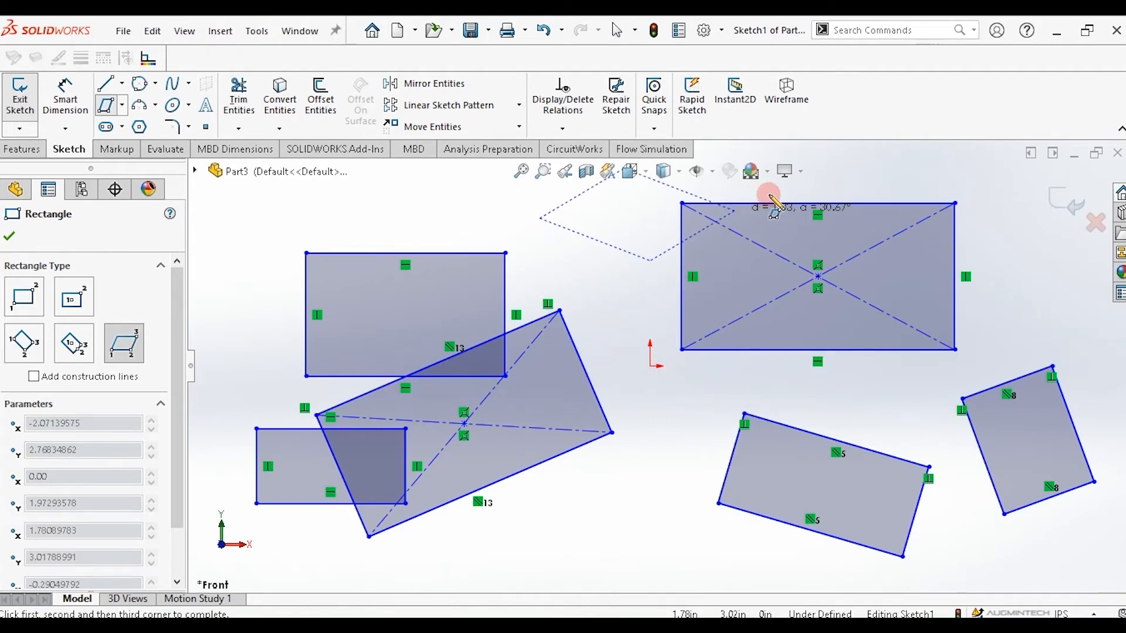
click(664, 354)
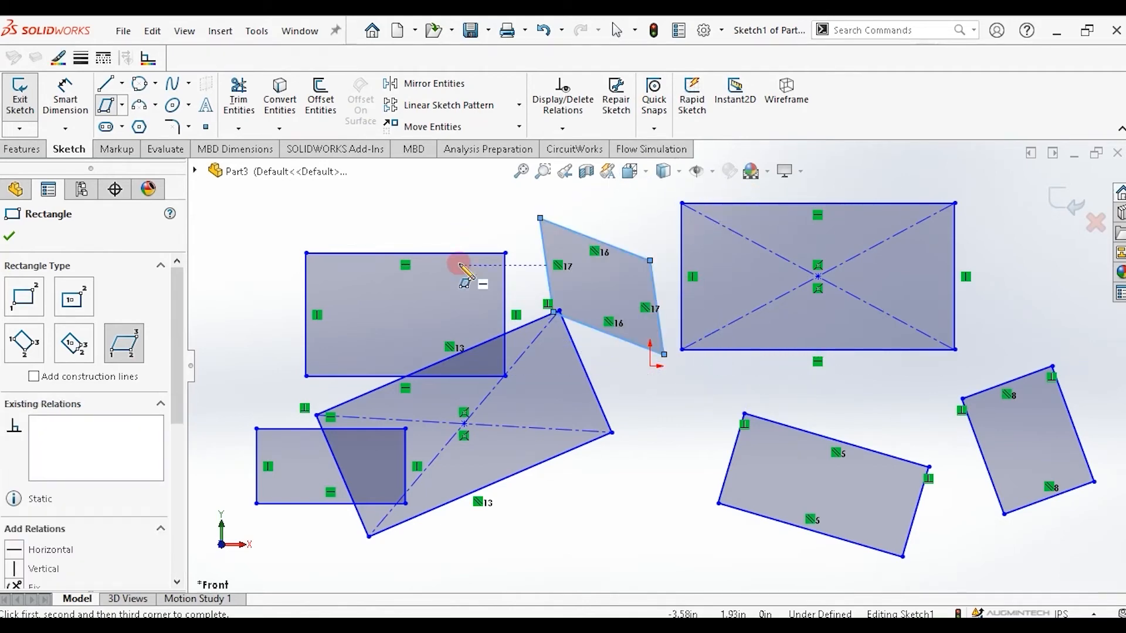
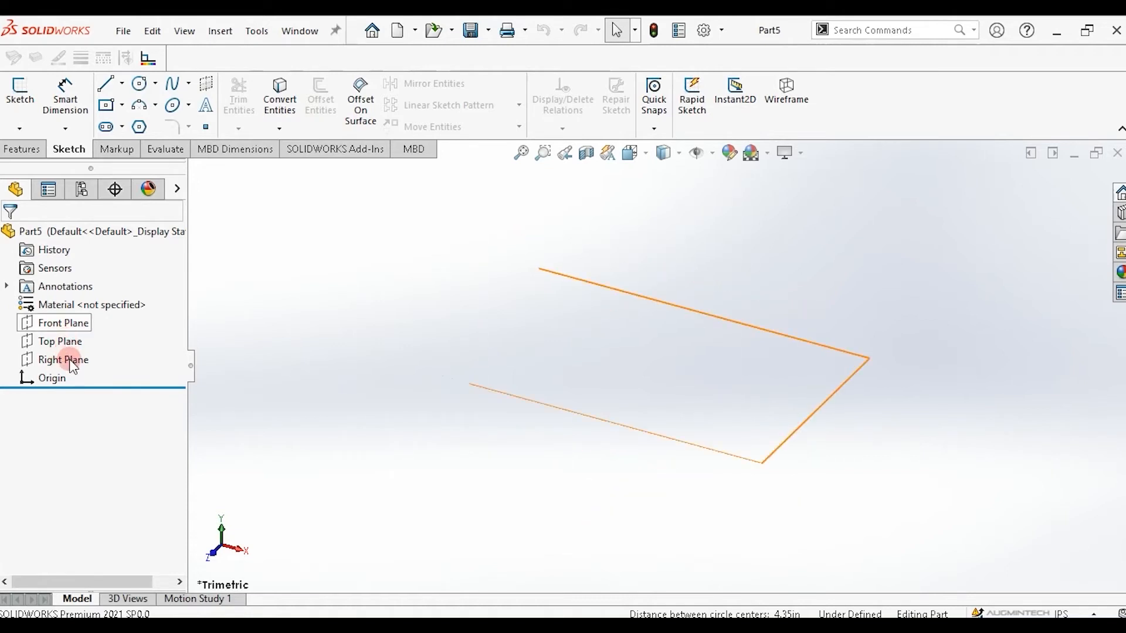
Start a sketch on the Front Plane and draw a closed eight-sided line profile around the origin.
click(60, 326)
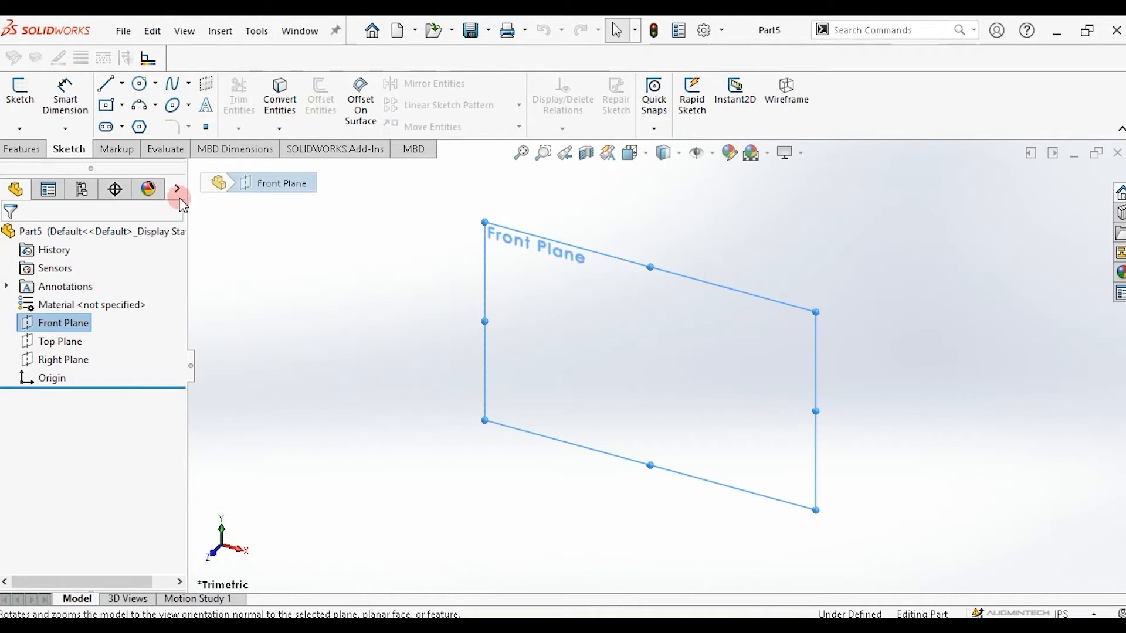
click(107, 88)
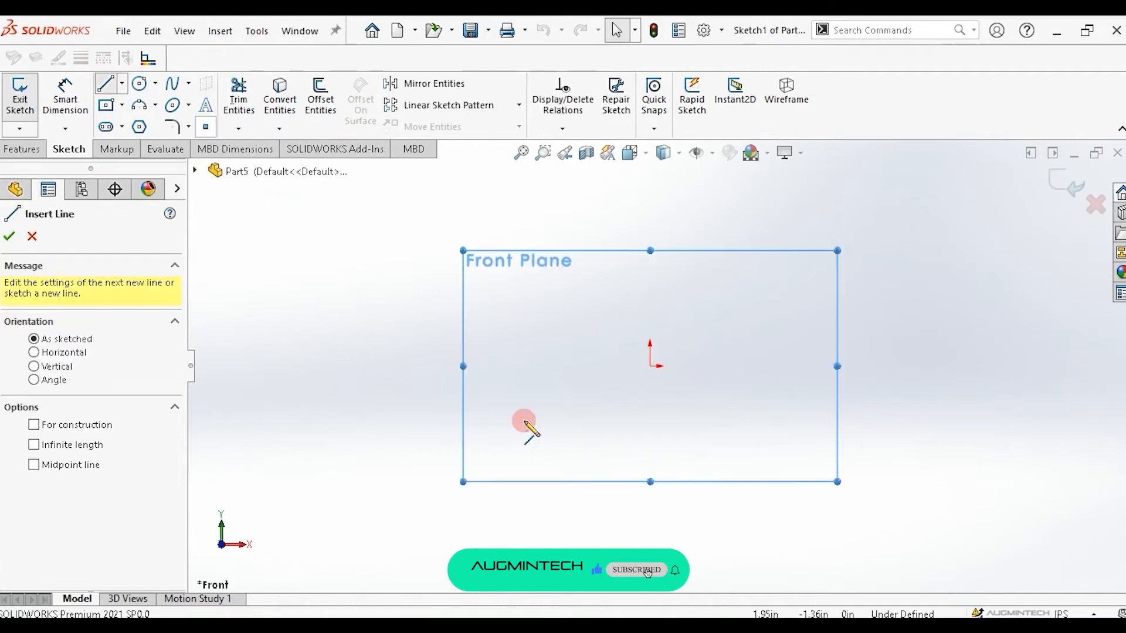
click(503, 423)
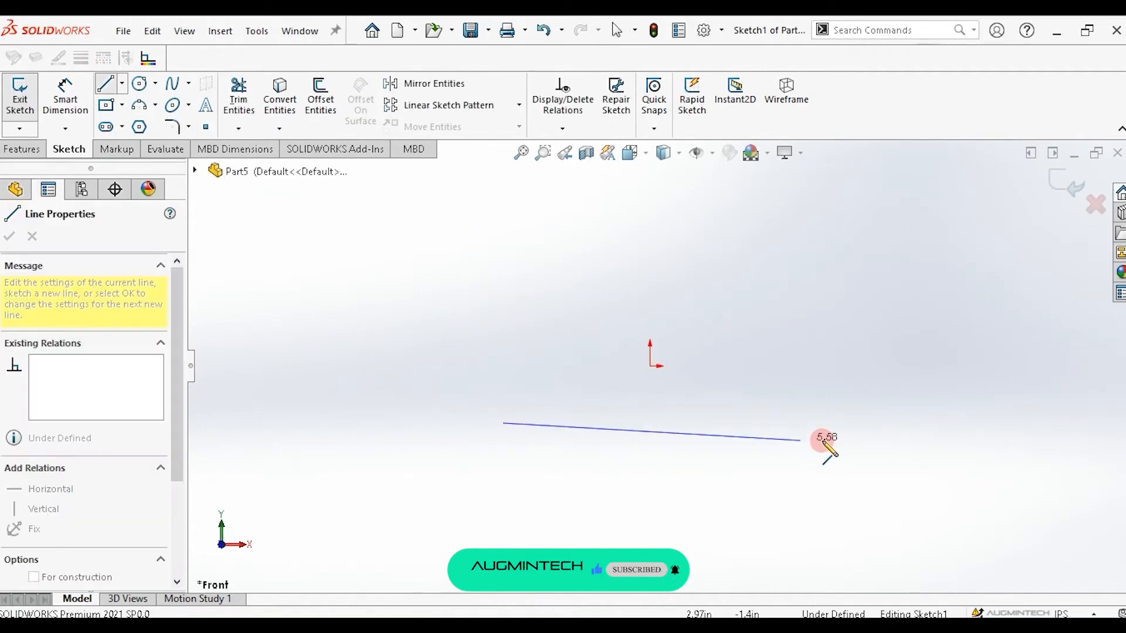
click(834, 444)
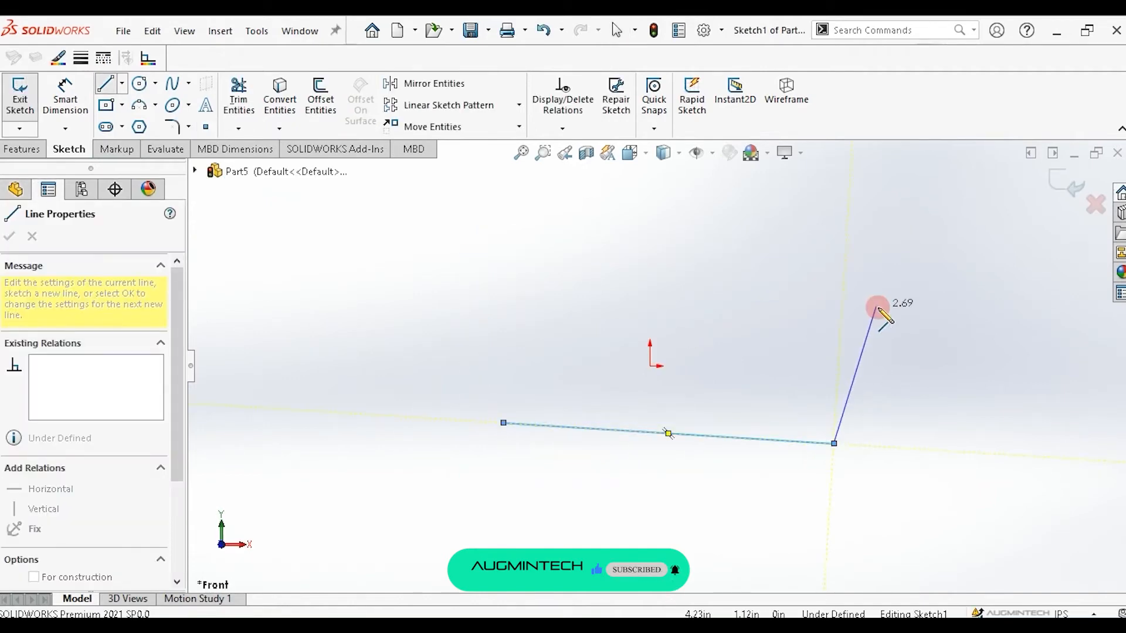
click(874, 340)
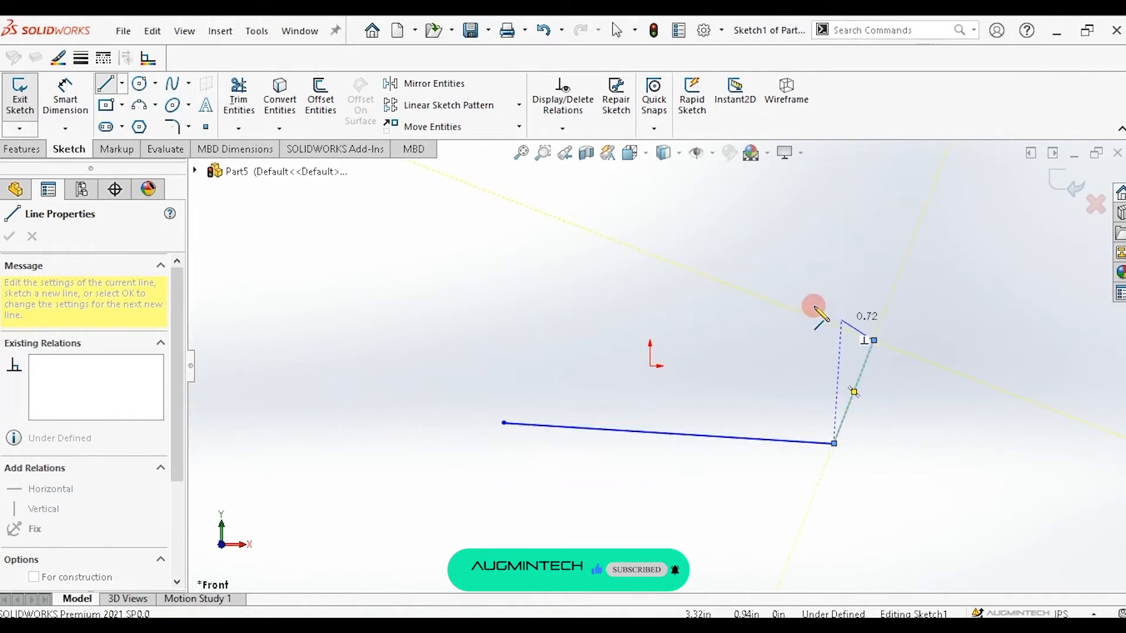
double_click(788, 276)
click(788, 275)
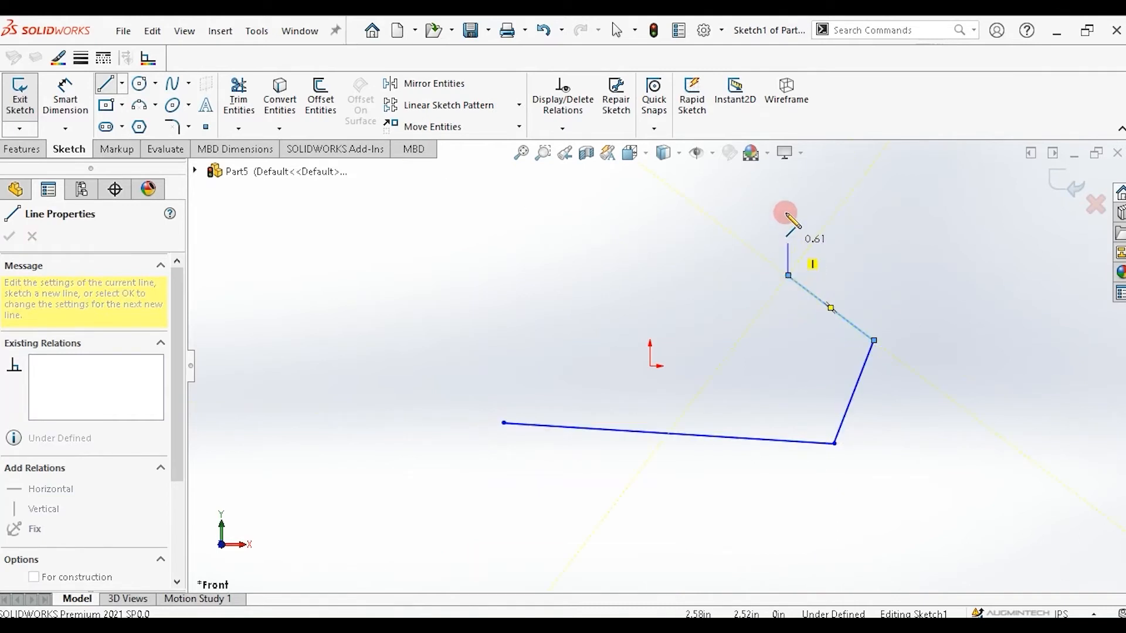
click(786, 204)
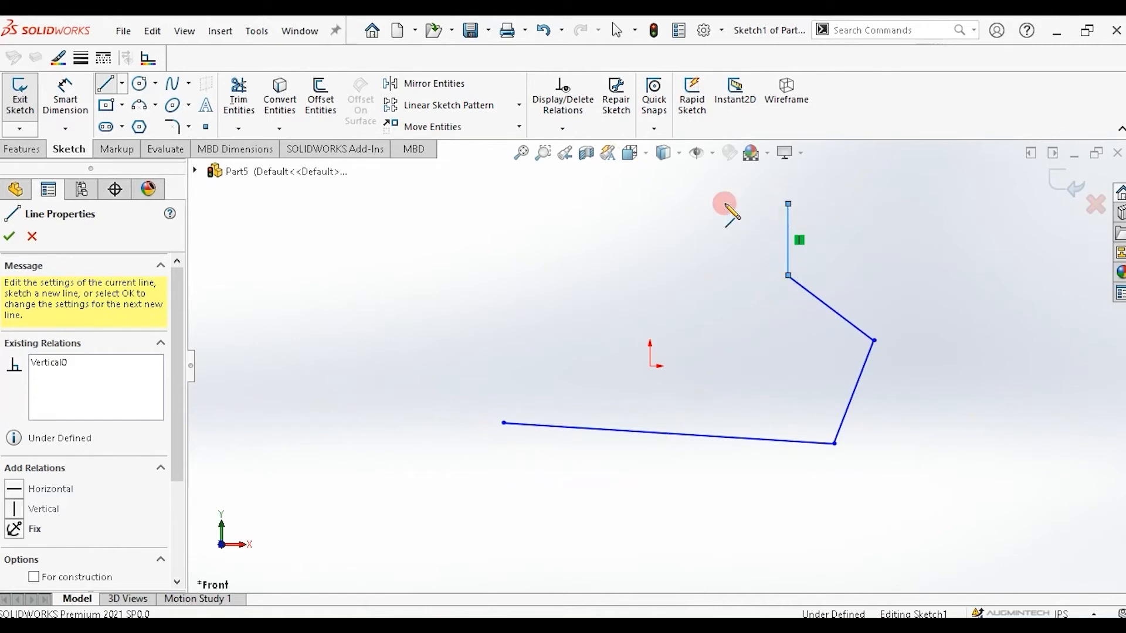
double_click(691, 198)
click(690, 199)
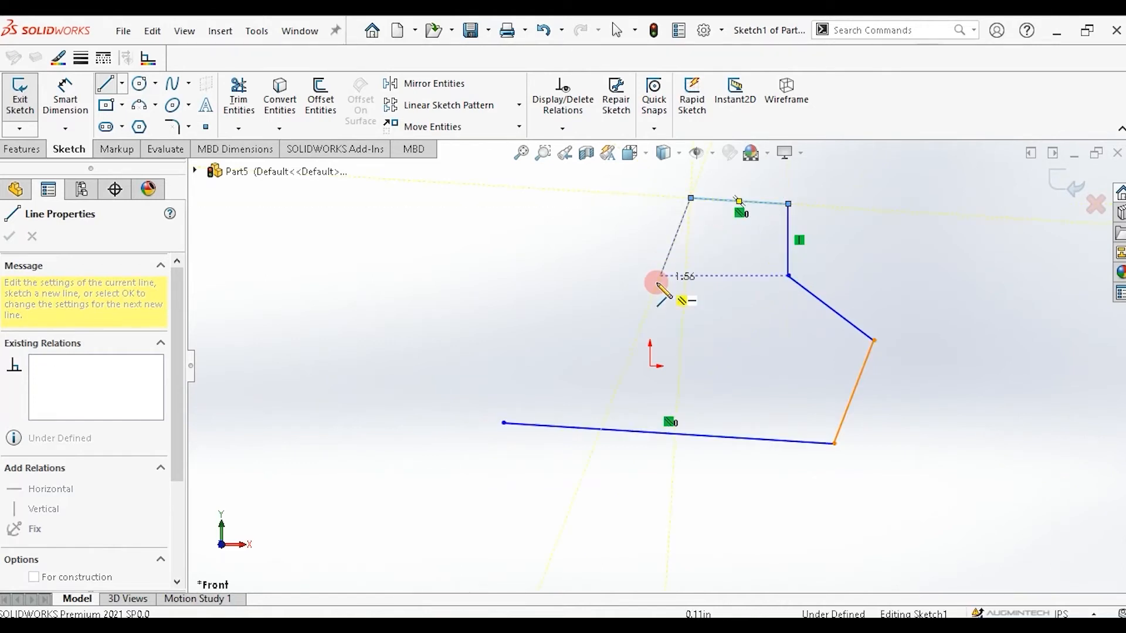
click(565, 288)
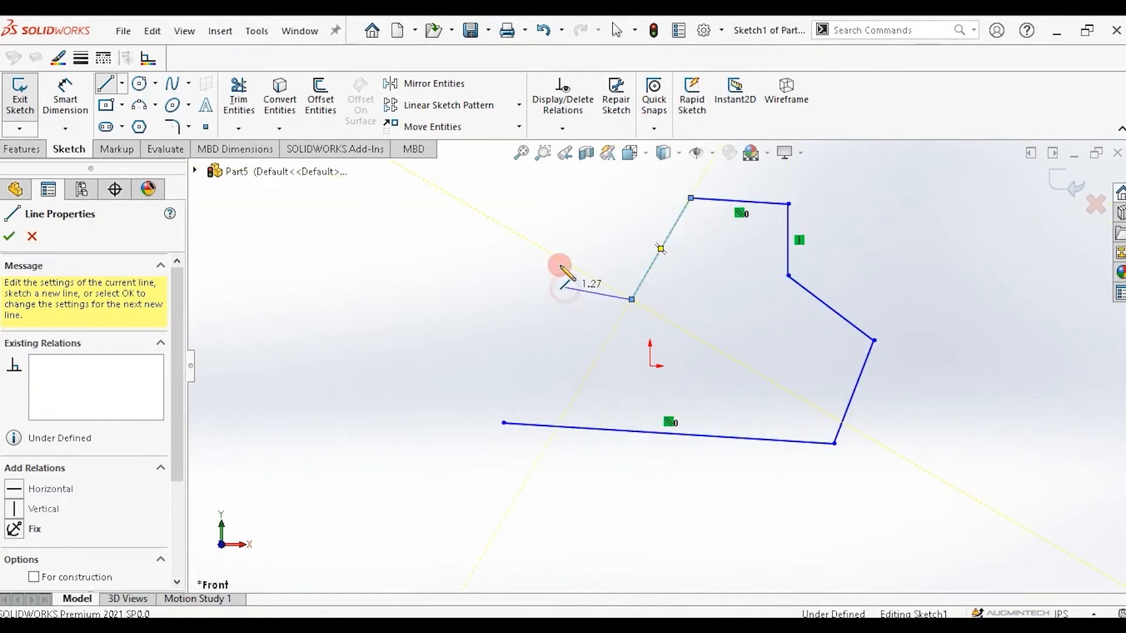
click(558, 219)
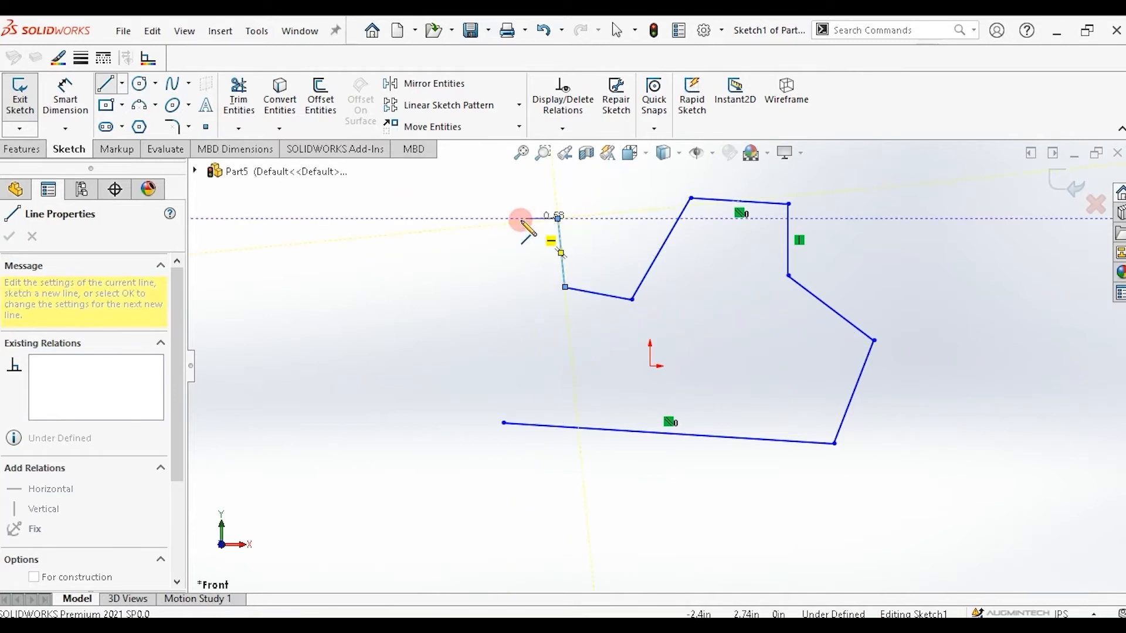
click(468, 226)
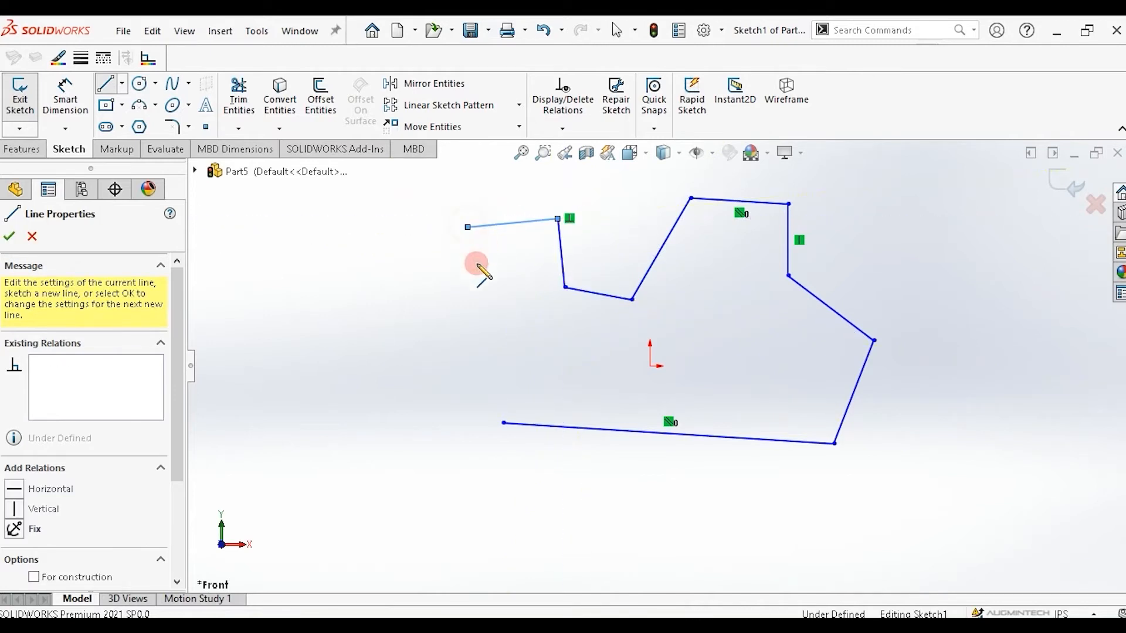
click(503, 423)
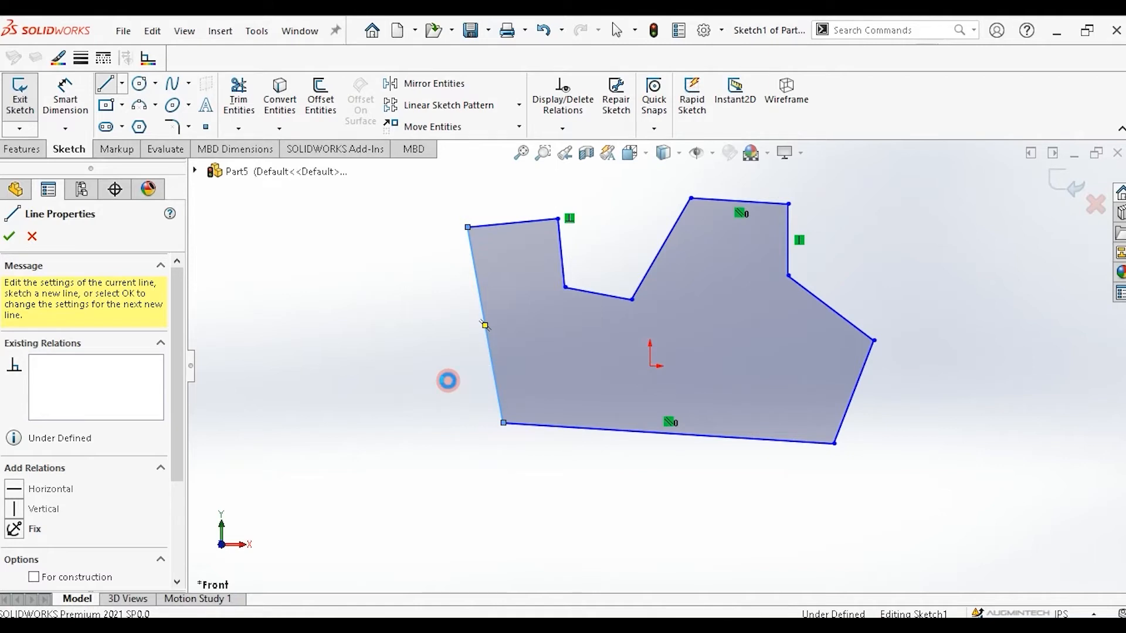
key(Escape)
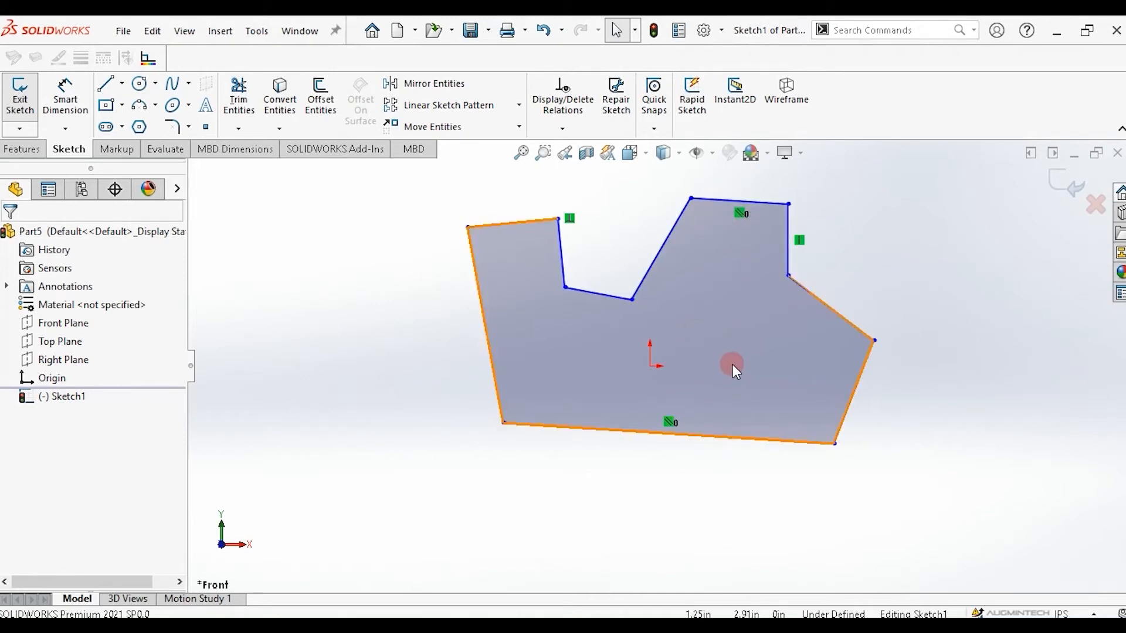
Make the profile's bottom edge horizontal and its right slanted edge vertical.
click(759, 439)
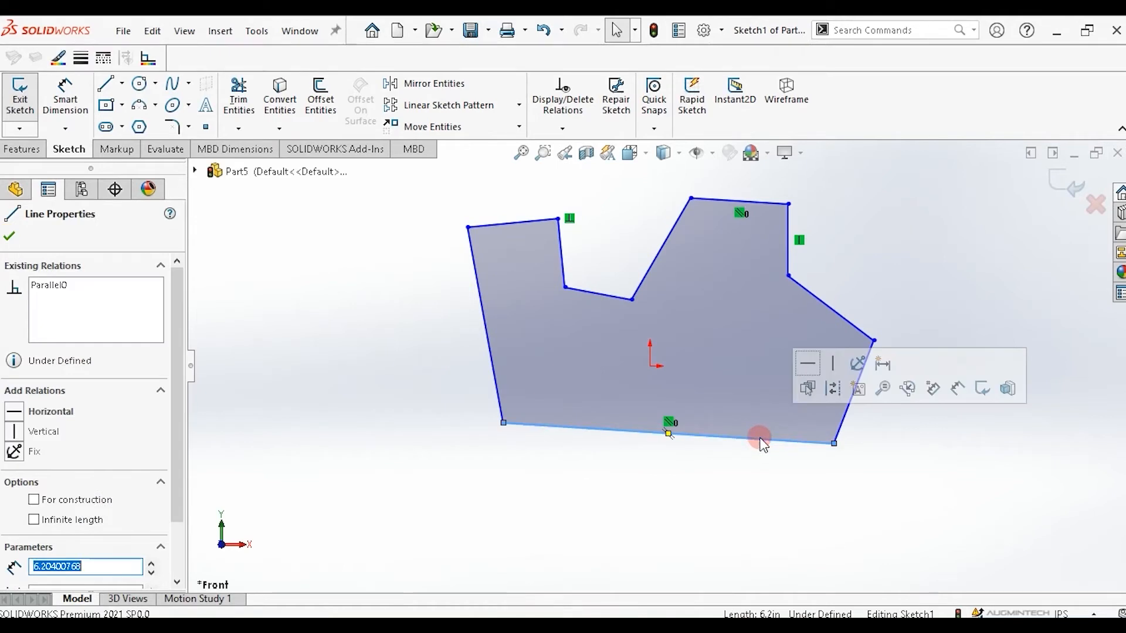
click(808, 364)
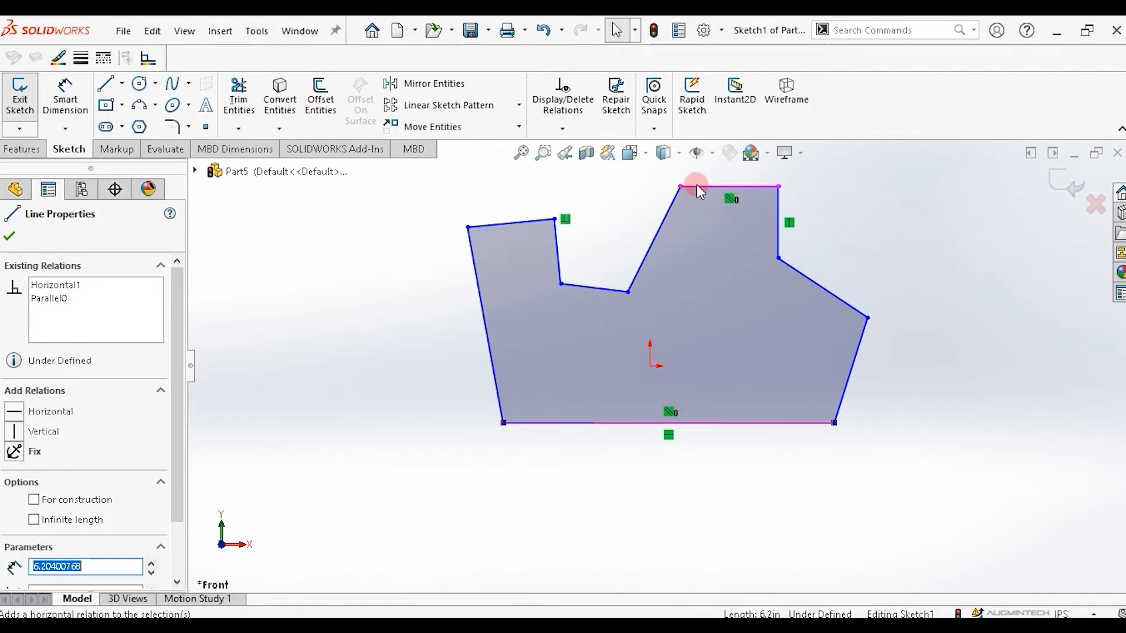
click(850, 382)
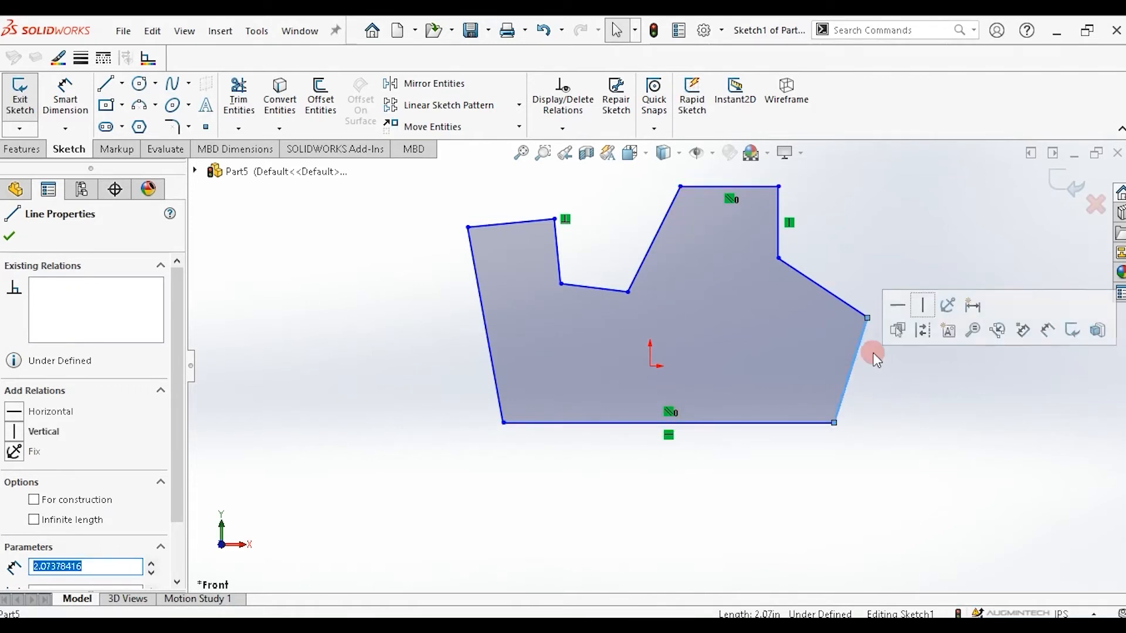
click(924, 309)
Make the upper-right slanted edge horizontal and the slanted edge left of the tab vertical.
click(804, 308)
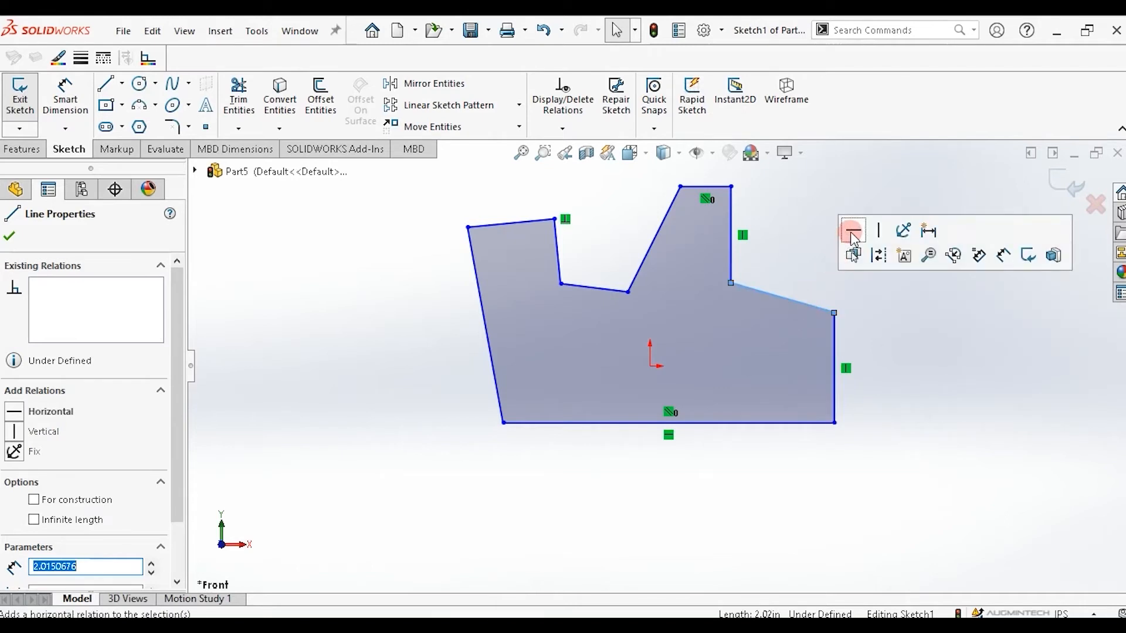
click(844, 231)
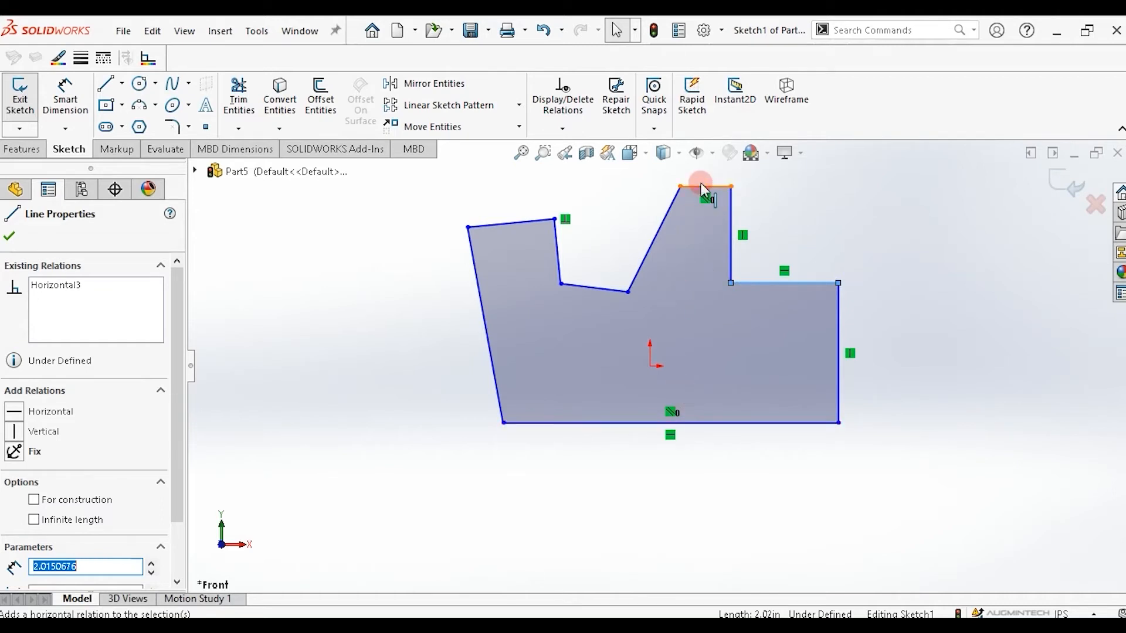
click(649, 248)
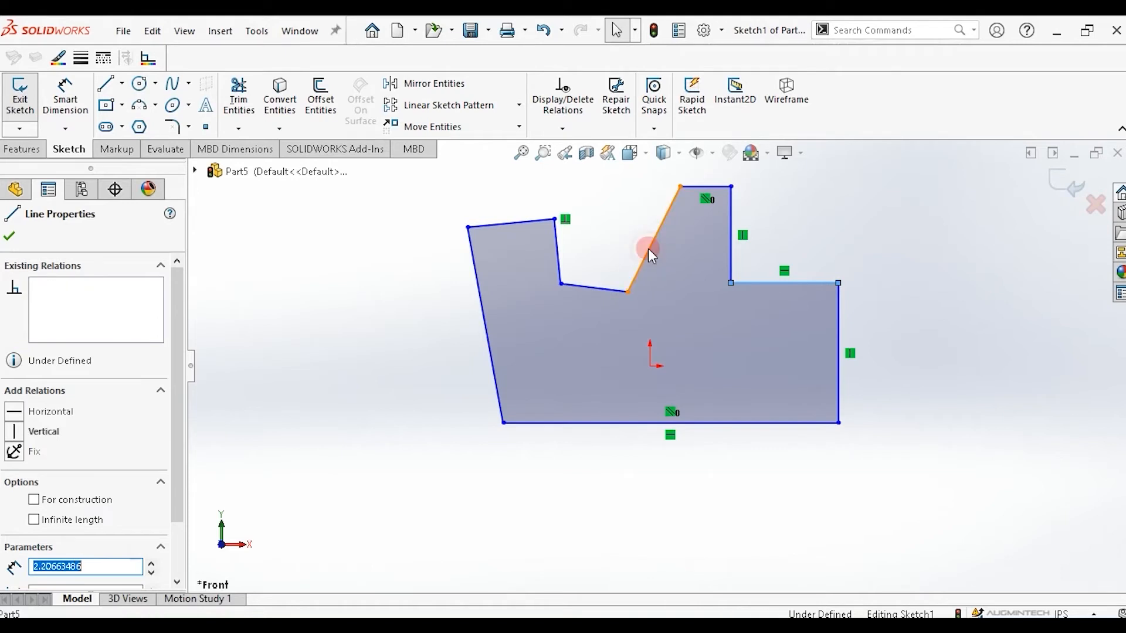
click(722, 174)
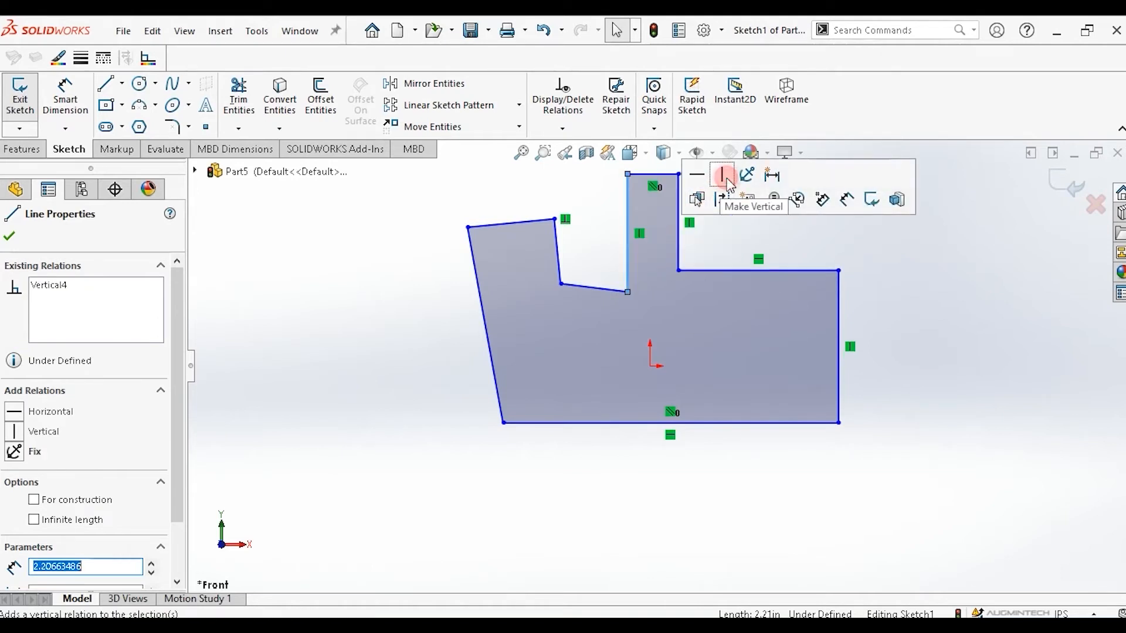
Make the notch's lower edge and the top-left edge horizontal, and the left edge vertical.
click(589, 283)
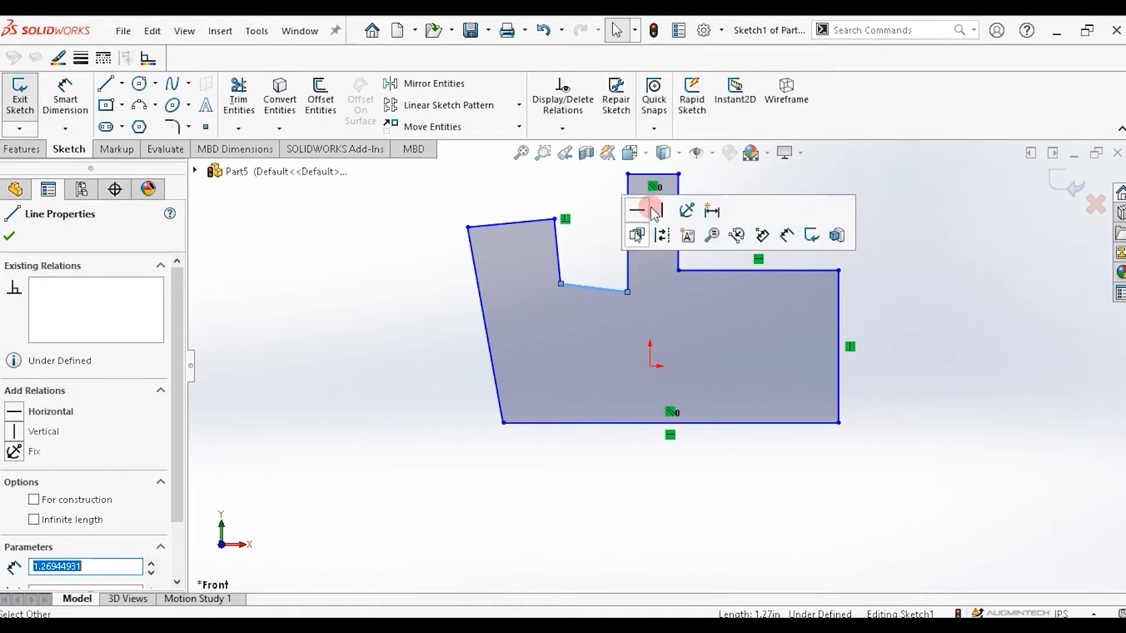
click(638, 211)
click(529, 220)
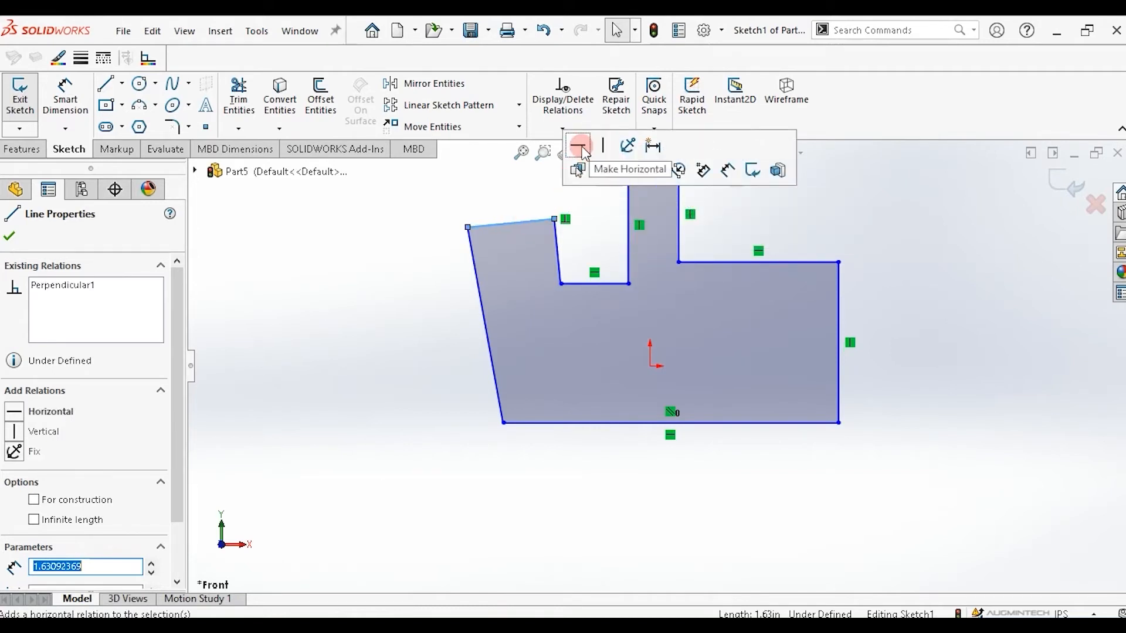
click(579, 145)
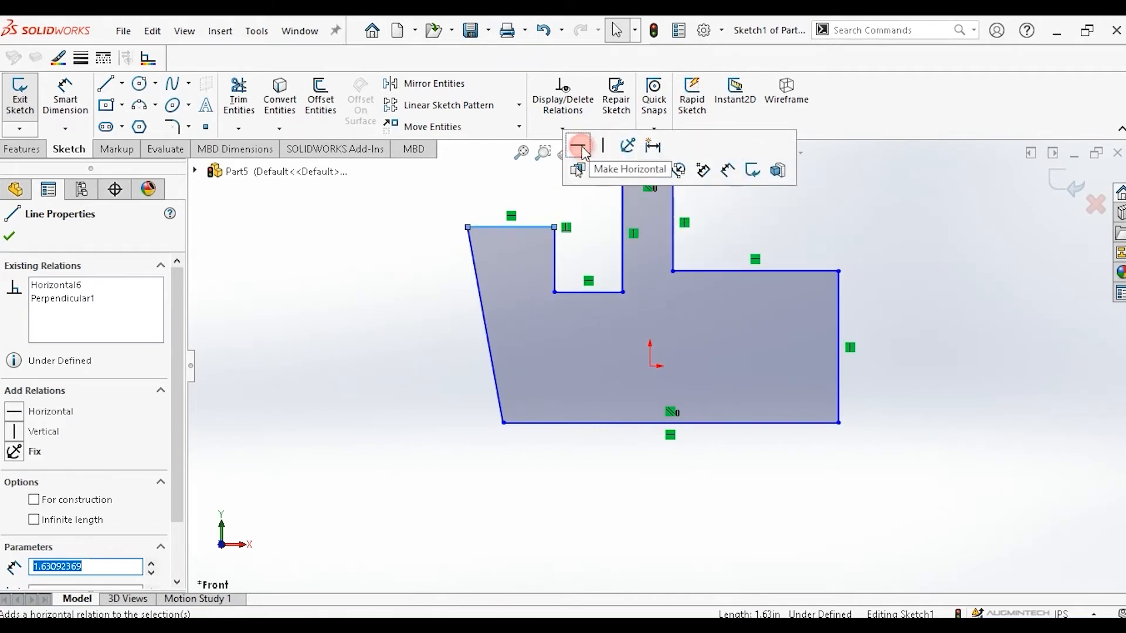
click(484, 312)
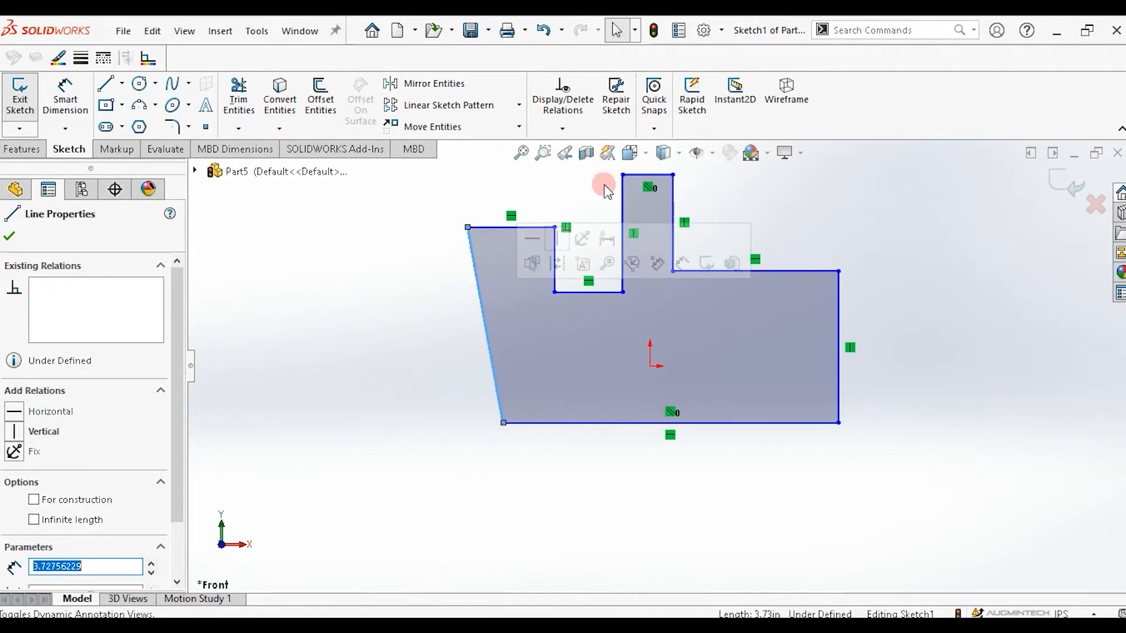
click(557, 241)
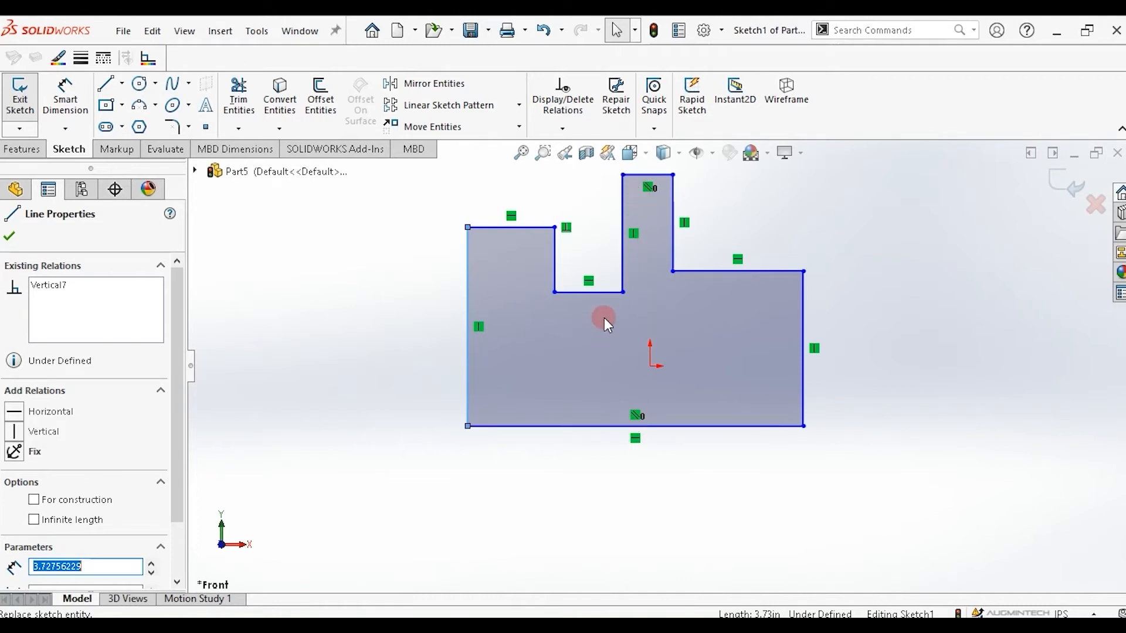
Add a collinear relation between the two upper shoulder edges on either side of the tab.
click(707, 272)
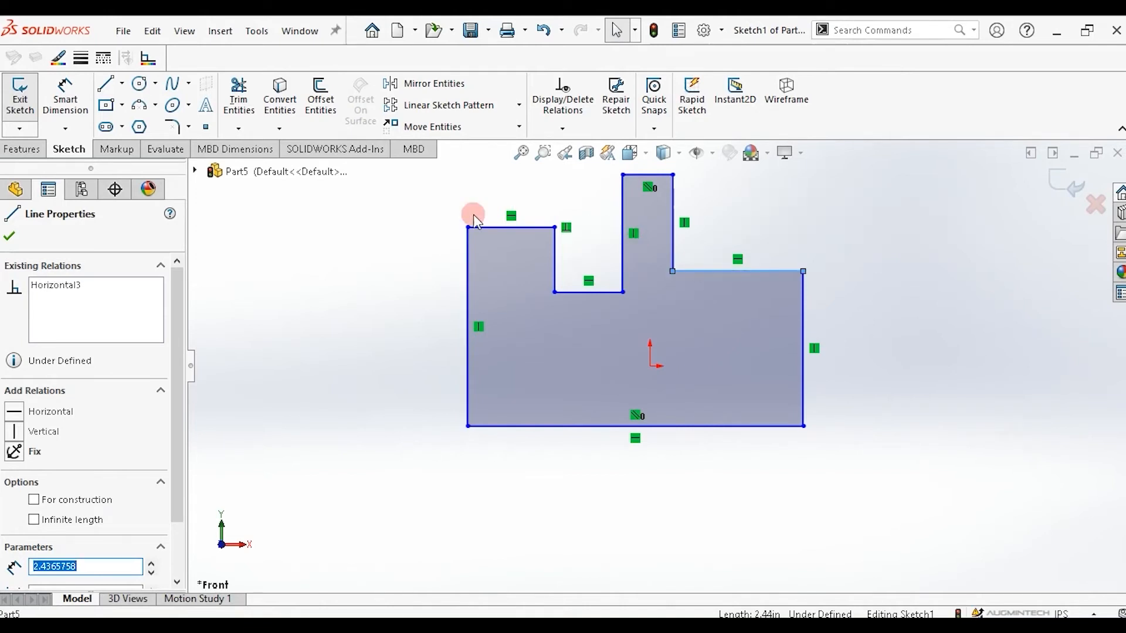
ctrl+click(495, 227)
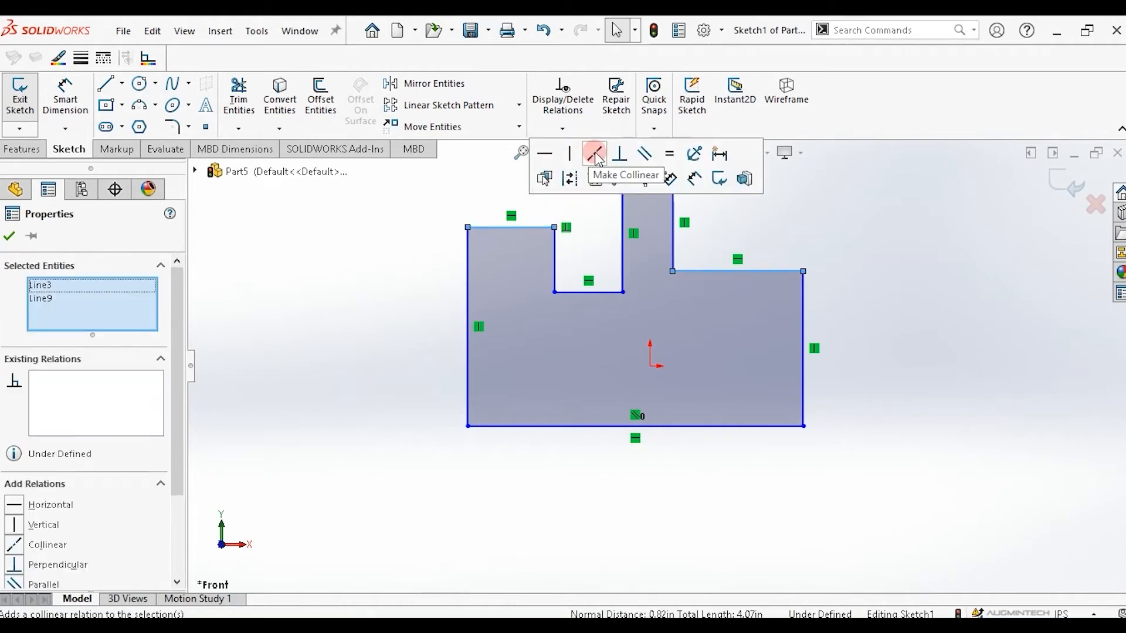
click(596, 156)
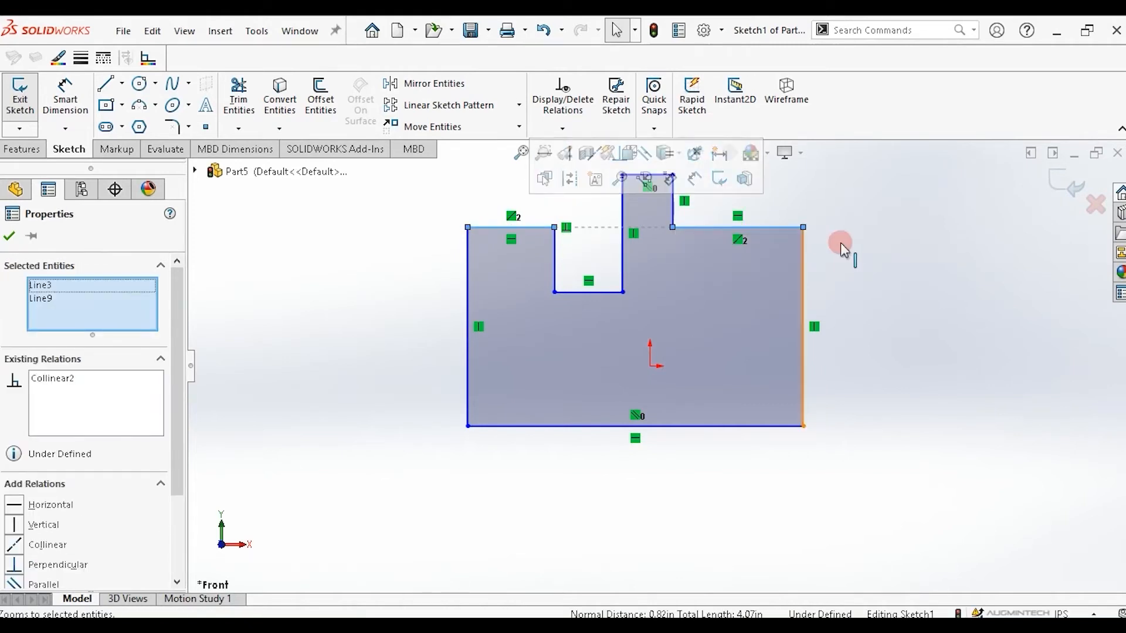
click(687, 251)
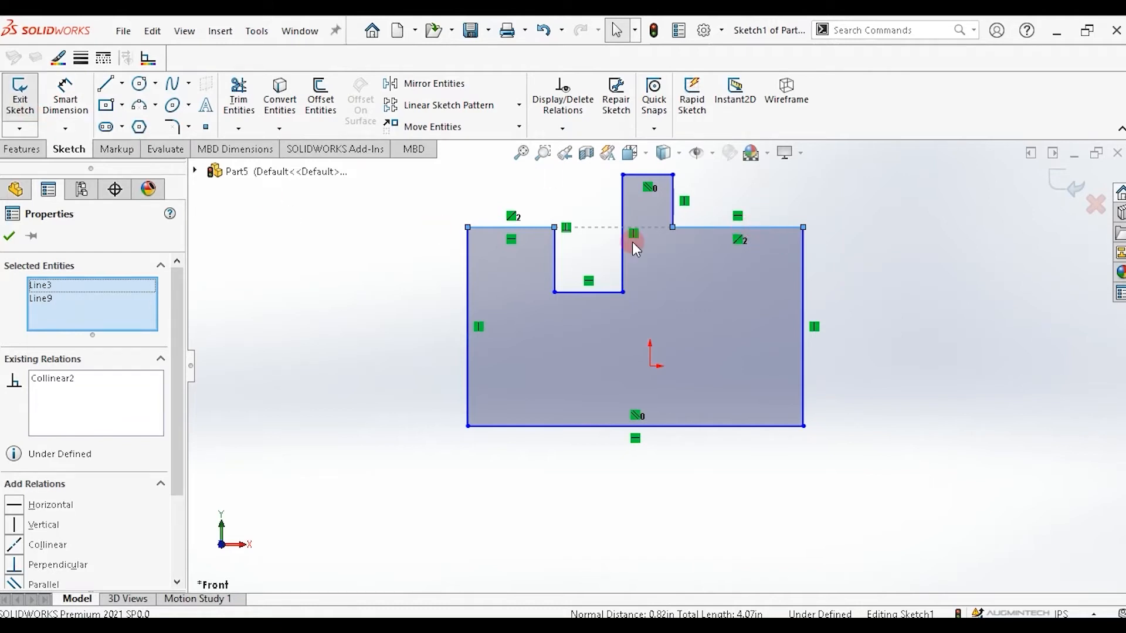
Add an equal relation between the two upper shoulder edges.
click(501, 227)
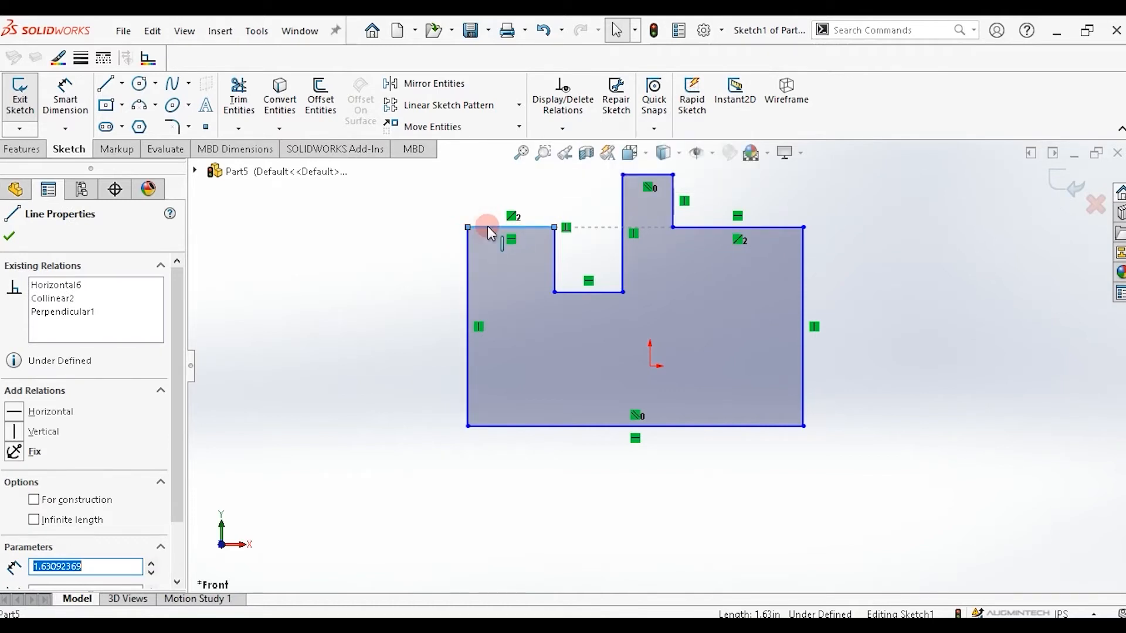
ctrl+click(756, 228)
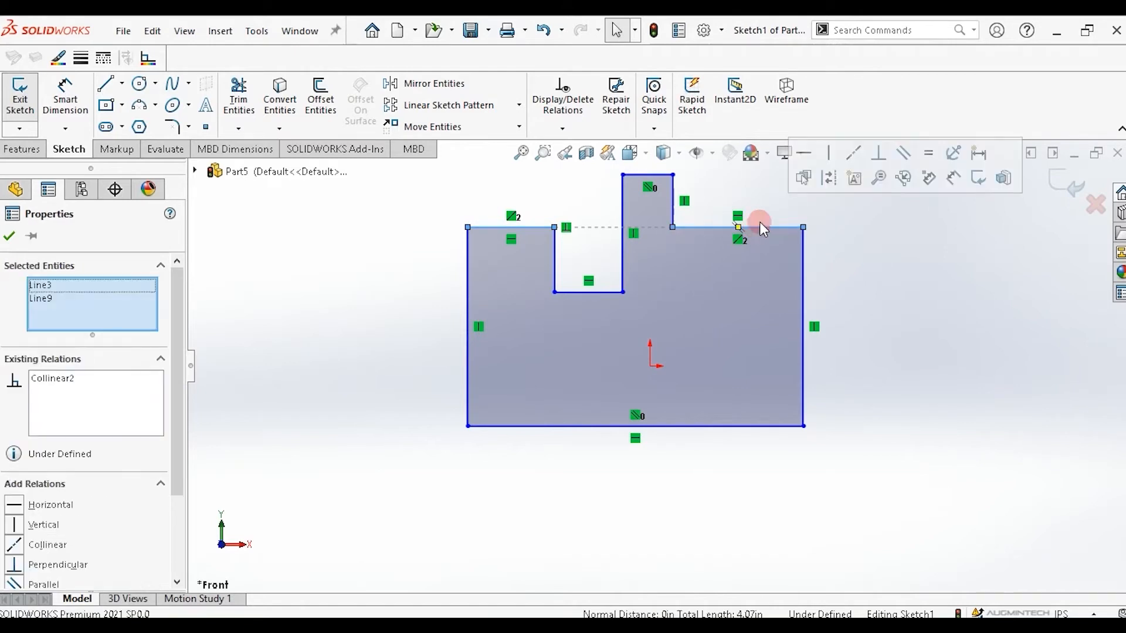
click(929, 154)
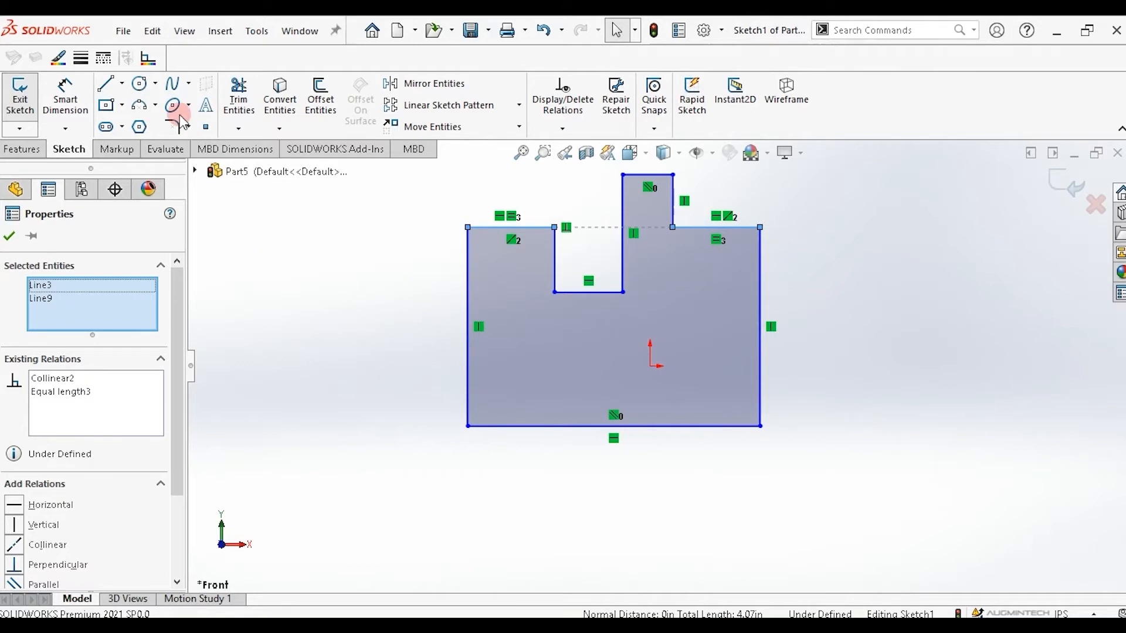
Draw a separate slanted line to the right of the profile.
click(105, 83)
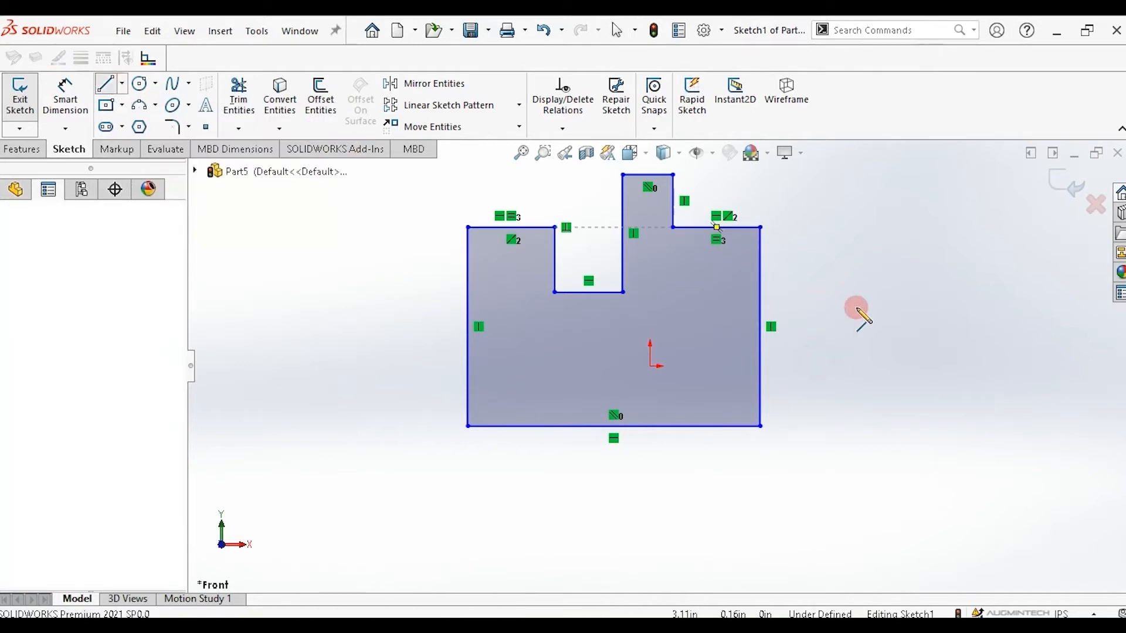
click(816, 358)
click(890, 248)
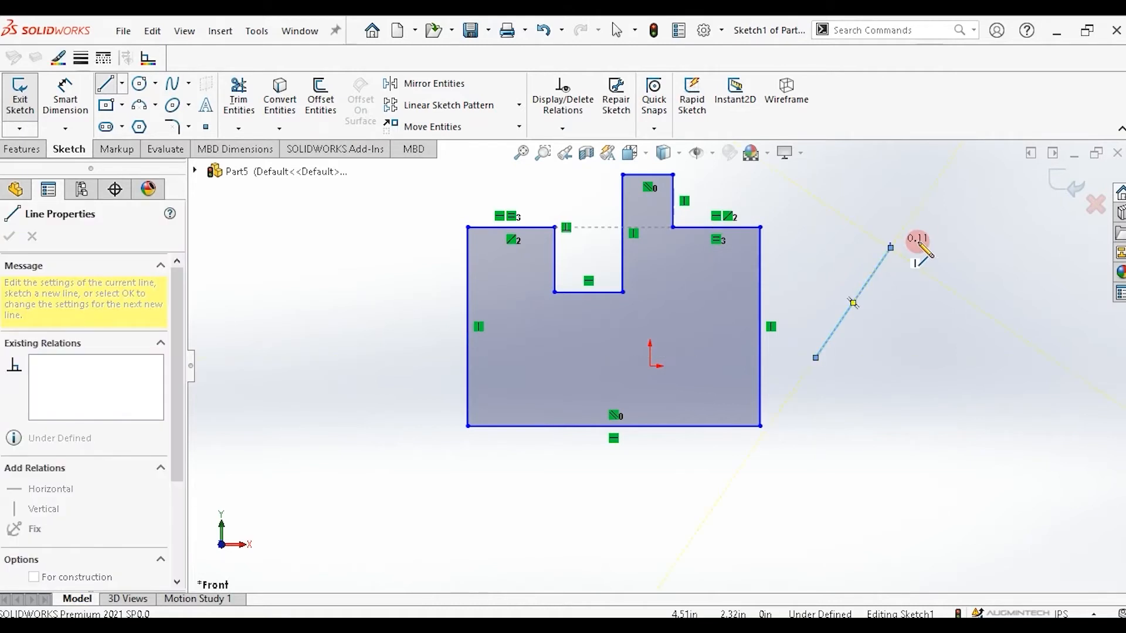
key(Escape)
key(Escape)
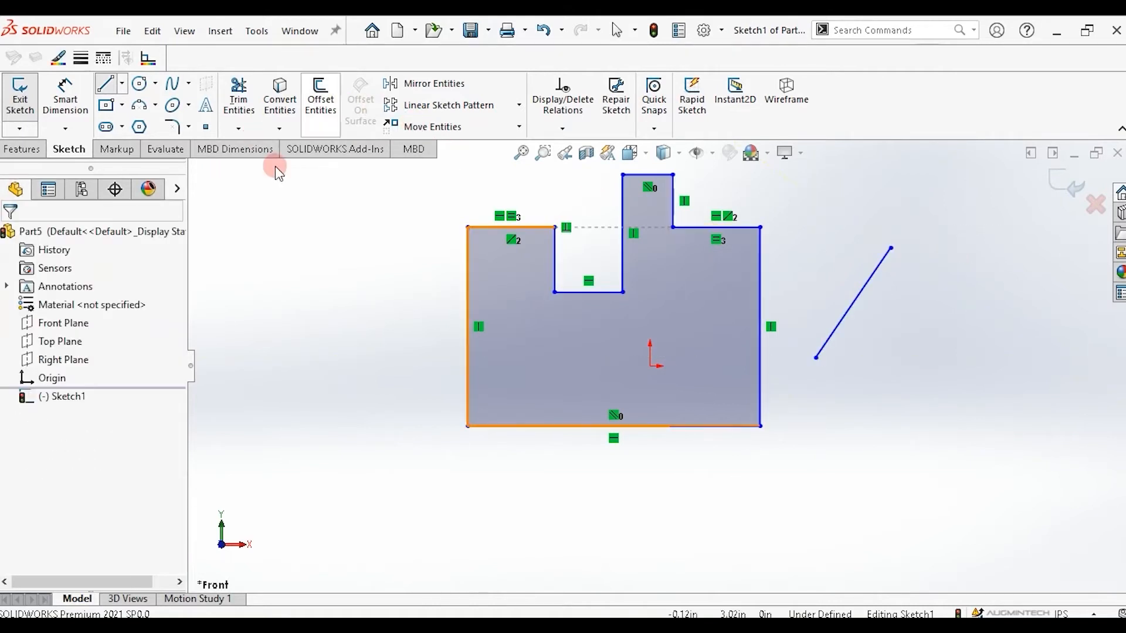
Draw a second slanted line below the first one, to the right of the profile.
click(105, 83)
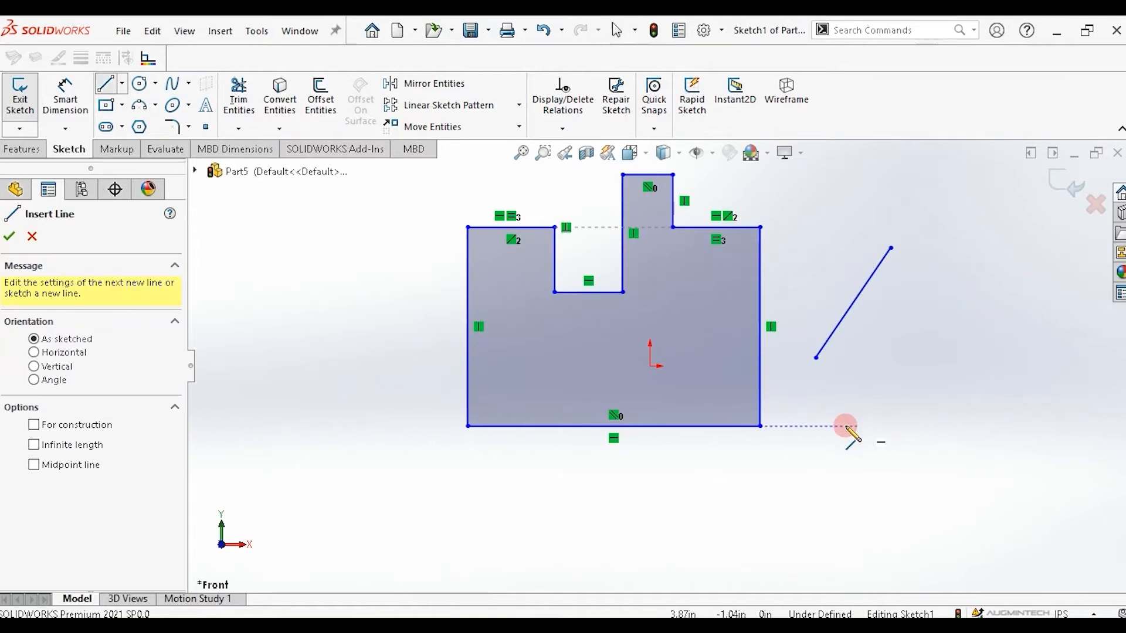
click(1027, 456)
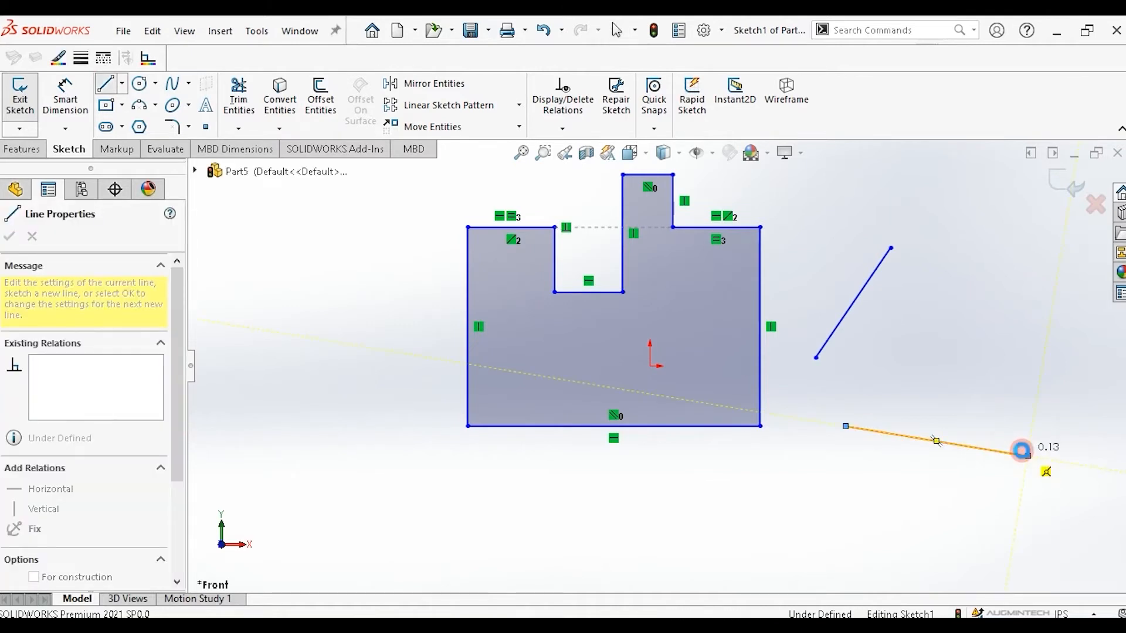
key(Escape)
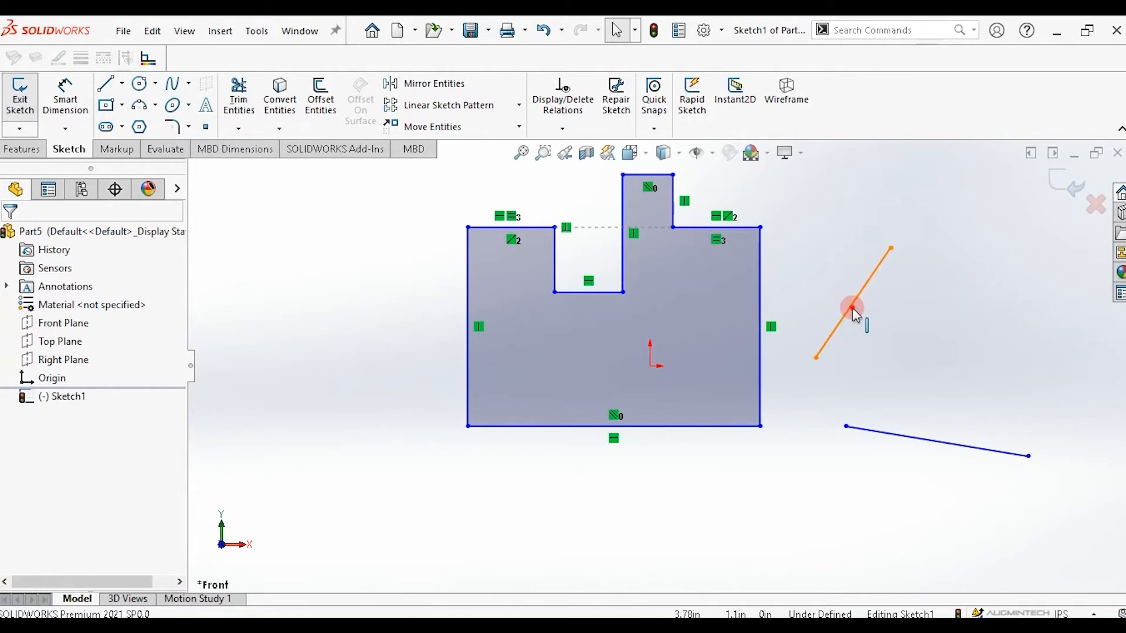
Make the two slanted lines parallel, then drag one line's endpoint to reshape them together.
click(852, 308)
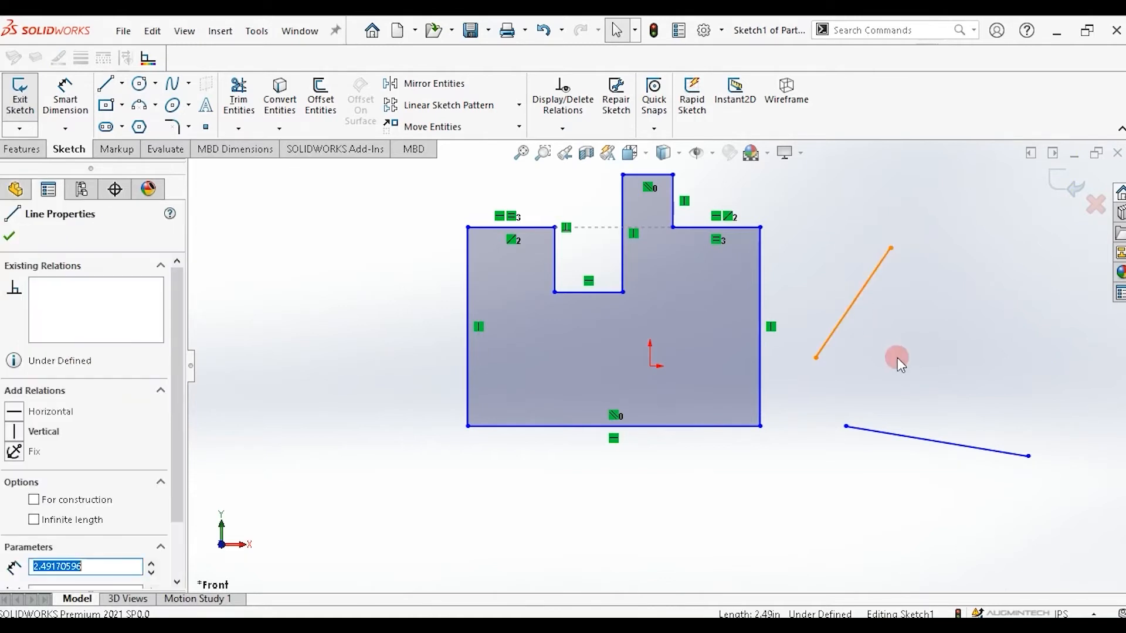
ctrl+click(948, 445)
click(1015, 368)
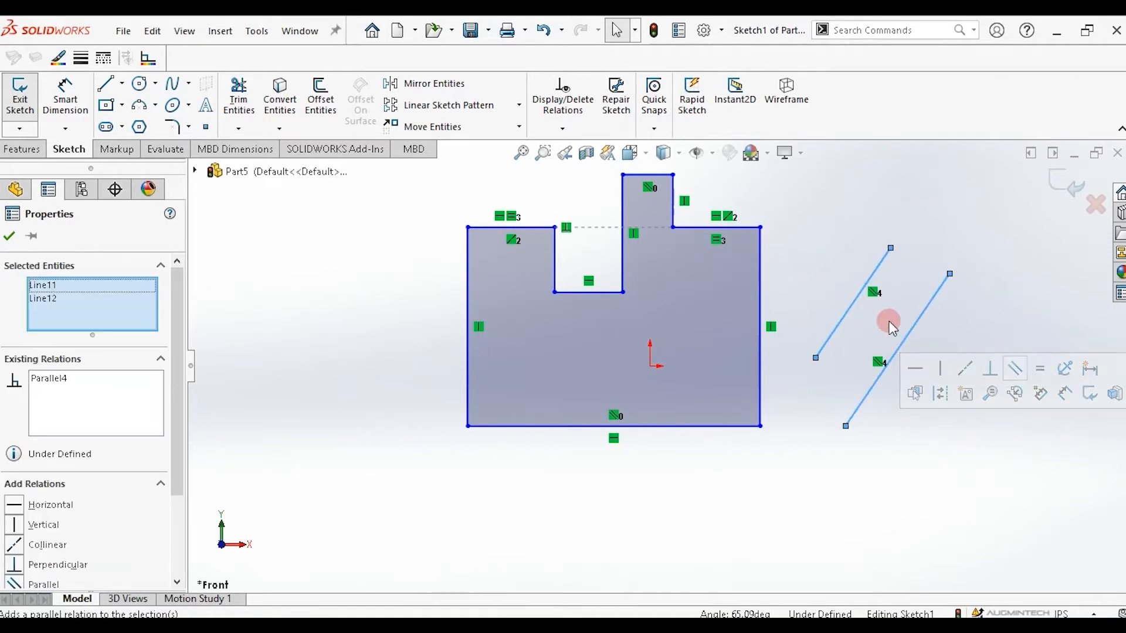
drag(950, 274, 1014, 356)
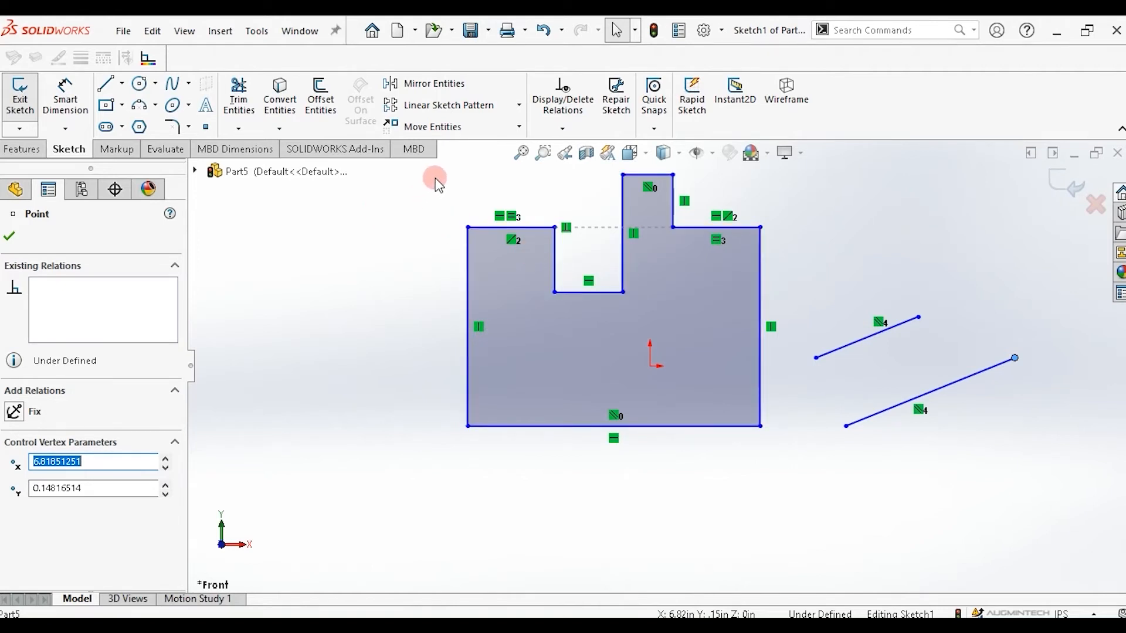
Delete all the entities in the sketch, clearing the profile and the slanted lines.
mouse_move(435, 178)
mouse_down()
mouse_move(689, 271)
mouse_move(959, 429)
mouse_move(998, 466)
mouse_up()
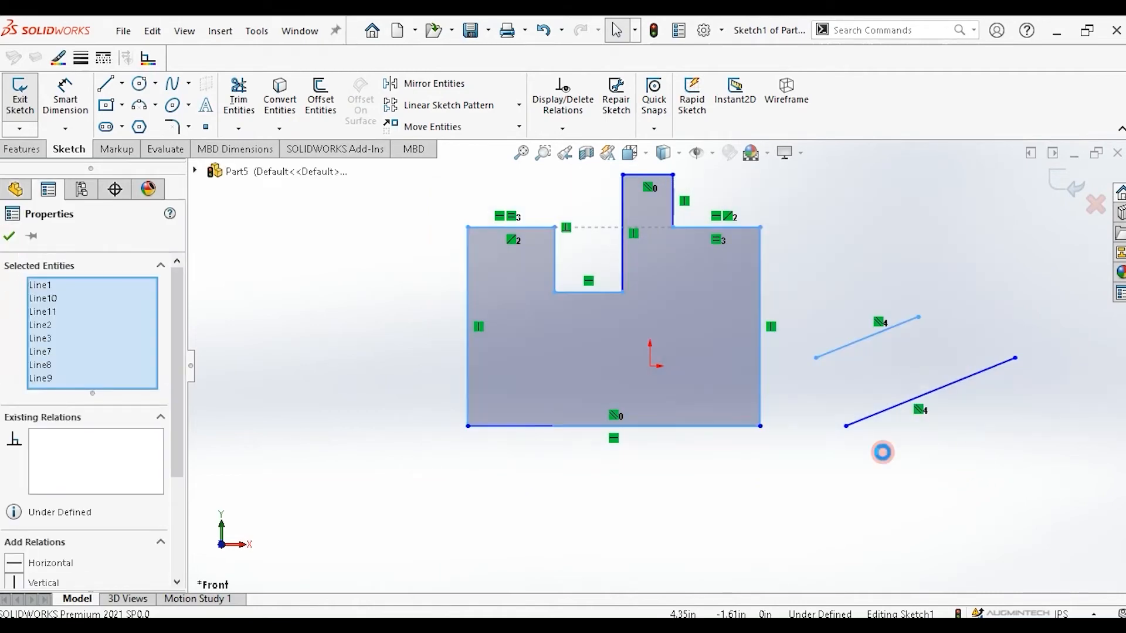
key(Delete)
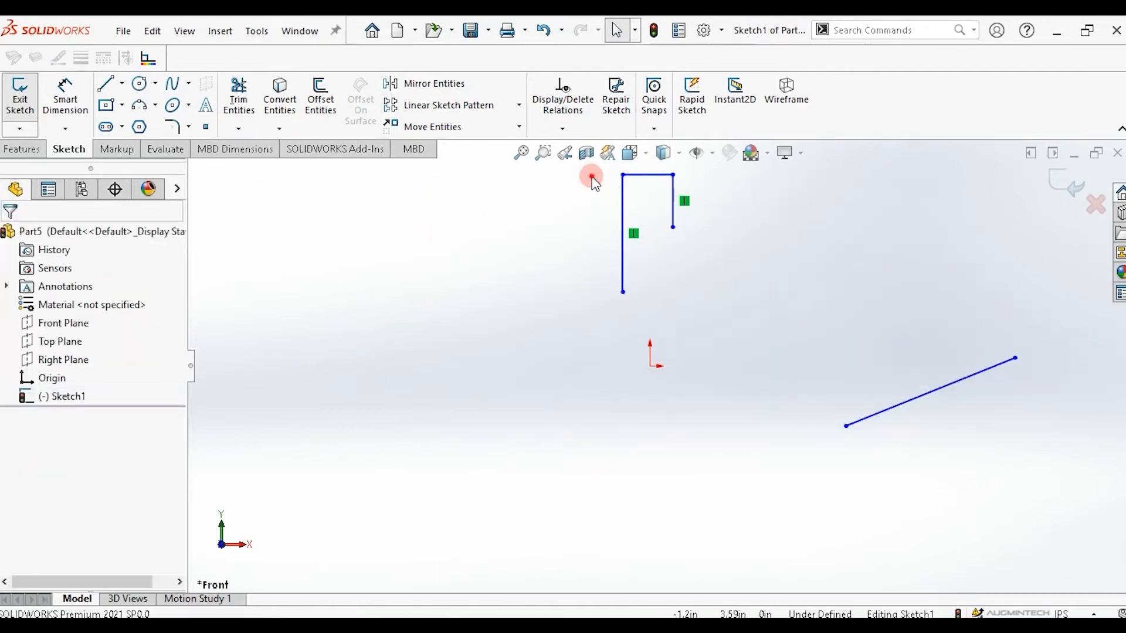
mouse_move(588, 175)
mouse_down()
mouse_move(821, 276)
mouse_move(1045, 324)
mouse_up()
drag(264, 57, 221, 17)
key(Delete)
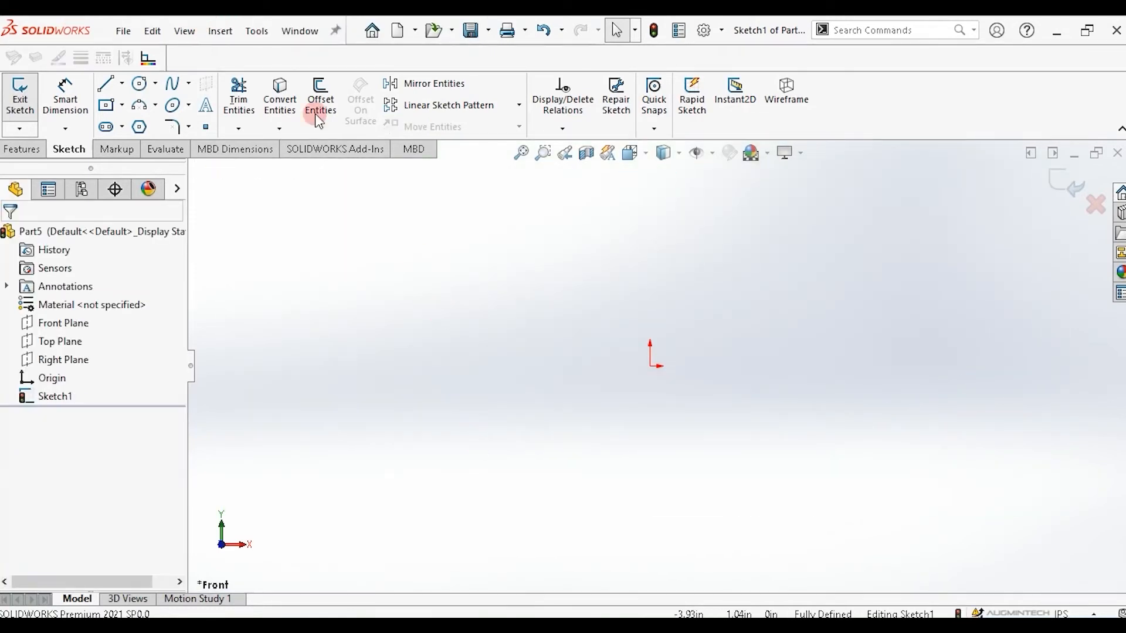
Sketch two circles: one about 2.33 in radius on the left and one about 1.46 in radius right of the origin.
click(139, 85)
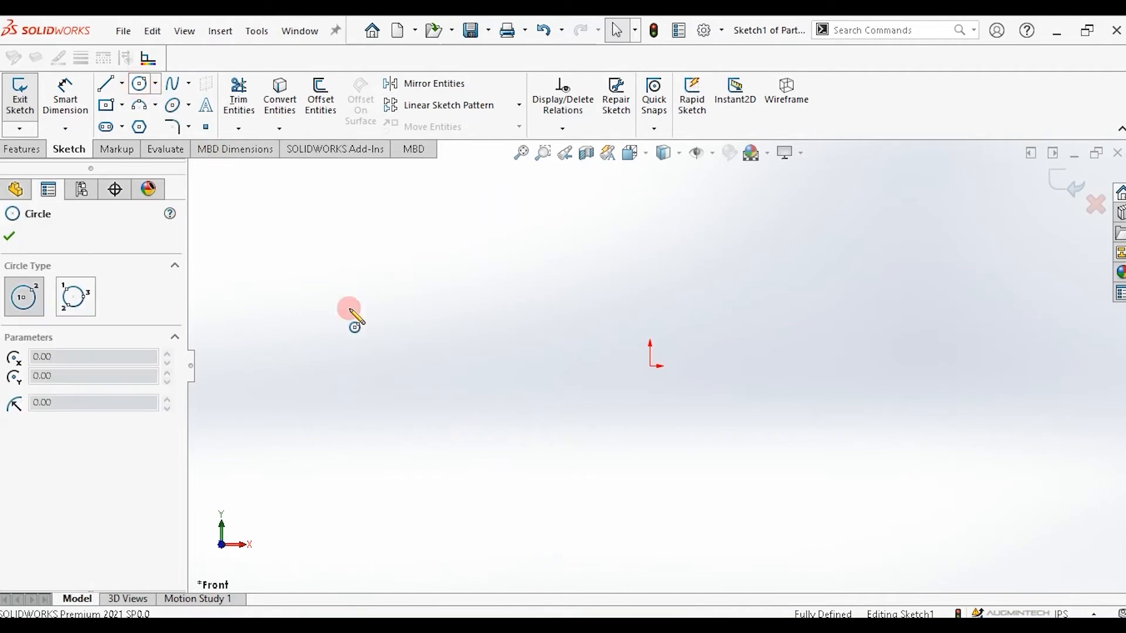
click(403, 319)
click(512, 391)
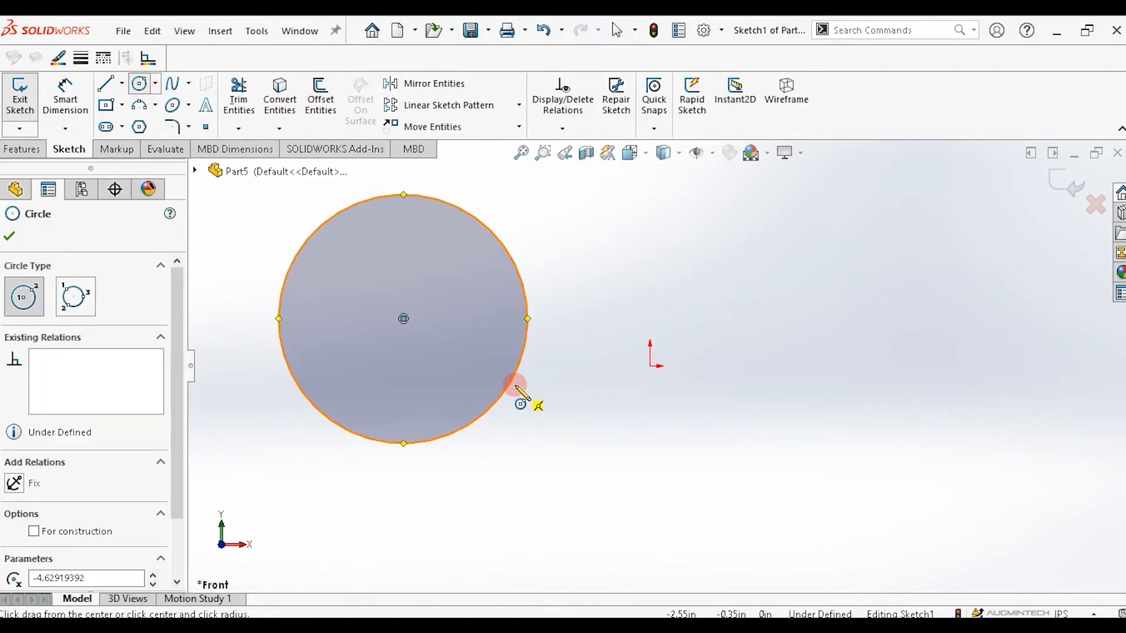
click(803, 319)
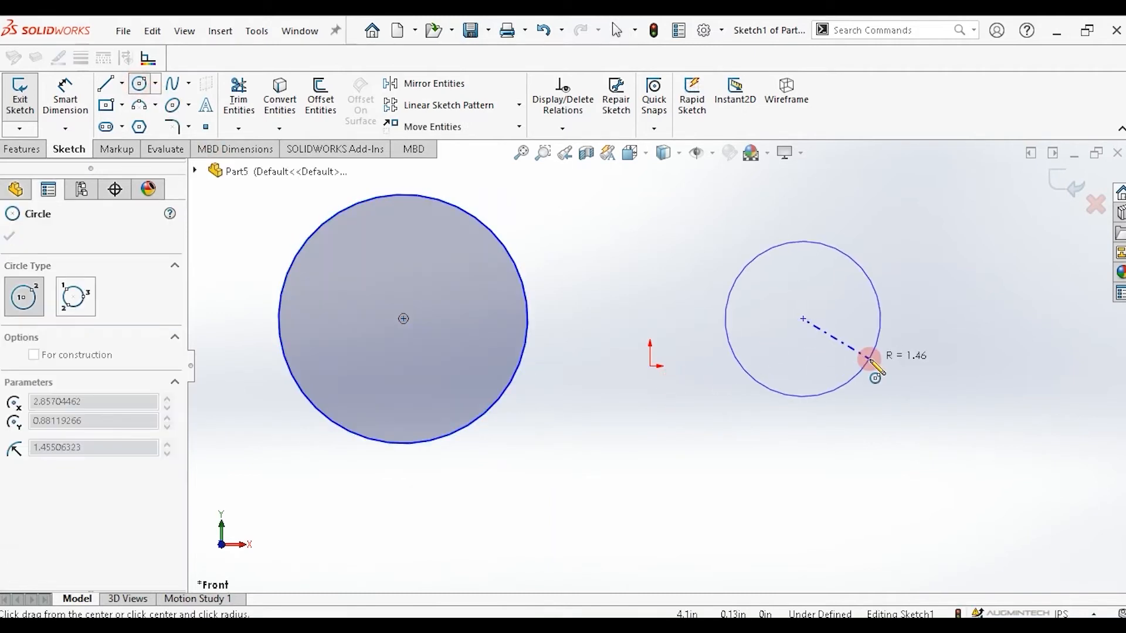
click(870, 360)
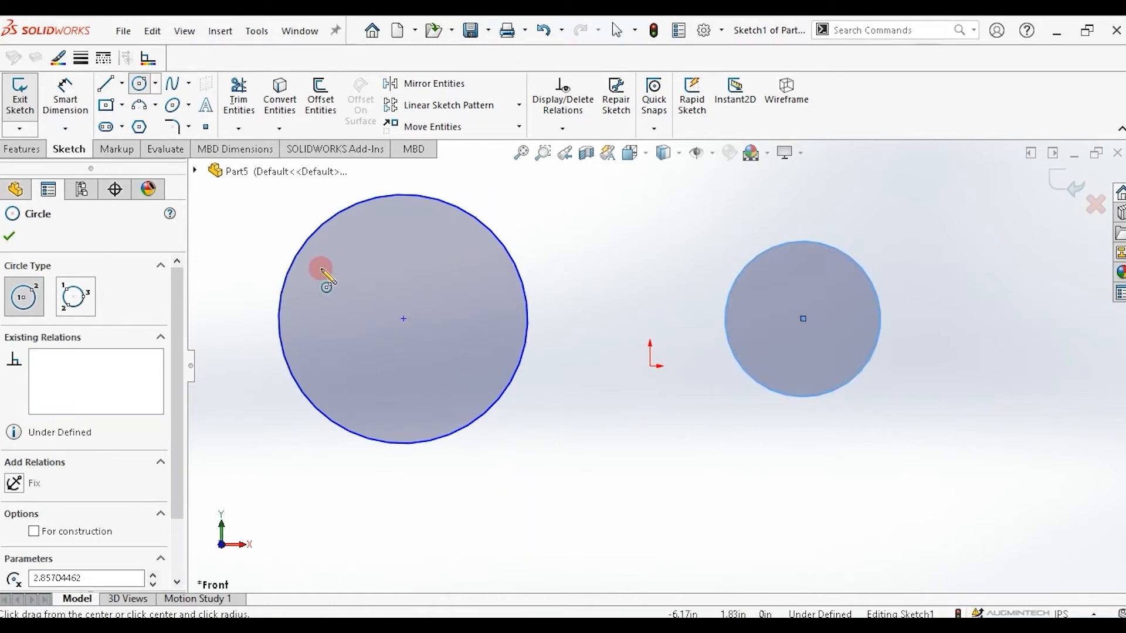
key(Escape)
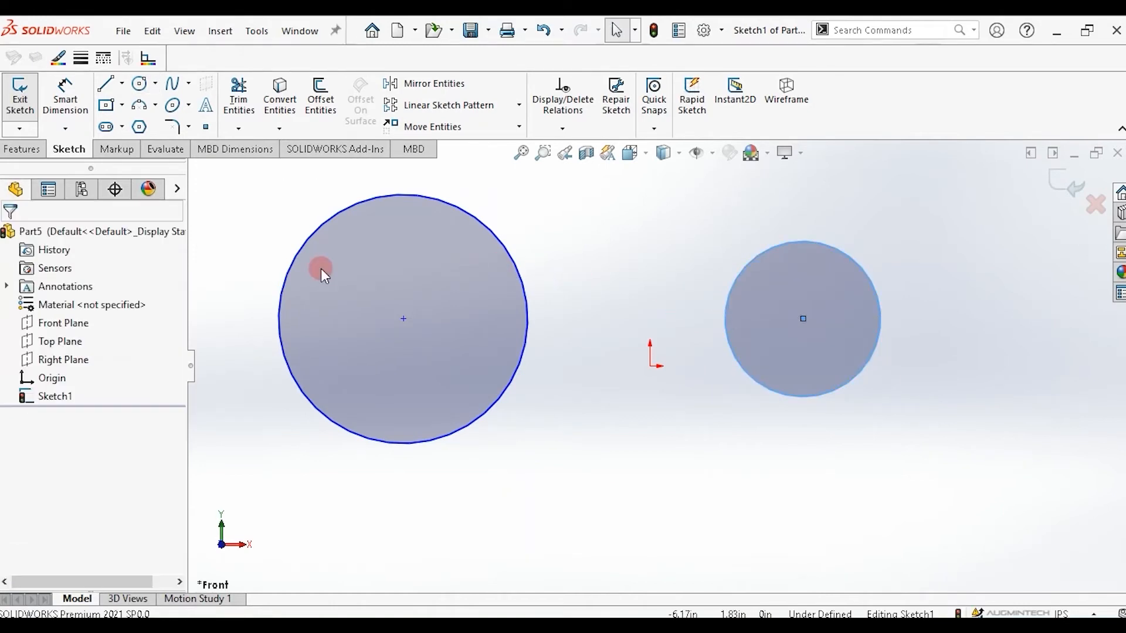
Add an equal relation between the two circles.
click(484, 228)
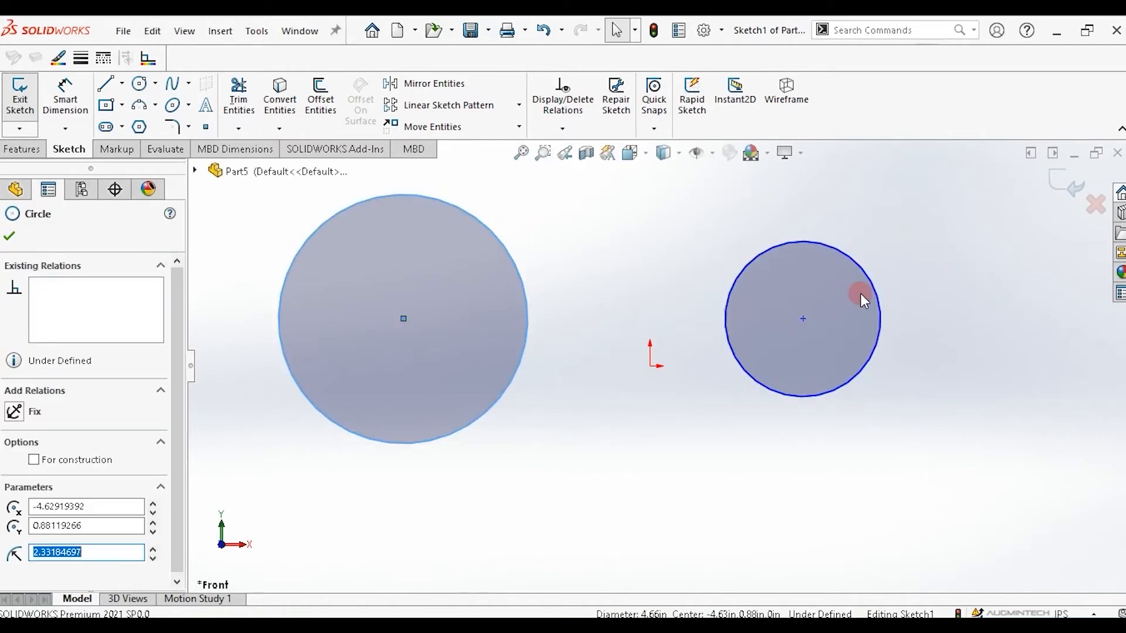
ctrl+click(840, 254)
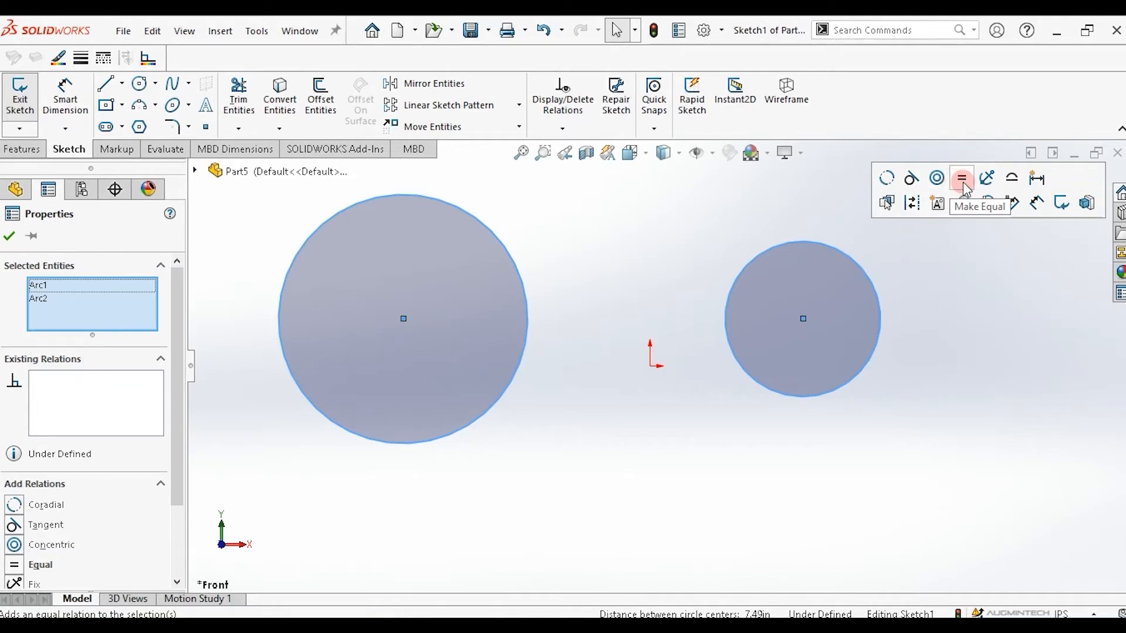
click(964, 183)
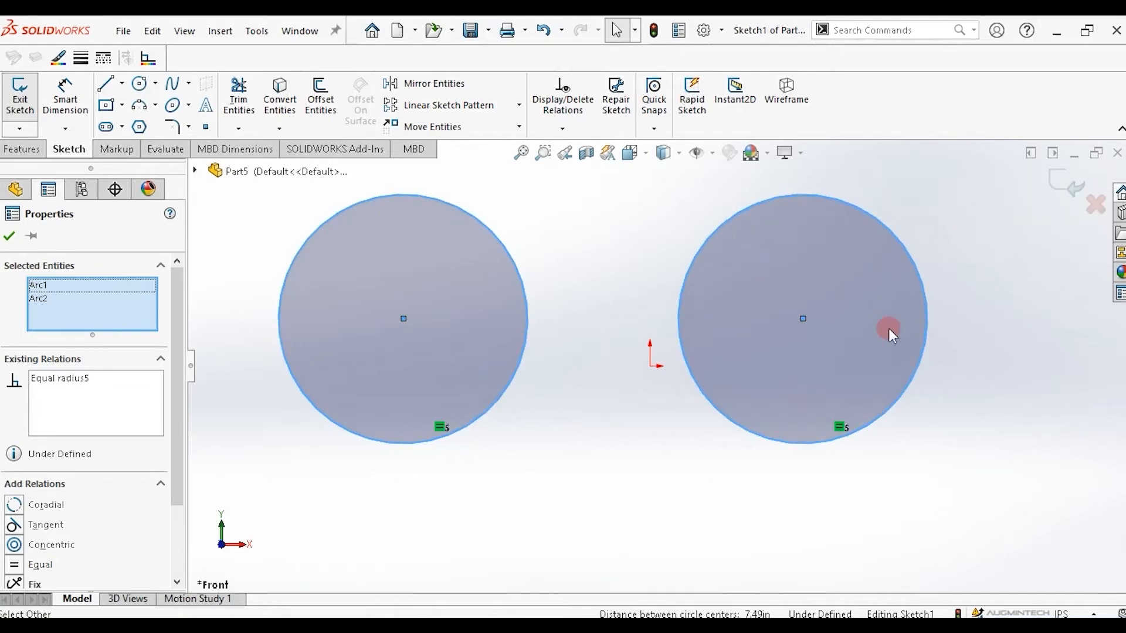
Make the two circles tangent to each other.
click(525, 293)
click(537, 305)
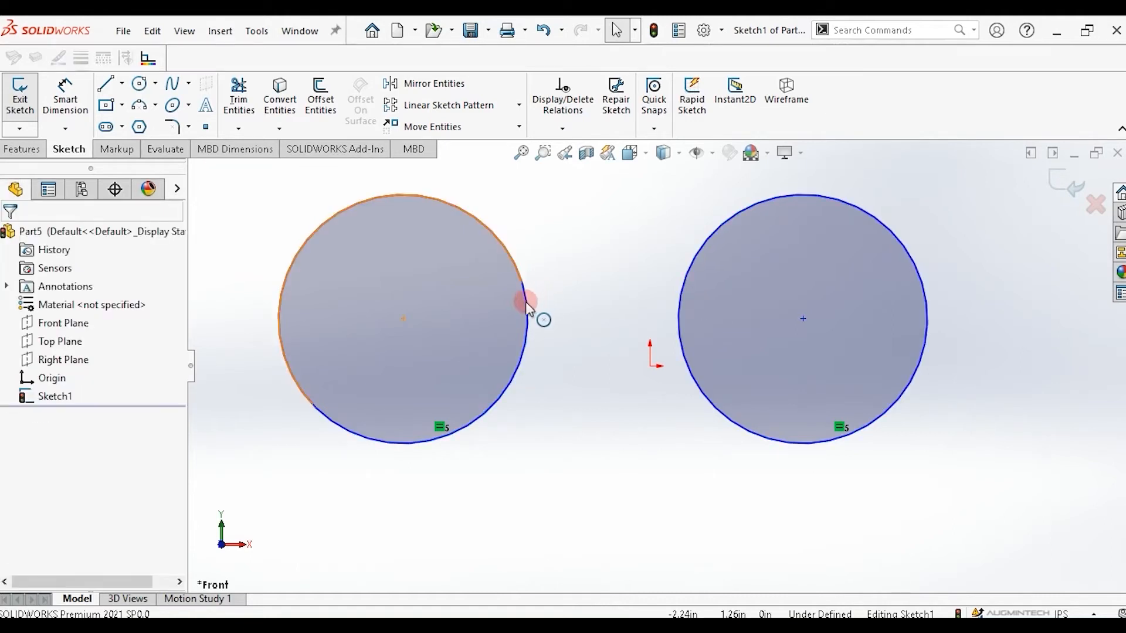
click(525, 302)
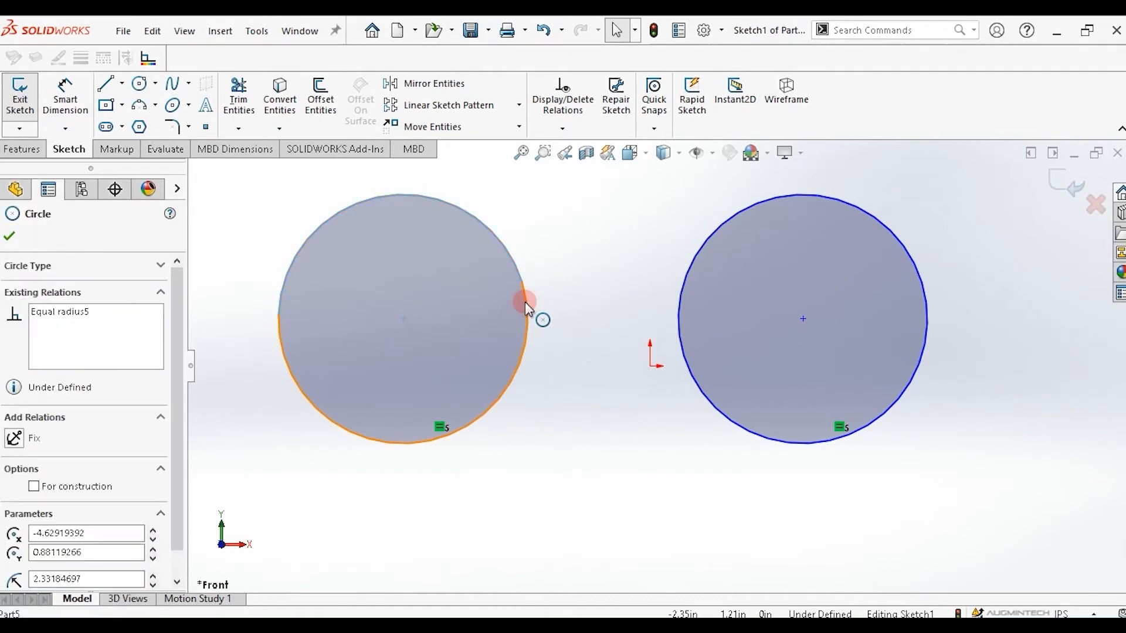
ctrl+click(712, 237)
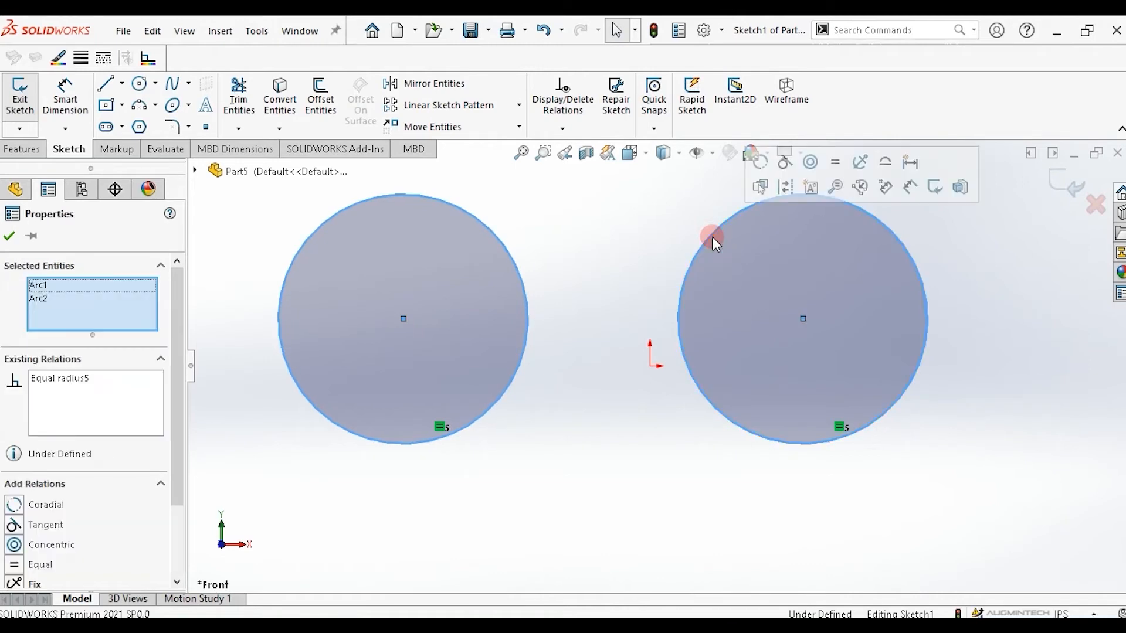
click(787, 166)
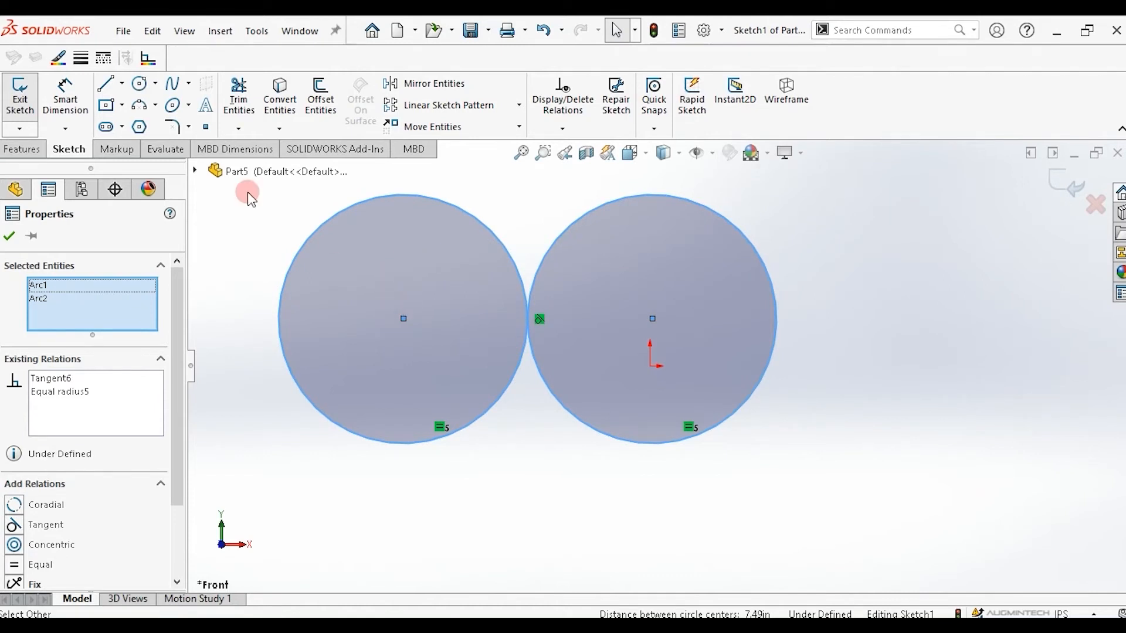
Draw a horizontal line joining the bottom points of the two circles.
click(106, 87)
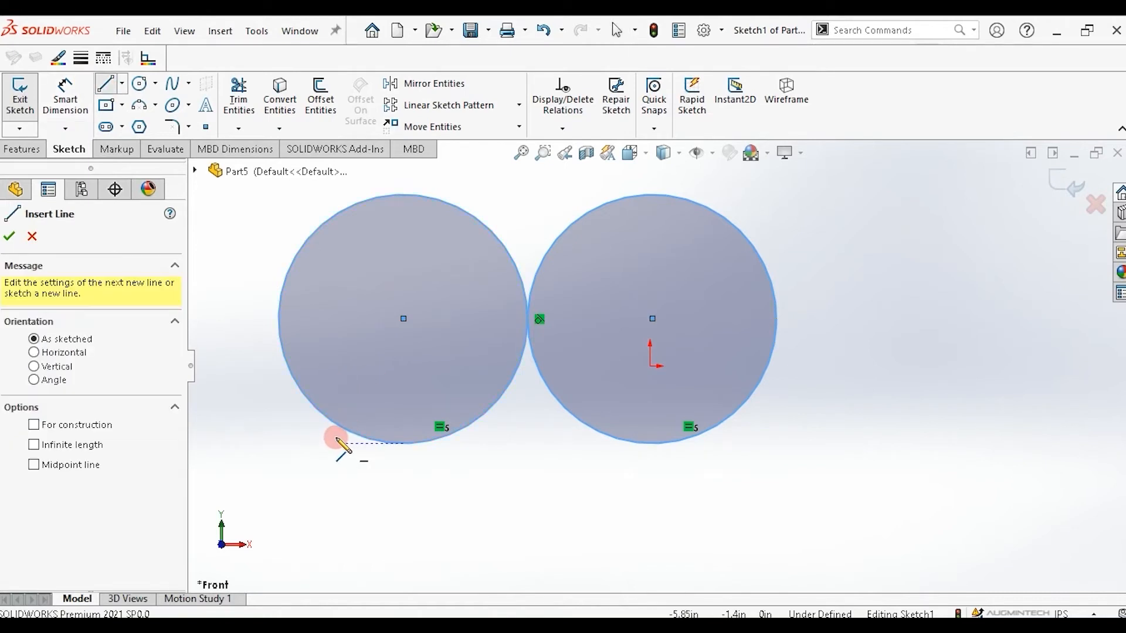
click(404, 444)
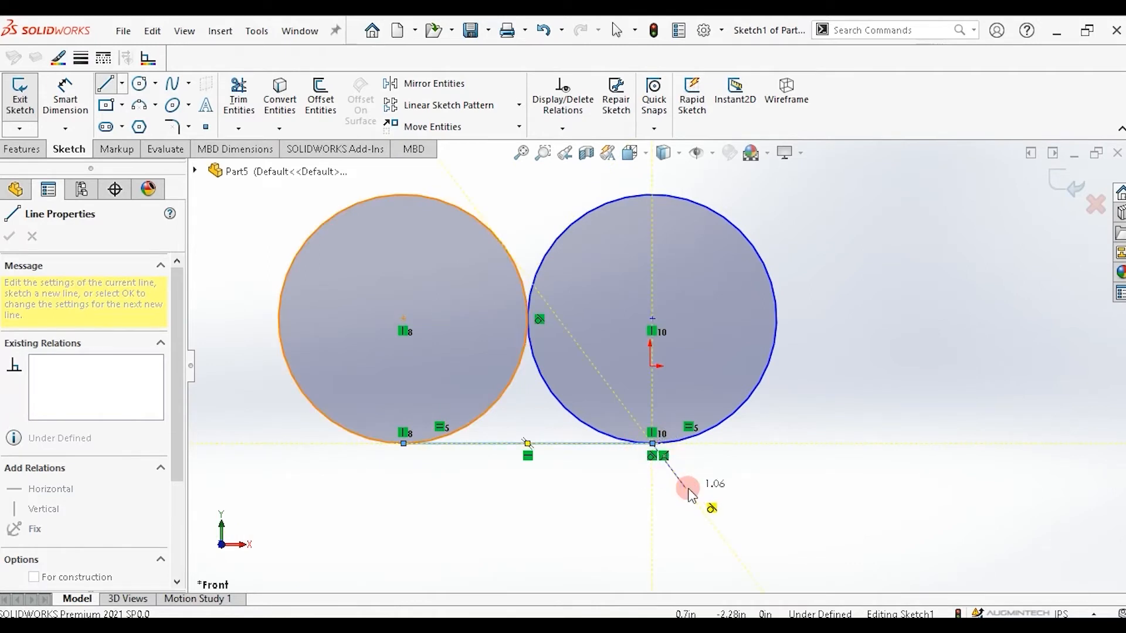
key(Escape)
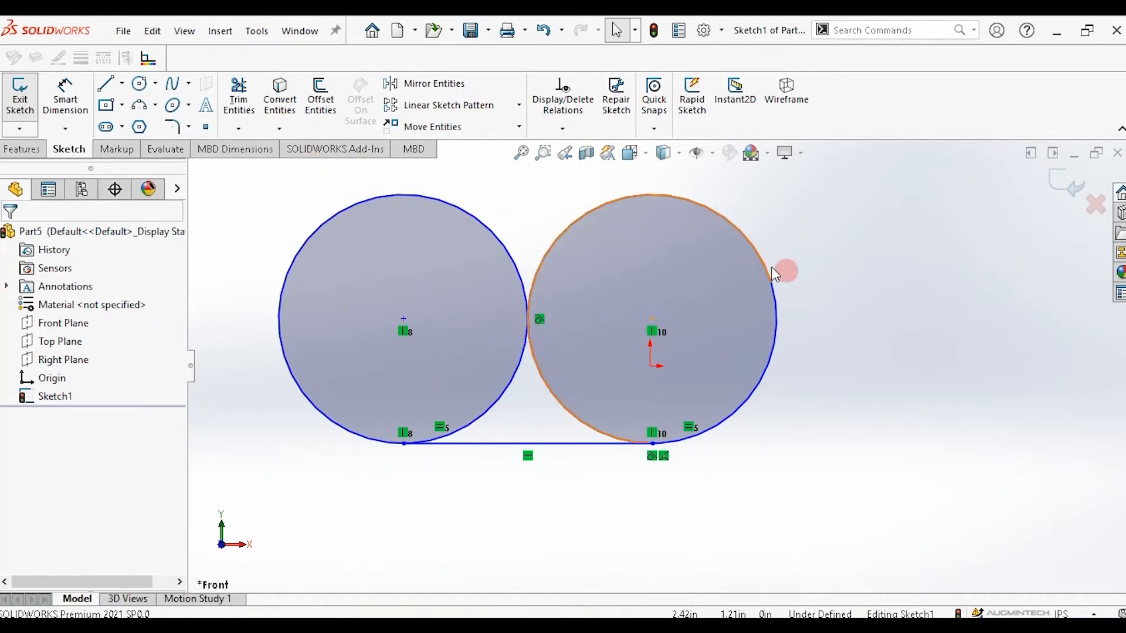
Draw a slanted line to the right of the right circle.
click(109, 87)
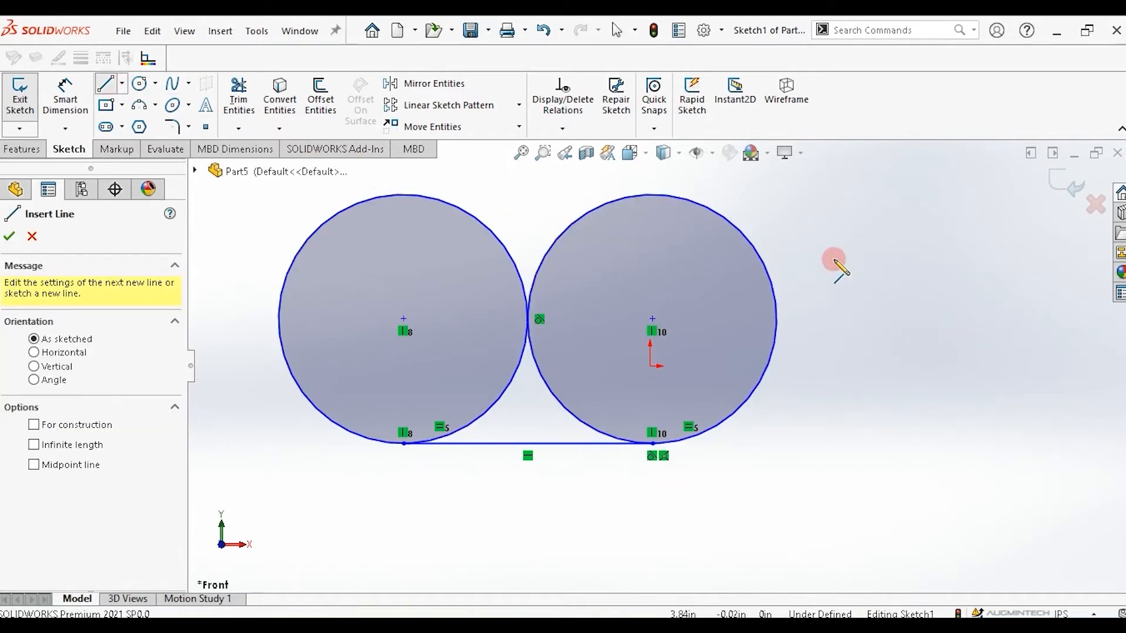
key(Escape)
drag(925, 364, 937, 366)
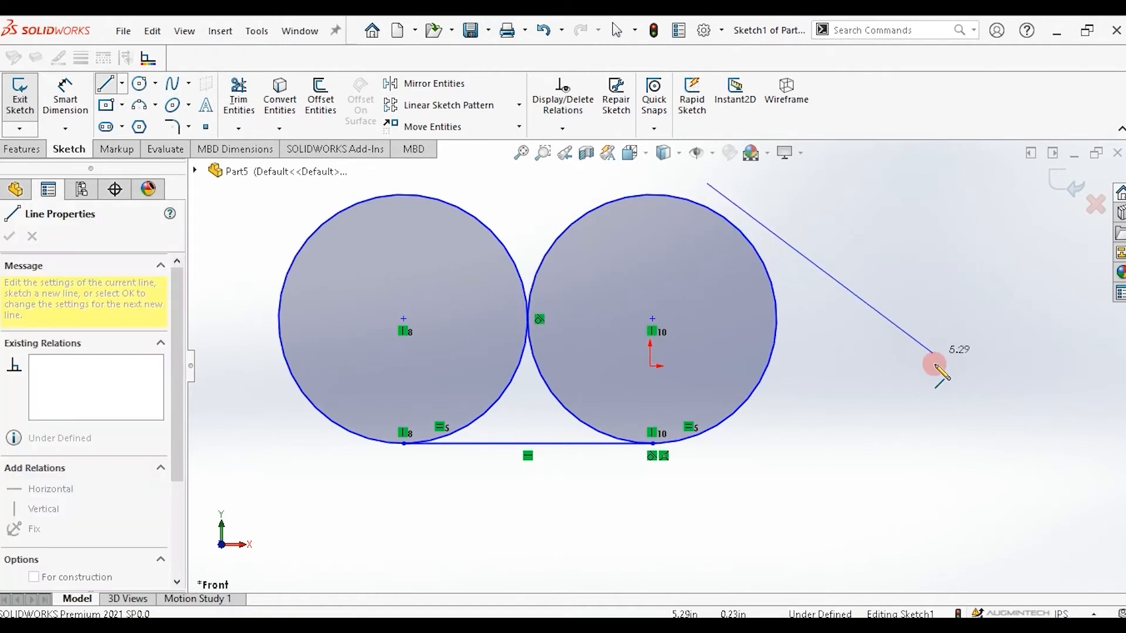
right_click(867, 251)
key(Escape)
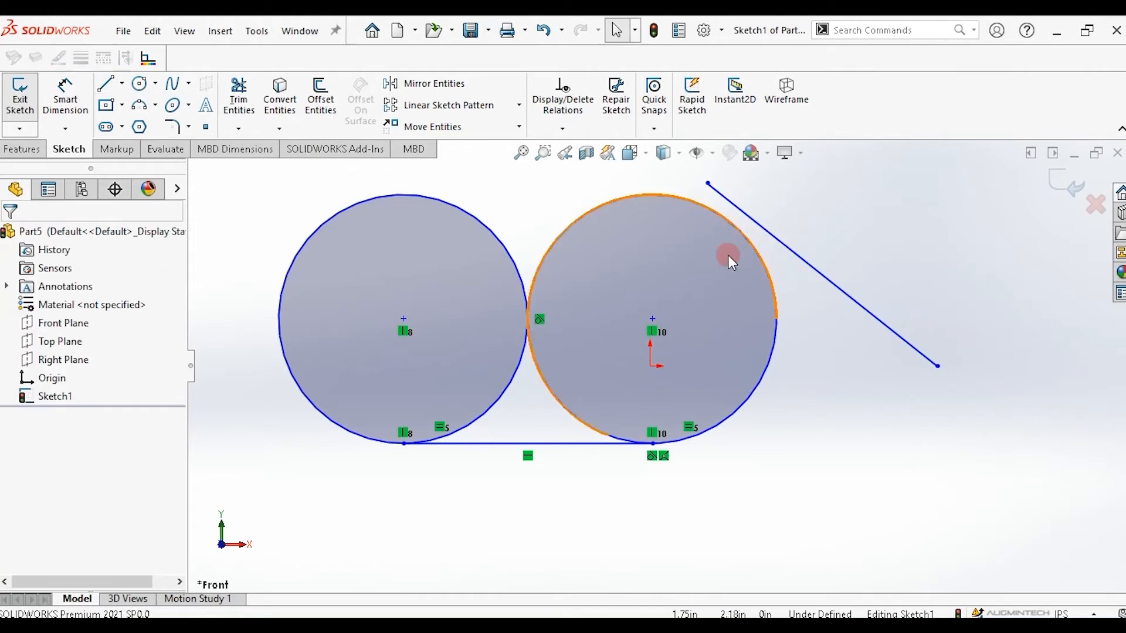
Make the slanted line tangent to the right circle, then drag its lower endpoint to swing it nearly vertical.
click(772, 232)
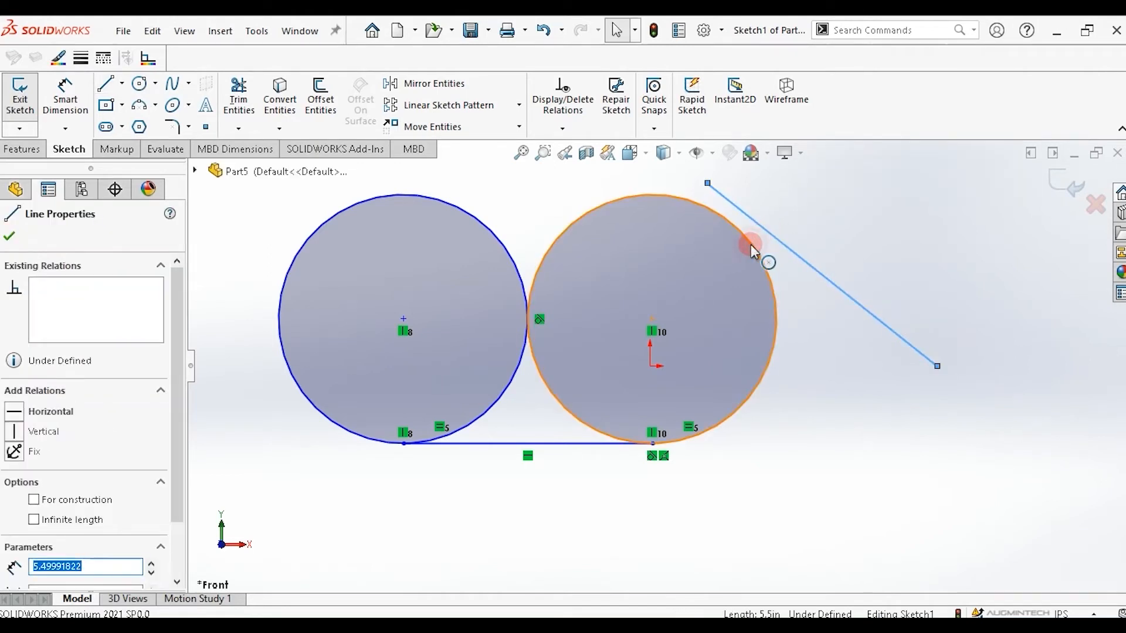
ctrl+click(750, 244)
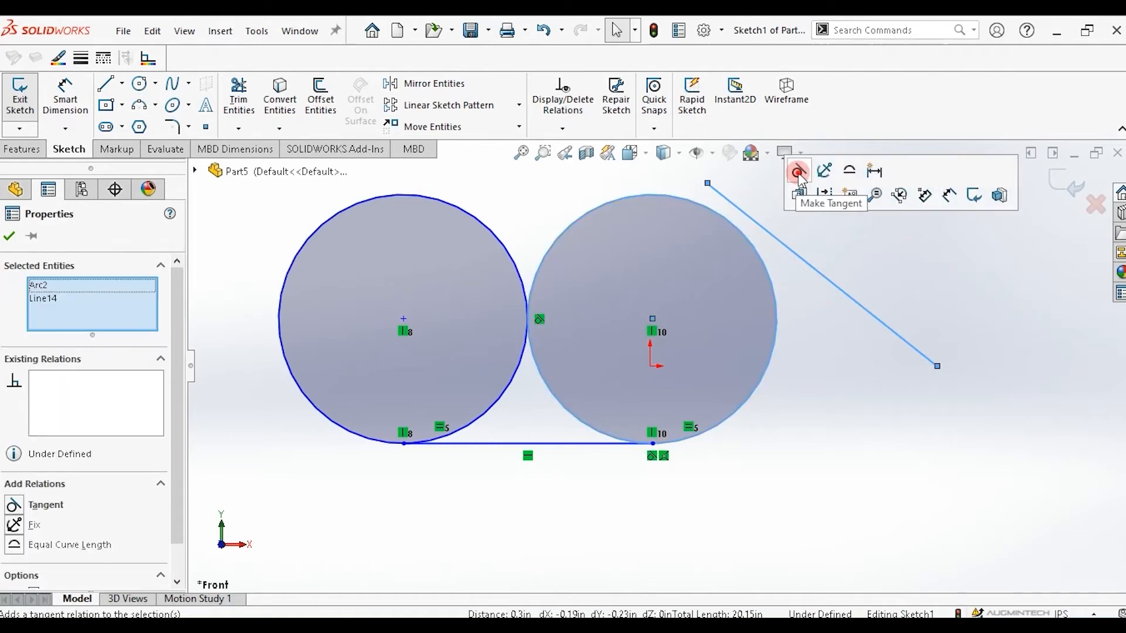
click(799, 174)
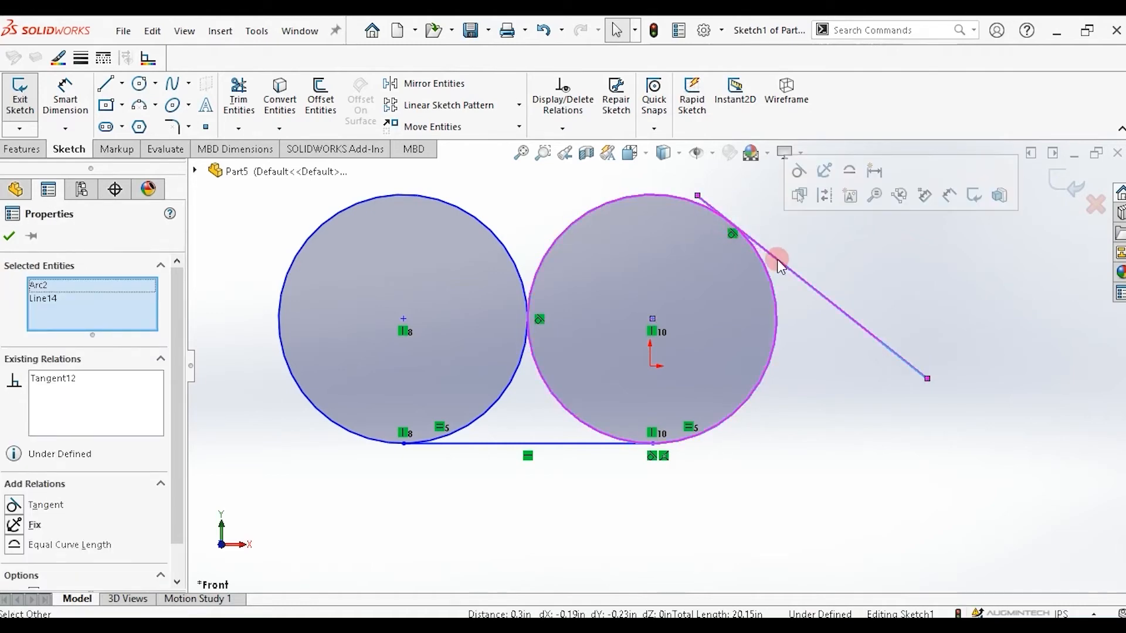
click(928, 379)
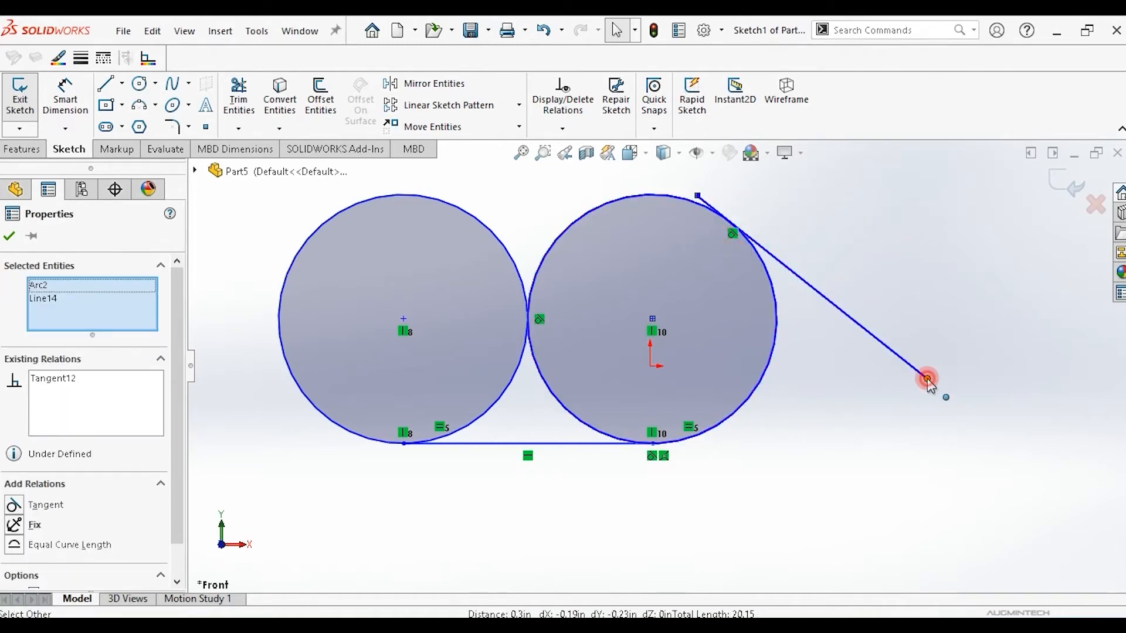
mouse_move(928, 378)
mouse_down()
mouse_move(878, 422)
mouse_move(784, 460)
mouse_move(651, 472)
mouse_move(566, 432)
mouse_move(522, 312)
mouse_move(528, 246)
mouse_move(629, 245)
mouse_move(719, 277)
mouse_move(786, 403)
mouse_up()
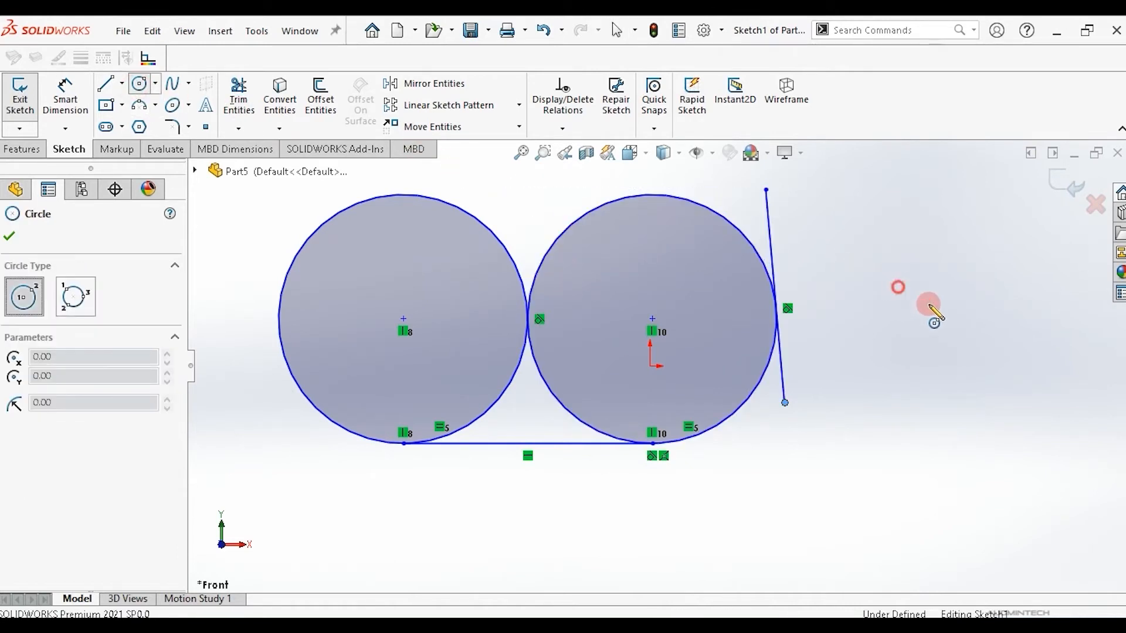
Sketch a small circle about 1.13 in radius to the right of the tangent line.
click(887, 280)
click(933, 301)
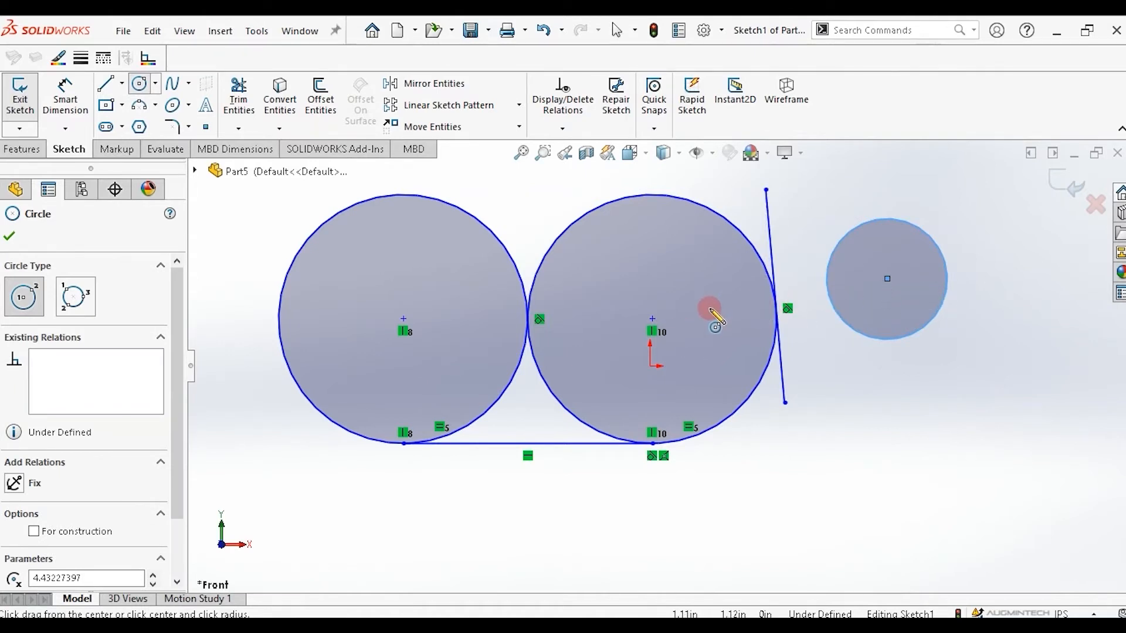
key(Escape)
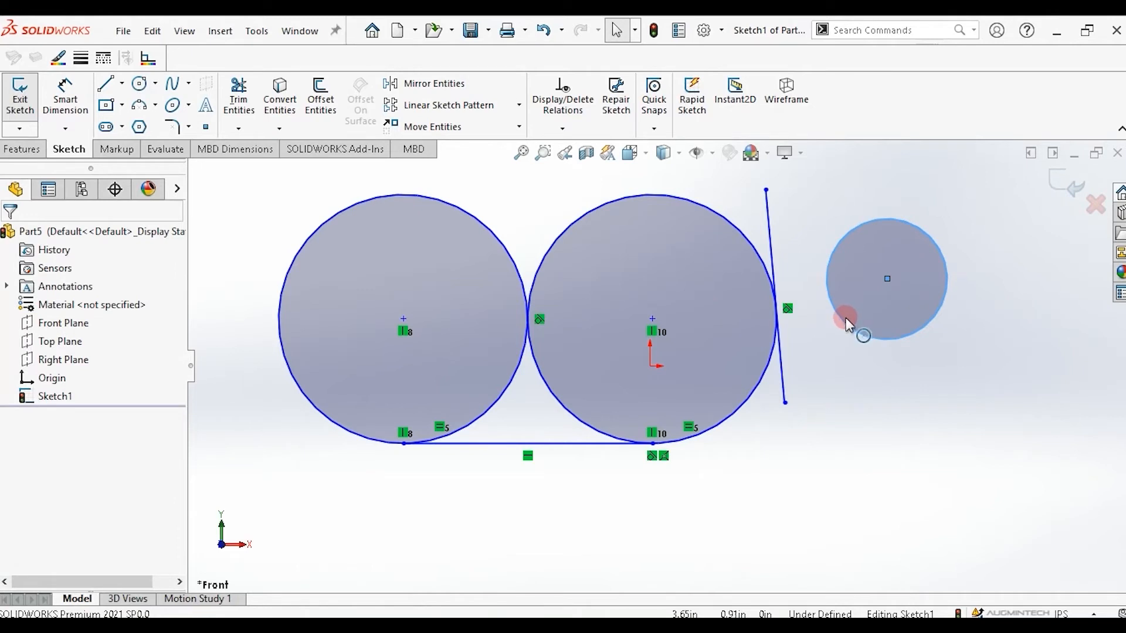
Make the small circle concentric with the right large circle.
click(843, 320)
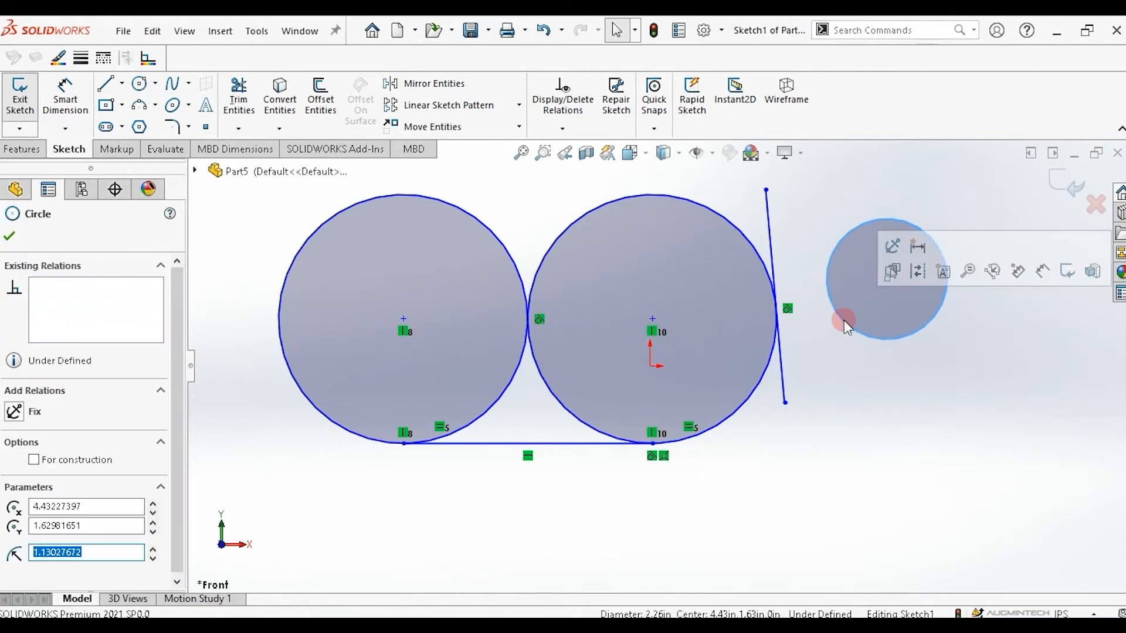
ctrl+click(749, 242)
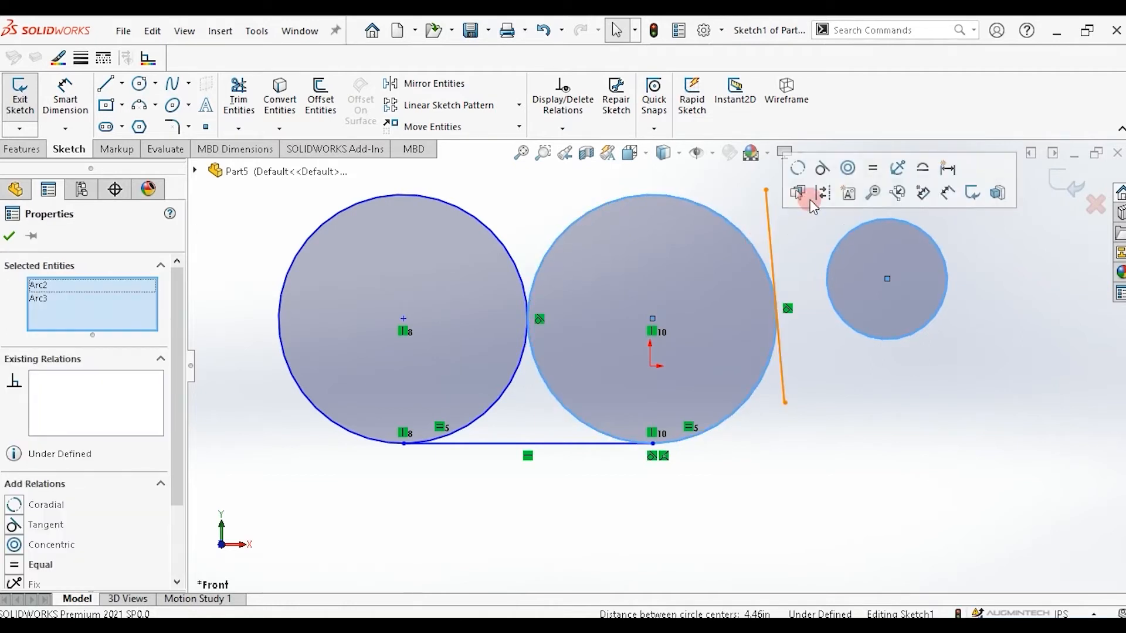
click(843, 177)
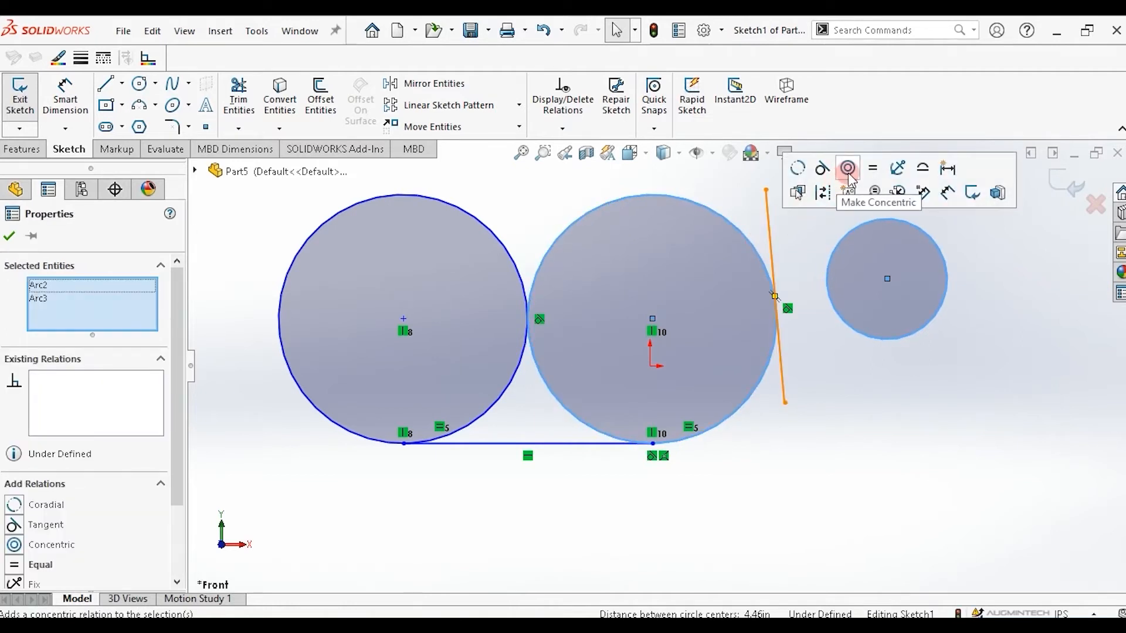
click(849, 177)
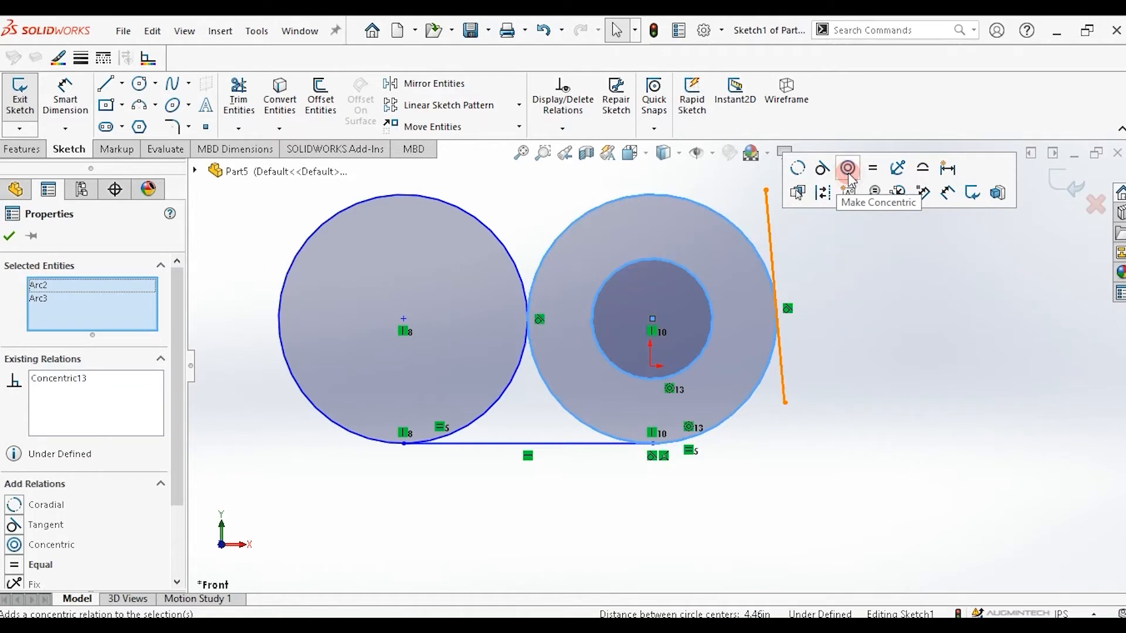
click(566, 324)
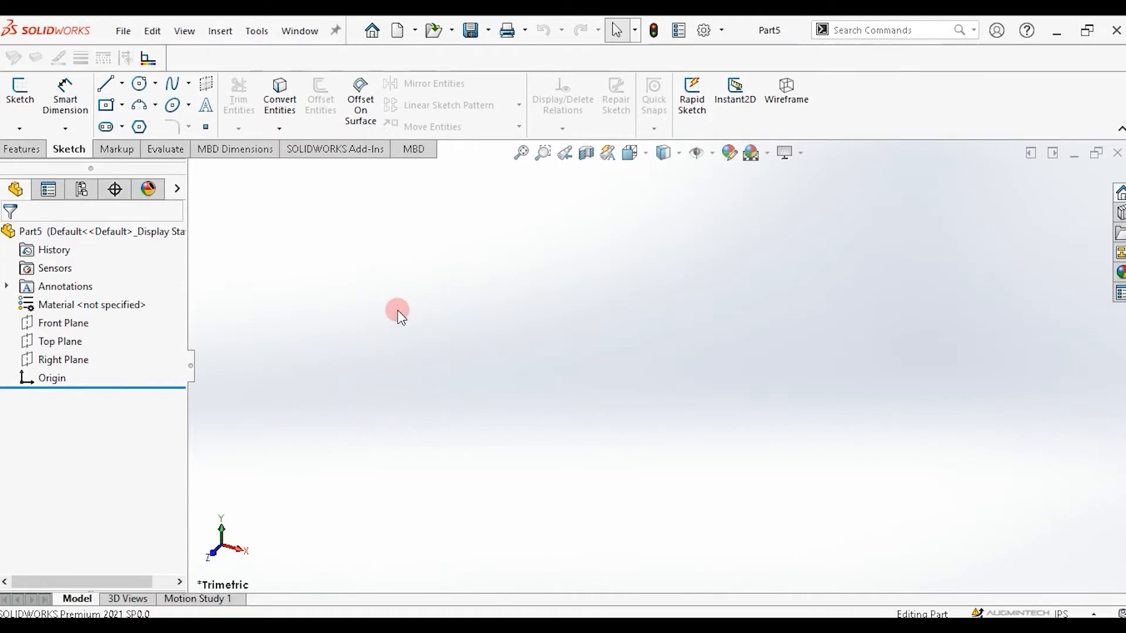
In a new part, sketch a closed stepped outline with a rectangular notch on the Front Plane, starting at the origin.
click(65, 325)
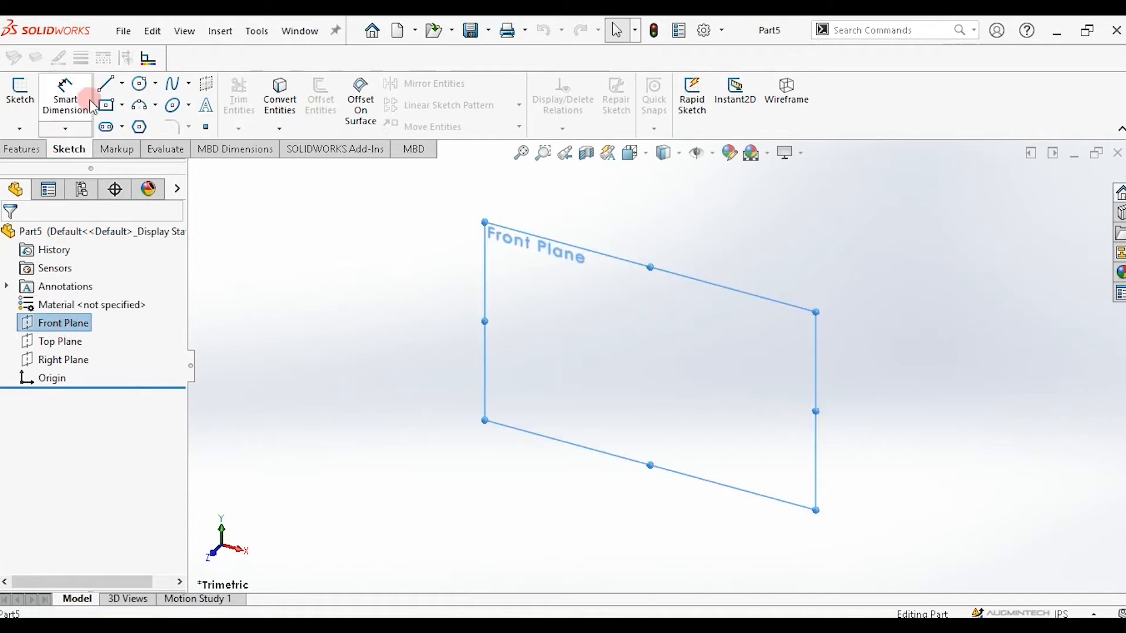
click(106, 84)
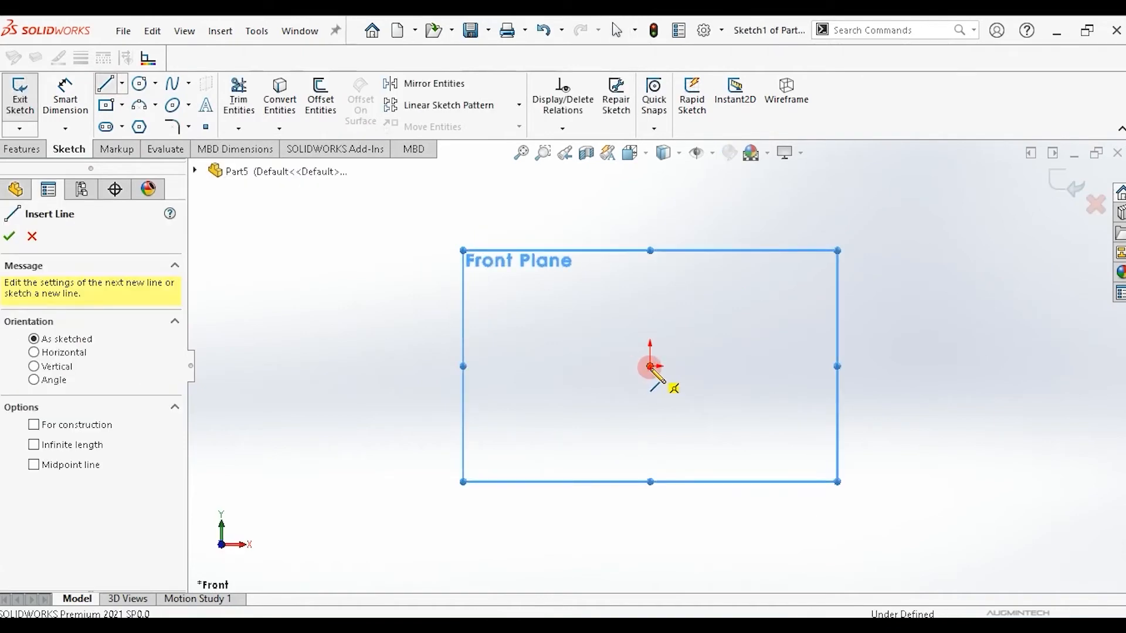
click(651, 366)
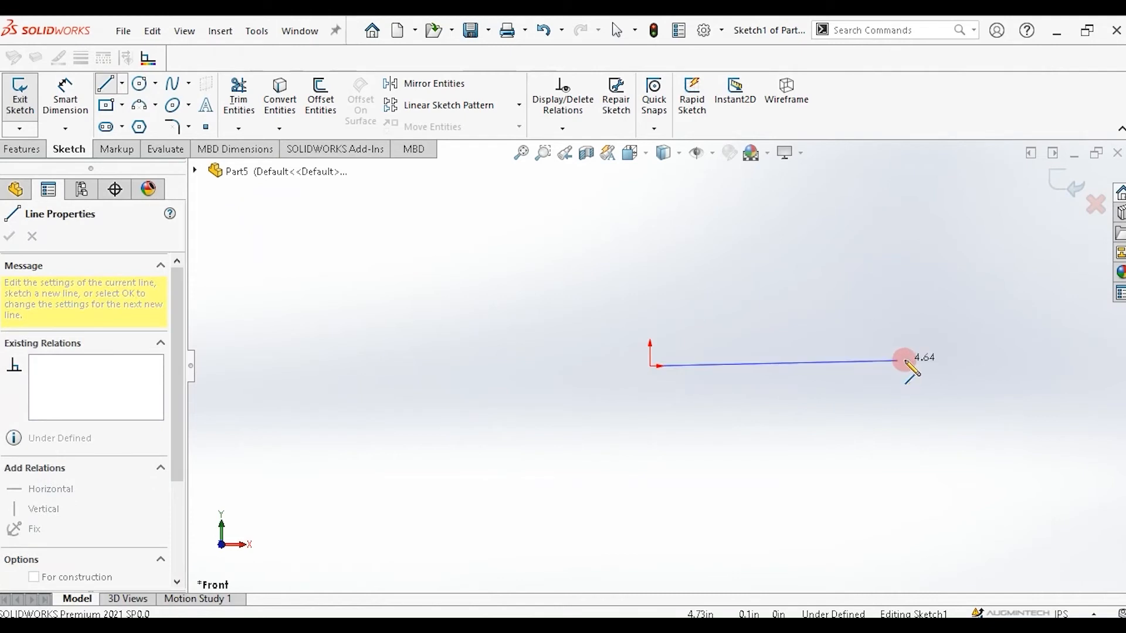
click(935, 367)
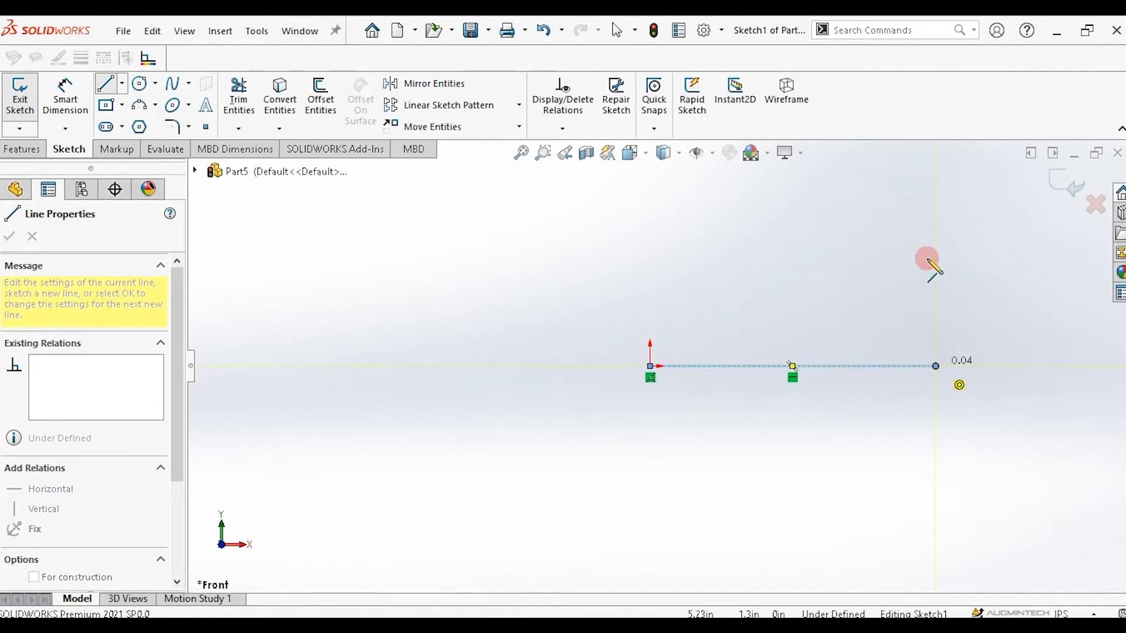
click(936, 219)
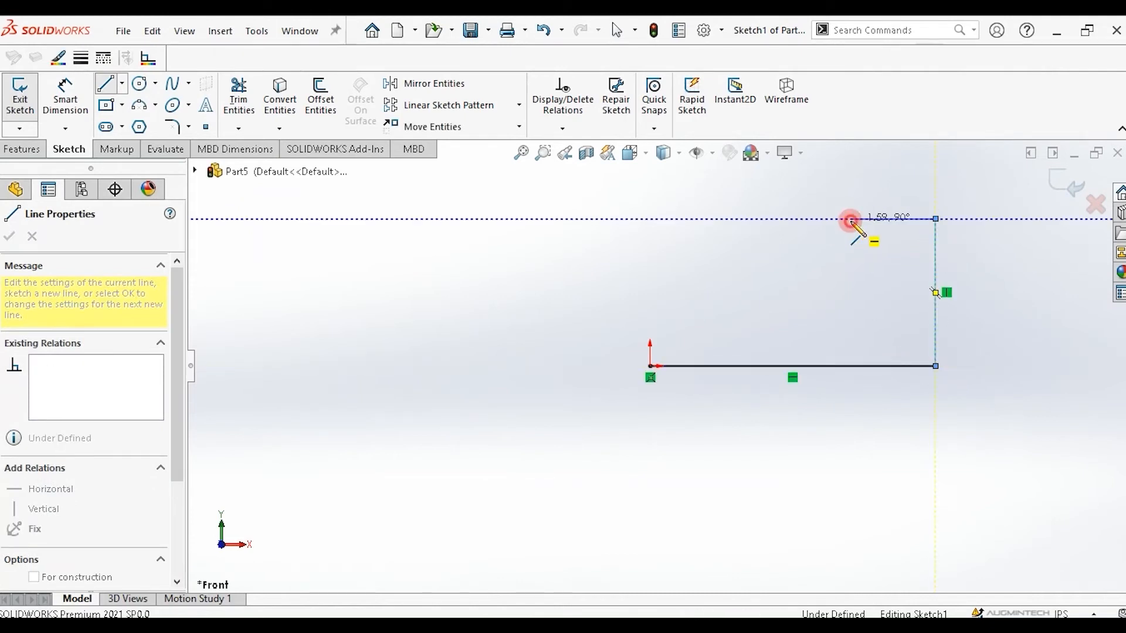
click(850, 218)
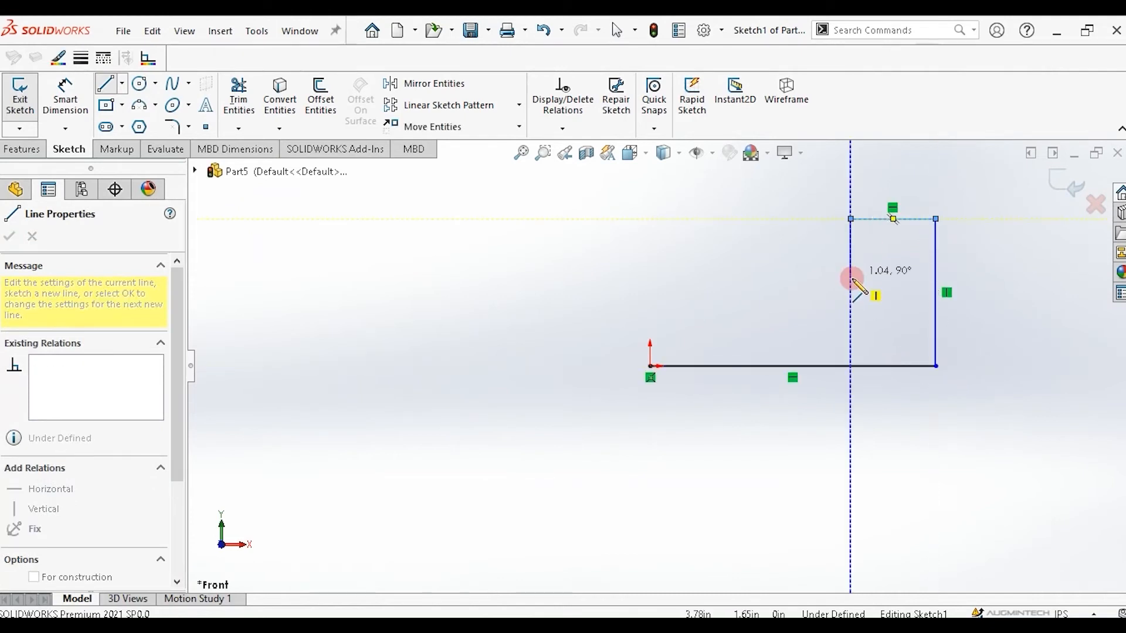
click(757, 278)
click(757, 199)
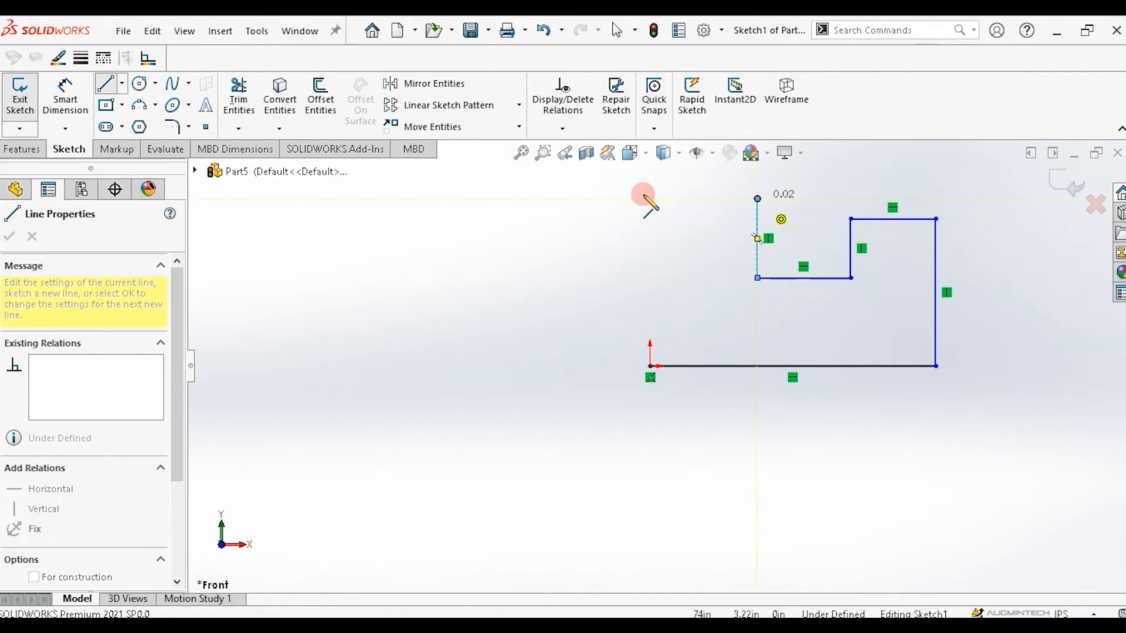
click(650, 200)
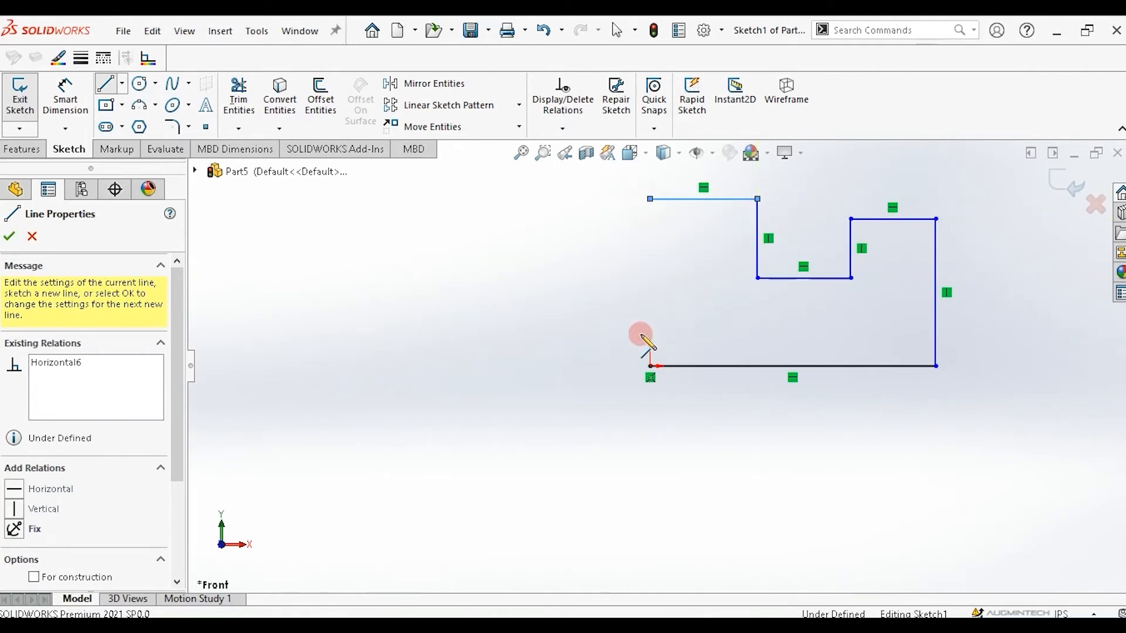
click(650, 366)
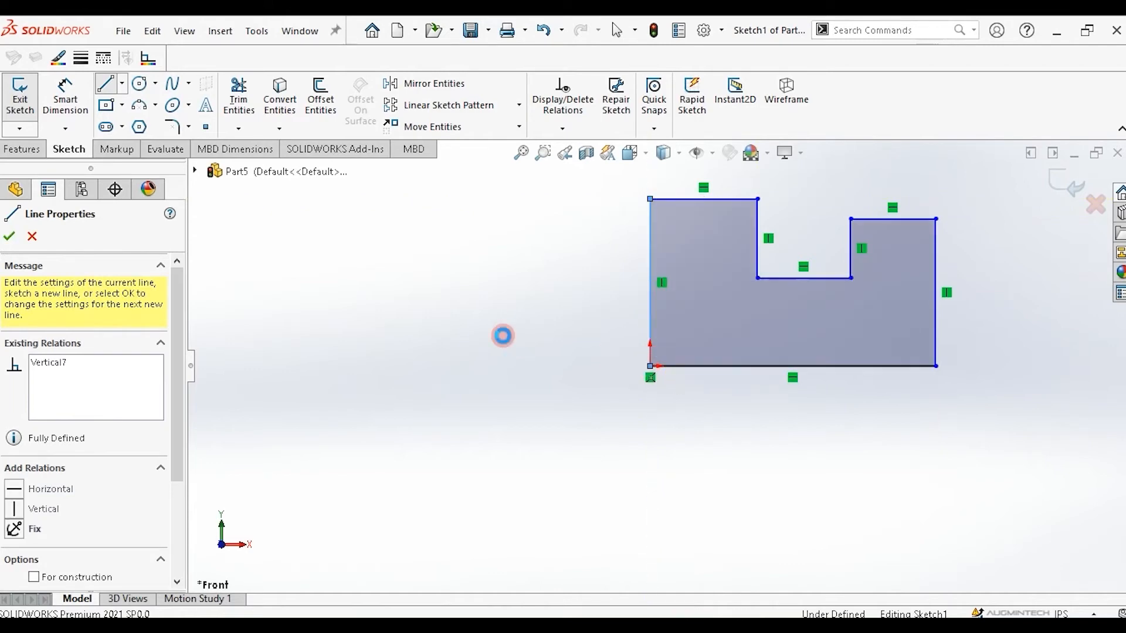
key(Escape)
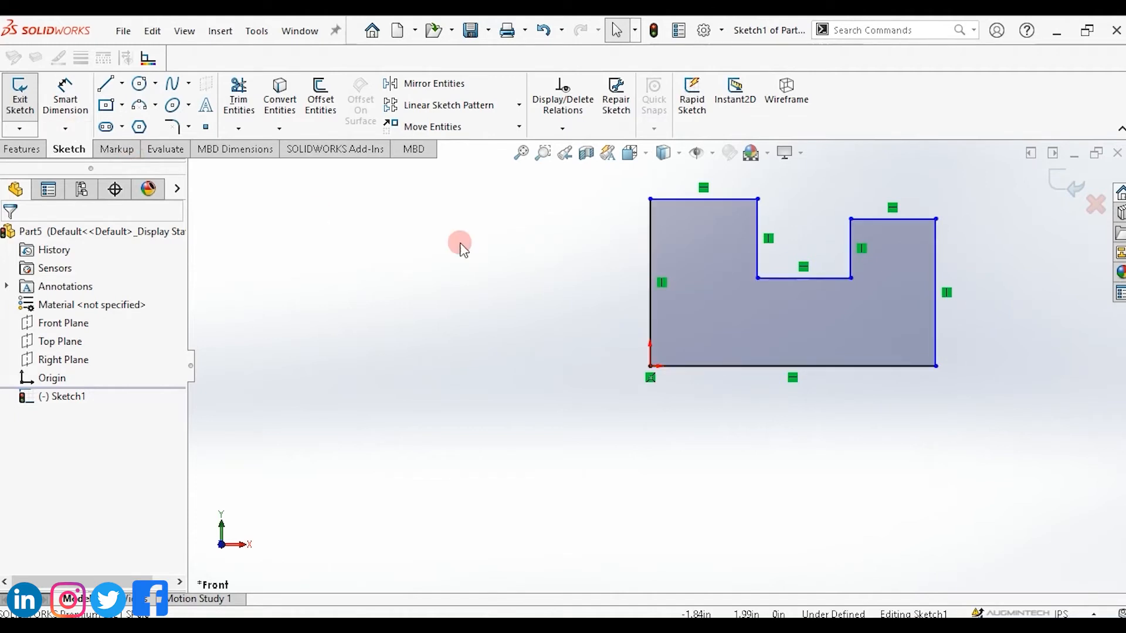
Dimension the outline's right vertical edge and set its height to 2 in.
click(65, 96)
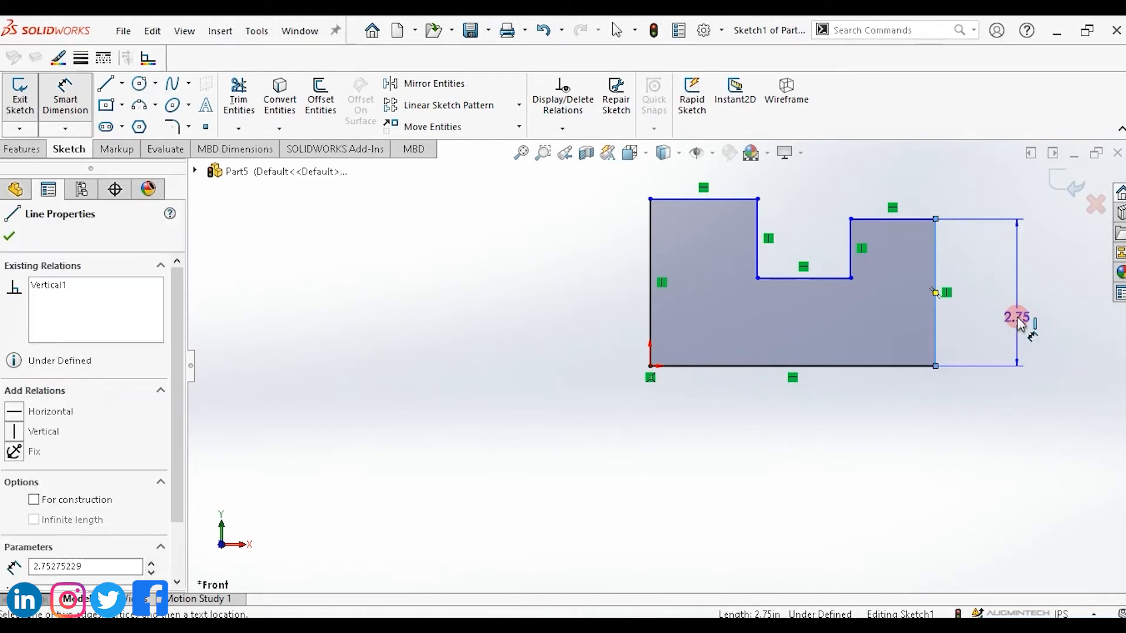
click(1020, 321)
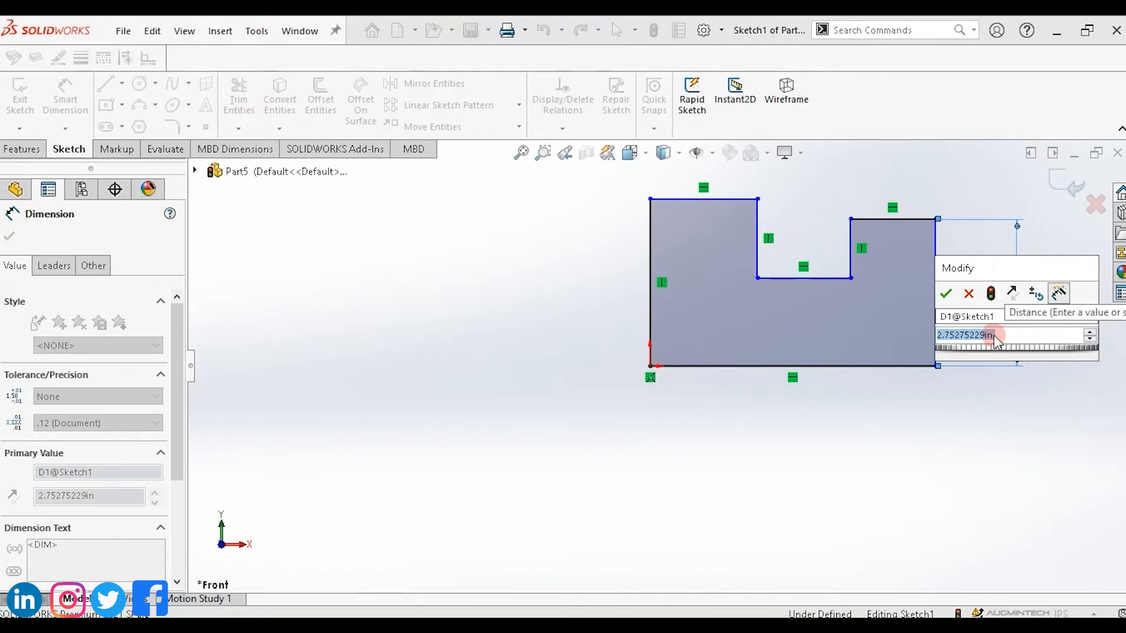
text(2)
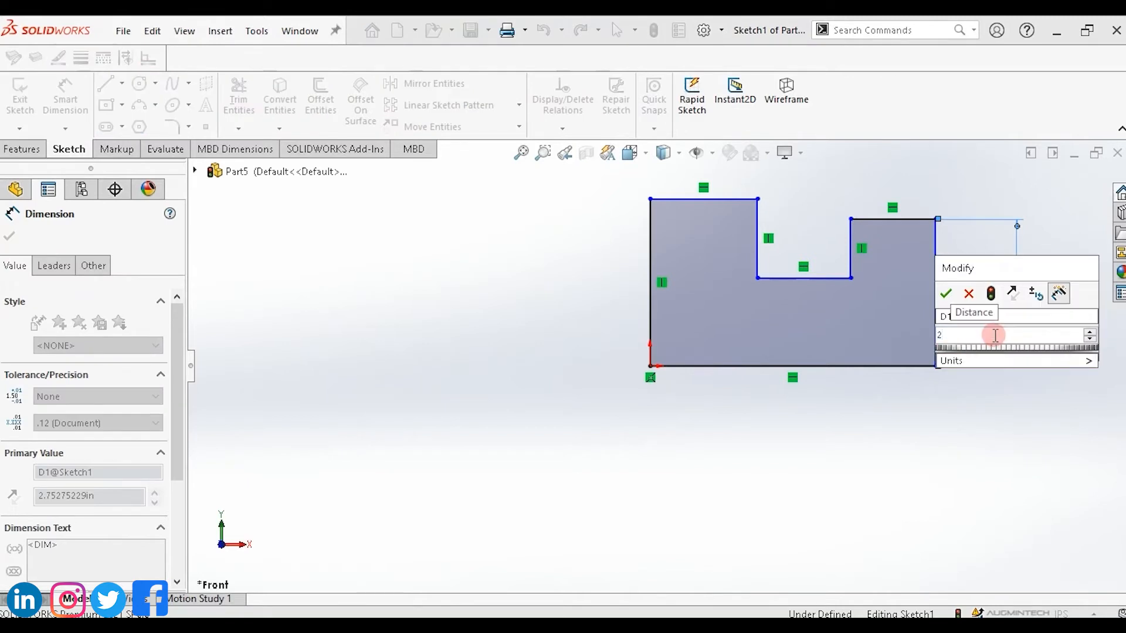
key(Return)
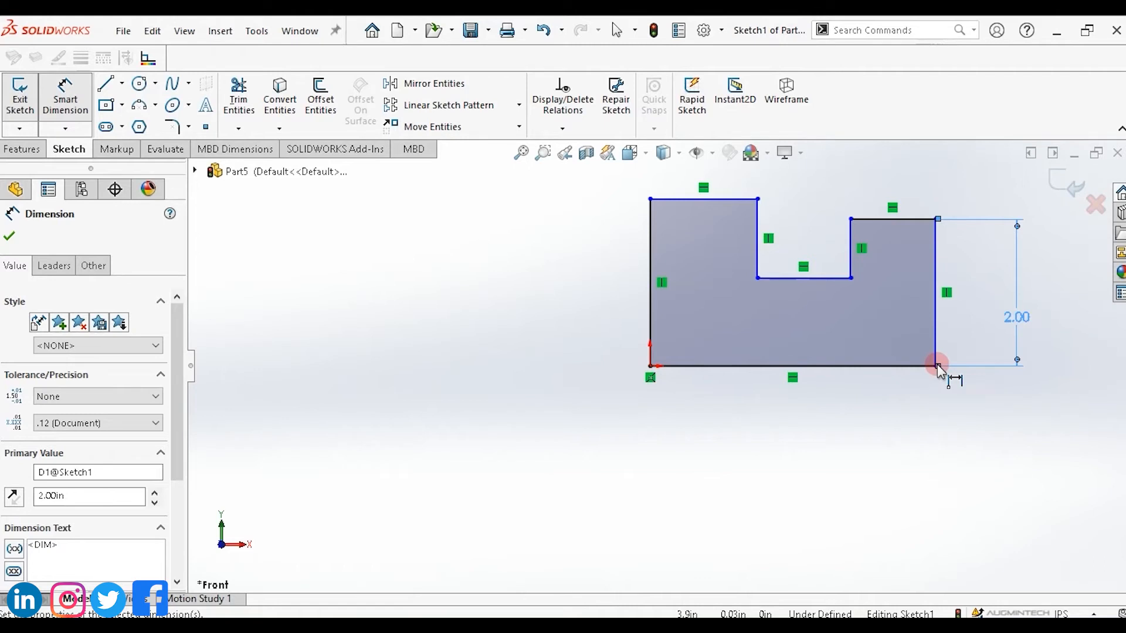
Dimension the bottom edge and set its length to 5 in.
click(843, 369)
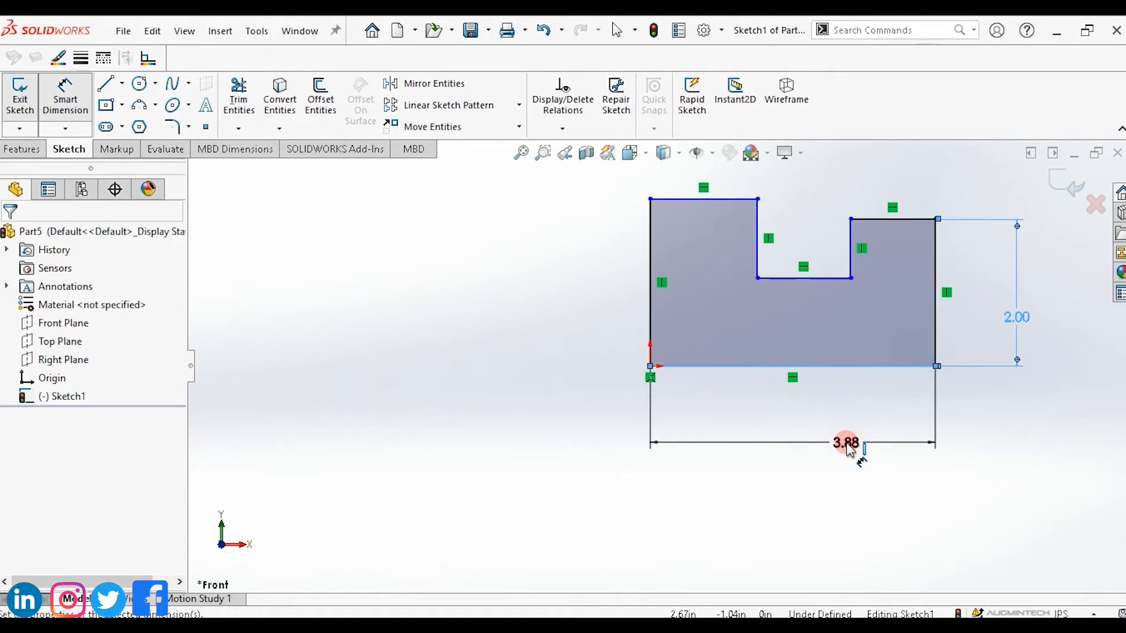
click(847, 443)
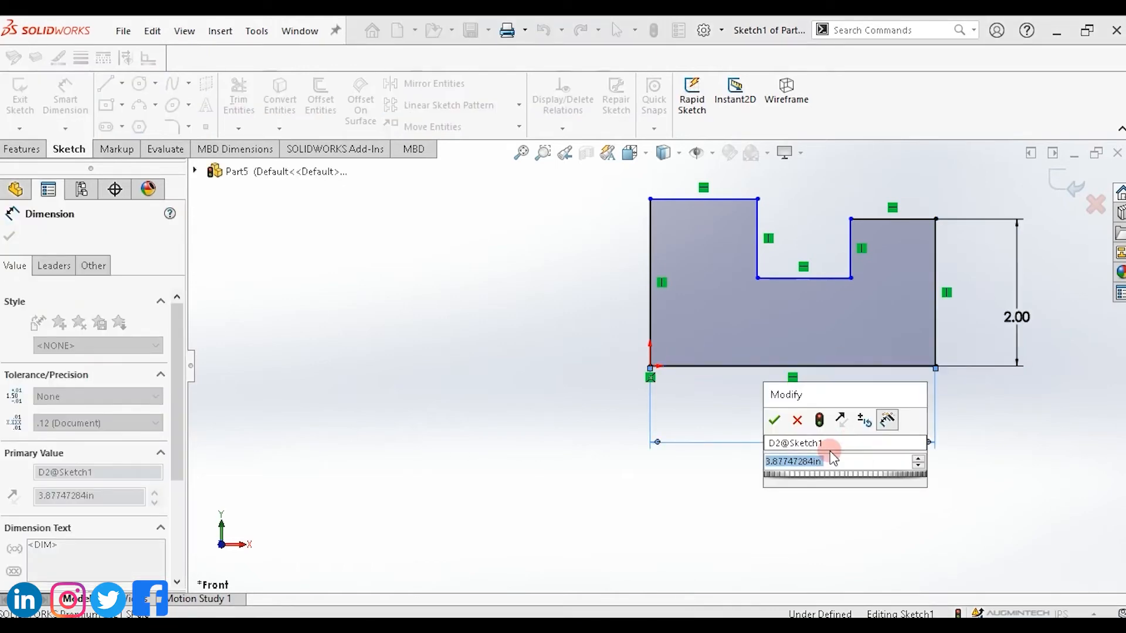
key(Return)
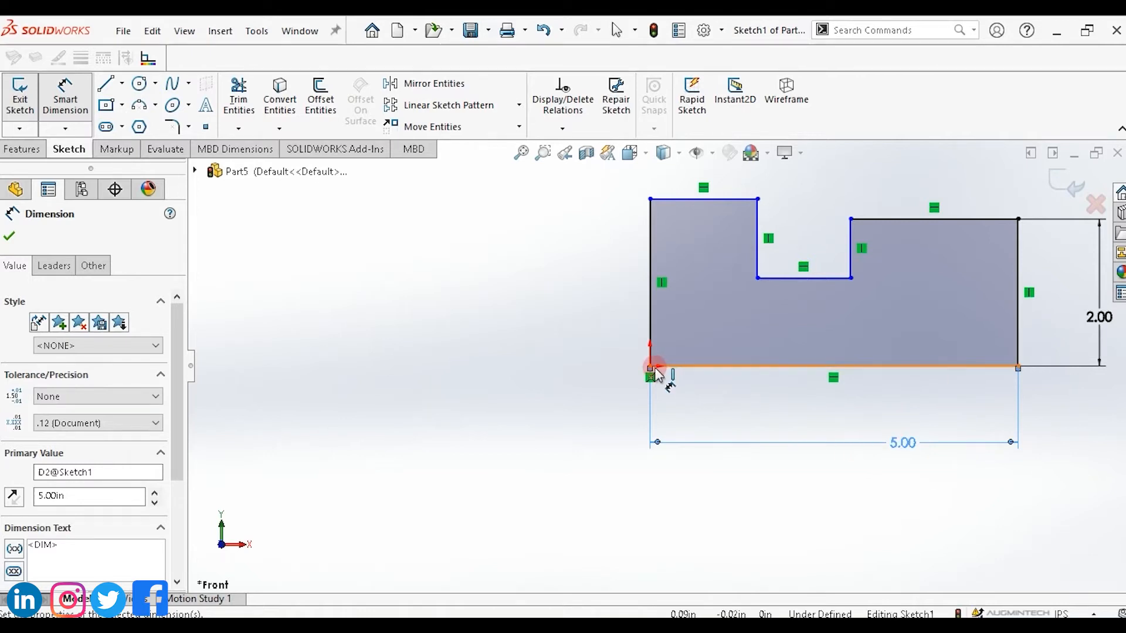
Dimension the upper right horizontal edge and set it to 2 in.
click(920, 219)
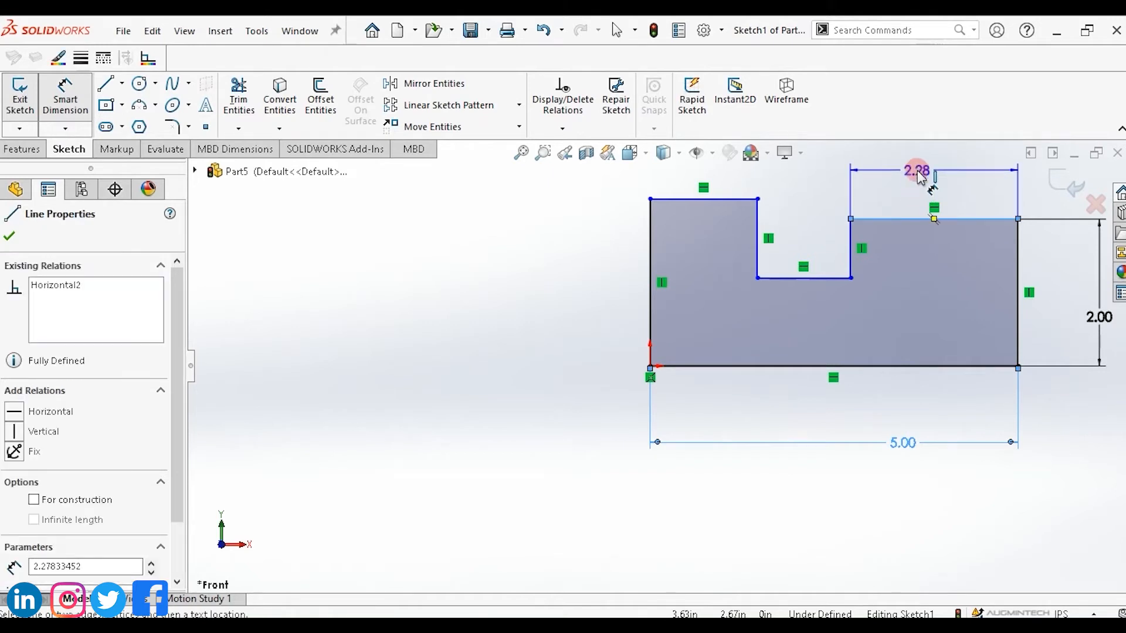
click(919, 177)
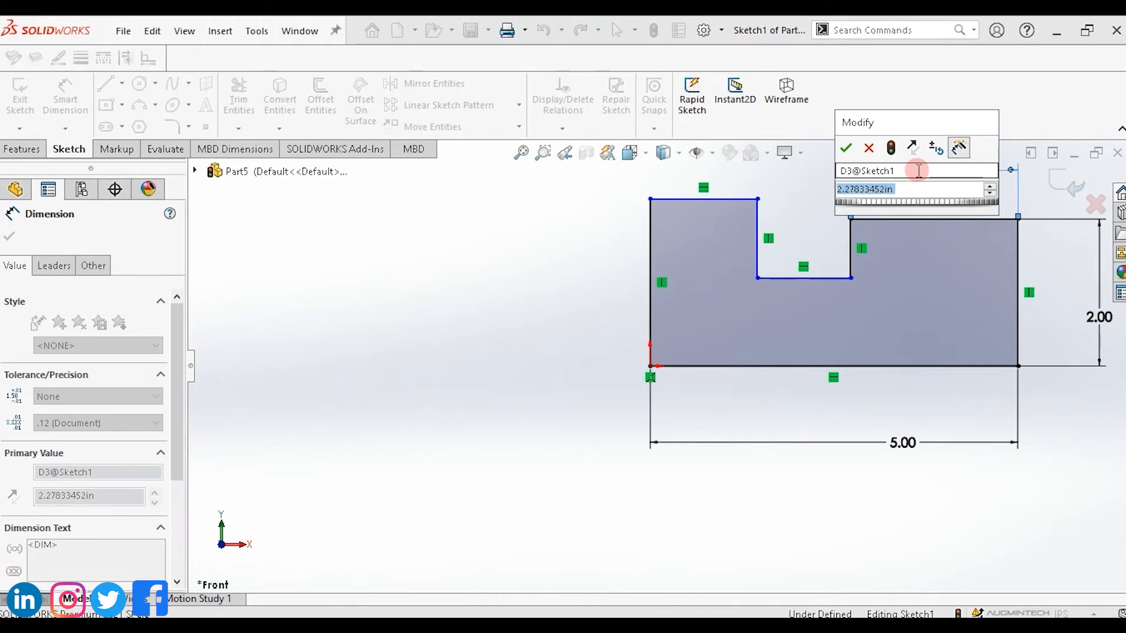
key(Return)
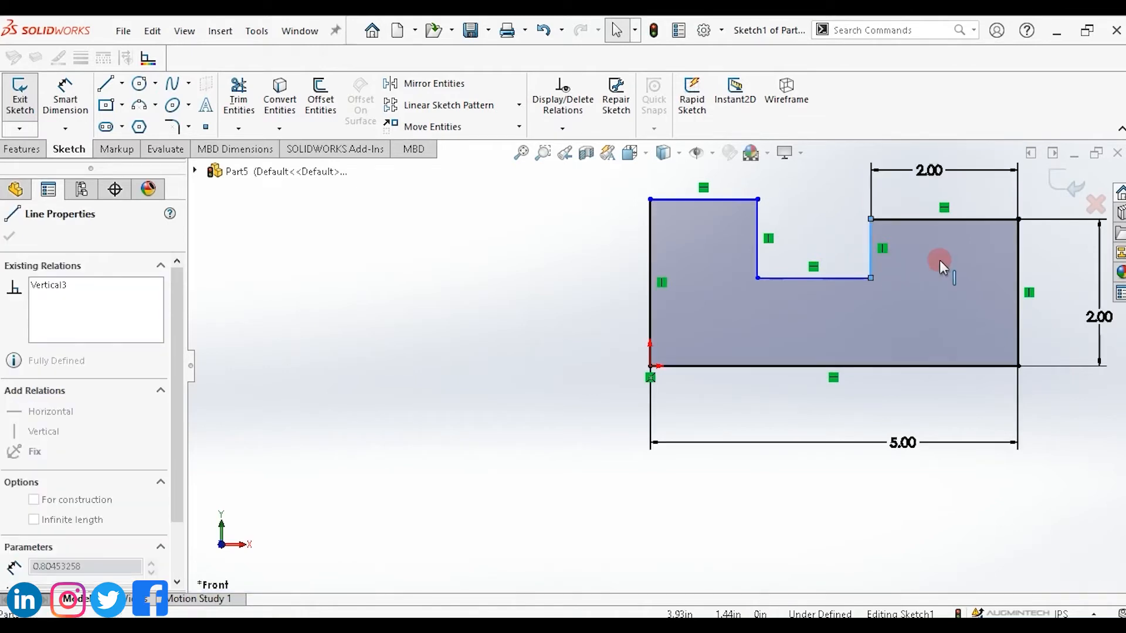
Dimension the notch's right vertical edge and set its depth to 1 in.
click(78, 112)
click(67, 89)
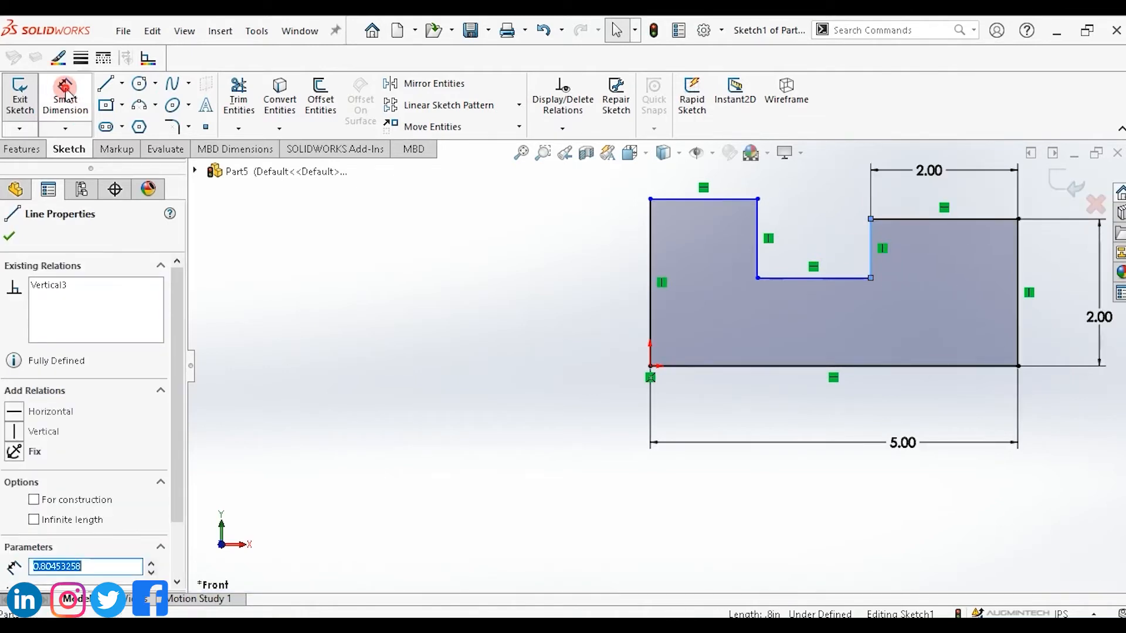
click(873, 262)
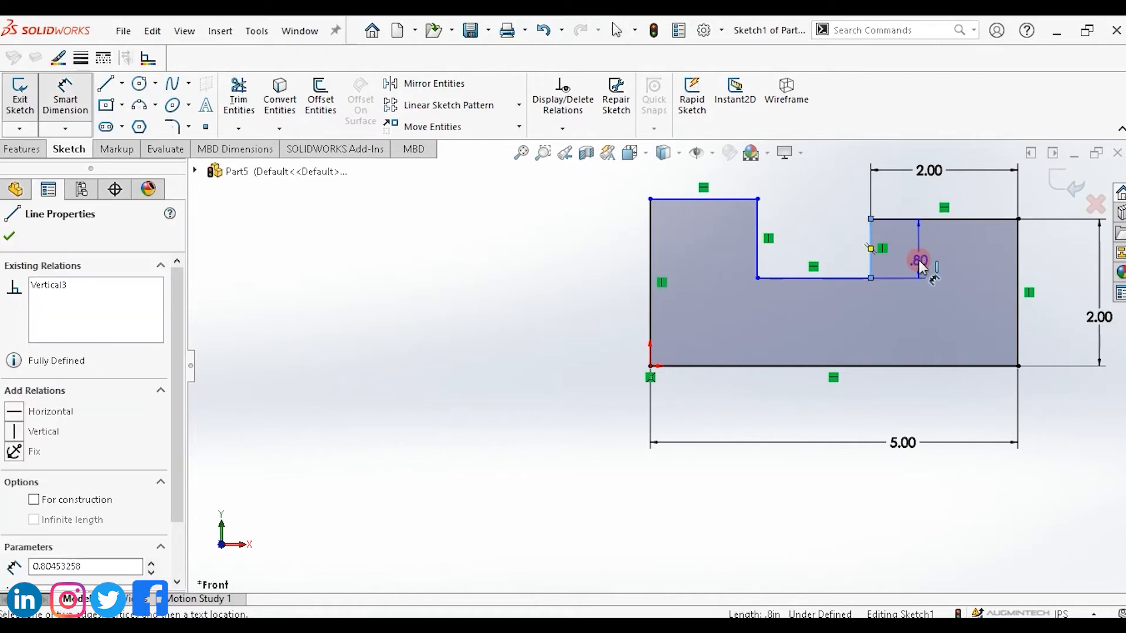
click(923, 256)
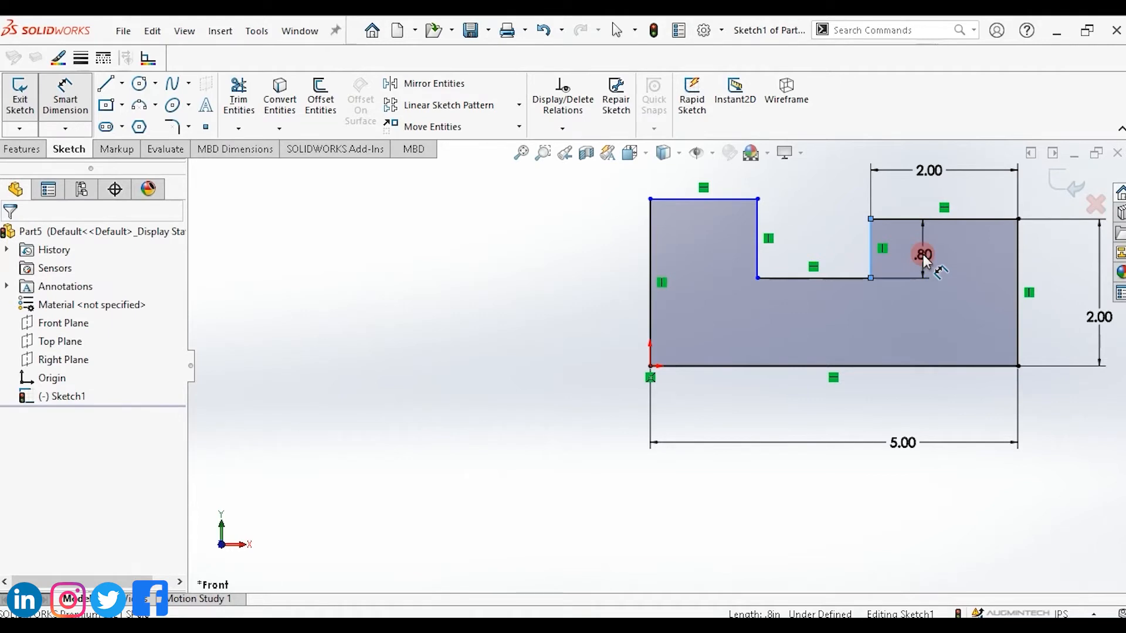
text(1)
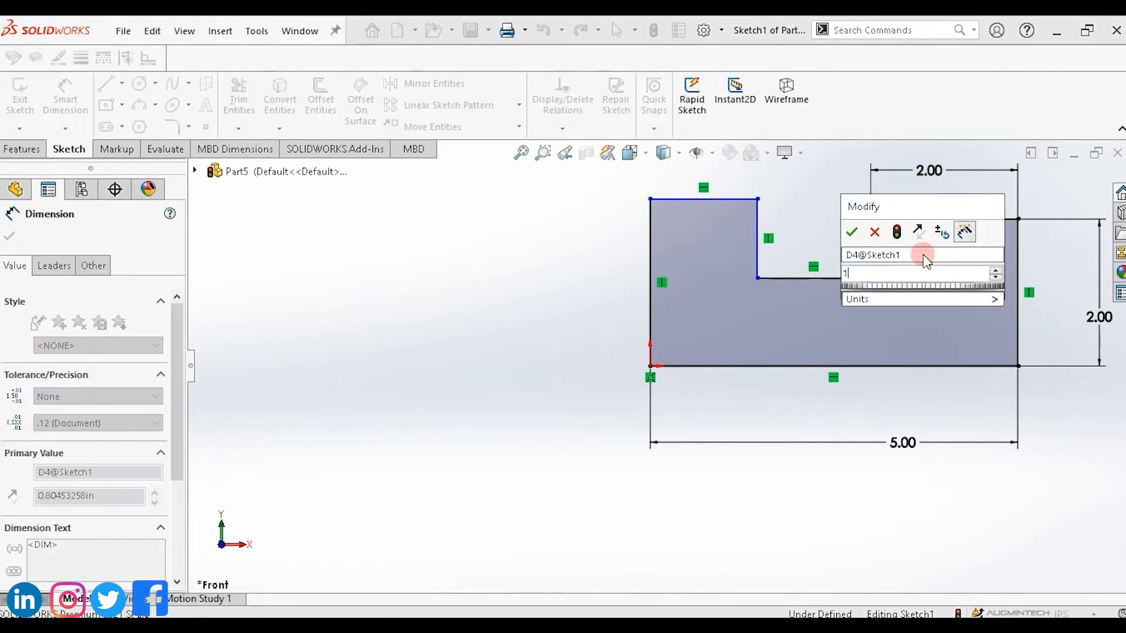
key(Return)
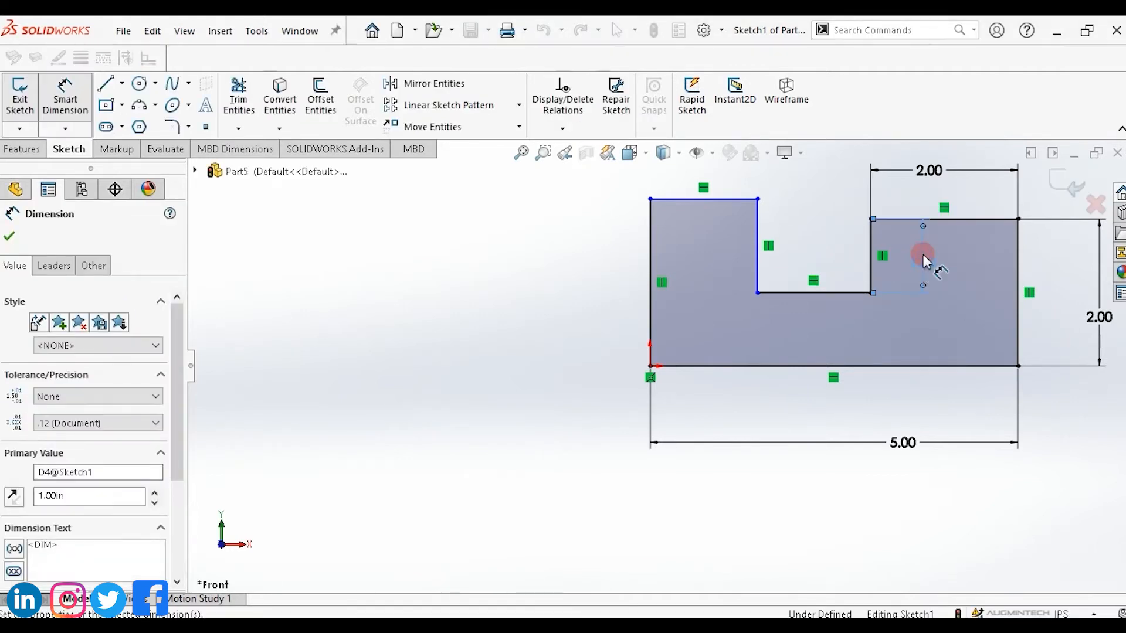
Dimension the notch's bottom edge and set its width to 2 in.
click(800, 295)
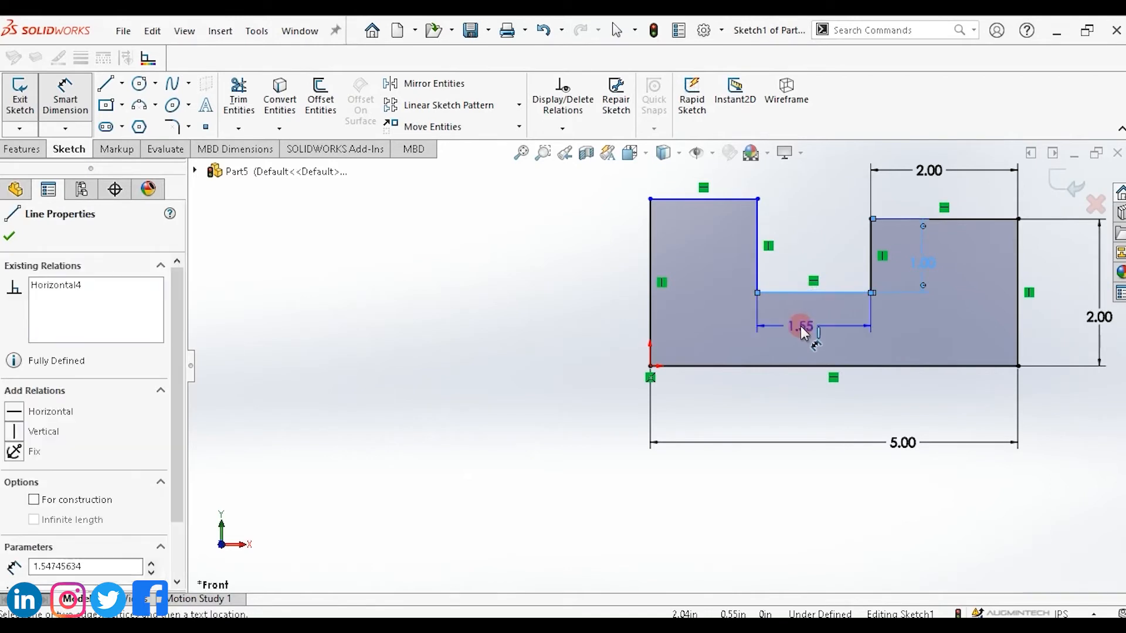
click(801, 329)
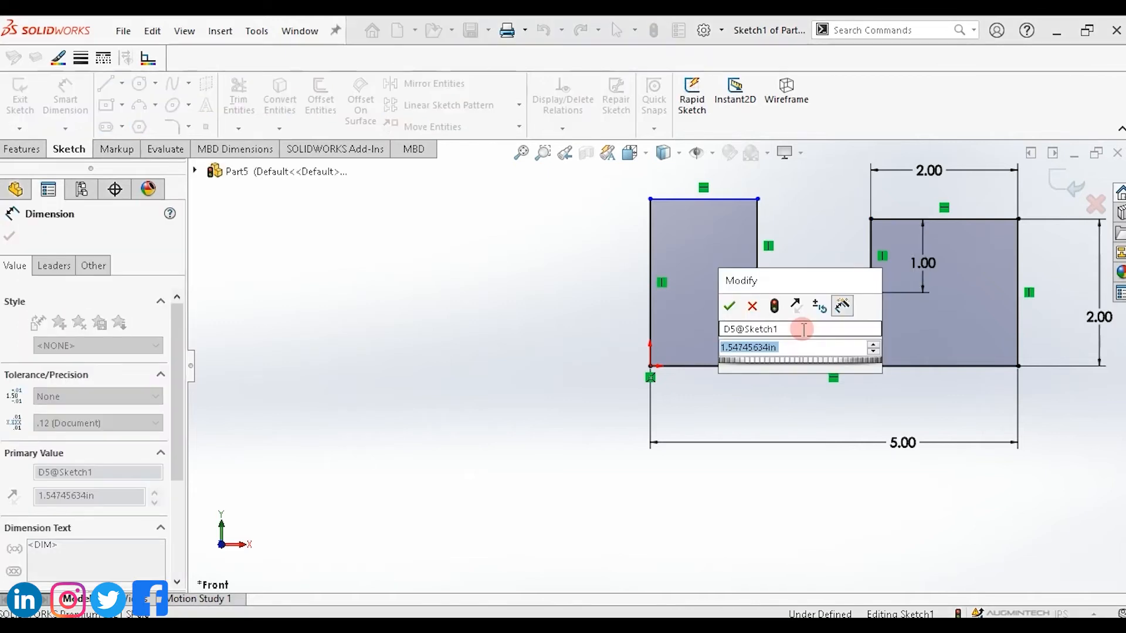
text(2)
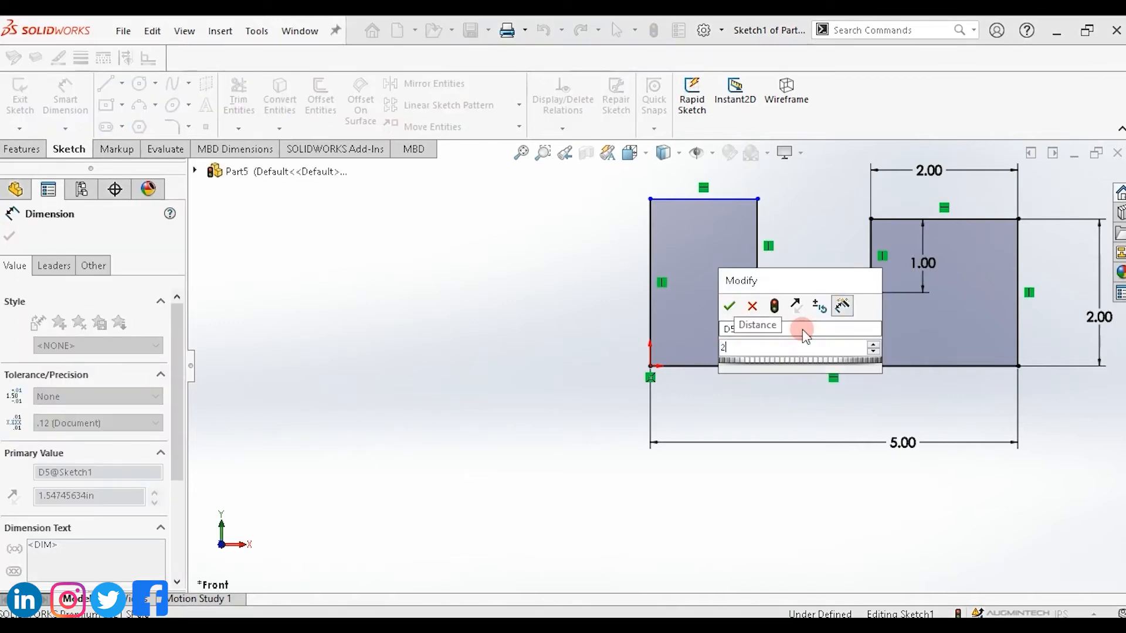
key(Return)
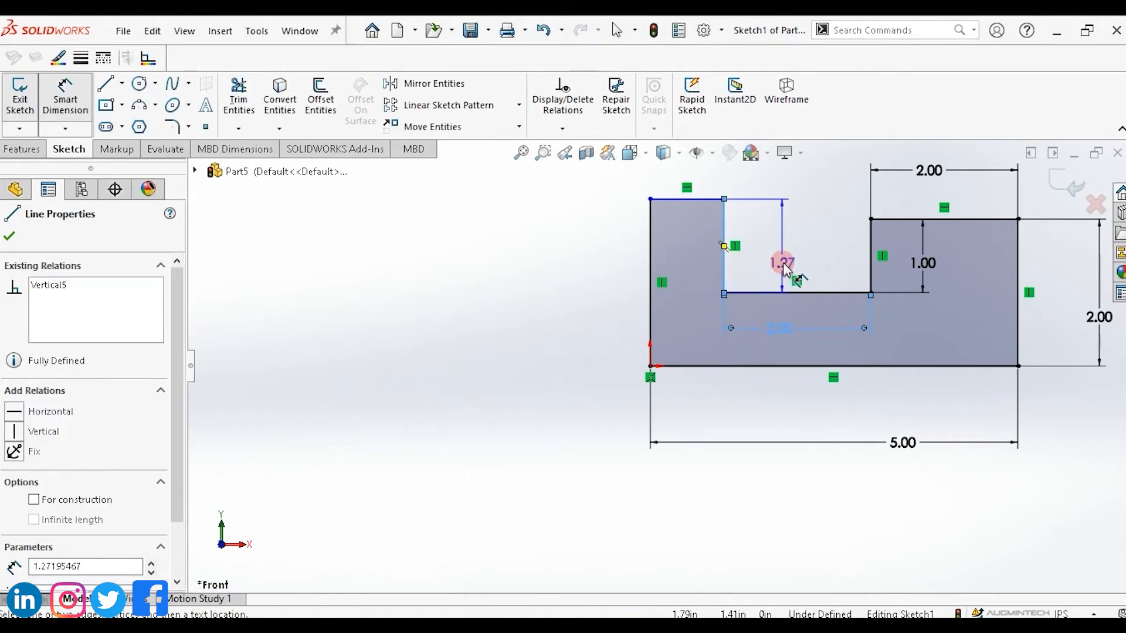
Dimension the notch's left vertical edge and set its height to 1.5 in.
click(783, 262)
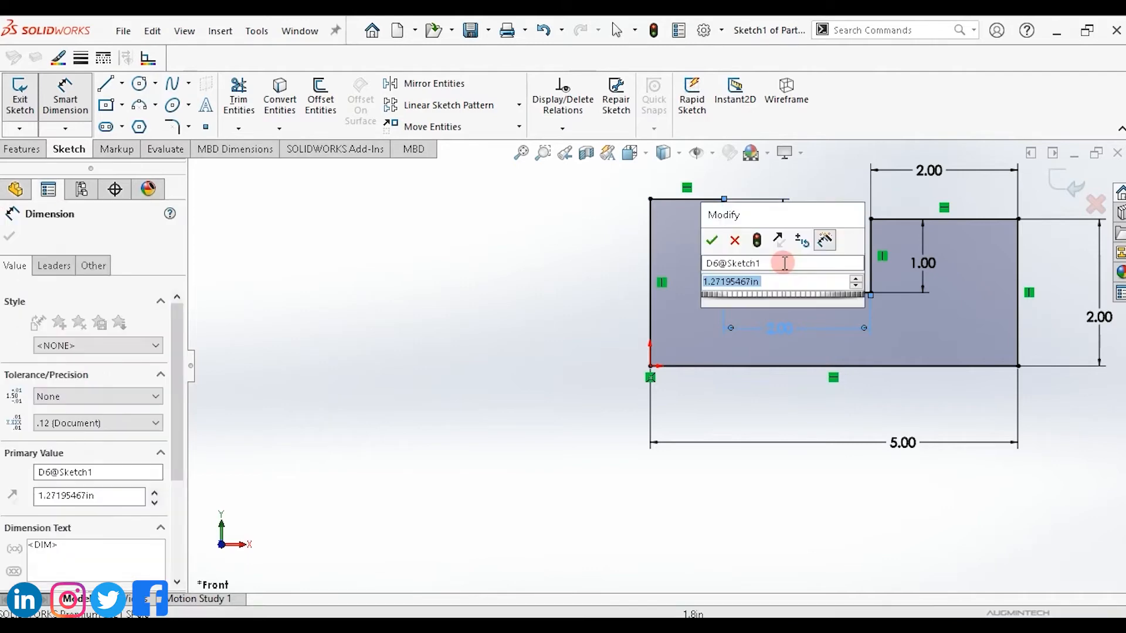
text(1.5)
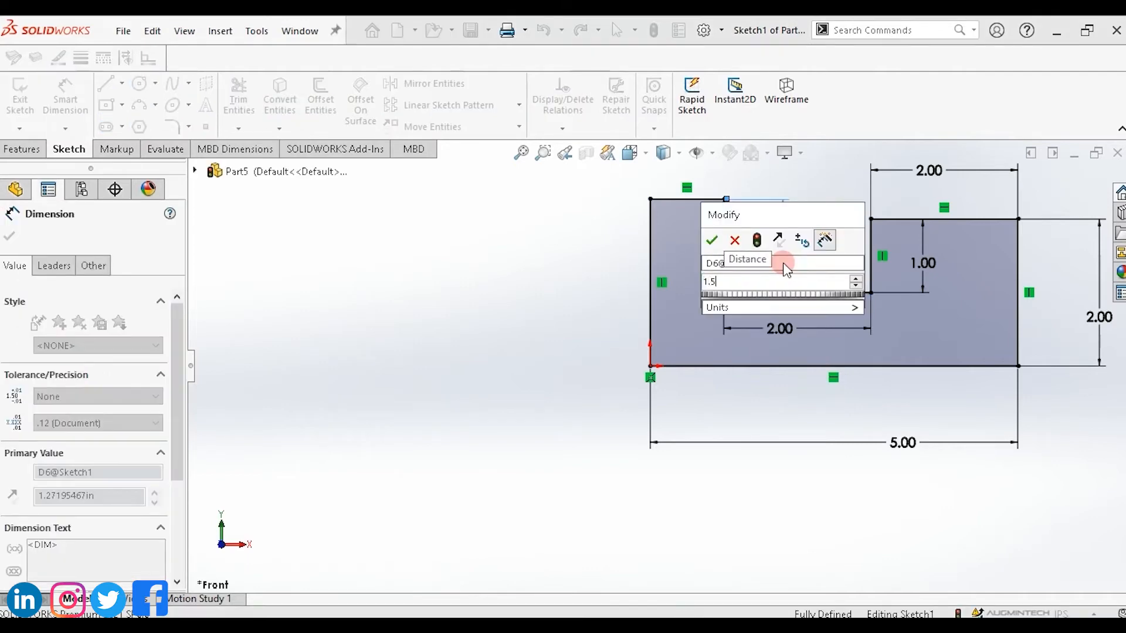
key(Return)
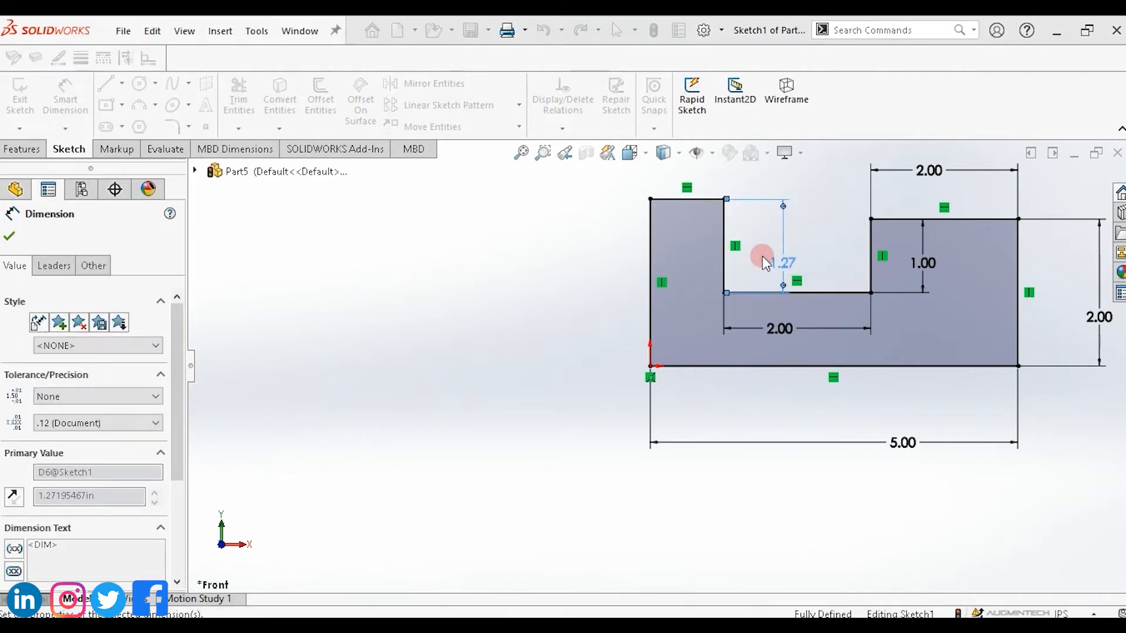
click(682, 183)
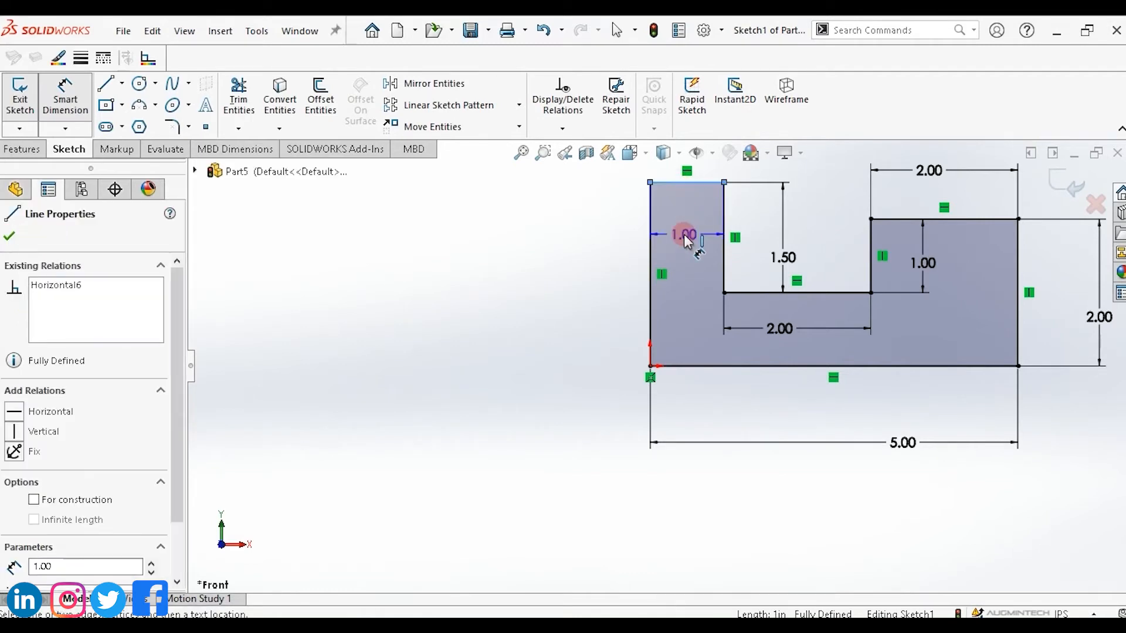
click(684, 234)
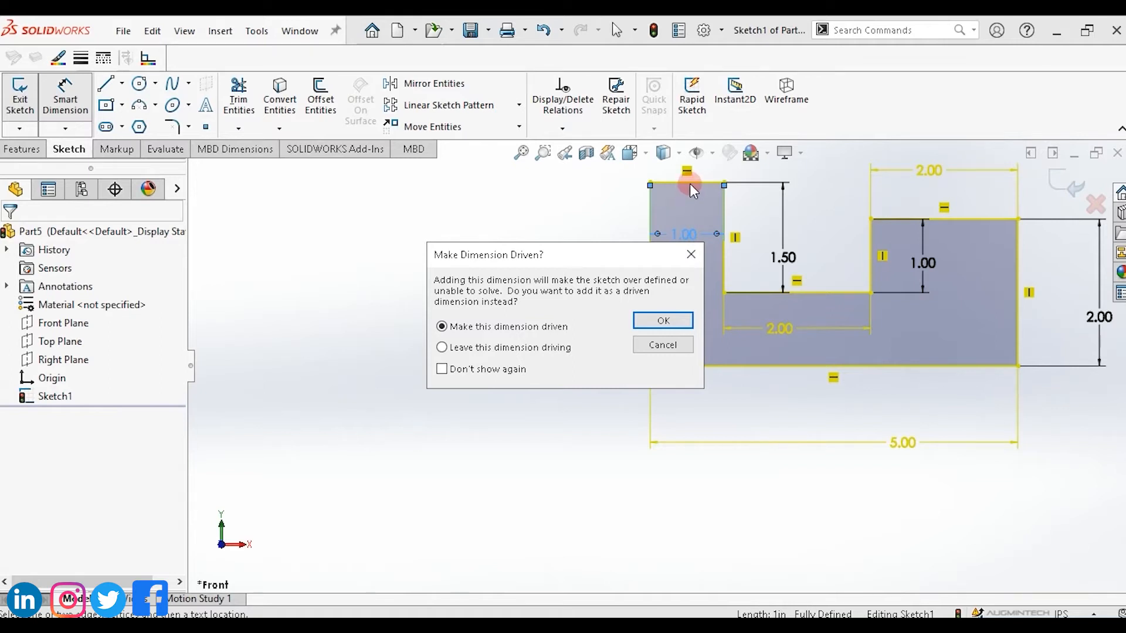
click(663, 345)
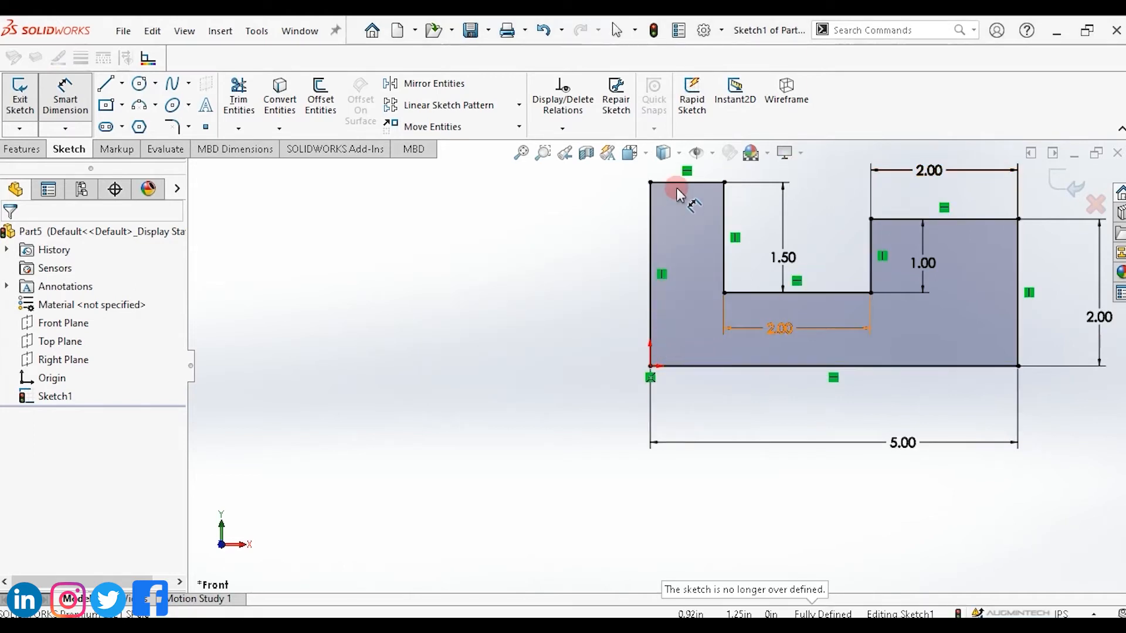
Add a driven reference dimension to the top left horizontal edge.
click(682, 232)
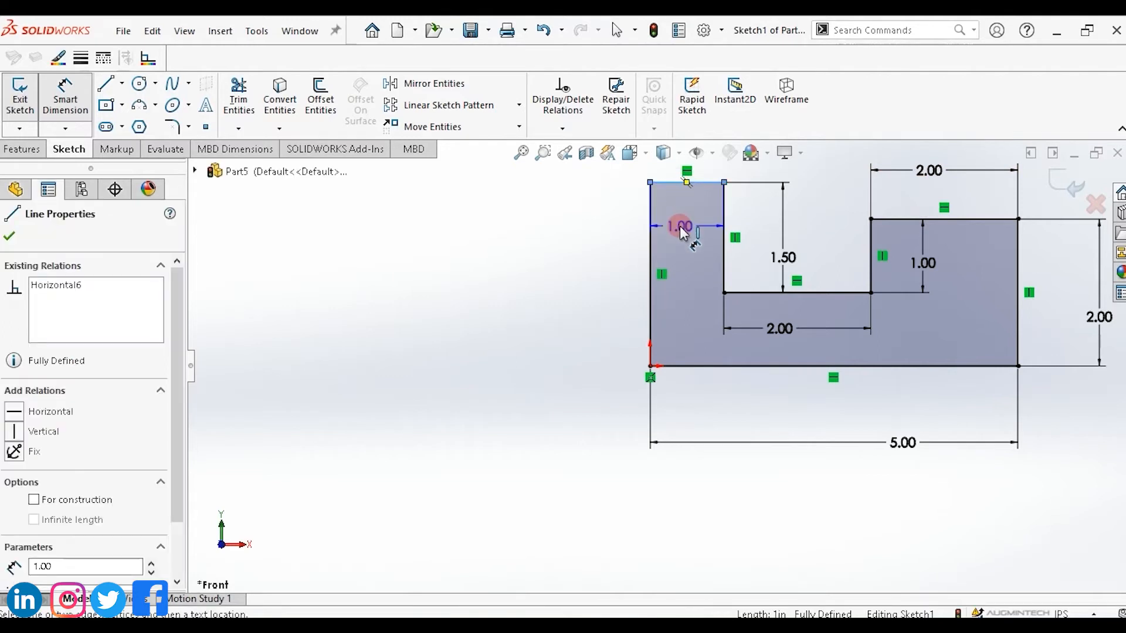
click(678, 227)
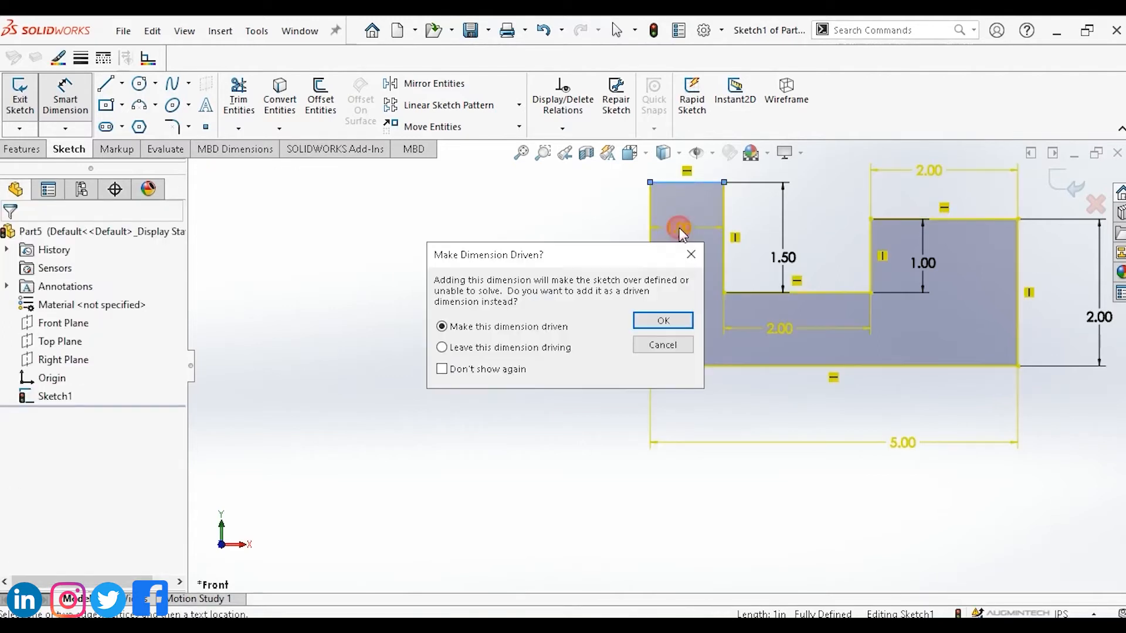
click(666, 321)
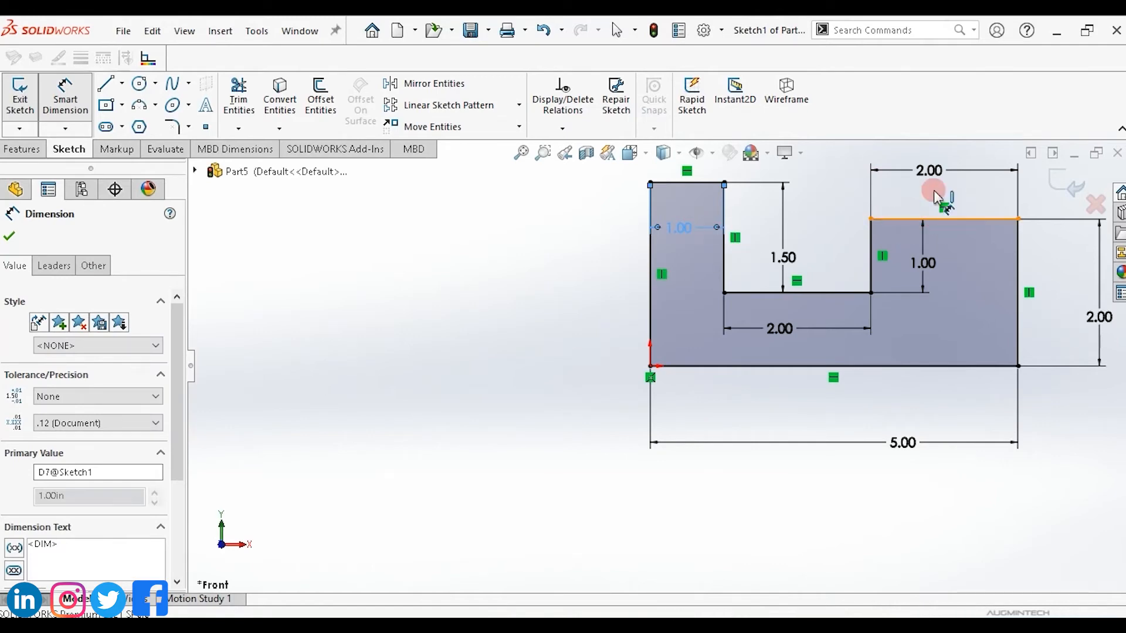
Set the upper right horizontal edge's dimension to 1 in.
double_click(929, 170)
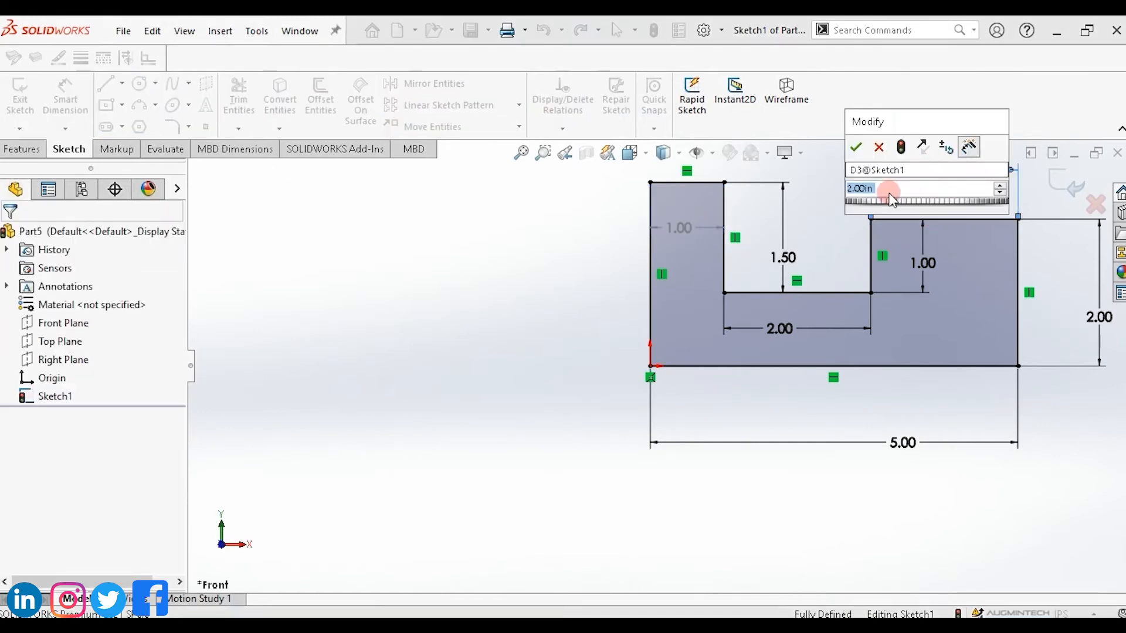
text(2)
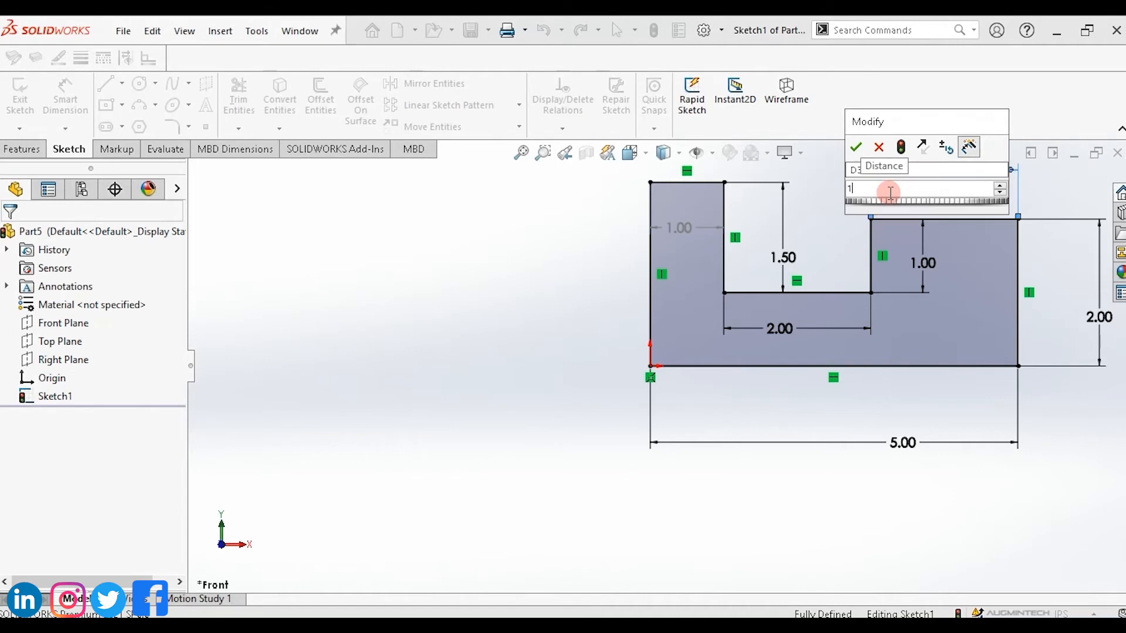
key(Return)
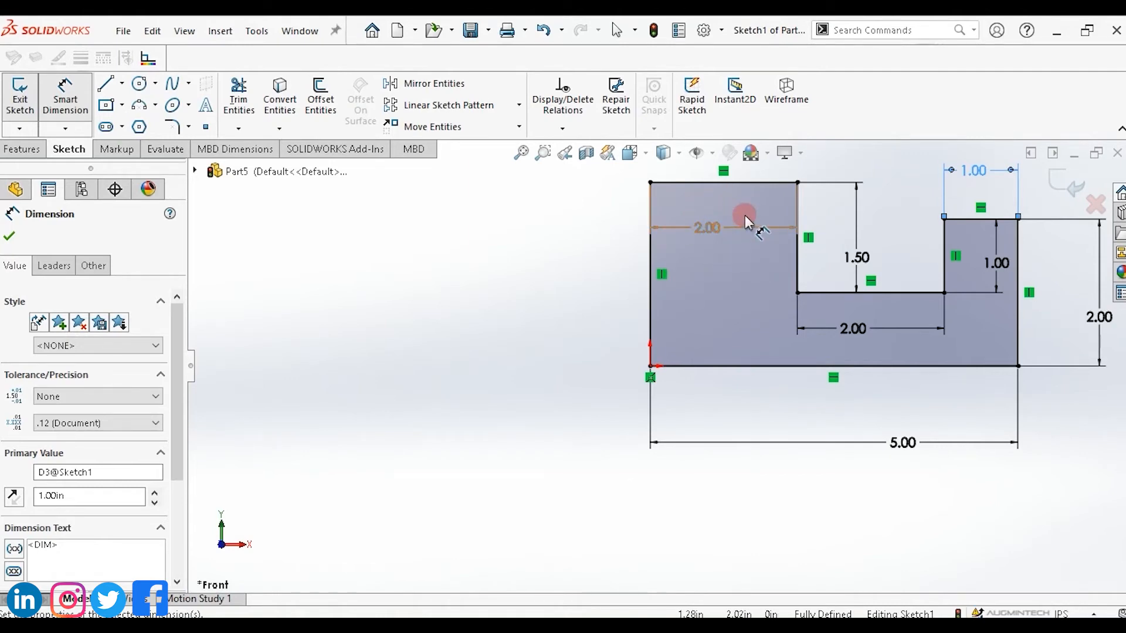
Try to change the driven dimension on the top left edge.
double_click(702, 230)
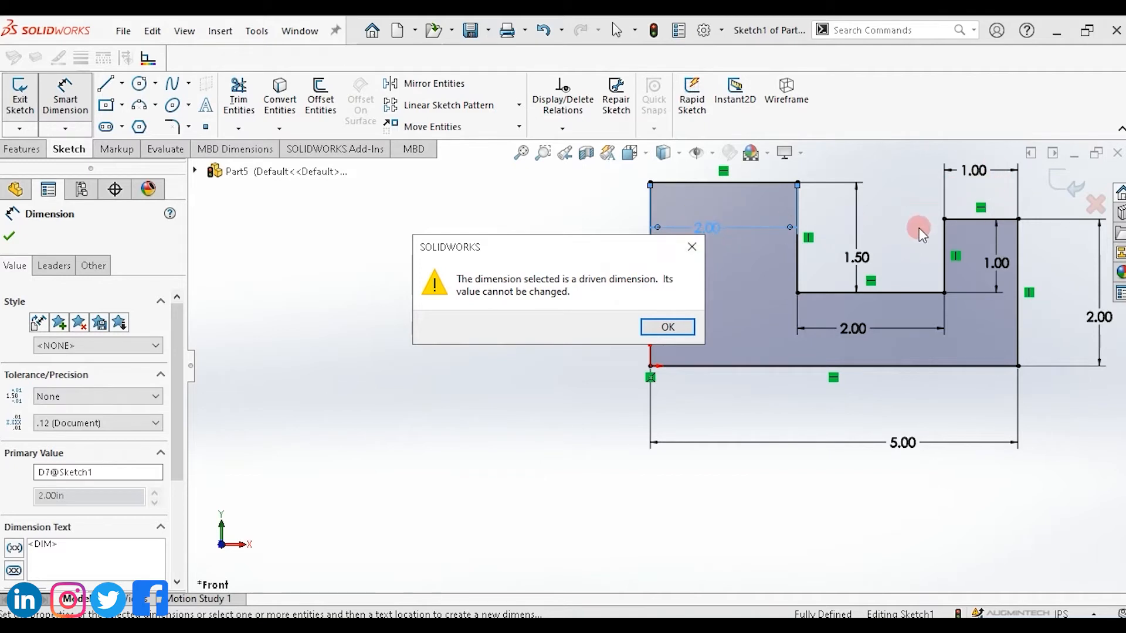
click(692, 247)
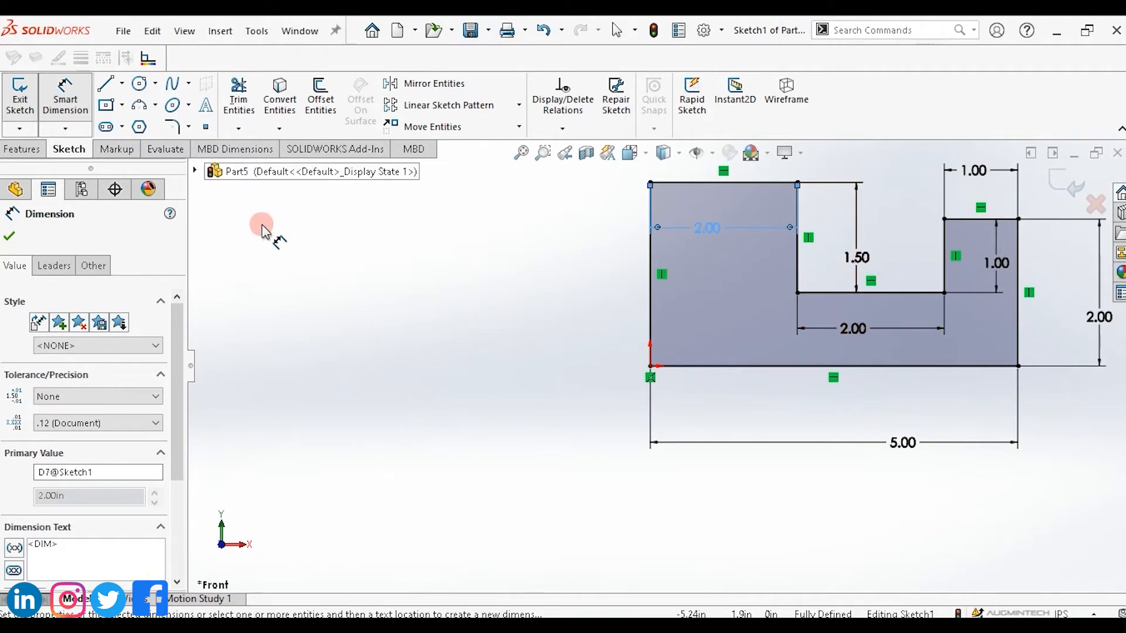
Draw a closed rectangle of four lines about 2.8 in wide and 1 in tall below the profile.
click(106, 86)
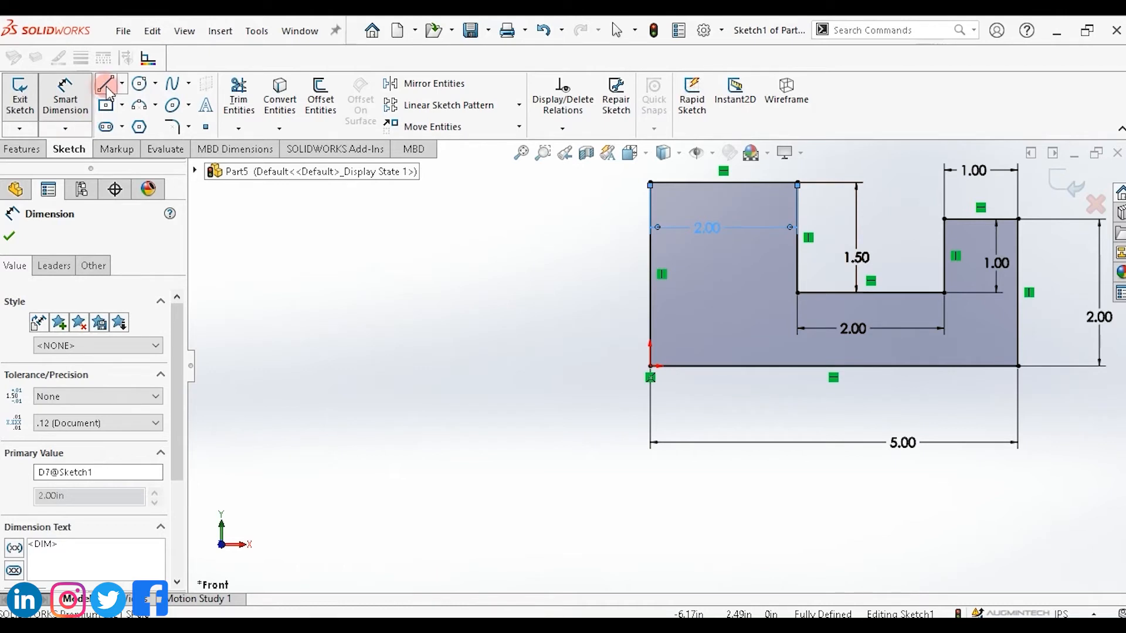
click(301, 432)
double_click(508, 433)
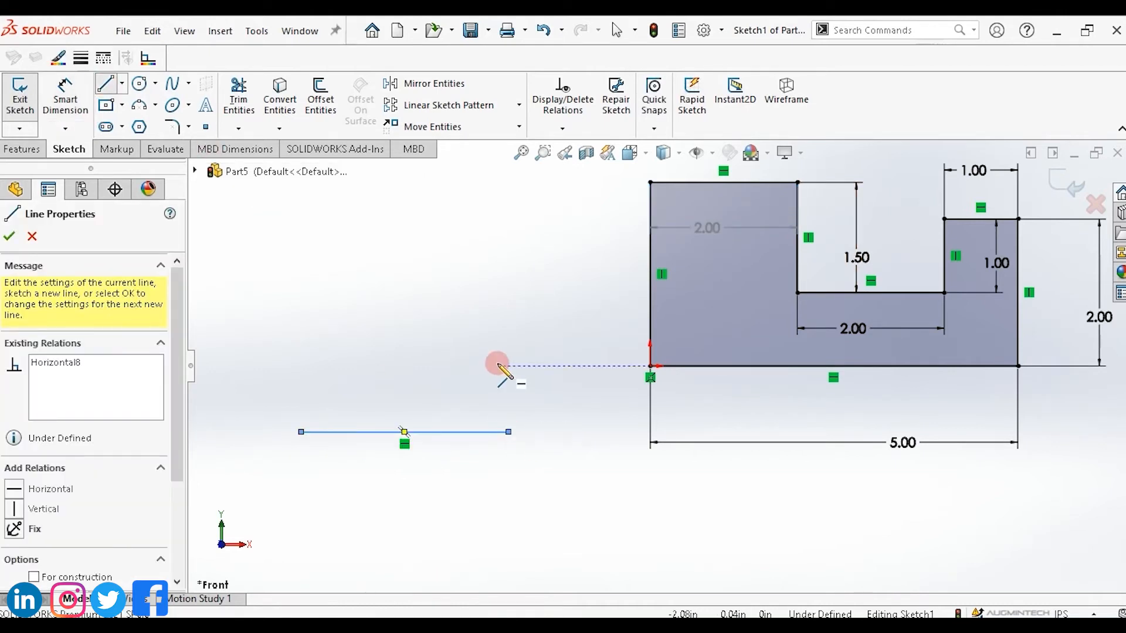
click(509, 506)
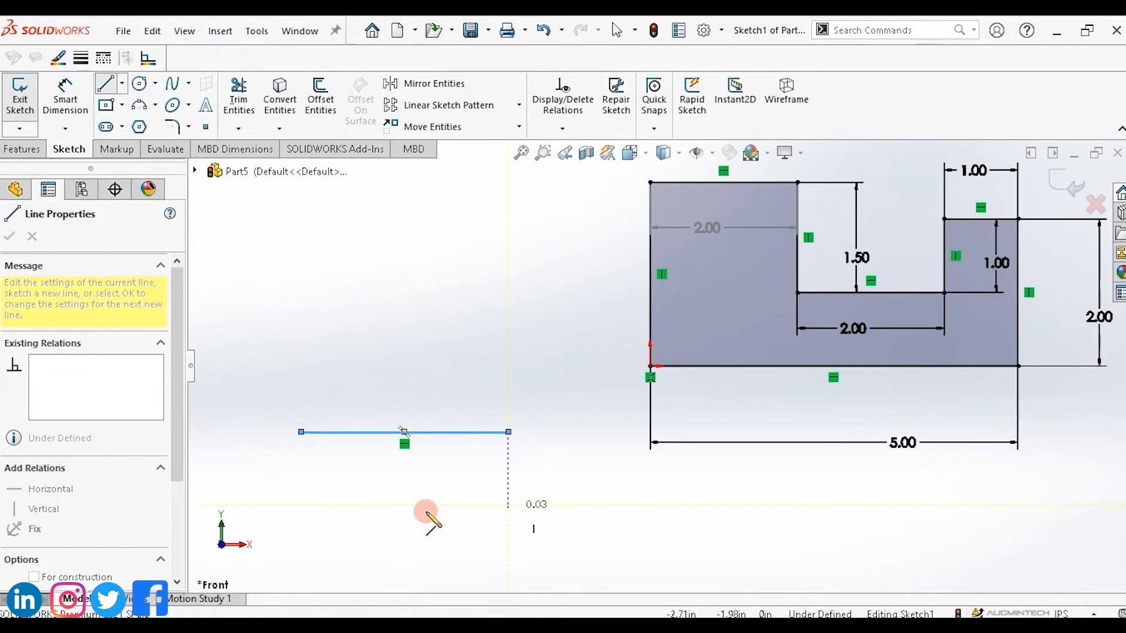
click(301, 506)
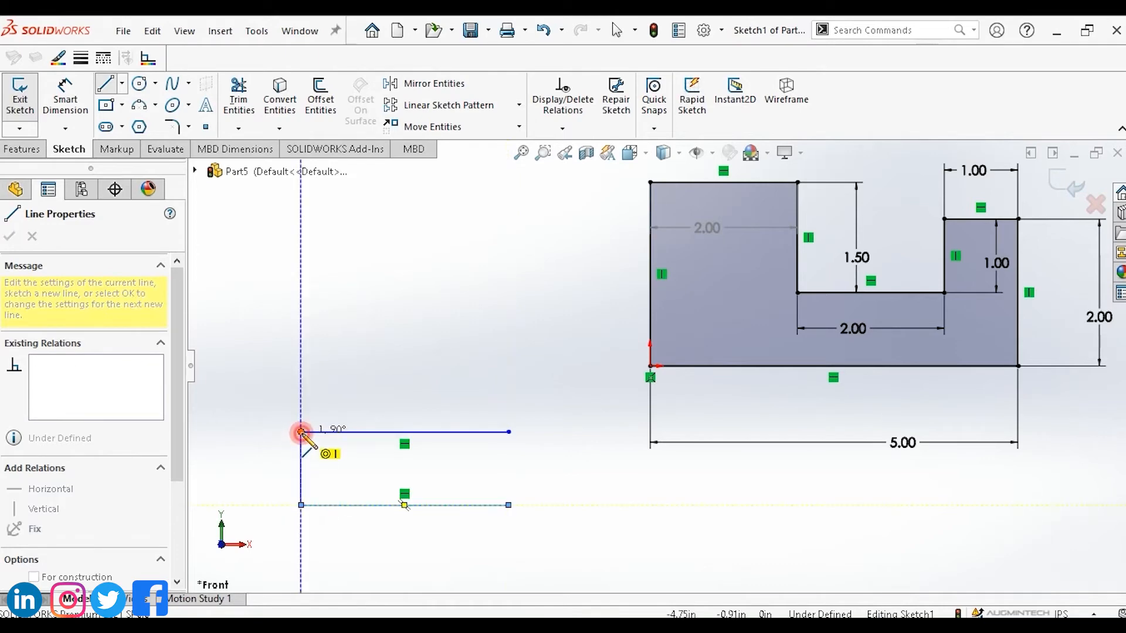
click(301, 432)
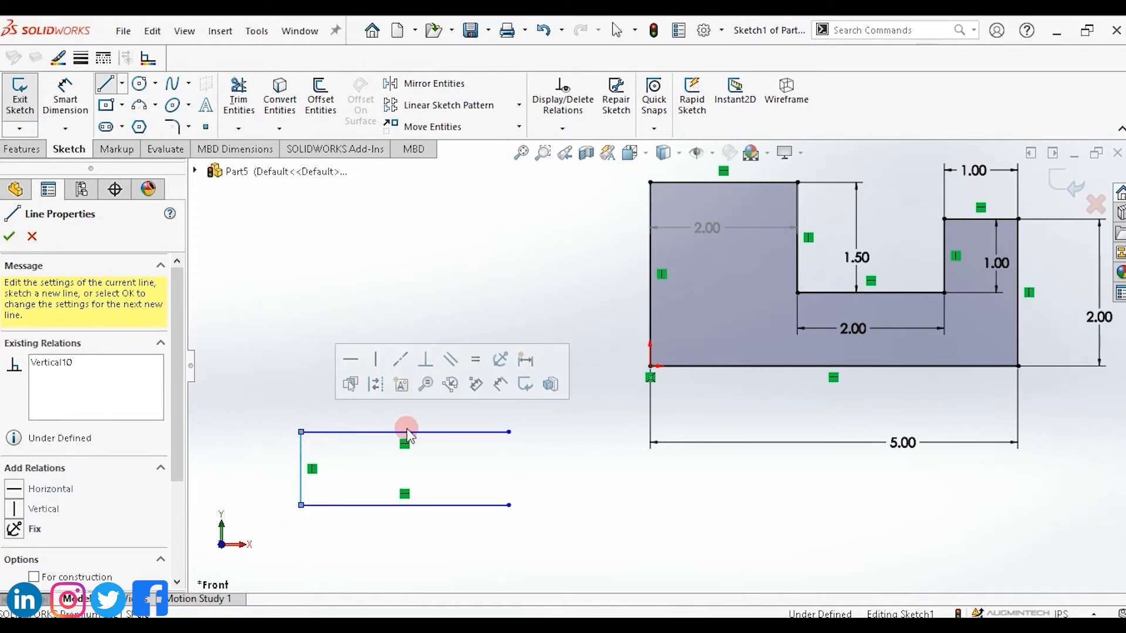
click(509, 505)
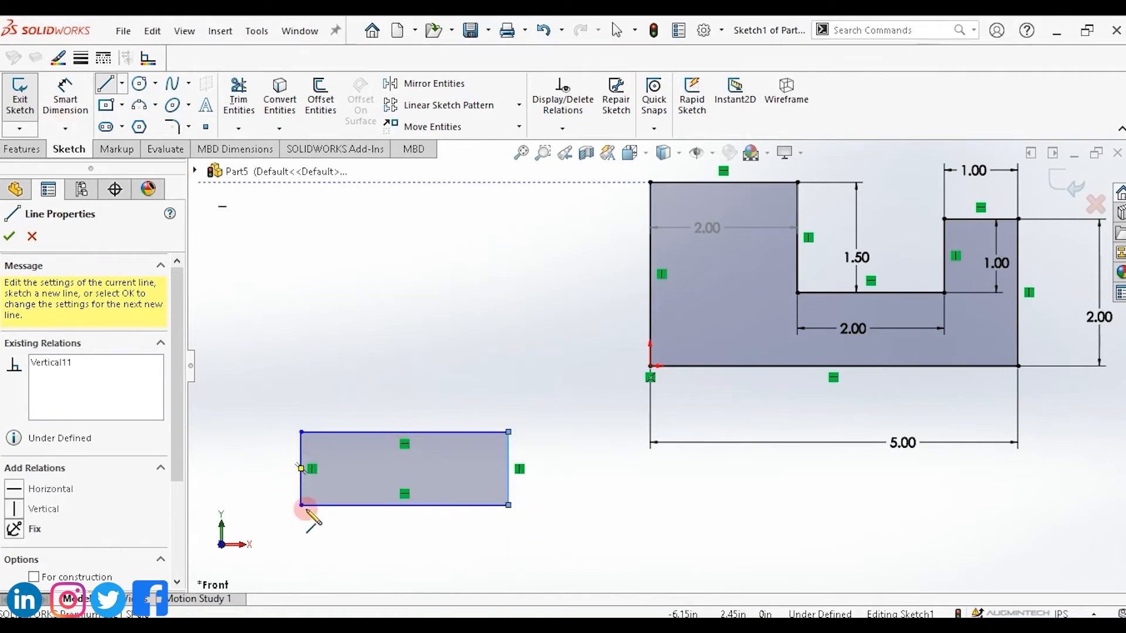
Dimension the rectangle's right vertical edge at about 1 in.
click(65, 97)
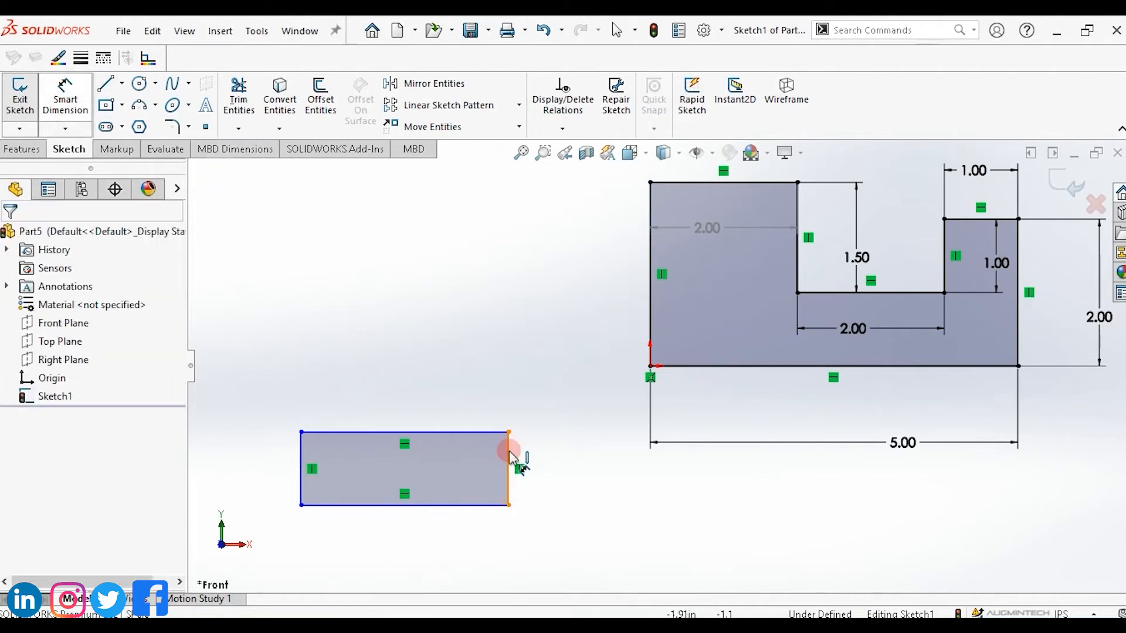
click(566, 458)
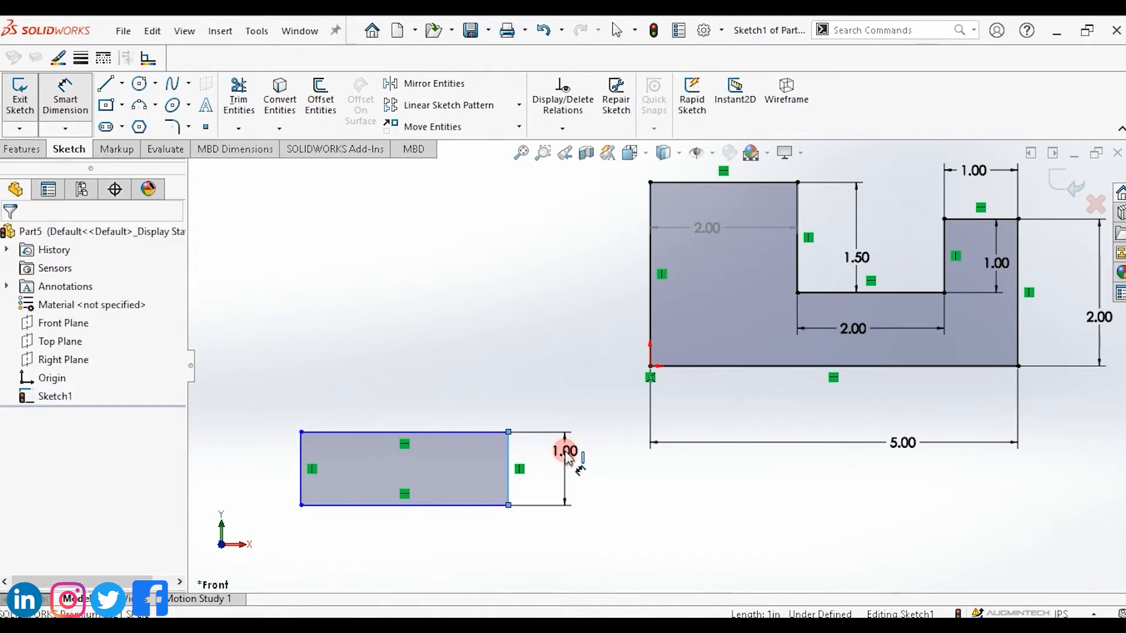
click(566, 456)
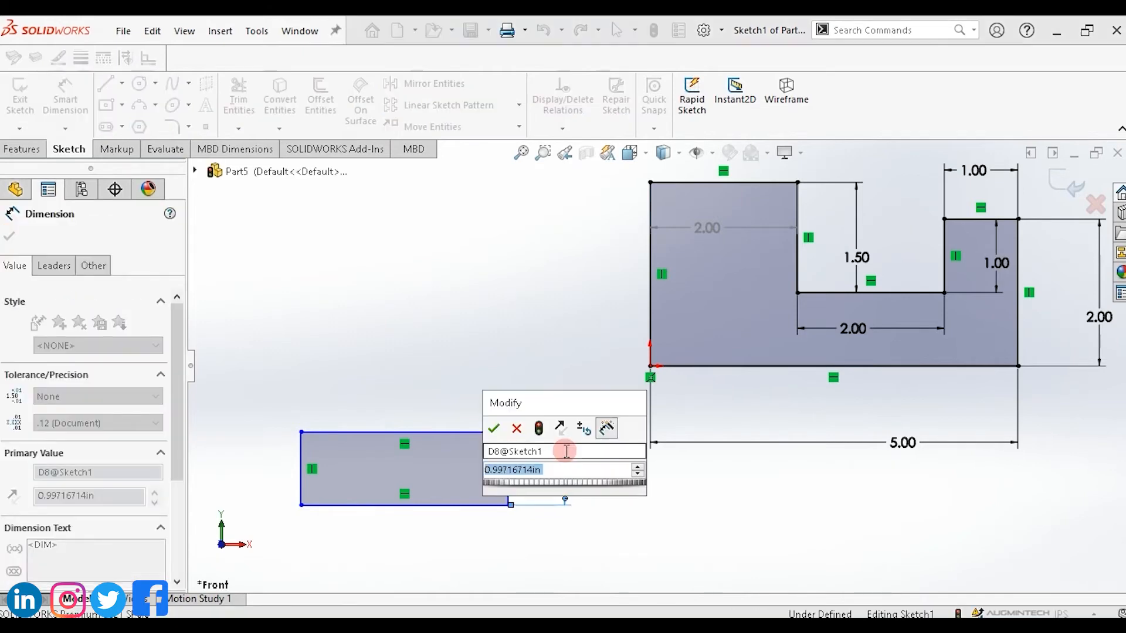
key(Return)
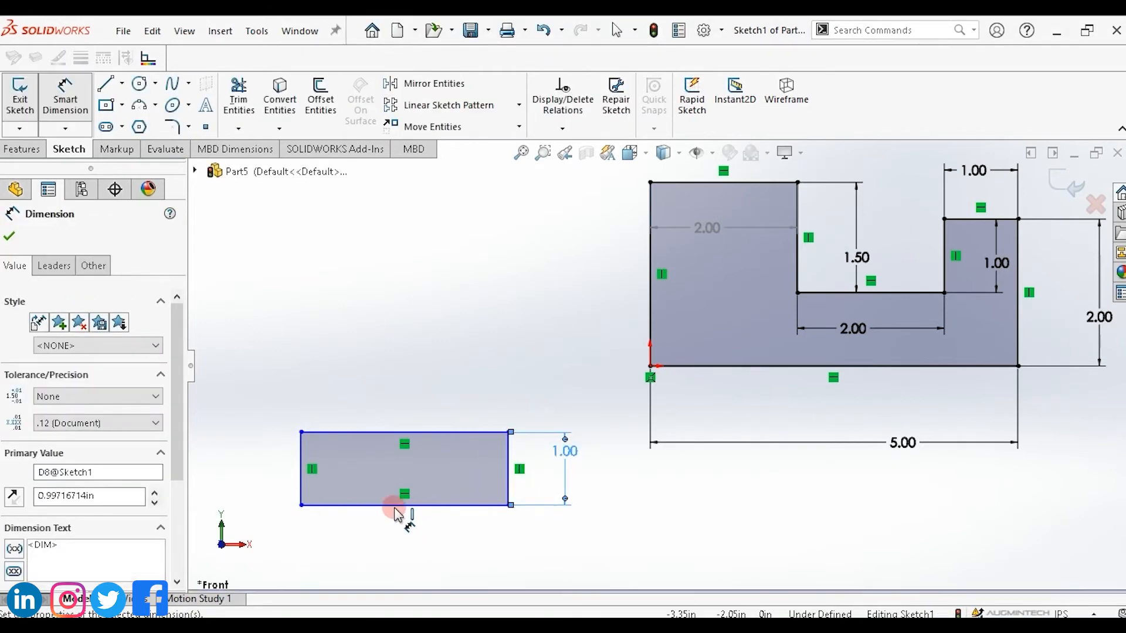
Dimension the rectangle's bottom edge and set its length to 3 in.
click(395, 506)
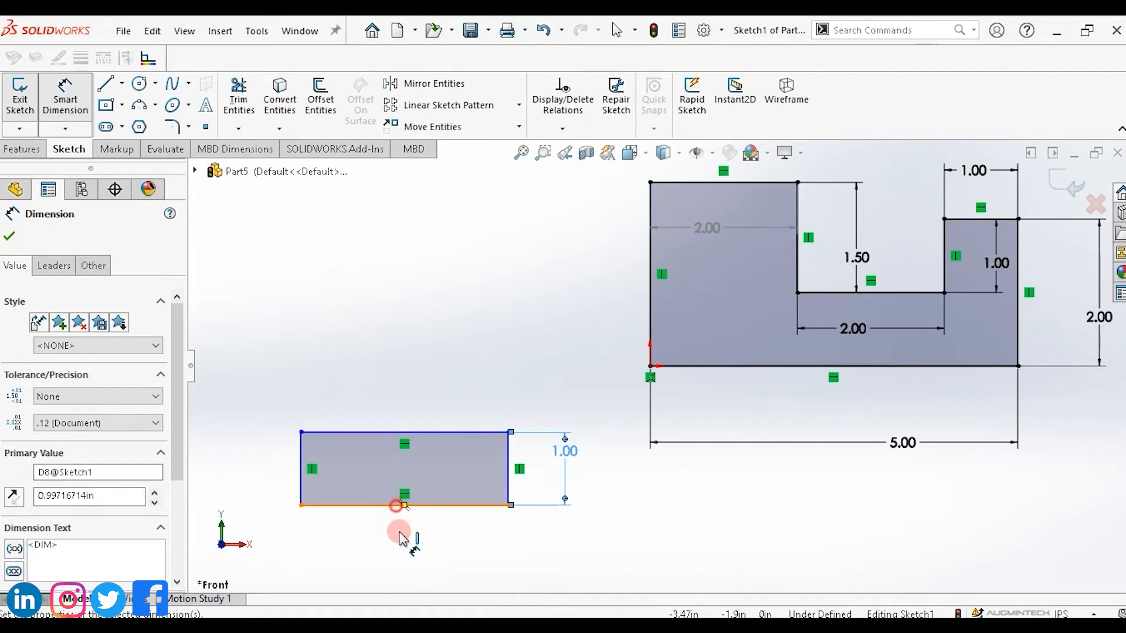
click(401, 557)
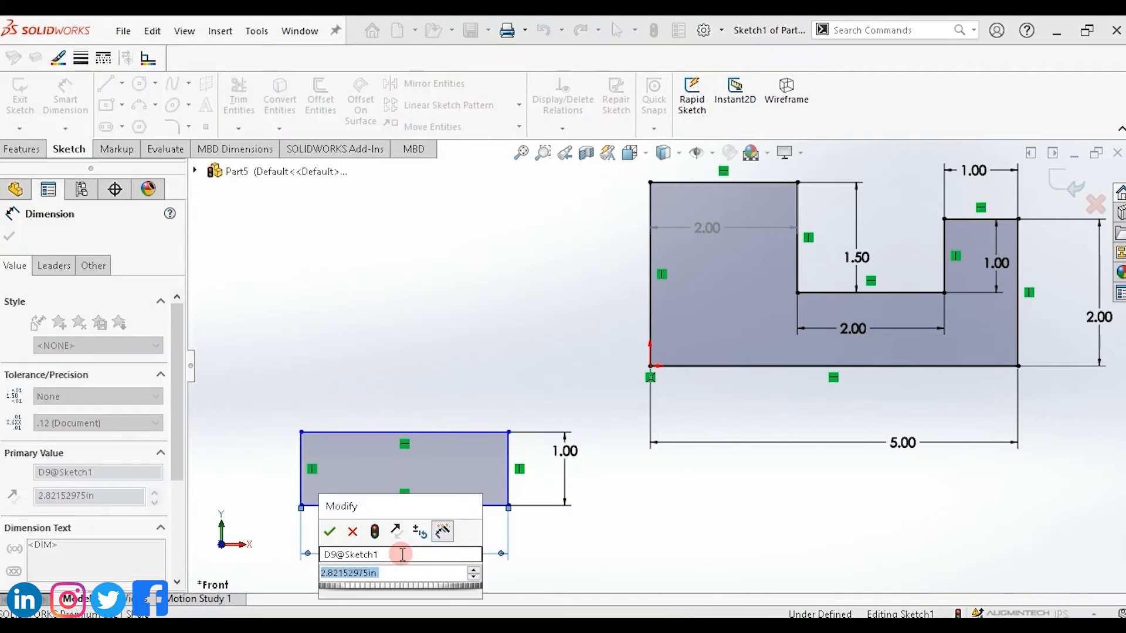
text(3)
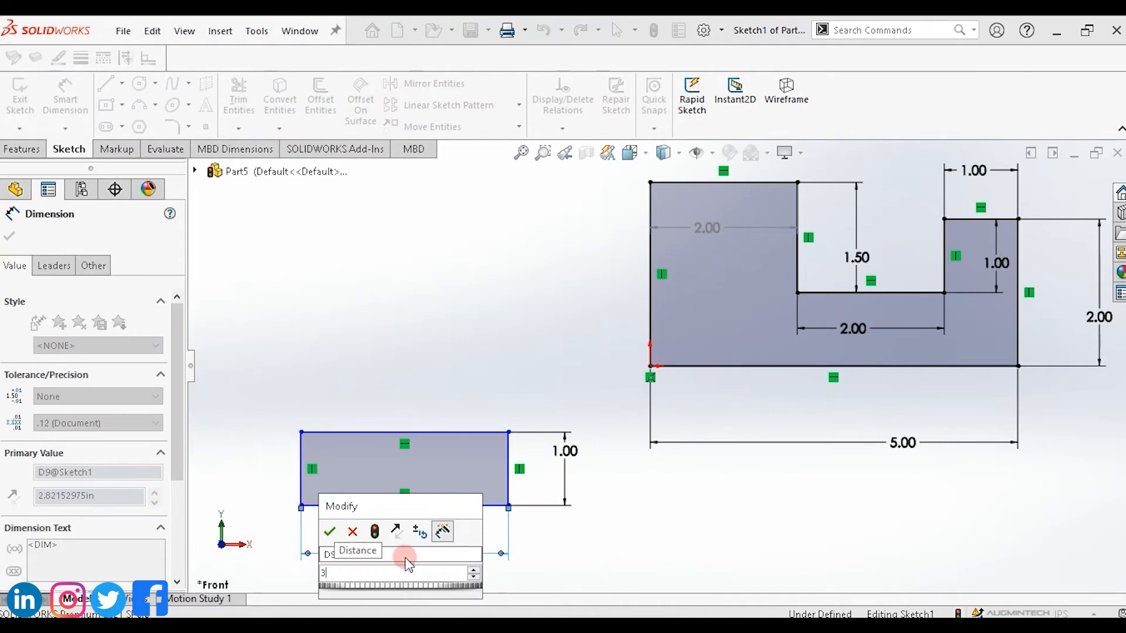
key(Return)
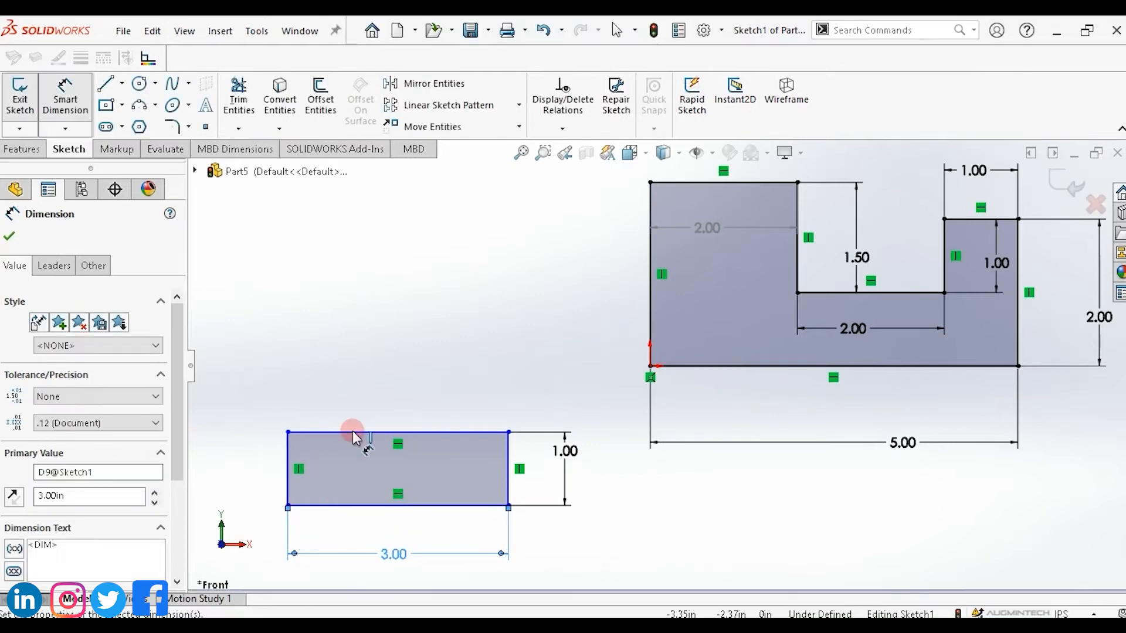
Add equal relations between the rectangle's top and bottom edges and between its left and right edges.
click(424, 477)
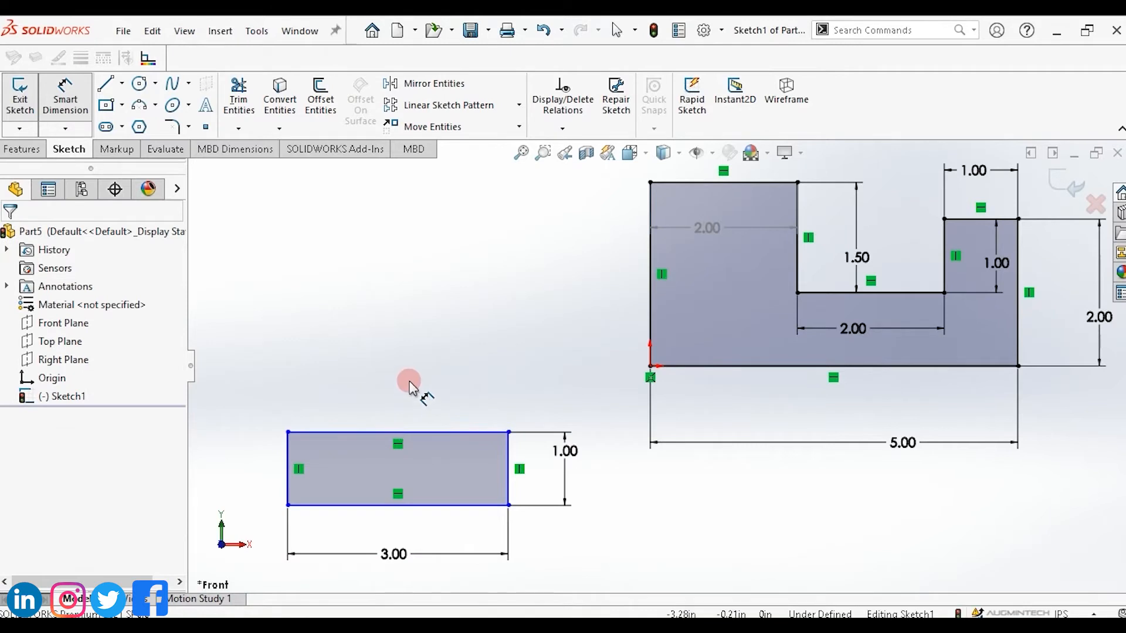
key(Escape)
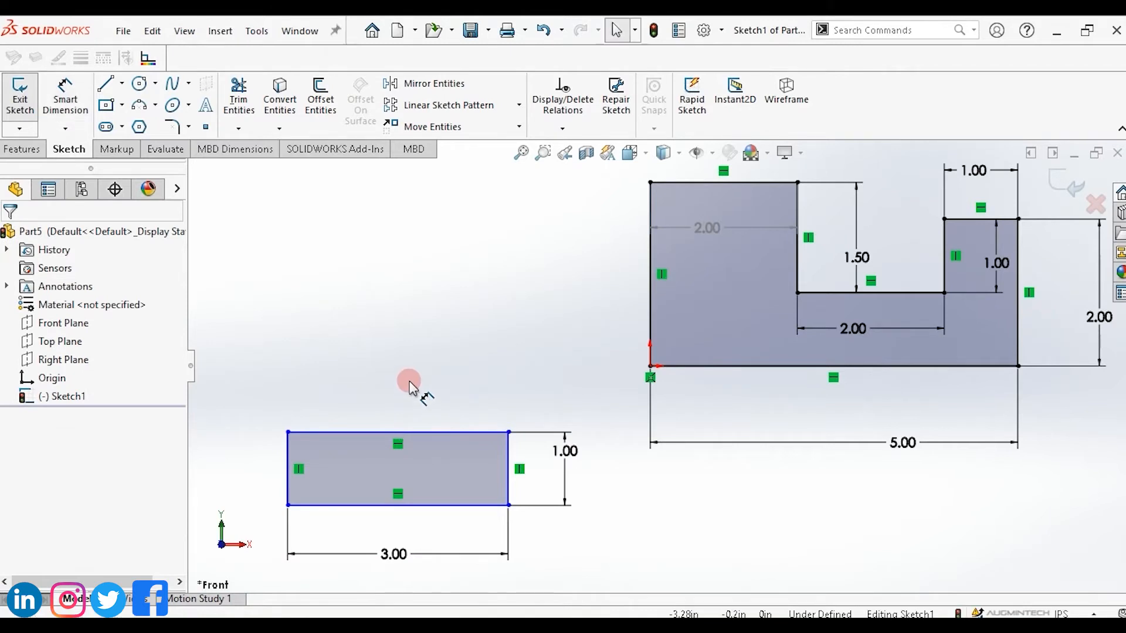
click(438, 432)
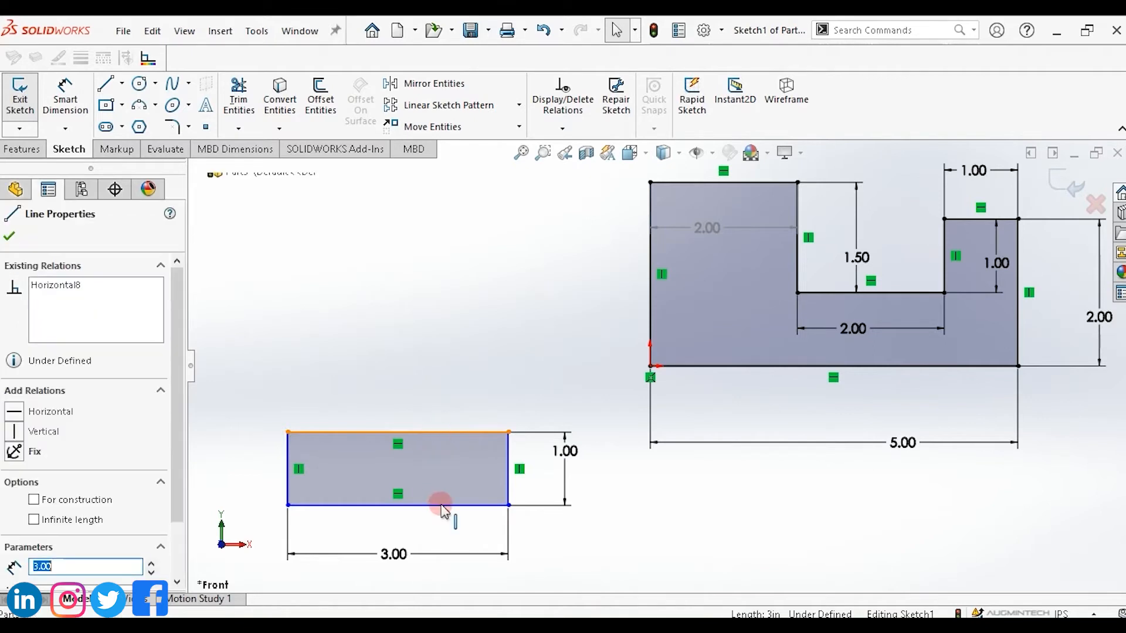
click(442, 505)
ctrl+click(442, 505)
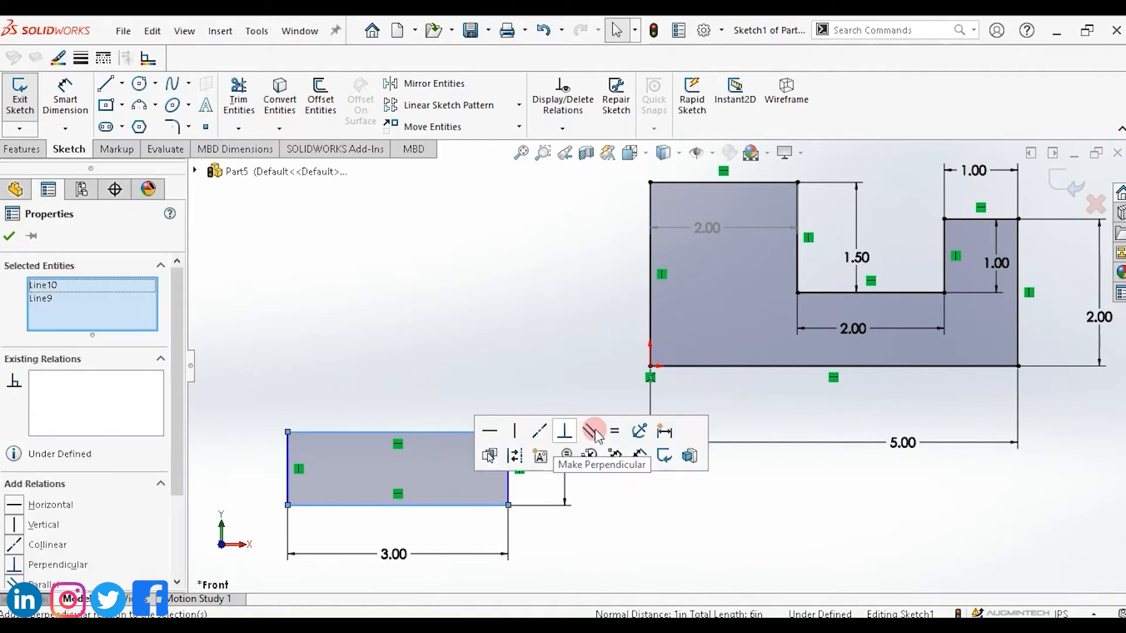
click(613, 432)
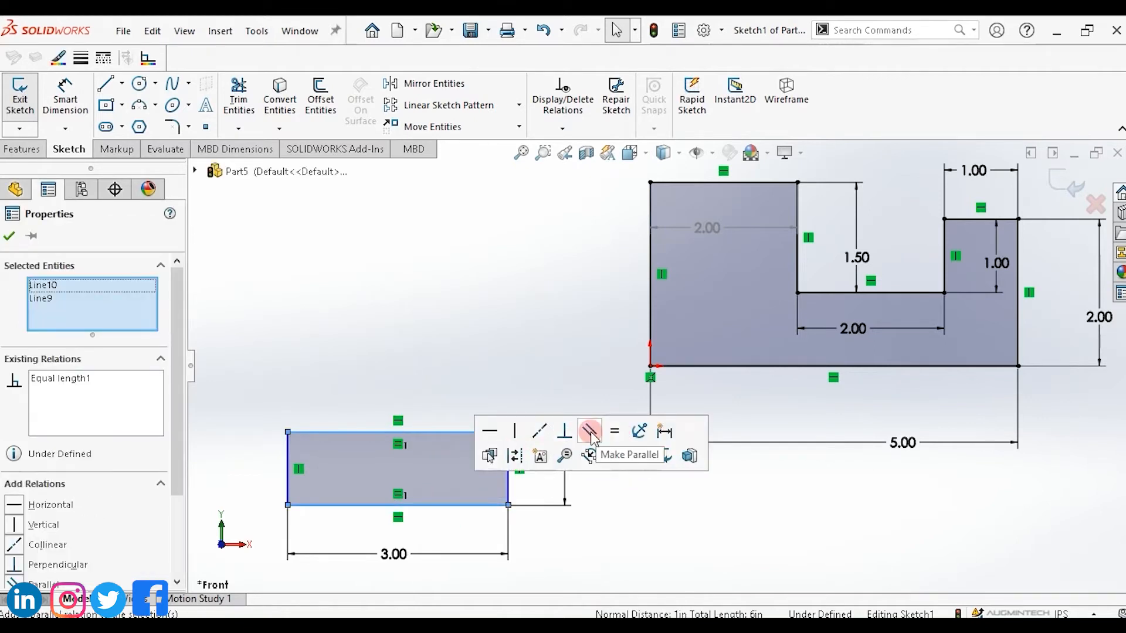
click(509, 492)
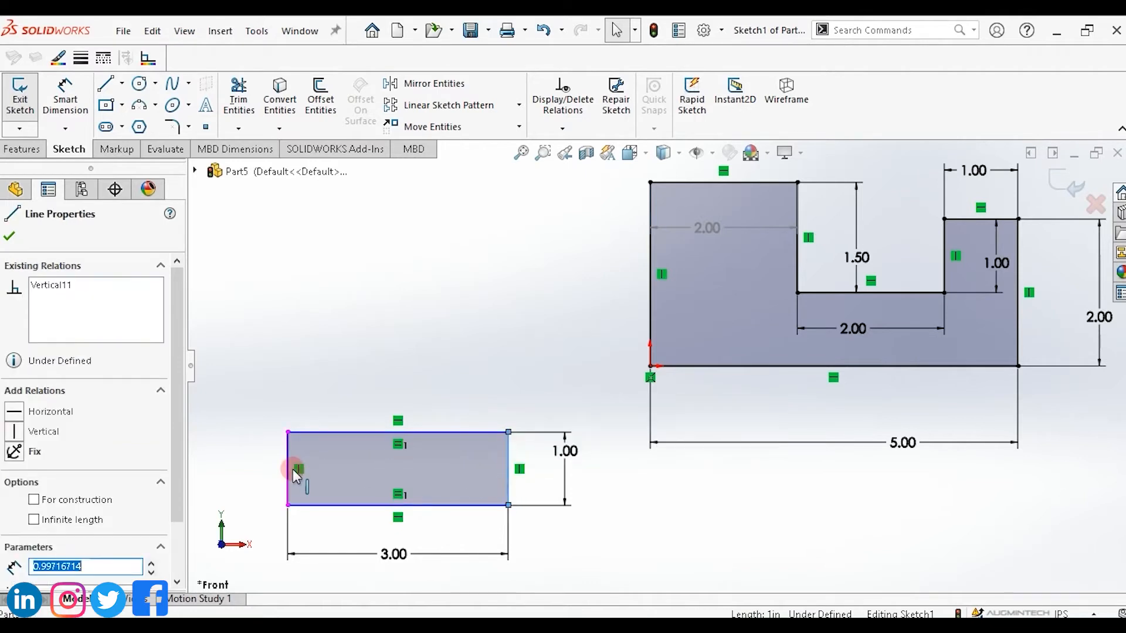
ctrl+click(288, 481)
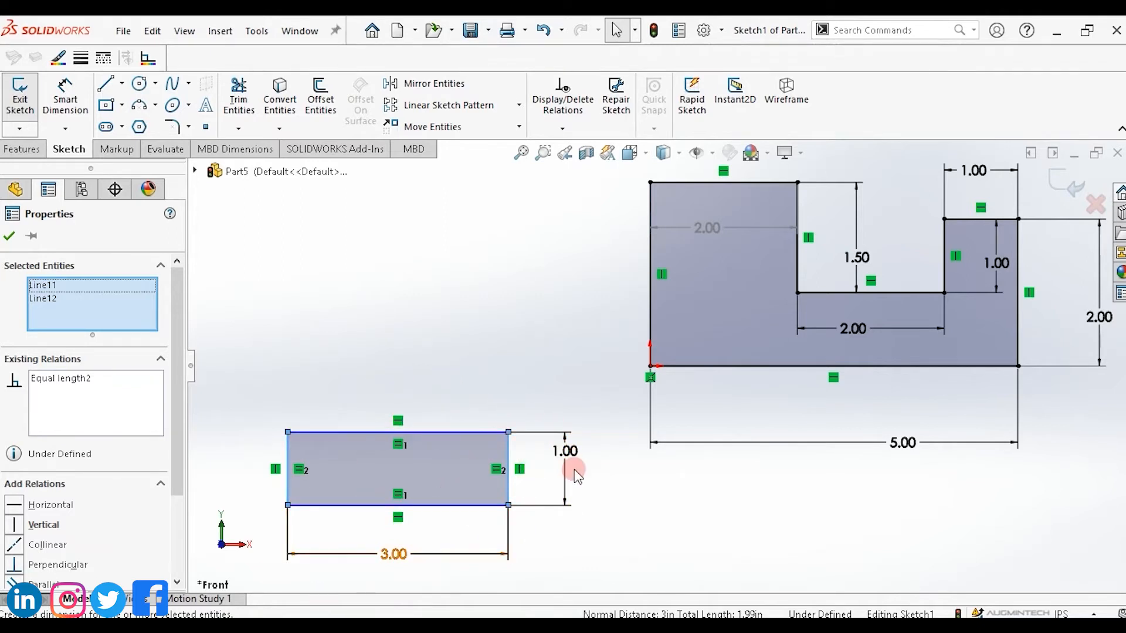
Dimension the distance from the rectangle's top-right corner to the origin and set it to 3 in.
click(632, 516)
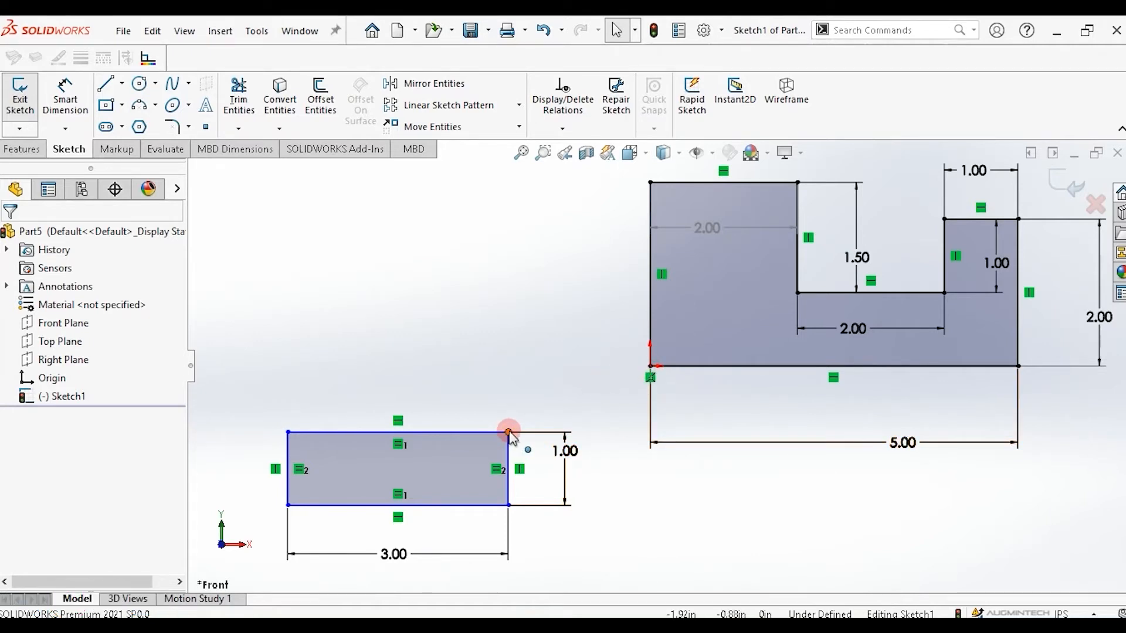
click(65, 97)
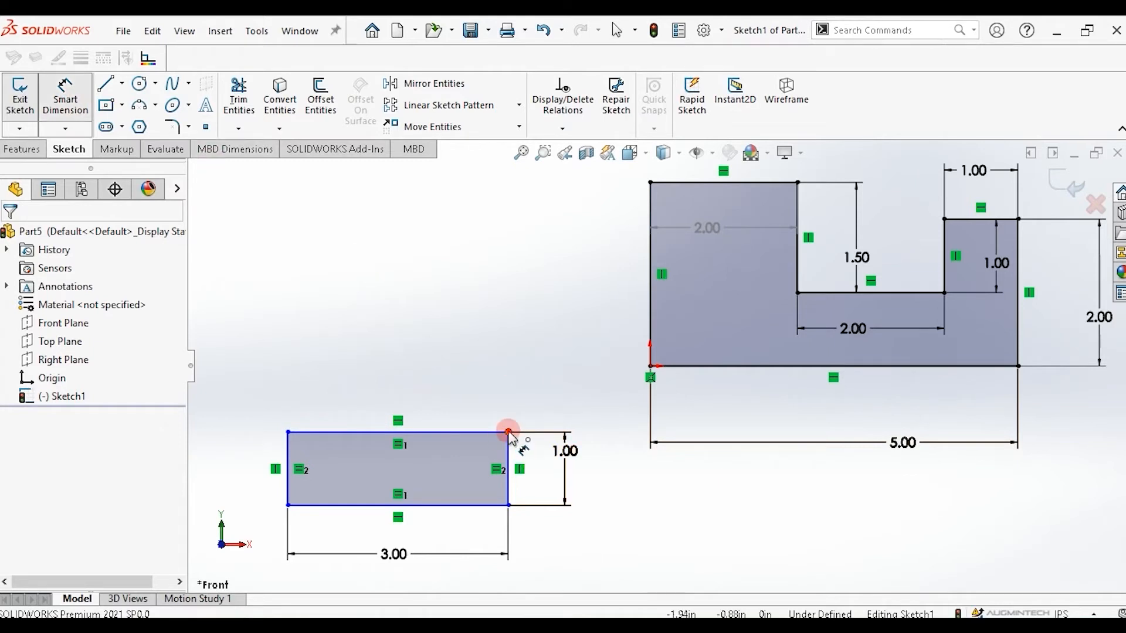
click(508, 432)
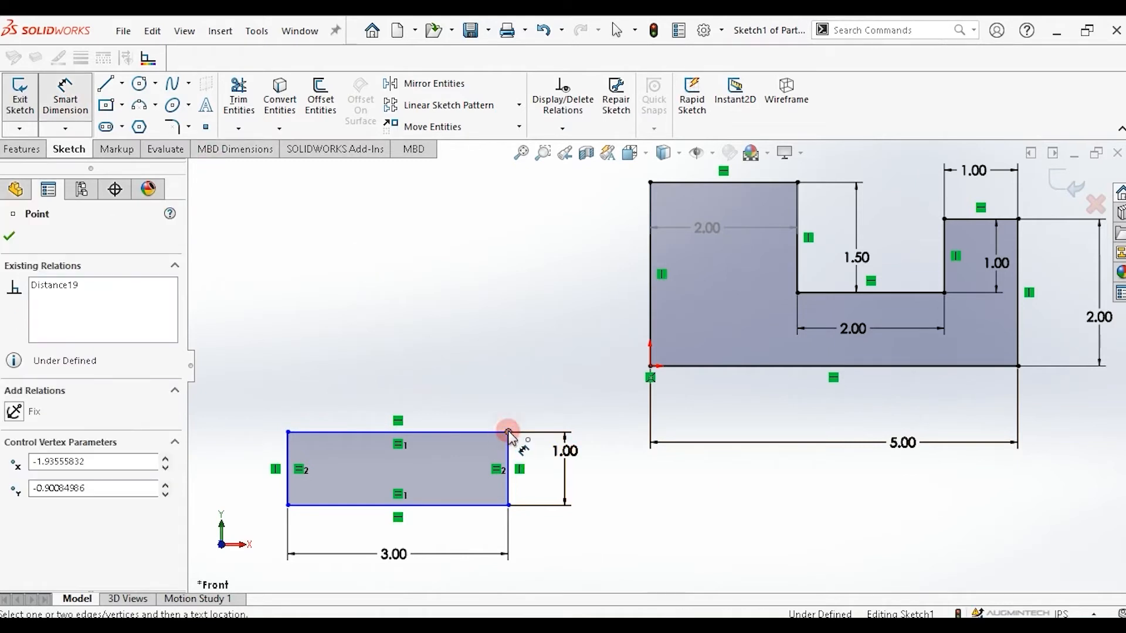
click(650, 366)
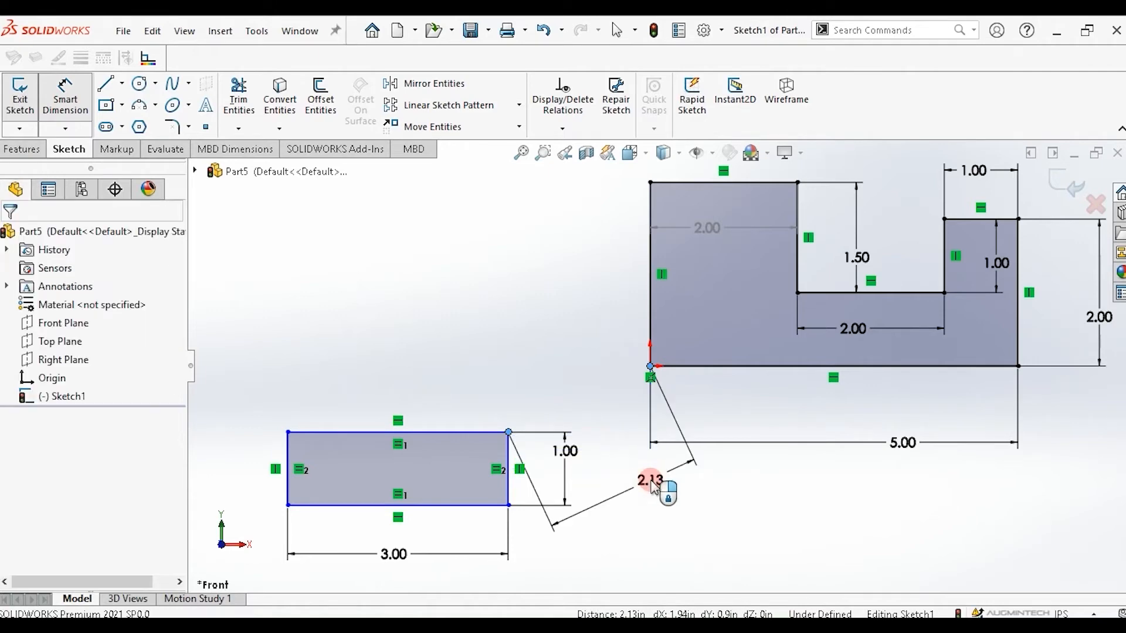
click(587, 475)
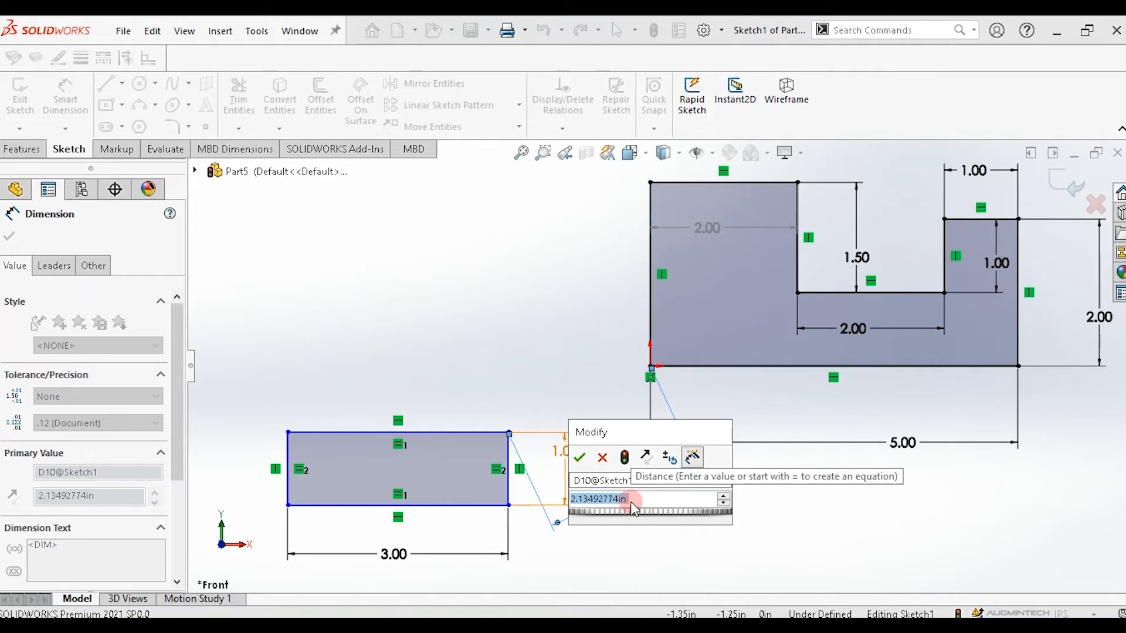
key(Return)
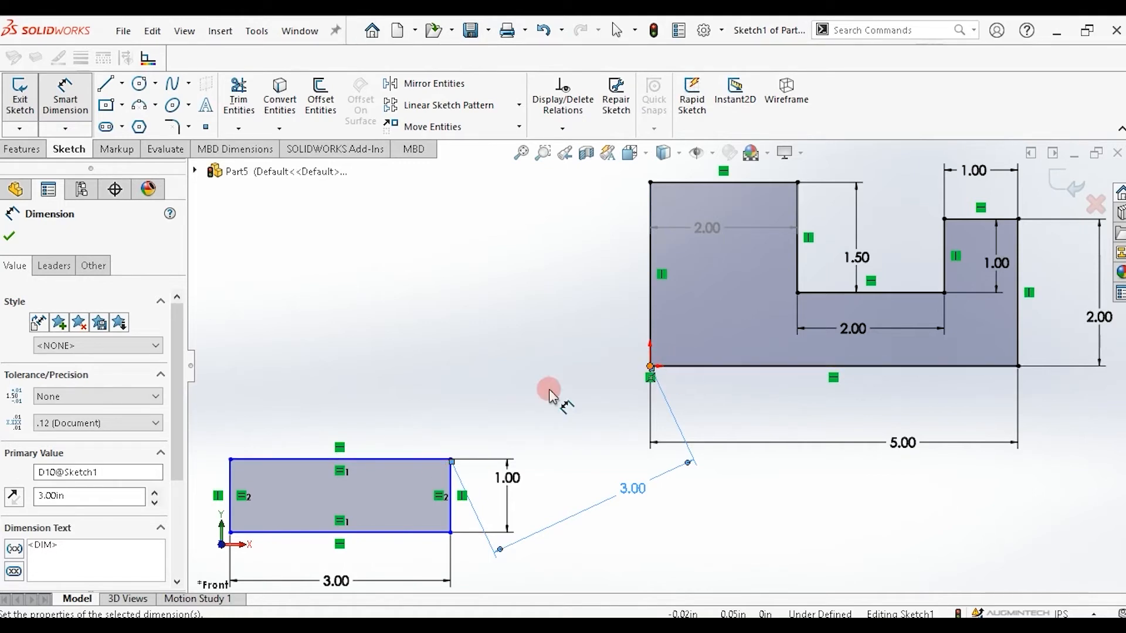
Dimension the vertical distance from the rectangle's top edge to the origin and set it to 1 in.
click(414, 460)
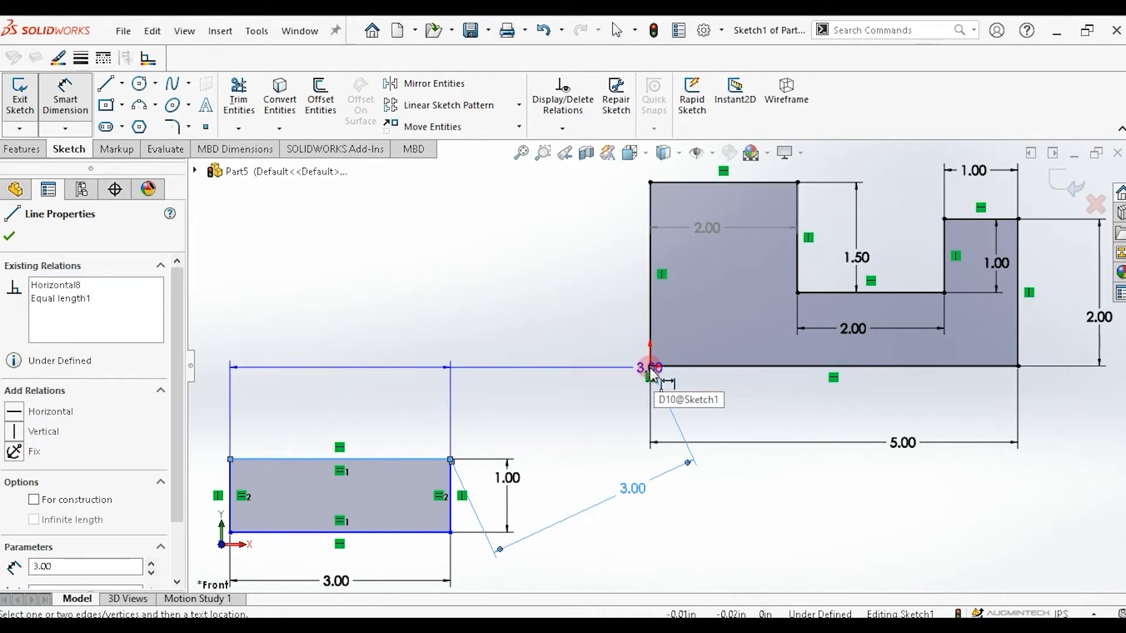
click(650, 367)
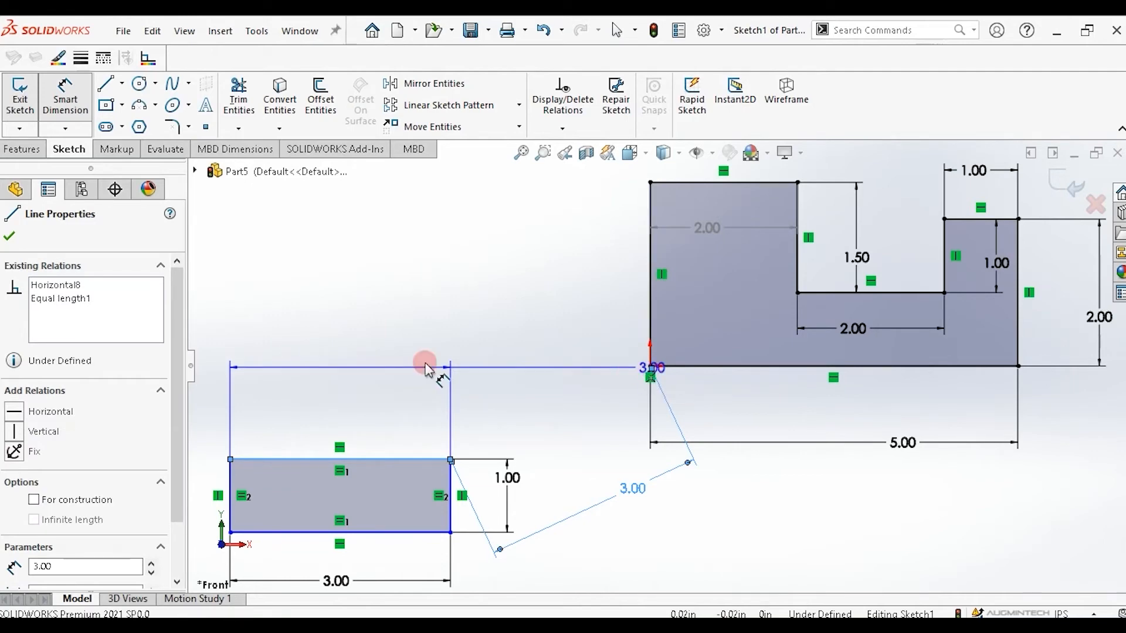
click(371, 360)
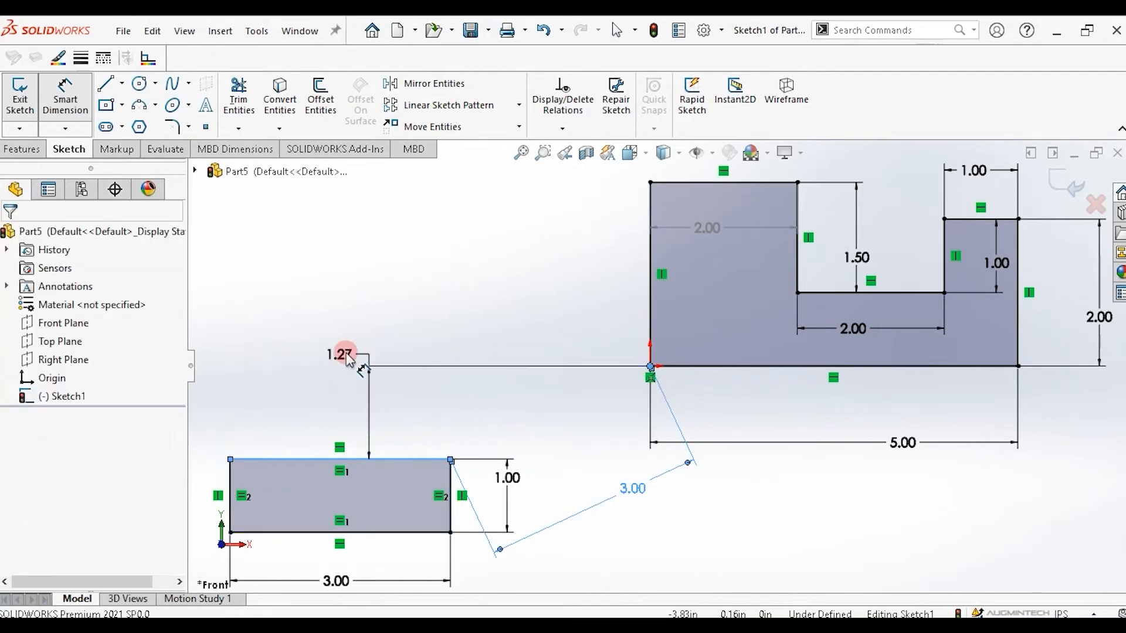
double_click(346, 354)
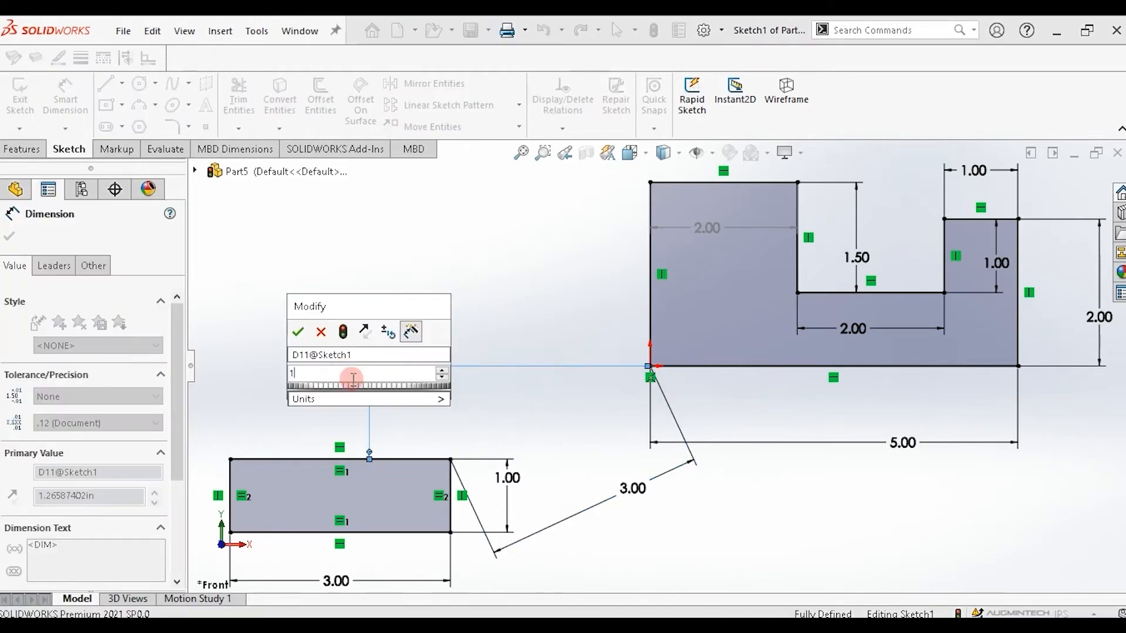
key(Return)
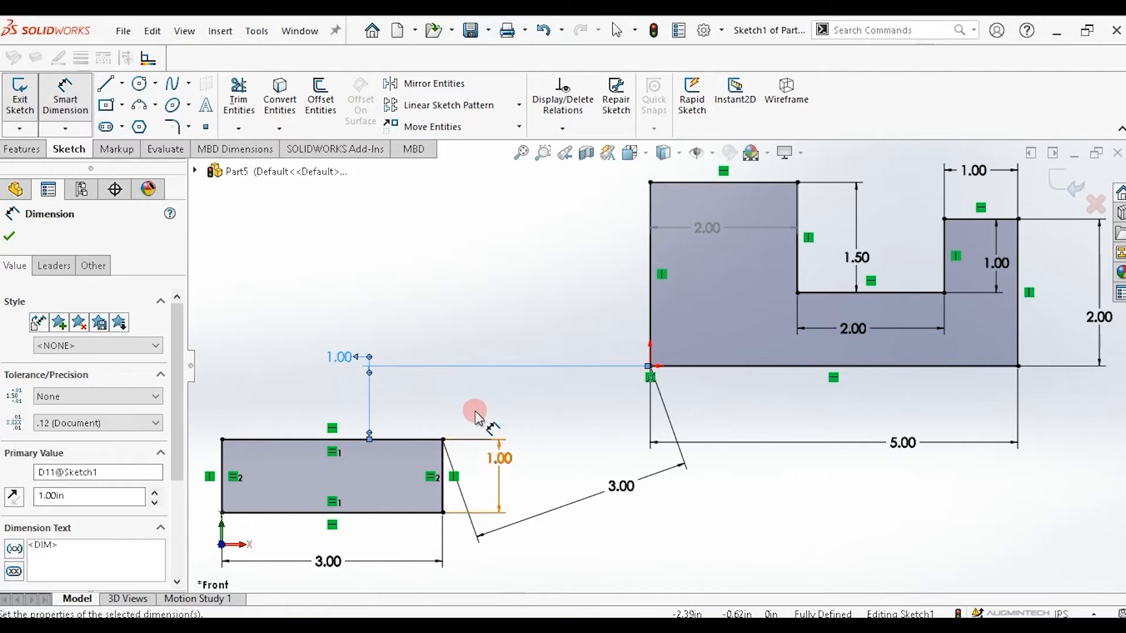
click(364, 275)
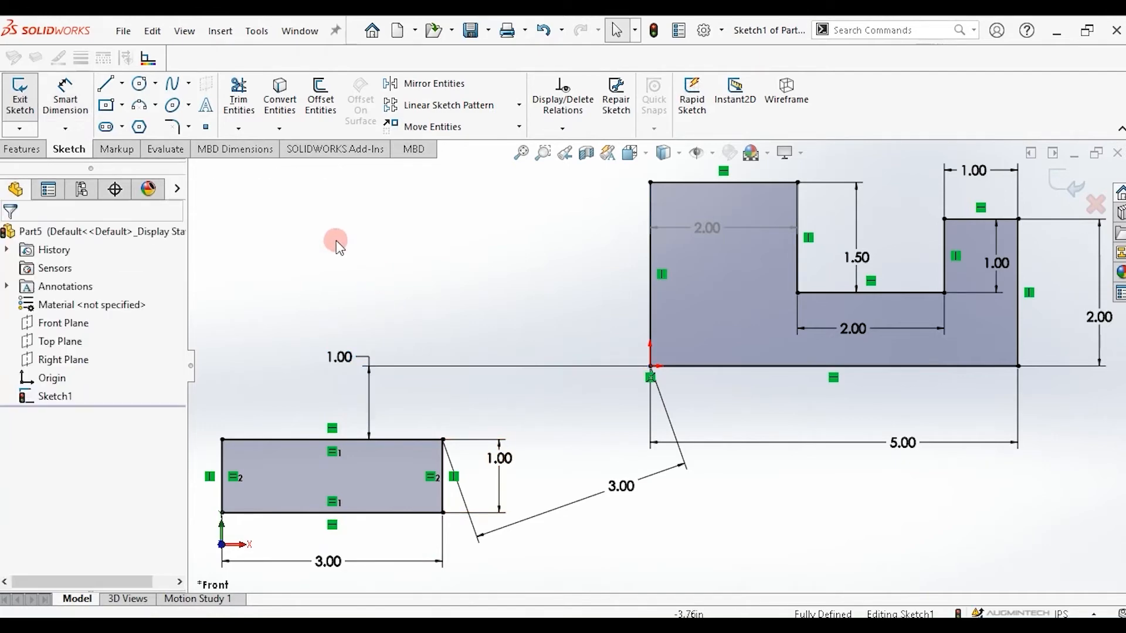
Draw a circle about 1.15 in in diameter above the rectangle, left of the main profile.
click(138, 85)
click(317, 220)
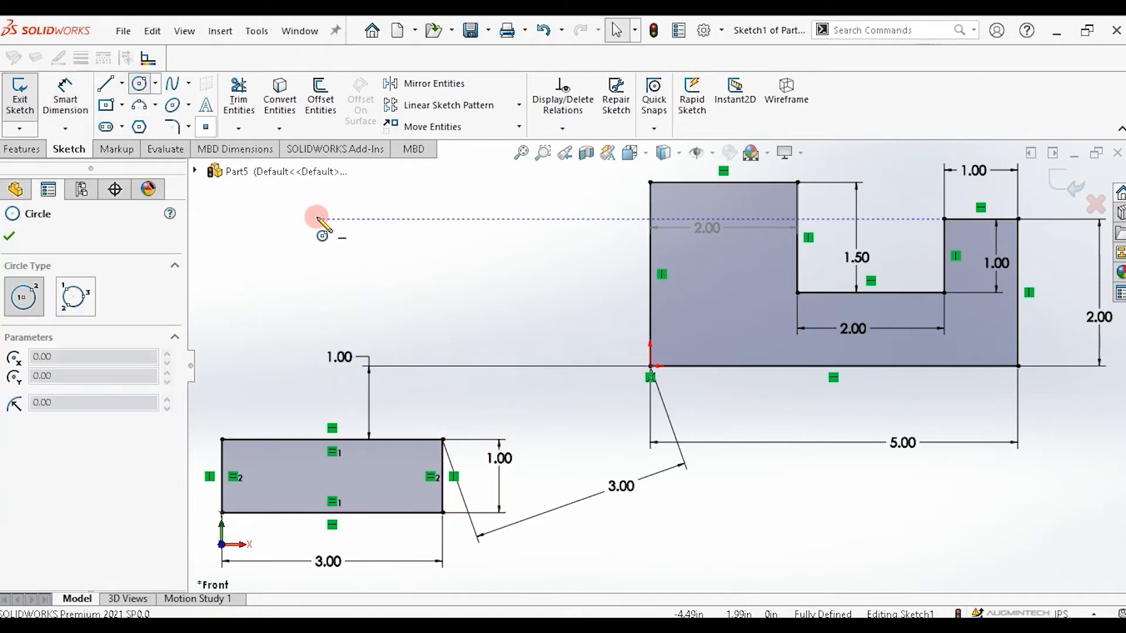
click(409, 273)
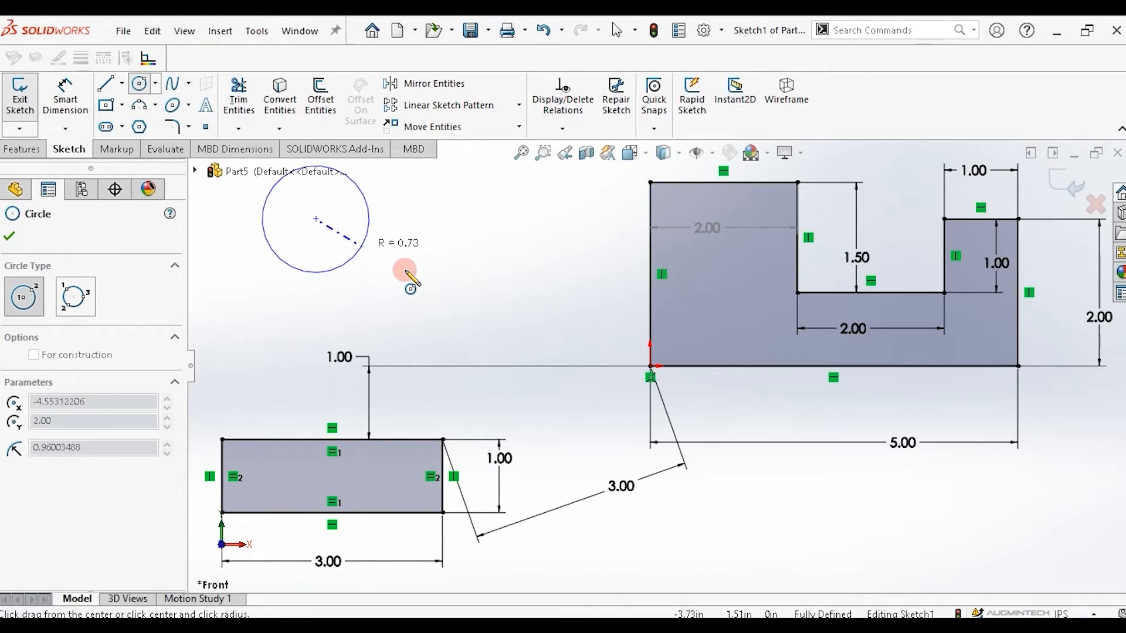
click(357, 242)
key(Escape)
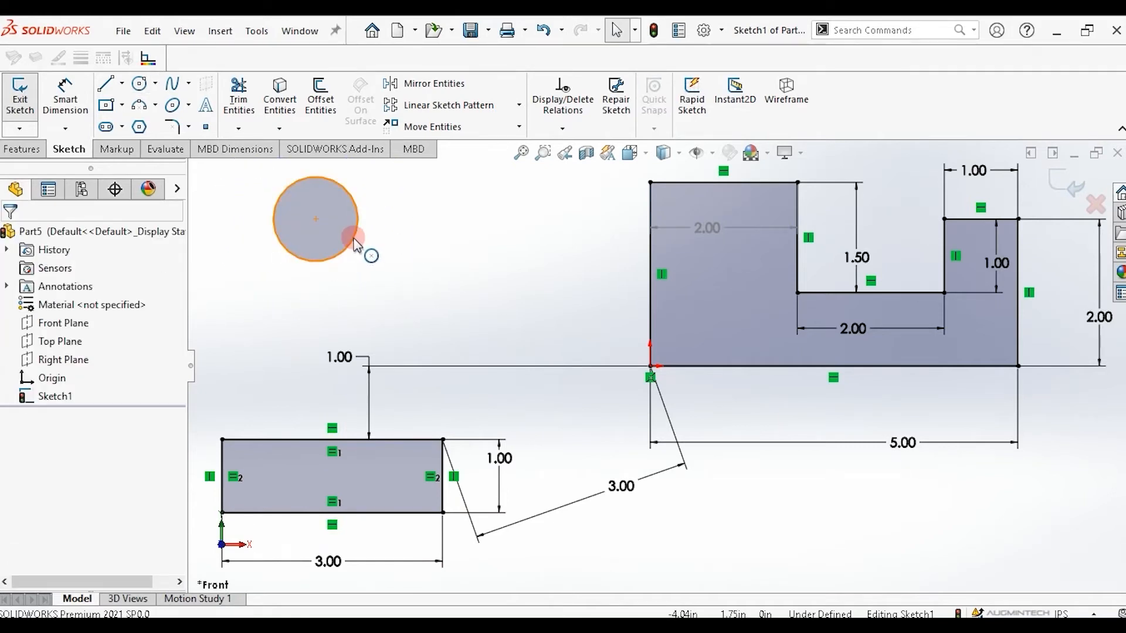
Dimension the circle's diameter and set it to 2 in.
click(65, 95)
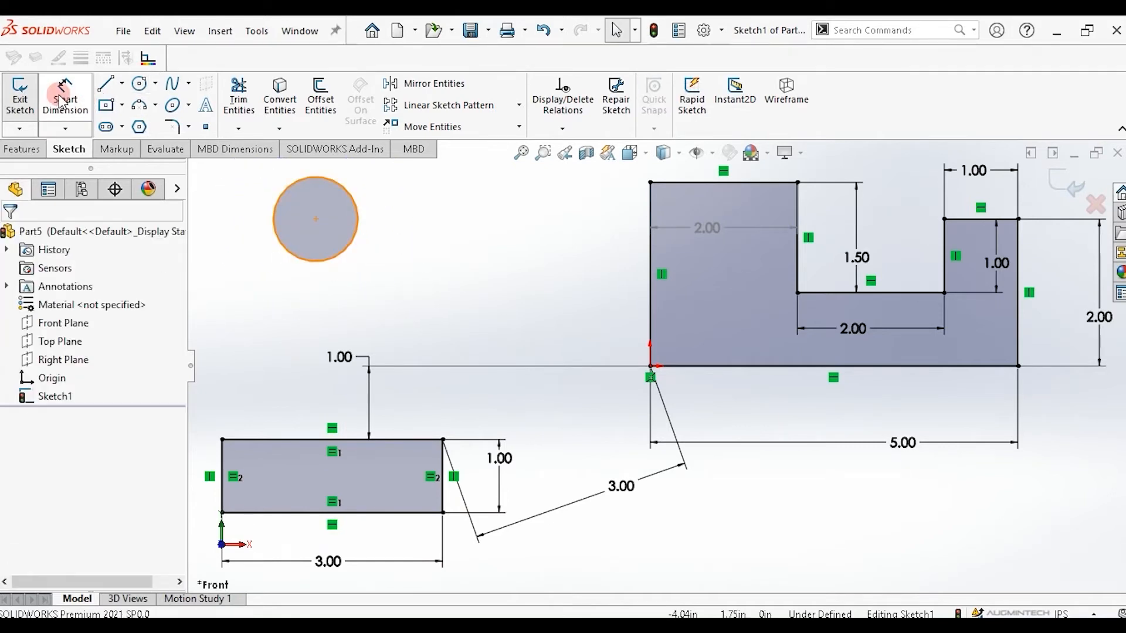
click(355, 246)
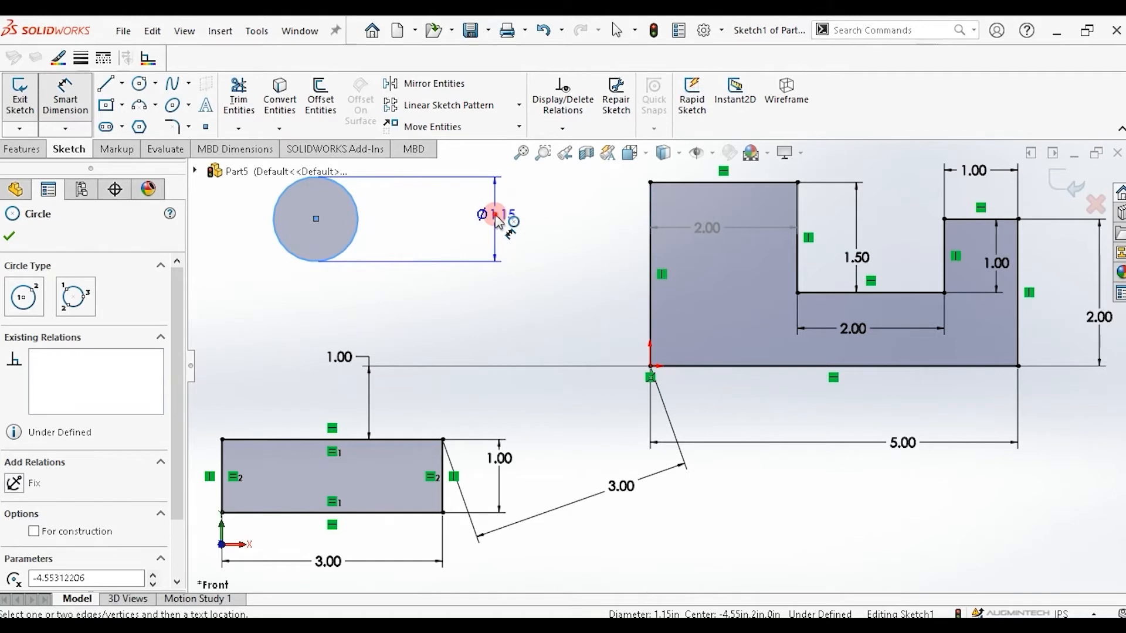
click(496, 220)
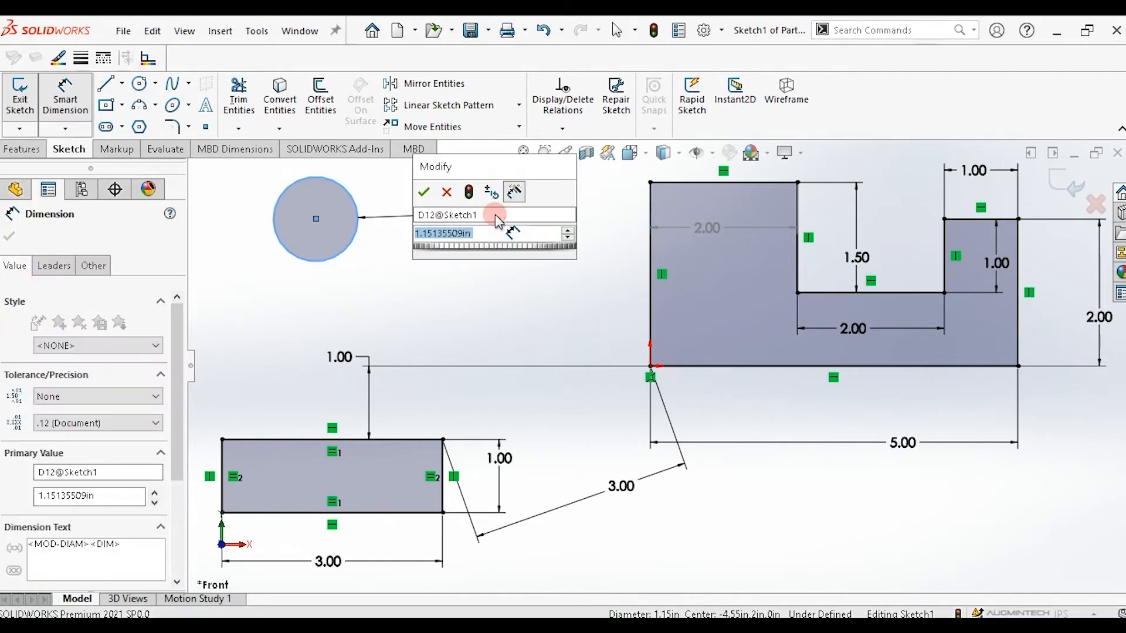
text(2)
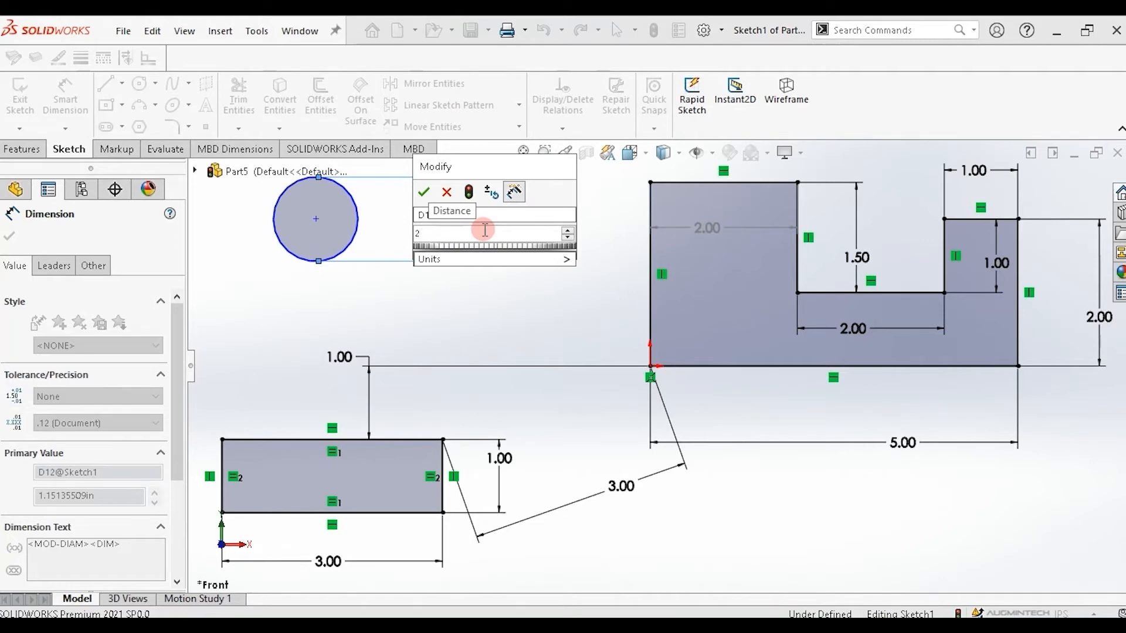
key(Return)
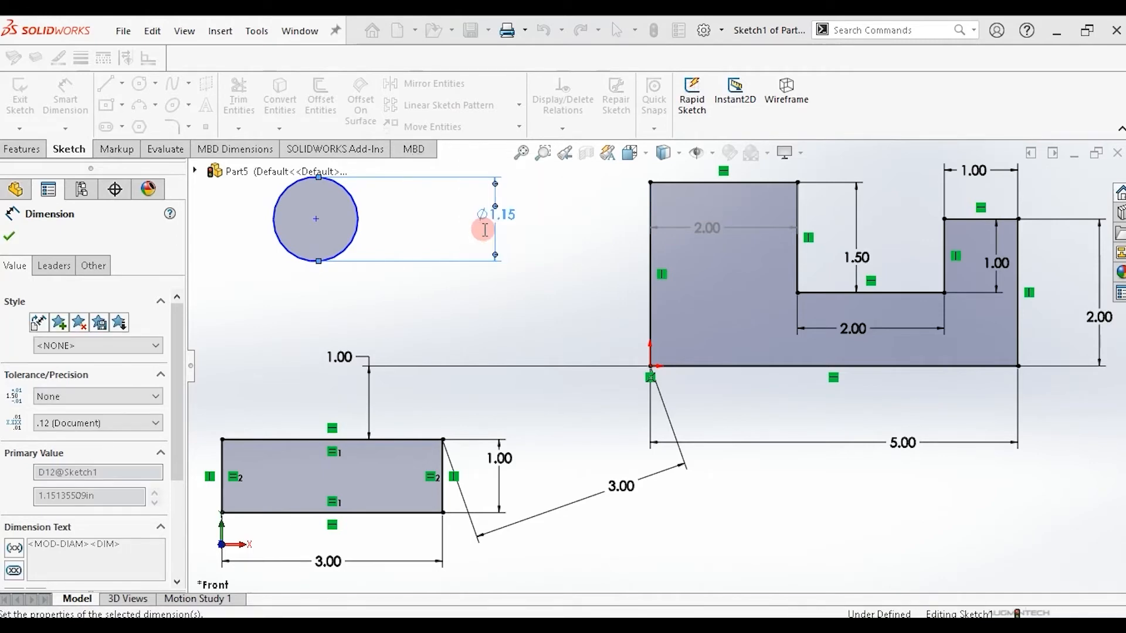
click(316, 220)
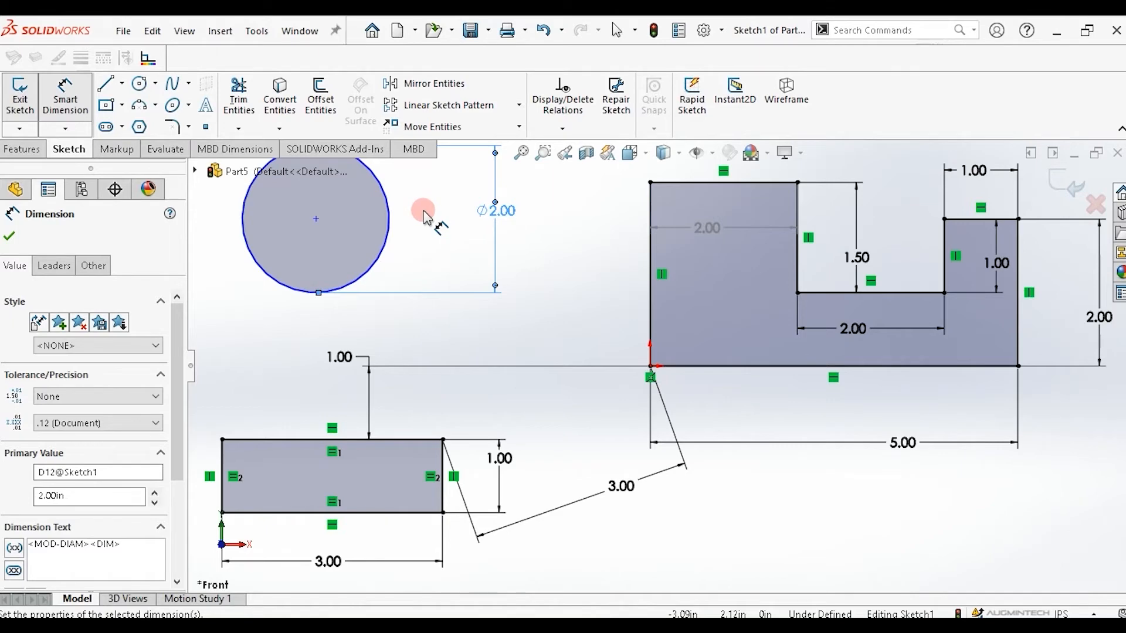
Edit the circle's diameter dimension and change it to 1 in.
click(403, 326)
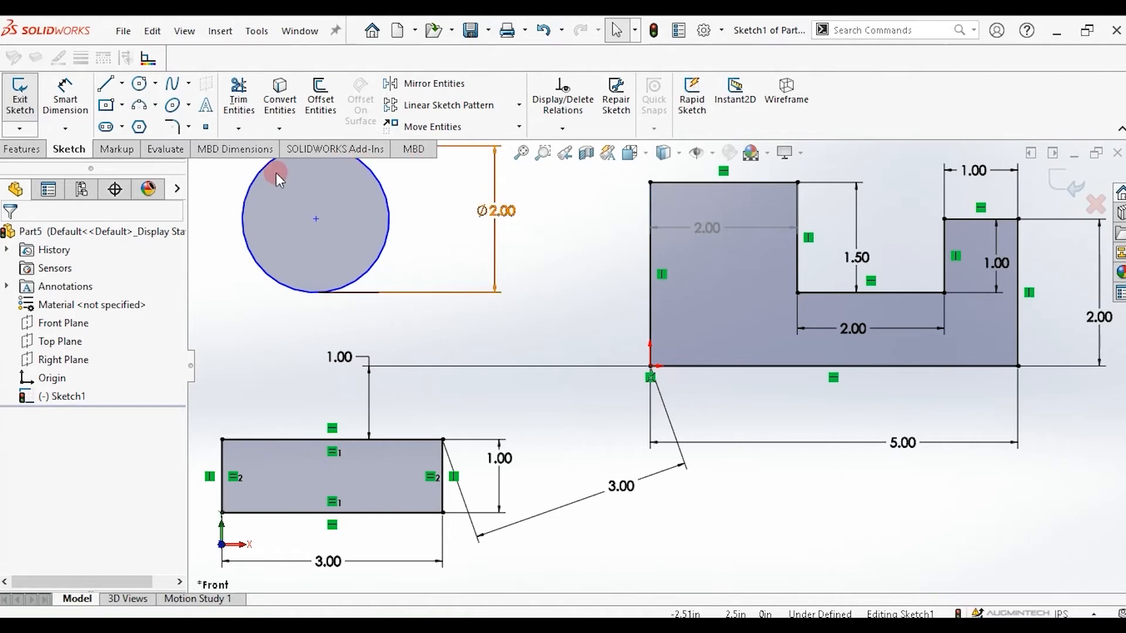
click(495, 210)
double_click(496, 210)
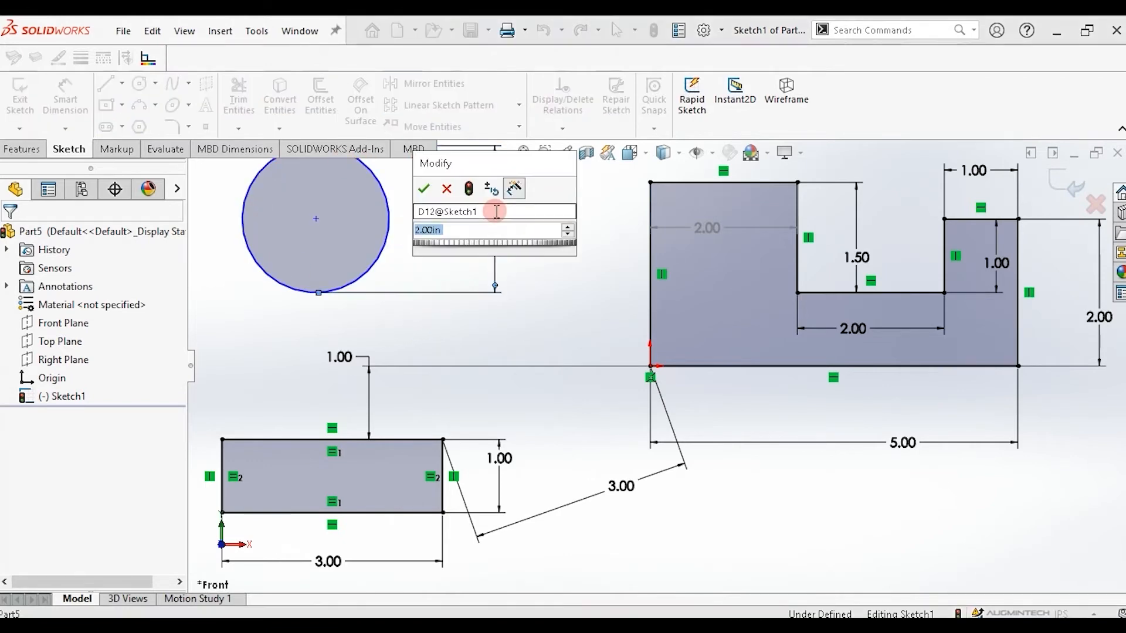
click(428, 231)
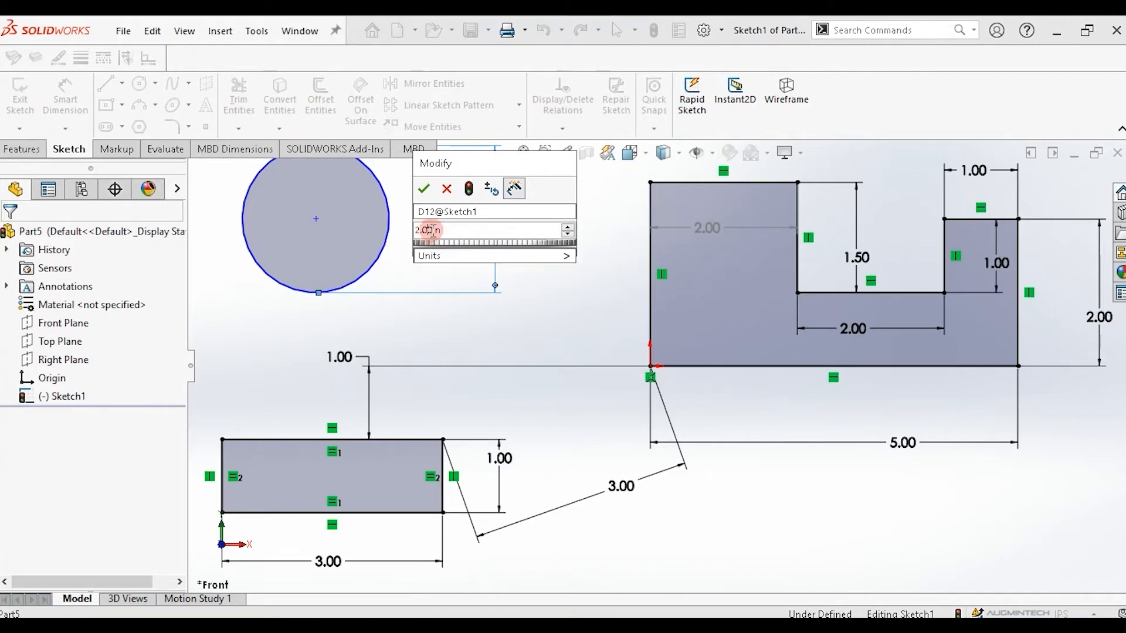
drag(430, 229, 416, 234)
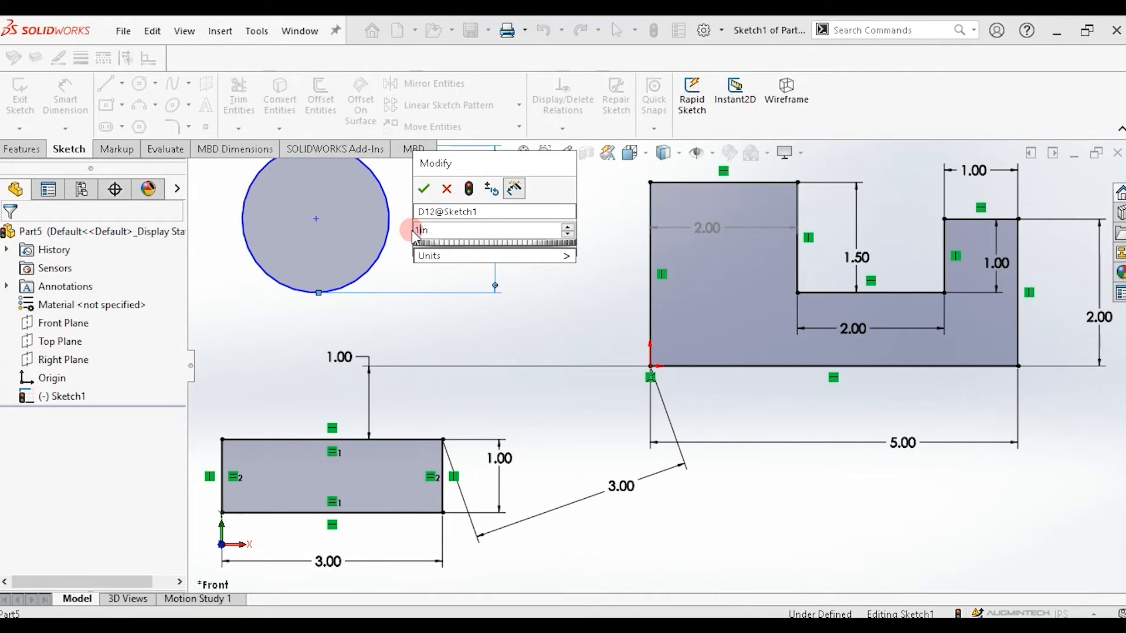
key(Return)
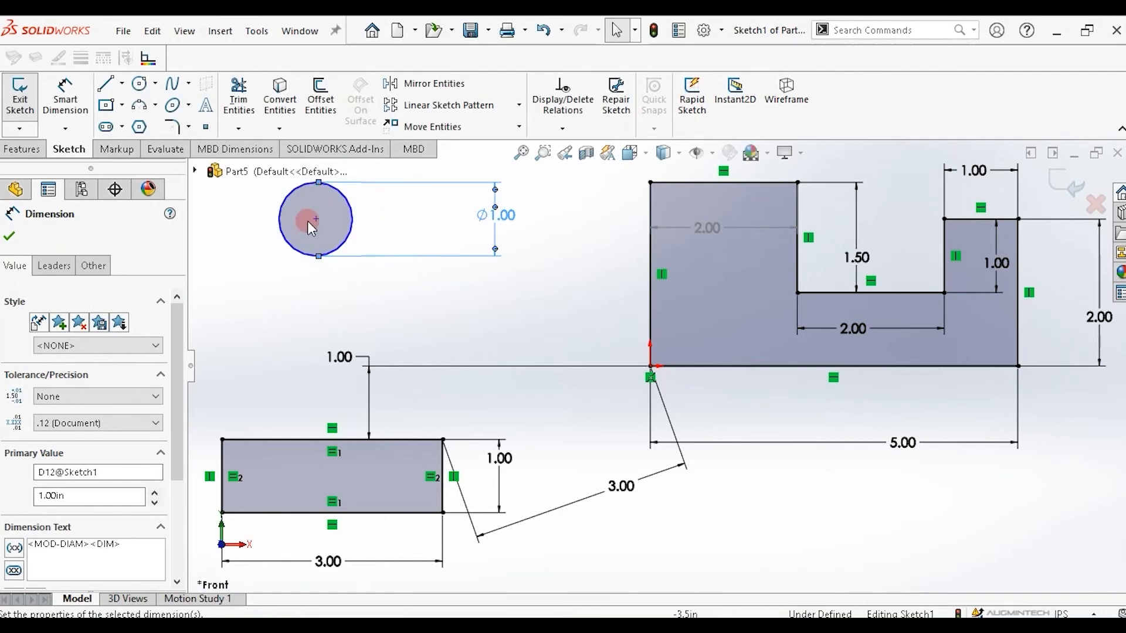
Increase the circle's diameter in 0.1 in increments up to 1.5 in using the dimension's spin control.
click(177, 361)
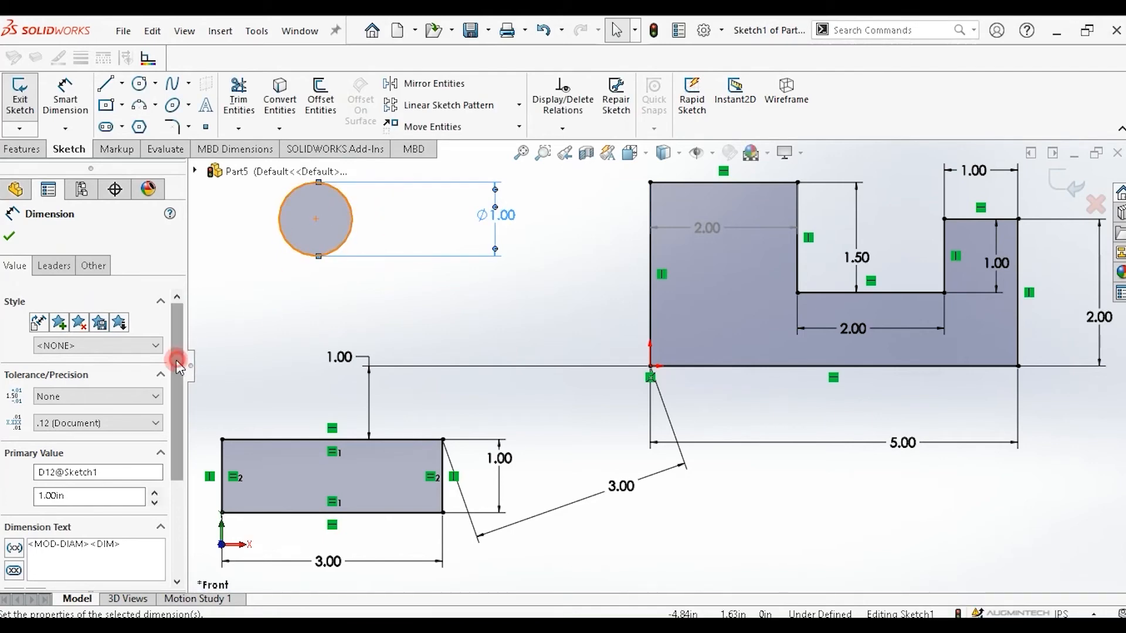
drag(177, 361, 175, 436)
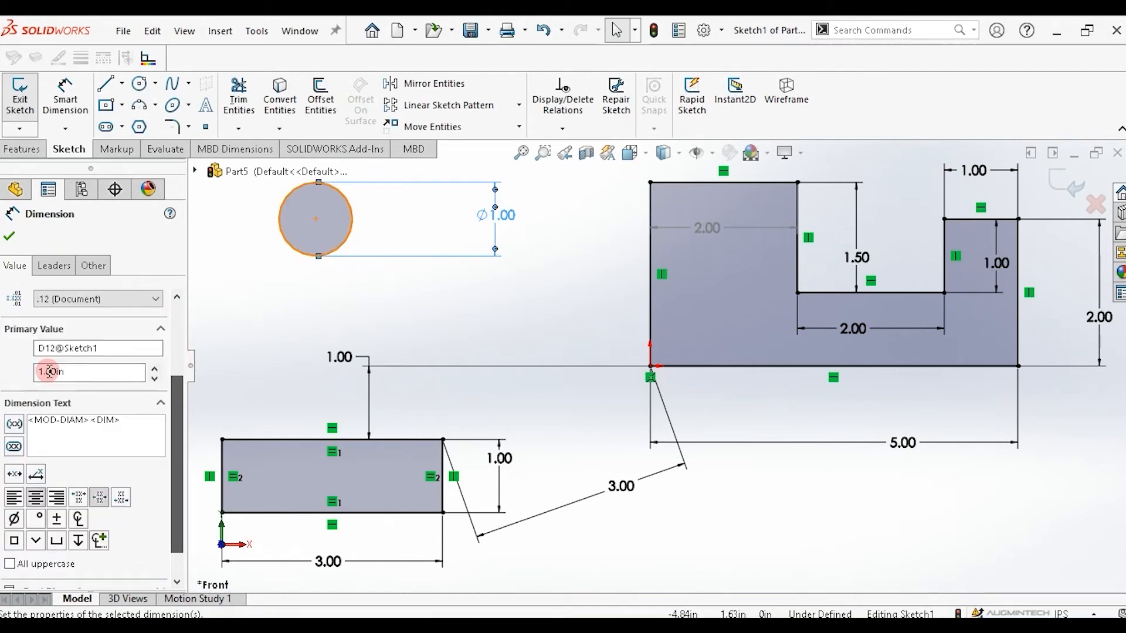
click(155, 367)
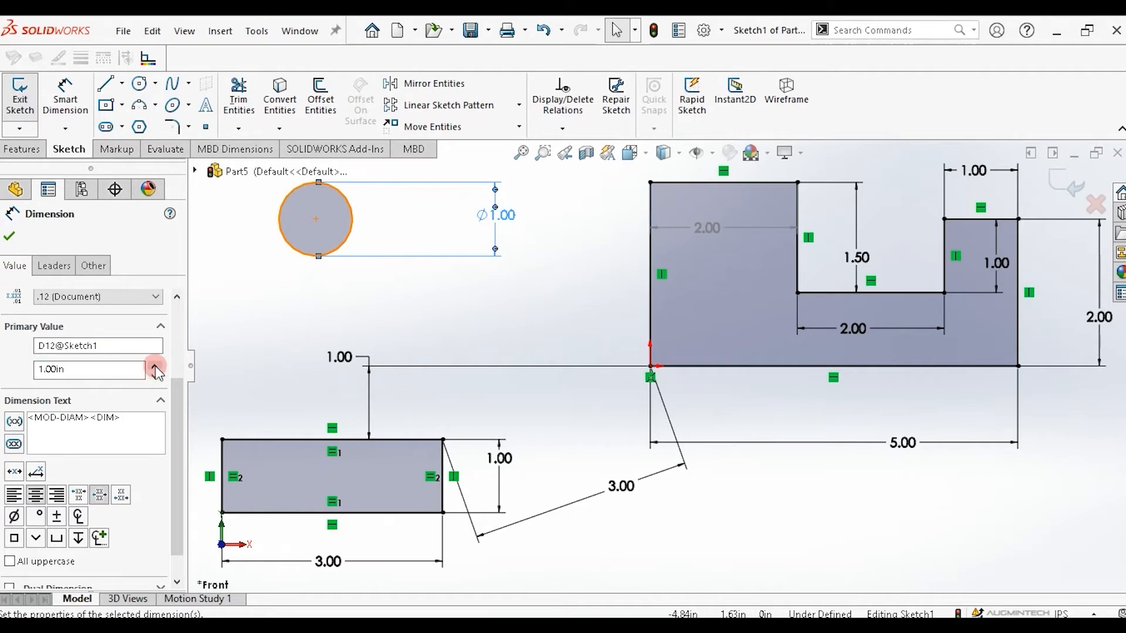
click(155, 367)
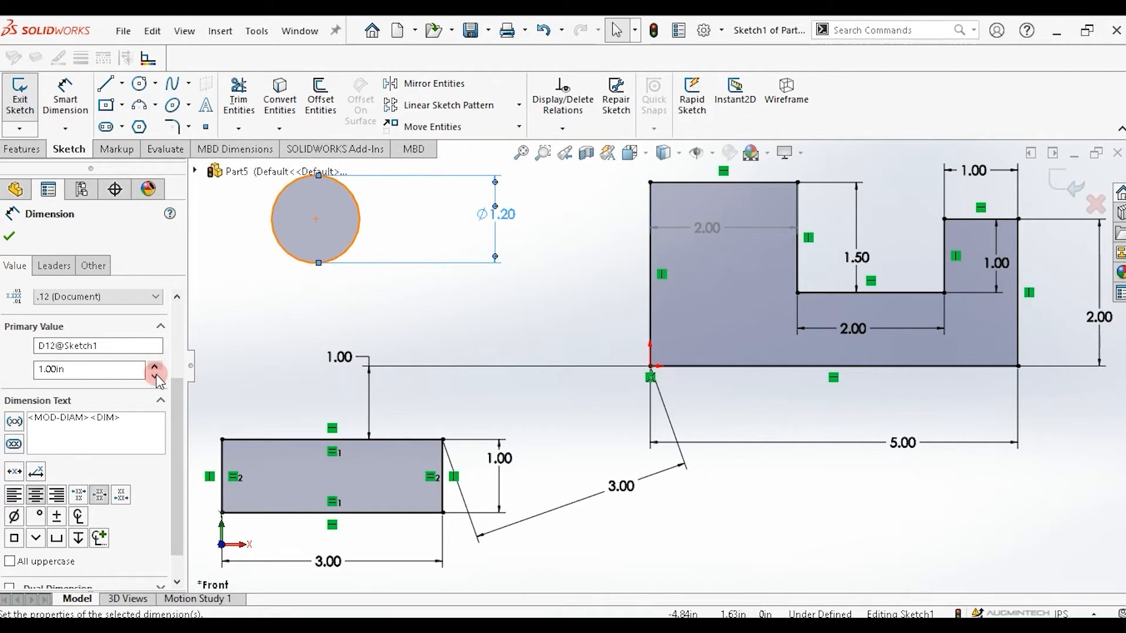
click(156, 377)
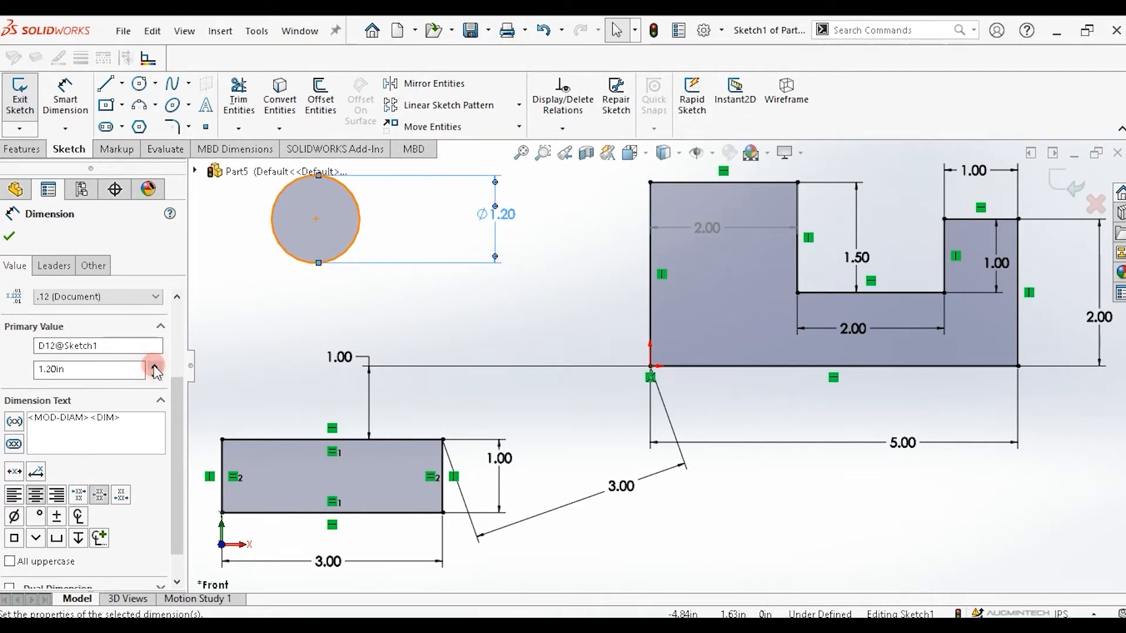
click(154, 367)
click(154, 368)
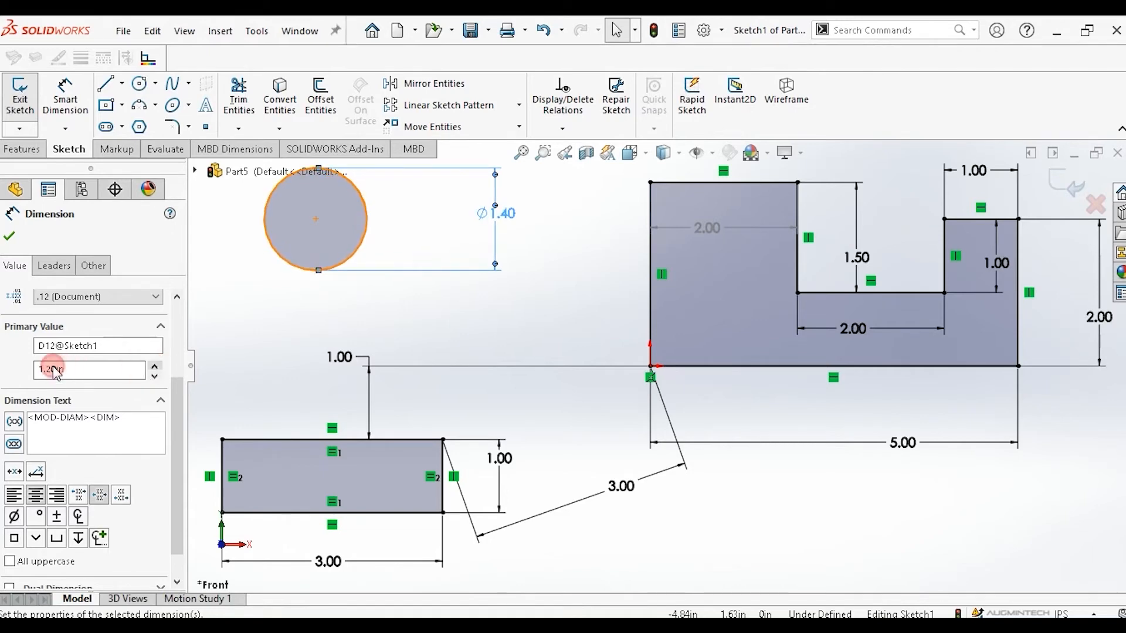
Set the circle's diameter to 2 in in the dimension properties.
double_click(69, 368)
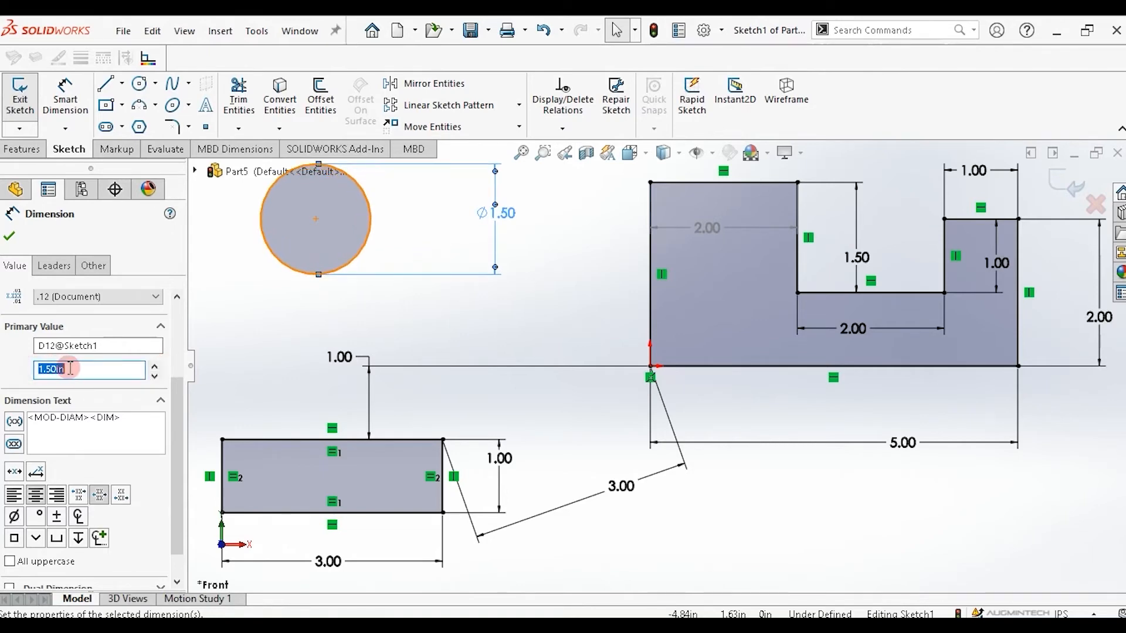
text(2)
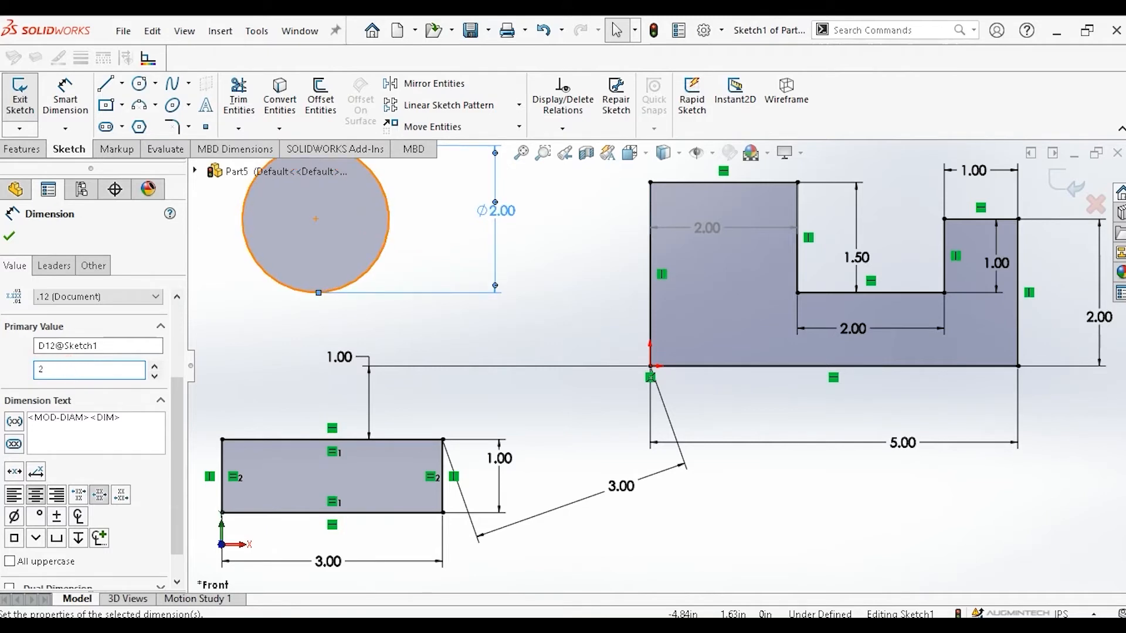
click(355, 227)
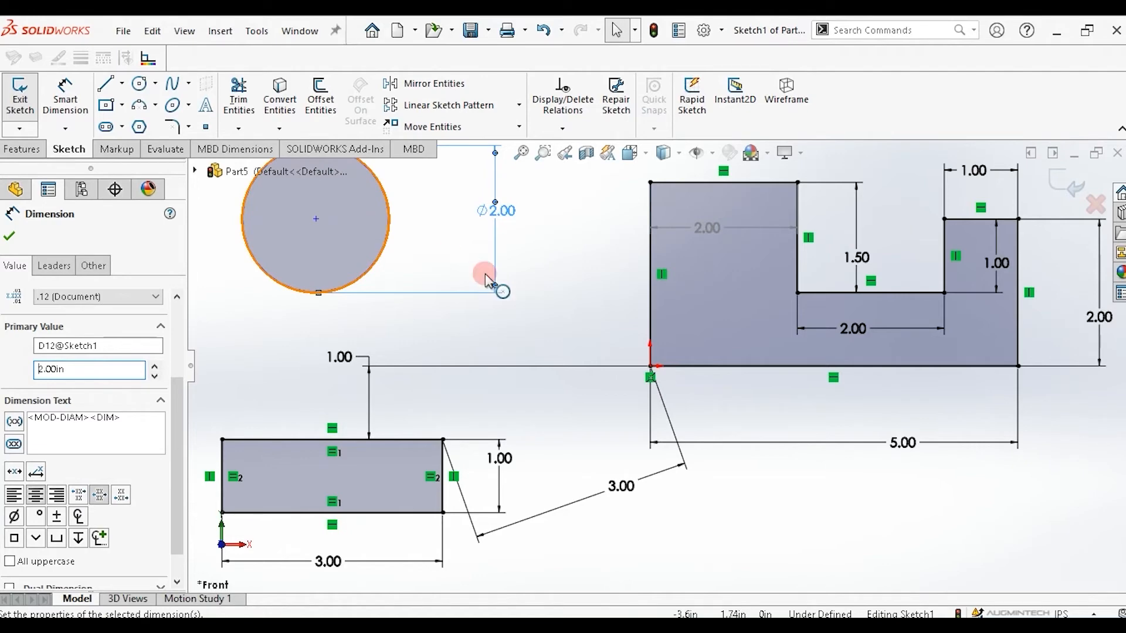
click(892, 444)
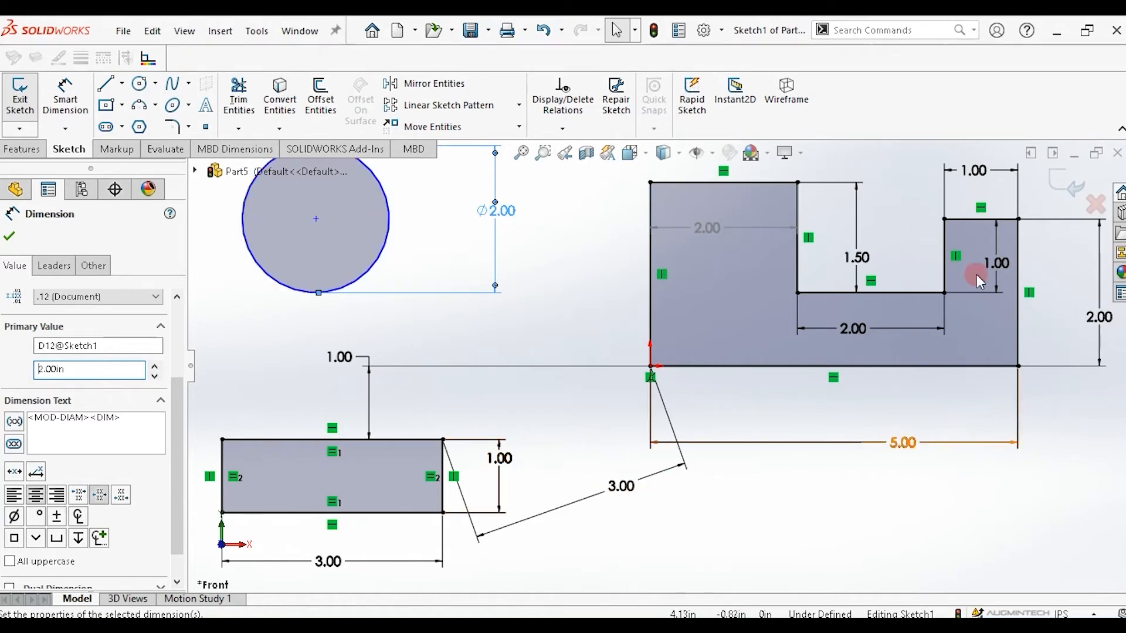
click(376, 272)
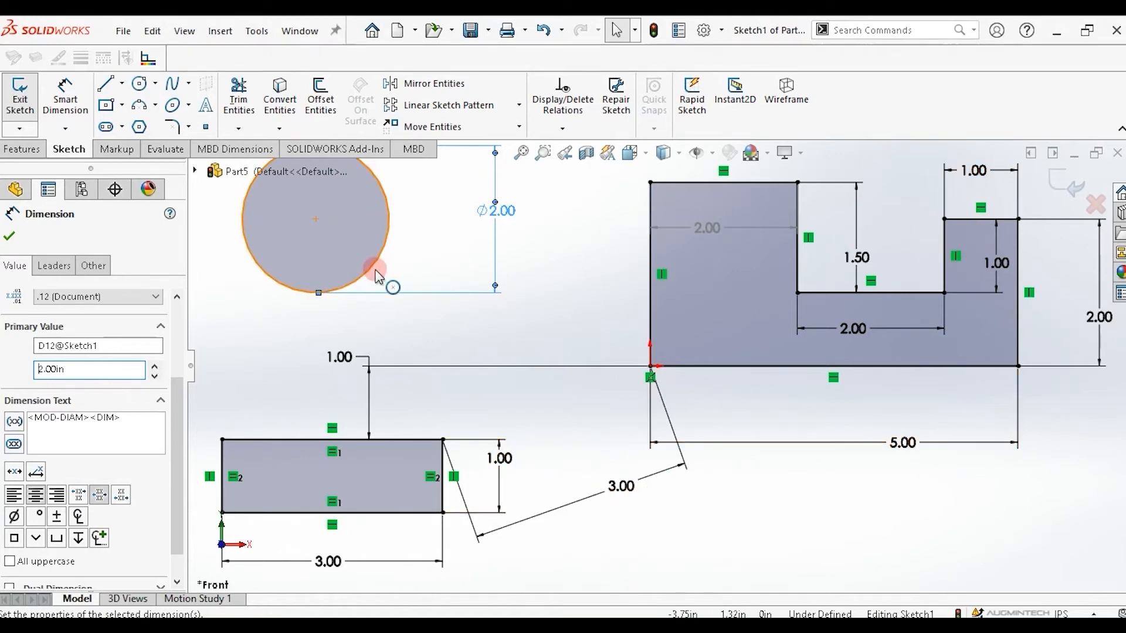
click(381, 280)
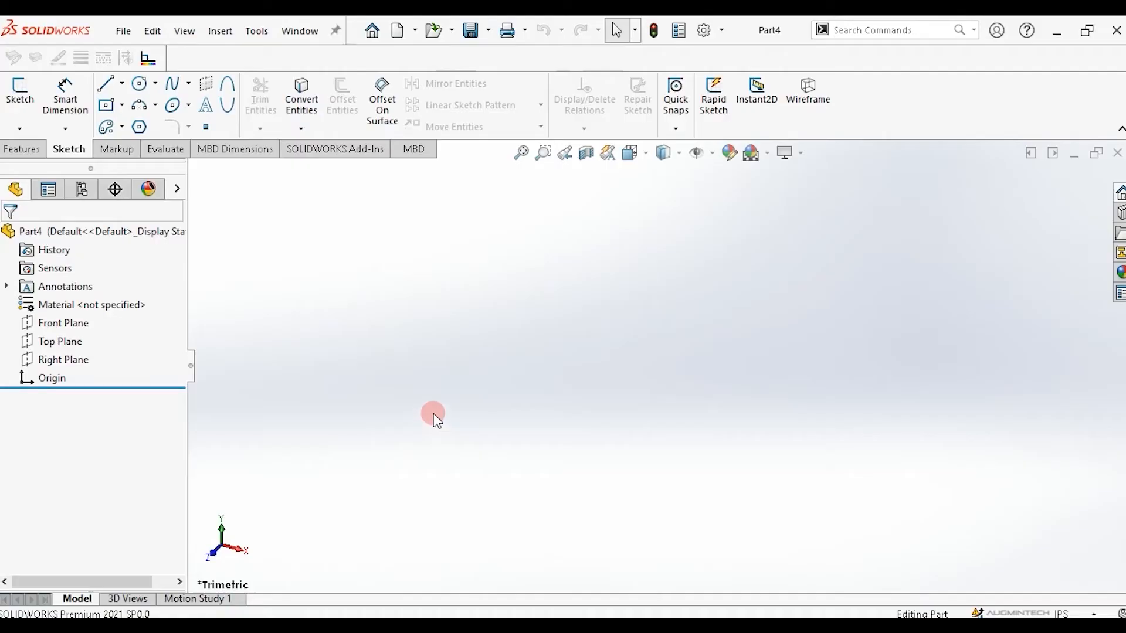
Select the Front Plane and browse the Sketch commands in the Customize dialog, finding the Polygon tool, without applying changes.
click(66, 325)
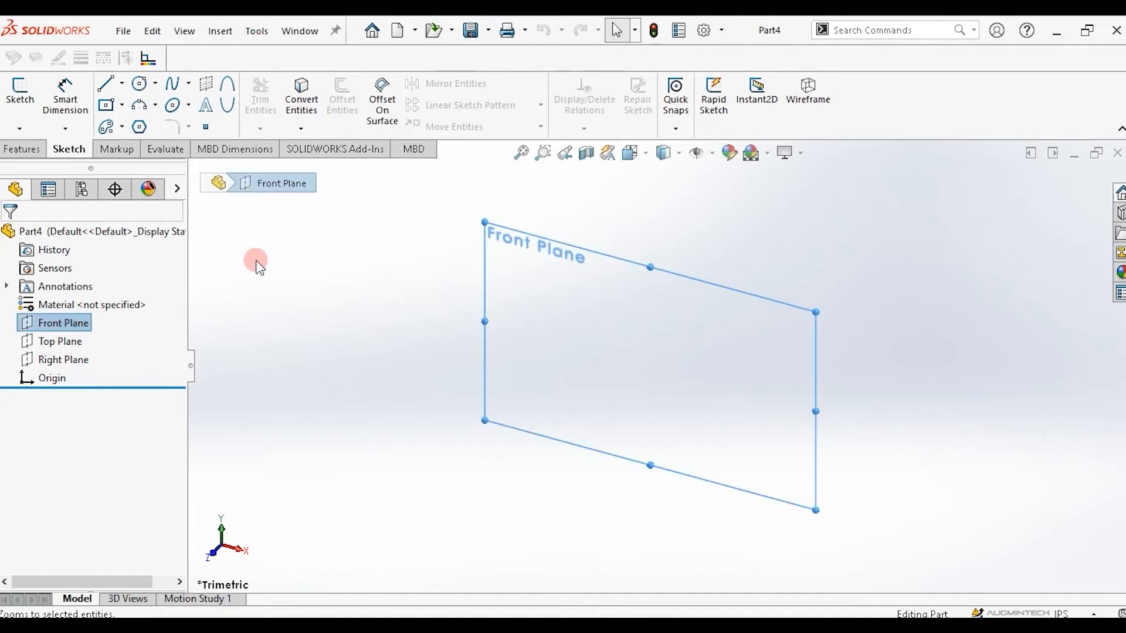
click(62, 152)
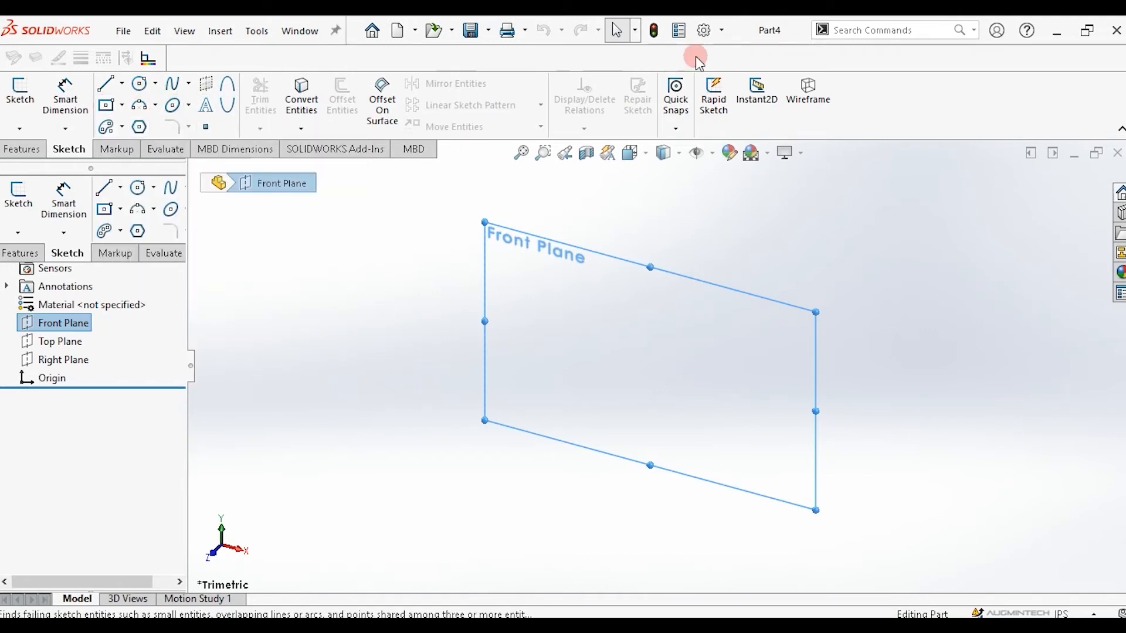
click(724, 31)
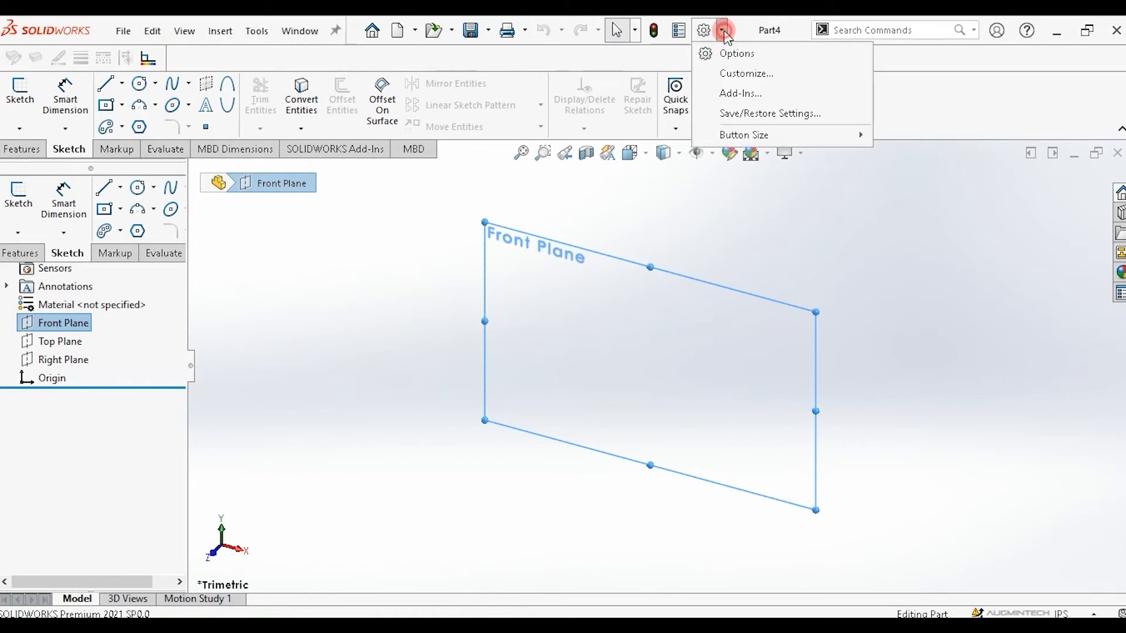
click(733, 74)
click(447, 114)
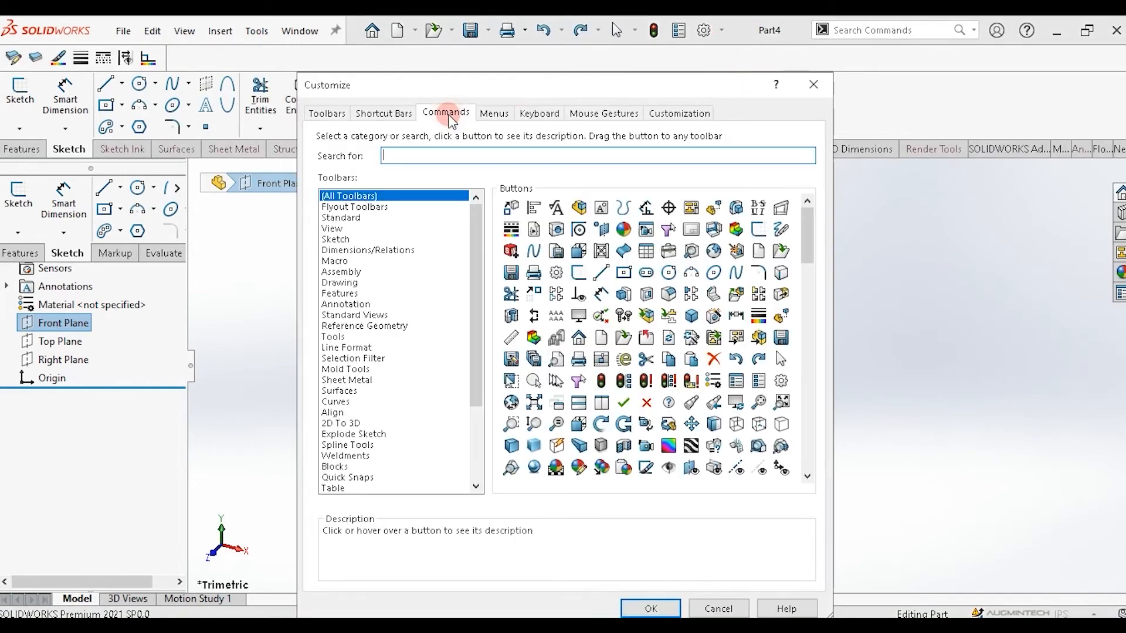
click(378, 195)
click(375, 195)
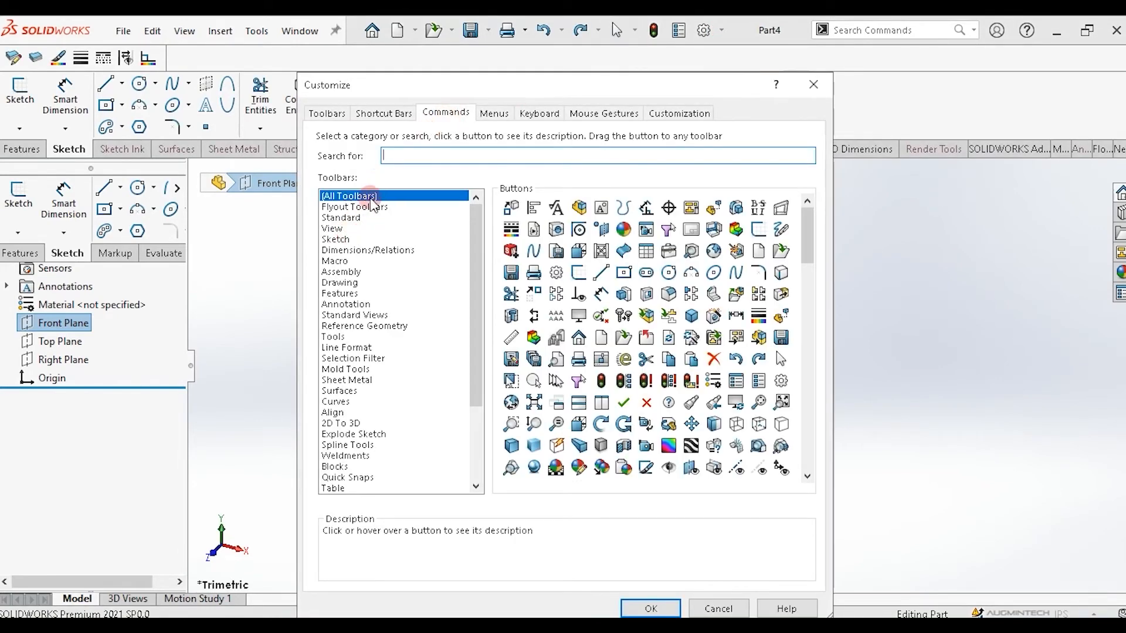
click(338, 240)
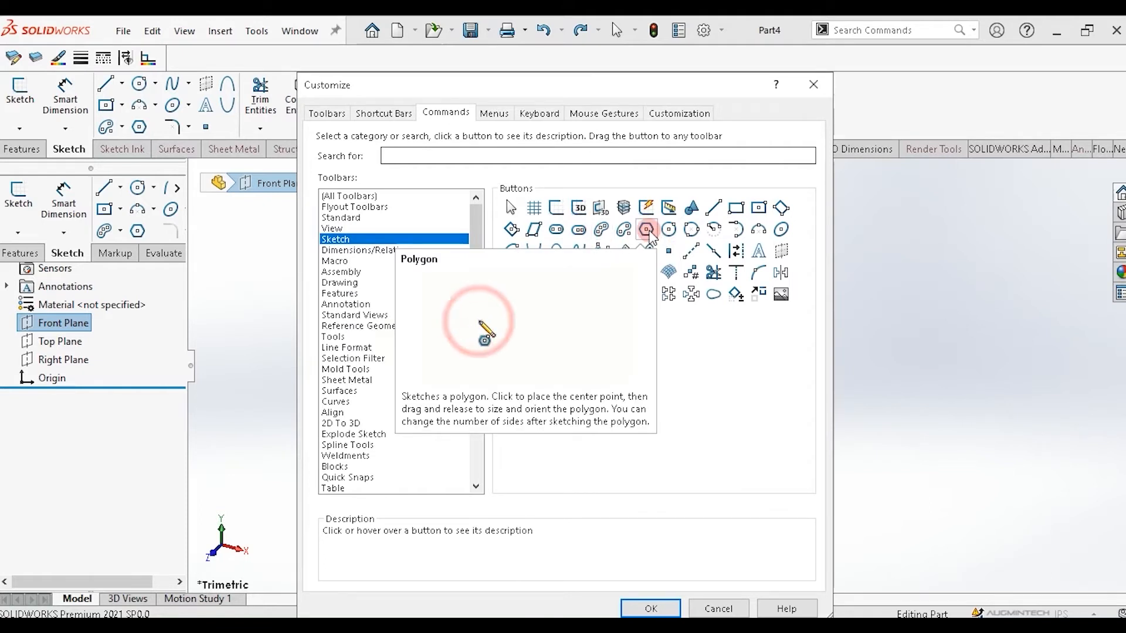
click(648, 231)
drag(650, 230, 199, 101)
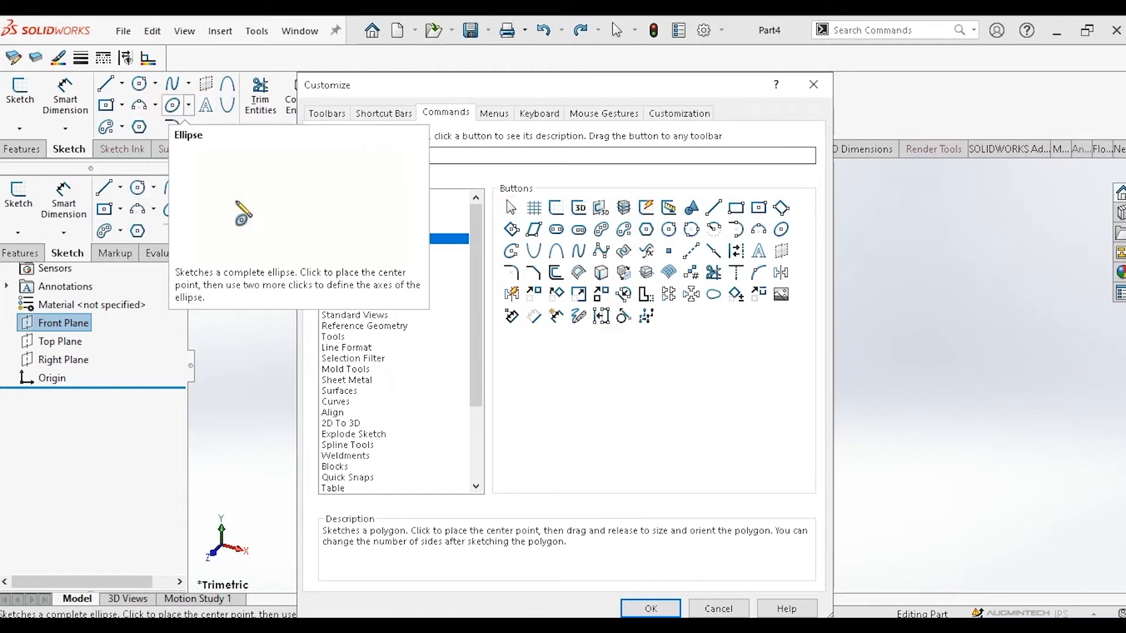
click(719, 608)
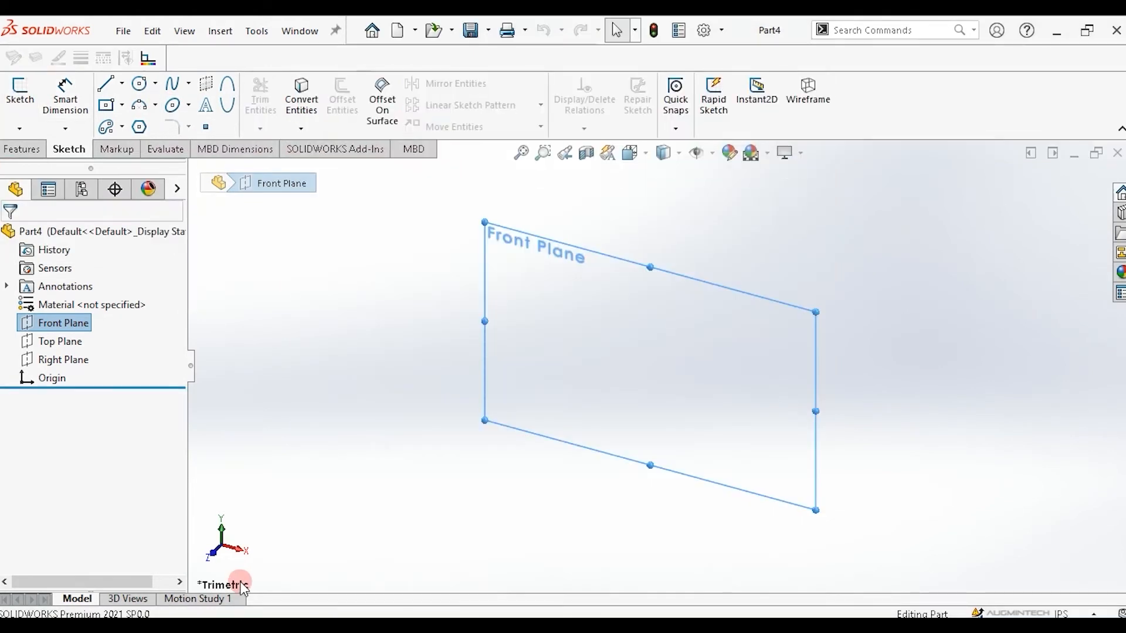
Start a sketch on the Front Plane and draw a six-sided polygon about 3.27 in across, left of the origin.
click(143, 131)
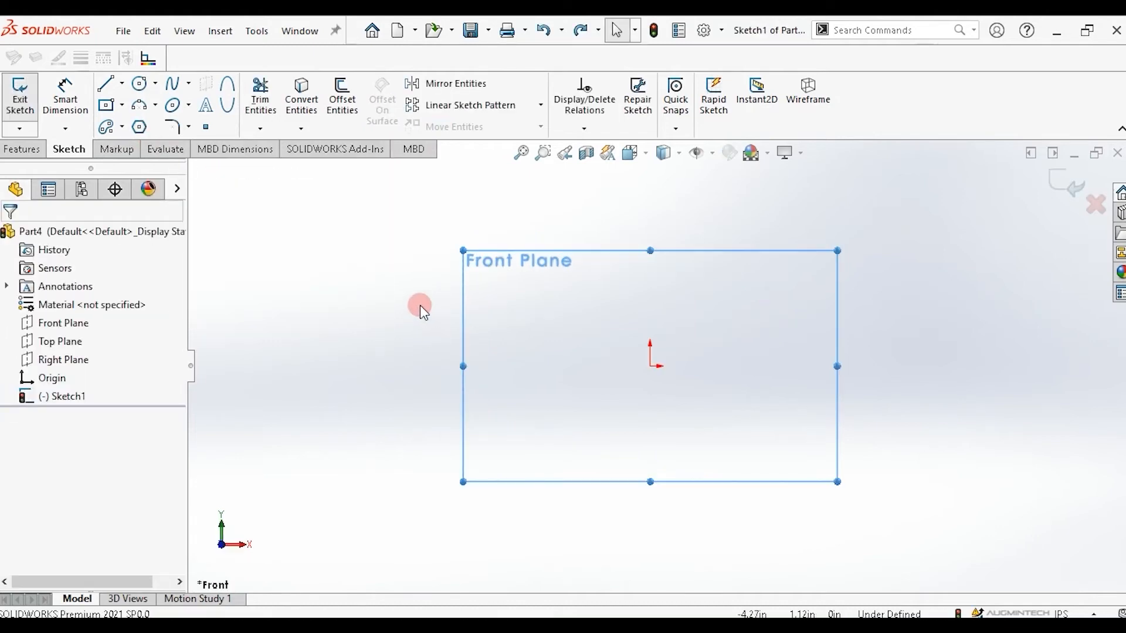
click(139, 129)
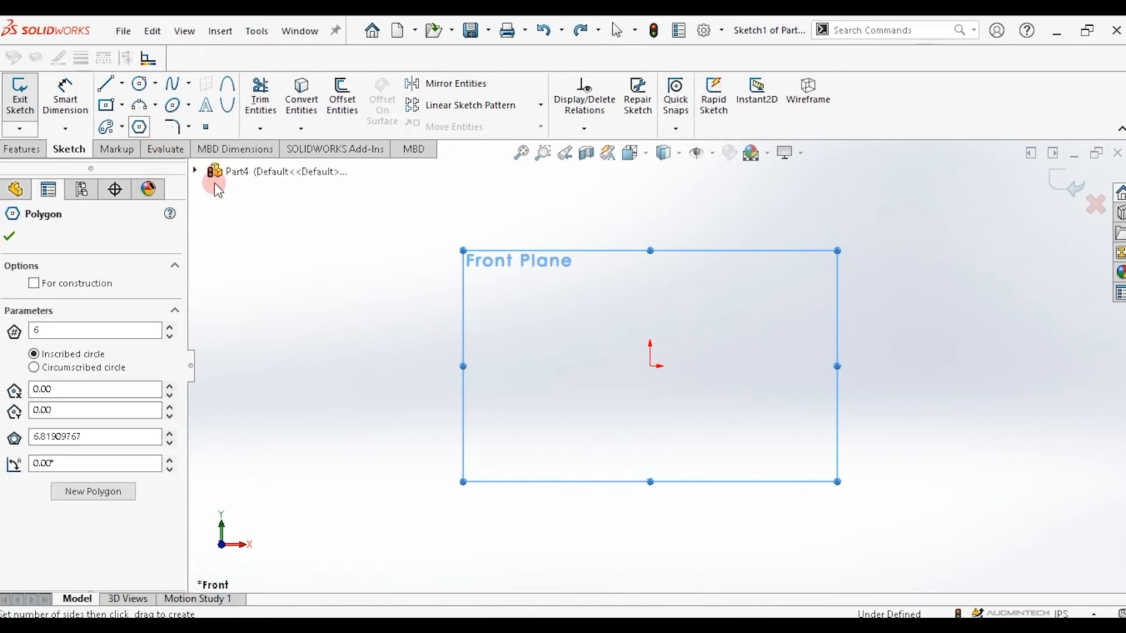
drag(362, 263, 441, 325)
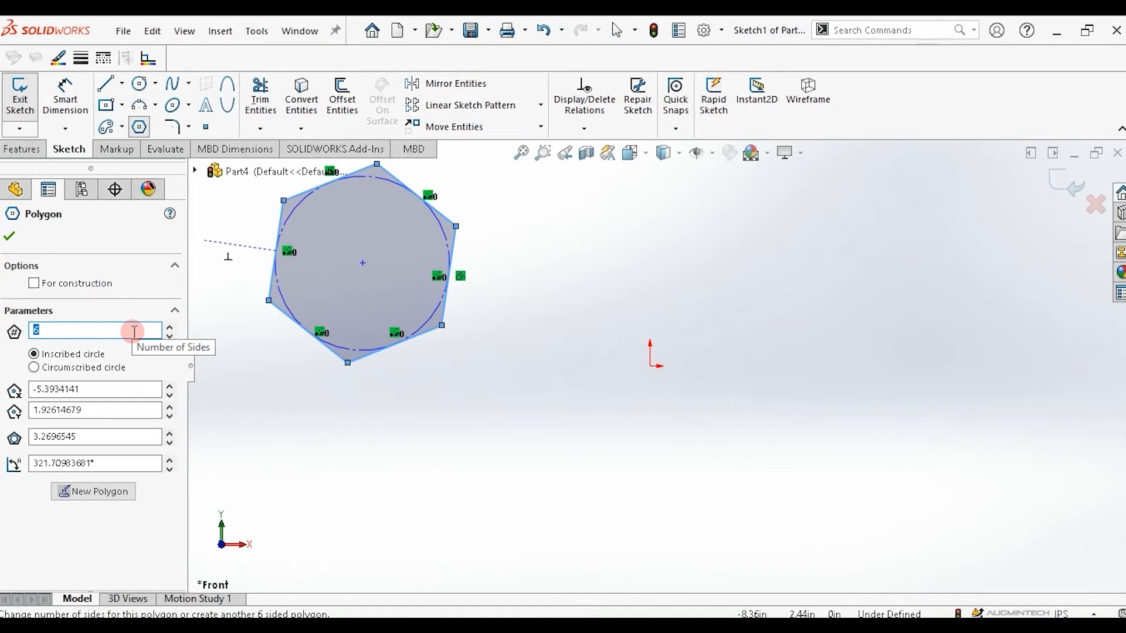
Step the polygon's number of sides up and down with the spin control, ending at 3 sides.
click(170, 327)
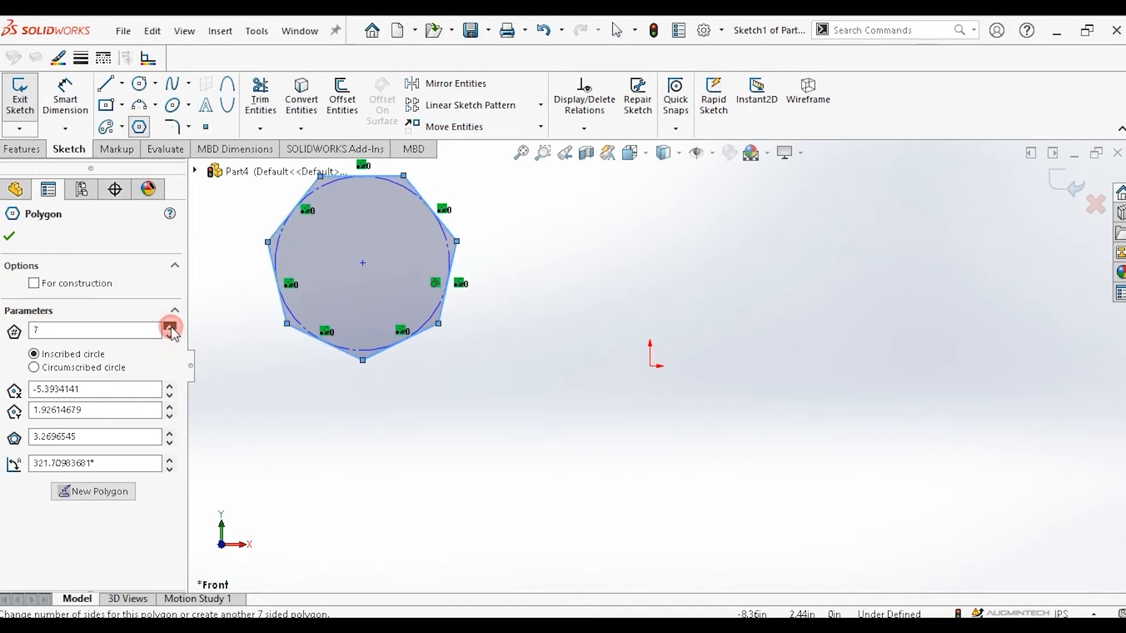
click(170, 327)
click(170, 327)
click(170, 326)
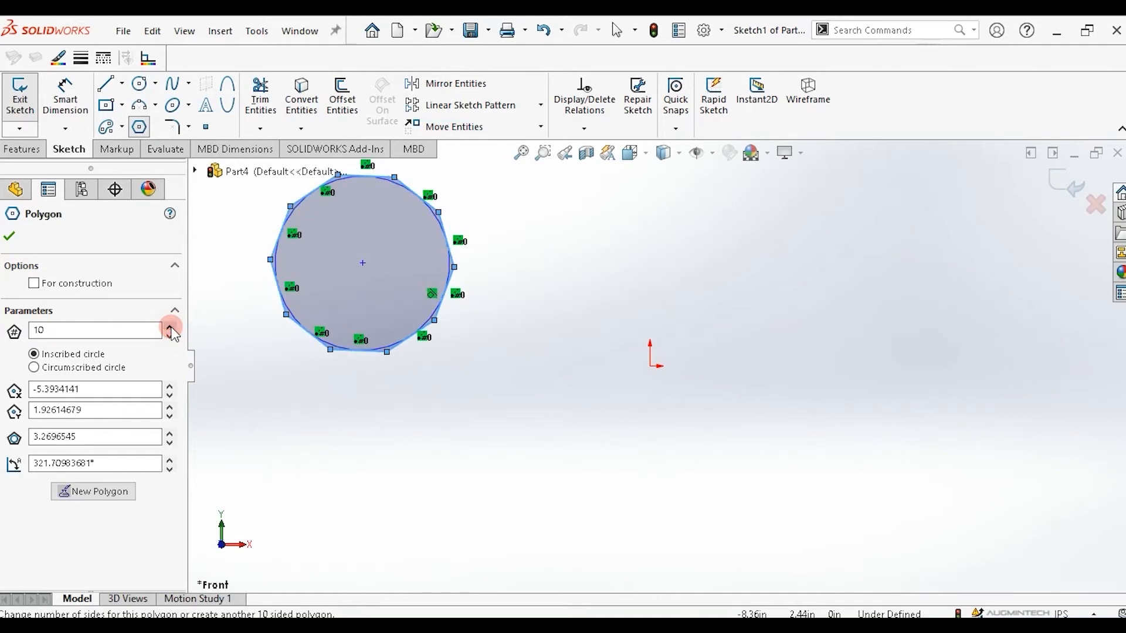
click(170, 337)
click(170, 337)
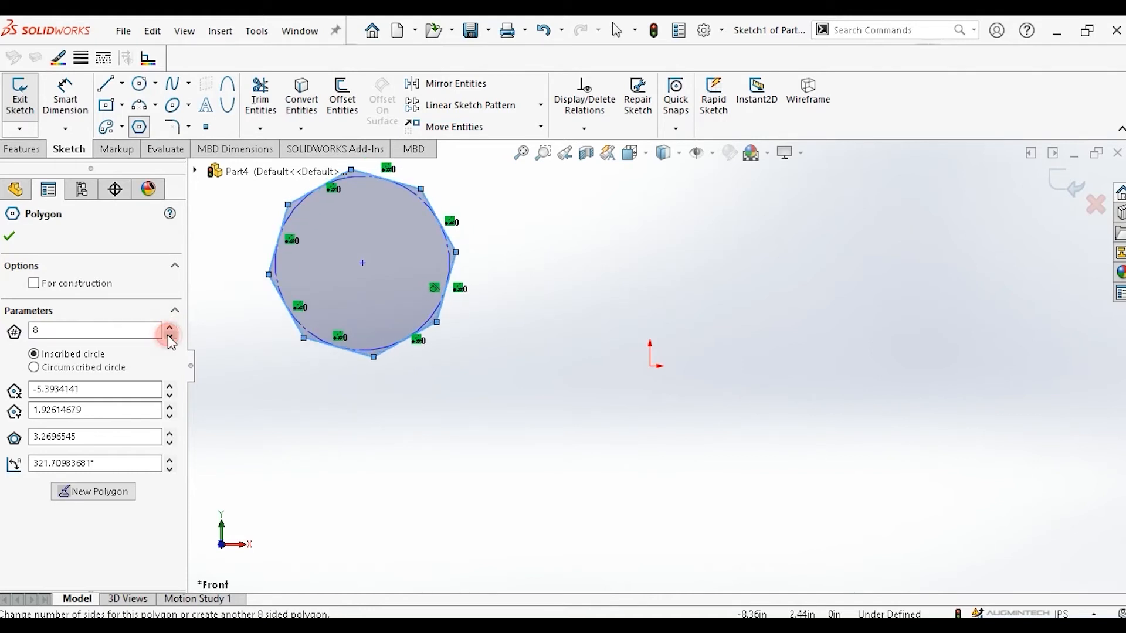
click(169, 337)
click(170, 337)
click(170, 337)
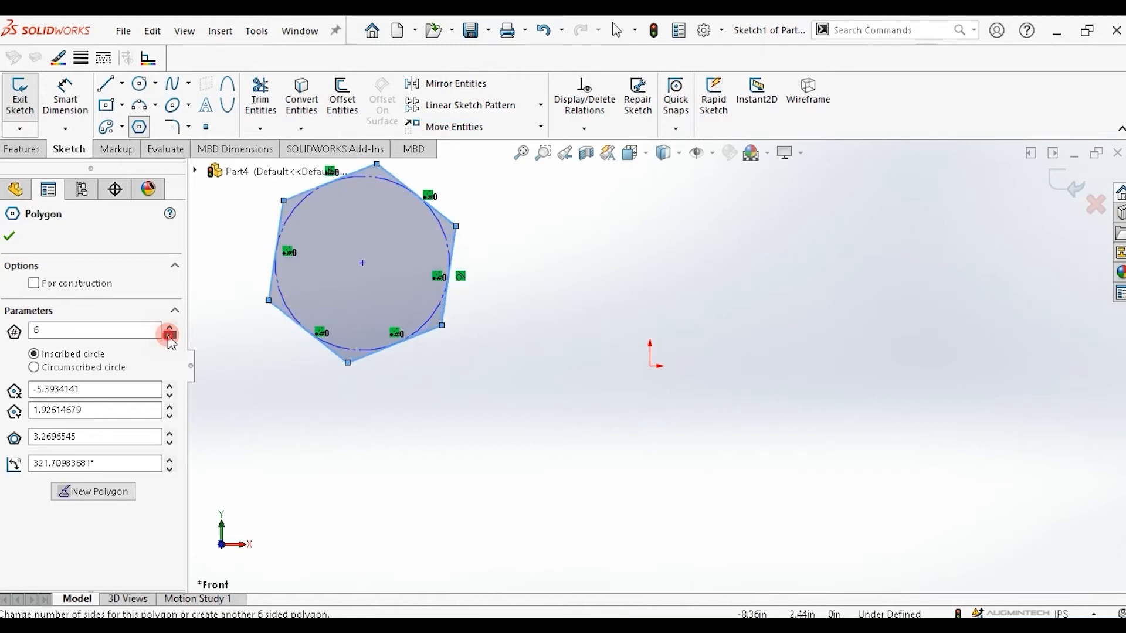
click(169, 336)
click(169, 336)
click(169, 337)
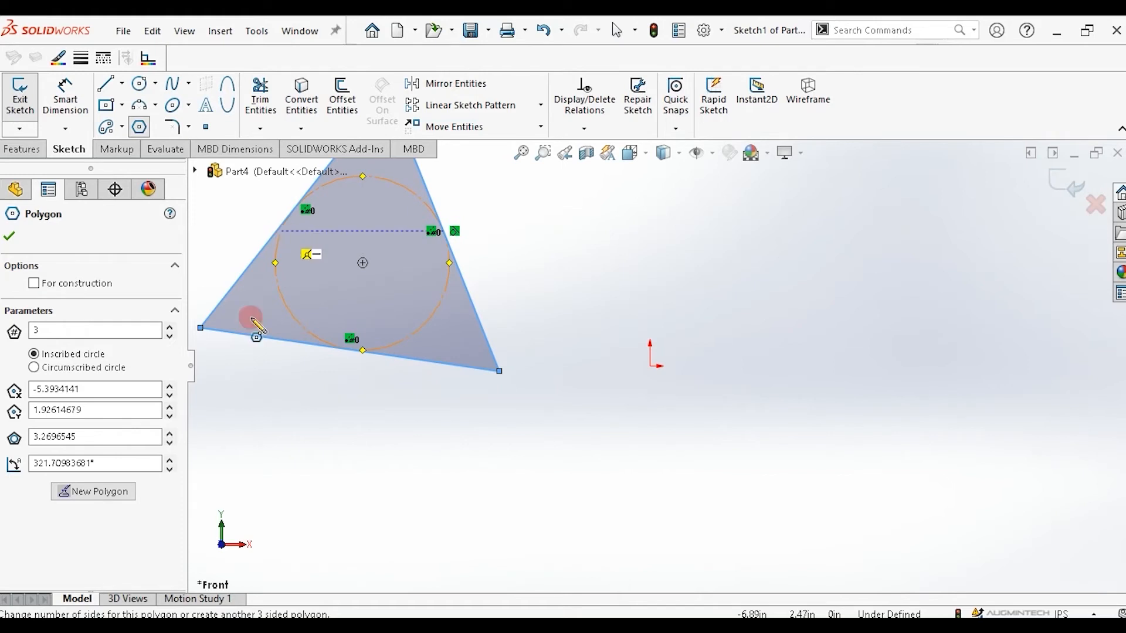
Switch the triangle's sizing from inscribed to circumscribed circle.
scroll(344, 279, down, 3)
scroll(344, 280, up, 4)
scroll(392, 276, up, 2)
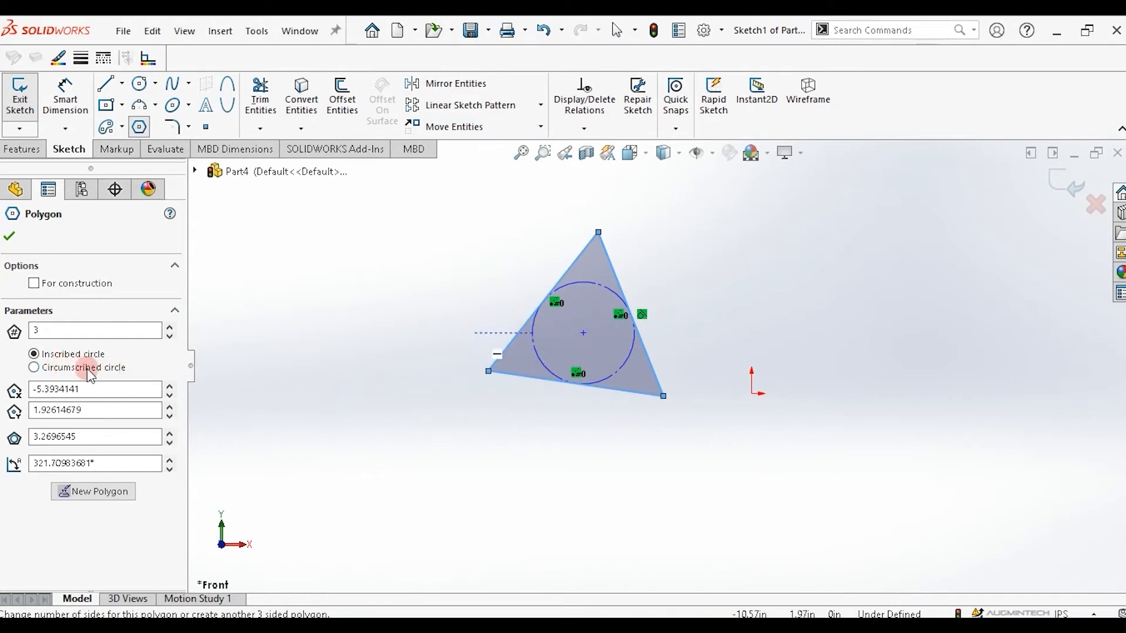
click(63, 375)
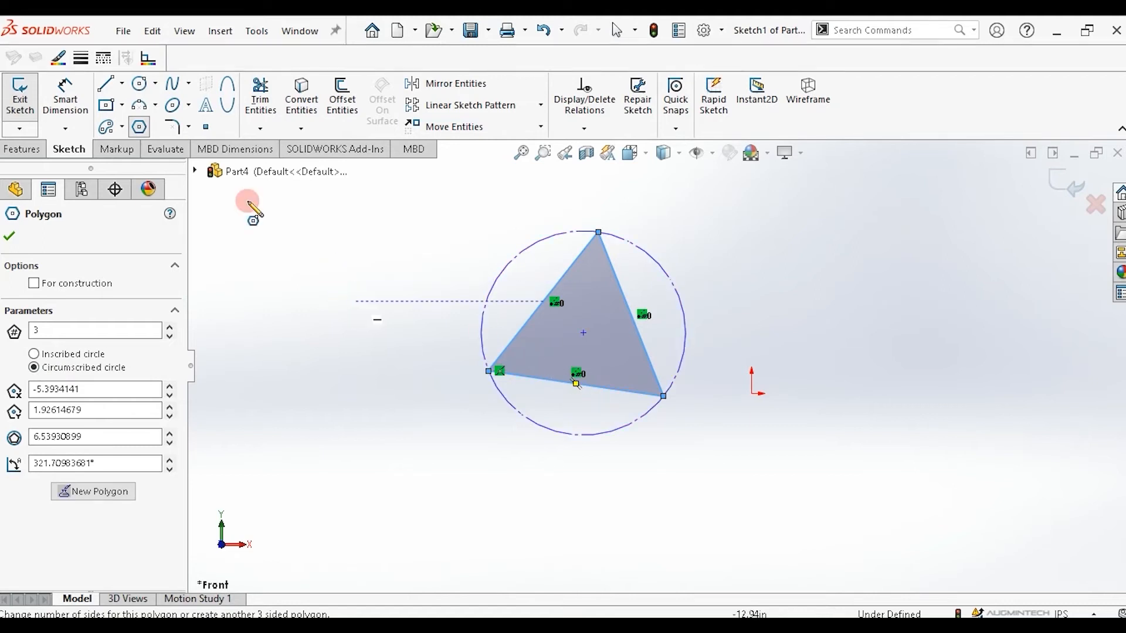
Draw a horizontal straight slot about 1.68 in long above and right of the origin.
click(124, 129)
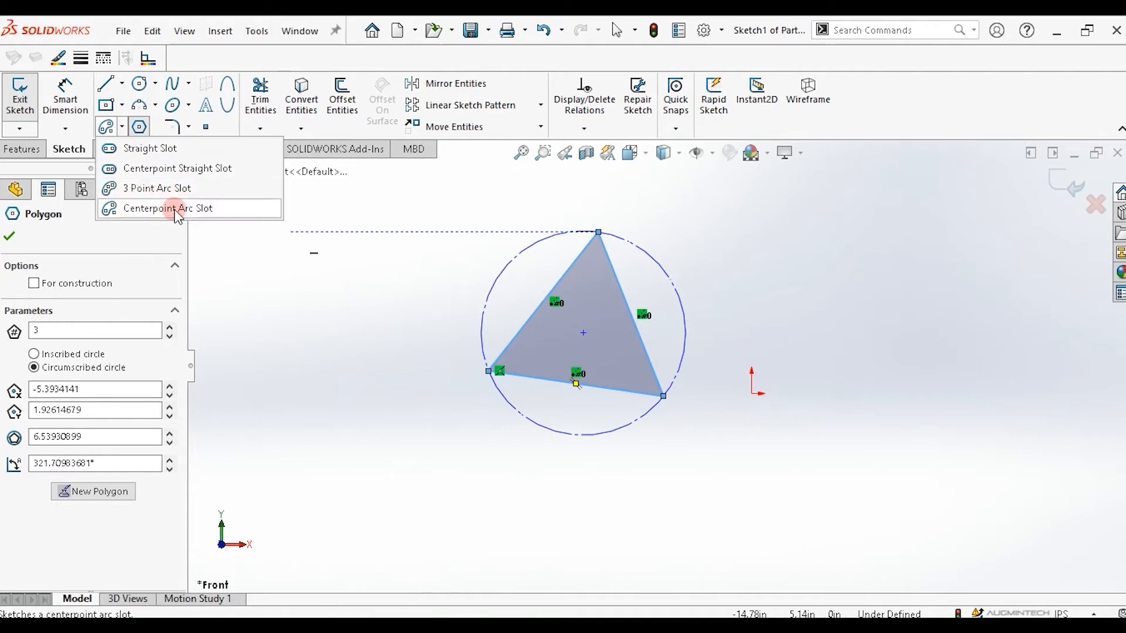
click(162, 156)
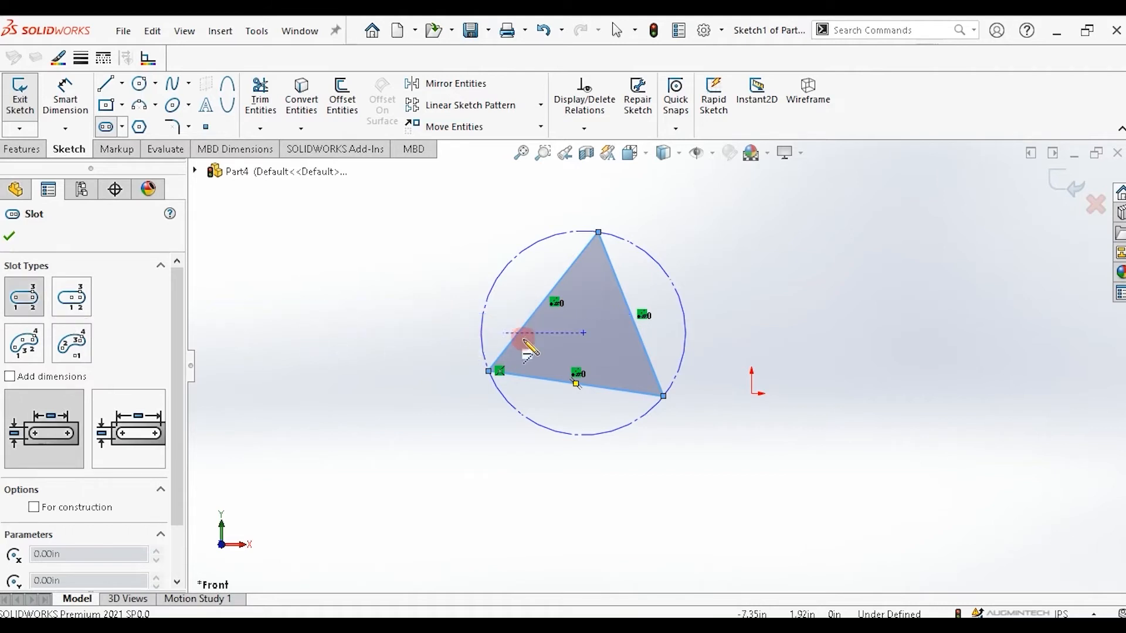
click(748, 255)
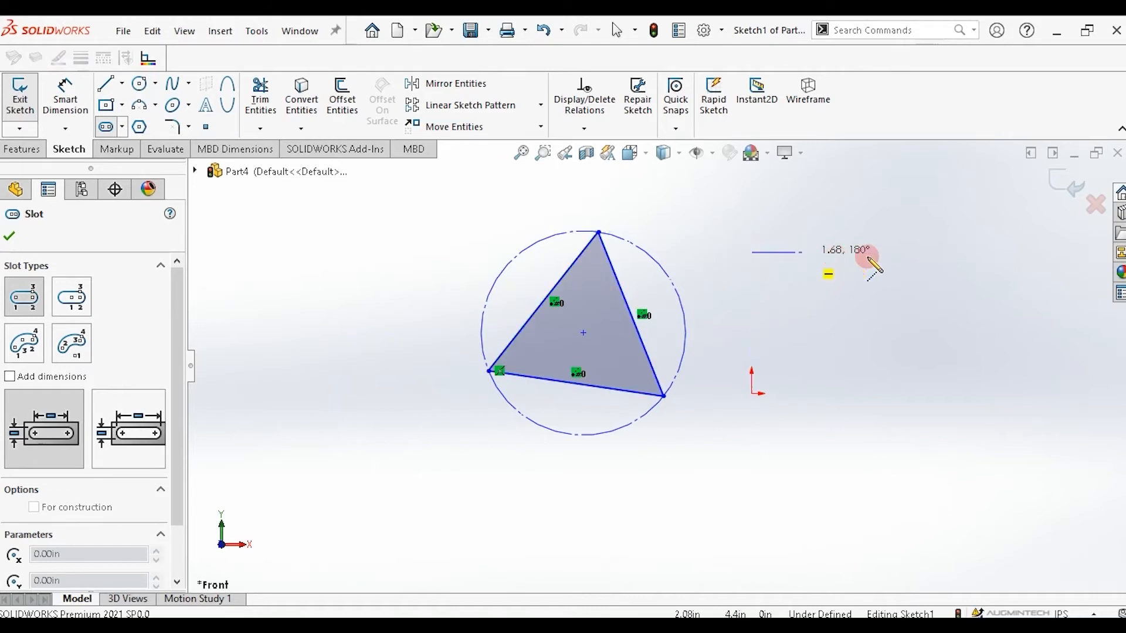
click(951, 253)
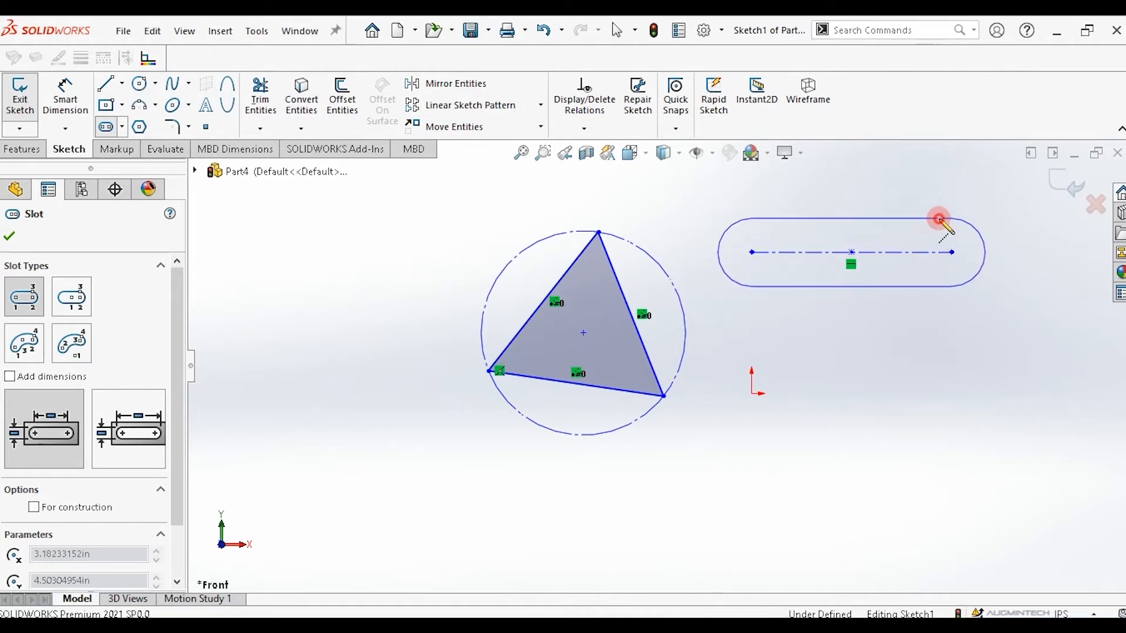
click(937, 218)
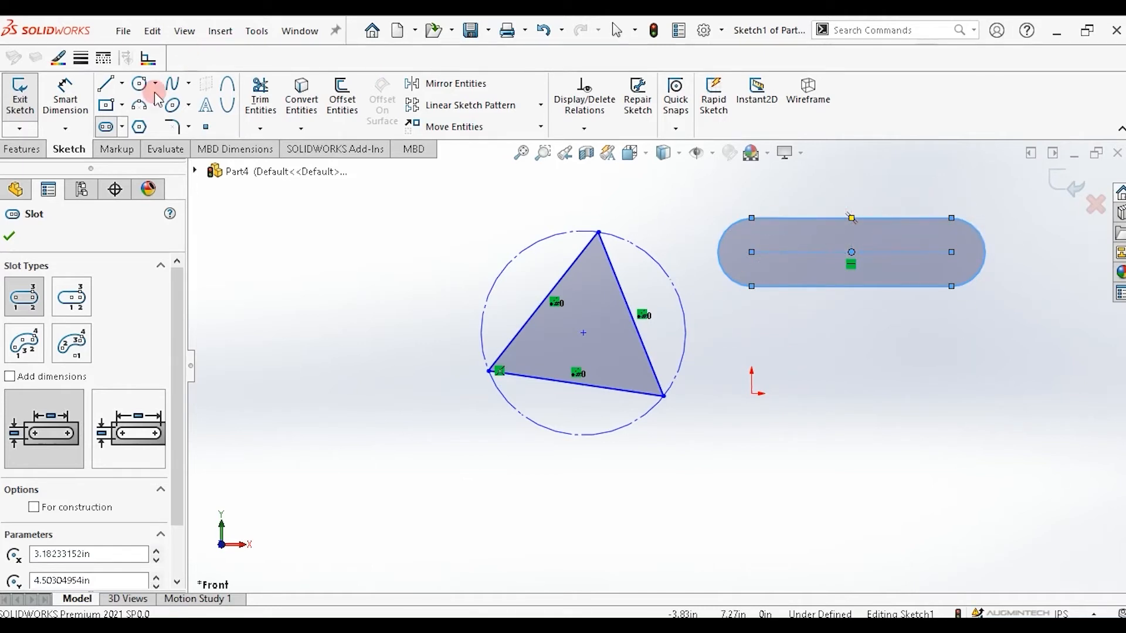
Draw a horizontal centerpoint straight slot centered on the origin's horizontal line.
click(124, 127)
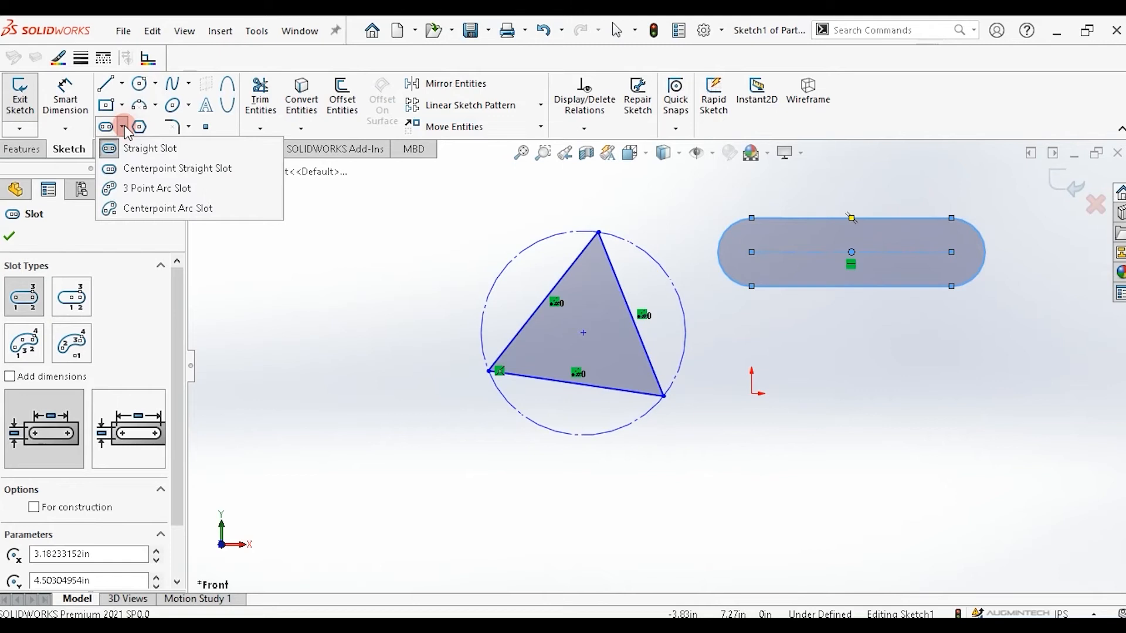
click(147, 170)
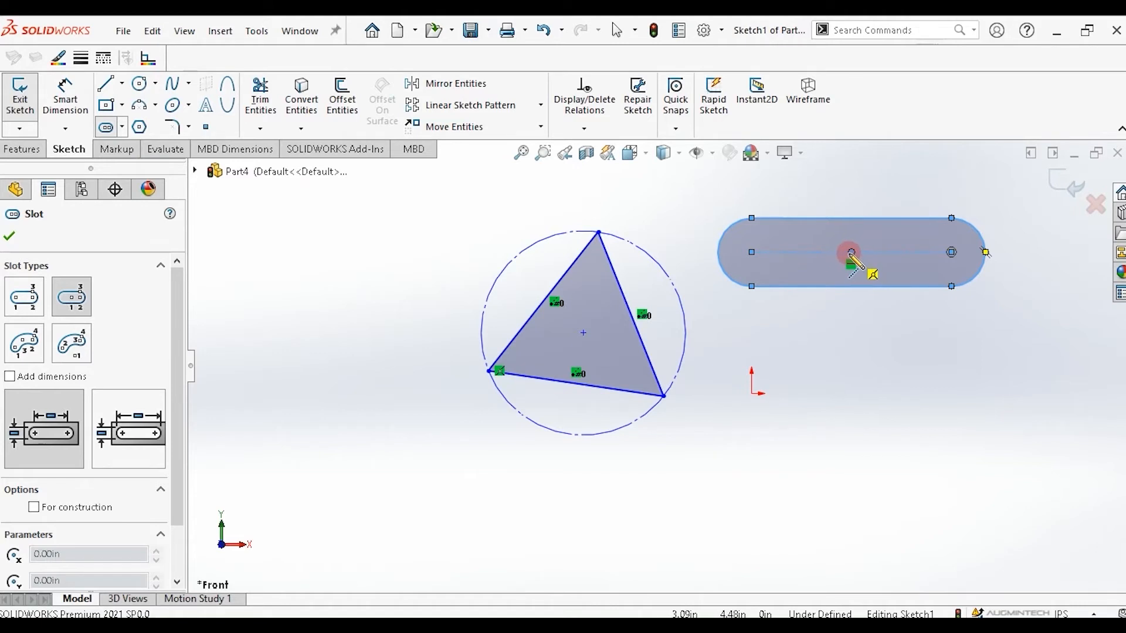
click(852, 369)
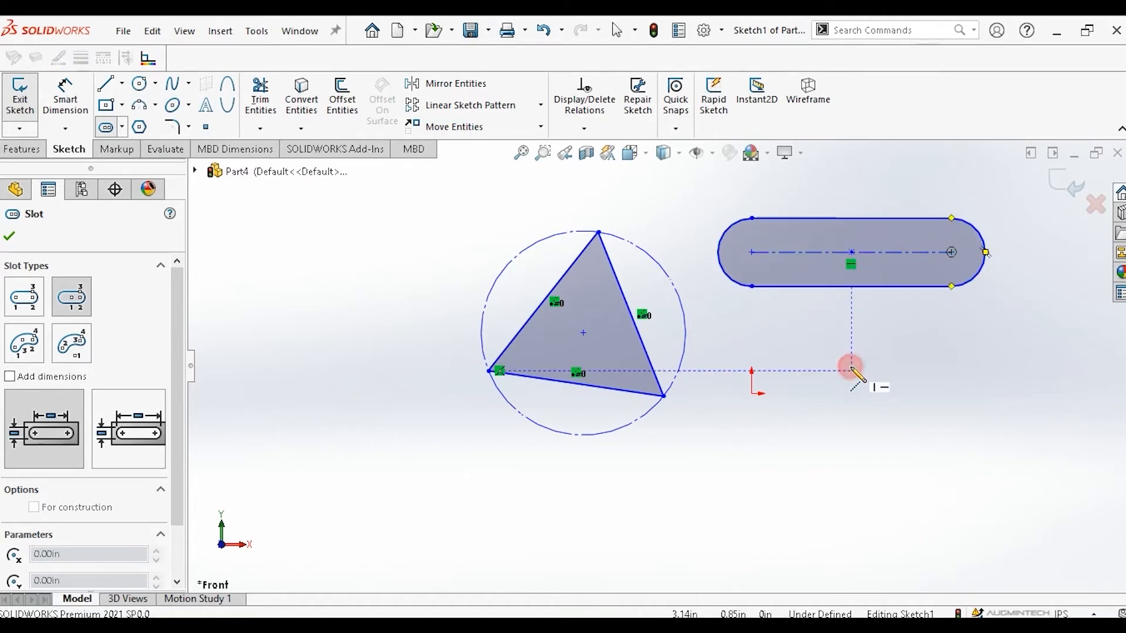
click(975, 370)
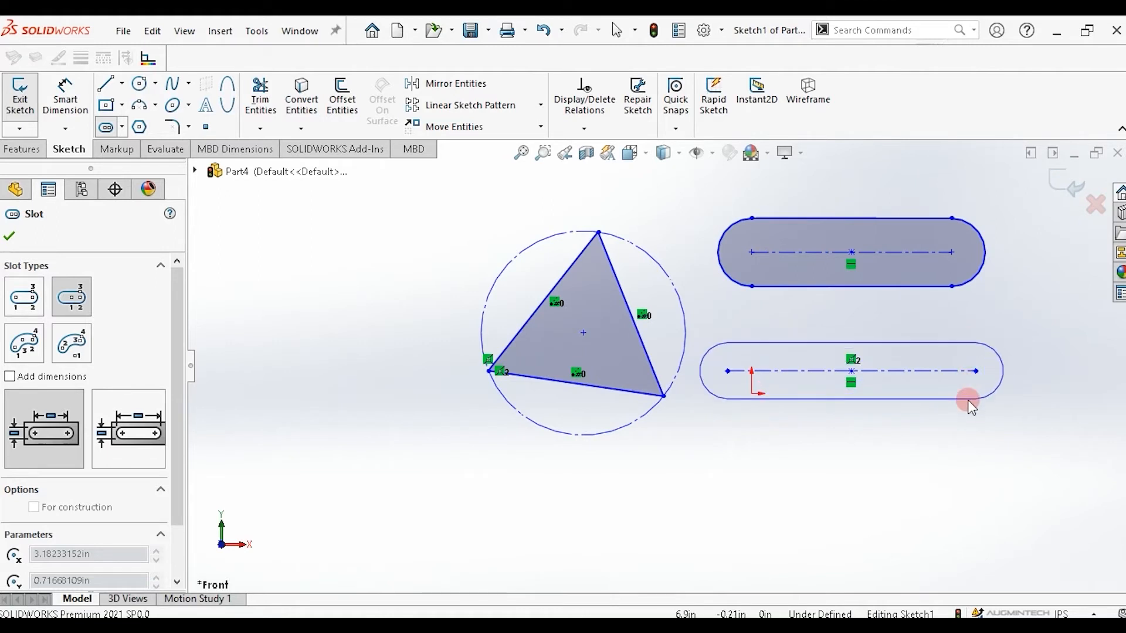
click(969, 401)
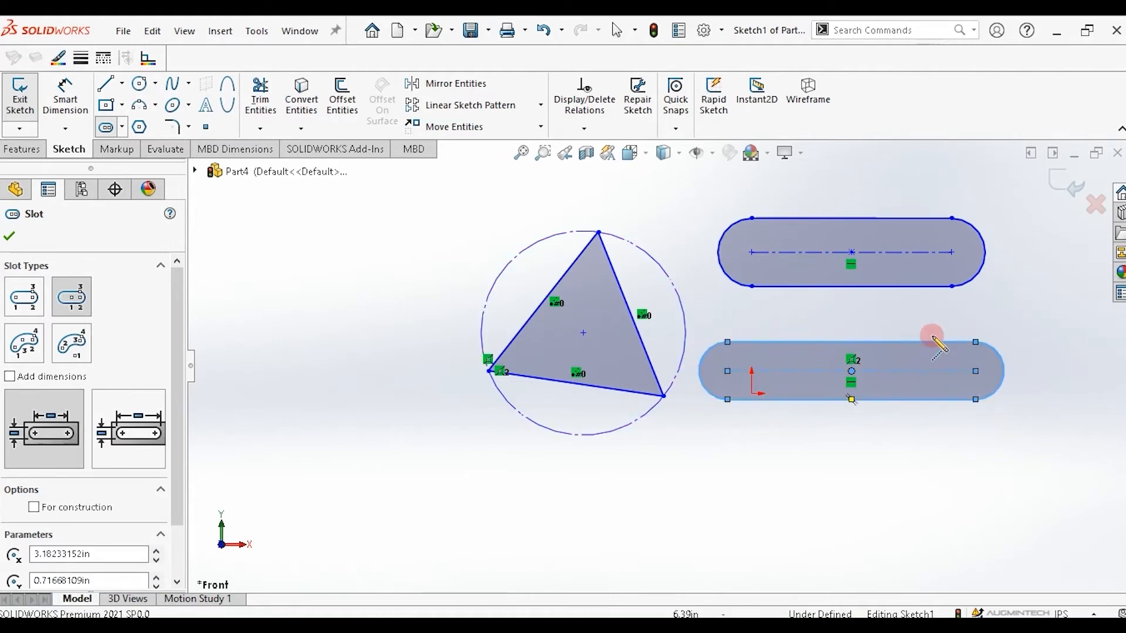
Draw a 3 point arc slot to the left of the triangle, curving around a center point in the upper-left area.
click(123, 128)
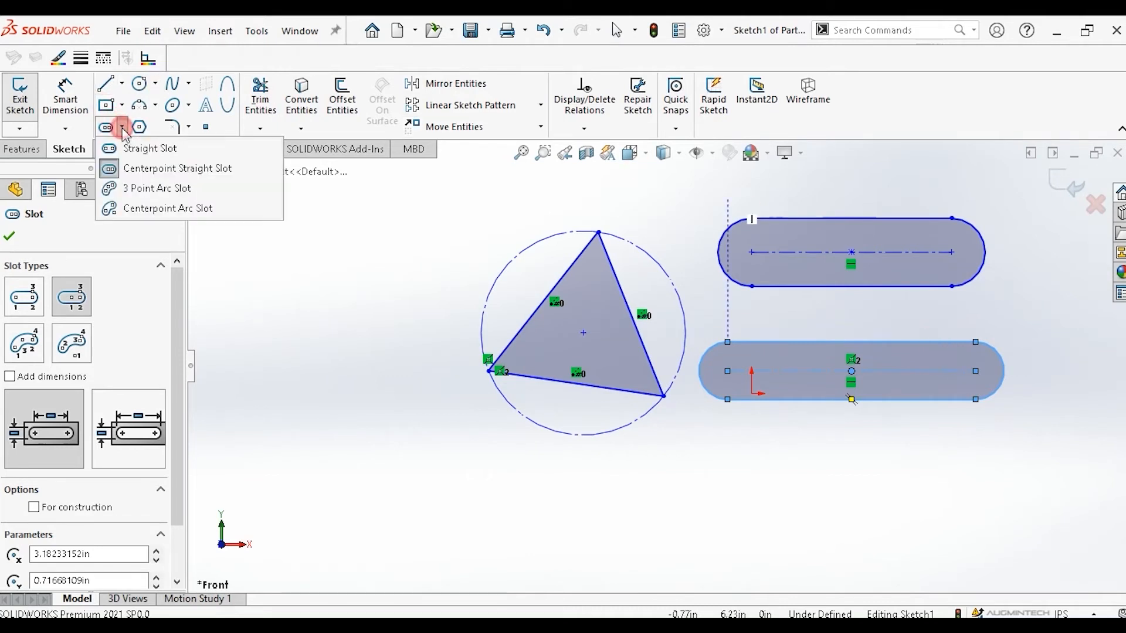
click(136, 188)
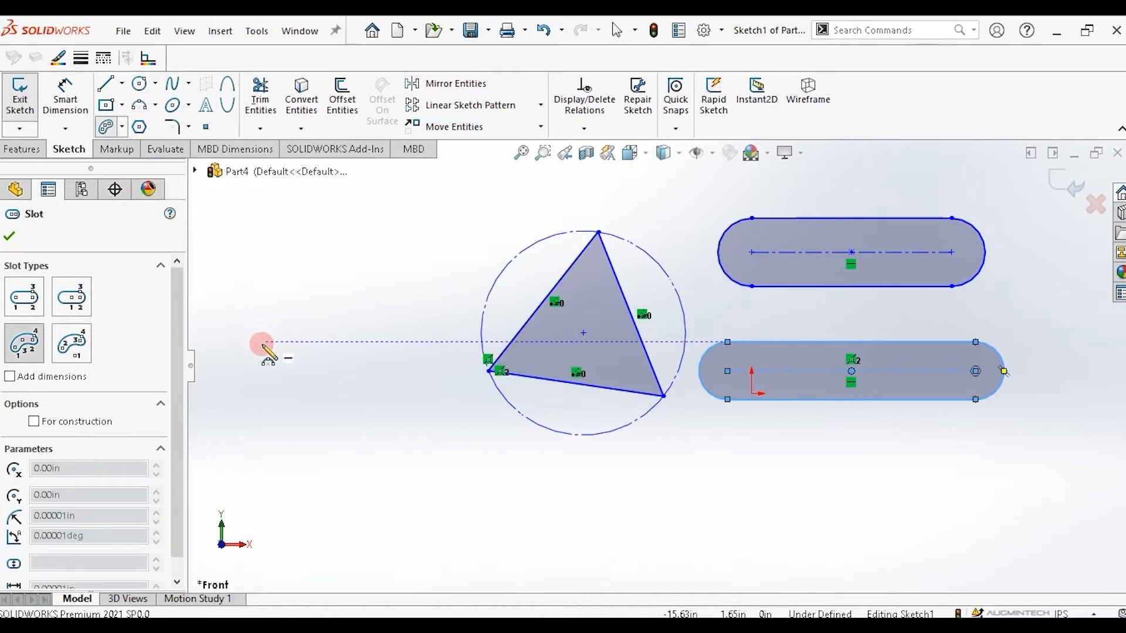
drag(262, 345, 410, 239)
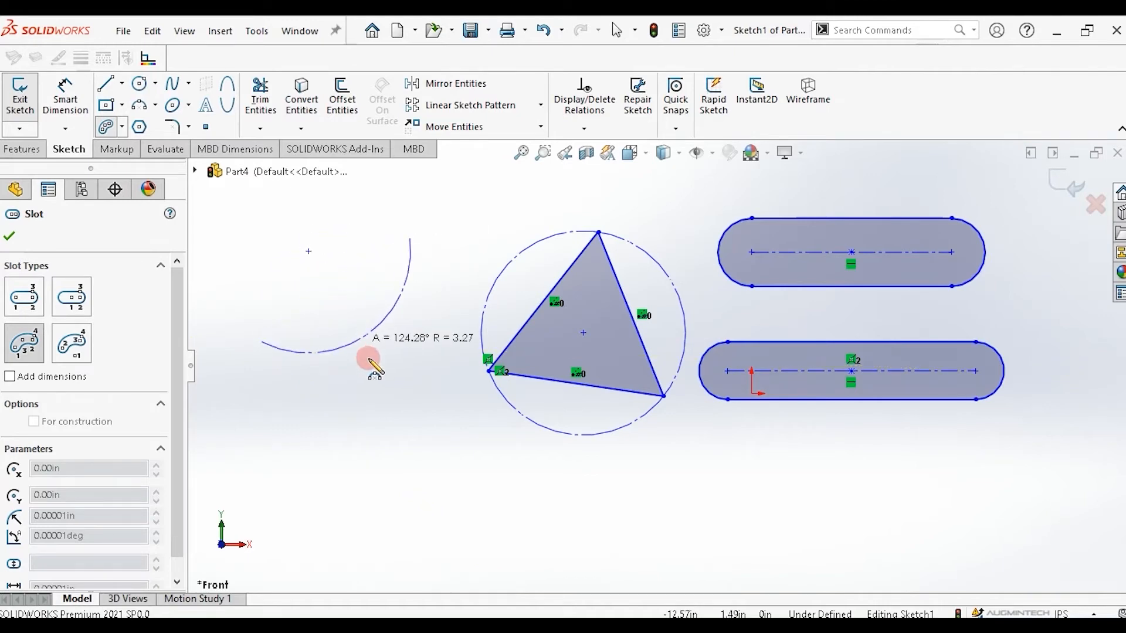
mouse_move(324, 285)
mouse_down()
mouse_move(301, 221)
mouse_move(370, 352)
mouse_move(299, 241)
mouse_move(367, 356)
mouse_move(284, 236)
mouse_move(360, 344)
mouse_move(292, 277)
mouse_move(287, 250)
mouse_up()
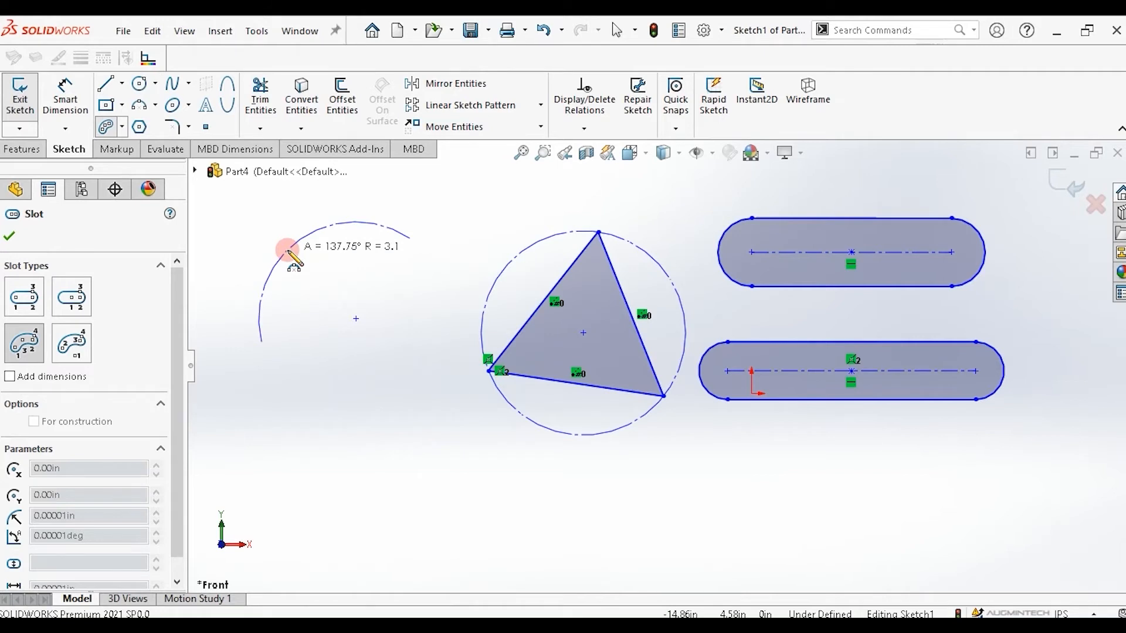
drag(287, 250, 288, 253)
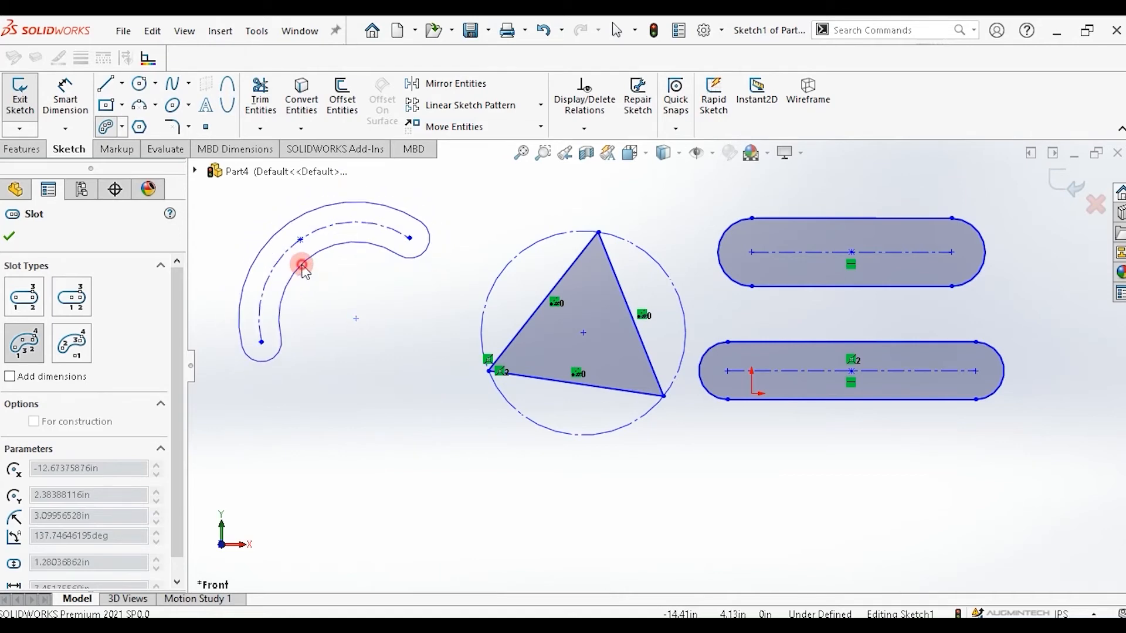
click(302, 267)
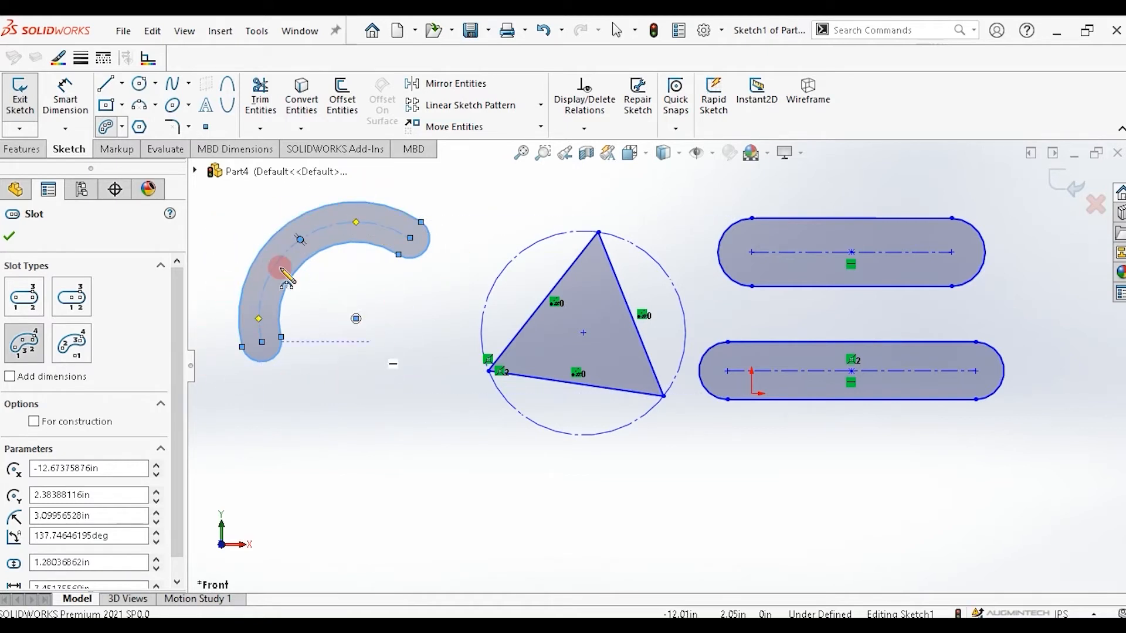
Draw a centerpoint arc slot below the first arc slot, to the left of the triangle.
click(120, 129)
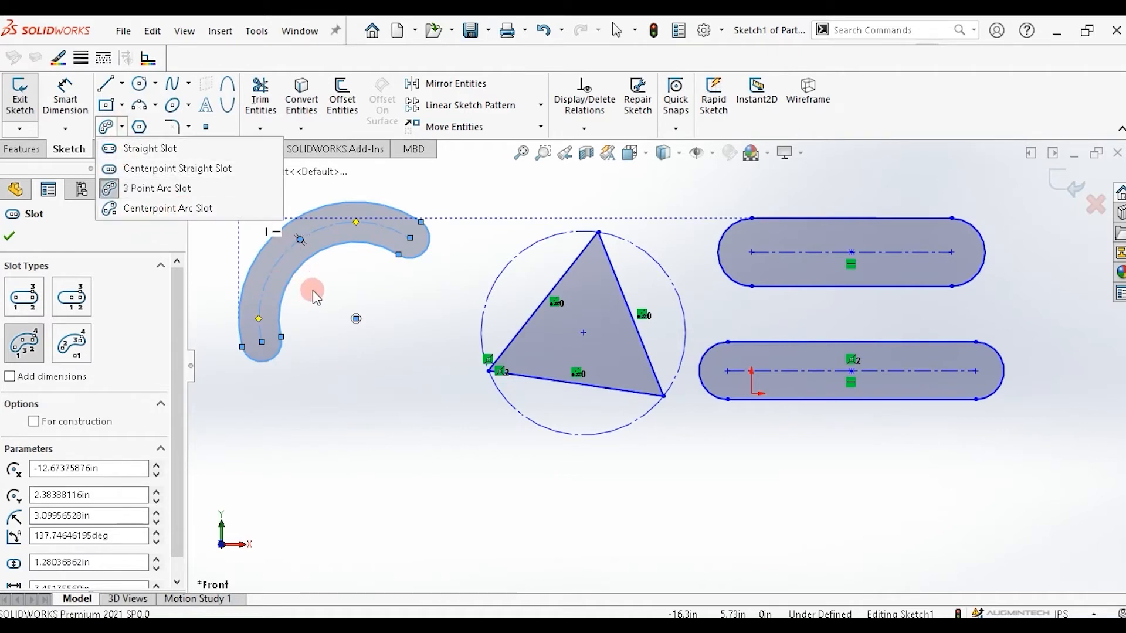
click(170, 208)
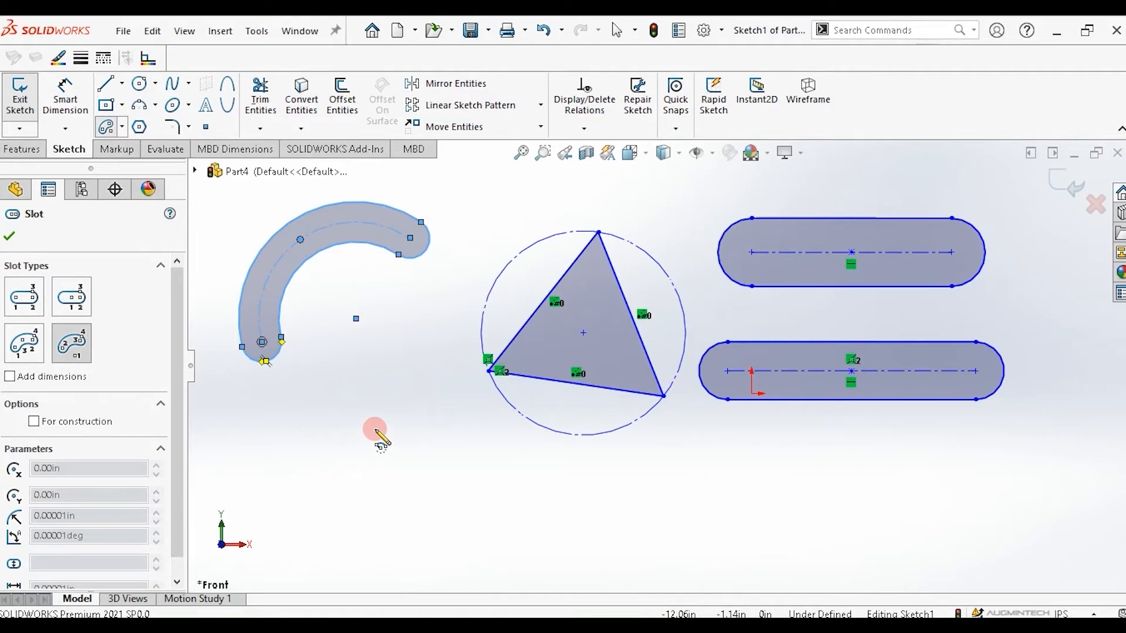
drag(374, 429, 293, 405)
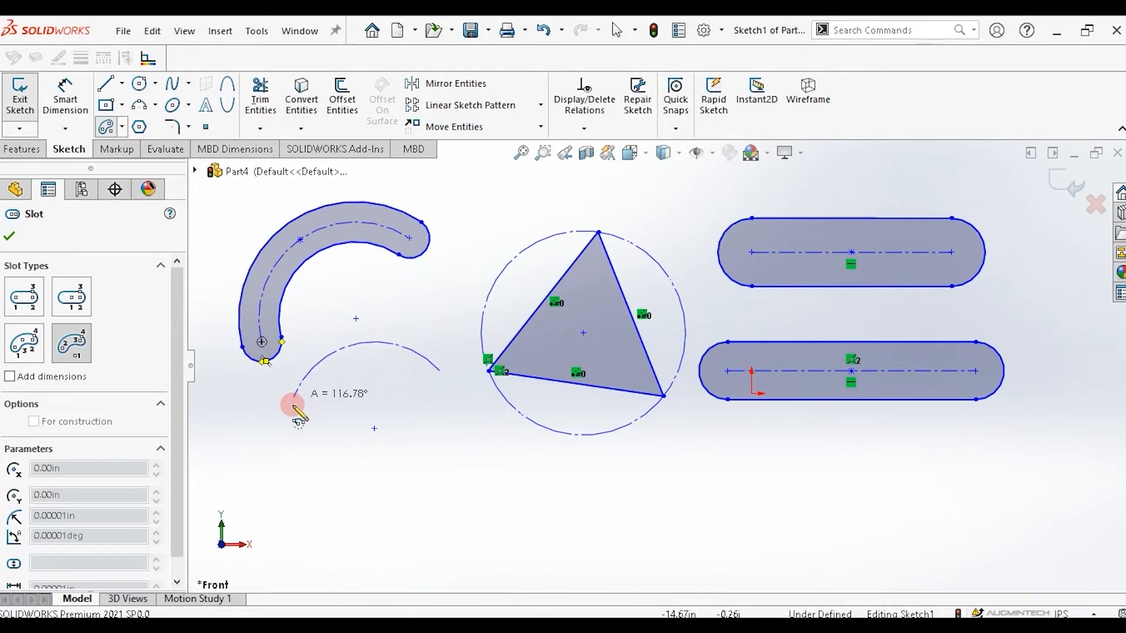
click(292, 405)
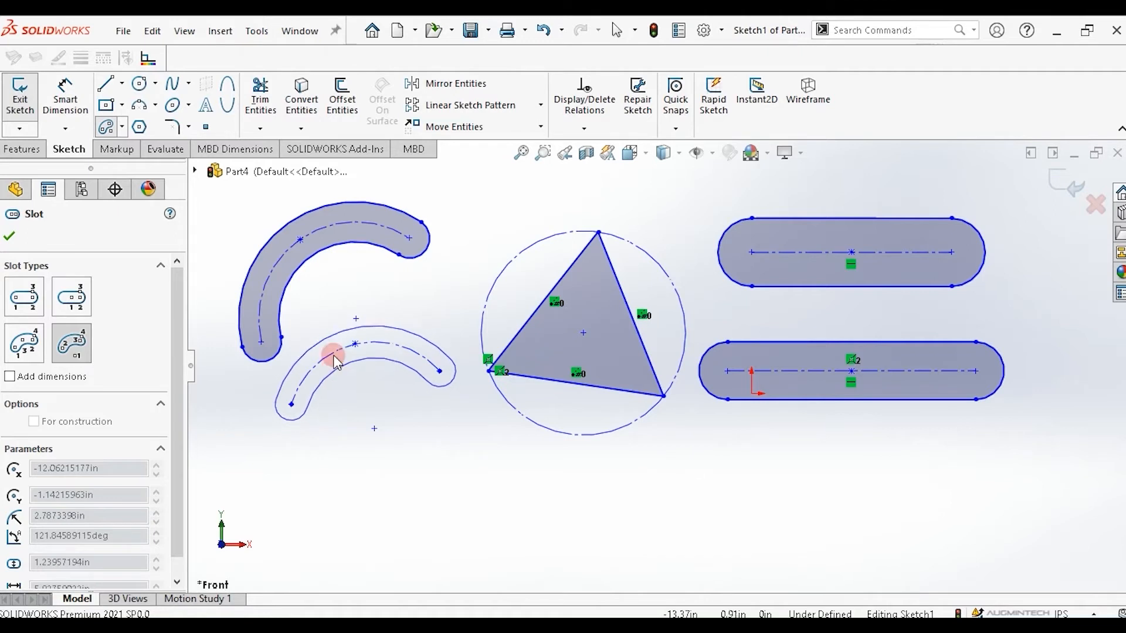
click(332, 336)
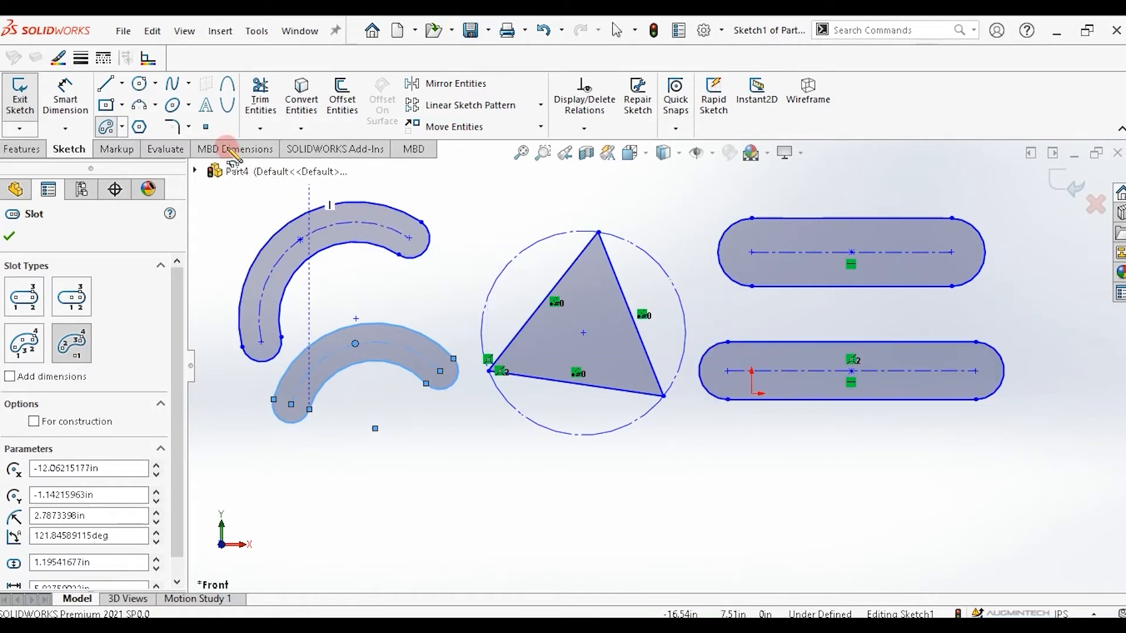
Place sketch points on the edges of the upper arc slot with the Point tool.
click(206, 128)
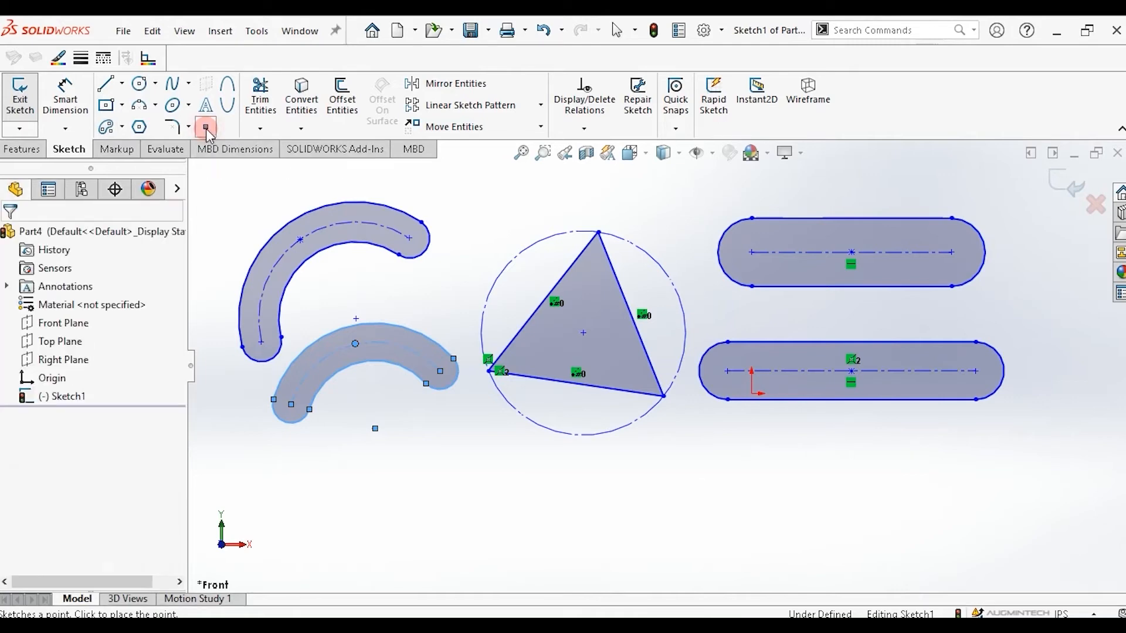
click(441, 372)
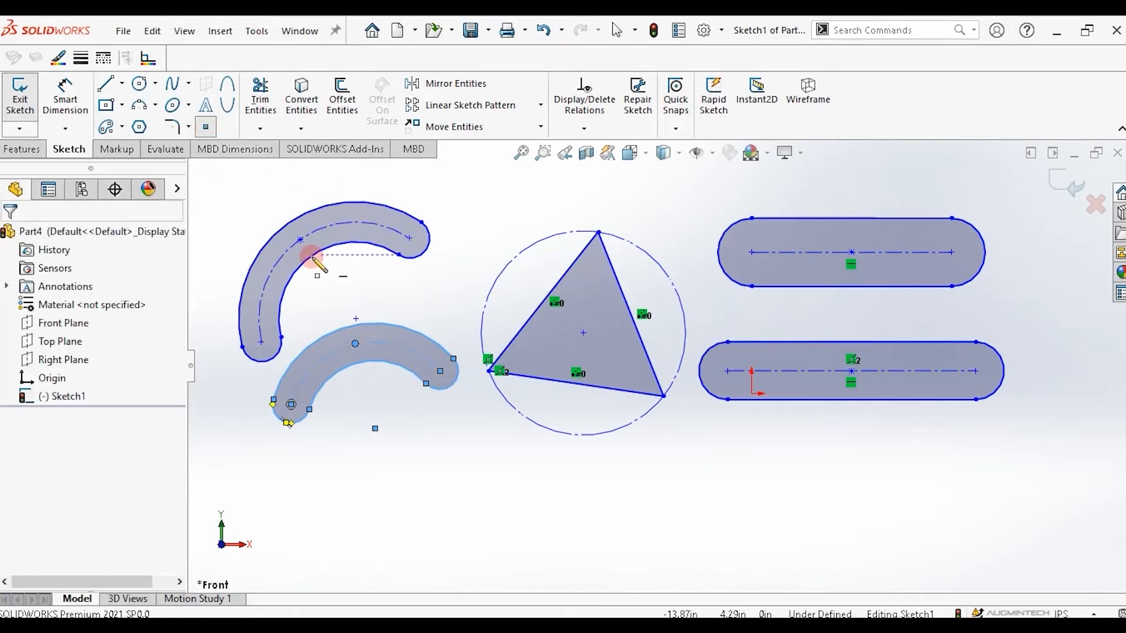
click(291, 275)
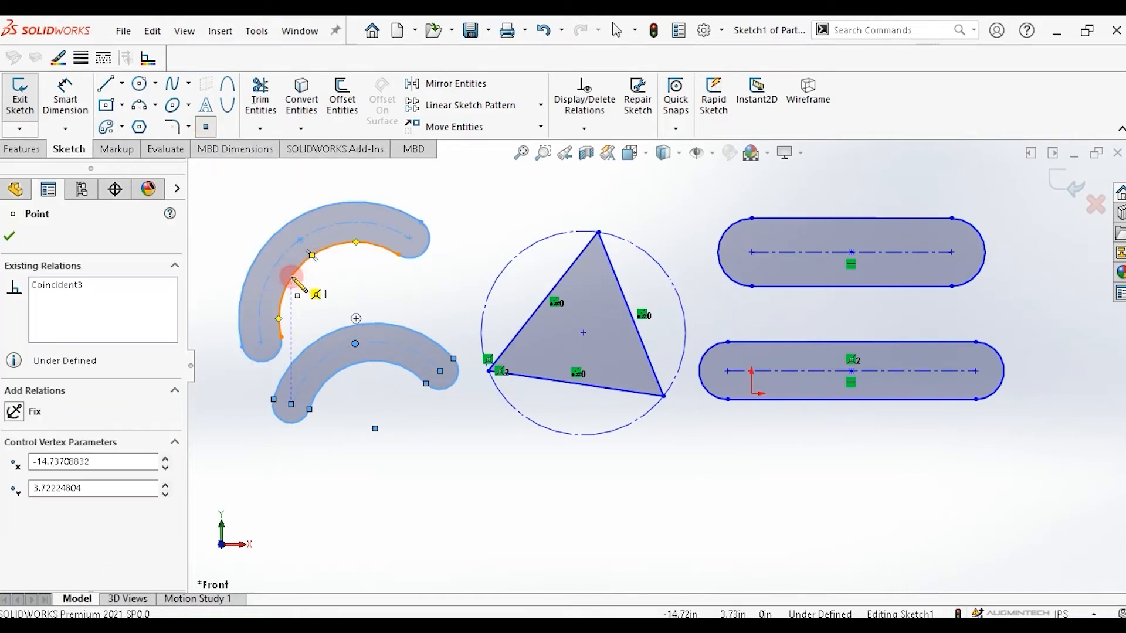
click(374, 245)
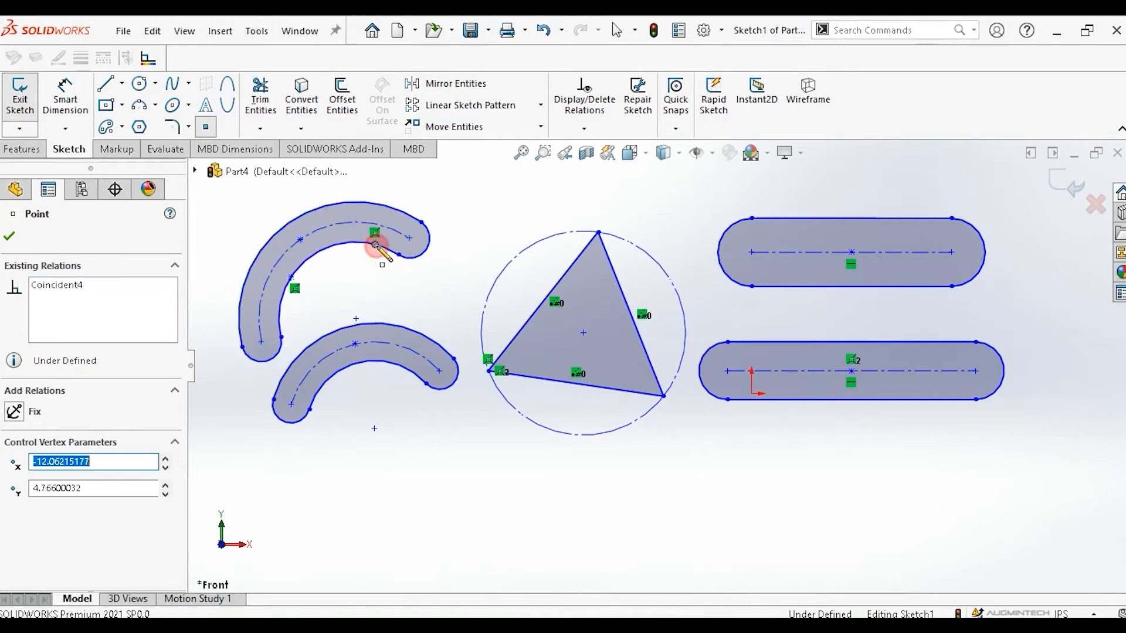
Place four free sketch points in the empty area below the triangle and slots.
click(516, 519)
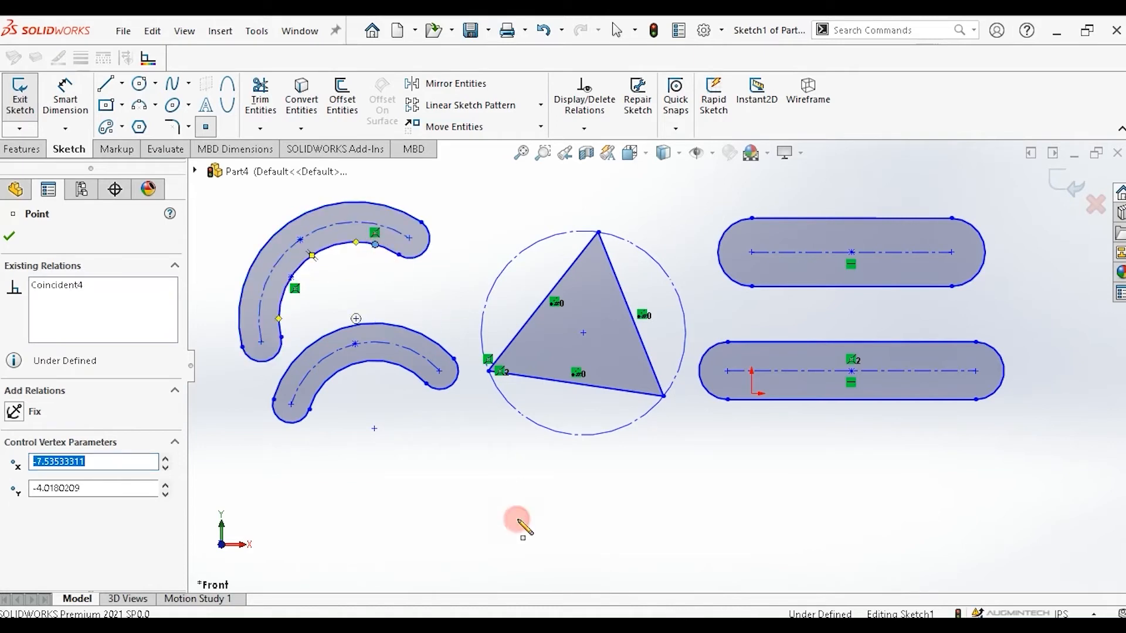
click(598, 513)
click(714, 479)
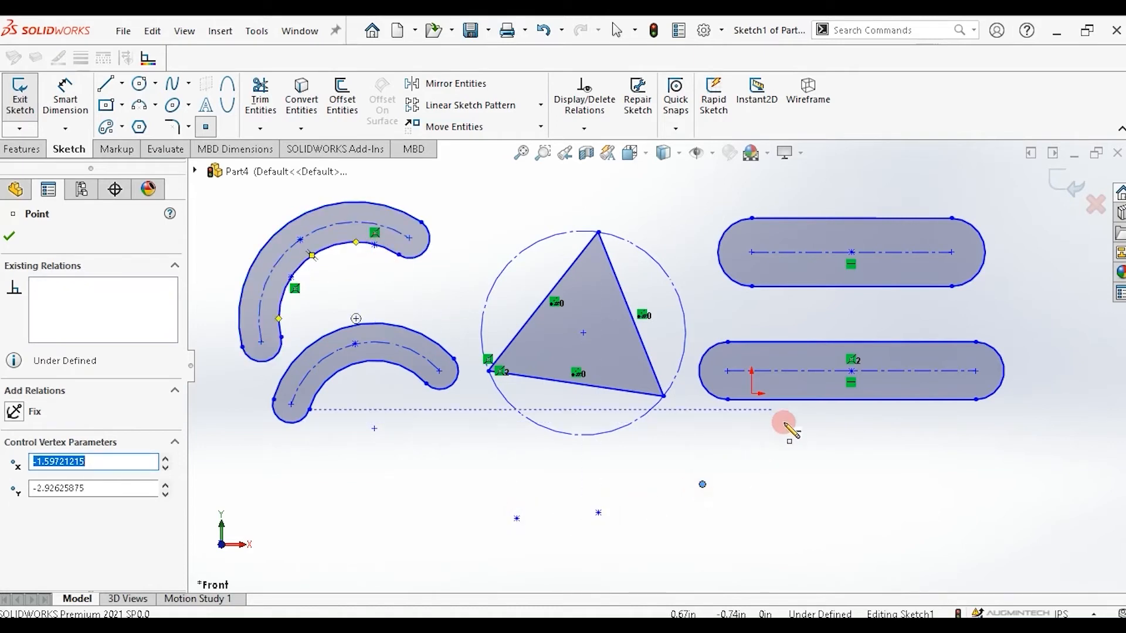
click(796, 447)
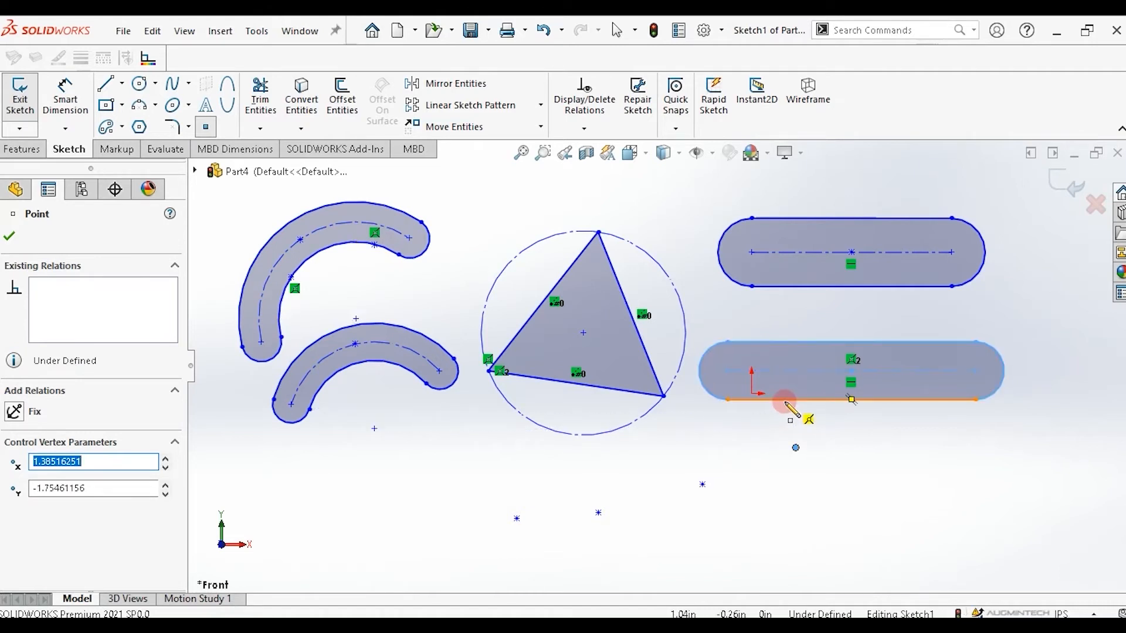
Place four sketch points on the top and bottom edges of the lower straight slot.
click(786, 401)
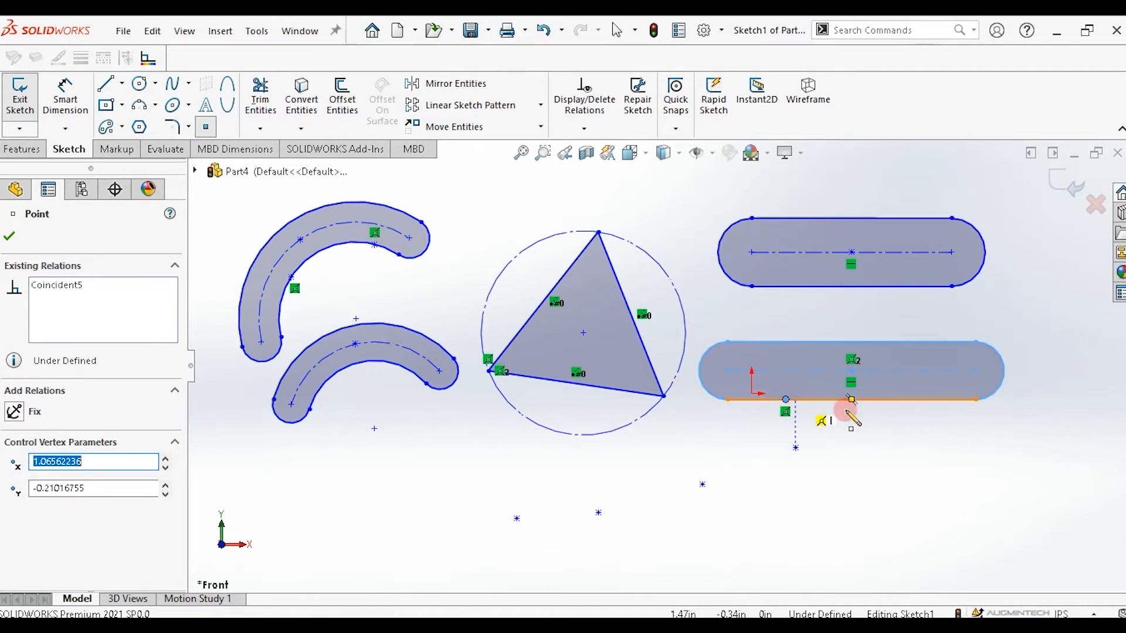
click(930, 400)
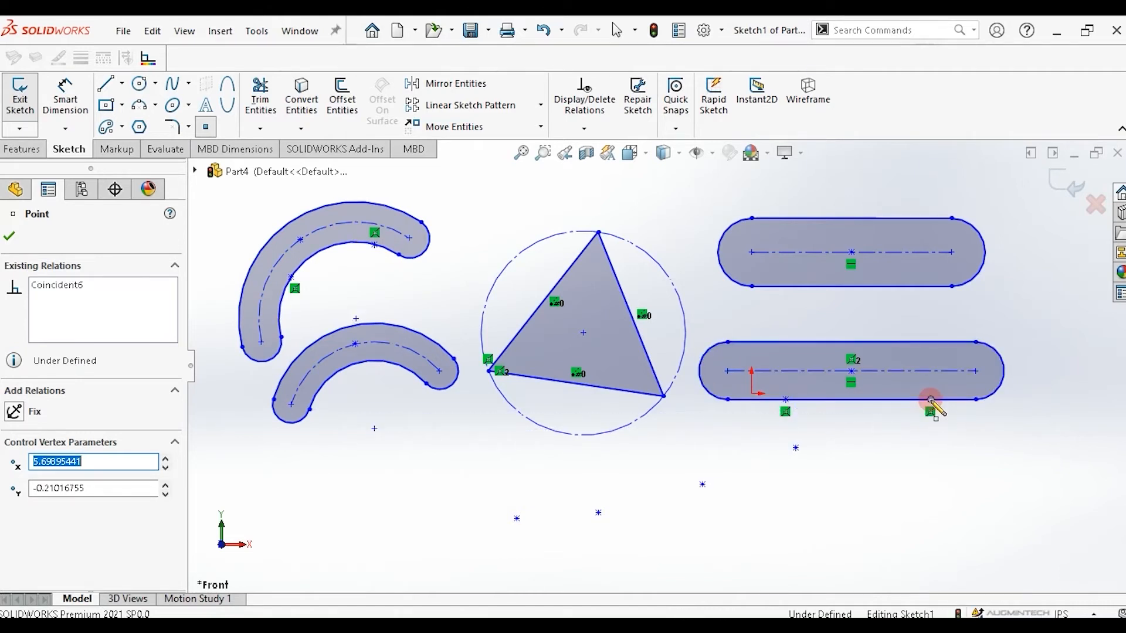
click(930, 342)
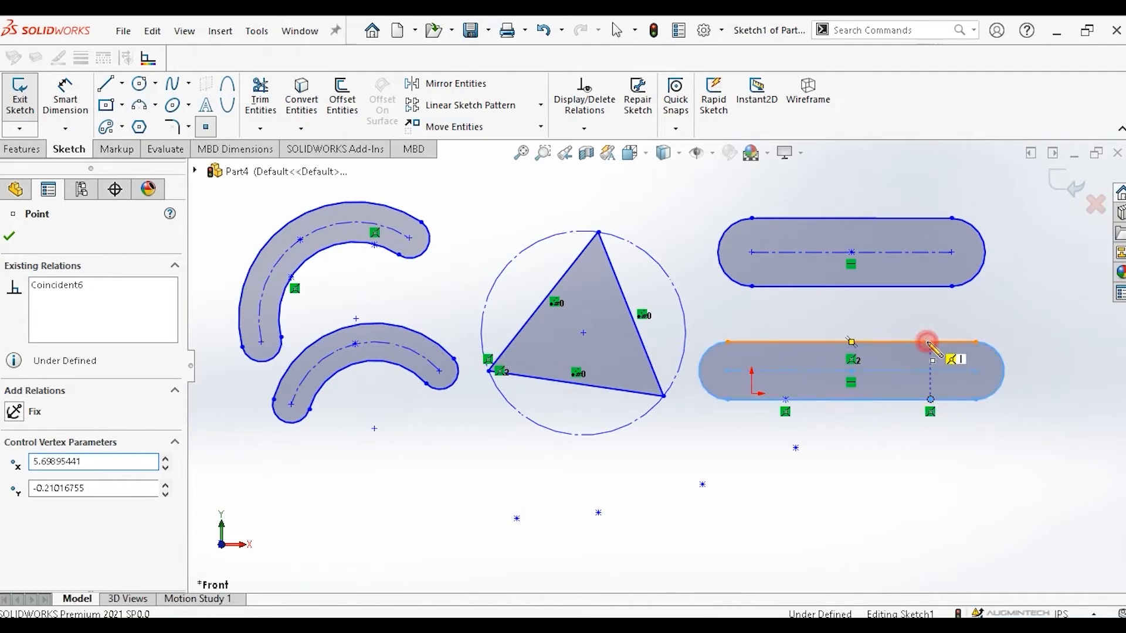
click(786, 342)
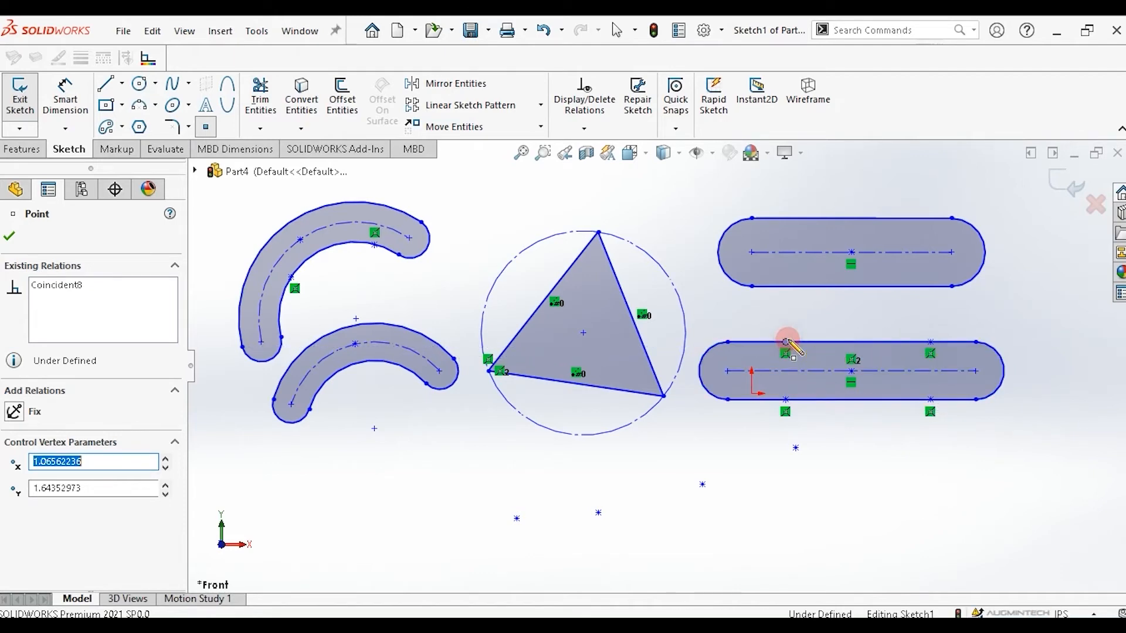
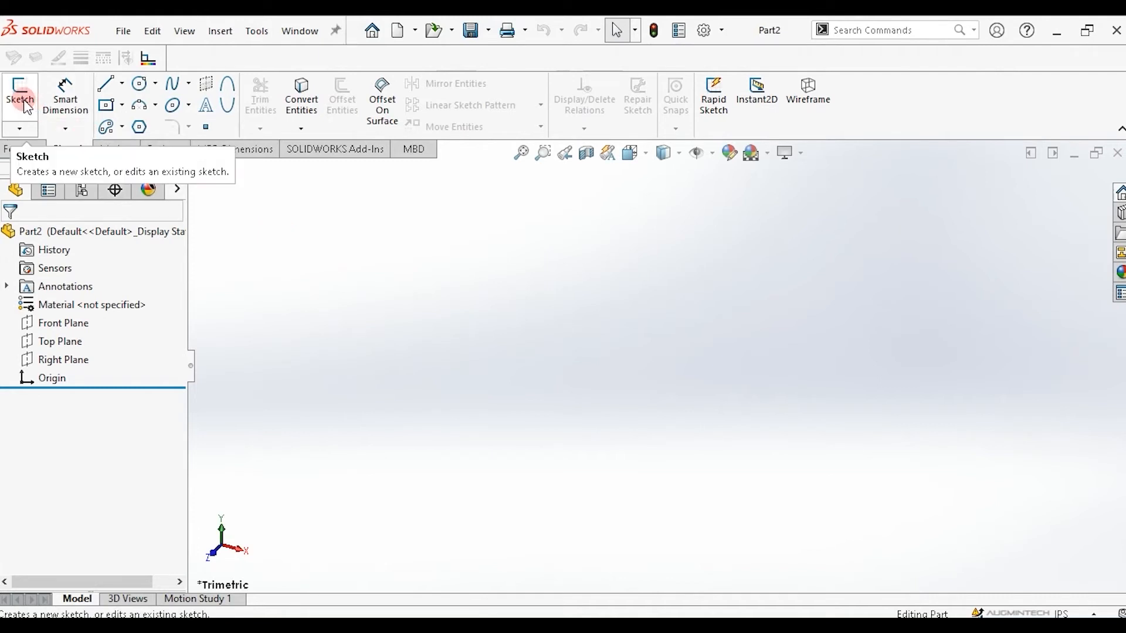
Start a new sketch on the Front Plane.
click(19, 128)
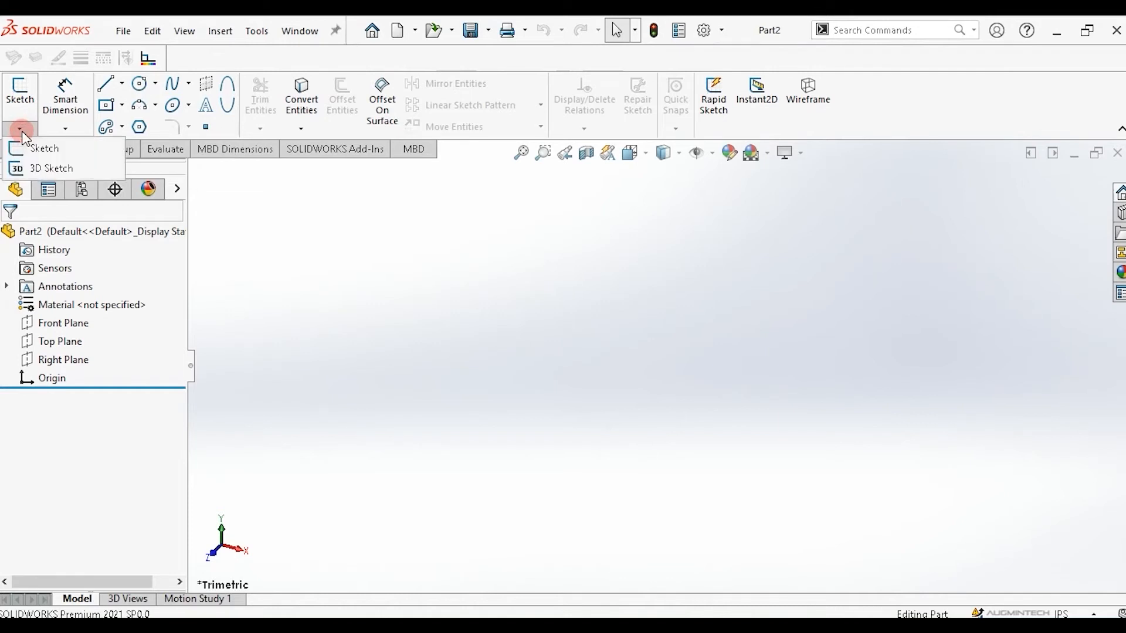
click(54, 151)
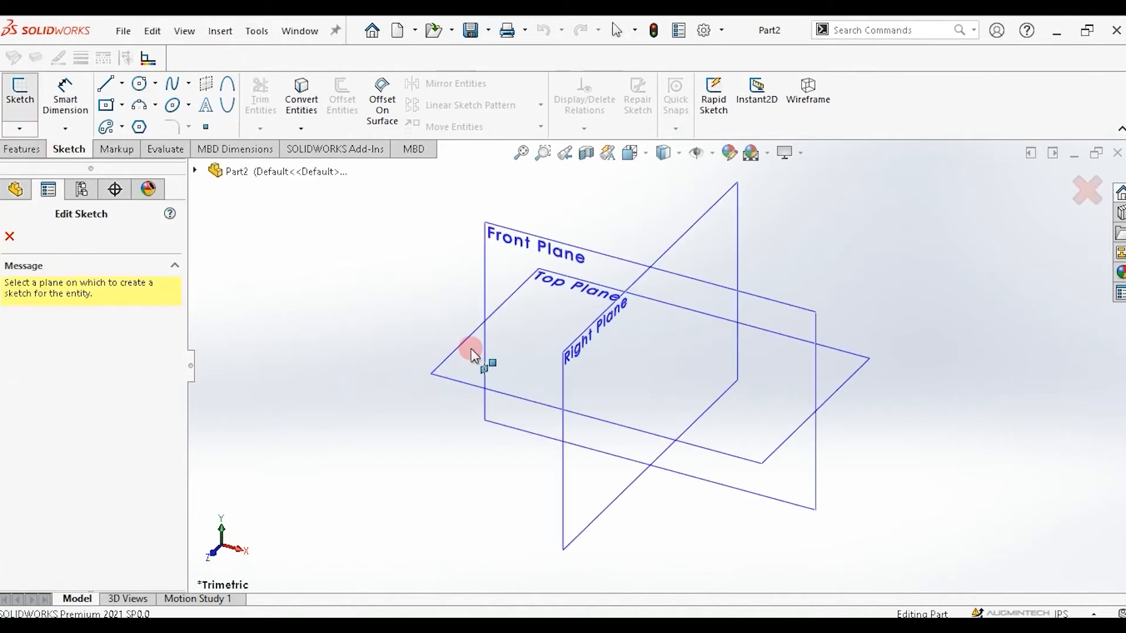
click(496, 265)
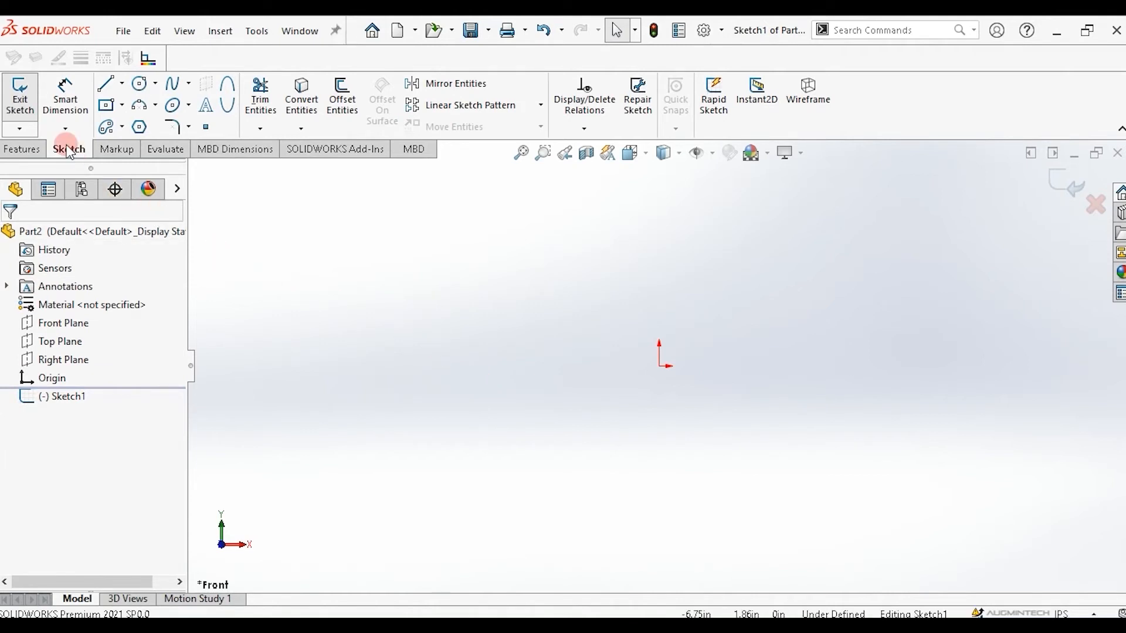
Draw a closed free-form spline through about nine points, ending back at its start point.
click(191, 87)
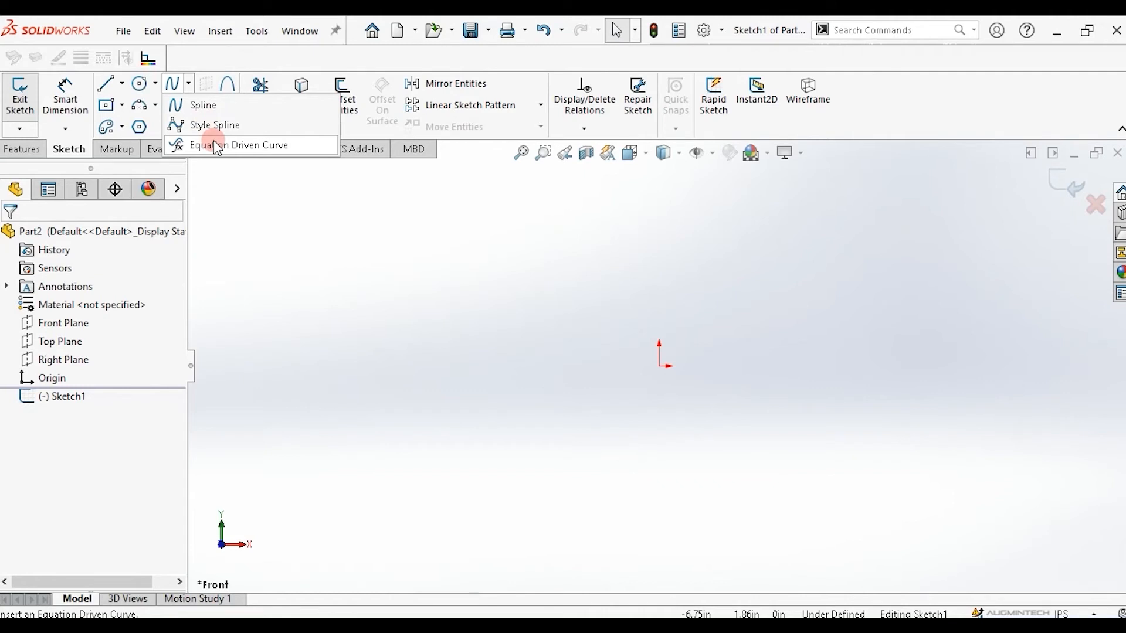
click(215, 106)
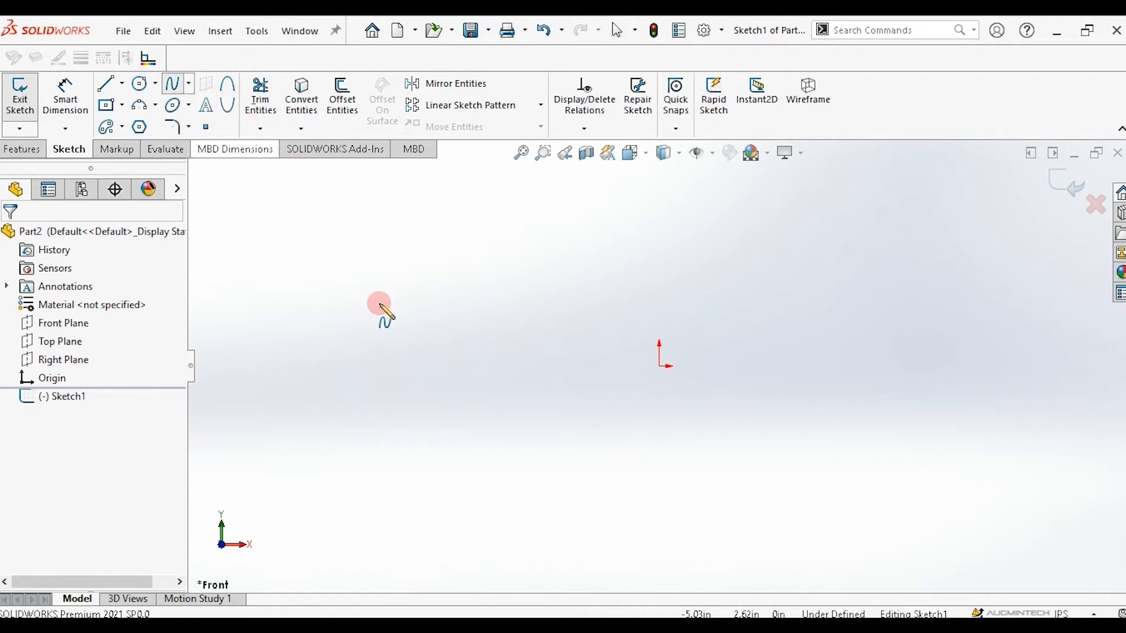
click(340, 269)
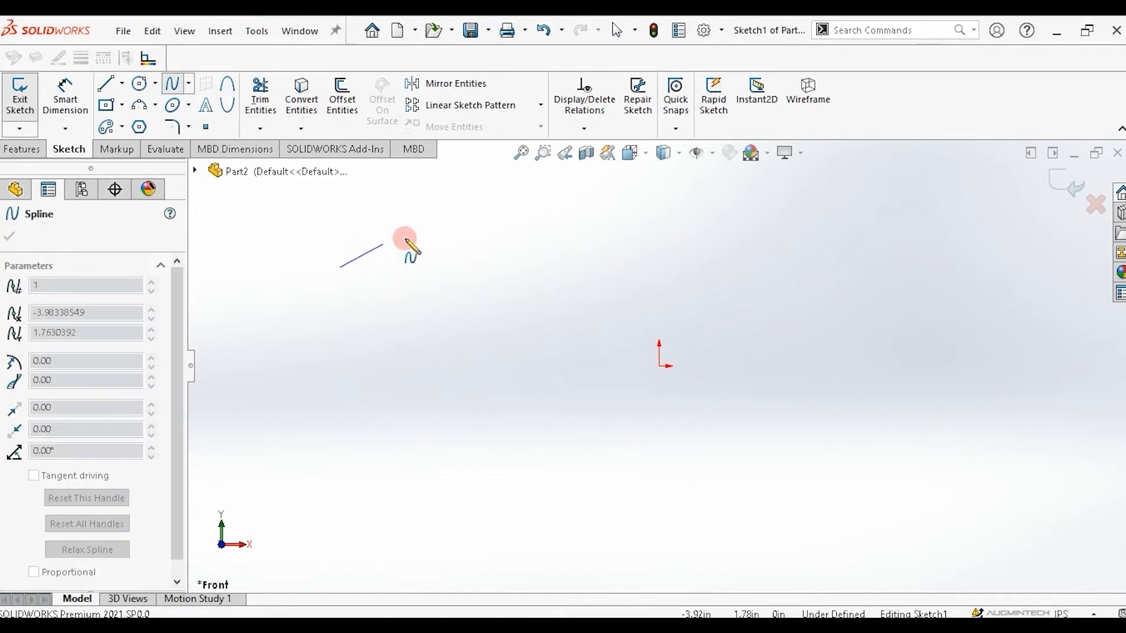
click(363, 219)
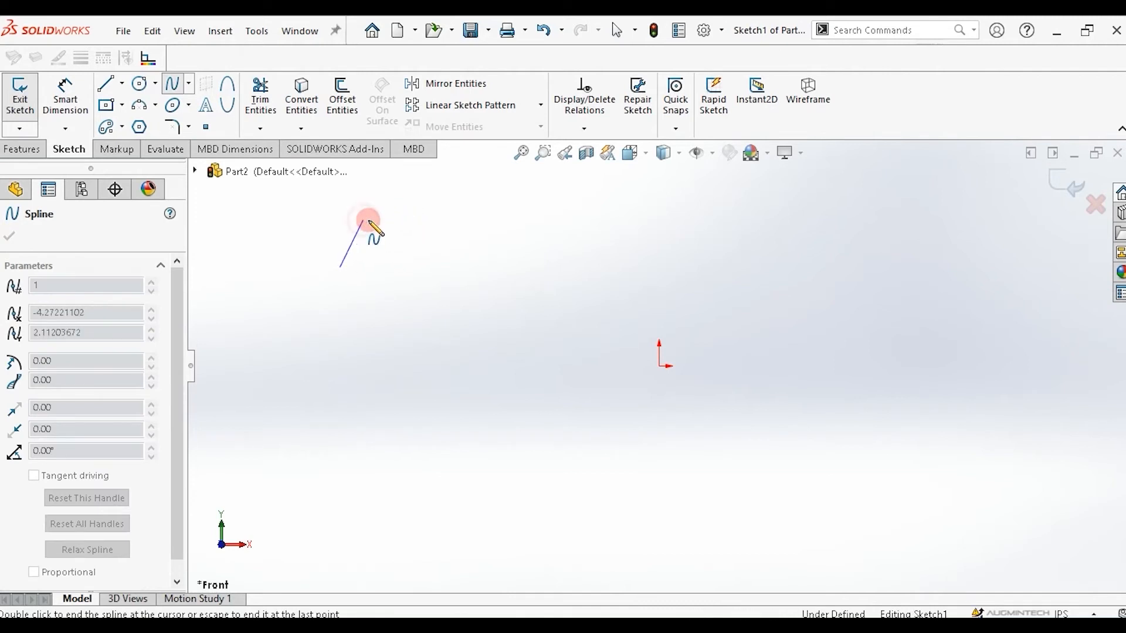
click(429, 218)
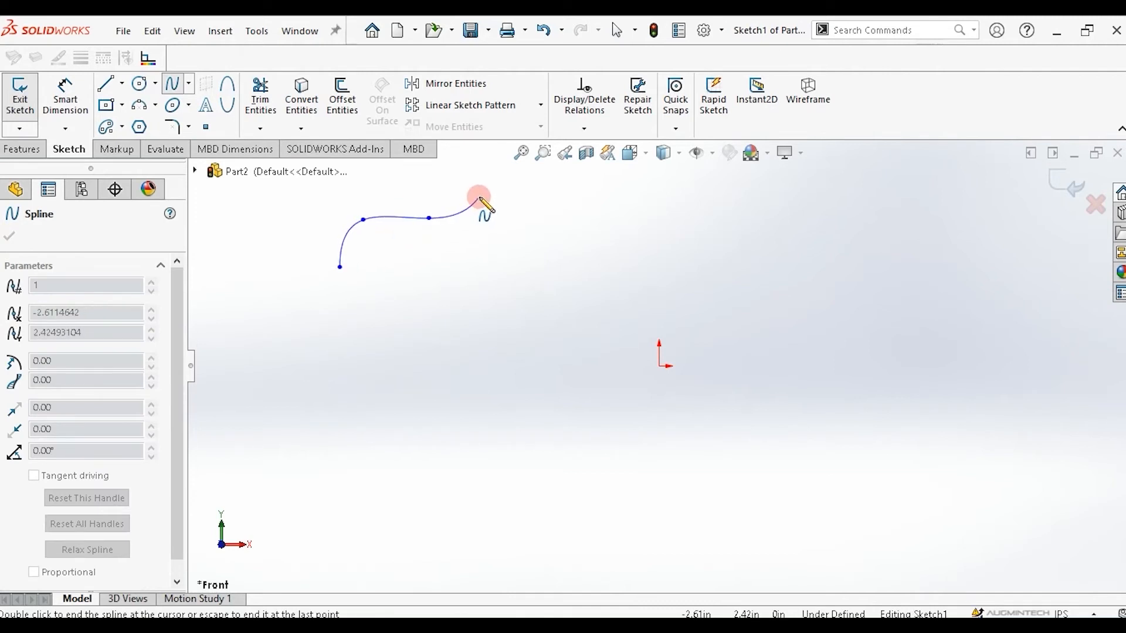
click(479, 196)
click(573, 230)
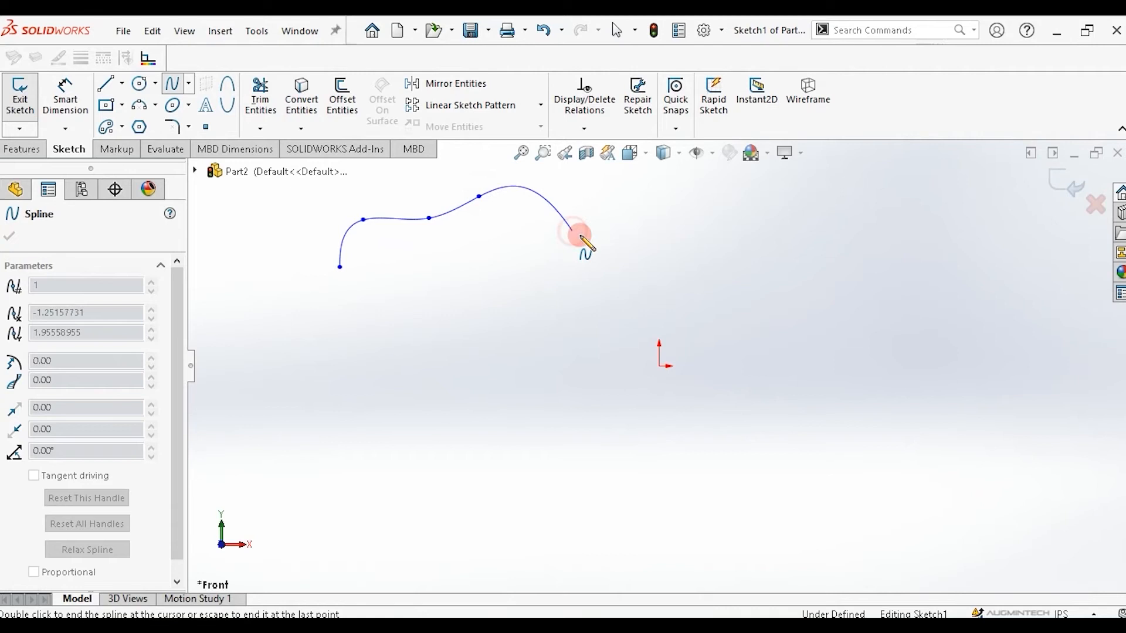
click(633, 206)
click(636, 284)
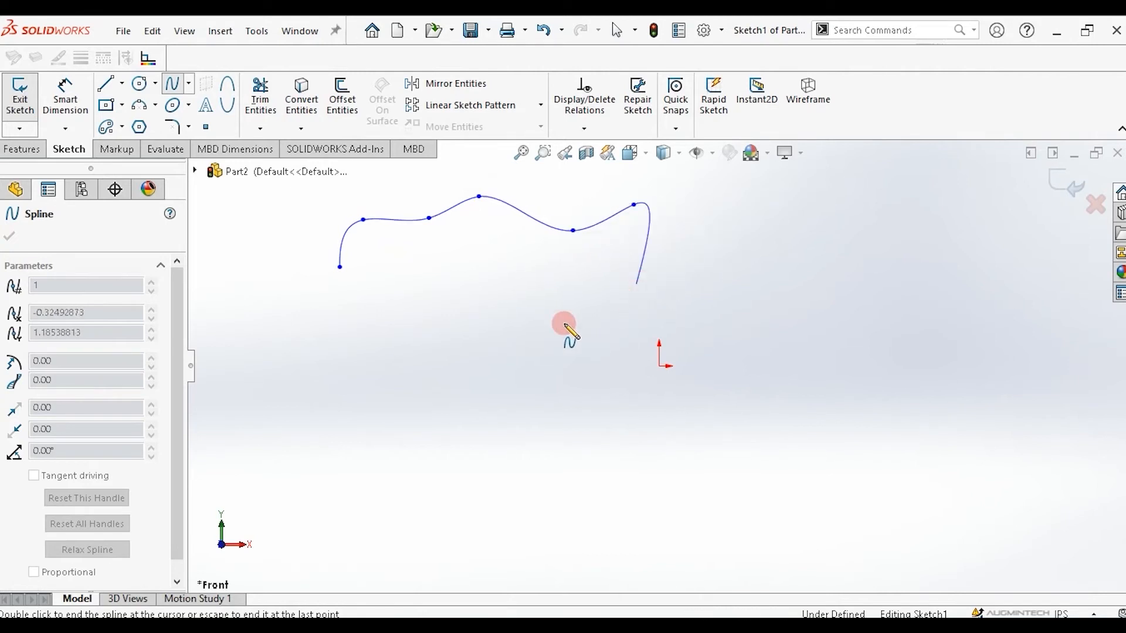
click(452, 288)
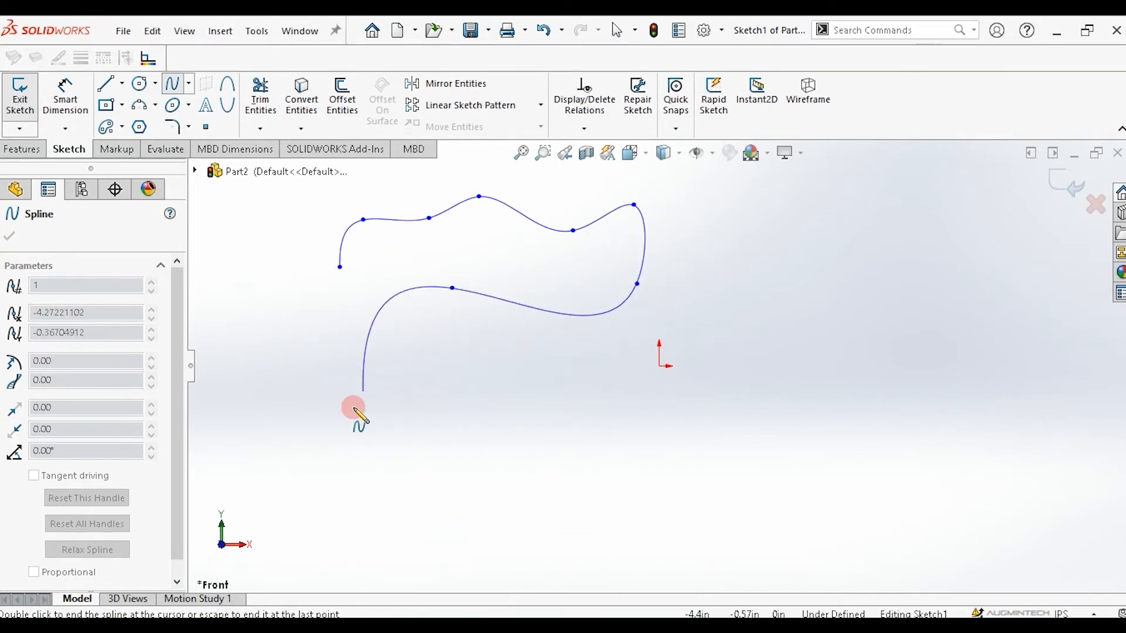
click(353, 407)
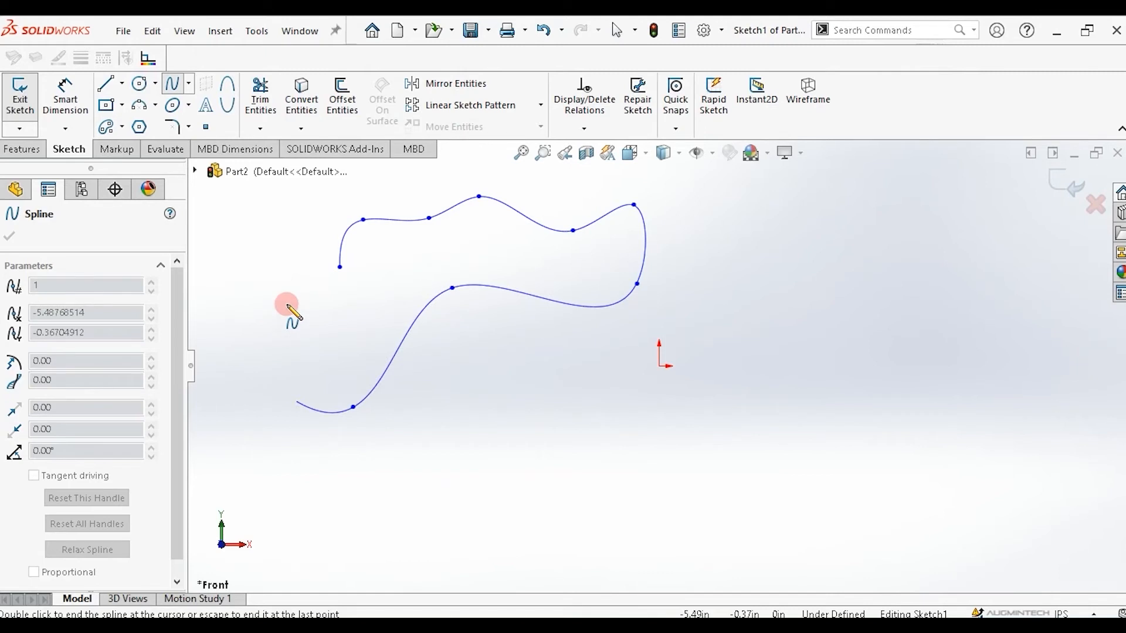
click(340, 267)
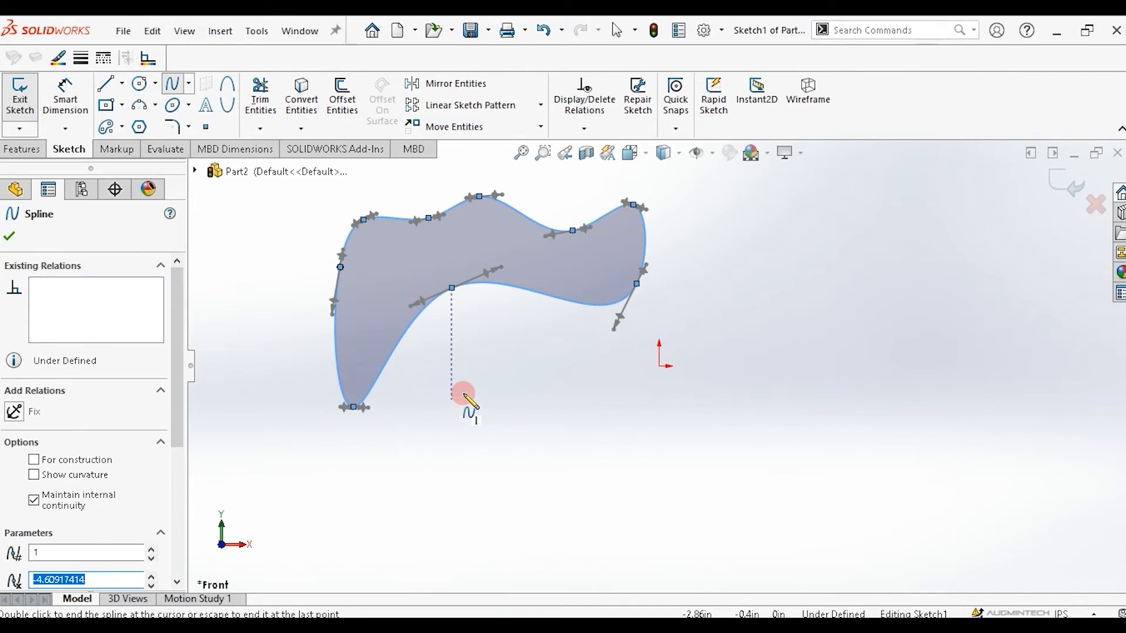
key(Escape)
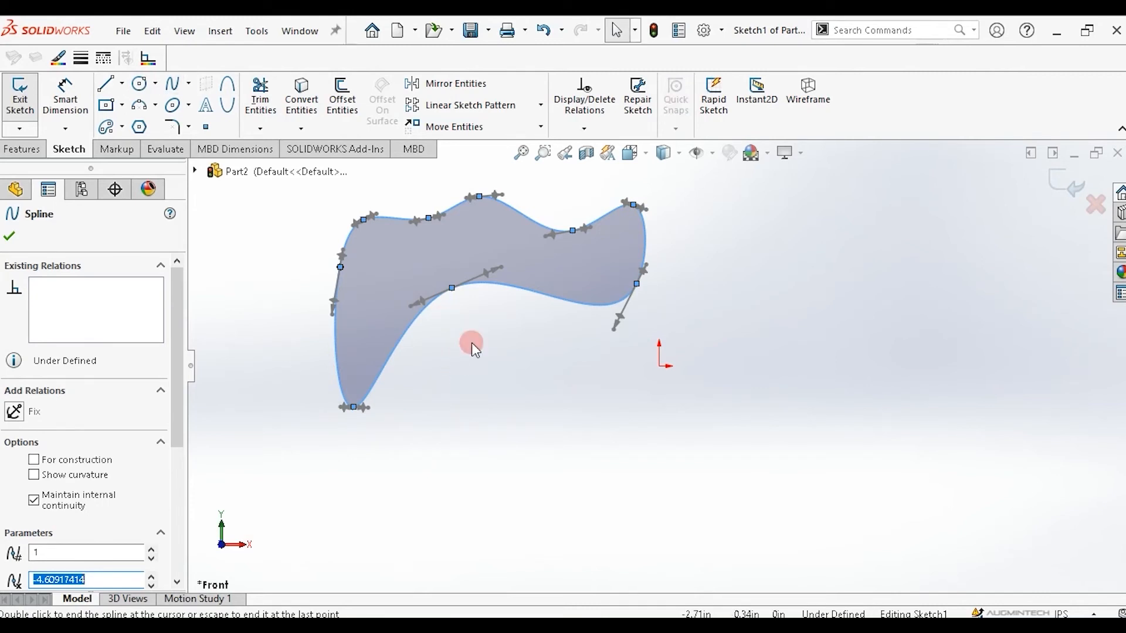
Move the whole spline to the right, closer to the origin.
drag(450, 321, 535, 361)
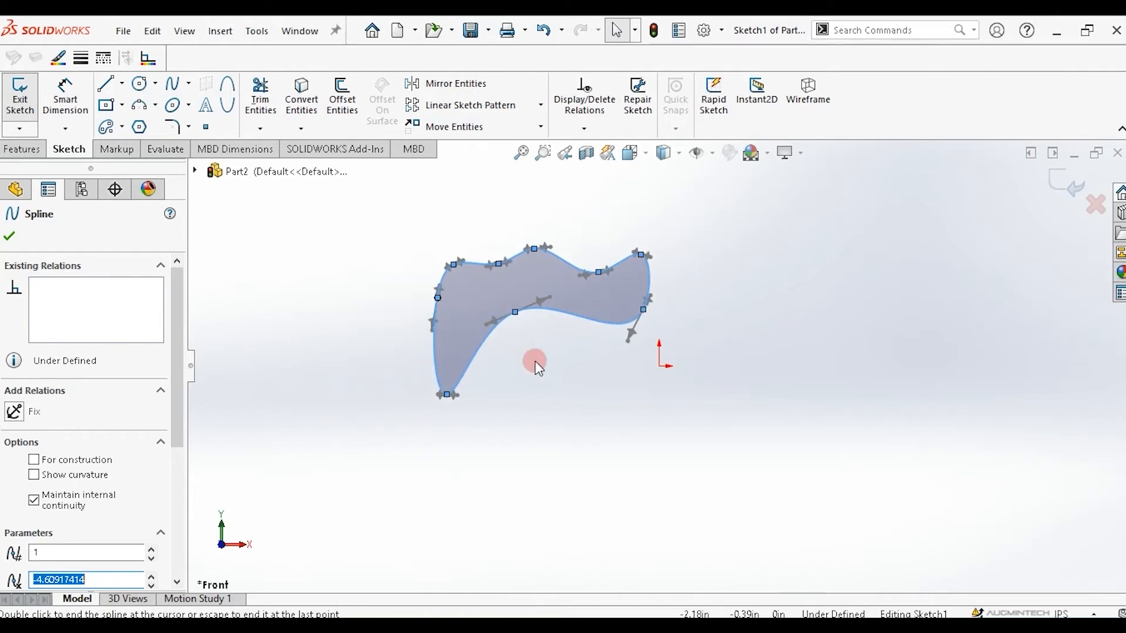
scroll(512, 322, down, 5)
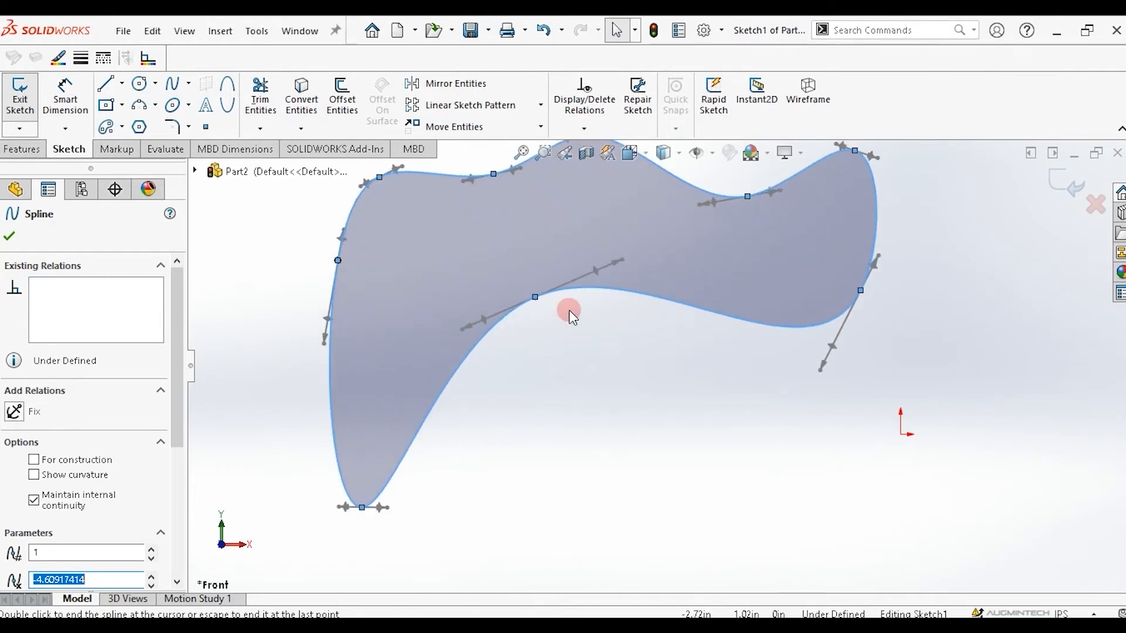
Reshape the spline's lower middle point by adjusting its tangent handle direction and length.
click(596, 269)
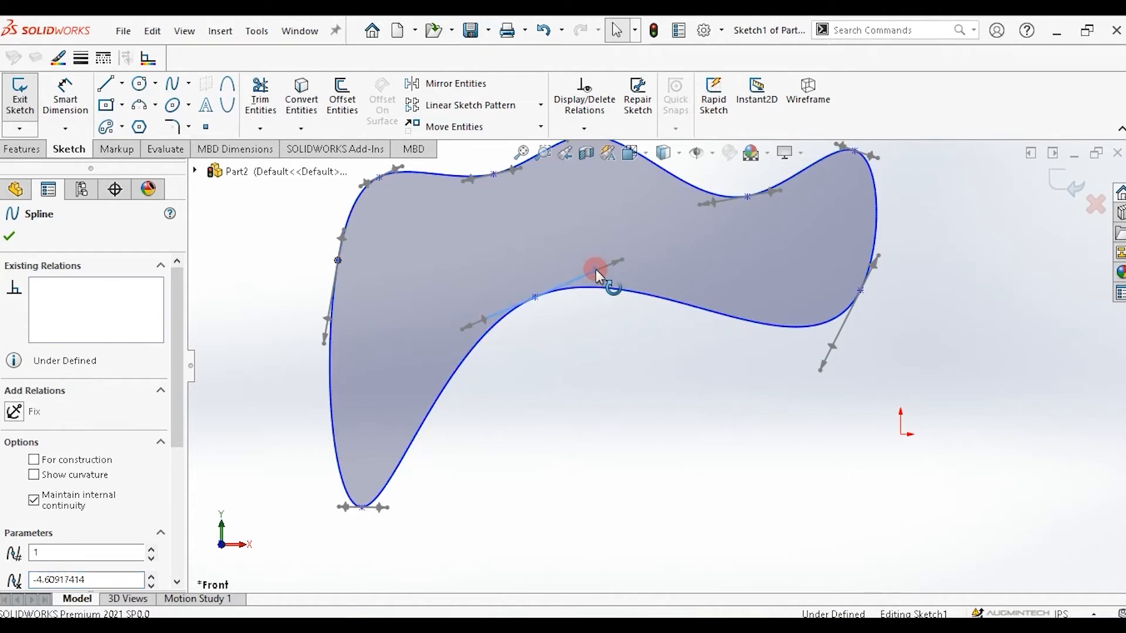
drag(595, 269, 610, 302)
mouse_move(609, 296)
mouse_down()
mouse_move(610, 310)
mouse_move(602, 264)
mouse_move(604, 284)
mouse_up()
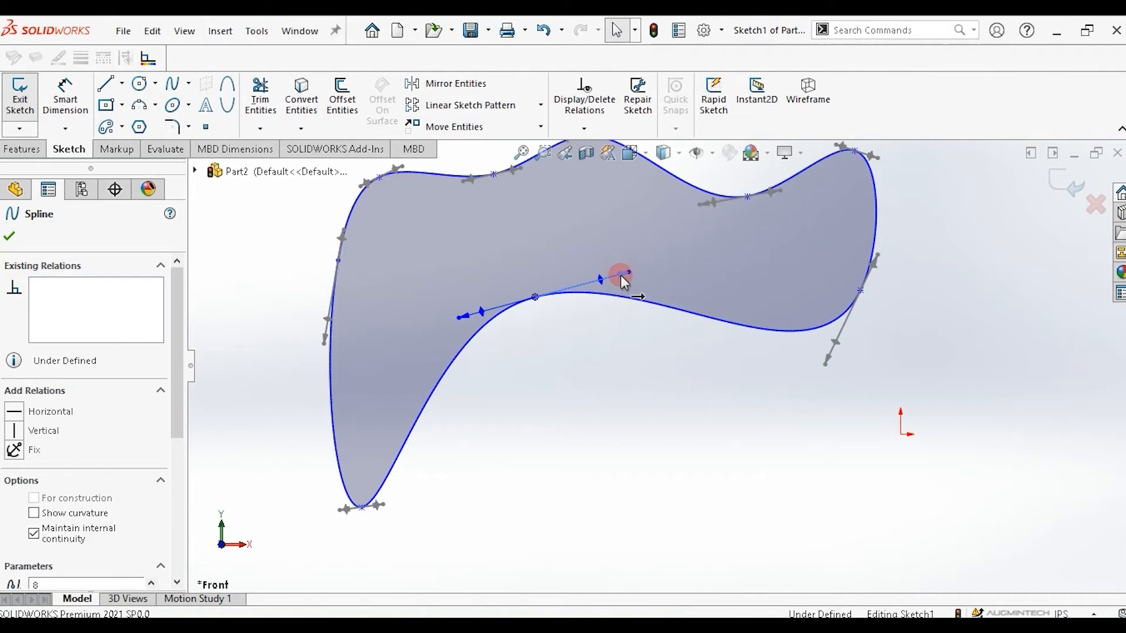
mouse_move(622, 275)
mouse_down()
mouse_move(712, 263)
mouse_move(581, 289)
mouse_move(721, 276)
mouse_move(570, 310)
mouse_move(717, 281)
mouse_move(573, 297)
mouse_move(649, 276)
mouse_move(619, 289)
mouse_move(616, 277)
mouse_up()
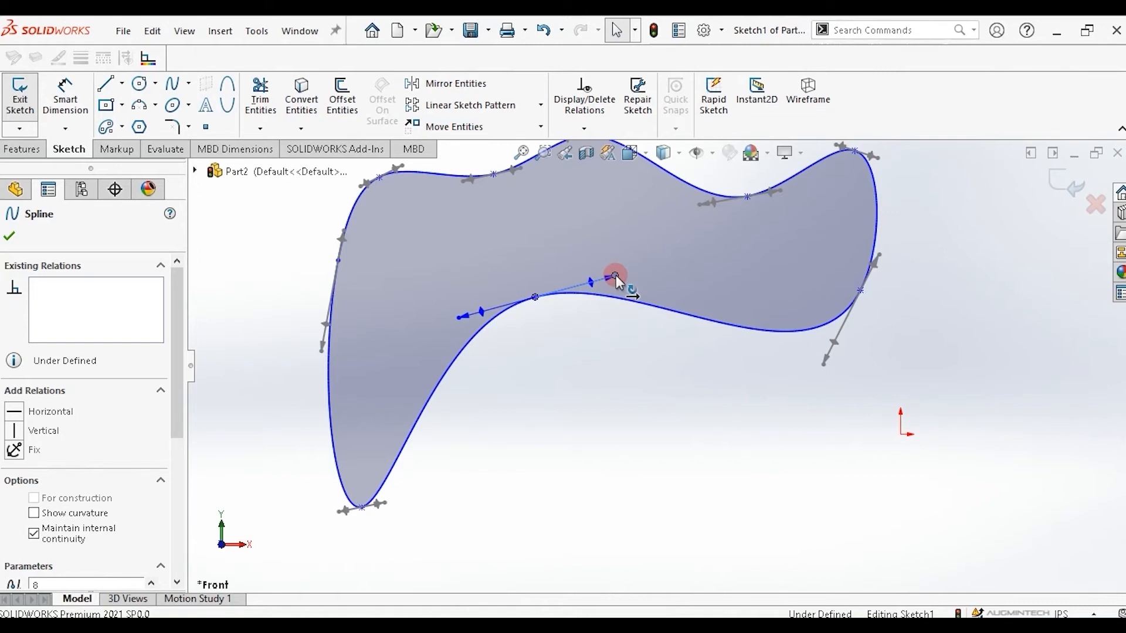
mouse_move(616, 276)
mouse_down()
mouse_move(690, 263)
mouse_move(707, 273)
mouse_move(596, 282)
mouse_move(711, 252)
mouse_move(621, 273)
mouse_up()
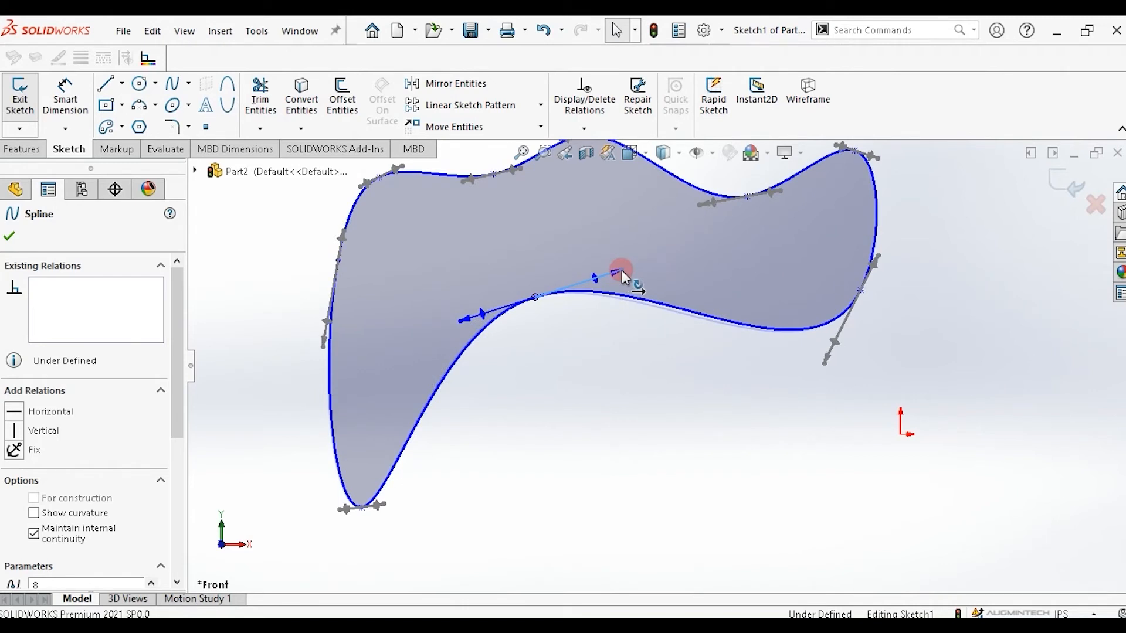
mouse_move(621, 270)
mouse_down()
mouse_move(583, 241)
mouse_move(603, 260)
mouse_move(624, 339)
mouse_move(628, 315)
mouse_move(609, 256)
mouse_move(624, 339)
mouse_move(617, 249)
mouse_move(660, 243)
mouse_move(602, 272)
mouse_up()
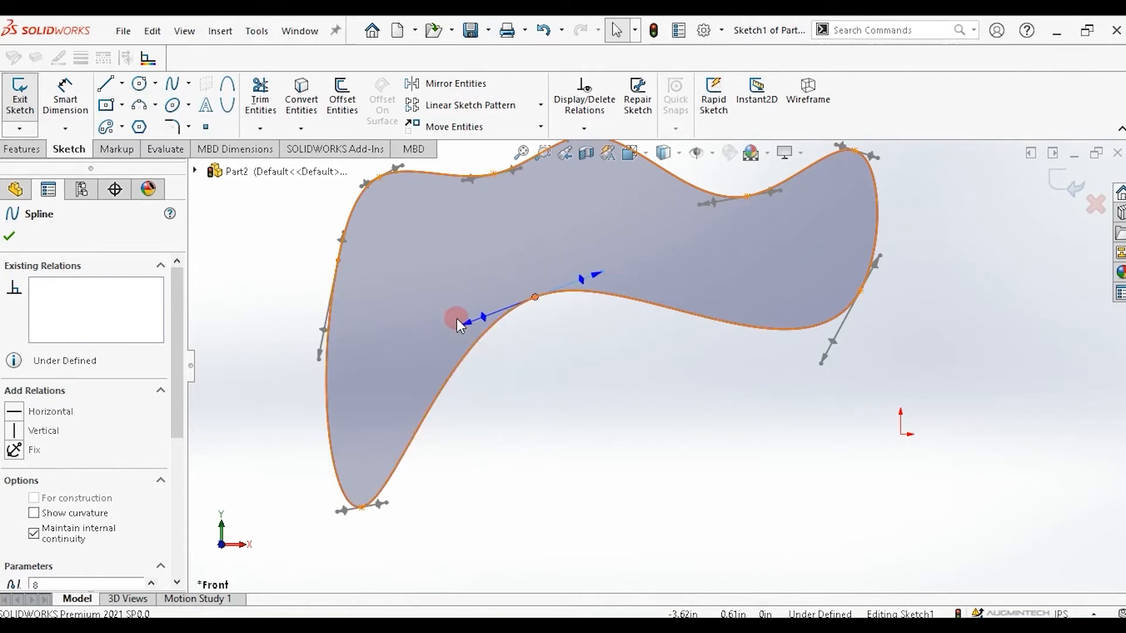
click(508, 343)
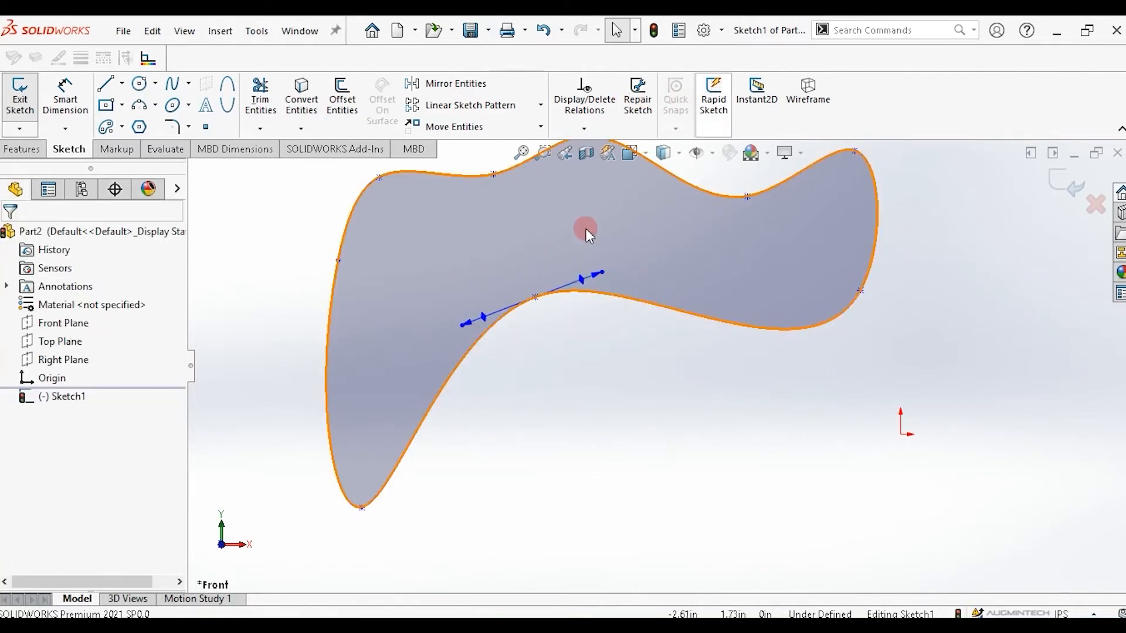
Open the system options, review the Sketch settings page, and close the dialog without changes.
click(721, 30)
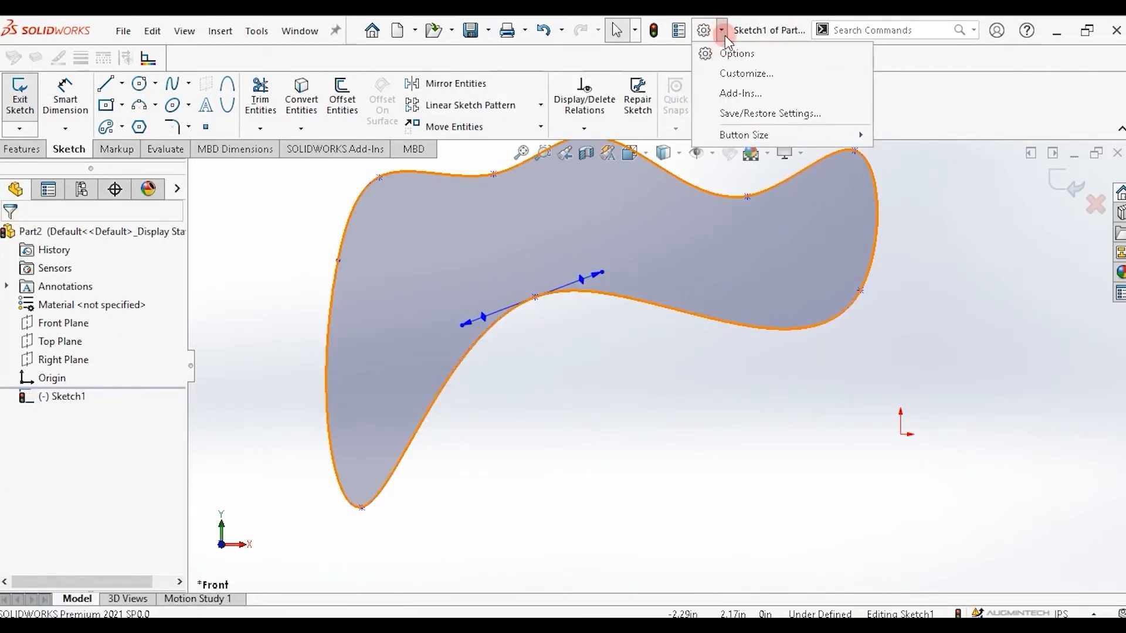
click(730, 50)
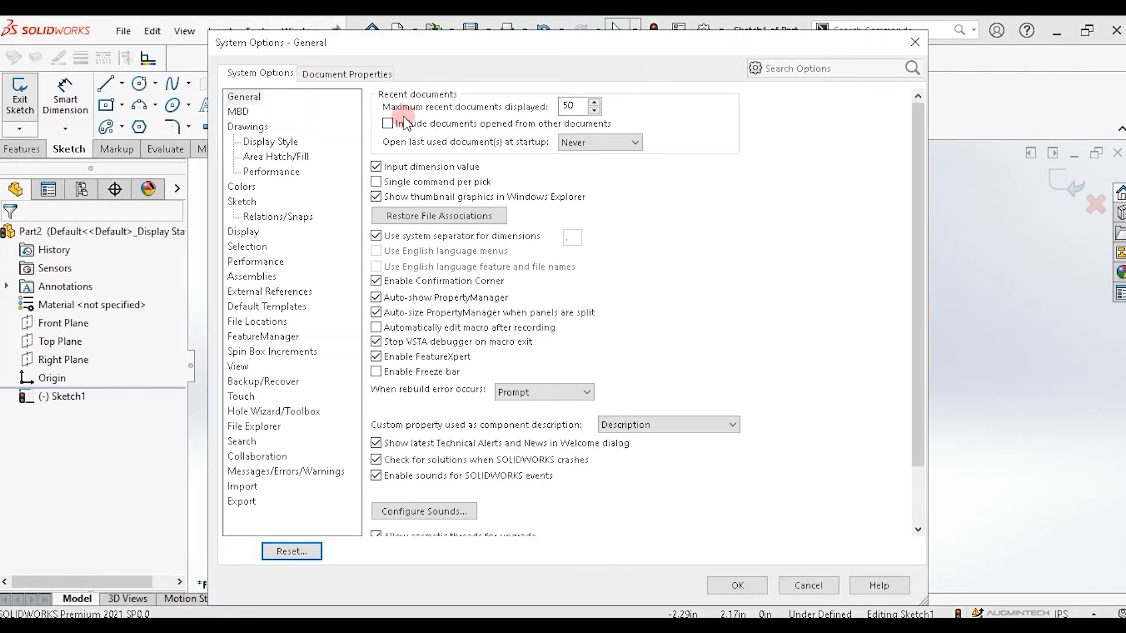
click(242, 202)
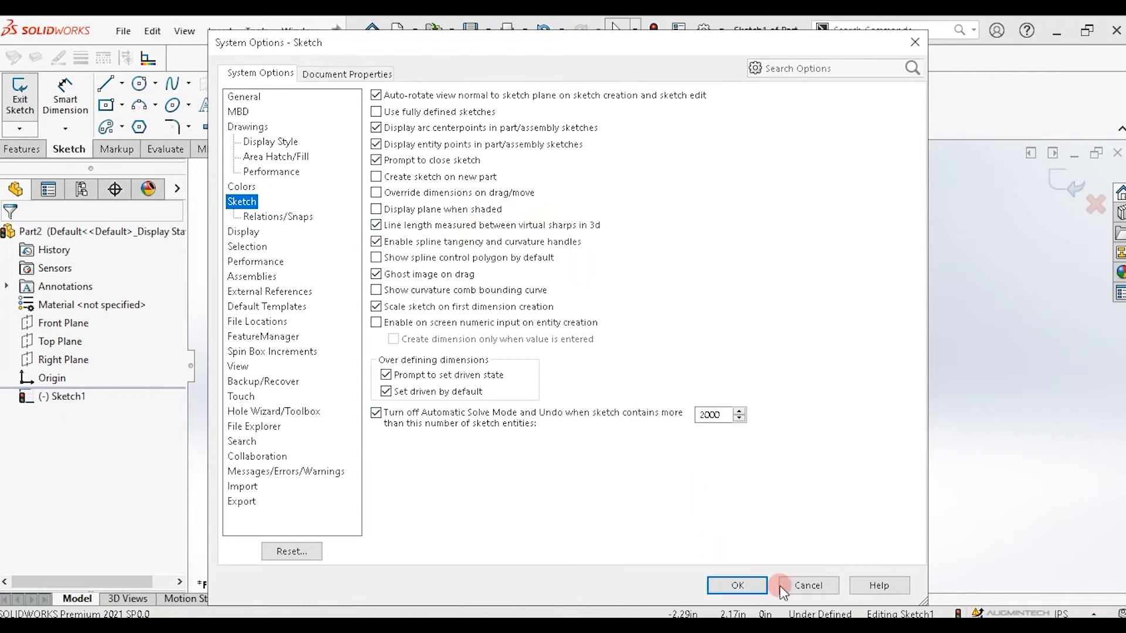
click(818, 586)
click(482, 469)
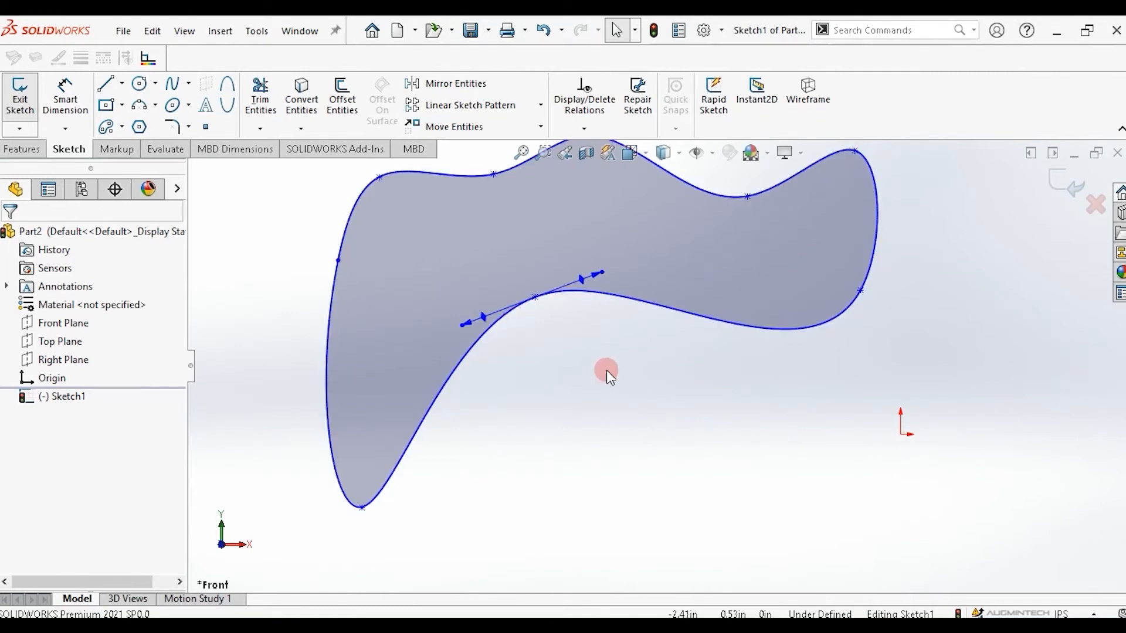
Display the spline's control polygon and move its lower-right control vertex outward to reshape the curve.
click(670, 301)
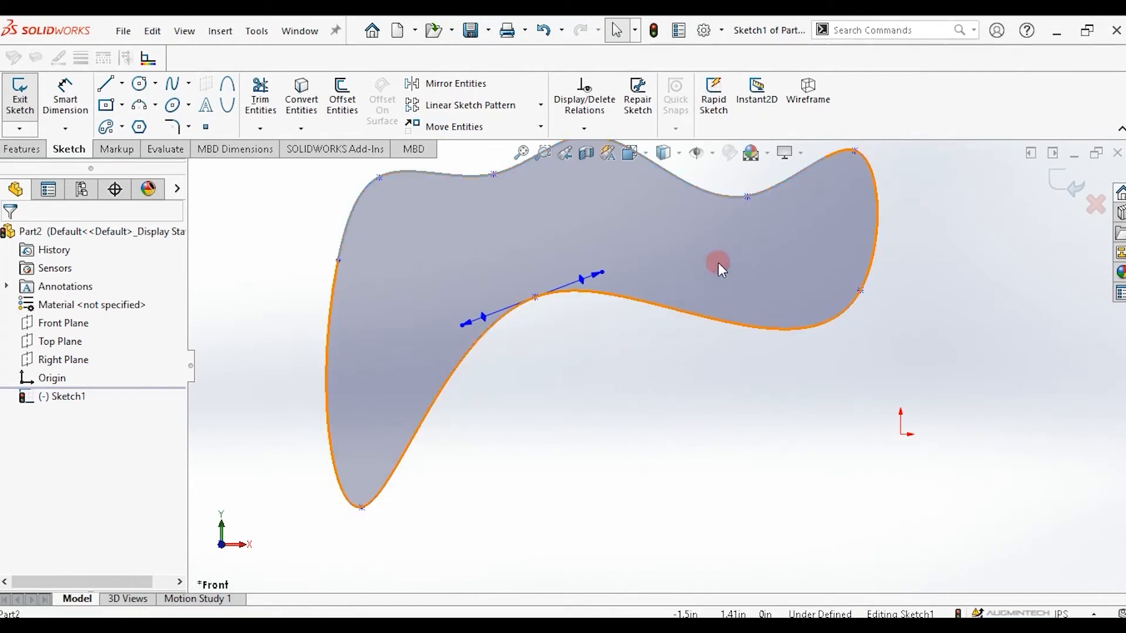
right_click(718, 264)
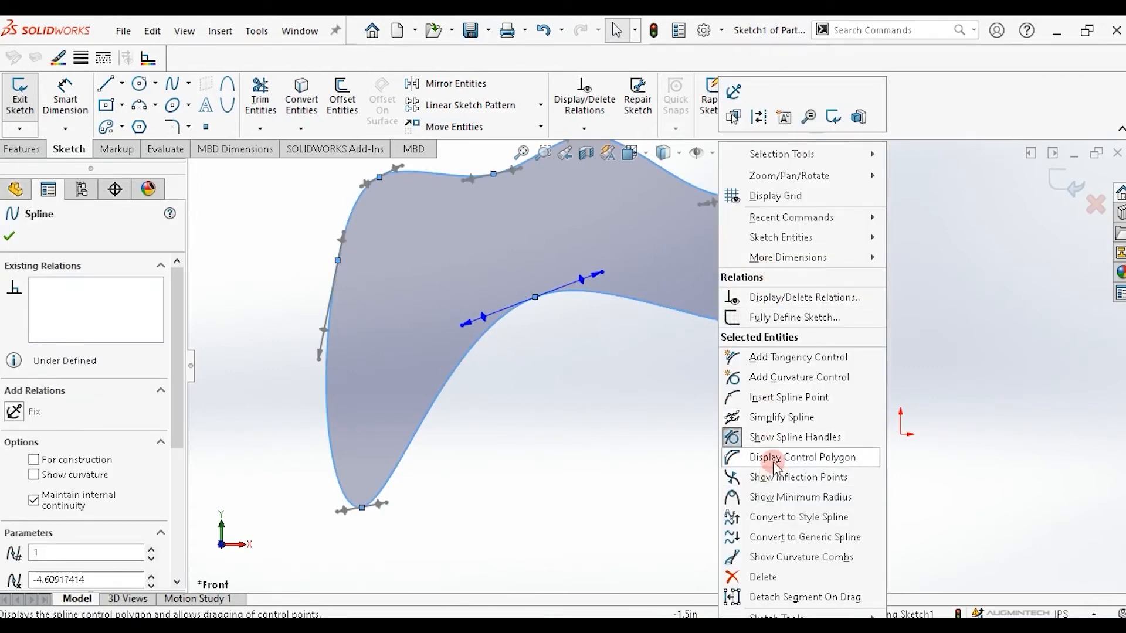
click(850, 463)
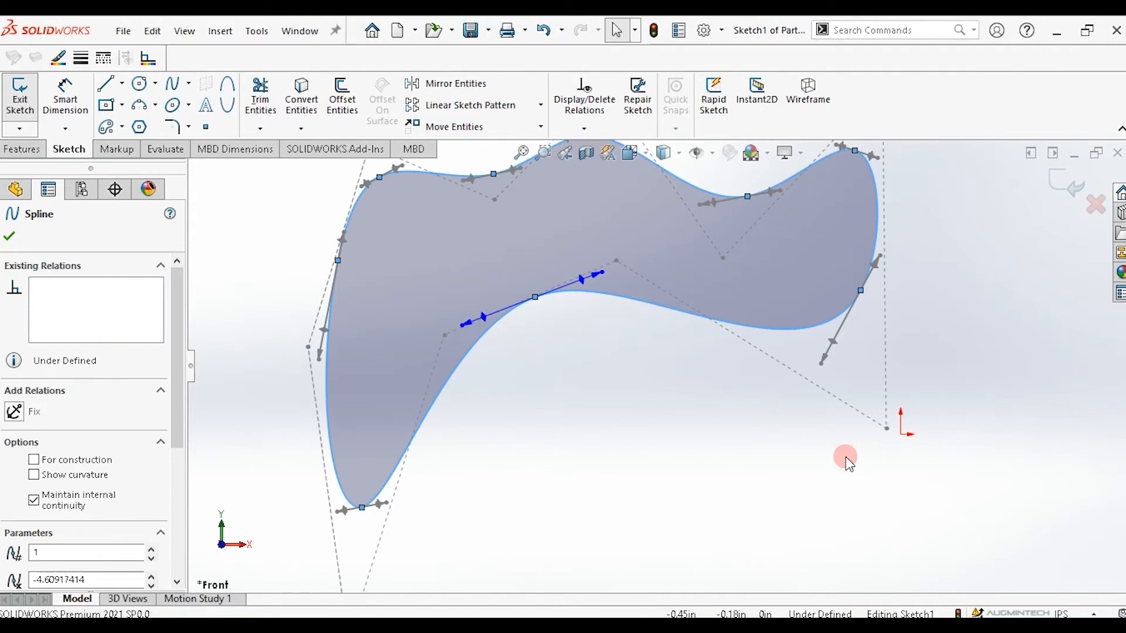
click(887, 429)
drag(885, 428, 985, 400)
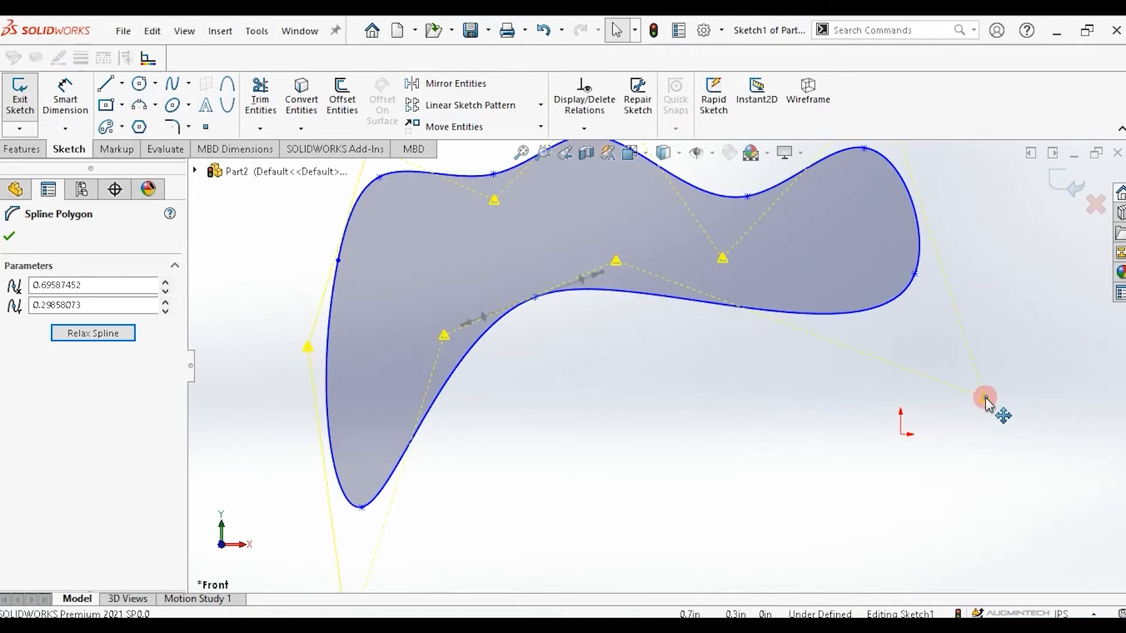
Hide the spline's control polygon again.
click(627, 227)
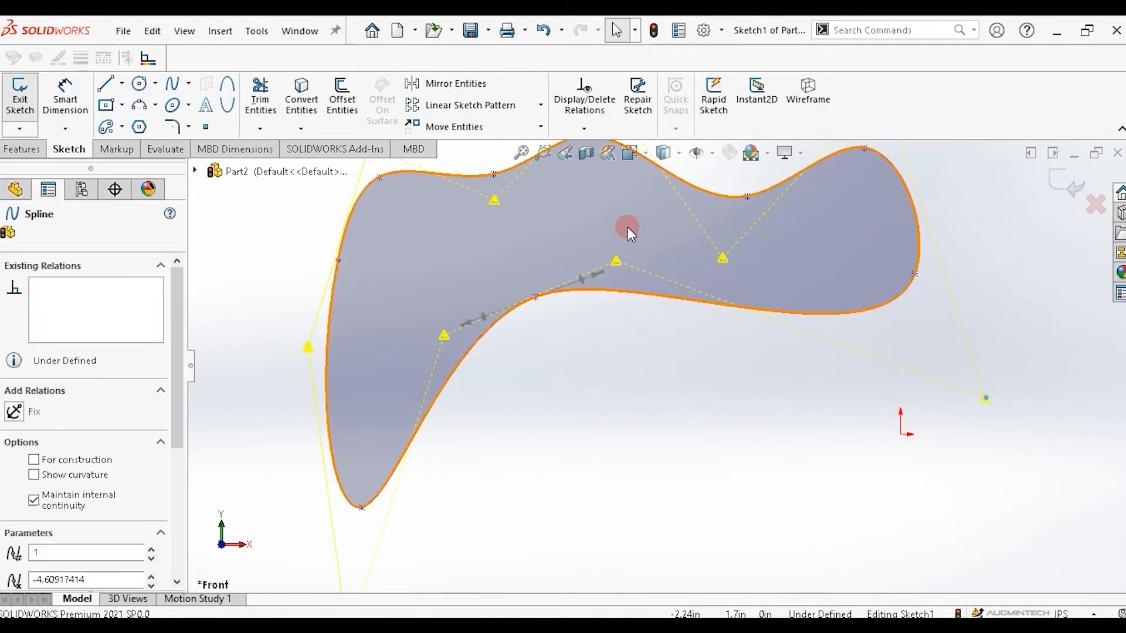
right_click(627, 227)
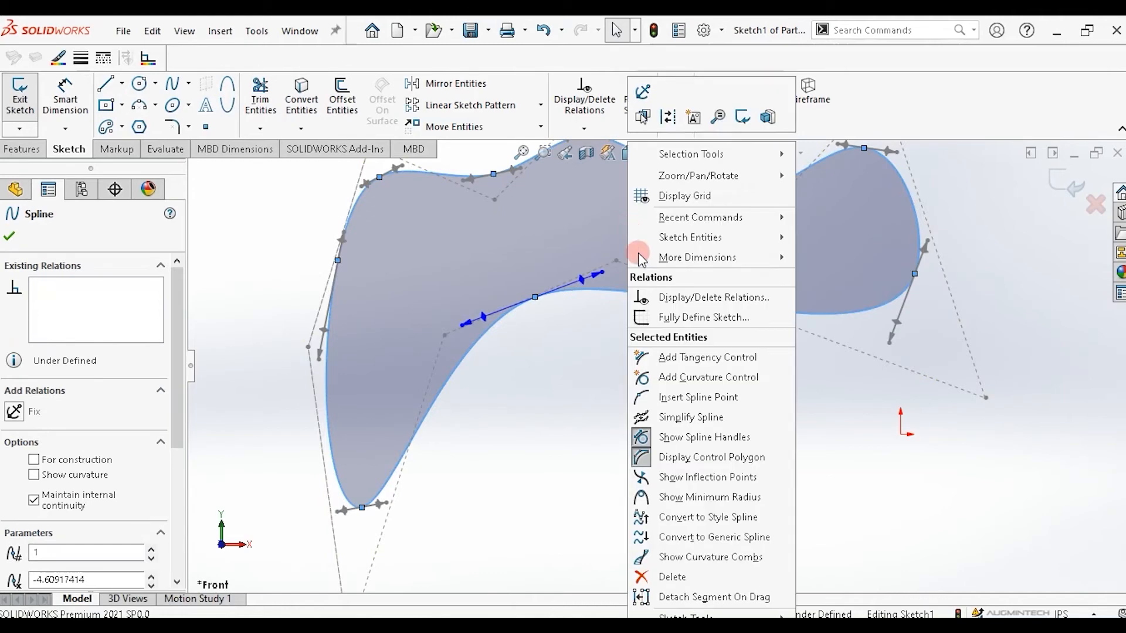
click(694, 461)
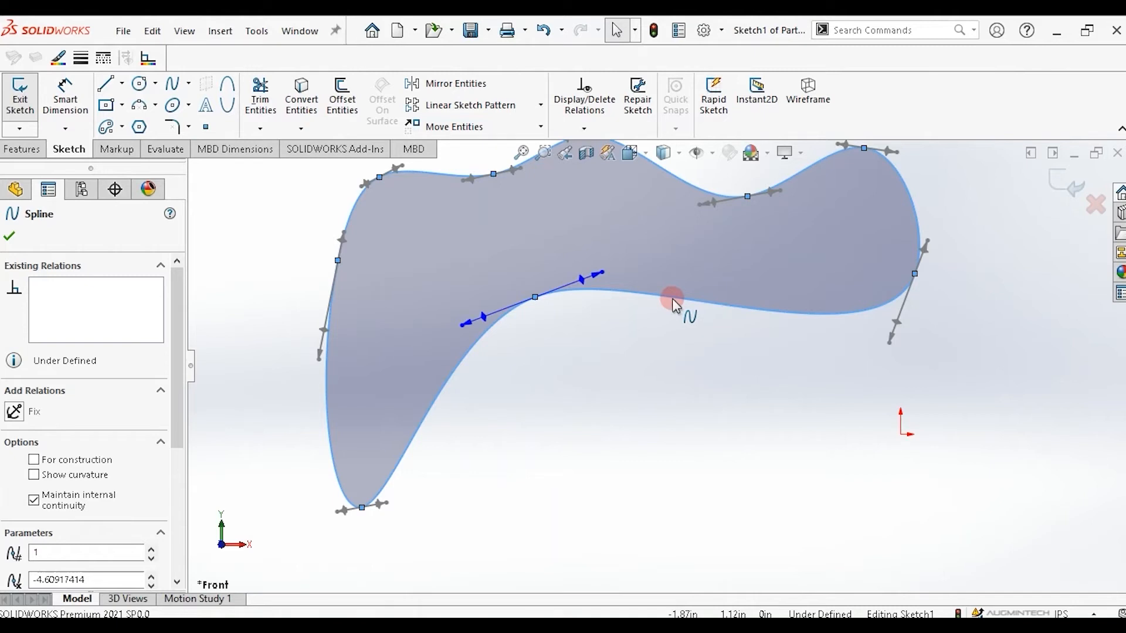
Add a length dimension to the closed spline and set it to 15 in.
click(67, 90)
click(68, 90)
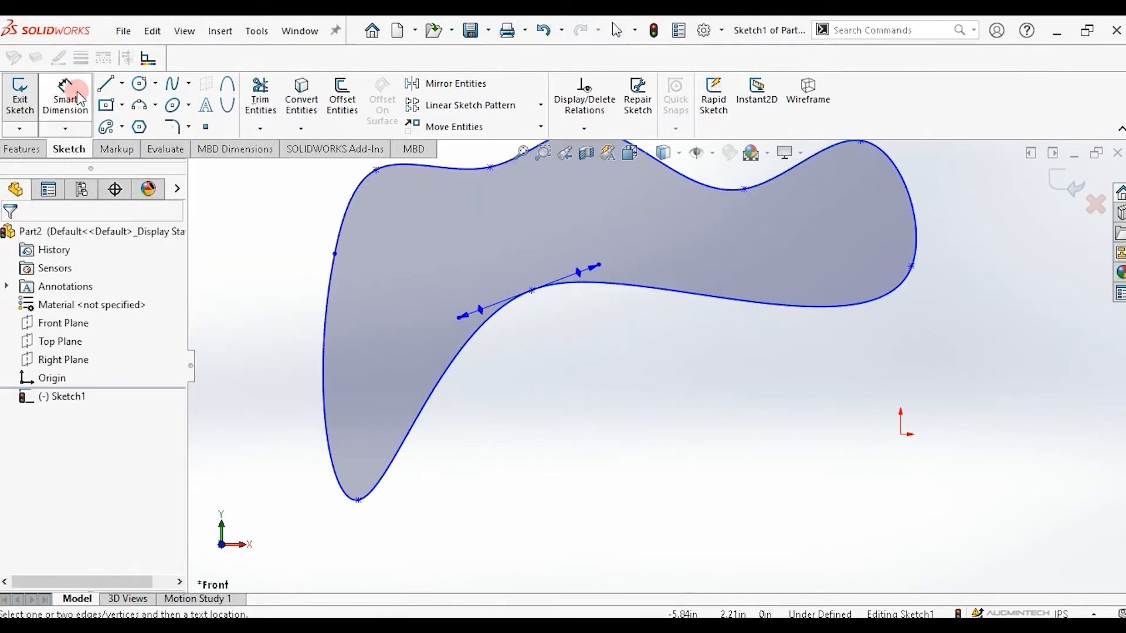
click(461, 359)
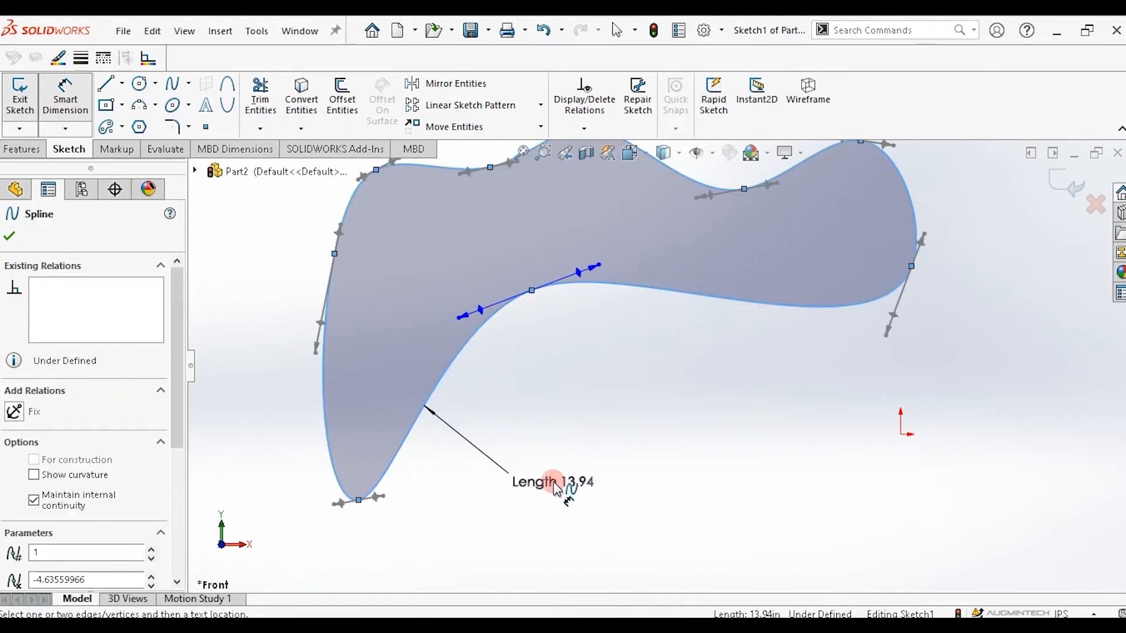
click(556, 488)
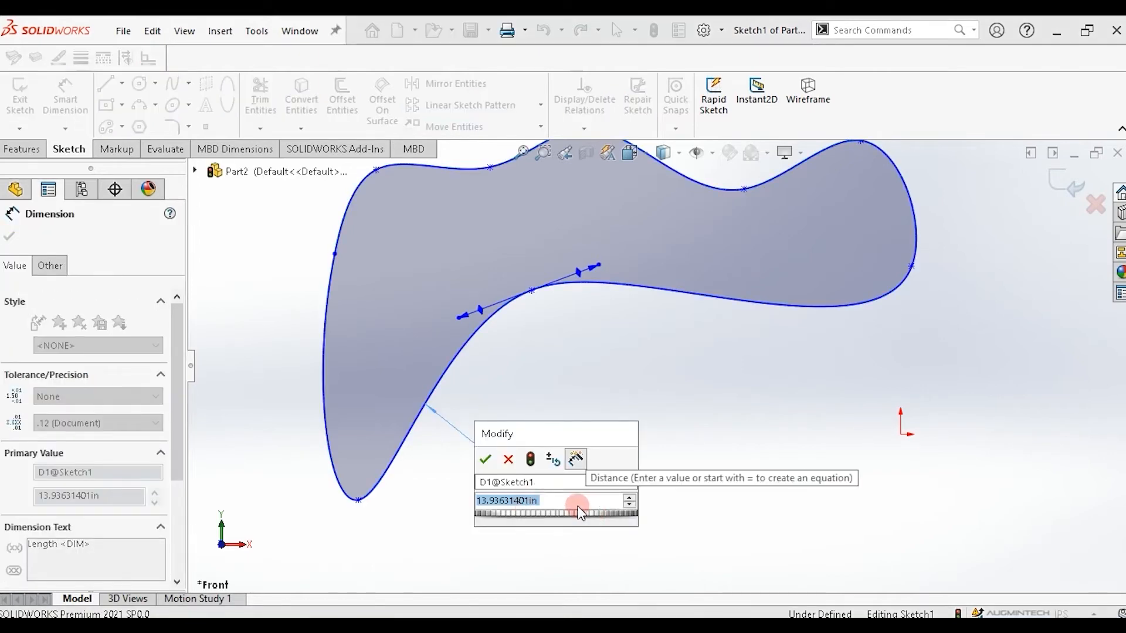
text(15)
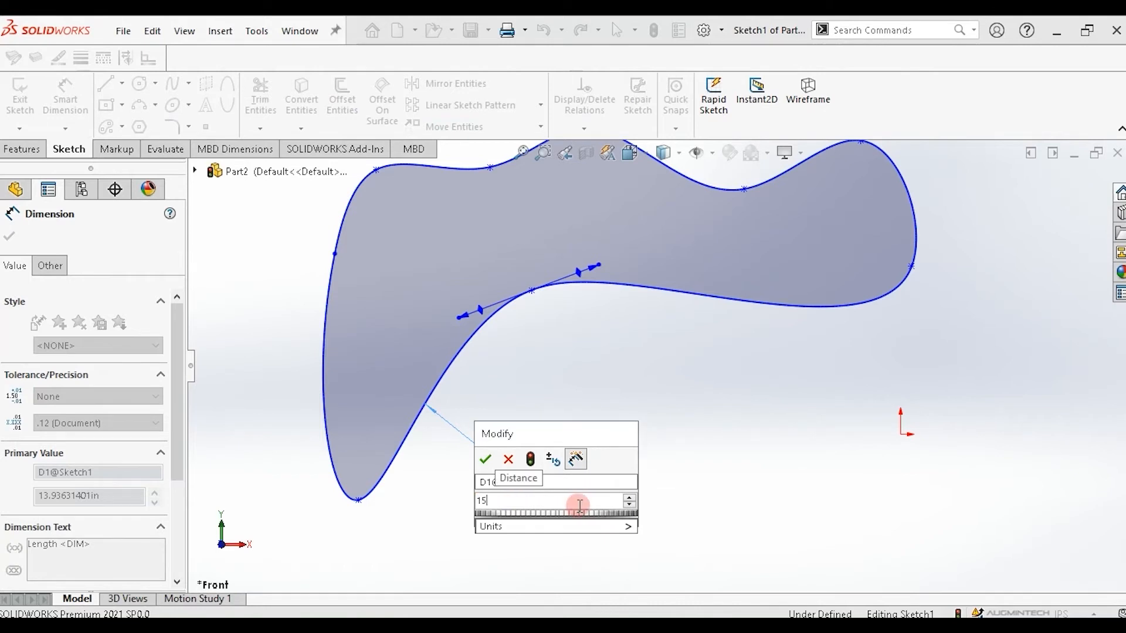
click(485, 460)
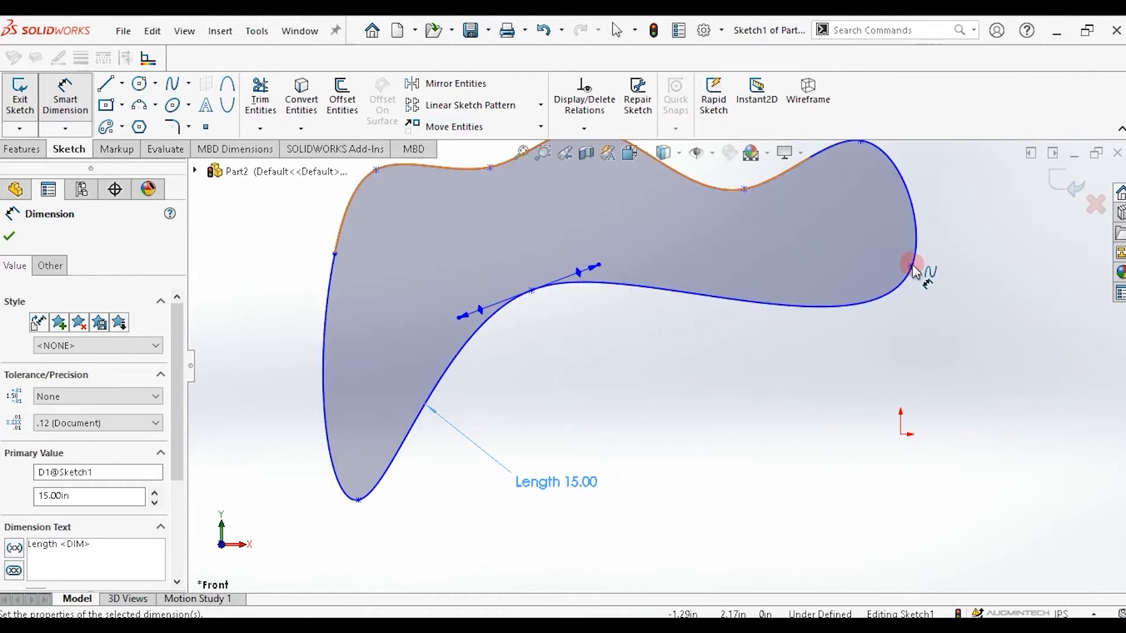
Dimension the vertical distance between the upper spline point and the right spline point as 1 in.
click(744, 190)
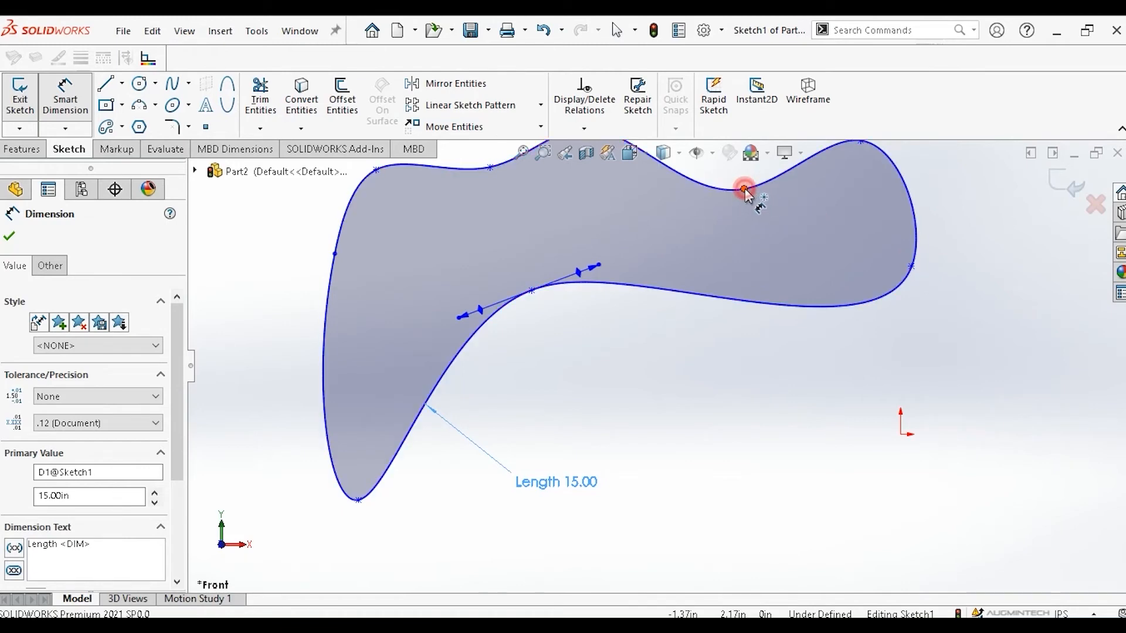
click(911, 267)
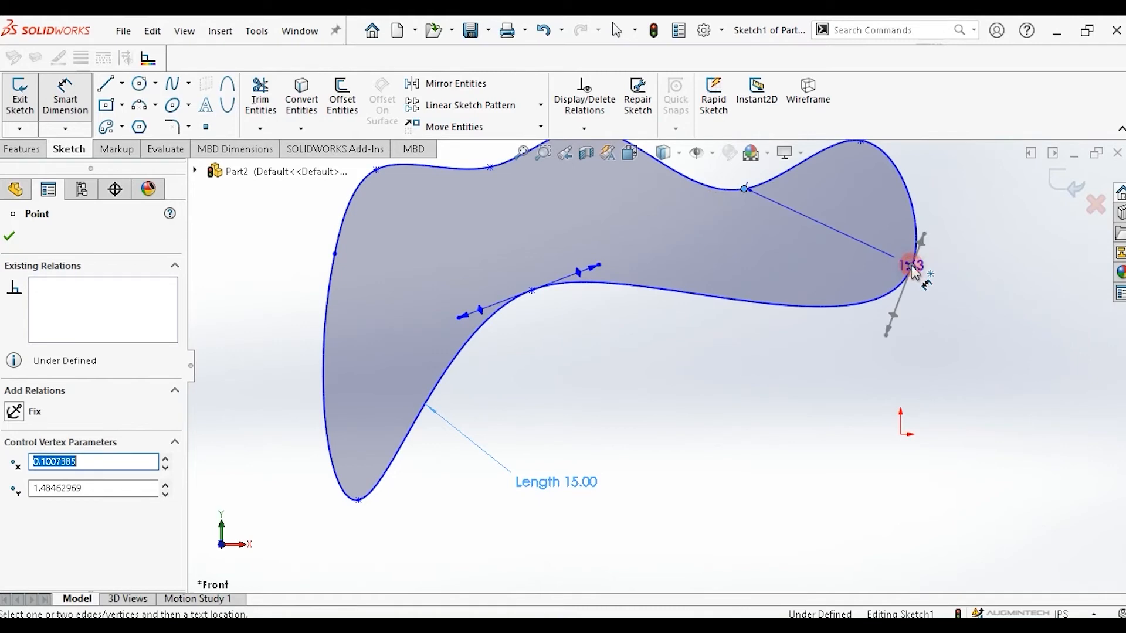
click(989, 232)
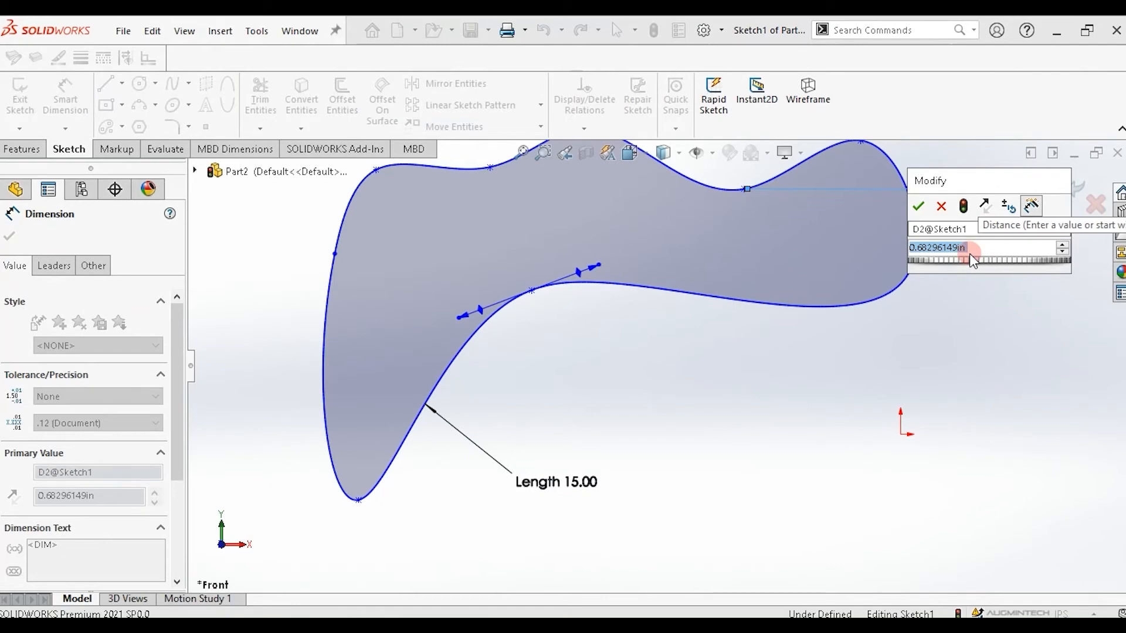
text(1)
key(Return)
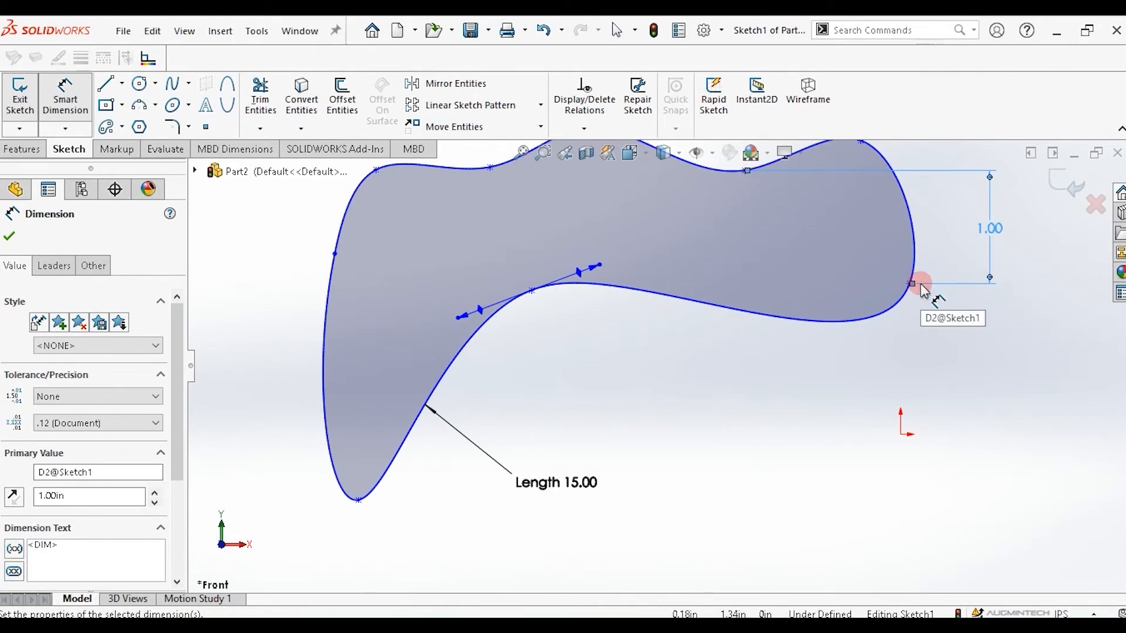
click(842, 413)
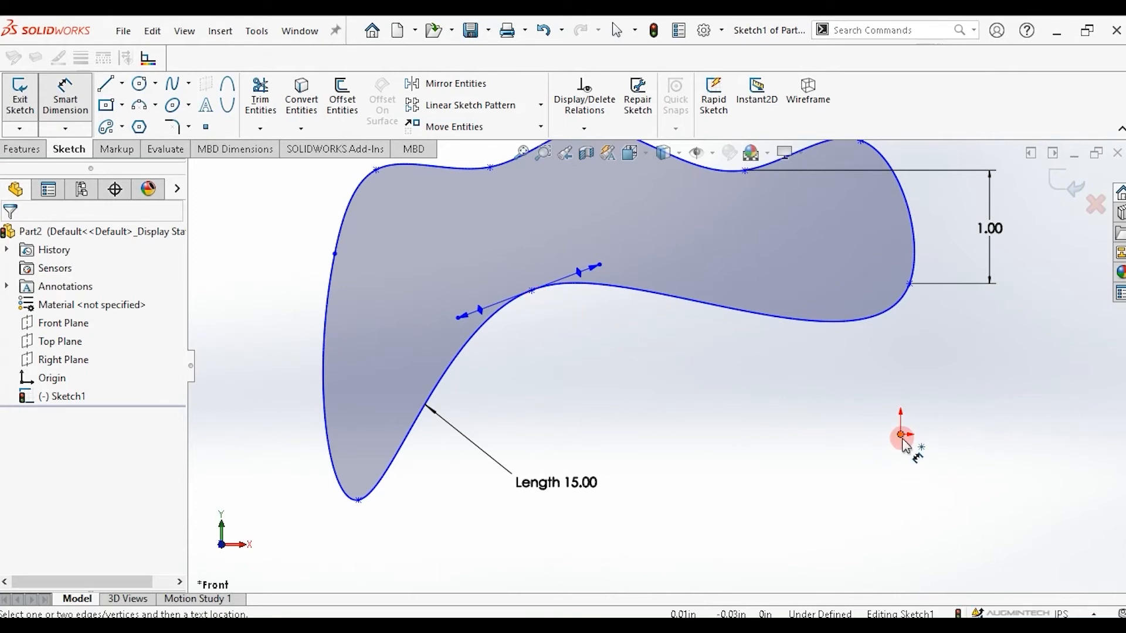
Draw a horizontal centerline about 2.06 in long from the origin toward the left.
click(123, 85)
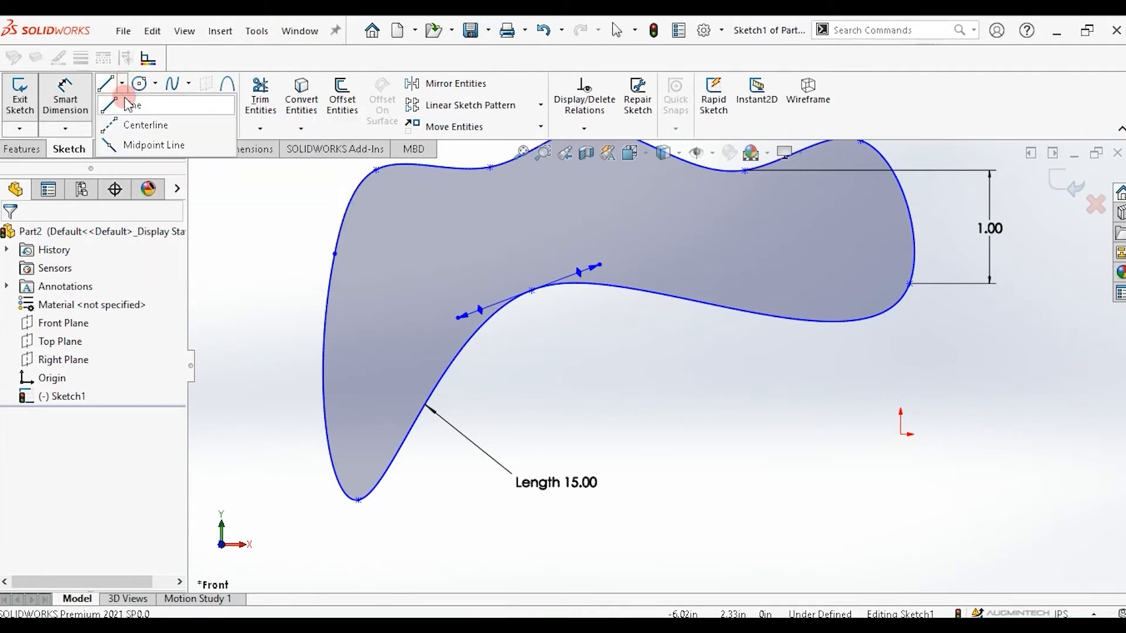
click(132, 130)
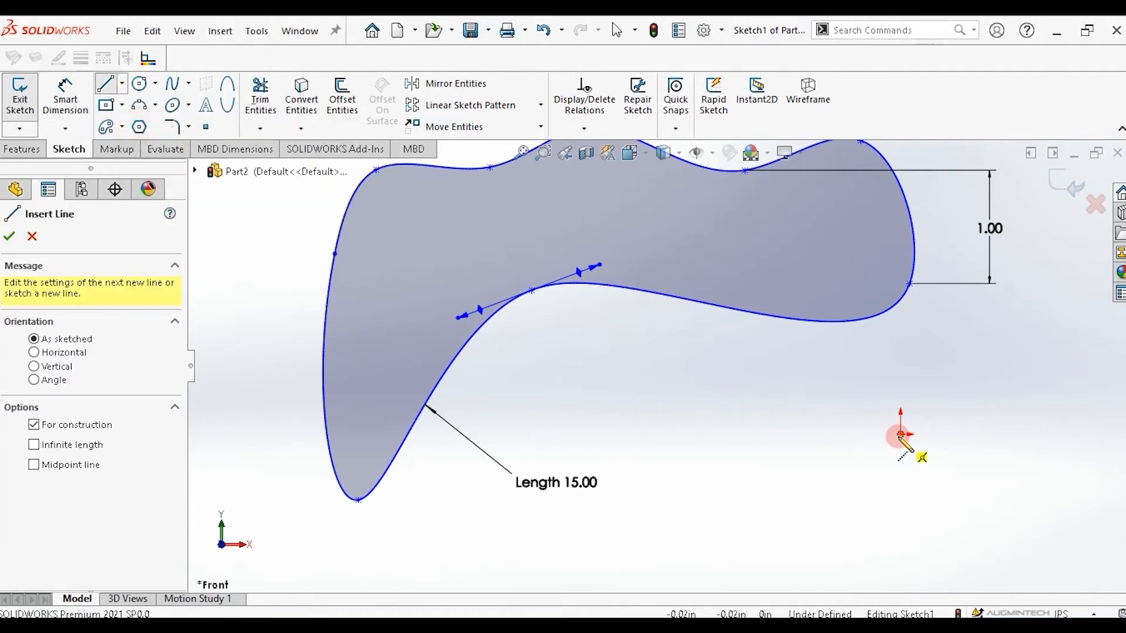
click(900, 434)
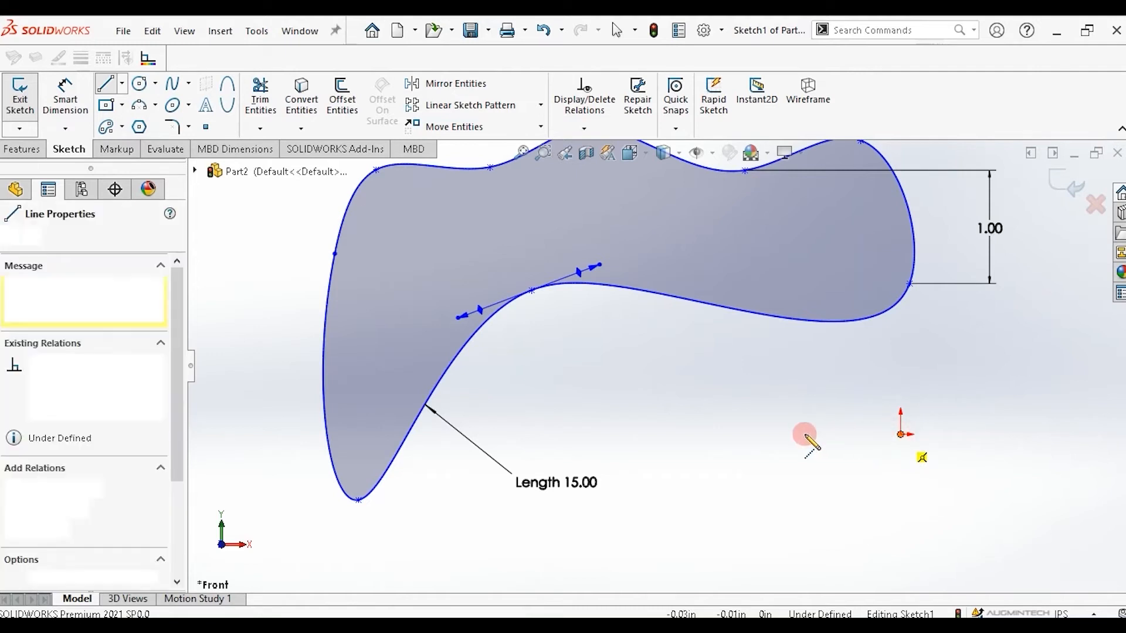
click(645, 434)
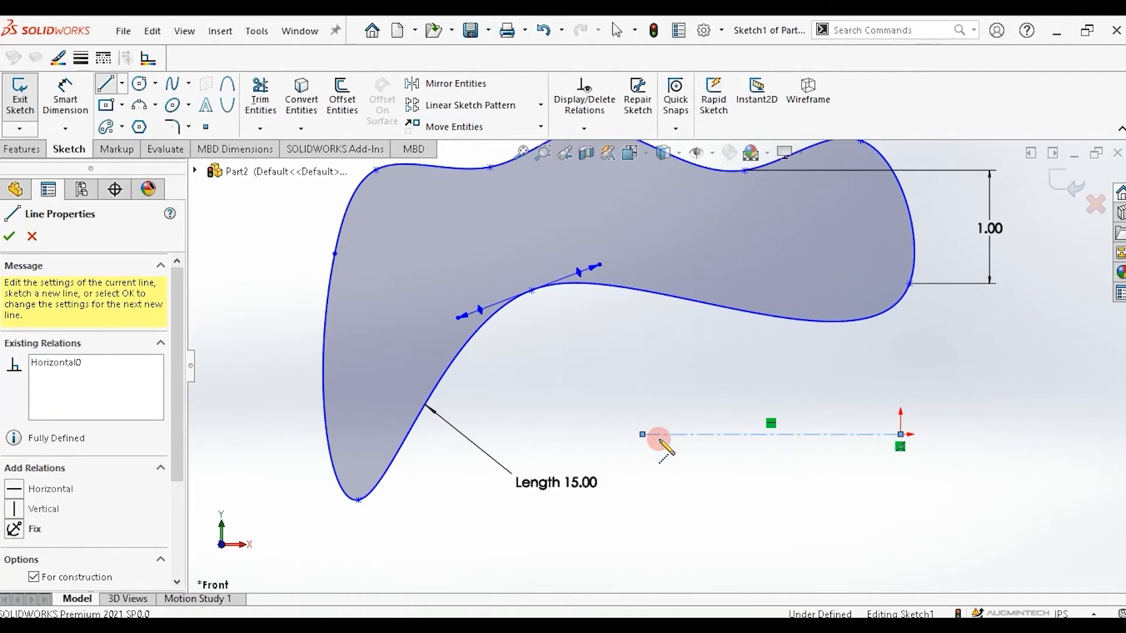
Dimension the angle between the middle point's tangent handle and the centerline as 25°.
click(66, 99)
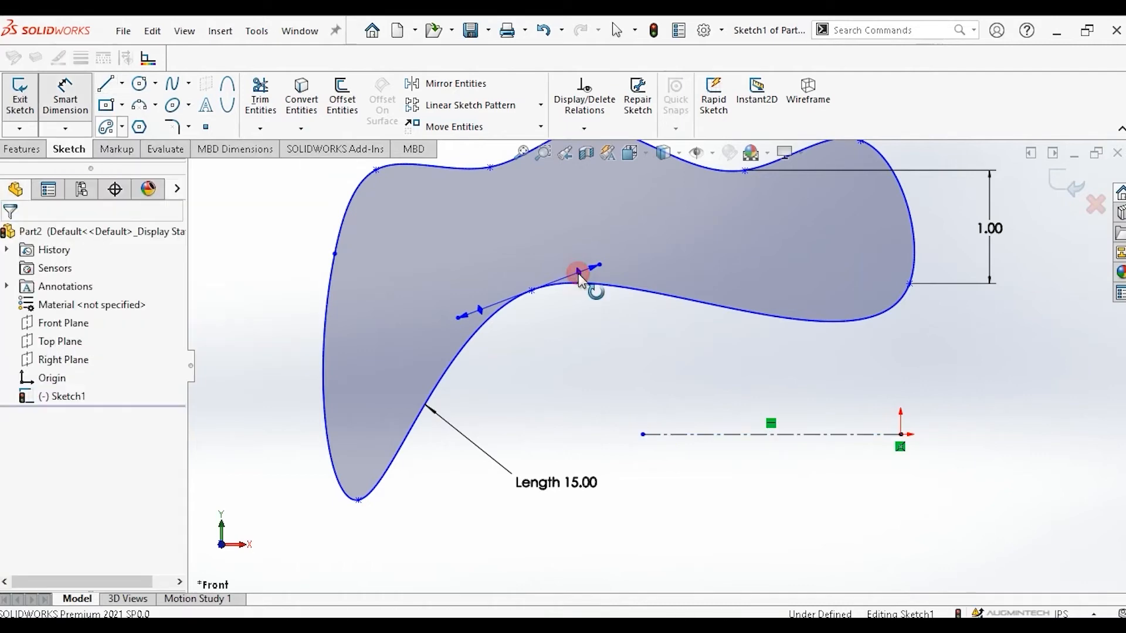
click(579, 274)
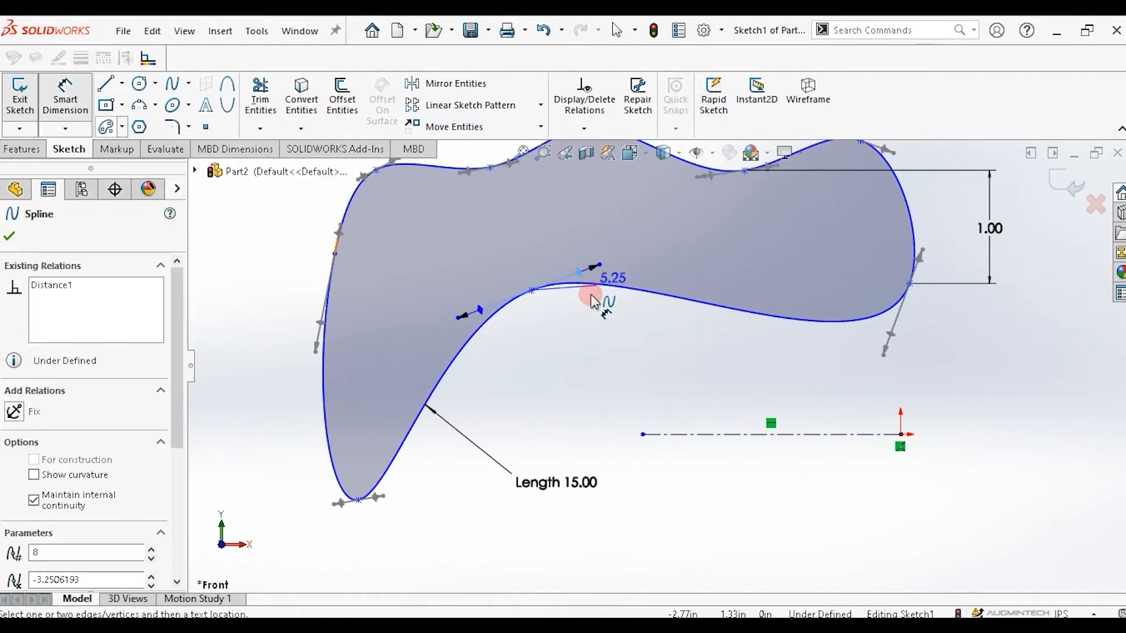
click(679, 435)
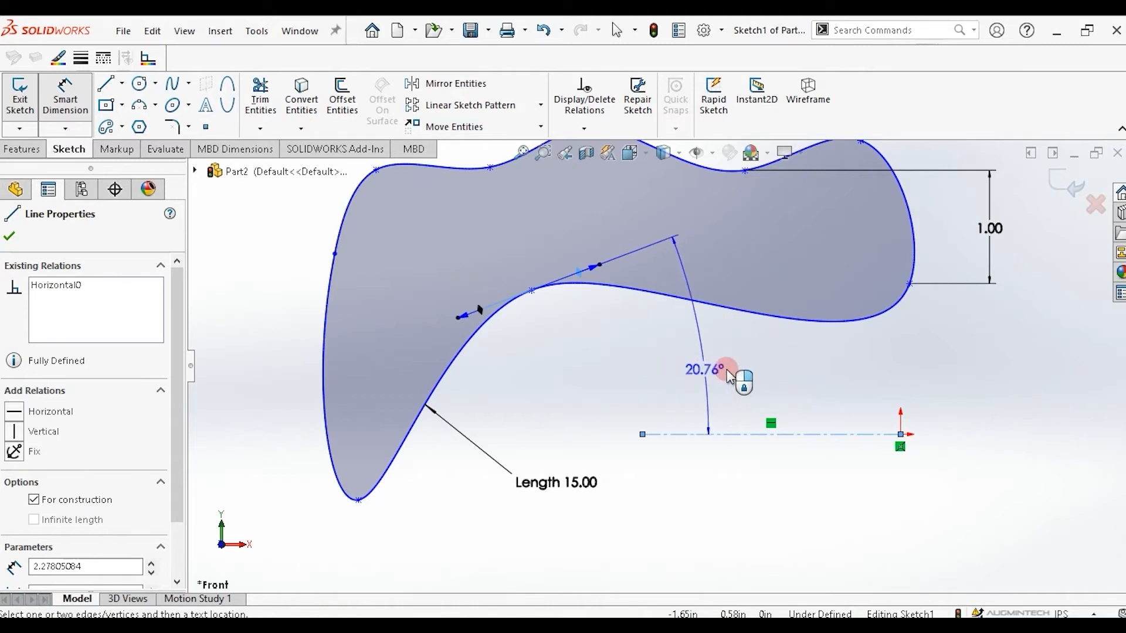
click(717, 359)
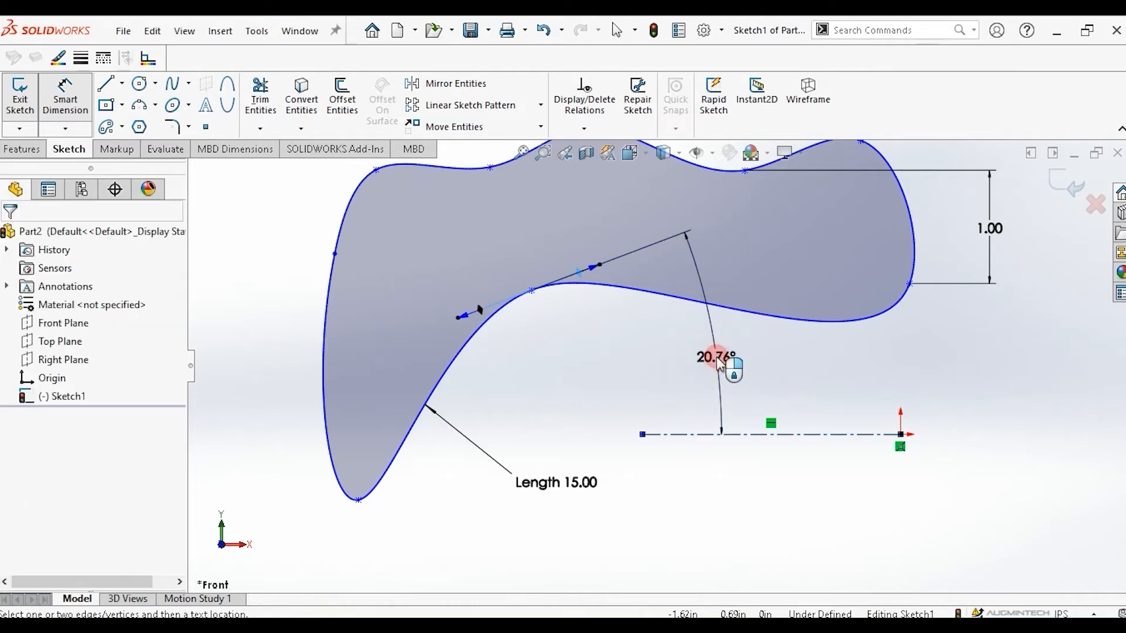
click(718, 361)
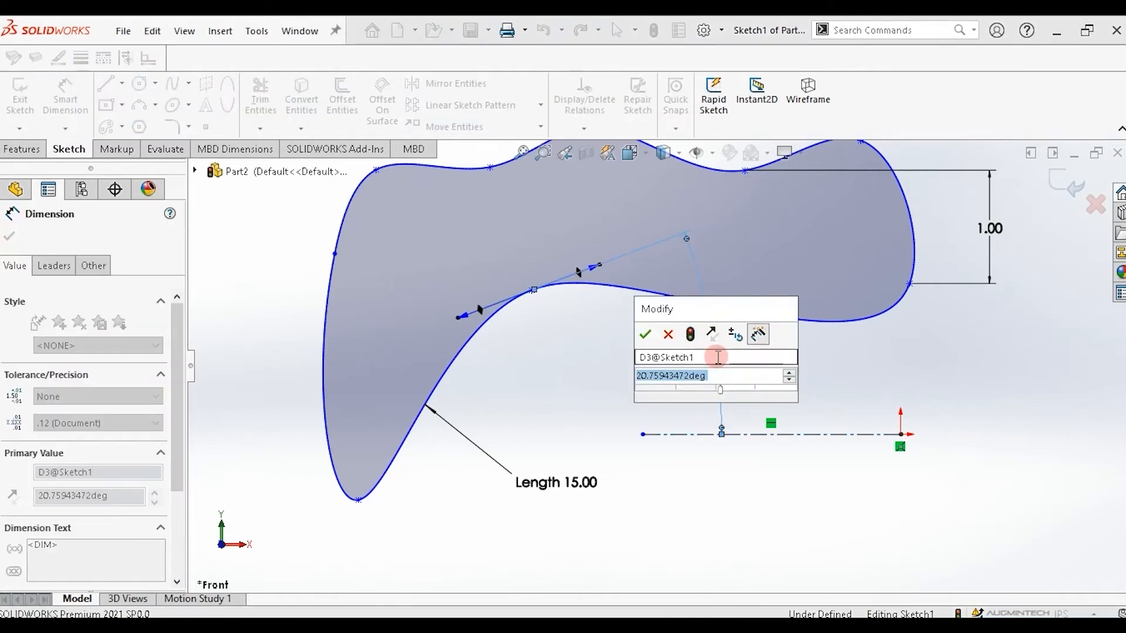
text(25)
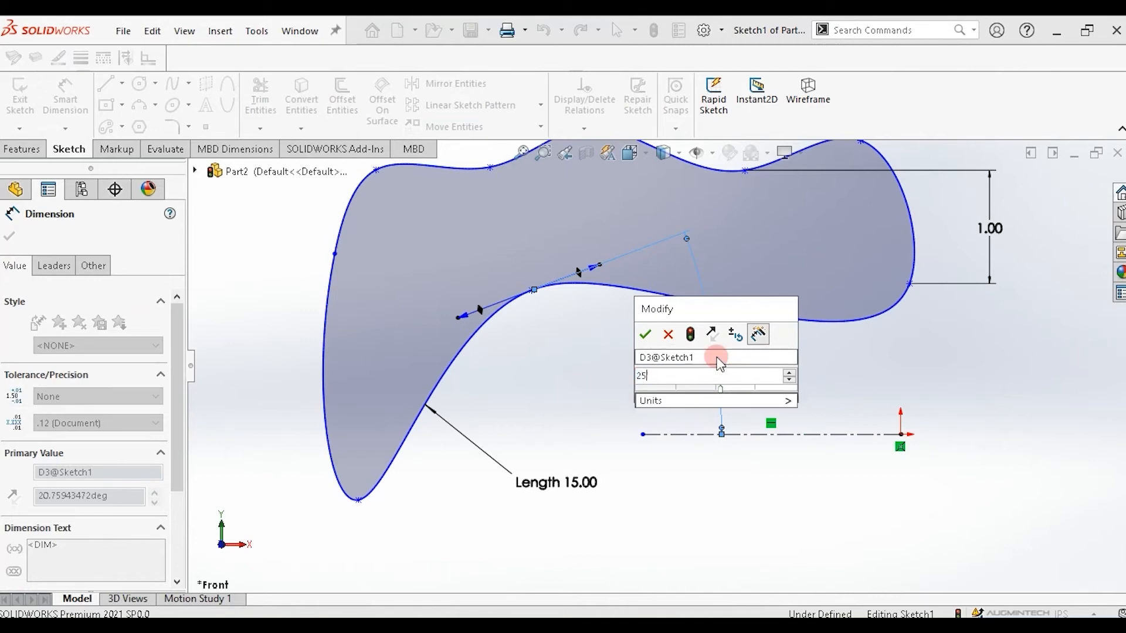
click(646, 335)
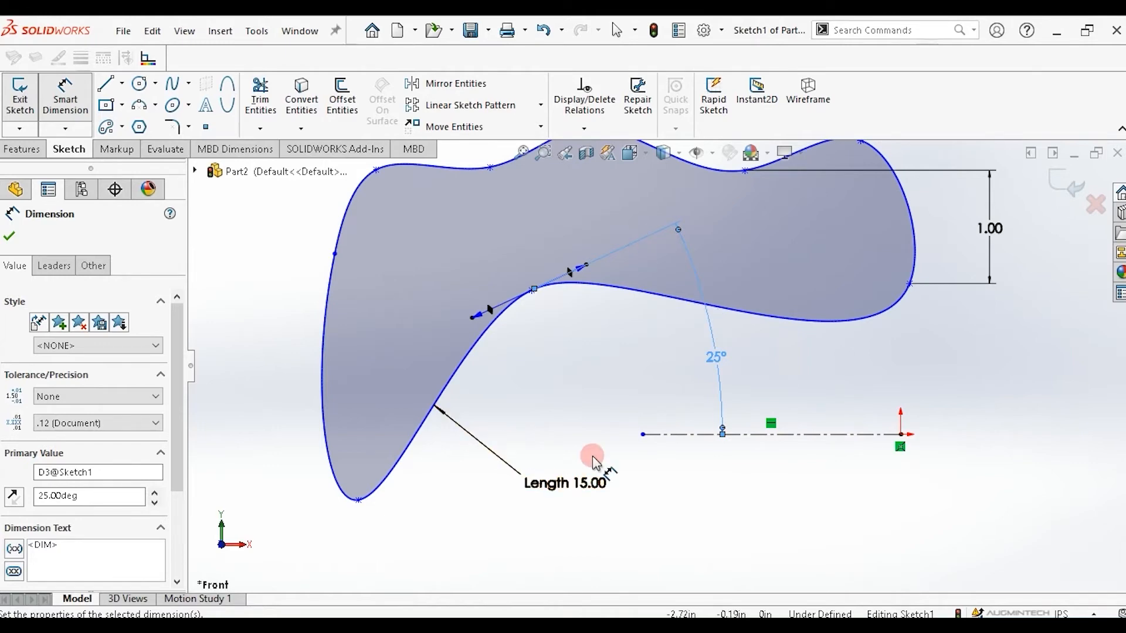
Select the entire sketch with a selection box and delete it.
scroll(593, 458, down, 2)
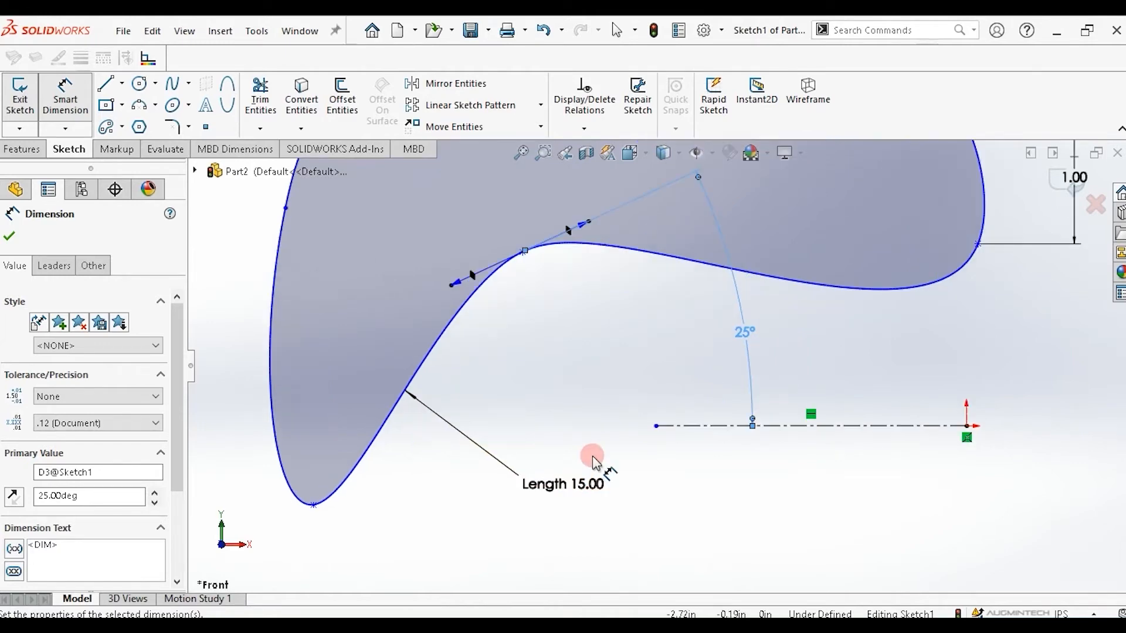
scroll(593, 456, up, 5)
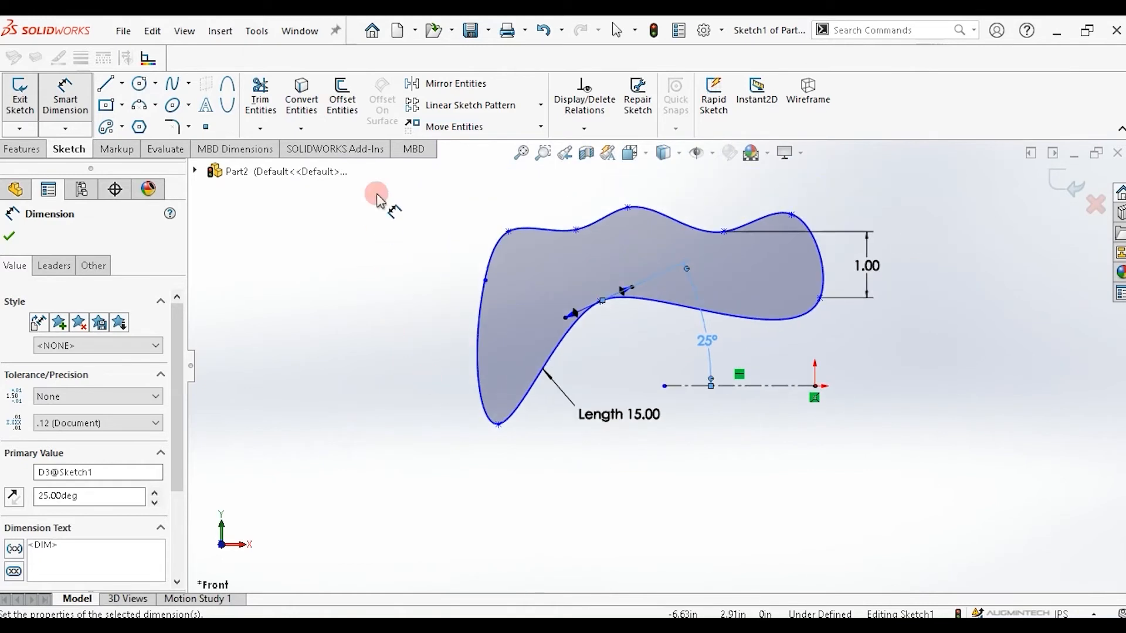
drag(377, 194, 1031, 500)
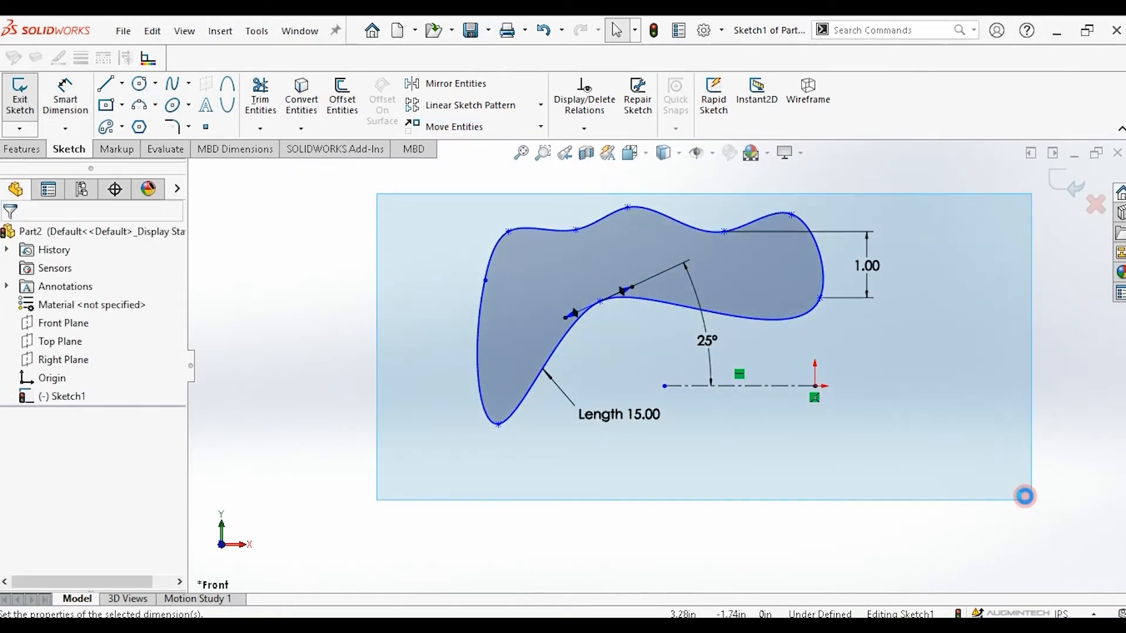
key(Delete)
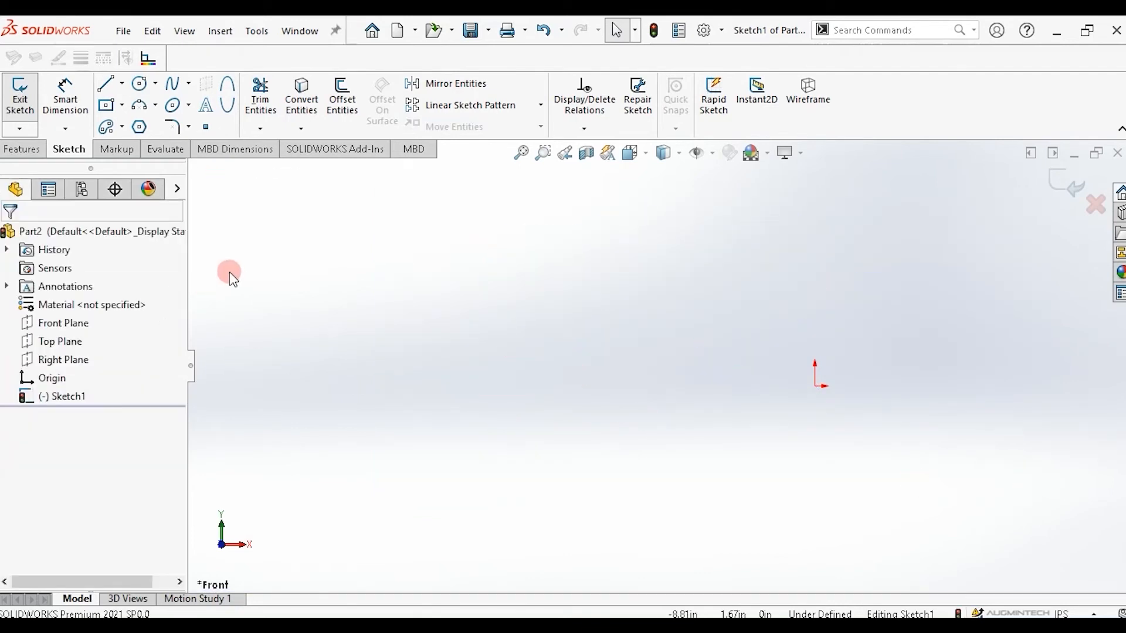
Draw an open Style Spline by placing nine control vertices across the sketch area.
click(188, 84)
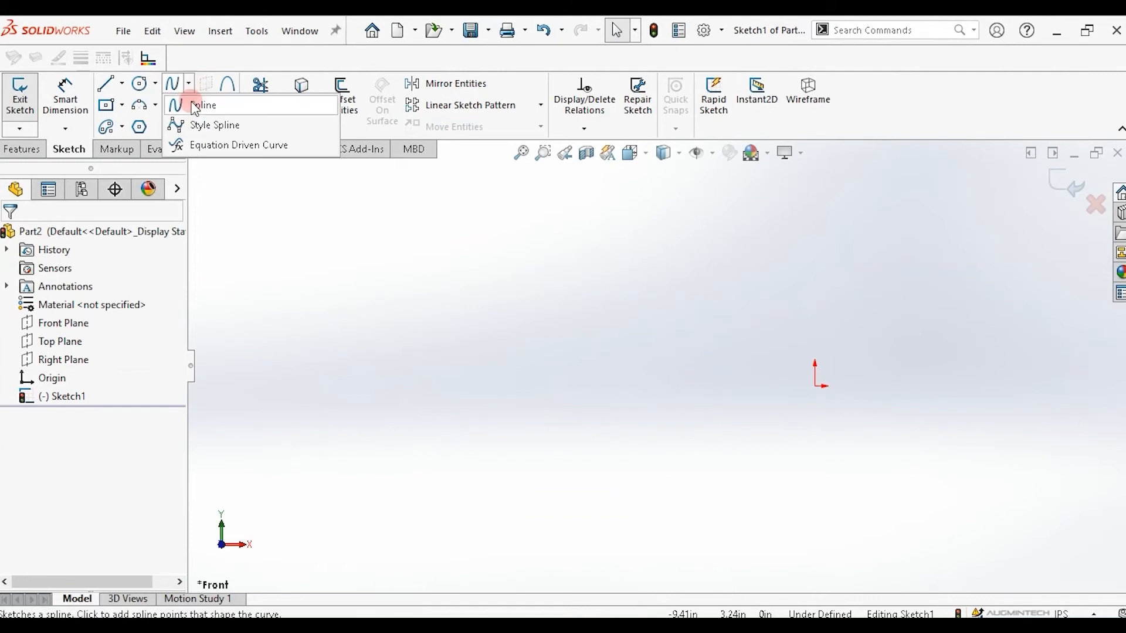
click(205, 127)
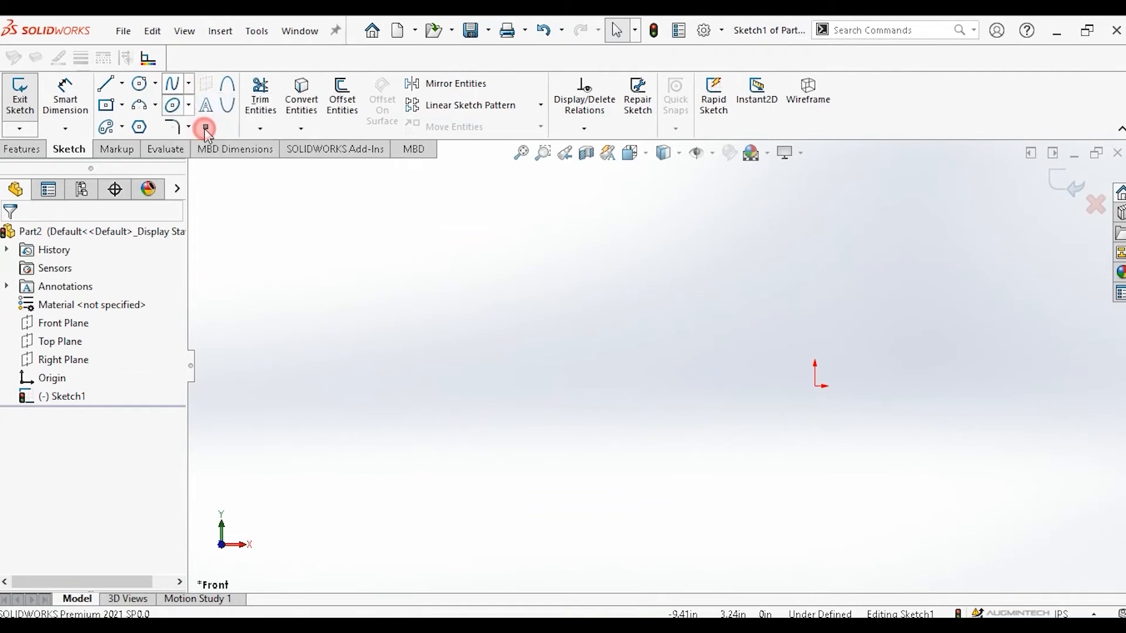
click(401, 345)
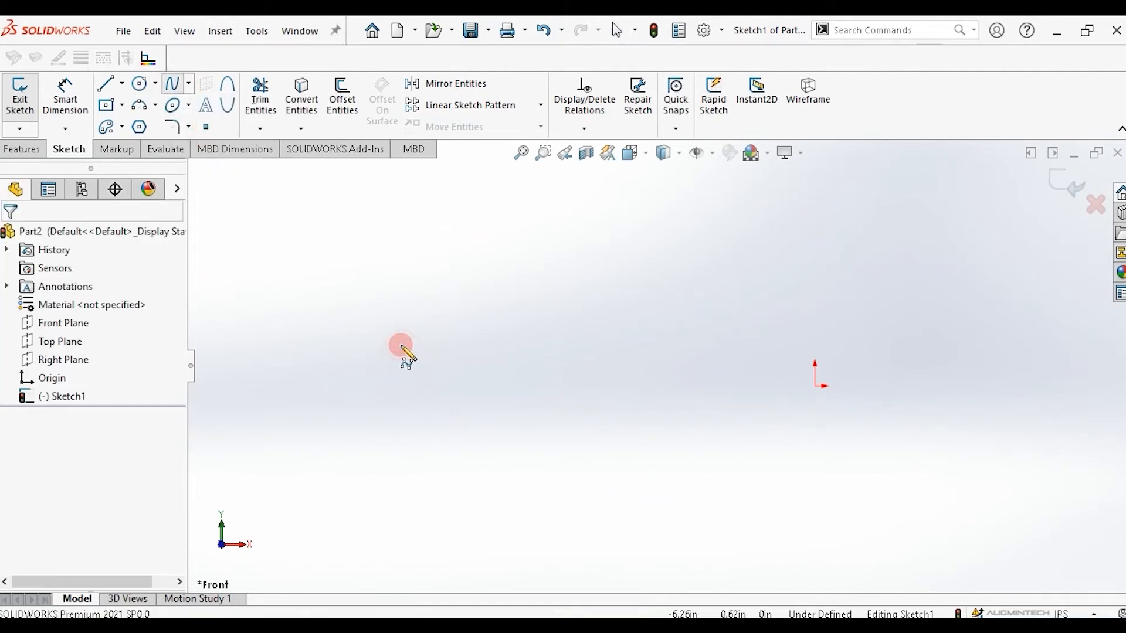
click(529, 256)
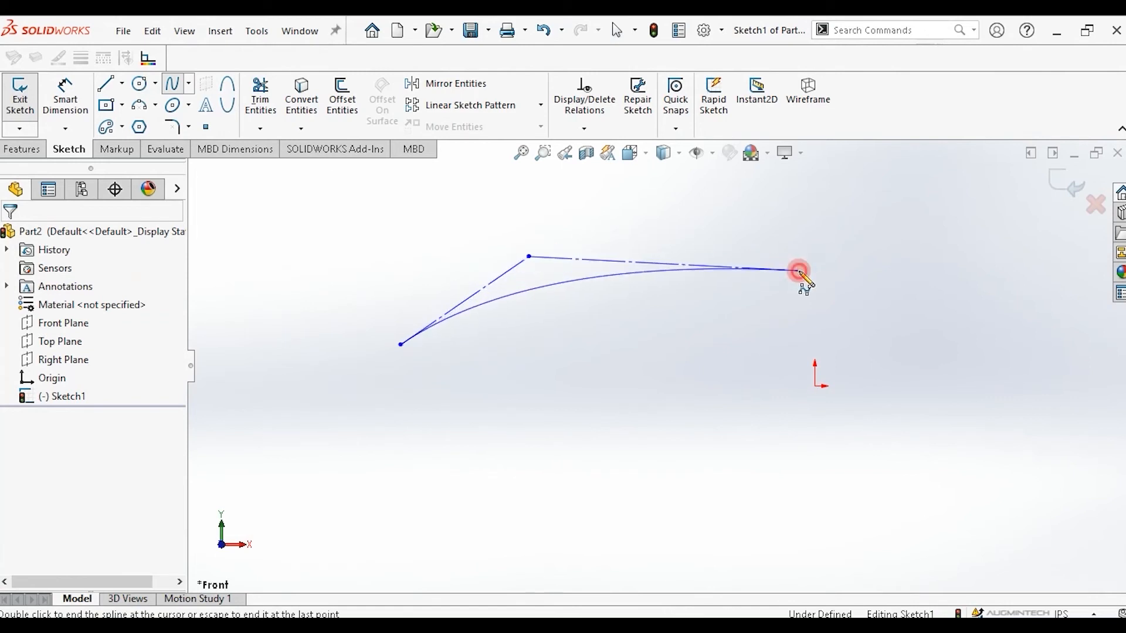
click(799, 271)
click(890, 360)
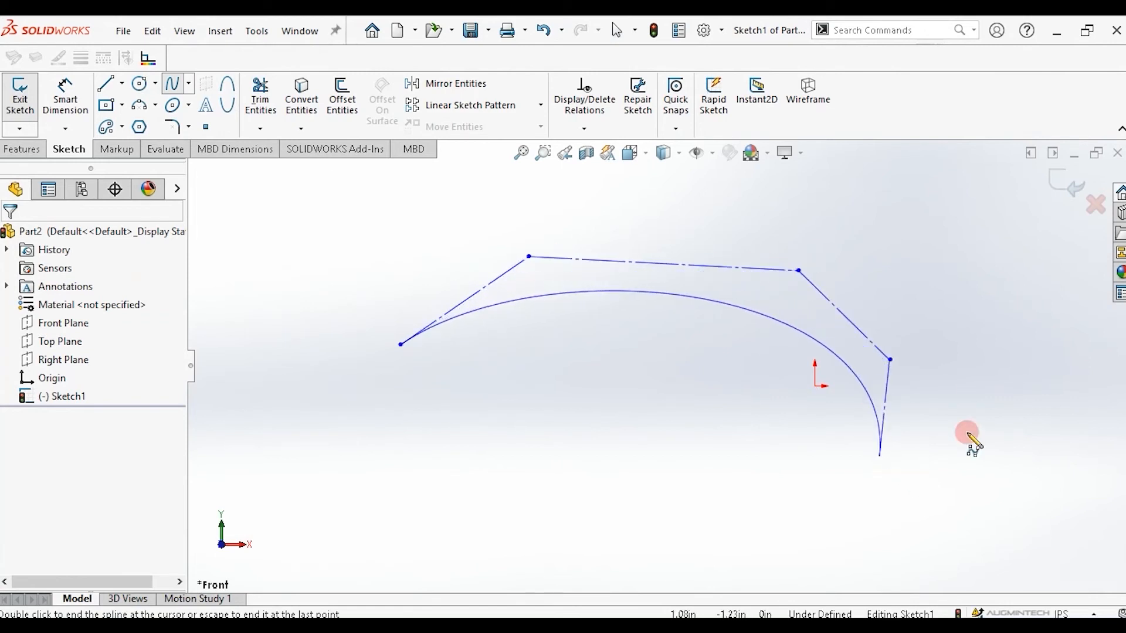
double_click(924, 202)
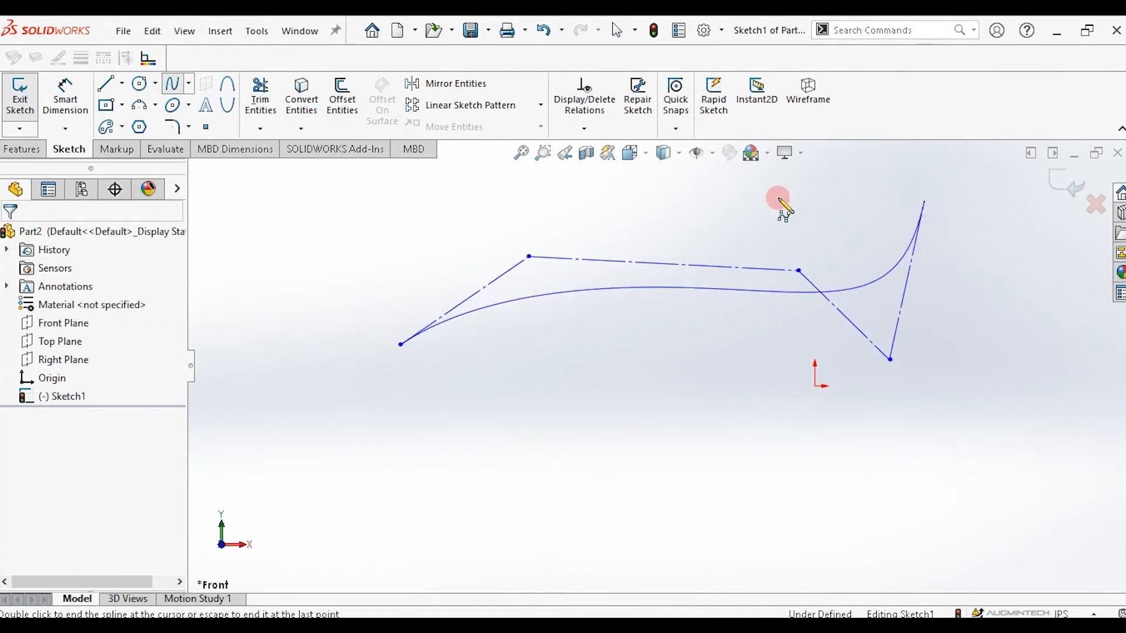
click(726, 200)
click(867, 157)
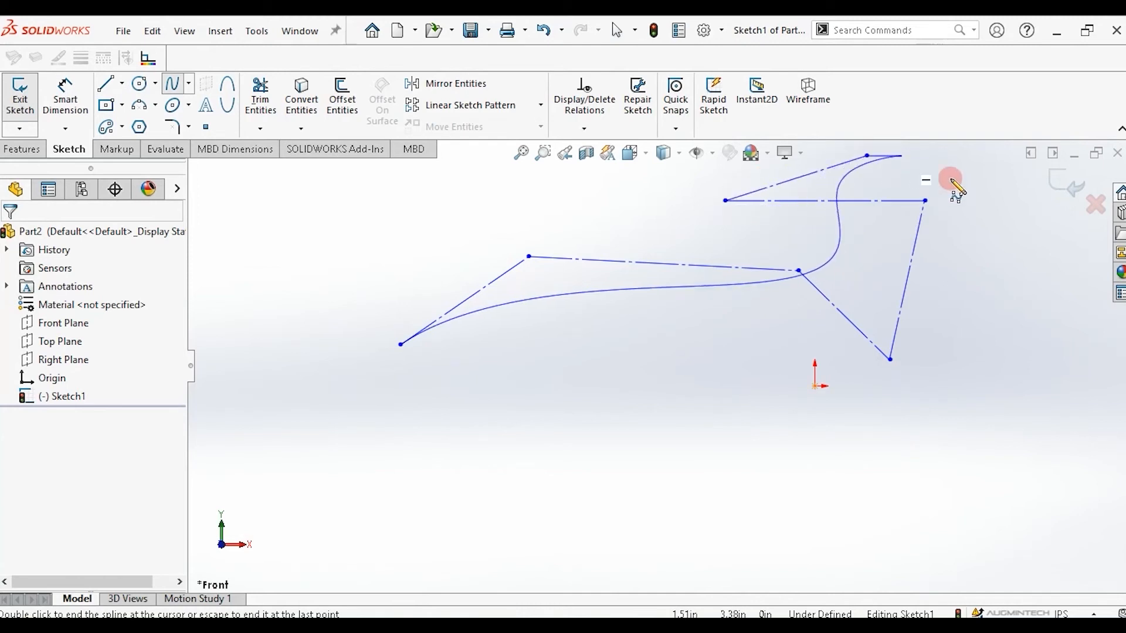
click(1017, 259)
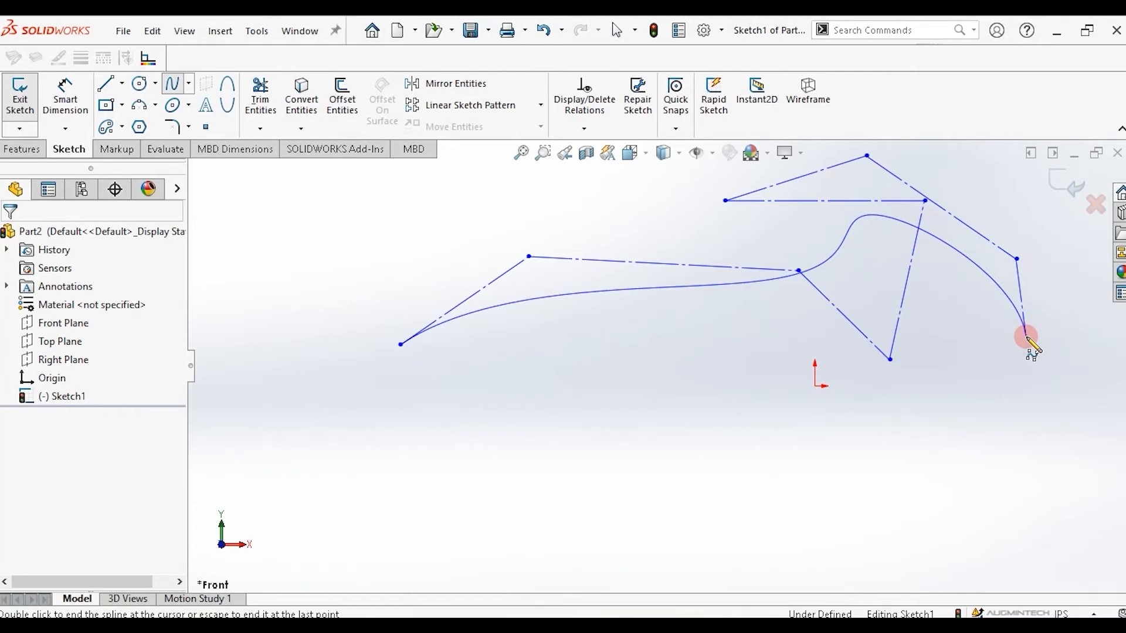
click(1026, 337)
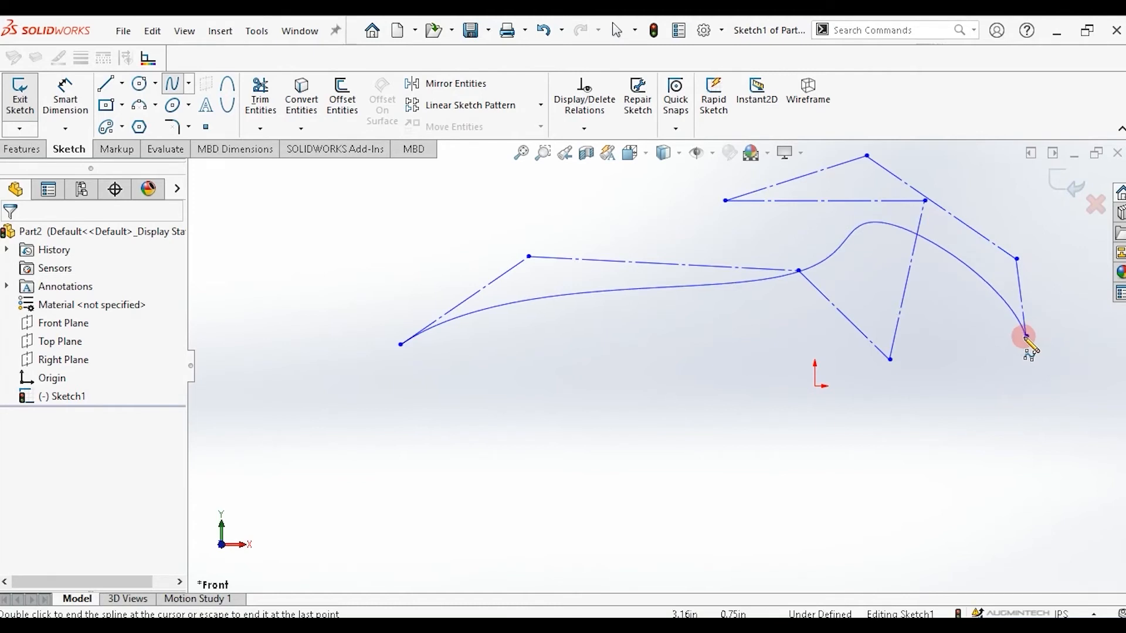
key(Escape)
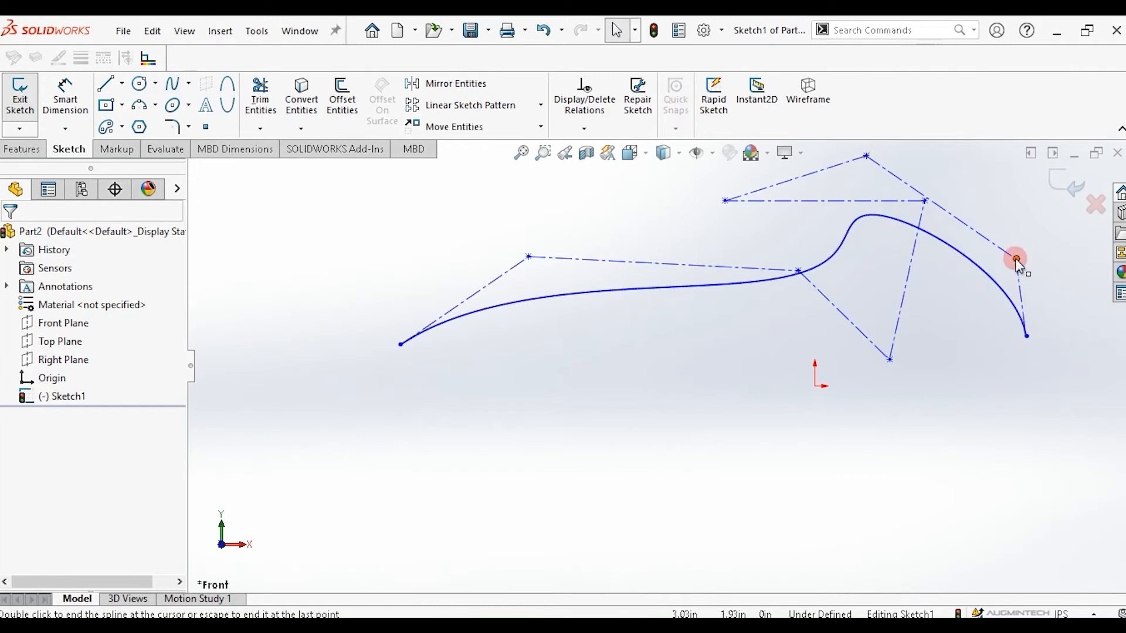
Reshape the style spline by moving its right-hand control vertex upward and its far-left control vertex farther left.
drag(1017, 259, 998, 208)
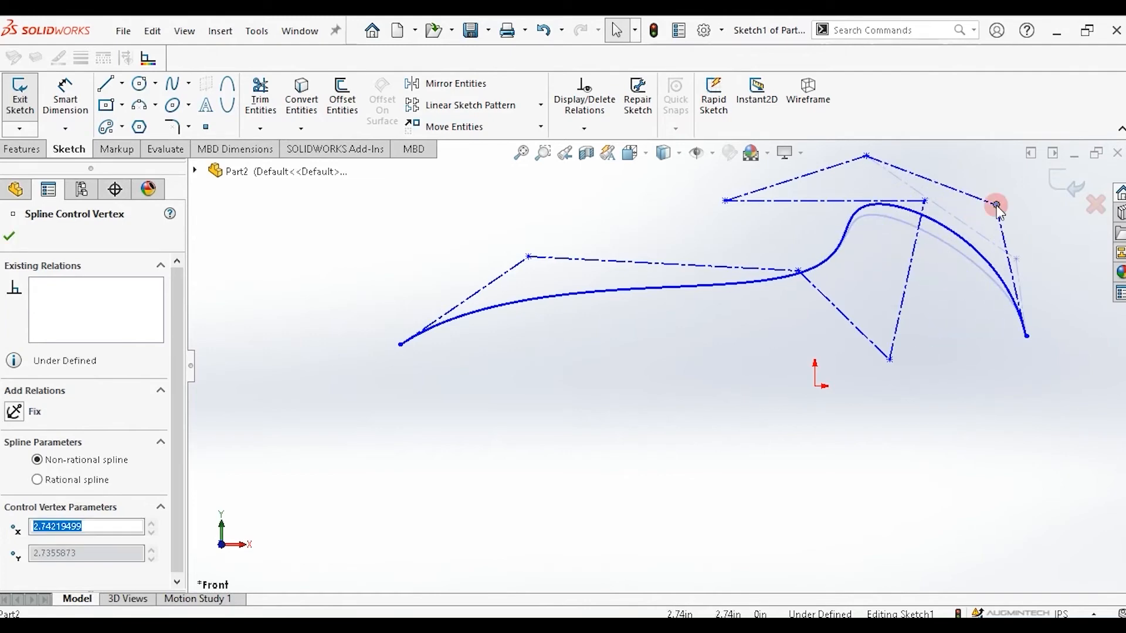
drag(531, 257, 267, 250)
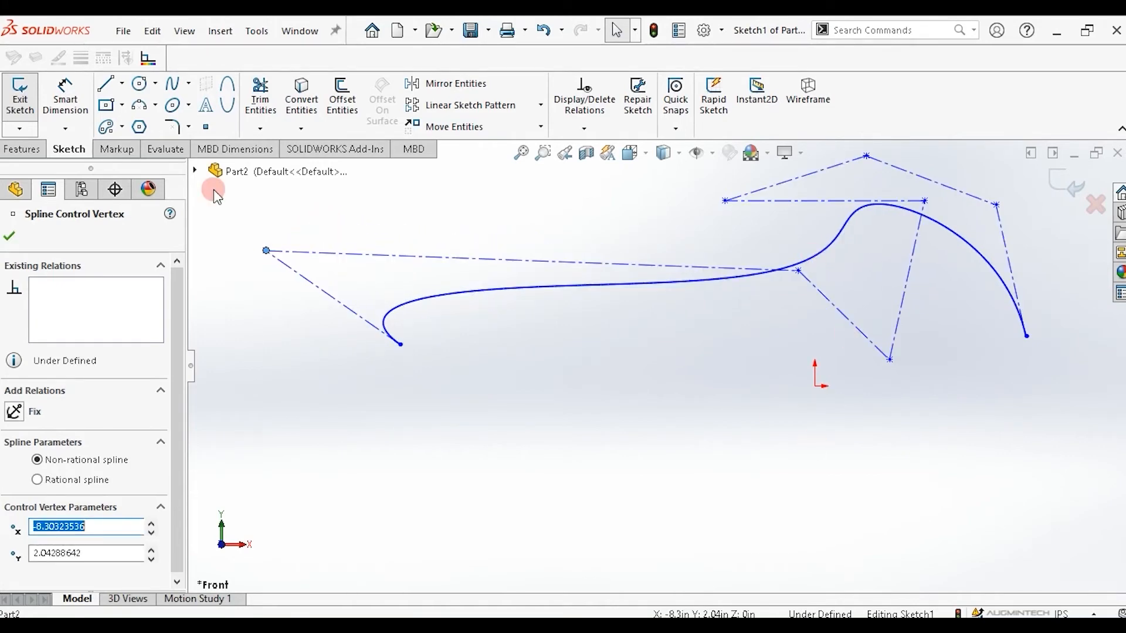
Select the entire sketch with a selection box and delete it.
mouse_move(213, 182)
mouse_down()
mouse_move(1039, 340)
mouse_move(1114, 383)
mouse_up()
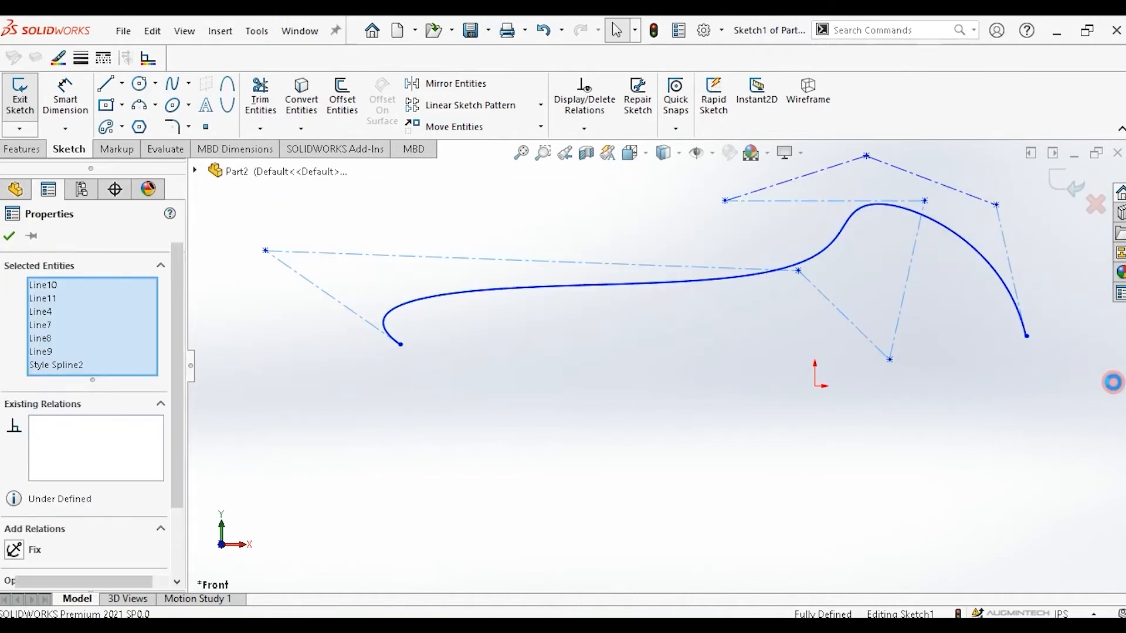
key(Delete)
click(408, 191)
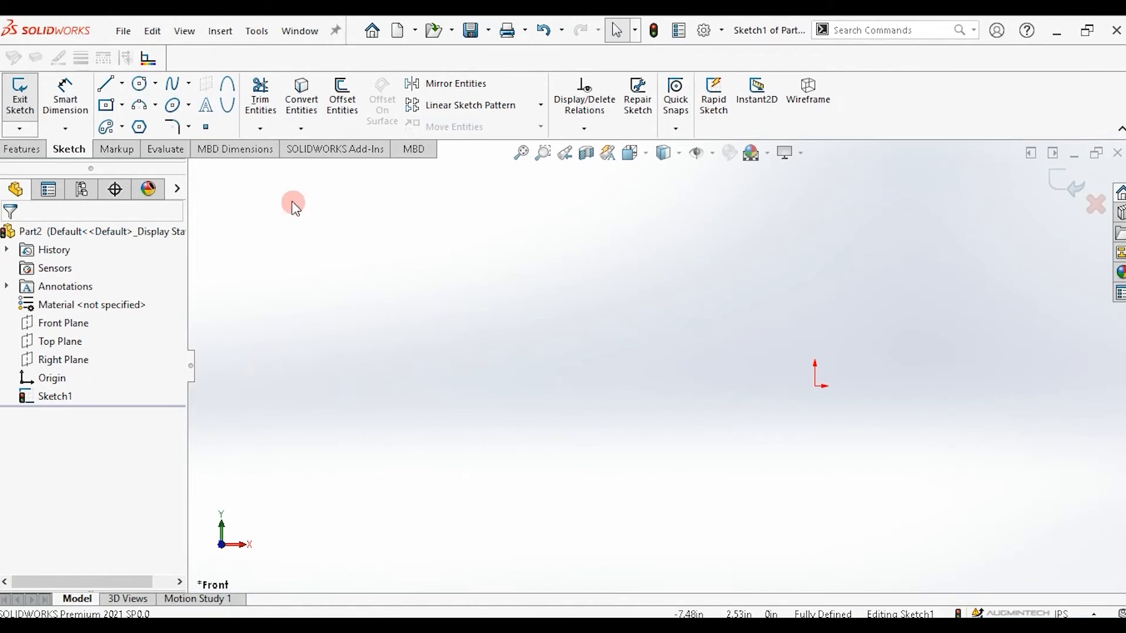
Create an explicit Equation Driven Curve with y = 5*sin(x) from x1 = 0 to x2 = 2*pi.
click(188, 84)
click(214, 146)
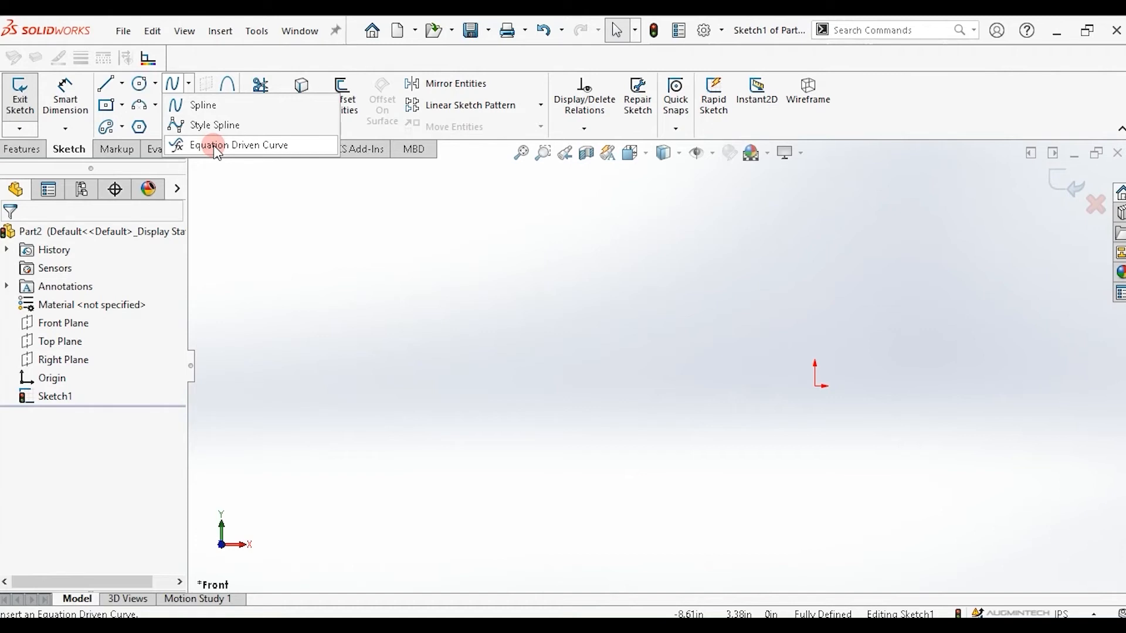
click(215, 147)
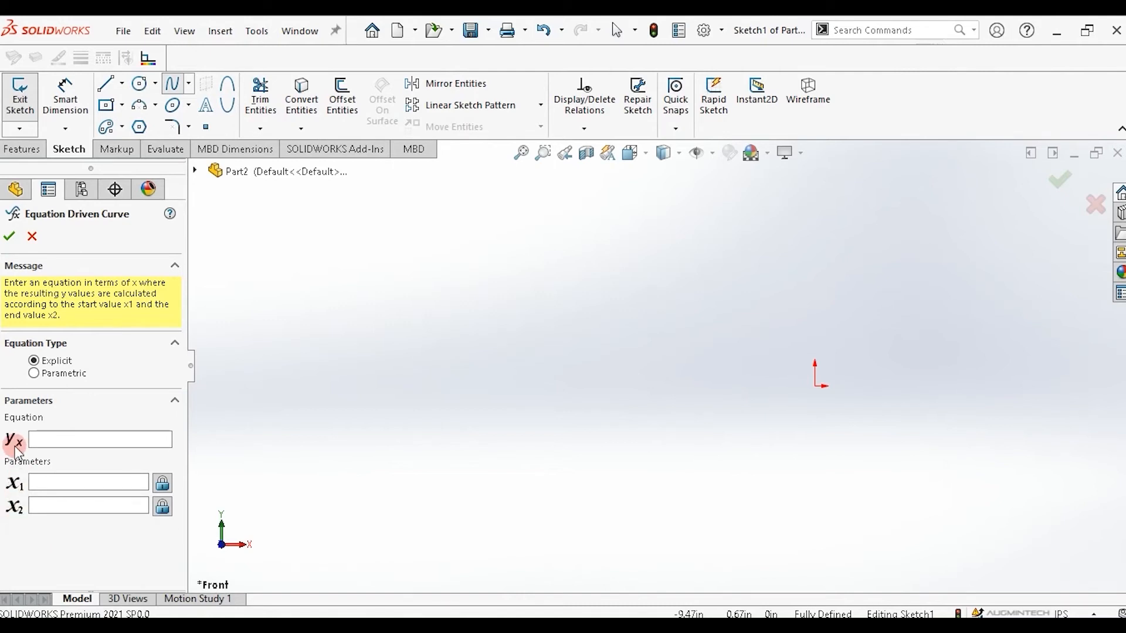
click(38, 441)
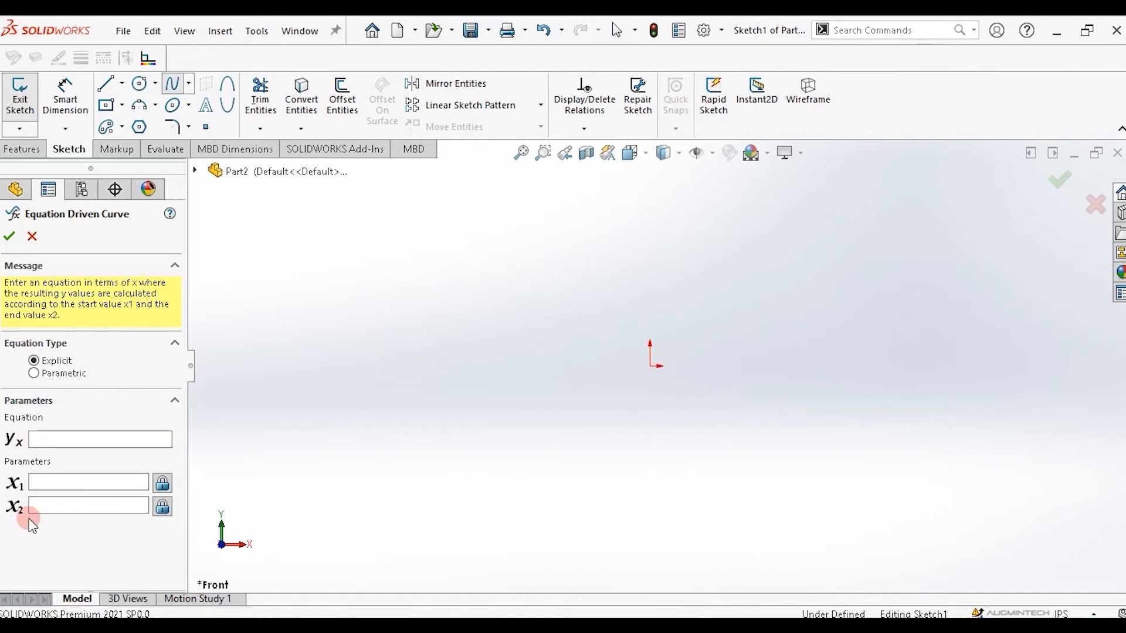
click(42, 438)
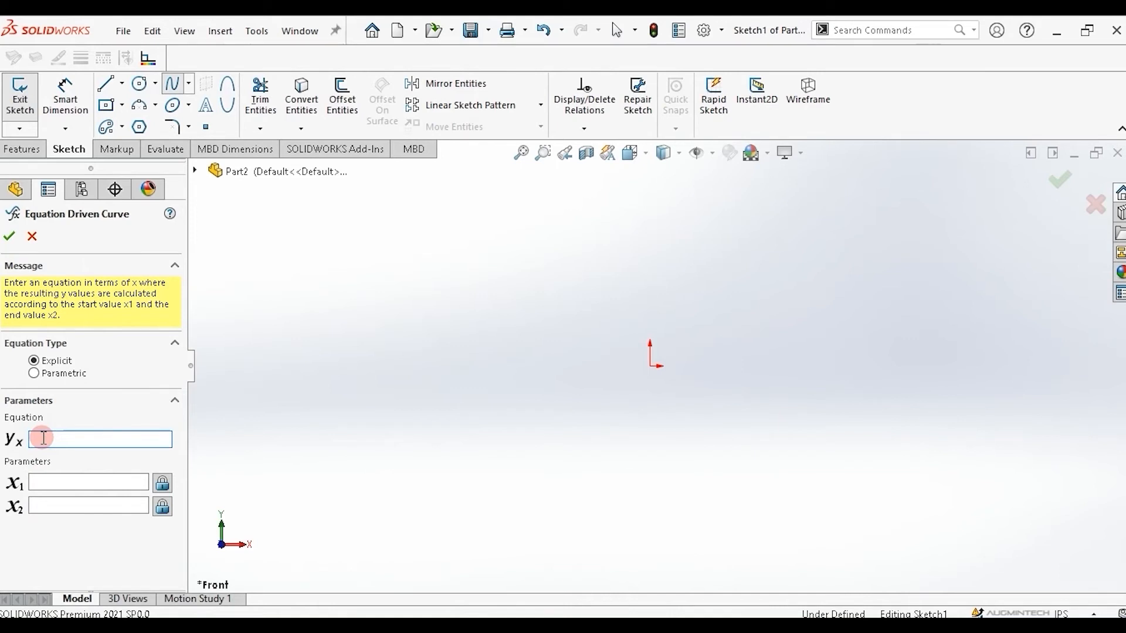
text(5*sin(x))
key(Tab)
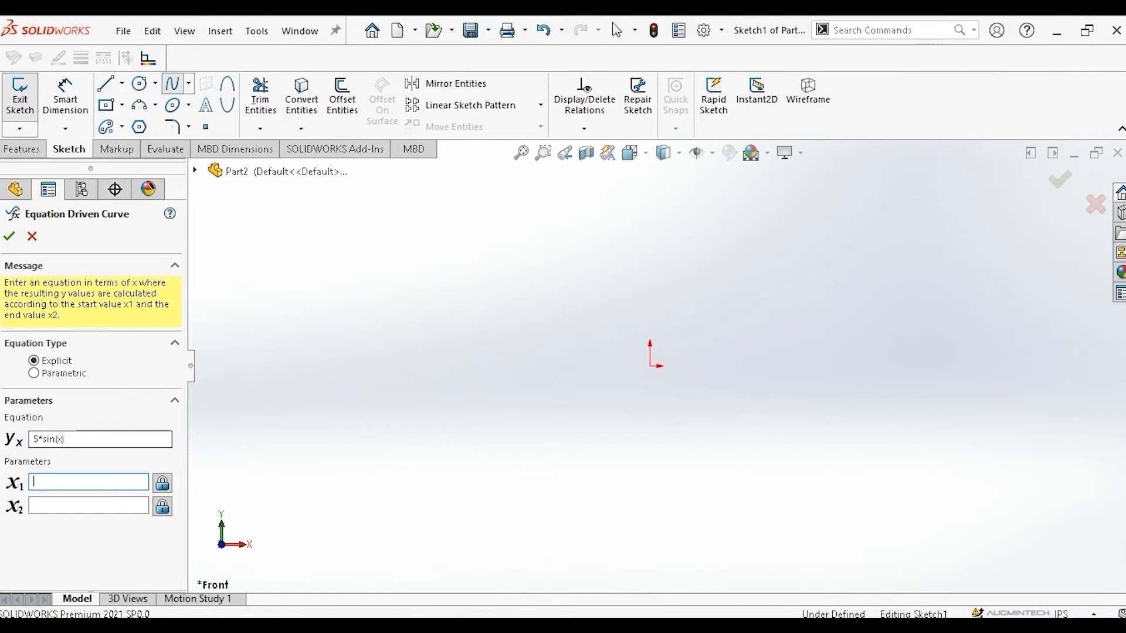
text(0)
key(Tab)
text(pi)
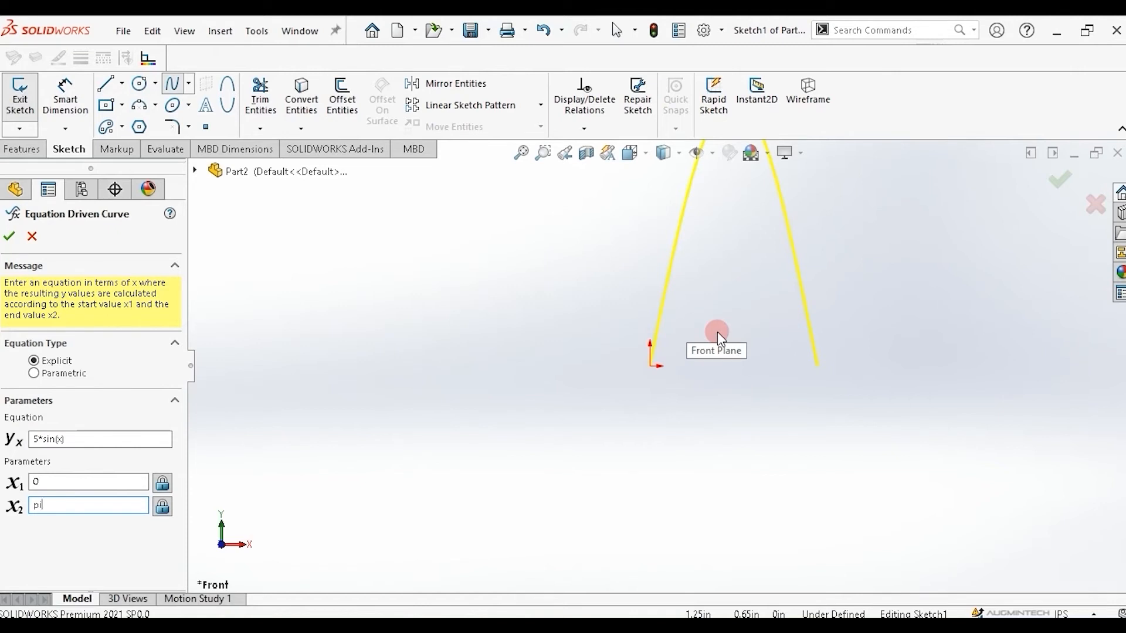
scroll(717, 332, up, 5)
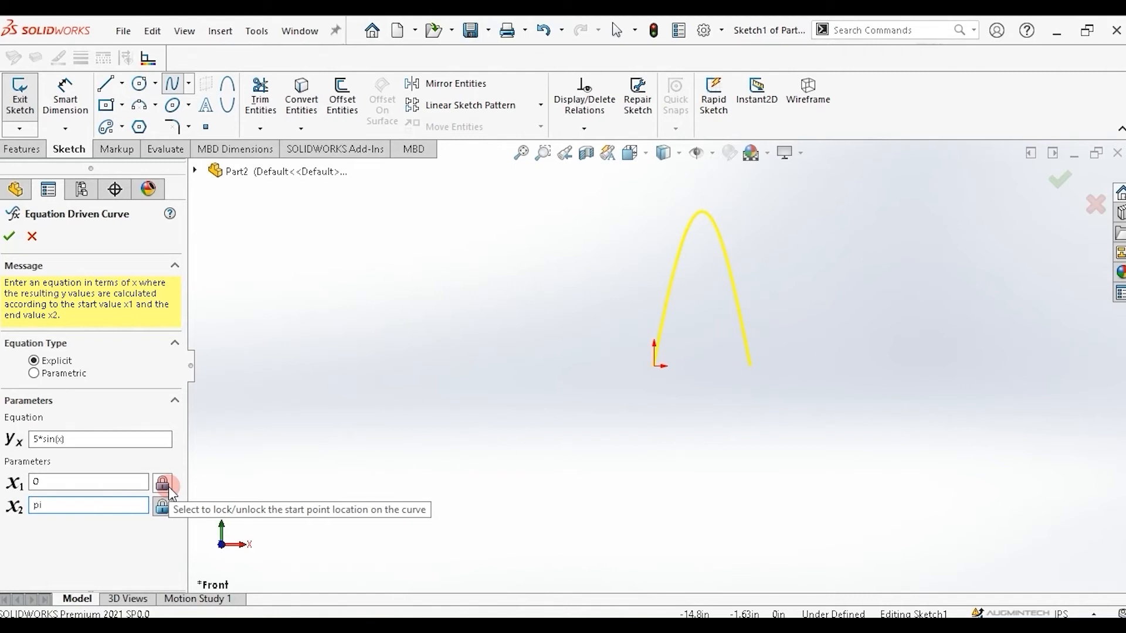
text(2*)
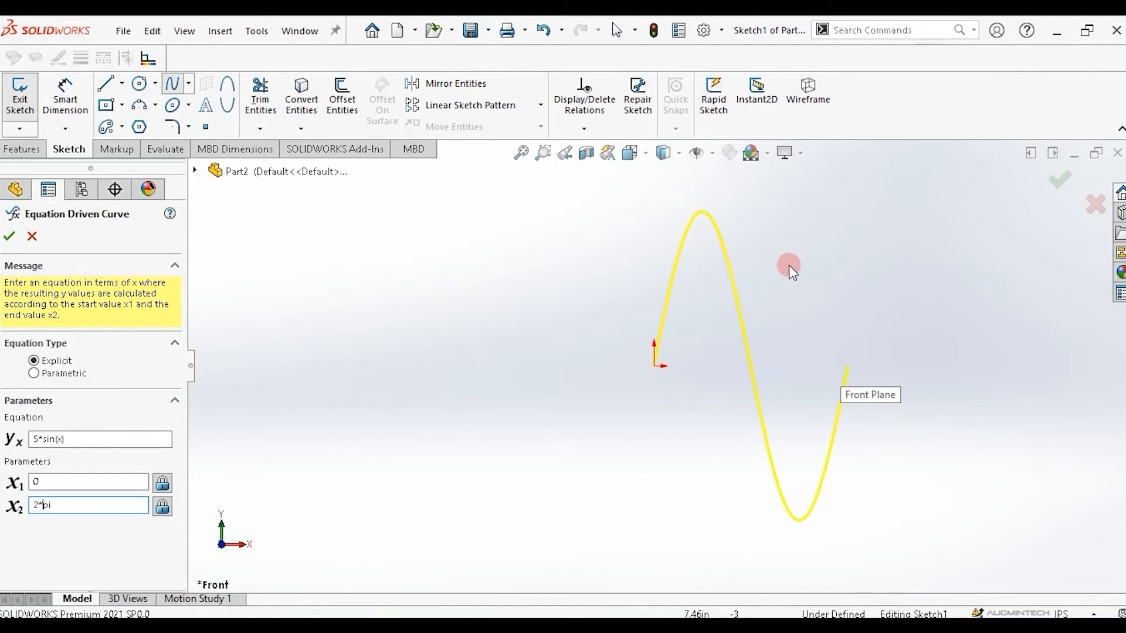
click(9, 236)
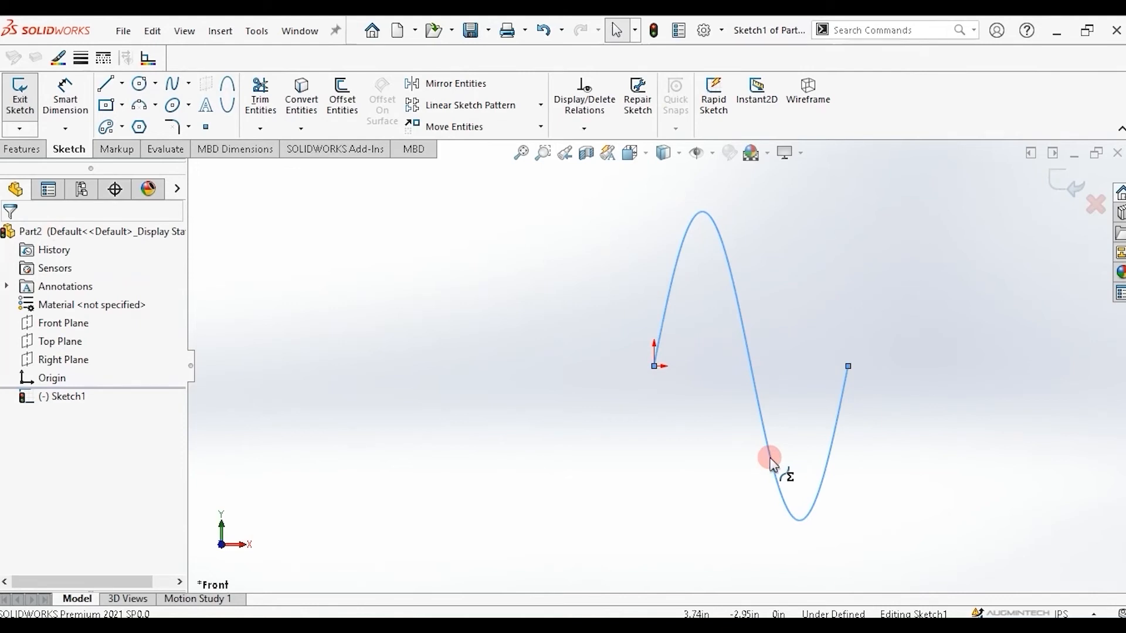
Edit the equation driven curve and set its start value x1 to -2*pi.
click(770, 458)
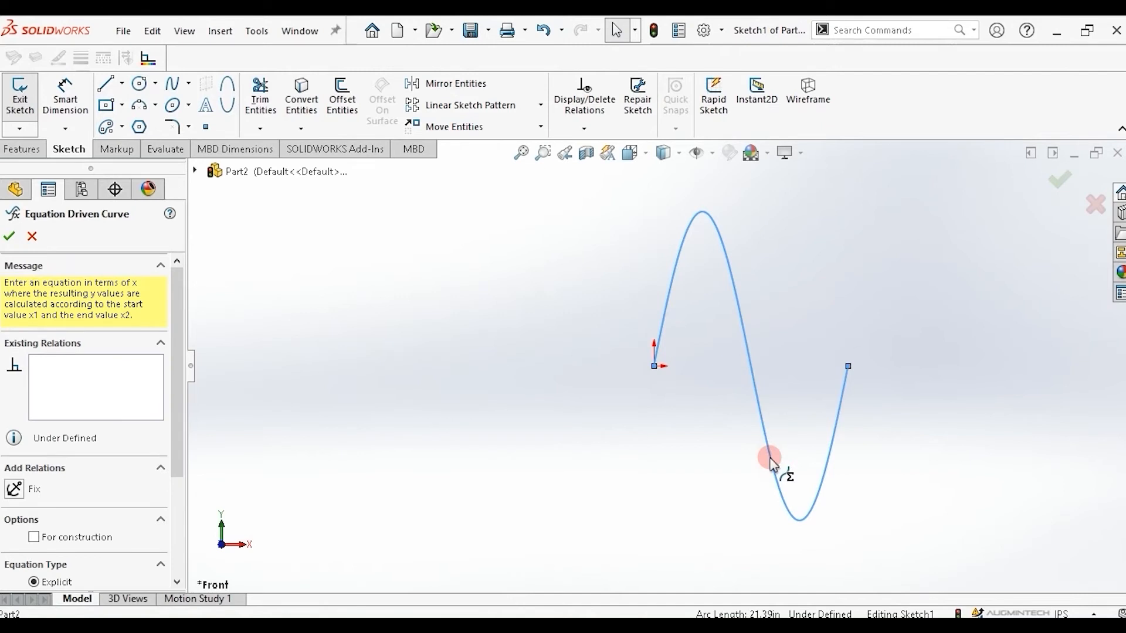
drag(183, 356, 184, 516)
click(47, 503)
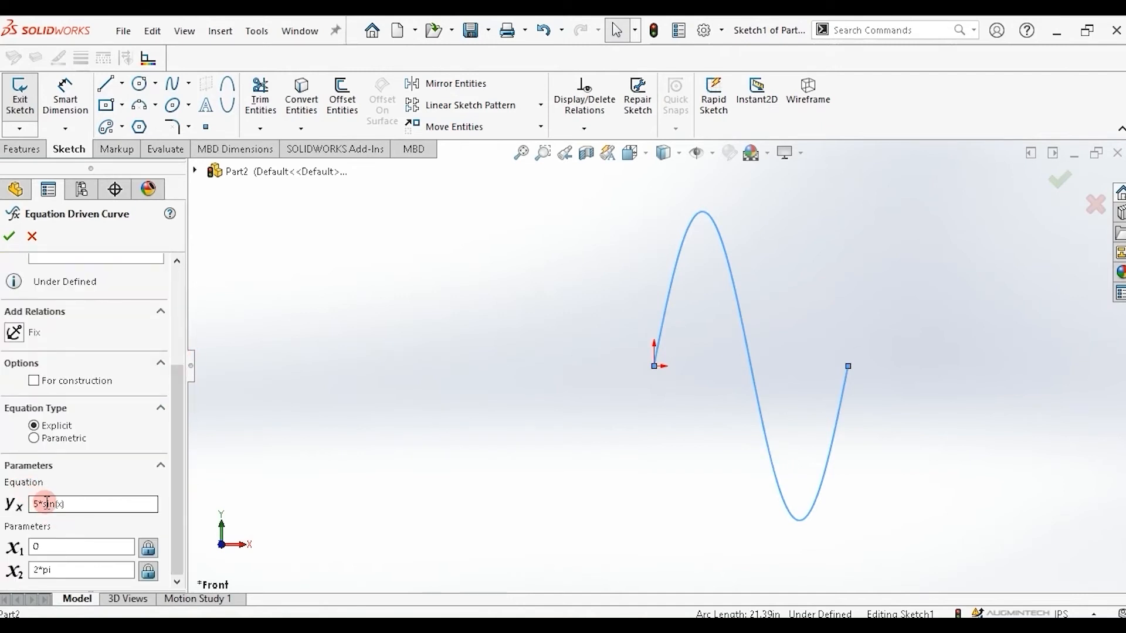
click(33, 547)
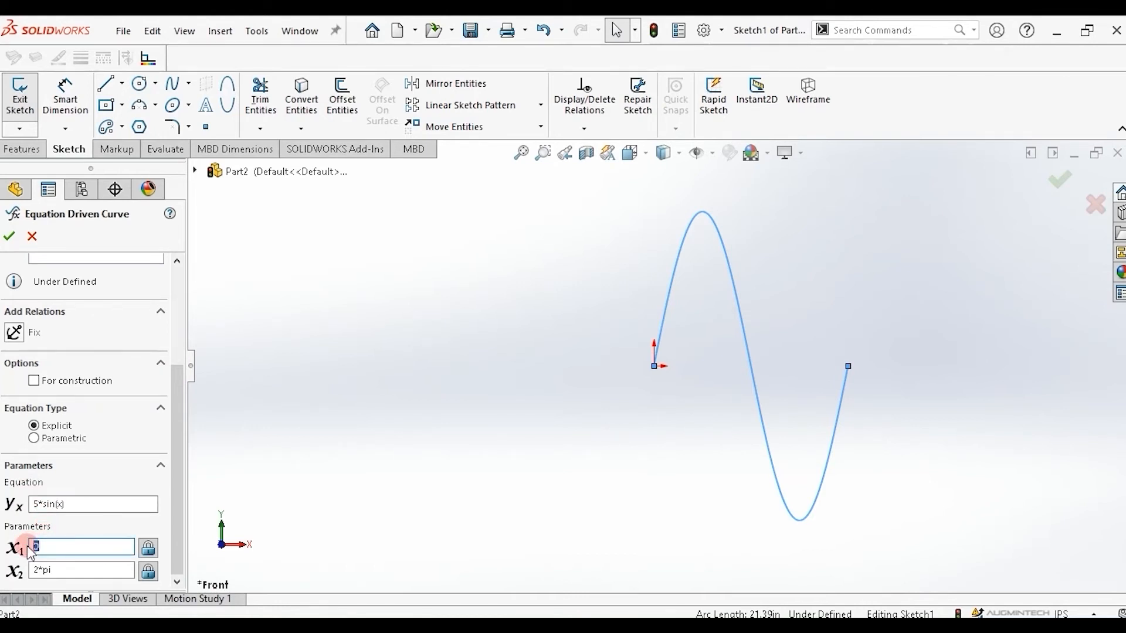
text(-2*pi)
key(Return)
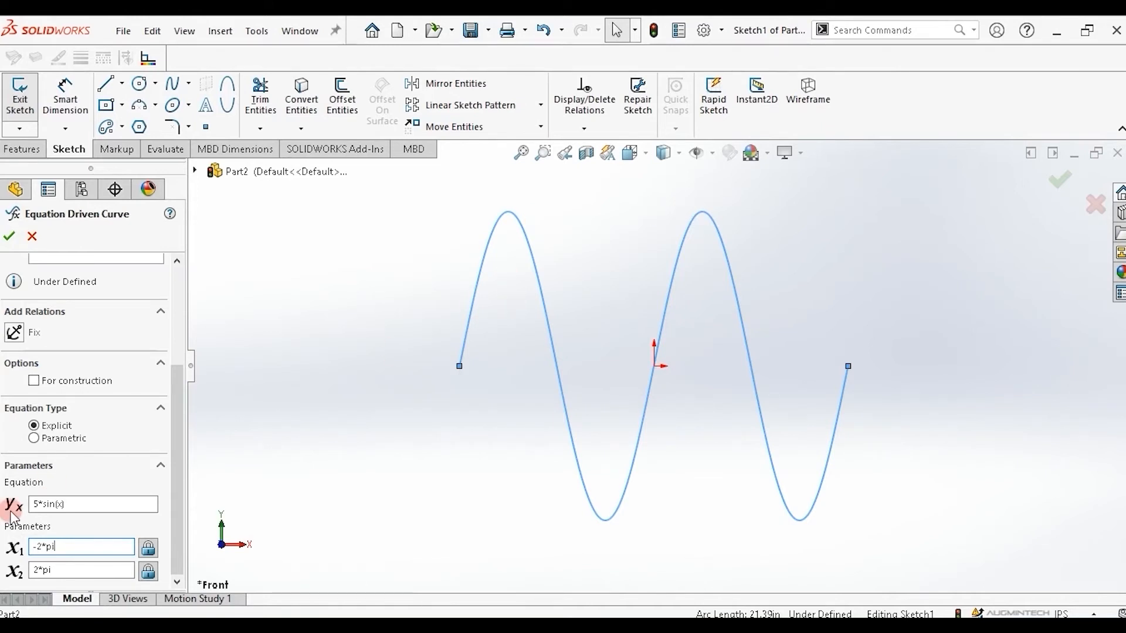
Change the curve's equation to 10*sin(x).
click(39, 505)
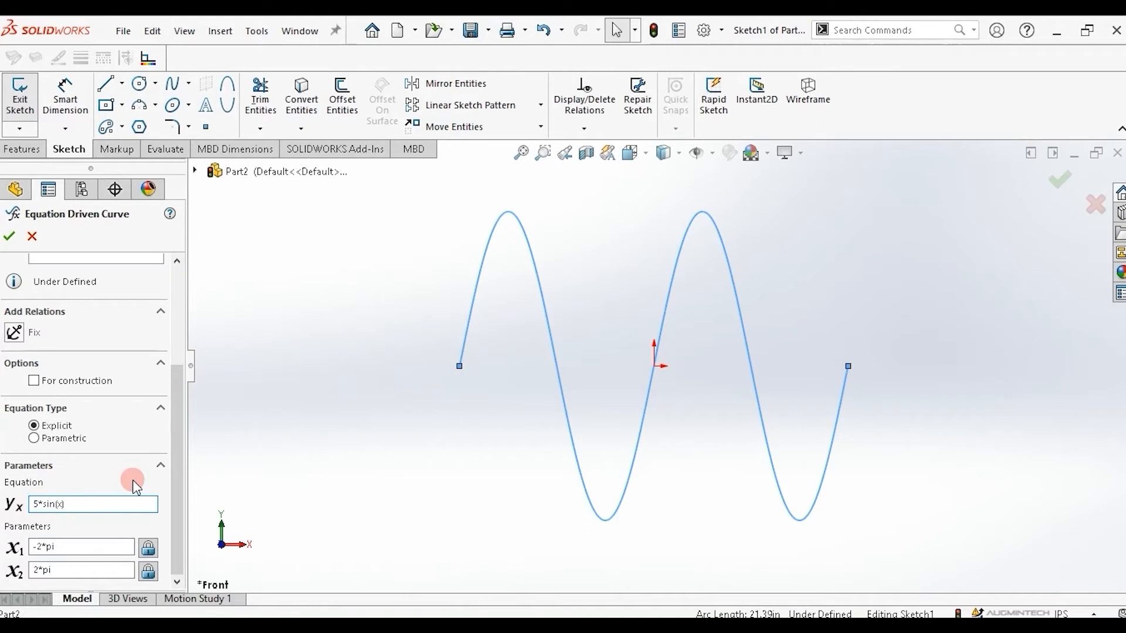
key(BackSpace)
text(10)
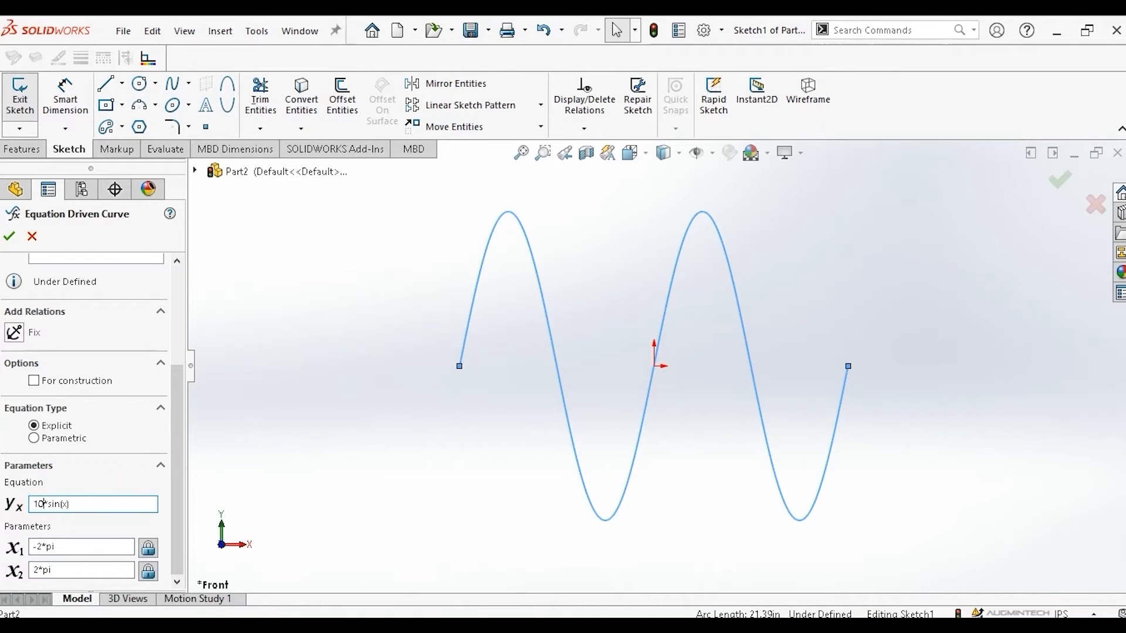
Set the curve's range to x1 = 0 and x2 = 10*pi.
click(63, 545)
click(50, 547)
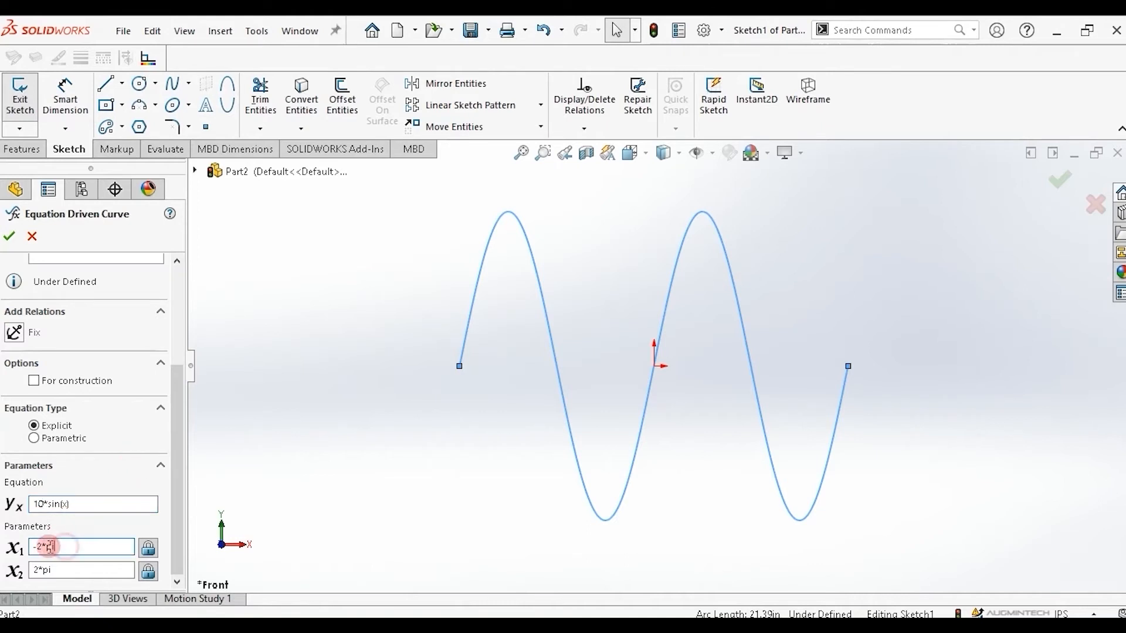
double_click(49, 546)
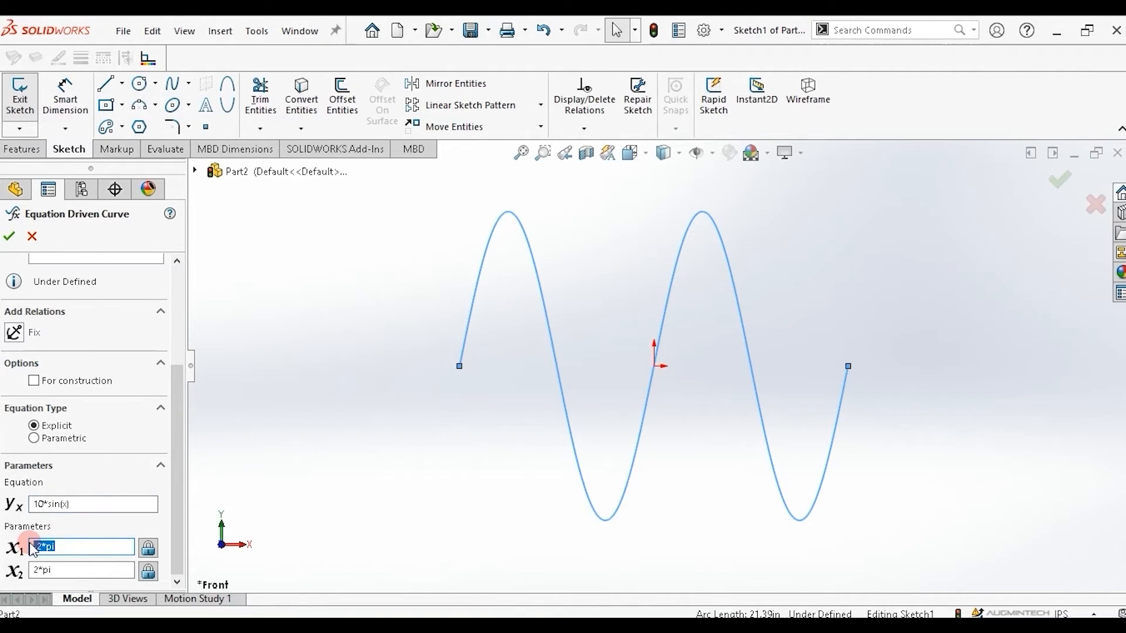
text(0)
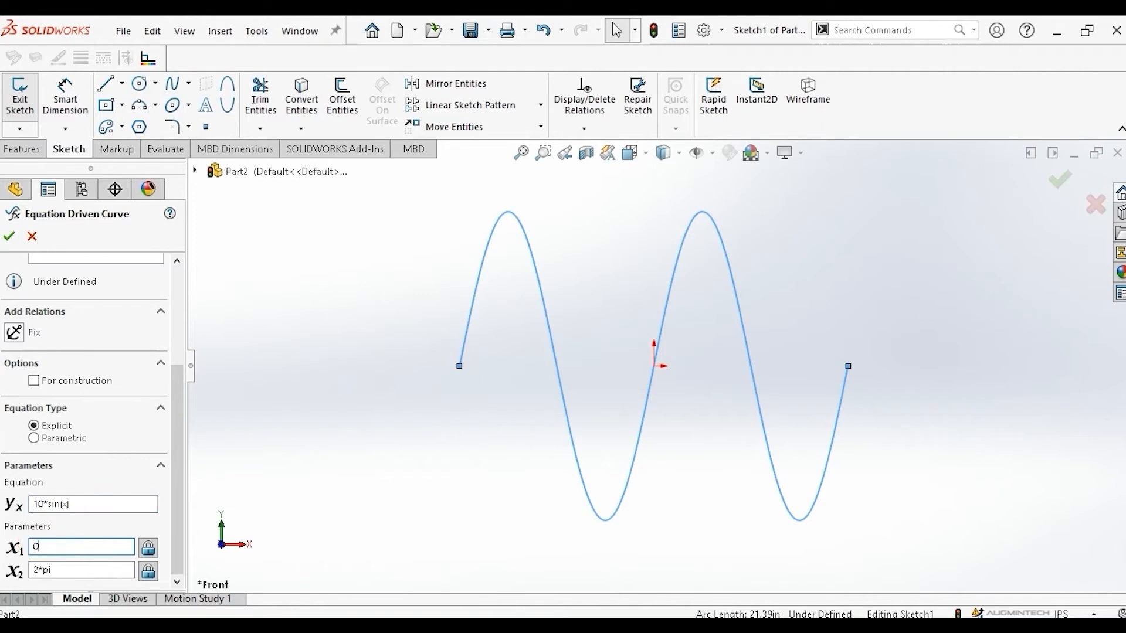
double_click(35, 569)
text(10)
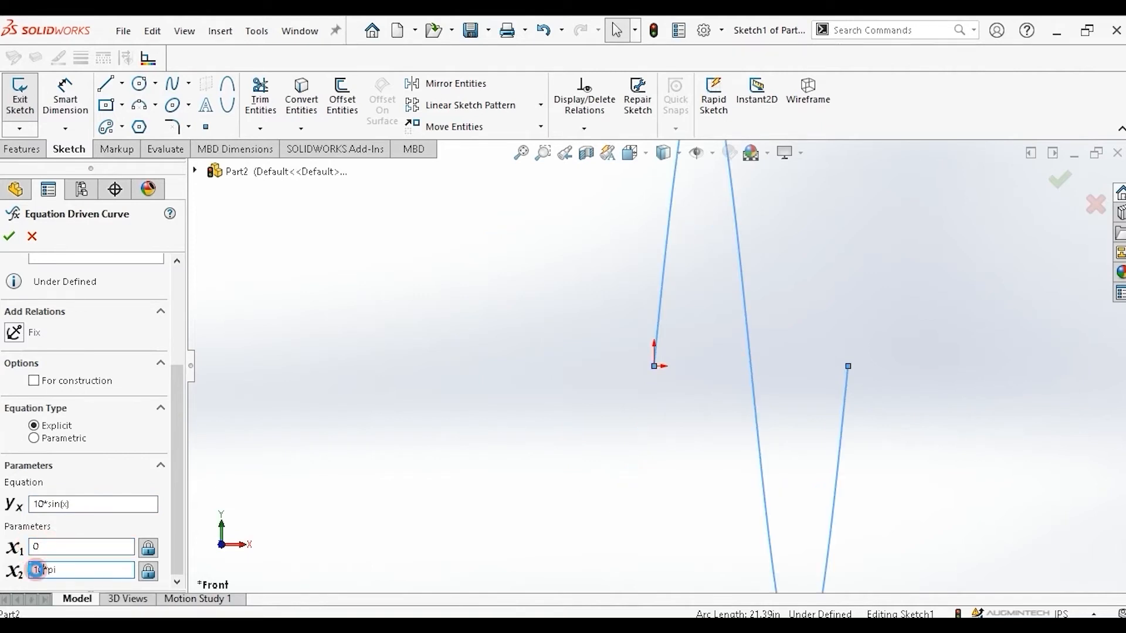
scroll(733, 330, down, 3)
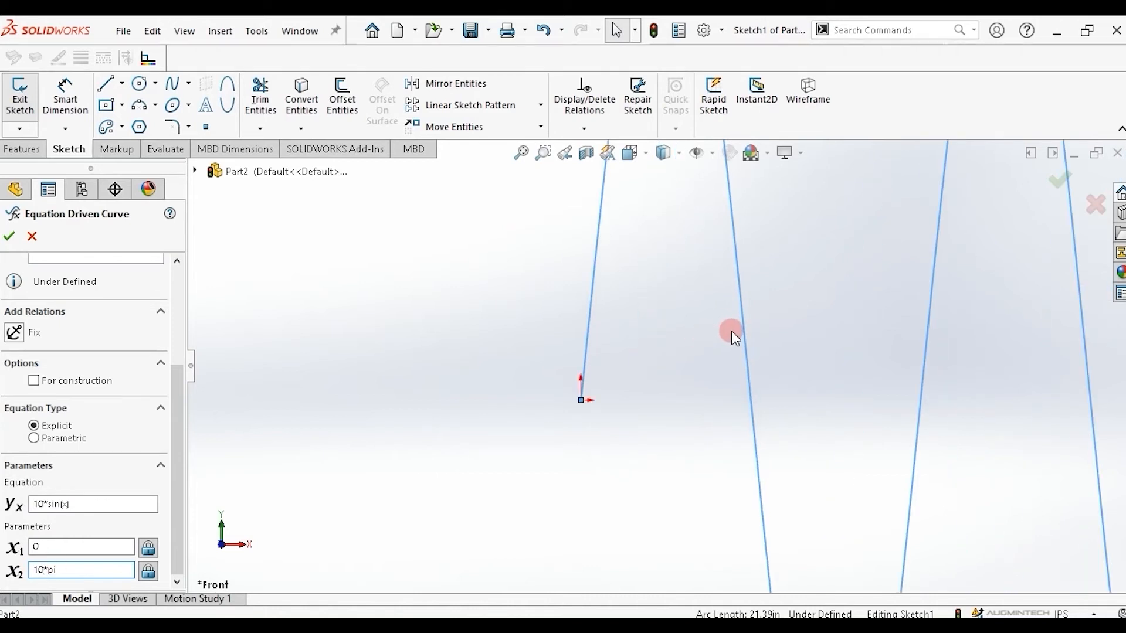
scroll(730, 331, up, 5)
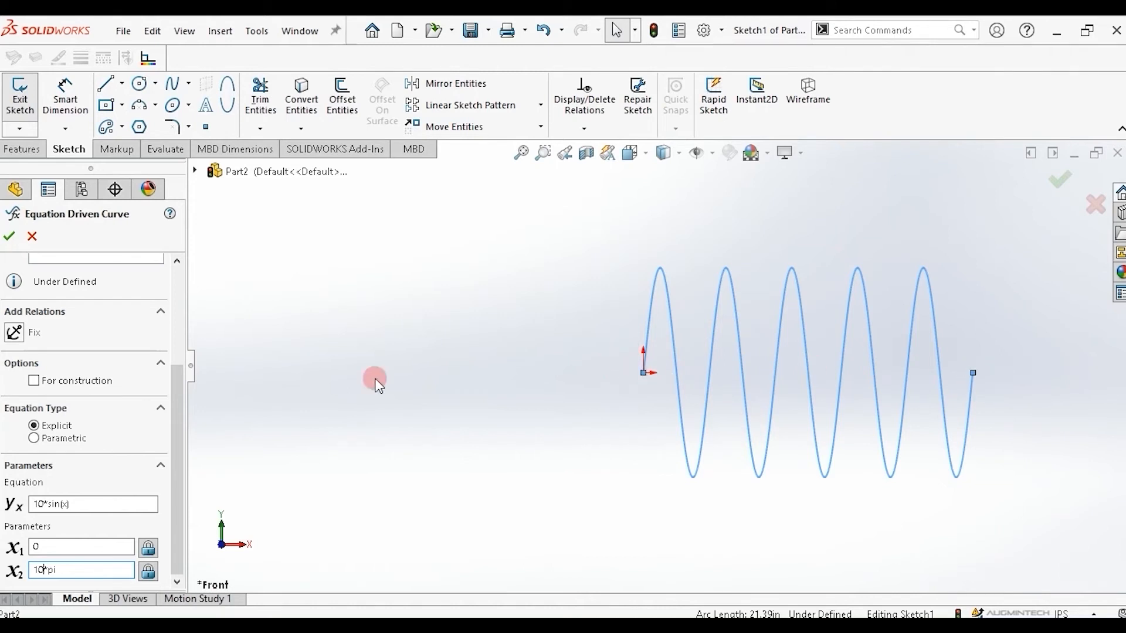
Change the curve's equation to 10*cos(x).
click(60, 506)
key(BackSpace)
key(BackSpace)
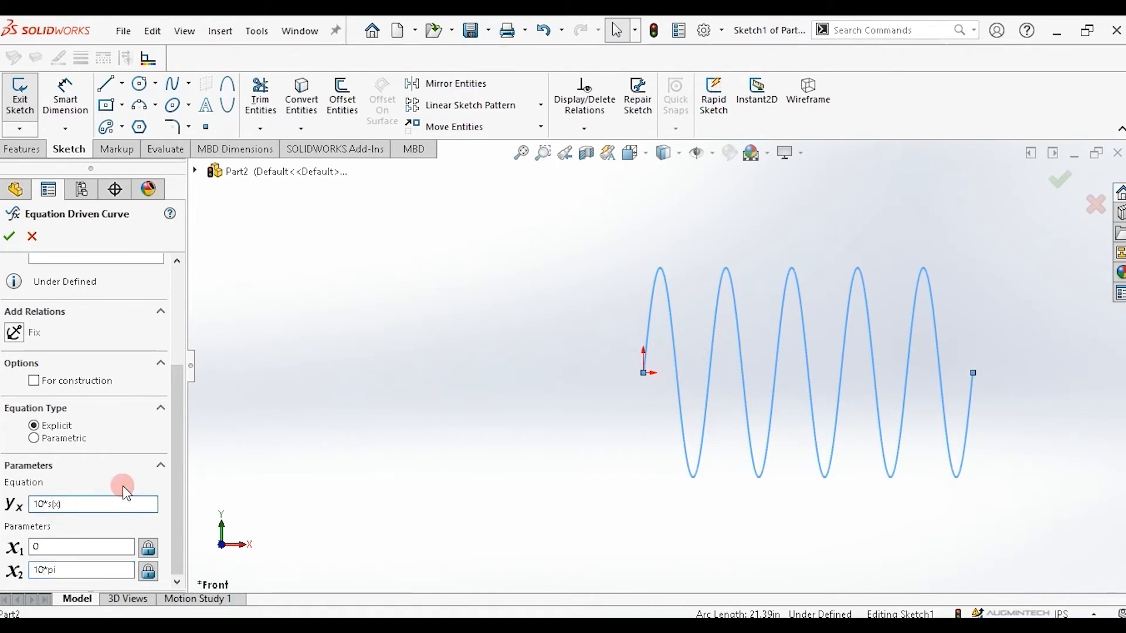
key(BackSpace)
text(cos)
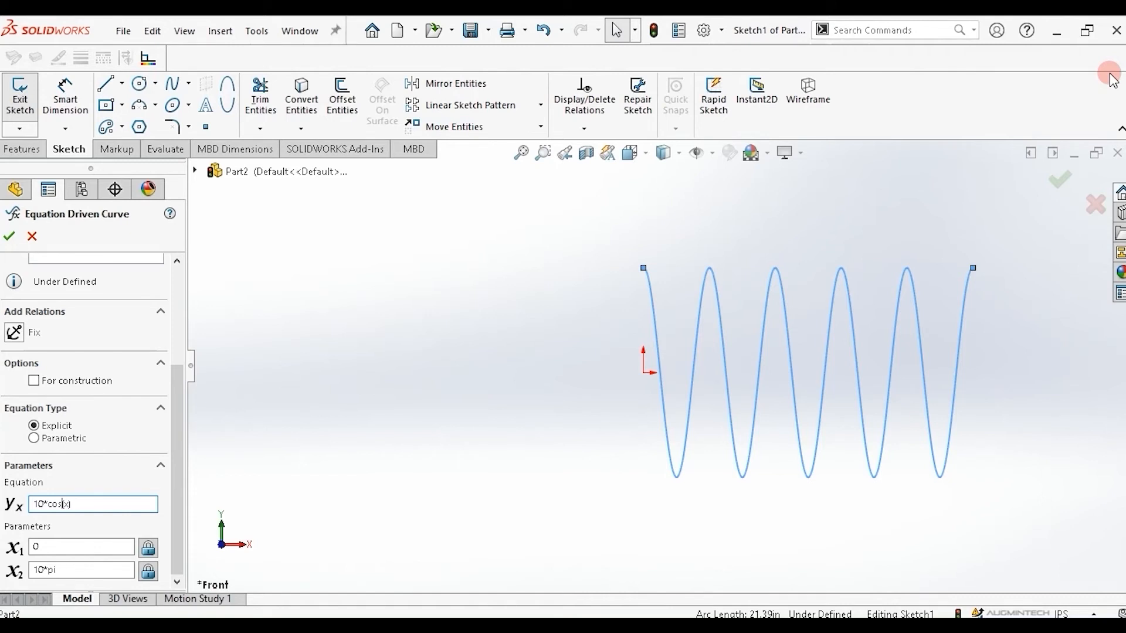
click(206, 150)
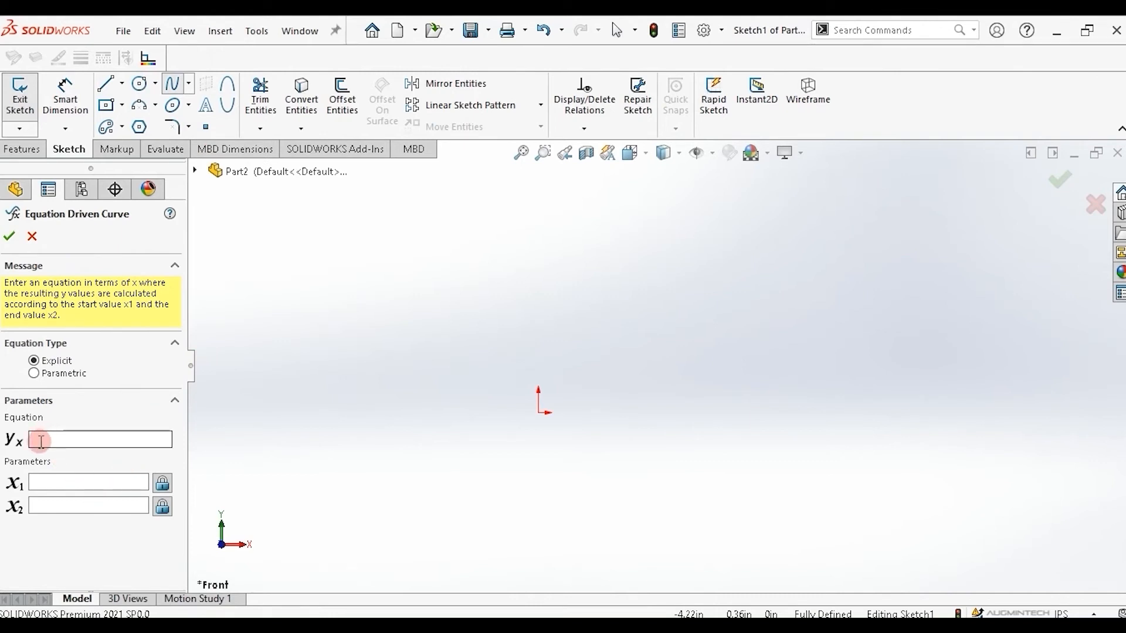
Create a parametric Equation Driven Curve with xt = sin(t), yt = cos(t), t1 = 0 and t2 = pi.
click(34, 374)
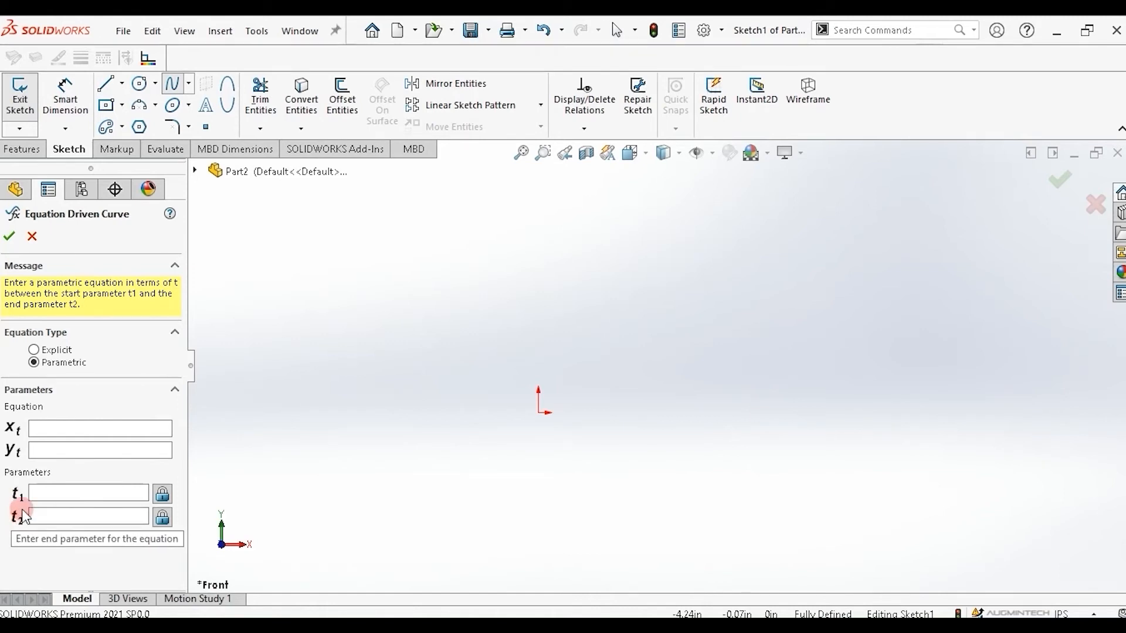
click(46, 428)
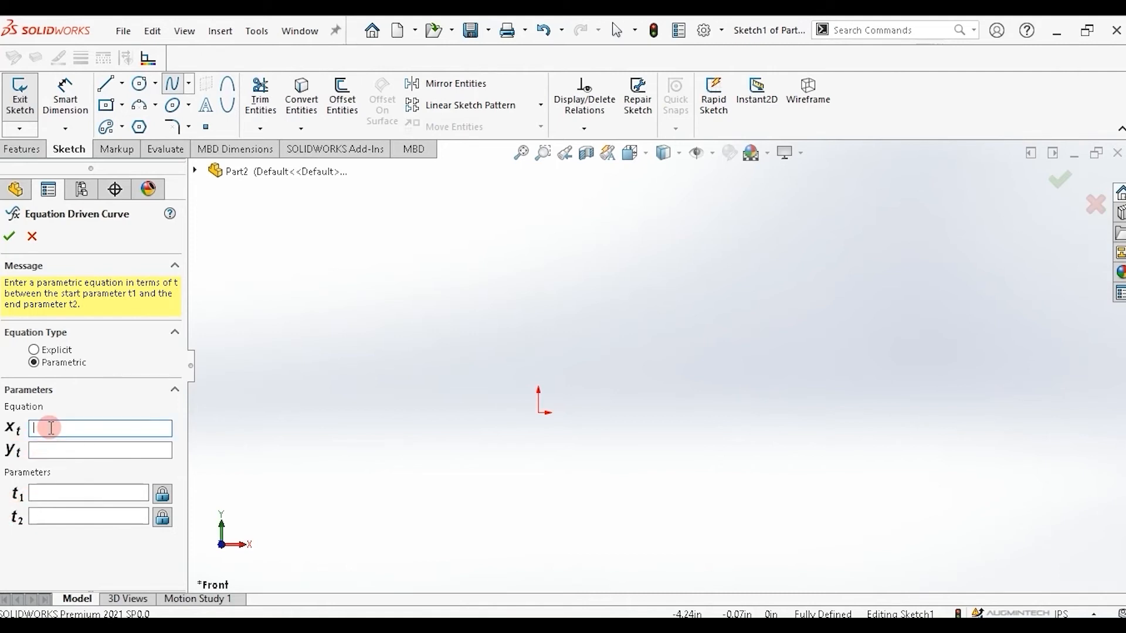
text(sin(t))
key(Tab)
text(cos)
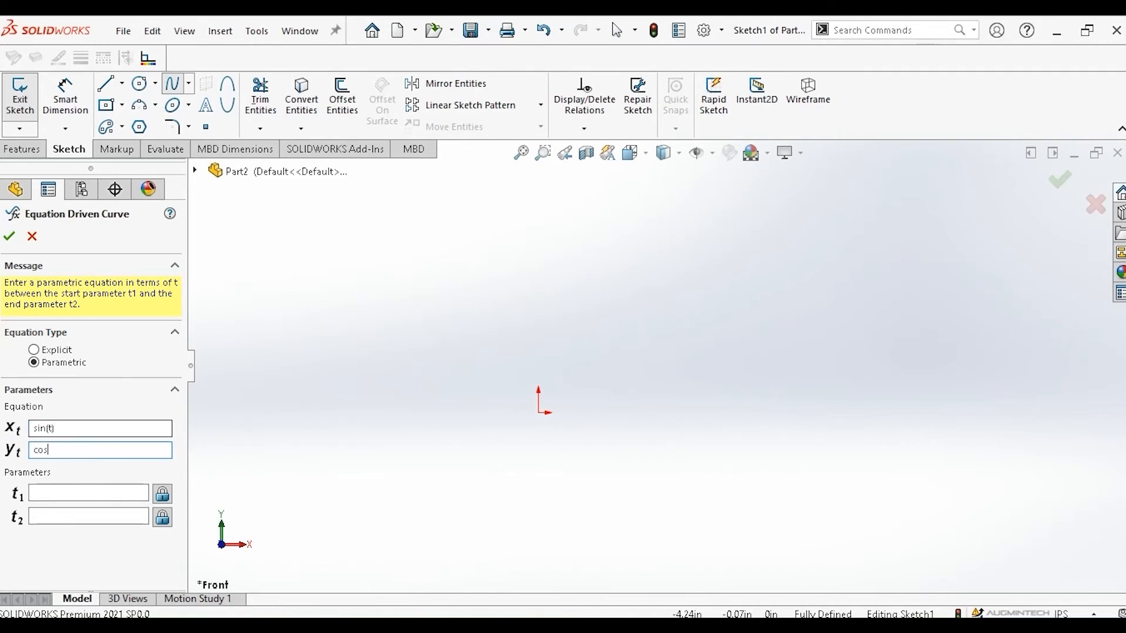
text((t))
key(Tab)
text(0)
key(Tab)
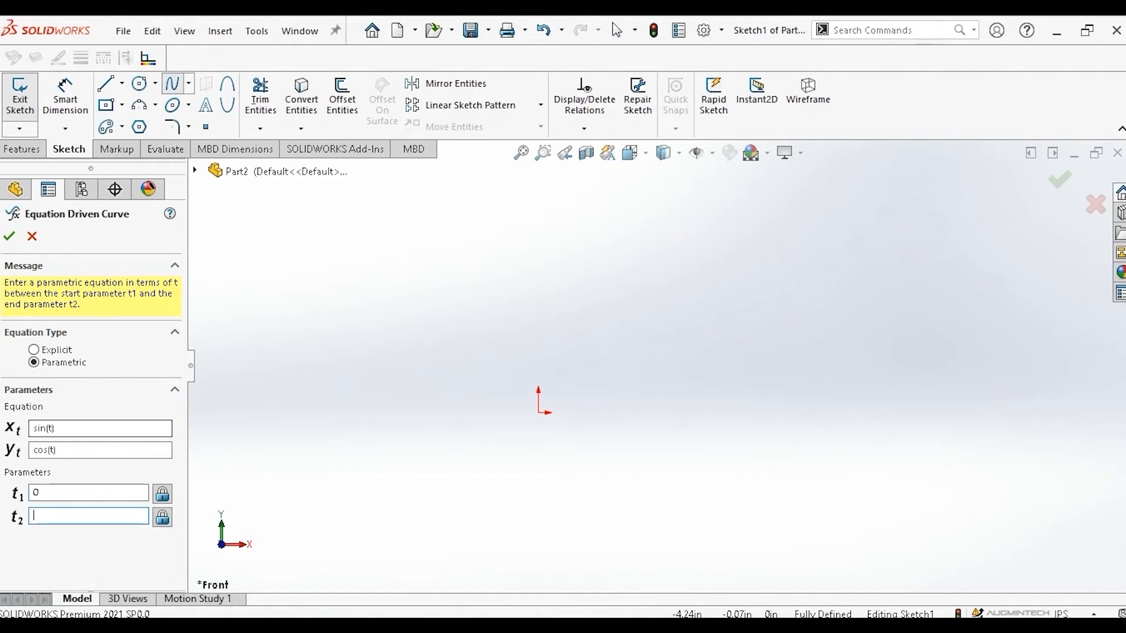
text(pi)
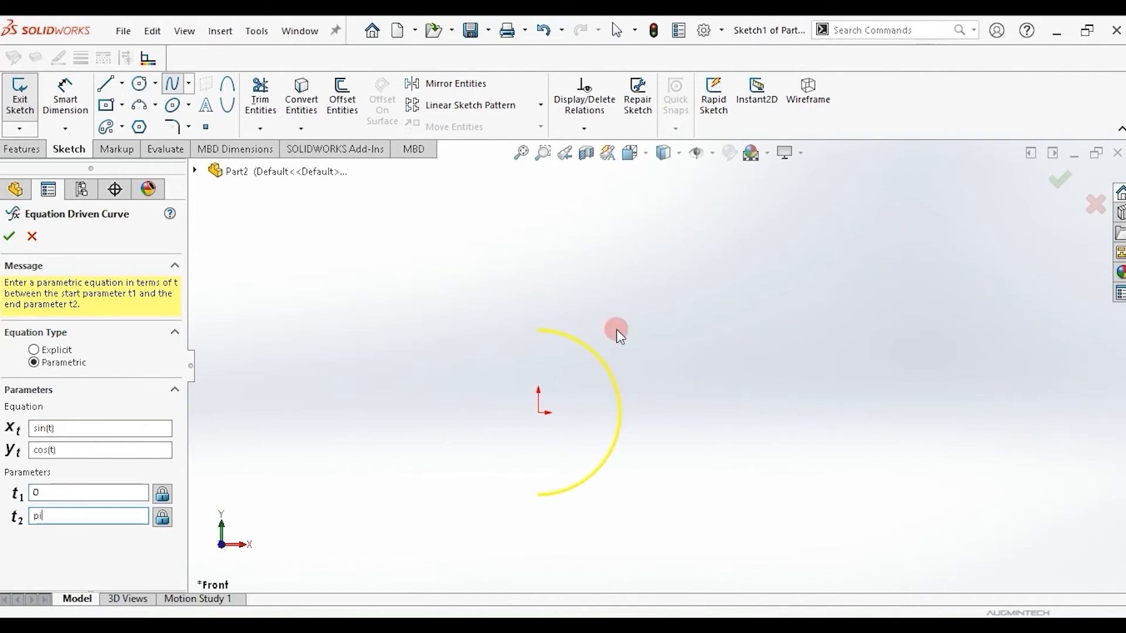
click(9, 236)
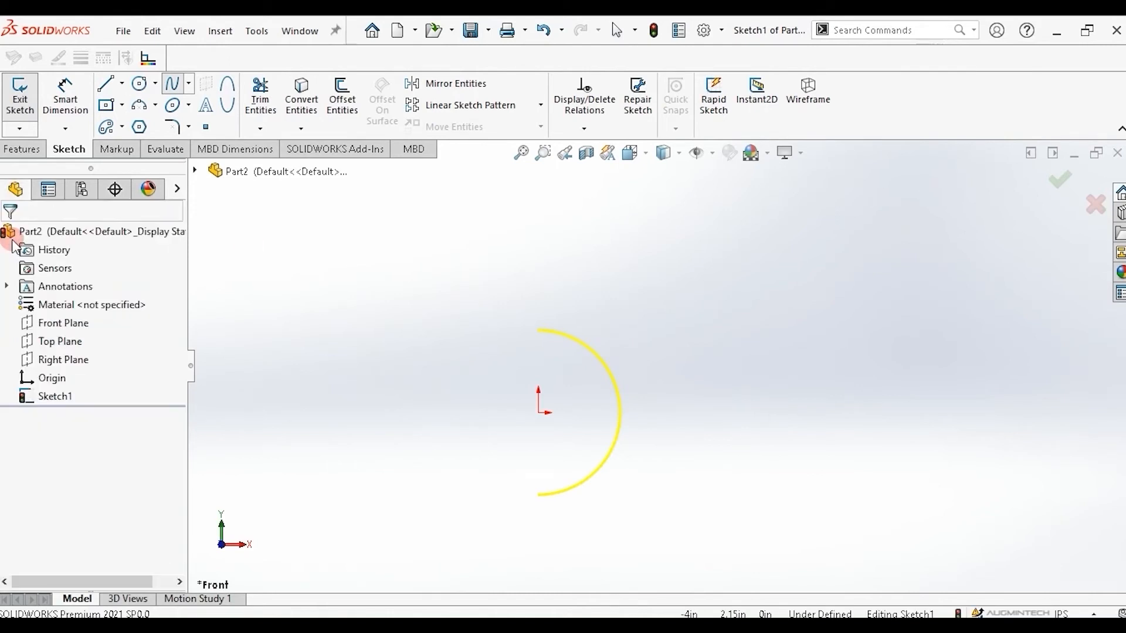
click(618, 400)
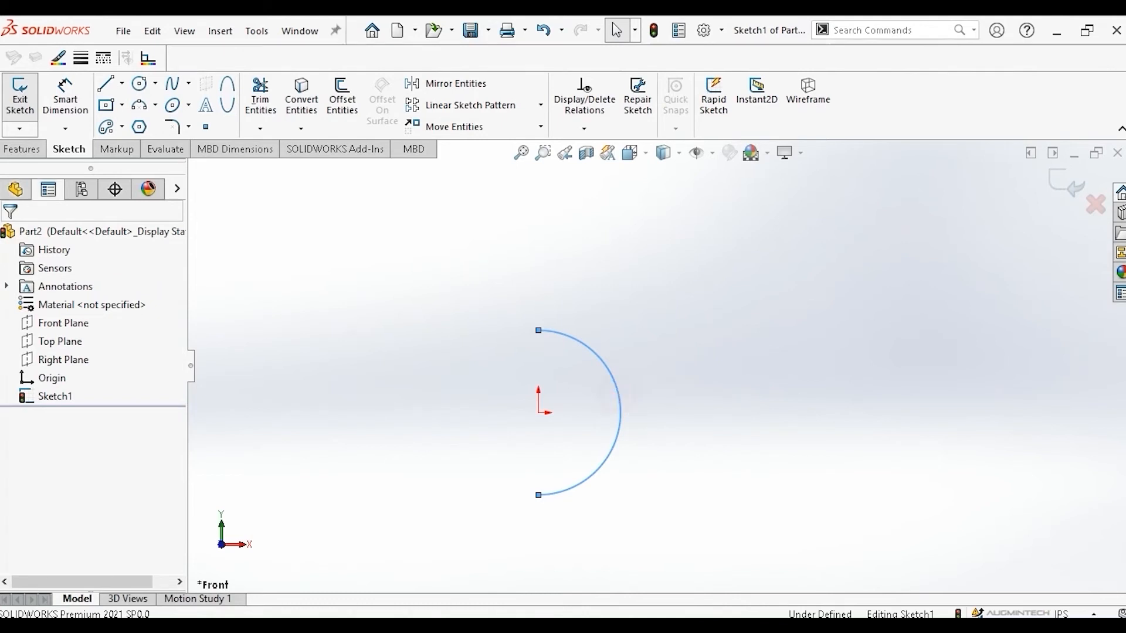
Set the parametric curve's end parameter t2 to 2*pi.
drag(174, 379, 167, 544)
click(34, 570)
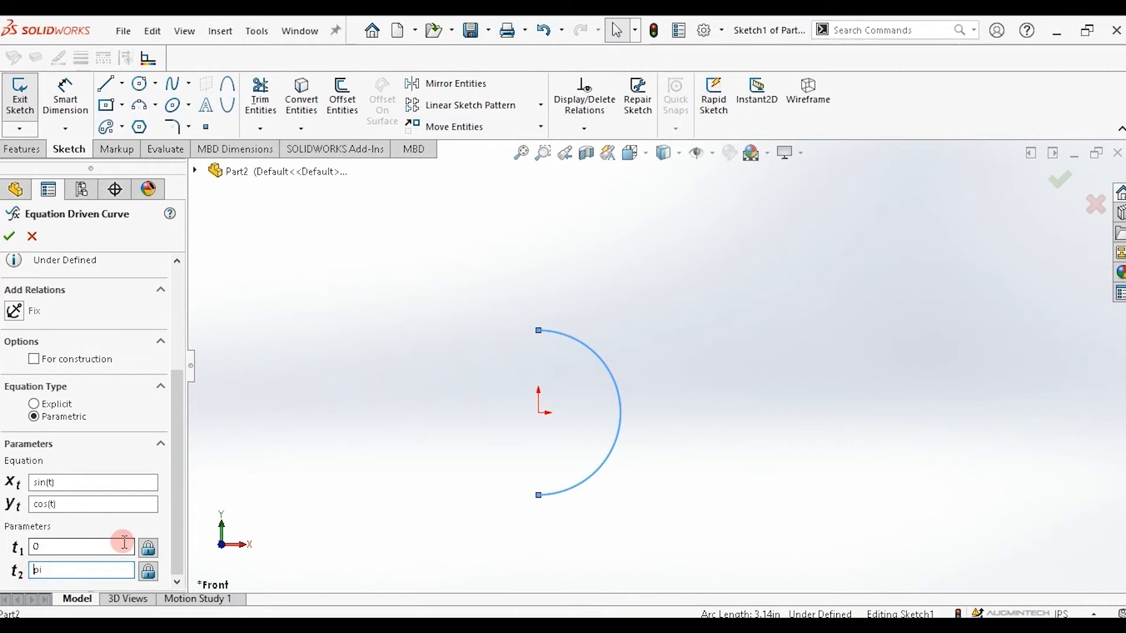
text(2)
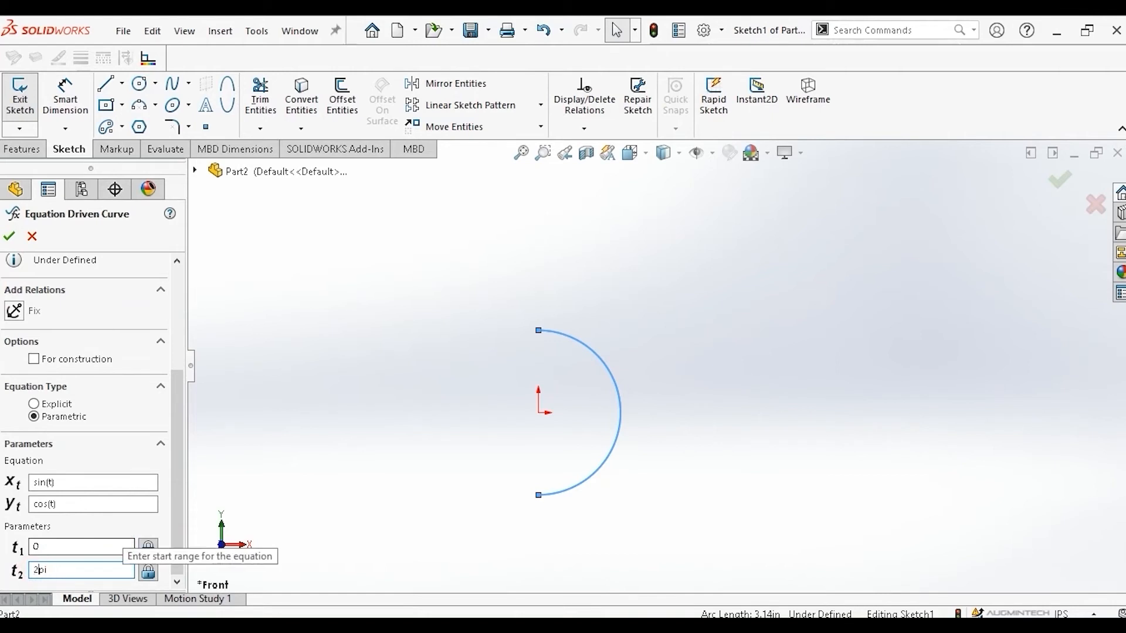
text(*)
click(179, 498)
click(558, 348)
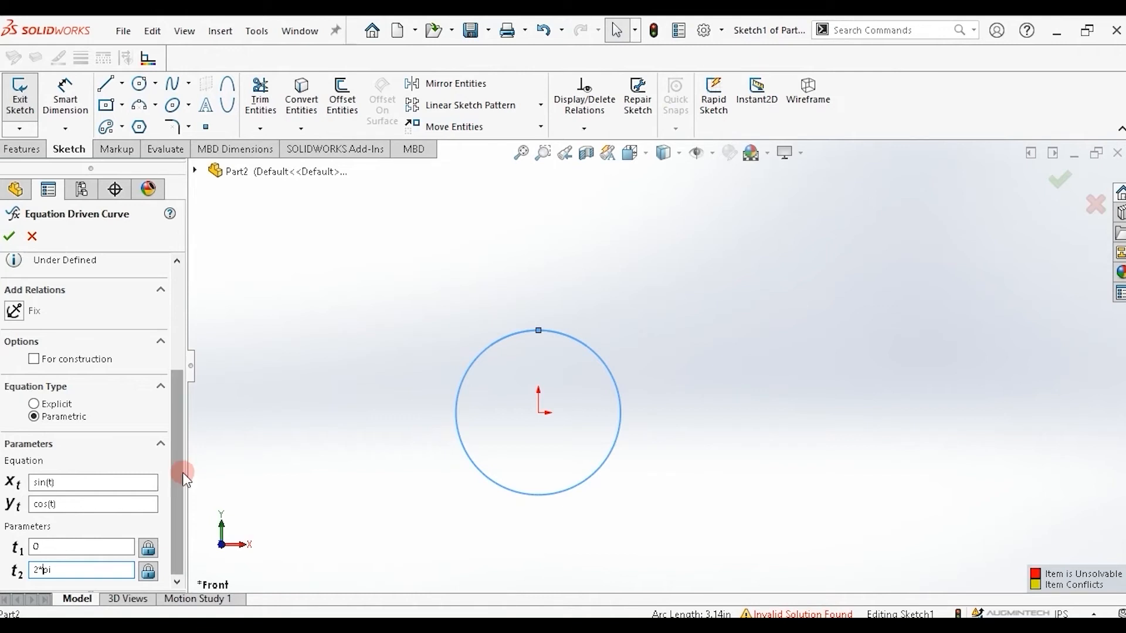
Change the end parameter t2 back to pi.
click(47, 570)
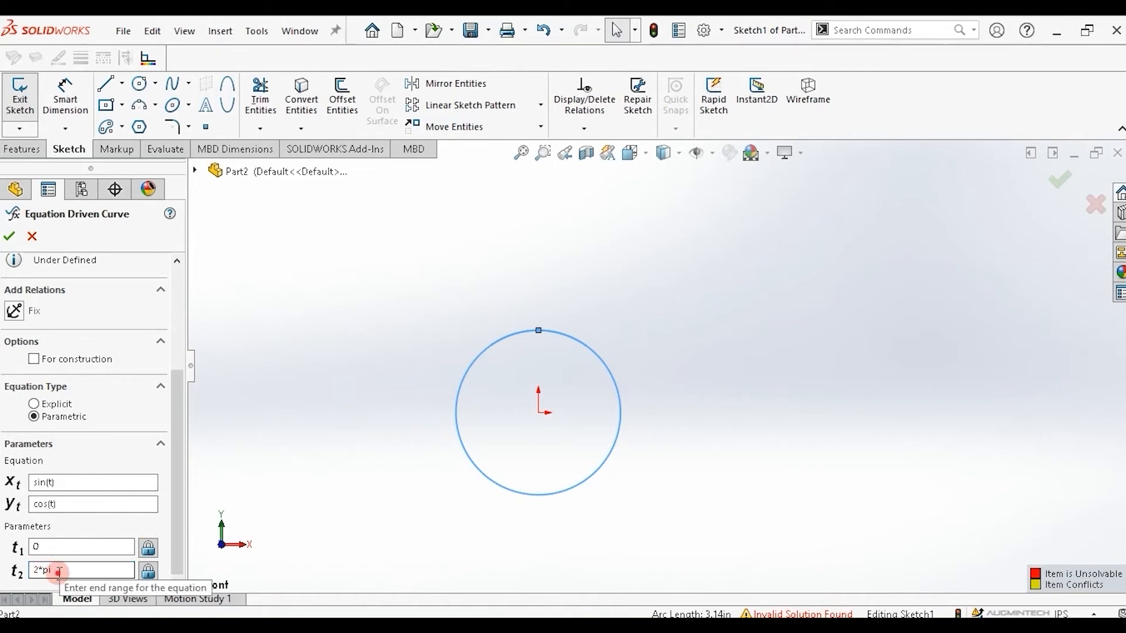
drag(41, 570, 7, 576)
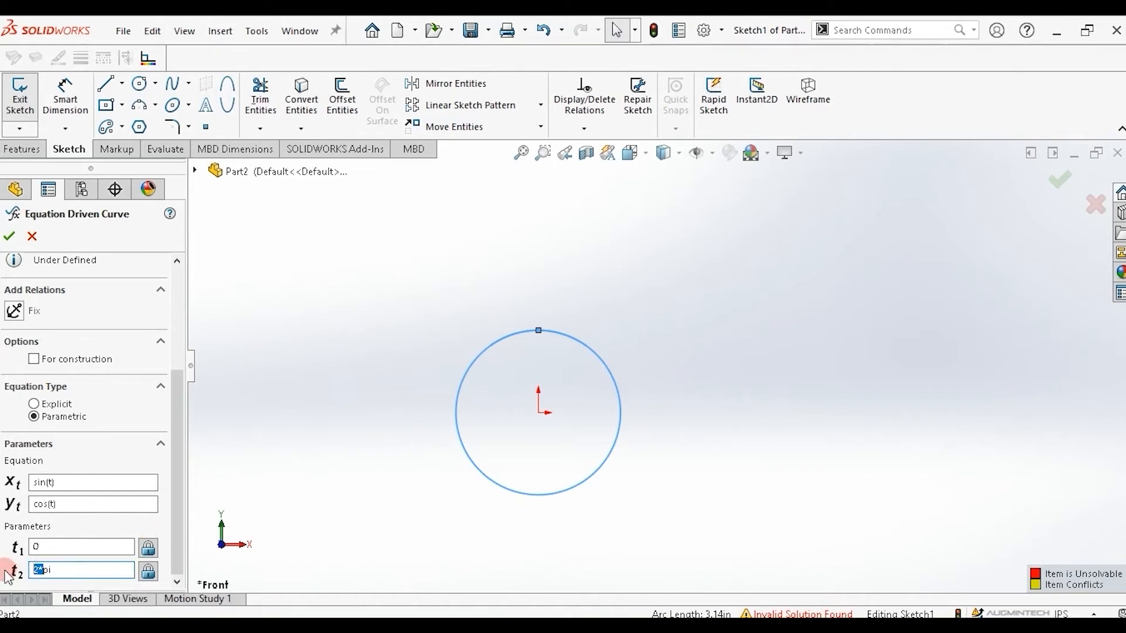
key(Delete)
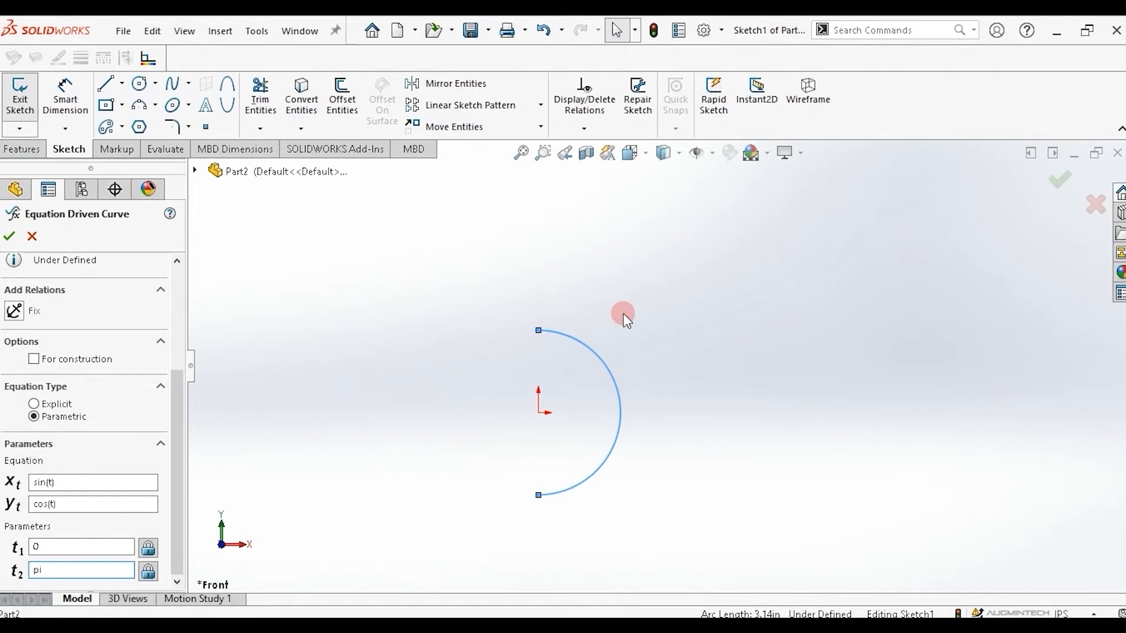
Try end parameter t2 values of 1, 2, 3, 4, 6 and 7 in turn.
drag(70, 546, 22, 575)
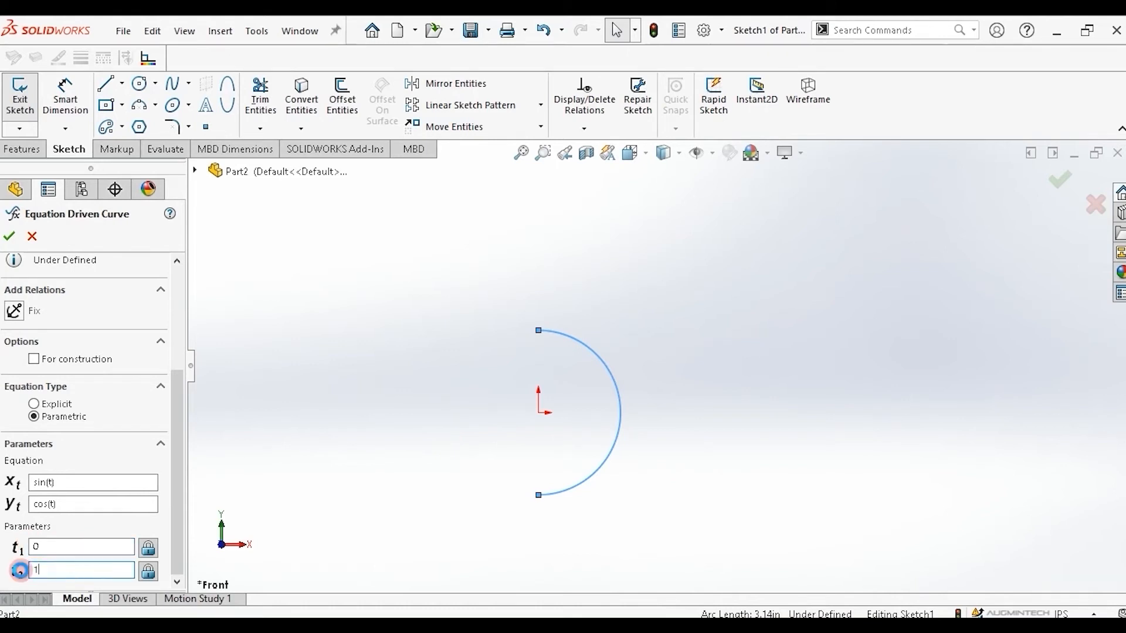
text(1)
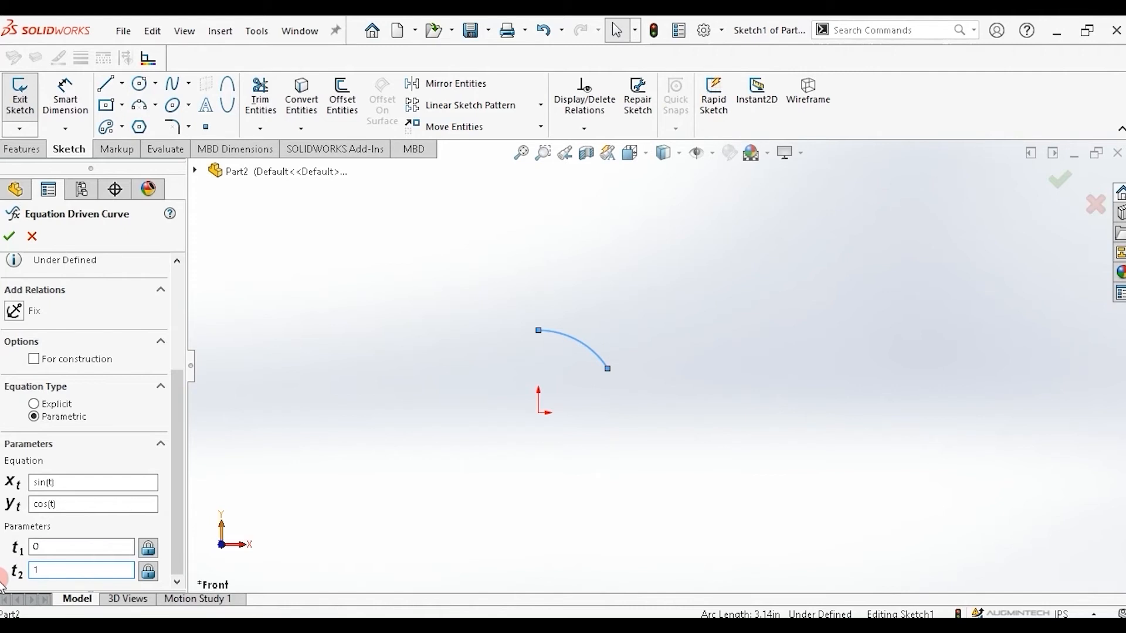
key(BackSpace)
text(2)
key(BackSpace)
text(3)
key(BackSpace)
text(4)
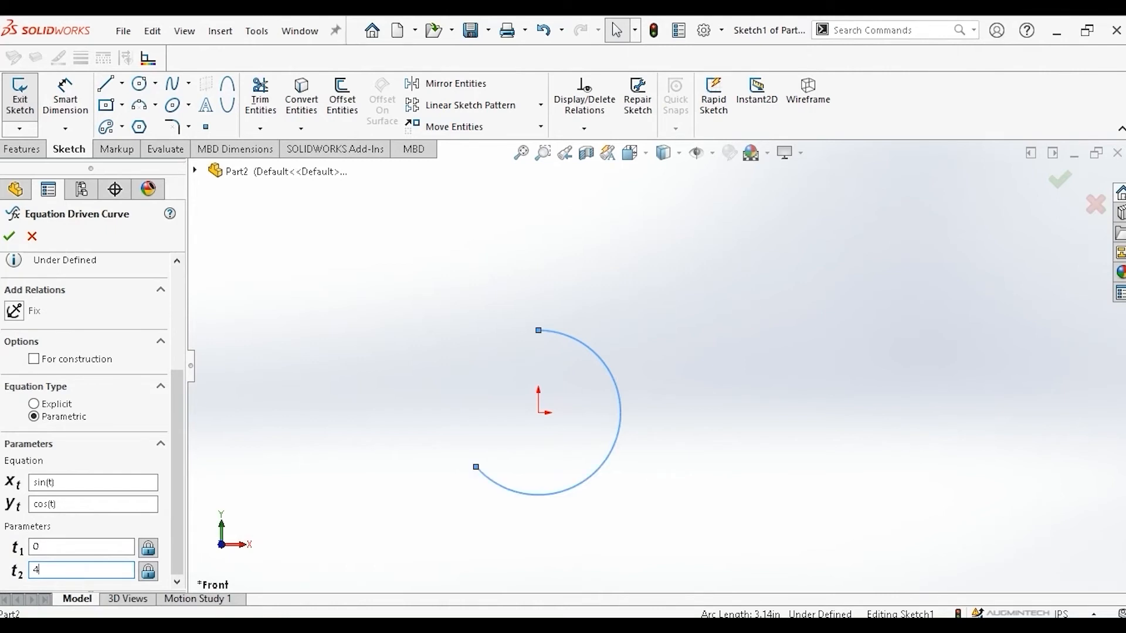
key(BackSpace)
text(6)
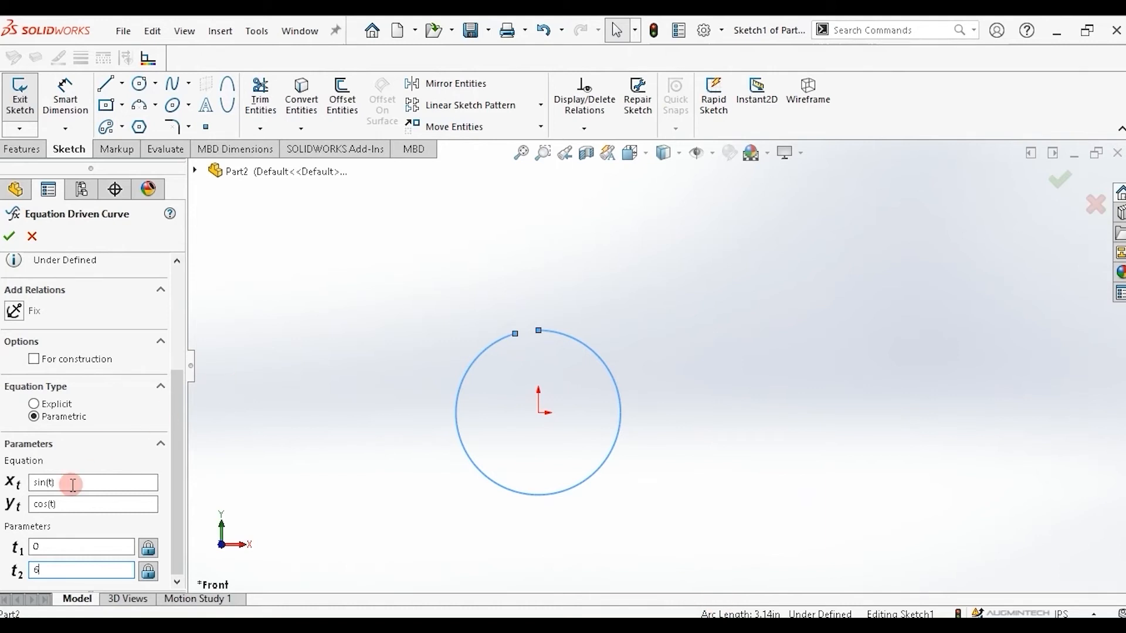
key(BackSpace)
text(7)
key(Return)
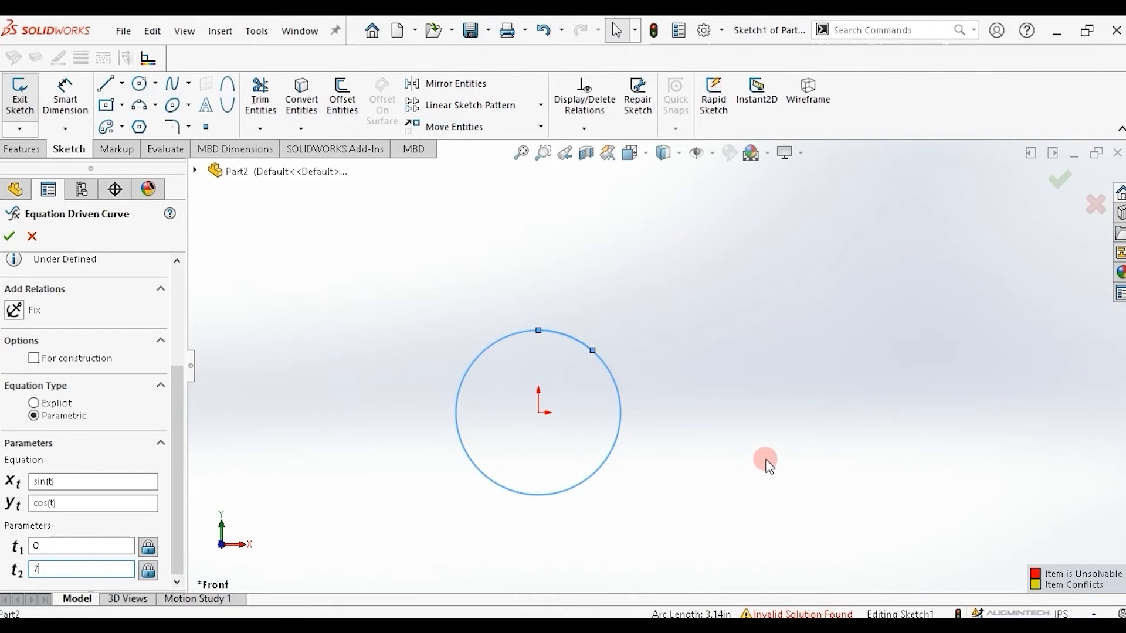
Set the curve's end parameter t2 to 6.
drag(70, 569, 34, 569)
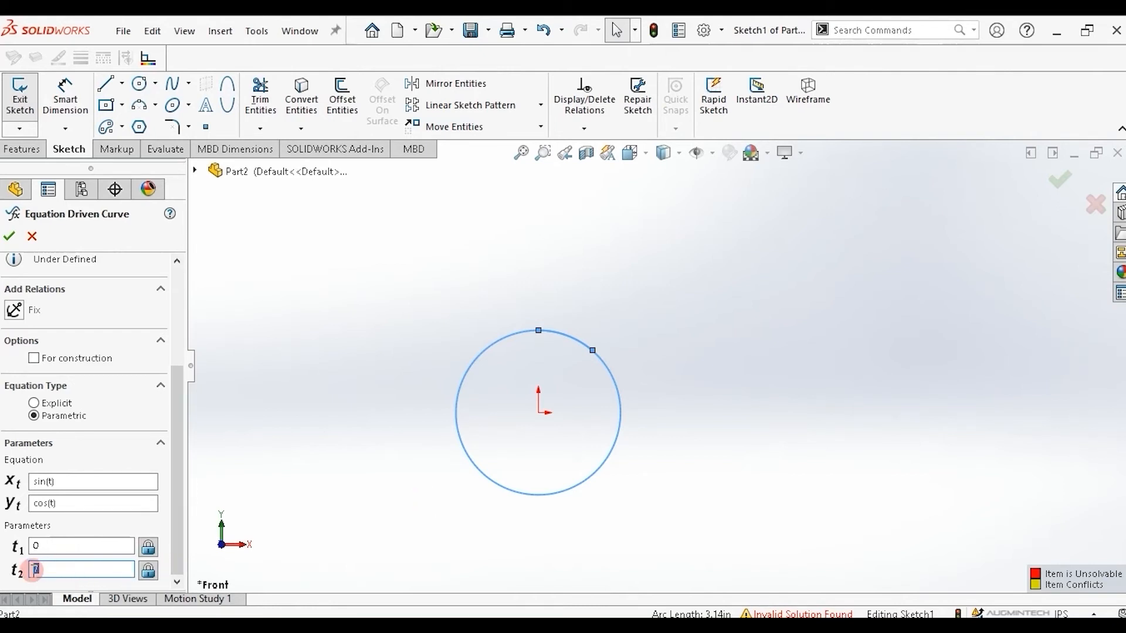
key(BackSpace)
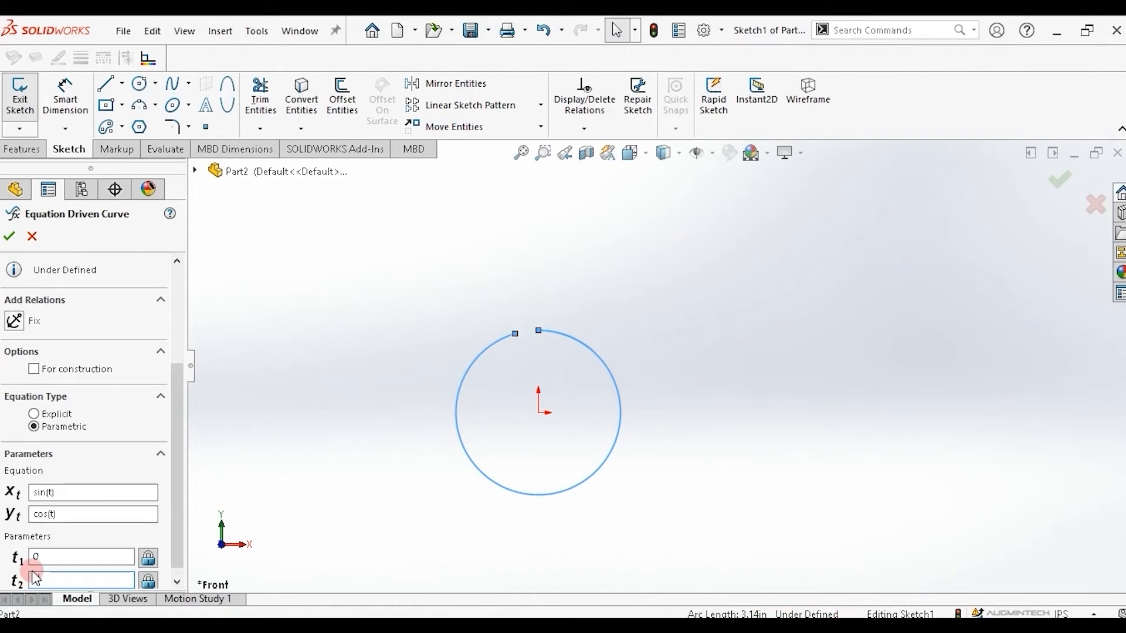
text(6)
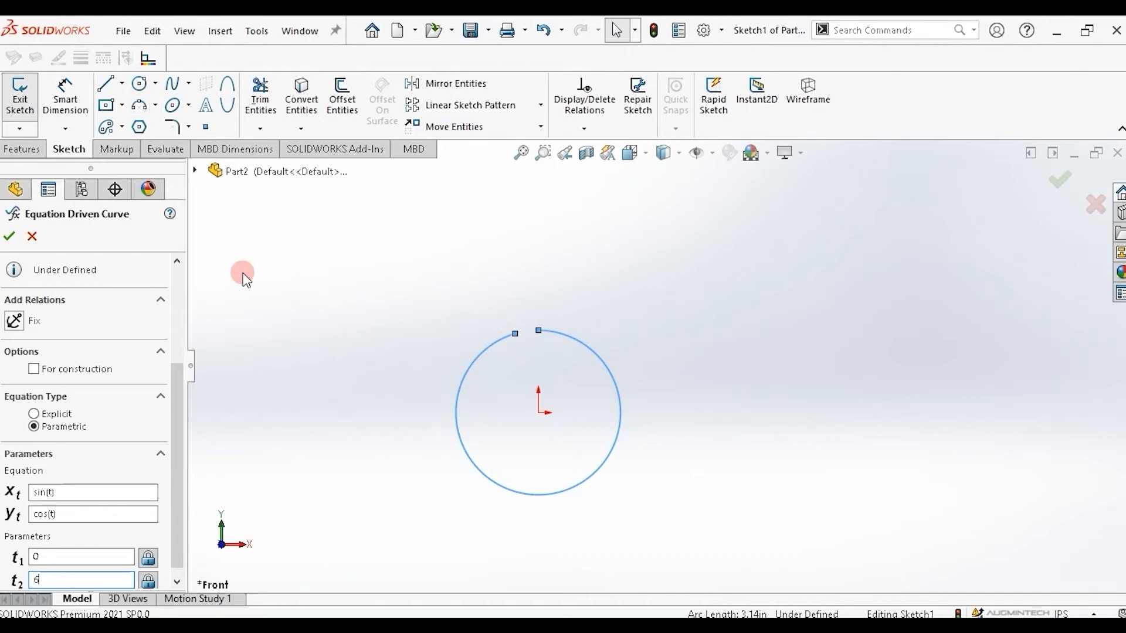
Close the current part document.
click(121, 31)
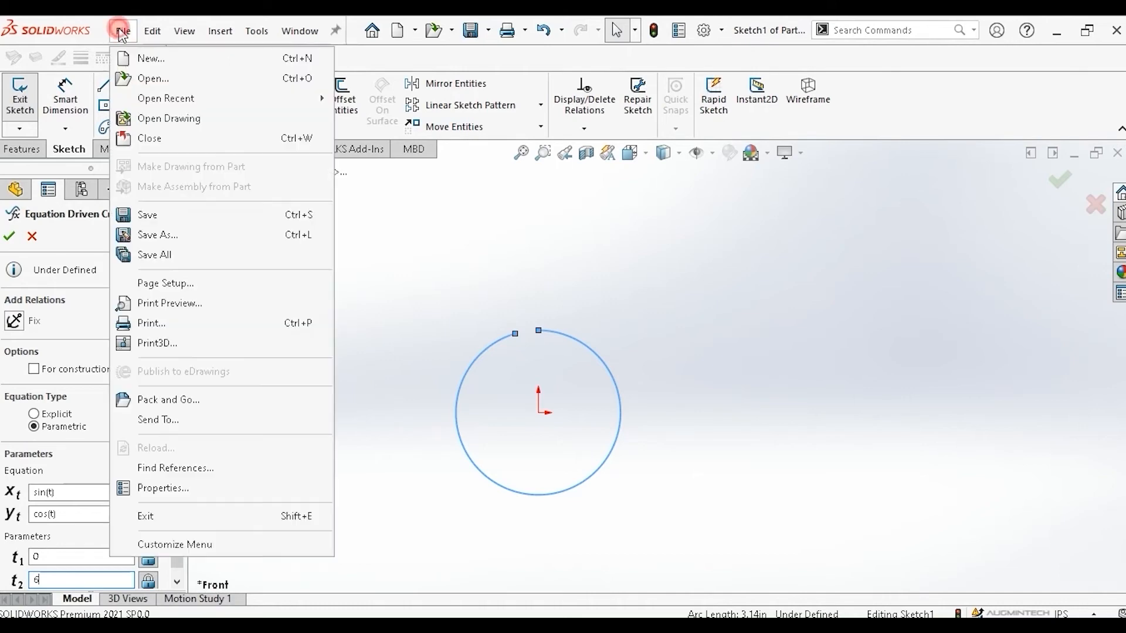
click(149, 138)
click(518, 352)
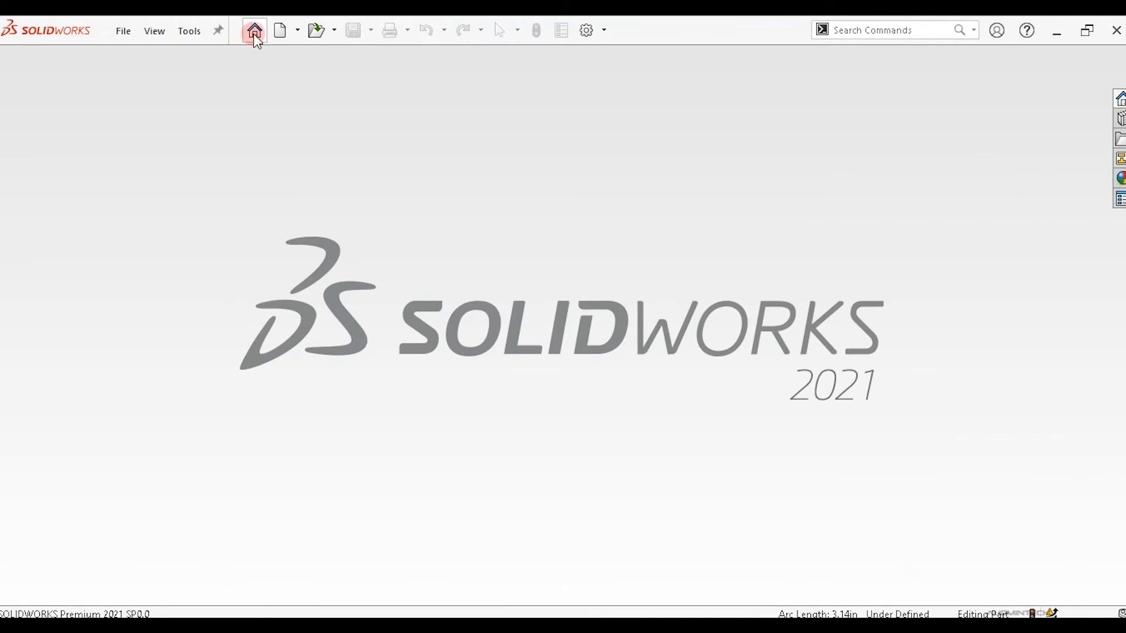
Create a new part and start a 3D sketch.
click(255, 31)
click(303, 194)
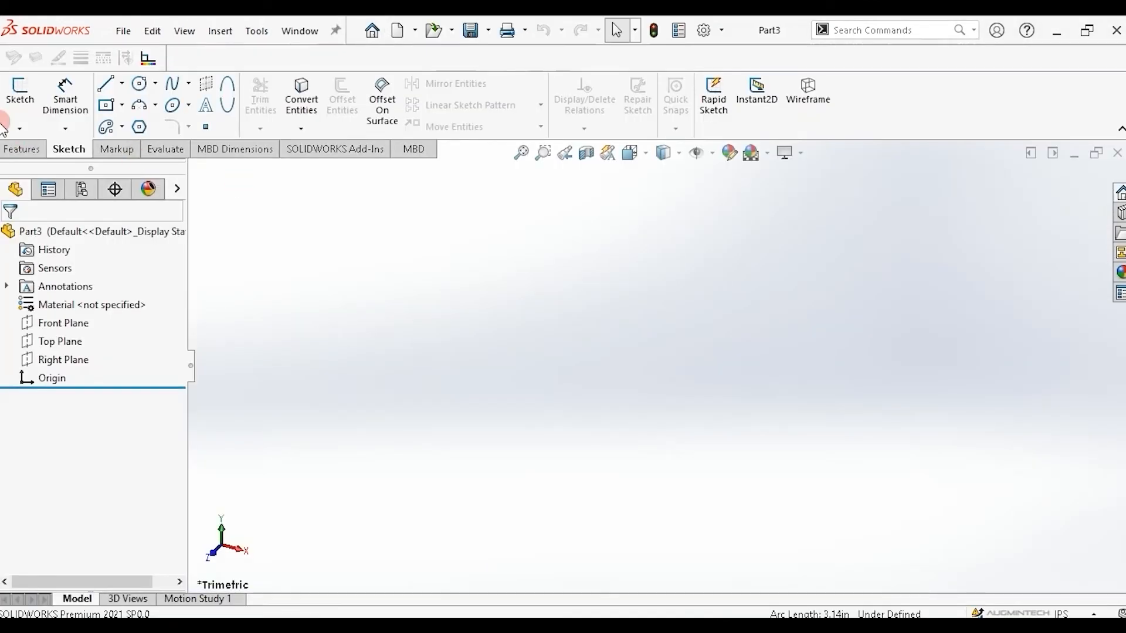
click(19, 127)
click(41, 167)
Start a 3D Equation Driven Curve with xt = sin(t^2/2) and yt = cos(t^2/2).
click(188, 85)
click(229, 164)
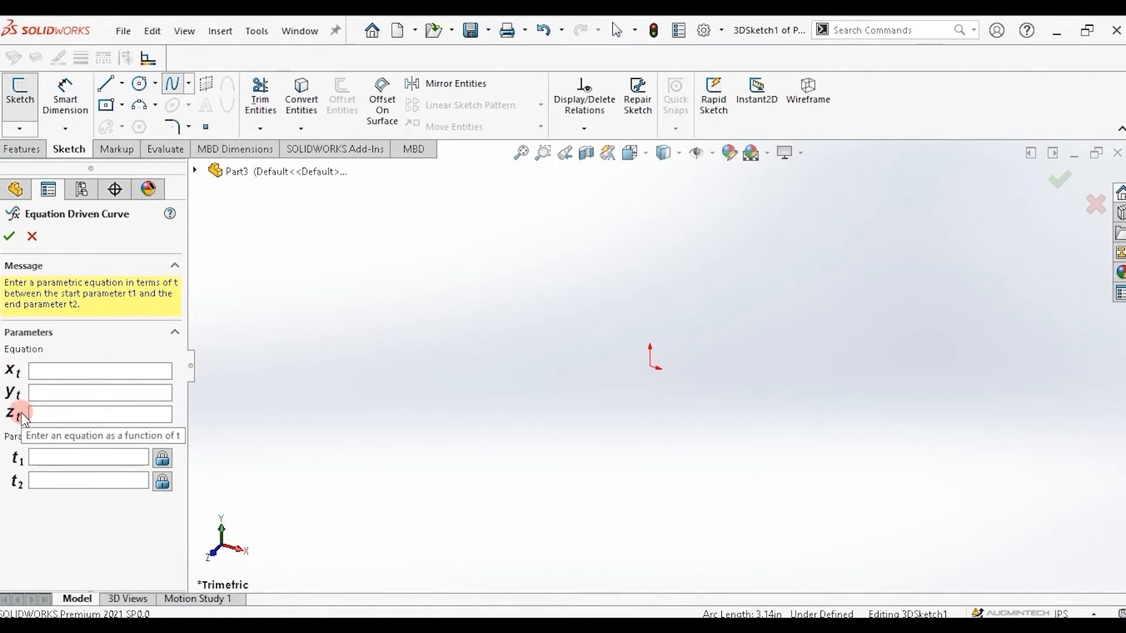
click(64, 367)
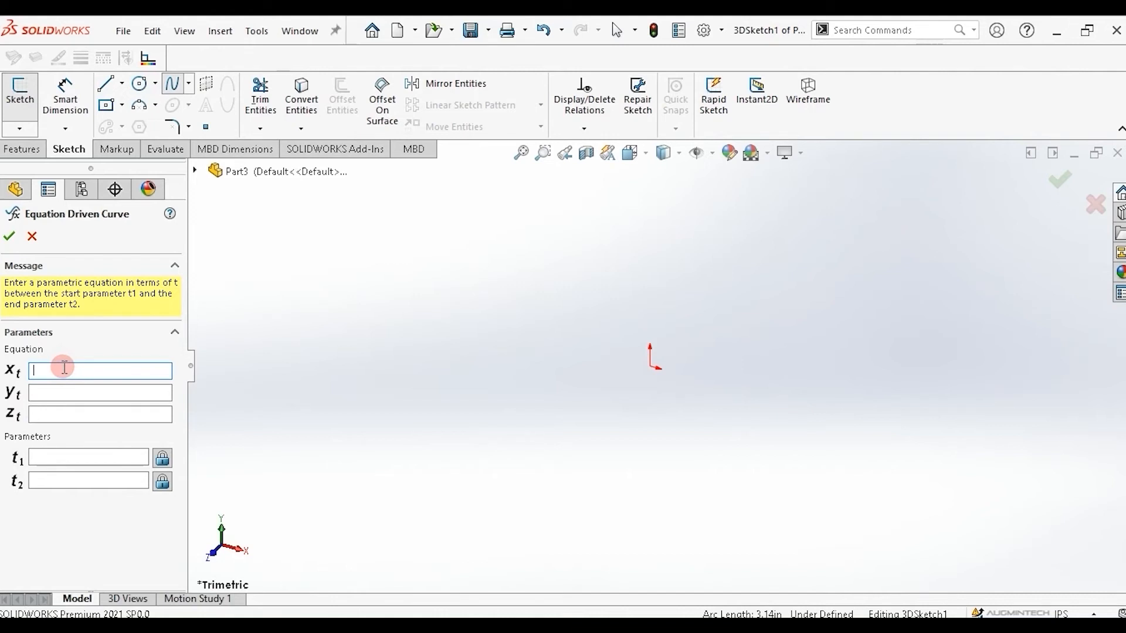
text(sin(t^2/2))
key(Tab)
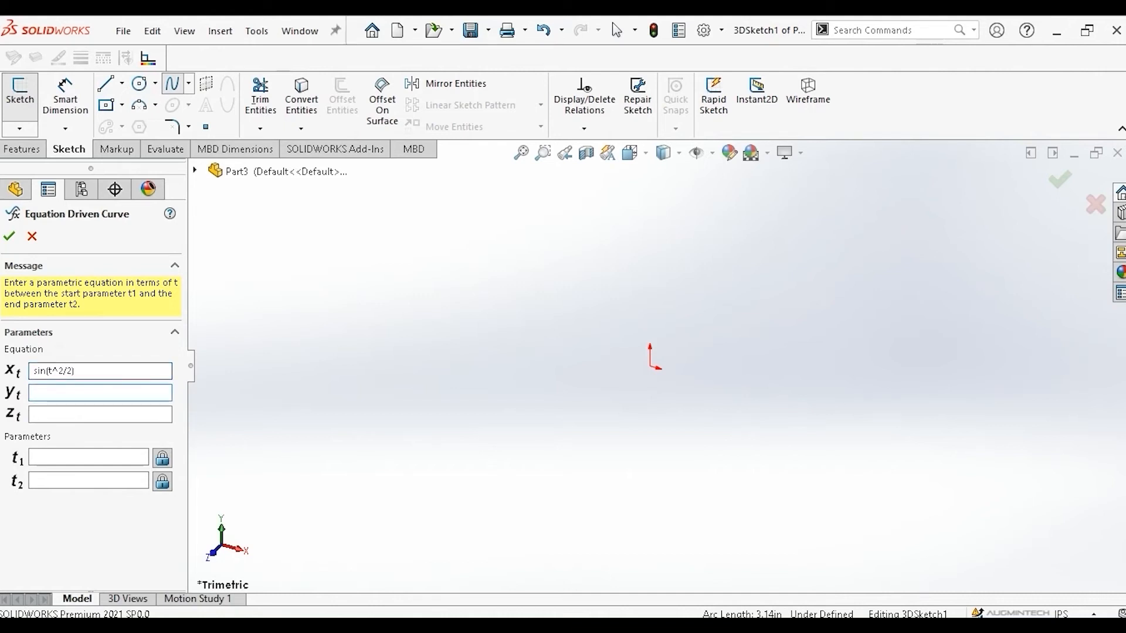
text(cos(t^2/2))
key(Tab)
Set zt = .6*(t), t1 = 0 and t2 = 2*pi for the 3D curve.
text(.6)
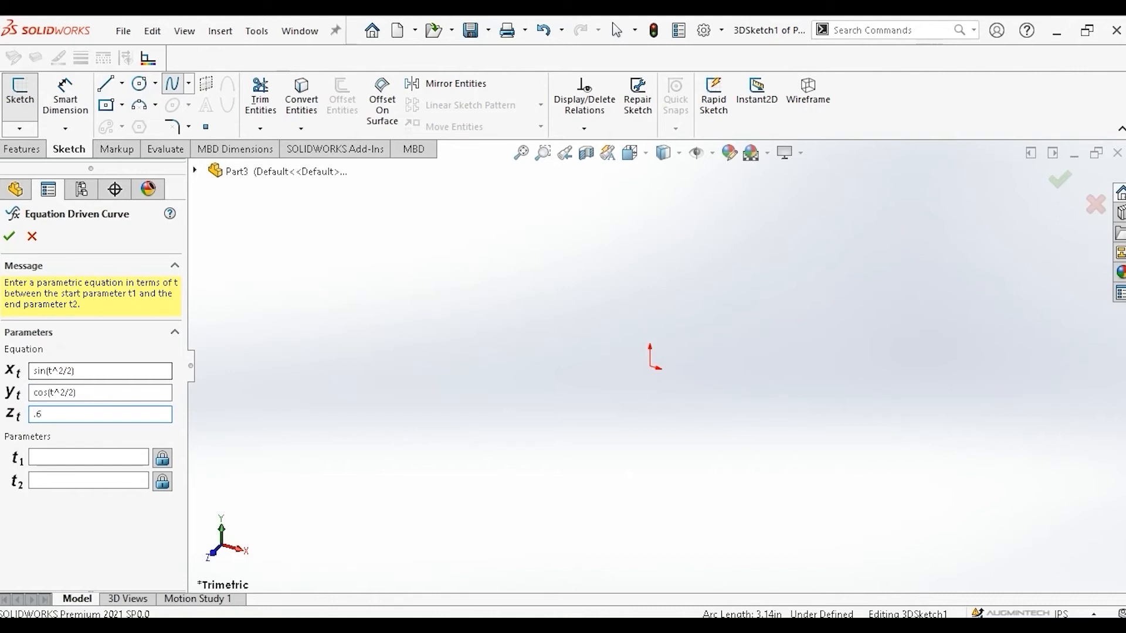
text(*(t))
key(Tab)
text(0)
key(Tab)
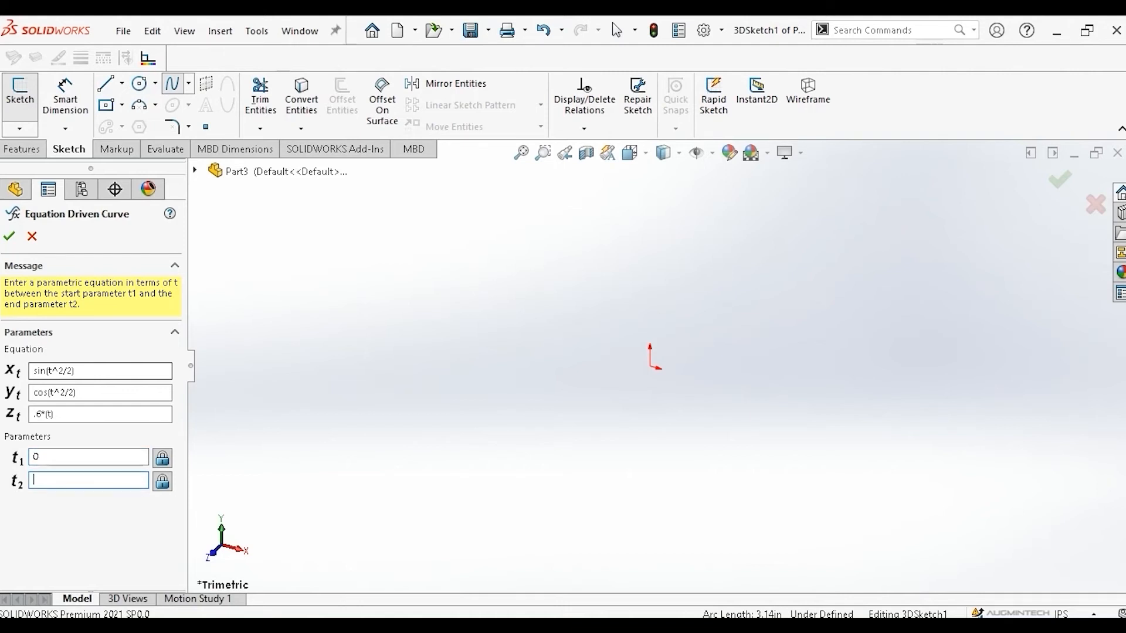
text(2*pi)
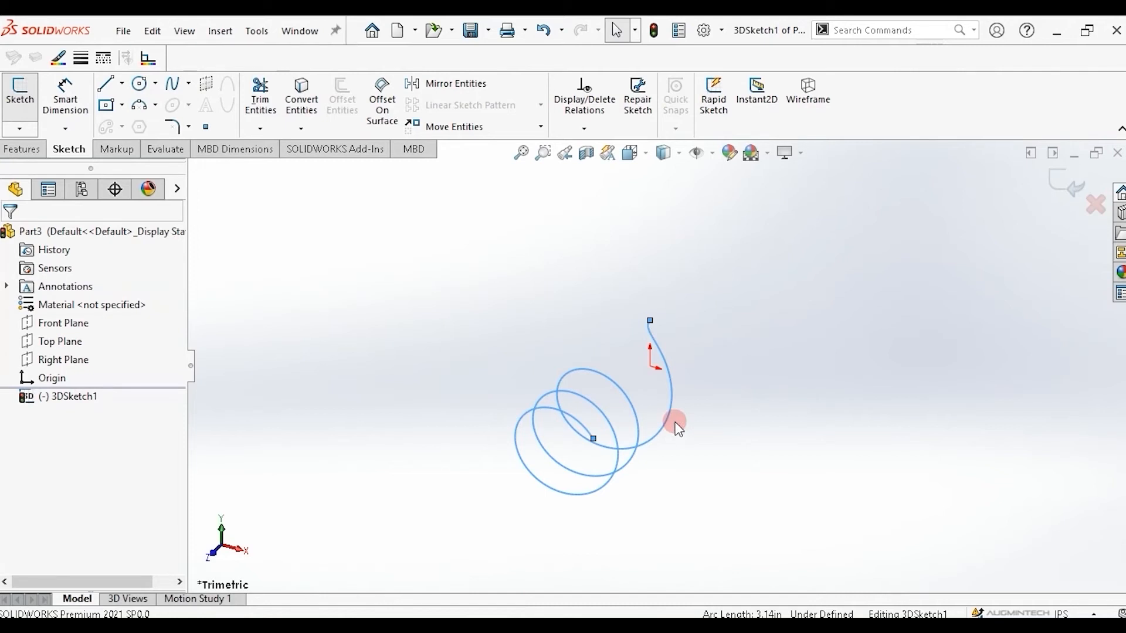
Edit the 3D curve and change its end parameter t2 to 3*pi.
scroll(541, 481, up, 2)
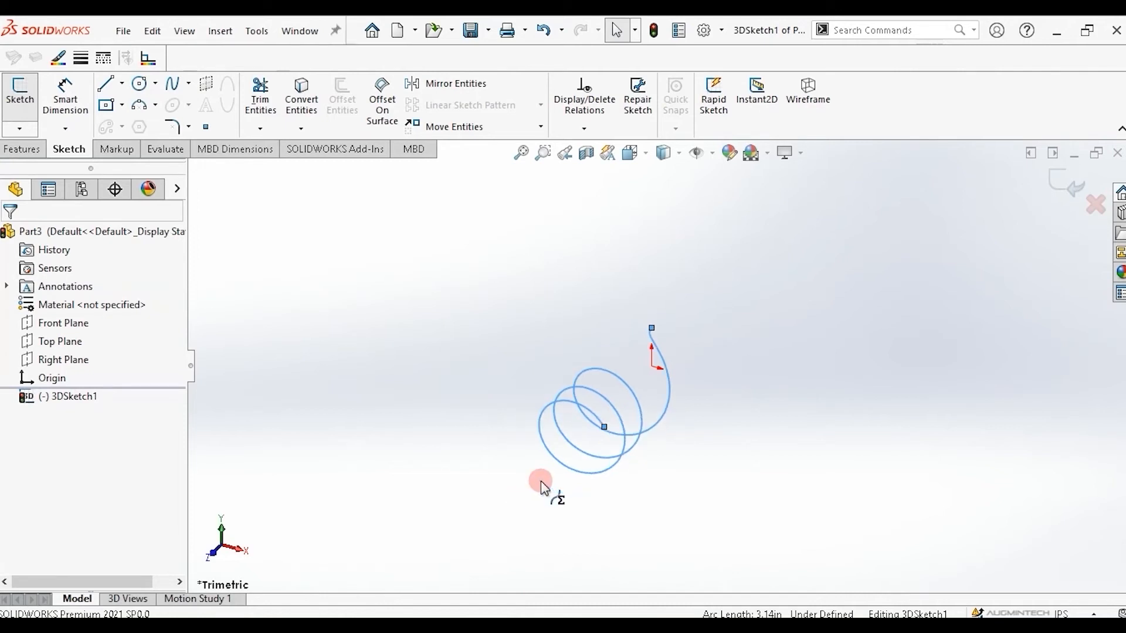
scroll(541, 481, down, 2)
scroll(638, 394, down, 3)
scroll(671, 422, up, 4)
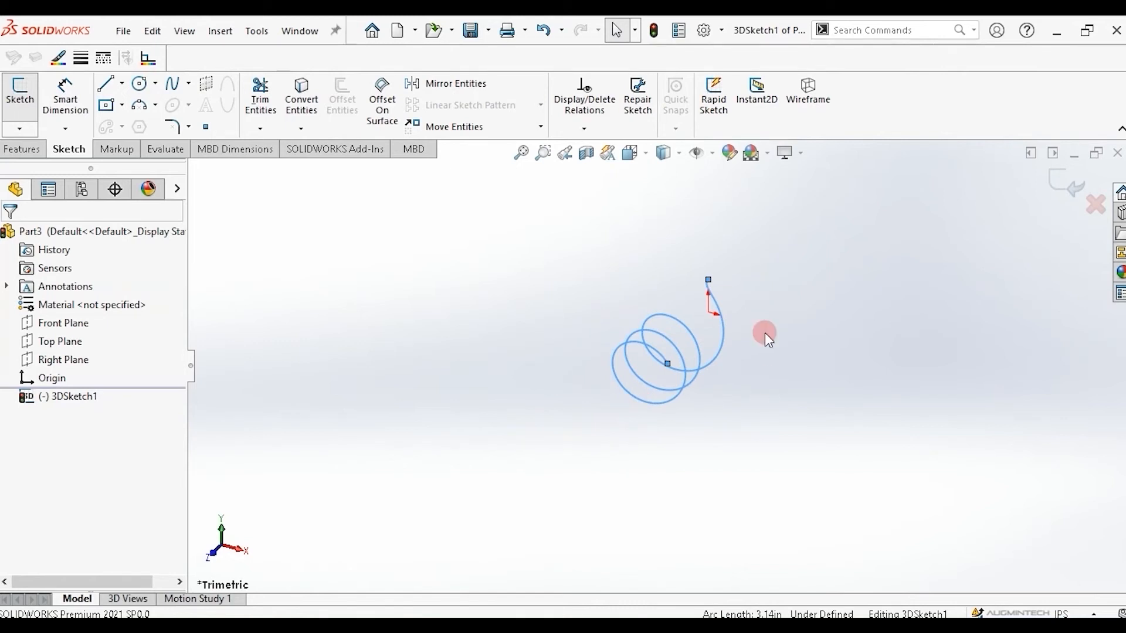
click(713, 360)
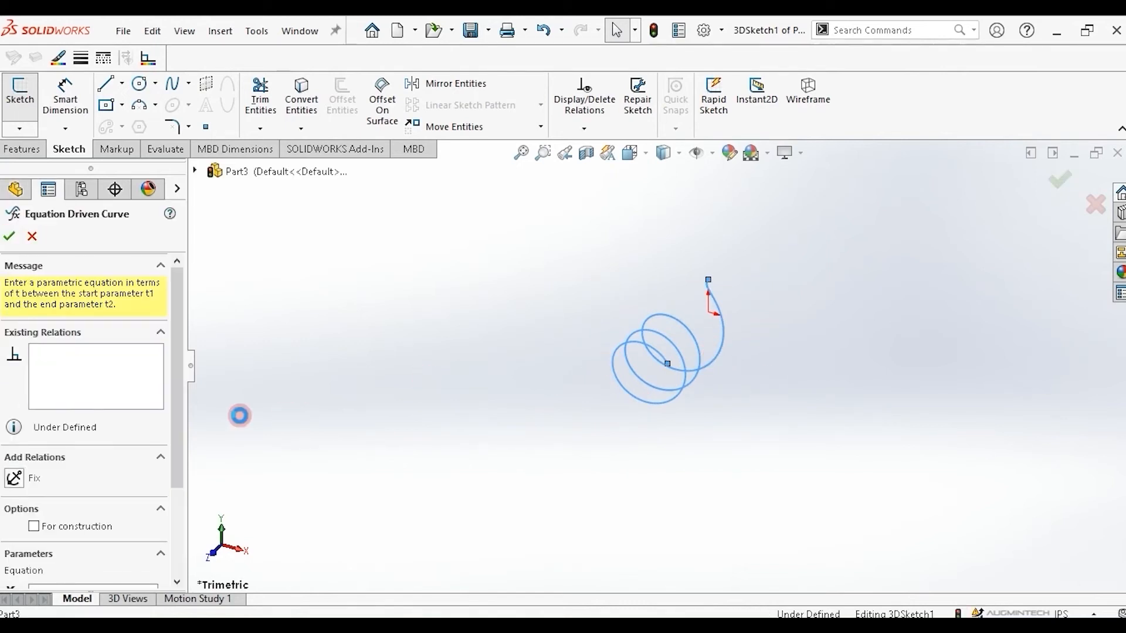
drag(184, 428, 166, 516)
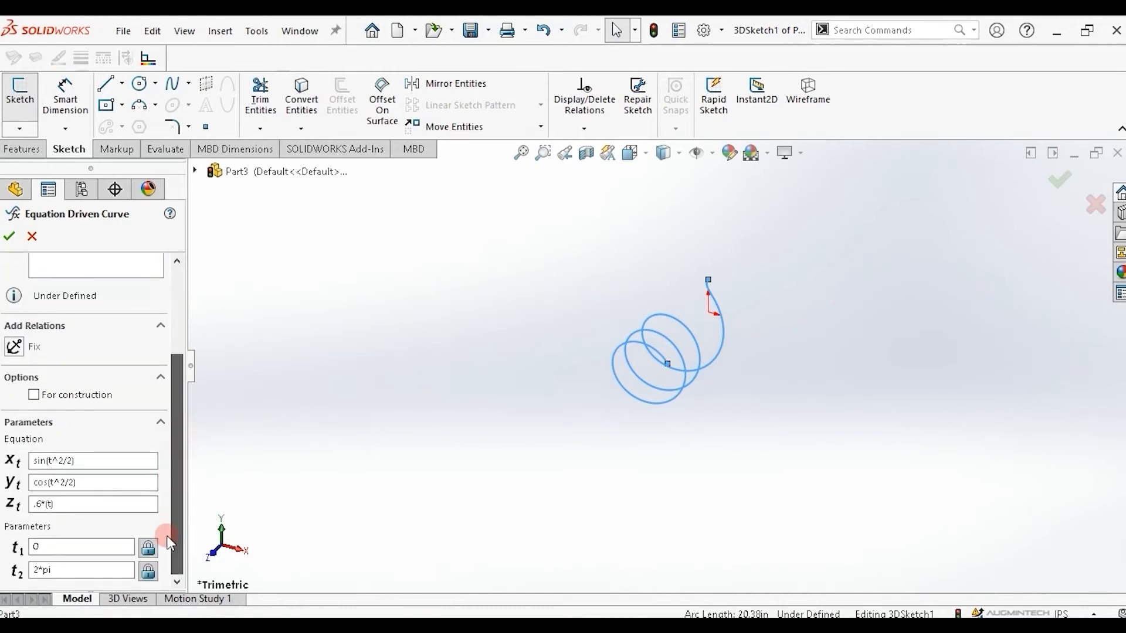
click(41, 574)
drag(34, 571, 42, 571)
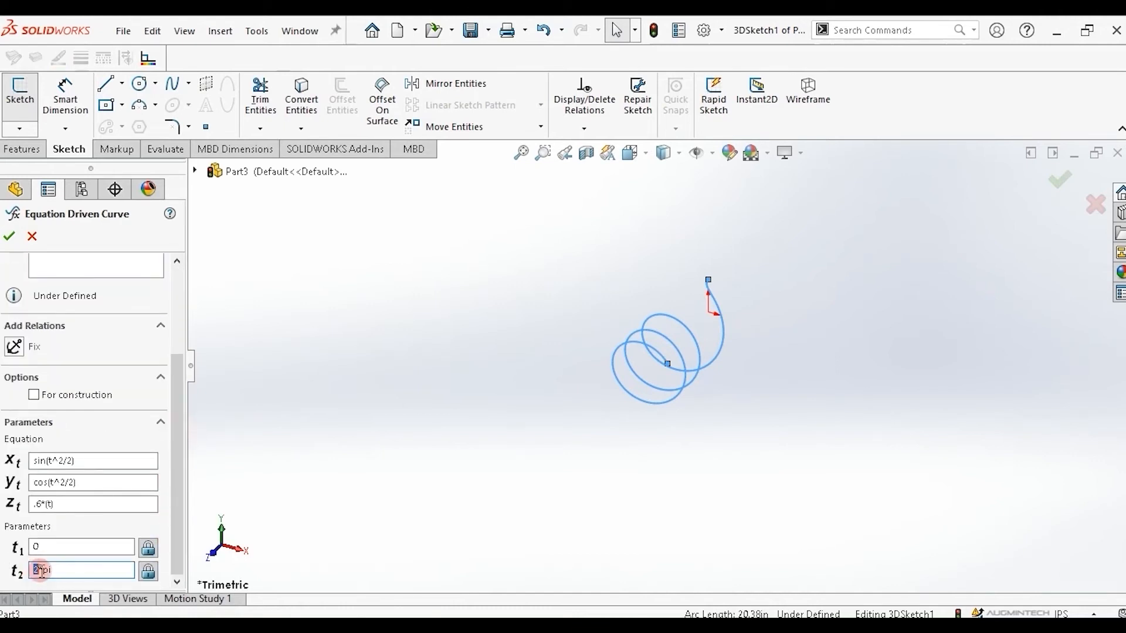
text(3)
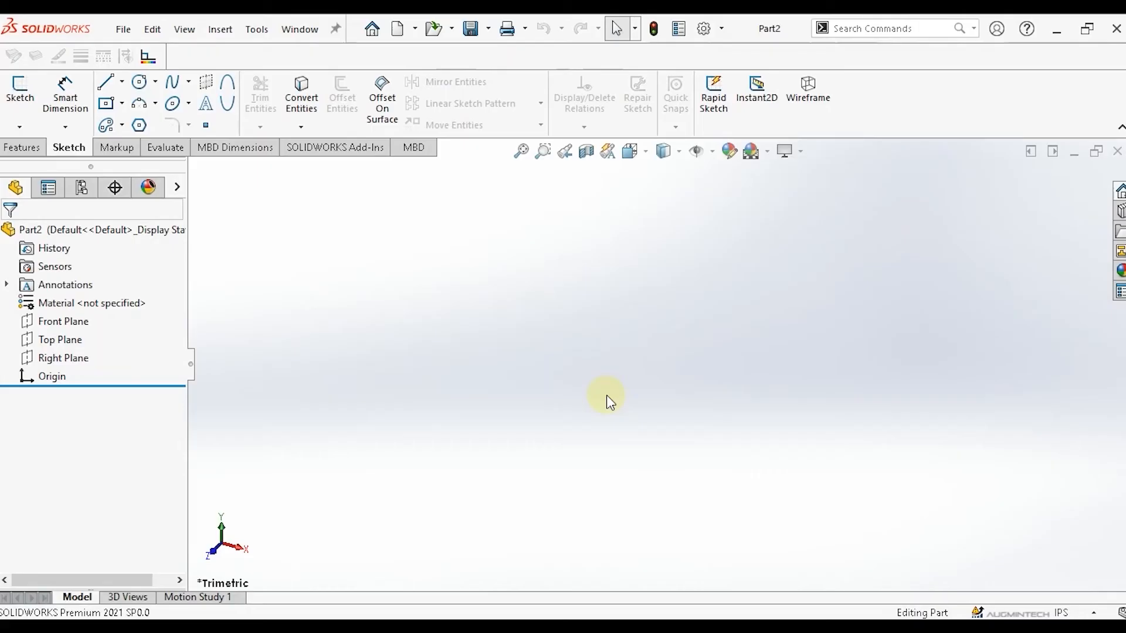
Sketch an ellipse on the Front Plane with major radius about 3.5 in and minor radius about 1.1 in.
click(69, 324)
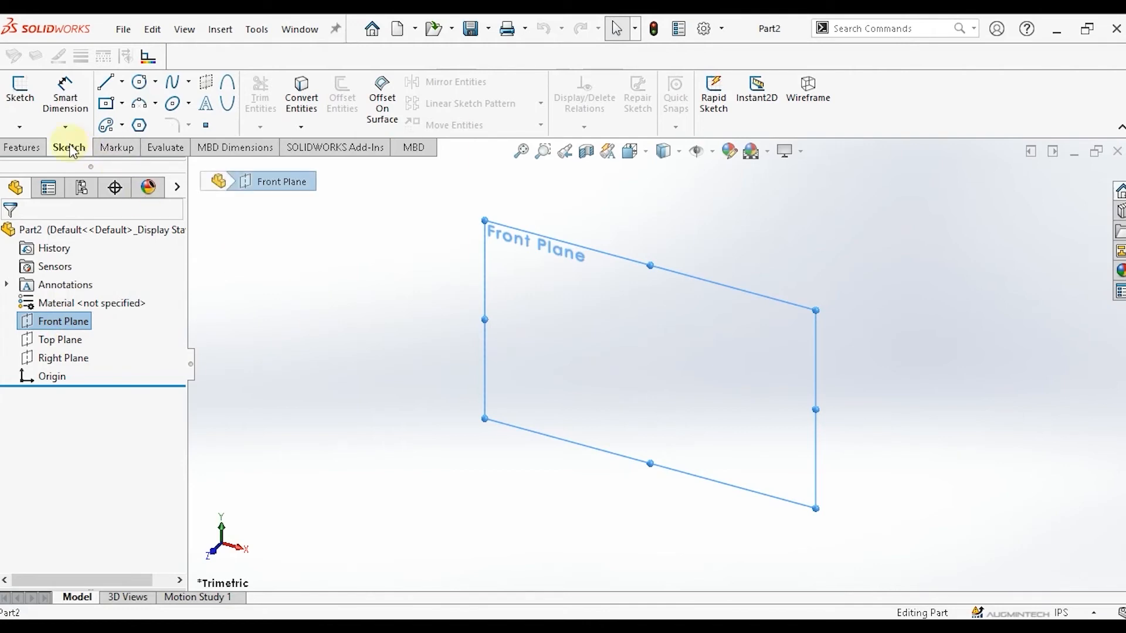
click(188, 104)
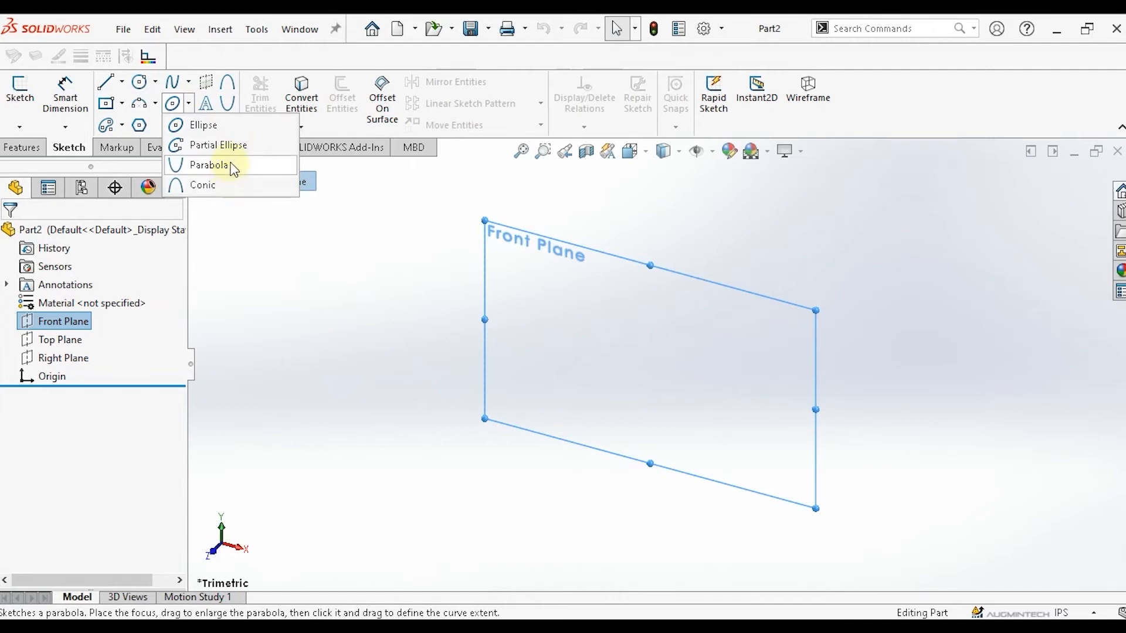
click(212, 125)
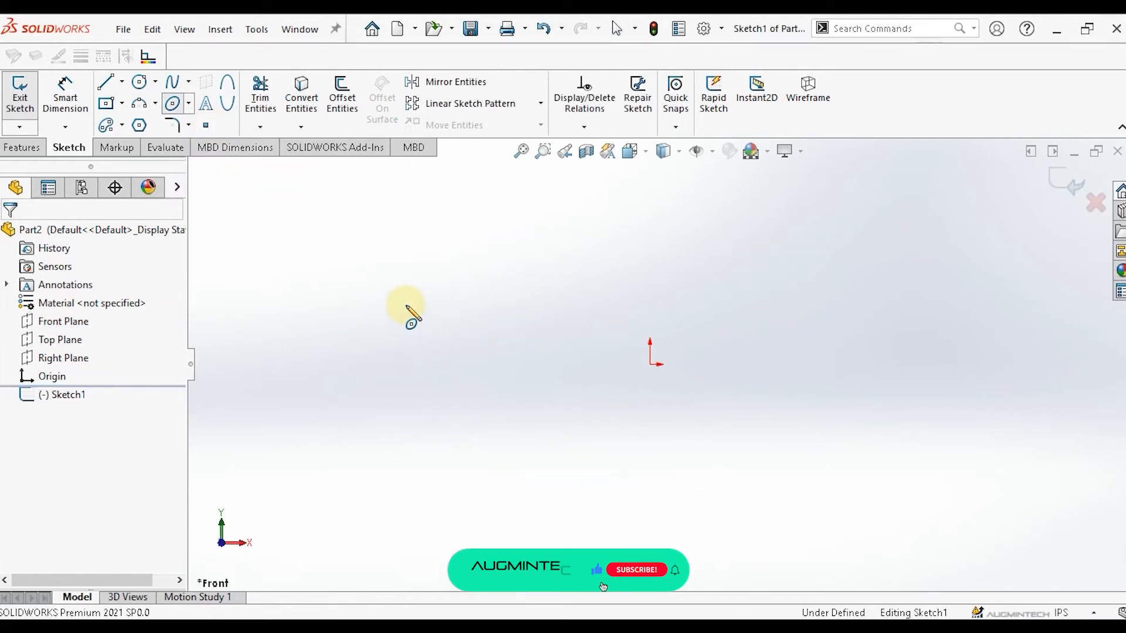
click(405, 304)
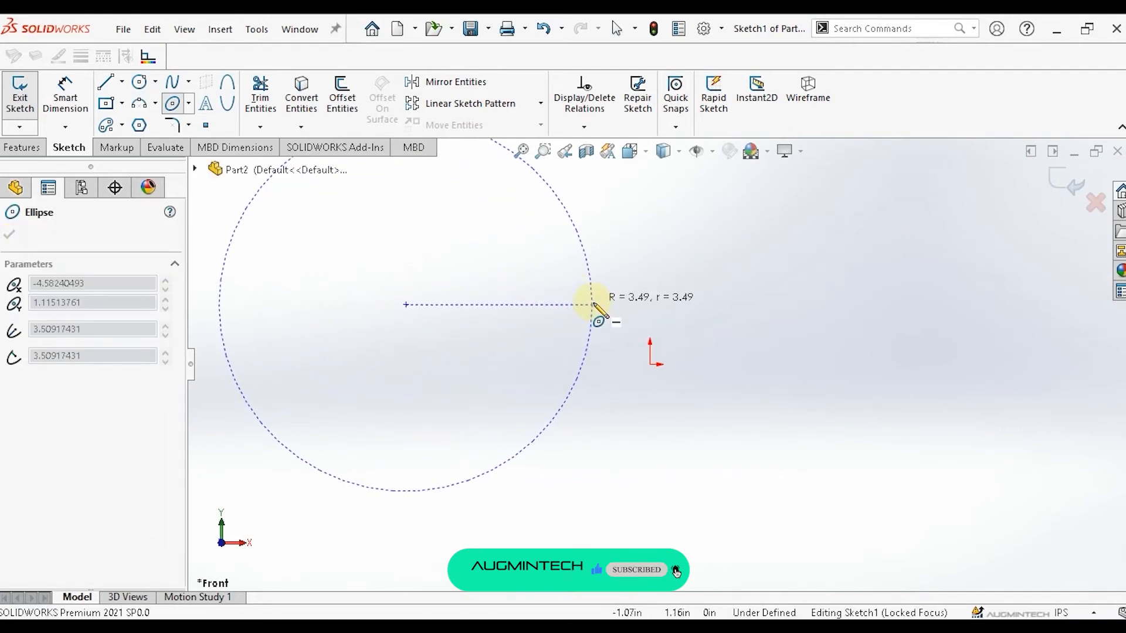
click(593, 304)
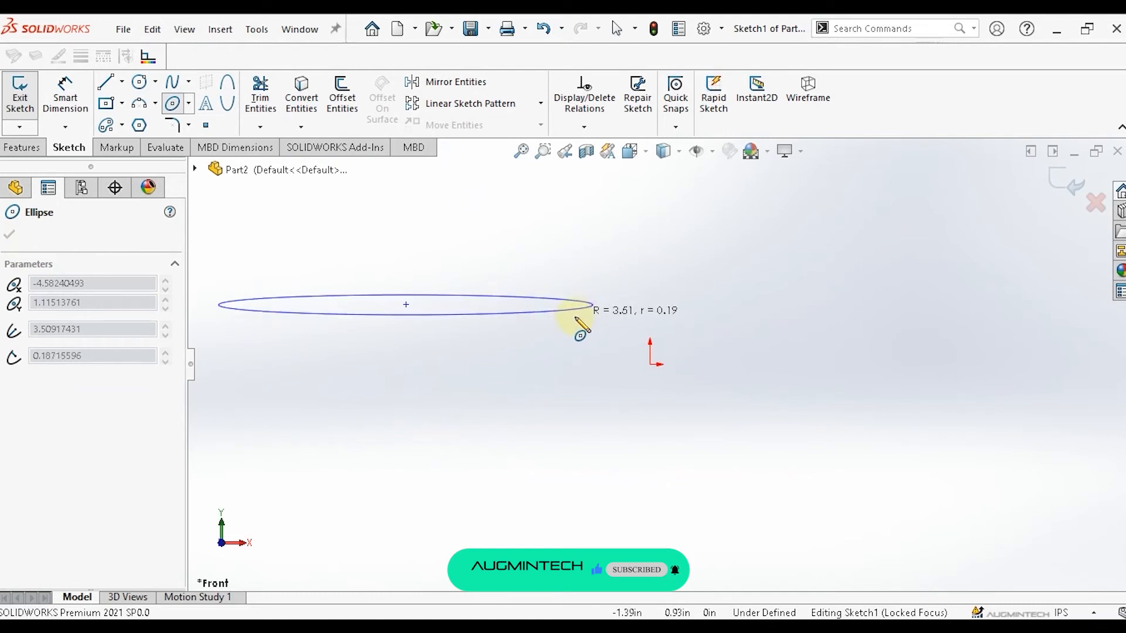
click(519, 363)
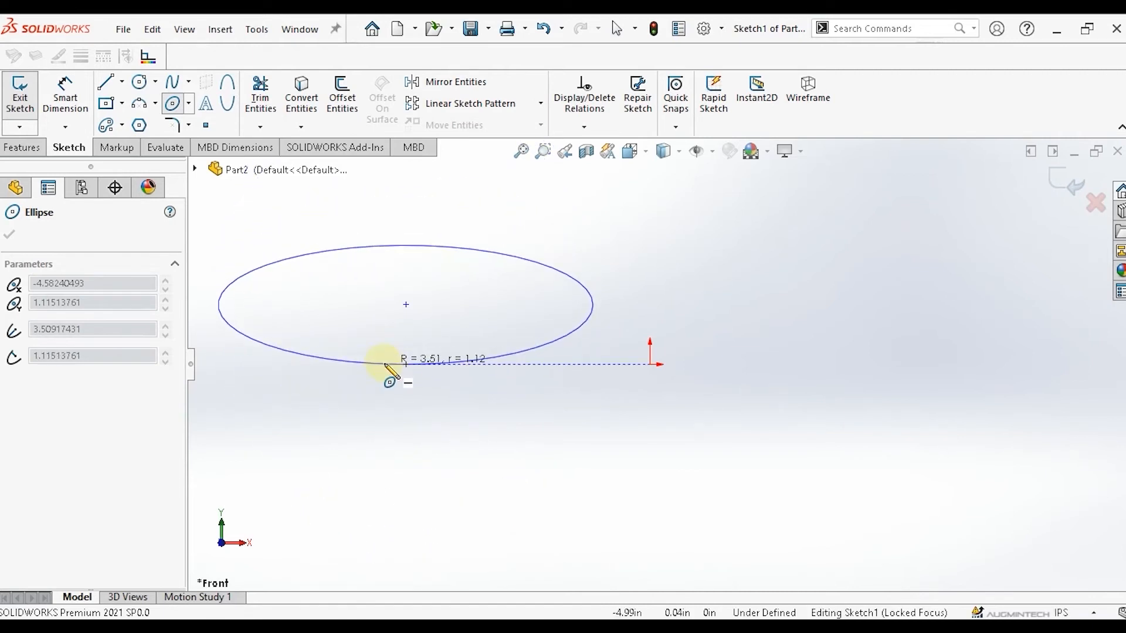
Finish the horizontal ellipse, then sketch a vertical ellipse to the right of the origin with radii about 2.6 in and 0.9 in.
click(385, 367)
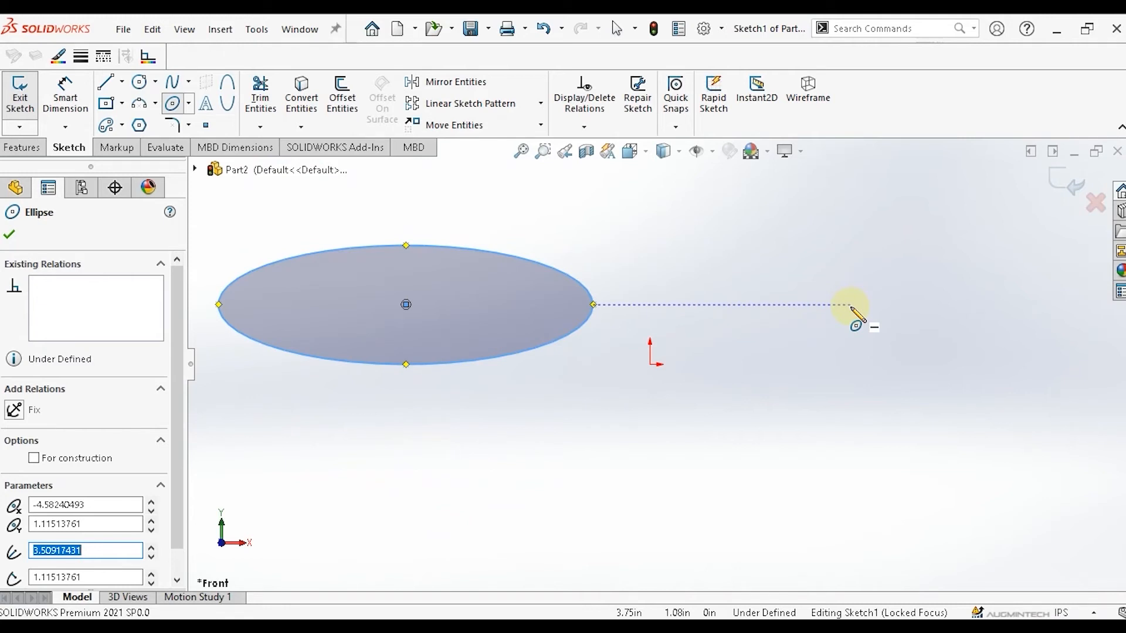
click(850, 305)
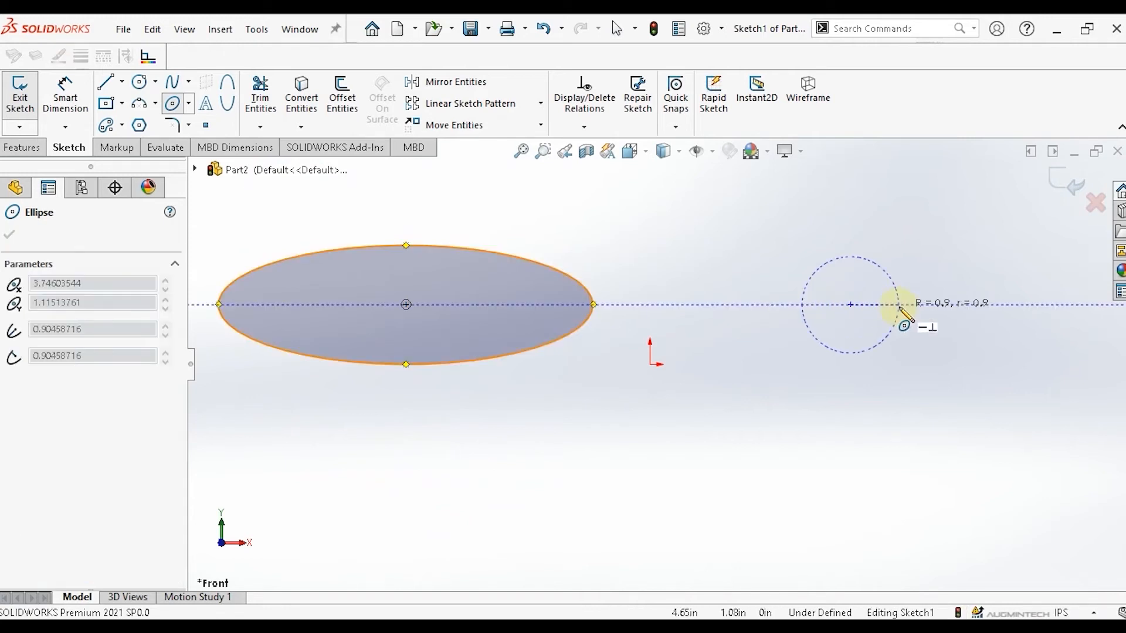
click(897, 305)
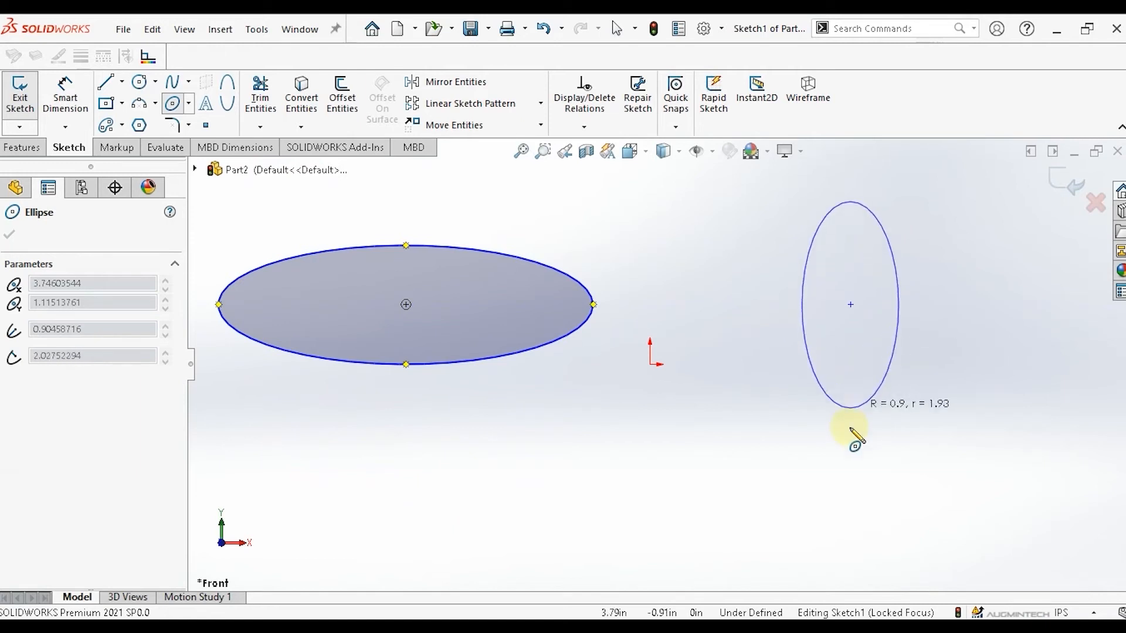
click(852, 444)
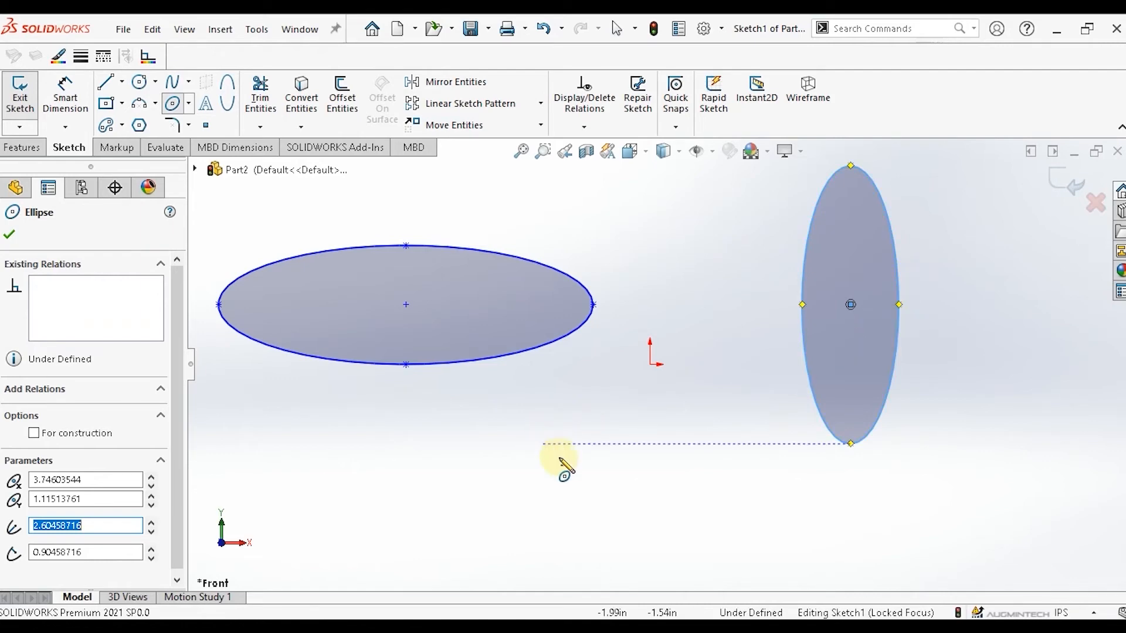
Sketch a horizontal ellipse below the origin with major radius about 4.1 in and minor radius about 1.06 in.
click(602, 466)
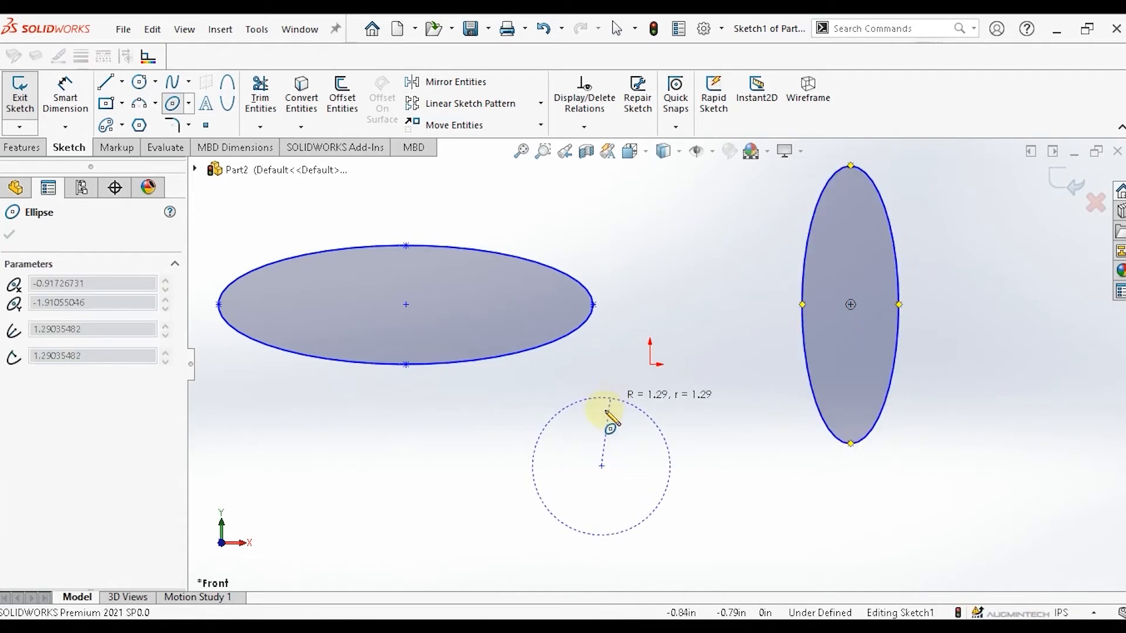
click(601, 411)
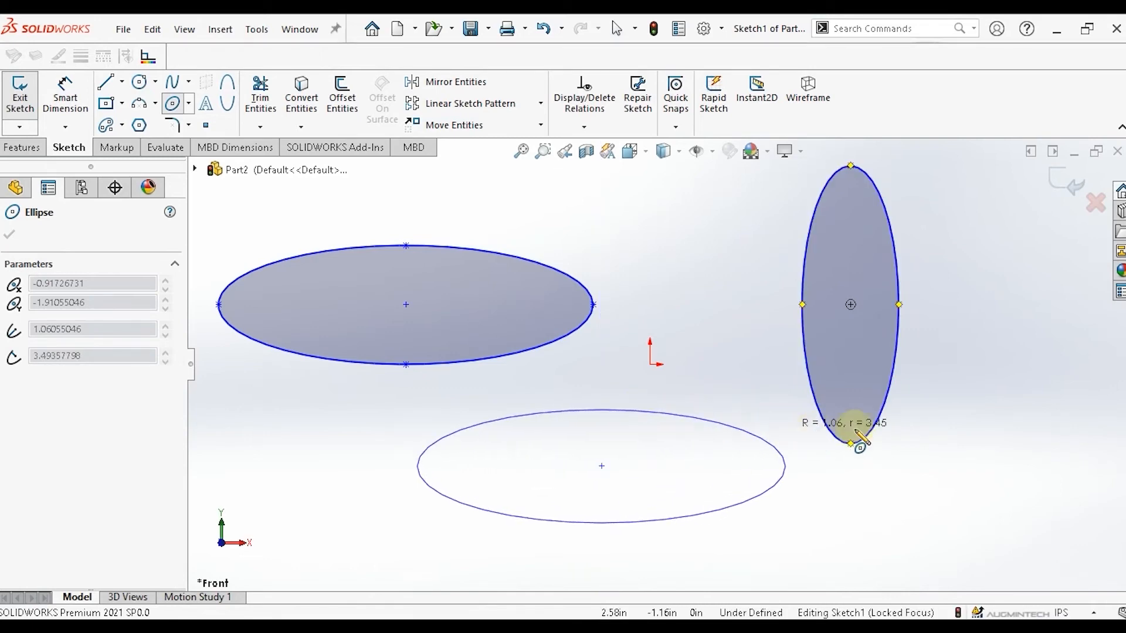
click(823, 437)
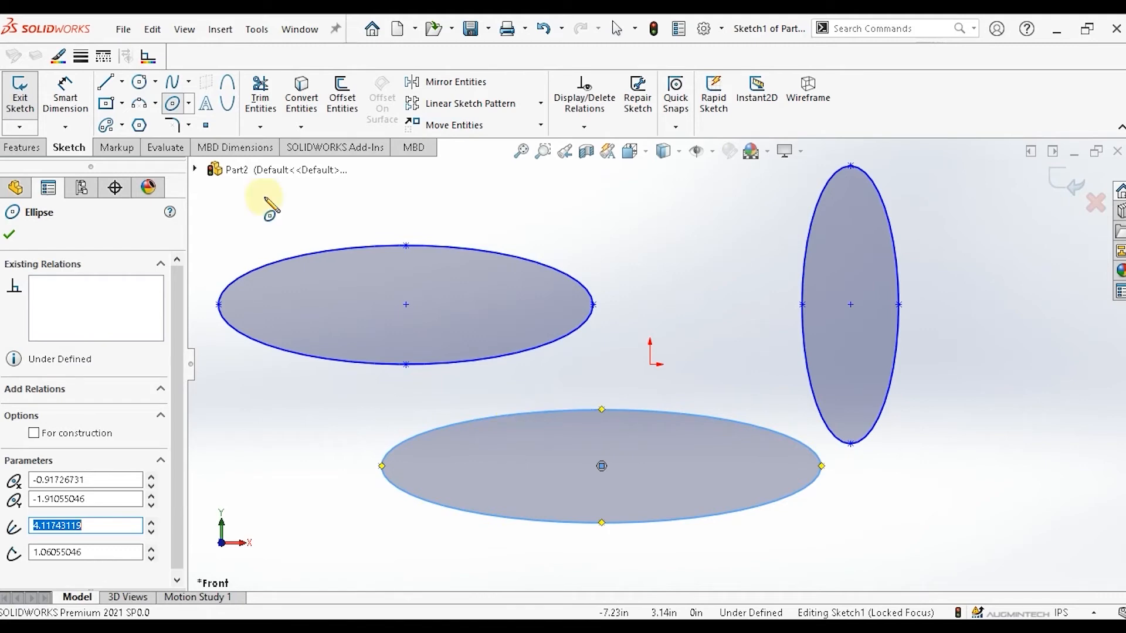
key(Escape)
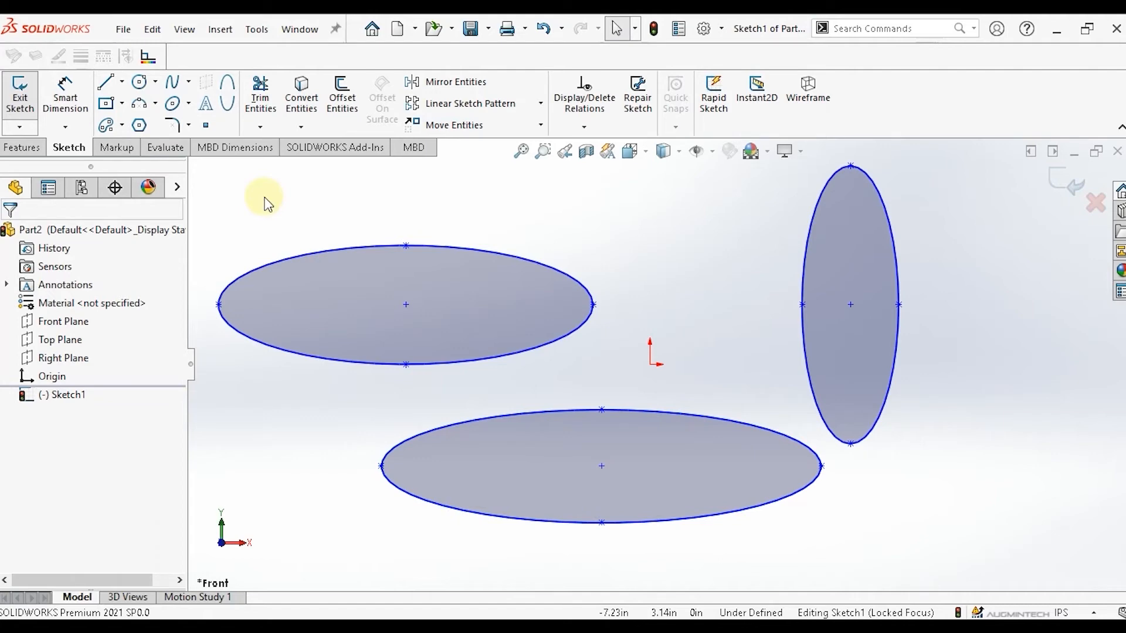
Select all three ellipses and delete them from the sketch.
drag(200, 167, 889, 551)
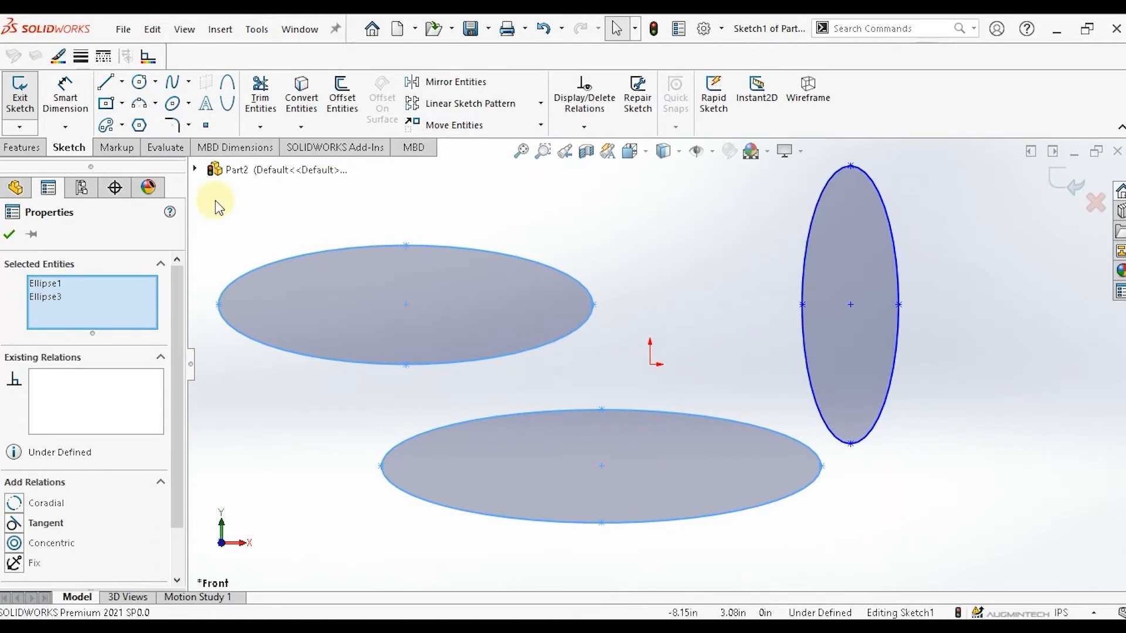
drag(216, 200, 1005, 535)
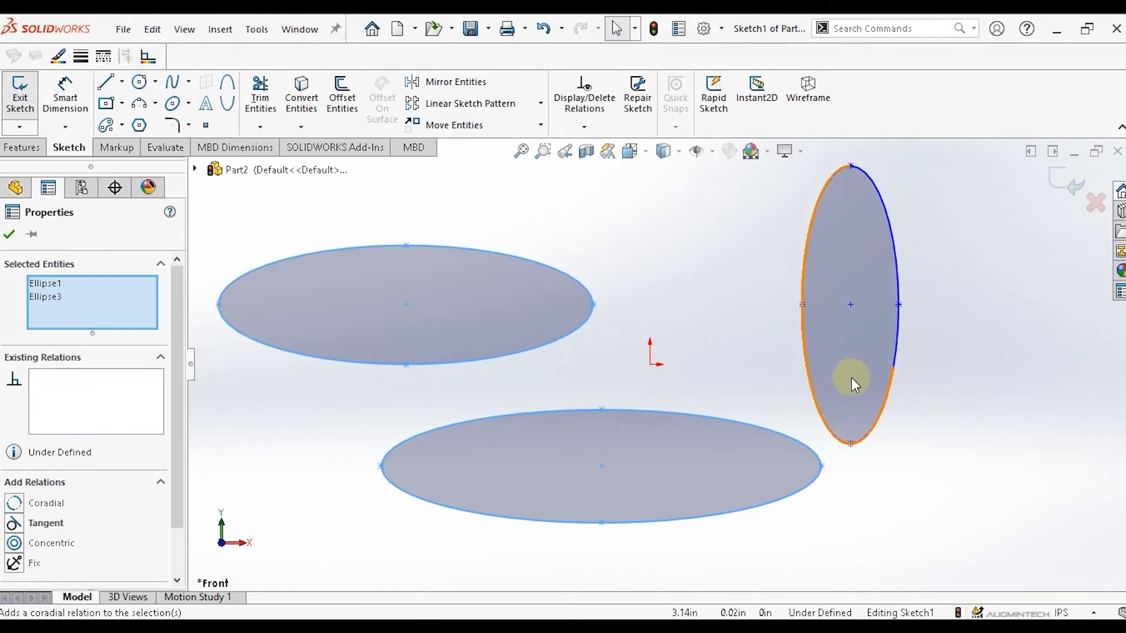
click(1007, 198)
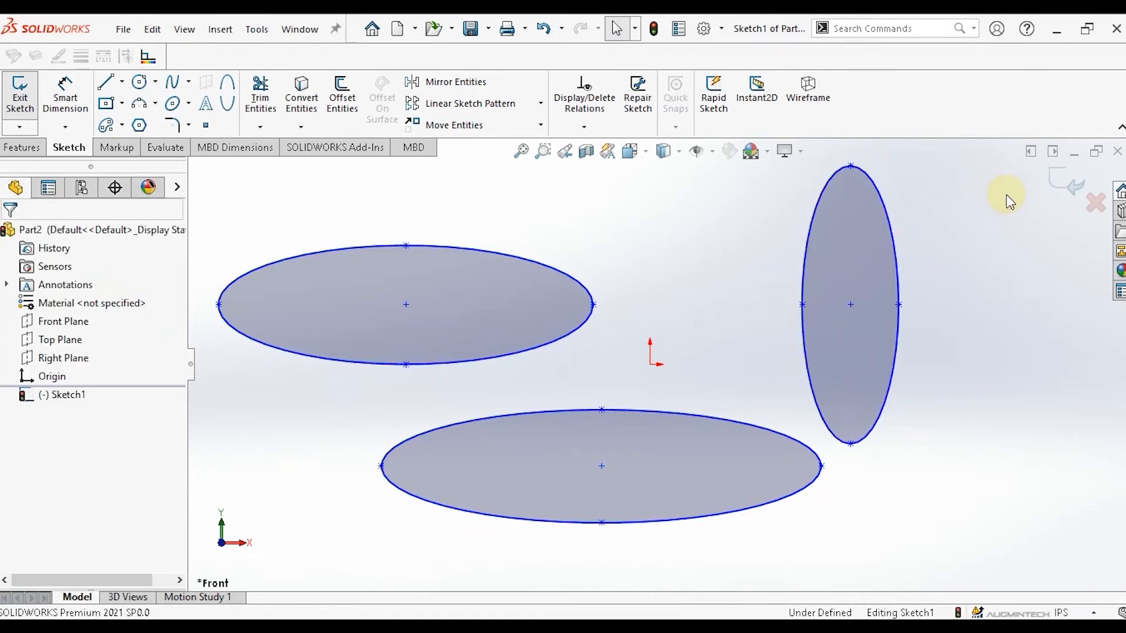
drag(1006, 195, 417, 524)
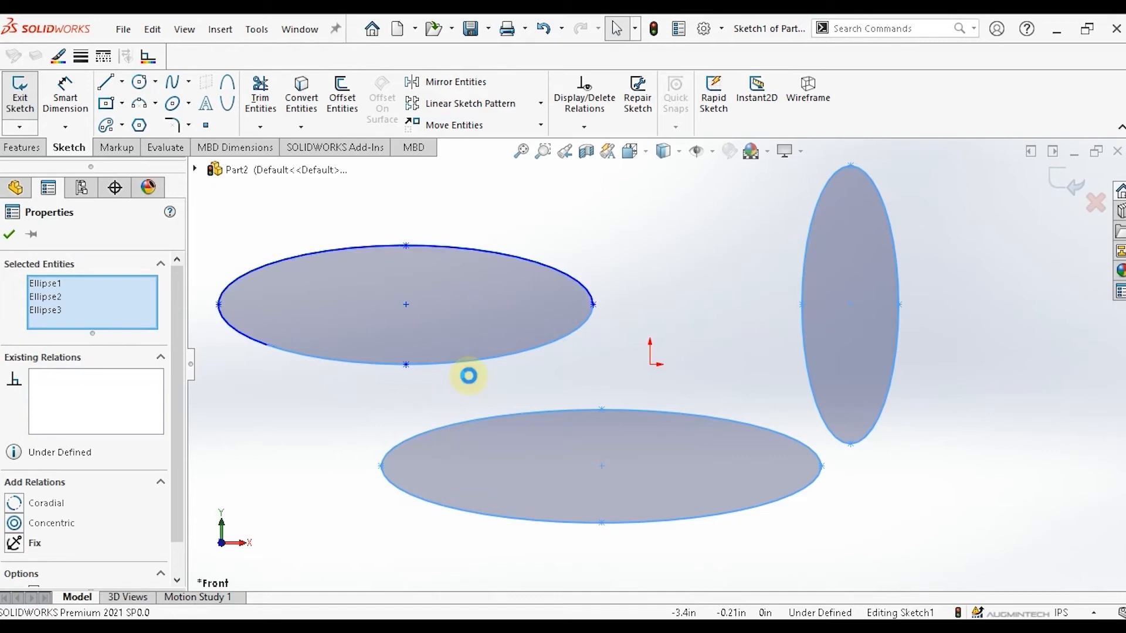
key(Delete)
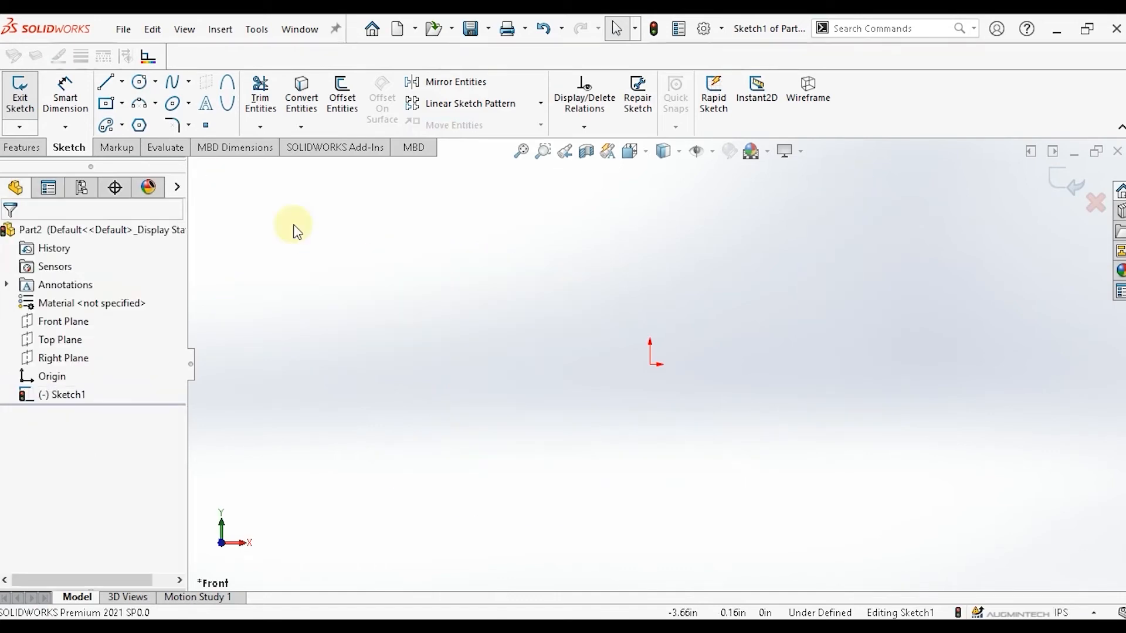
Draw a partial ellipse left of the origin with radii about 2.57 in and 2.43 in, open at its lower left.
click(189, 105)
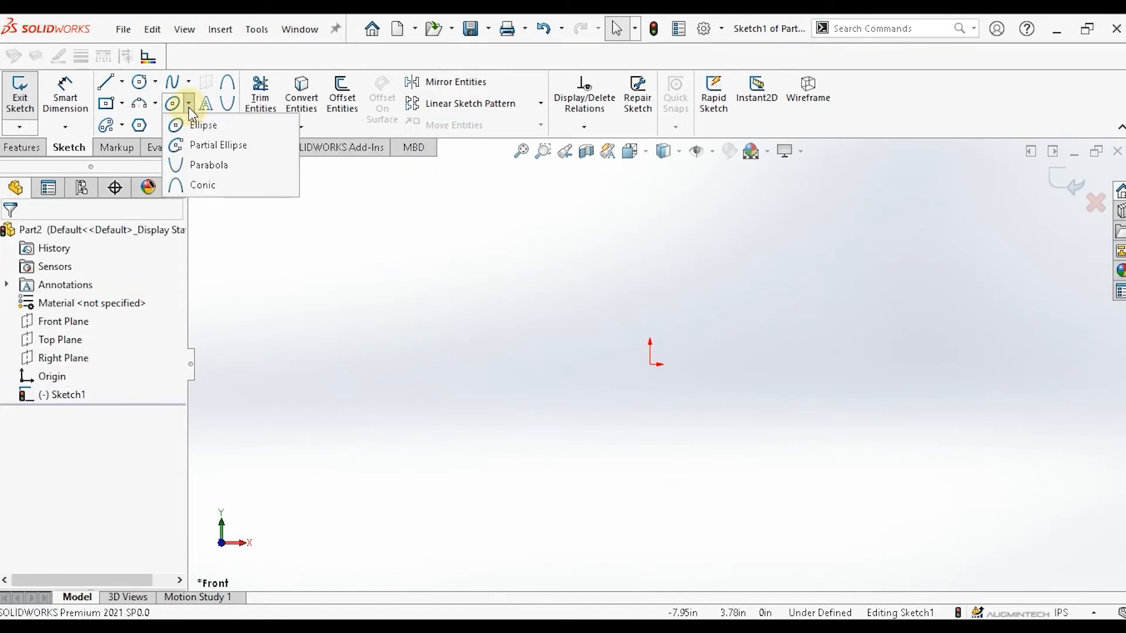
click(215, 147)
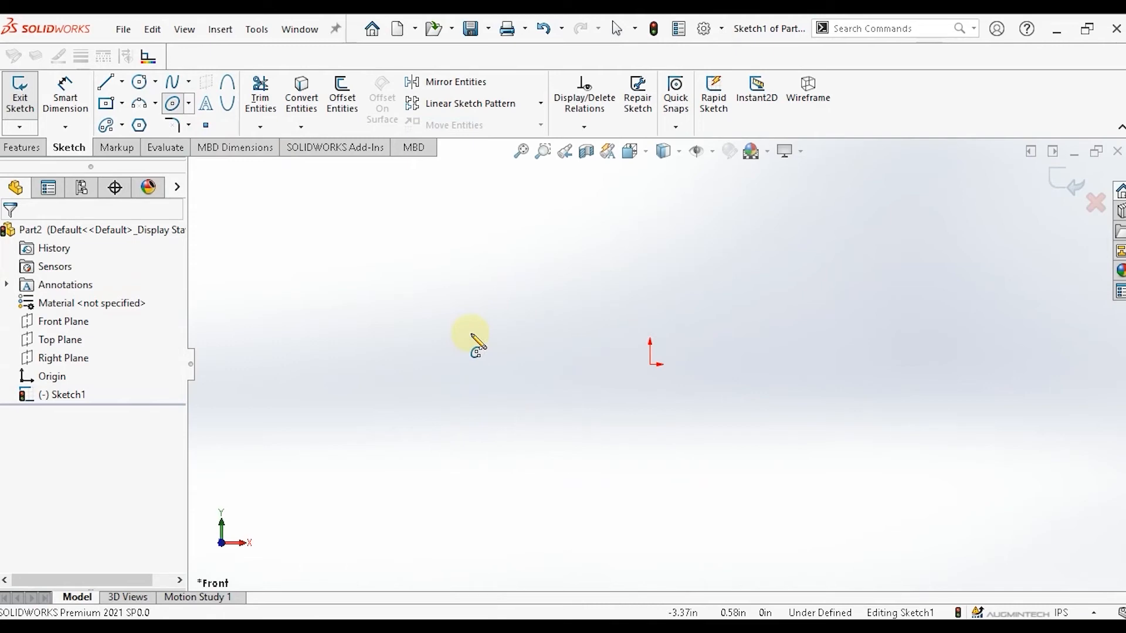
click(471, 333)
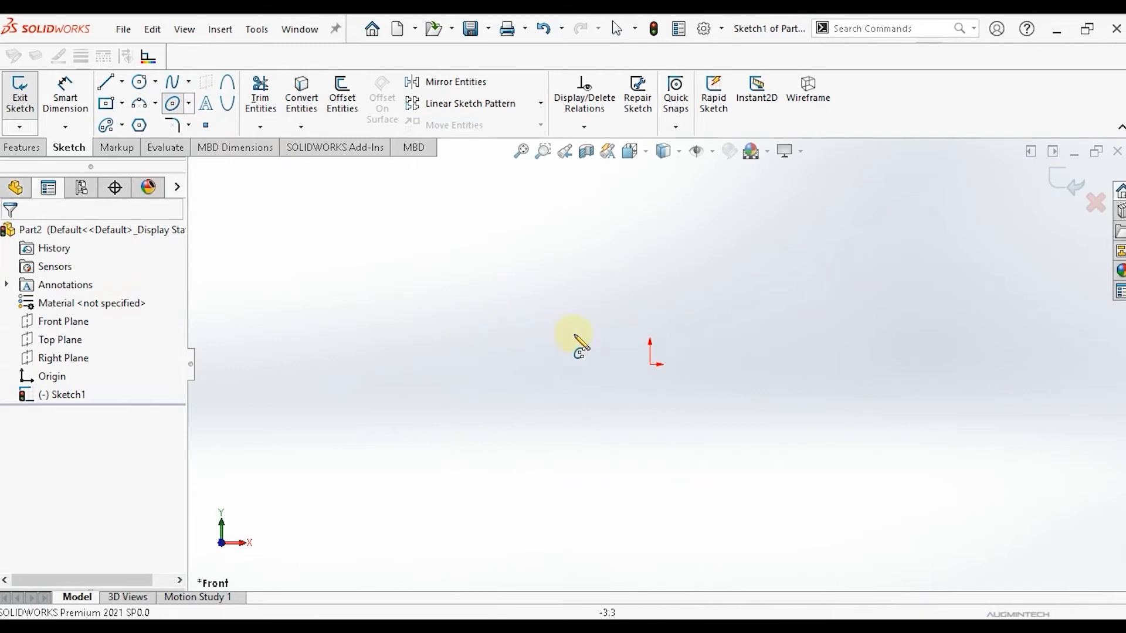
click(608, 333)
click(607, 333)
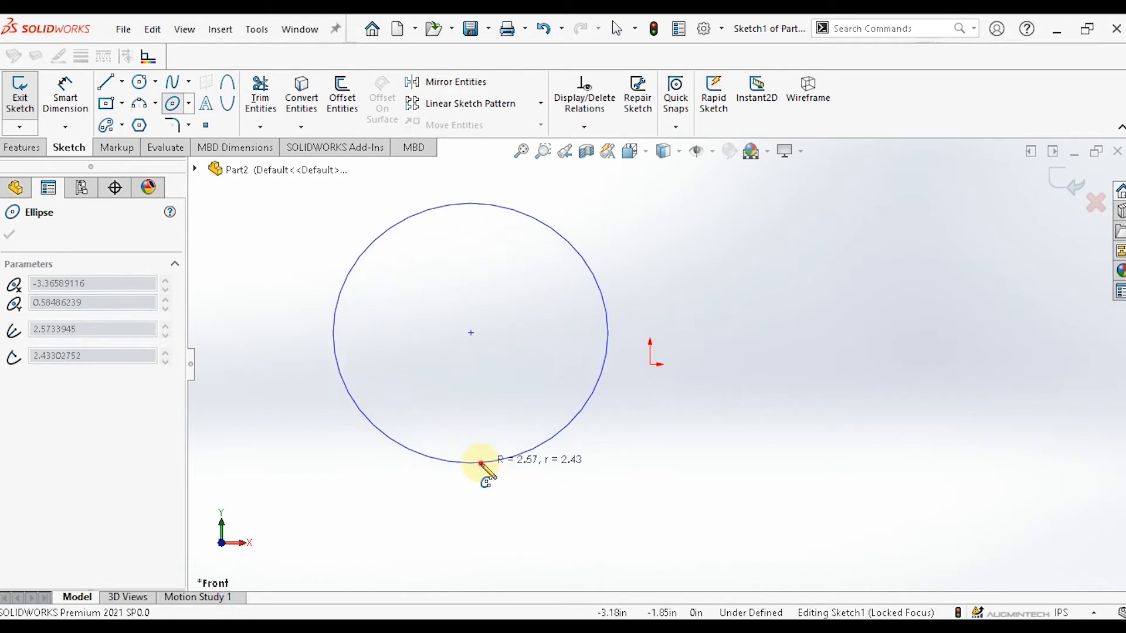
click(481, 464)
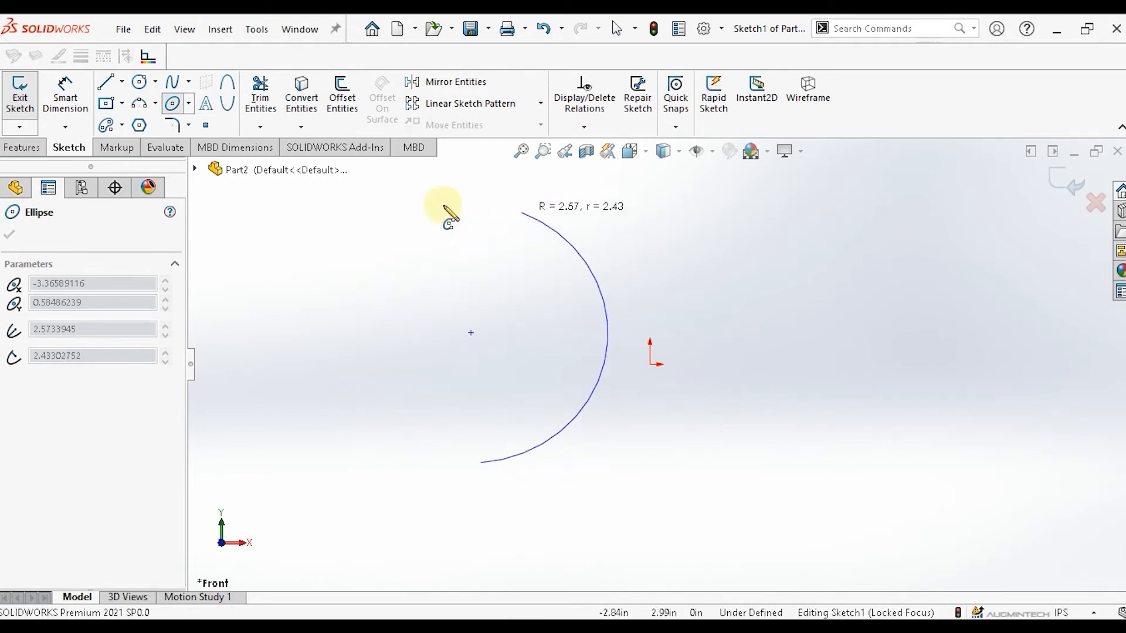
click(249, 359)
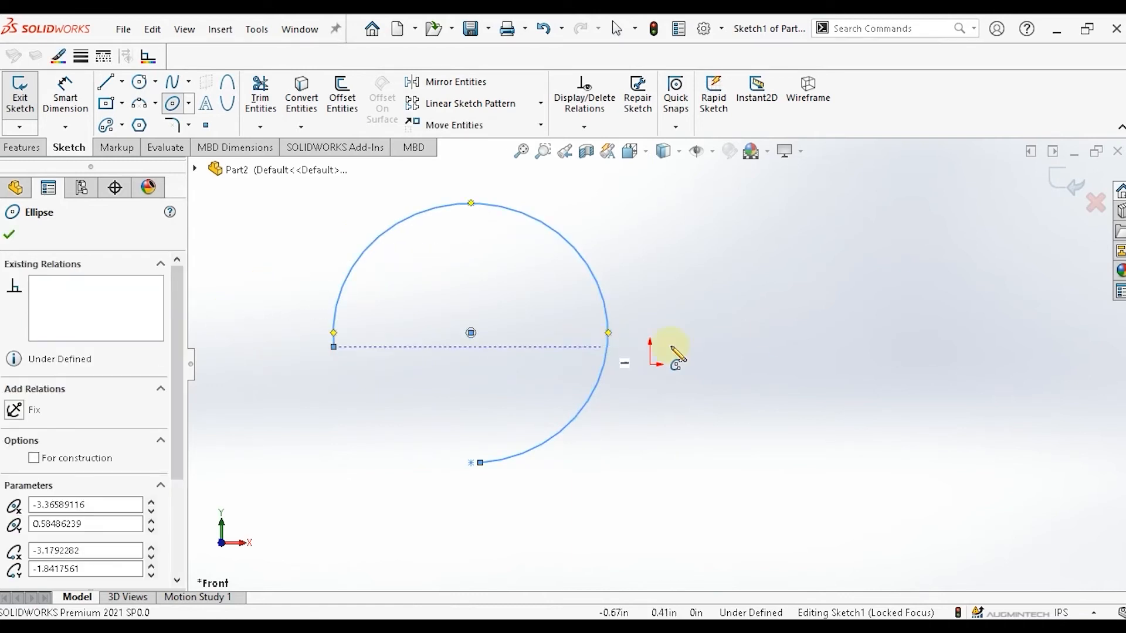
Draw a second partial ellipse above and right of the origin with radii about 0.83 in and 3.07 in.
click(880, 239)
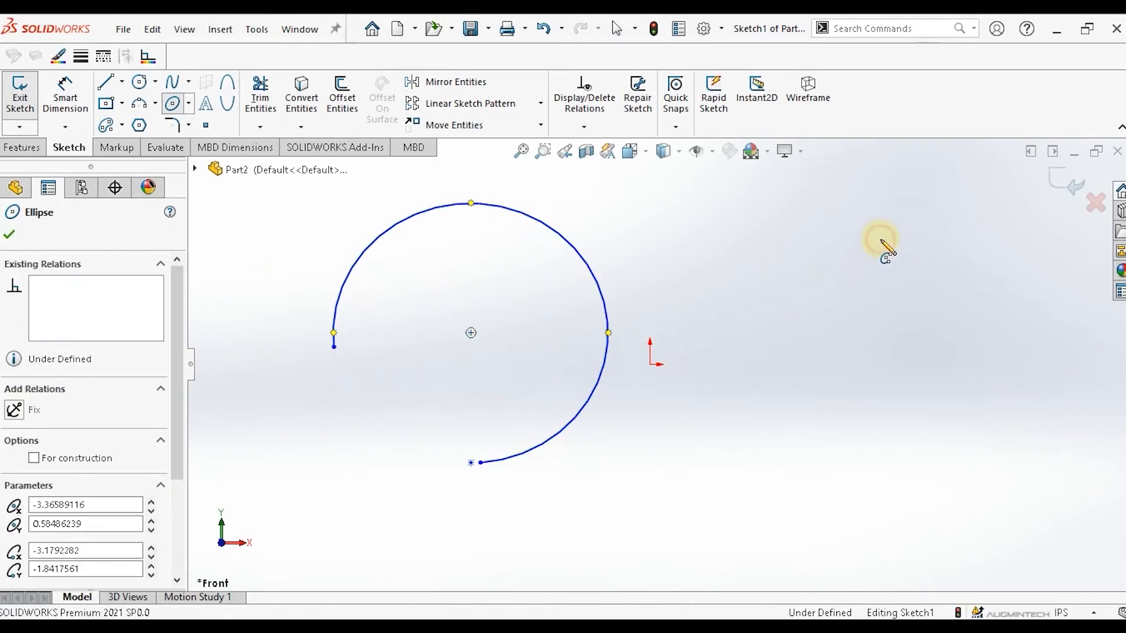
click(880, 282)
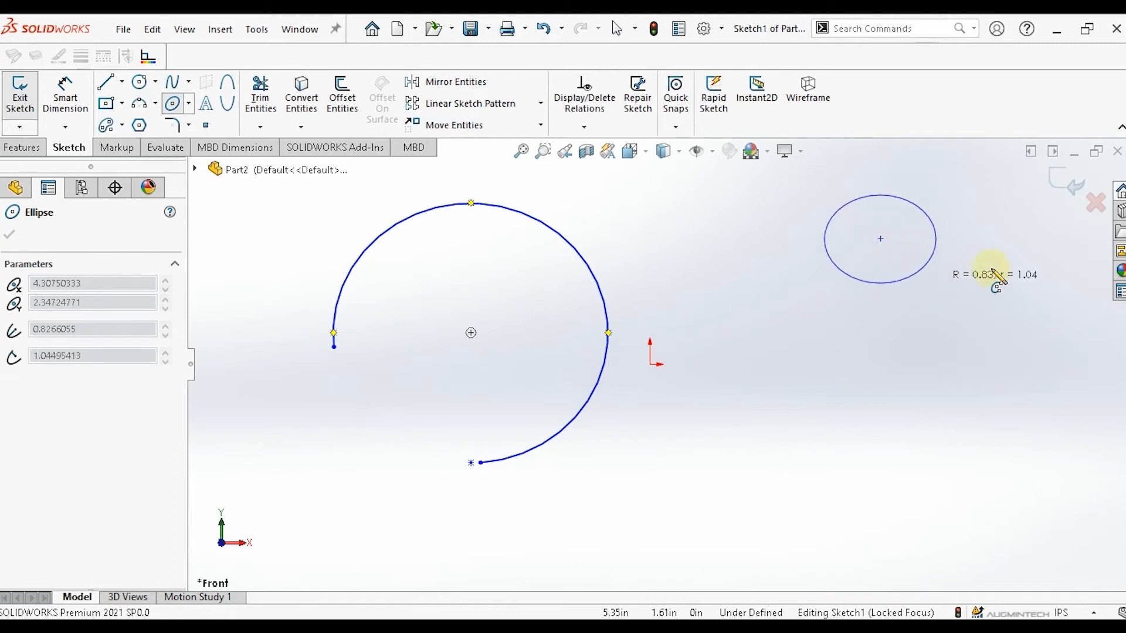
click(1045, 261)
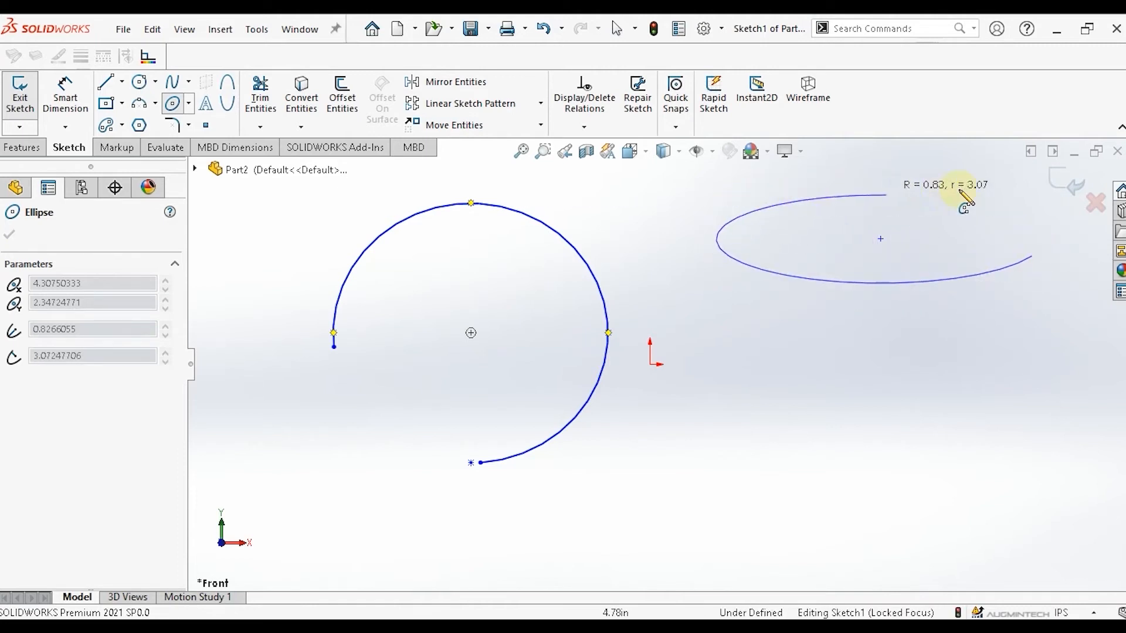
click(994, 205)
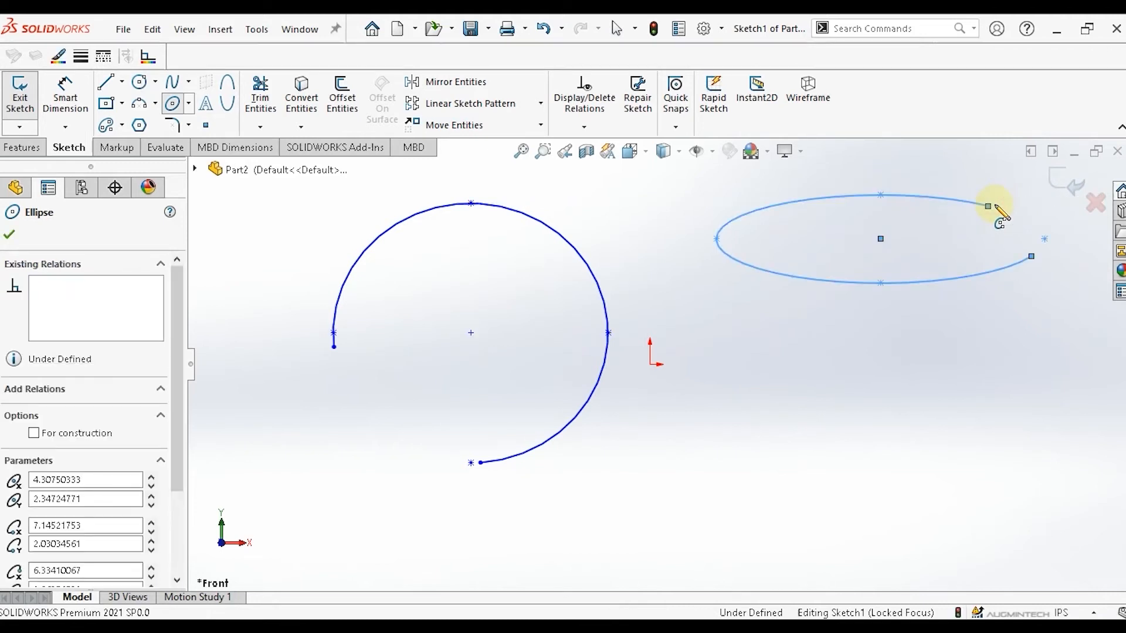
Draw a third partial ellipse below and right of the origin with radii about 0.99 in and 3.87 in.
click(848, 463)
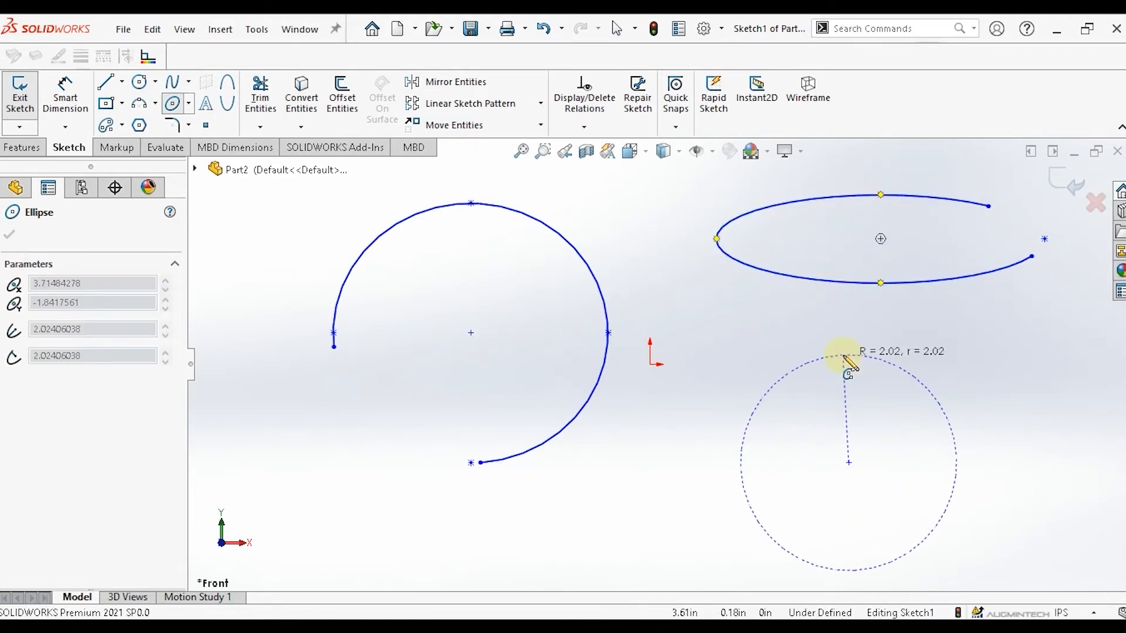
click(847, 410)
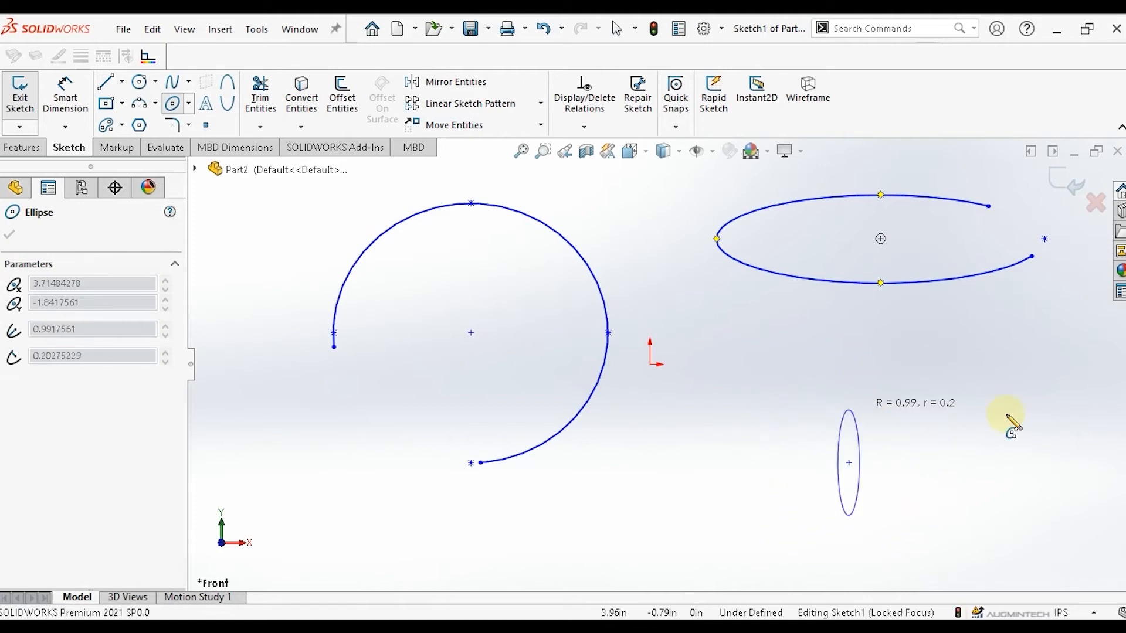
click(1055, 420)
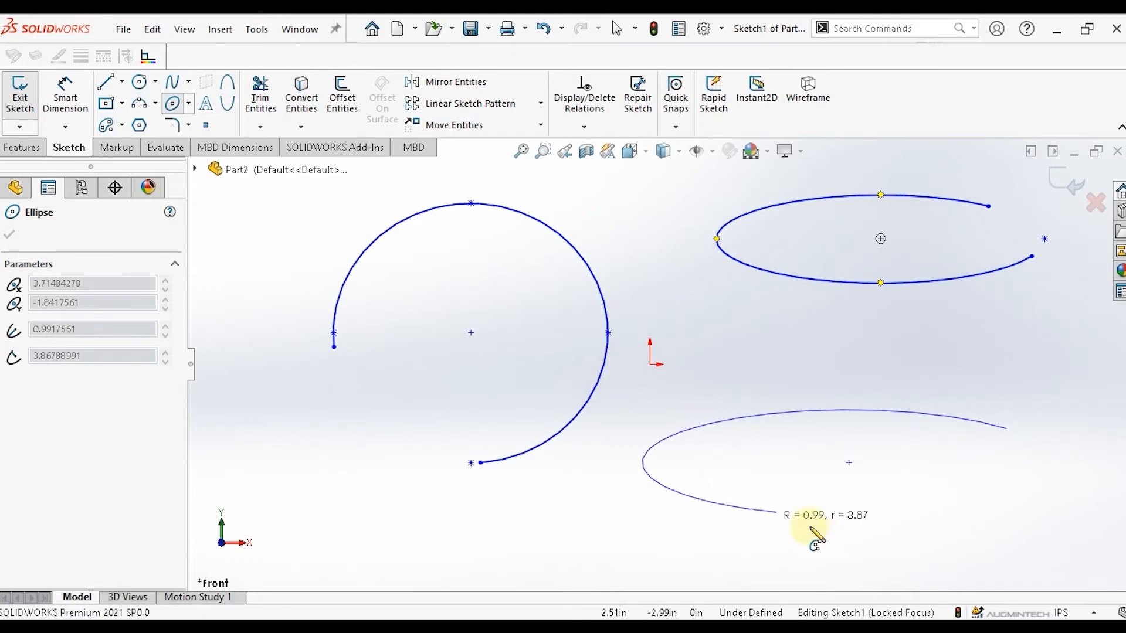
click(879, 537)
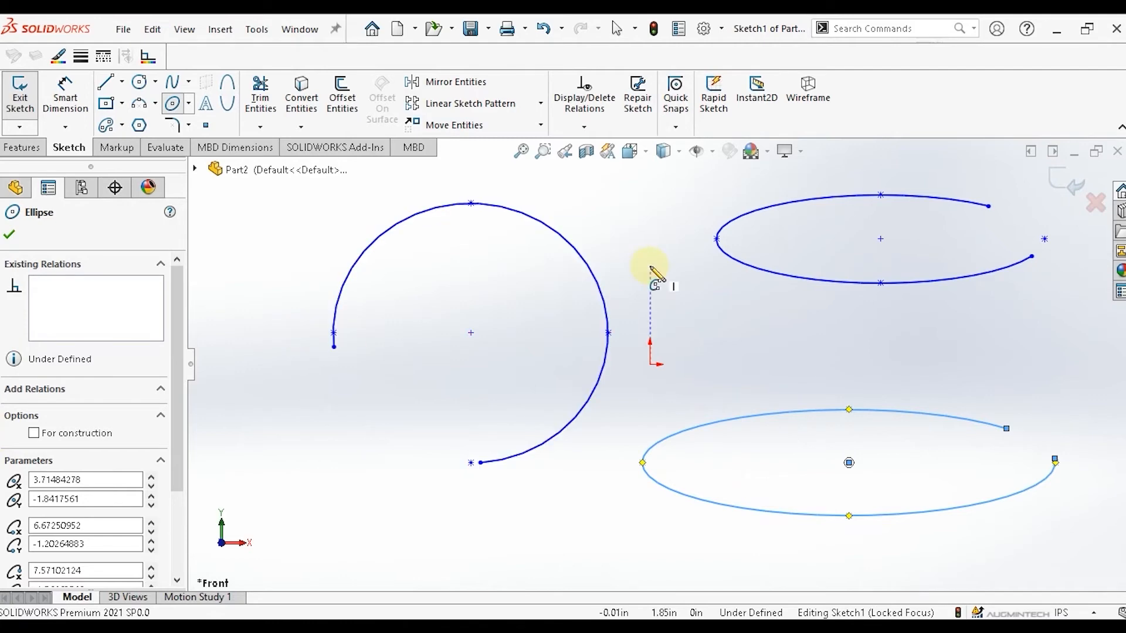
key(Escape)
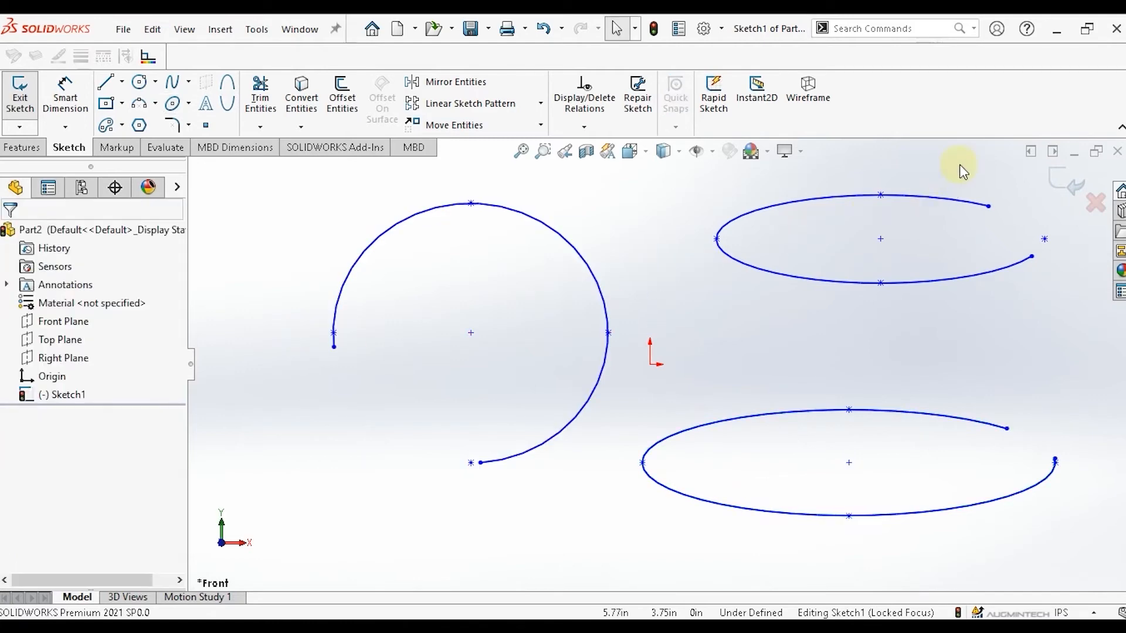
Select all three partial ellipses and delete them.
drag(377, 549, 367, 546)
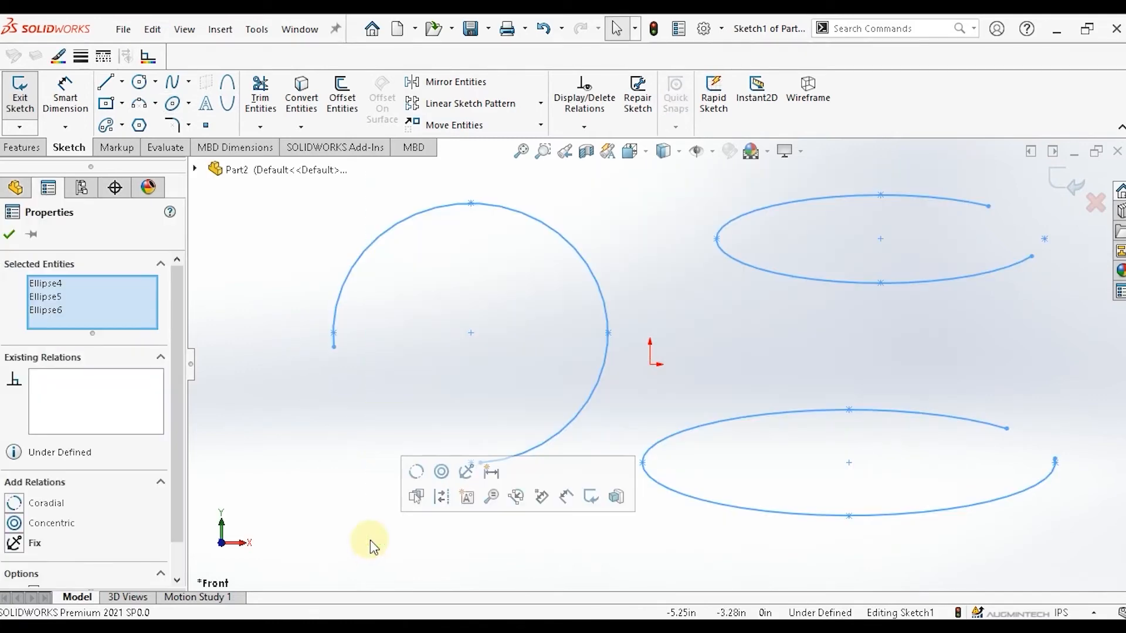
key(Delete)
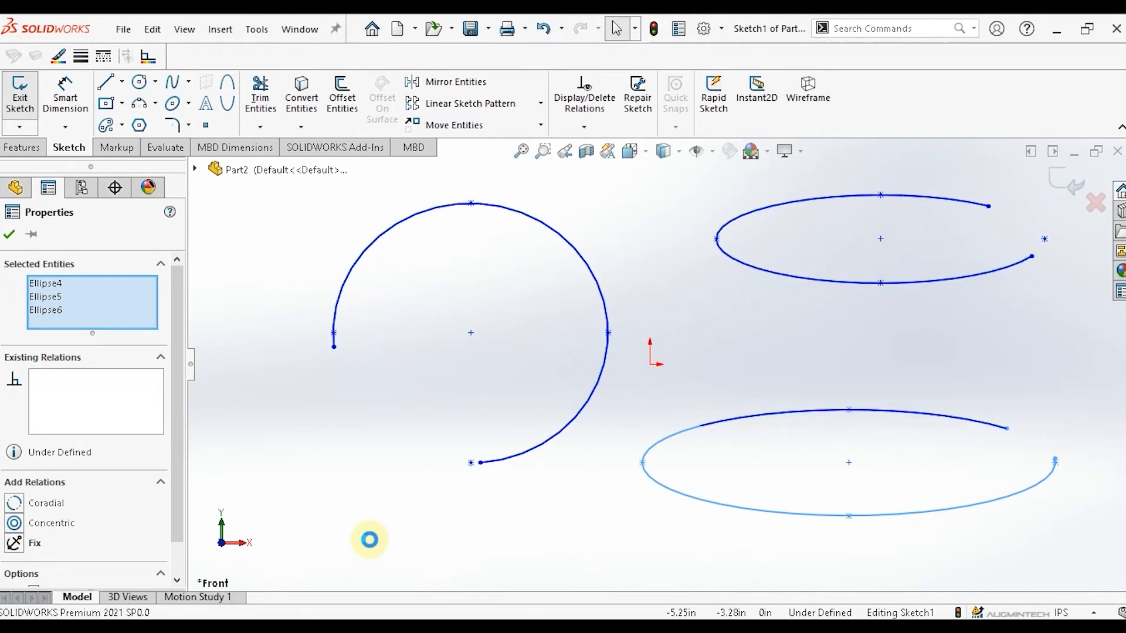
Sketch a vertical line about 4.76 in long to the left of the origin.
click(188, 104)
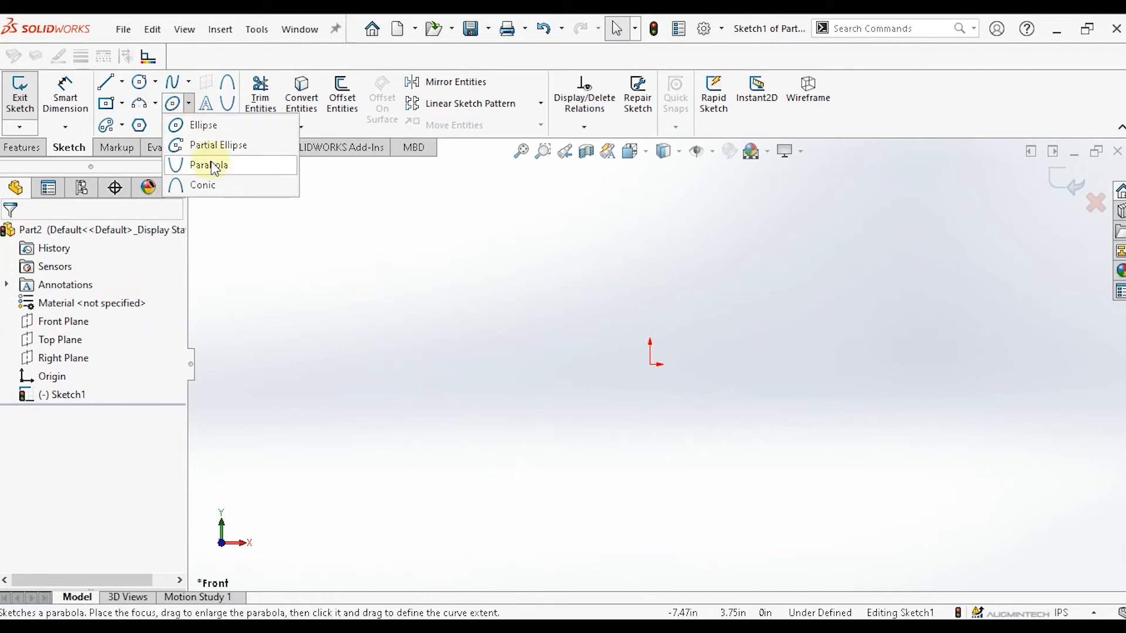
click(122, 82)
click(123, 82)
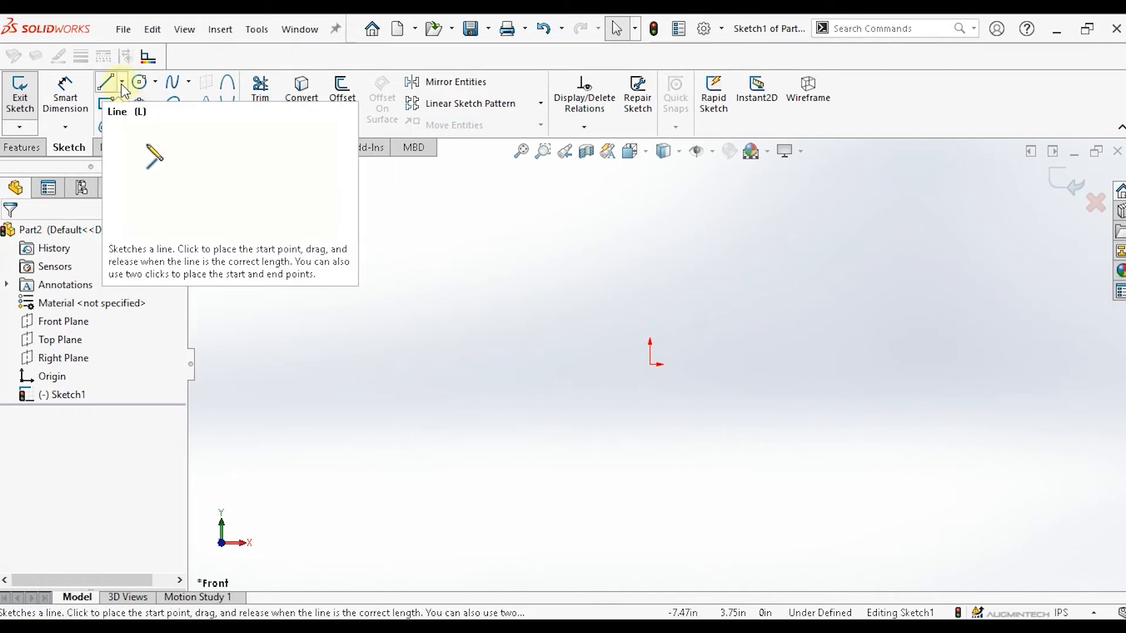
click(105, 82)
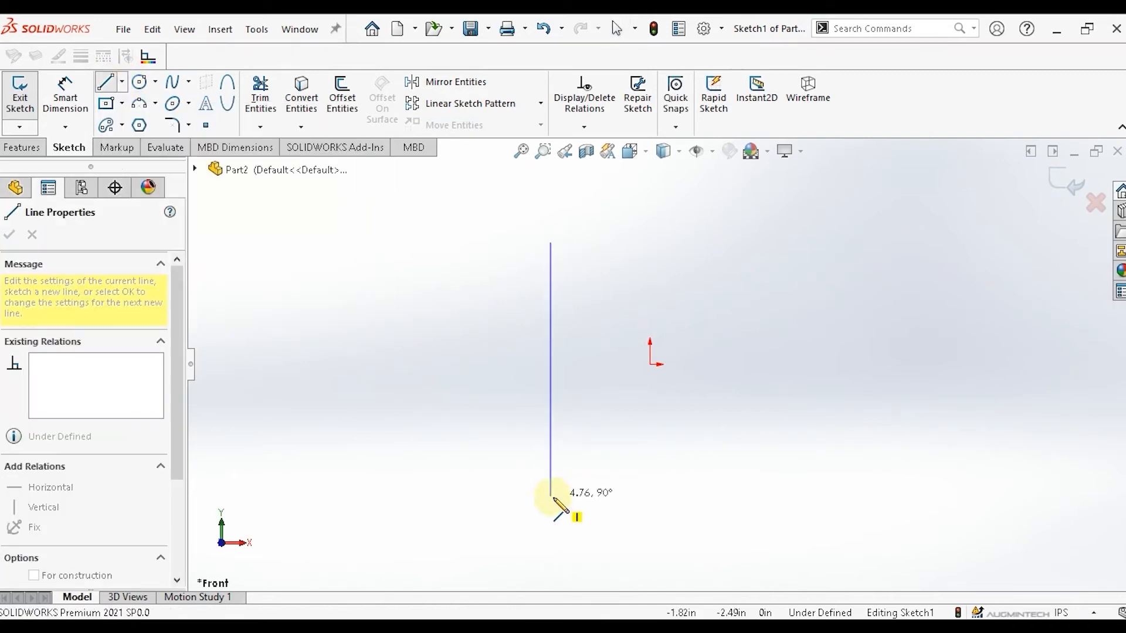
click(551, 498)
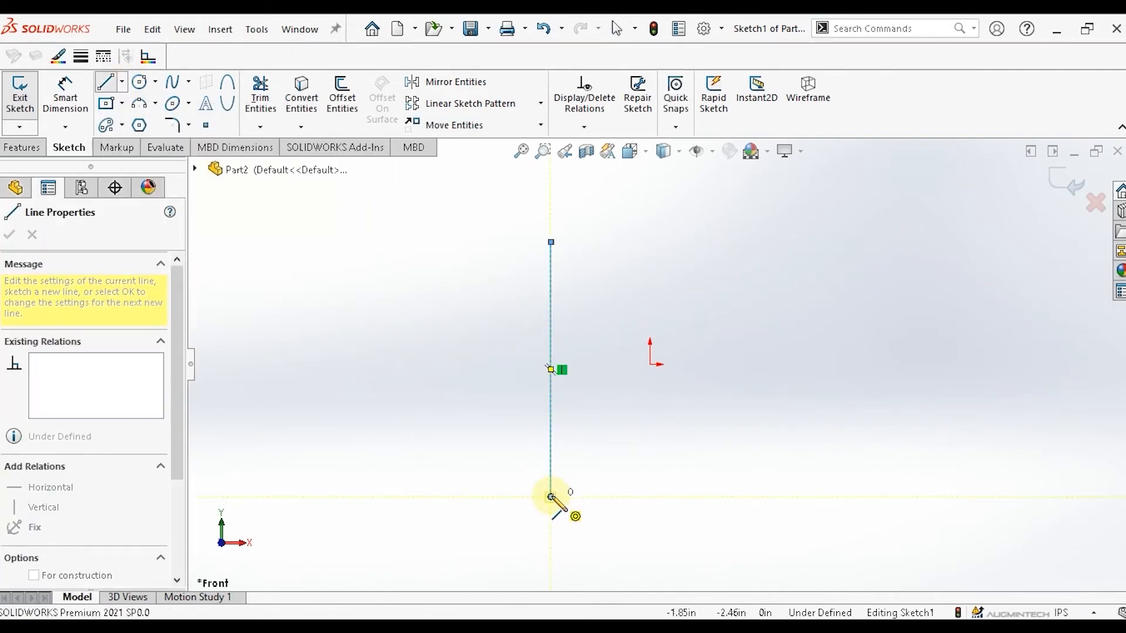
key(Escape)
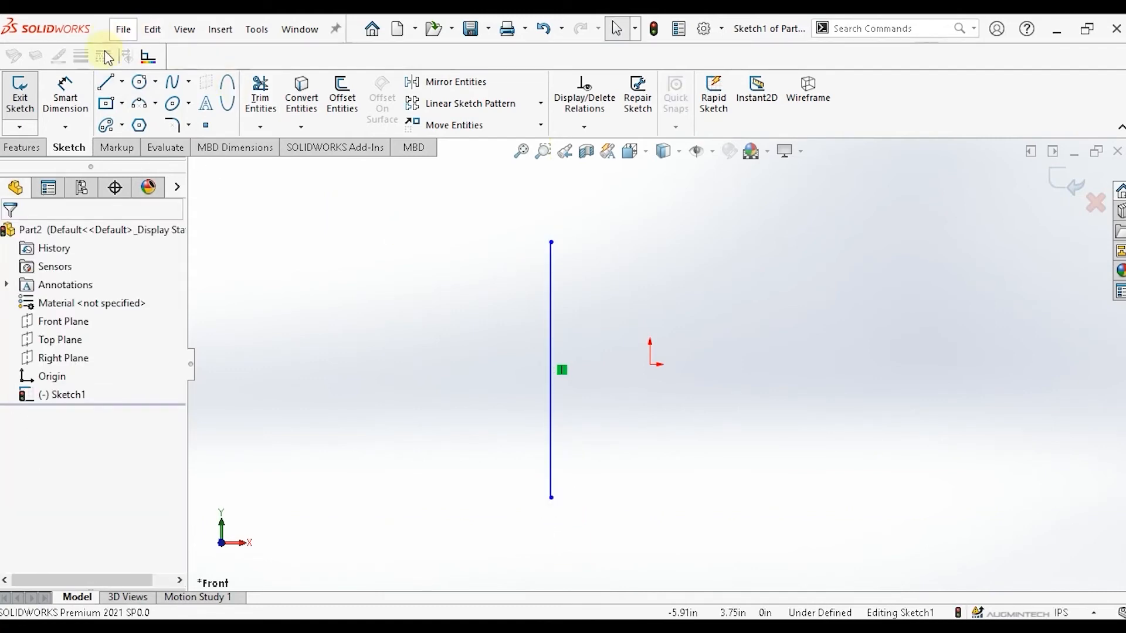
Sketch a horizontal line about 7.38 in long crossing the vertical line through the origin.
click(105, 81)
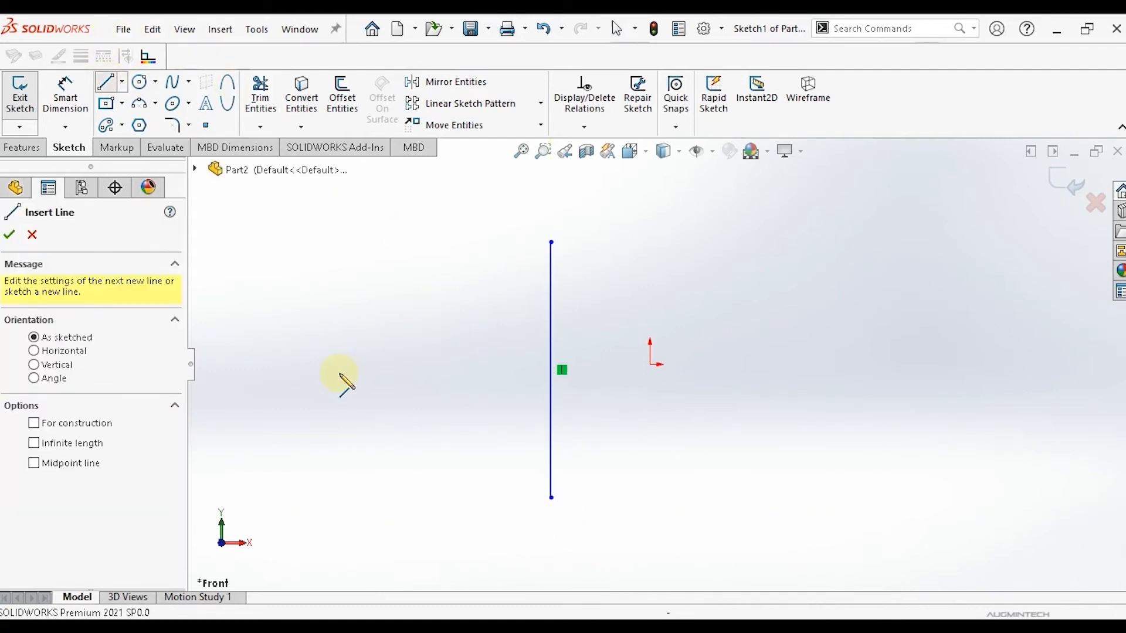
click(339, 373)
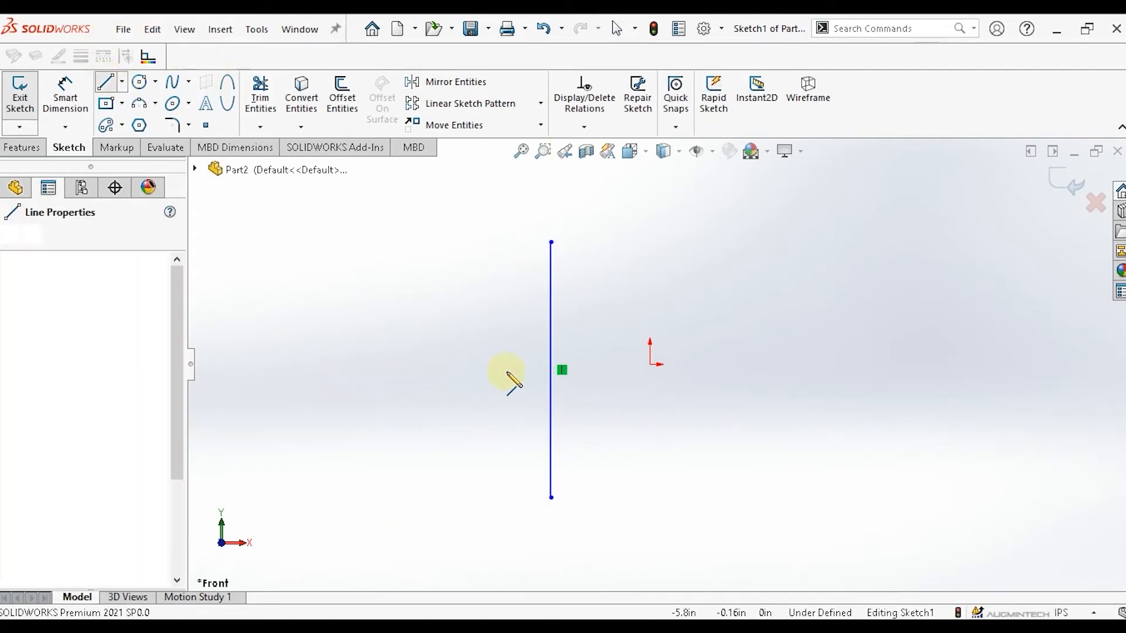
click(817, 373)
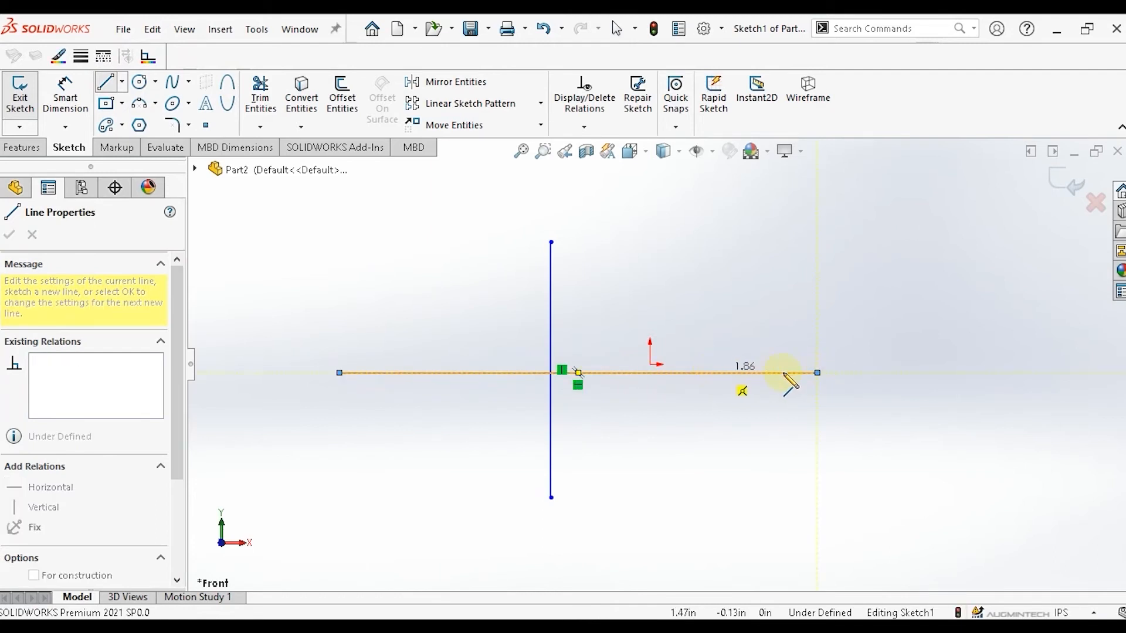
key(Escape)
key(Escape)
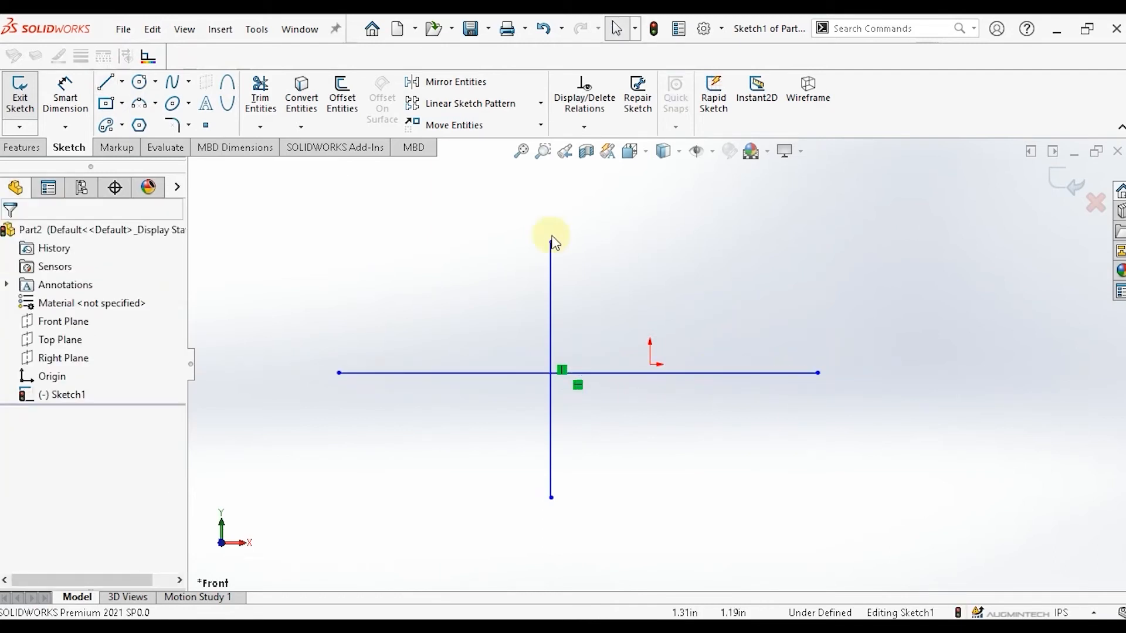
Draw a parabola opening up-left near the intersection of the two lines, with focal distance about 0.25 in.
click(190, 108)
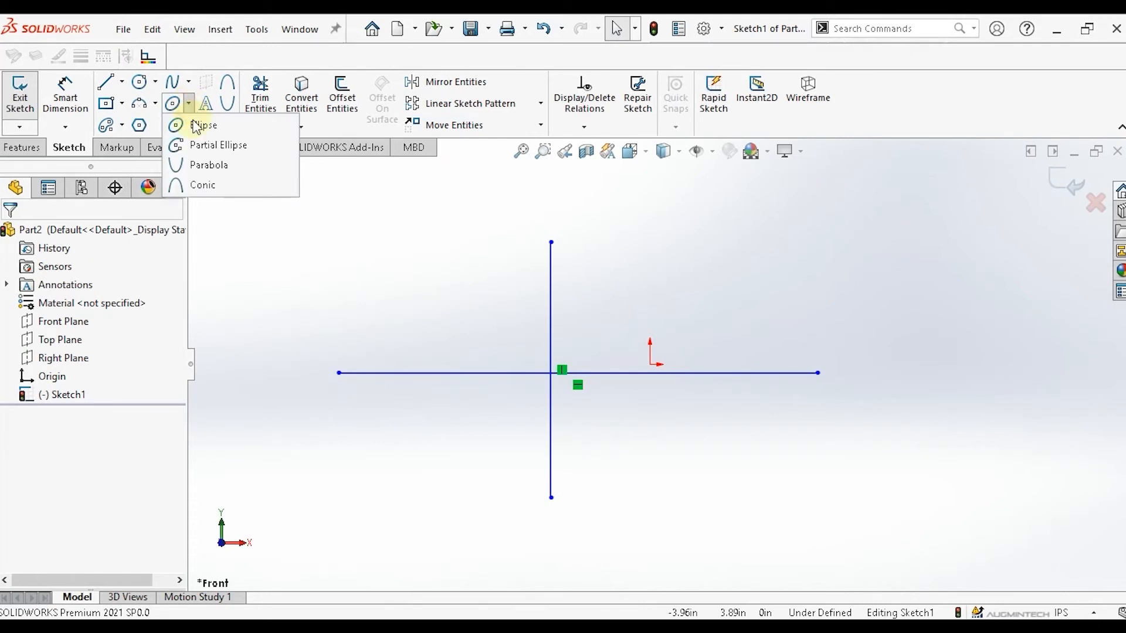
click(210, 165)
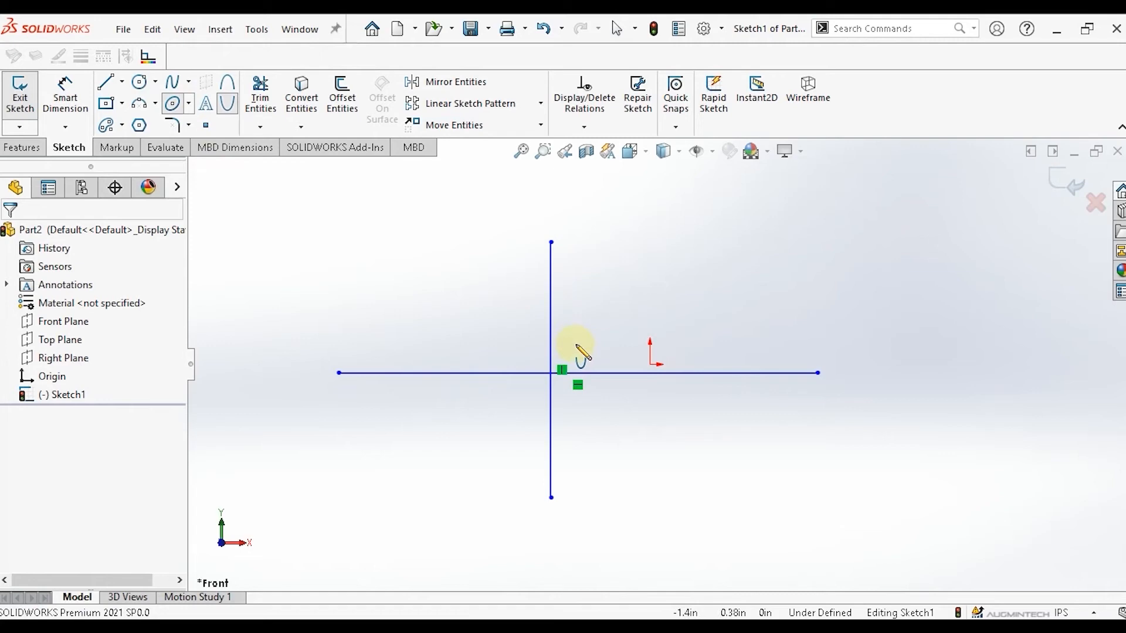
click(576, 346)
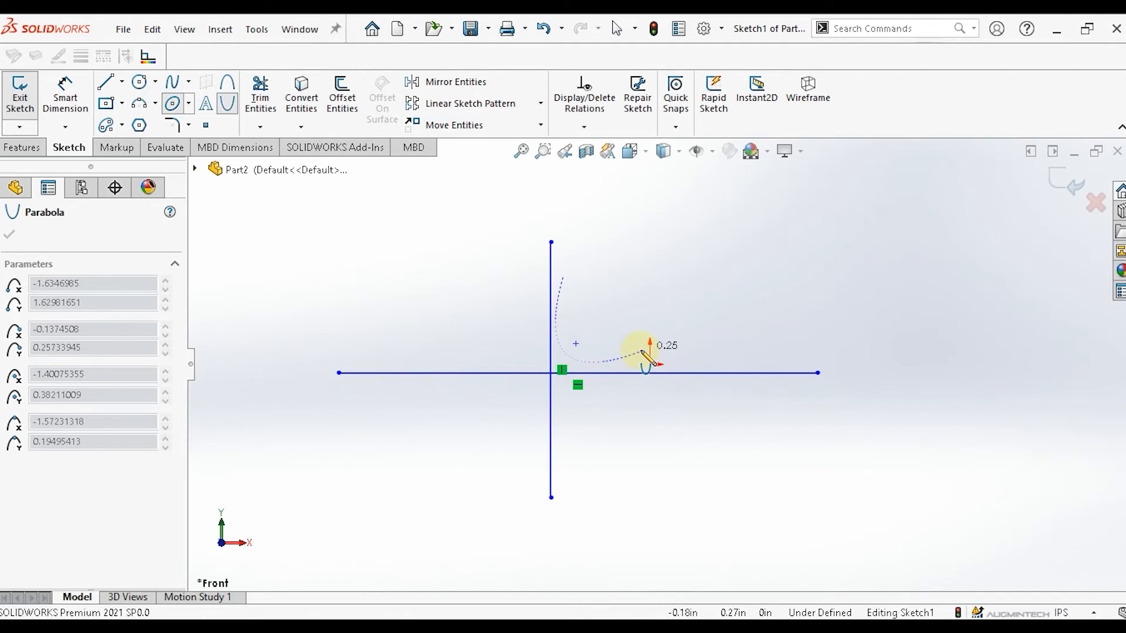
click(641, 351)
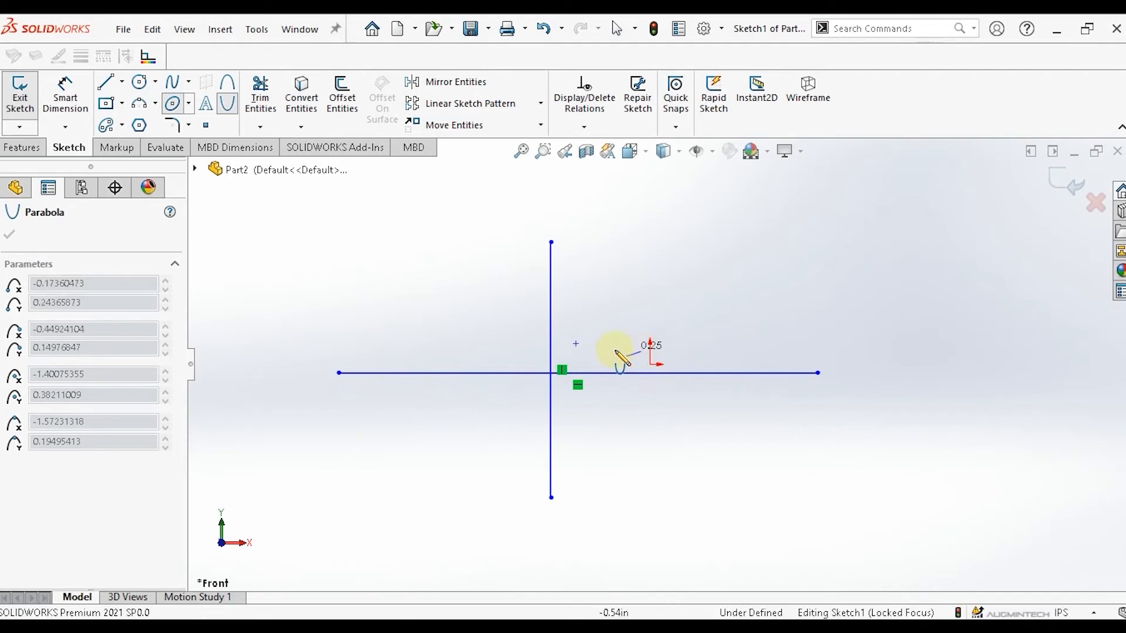
click(574, 282)
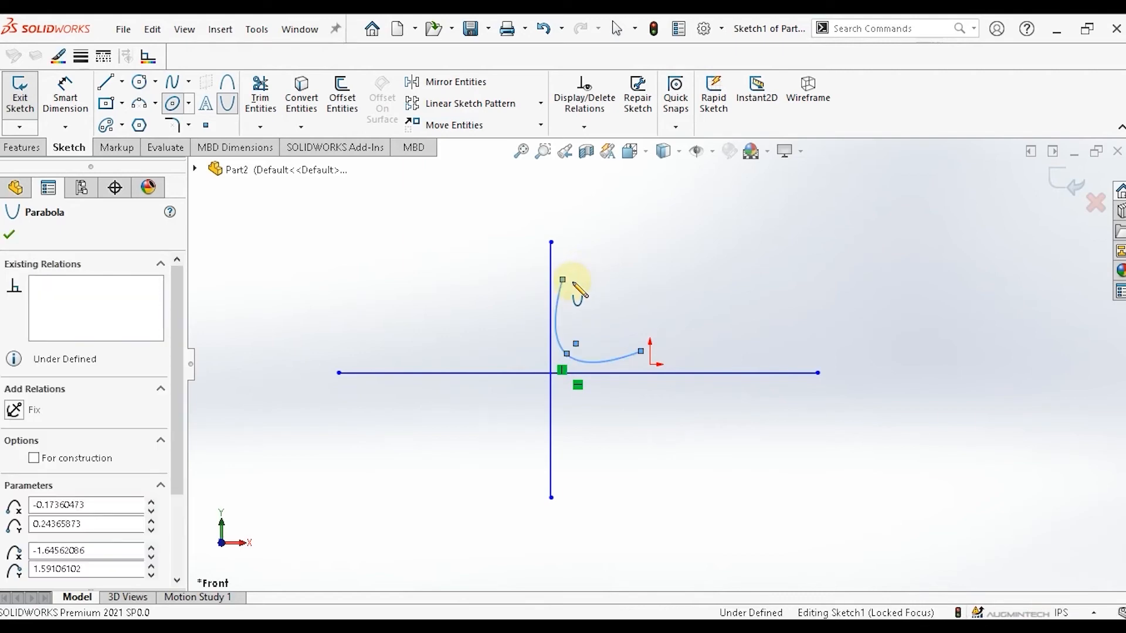
Draw a second parabola opening right with its vertex on the horizontal line, focal distance about 0.28 in.
click(758, 374)
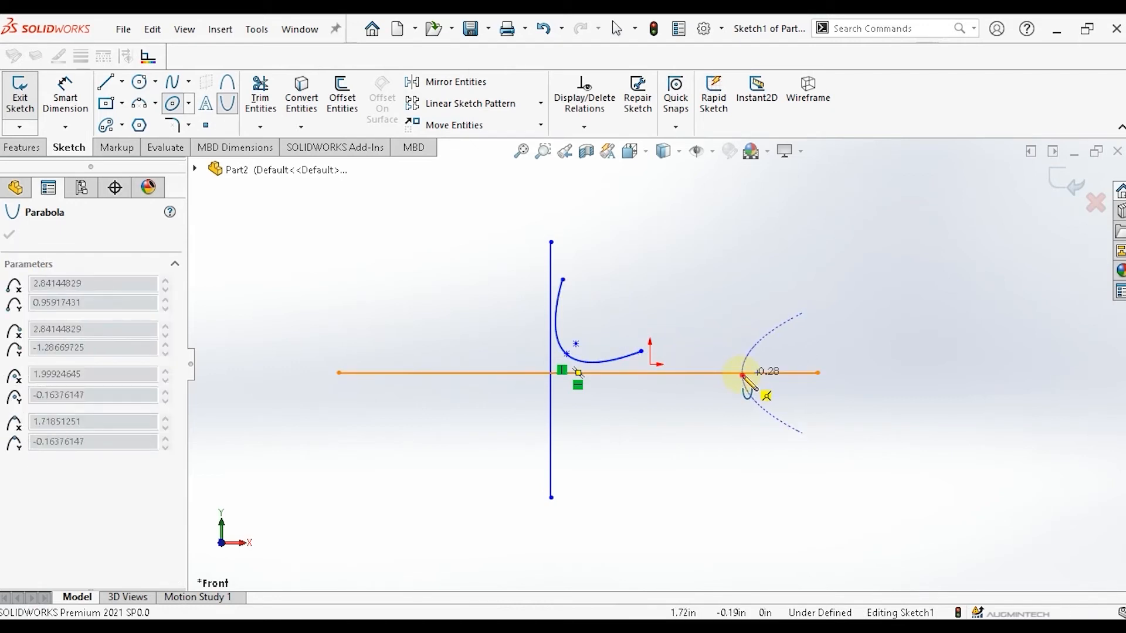
click(742, 375)
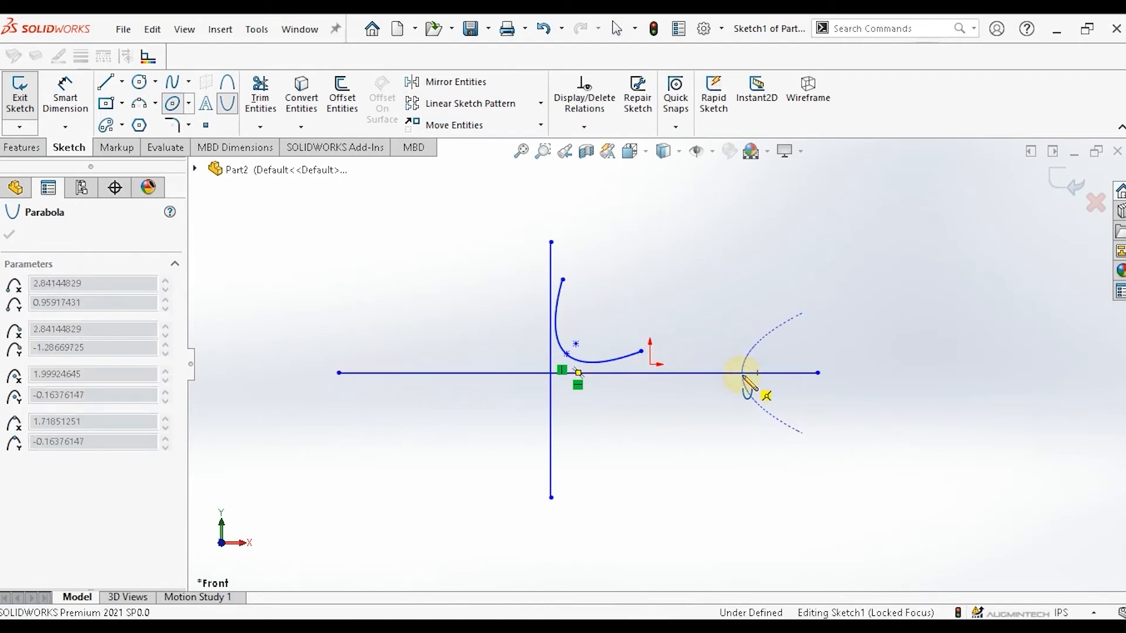
click(802, 315)
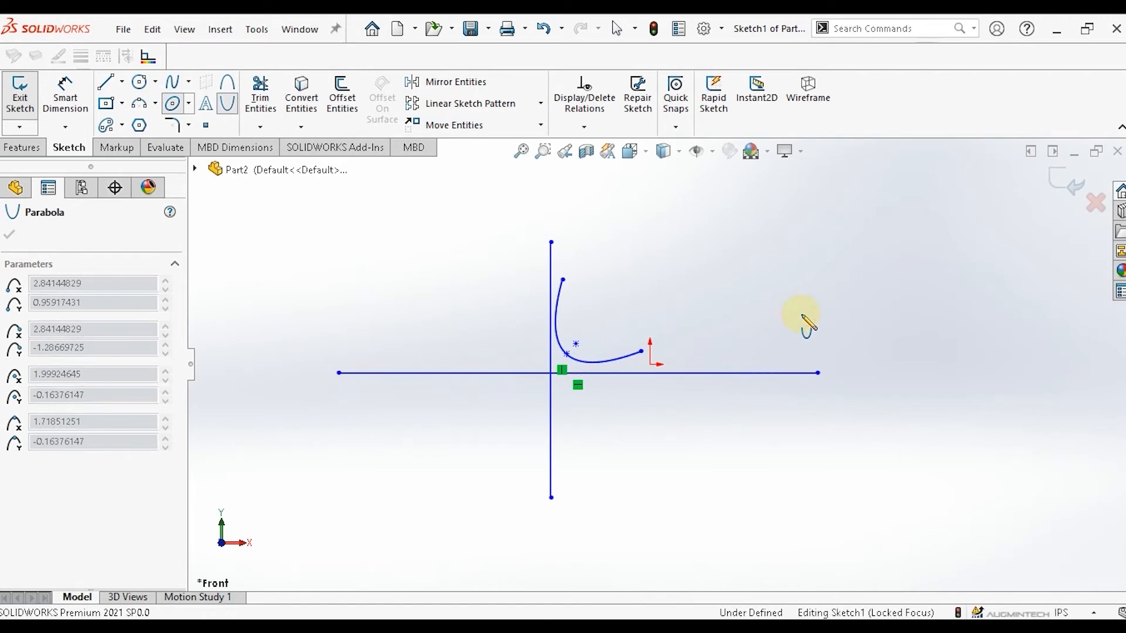
click(821, 430)
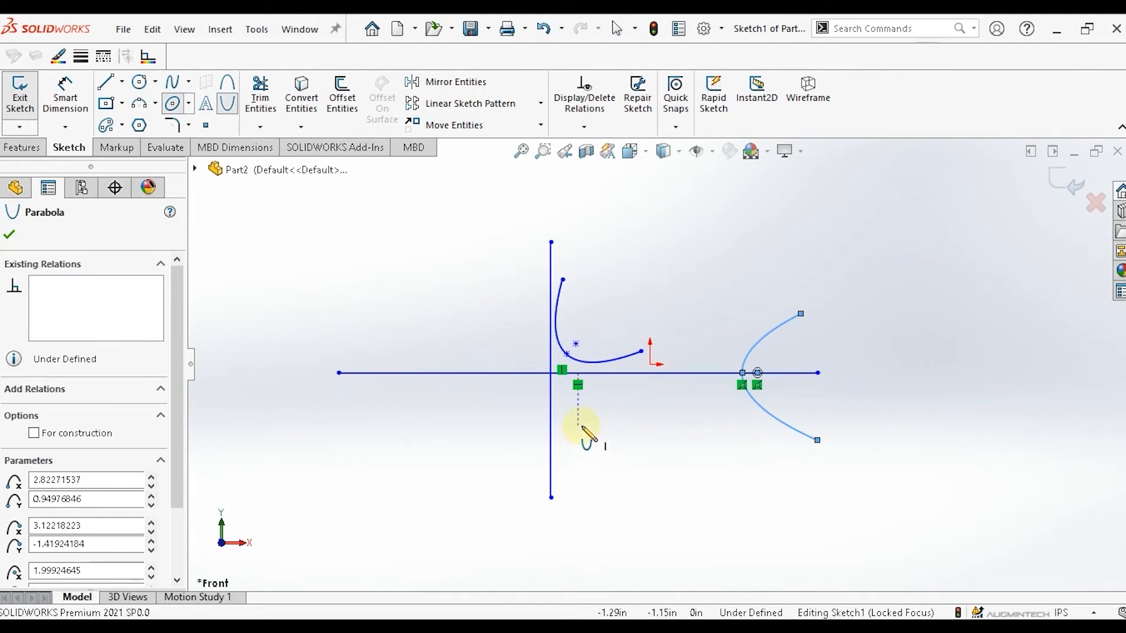
Draw a conic curve in the upper right of the sketch with Rho about 0.38.
click(190, 107)
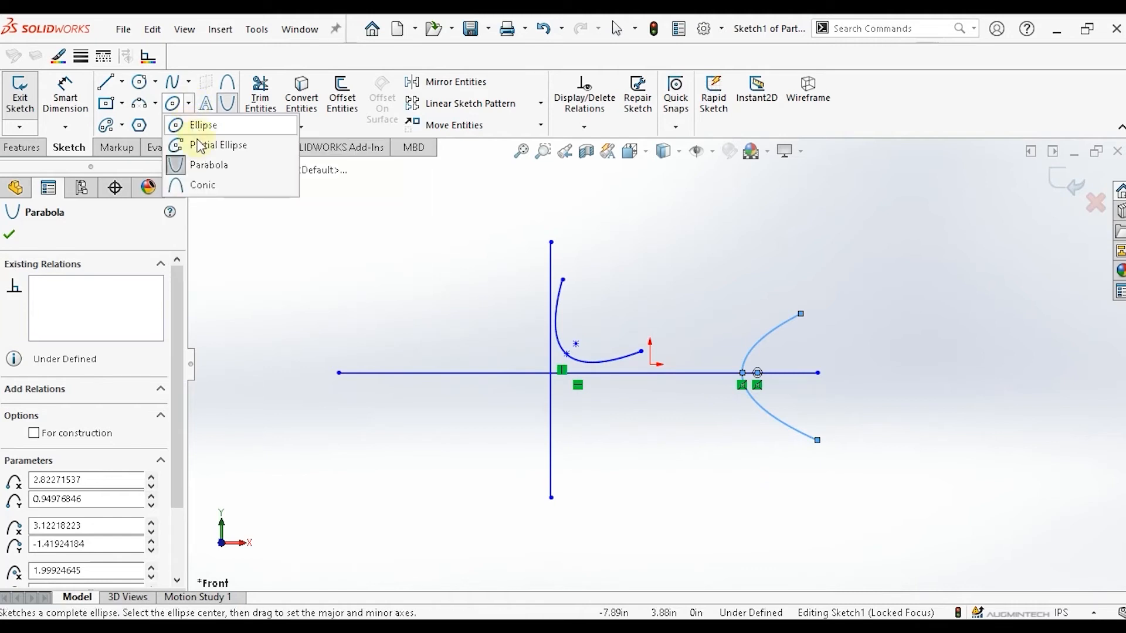
click(207, 186)
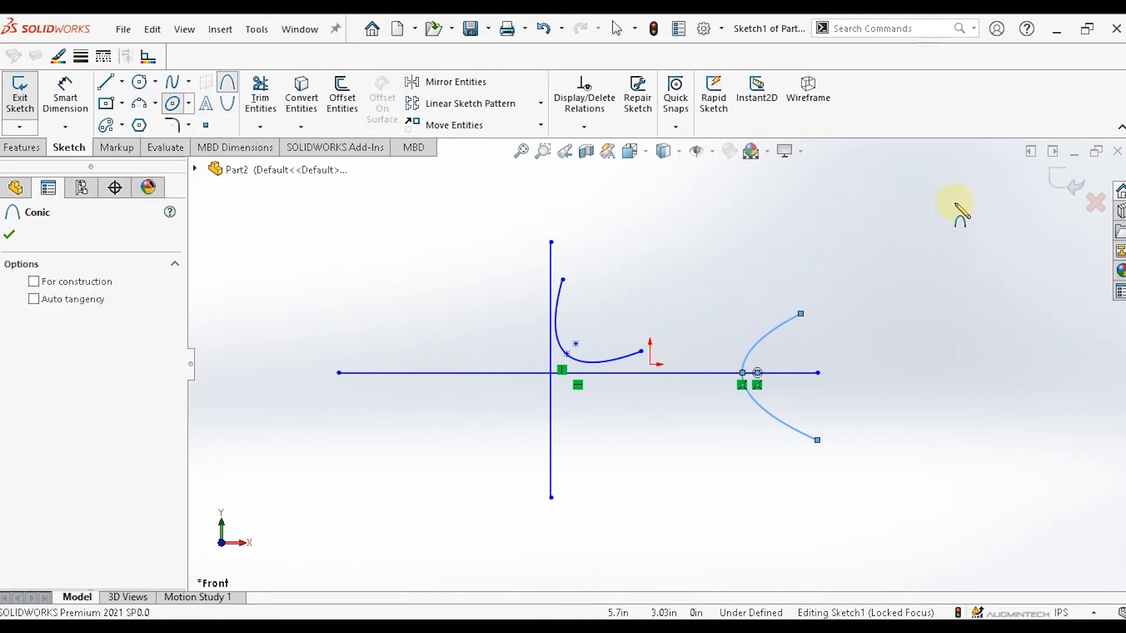
click(930, 234)
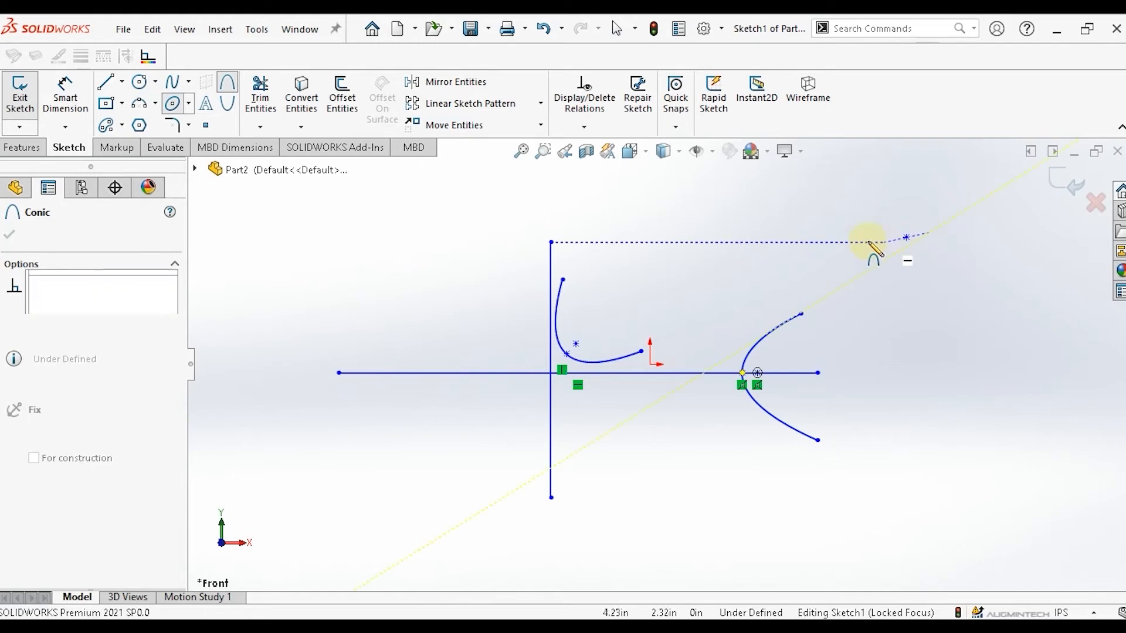
click(790, 234)
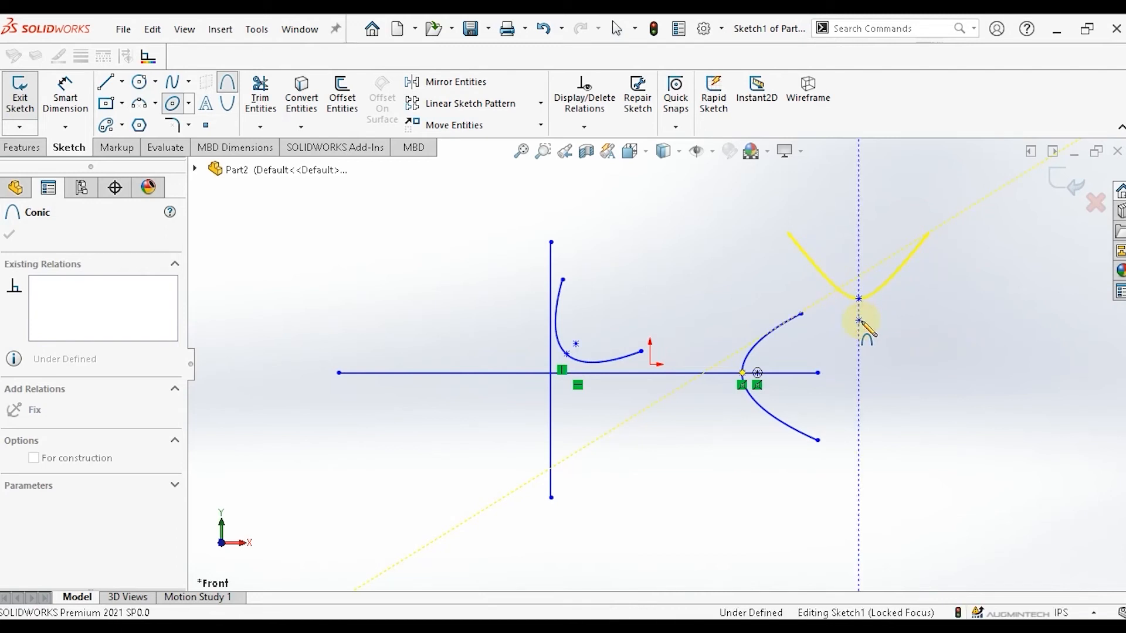
click(859, 321)
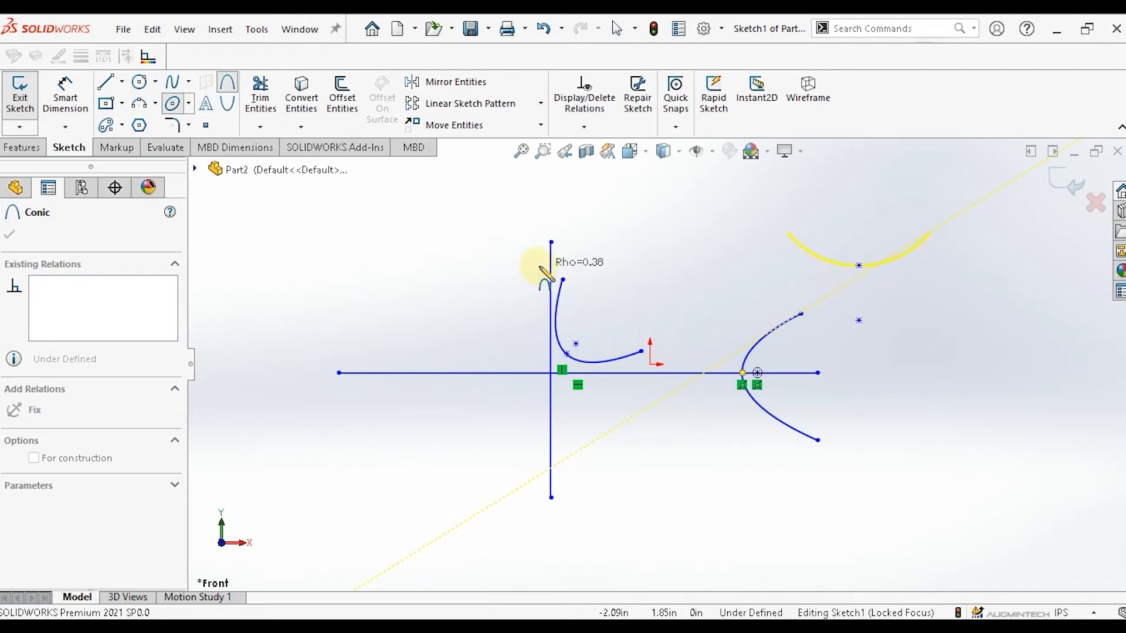
click(461, 259)
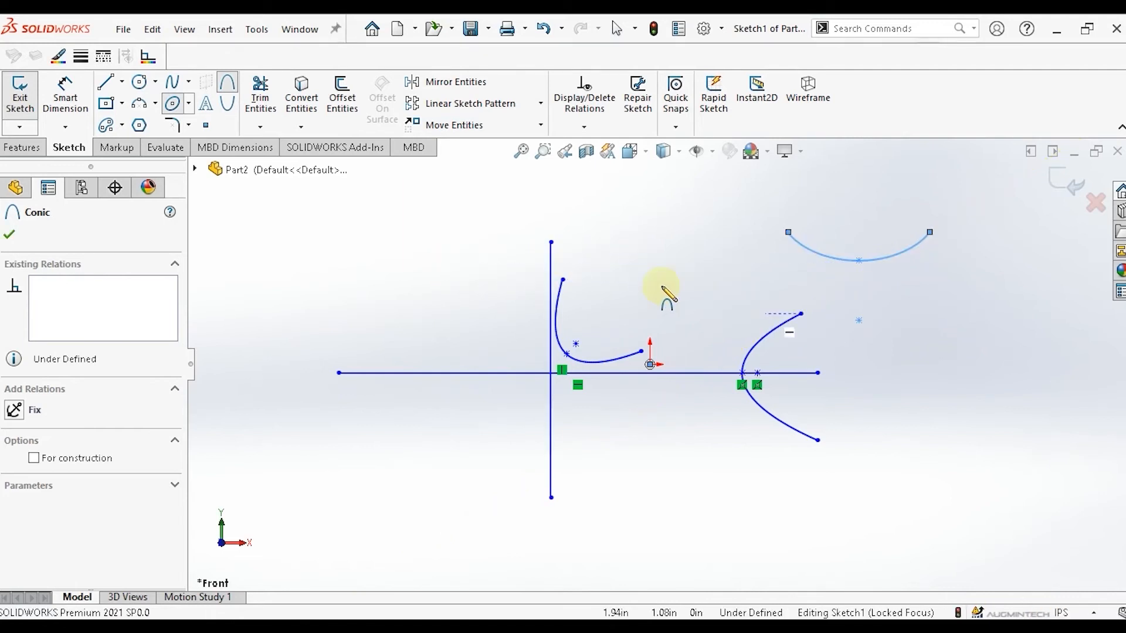
Draw a second conic curve above the origin, its vertex on the vertical line, with Rho about 0.75.
click(462, 280)
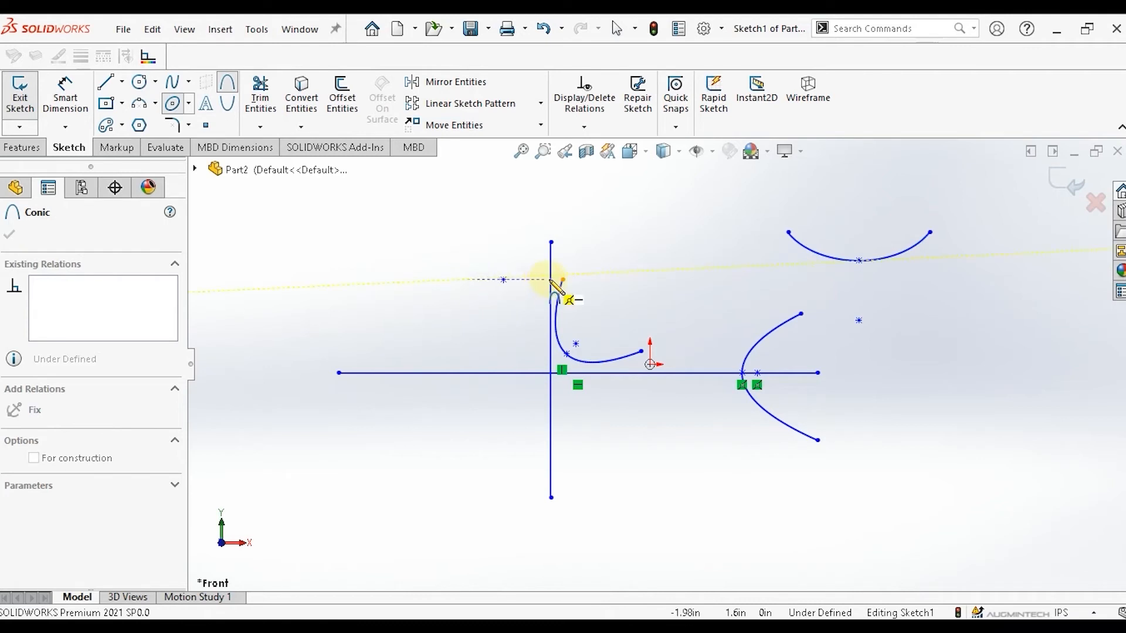
click(631, 282)
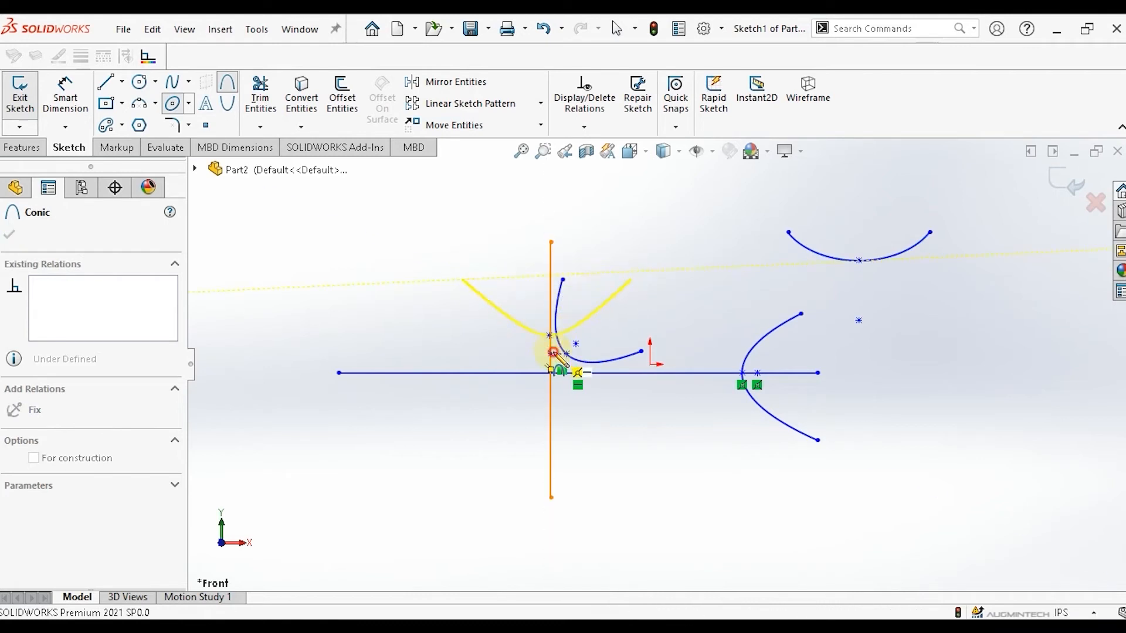
click(553, 354)
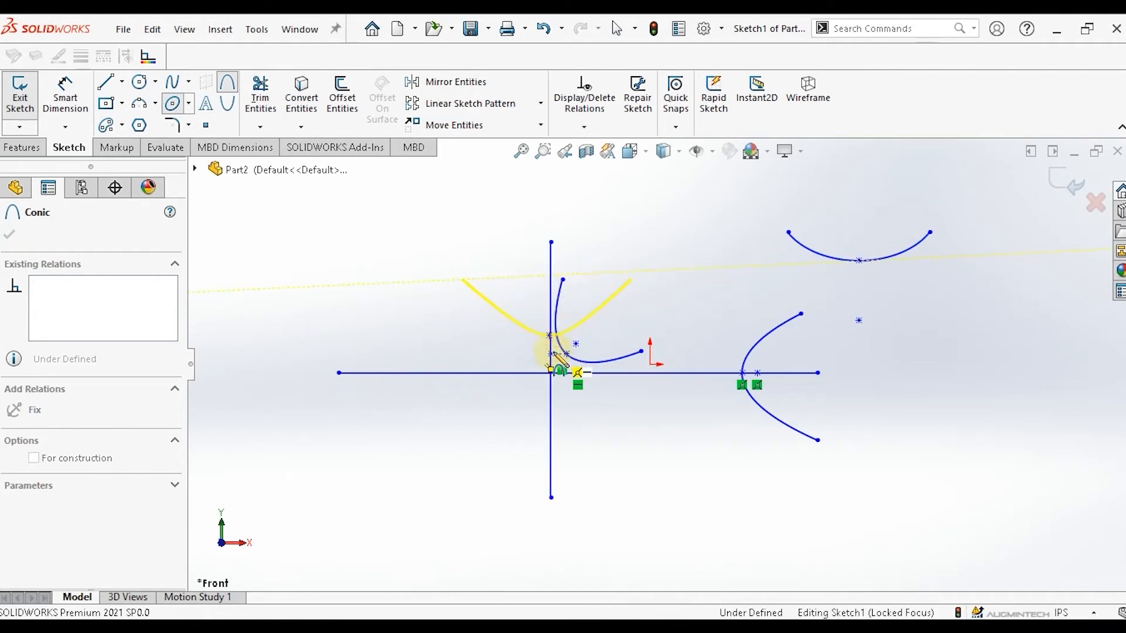
click(473, 450)
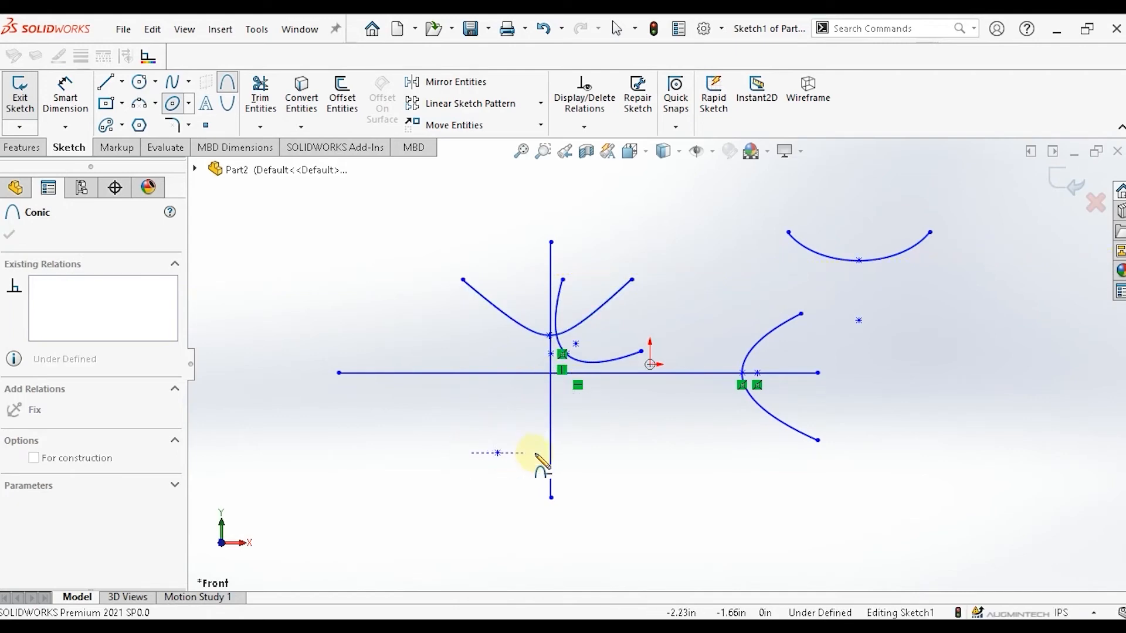
Draw a third conic curve below the horizontal line with its vertex near the line intersection.
click(630, 453)
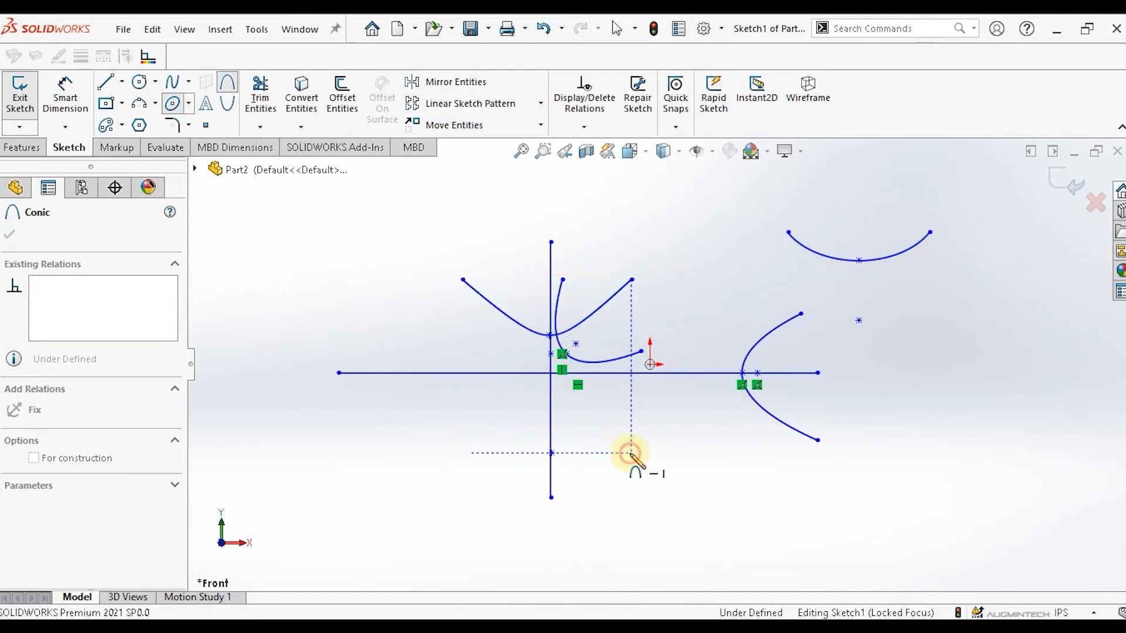
click(553, 386)
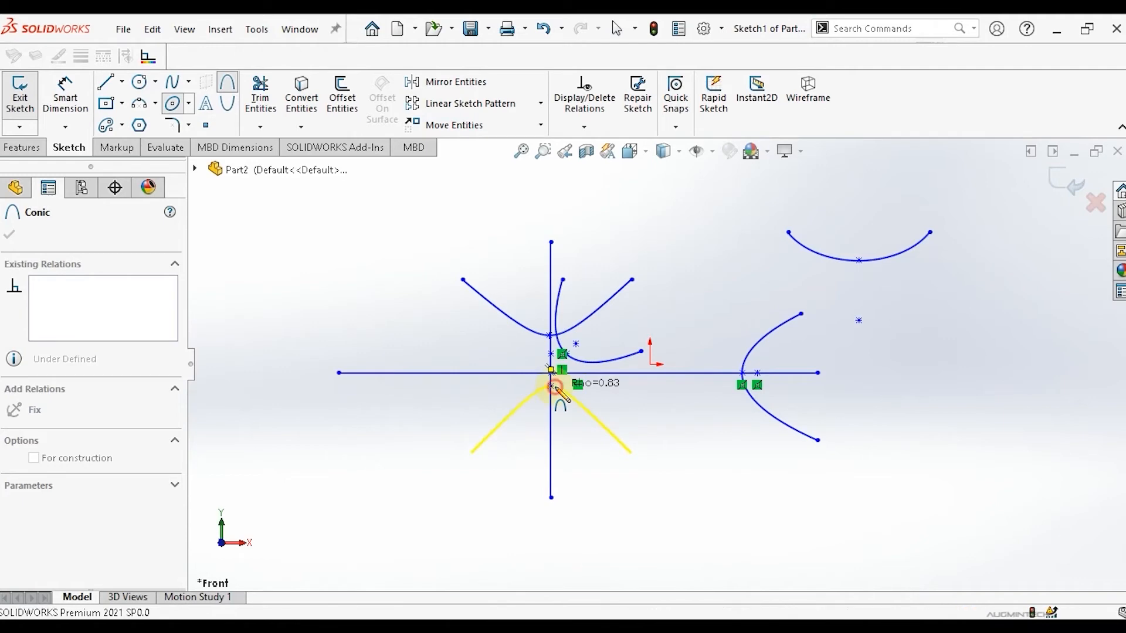
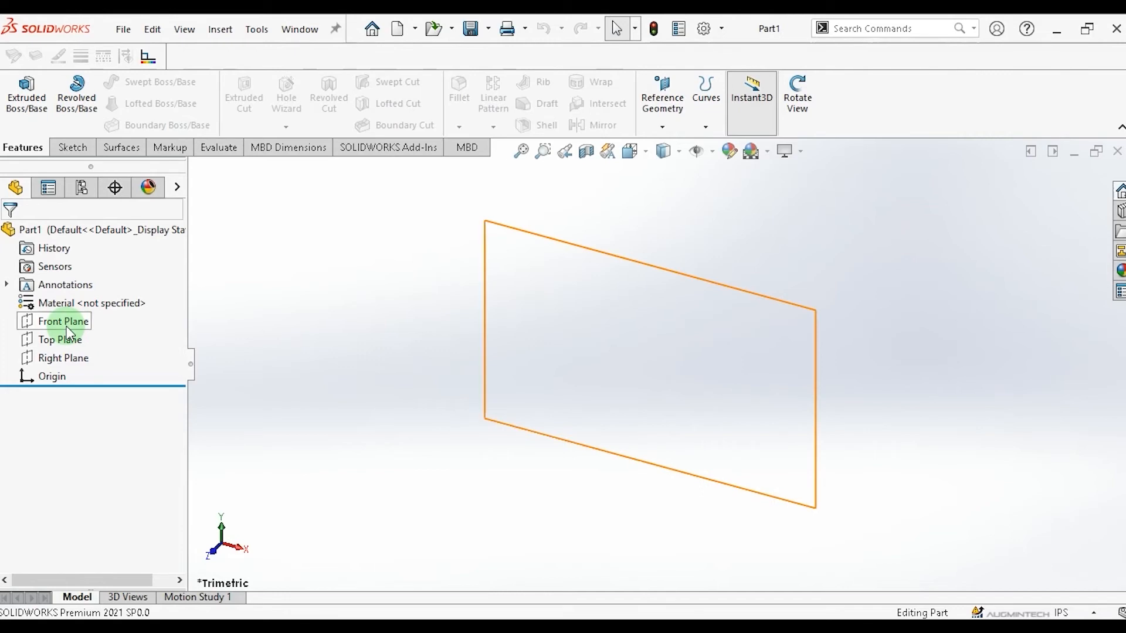
Start sketch text on the Front Plane, turn off the document font, and enter the text Augmintech.
click(66, 324)
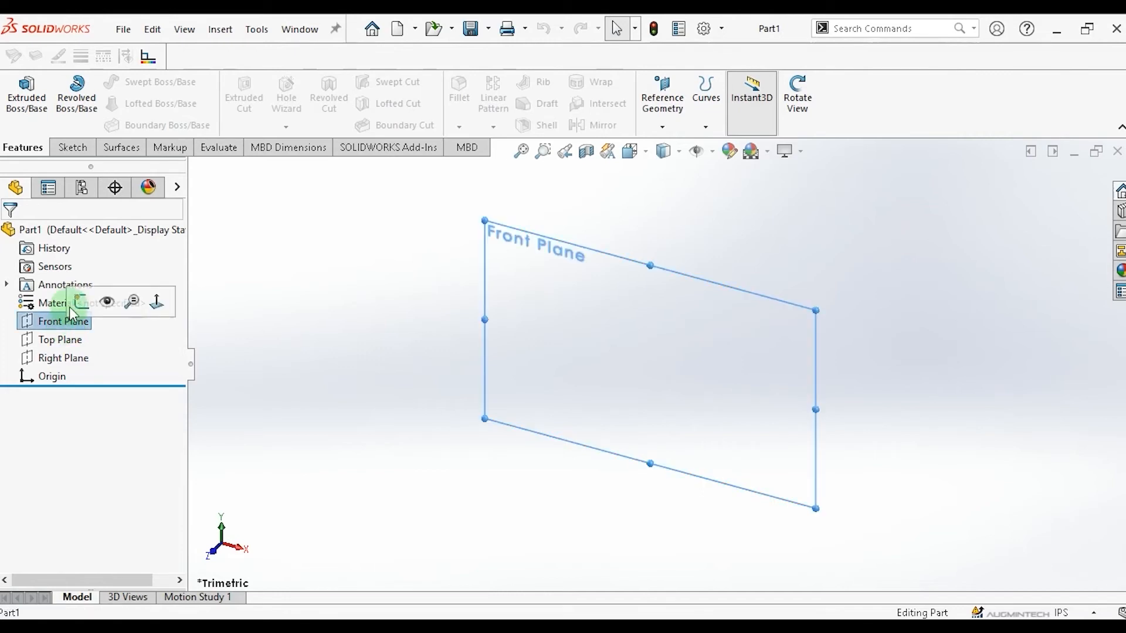
click(70, 148)
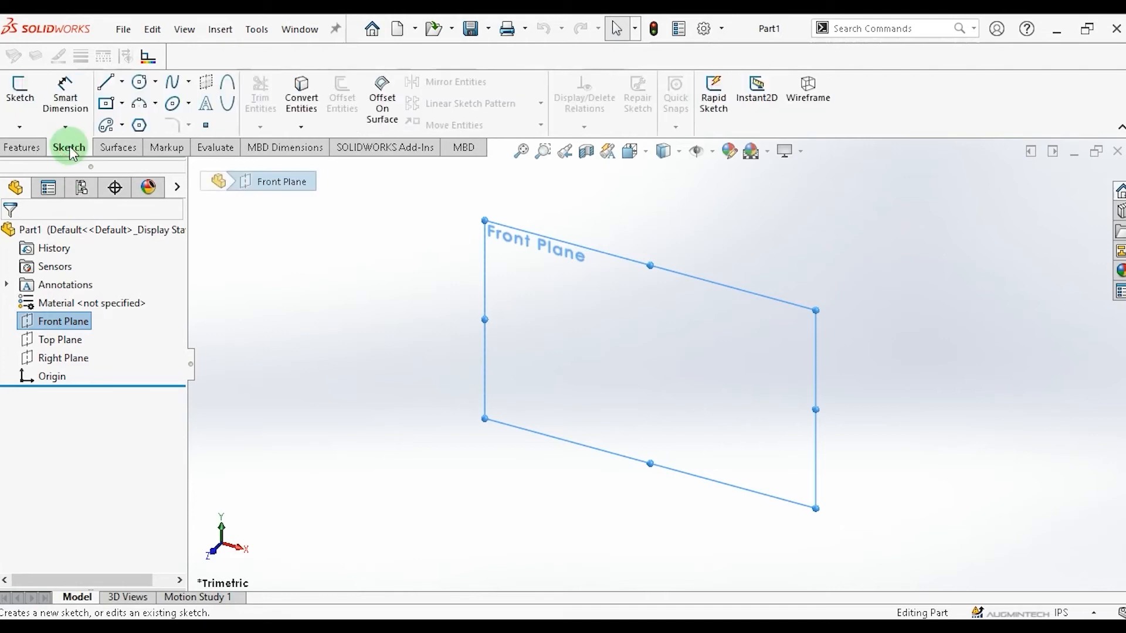
click(203, 112)
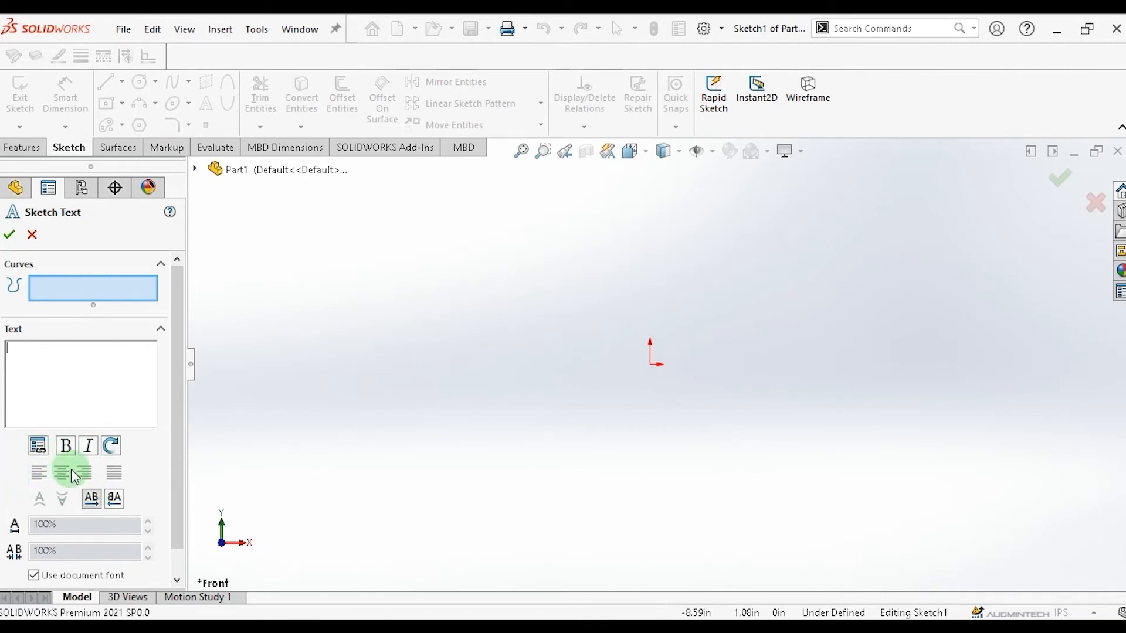
scroll(23, 507, down, 1)
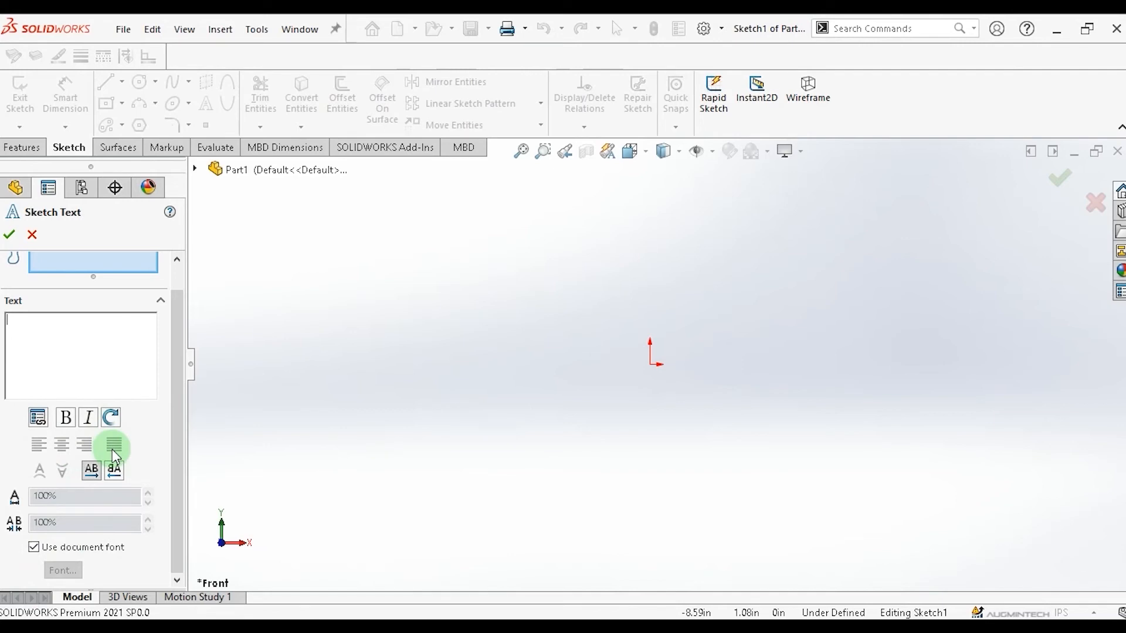
click(33, 546)
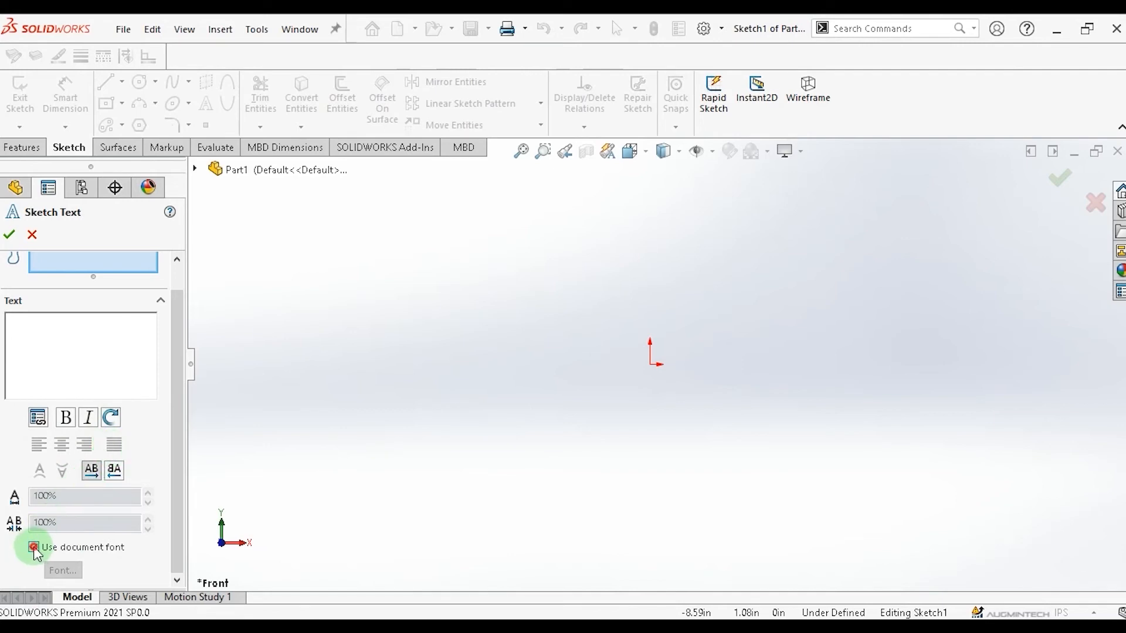
click(61, 572)
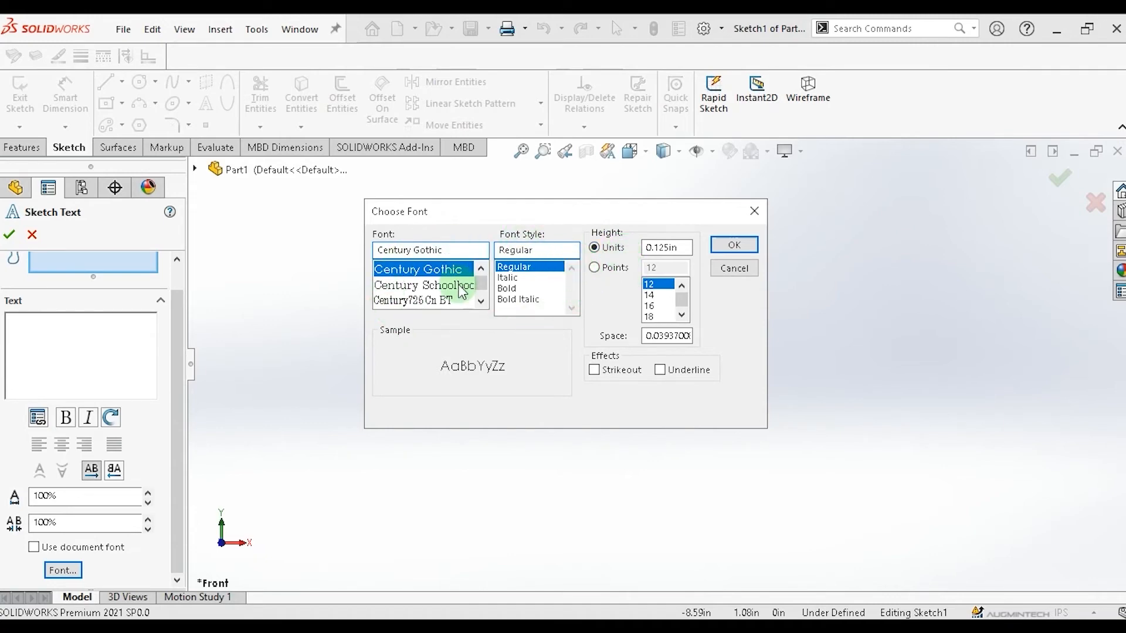
click(719, 268)
click(53, 334)
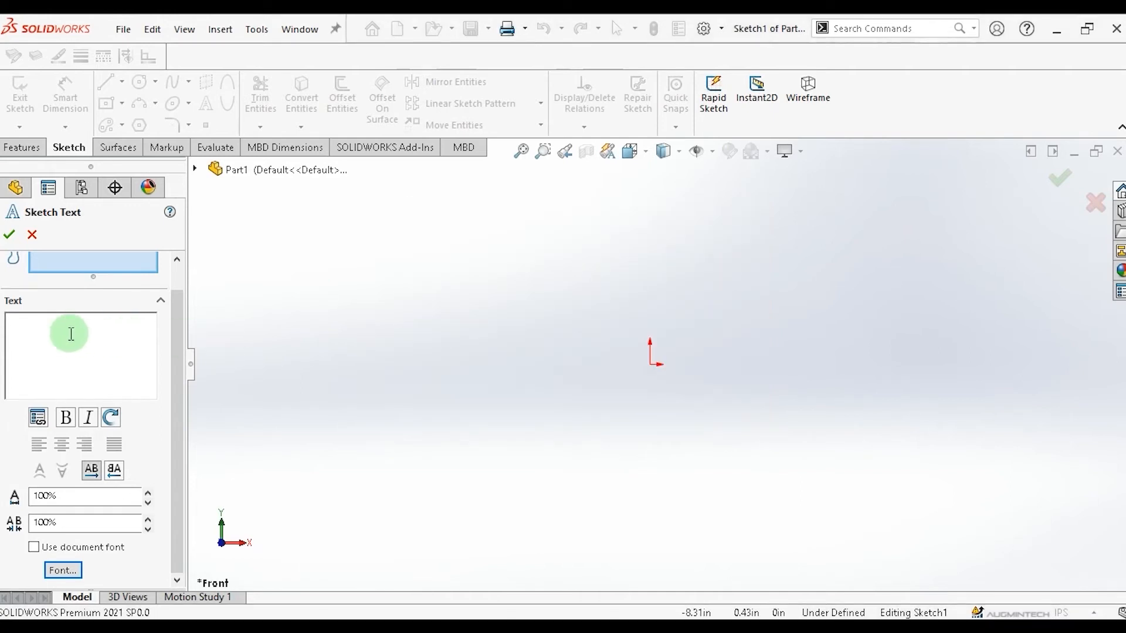
text(Augmintech)
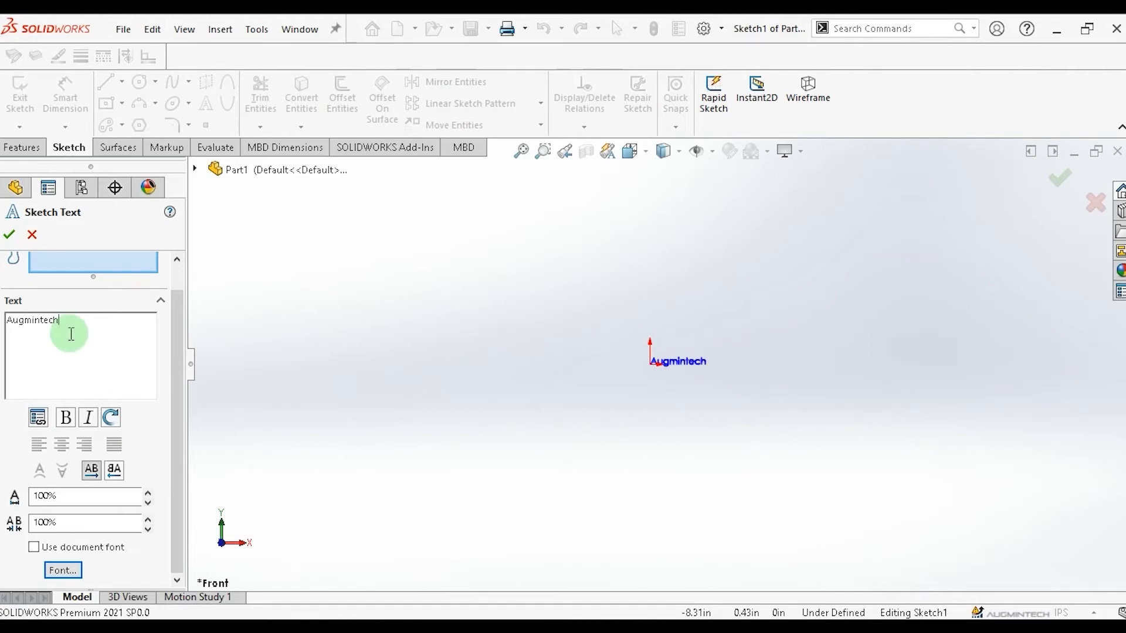
Set the text's font style to Bold with a height of 48 points.
double_click(71, 334)
key(ctrl+c)
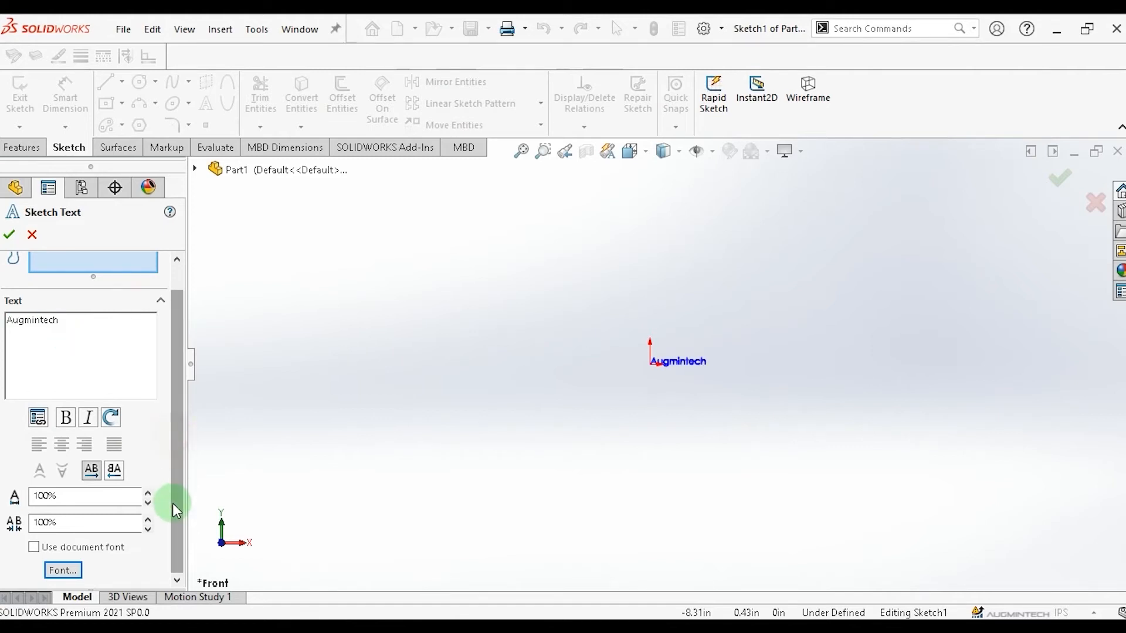
click(61, 568)
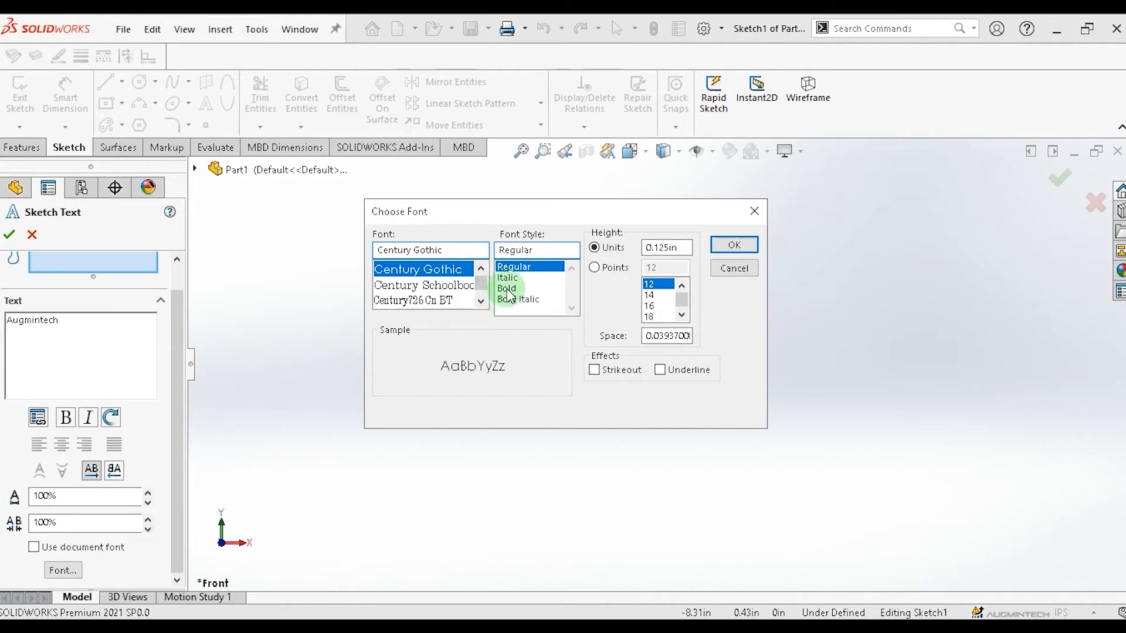
click(508, 289)
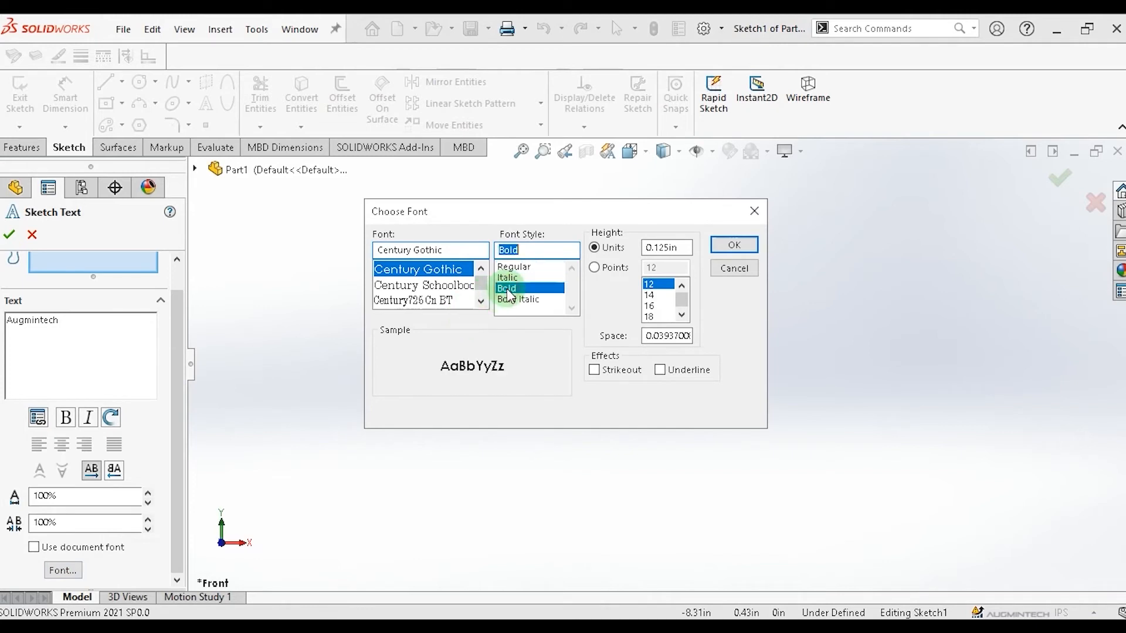
click(617, 272)
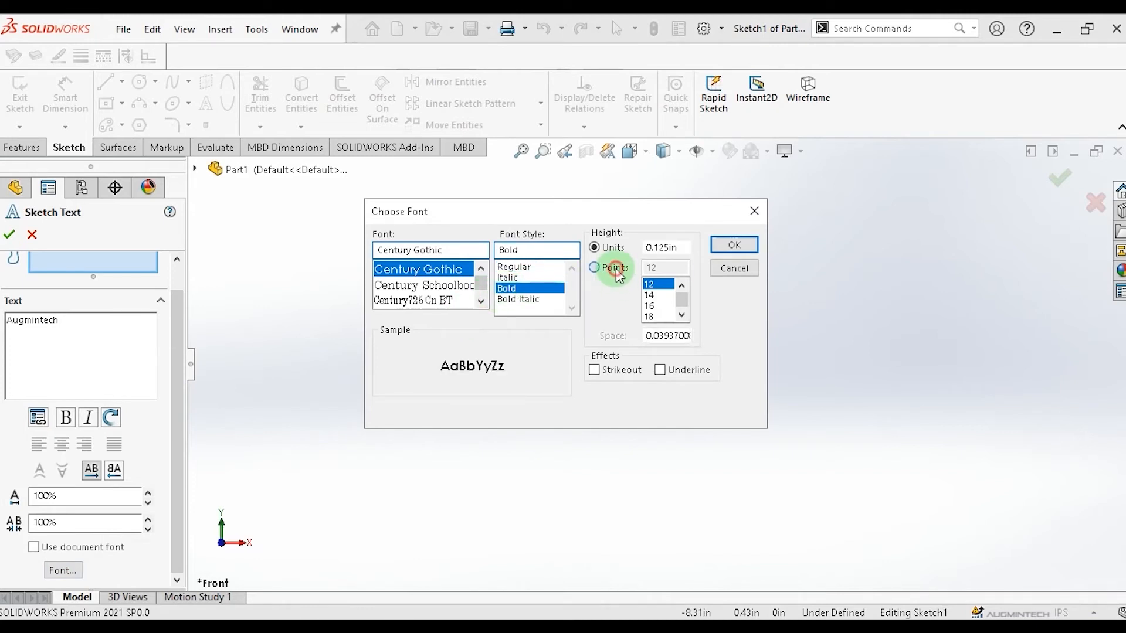
drag(677, 305, 684, 318)
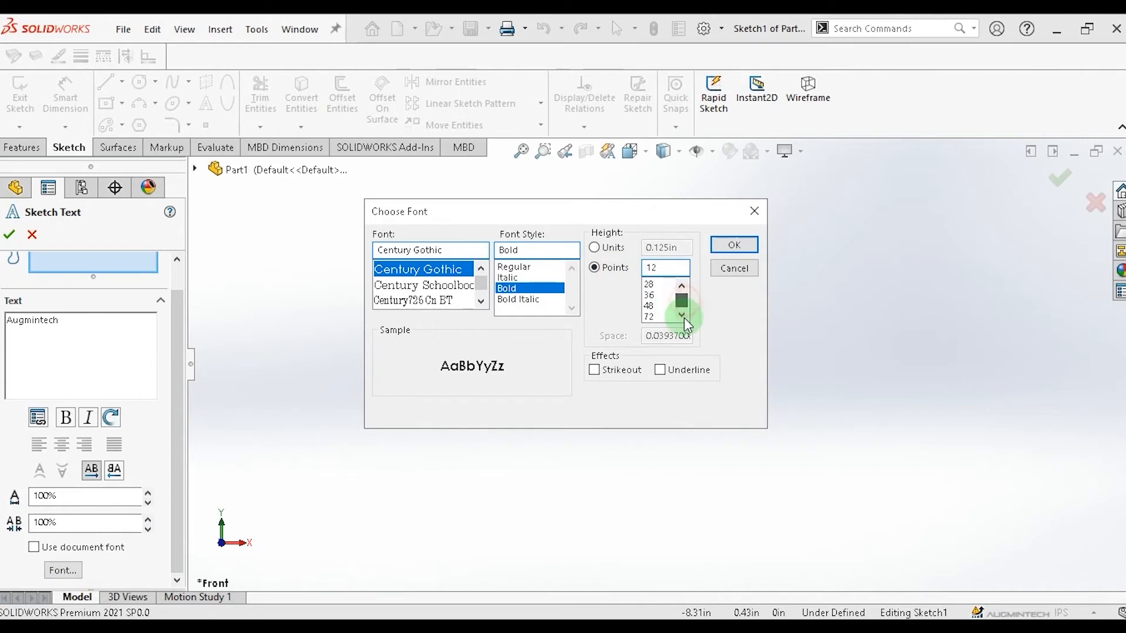
click(650, 306)
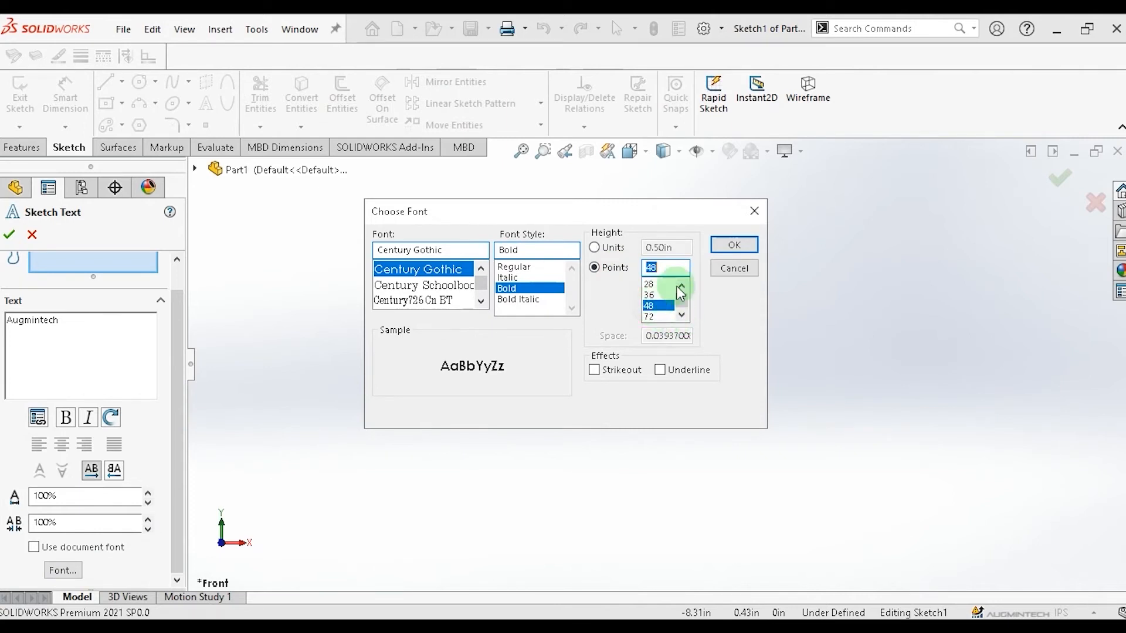
click(733, 244)
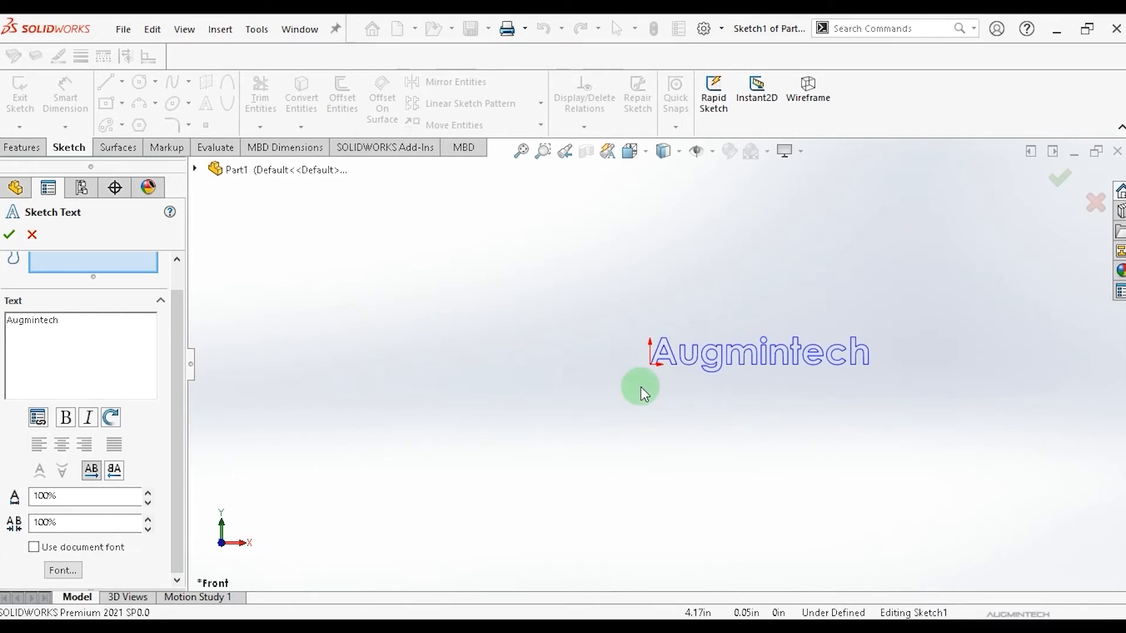
Position the Augmintech text above and slightly left of the origin and confirm the sketch text.
click(586, 244)
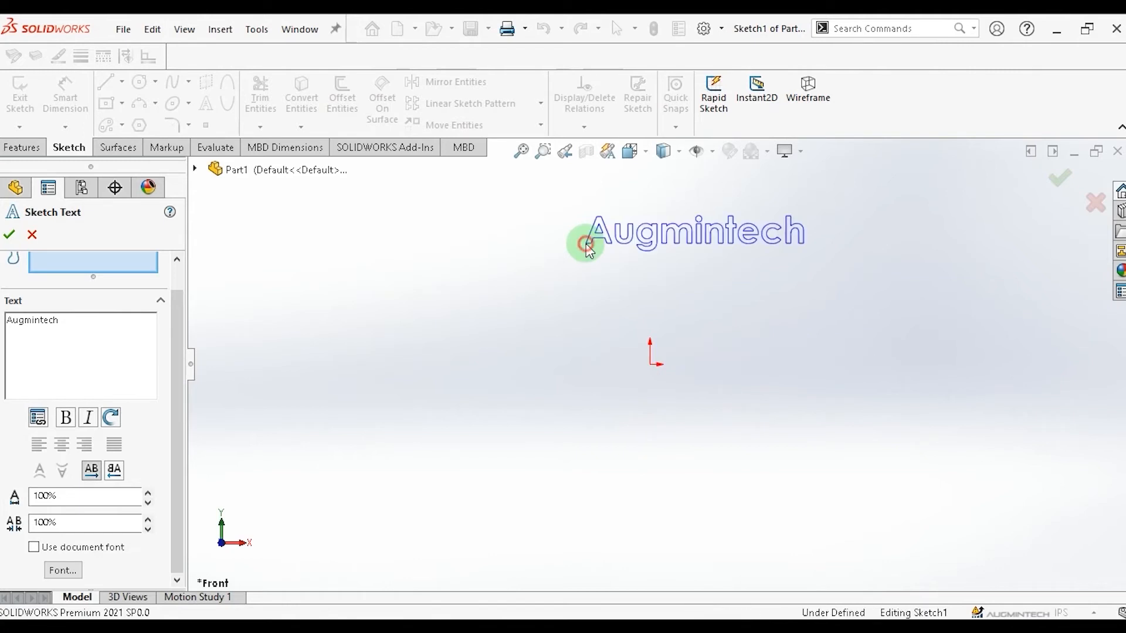
click(365, 337)
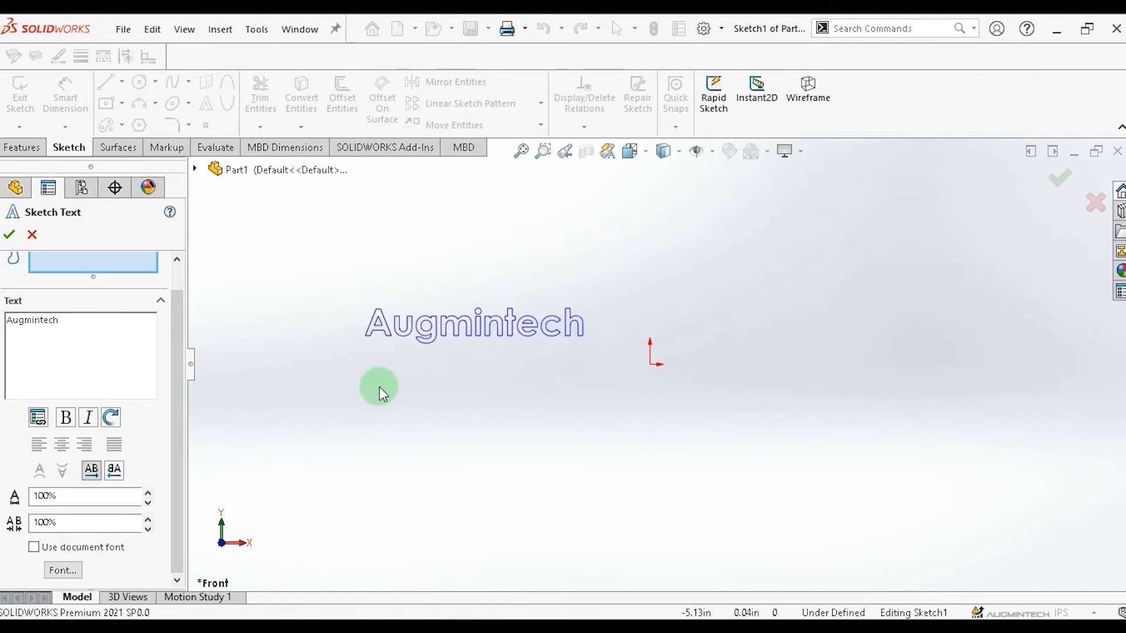
click(391, 418)
click(852, 431)
click(790, 261)
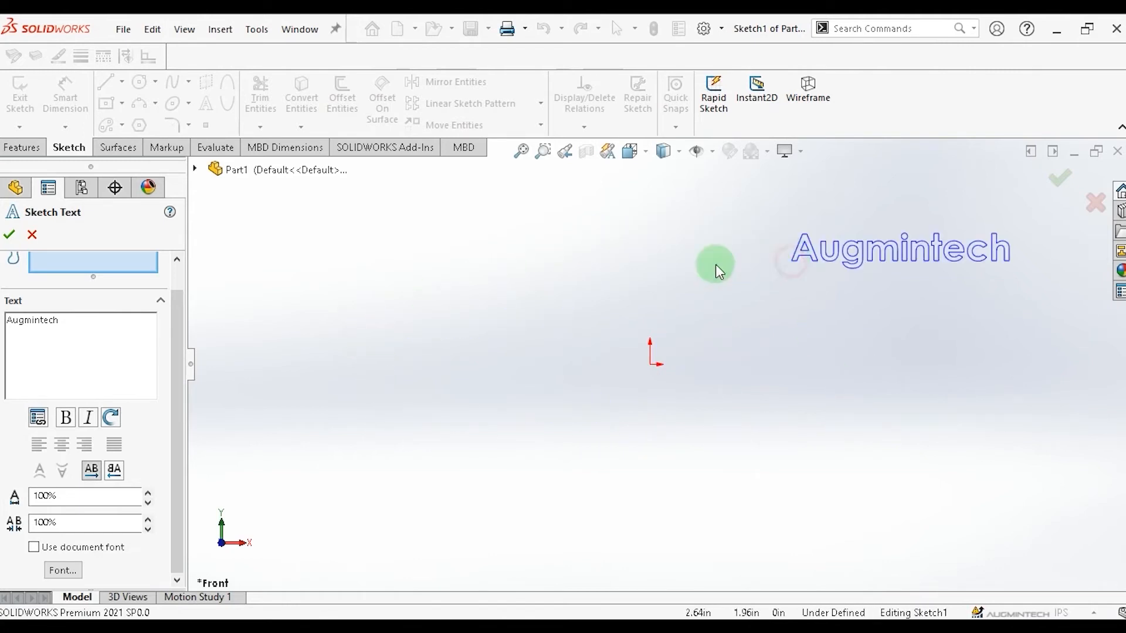
click(594, 272)
click(512, 314)
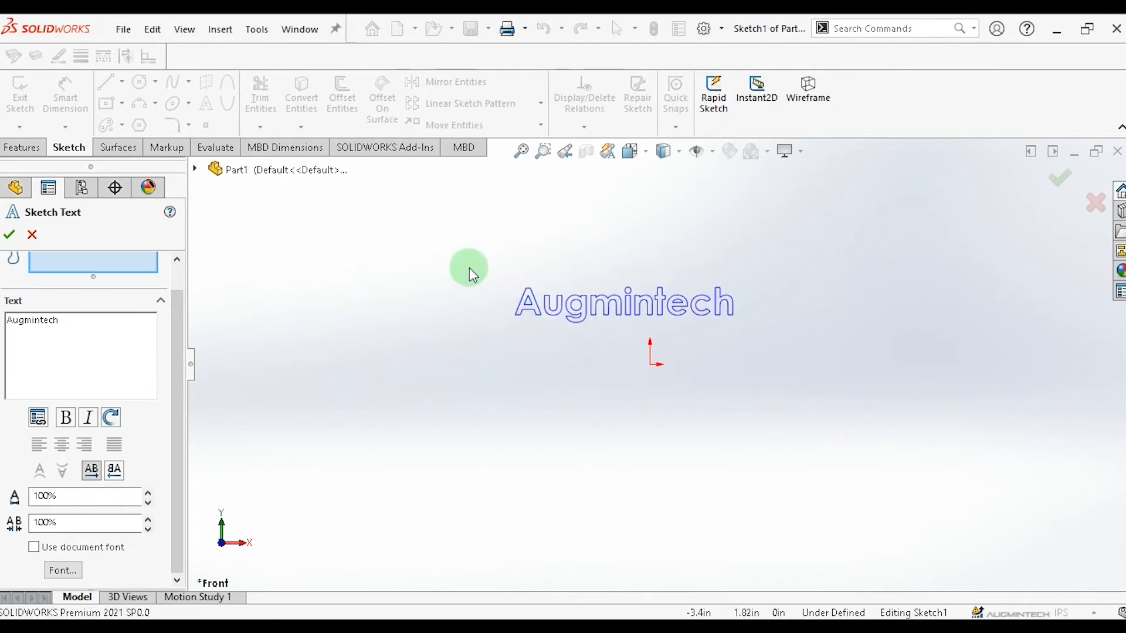
click(469, 268)
click(757, 241)
click(574, 270)
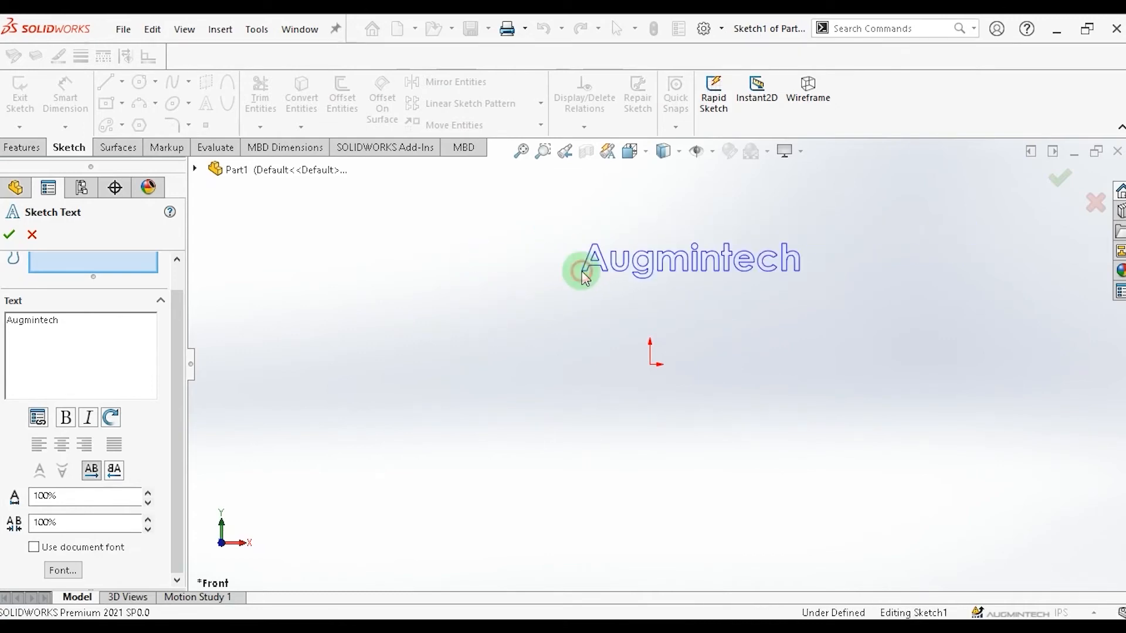
click(543, 256)
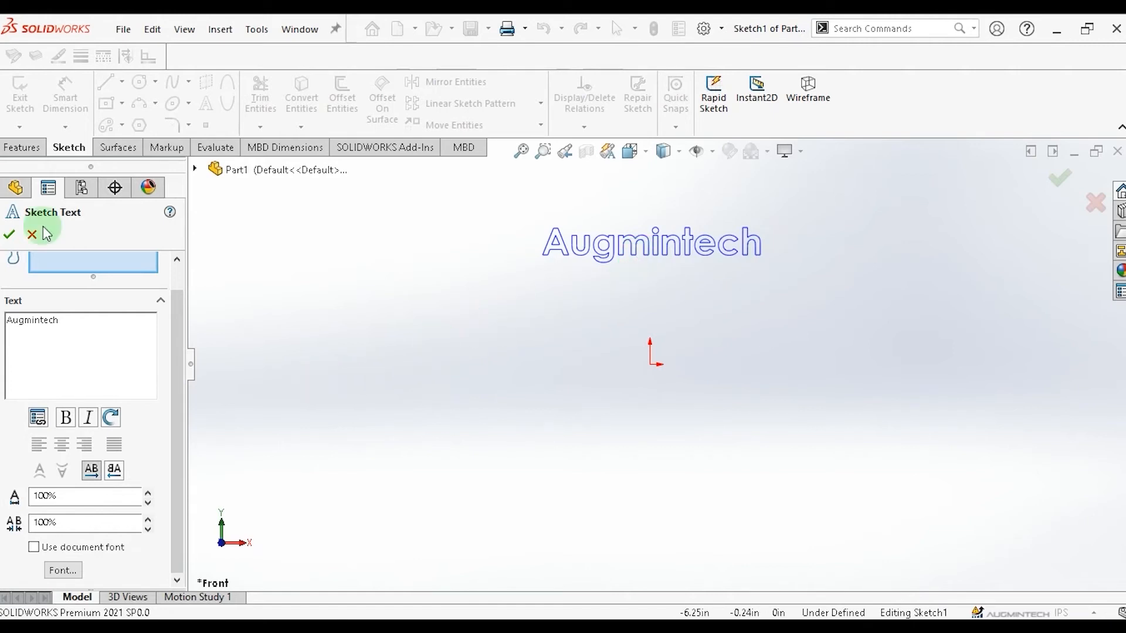
click(10, 237)
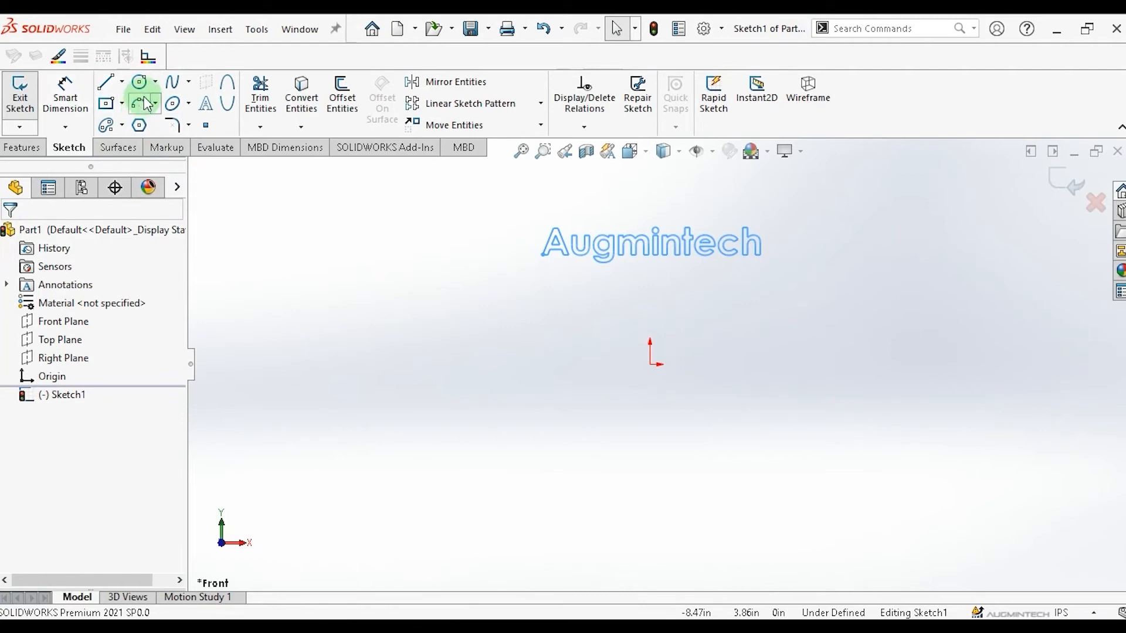
Draw a four-point S-shaped spline crossing near the origin, below the text.
click(189, 88)
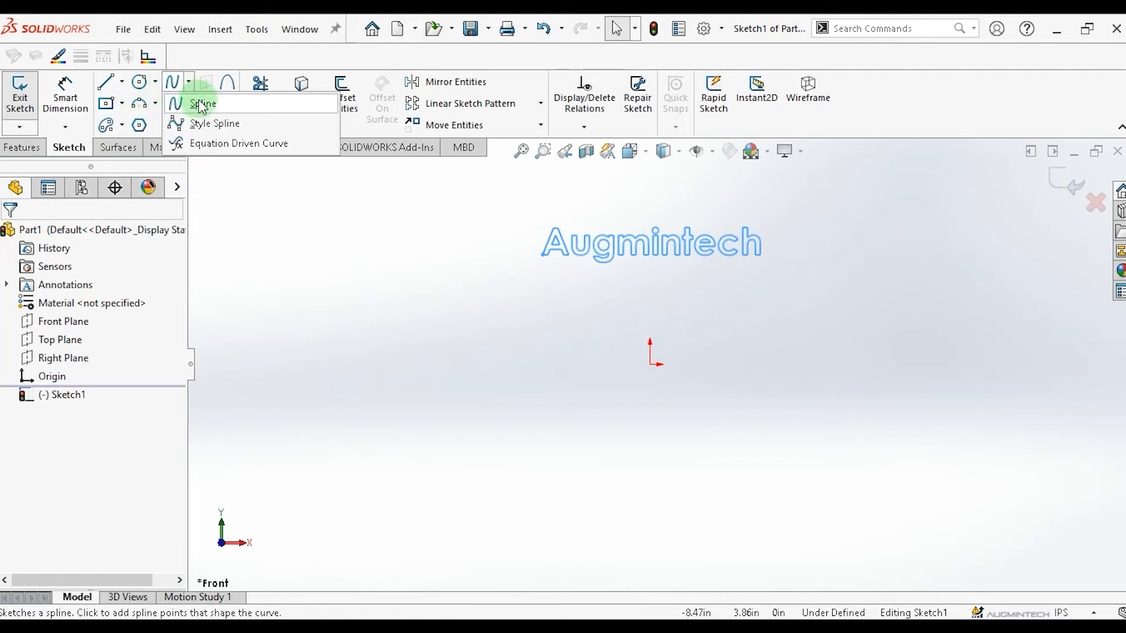
click(201, 105)
click(476, 379)
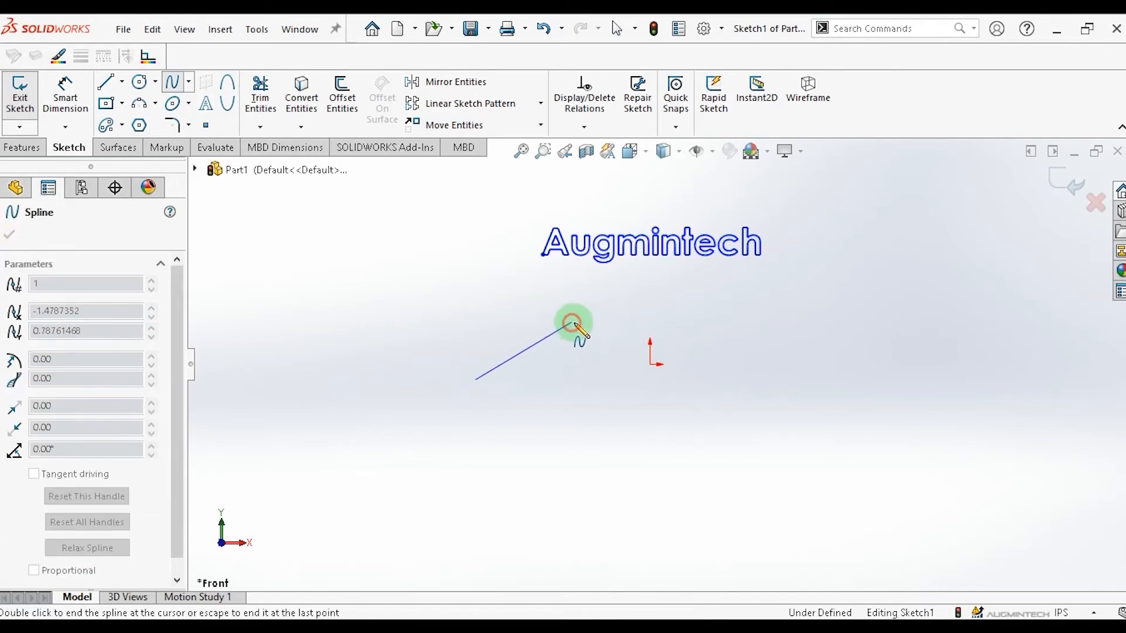
click(571, 322)
click(710, 379)
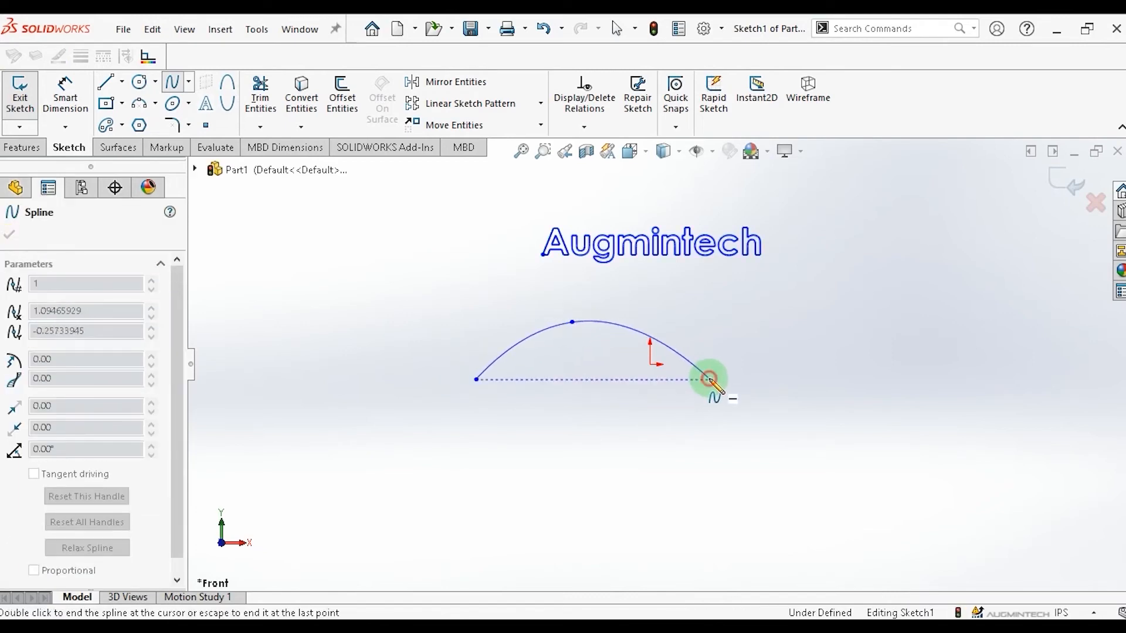
double_click(852, 333)
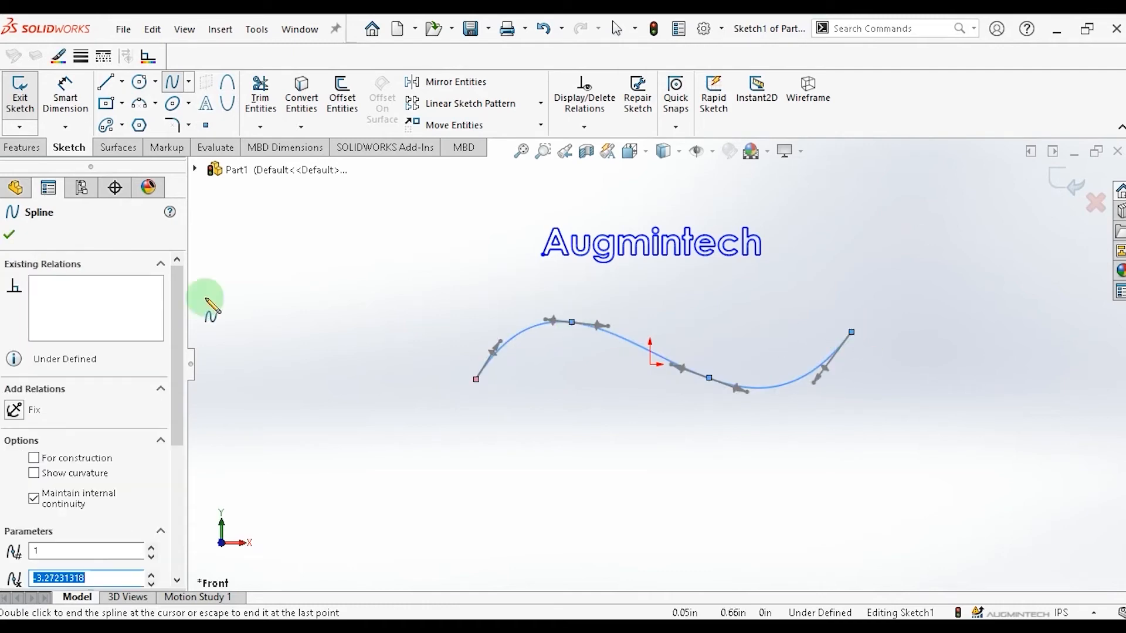
click(9, 233)
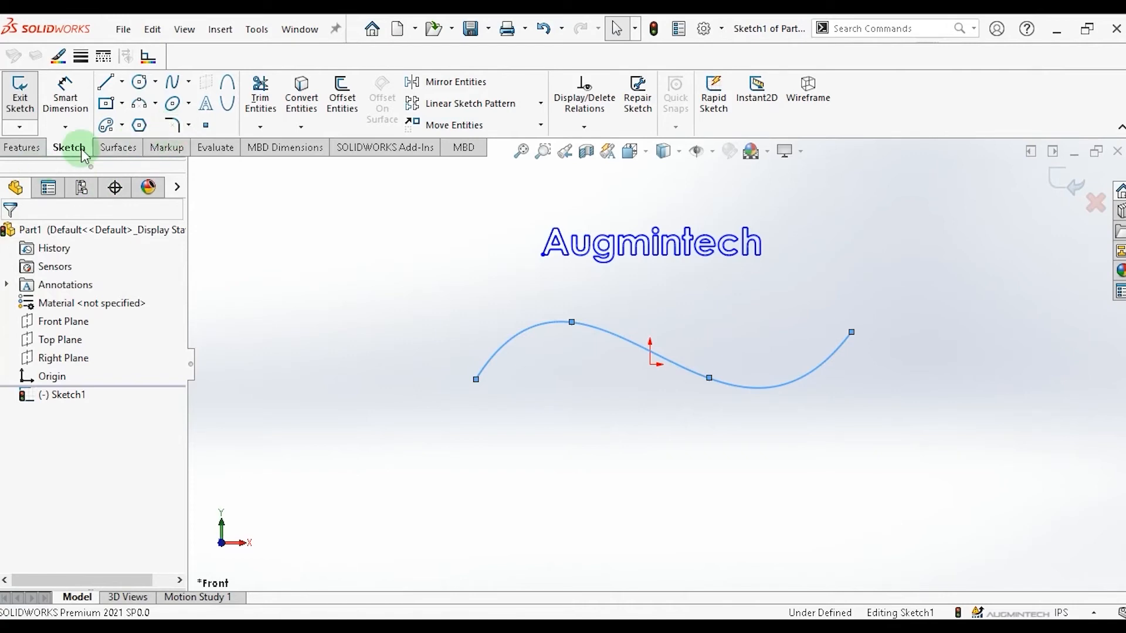
Start sketch text along the spline, paste Augmintech as its text, and turn off the document font.
click(207, 106)
click(55, 355)
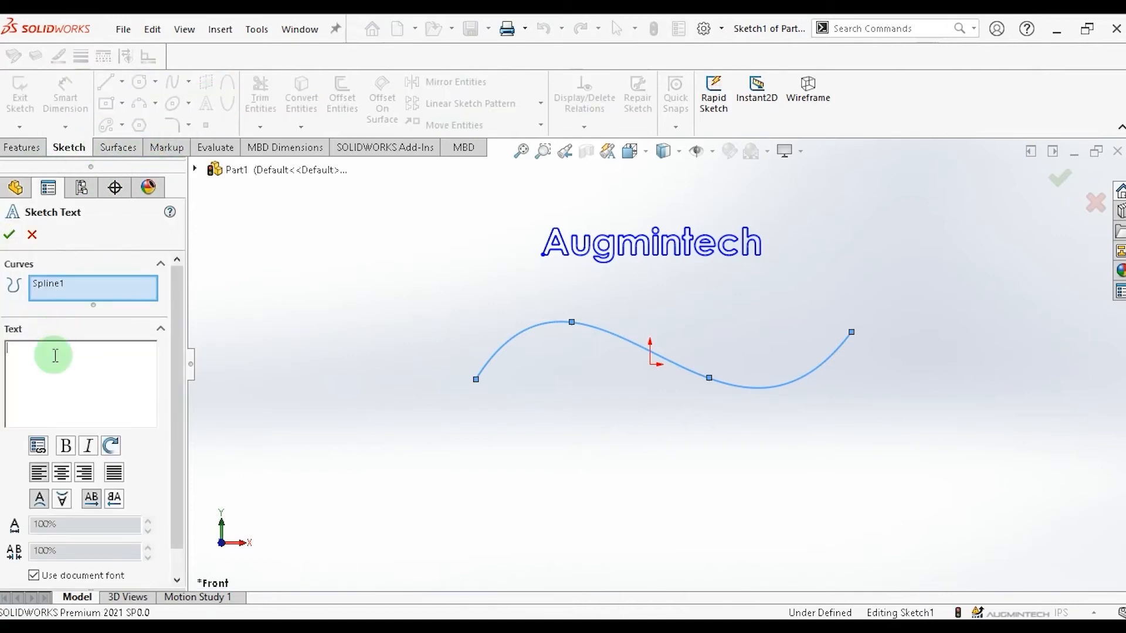
key(ctrl+v)
scroll(174, 564, down, 1)
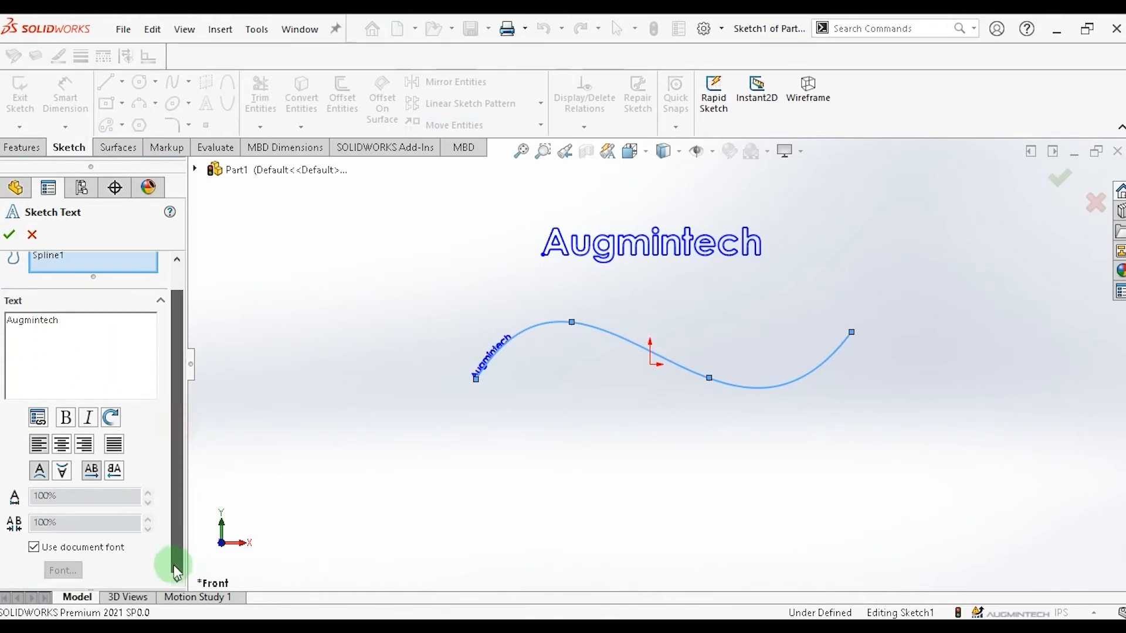
click(35, 548)
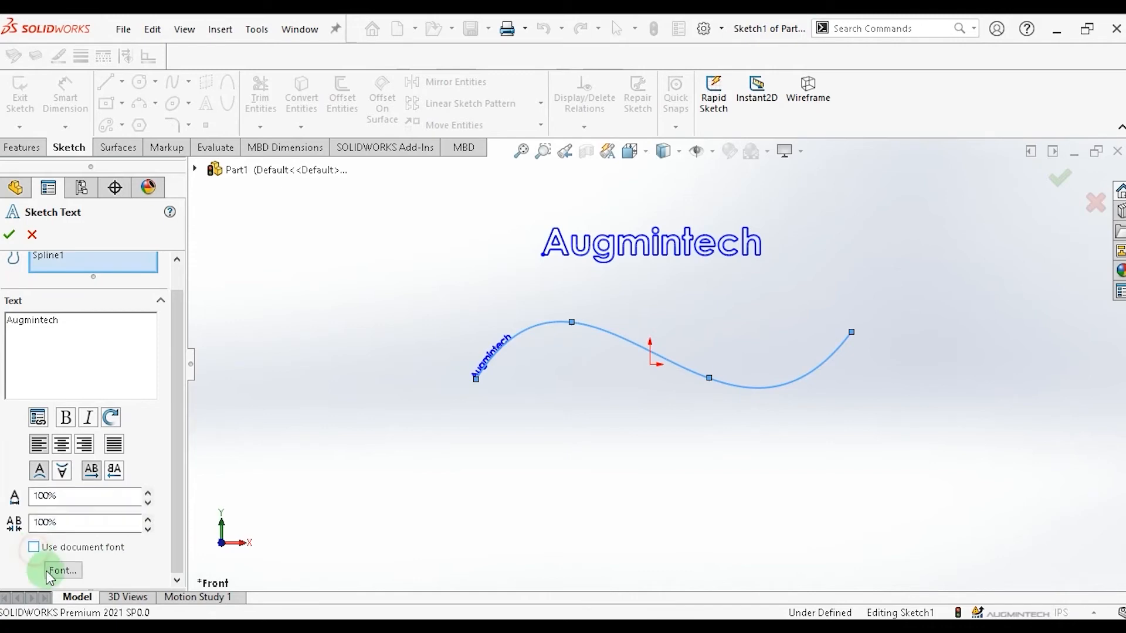
Set the spline text to Bold, 48 points, and center it along the spline.
click(61, 570)
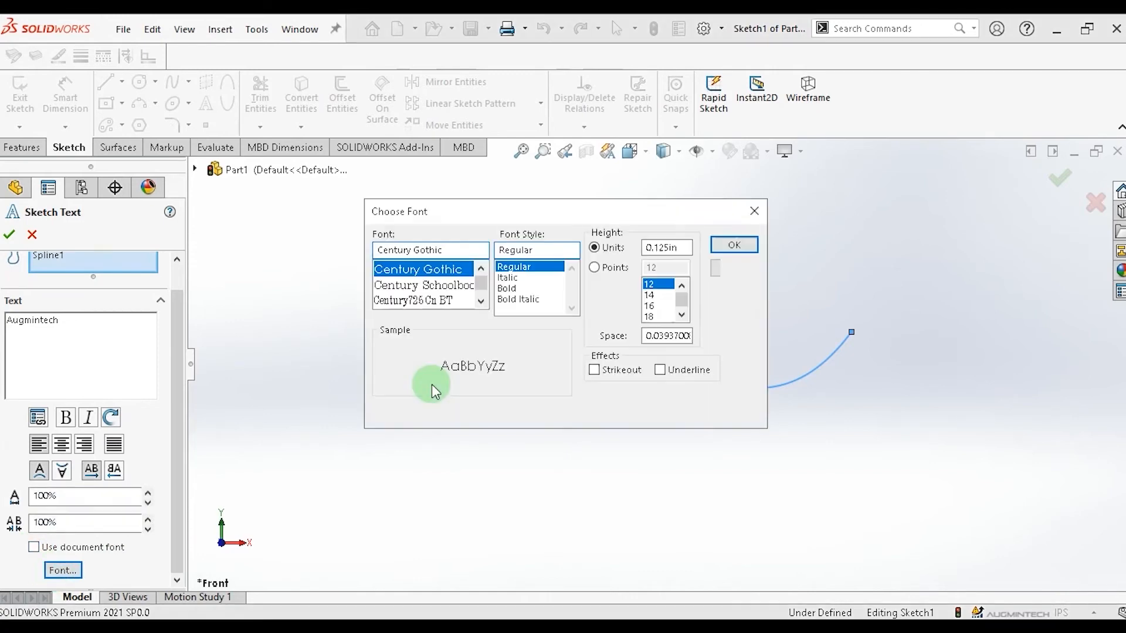
click(510, 288)
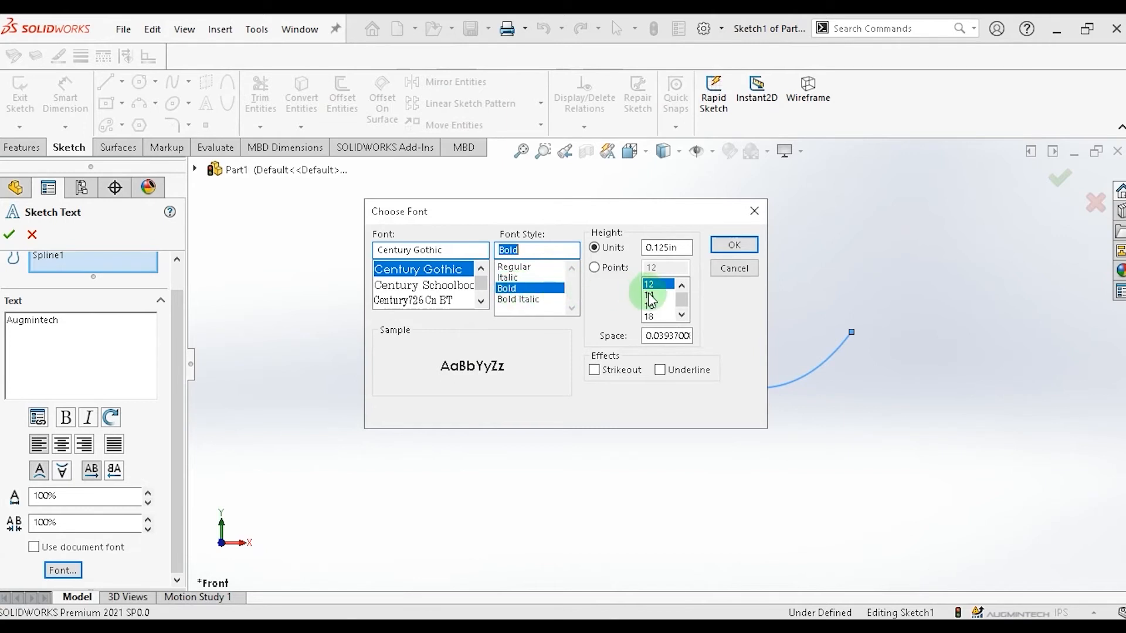
click(597, 268)
click(682, 301)
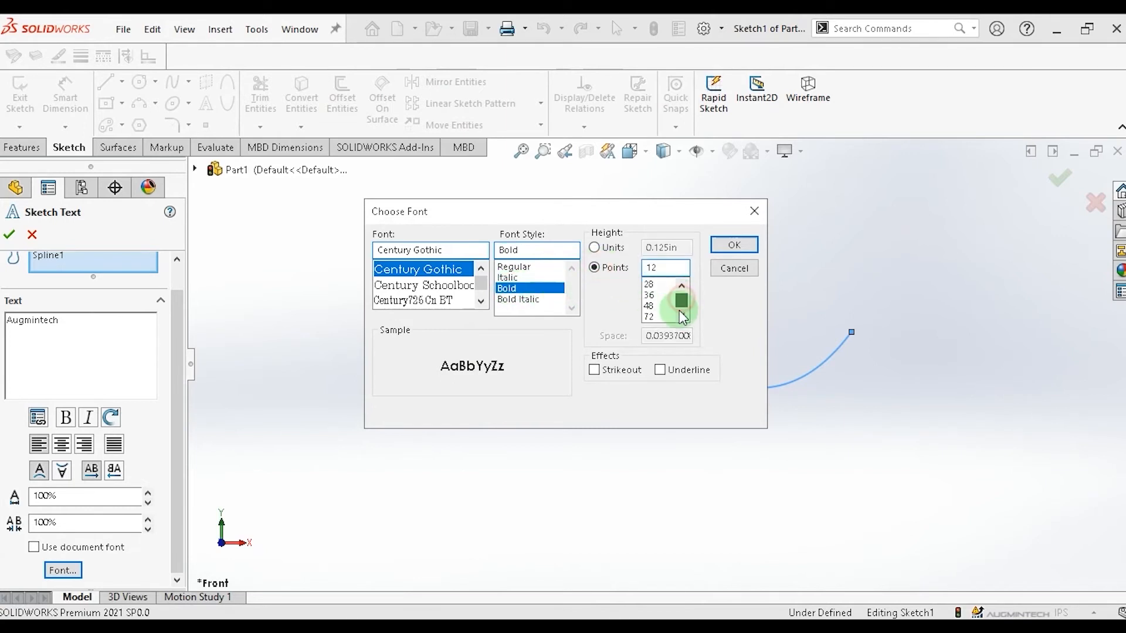
click(650, 306)
click(732, 246)
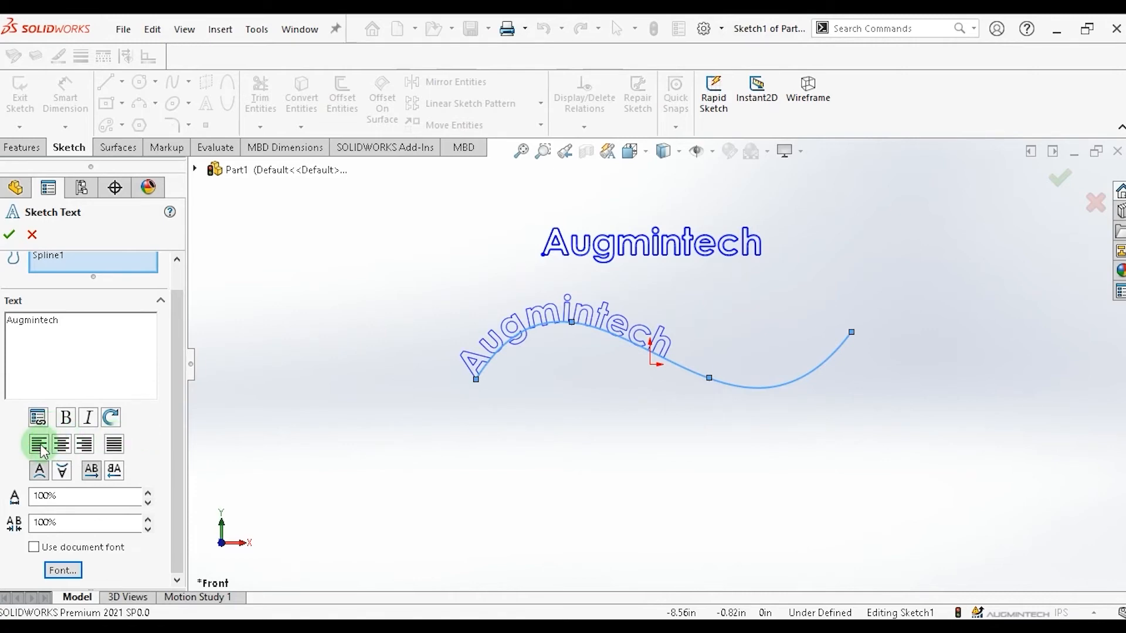
click(62, 444)
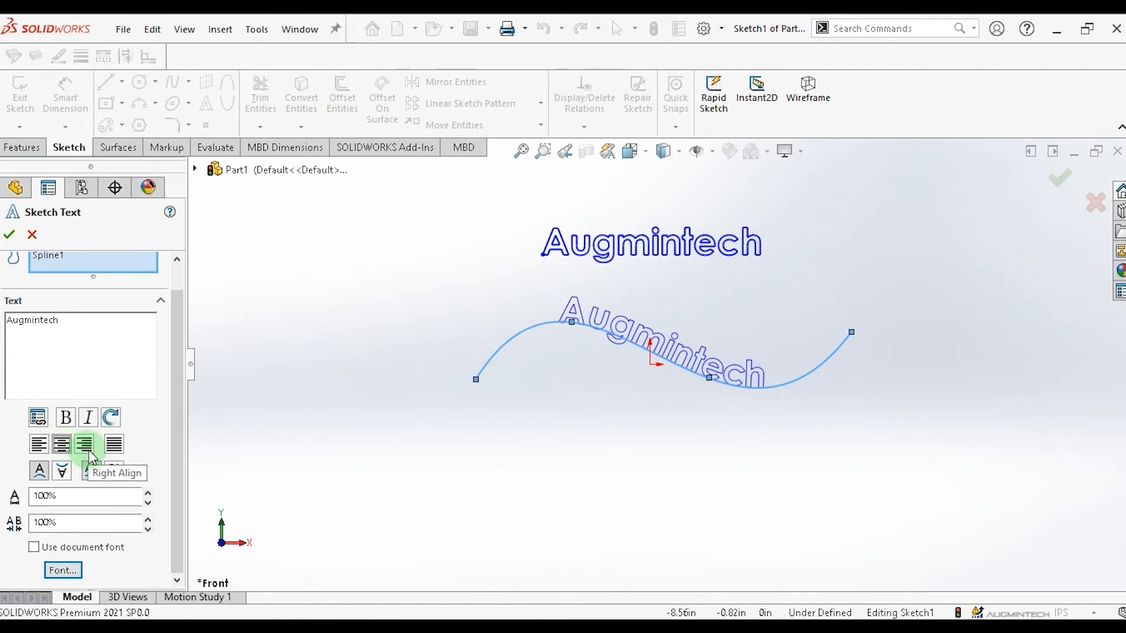
Try right and fully justified alignment for the spline text, and set its width factor to 110%.
click(85, 445)
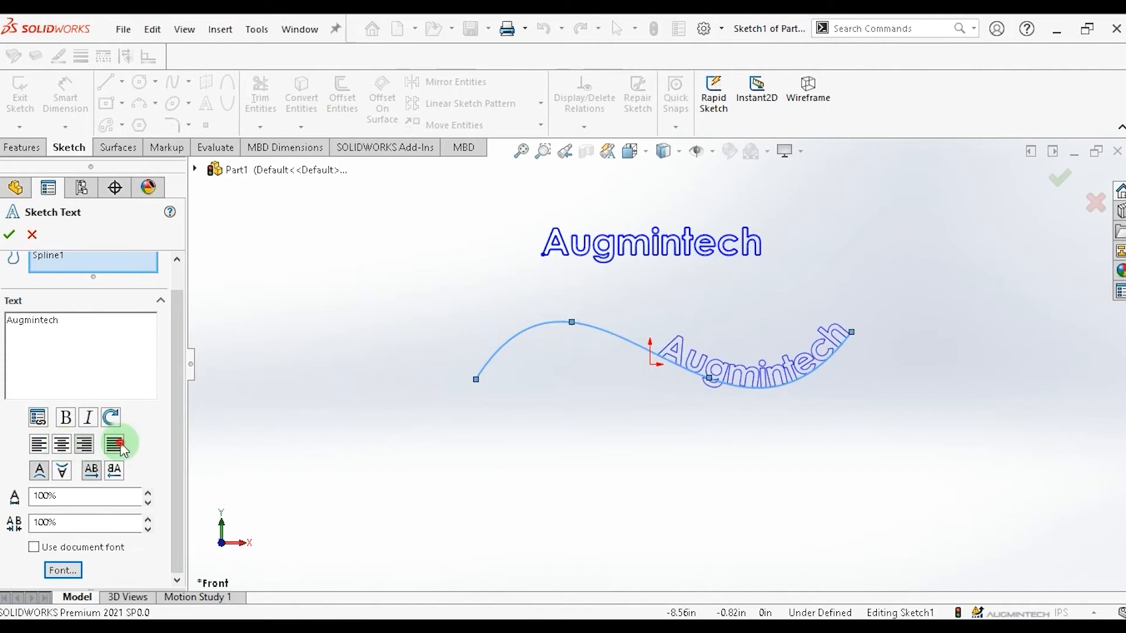
click(115, 445)
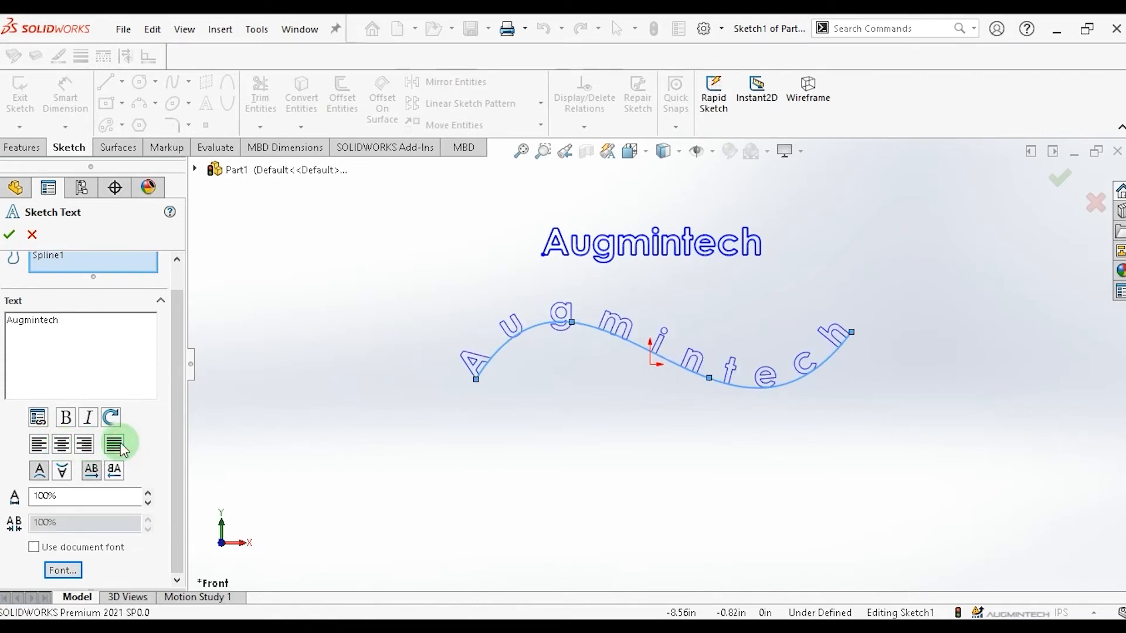
click(147, 493)
click(147, 492)
click(147, 492)
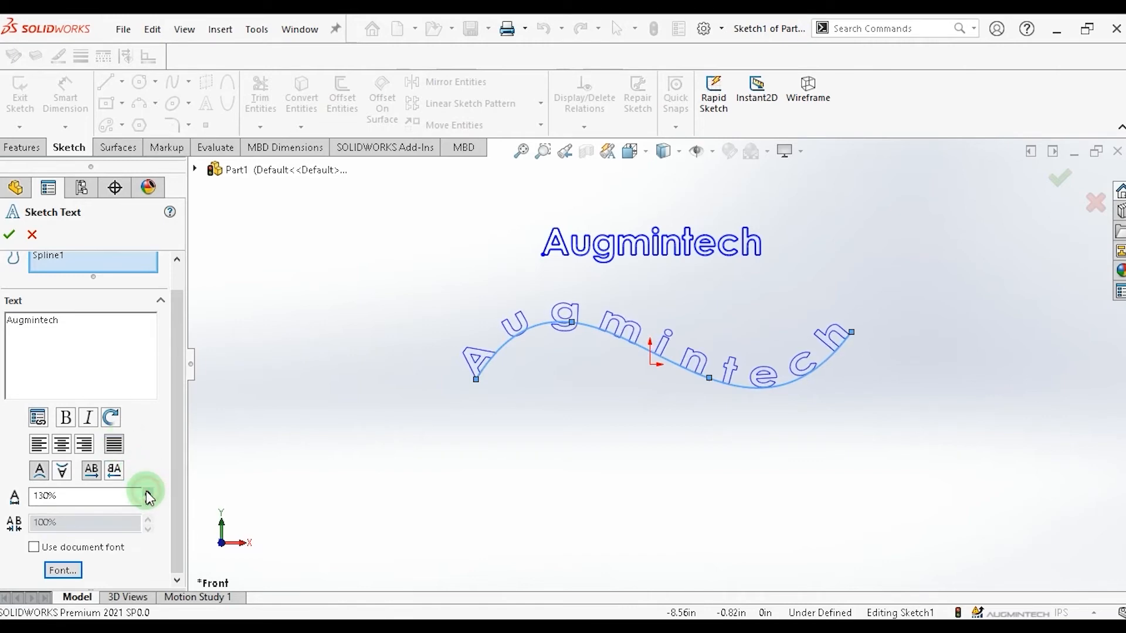
click(147, 503)
click(148, 503)
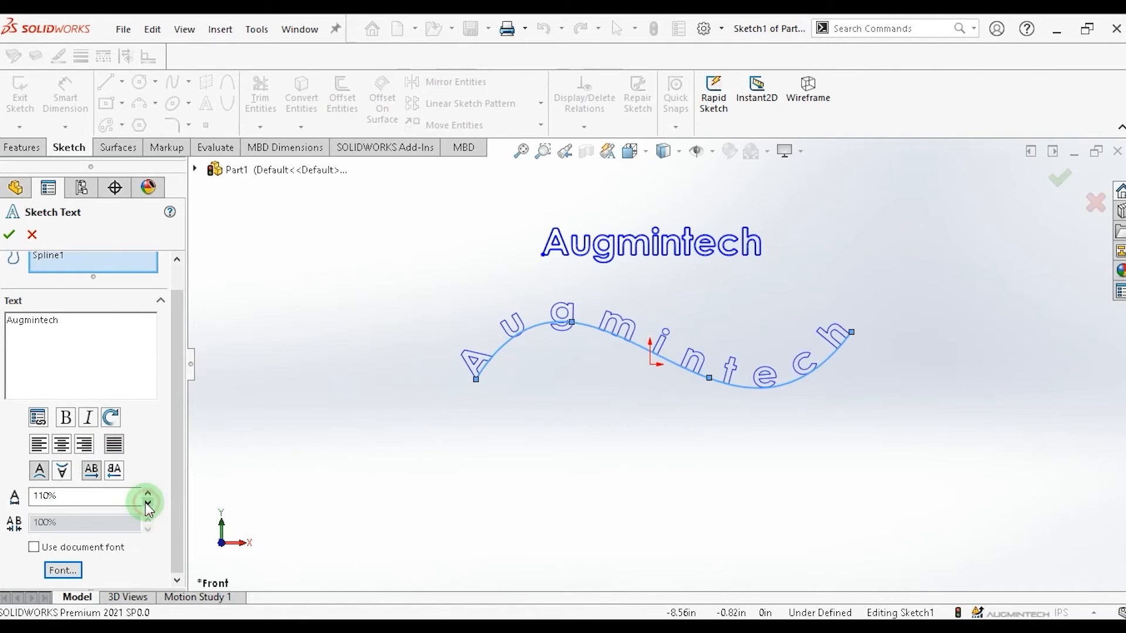
Center the spline text and set its character spacing to 170%.
click(63, 446)
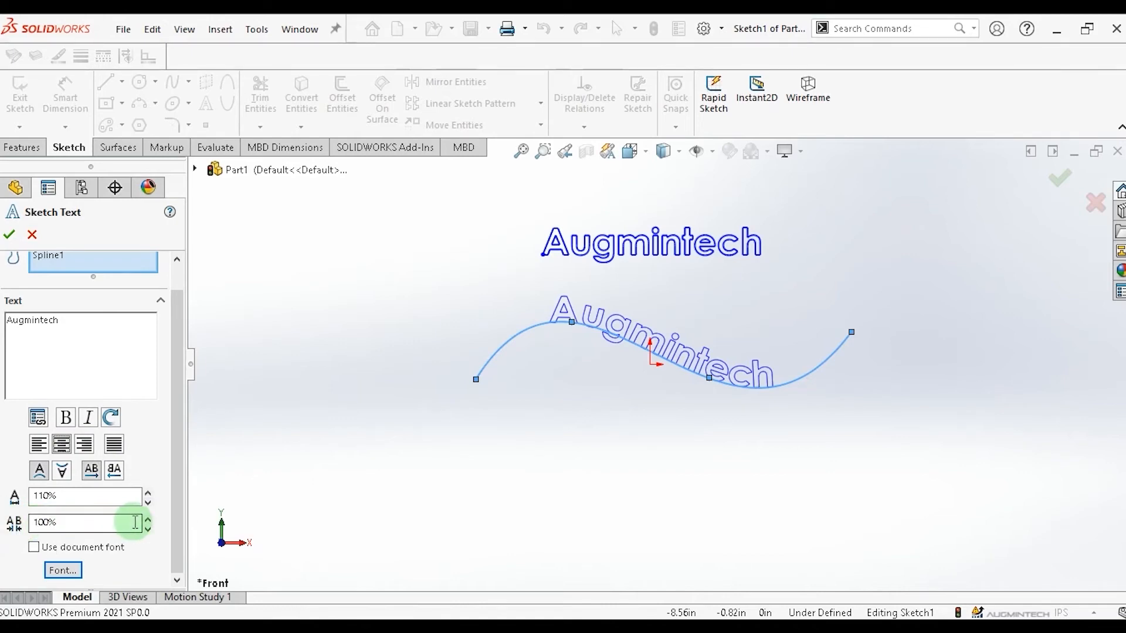
click(148, 520)
click(148, 519)
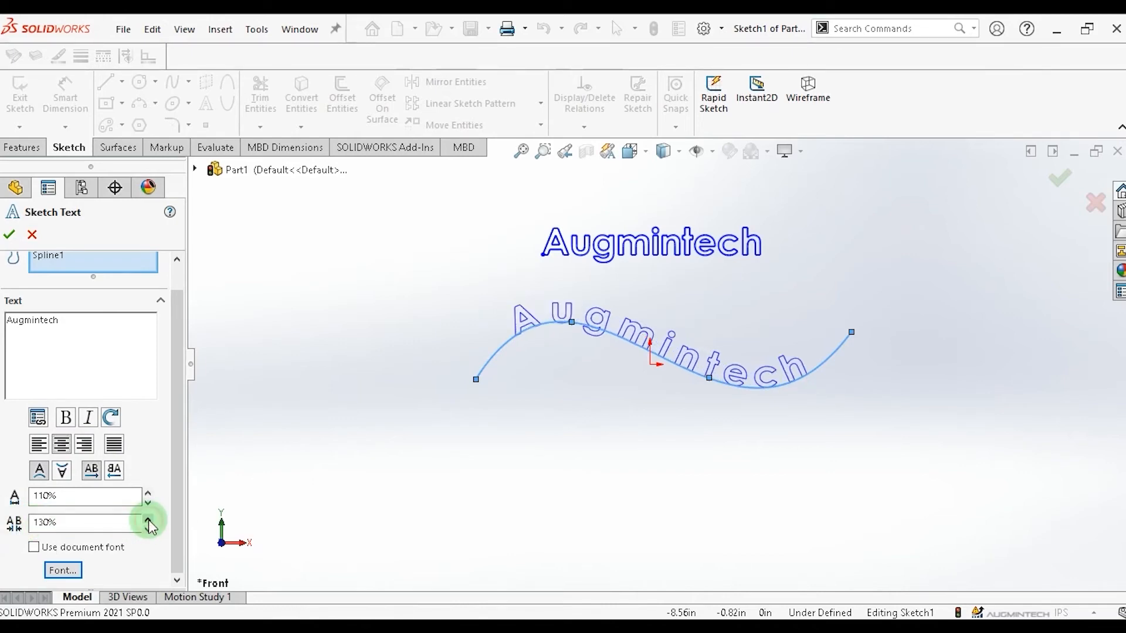
click(148, 519)
click(148, 520)
click(148, 520)
click(149, 519)
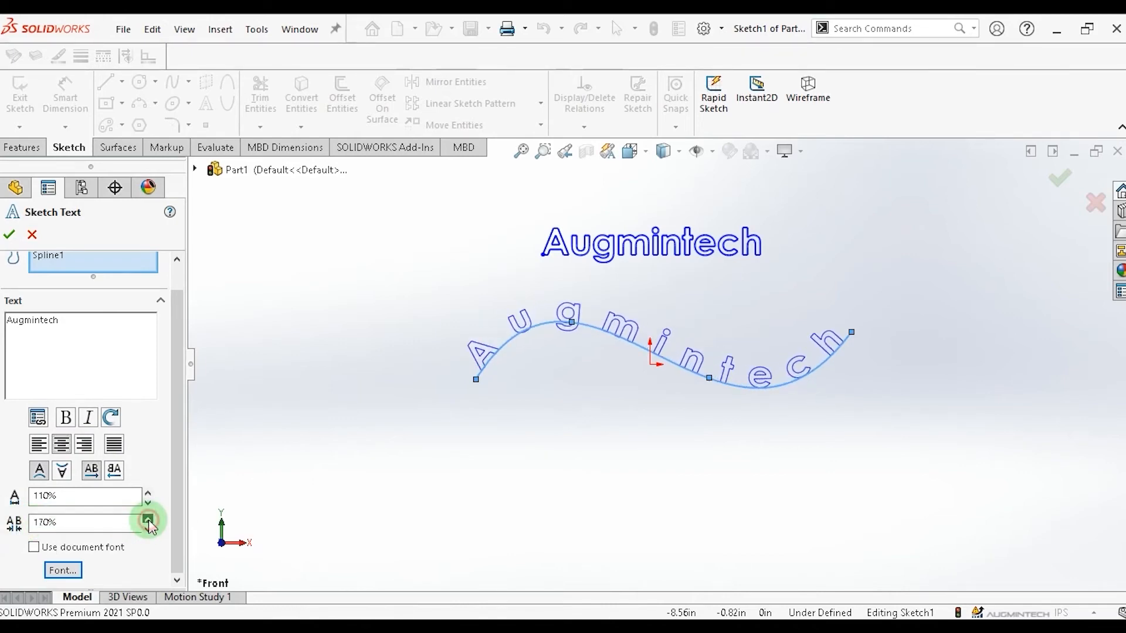
click(148, 529)
click(149, 529)
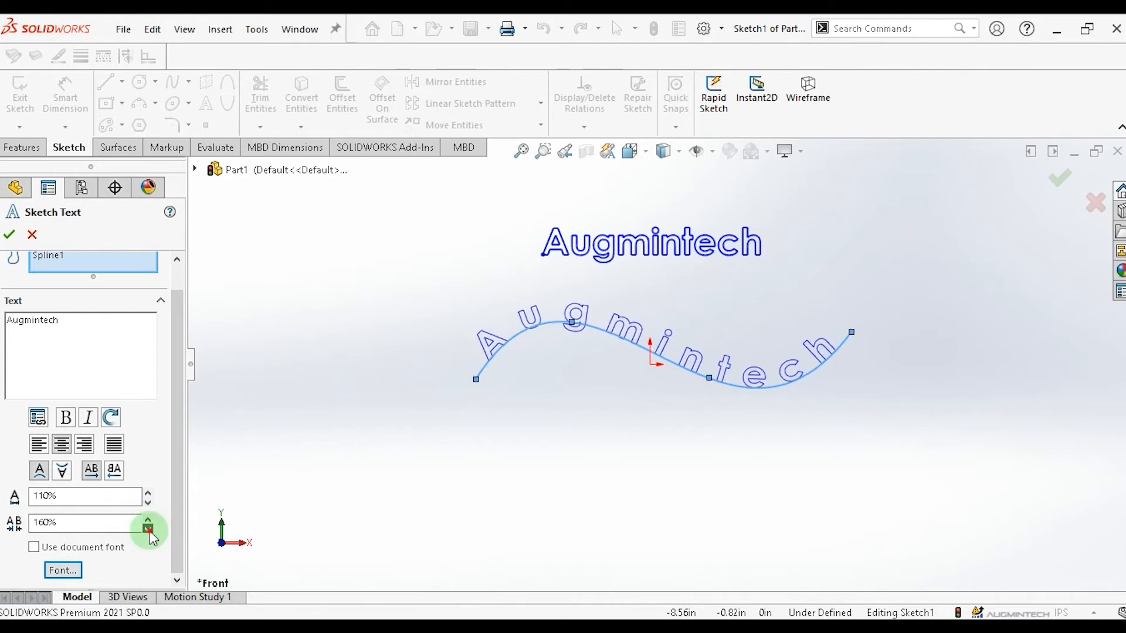
click(148, 529)
click(148, 530)
click(148, 529)
click(147, 522)
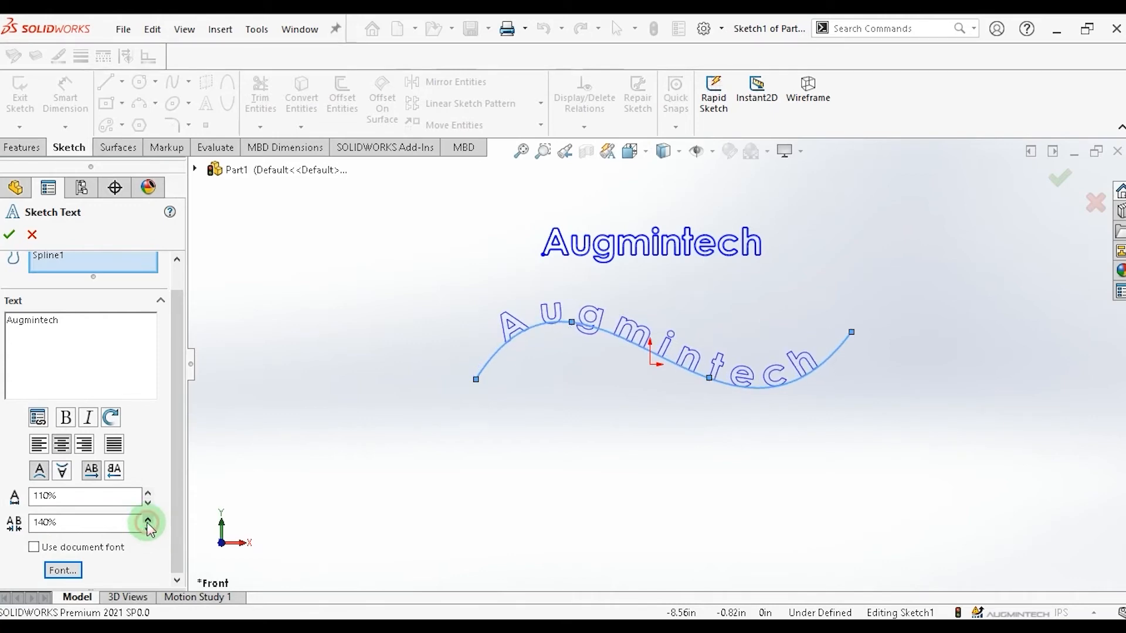
click(148, 519)
click(149, 519)
click(149, 520)
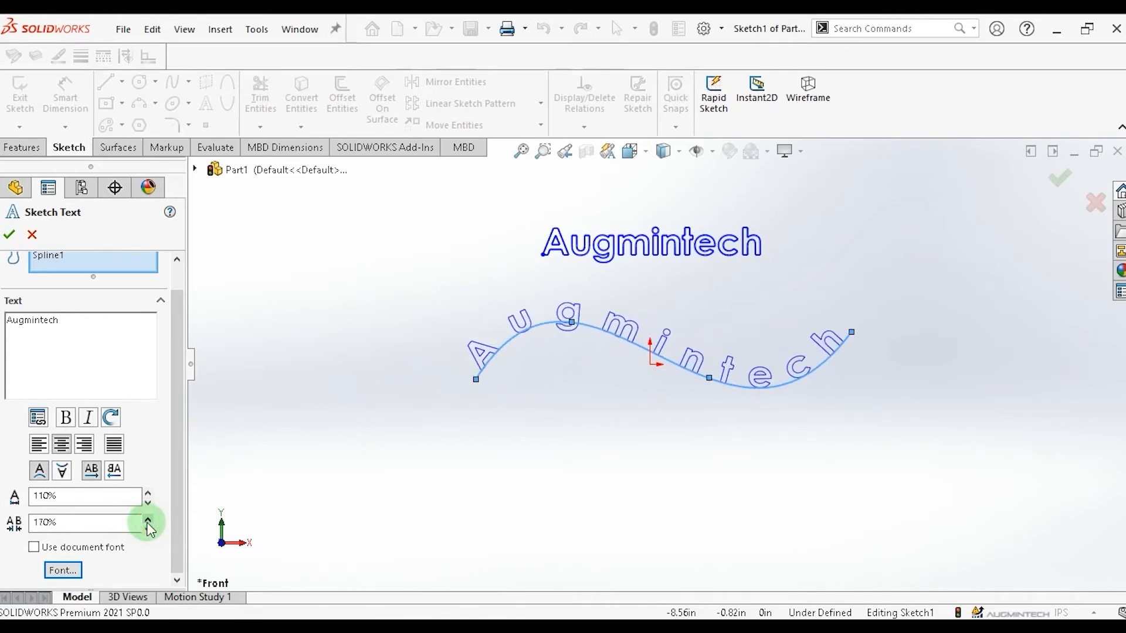
Fully justify the text along the spline and confirm the sketch text.
click(116, 444)
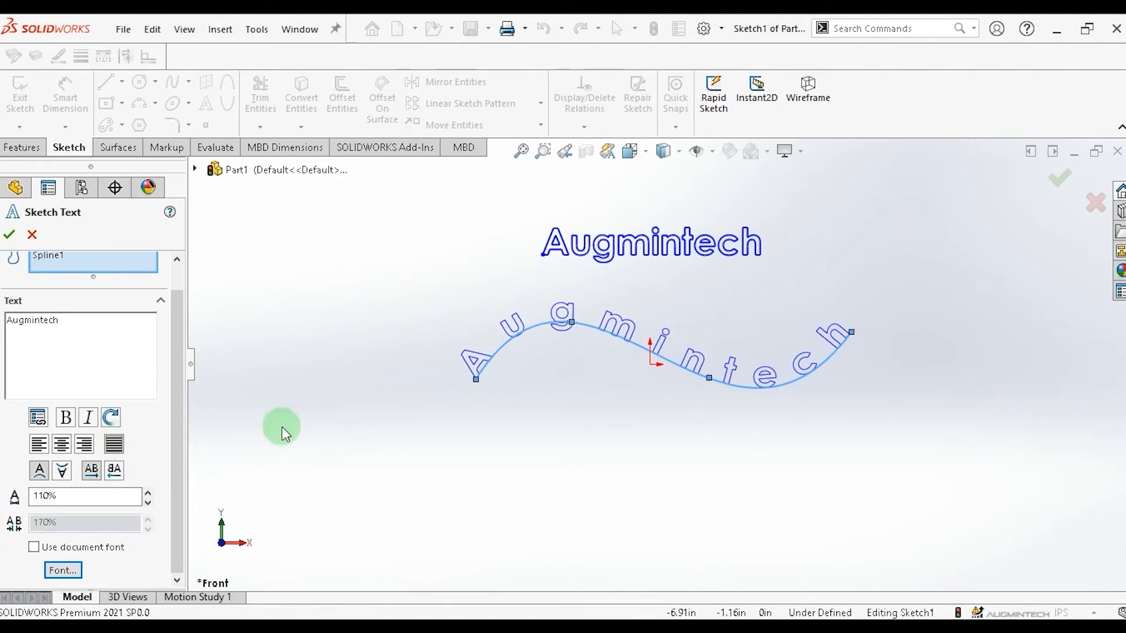
click(7, 237)
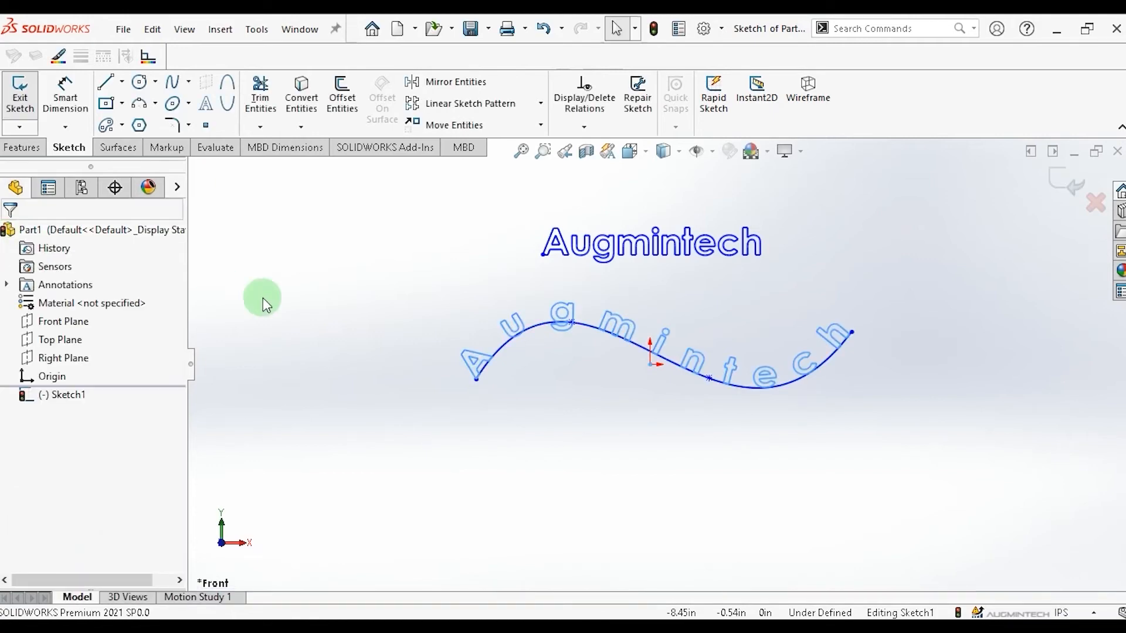
Select the spline supporting the curved text and delete it.
click(501, 351)
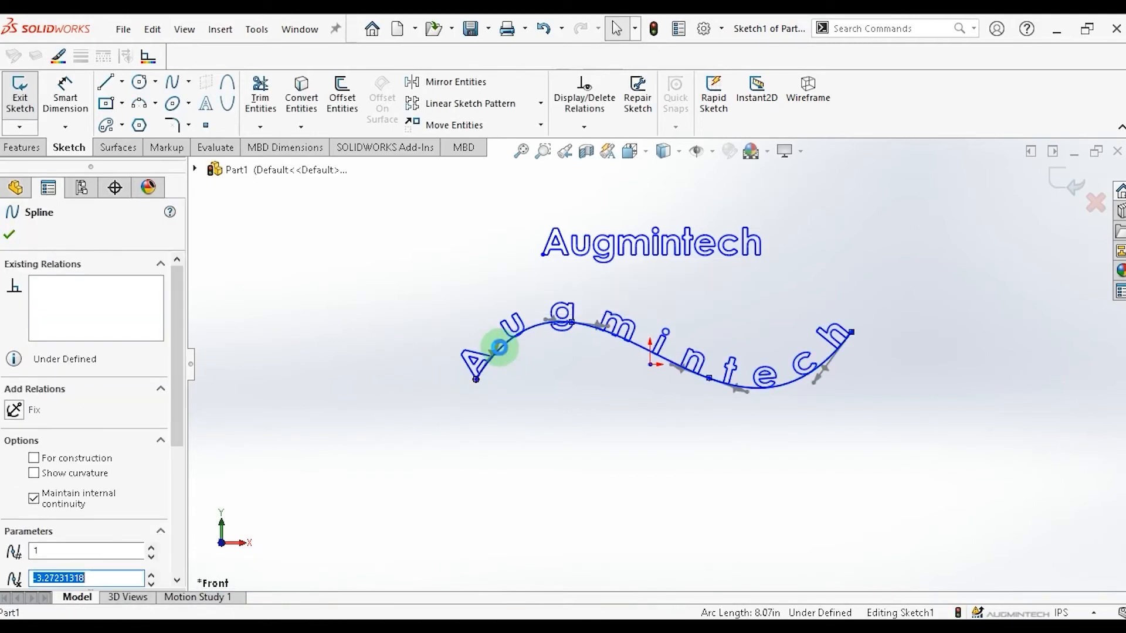
key(Delete)
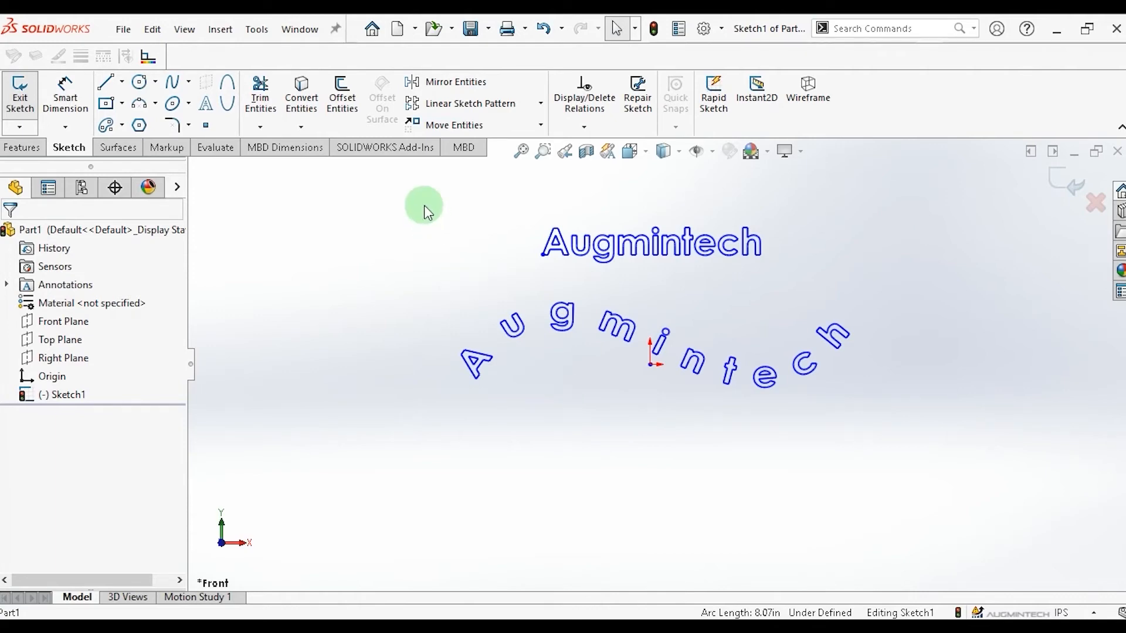
mouse_move(424, 205)
mouse_down()
mouse_move(573, 352)
mouse_move(942, 468)
mouse_up()
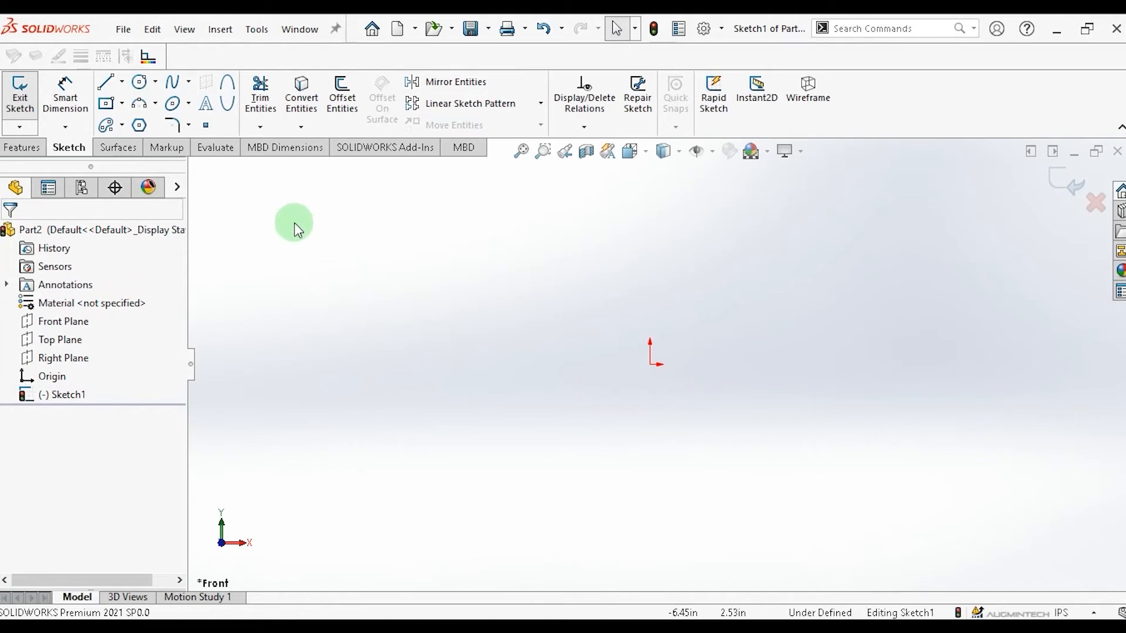
Draw a center rectangle from the origin, about 6.9 by 3.9 in, in a new part's sketch.
click(123, 103)
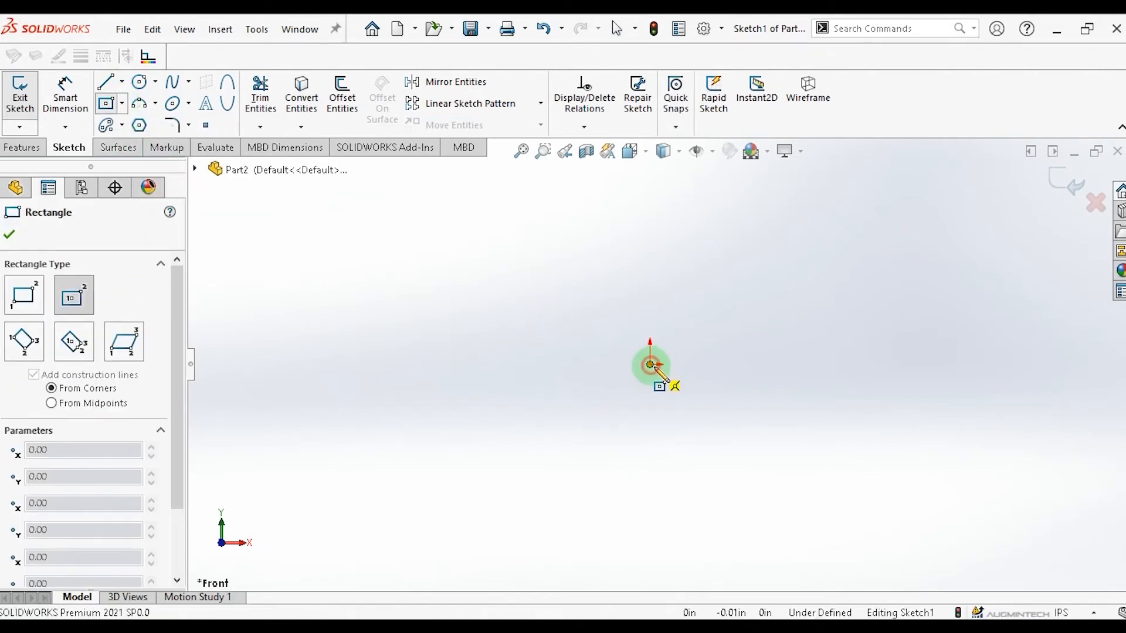
drag(651, 365, 829, 468)
key(Escape)
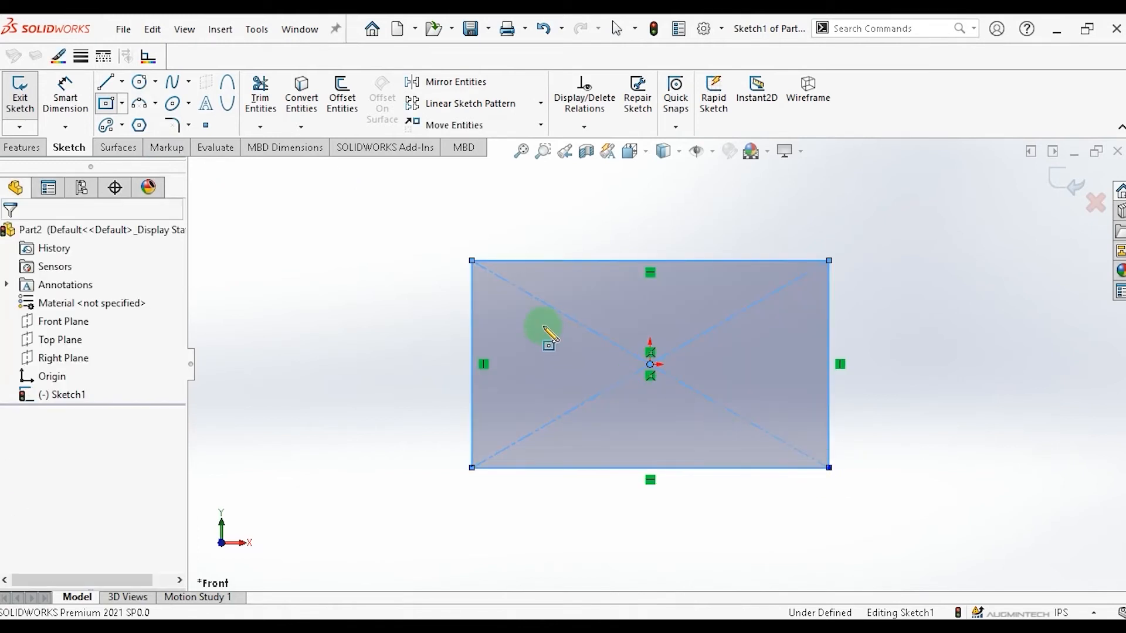
click(550, 335)
Dimension the rectangle's height as 4 in and its width as 7 in with Smart Dimension.
click(63, 94)
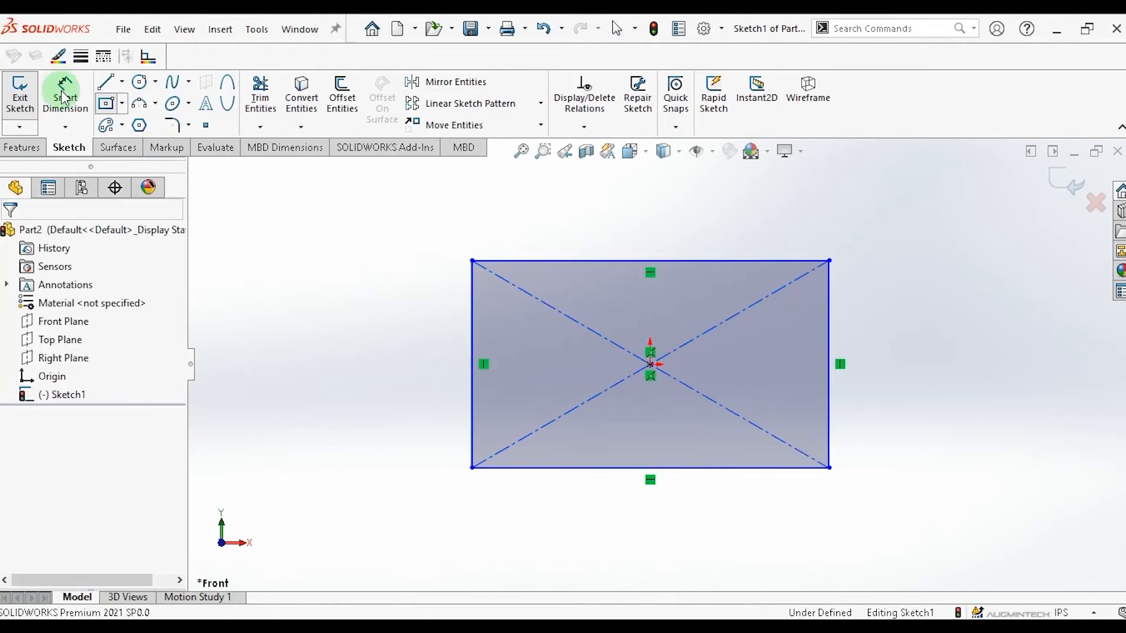
click(63, 96)
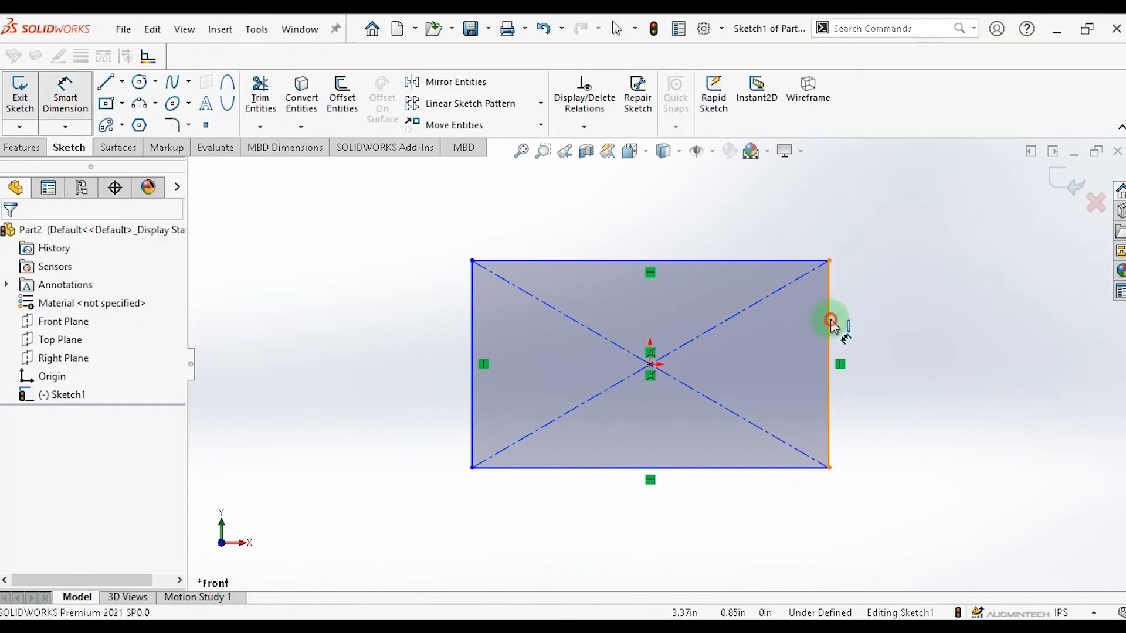
click(830, 321)
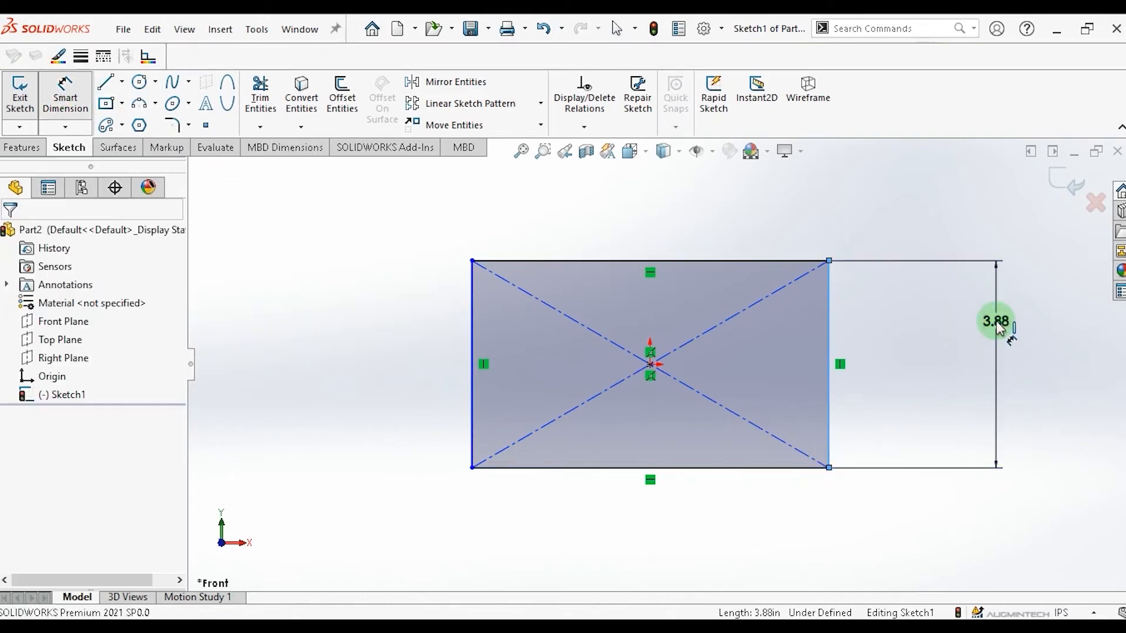
click(997, 321)
text(4)
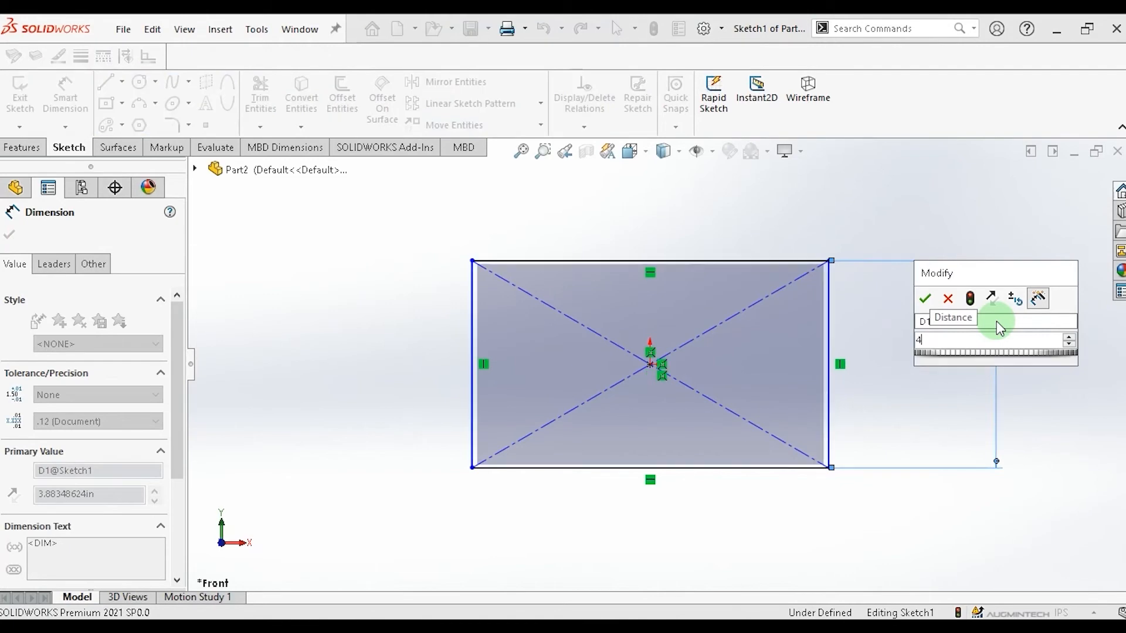
key(Return)
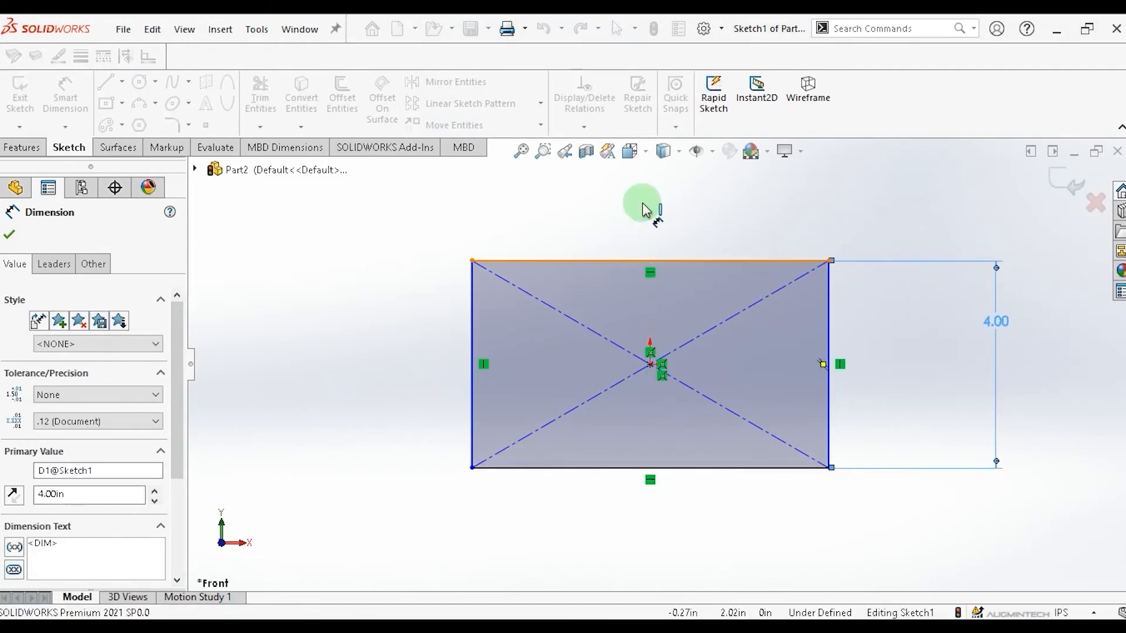
click(643, 203)
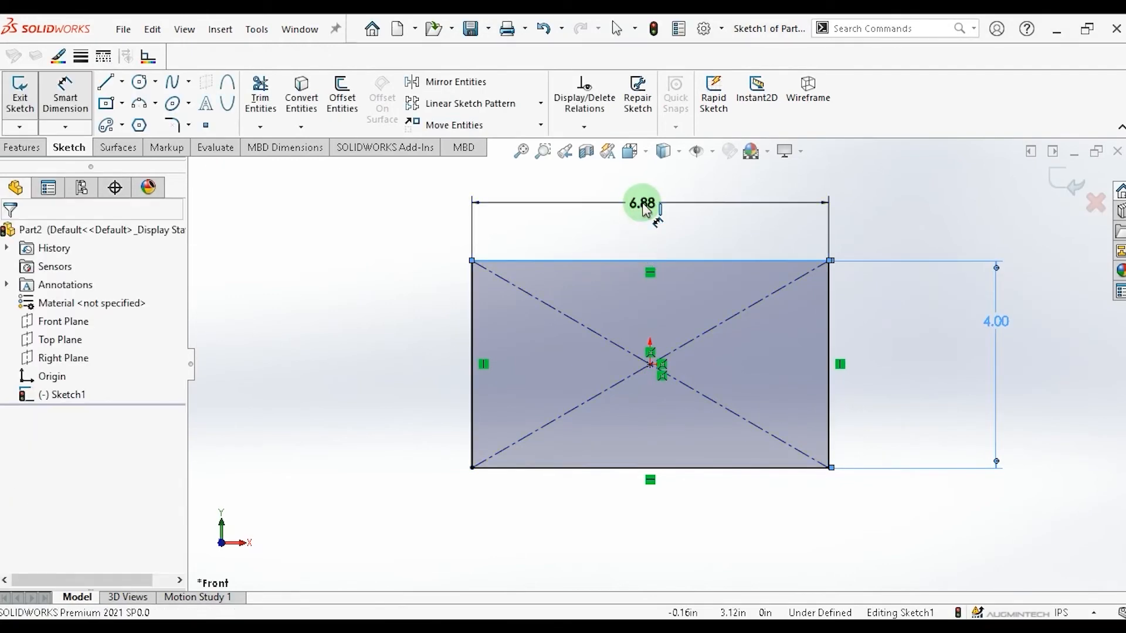
key(Return)
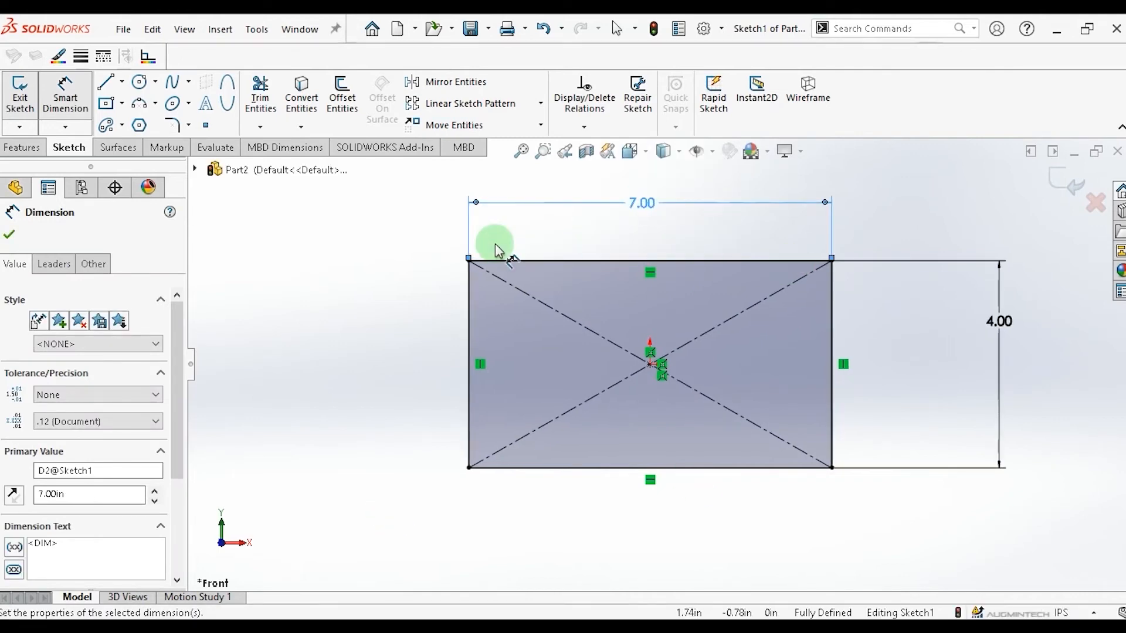
Extrude the rectangle sketch as a boss 1 in deep.
click(29, 149)
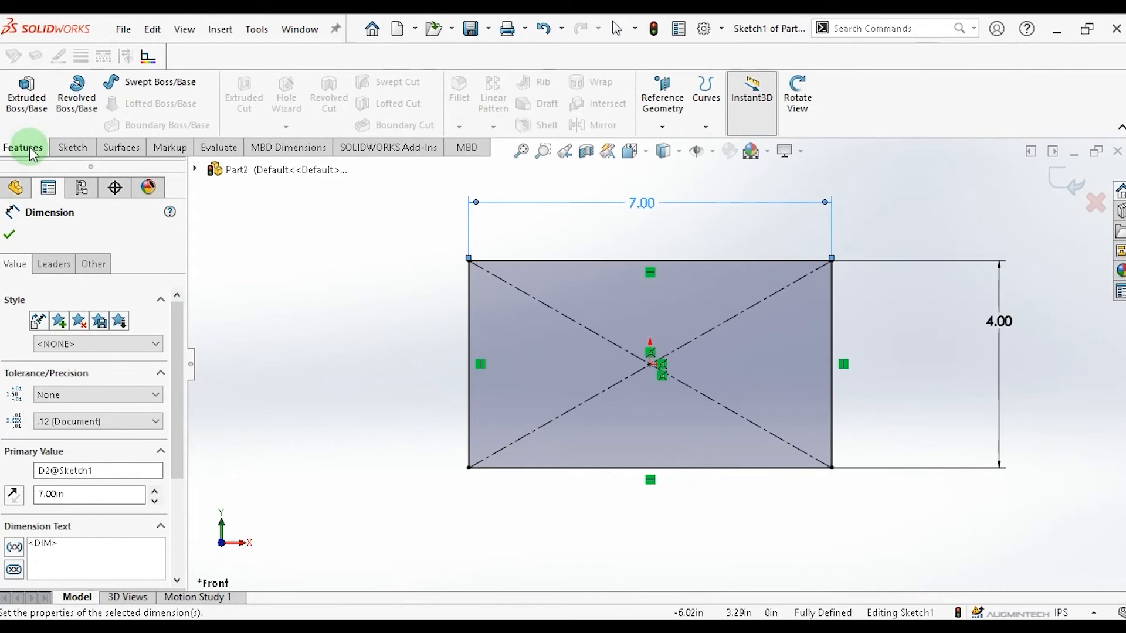
click(34, 99)
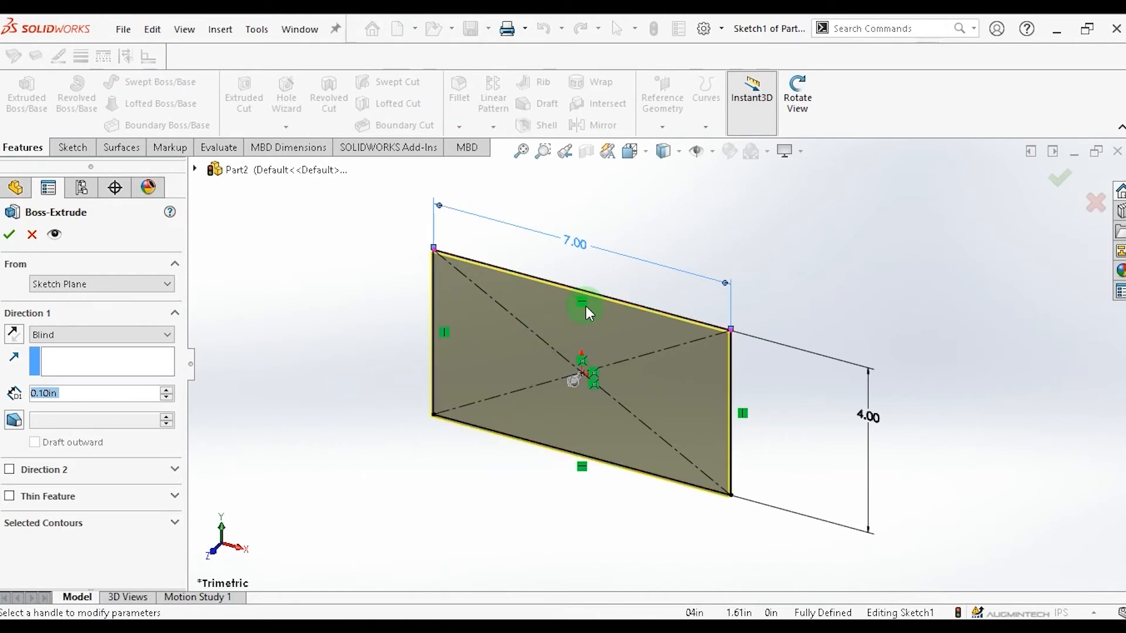
click(574, 381)
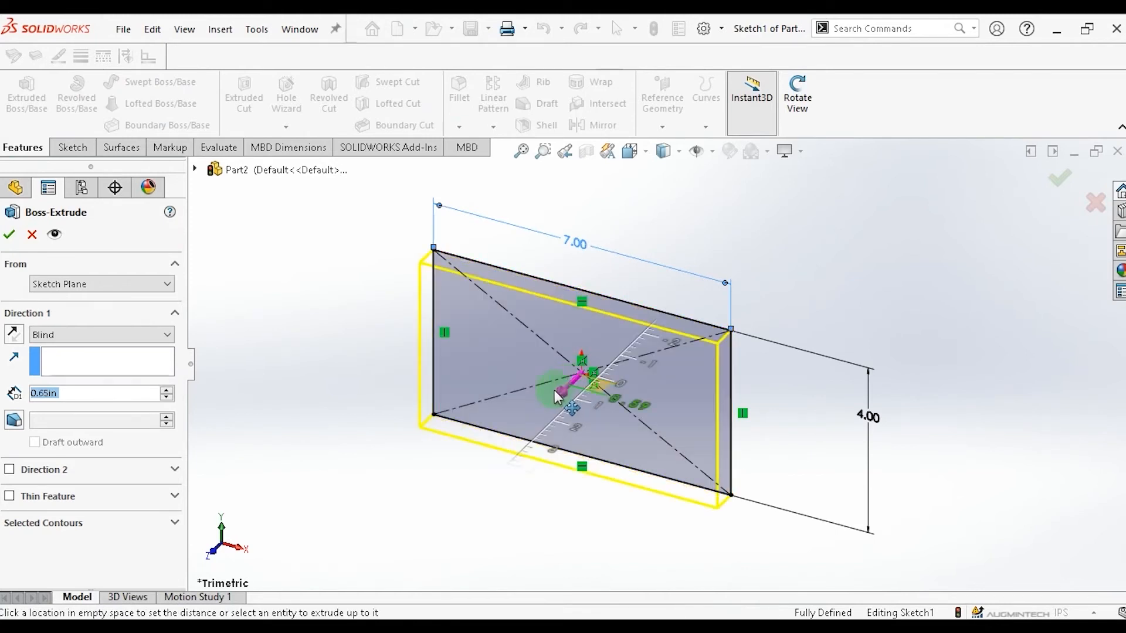
click(397, 382)
click(61, 394)
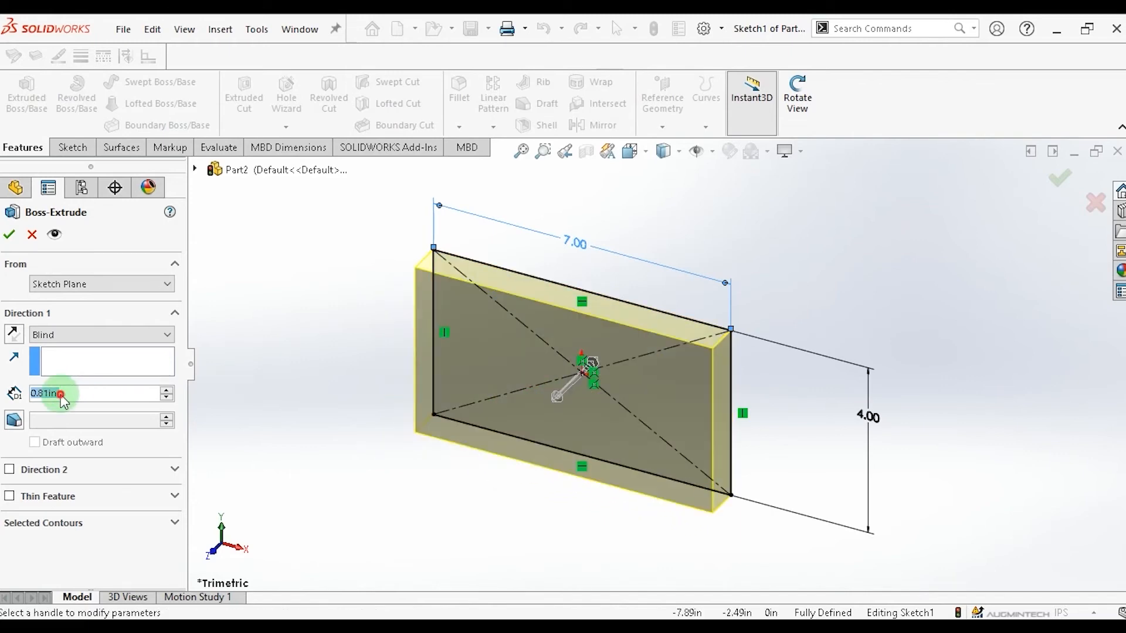
drag(60, 395, 15, 394)
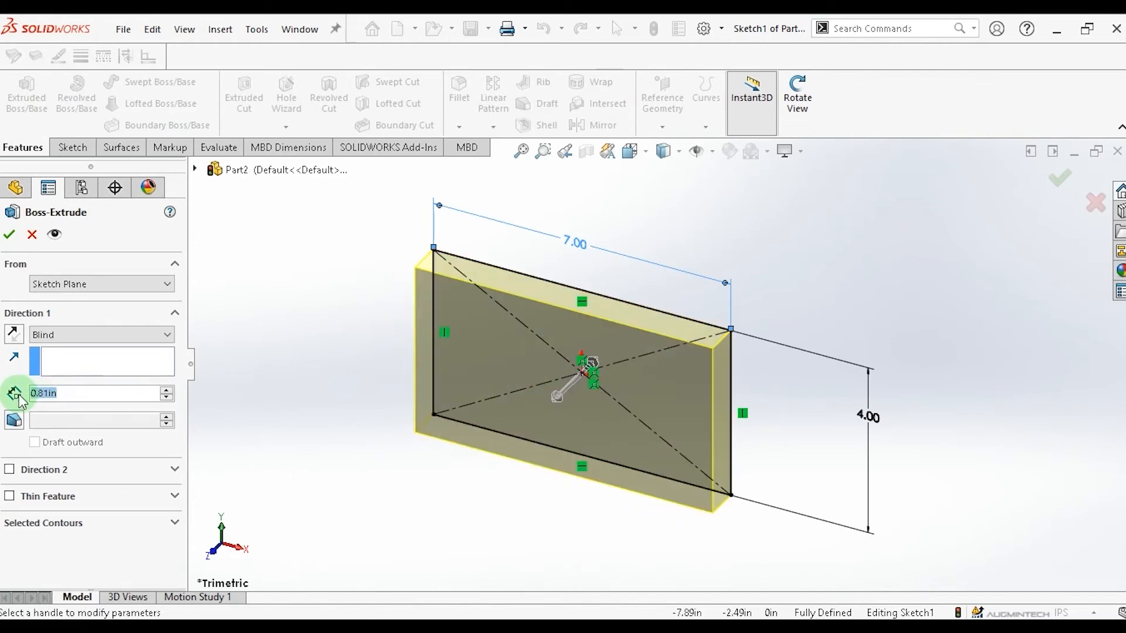
text(1)
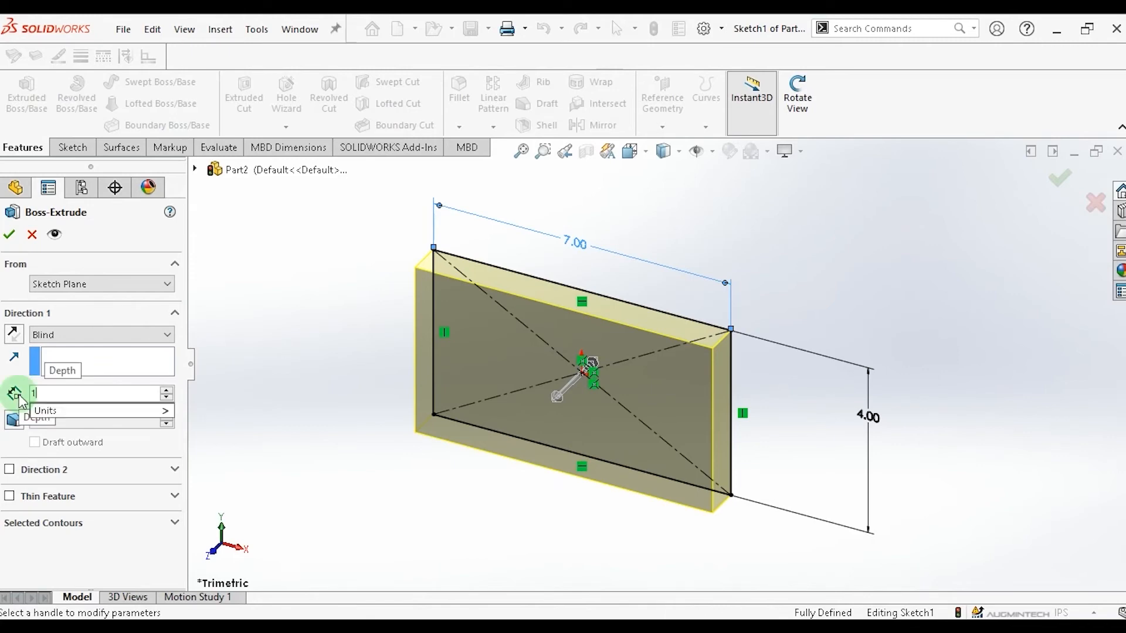
key(Return)
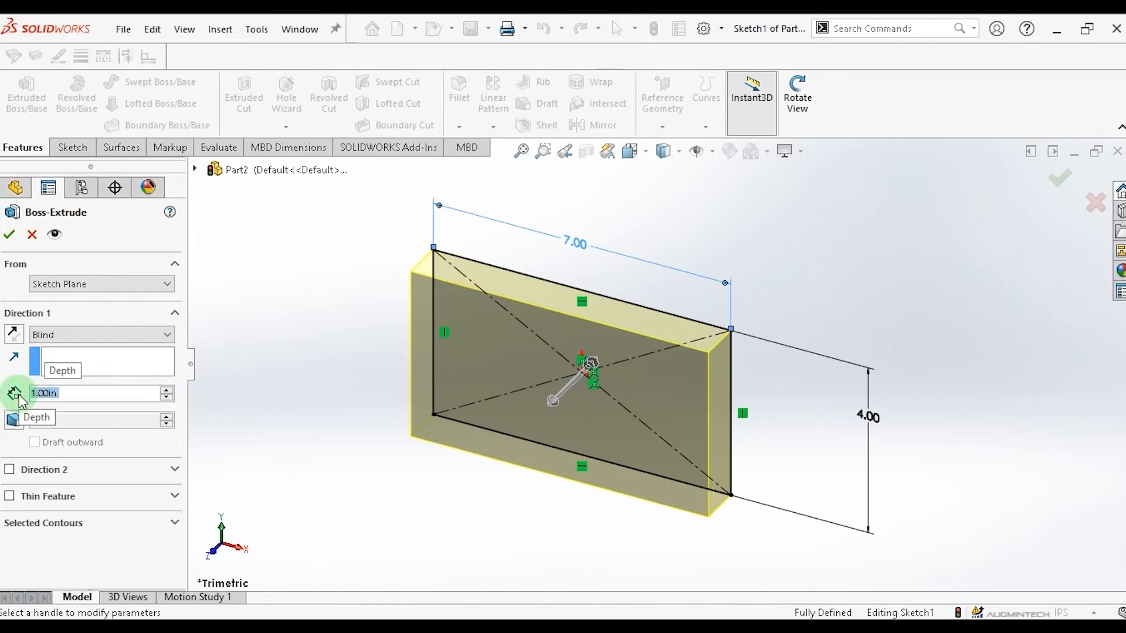
click(10, 235)
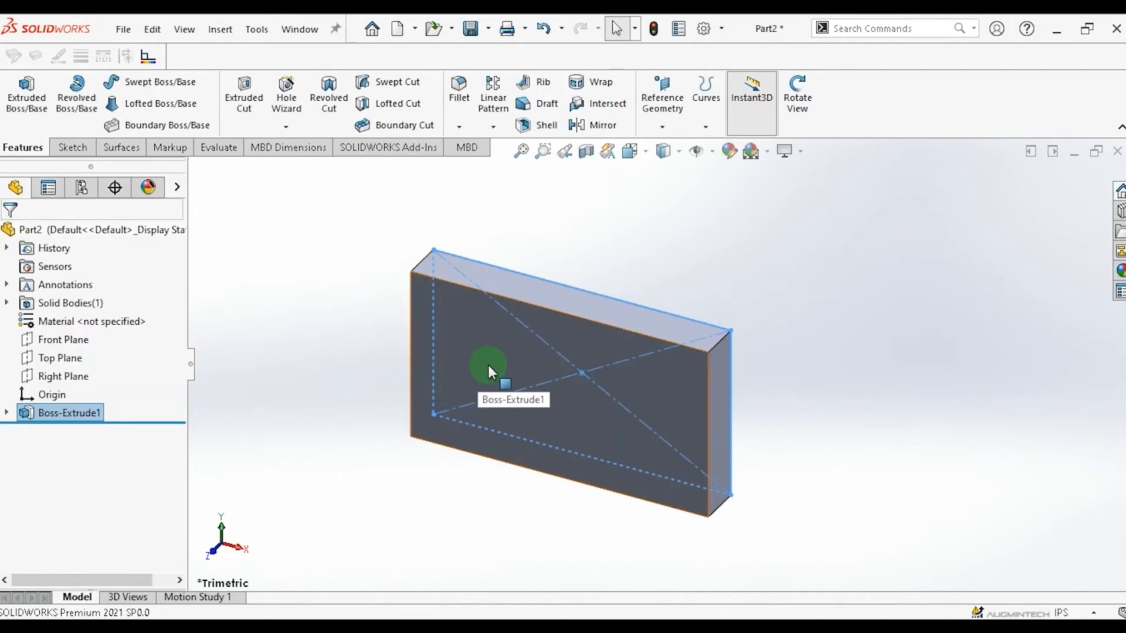
Start a sketch on the block's front face and draw a horizontal line about 5.6 in long near its top edge.
key(space)
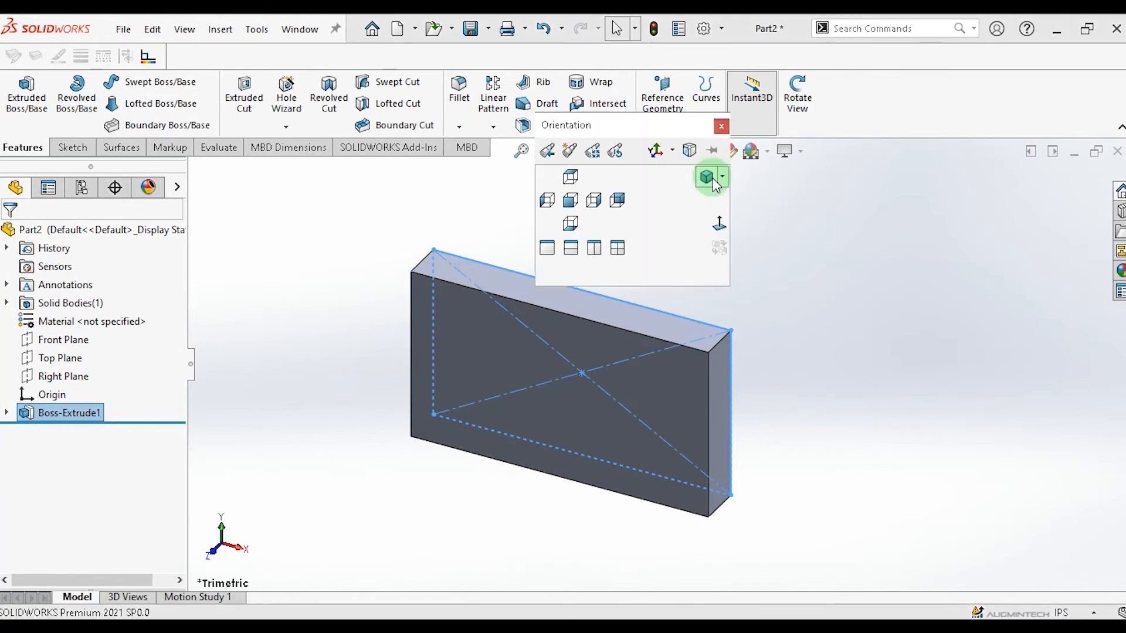
click(720, 222)
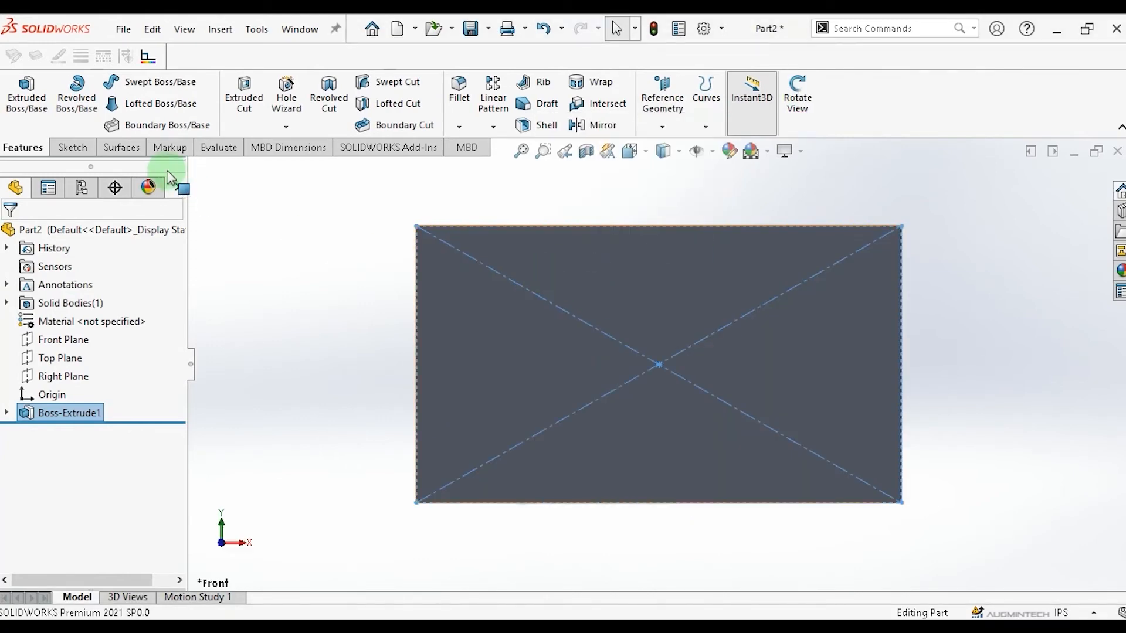
click(71, 150)
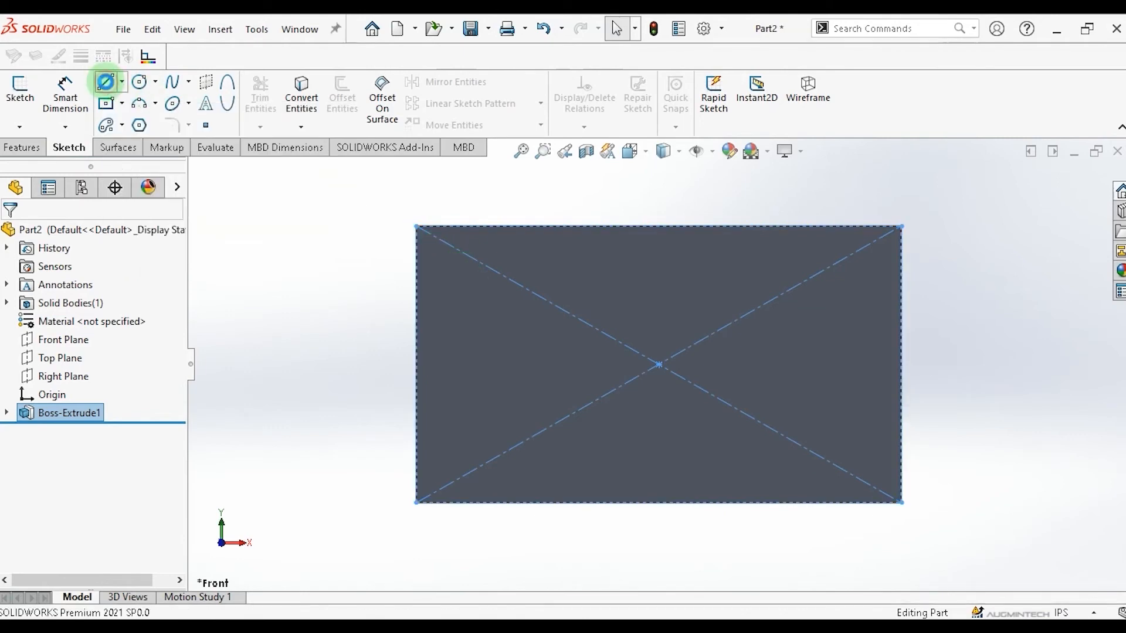
click(494, 307)
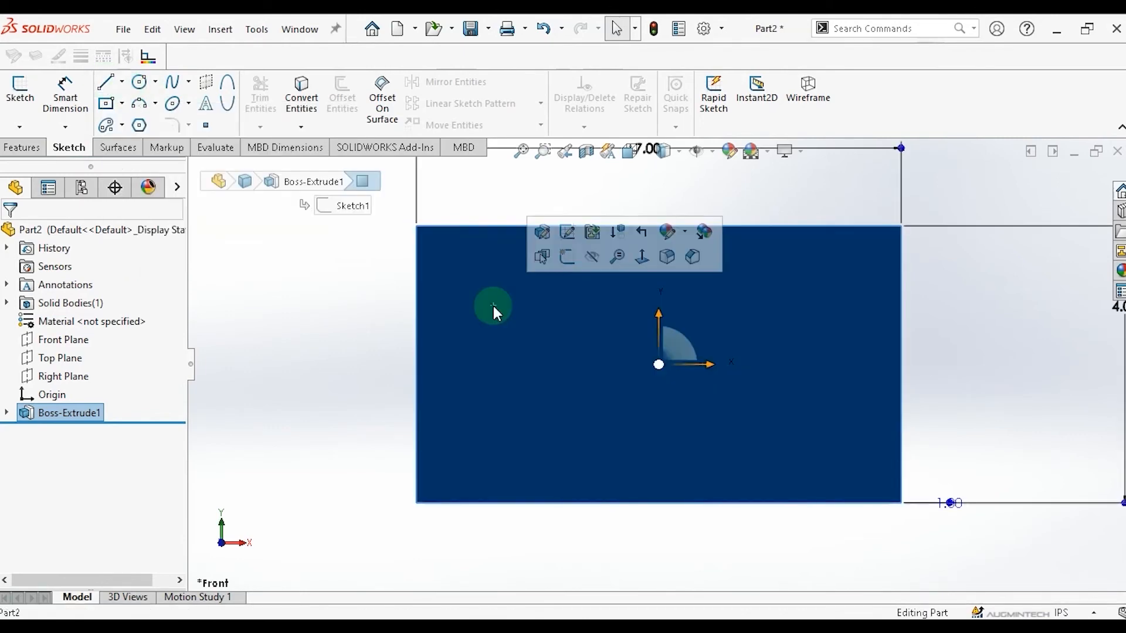
click(106, 84)
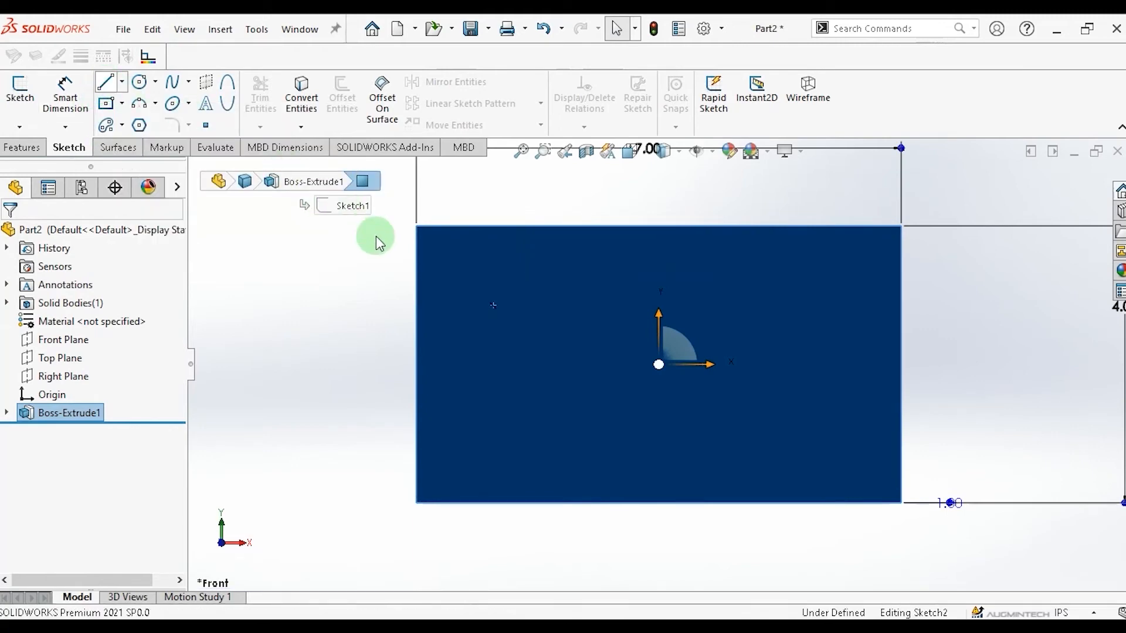
click(467, 287)
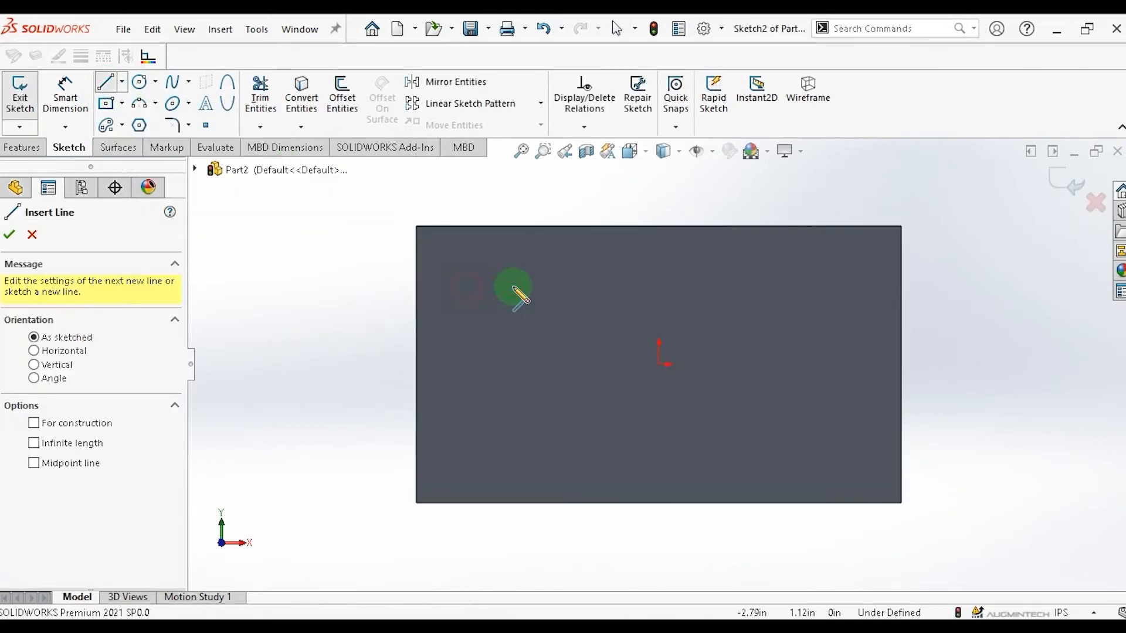
click(856, 286)
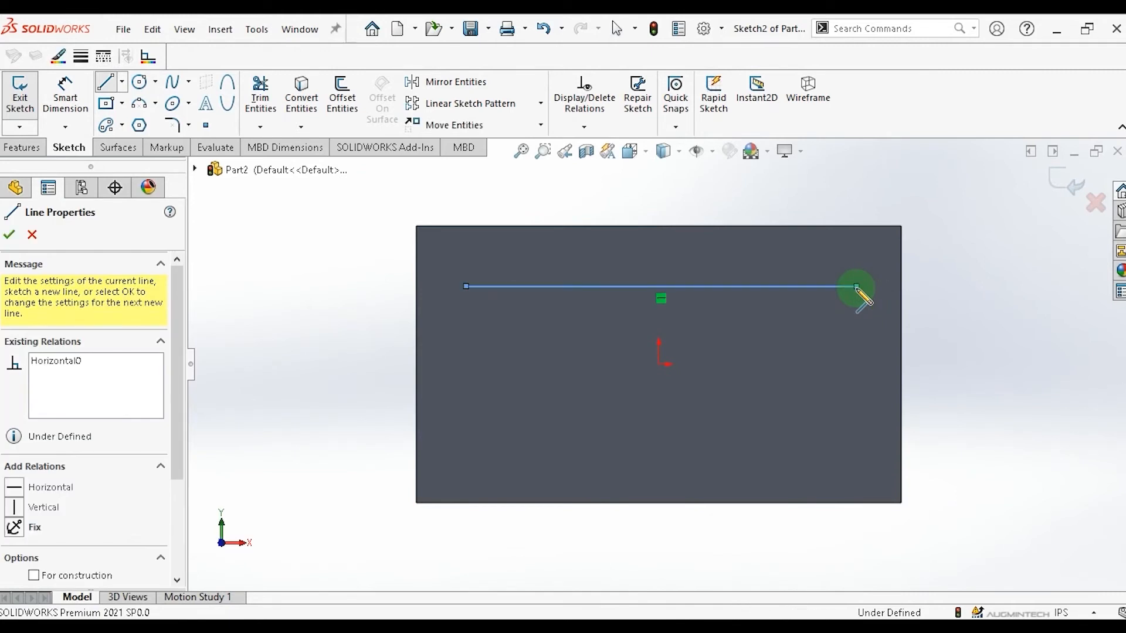
key(Escape)
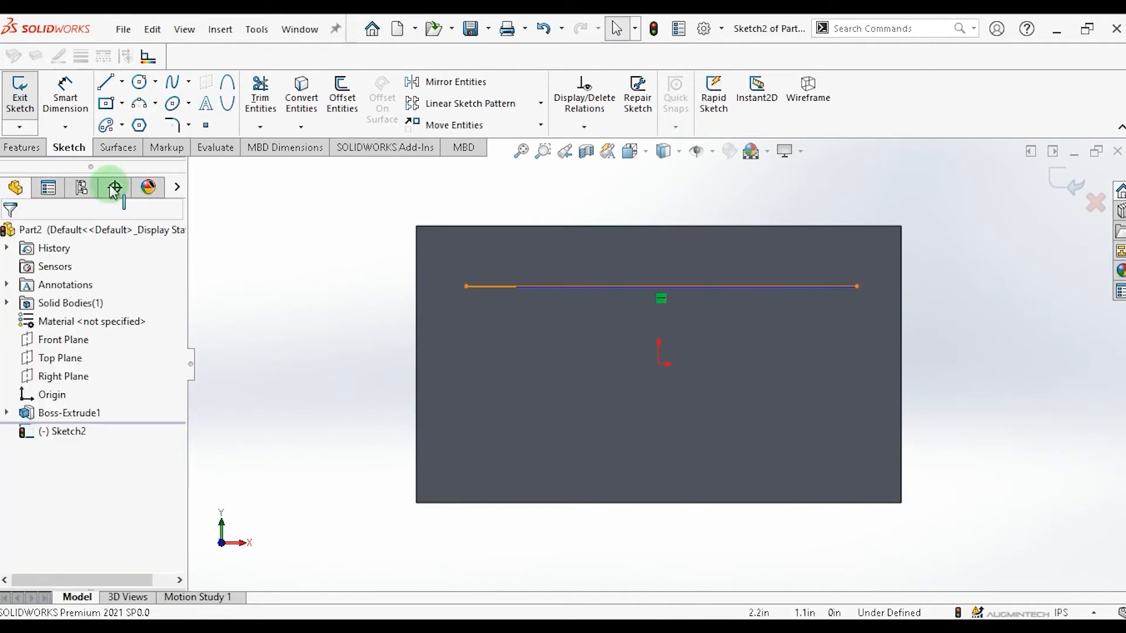
Create sketch text Augmintech placed along the horizontal line.
click(211, 110)
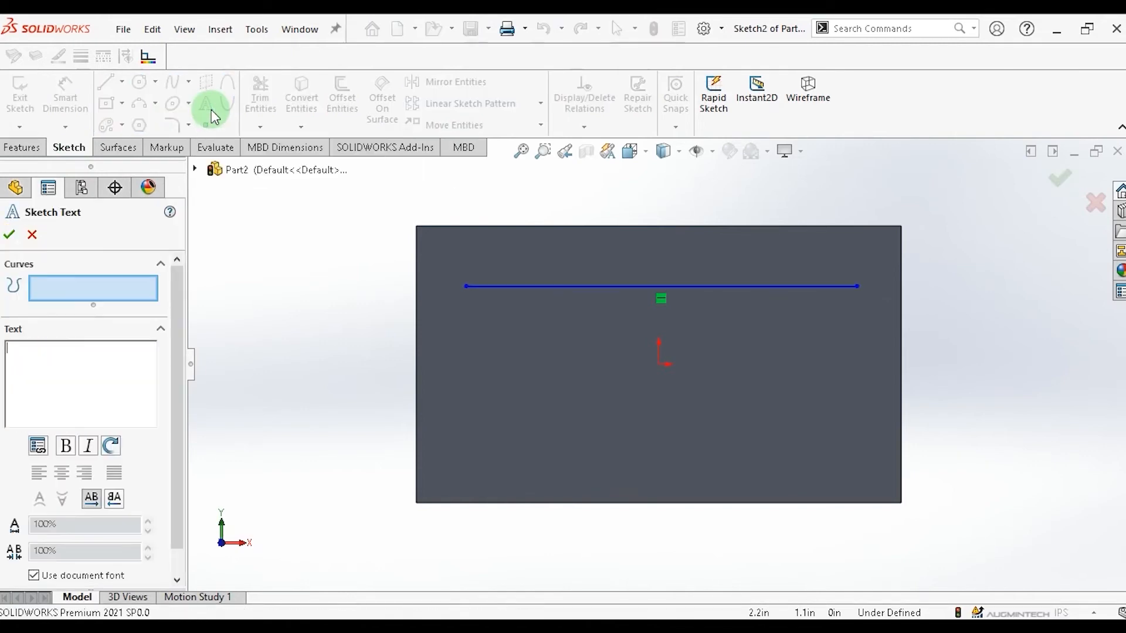
click(528, 290)
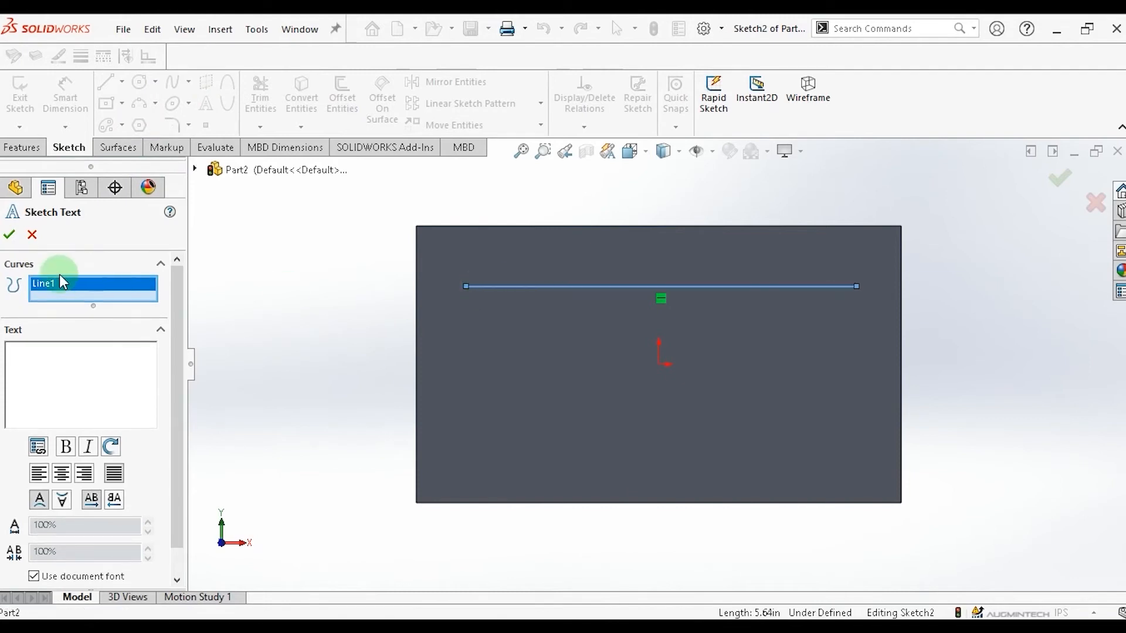
click(34, 364)
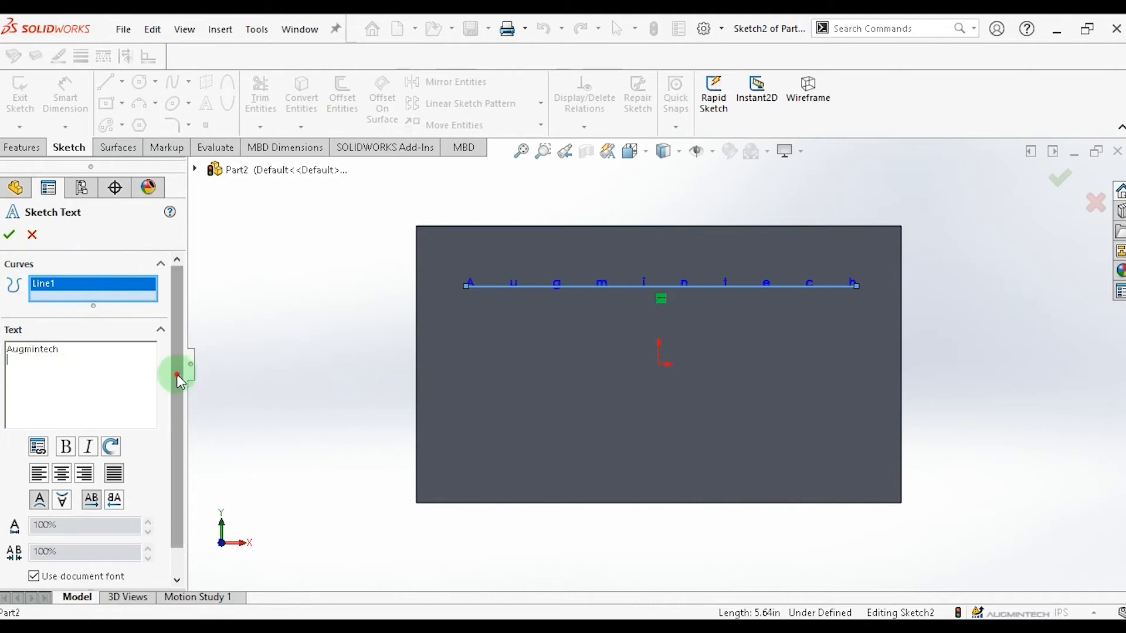
Turn off the document font and set the text to Century Gothic Bold, 36 points high.
scroll(177, 374, down, 1)
click(34, 547)
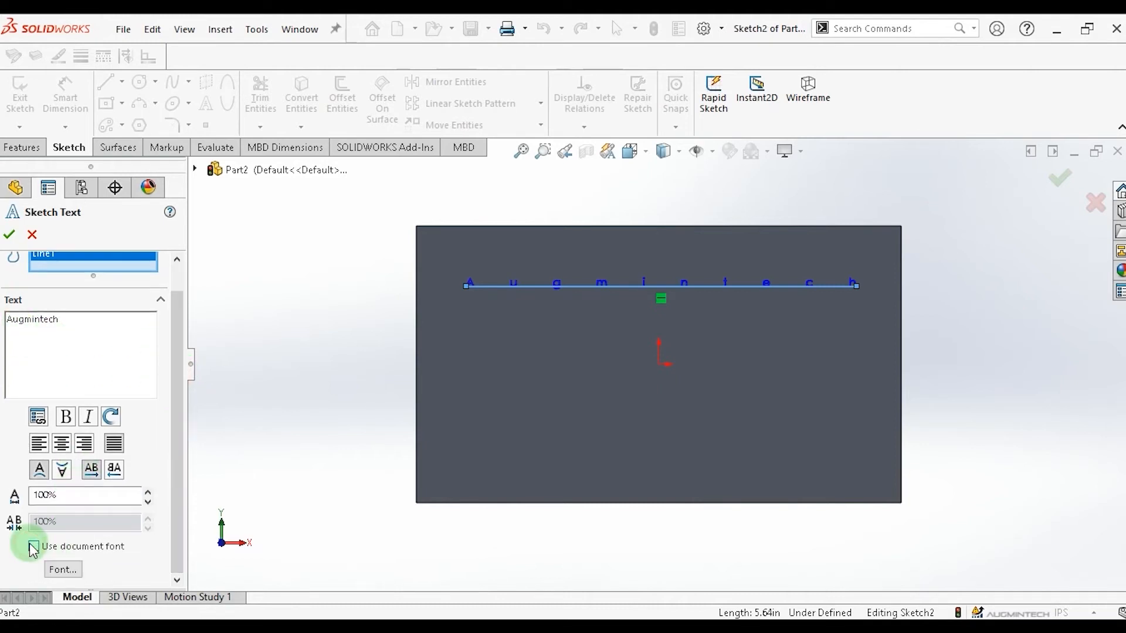
click(62, 569)
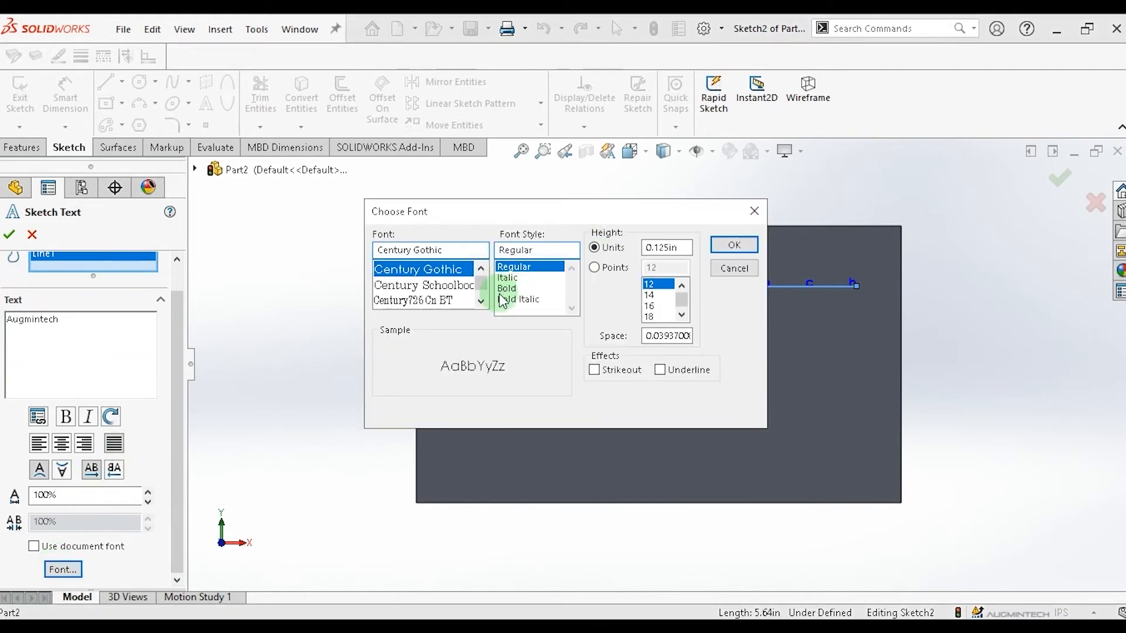
click(507, 288)
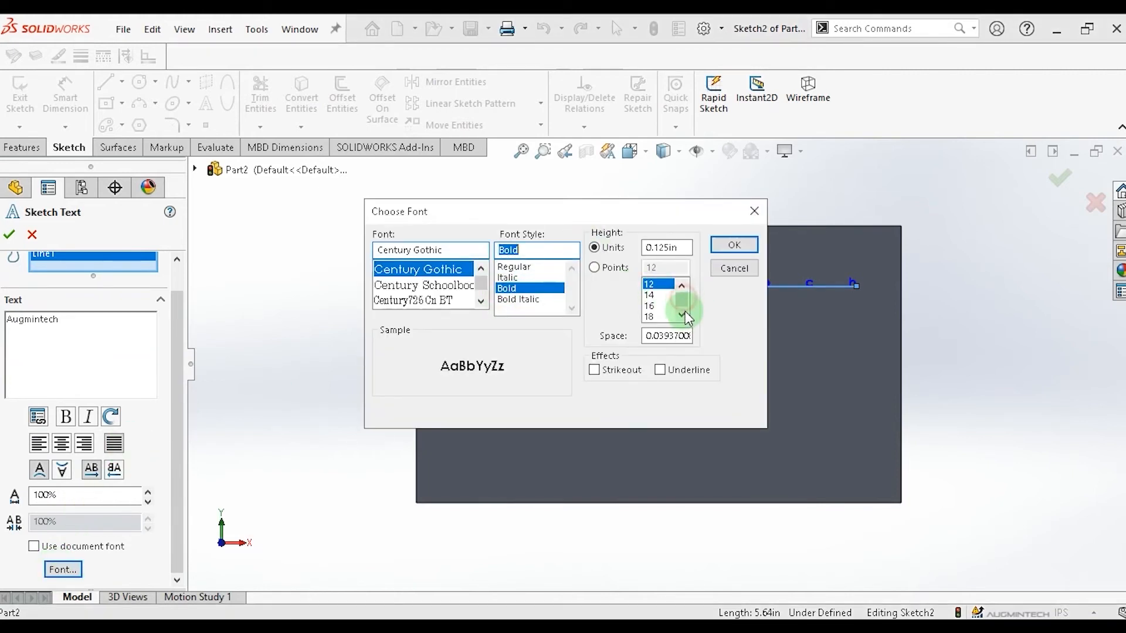
click(595, 268)
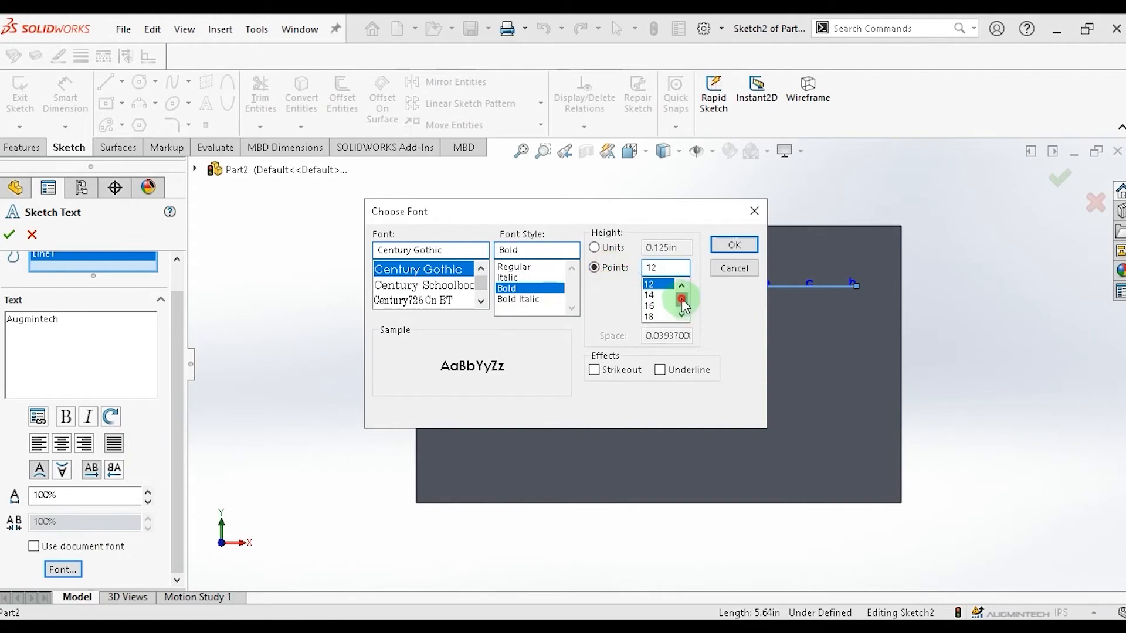
click(682, 302)
click(649, 295)
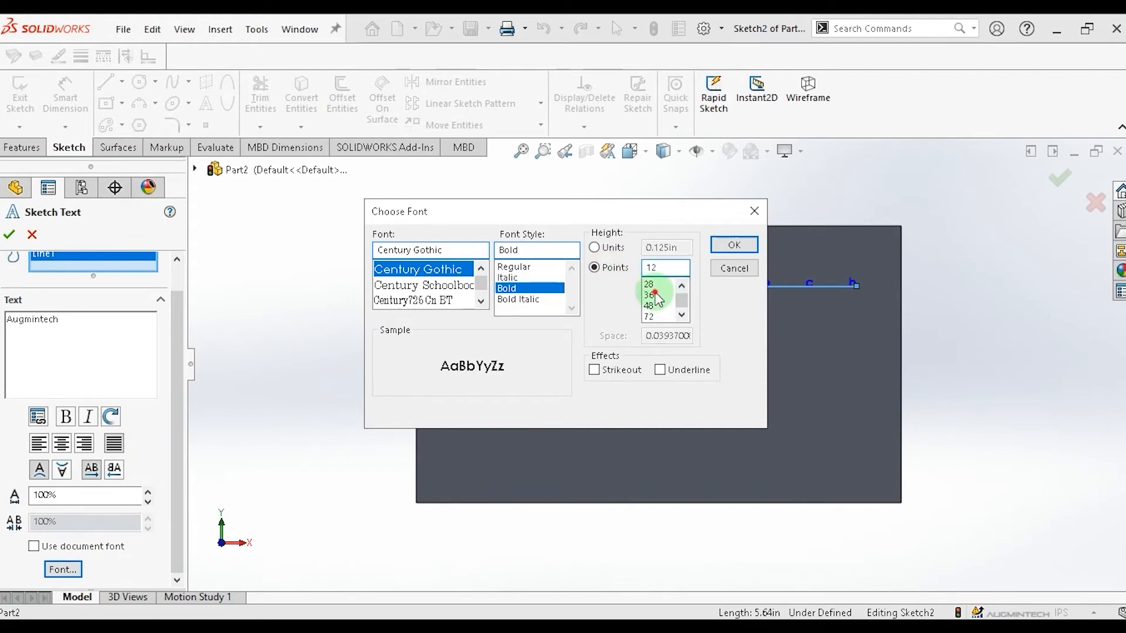
click(738, 249)
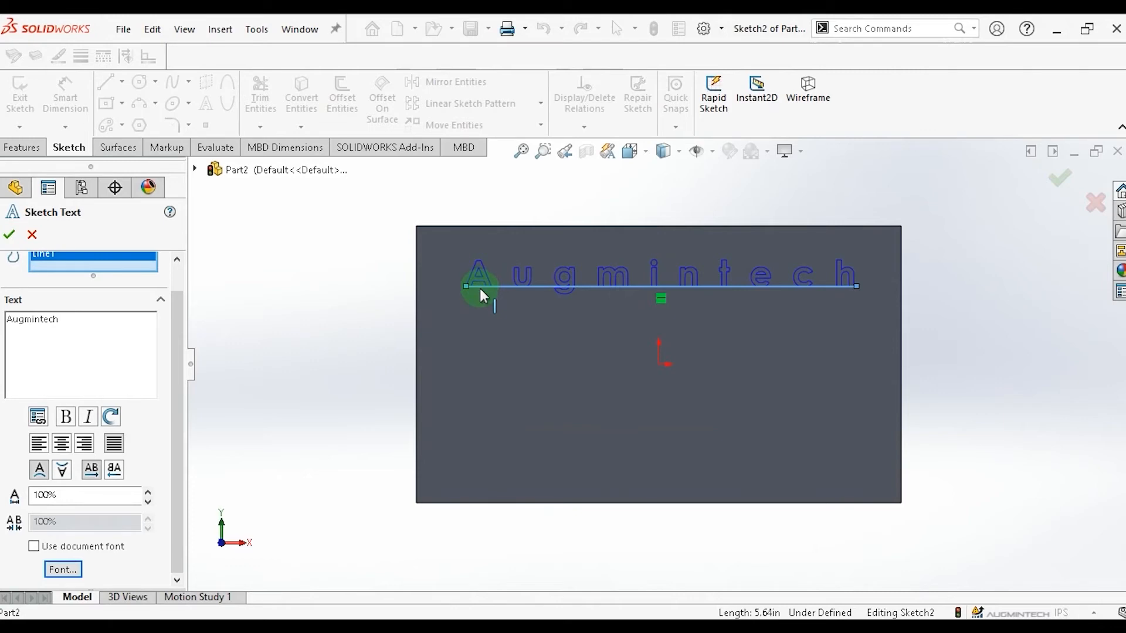
Confirm the sketch text and delete the horizontal line beneath it.
click(11, 147)
click(6, 240)
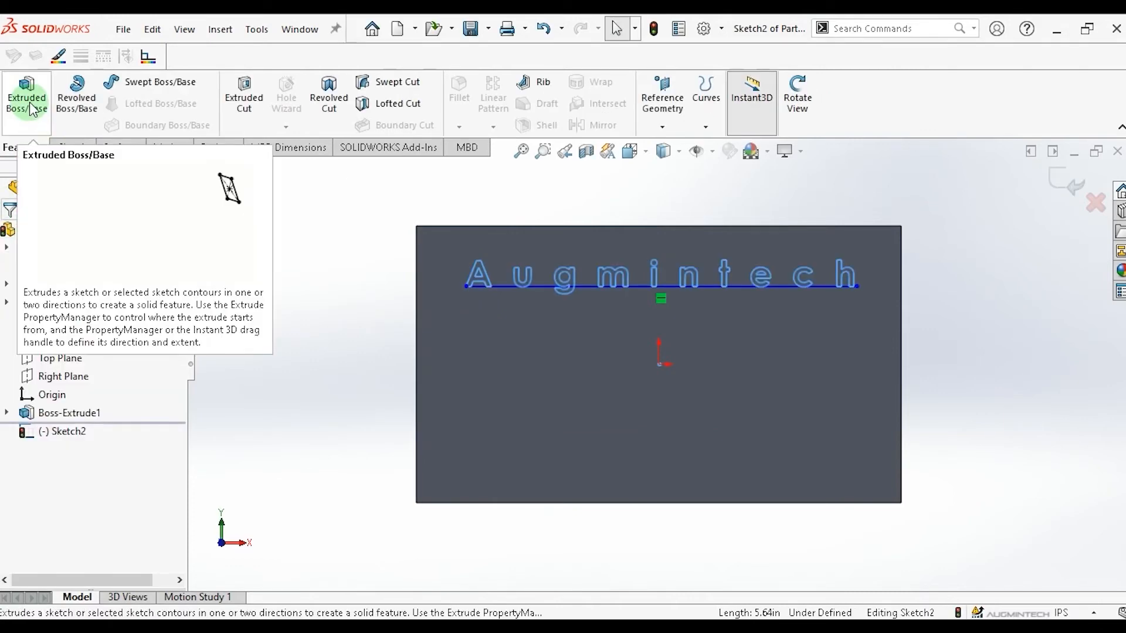
click(505, 286)
key(Delete)
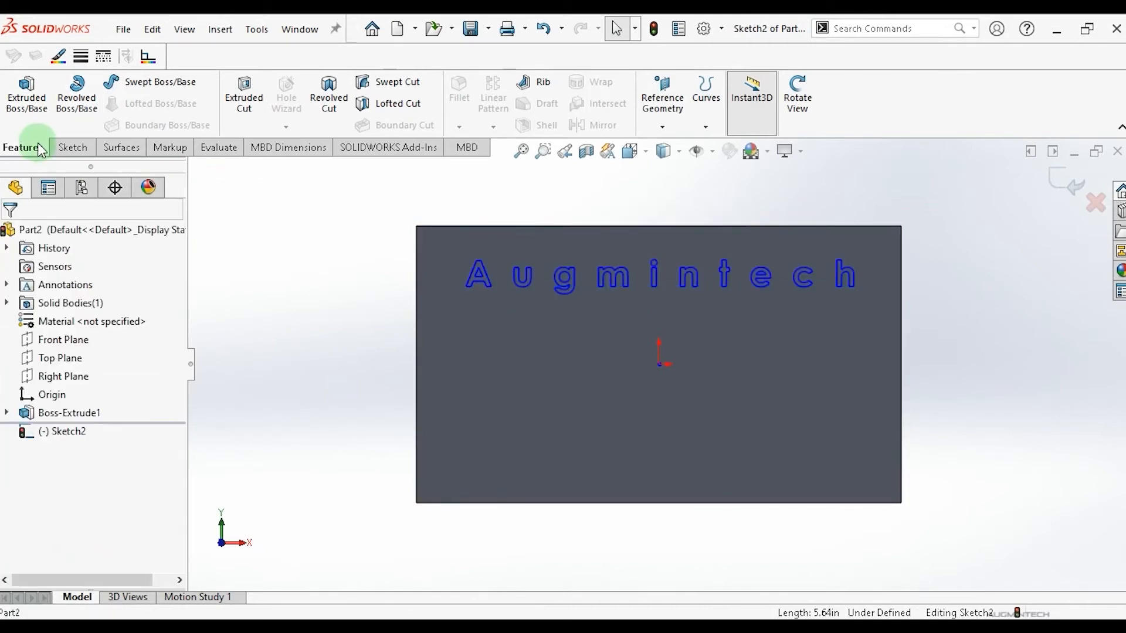
Extrude the text sketch as a boss 0.02 in deep.
click(27, 99)
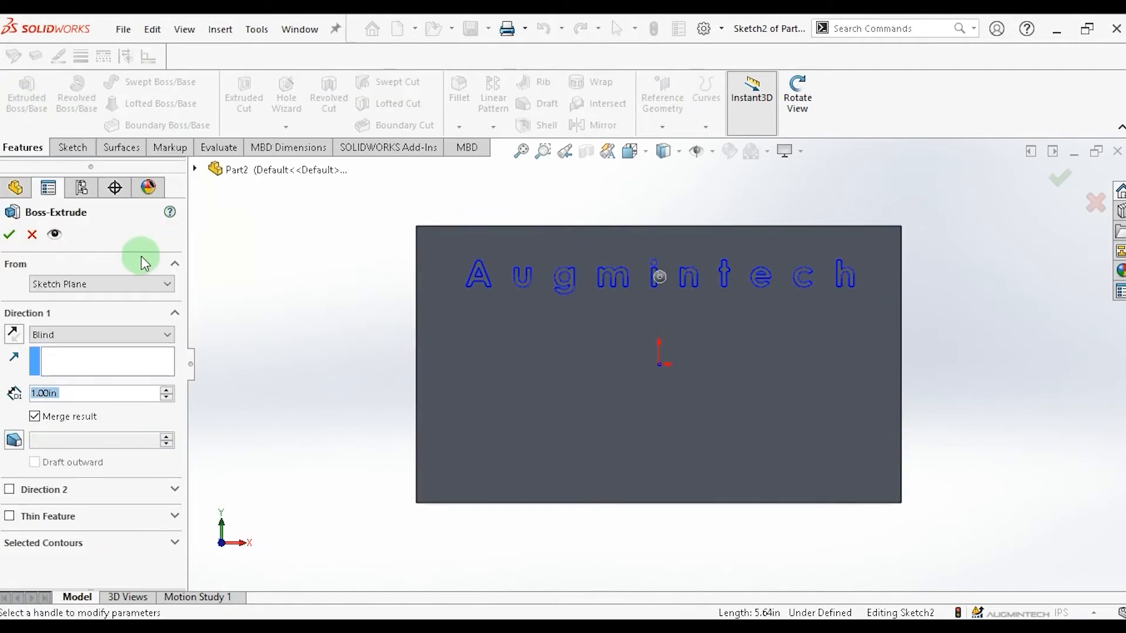
drag(70, 398, 33, 394)
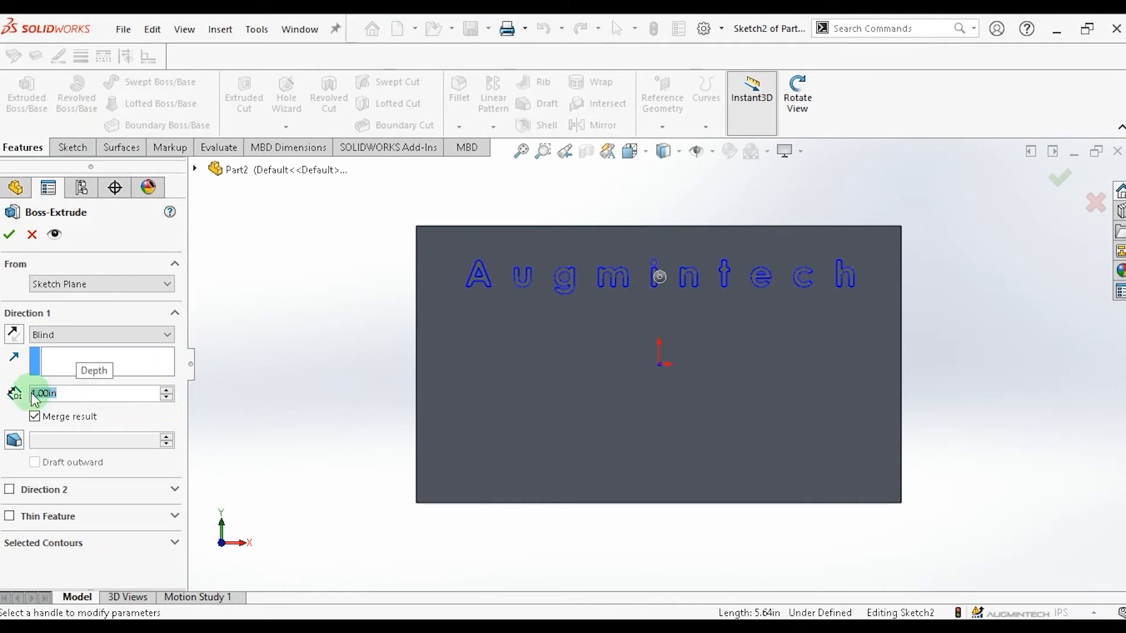
key(BackSpace)
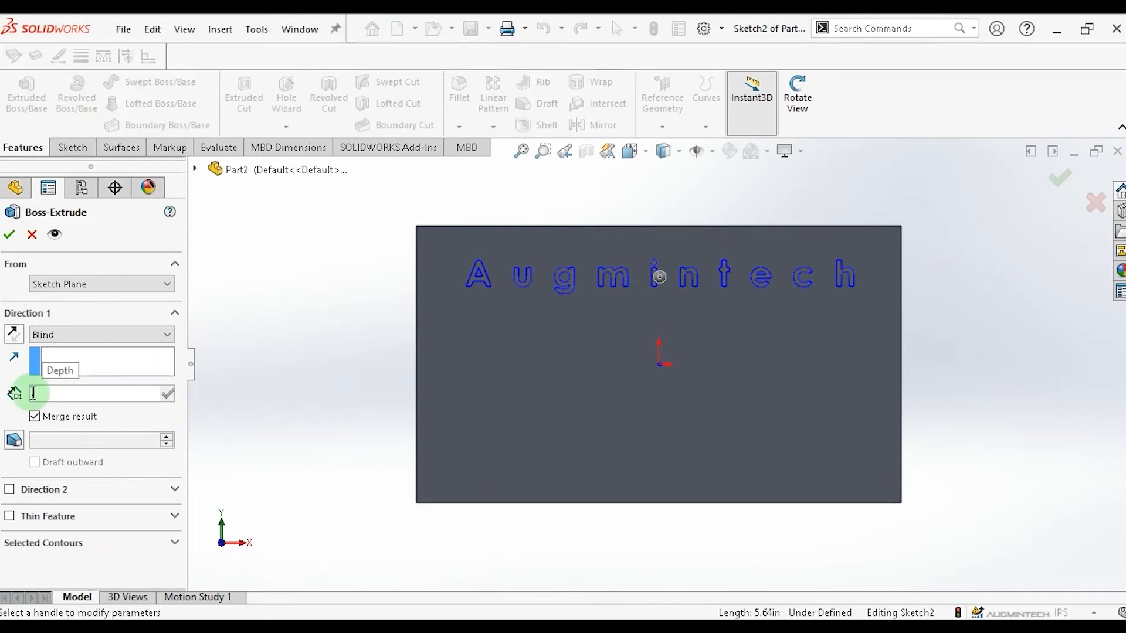
text(02)
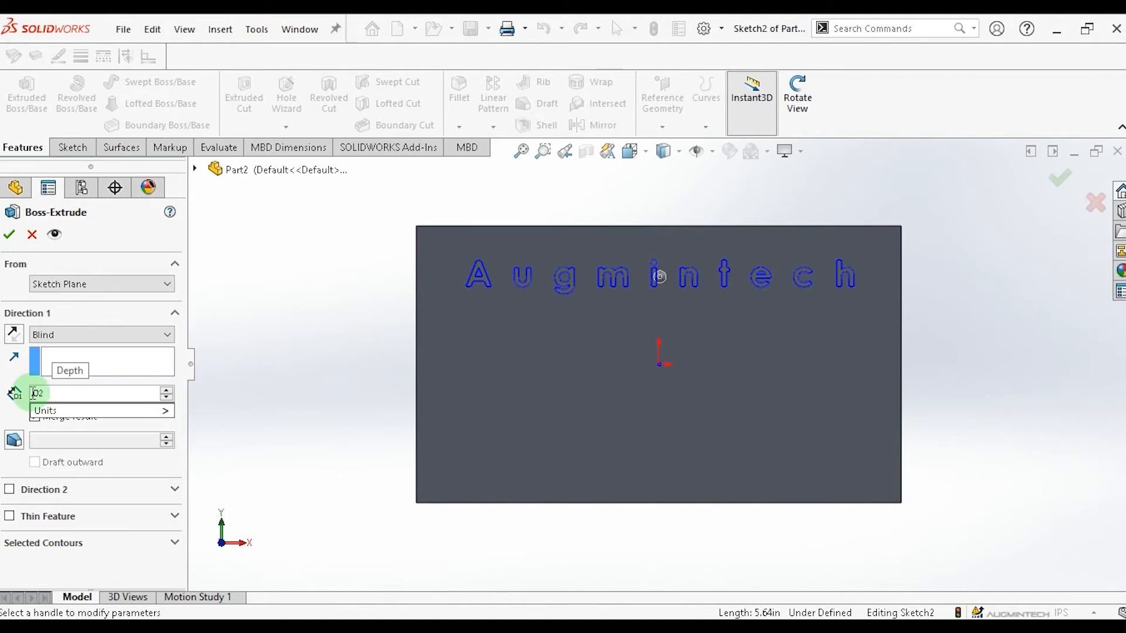
click(32, 394)
text(.)
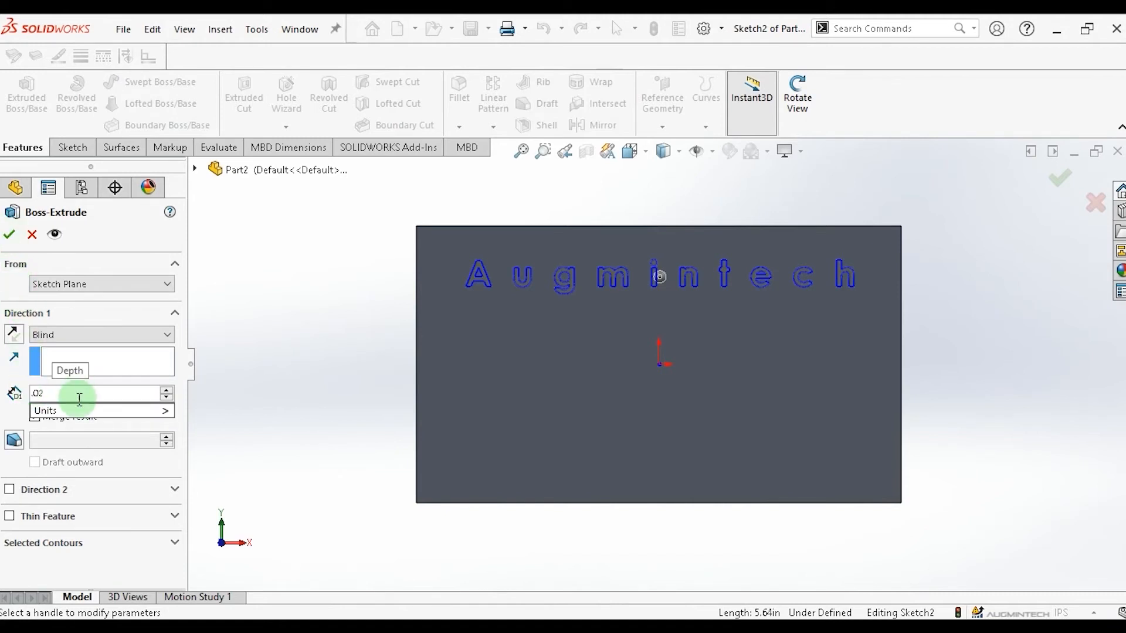
click(9, 234)
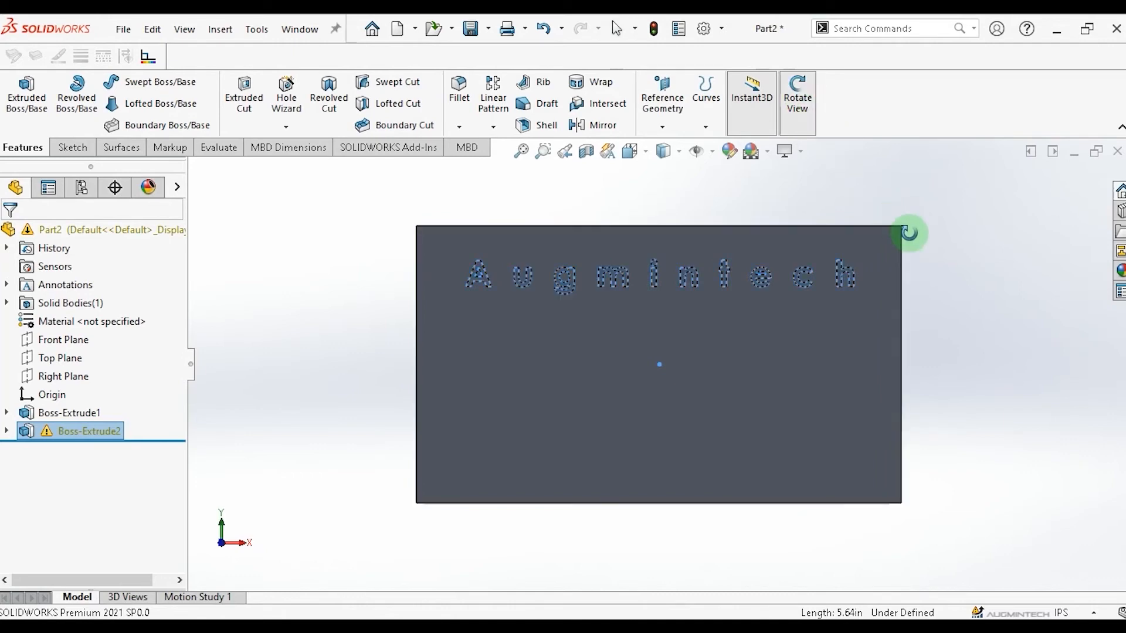
Start a new sketch on the block's front face and draw a four-point wavy spline below the text.
drag(930, 281, 958, 341)
key(space)
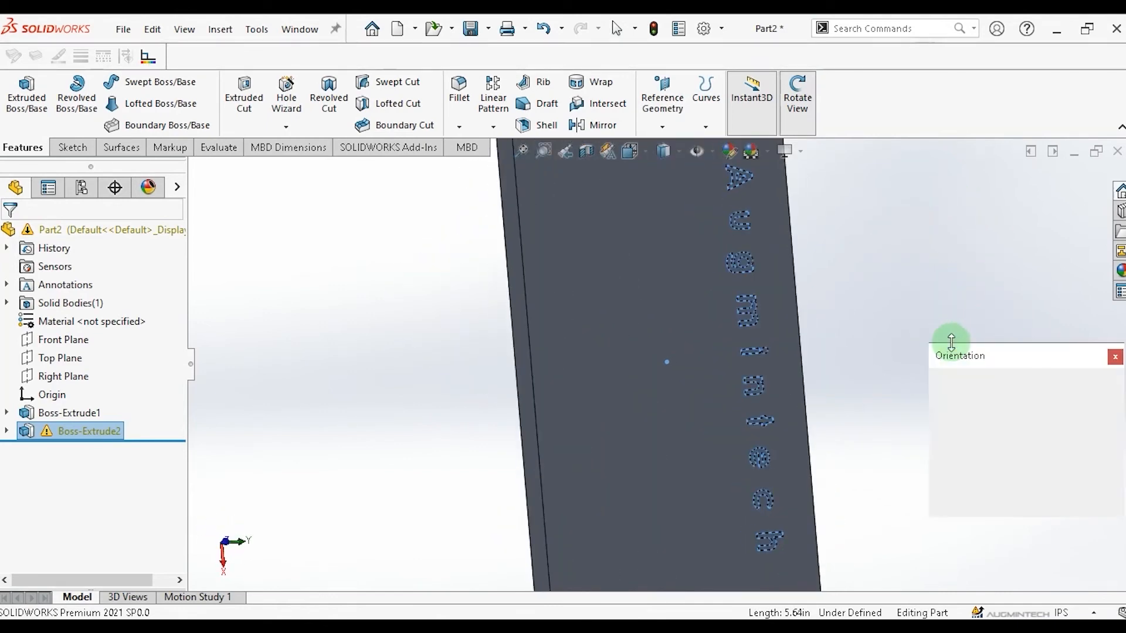
click(1113, 454)
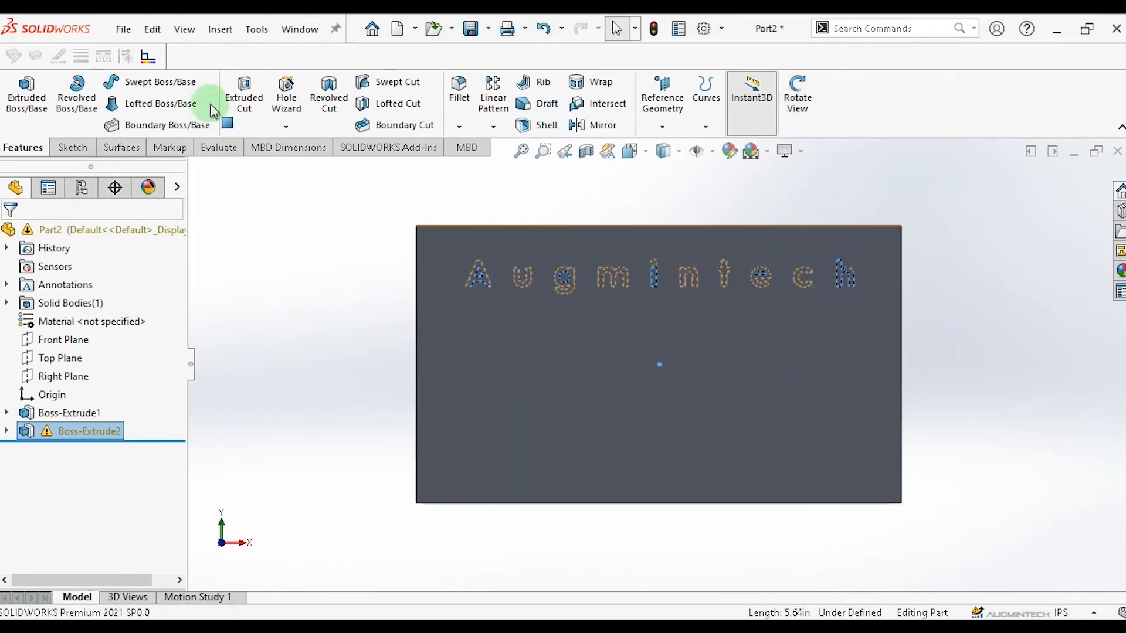
click(75, 149)
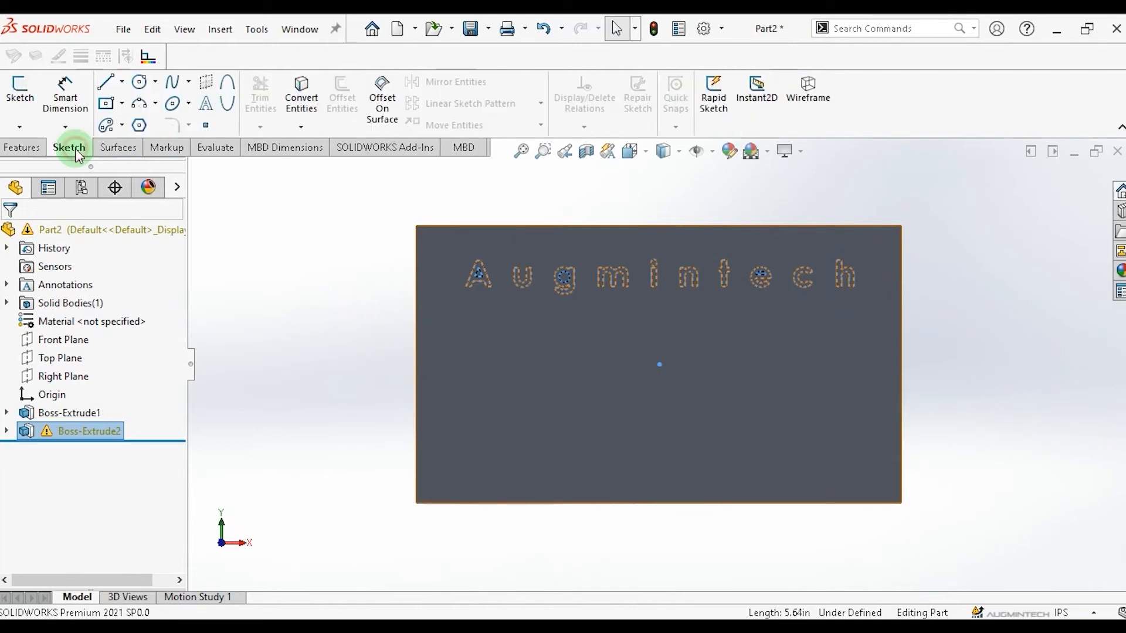
click(560, 368)
click(579, 383)
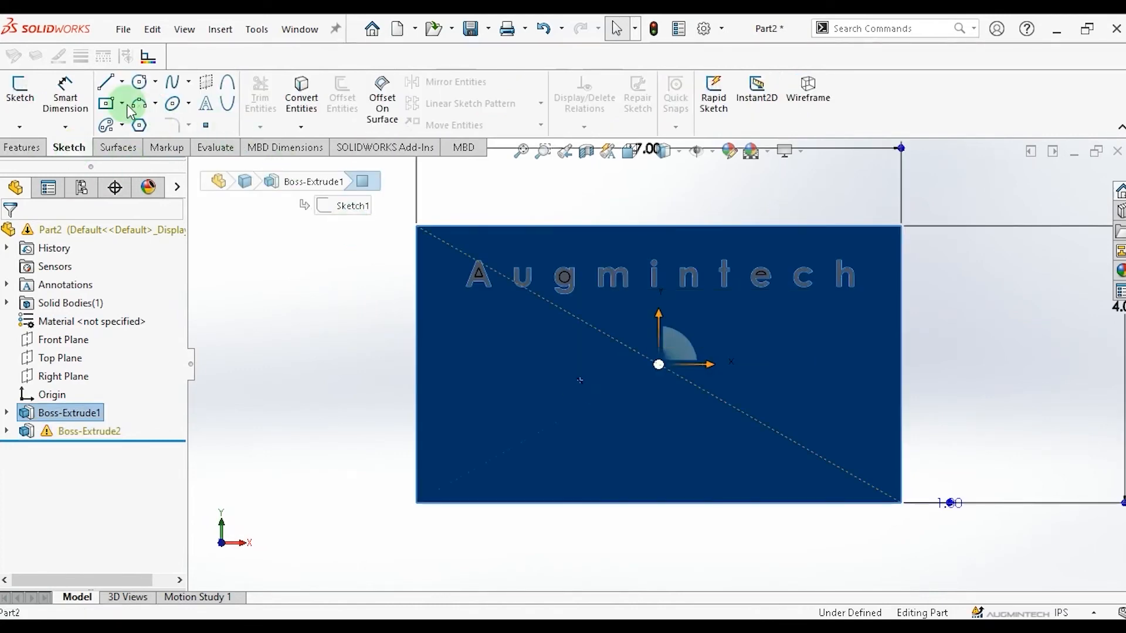
click(189, 84)
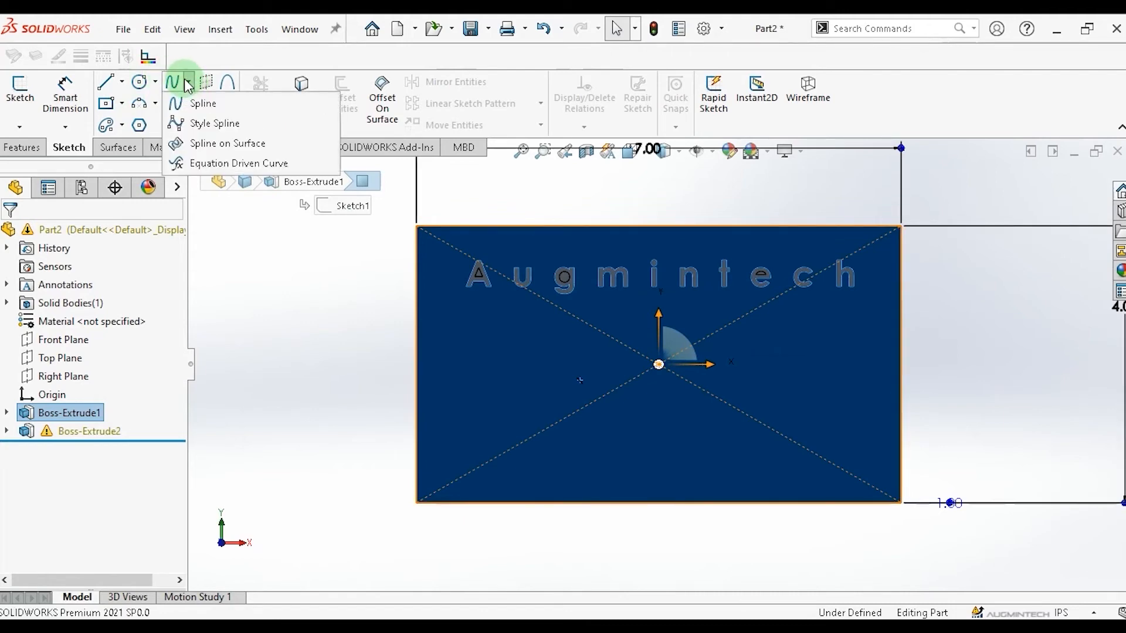
click(203, 105)
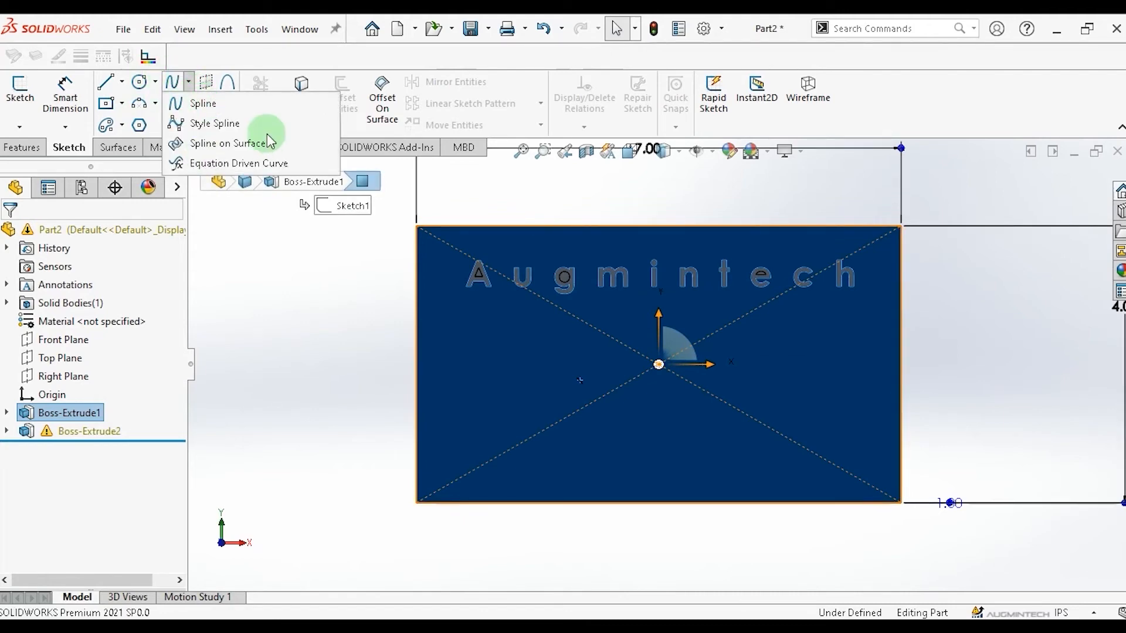
click(568, 361)
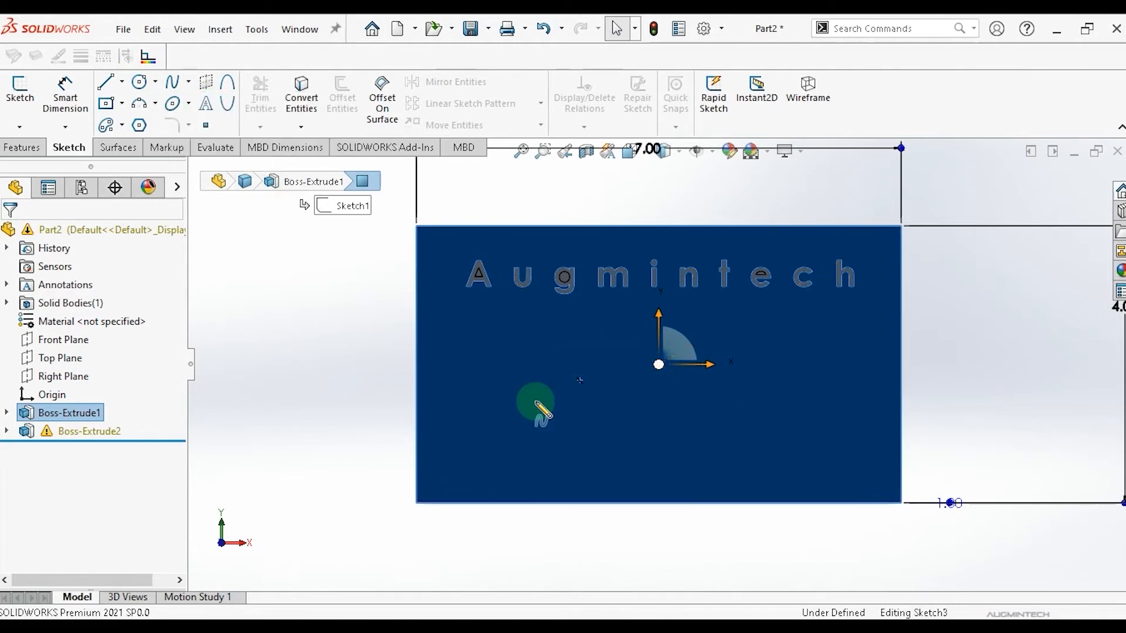
click(482, 421)
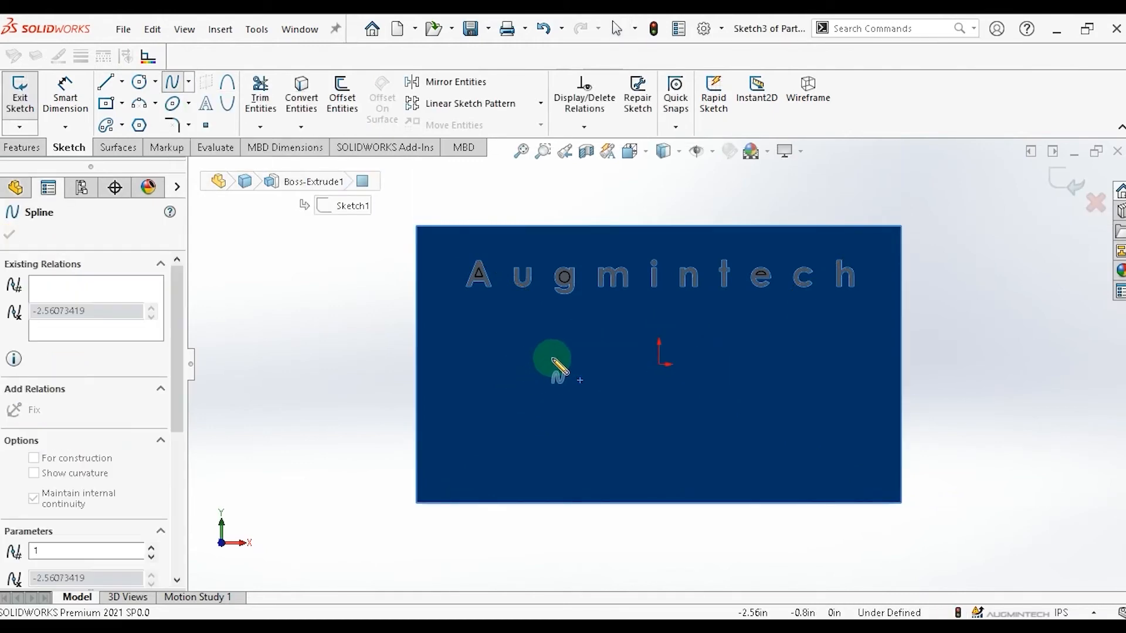
click(559, 357)
click(660, 415)
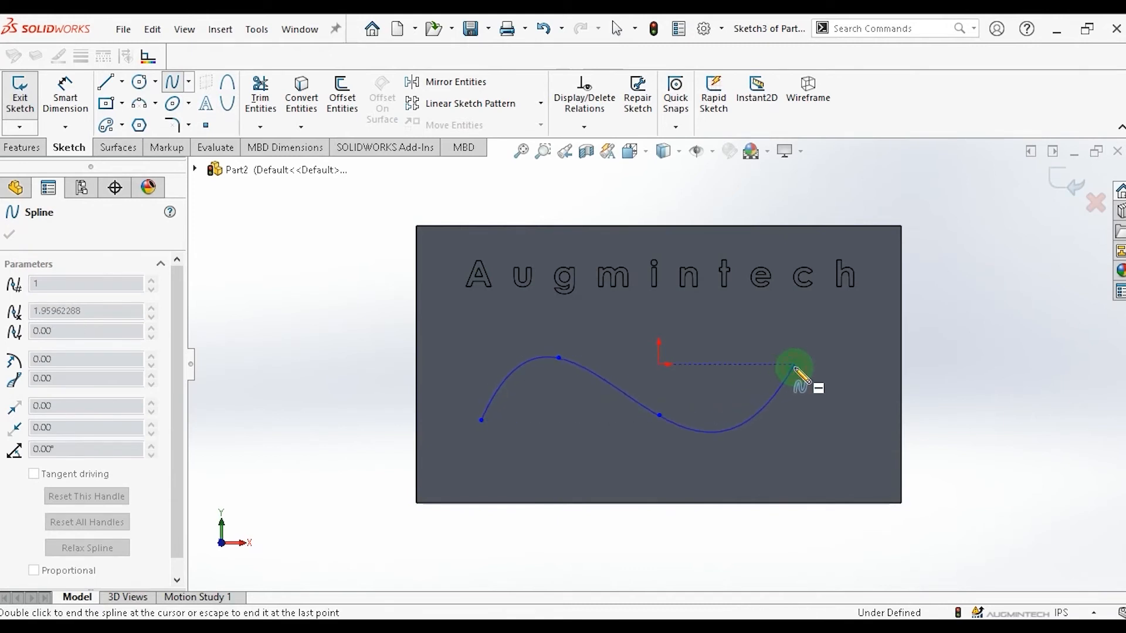
double_click(795, 366)
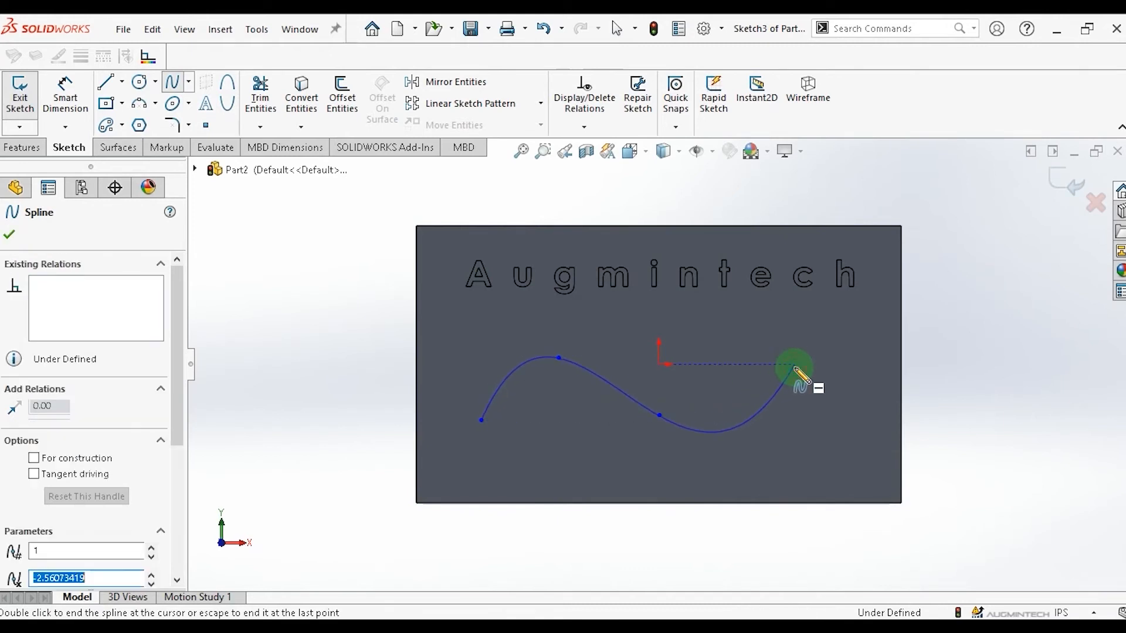
Finish the spline and create sketch text Augmintech placed along the spline.
click(11, 234)
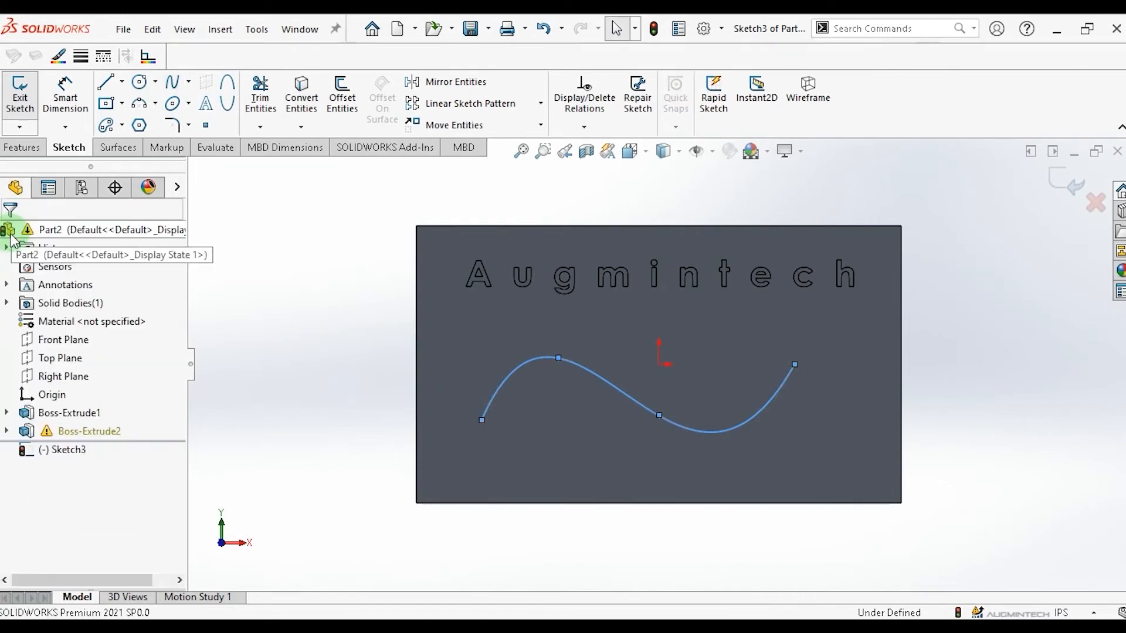
click(206, 105)
click(41, 365)
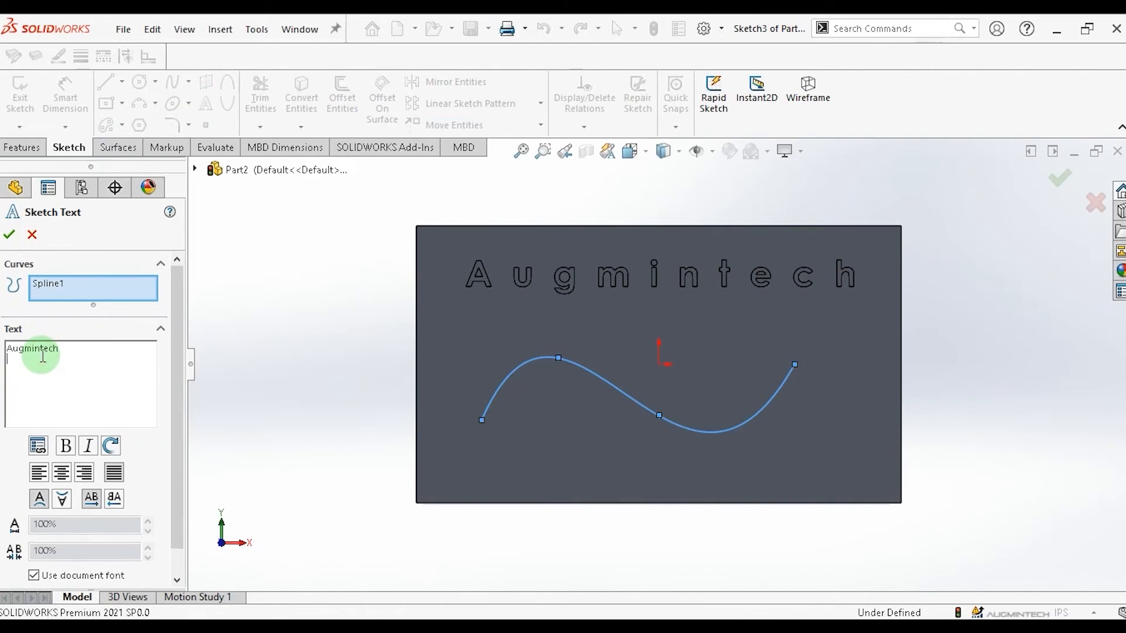
drag(178, 463, 104, 552)
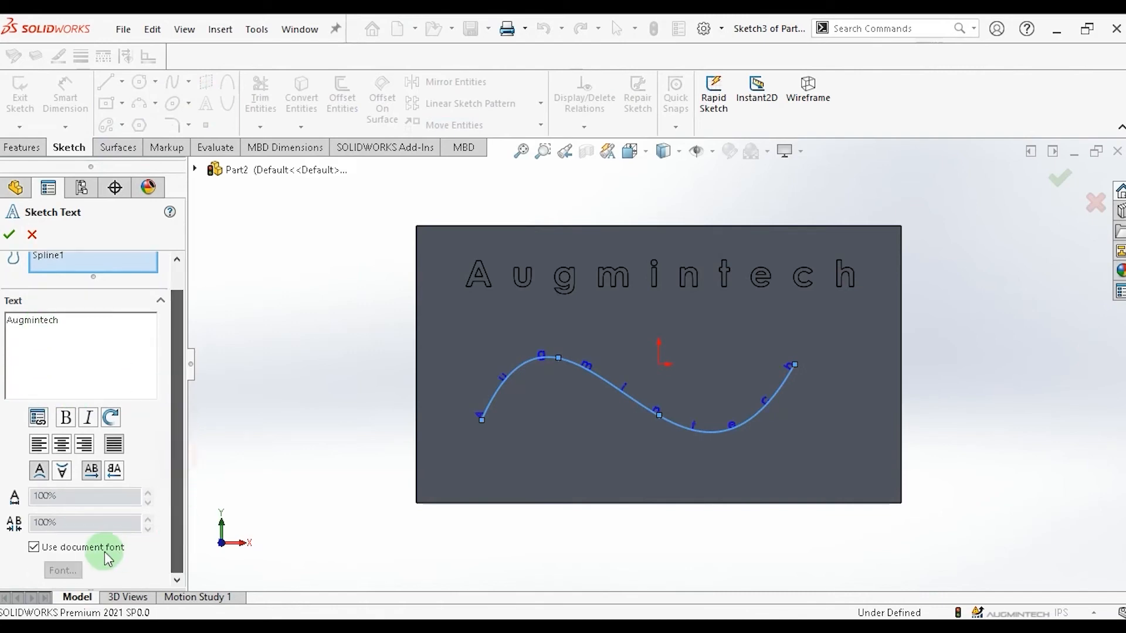
Turn off the document font, set the curved text to Century Gothic Bold 36 points, and confirm the sketch text.
click(35, 548)
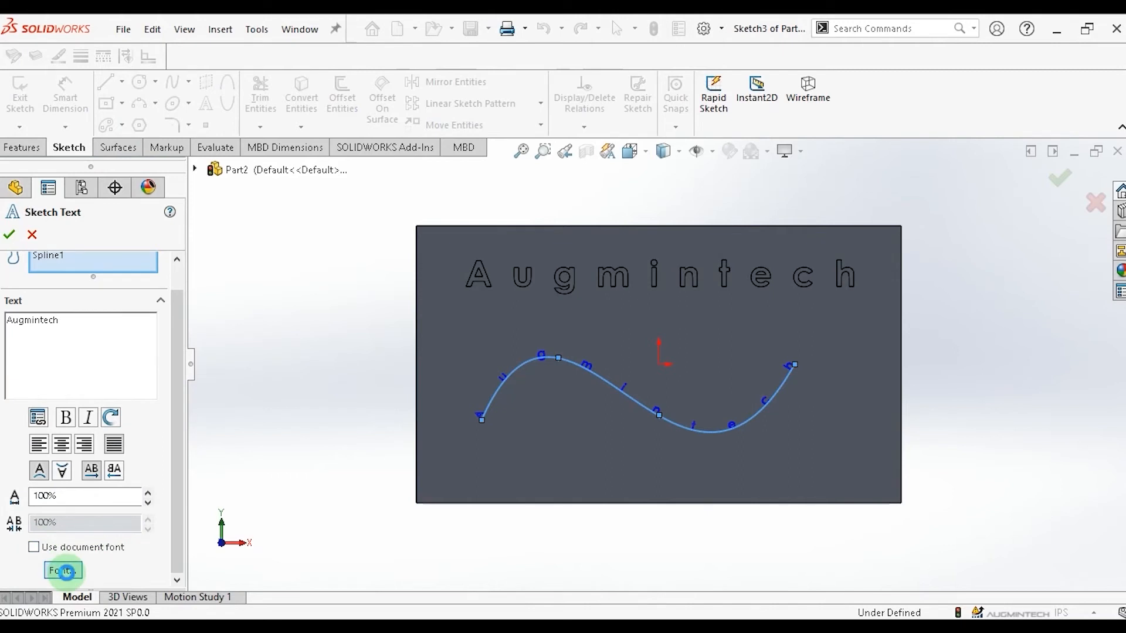
click(63, 569)
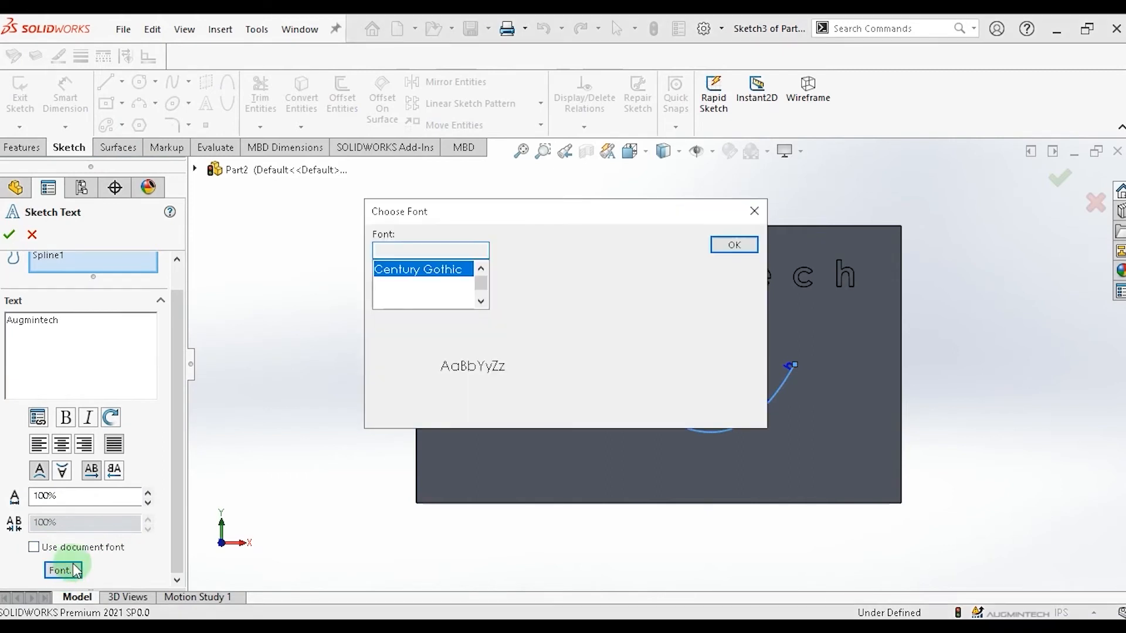
click(506, 288)
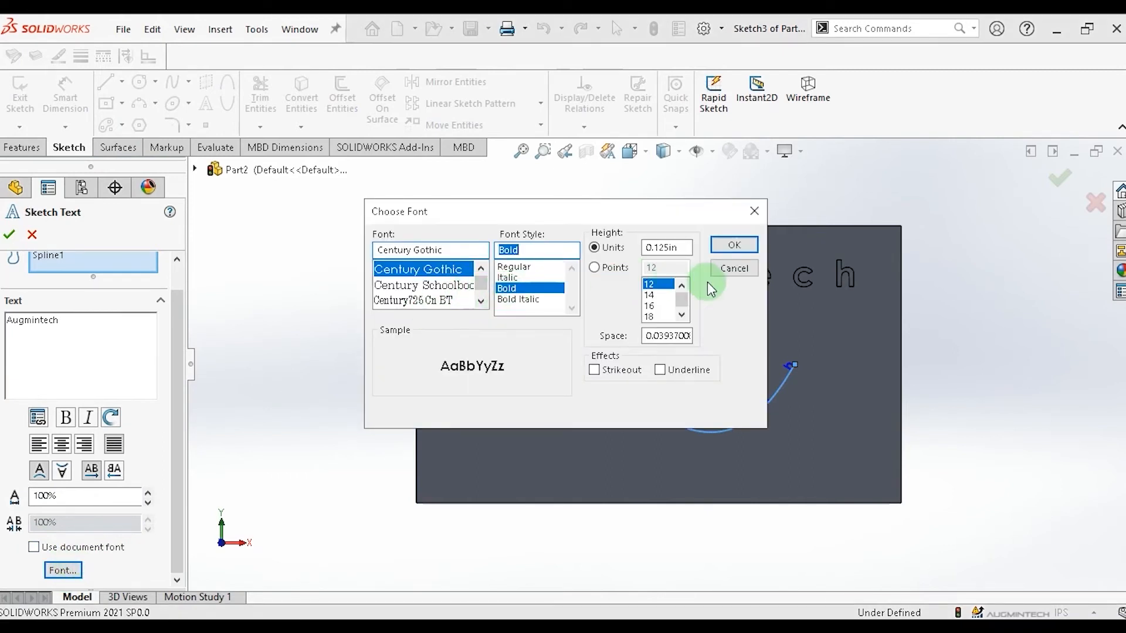
click(594, 267)
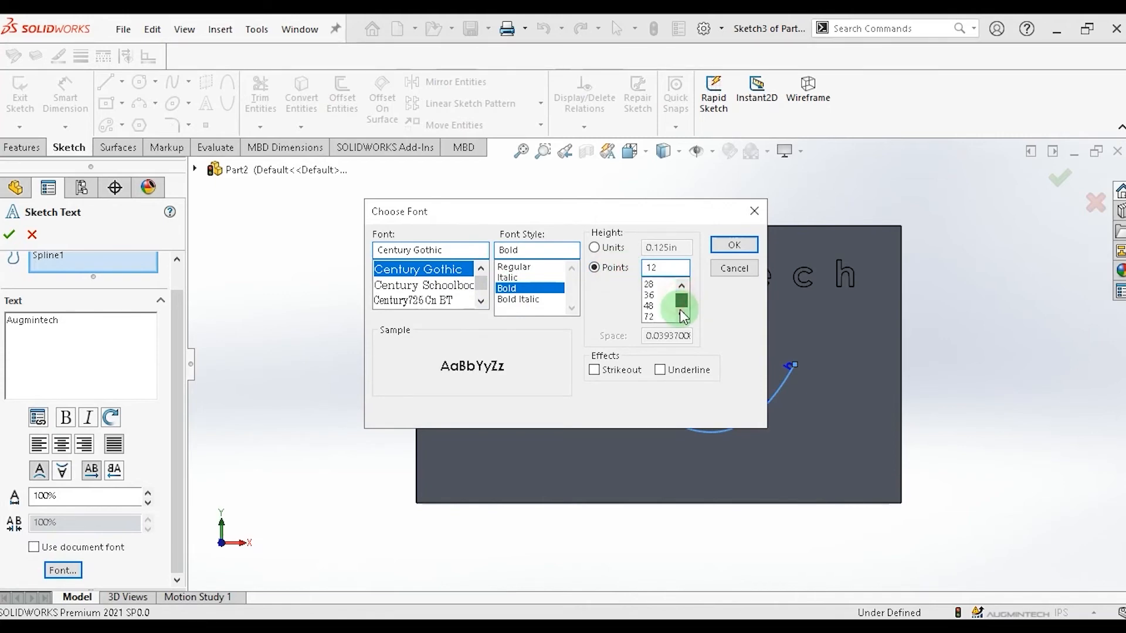
click(654, 293)
click(734, 244)
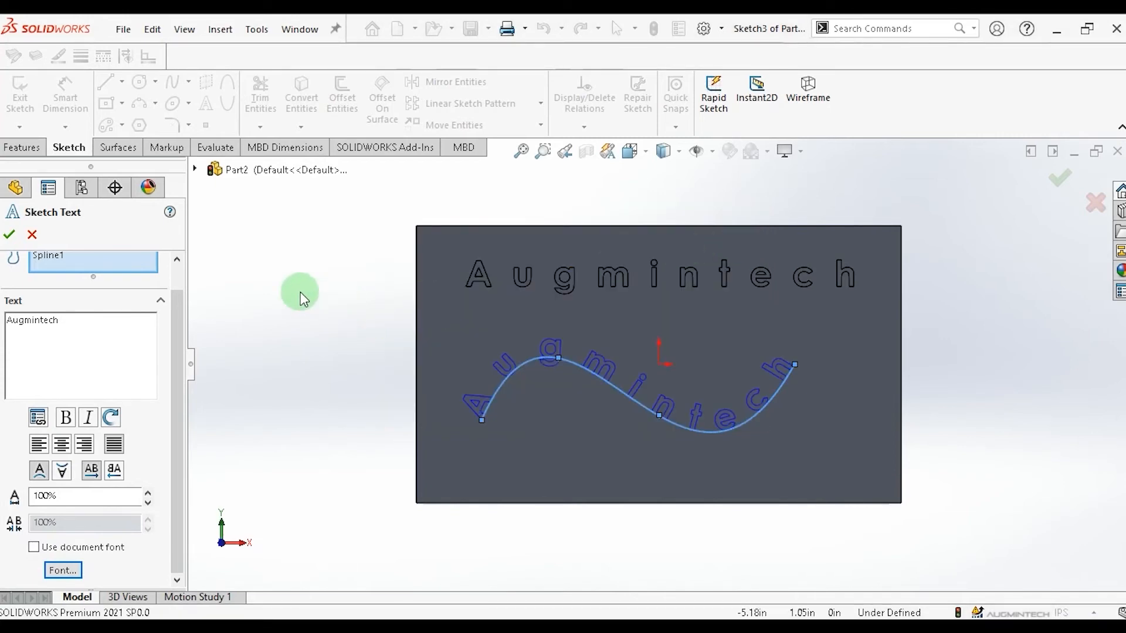
click(9, 236)
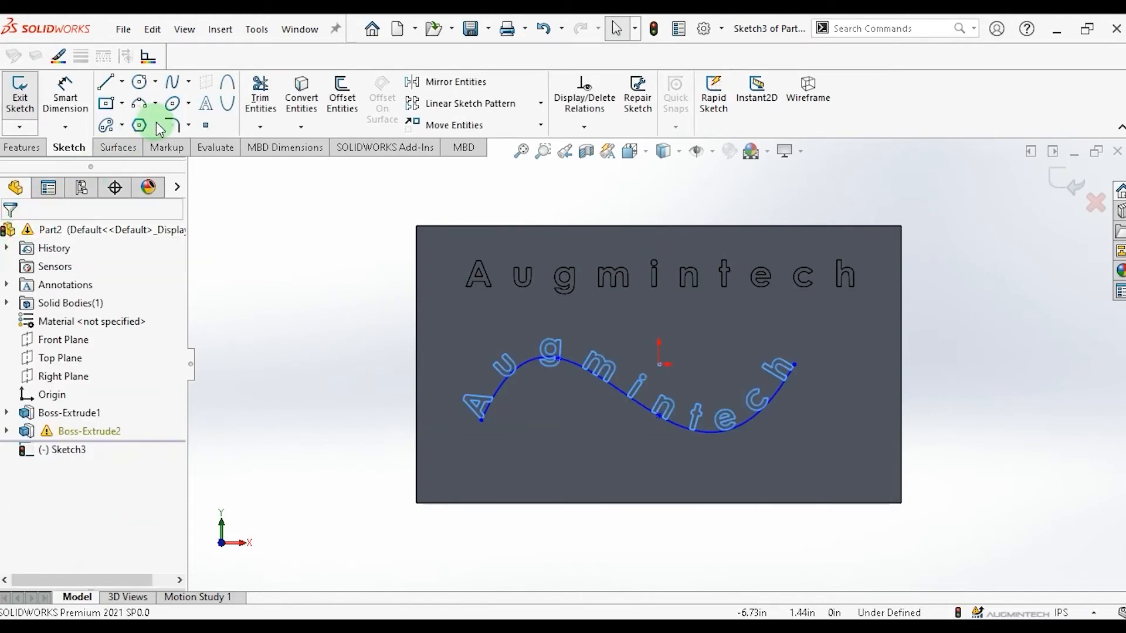
click(37, 151)
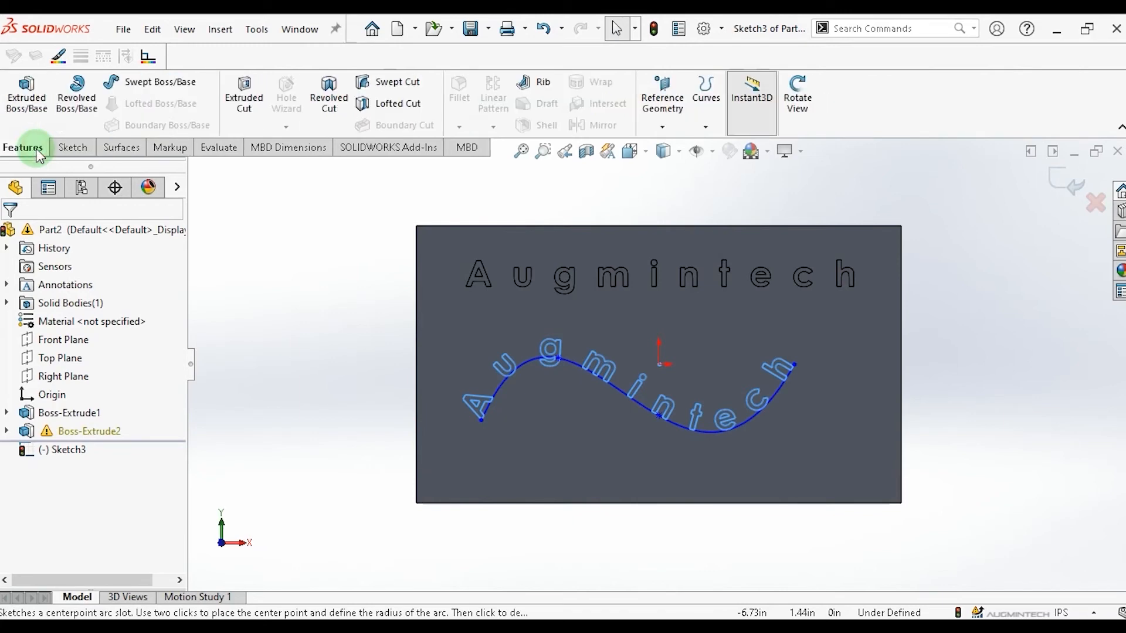
click(238, 98)
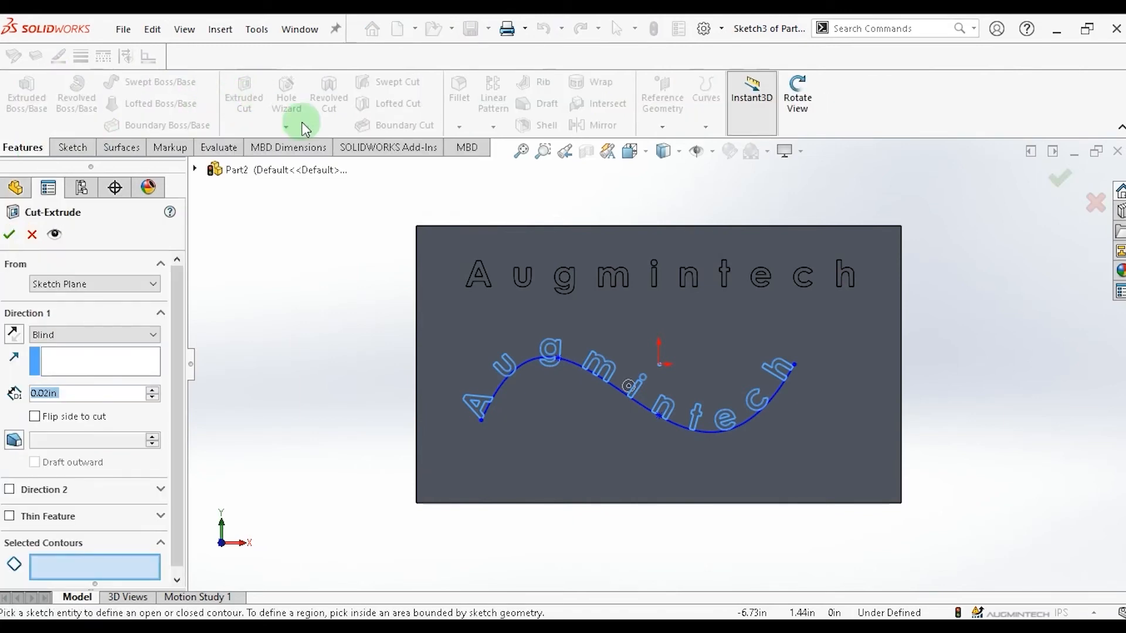
click(498, 386)
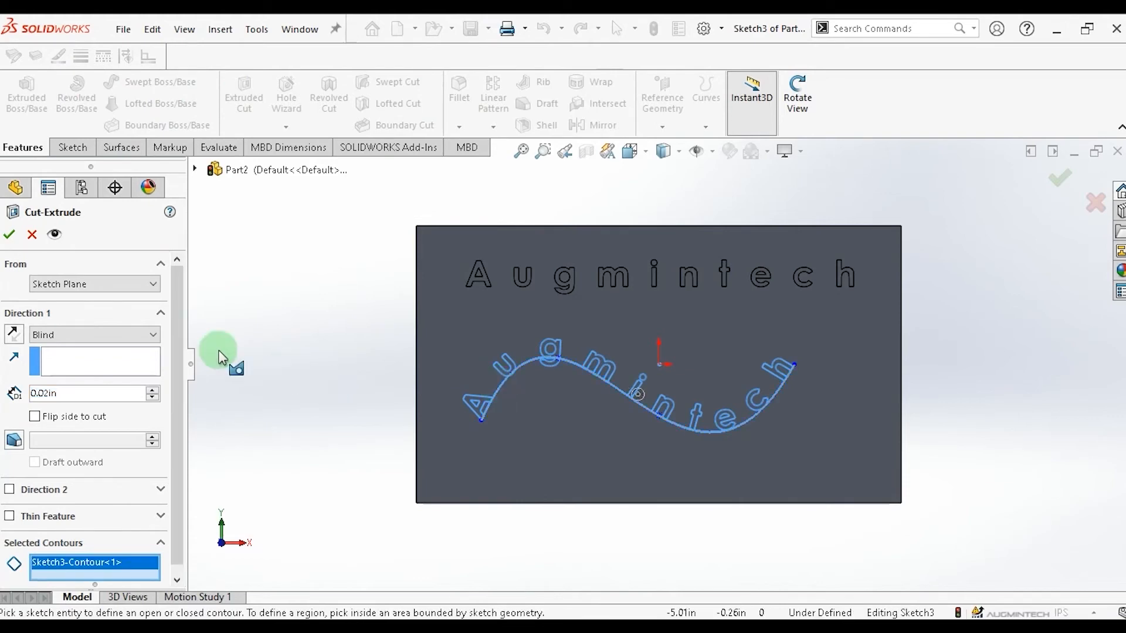
click(31, 236)
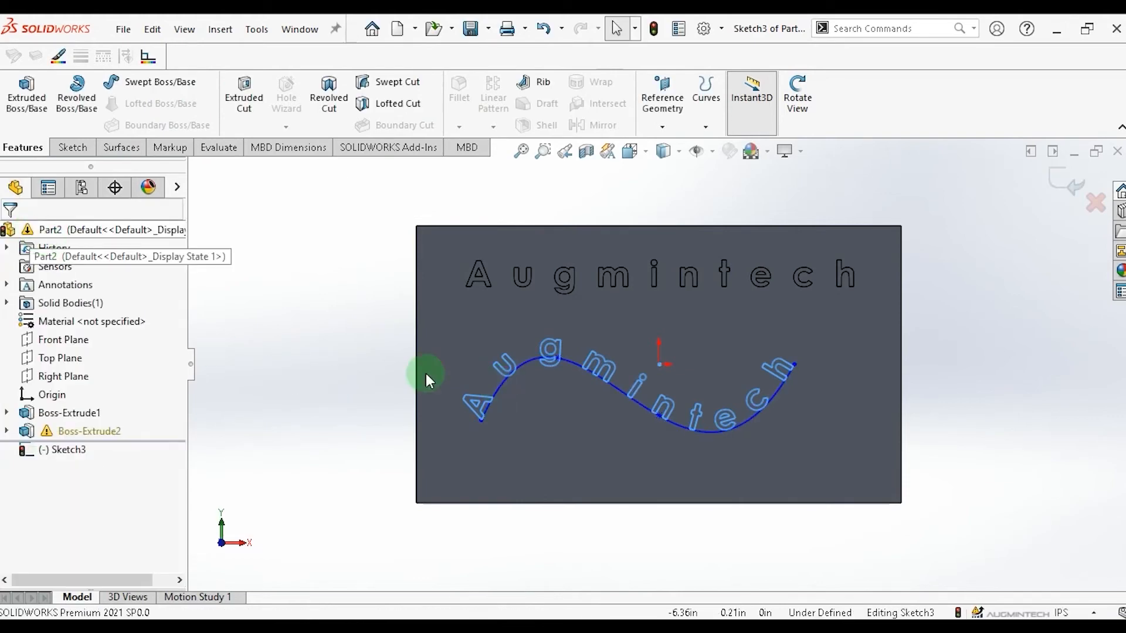
Delete the guide spline and cut-extrude the curved text sketch 0.2 in deep.
click(497, 385)
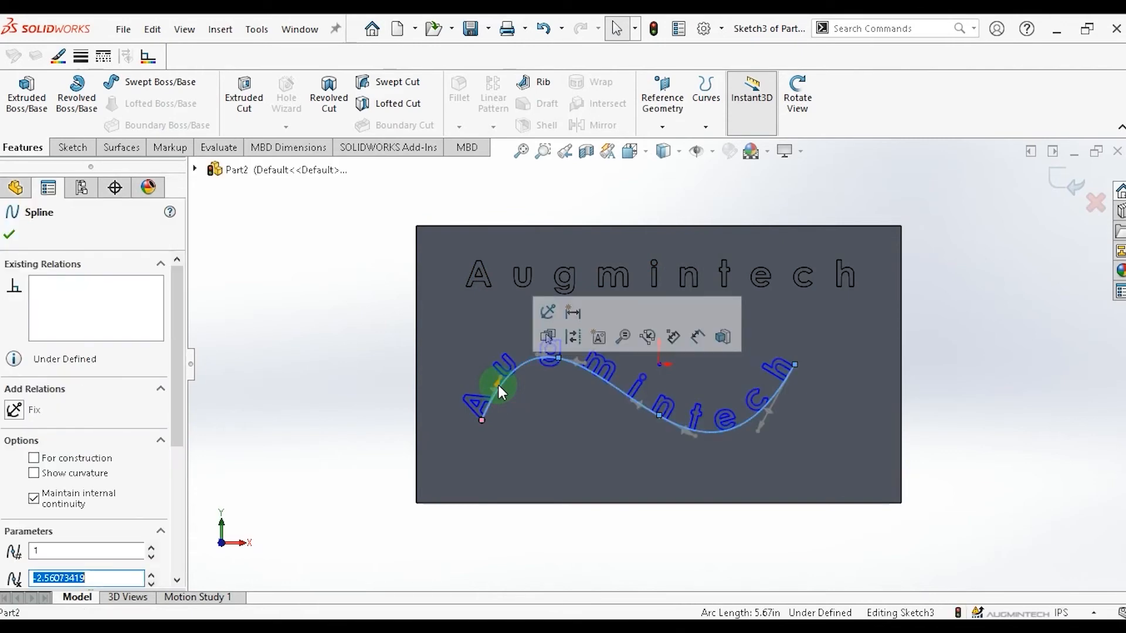
key(Delete)
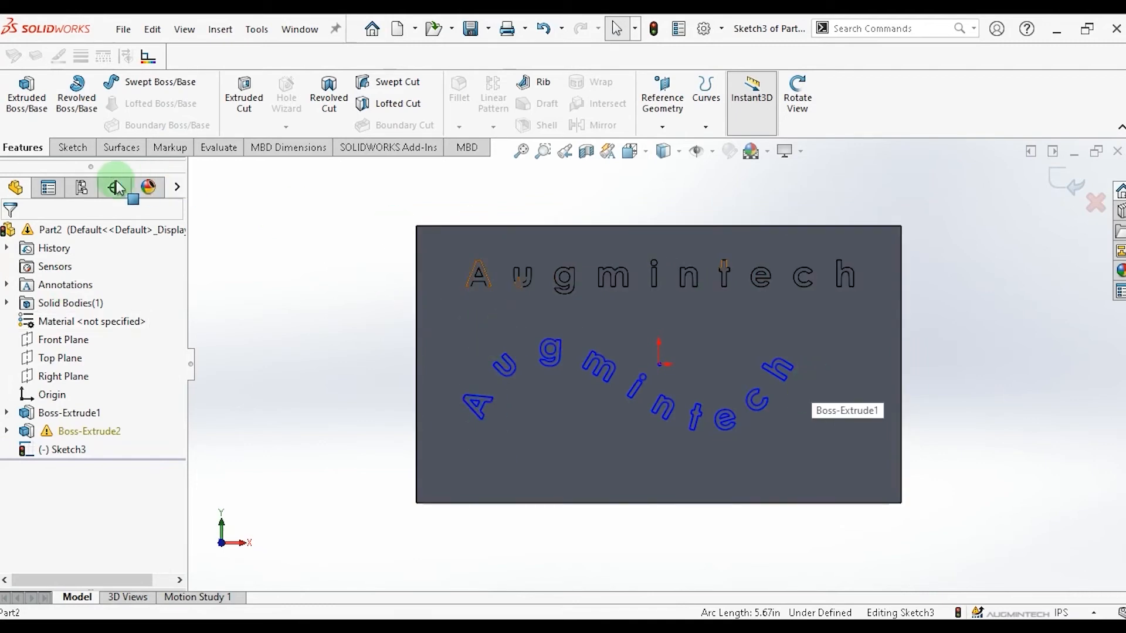
click(250, 107)
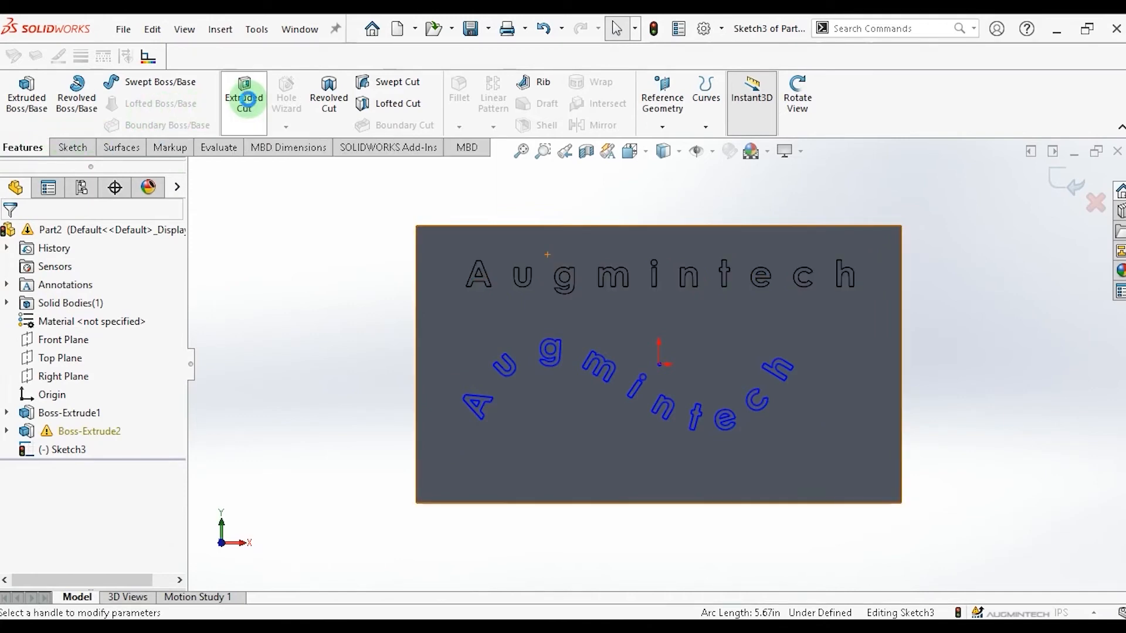
click(113, 345)
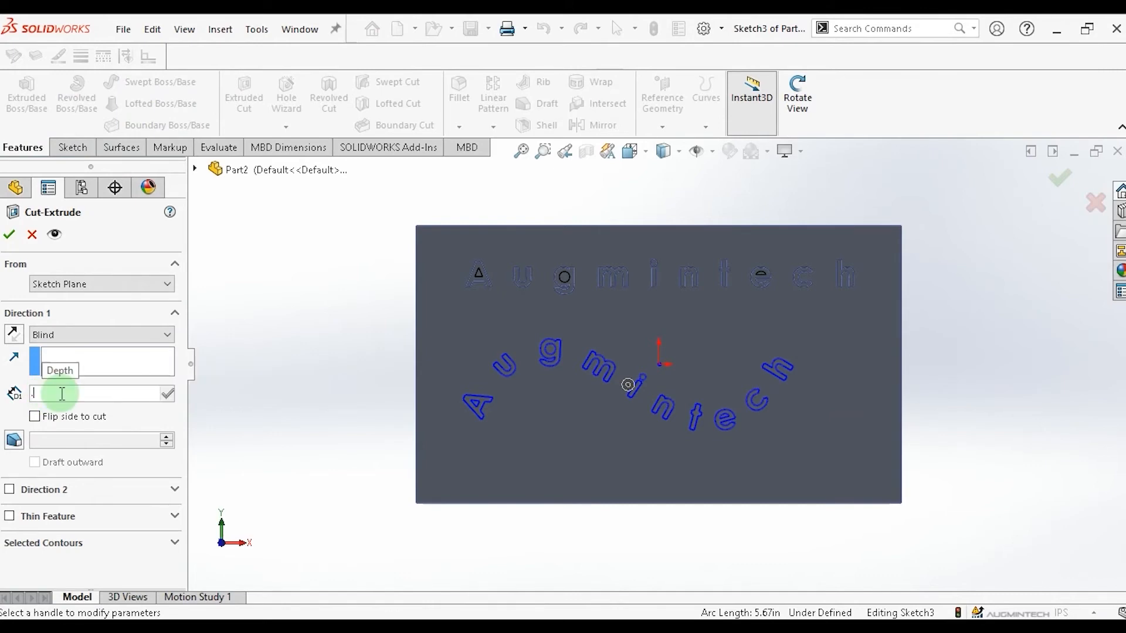
text(.2)
click(61, 393)
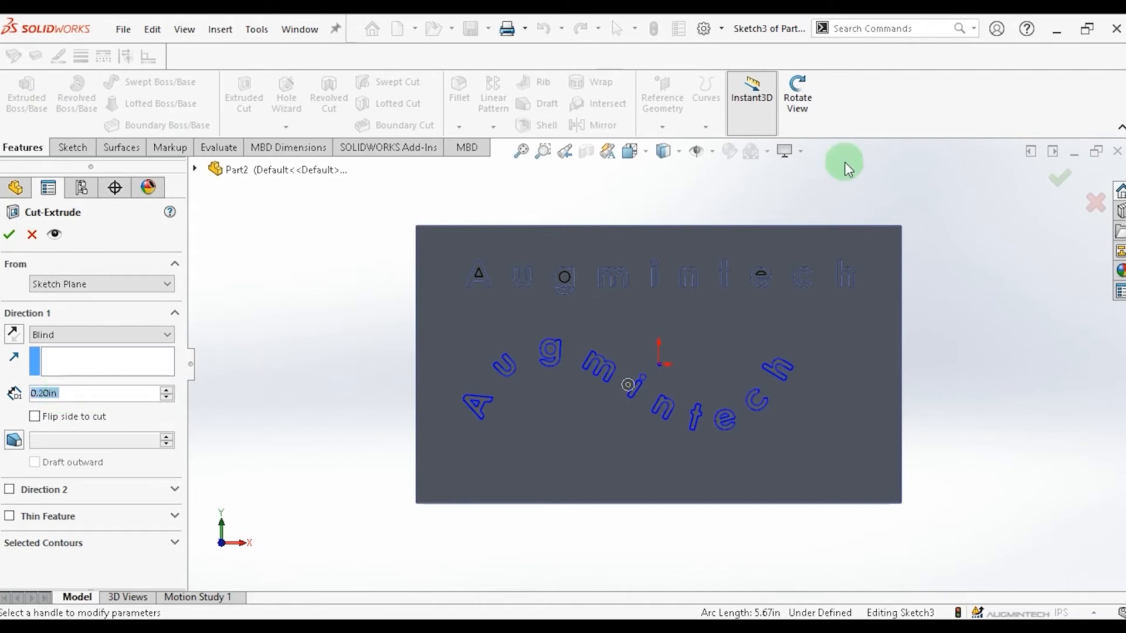
click(809, 102)
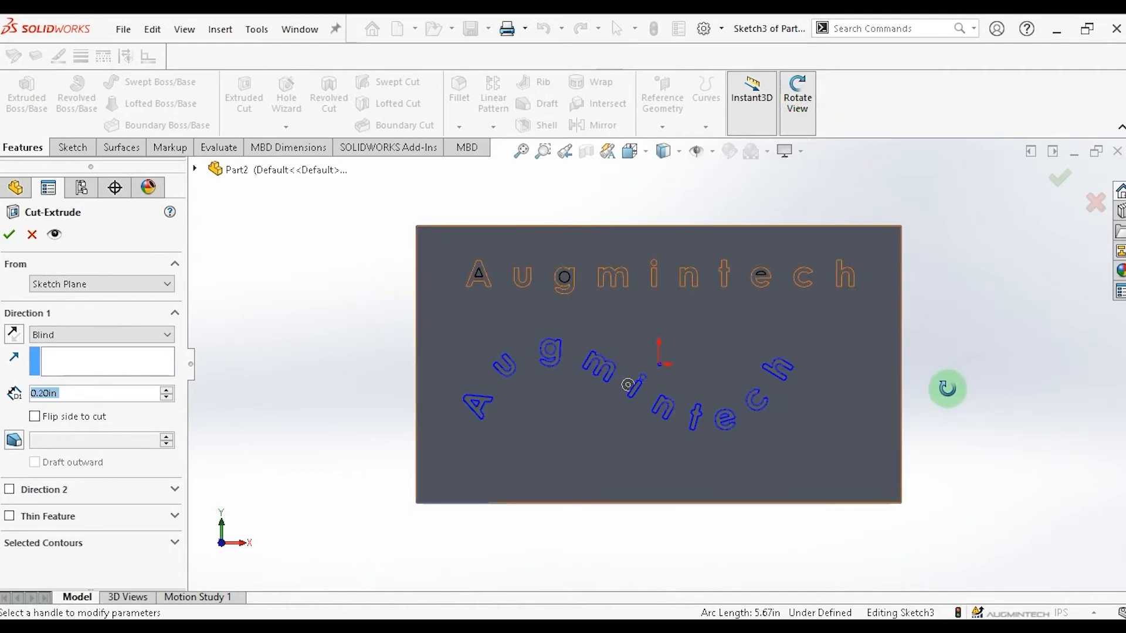
drag(955, 386, 694, 353)
click(13, 239)
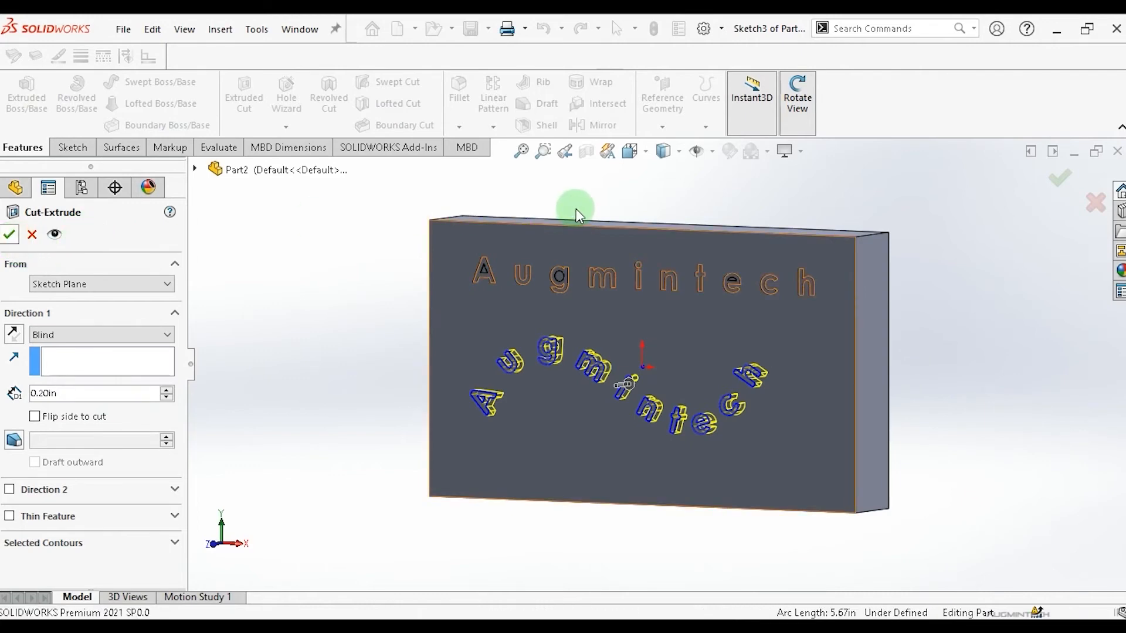
Apply a dark red color appearance to the block's front face.
click(808, 93)
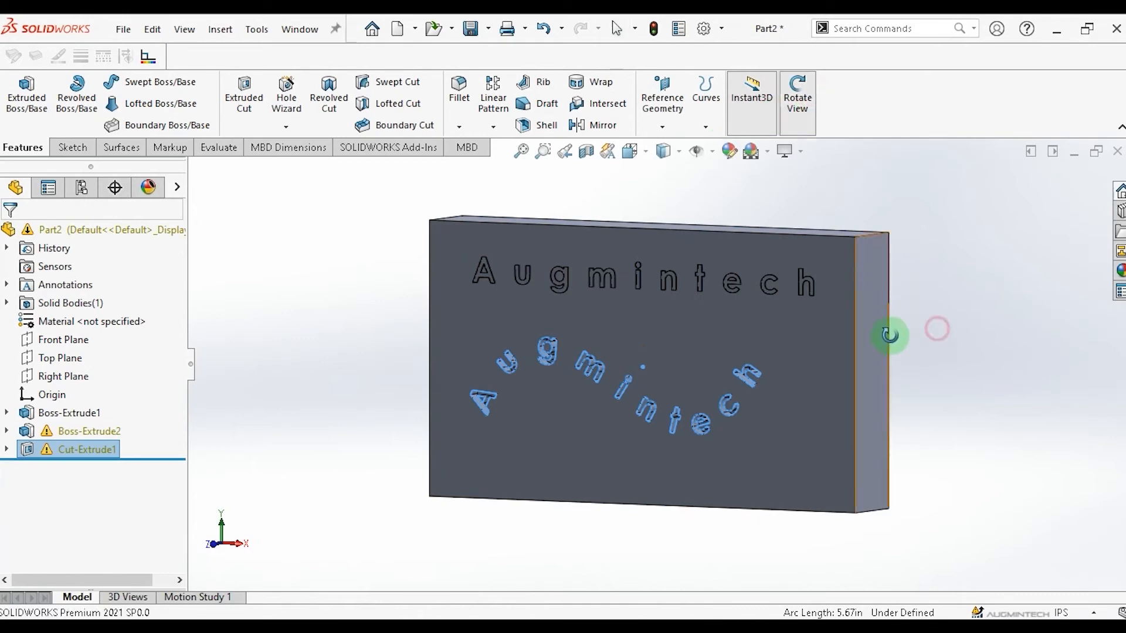
drag(892, 334, 776, 302)
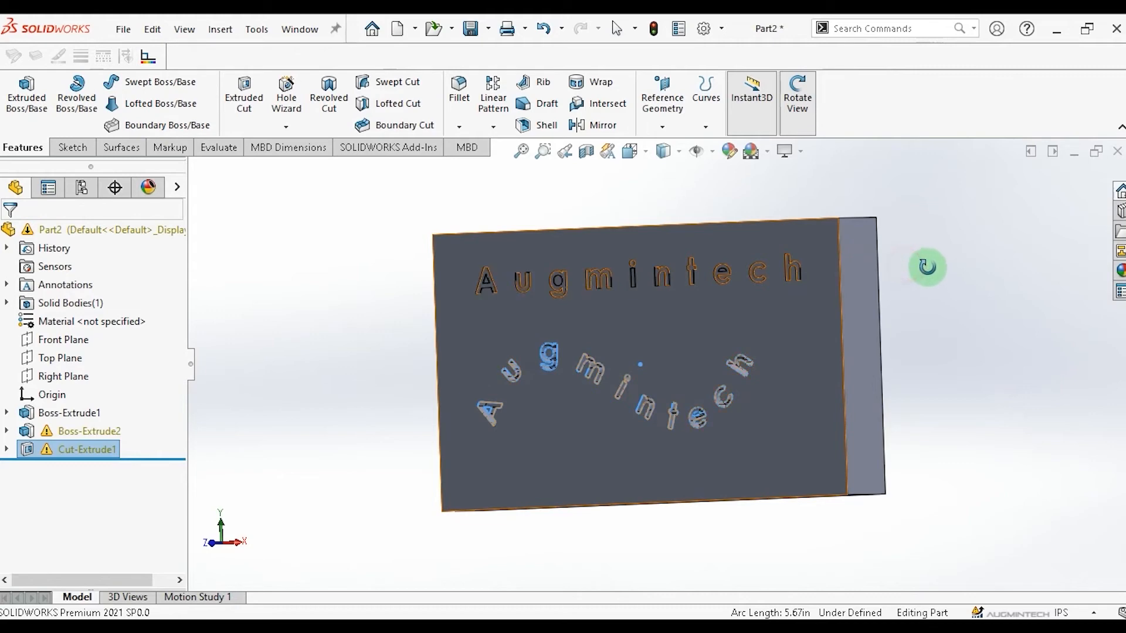
drag(928, 263, 947, 276)
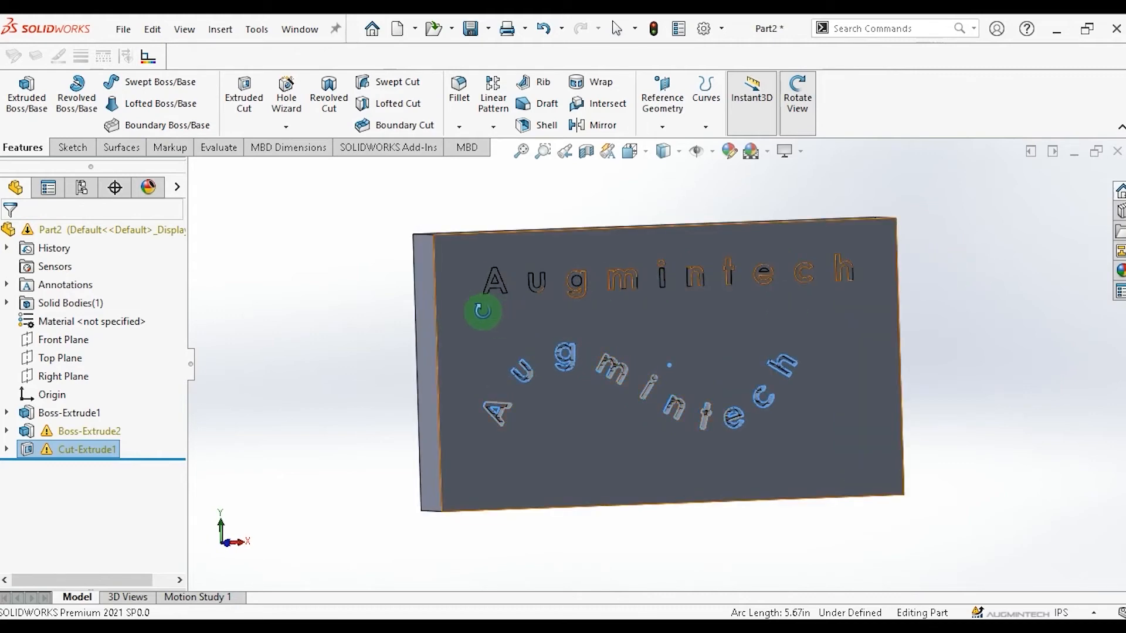
key(Escape)
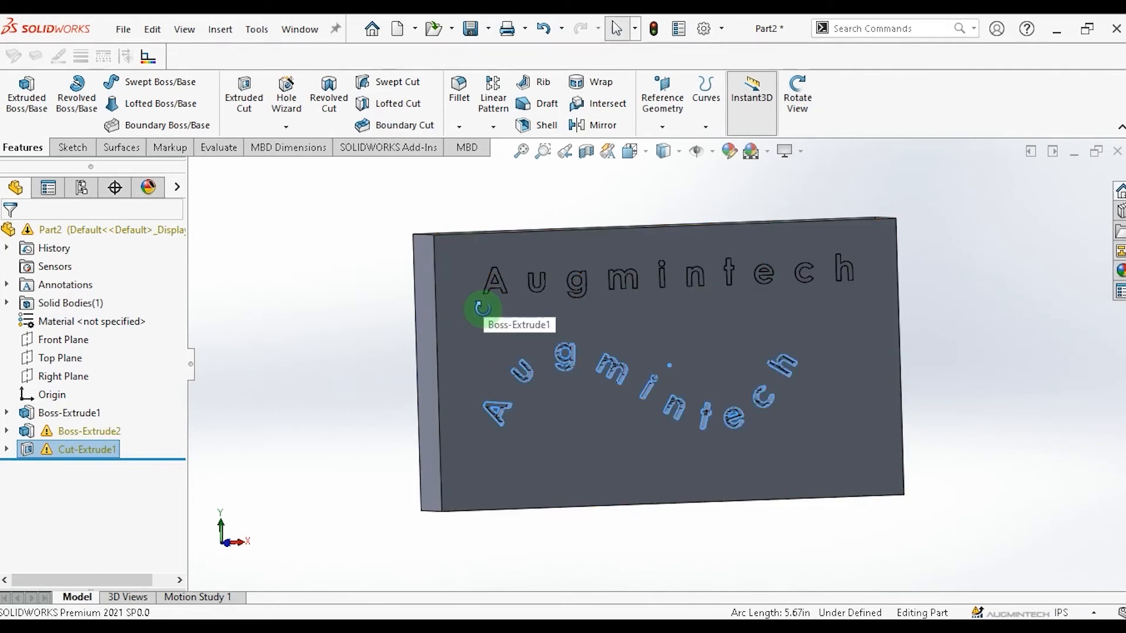
click(454, 325)
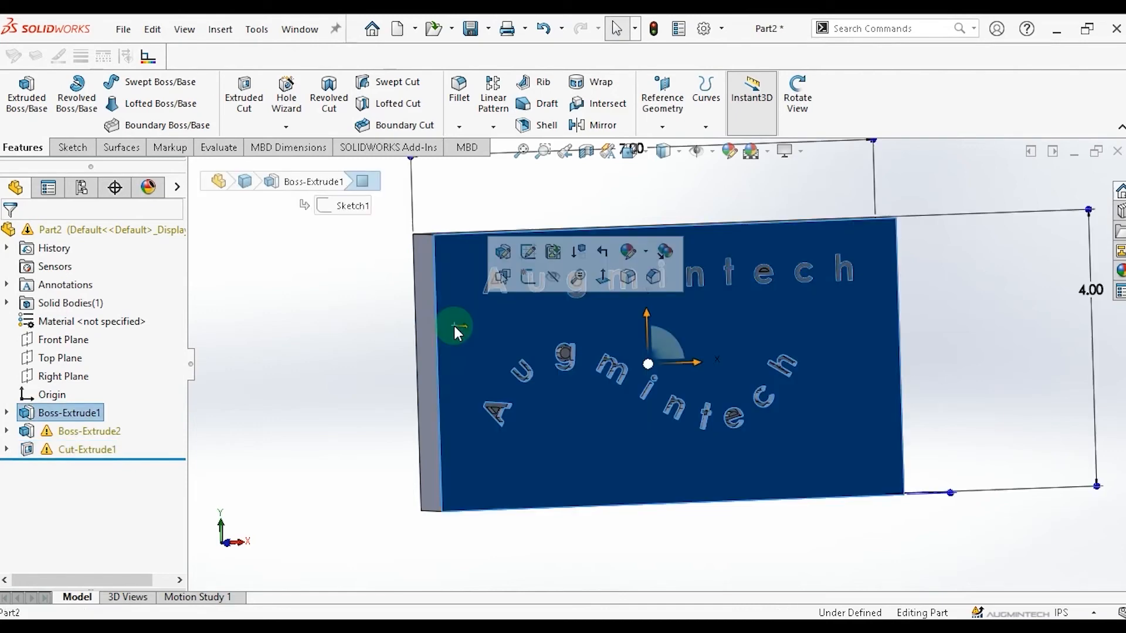
click(727, 151)
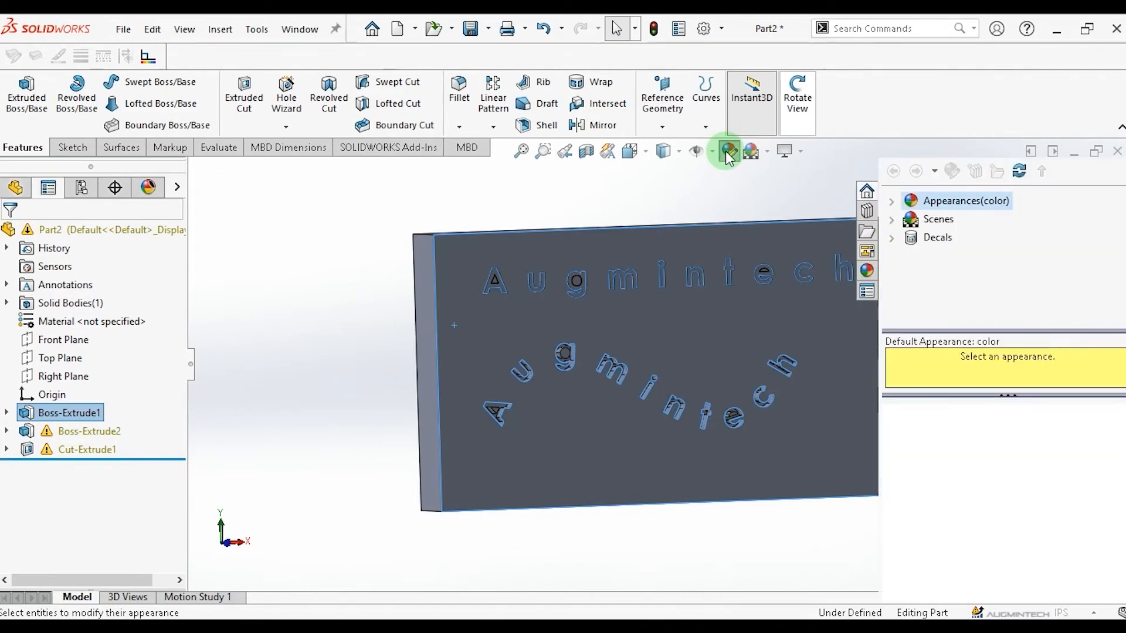
click(947, 446)
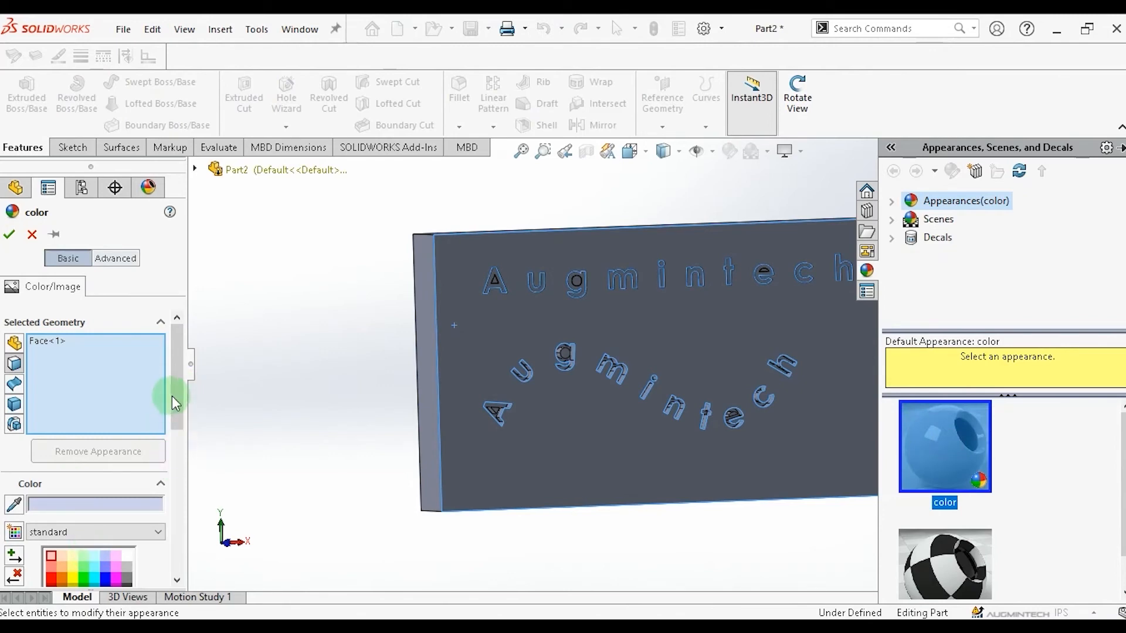
scroll(176, 401, down, 10)
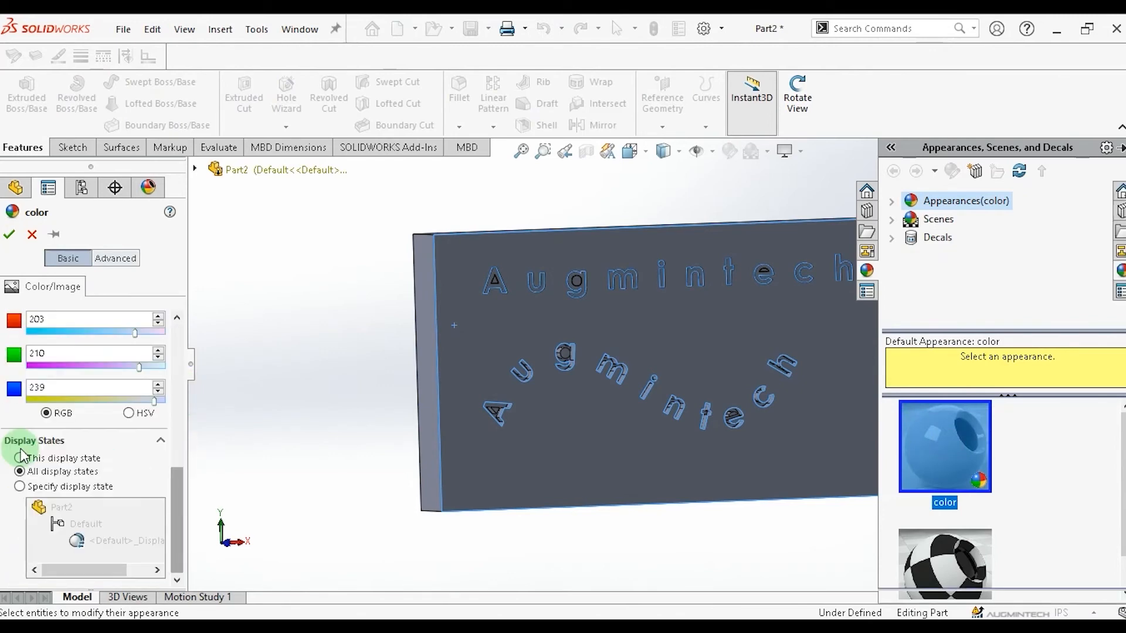
drag(177, 517, 182, 394)
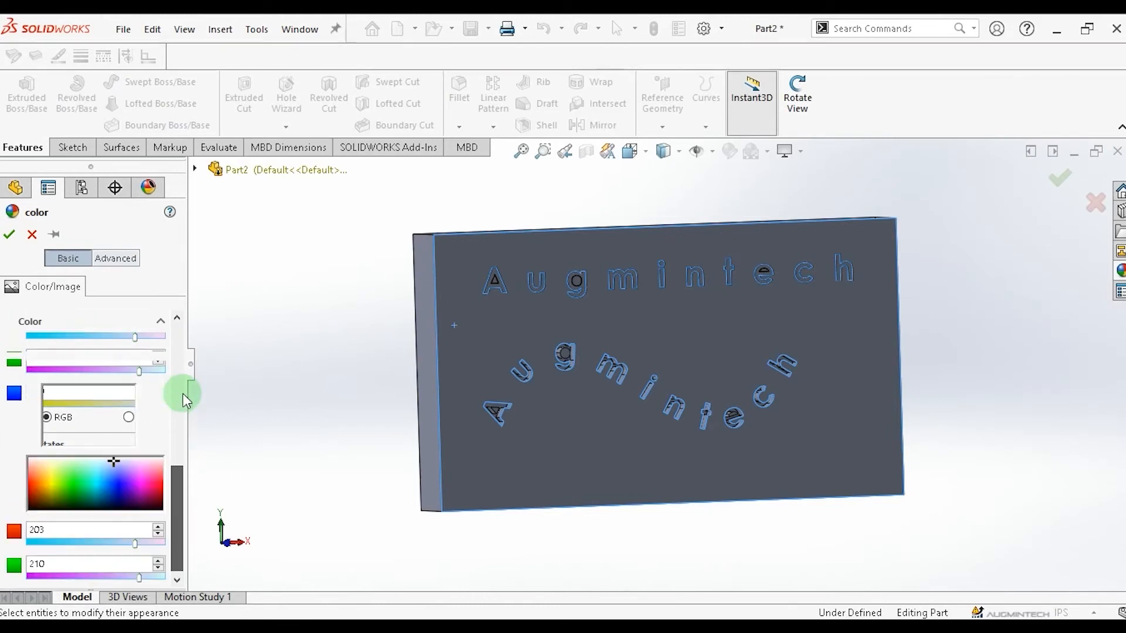
click(51, 534)
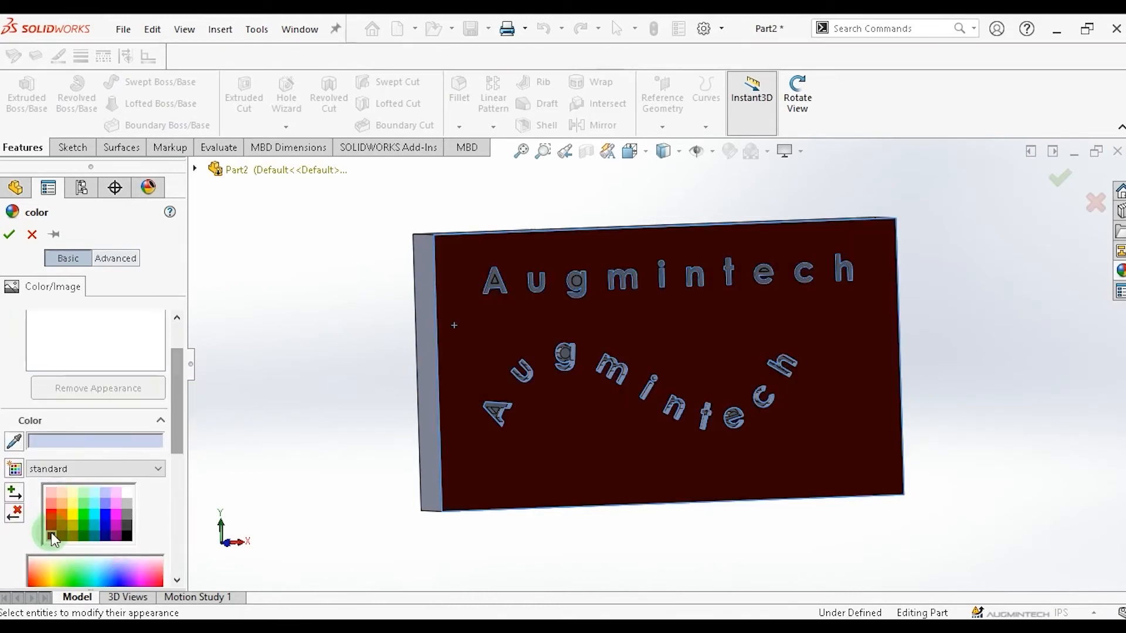
click(9, 235)
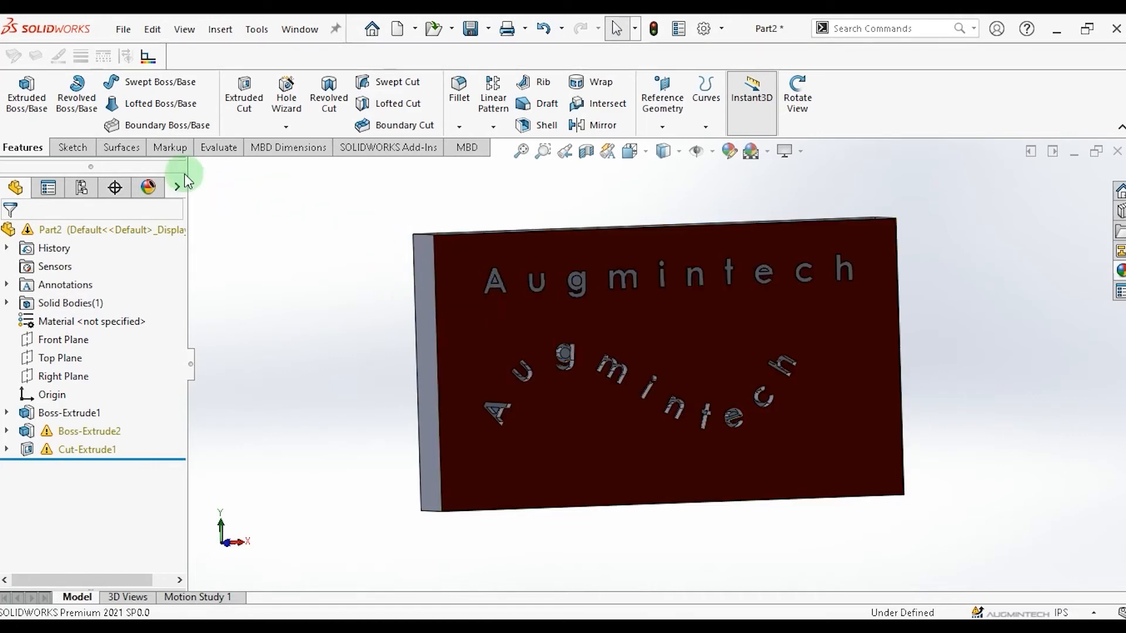
click(124, 151)
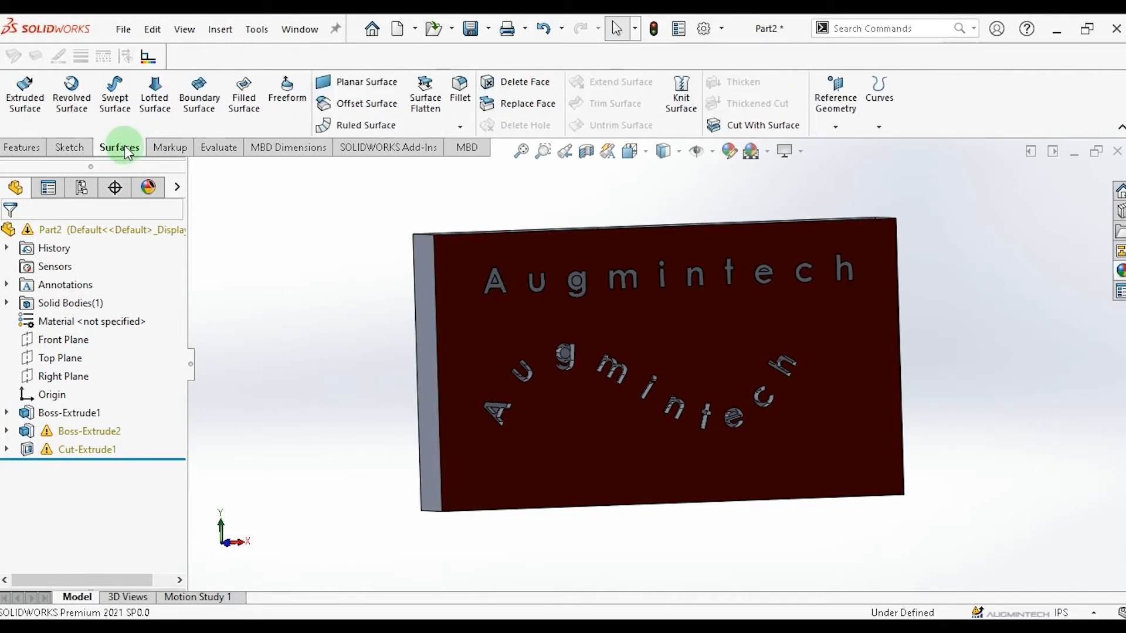
right_click(799, 56)
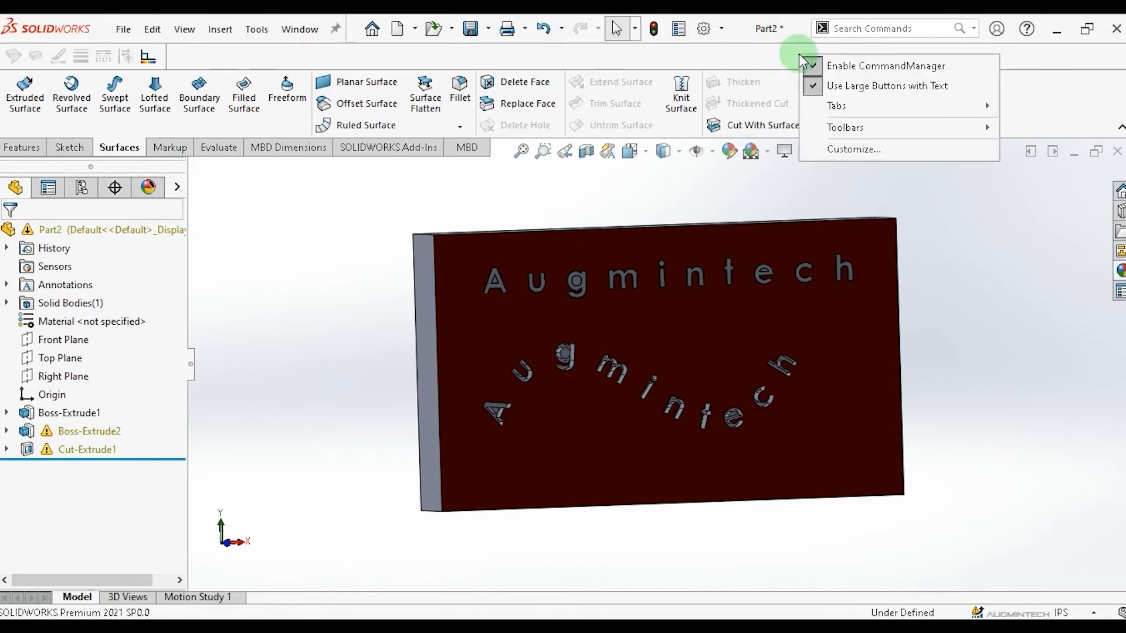
mouse_move(838, 106)
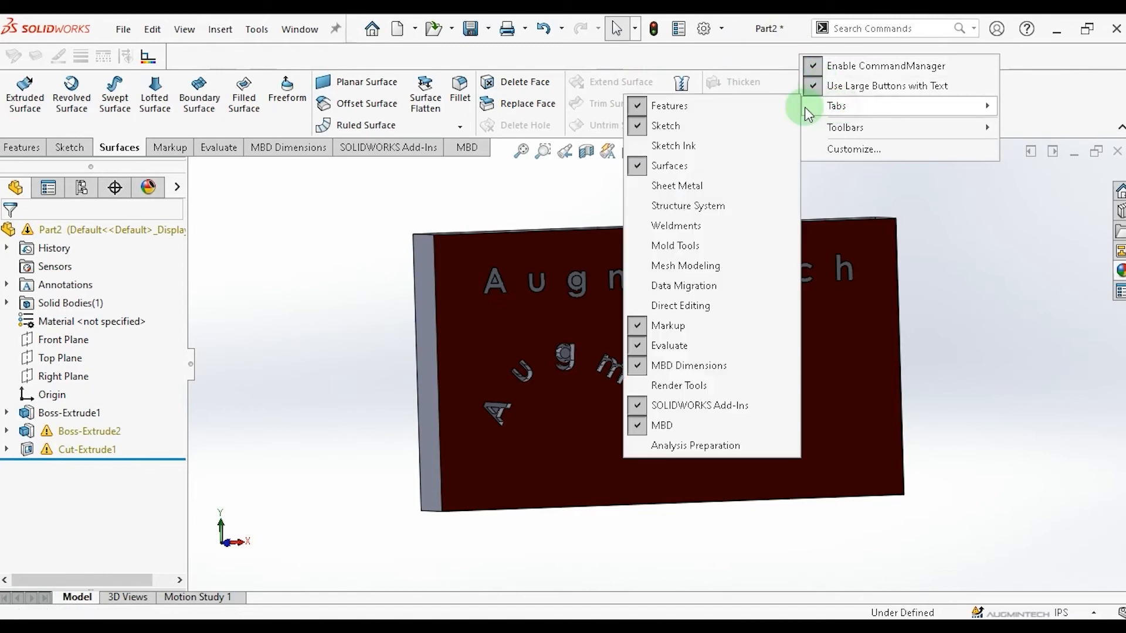
click(711, 54)
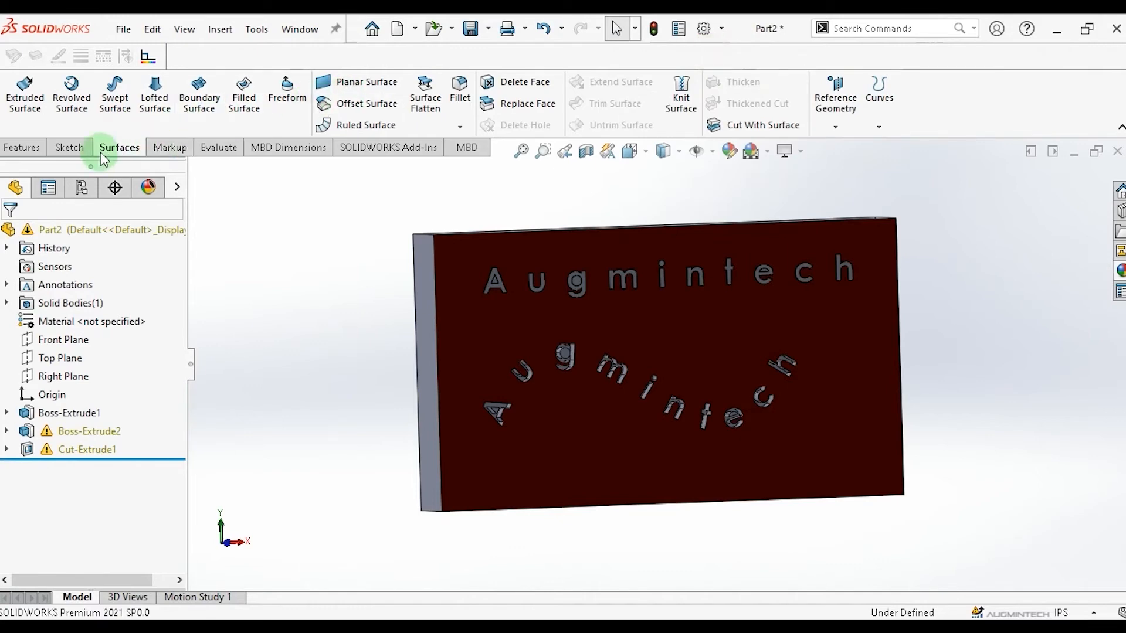
Create an offset surface from the block's front face at 0.40 in.
click(379, 108)
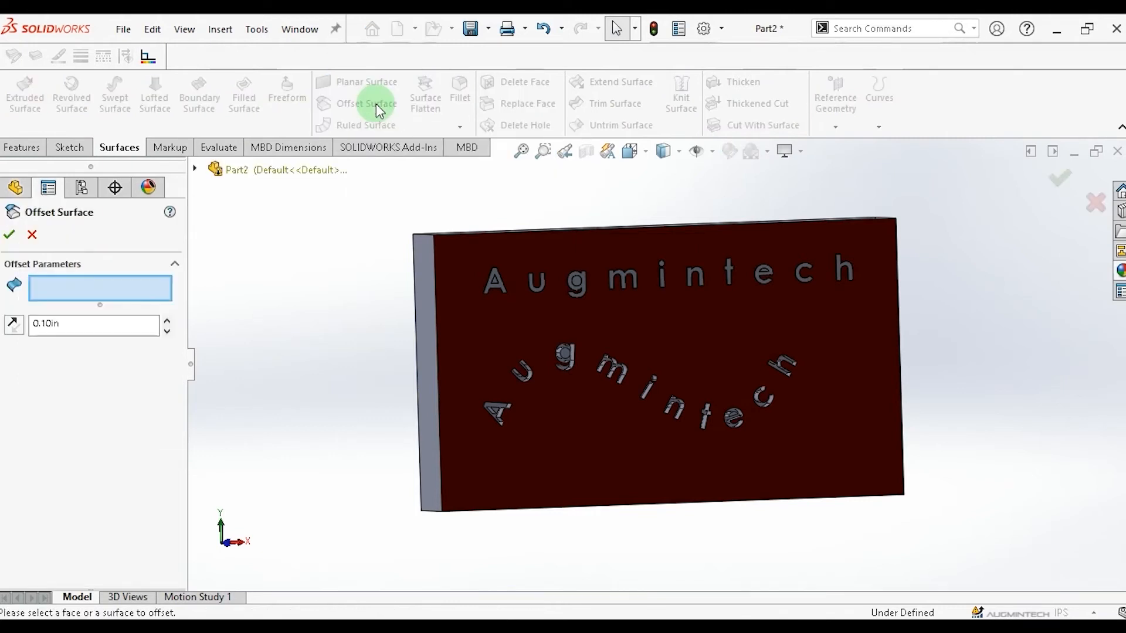
click(120, 297)
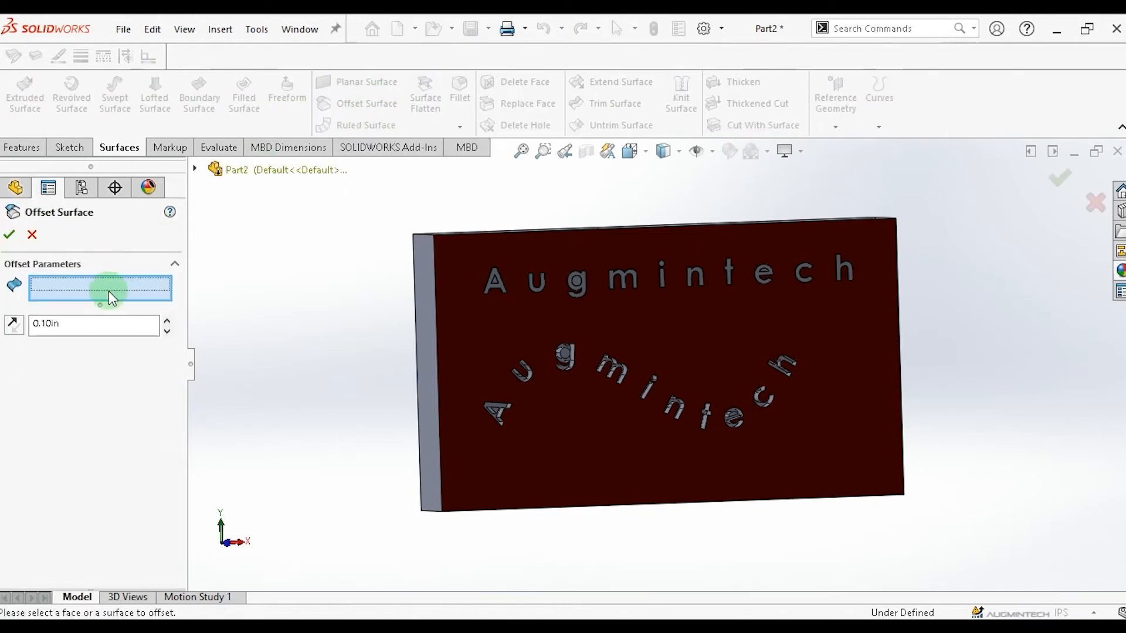
click(472, 332)
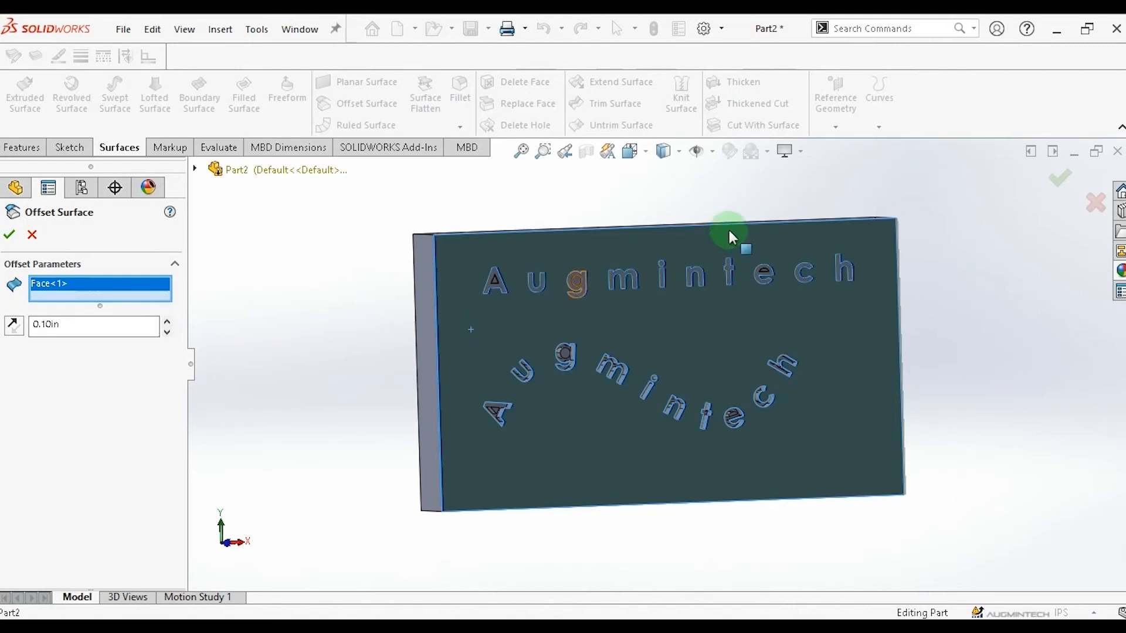
click(25, 148)
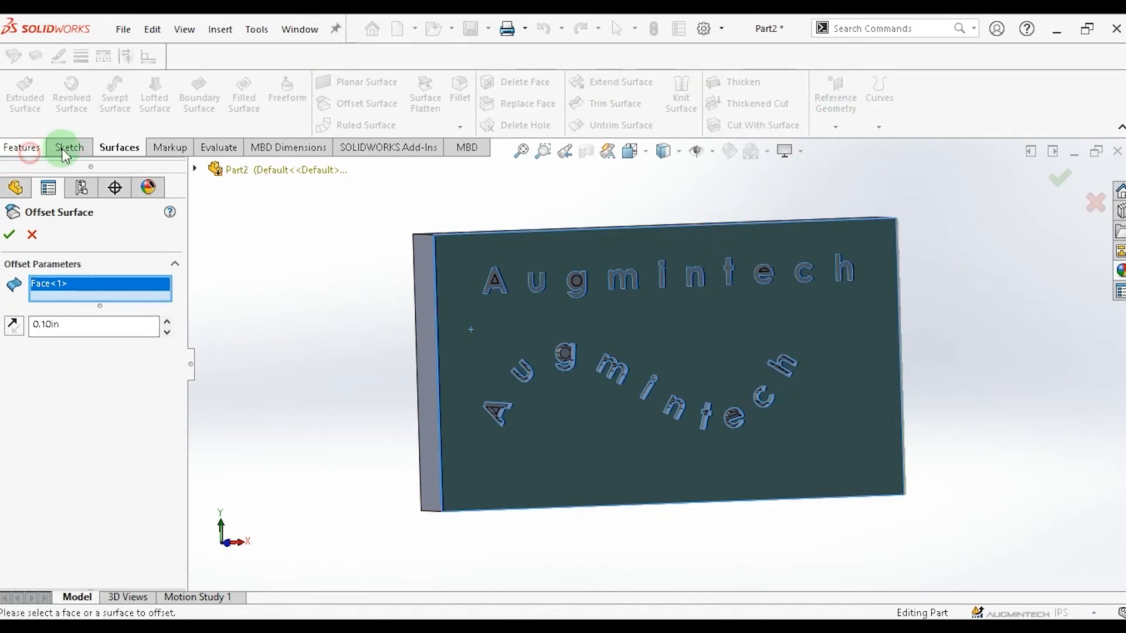
click(797, 94)
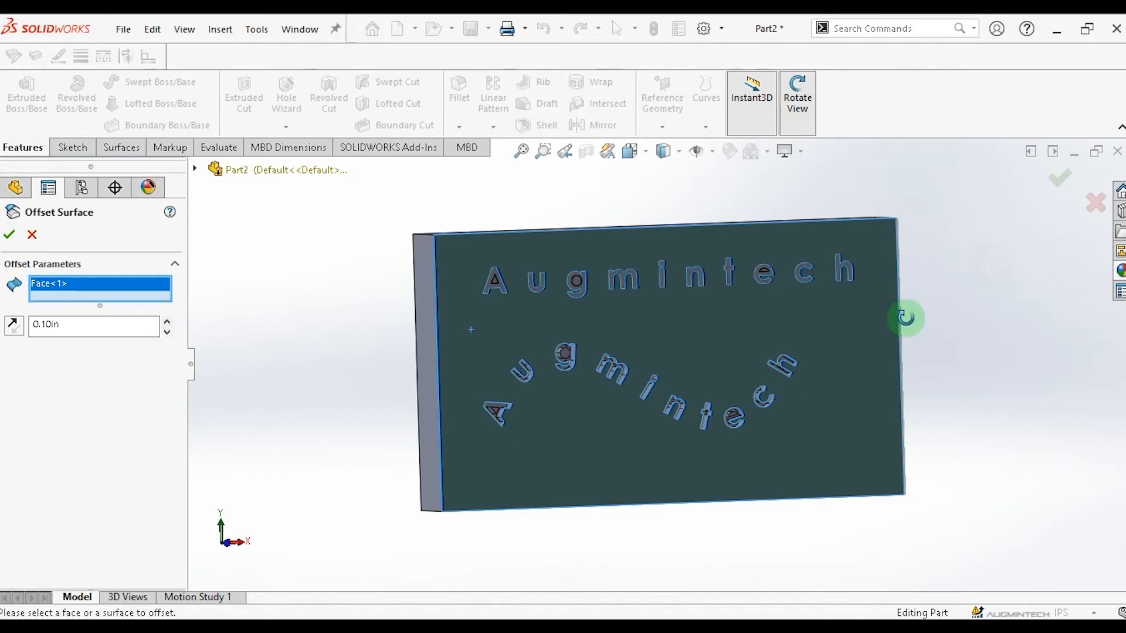
drag(905, 316, 950, 319)
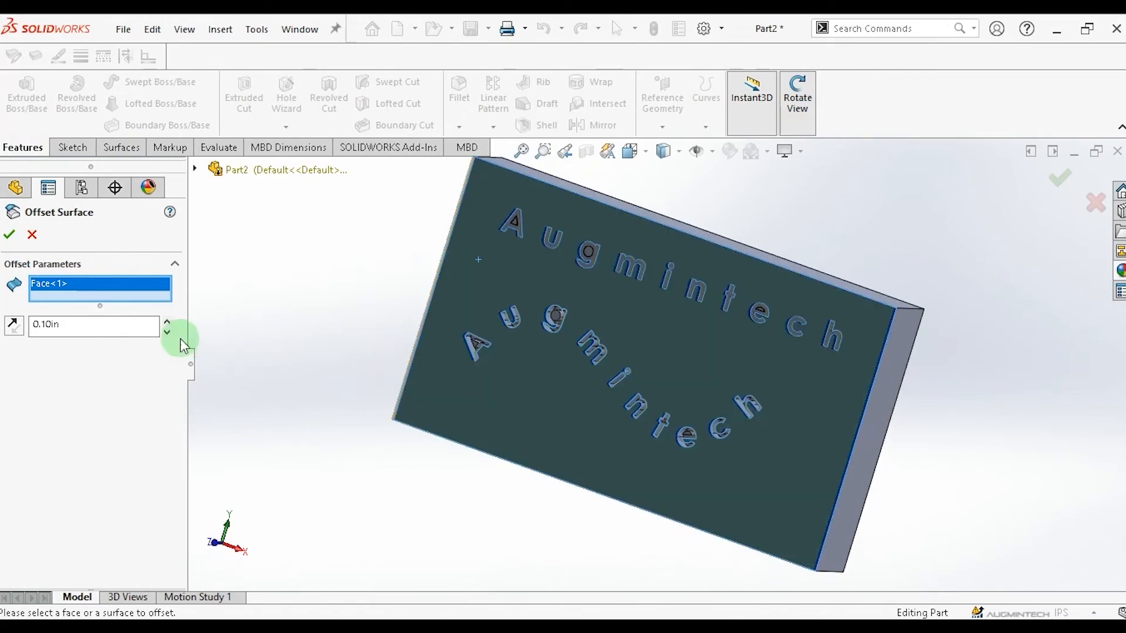
click(167, 322)
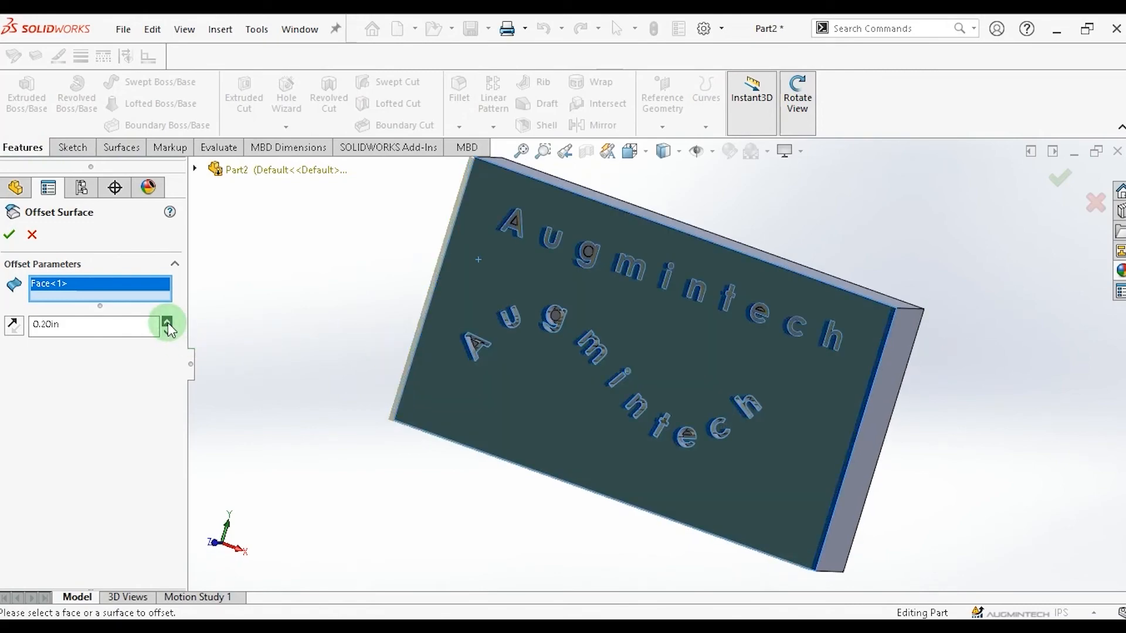
click(168, 322)
click(168, 322)
drag(938, 276, 1004, 280)
key(space)
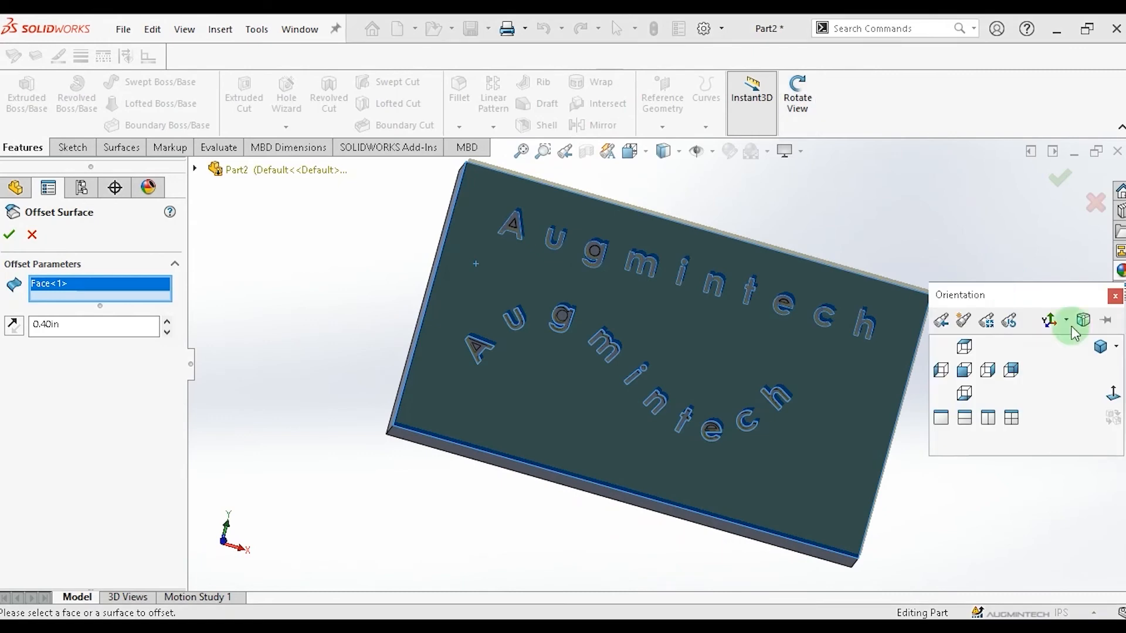
click(1113, 398)
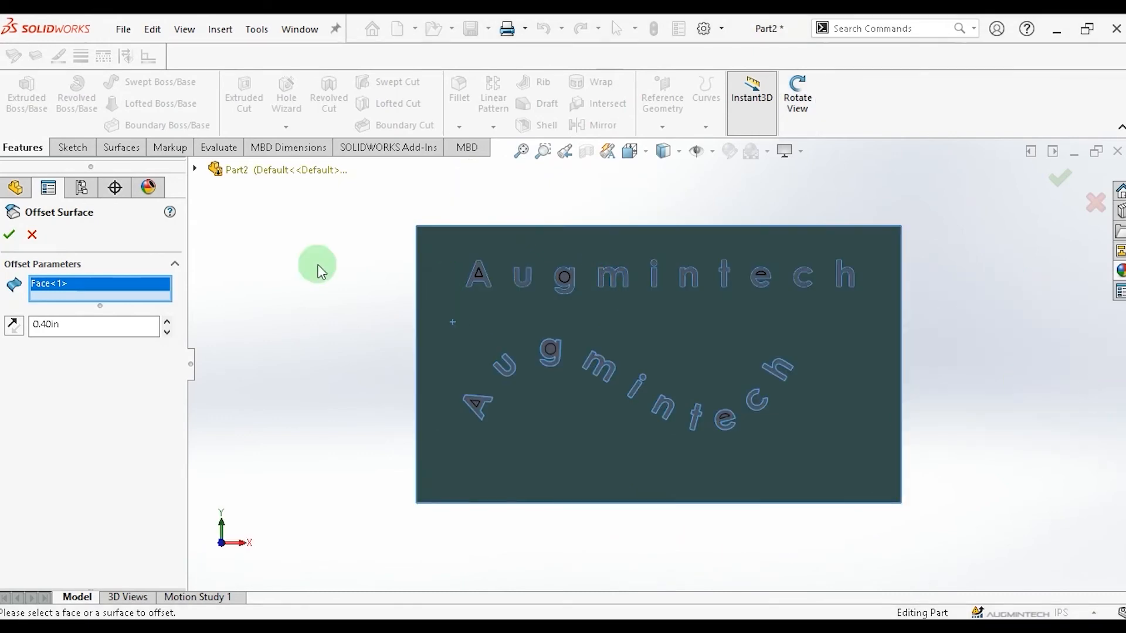
click(12, 237)
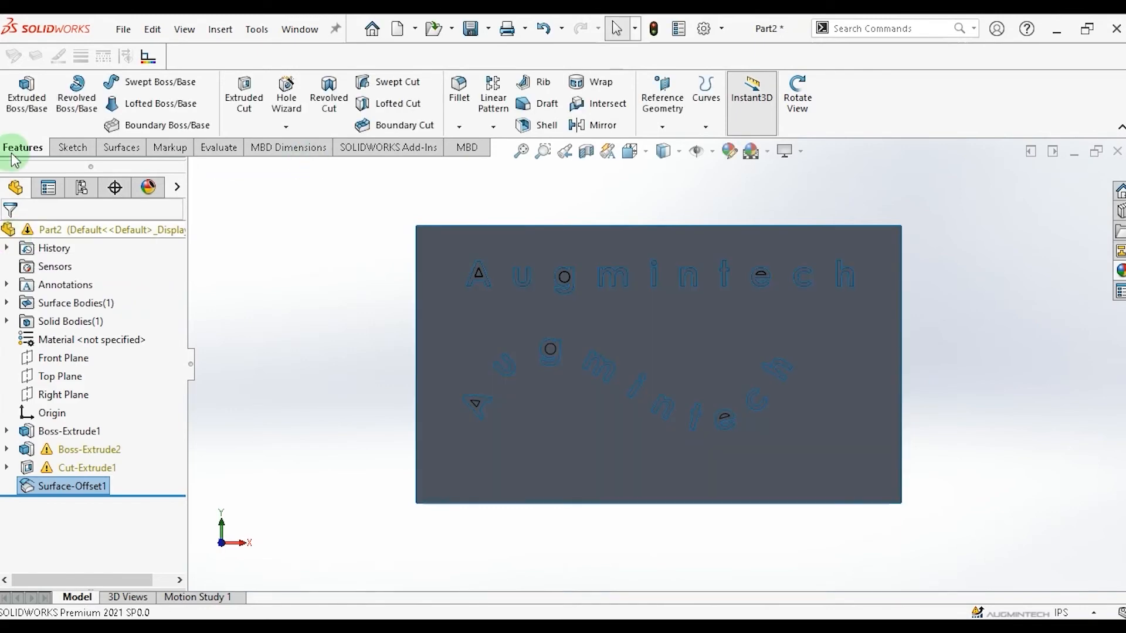
Start a new reference plane using the Front Plane as its first reference.
click(663, 127)
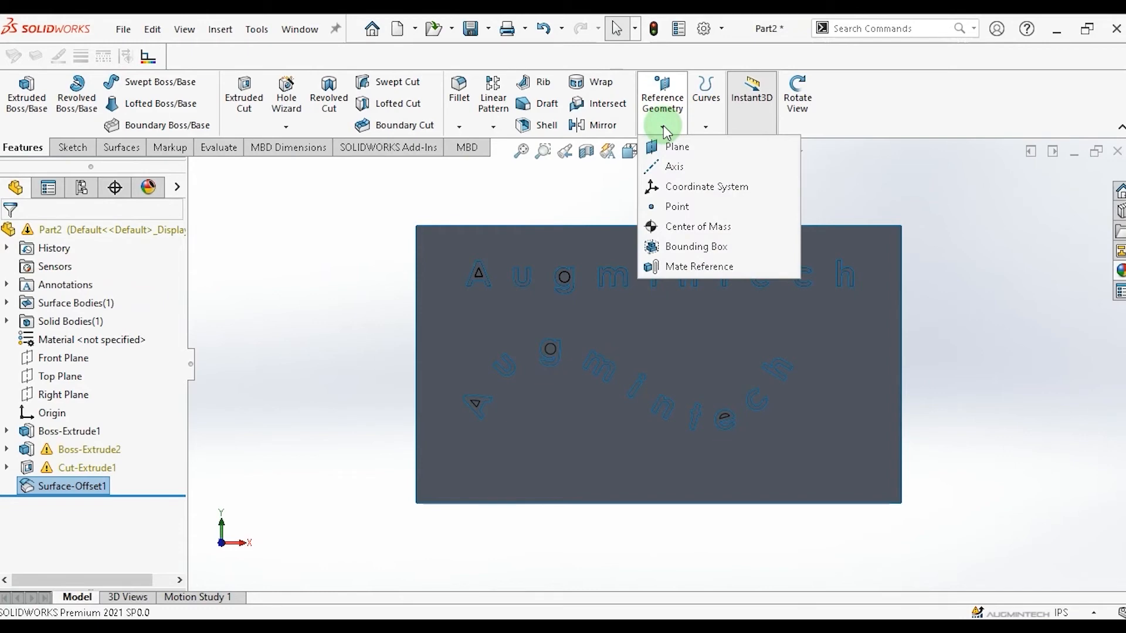
click(698, 151)
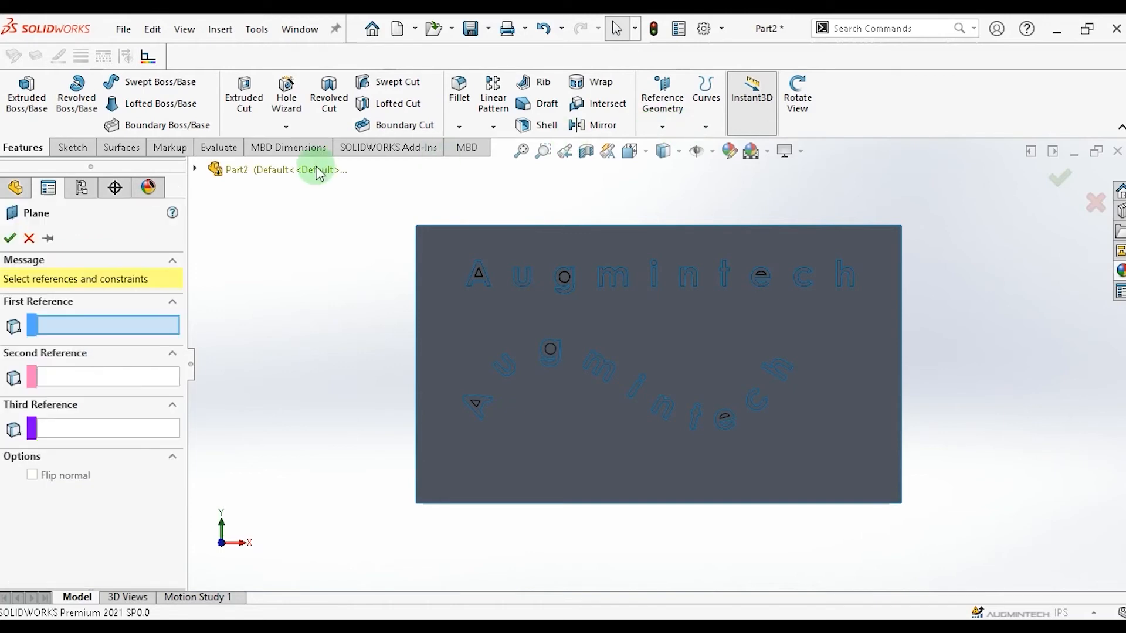
click(277, 175)
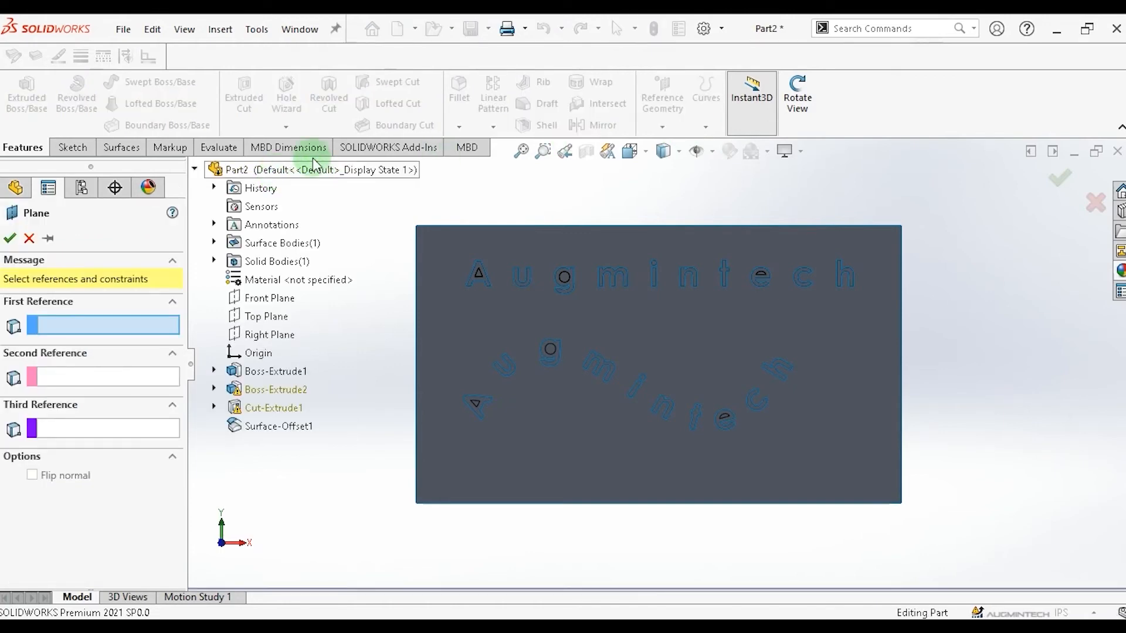
click(271, 301)
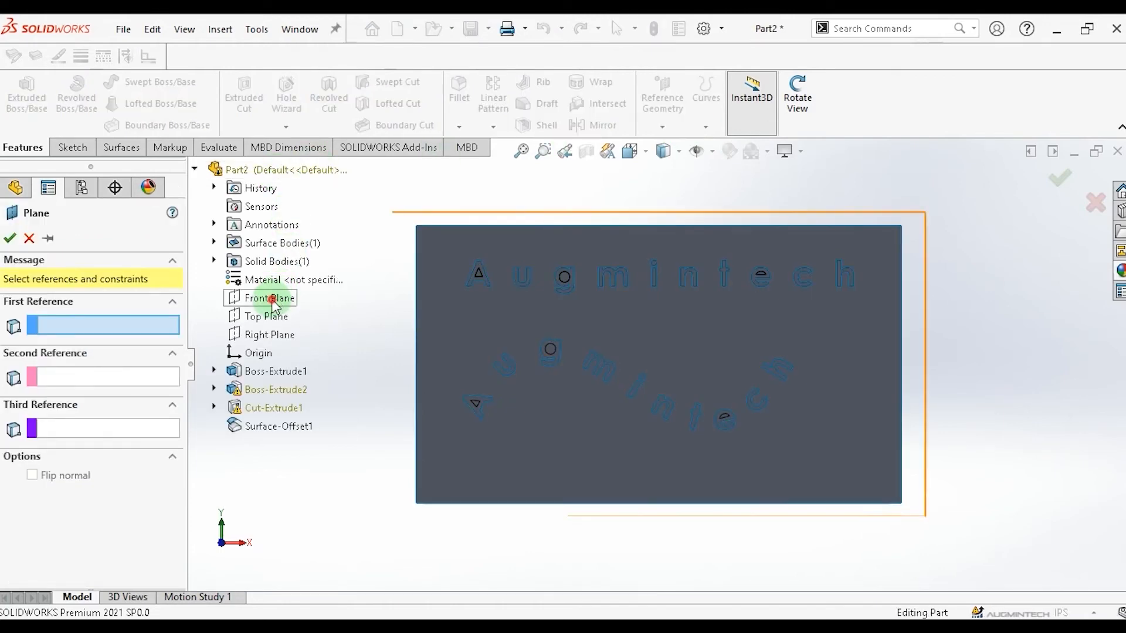
click(272, 302)
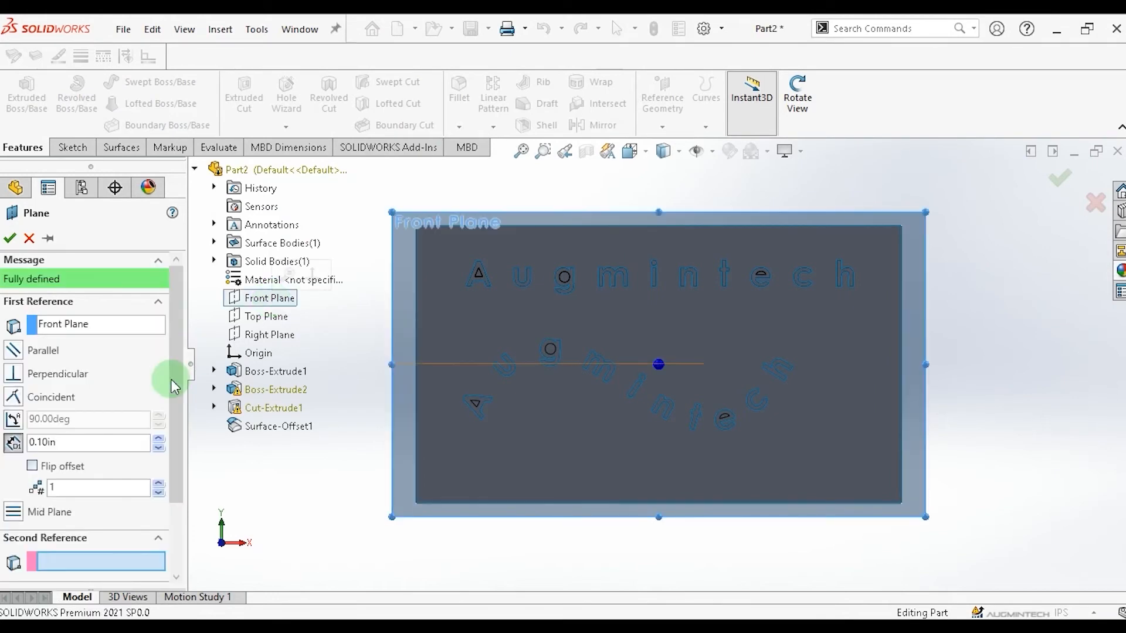
click(798, 96)
drag(1000, 305, 943, 330)
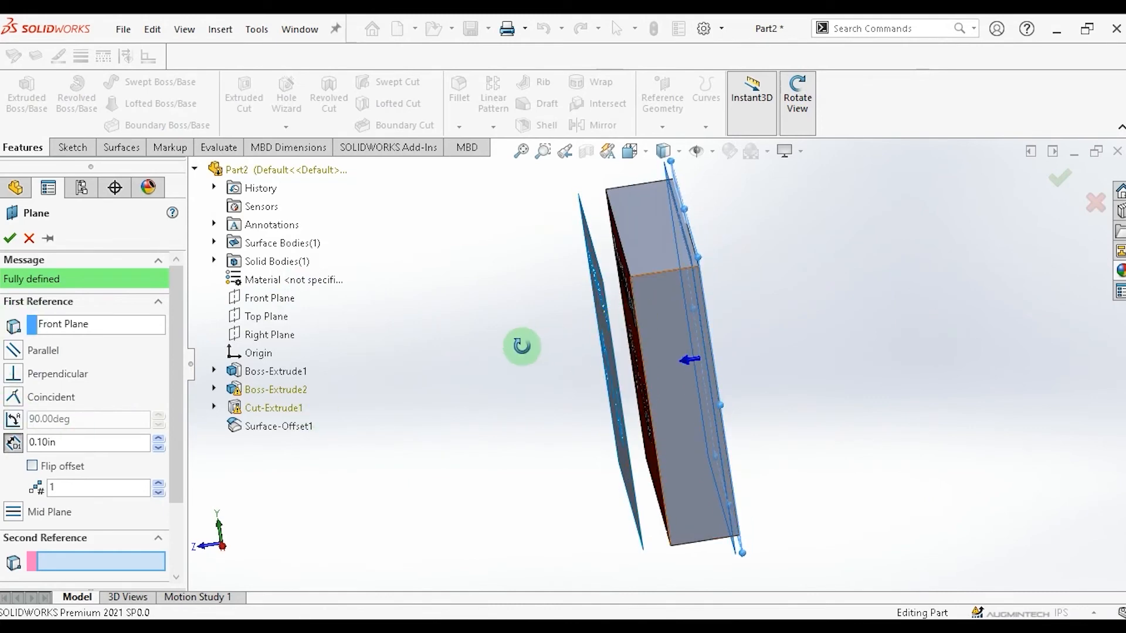
Set the plane's offset distance to 1.80 in and confirm the plane.
click(157, 439)
click(157, 439)
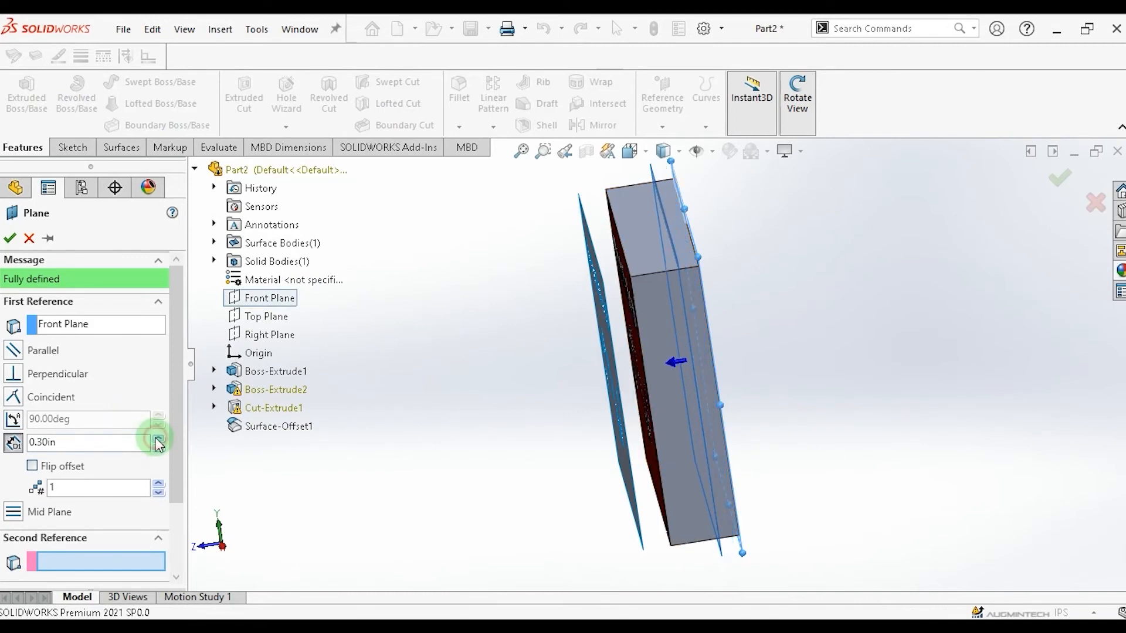
click(157, 438)
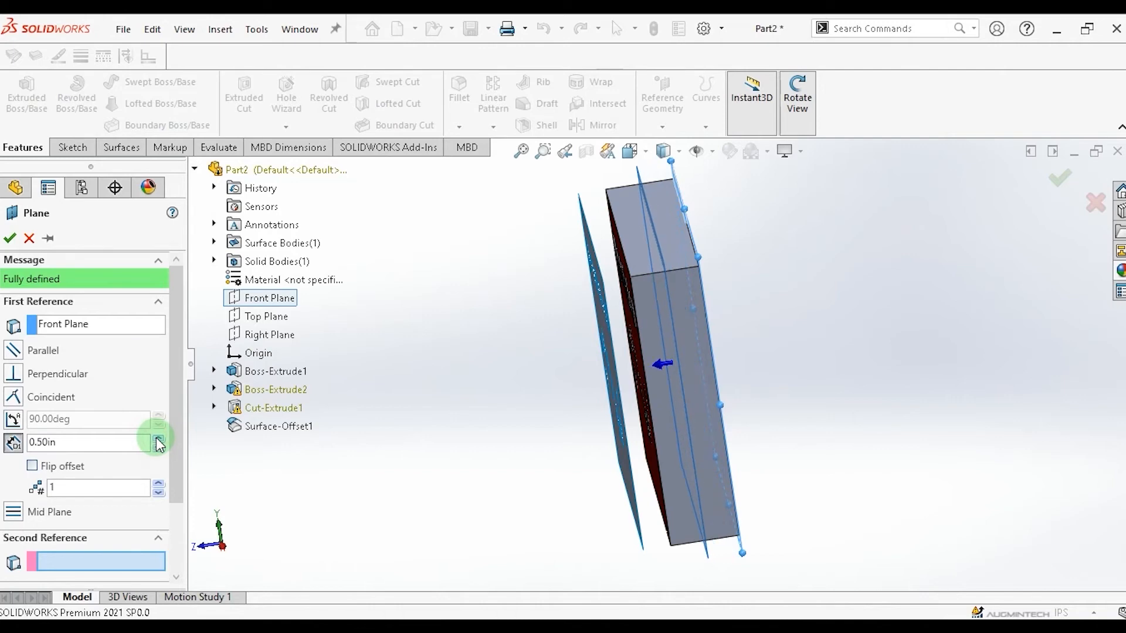
click(157, 438)
click(157, 438)
click(158, 439)
click(157, 439)
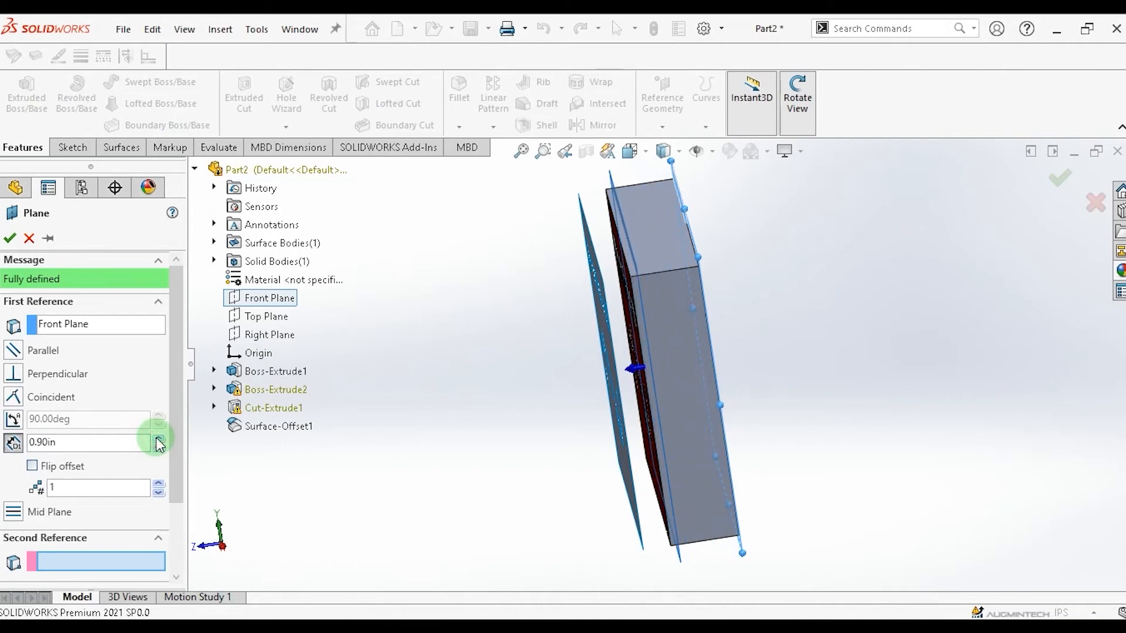
click(157, 439)
click(157, 438)
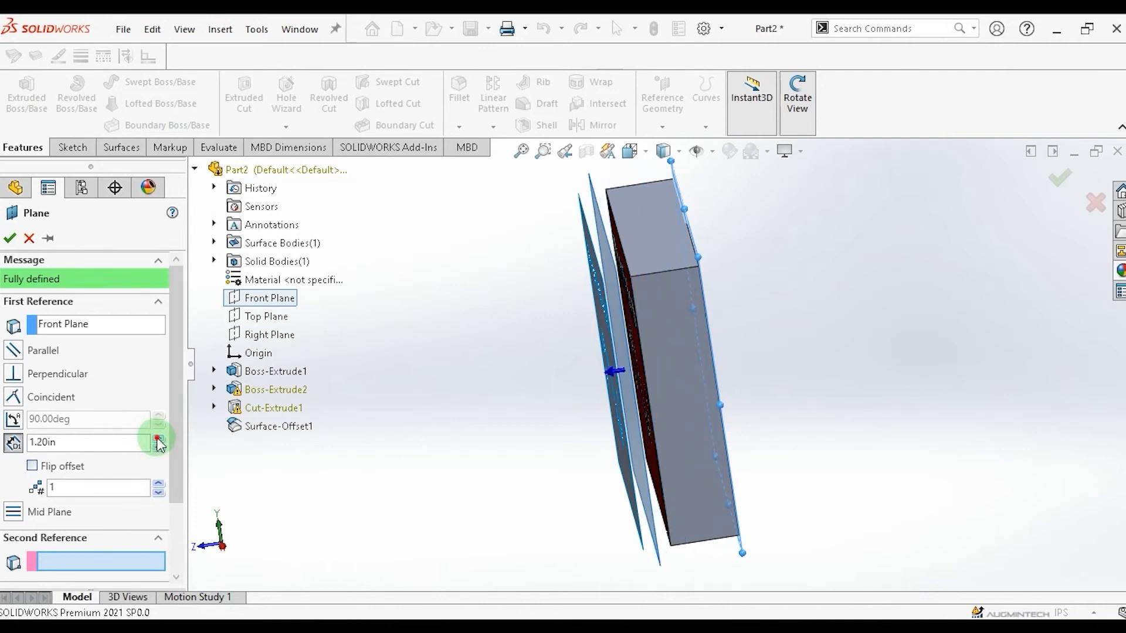
click(157, 438)
click(157, 438)
click(157, 439)
click(157, 438)
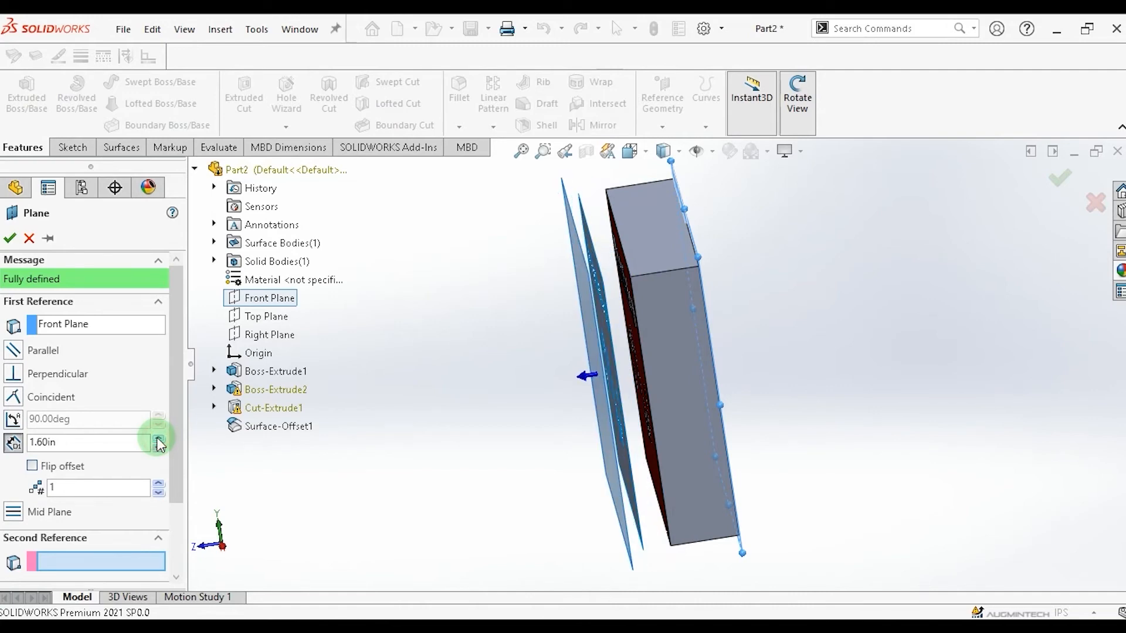
click(158, 439)
click(157, 438)
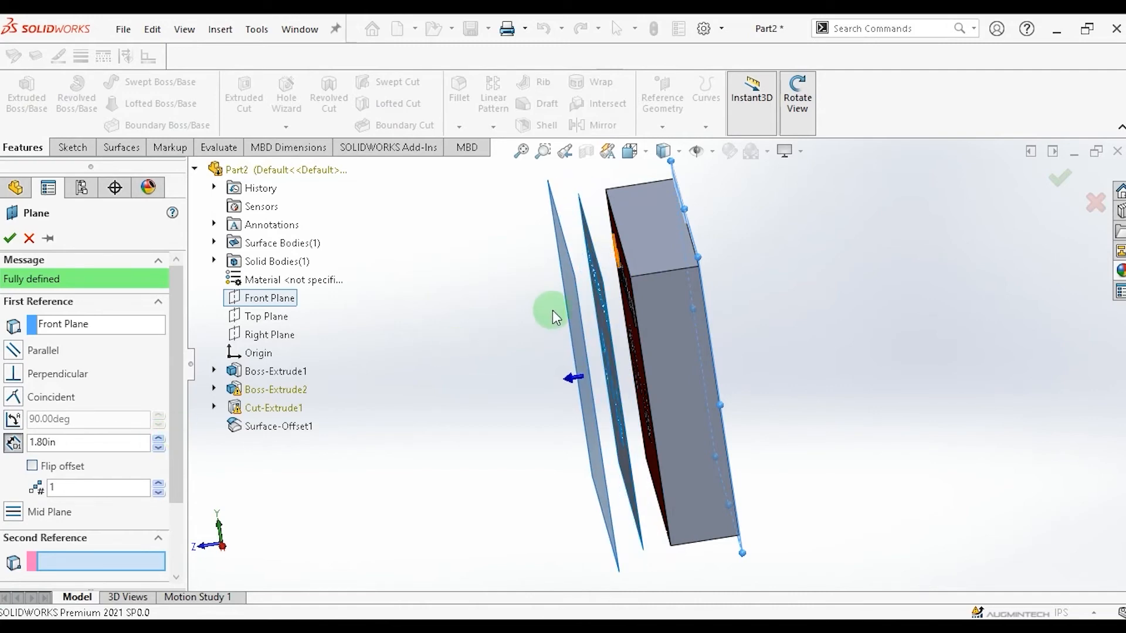
click(10, 238)
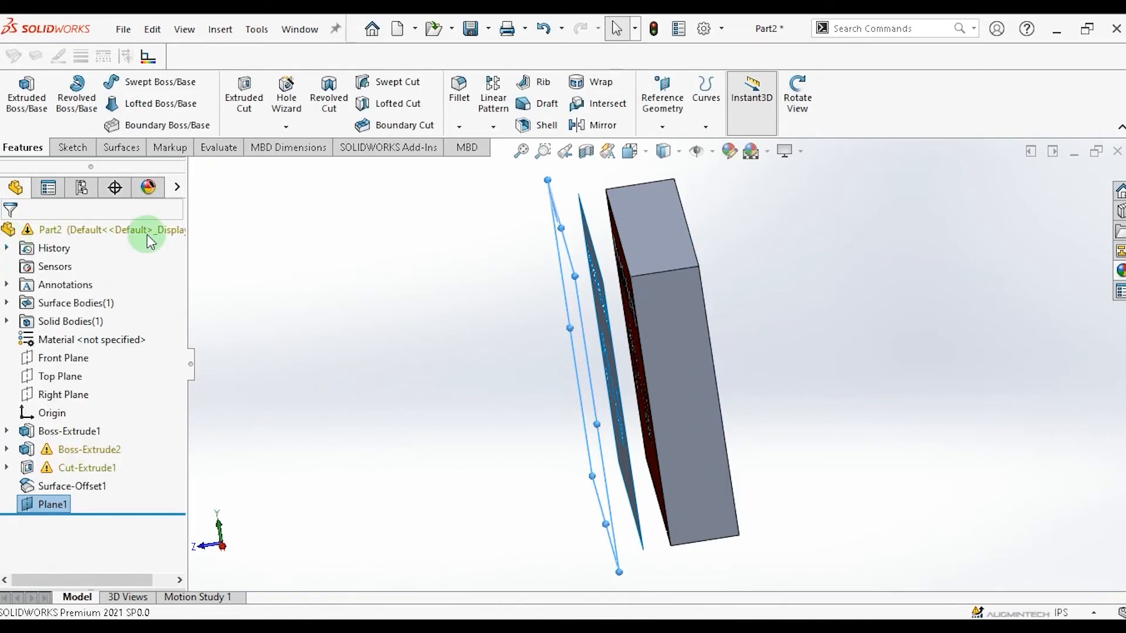
Open a sketch on Plane1 and draw a horizontal line about 5.18 in long near the block's lower edge.
key(space)
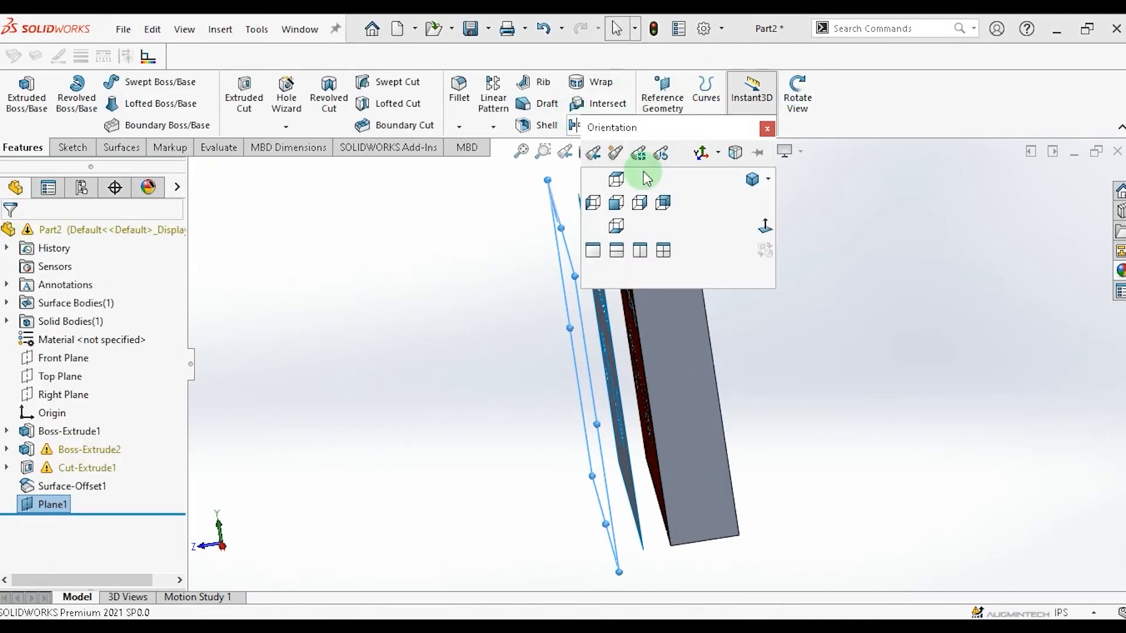
click(765, 226)
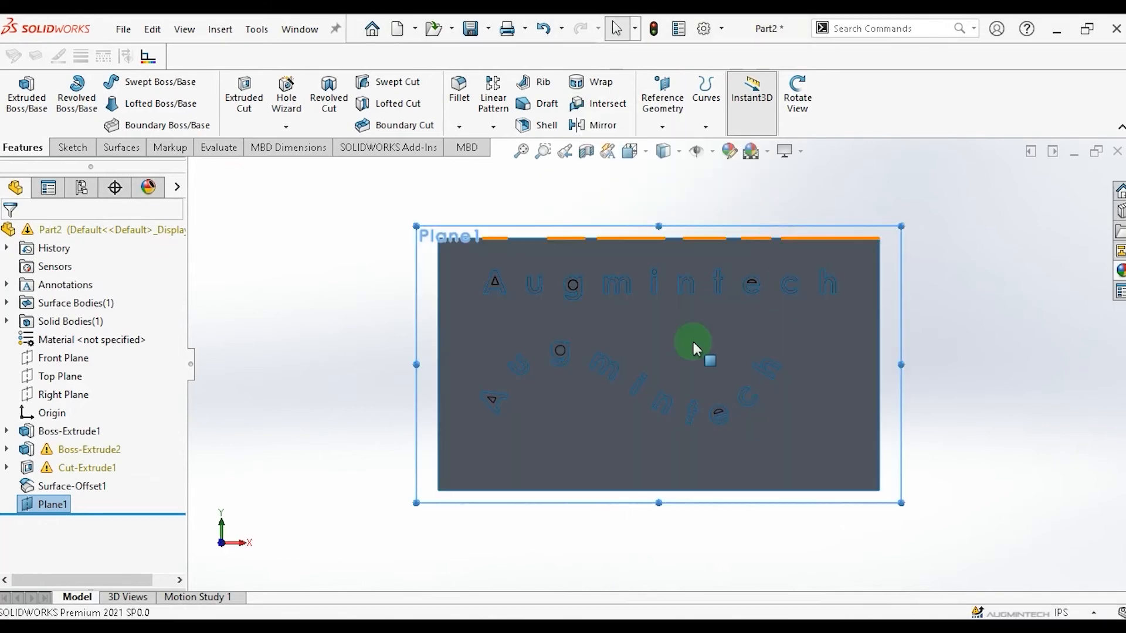
key(l)
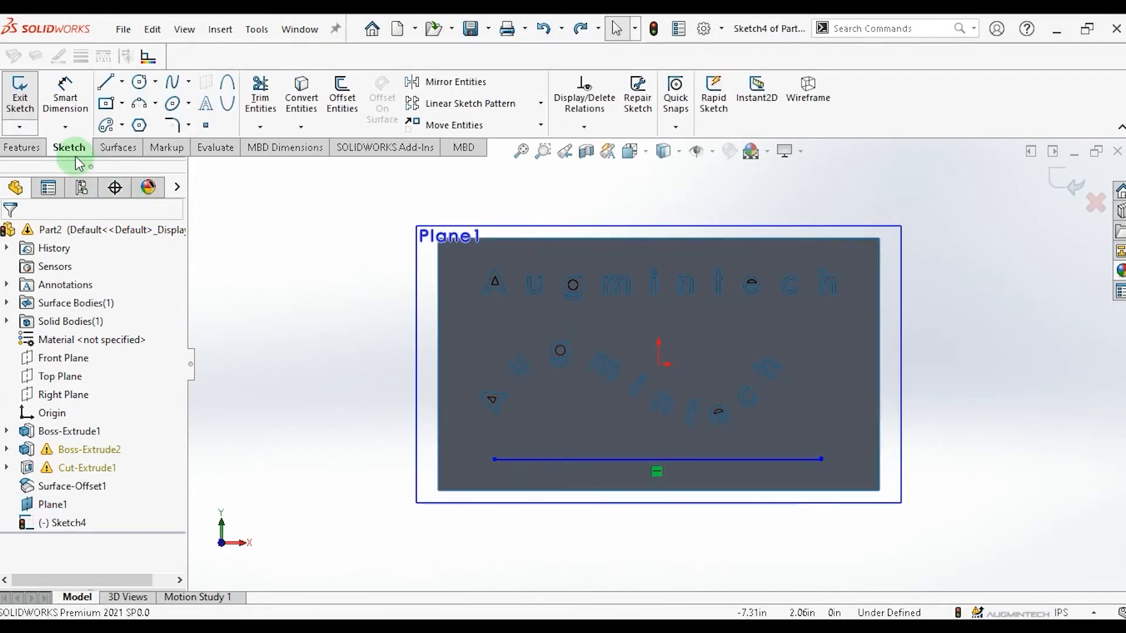
Create sketch text Augmintech placed along the horizontal line.
click(205, 103)
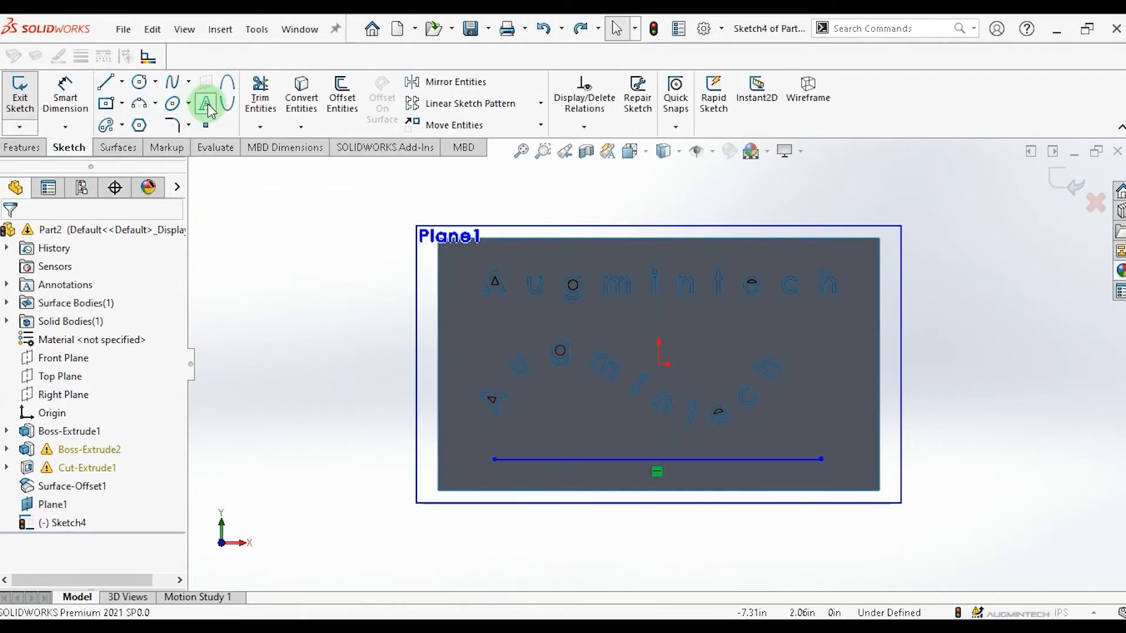
click(570, 459)
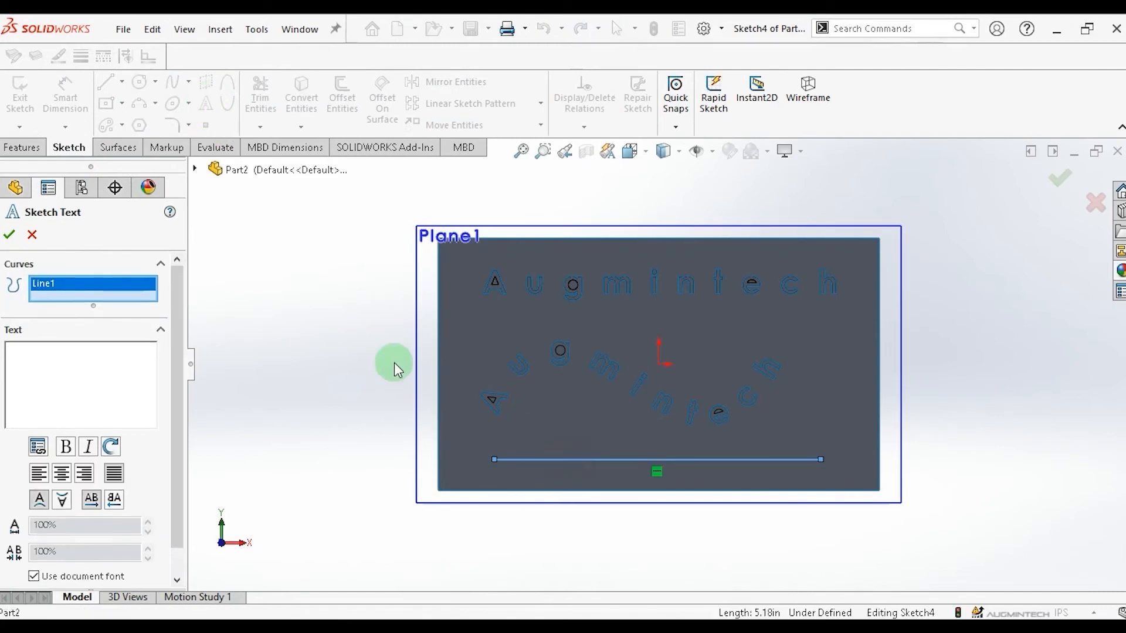
click(64, 358)
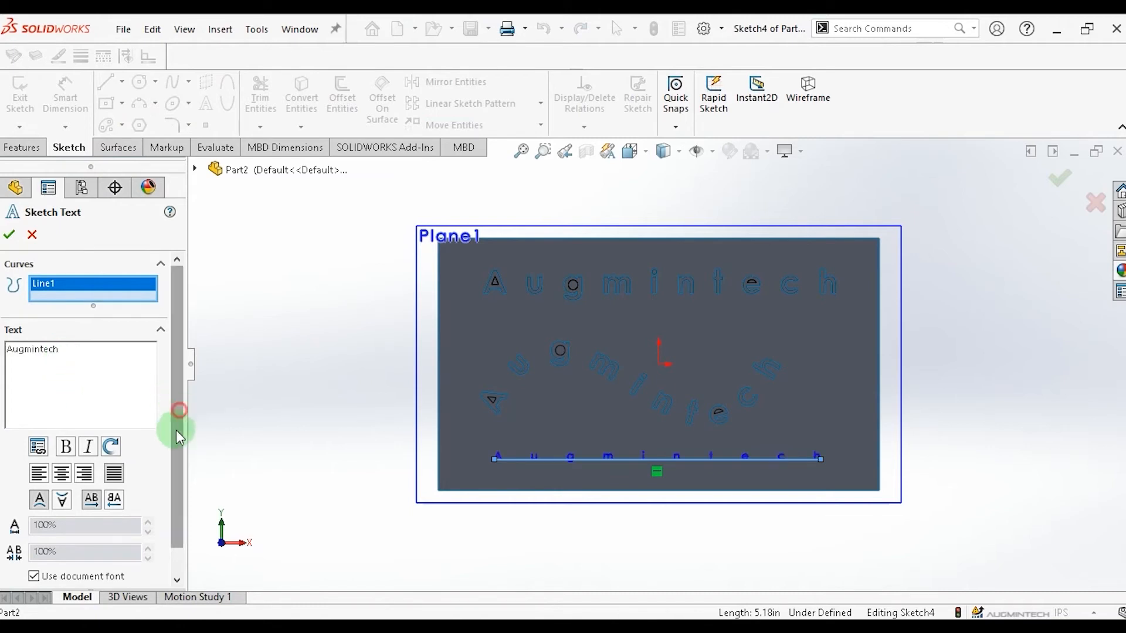
Turn off the document font, set the text to Century Gothic Bold 48 points, and confirm the sketch text.
scroll(176, 428, down, 2)
click(34, 546)
click(49, 570)
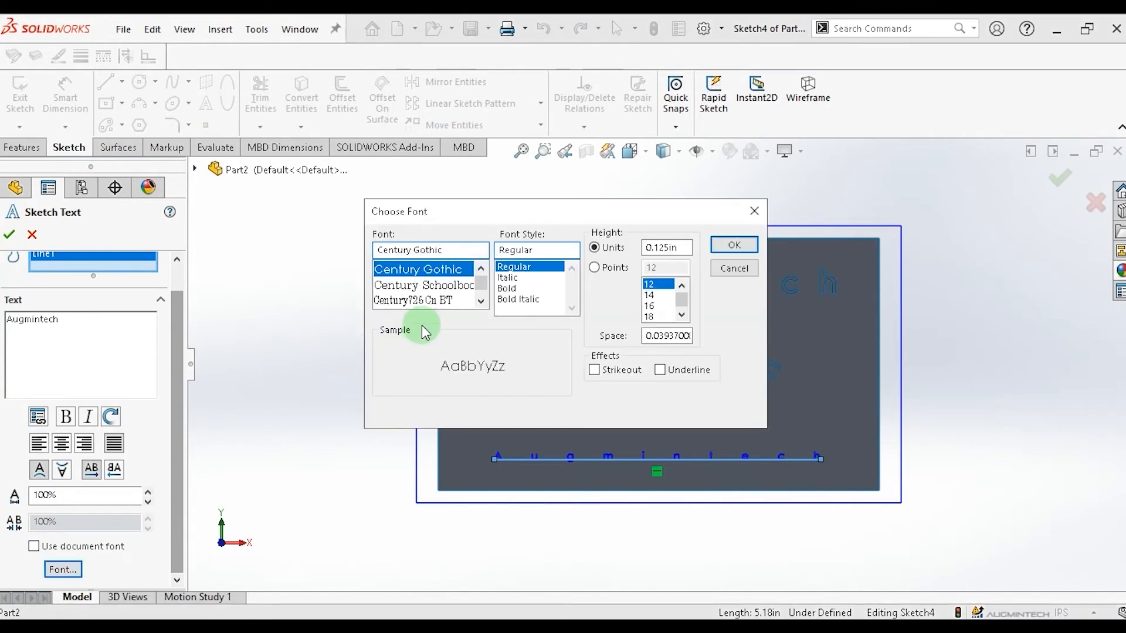
click(508, 288)
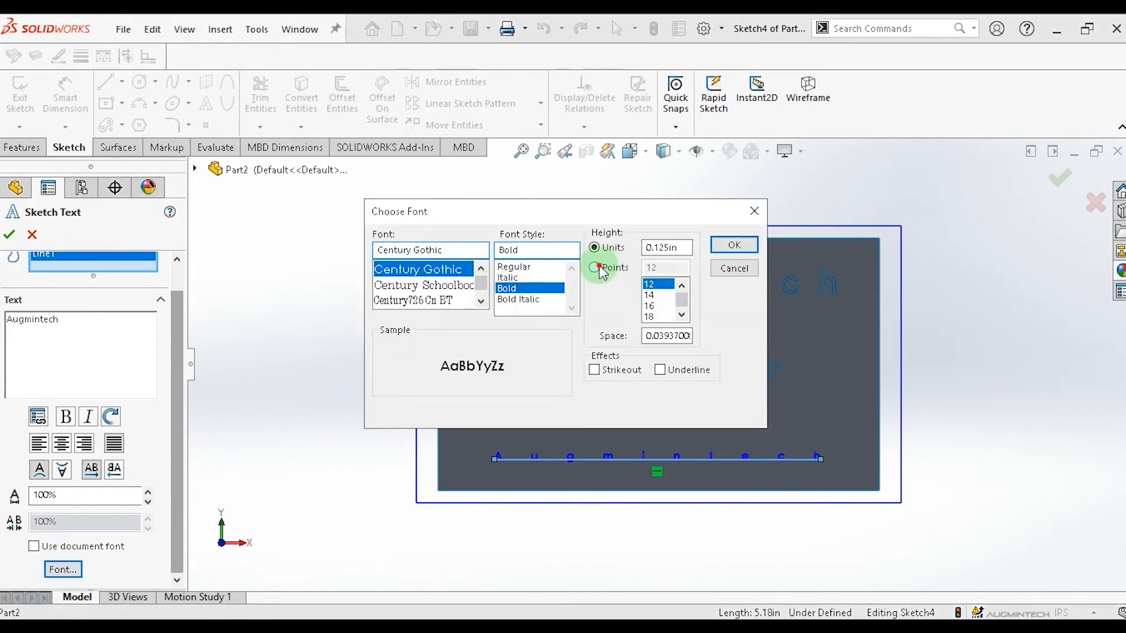
click(599, 267)
drag(681, 300, 681, 318)
click(653, 307)
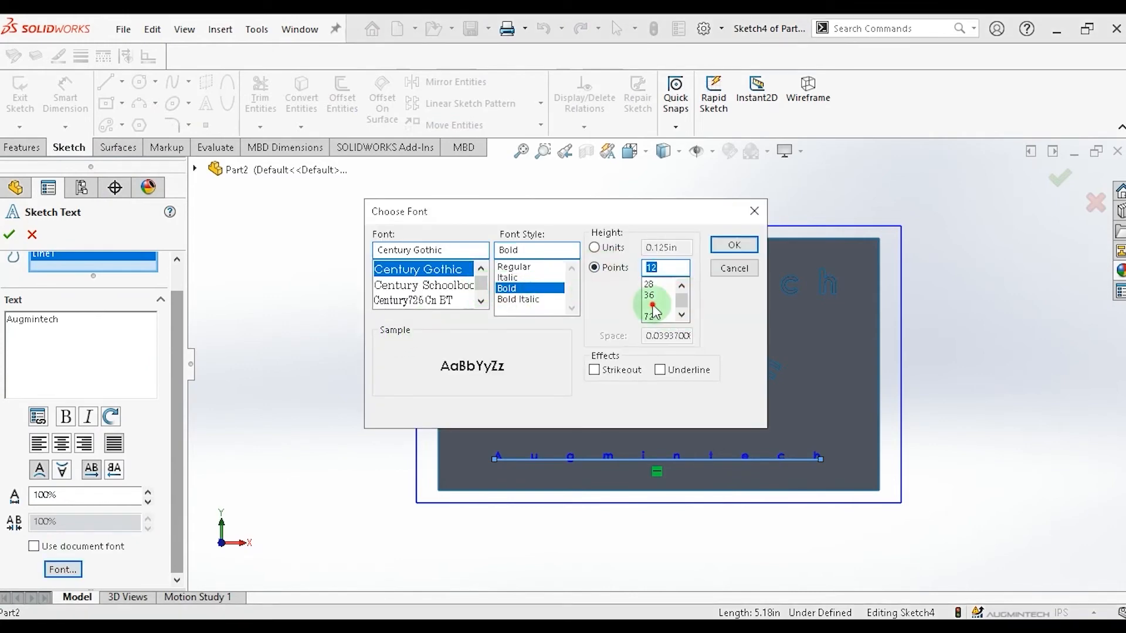
click(723, 251)
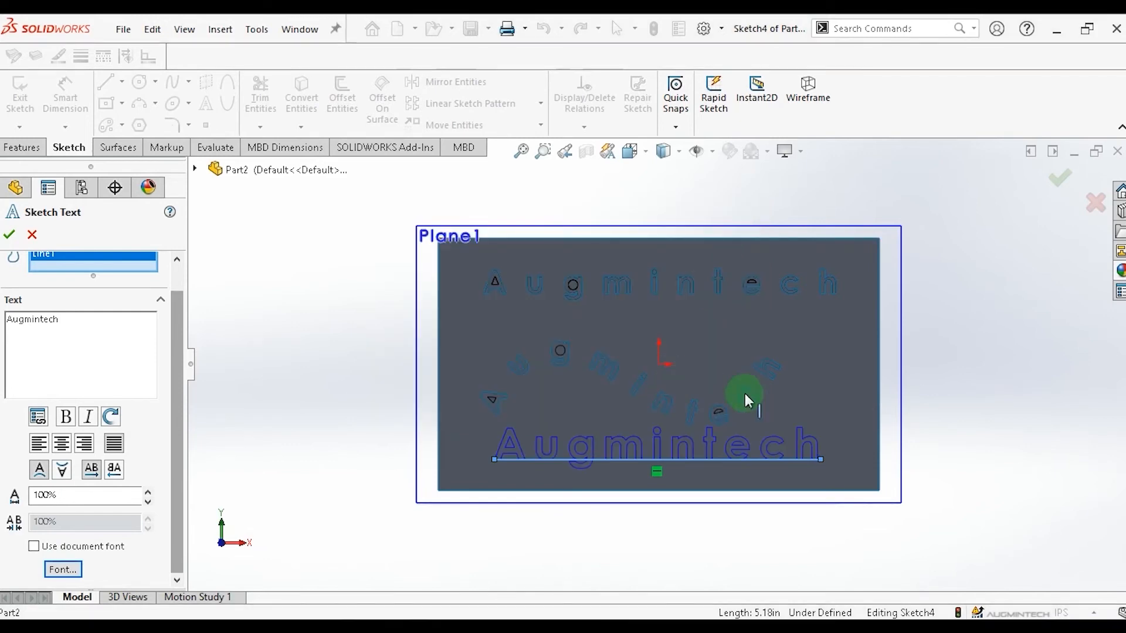
click(7, 235)
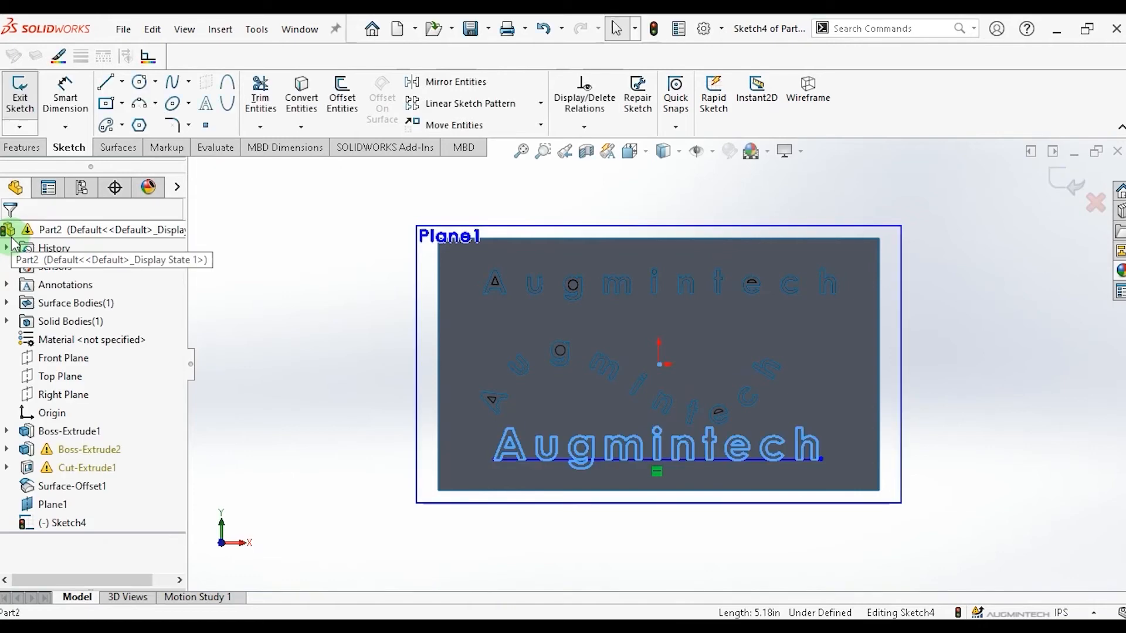
click(550, 447)
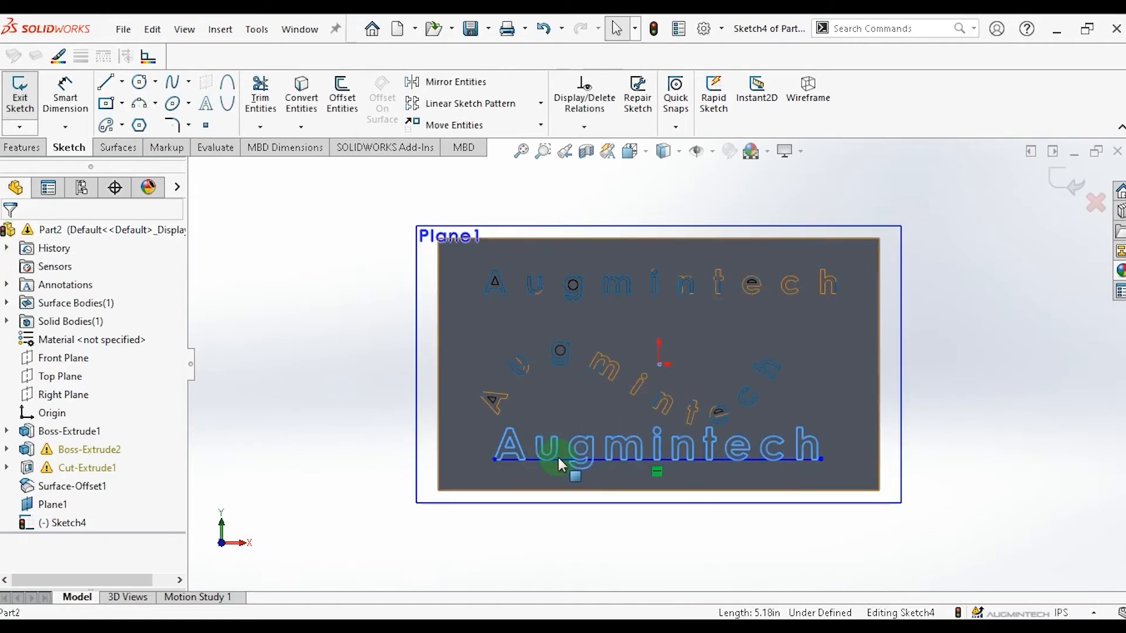
Delete the horizontal line beneath the lower Augmintech text.
click(561, 458)
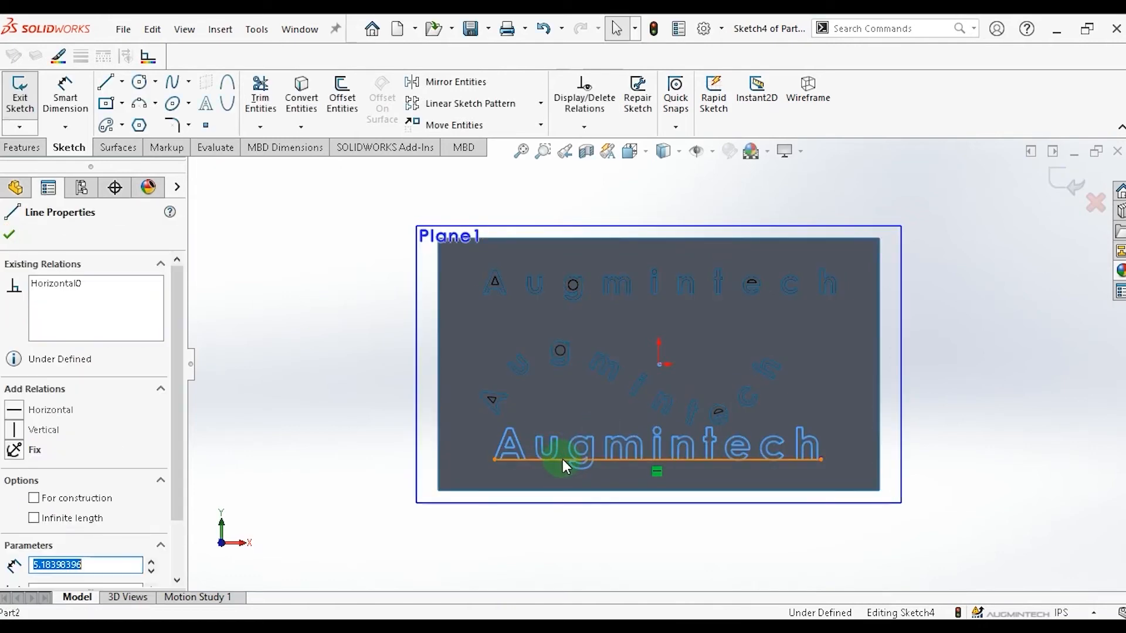
key(Delete)
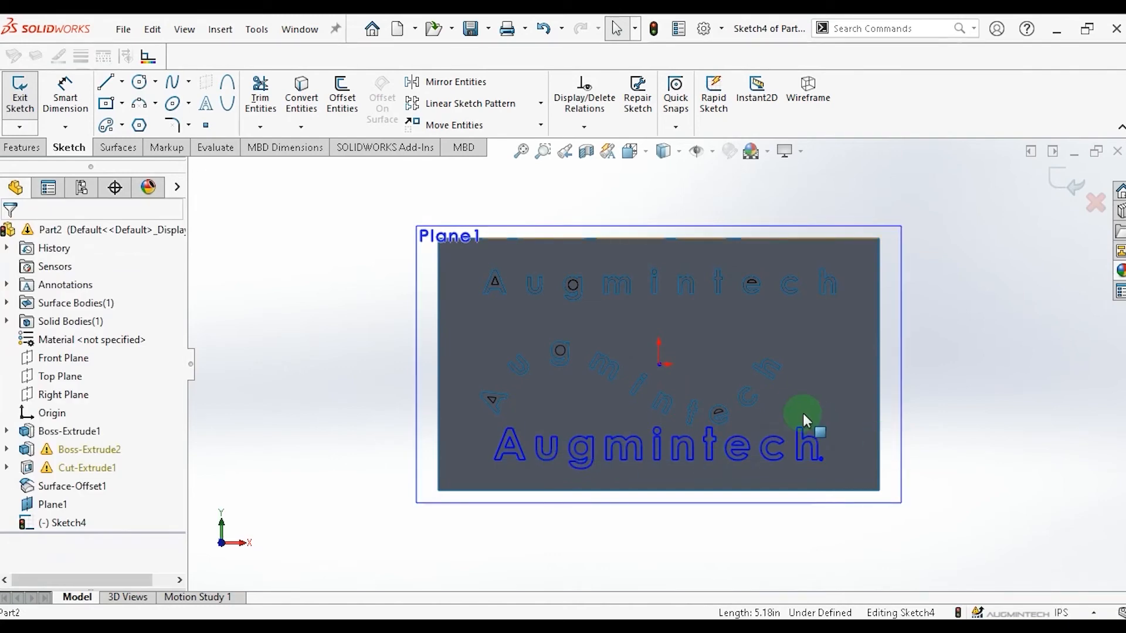
click(559, 420)
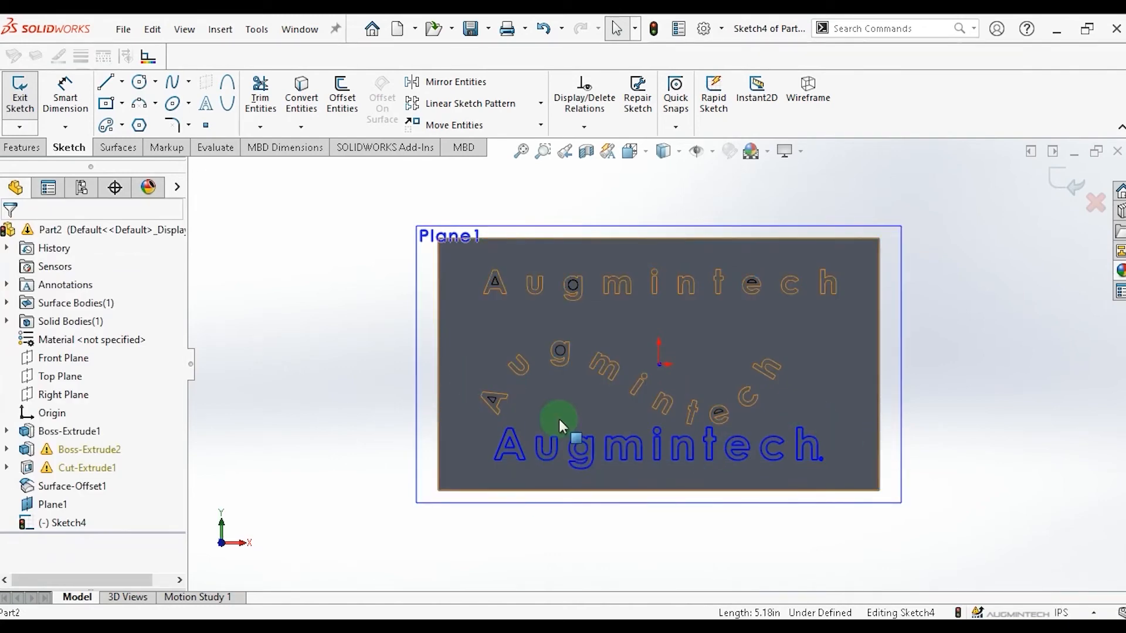
click(319, 263)
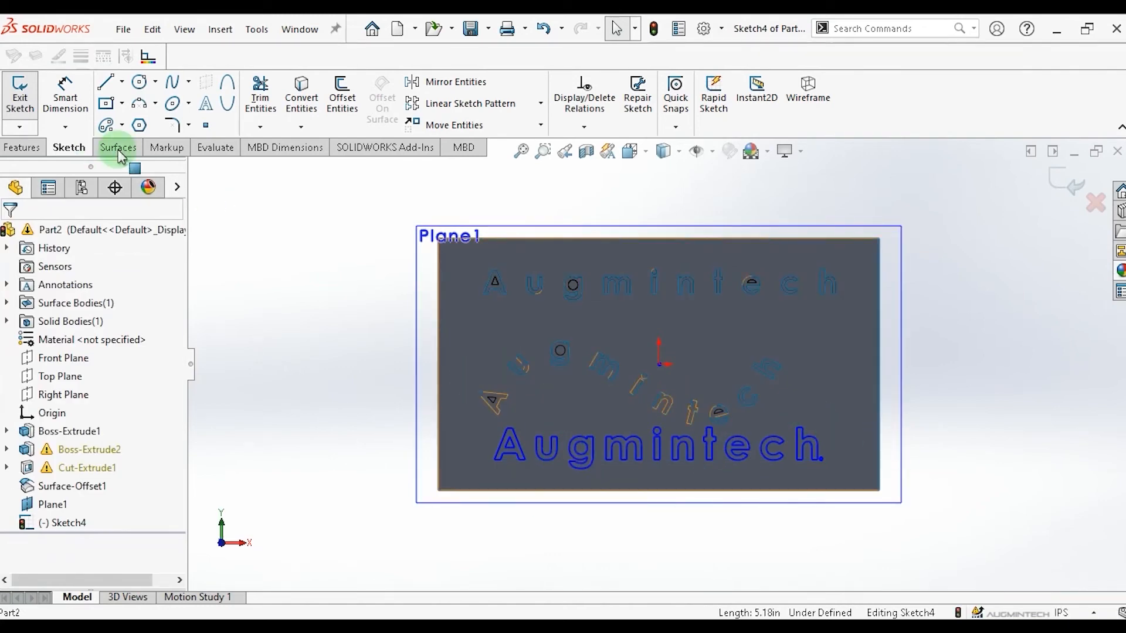
Create a projection Split Line of the current sketch text onto the block's front face.
click(118, 149)
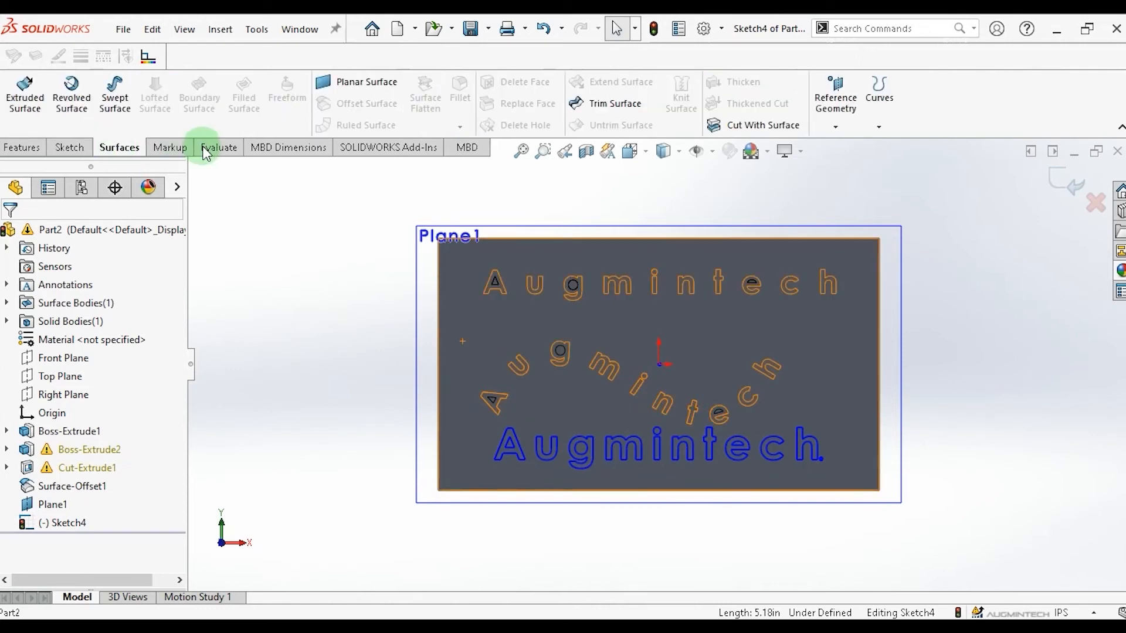
click(881, 126)
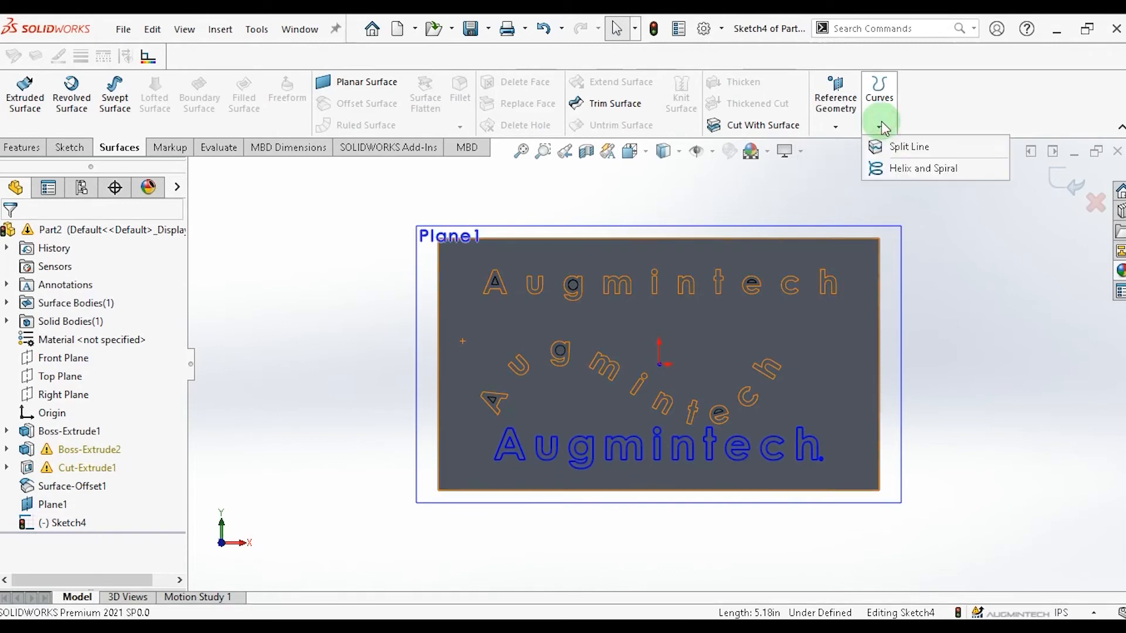
click(906, 150)
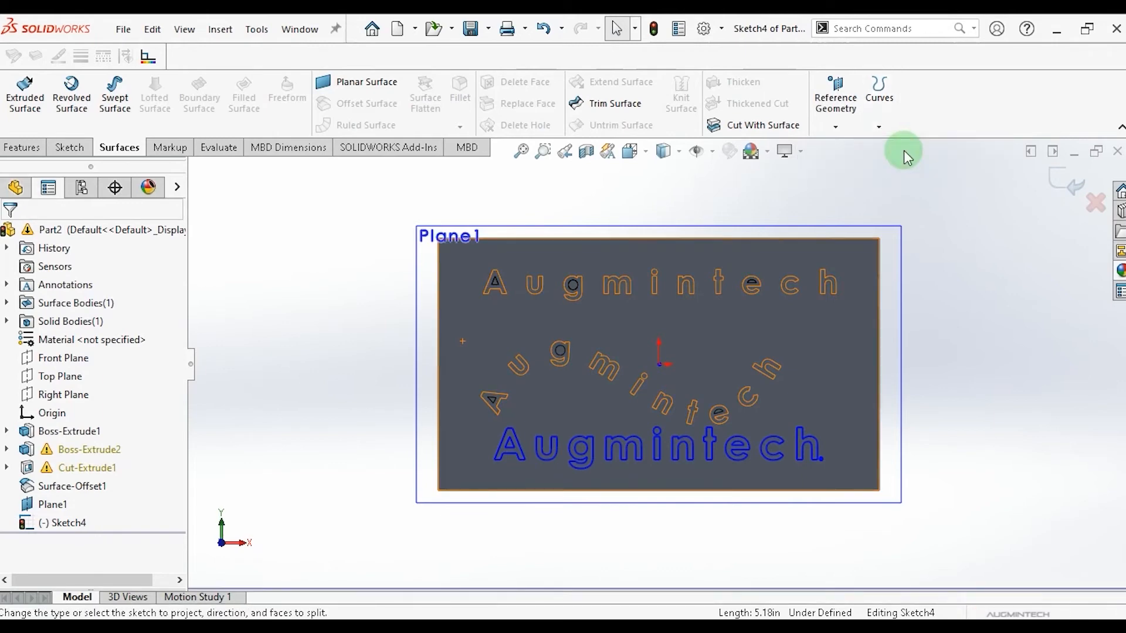
click(168, 509)
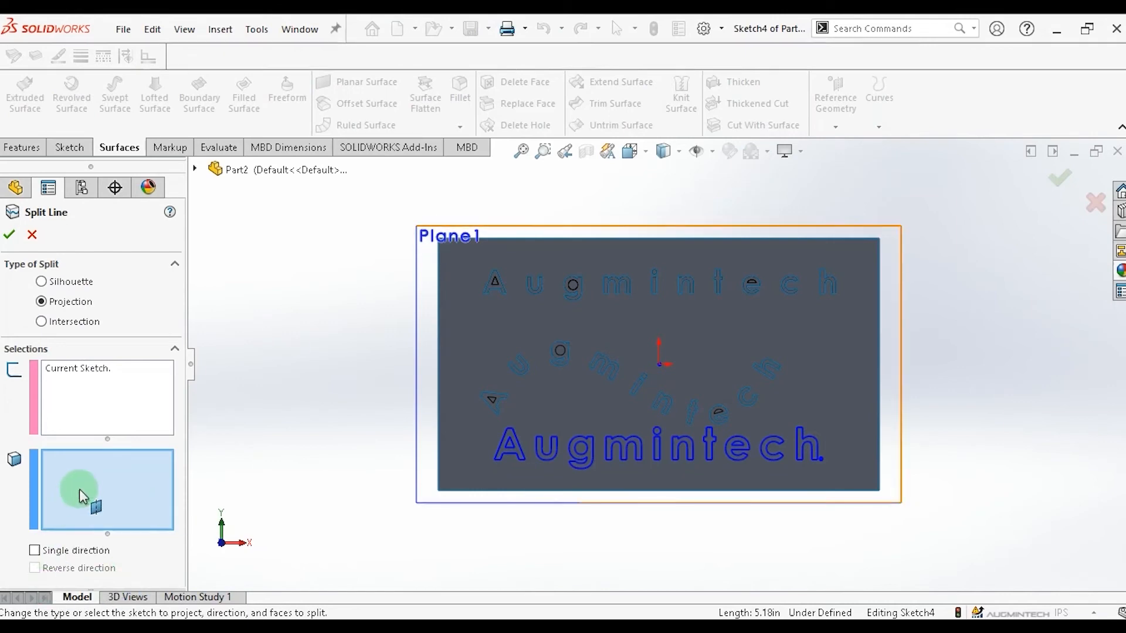
click(451, 446)
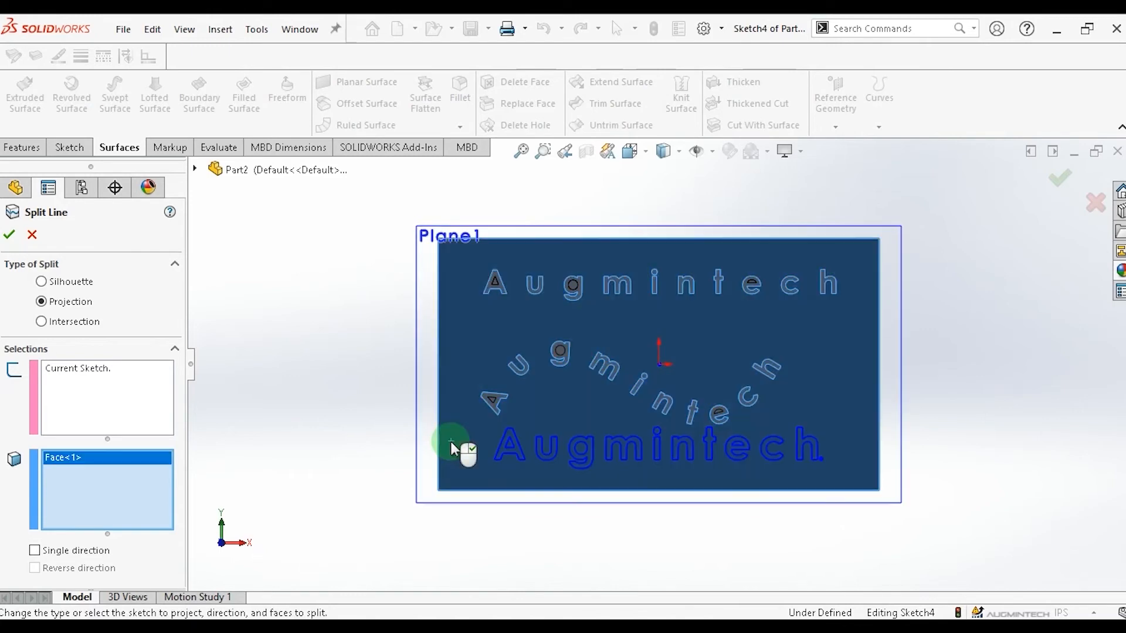
click(9, 236)
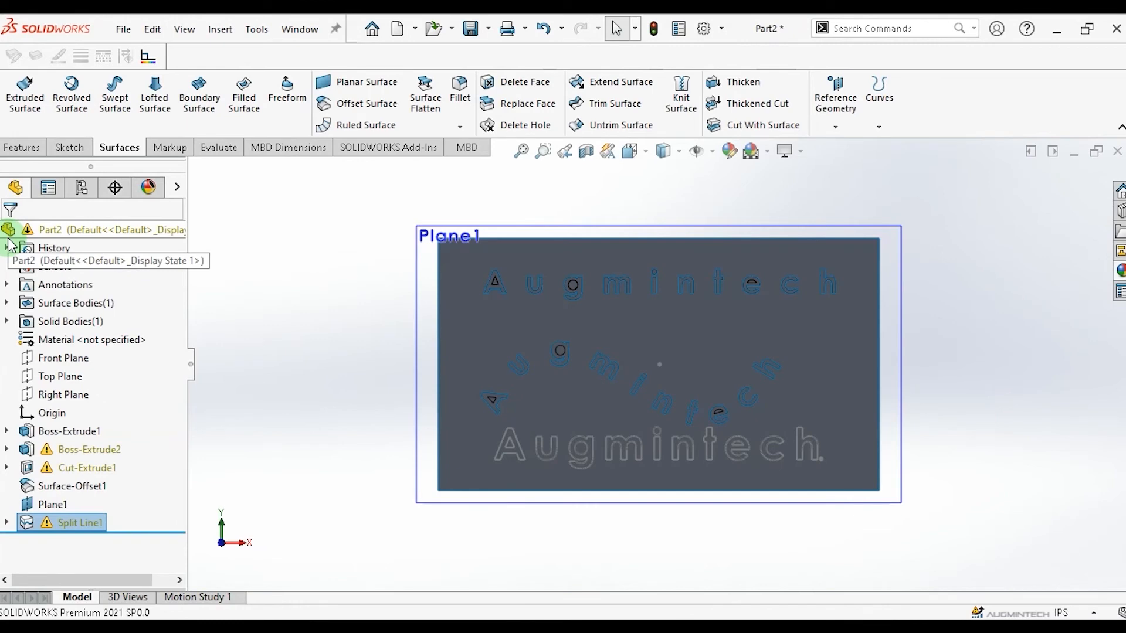
Hide Plane1.
click(428, 238)
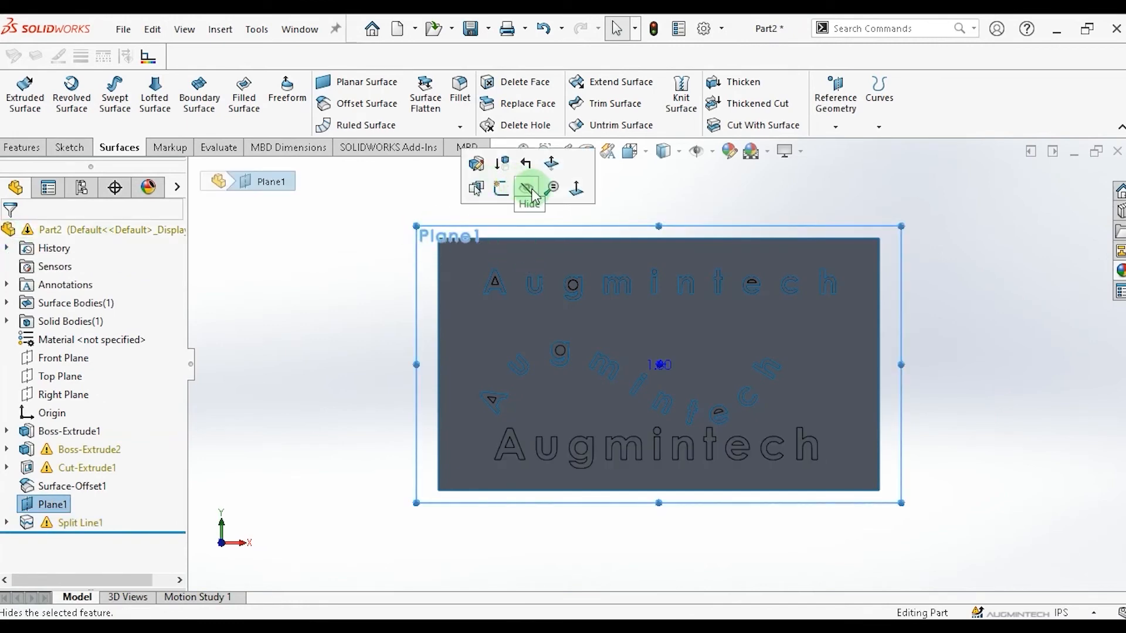
click(528, 189)
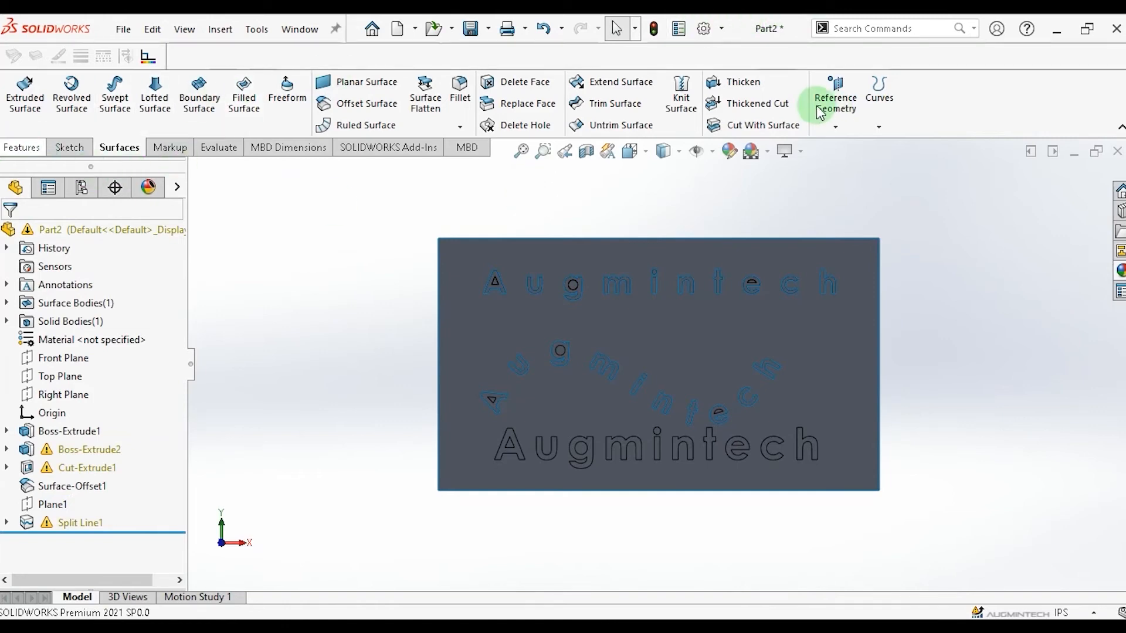
click(798, 97)
drag(909, 223, 942, 269)
key(space)
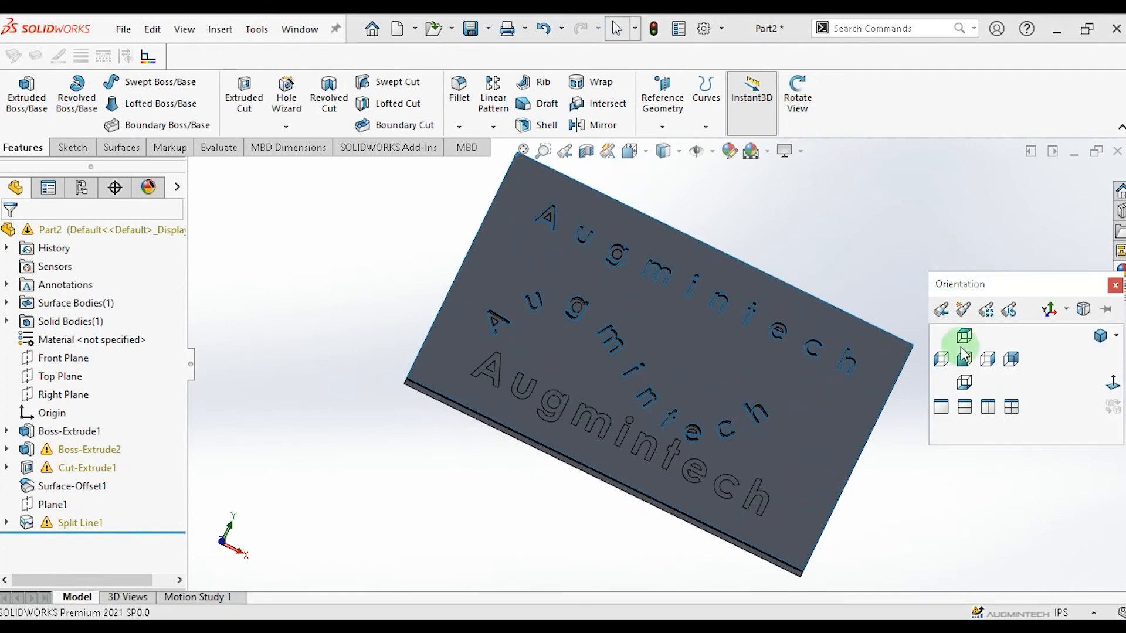
click(1111, 382)
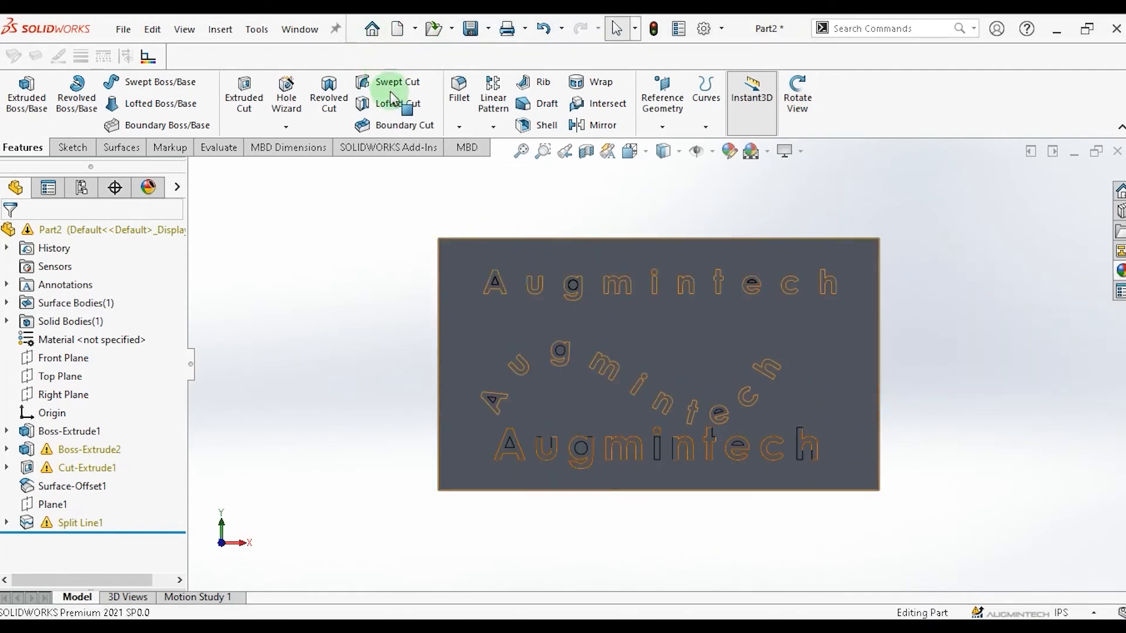
Delete the split front face together with the inner faces of the A, g and e in the lower text.
click(121, 147)
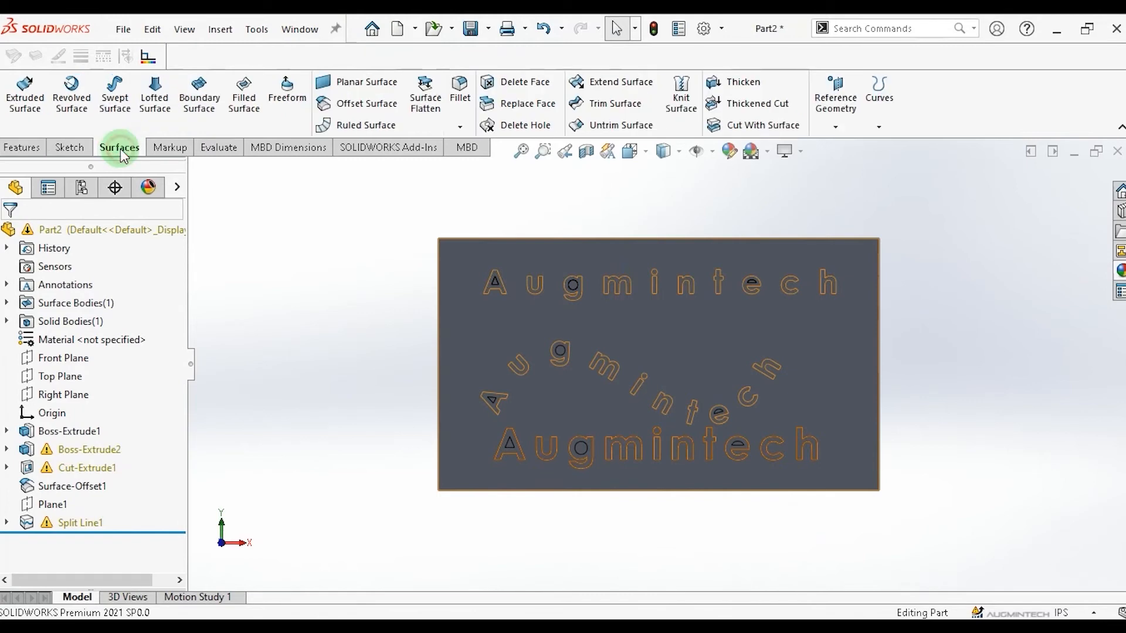
click(527, 88)
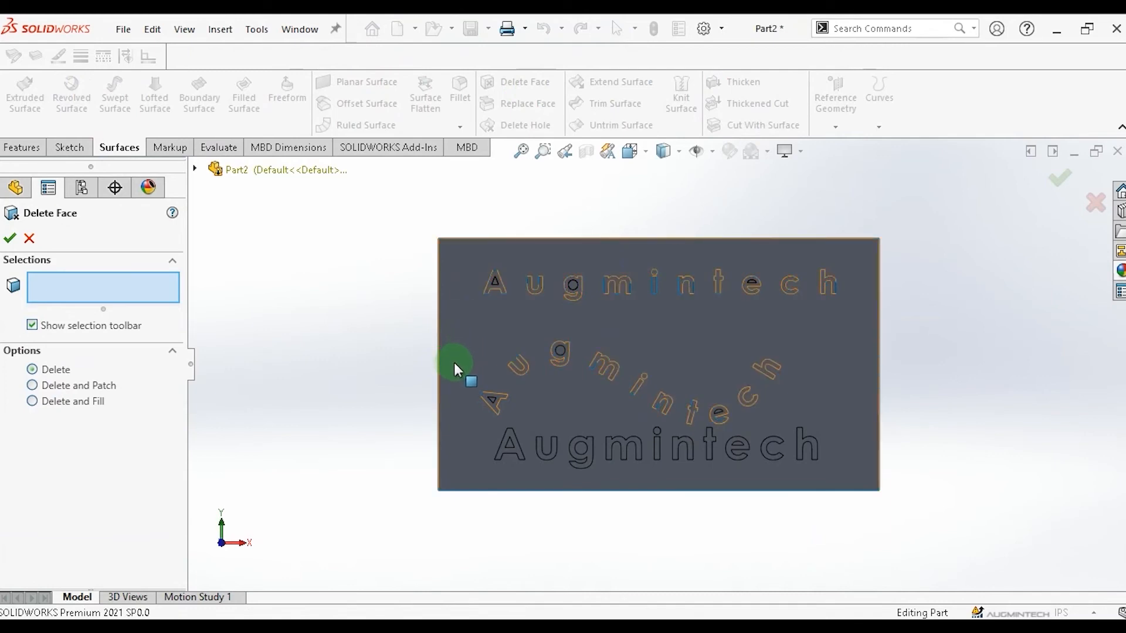
click(453, 401)
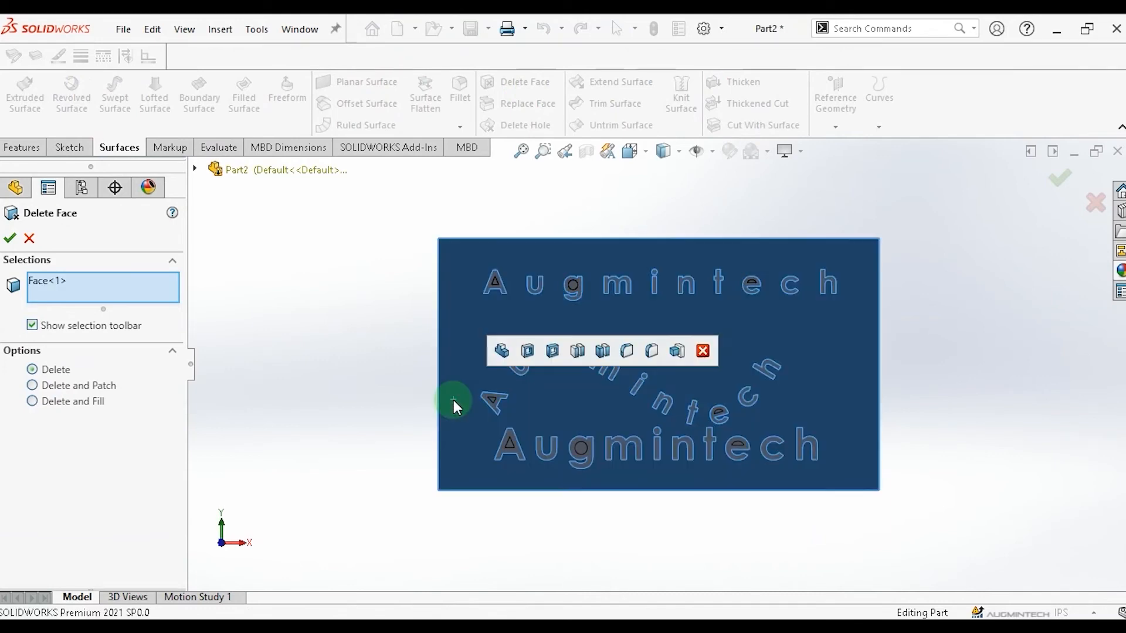
click(508, 444)
click(582, 449)
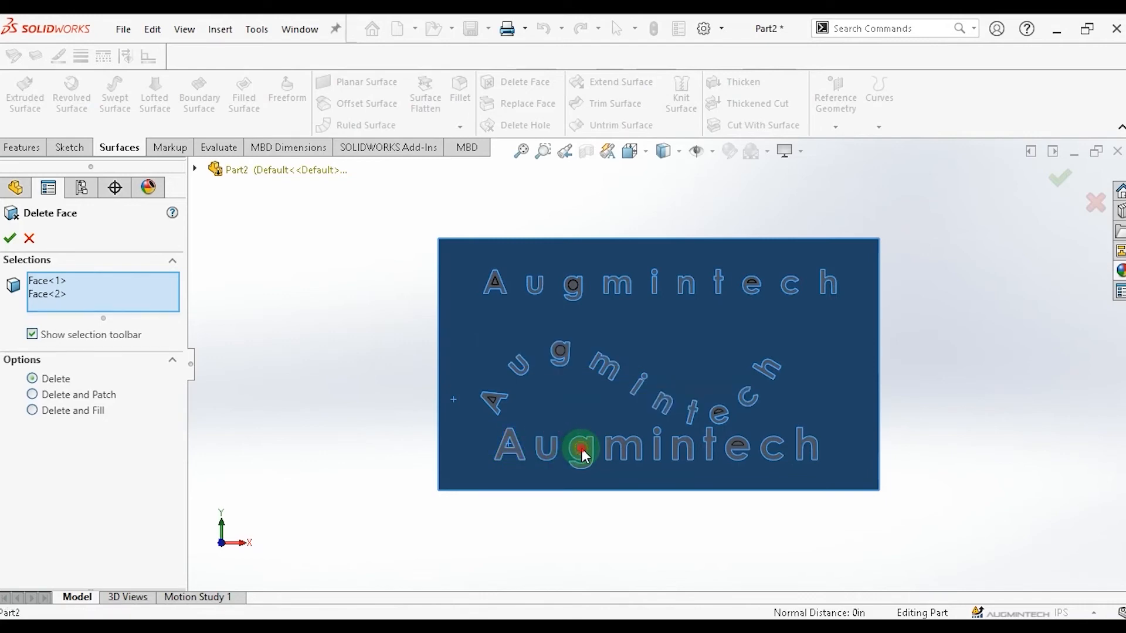
click(740, 444)
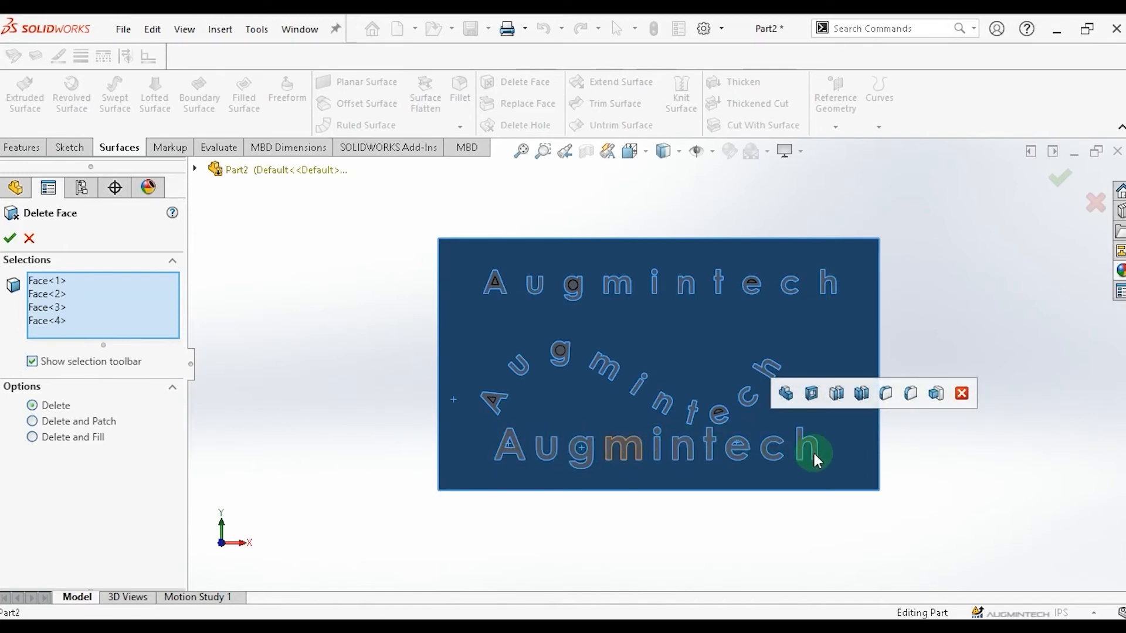
click(9, 239)
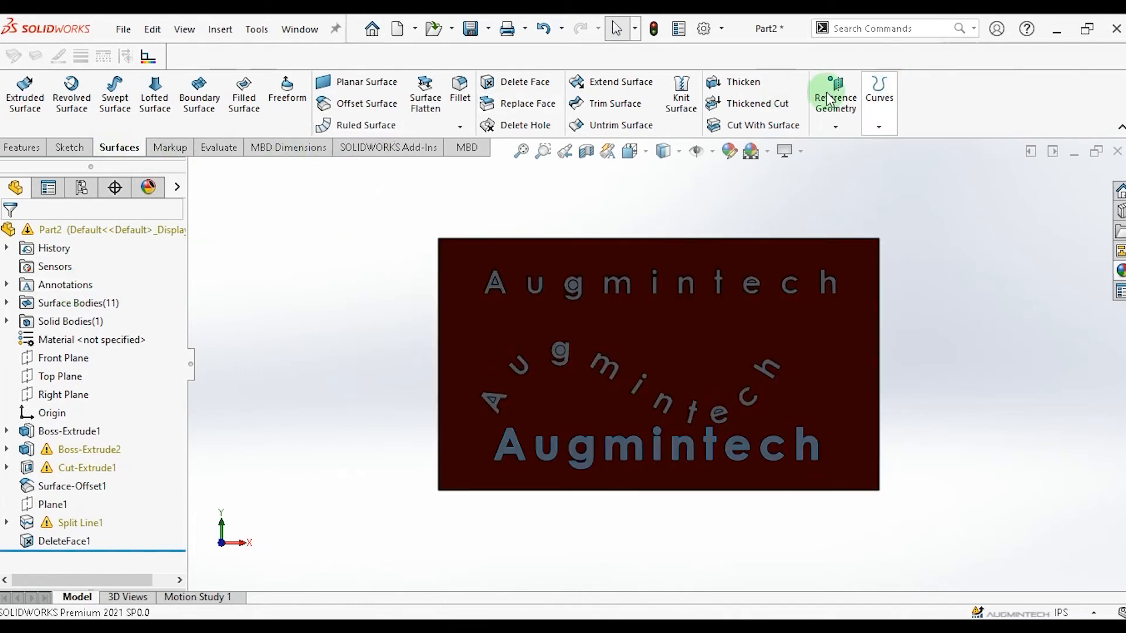
Apply a Thickened Cut of 0.50 in to the lower text's A surface.
click(755, 112)
click(49, 285)
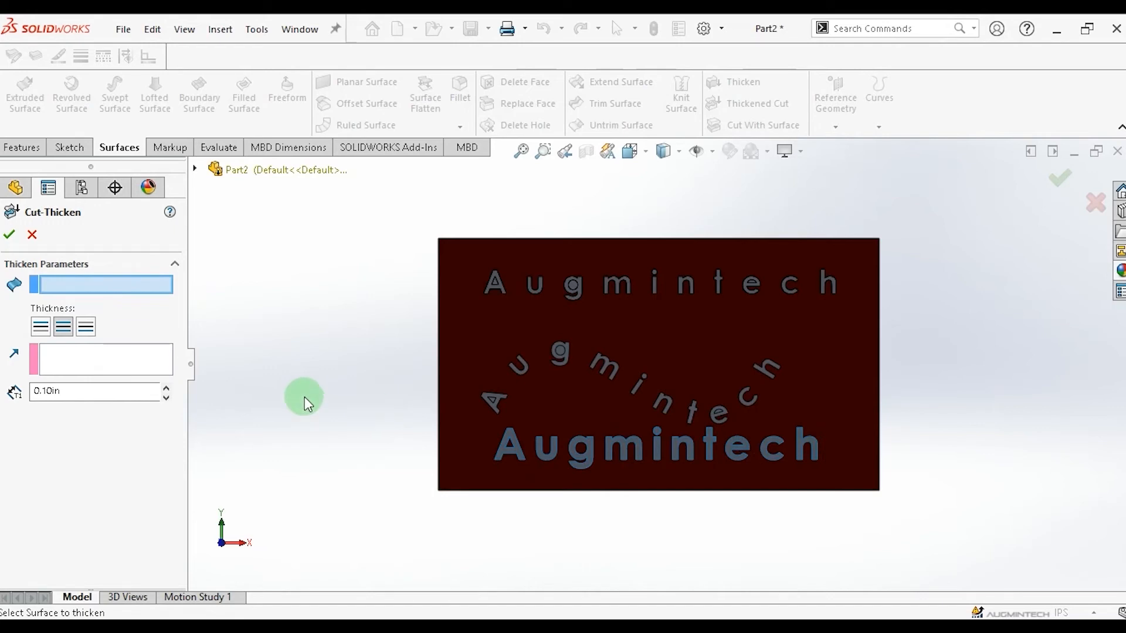
click(500, 452)
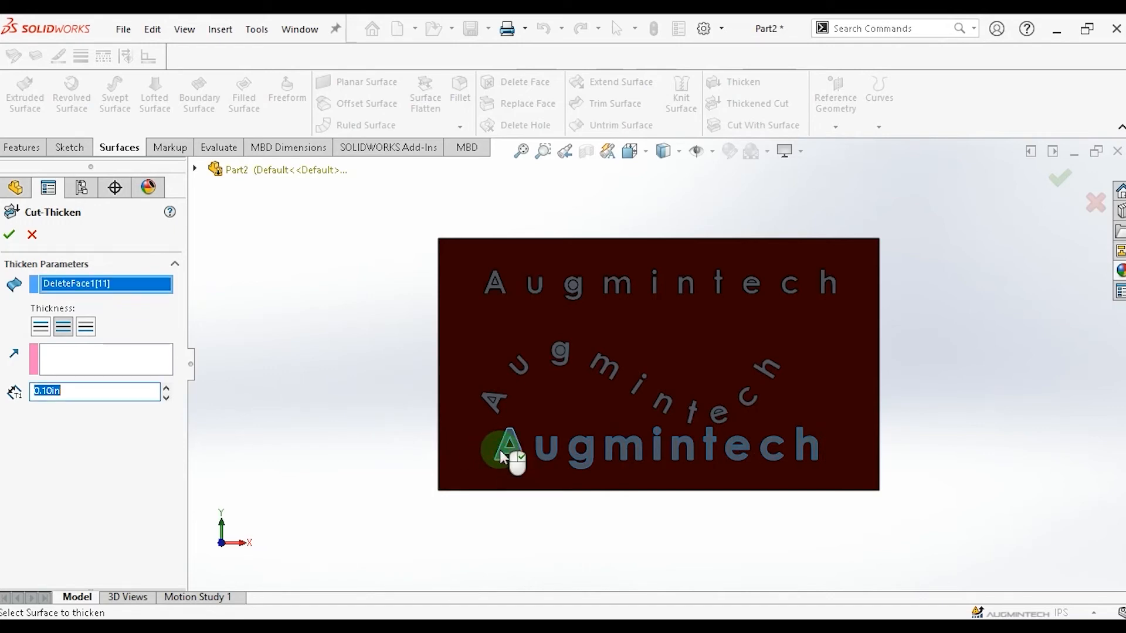
click(18, 148)
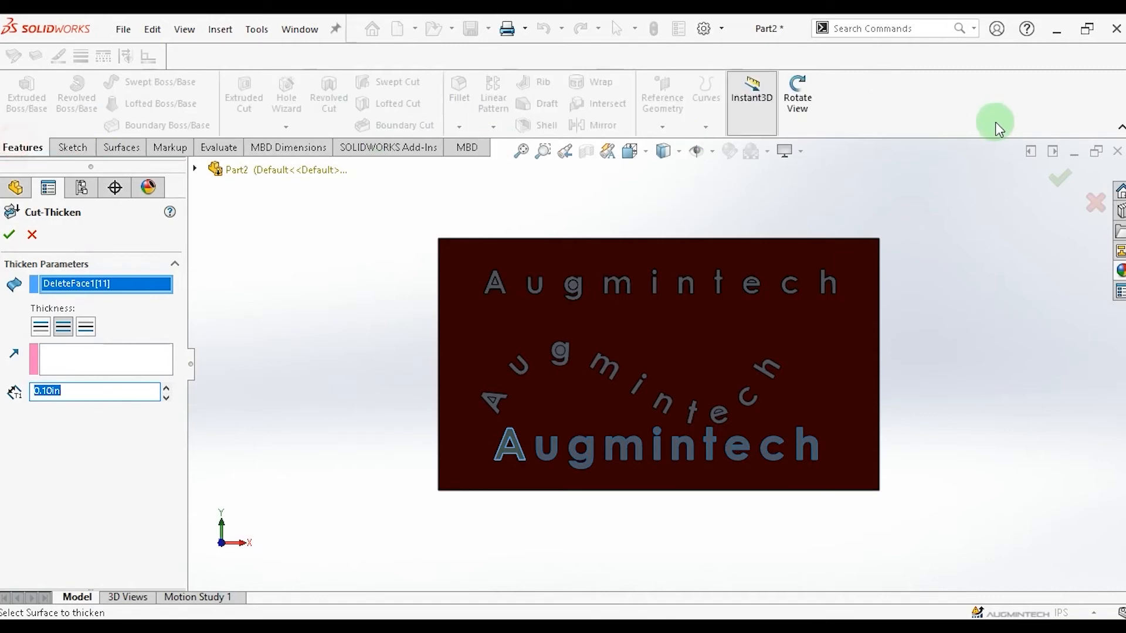
click(809, 99)
drag(1024, 288, 944, 359)
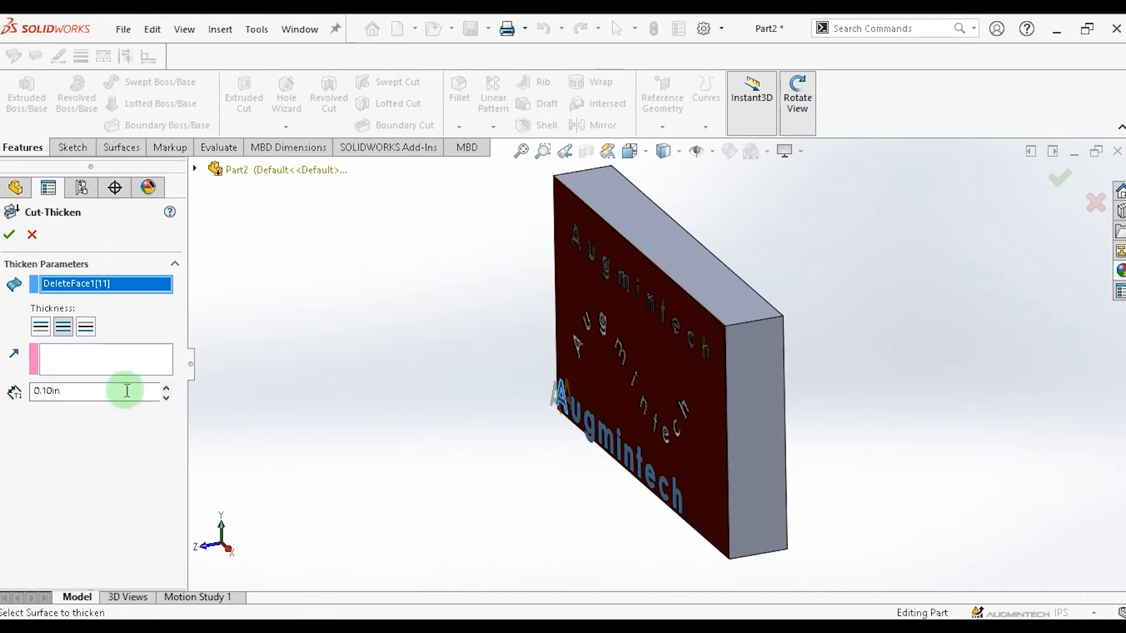
click(167, 388)
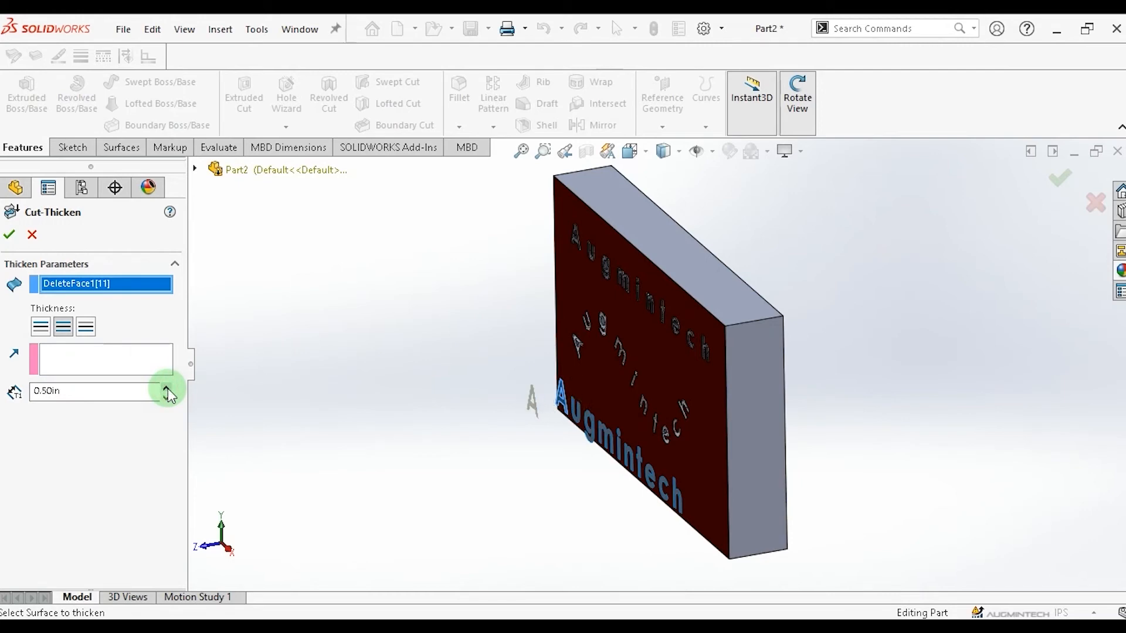
click(9, 235)
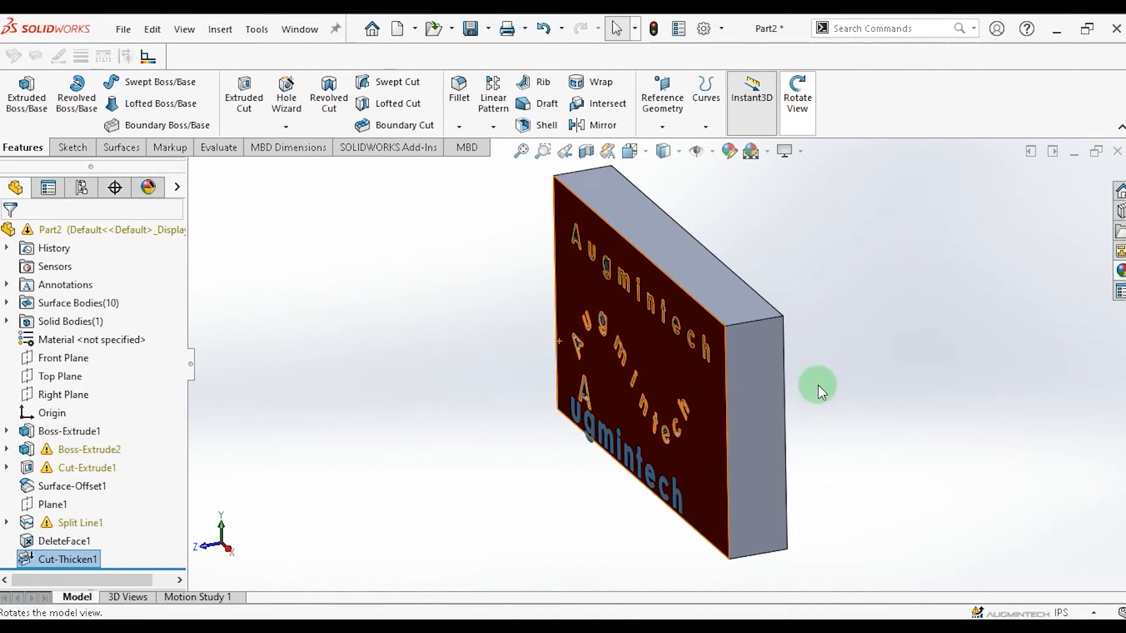
Apply a Thickened Cut of 0.50 in to the lower text's u surface.
click(805, 116)
click(835, 254)
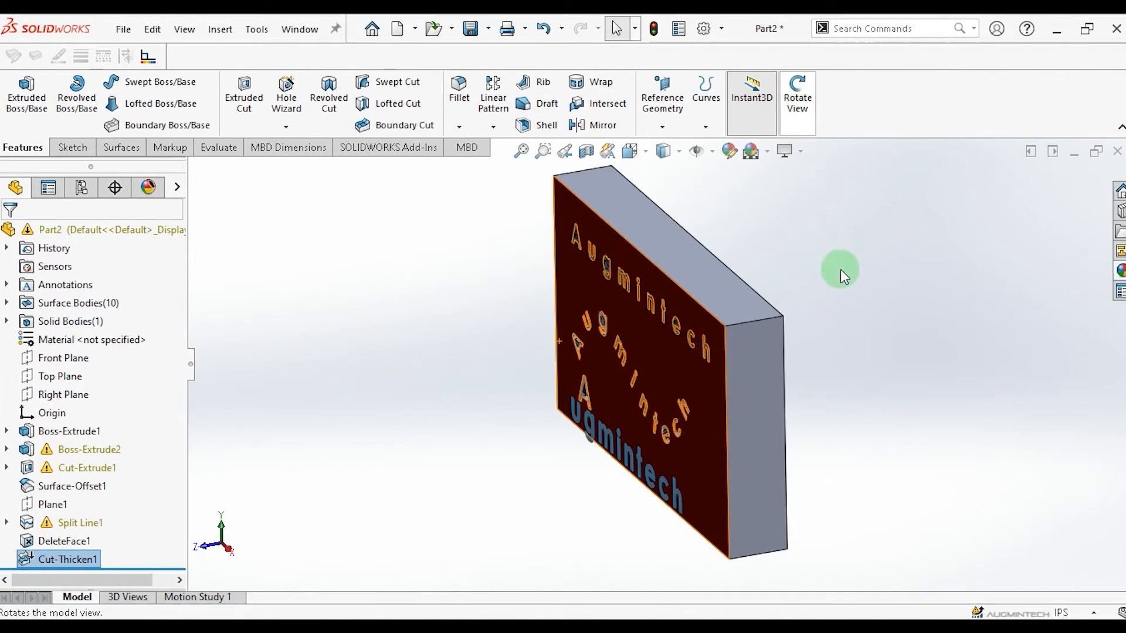
click(840, 269)
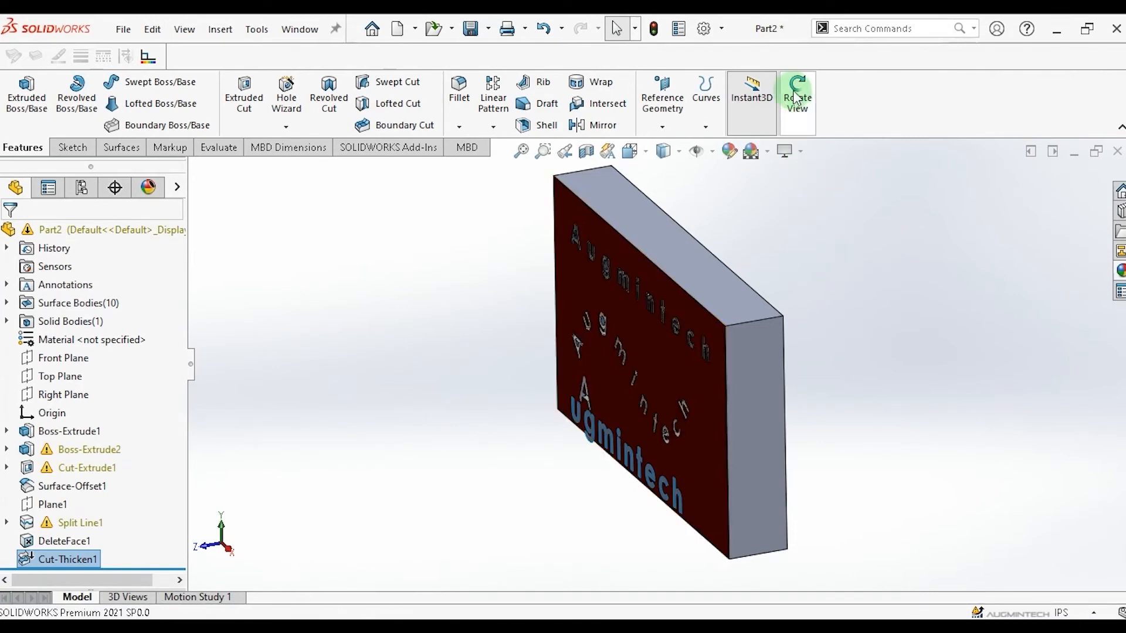
drag(839, 297, 910, 253)
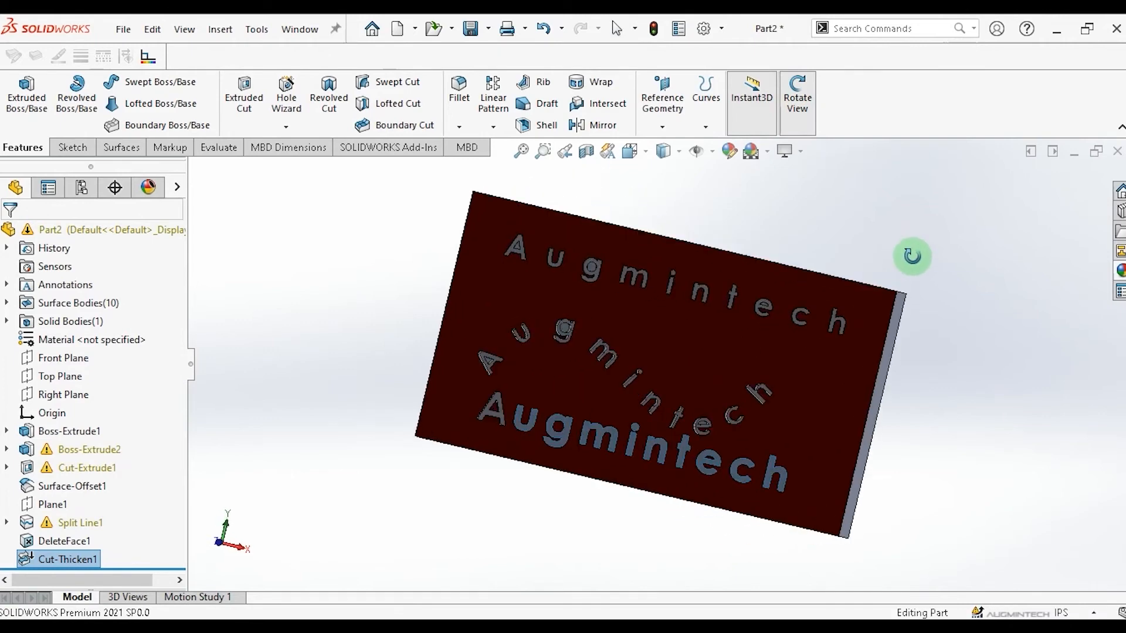
click(121, 149)
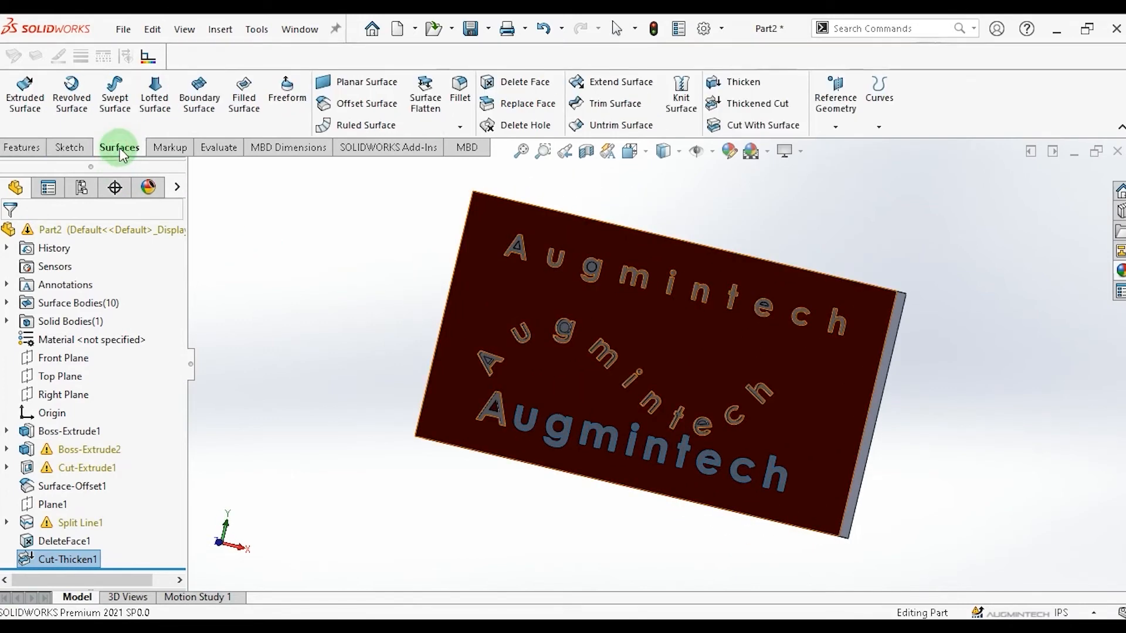
click(762, 109)
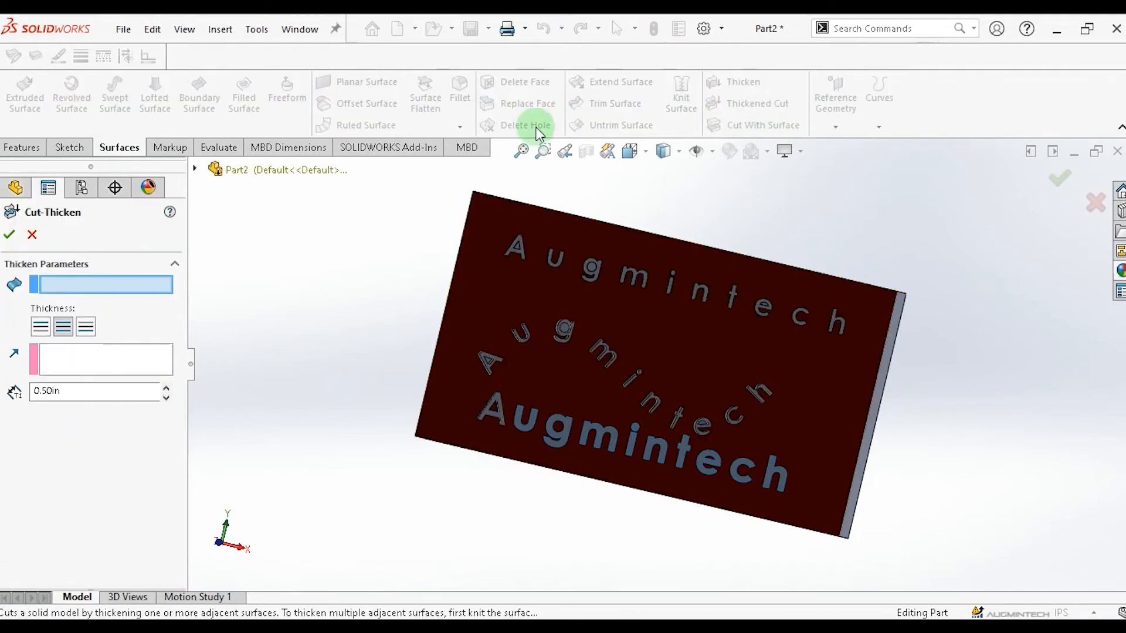
click(514, 423)
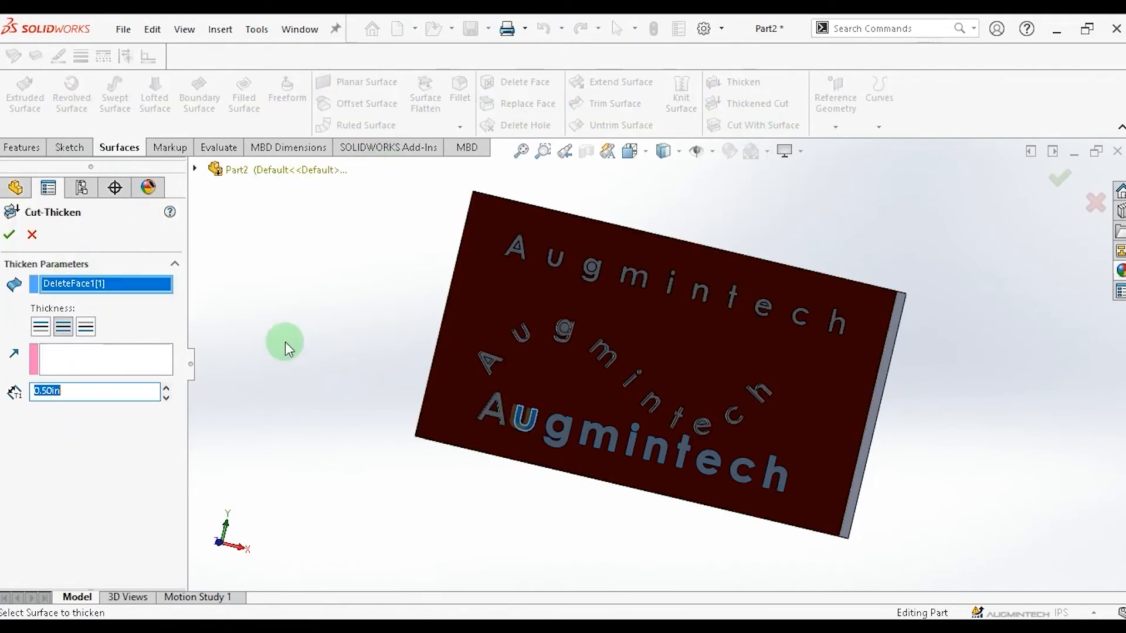
click(11, 232)
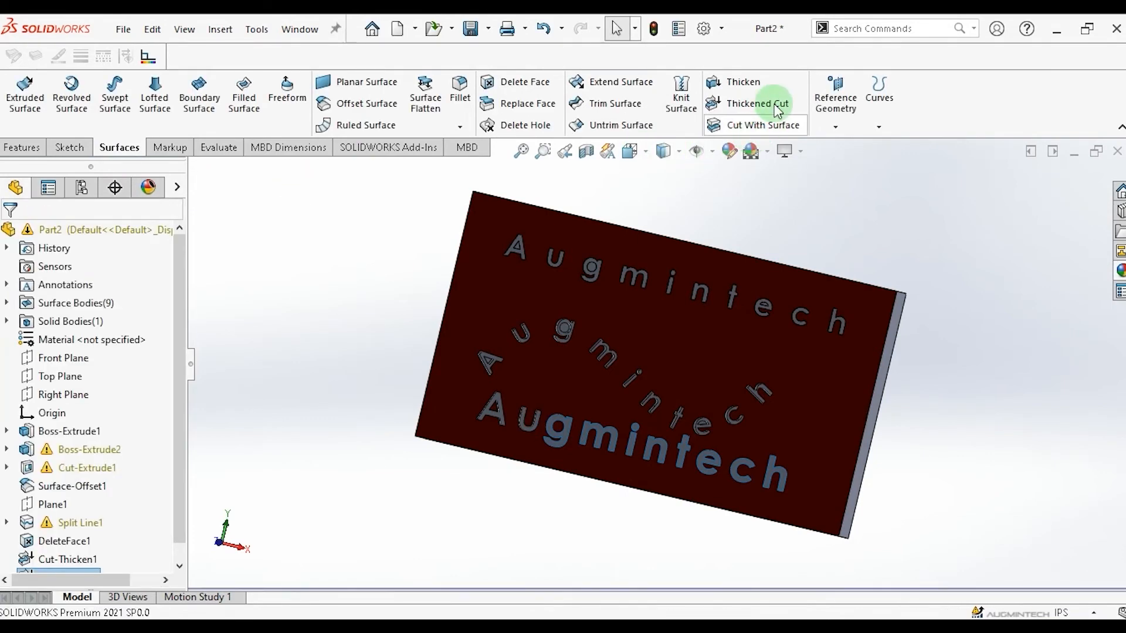
Apply Thickened Cuts of 0.50 in to the lower text's g and m surfaces.
click(775, 106)
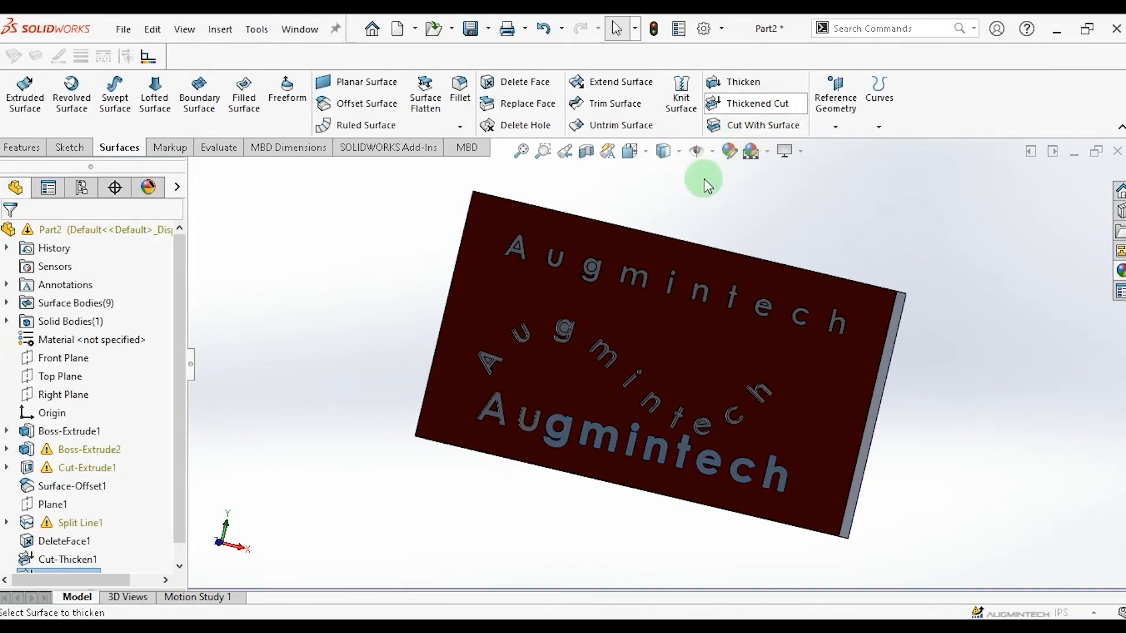
click(553, 432)
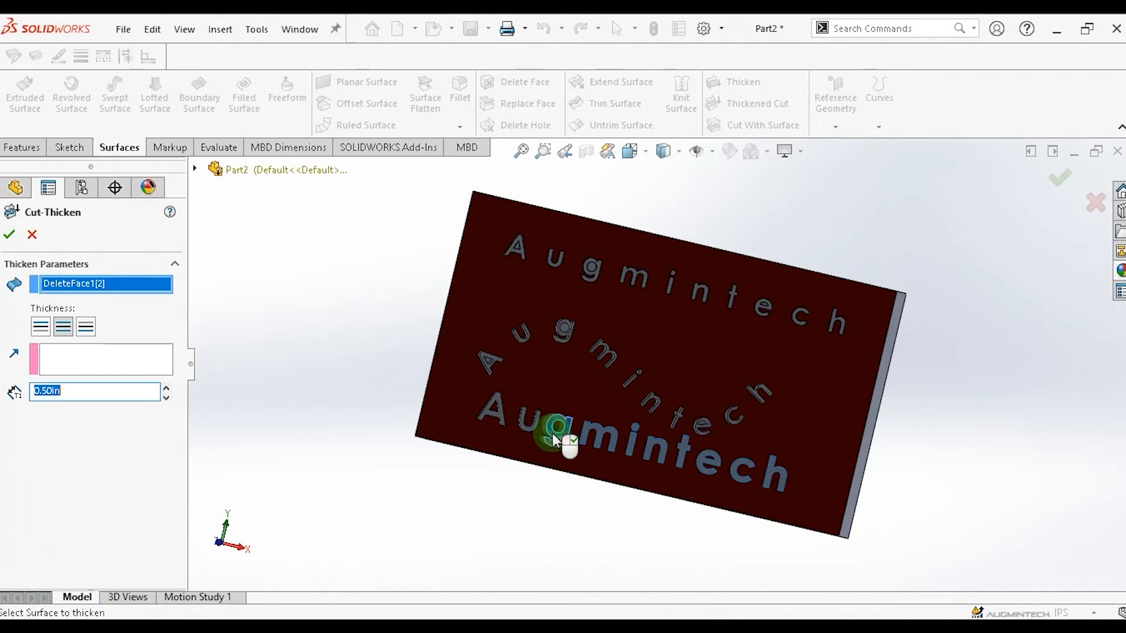
click(11, 234)
click(785, 105)
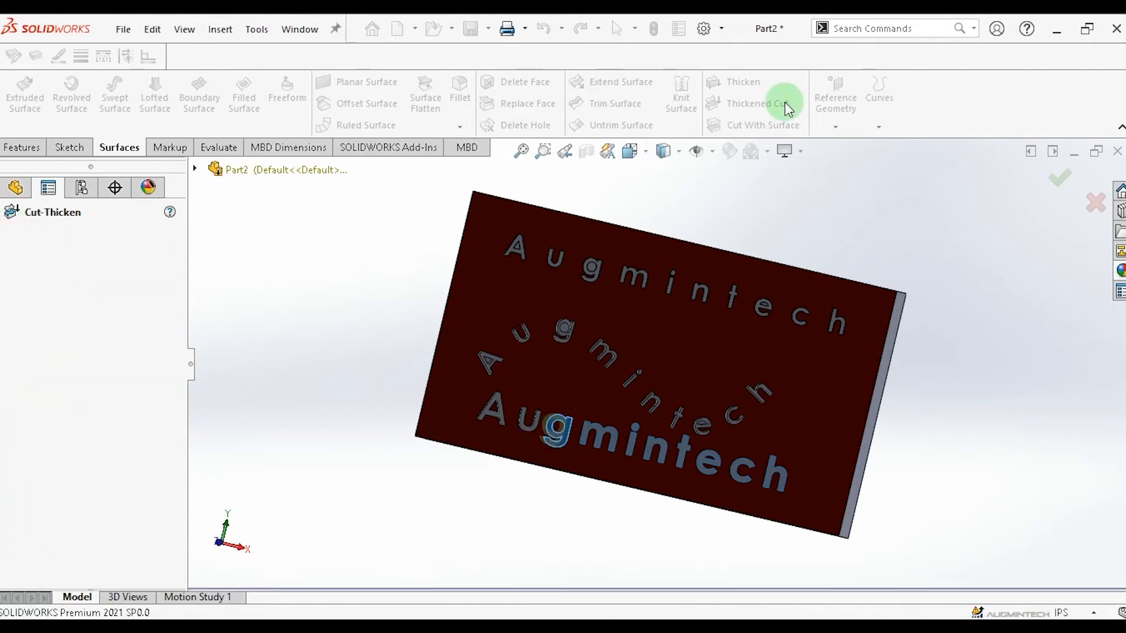
click(589, 430)
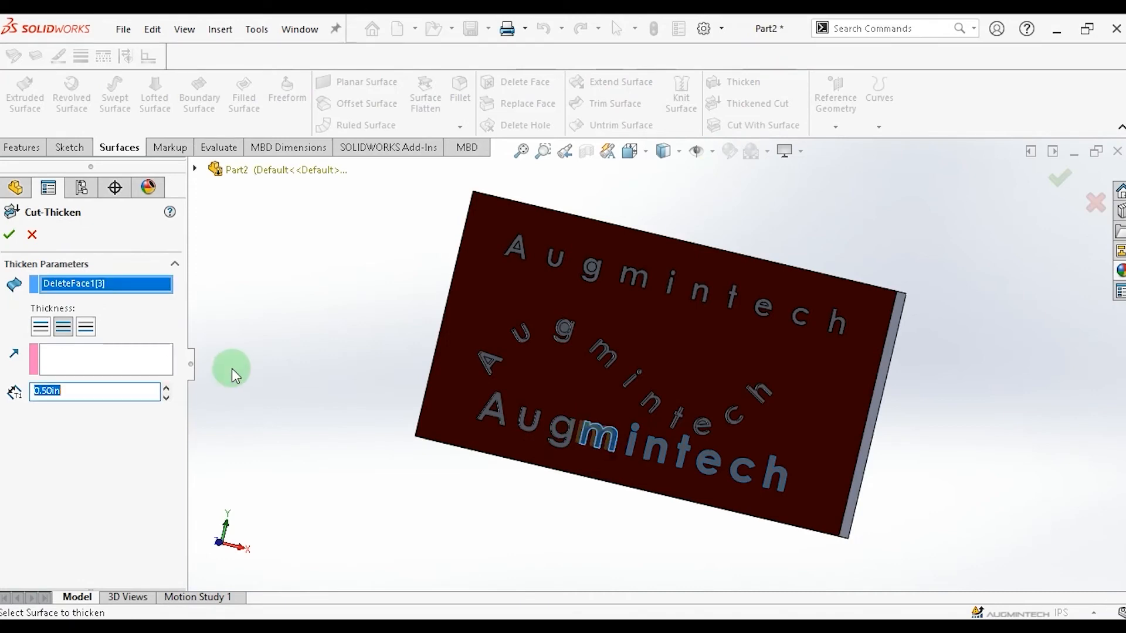
click(10, 236)
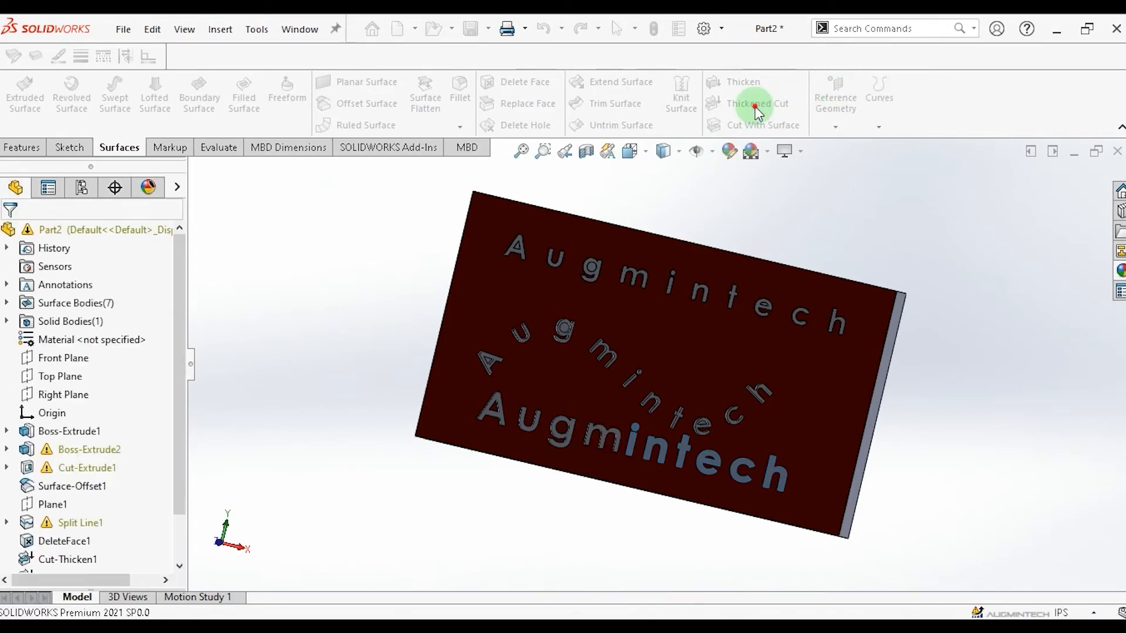
Apply Thickened Cuts of 0.50 in to the stem and dot of the lower text's i.
key(Return)
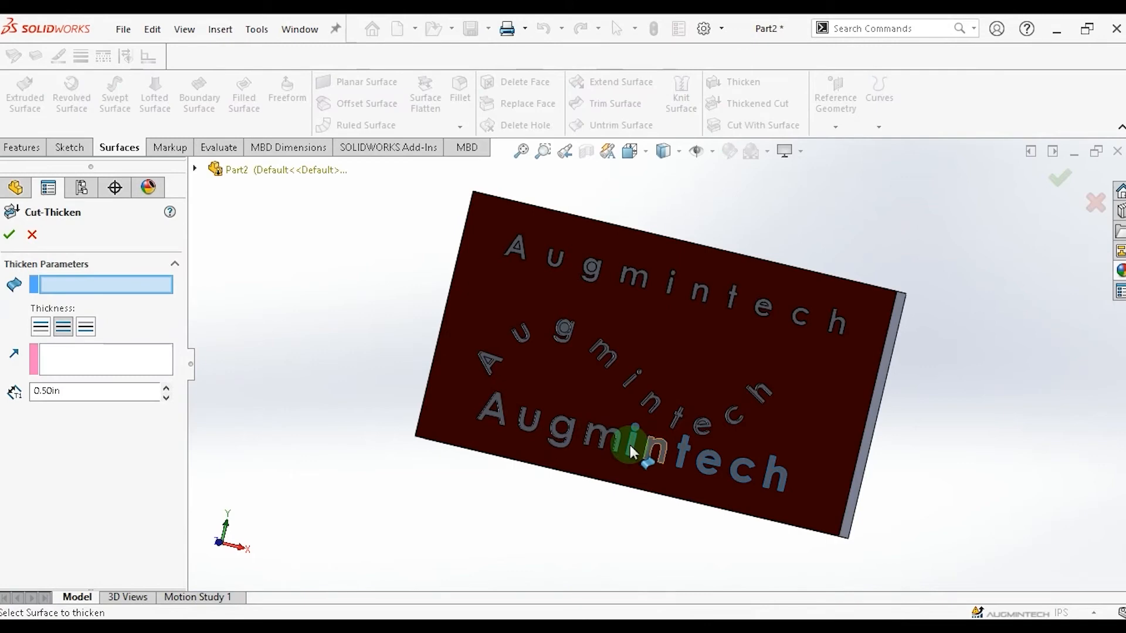
click(629, 445)
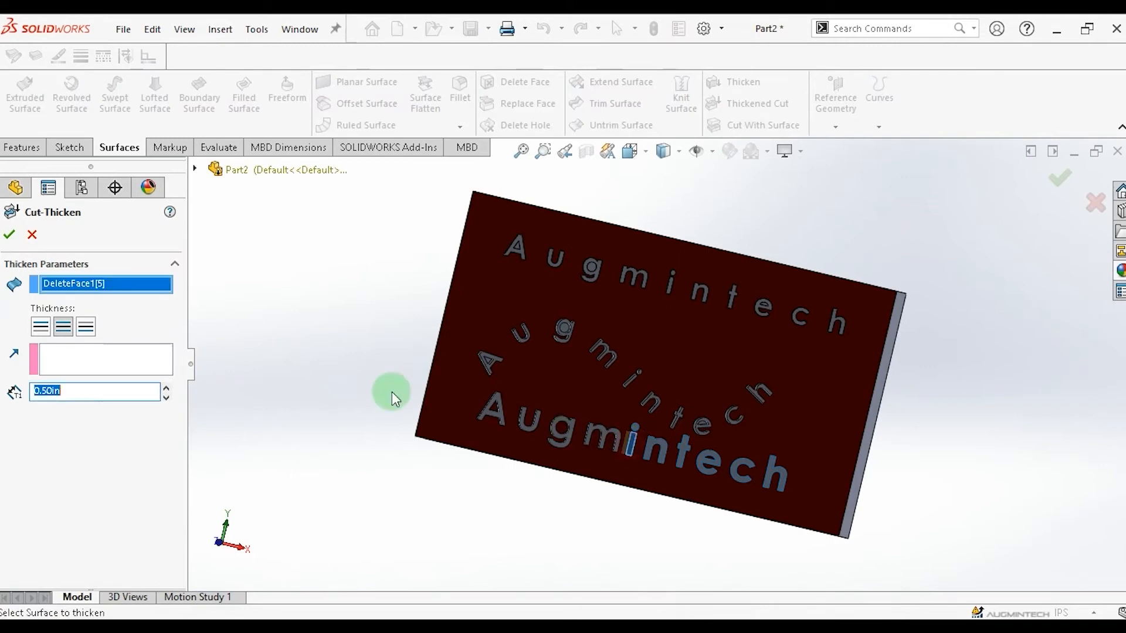
click(11, 236)
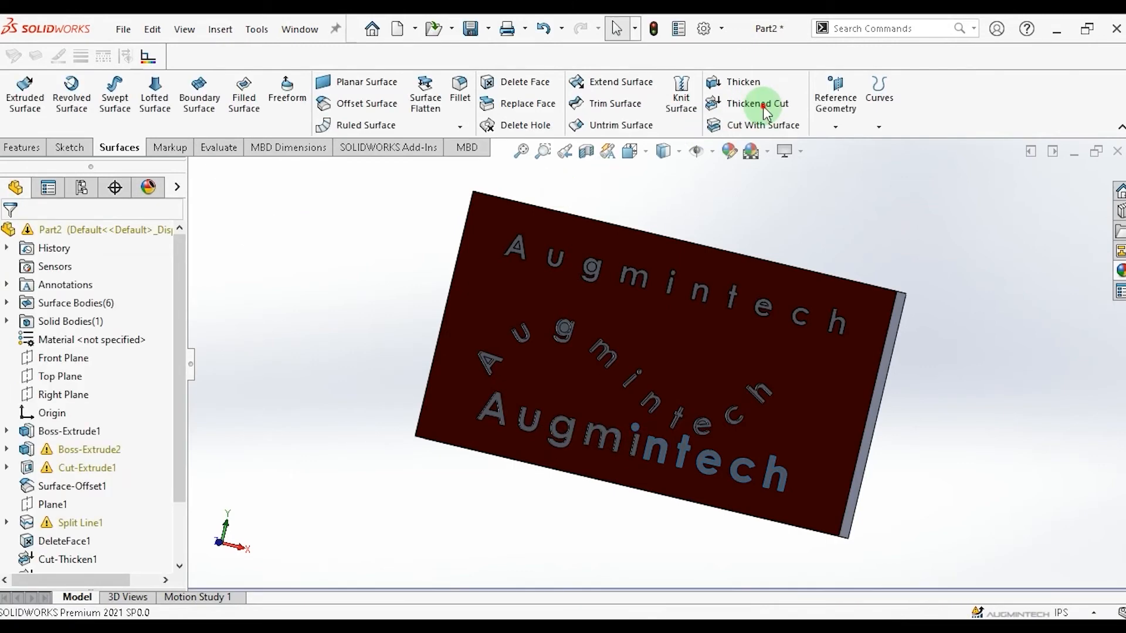
click(763, 106)
click(637, 431)
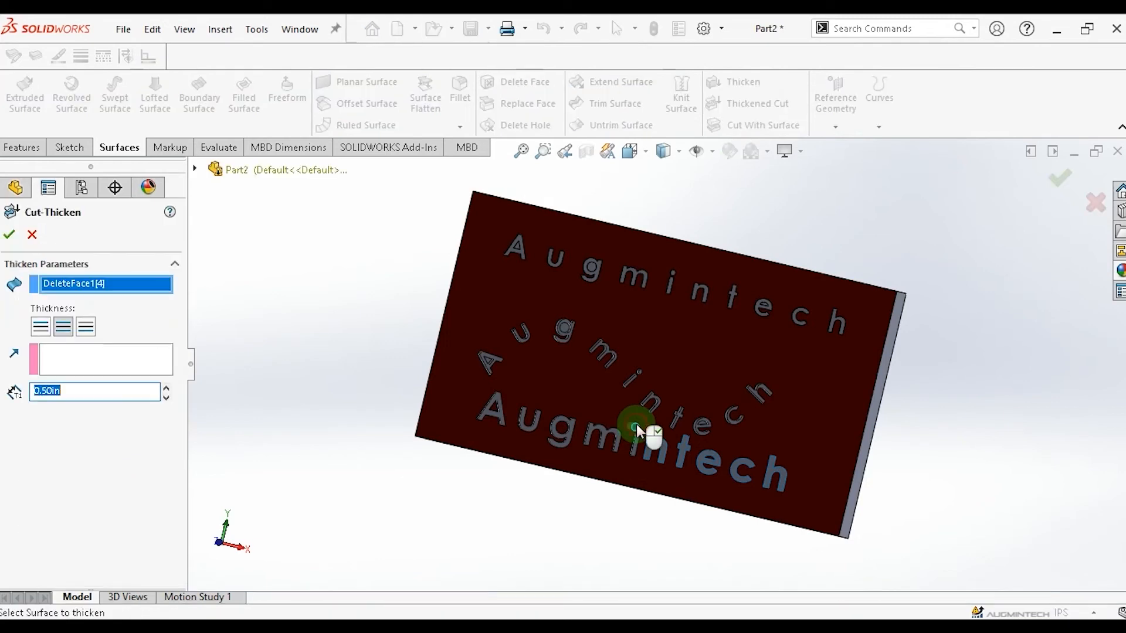
click(9, 235)
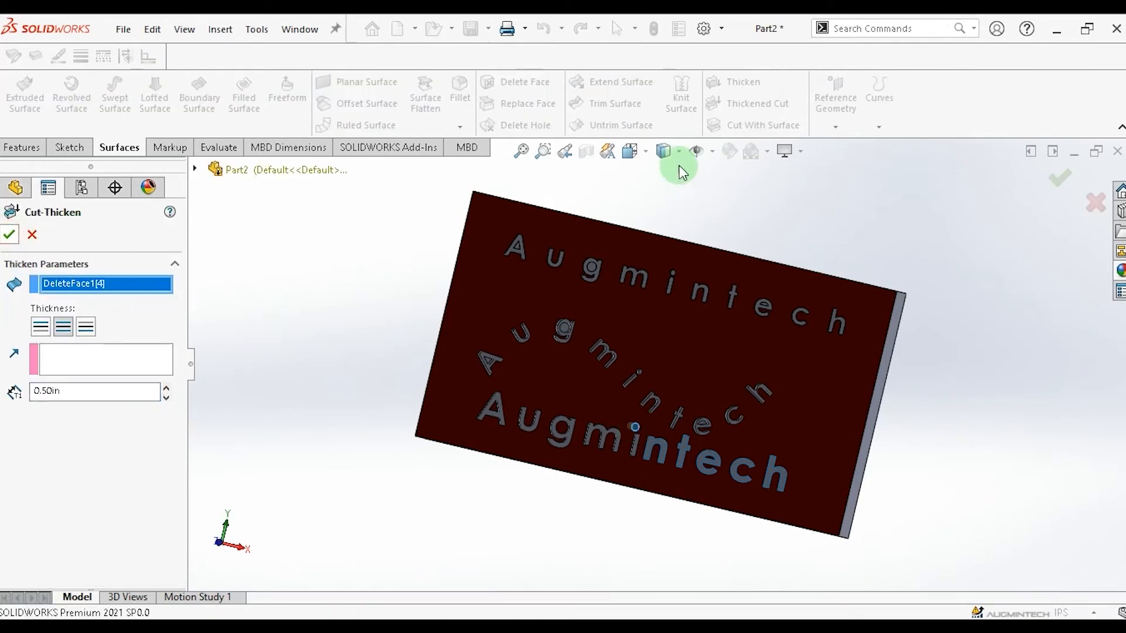
click(757, 104)
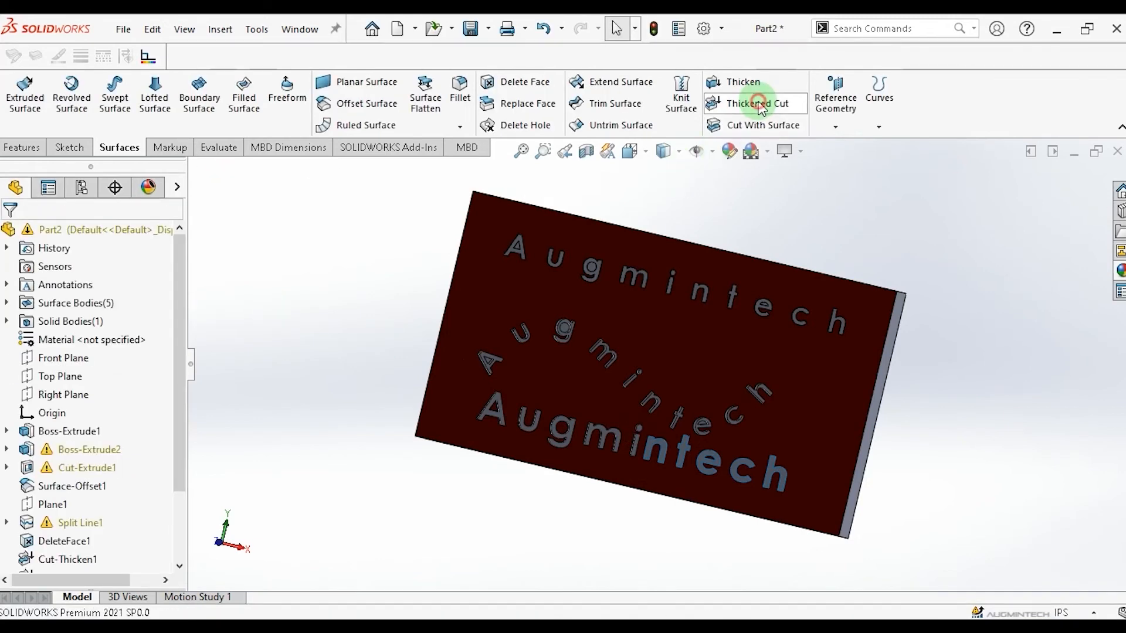
Apply Thickened Cuts of 0.50 in to the lower text's n and t surfaces.
click(649, 449)
click(10, 233)
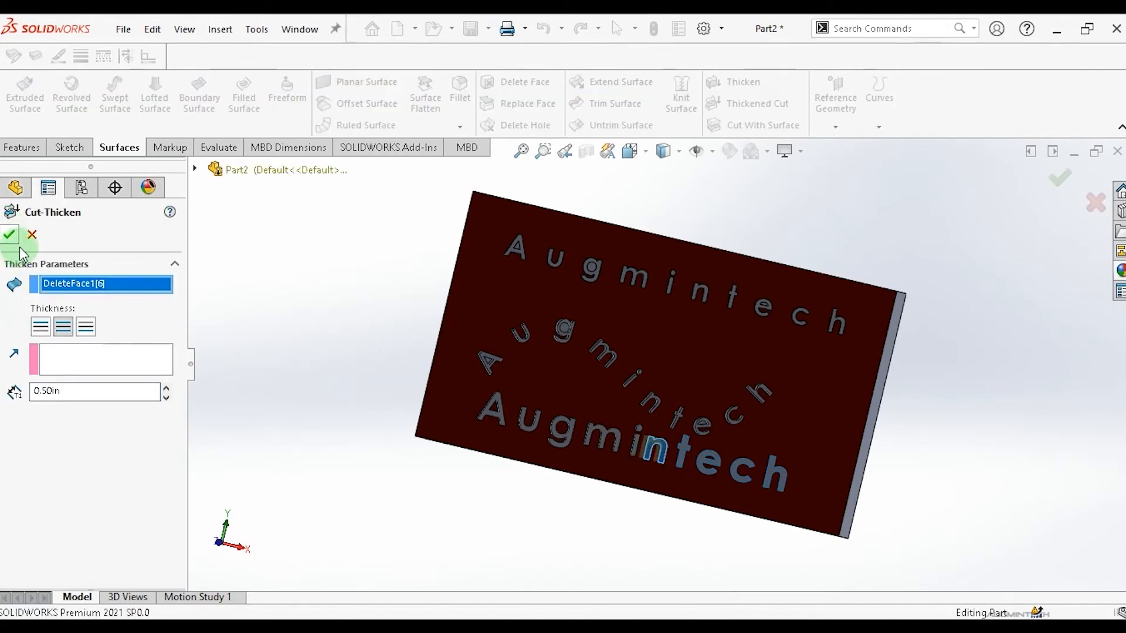
click(764, 105)
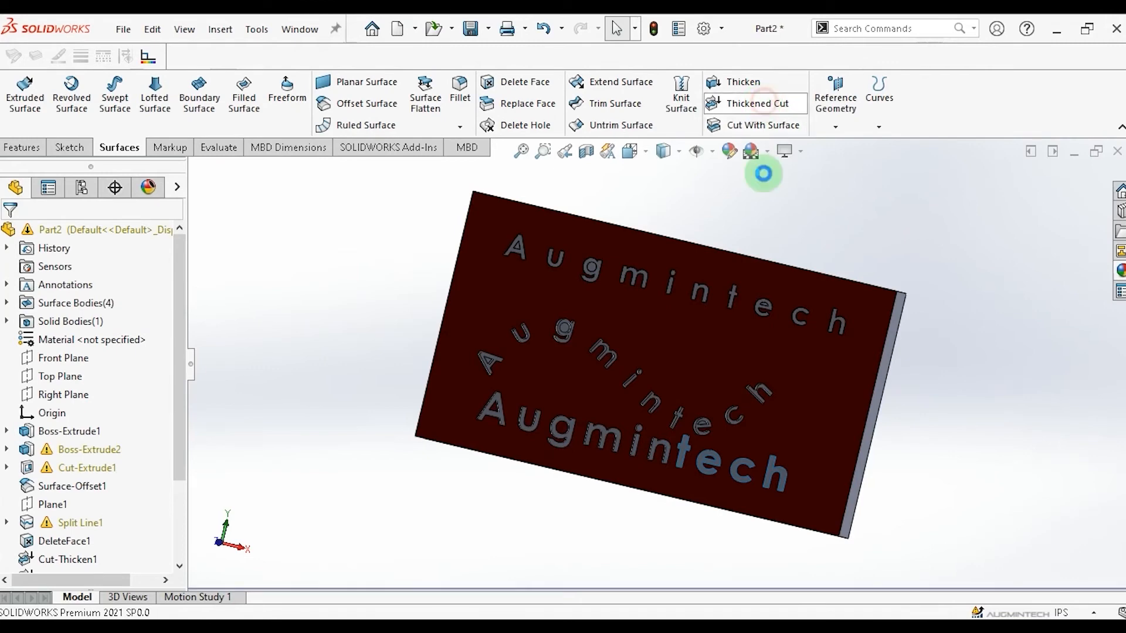
click(624, 465)
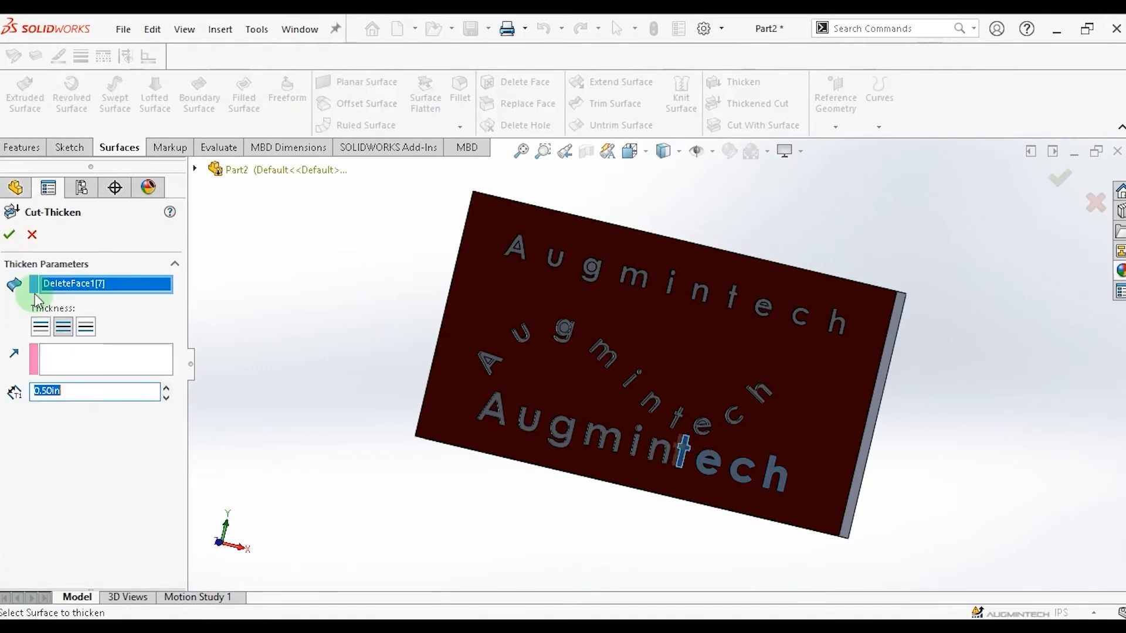
click(10, 234)
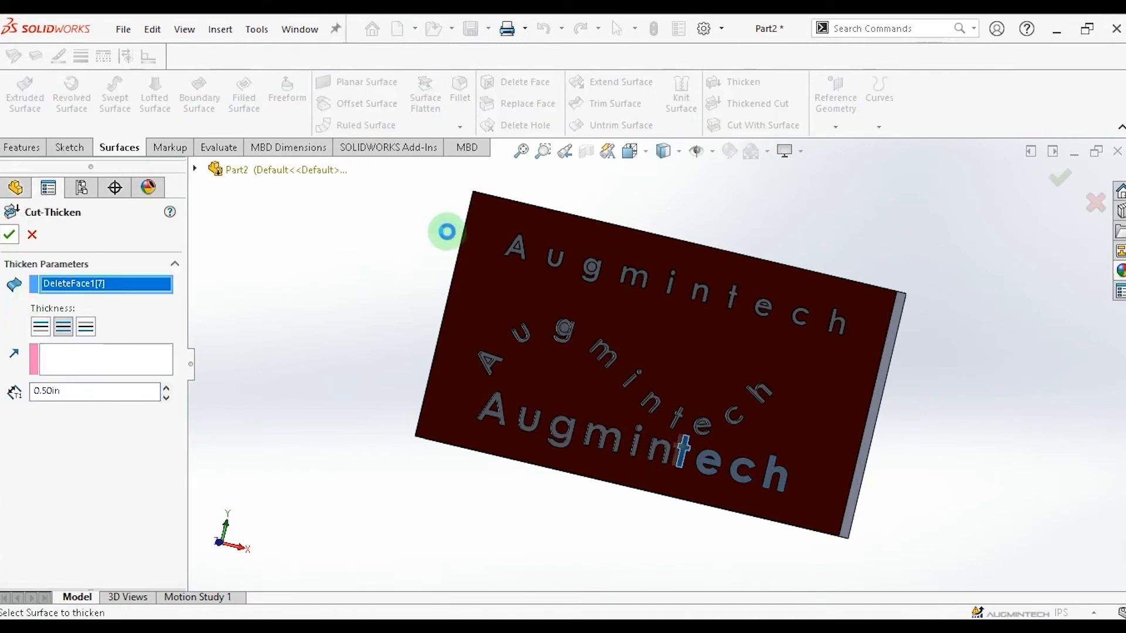
Apply Thickened Cuts of 0.50 in to the lower text's e and c surfaces.
click(745, 103)
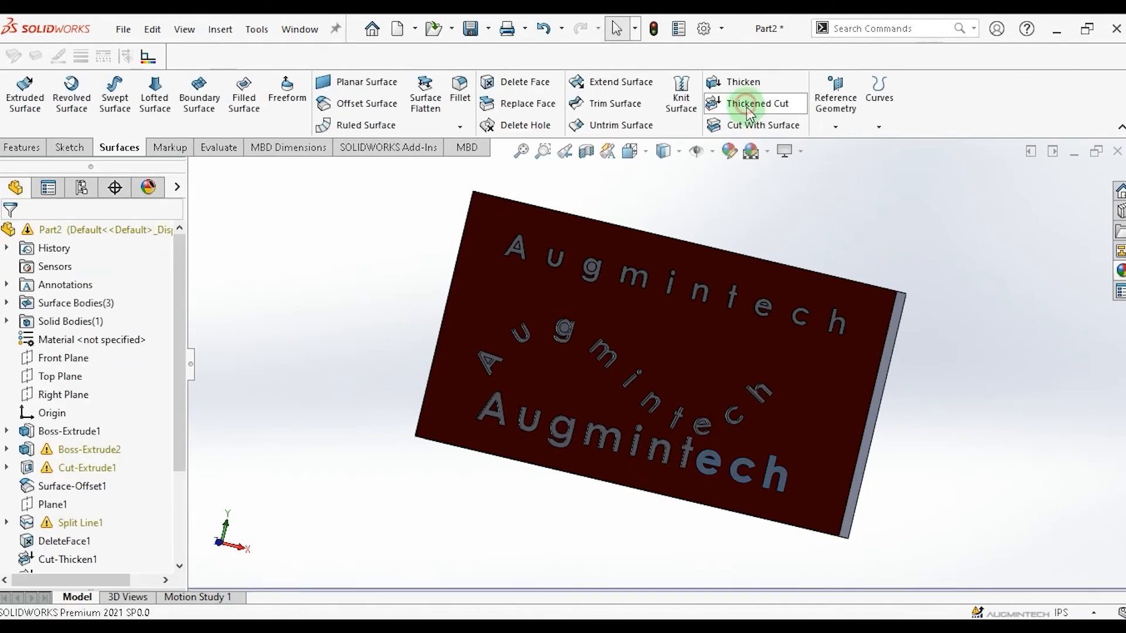
click(717, 464)
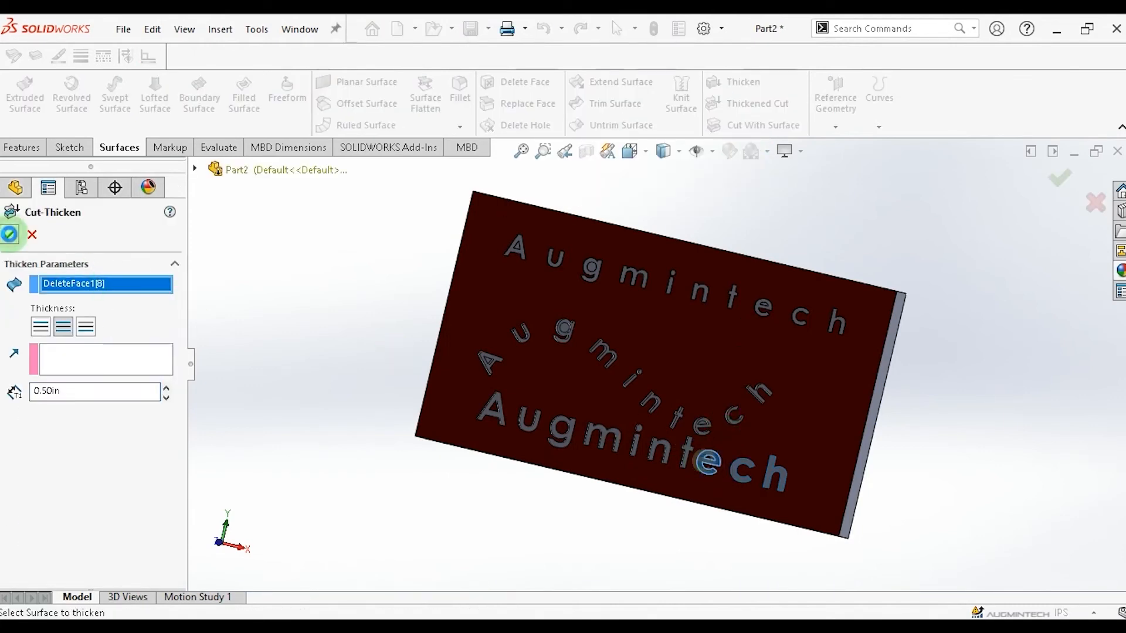
click(10, 234)
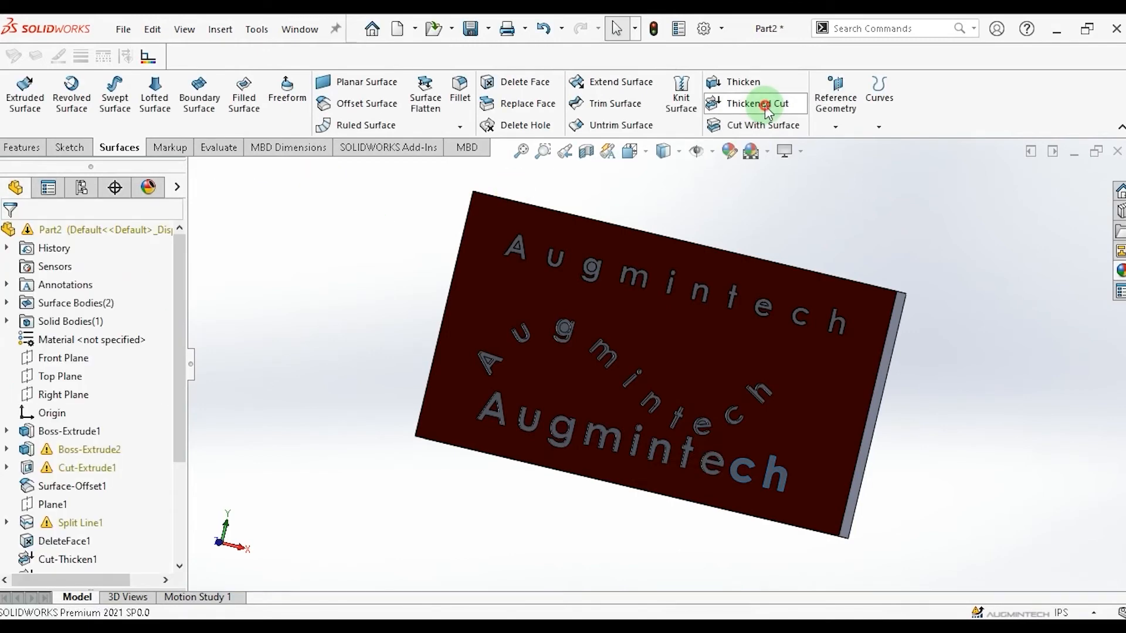
click(762, 104)
click(736, 470)
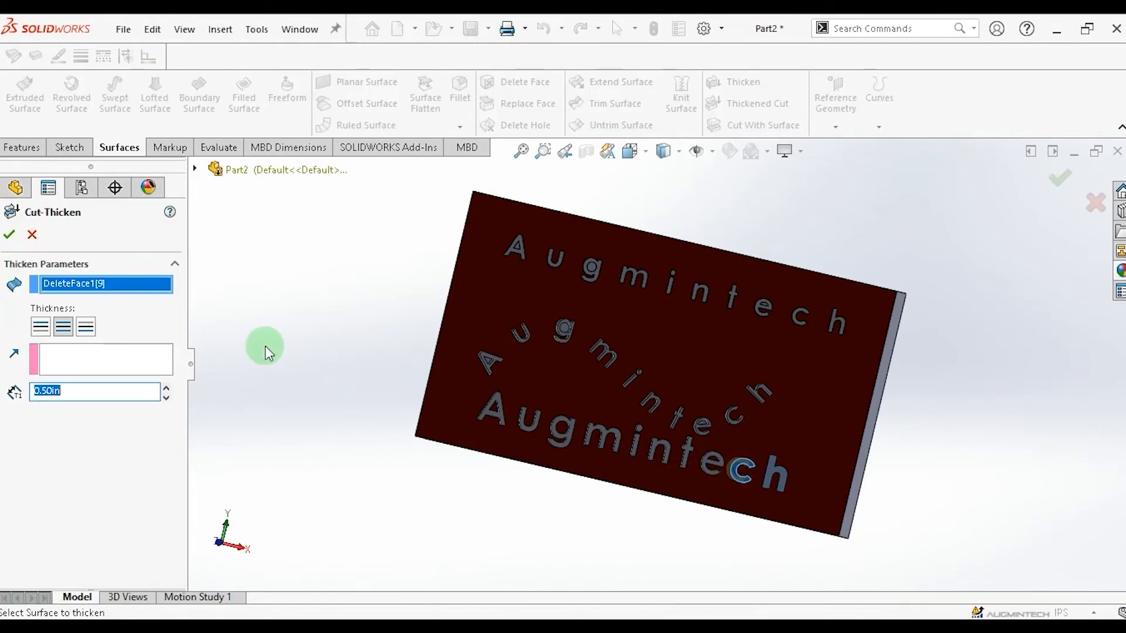
click(7, 236)
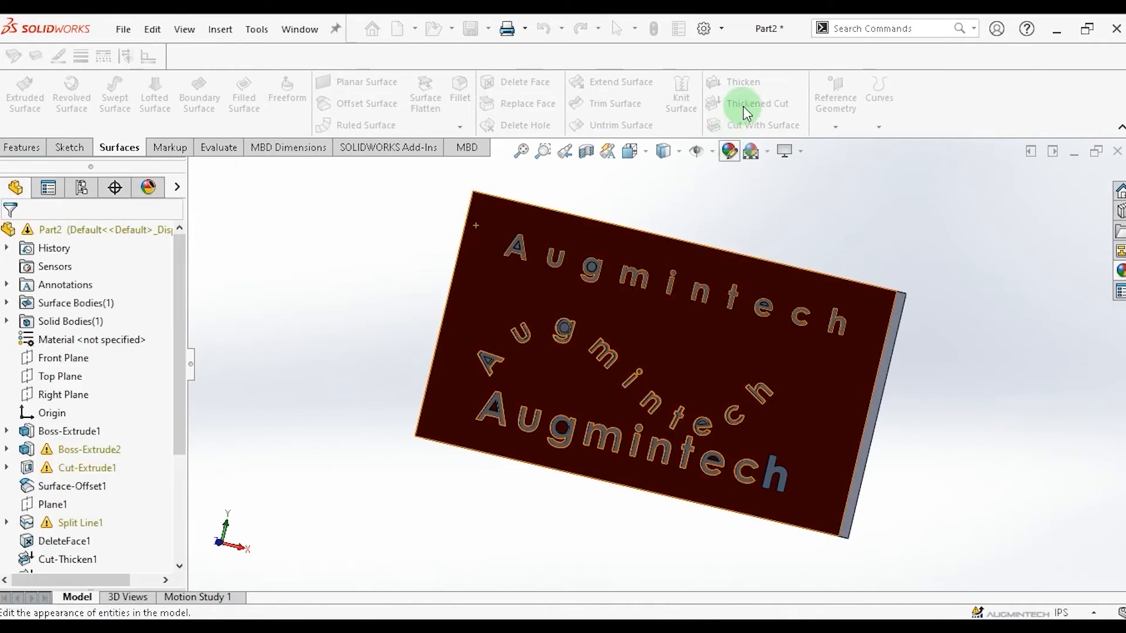
Apply a Thickened Cut of 0.50 in to the lower text's h surface.
click(779, 342)
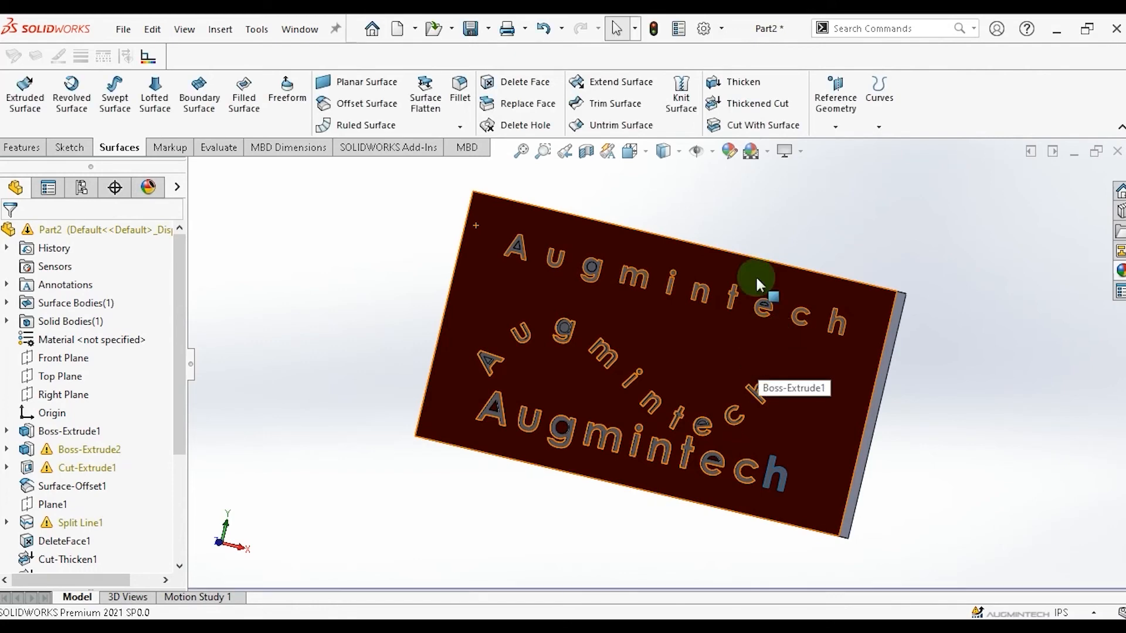
click(749, 123)
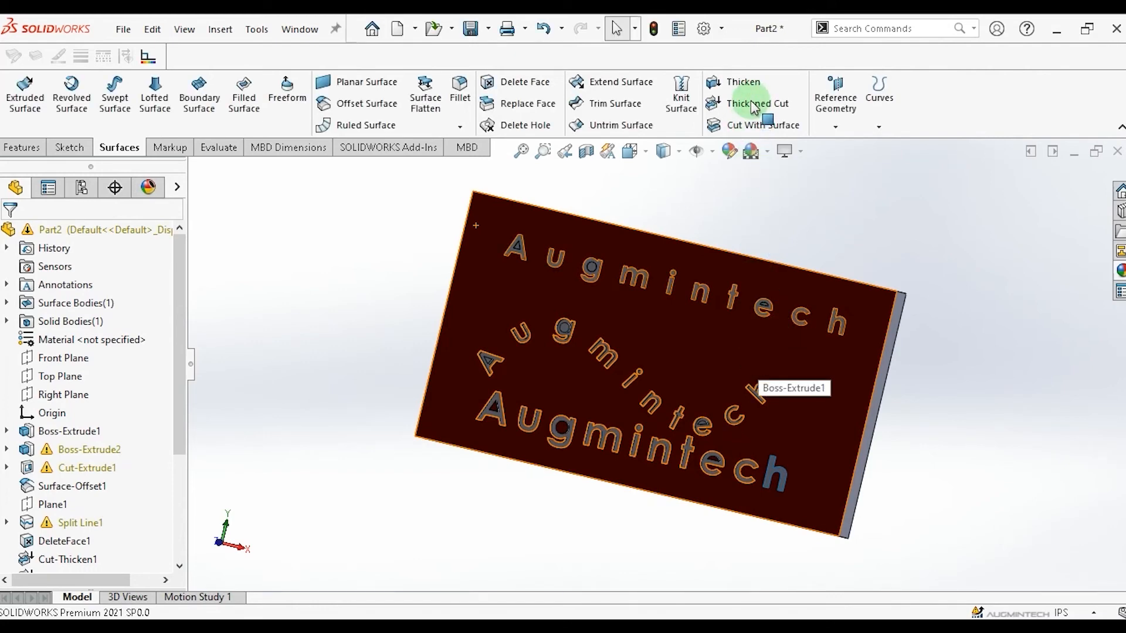
click(748, 101)
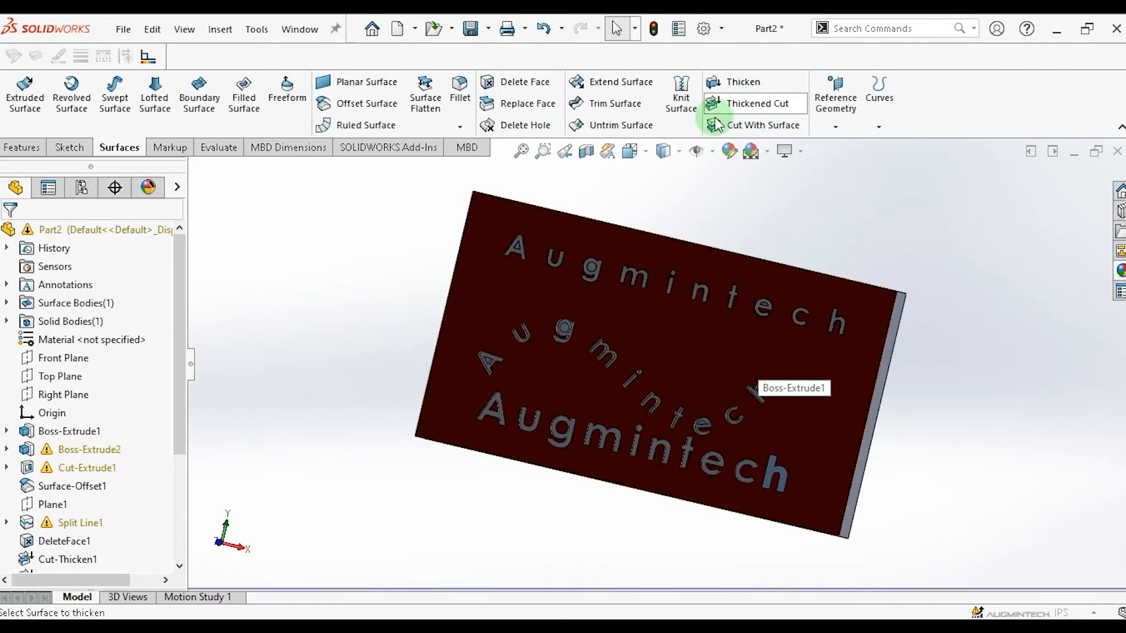
click(768, 476)
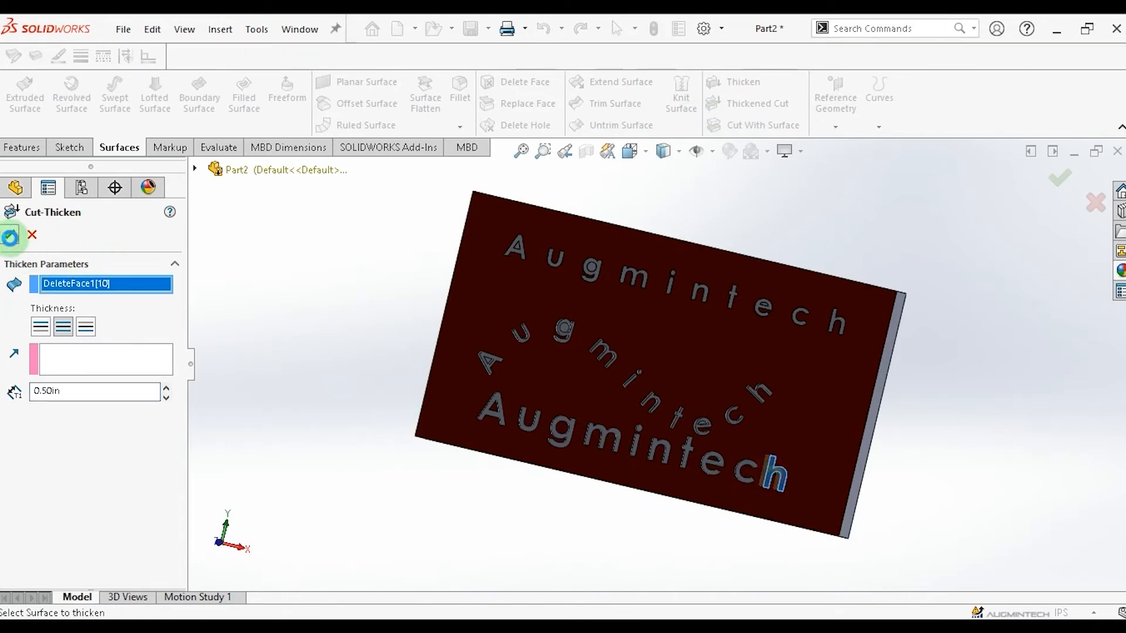
click(10, 237)
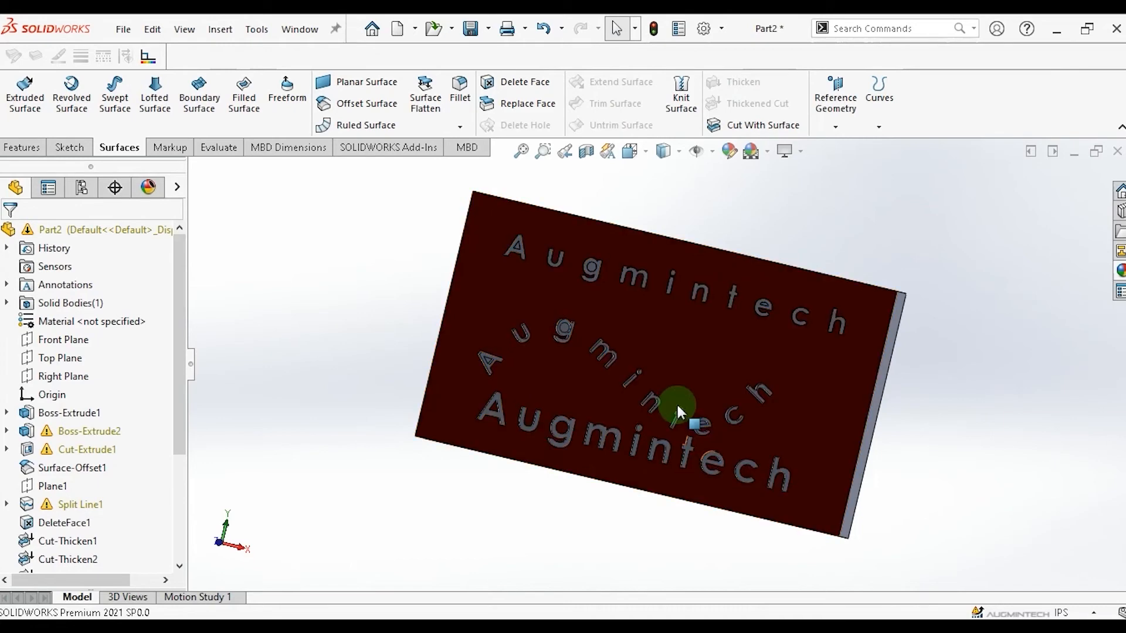
Rotate the view to inspect the block with all cut text.
click(21, 150)
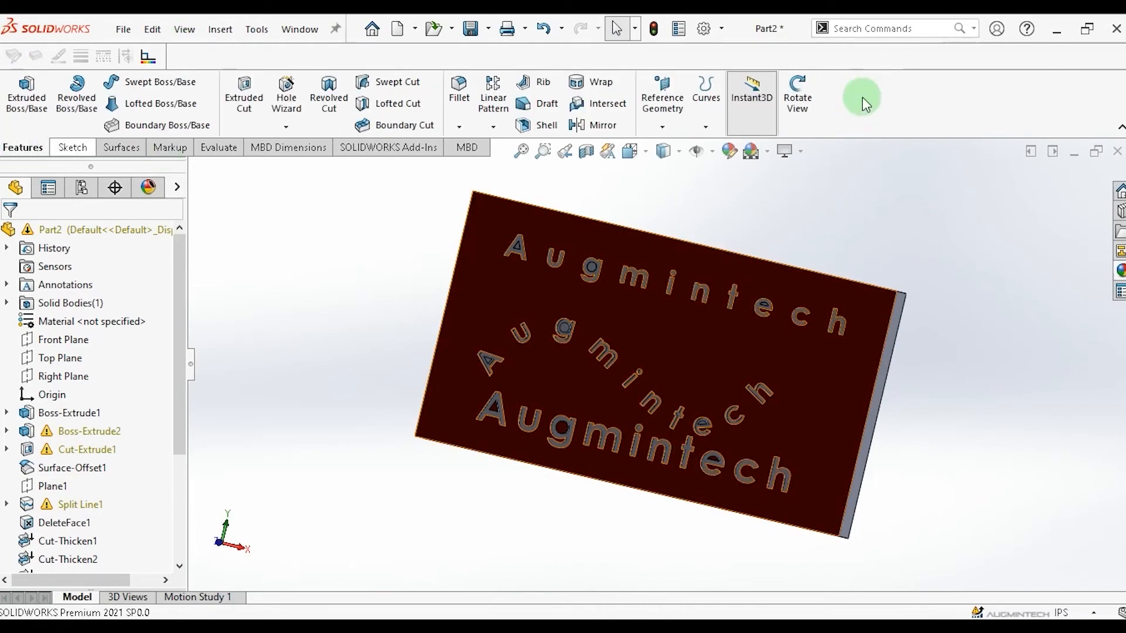
click(799, 94)
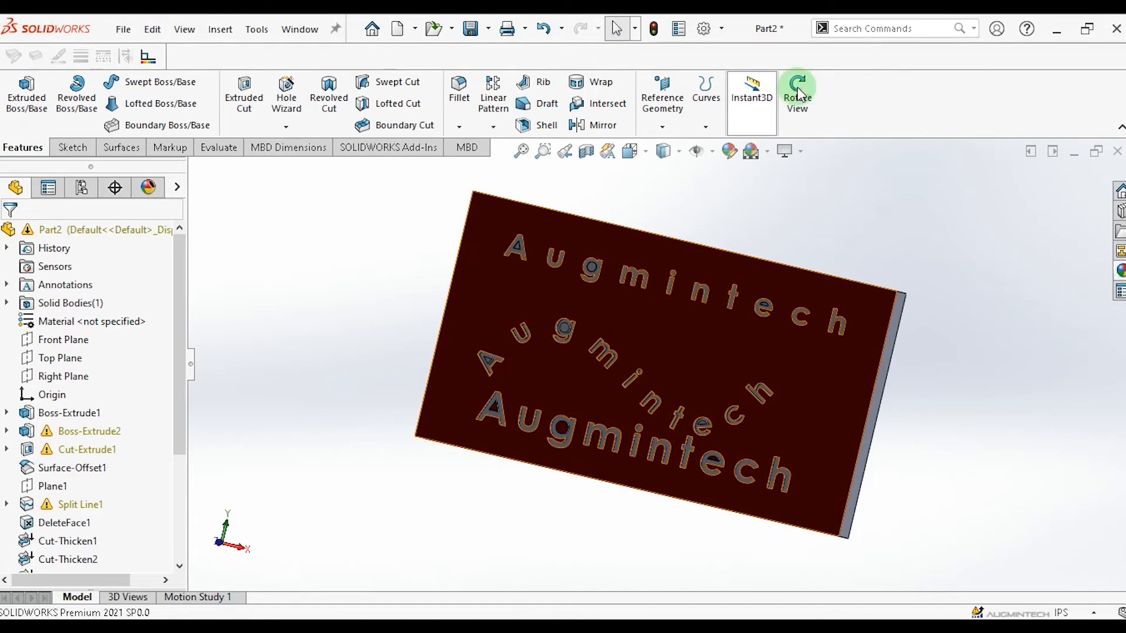
drag(945, 284, 970, 355)
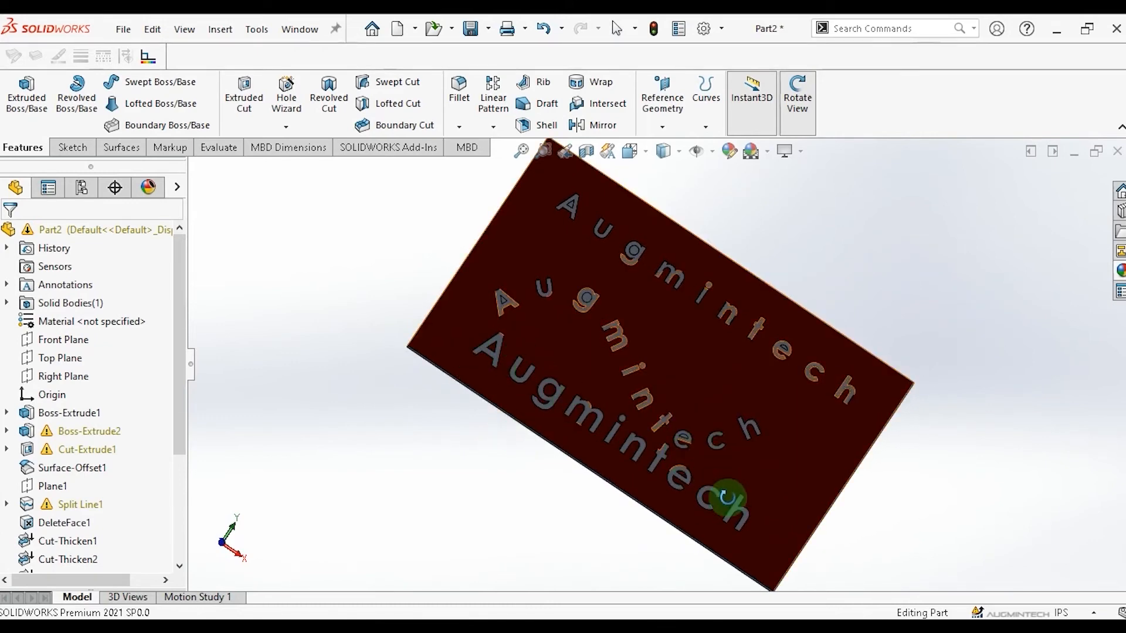
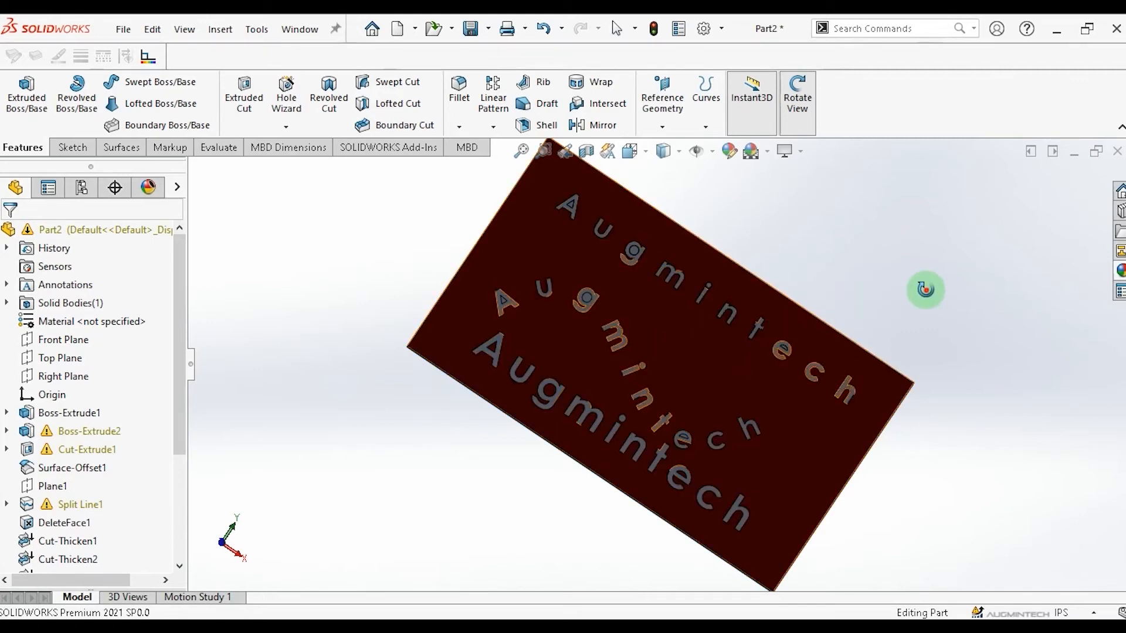
drag(832, 216, 653, 377)
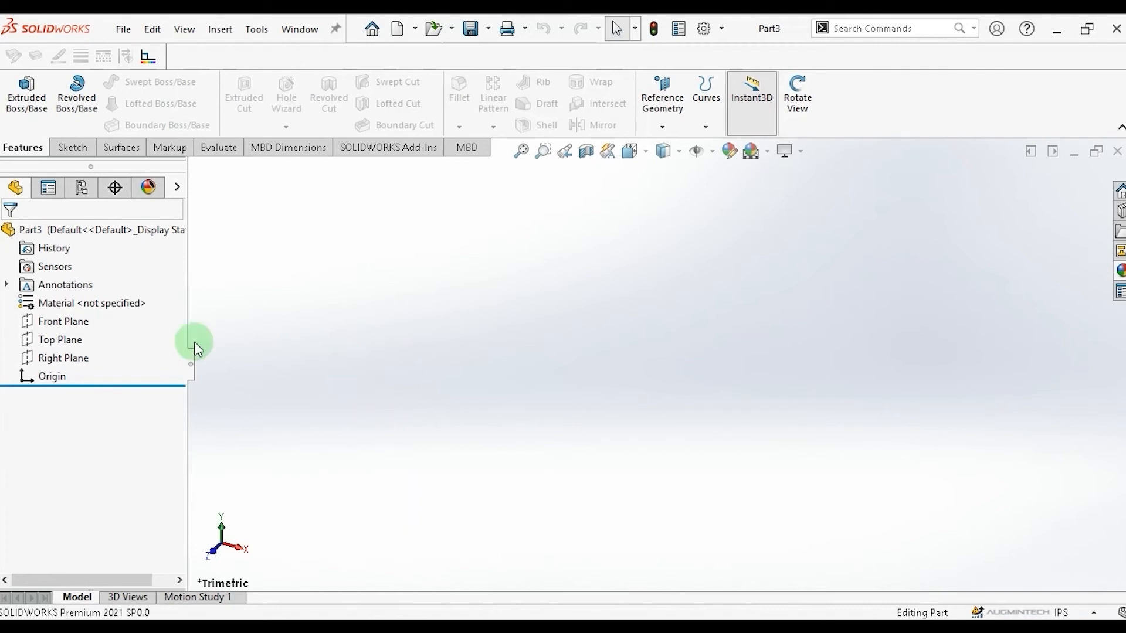
Sketch a circle on the Front Plane centered on the origin, with a radius of about 1.74 in.
click(56, 320)
click(57, 323)
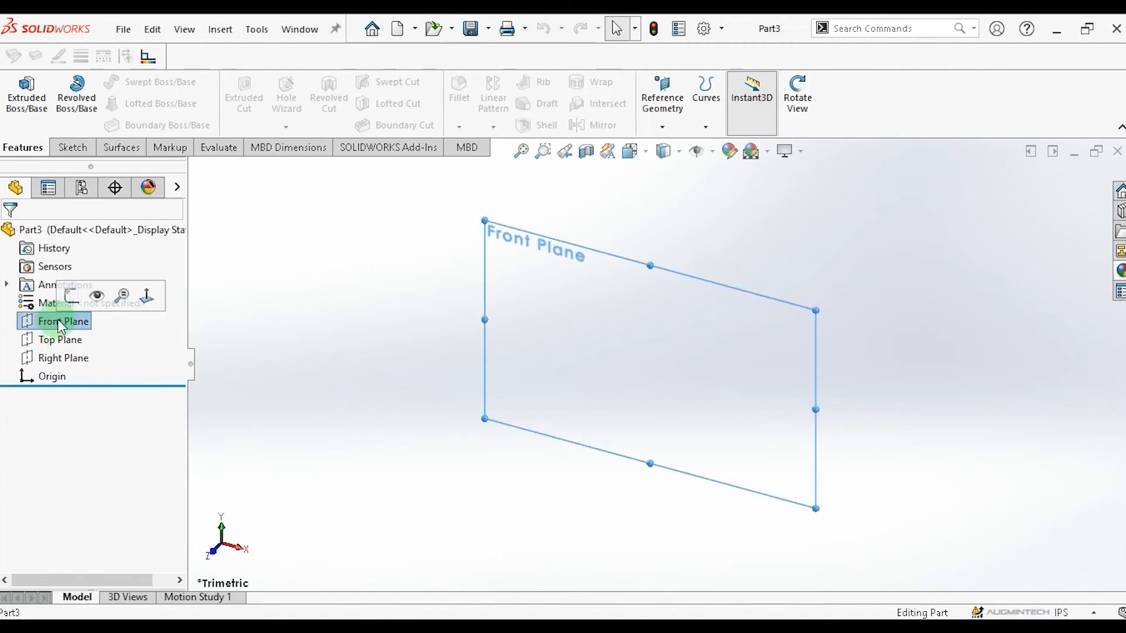
click(73, 147)
click(157, 82)
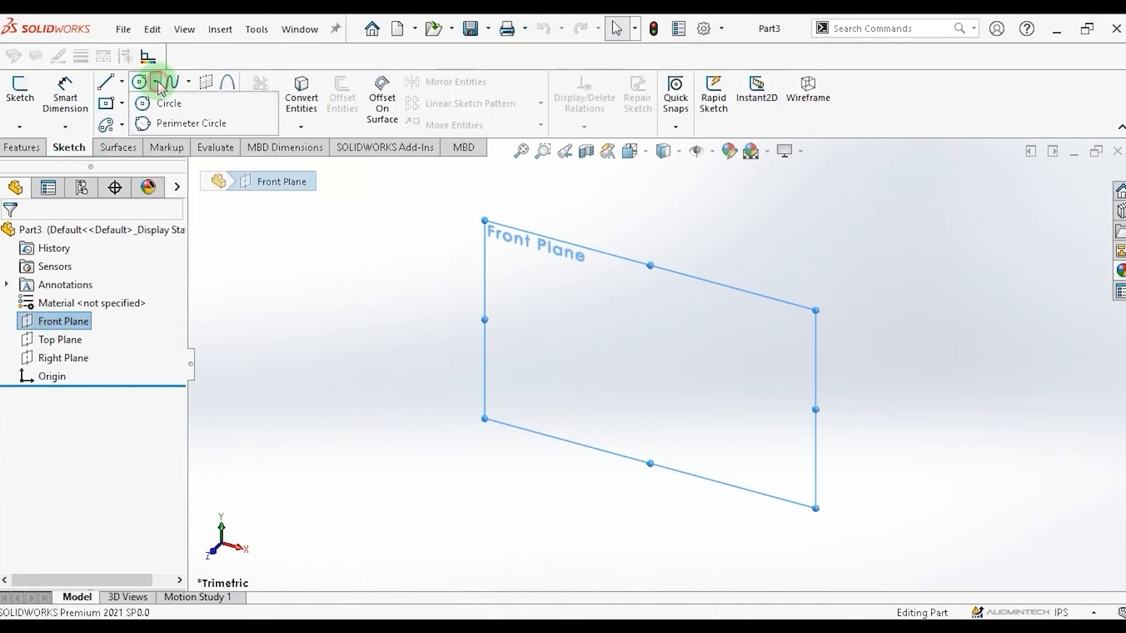
click(172, 105)
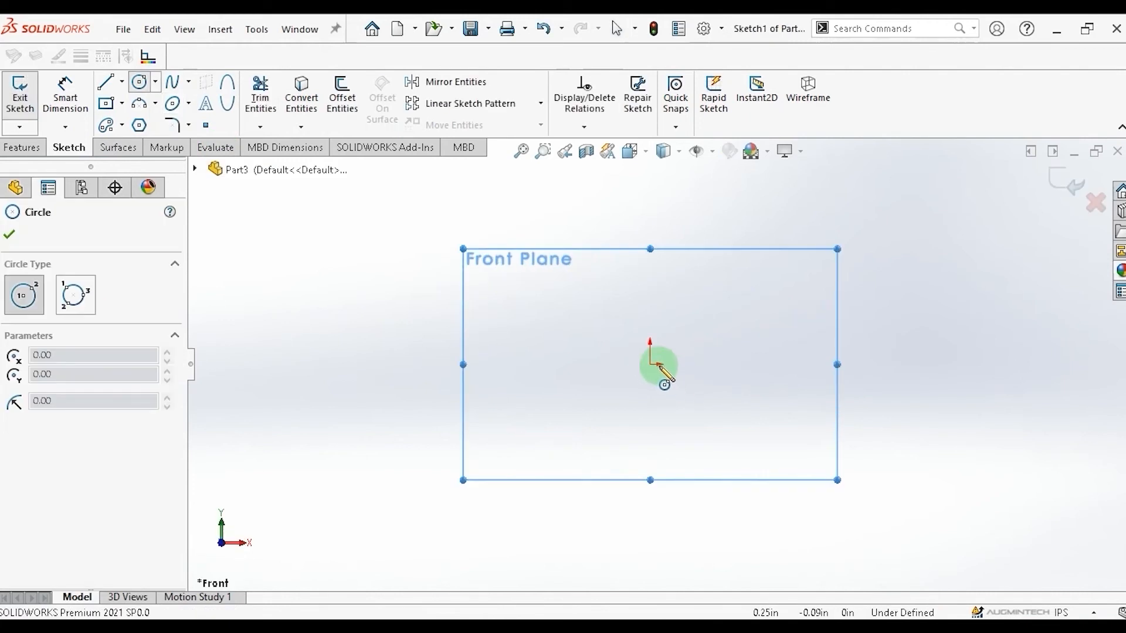
click(650, 364)
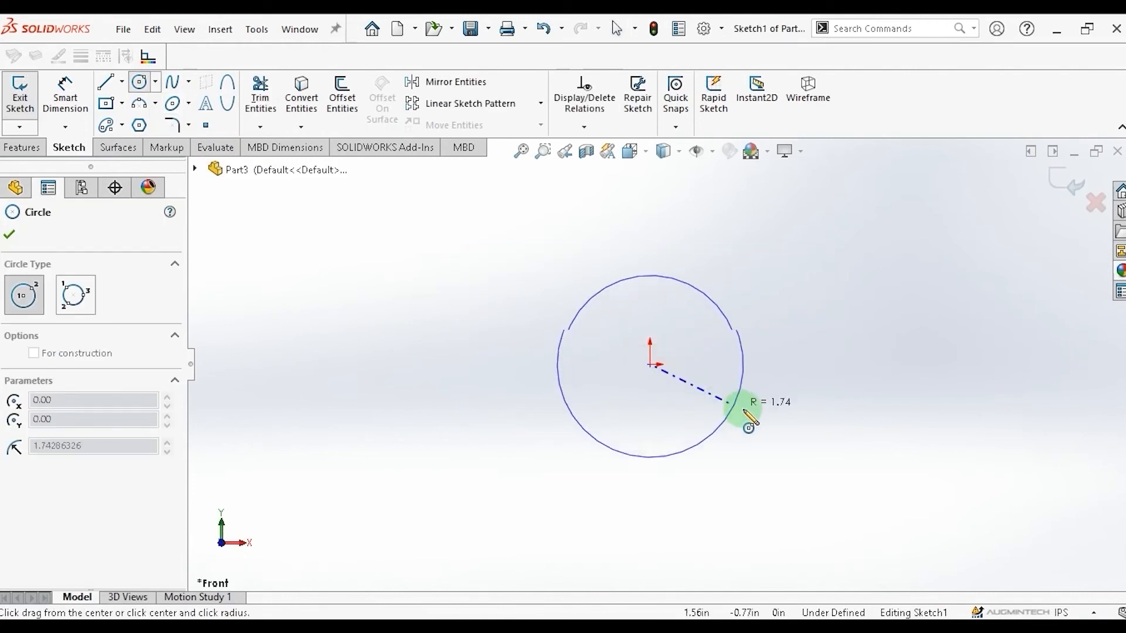
click(743, 413)
Dimension the circle's diameter as 4 in.
click(46, 112)
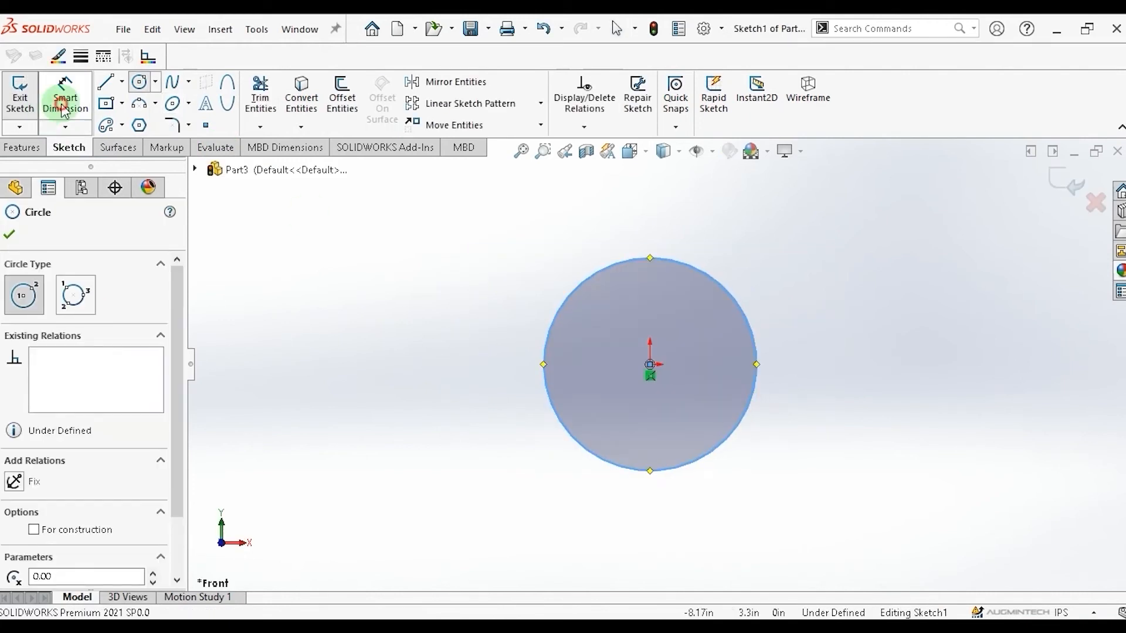
click(750, 400)
click(891, 397)
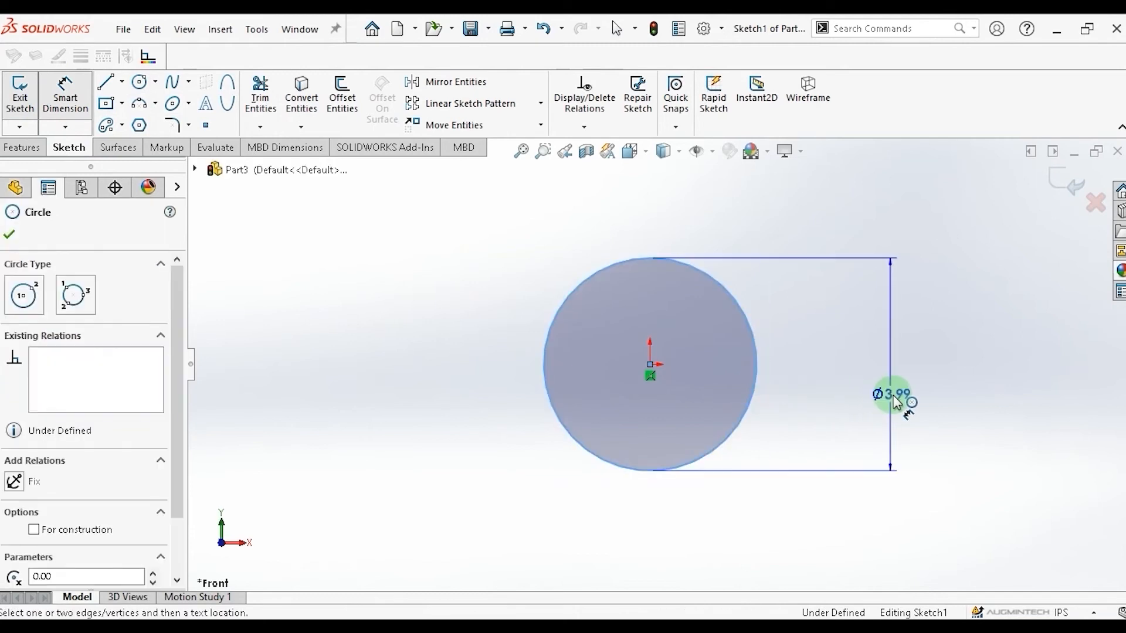
click(906, 397)
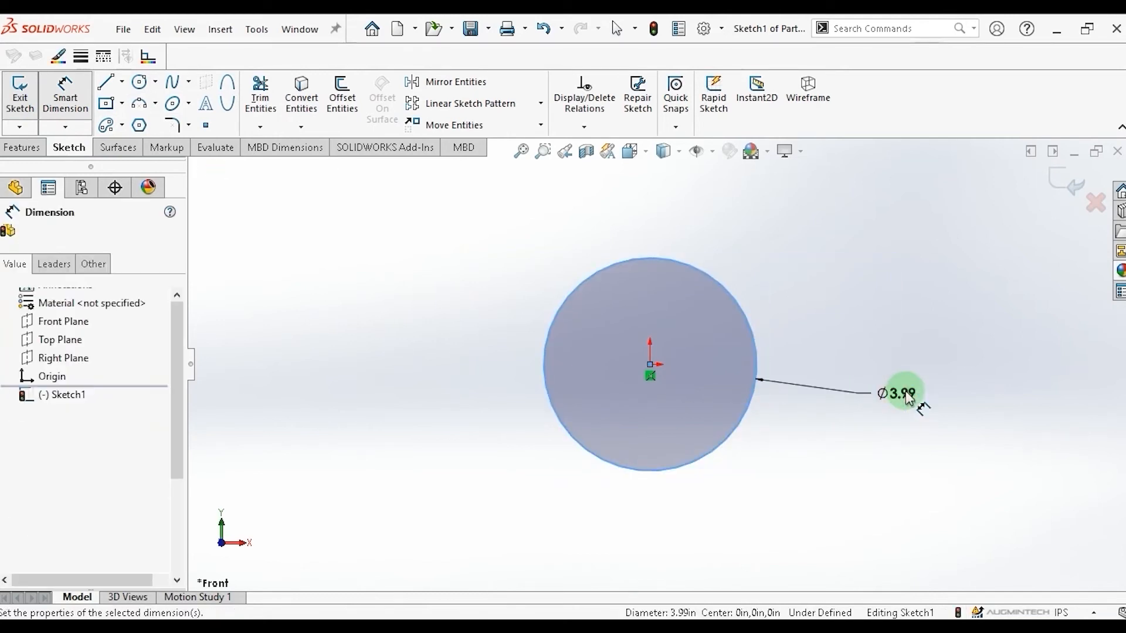
text(4)
key(Return)
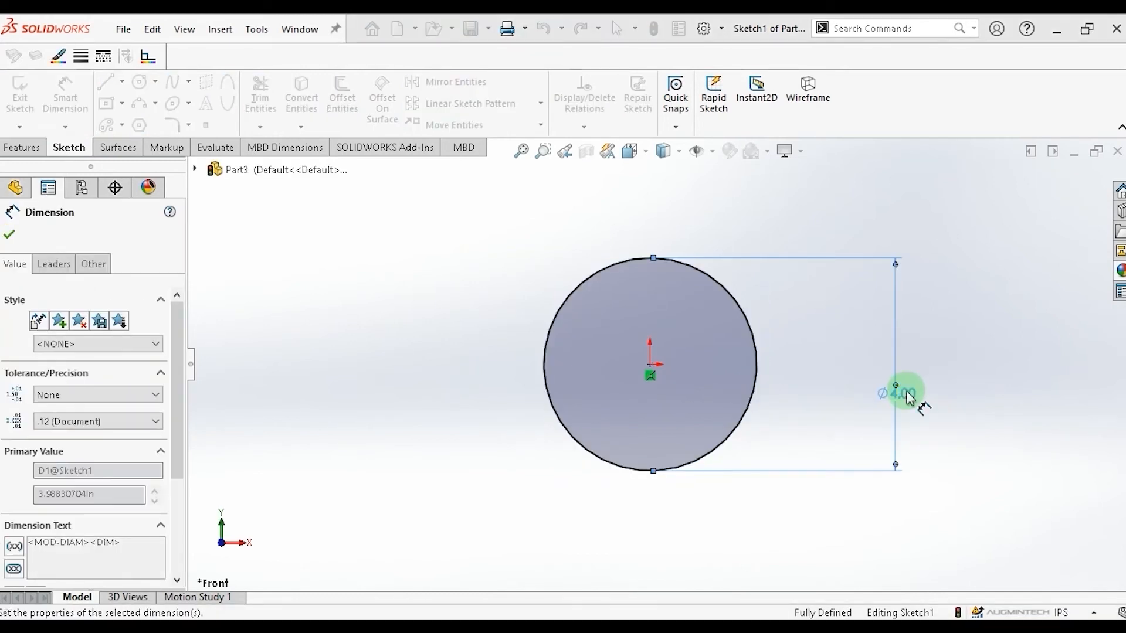
click(10, 235)
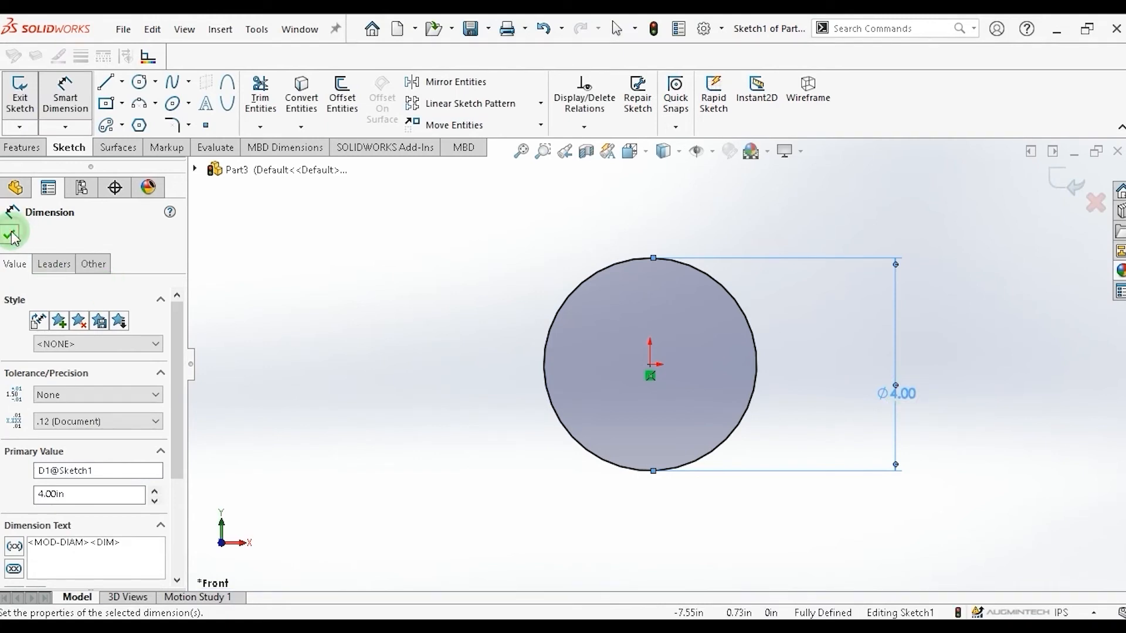
Extrude the circle sketch 5 in to form a solid cylinder.
click(22, 149)
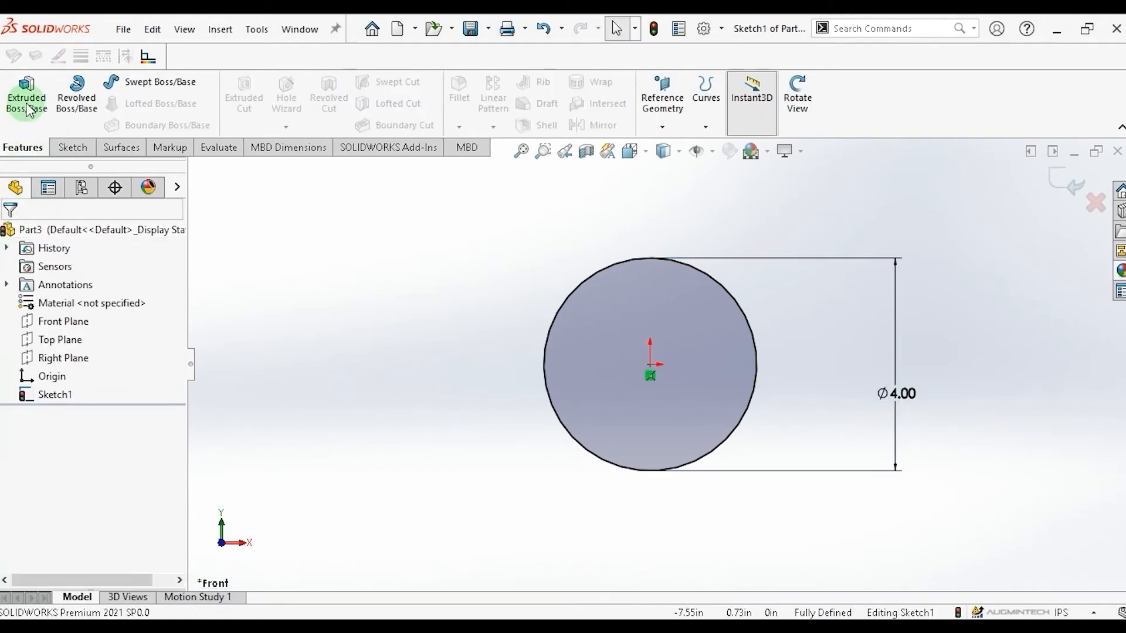
click(25, 101)
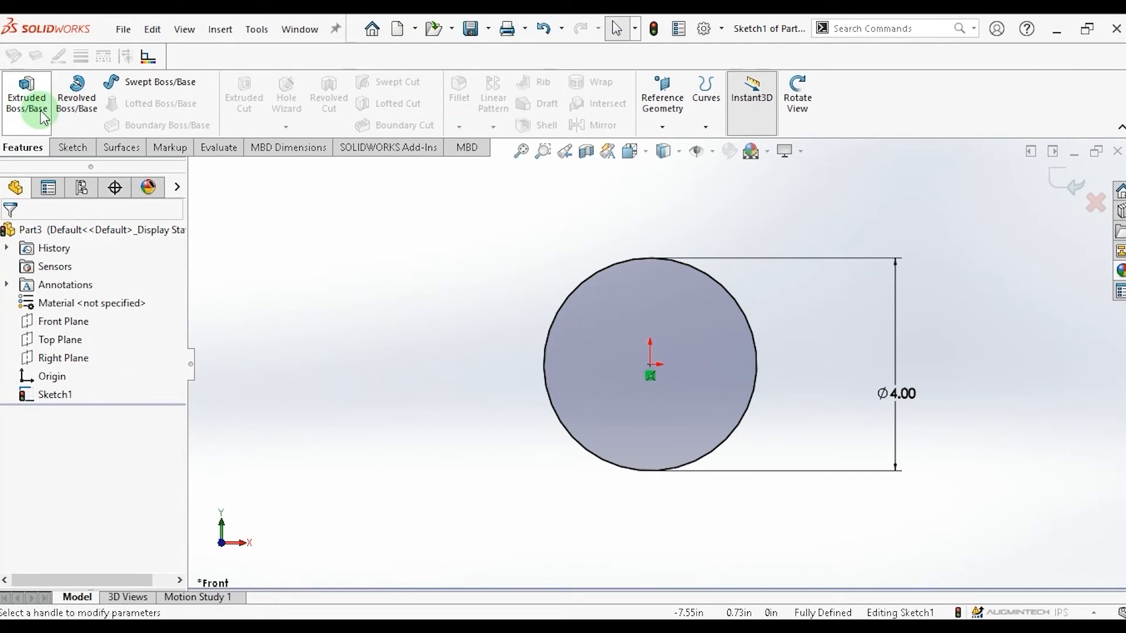
click(90, 402)
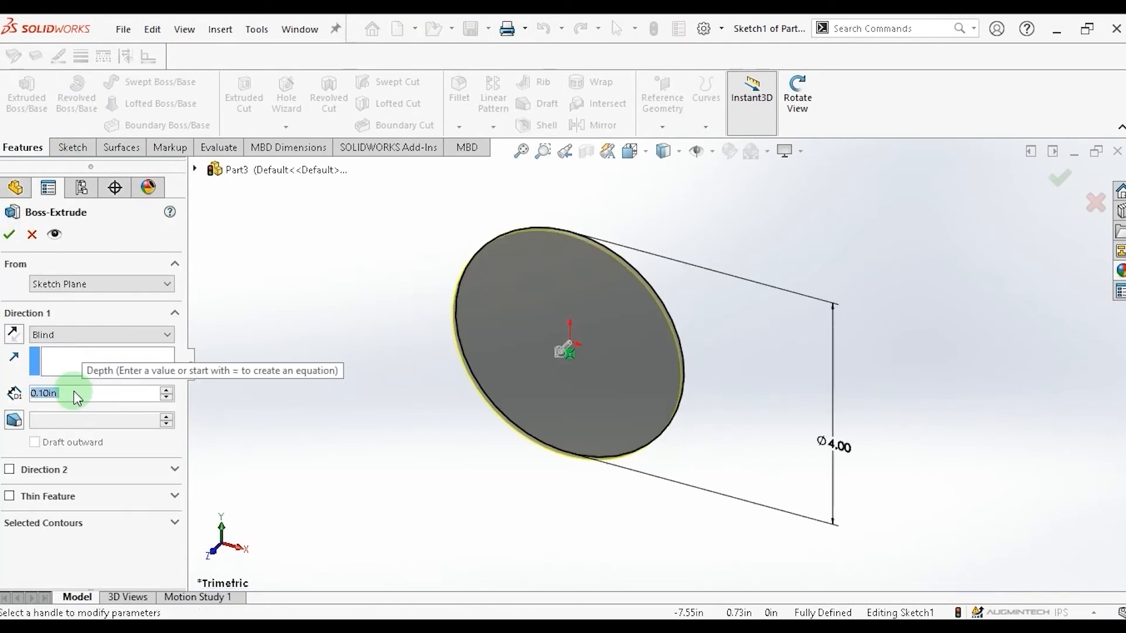
click(115, 352)
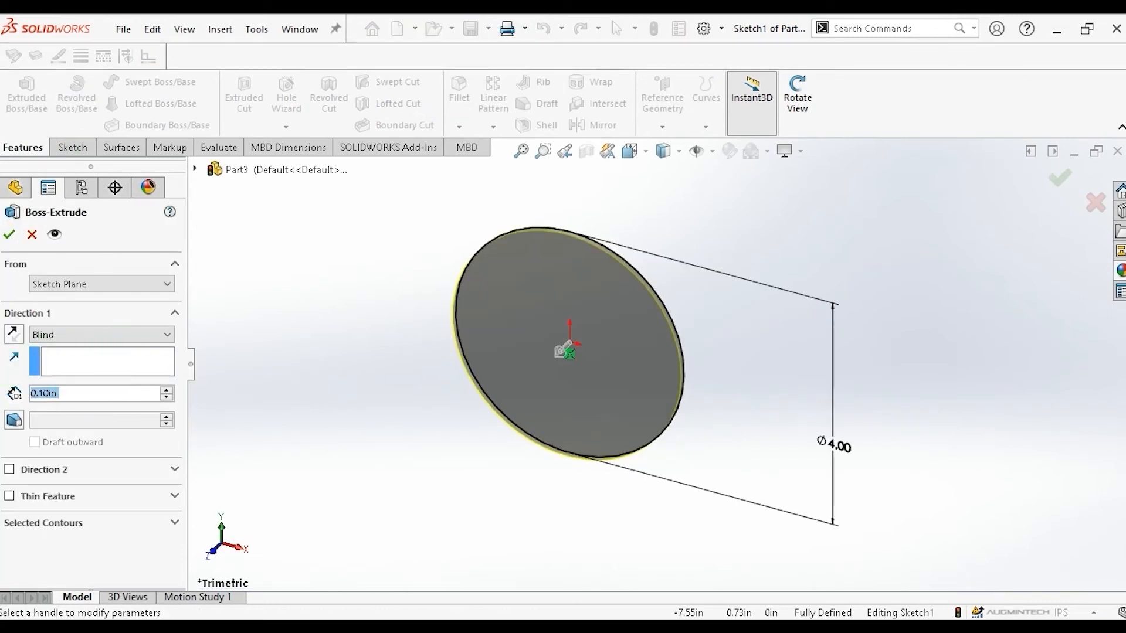
text(5)
key(Return)
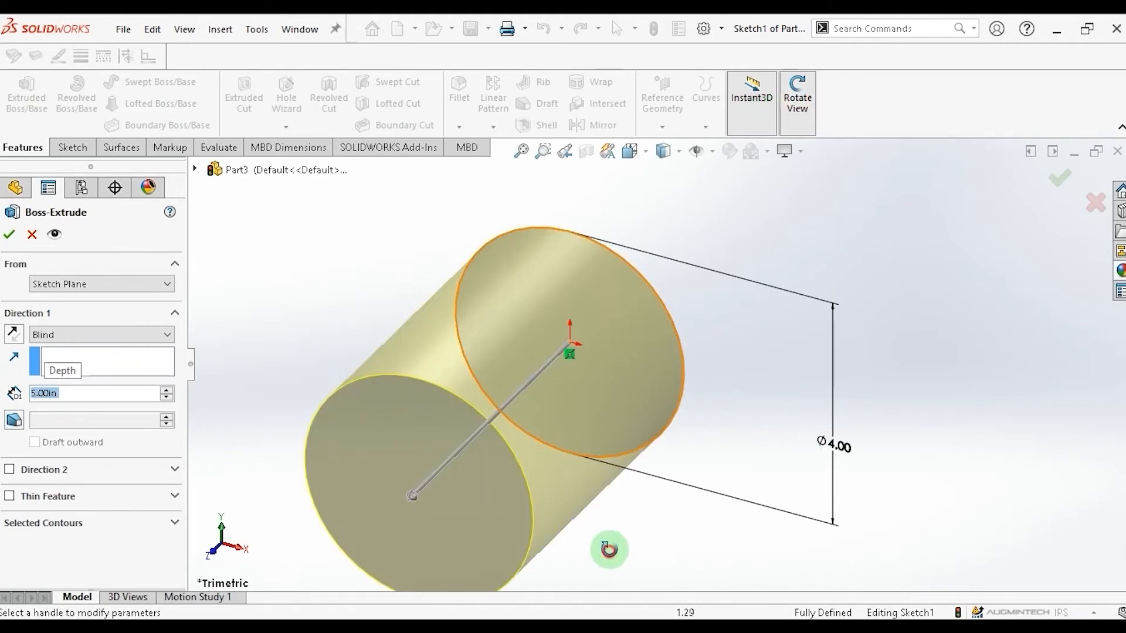
drag(606, 546, 623, 223)
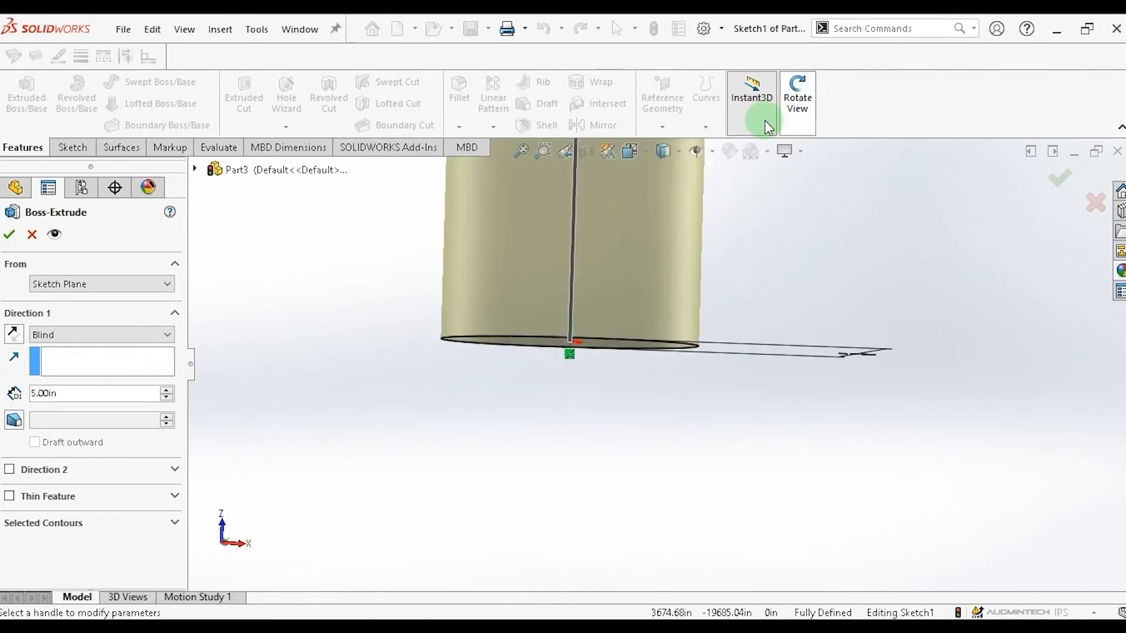
drag(404, 314, 404, 295)
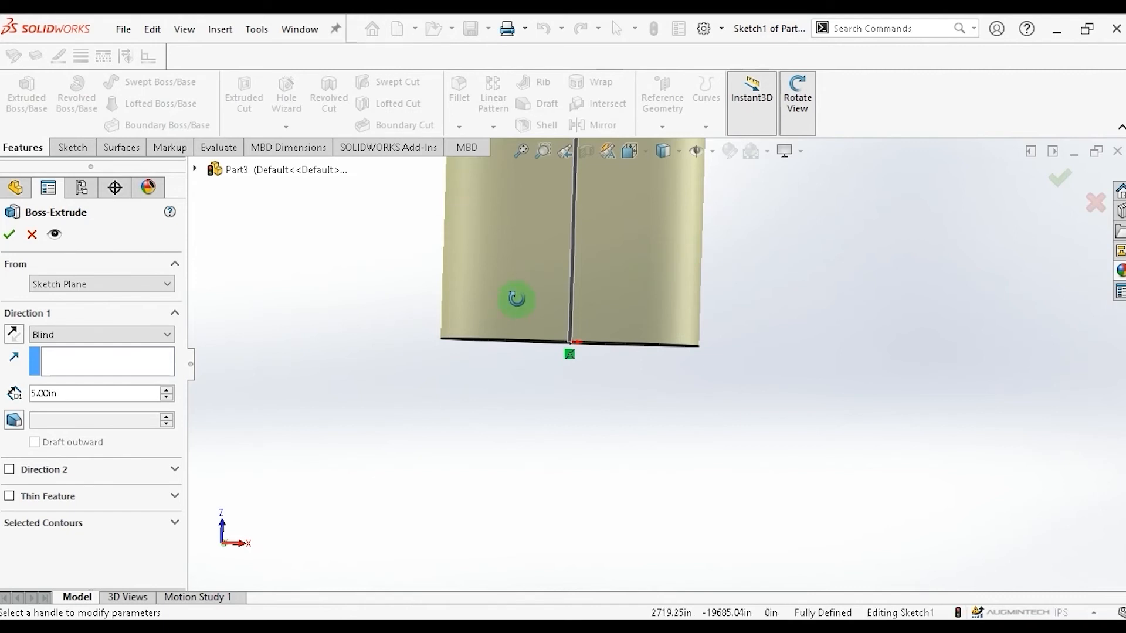
scroll(517, 299, down, 1)
scroll(518, 299, up, 2)
scroll(654, 219, up, 5)
scroll(661, 208, down, 3)
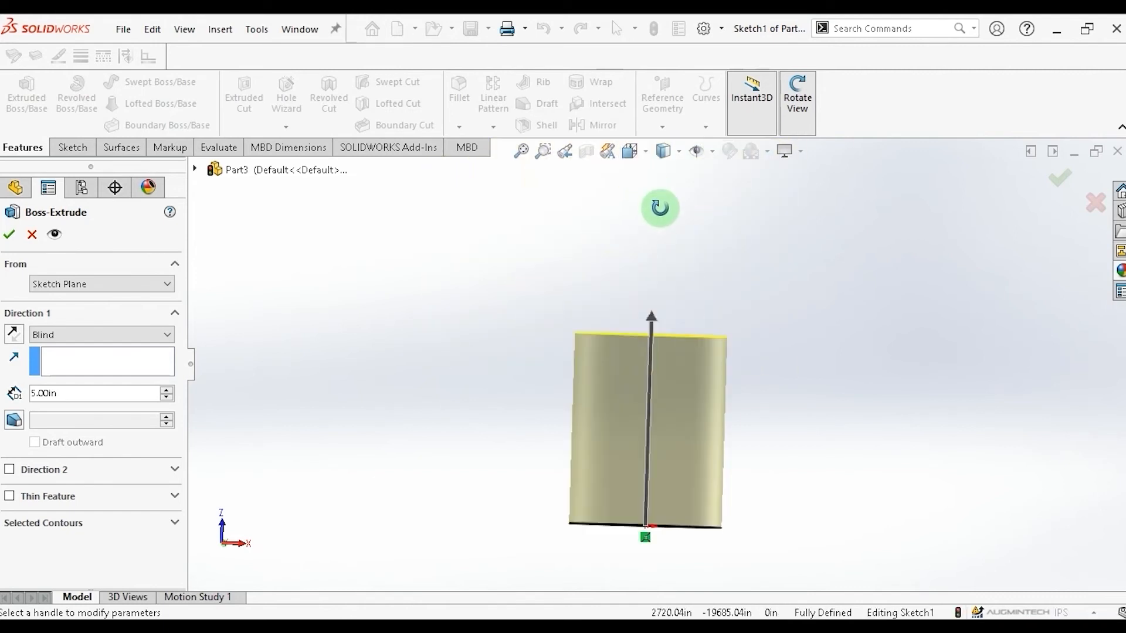
scroll(660, 208, down, 1)
scroll(651, 568, down, 2)
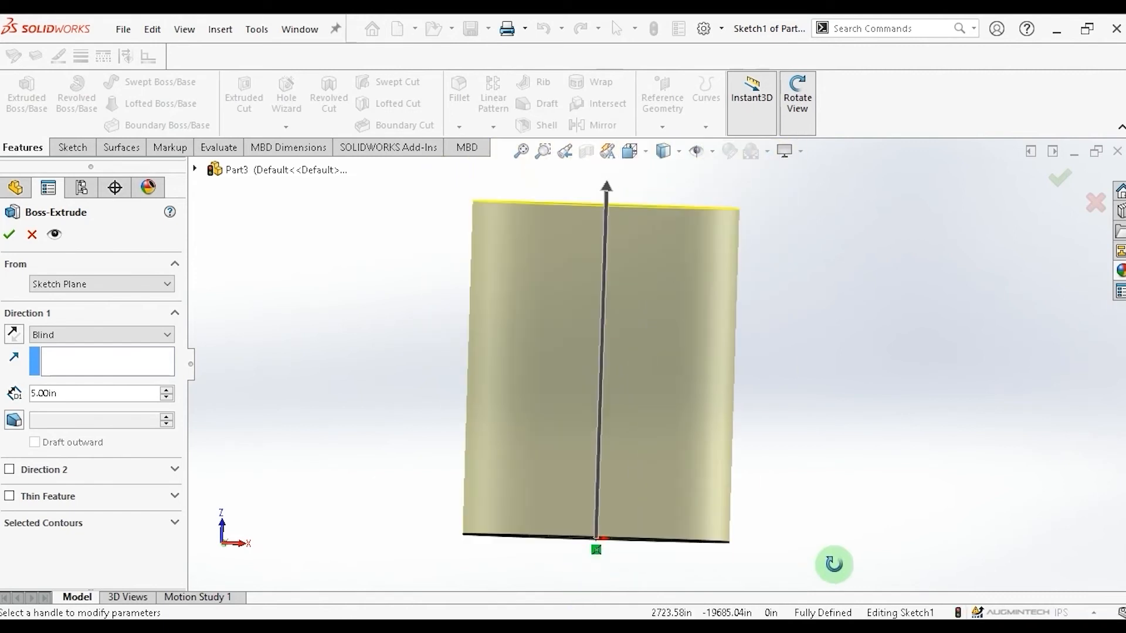
click(12, 230)
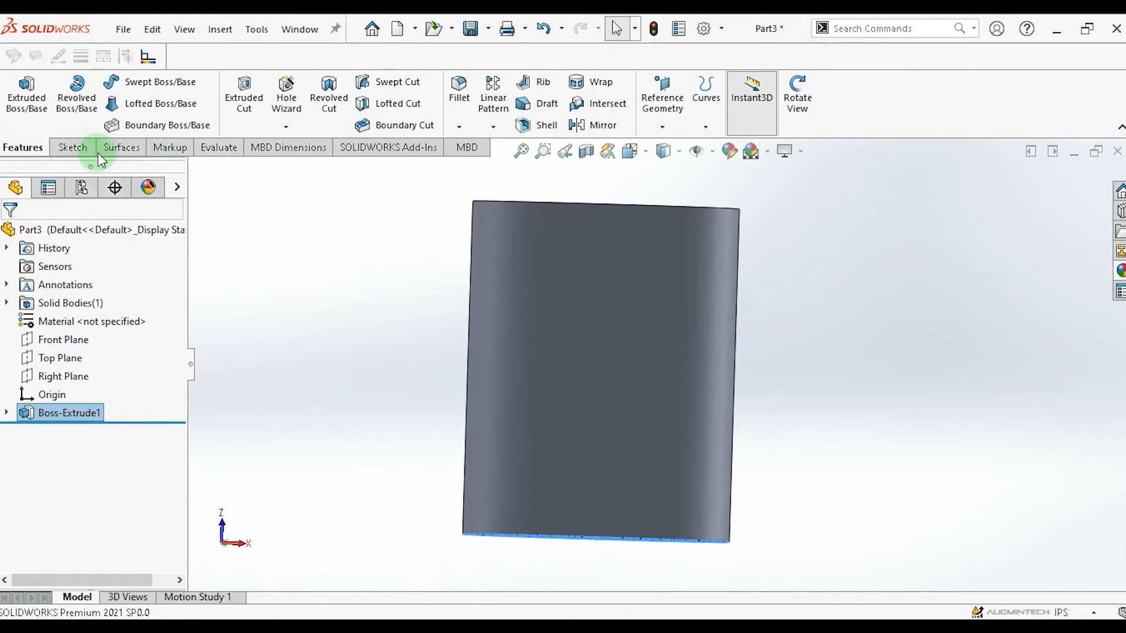
Create an Offset Surface from the cylinder's outer face at 0.30 in.
click(120, 148)
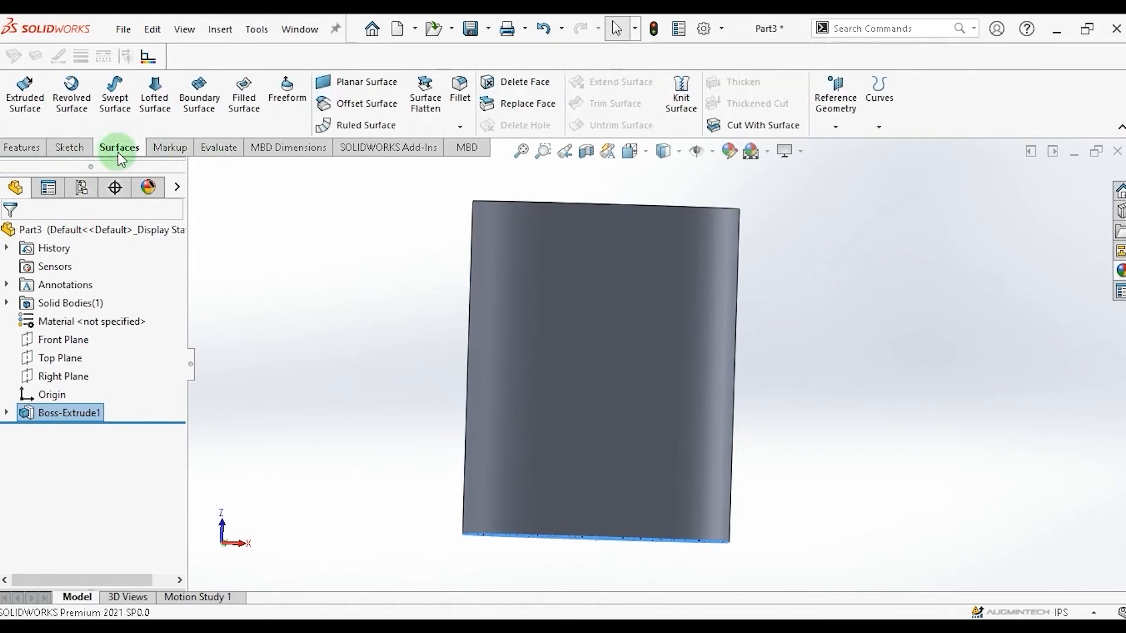
click(361, 108)
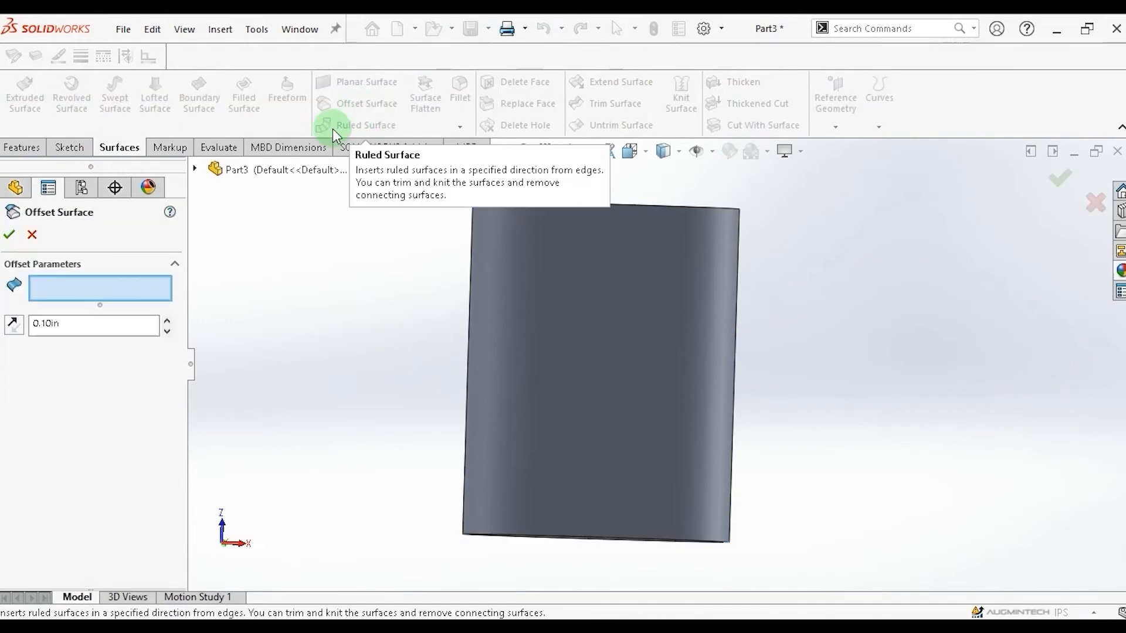
click(125, 330)
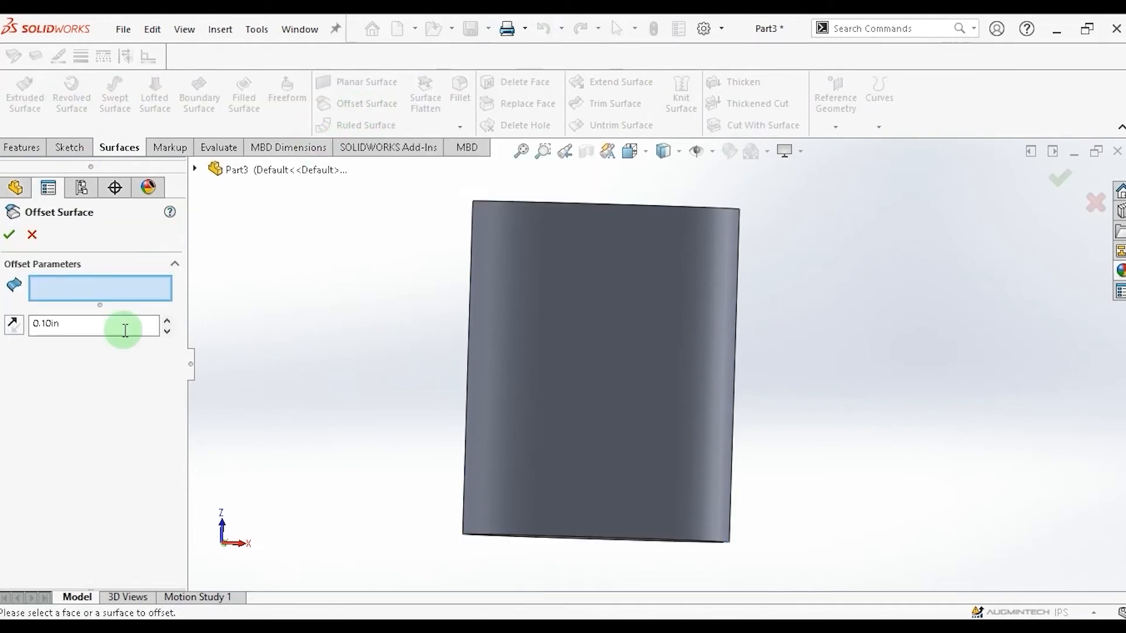
click(529, 295)
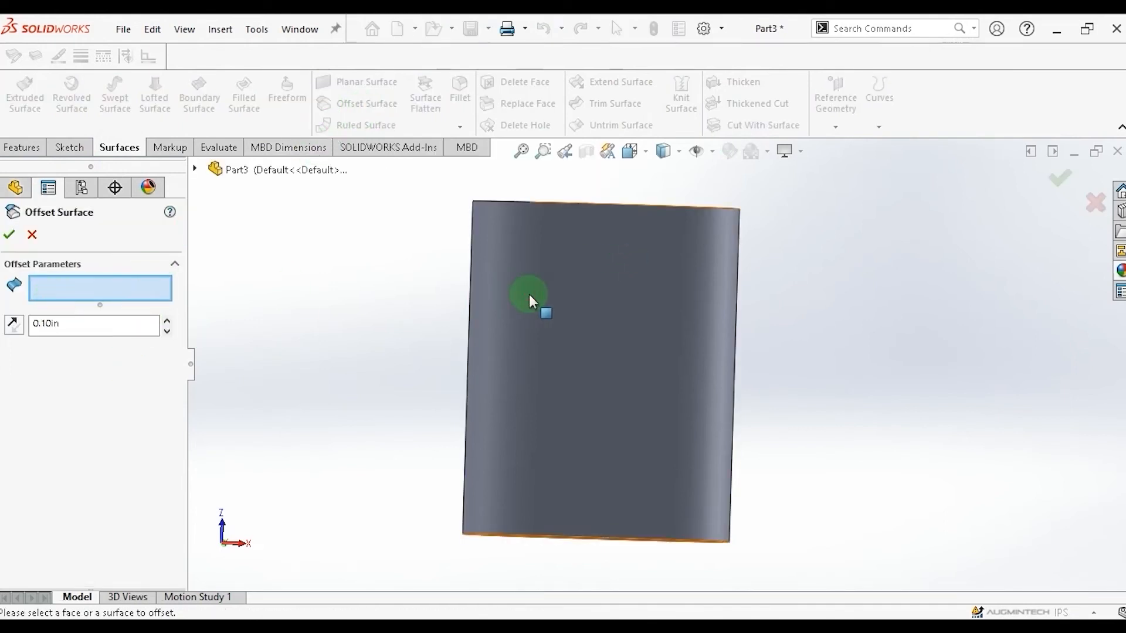
click(168, 322)
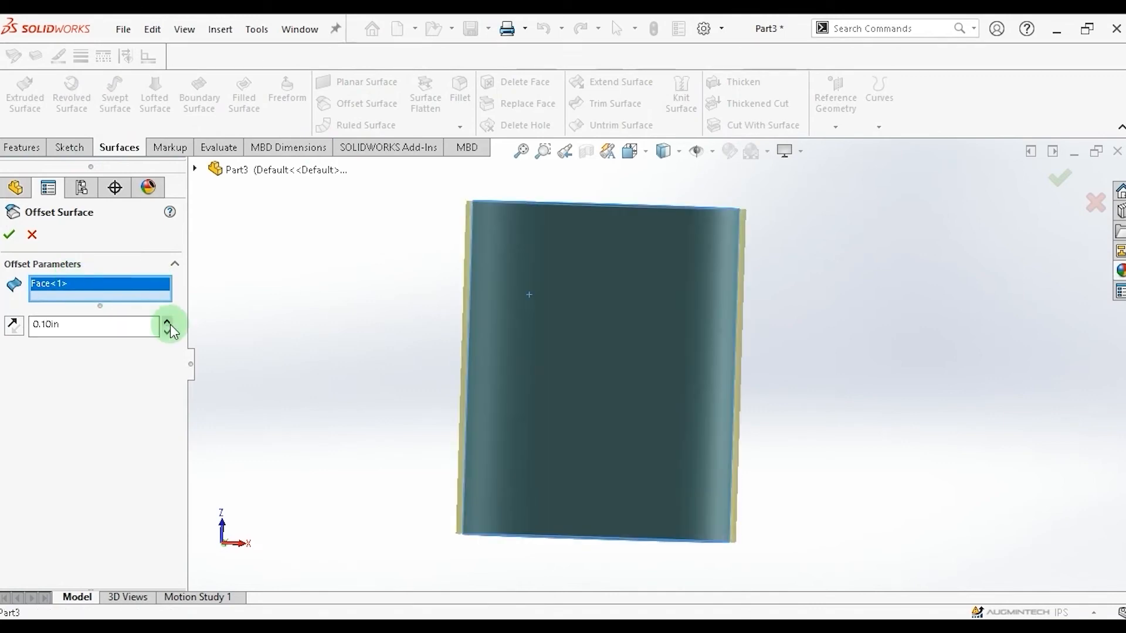
click(169, 322)
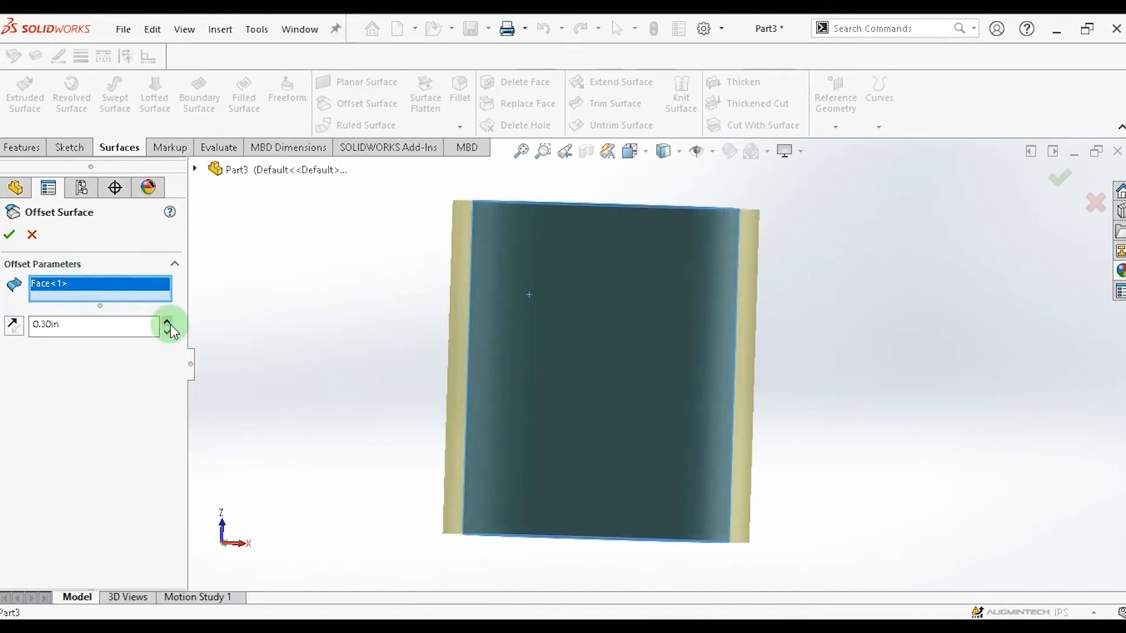
click(10, 238)
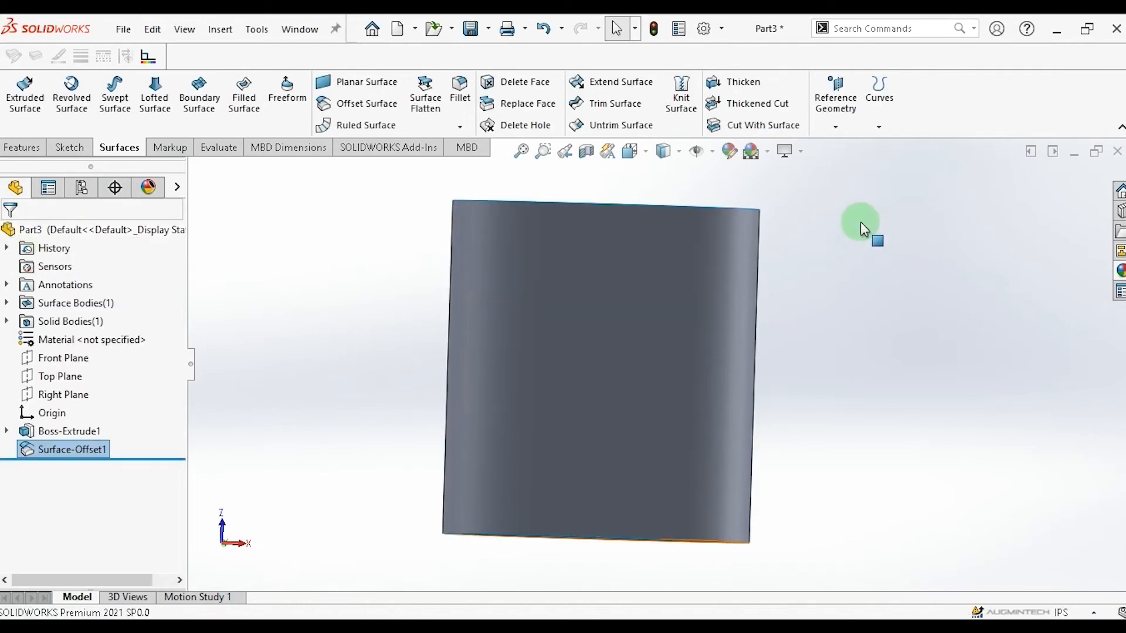
Create a reference plane offset 1.80 in from the Top Plane.
click(23, 151)
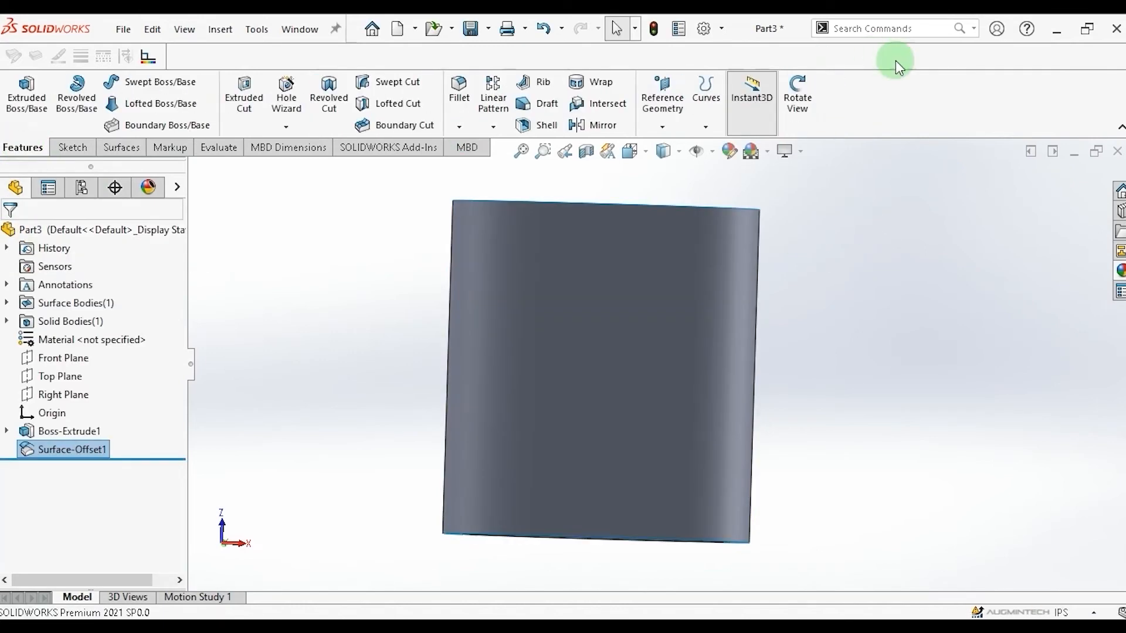
click(797, 97)
drag(854, 253, 895, 231)
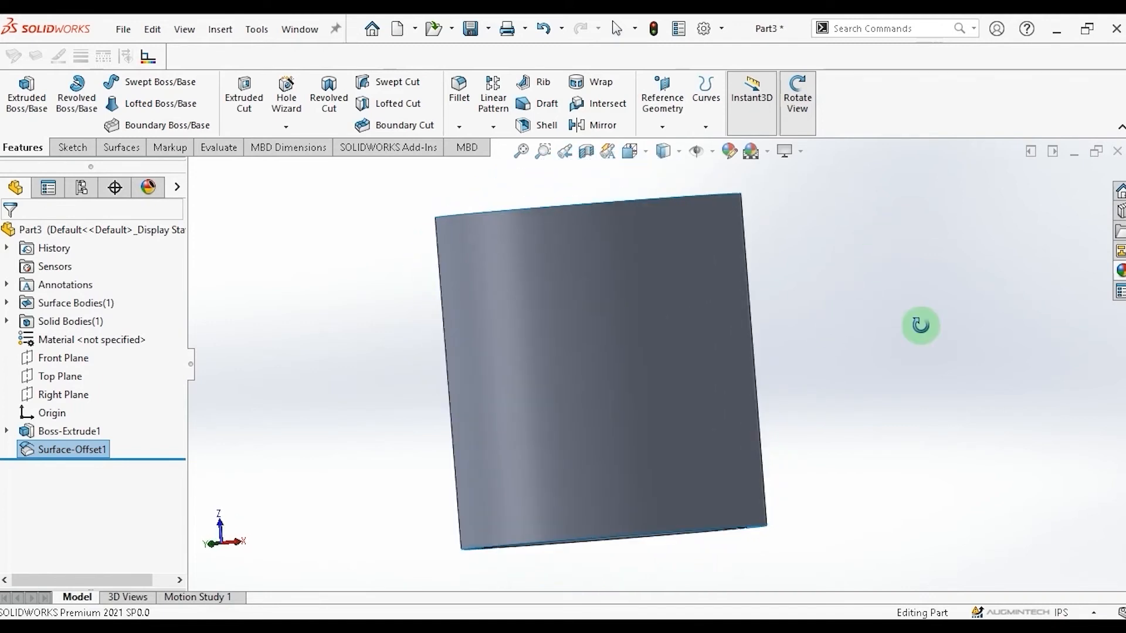
click(670, 128)
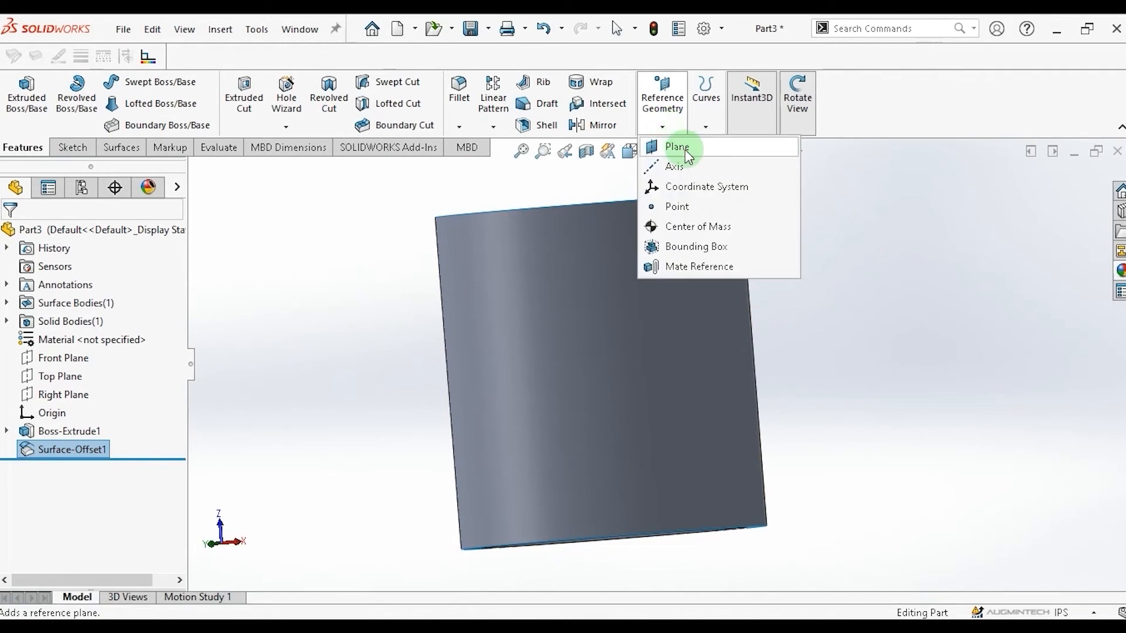
click(683, 149)
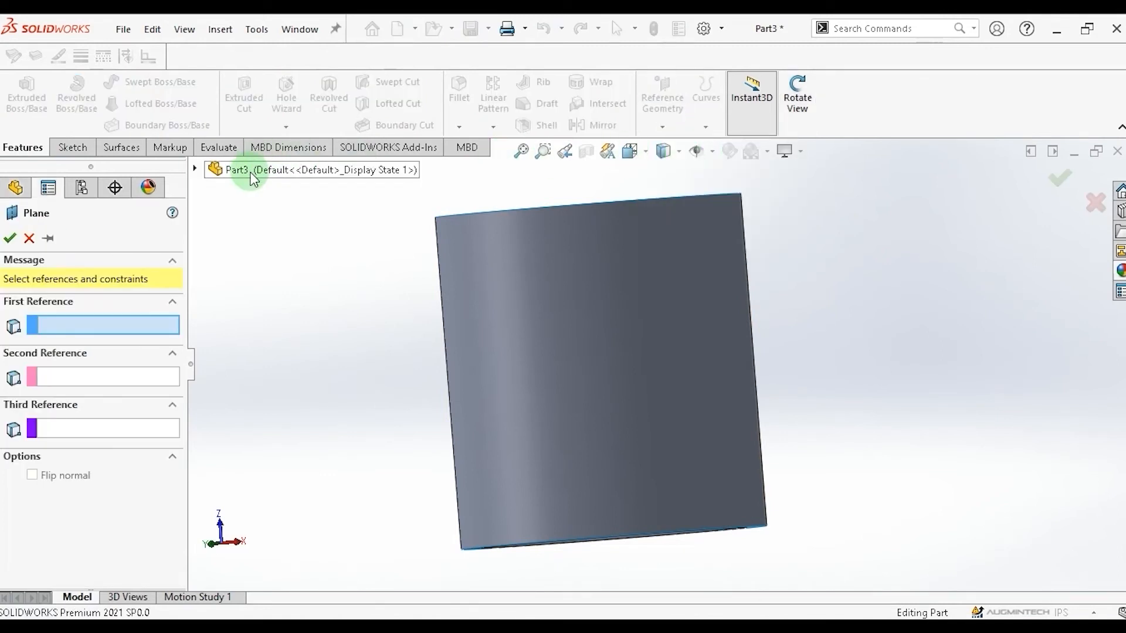
double_click(251, 172)
click(276, 297)
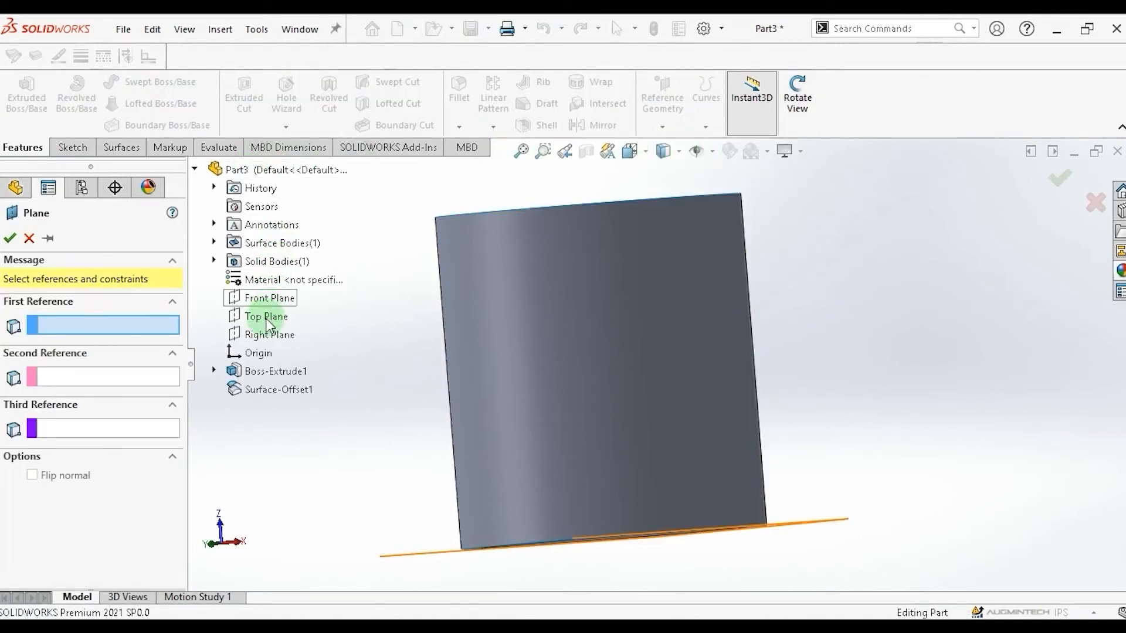
click(266, 317)
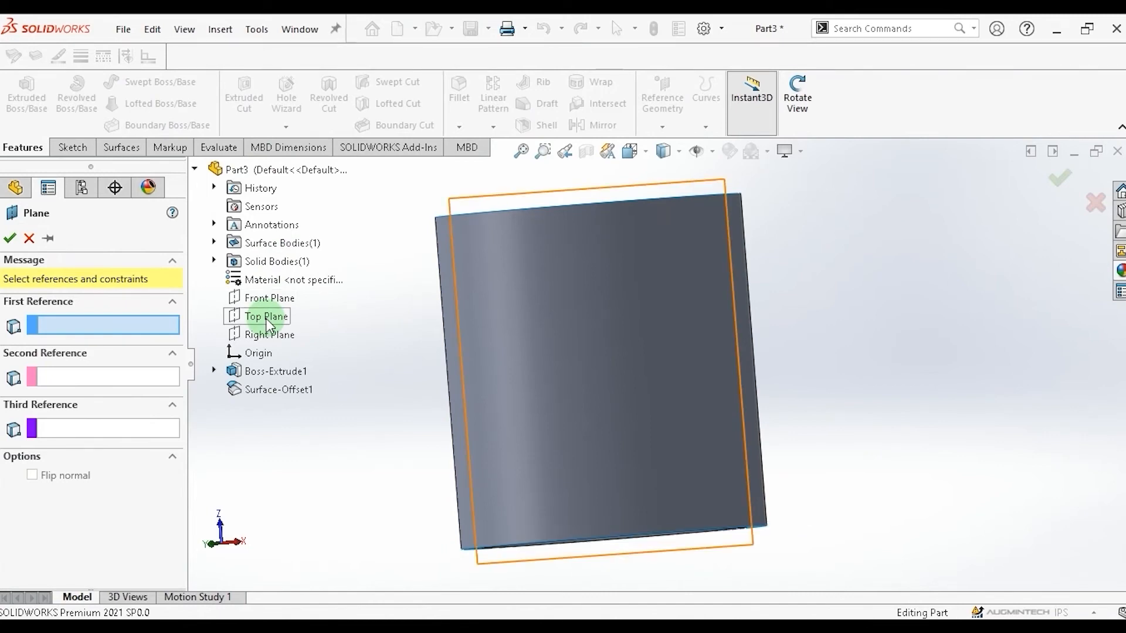
click(266, 319)
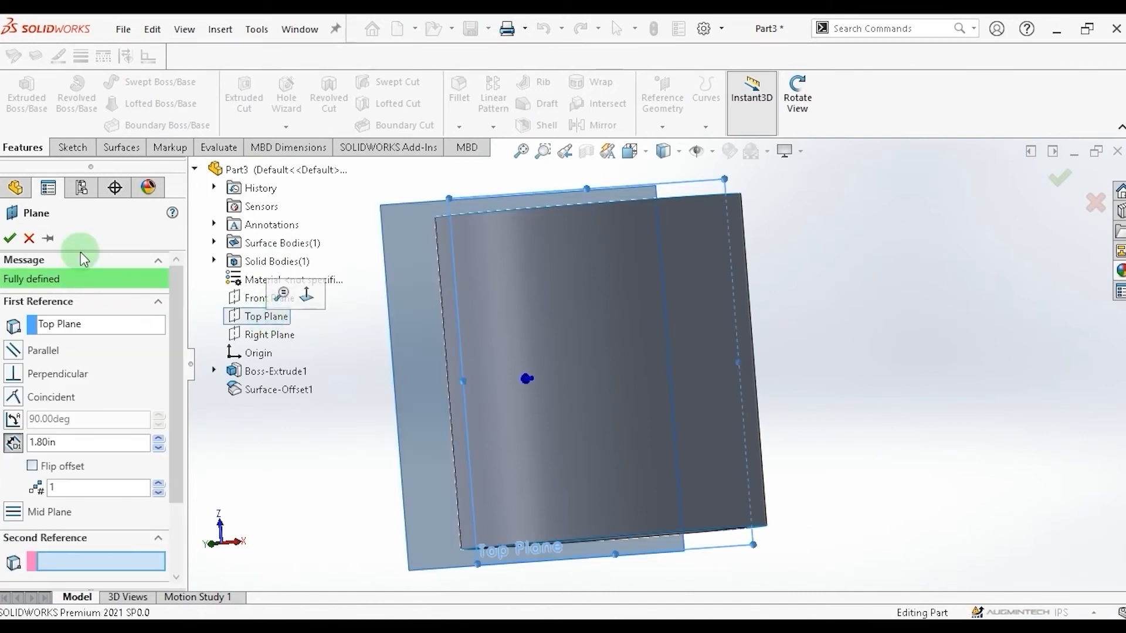
click(10, 240)
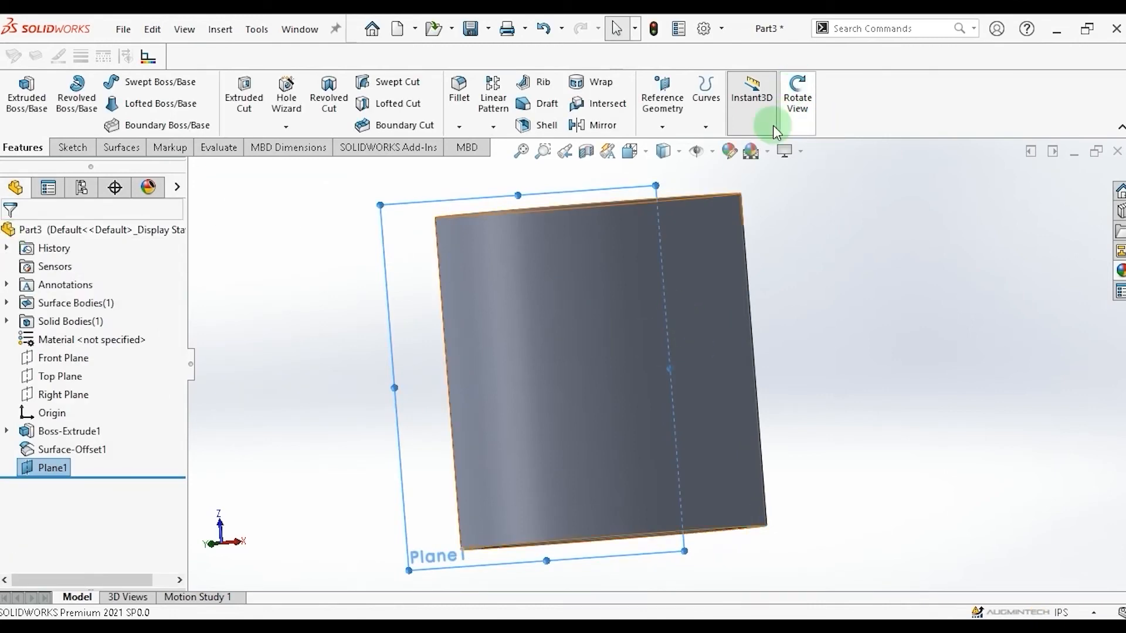
Edit Plane1 and set its offset distance from the Top Plane to 2.80 in.
click(798, 94)
drag(875, 248, 936, 447)
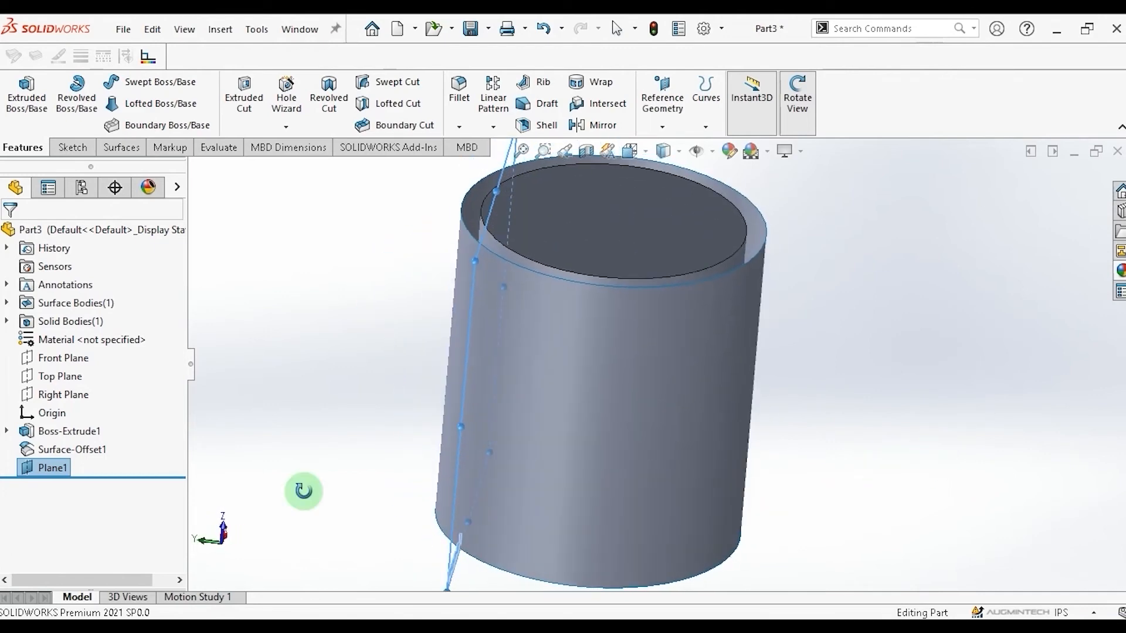
click(52, 469)
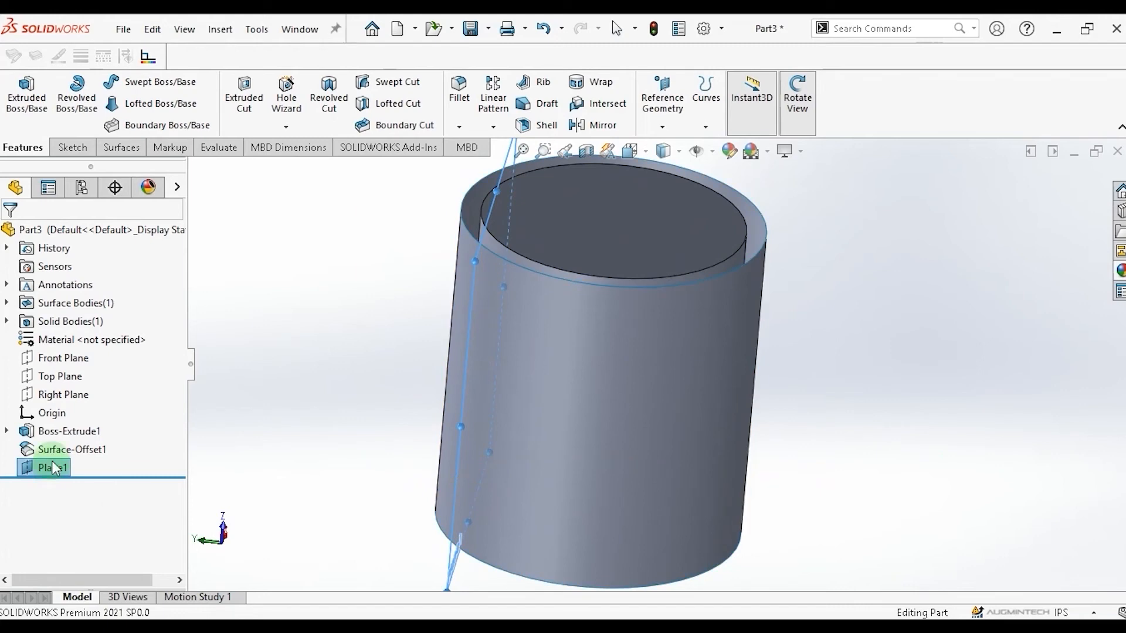
key(Escape)
click(52, 467)
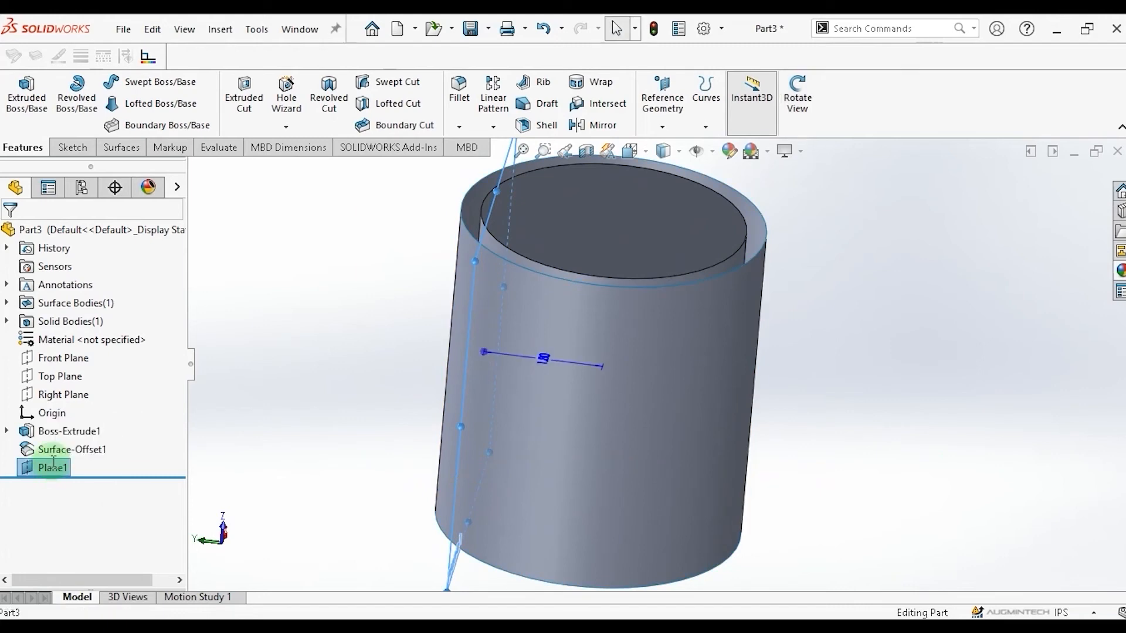
click(24, 468)
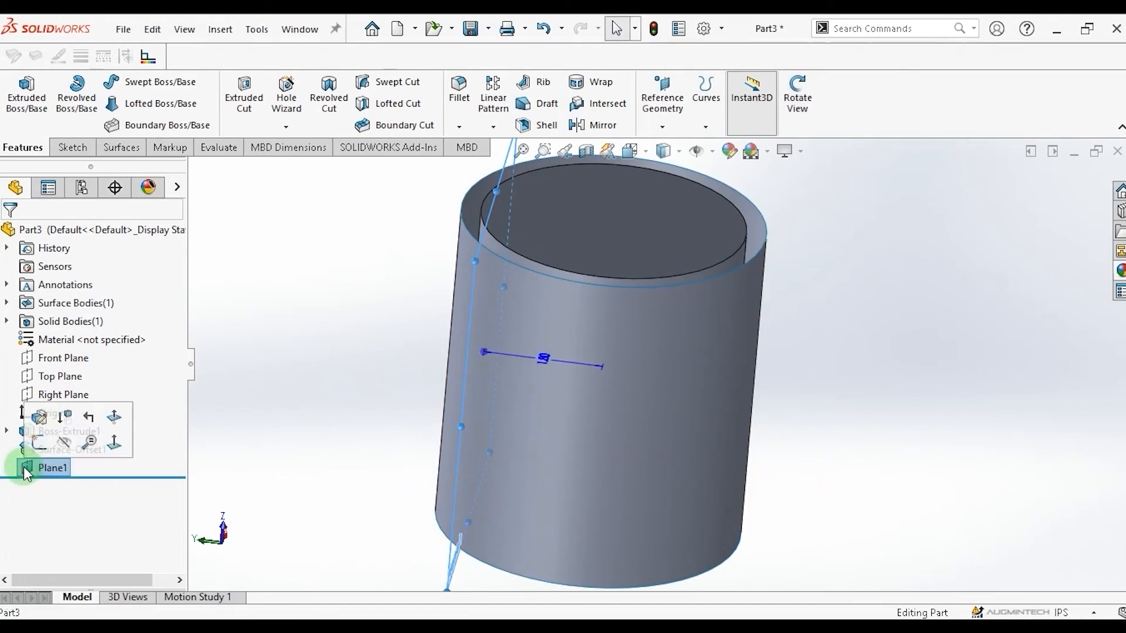
click(39, 418)
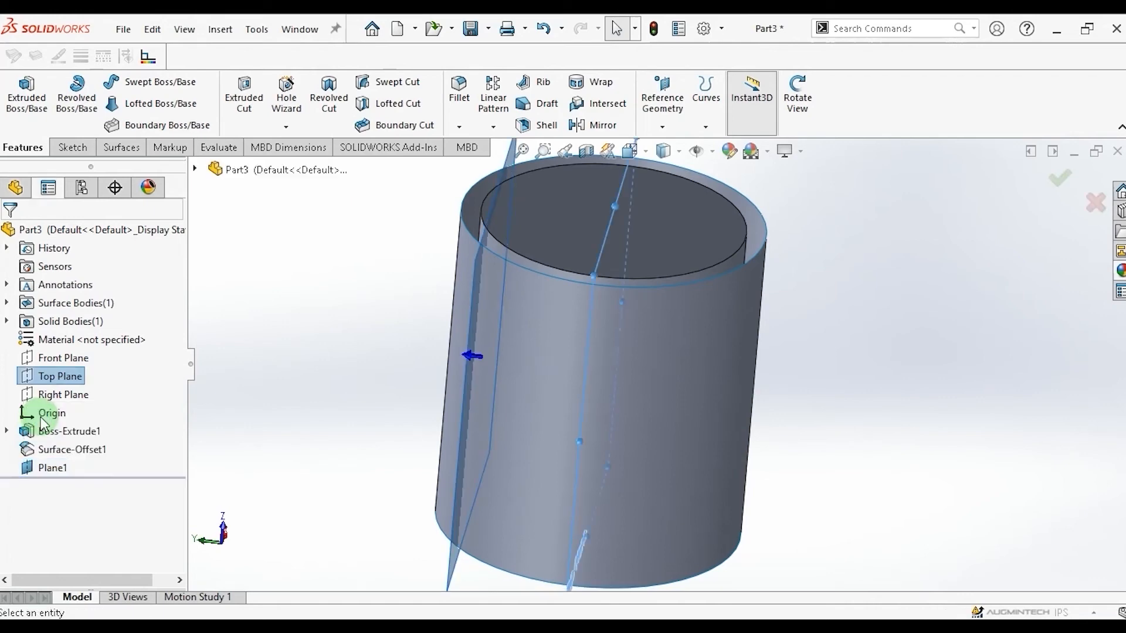
click(88, 442)
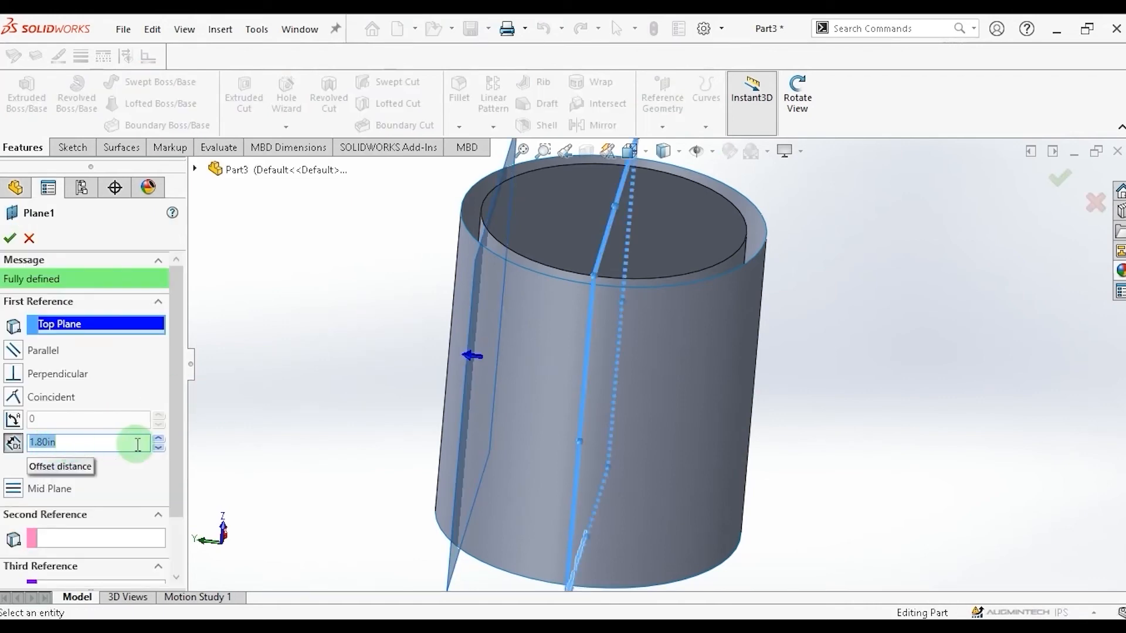
click(159, 439)
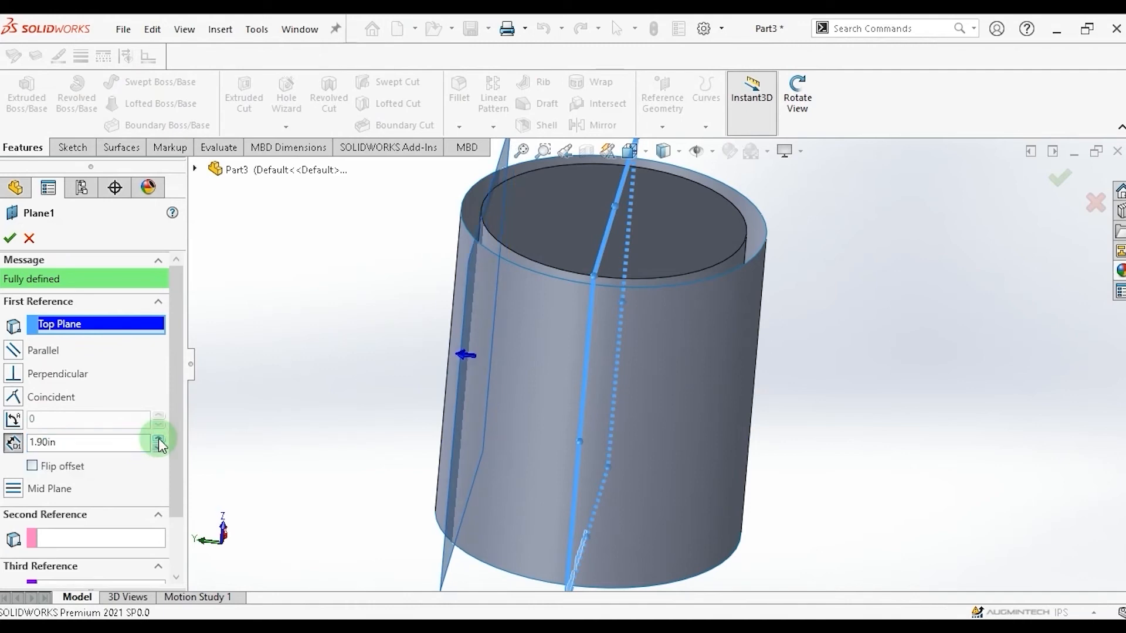
click(158, 439)
click(158, 439)
click(159, 438)
click(158, 438)
click(158, 439)
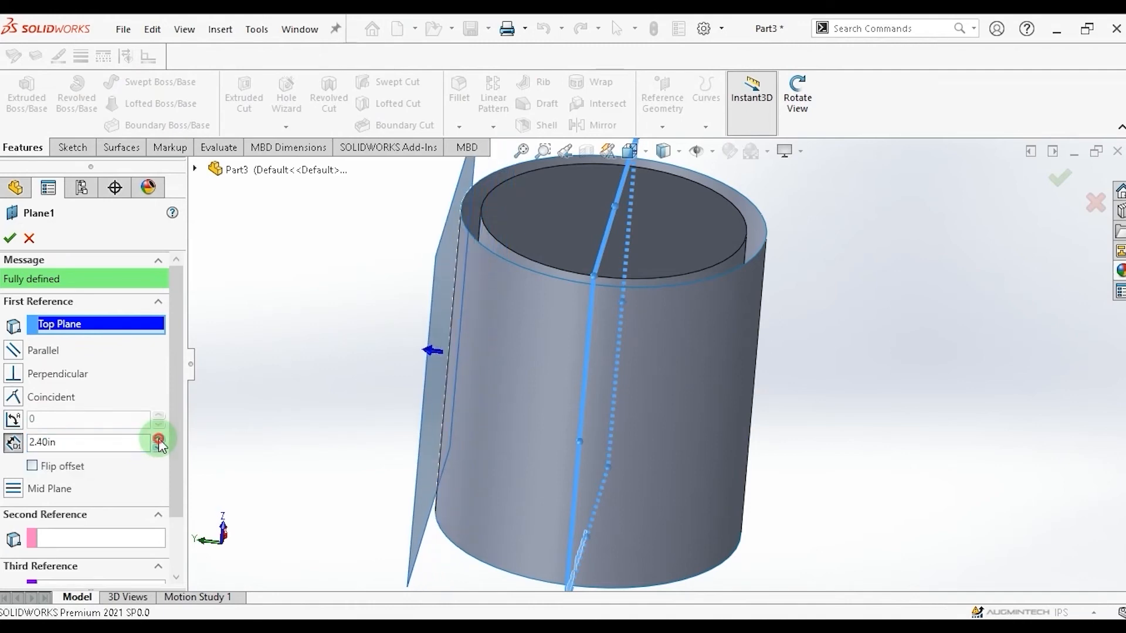
click(159, 438)
click(158, 439)
click(158, 439)
click(159, 439)
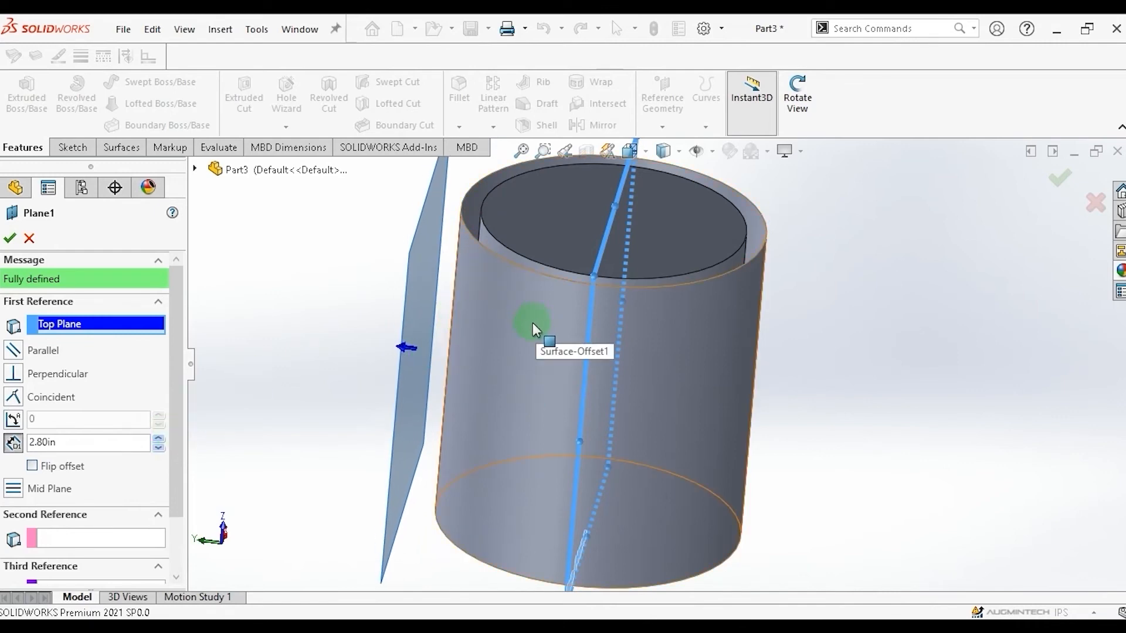
click(9, 242)
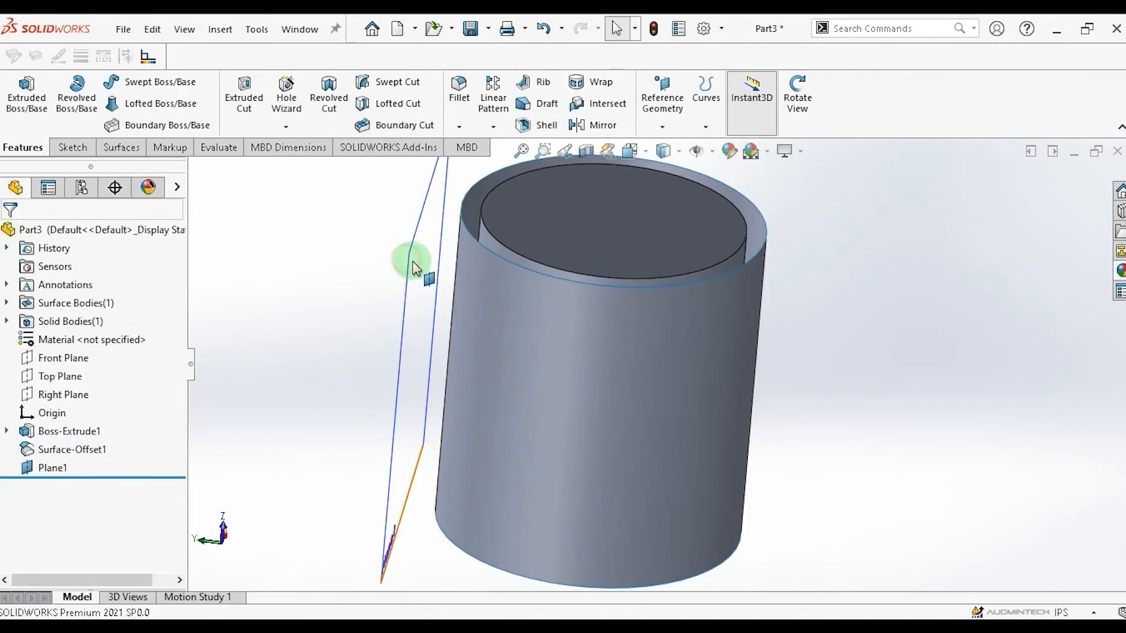
Open a sketch on Plane1 viewed normal to it and draw a four-point wavy spline across the cylinder.
click(442, 278)
key(space)
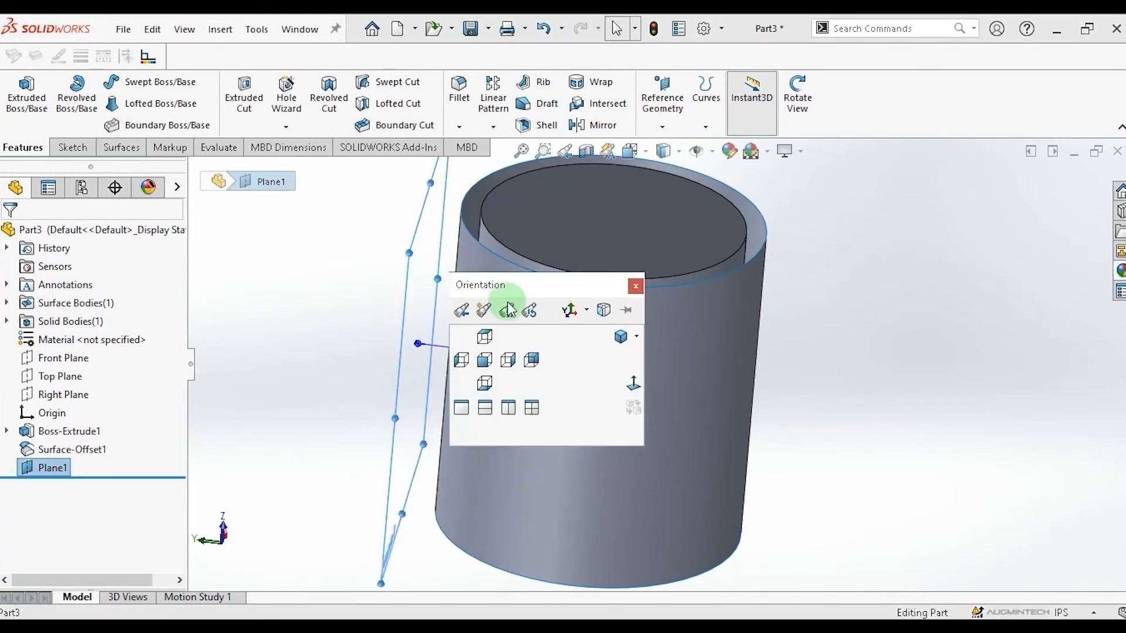
click(633, 383)
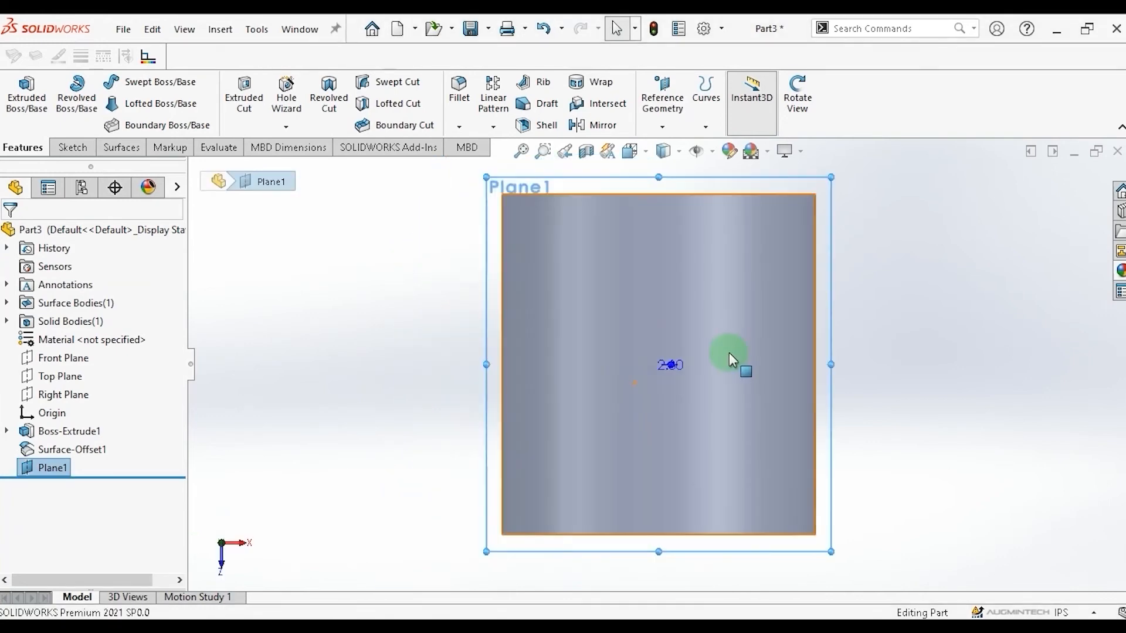
click(73, 148)
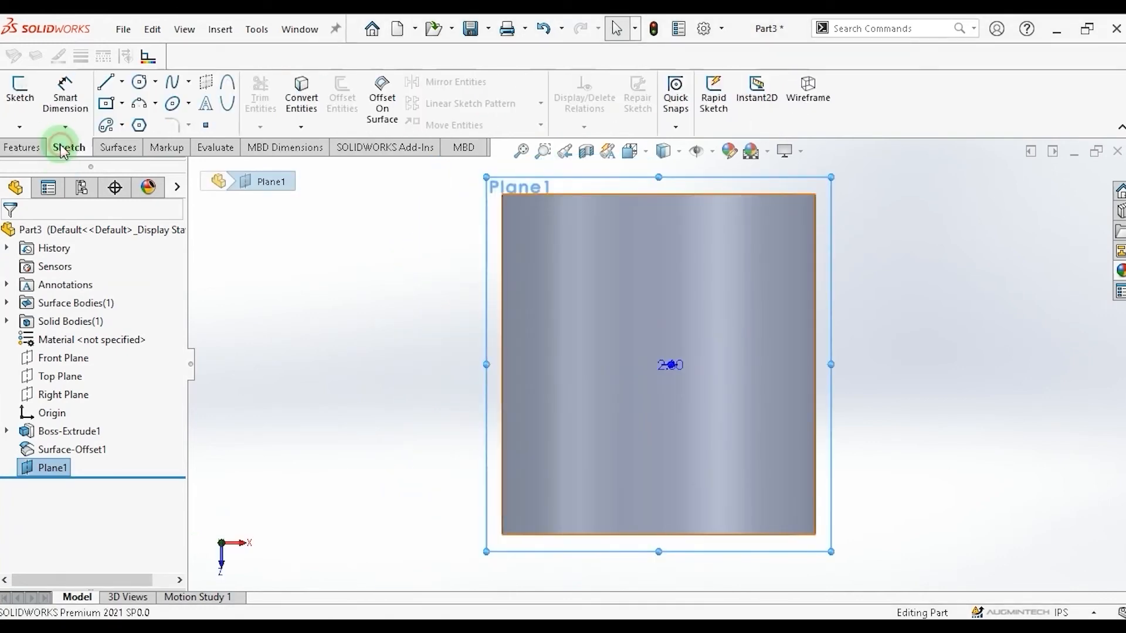
click(189, 82)
click(201, 104)
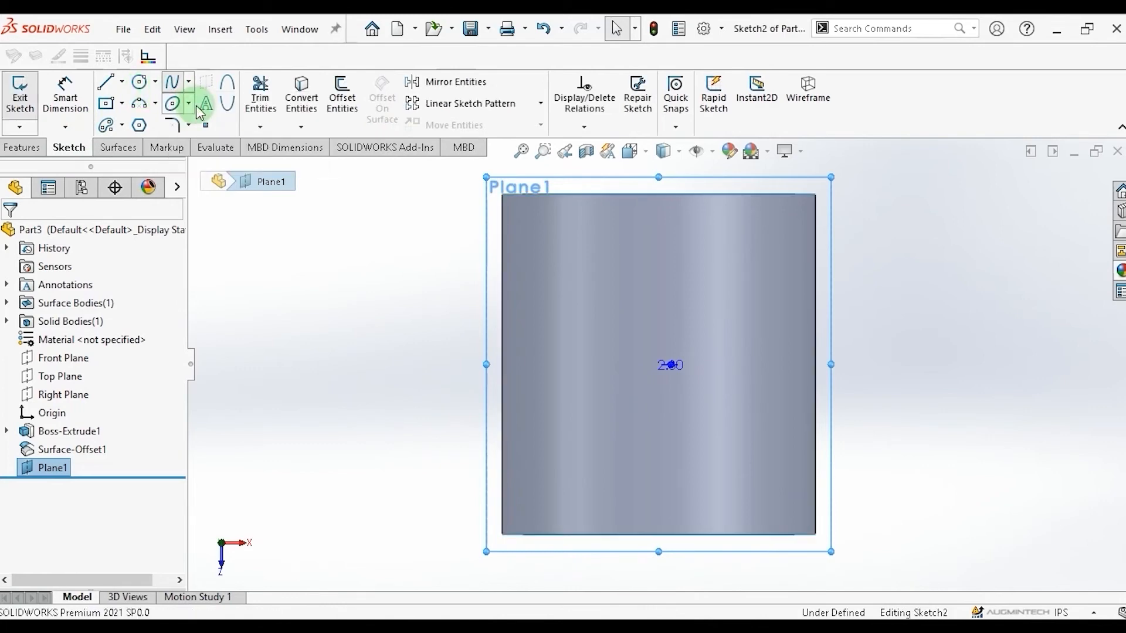
click(520, 377)
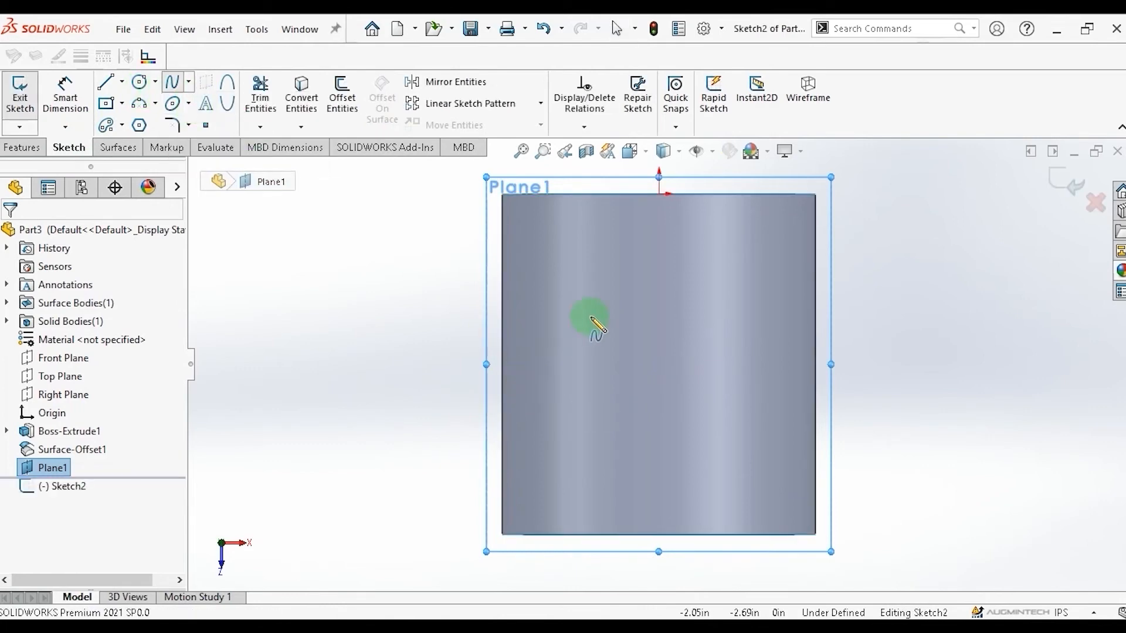
click(591, 317)
click(670, 369)
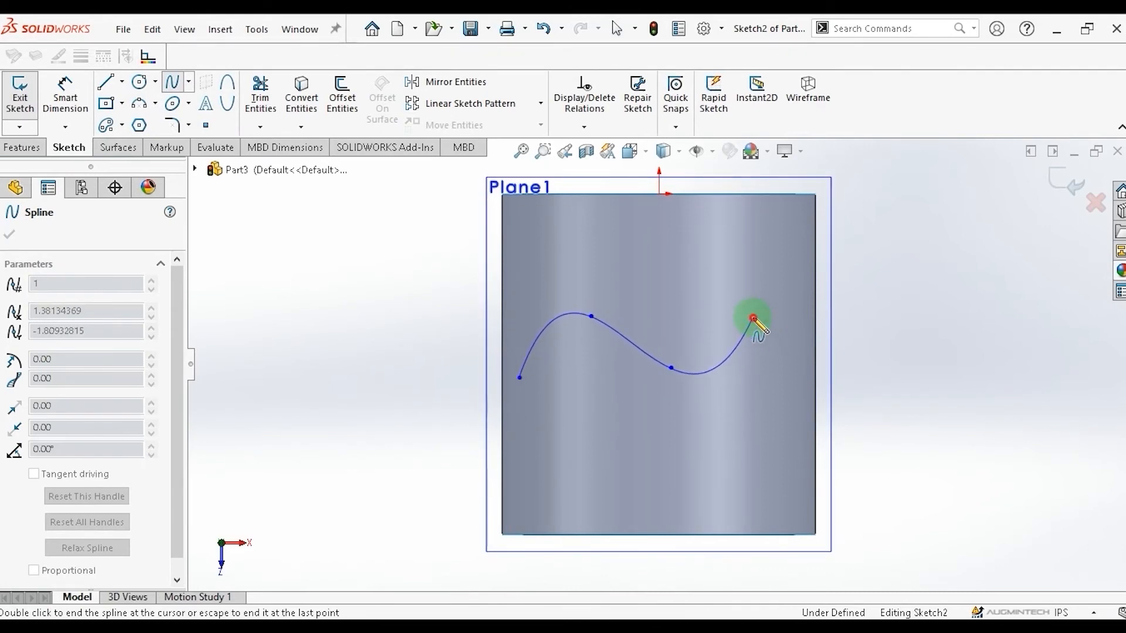
double_click(754, 318)
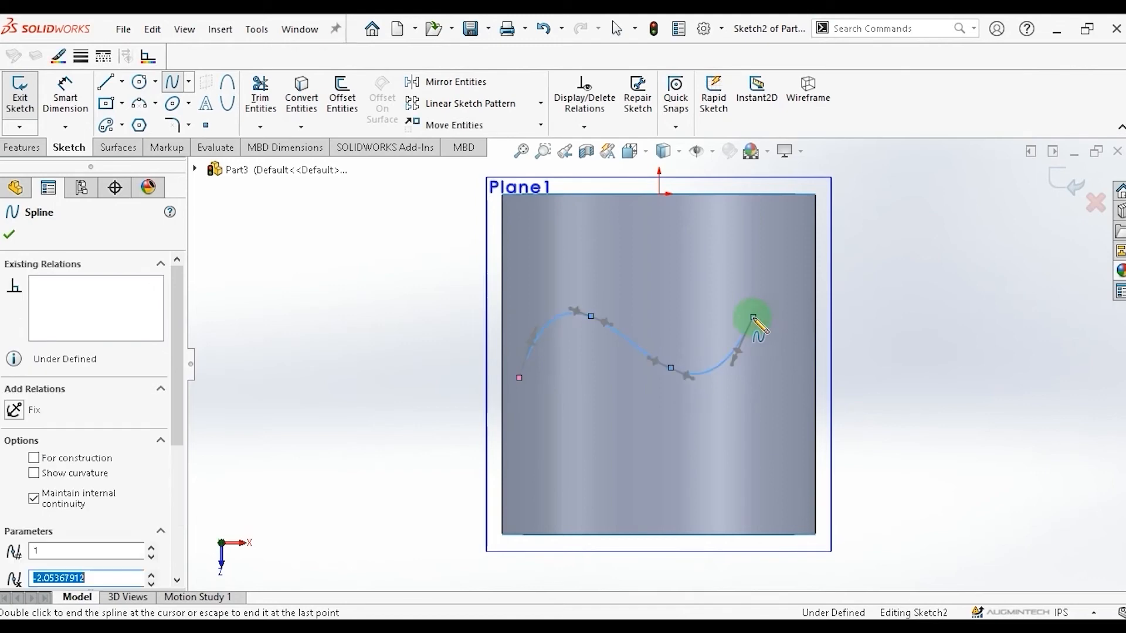
click(9, 237)
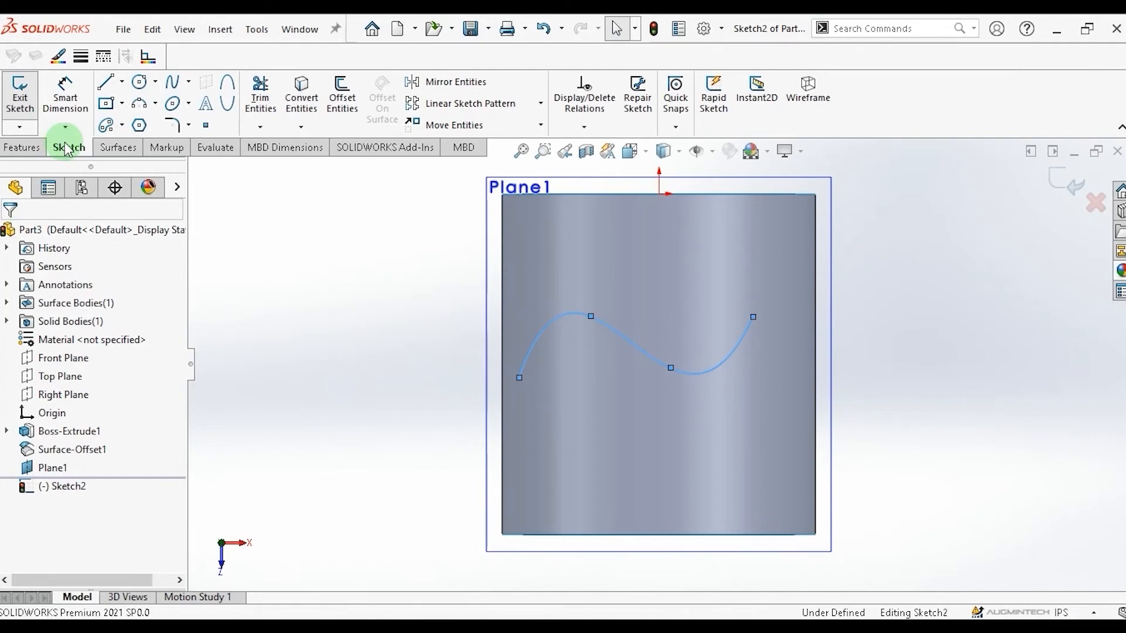
Add sketch text reading Augmintech along the spline.
click(207, 109)
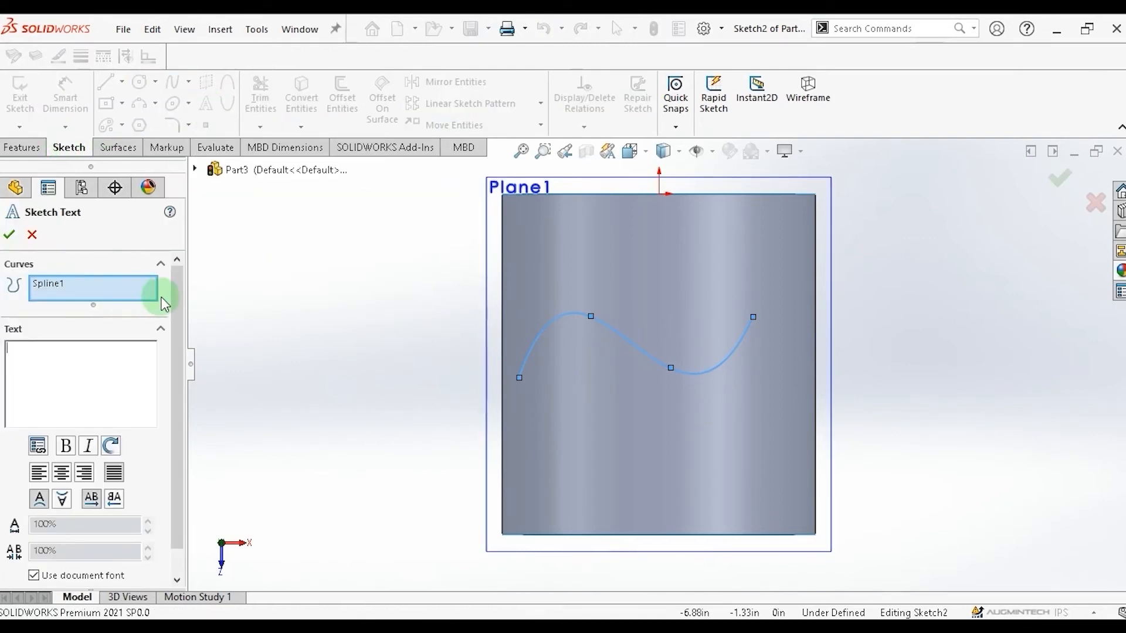
click(85, 363)
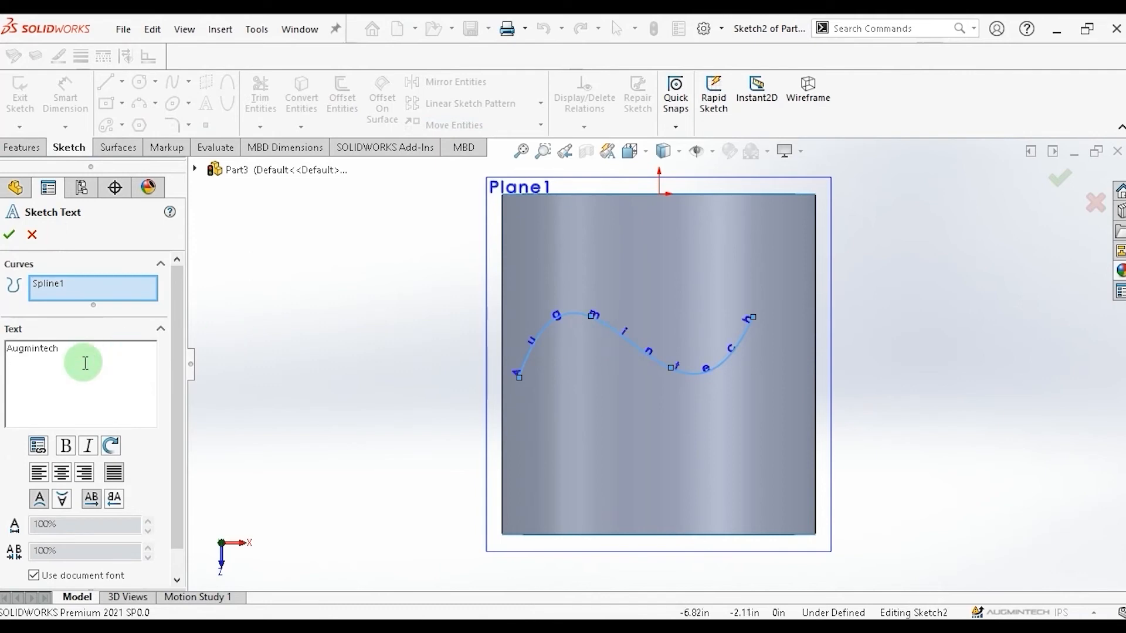
Turn off the document font and set the text to Century Gothic Bold, sized in points at 48.
scroll(170, 445, down, 2)
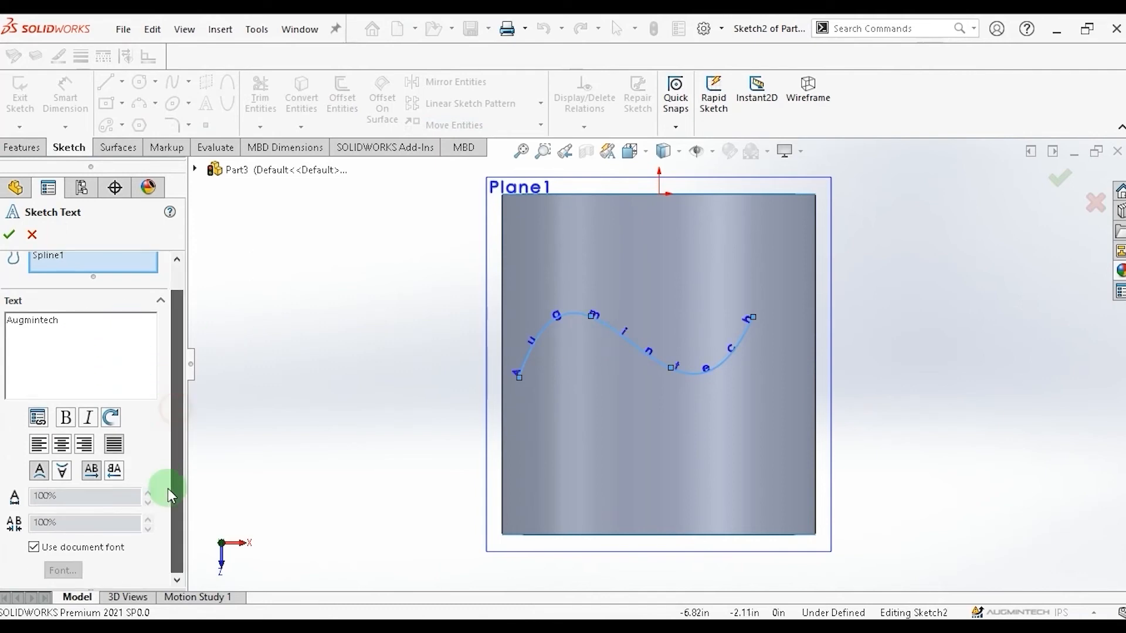
click(46, 567)
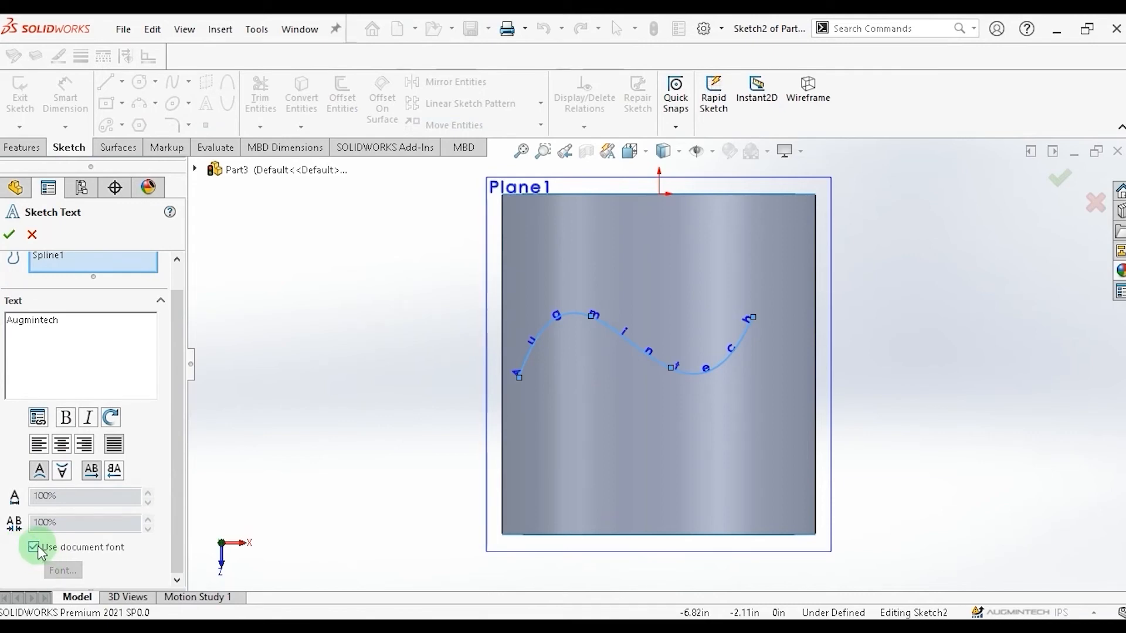
click(34, 549)
click(59, 564)
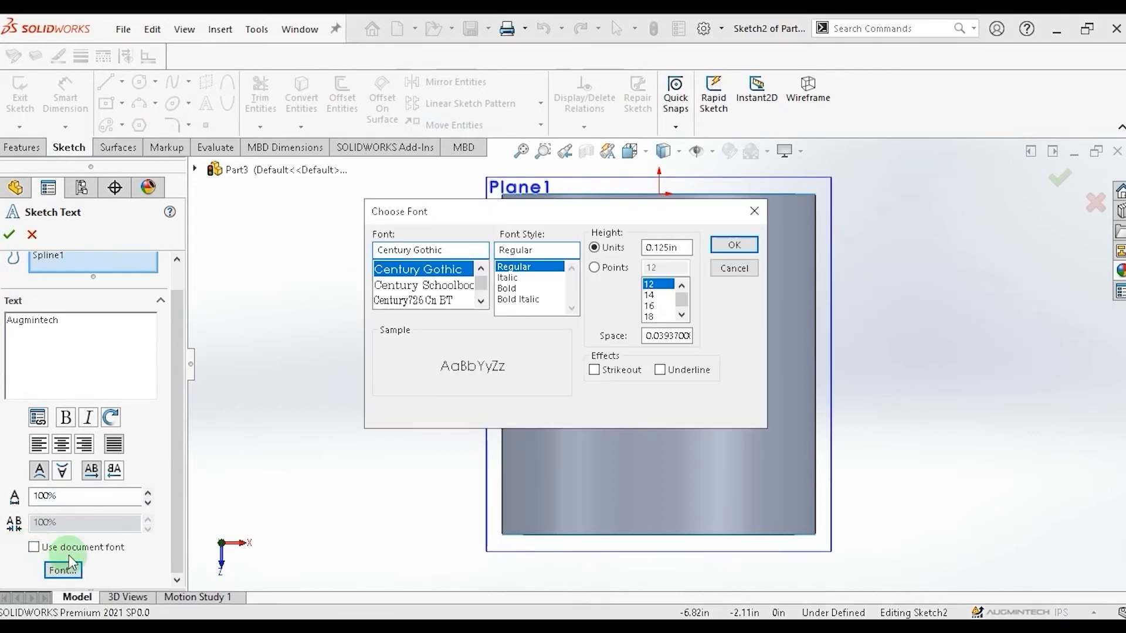
click(510, 288)
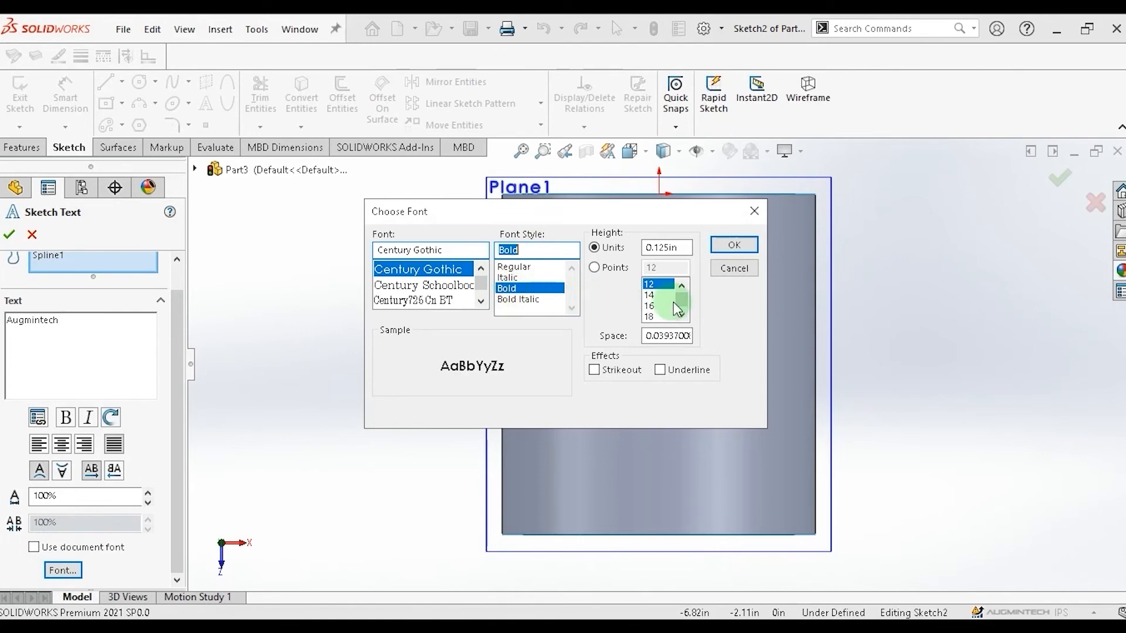
click(596, 267)
drag(687, 304, 688, 320)
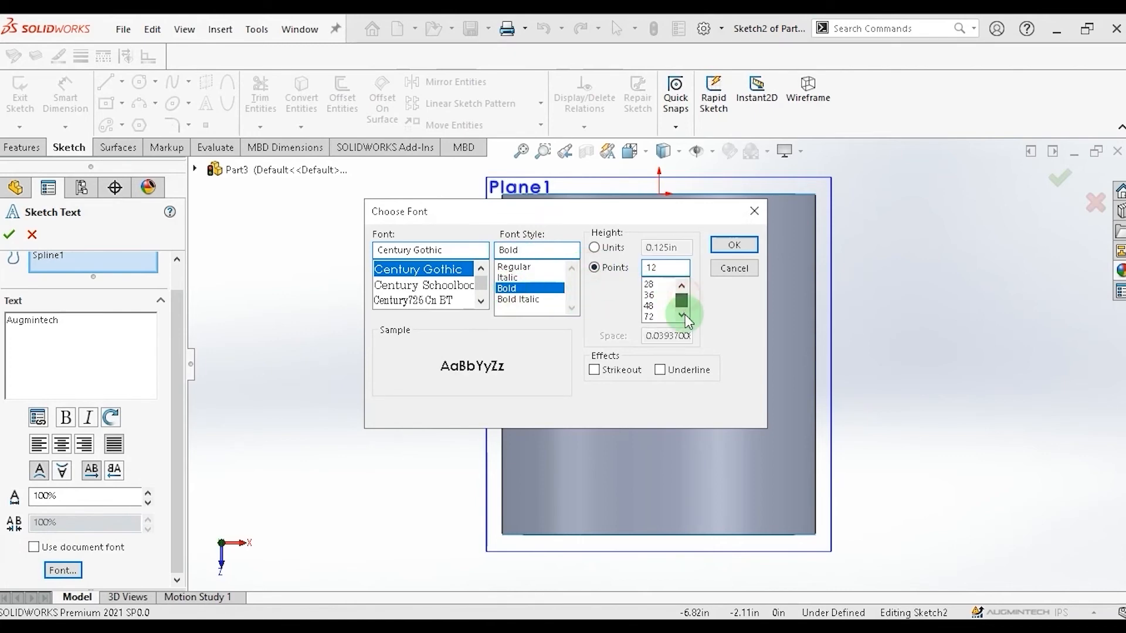
click(733, 245)
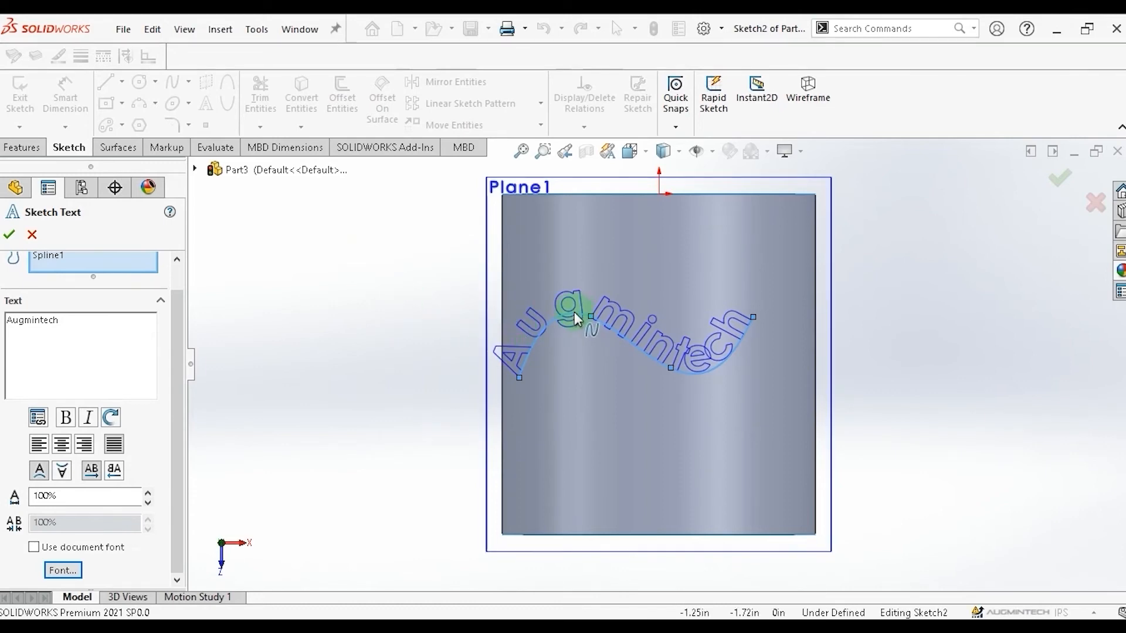
Set the text height to 28 points and accept the sketch text.
click(53, 570)
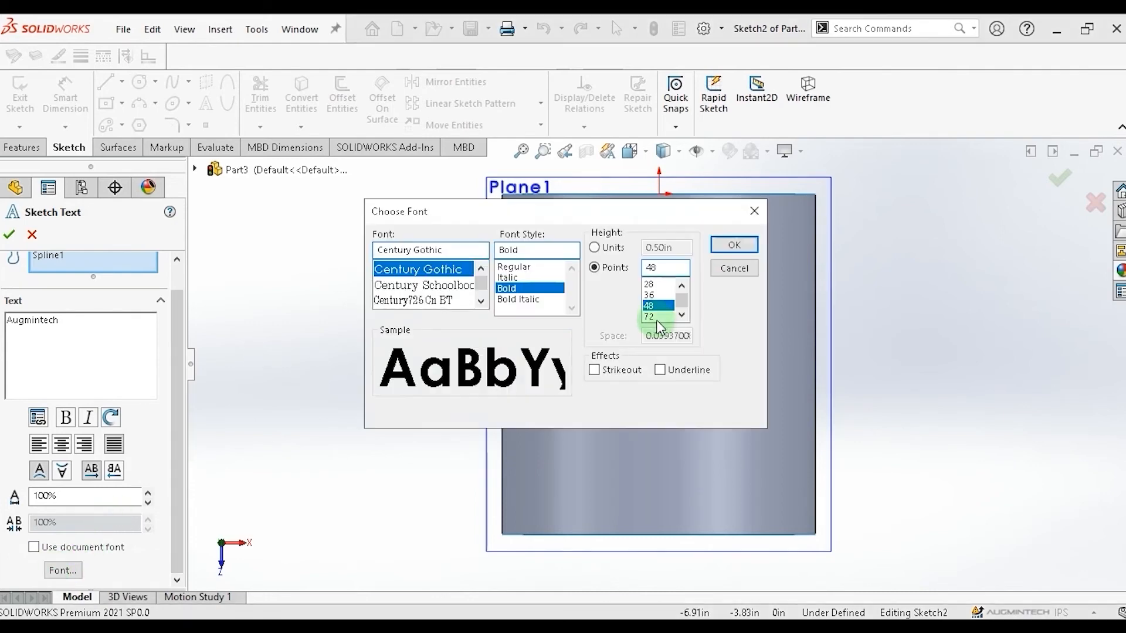
click(651, 294)
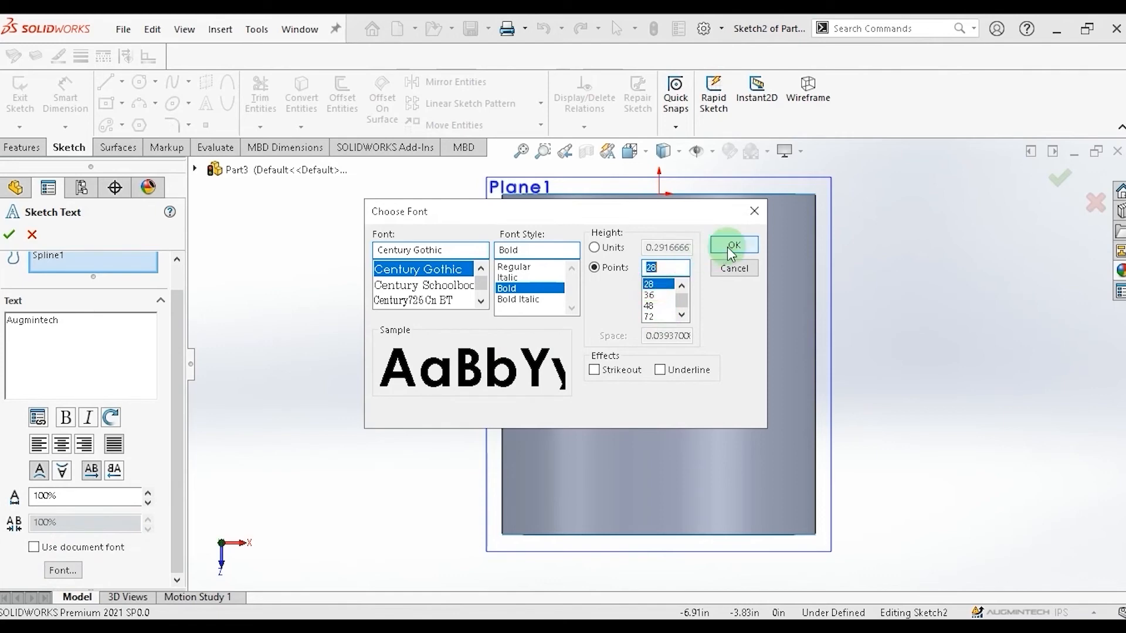
click(734, 245)
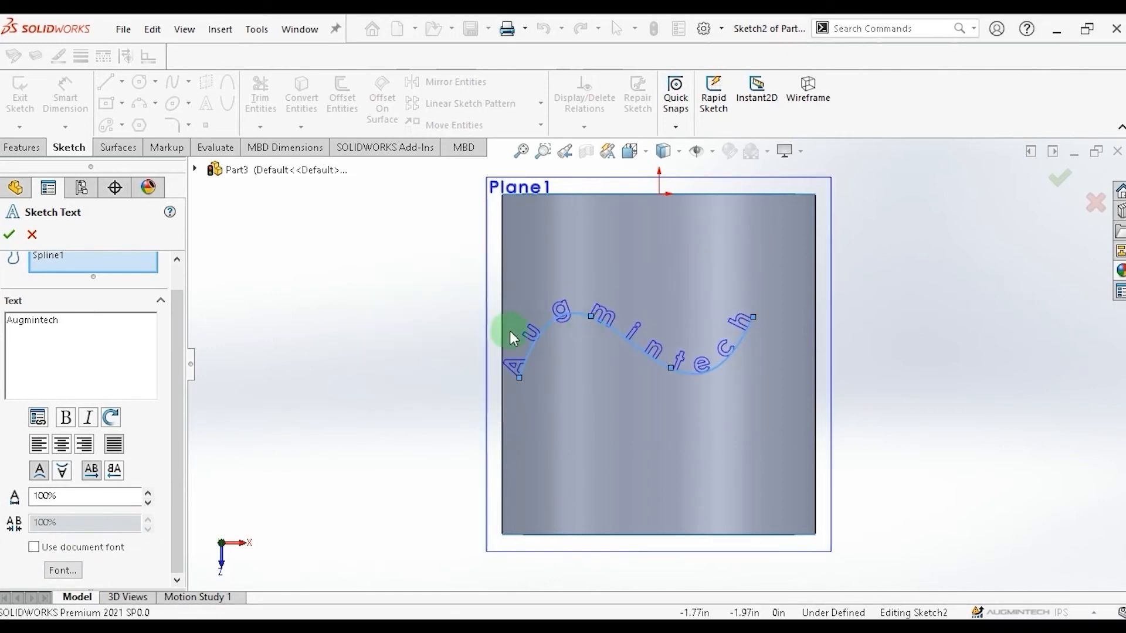
click(7, 237)
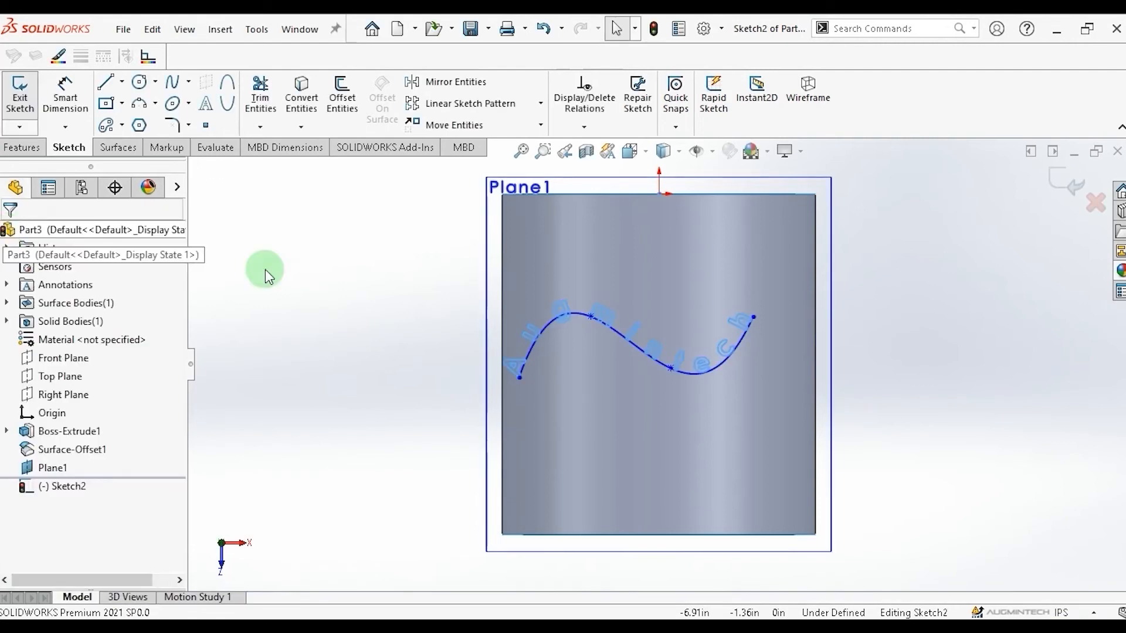
Split the offset cylinder surface by projecting the sketch text onto its face with Split Line.
click(529, 352)
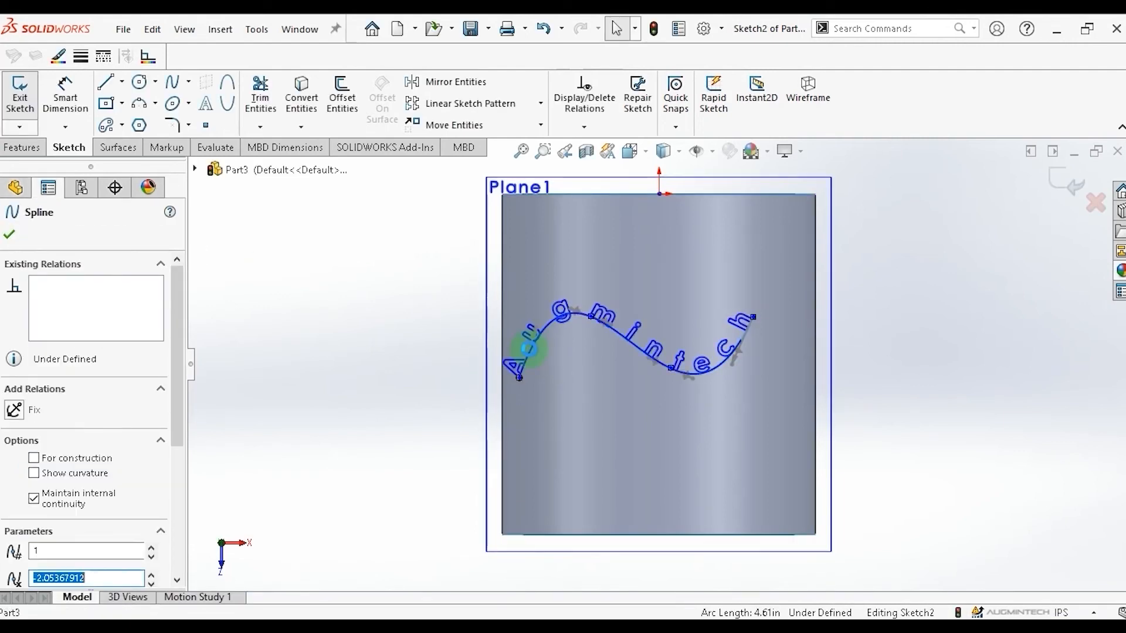
key(Escape)
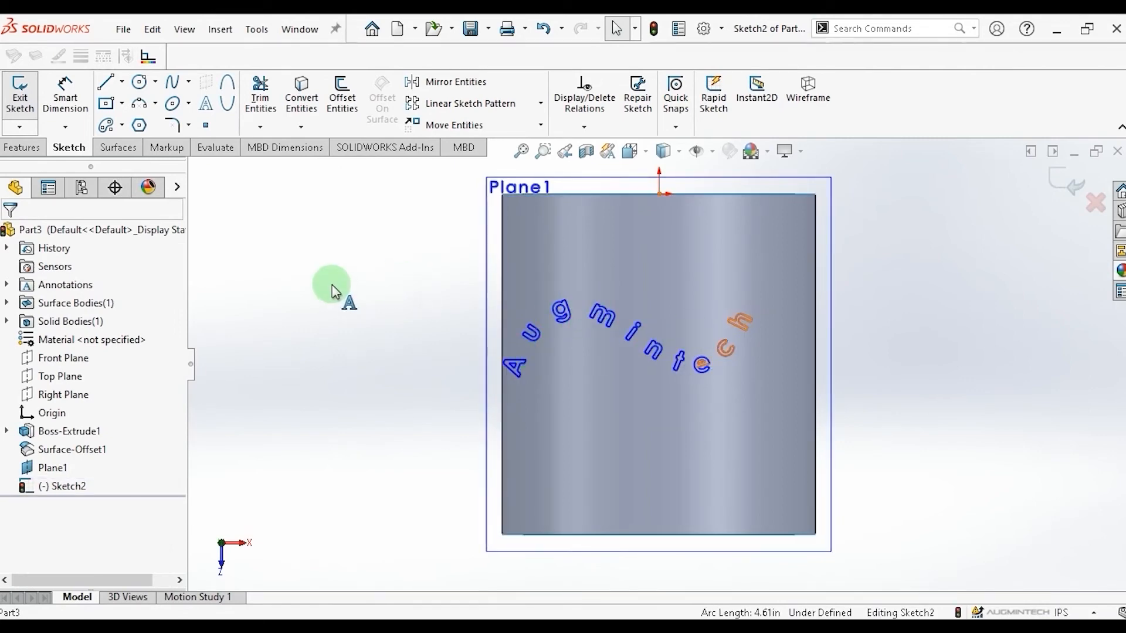
click(117, 147)
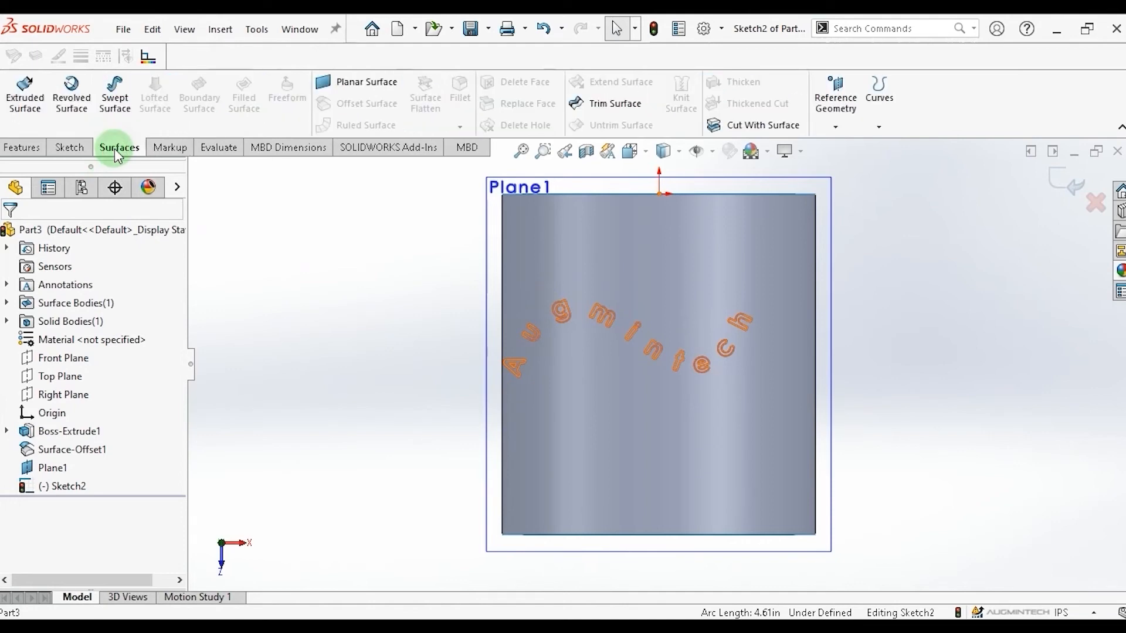
click(879, 126)
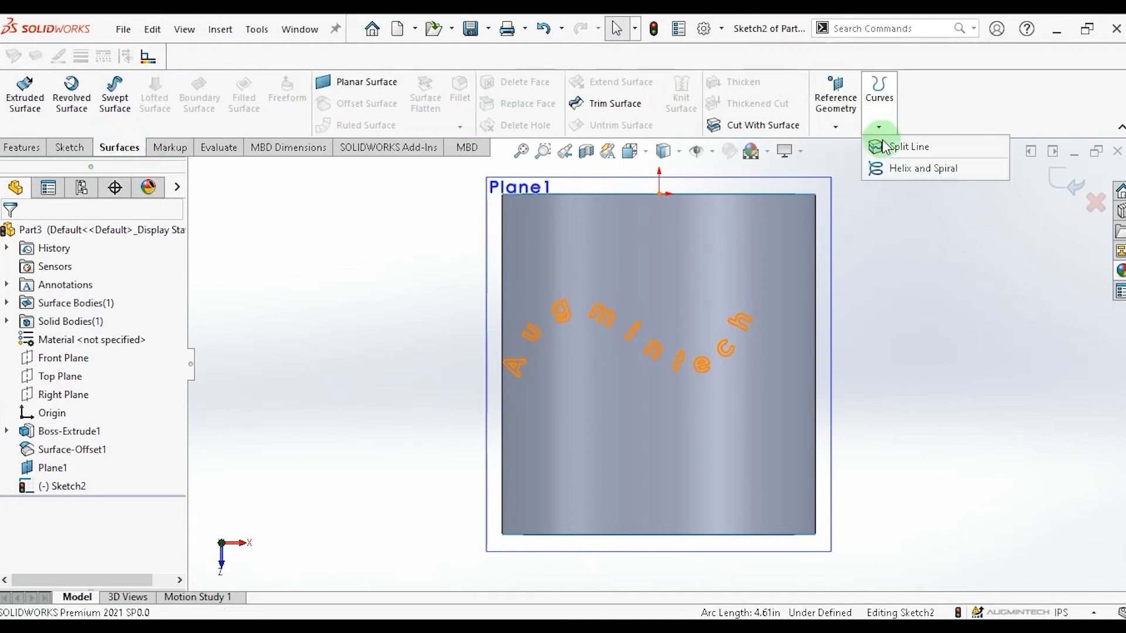
click(897, 148)
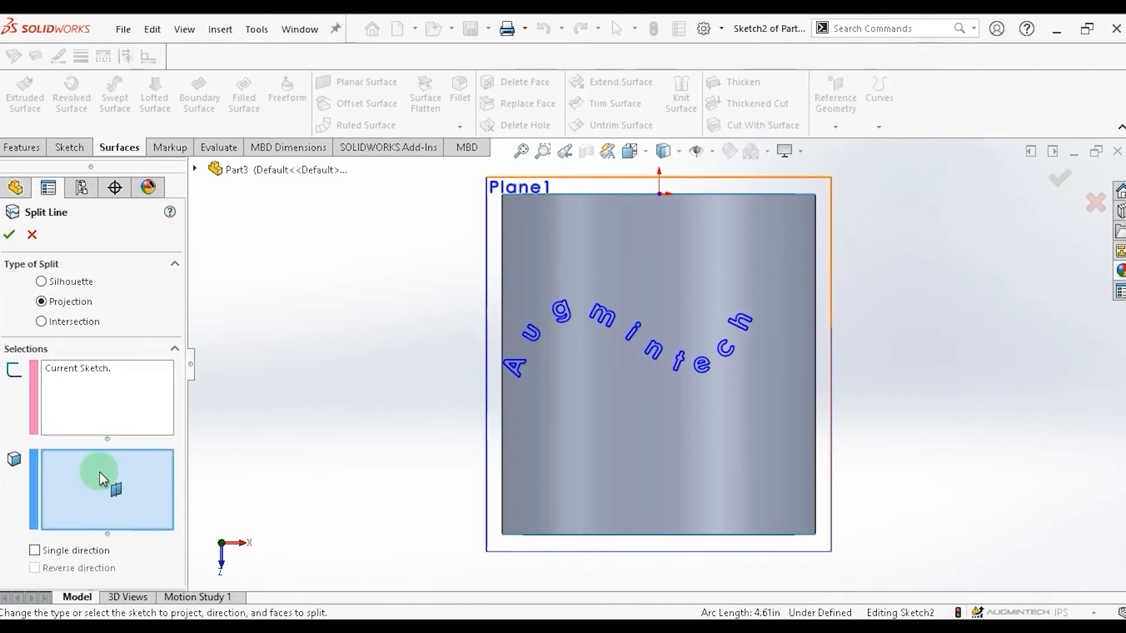
click(604, 452)
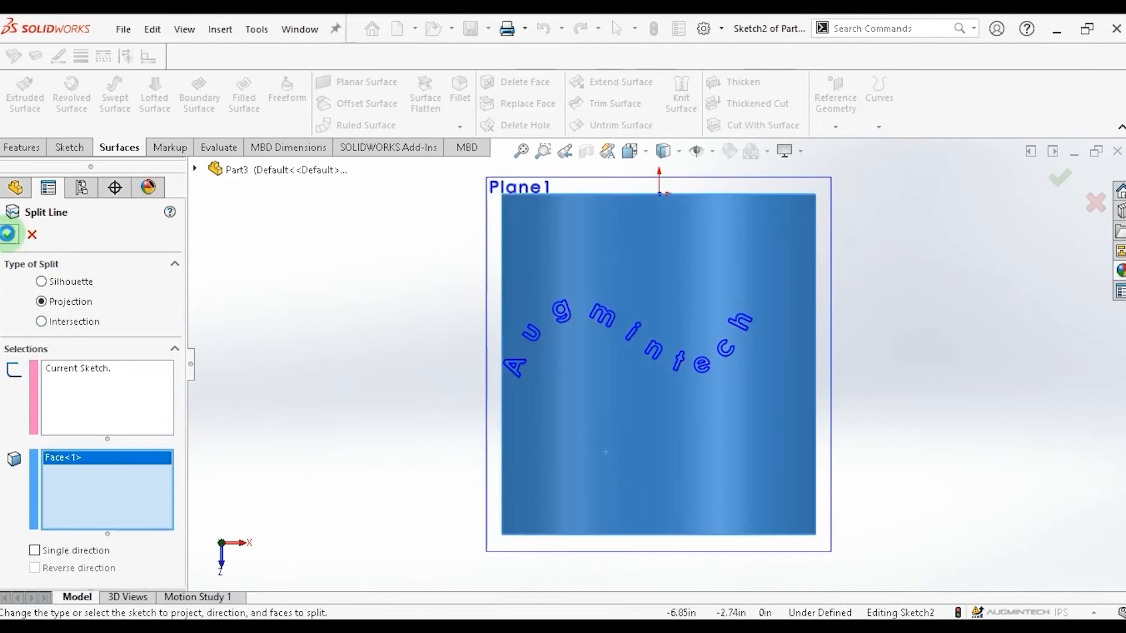
click(9, 235)
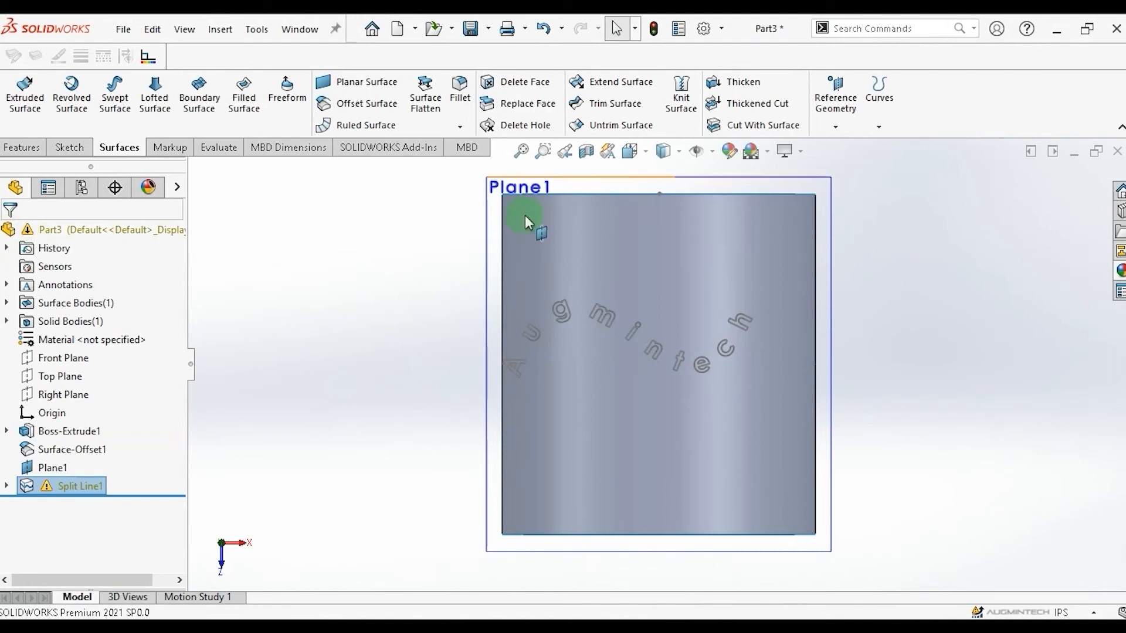
Hide Plane1.
click(491, 196)
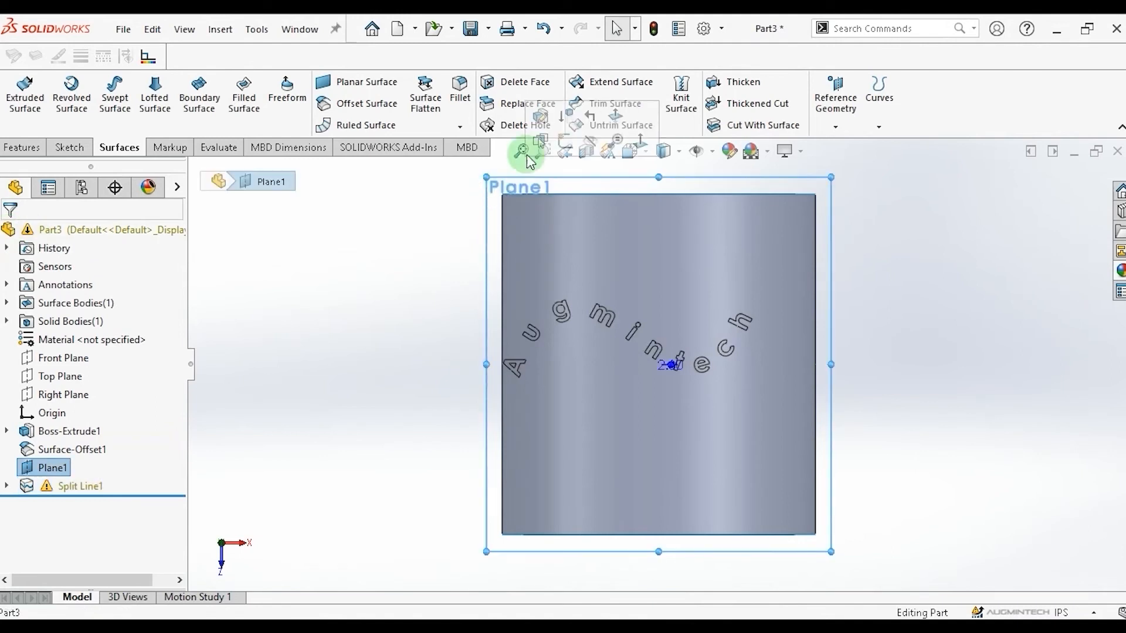
click(592, 142)
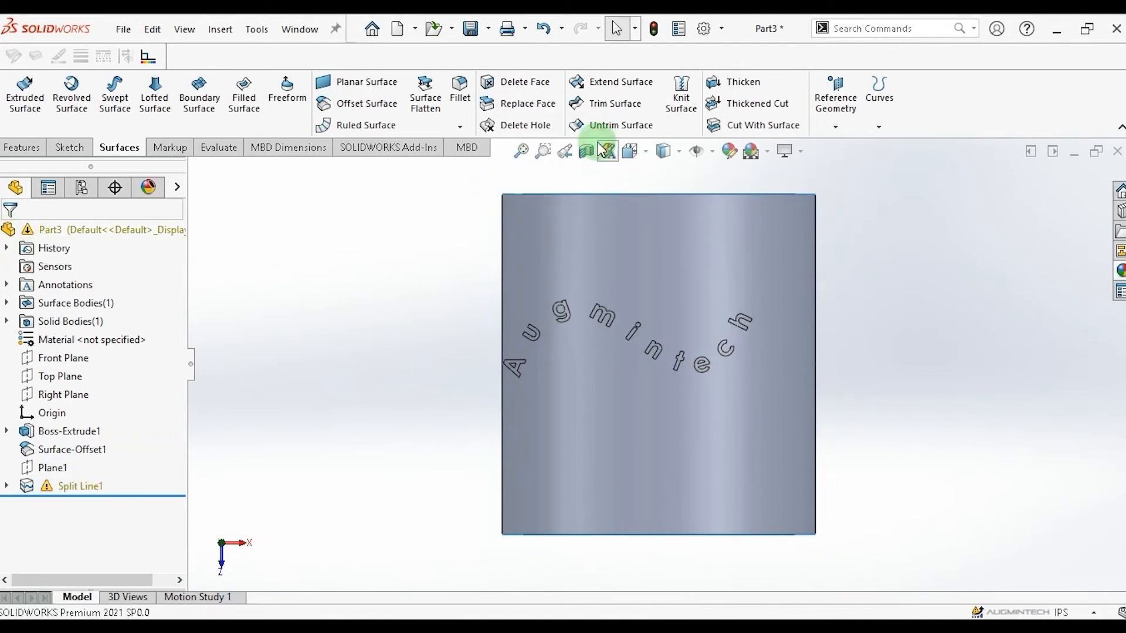
click(606, 333)
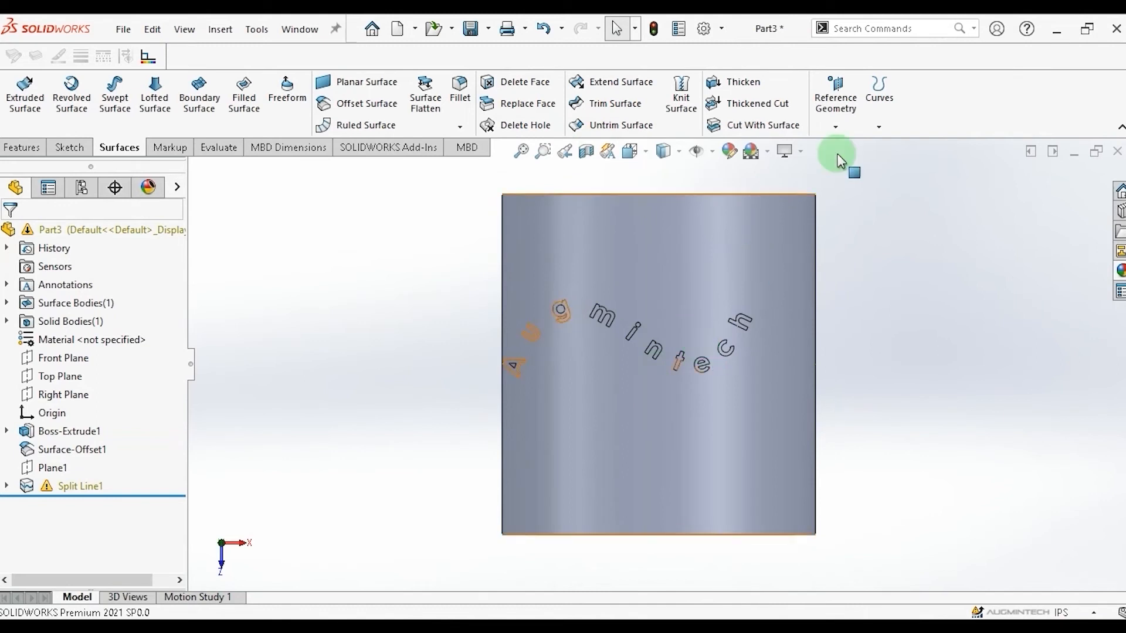
Delete the offset surface's faces surrounding the projected letters, including the enclosed islands inside the letters, with Delete Face.
click(26, 147)
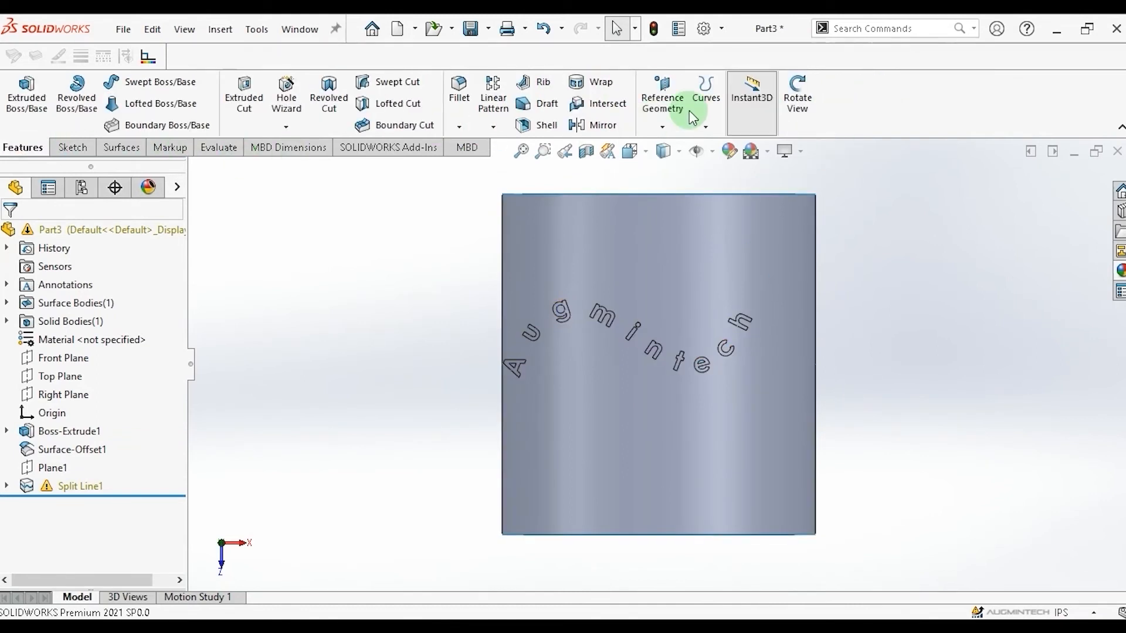
click(798, 92)
drag(895, 309, 691, 285)
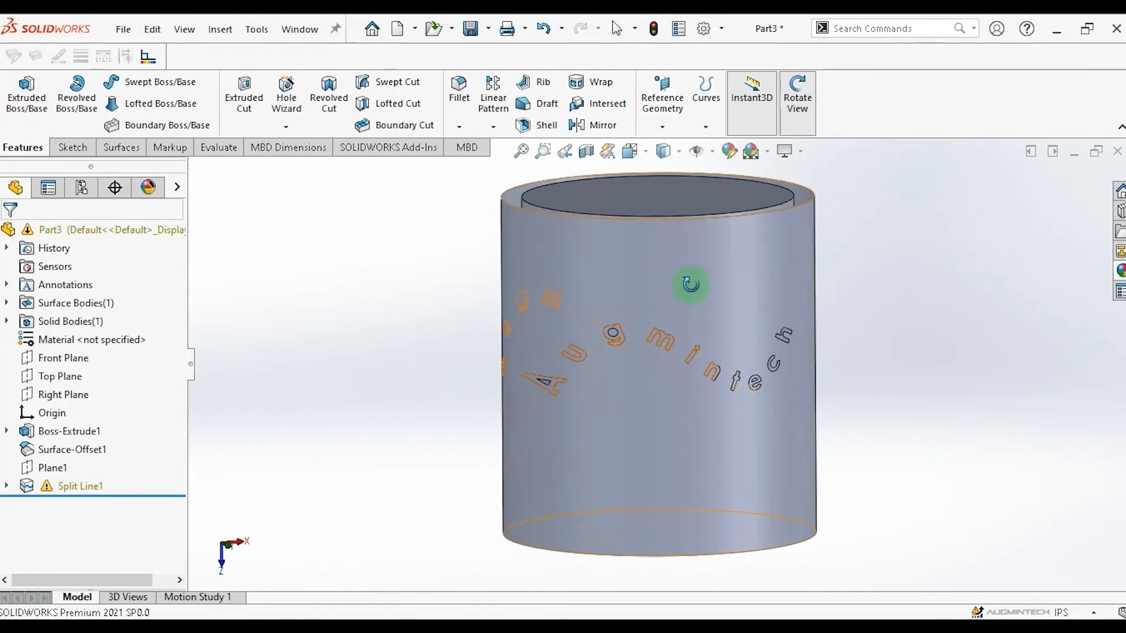
click(130, 148)
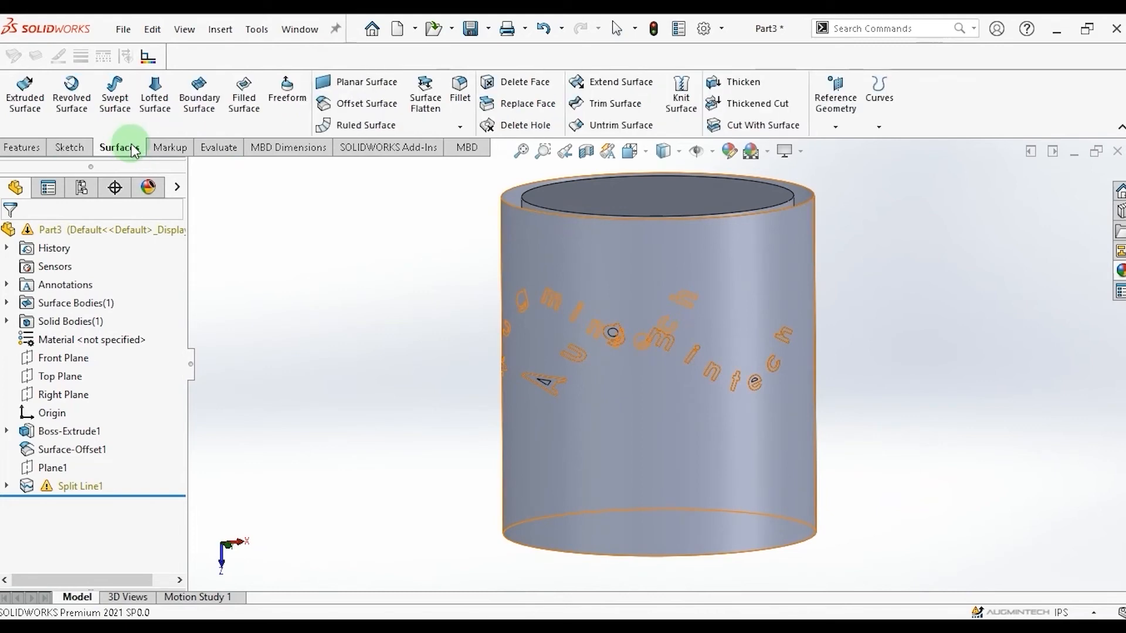
click(534, 87)
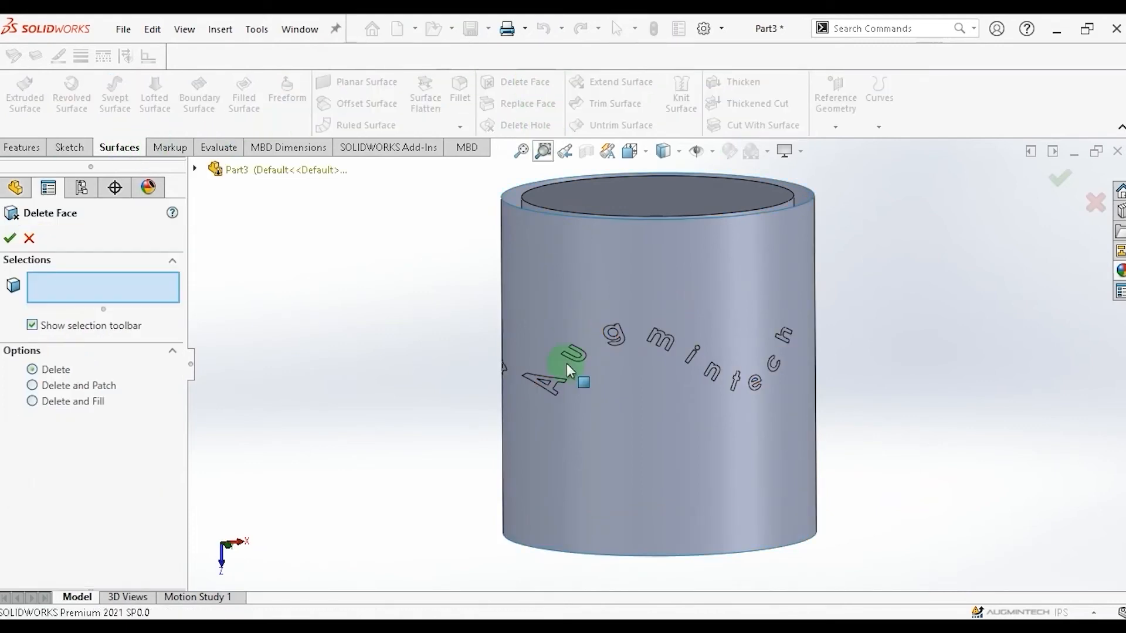
click(551, 443)
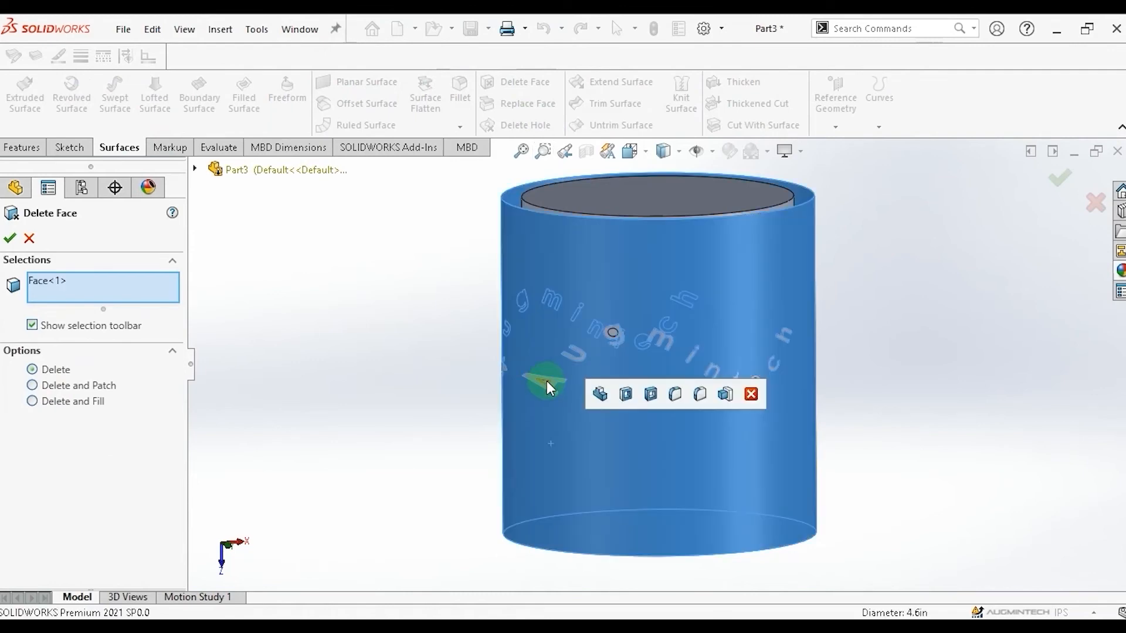
click(546, 380)
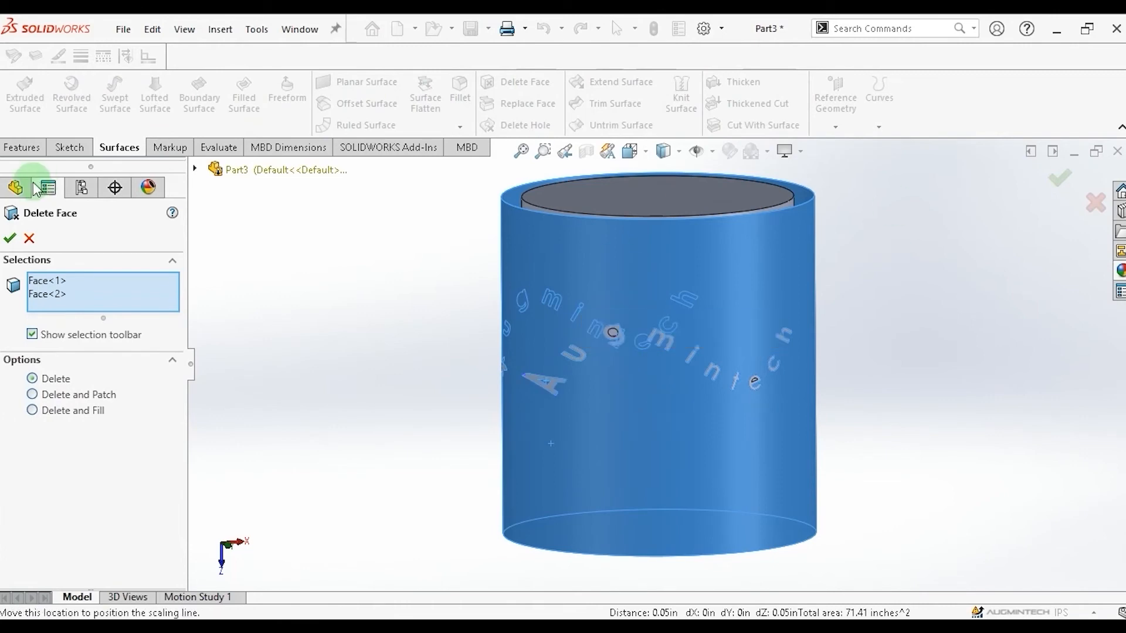
click(22, 147)
click(798, 94)
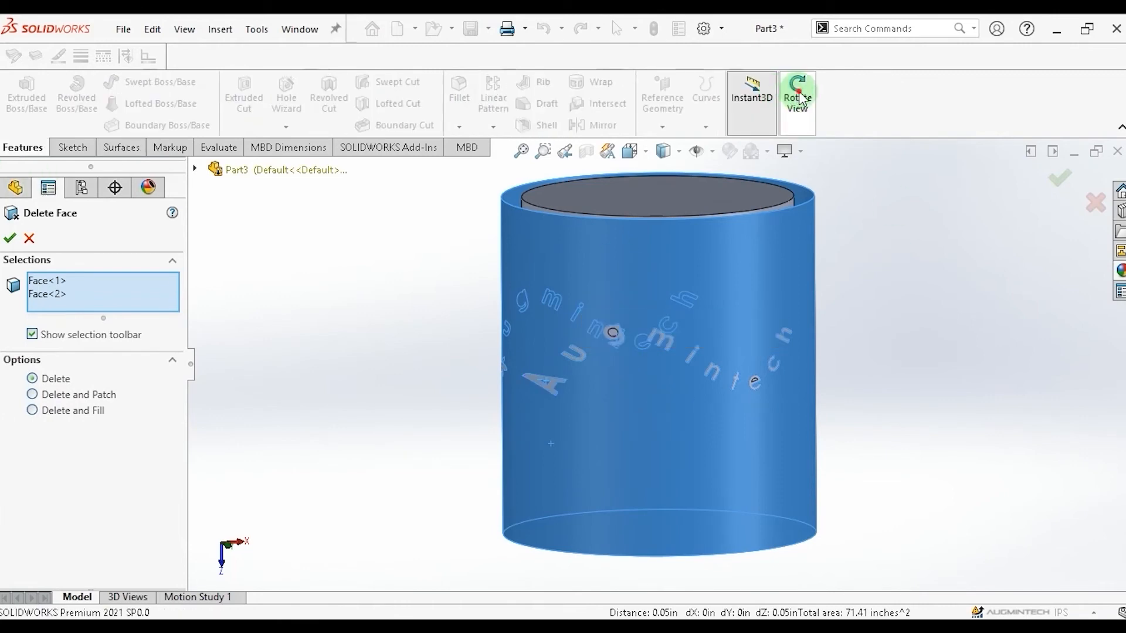
drag(883, 323, 639, 297)
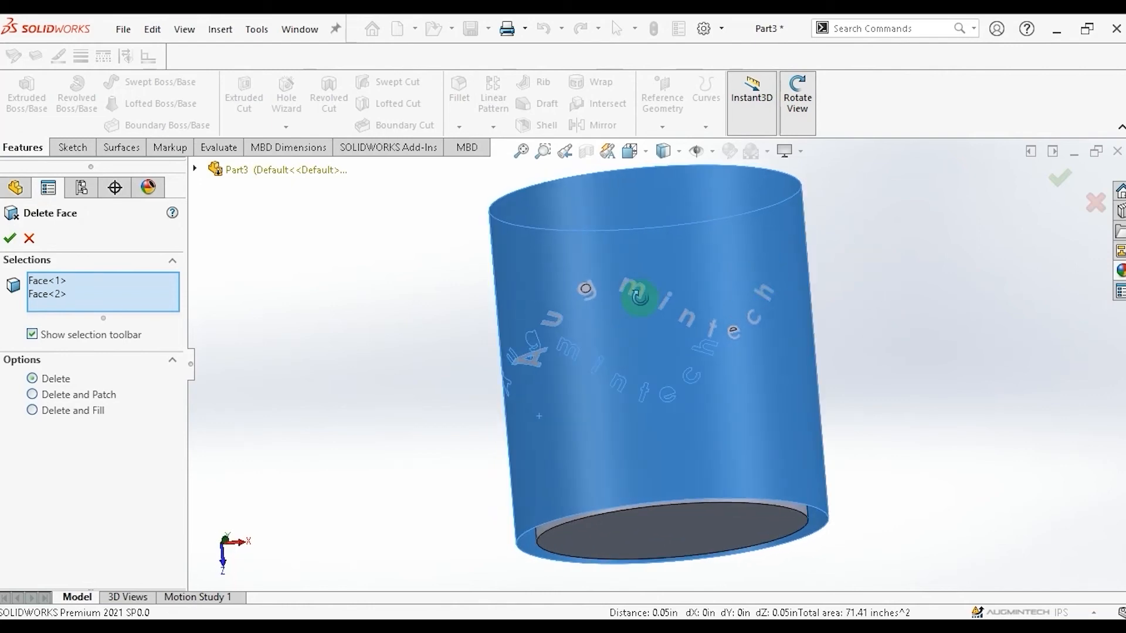
key(Escape)
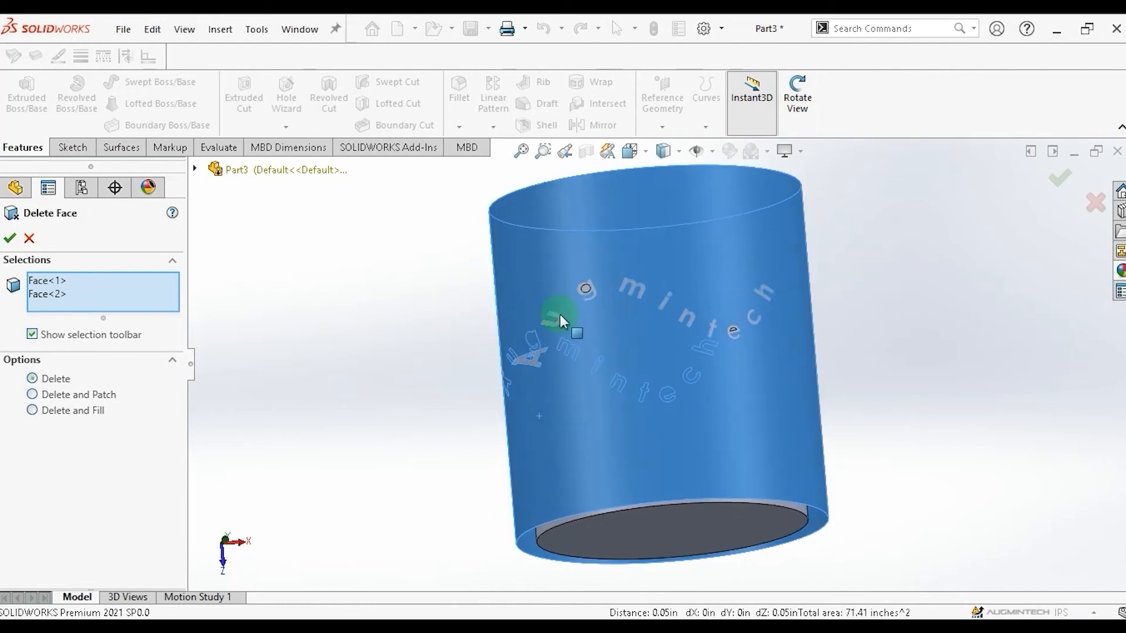
click(585, 290)
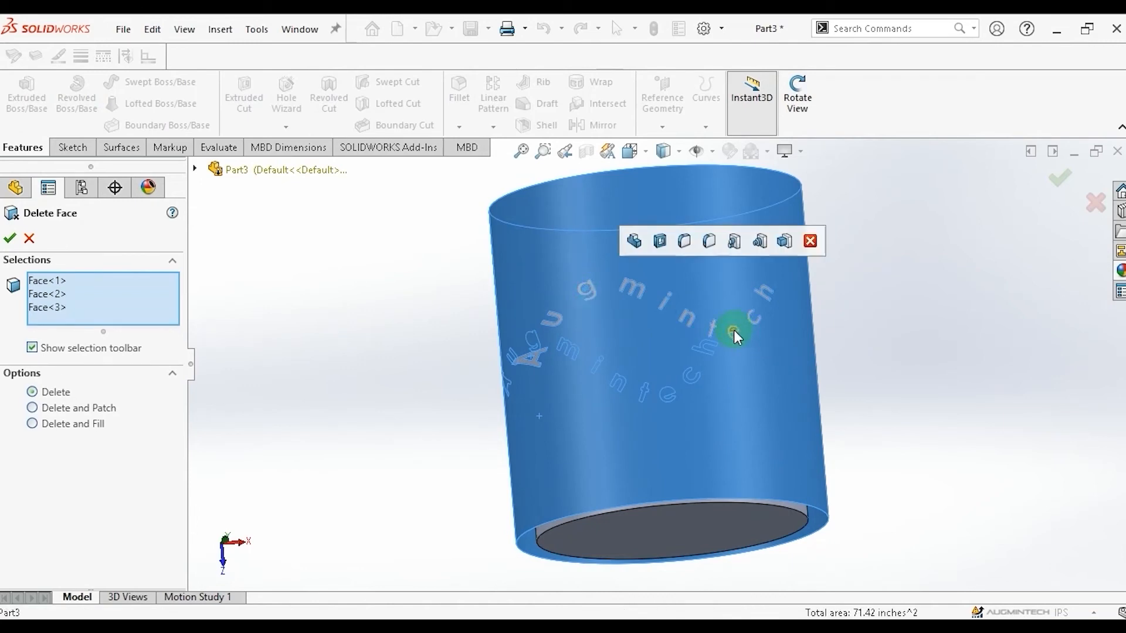
click(734, 329)
click(797, 94)
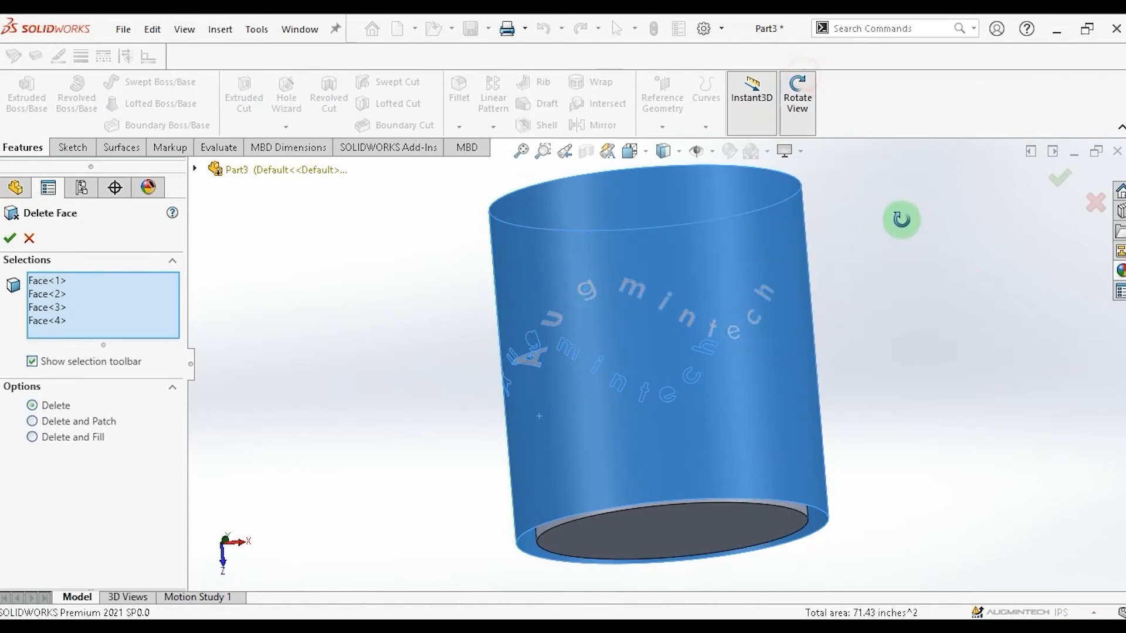
drag(879, 238, 648, 166)
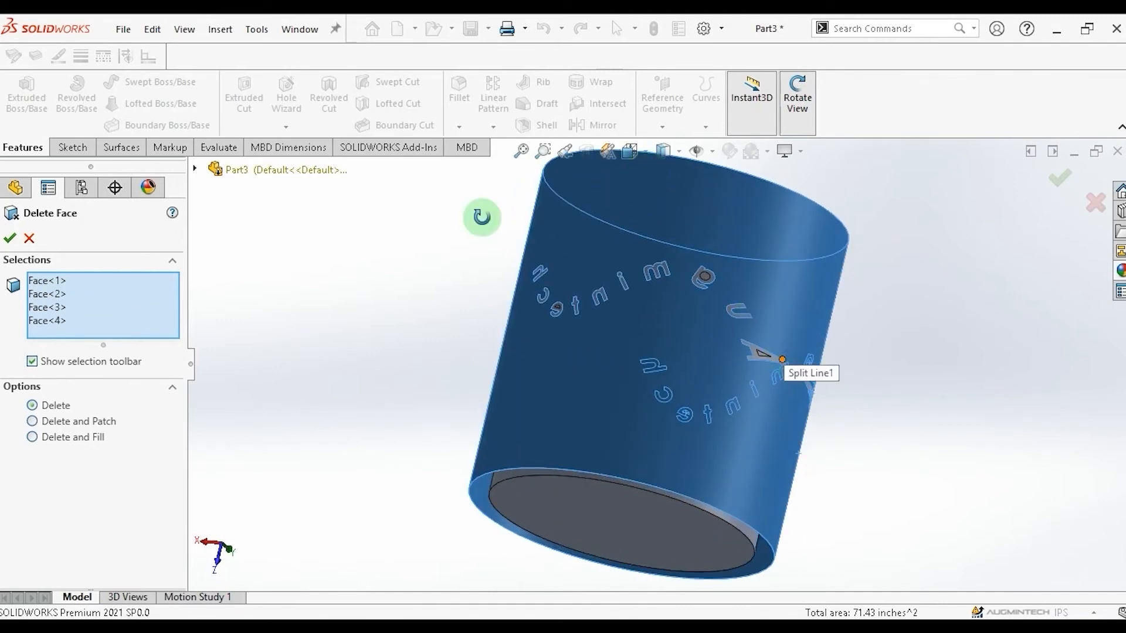
click(201, 178)
click(730, 326)
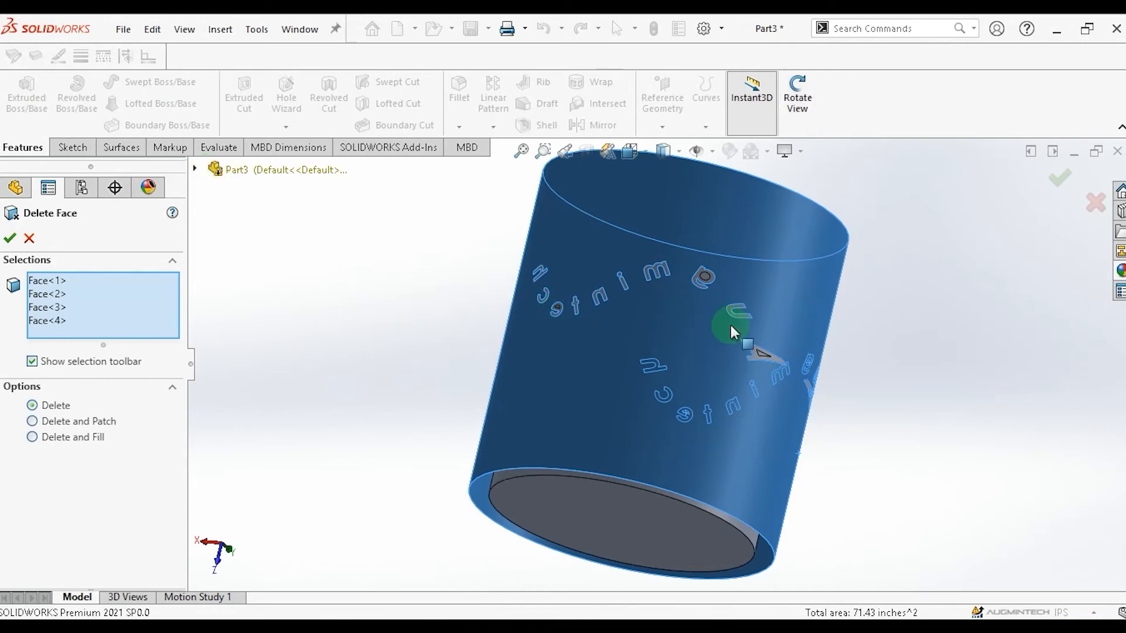
click(757, 354)
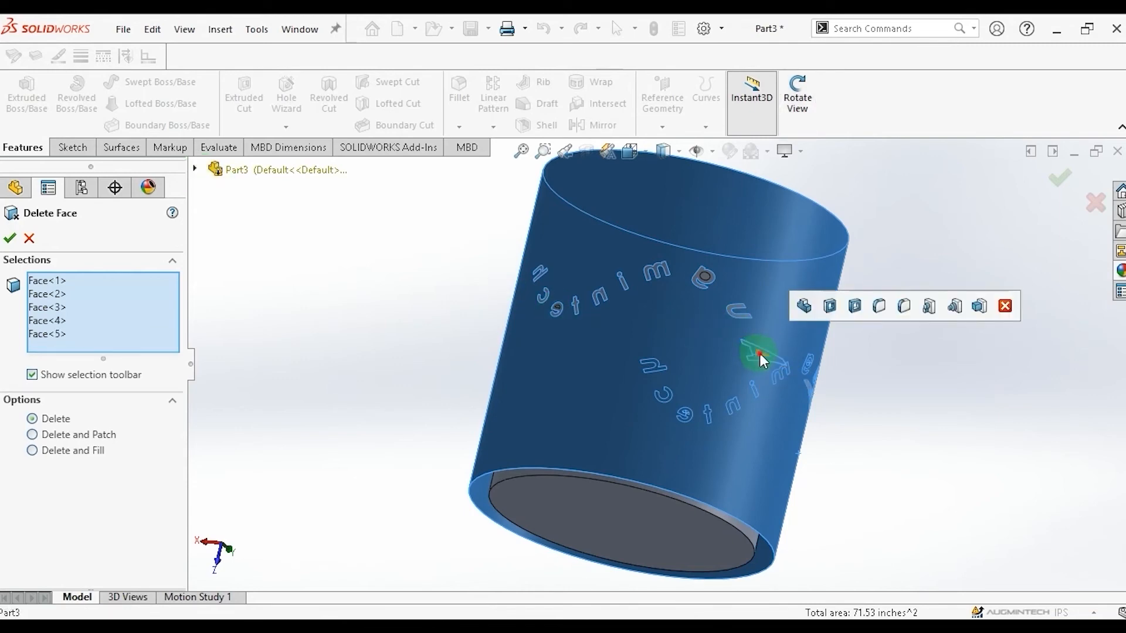
click(734, 312)
click(705, 282)
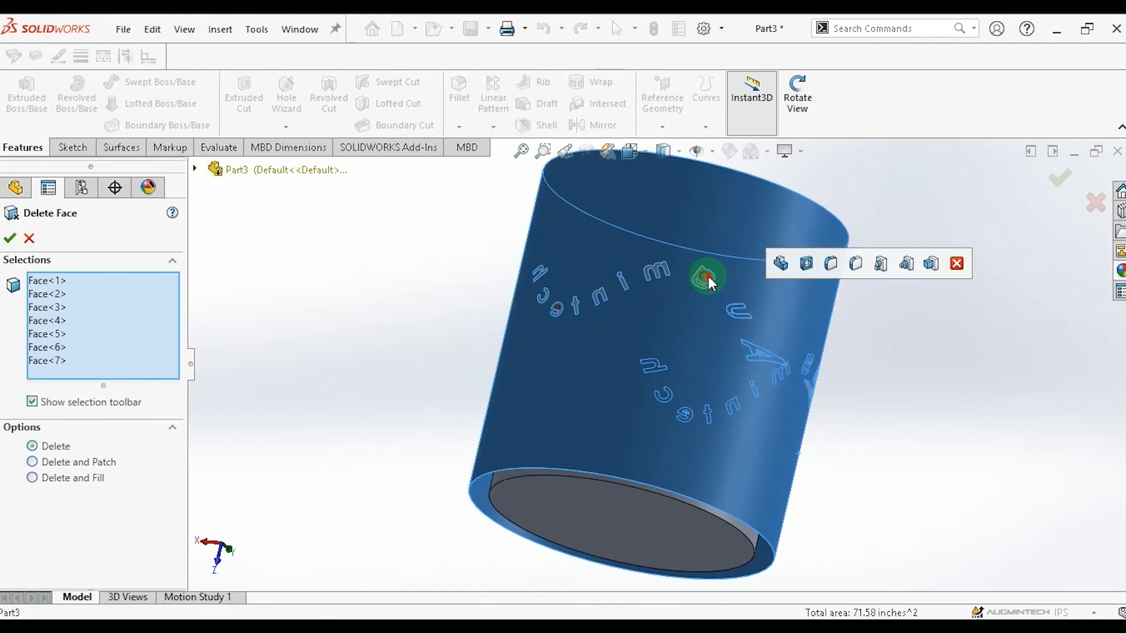
click(707, 277)
click(673, 274)
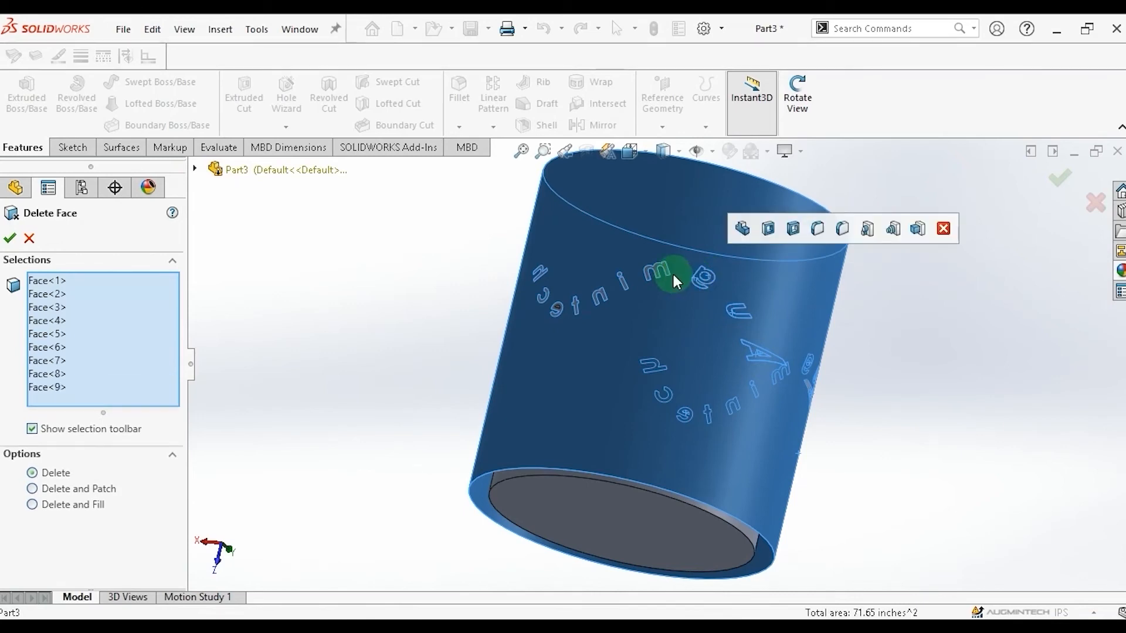
click(655, 274)
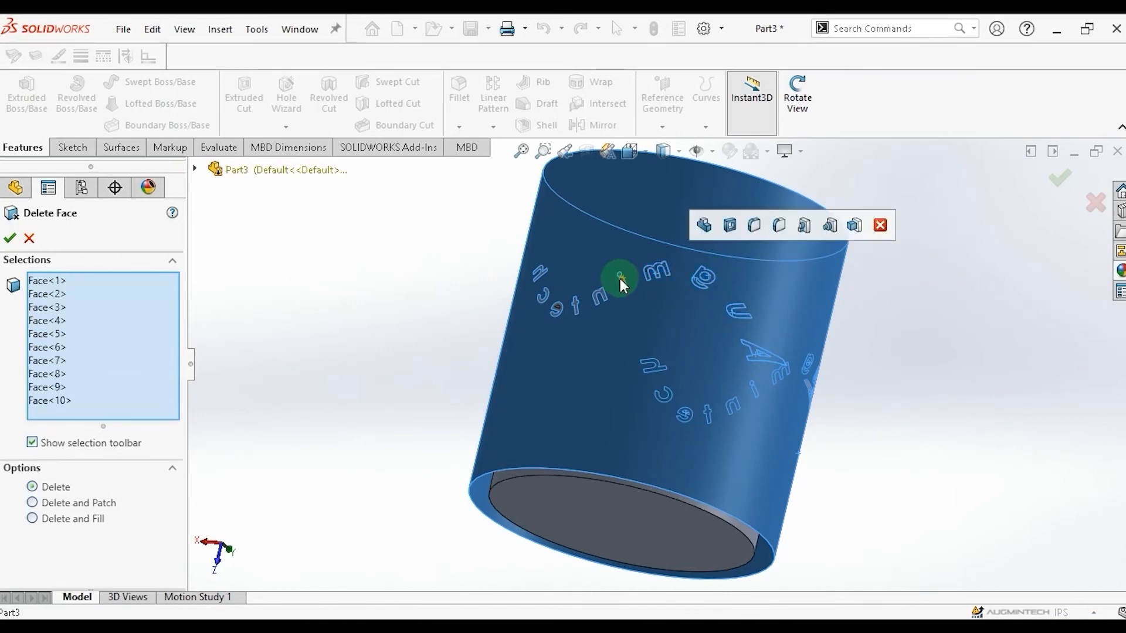
click(618, 276)
click(617, 285)
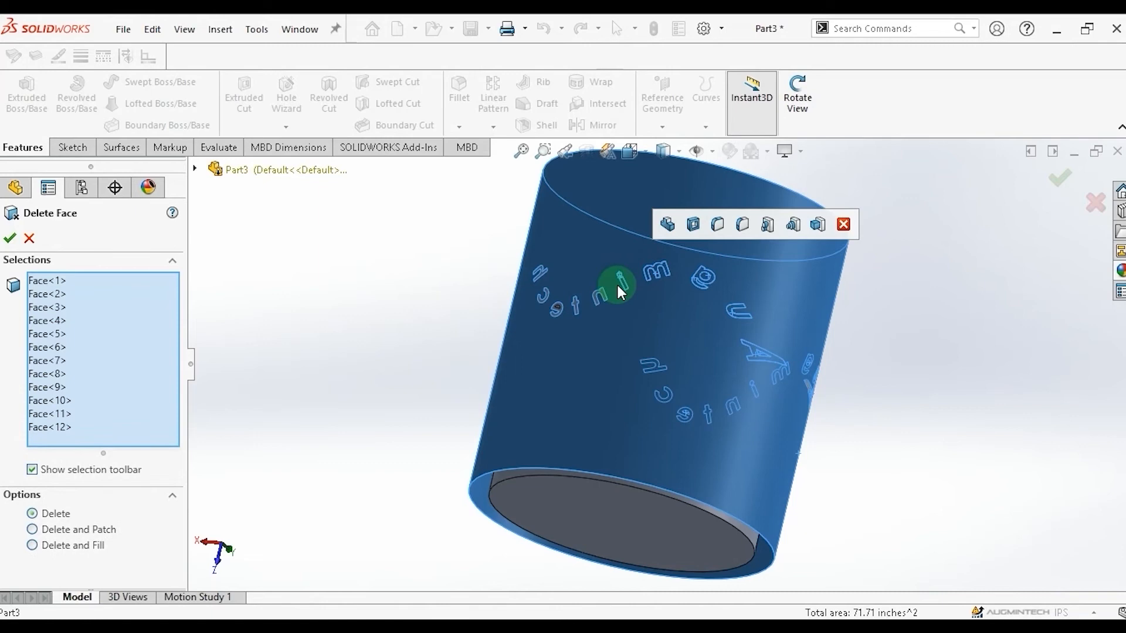
click(587, 294)
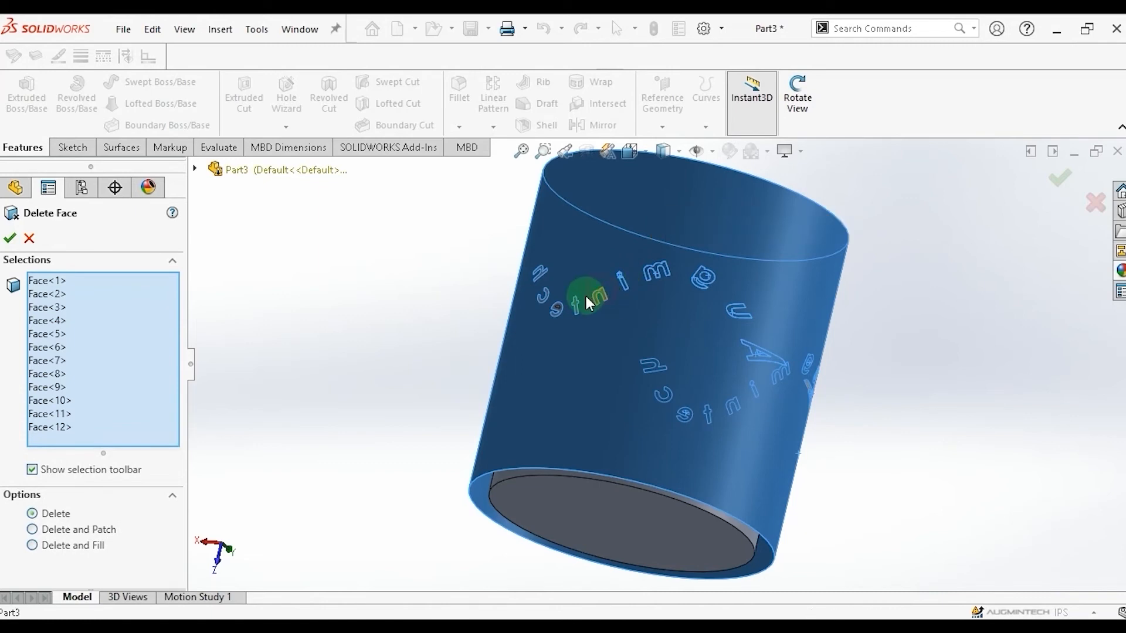
click(568, 307)
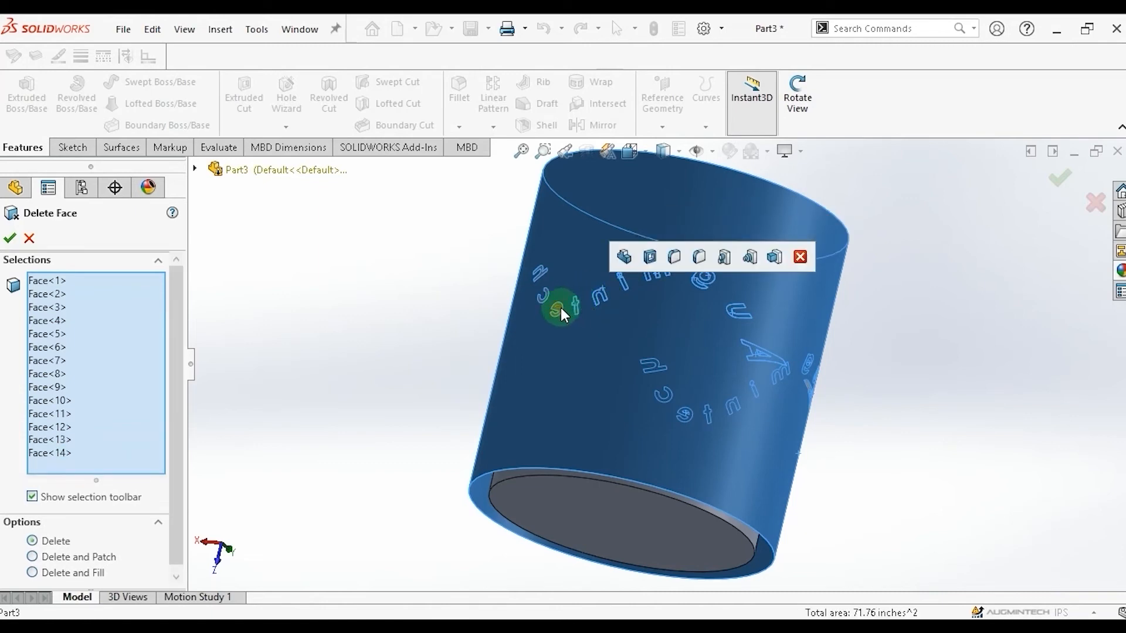
click(557, 308)
click(547, 309)
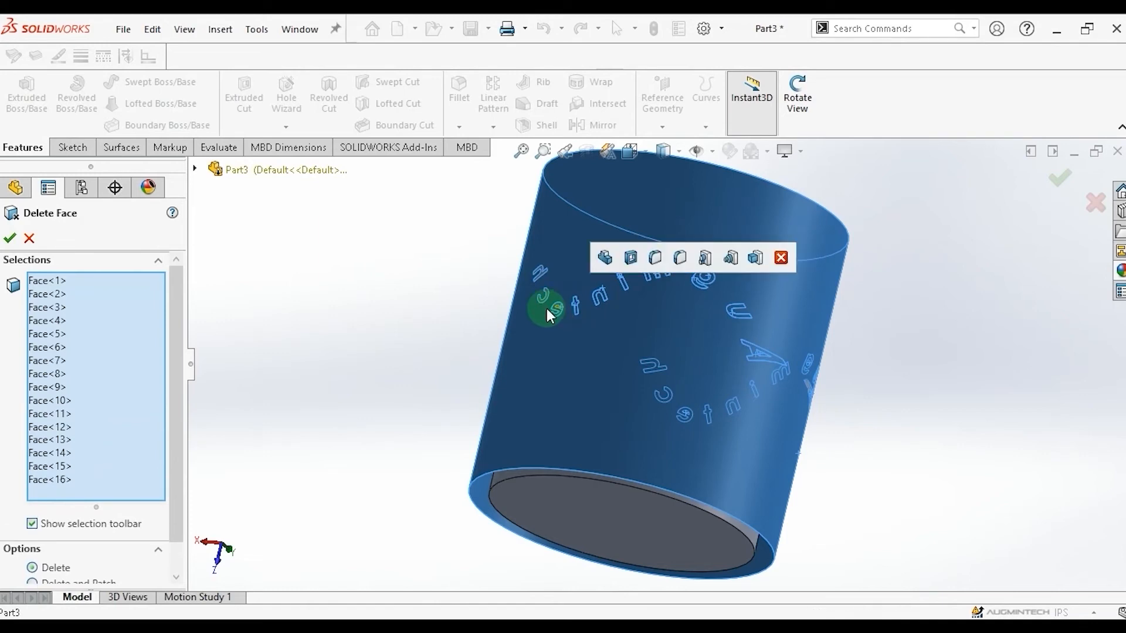
click(539, 276)
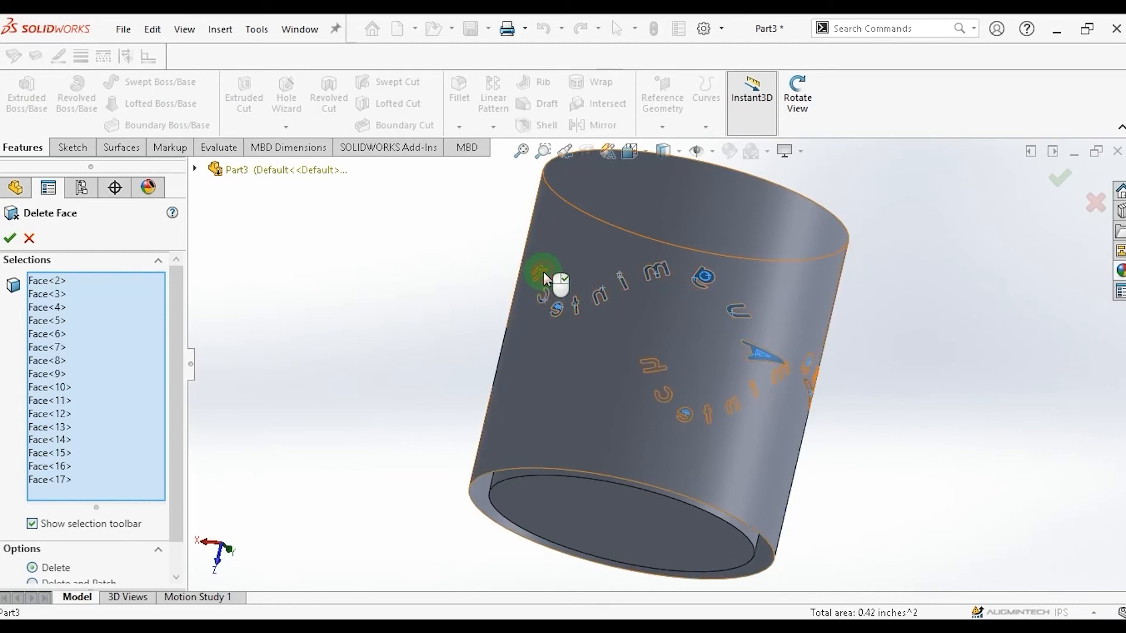
click(641, 323)
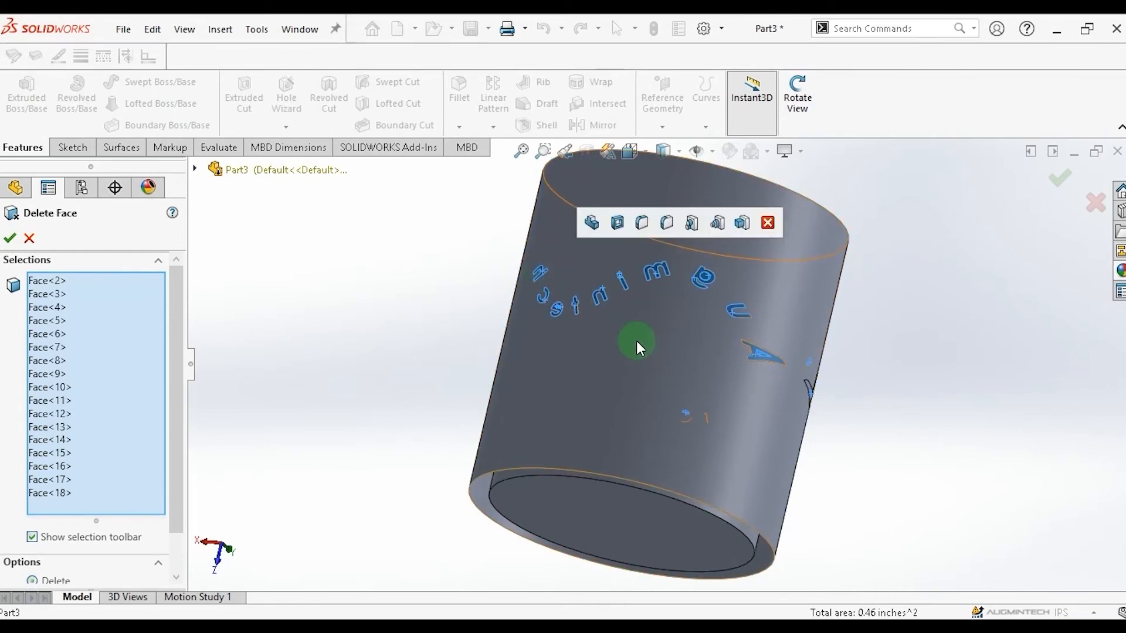
click(643, 356)
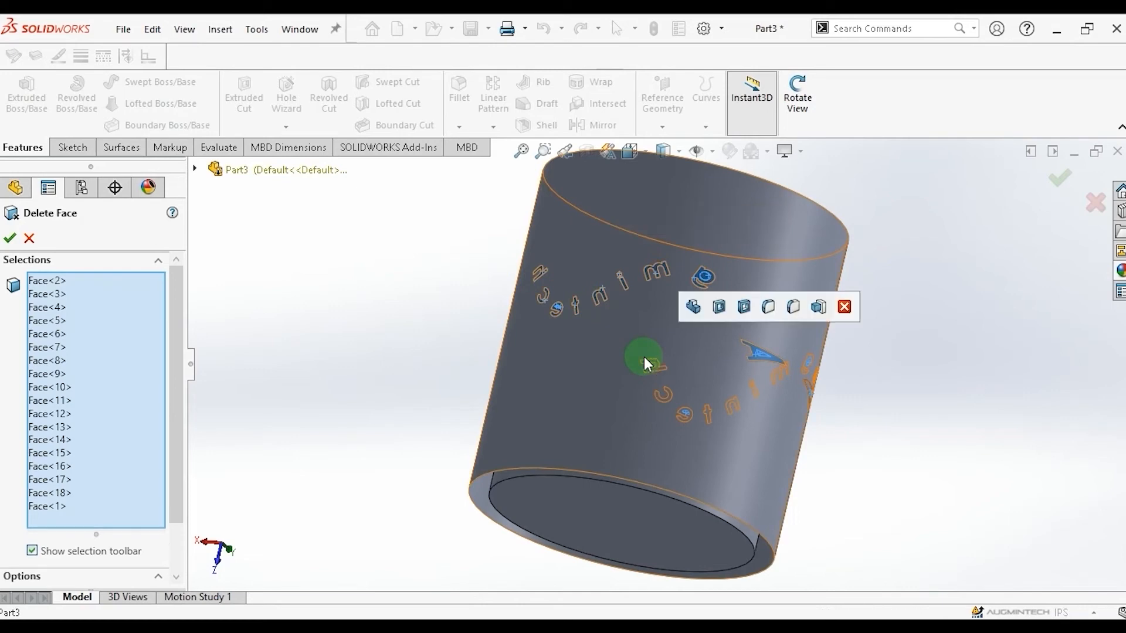
click(10, 239)
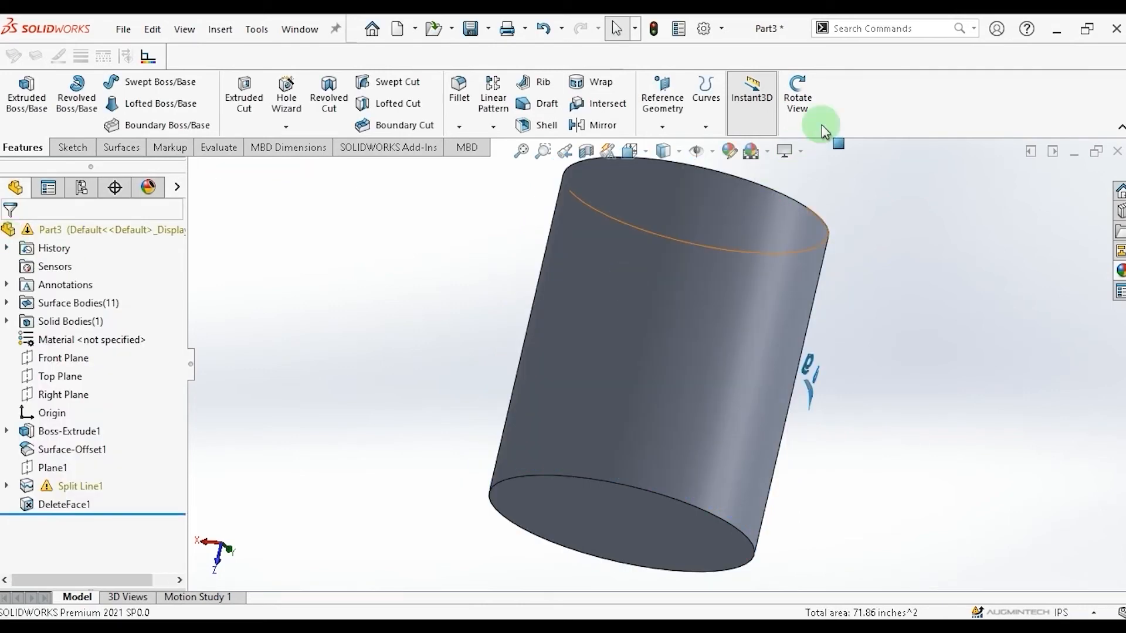
Thicken-cut the letter A surface into the cylinder with Thickened Cut at 0.40 in thickness.
click(796, 91)
drag(985, 346, 826, 477)
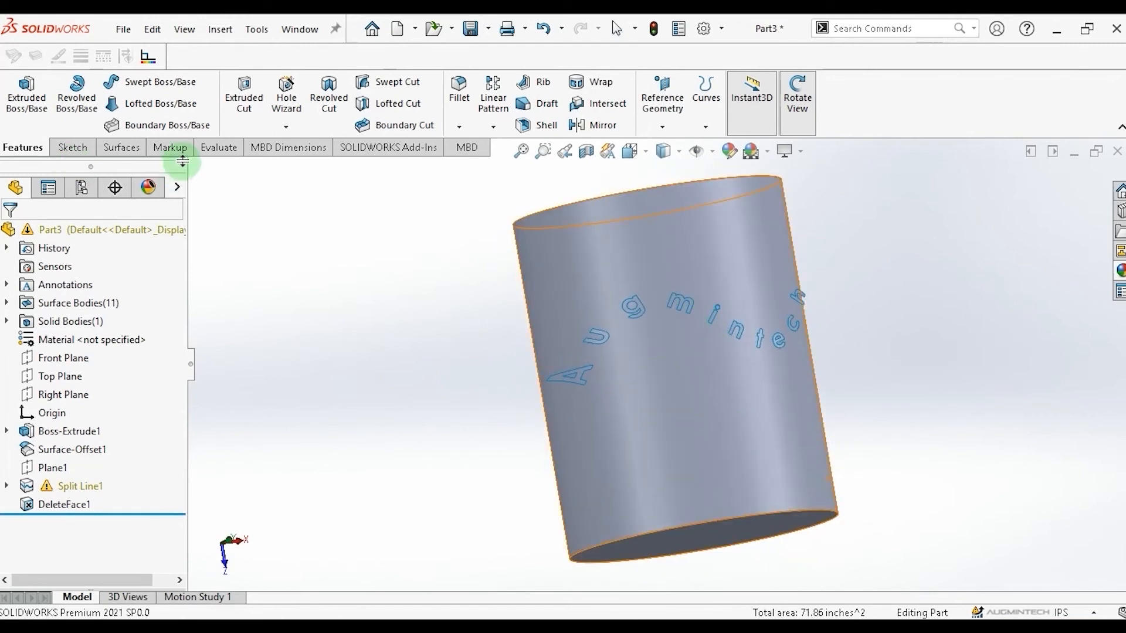
click(120, 147)
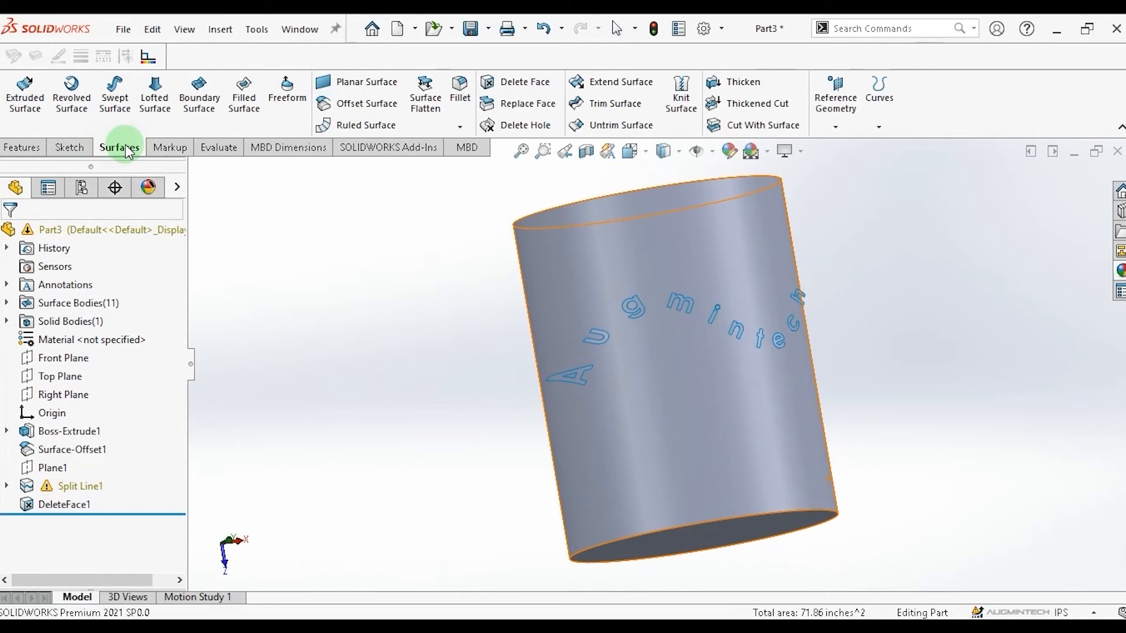
click(769, 106)
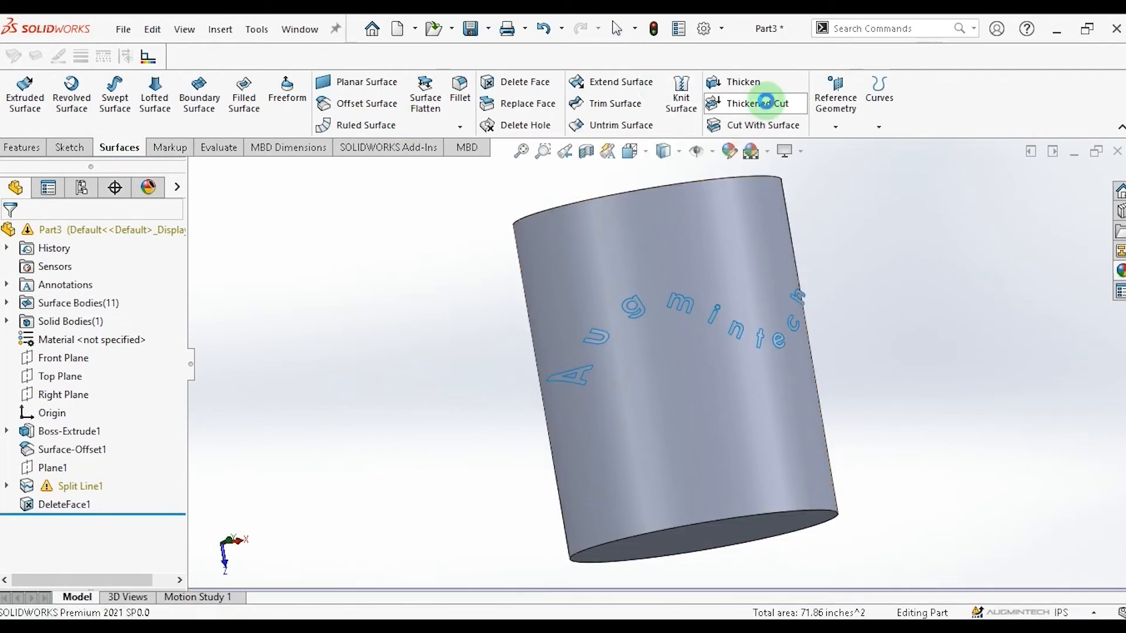
click(567, 385)
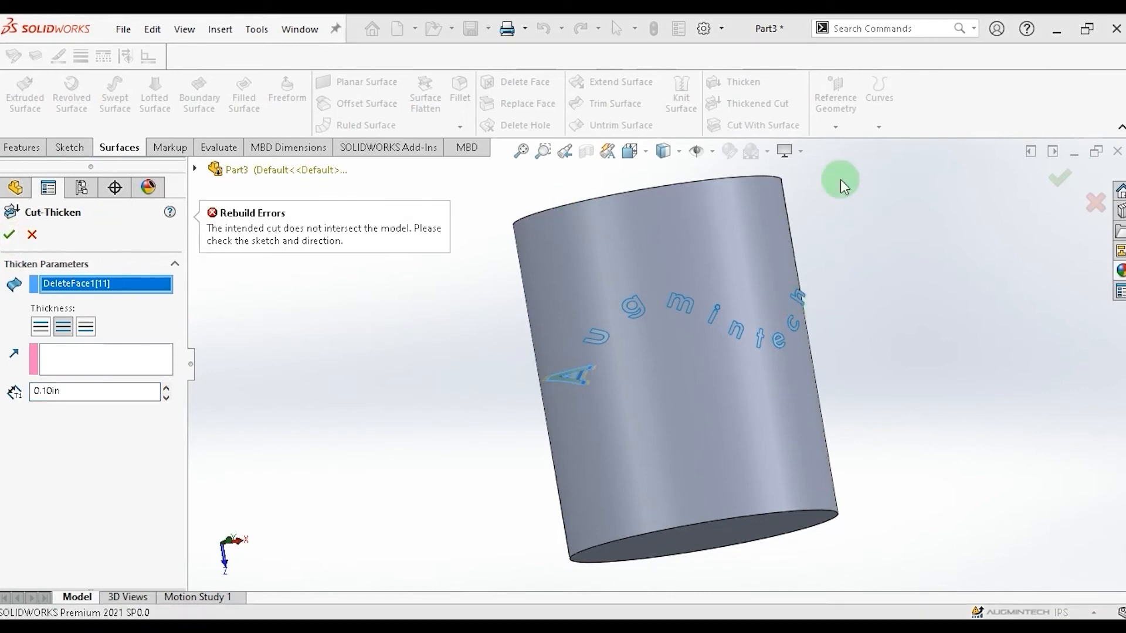
click(17, 148)
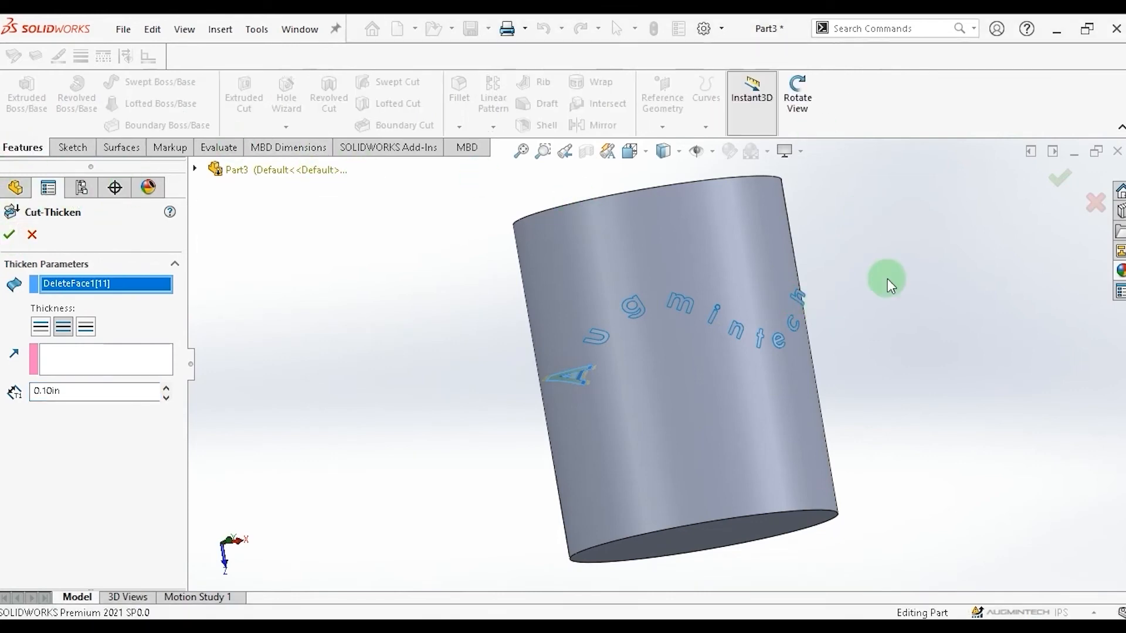
click(802, 89)
drag(856, 335, 901, 500)
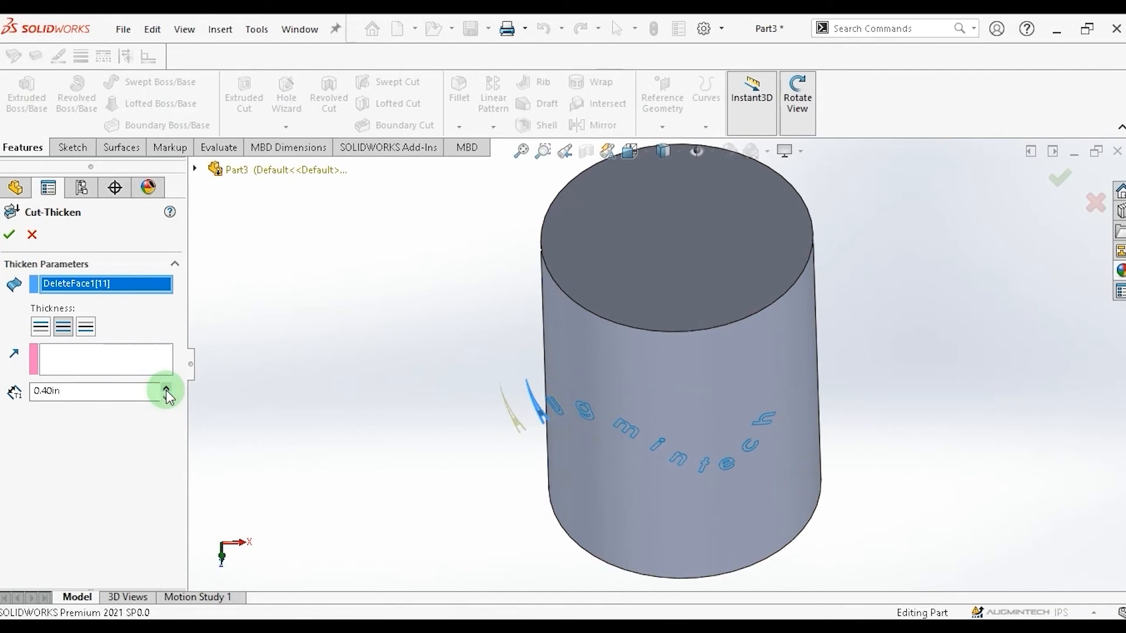
click(10, 235)
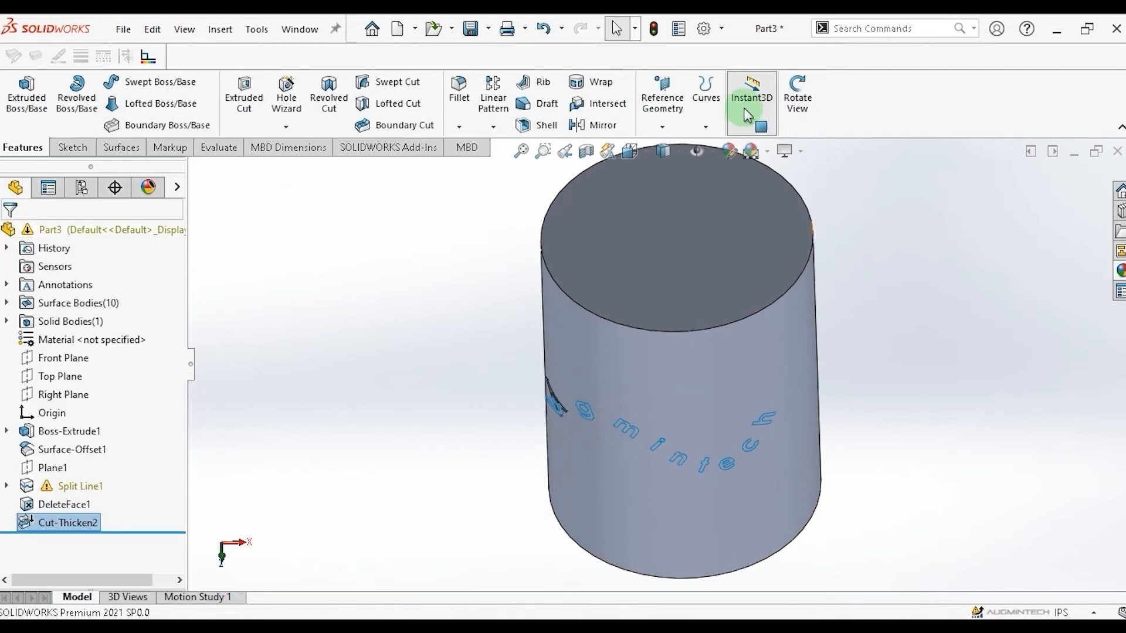
Thicken-cut the letter u surface into the cylinder at 0.40 in.
click(795, 97)
drag(911, 291, 117, 154)
click(117, 151)
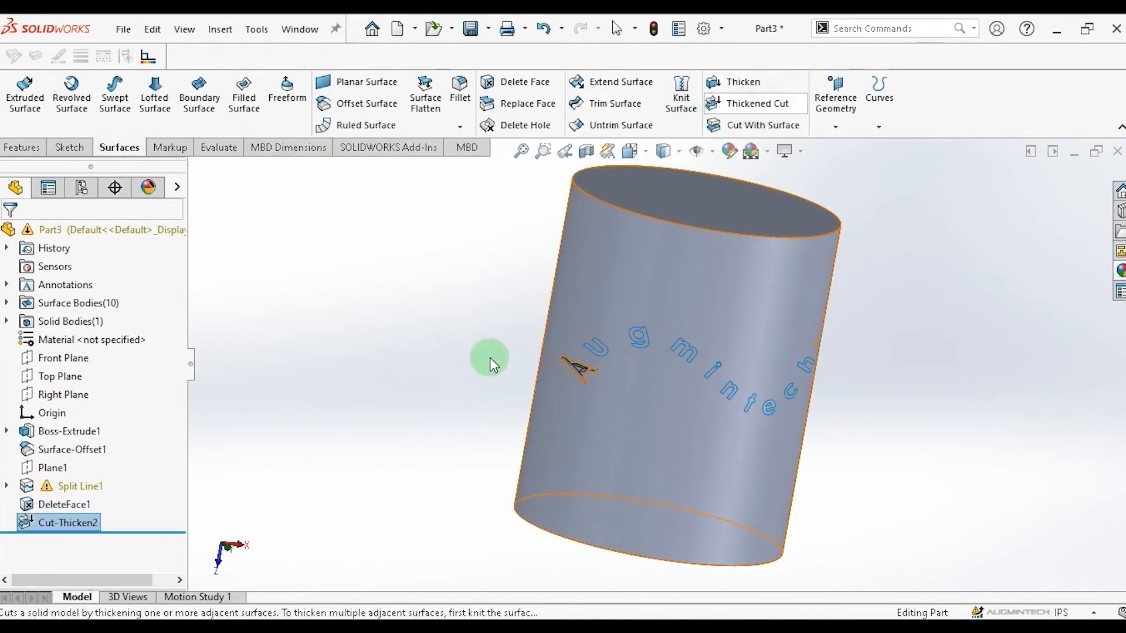
click(586, 354)
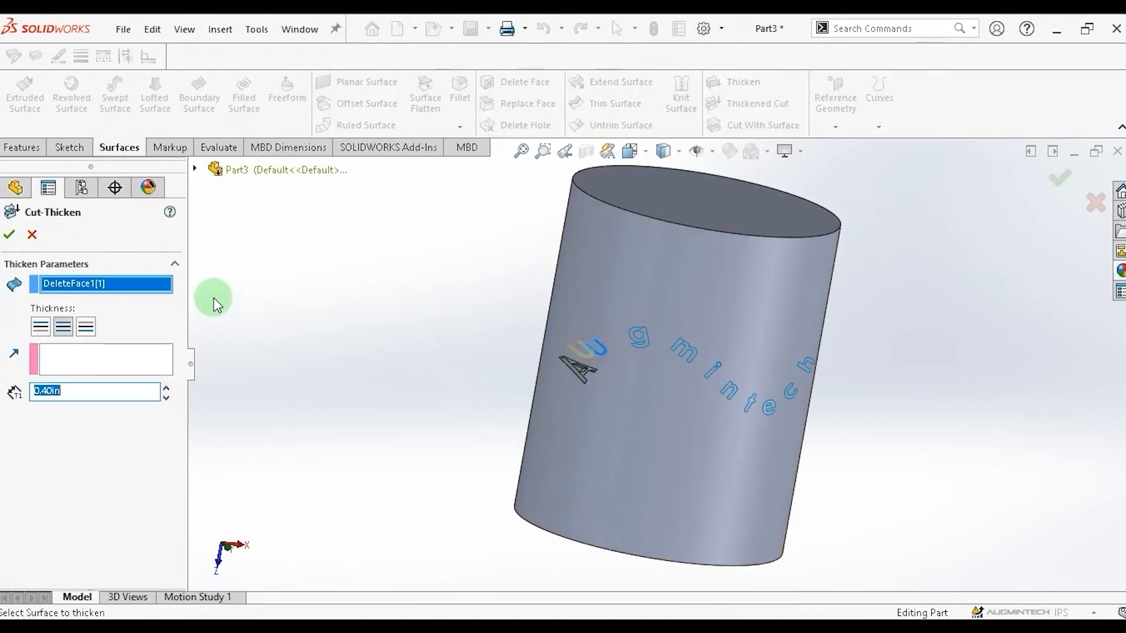
click(11, 235)
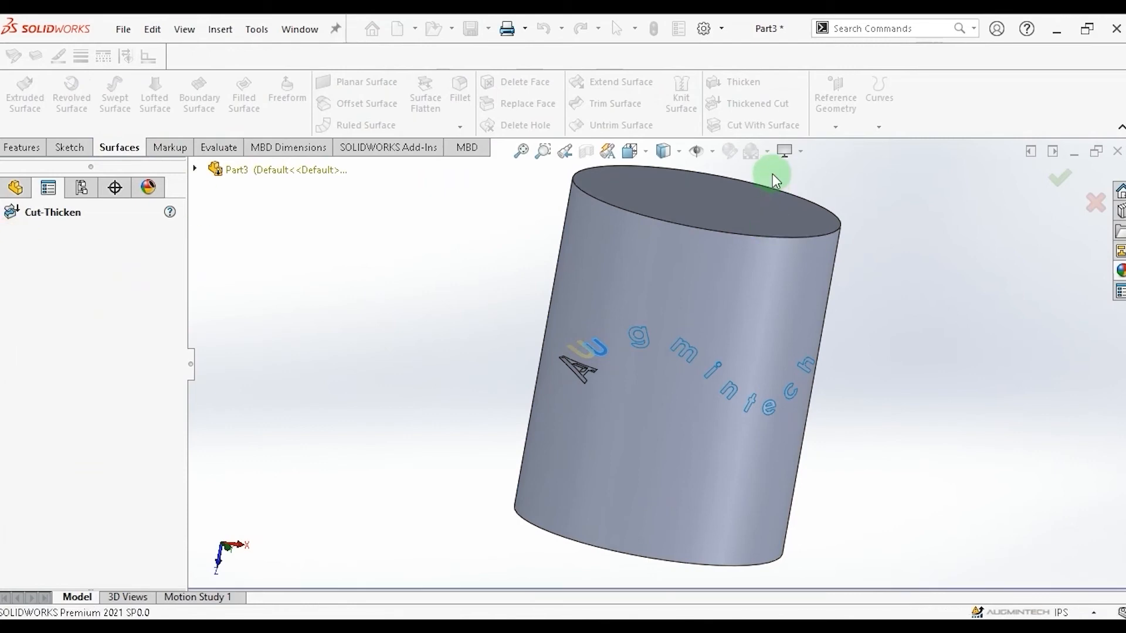
Thicken-cut the letters g and m into the cylinder, one Thickened Cut per letter.
click(743, 108)
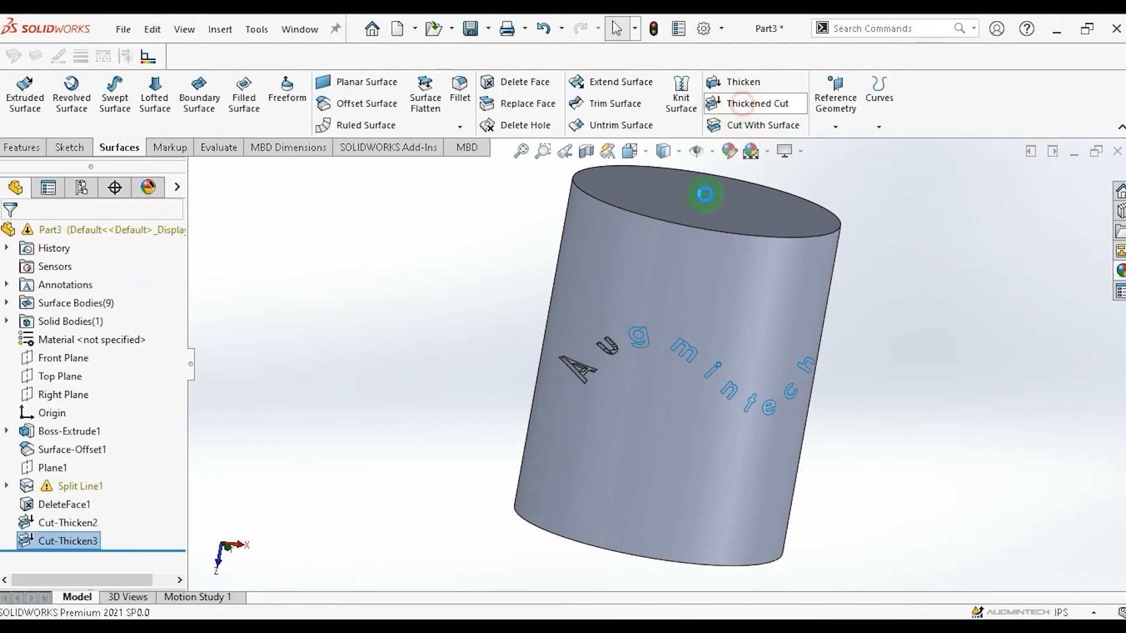
click(648, 338)
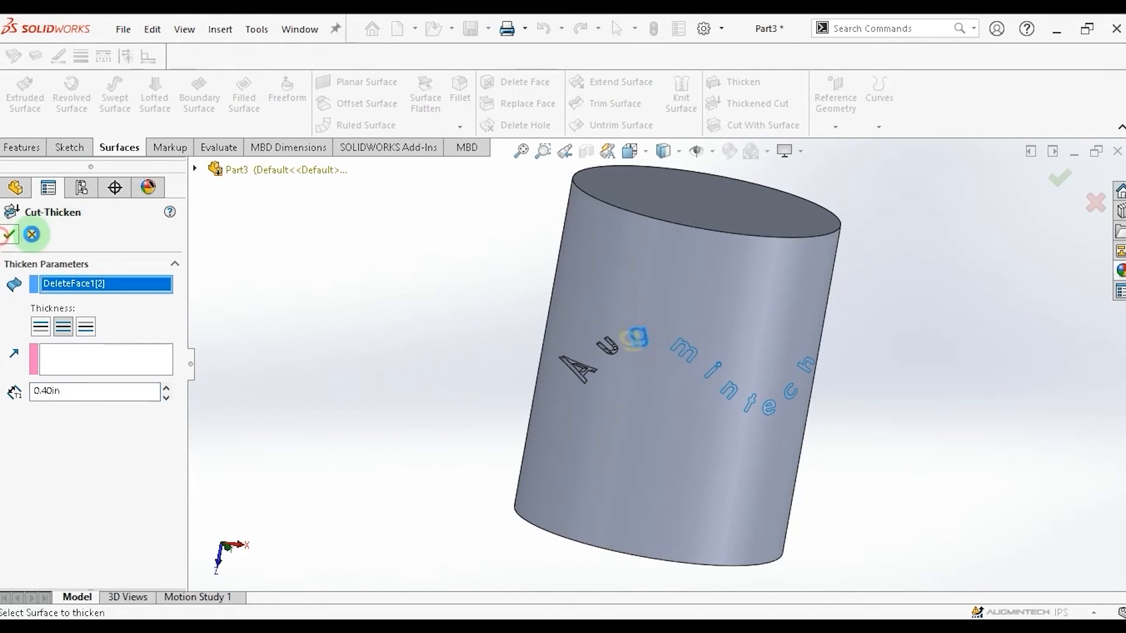
click(8, 234)
click(751, 106)
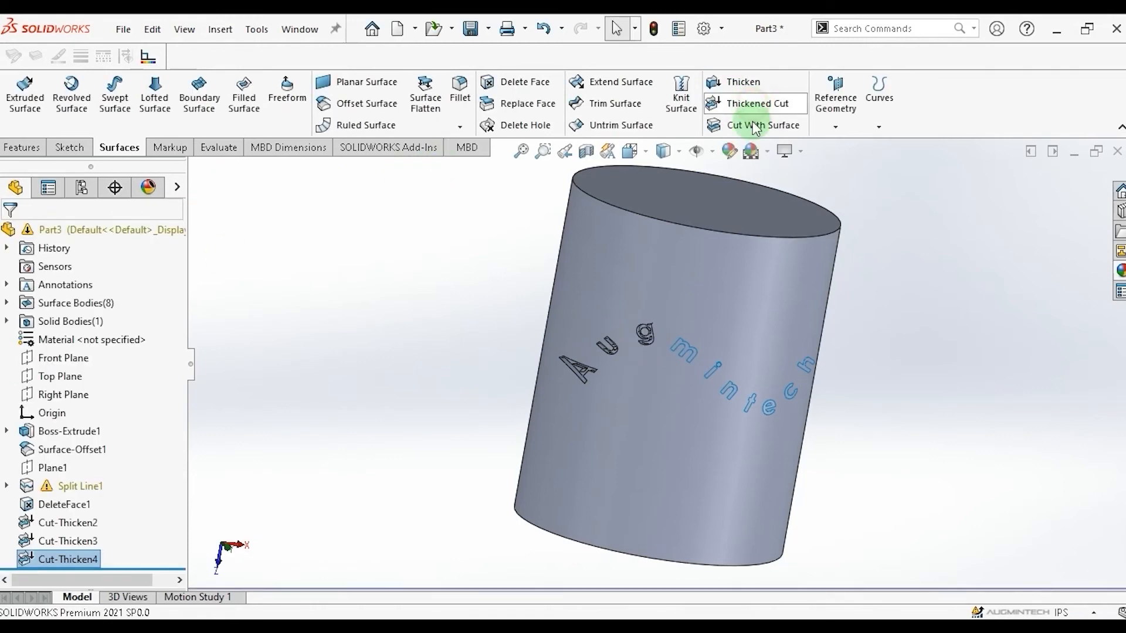
click(685, 349)
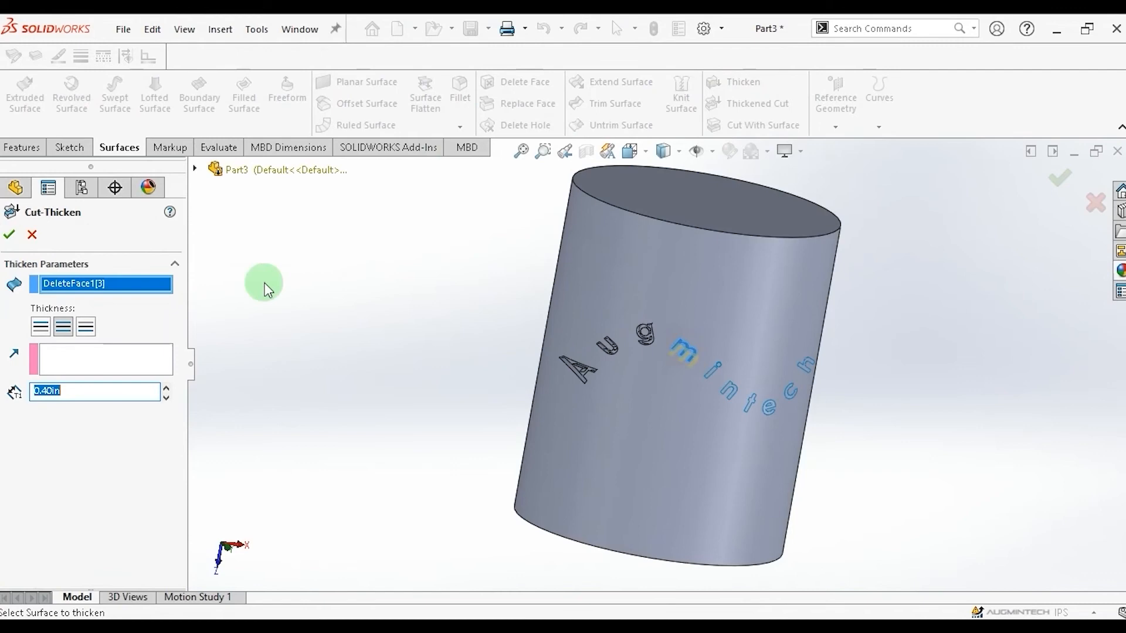
click(11, 233)
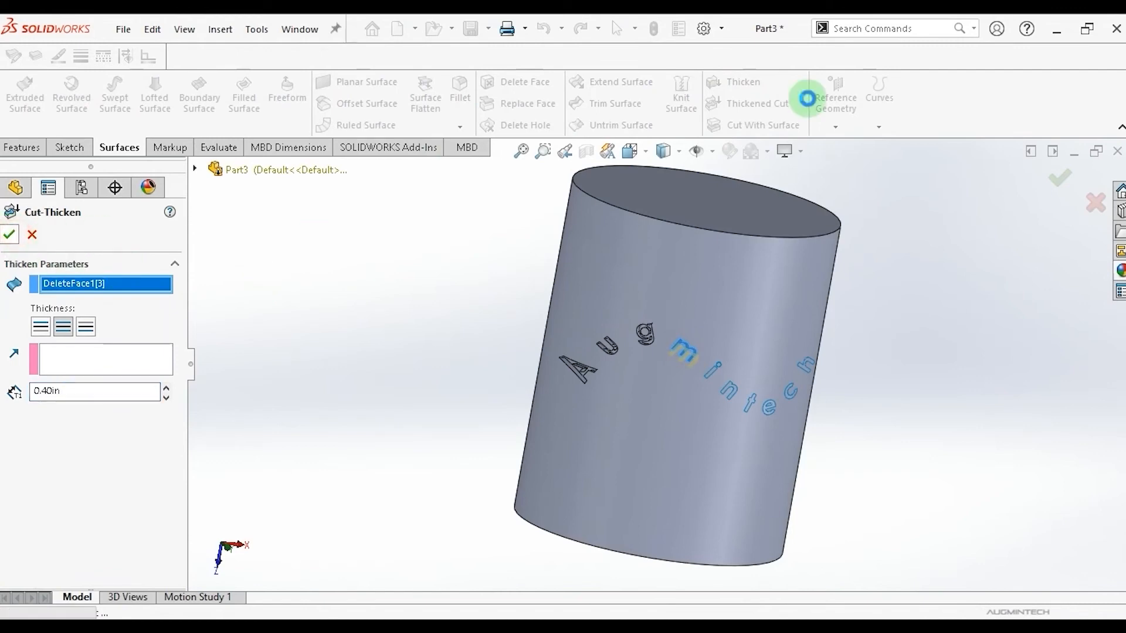
Thicken-cut the stem and the dot of the letter i into the cylinder as separate cuts.
click(712, 372)
click(11, 235)
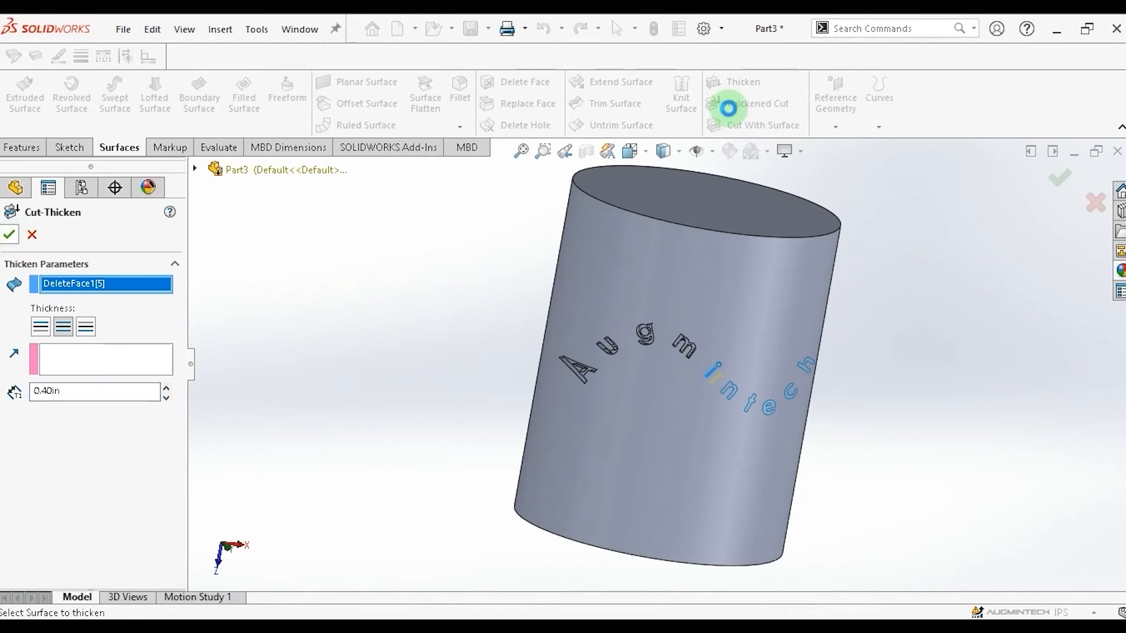
click(733, 104)
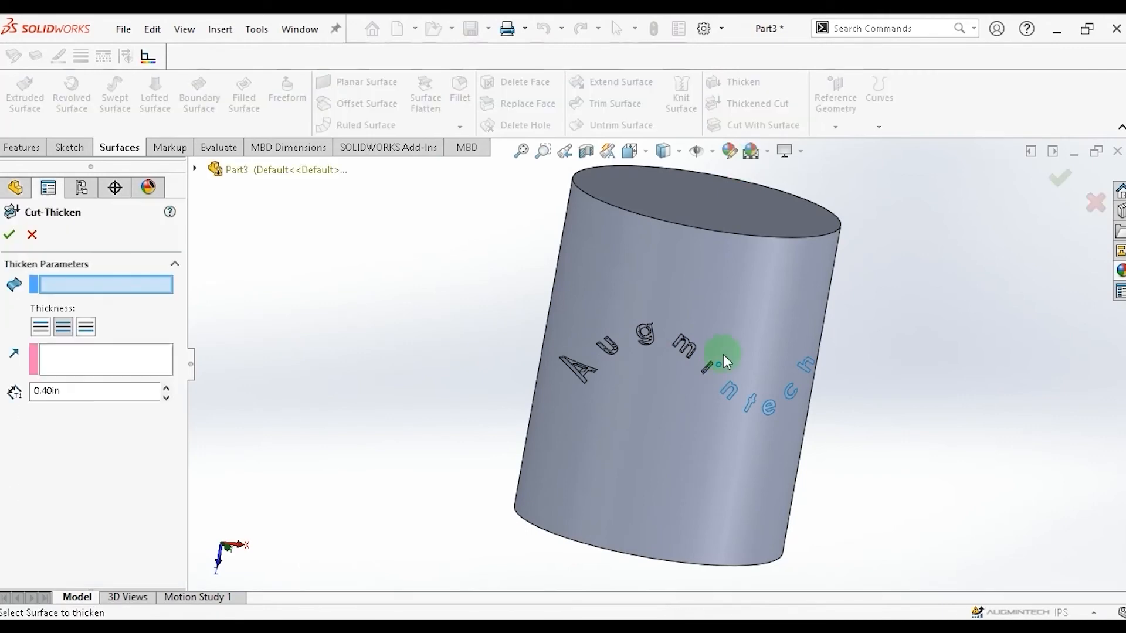
click(721, 373)
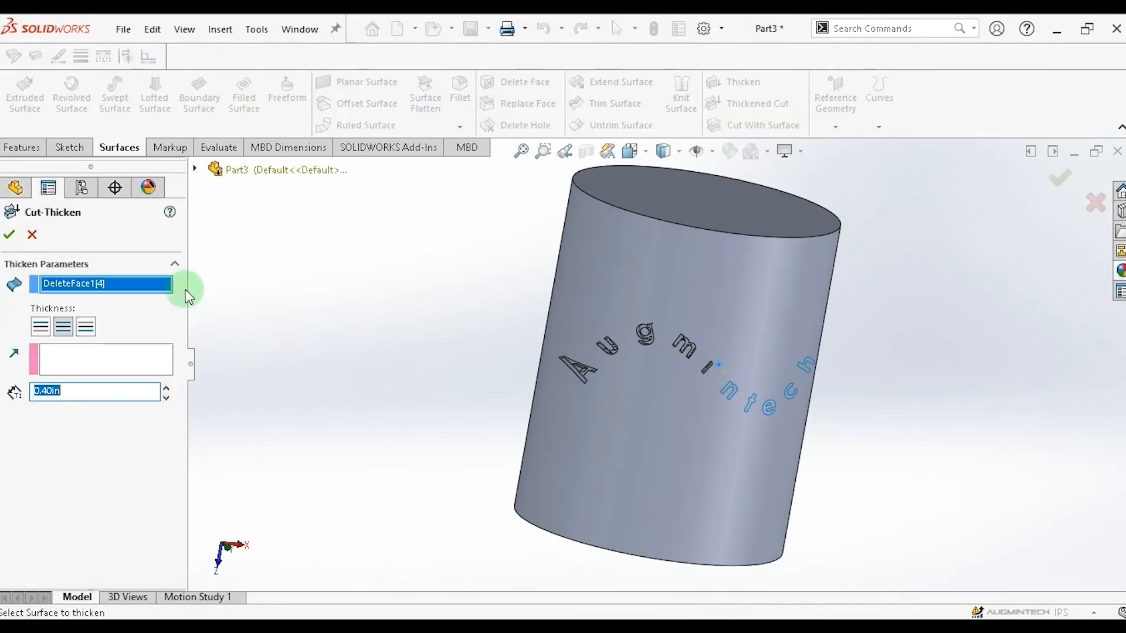
click(13, 238)
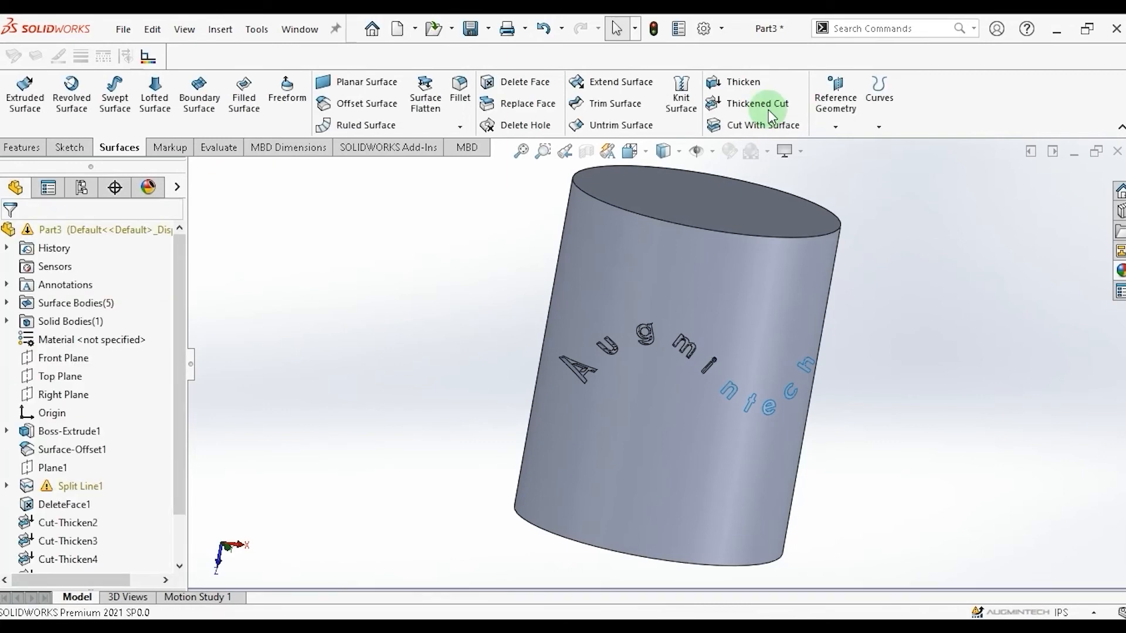
Thicken-cut the letters n and t into the cylinder, one Thickened Cut per letter.
click(768, 110)
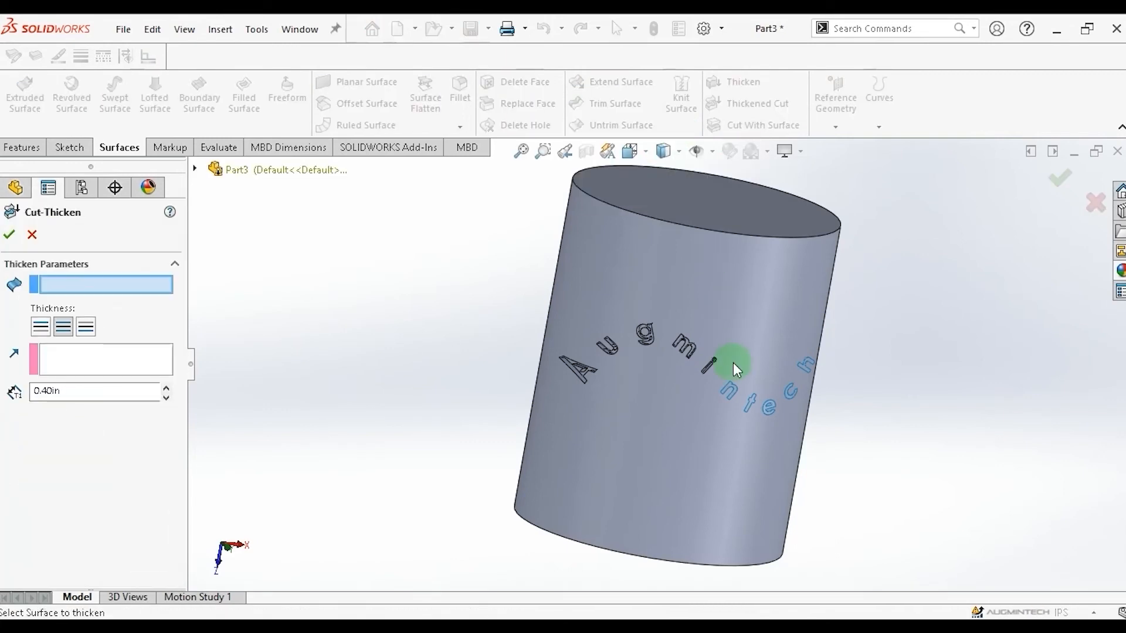
click(723, 389)
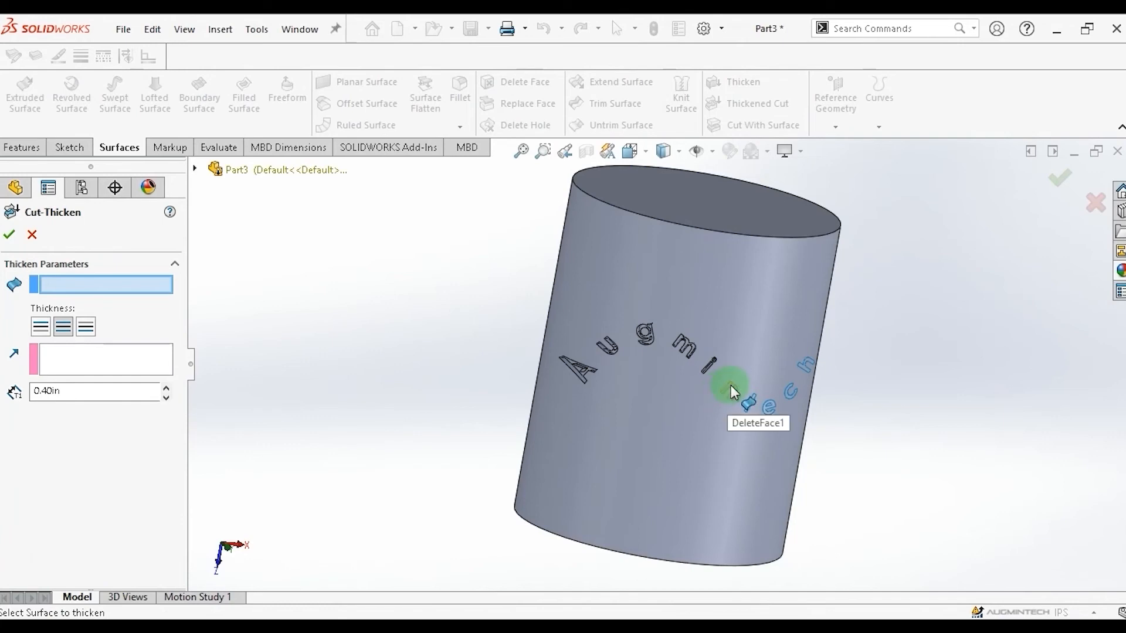
click(10, 236)
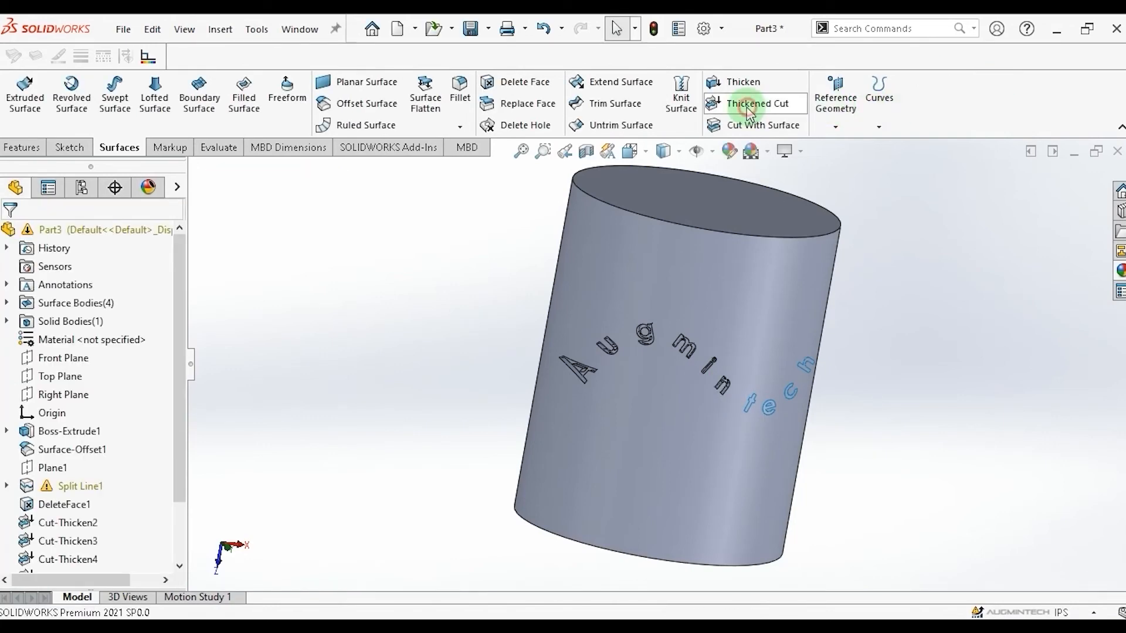
click(762, 103)
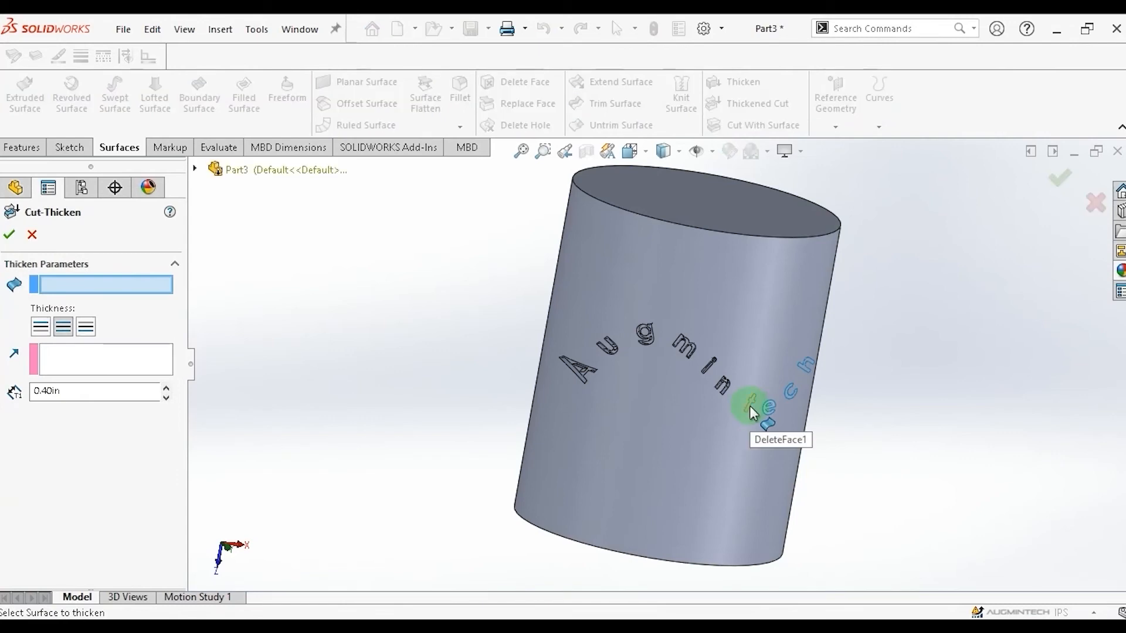
click(750, 406)
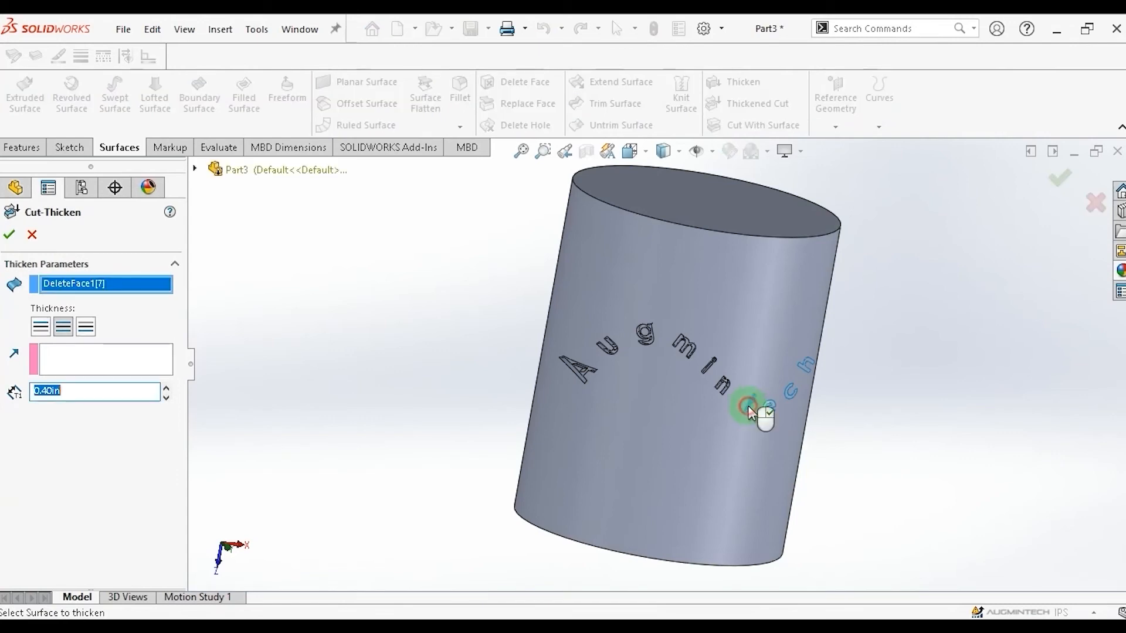
click(9, 234)
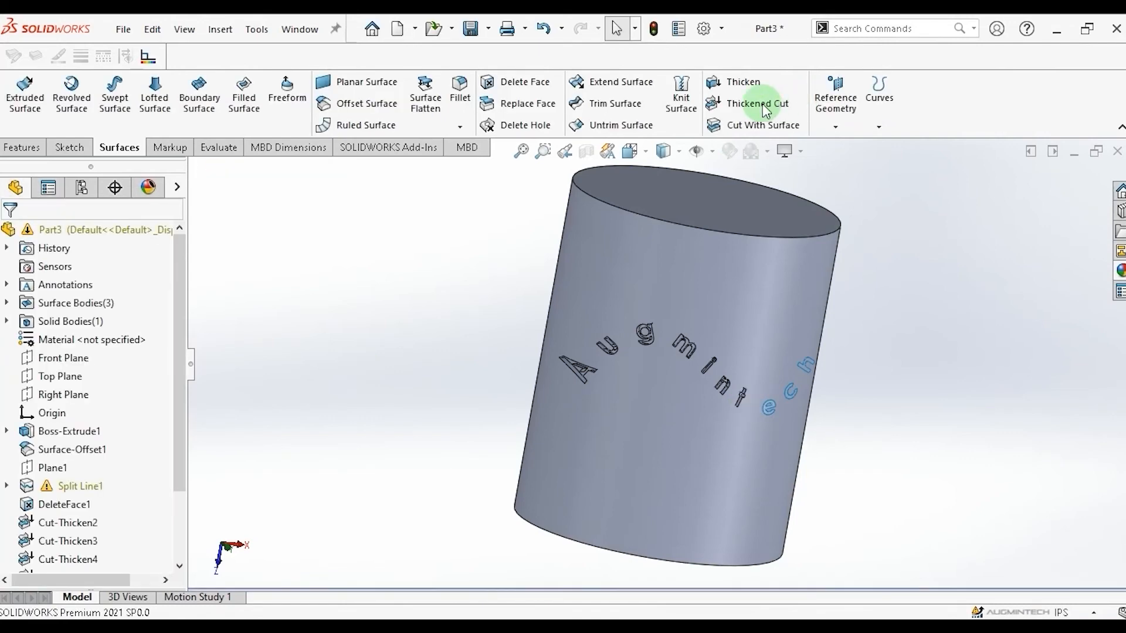
Thicken-cut the letters e and c into the cylinder, one Thickened Cut per letter.
click(754, 104)
click(773, 408)
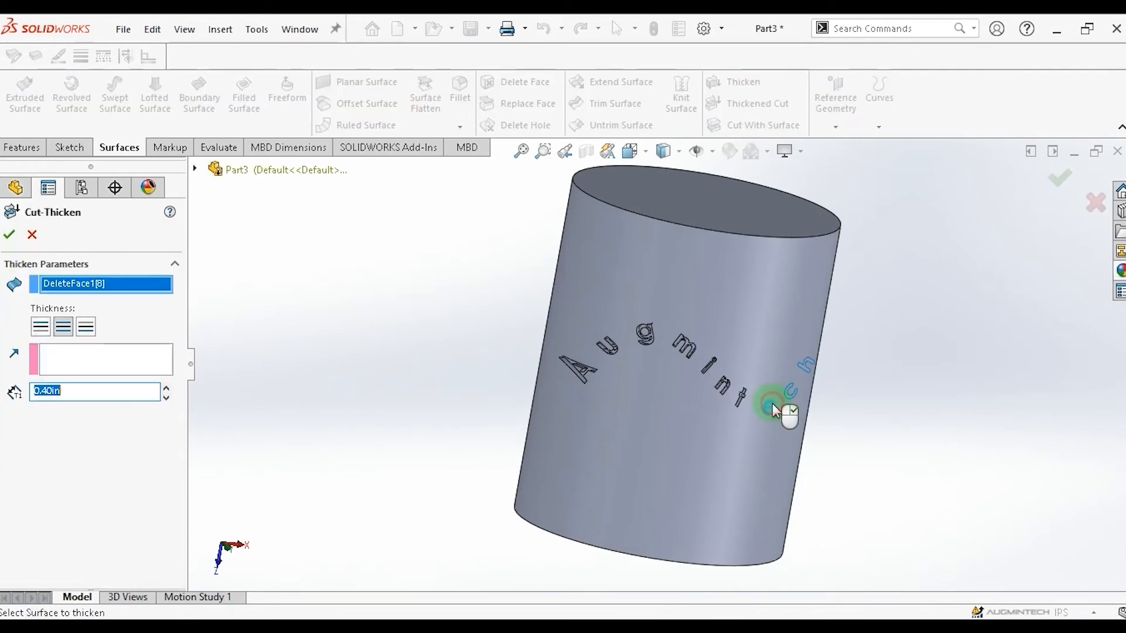
click(10, 235)
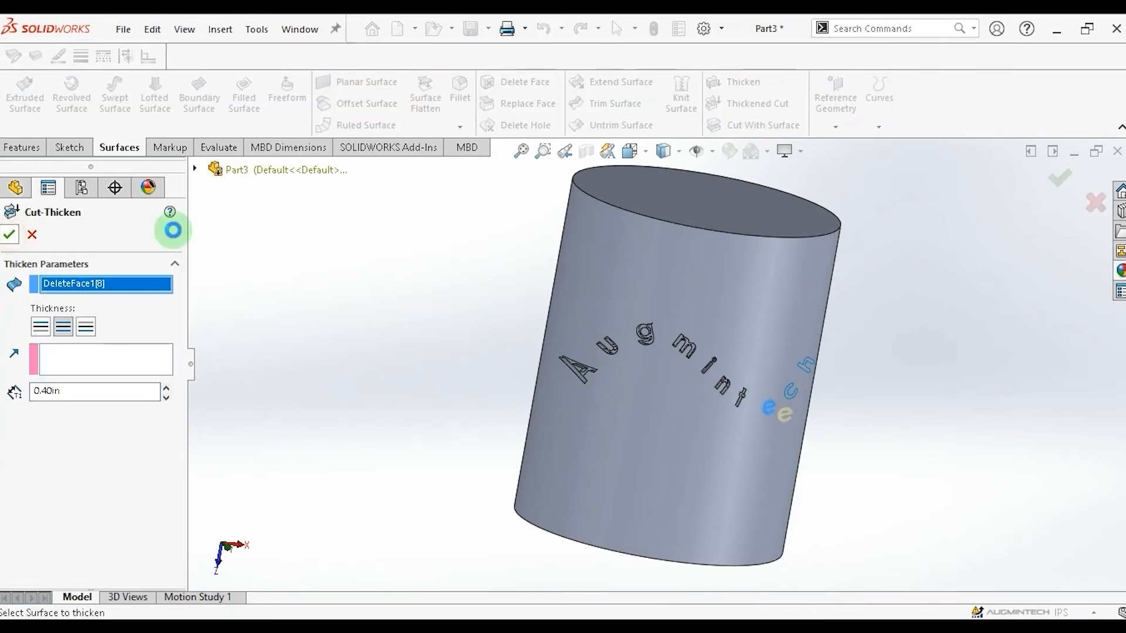
click(754, 106)
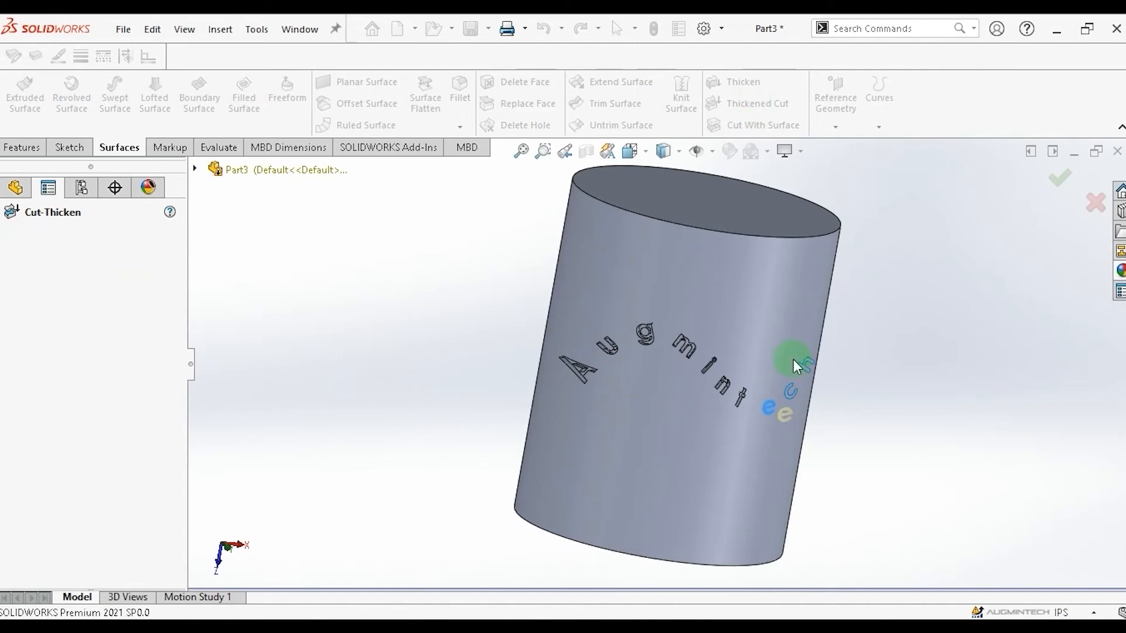
click(785, 393)
click(739, 394)
click(8, 236)
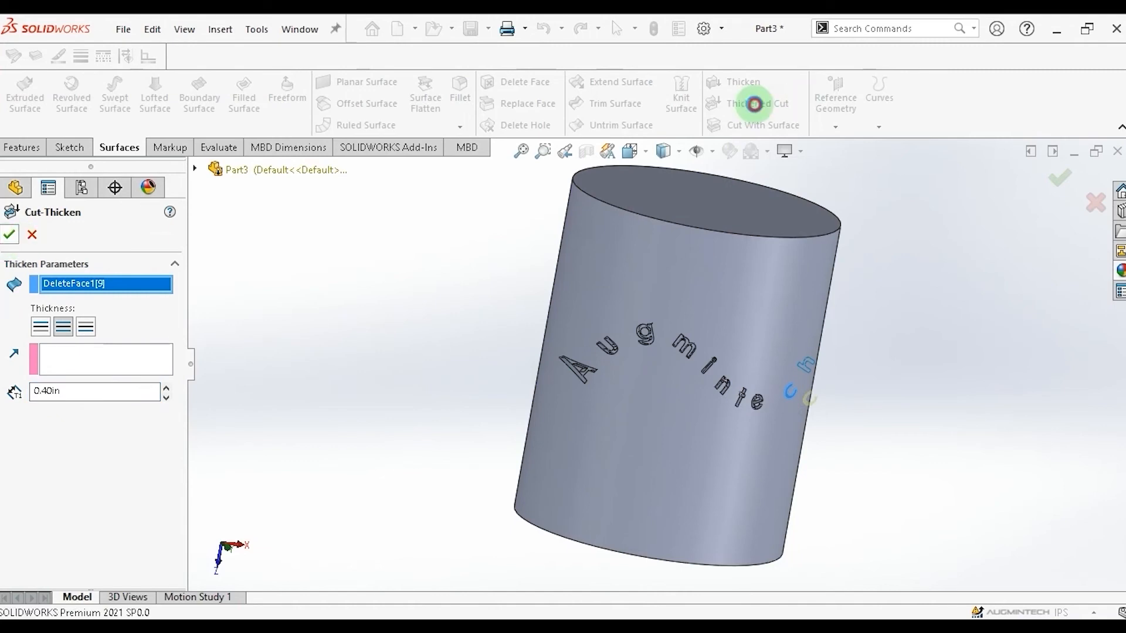
Thicken-cut the final letter h into the cylinder.
key(Return)
click(806, 366)
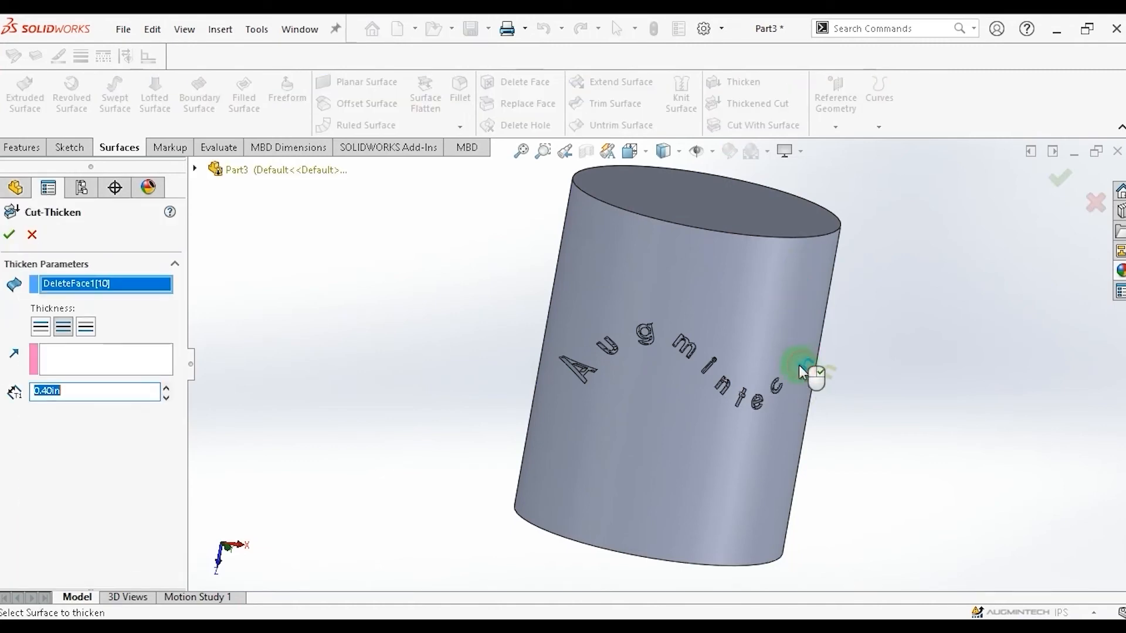
click(9, 234)
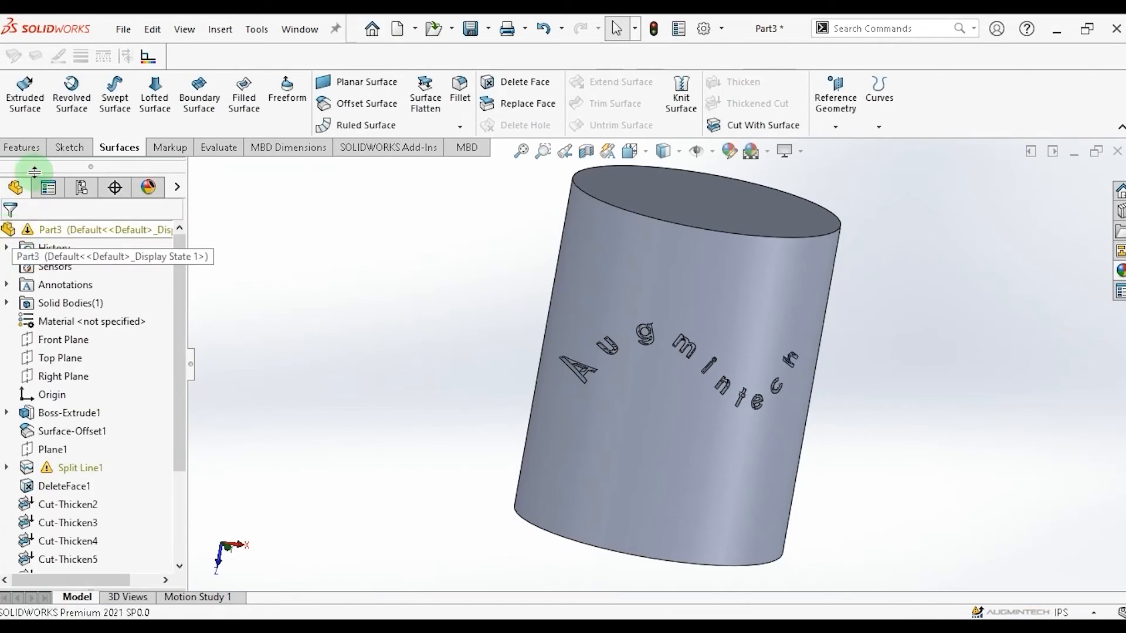
Examine the engraved lettering all around the cylinder.
click(23, 150)
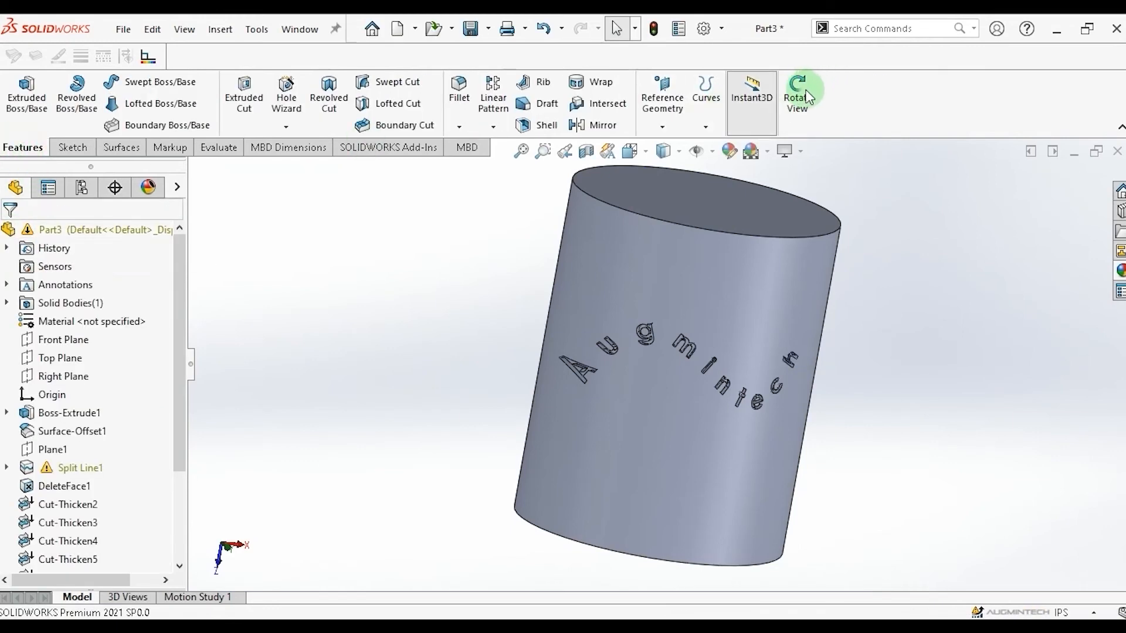
drag(930, 303, 538, 545)
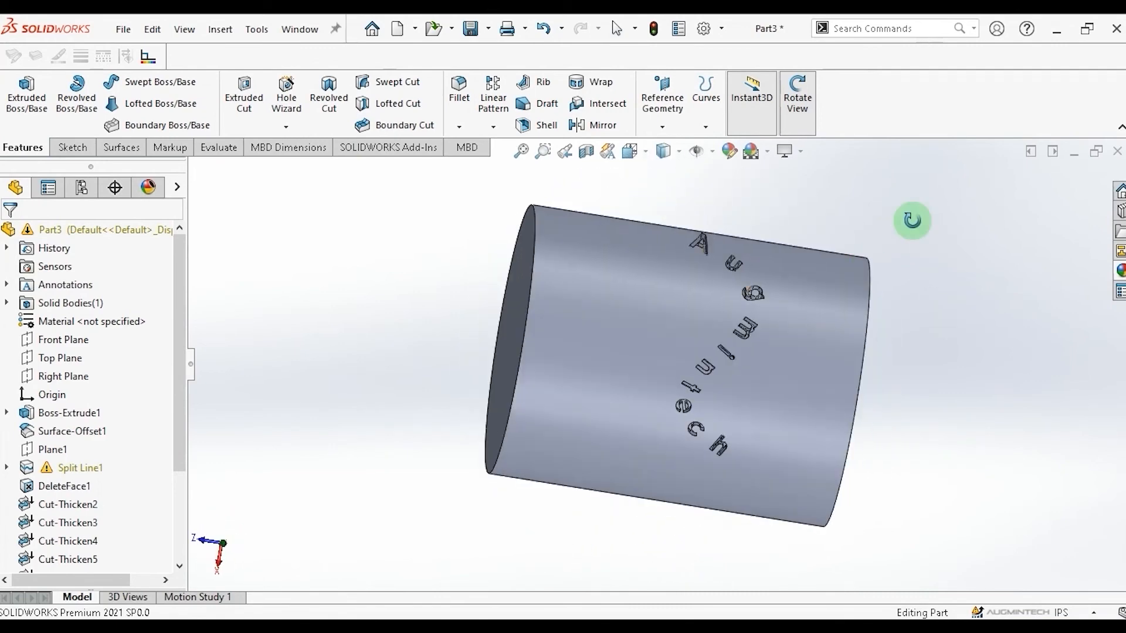
drag(430, 226, 864, 357)
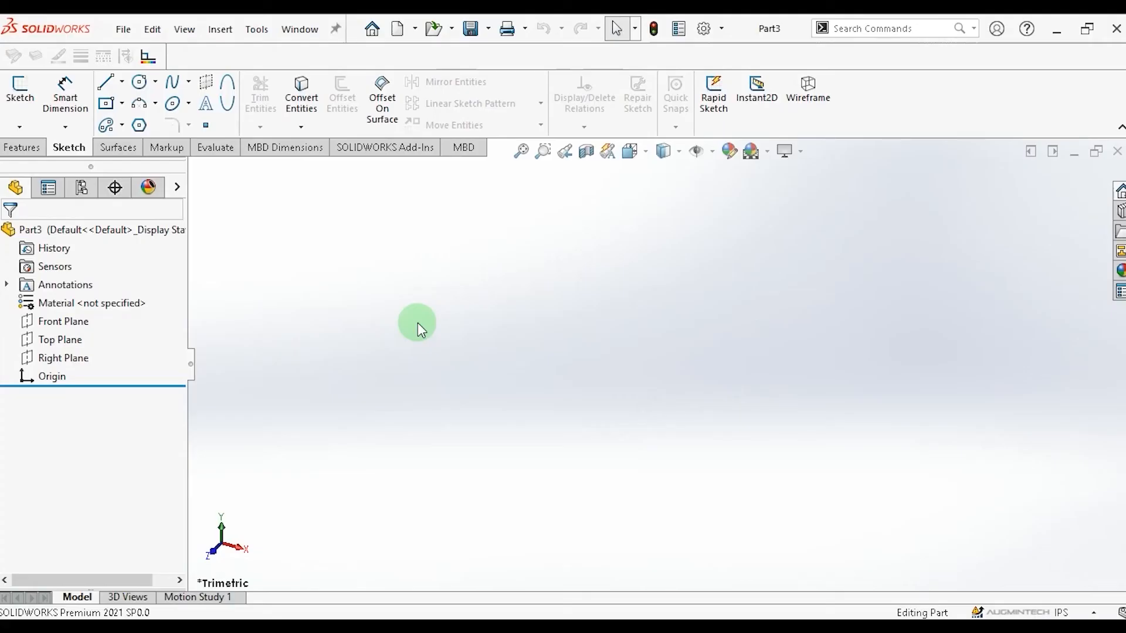
Sketch a closed nine-segment zigzag outline of straight lines on the Front Plane.
click(70, 323)
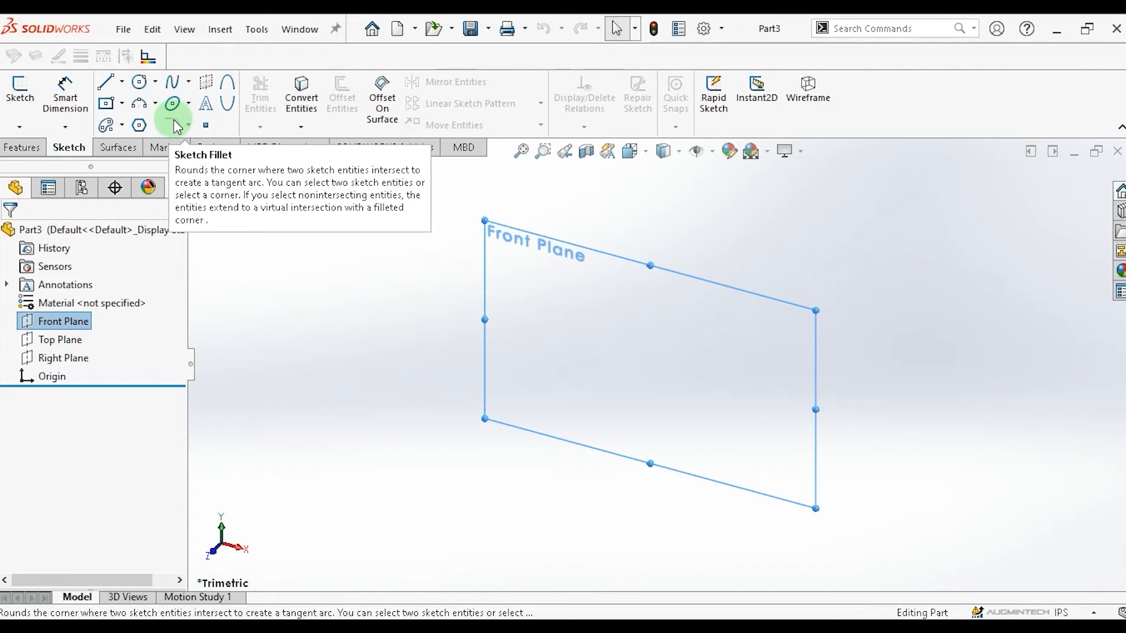
click(108, 85)
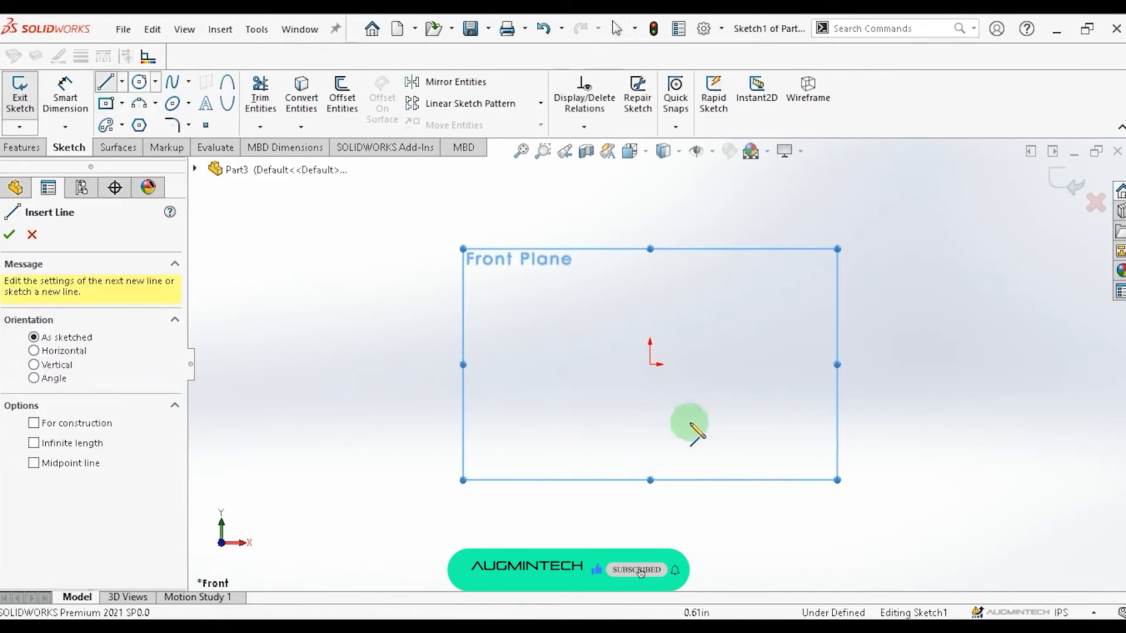
click(497, 346)
click(573, 212)
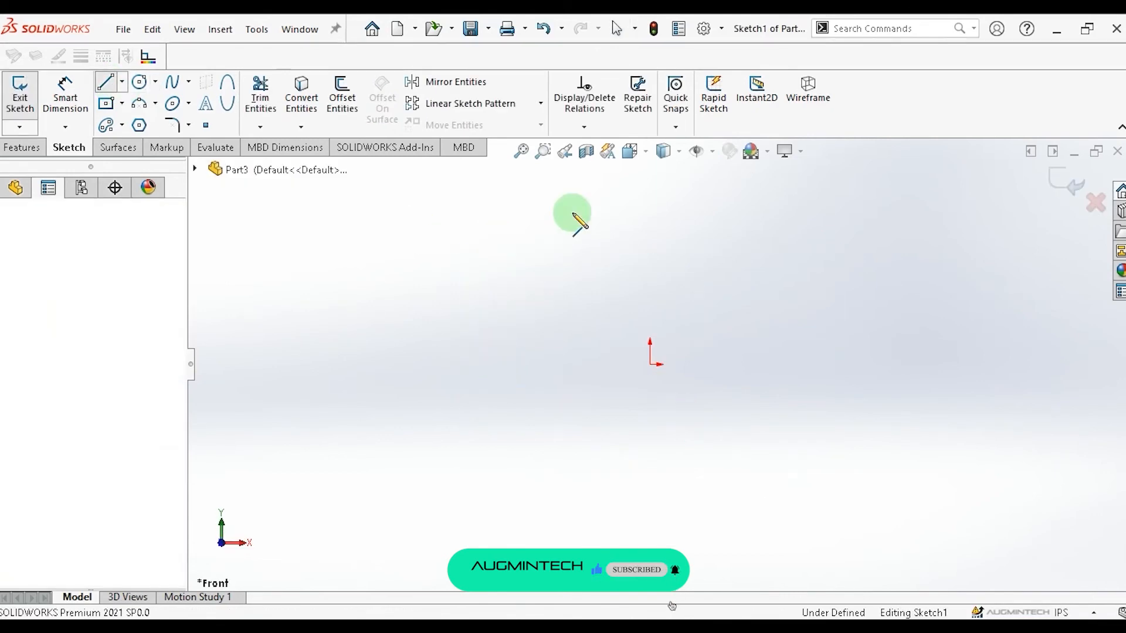
click(735, 393)
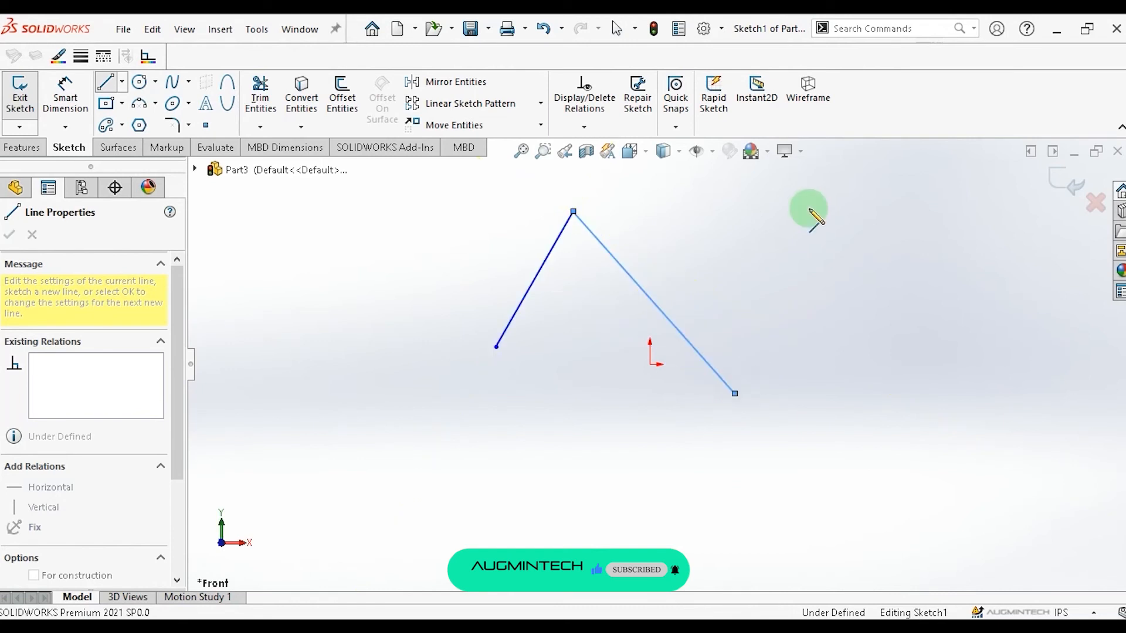
click(809, 211)
double_click(925, 393)
click(857, 560)
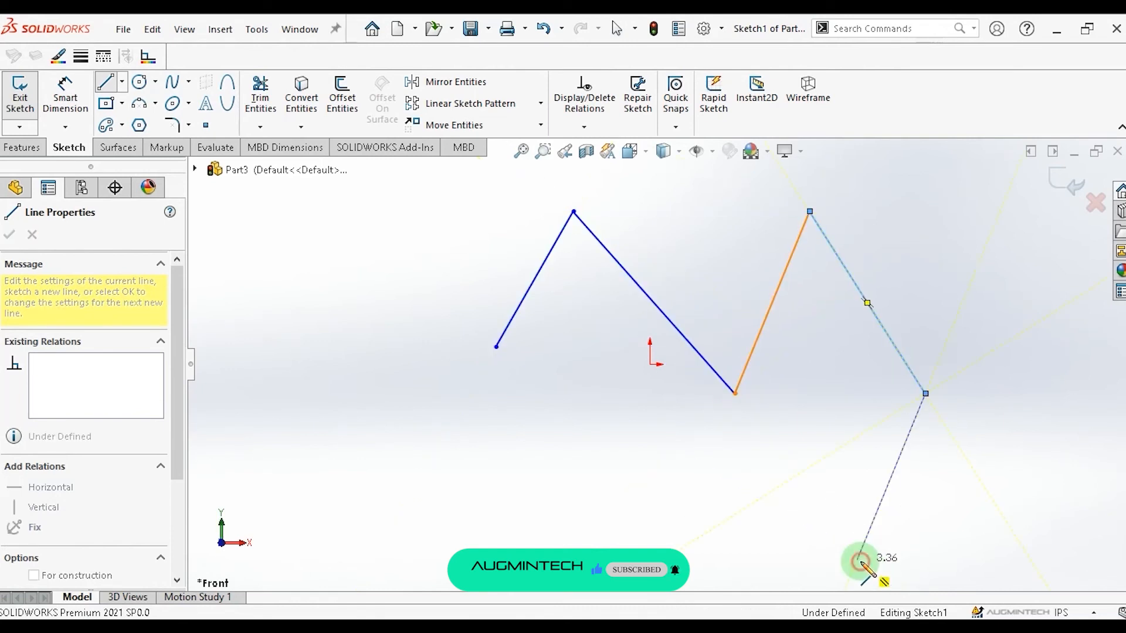
click(667, 453)
click(573, 532)
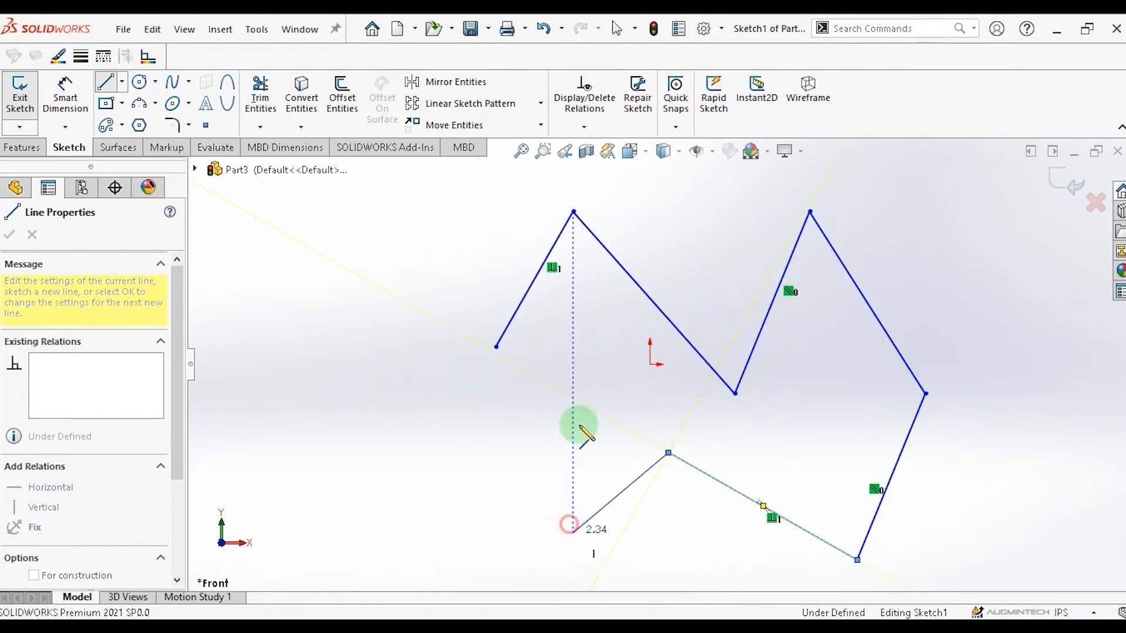
click(586, 374)
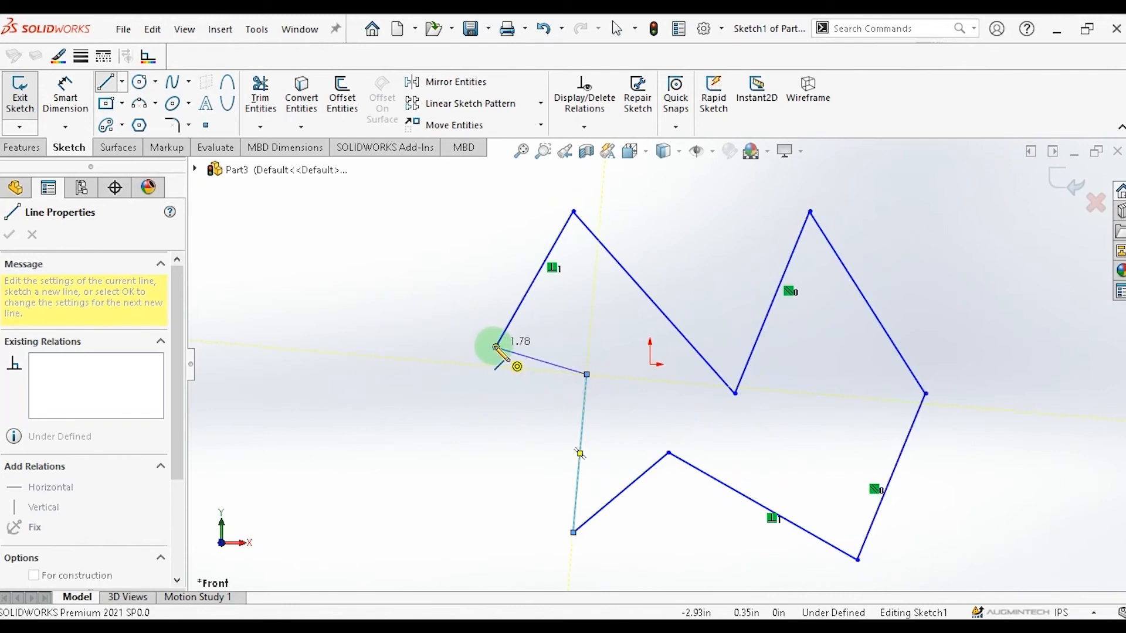
click(496, 347)
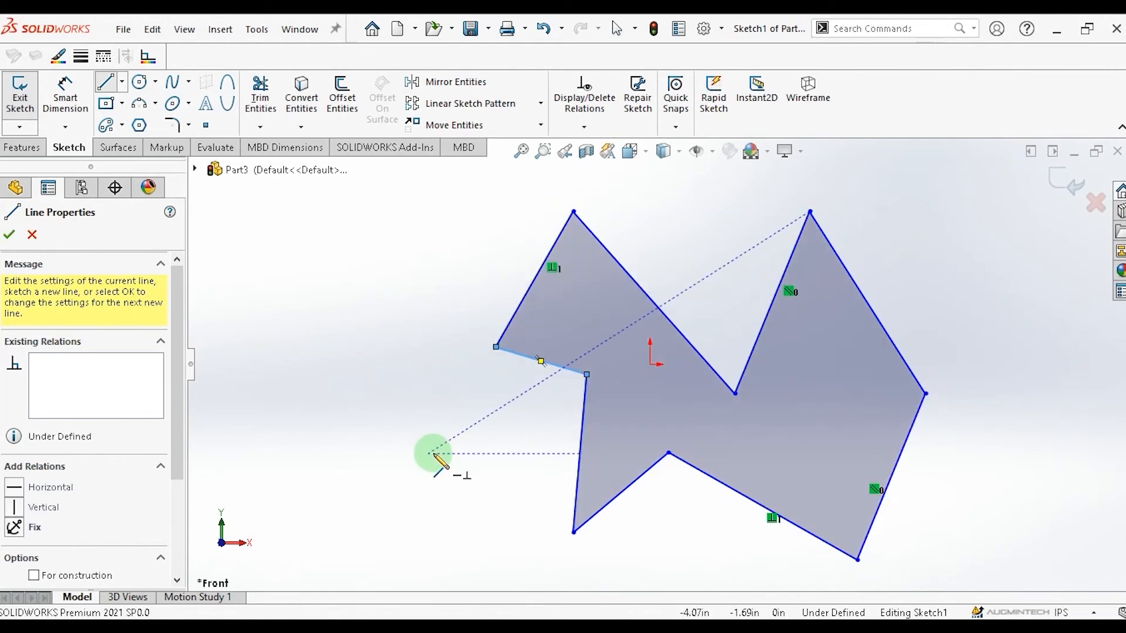
key(Escape)
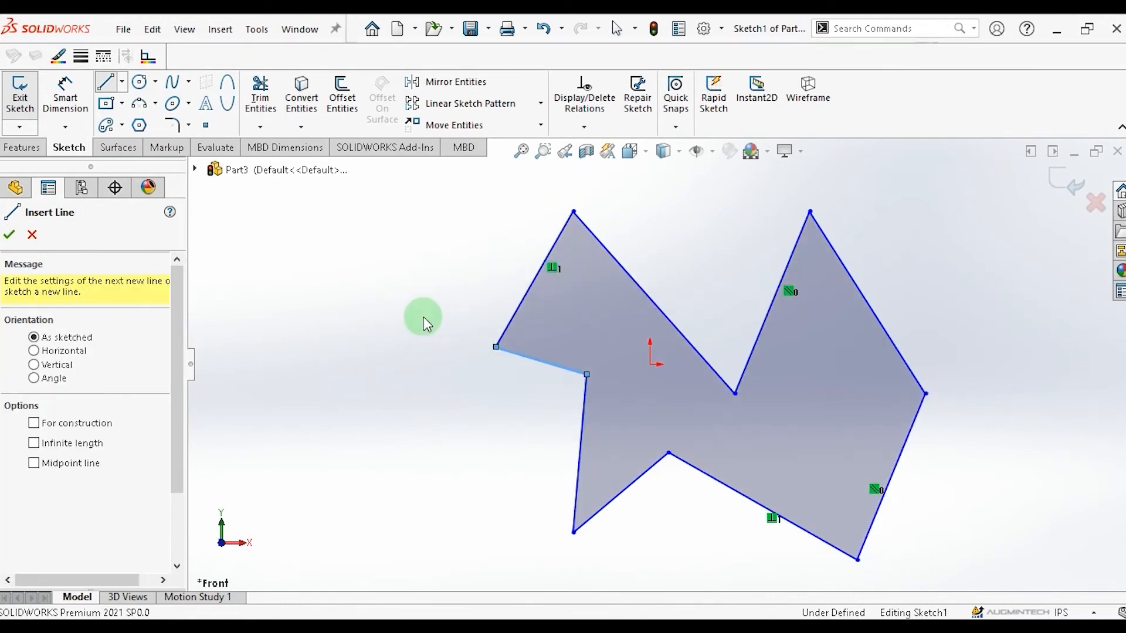
key(Escape)
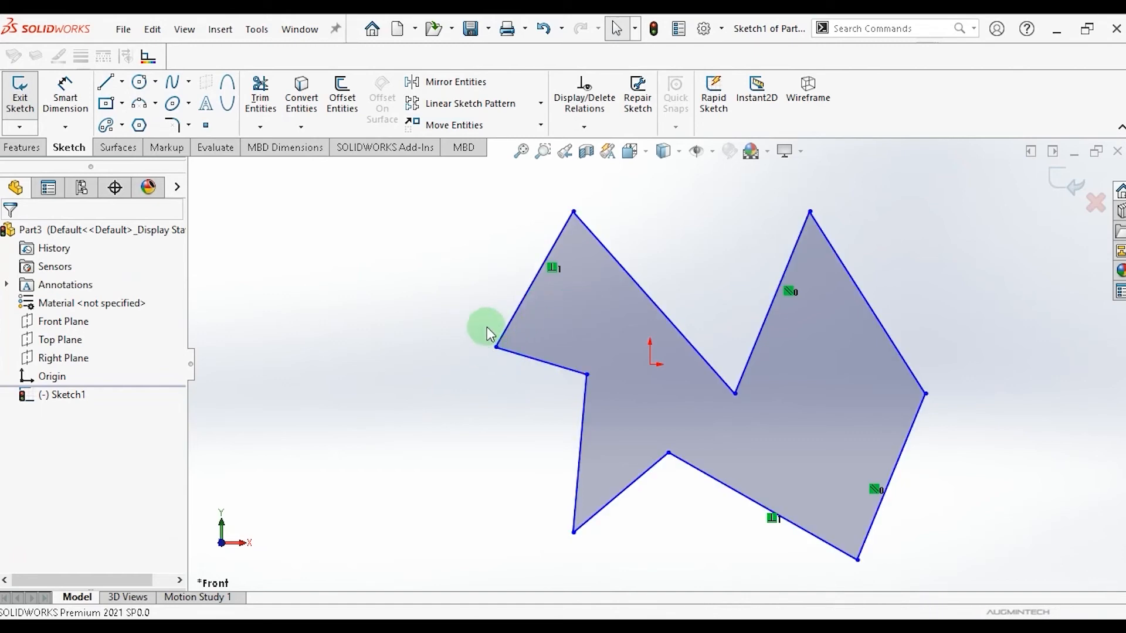
Fillet the leftmost corner of the outline with a 0.50 in sketch fillet.
click(622, 355)
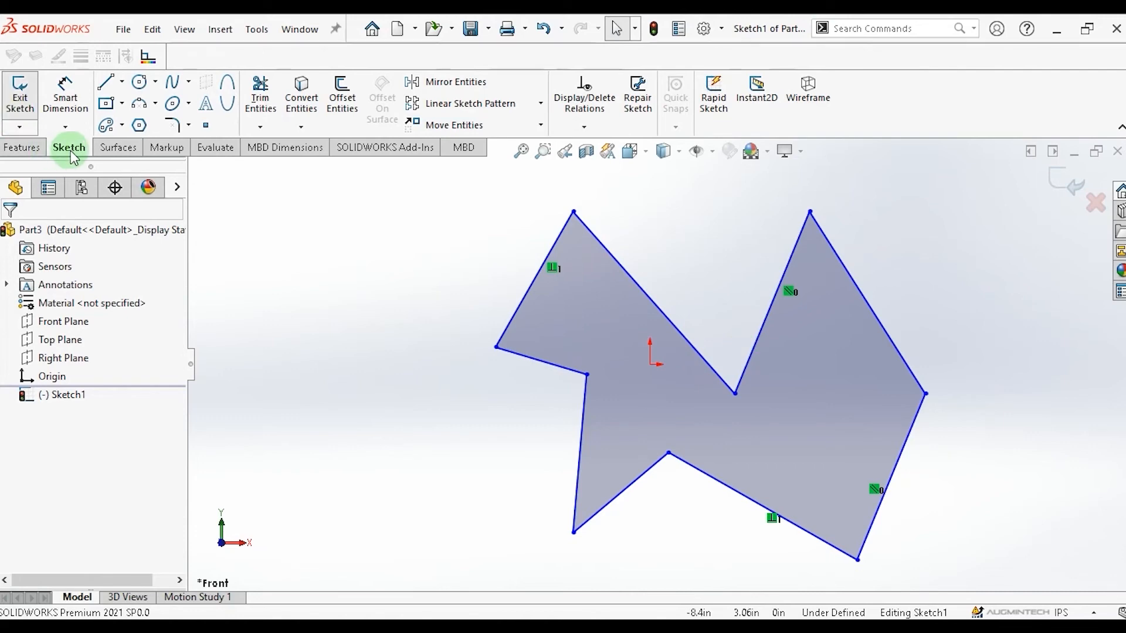
click(190, 126)
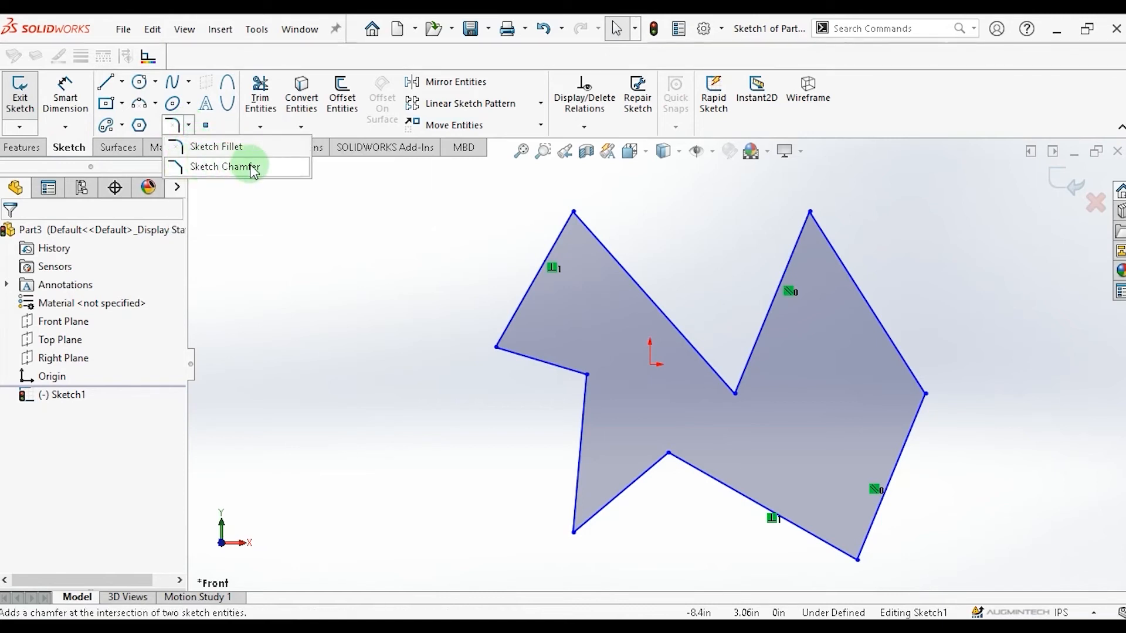
click(218, 149)
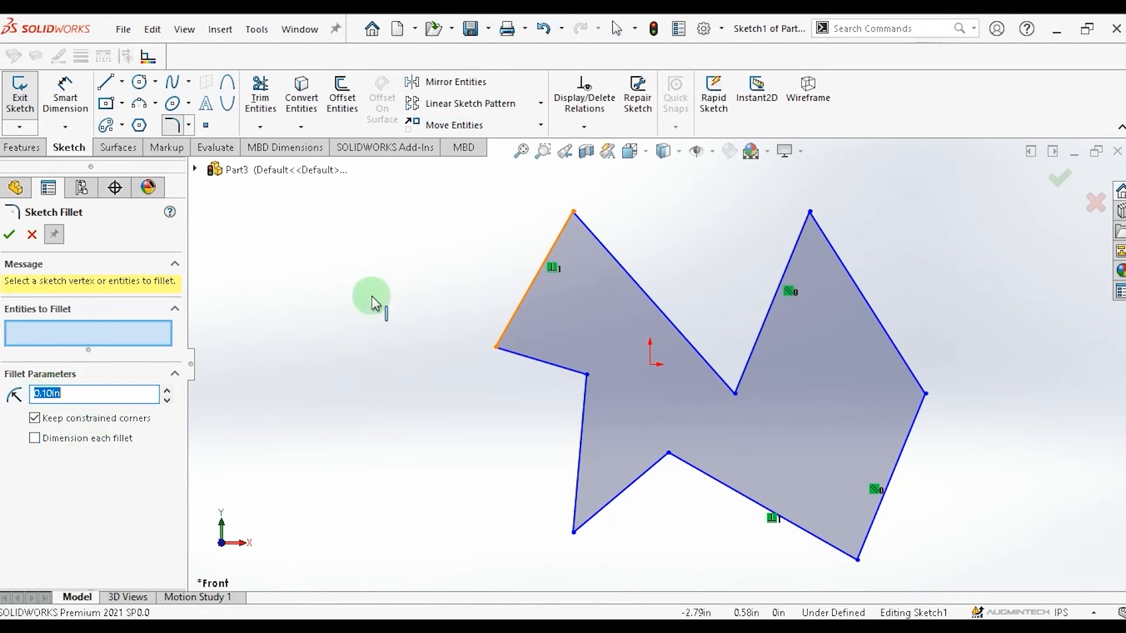
click(519, 356)
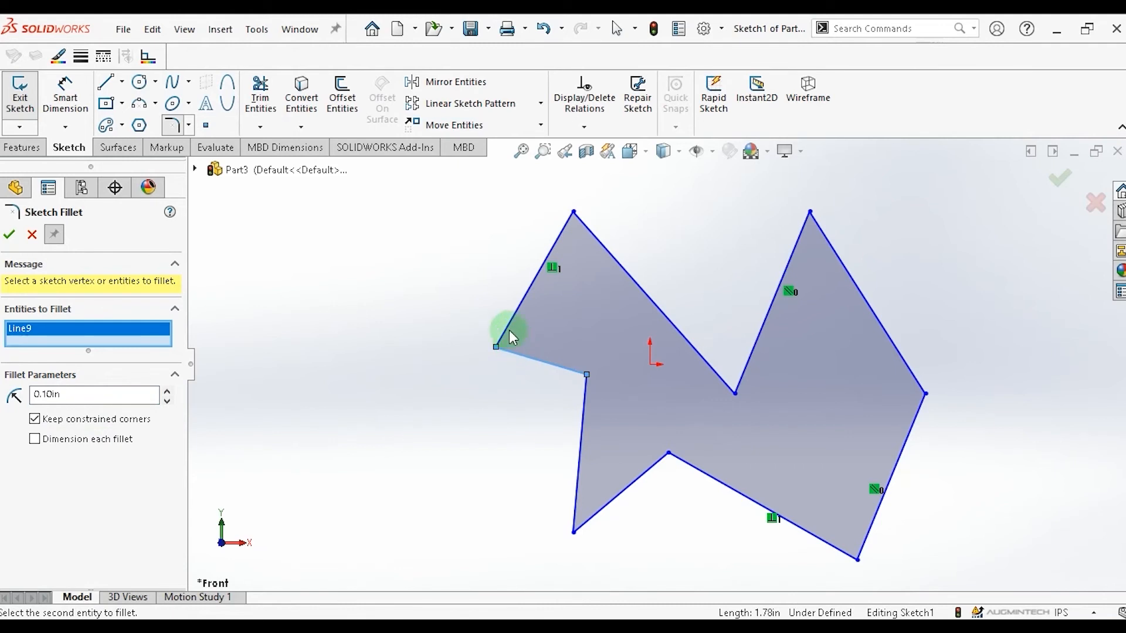
click(529, 297)
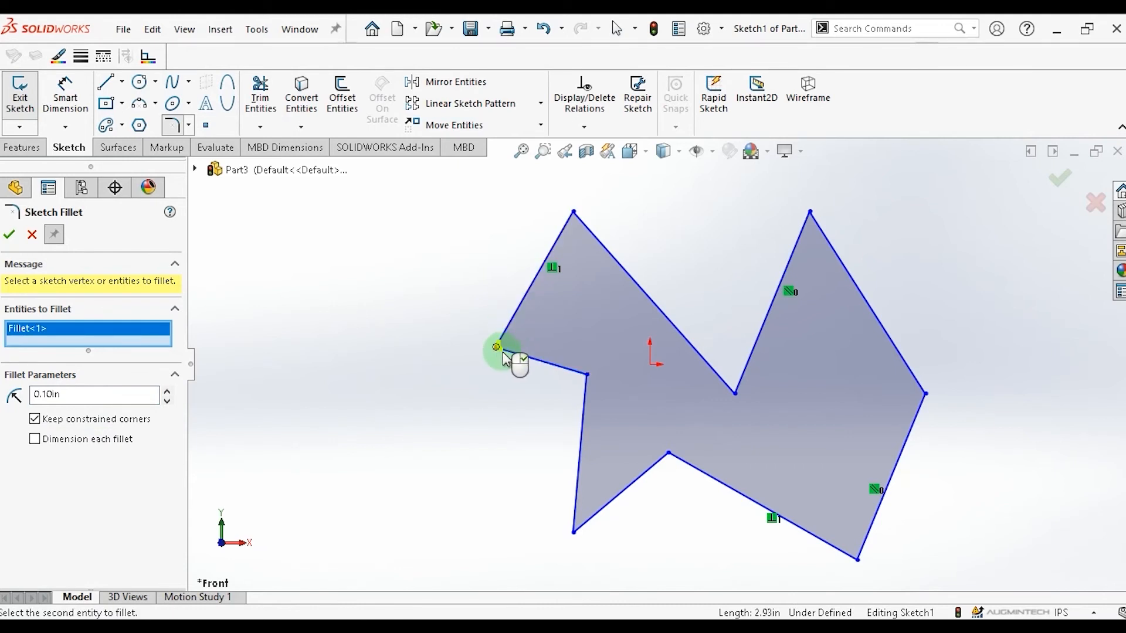
click(170, 391)
click(170, 392)
click(171, 392)
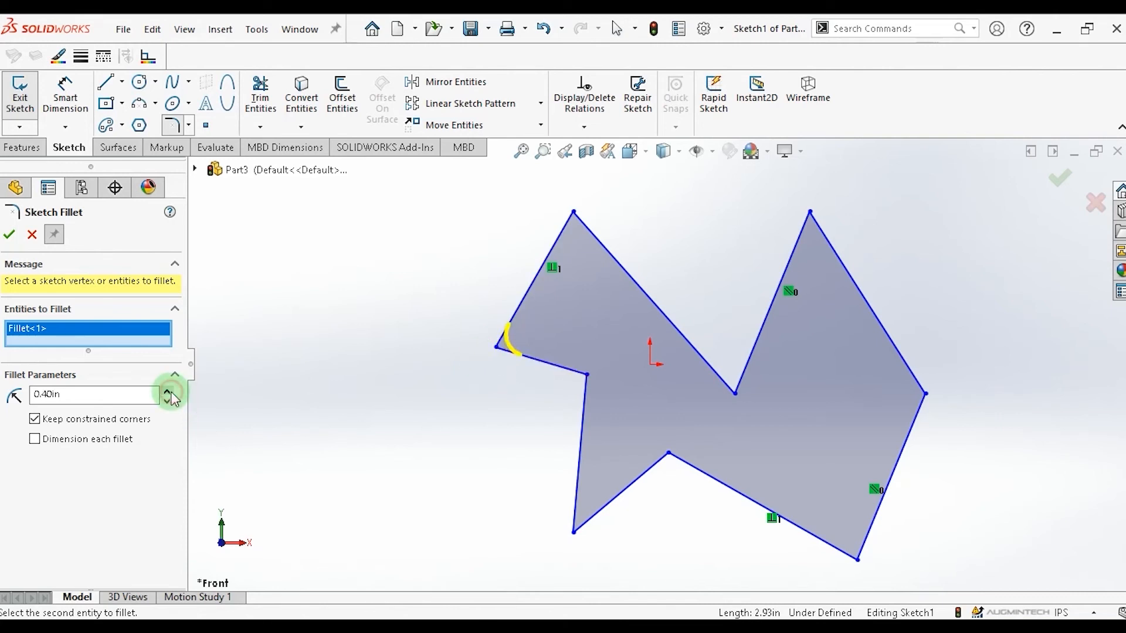
click(170, 392)
click(170, 392)
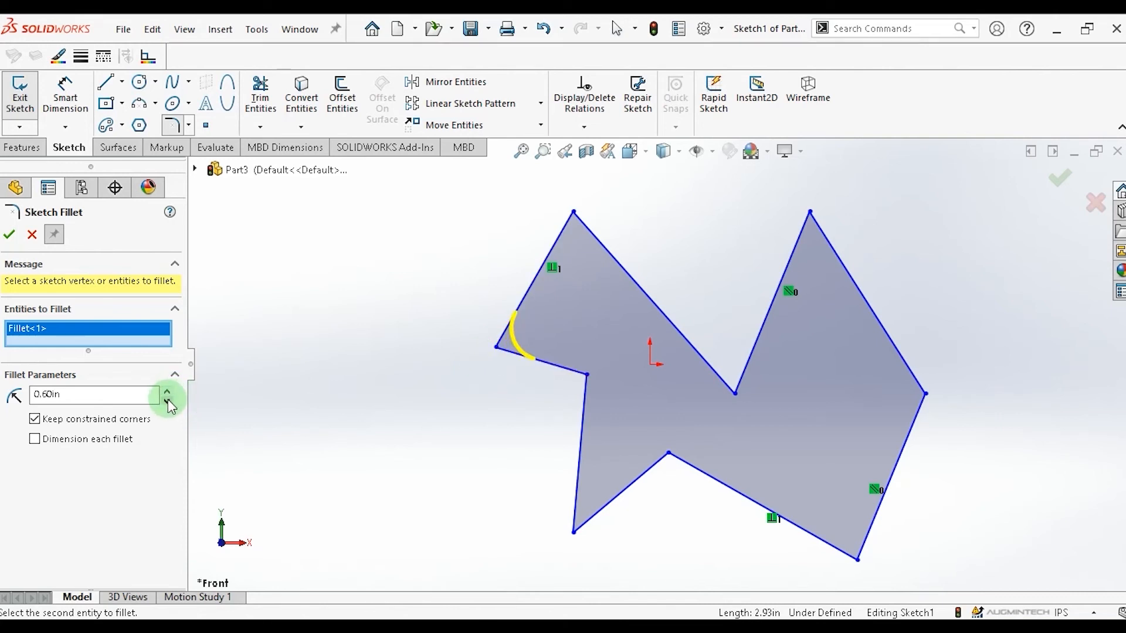
click(167, 400)
click(168, 400)
click(168, 400)
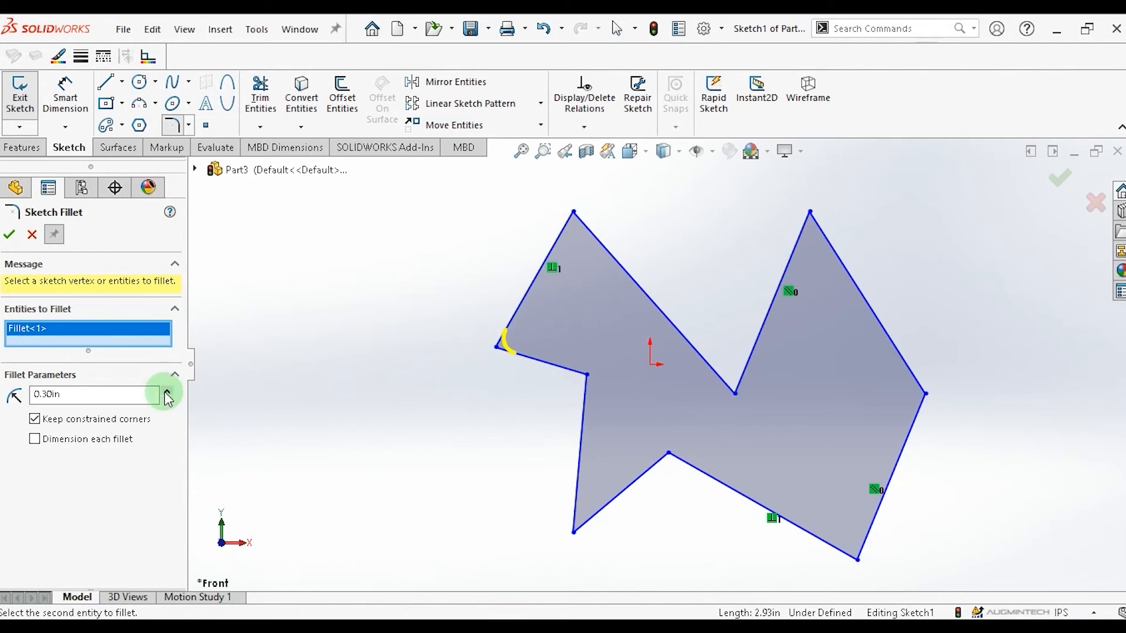
click(165, 392)
click(167, 392)
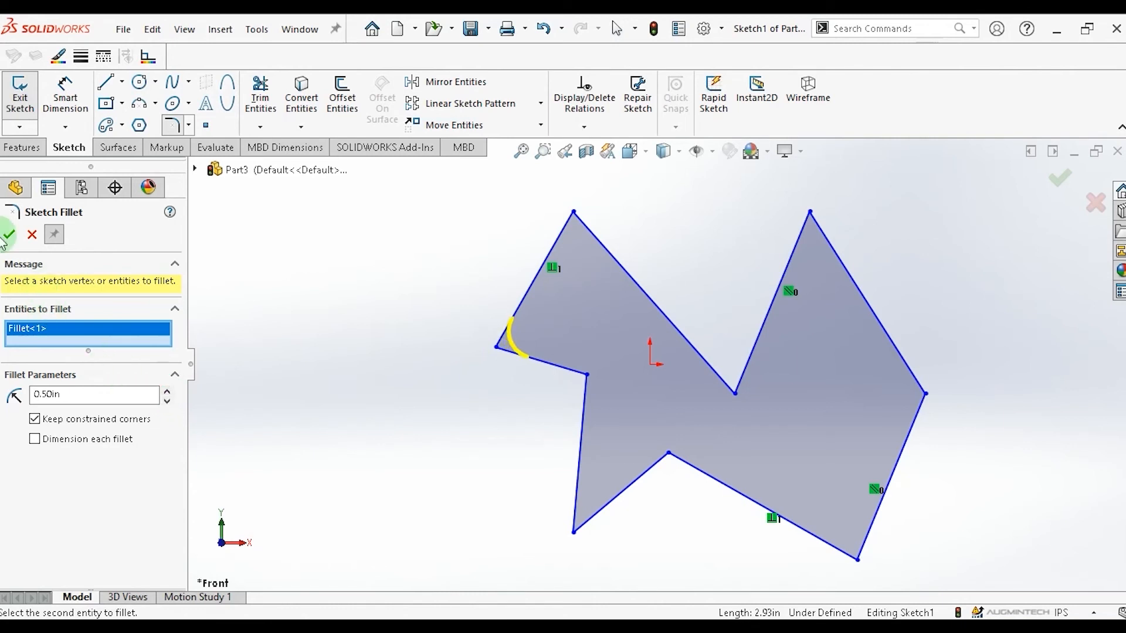
click(8, 236)
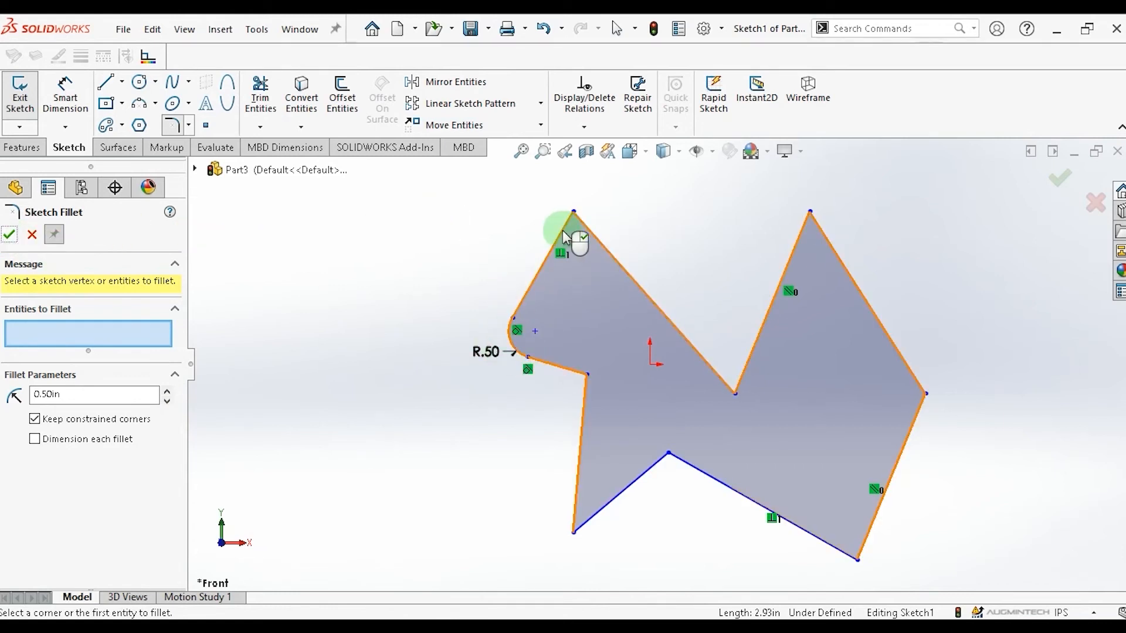
Fillet the upper-left peak of the outline with a 1.00 in radius.
click(590, 237)
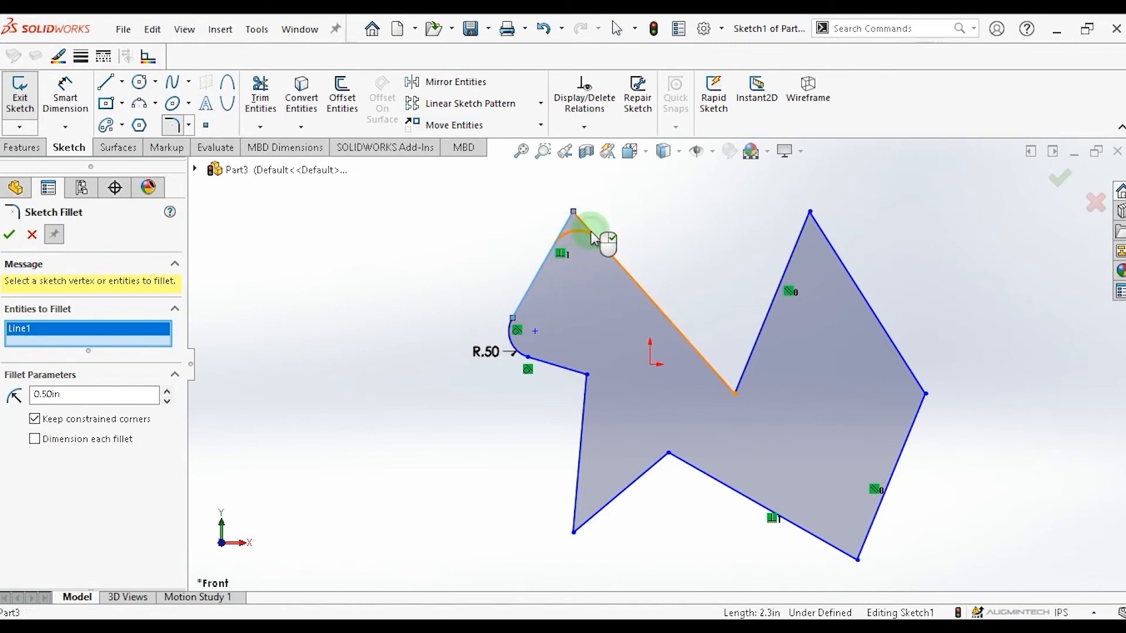
click(599, 246)
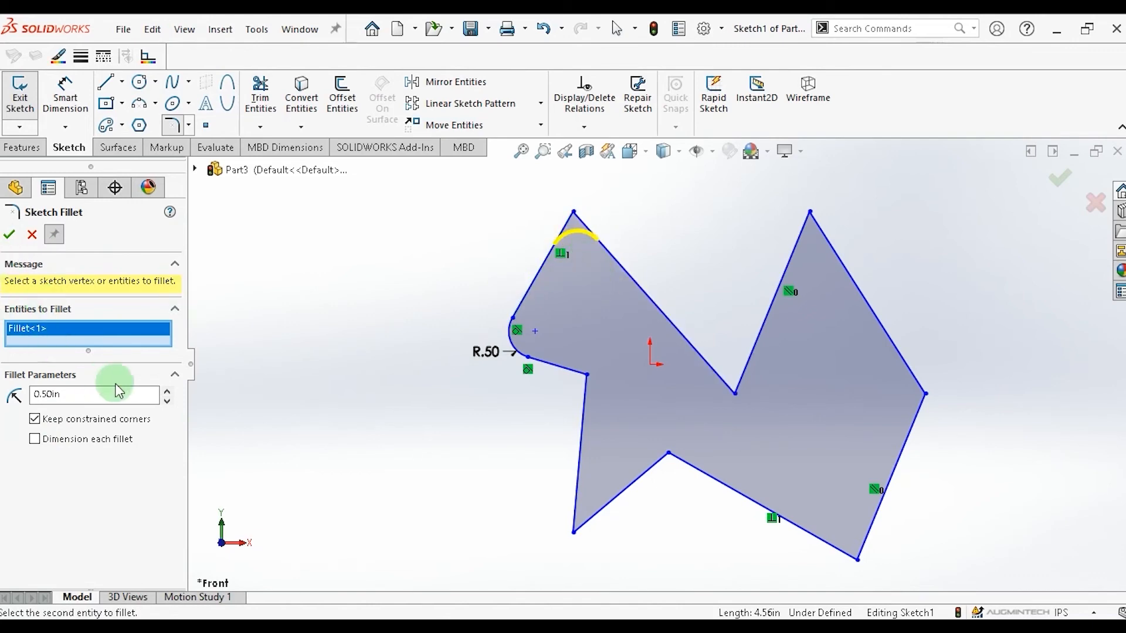
click(168, 391)
click(10, 237)
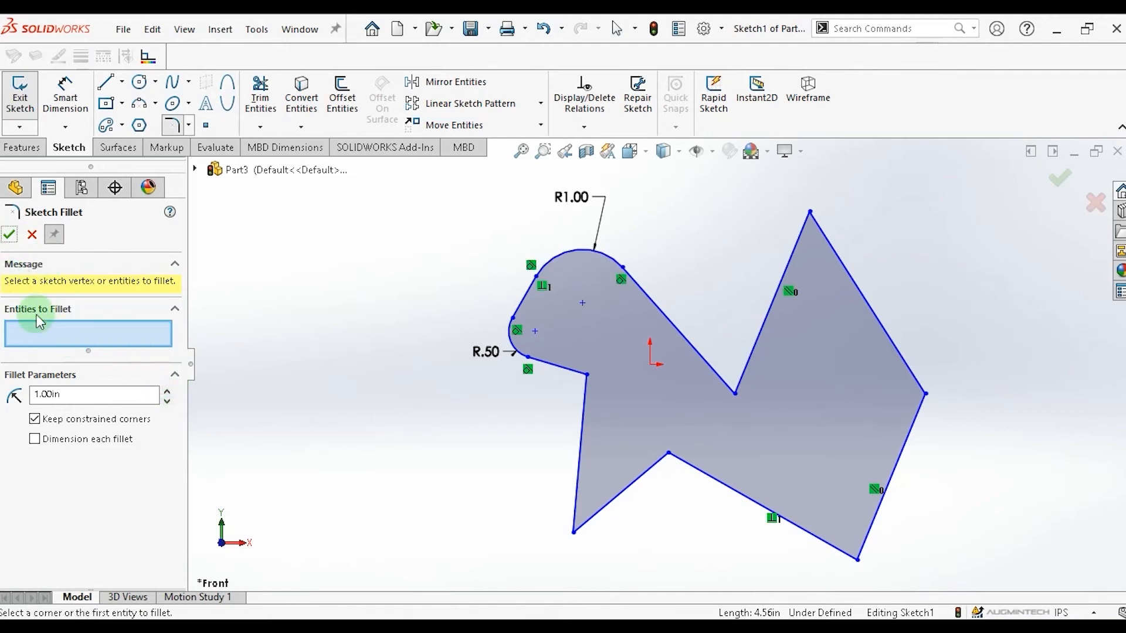
Fillet the inner corner below the left bump with a 0.80 in radius.
click(735, 394)
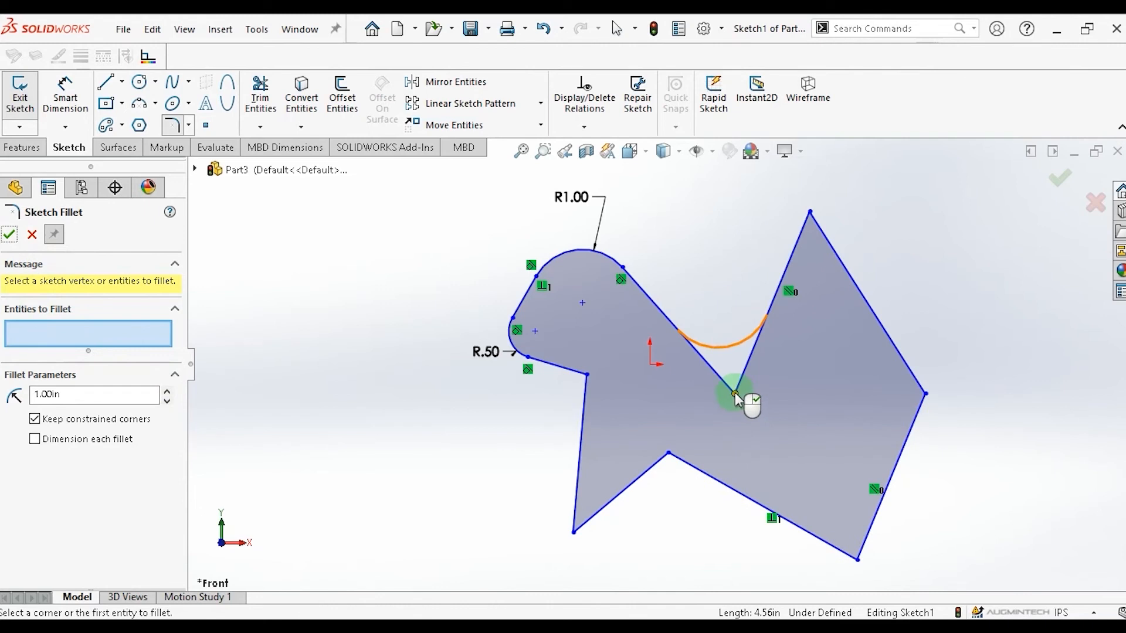
click(806, 215)
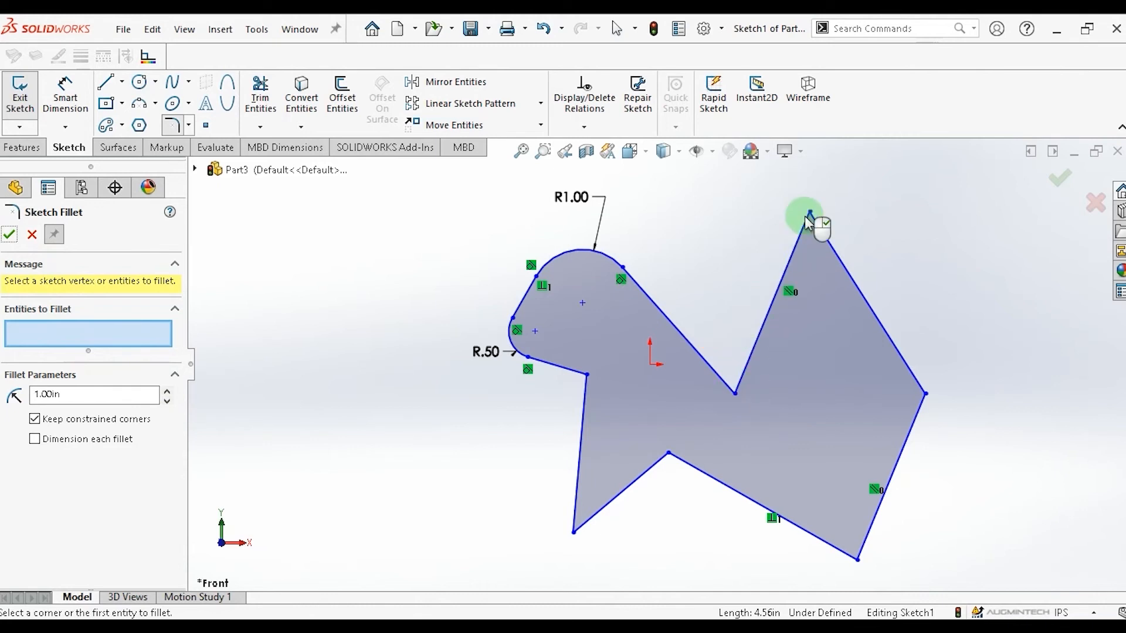
click(925, 394)
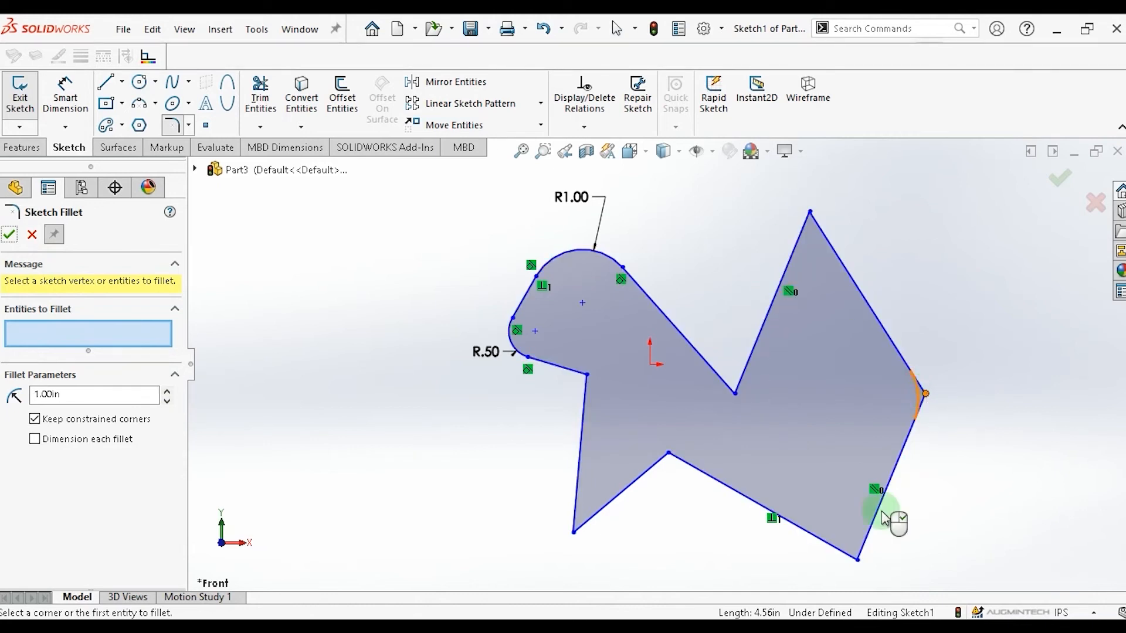
click(858, 561)
click(670, 455)
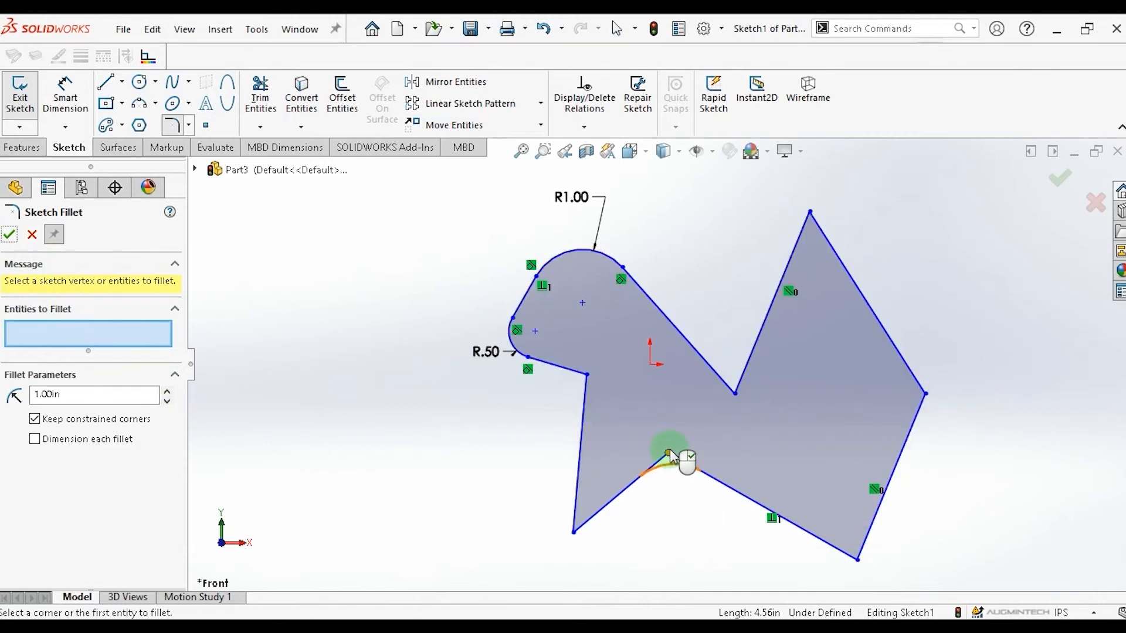
click(574, 533)
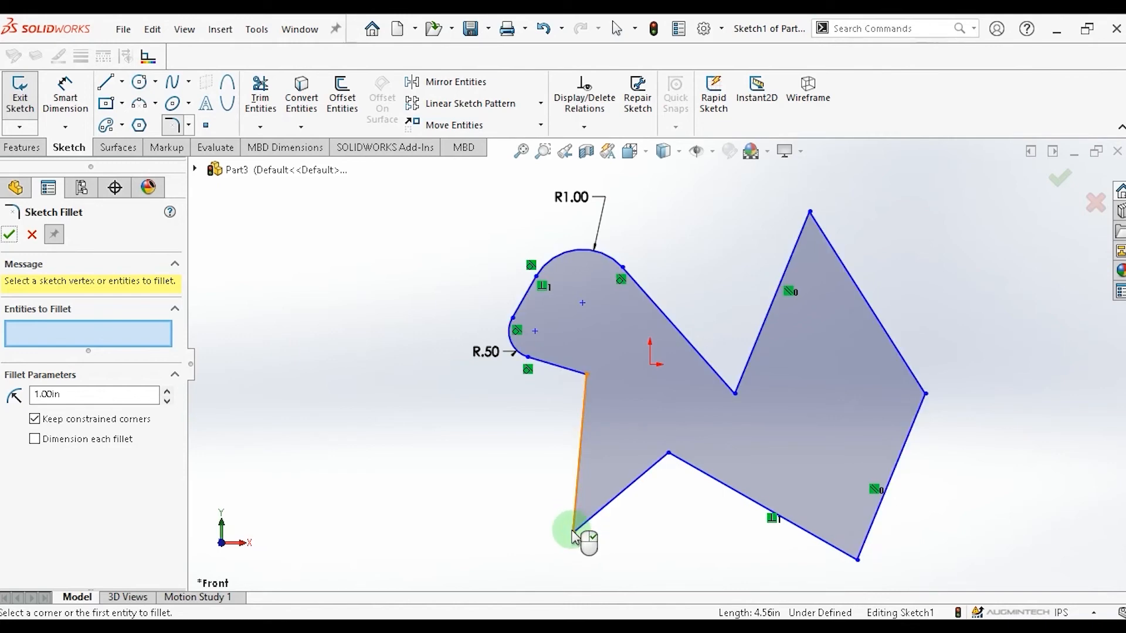
click(587, 376)
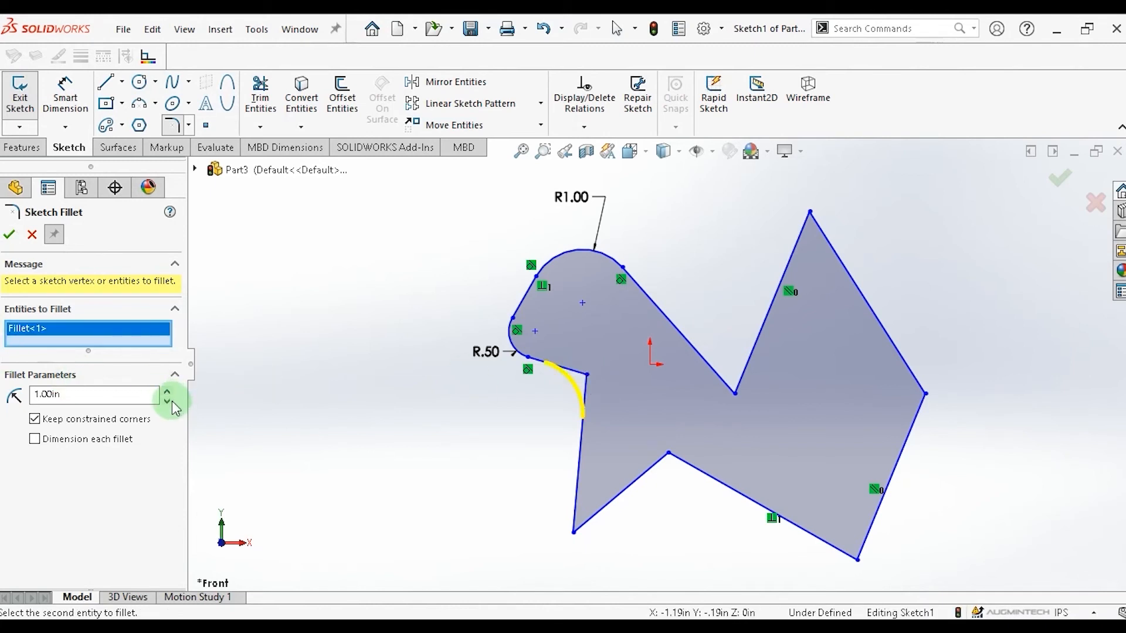
click(9, 237)
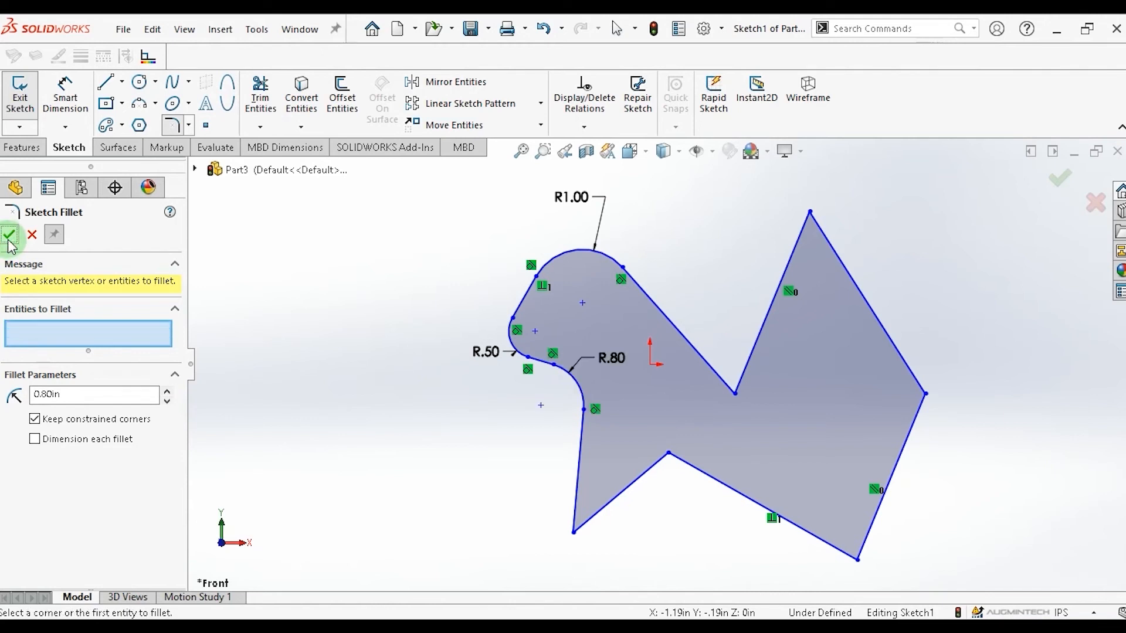
Fillet the central valley corner with a 0.80 in radius.
click(734, 394)
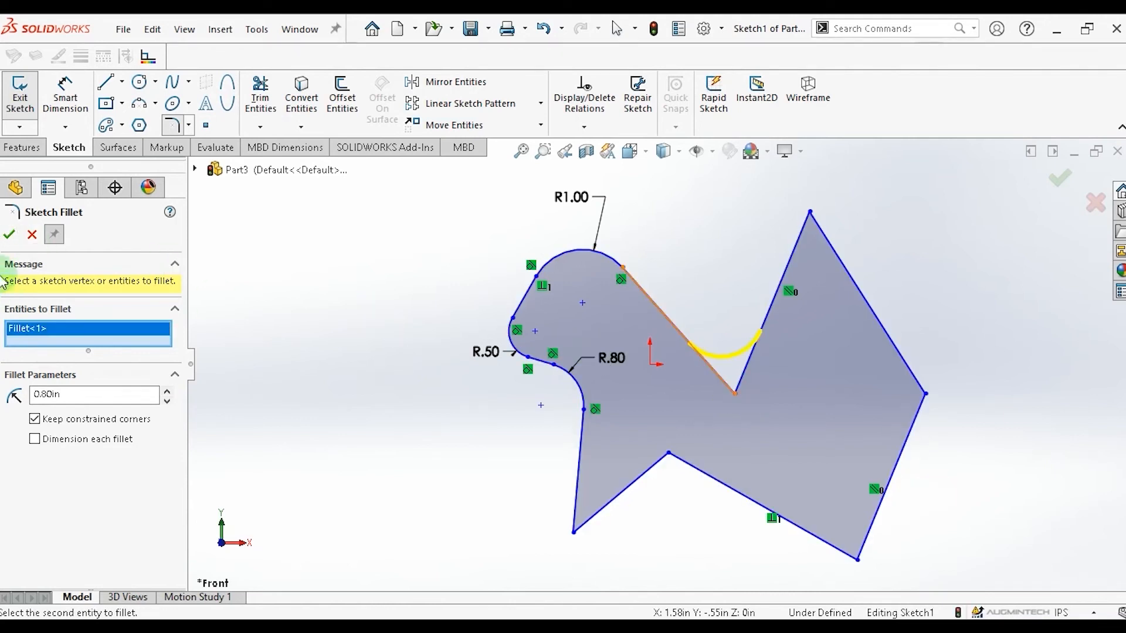
click(9, 235)
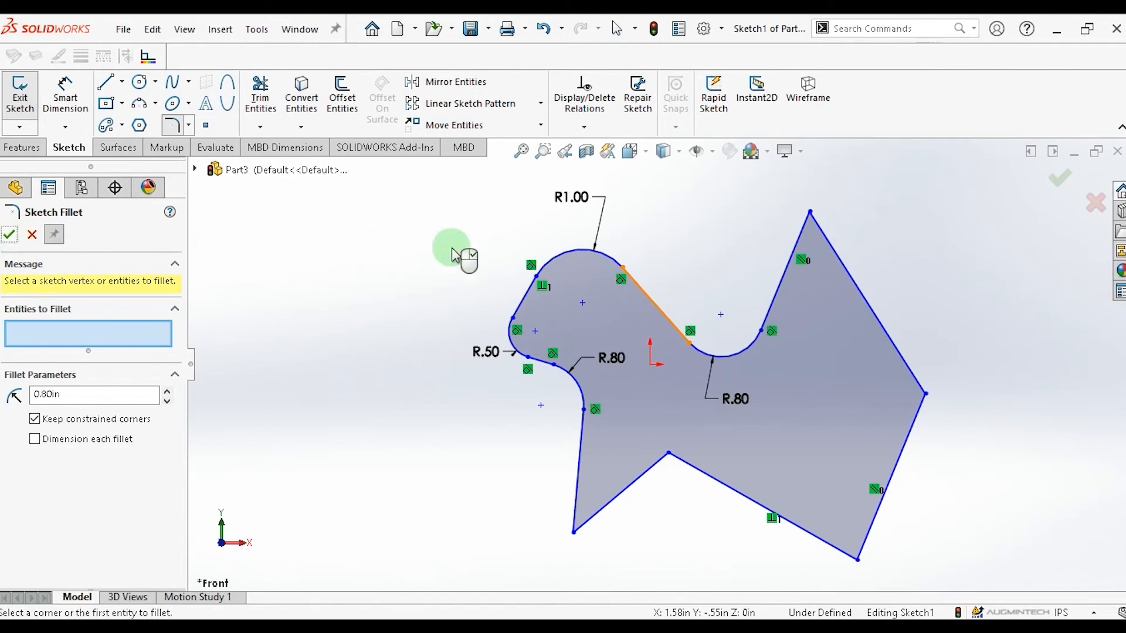
Fillet the upper-right peak and the rightmost corner of the outline with a 0.80 in radius.
click(810, 214)
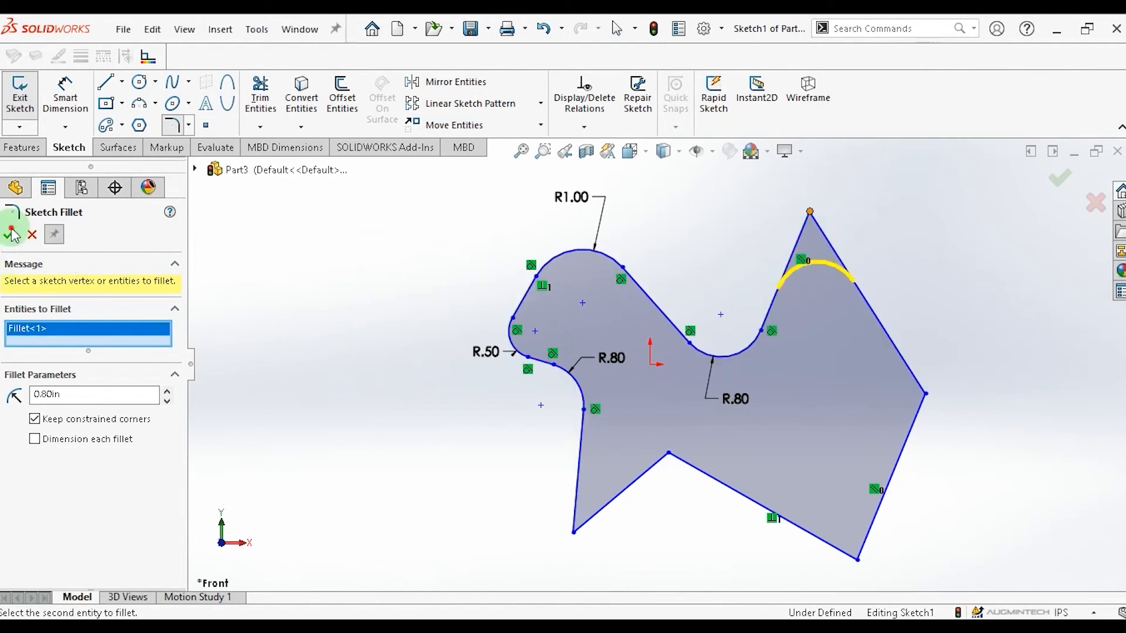
click(926, 394)
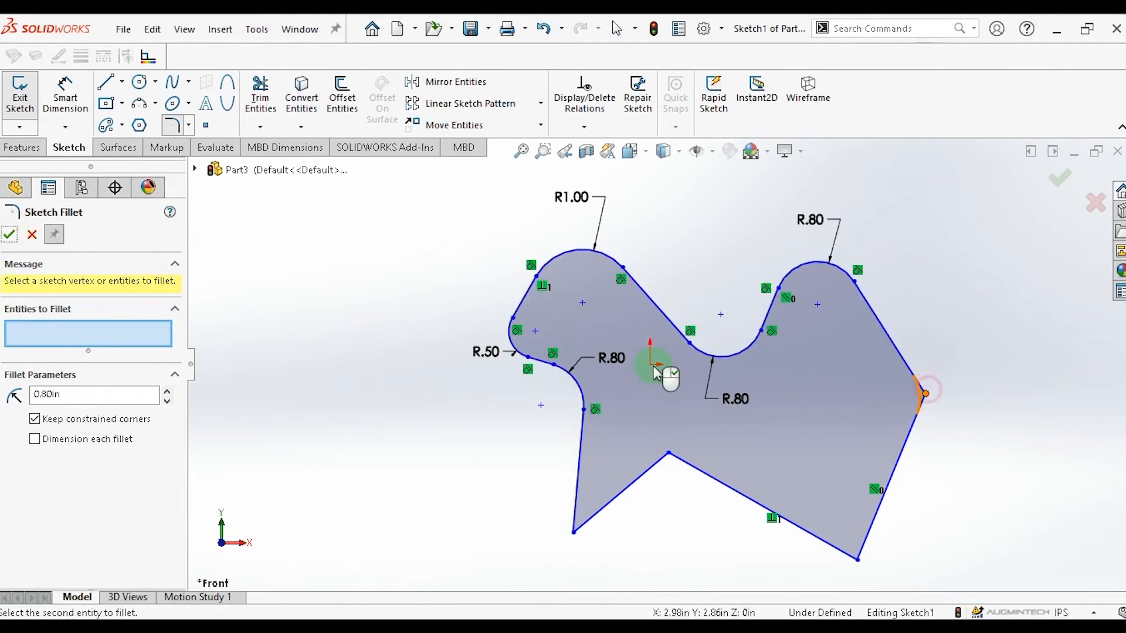
click(11, 234)
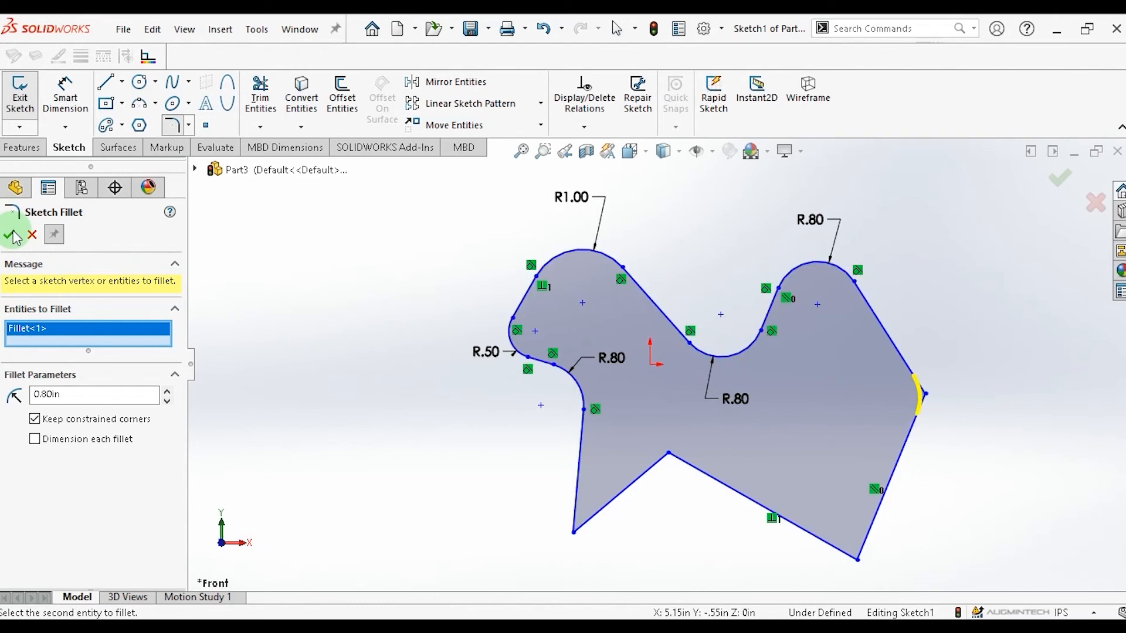
Fillet the bottom-right corner and the lower valley corner of the outline with a 0.80 in radius.
click(857, 562)
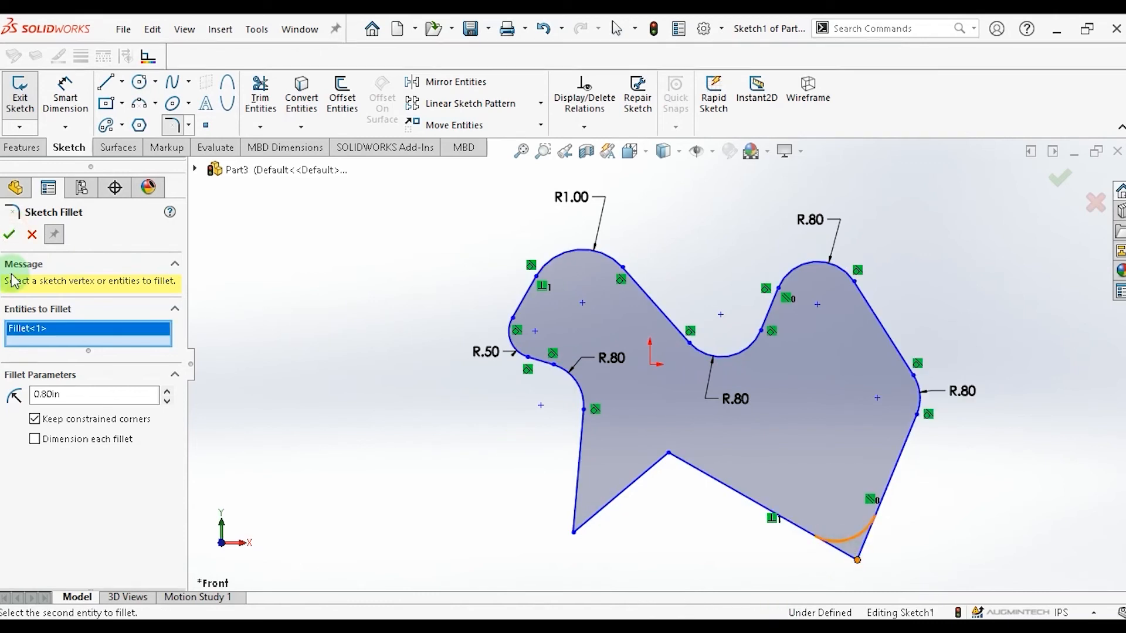
click(669, 454)
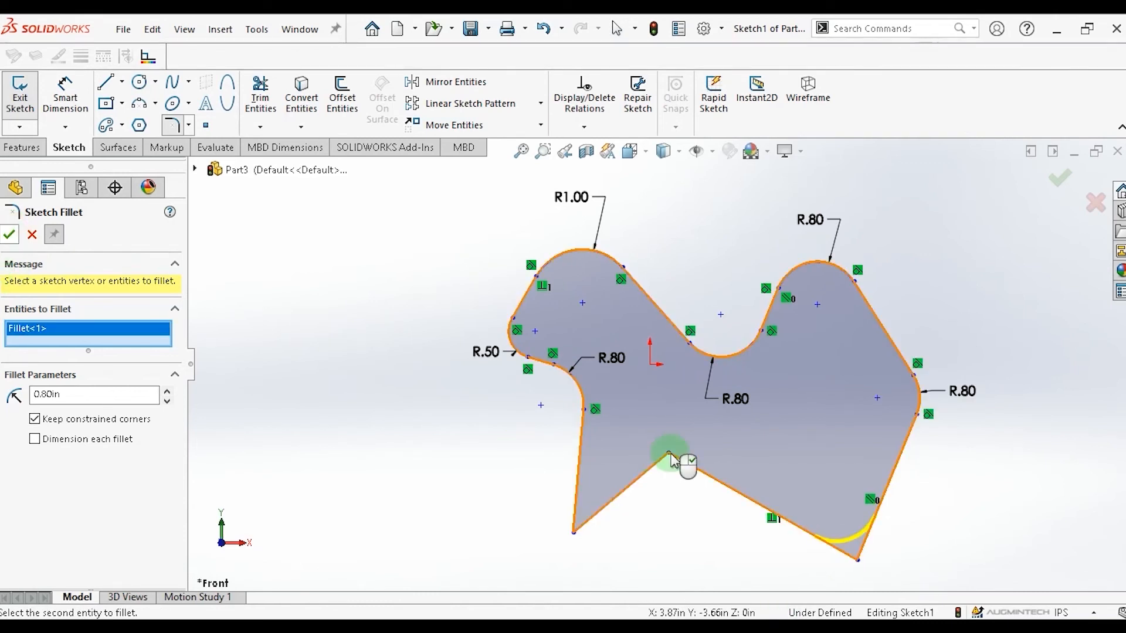
click(9, 235)
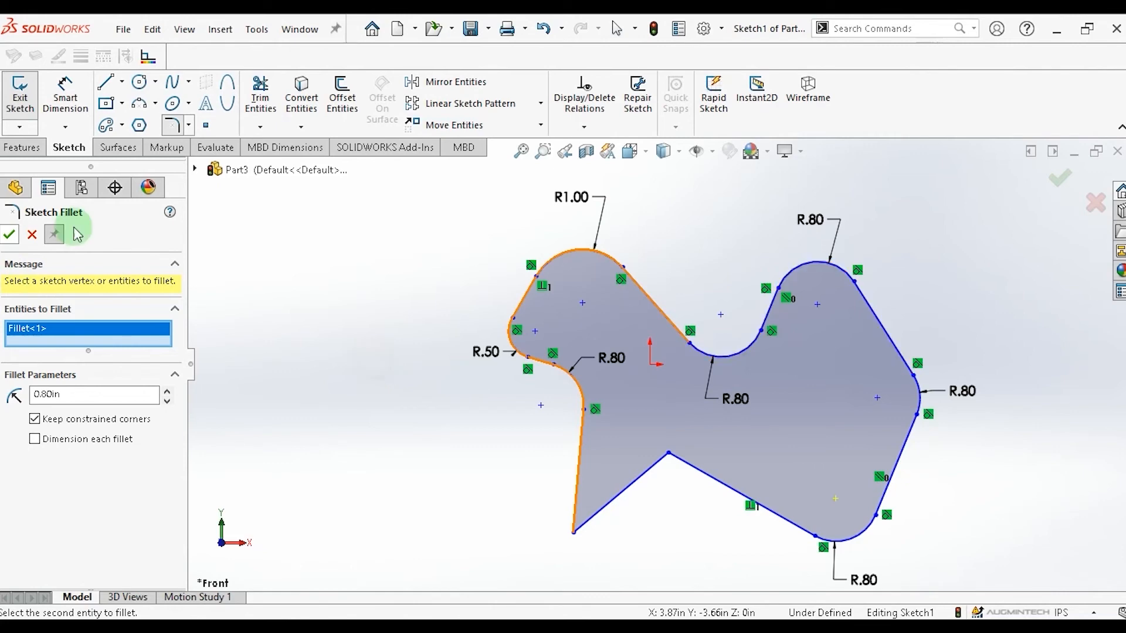
click(9, 235)
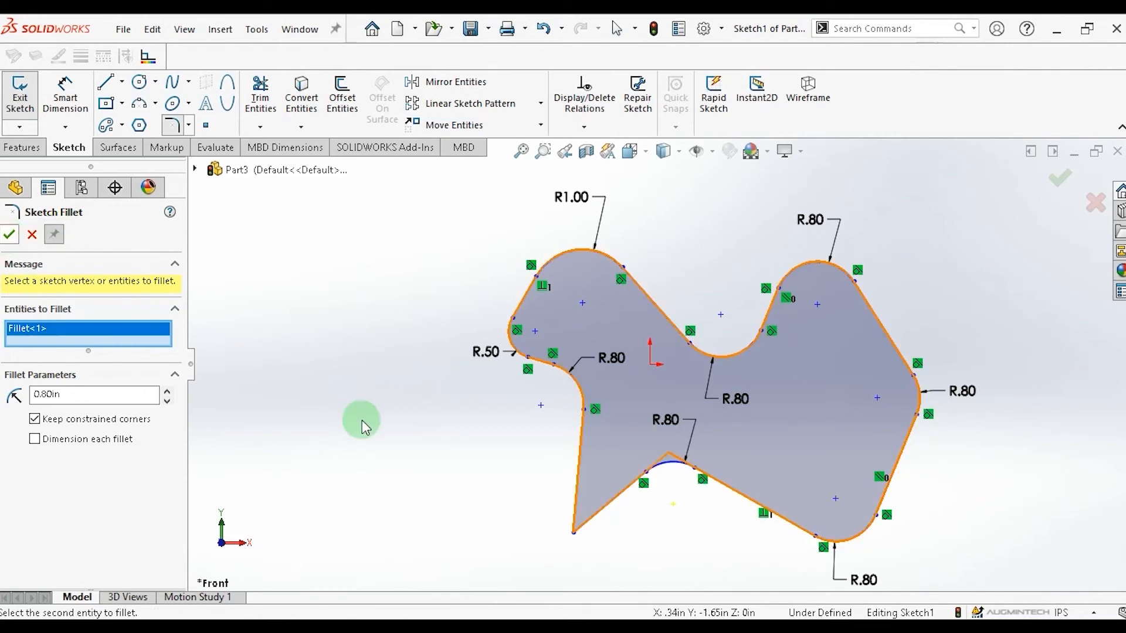
Try to fillet the lower-left corner of the outline with a 1.00 in radius.
click(574, 532)
click(170, 403)
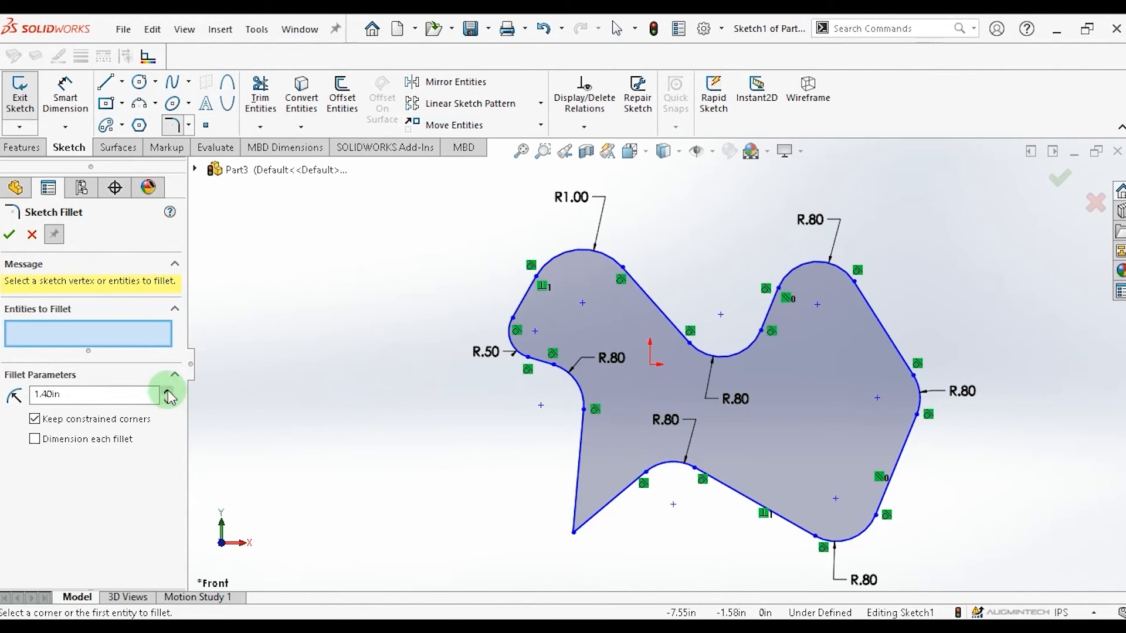
click(169, 395)
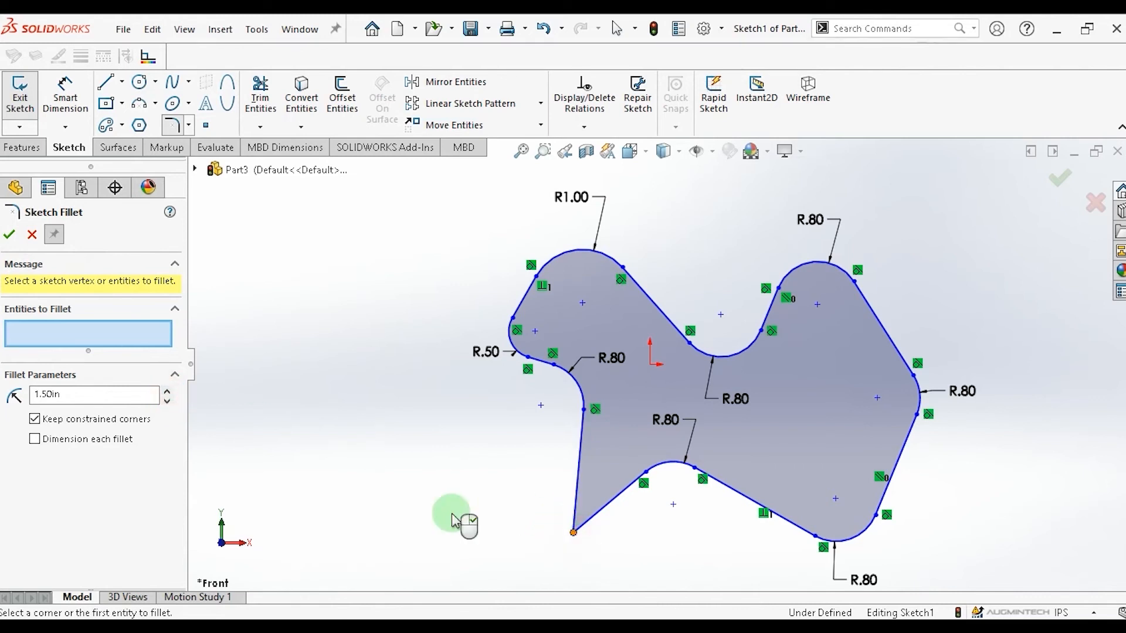
click(167, 405)
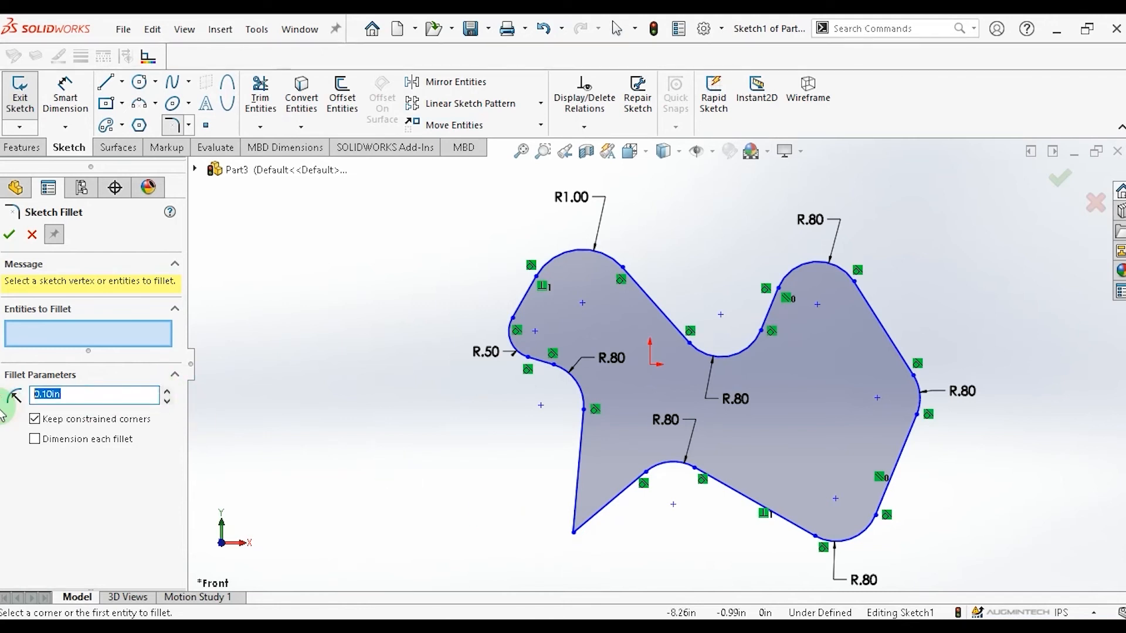
text(1.)
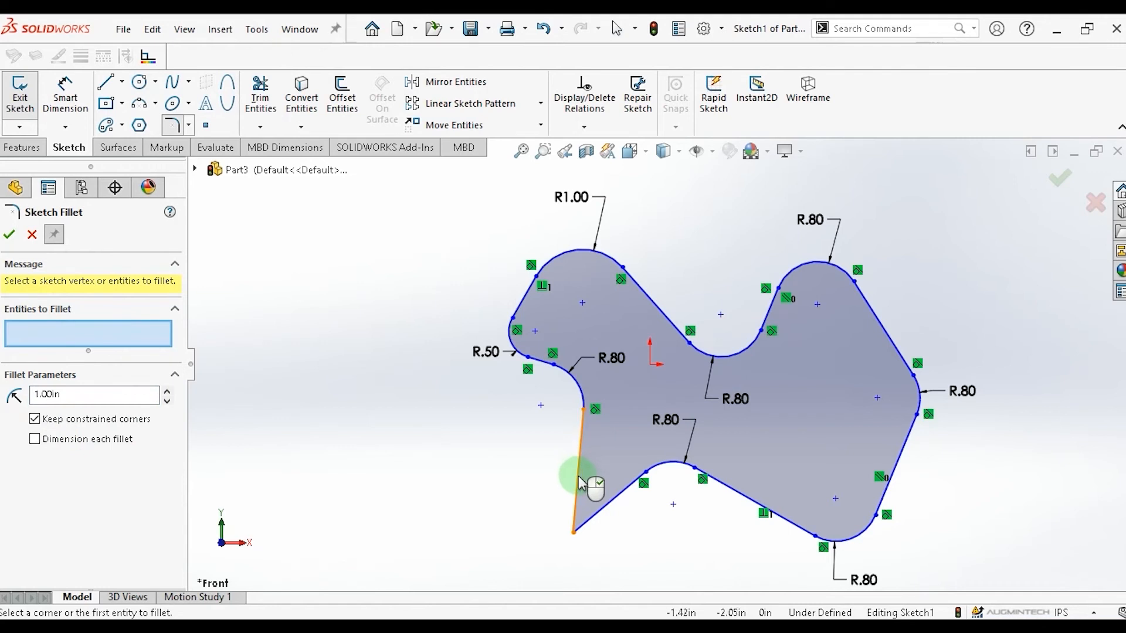
click(580, 484)
click(609, 506)
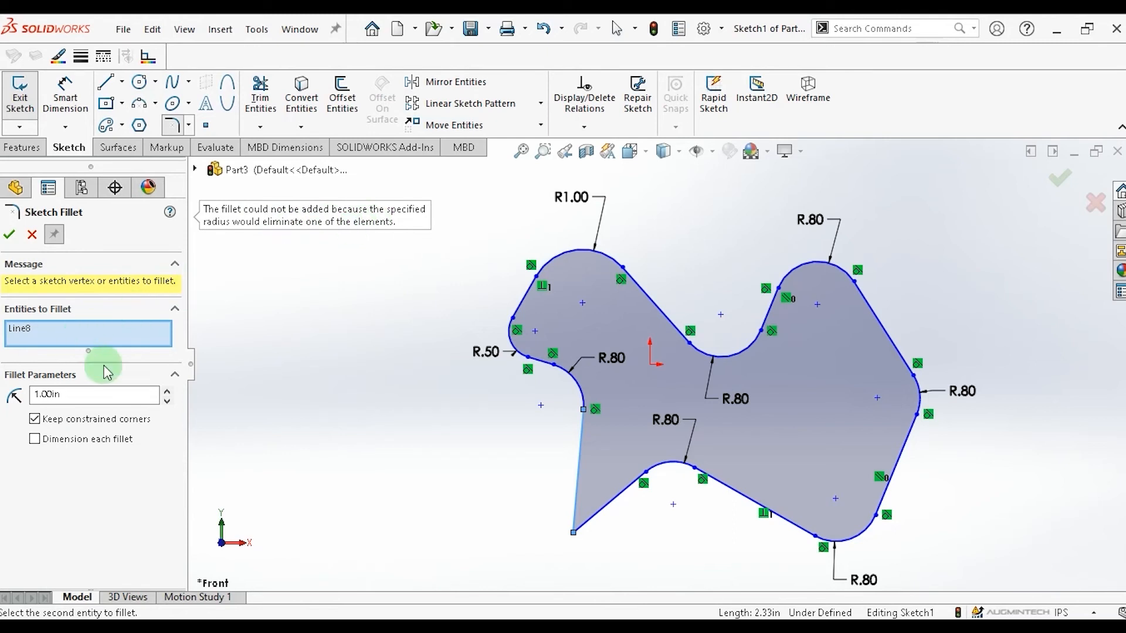
Fillet the lower-left corner of the outline with a 0.50 in radius and close the Sketch Fillet tool.
click(39, 395)
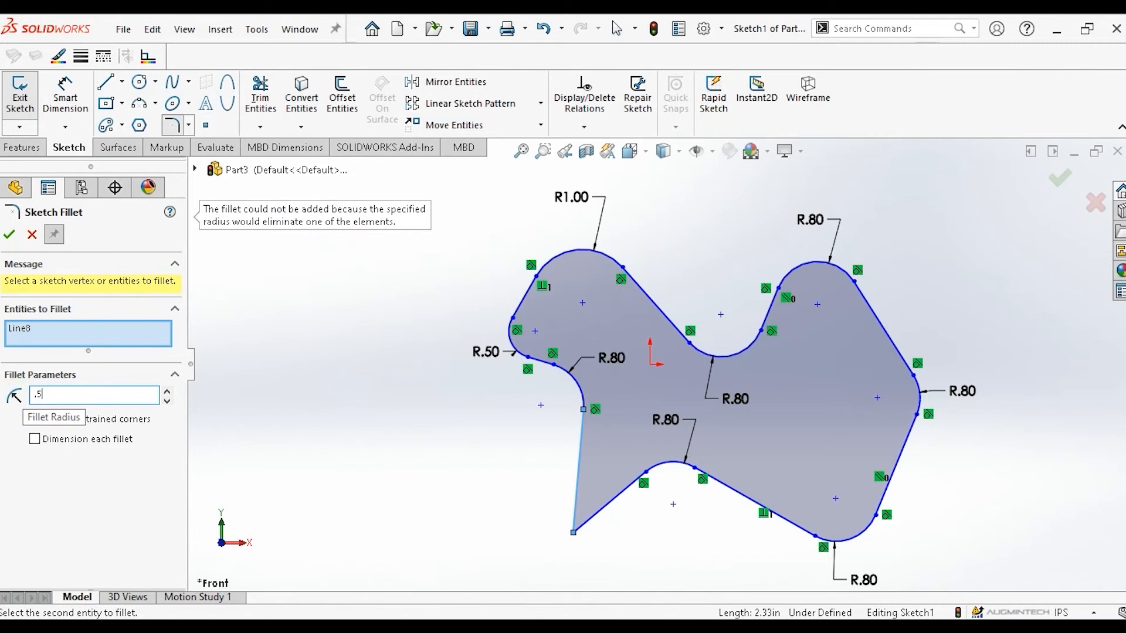
click(122, 485)
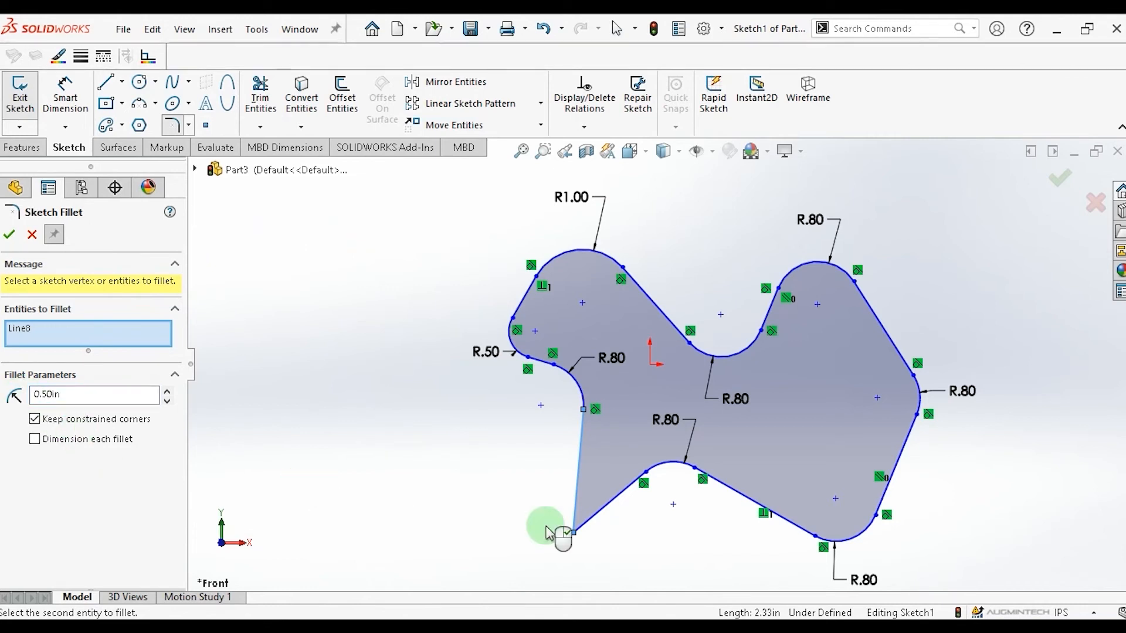
click(574, 535)
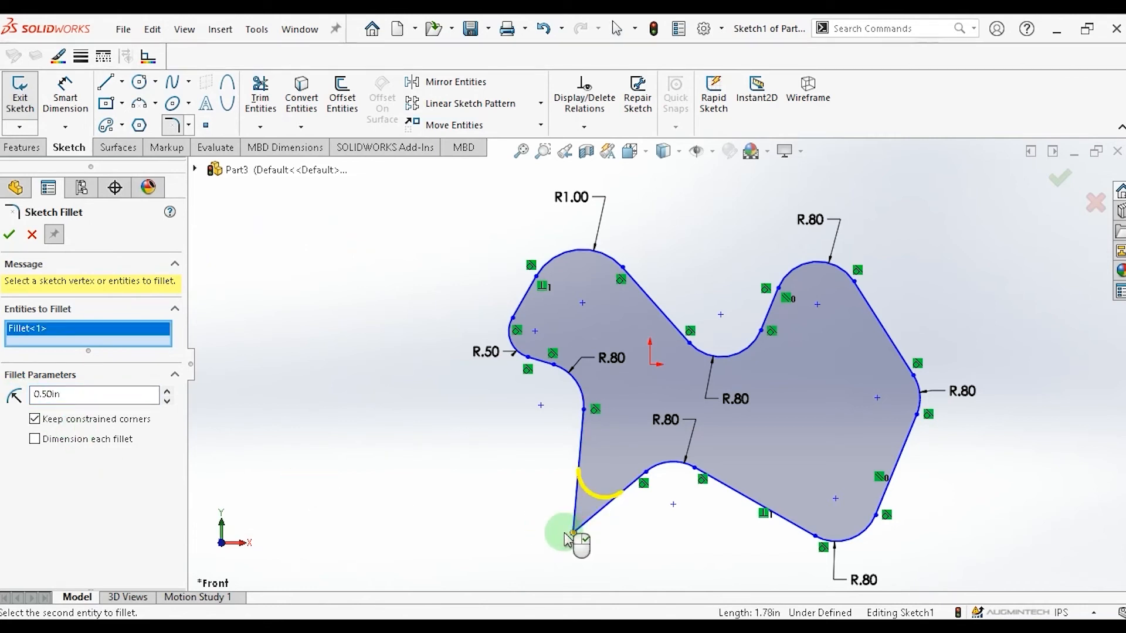
click(9, 236)
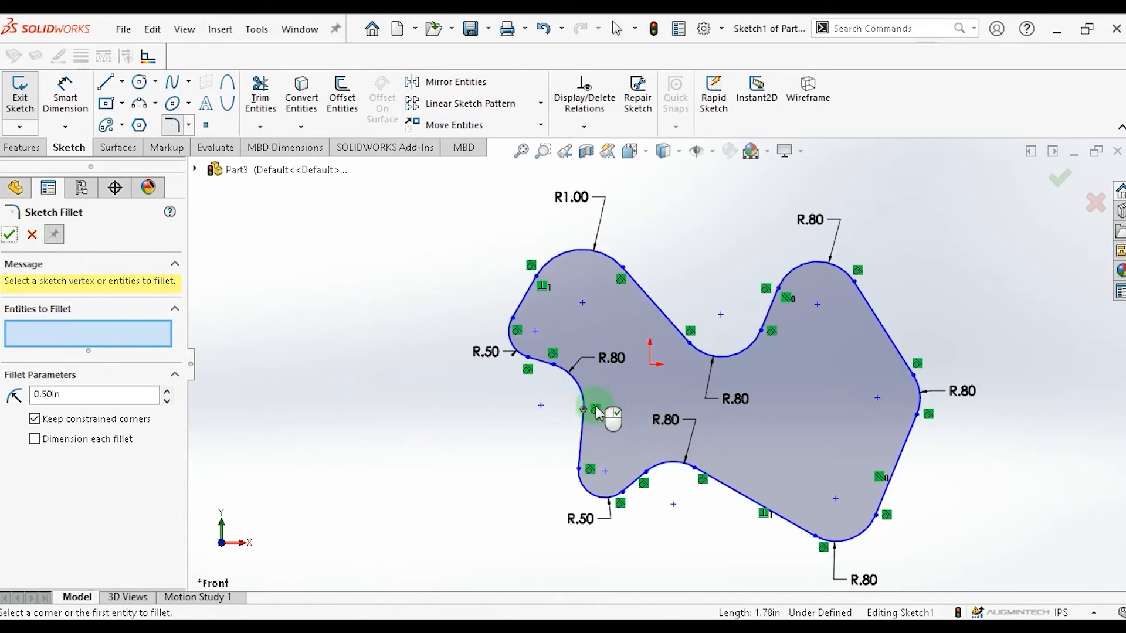
scroll(586, 414, up, 2)
scroll(615, 461, down, 5)
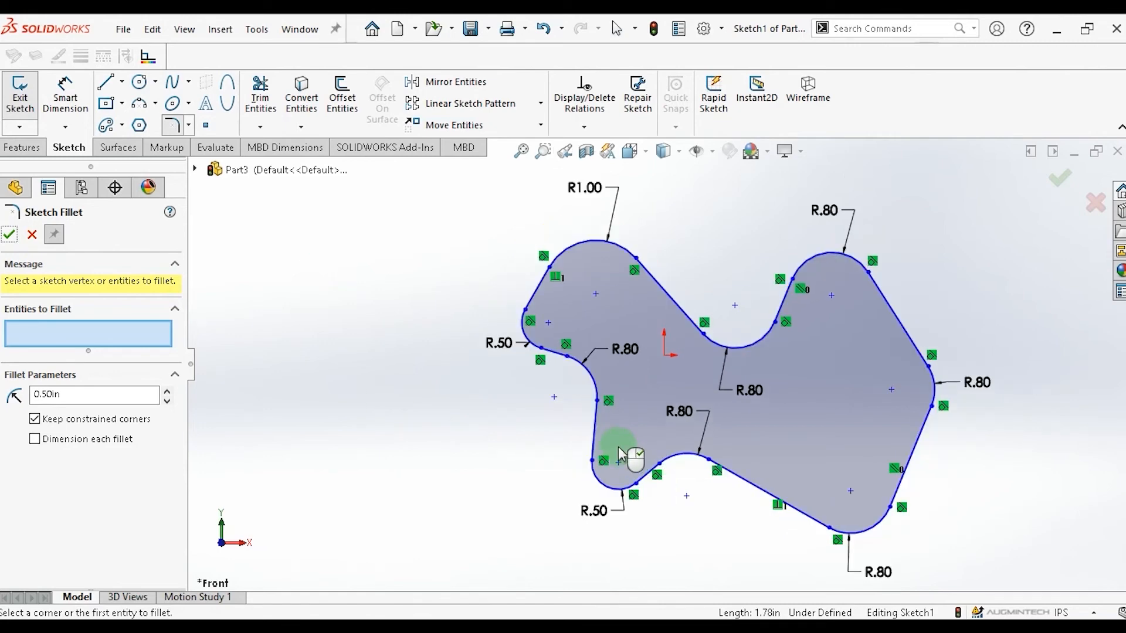
scroll(570, 429, down, 2)
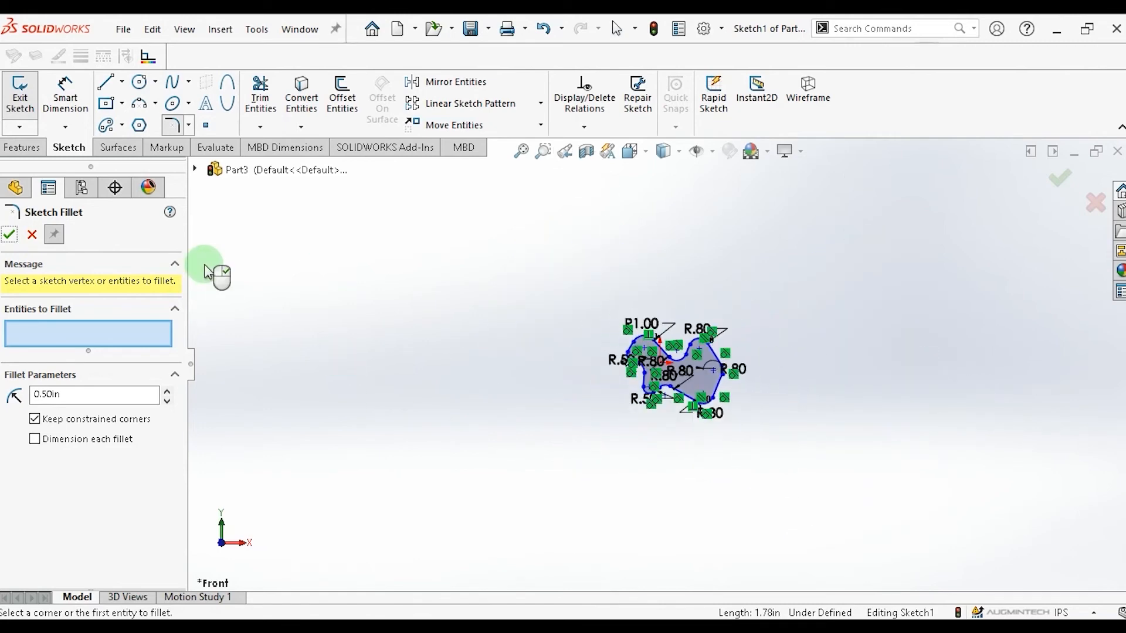
click(9, 234)
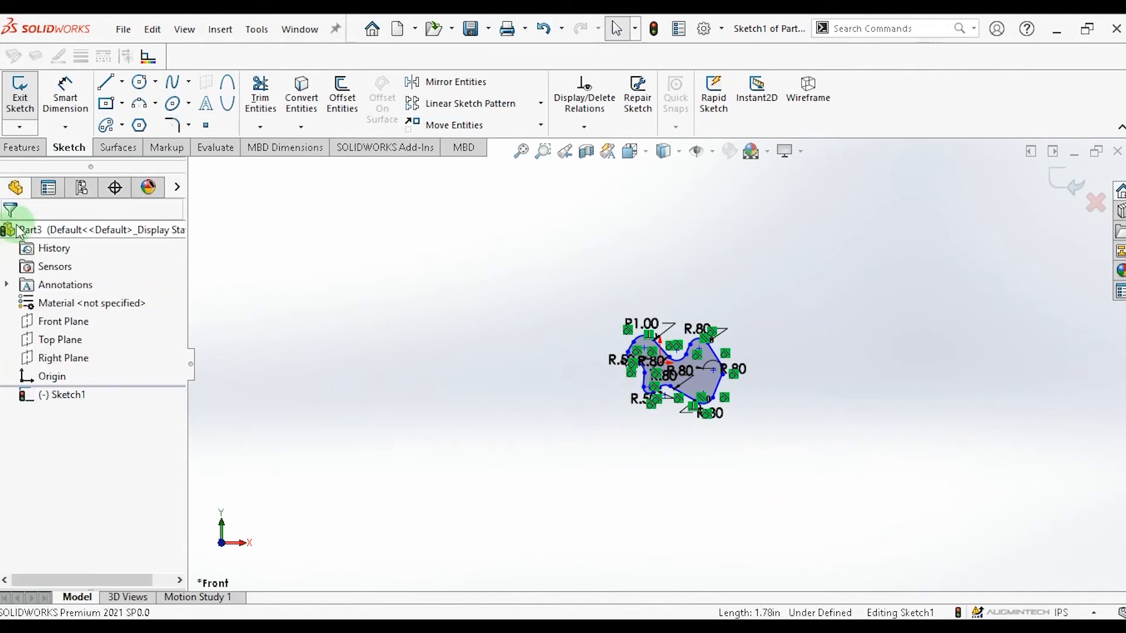
Draw four center rectangles spread around the filleted outline in the same sketch.
click(123, 105)
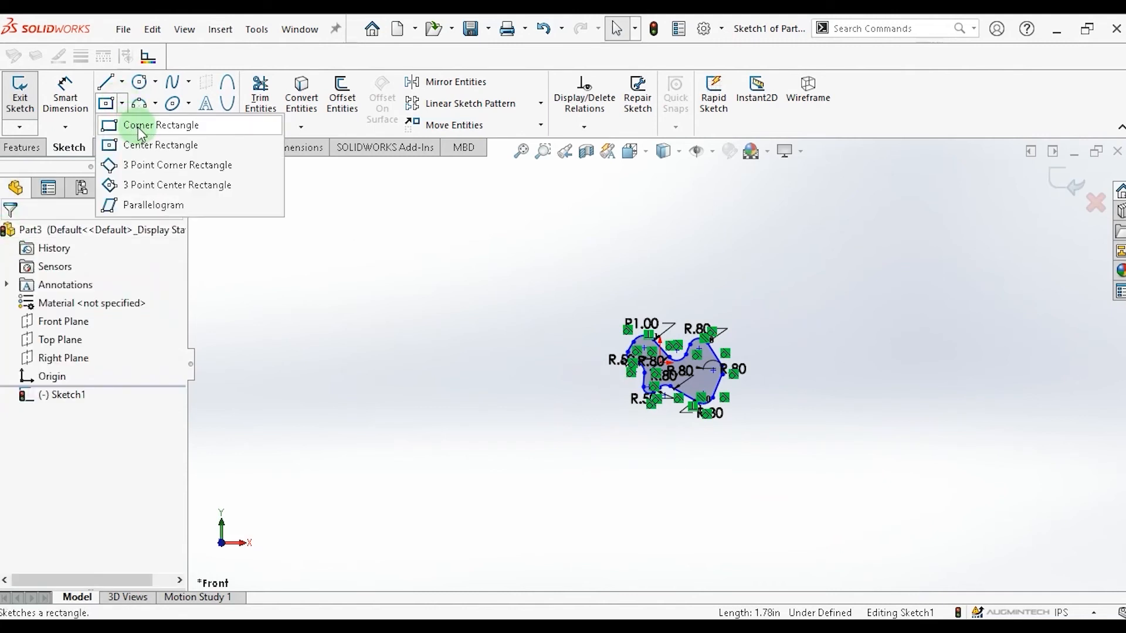
click(147, 145)
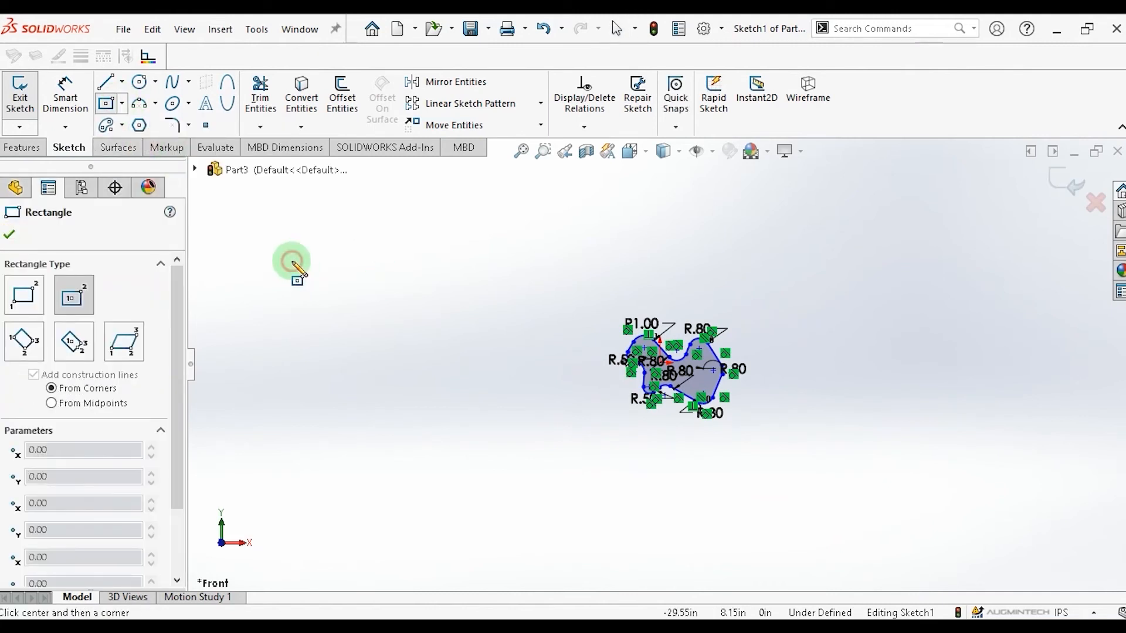
click(291, 261)
click(366, 302)
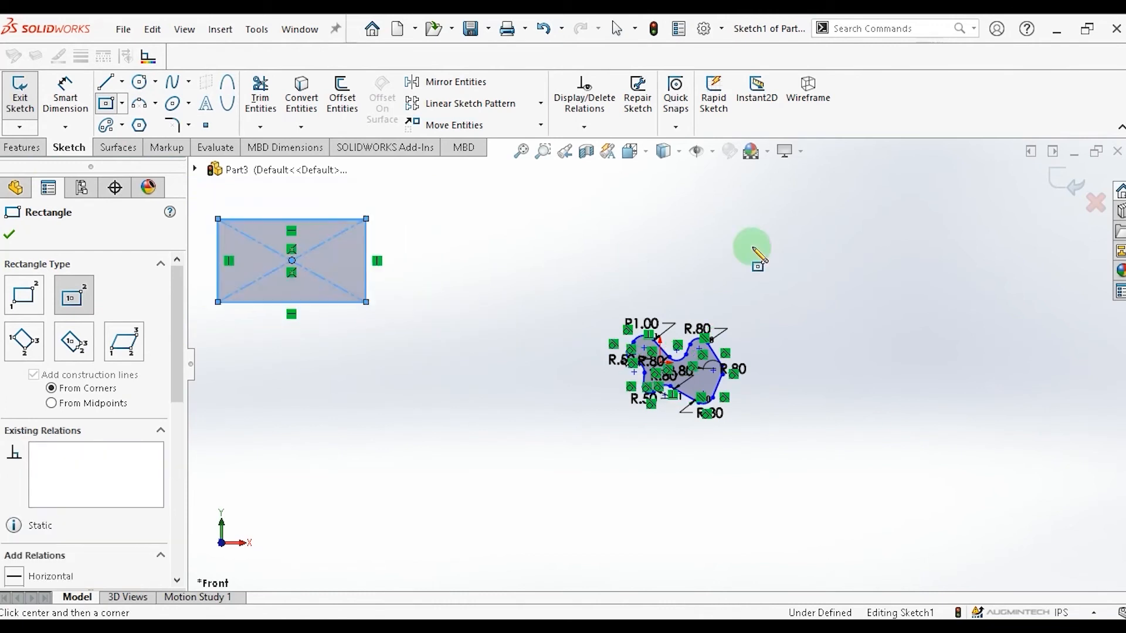
click(784, 218)
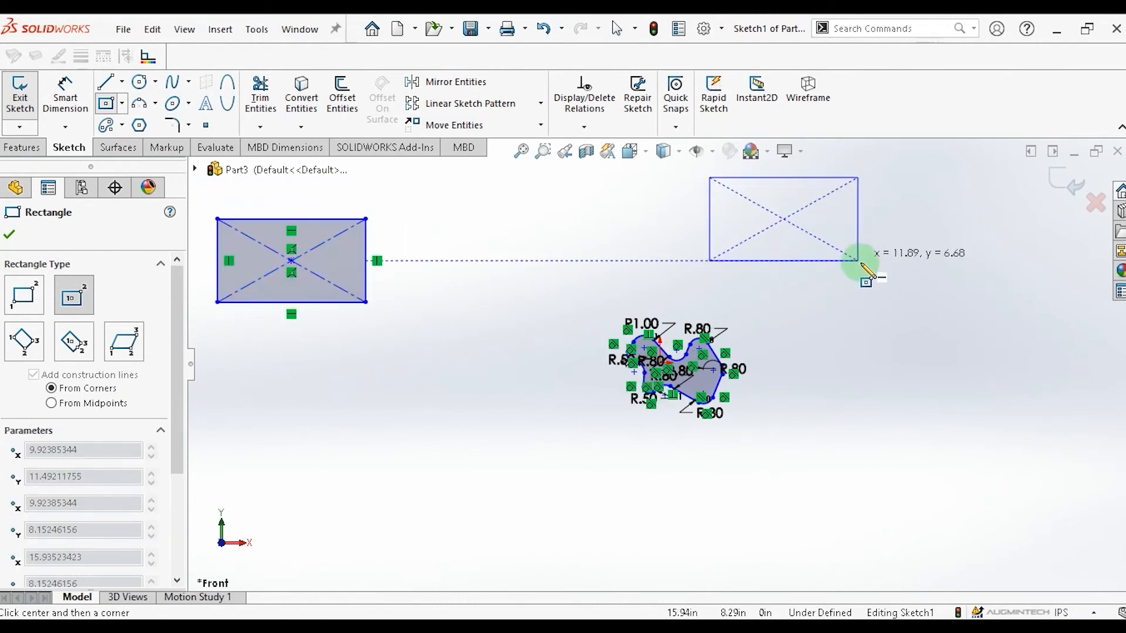
click(862, 261)
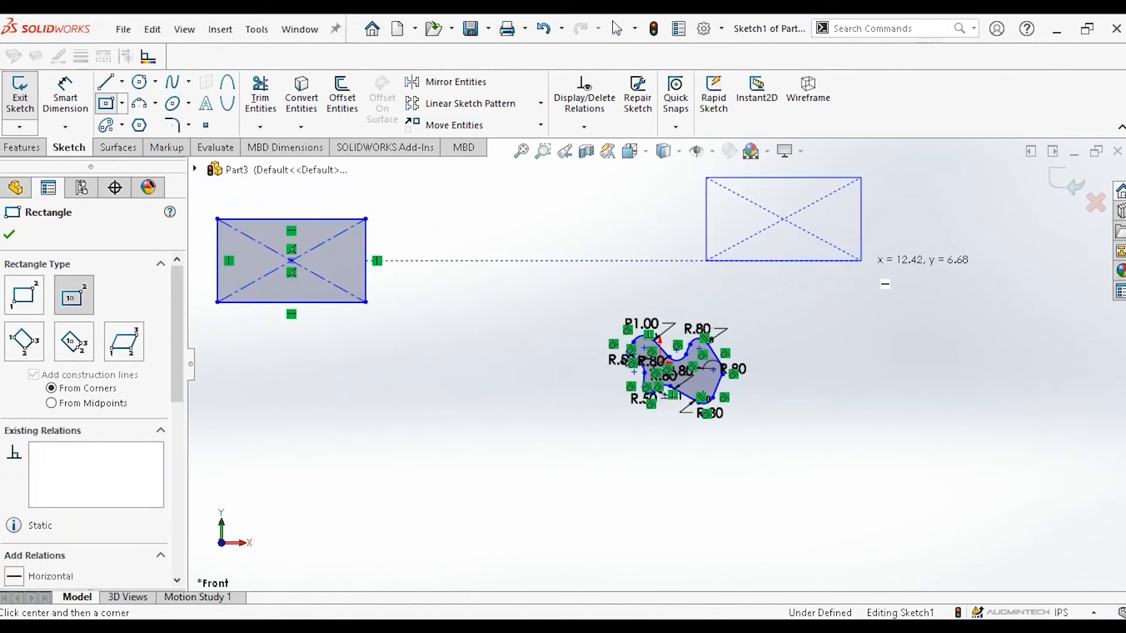
click(346, 422)
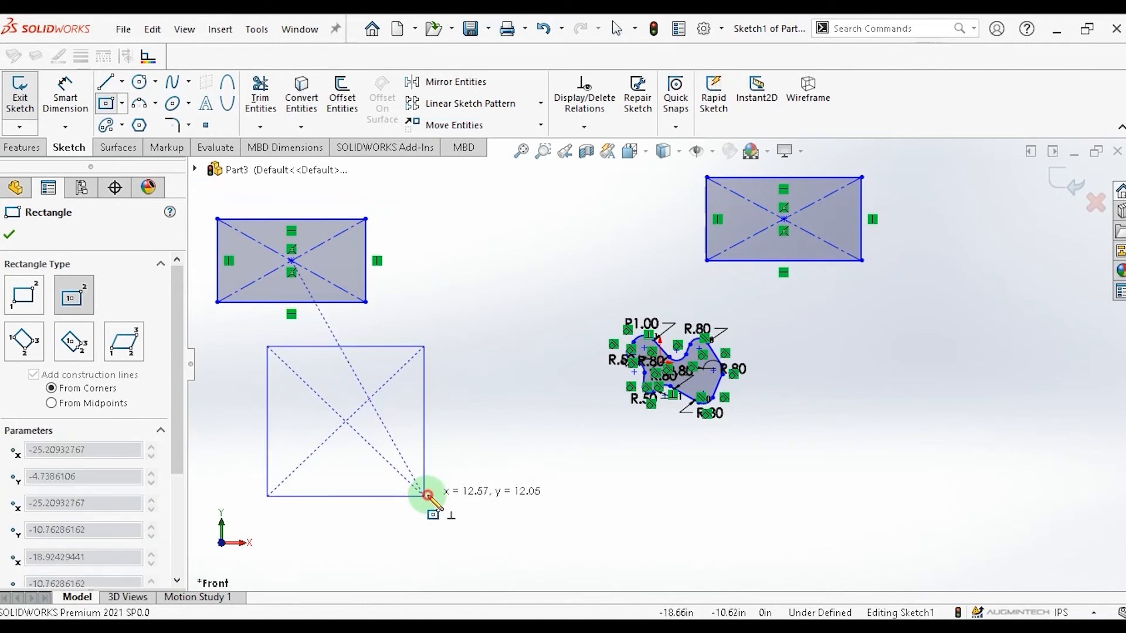
click(427, 496)
click(843, 432)
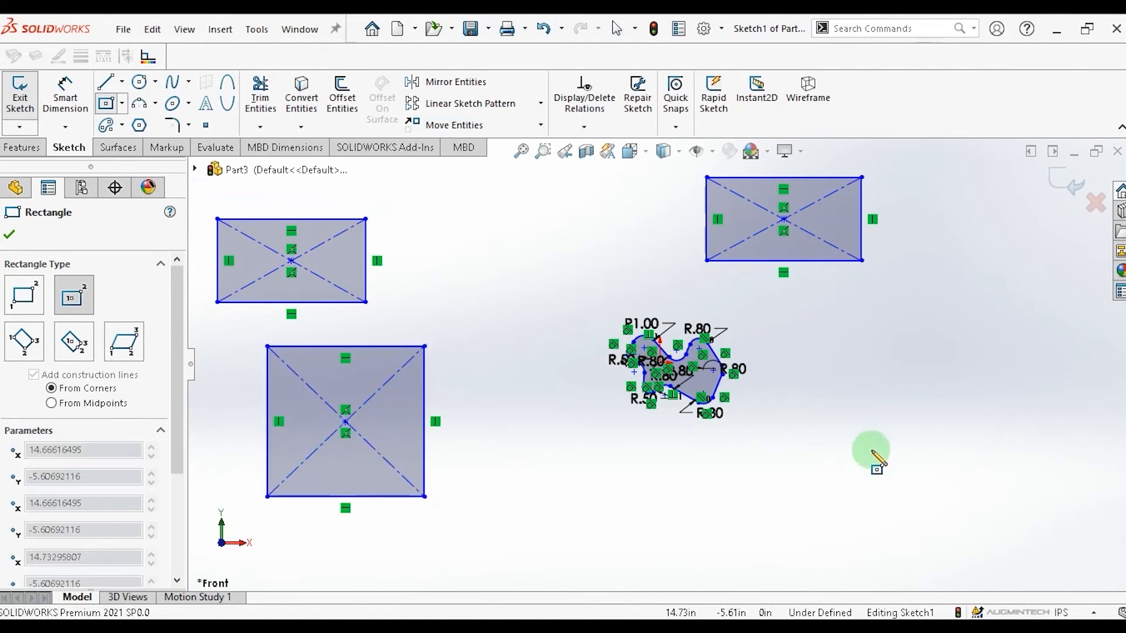
click(929, 504)
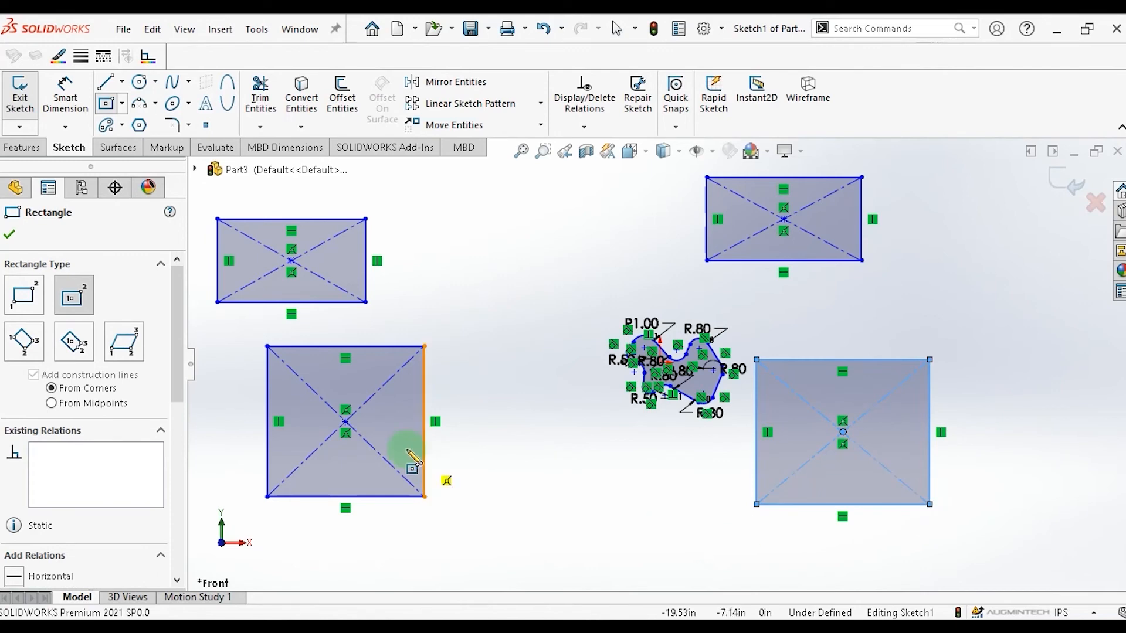
key(Escape)
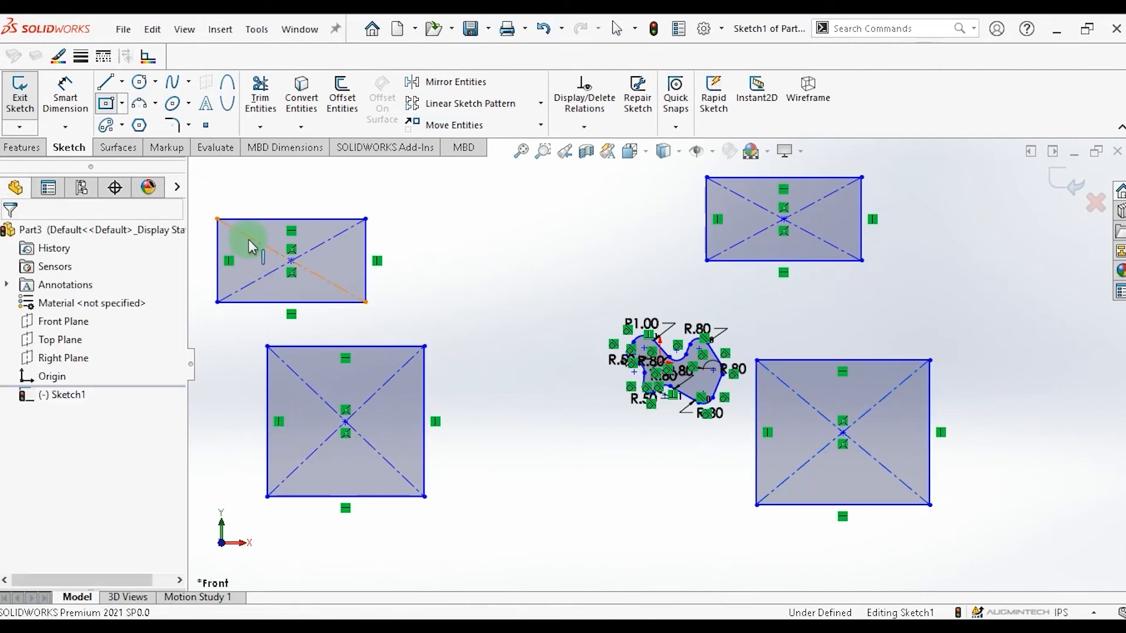
Fillet the top-left corner of the upper-left rectangle with a 0.50 in radius.
click(190, 125)
click(216, 149)
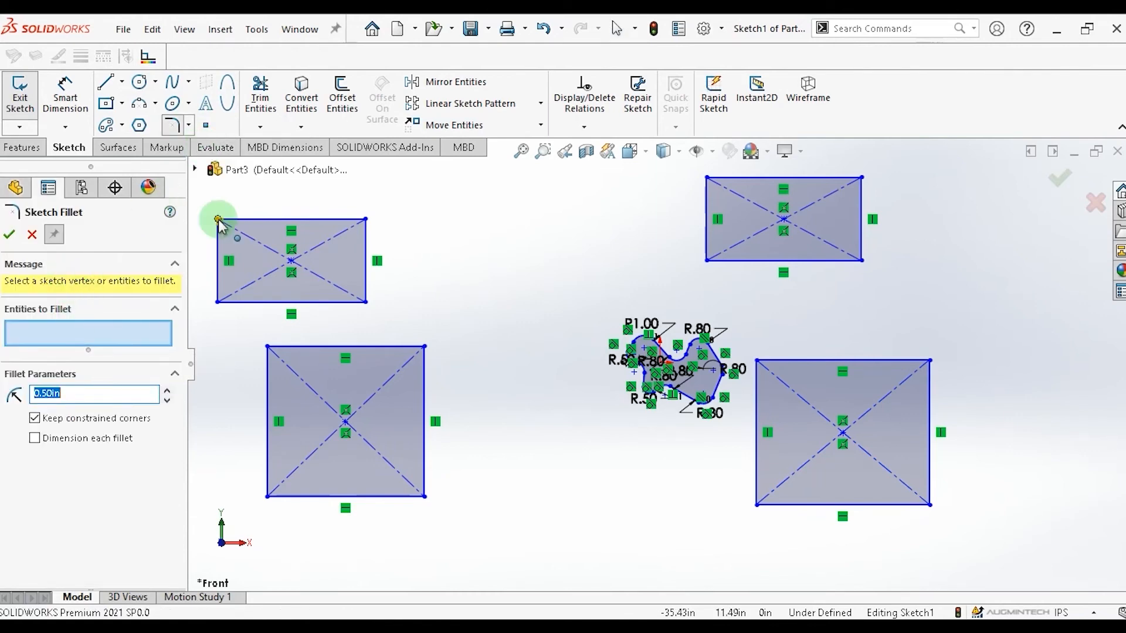
click(218, 220)
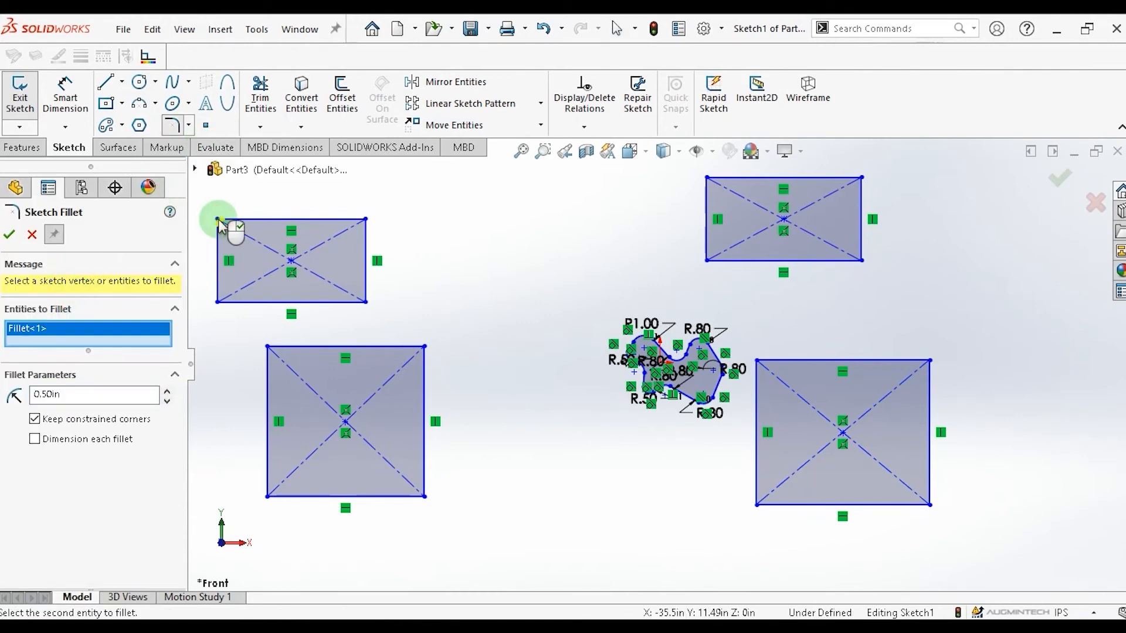
click(10, 236)
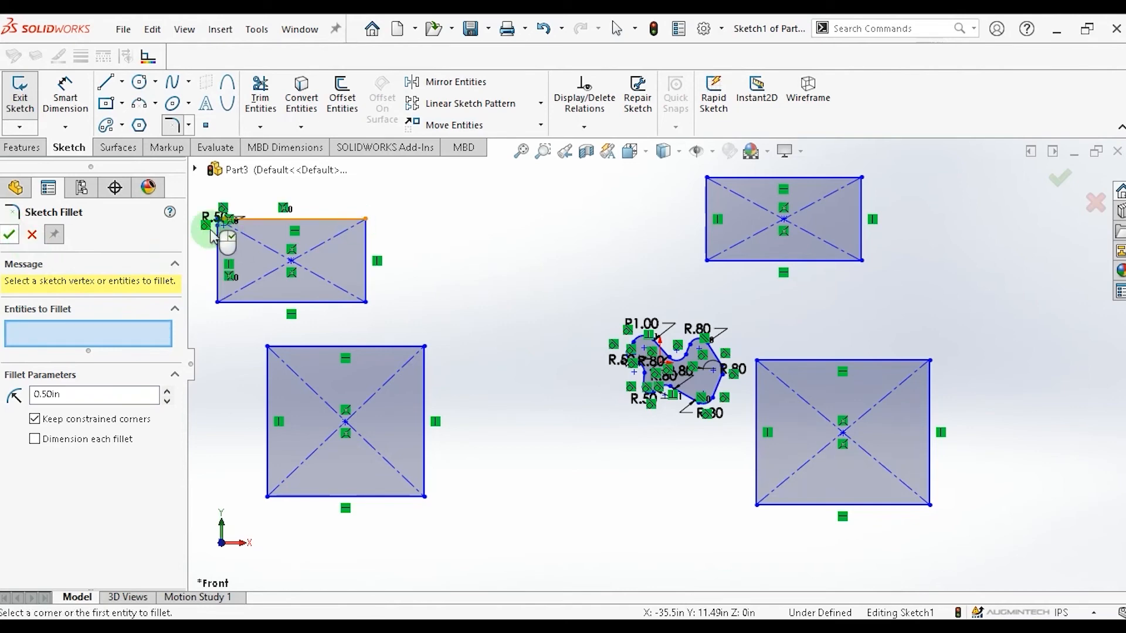
Fillet the remaining three corners of the upper-left rectangle with a 1.10 in radius.
scroll(213, 235, up, 2)
scroll(411, 266, down, 5)
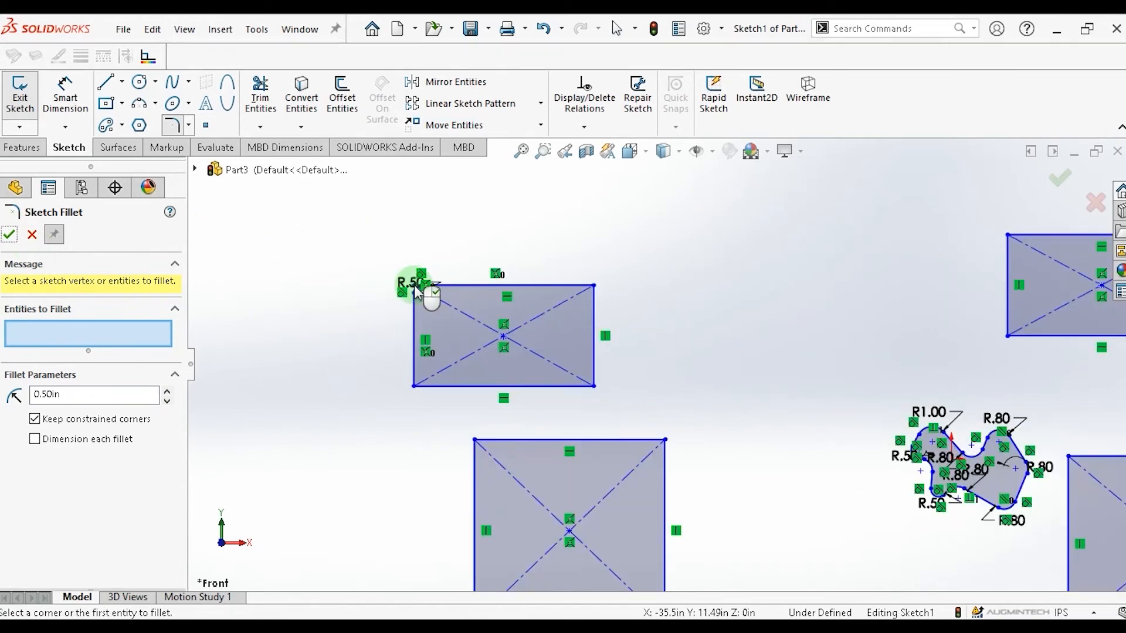
scroll(438, 345, down, 2)
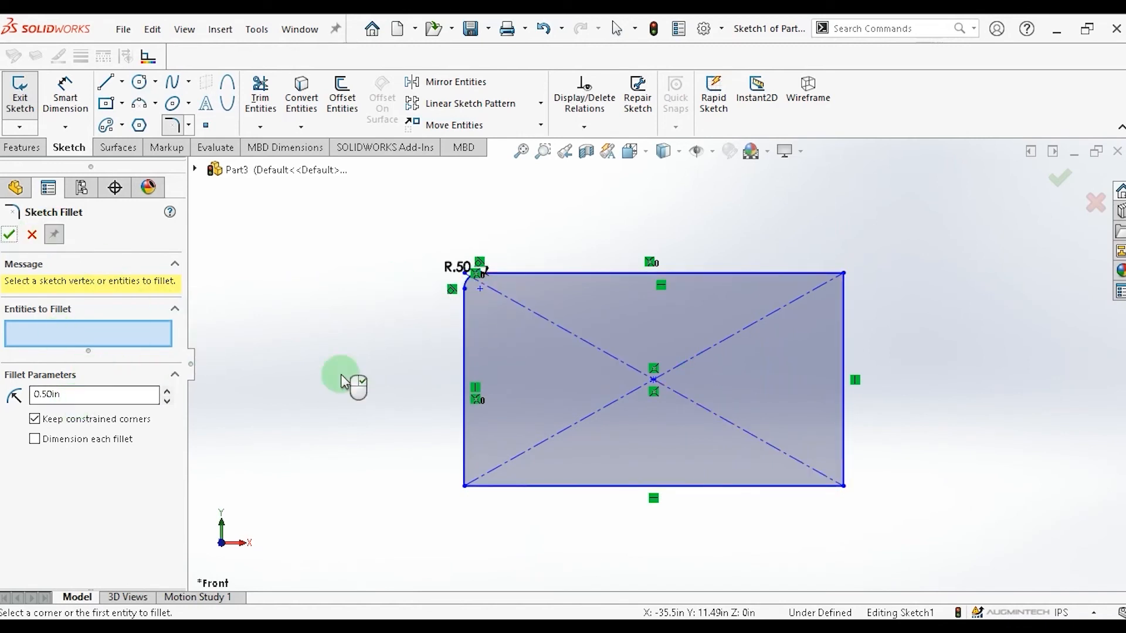
drag(997, 549, 368, 240)
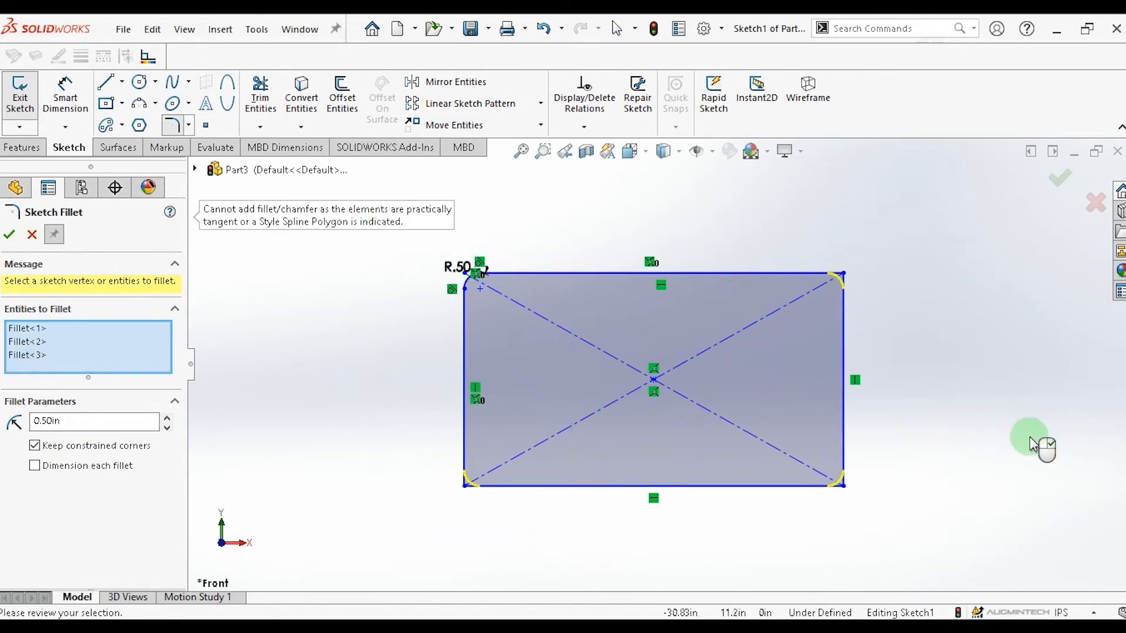
click(166, 418)
click(166, 418)
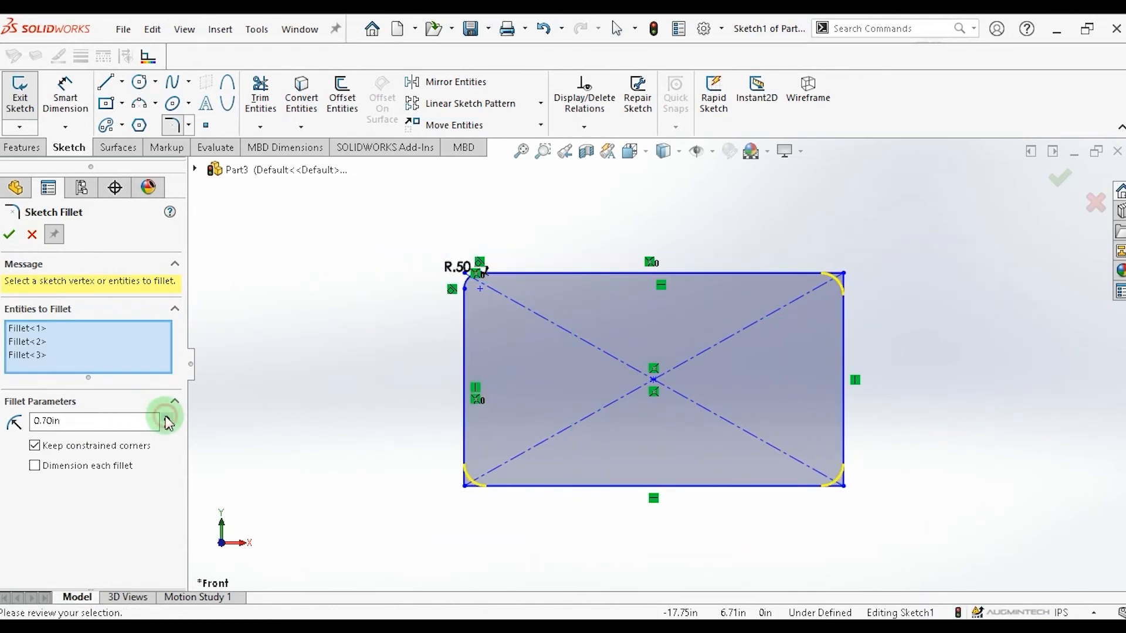
click(9, 238)
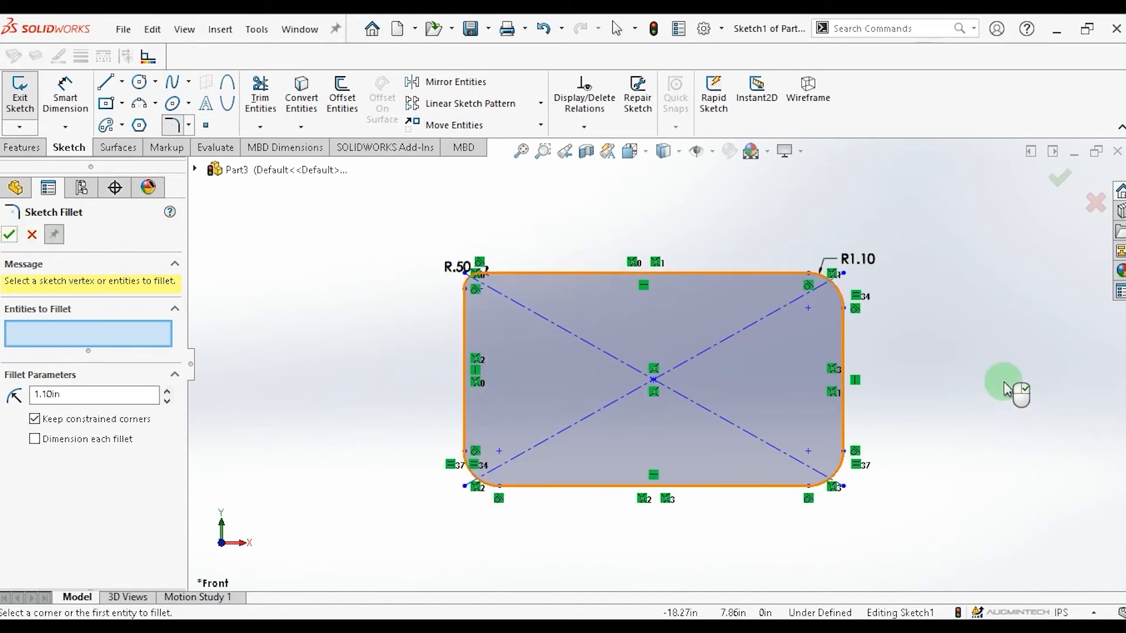
Fillet all four corners of the lower-right rectangle with a 1.10 in radius and close the Sketch Fillet tool.
click(374, 390)
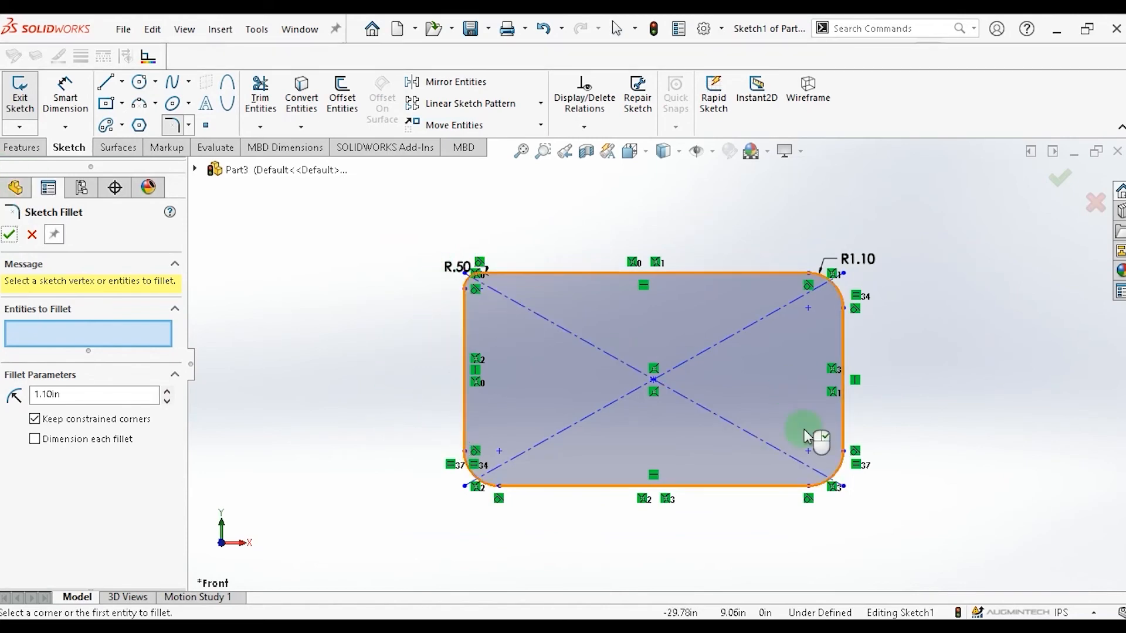
scroll(918, 480, down, 3)
scroll(917, 478, up, 5)
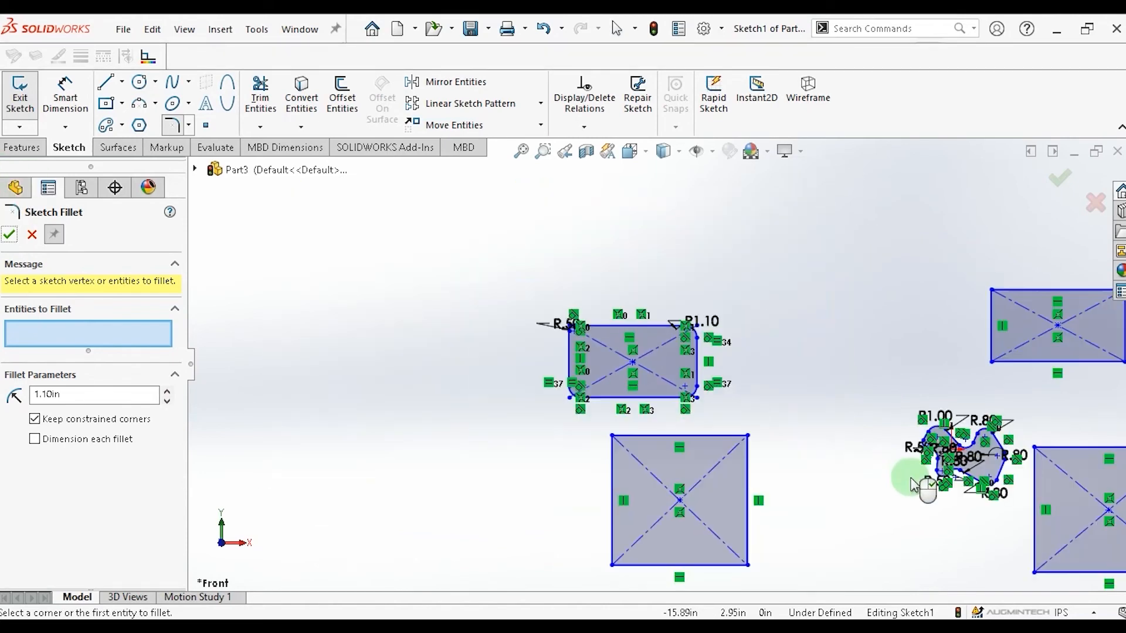
scroll(802, 515, up, 2)
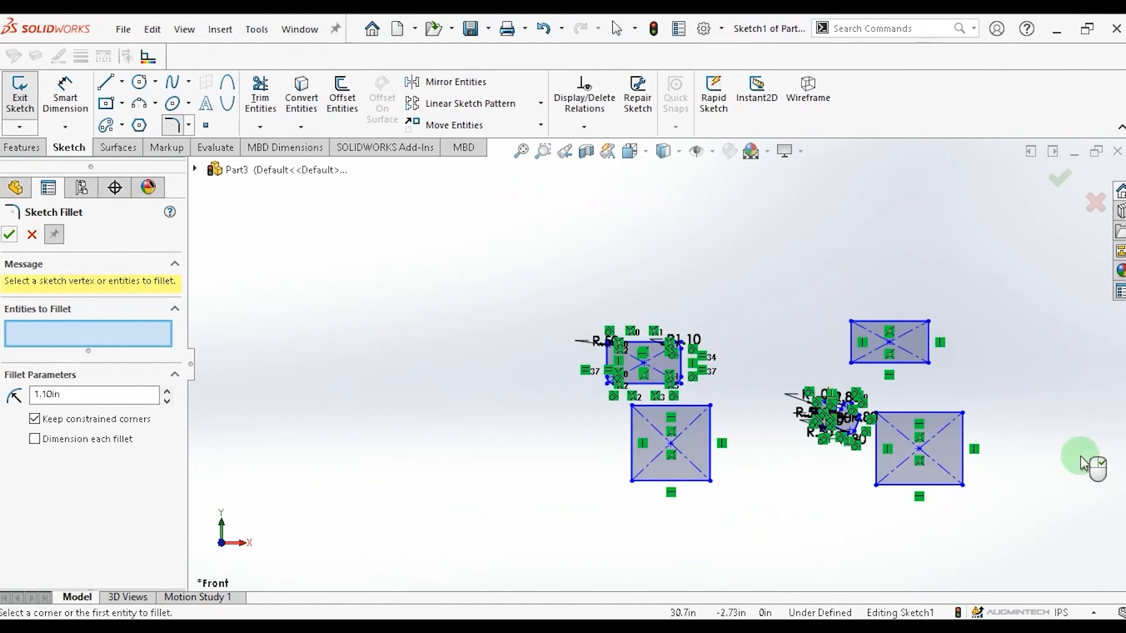
drag(889, 441, 874, 410)
drag(1037, 518, 837, 451)
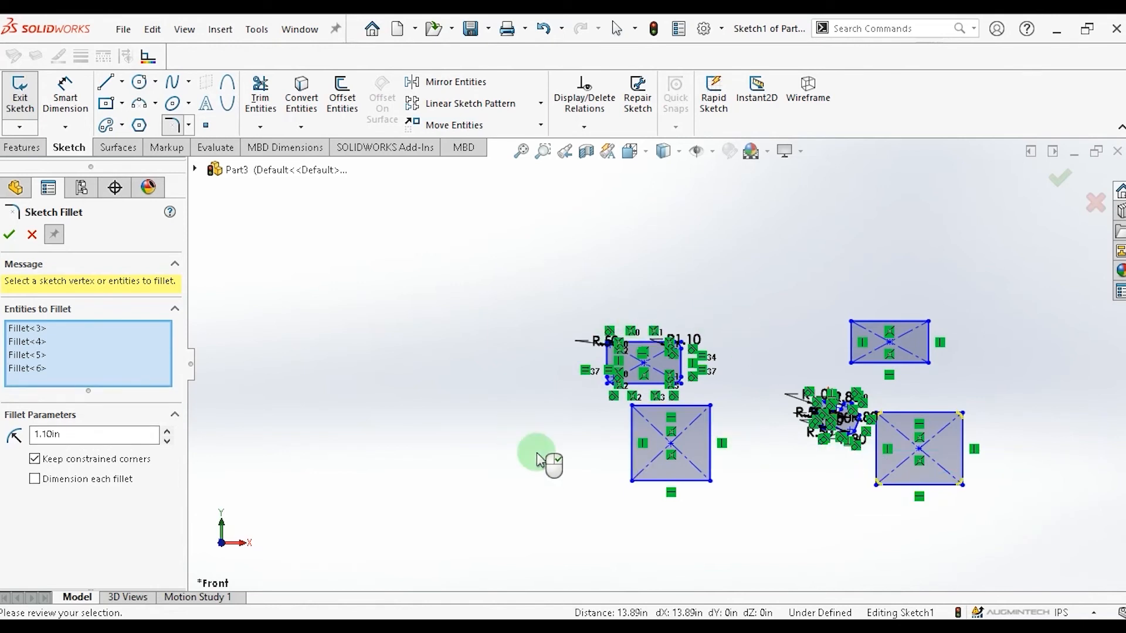
drag(637, 516, 690, 519)
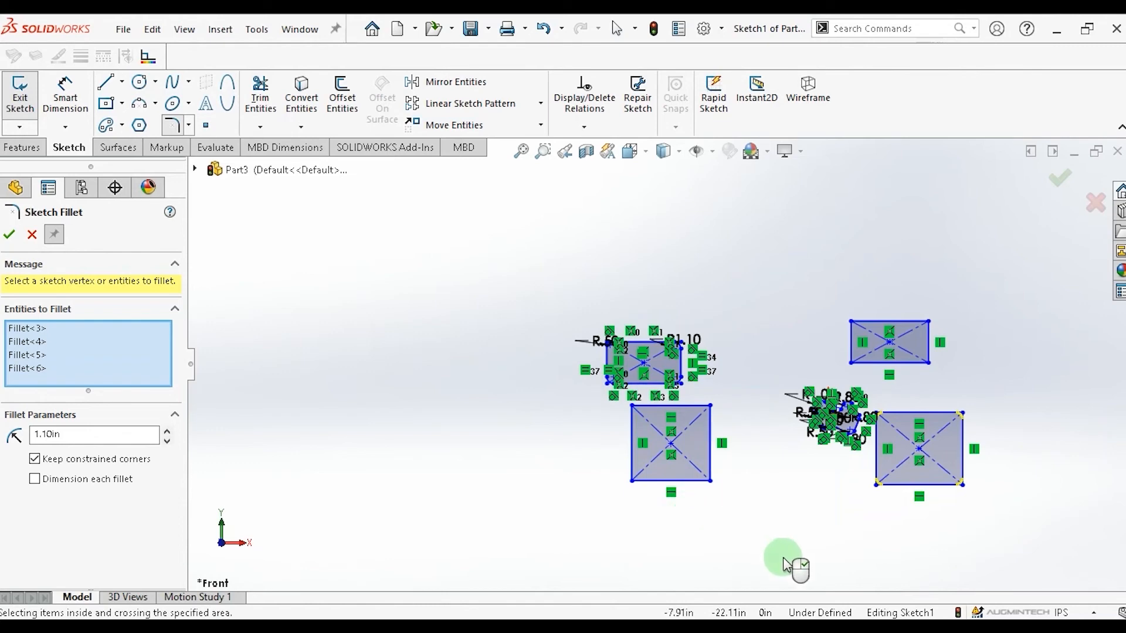
click(10, 236)
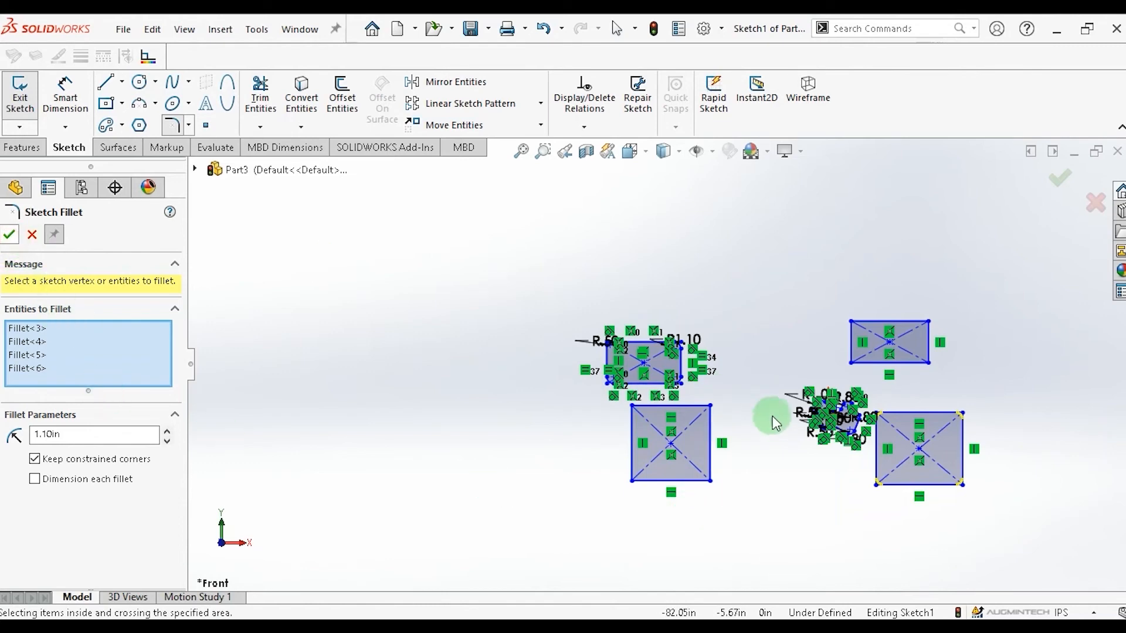
scroll(976, 499, up, 3)
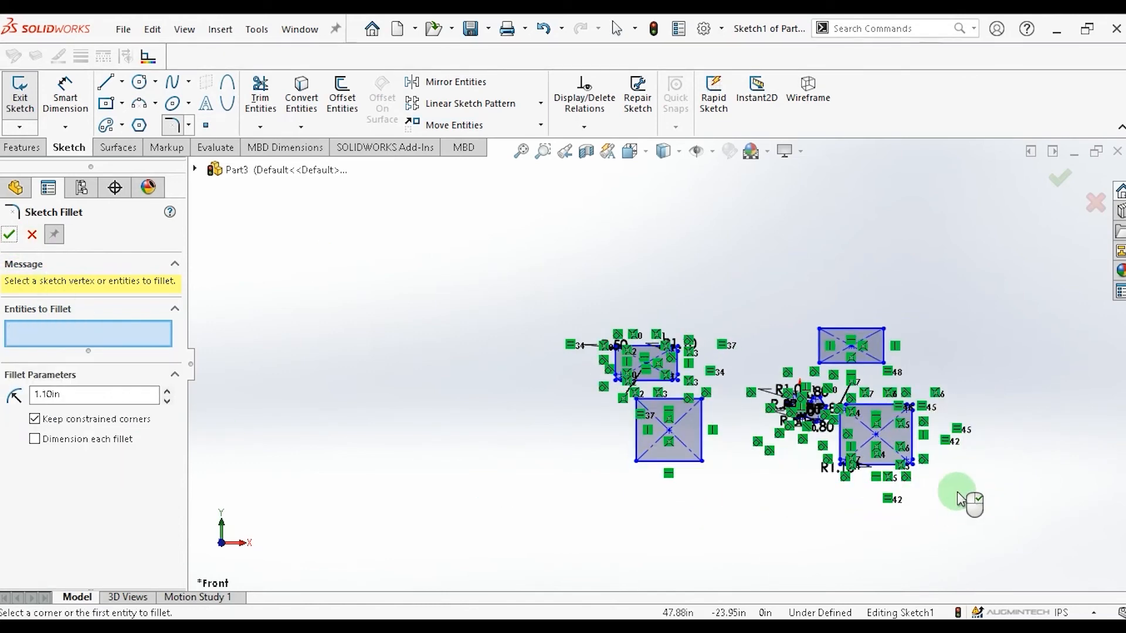
scroll(838, 472, down, 4)
scroll(747, 354, down, 8)
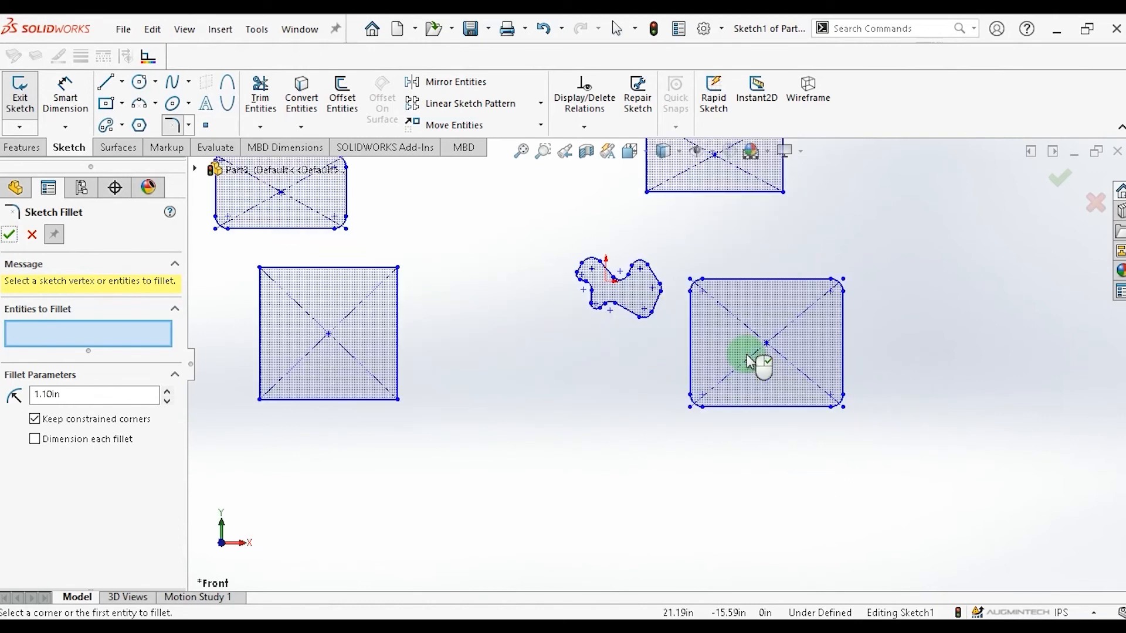
scroll(740, 336, up, 1)
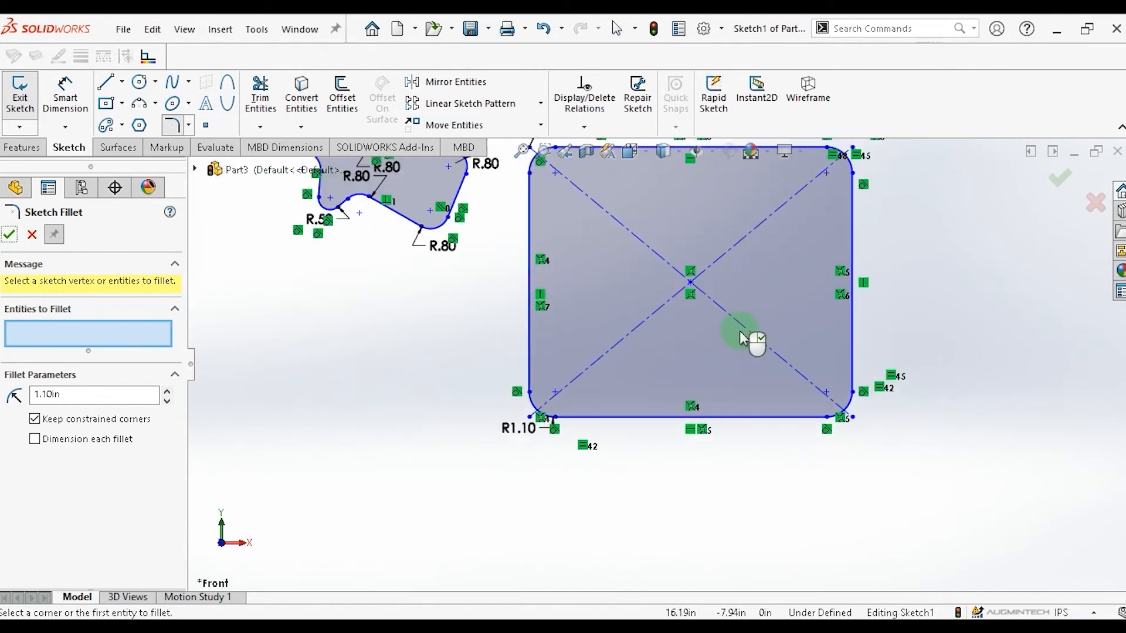
scroll(740, 337, up, 2)
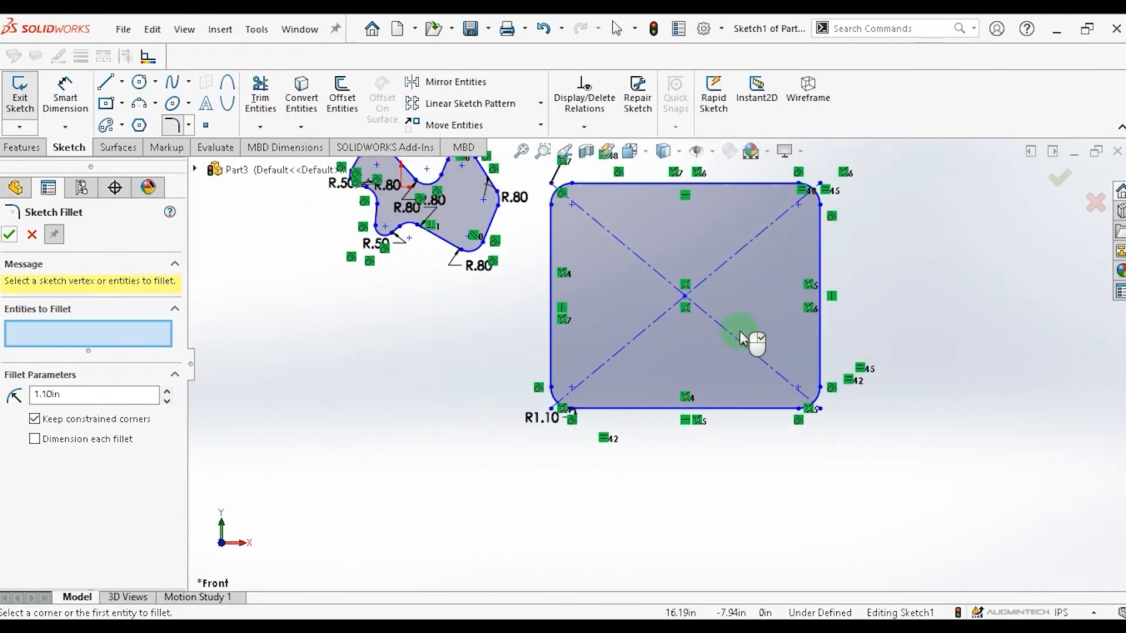
click(12, 232)
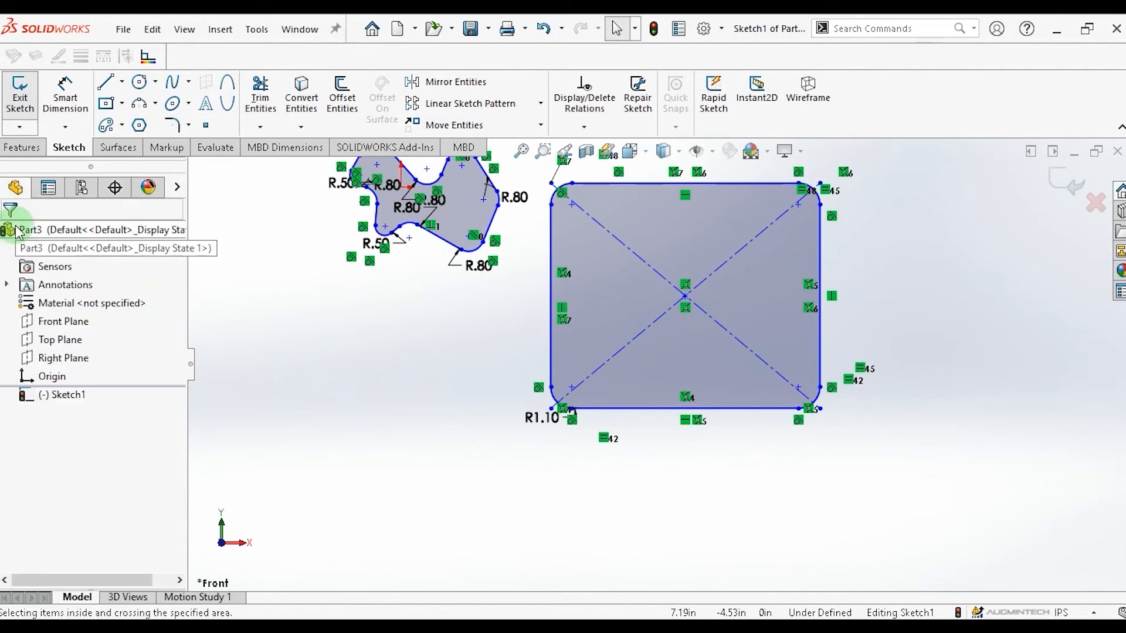
Select and delete all the entities in the sketch.
click(724, 495)
scroll(596, 300, down, 1)
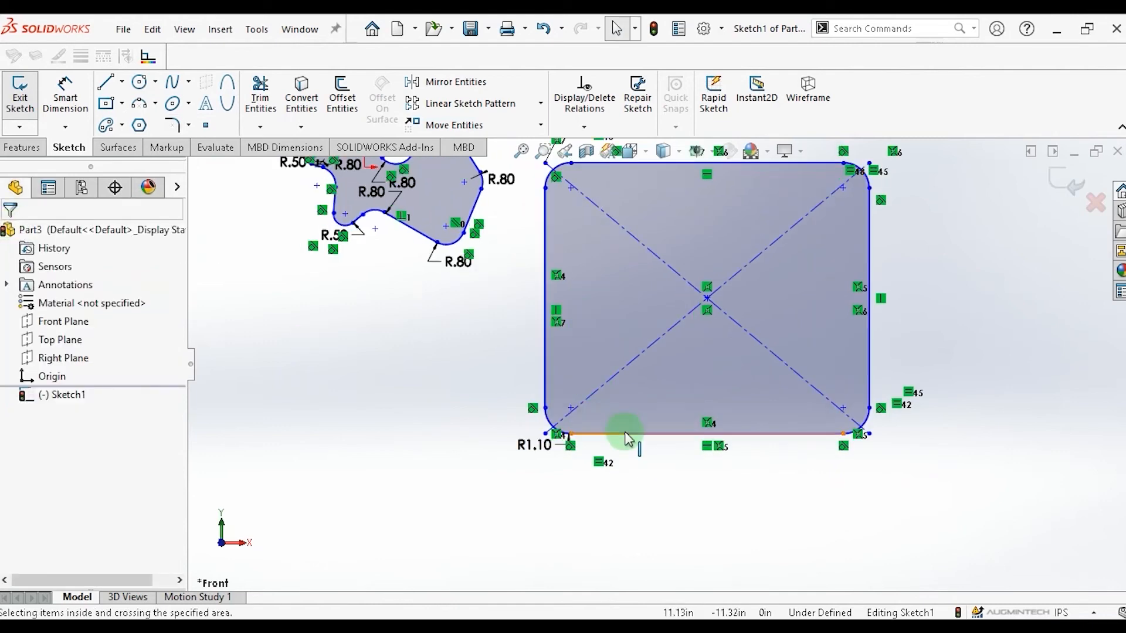
scroll(626, 435, up, 1)
scroll(630, 424, up, 1)
scroll(630, 423, up, 3)
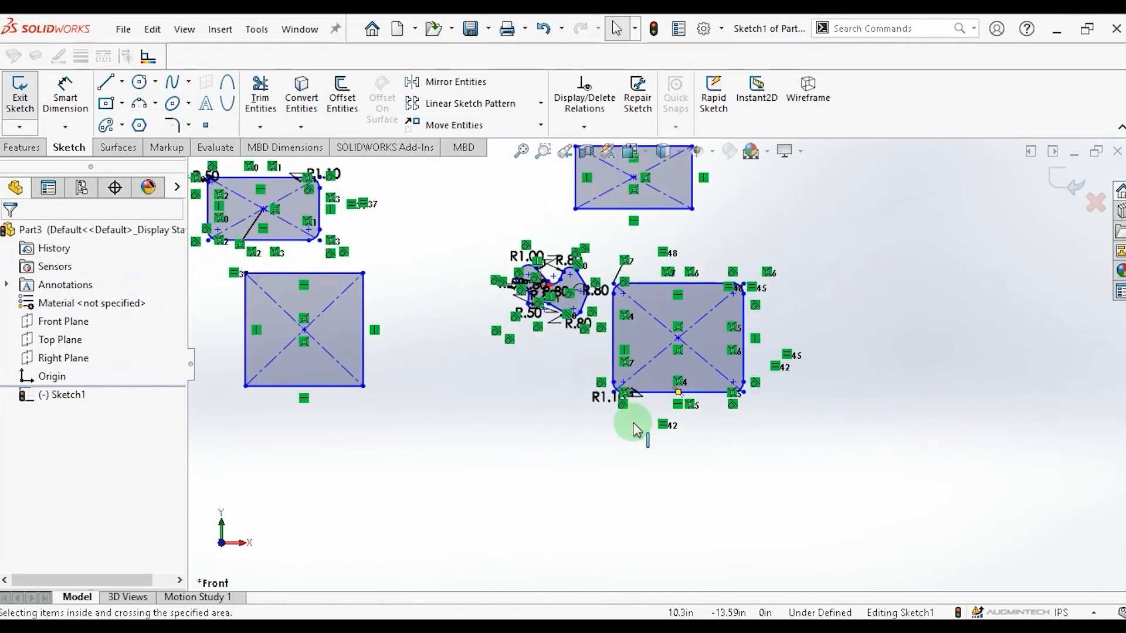
drag(921, 211, 832, 331)
mouse_move(572, 383)
mouse_down()
mouse_move(229, 435)
mouse_move(222, 456)
mouse_up()
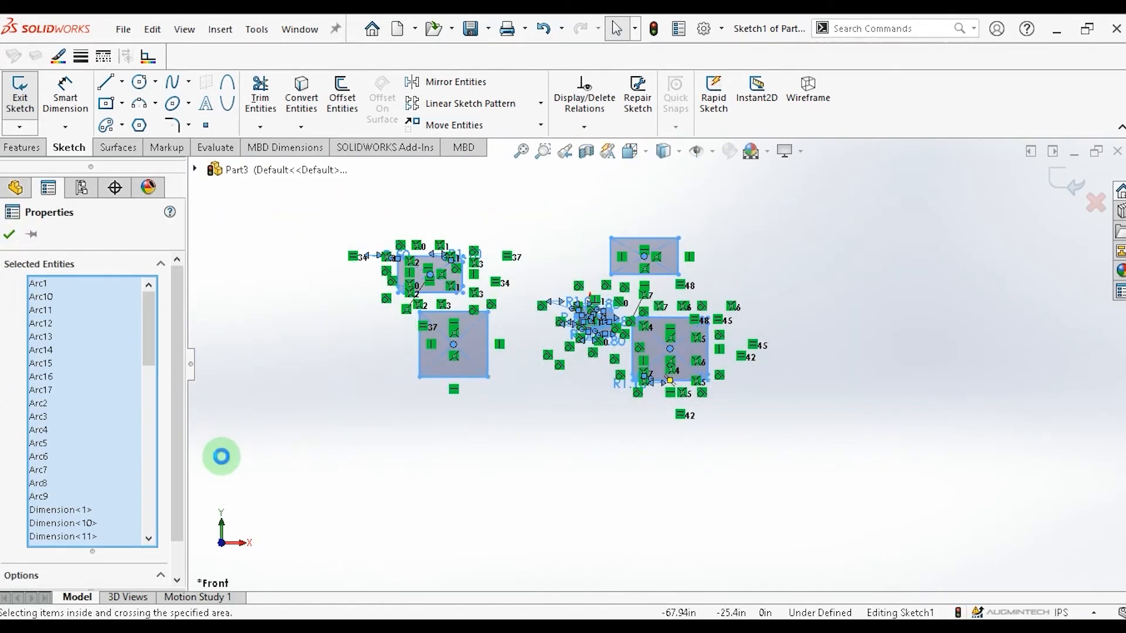
key(Delete)
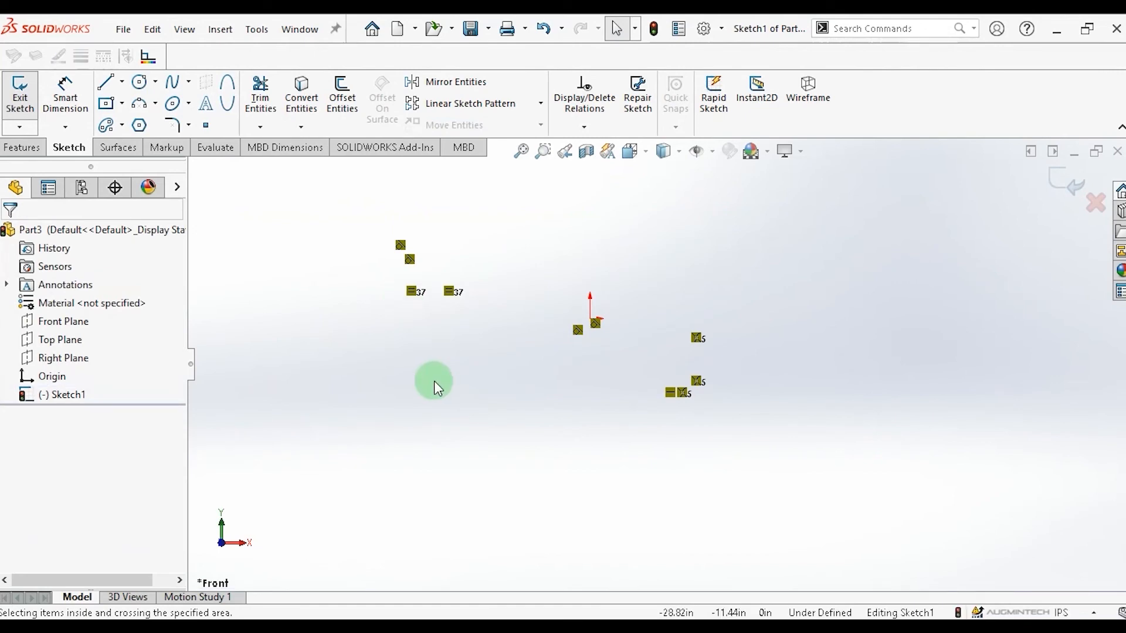
Draw a closed six-sided concave outline with the Line tool and close the tool.
scroll(587, 393, down, 4)
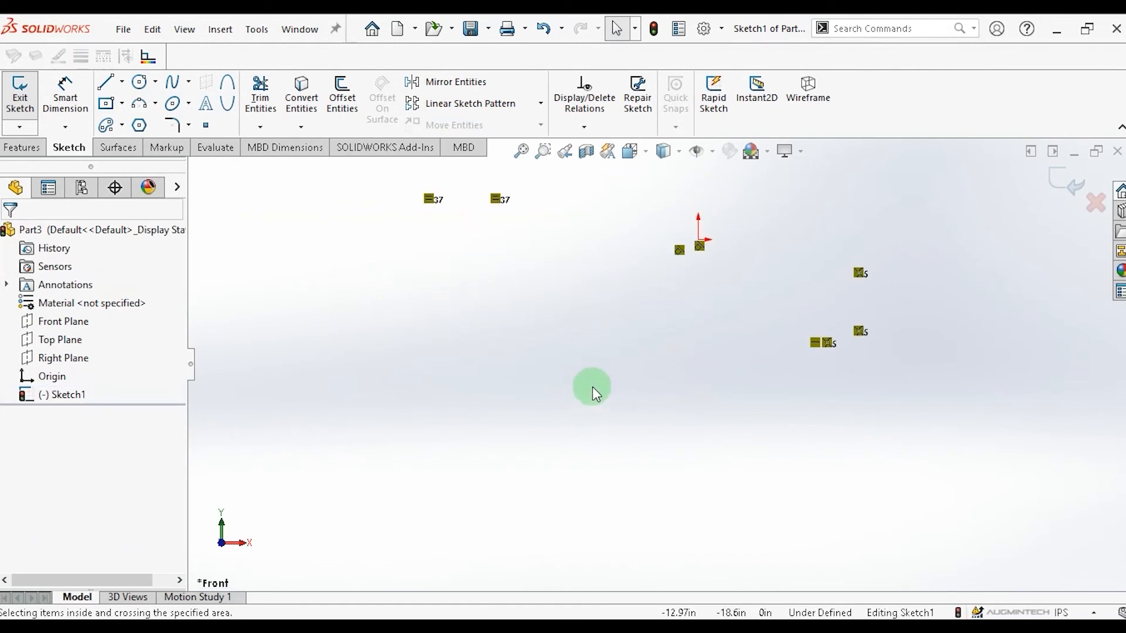
scroll(666, 337, down, 3)
scroll(642, 399, down, 3)
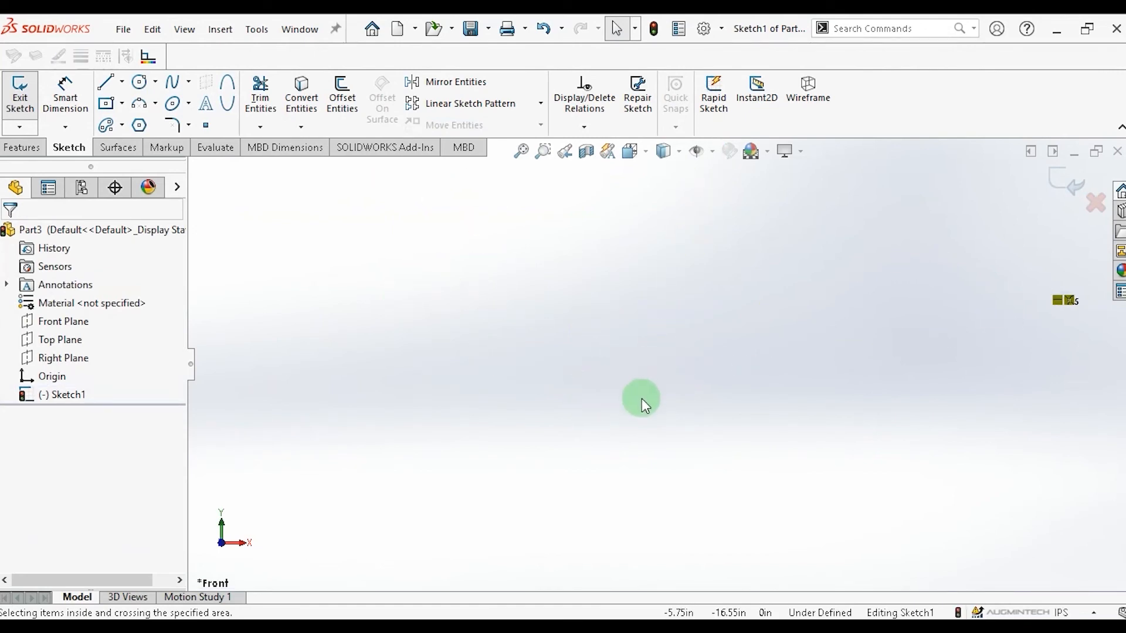
scroll(642, 399, up, 5)
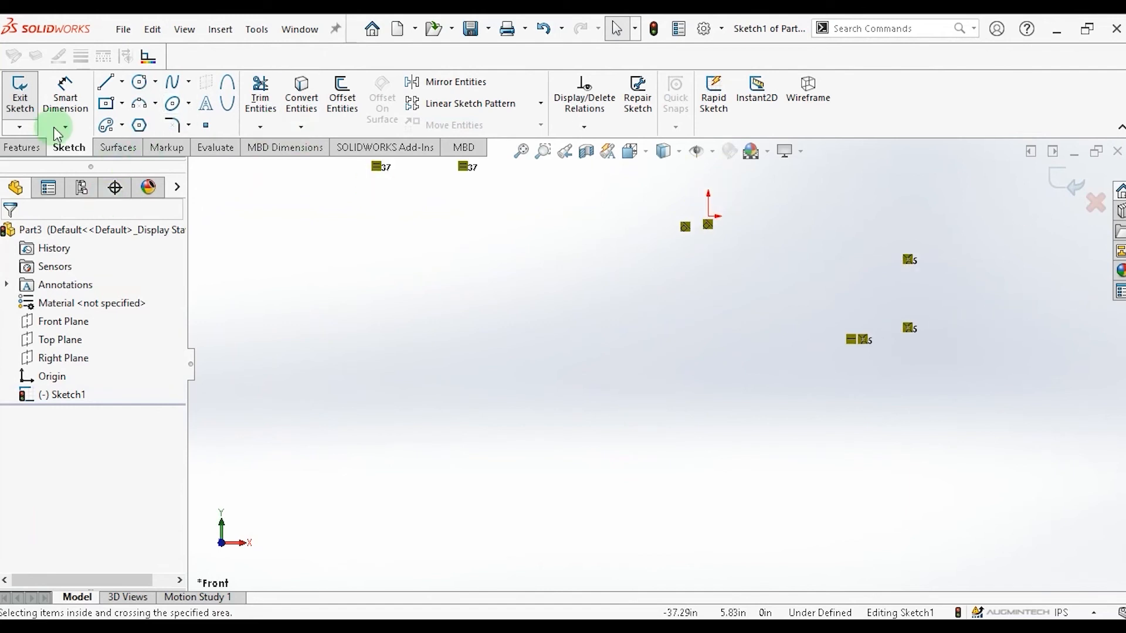
click(106, 81)
click(397, 337)
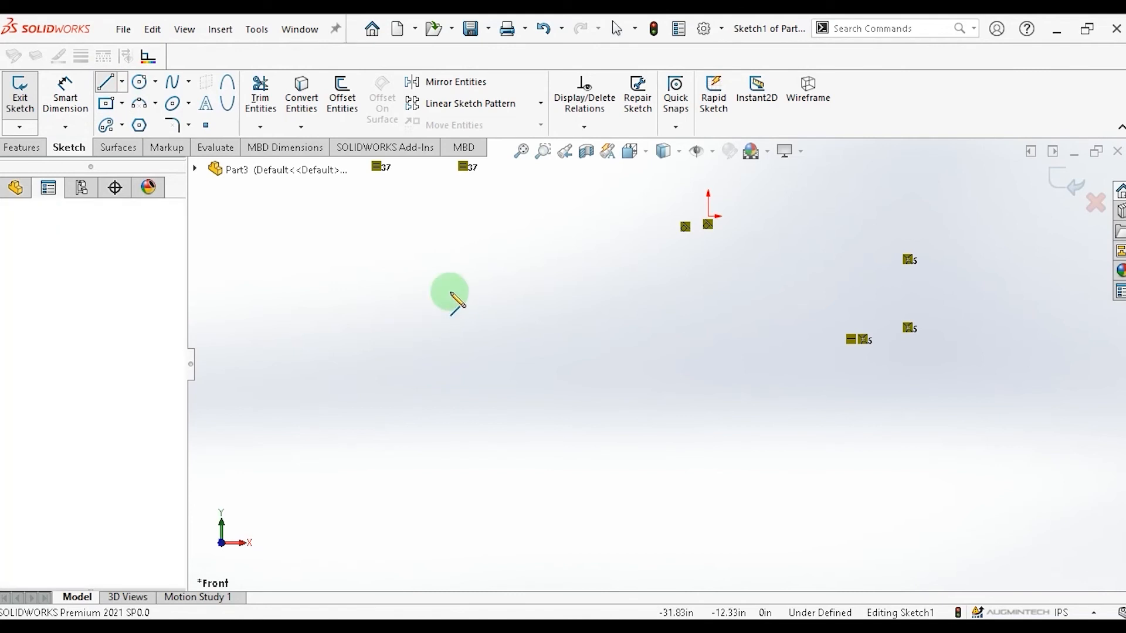
click(542, 216)
click(760, 381)
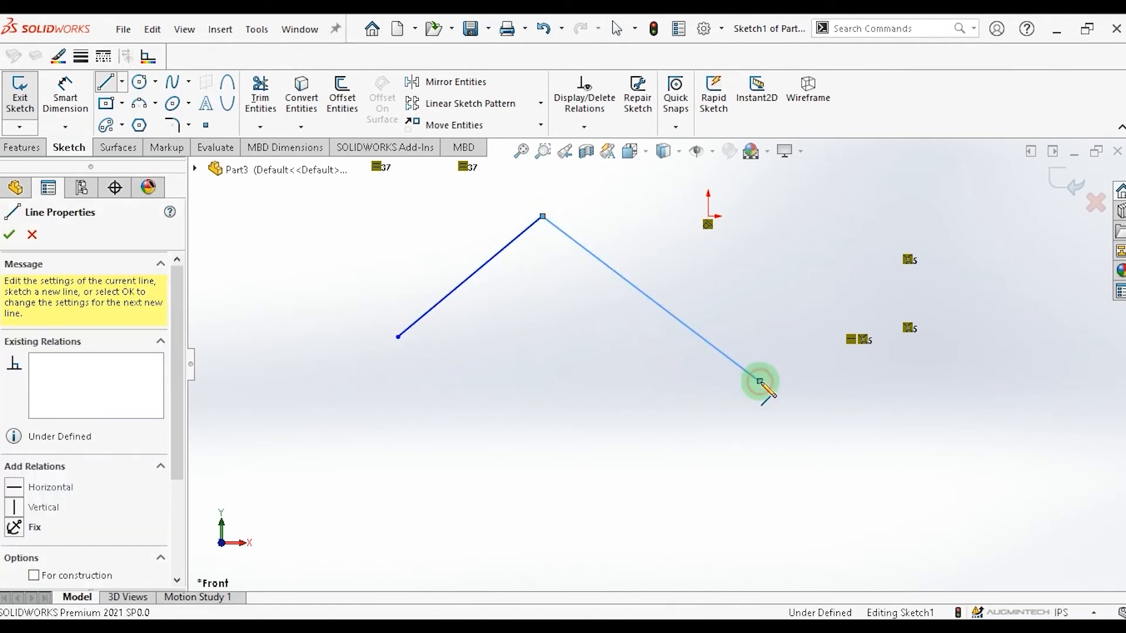
click(669, 515)
click(581, 381)
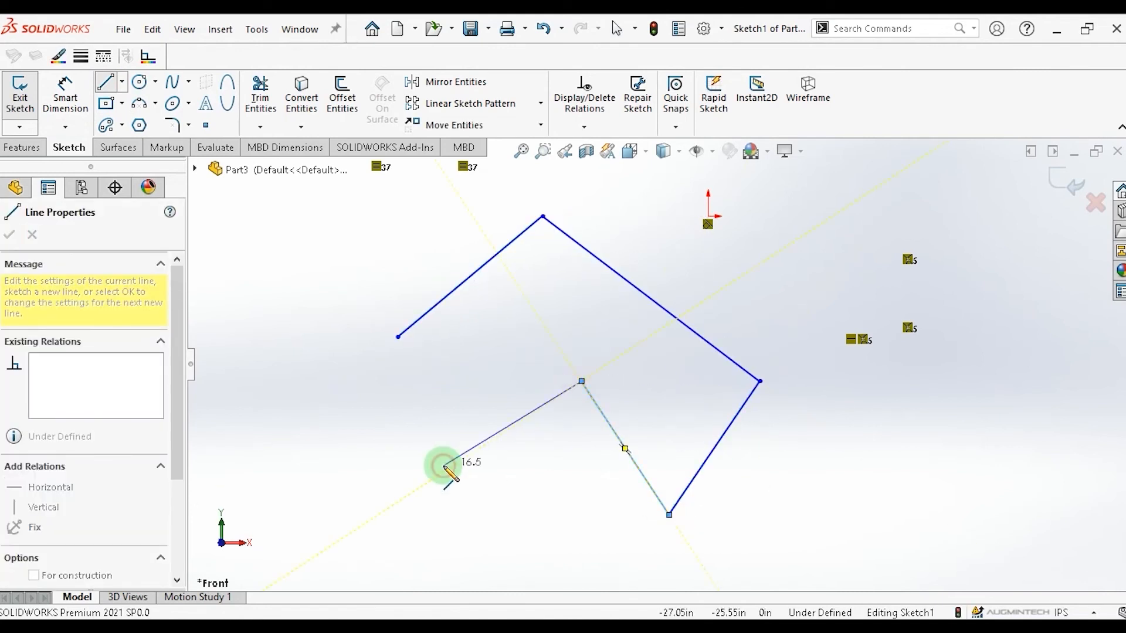
click(398, 338)
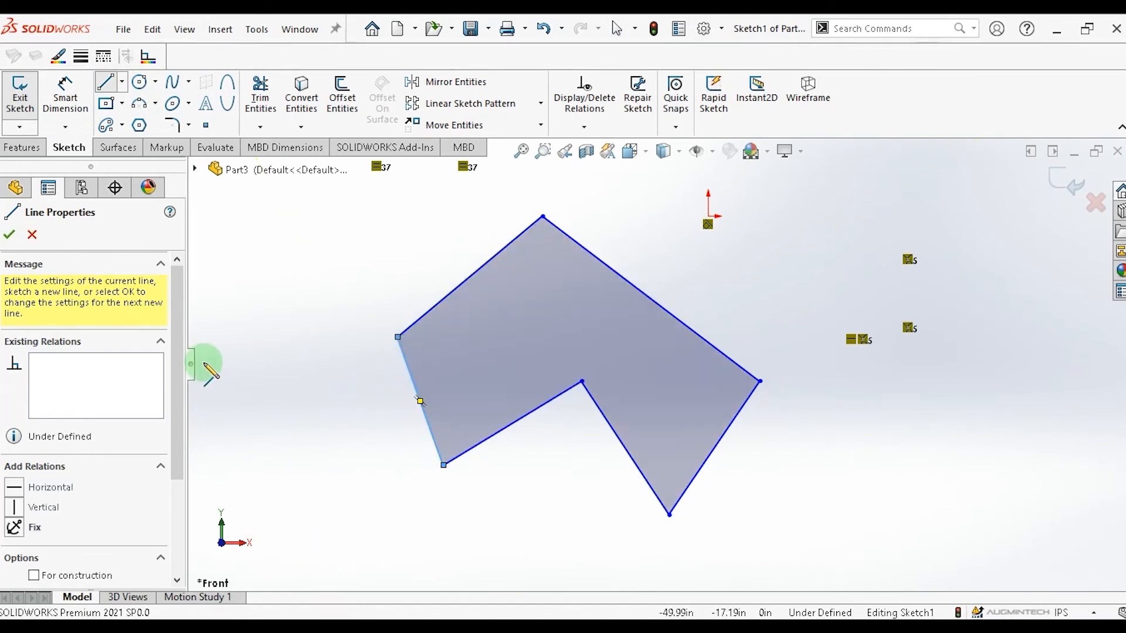
click(9, 235)
click(9, 236)
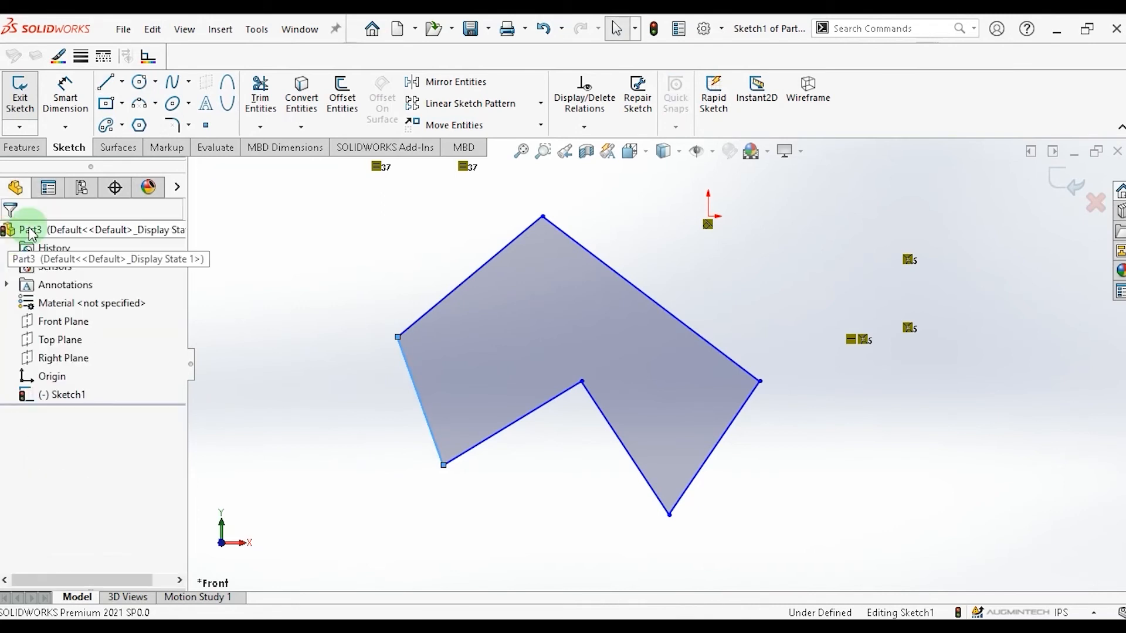
Chamfer the lower-left corner of the outline with Sketch Chamfer using equal distances of 1.00 in.
click(188, 125)
click(203, 166)
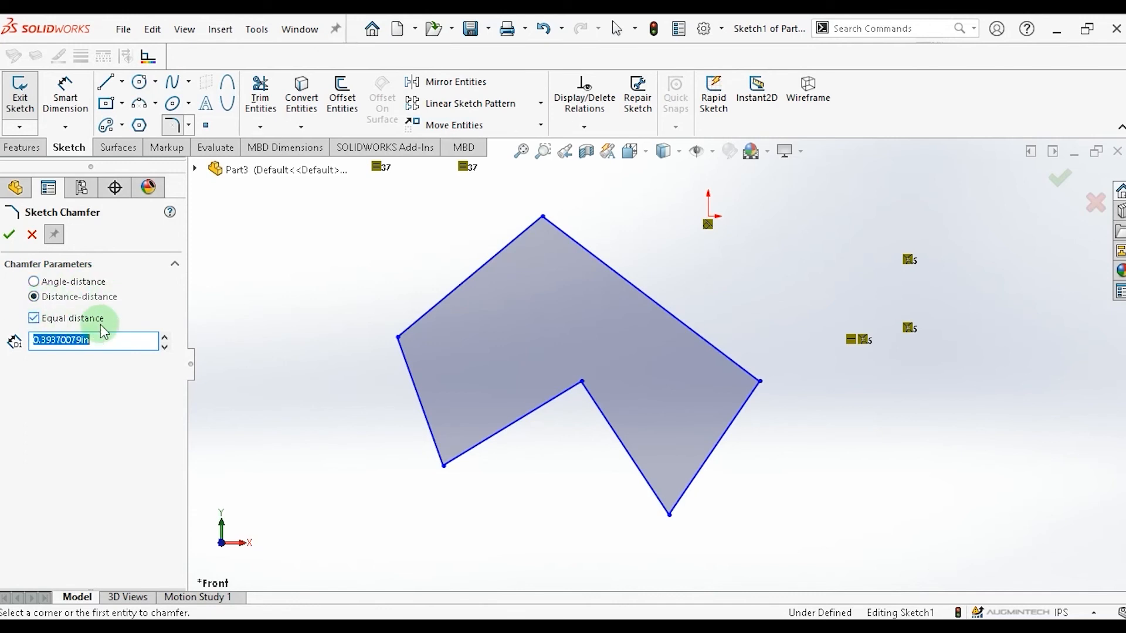
click(34, 318)
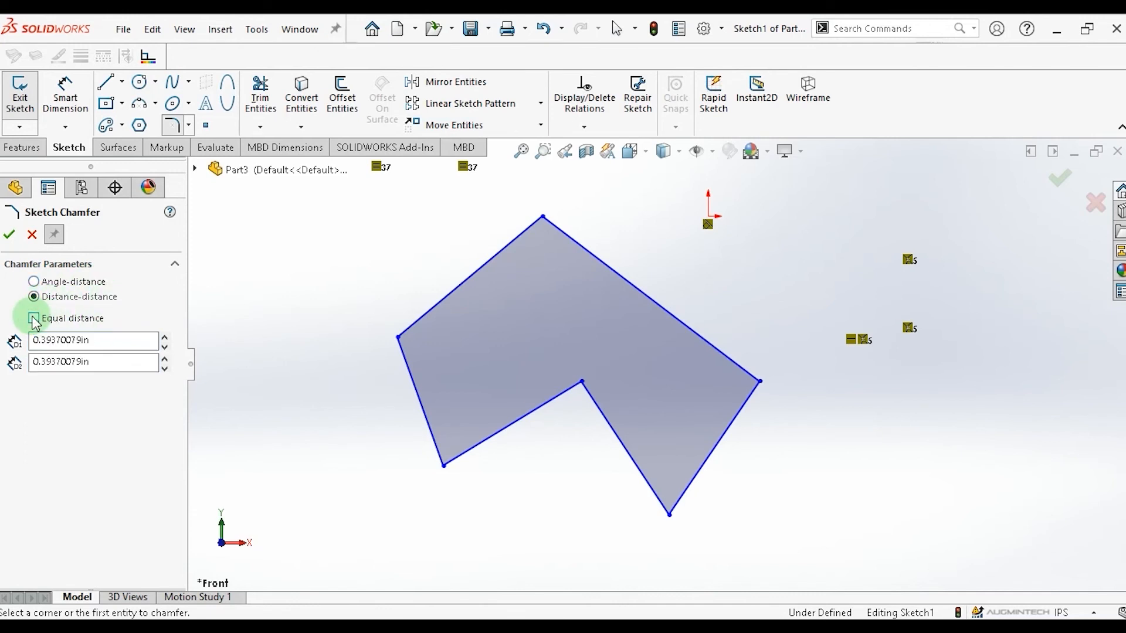
click(33, 318)
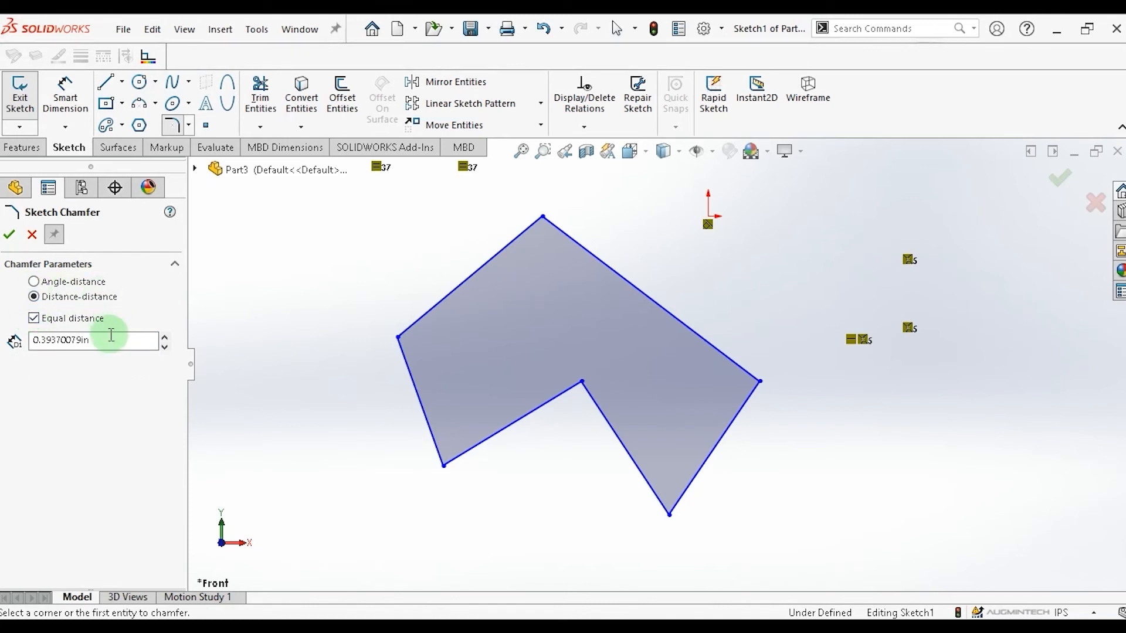
drag(107, 340, 11, 339)
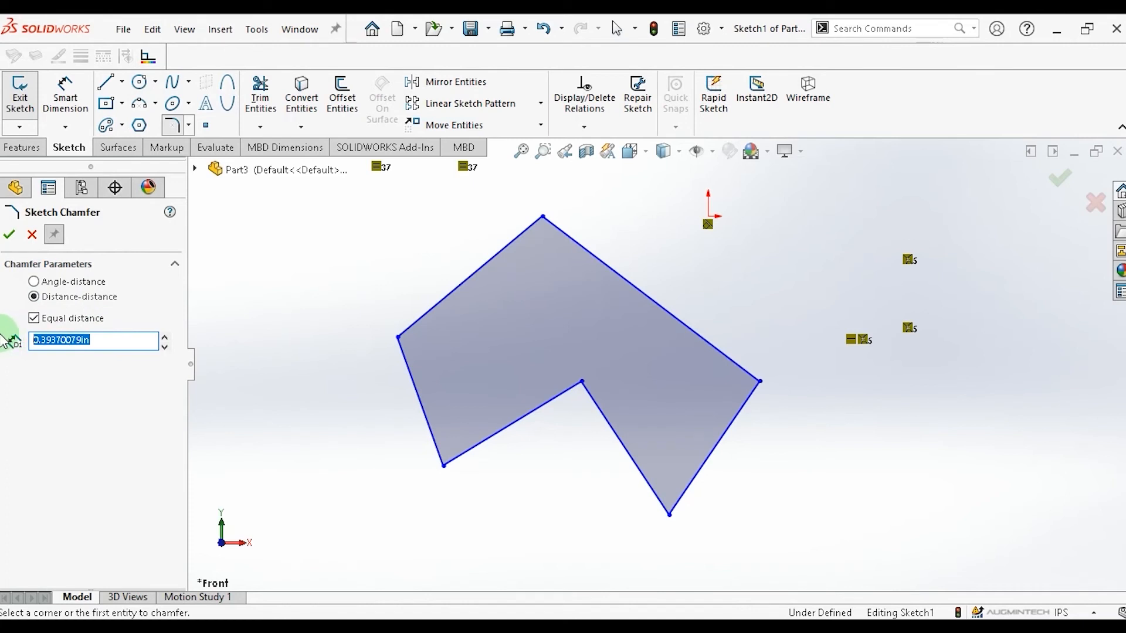
text(1)
click(68, 385)
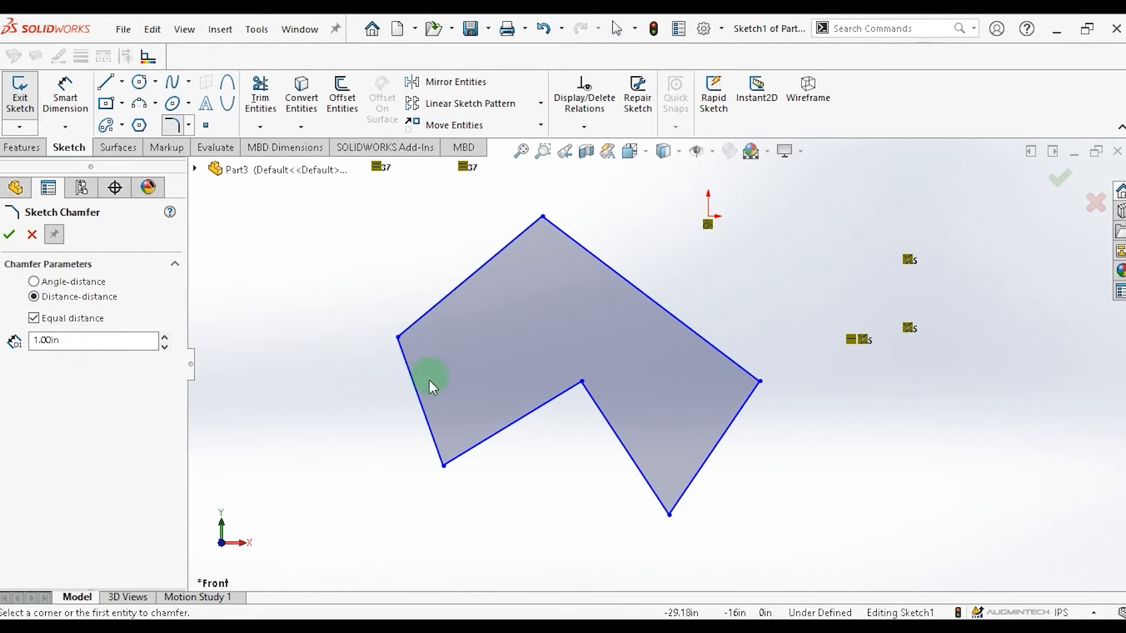
click(469, 449)
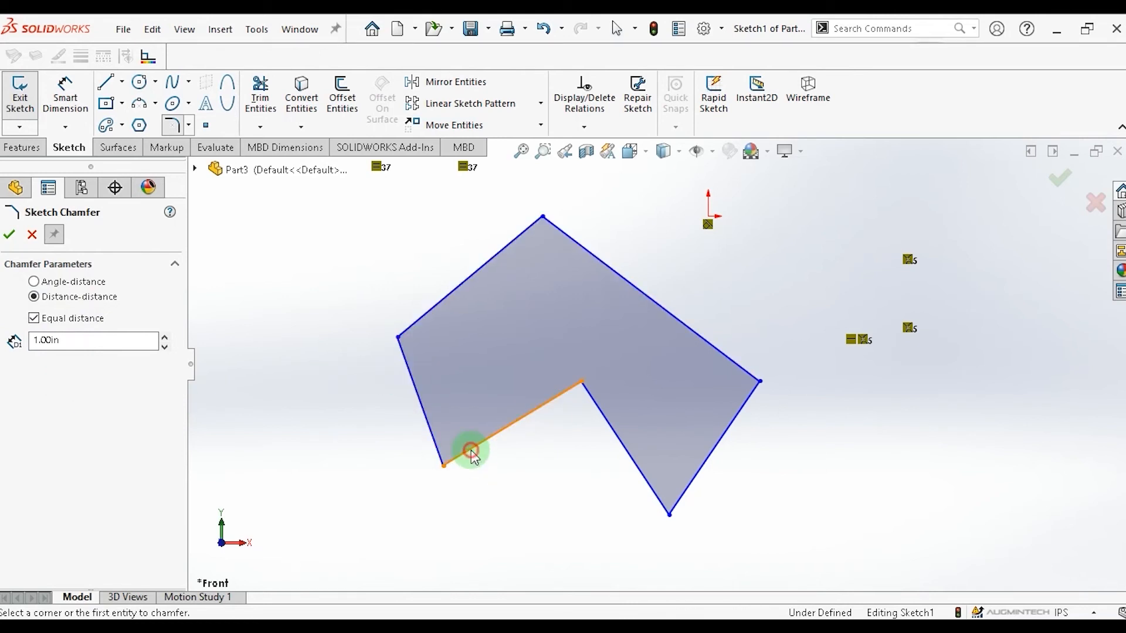
click(430, 434)
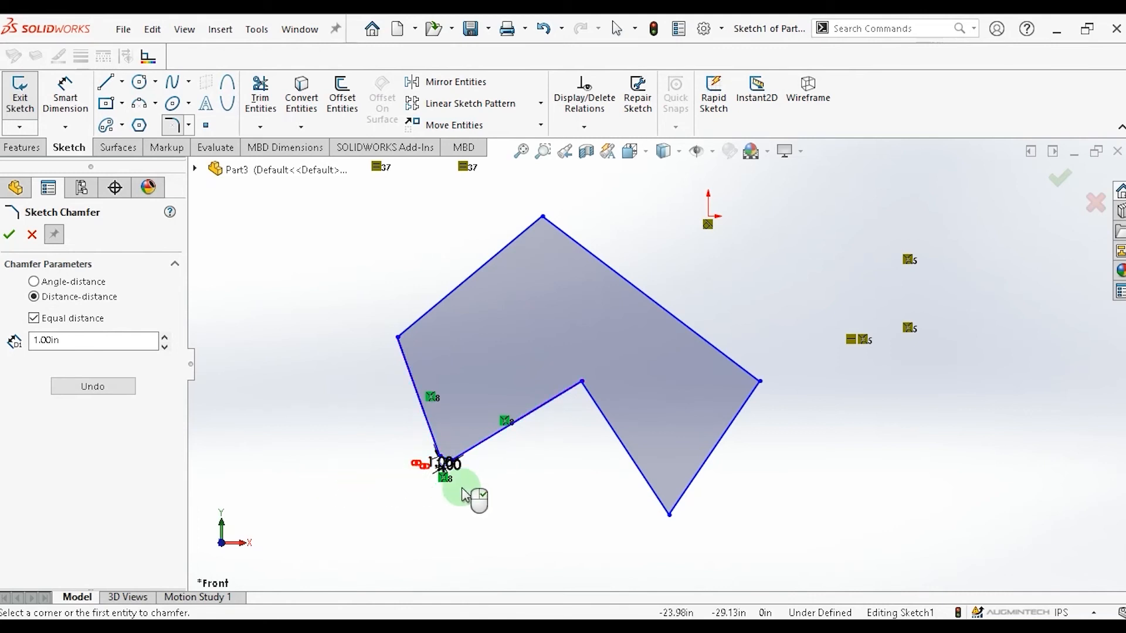
Chamfer the bottom corner of the outline with unequal distances of 1.00 in and 2.00 in.
scroll(461, 493, up, 3)
scroll(503, 483, down, 6)
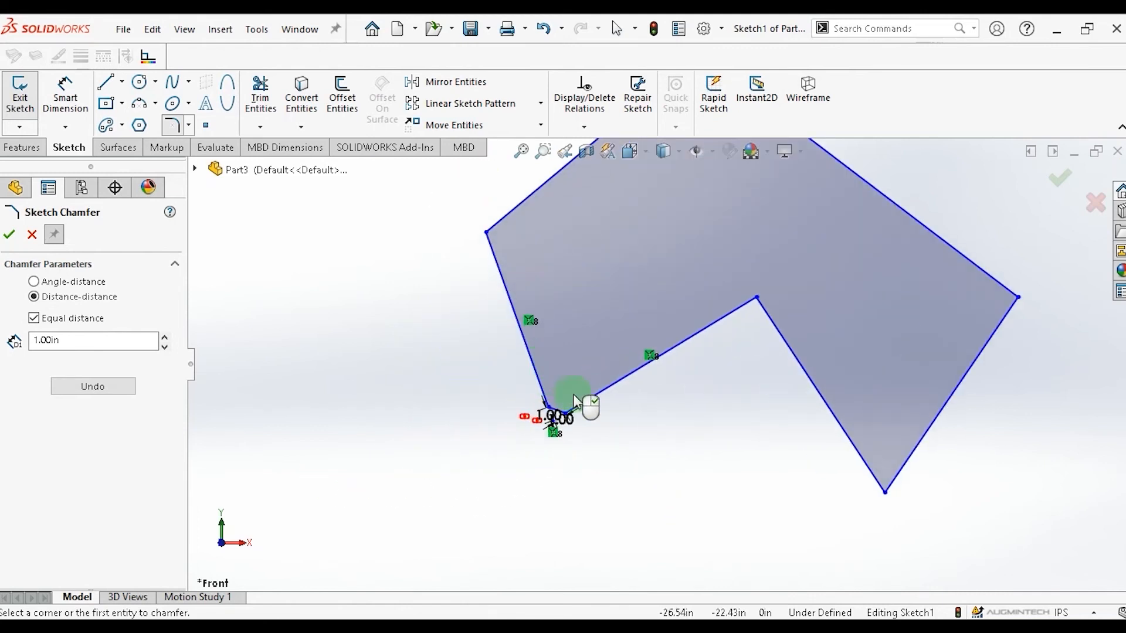
scroll(633, 492, down, 2)
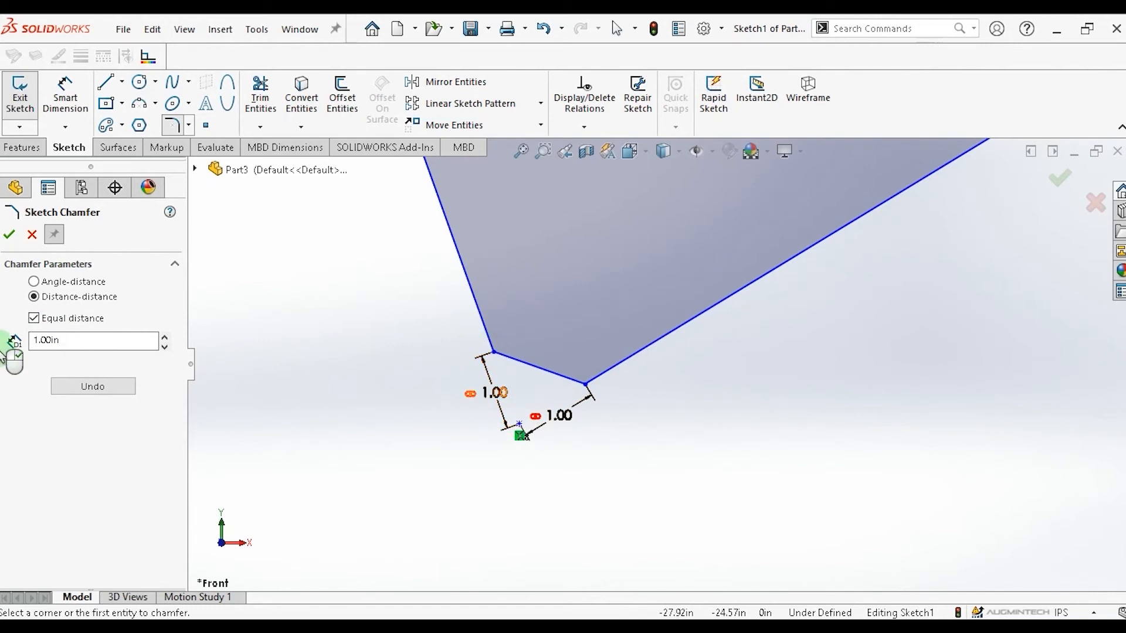
click(33, 318)
scroll(795, 369, down, 8)
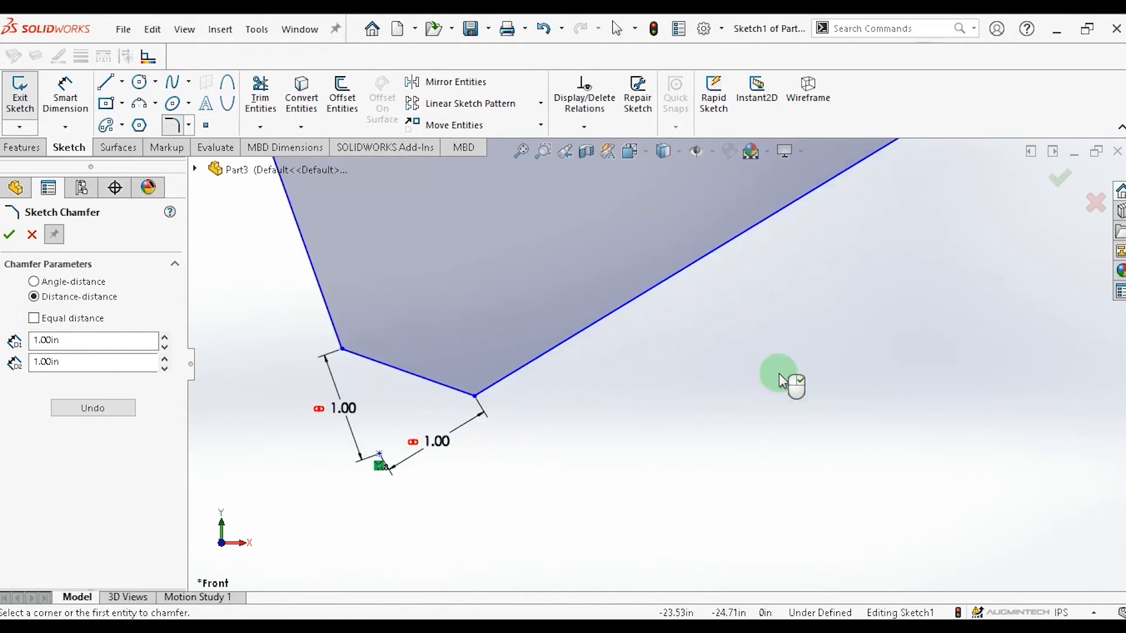
scroll(565, 284, up, 8)
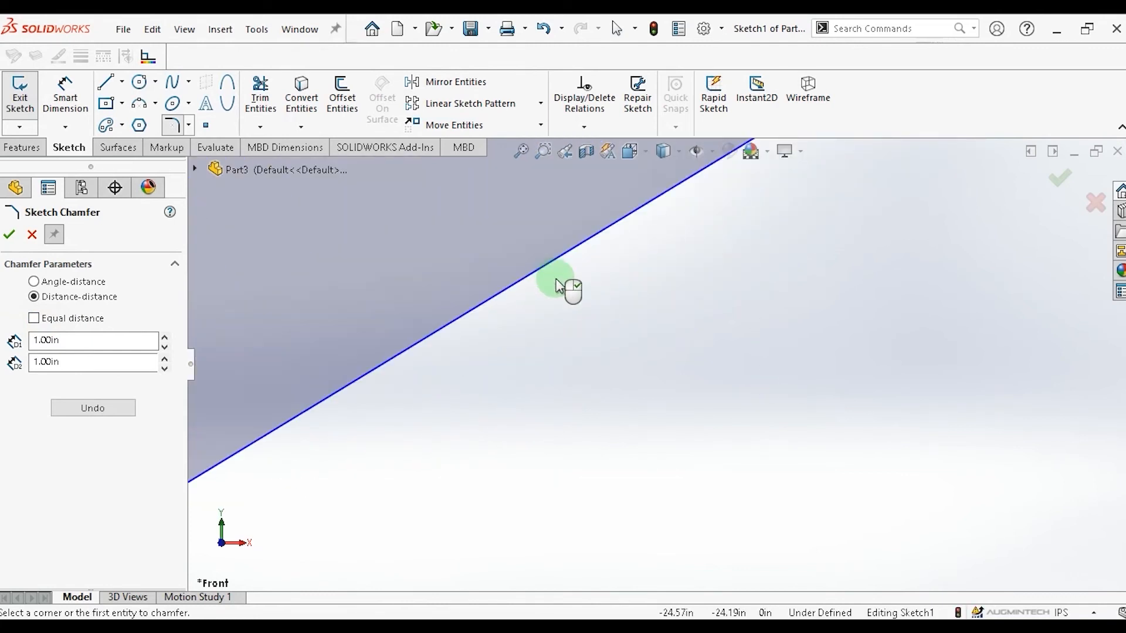
scroll(712, 375, up, 5)
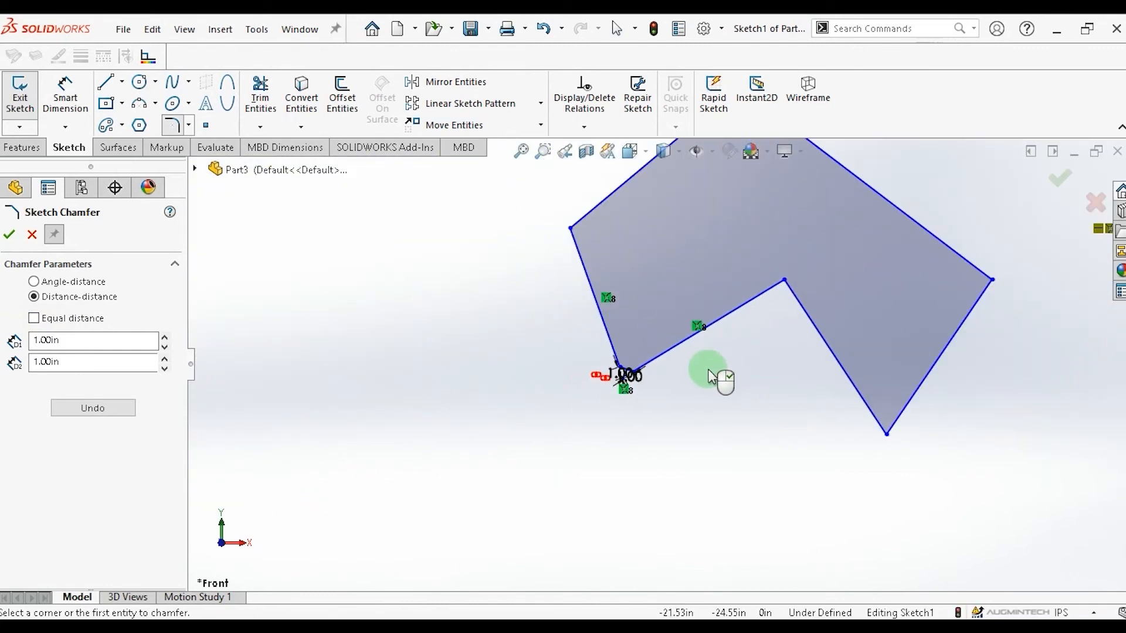
scroll(903, 454, down, 3)
scroll(900, 446, down, 1)
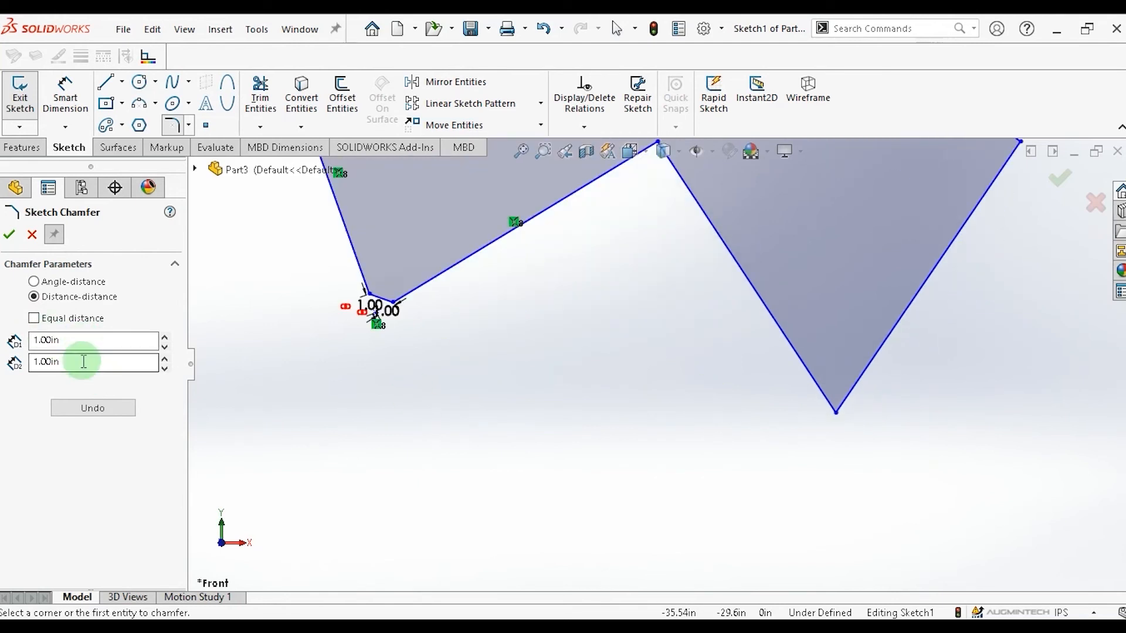
drag(81, 363, 12, 368)
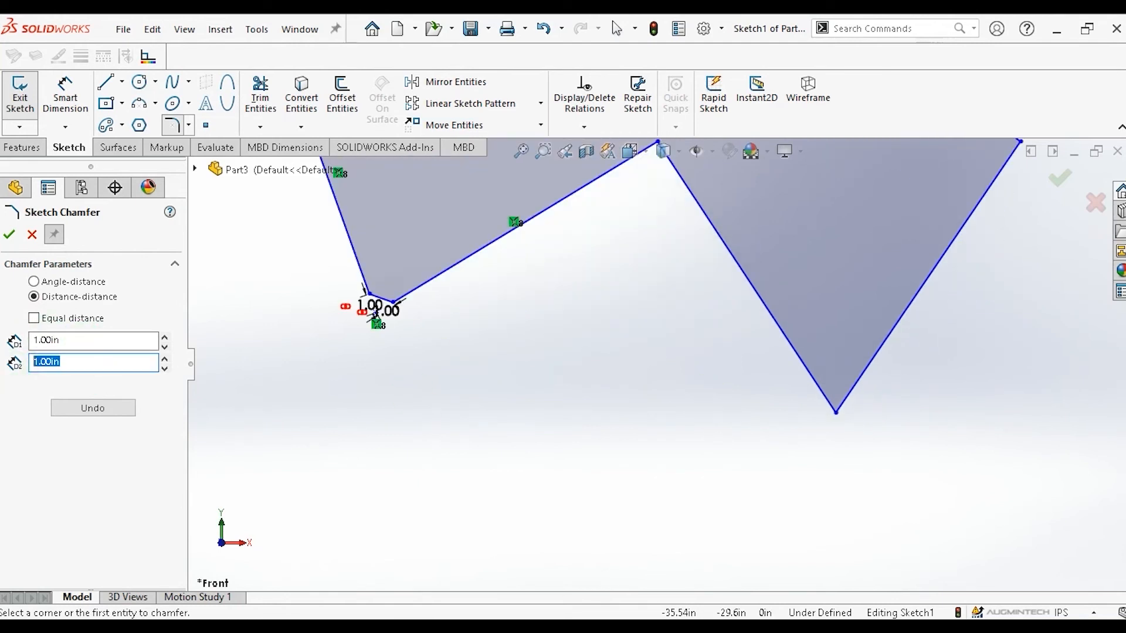
text(2)
key(Return)
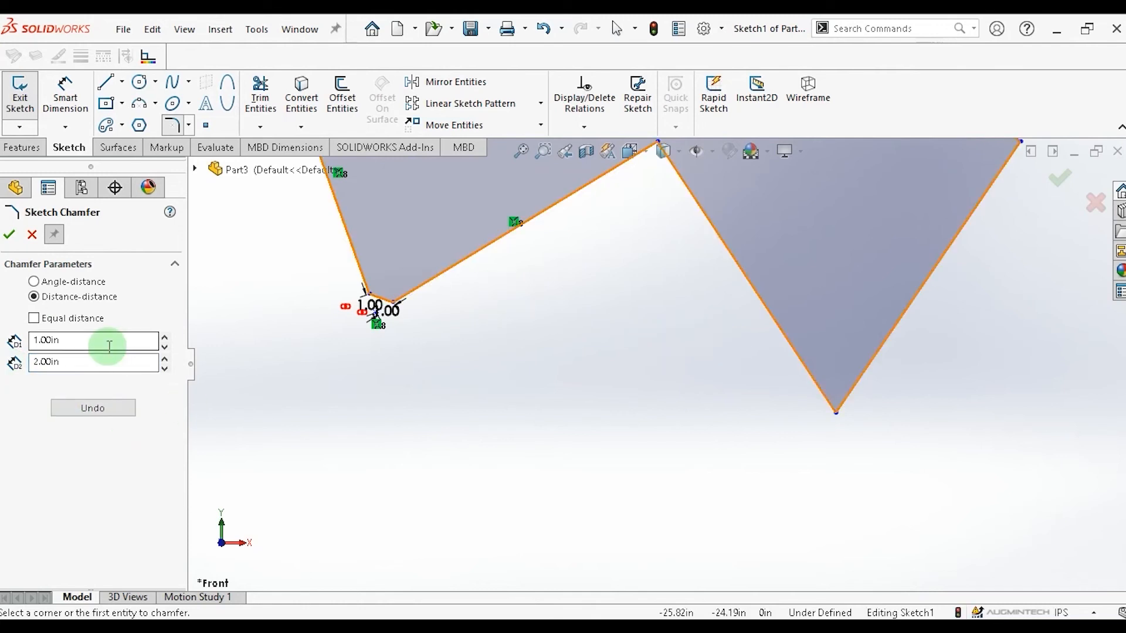
click(806, 366)
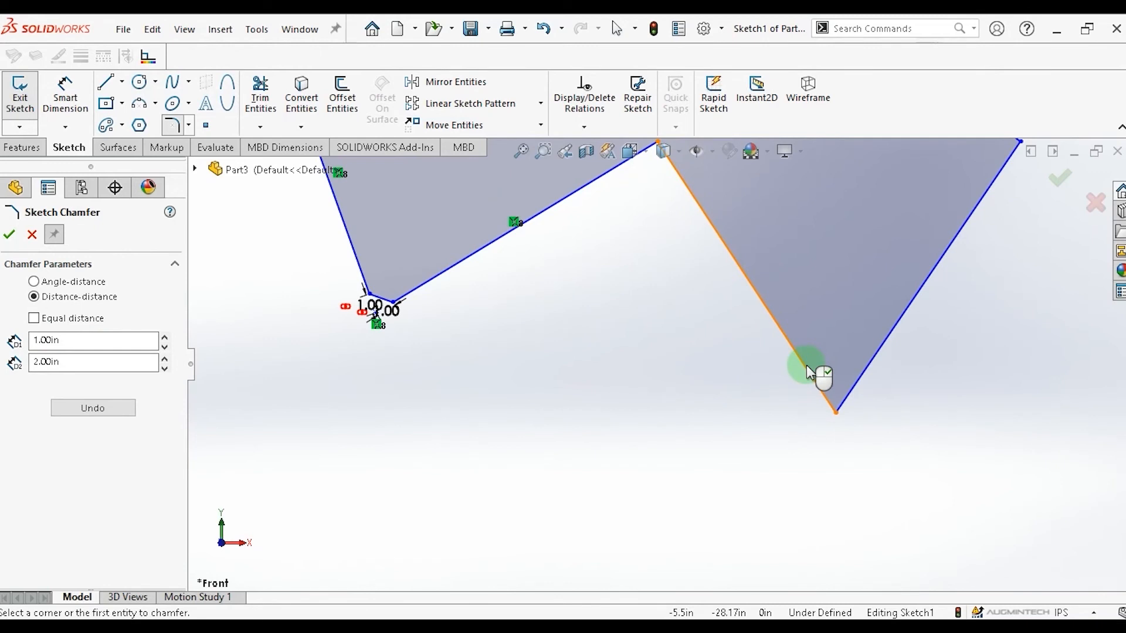
click(836, 413)
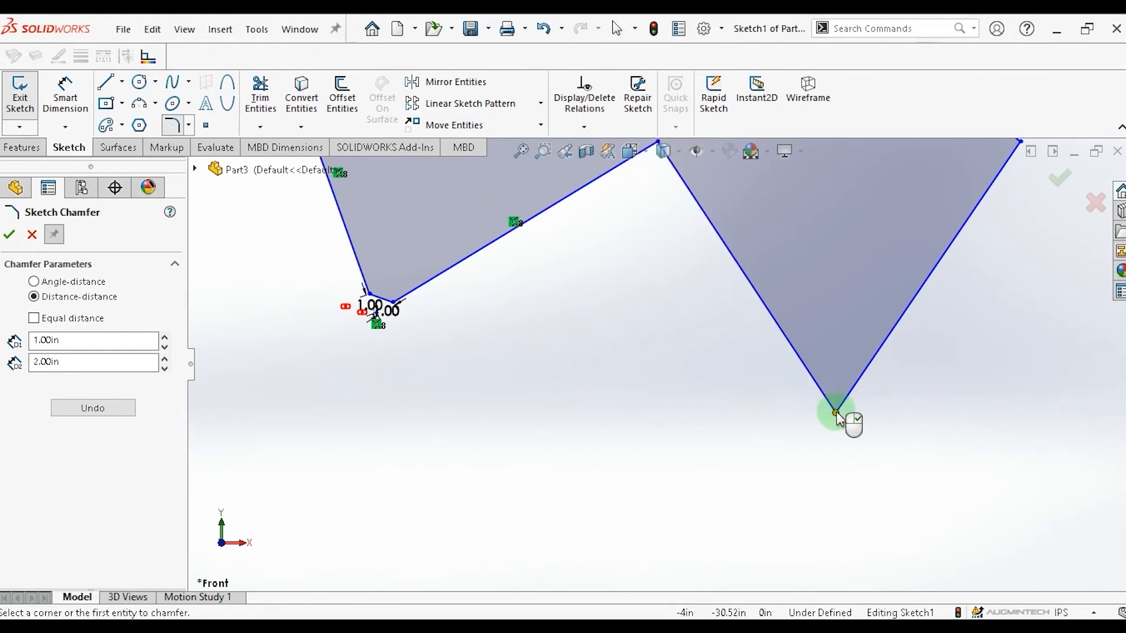
click(814, 379)
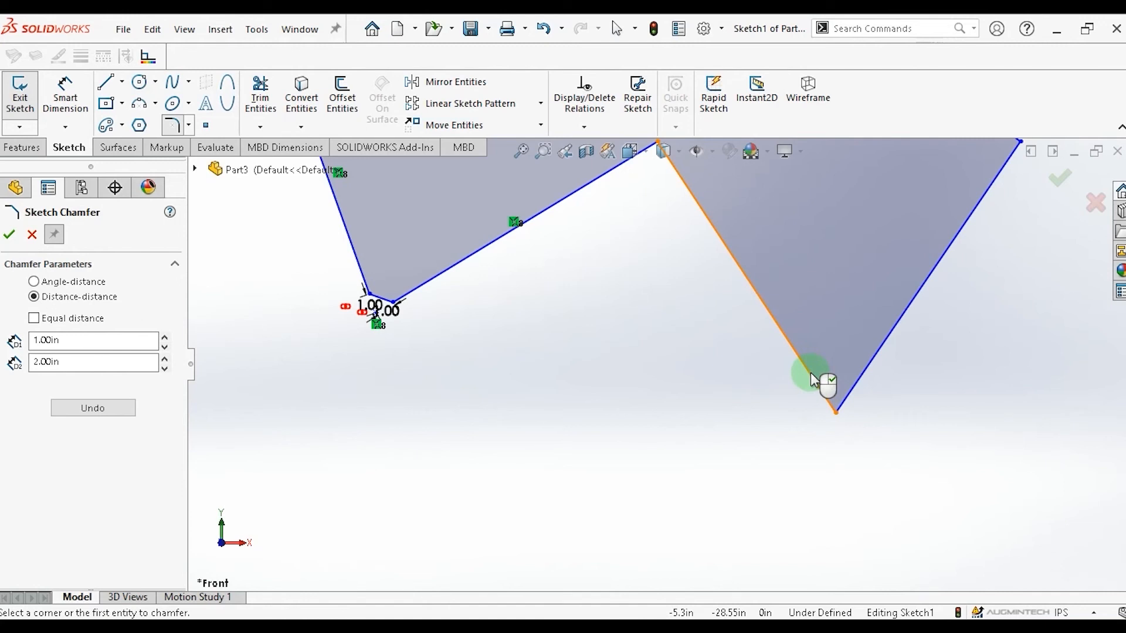
click(828, 401)
click(836, 414)
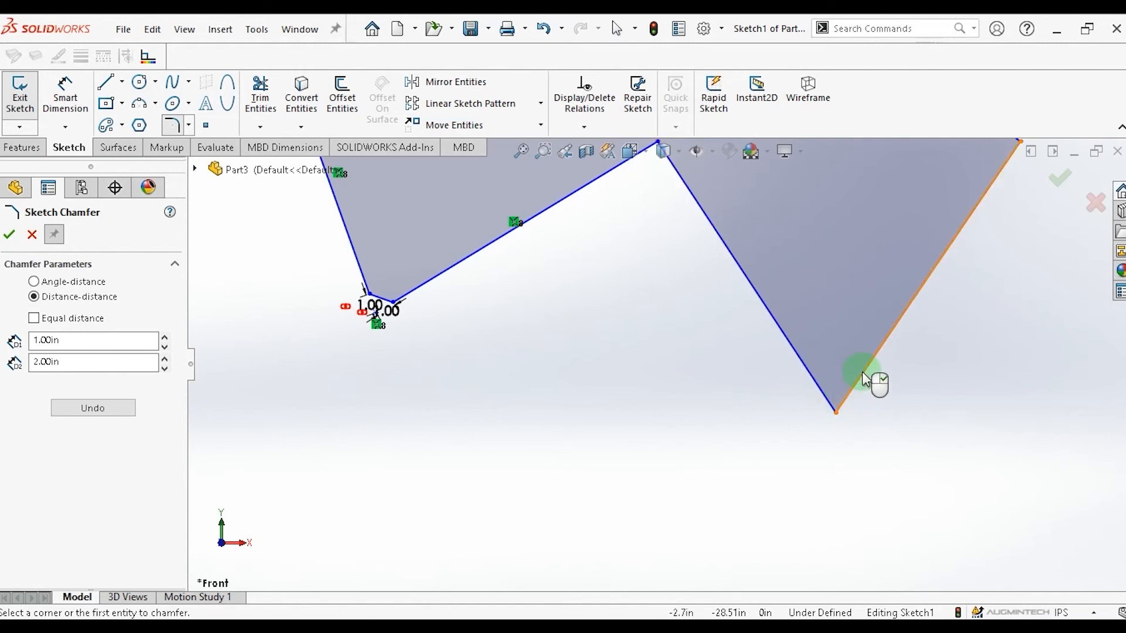
click(804, 366)
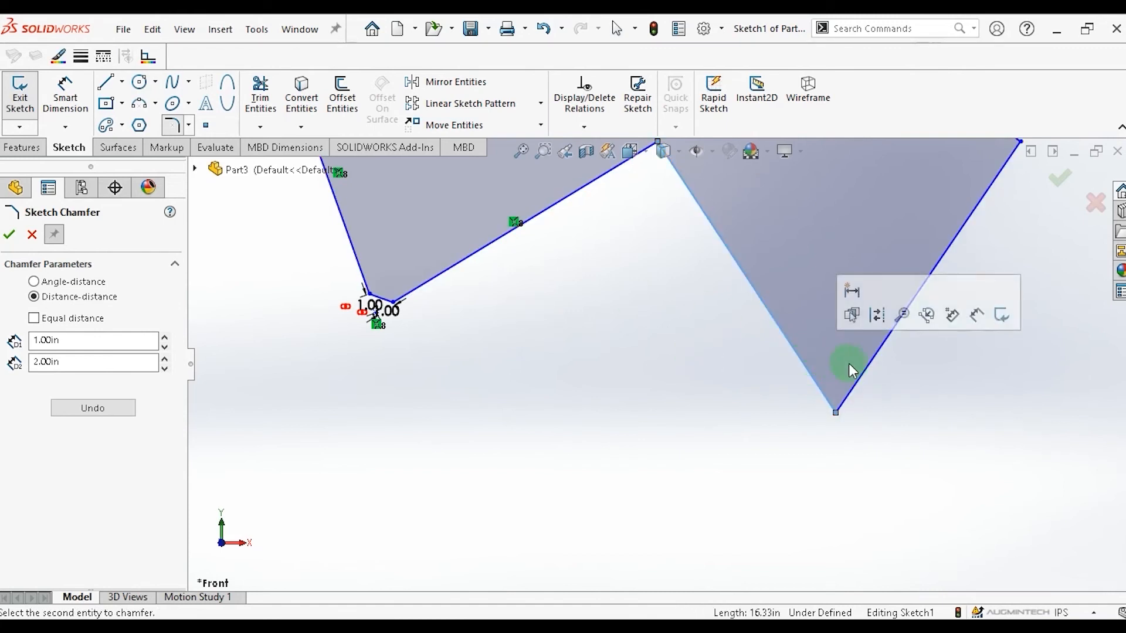
click(867, 370)
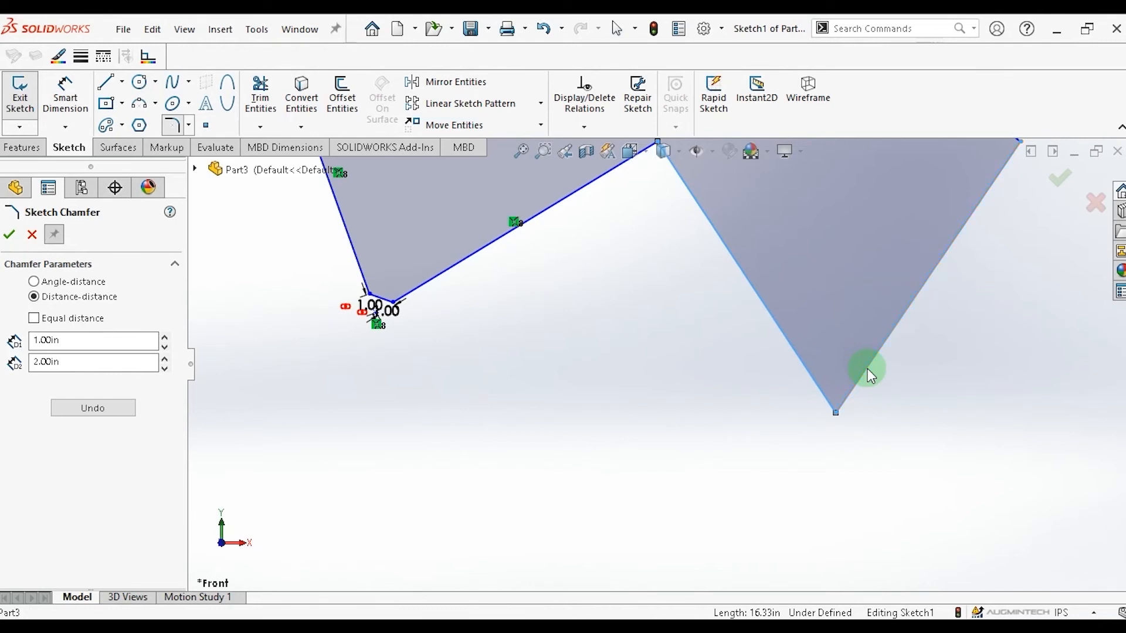
click(867, 369)
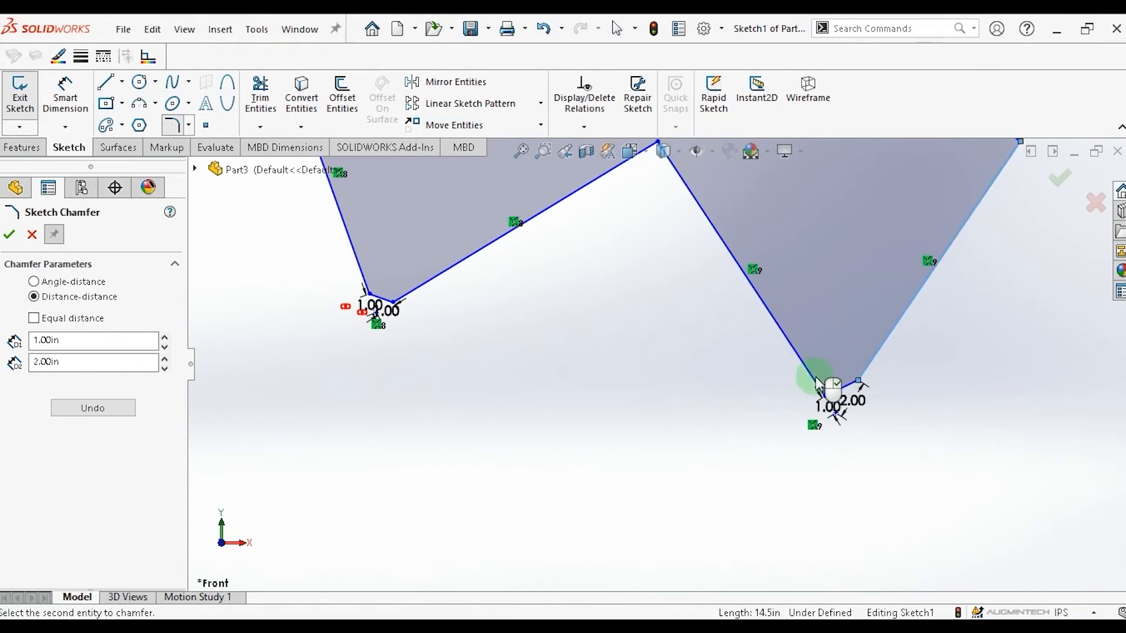
Inspect the bottom corner's chamfer dimensions and close the Sketch Chamfer tool.
scroll(867, 426, up, 2)
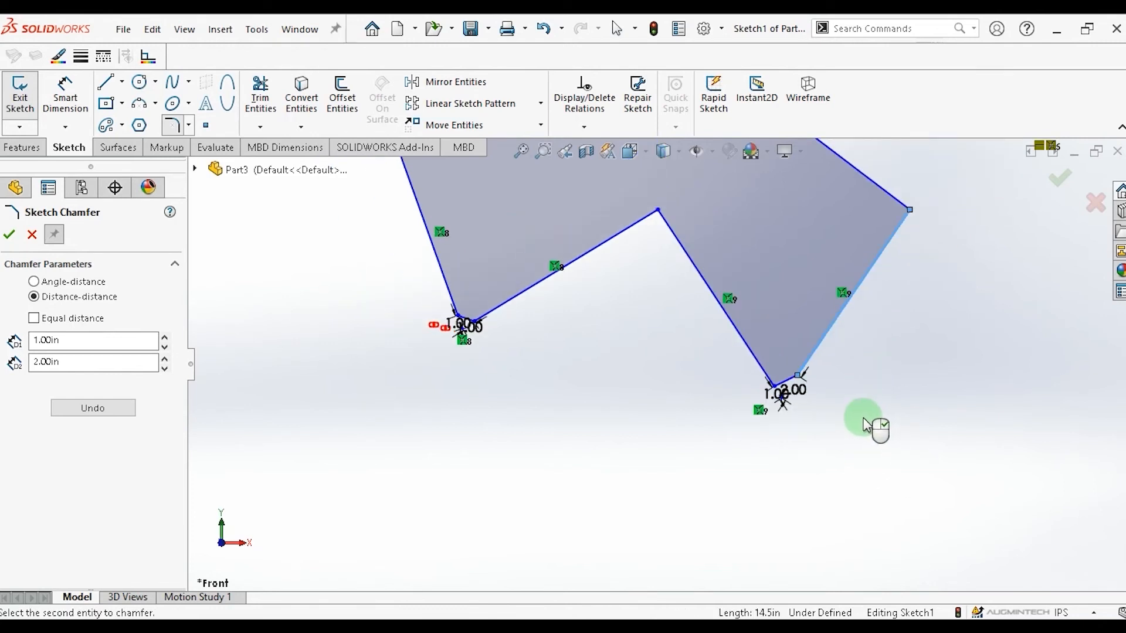
scroll(794, 410, down, 4)
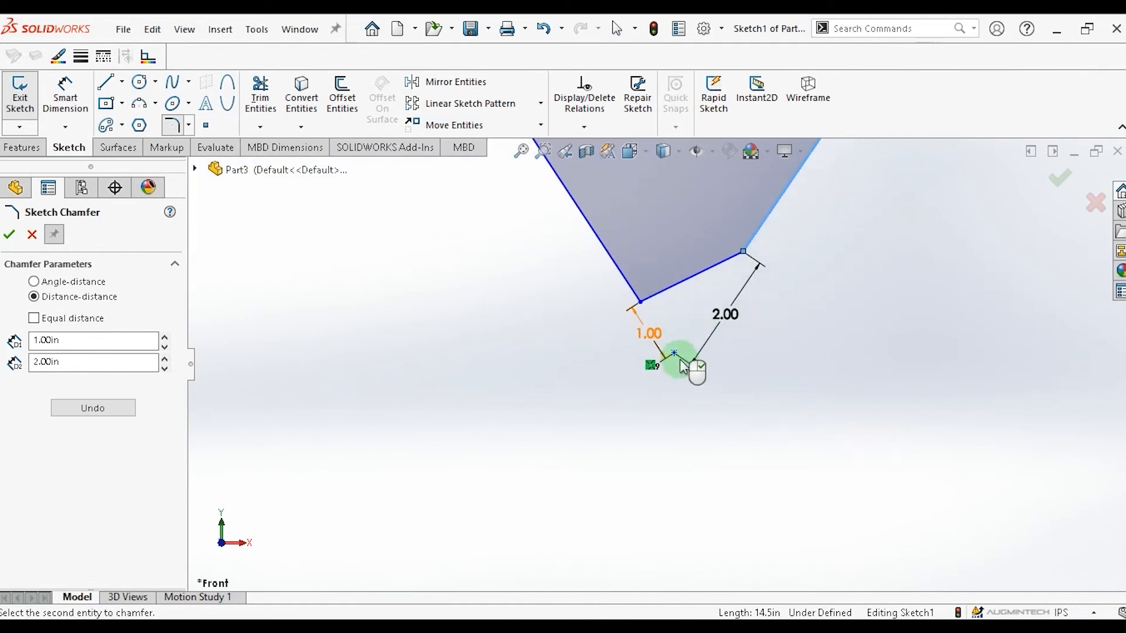
click(640, 303)
click(674, 354)
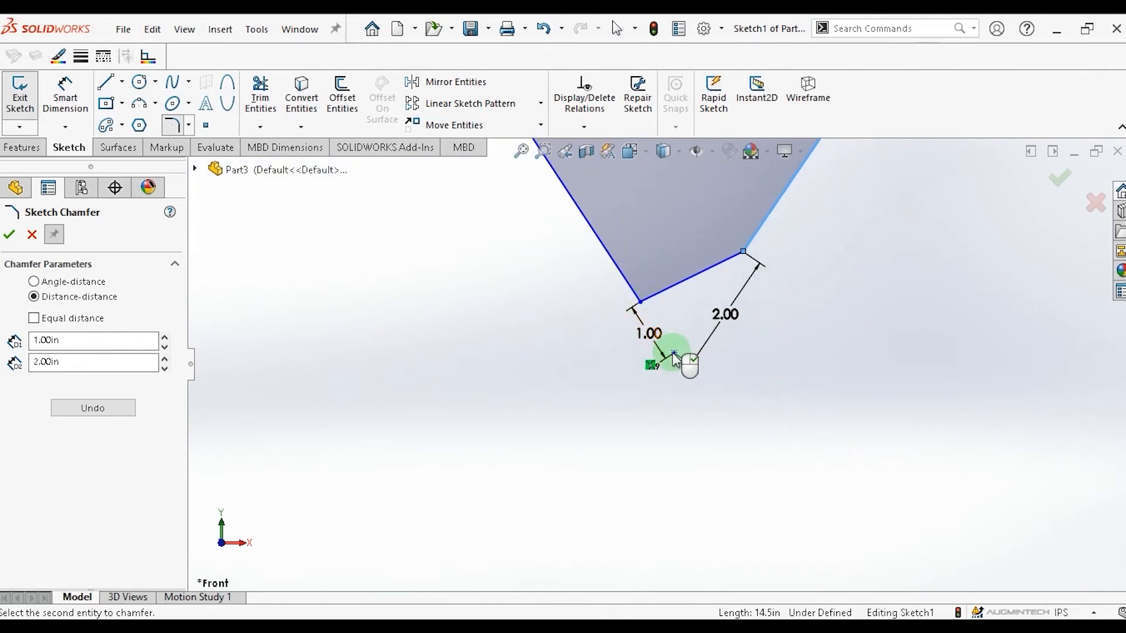
click(650, 306)
click(669, 353)
click(734, 261)
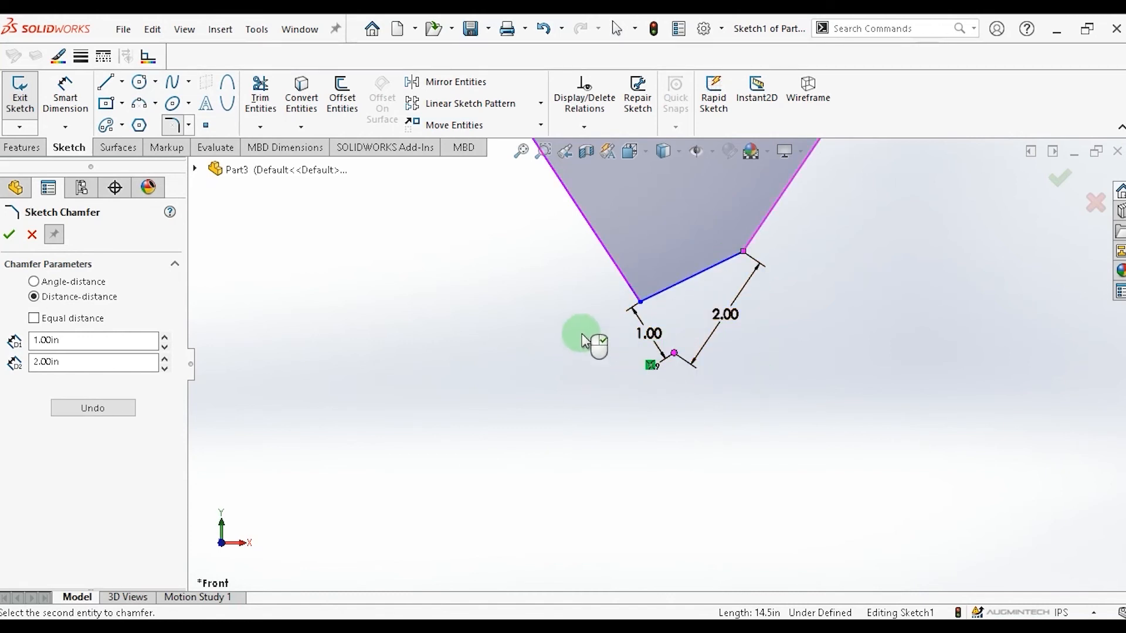
scroll(639, 321, down, 3)
scroll(706, 365, up, 10)
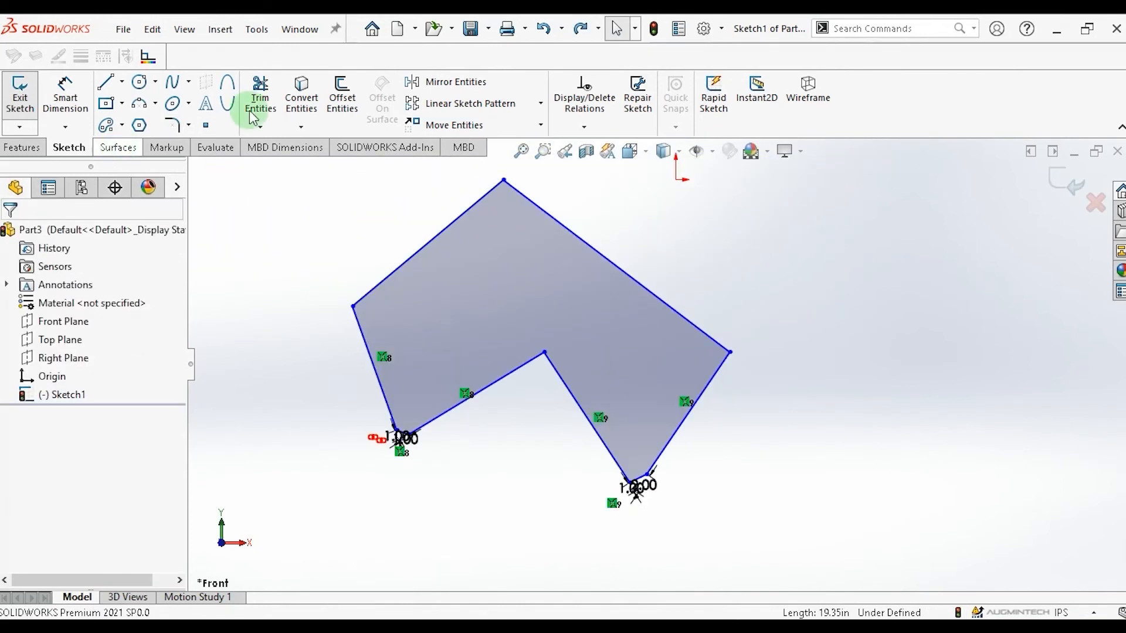
Reopen Sketch Chamfer and chamfer the top corner with equal distances of 1.00 in.
click(188, 125)
click(211, 166)
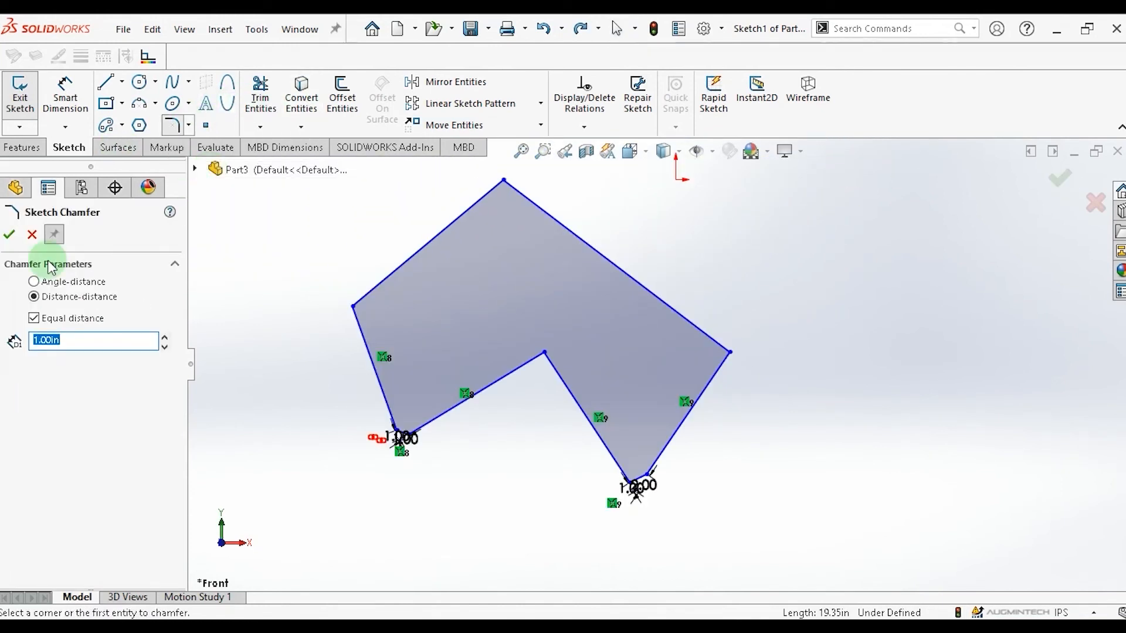
click(482, 197)
click(528, 200)
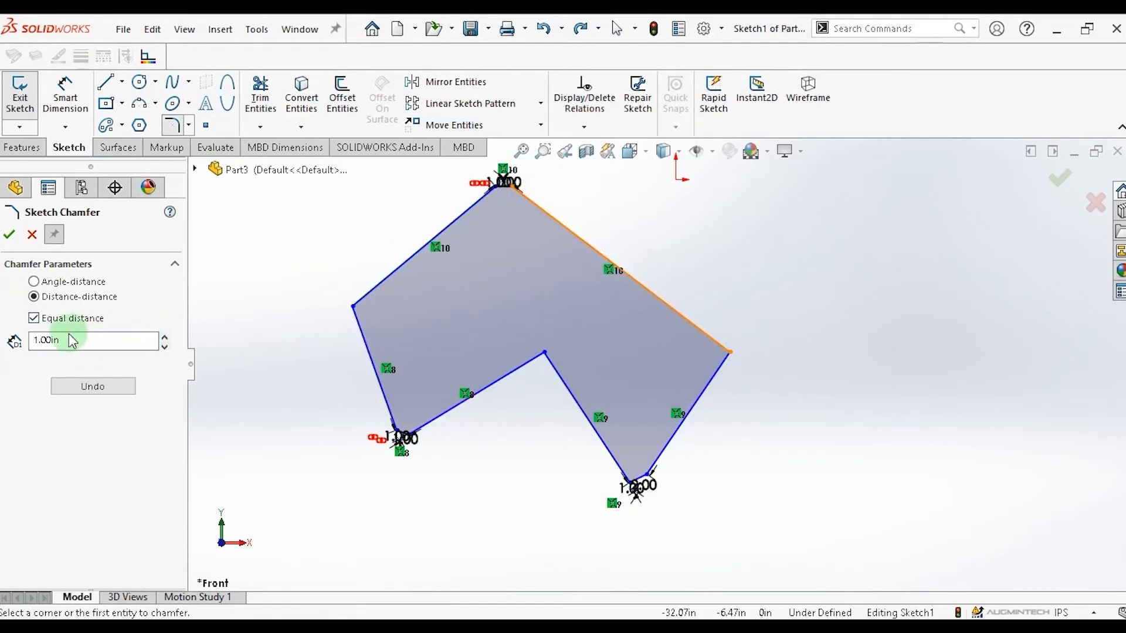
Chamfer the upper-left corner with 1.00 in and the right corner with equal 1.60 in distances.
click(392, 282)
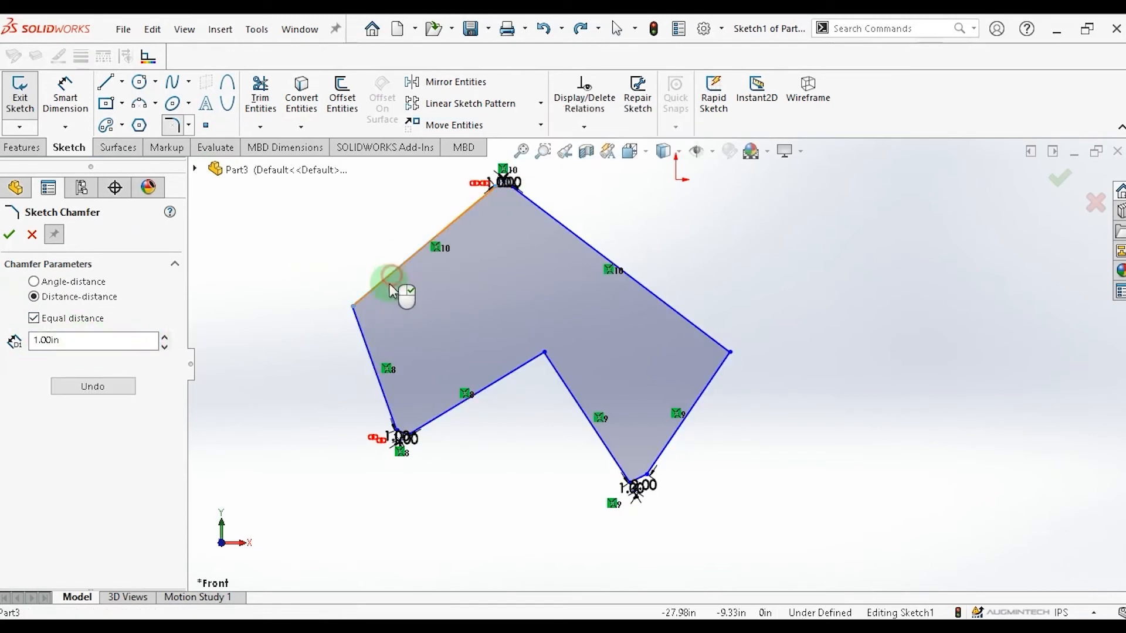
click(368, 350)
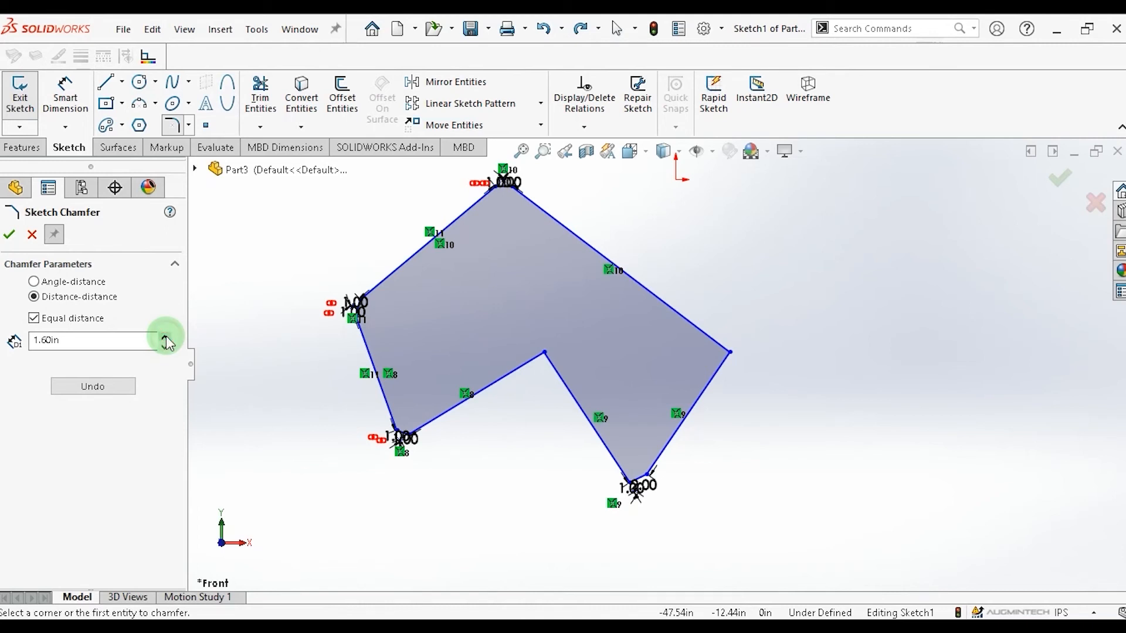
click(714, 386)
click(711, 332)
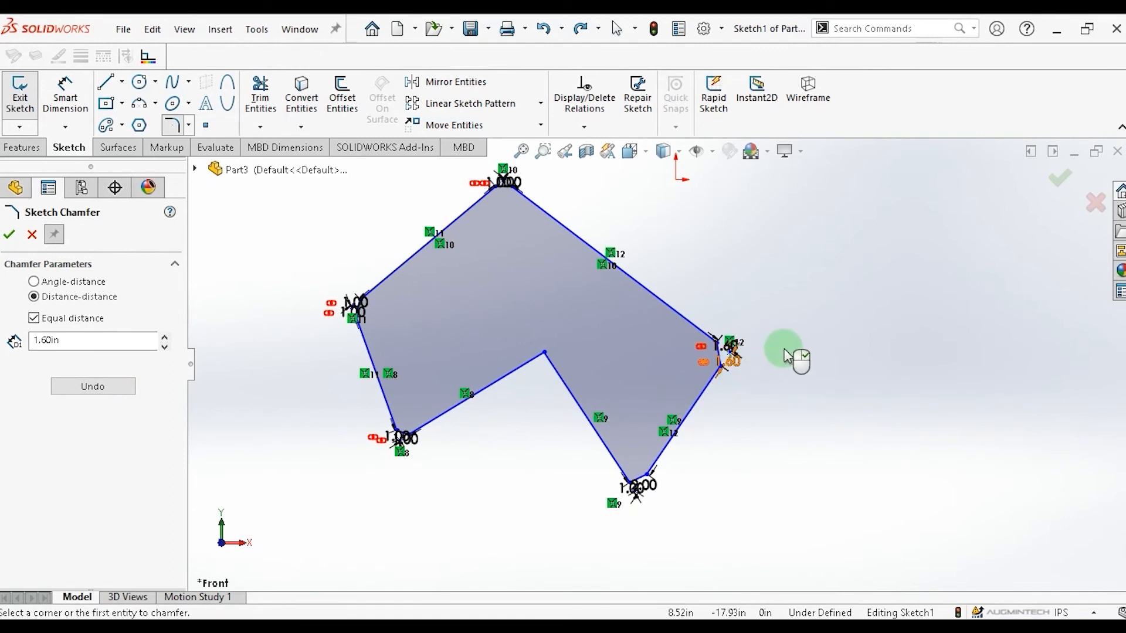
Chamfer the inner concave corner using Angle-distance with 1.00 in and 45.00 deg.
scroll(774, 399, down, 2)
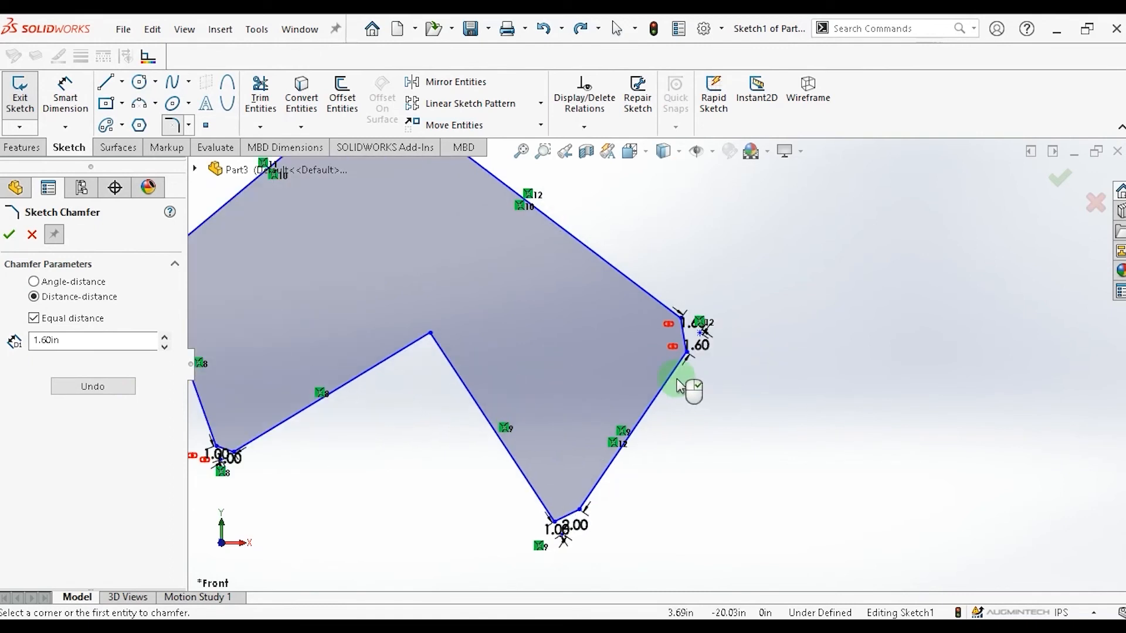
scroll(680, 386, up, 3)
scroll(681, 386, up, 1)
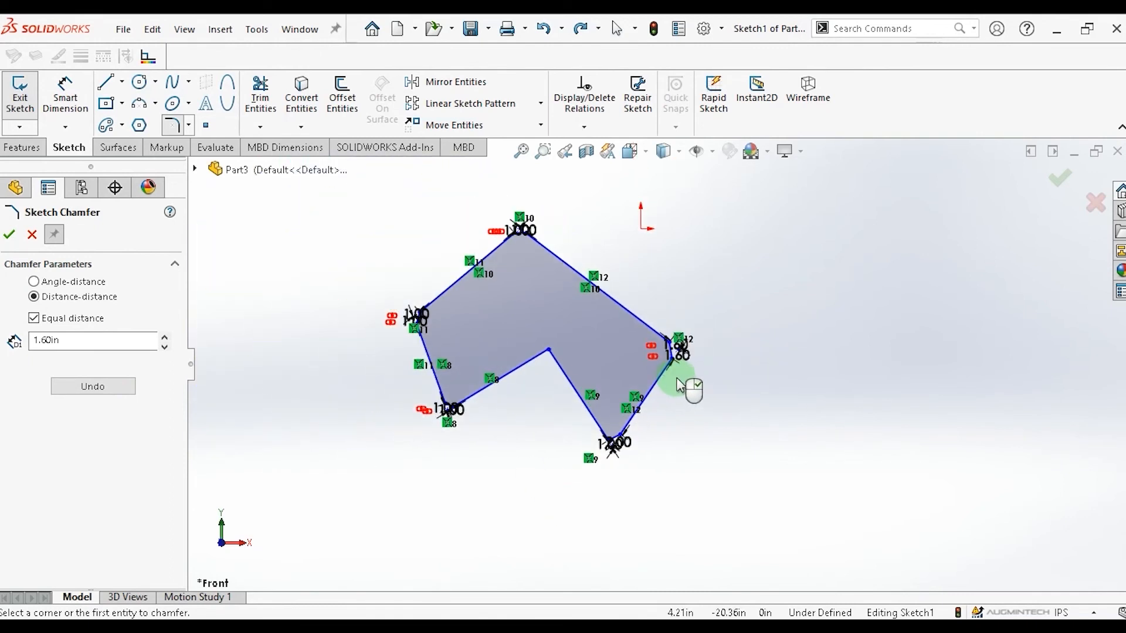
scroll(680, 386, down, 5)
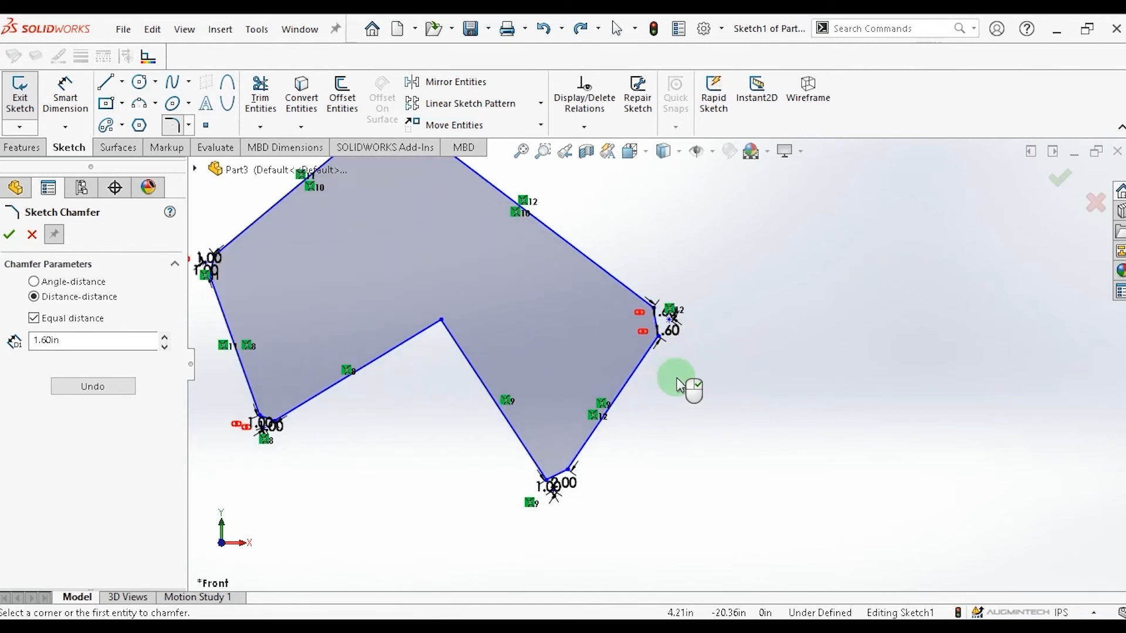
scroll(638, 395, up, 3)
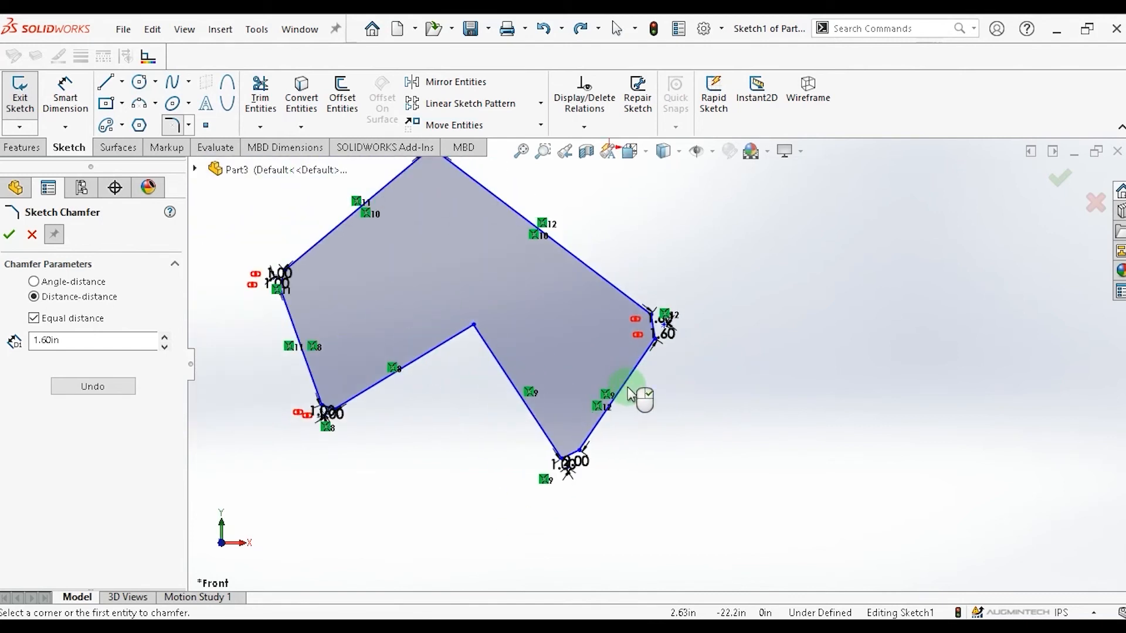
scroll(679, 441, up, 1)
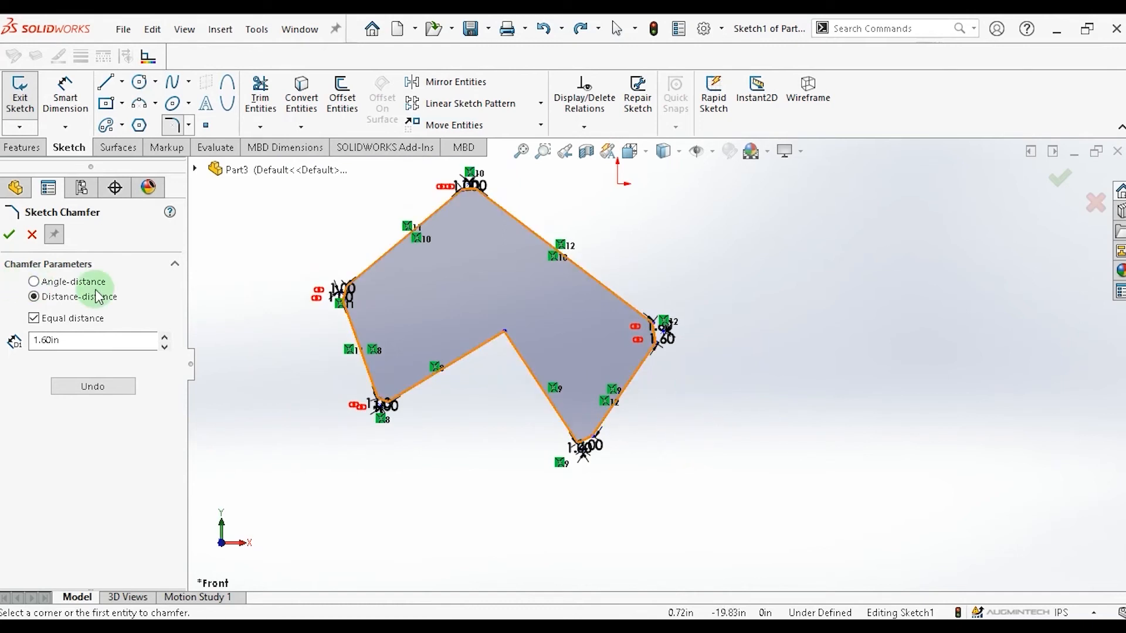
click(34, 282)
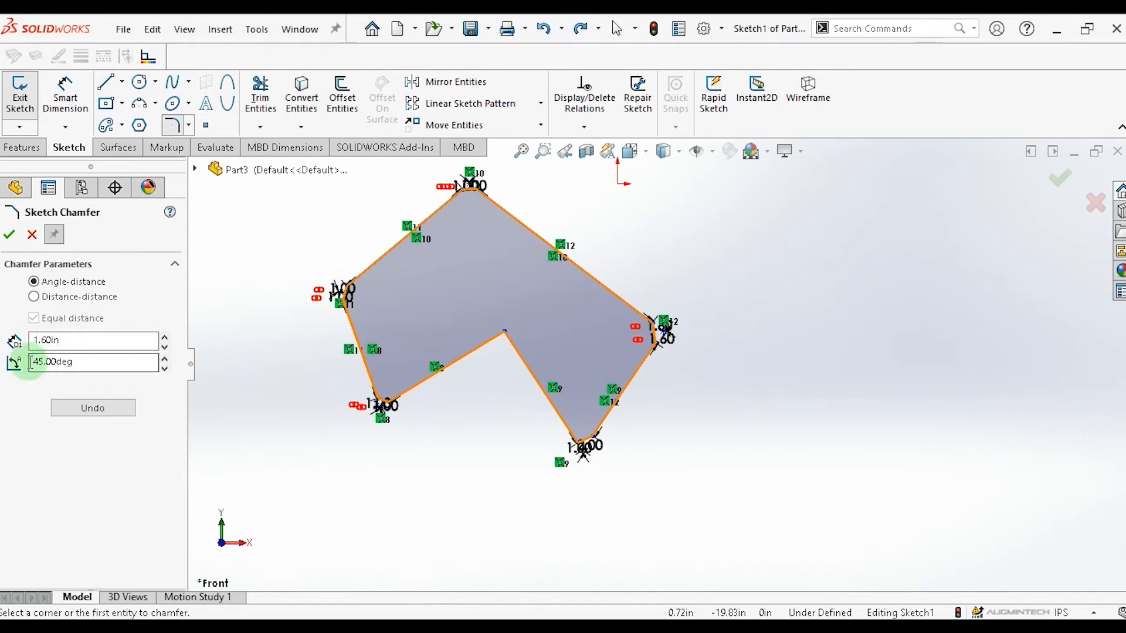
click(471, 363)
click(70, 345)
double_click(68, 346)
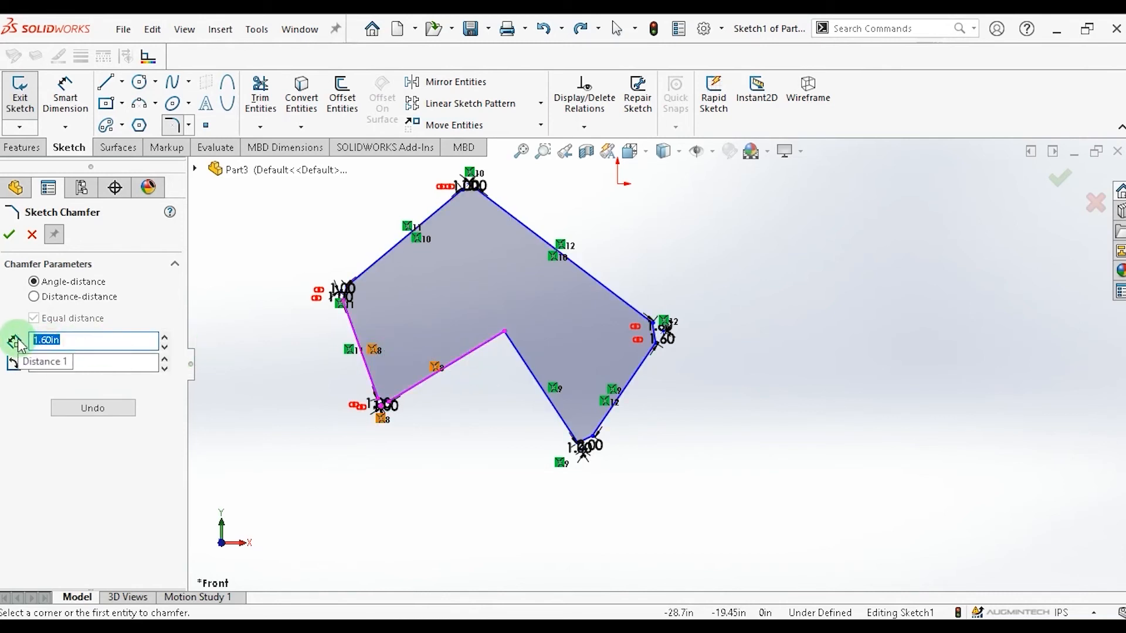
text(1)
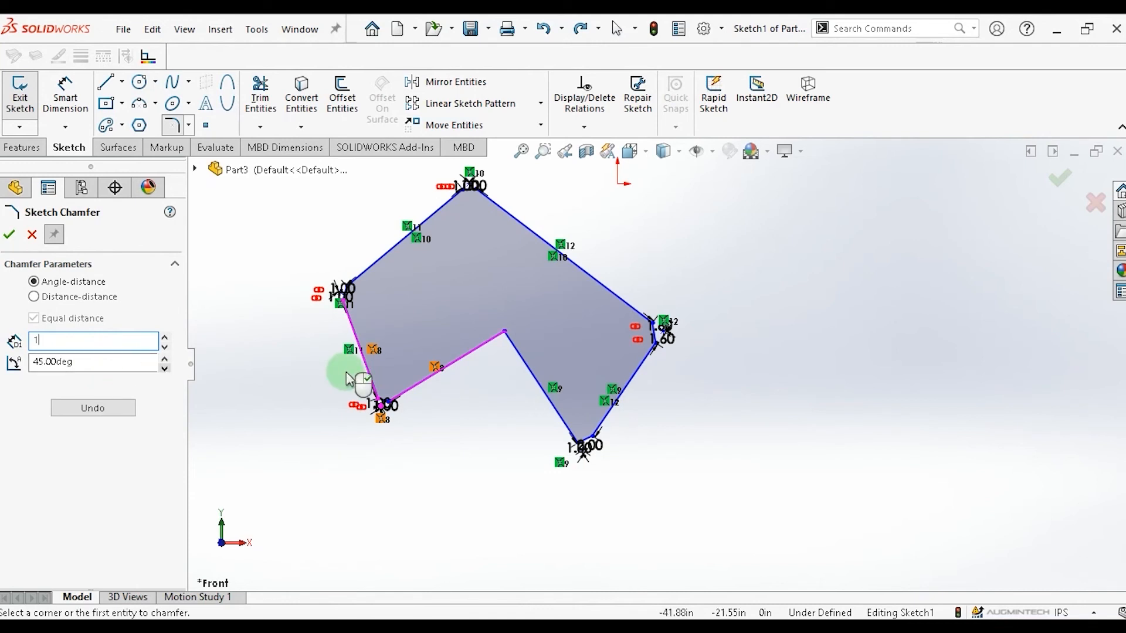
click(479, 356)
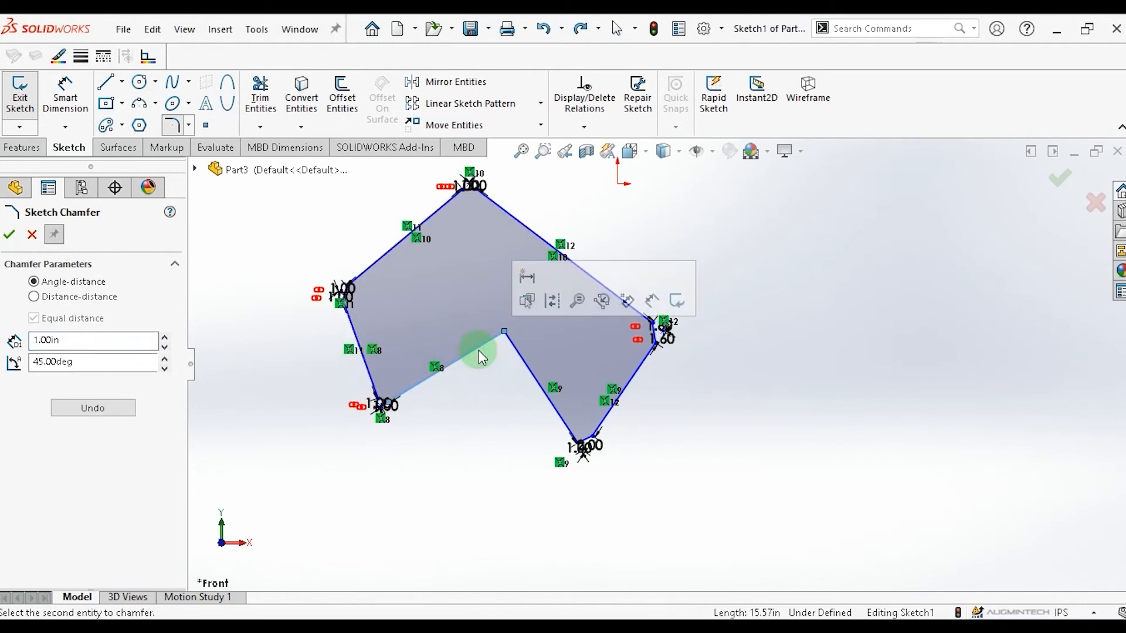
click(516, 353)
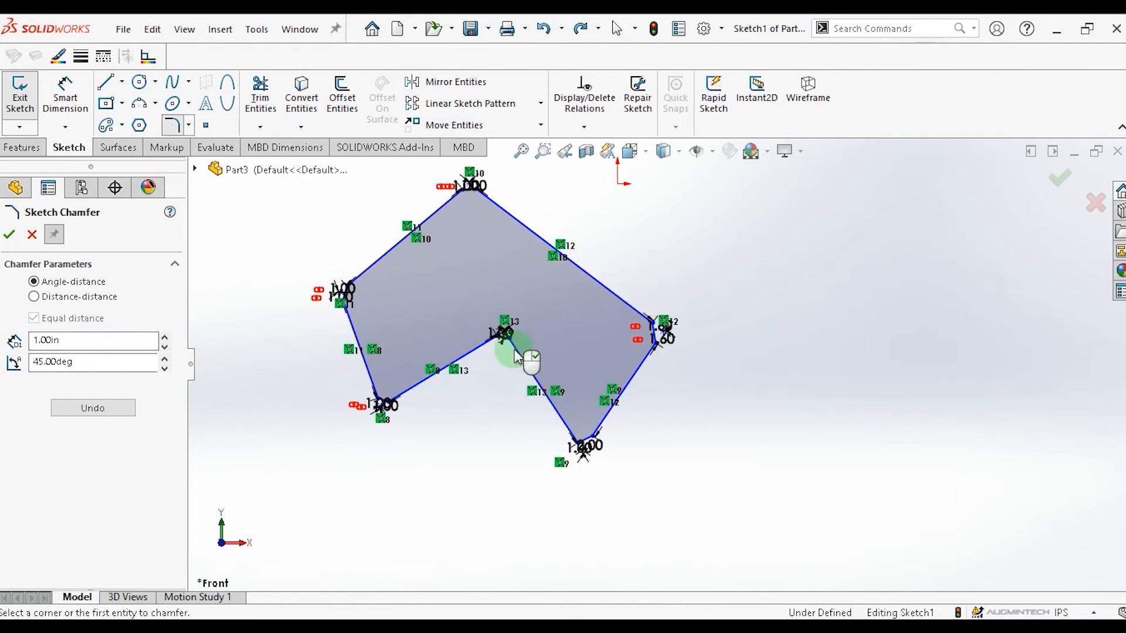
Zoom in and out to examine the inner concave corner's angle-distance chamfer and its dimensions.
scroll(506, 351, up, 2)
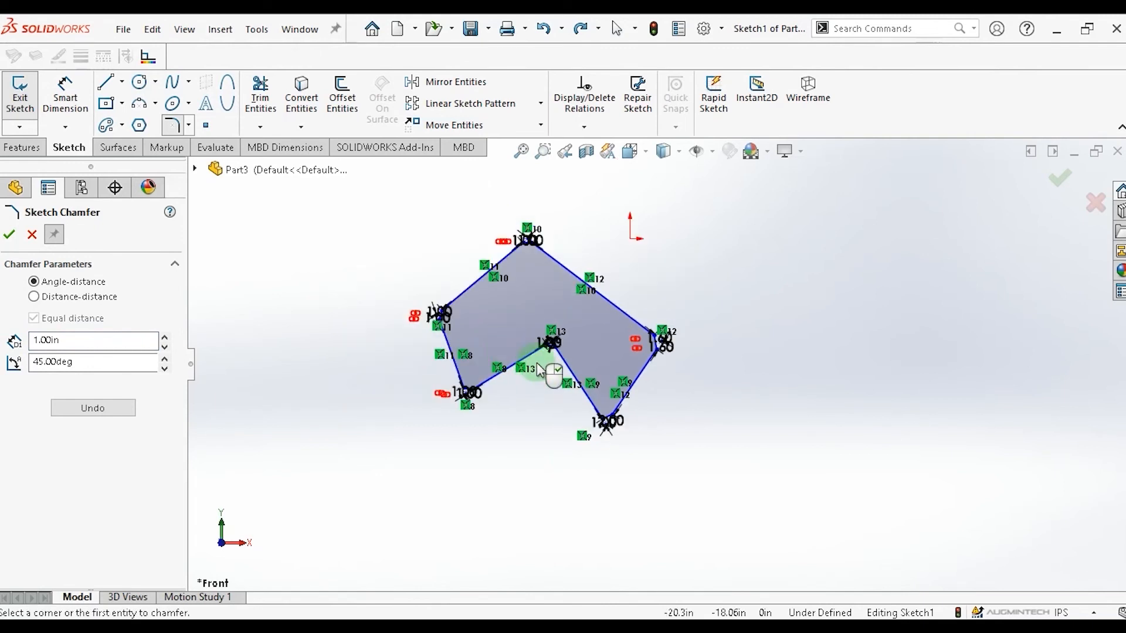
scroll(557, 353, down, 2)
scroll(558, 354, down, 6)
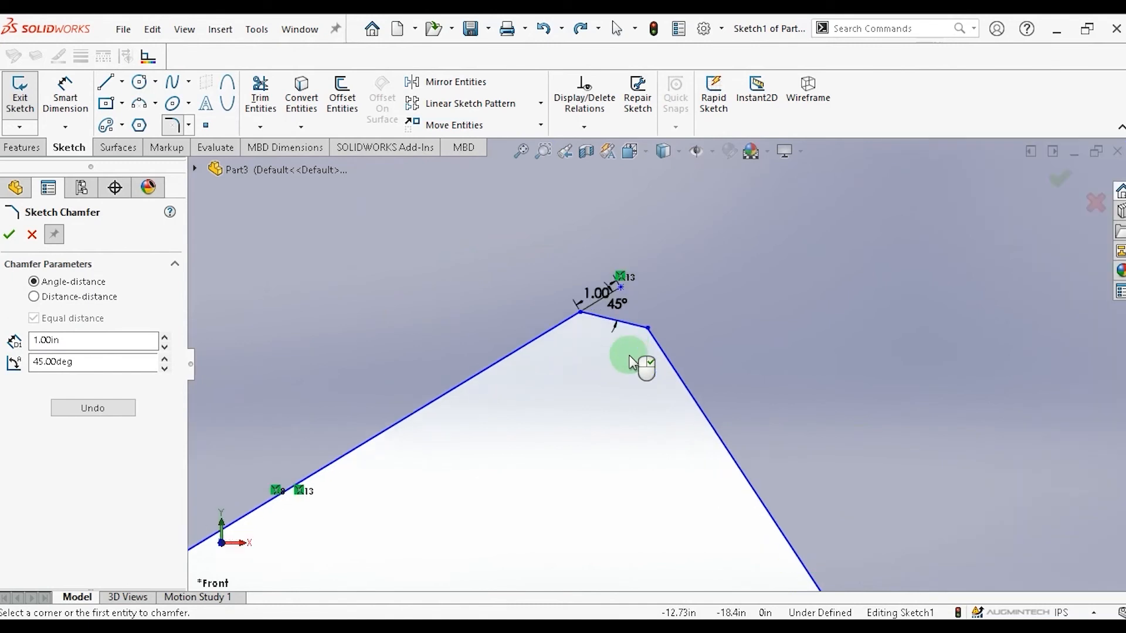
scroll(631, 363, down, 2)
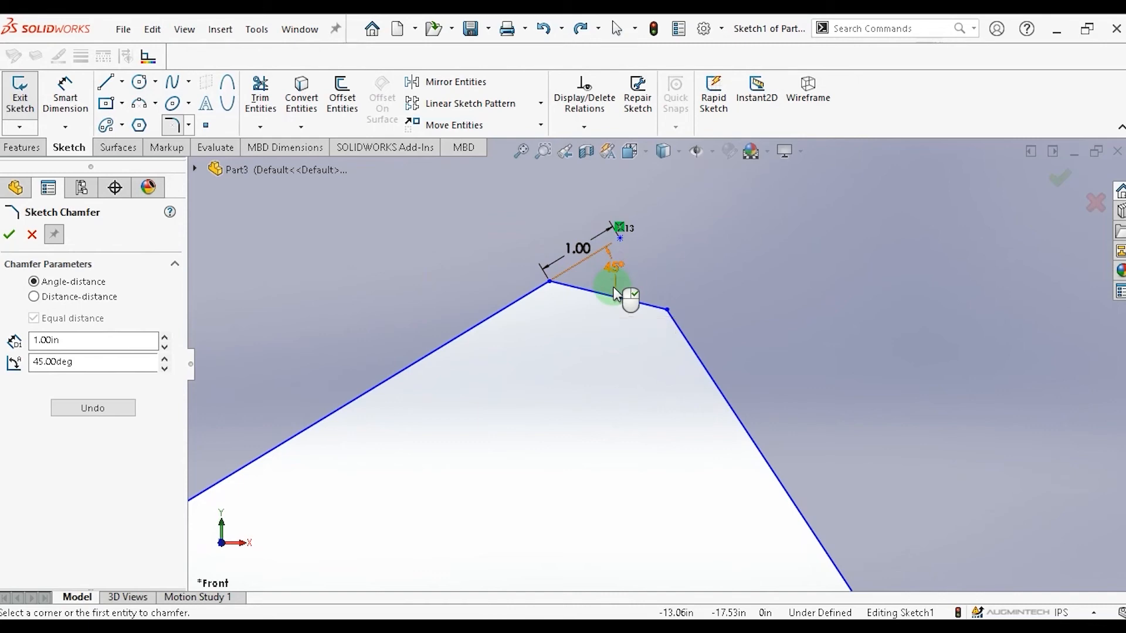
scroll(615, 293, up, 2)
scroll(658, 352, up, 3)
scroll(655, 356, down, 1)
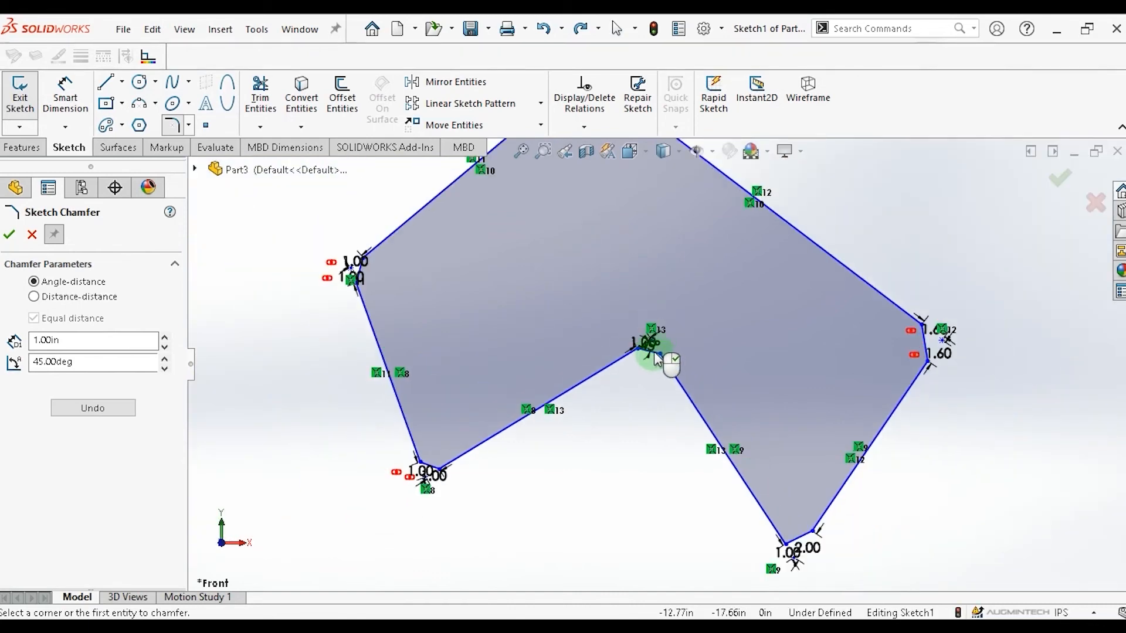
scroll(655, 356, up, 2)
scroll(655, 356, up, 2)
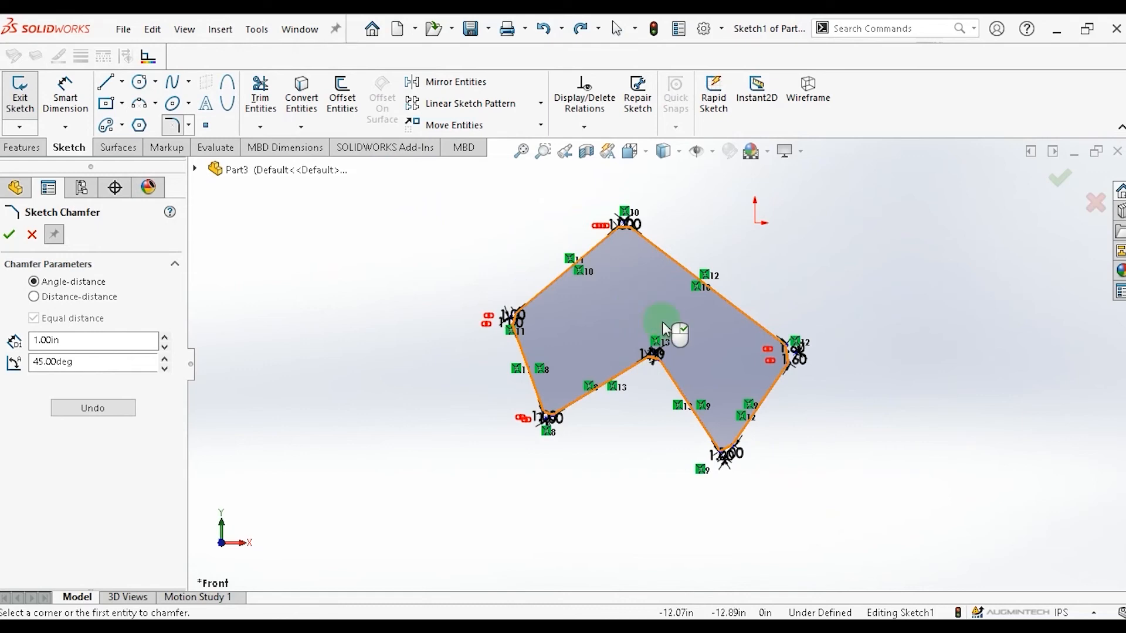
click(682, 570)
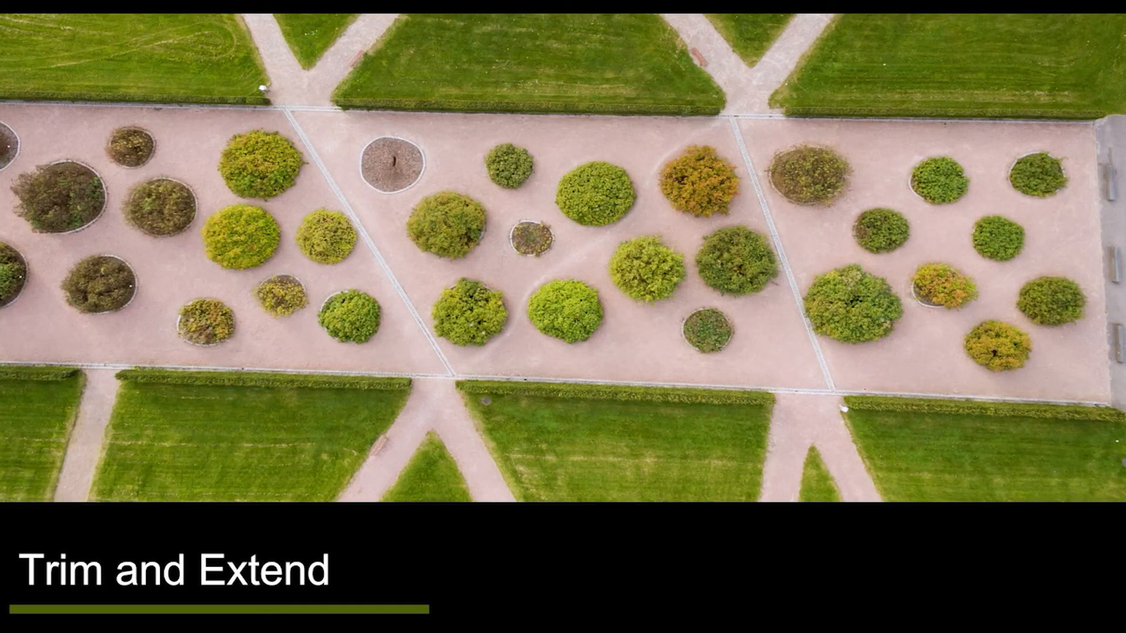
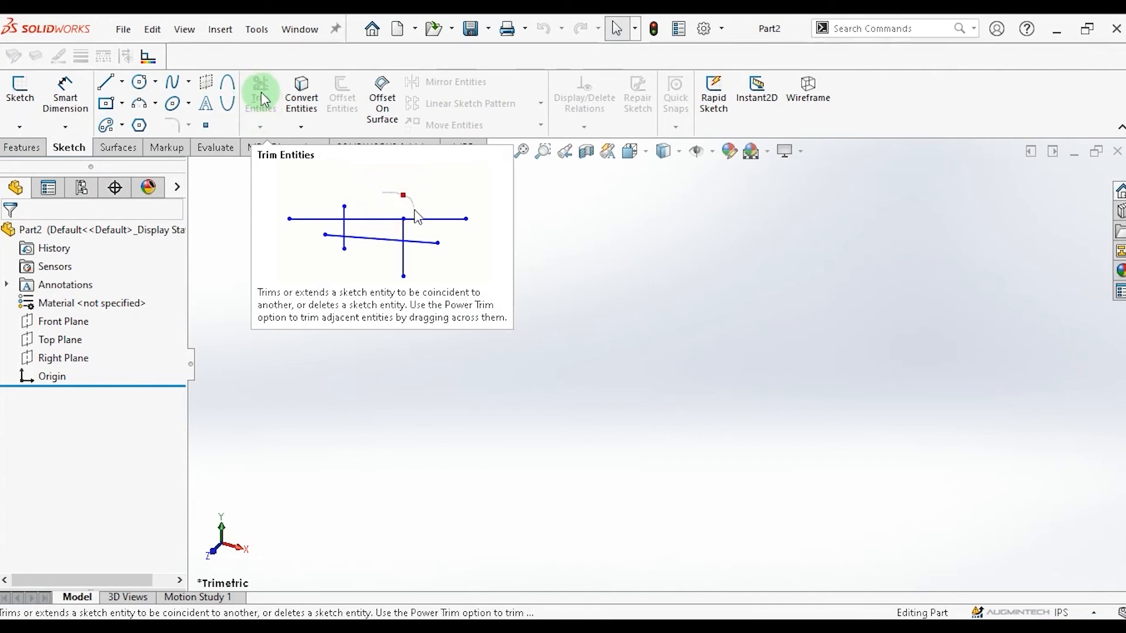
Start a sketch on the Front Plane and draw a vertical line joined to a horizontal line forming an L shape.
click(773, 368)
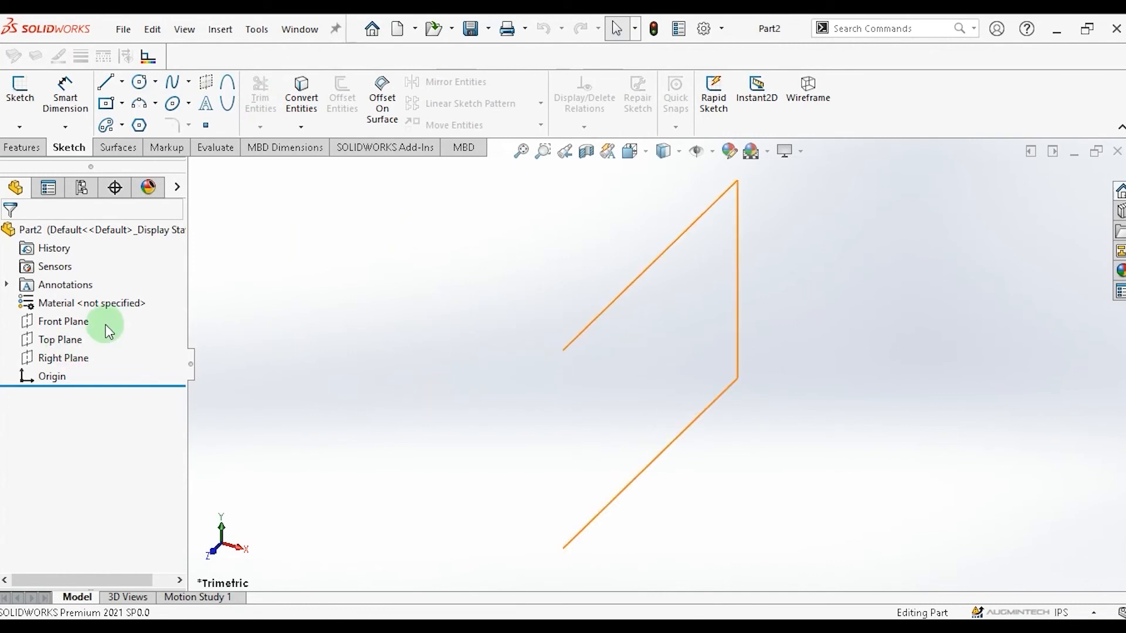
click(61, 327)
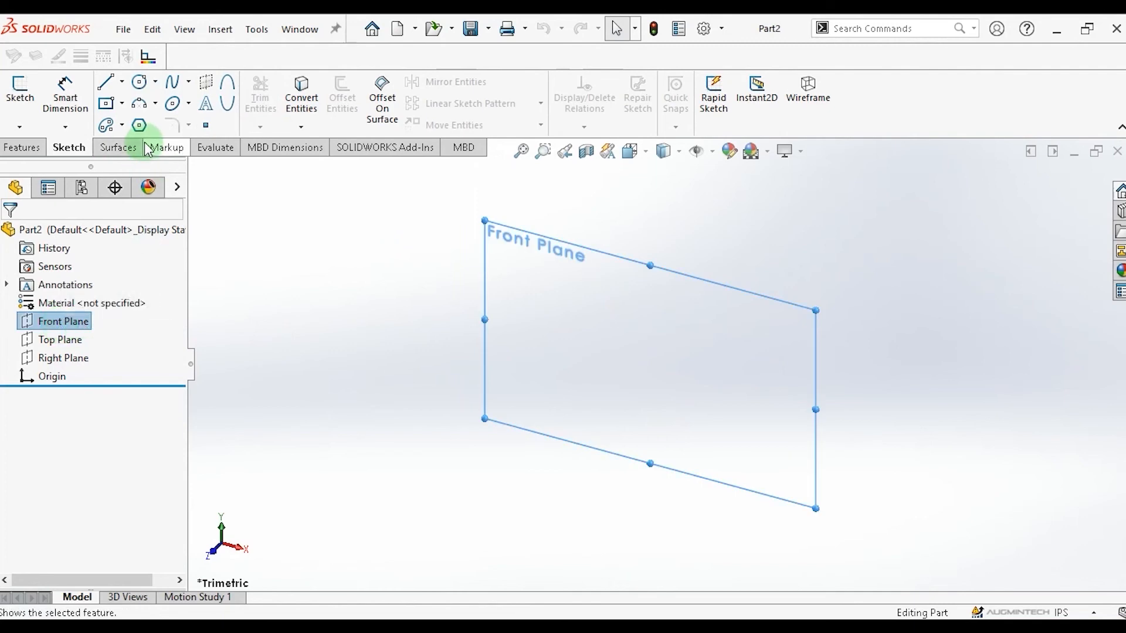
click(106, 87)
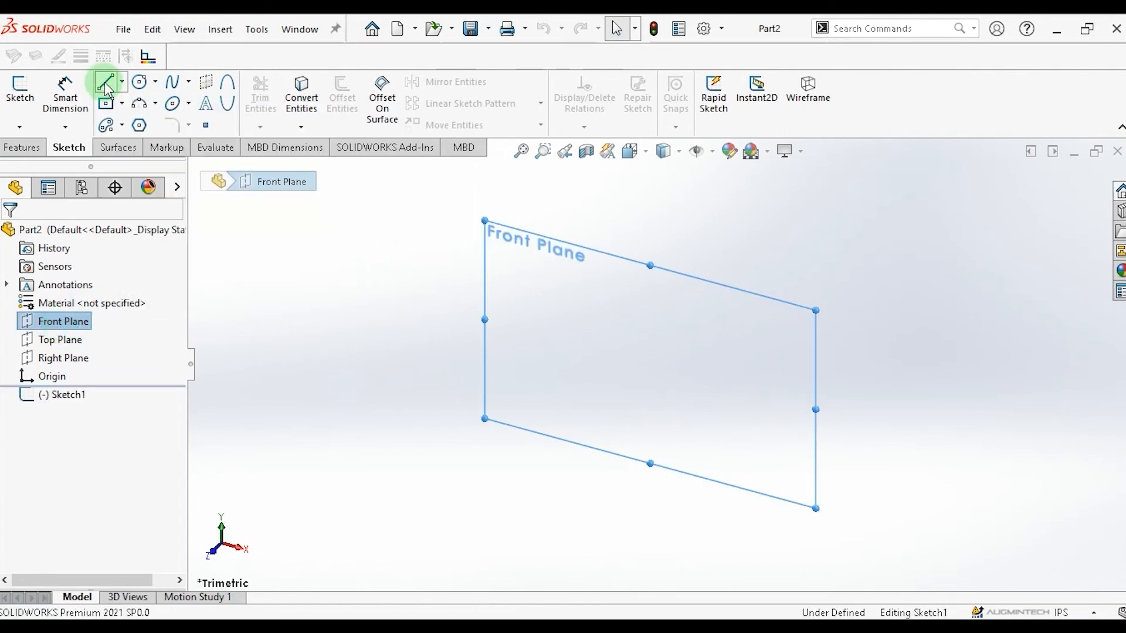
click(747, 219)
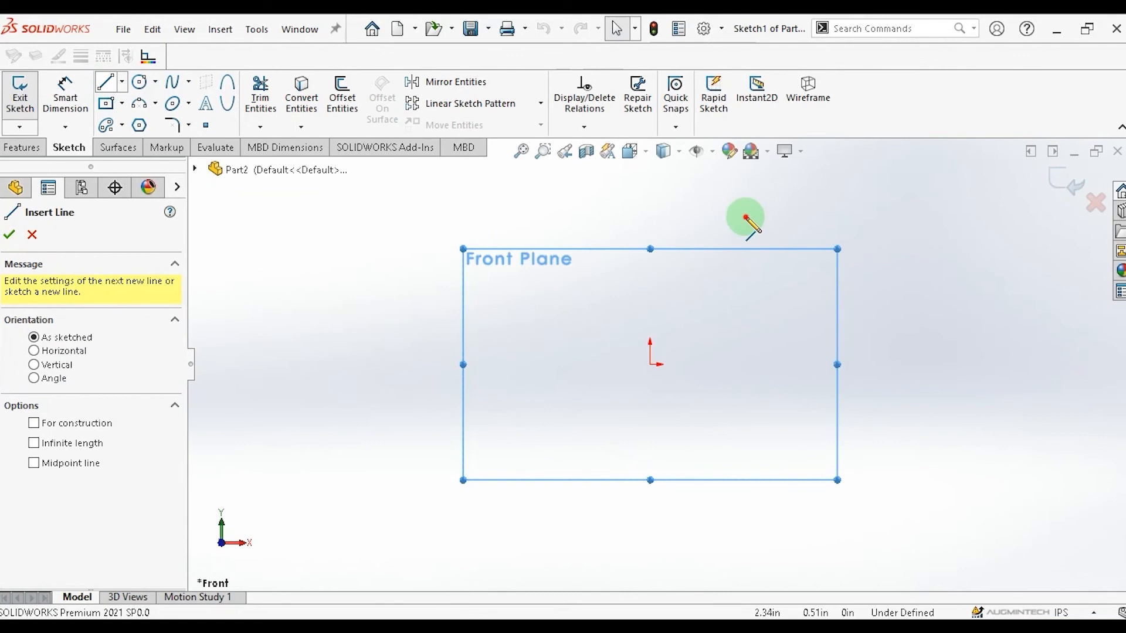
click(761, 536)
click(758, 540)
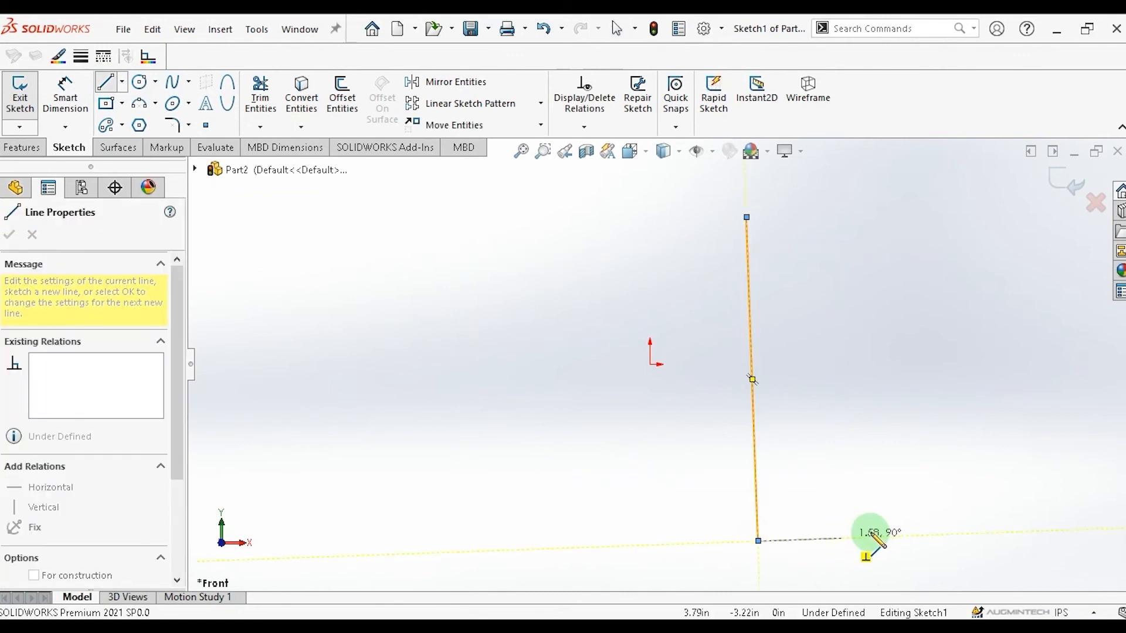
click(972, 541)
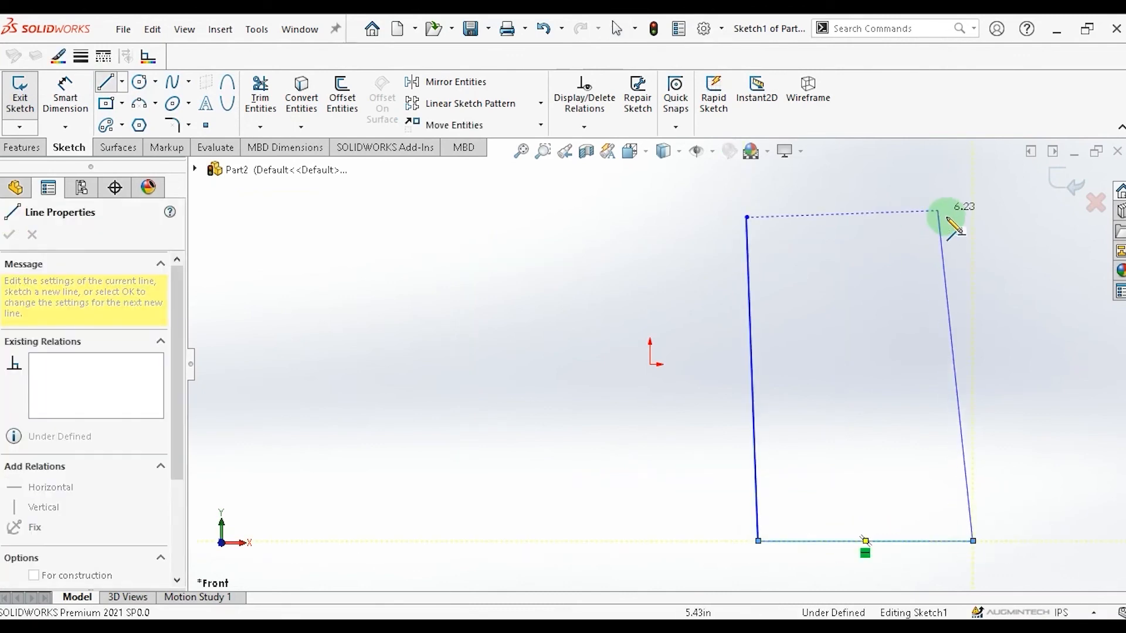
key(Escape)
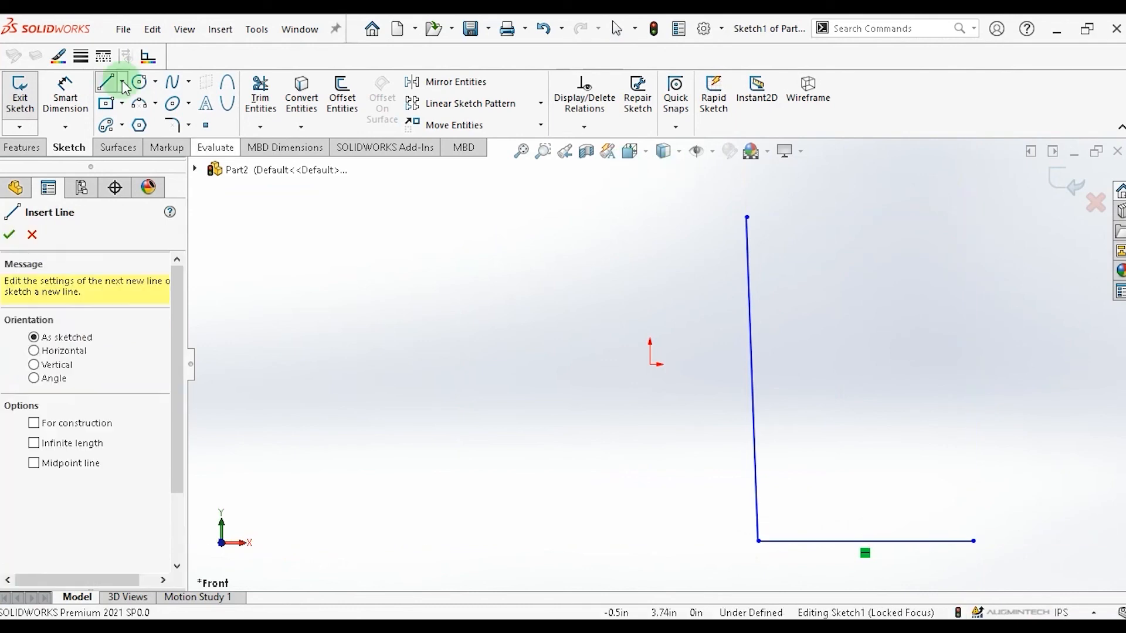
key(Escape)
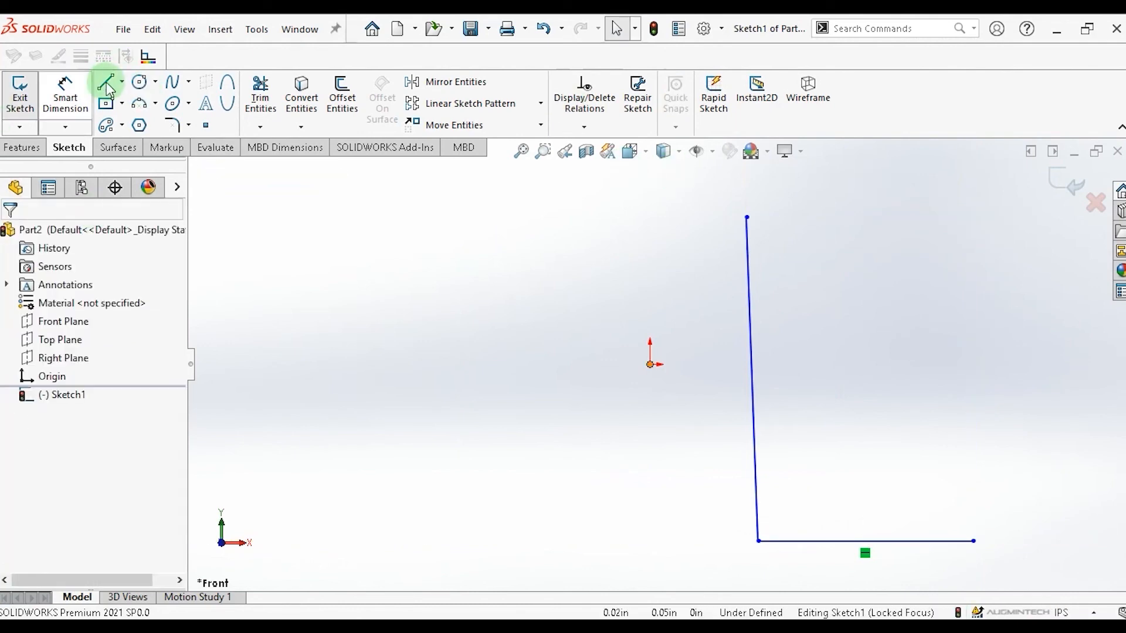
Draw two more roughly vertical lines, one from the top right down to the L's right end and one crossing its base.
click(105, 84)
click(958, 219)
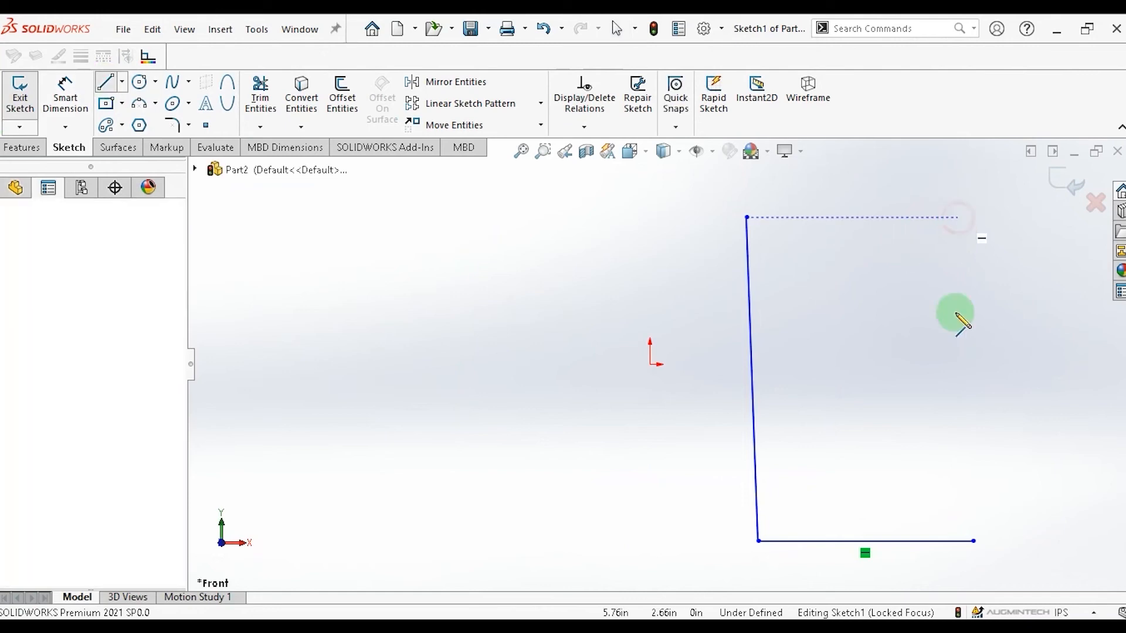
click(972, 541)
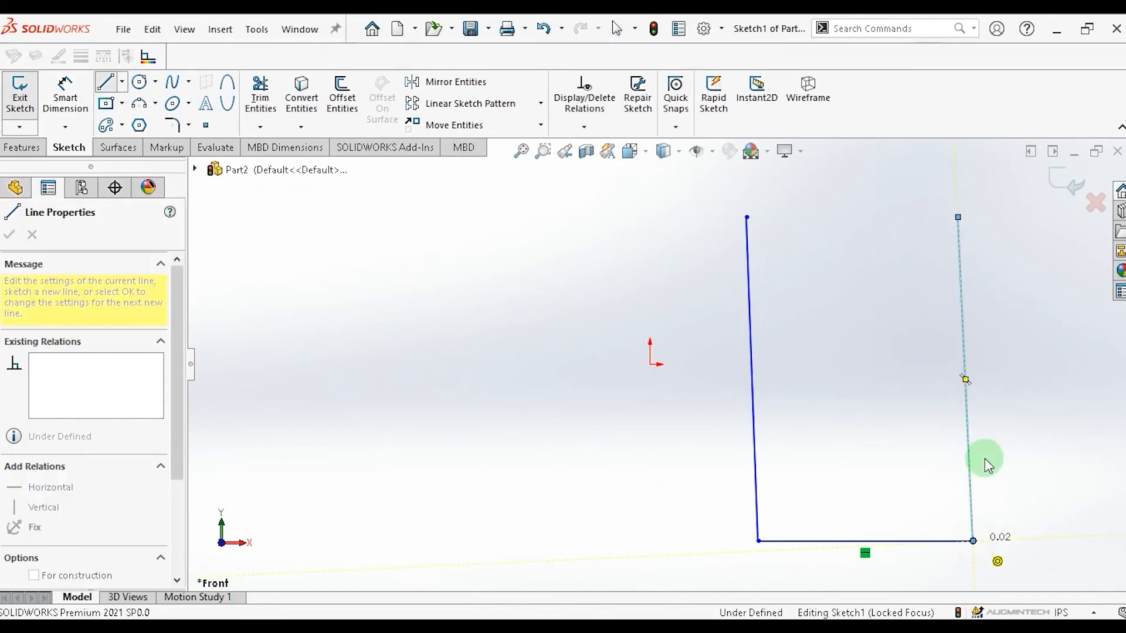
click(868, 218)
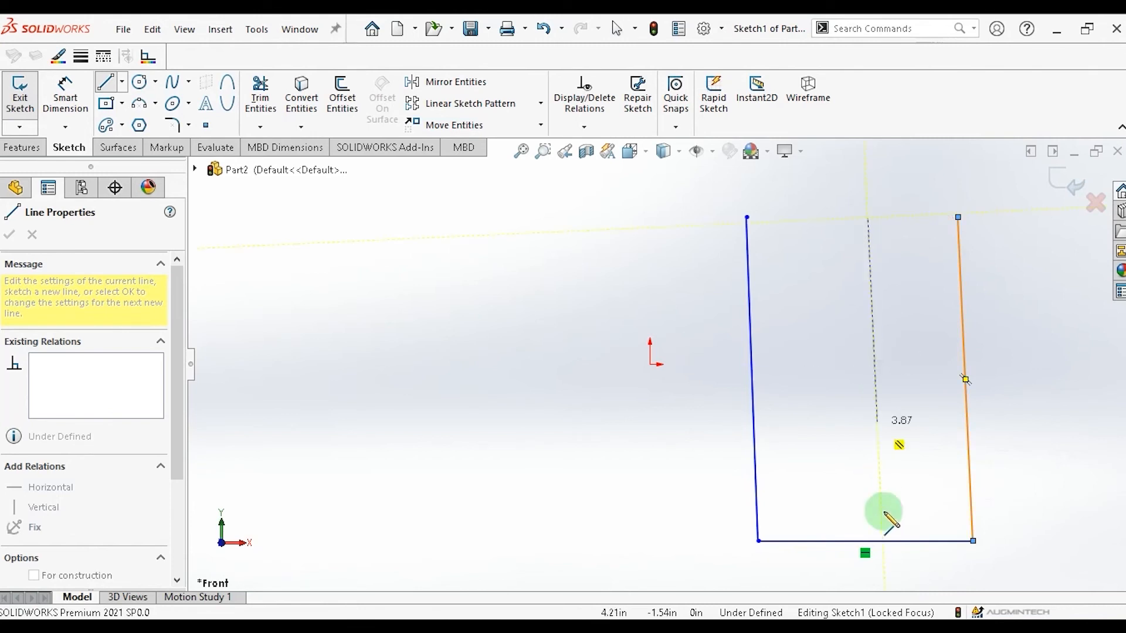
click(892, 566)
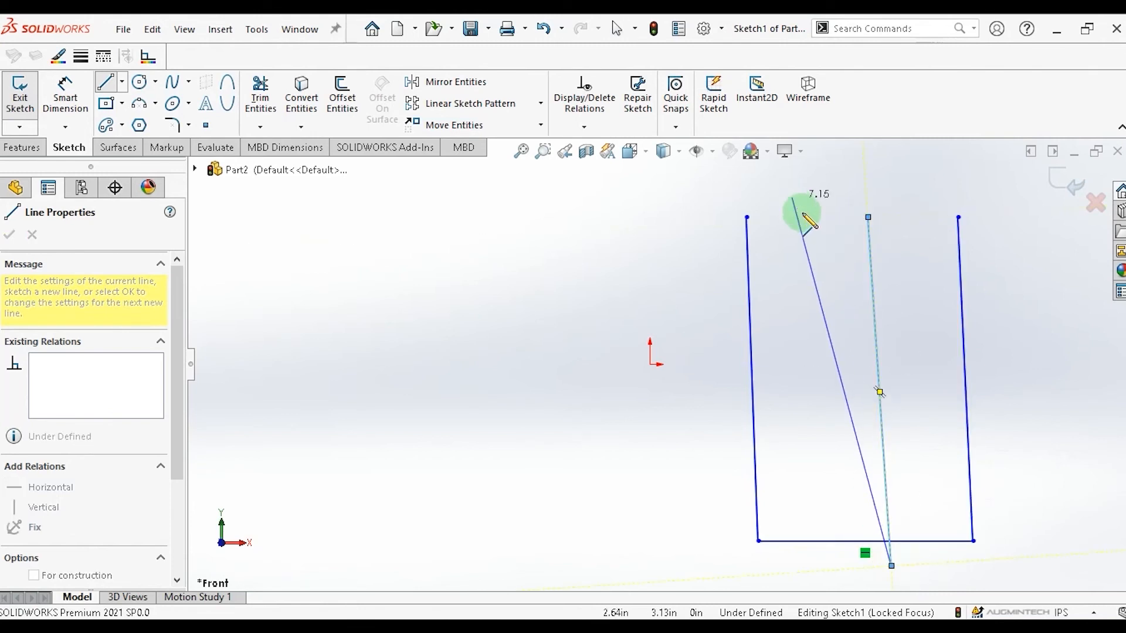
right_click(892, 567)
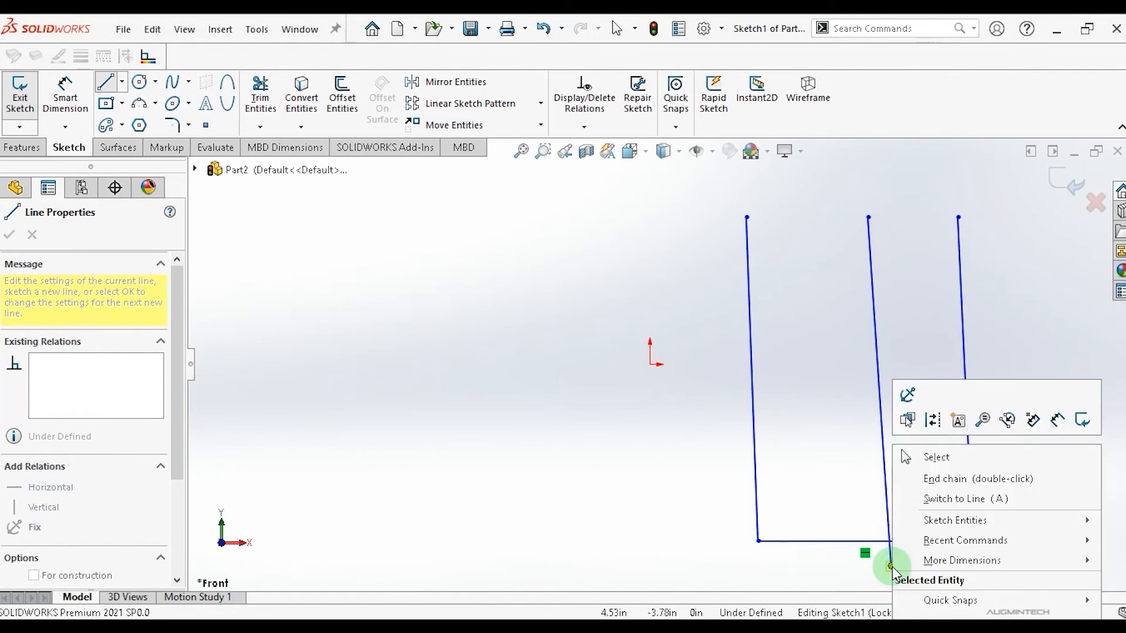
click(932, 457)
Draw another vertical line and a chain of slanted lines crossing all the vertical lines.
click(105, 82)
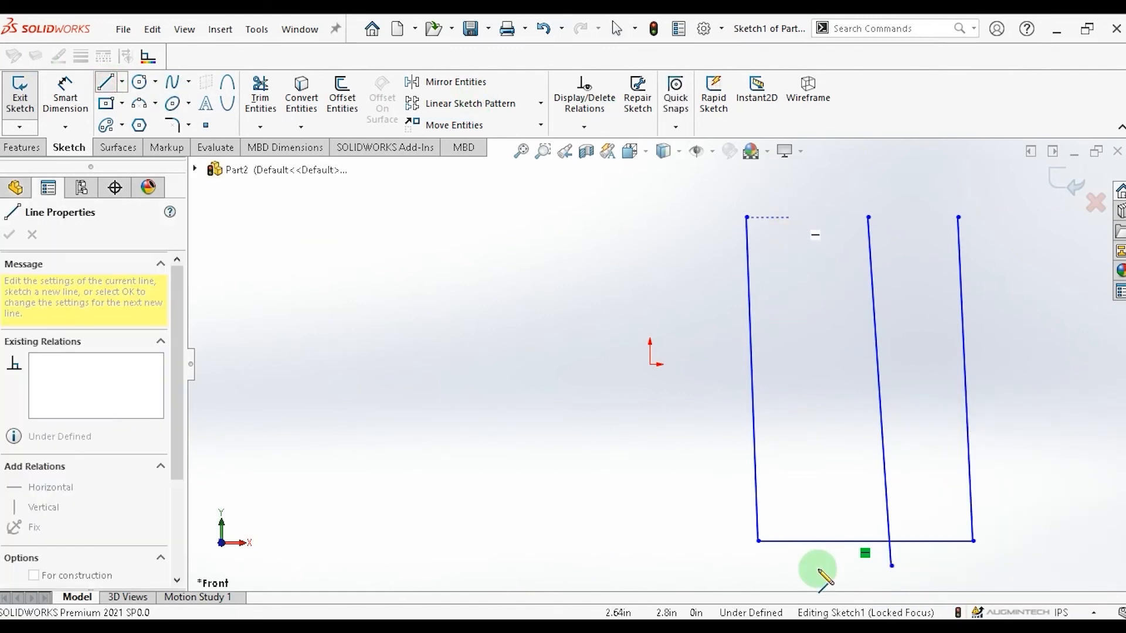
click(817, 572)
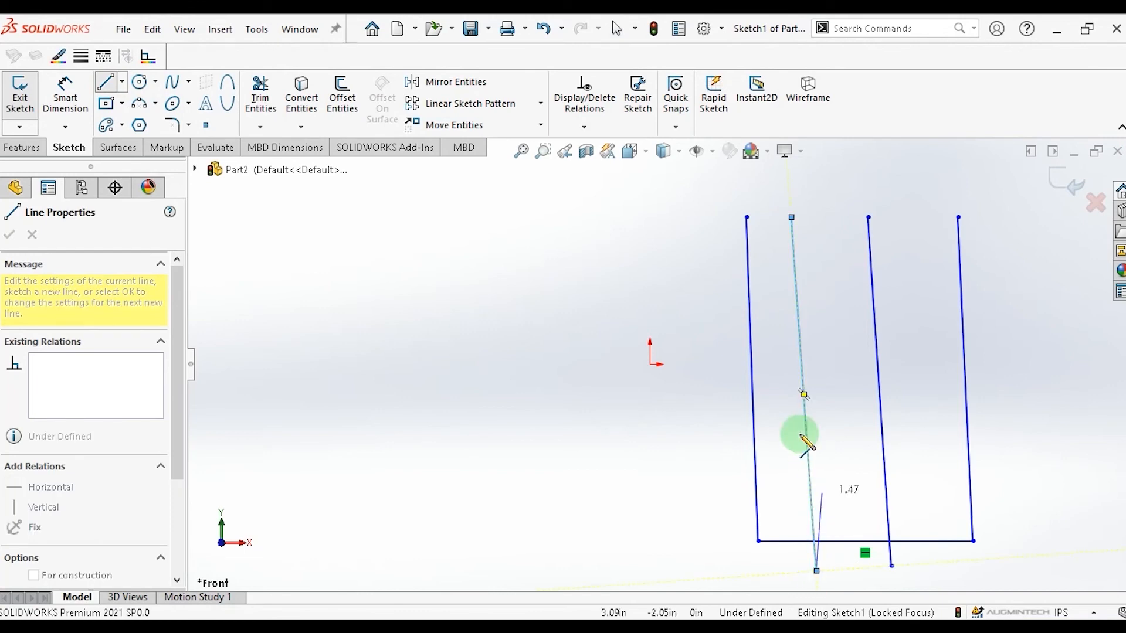
click(694, 321)
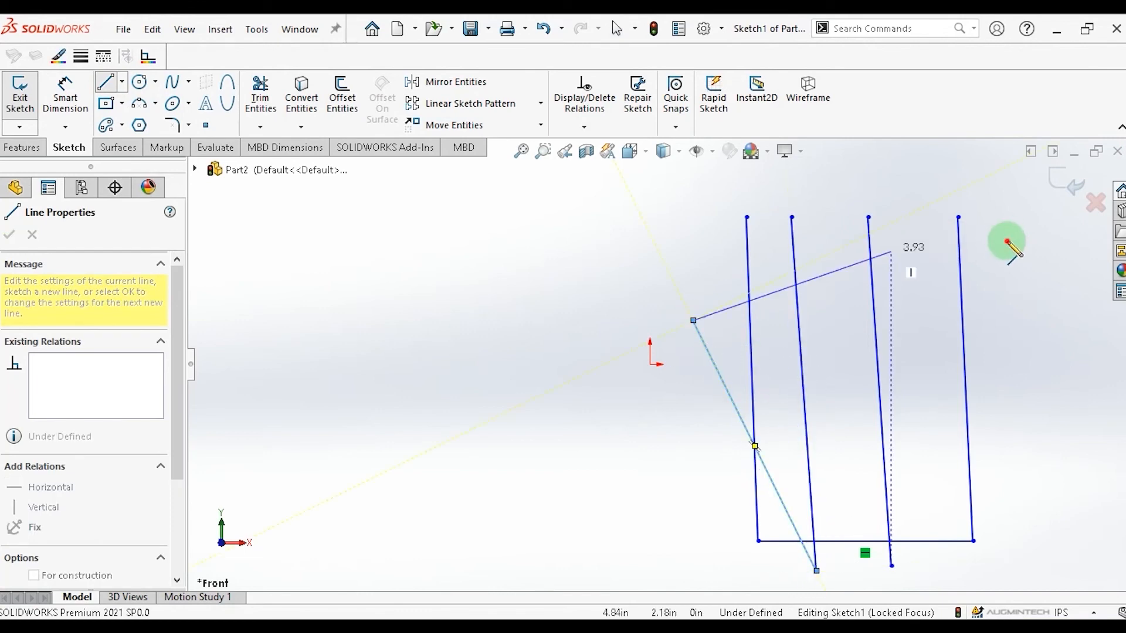
click(1005, 233)
click(1015, 467)
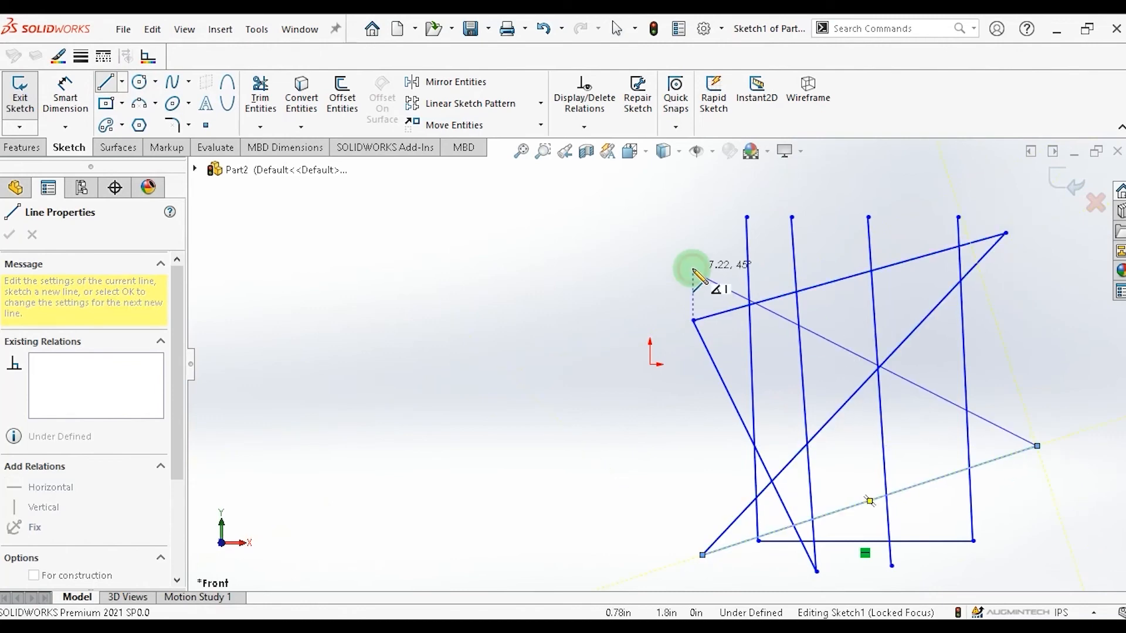
key(Escape)
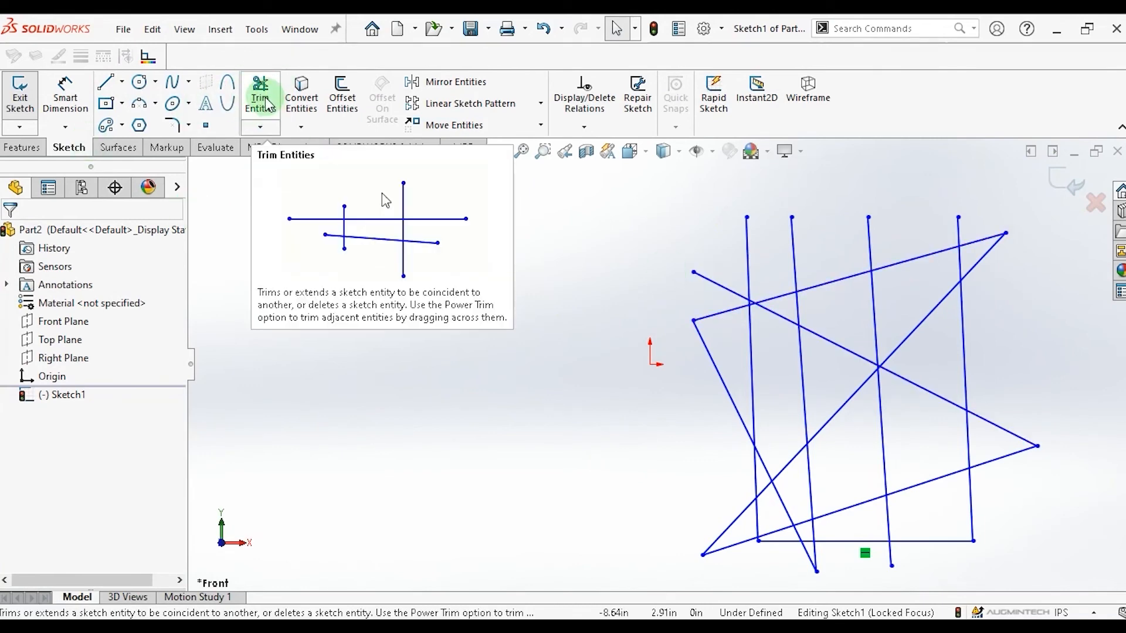
Try power-trimming segments of the crossing lines with Trim Entities, then undo the trimming.
click(256, 128)
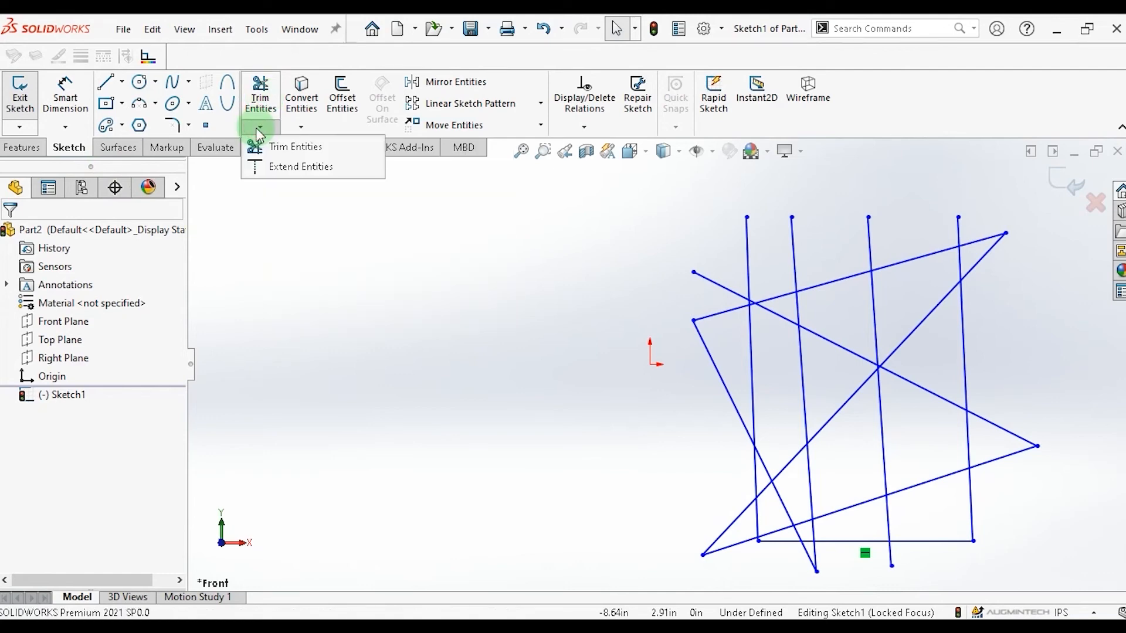
click(282, 146)
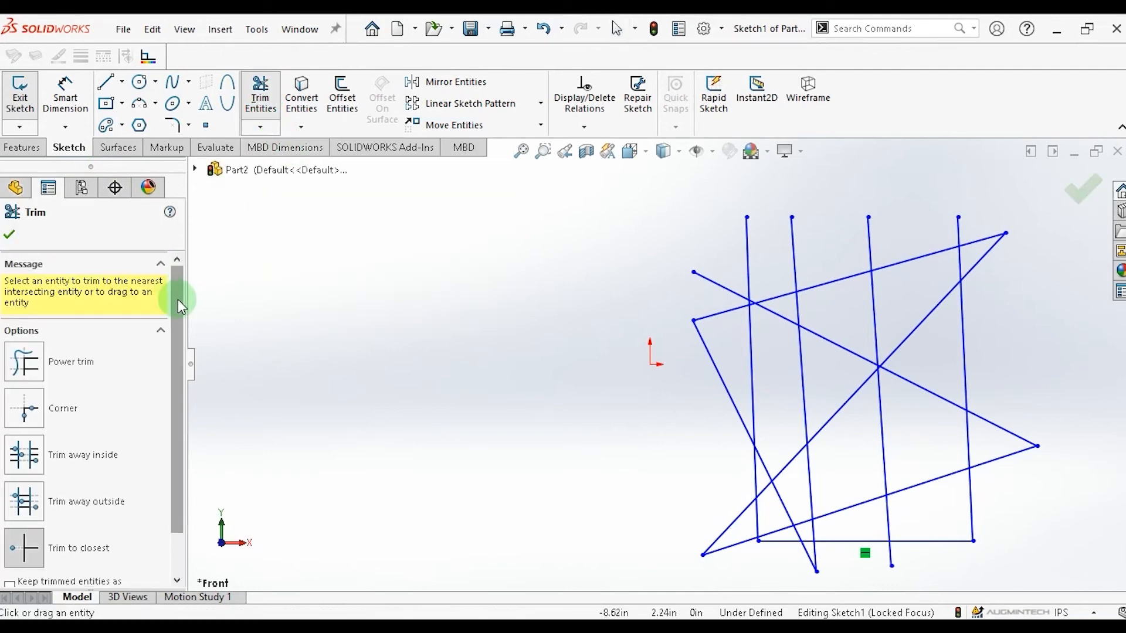
drag(178, 299, 173, 378)
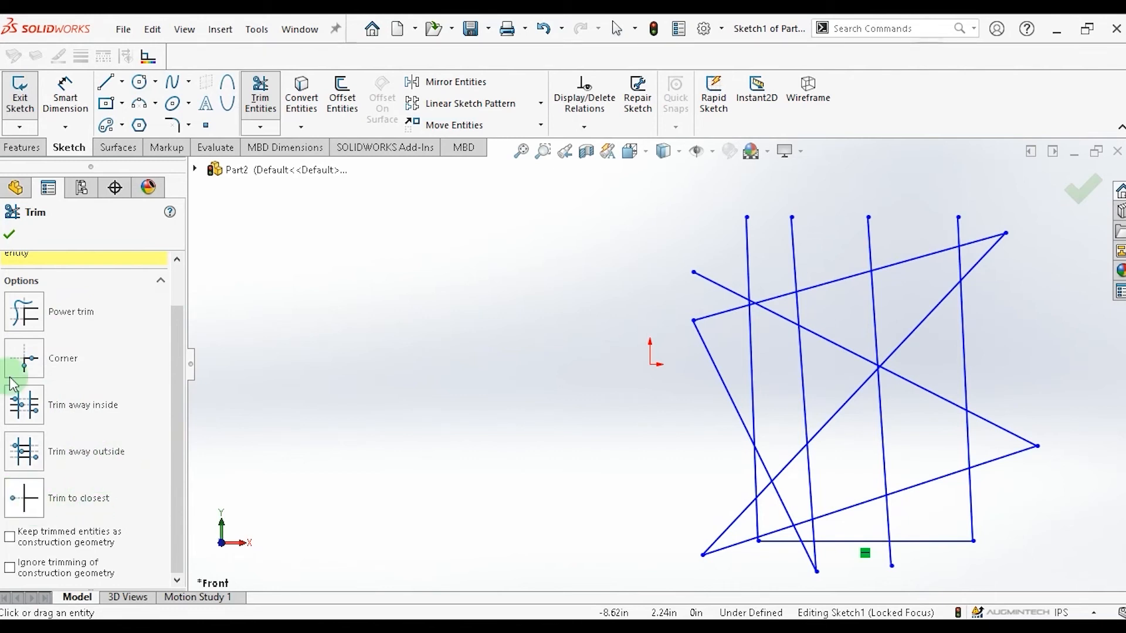
click(37, 315)
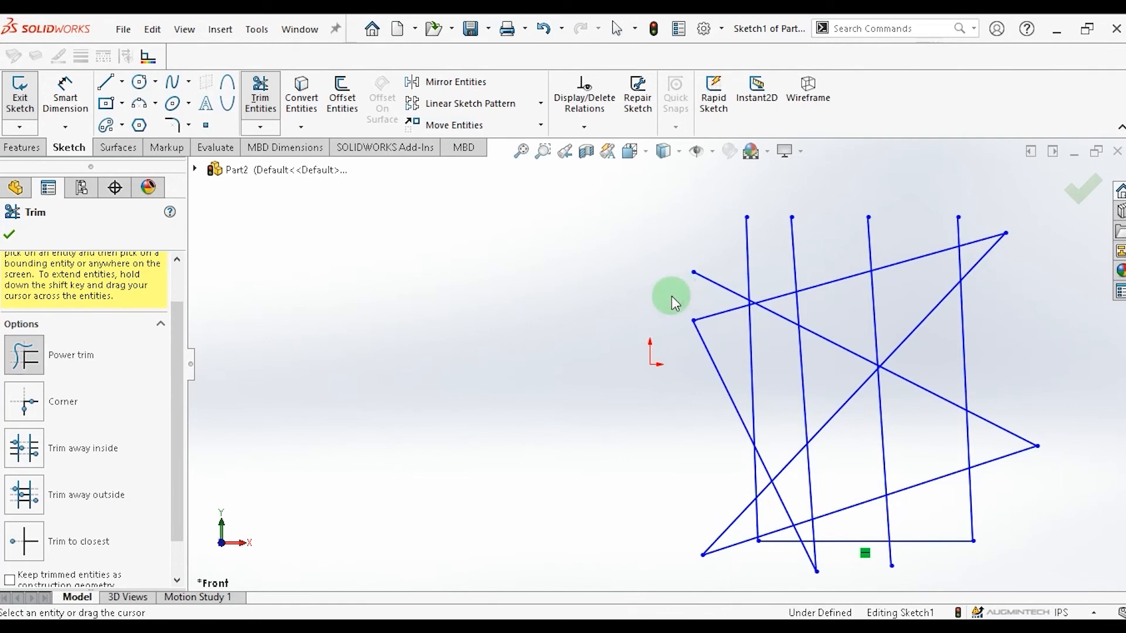
drag(673, 297, 701, 284)
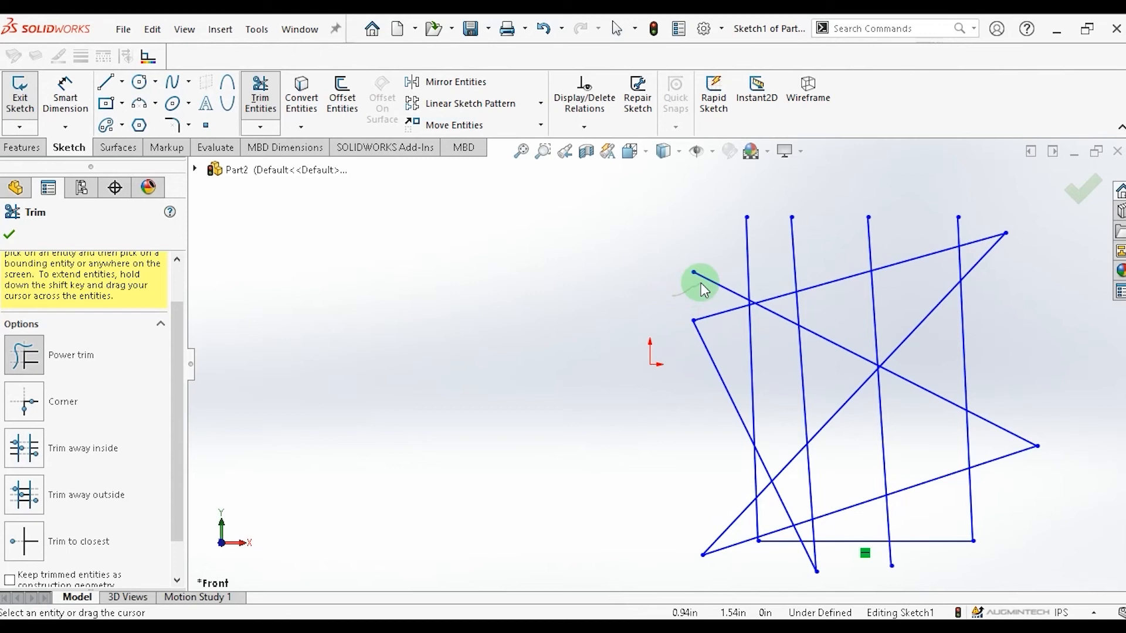
mouse_move(704, 290)
mouse_down()
mouse_move(794, 248)
mouse_move(975, 224)
mouse_up()
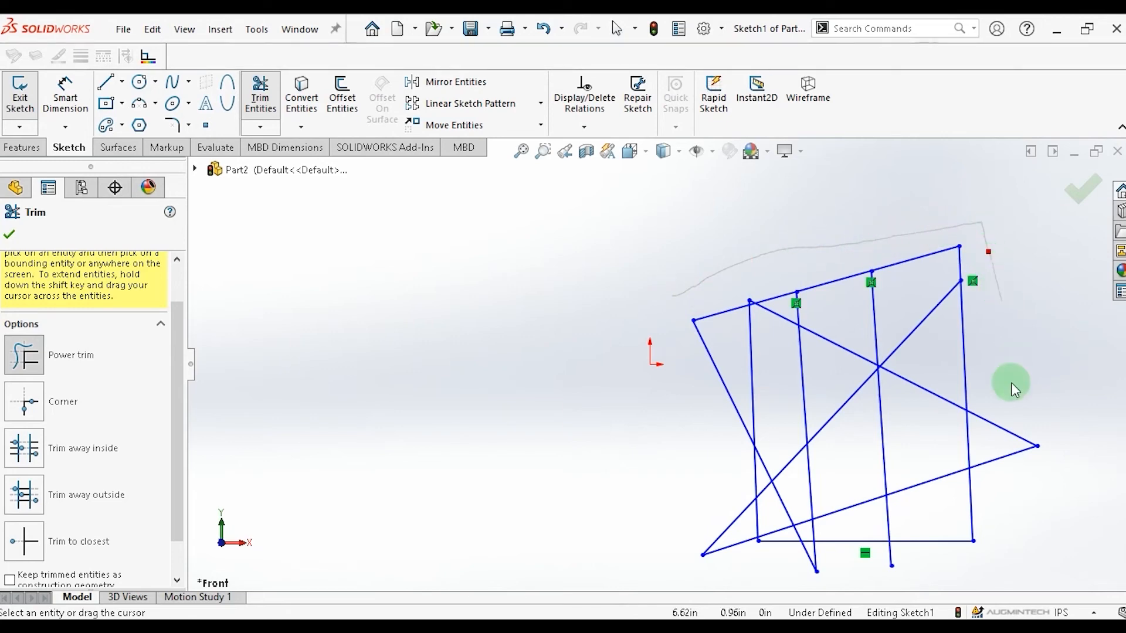
mouse_move(1011, 382)
mouse_down()
mouse_move(1005, 493)
mouse_move(967, 522)
mouse_move(782, 364)
mouse_move(747, 359)
mouse_move(719, 393)
mouse_up()
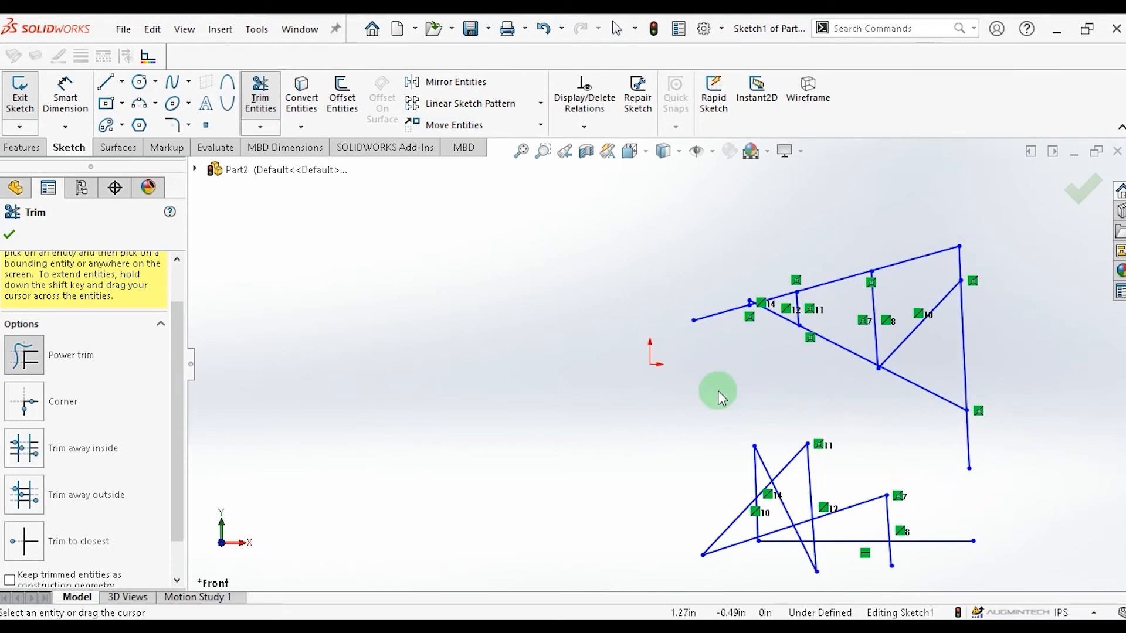
key(ctrl+z)
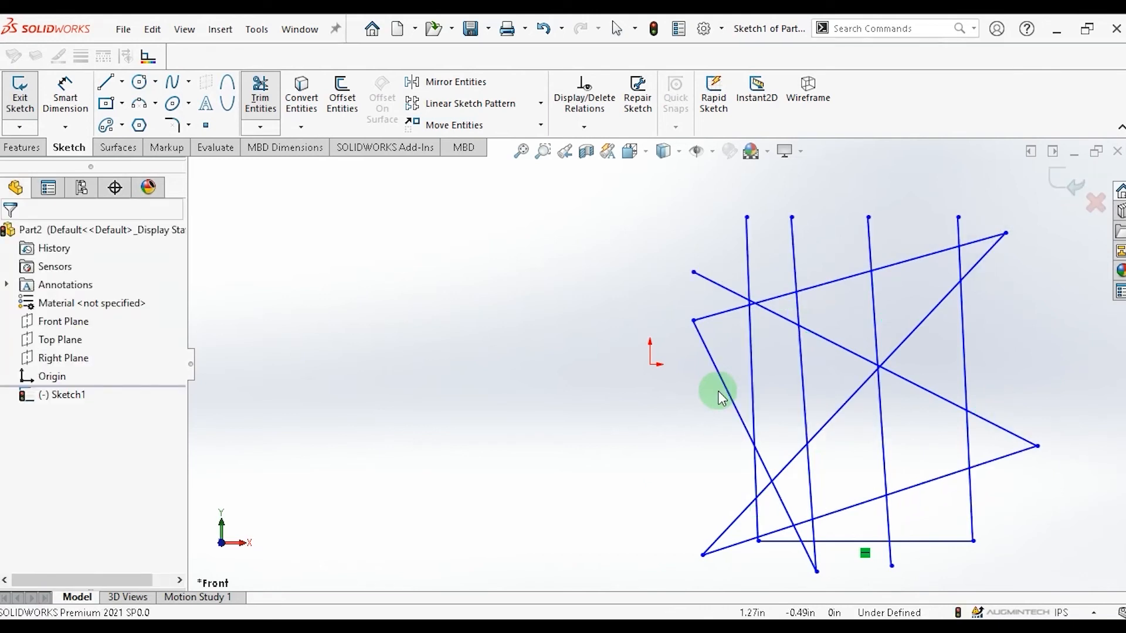
Corner-trim the right vertical line with the upper slanted line and with the long descending diagonal.
click(256, 126)
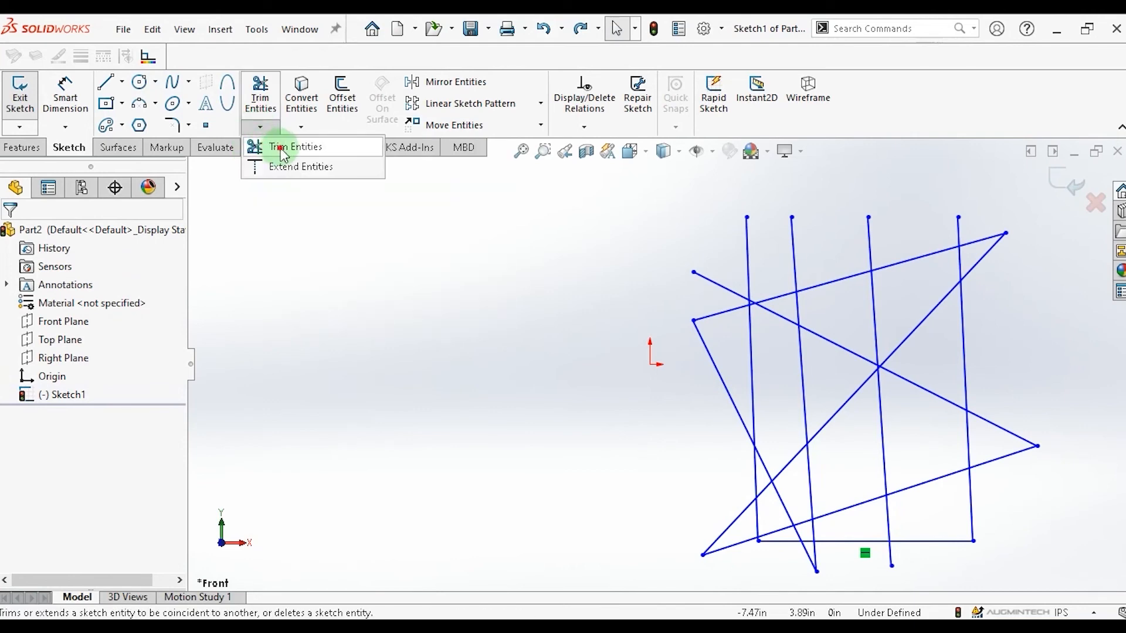
click(269, 147)
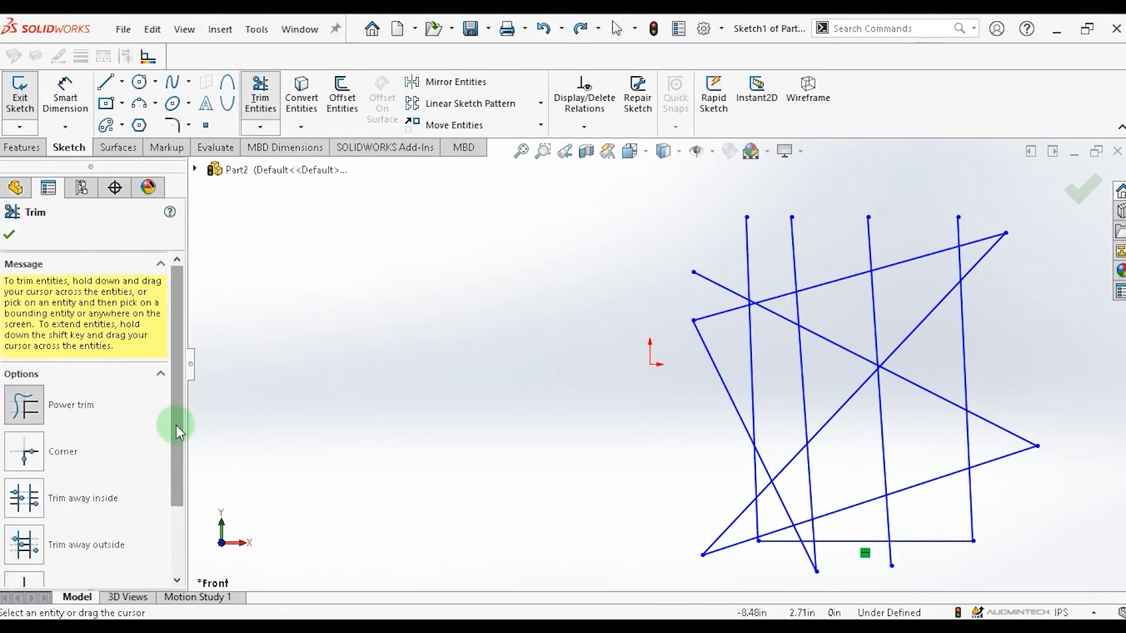
drag(176, 426, 165, 494)
click(33, 364)
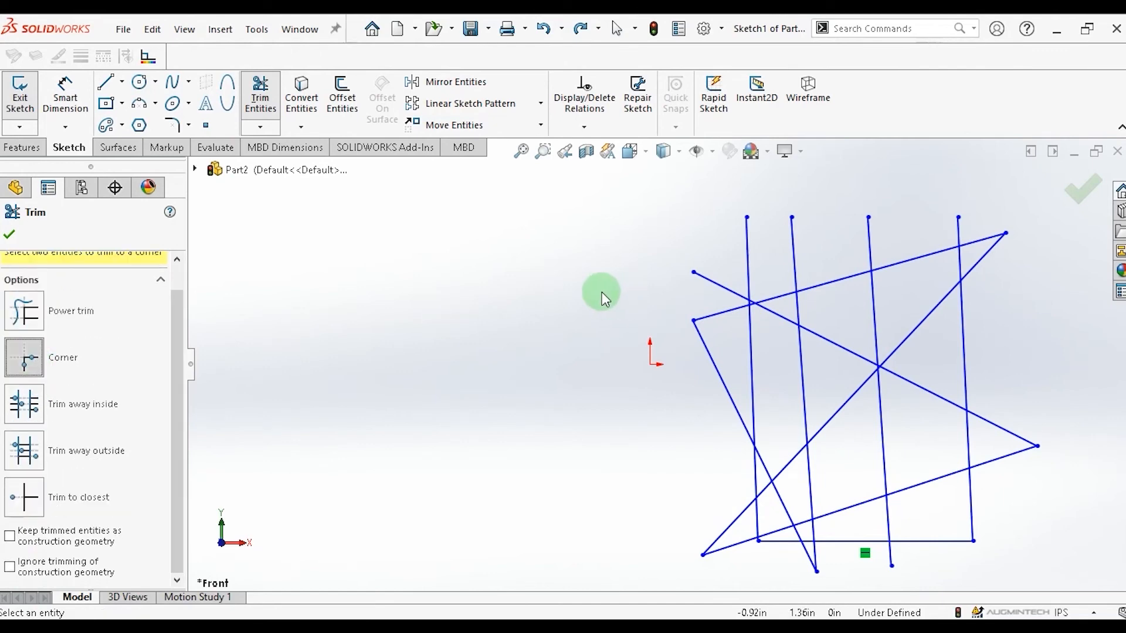
click(958, 231)
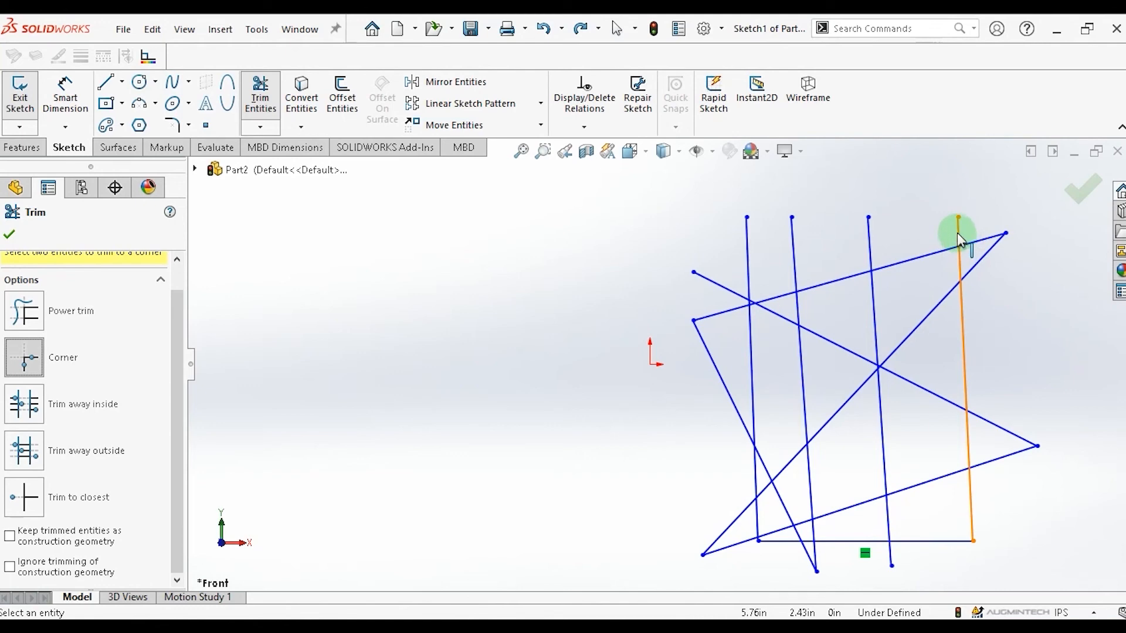
click(959, 263)
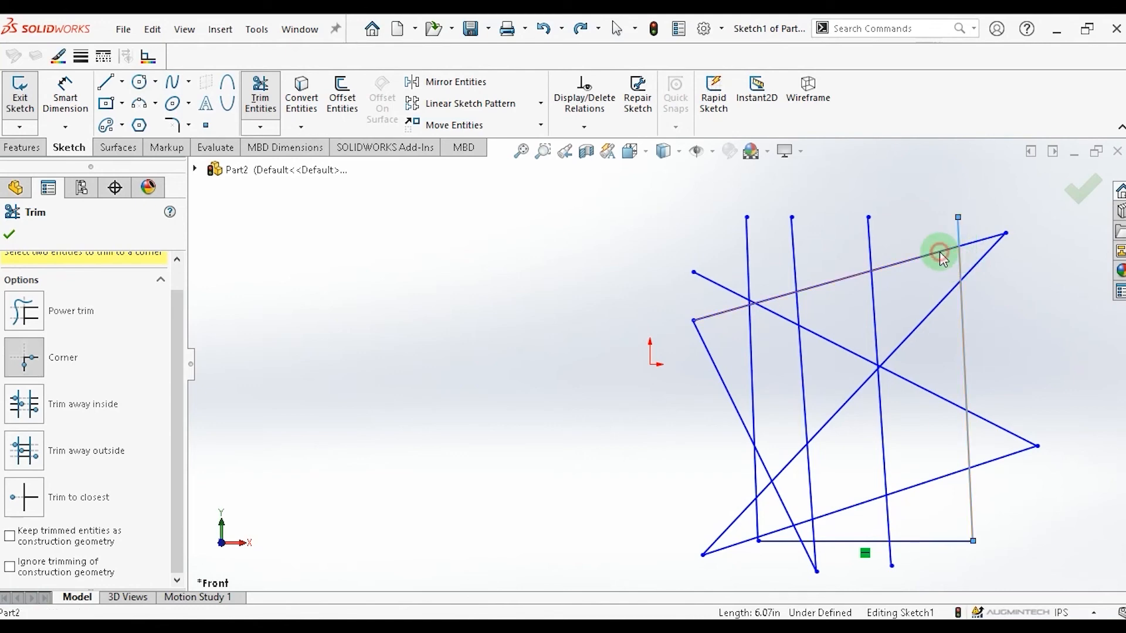
click(940, 254)
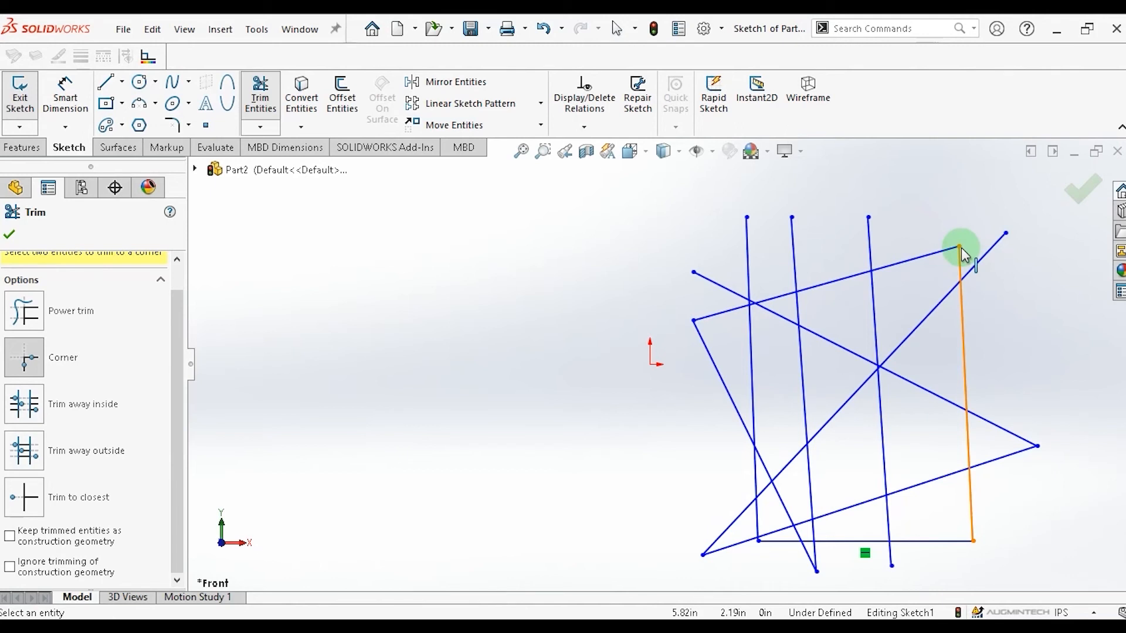
click(990, 426)
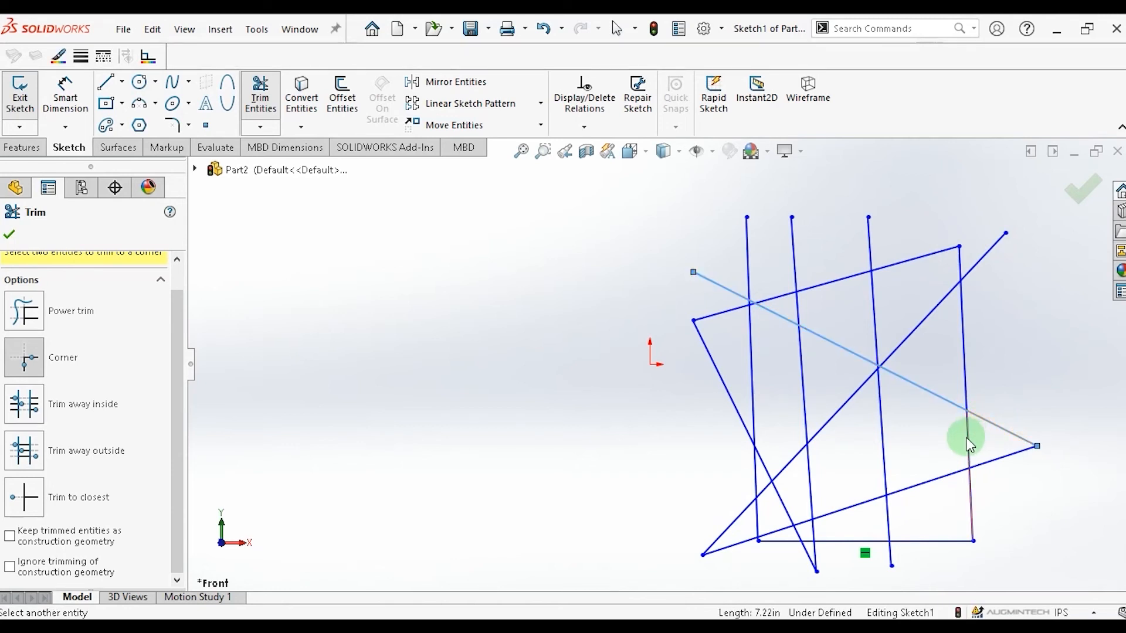
click(967, 437)
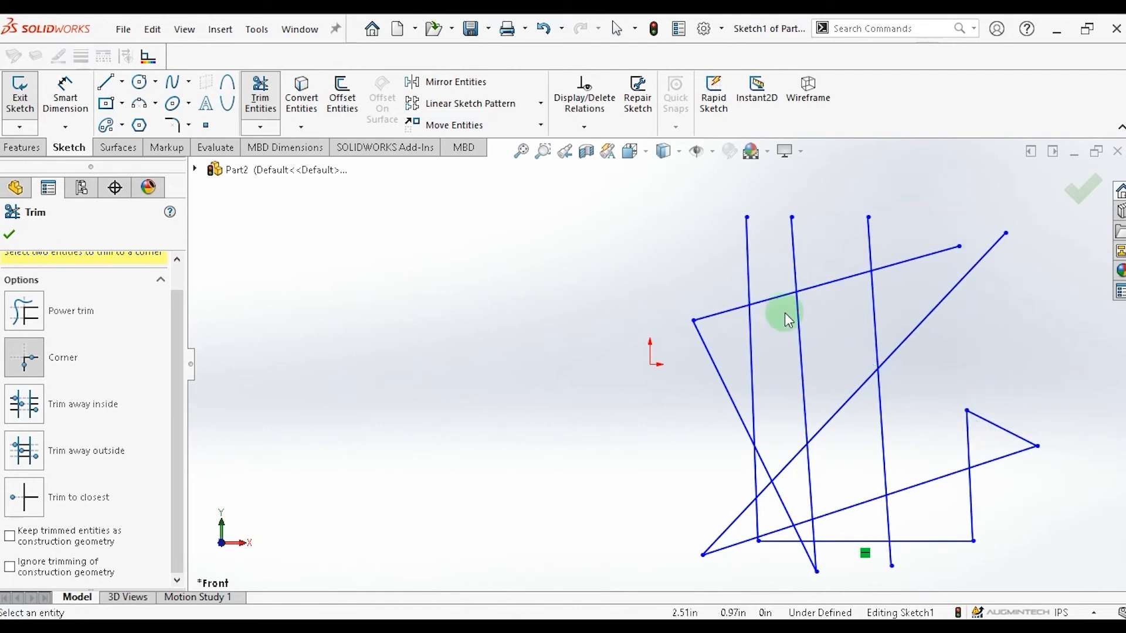
Corner-trim the second vertical line with the upper slanted line and the third vertical line with the lower slanted line.
click(795, 258)
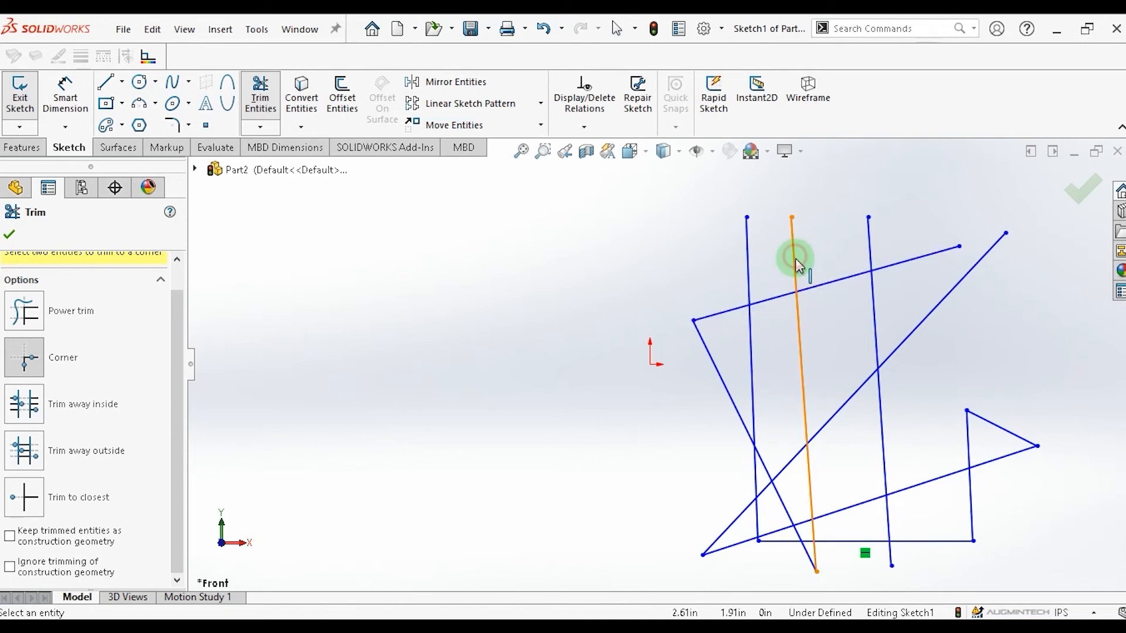
click(827, 290)
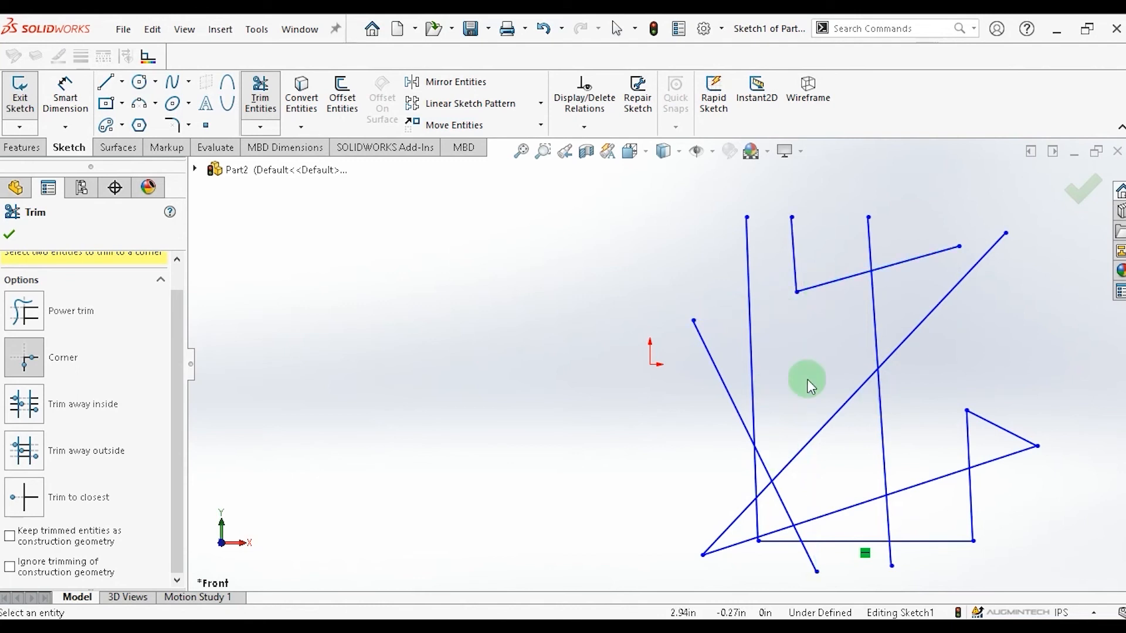
click(884, 463)
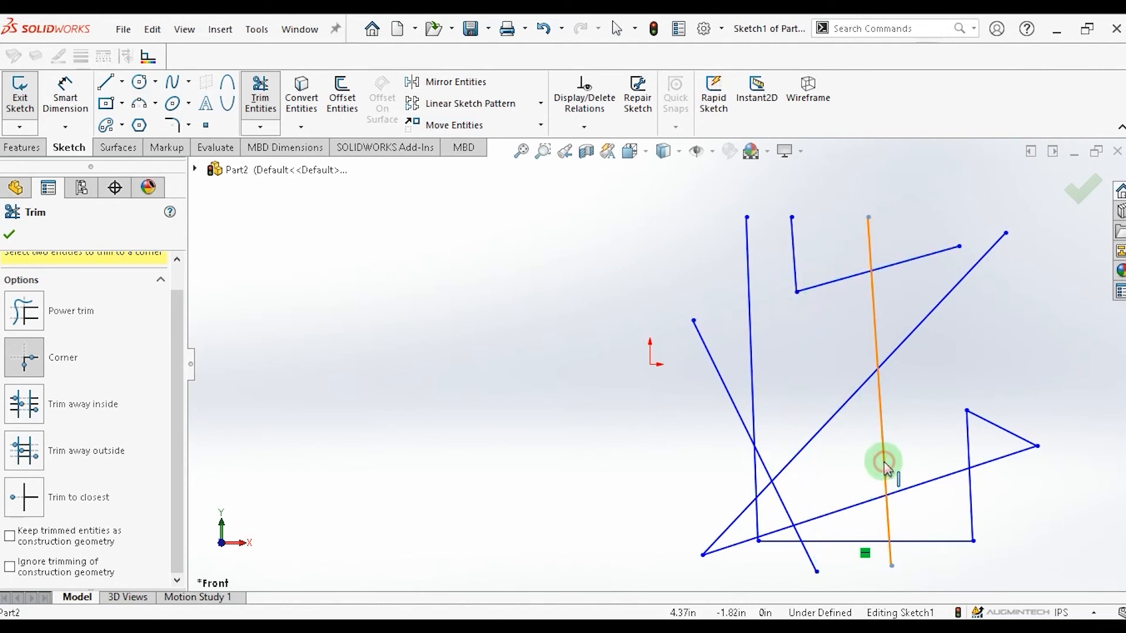
click(922, 484)
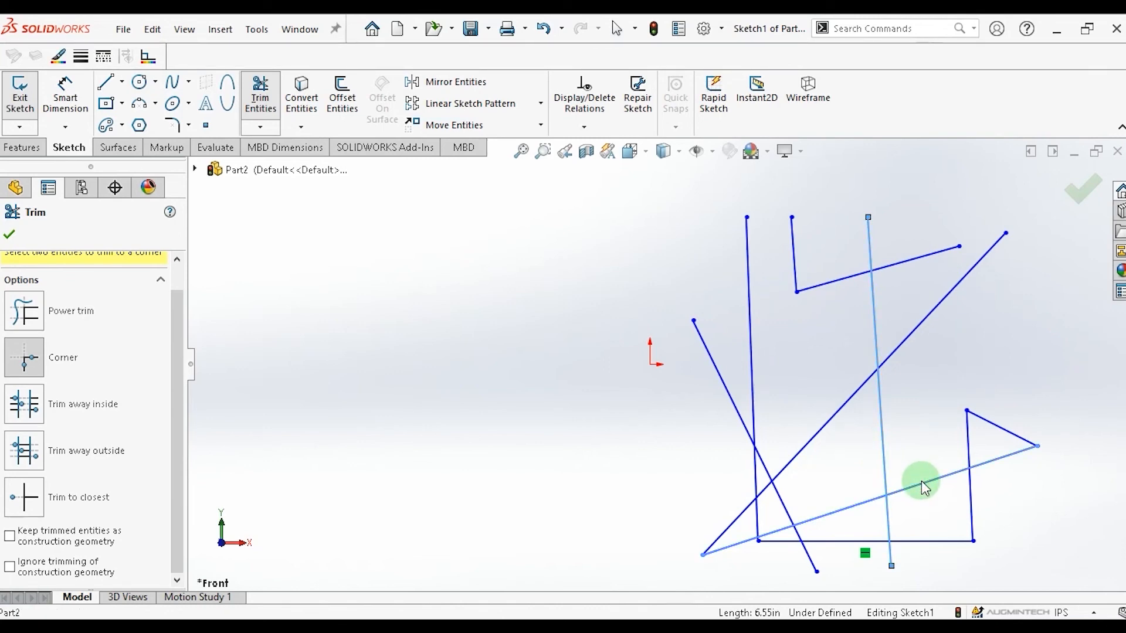
click(921, 480)
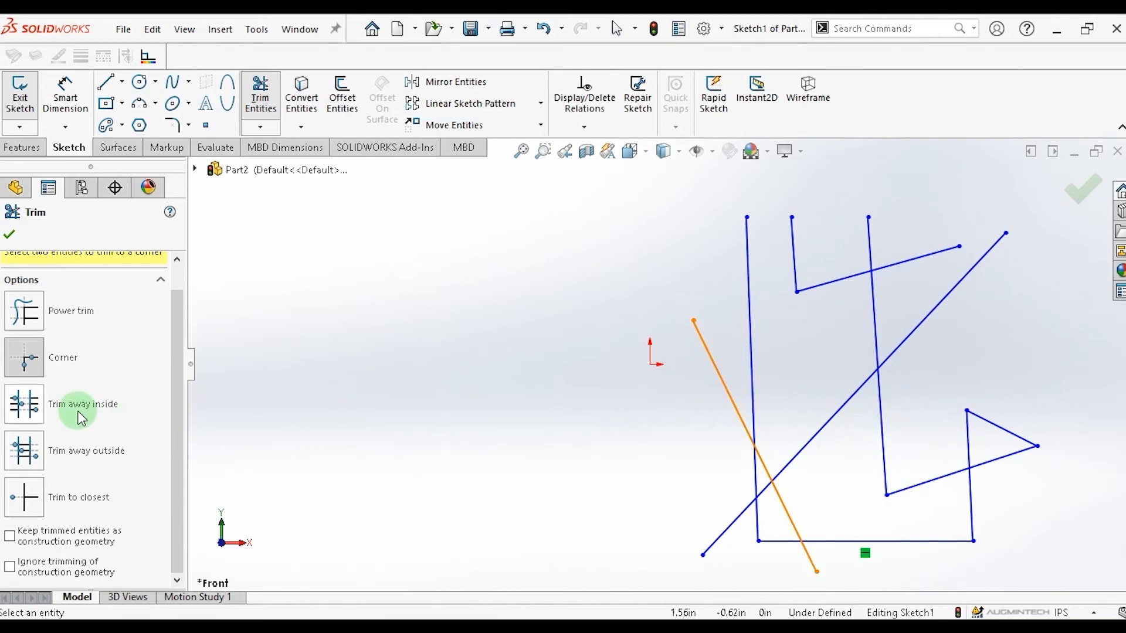
Undo all the corner trims to restore the crossing lines.
key(ctrl+z)
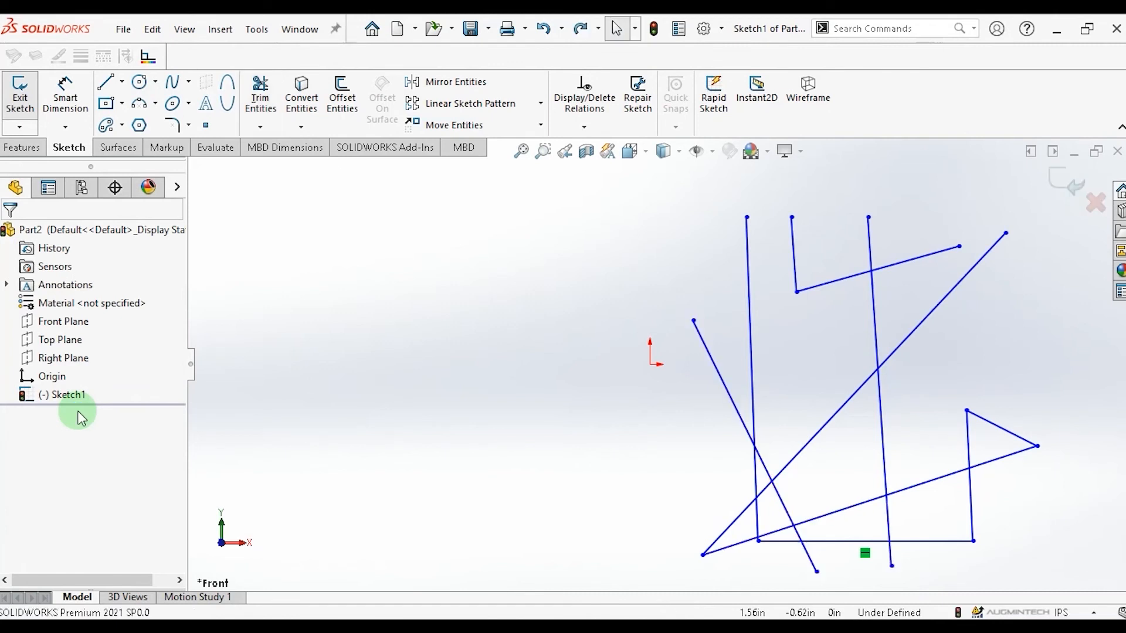
key(ctrl+z)
key(ctrl+z)
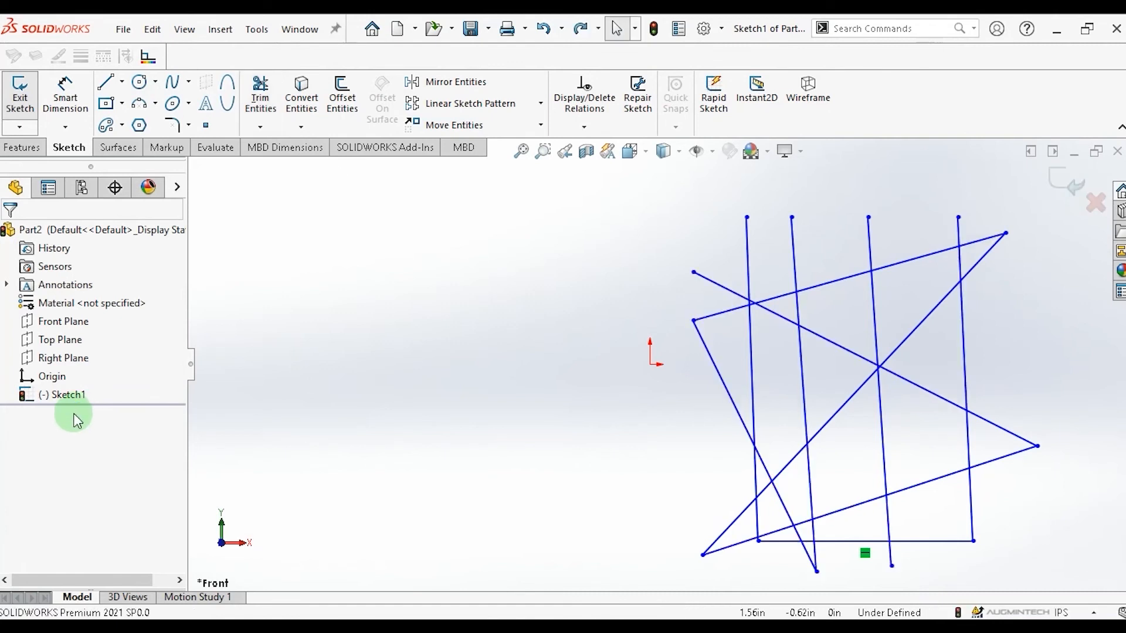
Use Trim away inside with the second and fourth vertical lines as boundaries on both diagonals, then undo those trims.
click(260, 128)
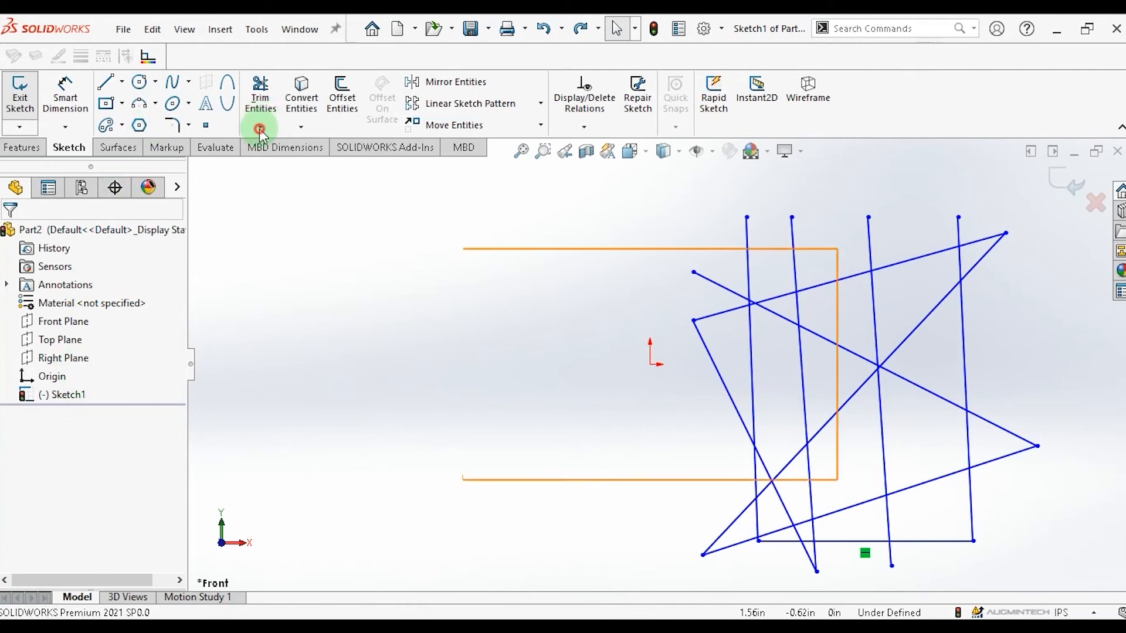
click(277, 146)
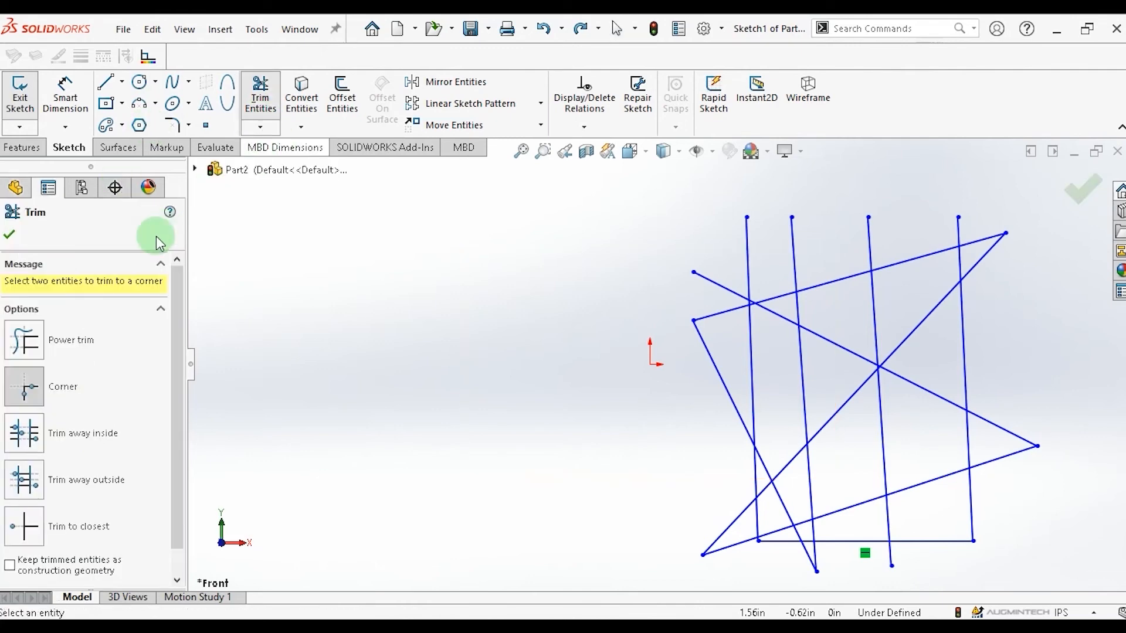
click(24, 447)
click(65, 477)
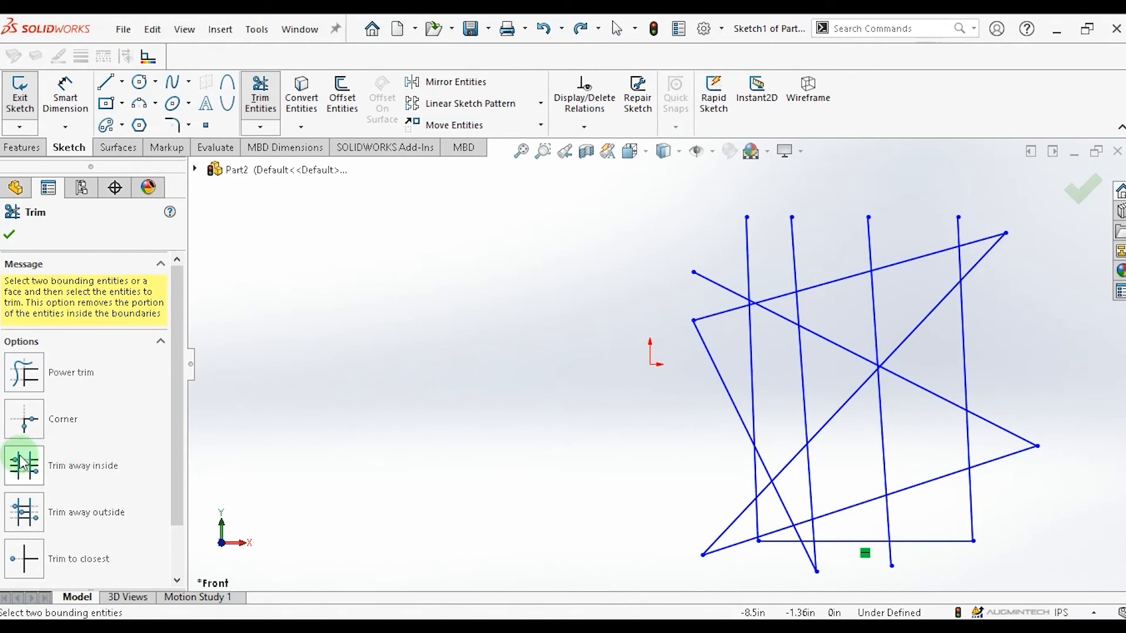
click(800, 379)
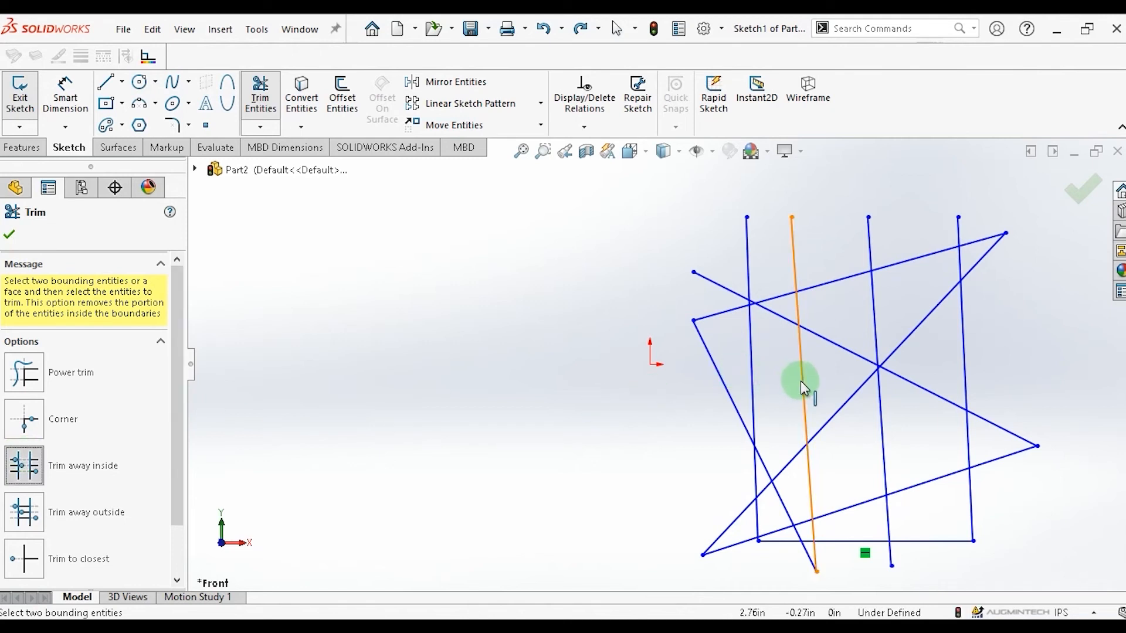
click(963, 340)
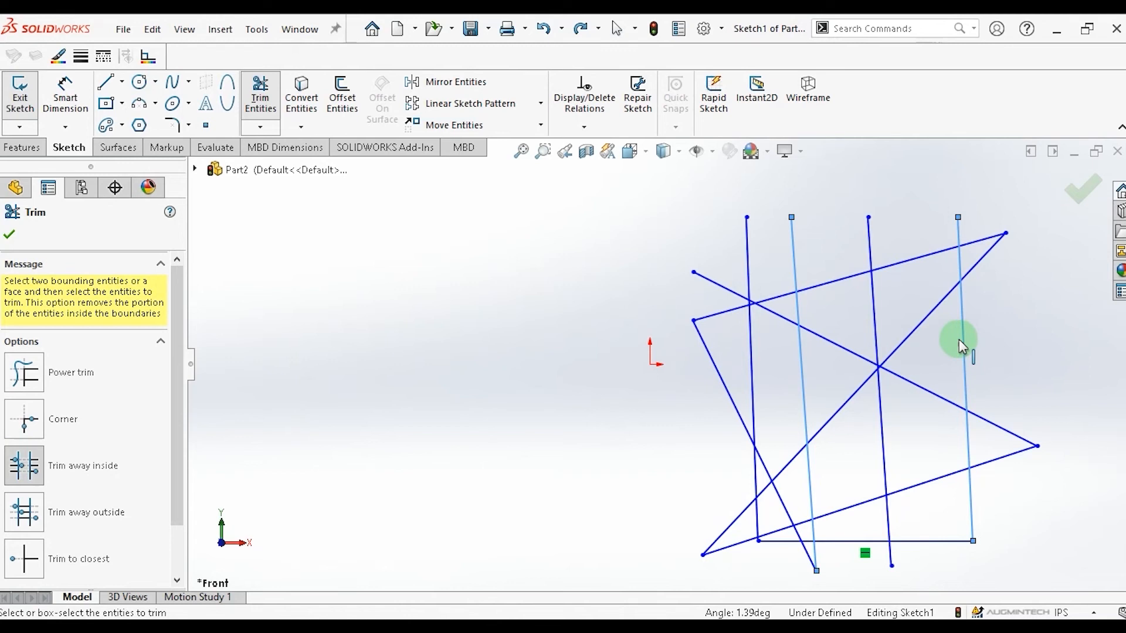
click(916, 332)
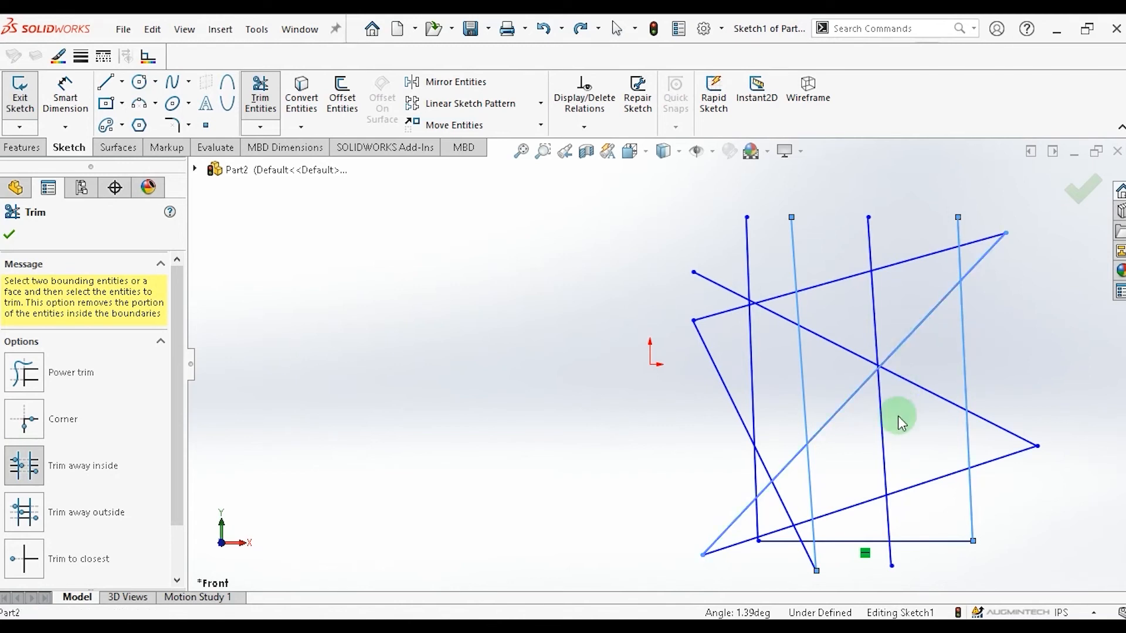
click(902, 381)
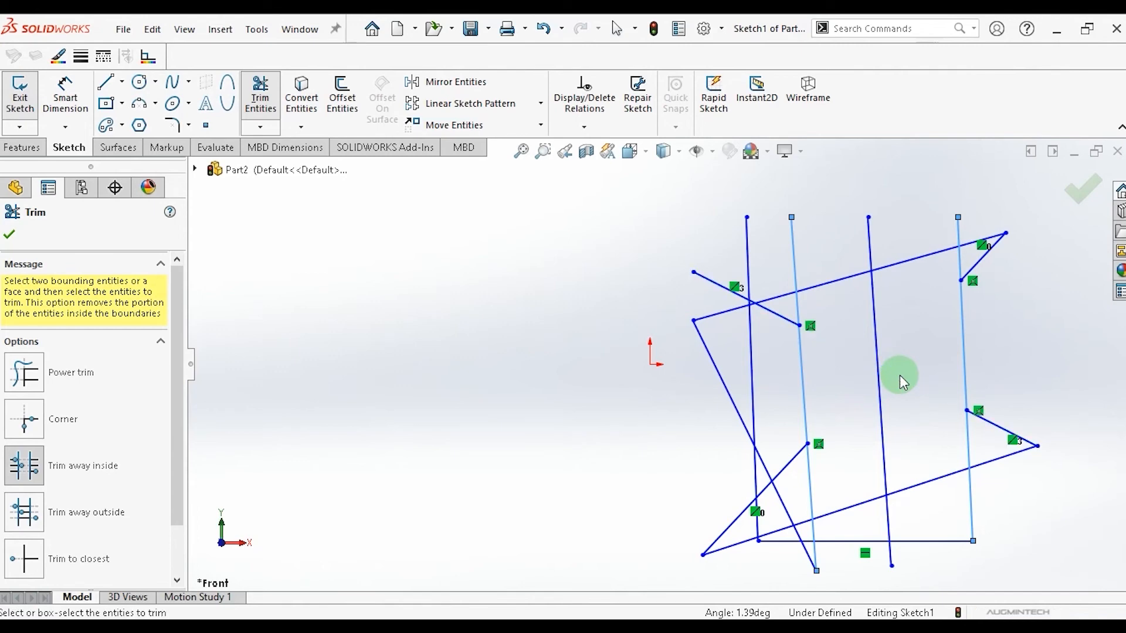
click(878, 375)
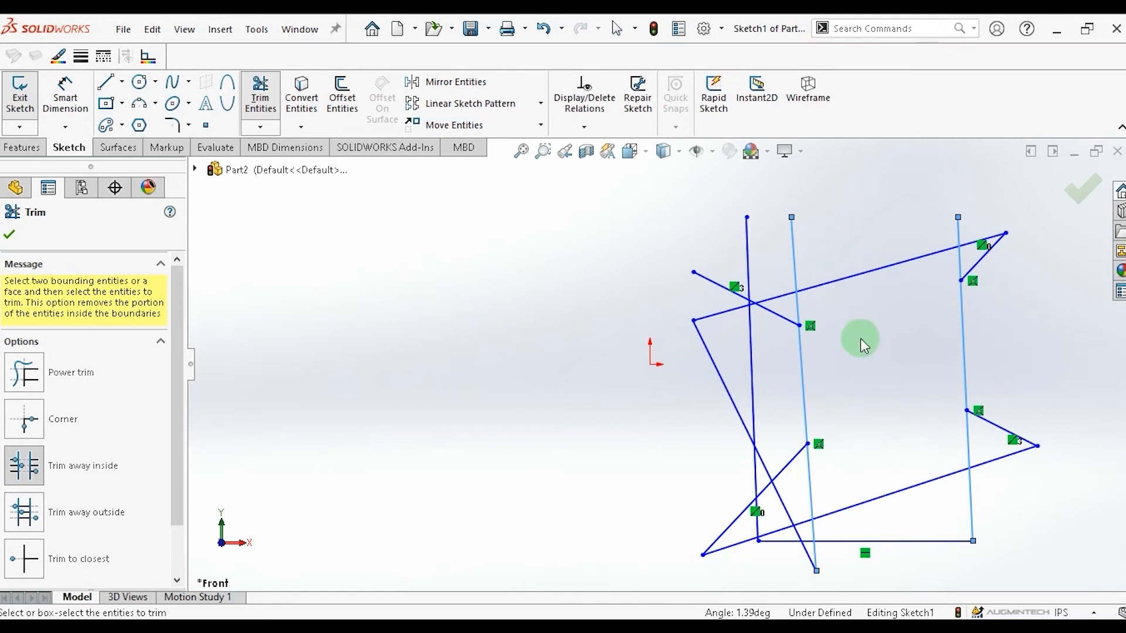
key(ctrl+z)
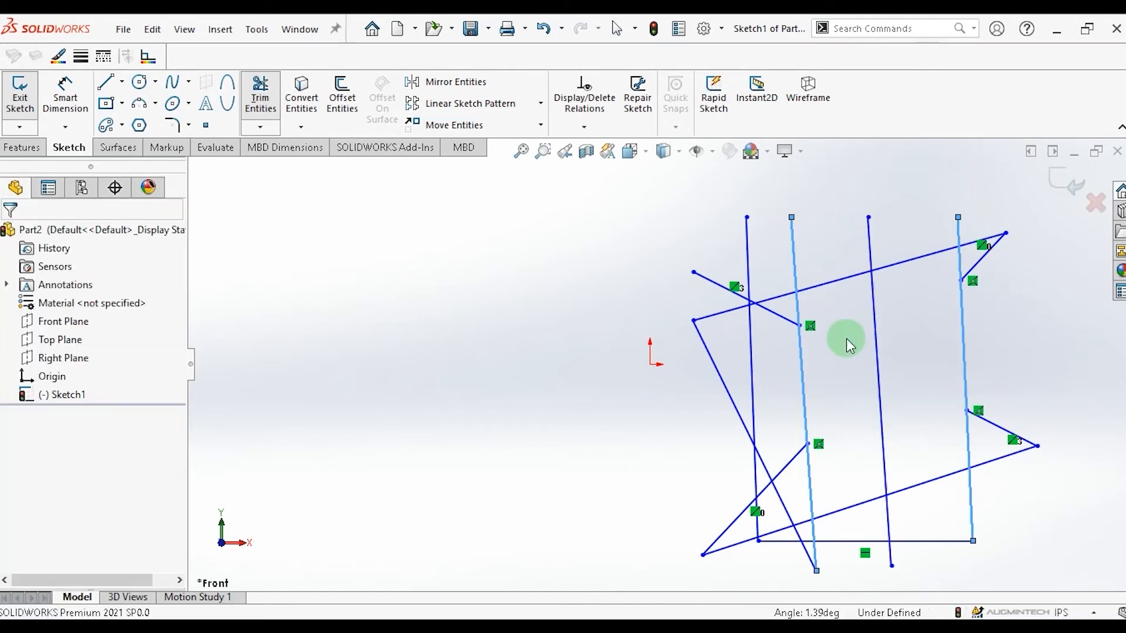
key(ctrl+z)
key(ctrl+z)
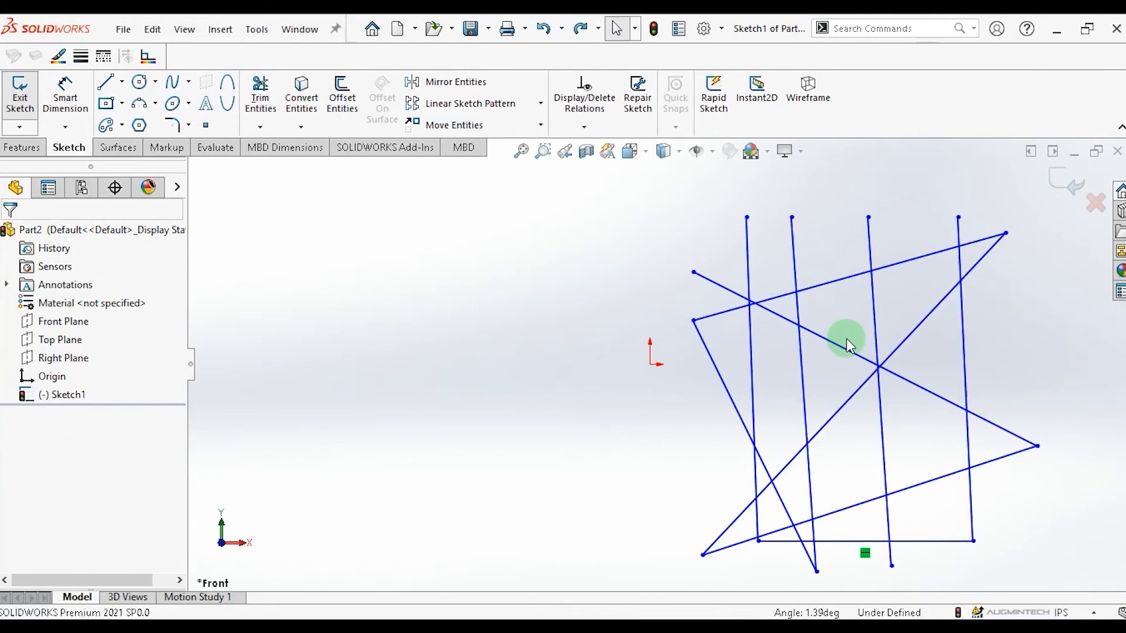
Use Trim away outside with the second and third vertical lines as boundaries on the diagonals and lower slanted line.
click(260, 127)
click(287, 147)
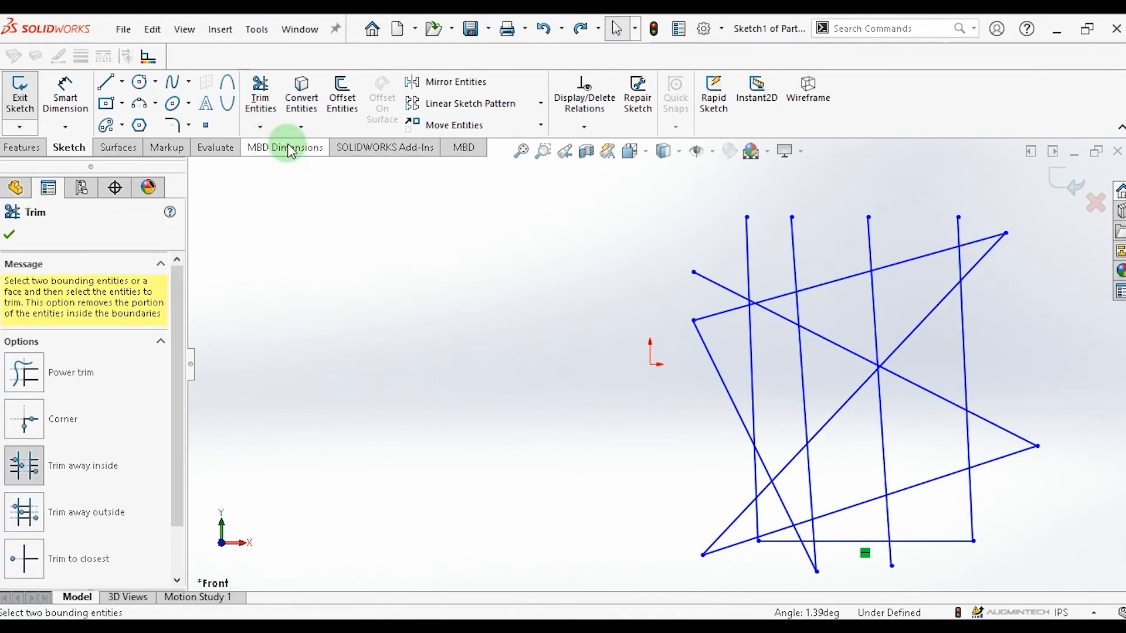
drag(175, 316, 169, 367)
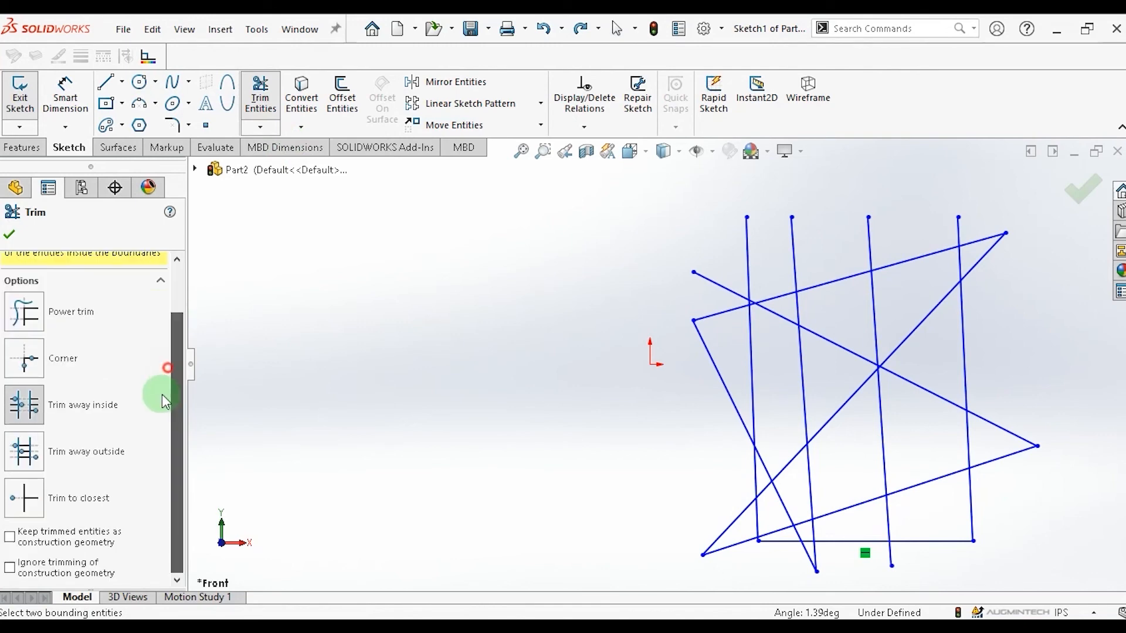
click(69, 459)
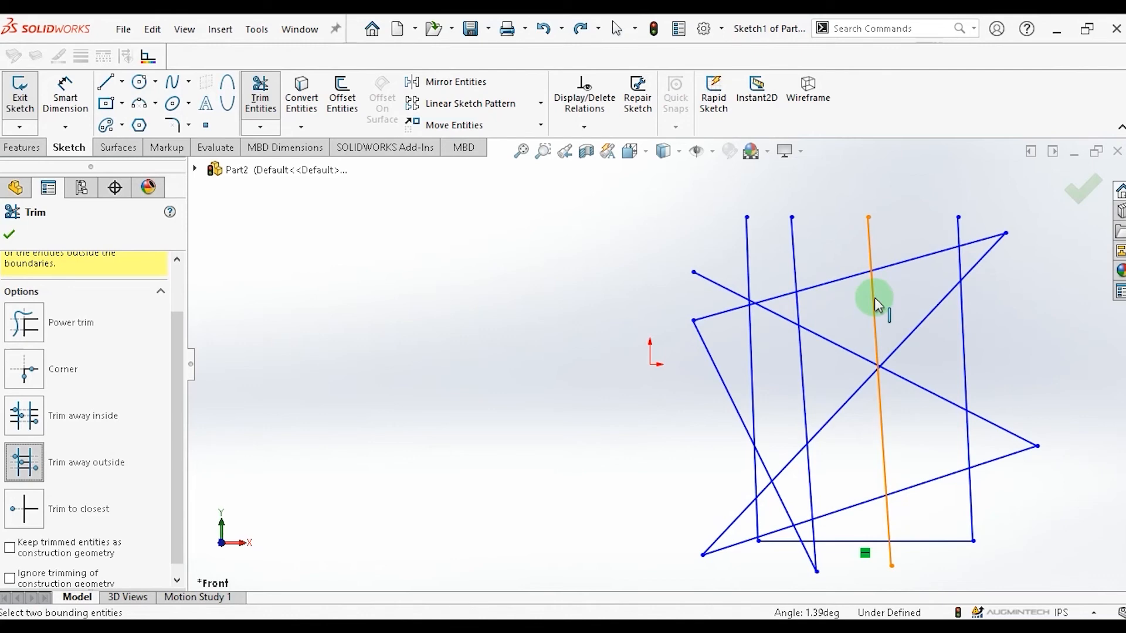
click(799, 308)
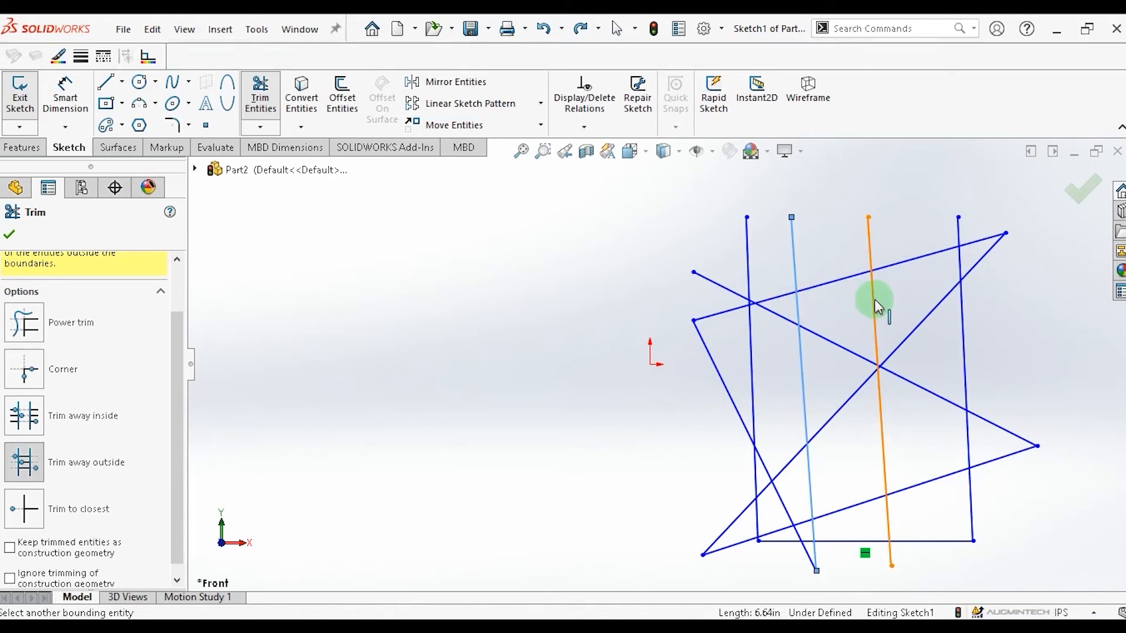
click(874, 302)
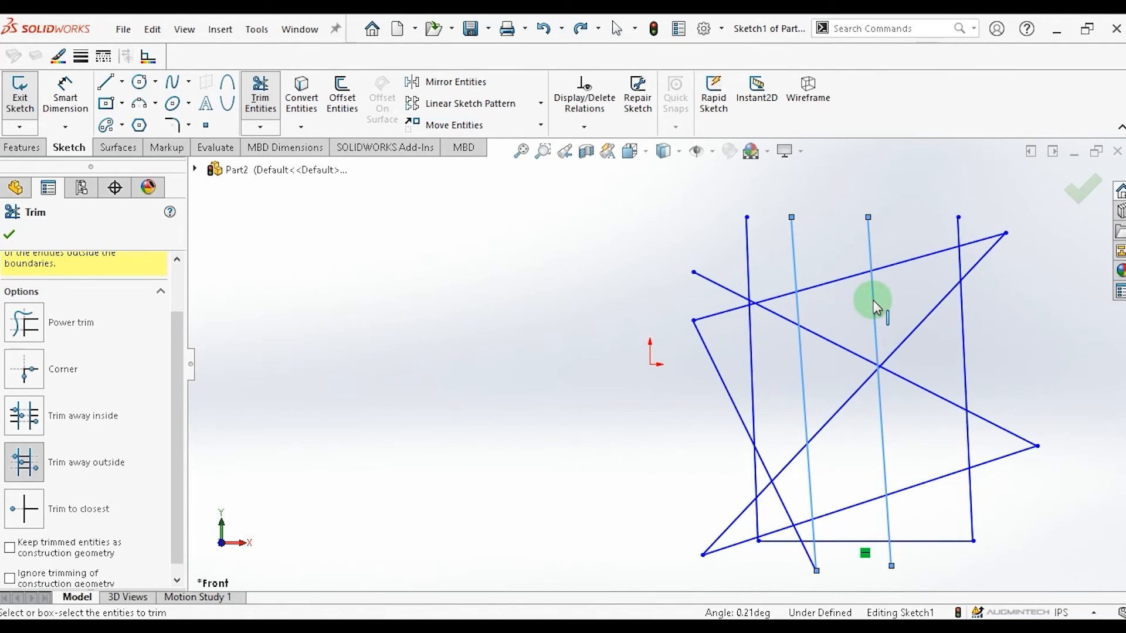
click(924, 319)
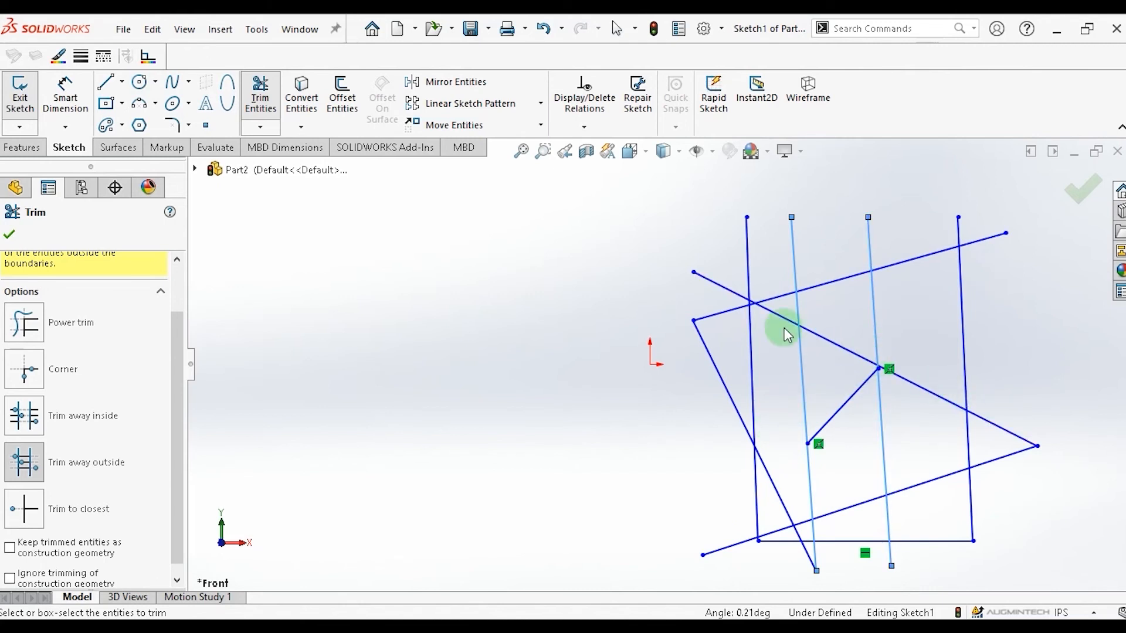
click(918, 390)
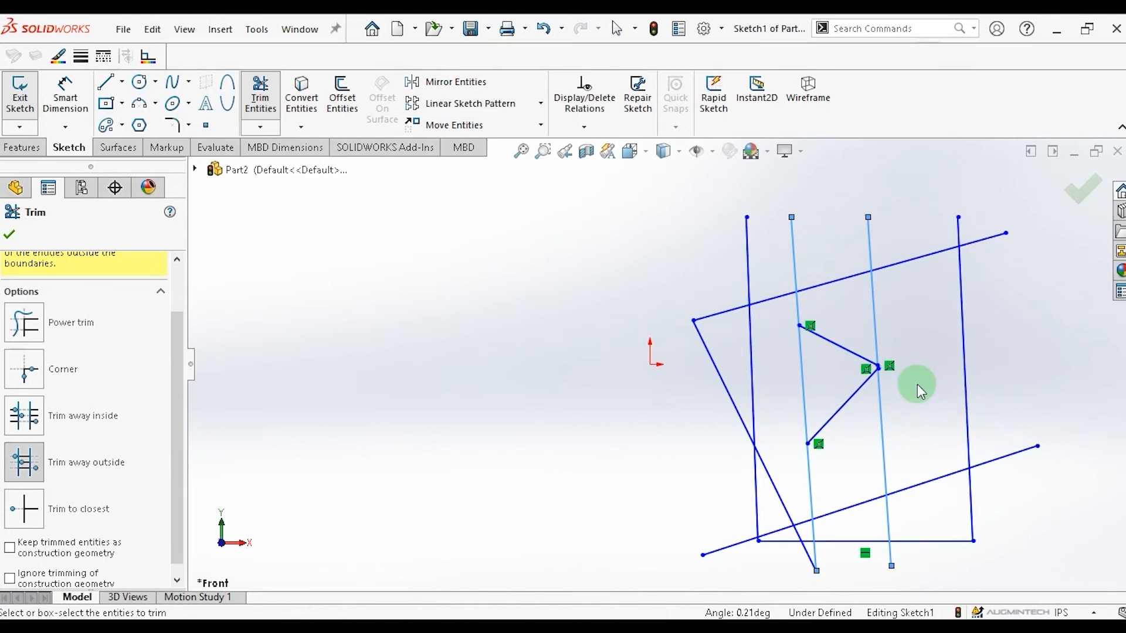
click(780, 532)
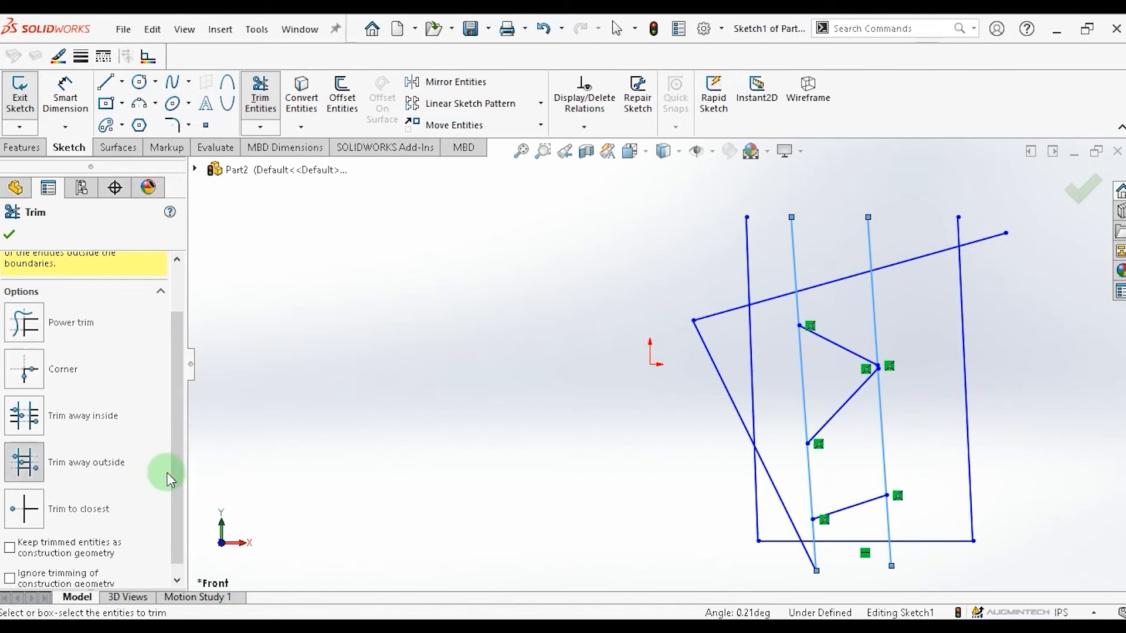
scroll(174, 504, down, 1)
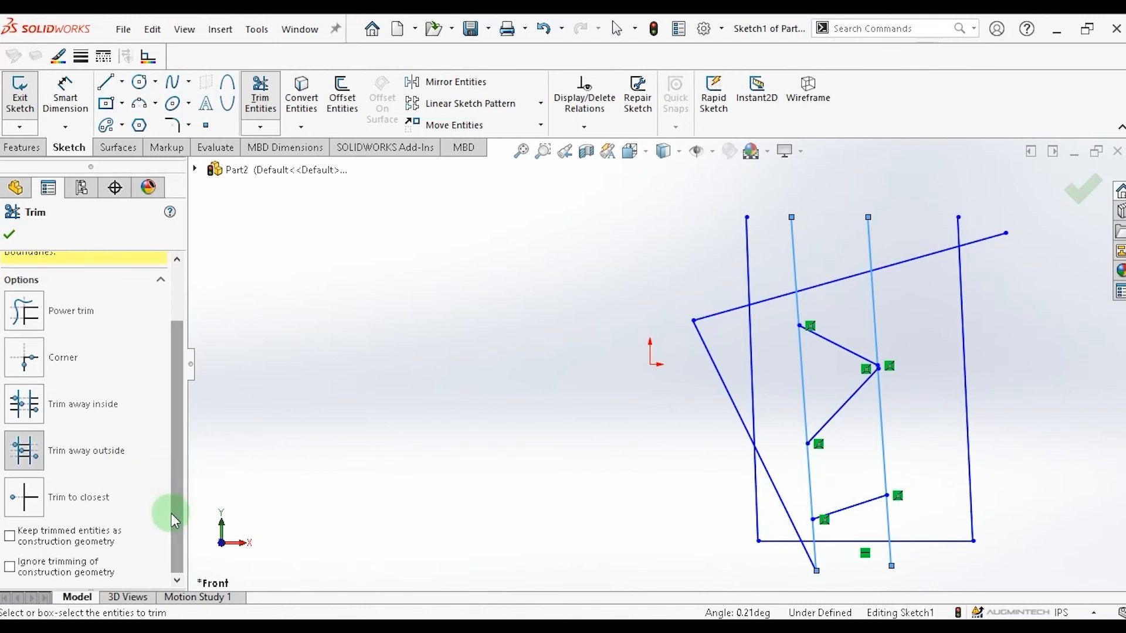
key(Escape)
Undo the outside trims together with the descending diagonal line.
key(ctrl+z)
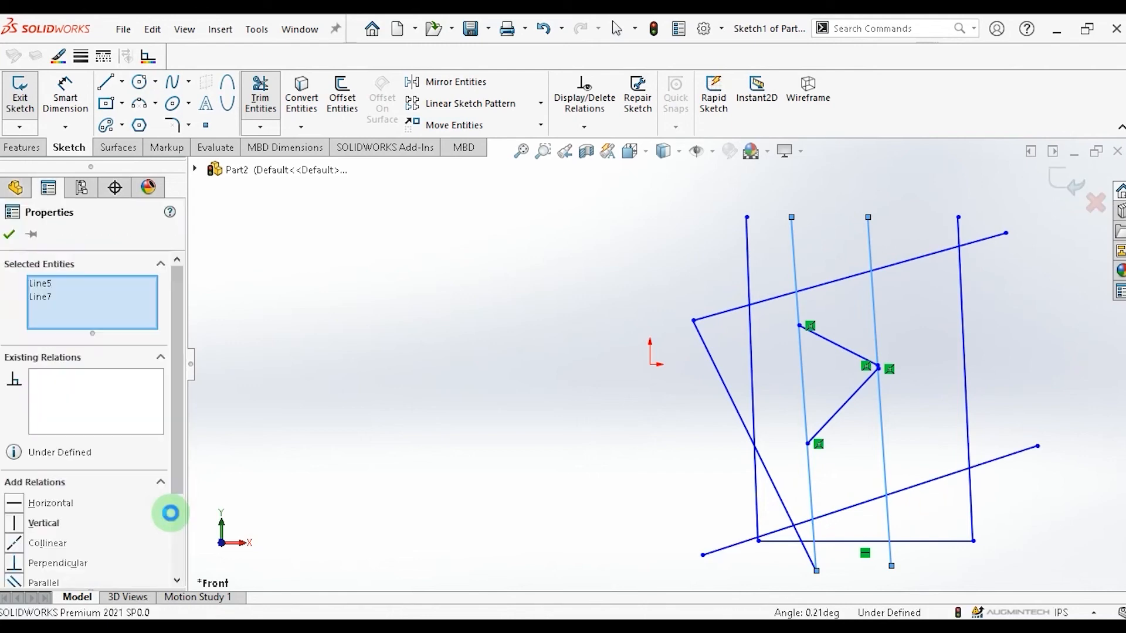
key(ctrl+z)
key(ctrl+z)
key(ctrl+z)
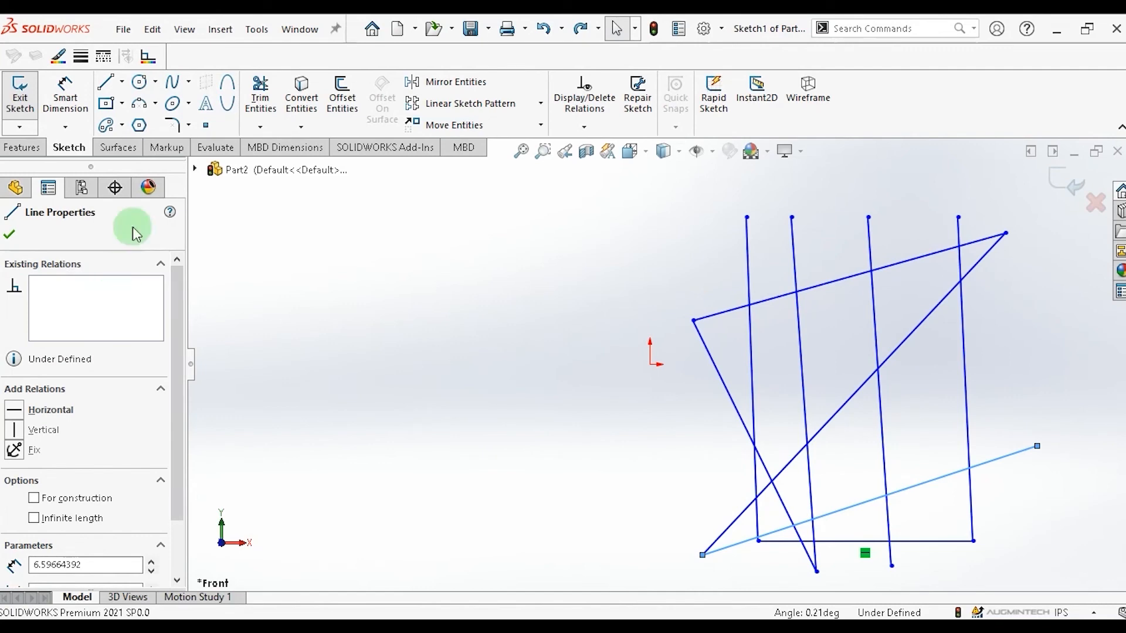
Switch to Trim to closest and trim segments of the vertical lines where they cross the slanted lines.
click(262, 127)
click(255, 145)
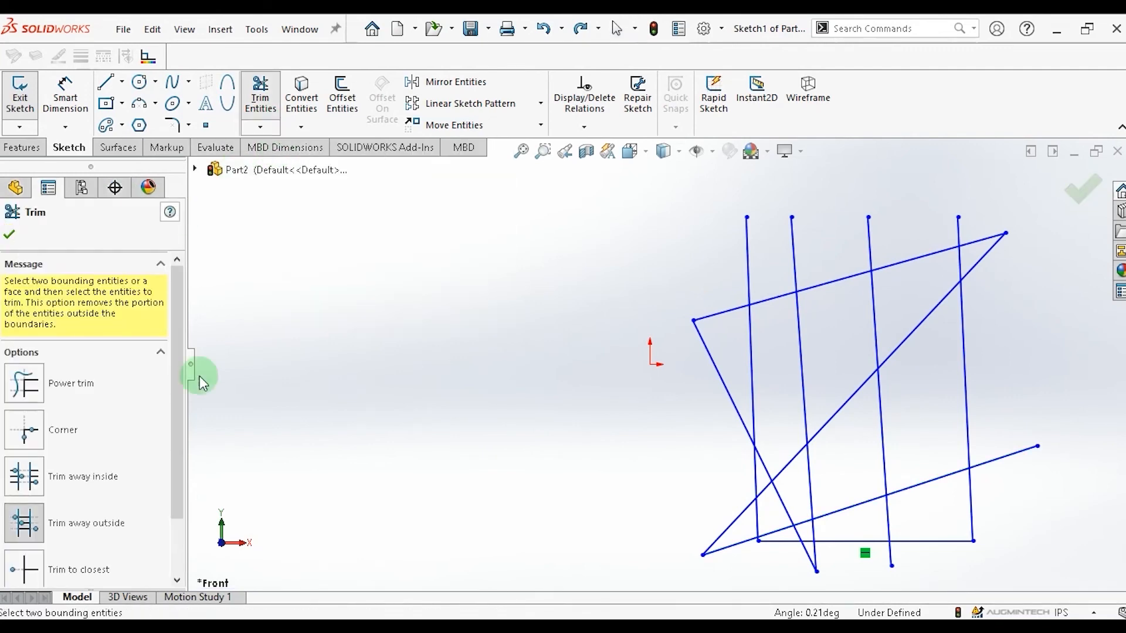
scroll(171, 456, down, 3)
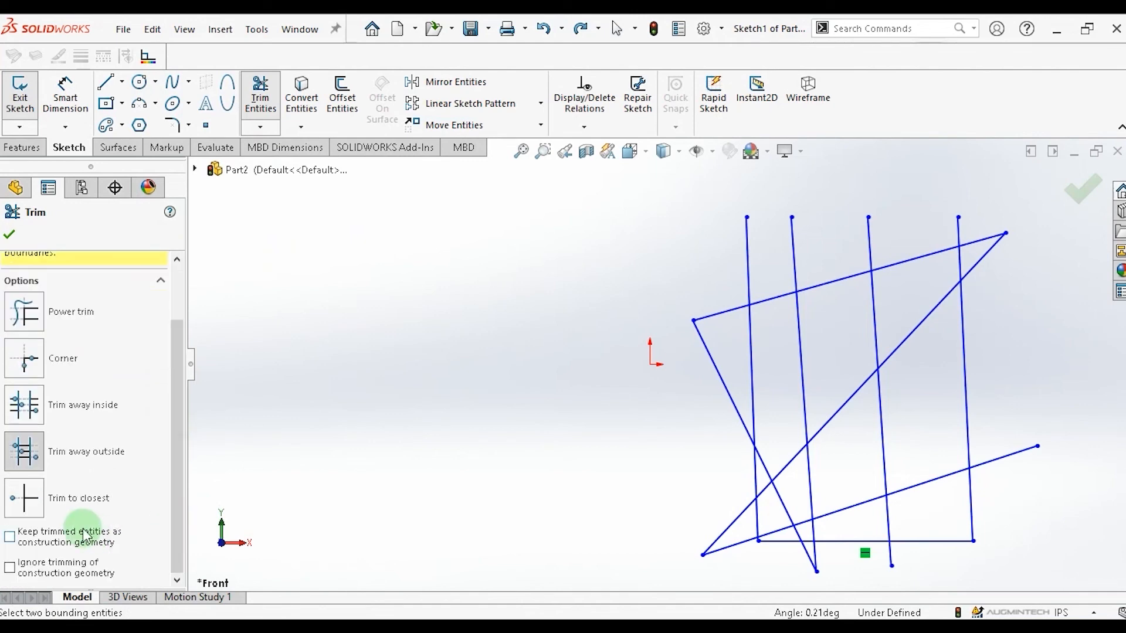
click(47, 506)
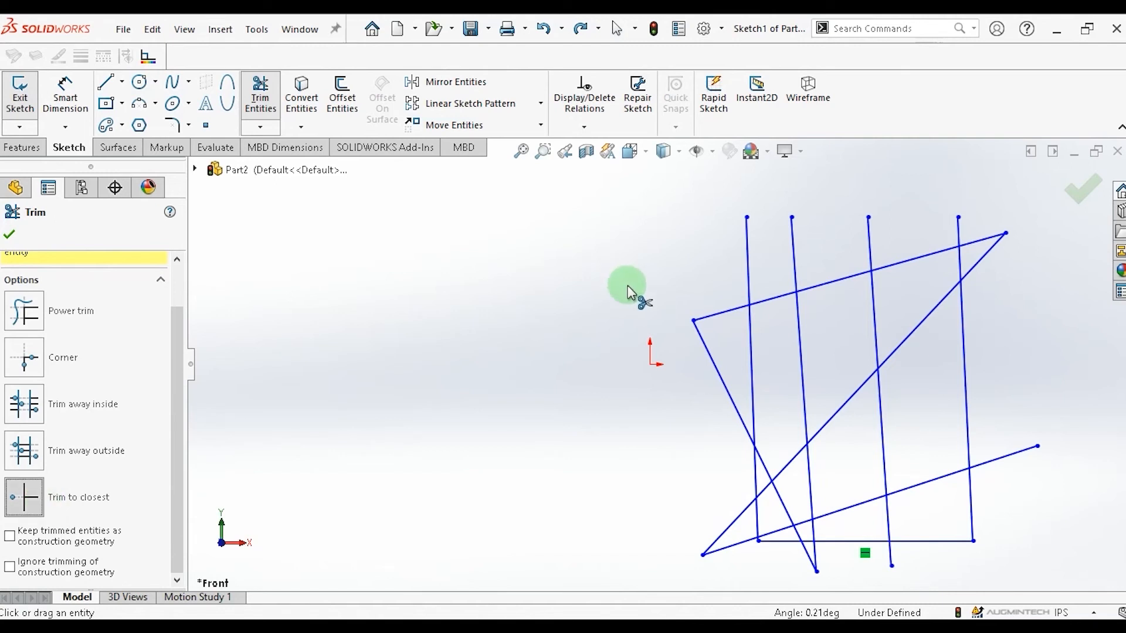
click(748, 271)
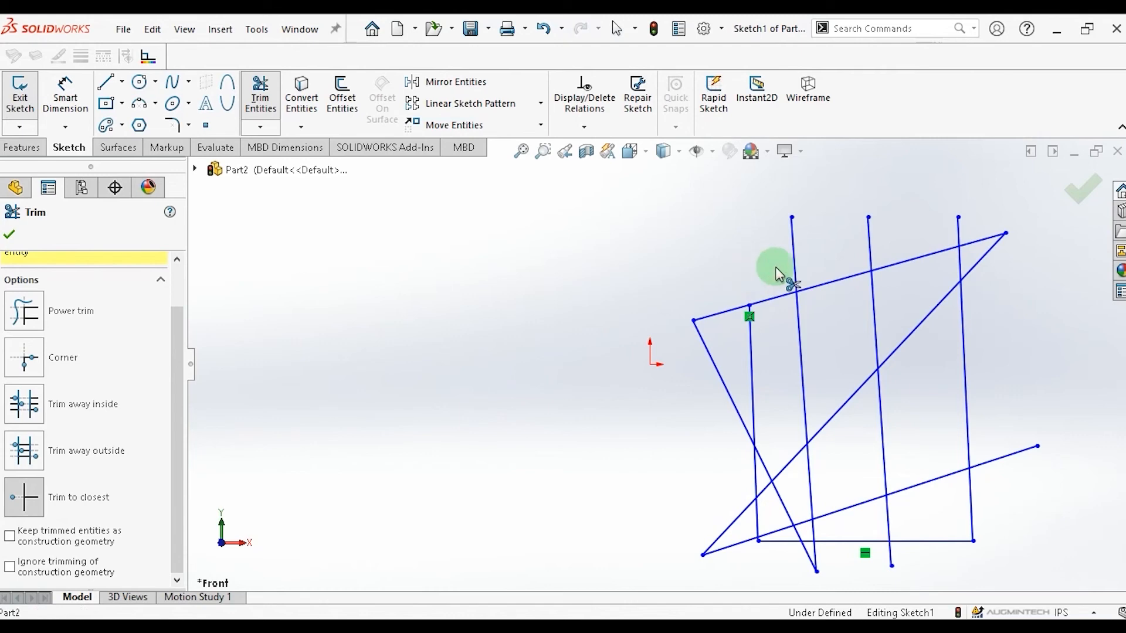
click(795, 273)
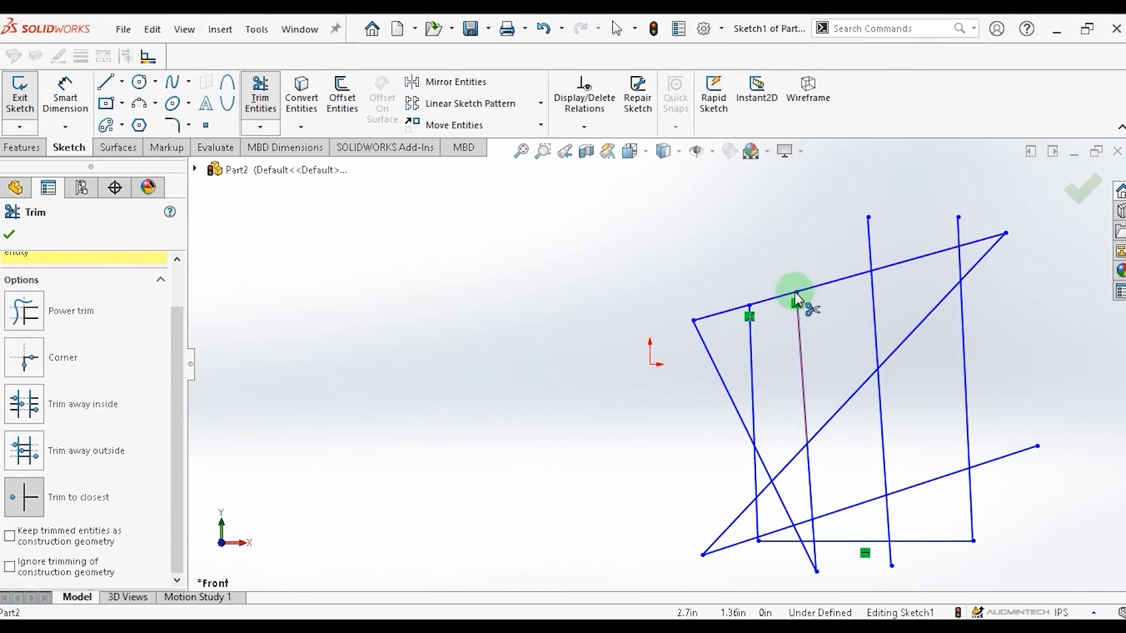
click(873, 315)
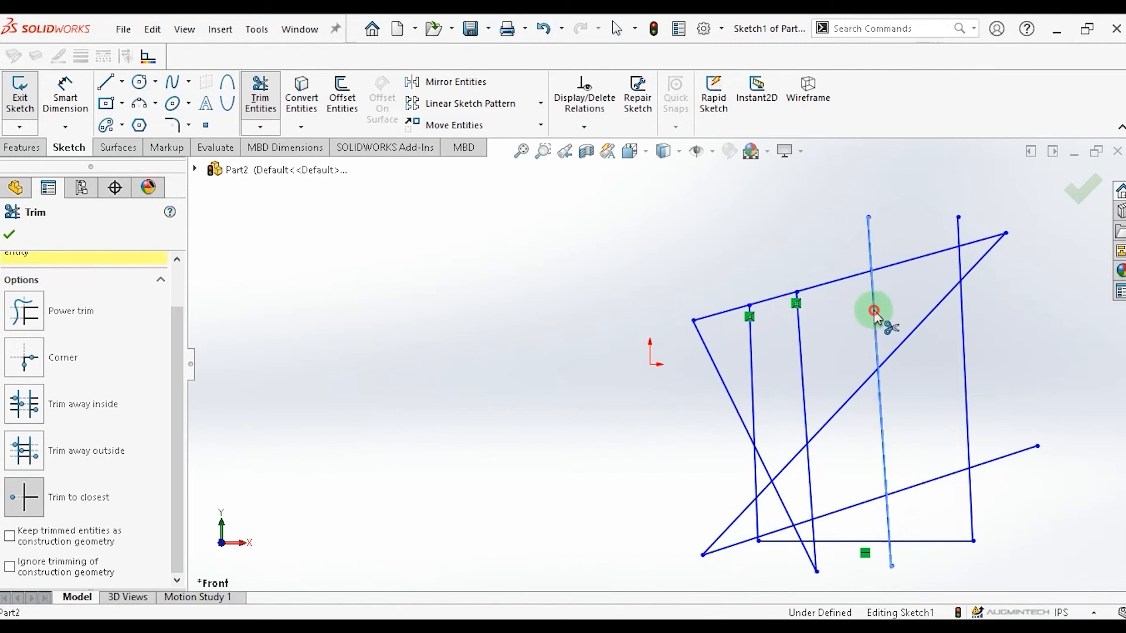
click(968, 388)
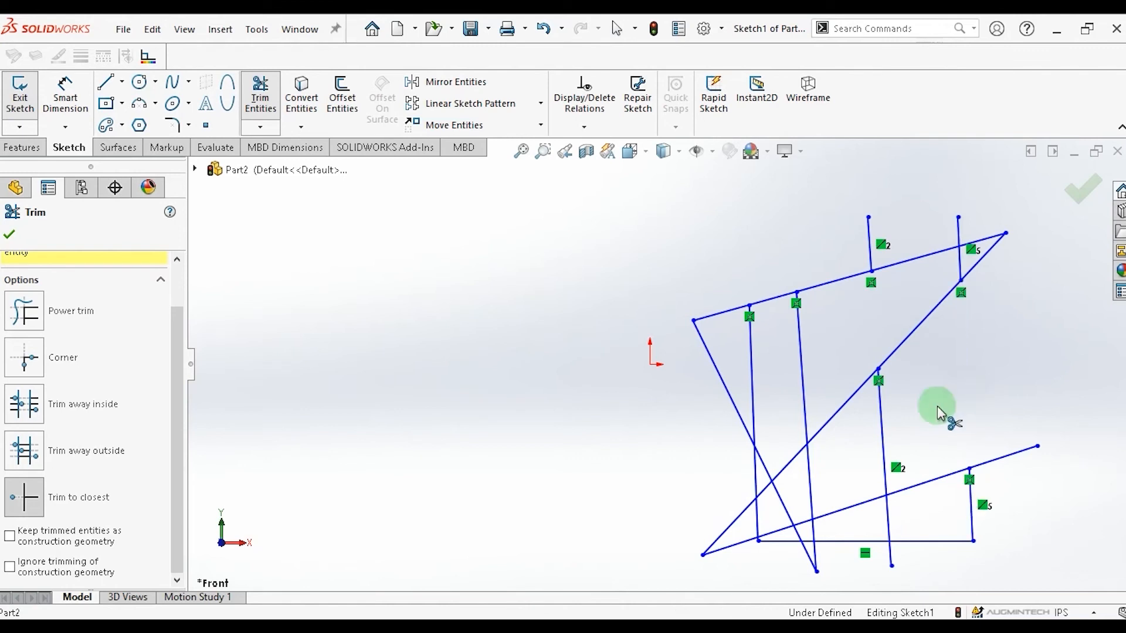
Trim to closest a segment of the lower slanted line and the upper segments of the first two vertical lines.
click(839, 511)
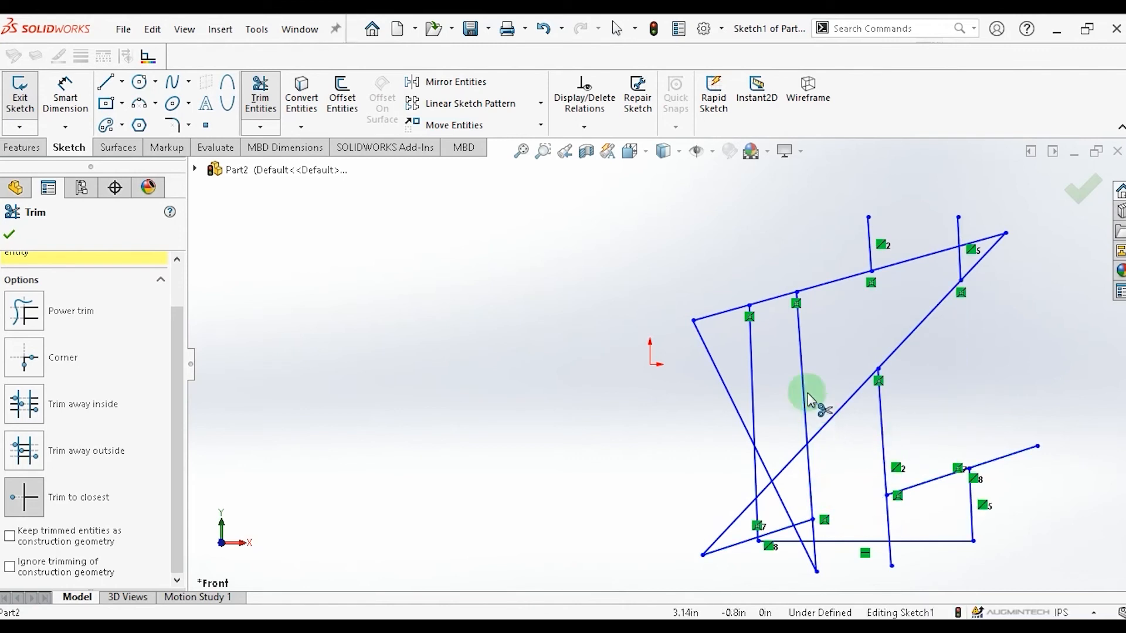
click(750, 370)
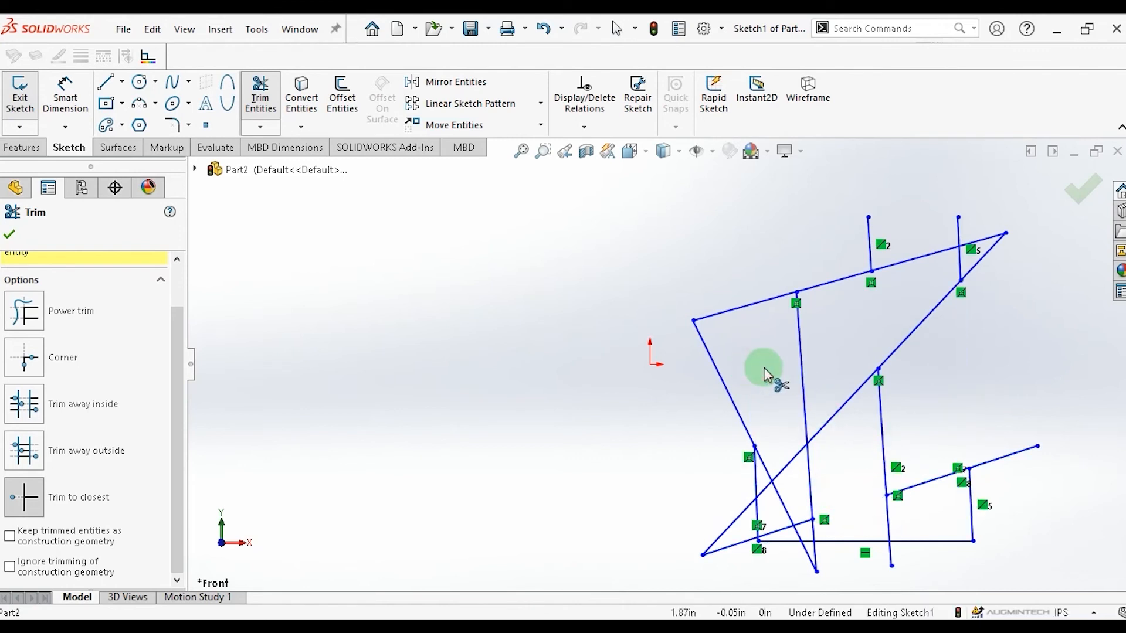
click(802, 370)
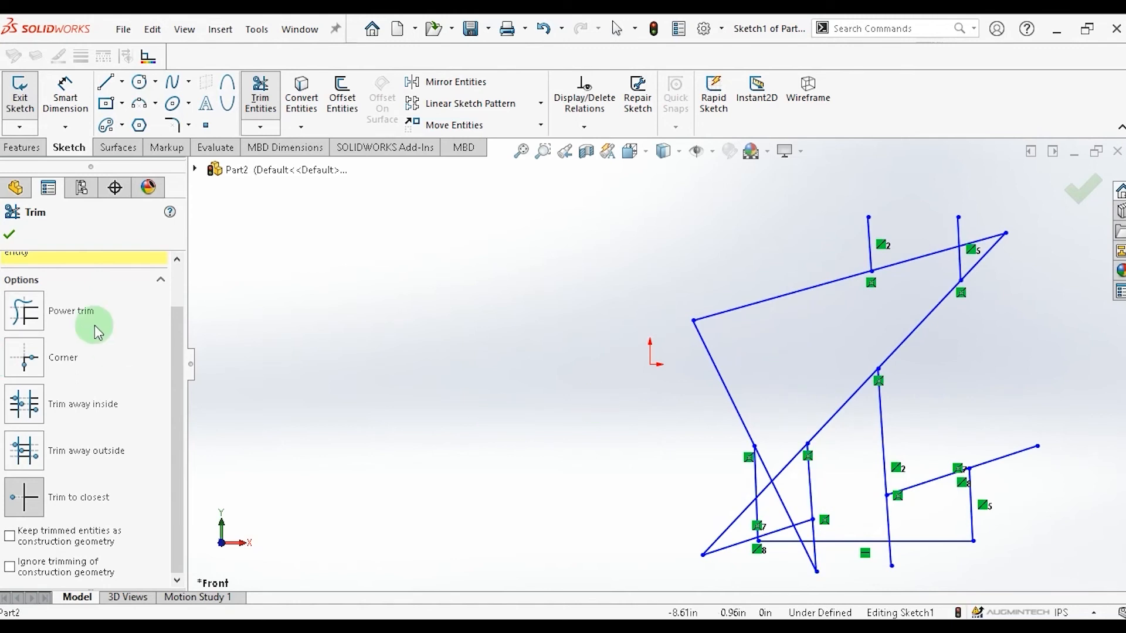
Use Extend Entities to extend the vertical lines and the lower slanted line to the nearest crossing lines.
click(262, 127)
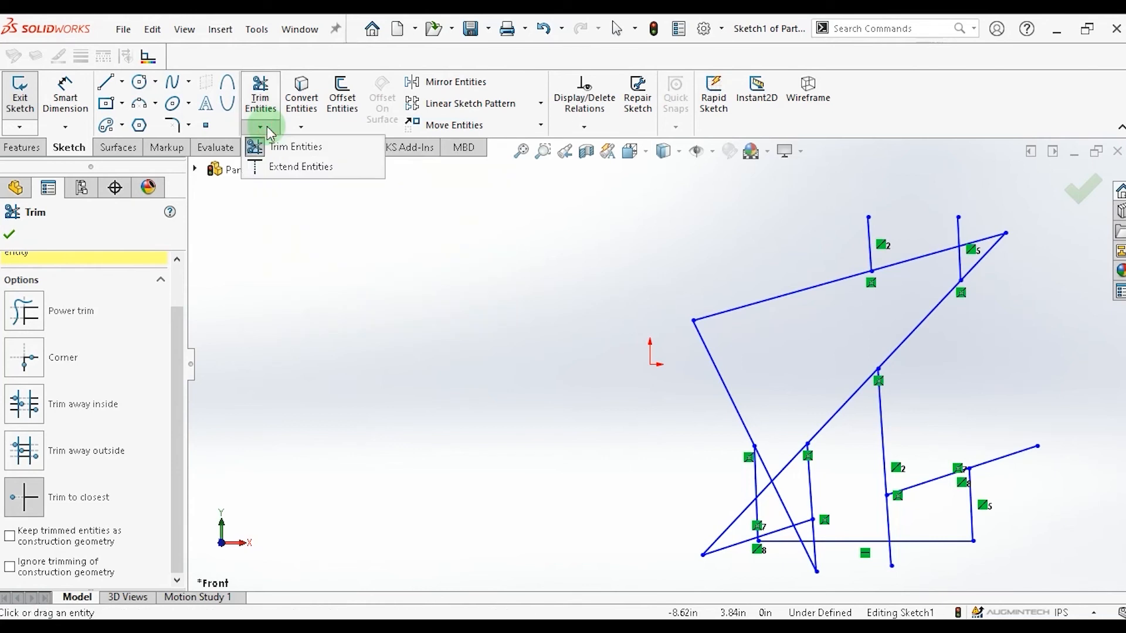
click(295, 172)
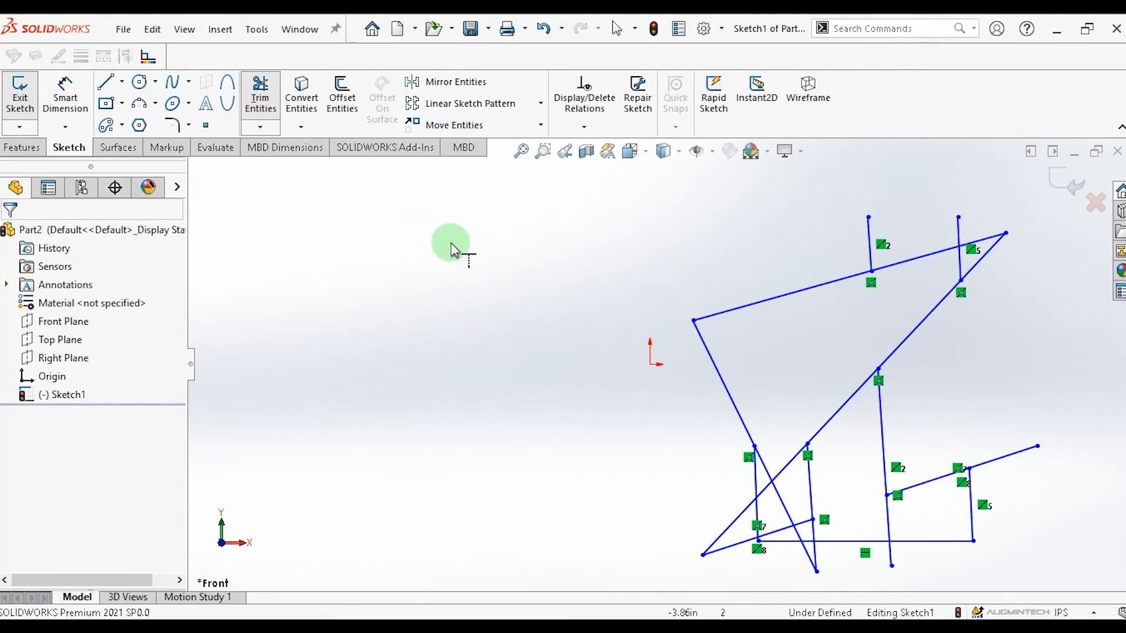
click(810, 487)
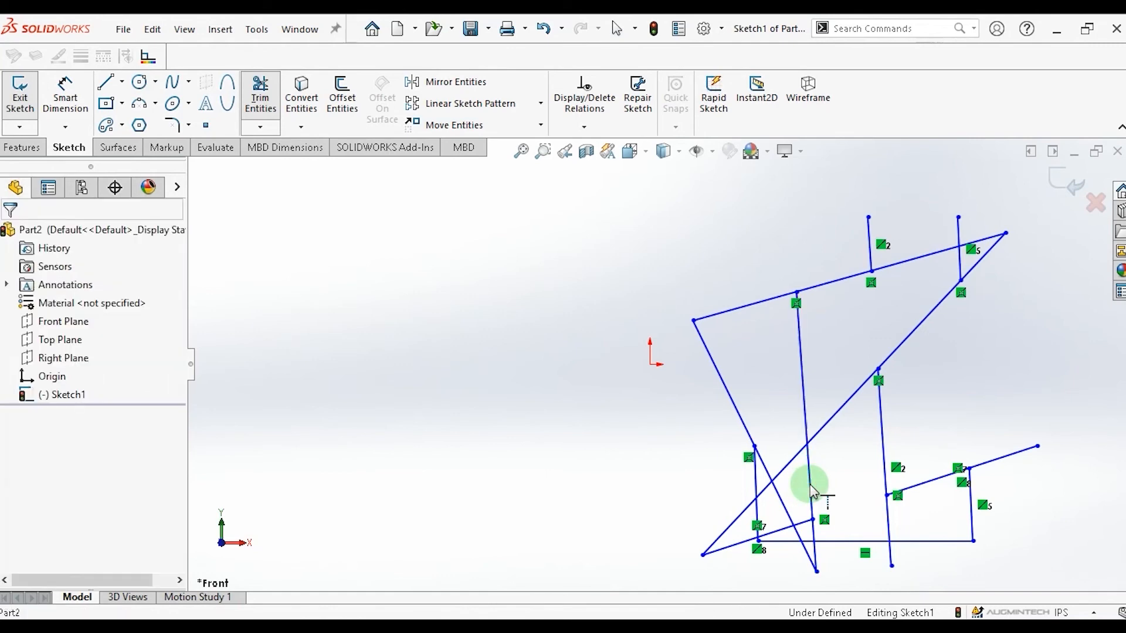
click(881, 421)
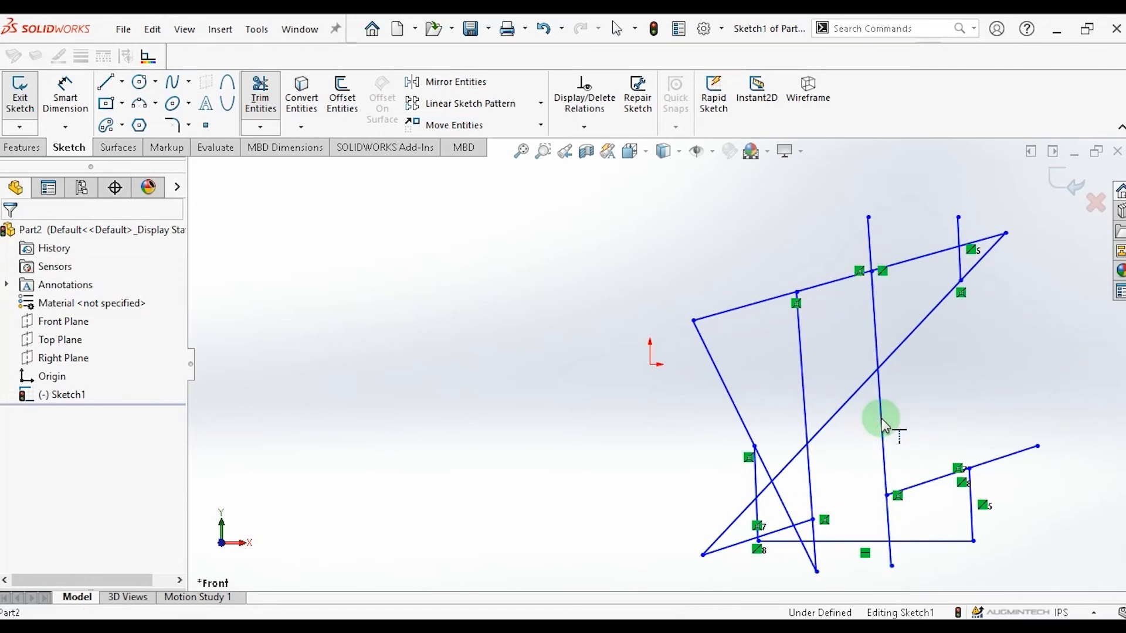
click(931, 478)
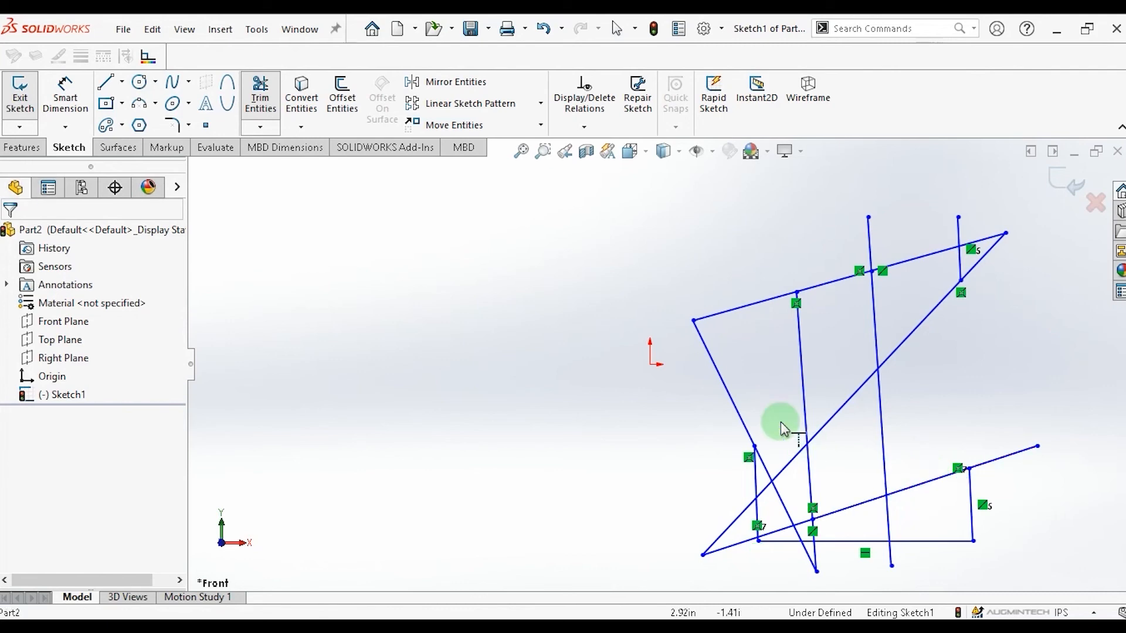
click(756, 476)
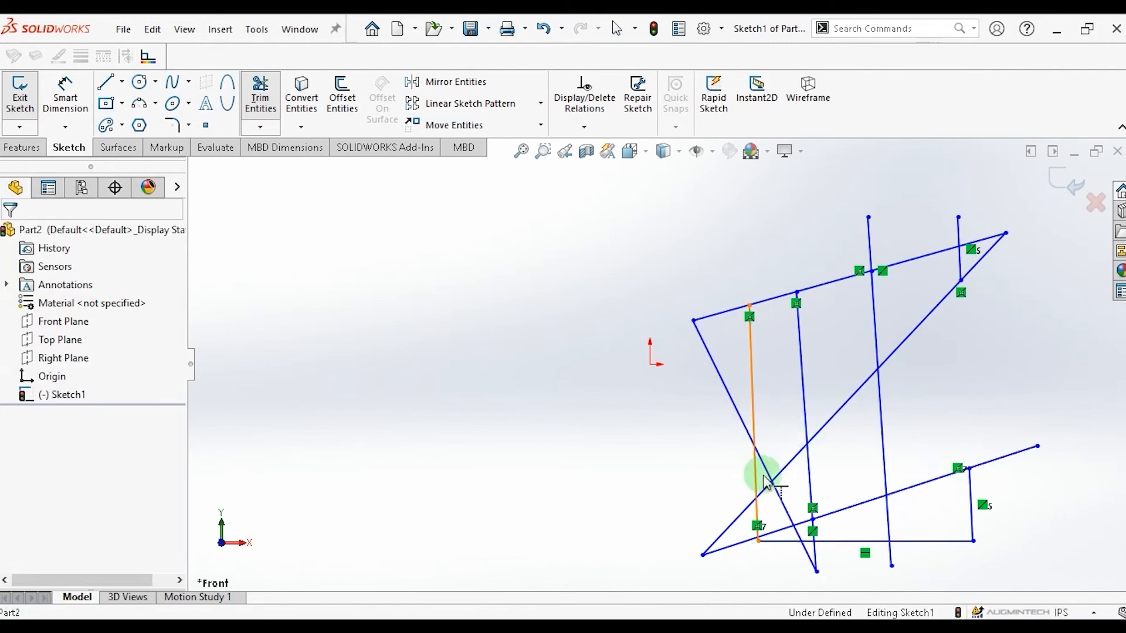
click(758, 473)
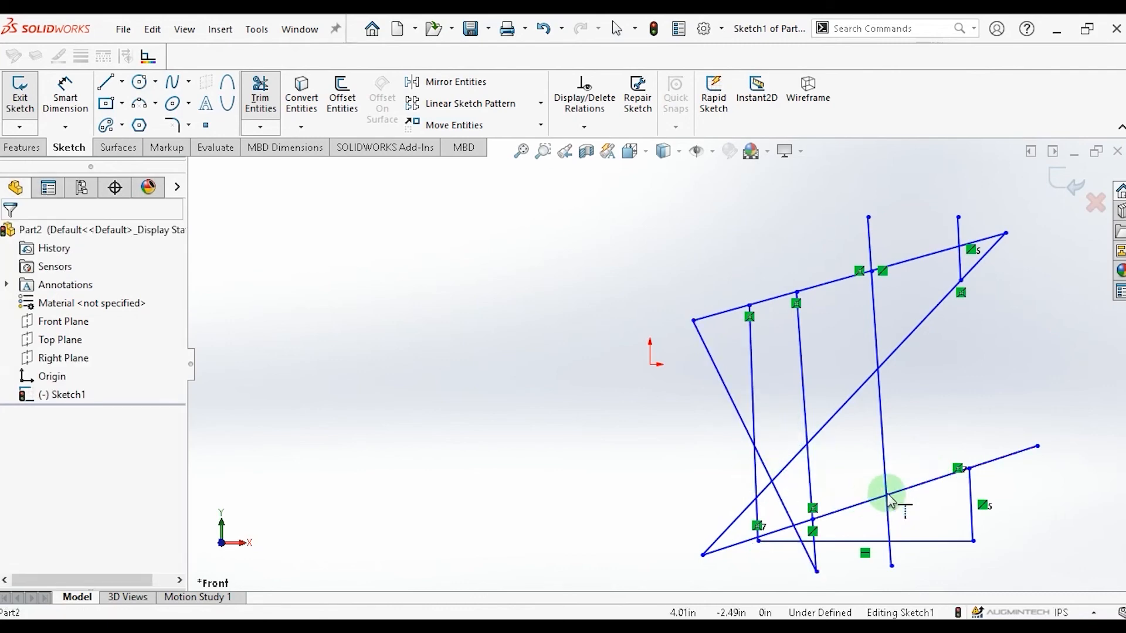
click(973, 488)
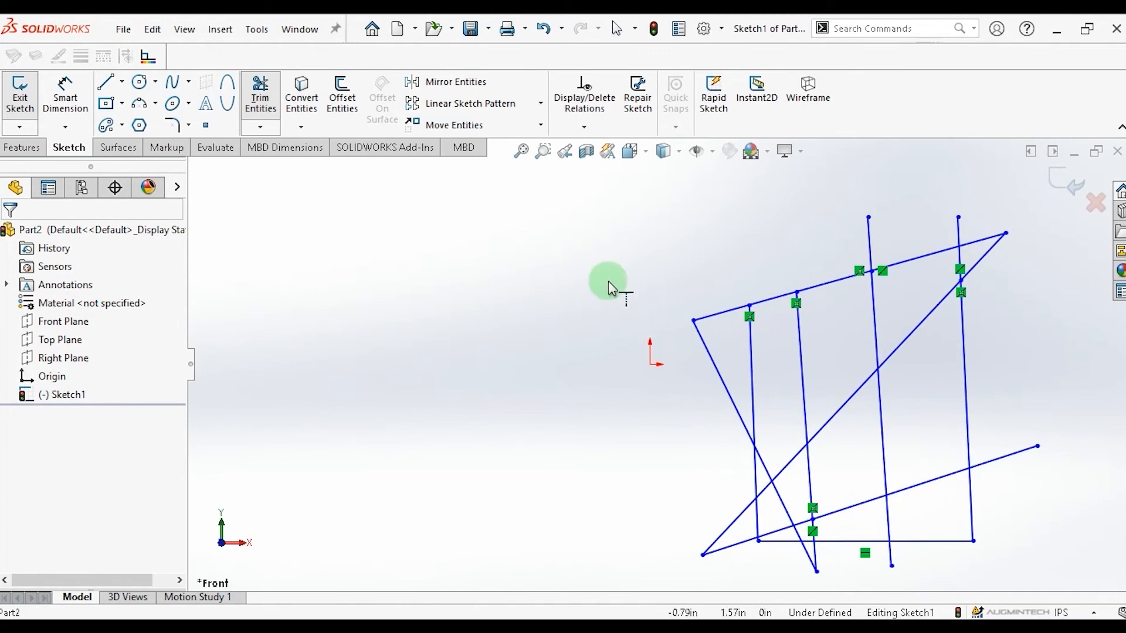
Select all the sketch entities and delete them.
key(Escape)
drag(599, 188, 1061, 587)
key(Delete)
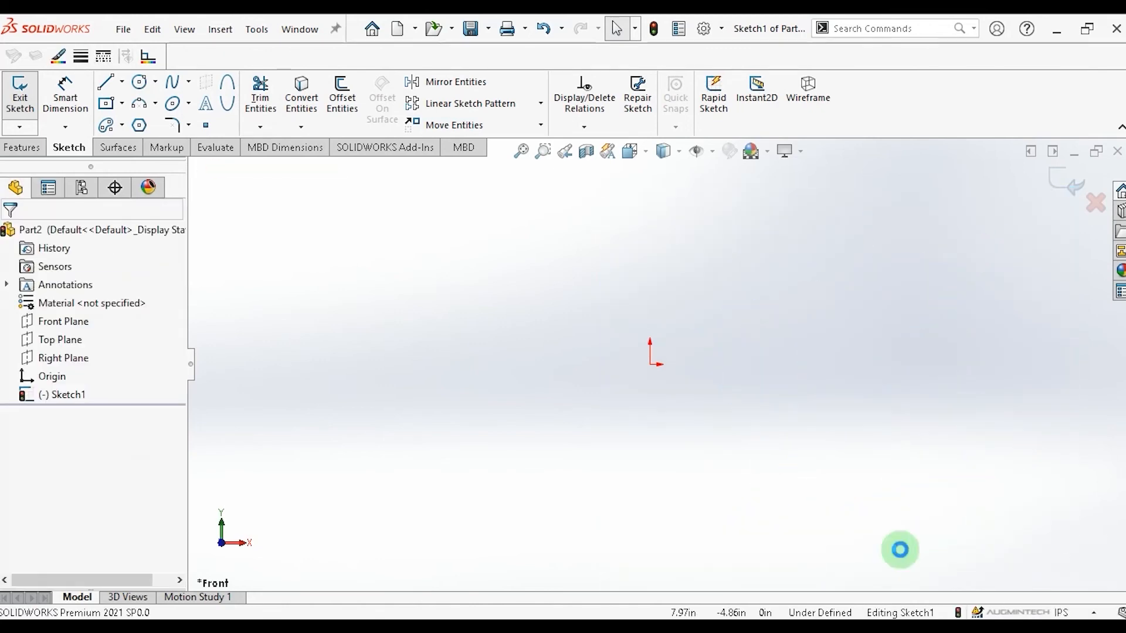
Draw a center rectangle about 11 × 4.8 in, centered just left of the origin.
click(122, 105)
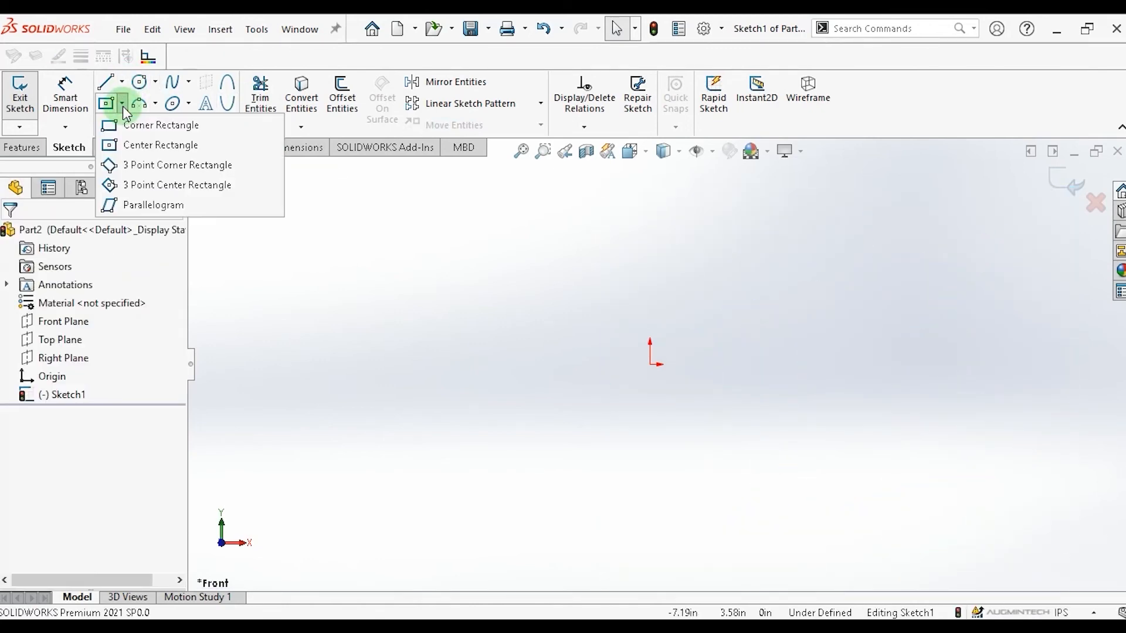
click(144, 148)
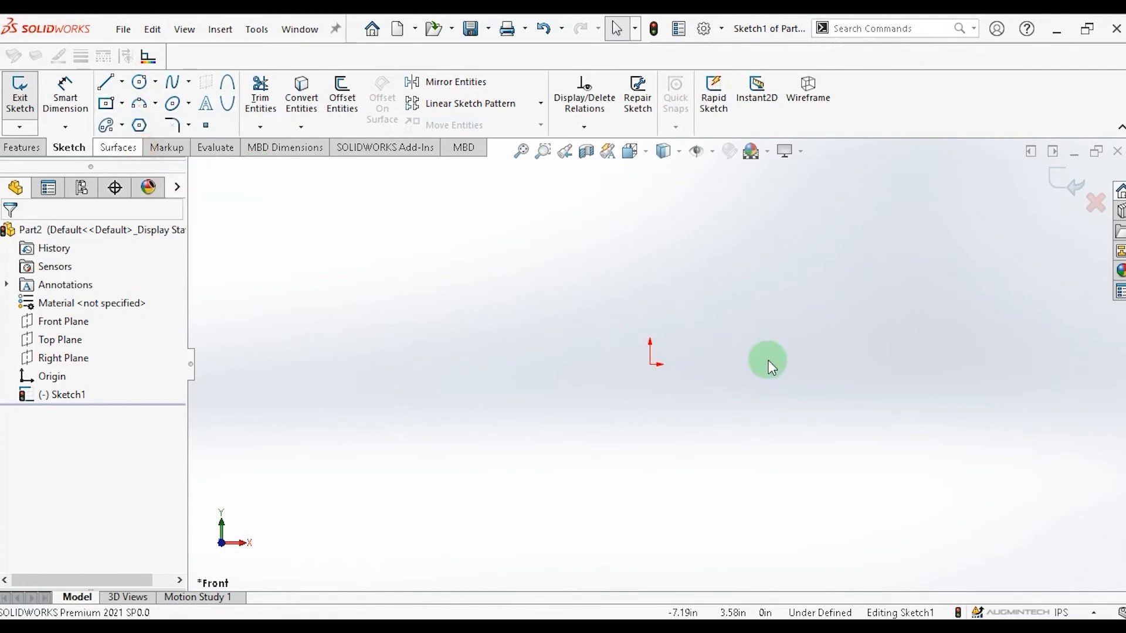
click(631, 335)
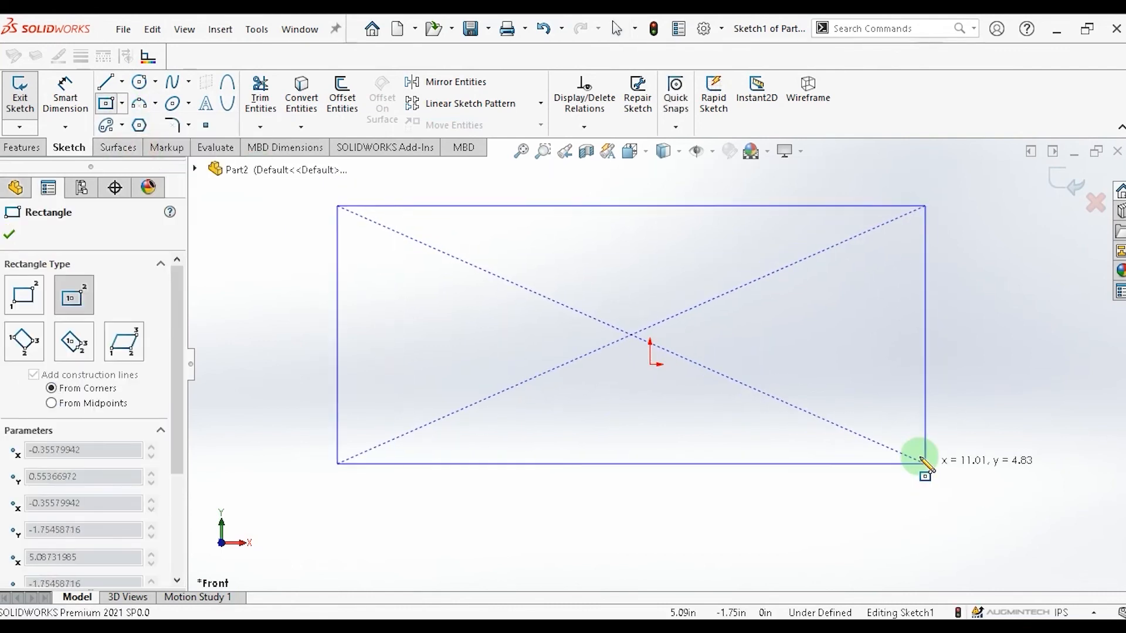
click(919, 455)
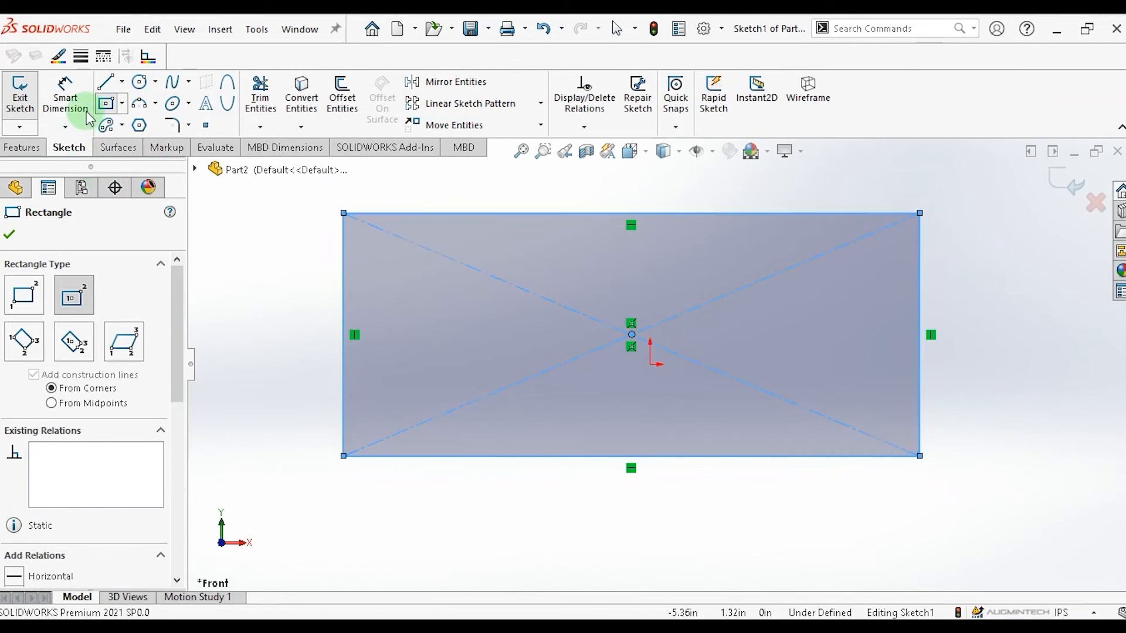
Draw circles centered on the left and right edge midpoints, with radii about 2.25 in and 1.24 in.
click(139, 82)
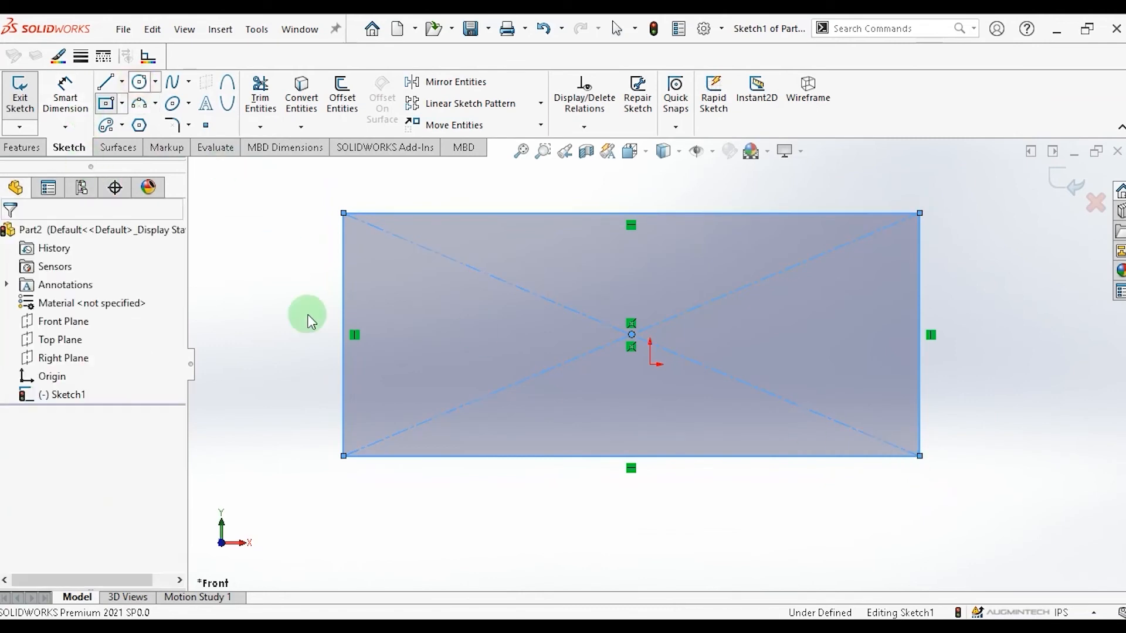
click(343, 335)
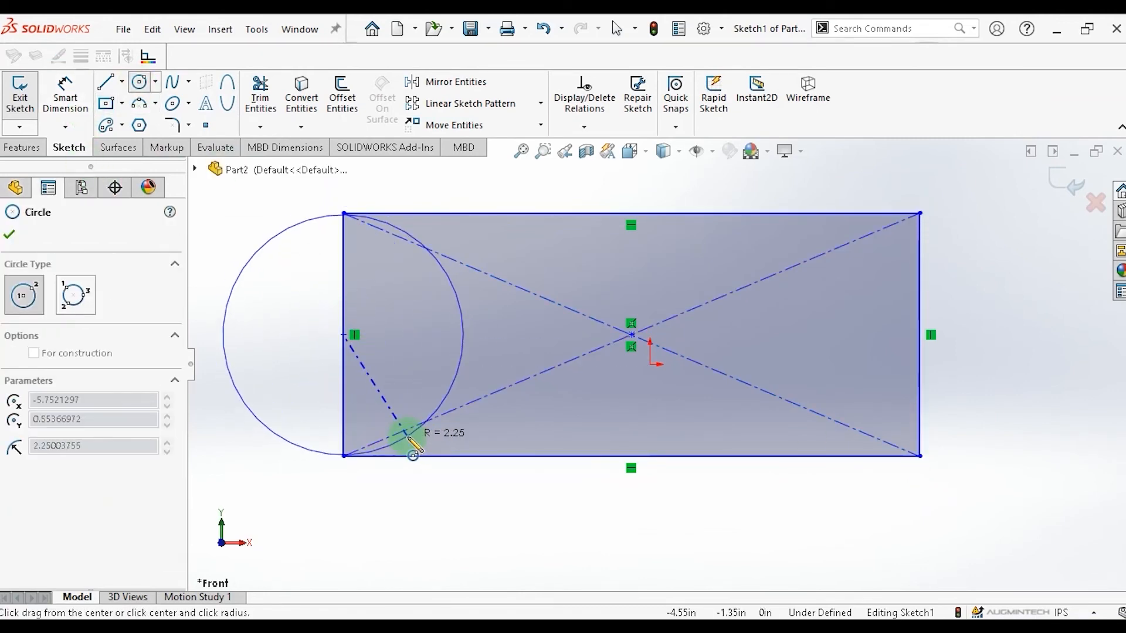
click(408, 440)
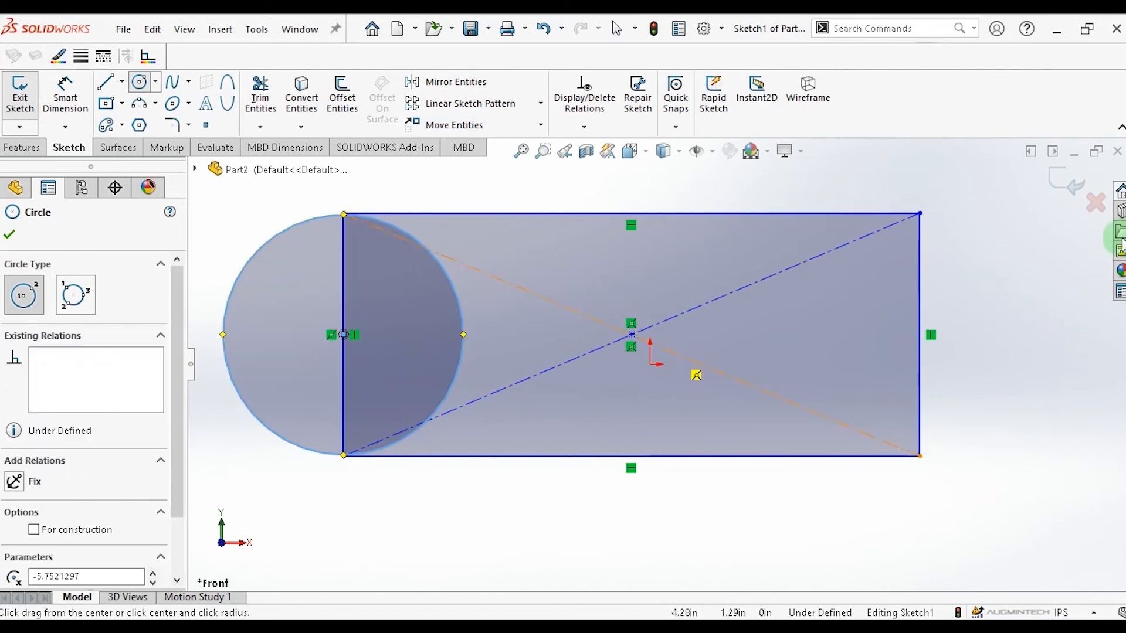
click(919, 334)
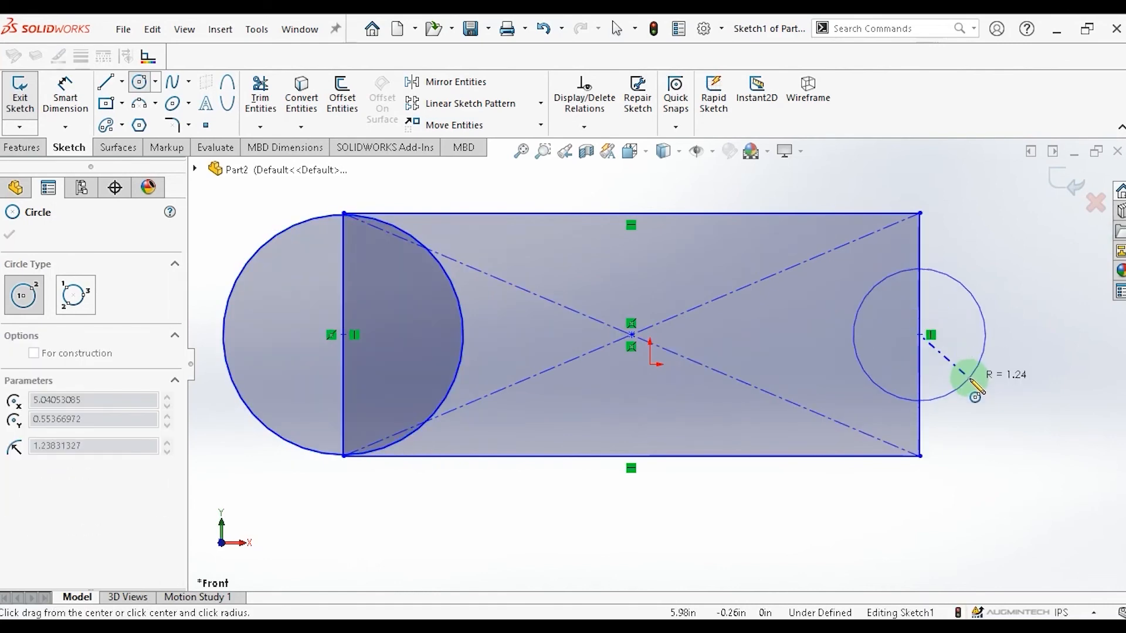
click(968, 377)
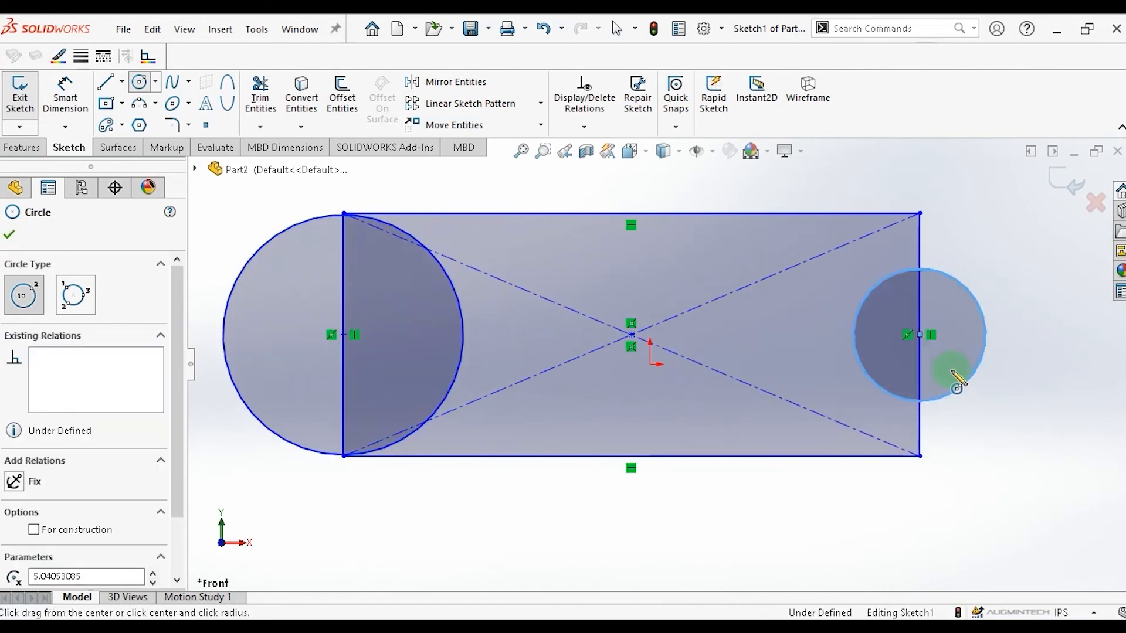
Draw circles centered on the bottom and top edge midpoints of the rectangle.
click(631, 456)
click(674, 515)
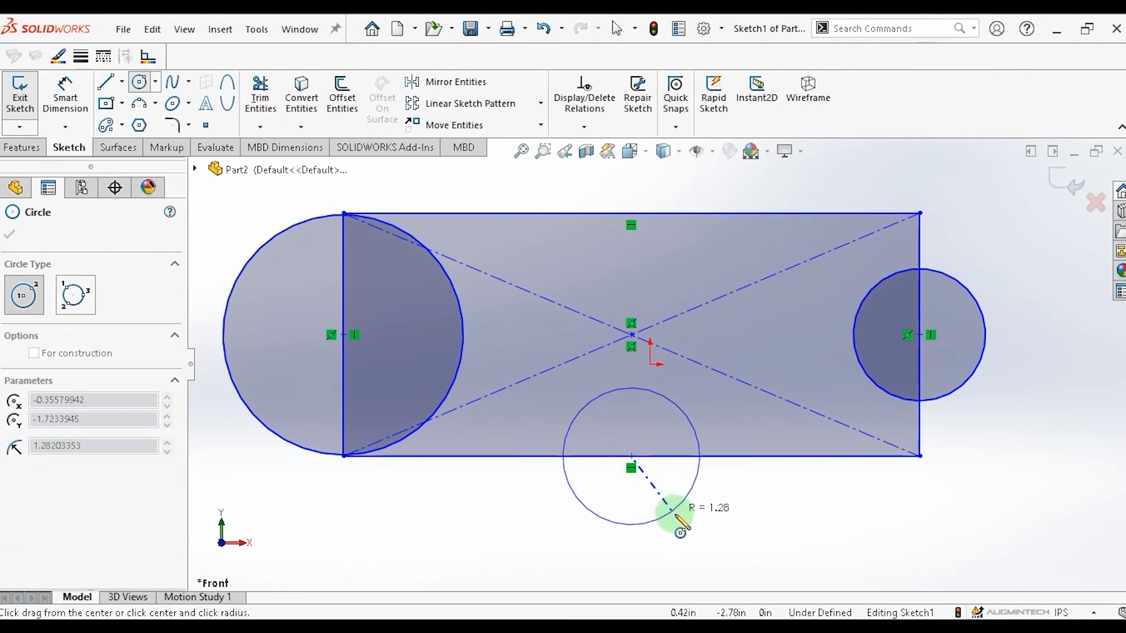
click(631, 213)
click(655, 267)
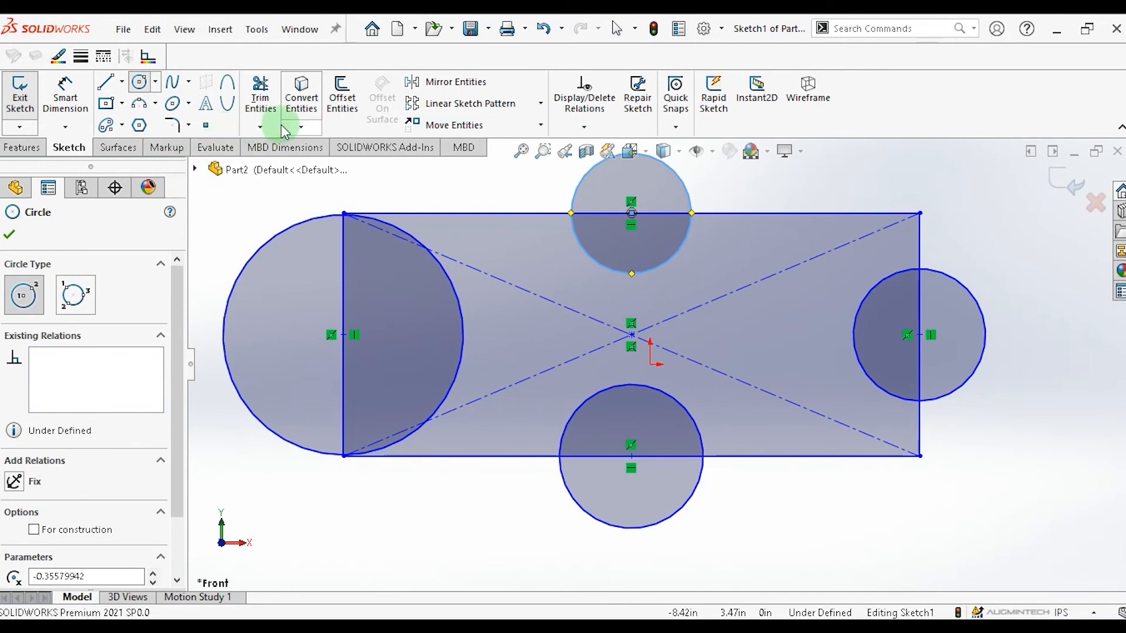
Start Trim Entities with Trim to closest and trim away the rectangle's construction diagonals.
click(260, 127)
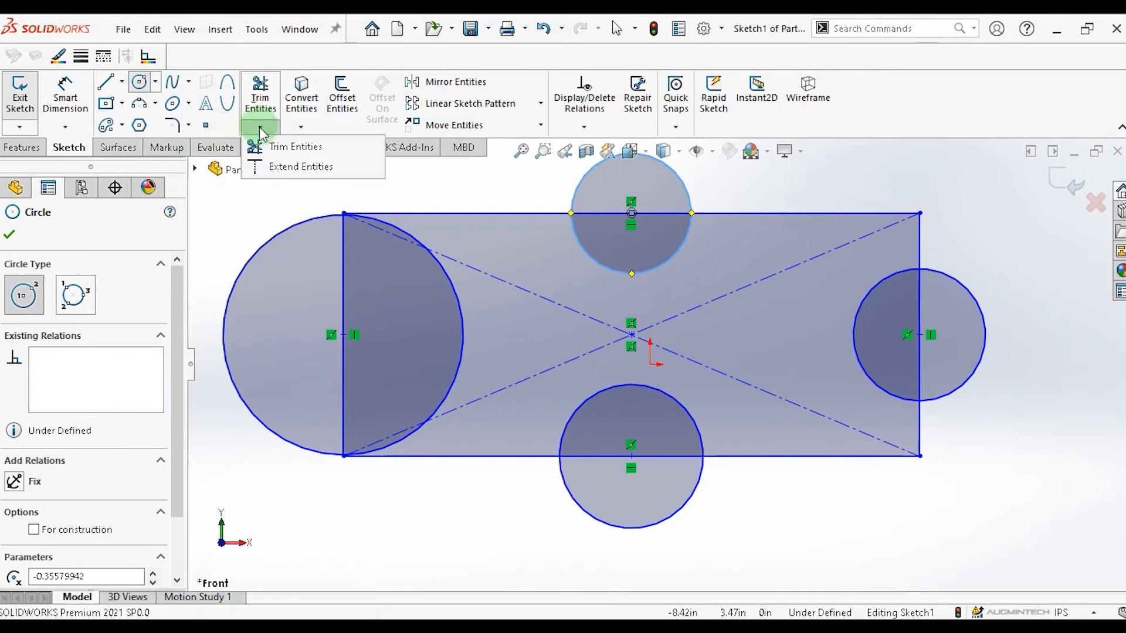
click(265, 143)
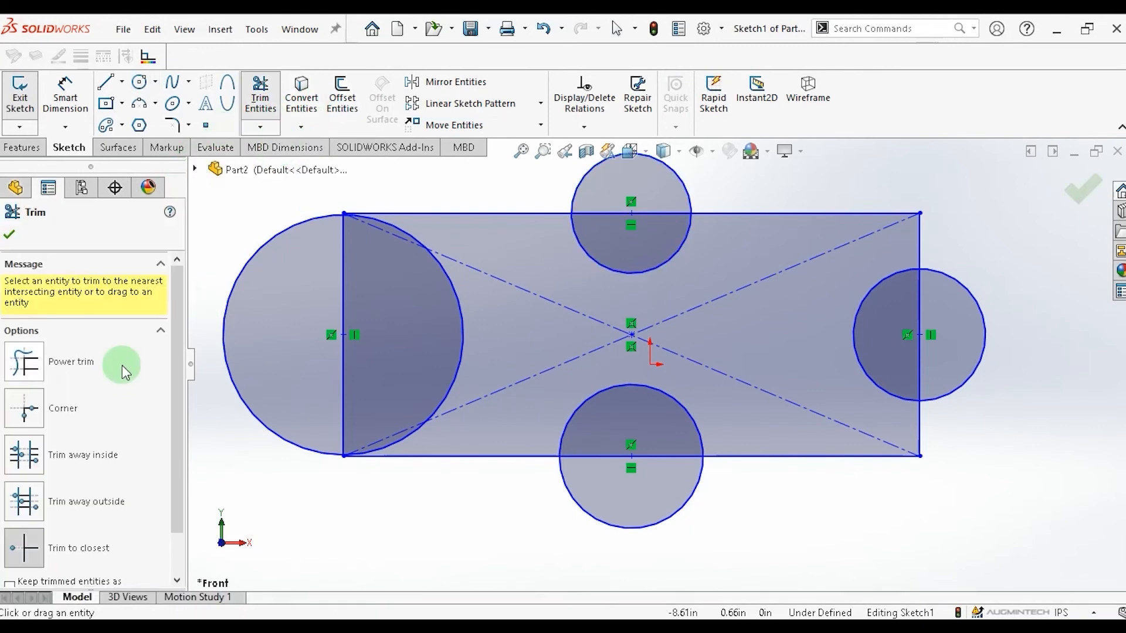
scroll(122, 367, down, 2)
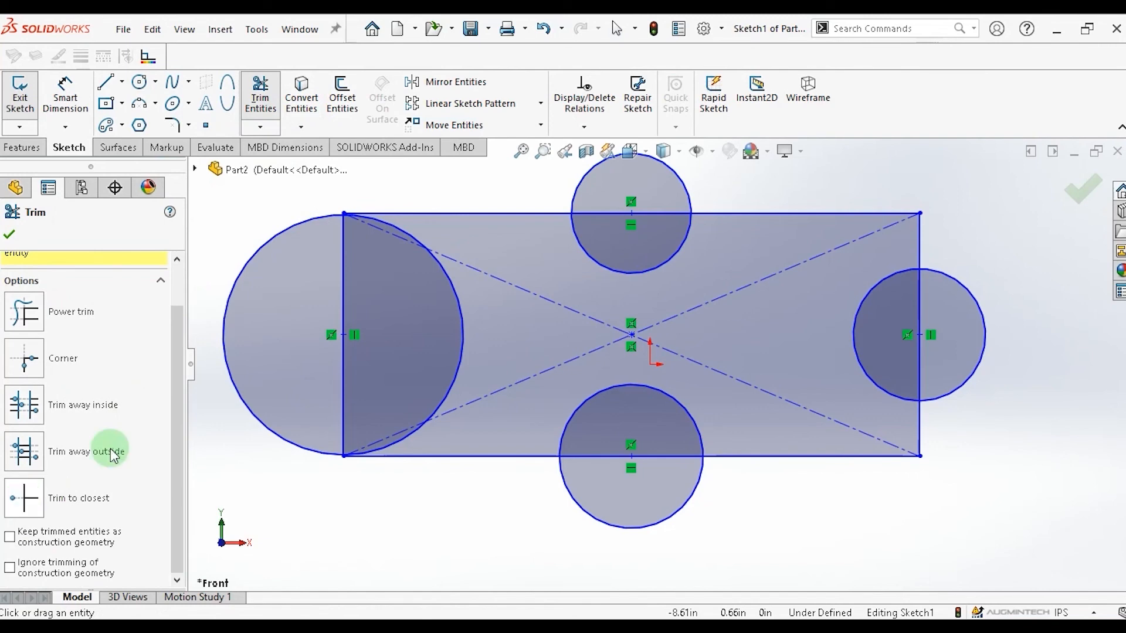
click(495, 273)
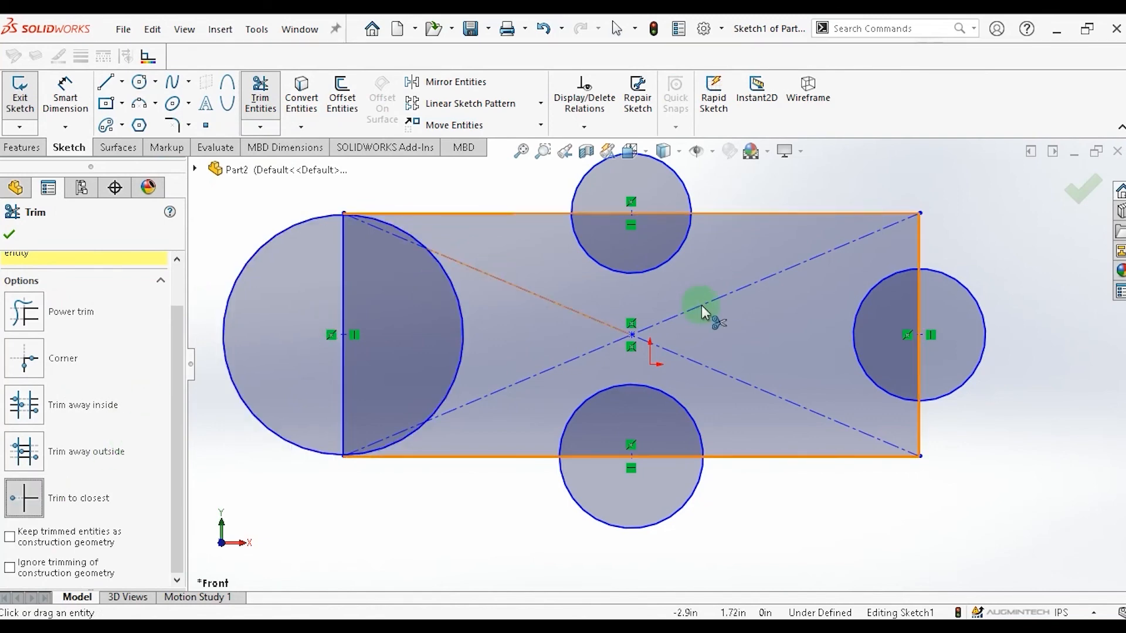
click(701, 305)
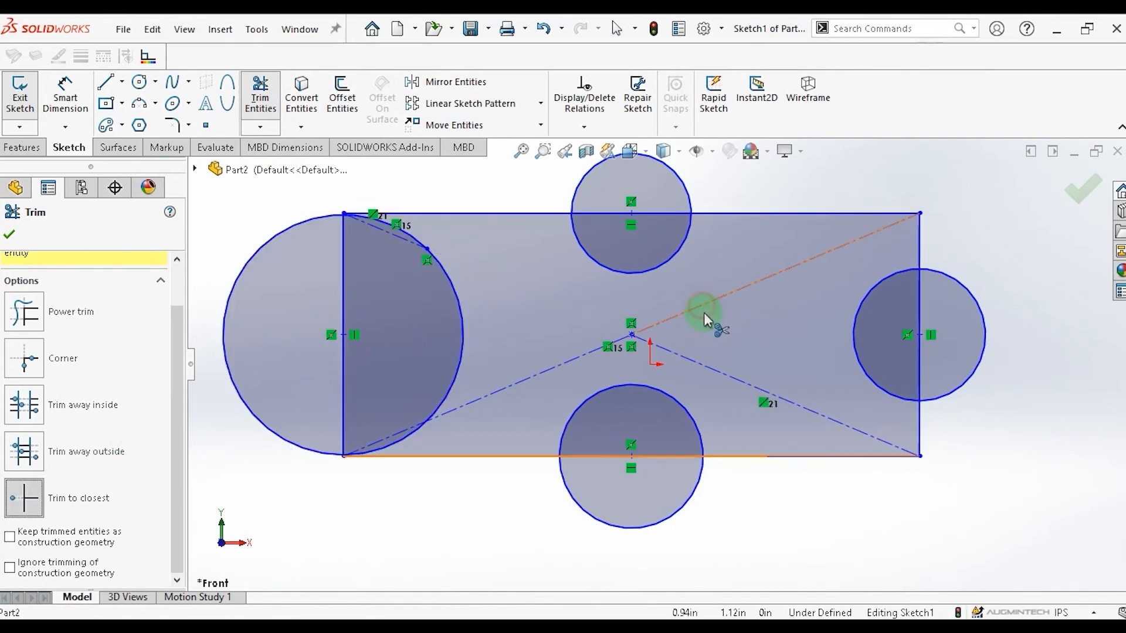
click(714, 375)
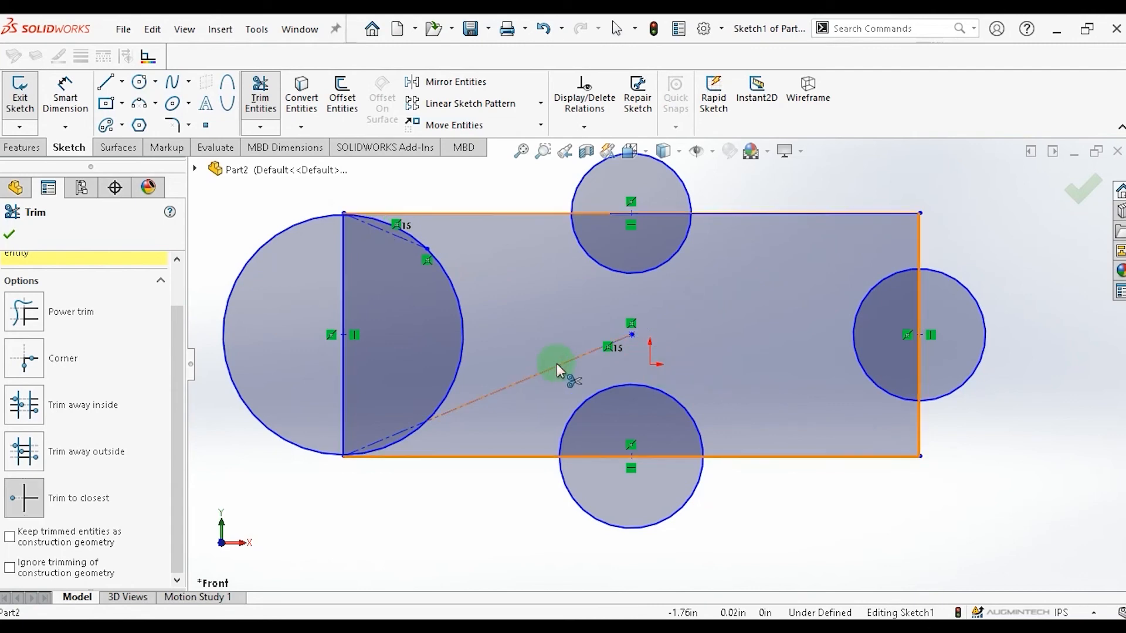
click(404, 243)
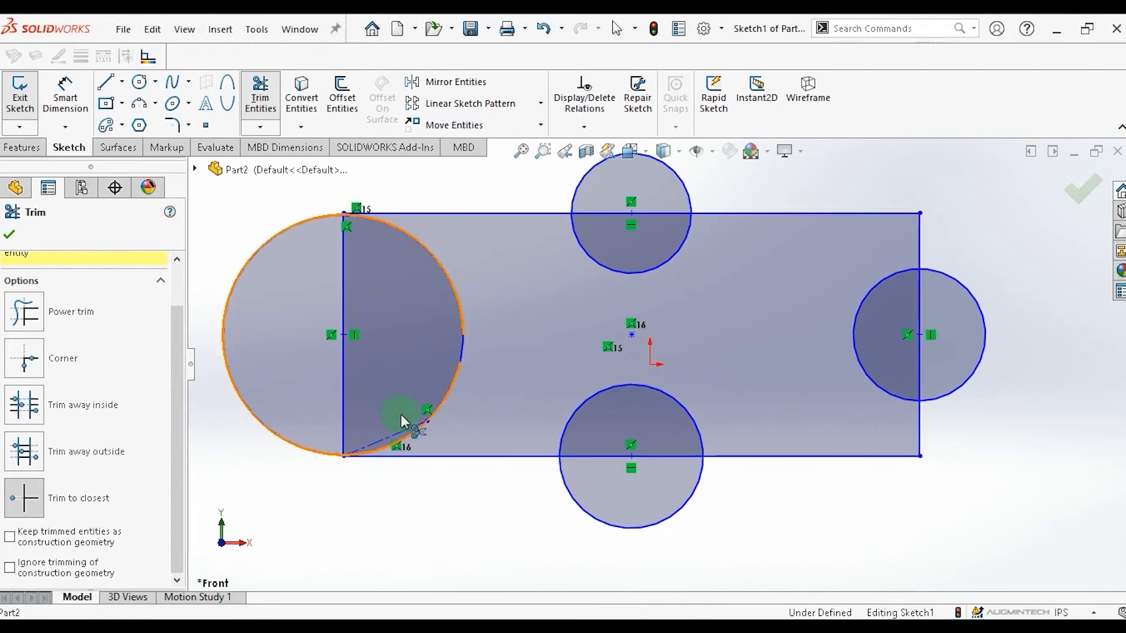
click(400, 433)
click(400, 434)
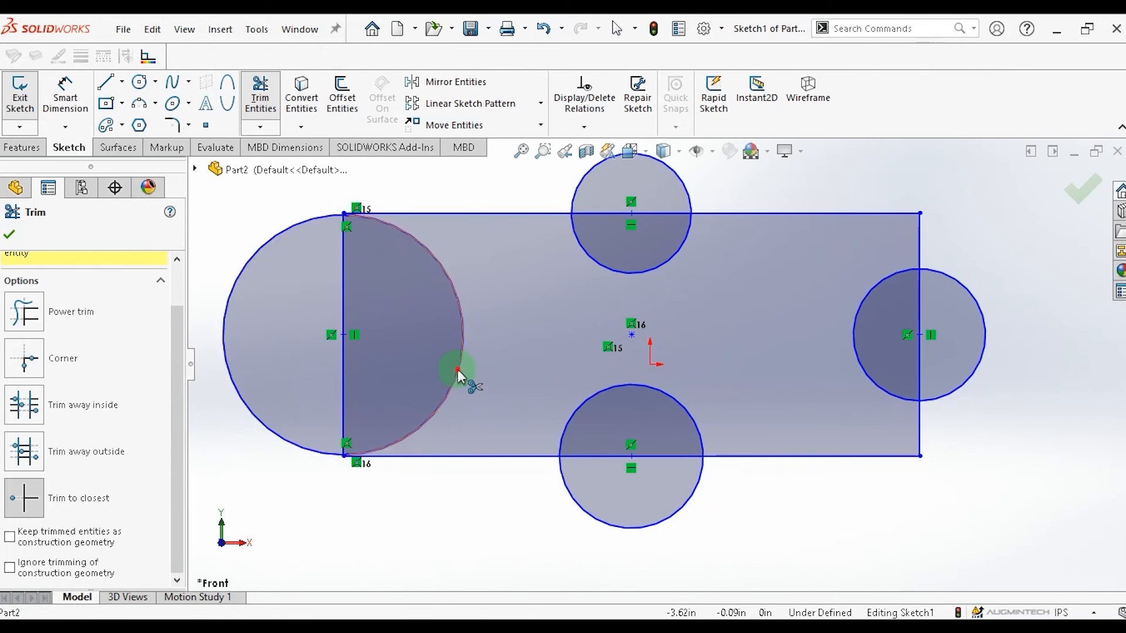
Trim the inner arc of the left circle and the rectangle's left edge, accepting the relation deletion.
click(457, 369)
click(341, 368)
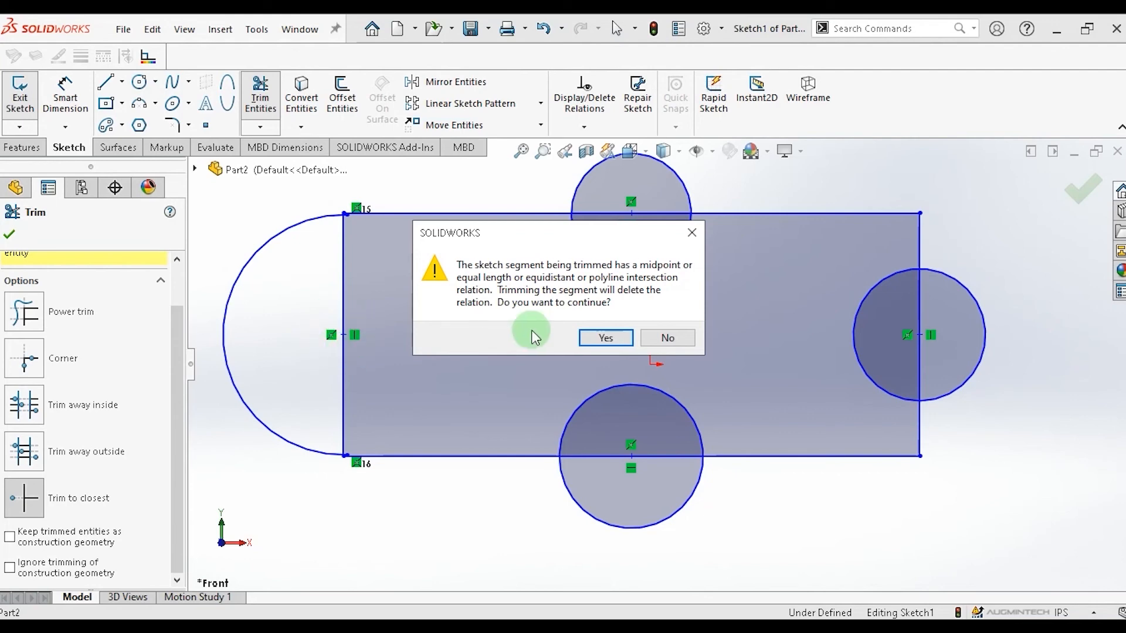
click(606, 339)
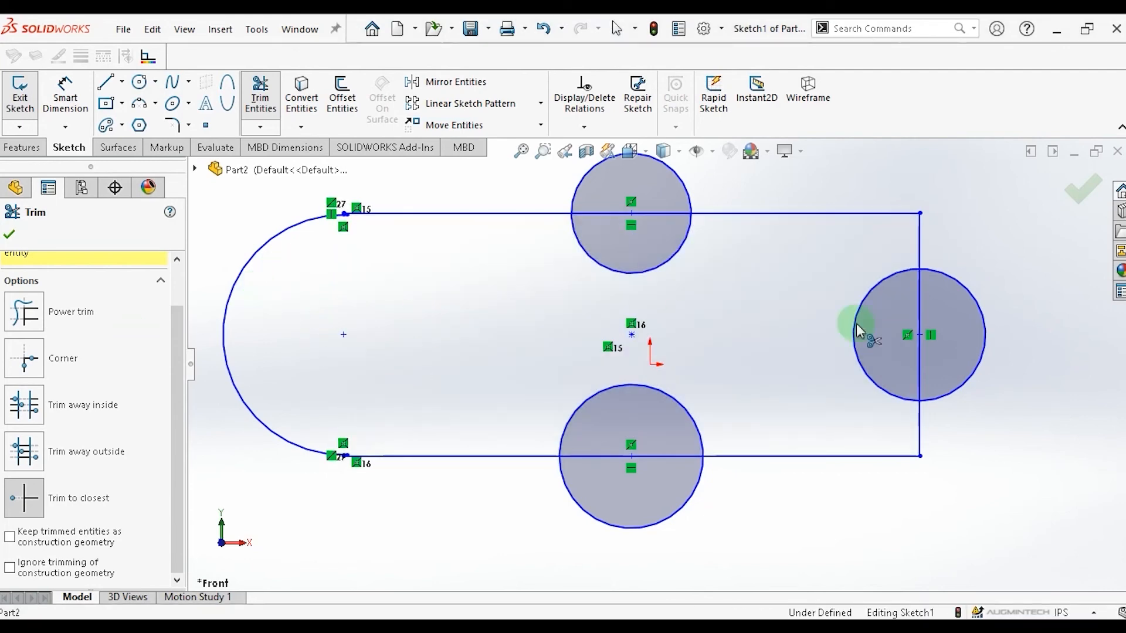
Trim the rectangle's right, bottom and top edge segments lying inside the circles, accepting the relation deletions.
click(919, 353)
click(663, 337)
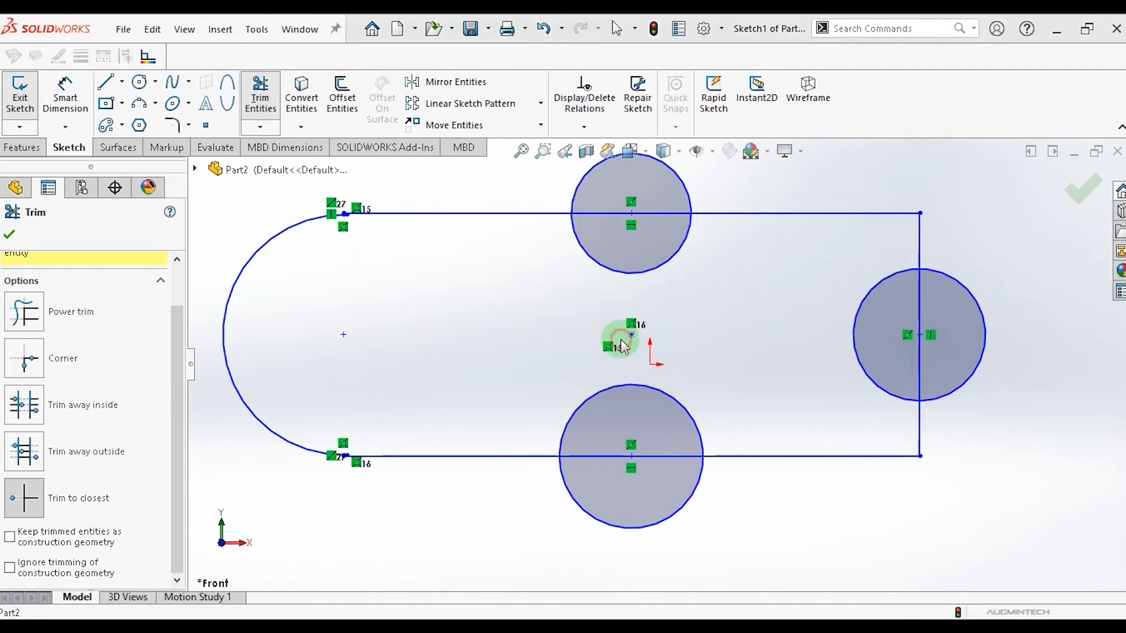
click(647, 456)
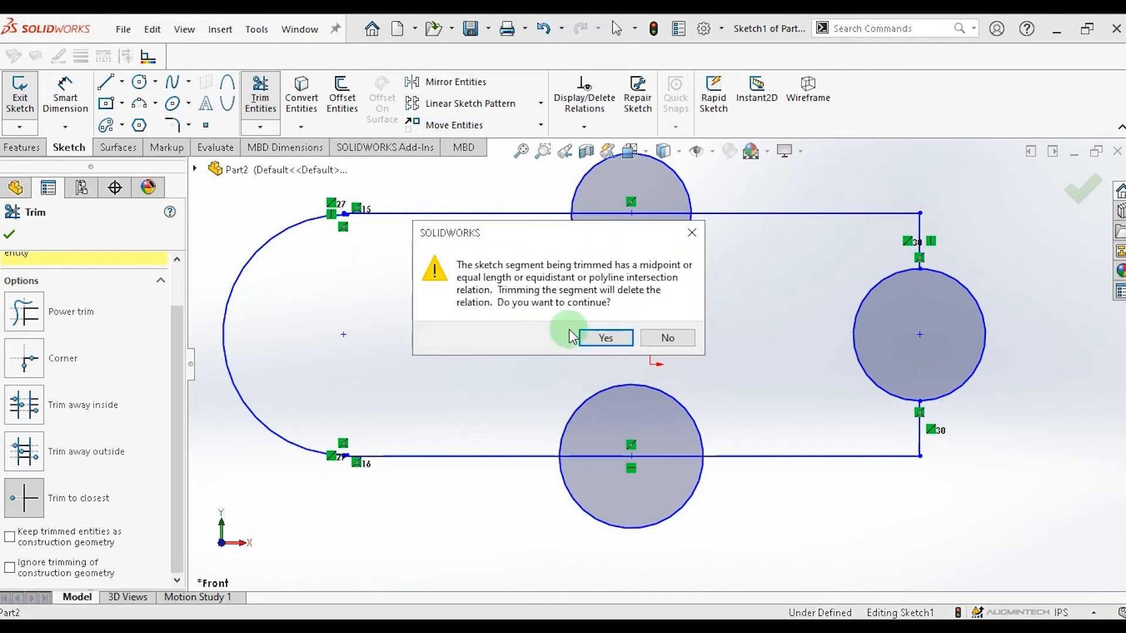
click(597, 333)
click(610, 212)
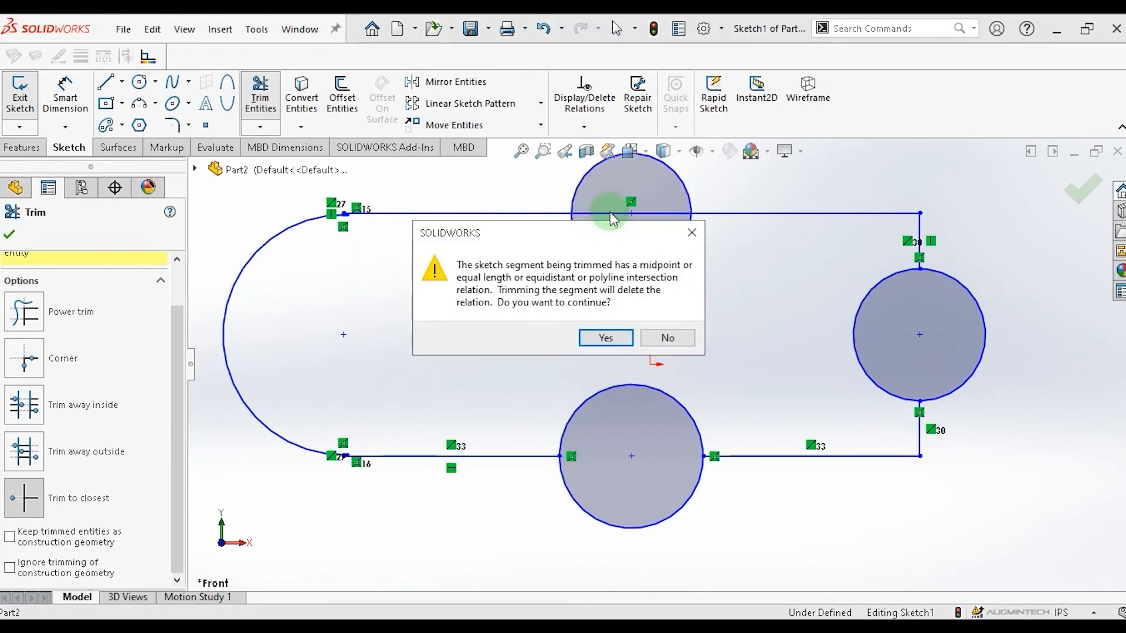
click(603, 334)
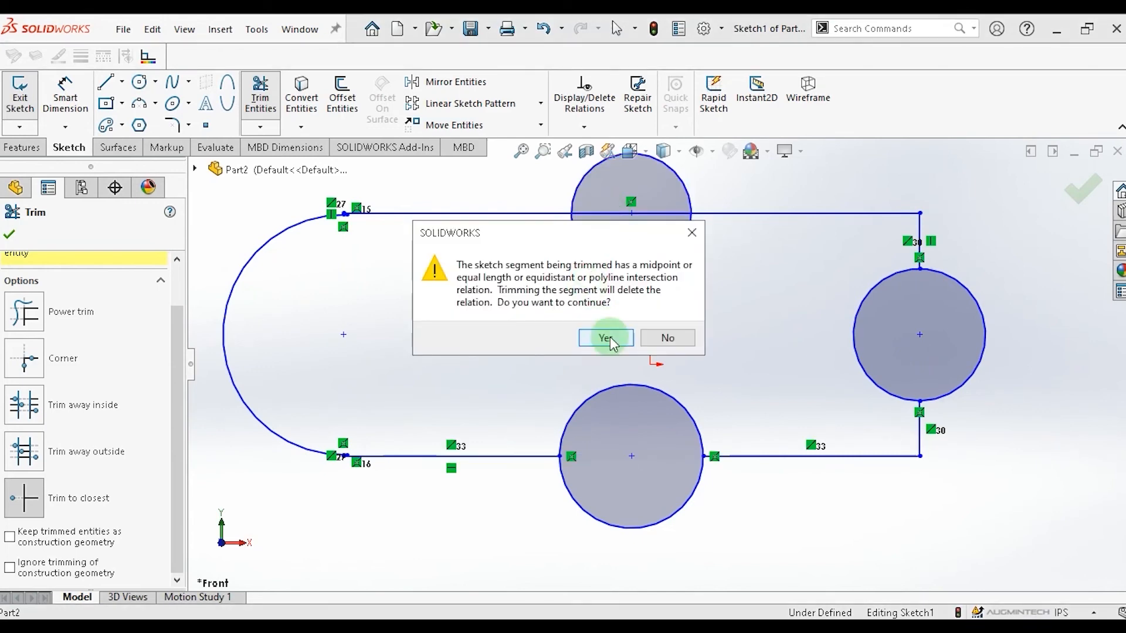
Trim away the outer arcs of the top, bottom and right circles.
click(673, 170)
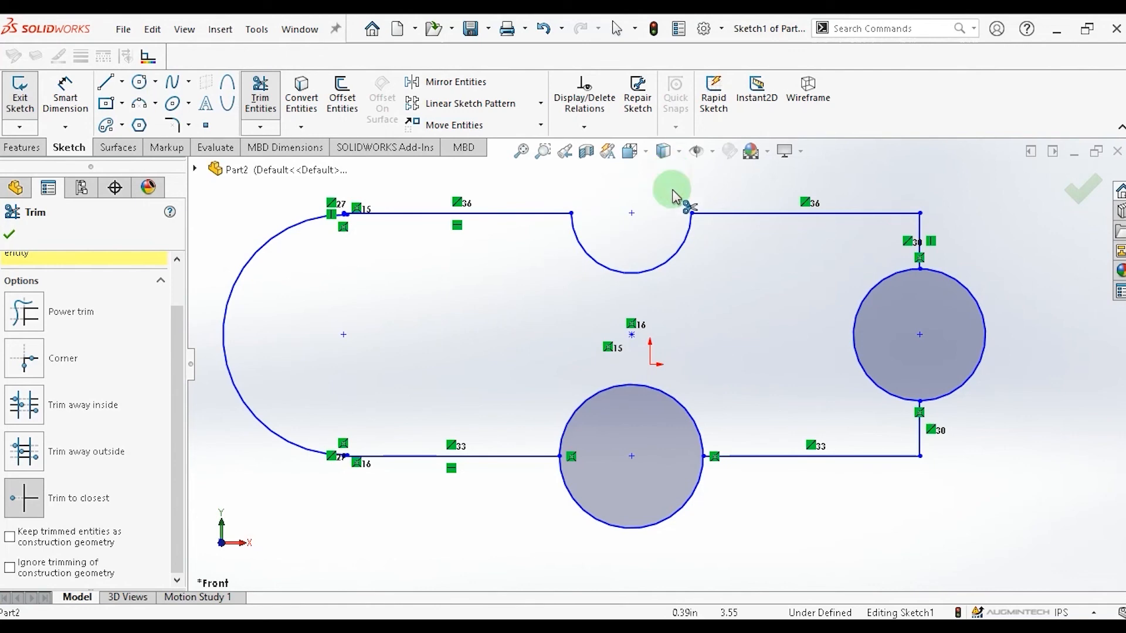
click(643, 531)
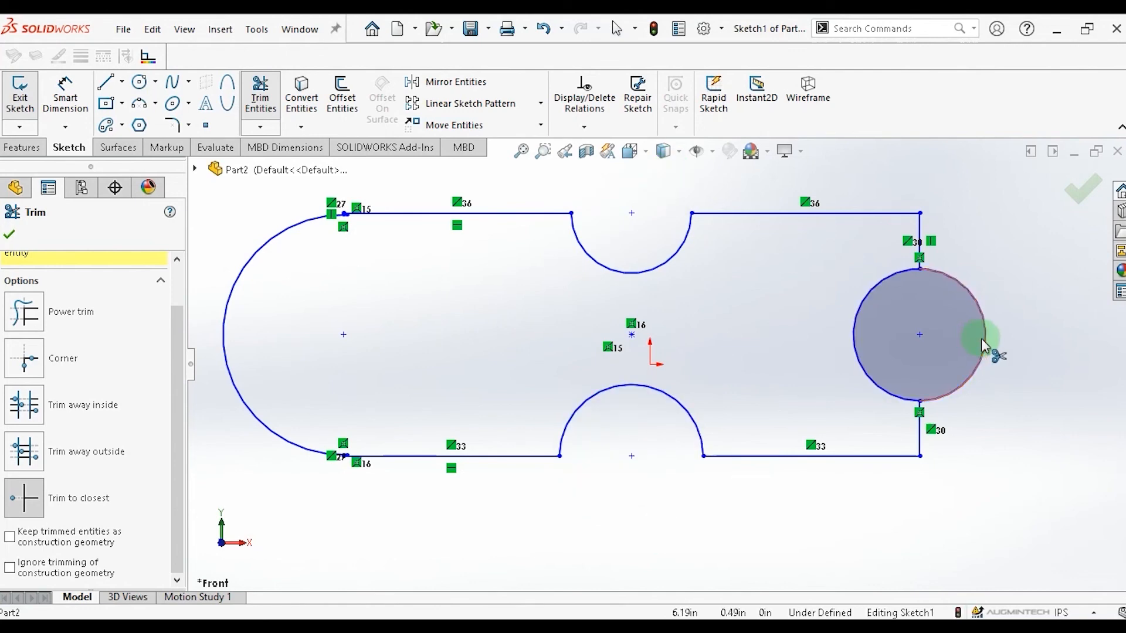
click(979, 343)
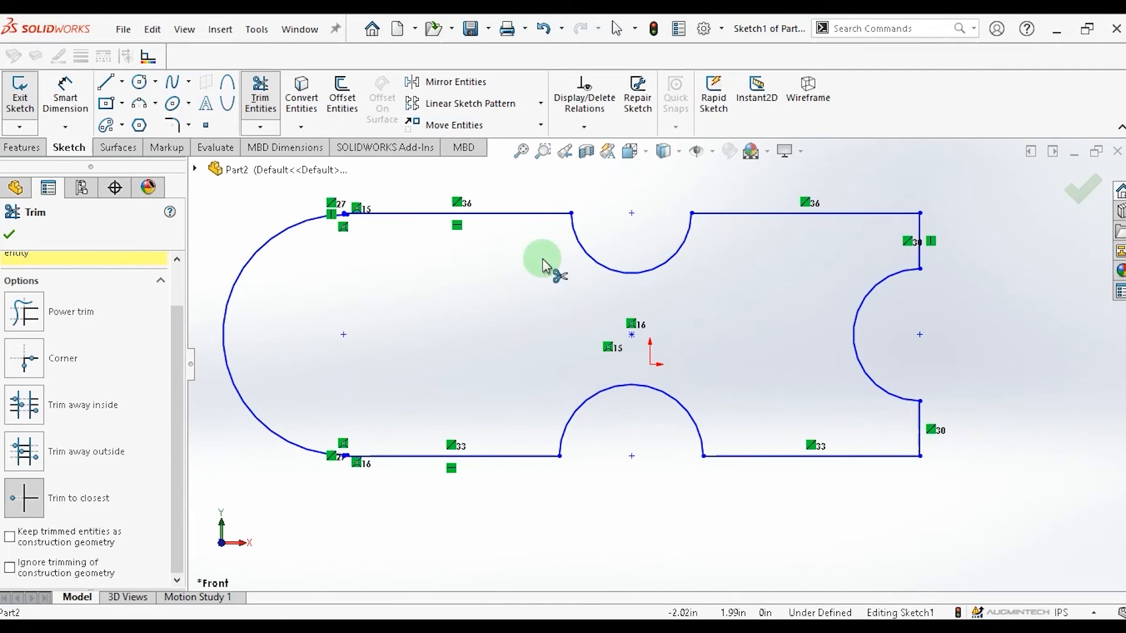
Draw a horizontal line from the left arc to the left arc's center point.
click(106, 82)
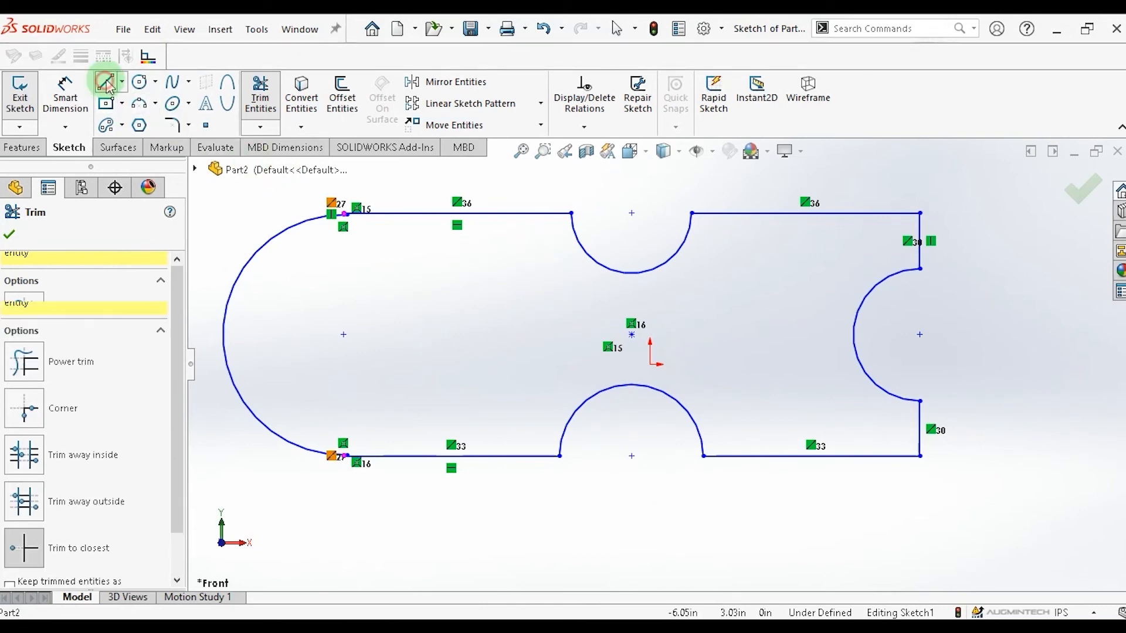
click(223, 334)
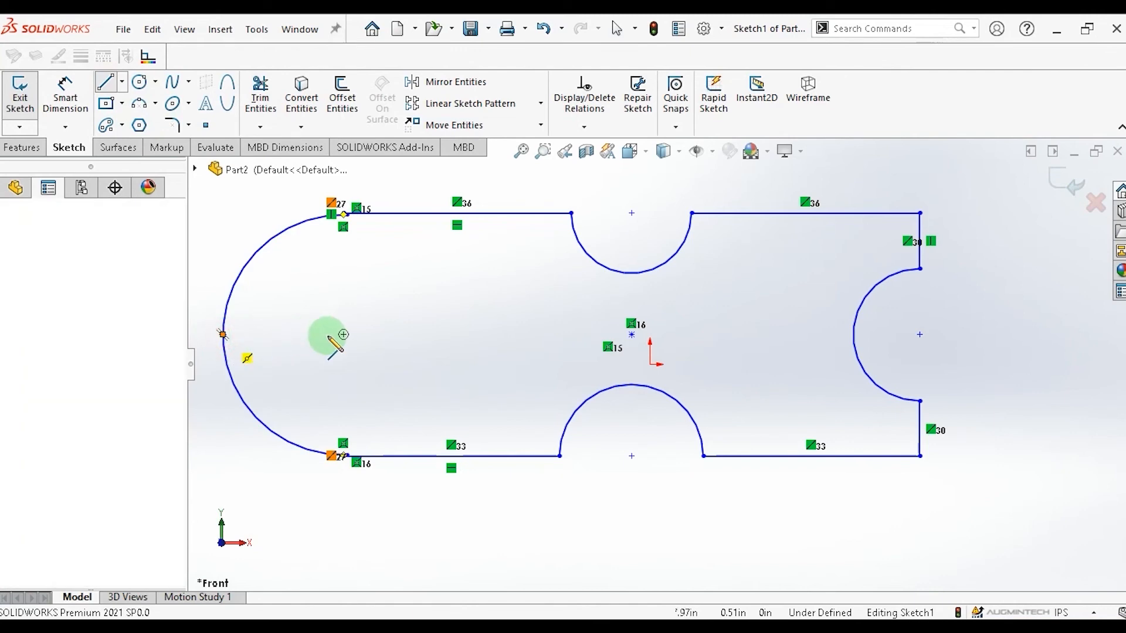
click(344, 335)
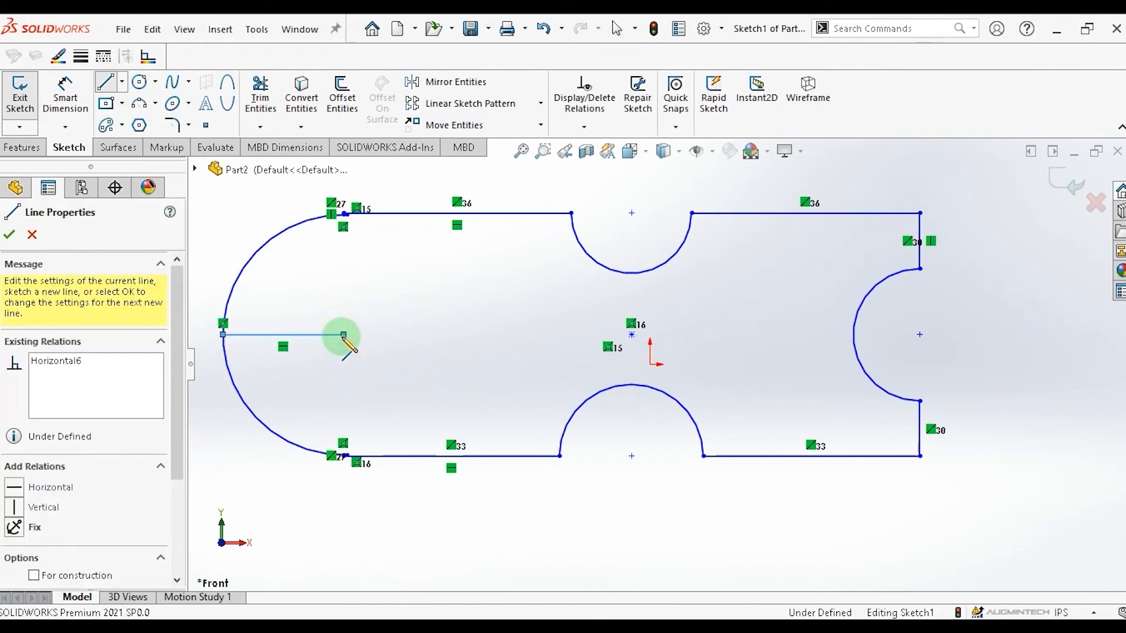
key(Escape)
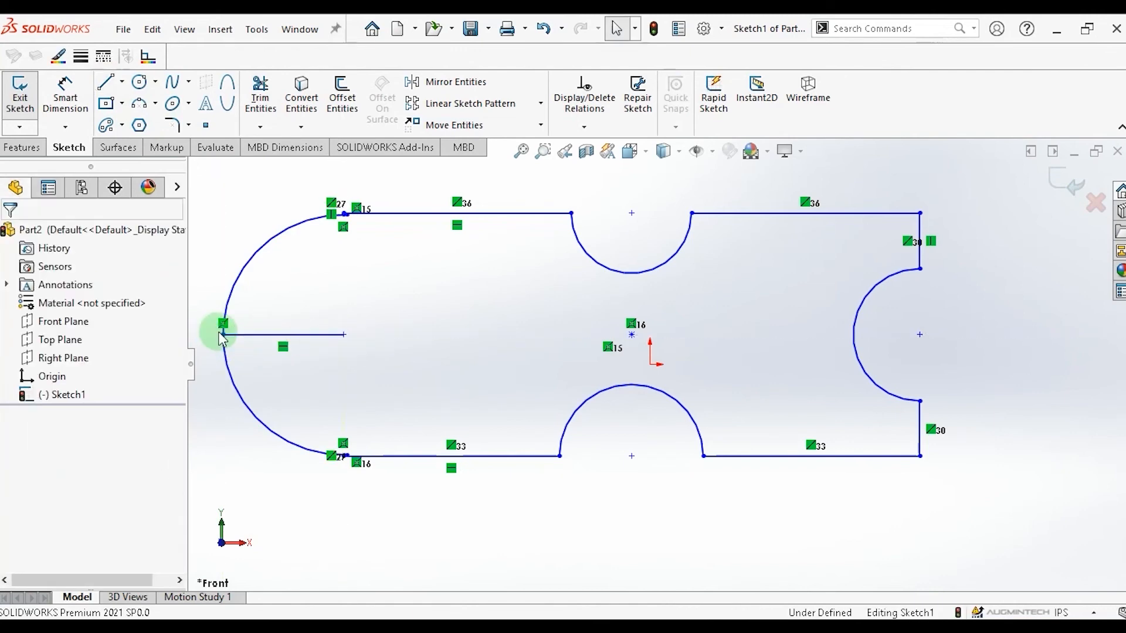
Use Extend Entities on the new horizontal line to extend it.
click(260, 127)
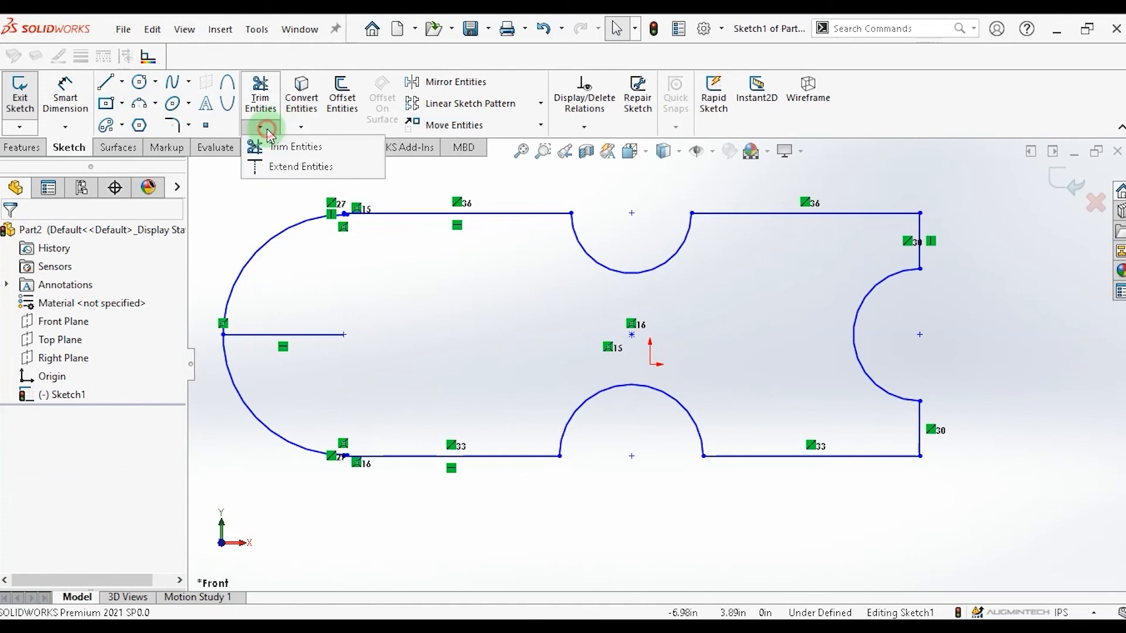
click(277, 167)
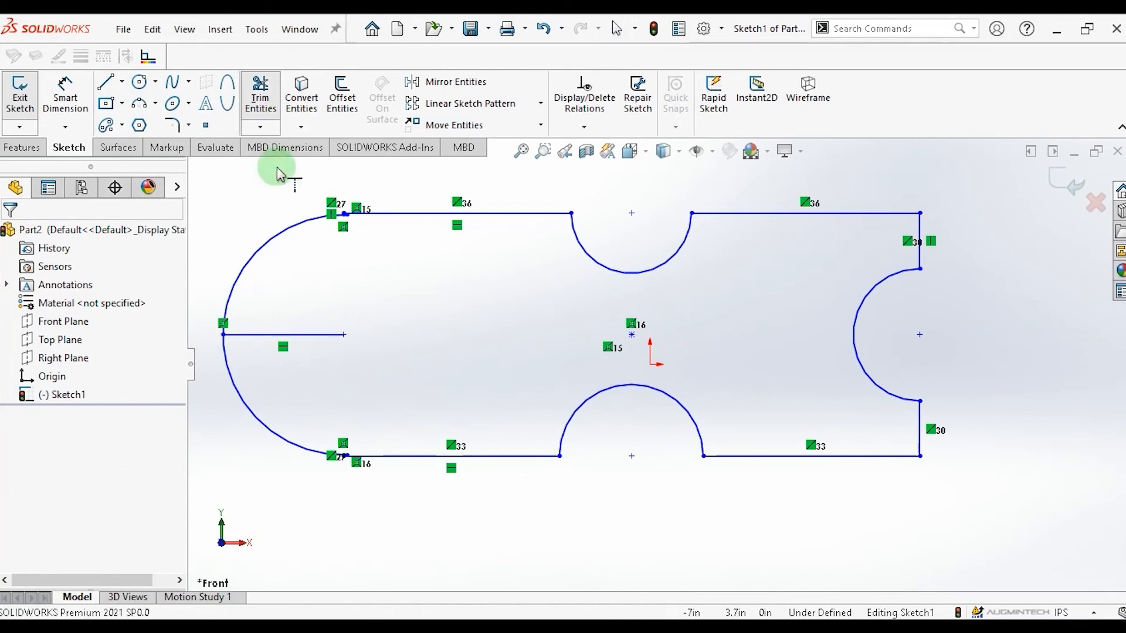
click(313, 336)
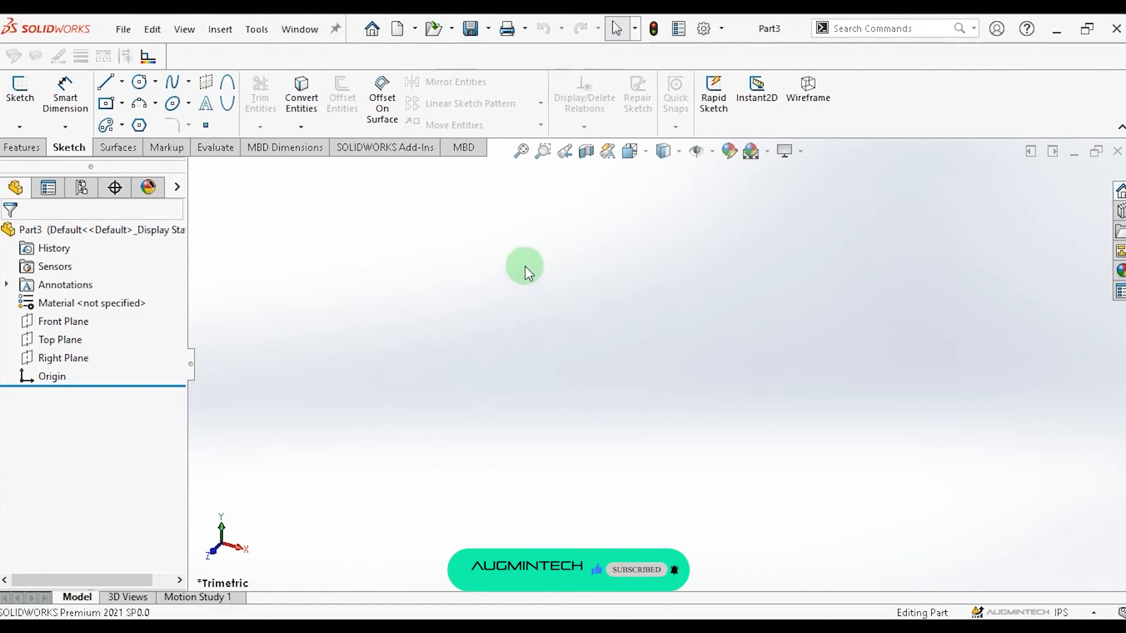
In a new part, sketch a center rectangle on the Front Plane.
click(63, 322)
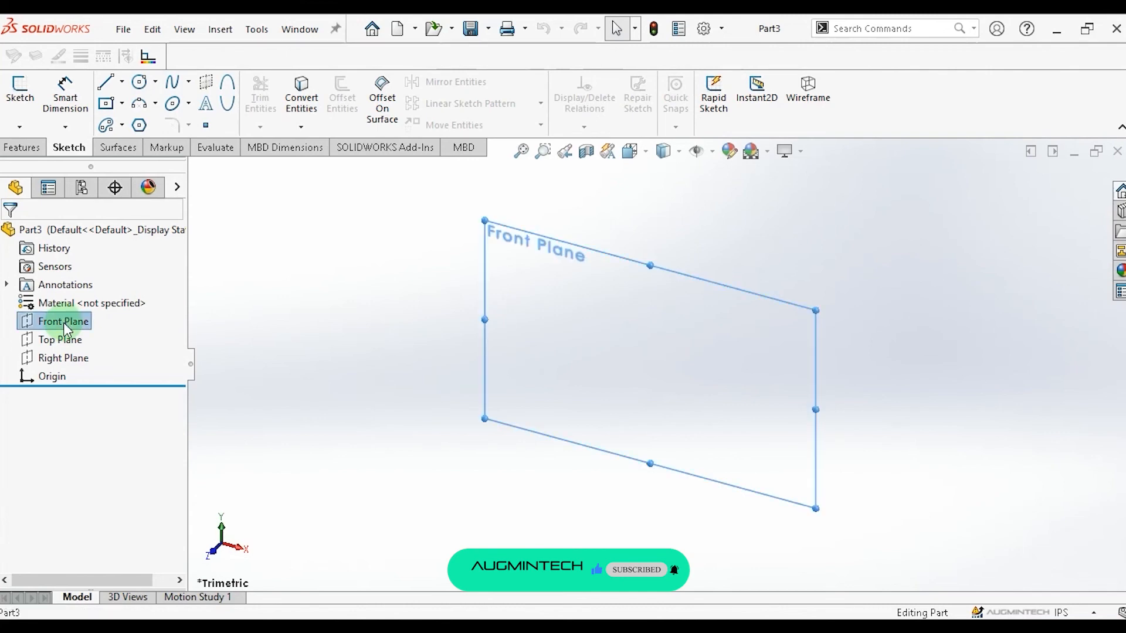
click(125, 106)
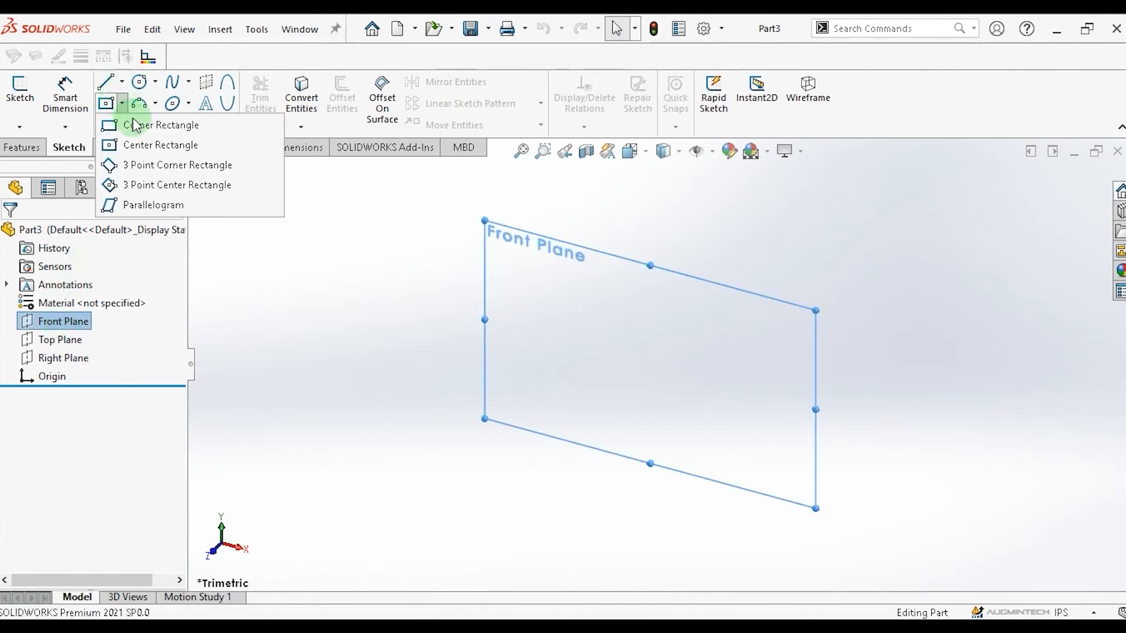
click(149, 146)
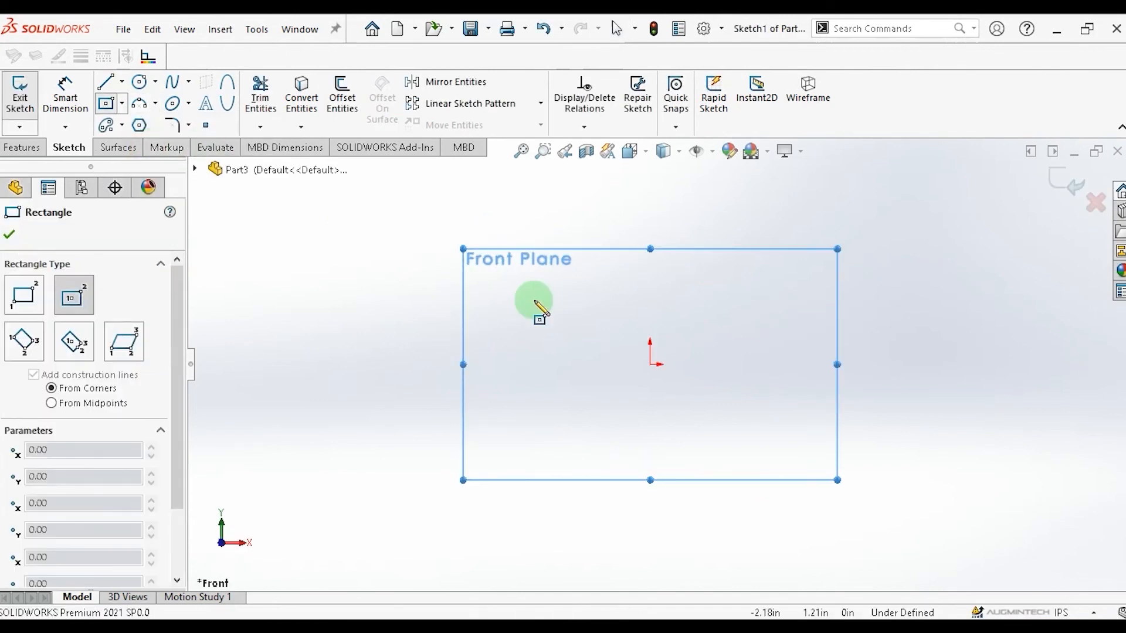
drag(563, 413, 587, 419)
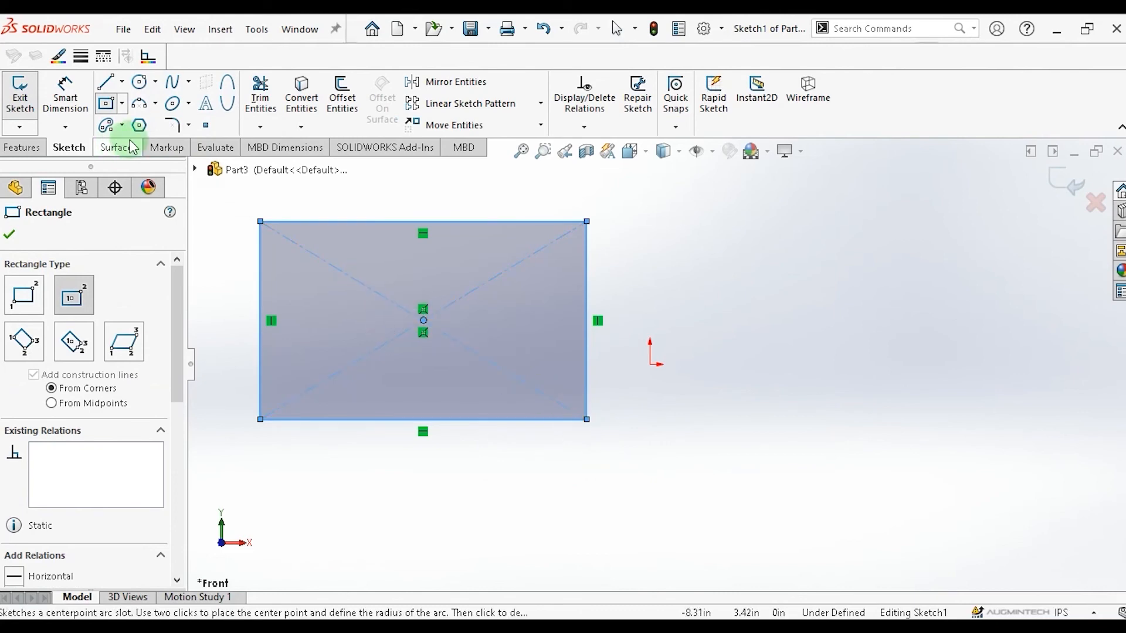
Fillet all four corners of the rectangle with a Sketch Fillet of 0.90 in radius.
click(188, 125)
click(208, 151)
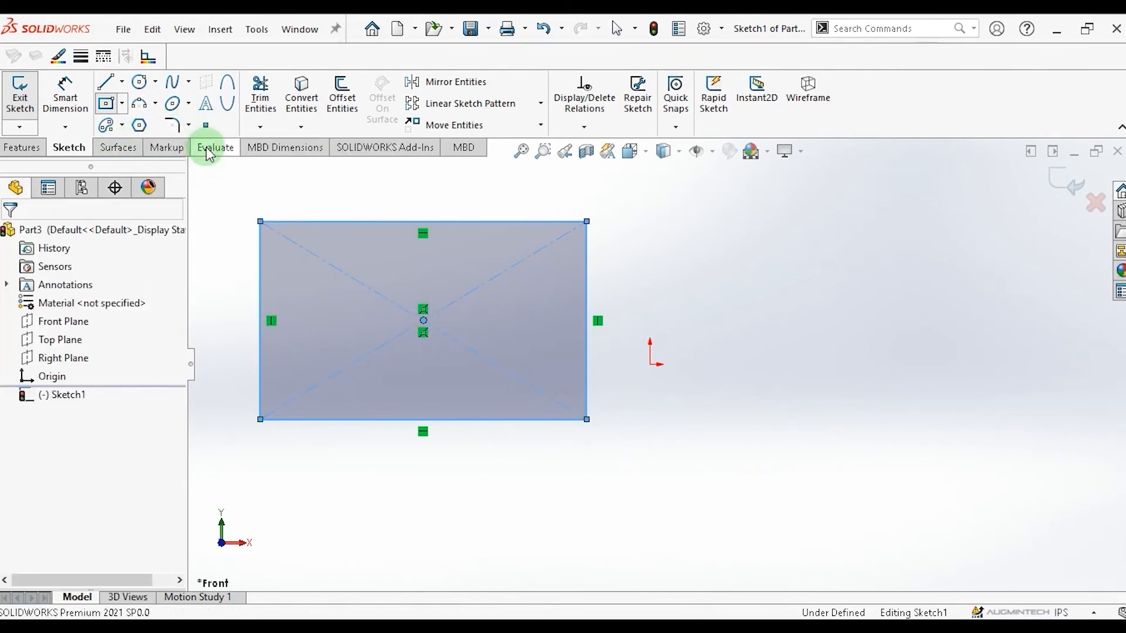
drag(334, 257, 229, 195)
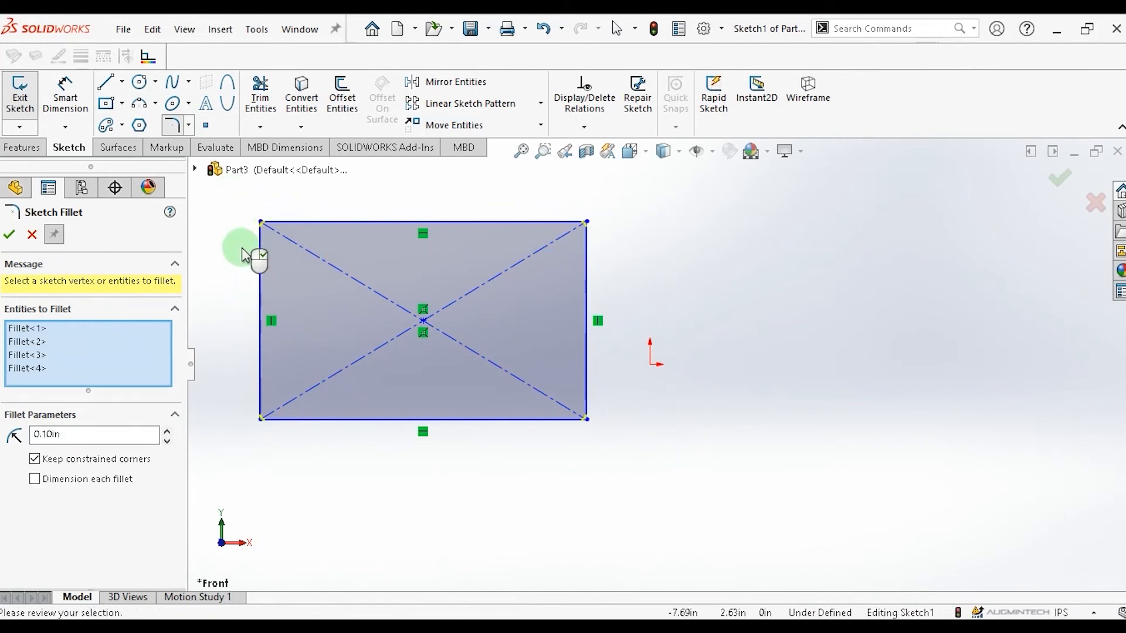
click(168, 431)
click(168, 431)
click(172, 431)
click(172, 432)
click(172, 431)
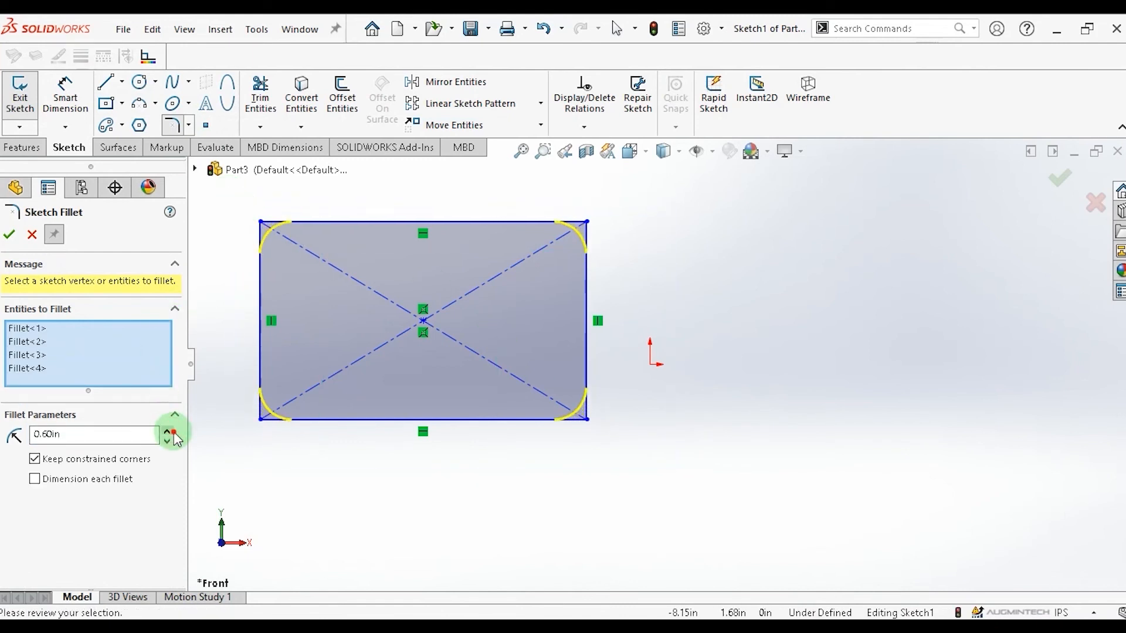
click(172, 432)
click(172, 432)
click(172, 432)
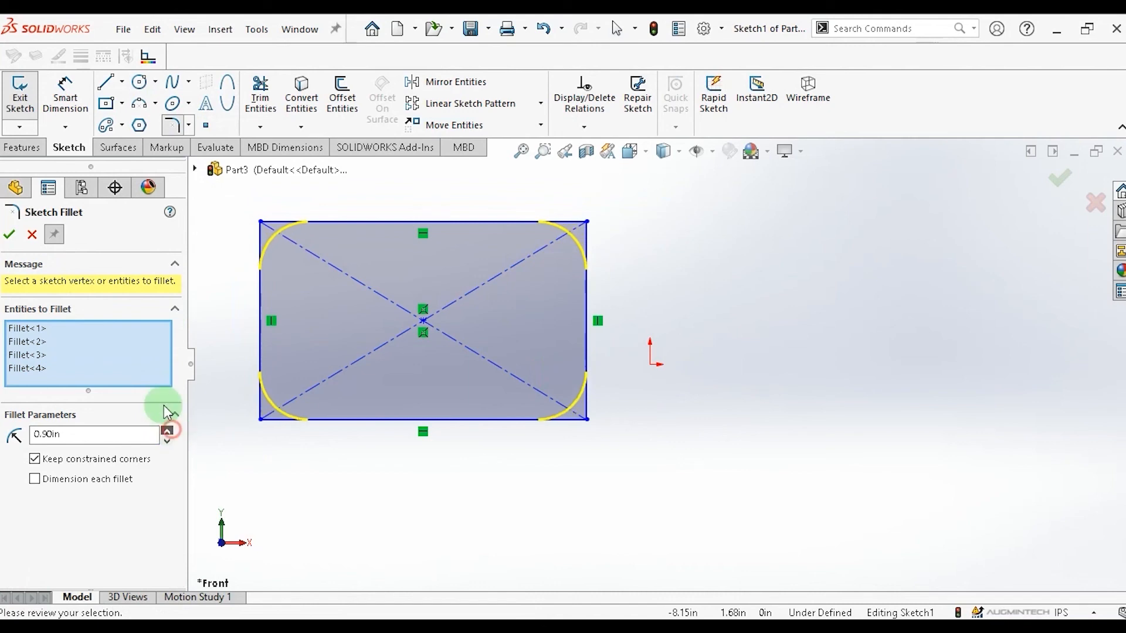
click(10, 236)
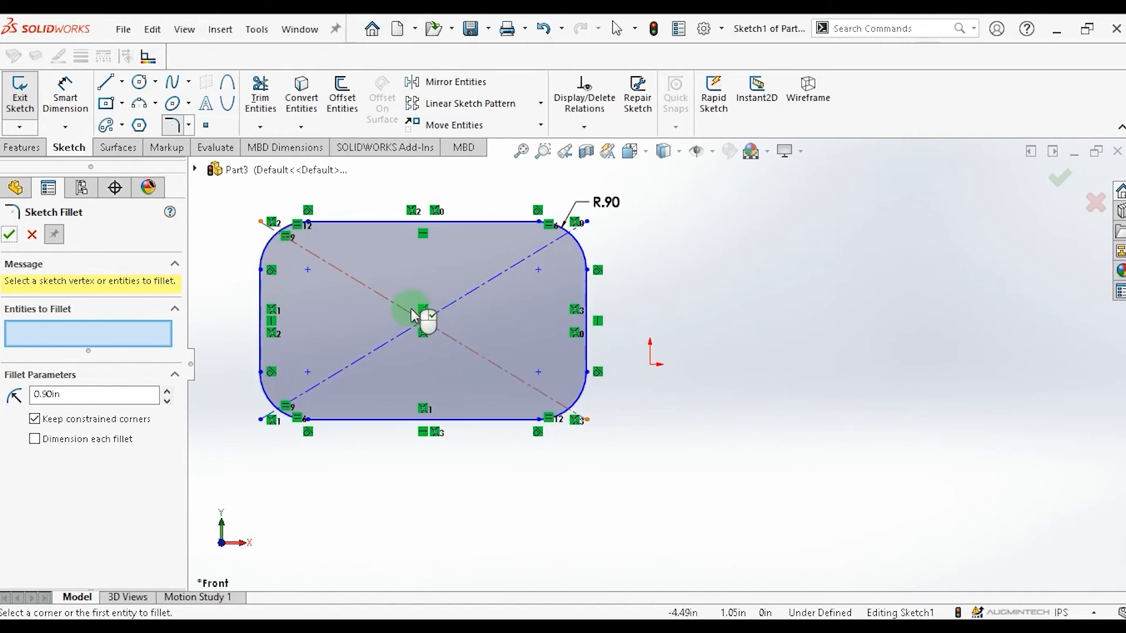
click(10, 235)
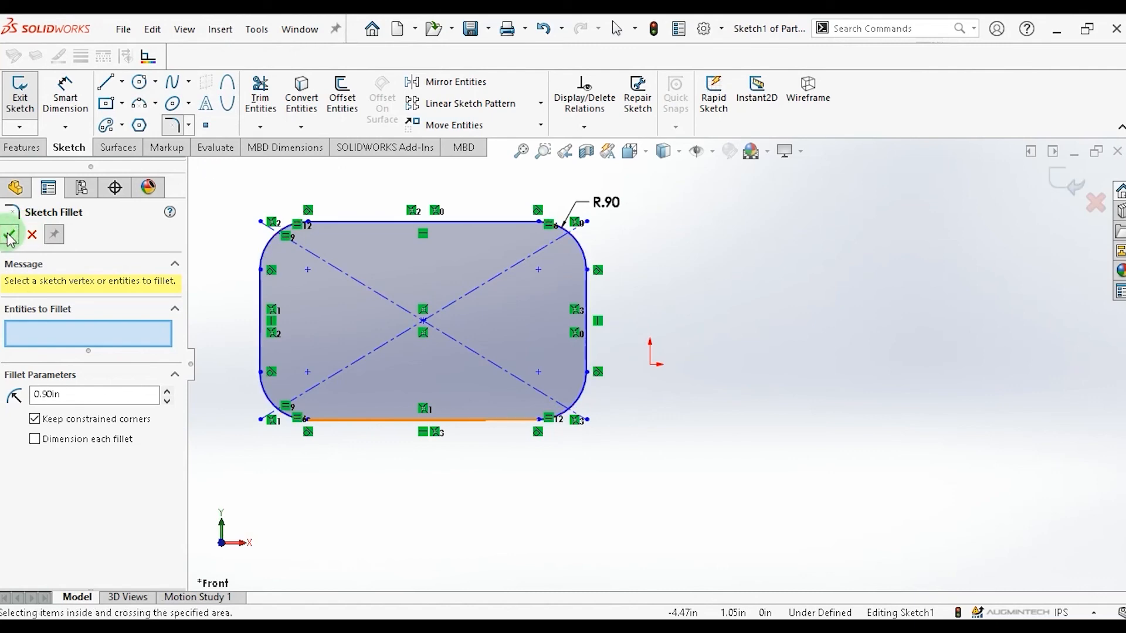
Offset the filleted rectangle chain bi-directionally with an offset distance of 0.60 in.
click(346, 102)
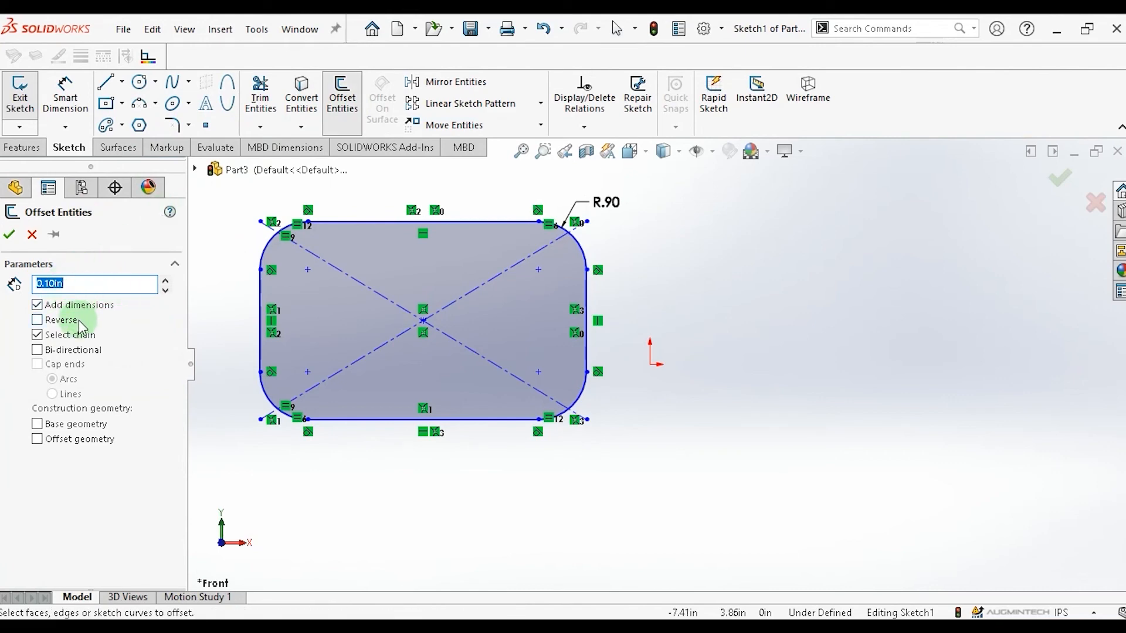
click(37, 350)
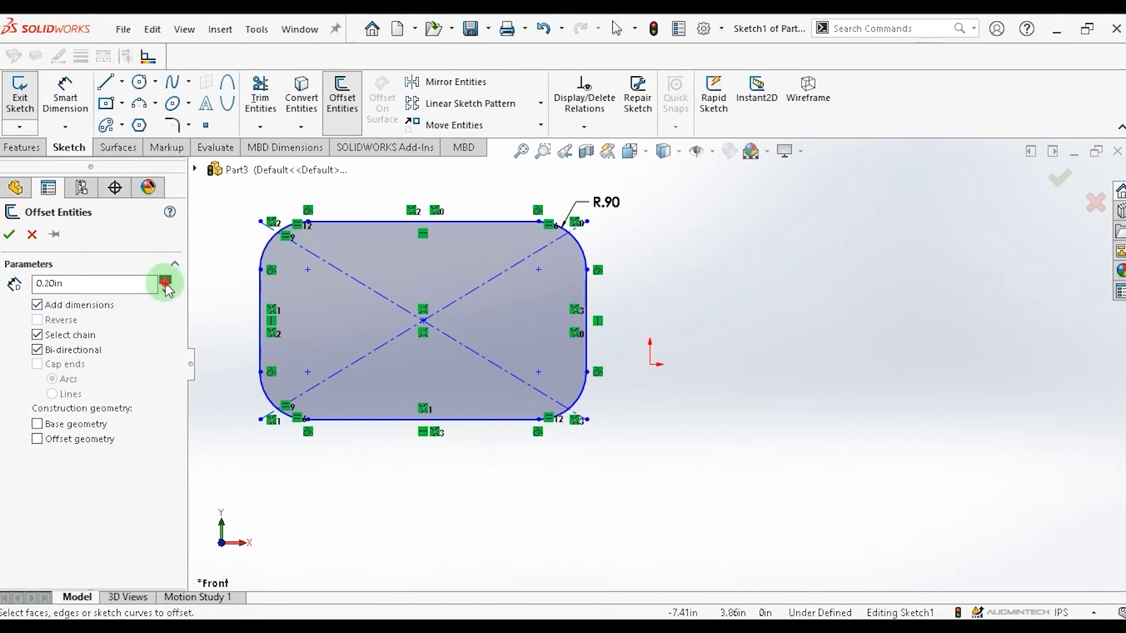
click(364, 222)
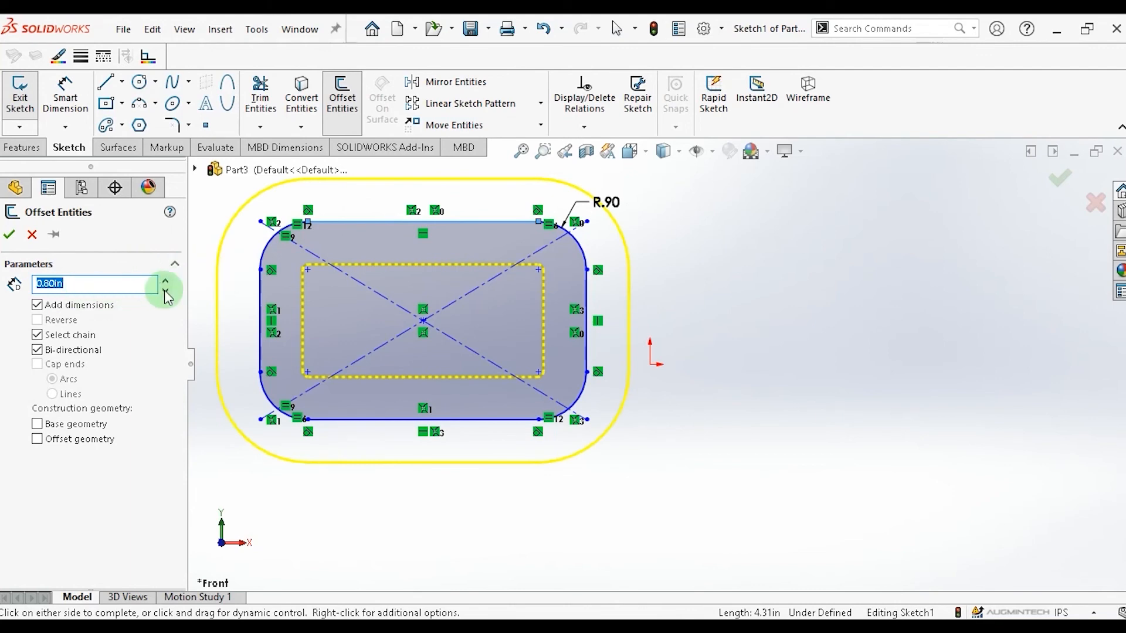
click(166, 290)
click(166, 290)
click(166, 290)
click(166, 291)
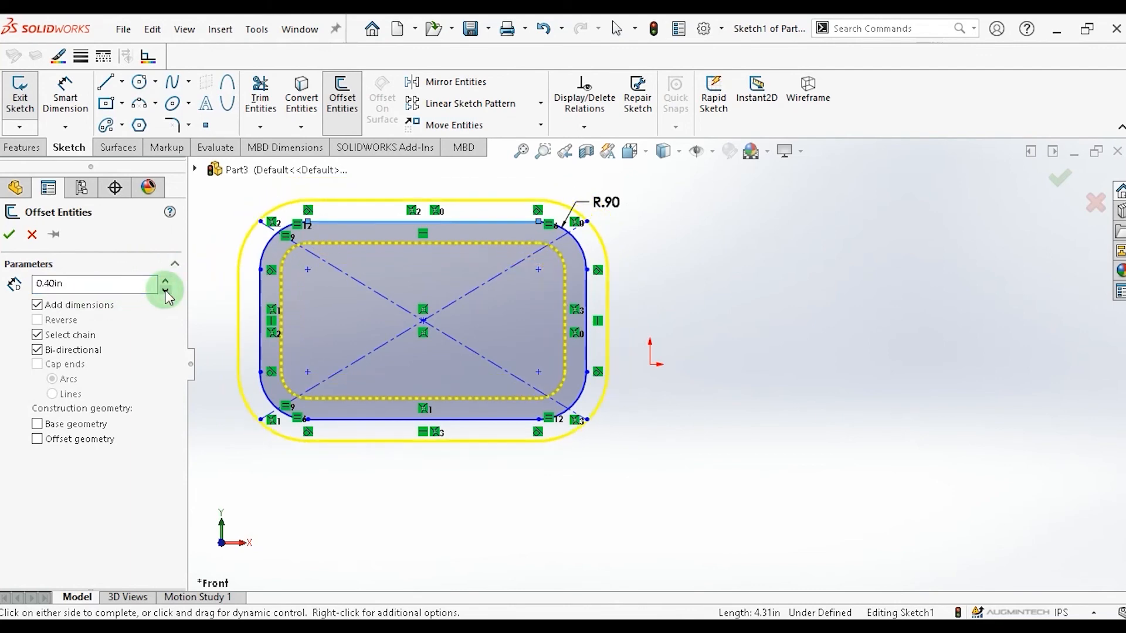
click(167, 281)
click(167, 281)
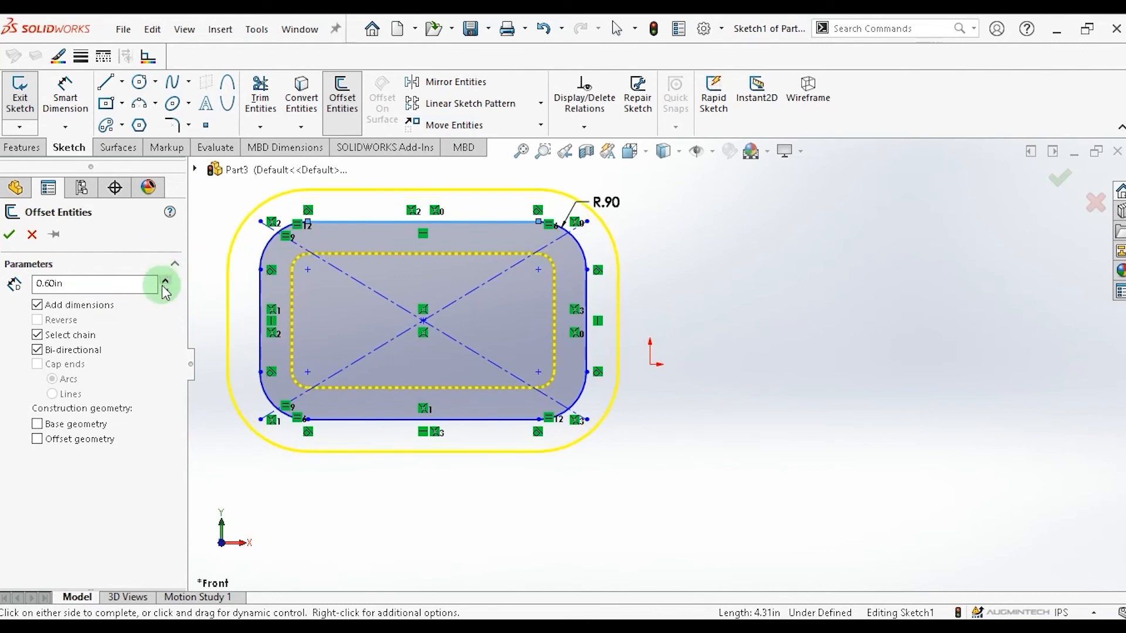
Toggle the Reverse, Bi-directional and Select chain offset options to preview their effect on the 0.60 in offset.
click(64, 283)
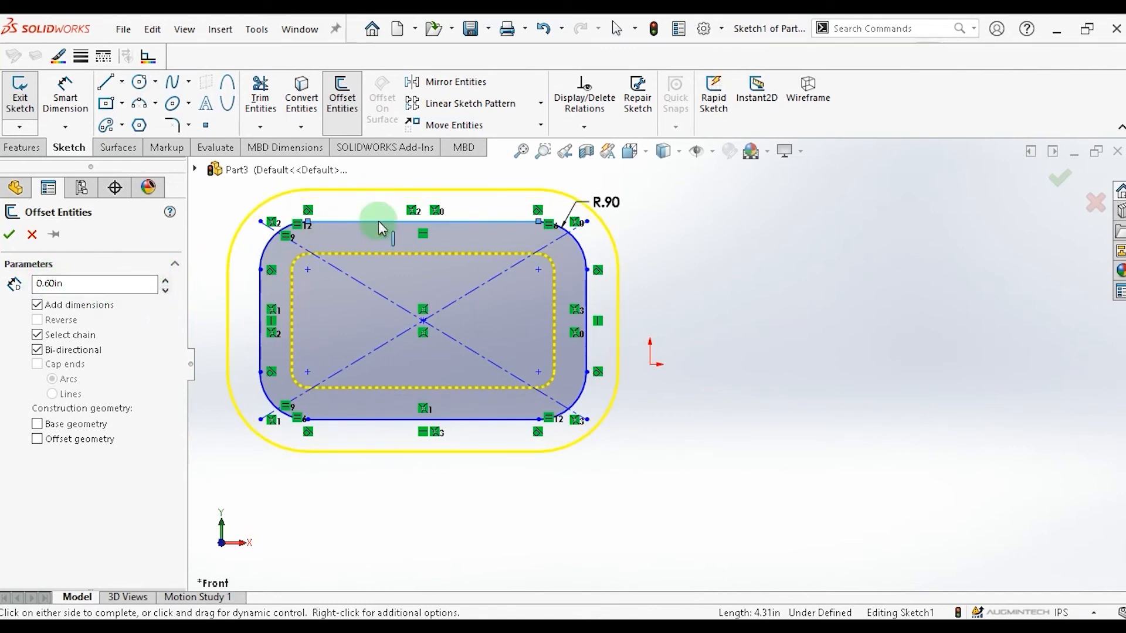
click(37, 350)
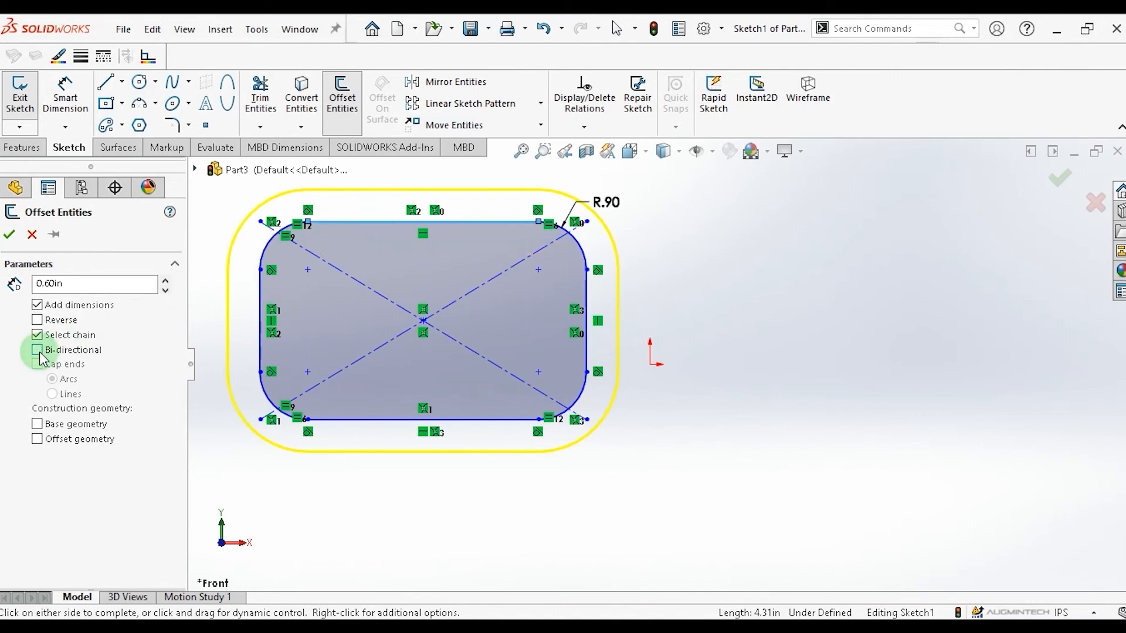
click(37, 320)
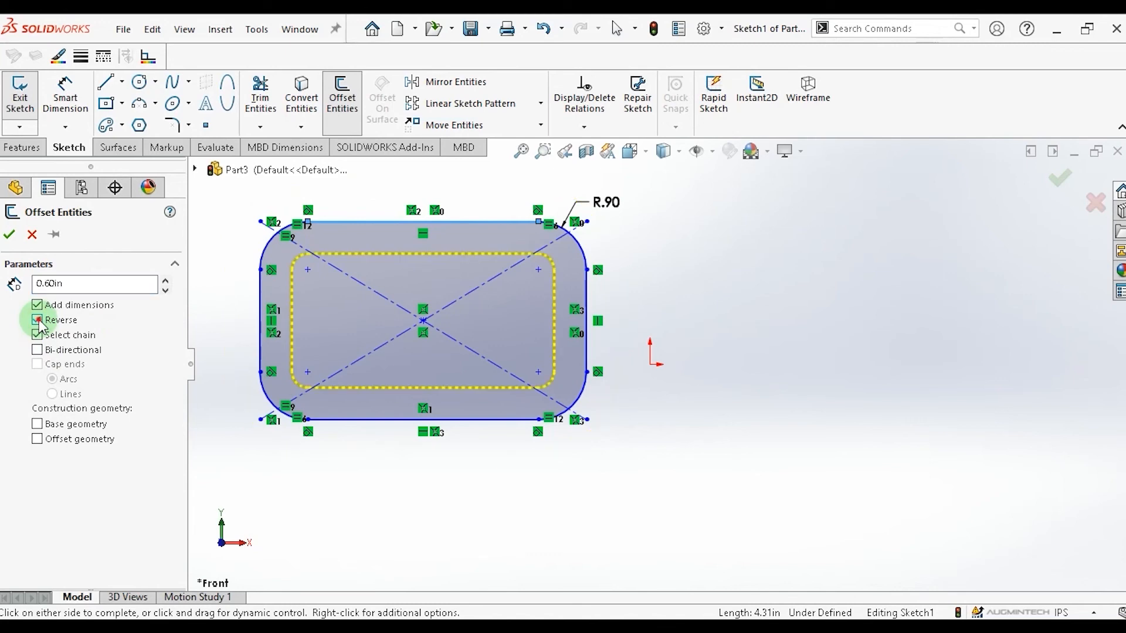
click(38, 320)
click(37, 350)
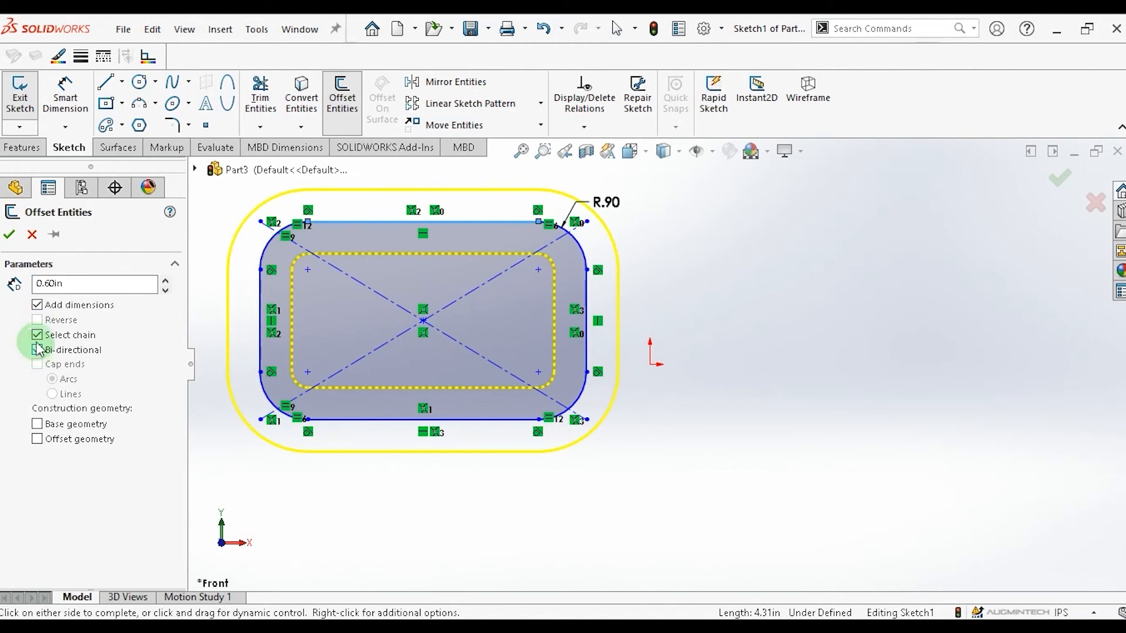
click(37, 335)
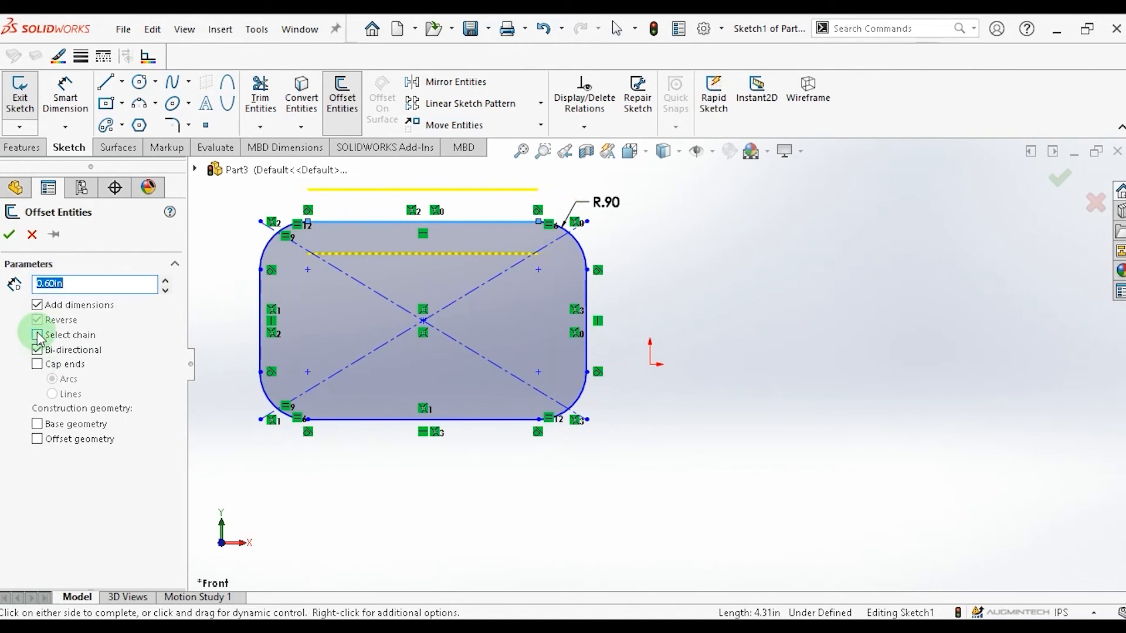
click(38, 334)
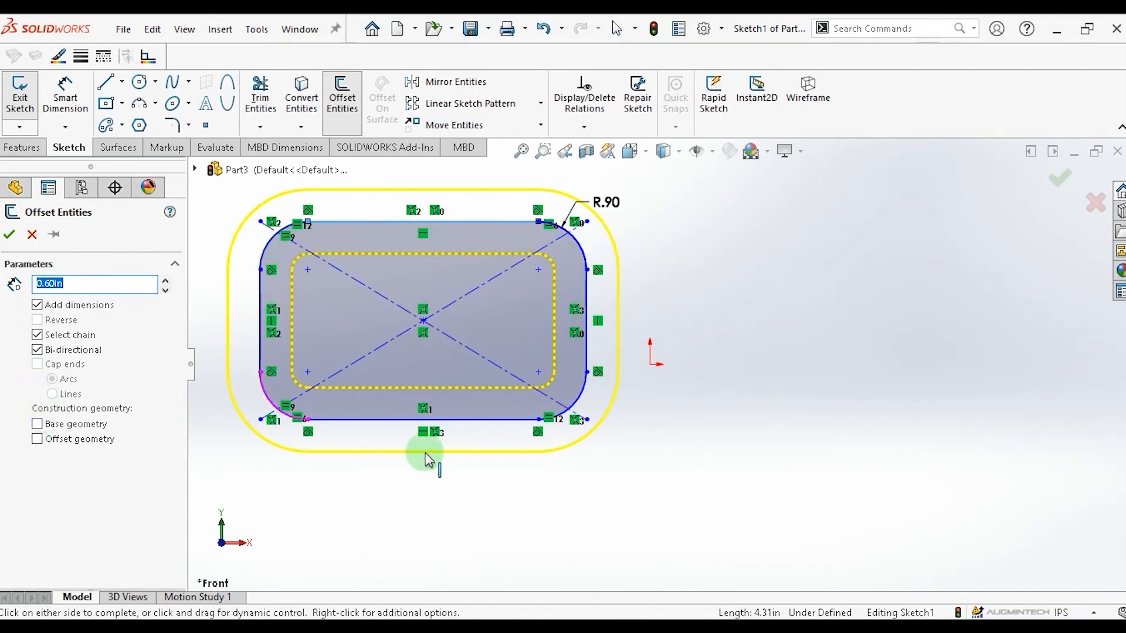
Set the base geometry to construction and complete the bi-directional 0.60 in offset.
click(38, 424)
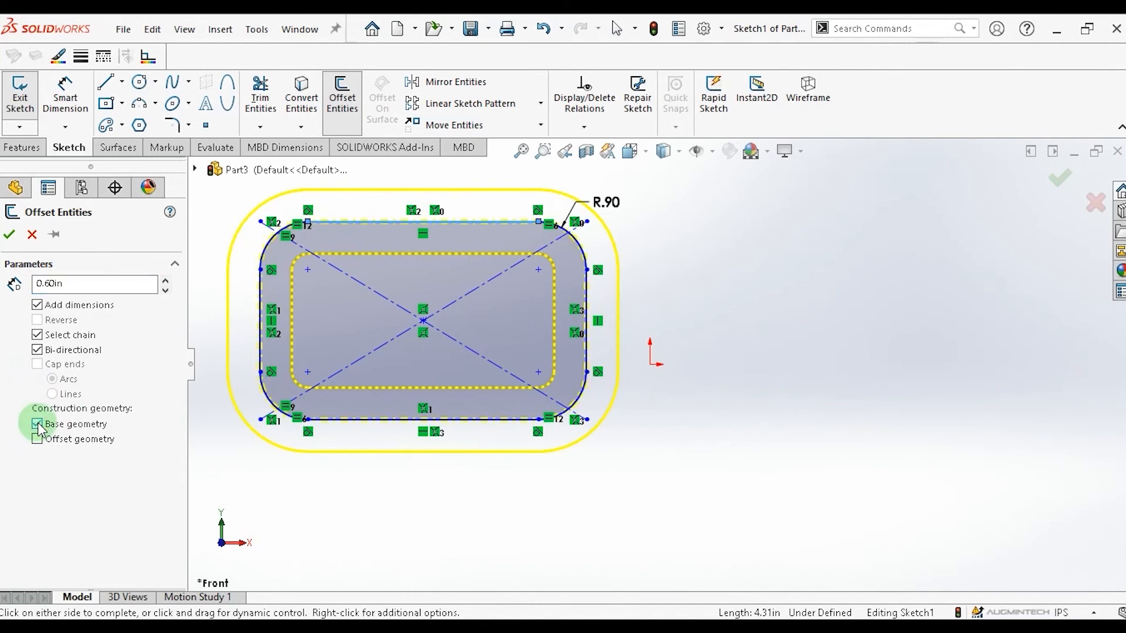
click(11, 235)
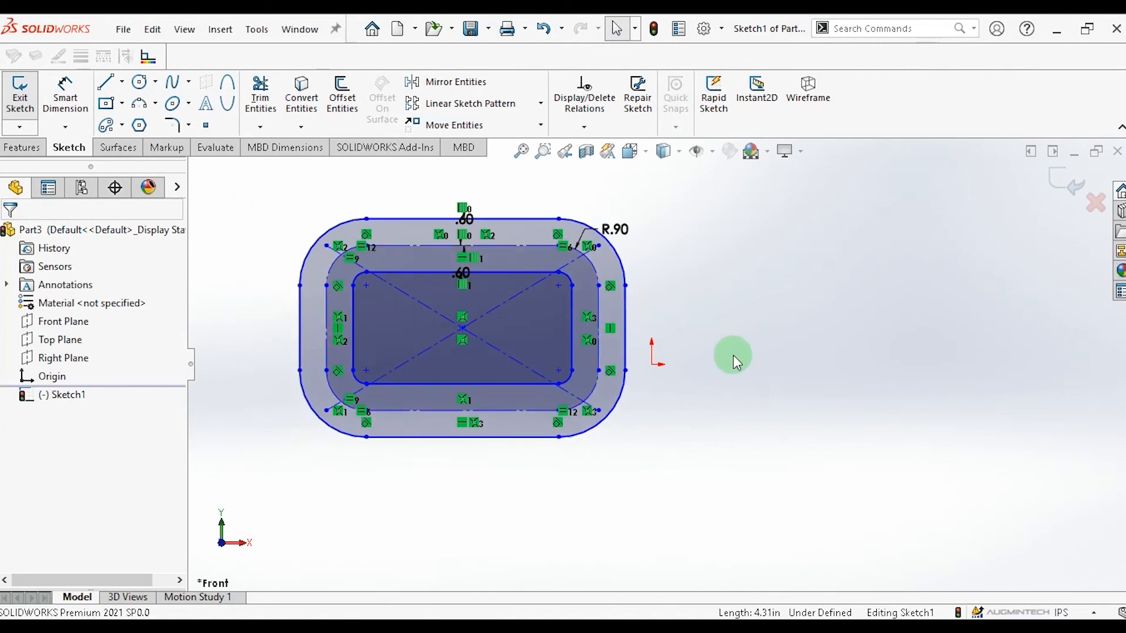
Rerun Offset Entities with Offset geometry instead of Base geometry as construction and confirm.
scroll(733, 354, up, 1)
ctrl+middle_drag(446, 367, 540, 365)
scroll(638, 354, down, 1)
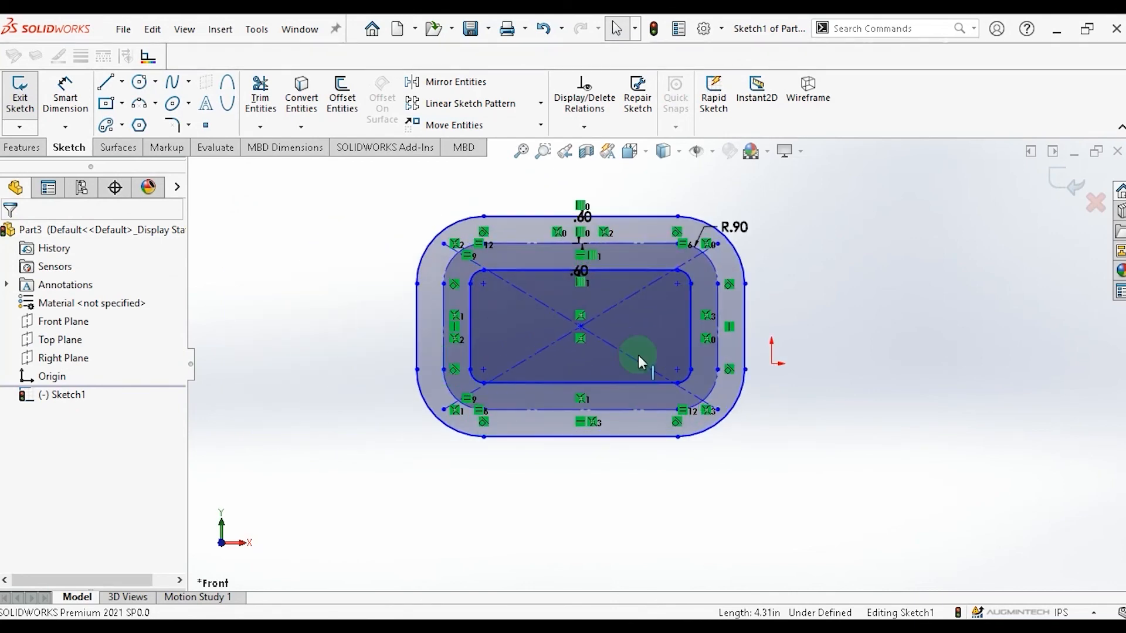
scroll(653, 351, down, 3)
scroll(654, 351, up, 2)
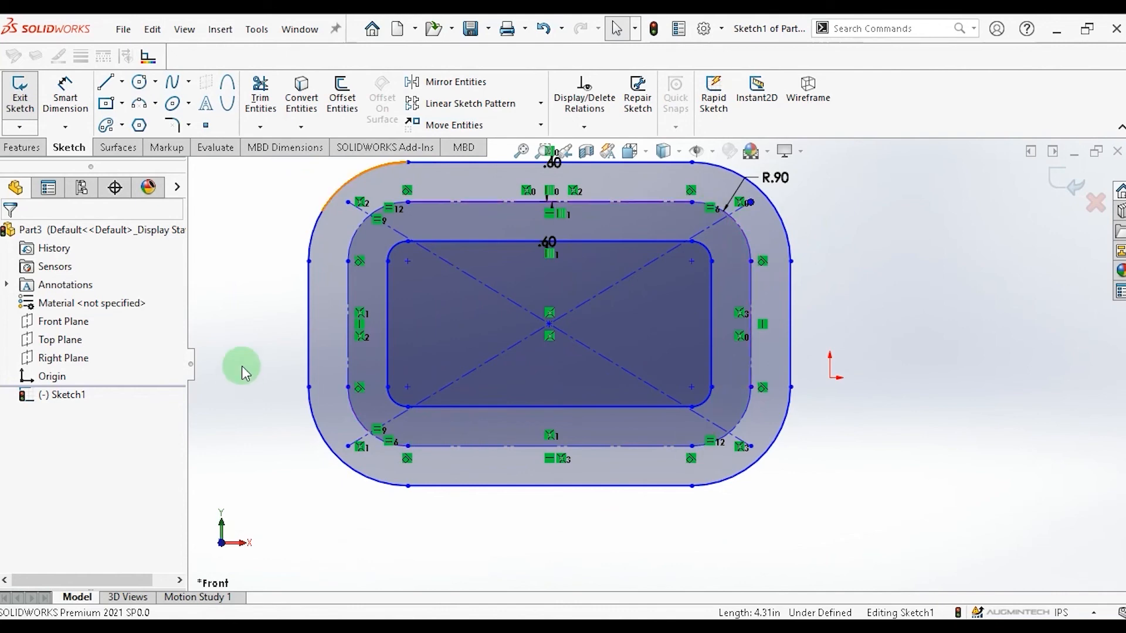
click(342, 99)
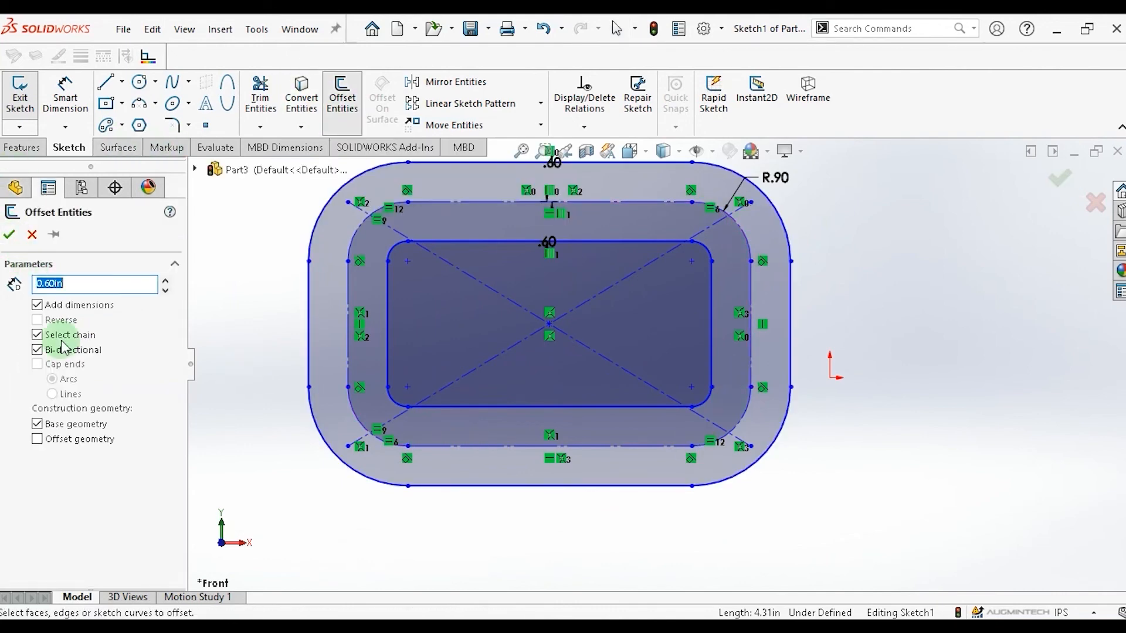
click(37, 424)
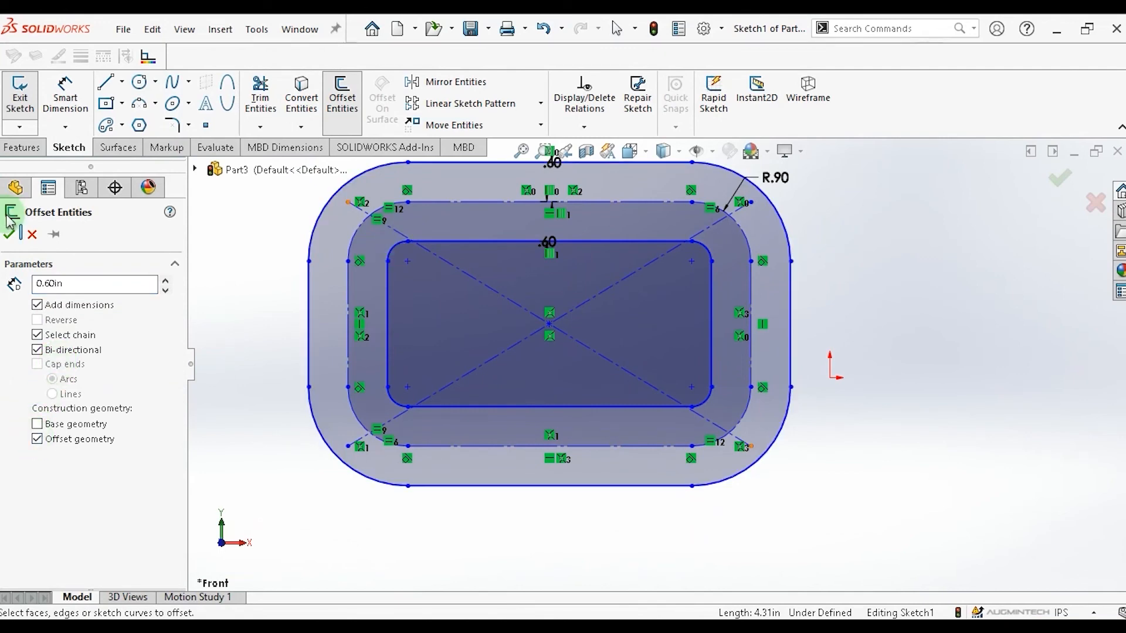
click(10, 233)
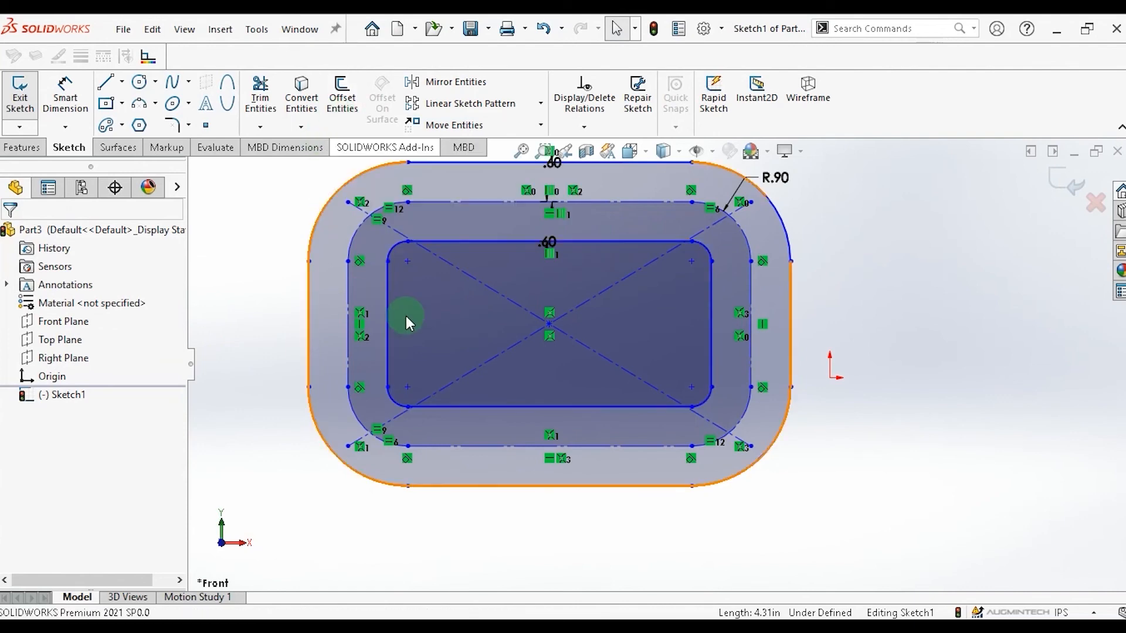
Box-select all the sketch geometry and delete it.
scroll(469, 346, down, 2)
scroll(492, 358, up, 4)
drag(414, 203, 983, 515)
key(Delete)
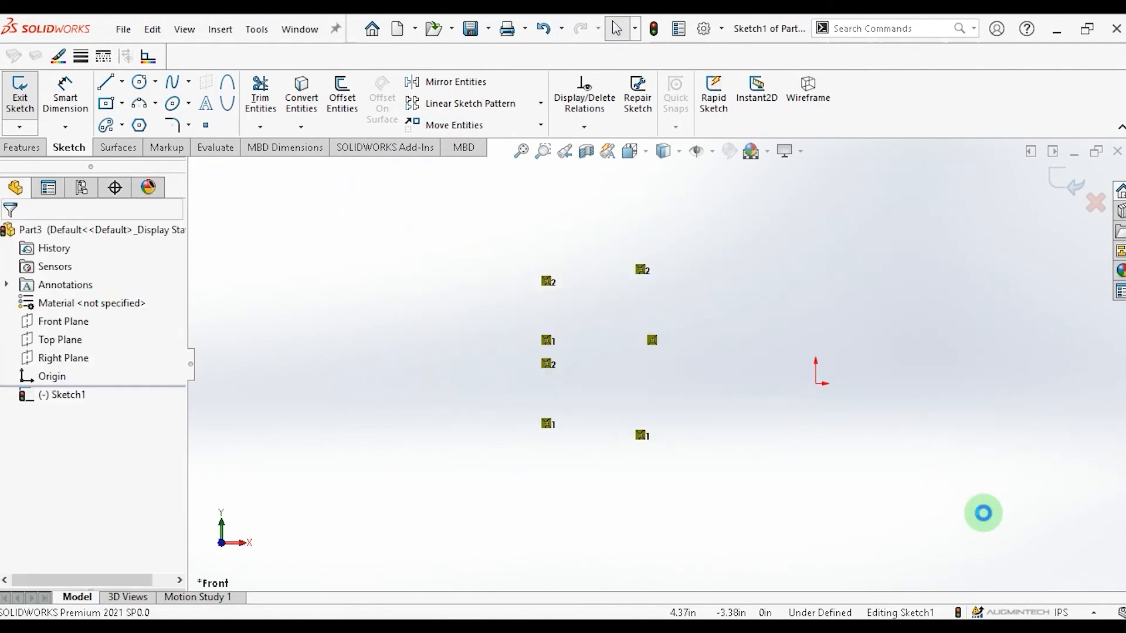
Sketch an S-shaped spline through four points across the graphics area.
click(190, 82)
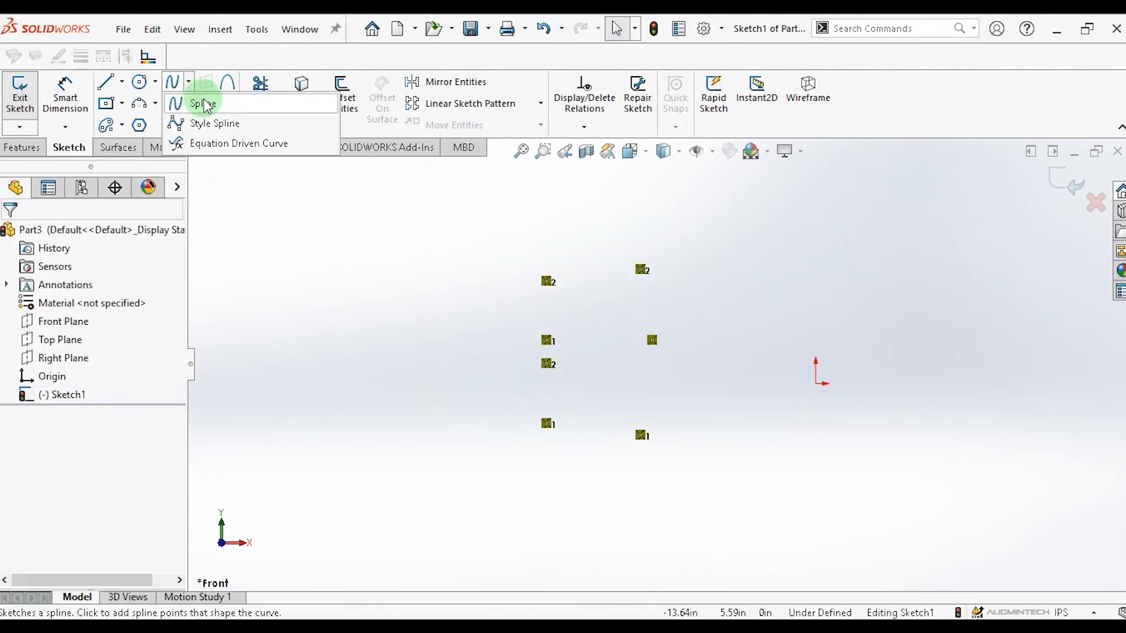
click(201, 104)
click(402, 350)
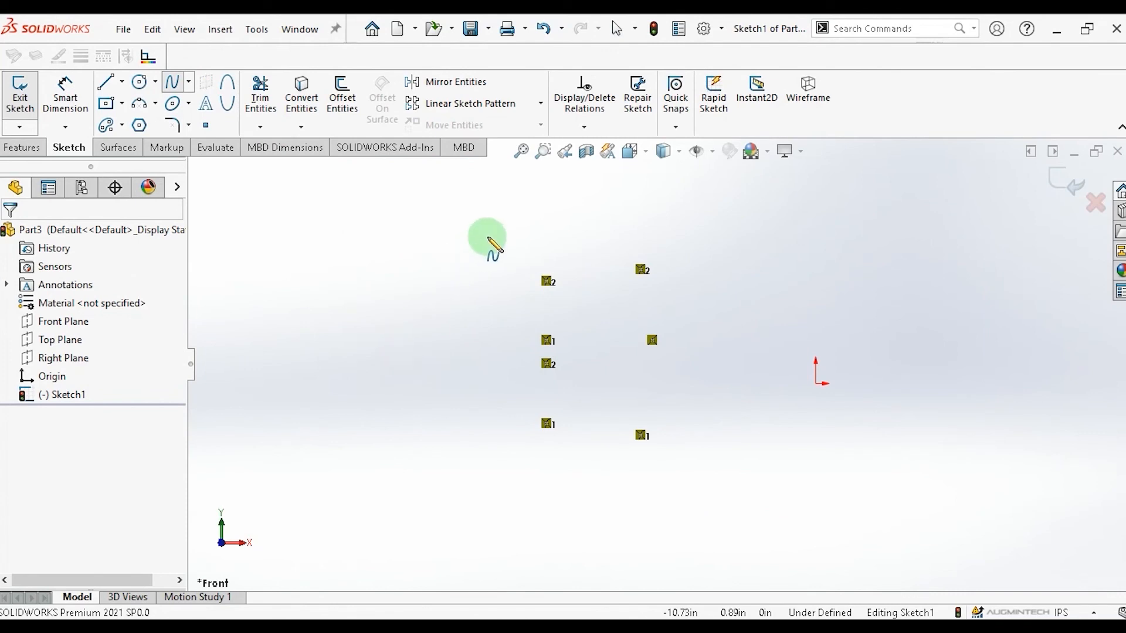
click(518, 229)
click(704, 354)
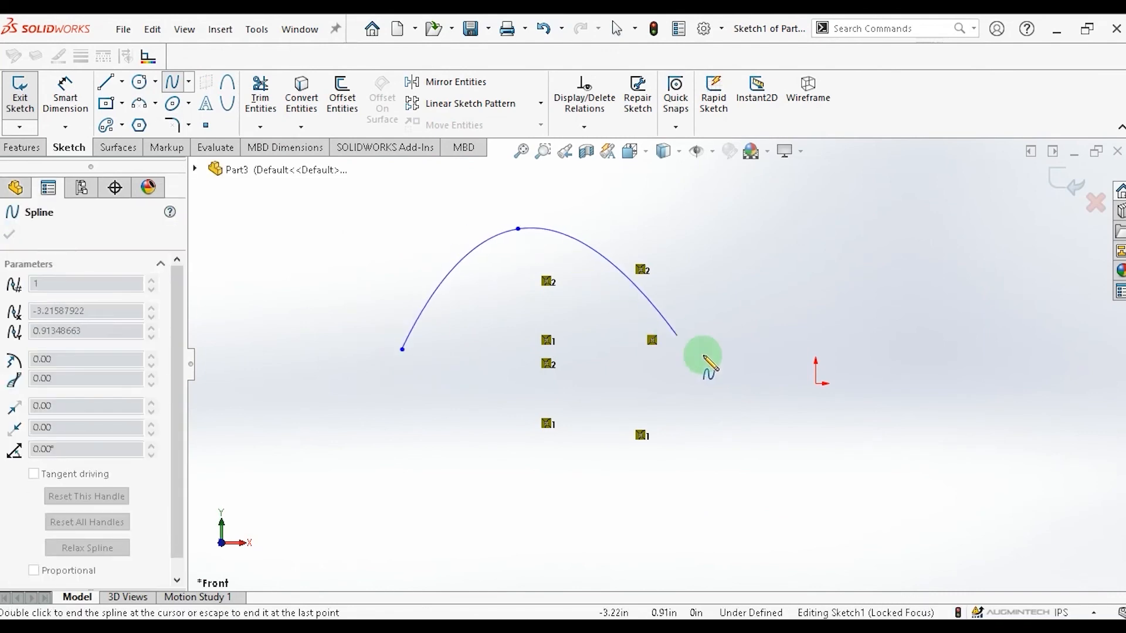
click(910, 258)
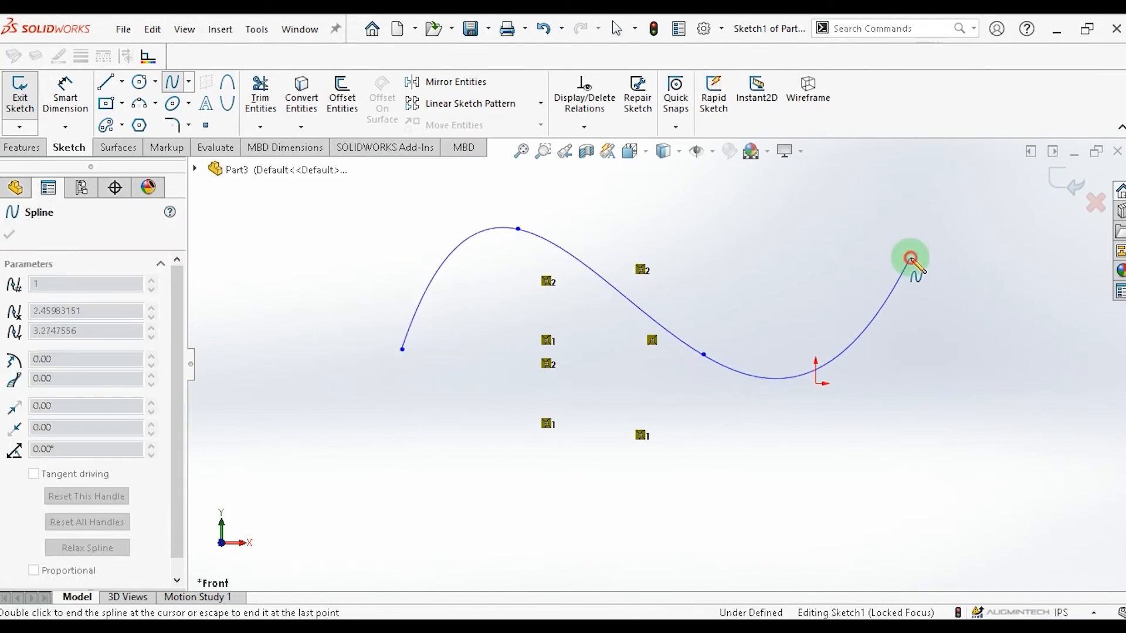
double_click(909, 259)
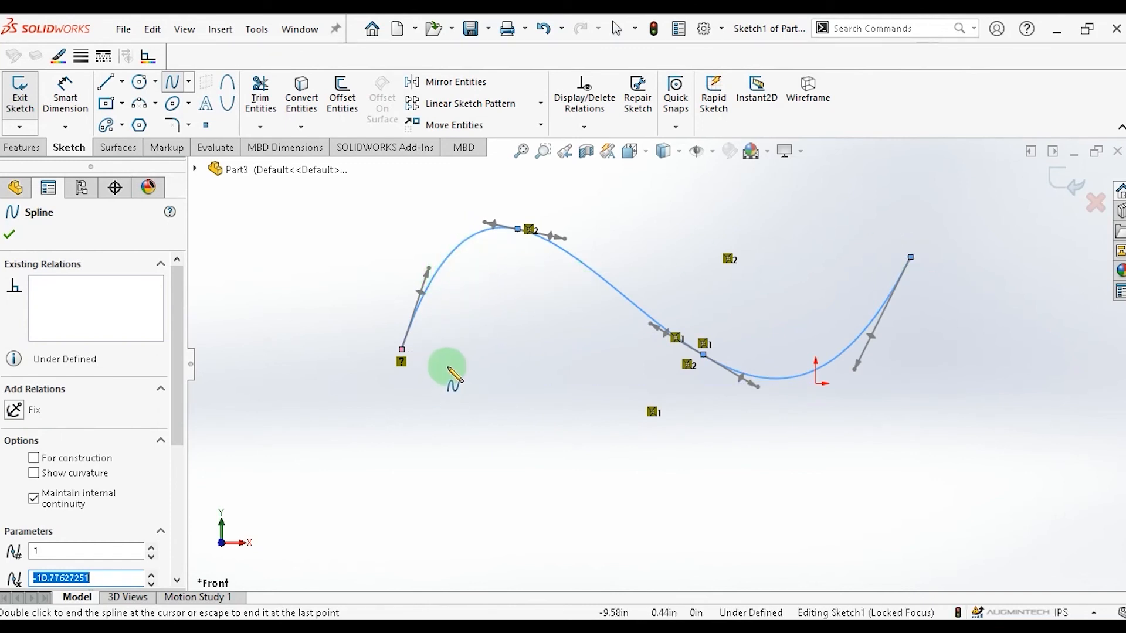
Sketch a second, shorter arched spline under the first spline's left hump.
click(448, 366)
click(523, 265)
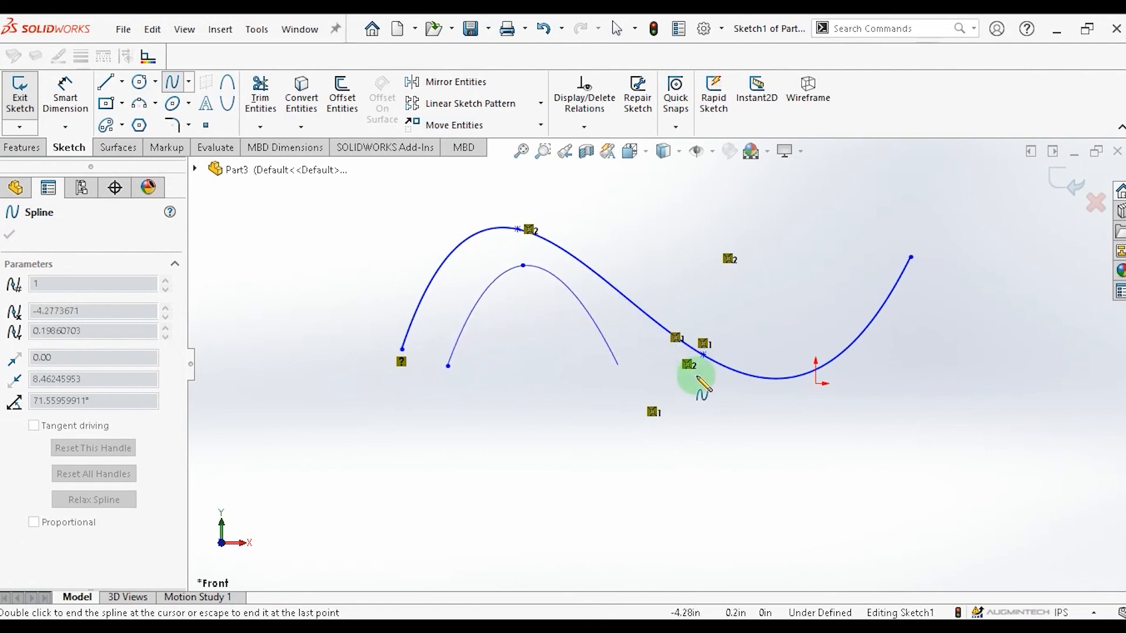
double_click(545, 302)
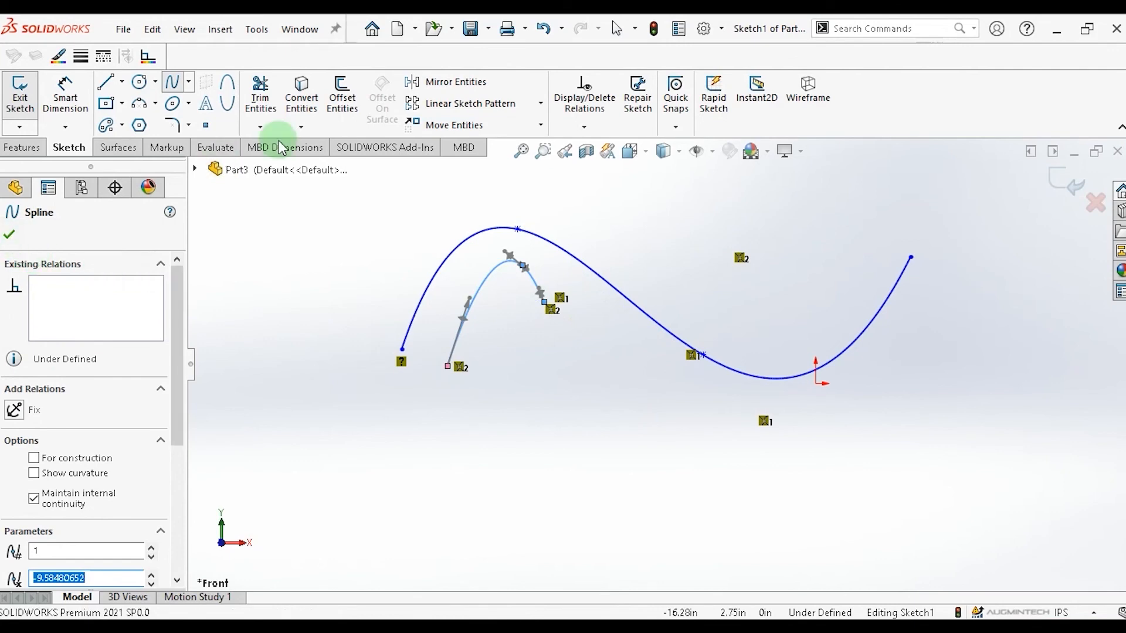
Offset the spline 0.60 in to the reversed side only, turning off Bi-directional, and confirm.
click(346, 106)
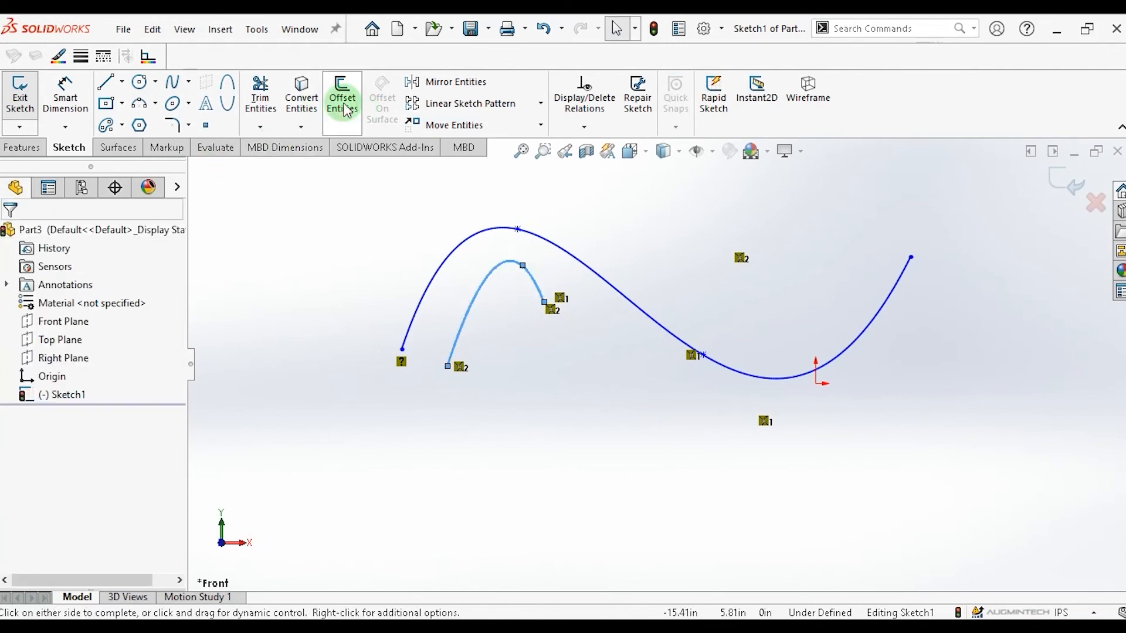
click(466, 238)
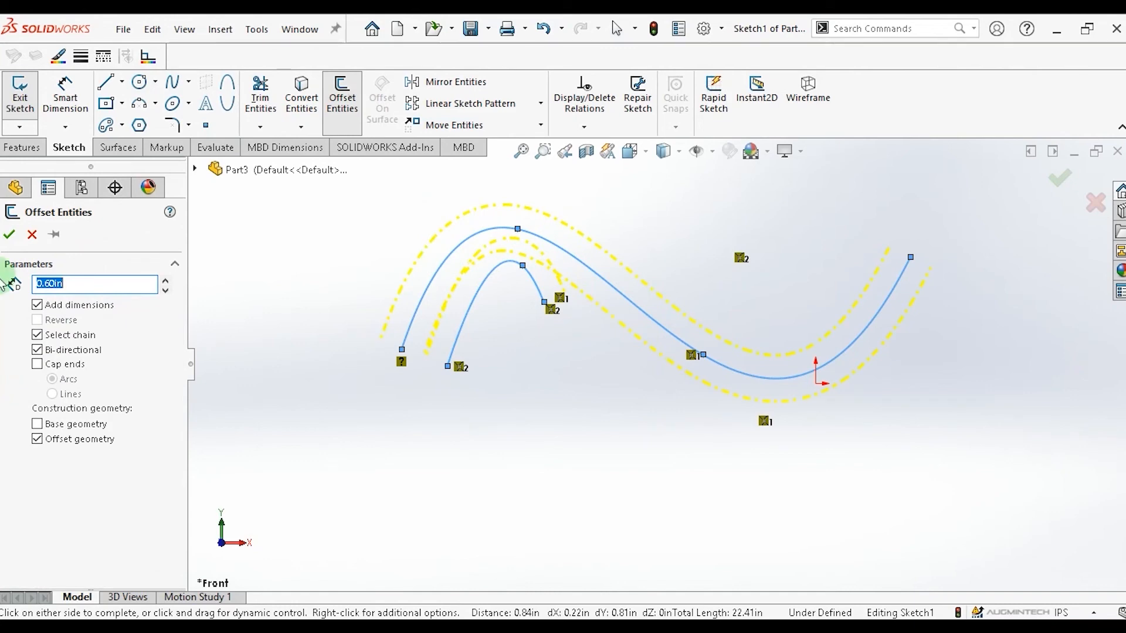
click(37, 351)
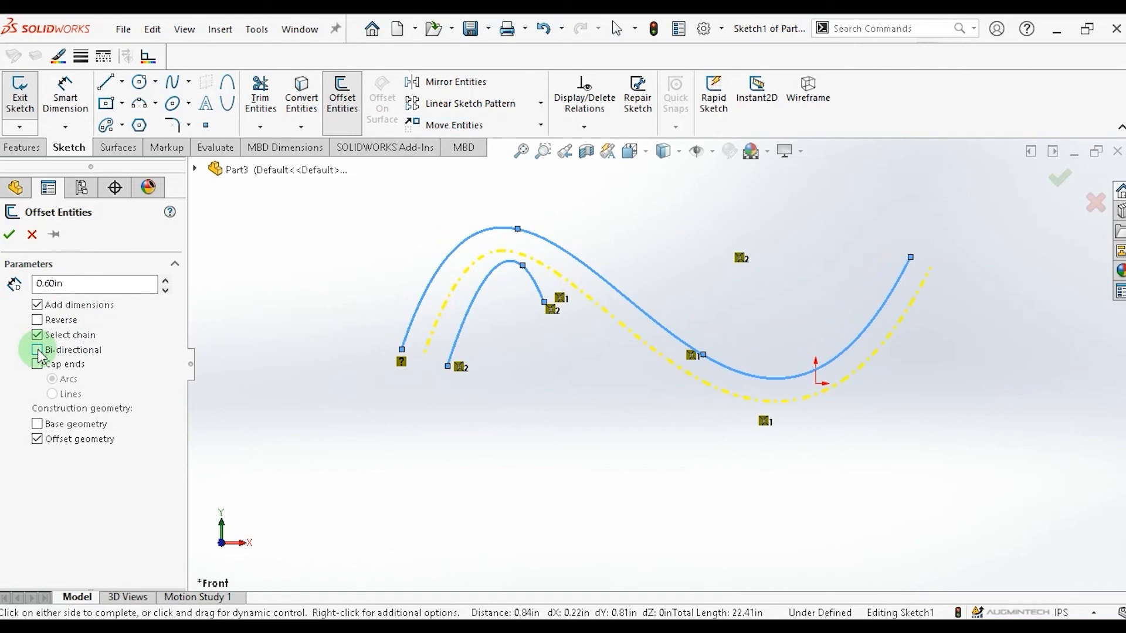
click(37, 319)
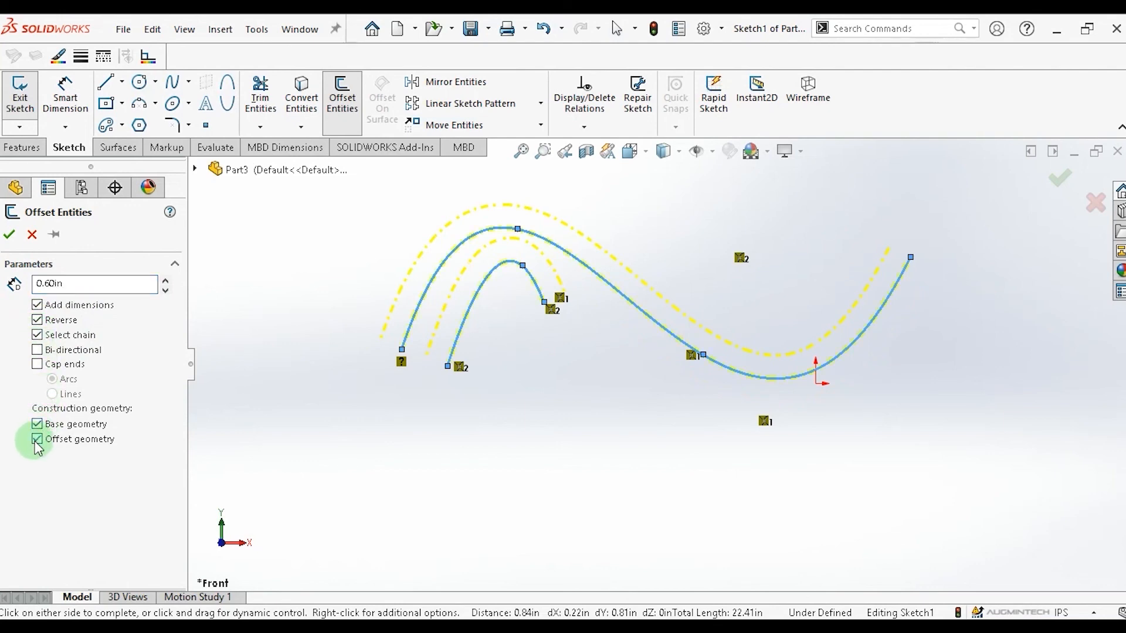
click(11, 236)
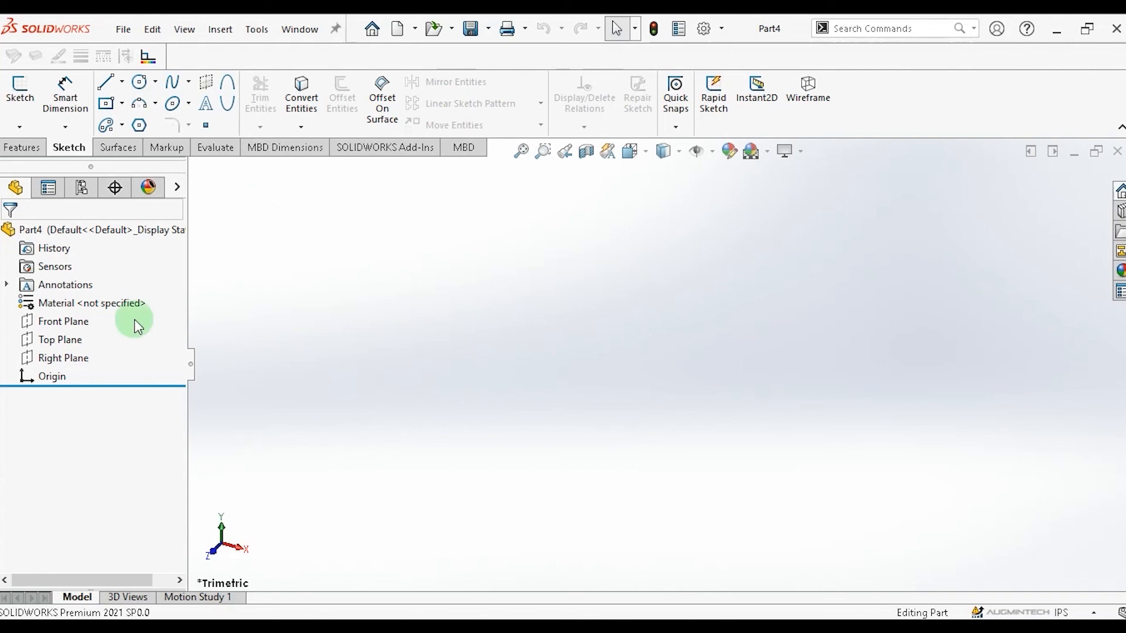
In a new part, sketch a circle of about 0.57 in radius on the Front Plane.
click(54, 323)
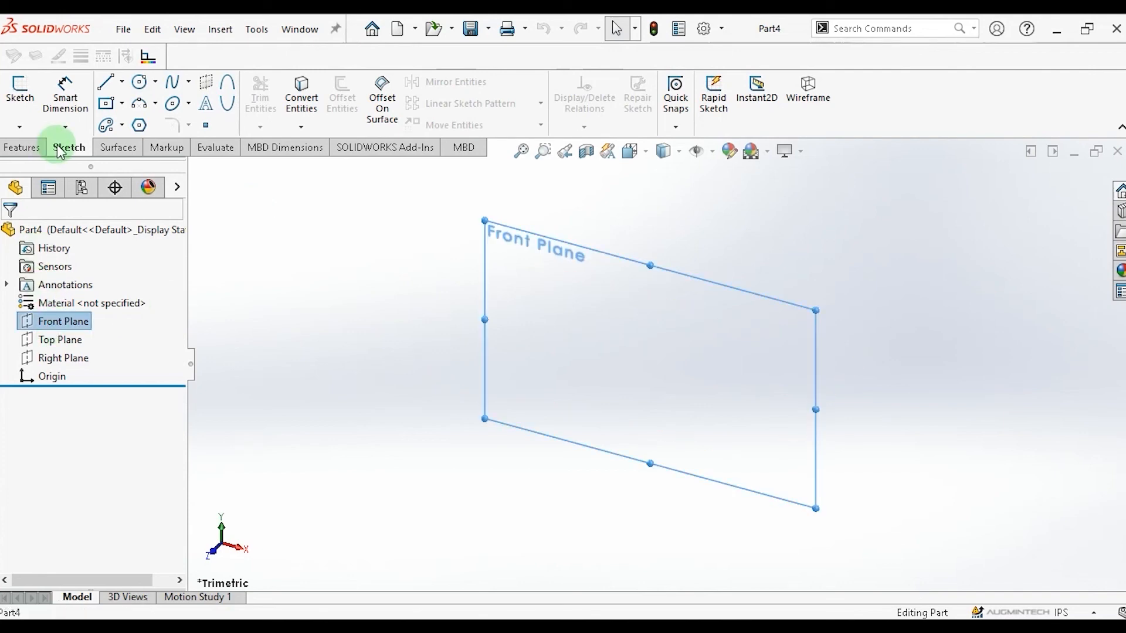
click(139, 81)
click(503, 257)
click(503, 278)
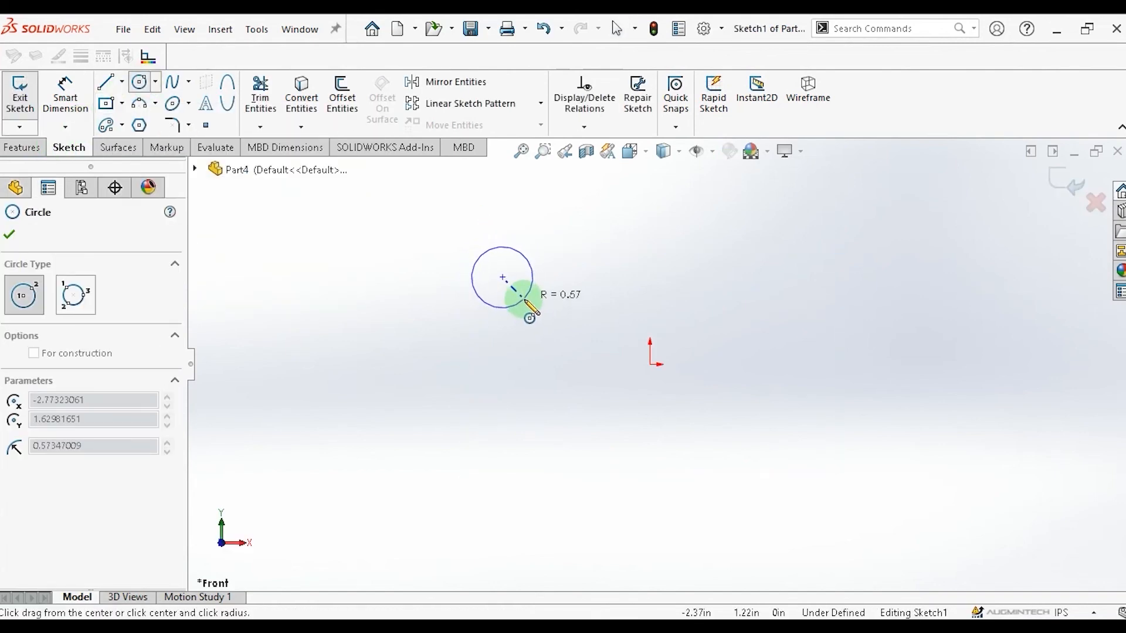
click(525, 299)
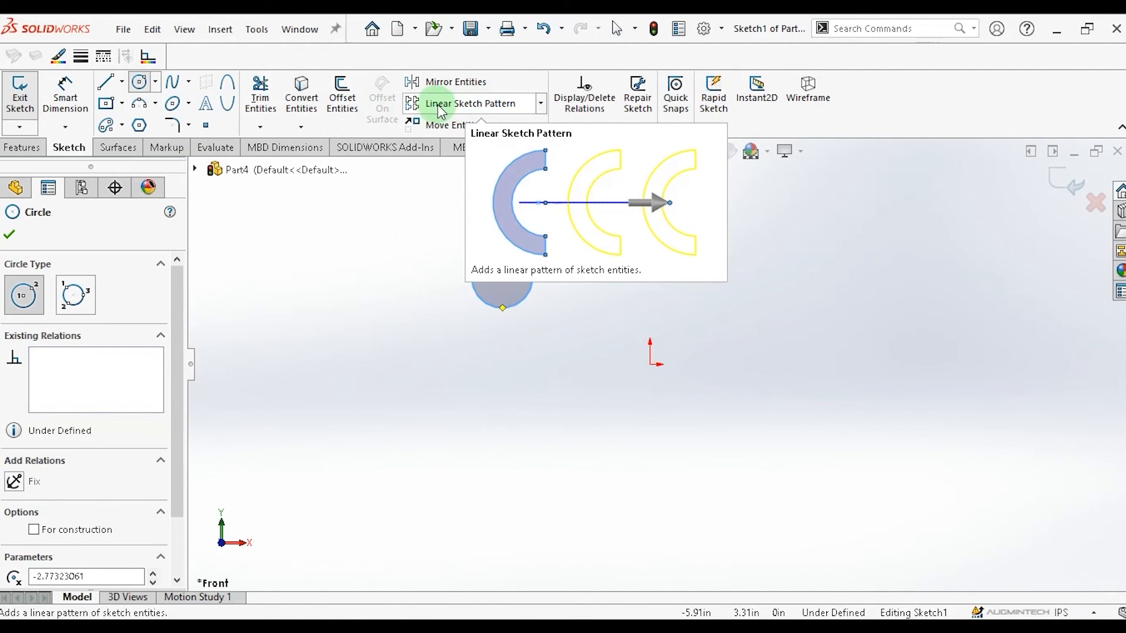
Start Linear Sketch Pattern and set the Direction 1 spacing to 2 in with Dimension X spacing enabled.
click(539, 106)
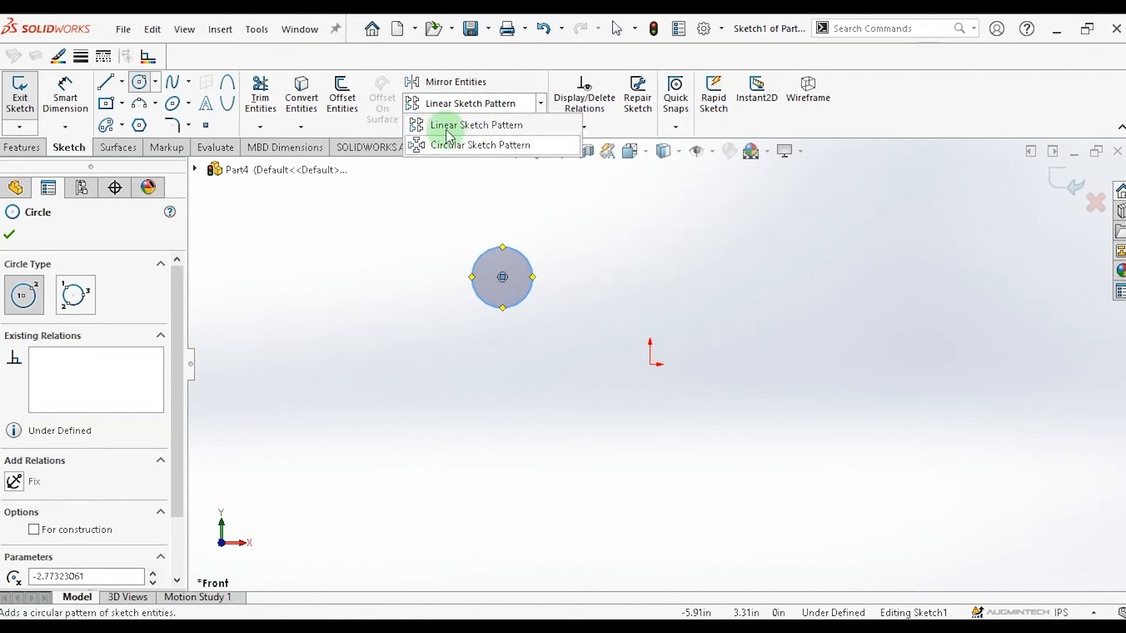
click(491, 130)
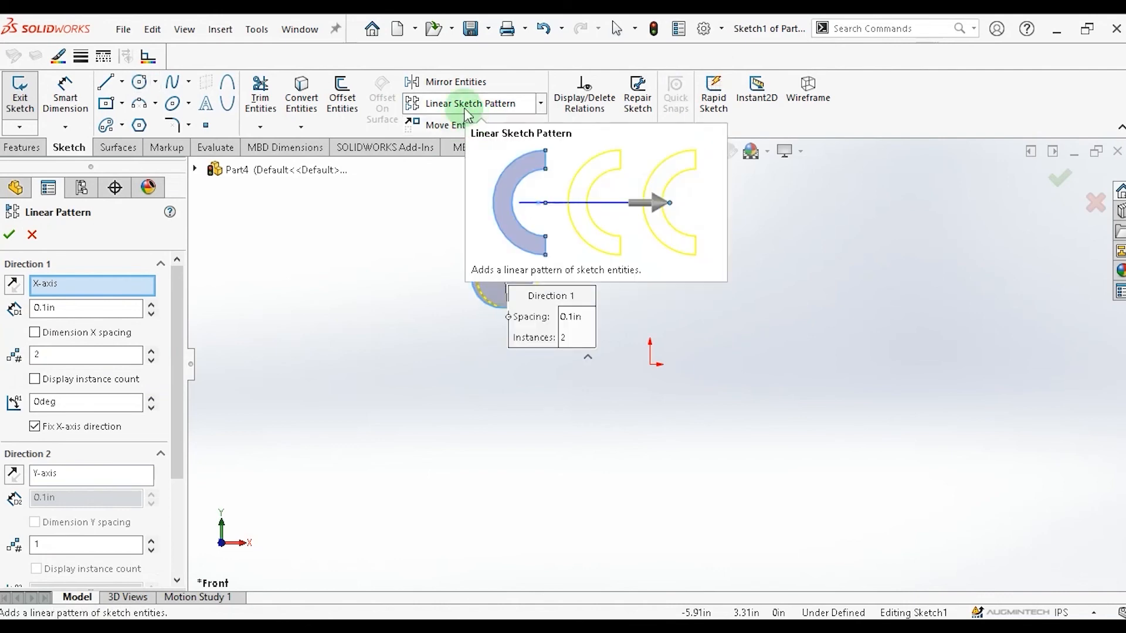
drag(178, 285, 180, 249)
click(45, 286)
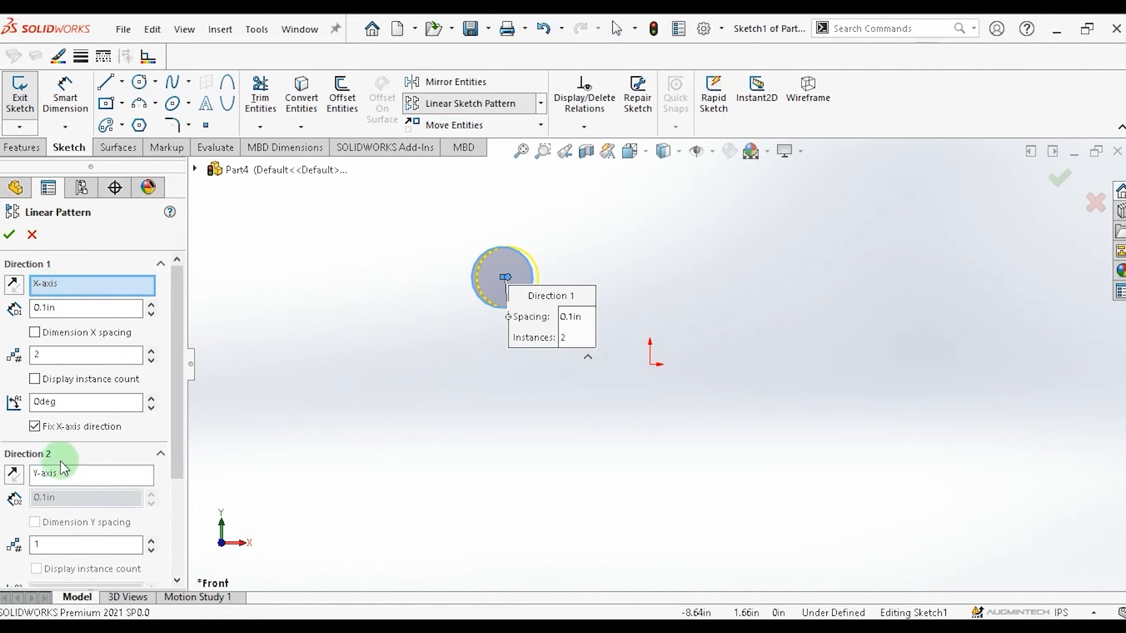
double_click(54, 315)
text(1.5)
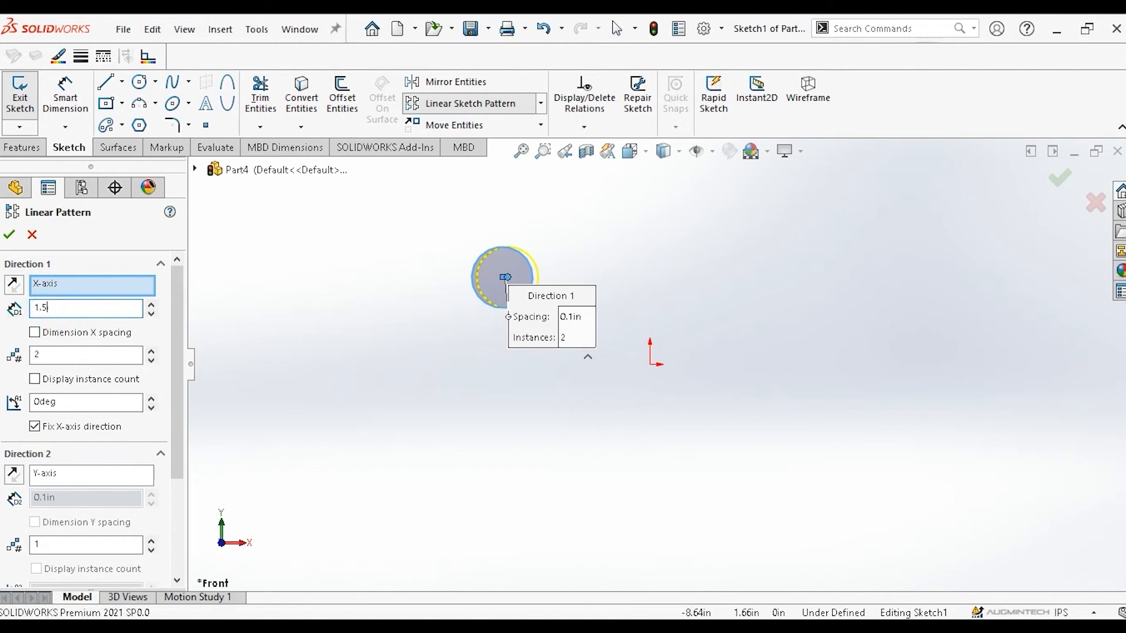
click(114, 332)
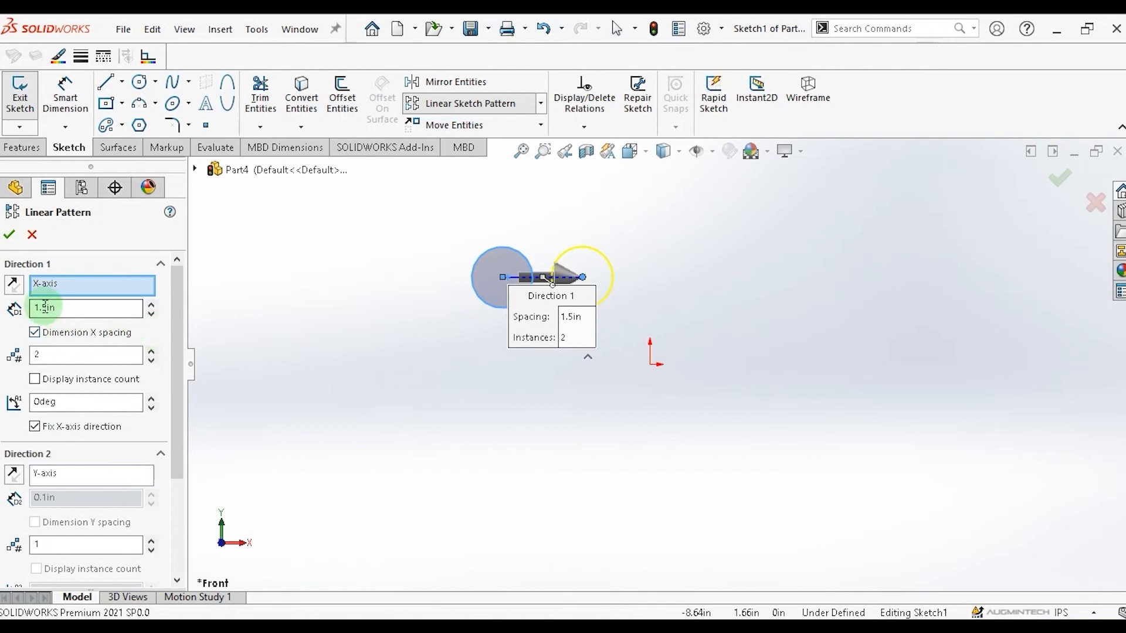
drag(69, 308, 2, 322)
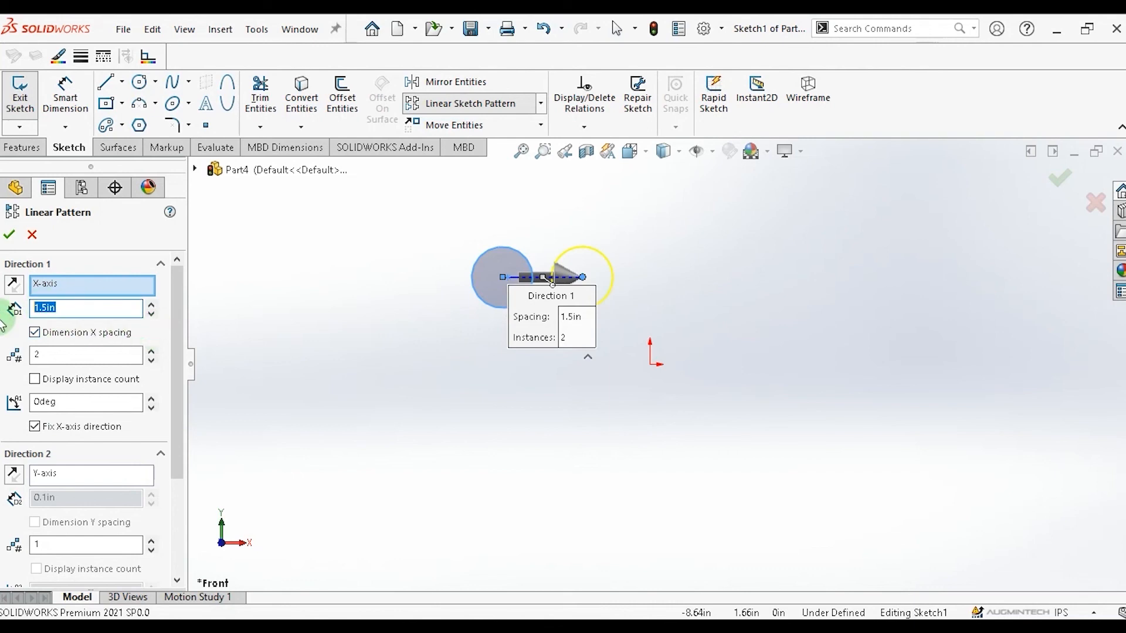
text(2in)
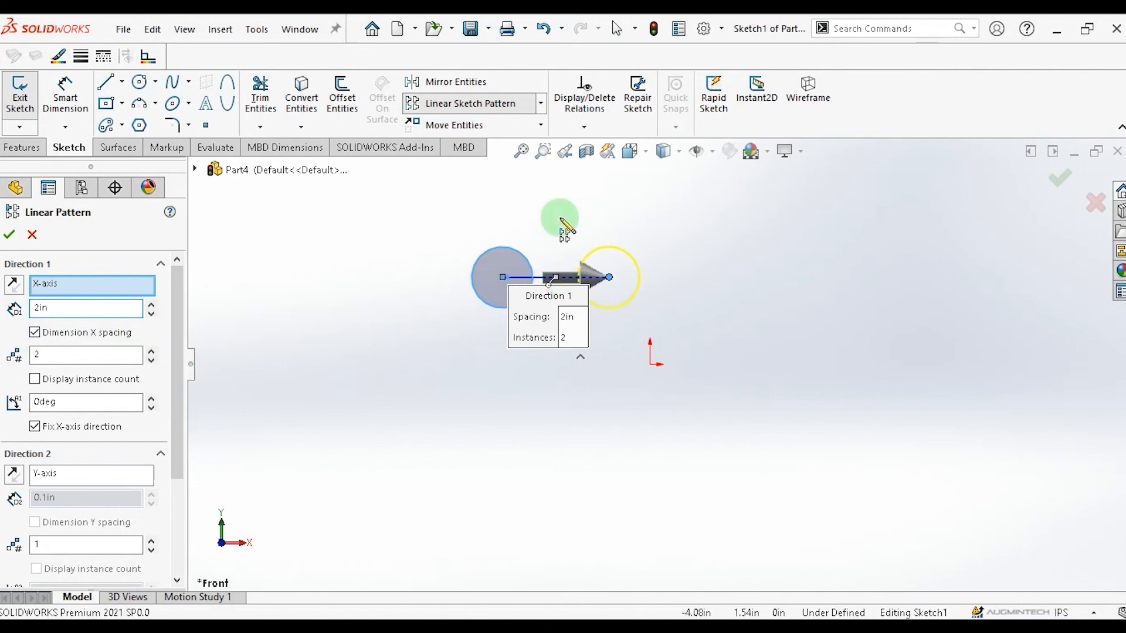
Set the number of Direction 1 instances to 4.
click(152, 351)
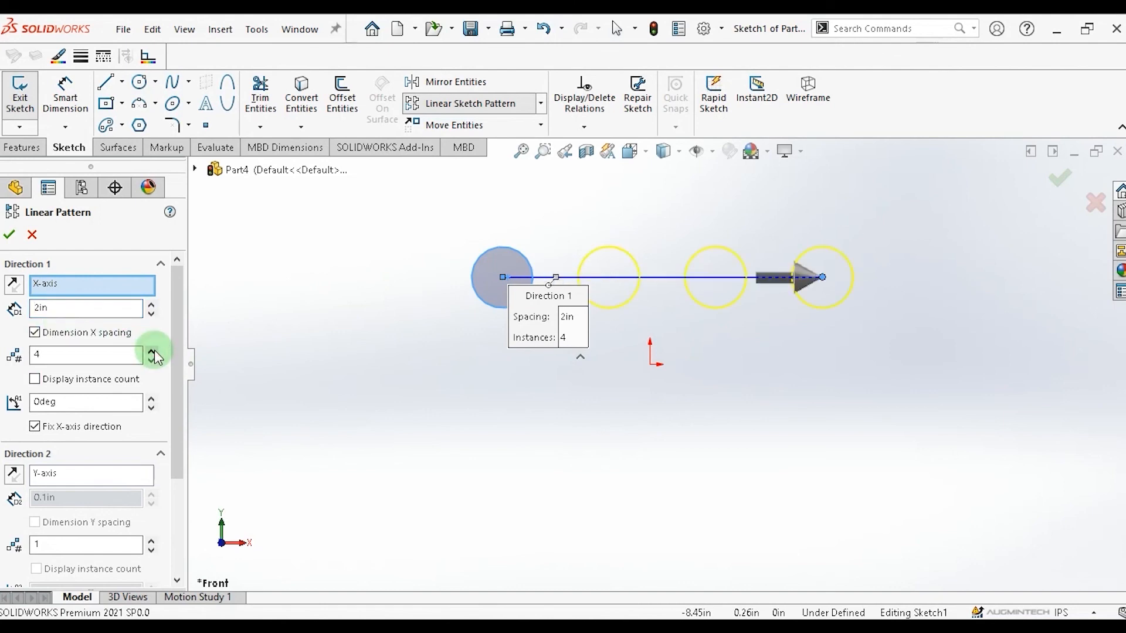
click(152, 351)
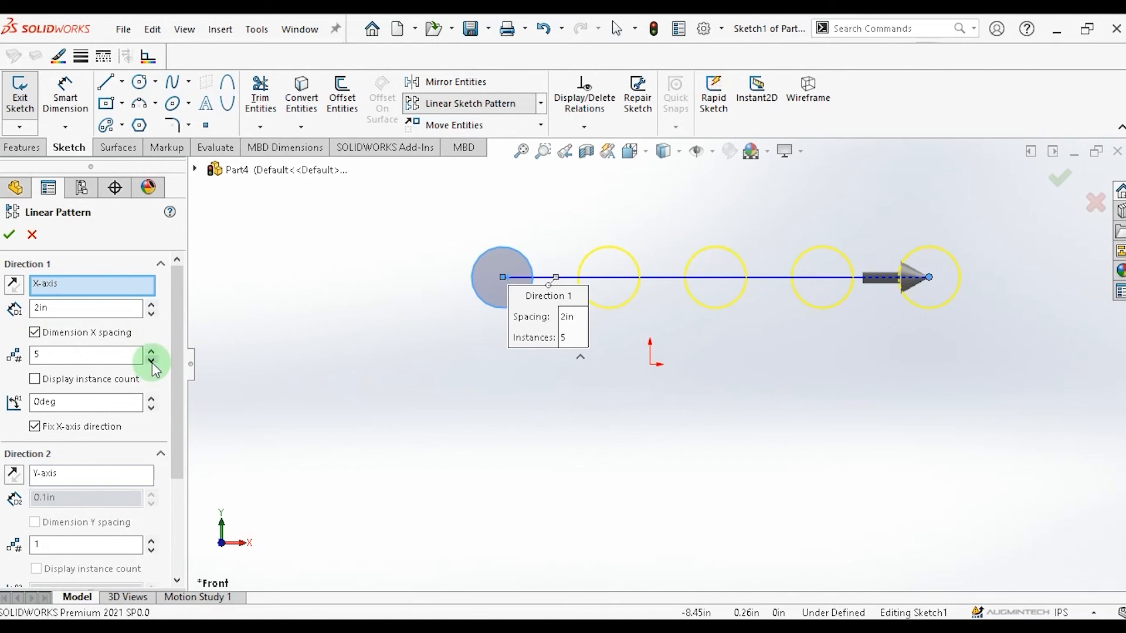
click(151, 361)
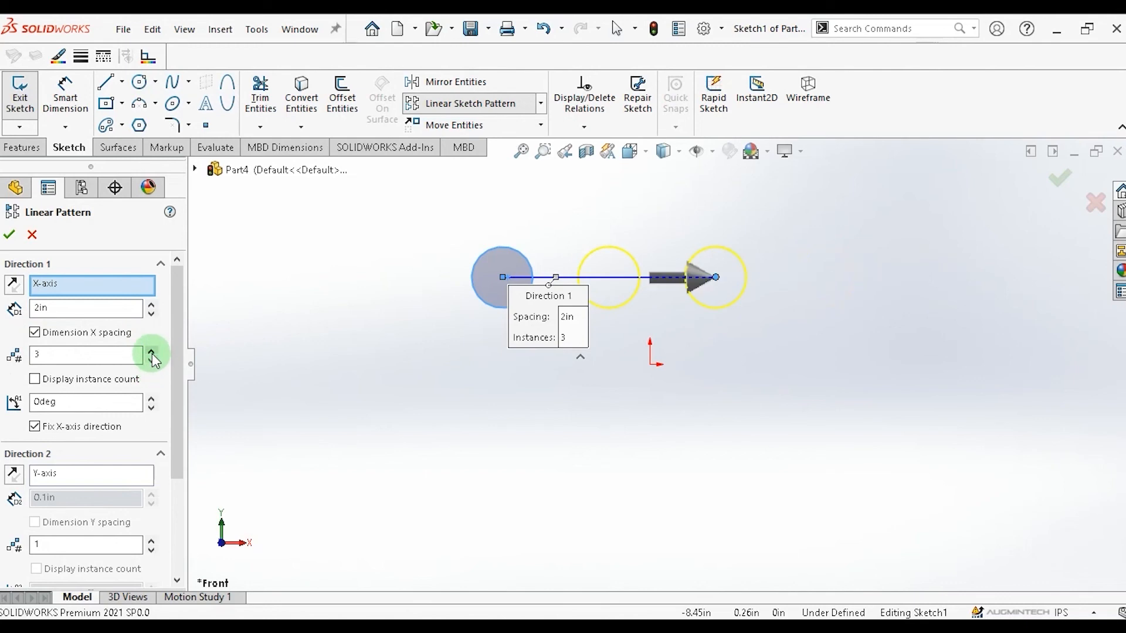
click(152, 350)
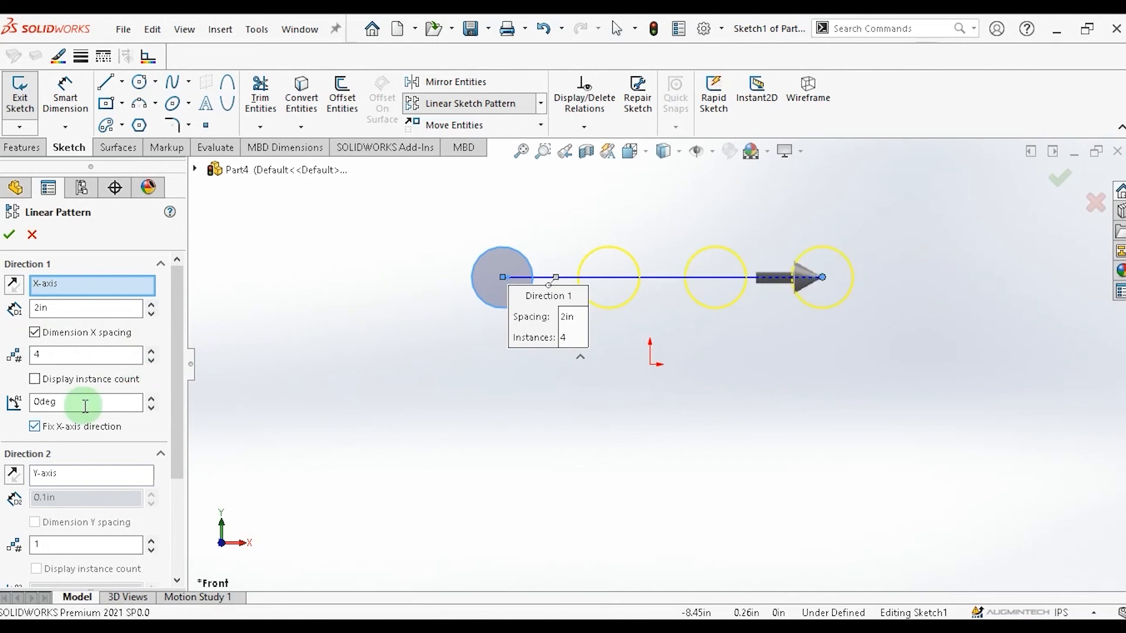
Set the Direction 1 pattern angle to 90°.
click(13, 406)
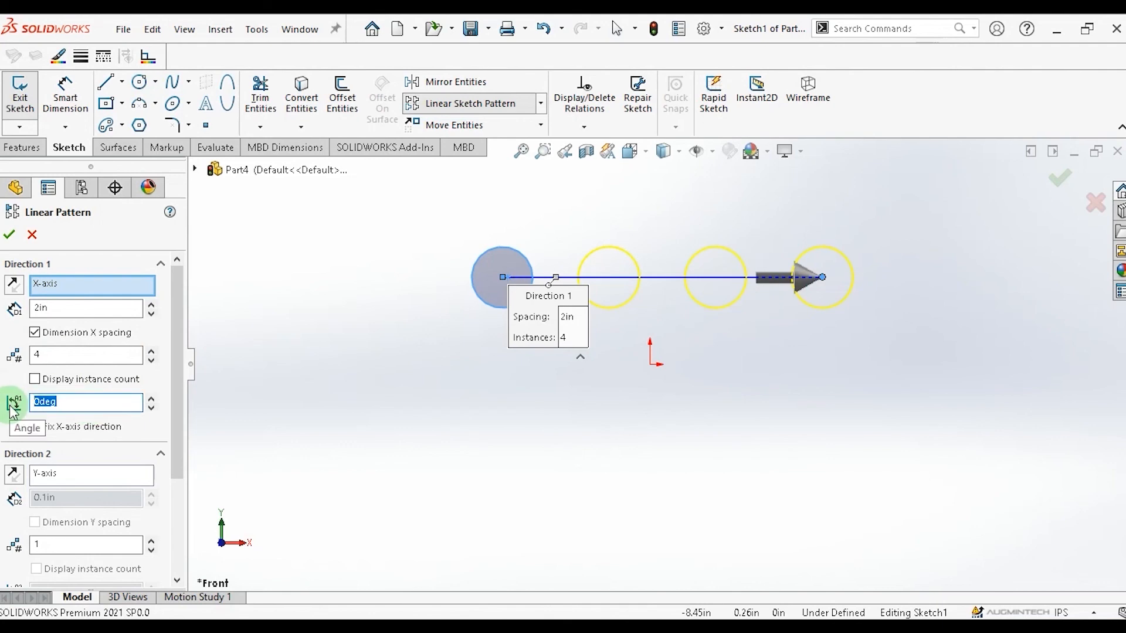
text(9)
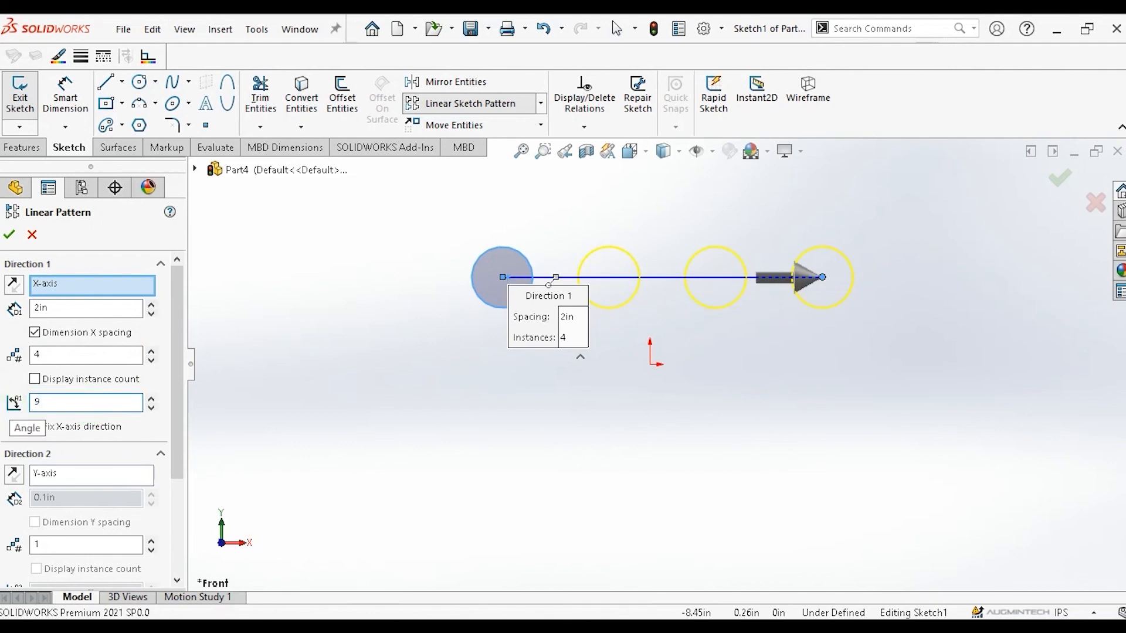
text(0)
click(158, 428)
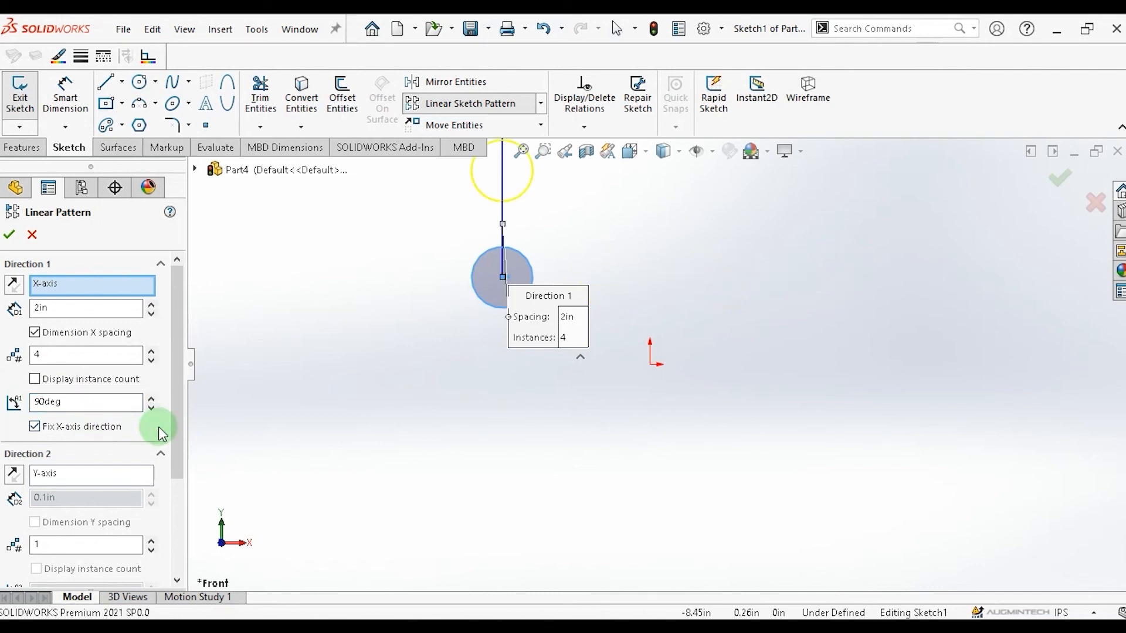
scroll(539, 236, up, 1)
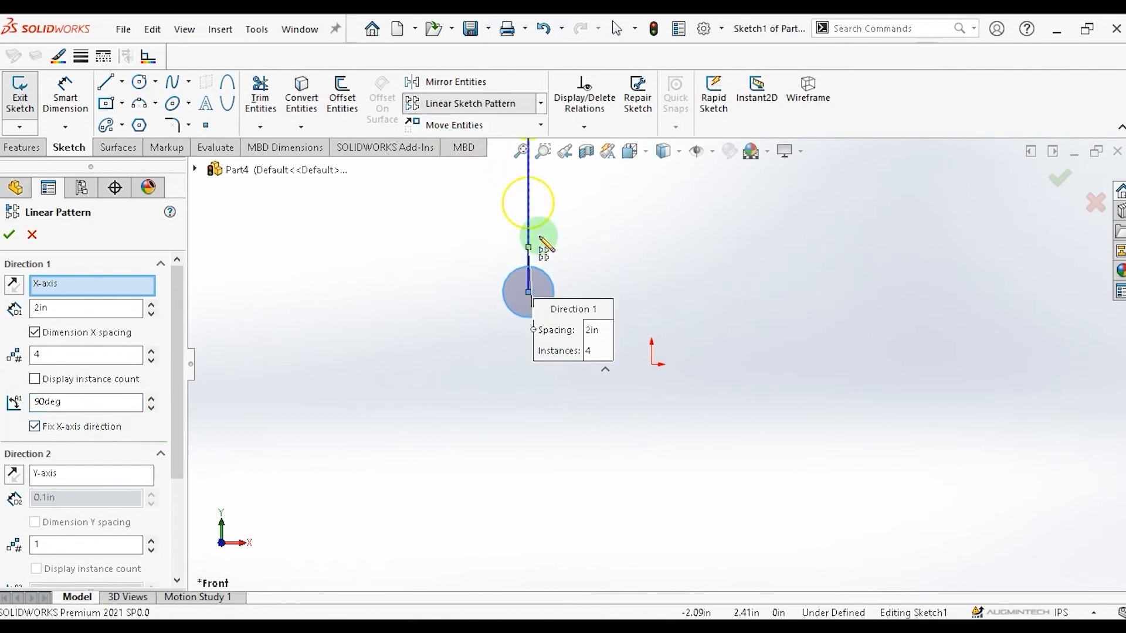
scroll(541, 244, down, 2)
scroll(628, 269, up, 3)
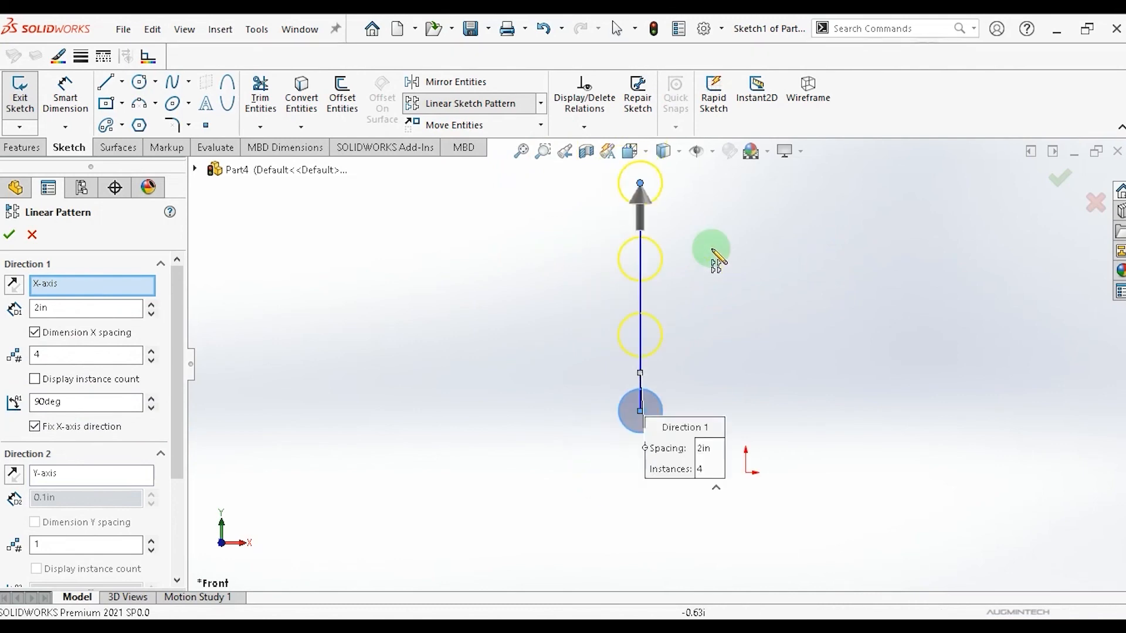
scroll(713, 252, up, 3)
scroll(715, 255, down, 3)
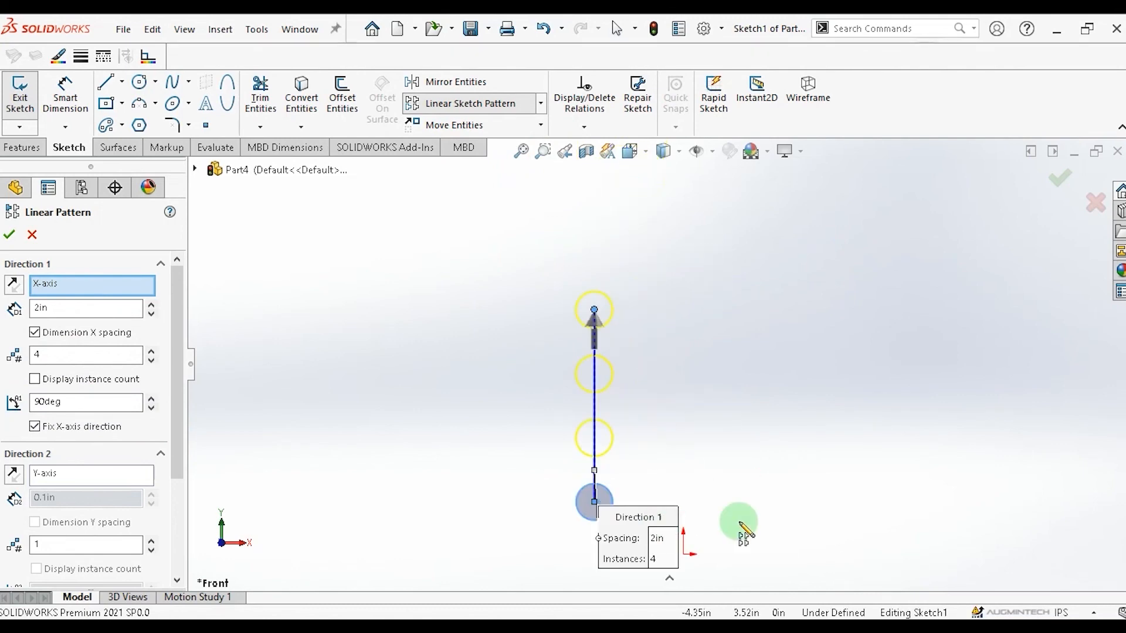
scroll(737, 521, down, 1)
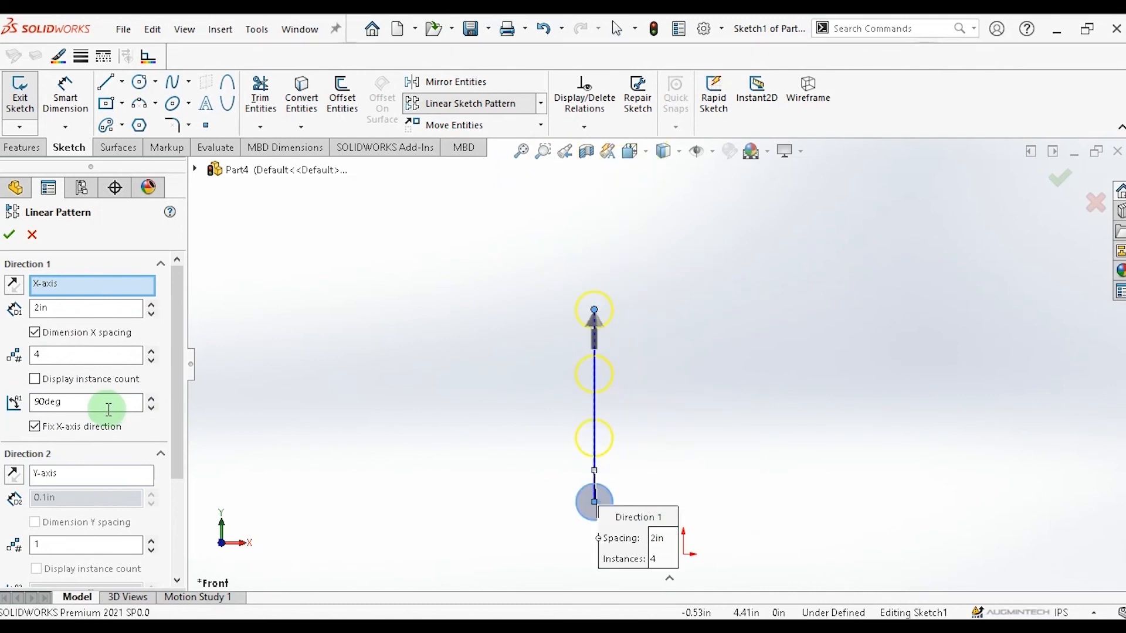
Change the Direction 1 pattern angle to 180°.
double_click(71, 402)
text(180)
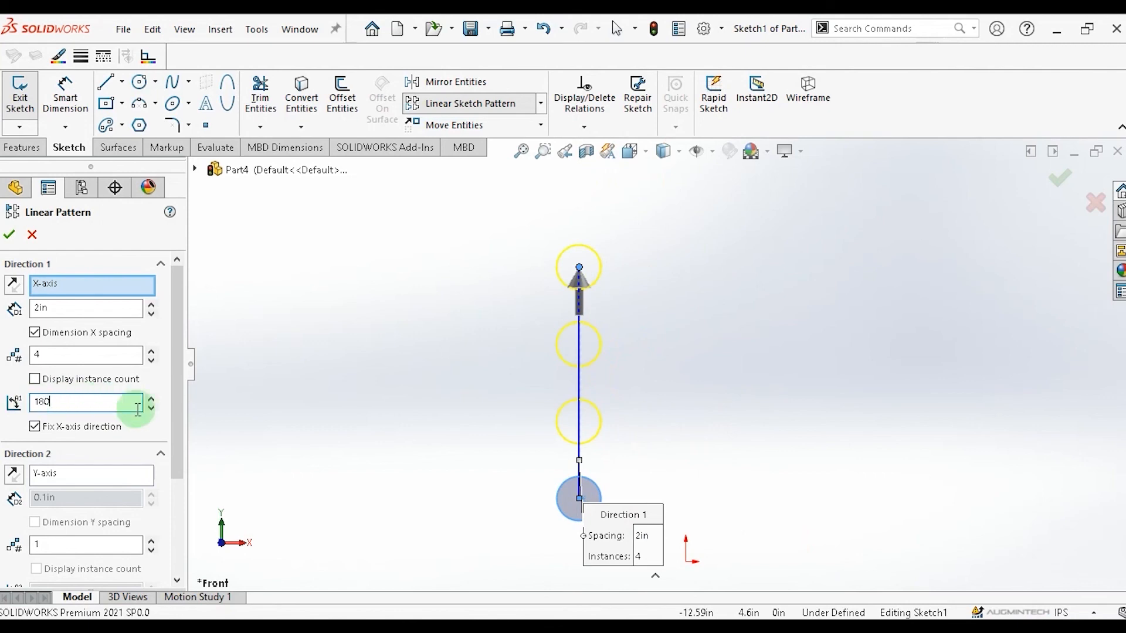
key(Return)
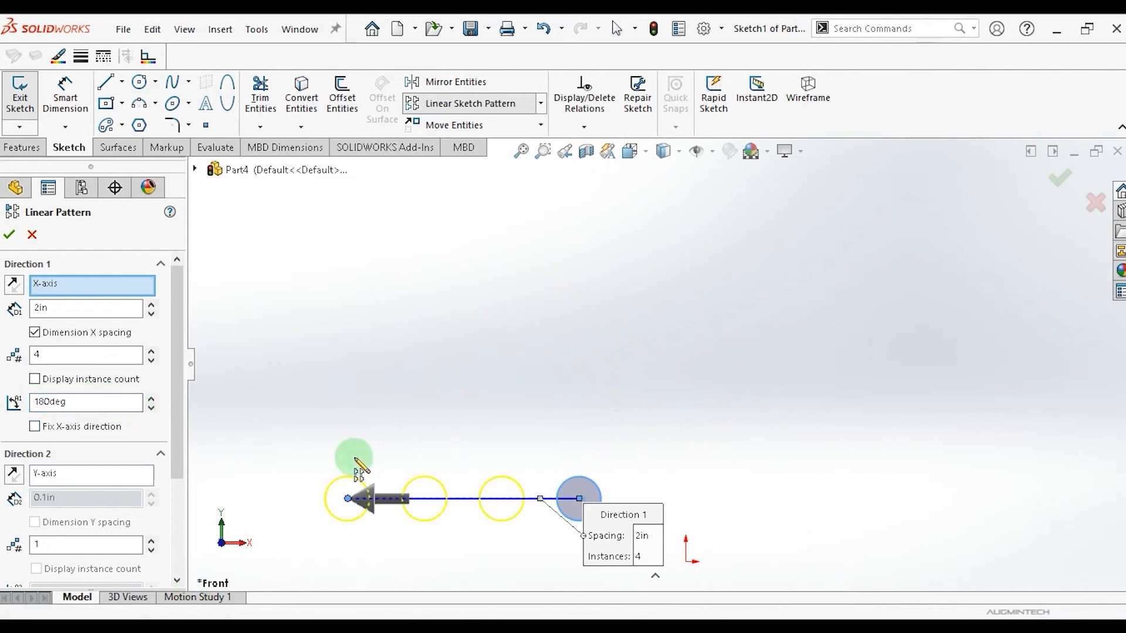
Change the Direction 1 pattern angle to 270°.
double_click(75, 403)
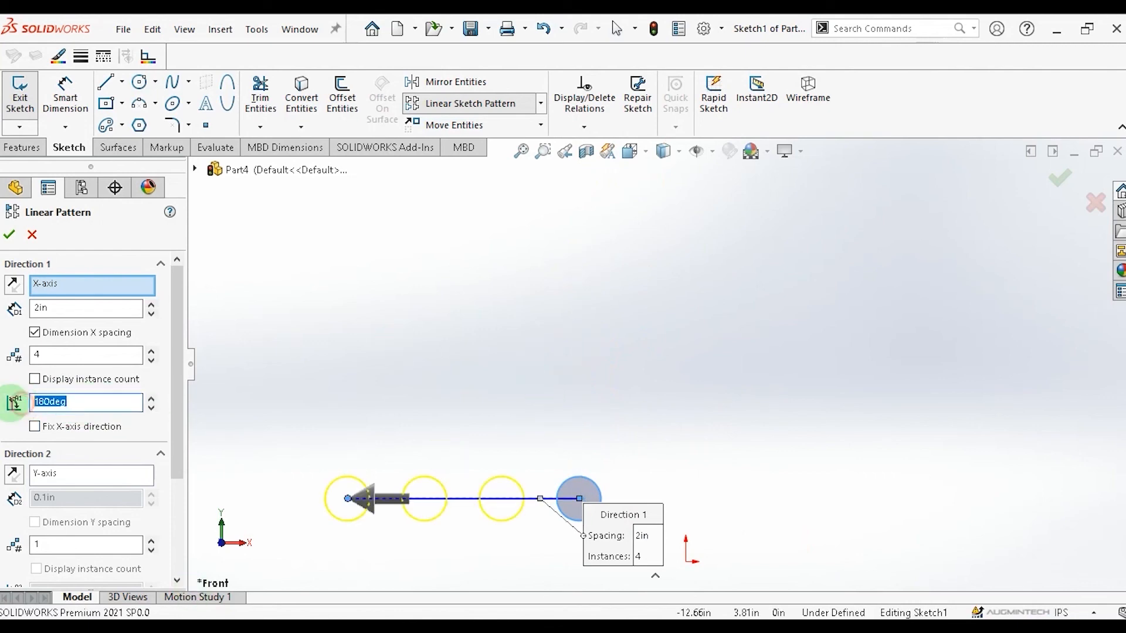
text(270)
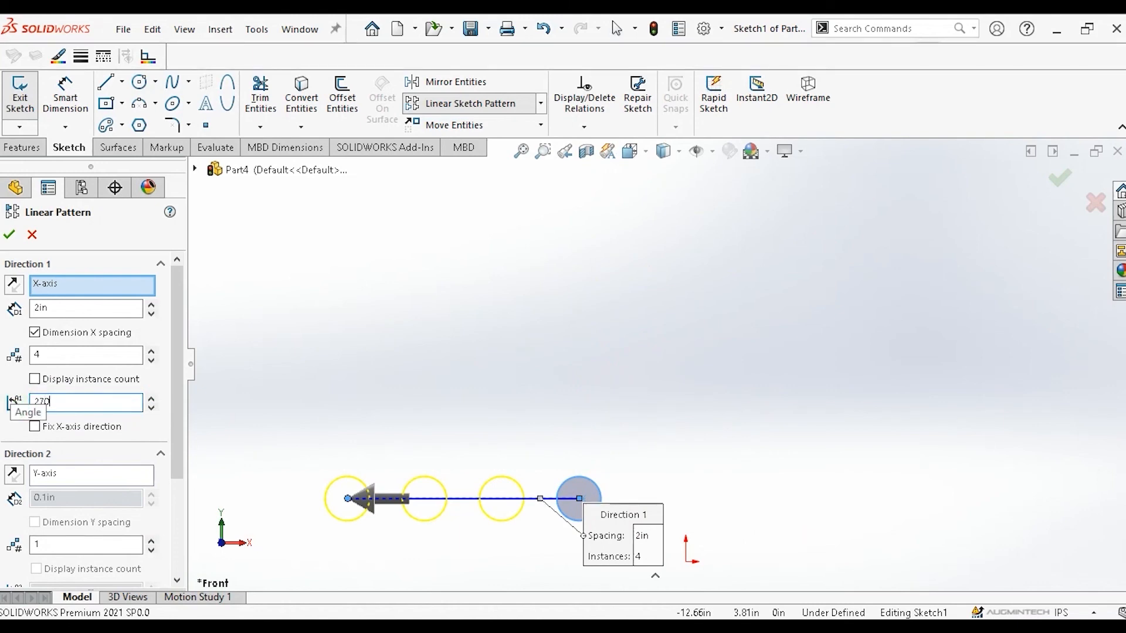
key(Return)
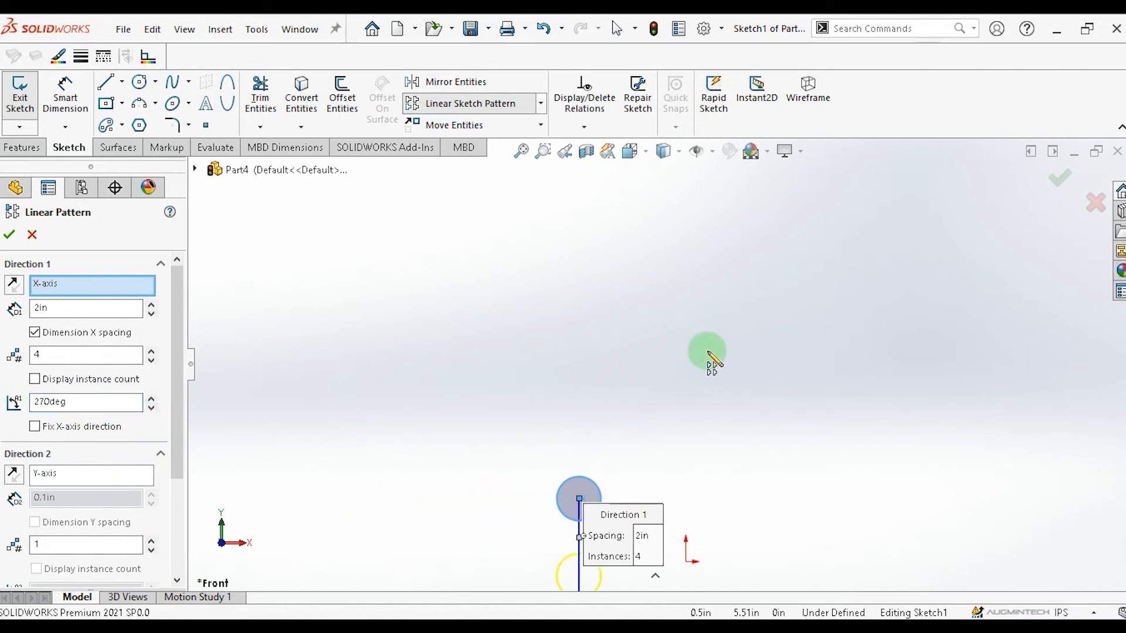
scroll(638, 401, up, 5)
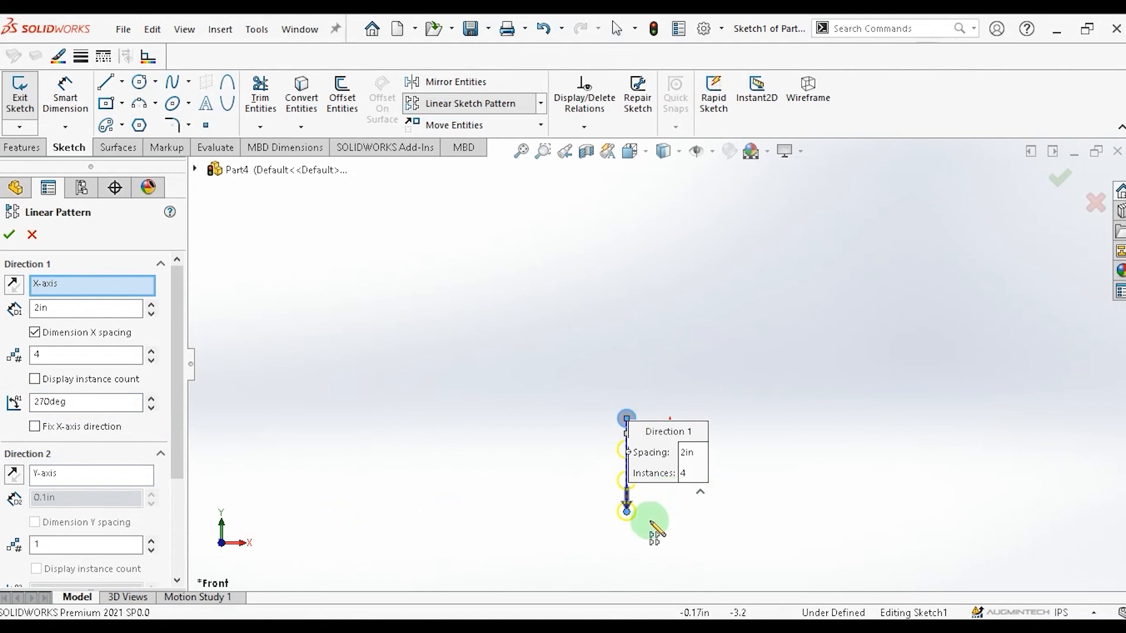
scroll(650, 522, down, 2)
scroll(645, 420, down, 3)
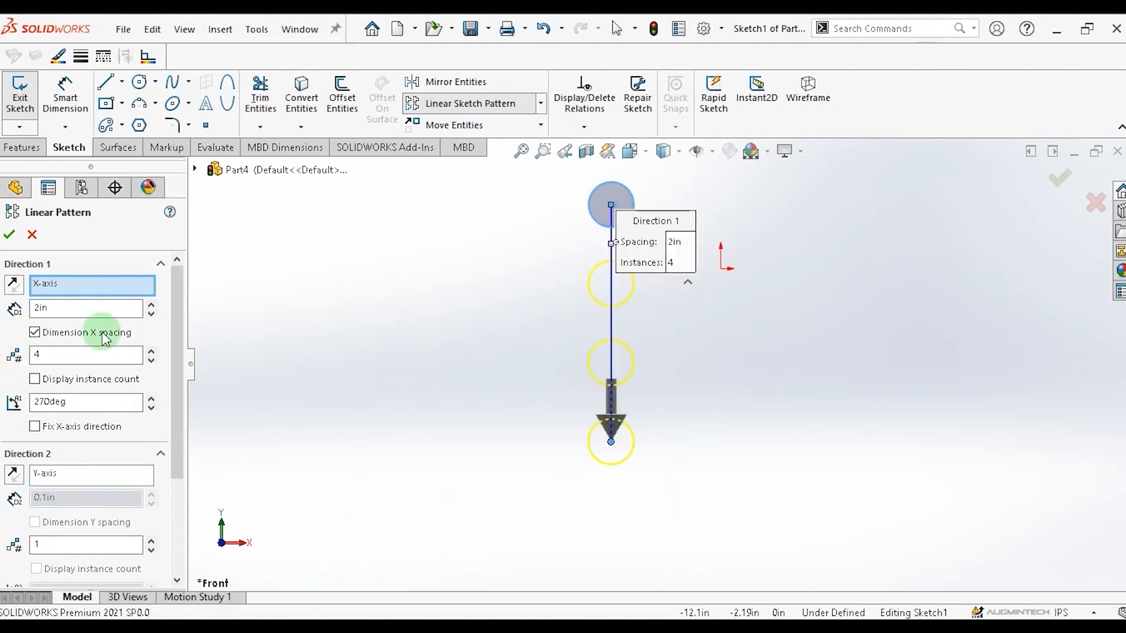
Set the Direction 1 angle to 300° and turn on Fix X-axis direction.
double_click(30, 402)
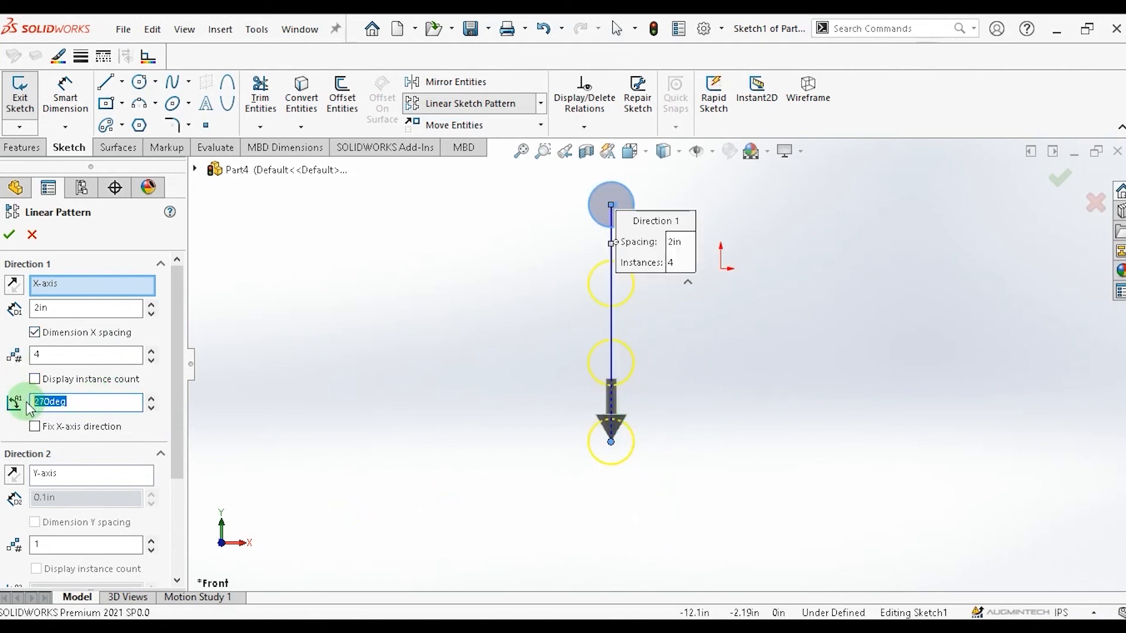
text(300)
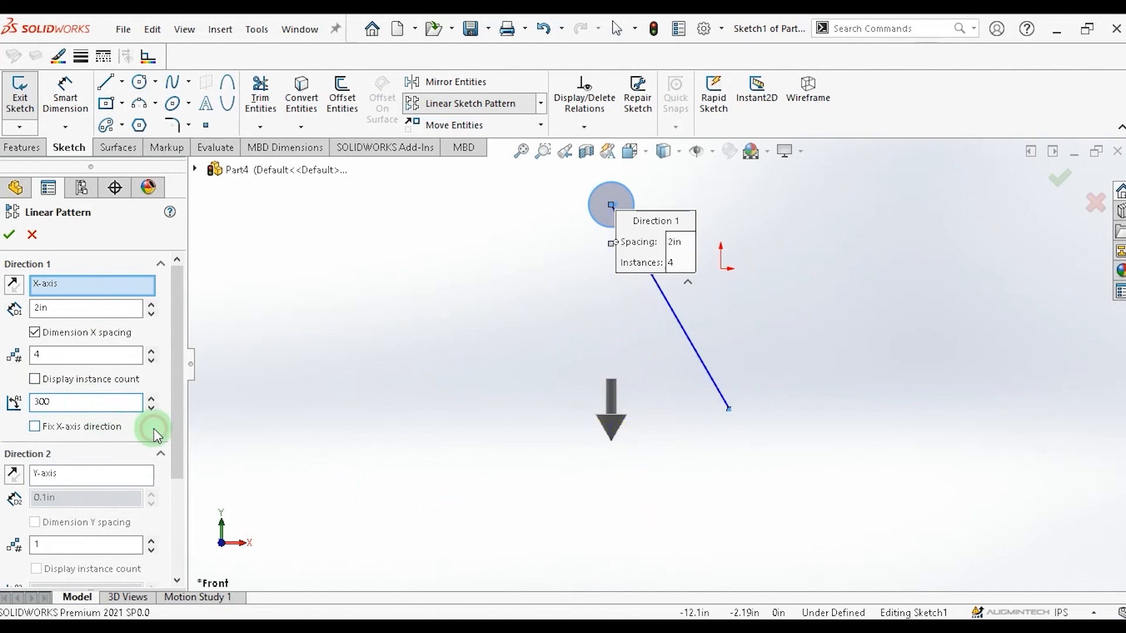
click(153, 428)
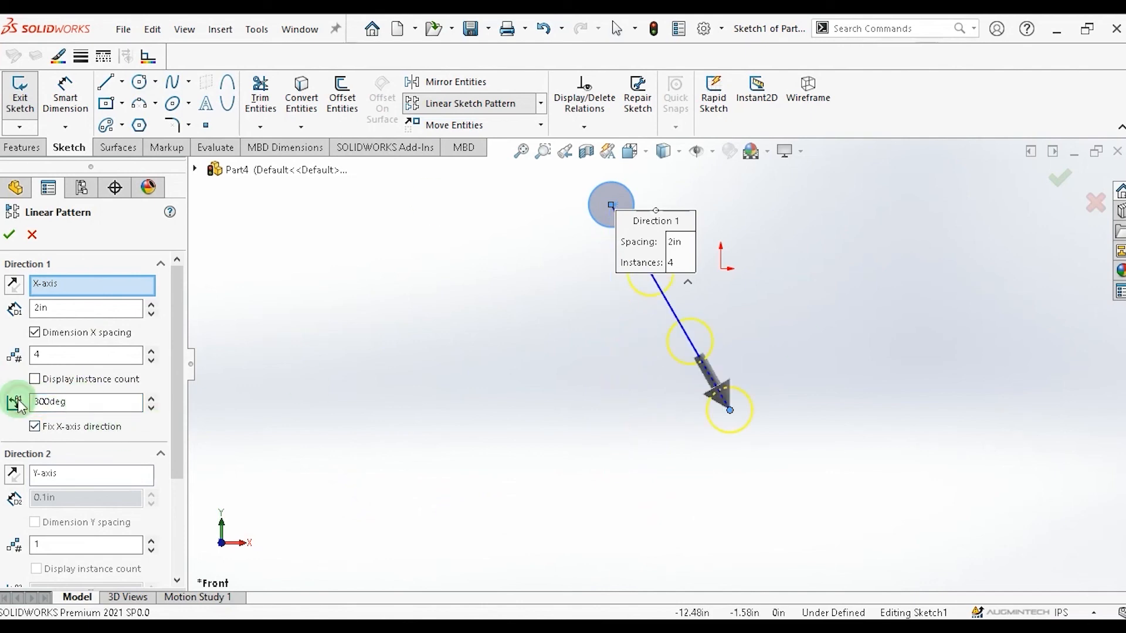
Reset the Direction 1 pattern angle to 0°.
drag(19, 405, 12, 402)
text(0)
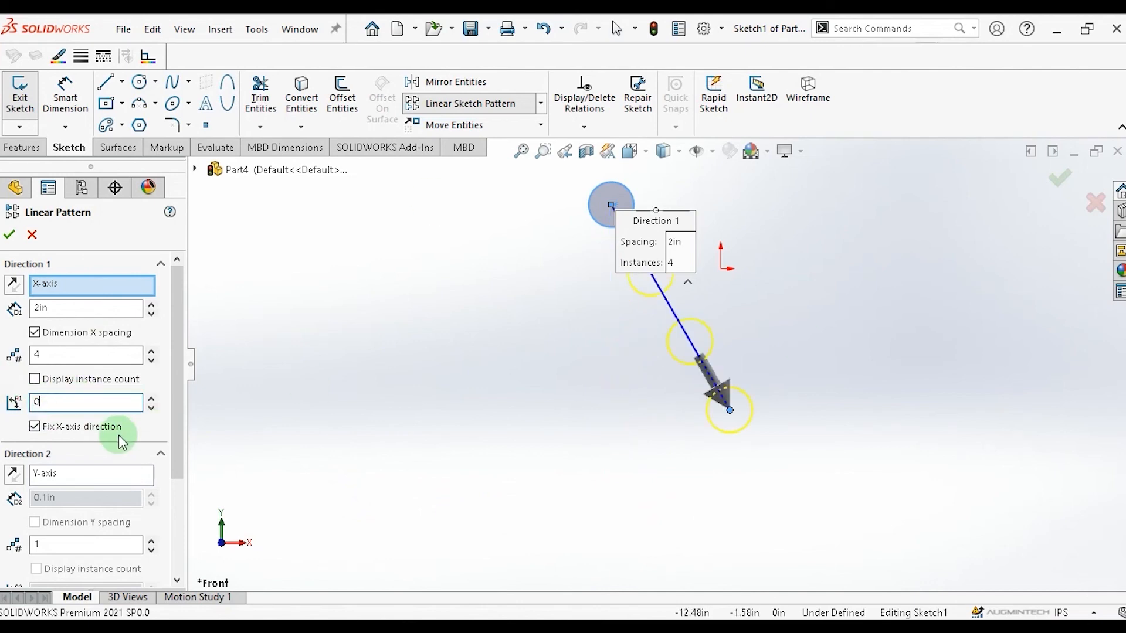
click(154, 425)
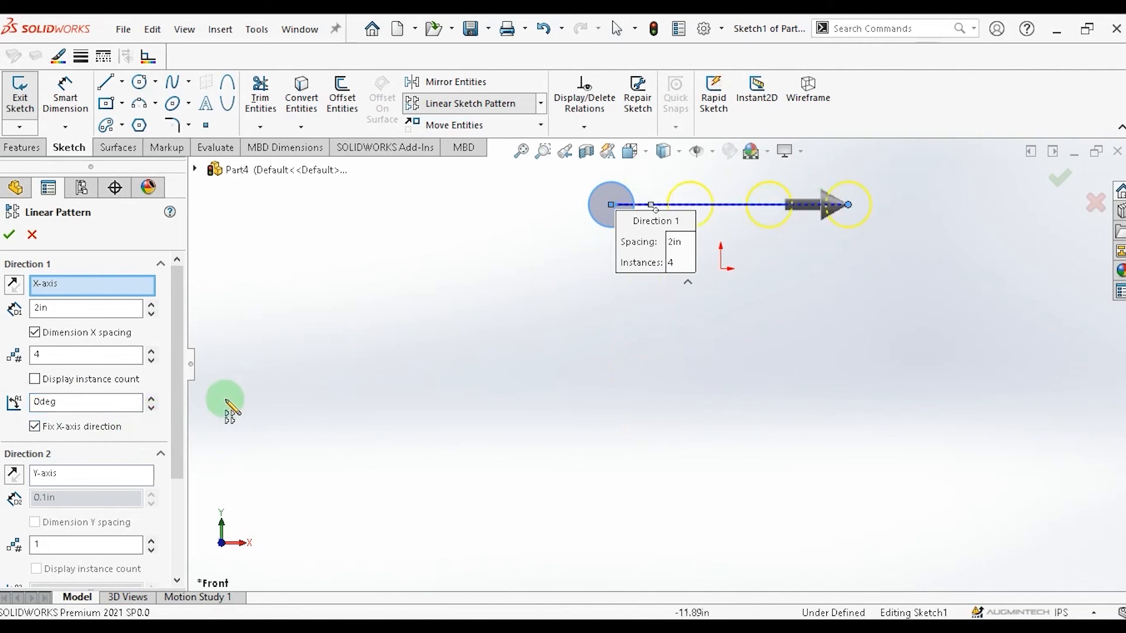
Reselect the circle as the entity to pattern and set the Direction 2 instances to 6.
drag(181, 385, 176, 427)
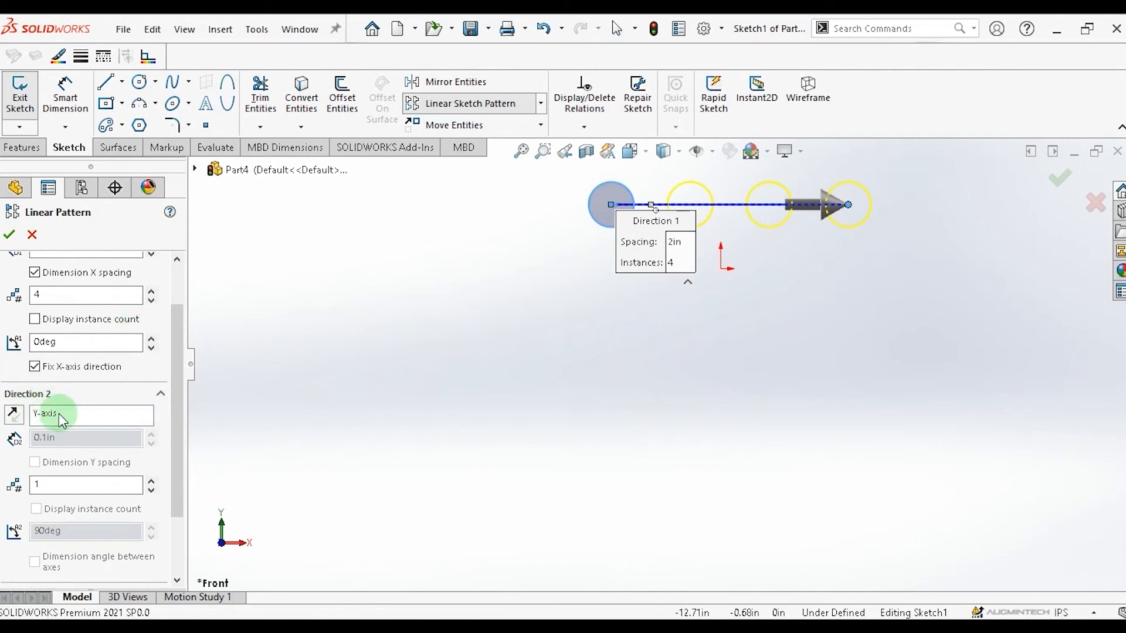
click(606, 227)
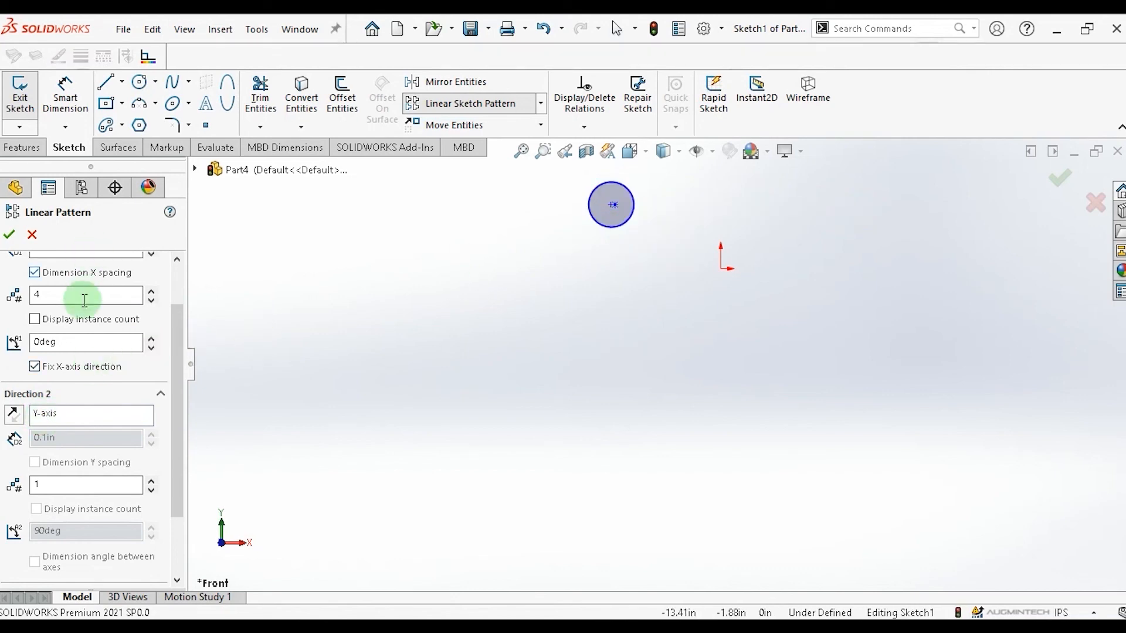
click(75, 414)
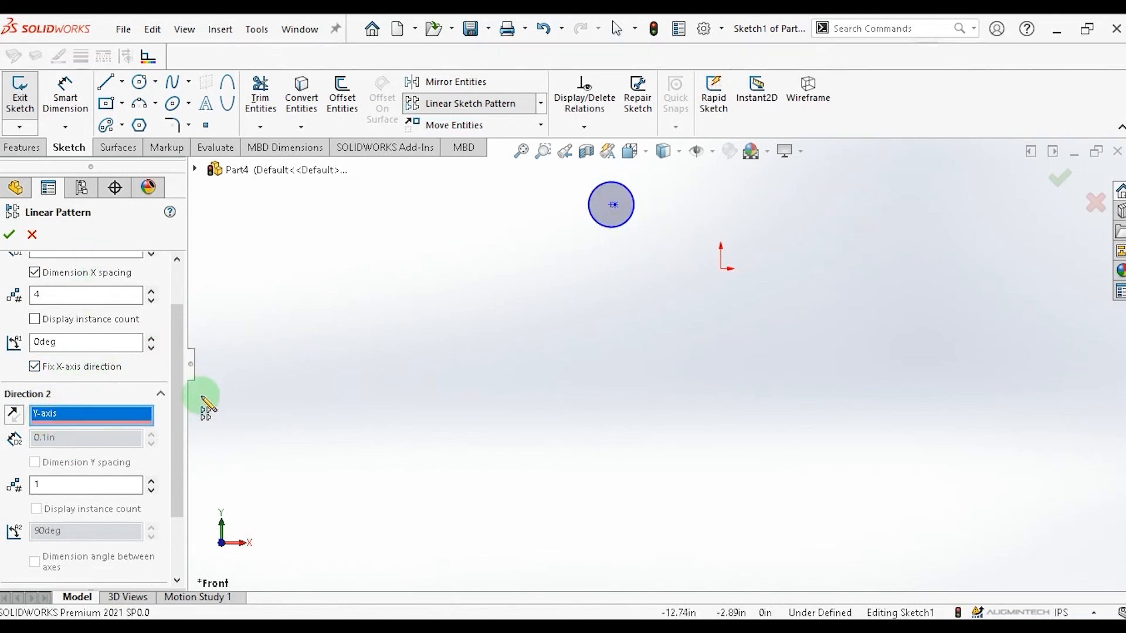
drag(178, 407, 188, 465)
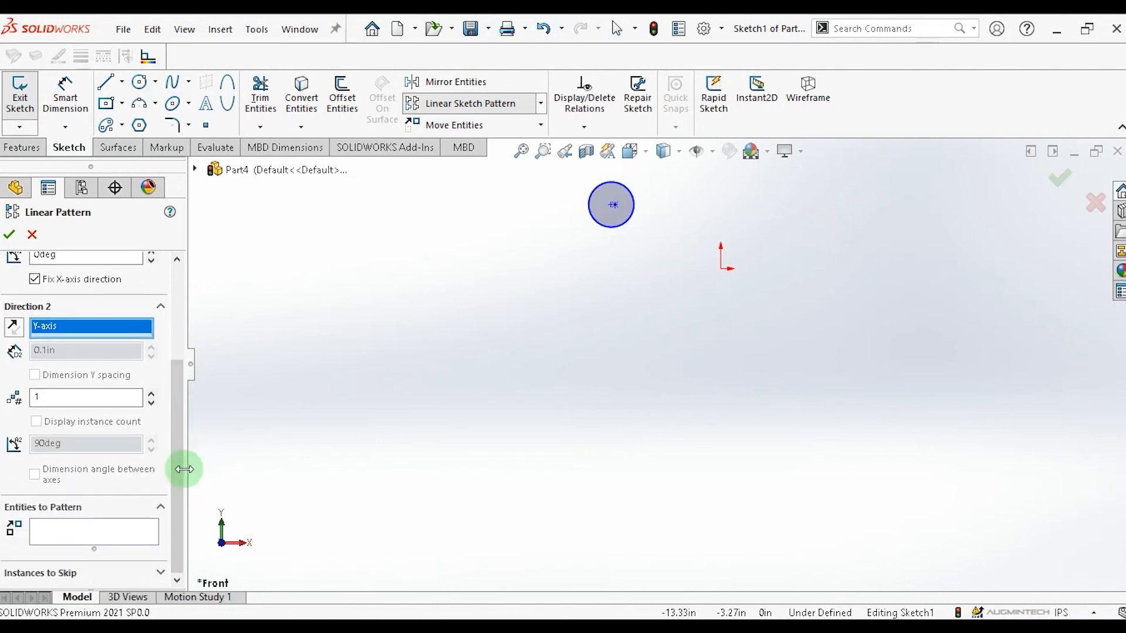
click(151, 394)
click(151, 394)
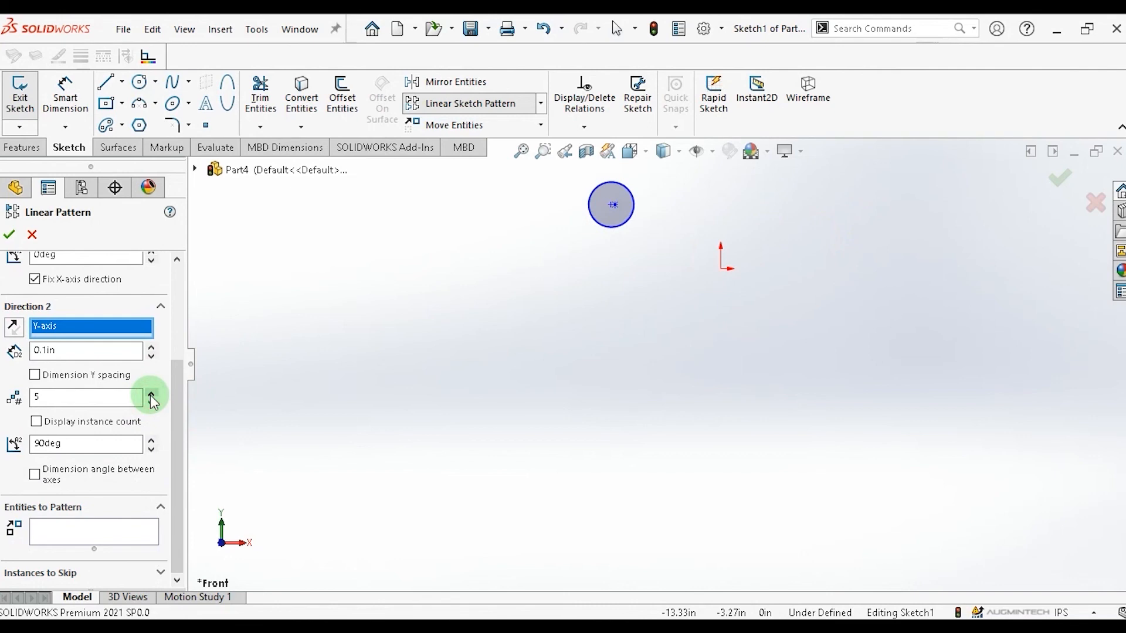
click(611, 225)
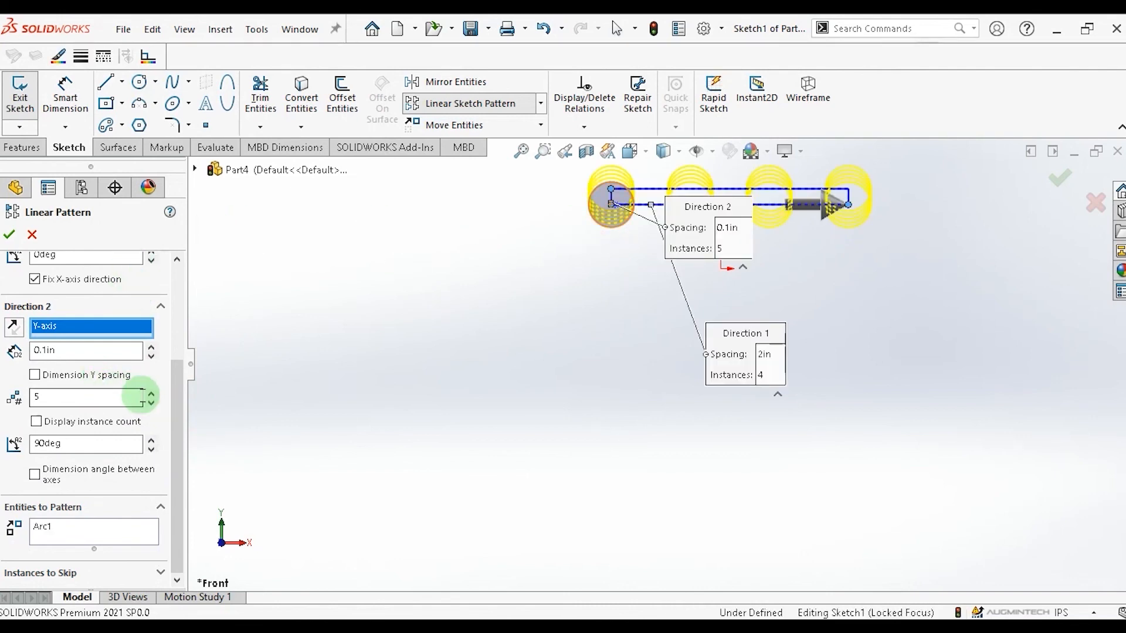
click(150, 395)
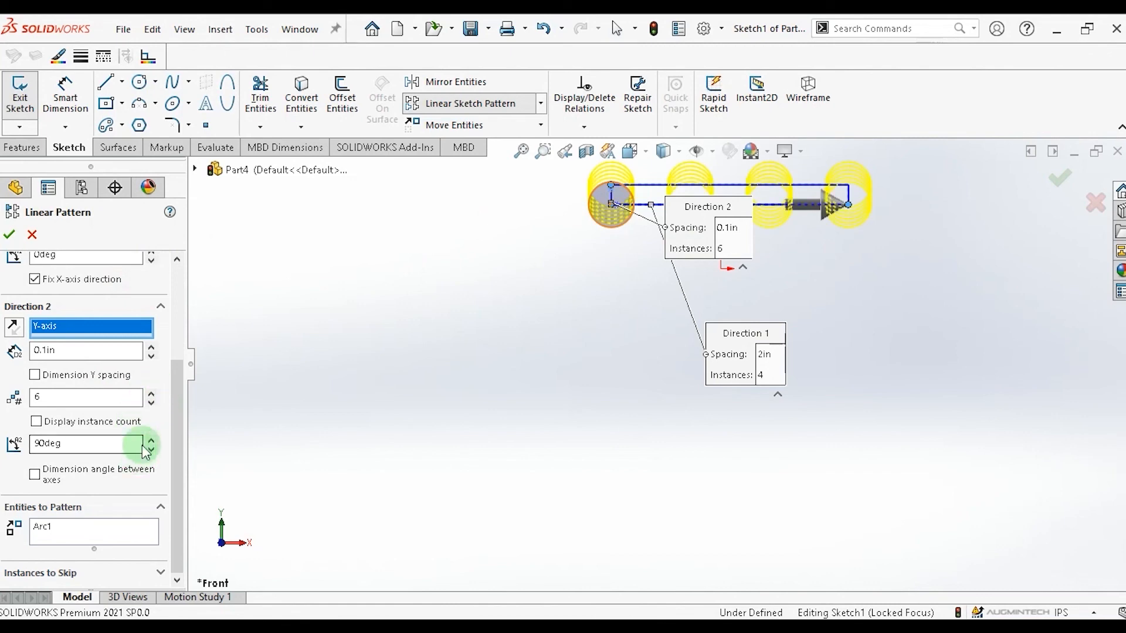
Set the Direction 2 angle to 0° and accept the linear sketch pattern.
click(85, 446)
drag(86, 445, 15, 447)
text(0)
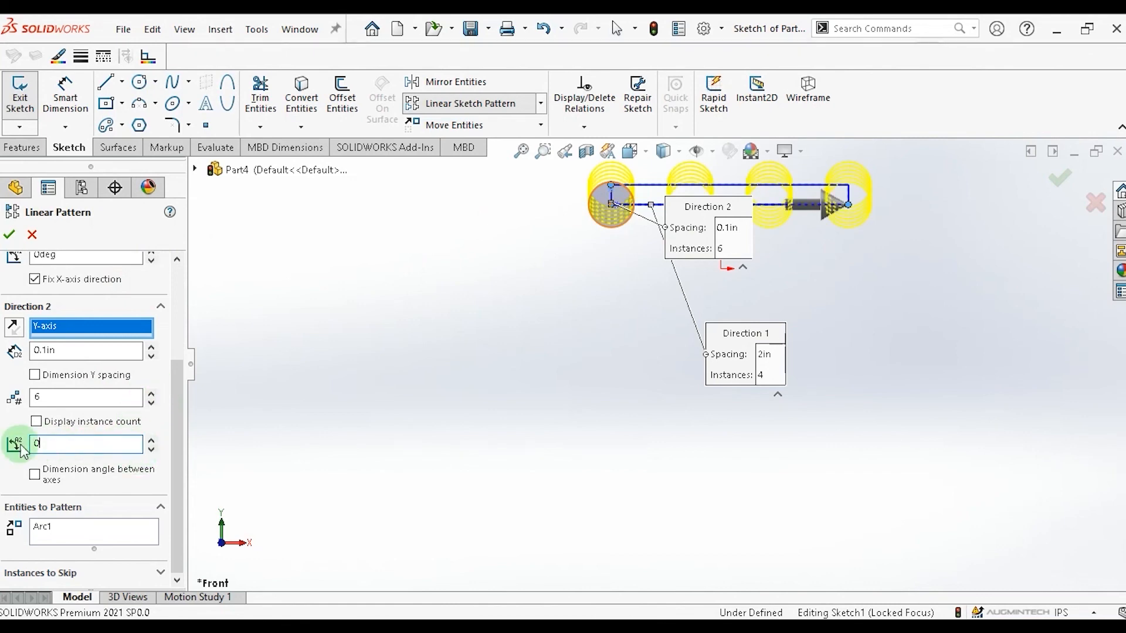
click(159, 475)
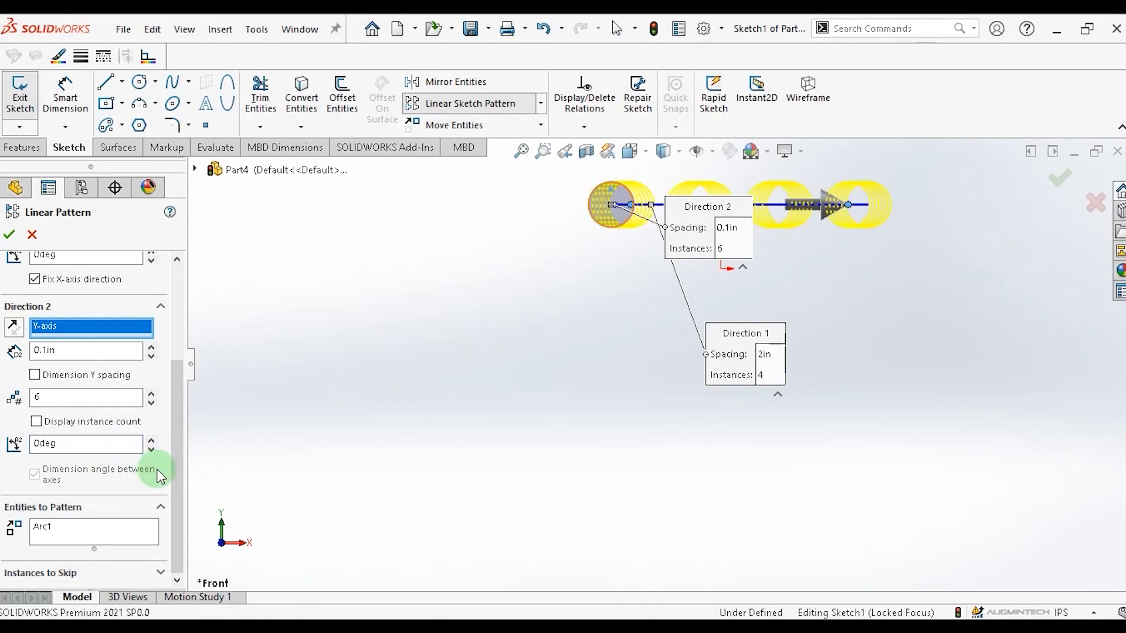
click(12, 236)
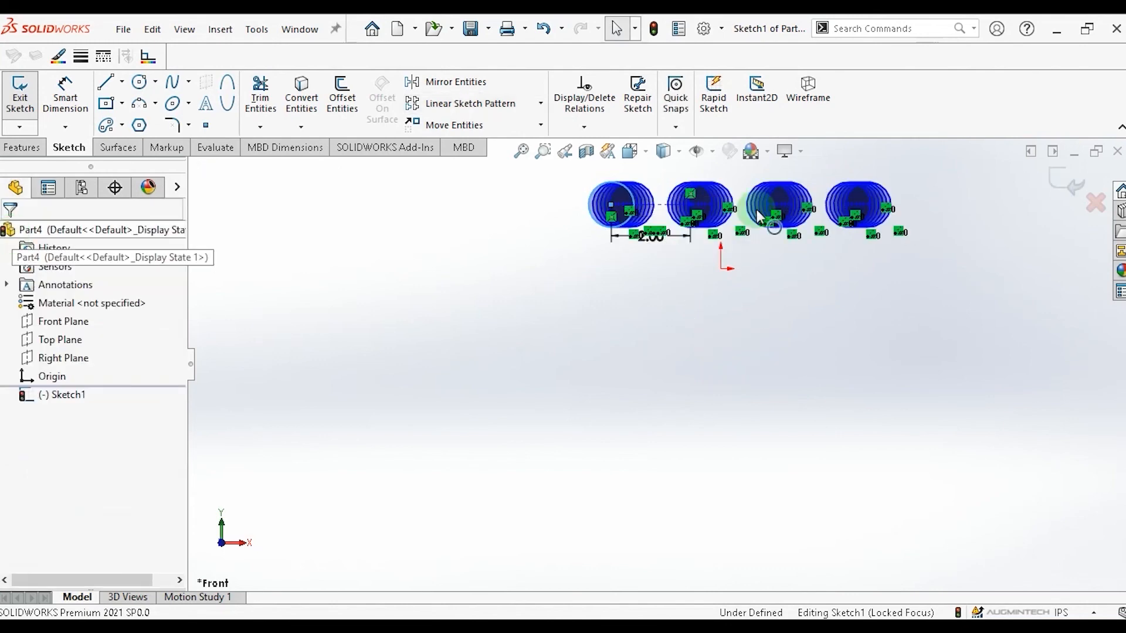
Inspect the patterned circles, orienting the view normal to Sketch1 and zooming around them.
scroll(674, 405, down, 3)
scroll(753, 296, up, 5)
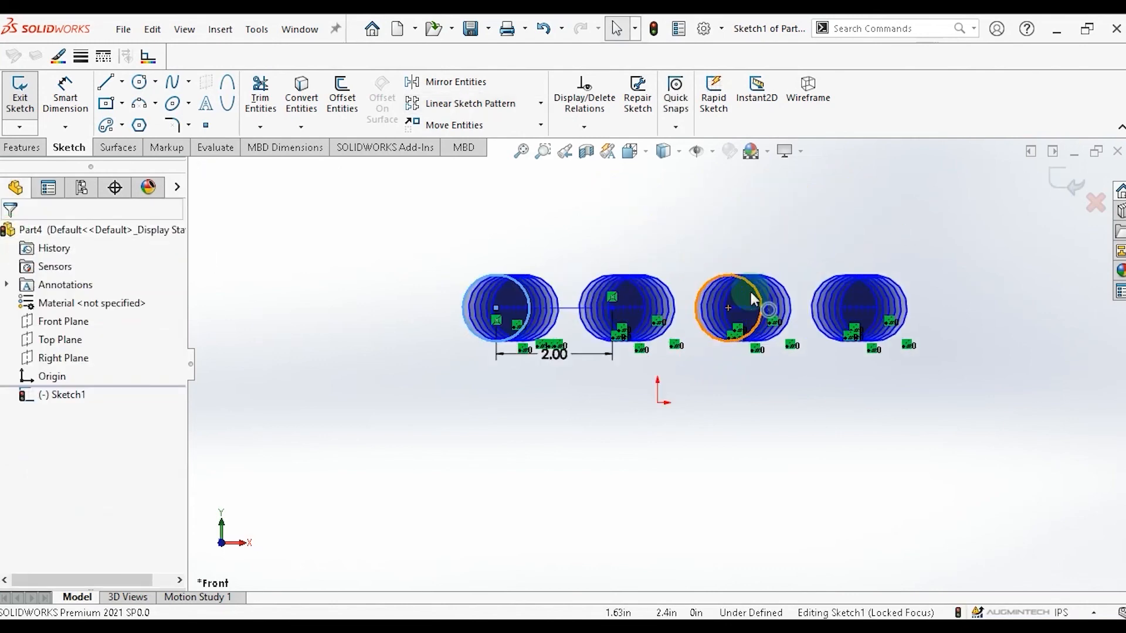
scroll(659, 428, up, 4)
scroll(636, 403, down, 4)
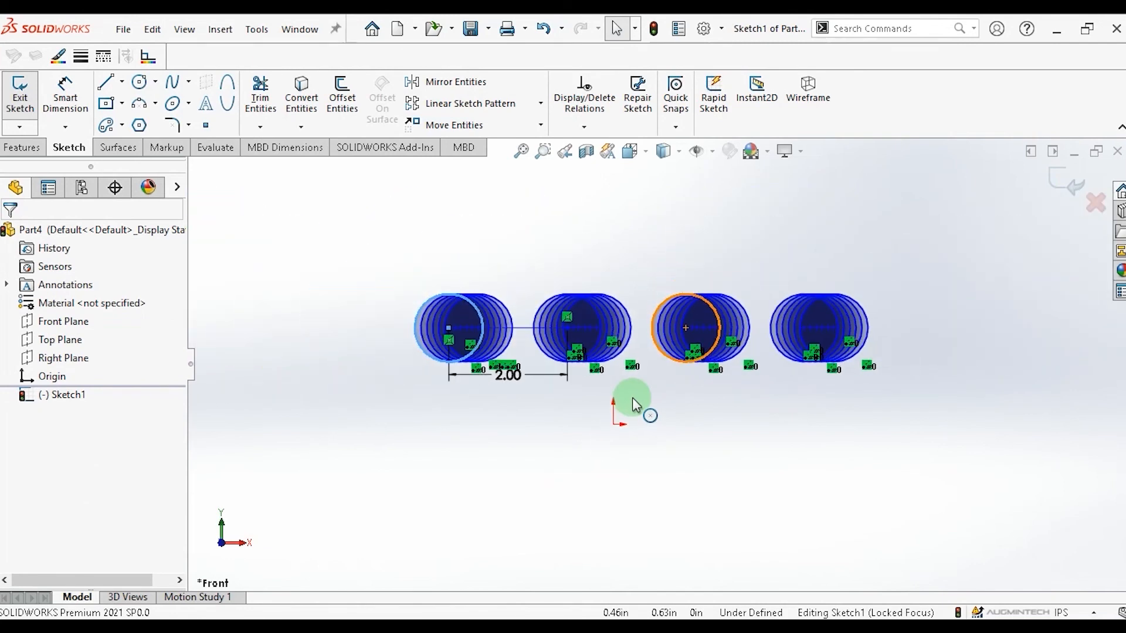
scroll(633, 405, down, 3)
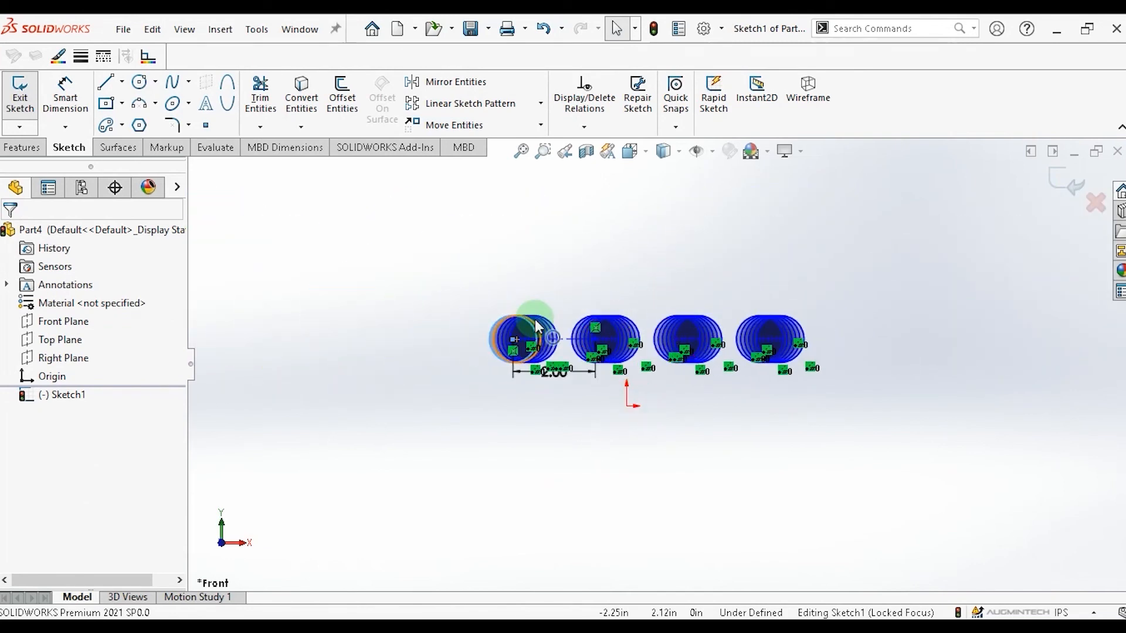
click(70, 397)
click(47, 395)
click(29, 399)
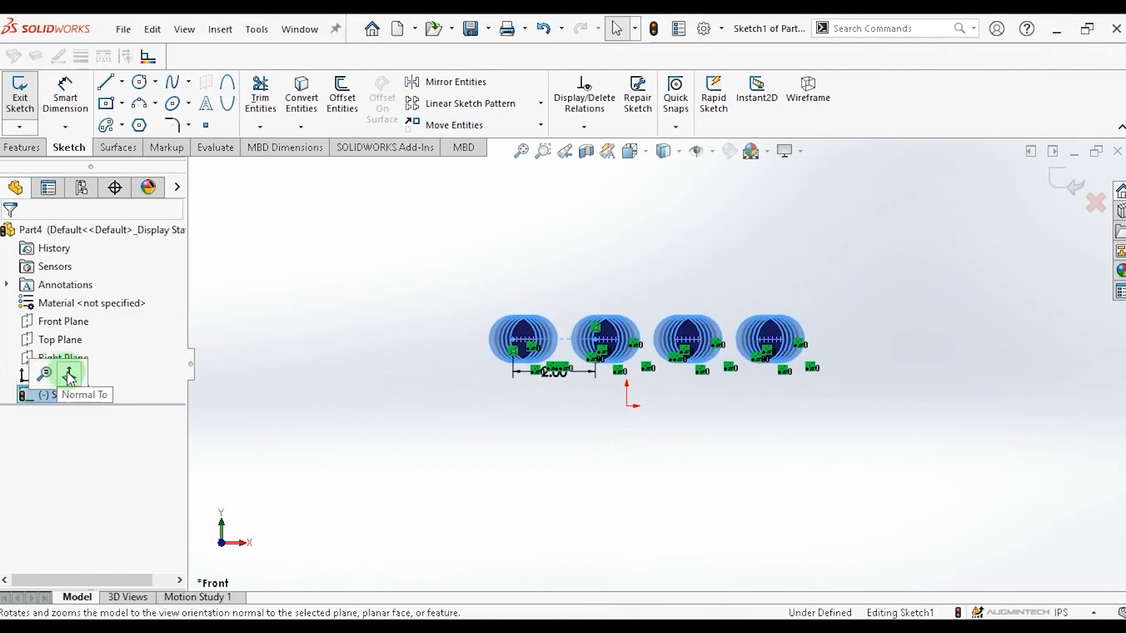
click(70, 376)
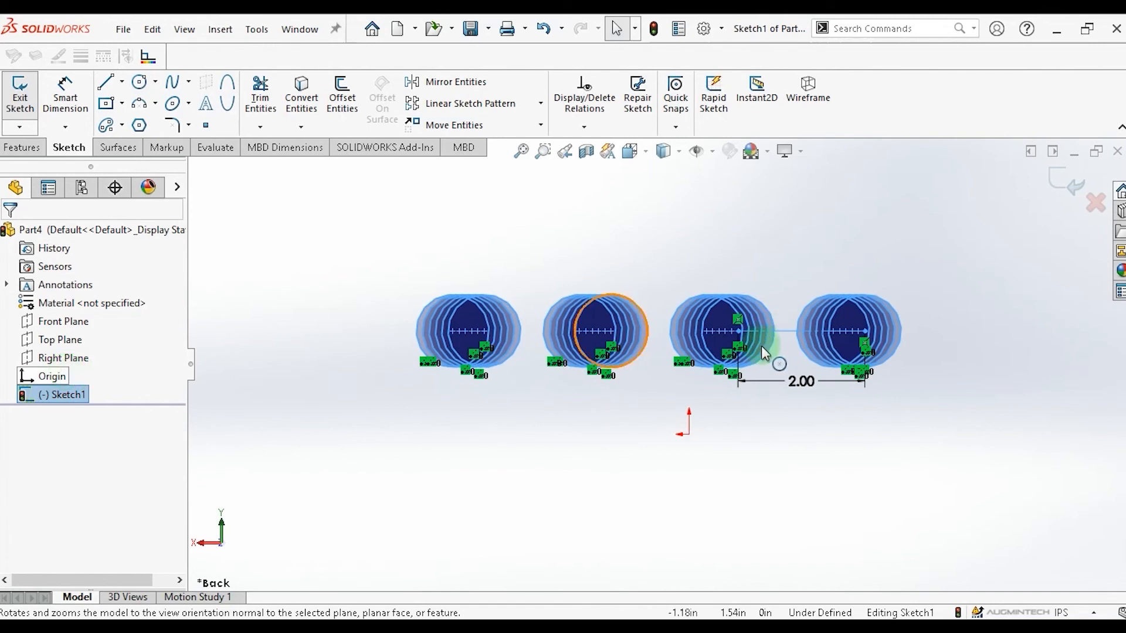
scroll(698, 359, down, 5)
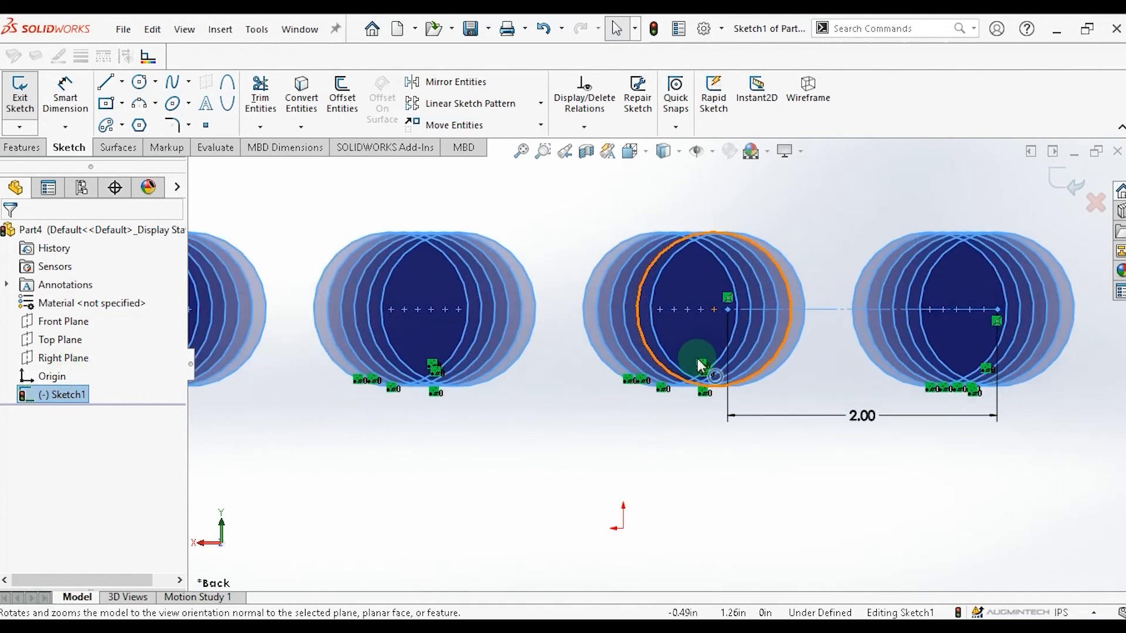
scroll(695, 358, up, 3)
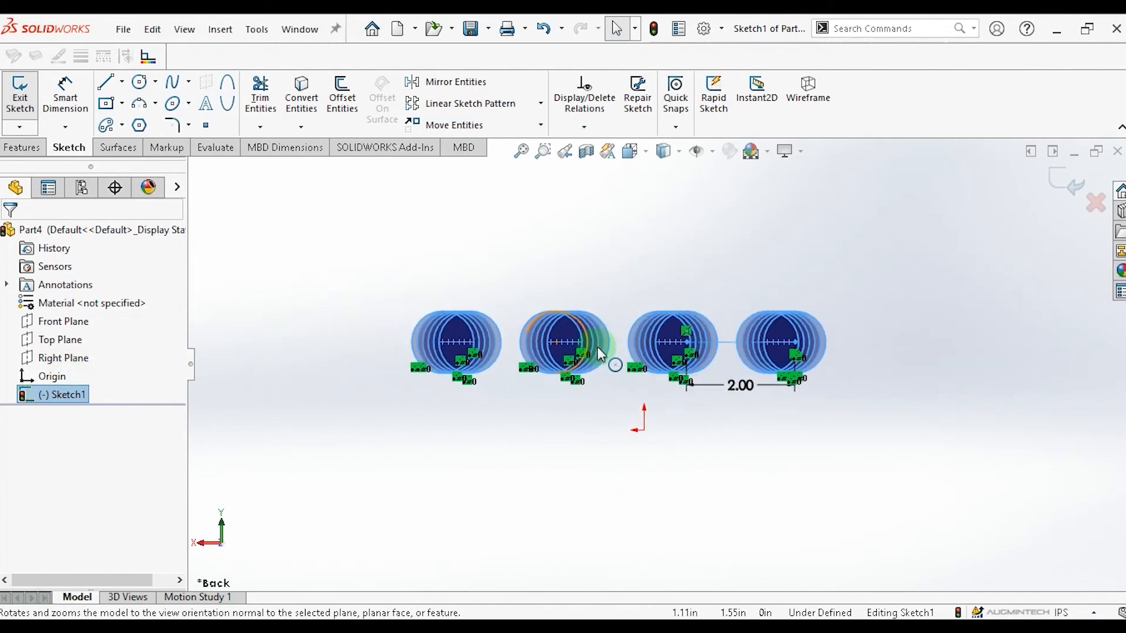
click(598, 347)
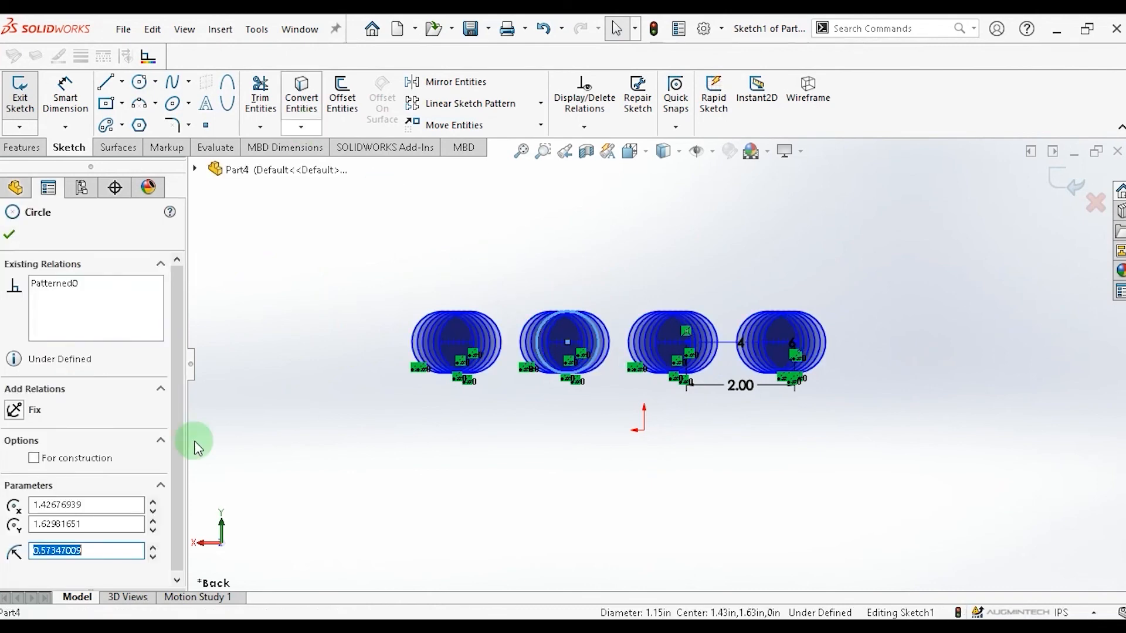
click(6, 241)
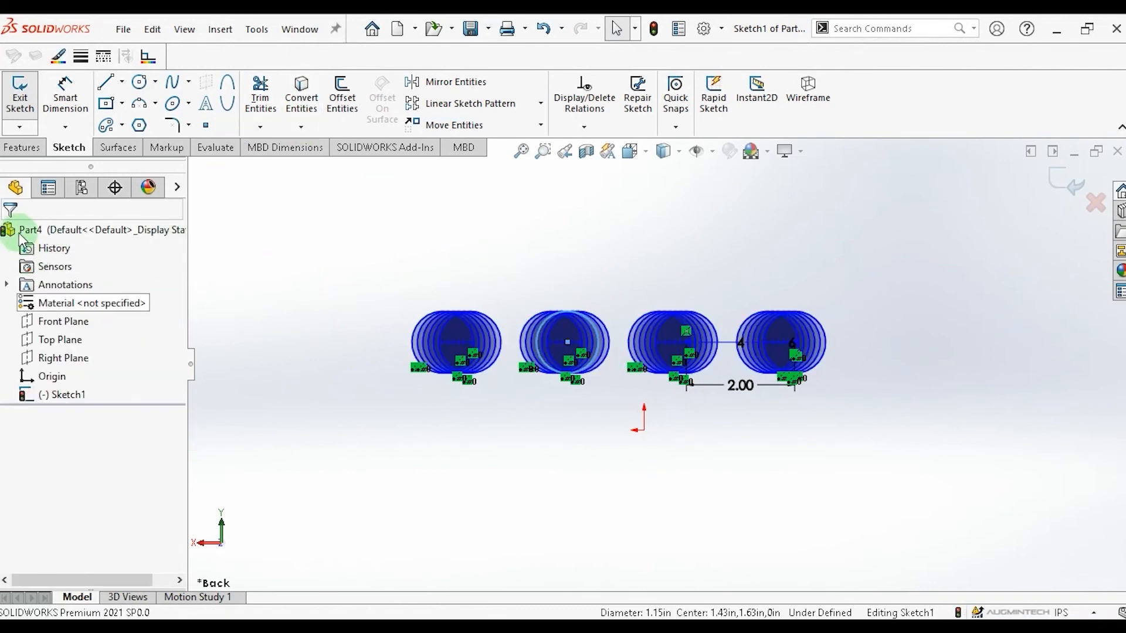
Box-select all sketch entities and delete them, confirming deletion for all.
mouse_move(365, 232)
mouse_down()
mouse_move(748, 402)
mouse_move(899, 427)
mouse_up()
key(Delete)
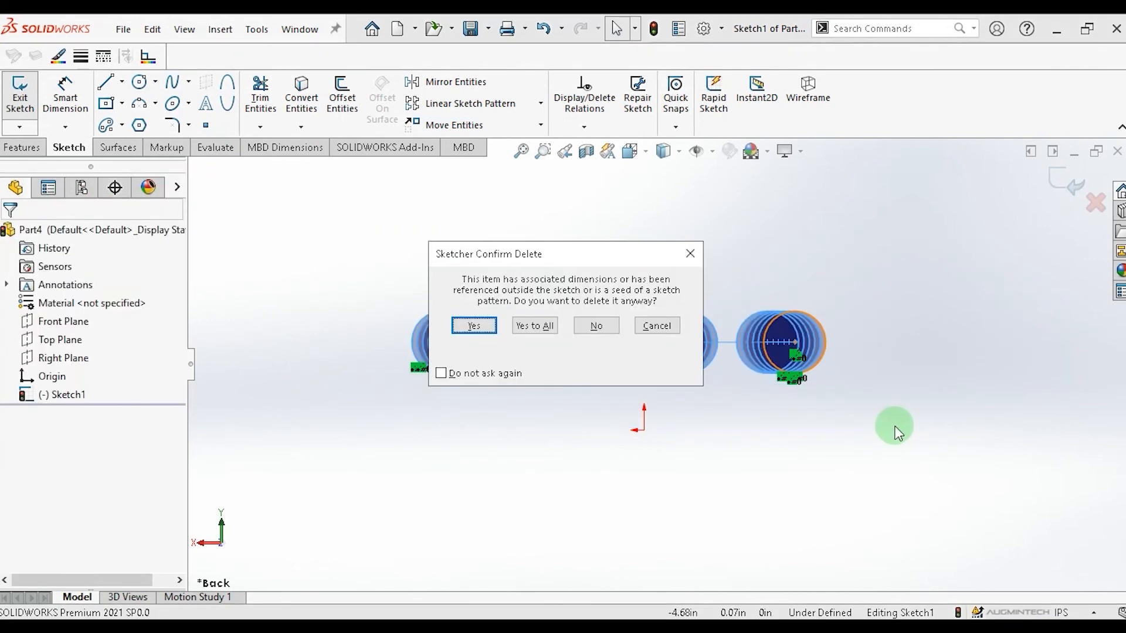
click(536, 326)
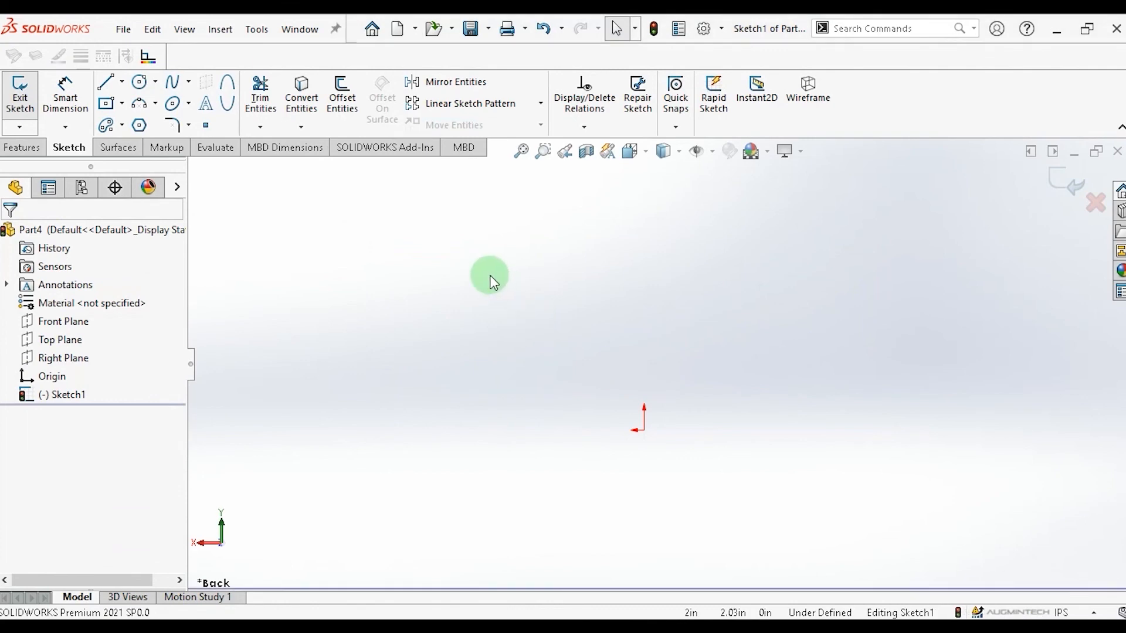
Sketch a small circle above the origin and start the Circular Sketch Pattern command.
click(139, 81)
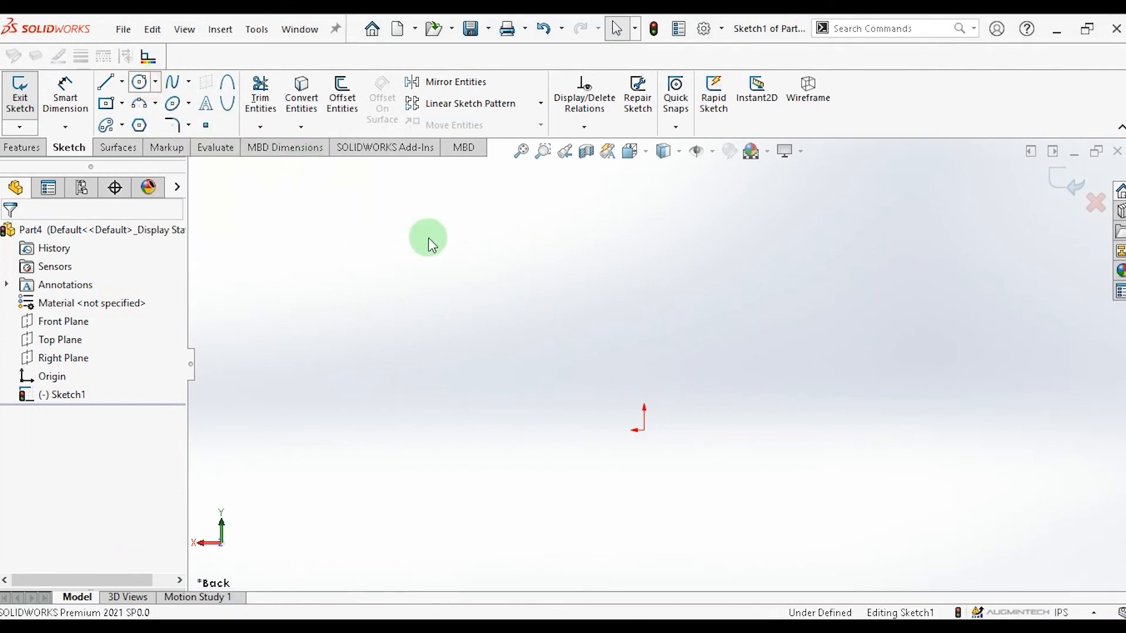
drag(533, 268, 557, 280)
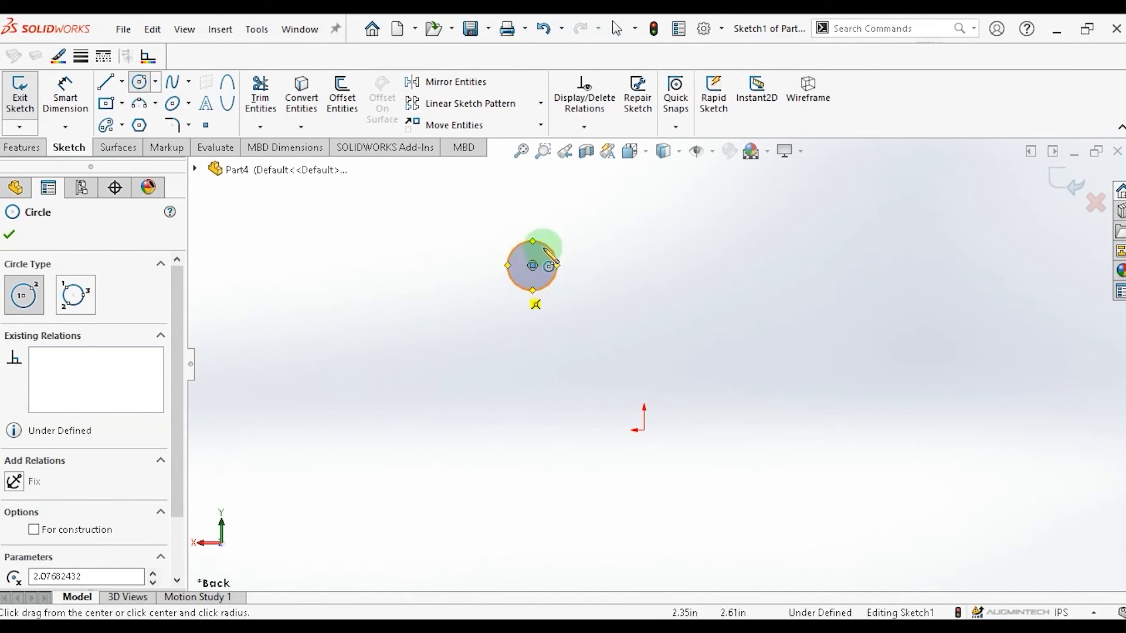
click(540, 104)
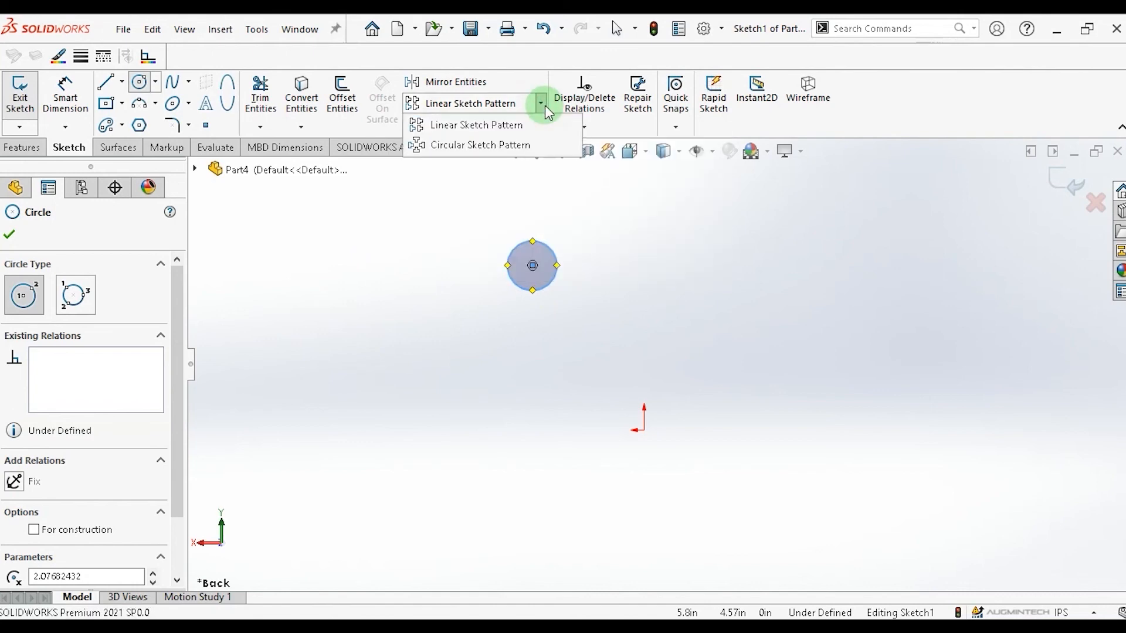
click(478, 153)
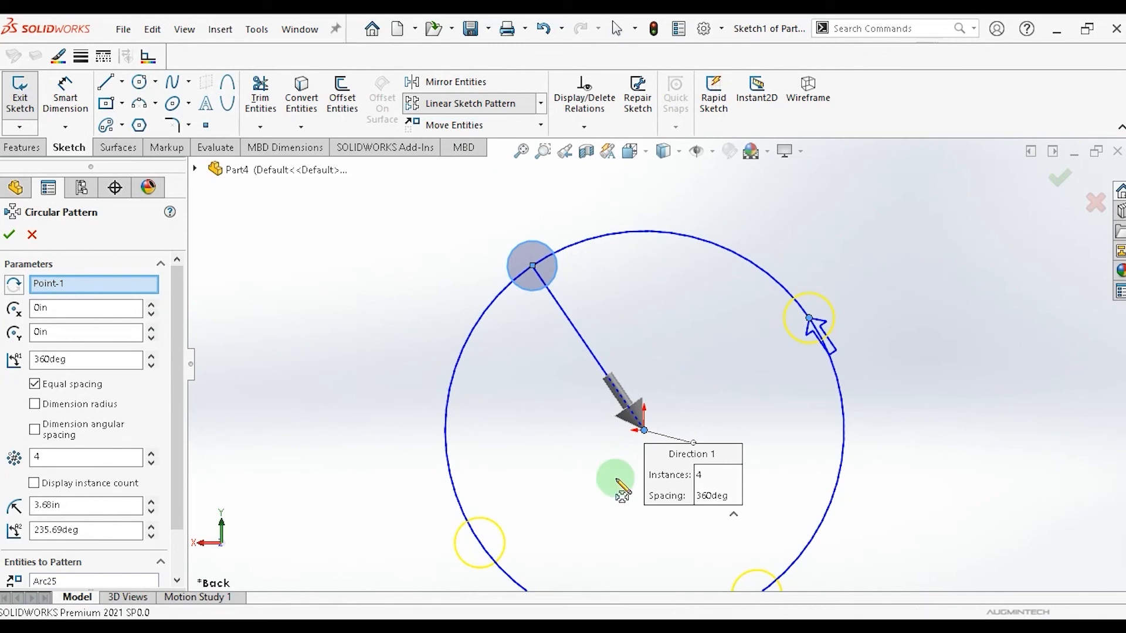
Adjust the pattern centre's X coordinate up to 0.3 in and back to 0 in.
scroll(621, 496, up, 3)
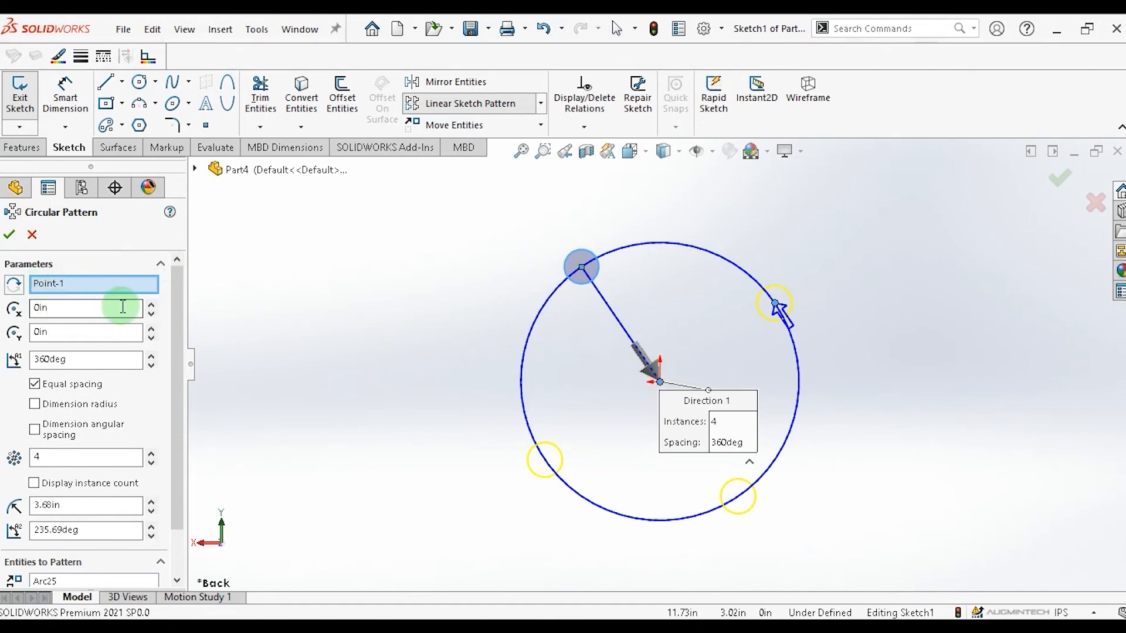
click(151, 305)
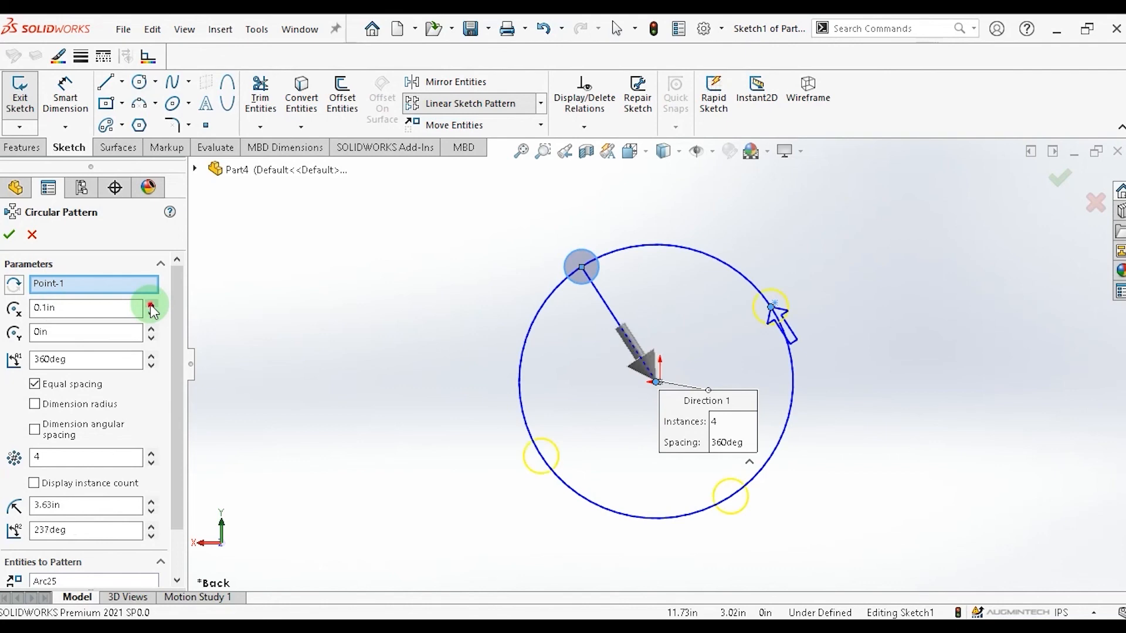
click(151, 305)
click(152, 305)
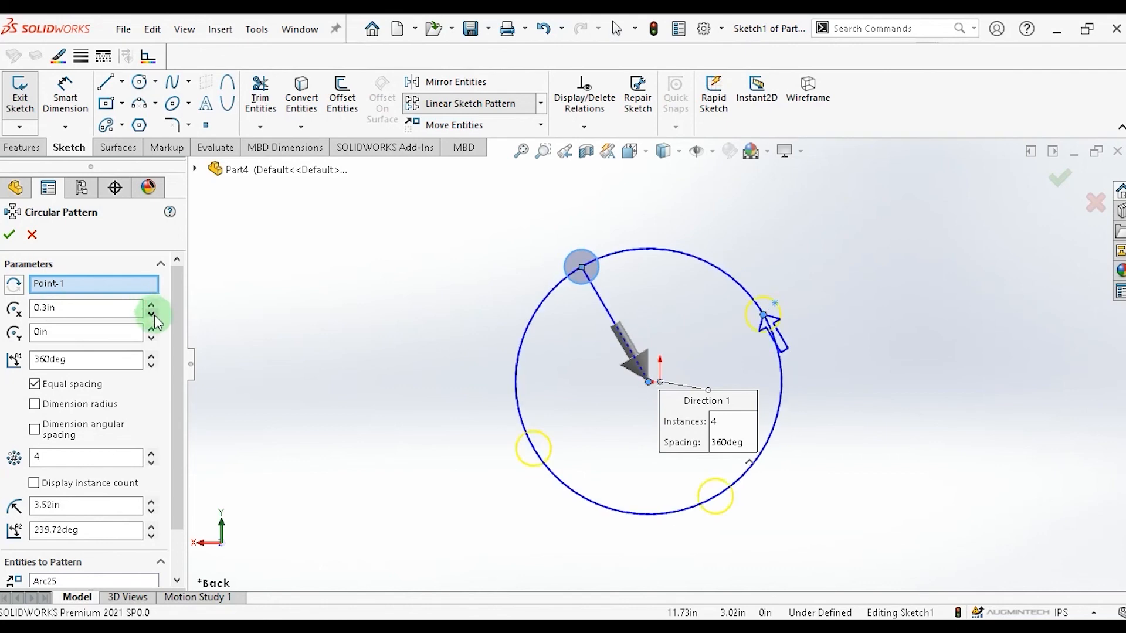
click(152, 315)
click(152, 315)
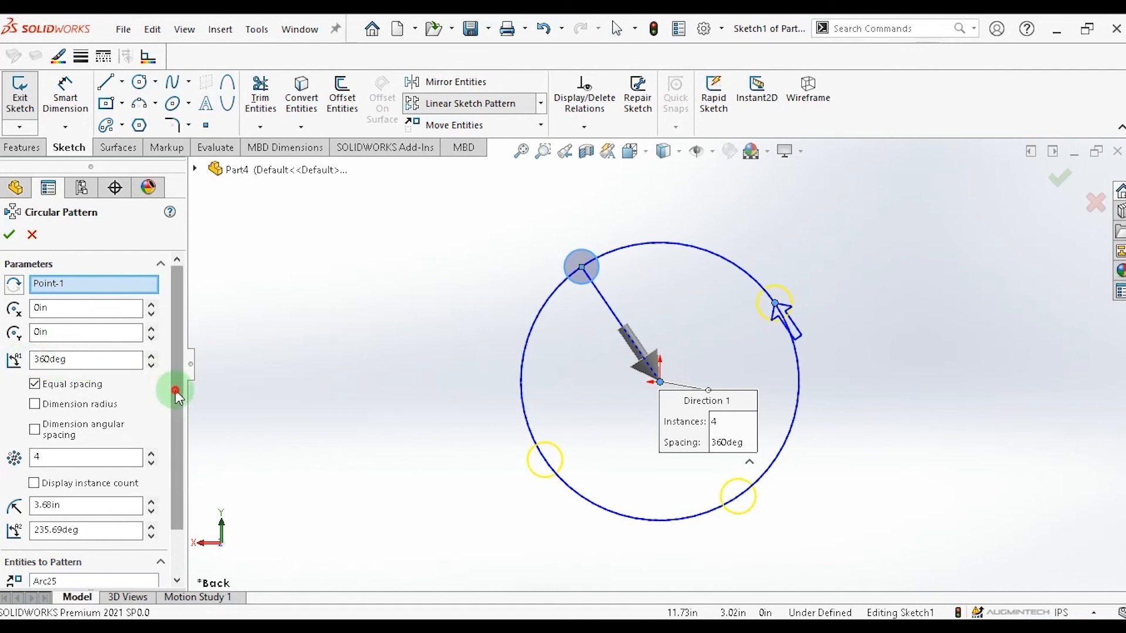
Set the circular pattern to 8 equally spaced instances over 360° and accept it.
drag(176, 384, 175, 446)
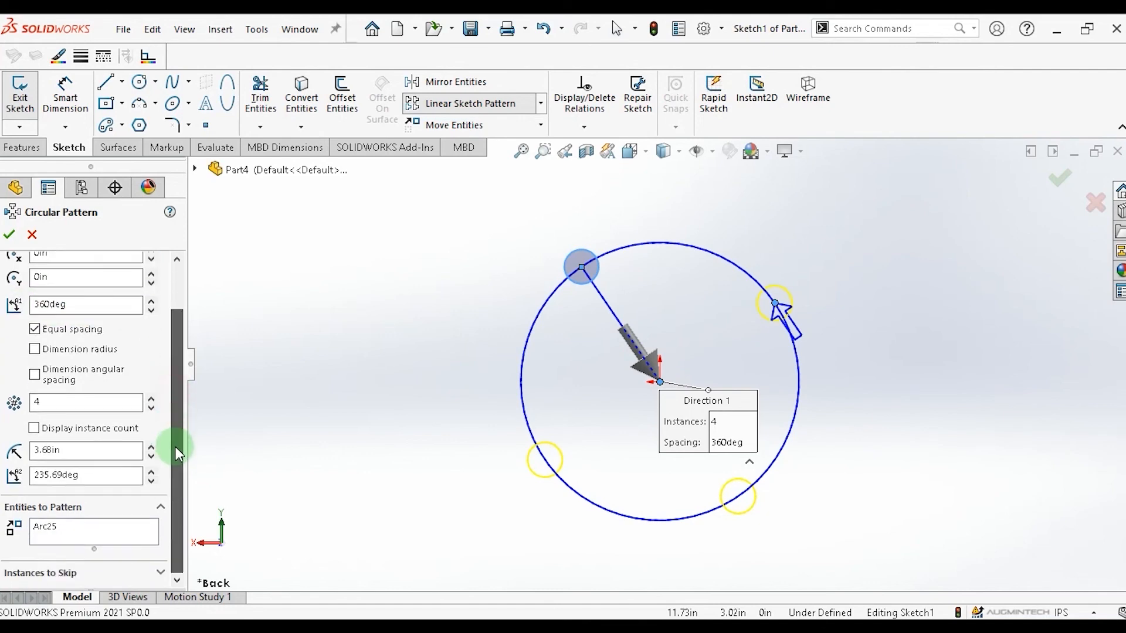
click(151, 399)
click(151, 398)
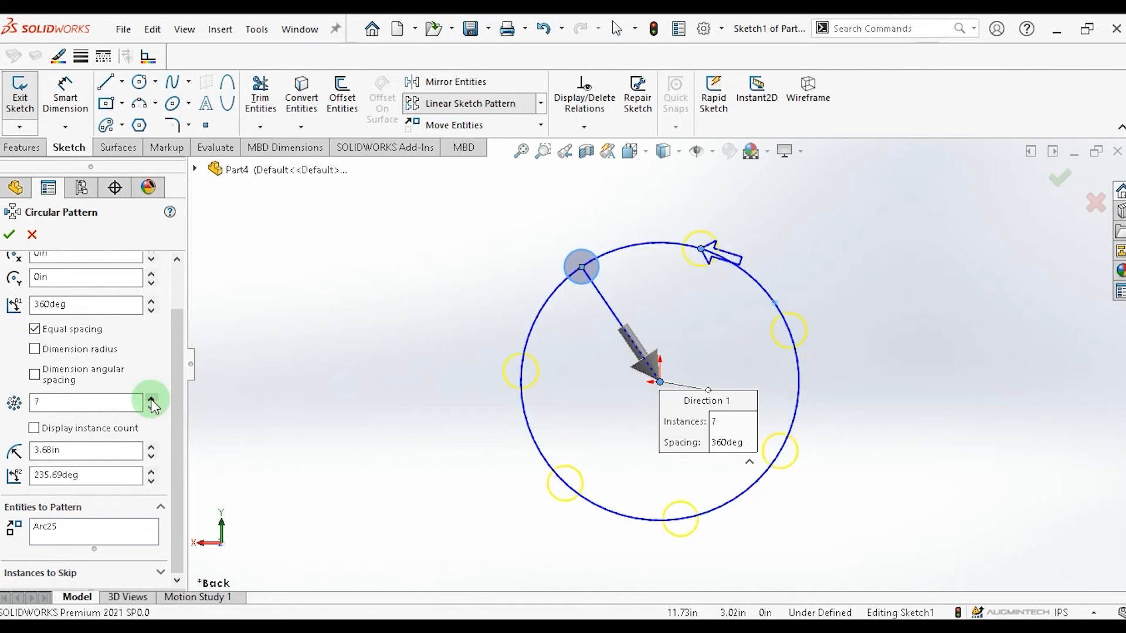
click(152, 399)
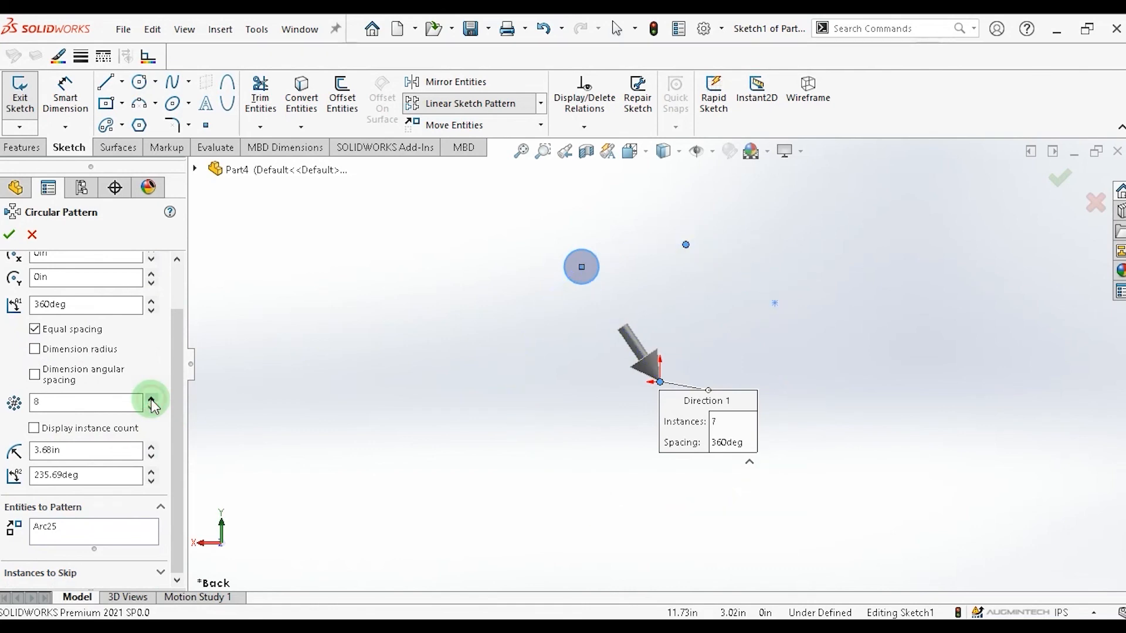
click(10, 236)
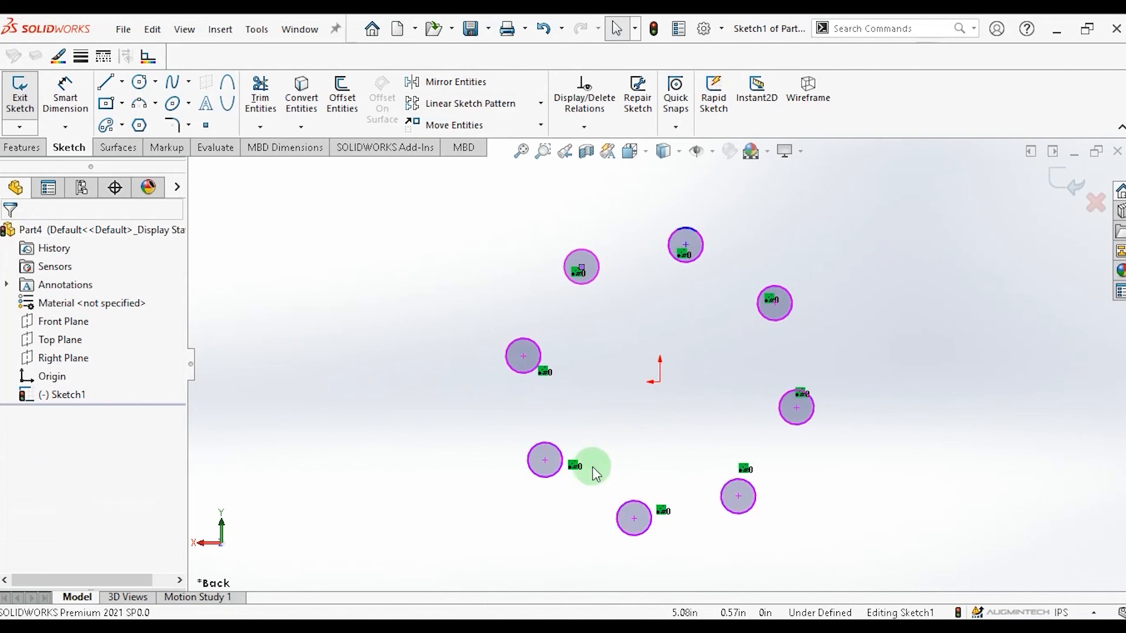
Box-select the circular pattern of circles and delete them, confirming deletion for all items.
mouse_move(420, 205)
mouse_down()
mouse_move(587, 431)
mouse_move(892, 578)
mouse_up()
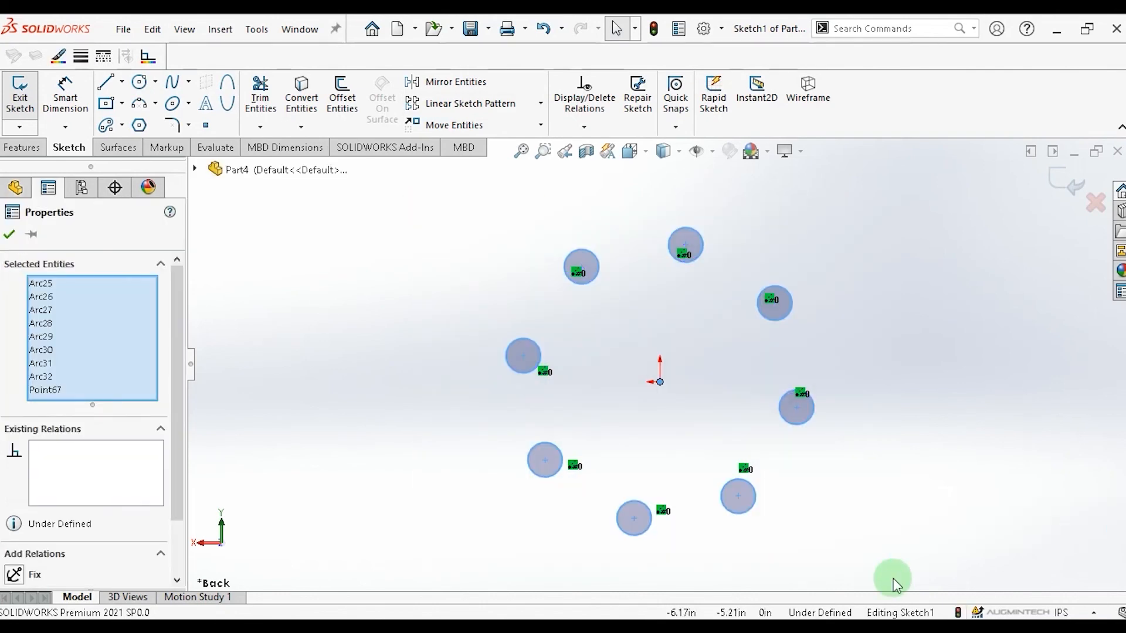
key(Delete)
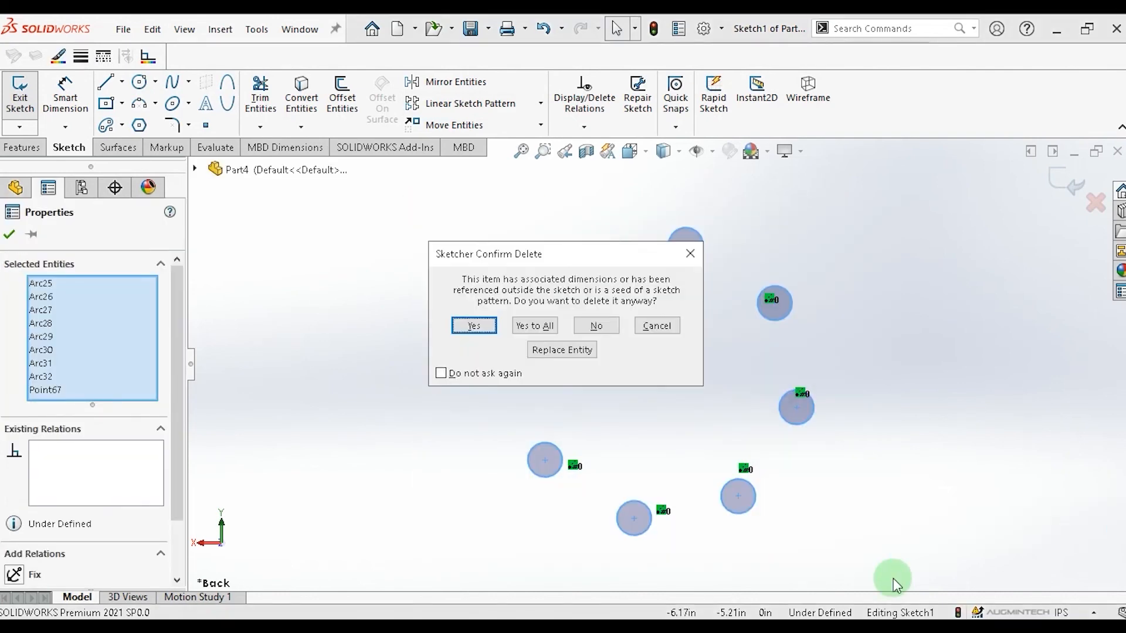
click(527, 330)
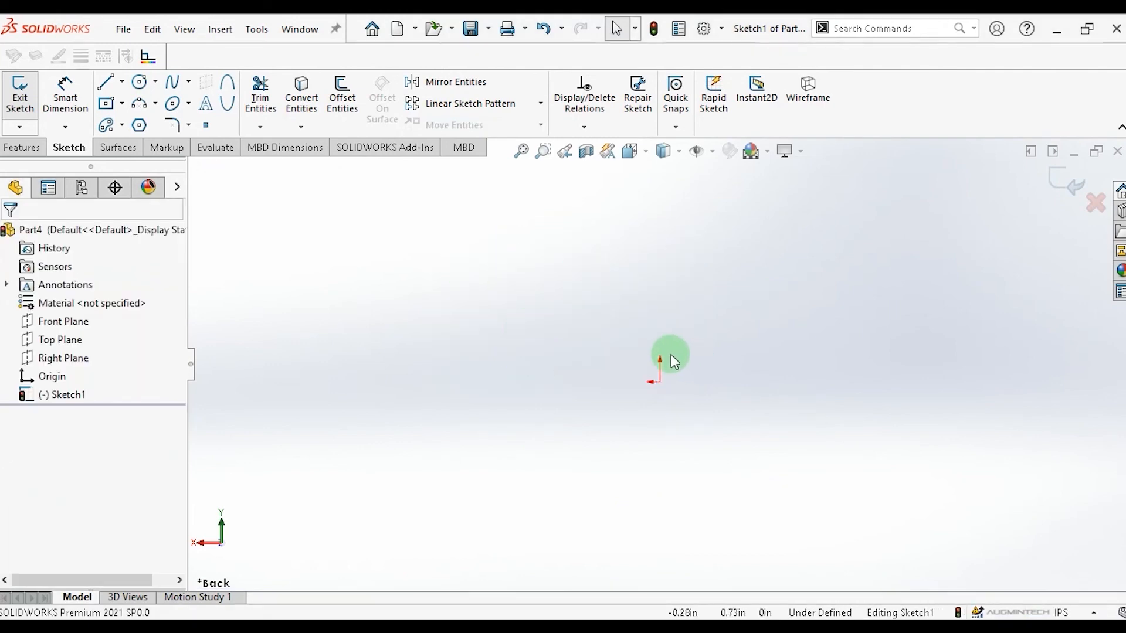
Draw a center rectangle centred on the origin and a small circle near its upper-left corner.
click(124, 104)
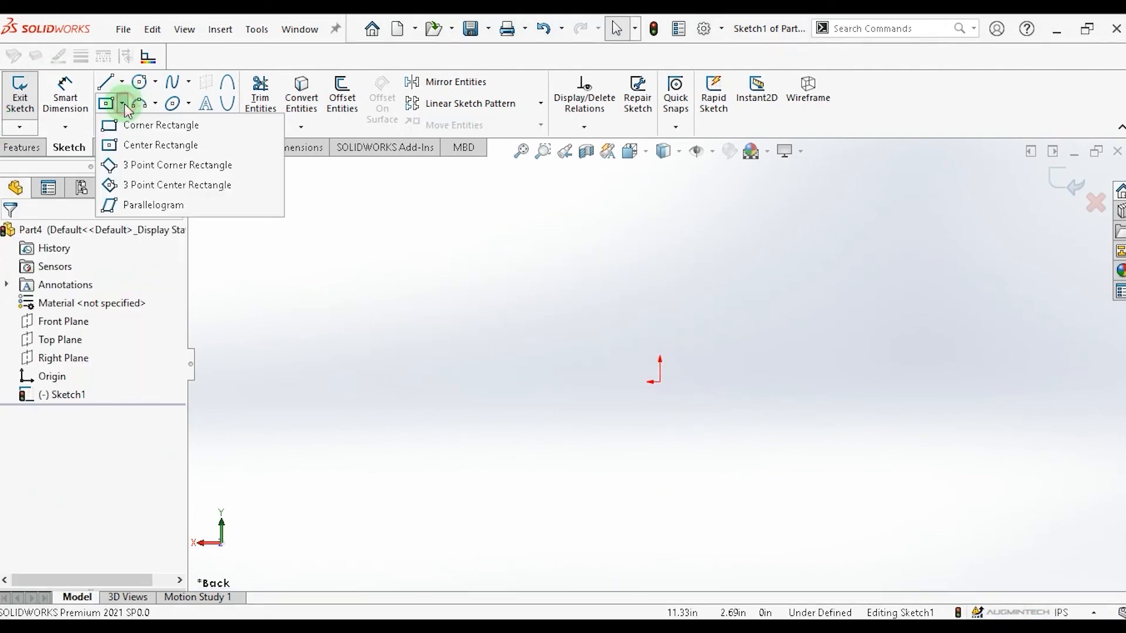
click(660, 381)
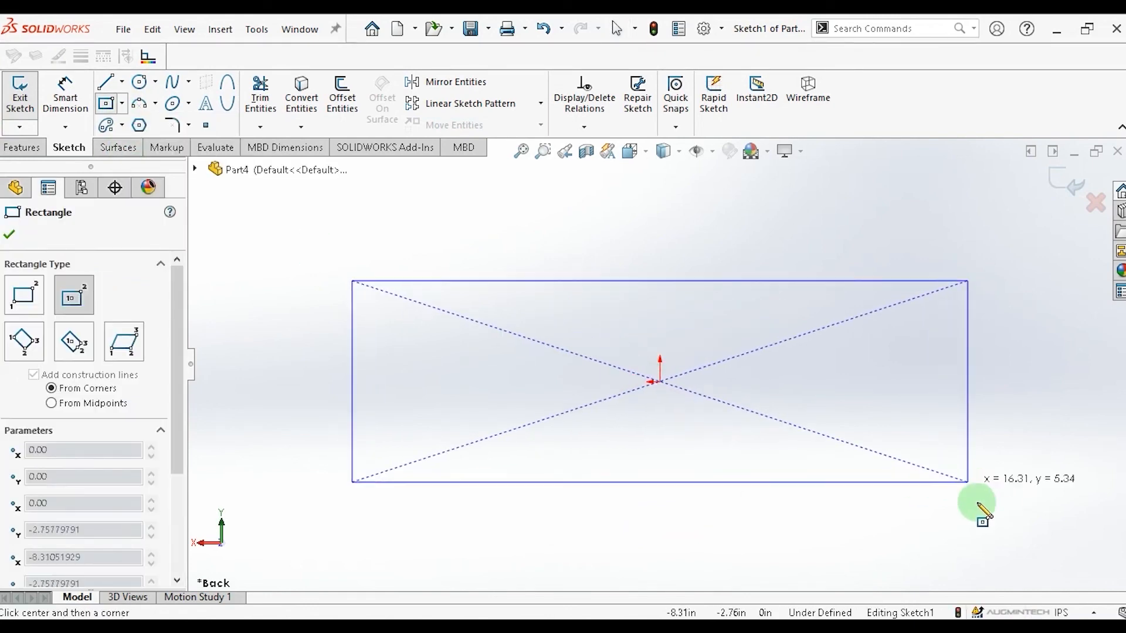
click(969, 543)
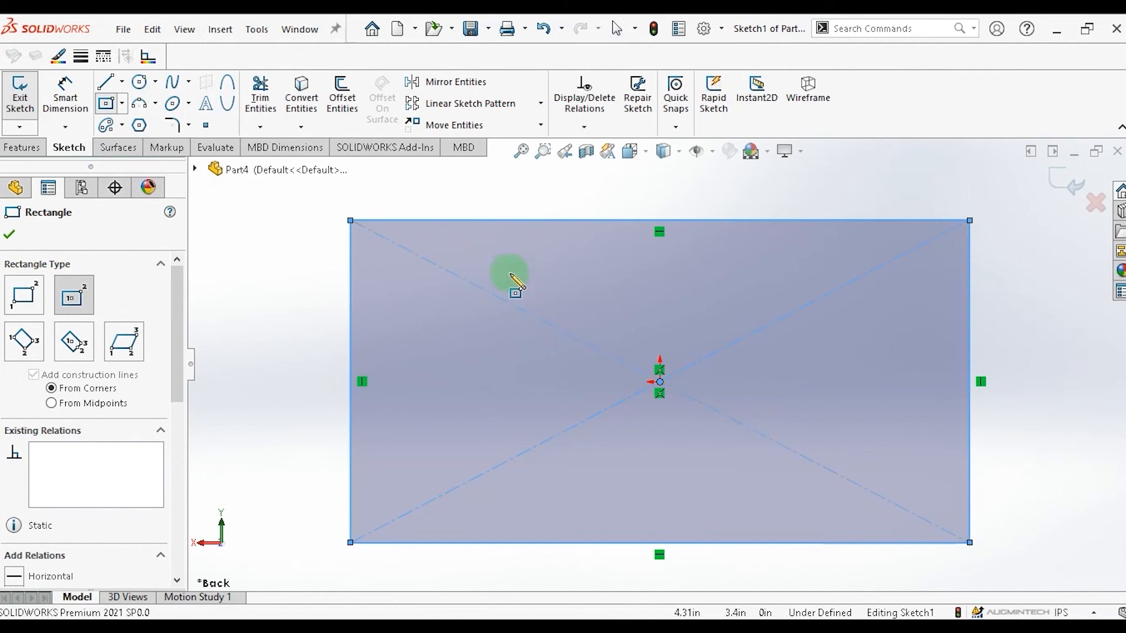
click(139, 83)
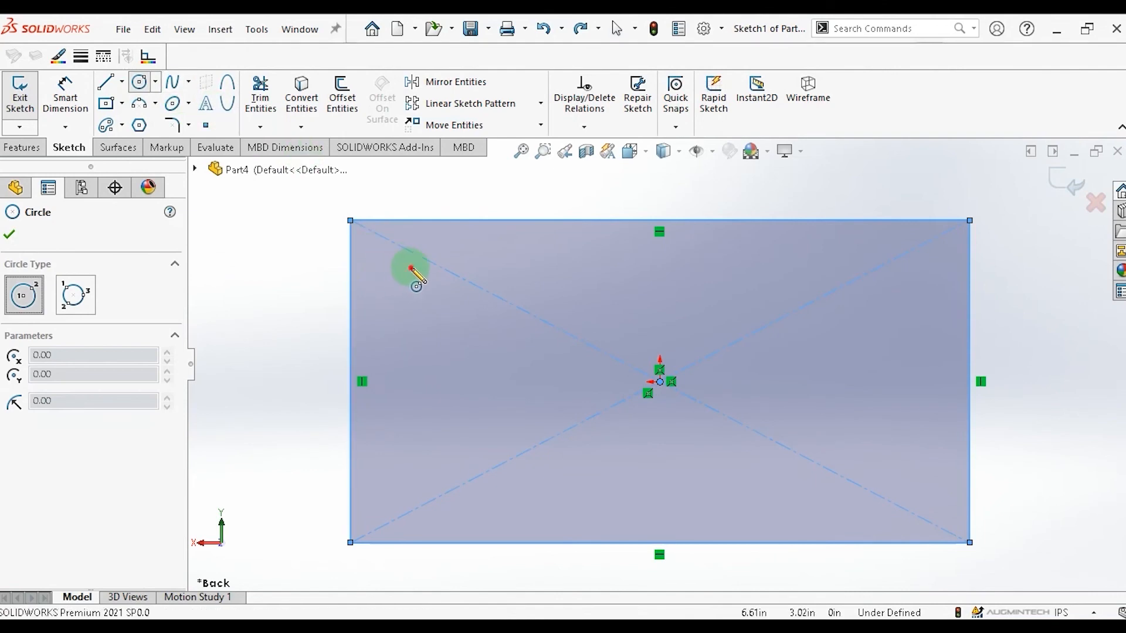
drag(411, 268, 434, 283)
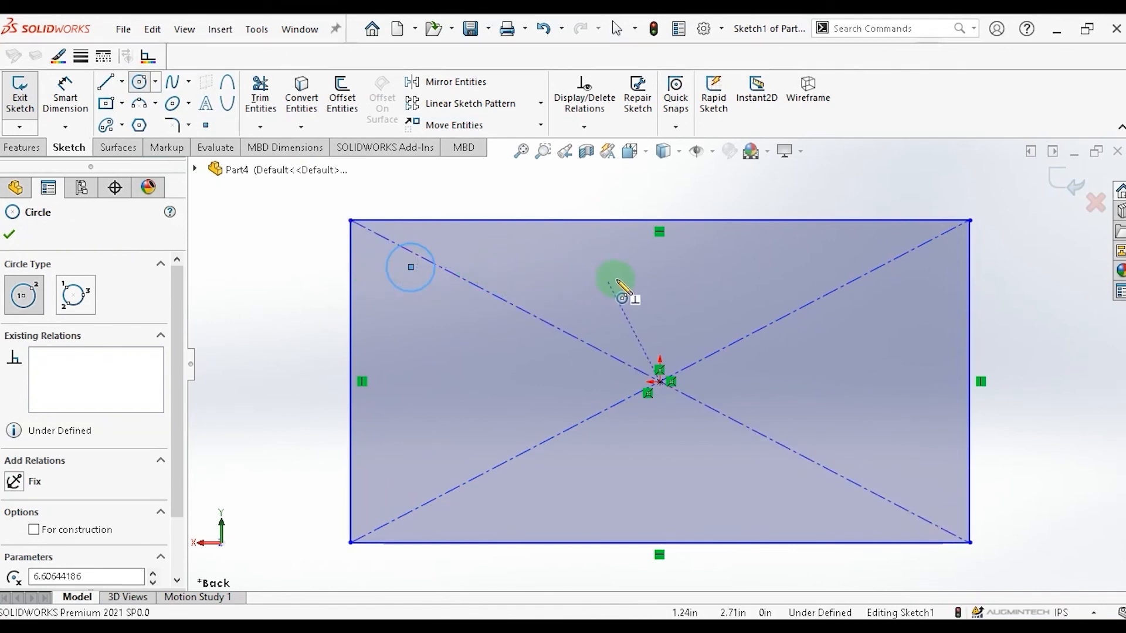
Sketch a horizontal centerline from the small circle's centre across the rectangle toward its right side.
click(122, 84)
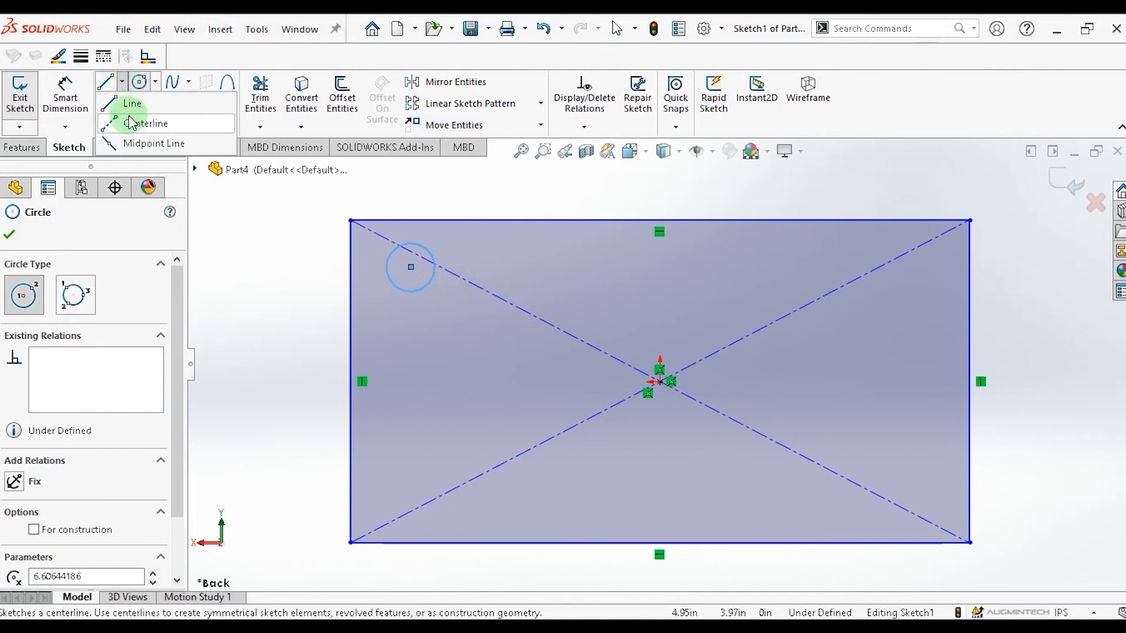
click(134, 125)
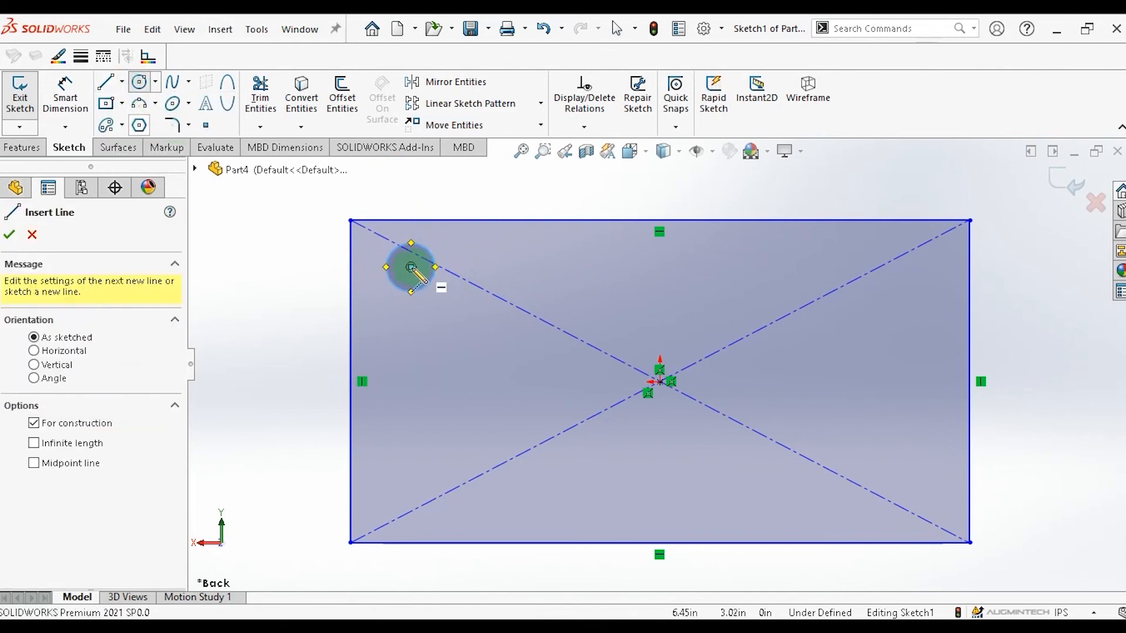
drag(410, 267, 904, 268)
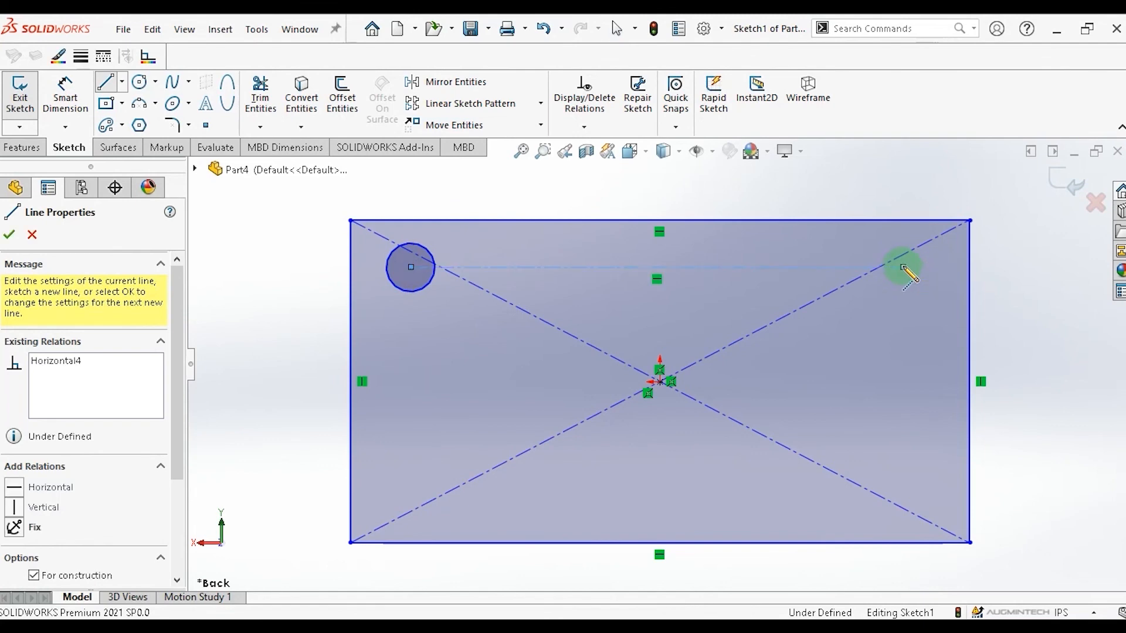
click(903, 267)
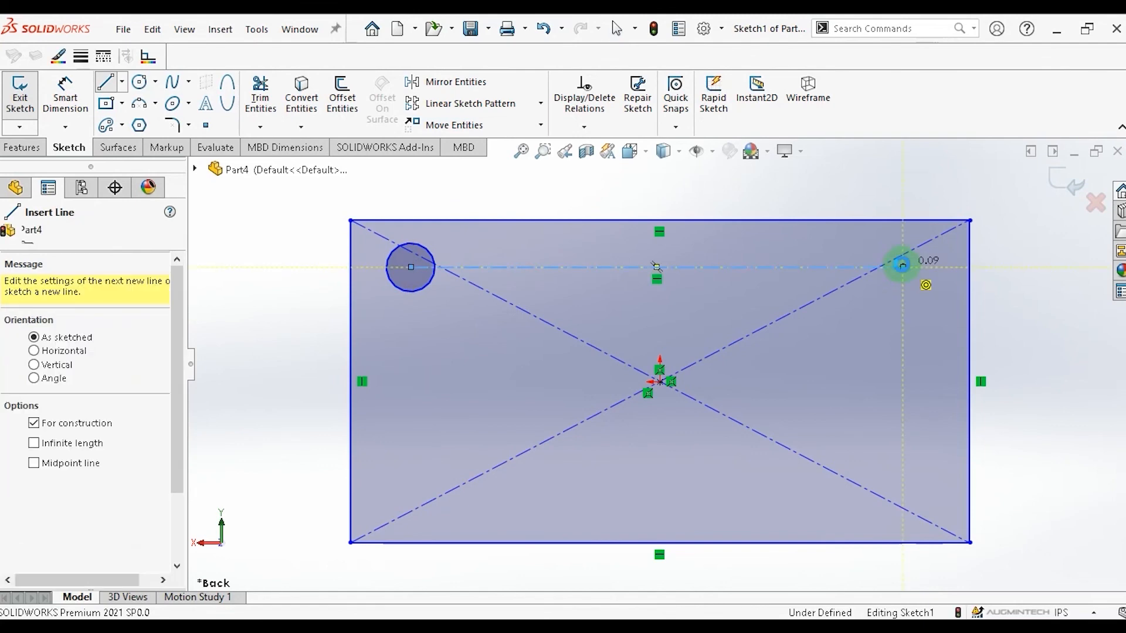
key(Escape)
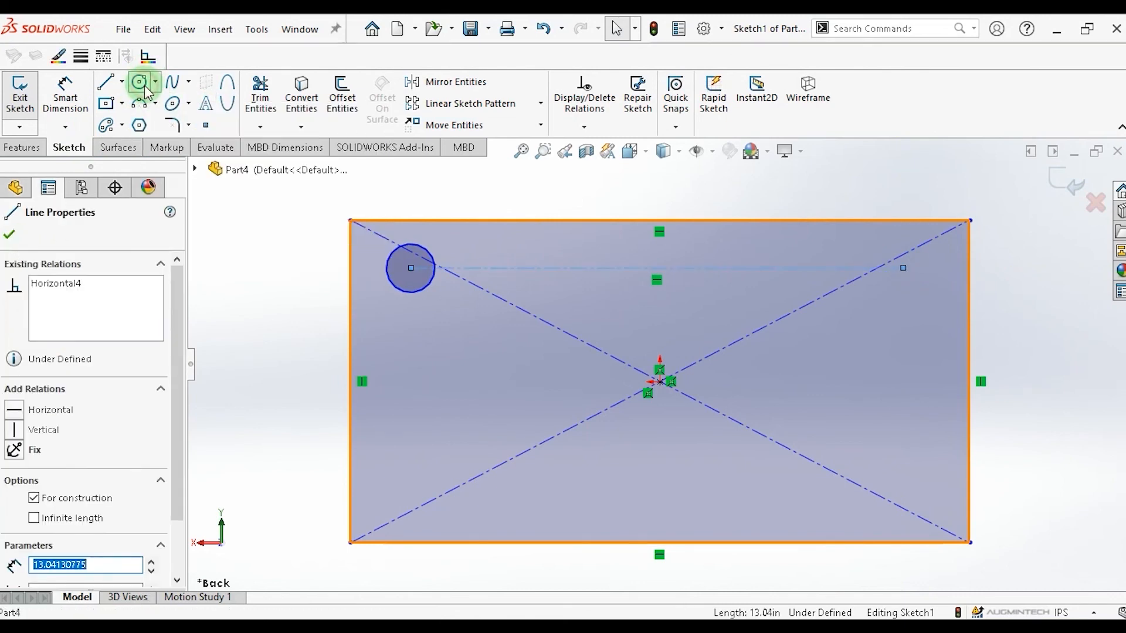
Sketch three more circles with their centres on the horizontal centerline, spaced to the right of the first.
click(139, 81)
click(519, 268)
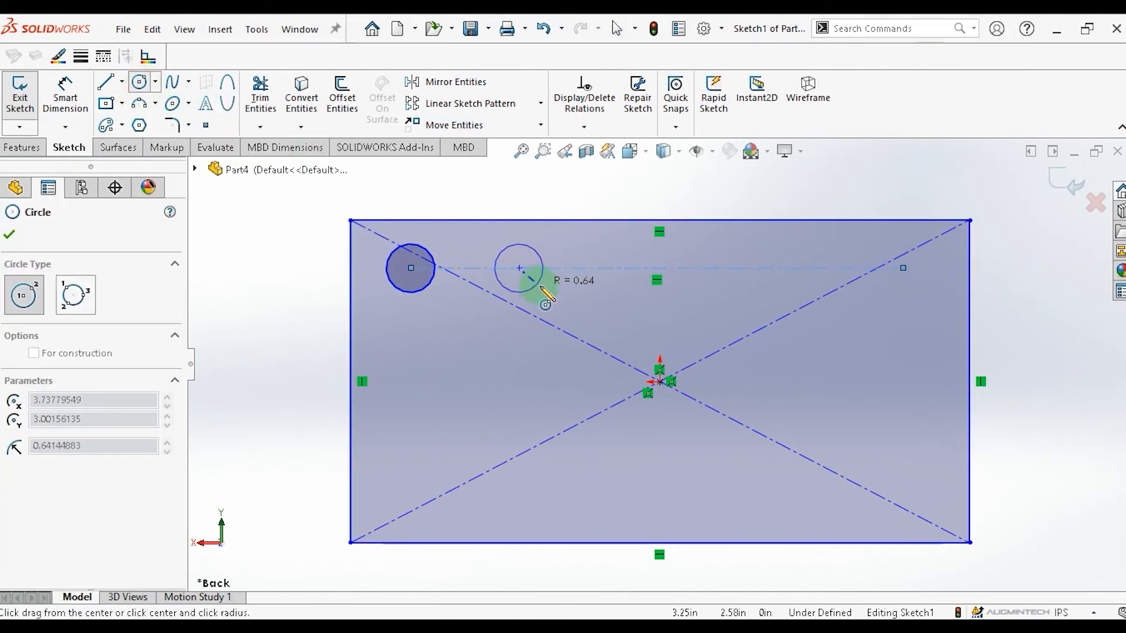
click(537, 284)
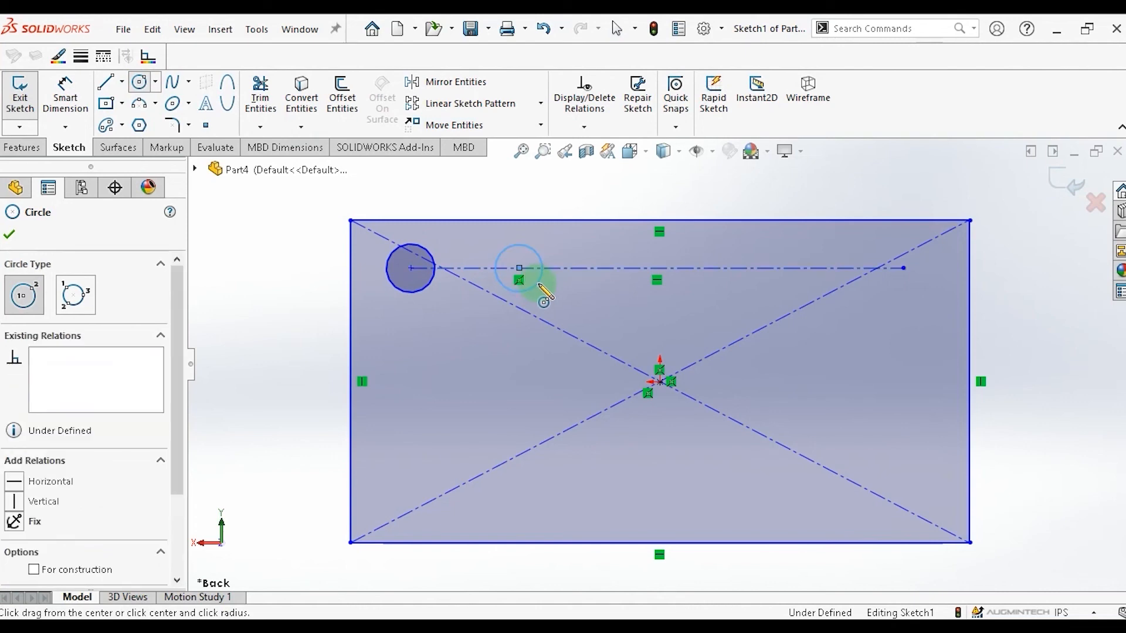
click(608, 269)
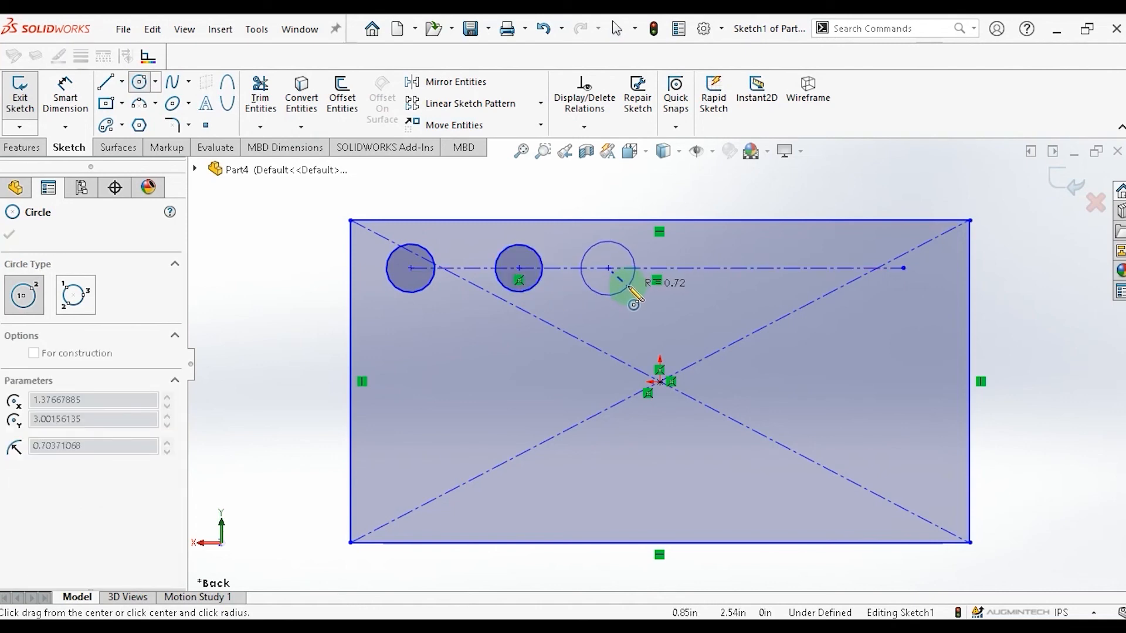
click(628, 287)
click(705, 268)
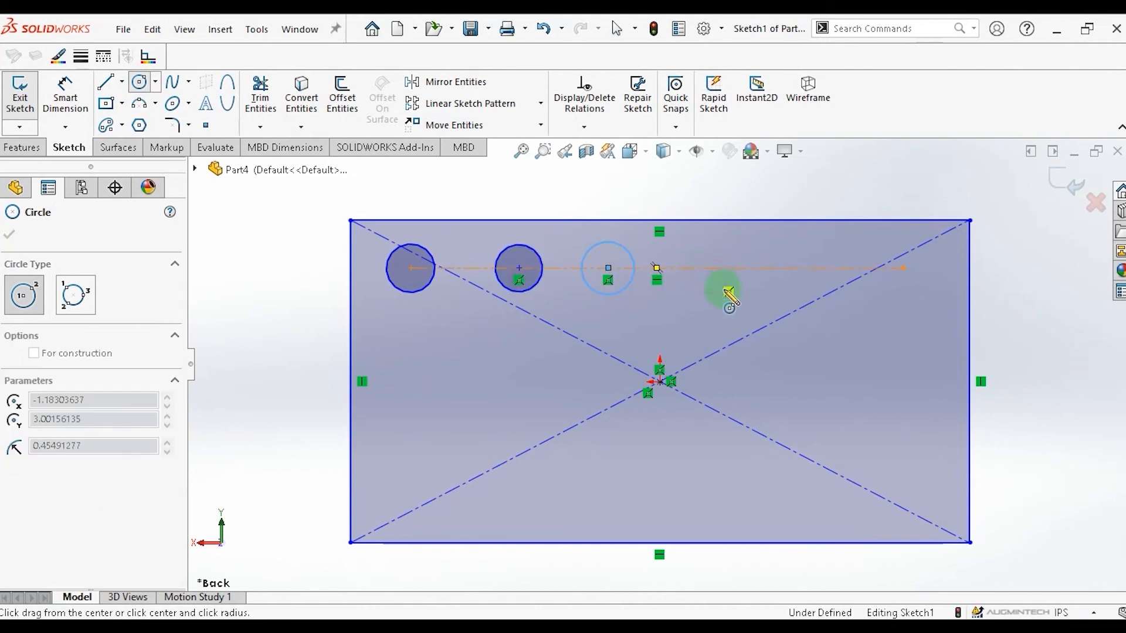
click(722, 287)
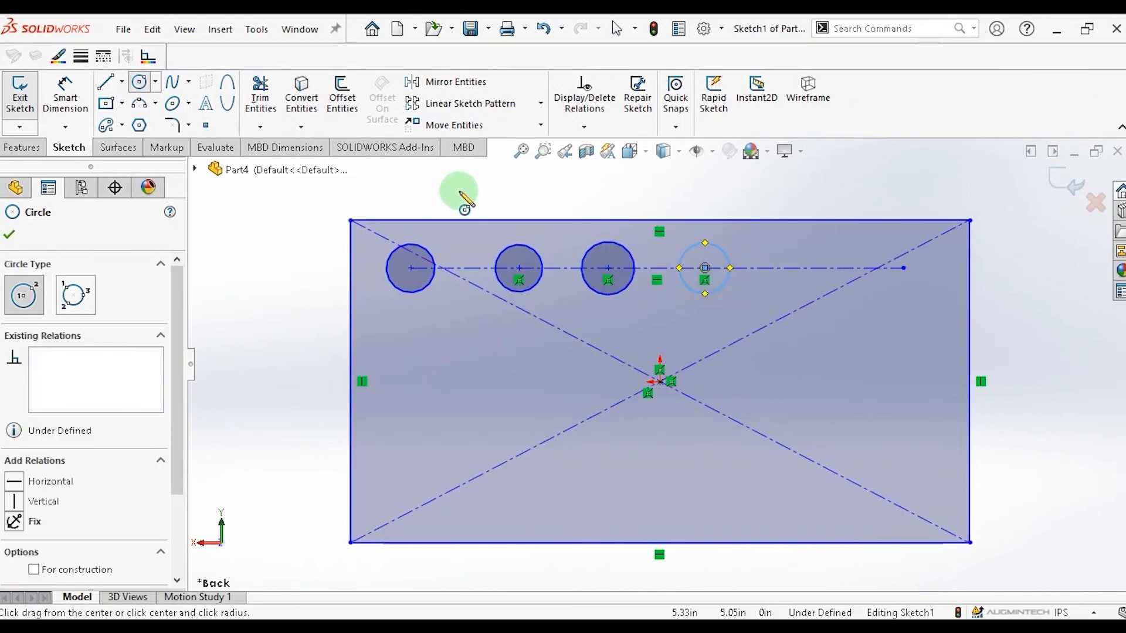
Dimension the distance between the first and second circle centres as 1.5 in.
click(65, 97)
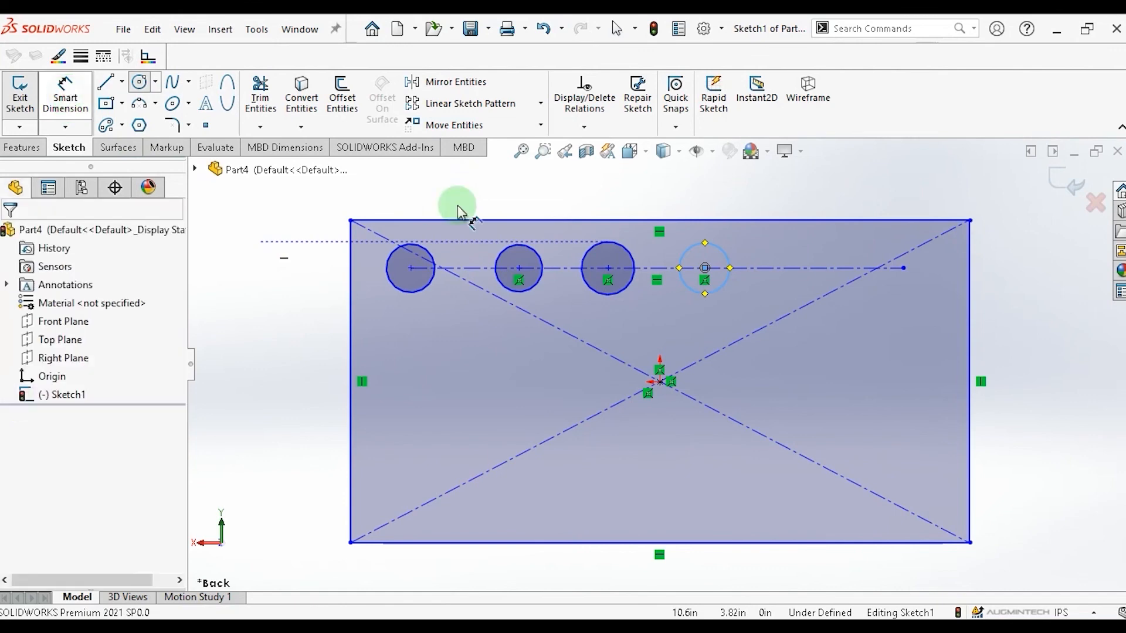
click(410, 268)
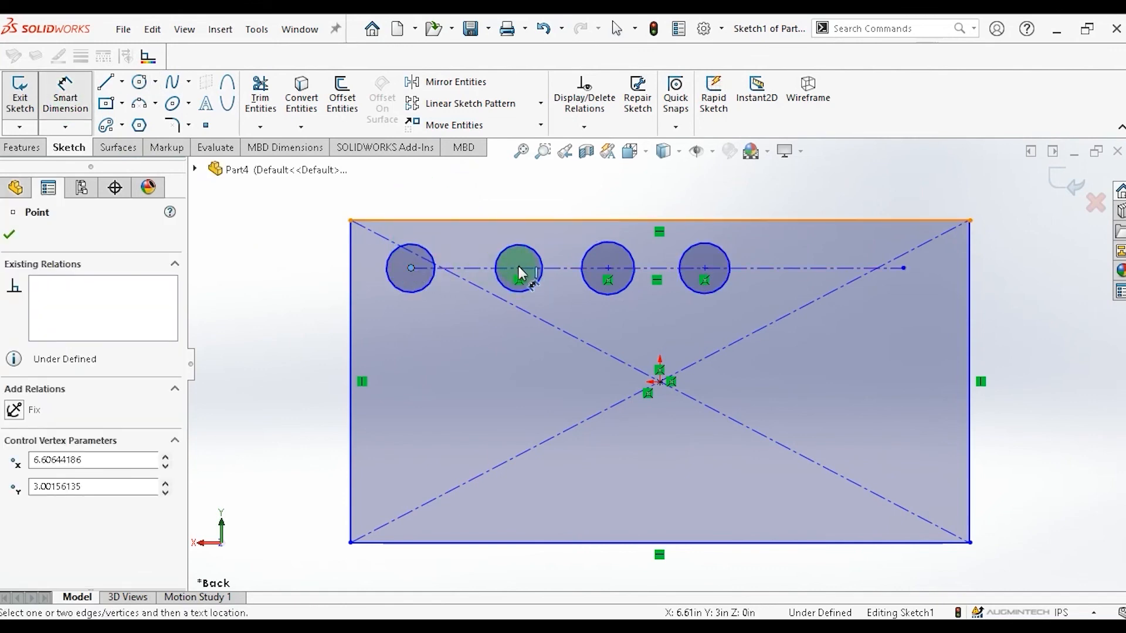
click(520, 270)
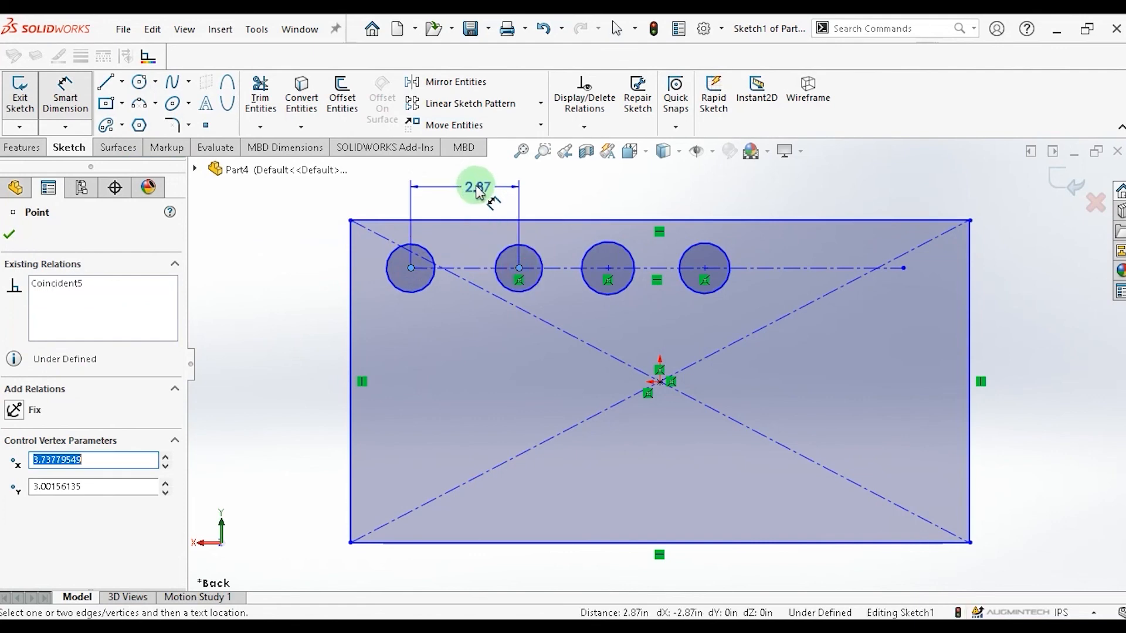
click(467, 188)
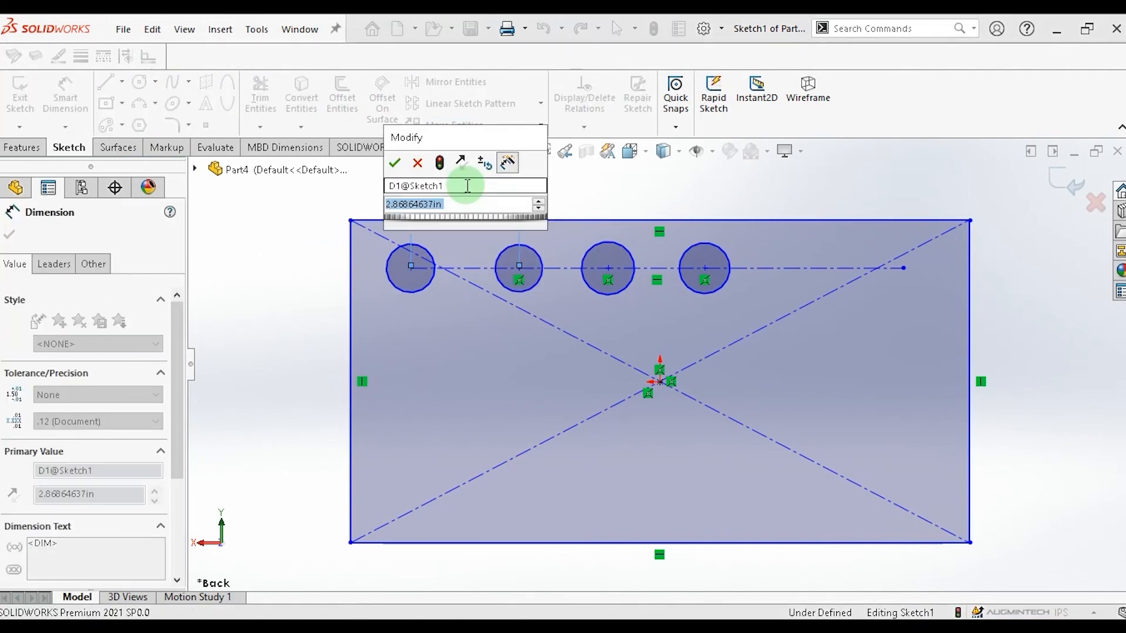
text(1.5)
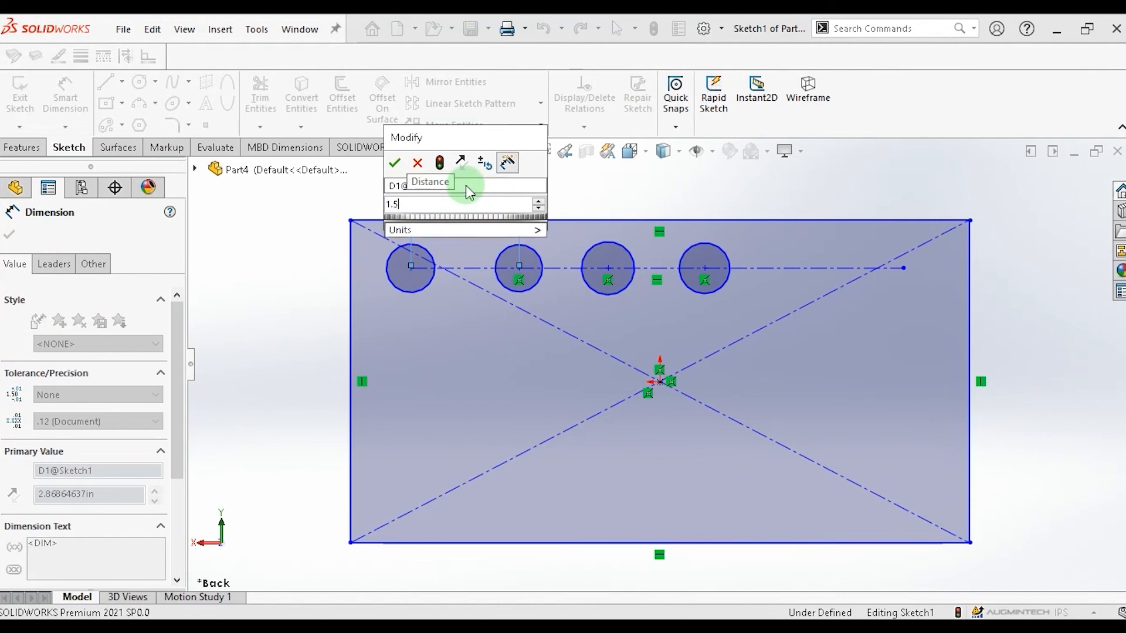
key(Return)
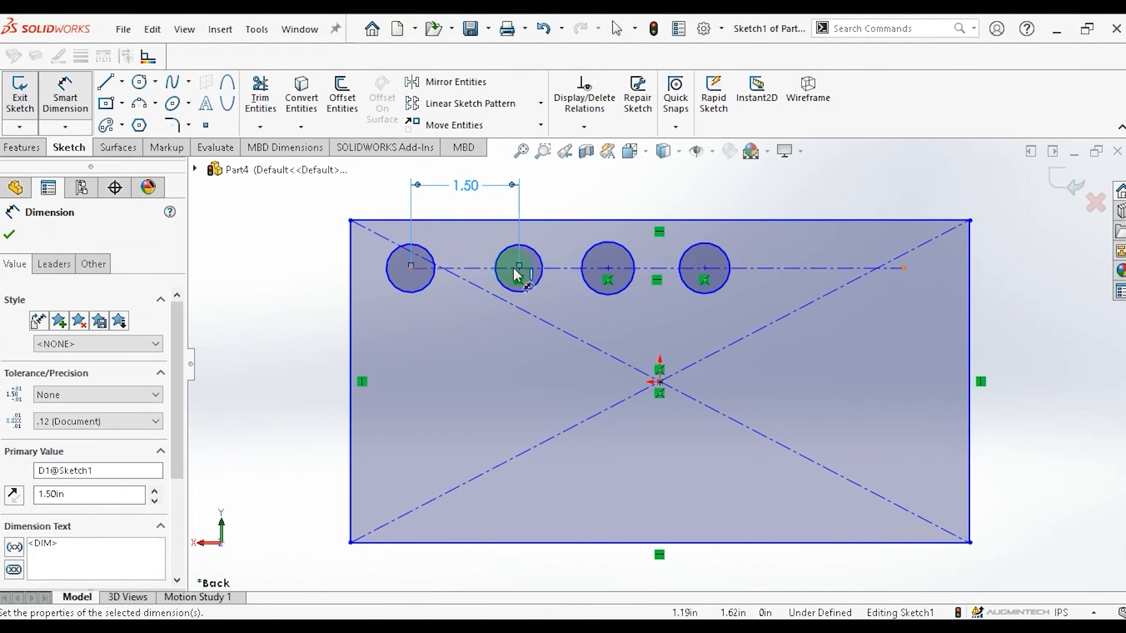
Dimension the distance between the second and third circle centres as 1.5 in.
click(519, 266)
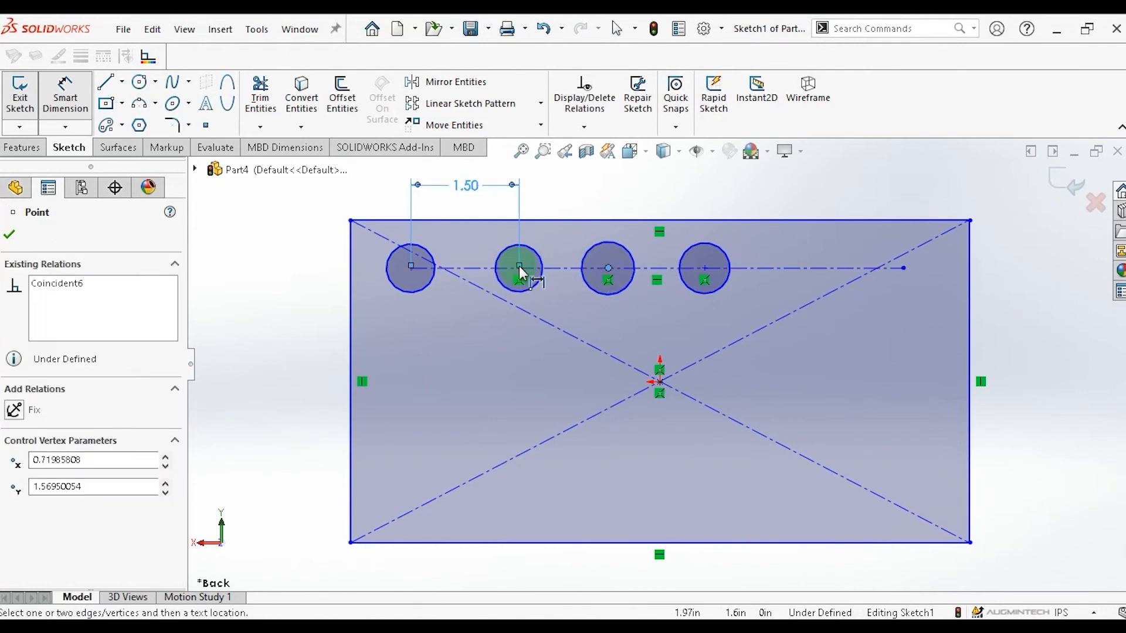
click(560, 185)
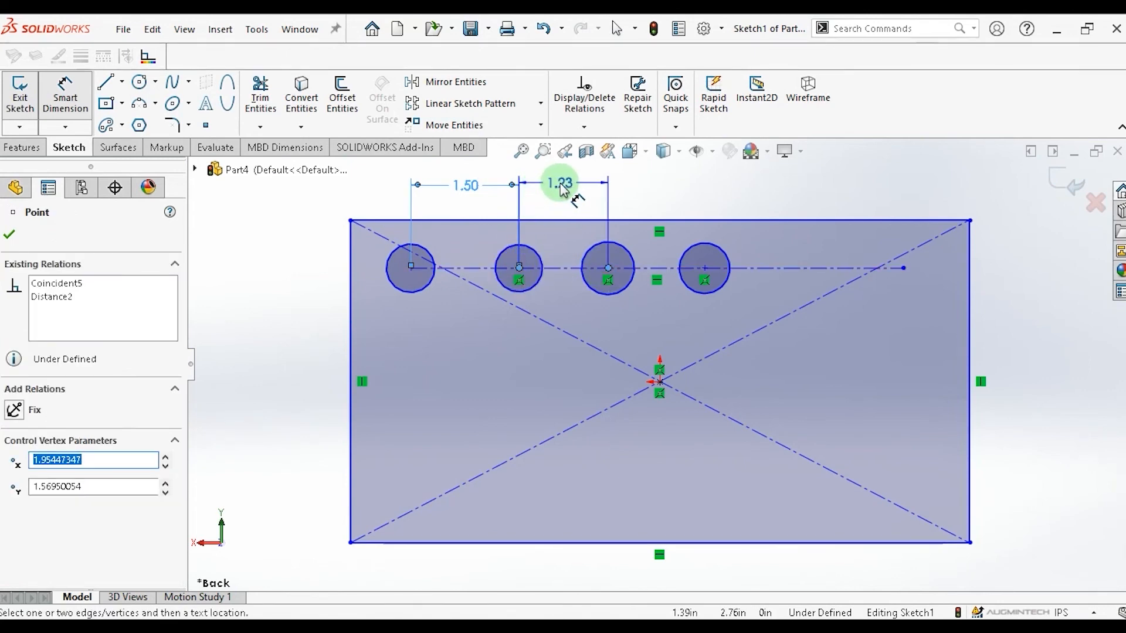
key(Escape)
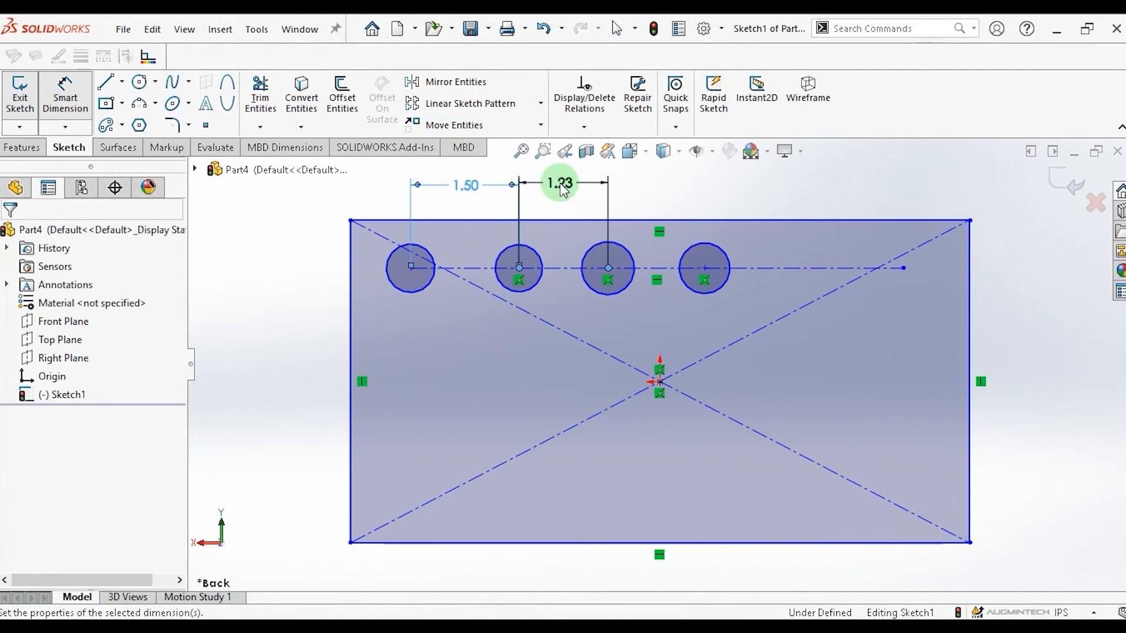
double_click(560, 184)
text(1.5)
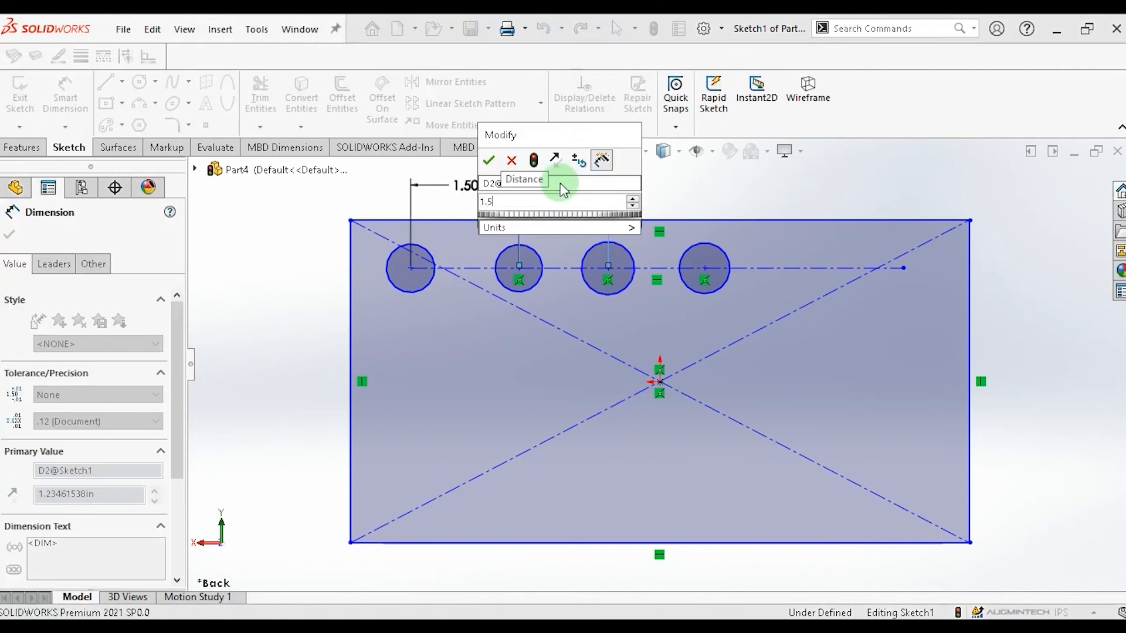
key(Return)
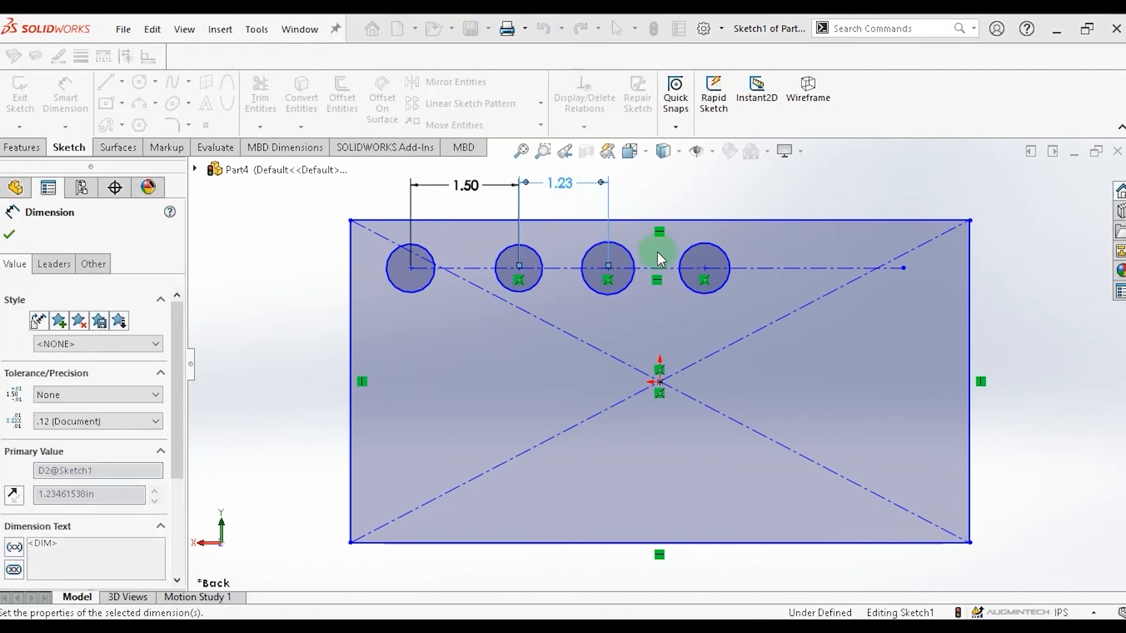
Dimension the distance between the third and fourth circle centres as 1.5 in.
click(705, 269)
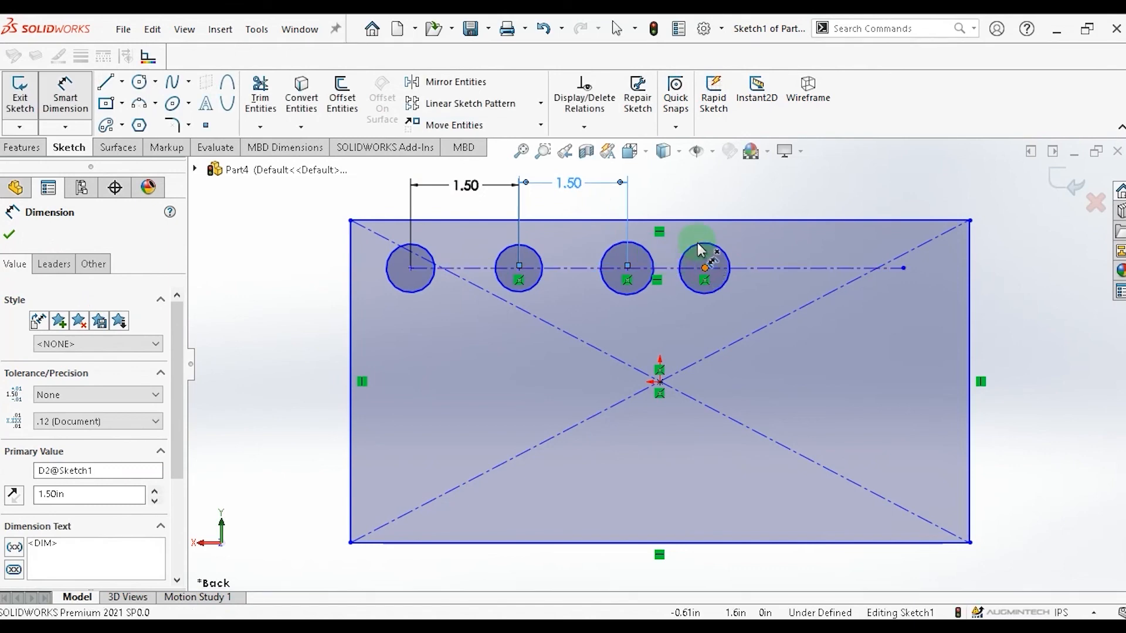
click(628, 268)
click(667, 178)
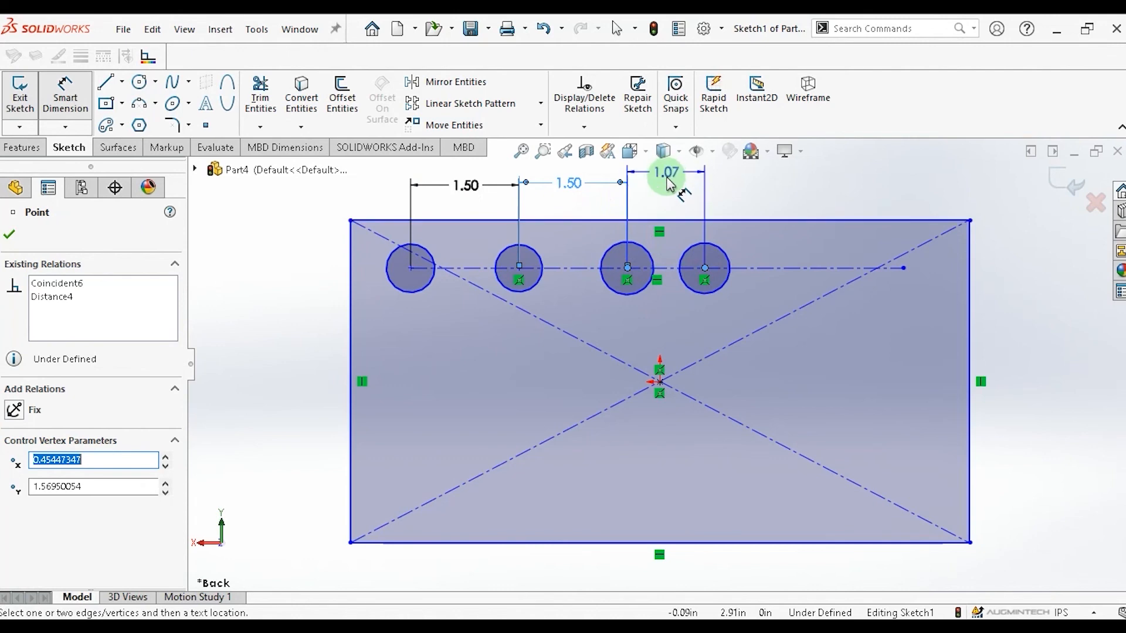
click(672, 189)
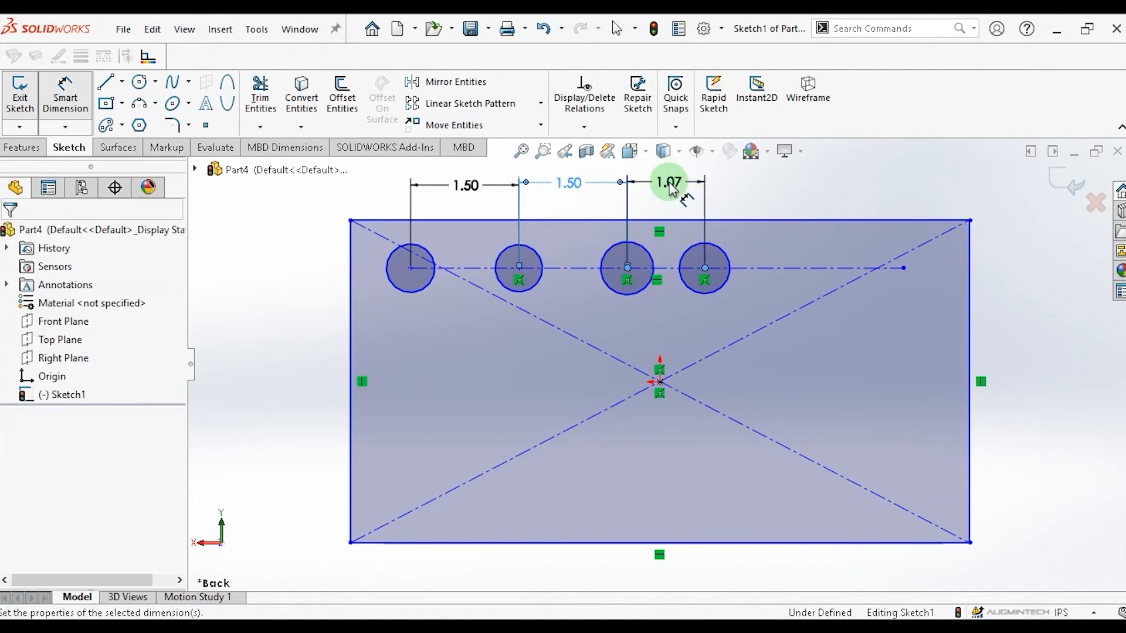
click(671, 184)
text(1.)
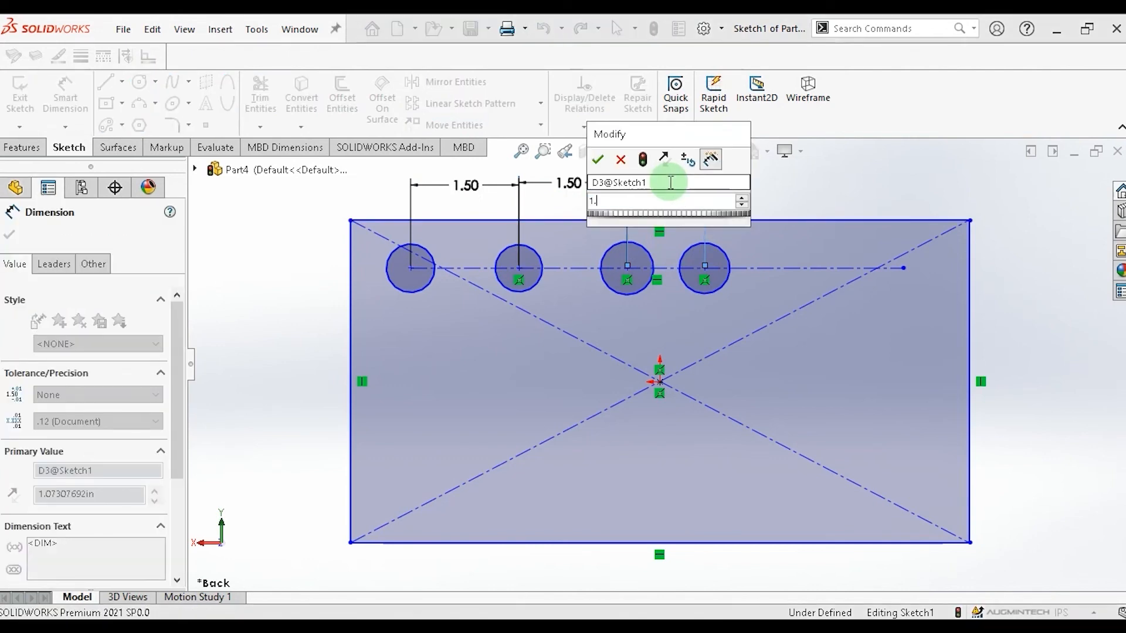
text(5)
click(598, 159)
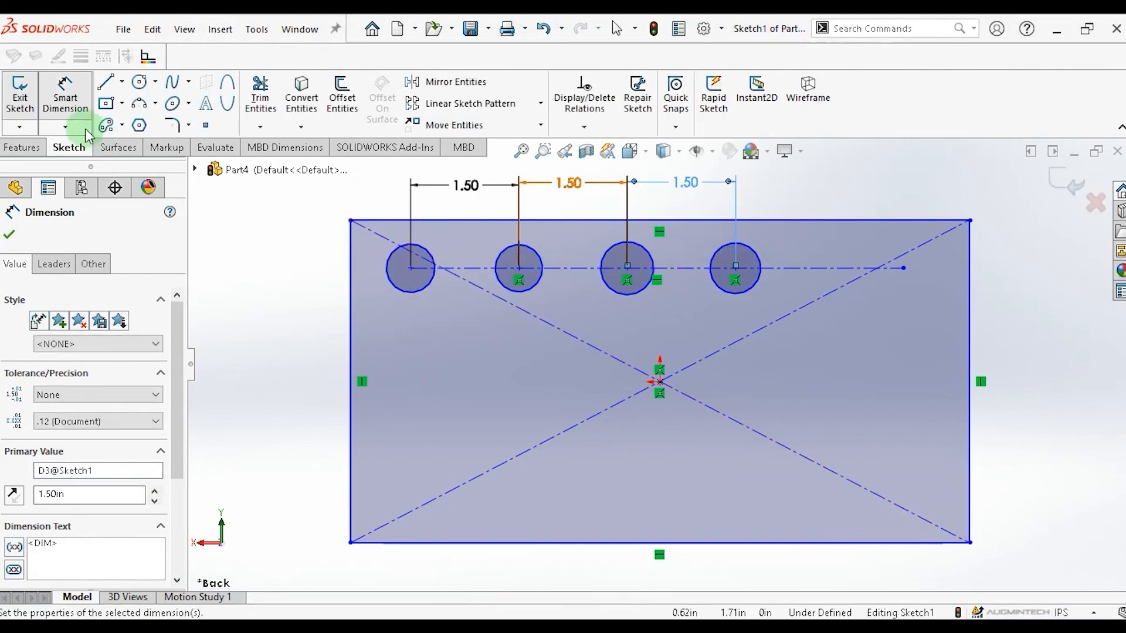
Dimension the first circle's diameter as 1 in.
click(365, 267)
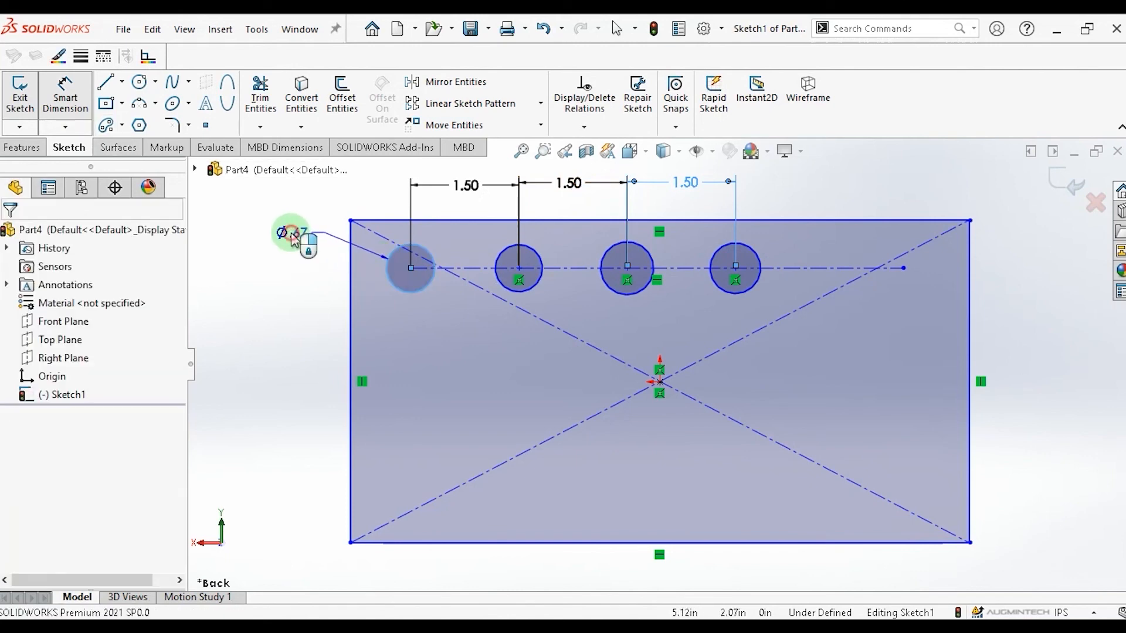
click(293, 239)
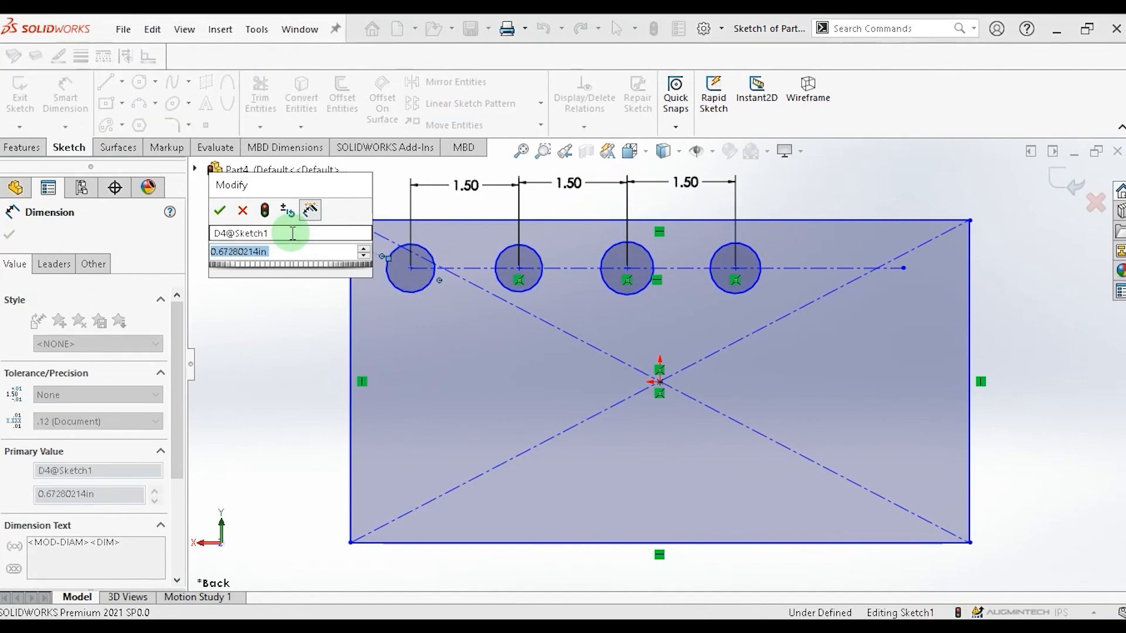
click(219, 210)
text(1)
key(Return)
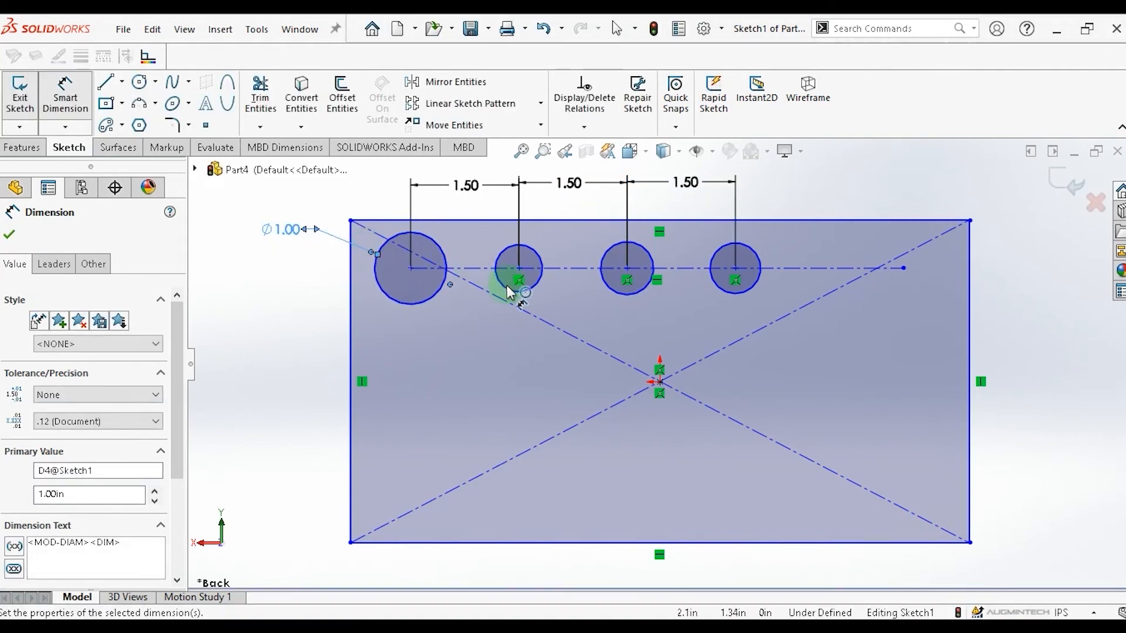
Dimension the second circle's diameter as 1 in.
click(476, 253)
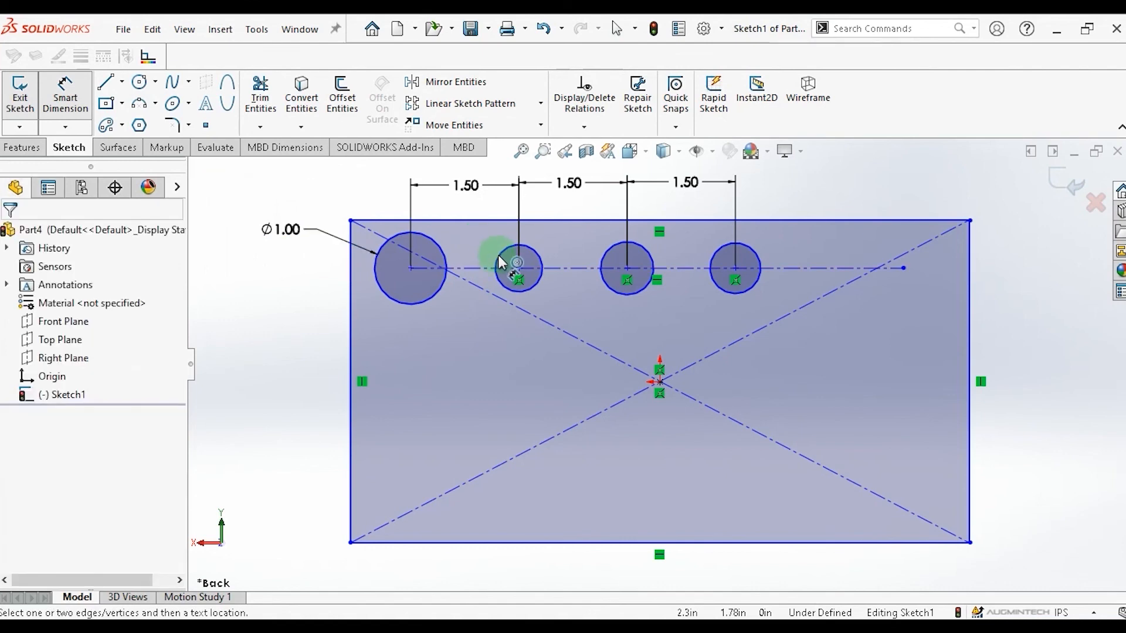
click(484, 240)
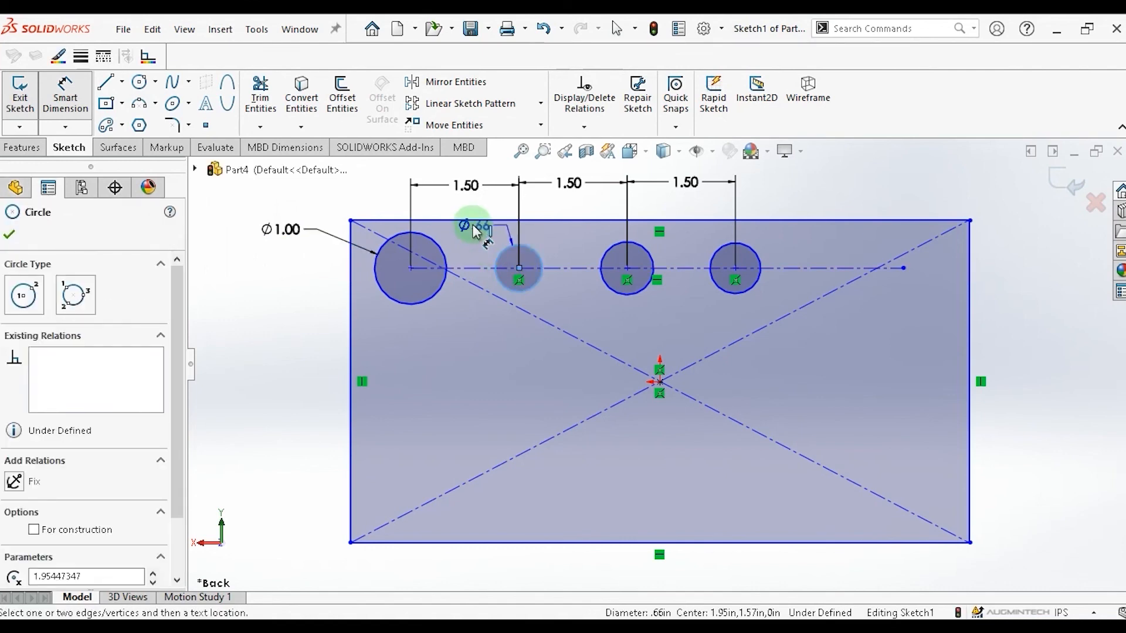
click(480, 233)
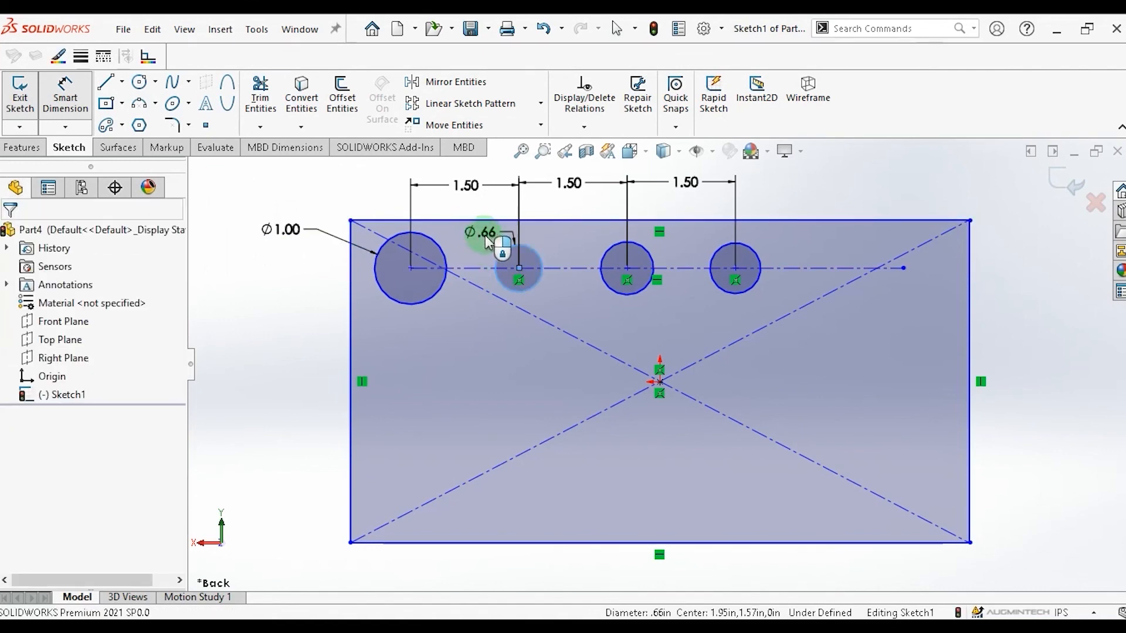
text(1)
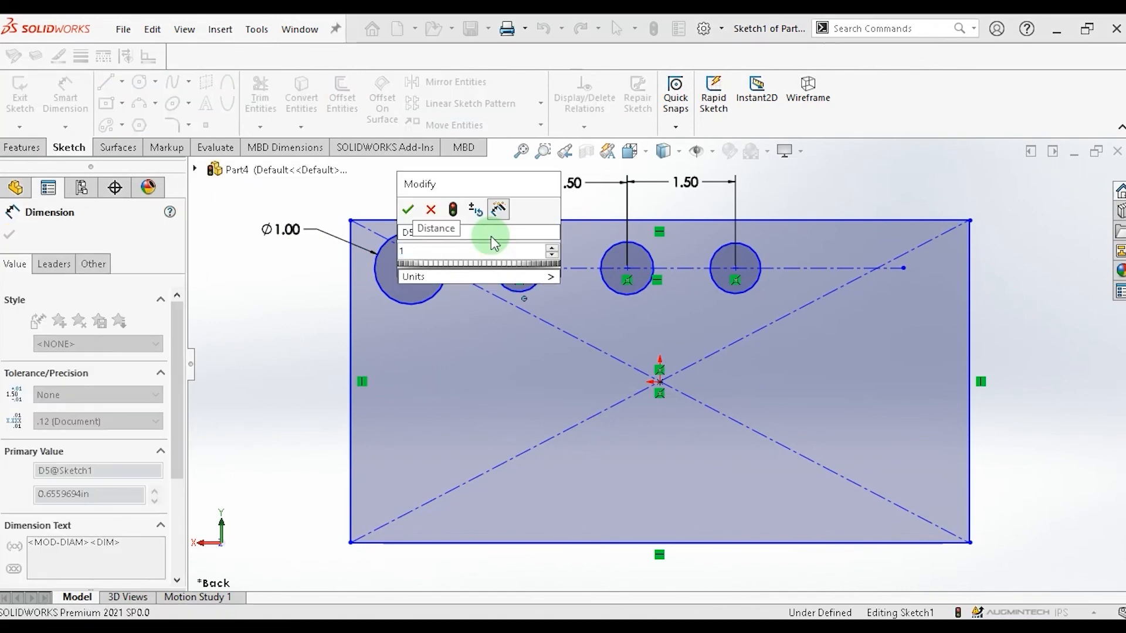
key(Return)
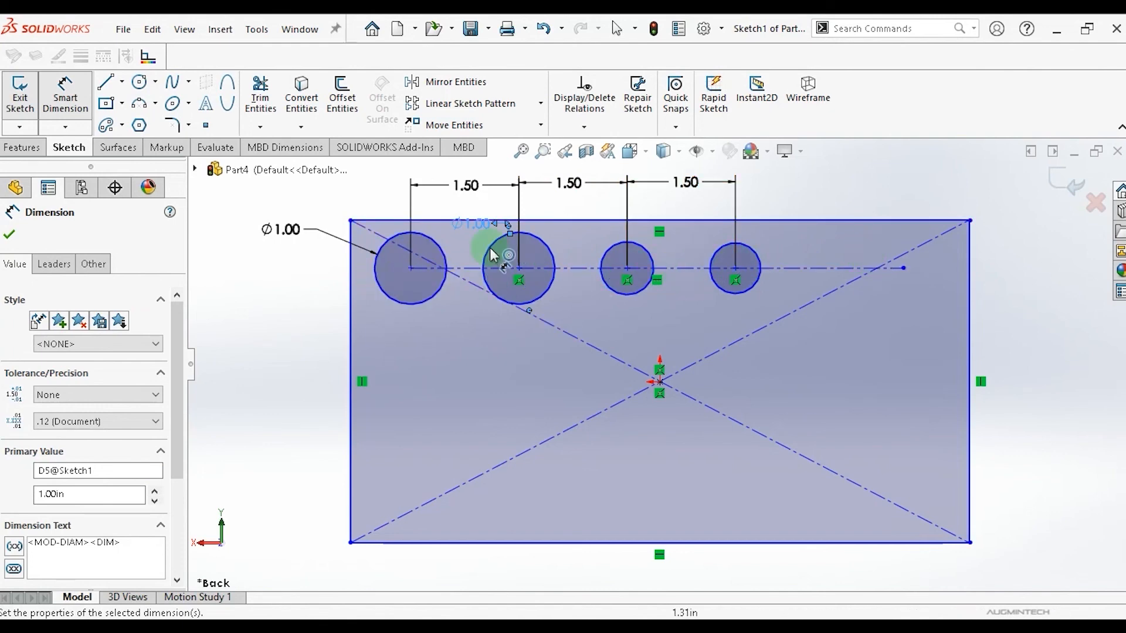
click(540, 105)
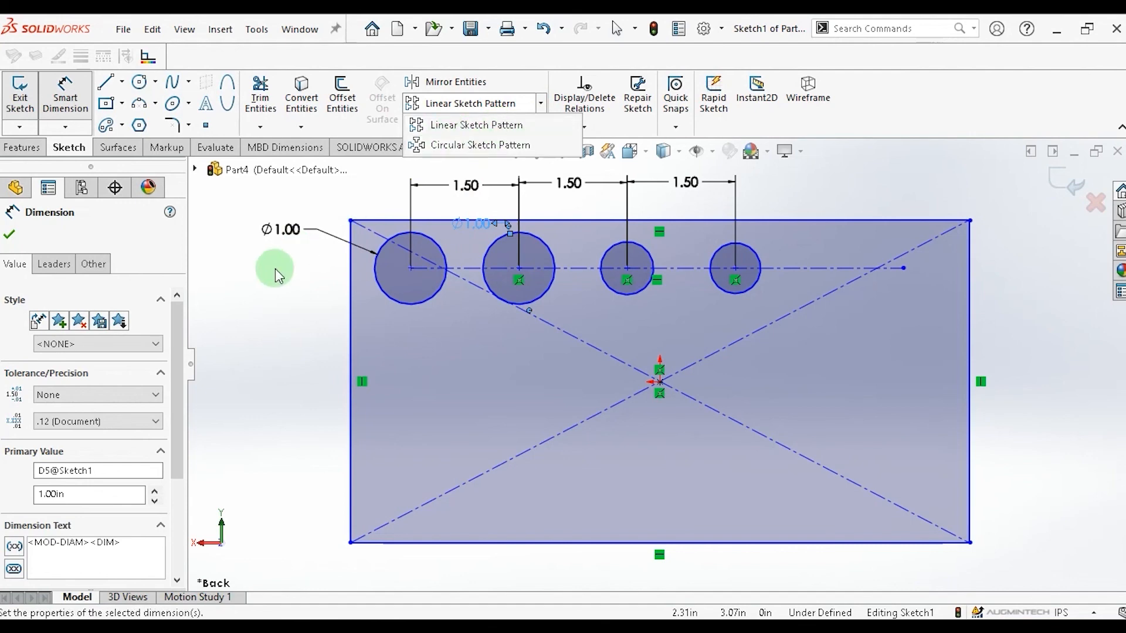
click(249, 278)
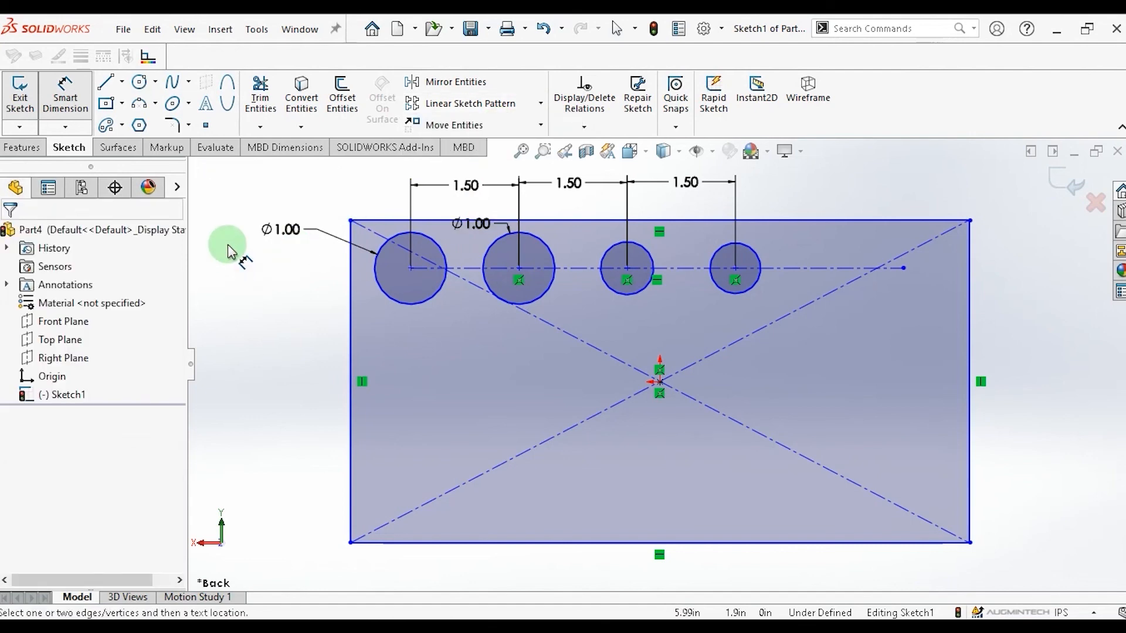
key(Escape)
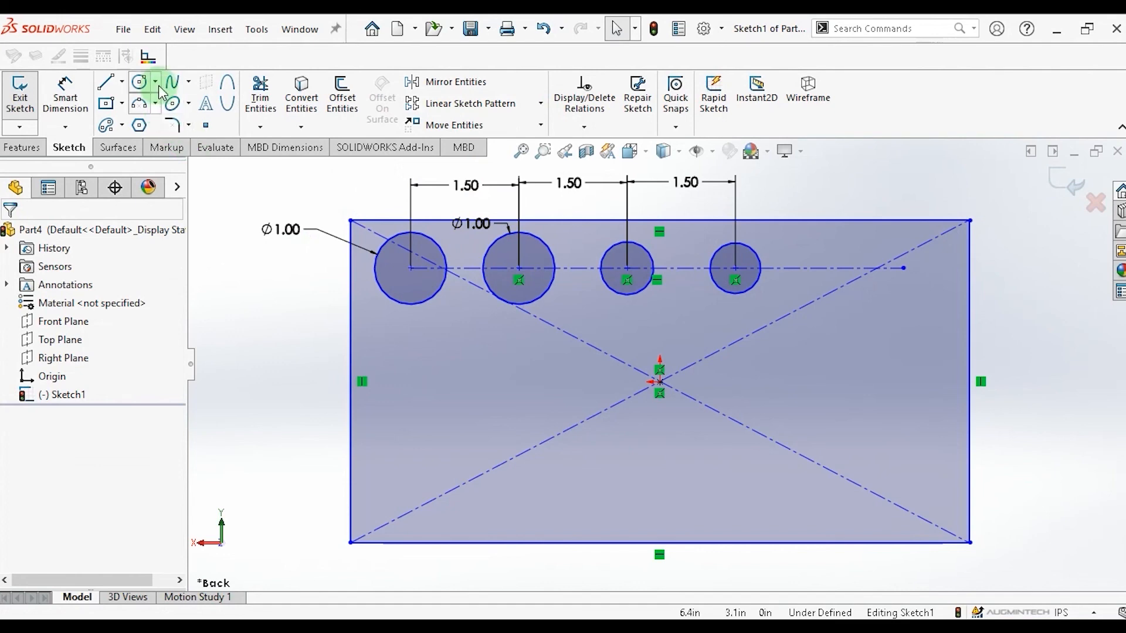
Sketch a circle about 0.76 in in diameter near the rectangle's lower-left corner.
click(141, 83)
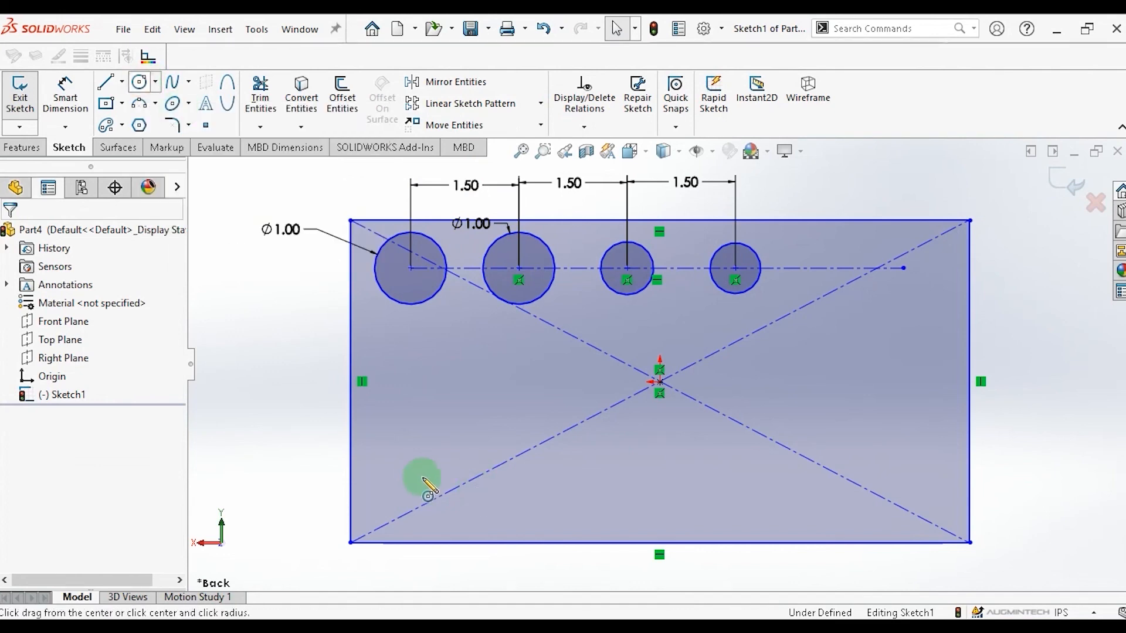
drag(412, 479, 439, 493)
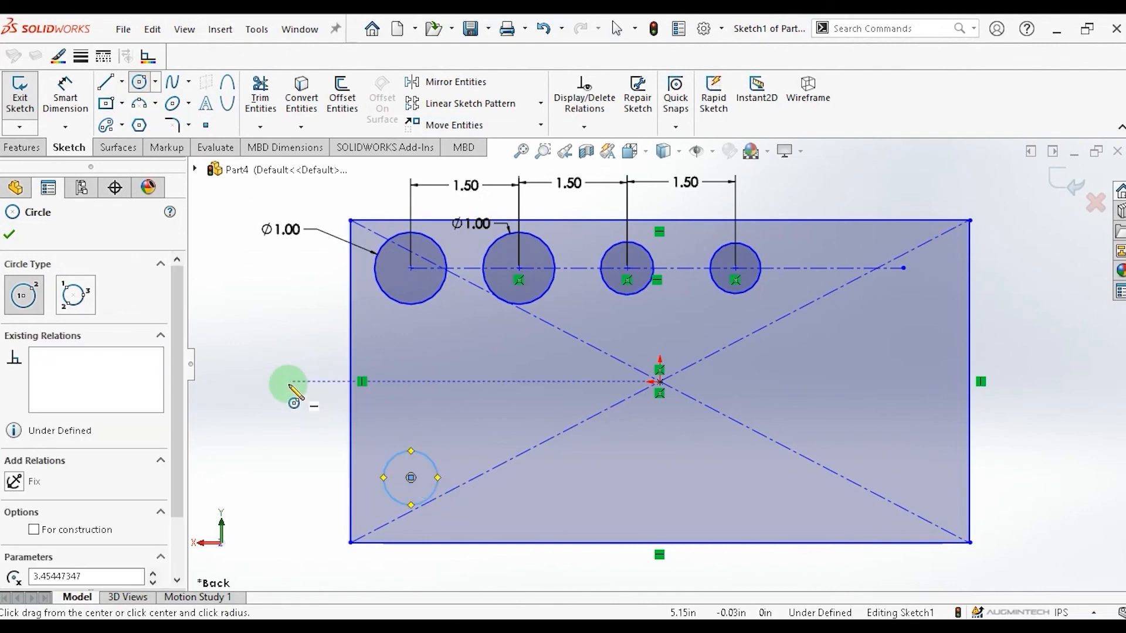
key(Escape)
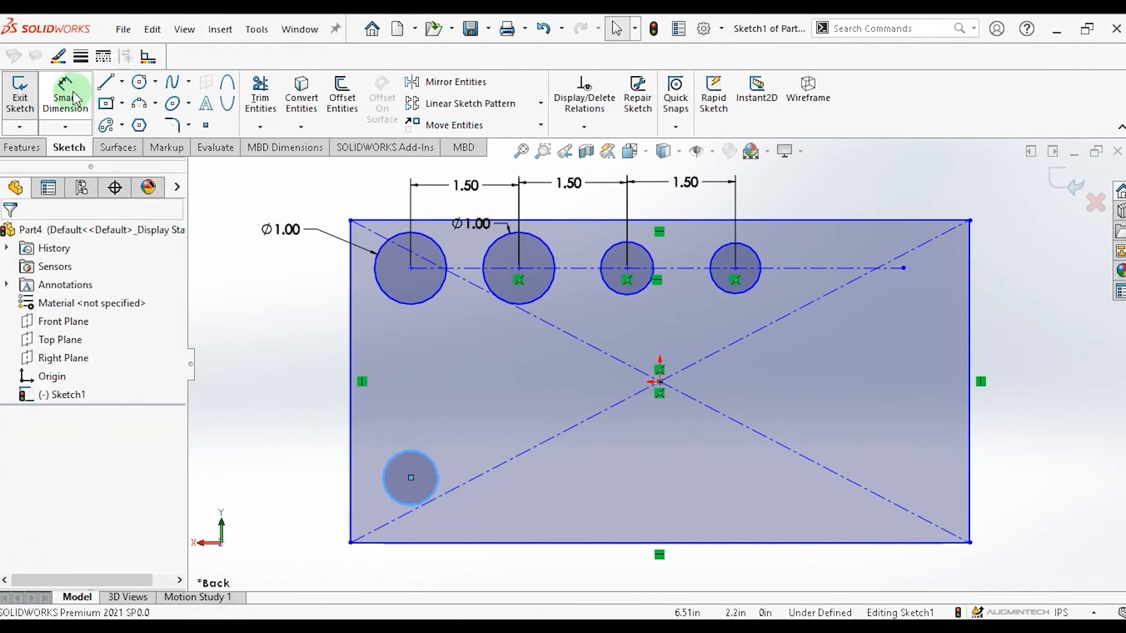
Dimension the lower-left circle's diameter as 1 in.
click(68, 95)
click(391, 460)
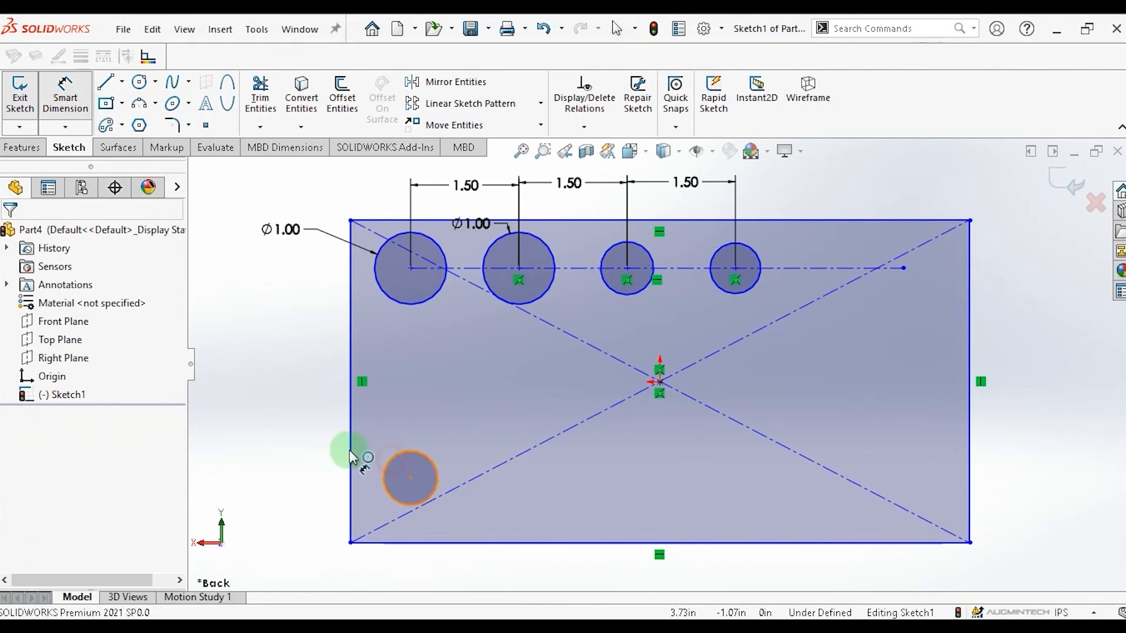
click(280, 419)
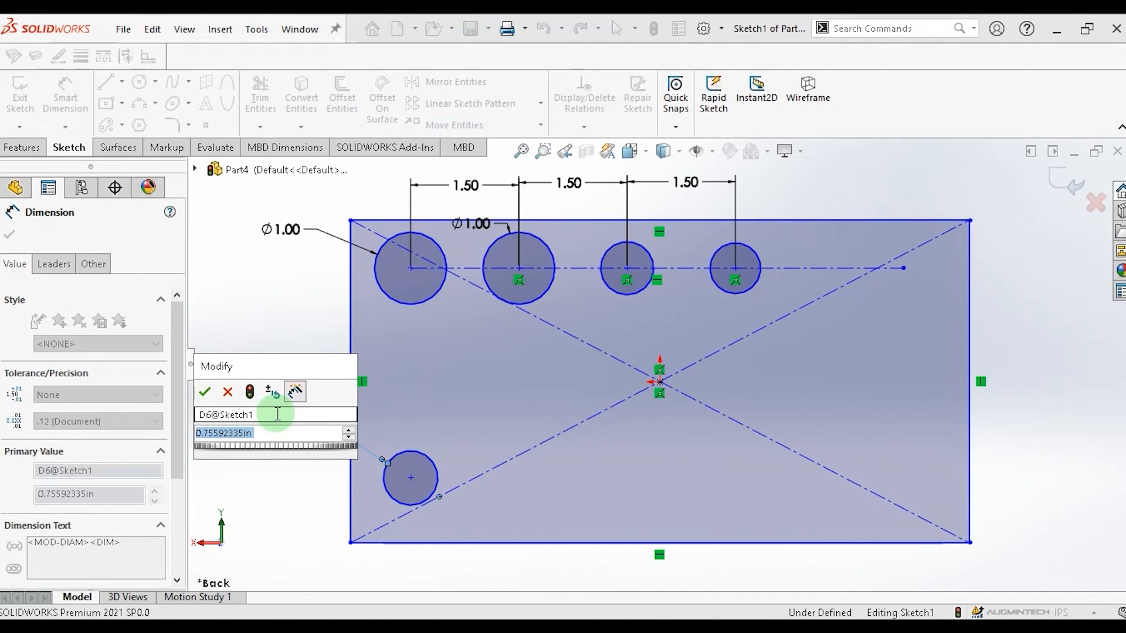
text(1)
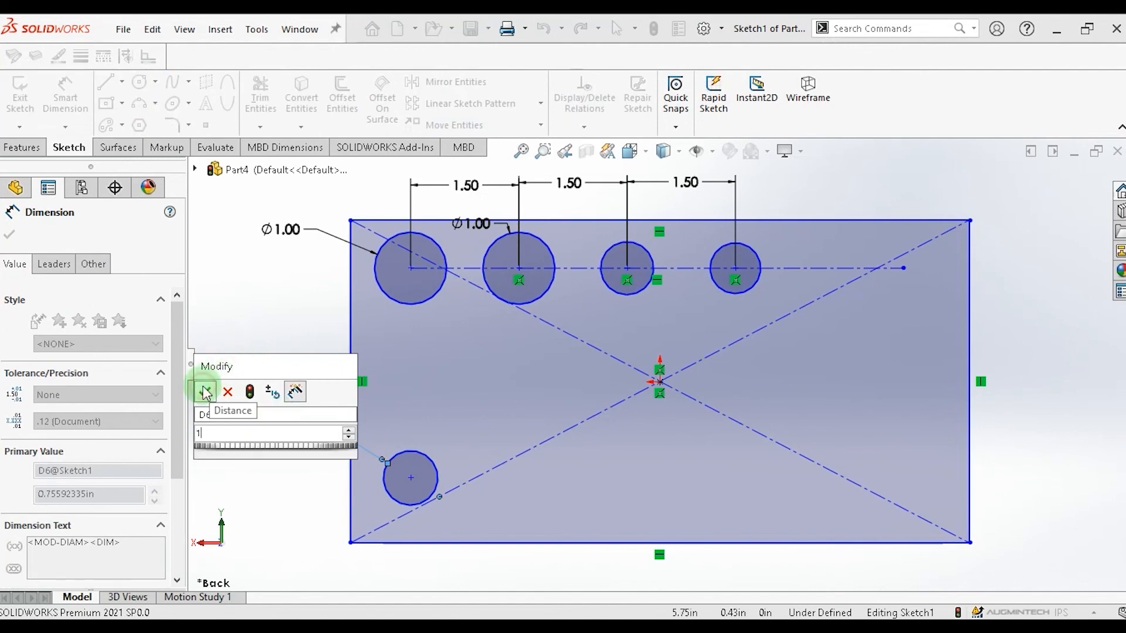
click(206, 392)
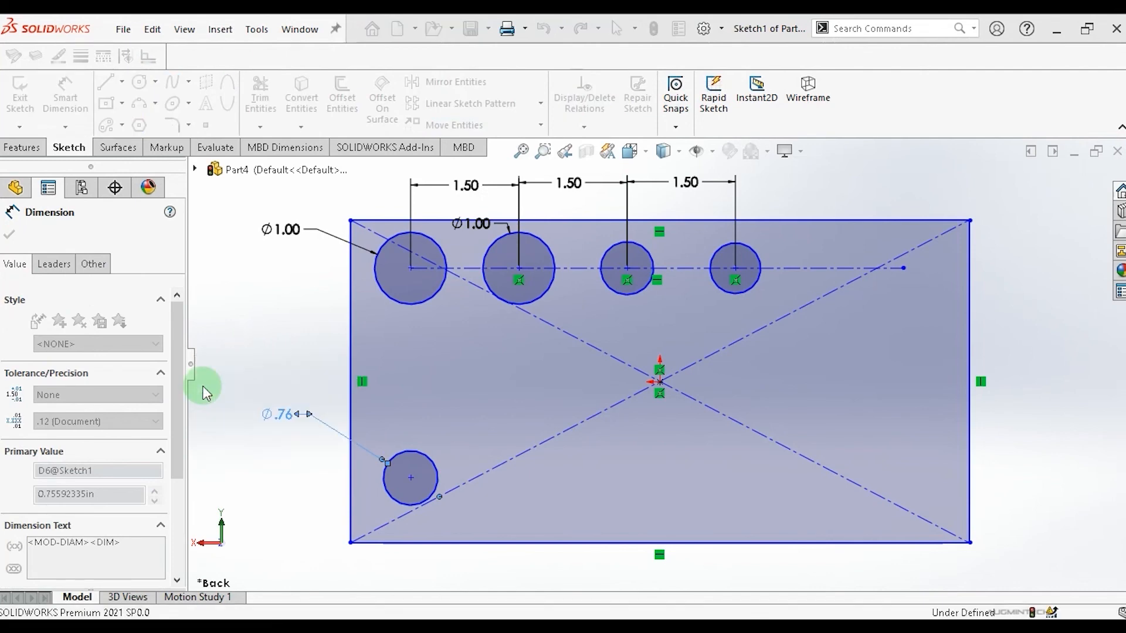
Start a Linear Sketch Pattern of the lower-left circle with a spacing of 1.5 in.
click(542, 109)
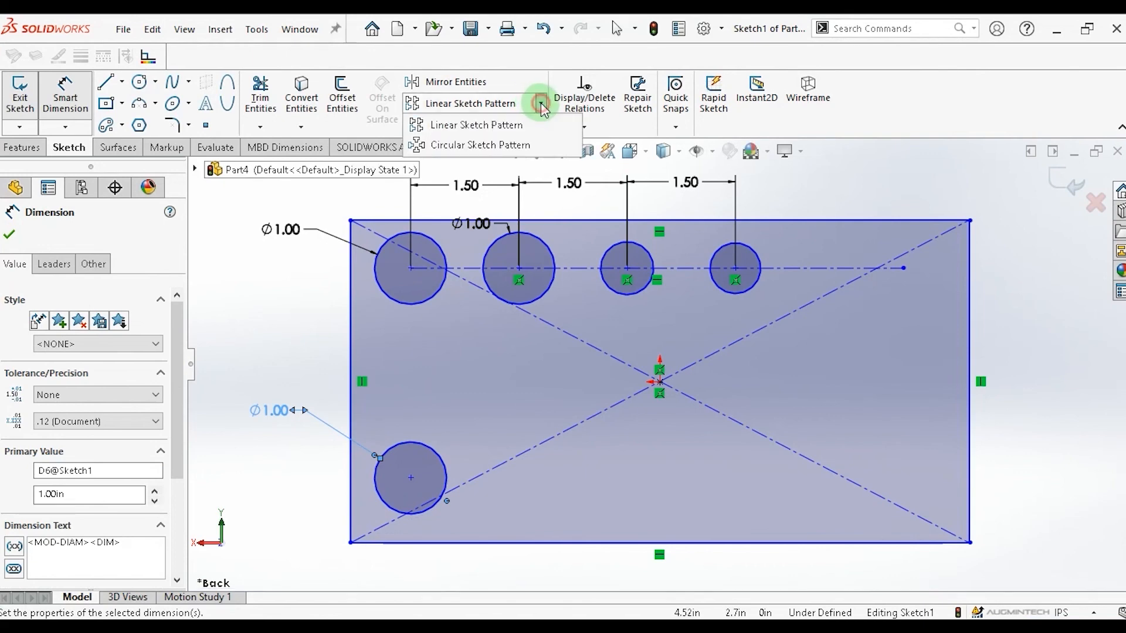
click(516, 124)
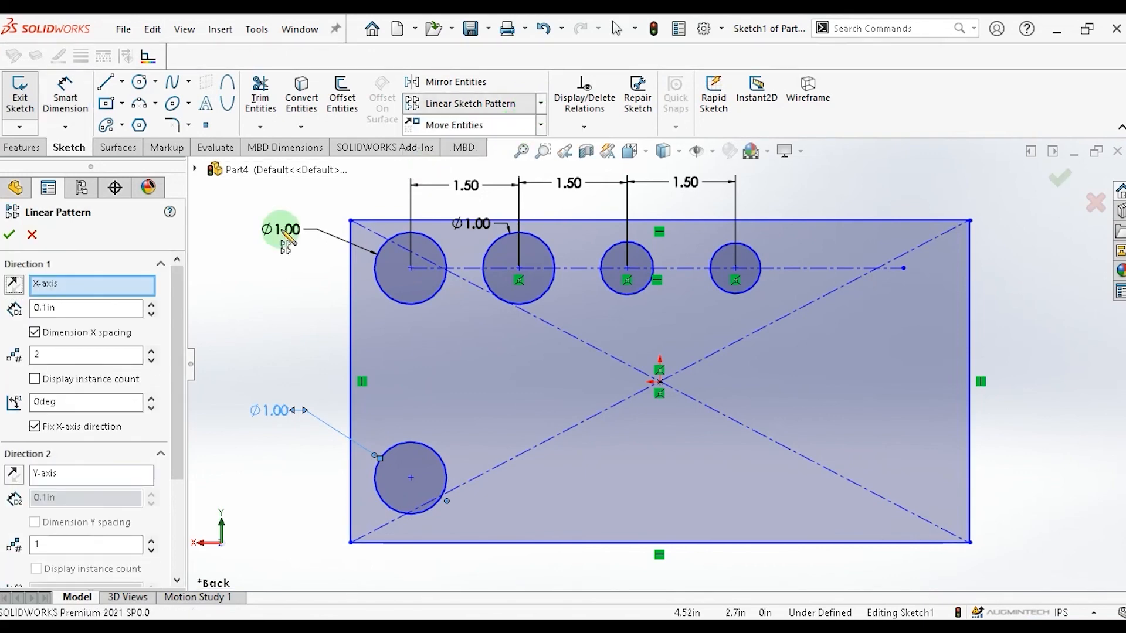
click(92, 308)
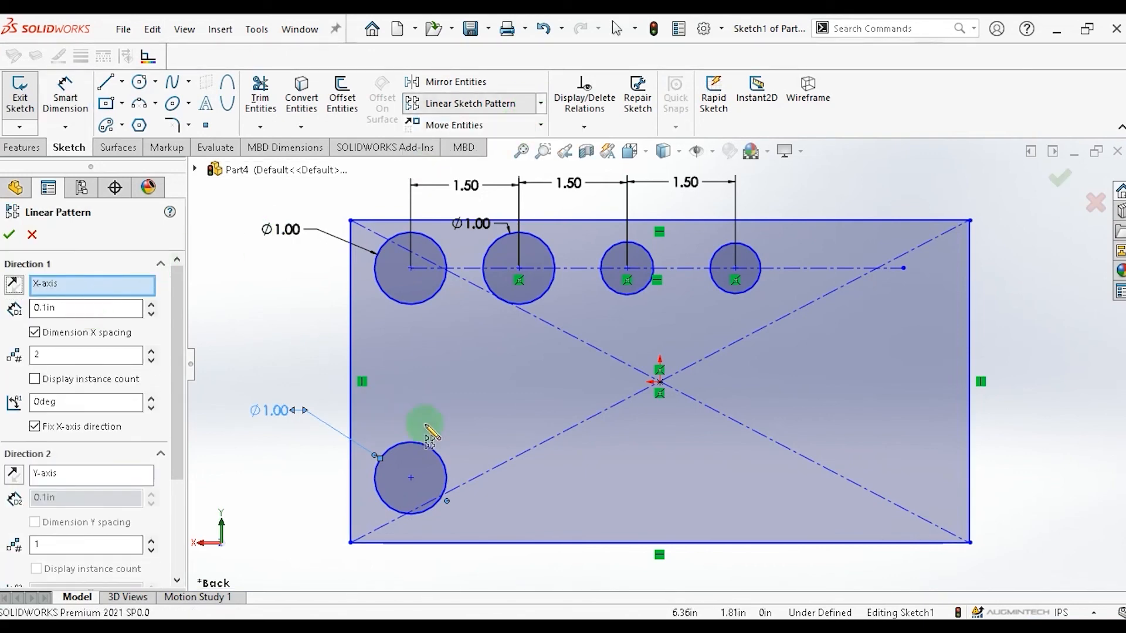
click(425, 446)
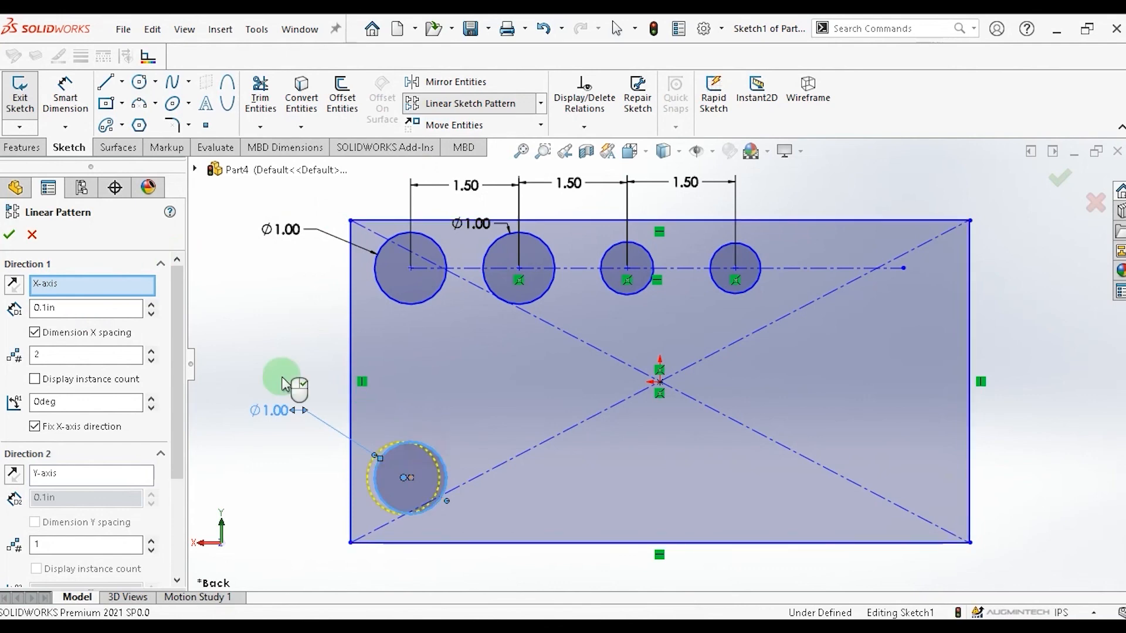
double_click(103, 308)
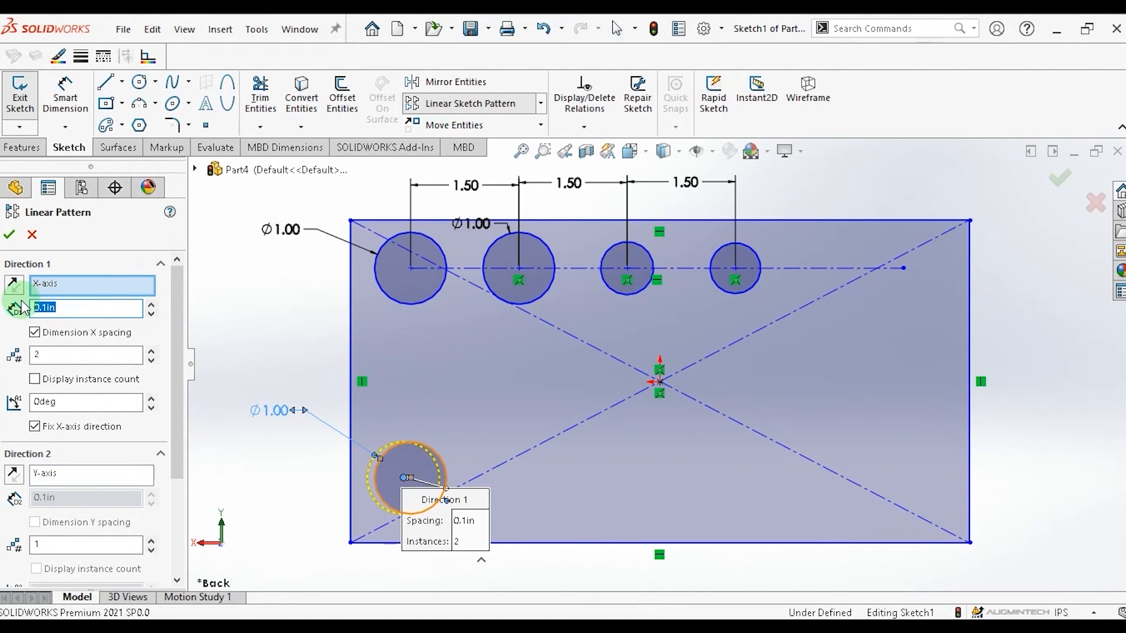
text(1.5)
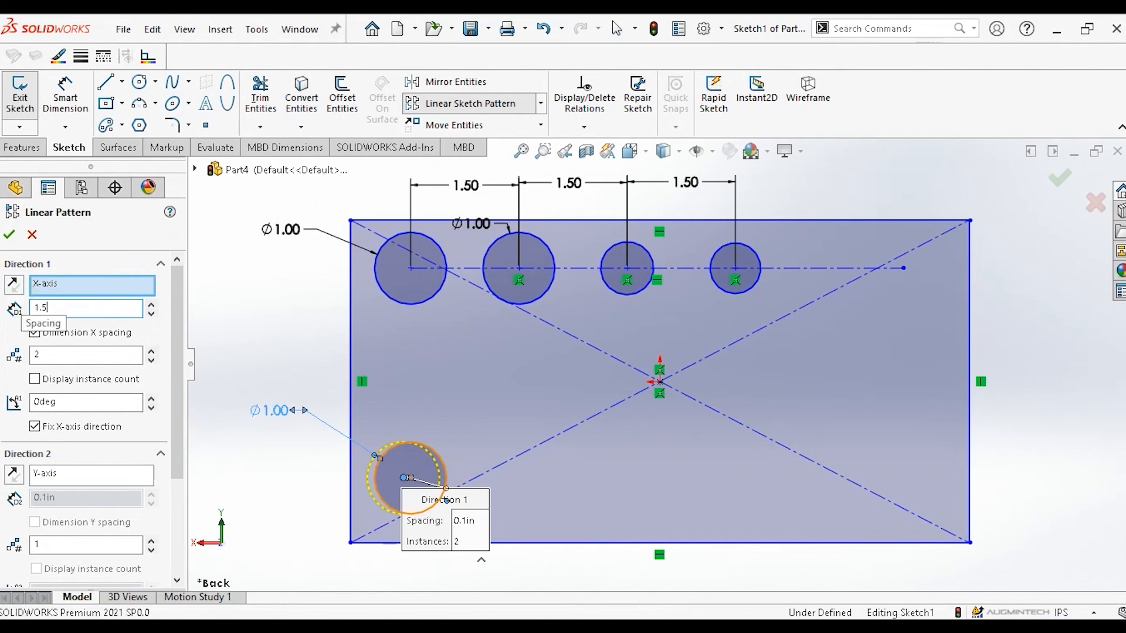
click(7, 341)
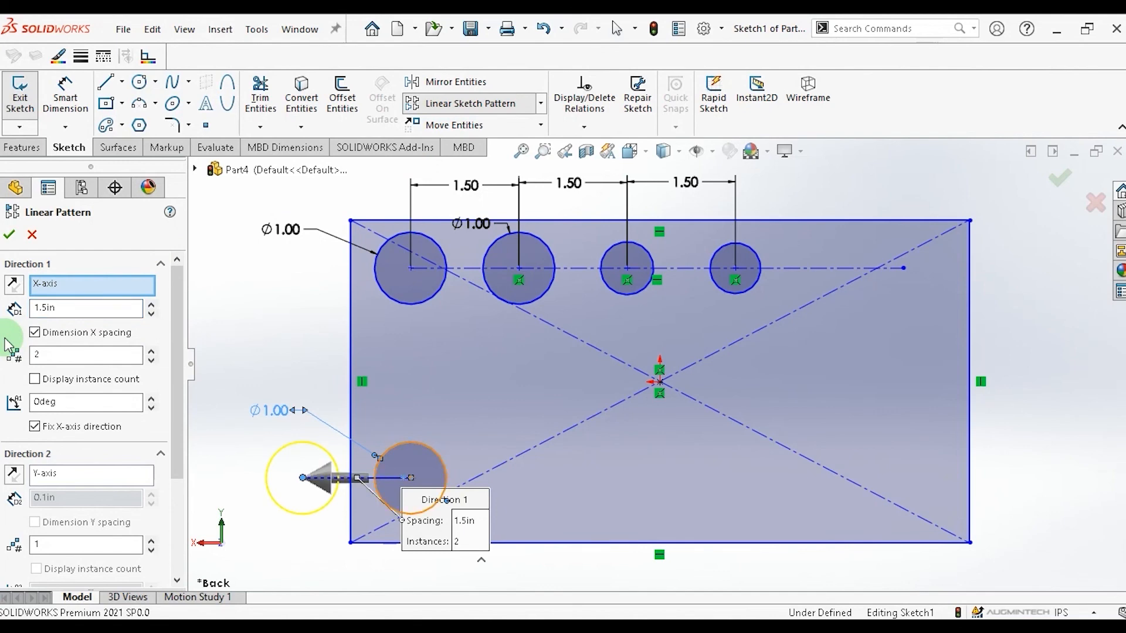
Set the pattern direction angle to 180 deg and the instance count to 4, then accept the pattern.
click(14, 285)
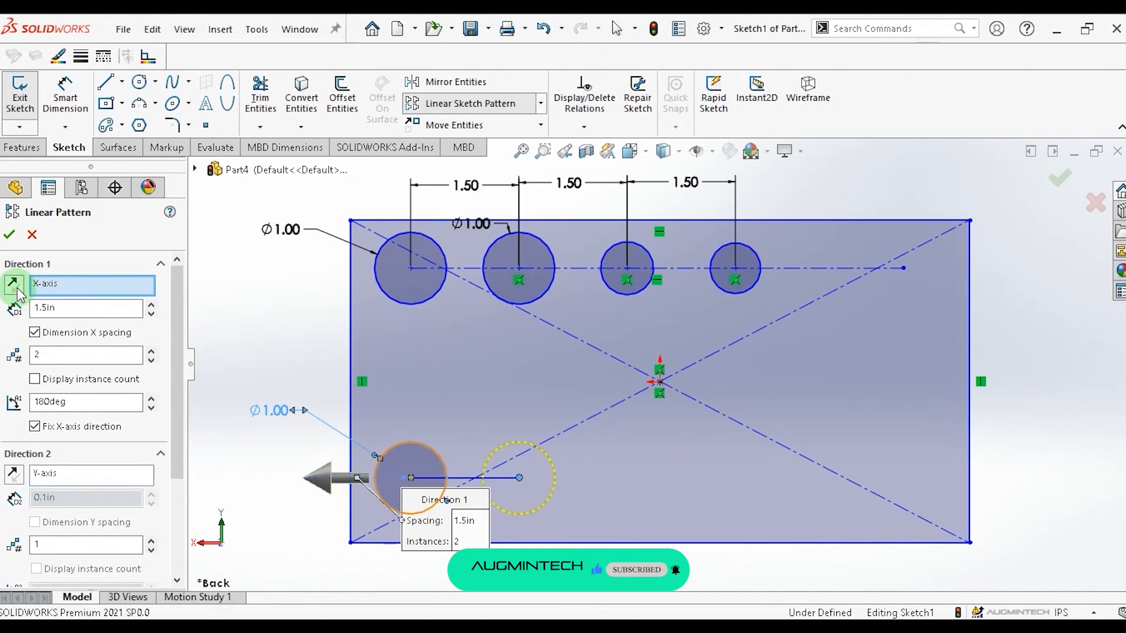
click(14, 285)
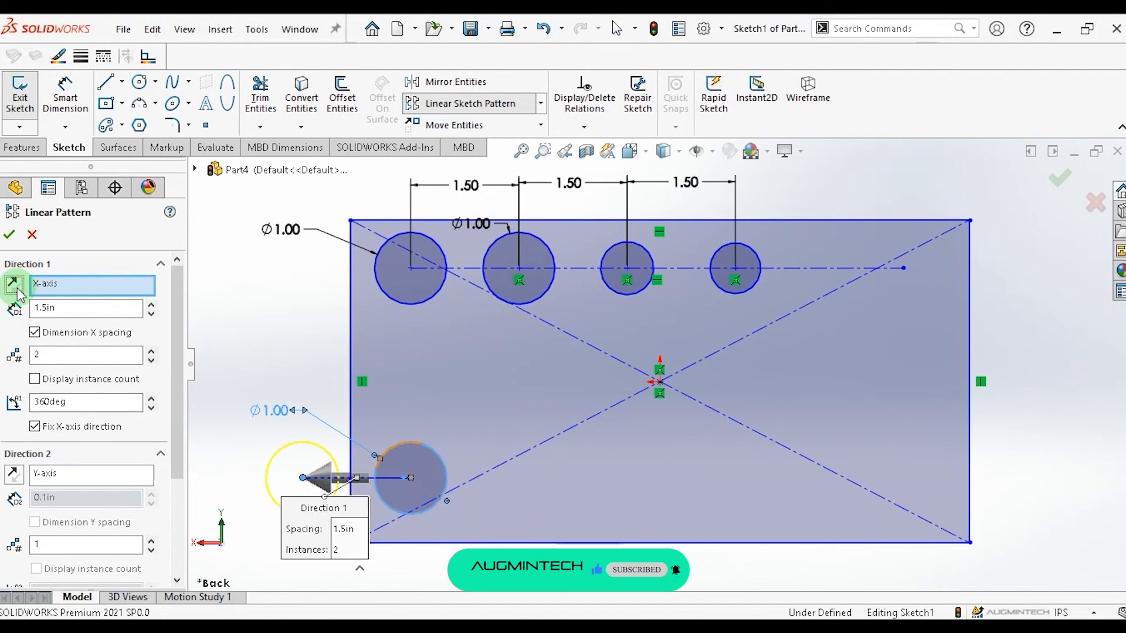
click(18, 290)
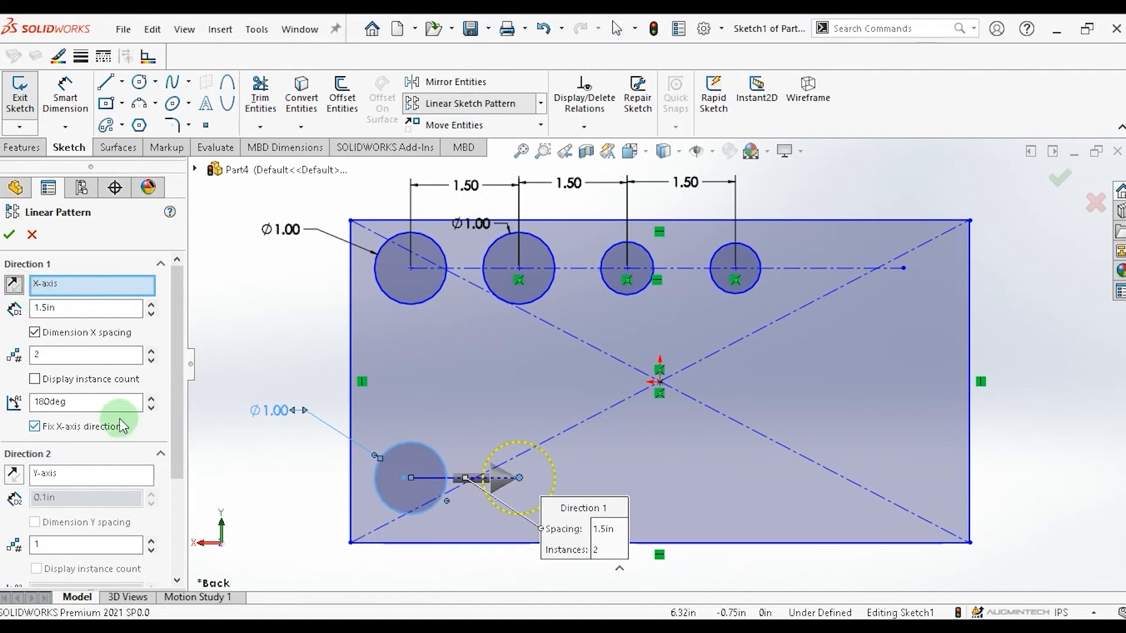
click(151, 351)
click(151, 352)
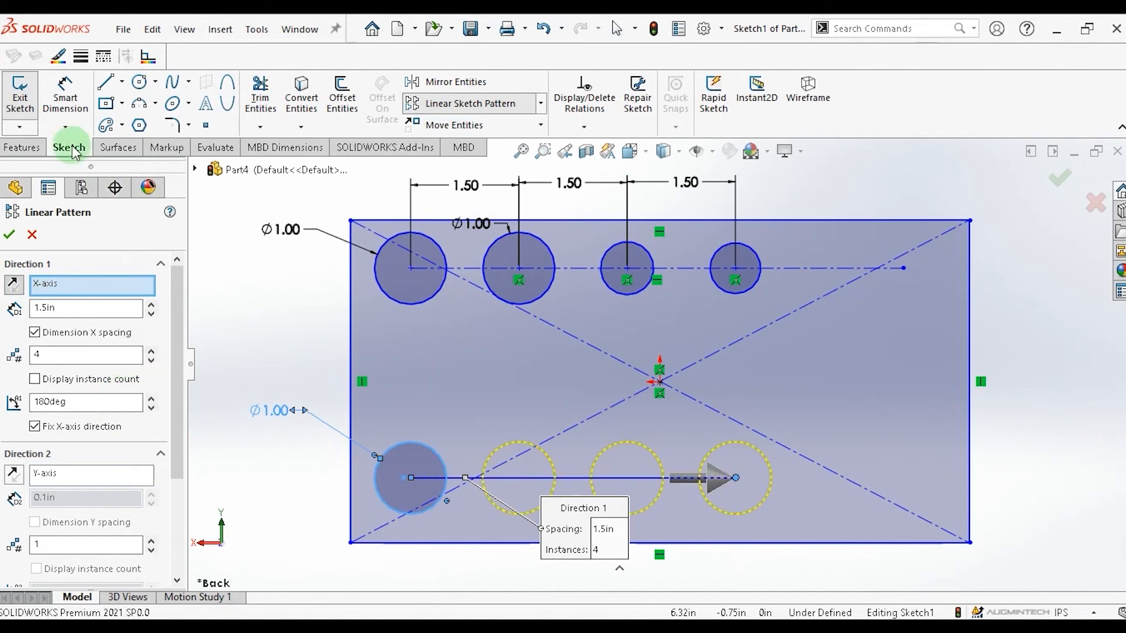
click(10, 235)
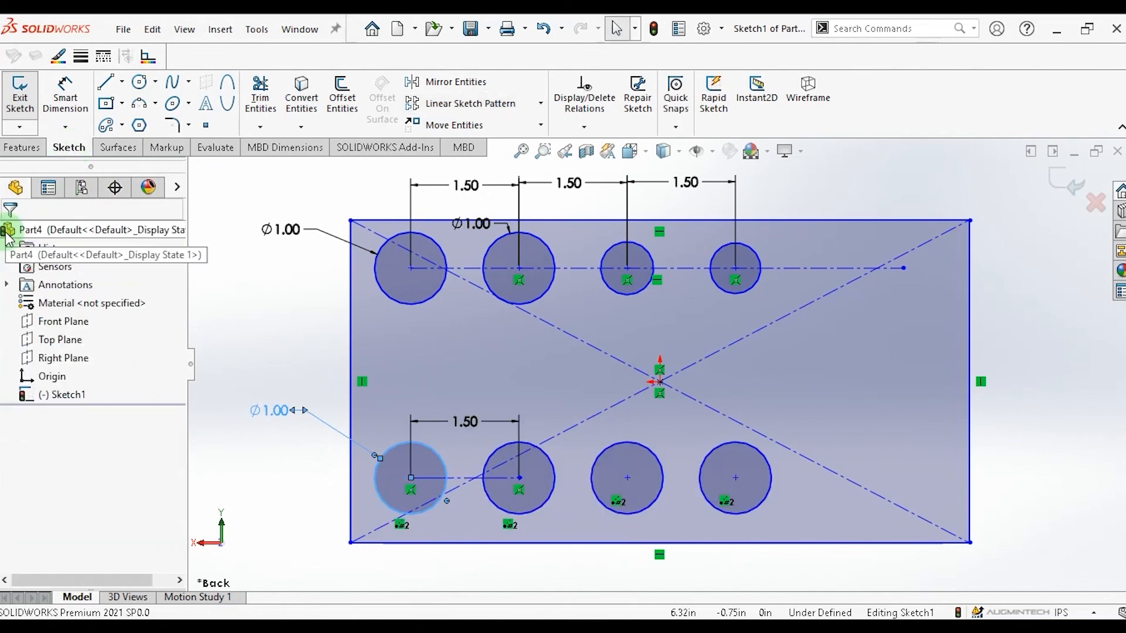
Sketch a six-sided polygon centred on the horizontal centerline's right end point, about 0.73 in across.
click(308, 496)
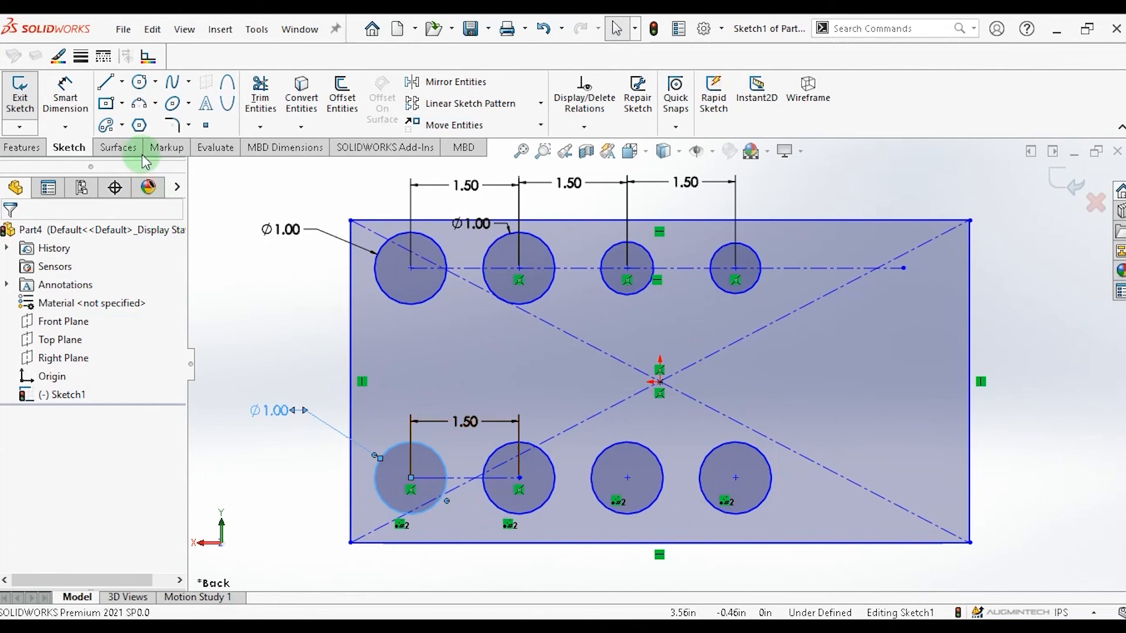
click(139, 125)
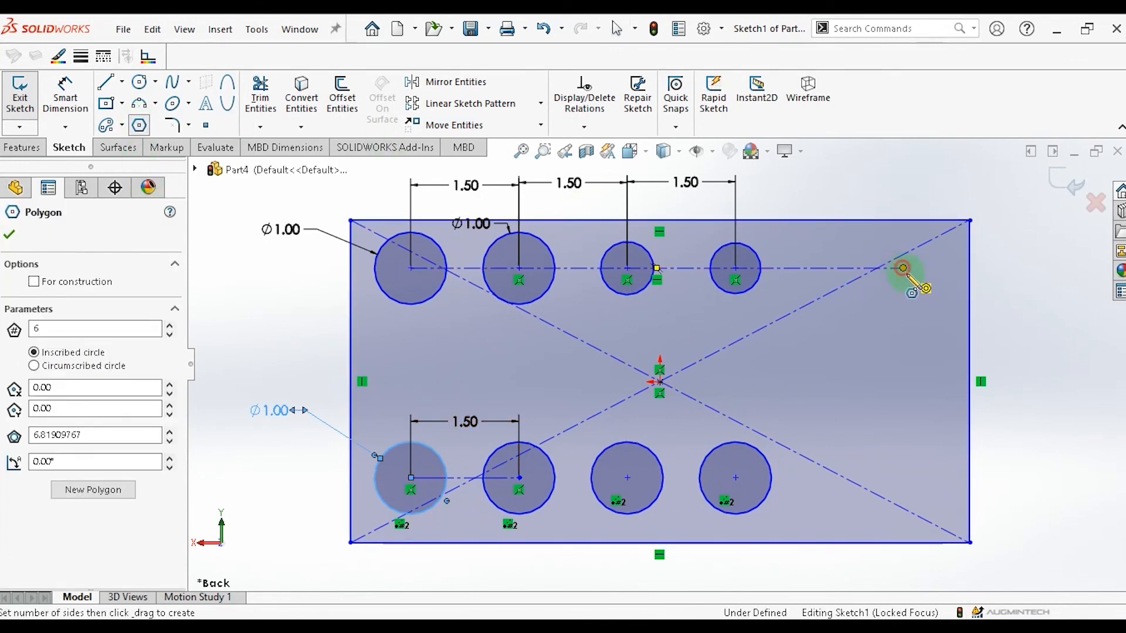
click(903, 268)
click(924, 294)
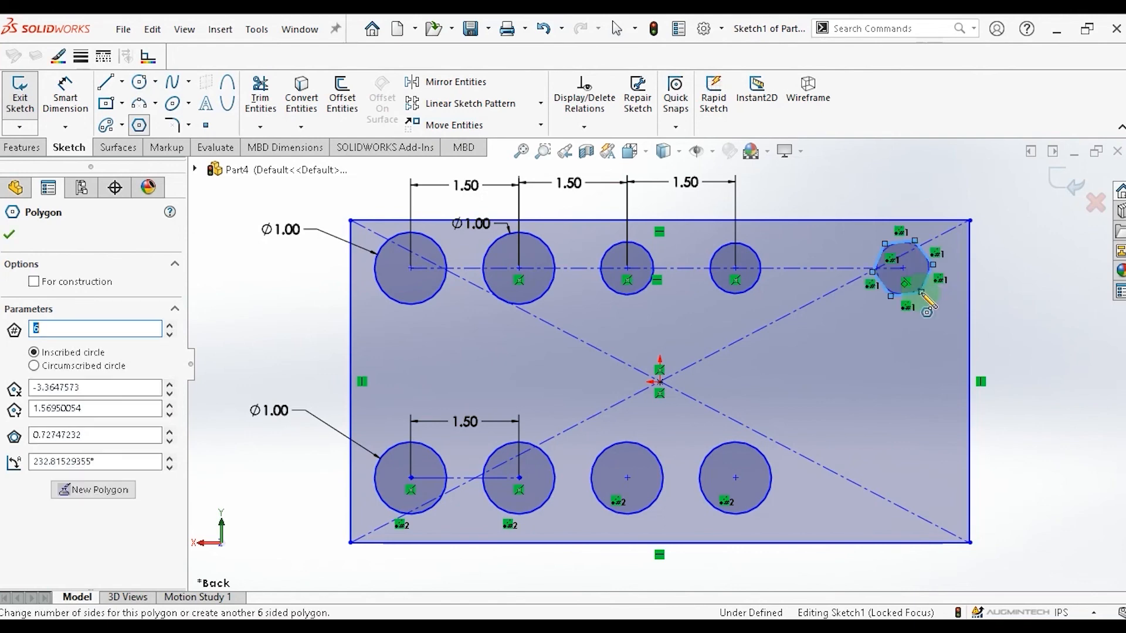
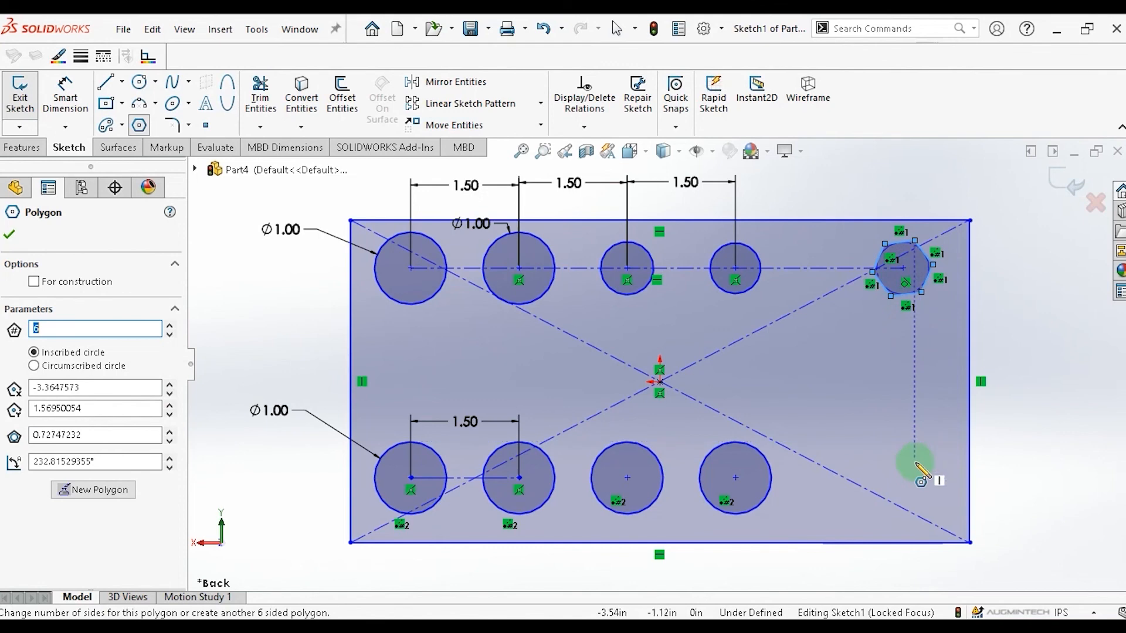
Start a linear sketch pattern and select all six edges of the hexagon as the entities to pattern.
key(Escape)
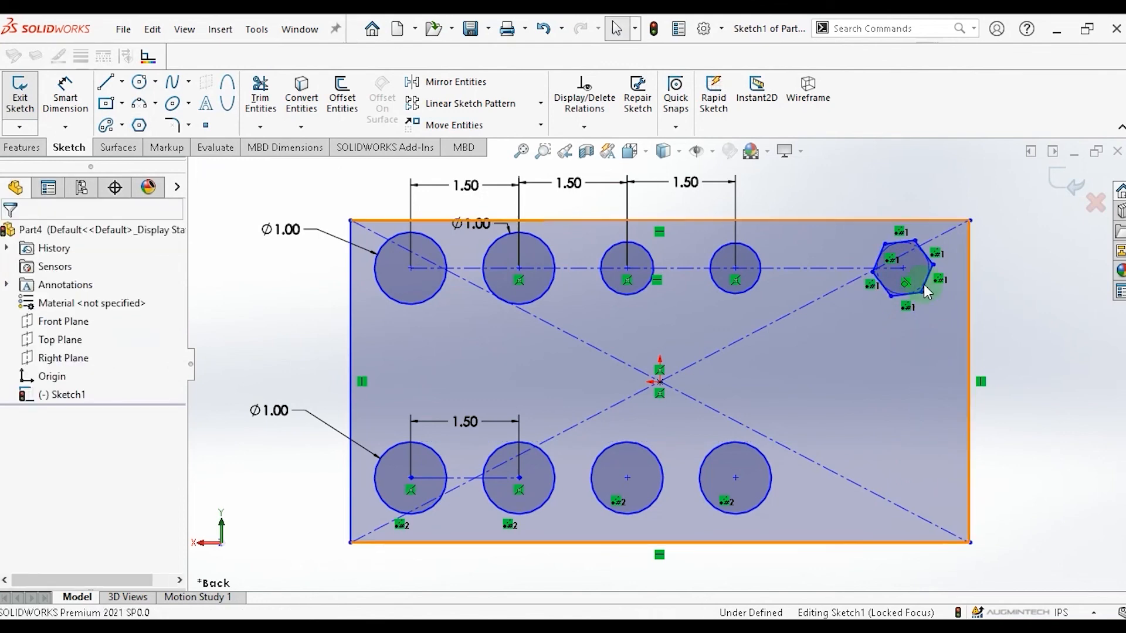
click(540, 106)
click(523, 130)
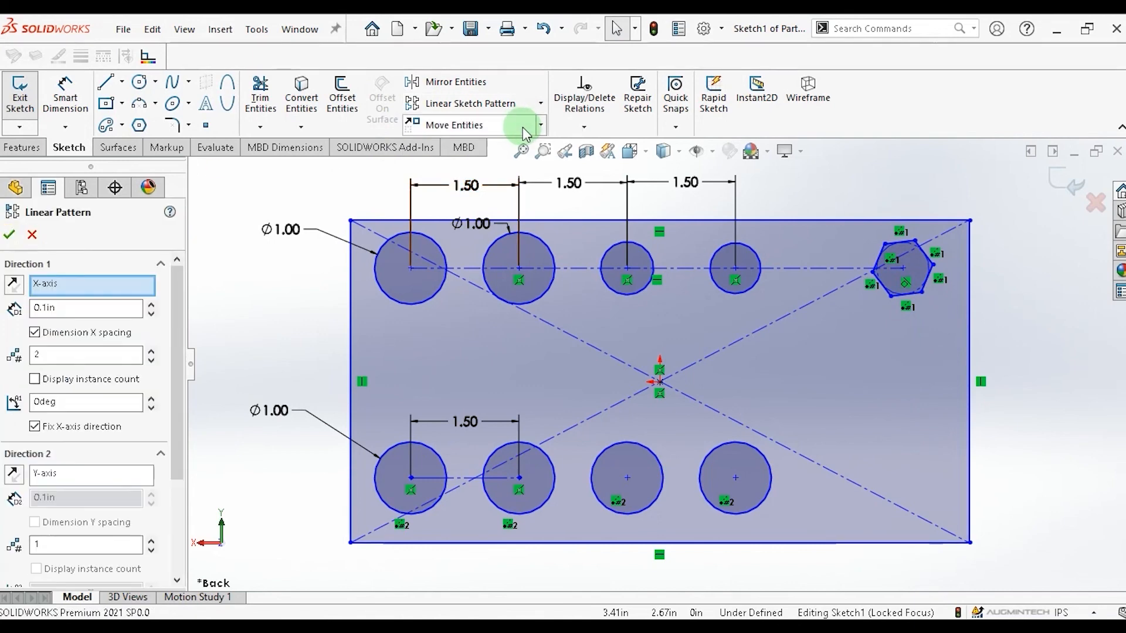
click(129, 288)
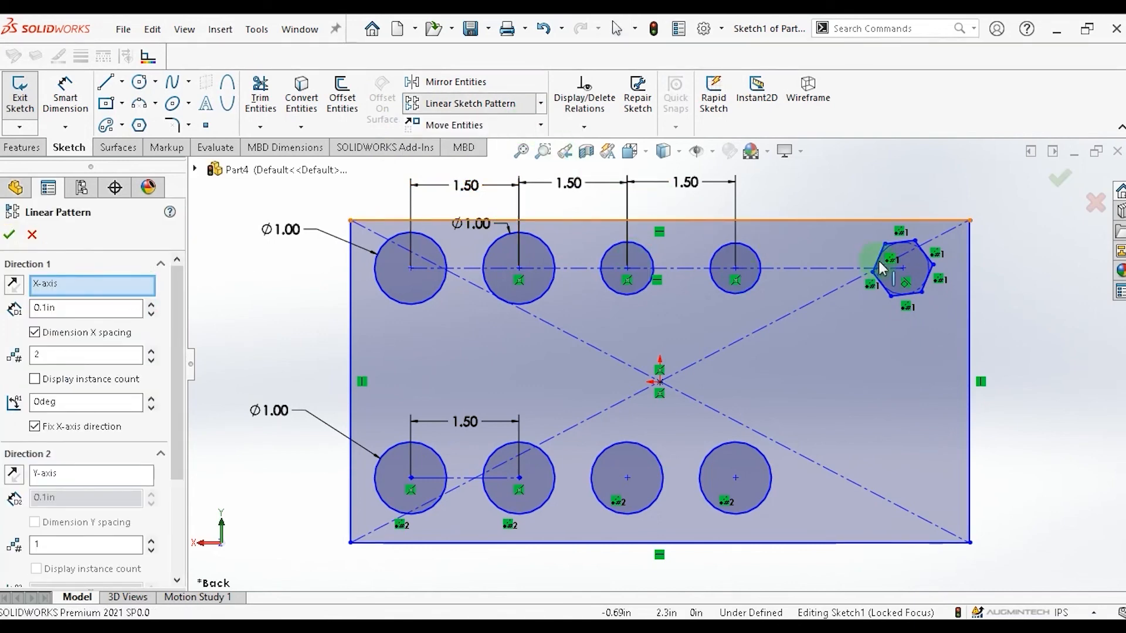
click(920, 251)
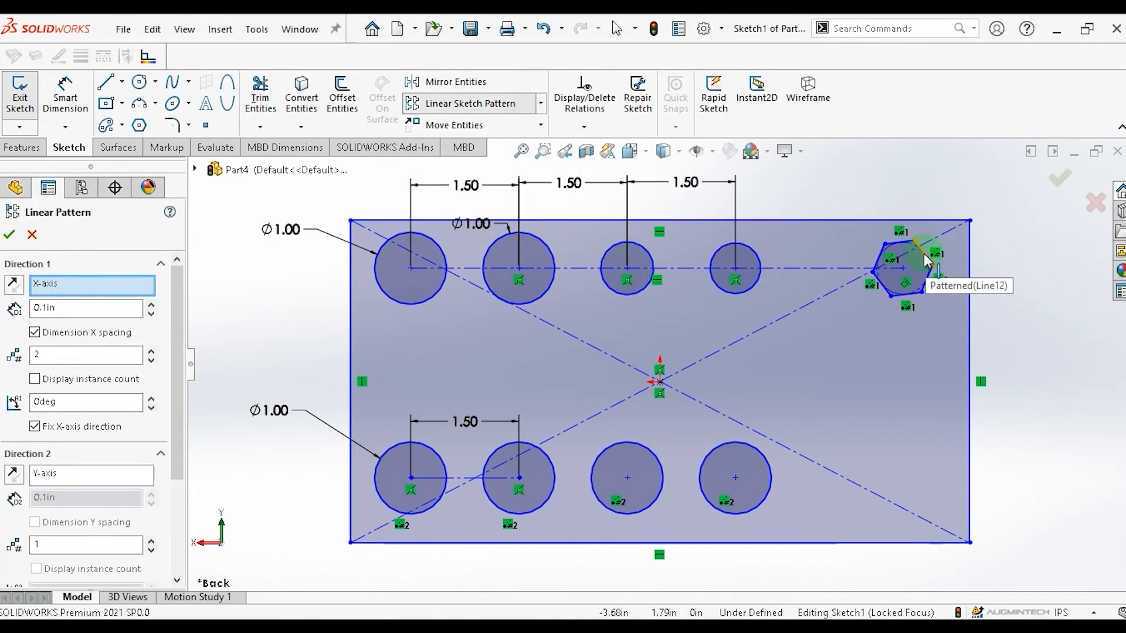
click(925, 252)
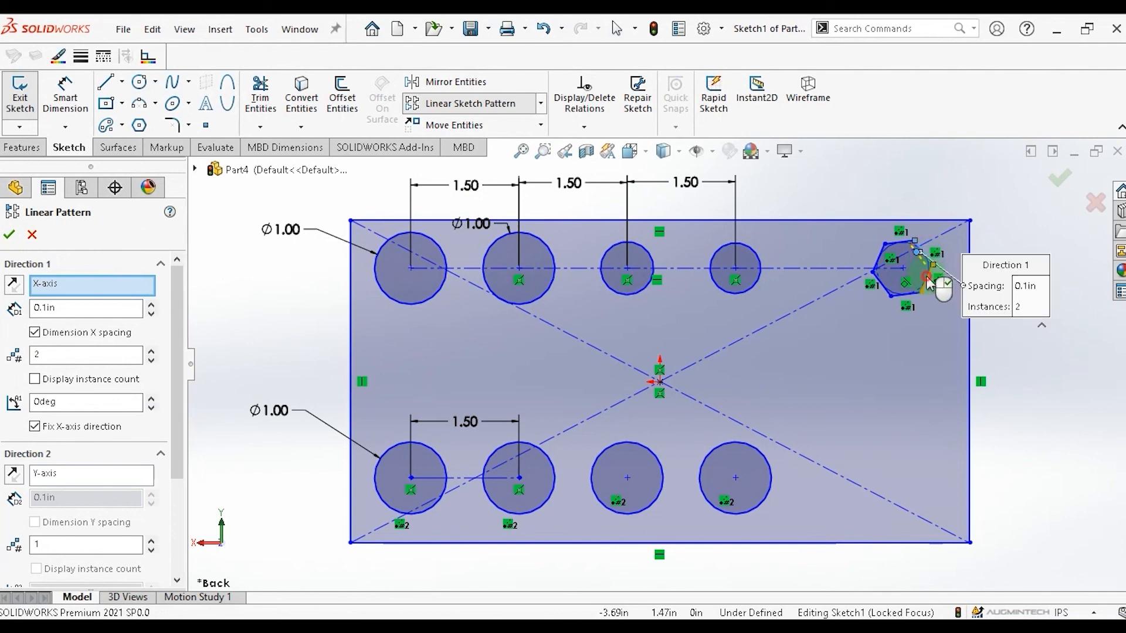
click(926, 278)
click(905, 295)
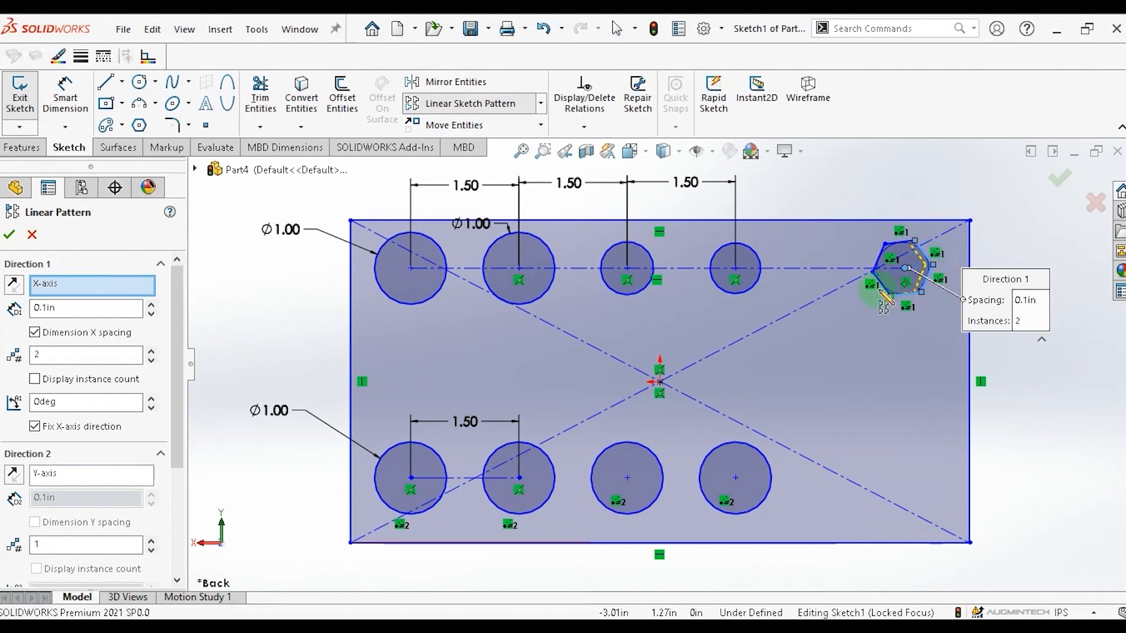
click(880, 281)
click(878, 257)
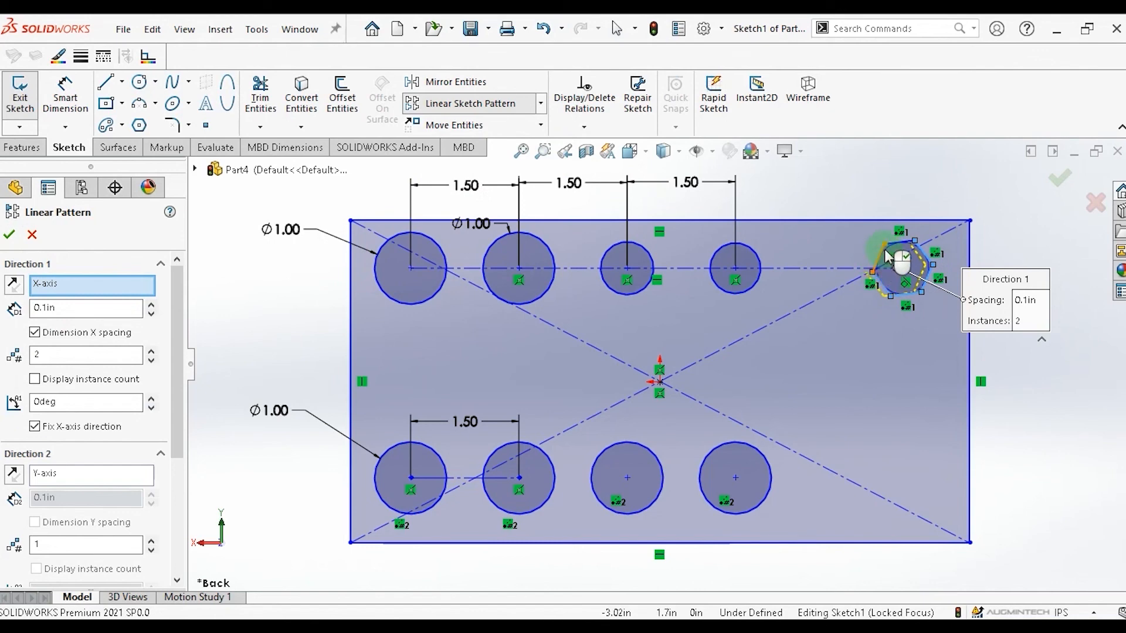
click(899, 241)
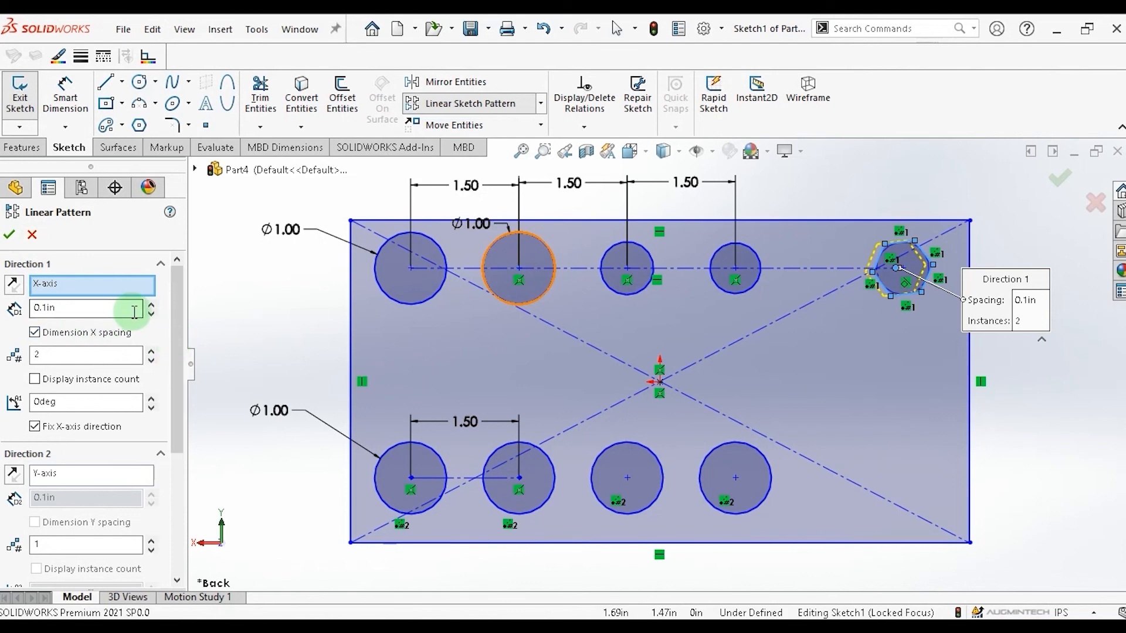
Set the pattern spacing to 1.5 in, the instance count to 5, and the direction angle to 270 degrees.
drag(125, 310, 27, 318)
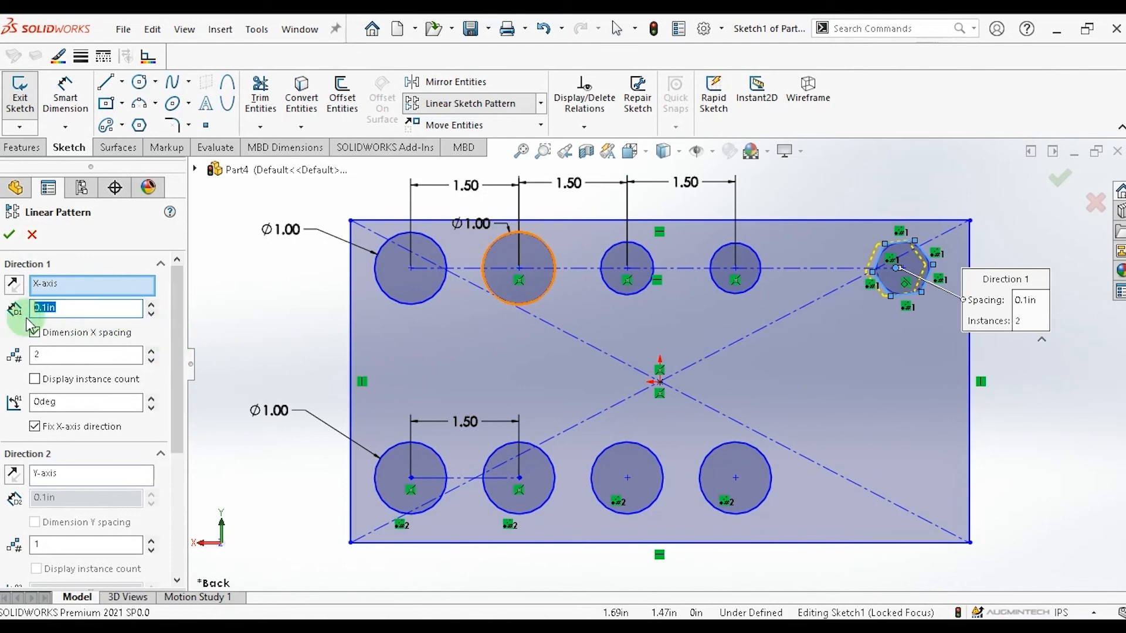
text(1.5)
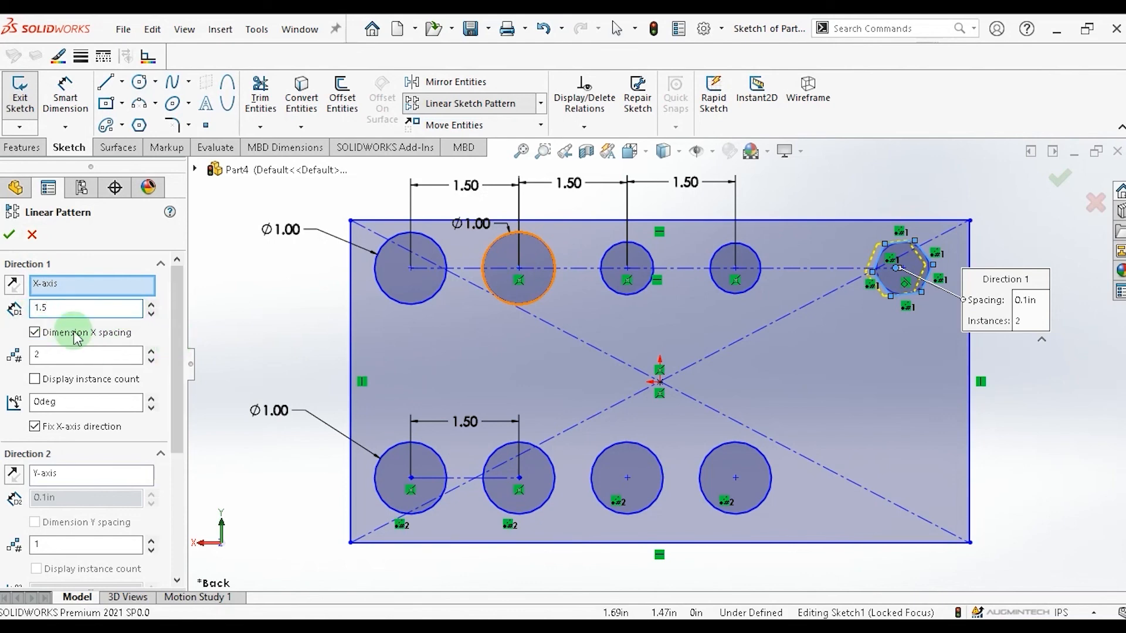
click(152, 351)
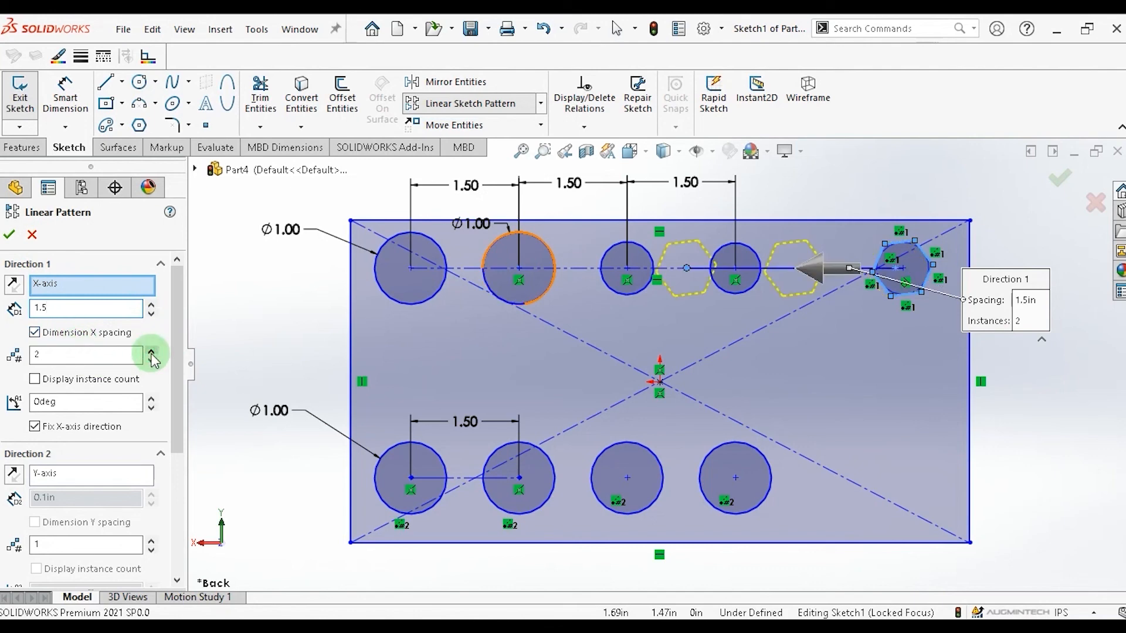
click(152, 351)
click(152, 350)
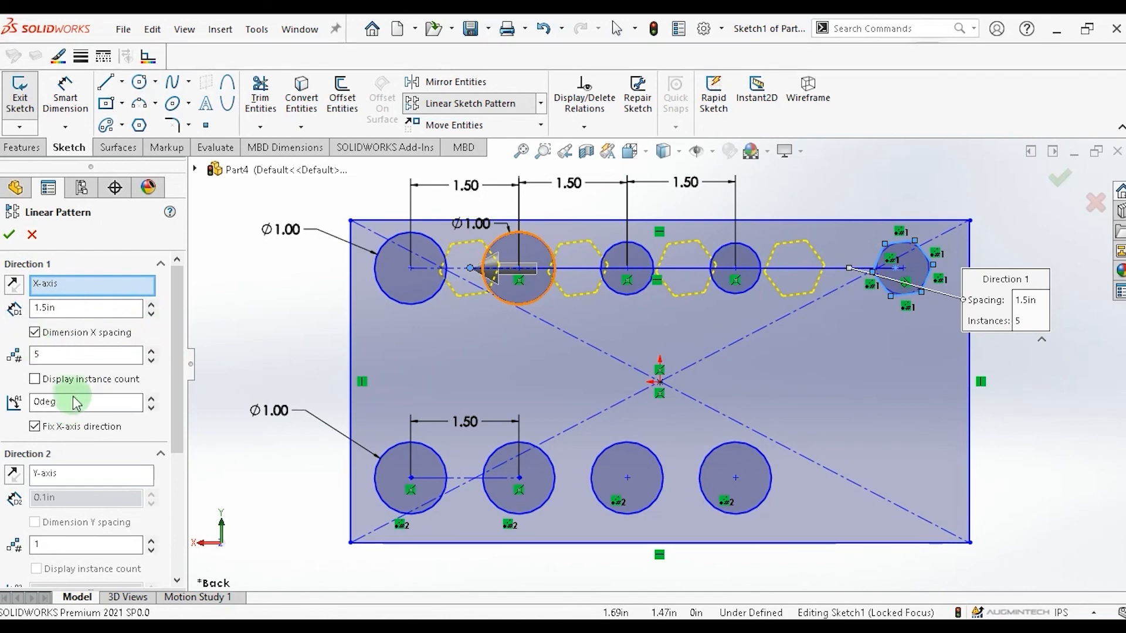
drag(75, 401, 23, 400)
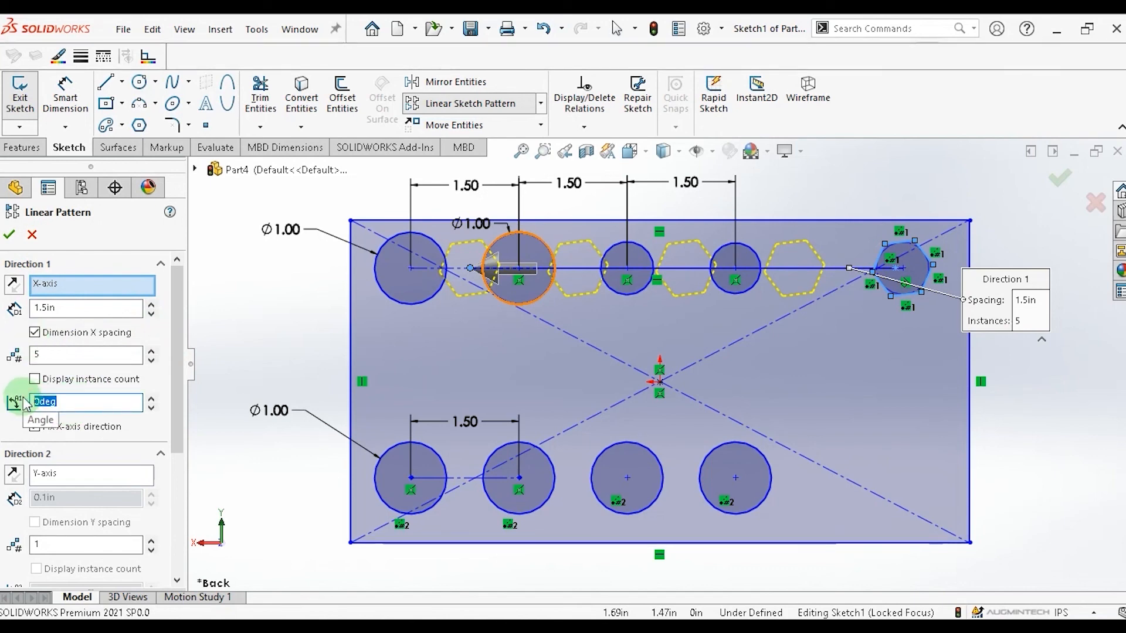
text(270)
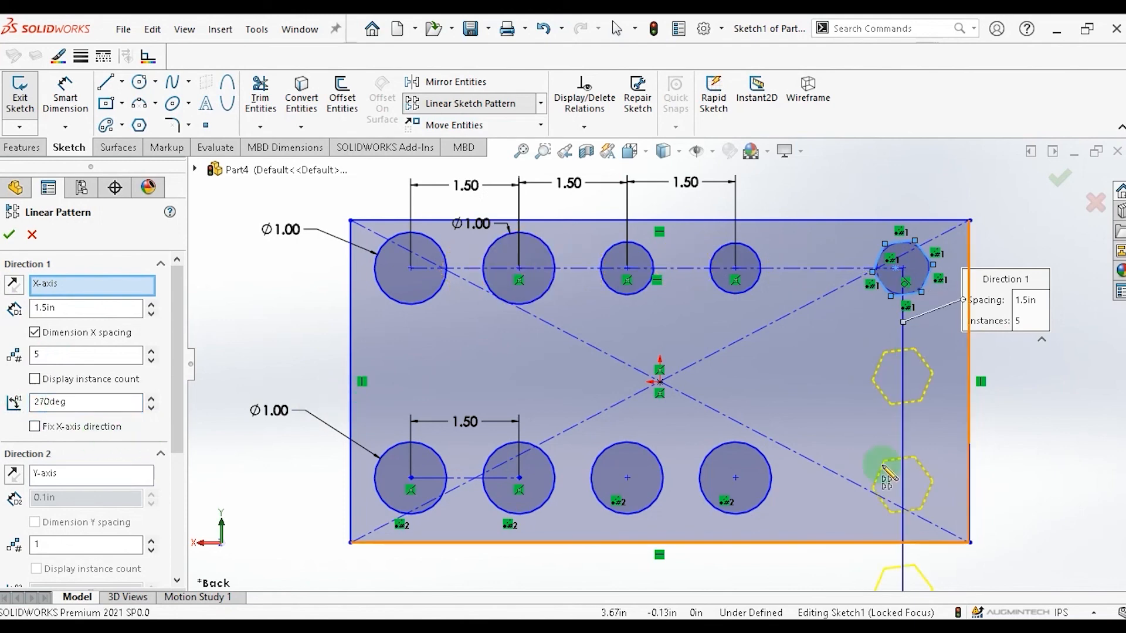
Set the pattern spacing to 1 in and the instance count to 4, then accept the pattern.
click(48, 307)
drag(60, 306, 31, 304)
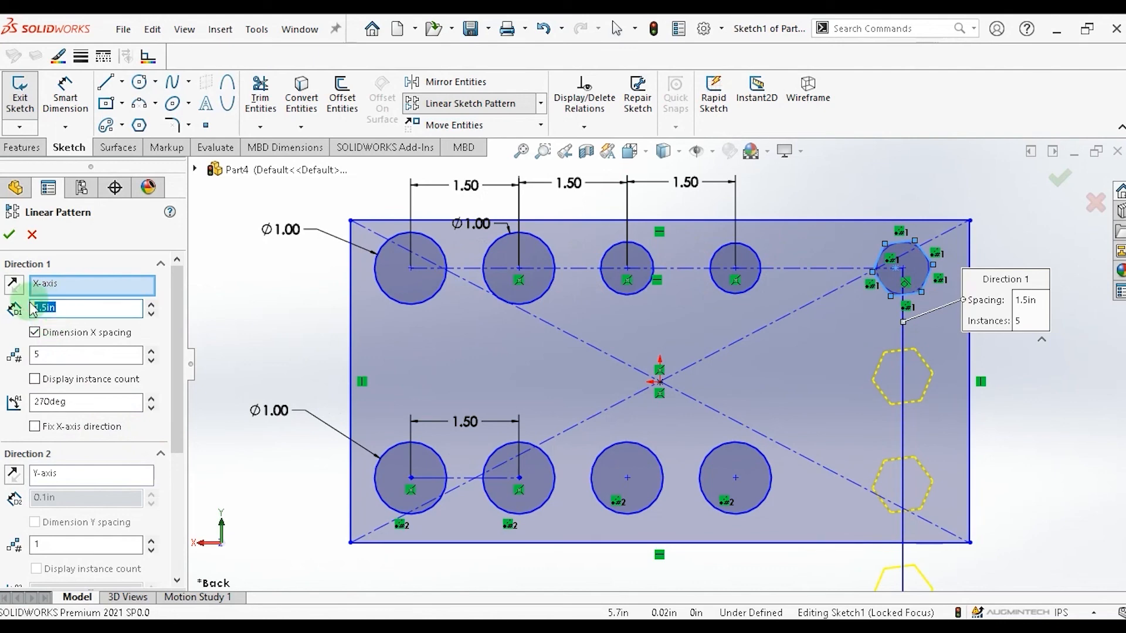
text(1)
key(Return)
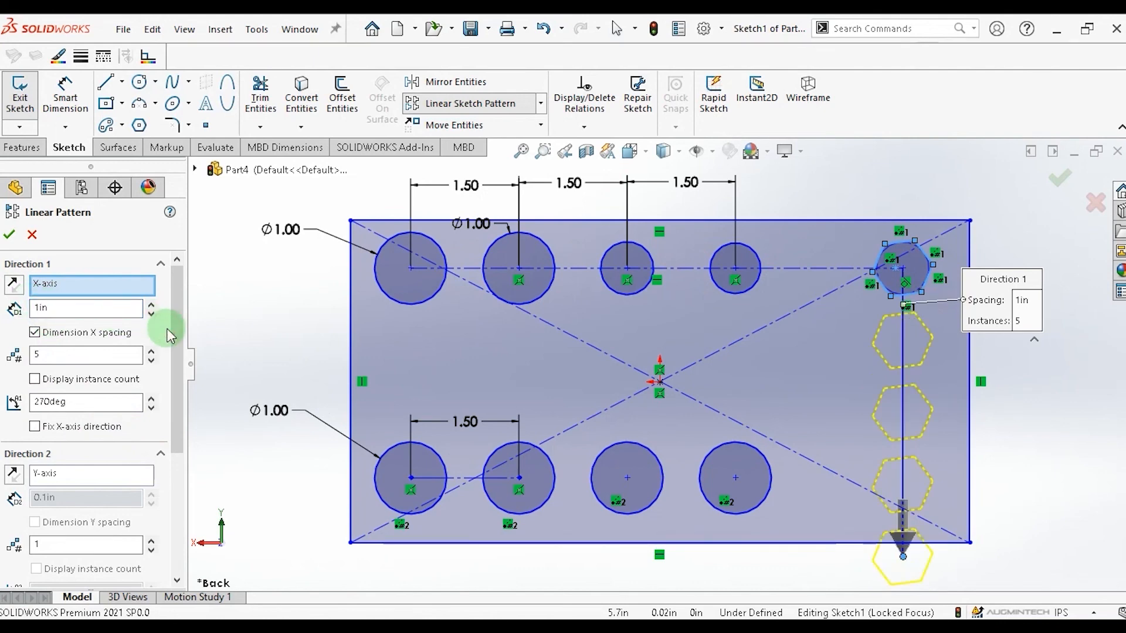
click(151, 360)
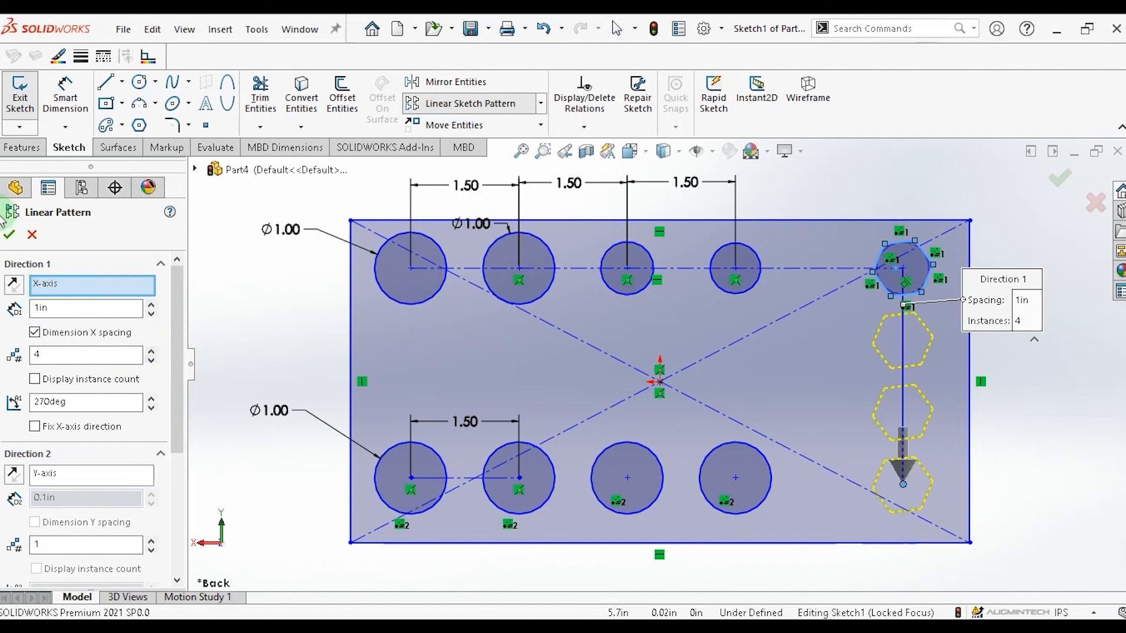
click(12, 235)
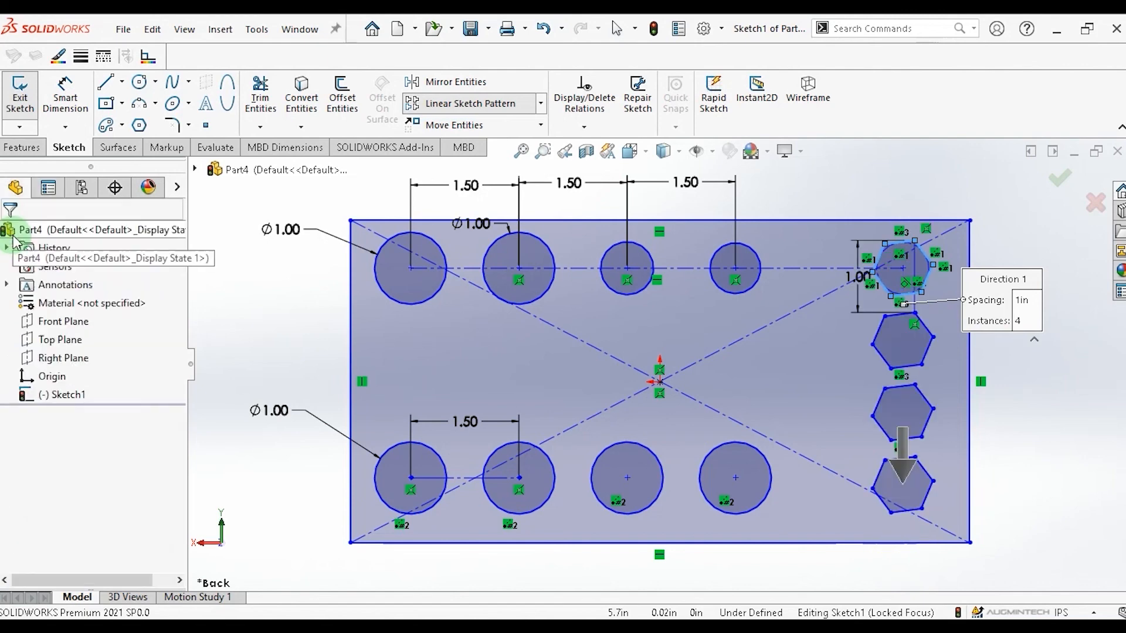
Extrude the sketch as a blind boss to create the plate.
click(24, 99)
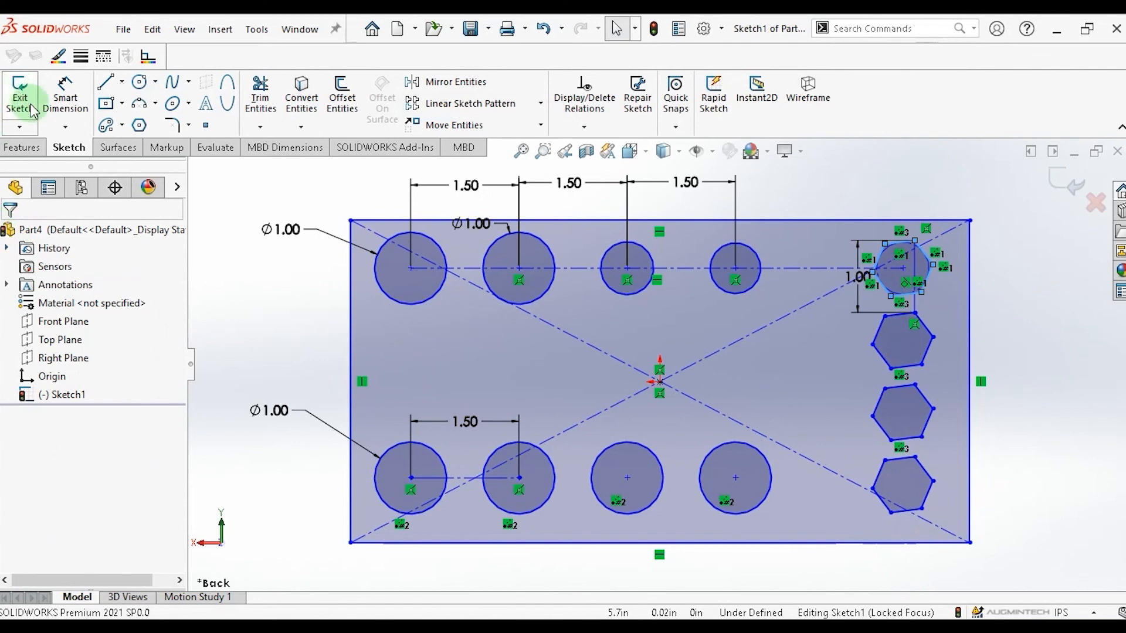
click(22, 147)
click(29, 114)
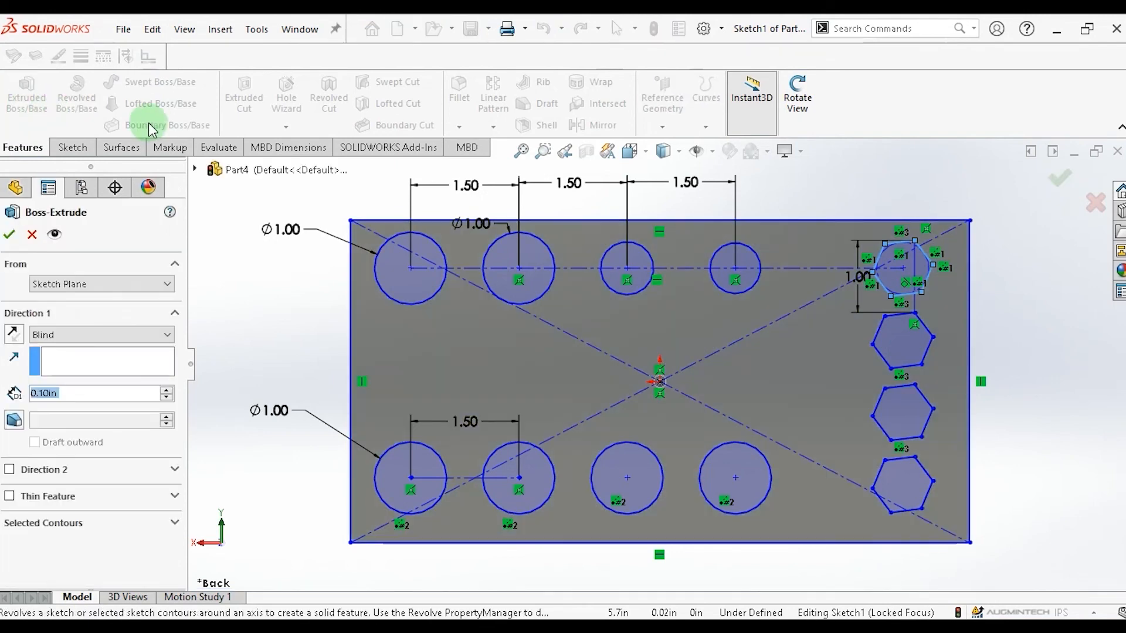
click(167, 389)
click(9, 234)
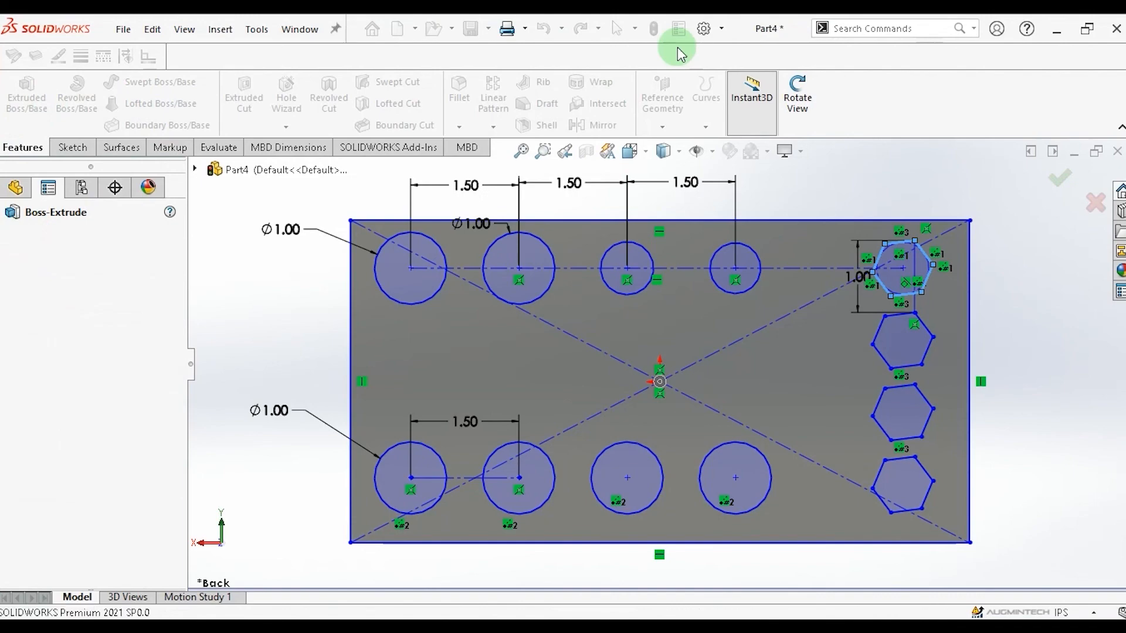
Rotate the view to examine the extruded plate with its holes.
click(797, 94)
drag(1056, 303, 1056, 506)
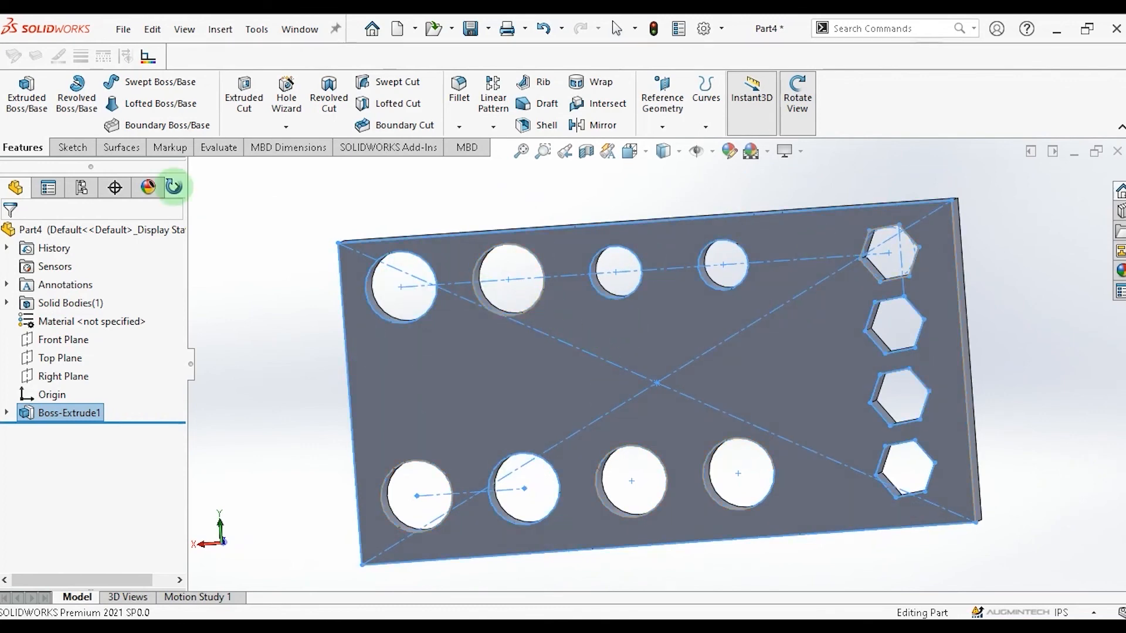
key(Escape)
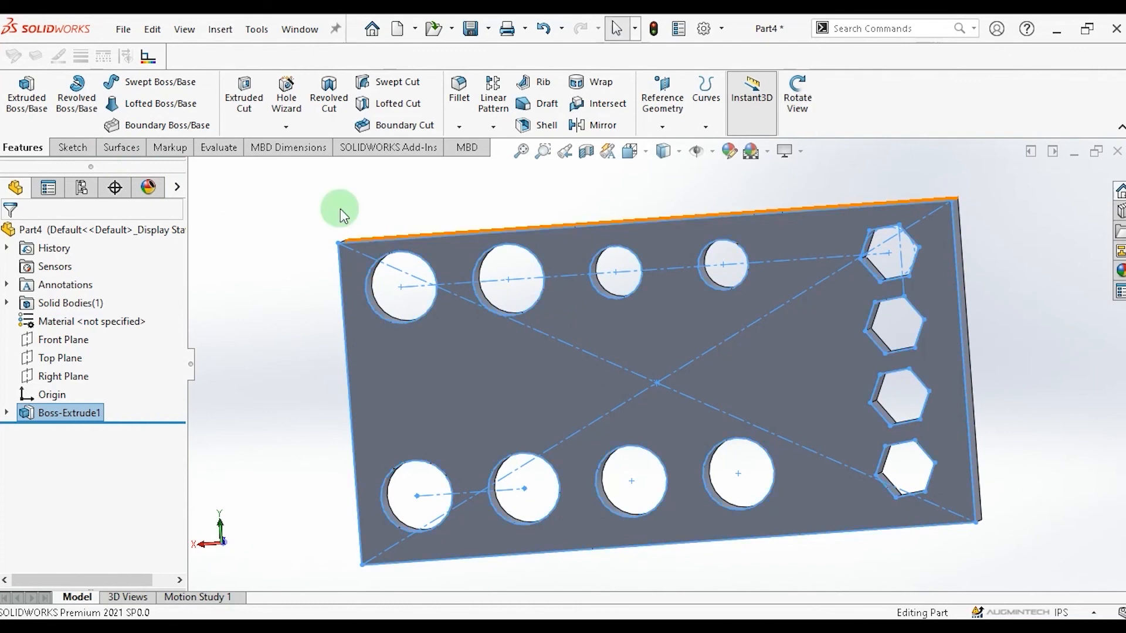
drag(274, 201, 1056, 584)
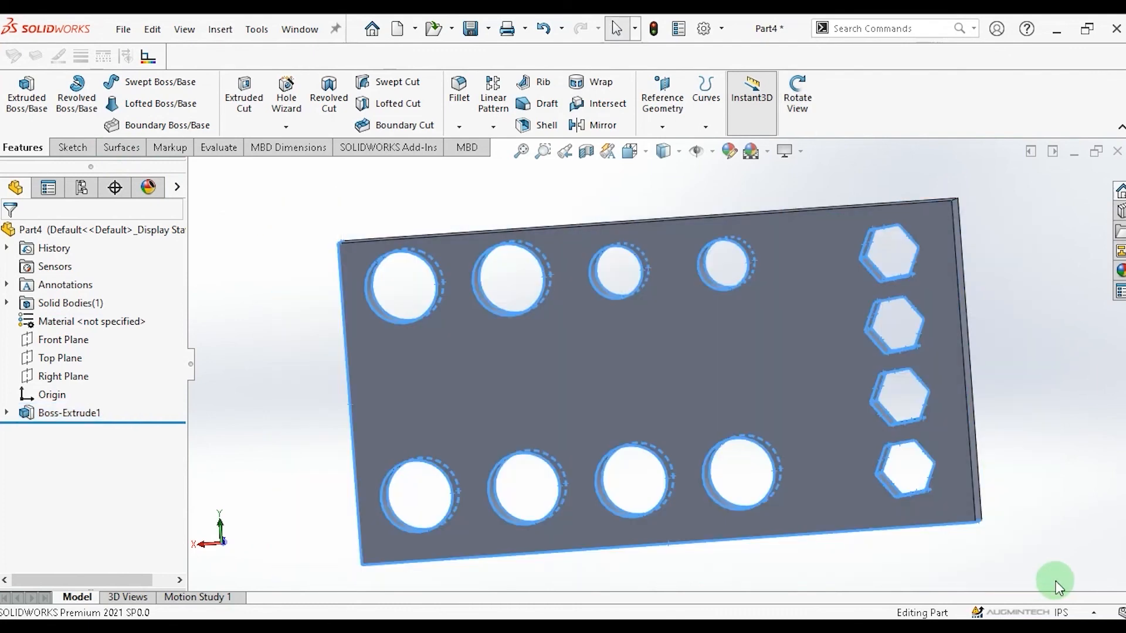
click(175, 245)
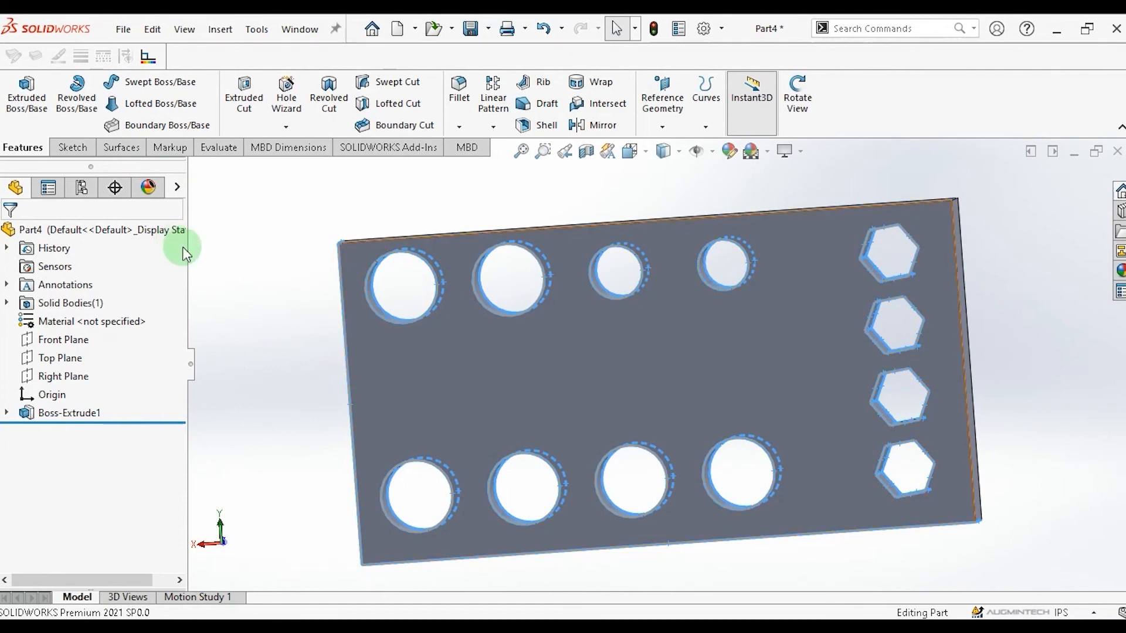
key(ctrl+a)
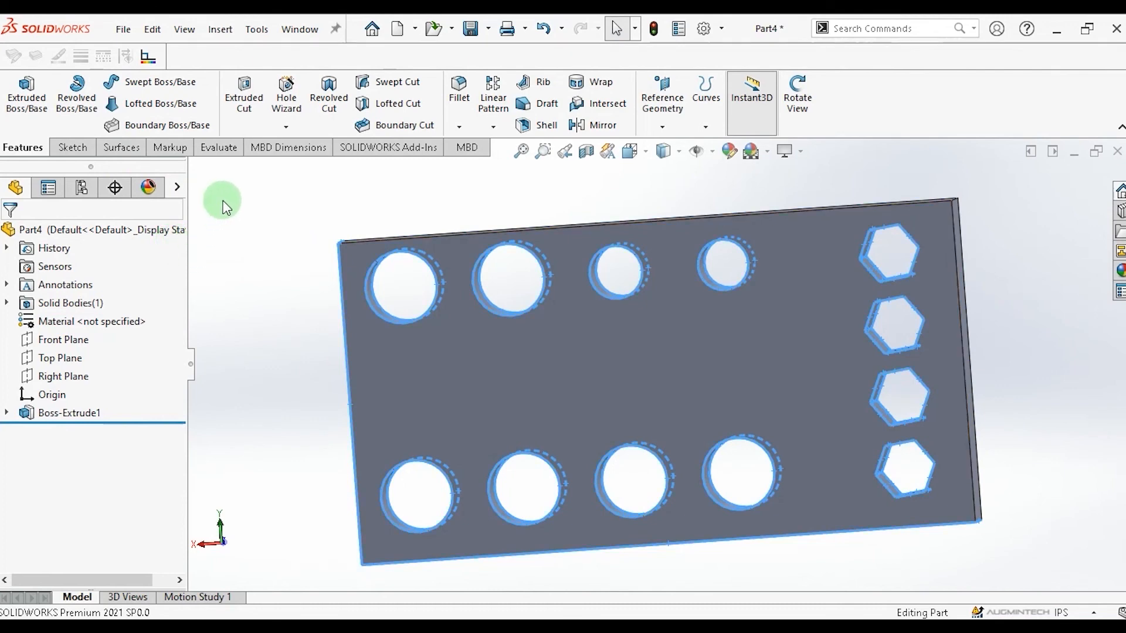
Close the part without saving changes.
click(123, 29)
click(149, 136)
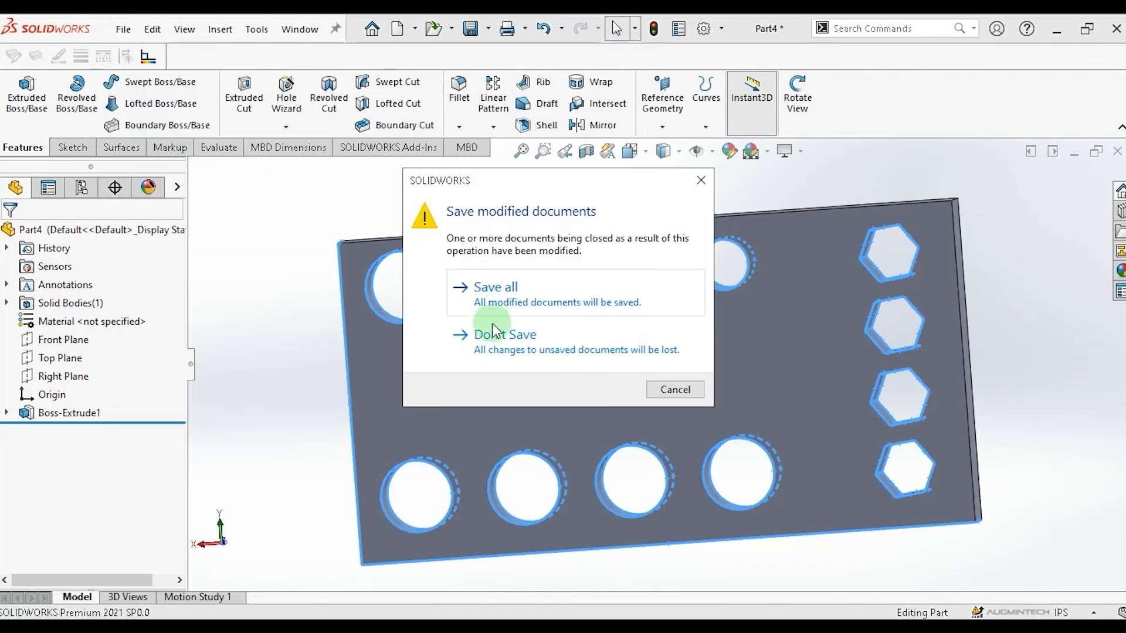
click(484, 340)
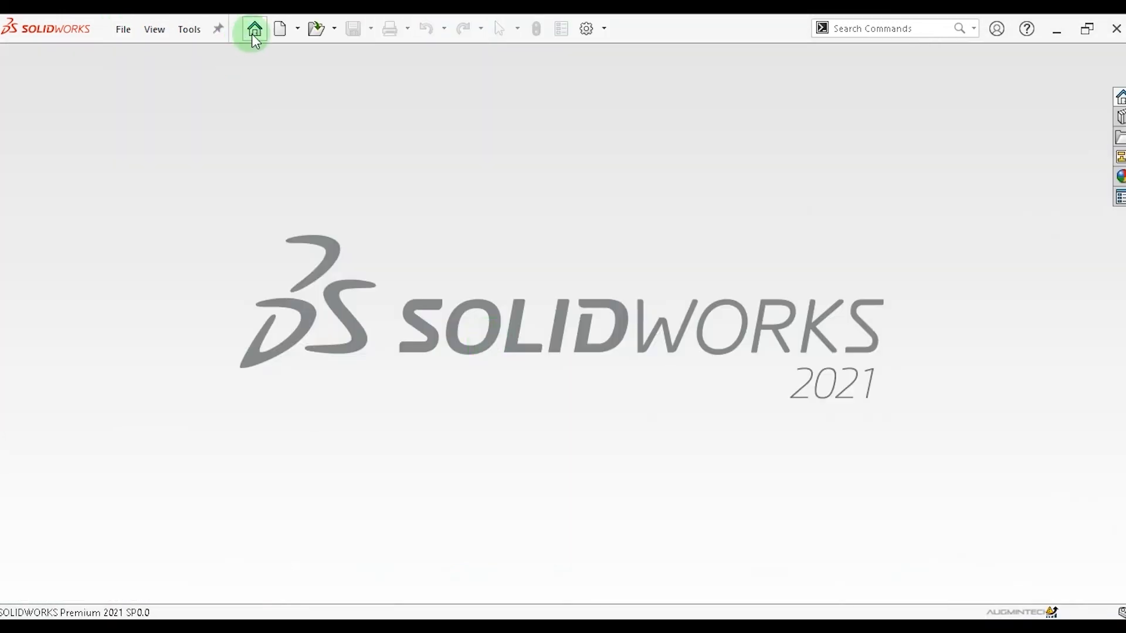
Create a new part document from the welcome screen.
click(255, 33)
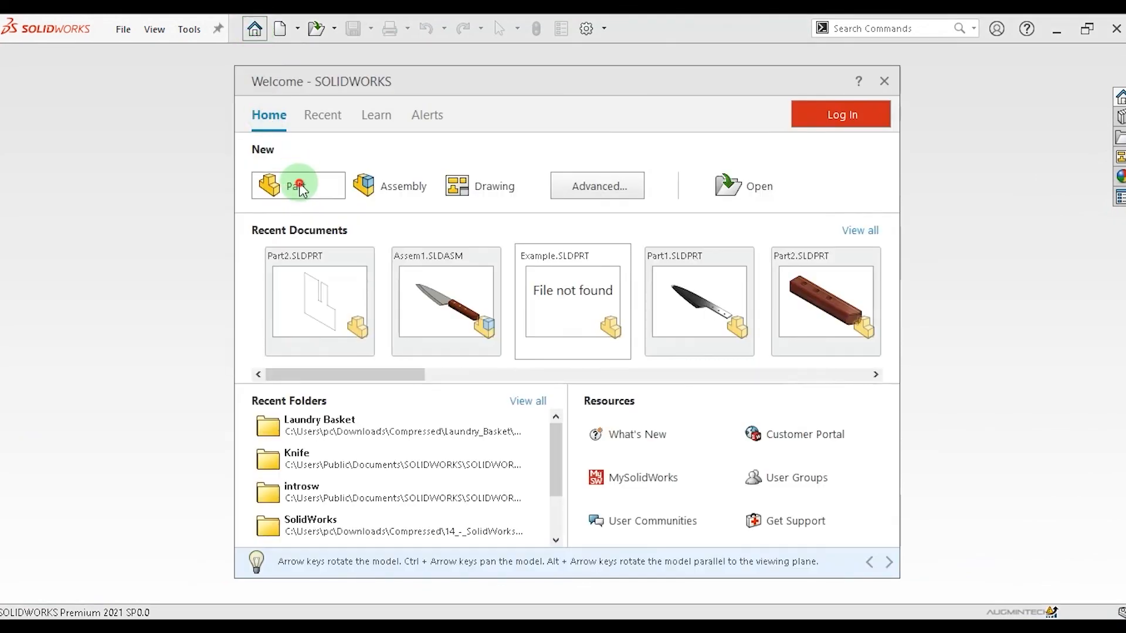
click(299, 187)
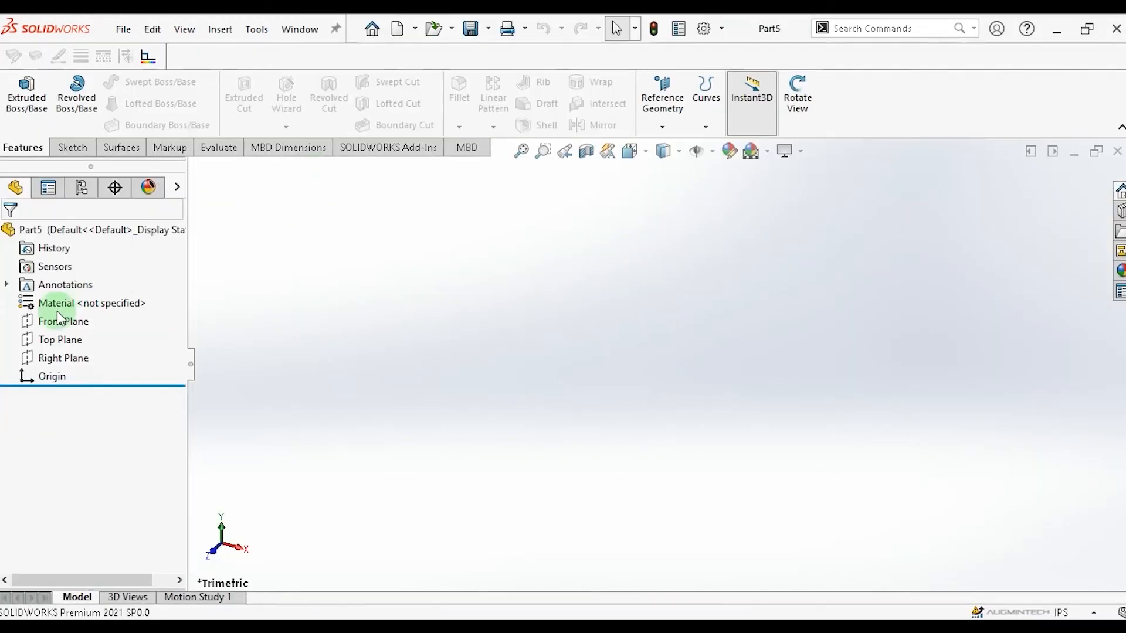
Sketch on the Front Plane a circle centred on the origin with a radius of about 3.5 in.
click(57, 324)
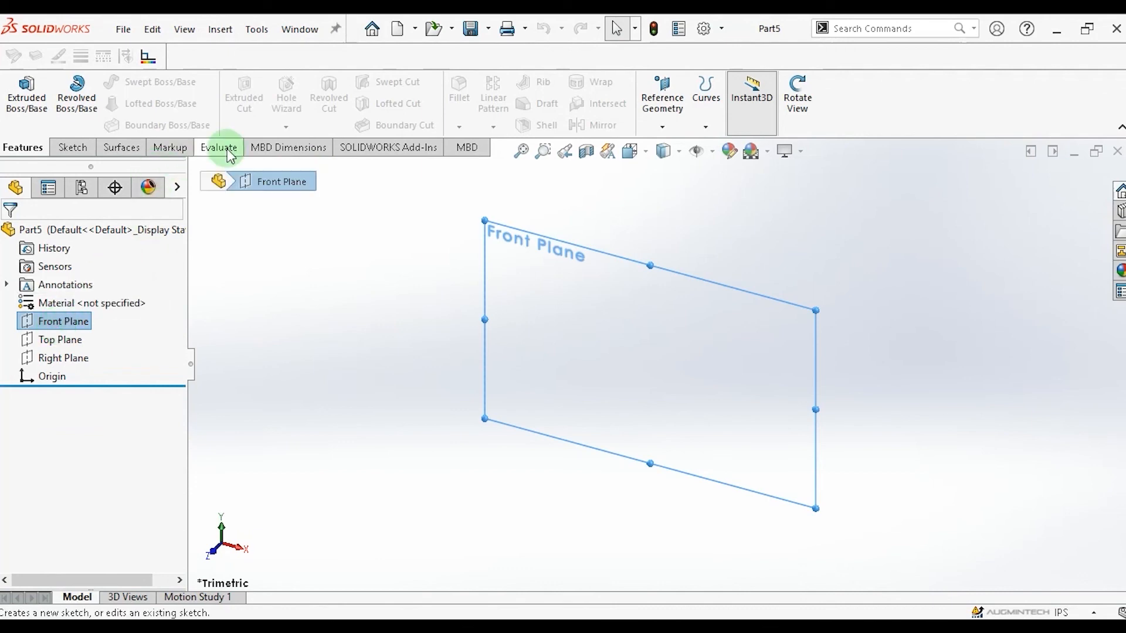
click(71, 148)
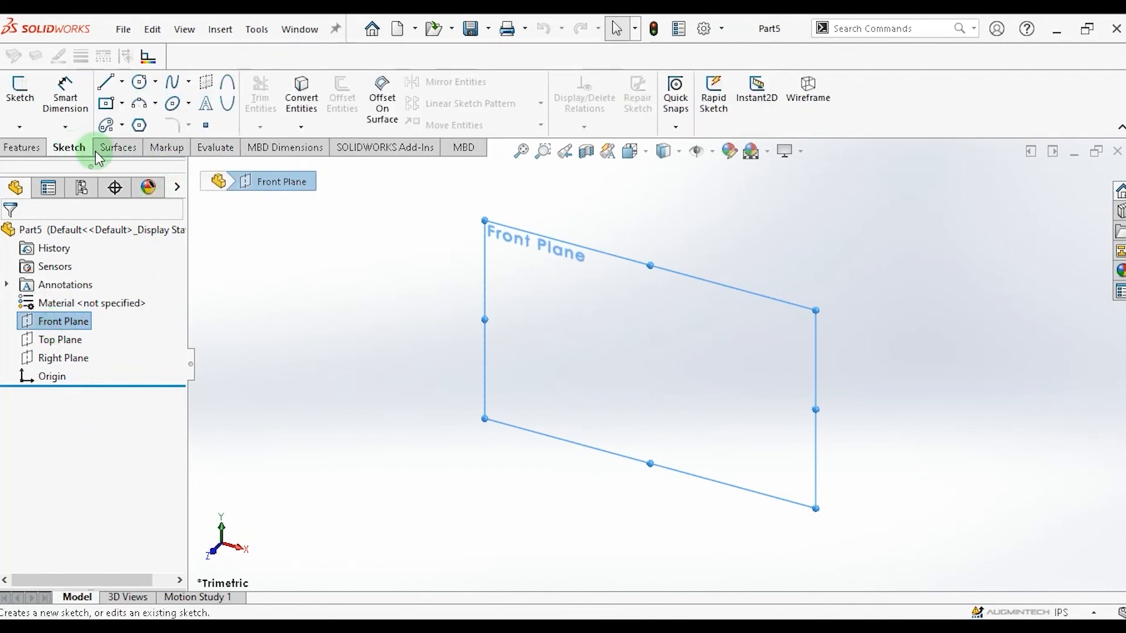
click(143, 85)
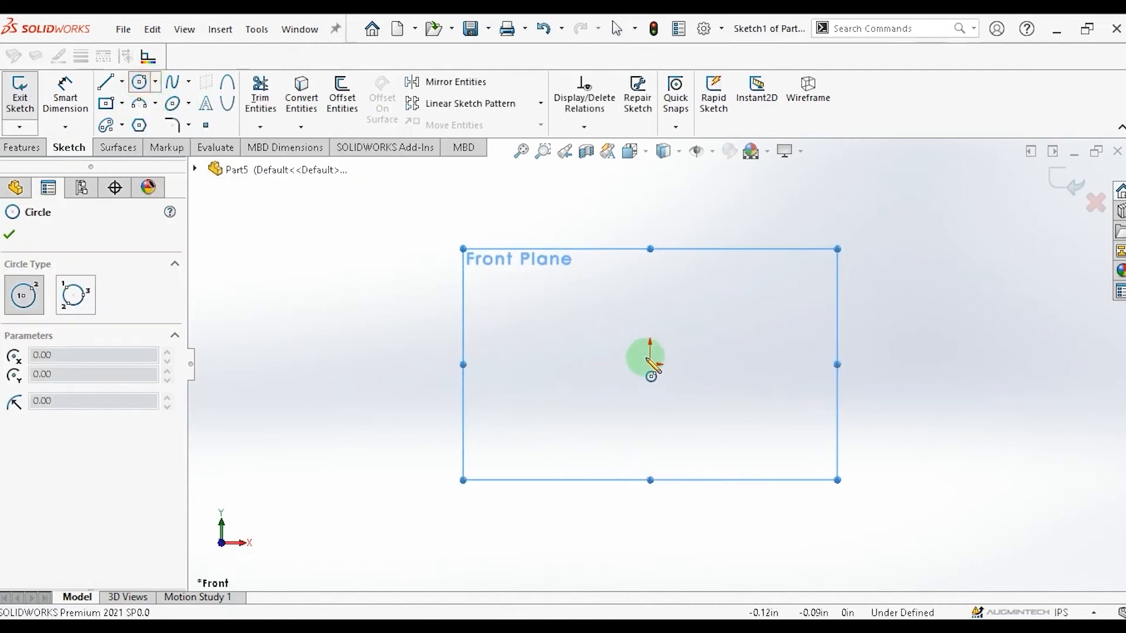
click(651, 366)
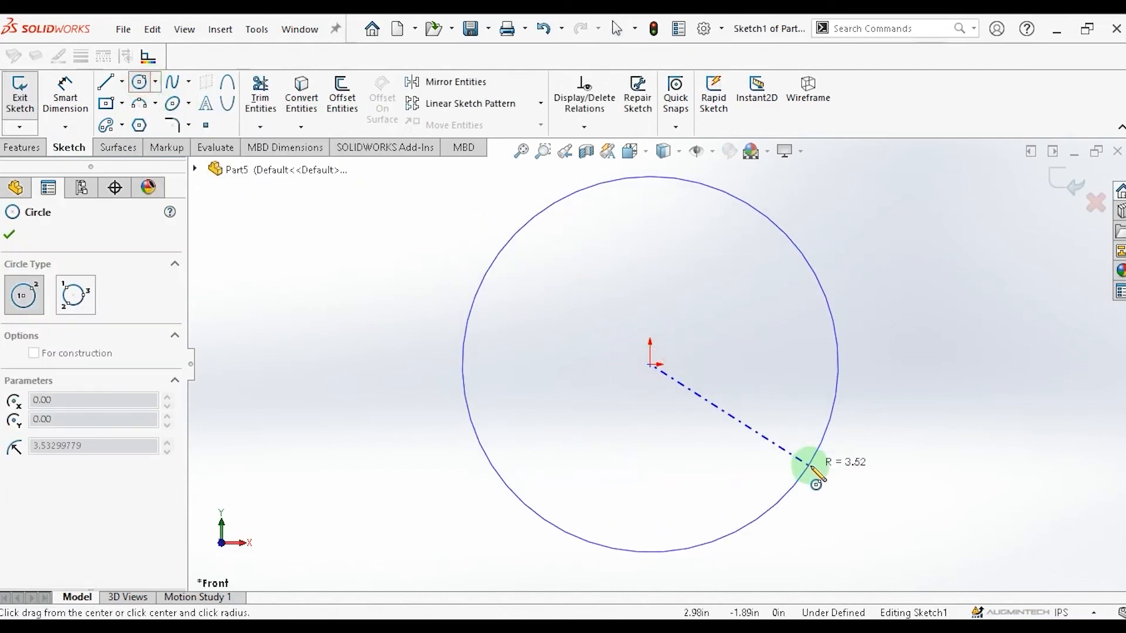
click(822, 471)
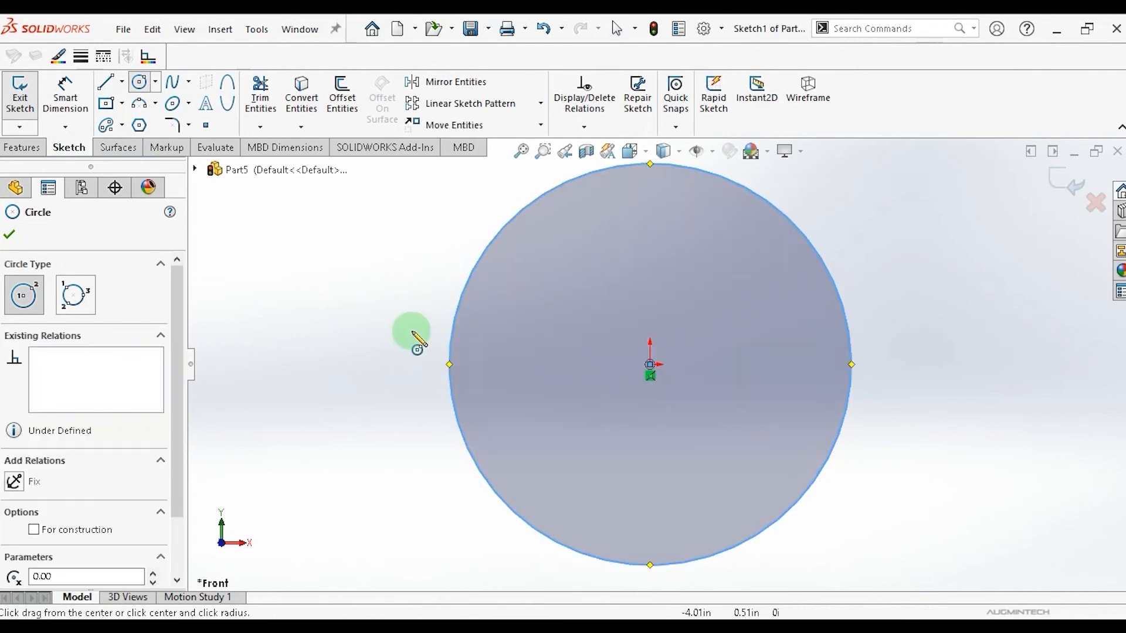
Dimension the large circle's diameter to 8 in.
key(Escape)
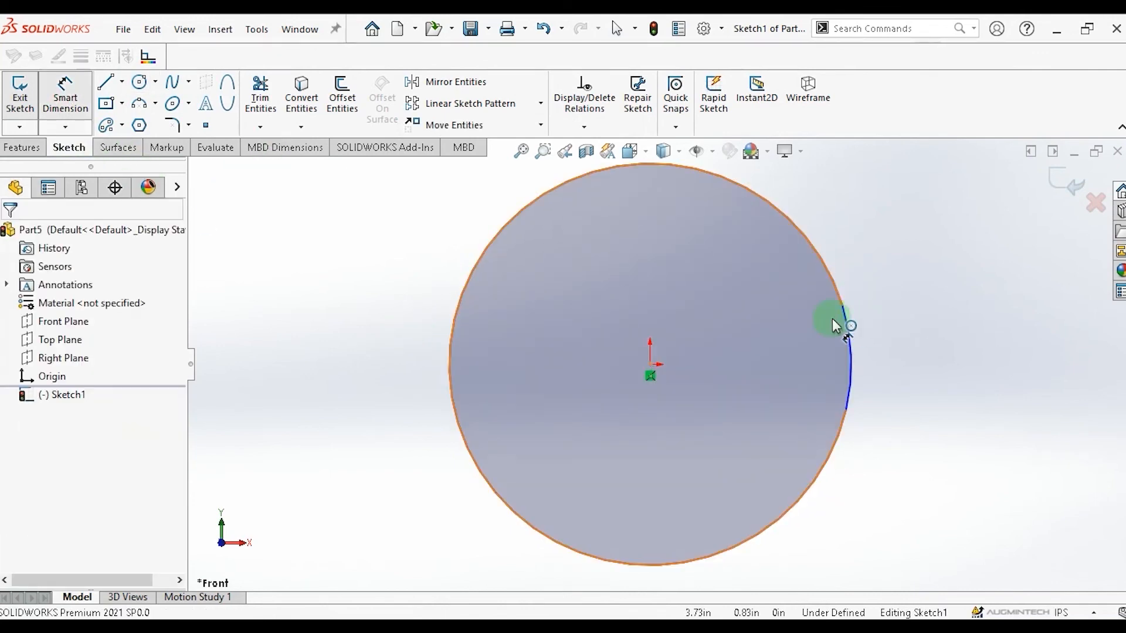
click(843, 321)
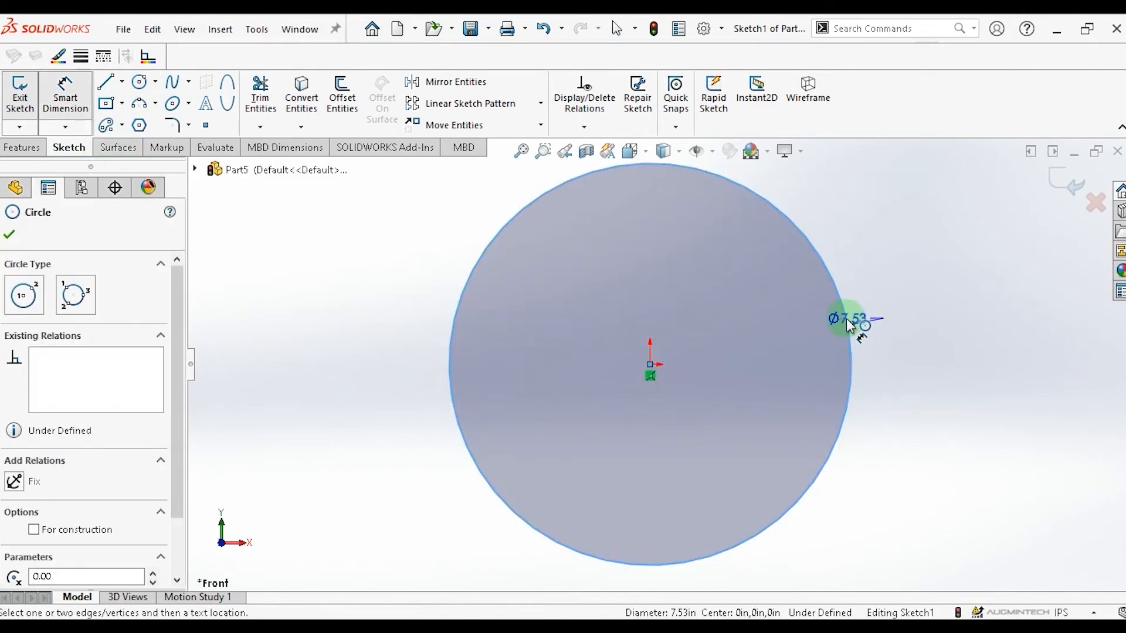
click(989, 298)
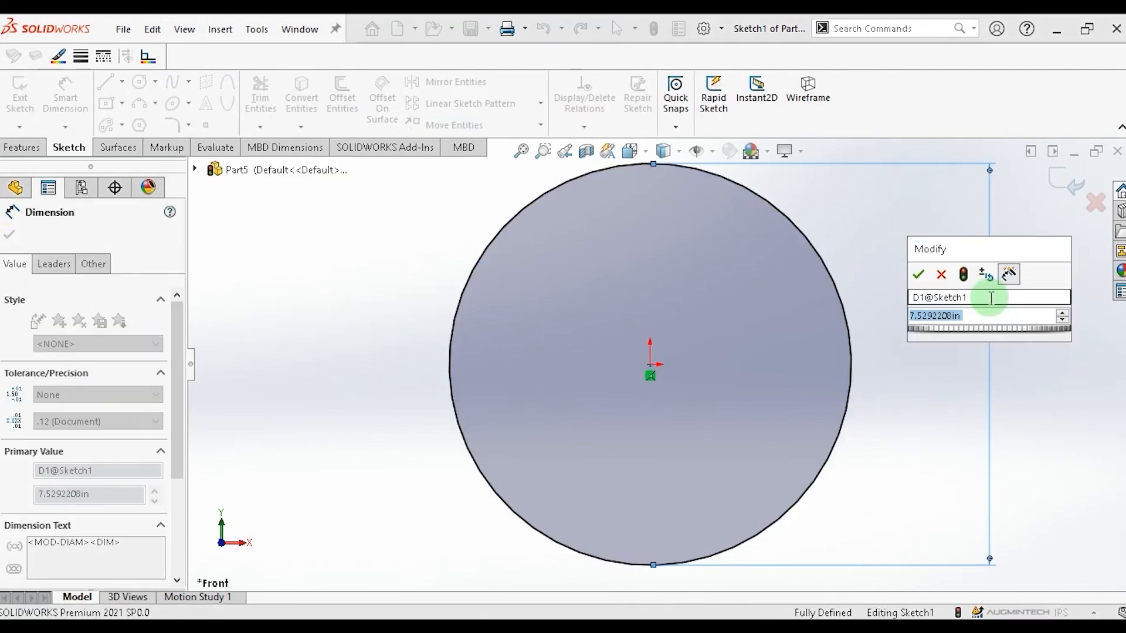
text(8)
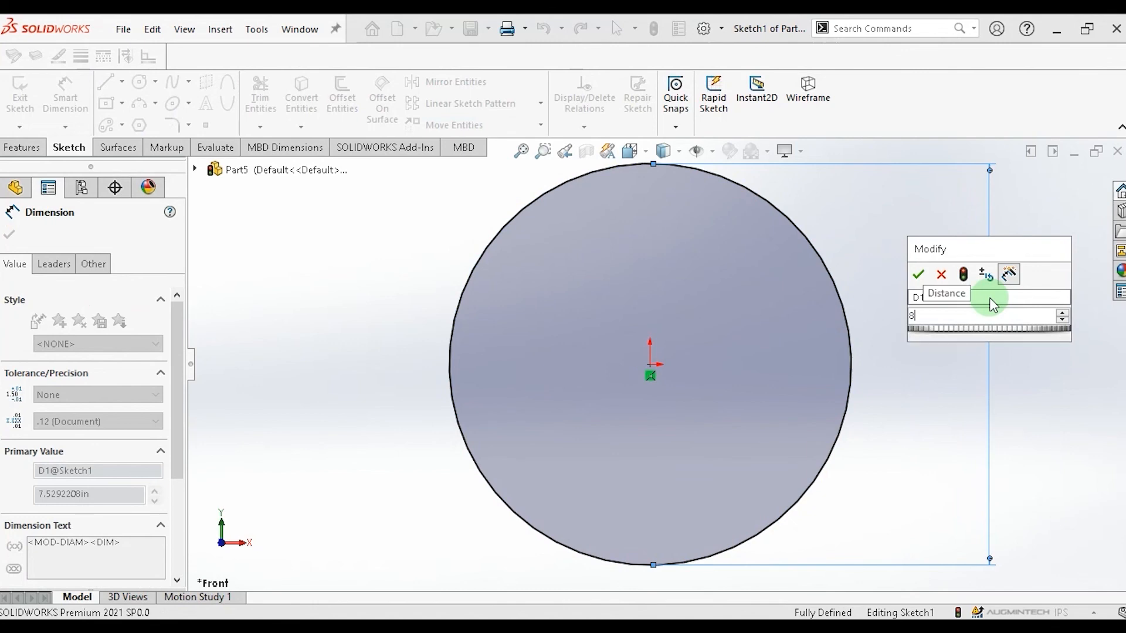
key(Return)
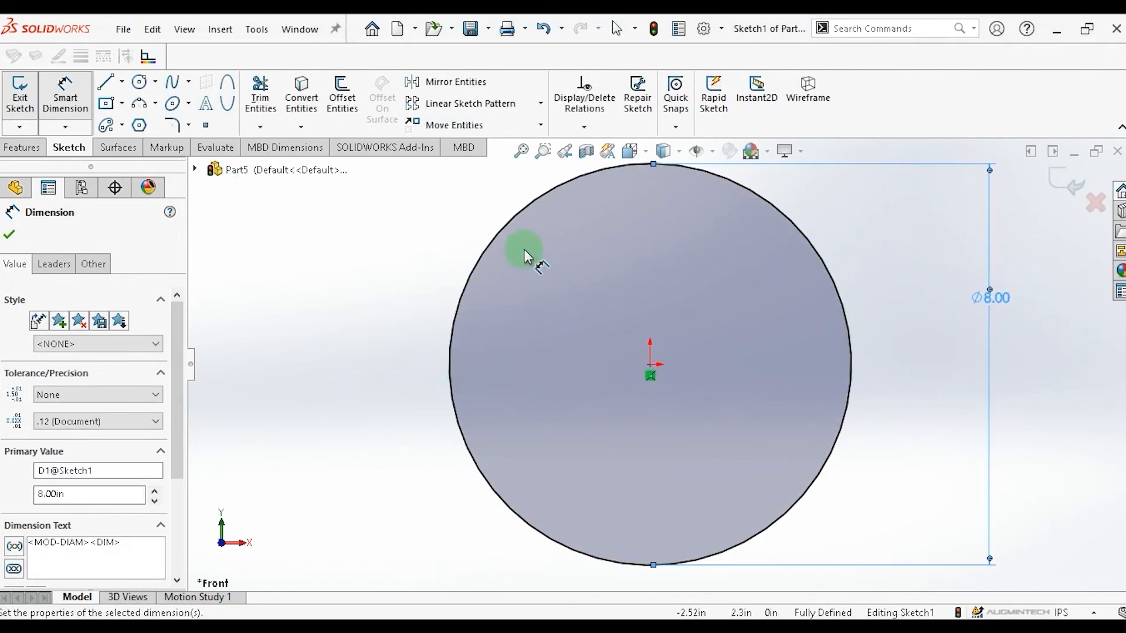
Sketch a small circle directly above the origin, centred about 3 in up, radius about 0.35 in.
click(140, 83)
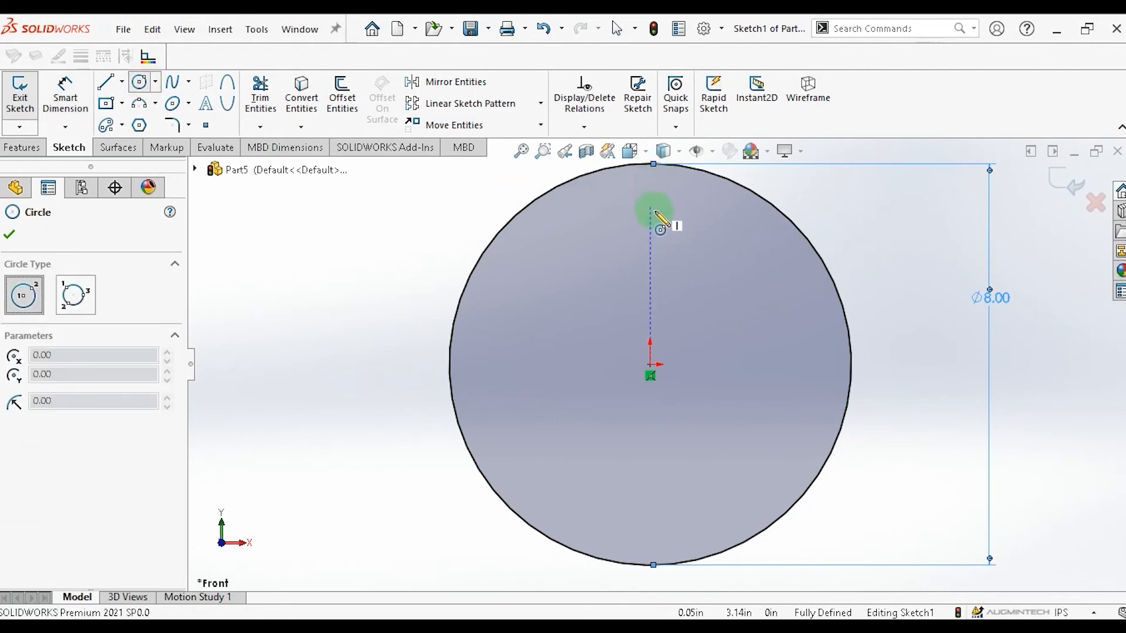
click(650, 211)
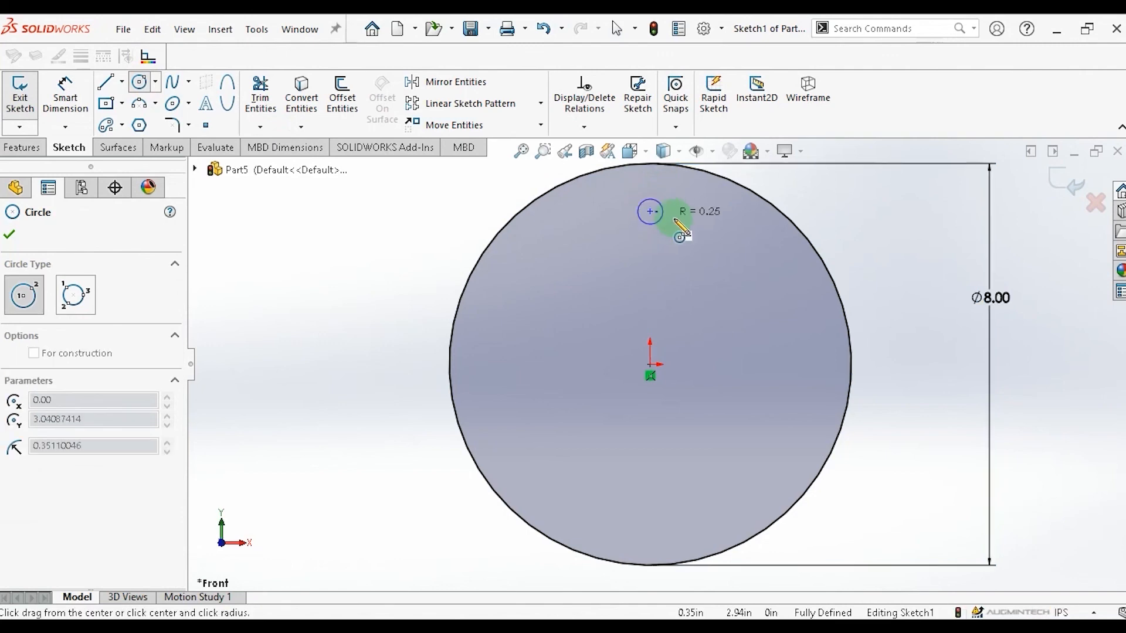
click(675, 221)
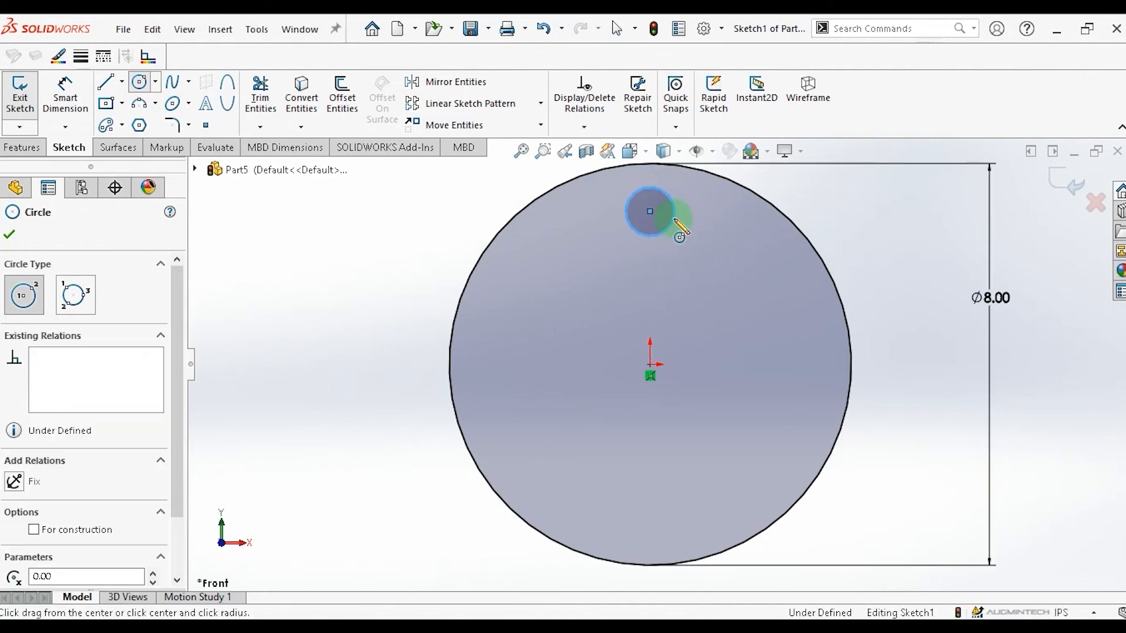
Set the small circle's diameter to 1 in.
click(66, 93)
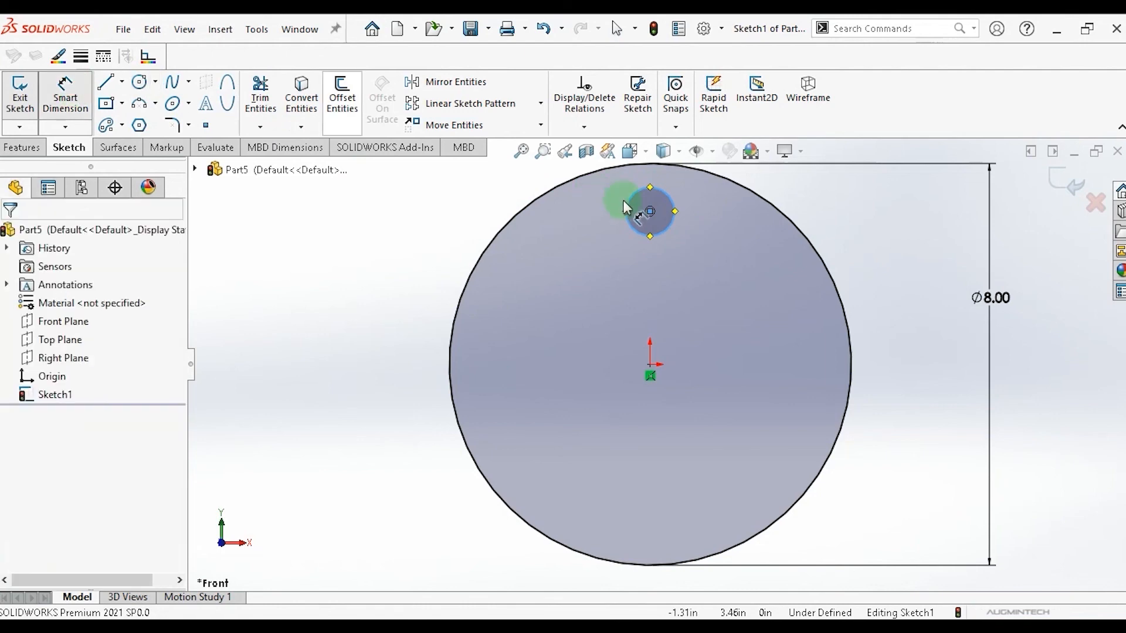
click(626, 208)
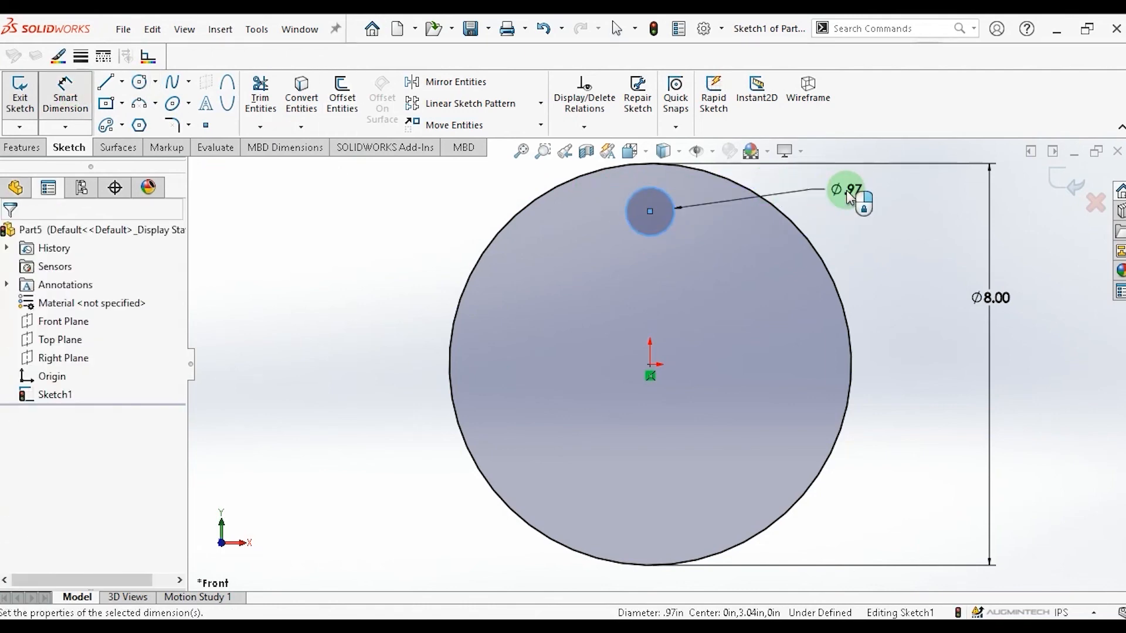
click(850, 193)
text(1)
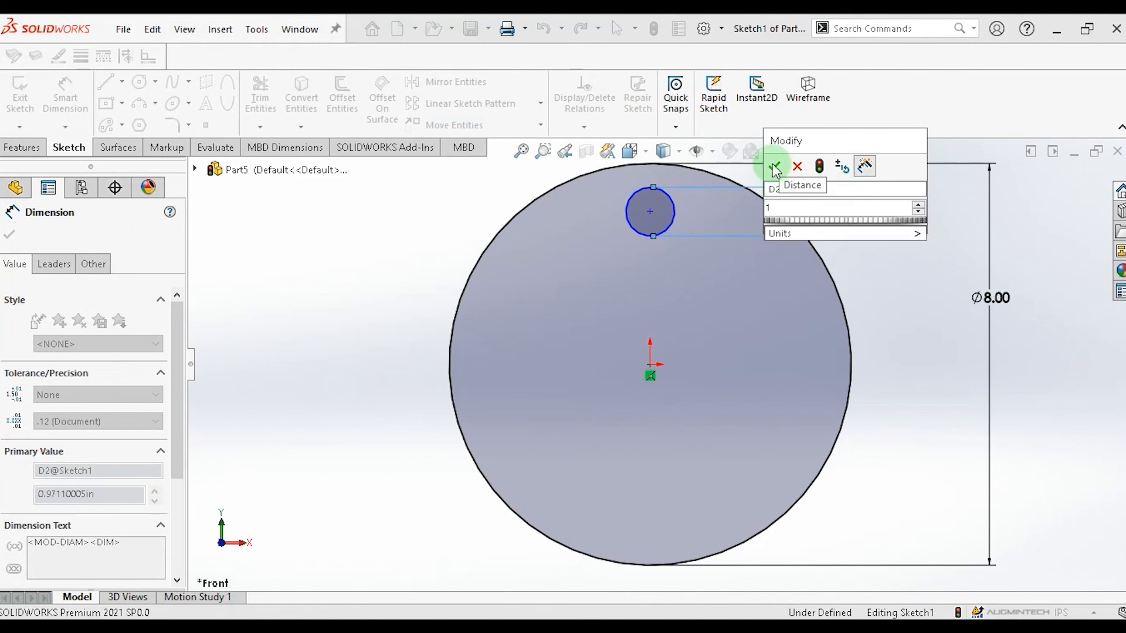
click(774, 166)
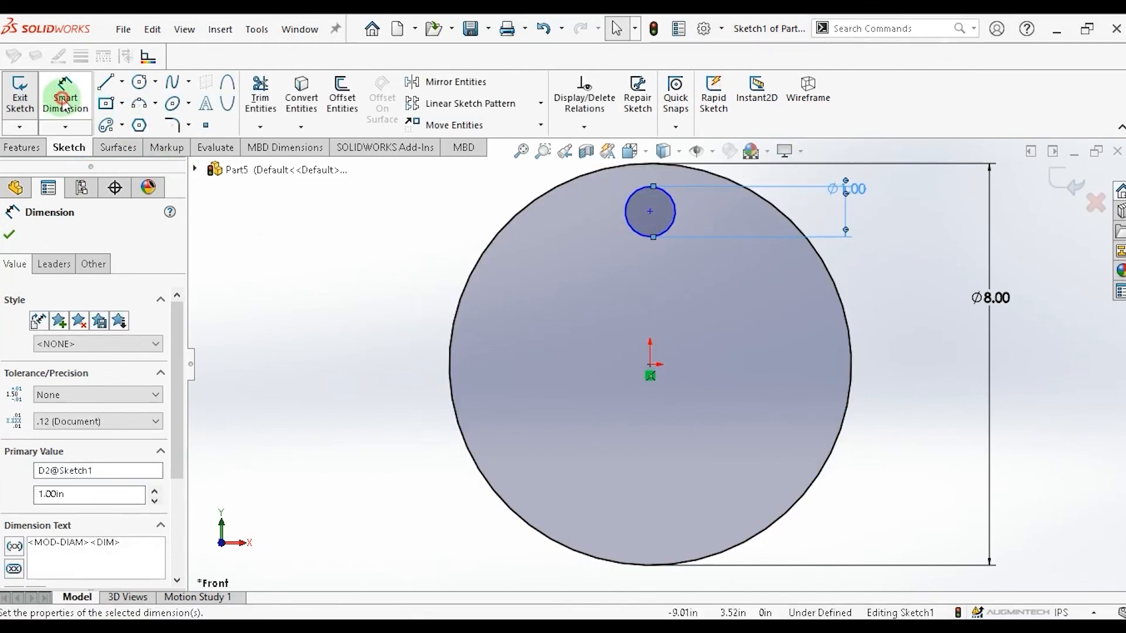
key(Escape)
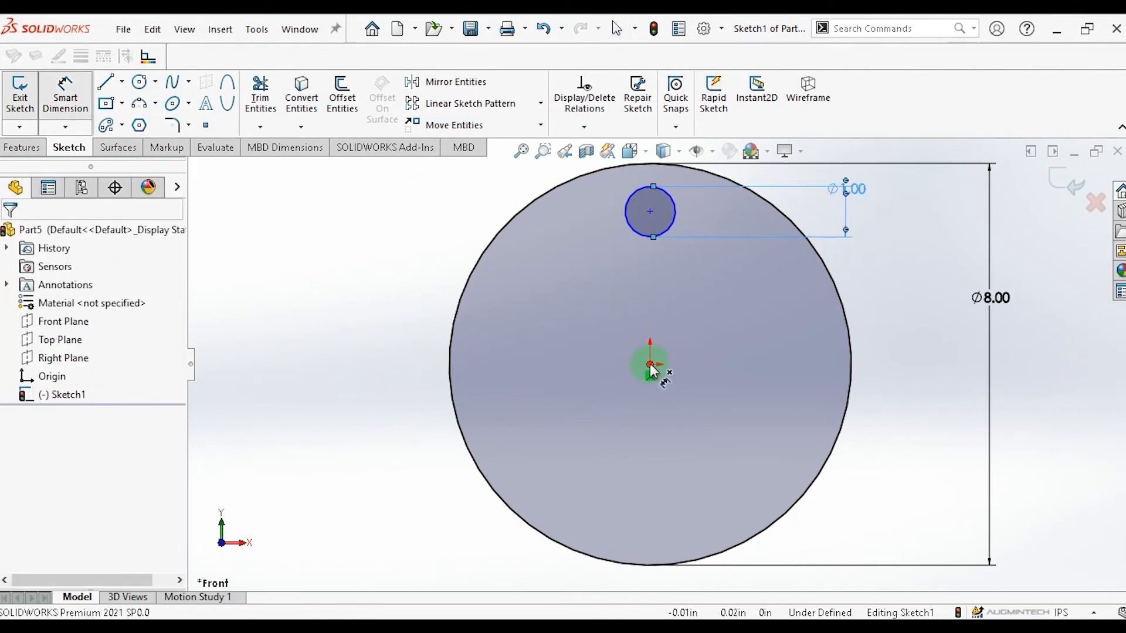
Dimension the vertical distance from the origin to the small circle's centre as 3 in.
click(650, 365)
click(650, 212)
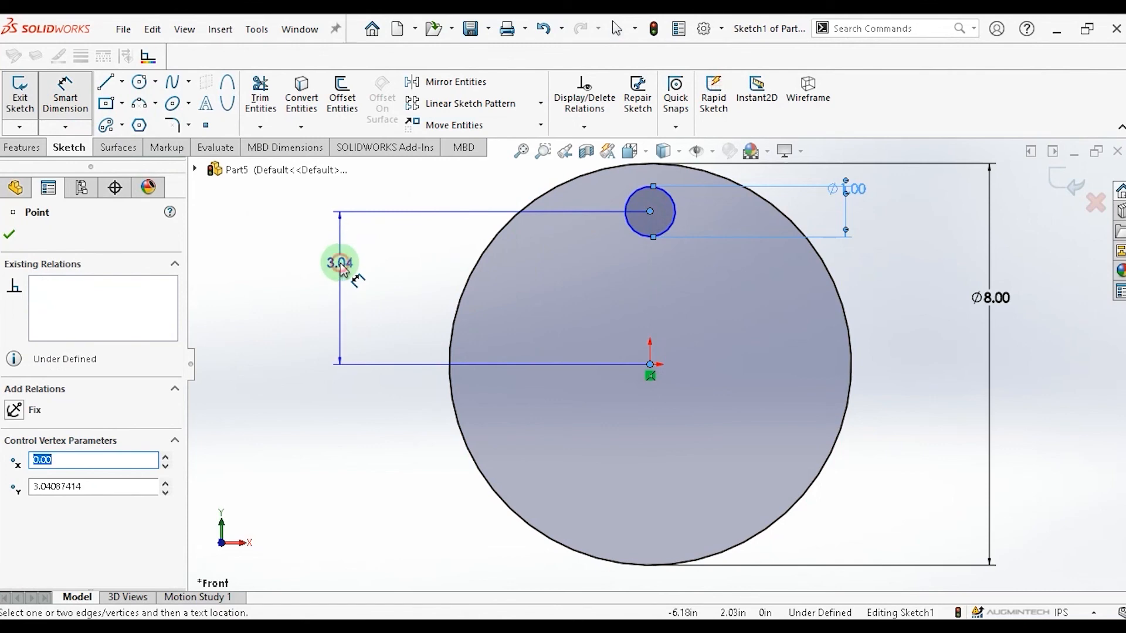
click(342, 265)
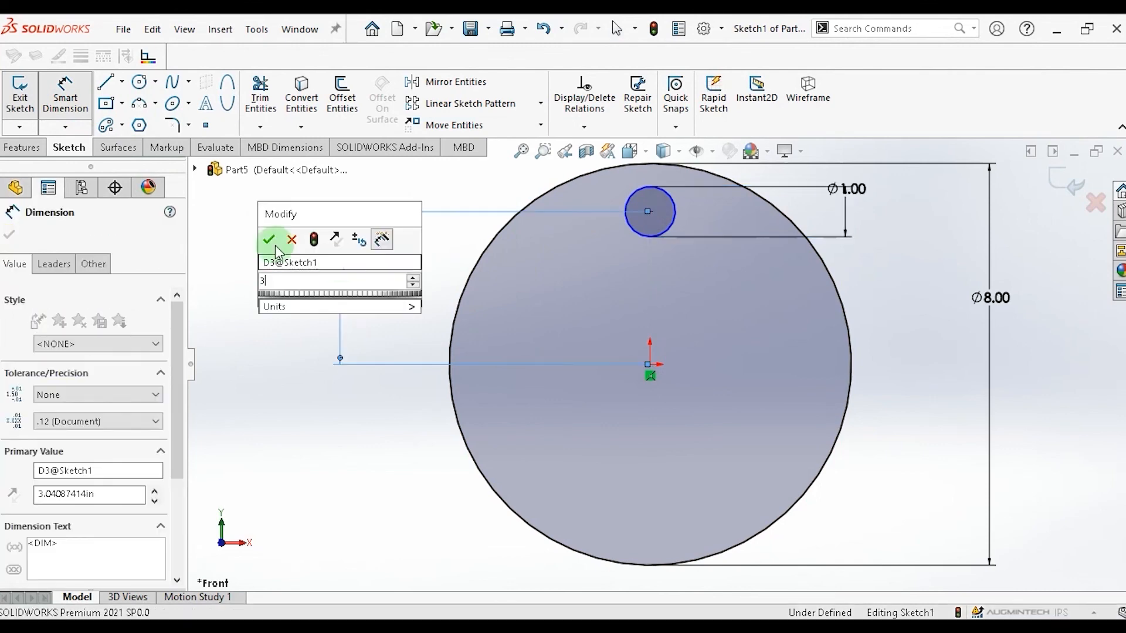
text(3)
click(269, 241)
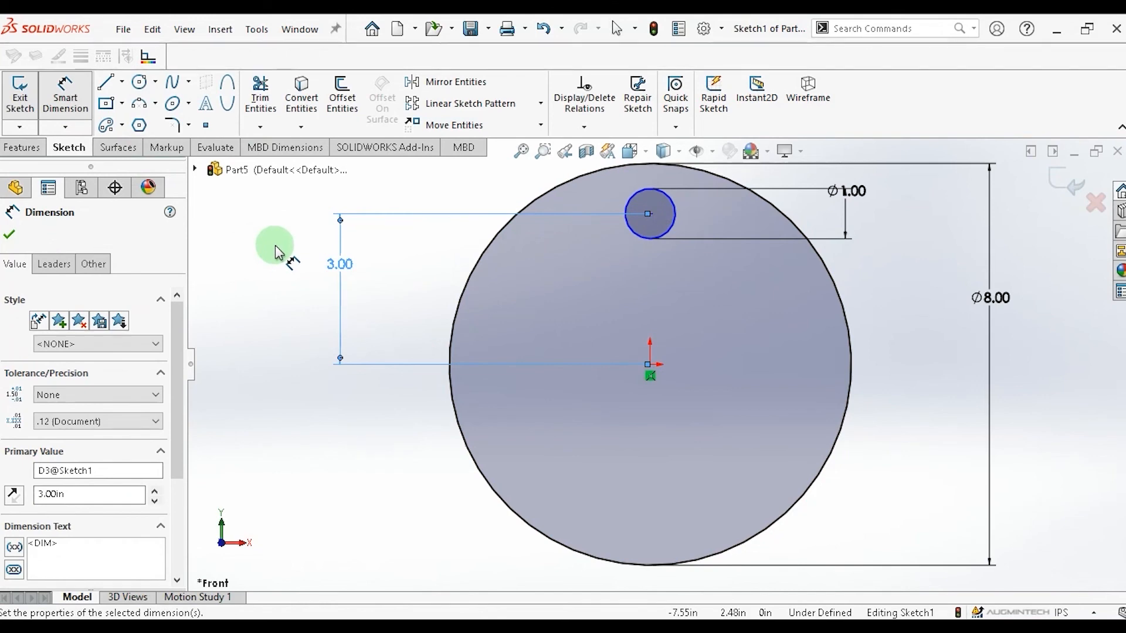
click(202, 212)
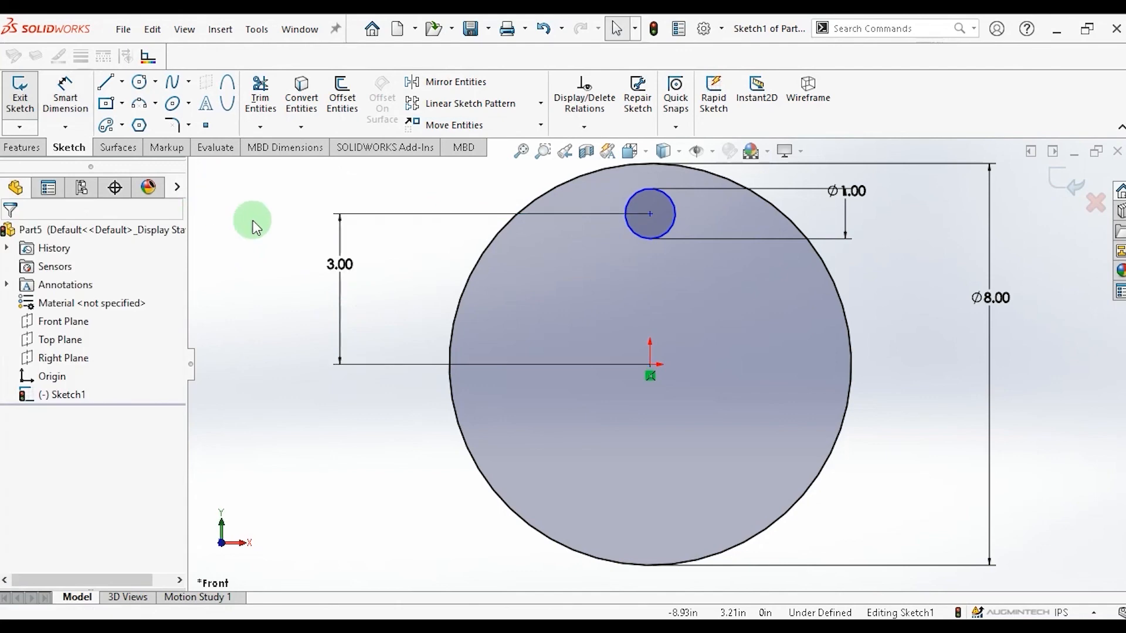
Create a circular sketch pattern of the small circle about the origin with 8 equally spaced instances over 360deg.
click(541, 104)
click(480, 143)
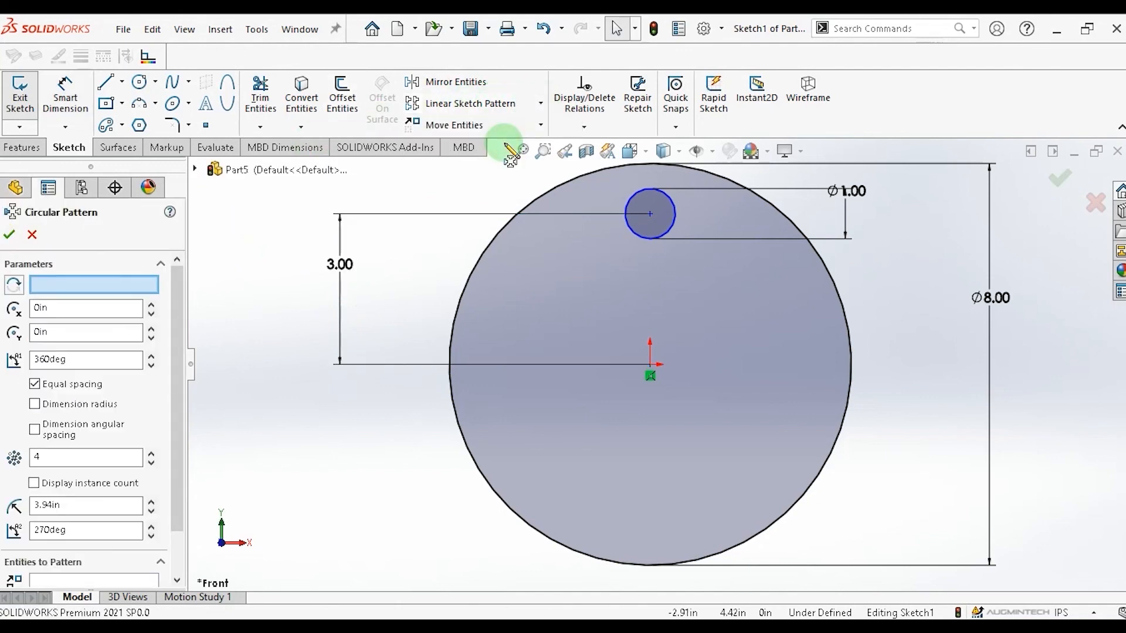
click(680, 222)
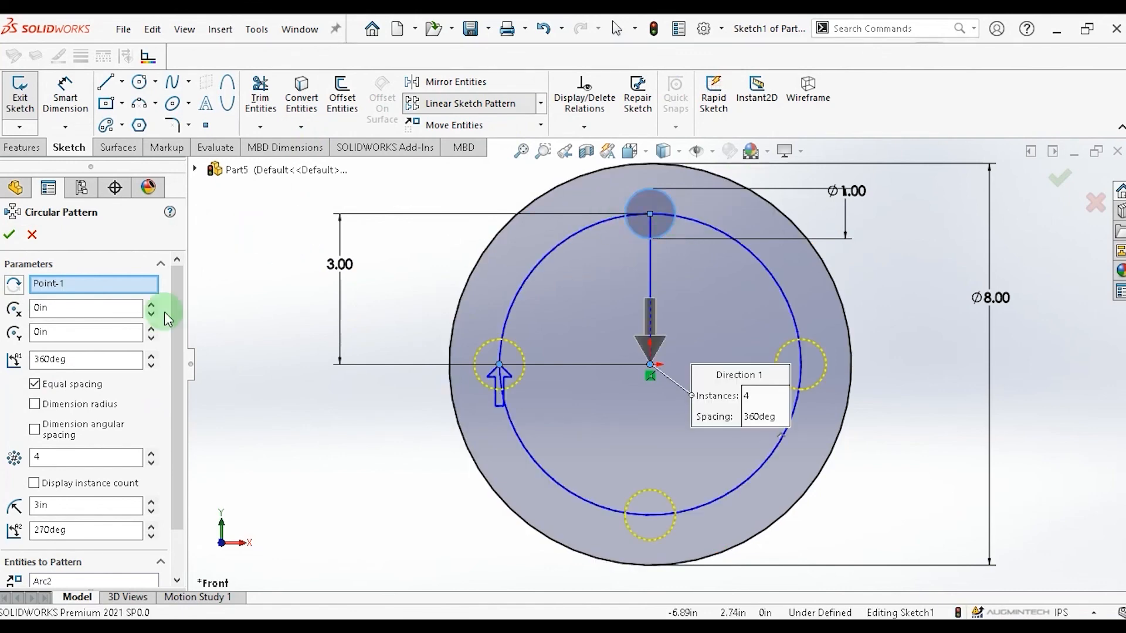
drag(176, 315, 176, 353)
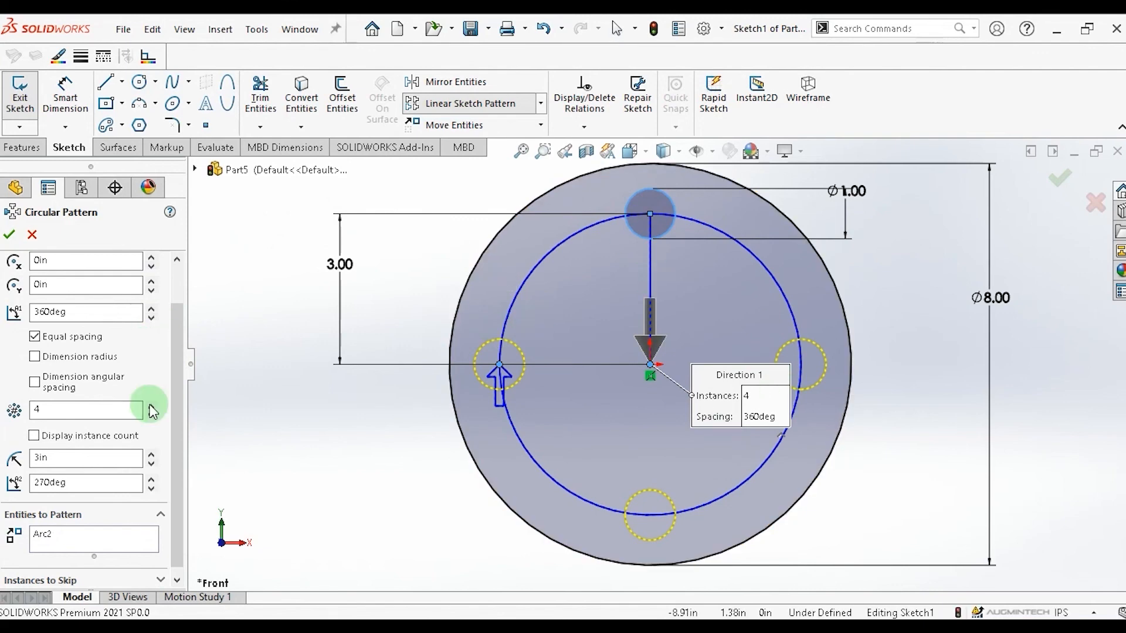
click(151, 406)
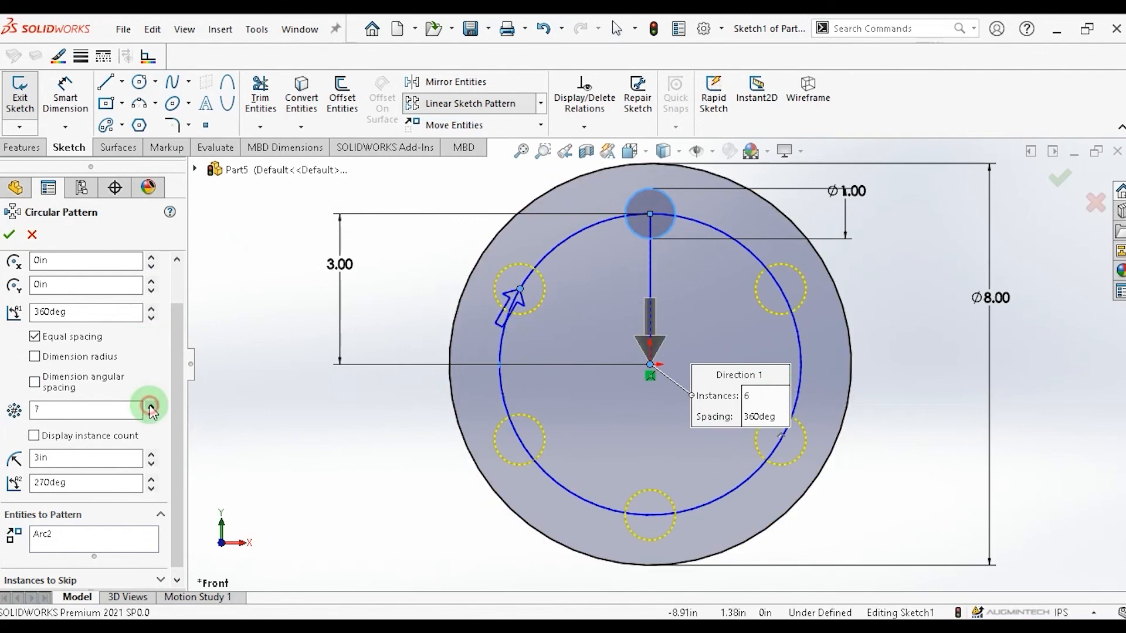
click(151, 407)
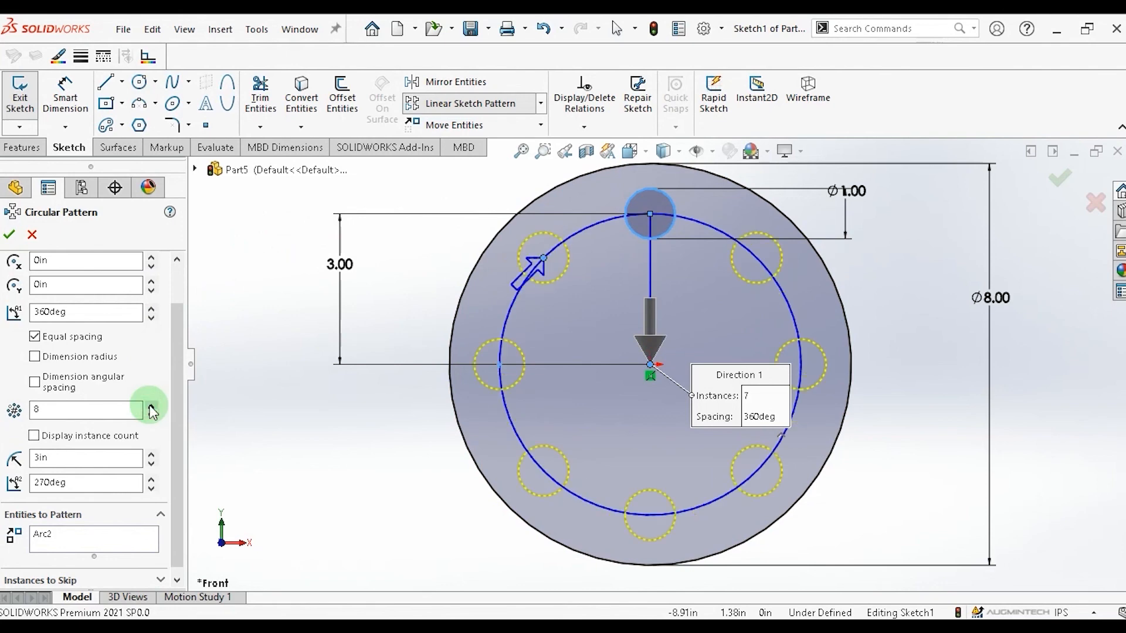
drag(178, 397, 174, 440)
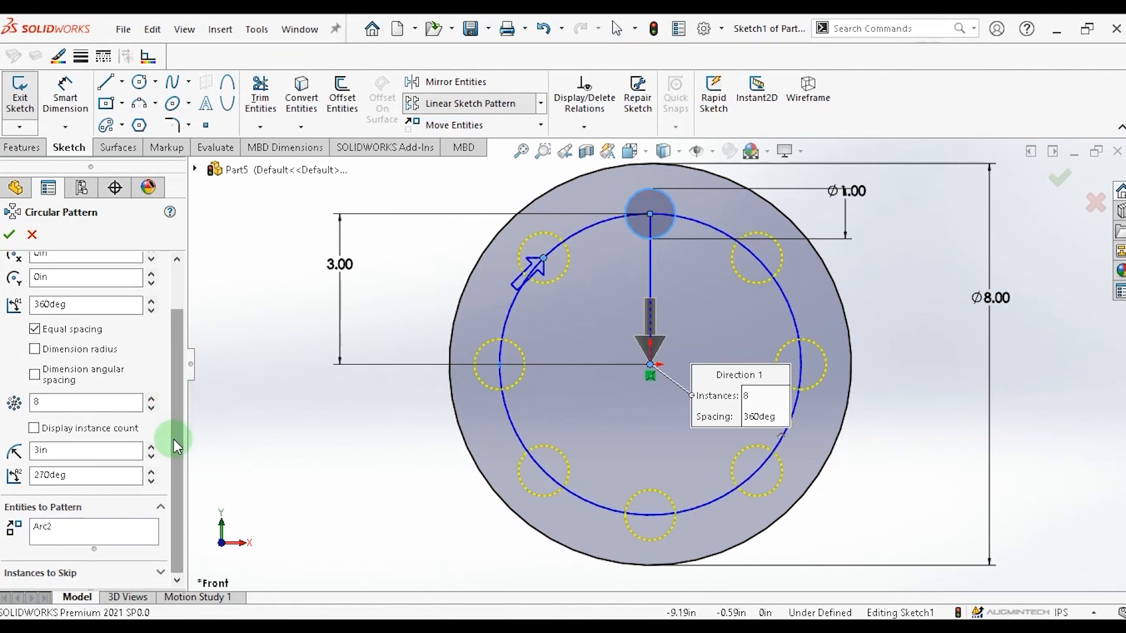
click(10, 236)
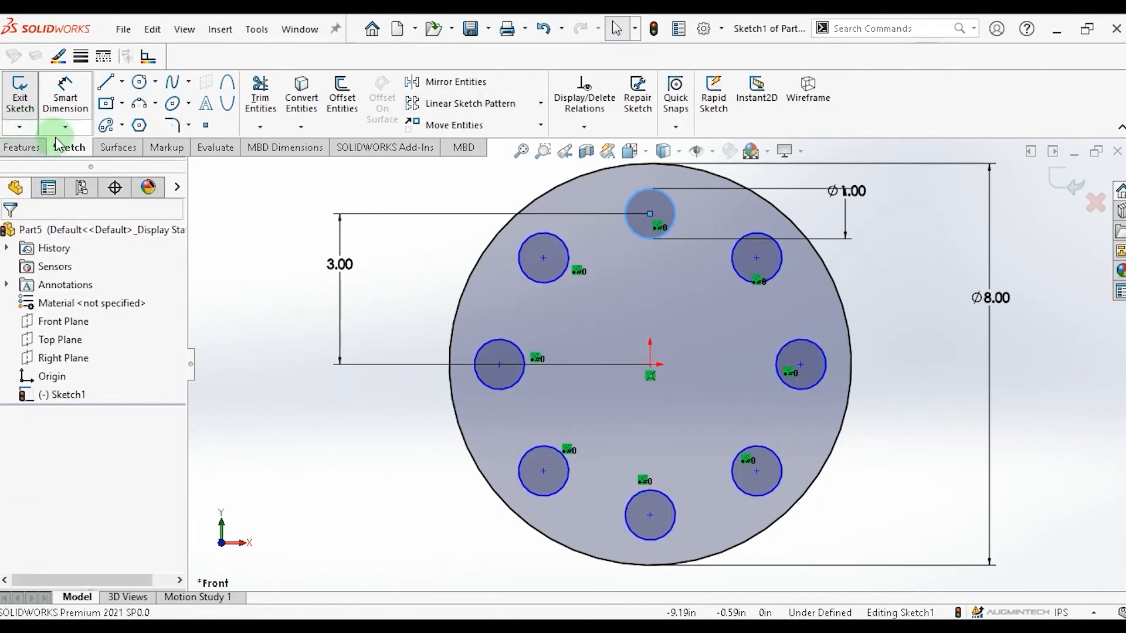
Extrude the sketch as a boss 0.10 in thick.
click(24, 148)
click(22, 105)
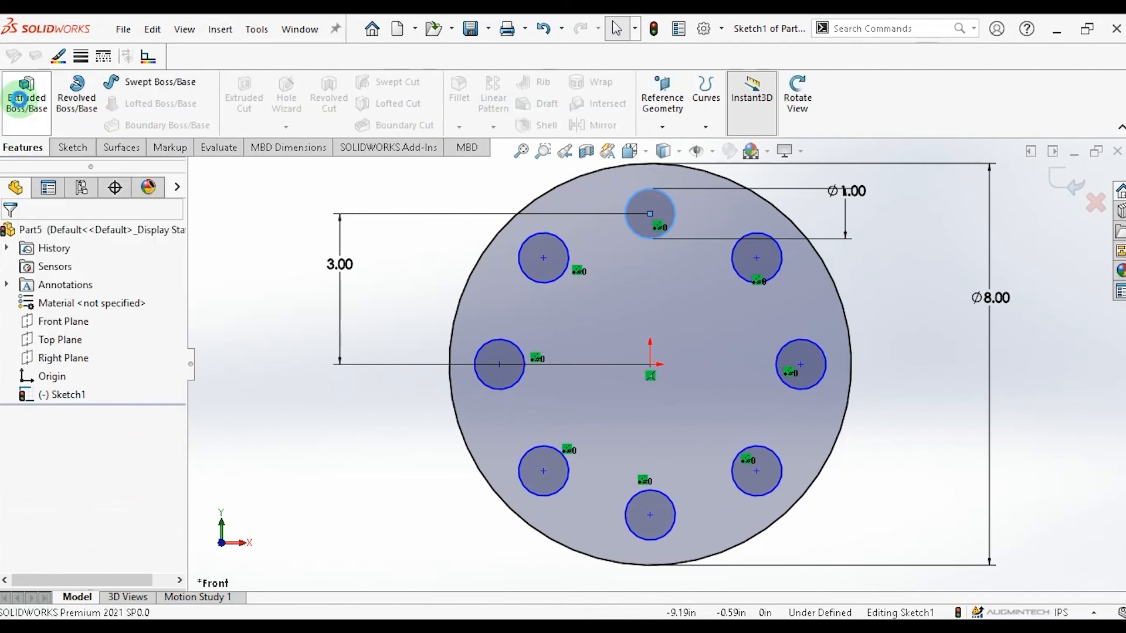
click(8, 240)
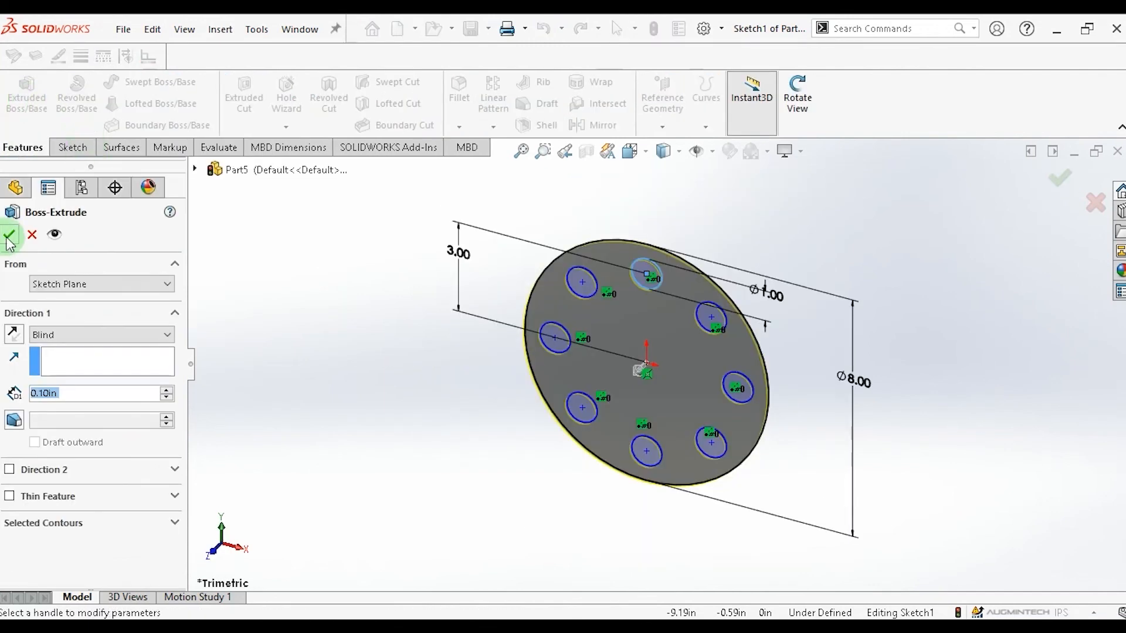
click(8, 241)
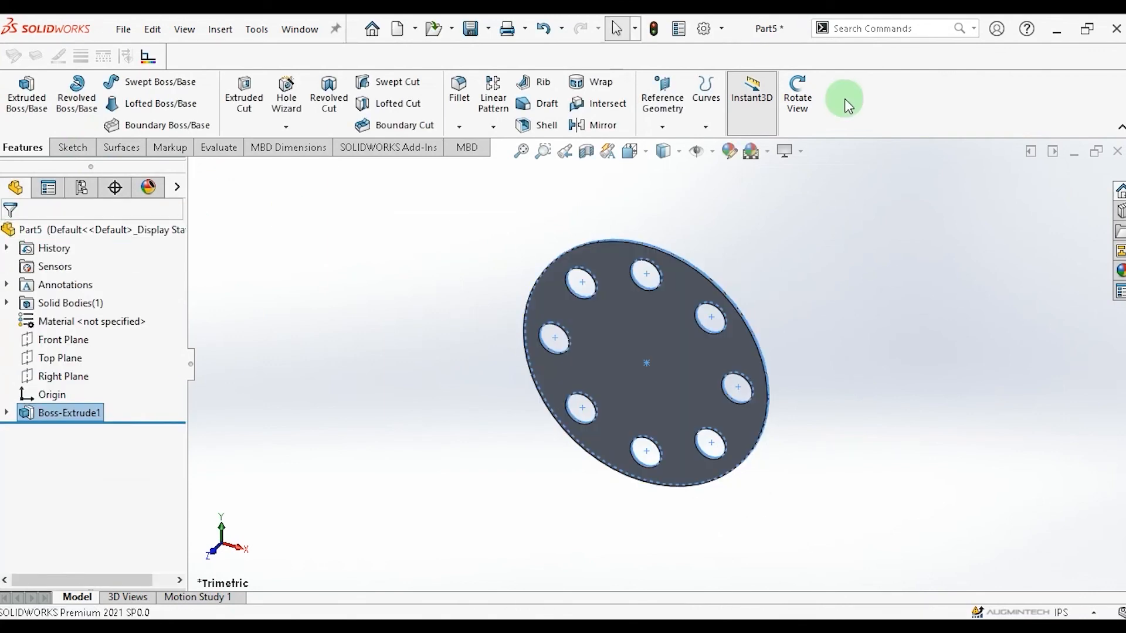
Start a sketch on the plate's front face and draw a circle centred on the origin.
click(797, 95)
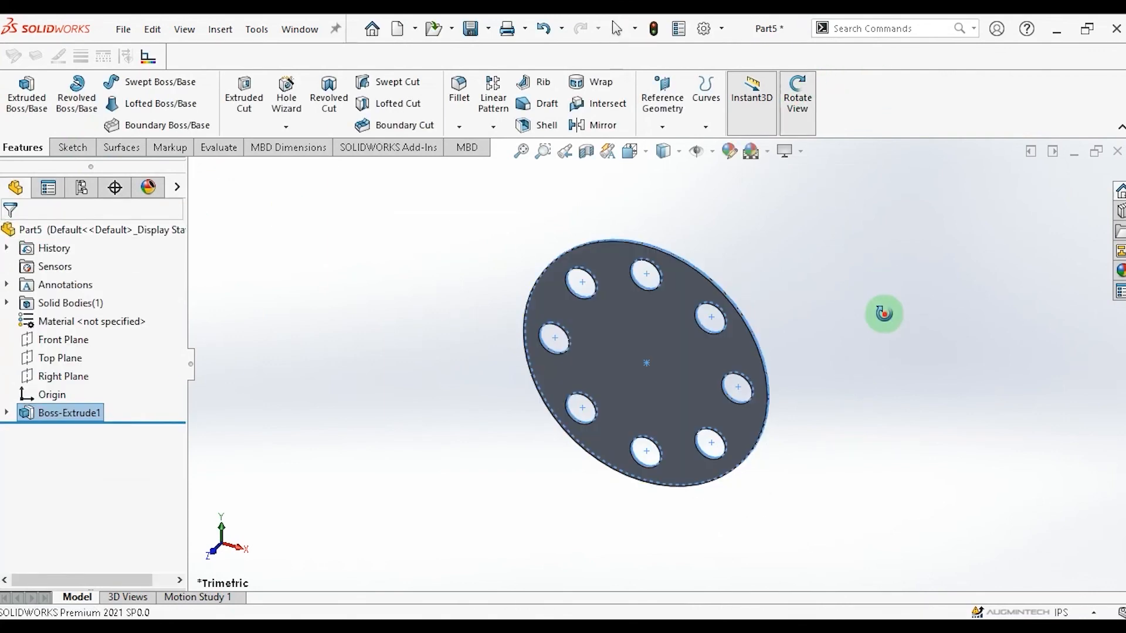
drag(884, 314, 862, 217)
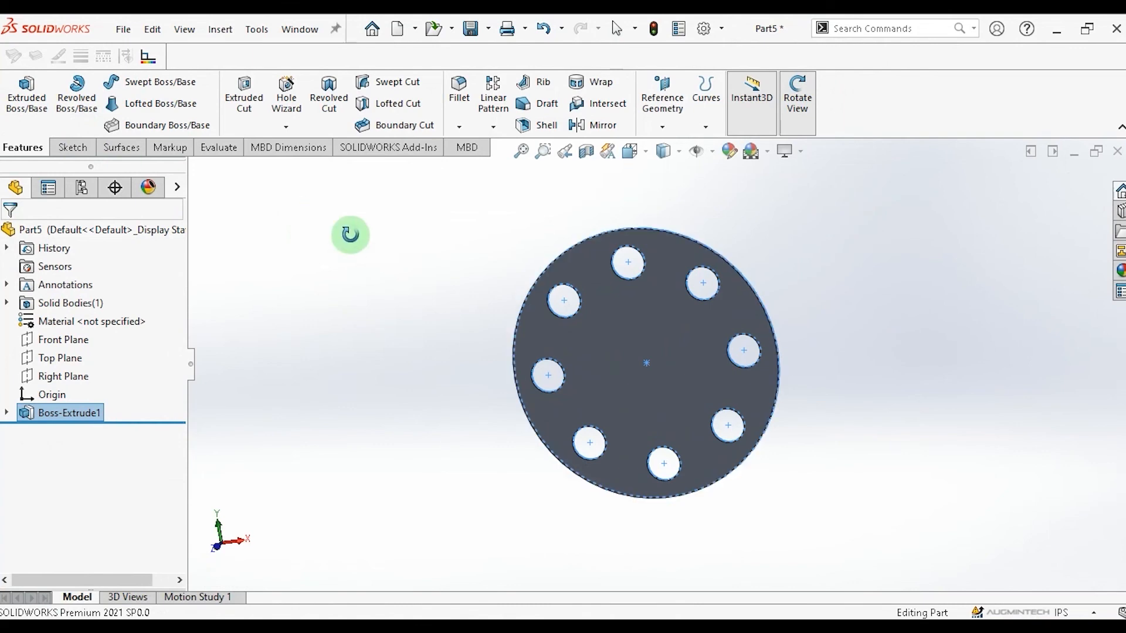
click(74, 147)
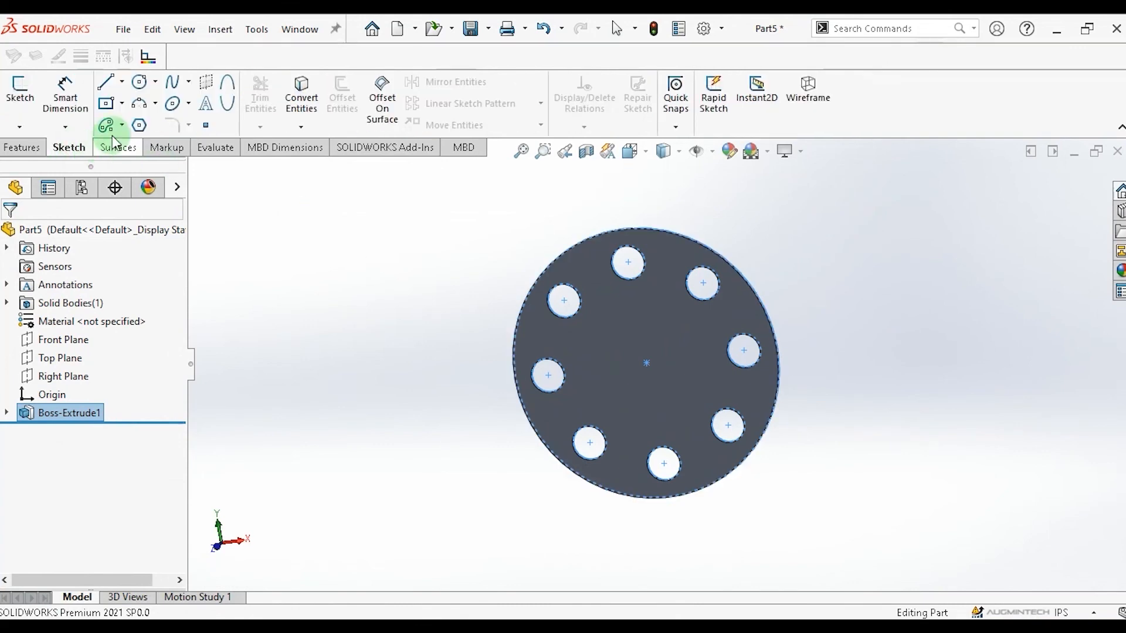
click(18, 103)
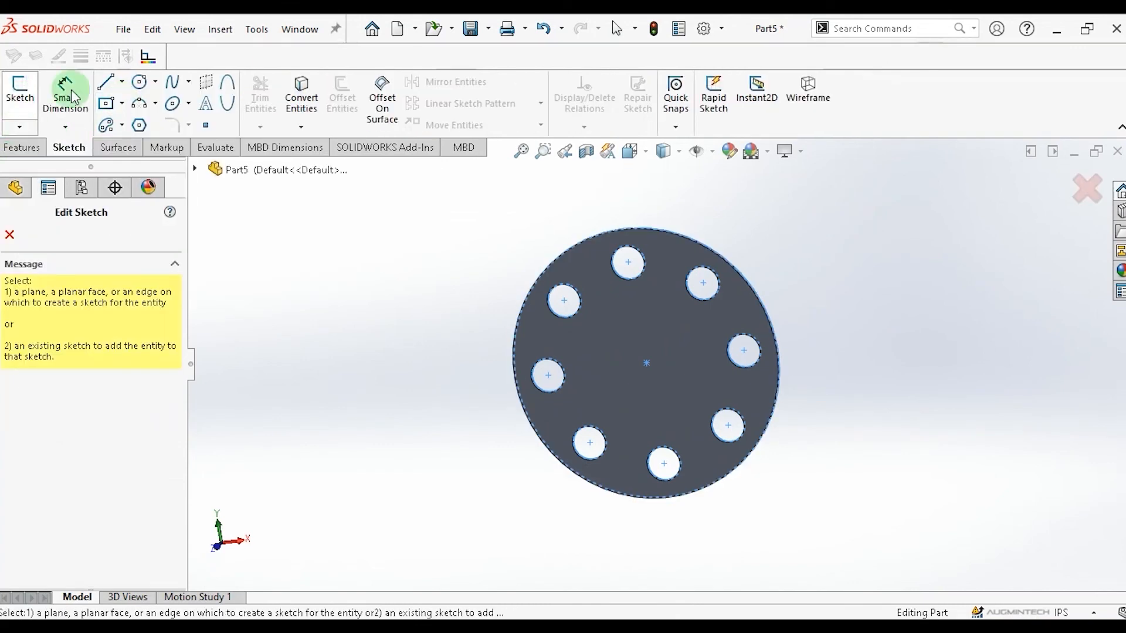
click(141, 84)
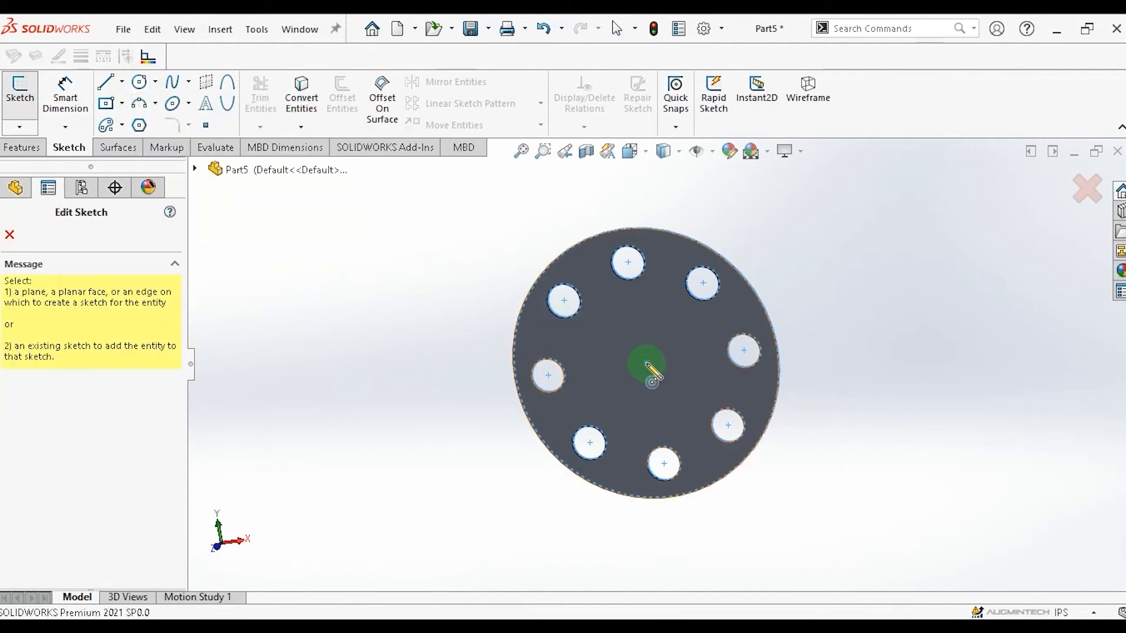
click(646, 364)
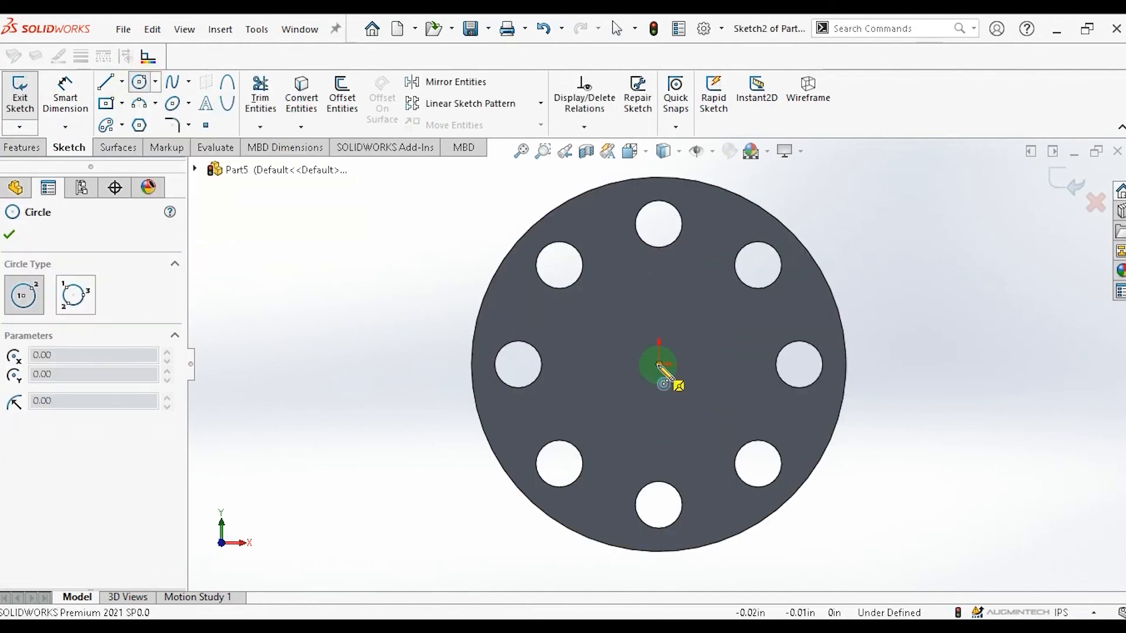
click(658, 365)
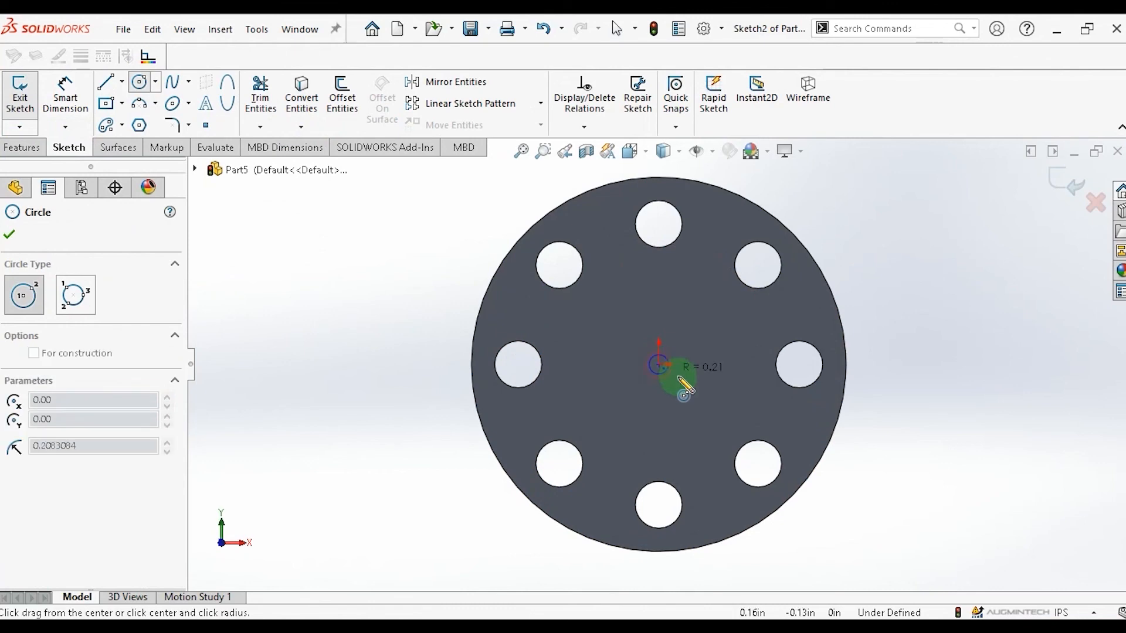
click(717, 405)
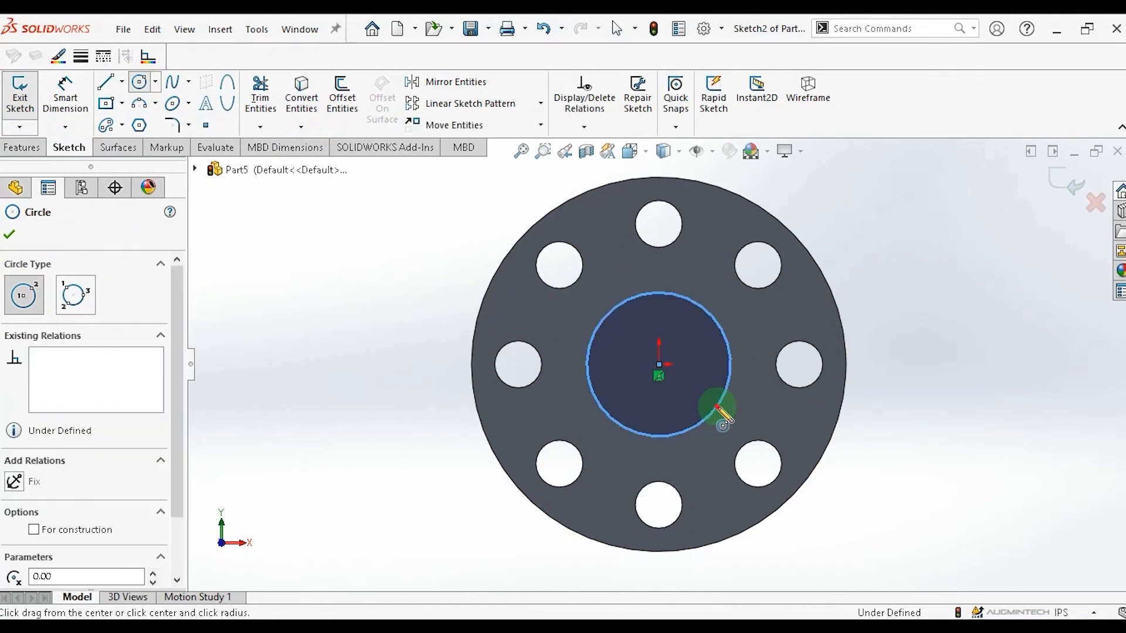
Finish the central circle and extrude it as a boss 4 in deep from the plate's face.
click(717, 405)
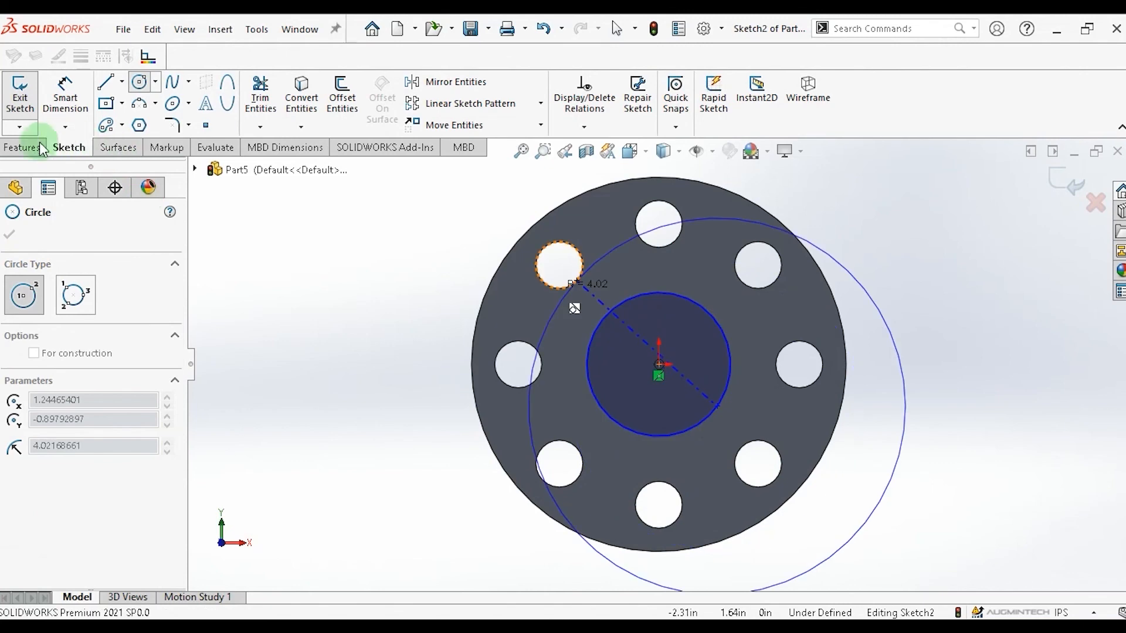
click(23, 148)
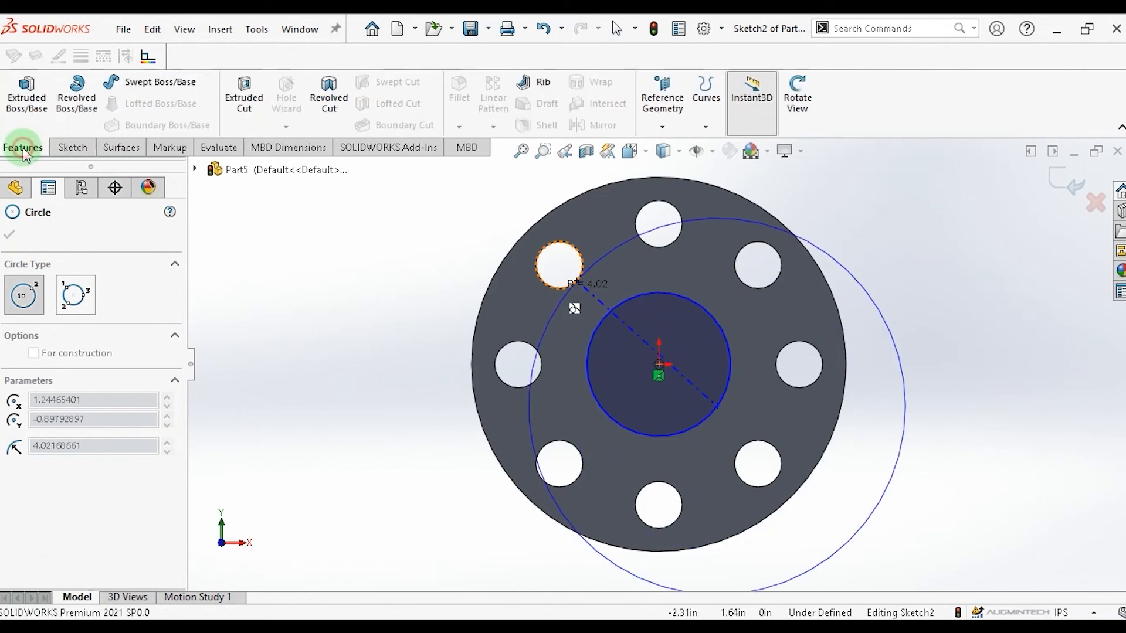
click(35, 111)
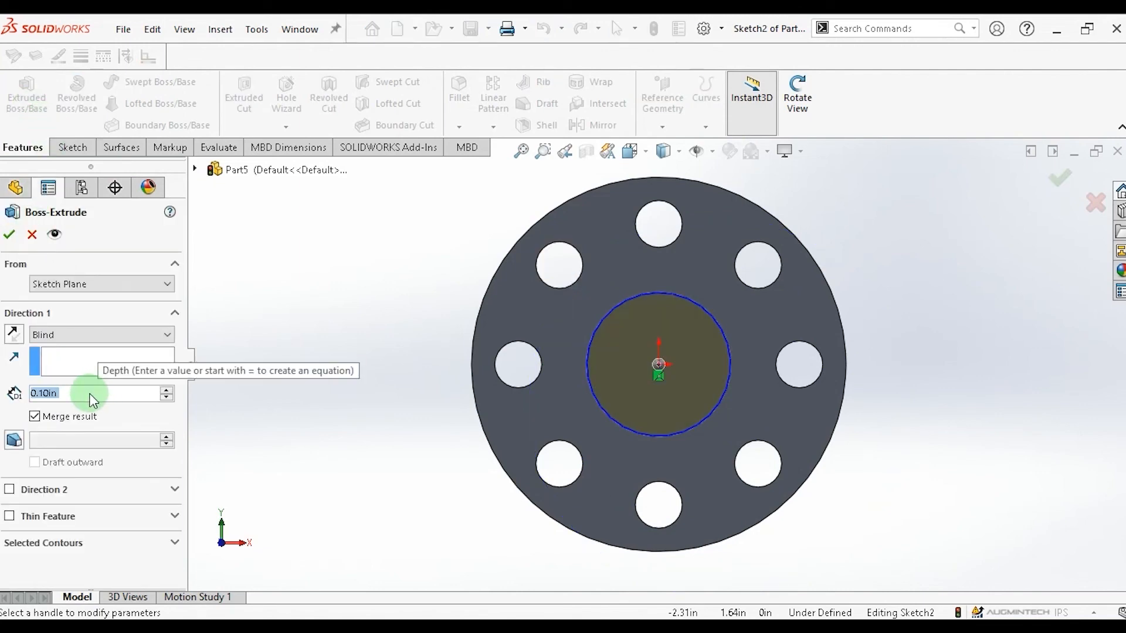
text(4)
click(12, 416)
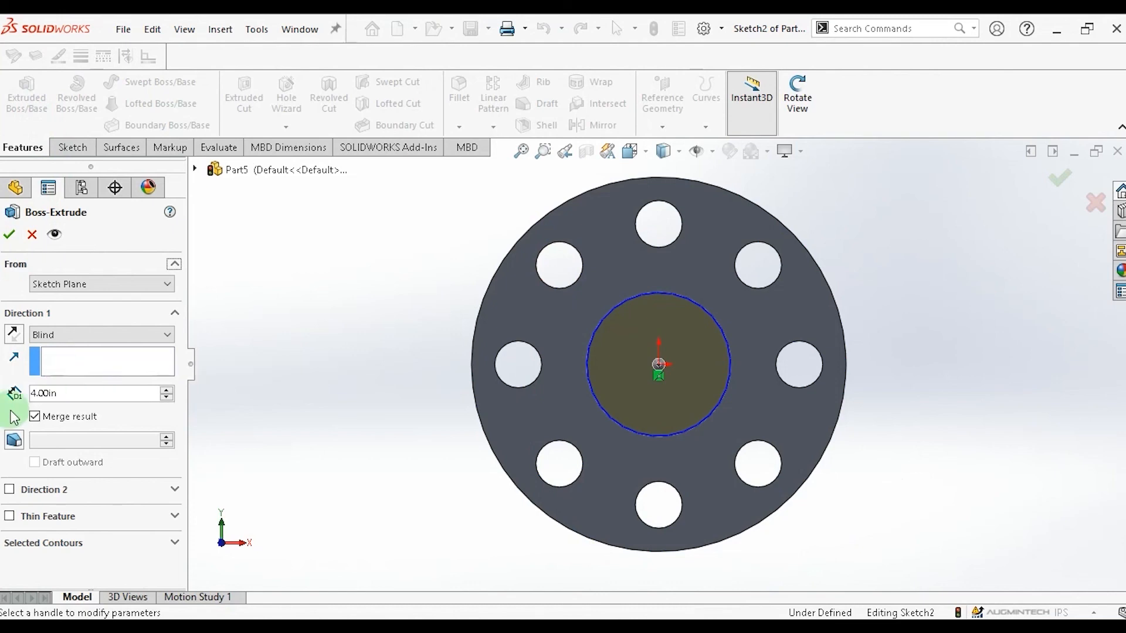
click(9, 234)
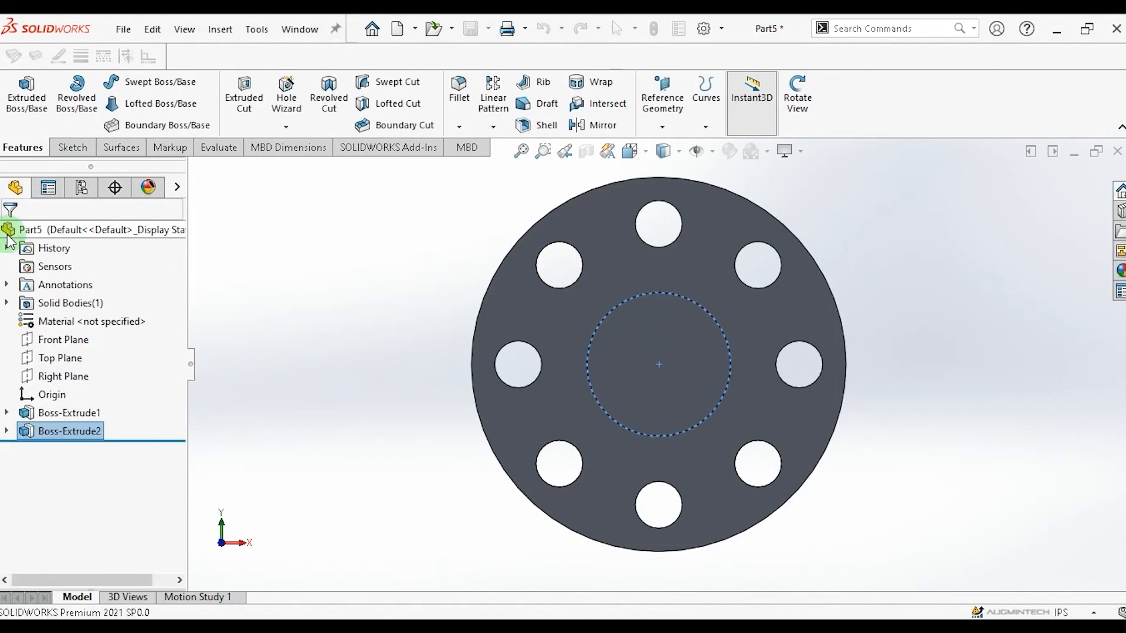
click(798, 95)
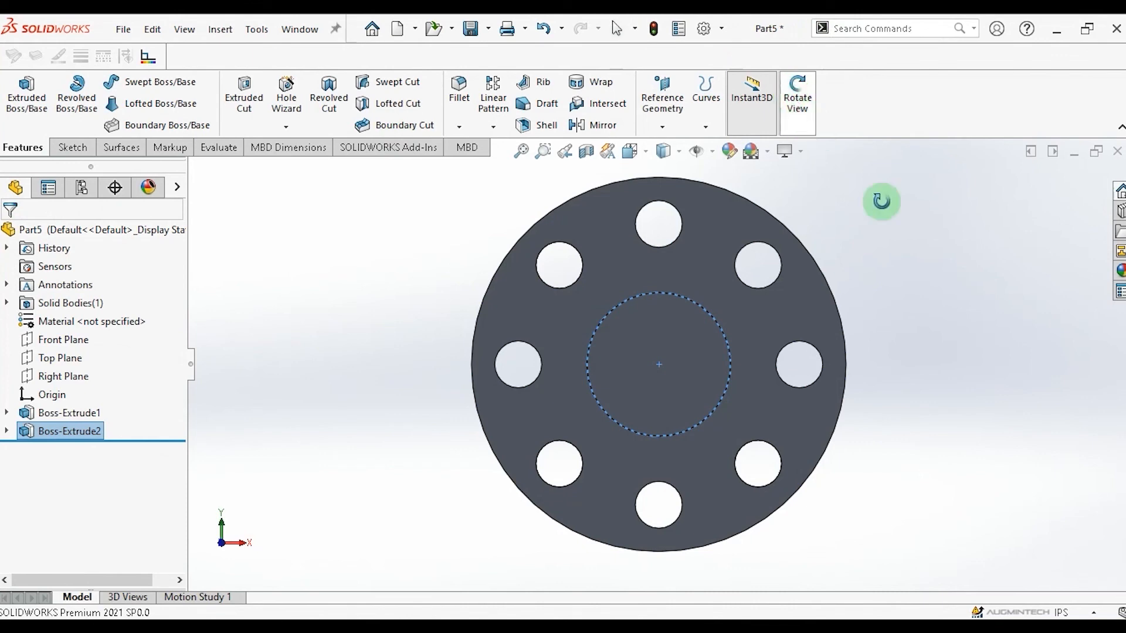
drag(909, 297, 517, 313)
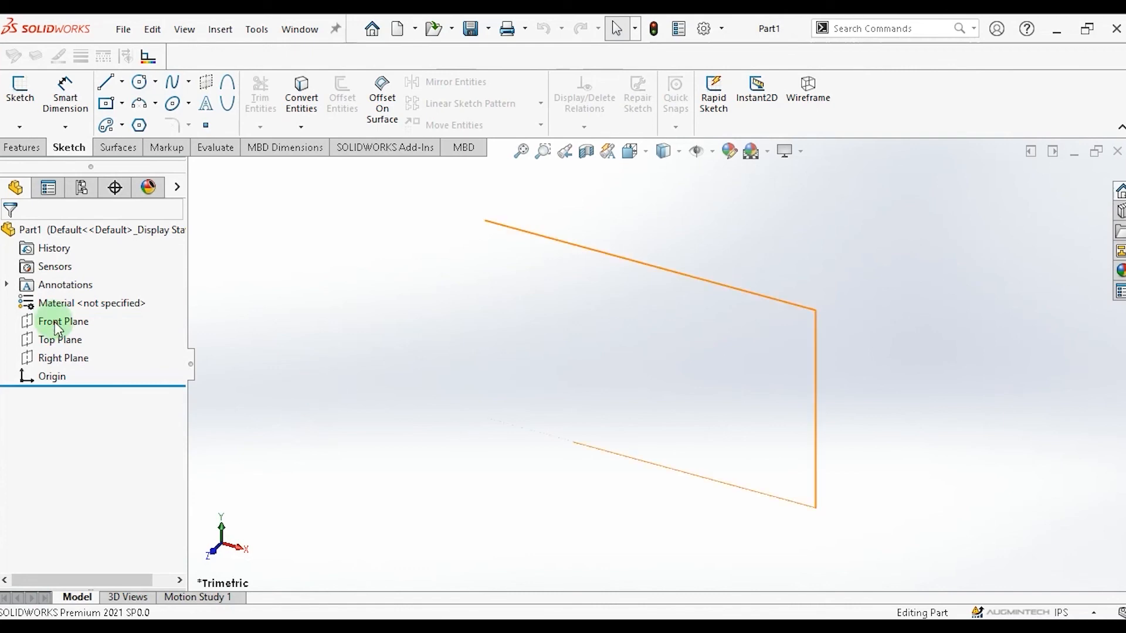
In a new part, sketch a centre rectangle on the Front Plane about 10.8 in by 5.07 in, centred on the origin.
click(55, 325)
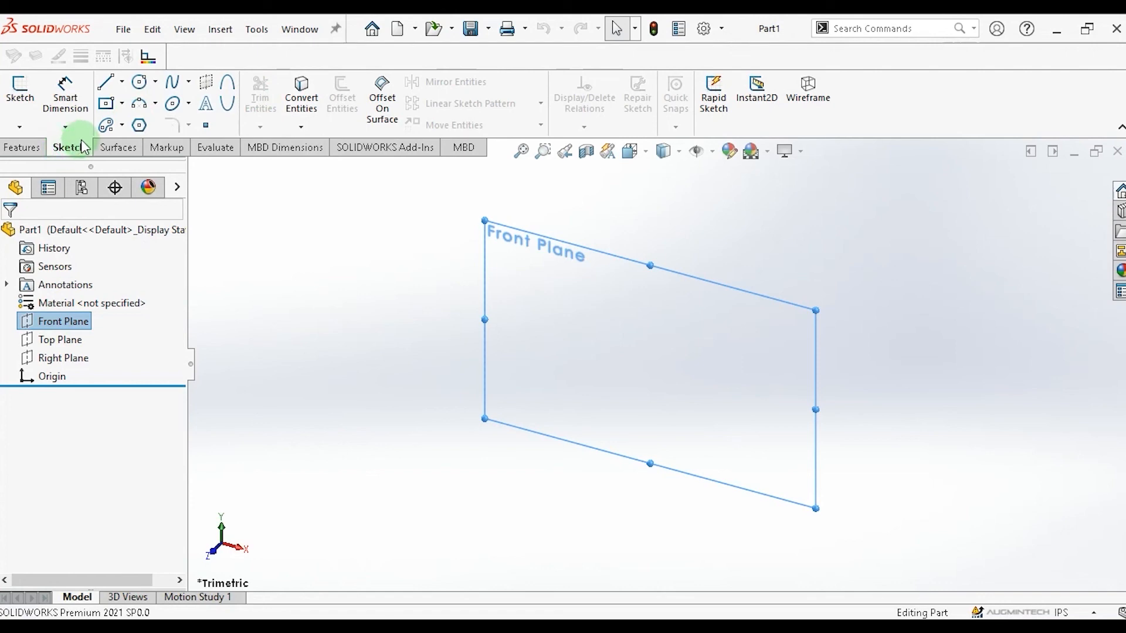
click(123, 105)
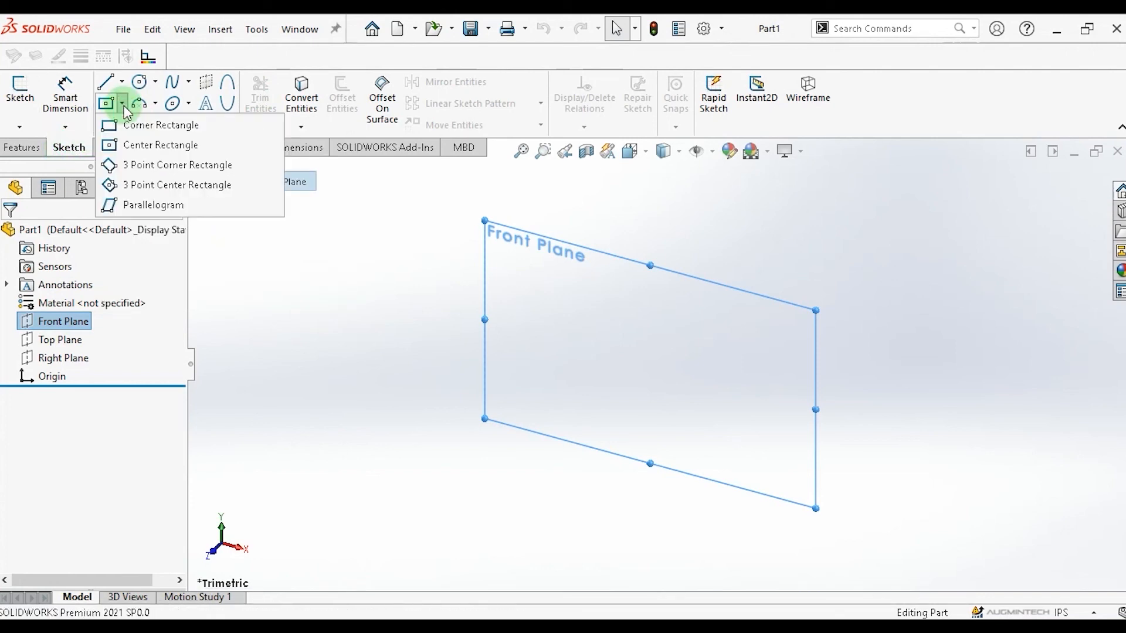
click(141, 144)
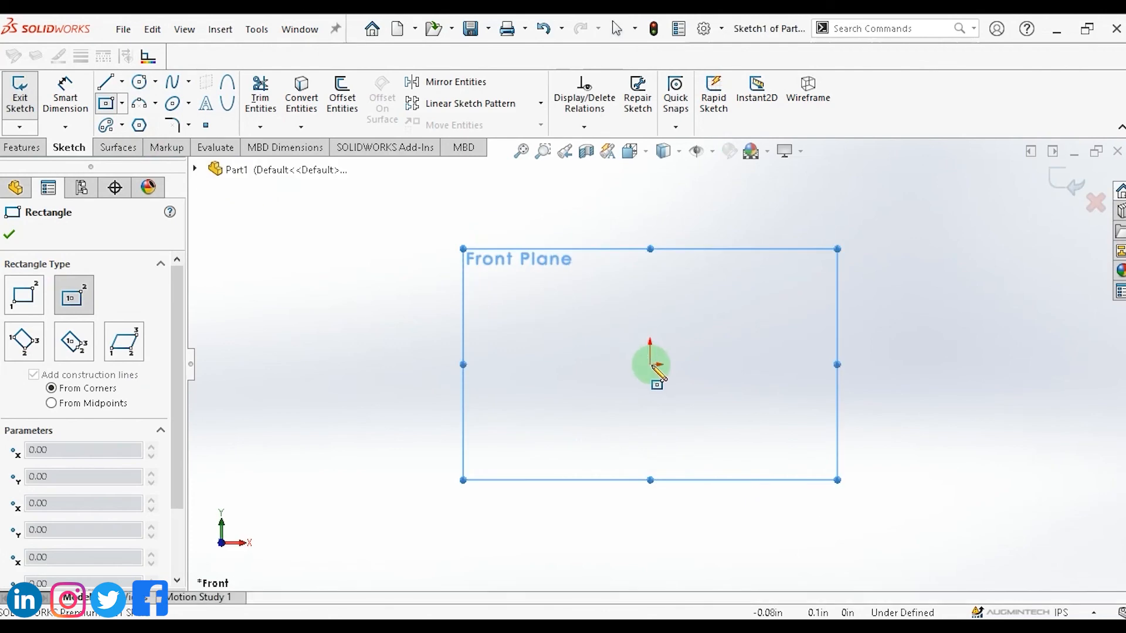
click(650, 364)
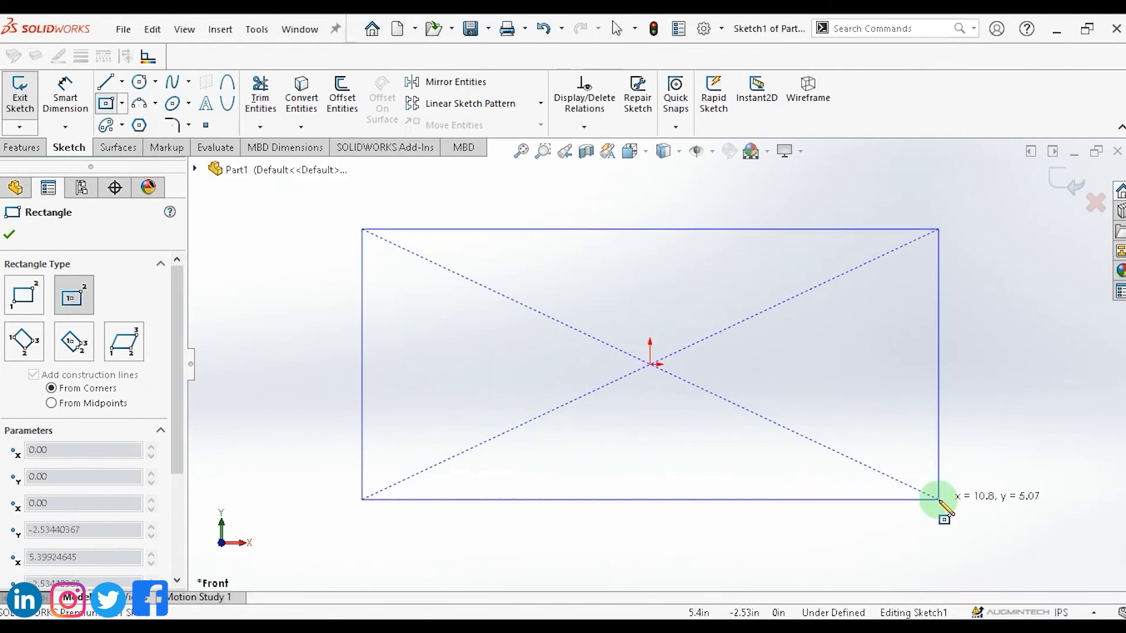
click(939, 499)
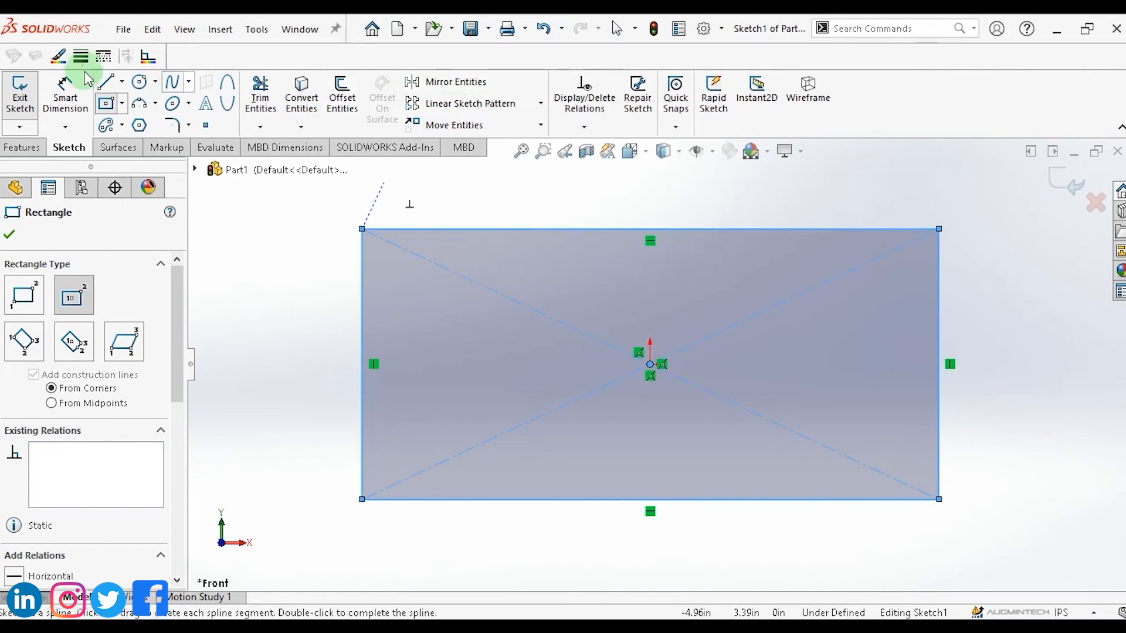
Draw a vertical centreline about 4.2 in long through the origin inside the rectangle.
click(121, 85)
click(144, 124)
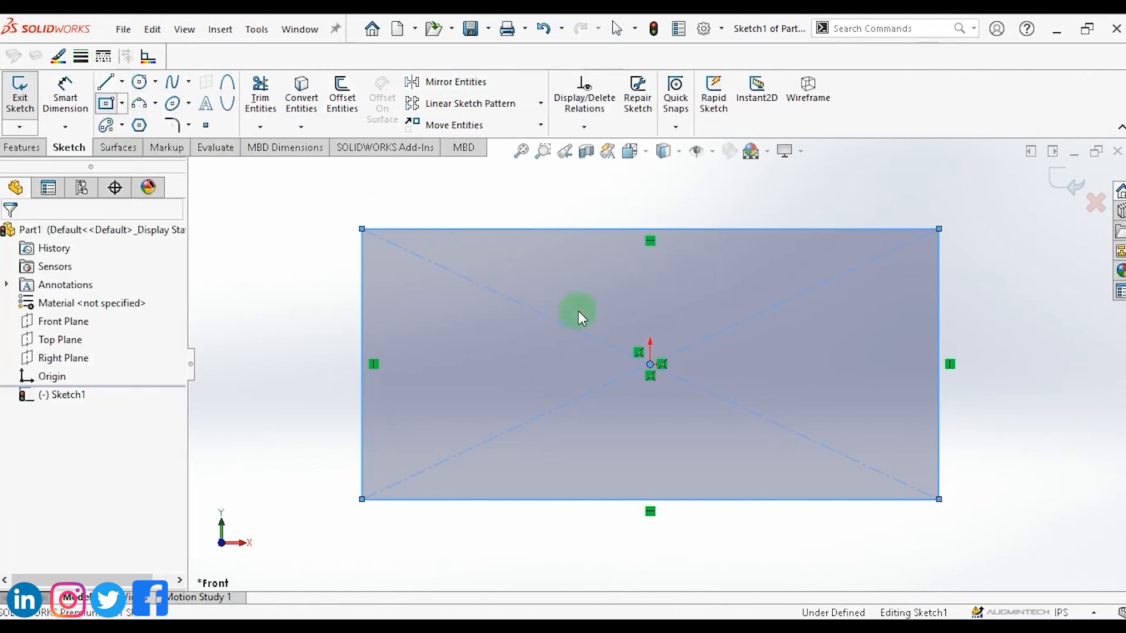
click(650, 258)
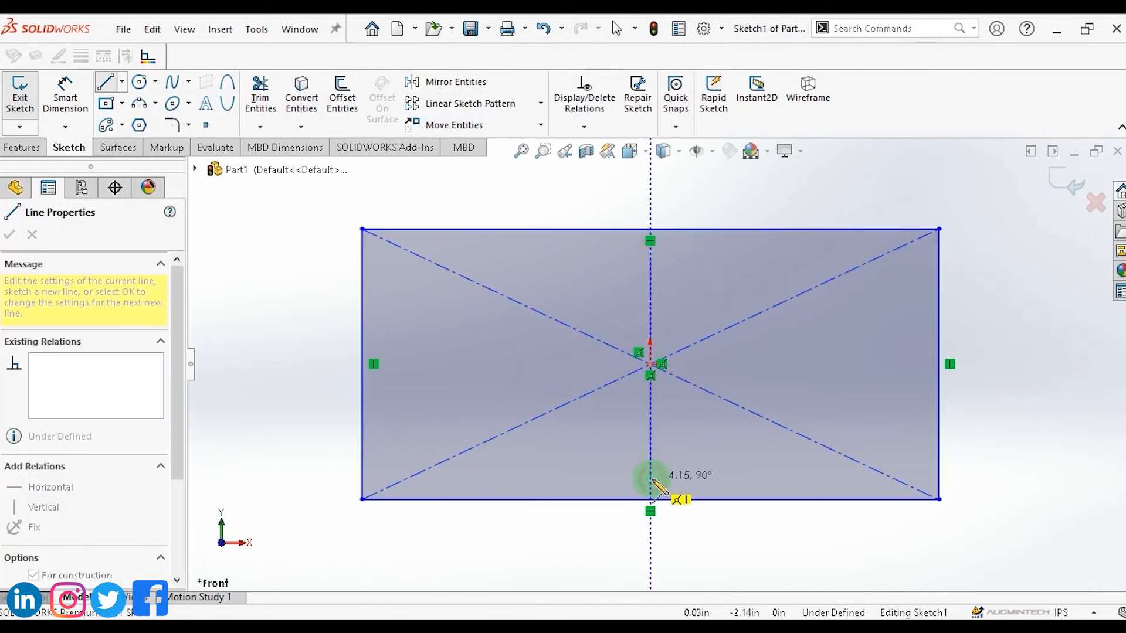
click(650, 479)
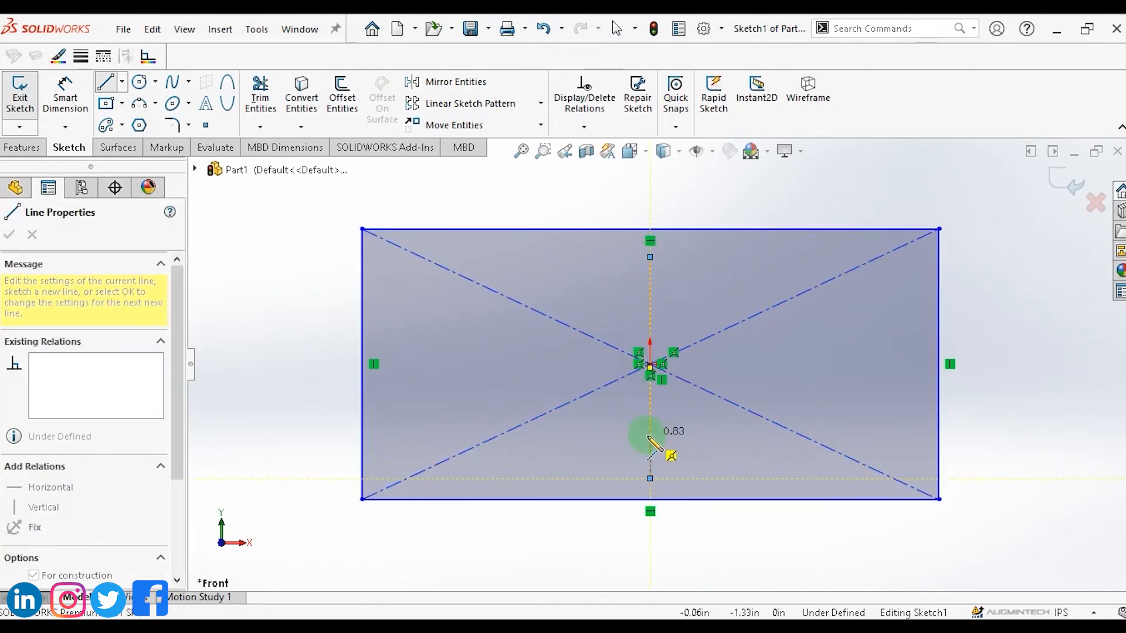
key(Escape)
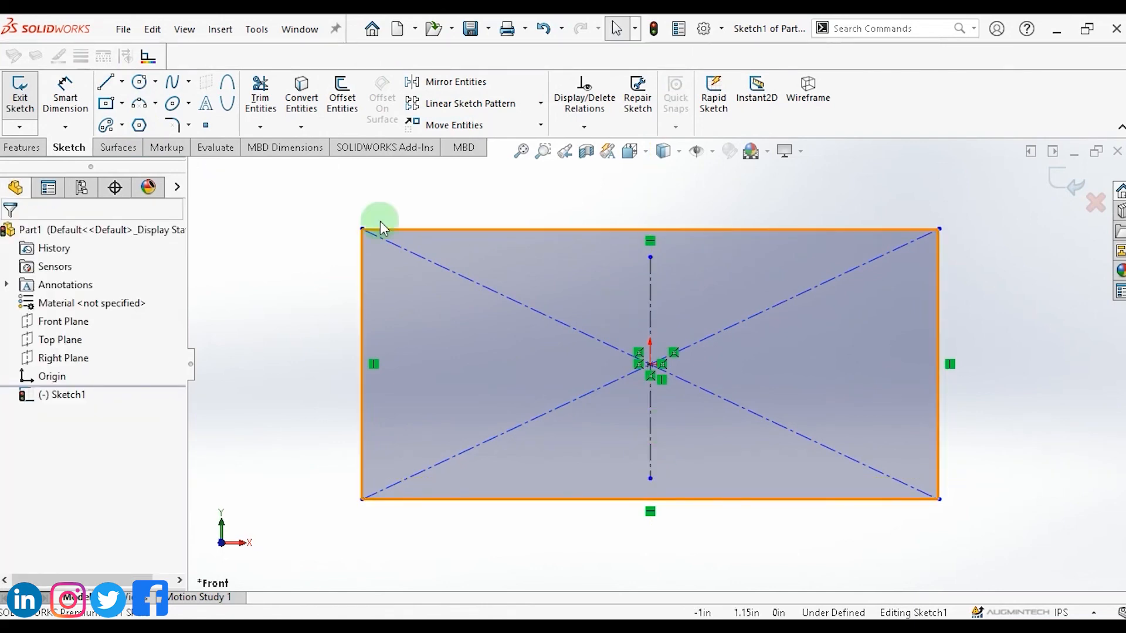
Draw a closed wave-shaped spline in the rectangle's left half.
click(189, 83)
click(186, 106)
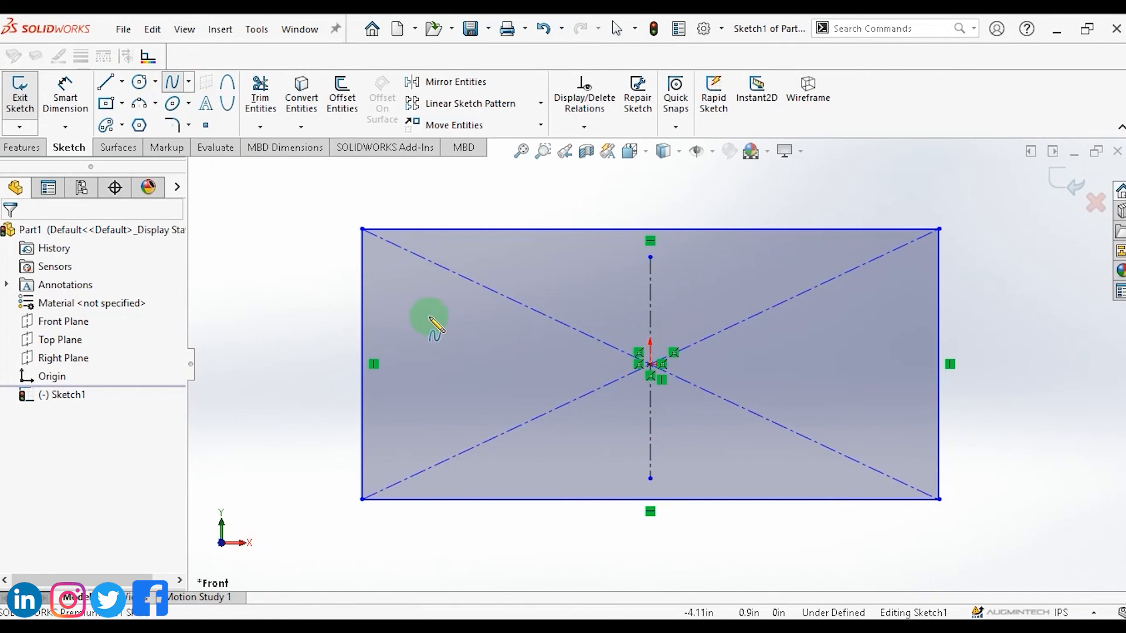
click(454, 329)
click(508, 287)
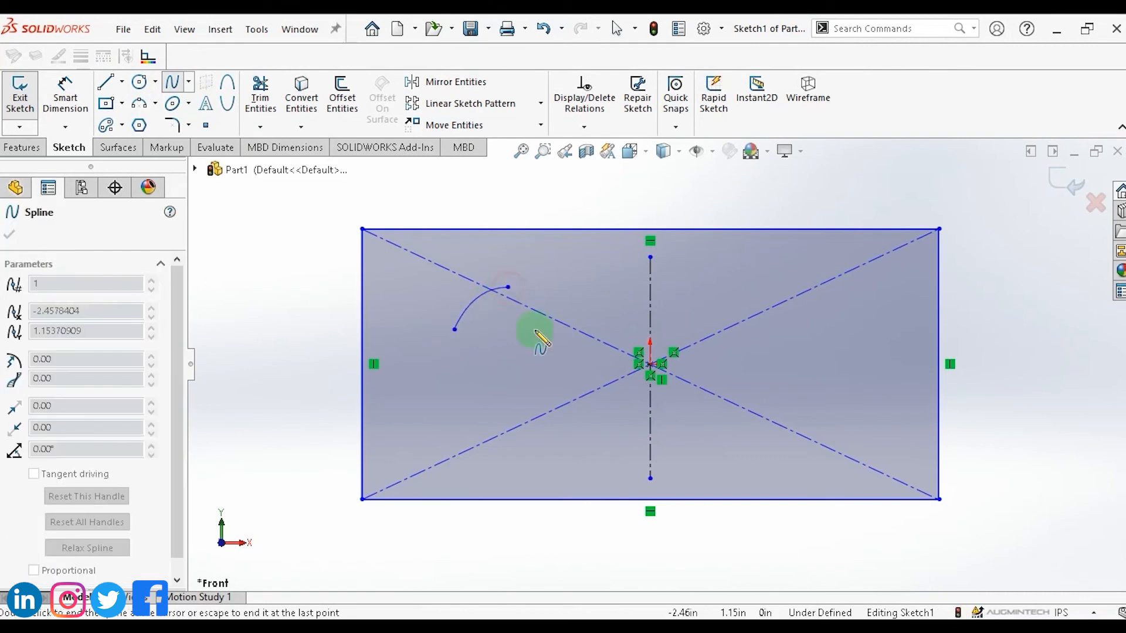
click(553, 347)
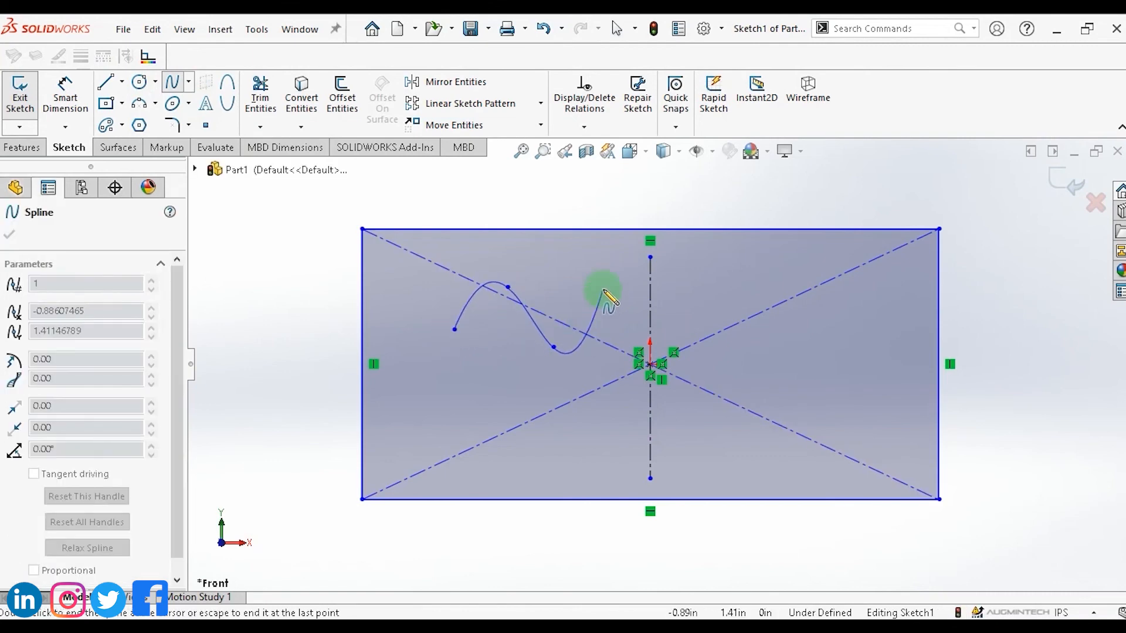
click(604, 288)
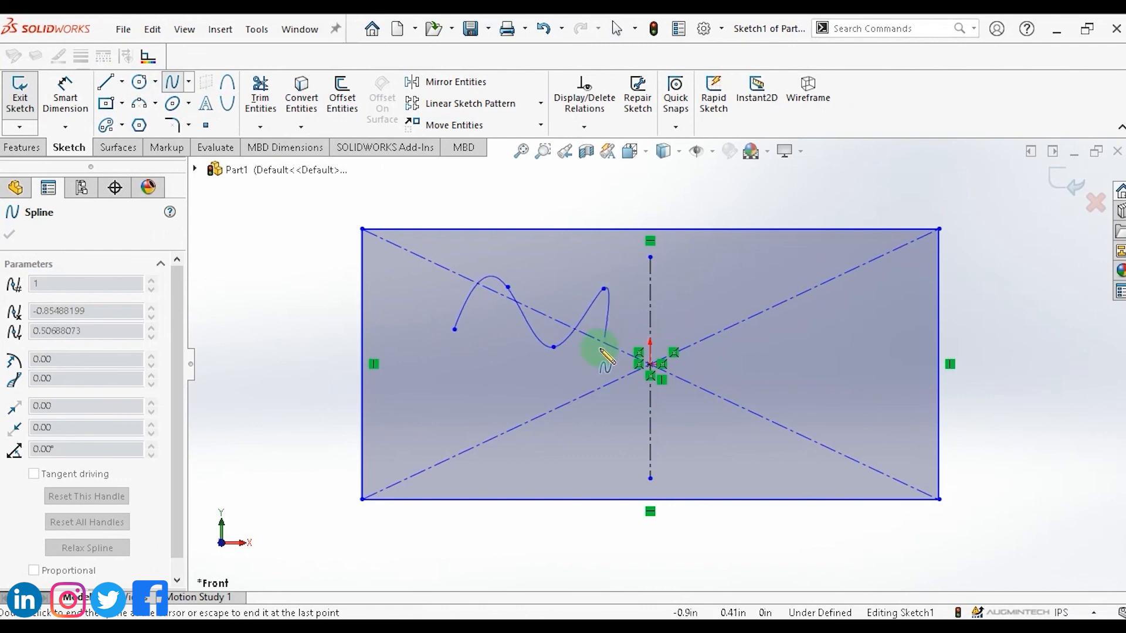
click(589, 354)
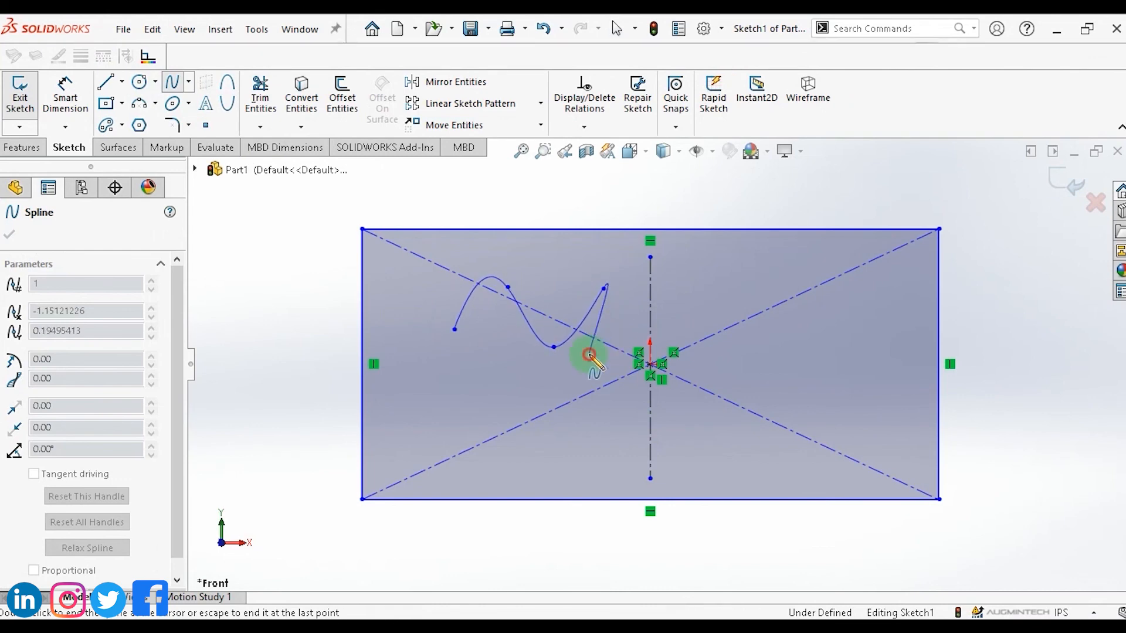
click(515, 347)
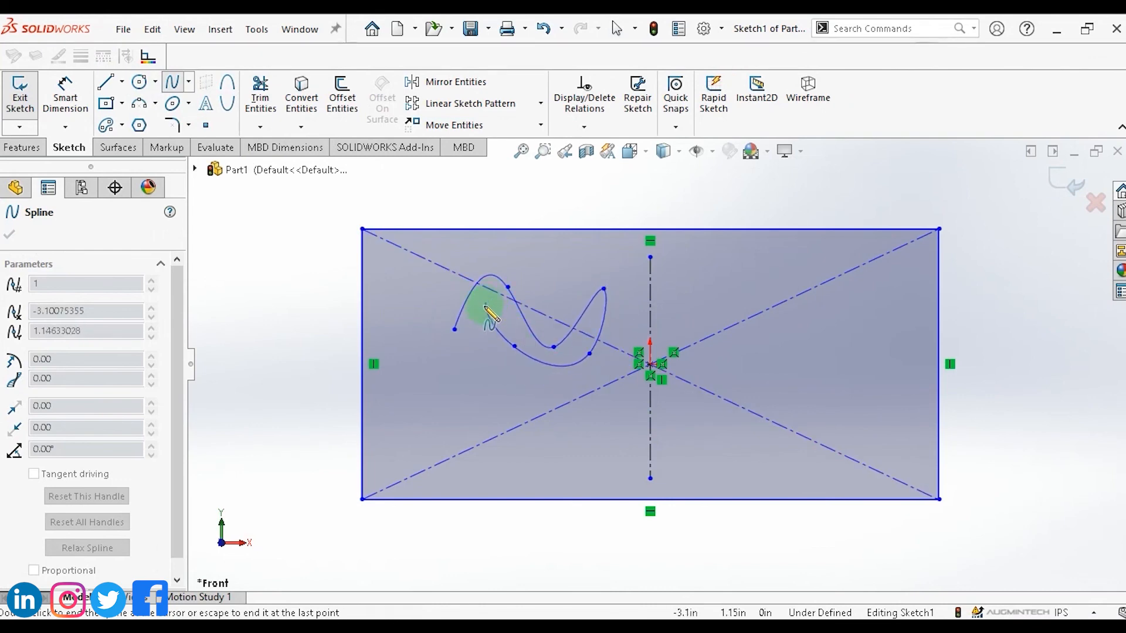
click(506, 321)
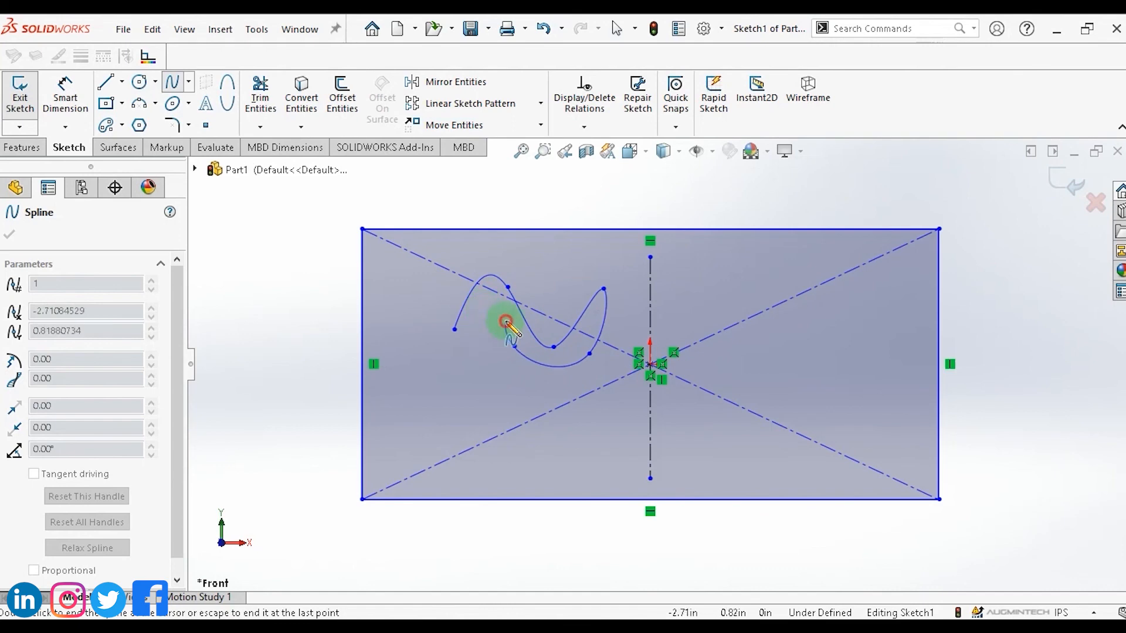
click(456, 329)
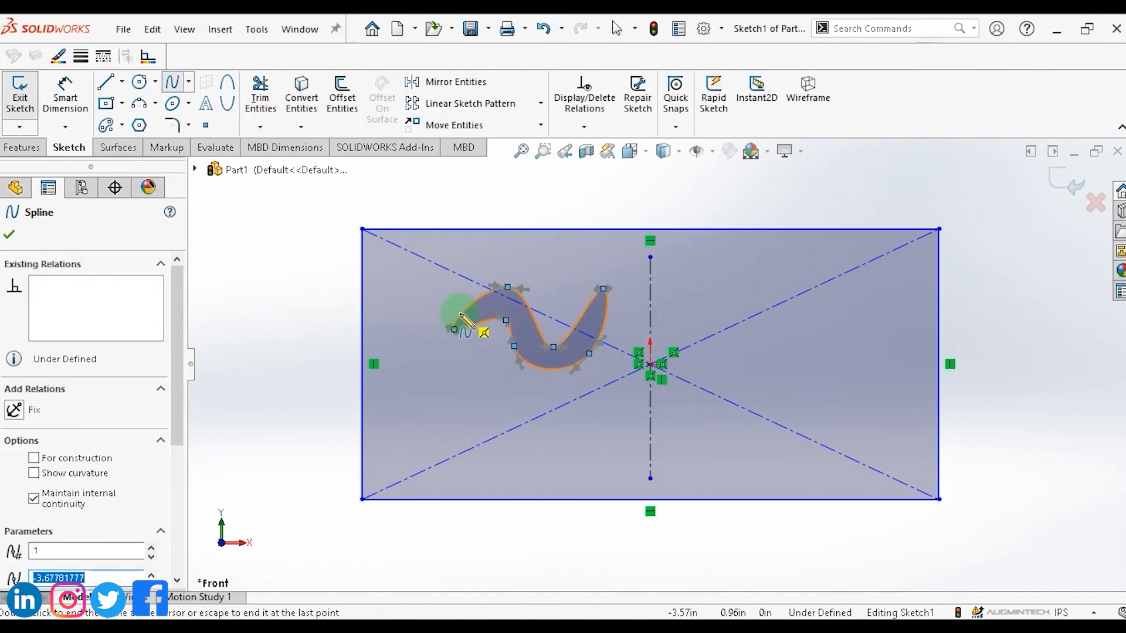
key(Escape)
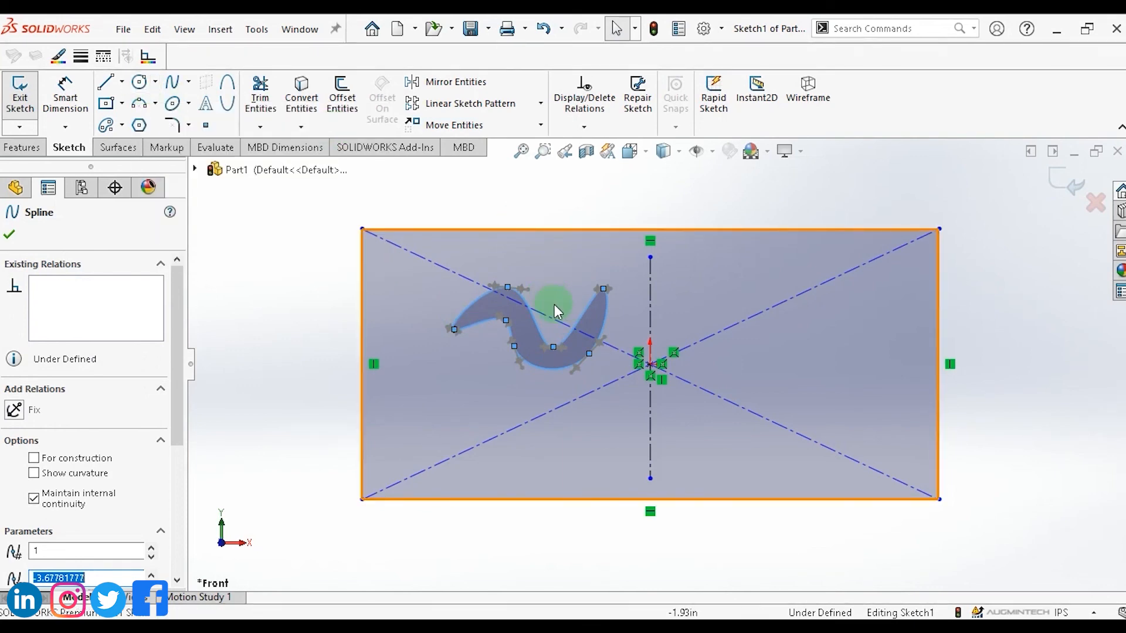
Draw a small circle of radius about 0.18 in inside the spline's upper curve.
click(155, 82)
click(168, 105)
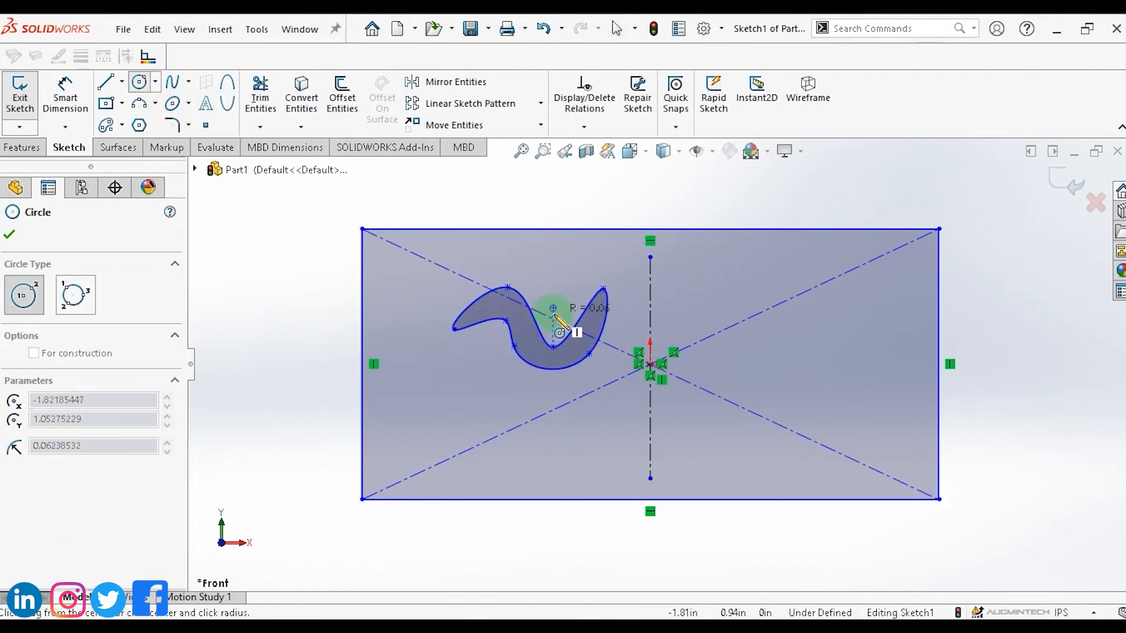
click(553, 308)
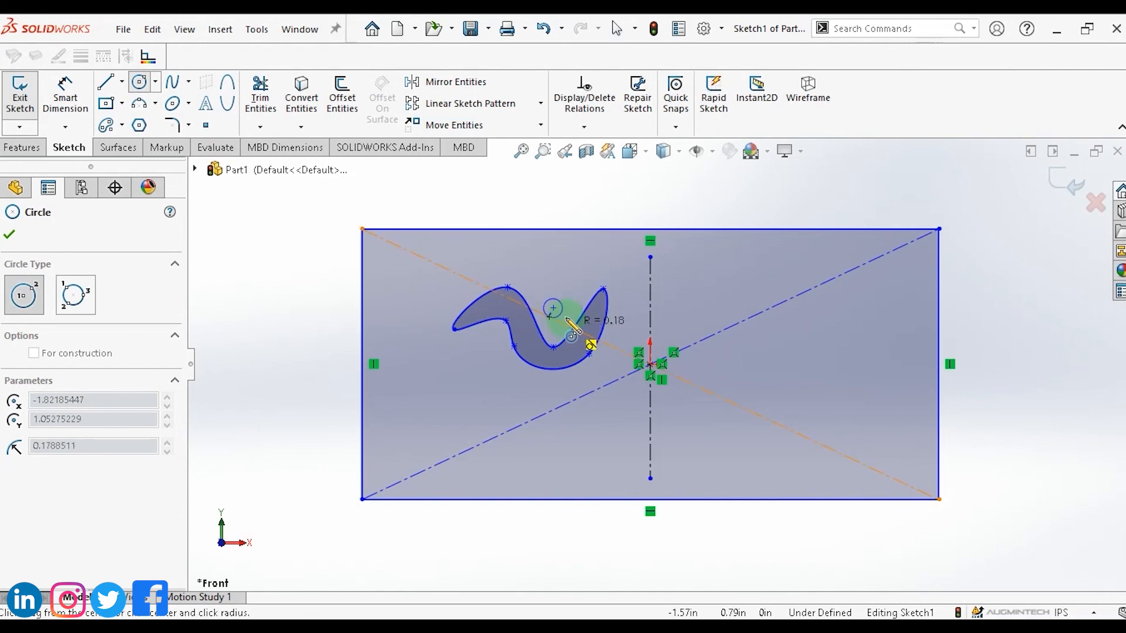
click(572, 326)
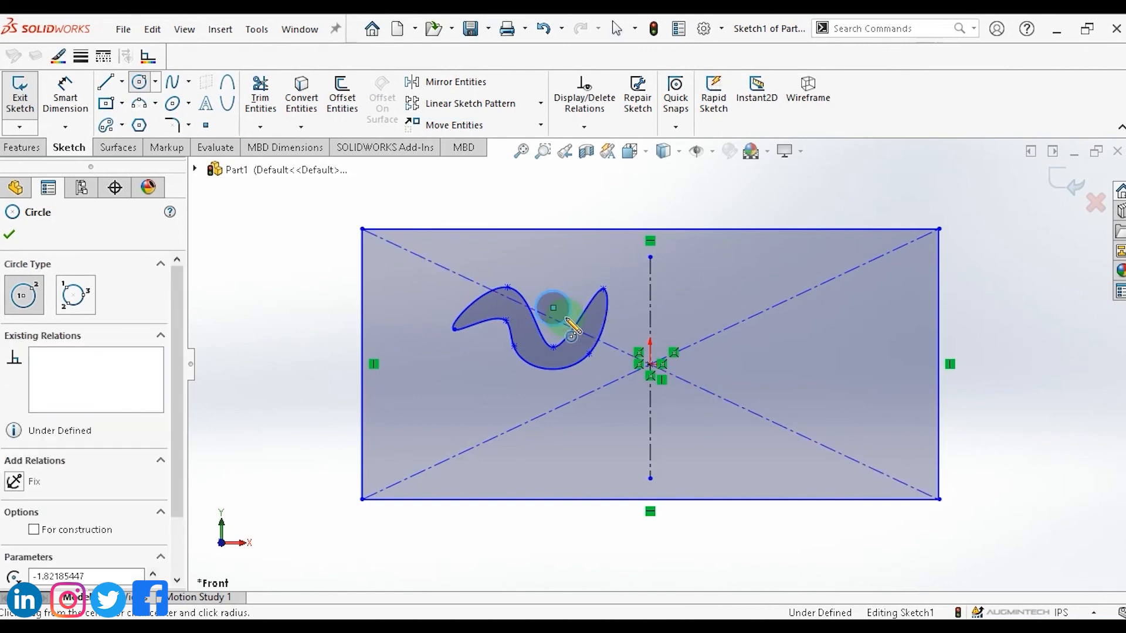
key(Escape)
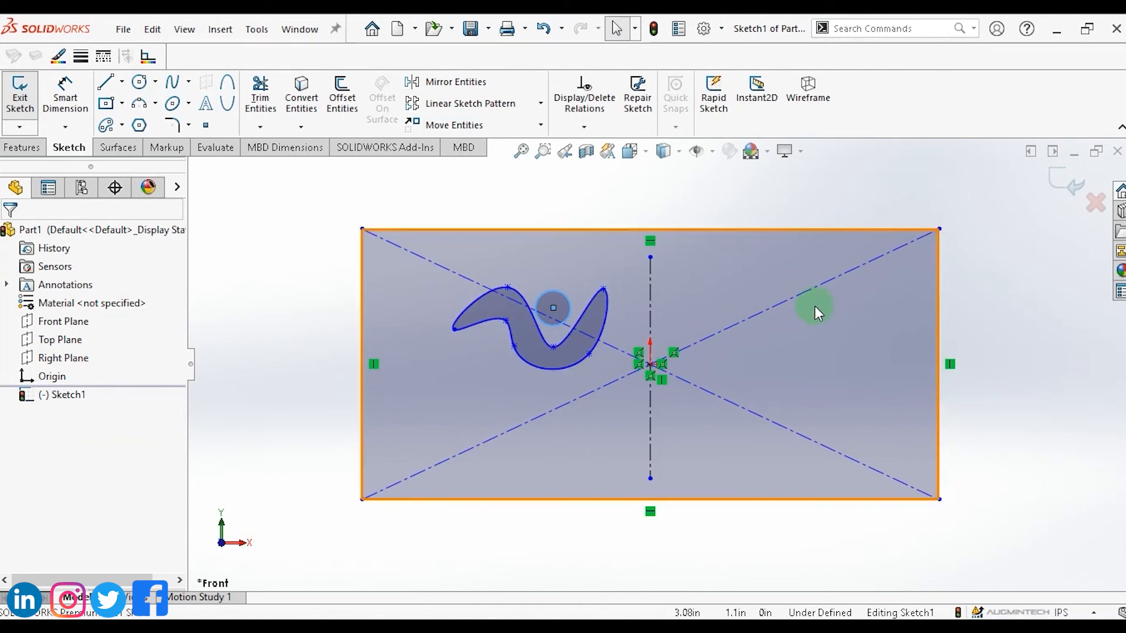
Mirror the small circle and the spline about the vertical centreline.
click(455, 82)
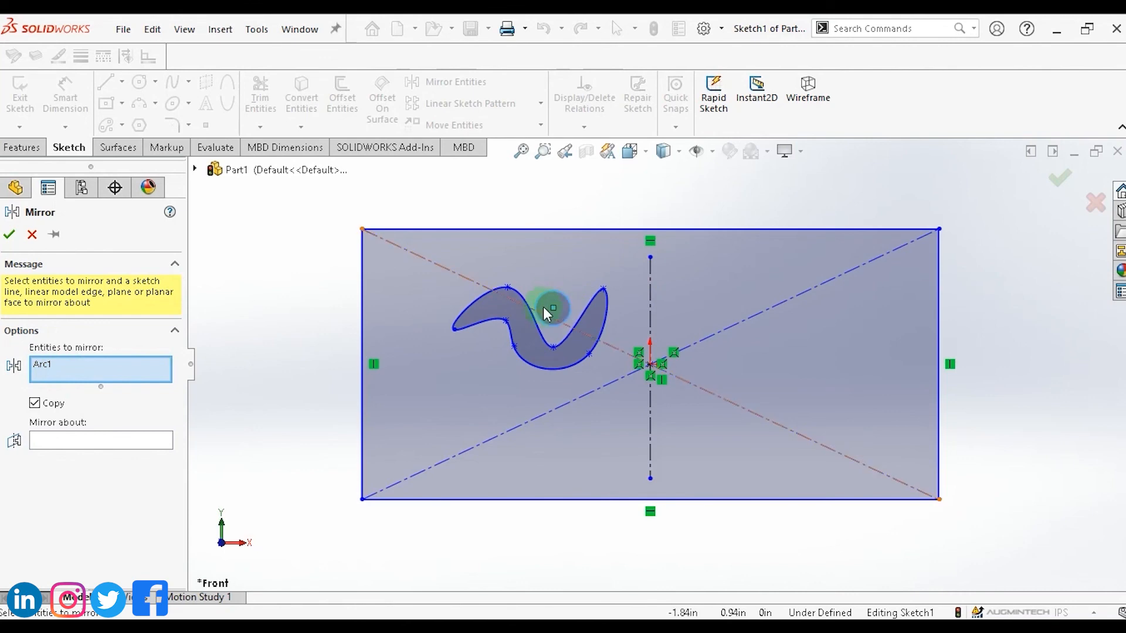
click(582, 318)
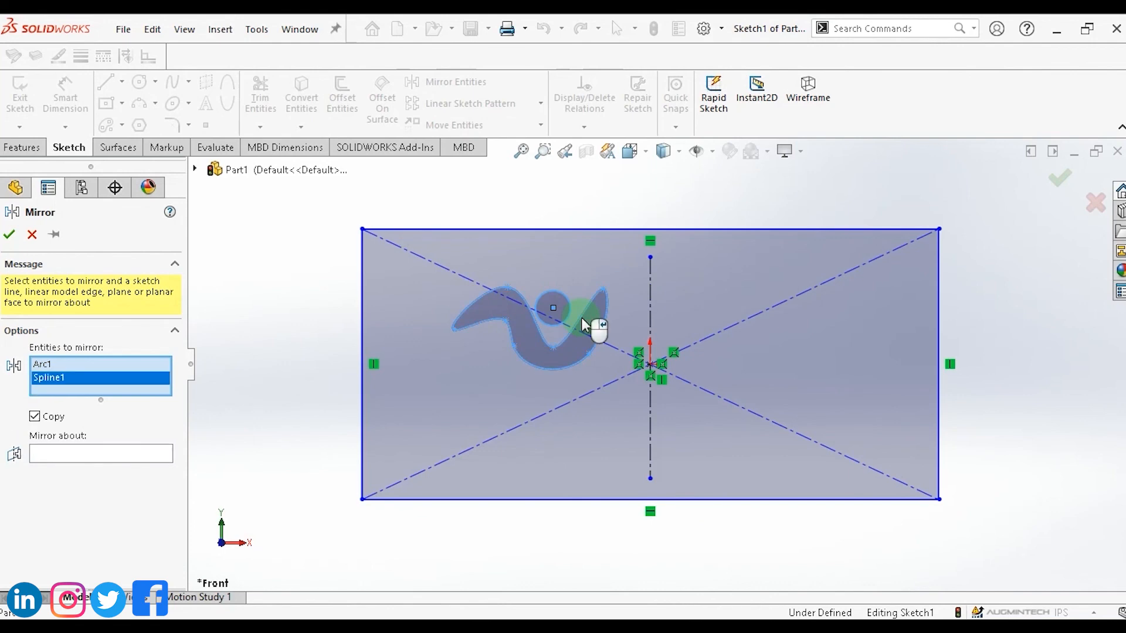
click(34, 375)
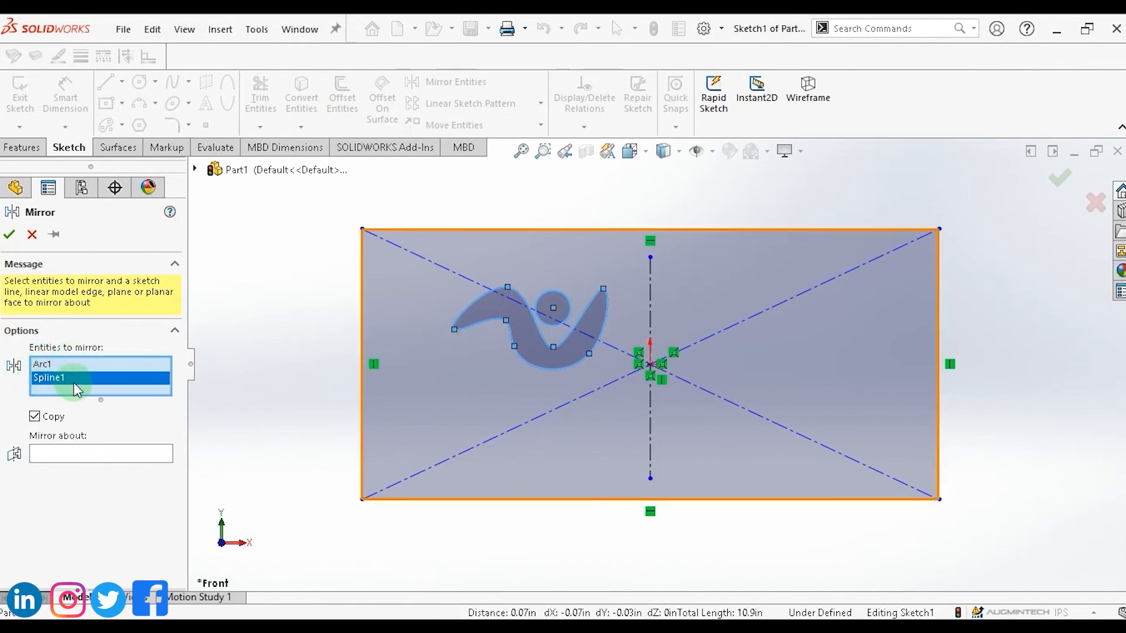
click(94, 455)
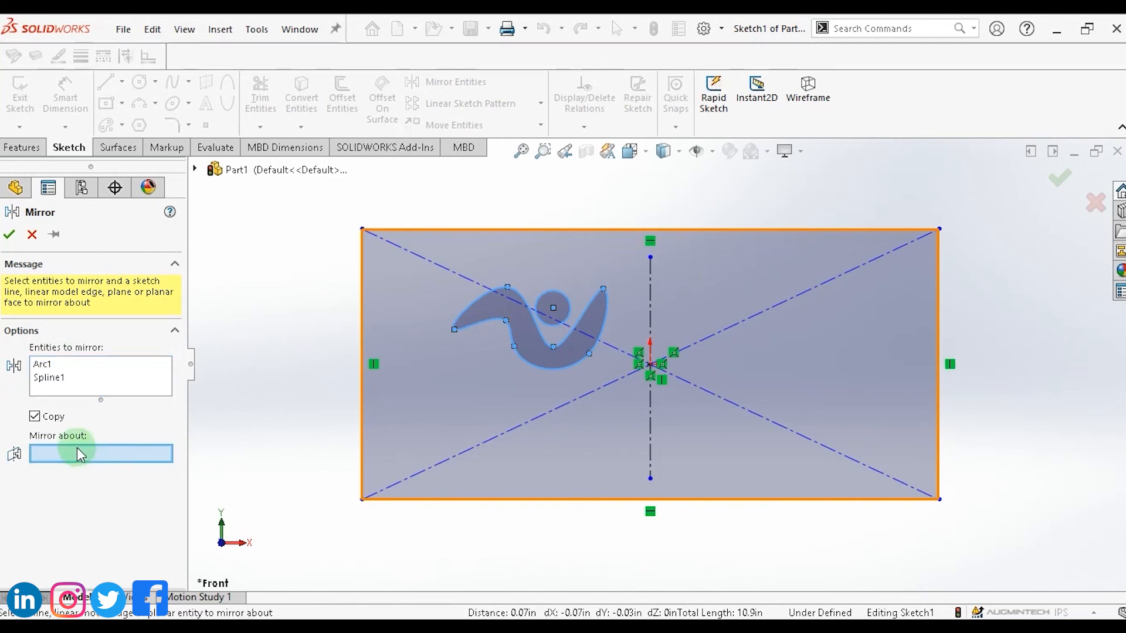
click(651, 317)
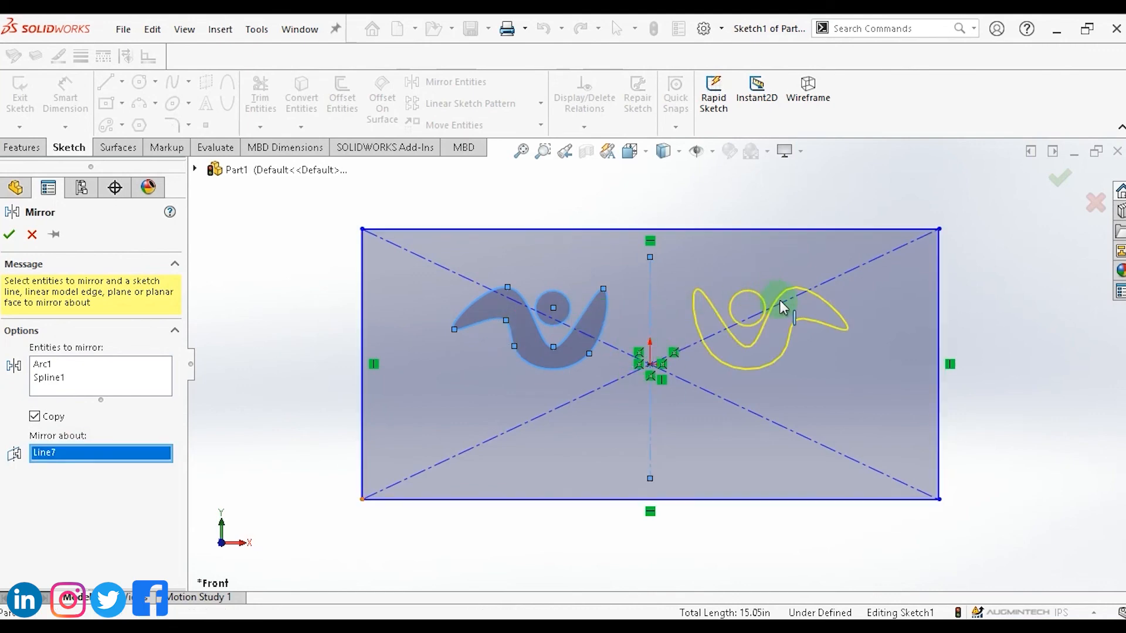
click(10, 236)
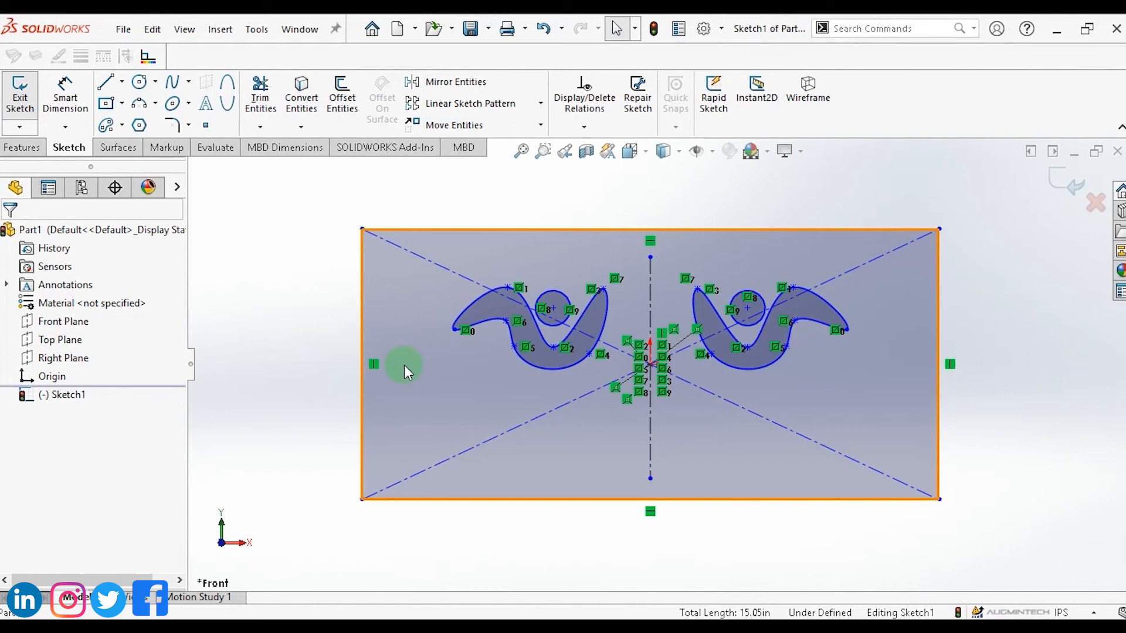
Draw a circle centred on the rectangle's top-left corner, radius about 1.12 in.
click(217, 198)
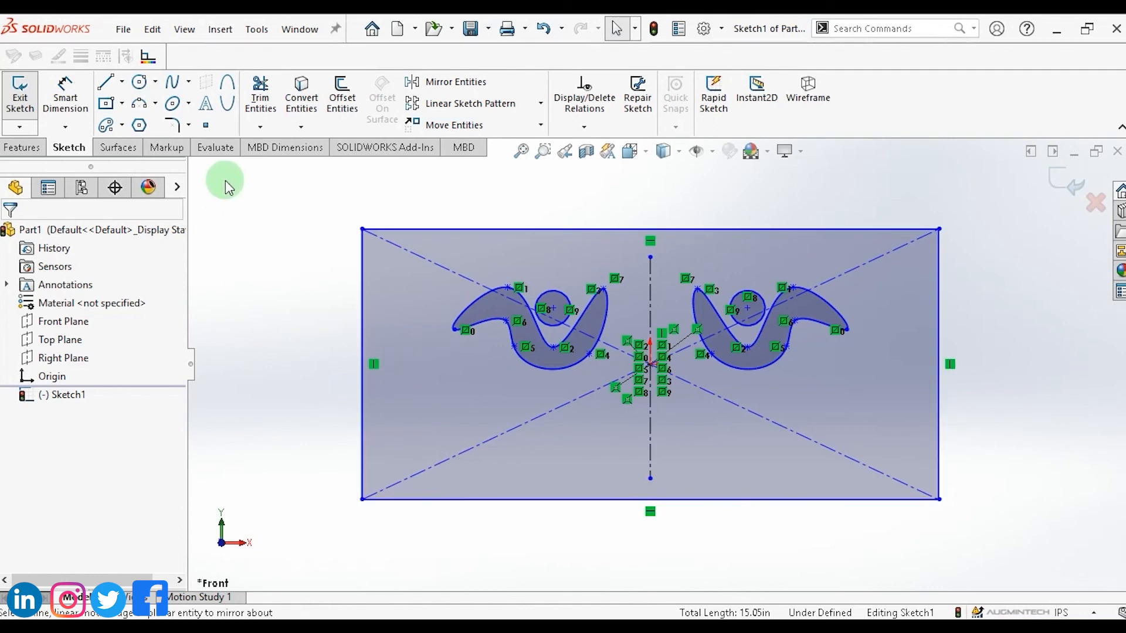
click(139, 82)
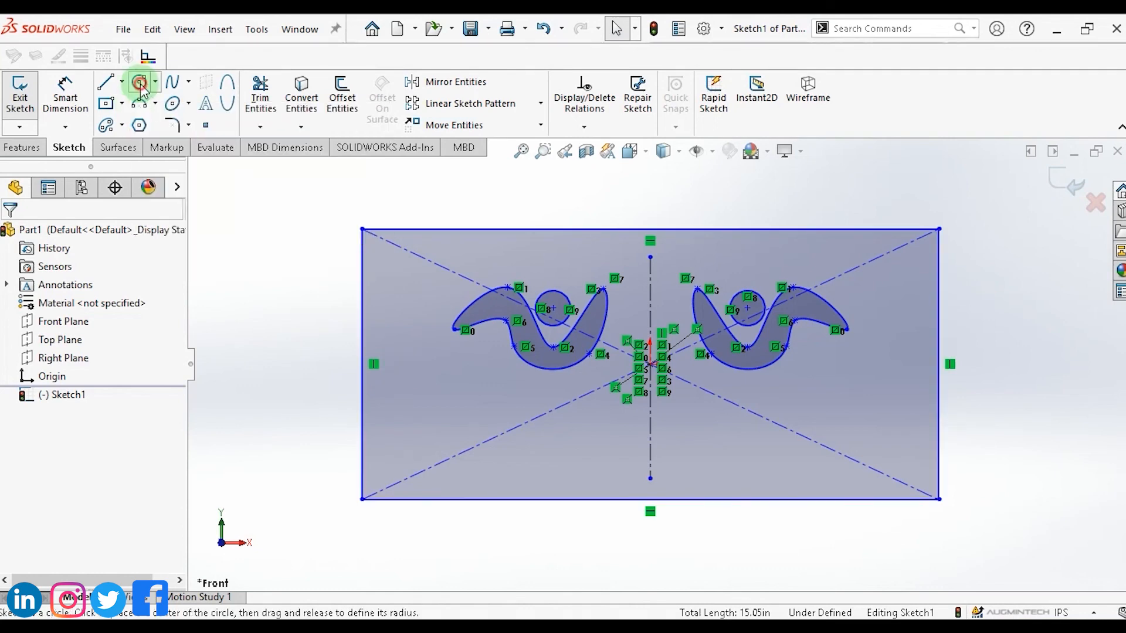
drag(361, 230, 400, 279)
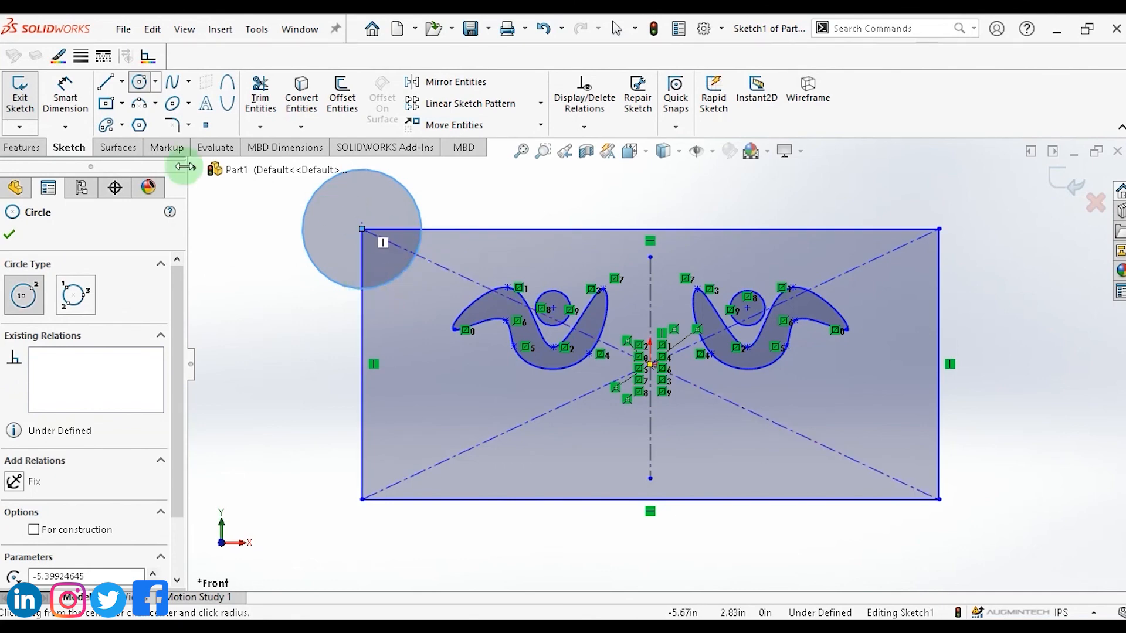
Power-trim the circle and rectangle edges to leave a concave notch at the top-left corner.
click(260, 127)
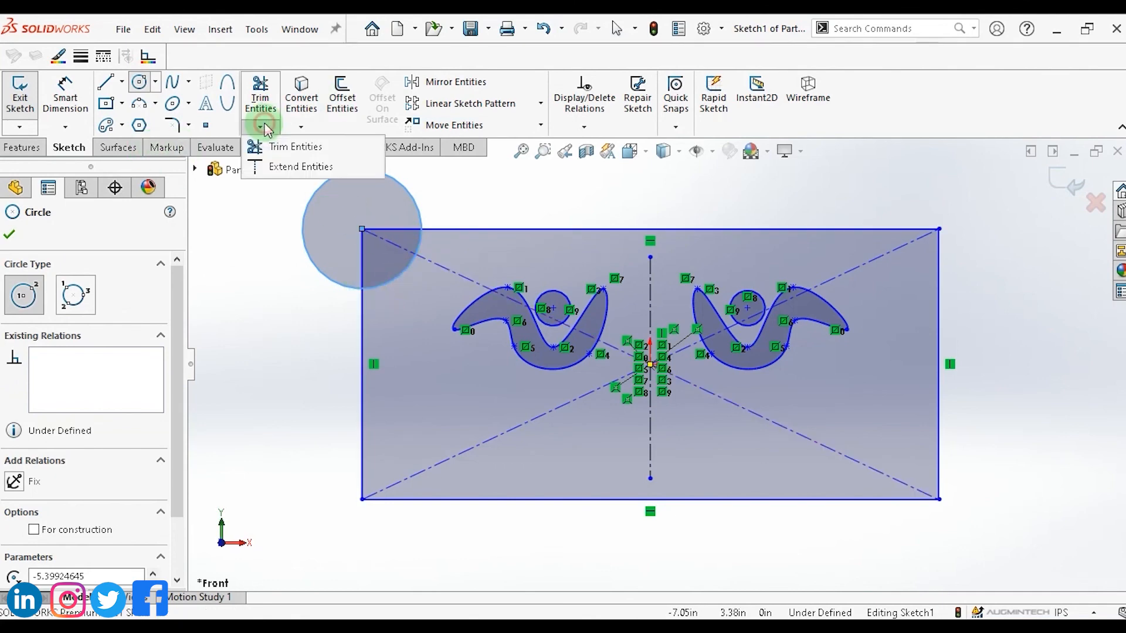
click(271, 146)
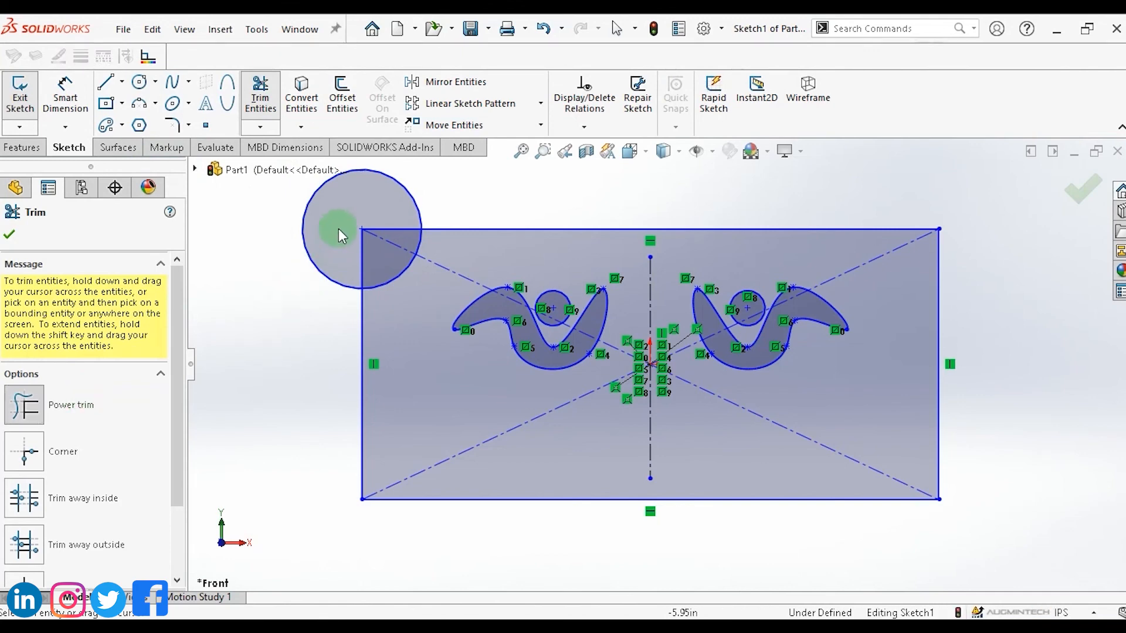
mouse_move(258, 289)
mouse_down()
mouse_move(376, 191)
mouse_move(388, 235)
mouse_move(360, 262)
mouse_move(329, 284)
mouse_move(217, 302)
mouse_up()
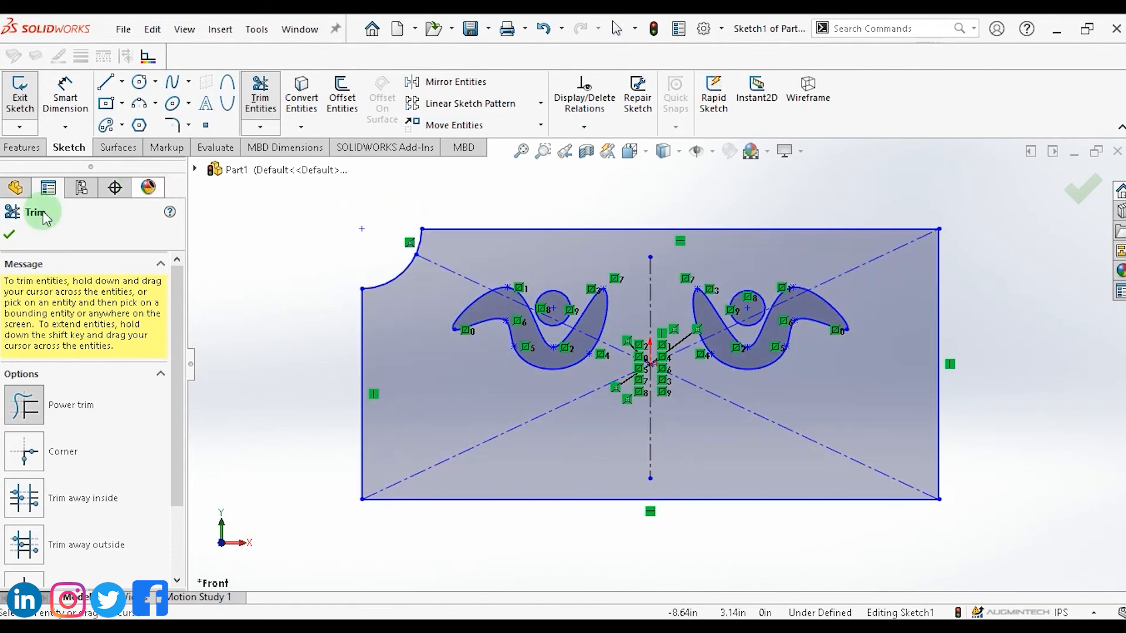
click(9, 234)
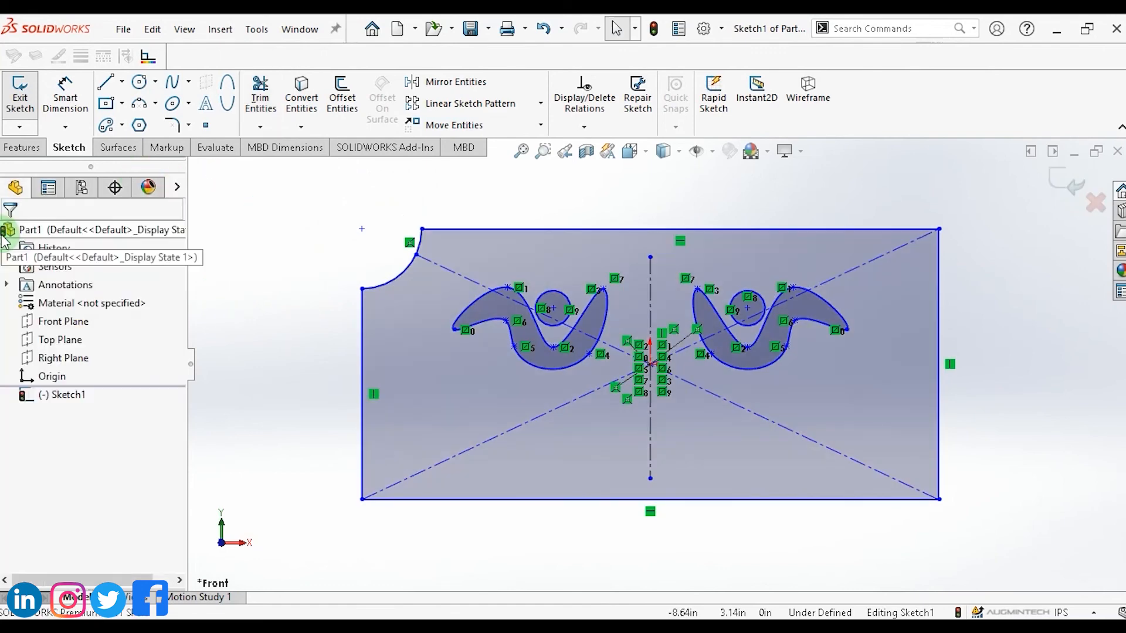
Mirror the corner notch arc about the vertical centreline.
click(454, 85)
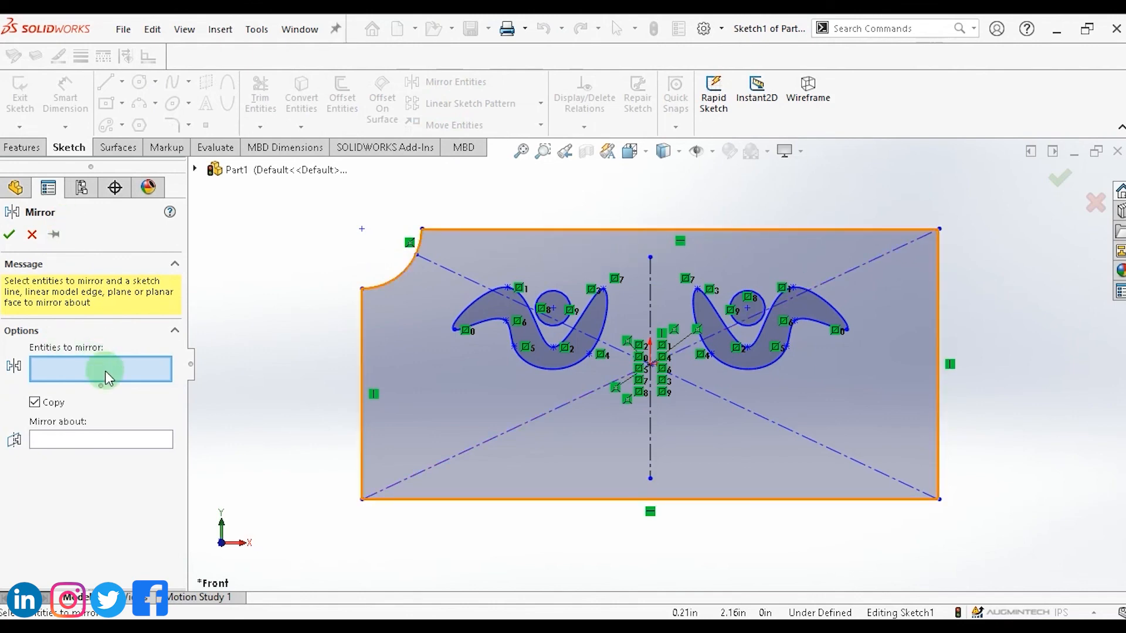
click(402, 270)
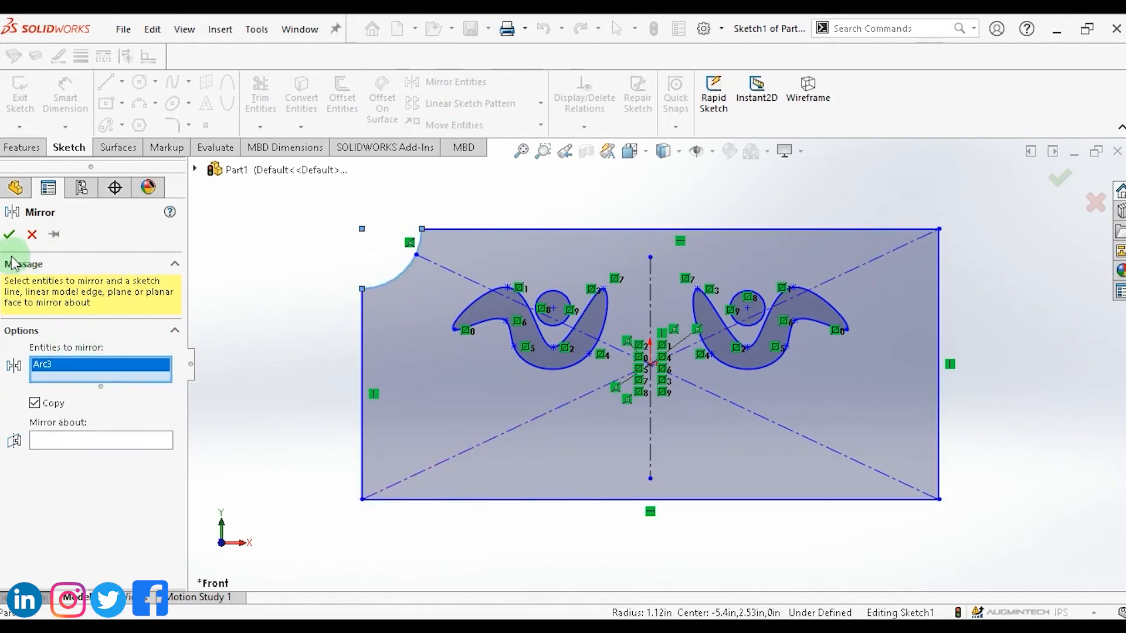
click(76, 440)
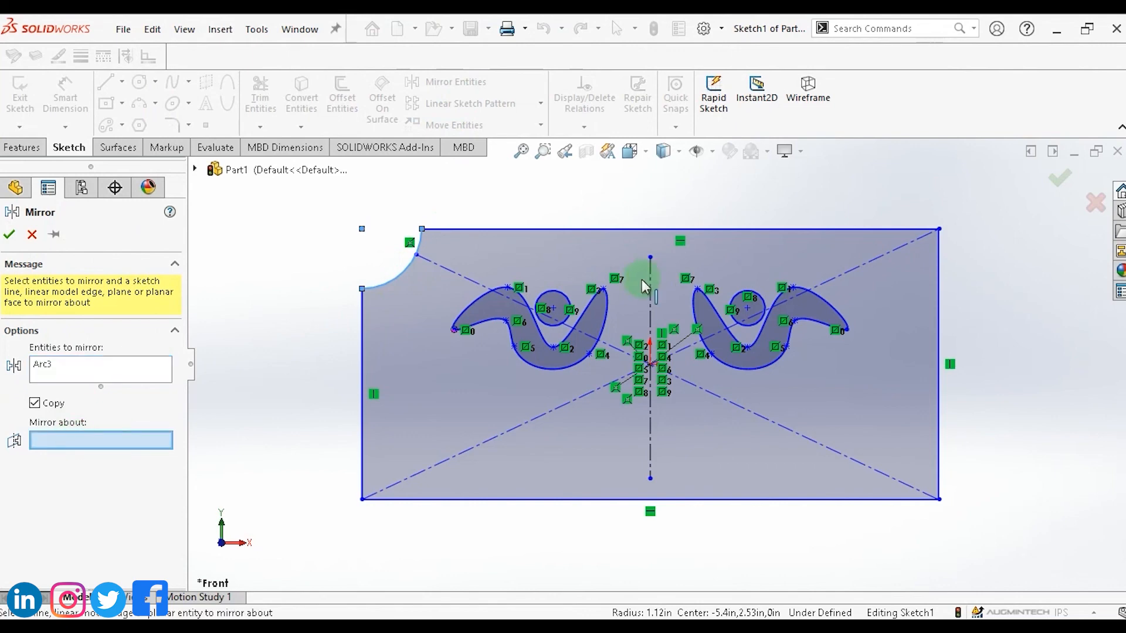
click(651, 289)
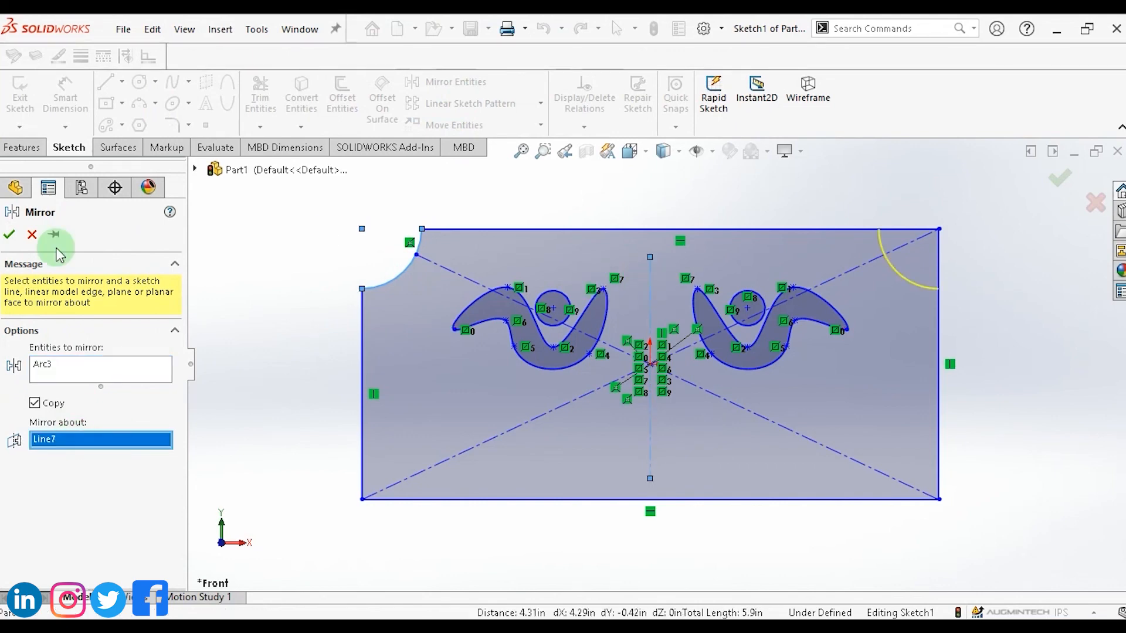
click(17, 235)
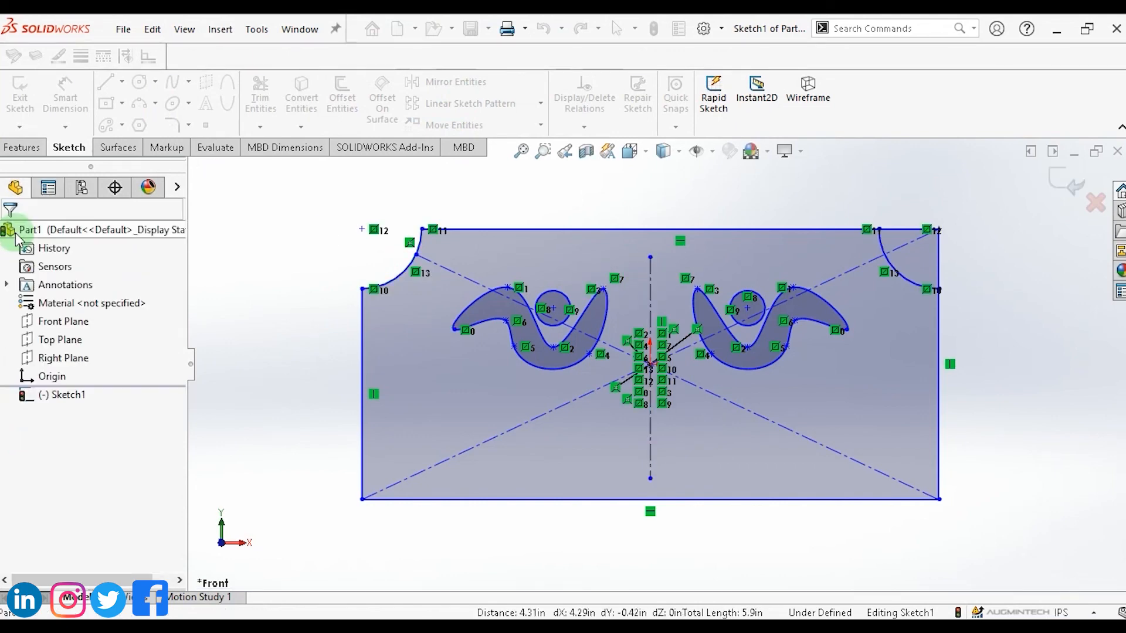
Power-trim the rectangle edges and mirrored circle to form the matching notch at the top-right corner.
click(912, 230)
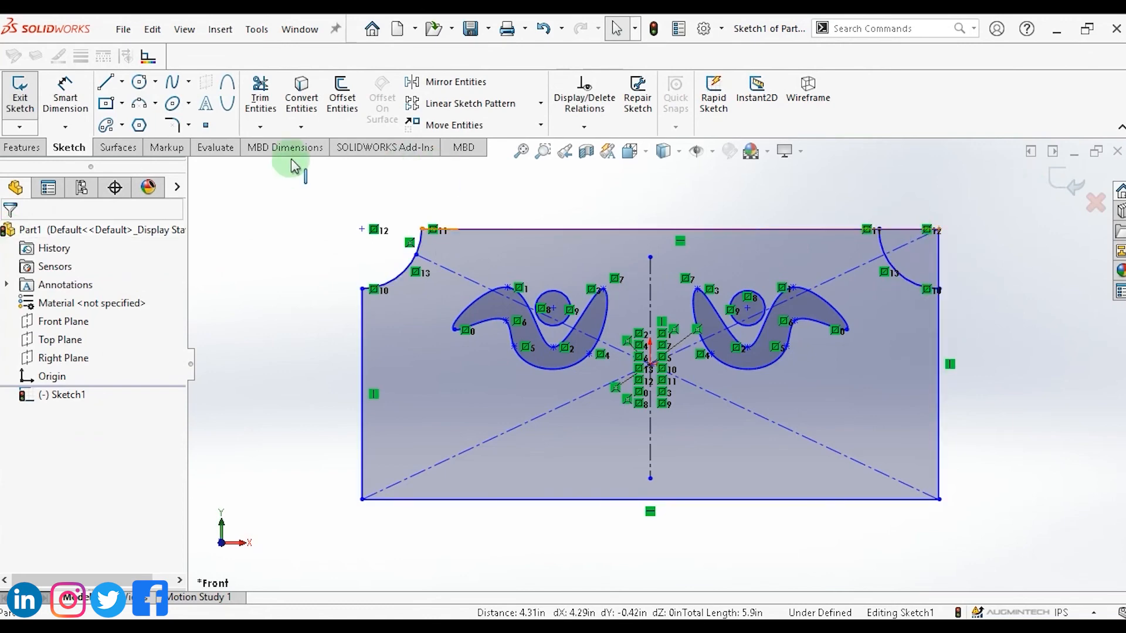
click(260, 127)
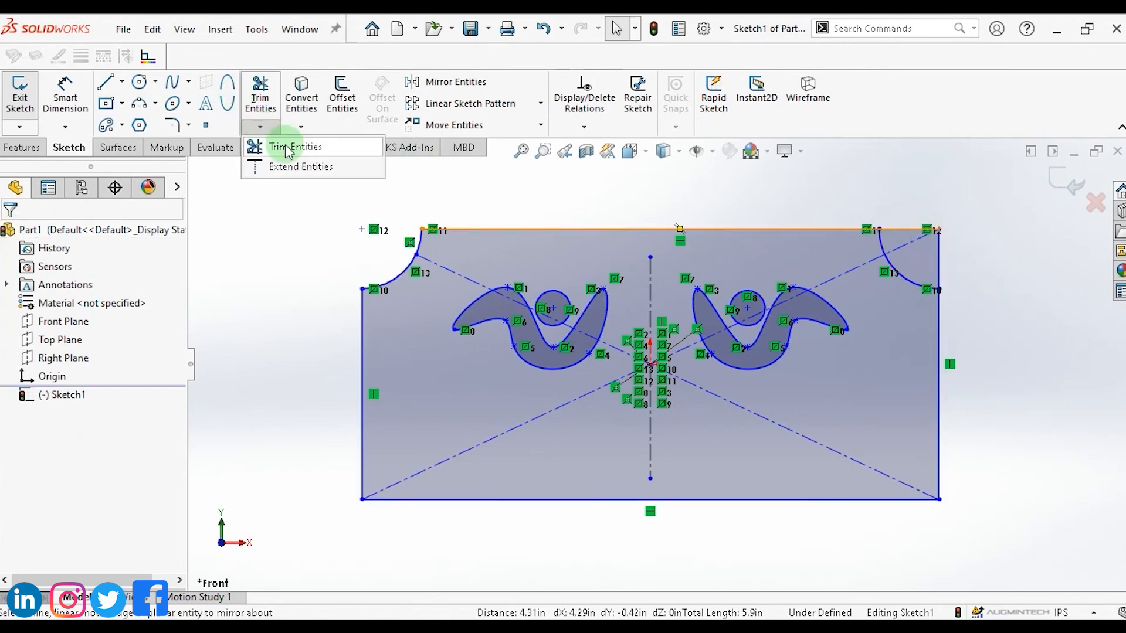
click(276, 144)
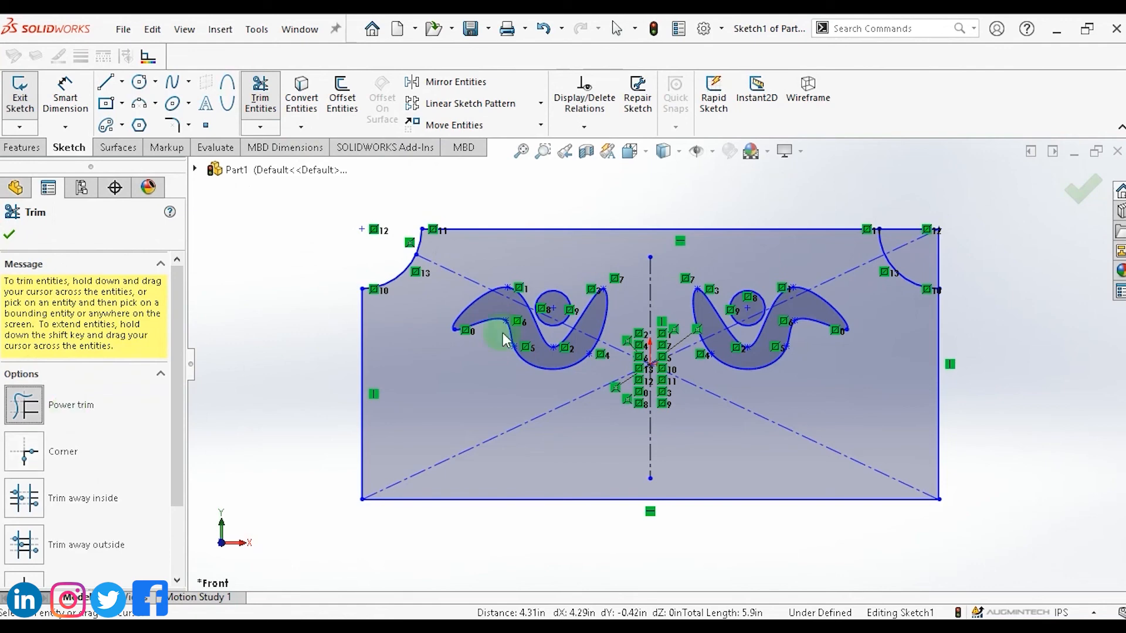
mouse_move(895, 210)
mouse_down()
mouse_move(961, 289)
mouse_move(900, 200)
mouse_move(931, 251)
mouse_move(952, 251)
mouse_up()
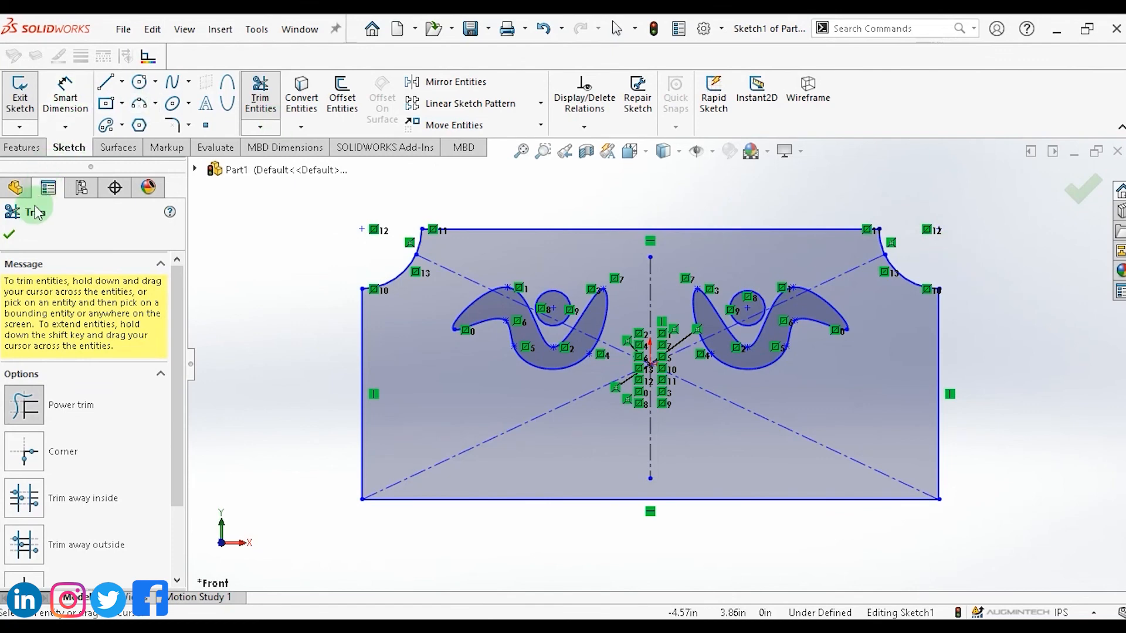
click(11, 234)
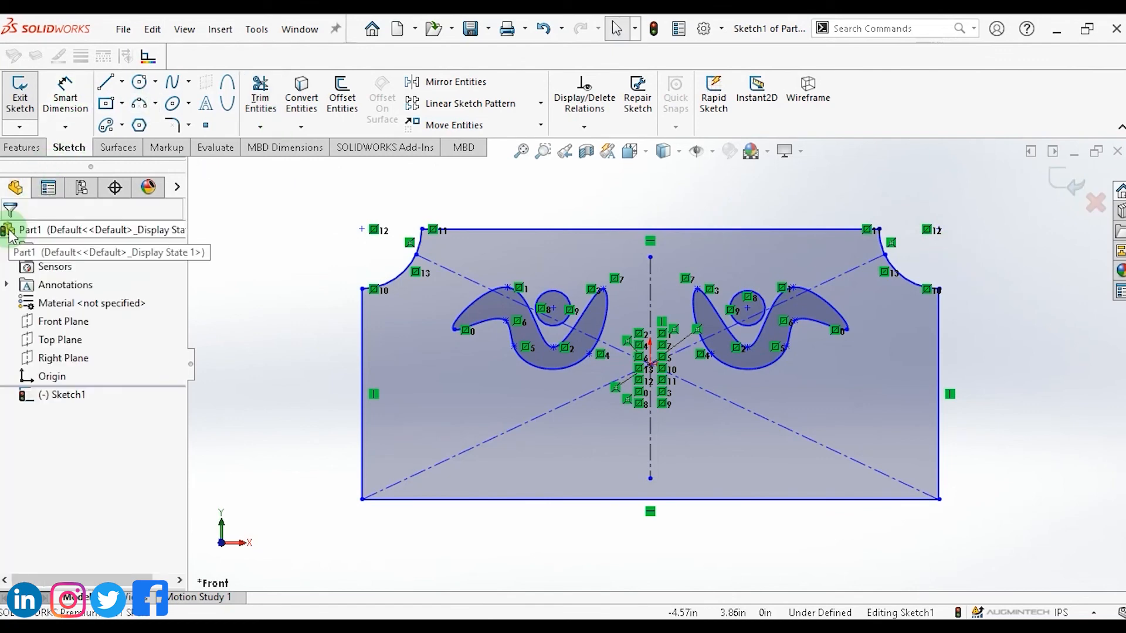
Box-select every entity in the sketch and delete them all.
mouse_move(303, 179)
mouse_down()
mouse_move(535, 493)
mouse_move(1066, 569)
mouse_up()
key(Delete)
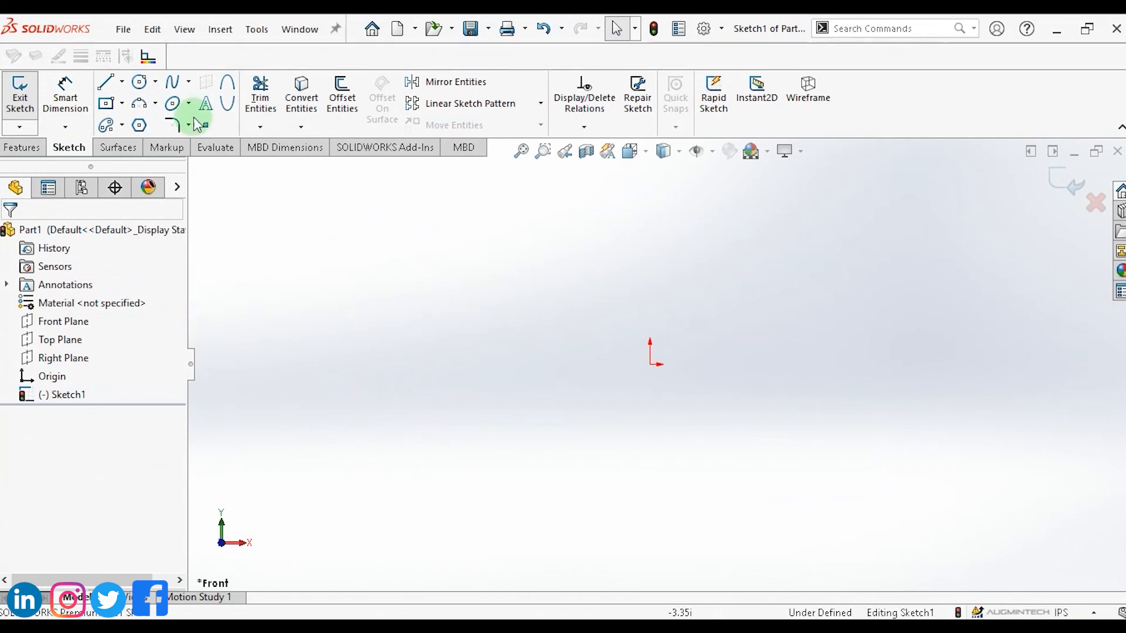
Draw a circle of radius about 1.24 in above and left of the origin.
click(140, 82)
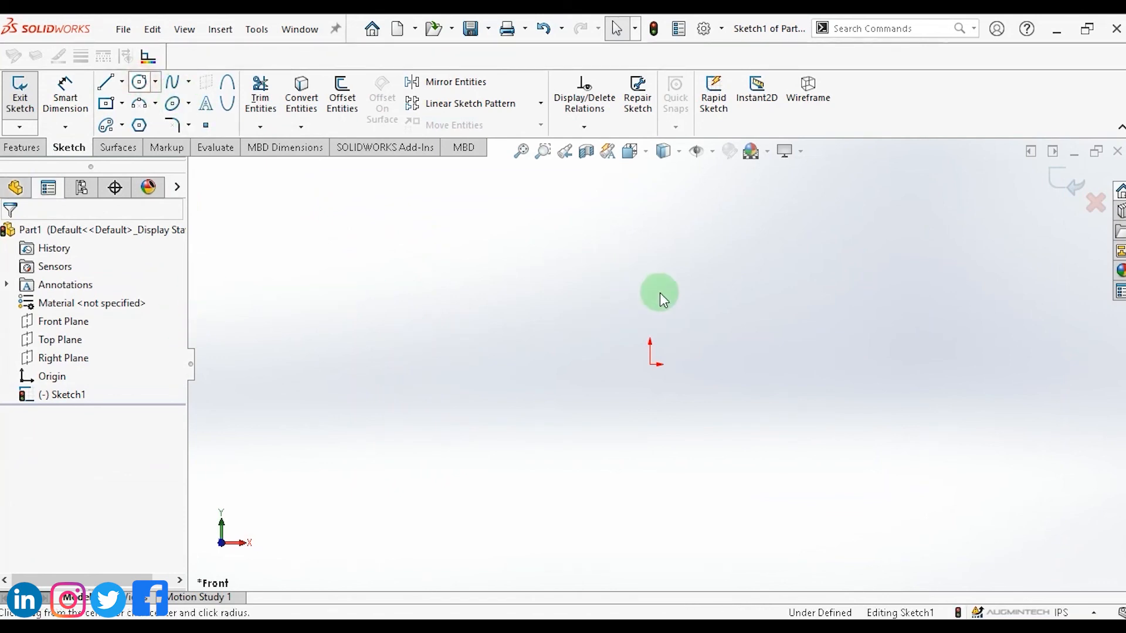
click(492, 276)
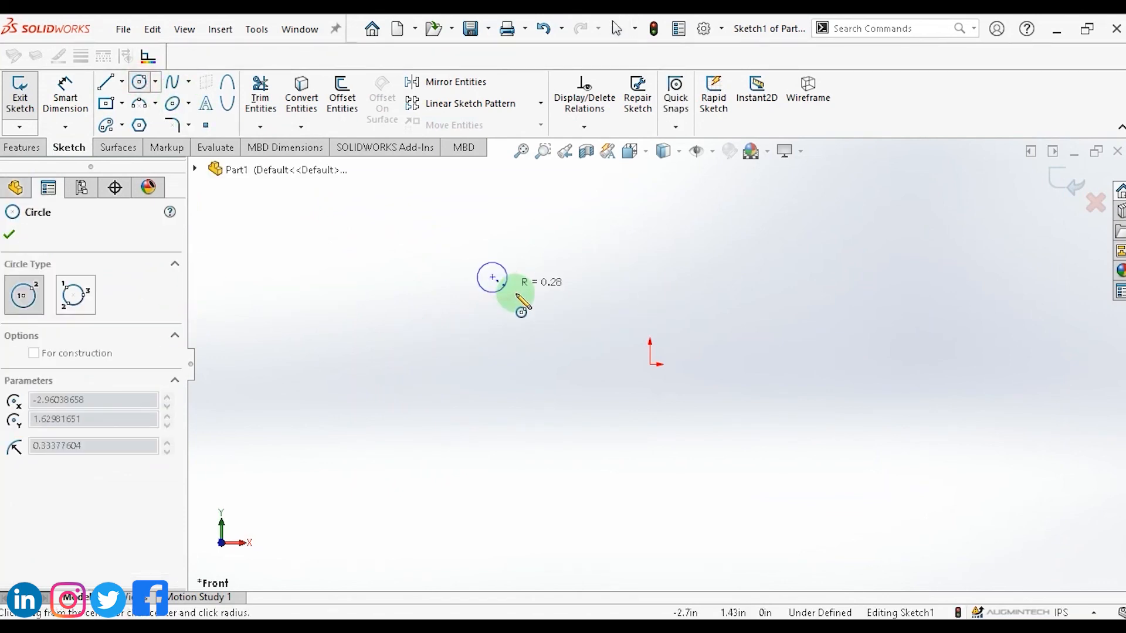
click(552, 320)
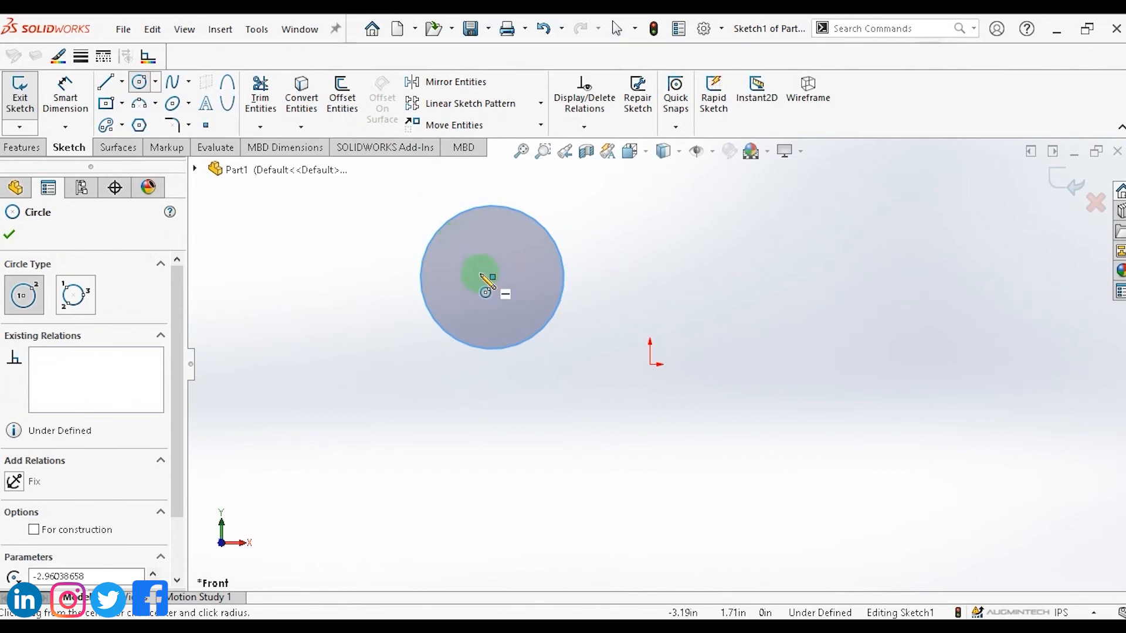
key(Escape)
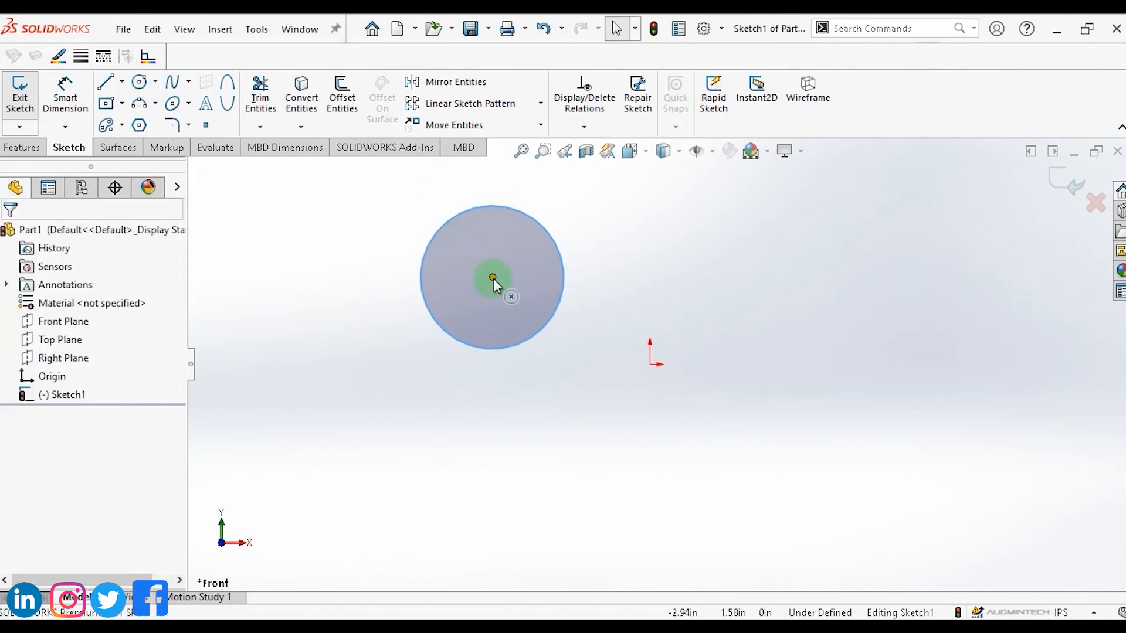
Move the circle by its centre point with Move Entities using From/To points so it sits just below the origin.
drag(492, 277, 469, 271)
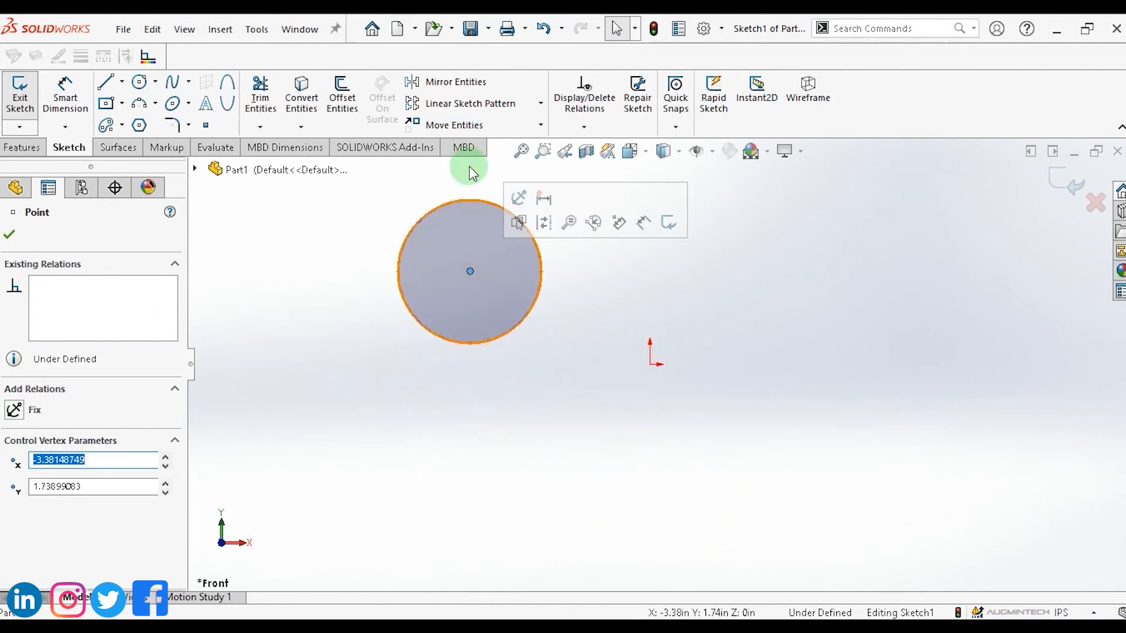
click(540, 125)
click(496, 145)
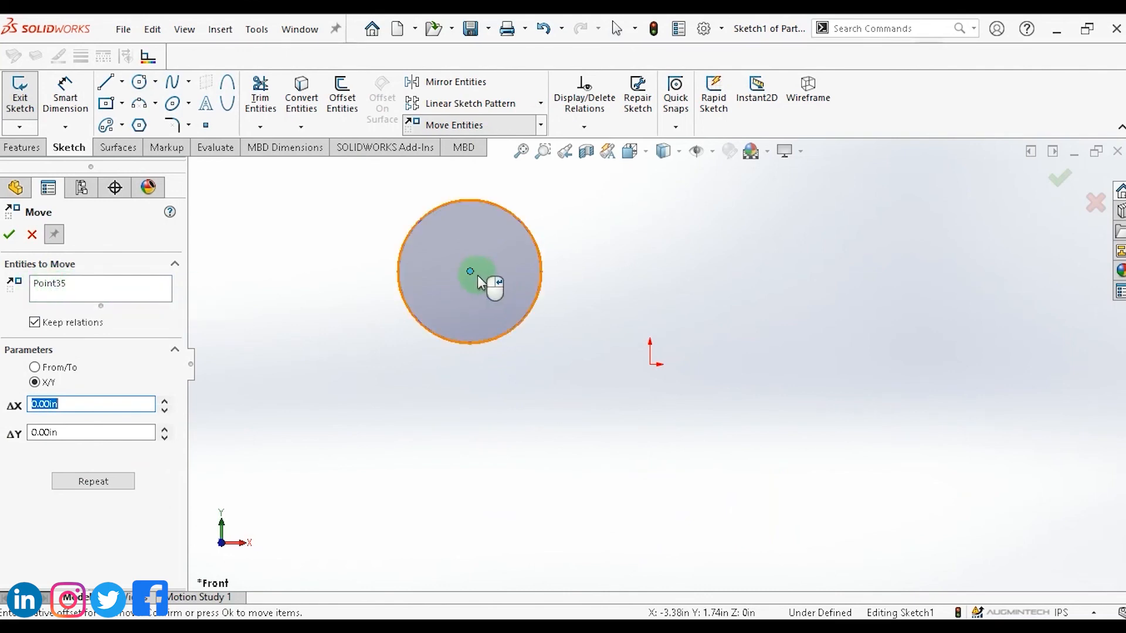
click(468, 270)
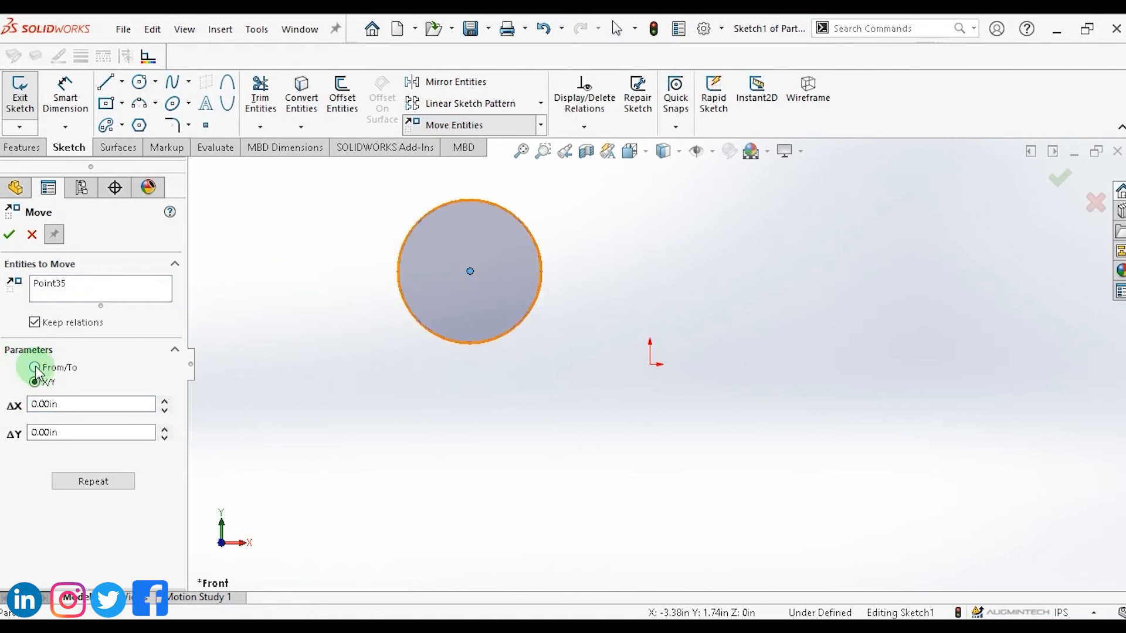
click(35, 369)
click(34, 384)
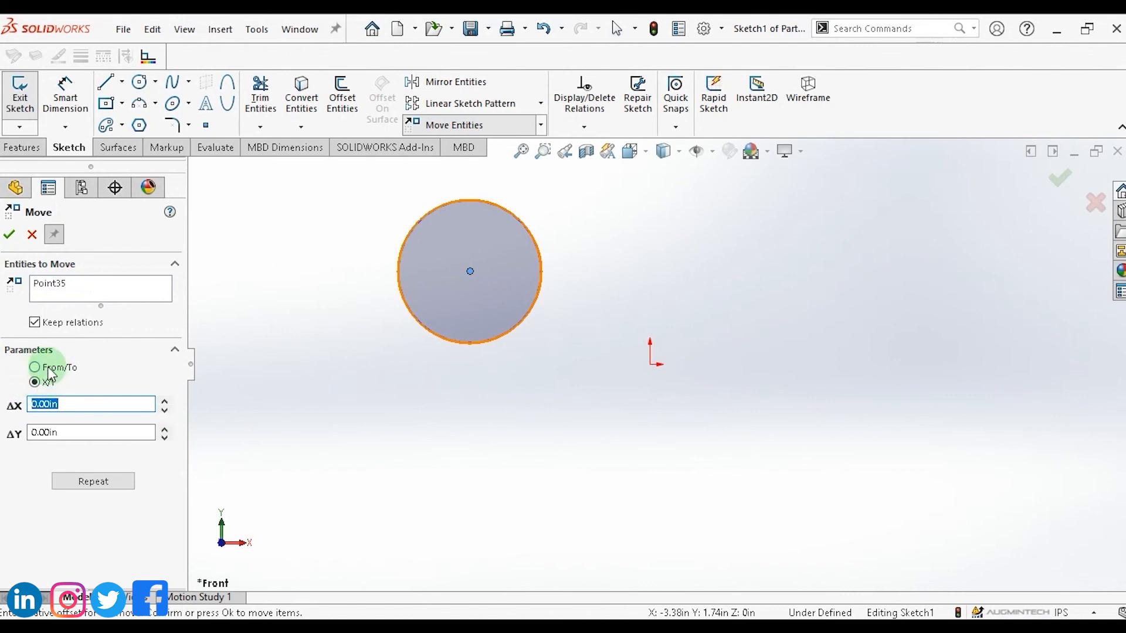
click(34, 368)
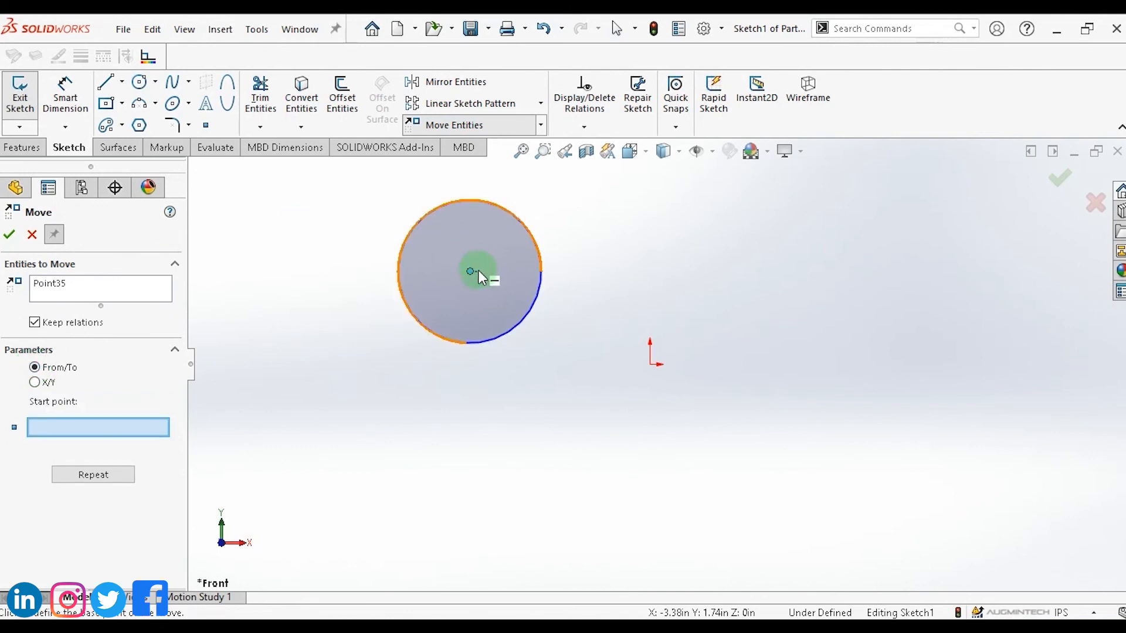
click(130, 424)
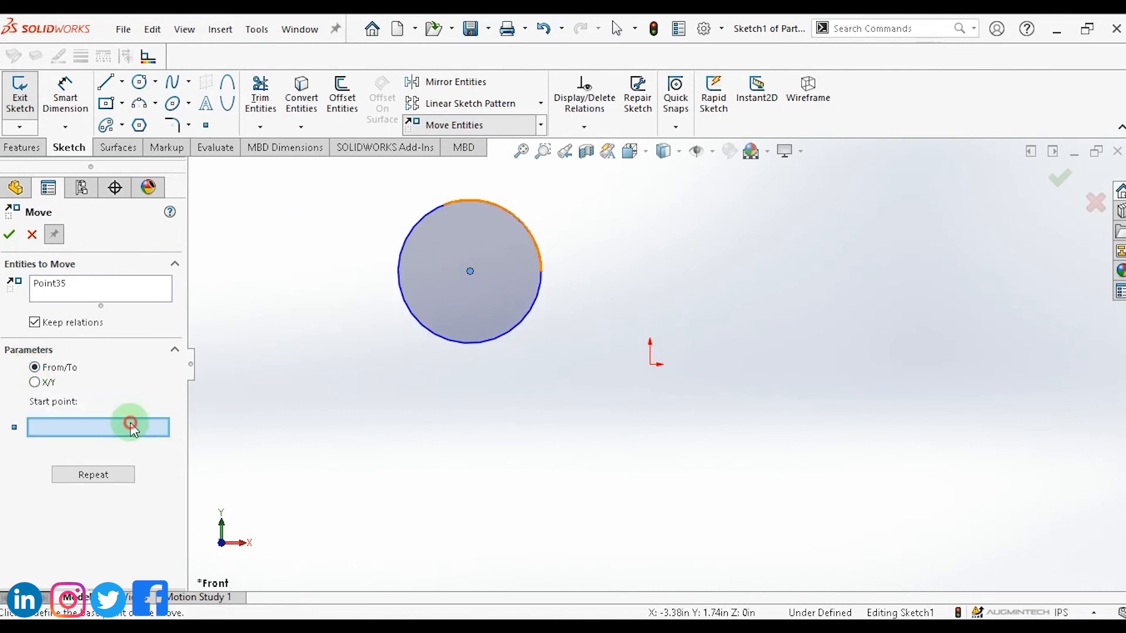
click(808, 263)
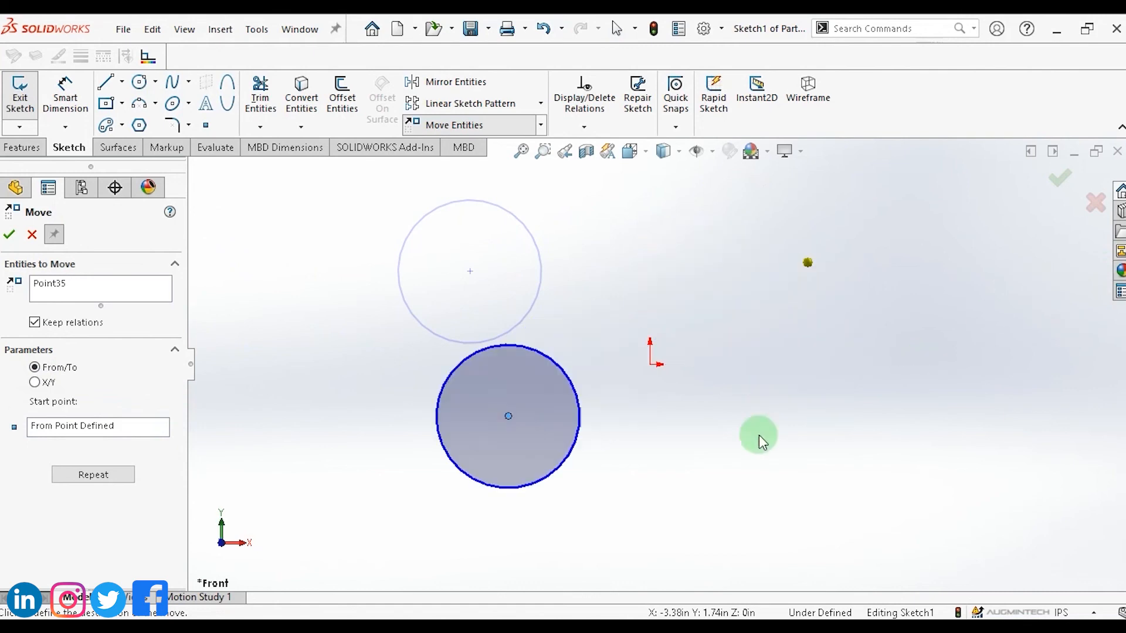
click(680, 451)
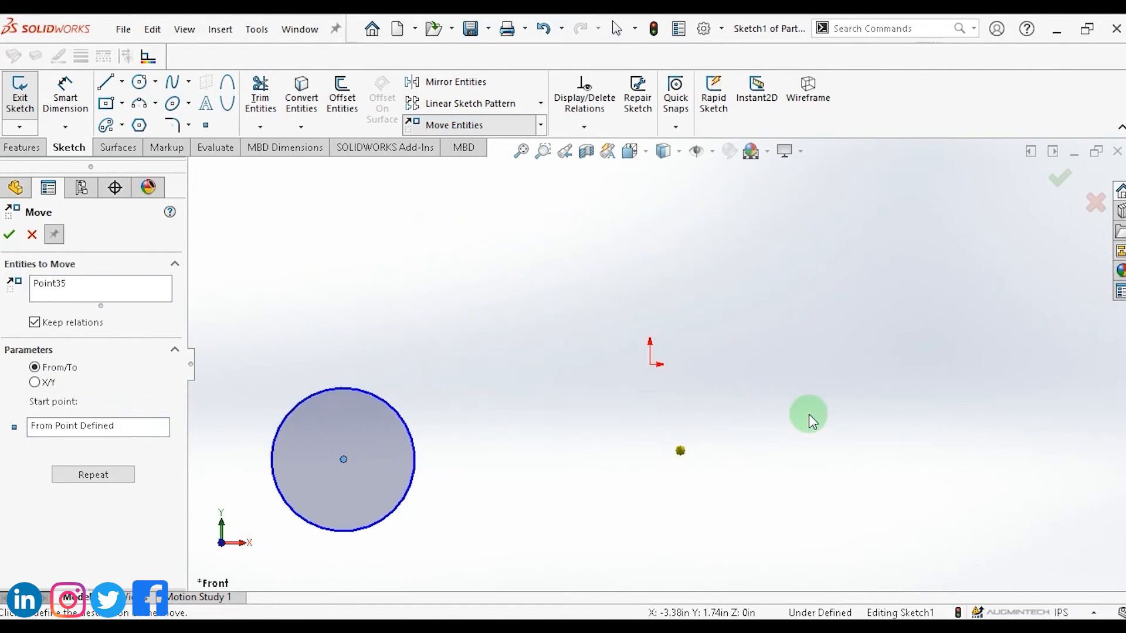
click(879, 253)
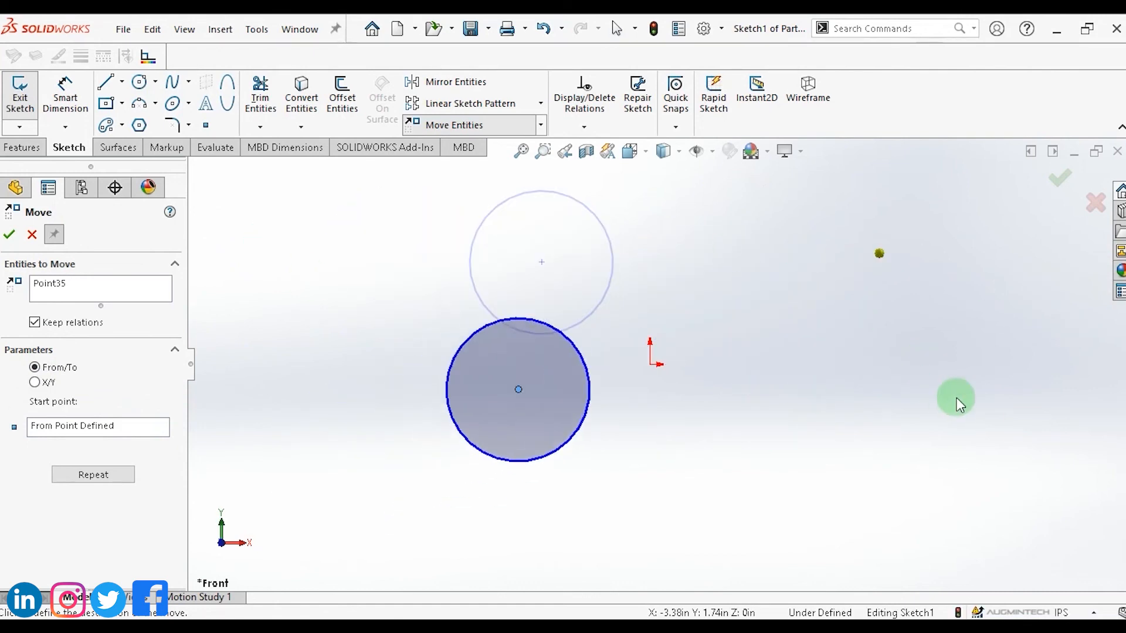
click(9, 234)
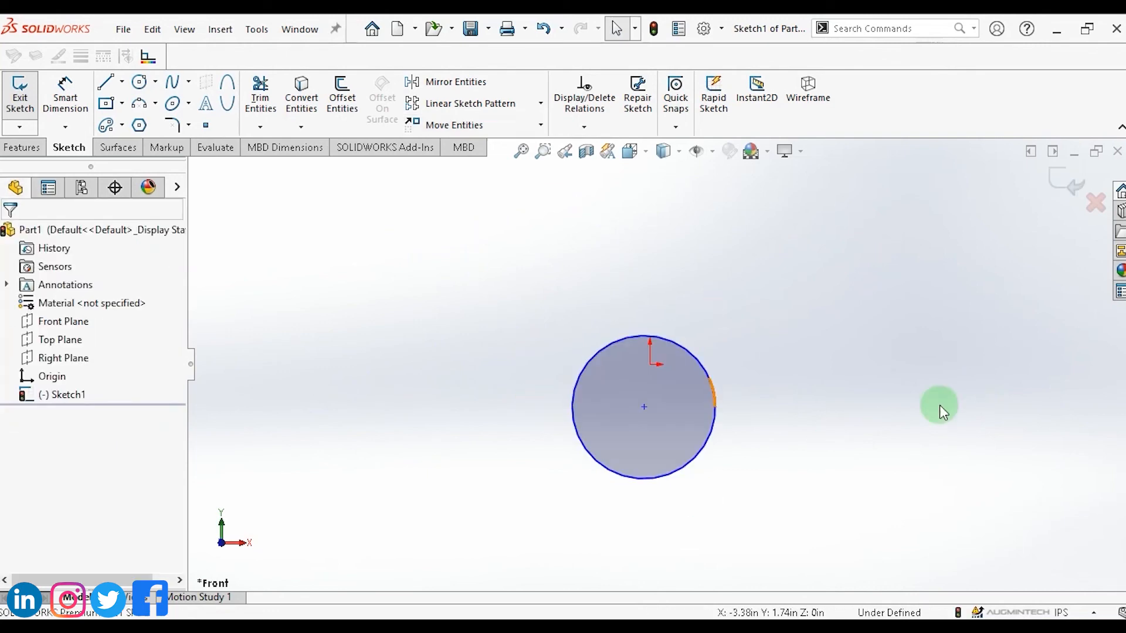
Copy the circle with Copy Entities using From/To points, placing one copy to its left and another to its right.
click(540, 124)
click(465, 166)
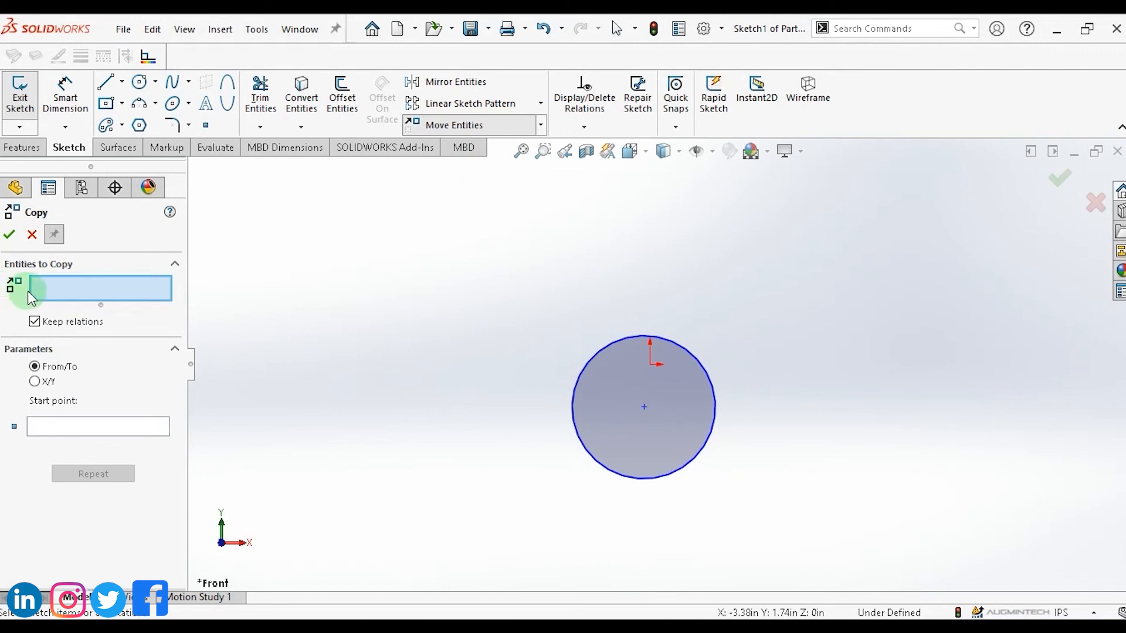
click(582, 380)
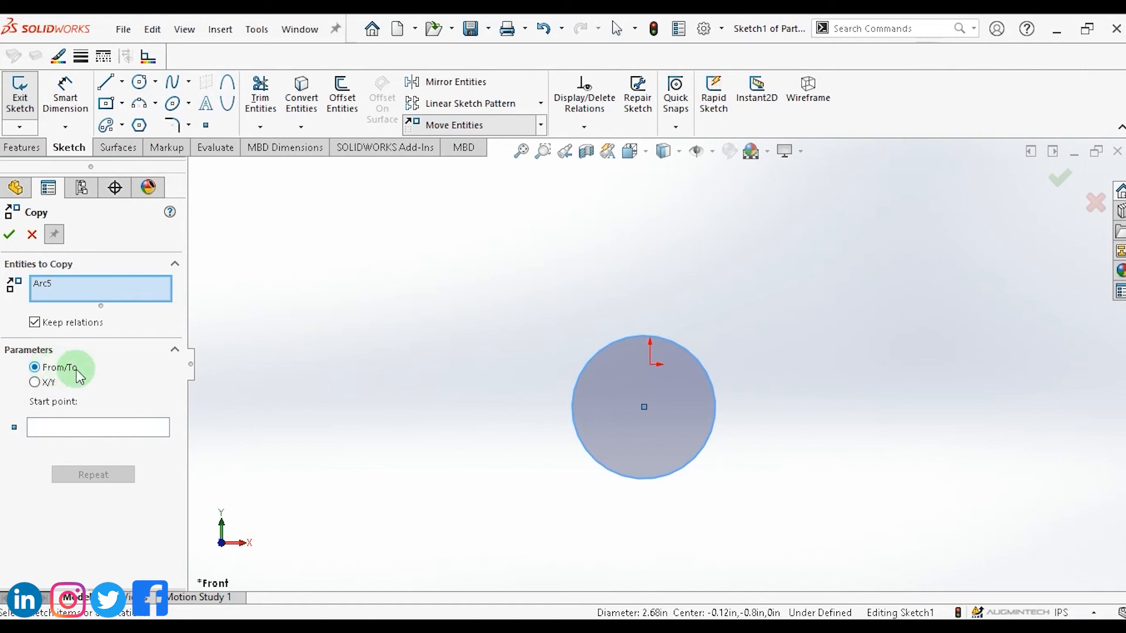
click(78, 428)
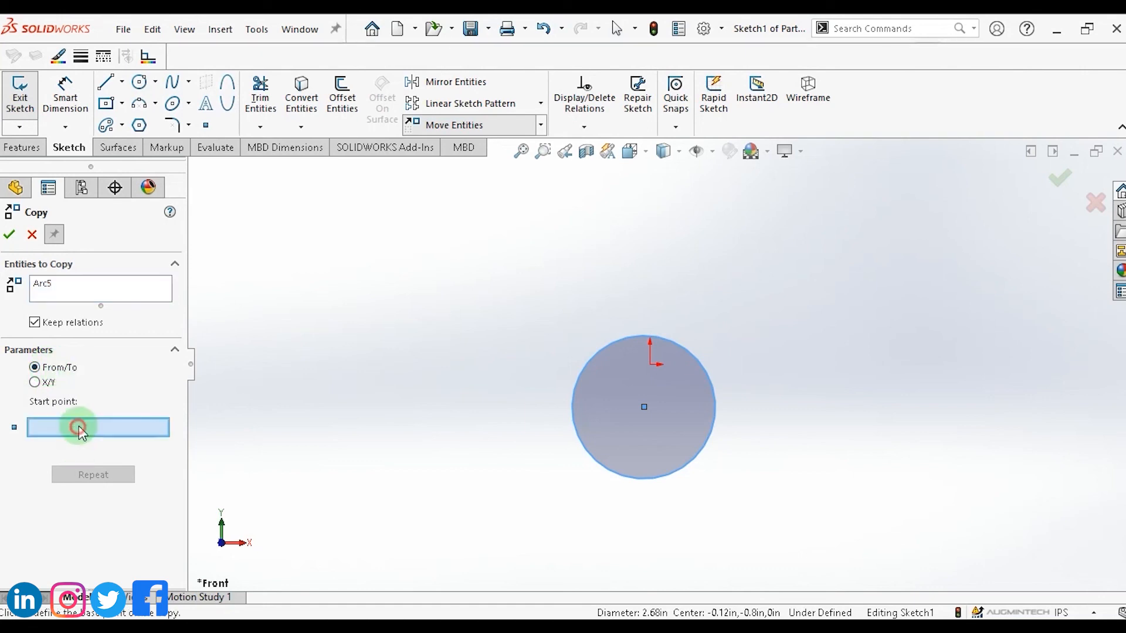
click(552, 350)
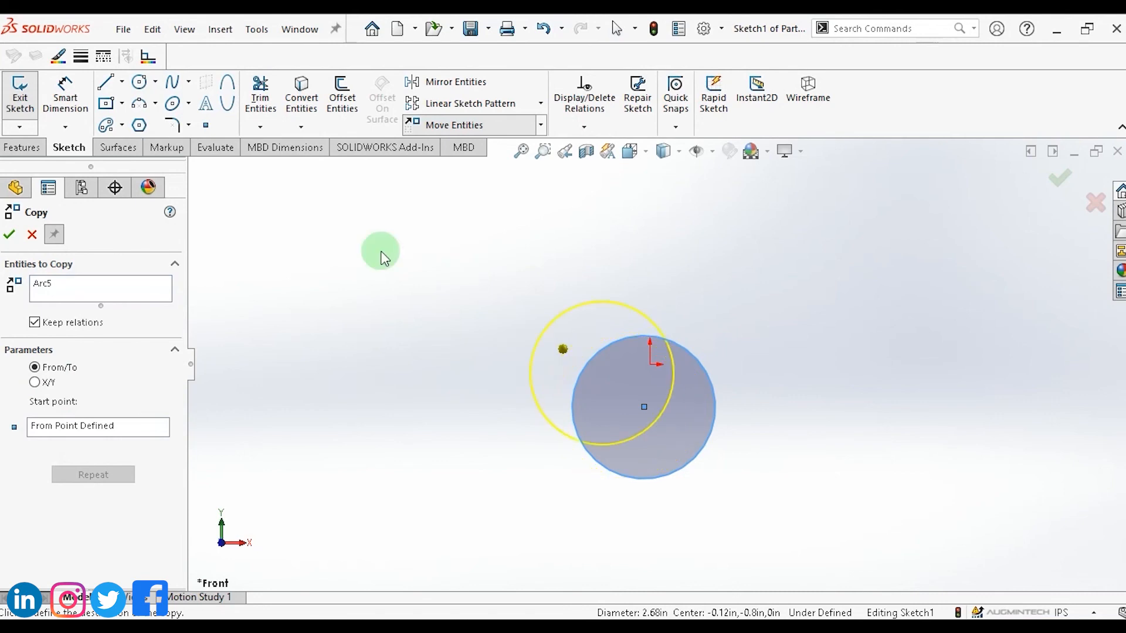
click(364, 344)
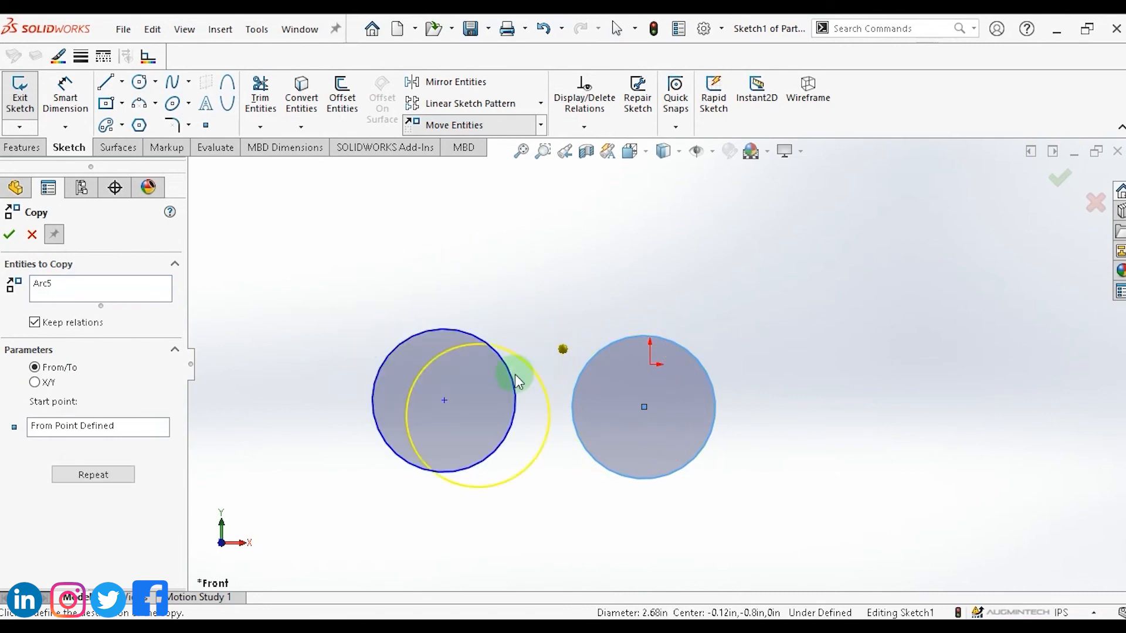
click(793, 363)
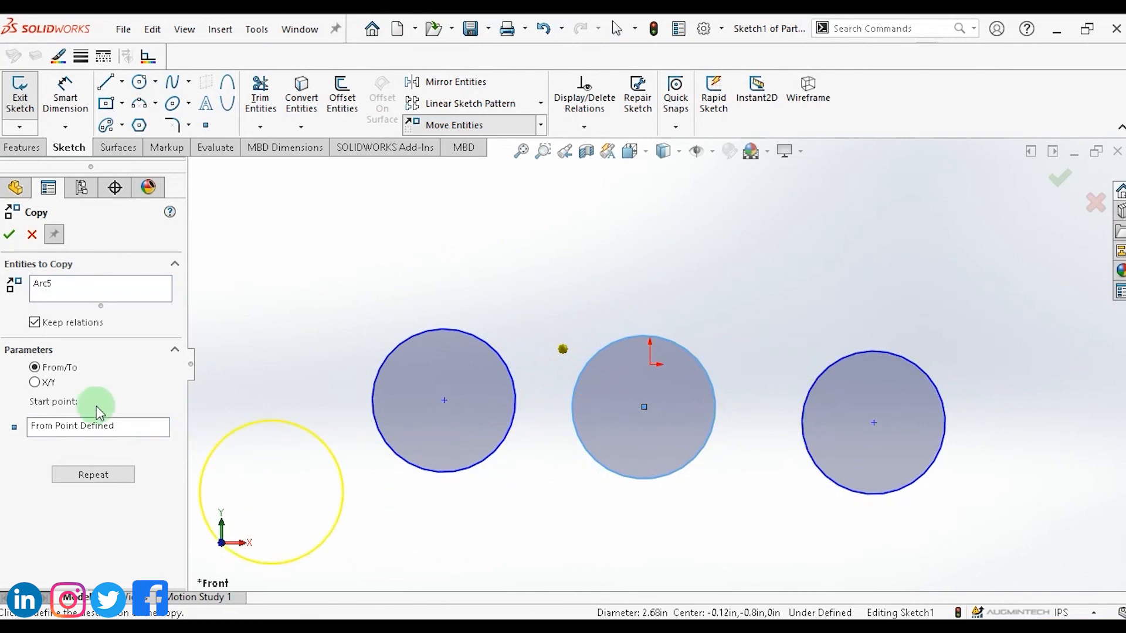
Copy the circle again using X/Y offsets of 1 in for both ΔX and ΔY.
click(34, 382)
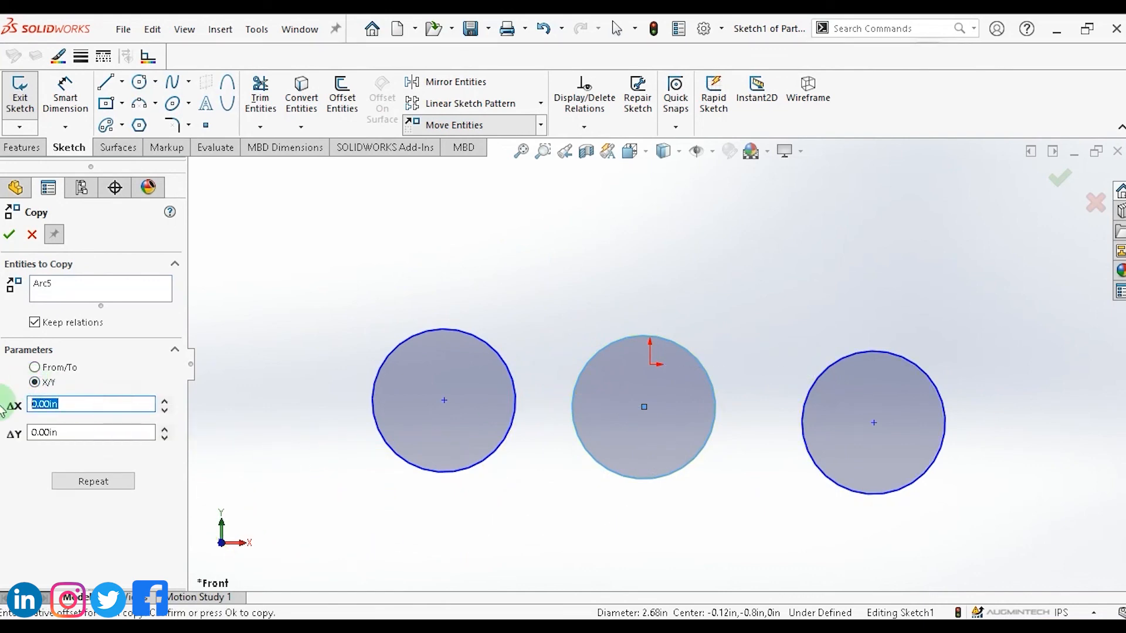
text(1)
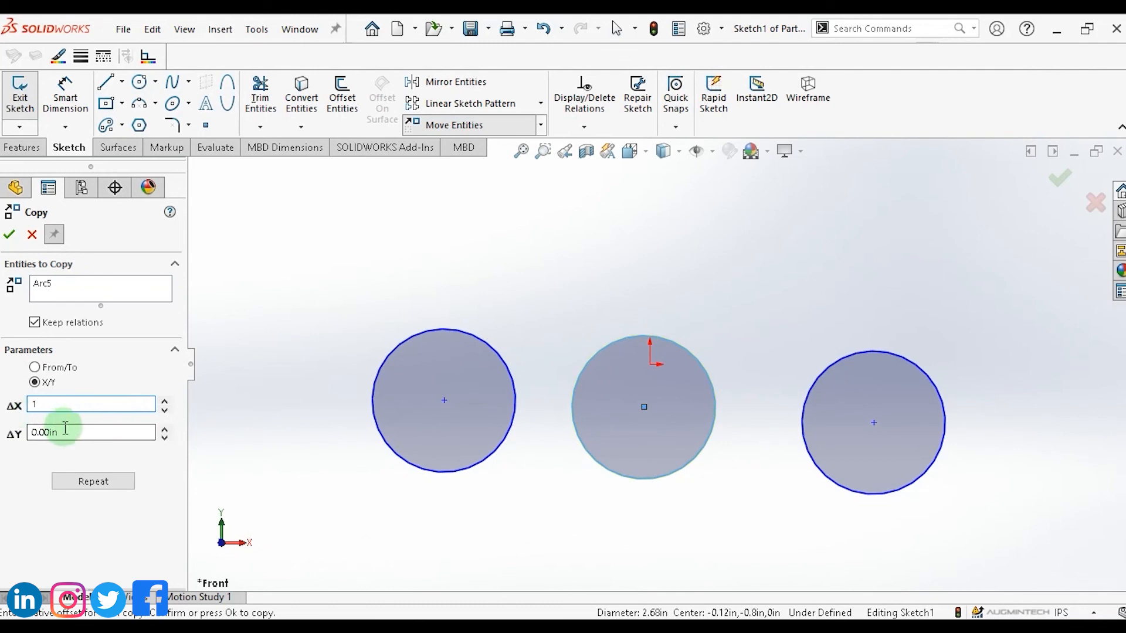
click(30, 432)
text(1)
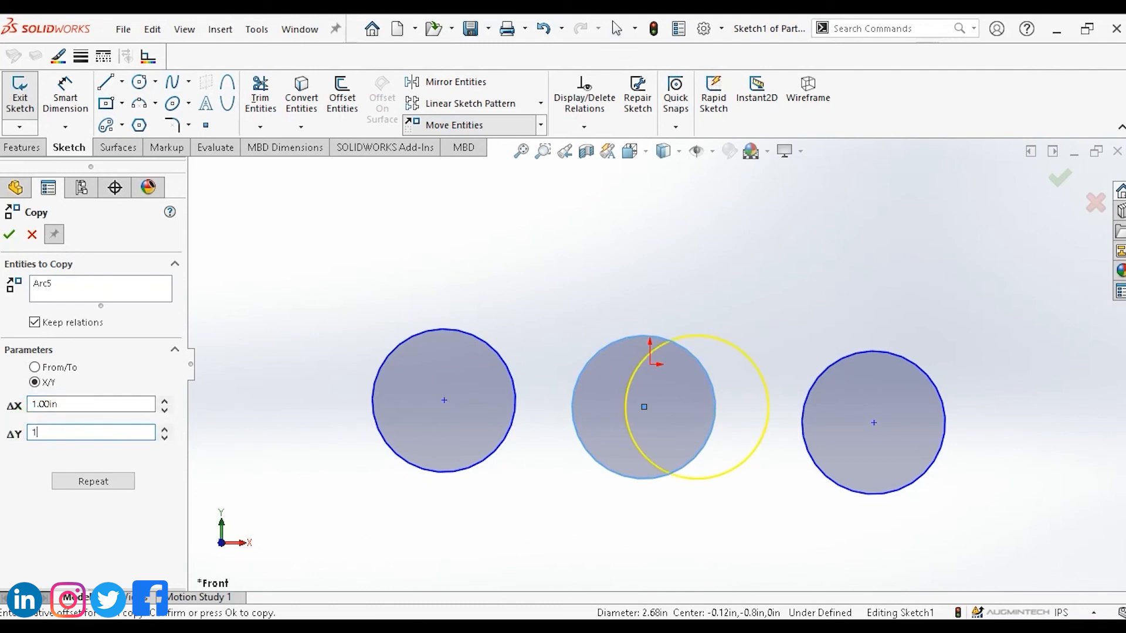
click(28, 508)
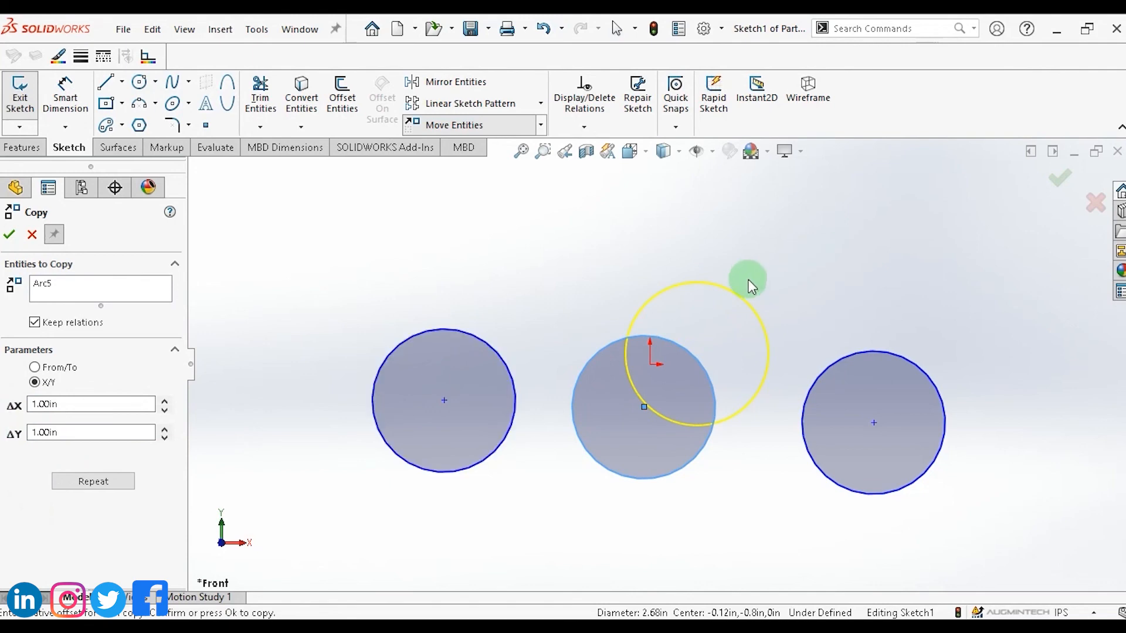
click(9, 234)
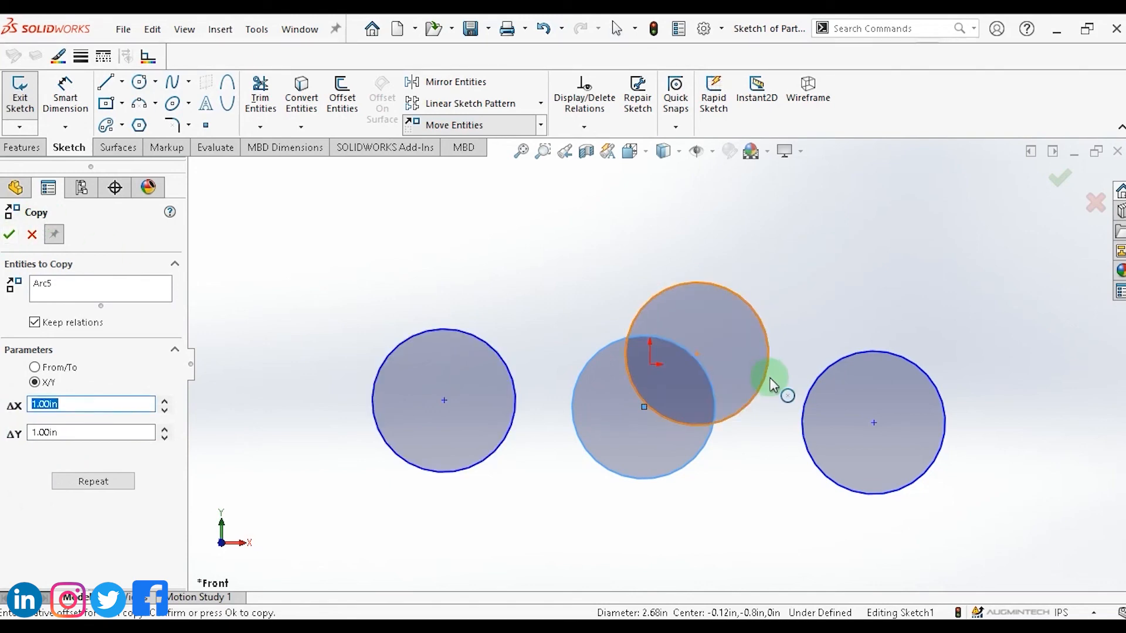
Sketch a closed four-line bowtie shape above the left circle with the Line tool.
click(540, 125)
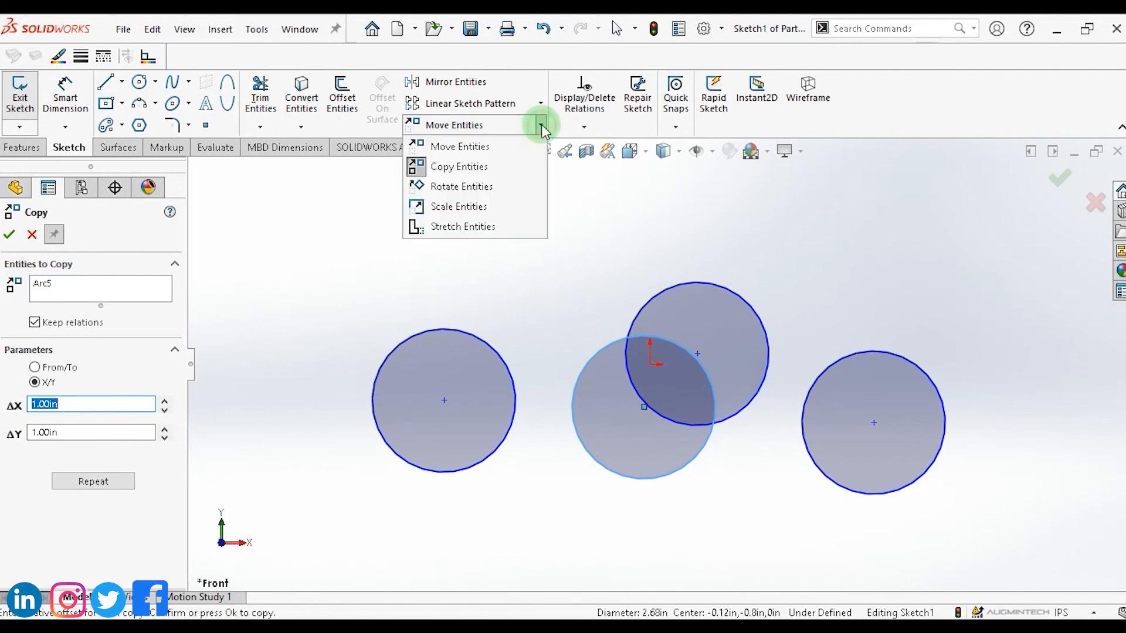
click(466, 188)
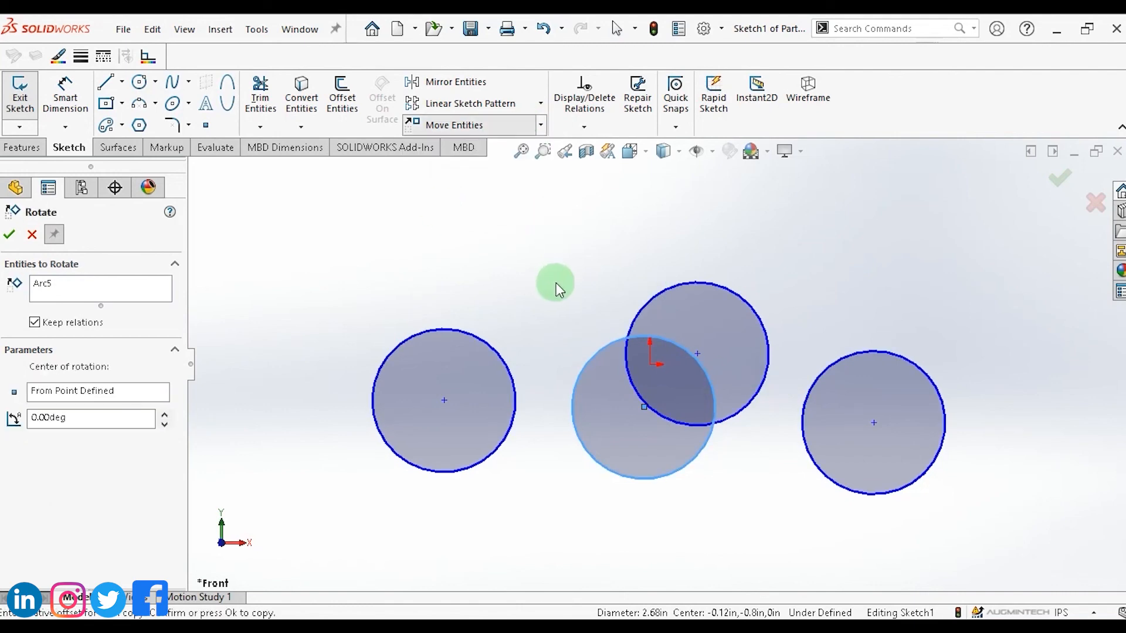
click(108, 87)
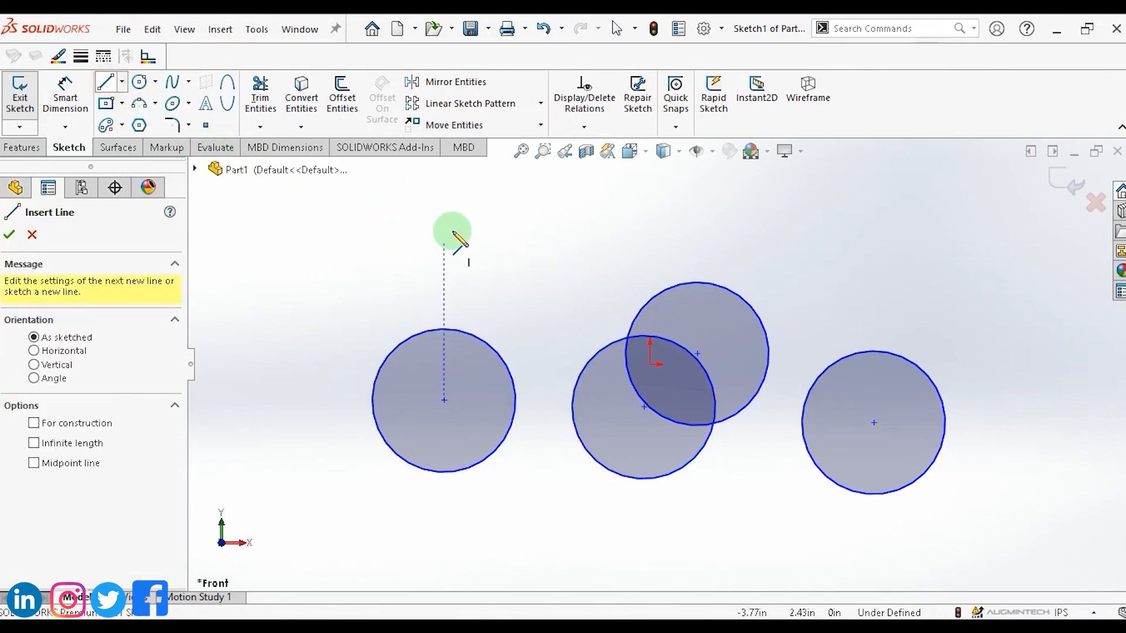
click(459, 230)
click(529, 300)
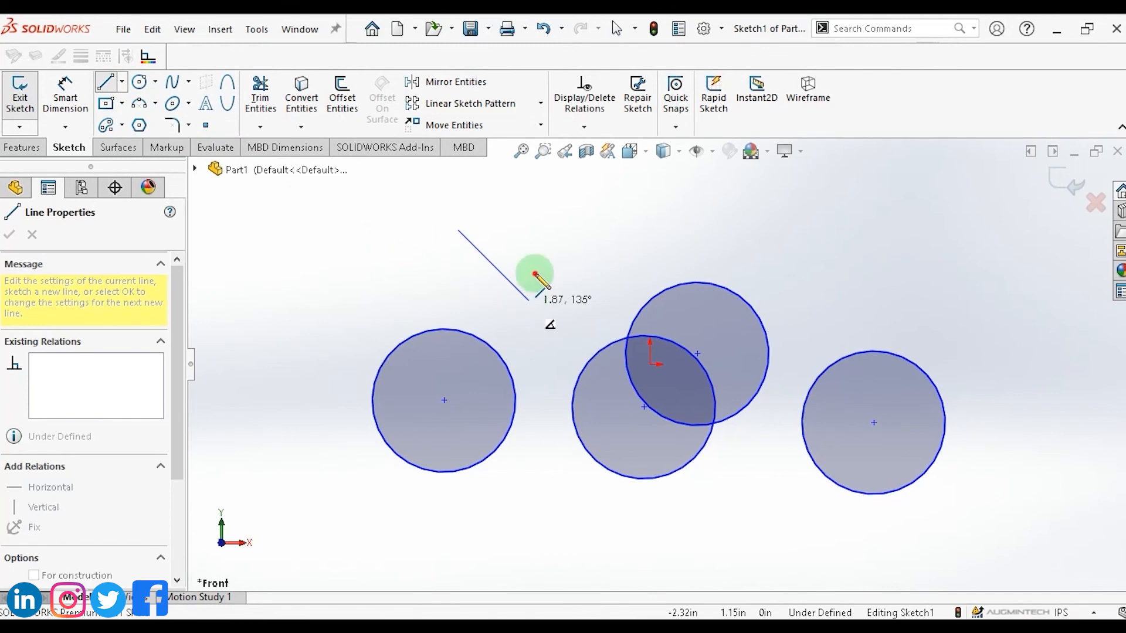
click(544, 230)
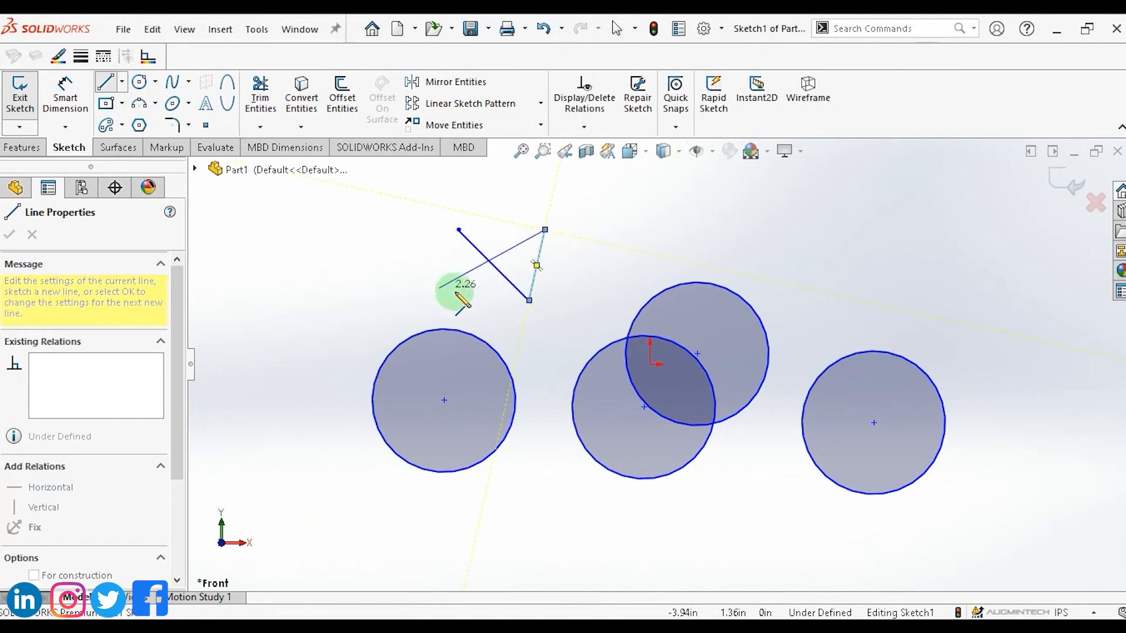
click(453, 288)
click(458, 231)
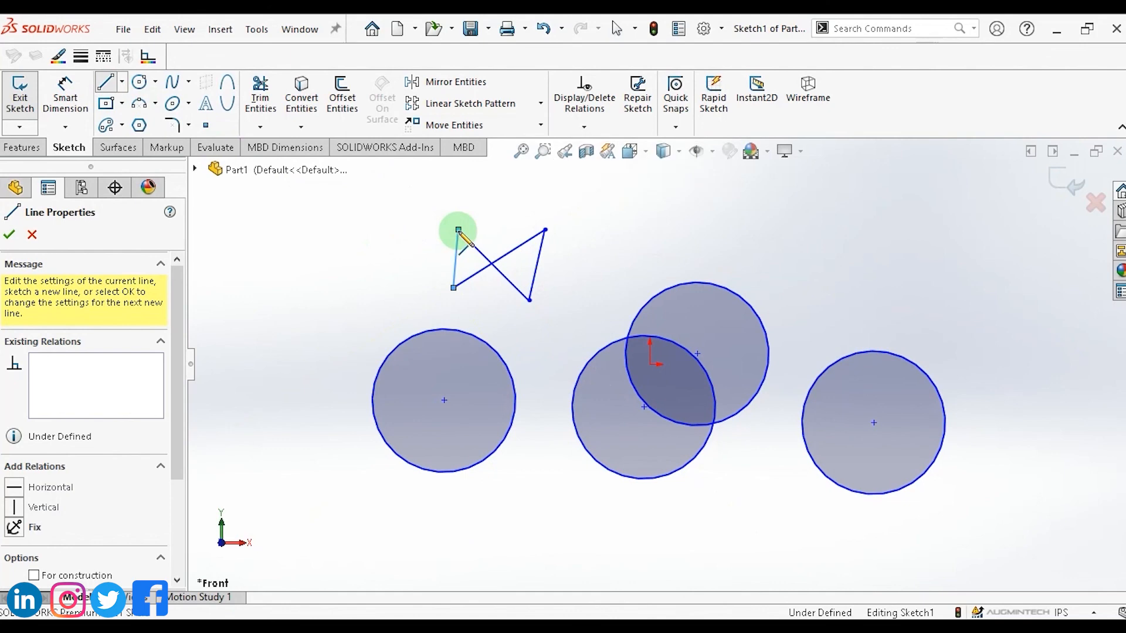
key(Escape)
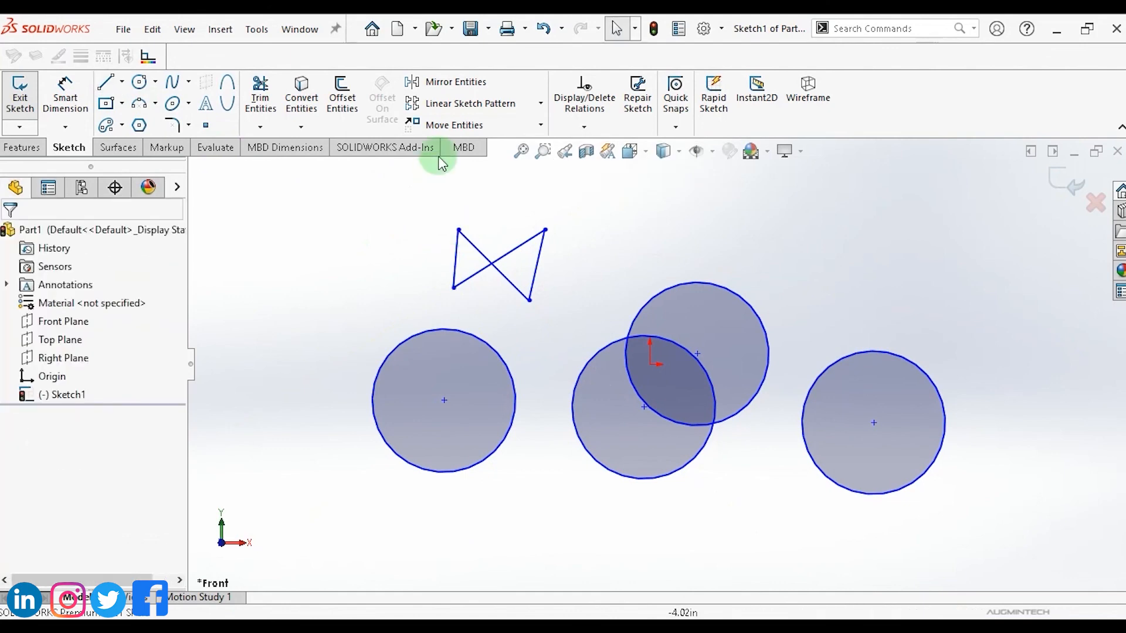
Rotate the bowtie lines and left circle 90 degrees about the bowtie's crossing point with Rotate Entities.
click(540, 125)
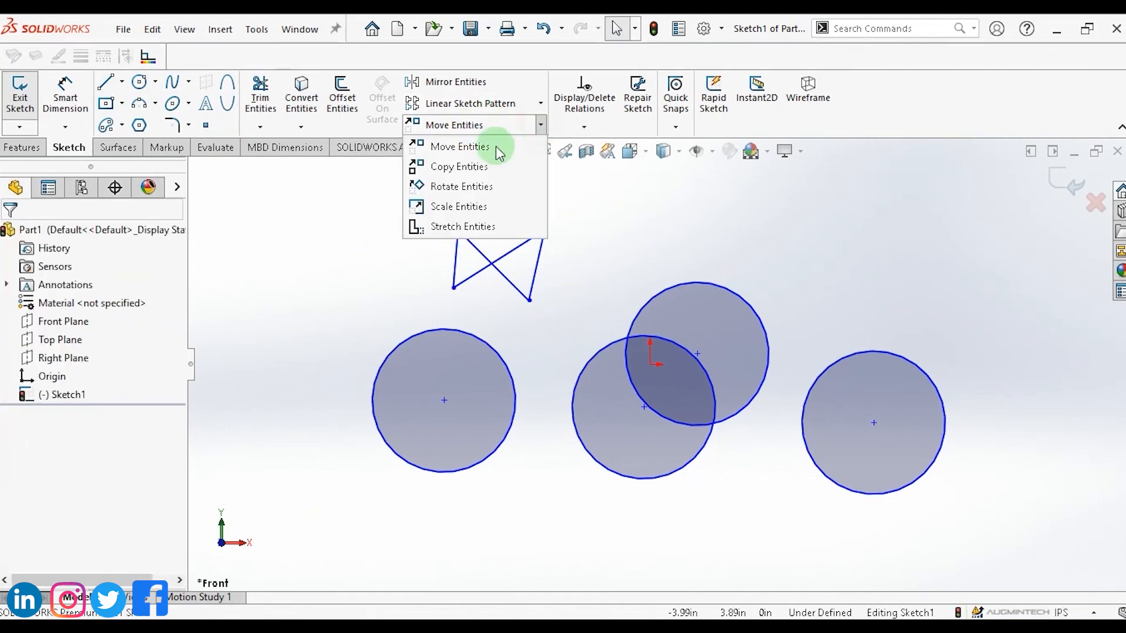
click(458, 188)
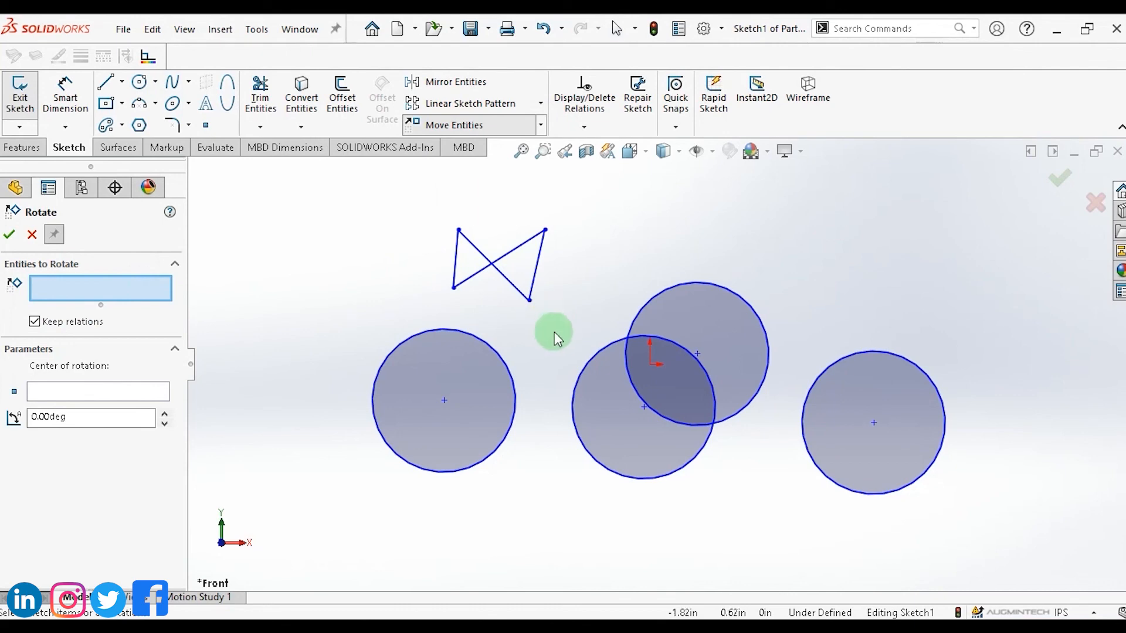
drag(554, 332, 414, 198)
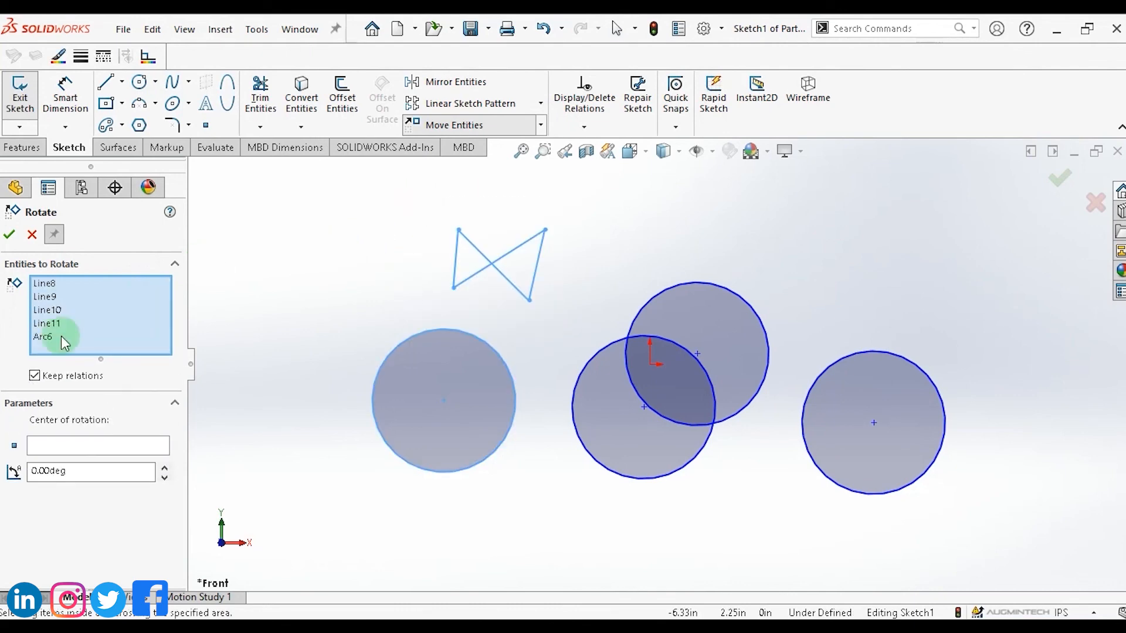
click(83, 452)
click(90, 447)
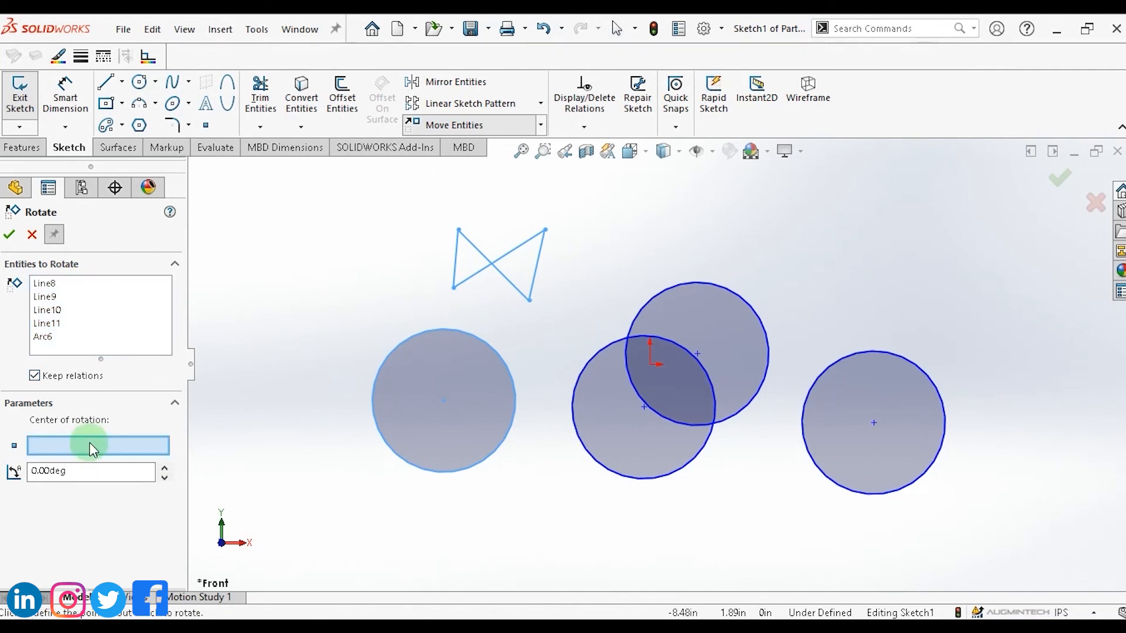
click(467, 284)
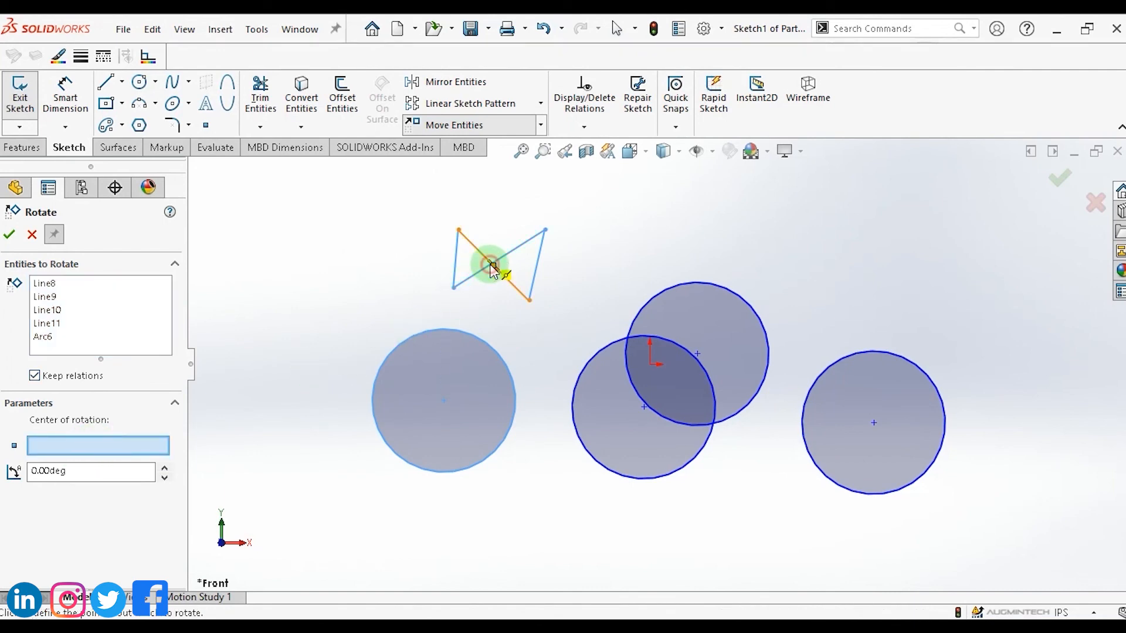
click(491, 267)
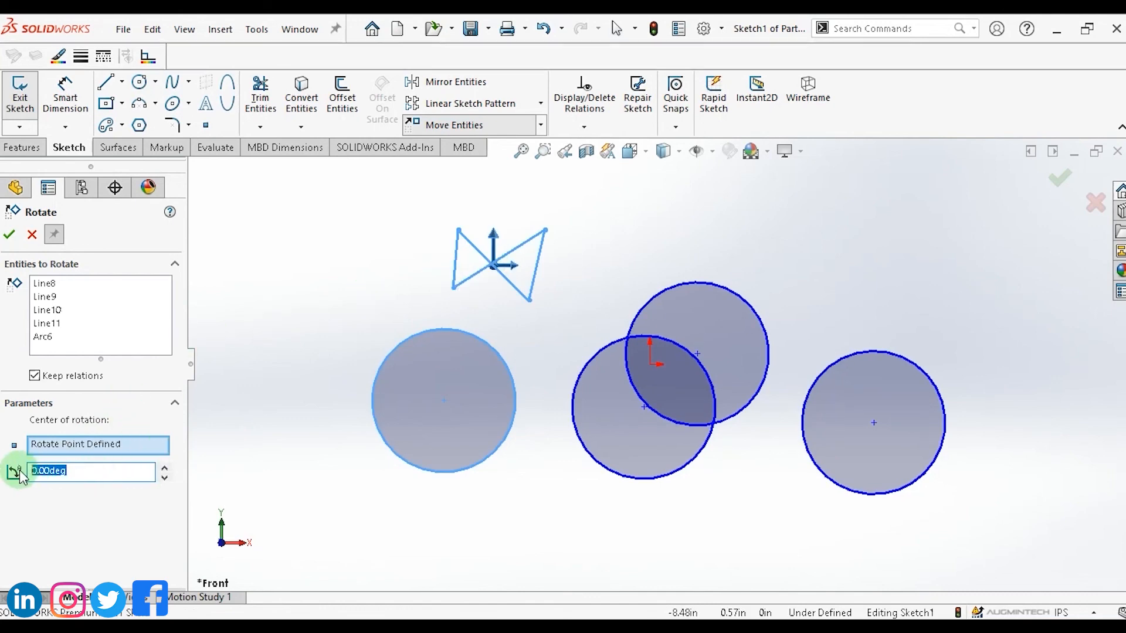
text(20)
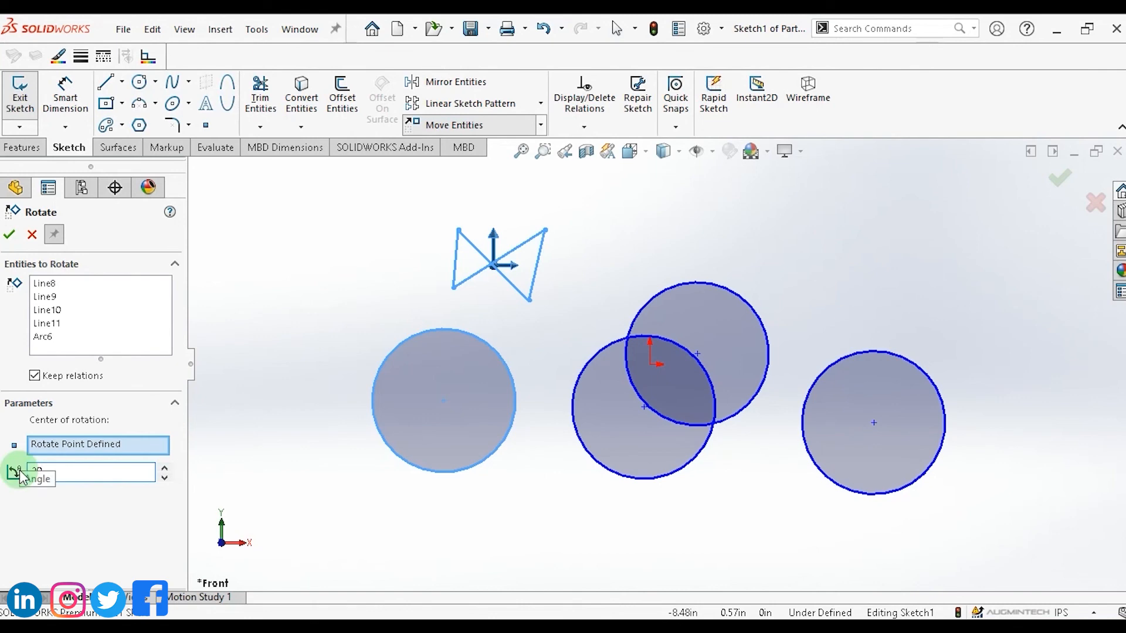
key(Return)
drag(101, 471, 3, 472)
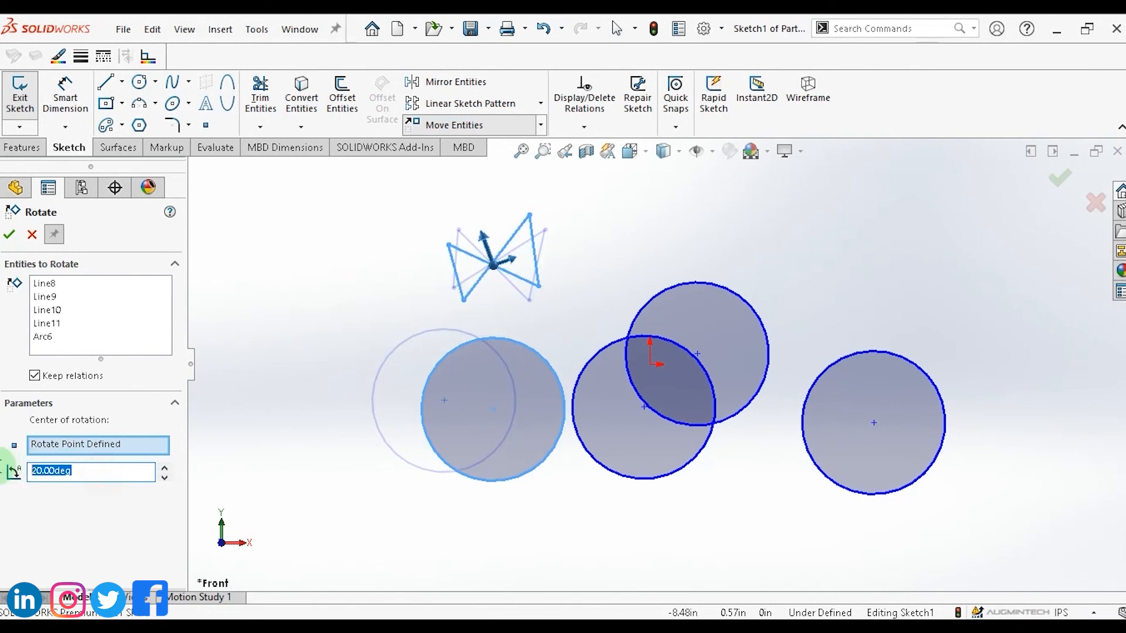
key(Return)
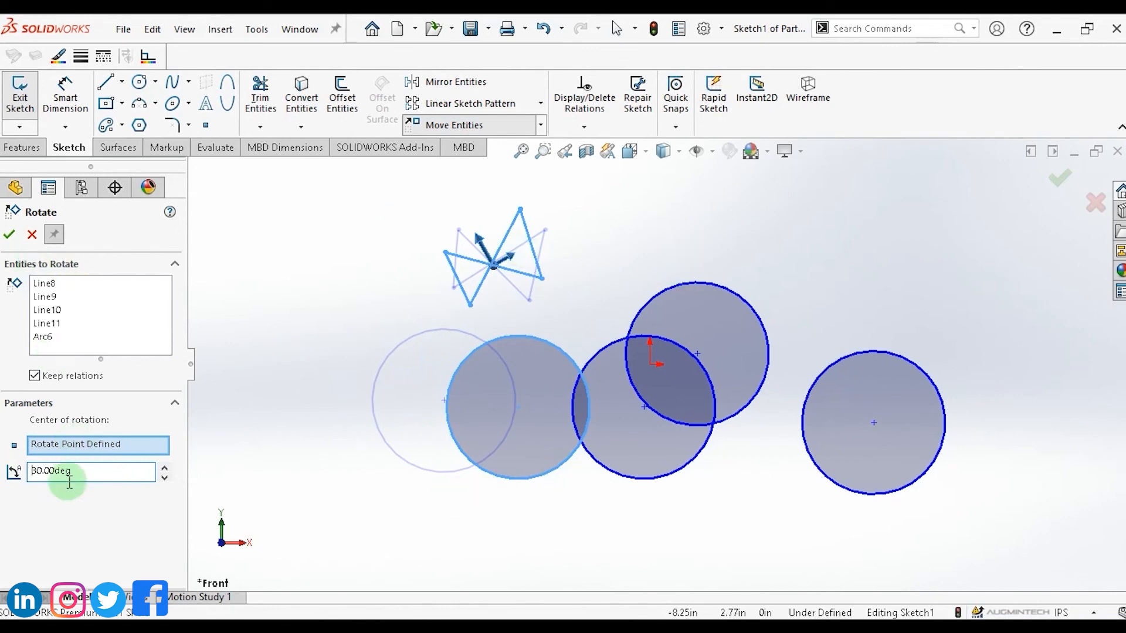
drag(76, 469, 12, 464)
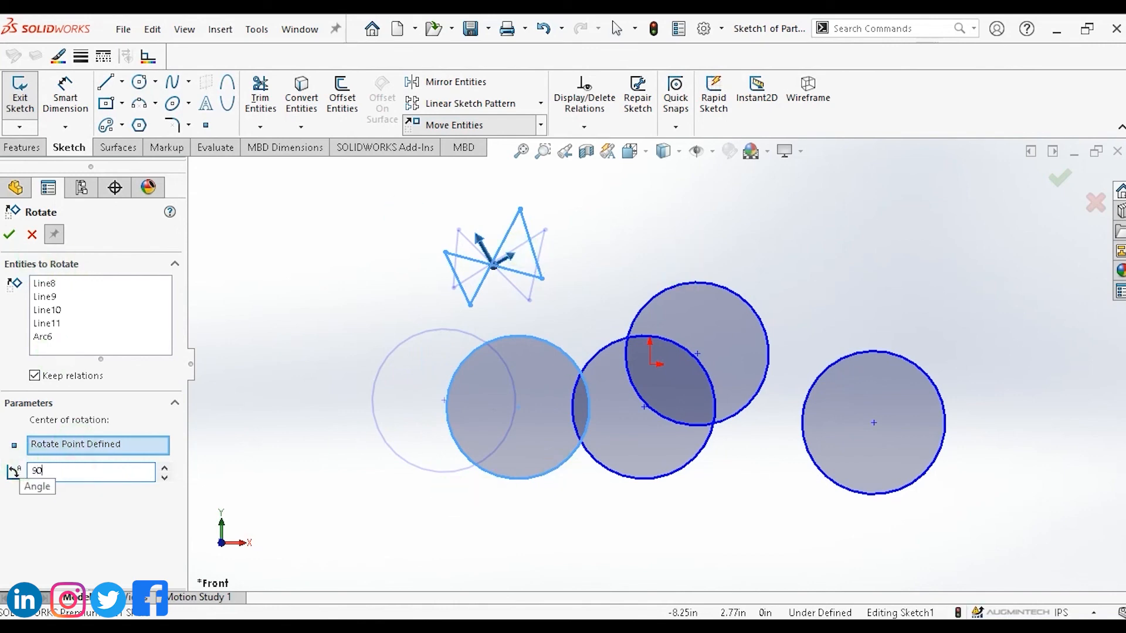
text(90)
key(Return)
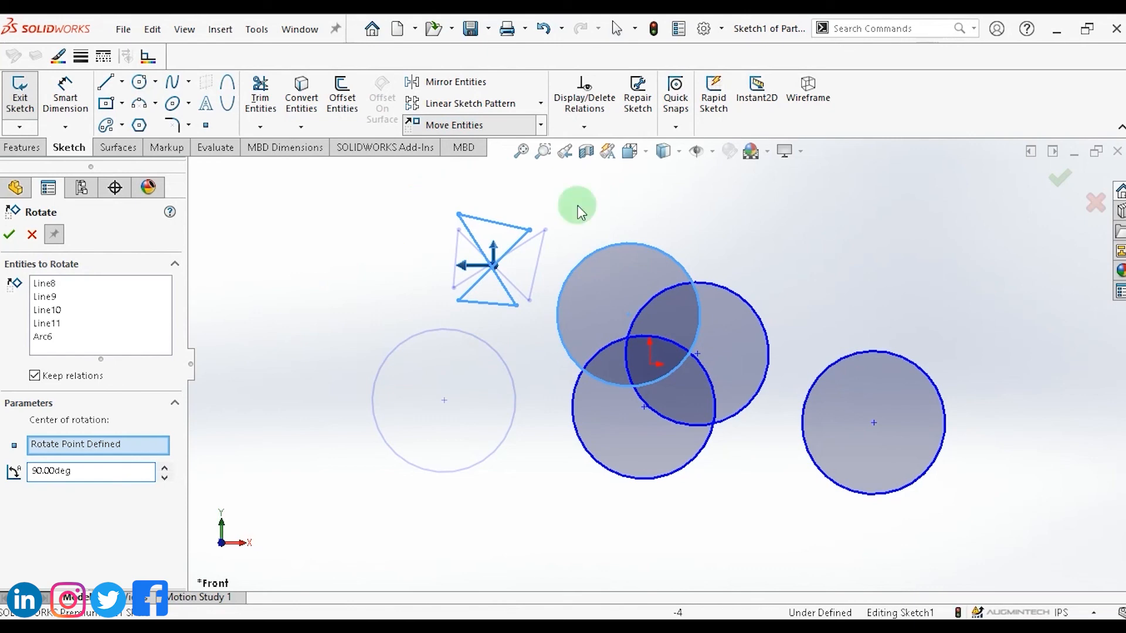
click(11, 235)
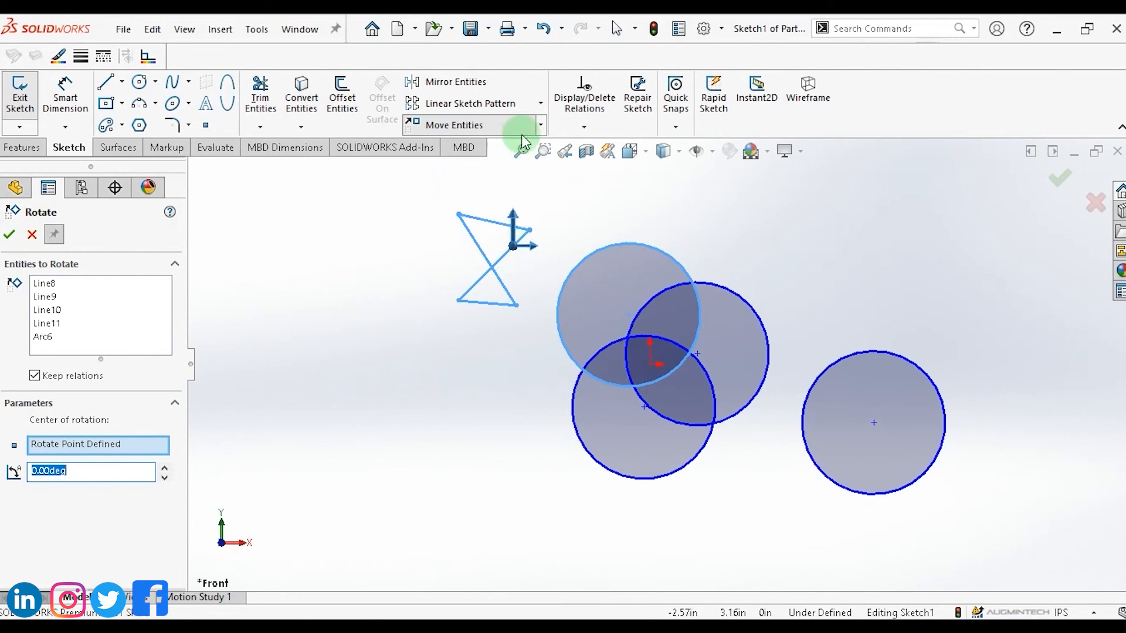
click(541, 126)
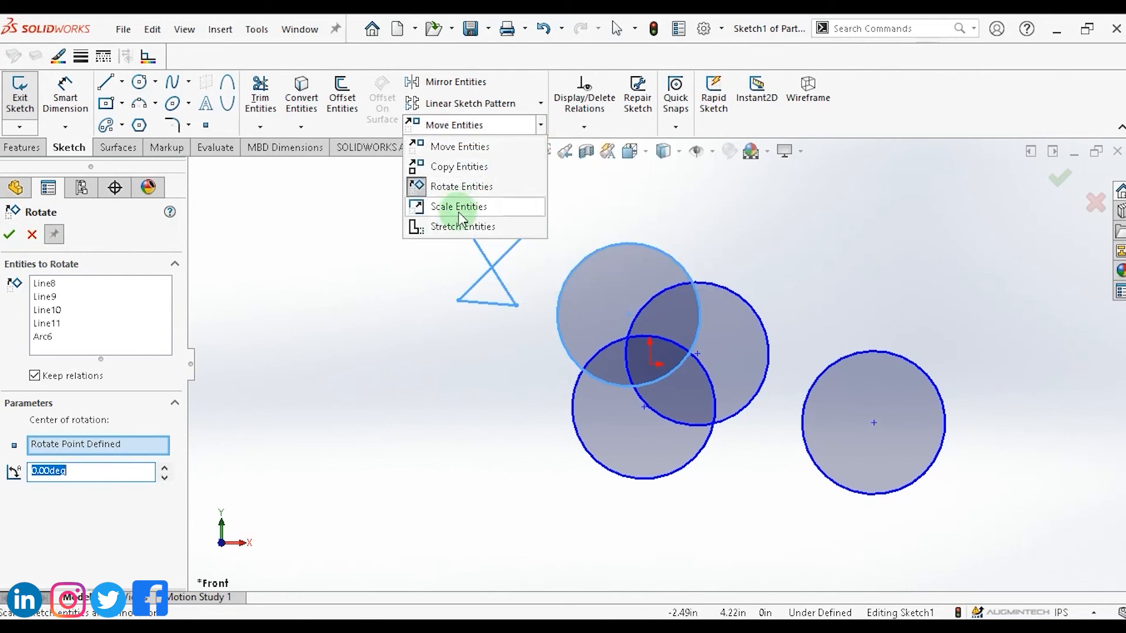
click(33, 236)
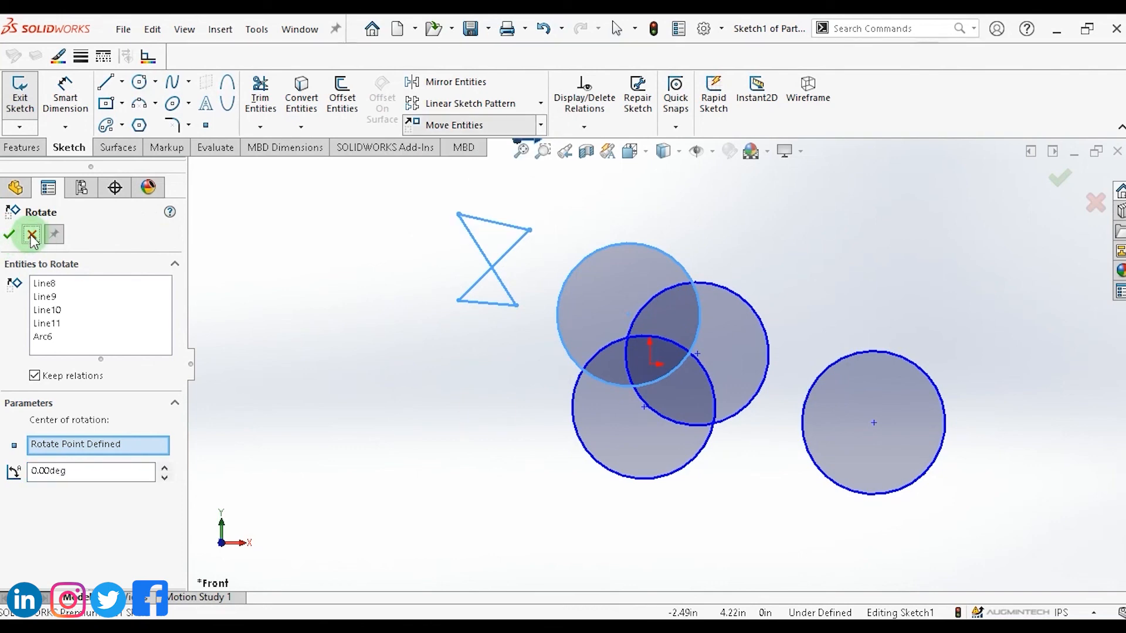
click(32, 235)
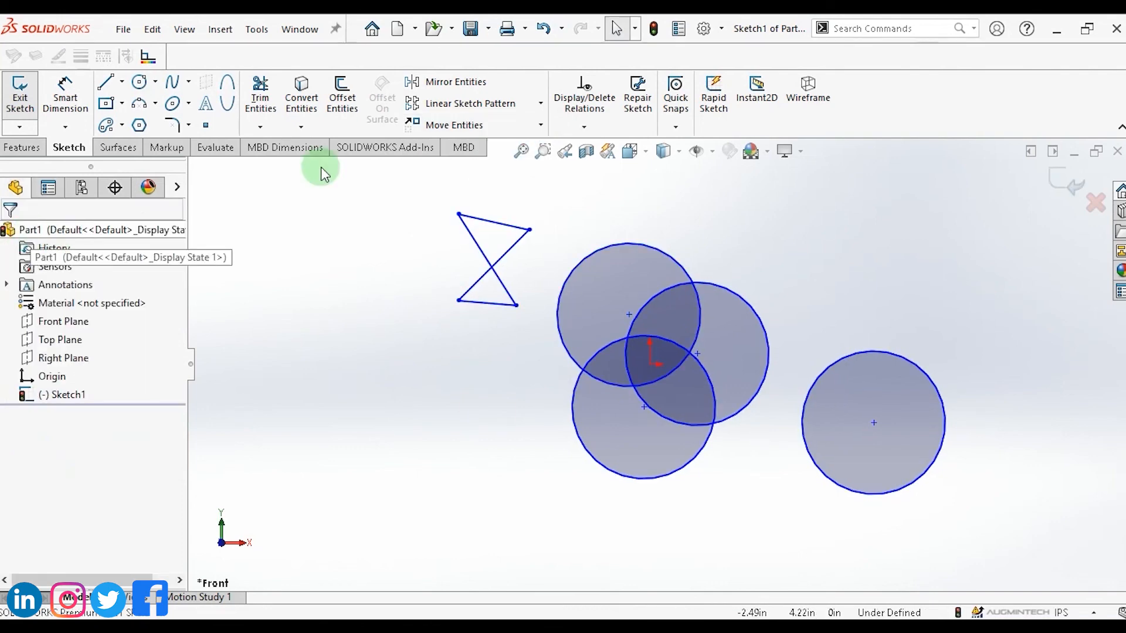
Scale the bowtie's bottom line by a factor of 1.6 about the bowtie's crossing point with Scale Entities.
click(540, 125)
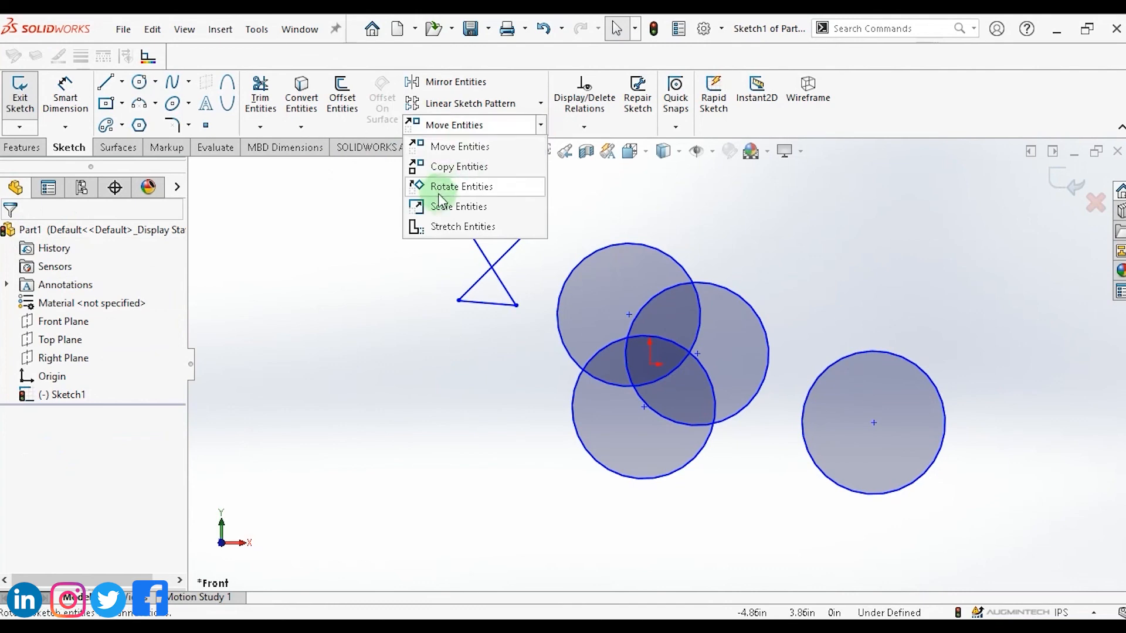
click(448, 208)
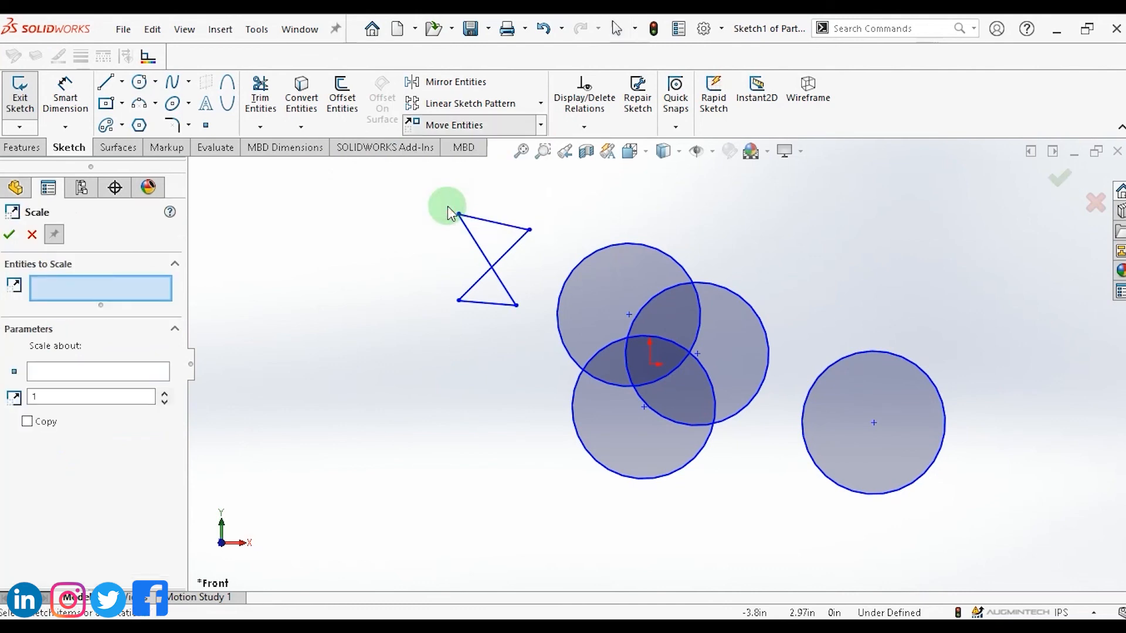
click(476, 303)
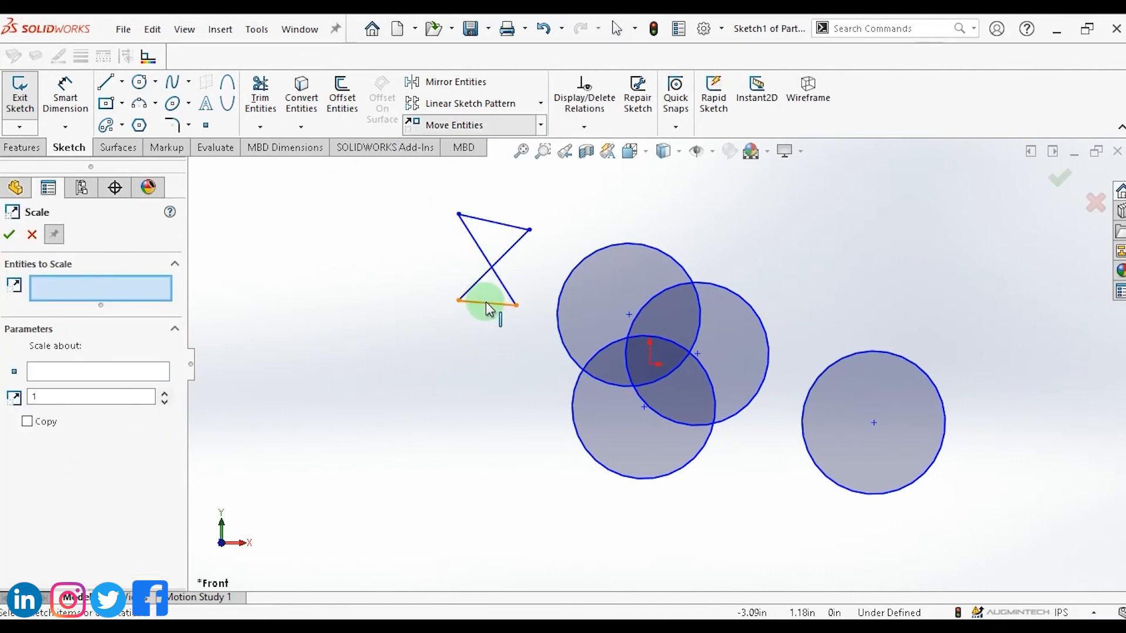
click(104, 280)
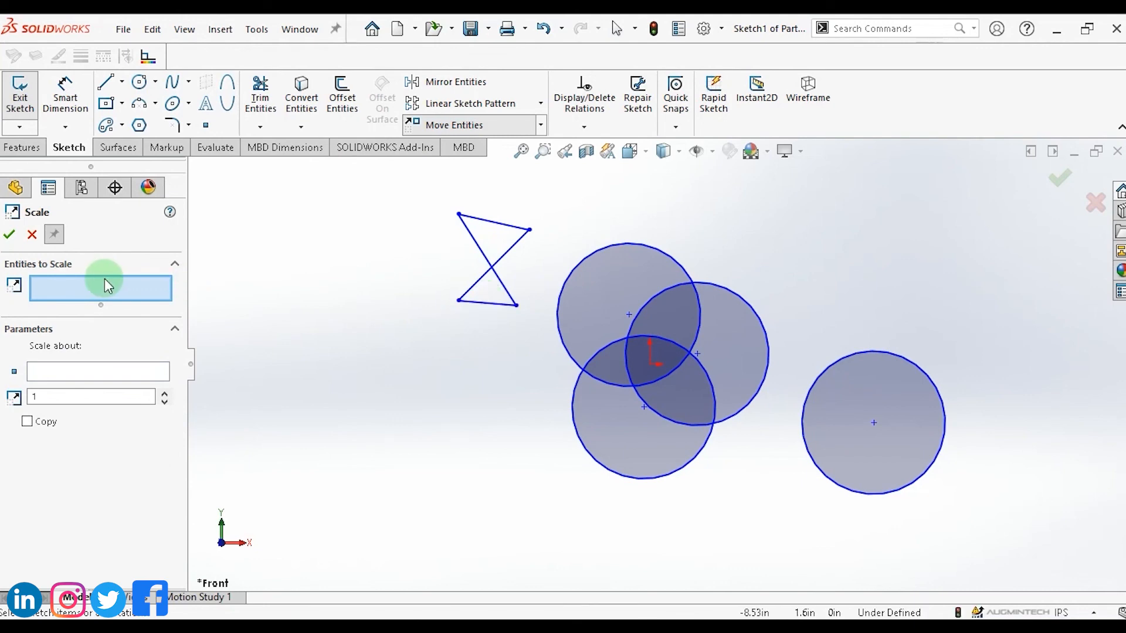
click(479, 302)
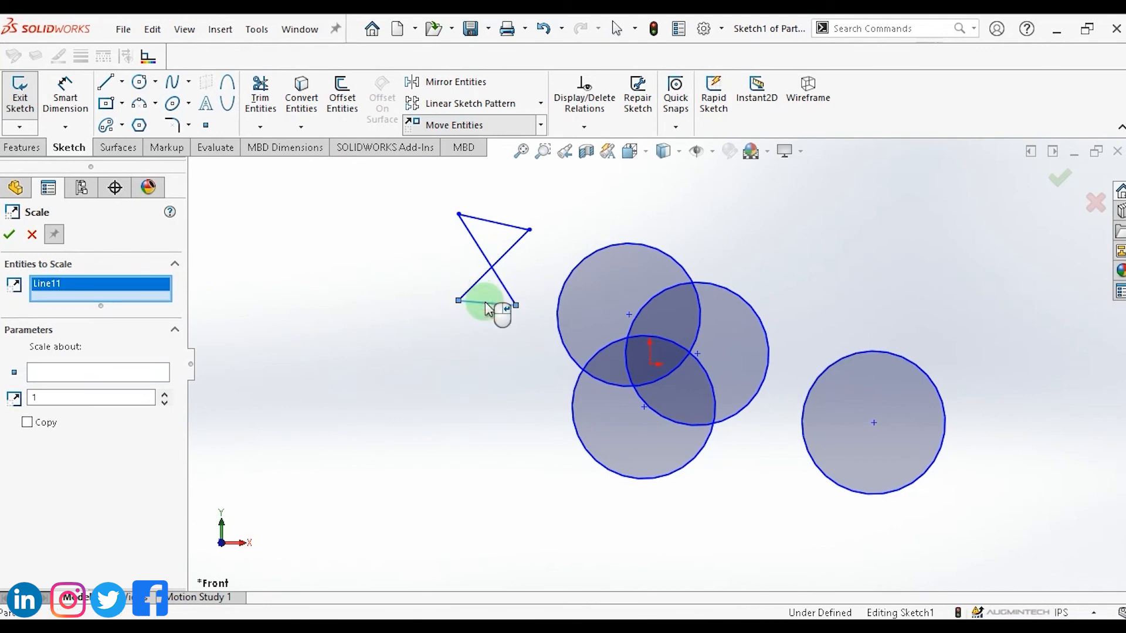
click(219, 330)
click(47, 373)
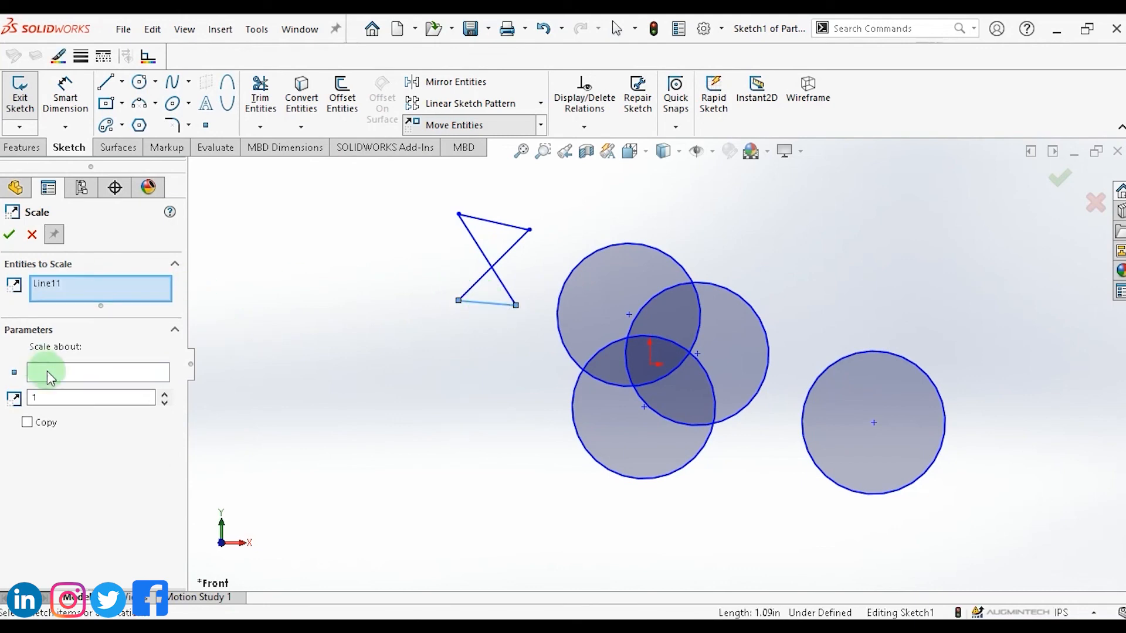
click(492, 268)
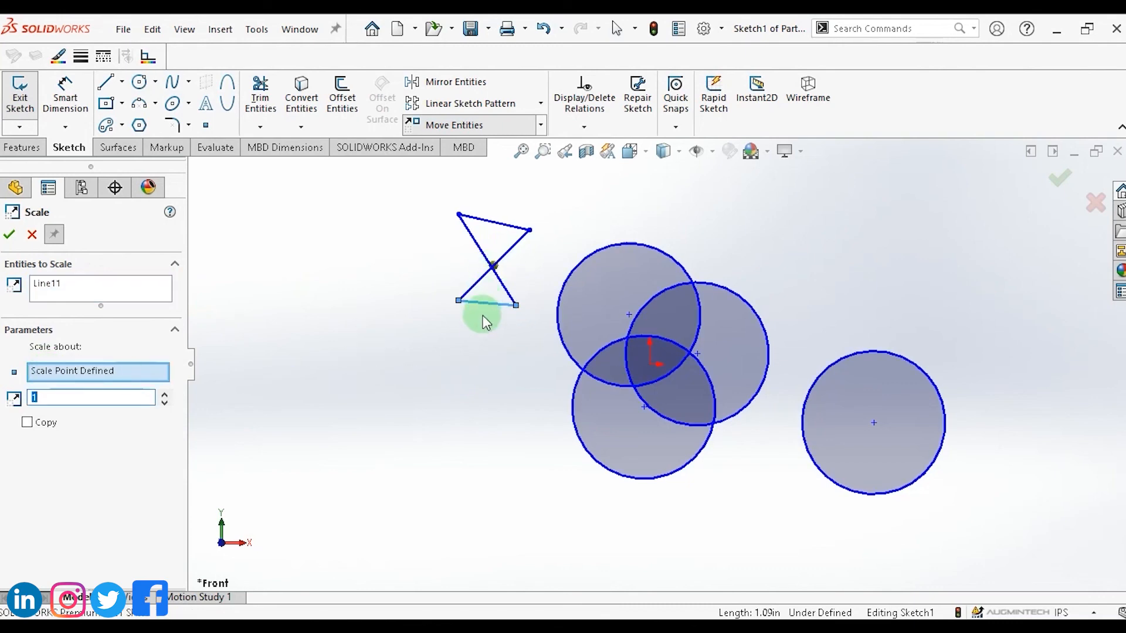
click(165, 396)
click(165, 396)
click(165, 396)
click(165, 396)
click(165, 396)
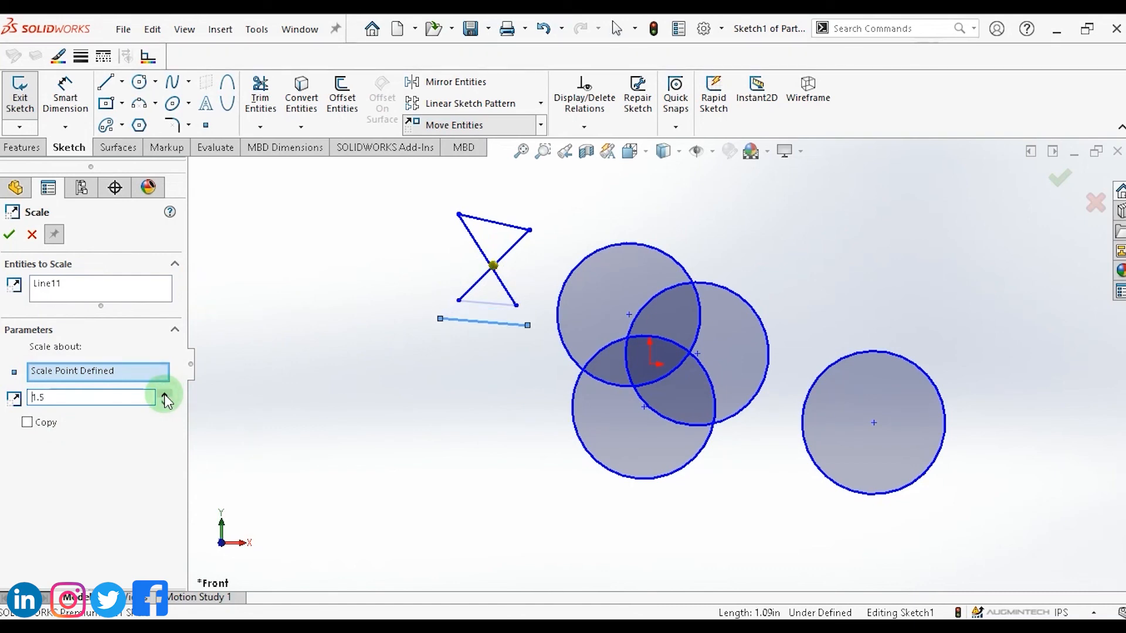
click(165, 396)
click(165, 403)
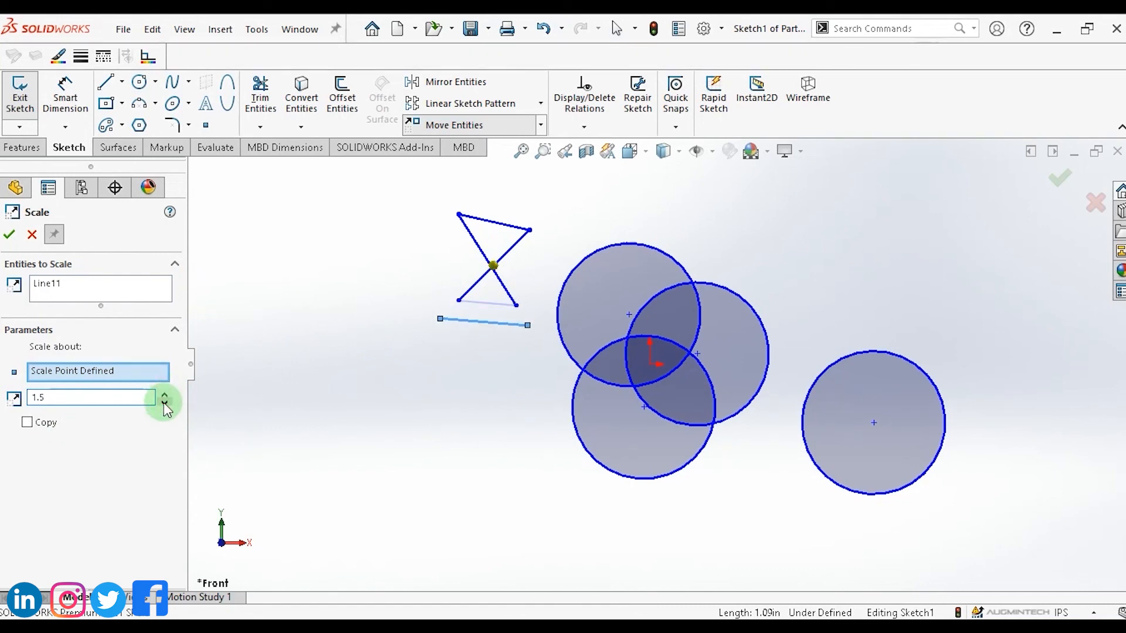
click(164, 404)
click(165, 404)
click(165, 404)
click(165, 404)
click(164, 396)
click(165, 396)
click(165, 396)
click(165, 404)
click(164, 404)
click(164, 404)
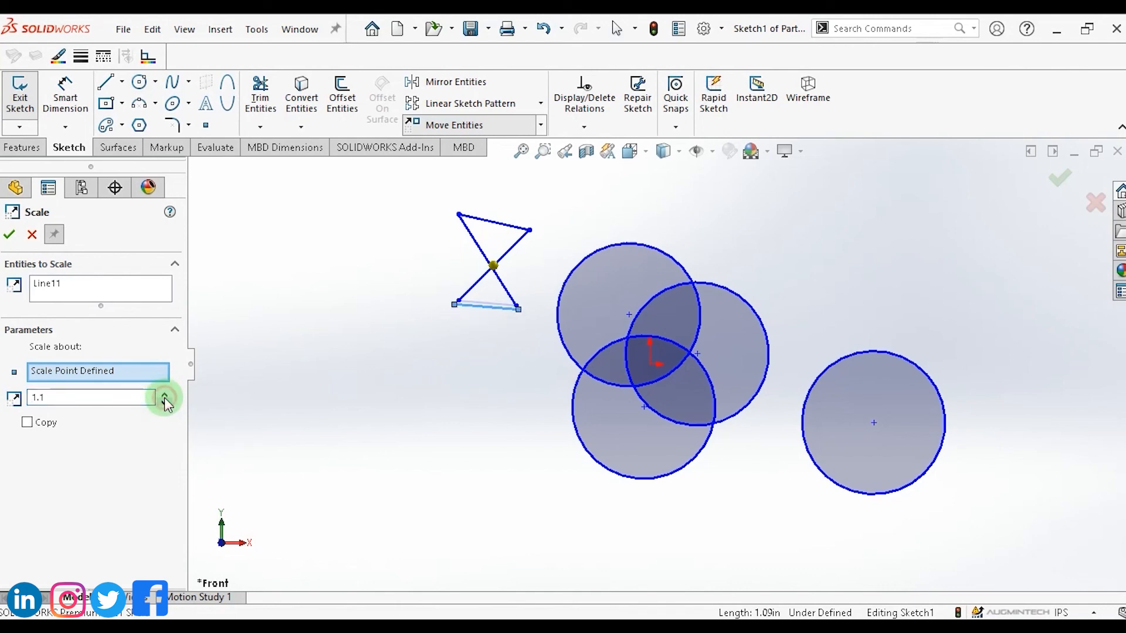
click(164, 396)
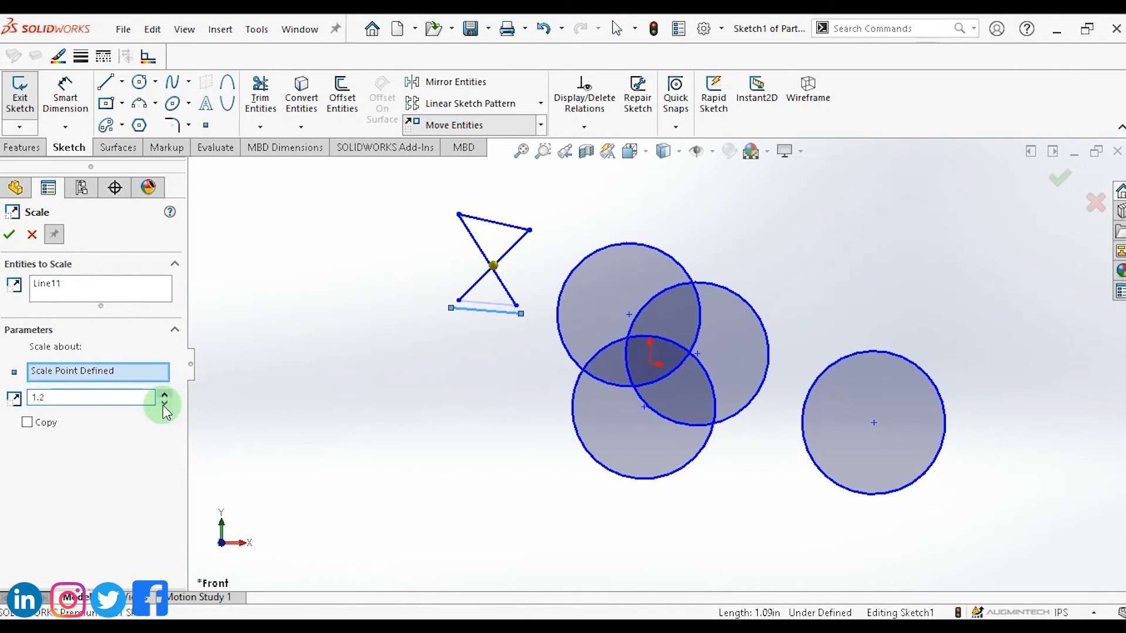
click(164, 396)
click(165, 397)
click(164, 397)
click(164, 397)
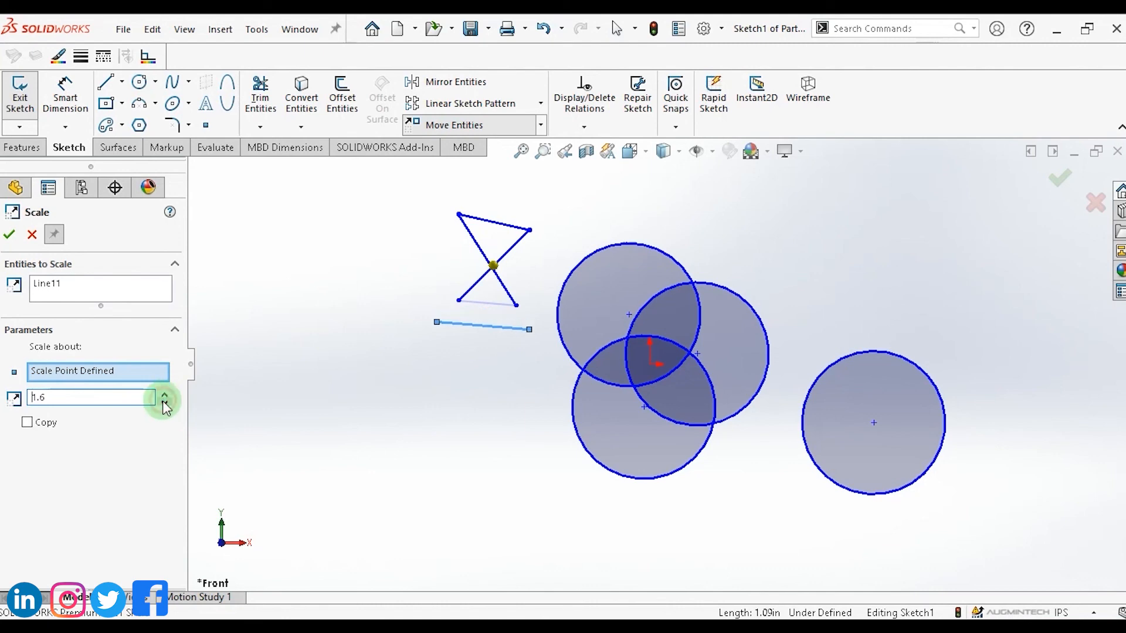
click(11, 235)
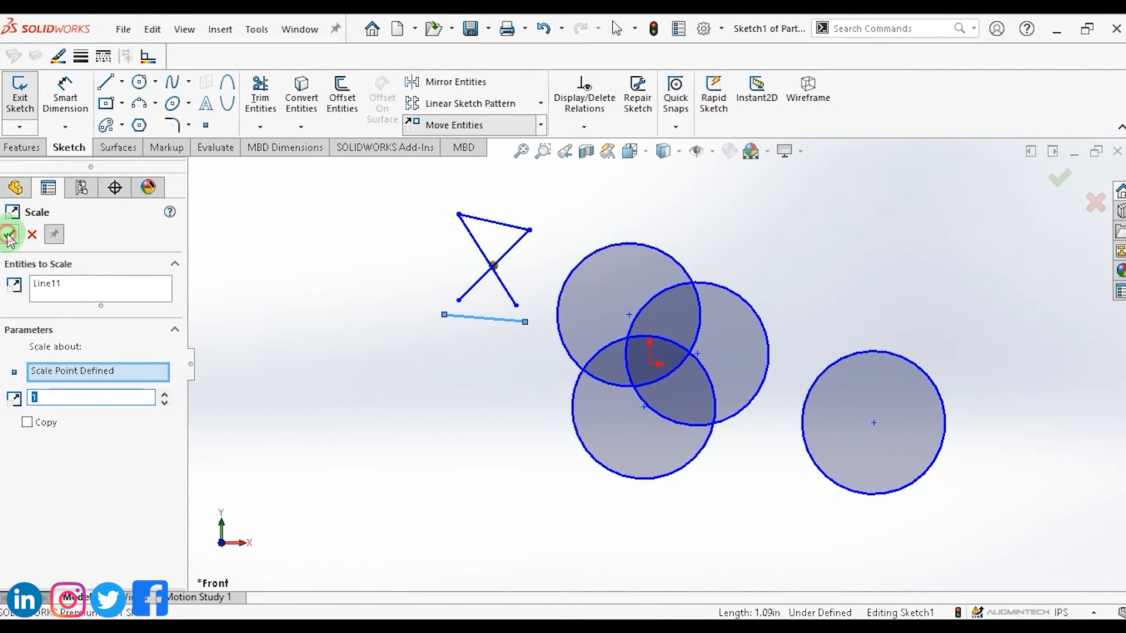
click(11, 235)
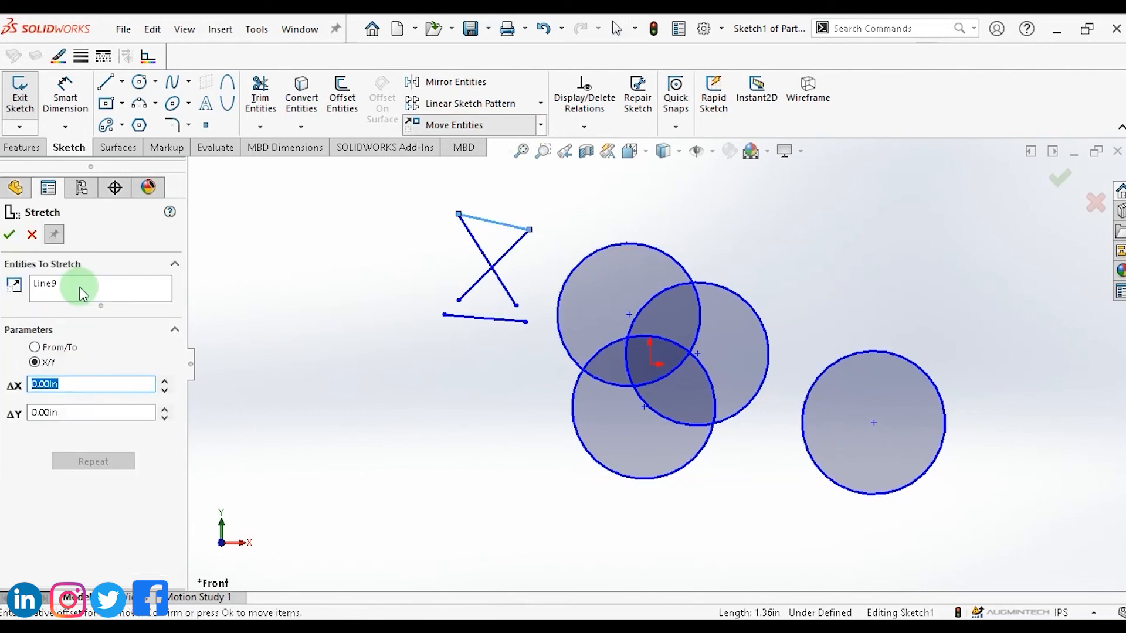
Stretch the bowtie's diagonal line from top-left with Stretch Entities using X/Y offsets of -0.30 in for both ΔX and ΔY.
click(543, 125)
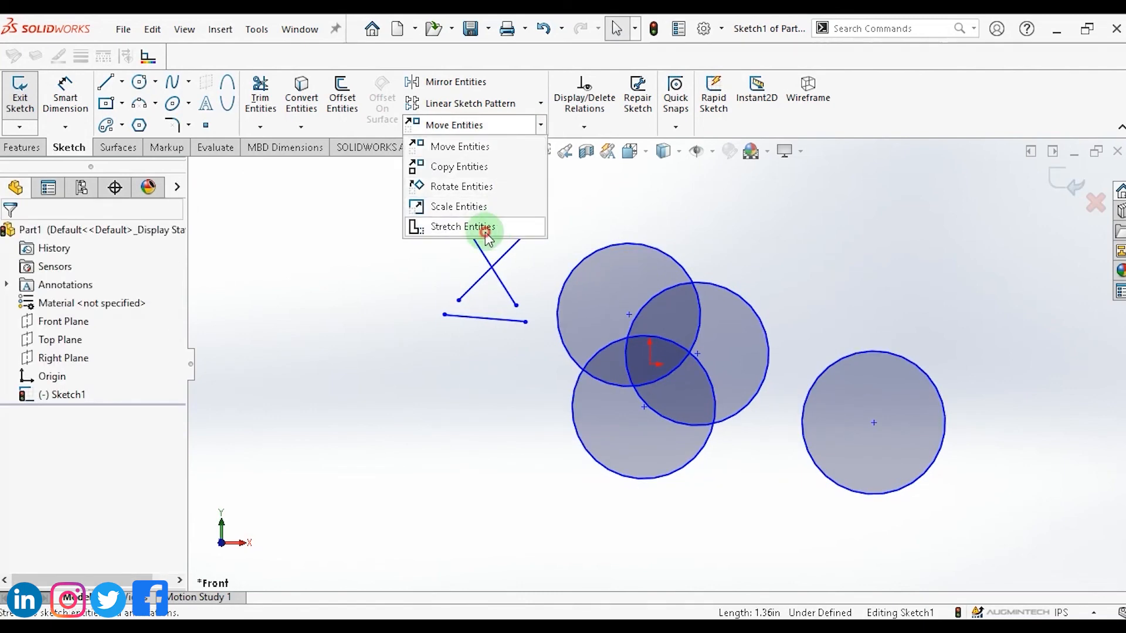
click(485, 231)
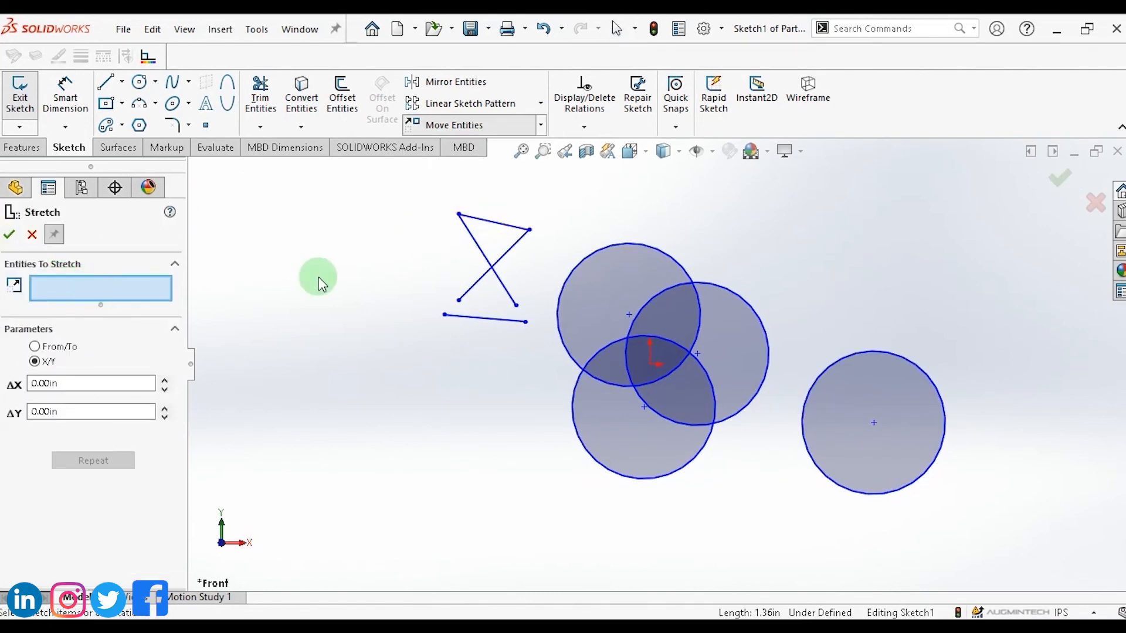
click(479, 243)
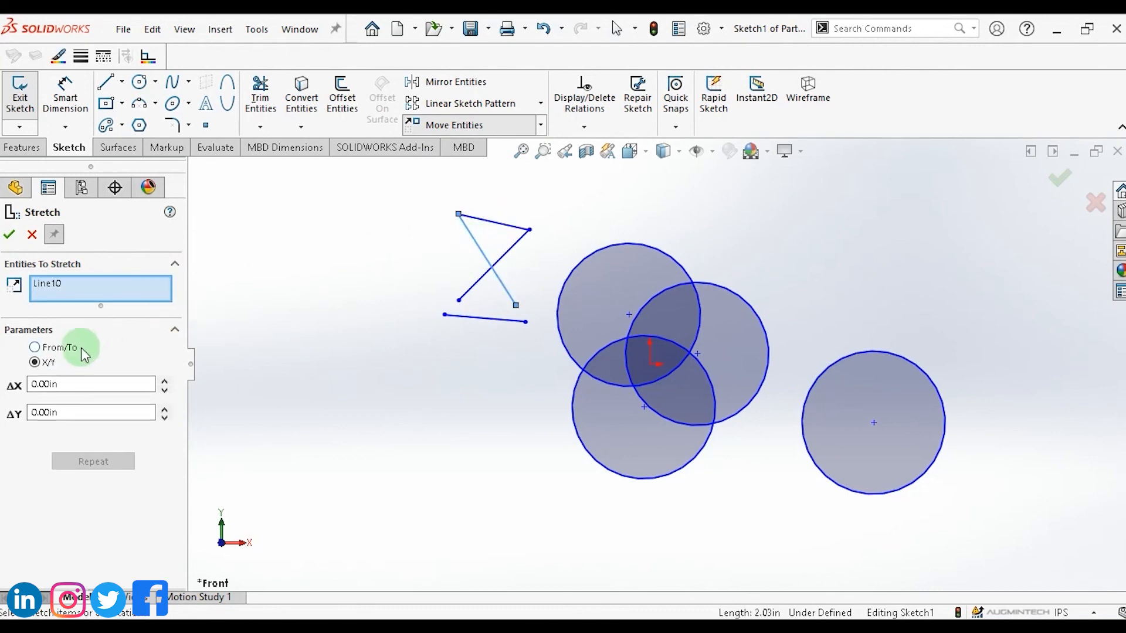
click(165, 390)
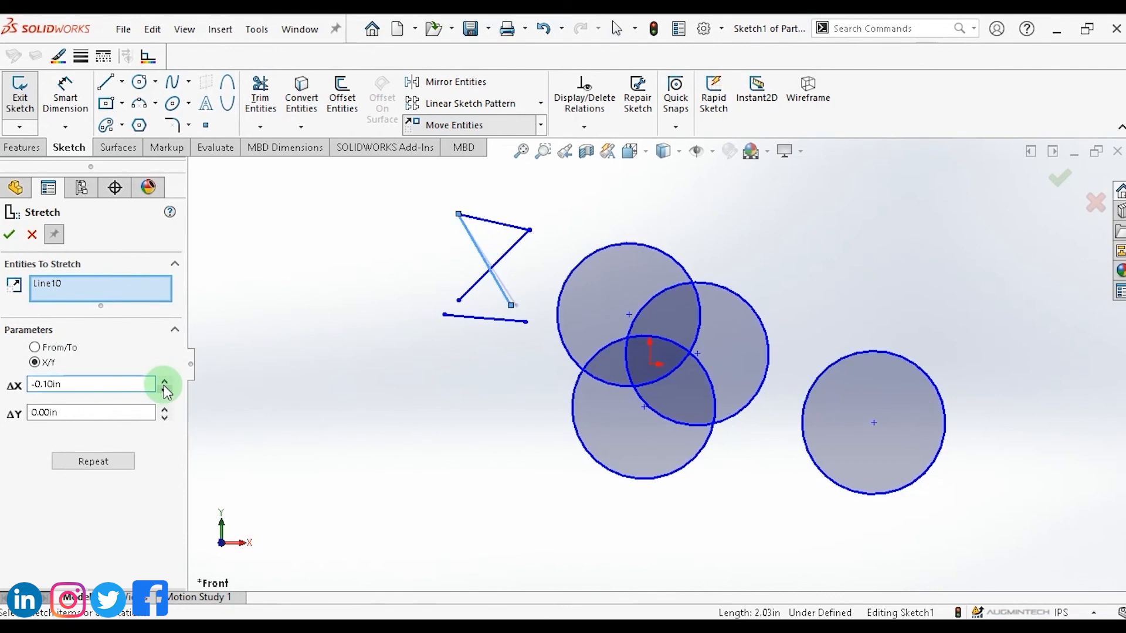
click(165, 390)
click(165, 390)
click(164, 409)
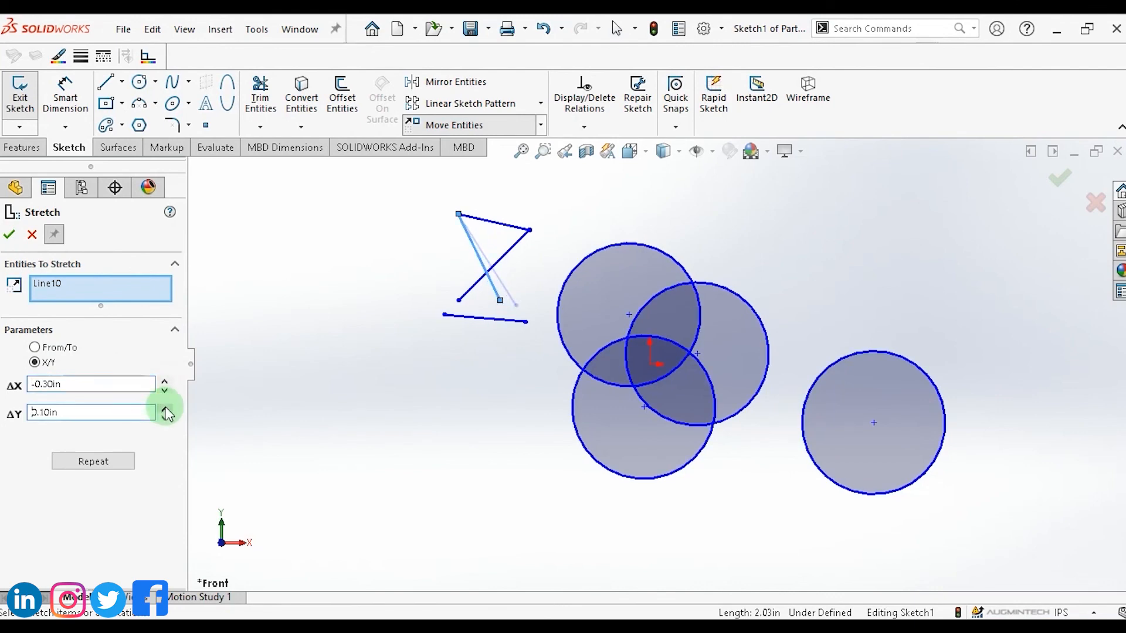
click(165, 409)
click(164, 409)
click(165, 417)
click(165, 418)
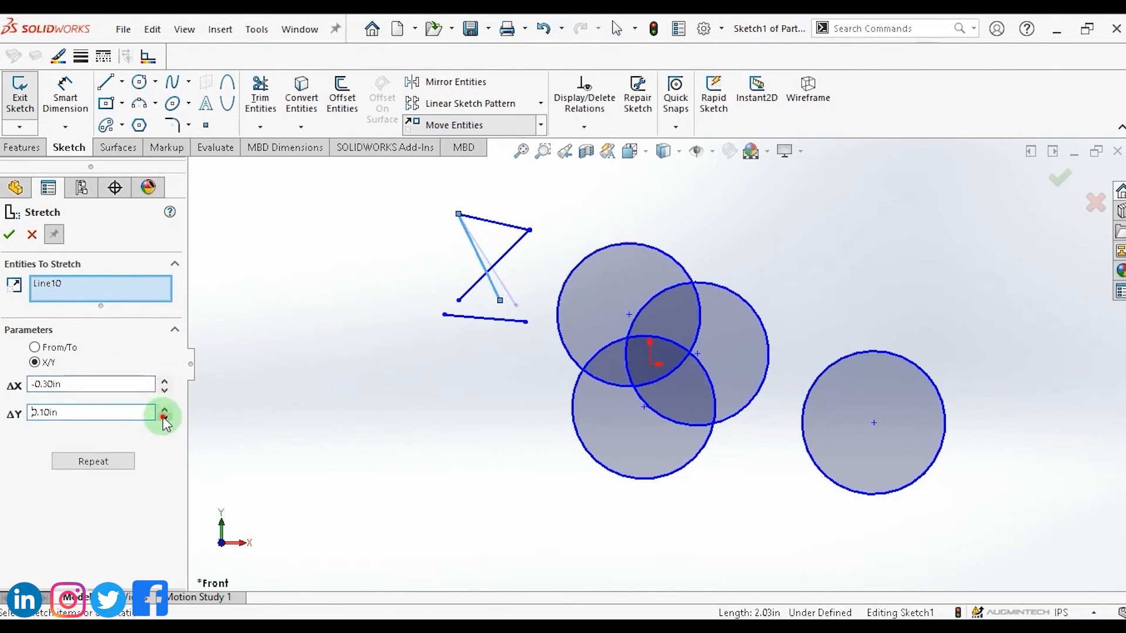
click(165, 417)
click(165, 417)
click(165, 417)
click(165, 417)
click(164, 384)
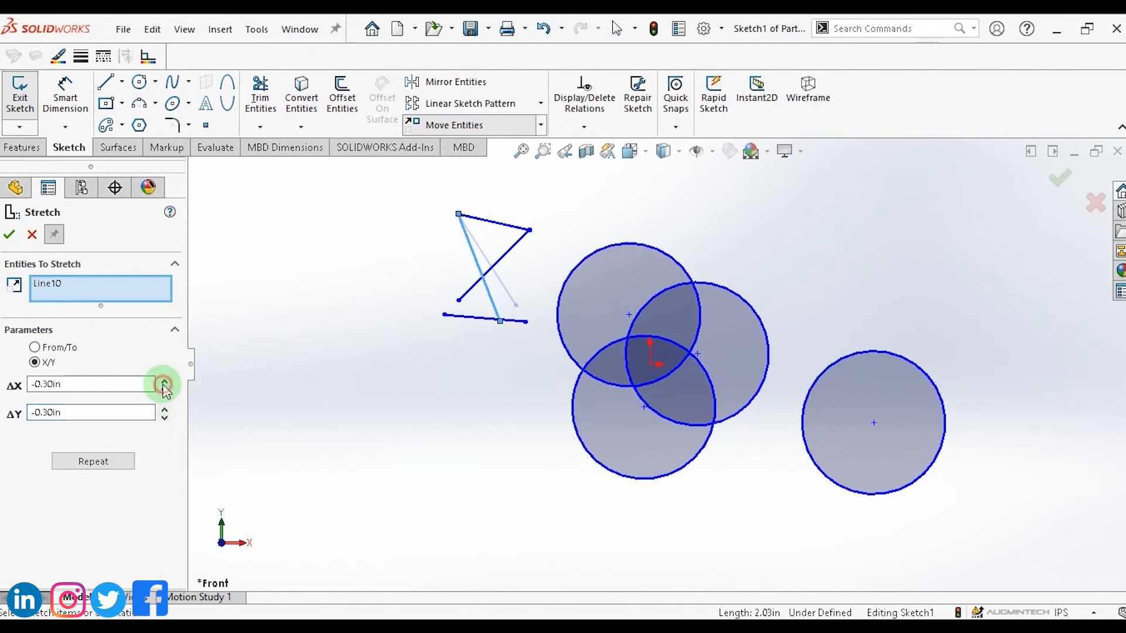
click(164, 384)
click(165, 384)
click(165, 384)
click(165, 392)
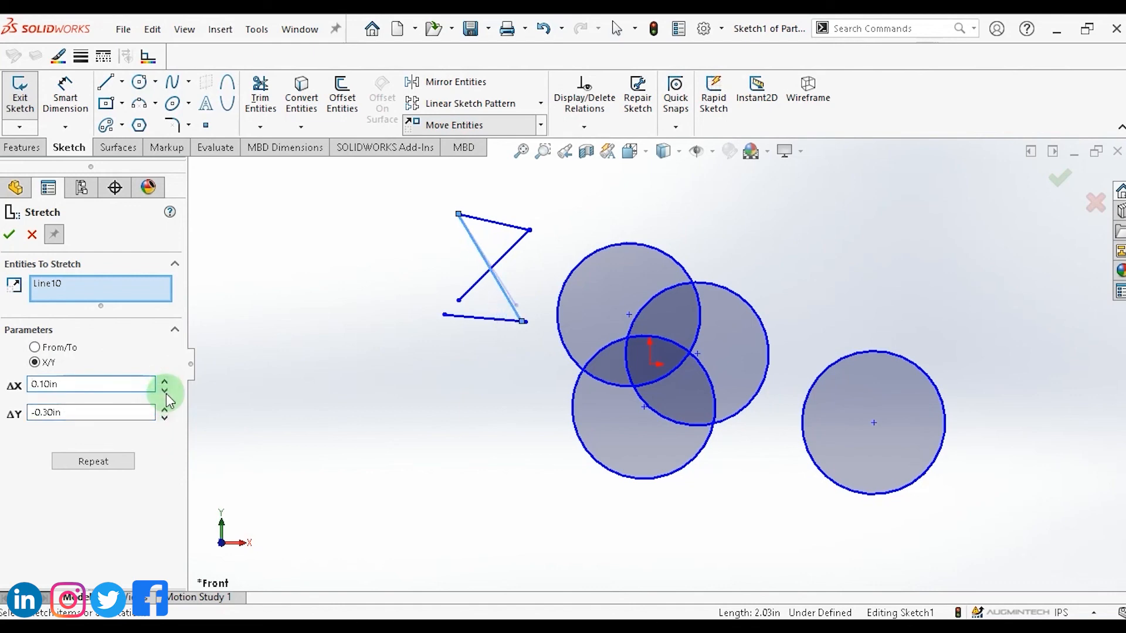
click(165, 391)
click(164, 391)
click(165, 392)
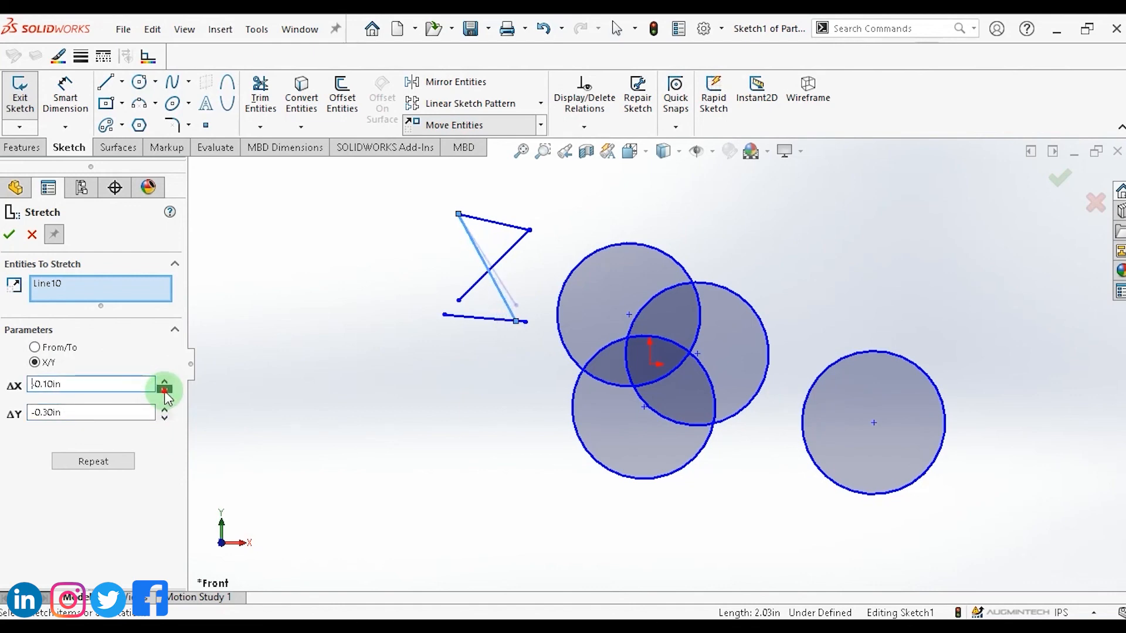
click(165, 391)
click(165, 391)
click(165, 392)
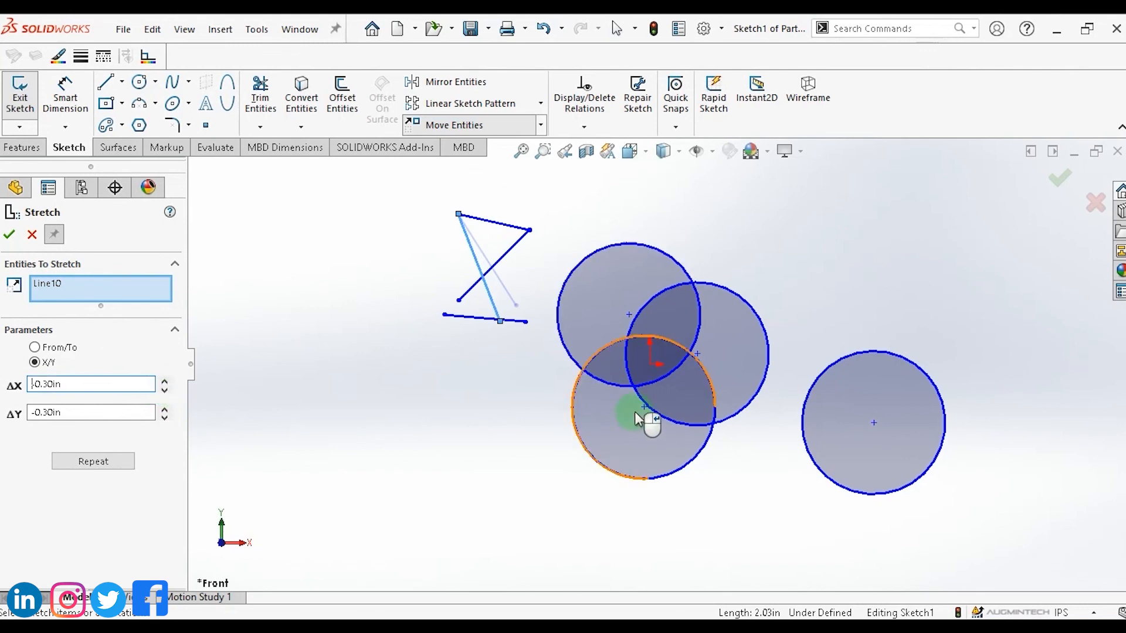